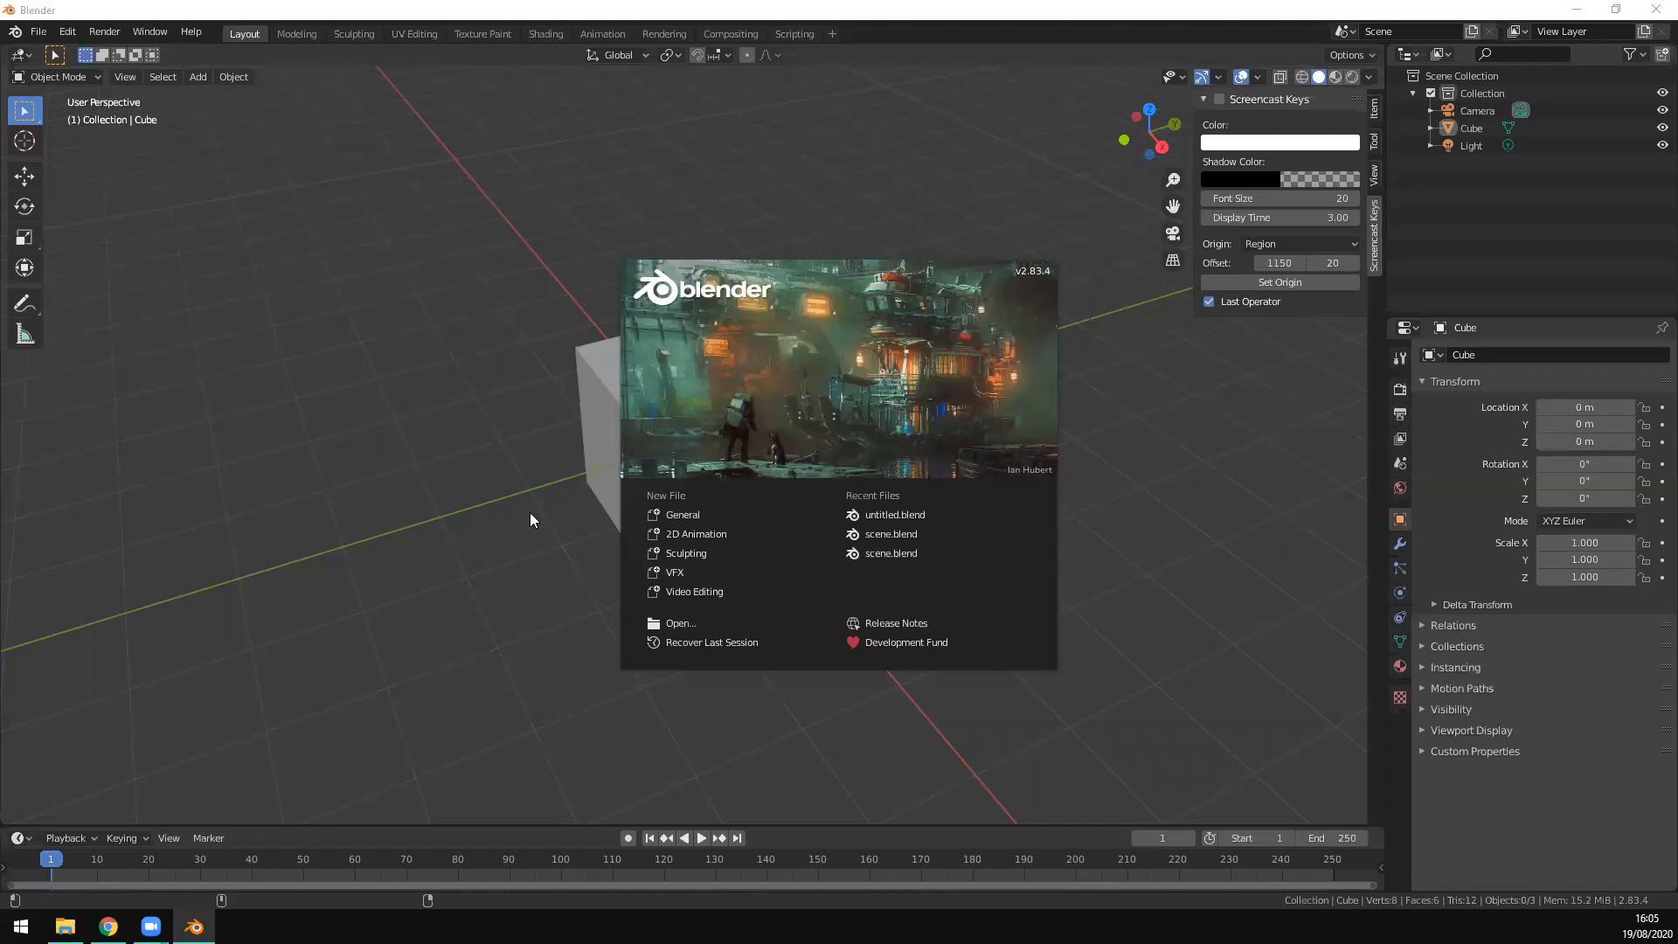
Step: Dismiss the splash screen, enable the Screencast Keys display, and show the cube's transform values in the viewport
click(493, 486)
middle_drag(586, 497, 1136, 262)
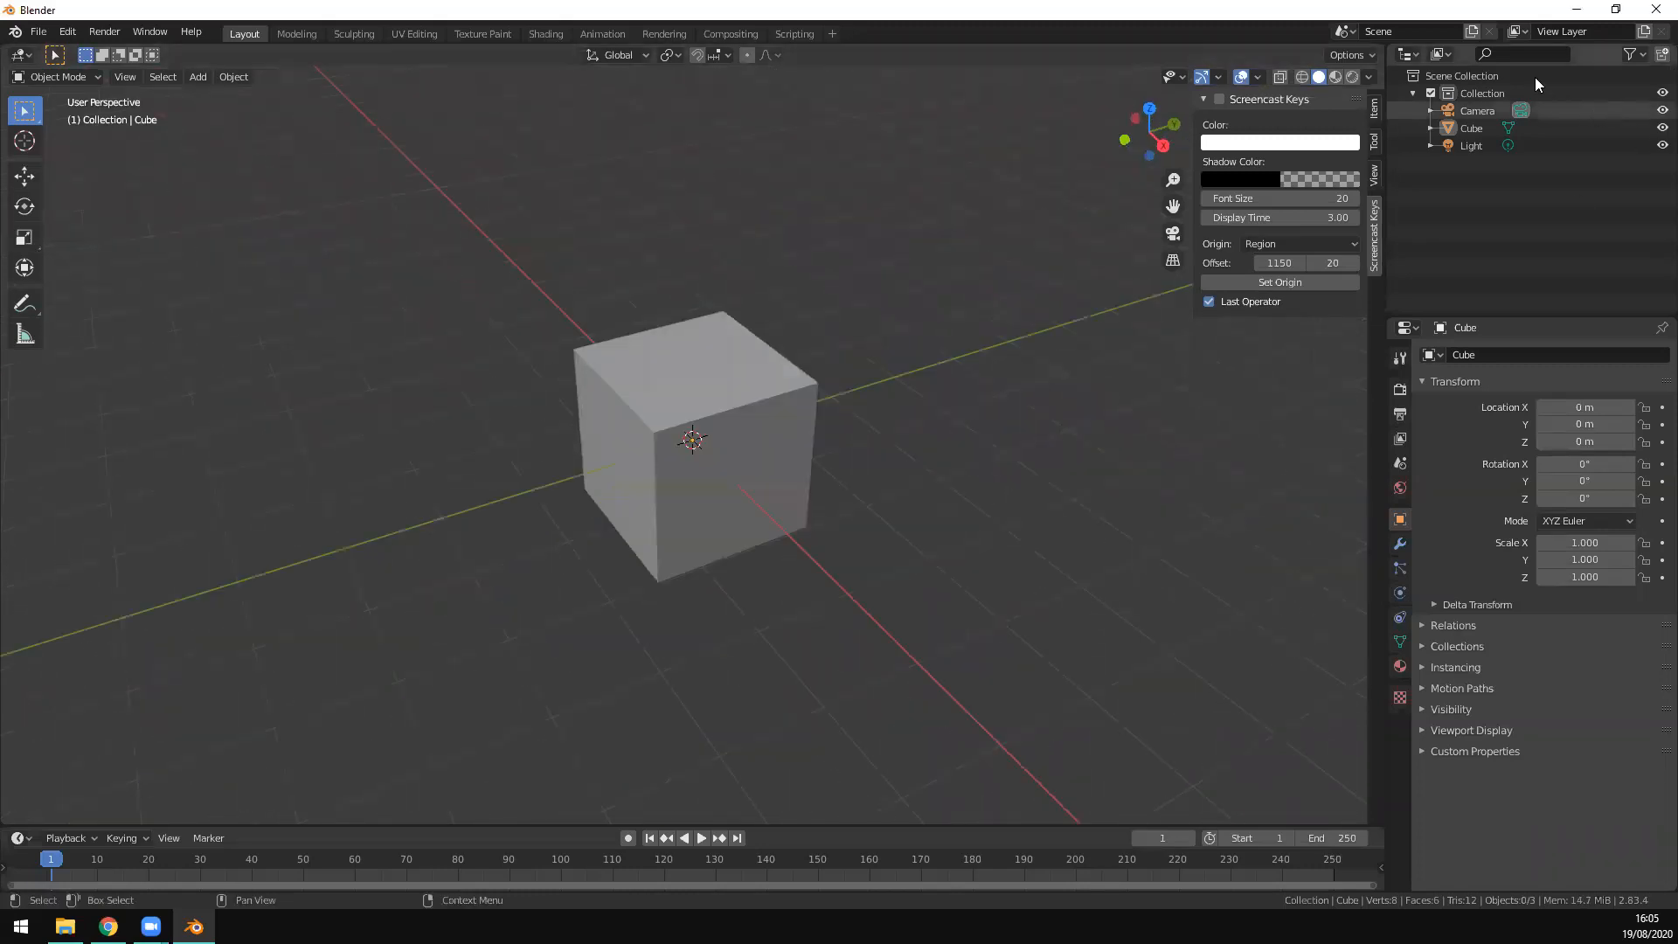
click(1220, 99)
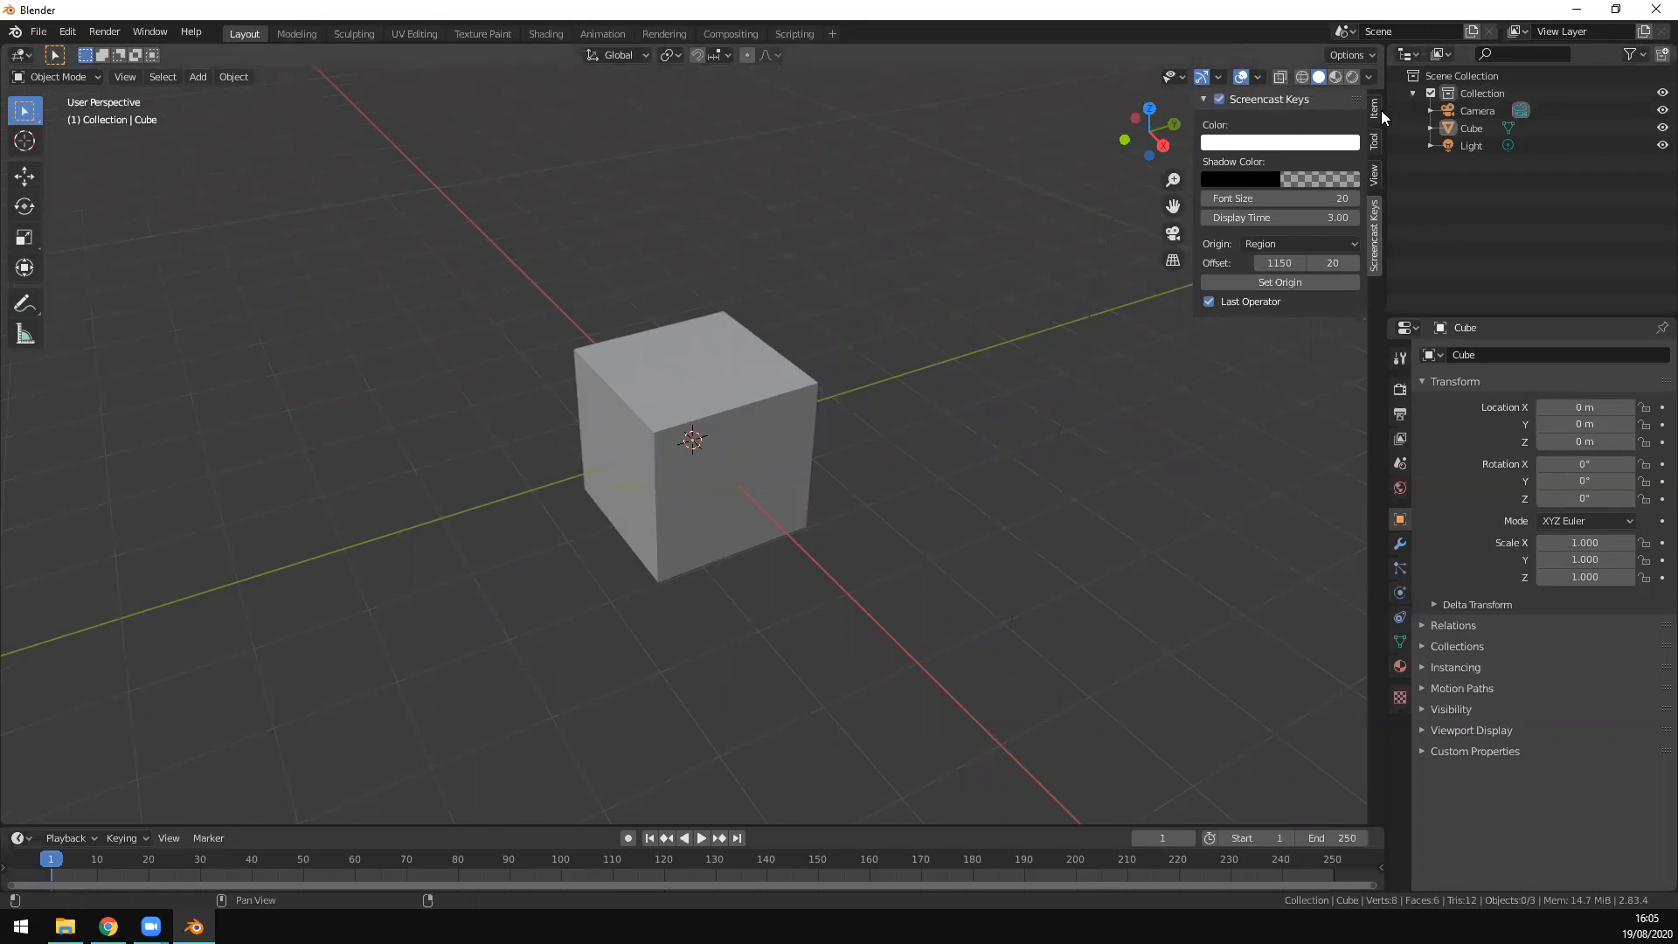
click(1375, 110)
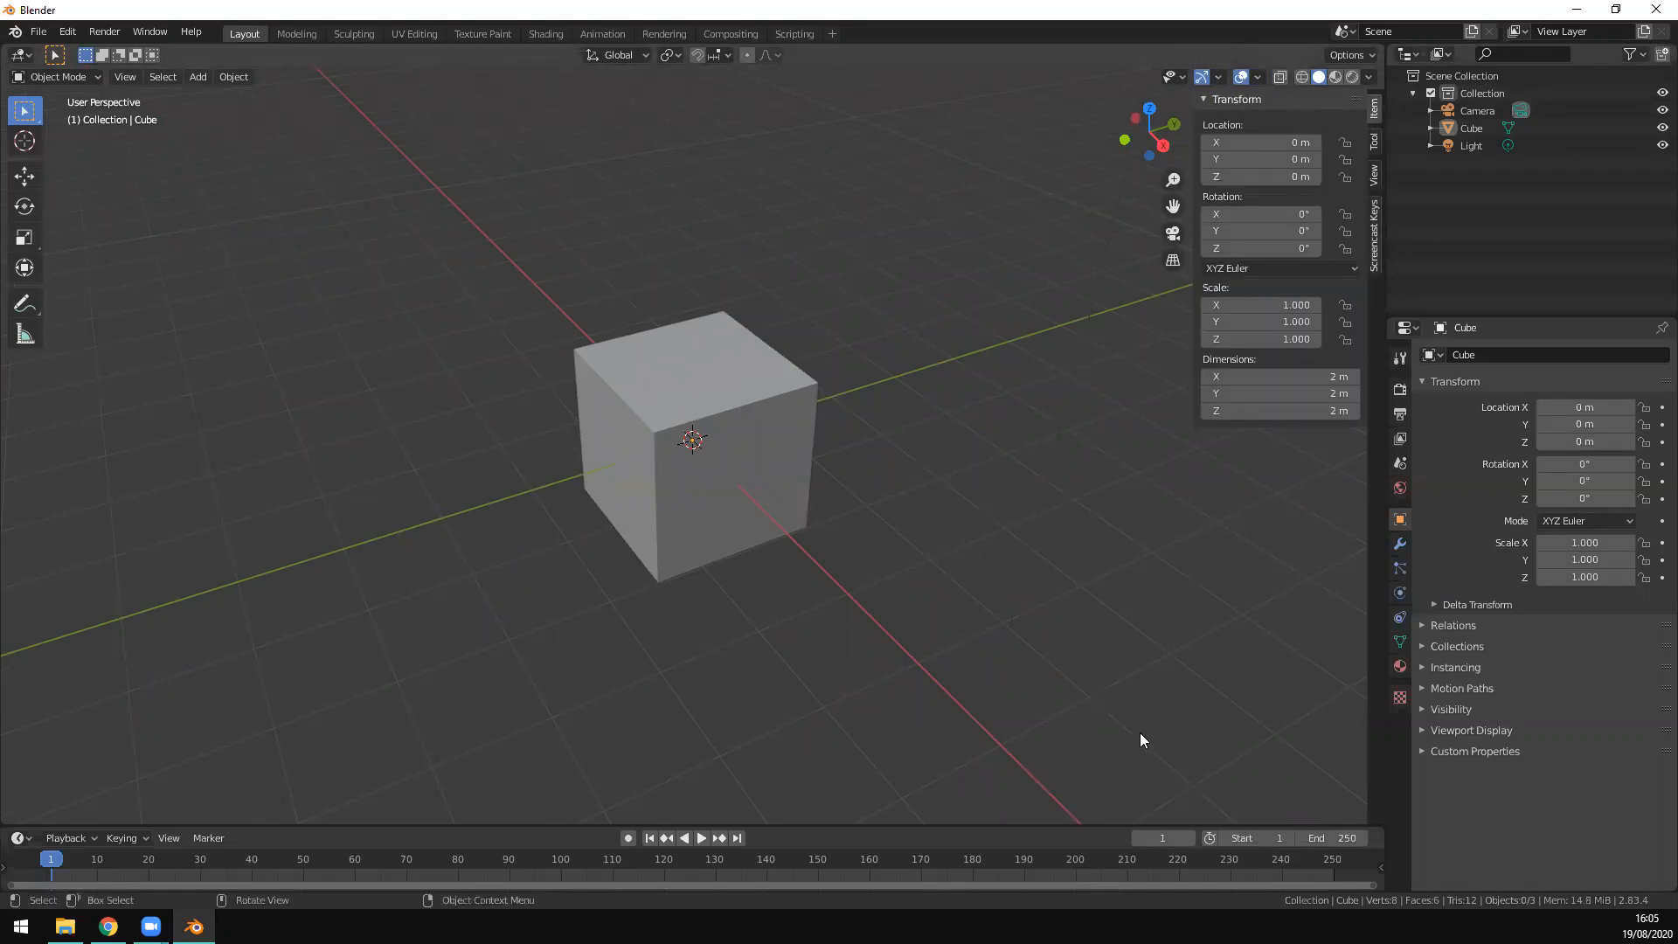
Step: Set the scene's render output resolution to 1125 by 525 px at a 50% resolution scale
scroll(780, 579, down, 6)
middle_drag(793, 565, 724, 455)
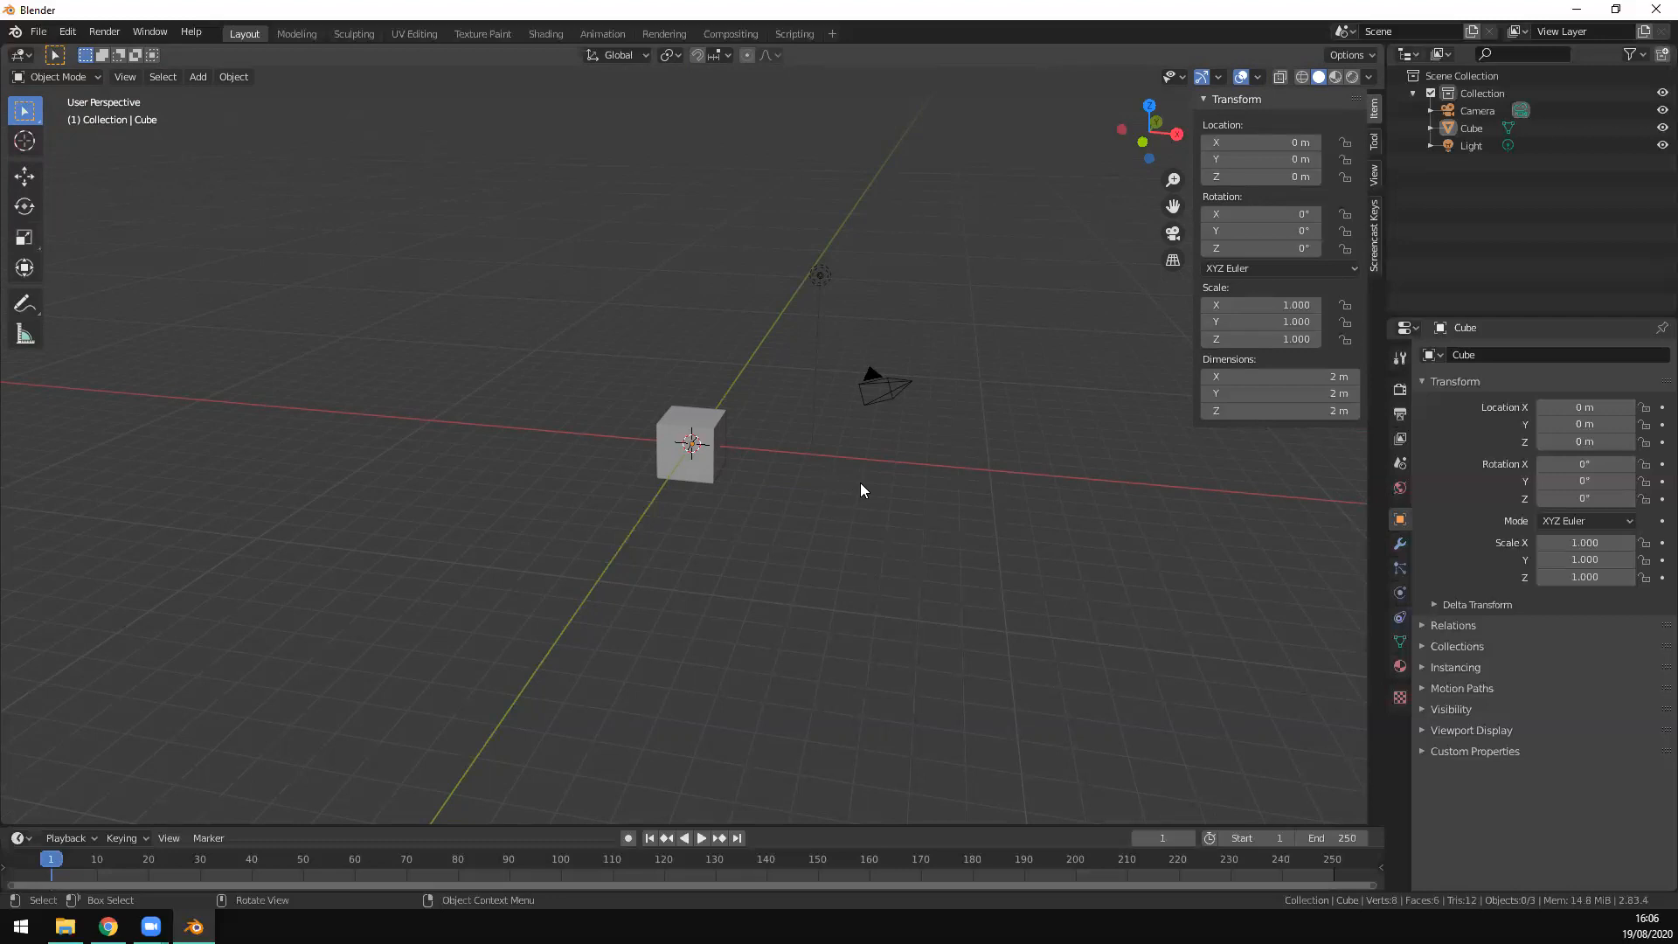
middle_drag(823, 609, 778, 595)
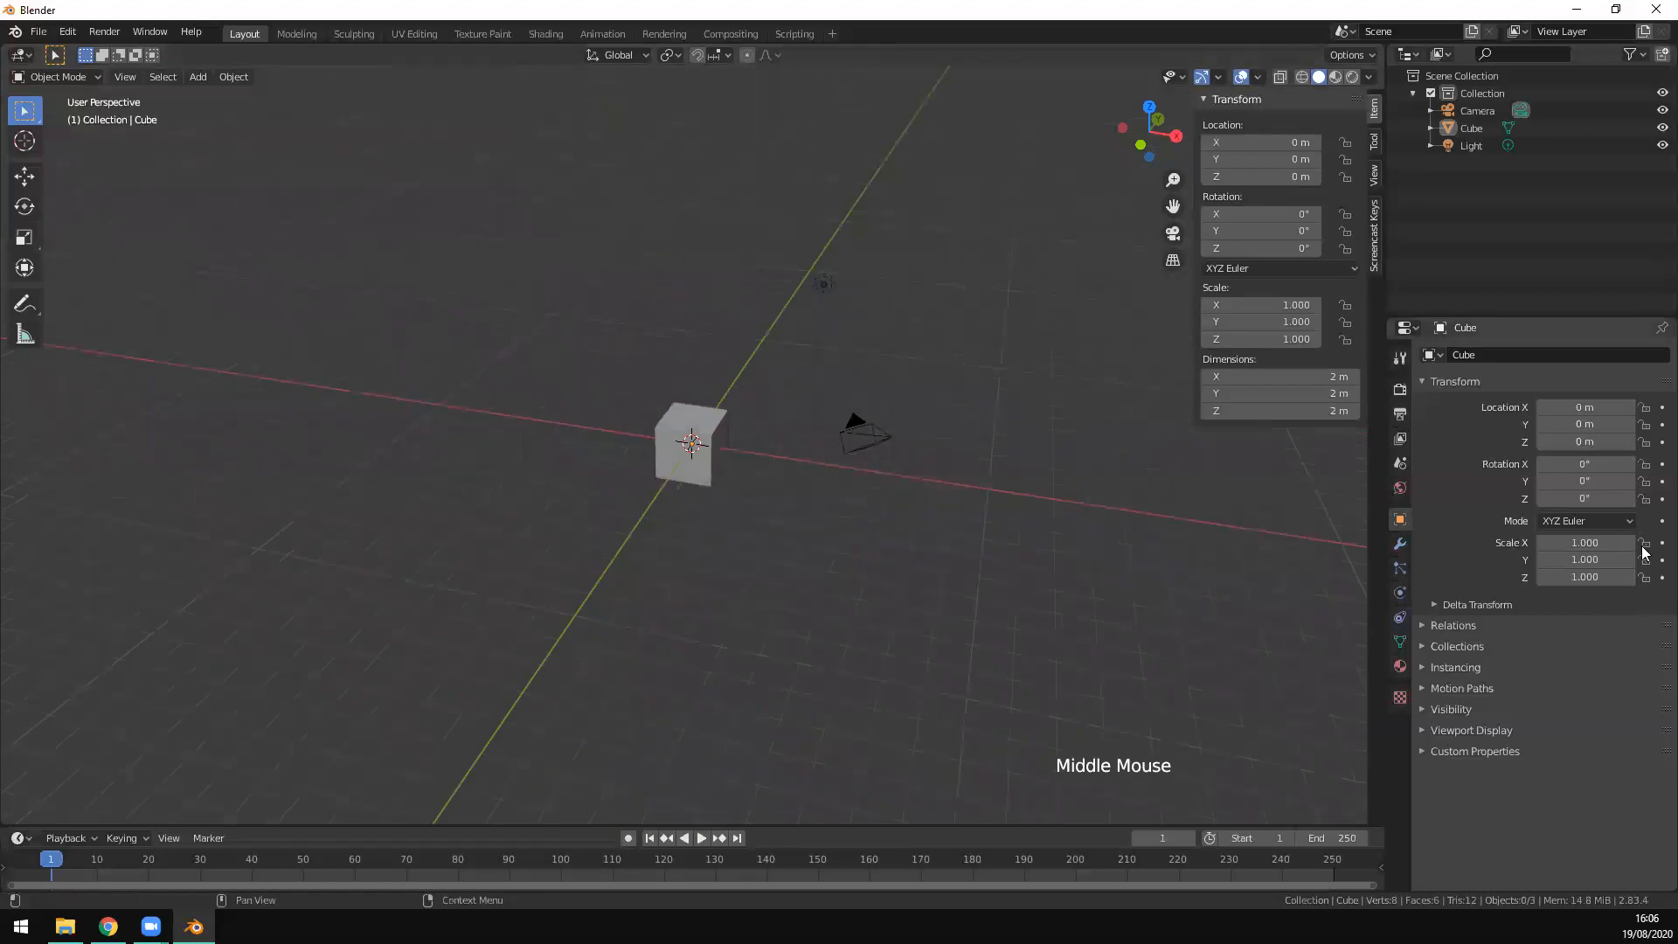
click(1400, 389)
click(1402, 415)
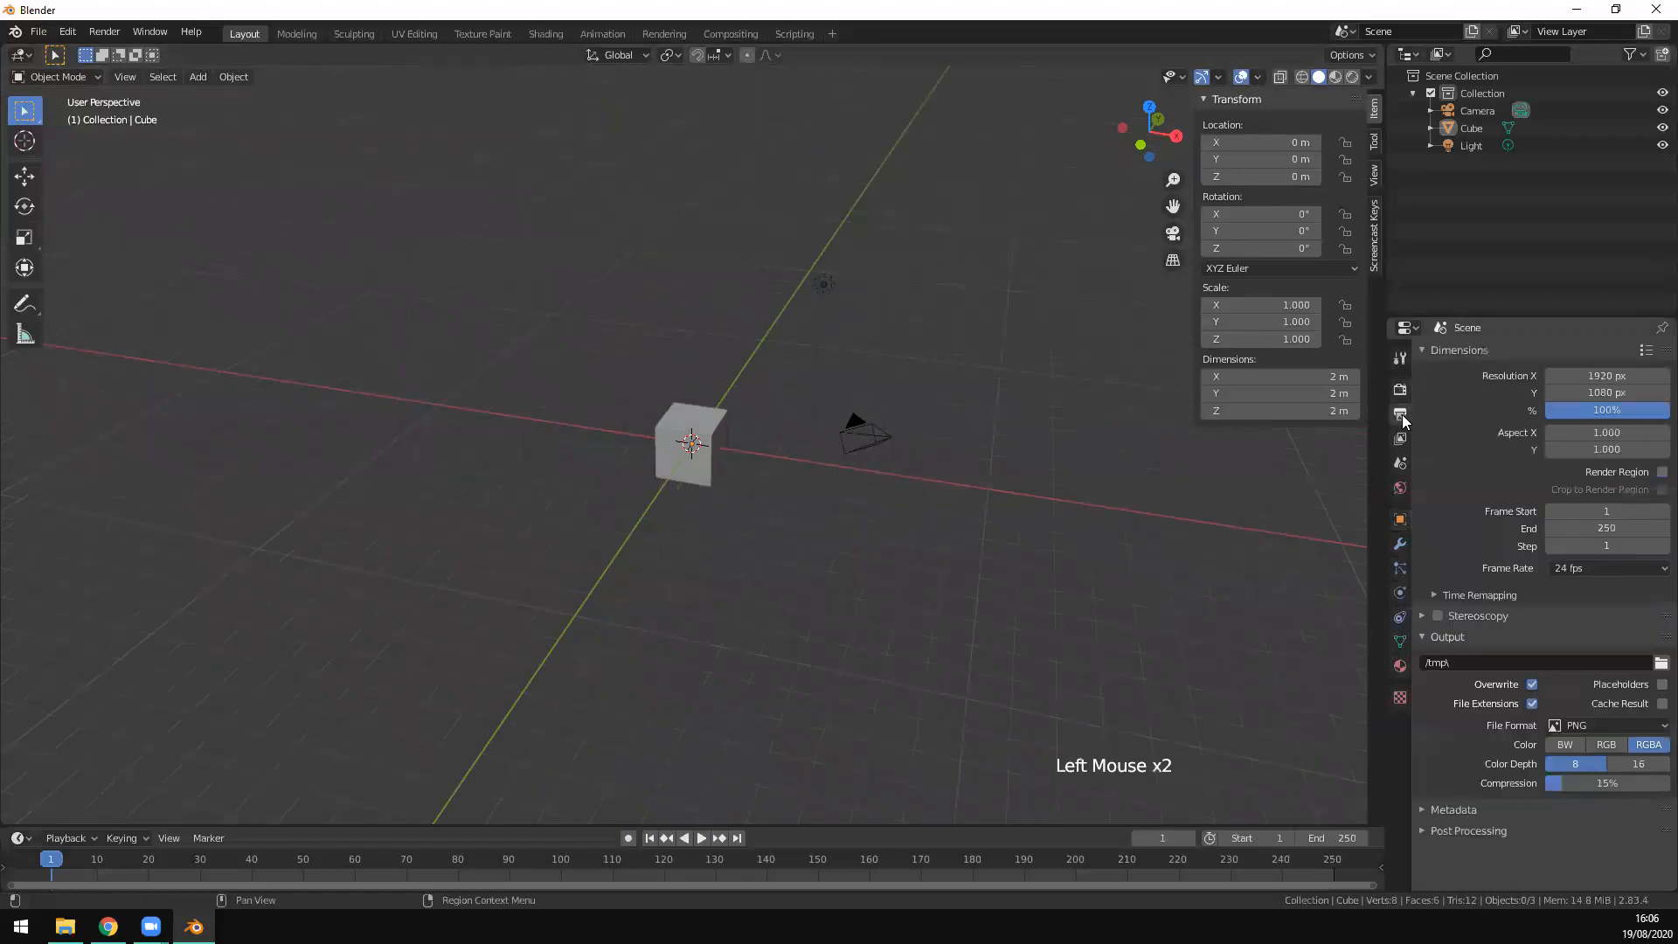
click(1614, 376)
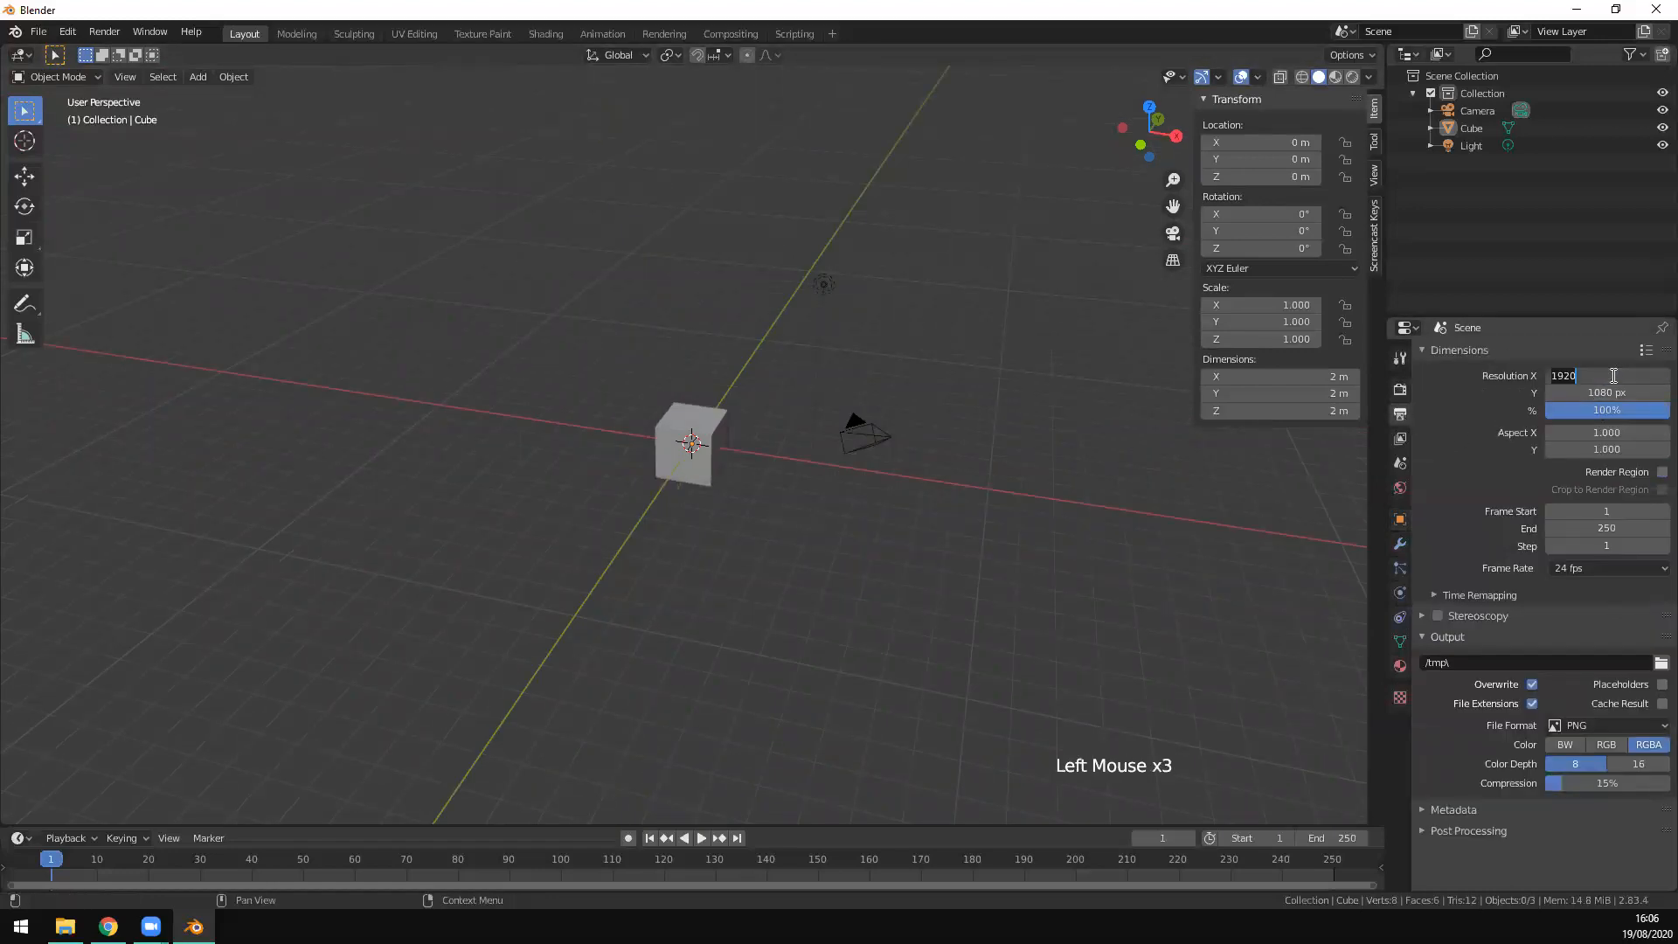
text(1125)
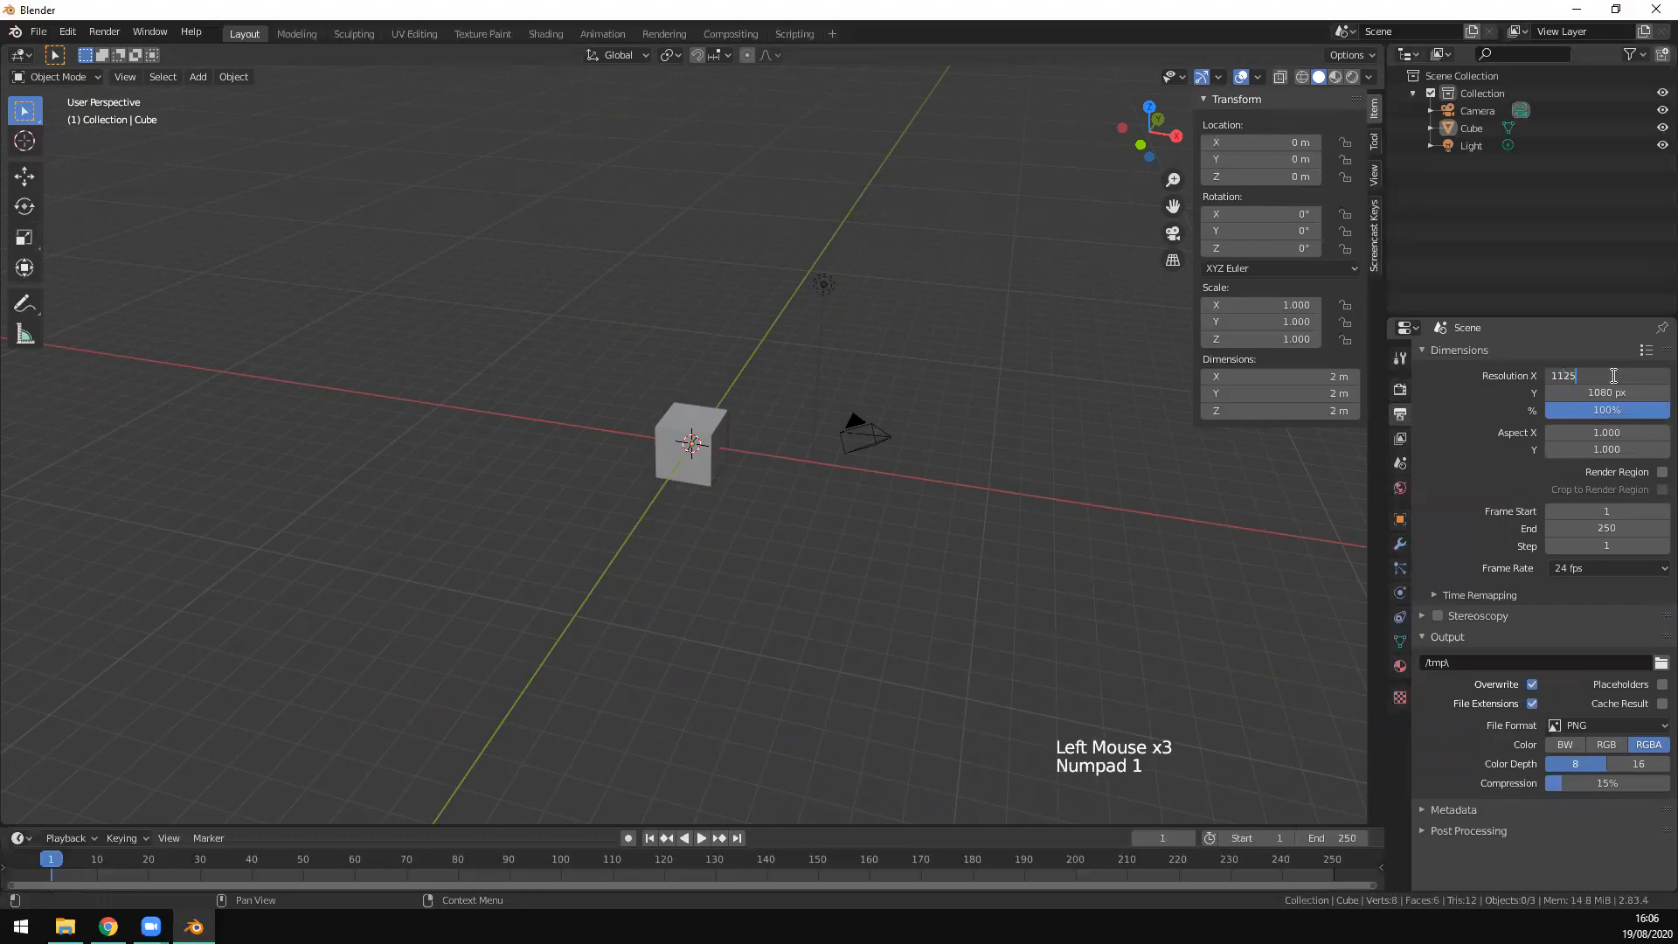
key(Tab)
text(525)
key(Return)
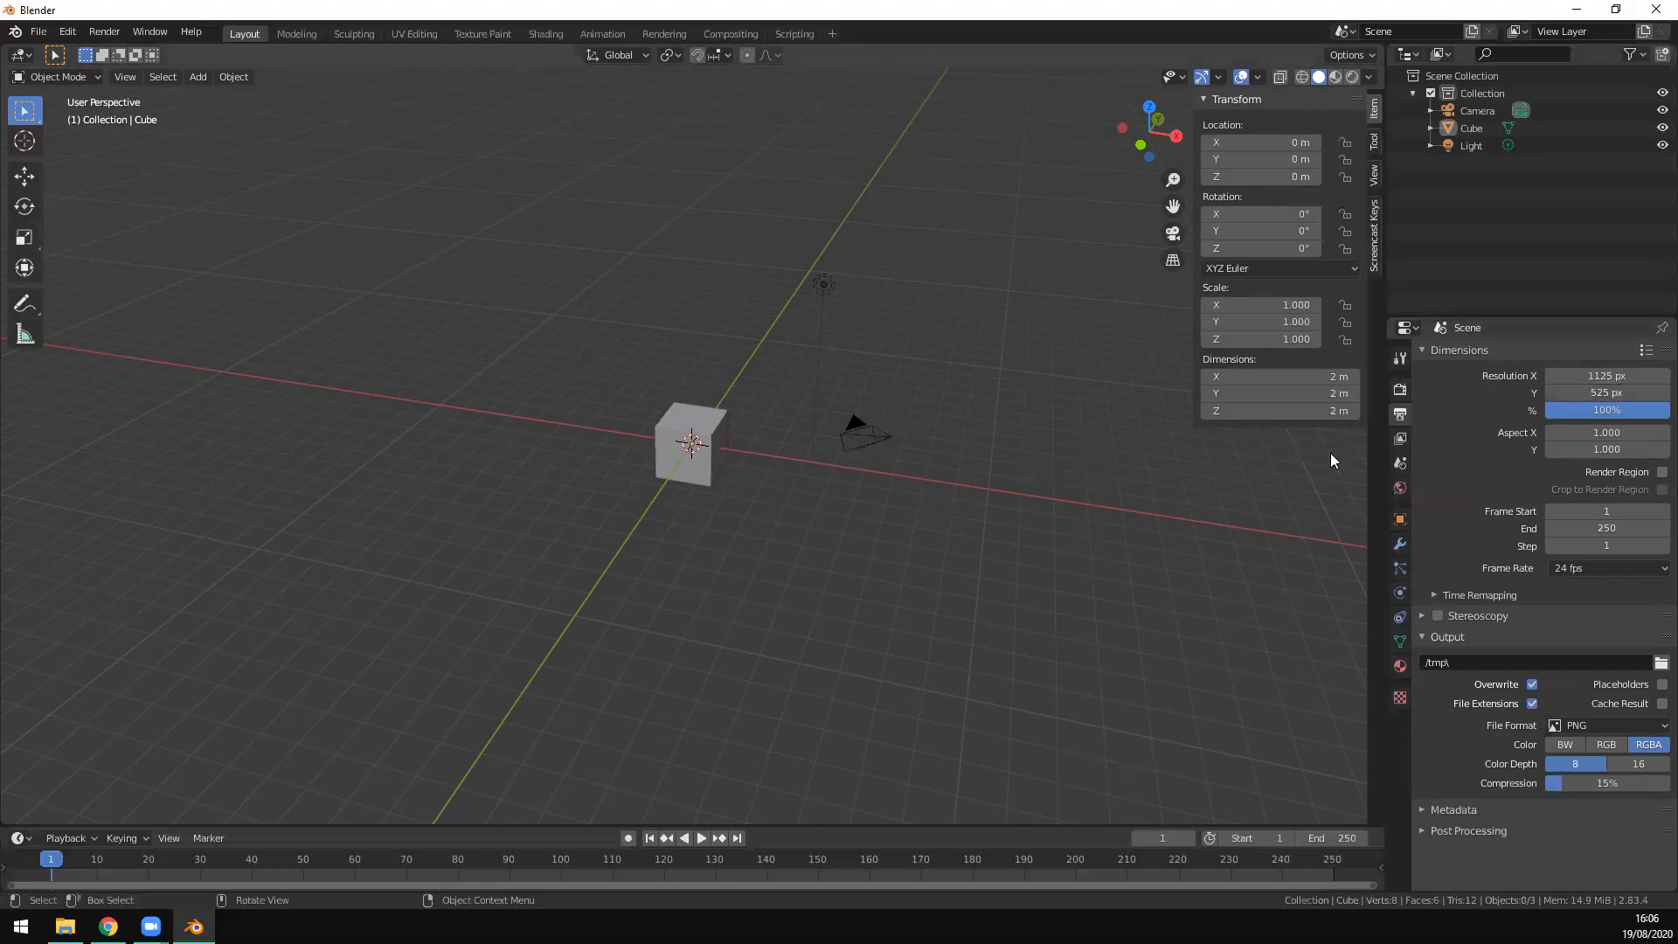
click(1617, 408)
text(50)
key(Return)
Step: Select the camera in the top view and set its location to X 0, Y -20 m, Z 0
mouse_move(979, 511)
middle_down()
mouse_move(877, 547)
mouse_move(974, 521)
middle_up()
key(KP_7)
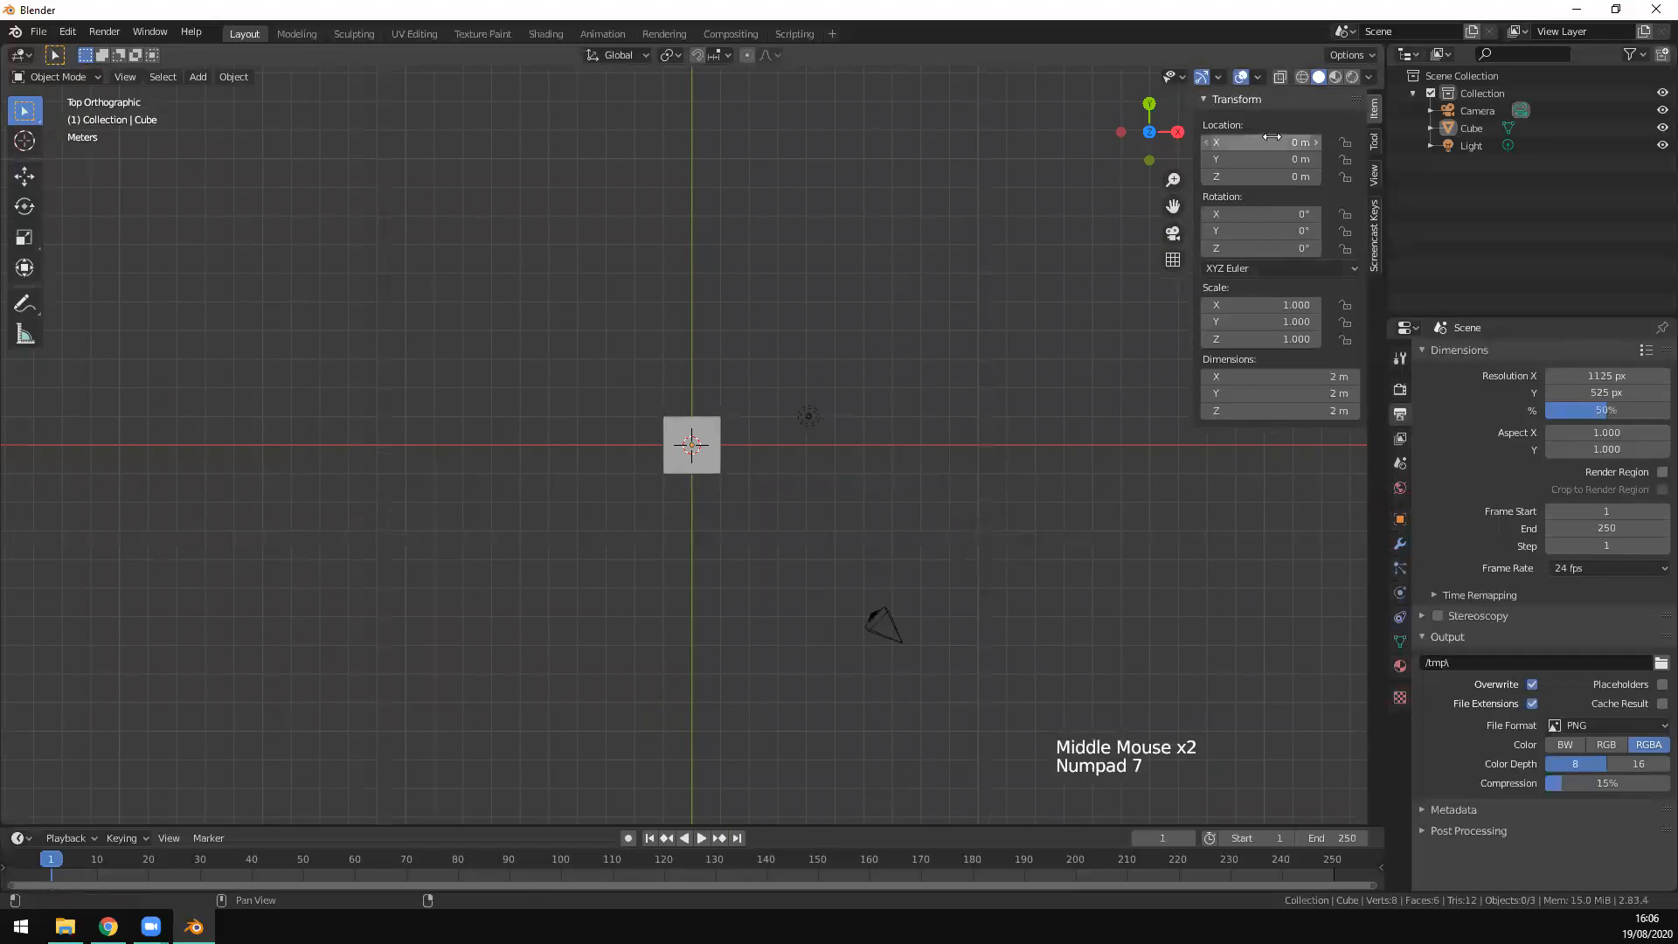
click(901, 645)
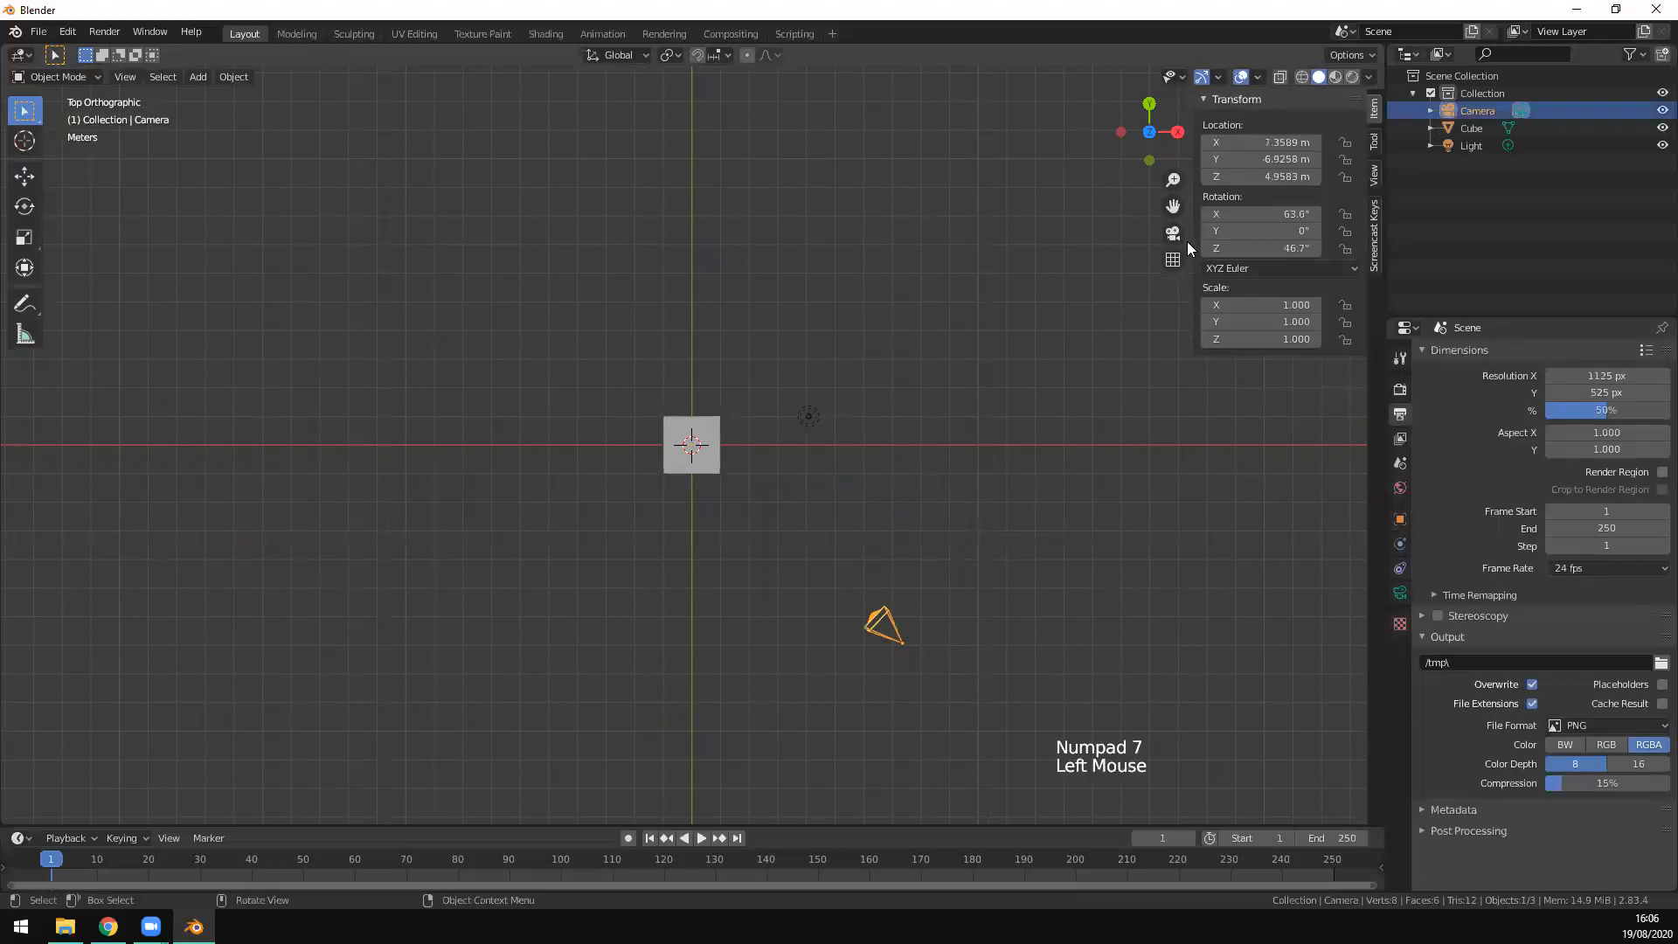
double_click(1266, 138)
text(0)
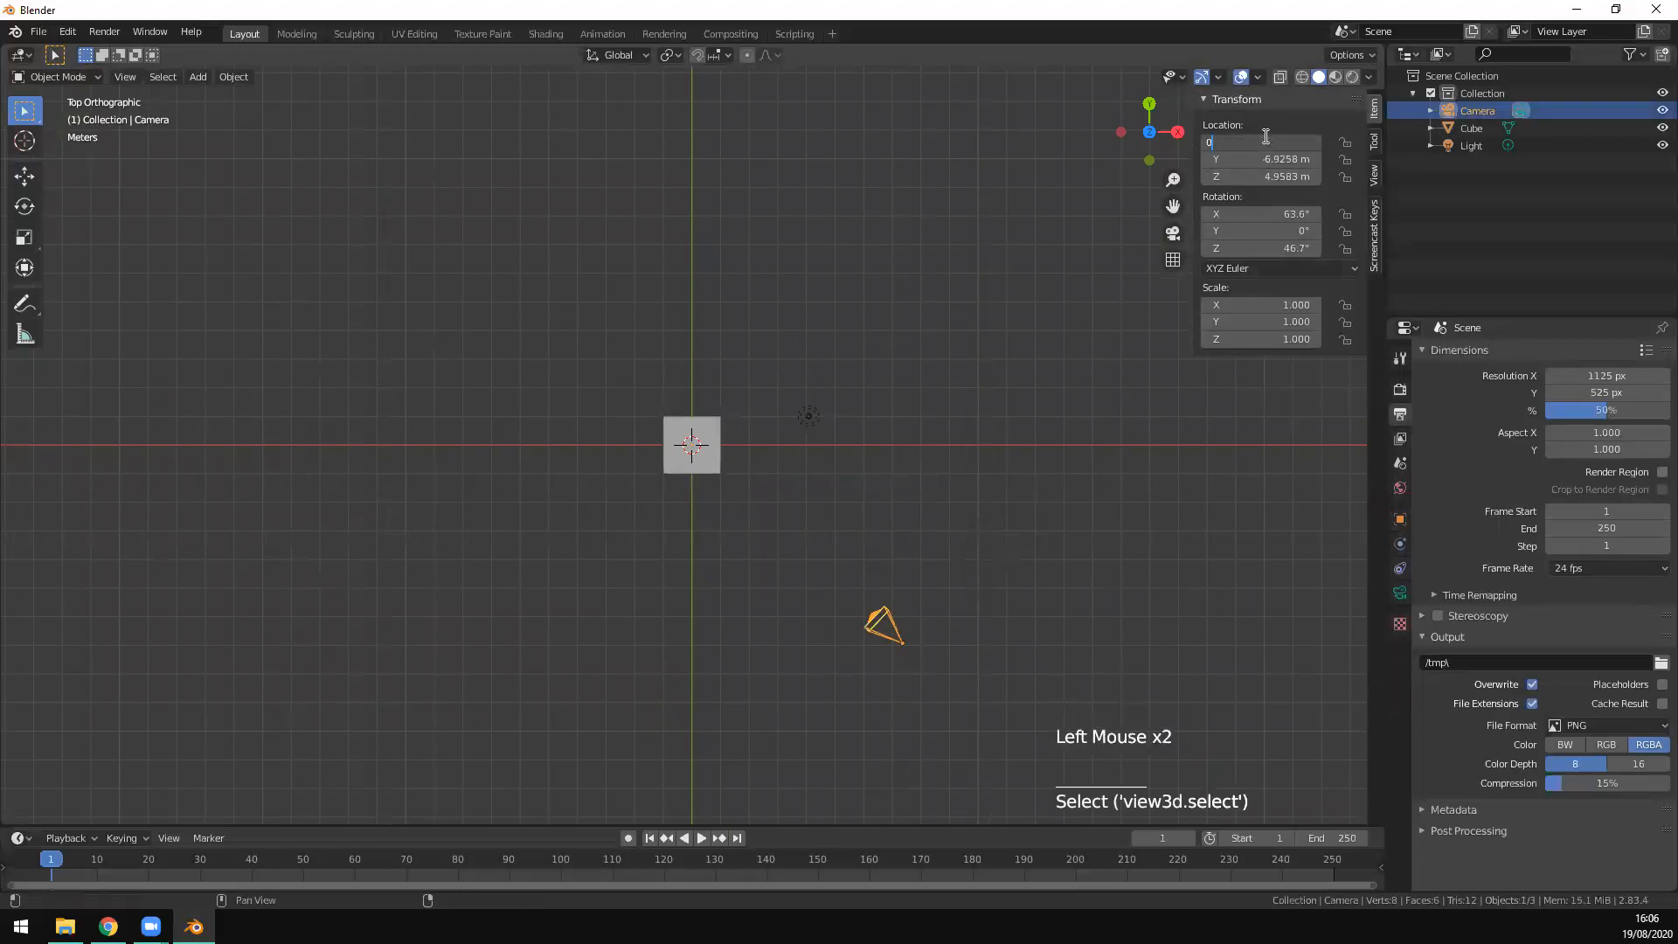
key(Tab)
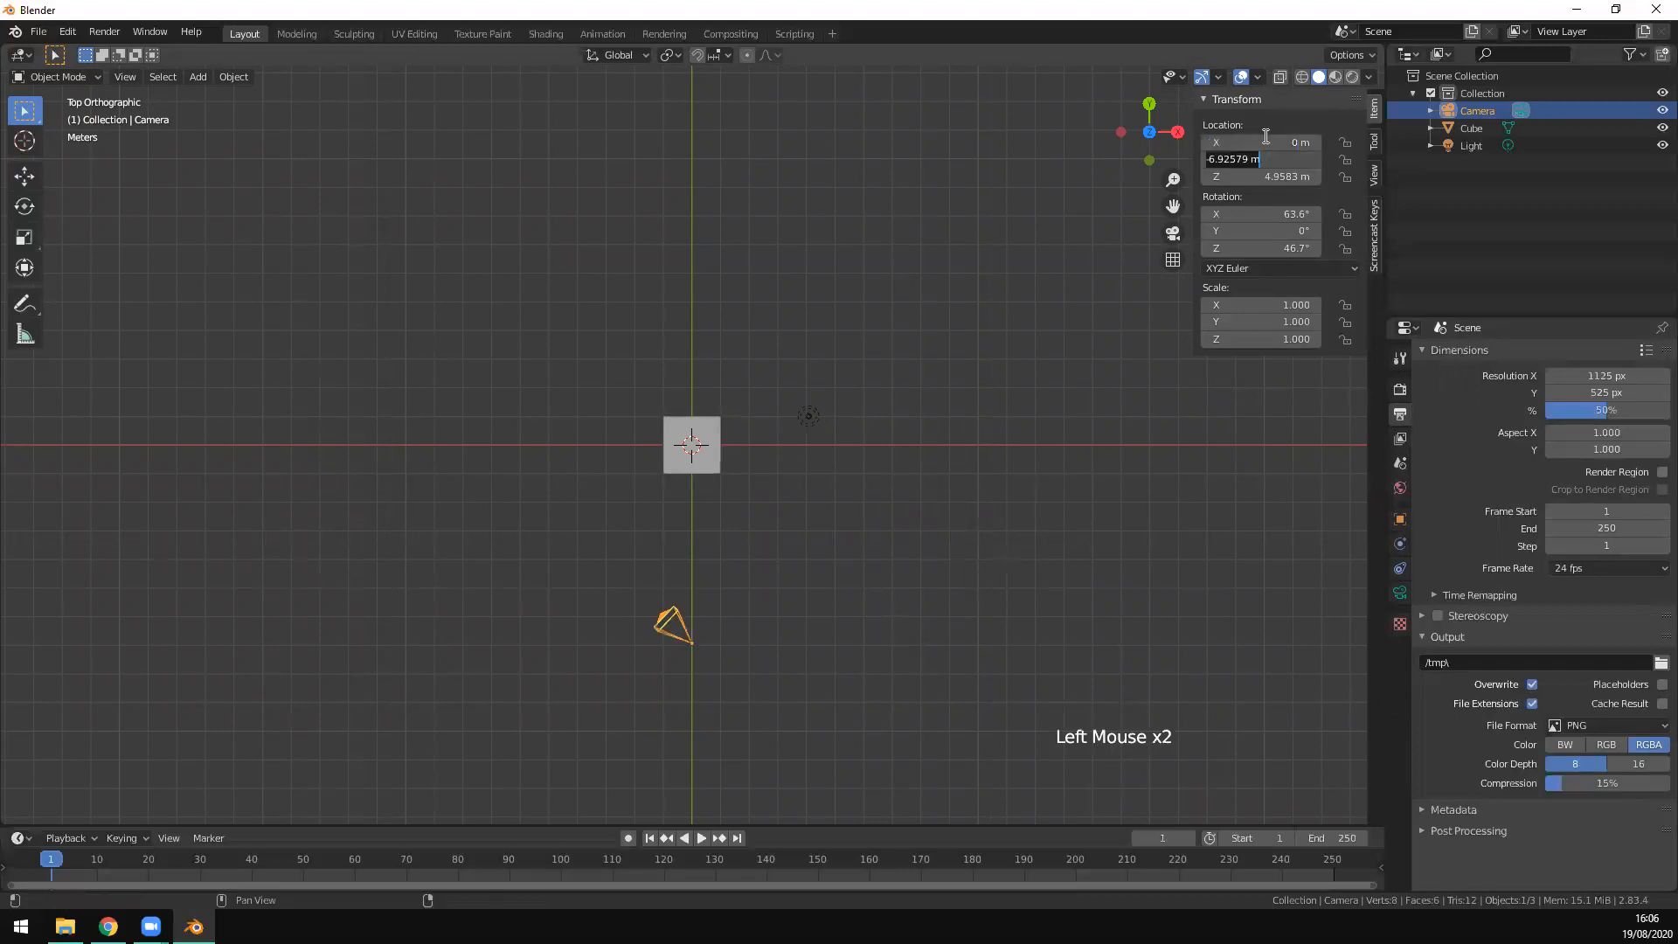
text(-20)
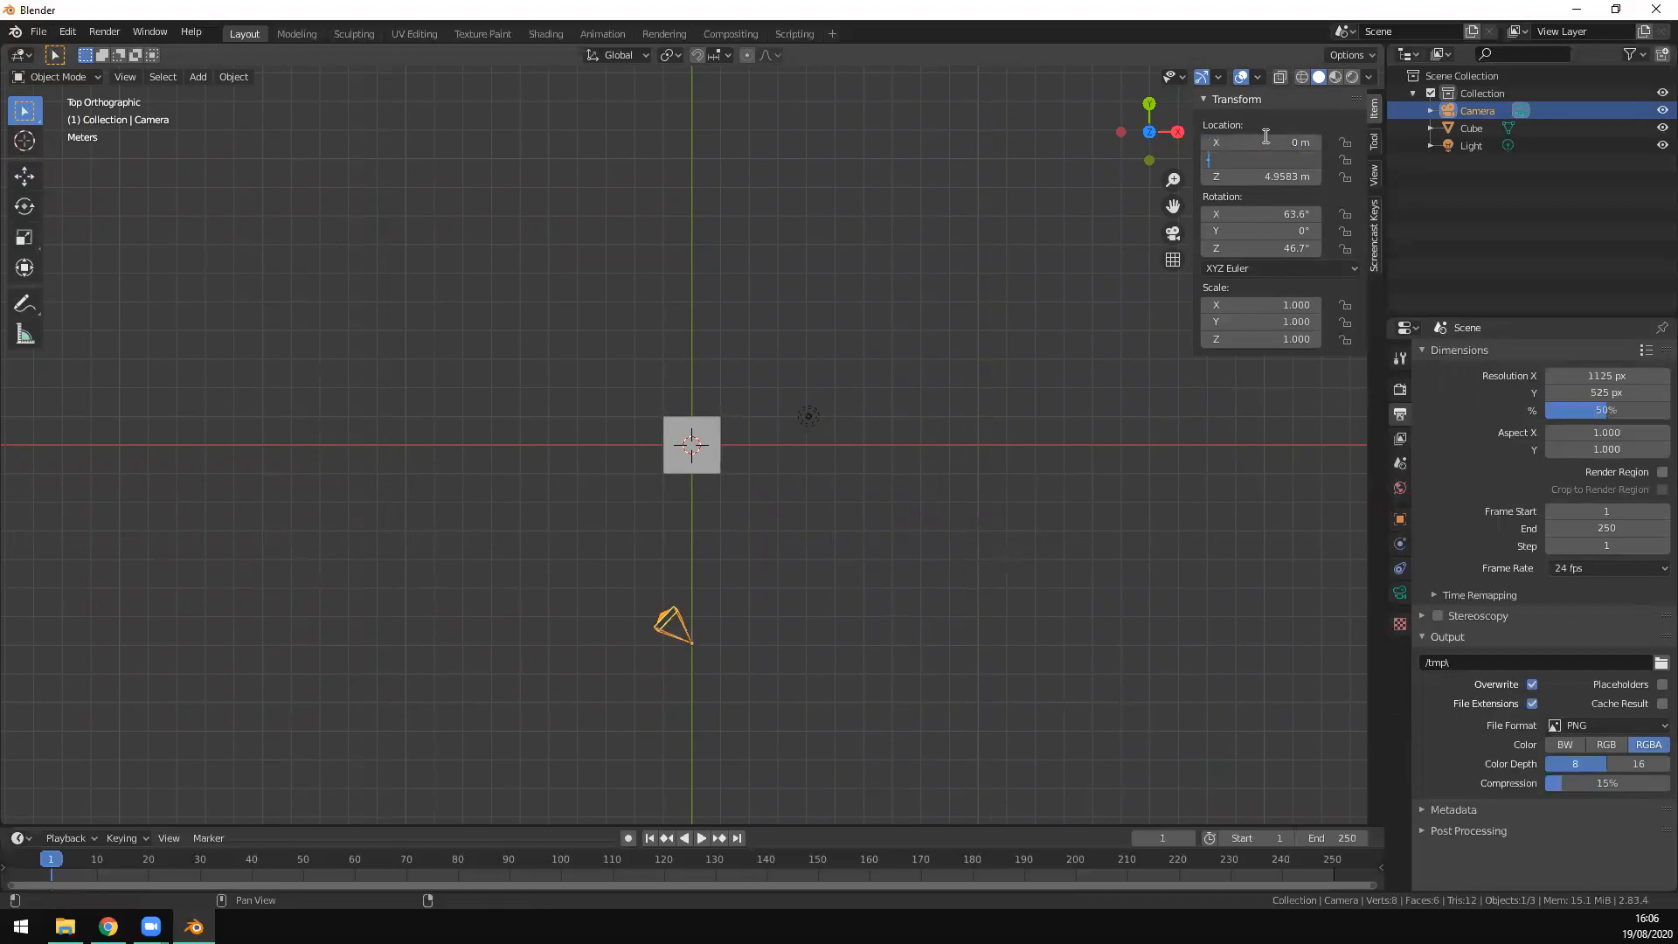
key(Return)
click(1266, 177)
text(0)
key(Return)
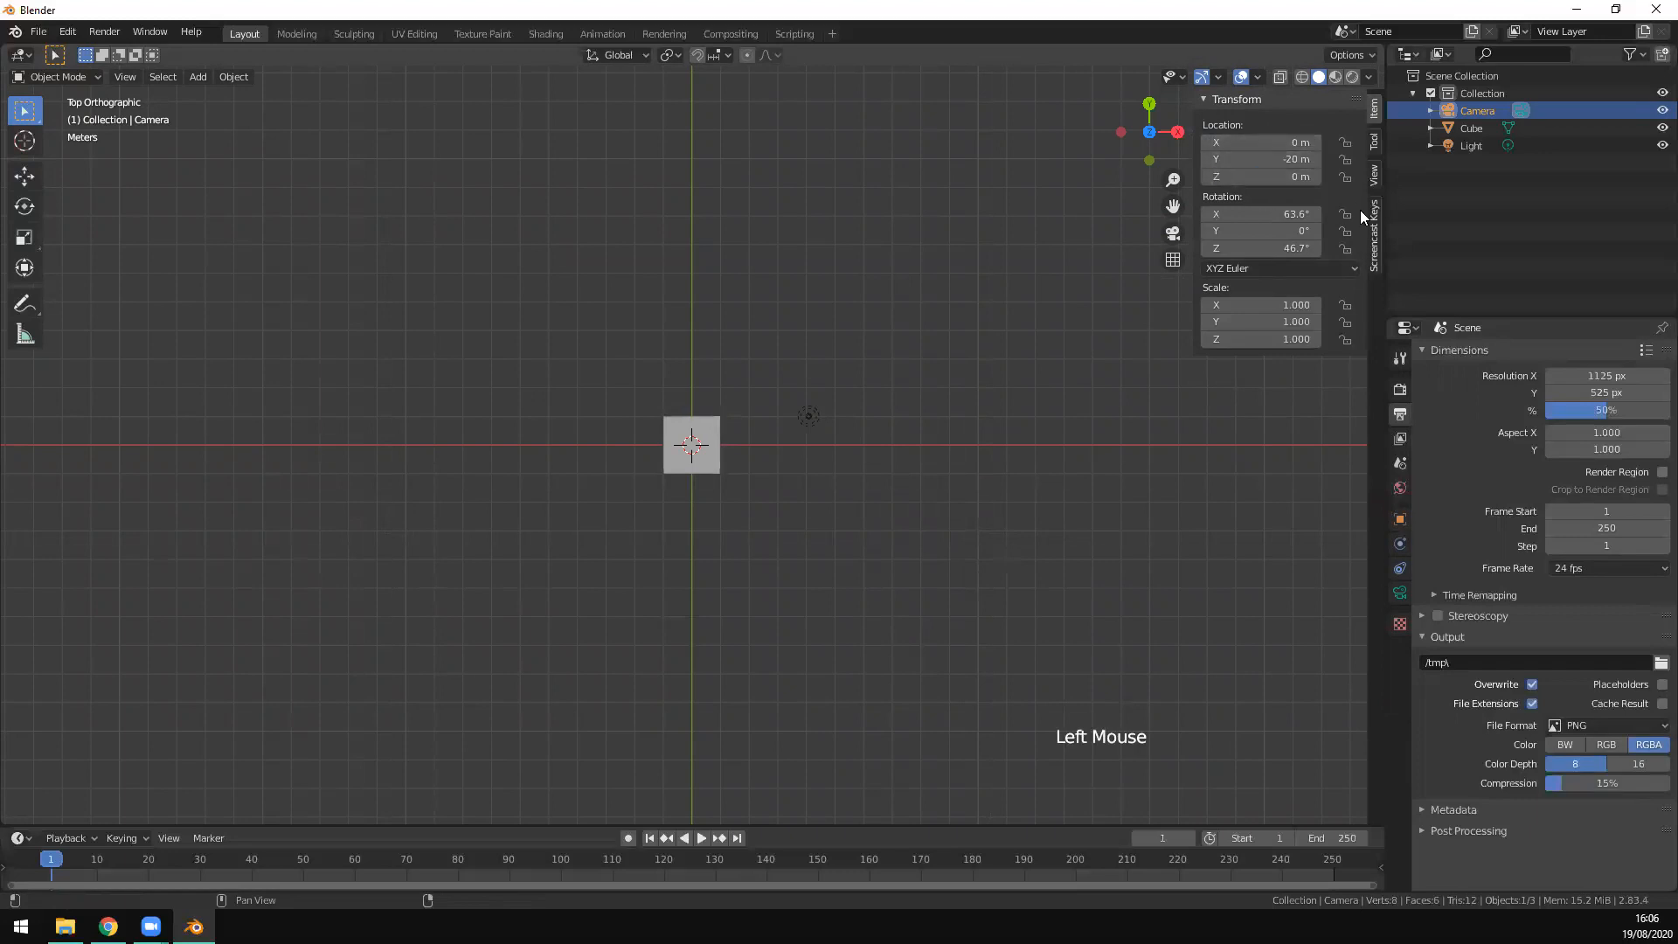
Step: Set the camera's rotation to 90° on X and 0° on Z
click(1271, 214)
text(90)
key(Tab)
key(Tab)
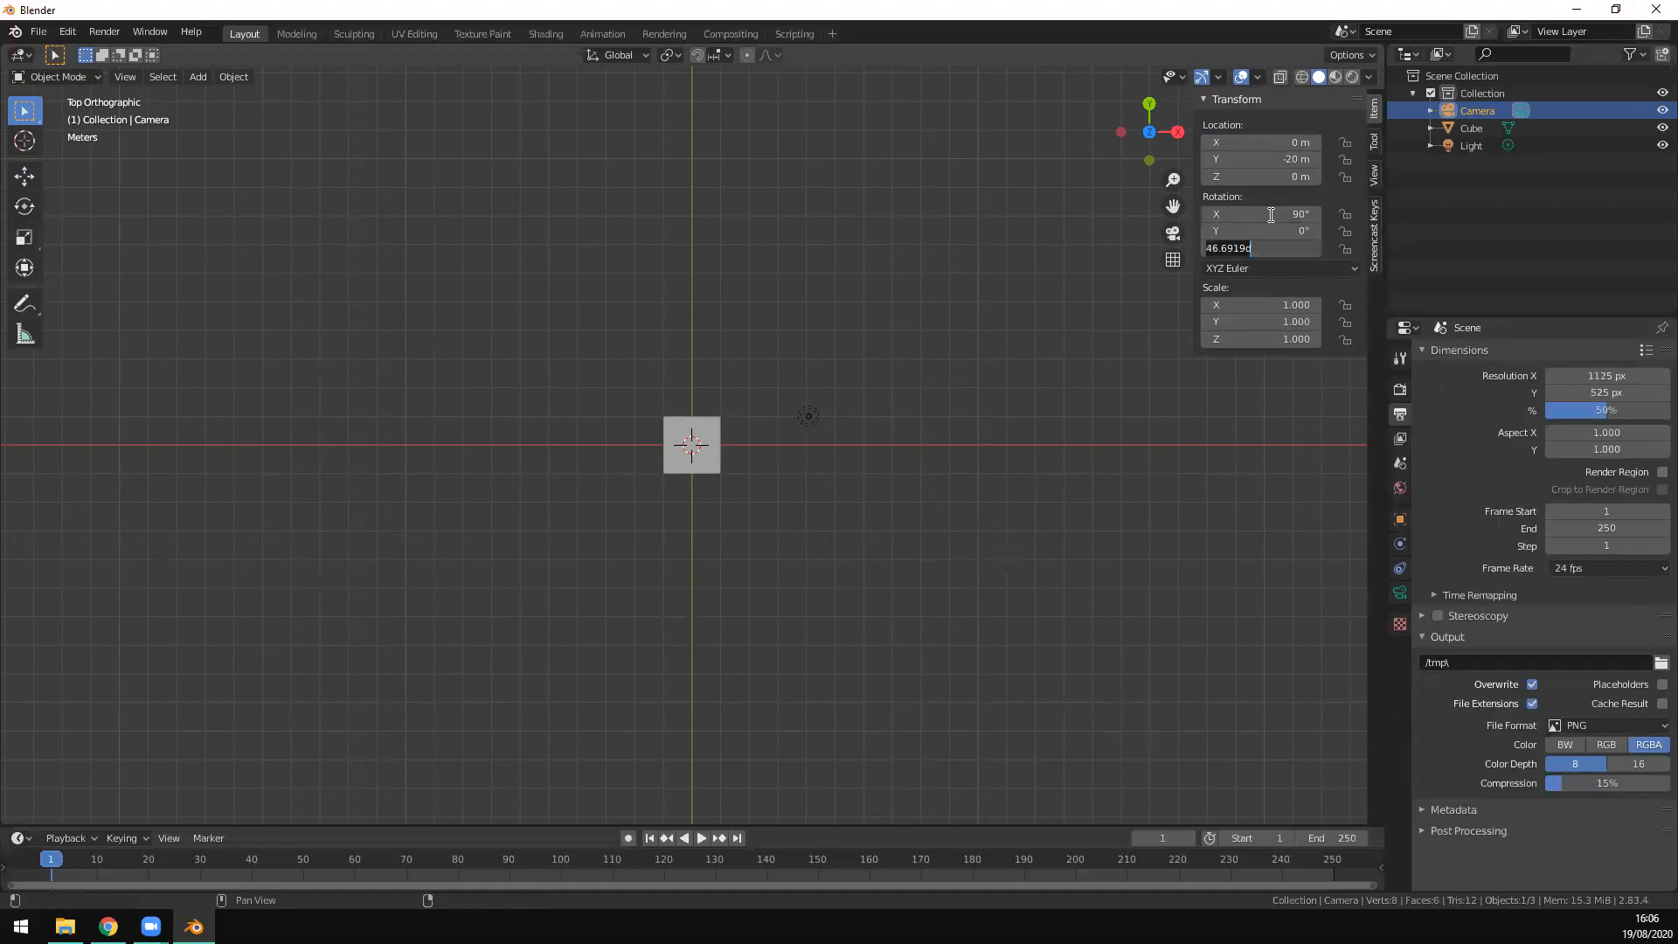
text(0)
key(Return)
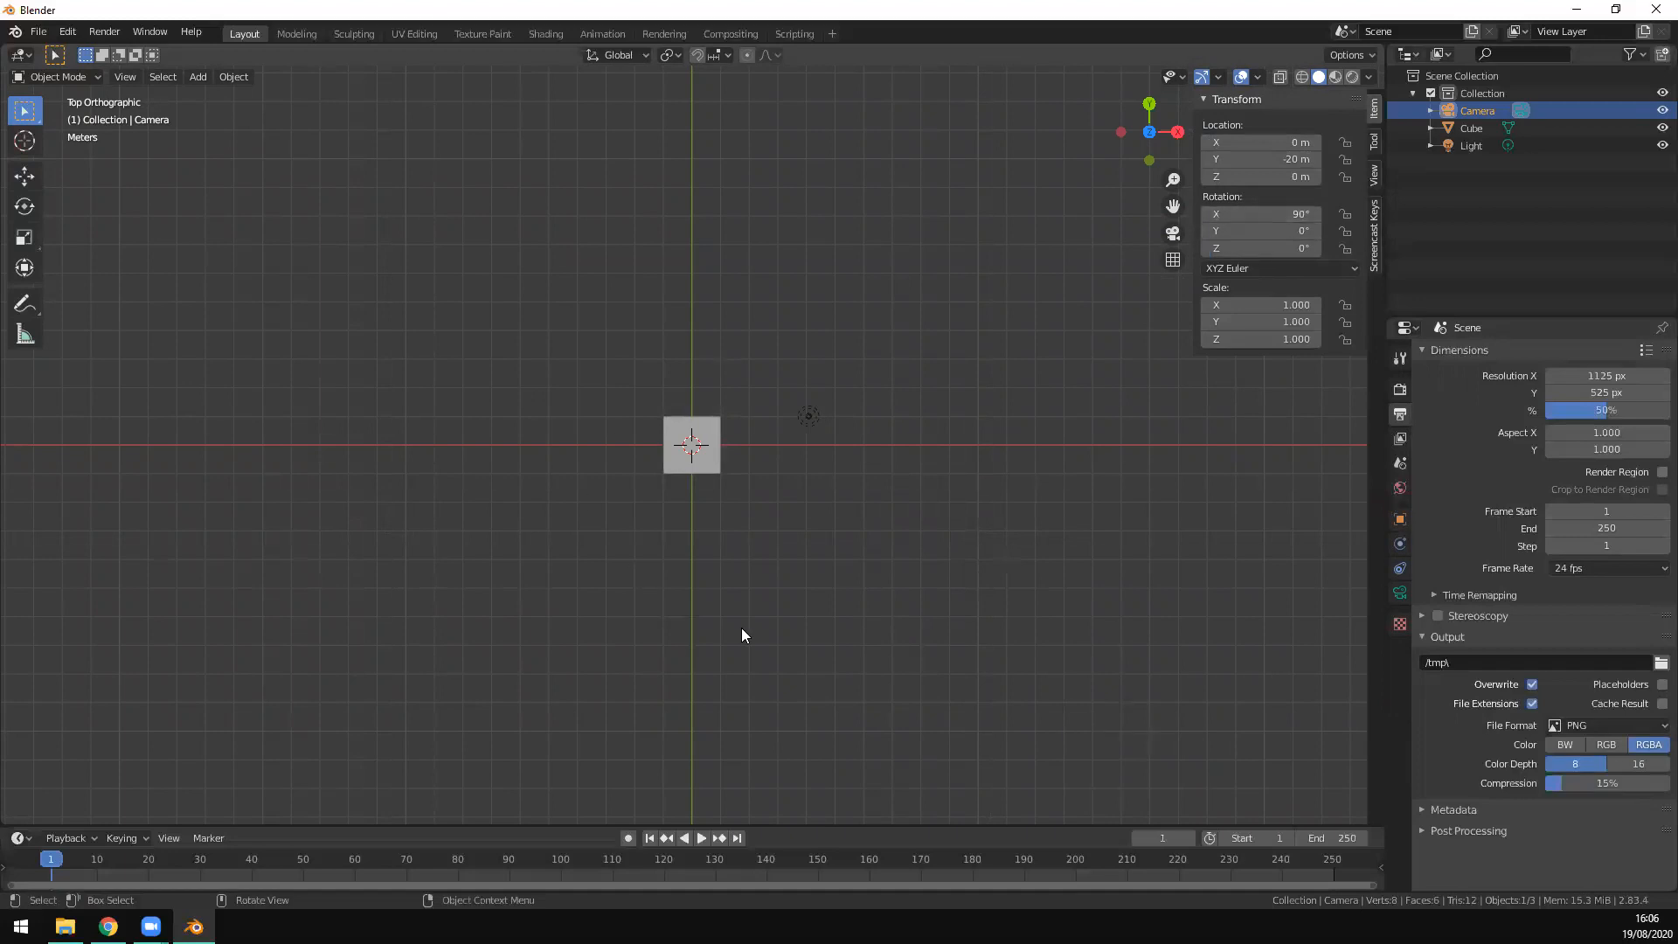
Step: Delete the default light and the default cube from the scene
scroll(743, 628, down, 5)
middle_drag(787, 651, 803, 472)
click(696, 447)
click(736, 392)
key(Delete)
click(706, 448)
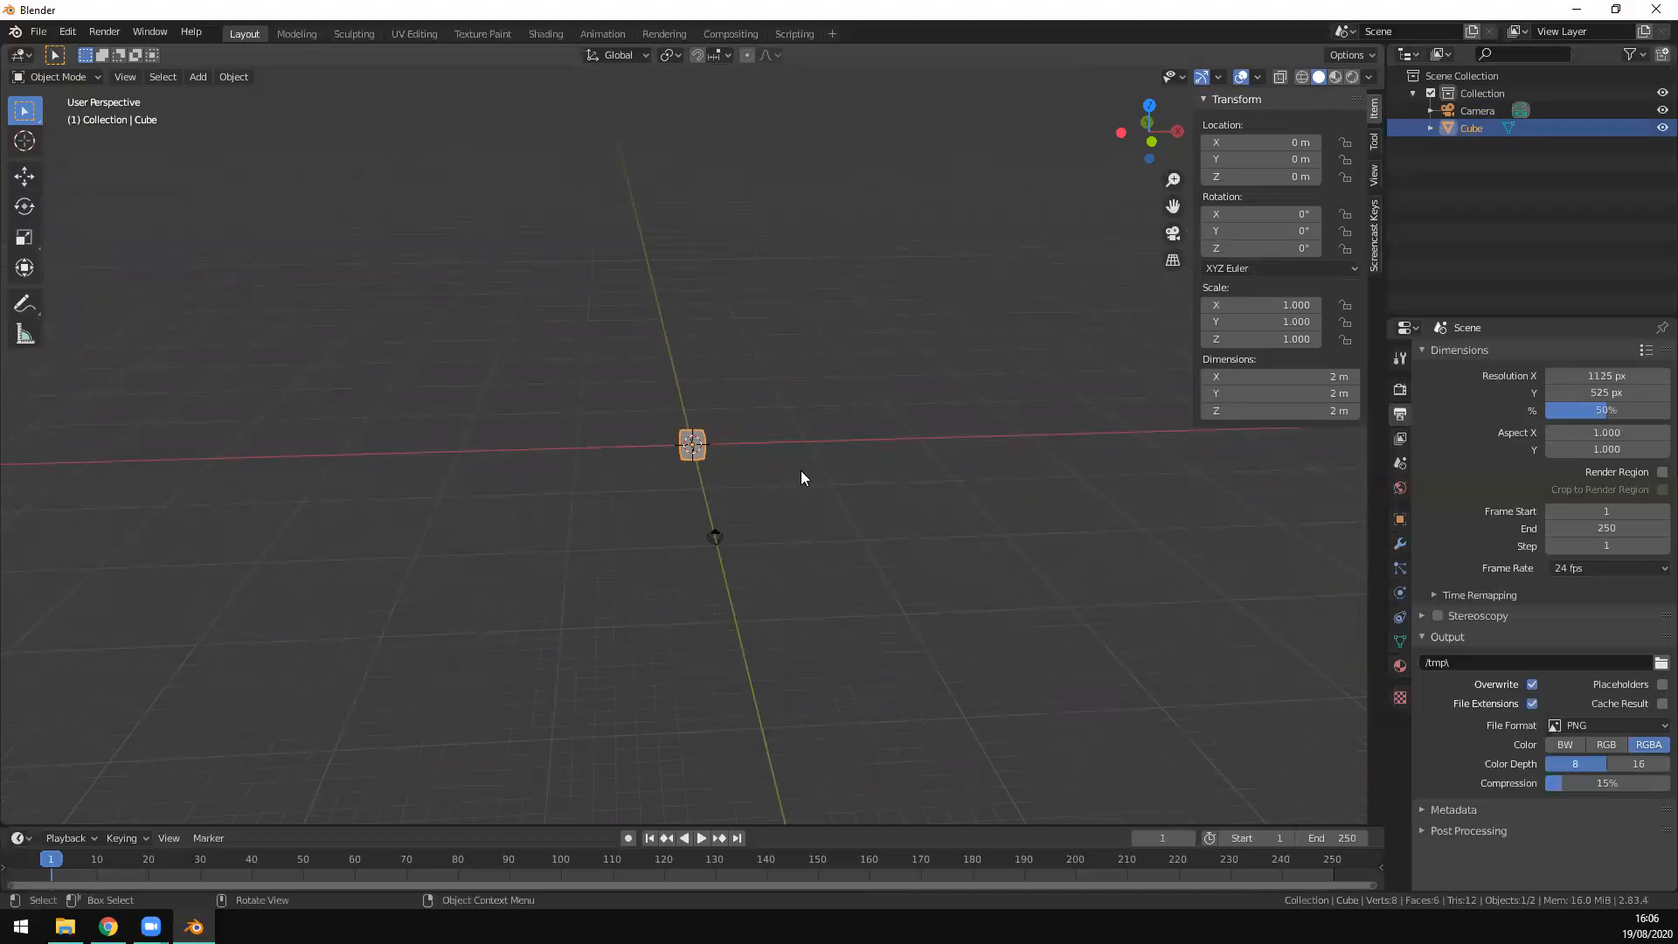
key(Delete)
key(KP_1)
scroll(783, 493, up, 14)
middle_drag(832, 505, 812, 547)
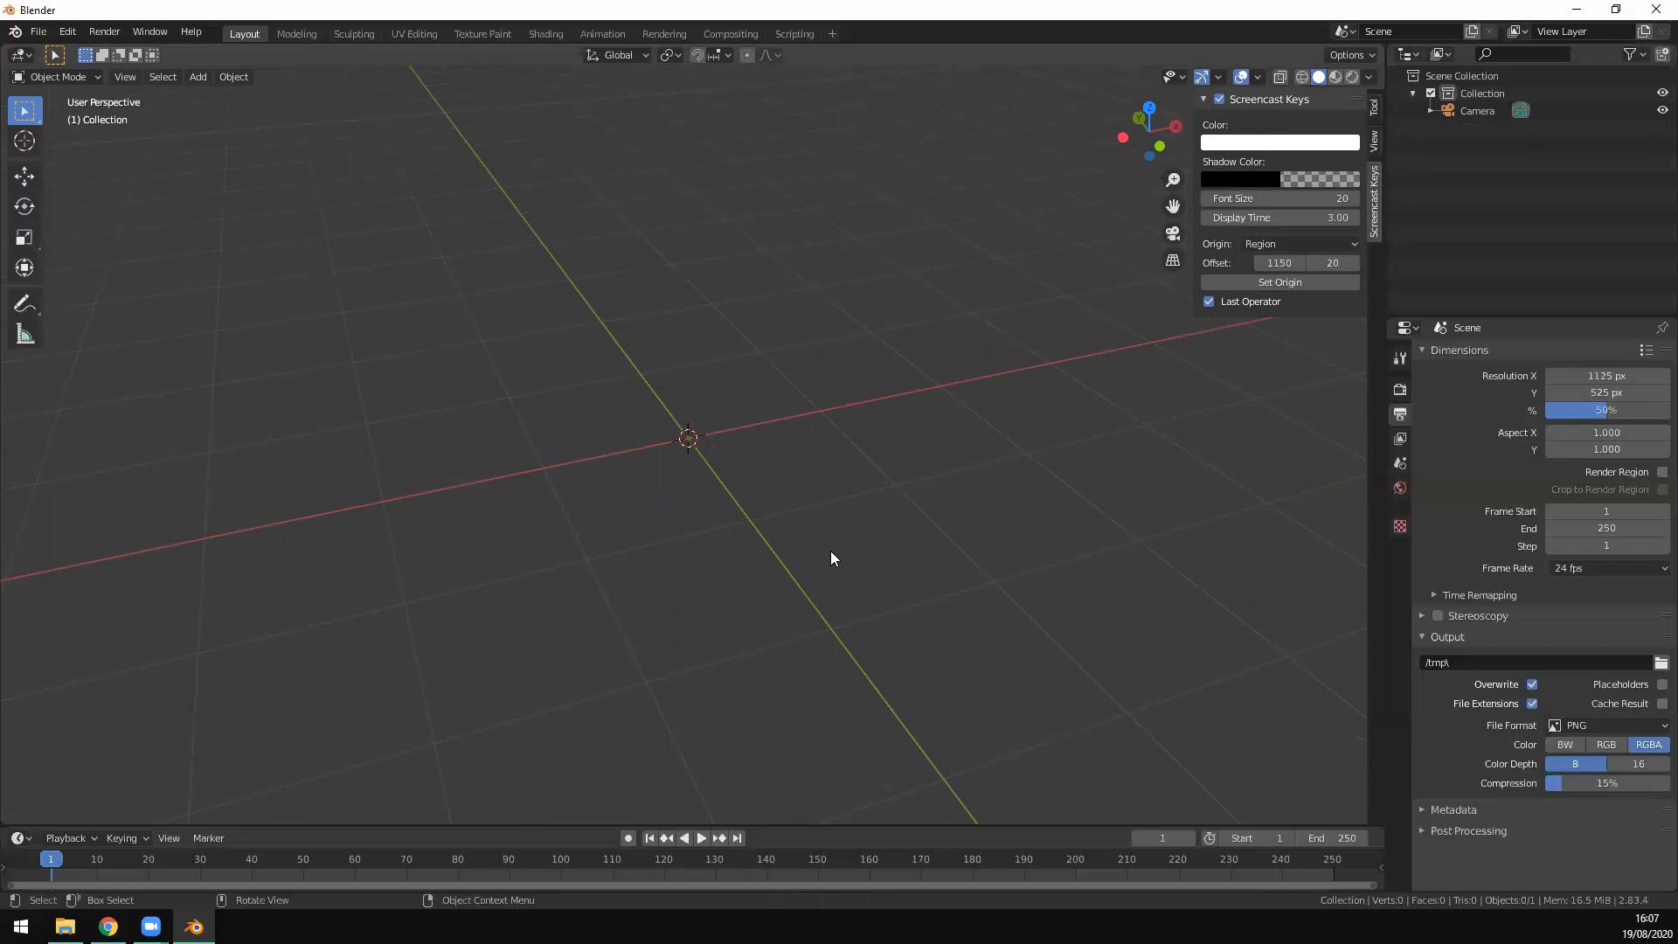
middle_drag(817, 555, 70, 411)
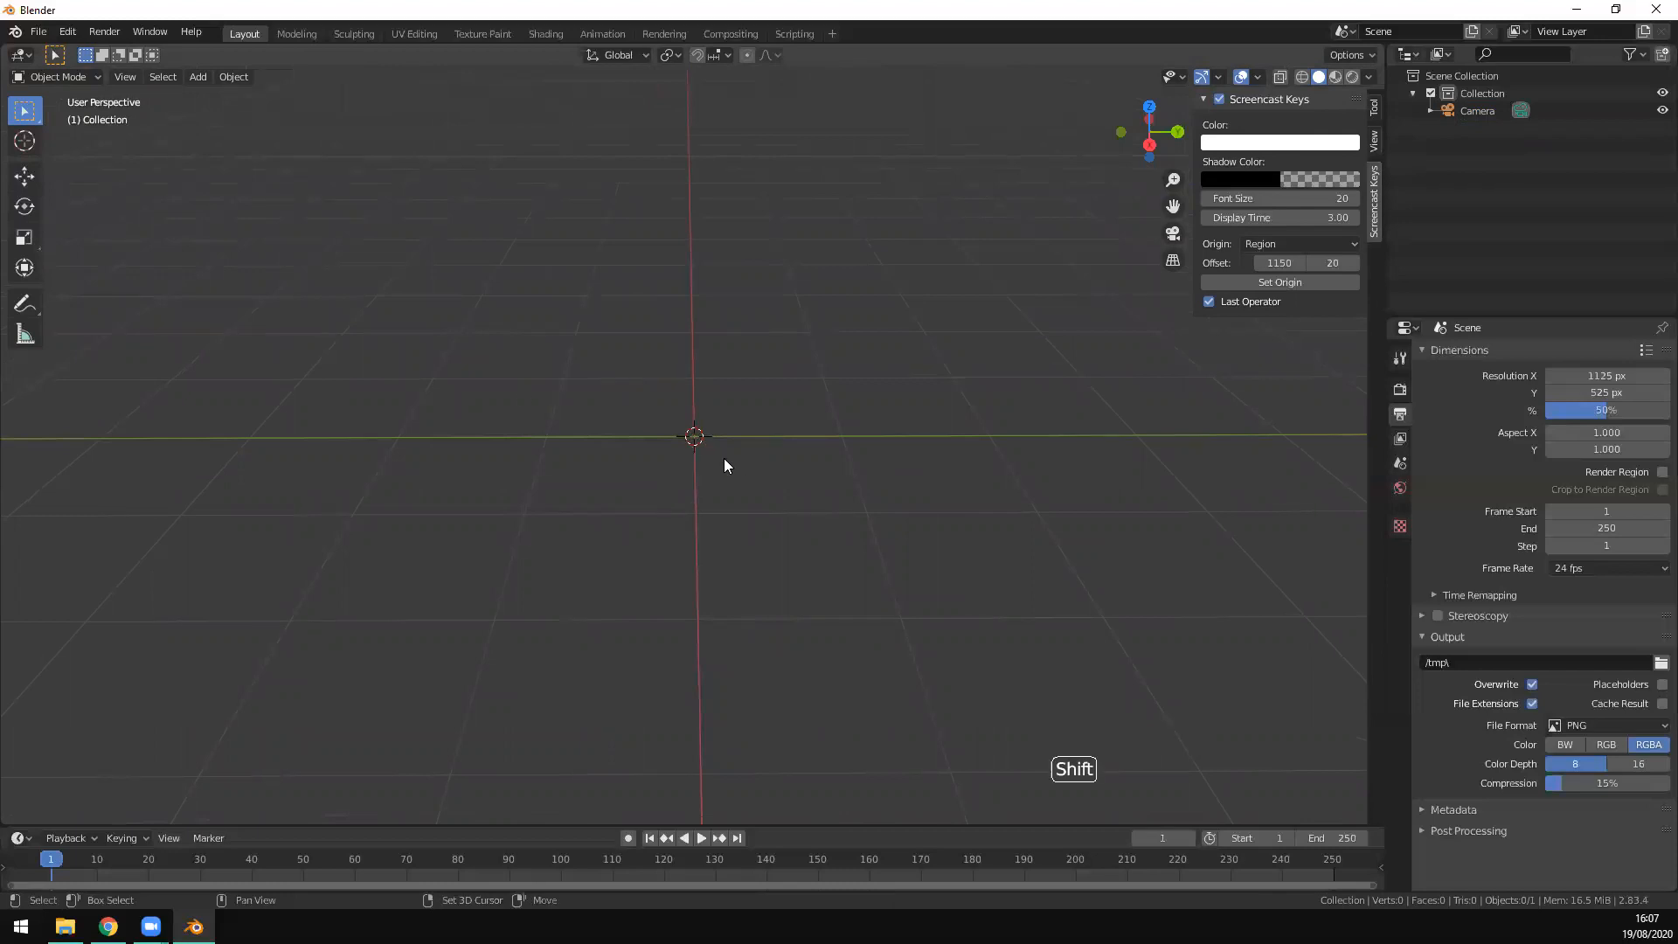
key(shift+a)
mouse_move(727, 463)
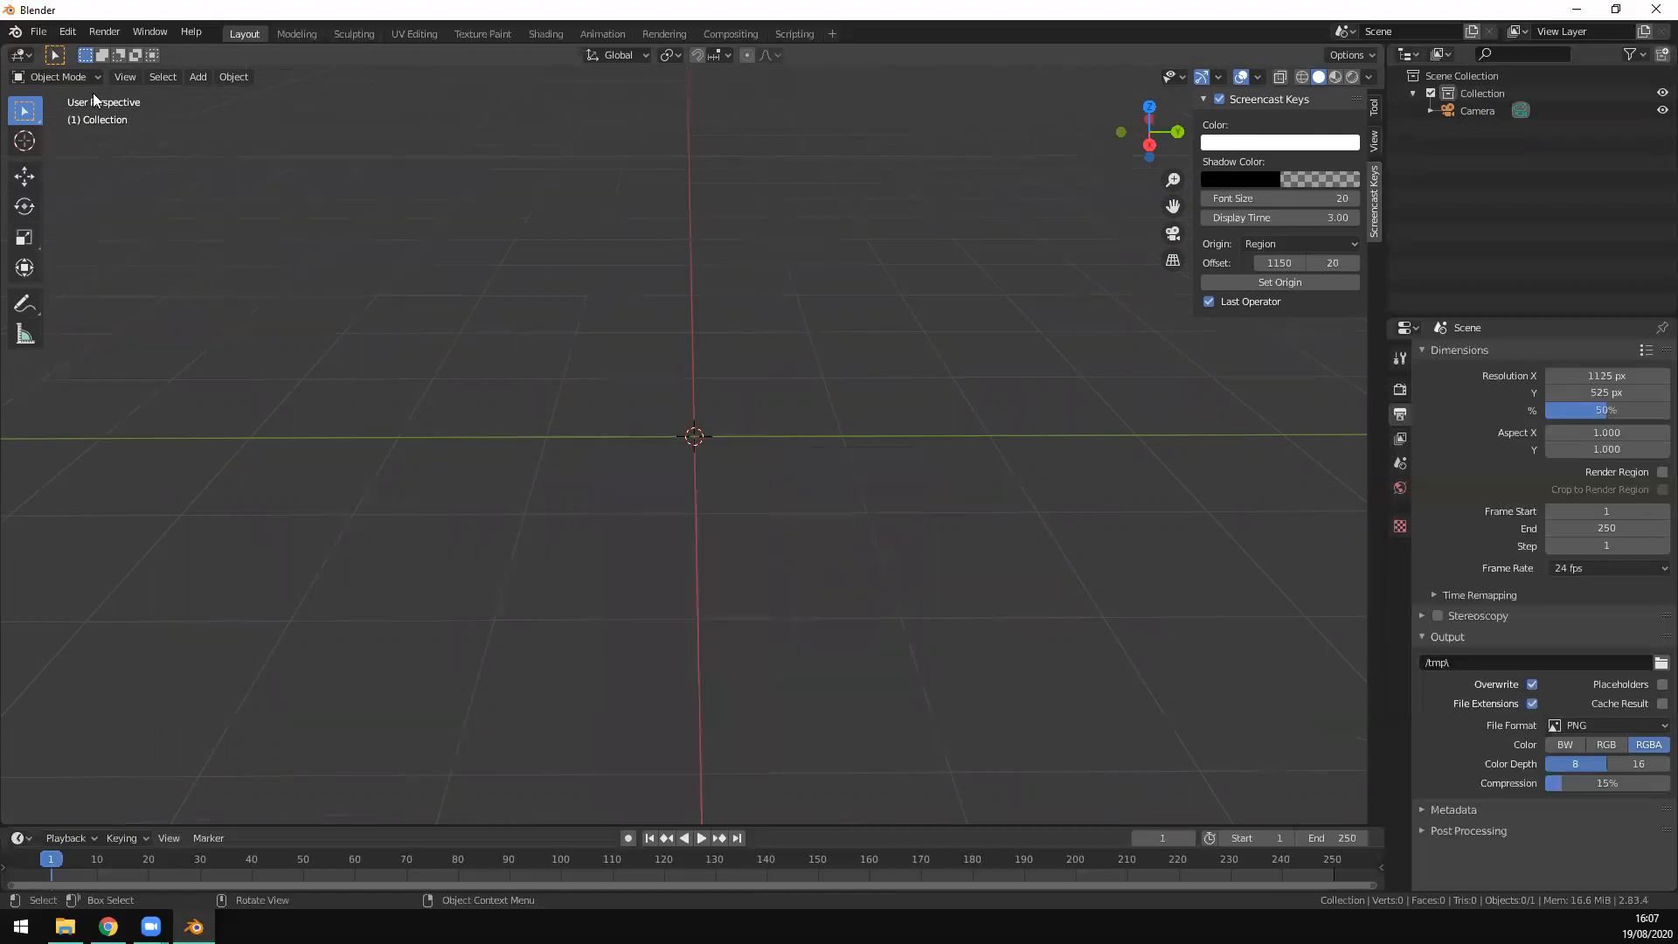
click(199, 77)
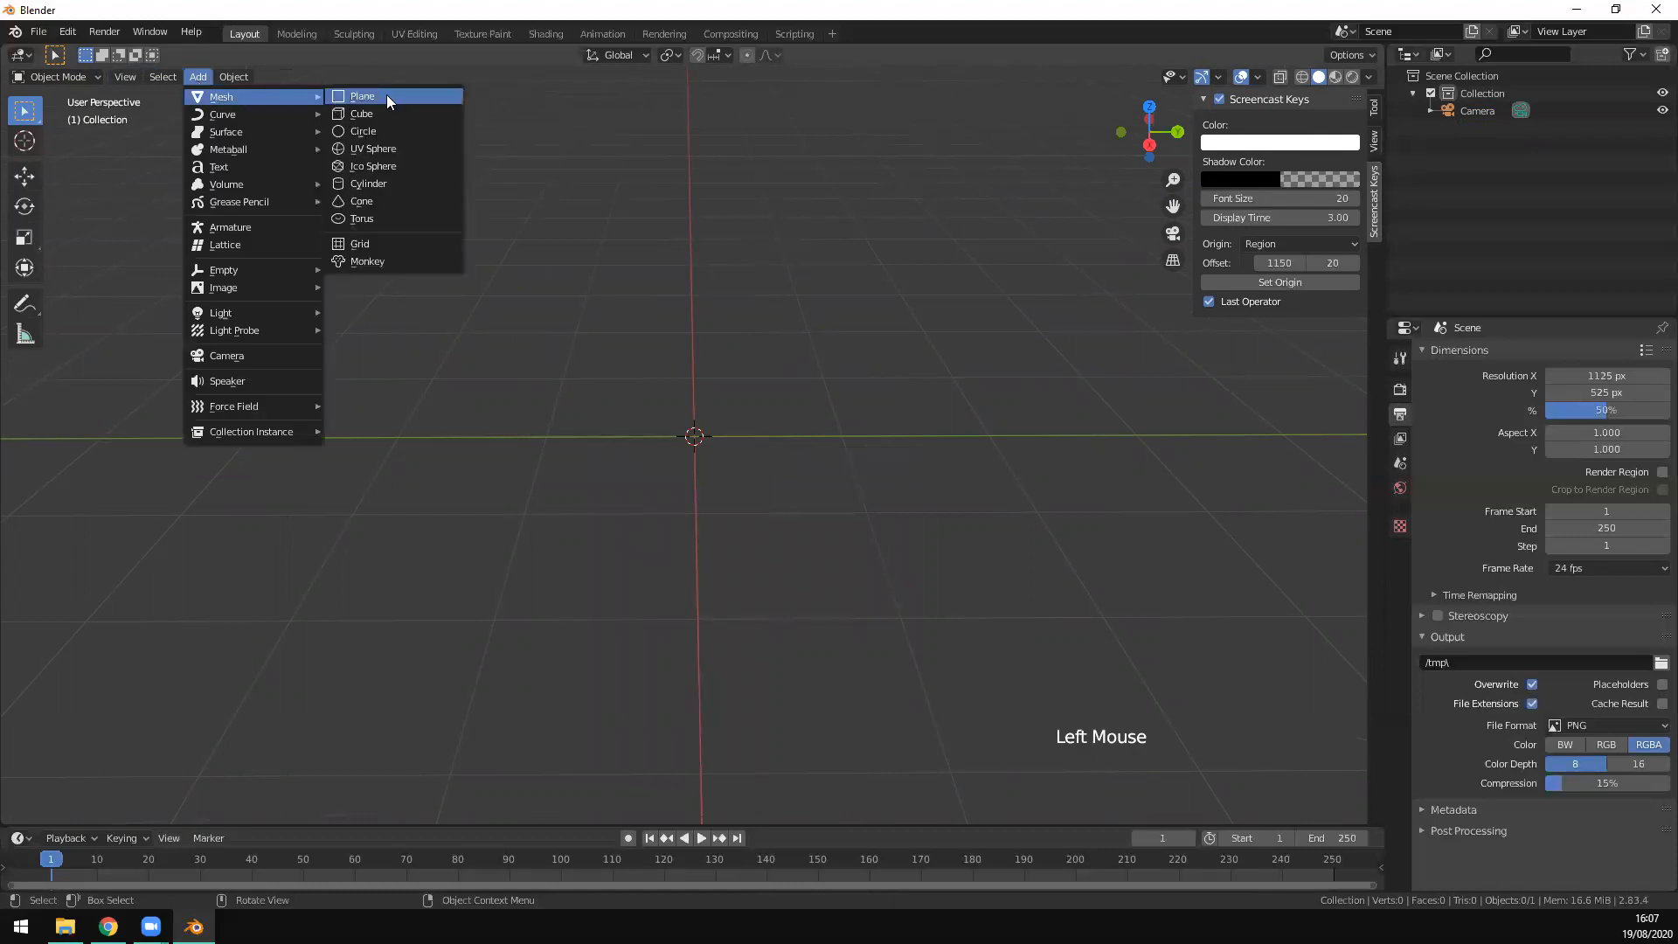
click(203, 77)
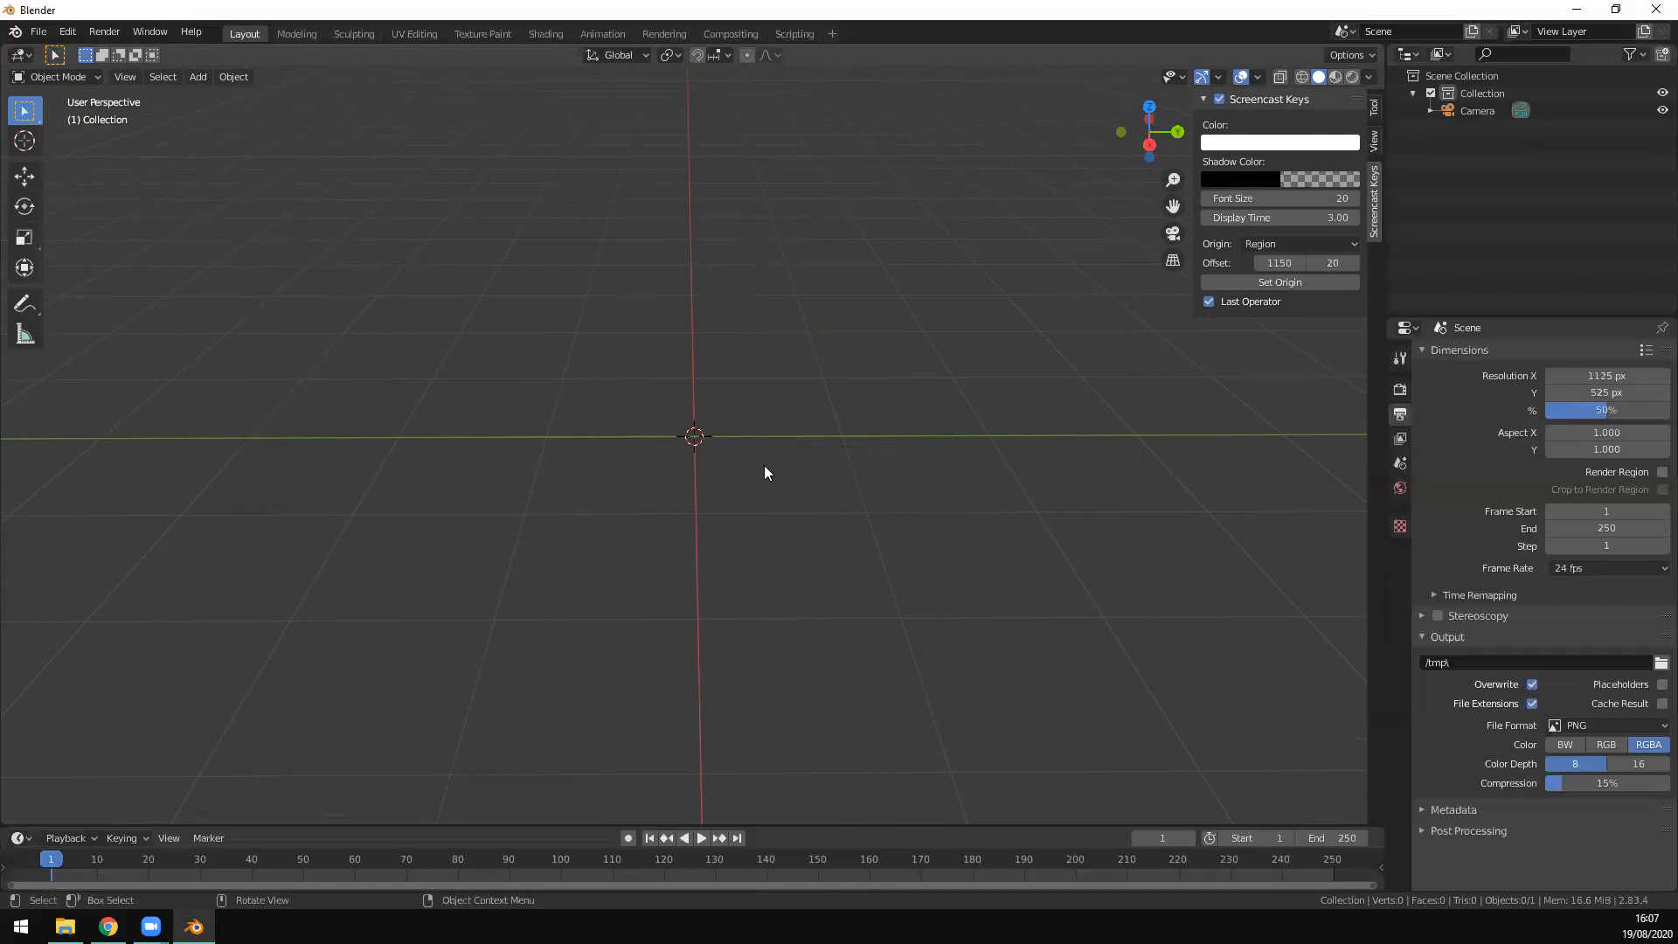
middle_drag(794, 499, 775, 528)
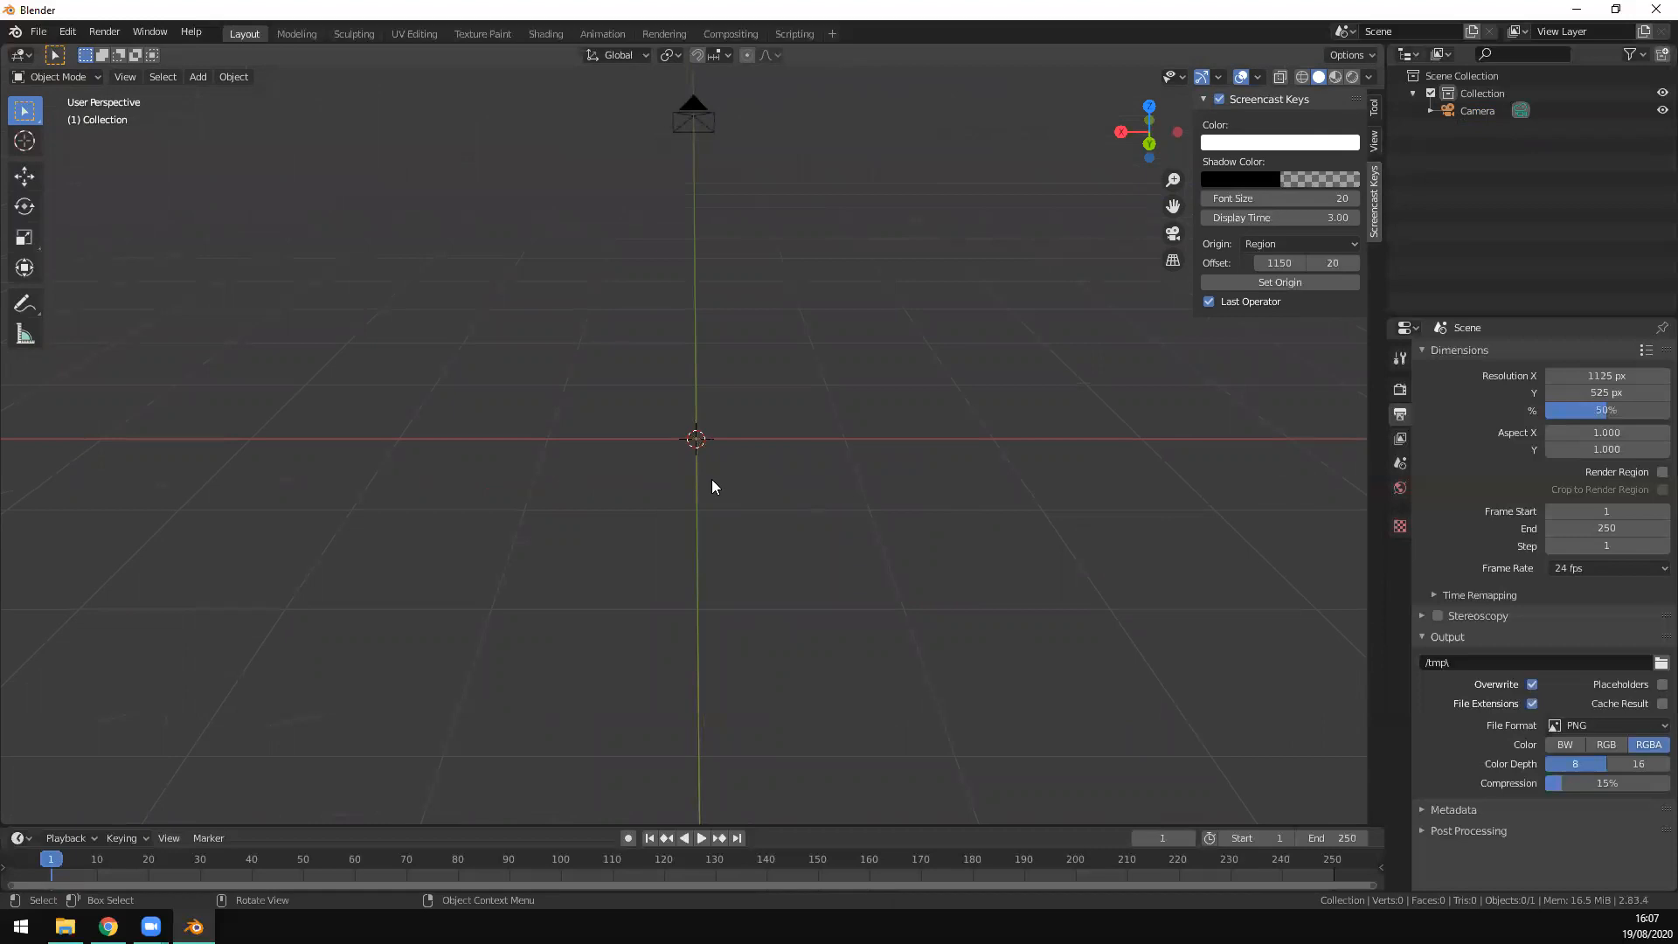
middle_drag(699, 483, 870, 505)
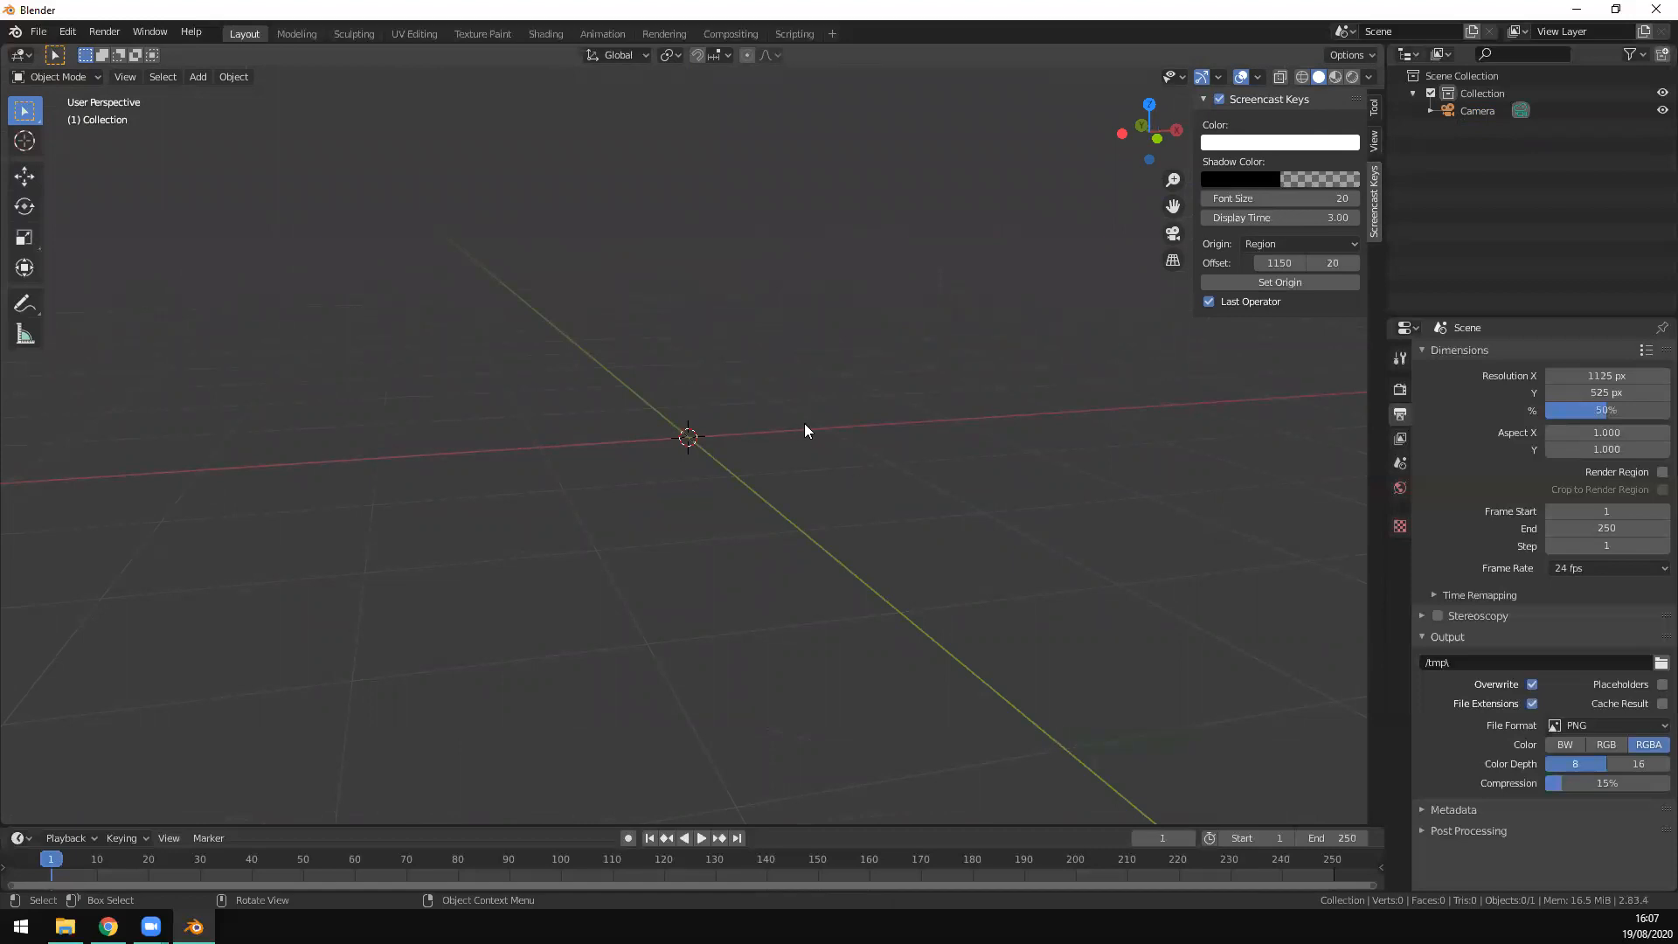
middle_drag(816, 469, 778, 477)
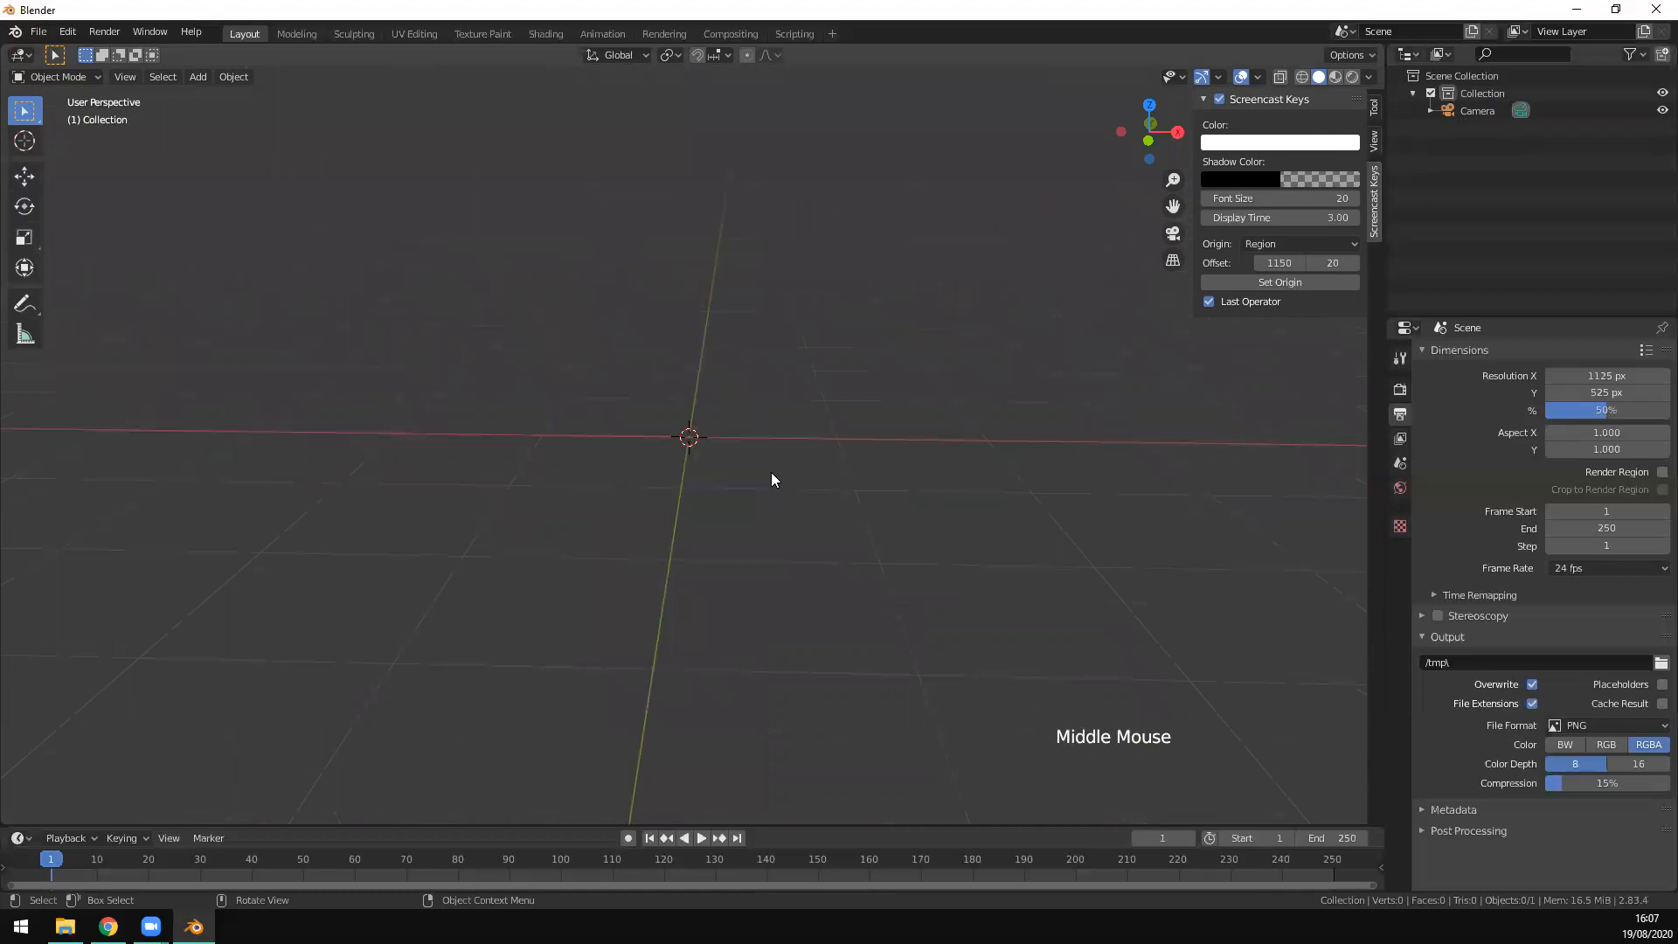
Step: Switch to the front view, select the camera, and hide it in the viewport
key(KP_1)
click(689, 386)
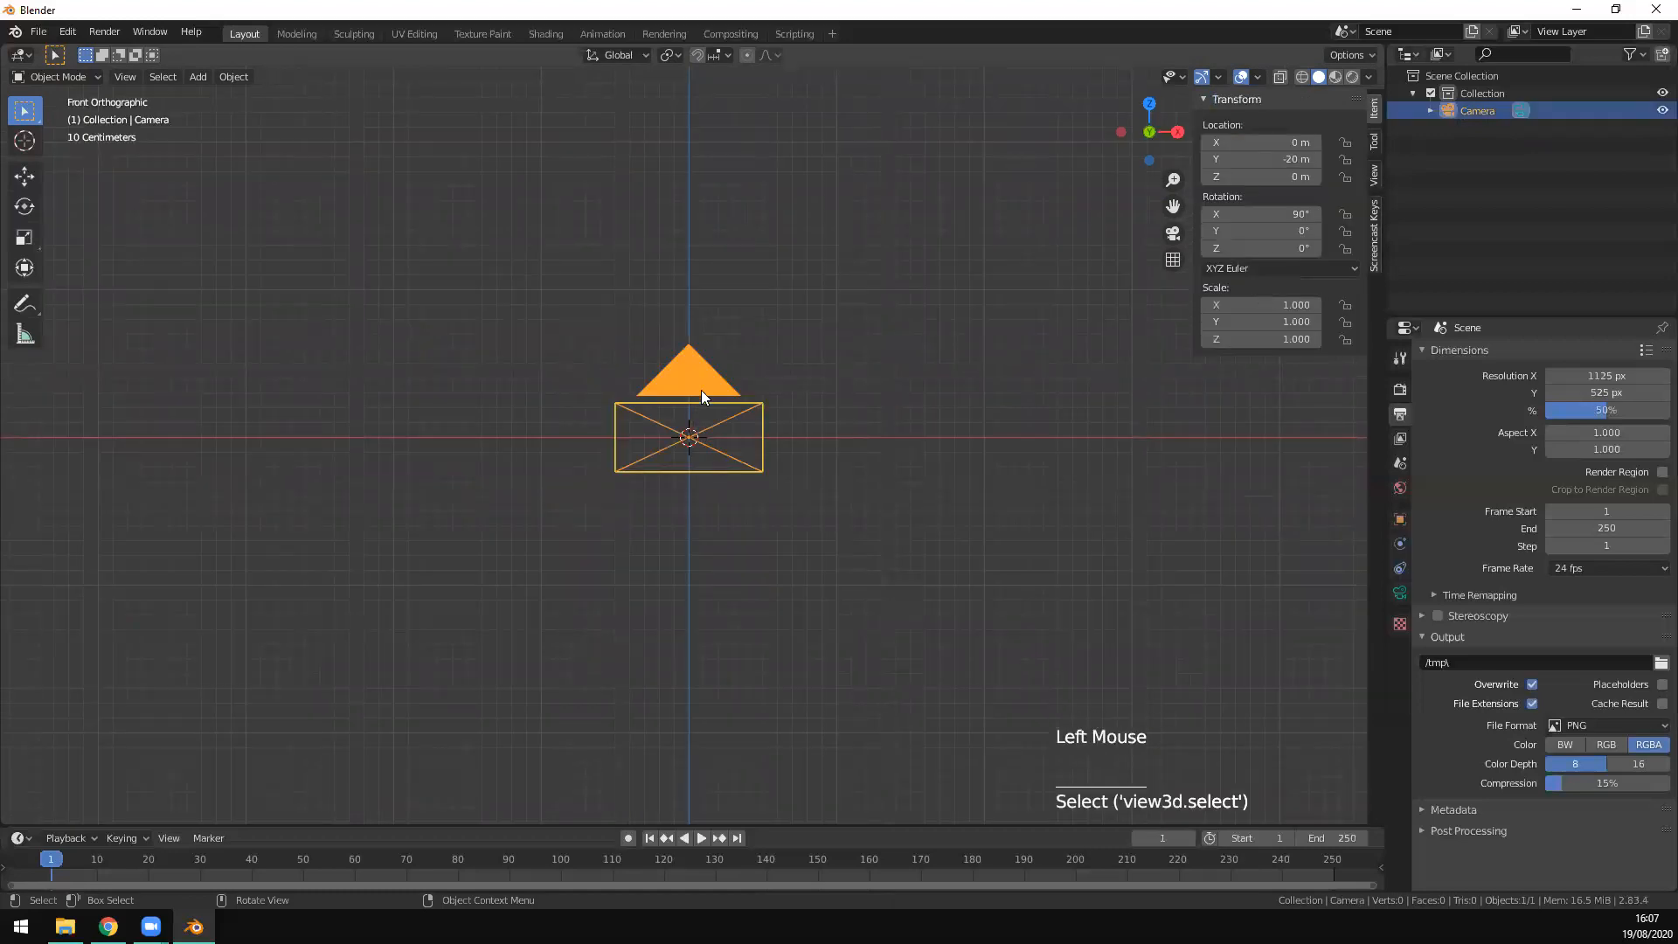
key(h)
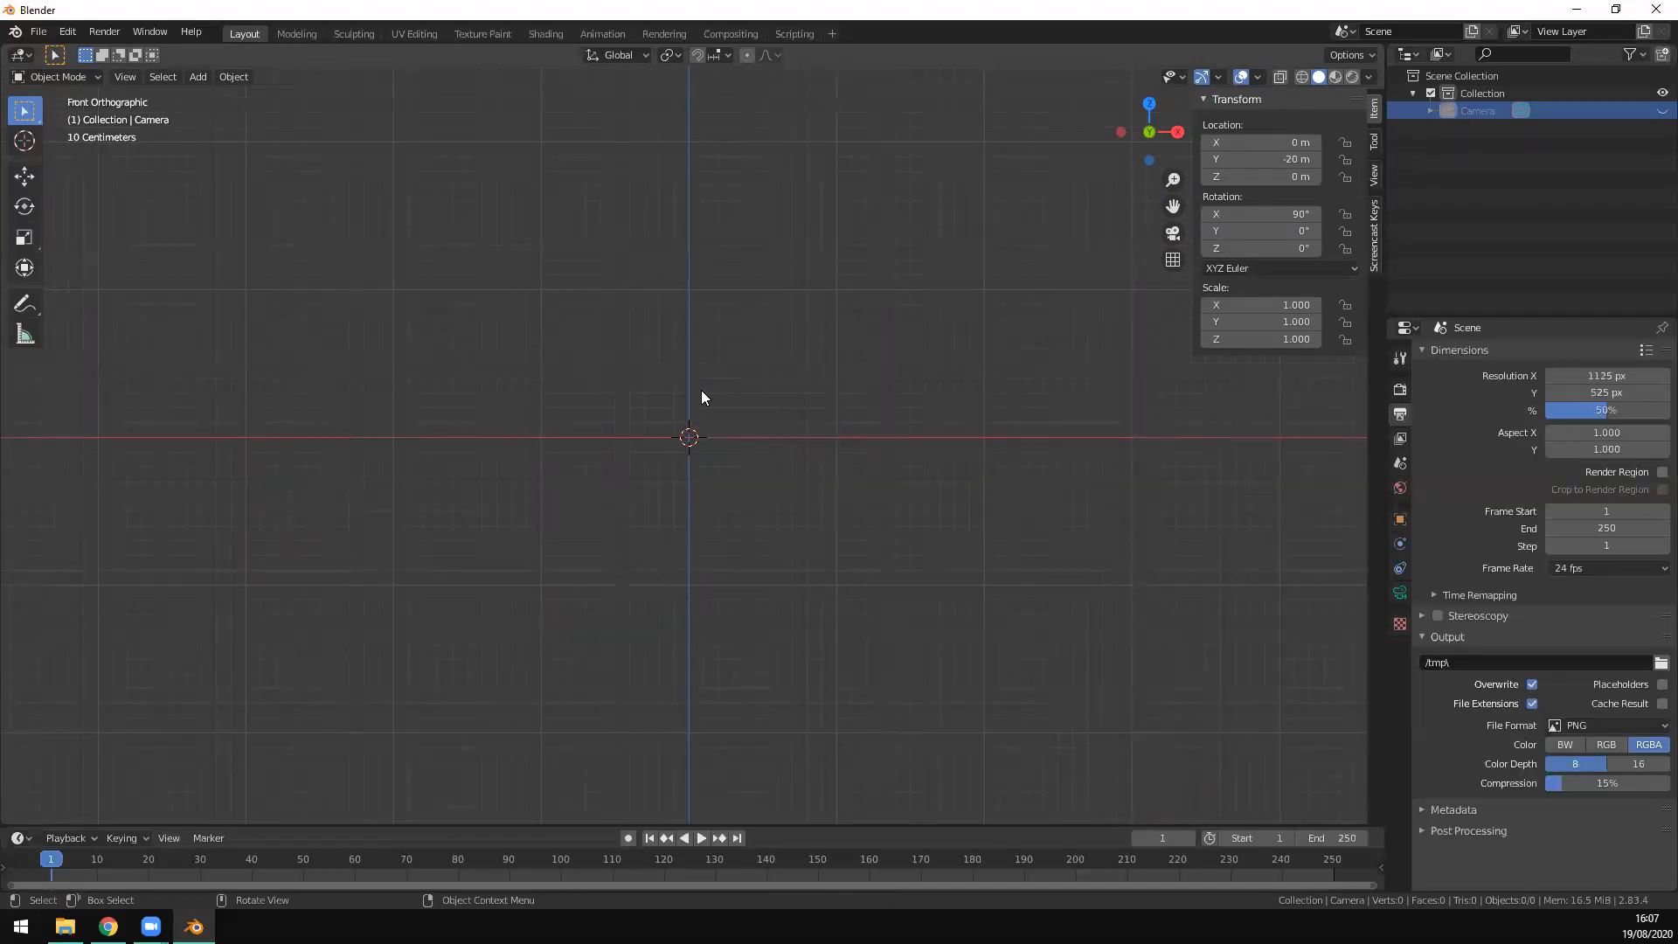
key(alt)
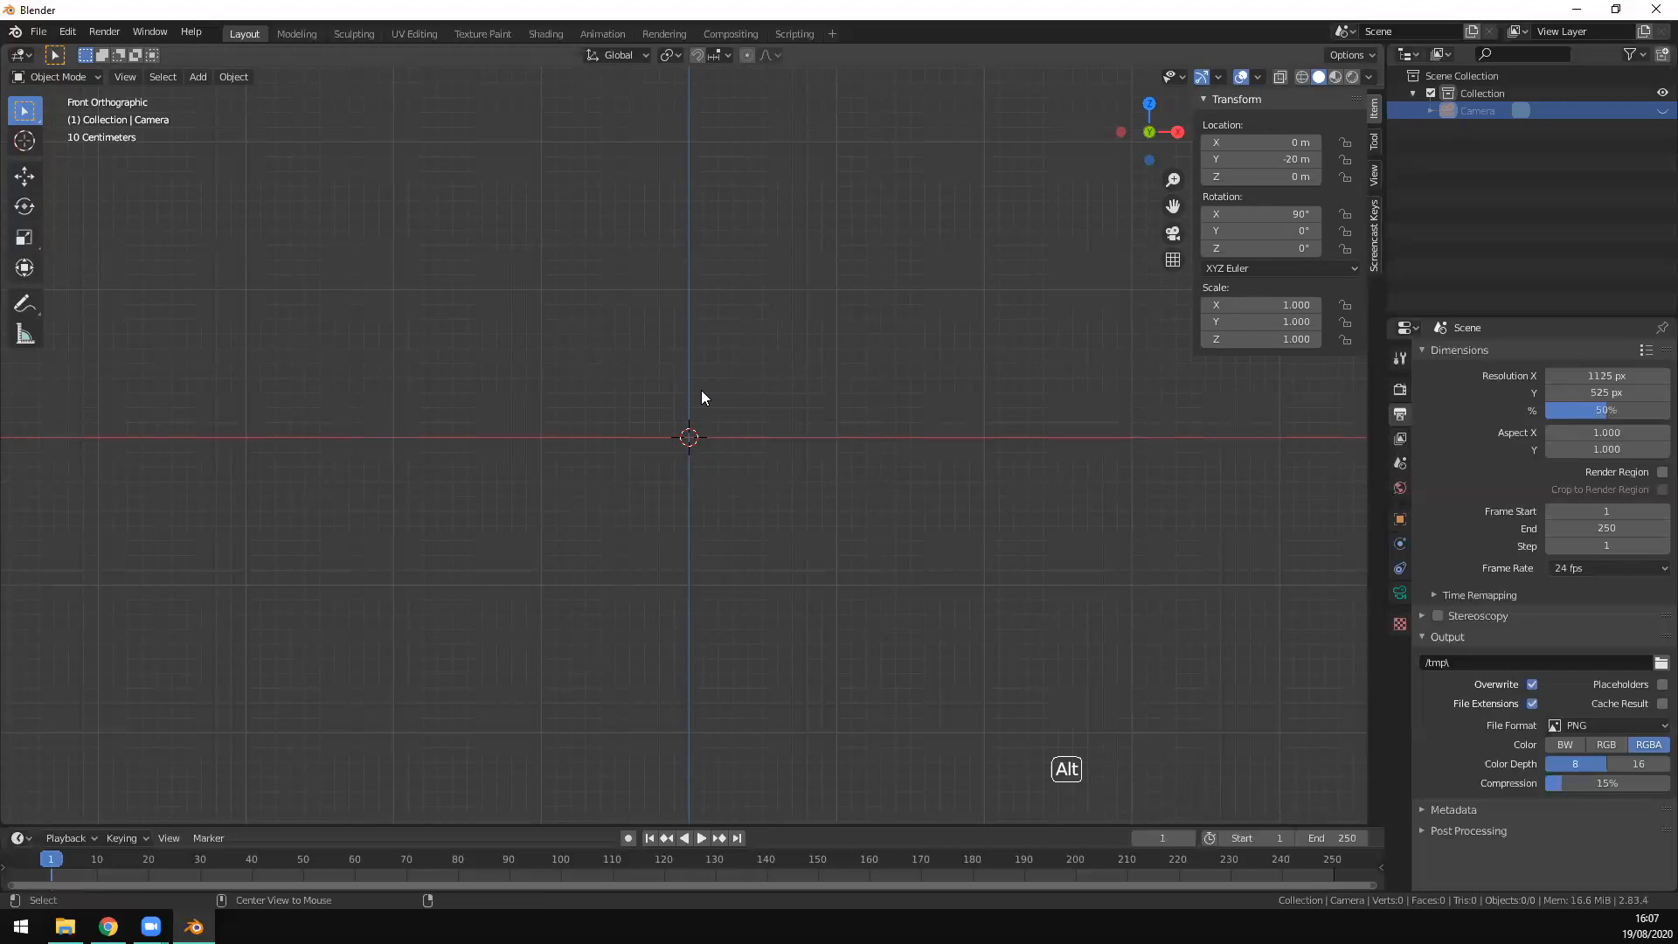
key(alt+h)
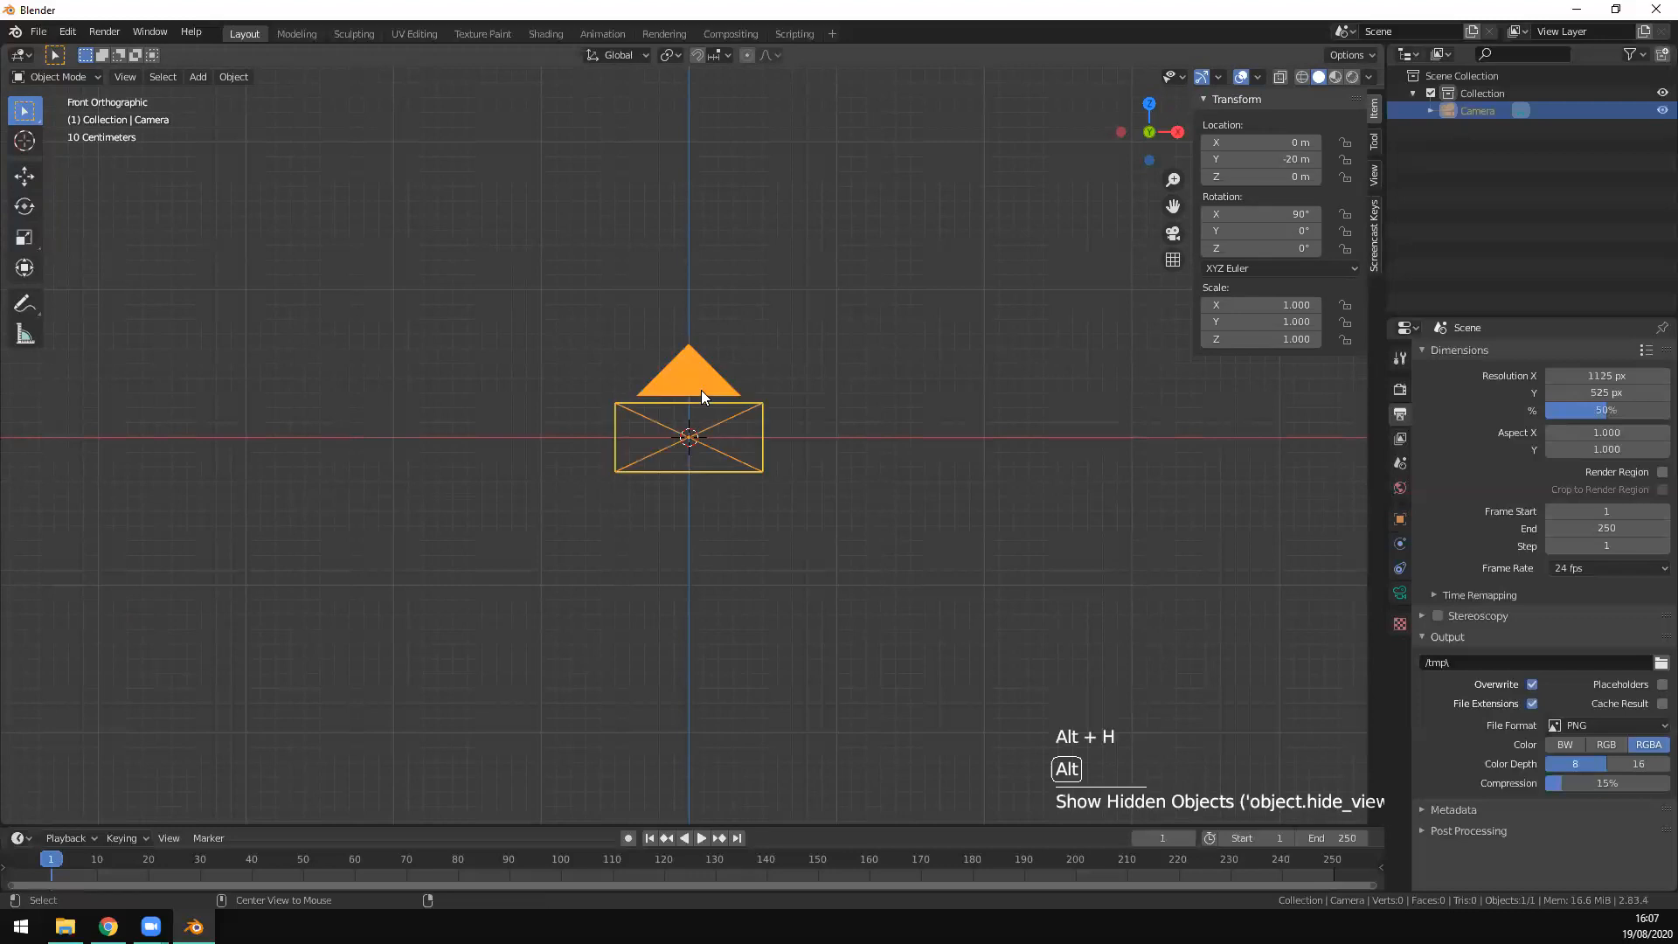
click(1653, 111)
click(1654, 111)
click(1654, 111)
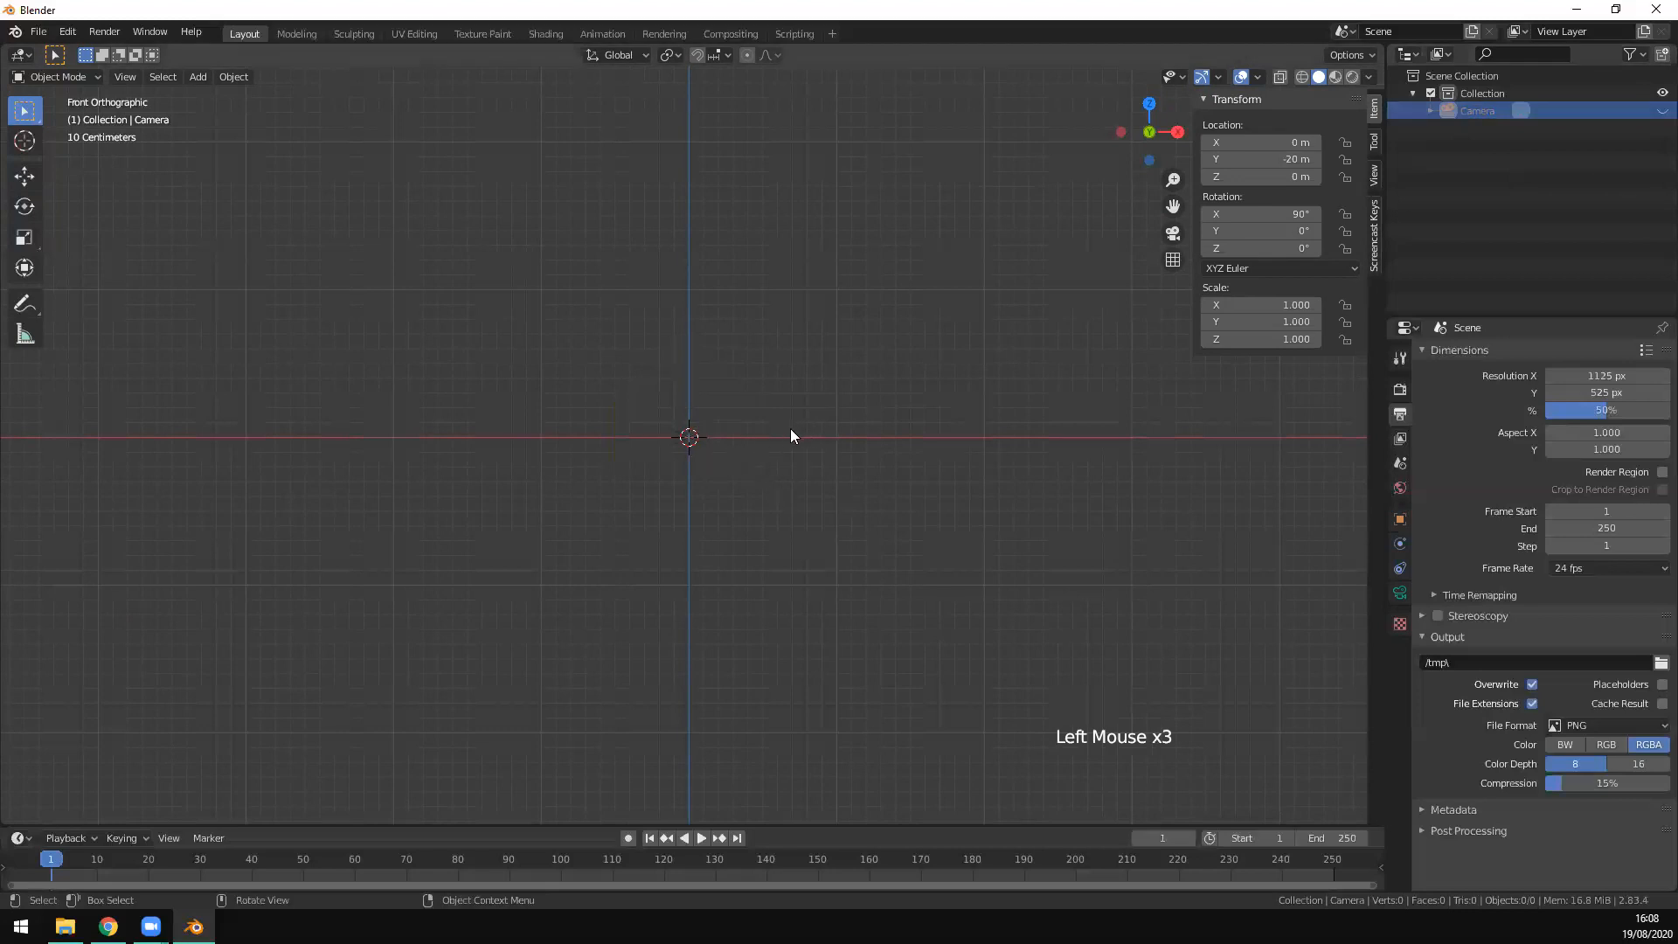
Step: Add a mesh cylinder at the world origin and bring it fully into view
scroll(752, 430, up, 5)
shift+middle_drag(787, 424, 776, 509)
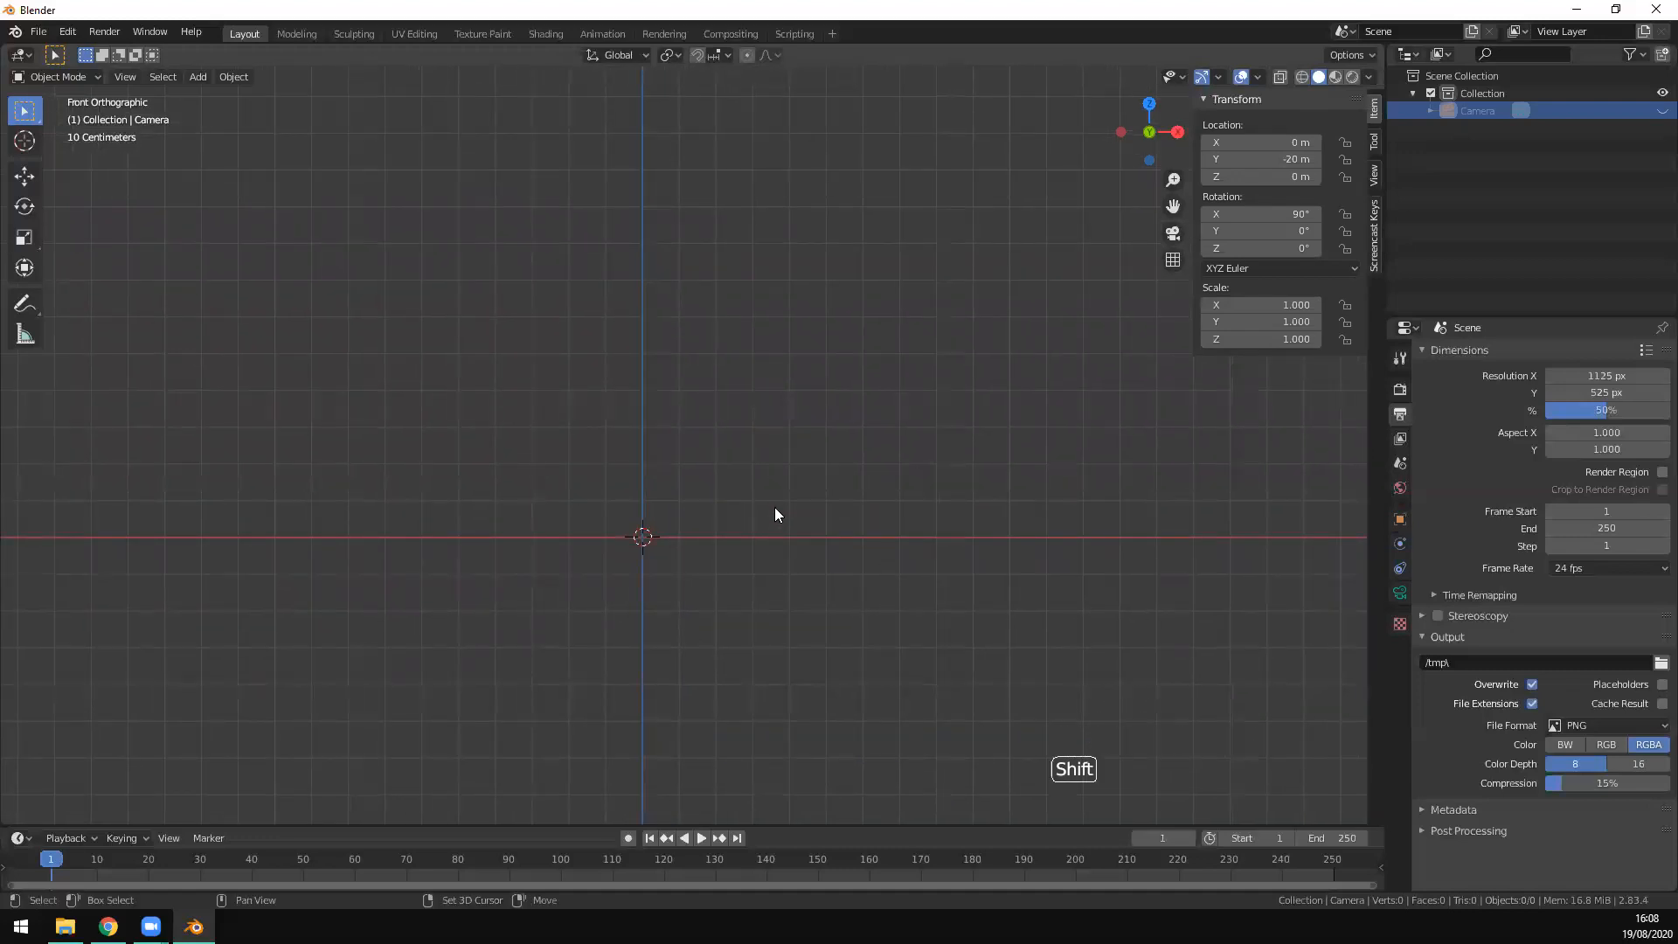
key(shift+a)
mouse_move(775, 507)
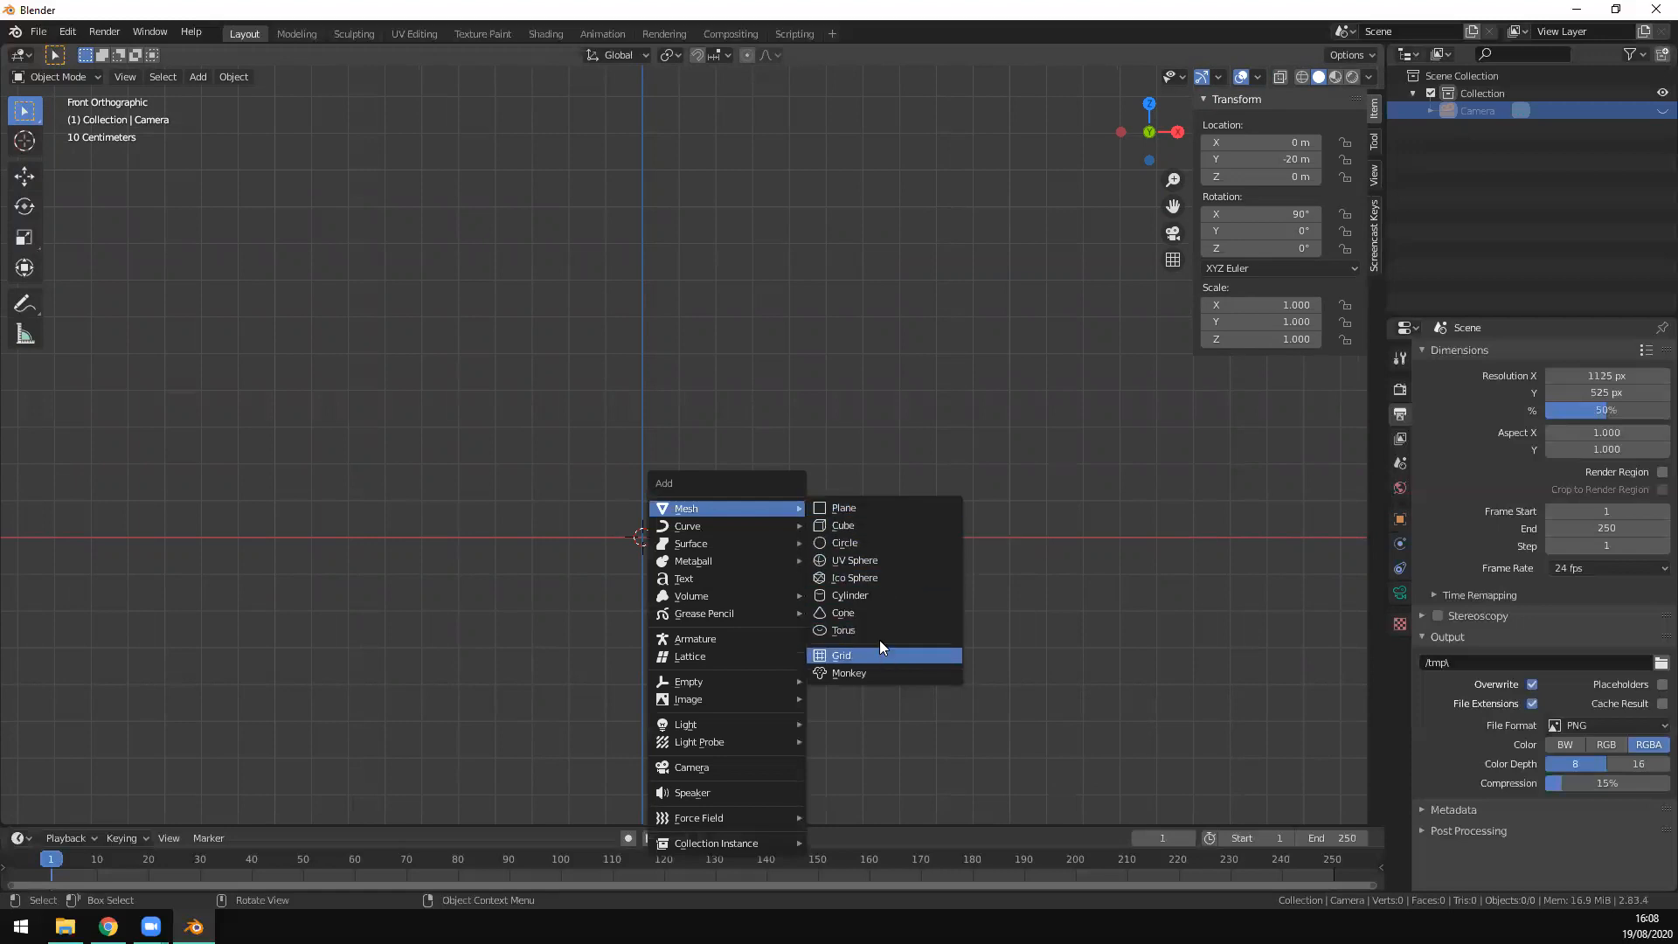
click(867, 594)
scroll(869, 595, down, 6)
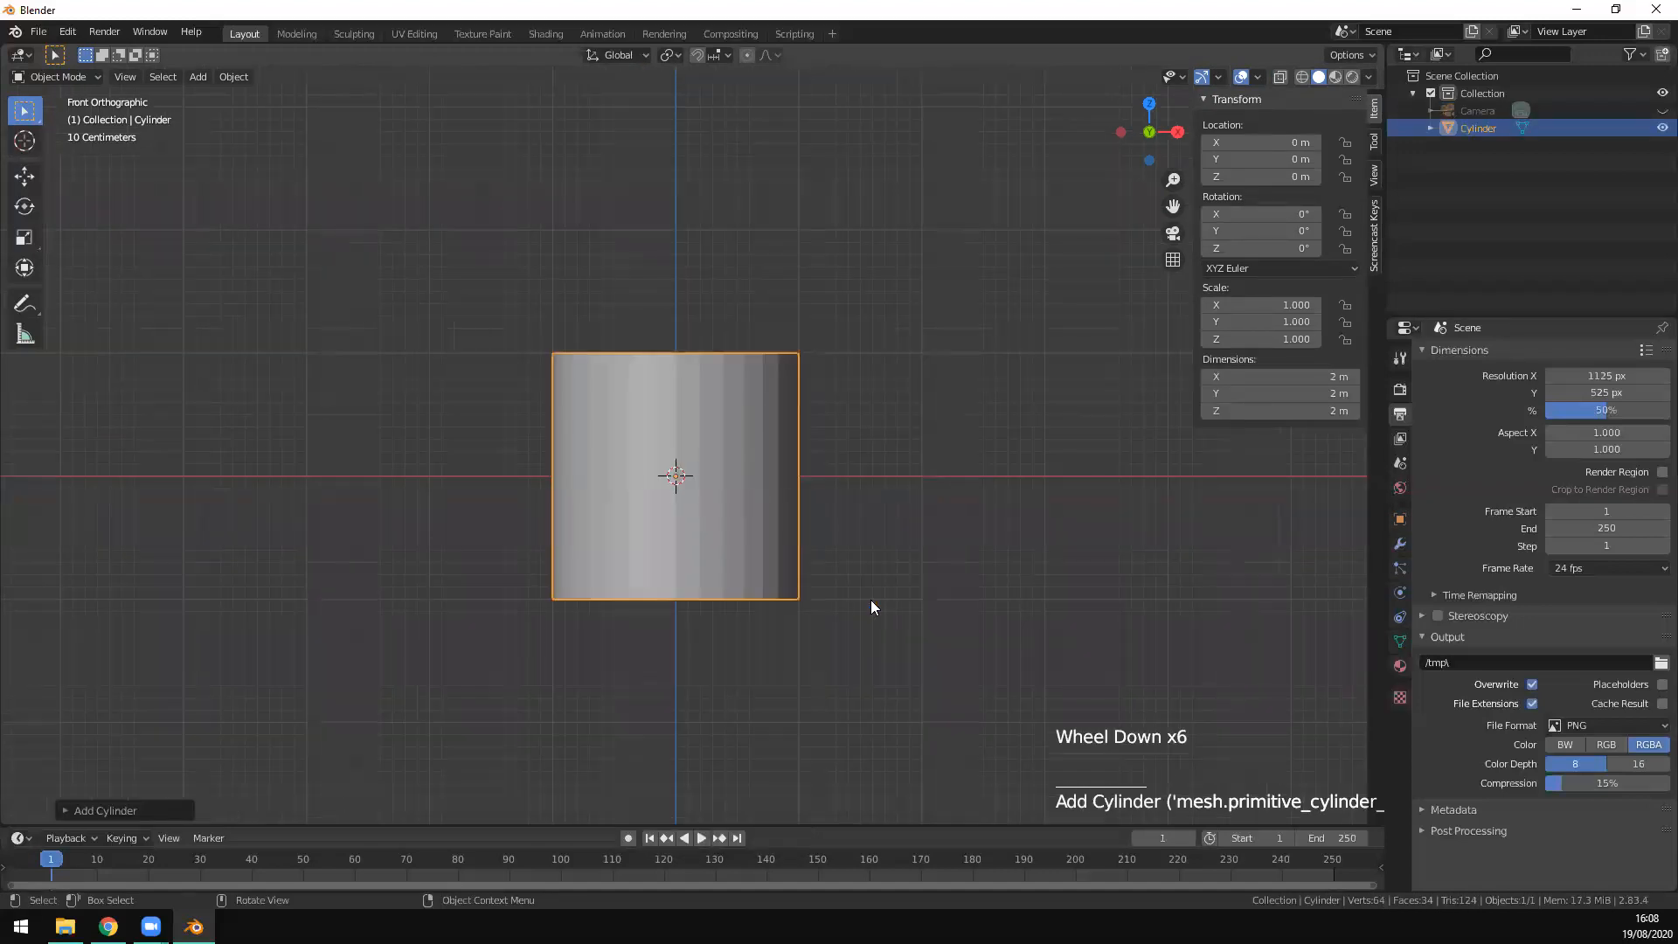
scroll(858, 605, down, 1)
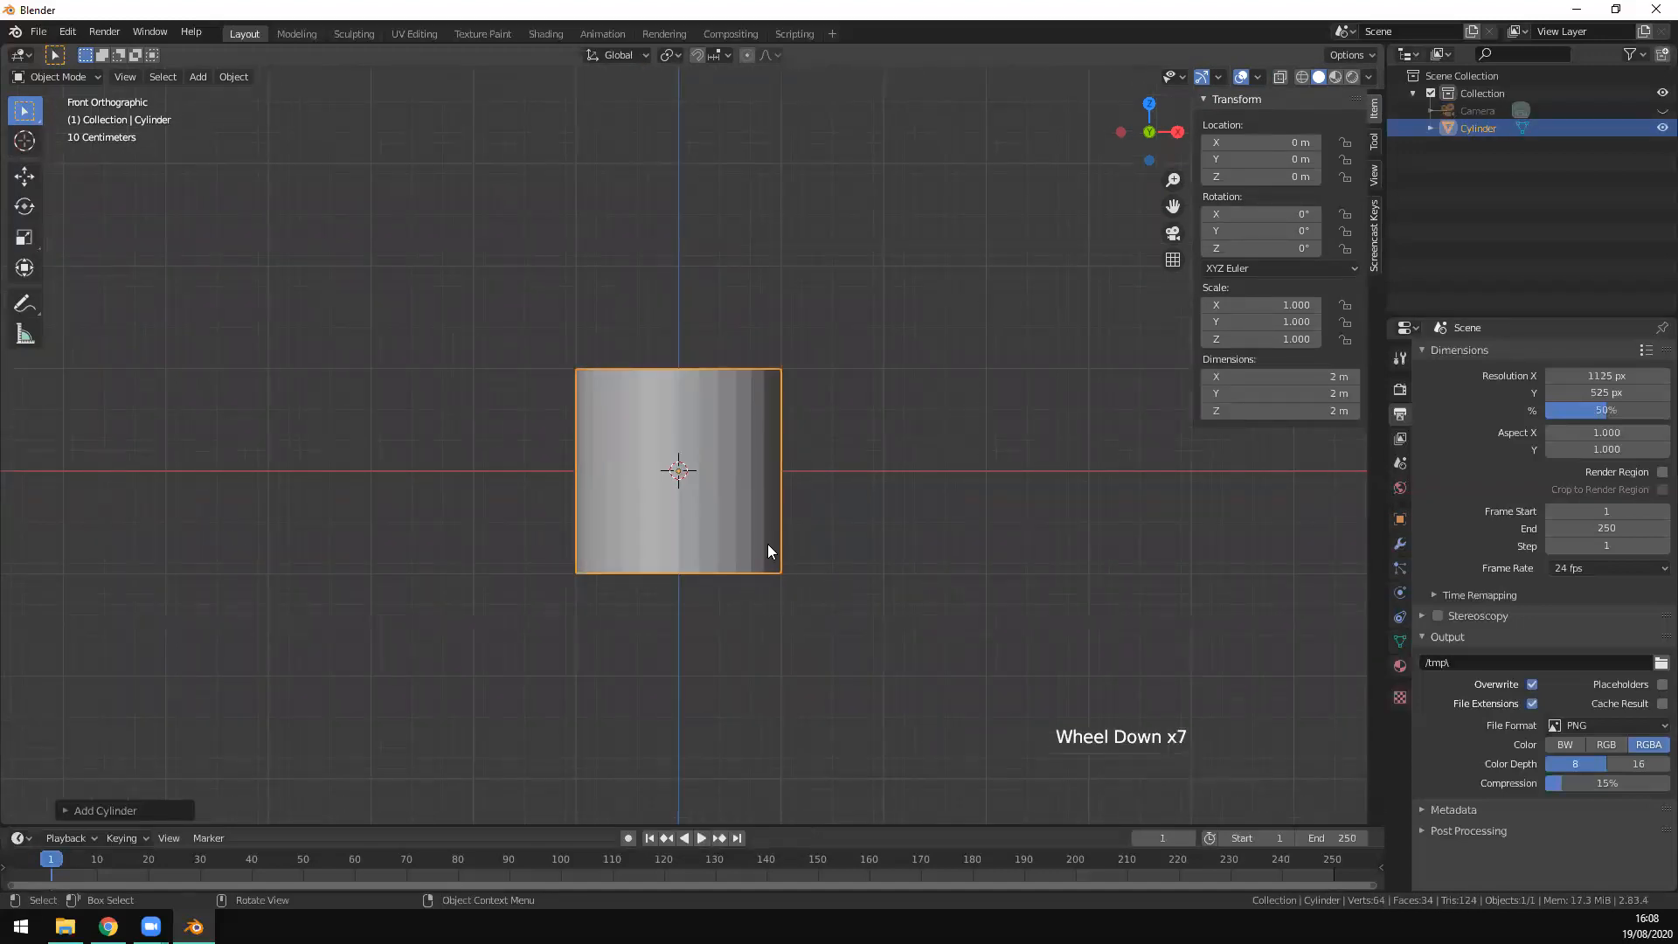
Step: Enter Edit Mode on the cylinder with its top cap and side in view
middle_drag(829, 554, 617, 472)
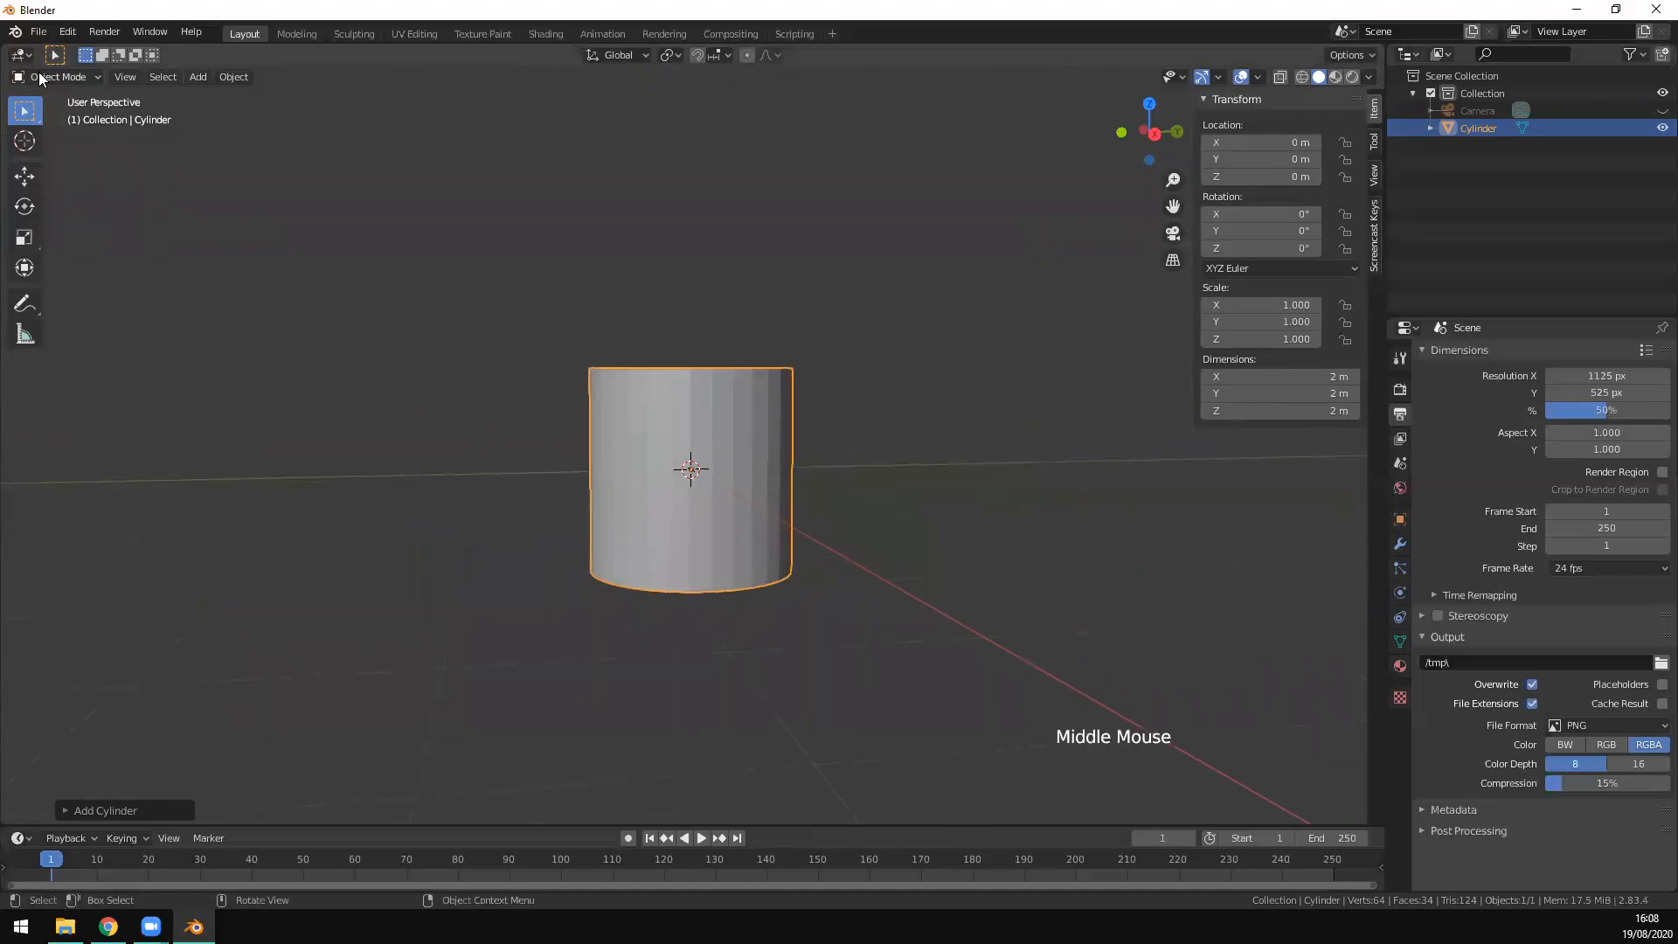
middle_drag(736, 587, 670, 503)
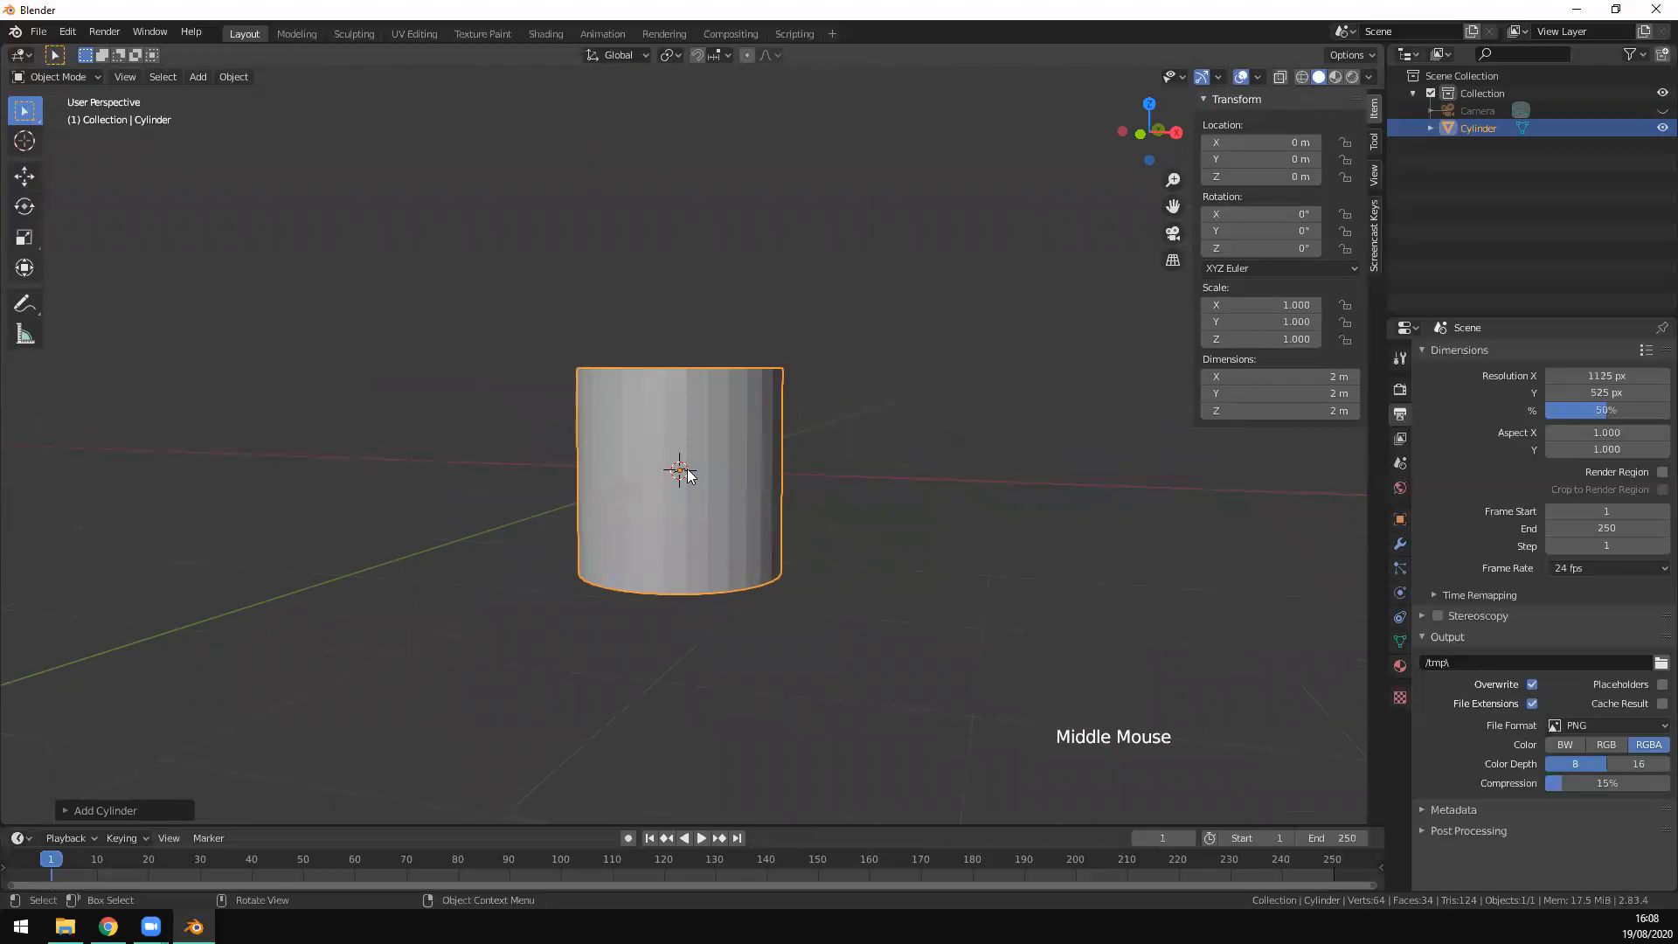
key(Tab)
middle_drag(674, 469, 785, 591)
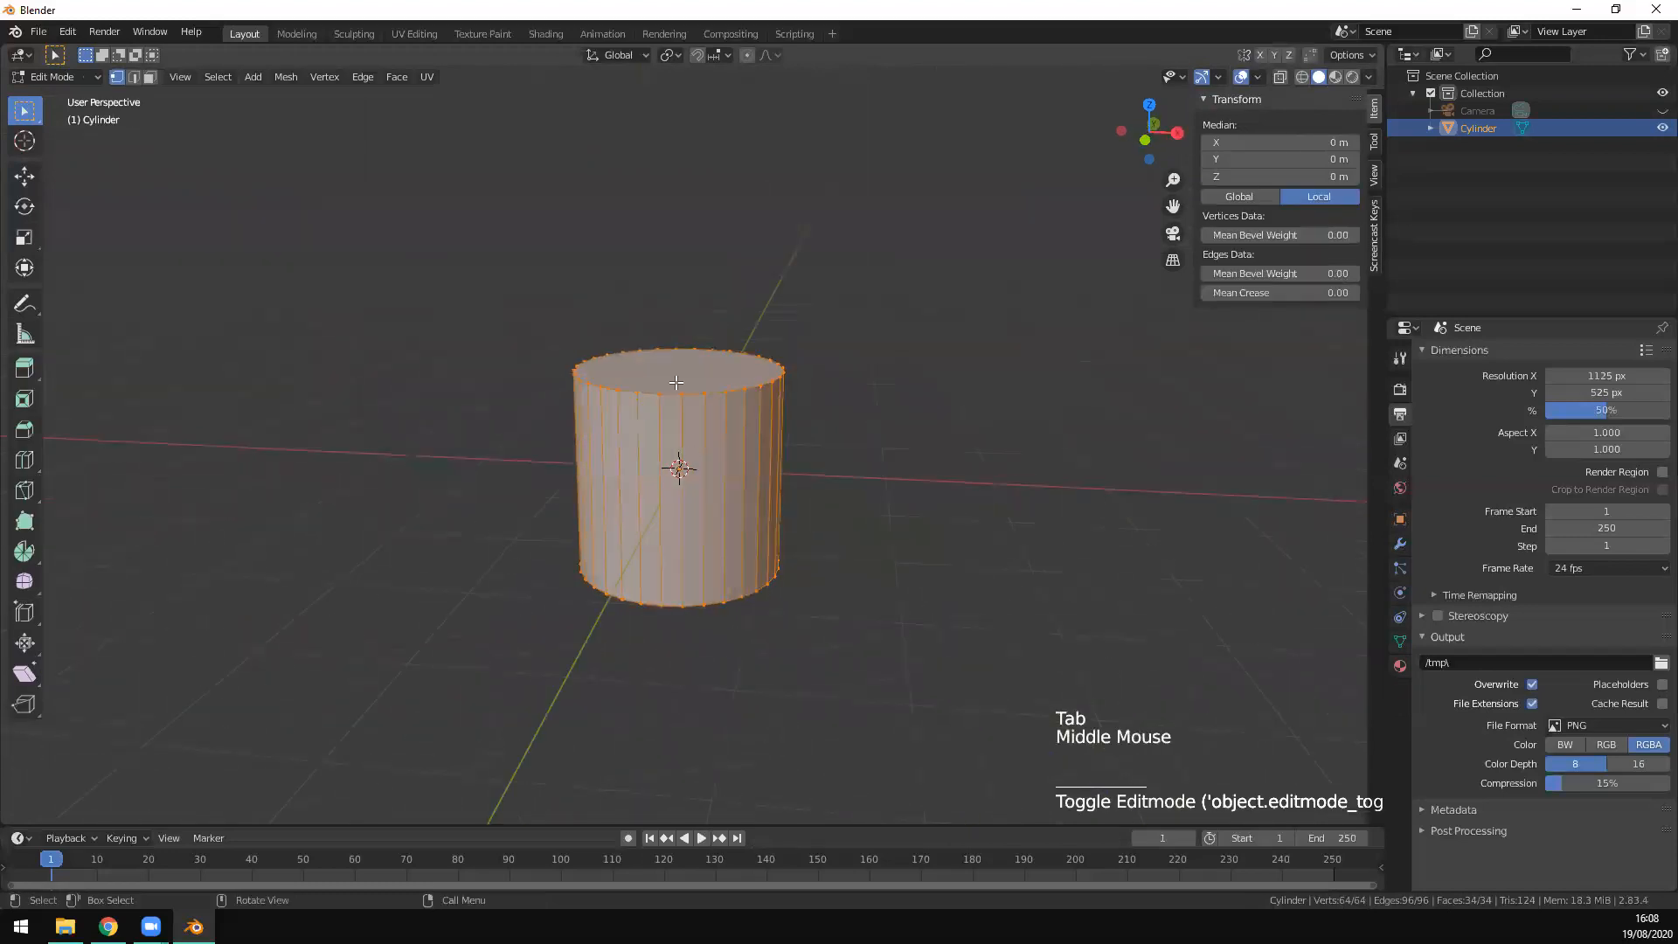
Step: Try vertex selection by picking individual vertices around the cylinder's top and bottom rims
click(676, 382)
click(768, 385)
click(781, 359)
click(753, 370)
drag(687, 382, 662, 428)
click(658, 501)
click(665, 605)
click(741, 584)
middle_drag(761, 579, 790, 543)
click(766, 582)
scroll(717, 420, up, 2)
scroll(718, 420, up, 5)
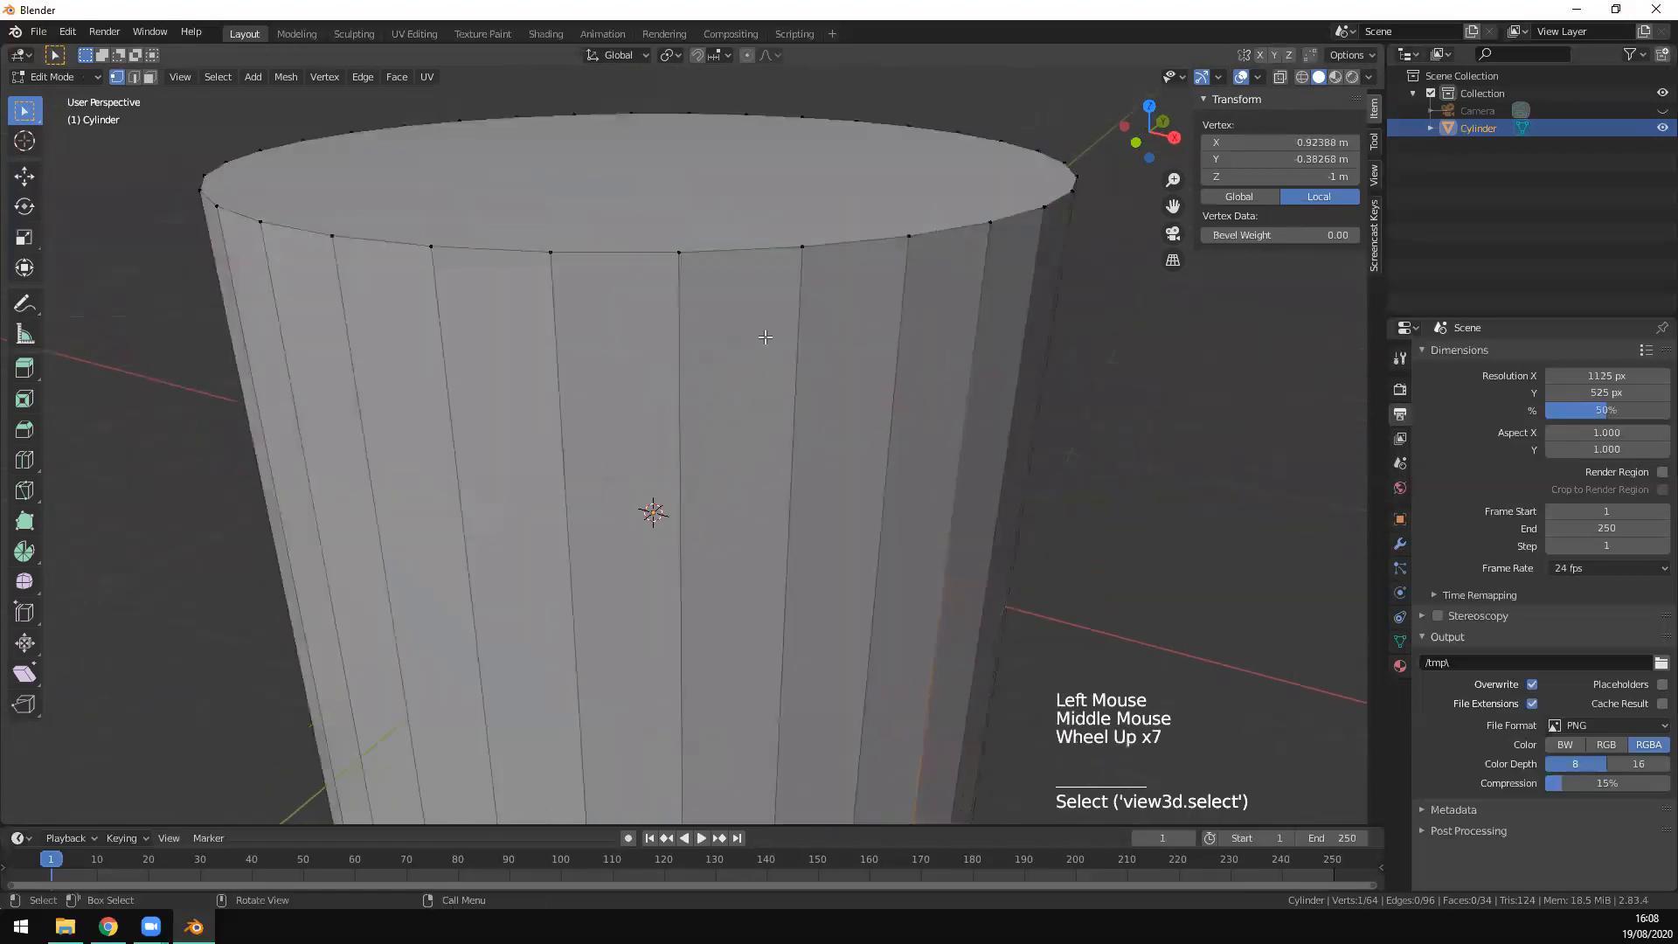
click(805, 240)
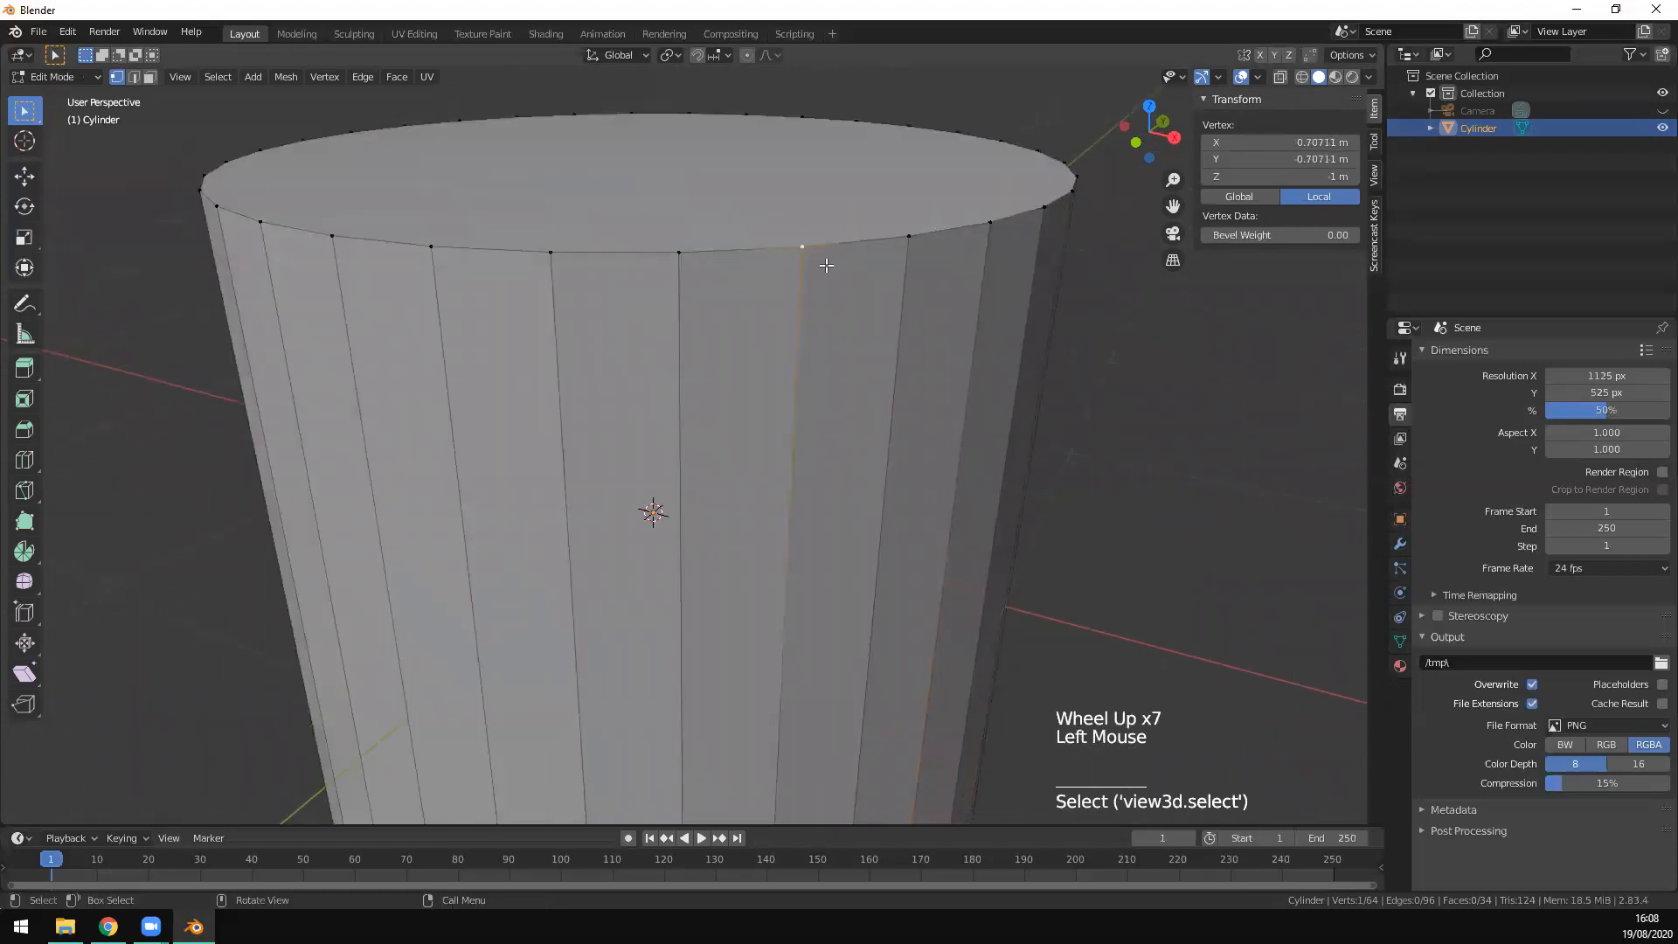
scroll(824, 258, down, 3)
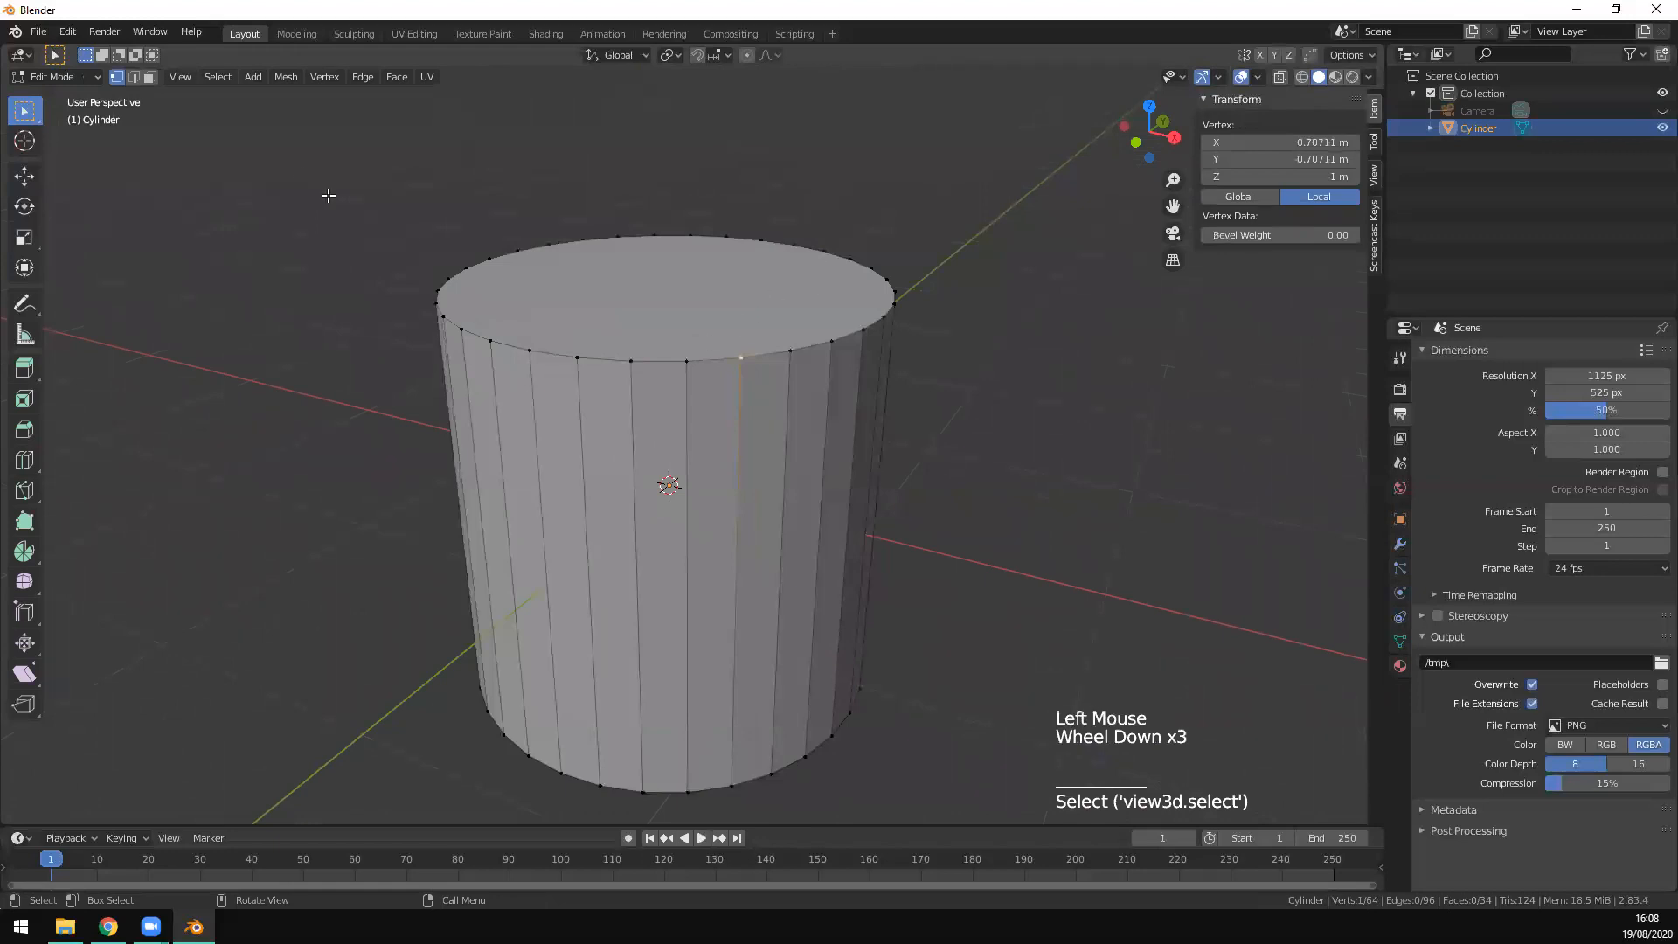
Step: Switch to edge selection and pick single edges on the cylinder's side and top rim
click(133, 77)
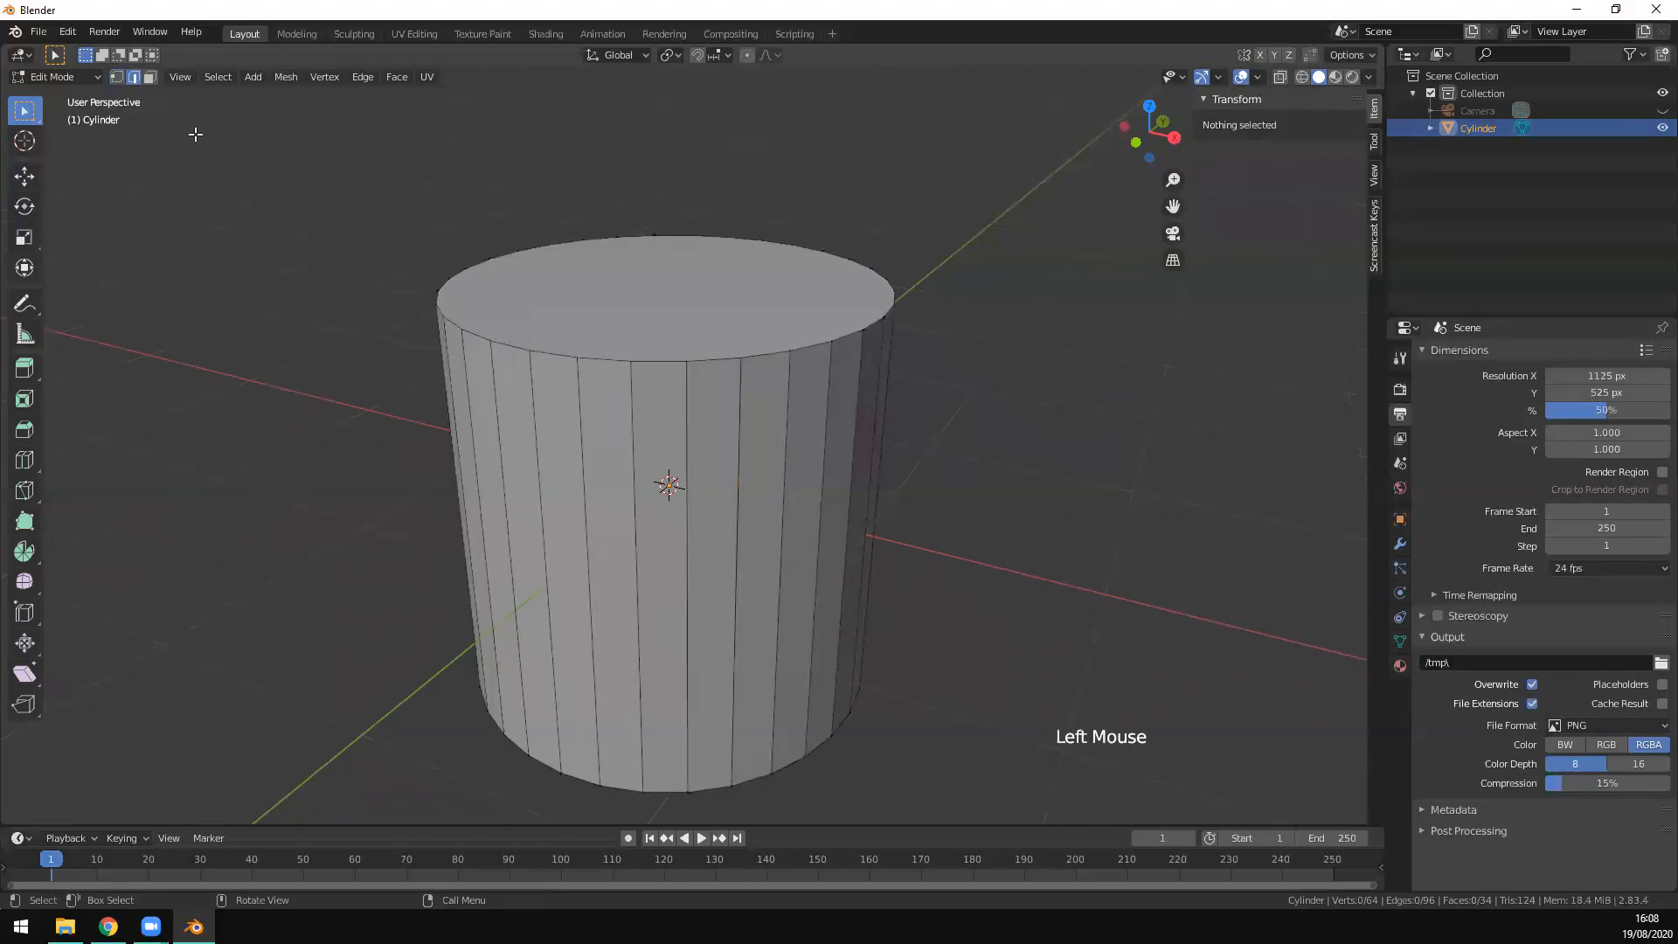
click(710, 359)
click(688, 381)
click(630, 389)
click(628, 406)
click(597, 360)
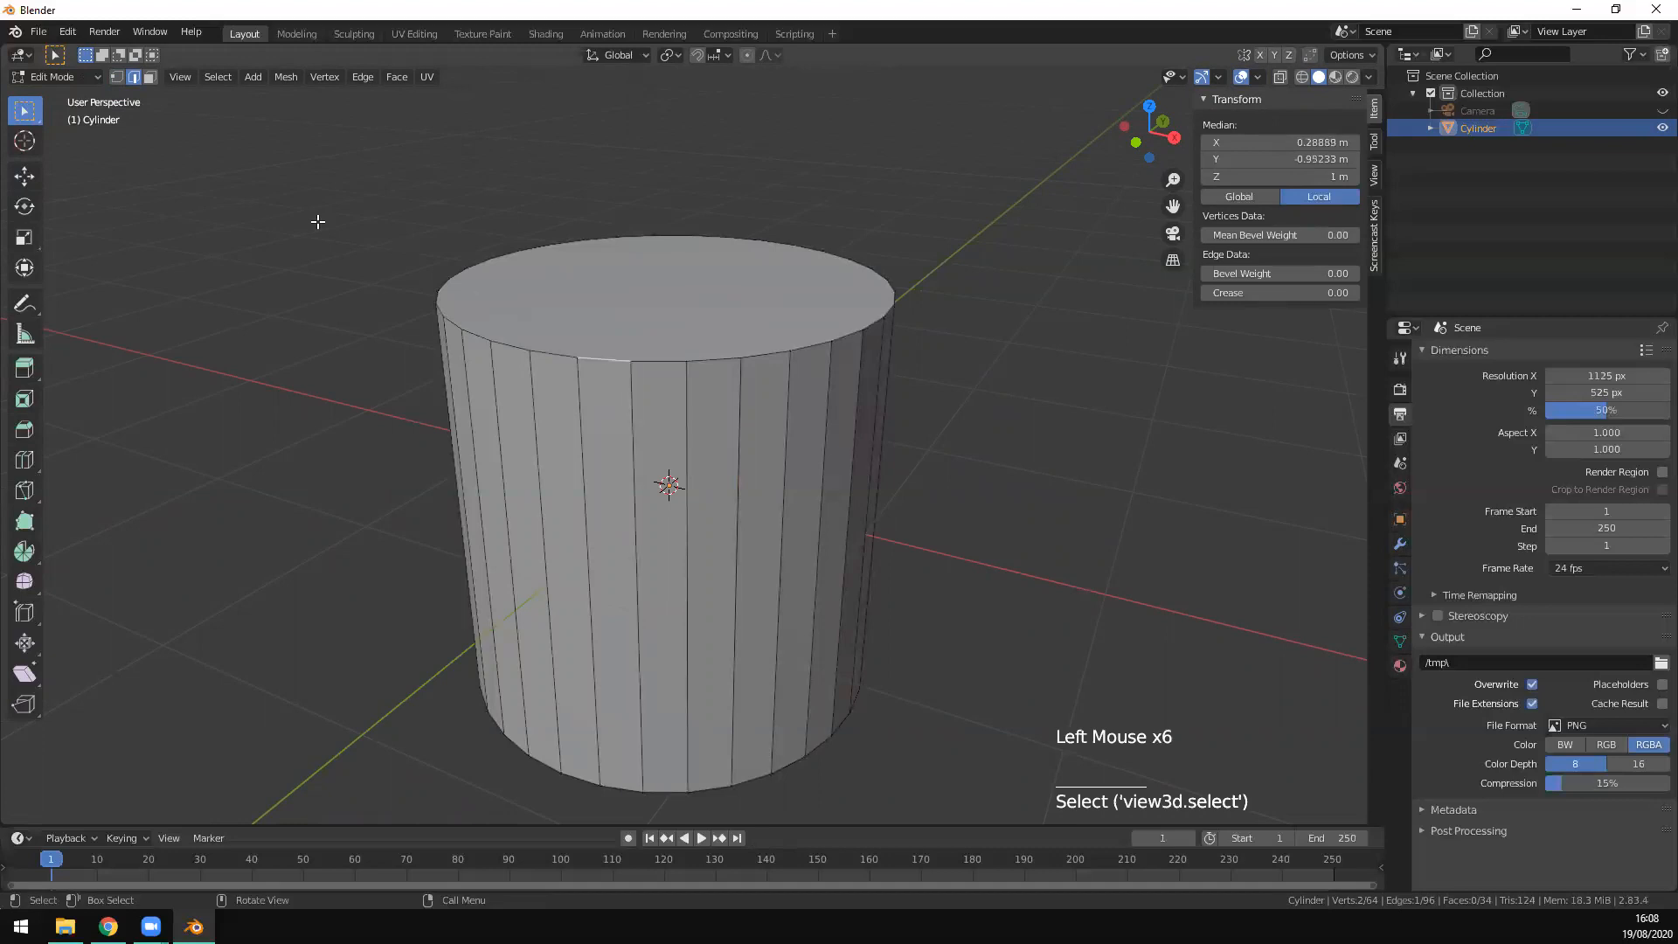
Step: Switch to face selection and select the top face followed by one narrow side face
click(151, 77)
click(699, 285)
click(721, 516)
middle_drag(910, 643, 988, 586)
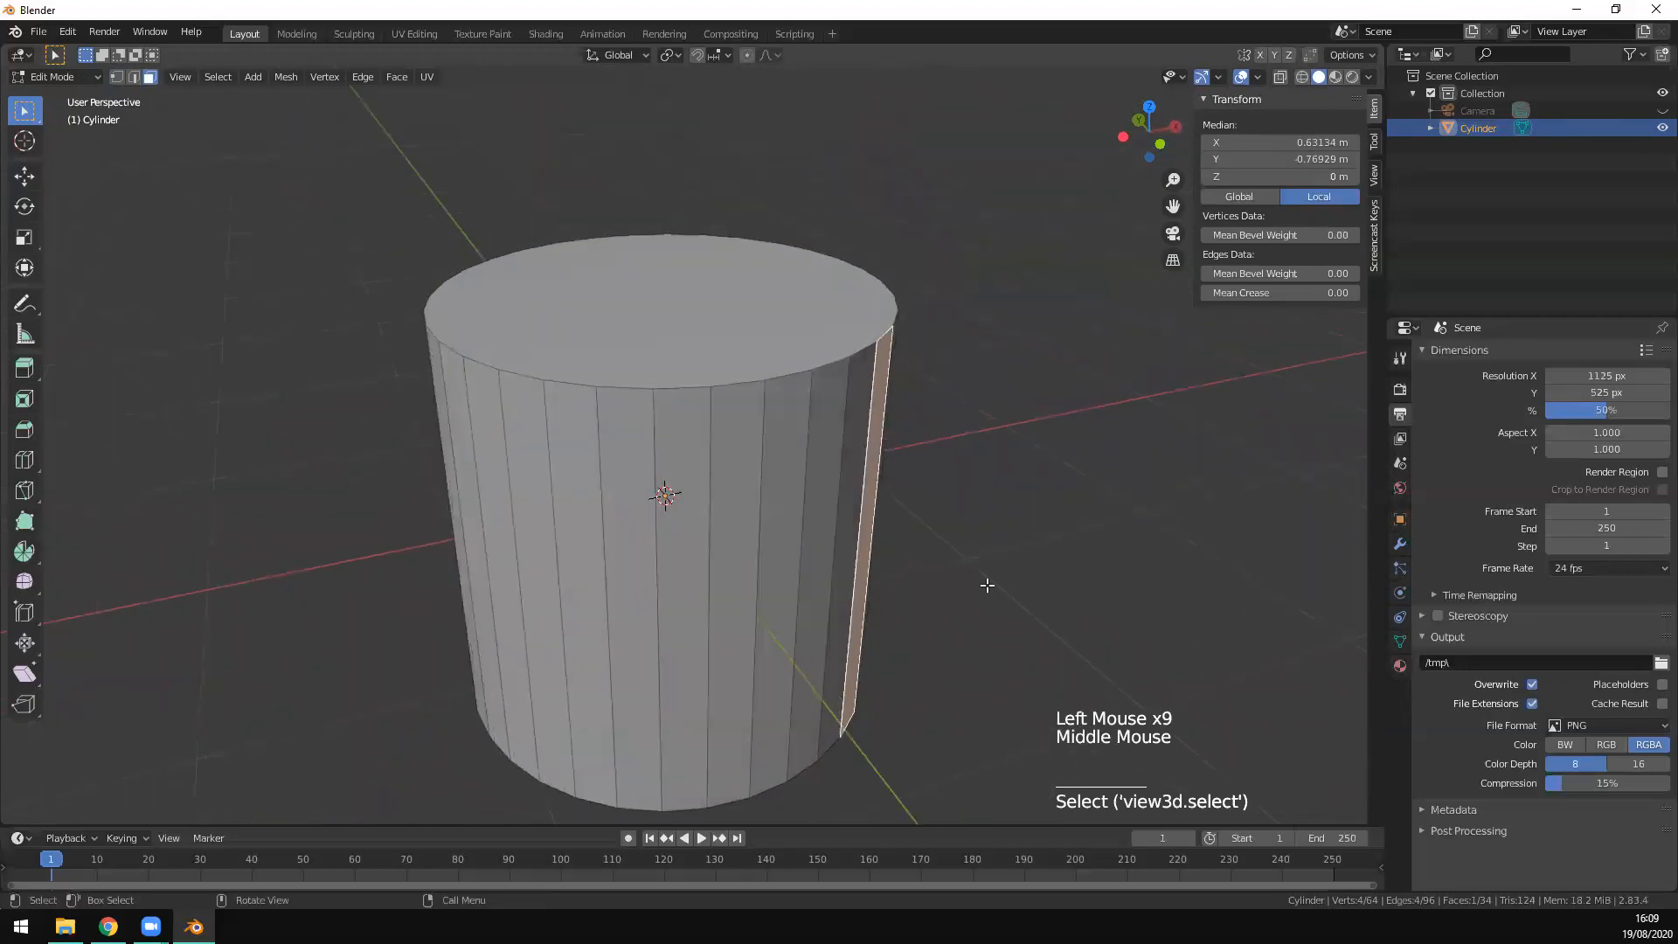
scroll(995, 535, down, 3)
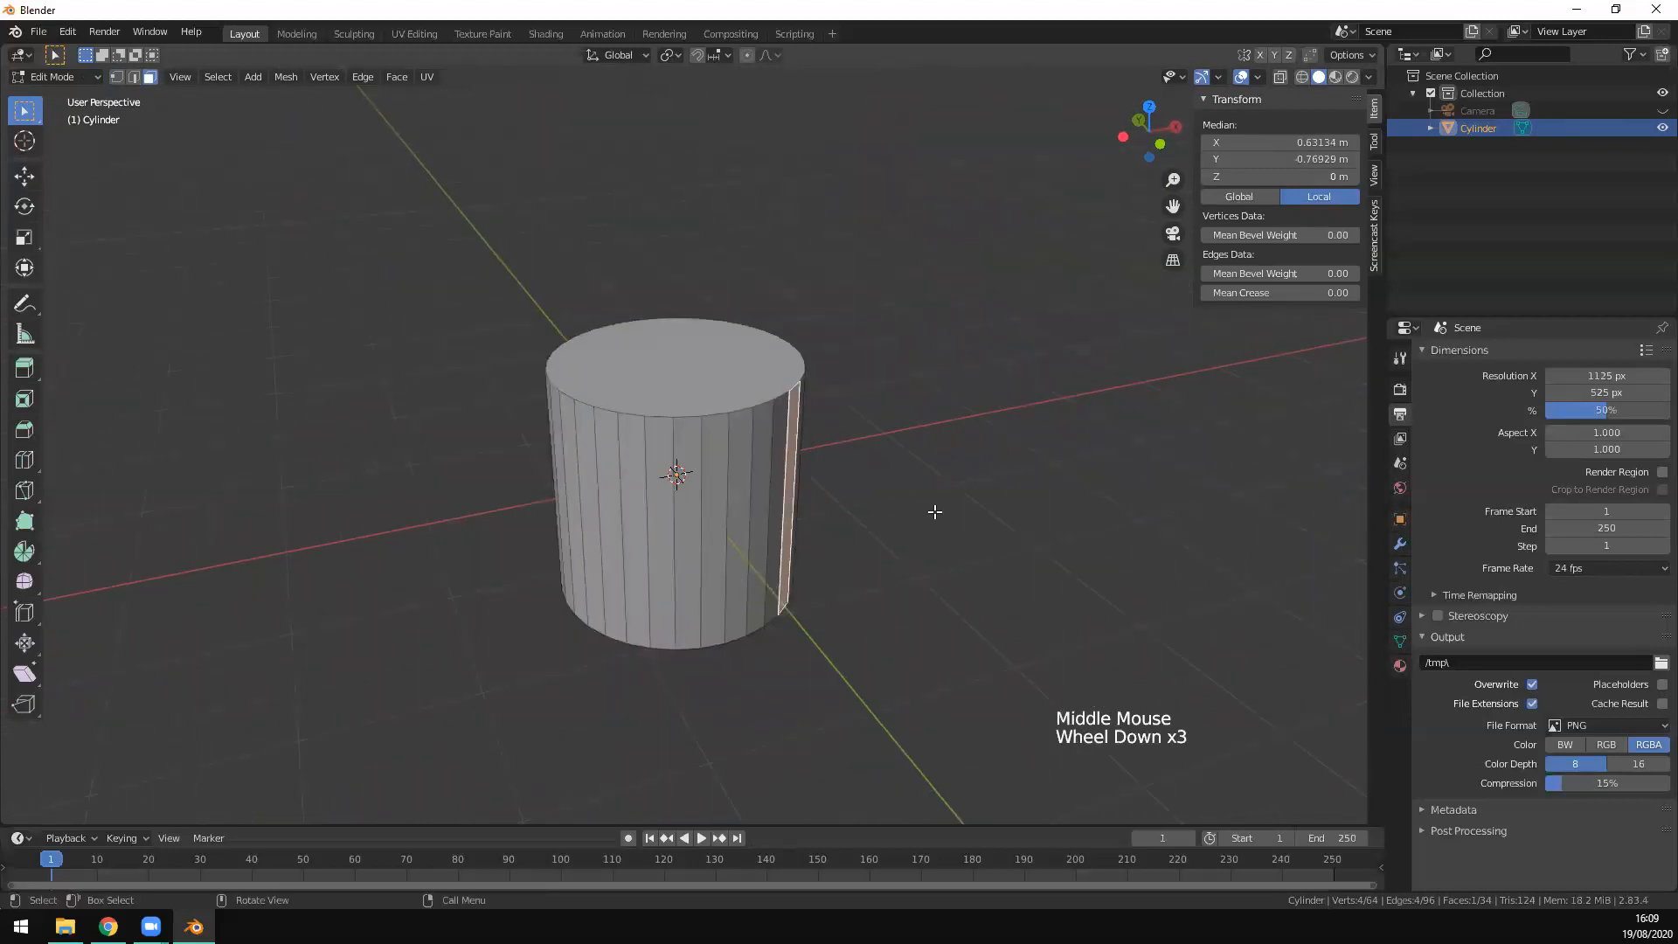
middle_drag(858, 511, 785, 501)
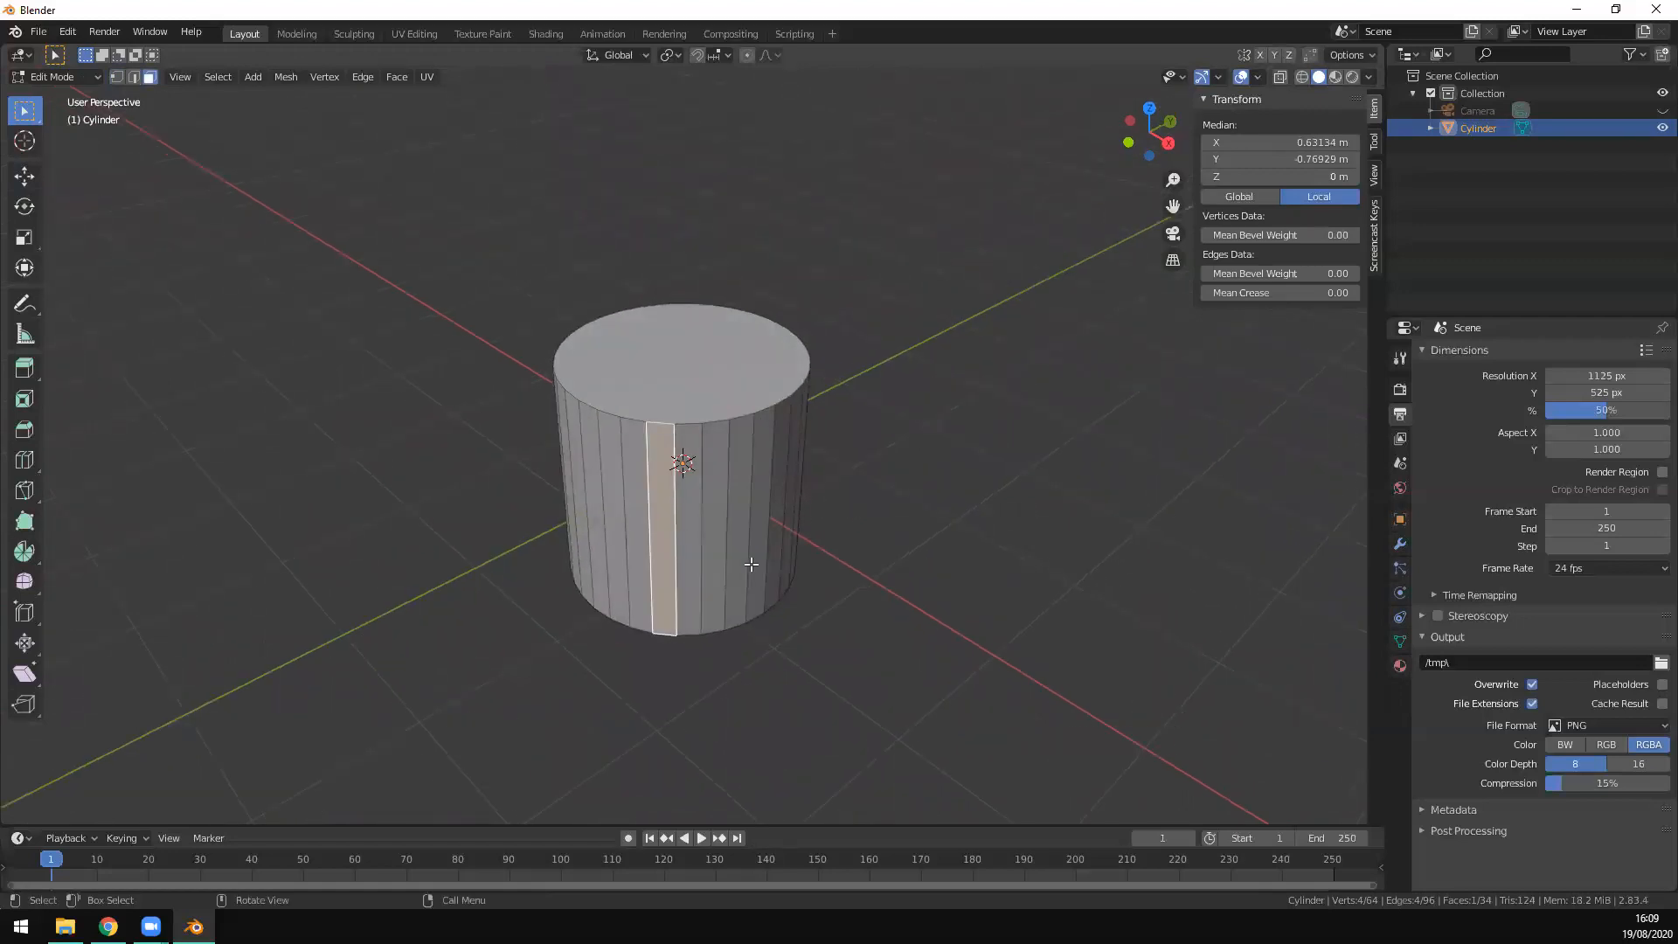
Step: Try moving and rotating the selected side face of the cylinder
key(g)
right_click(737, 666)
key(r)
right_click(758, 516)
Step: Select the cylinder's top face and try insetting it
middle_drag(900, 562, 802, 536)
middle_drag(933, 568, 797, 467)
click(693, 408)
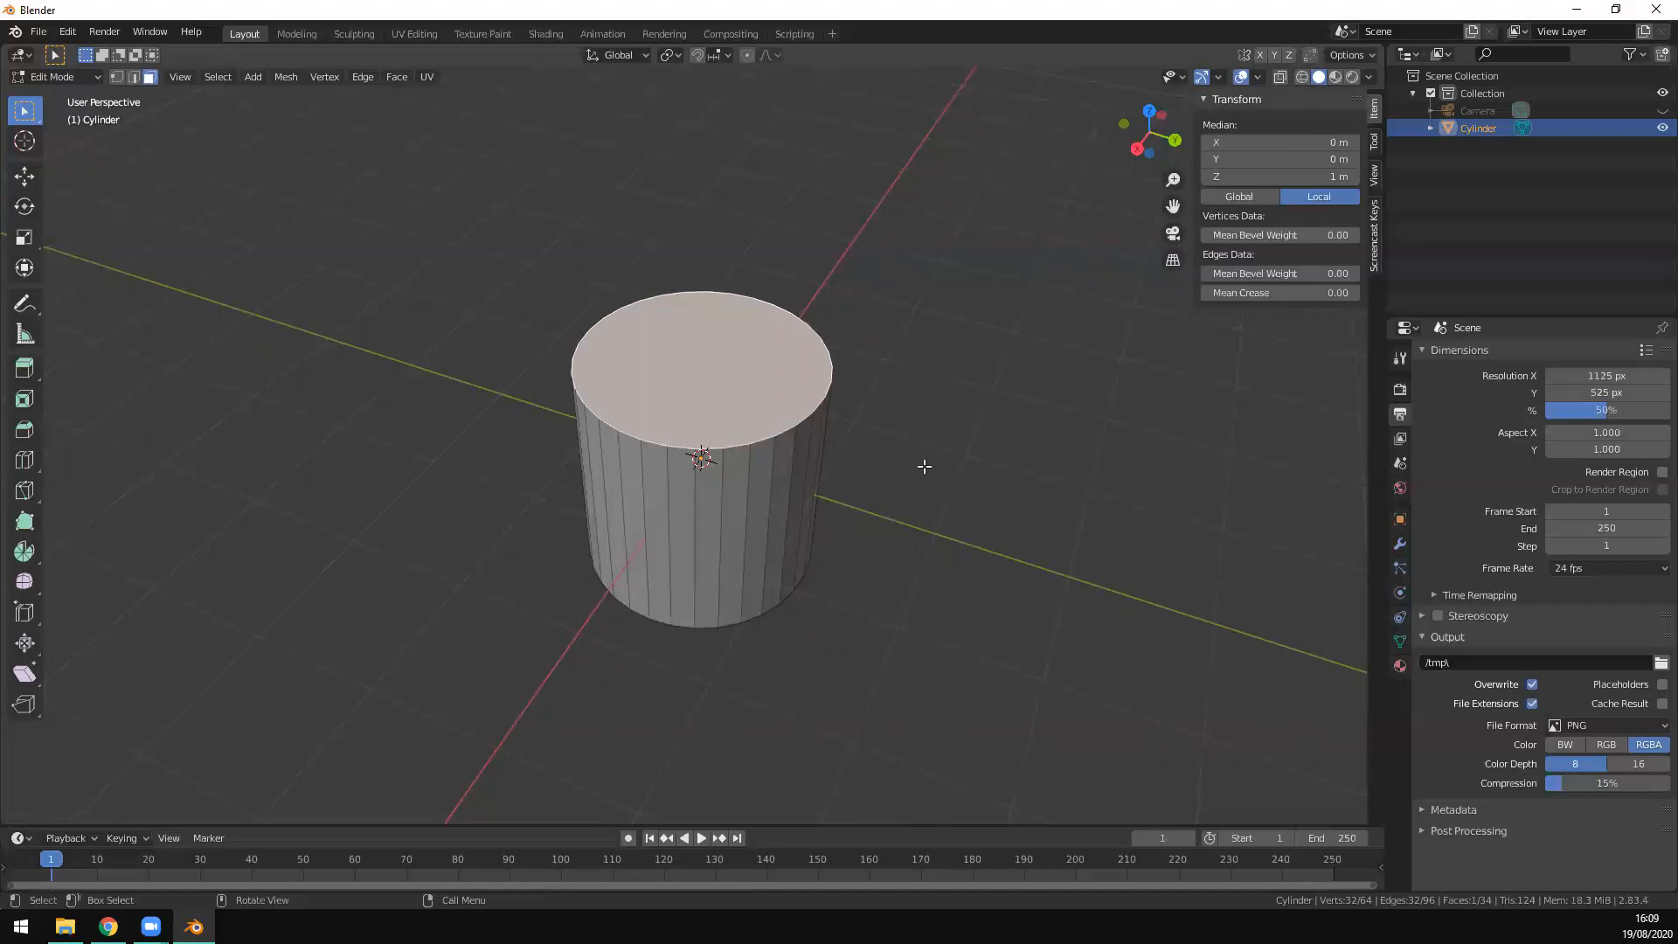
middle_drag(952, 494, 925, 502)
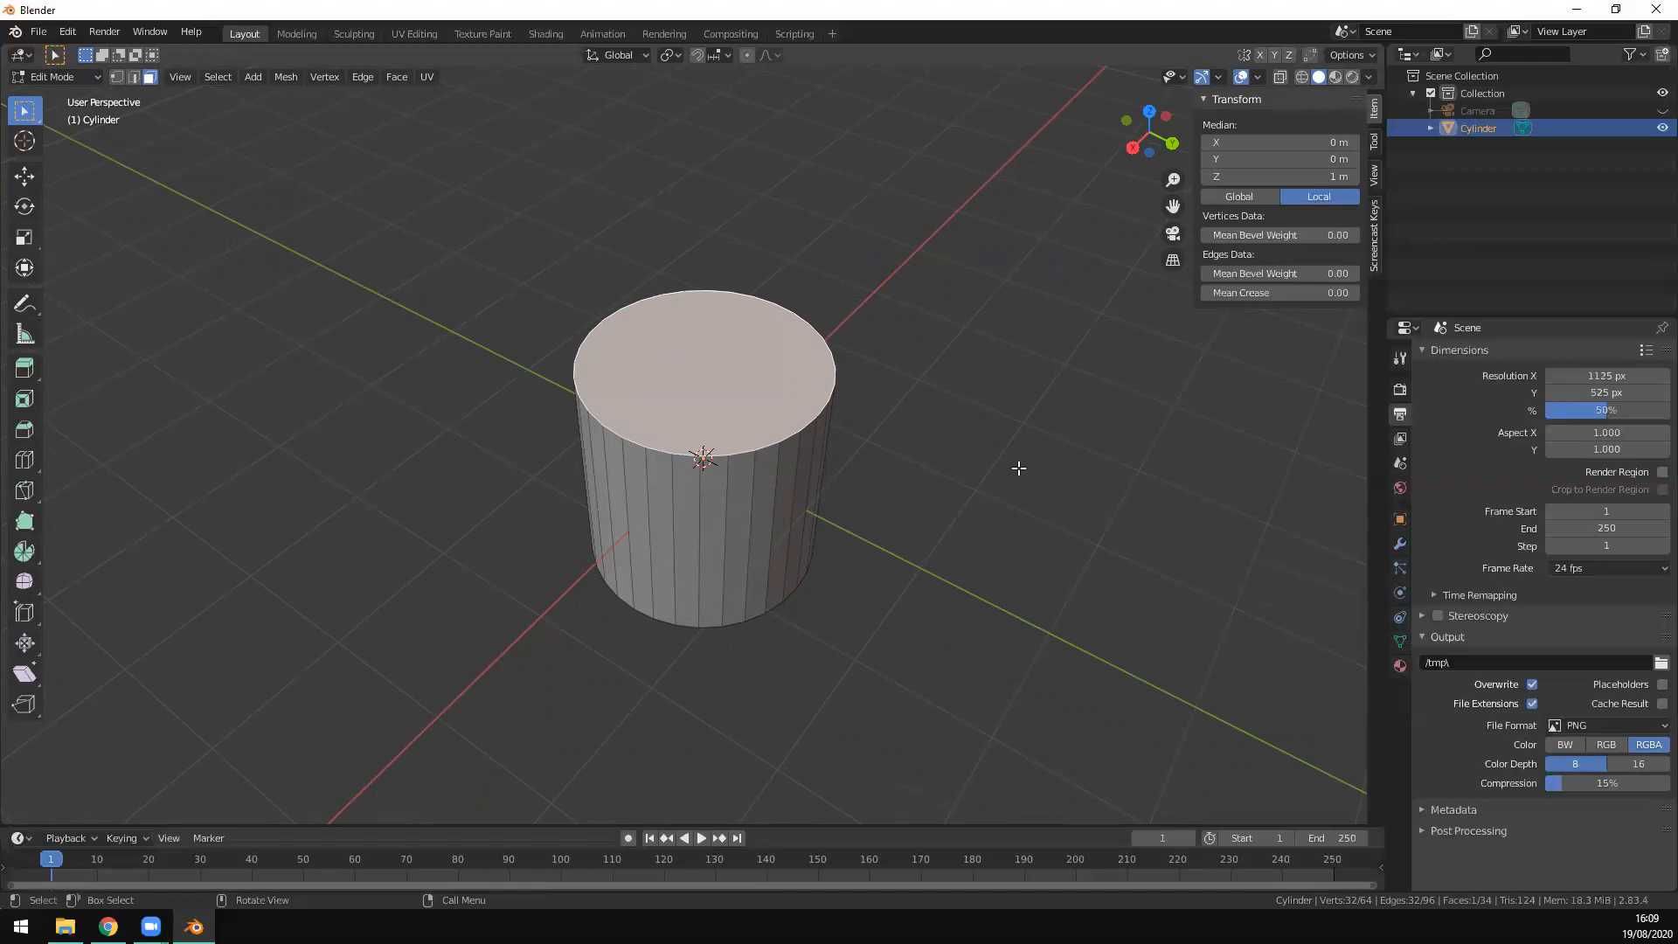
key(i)
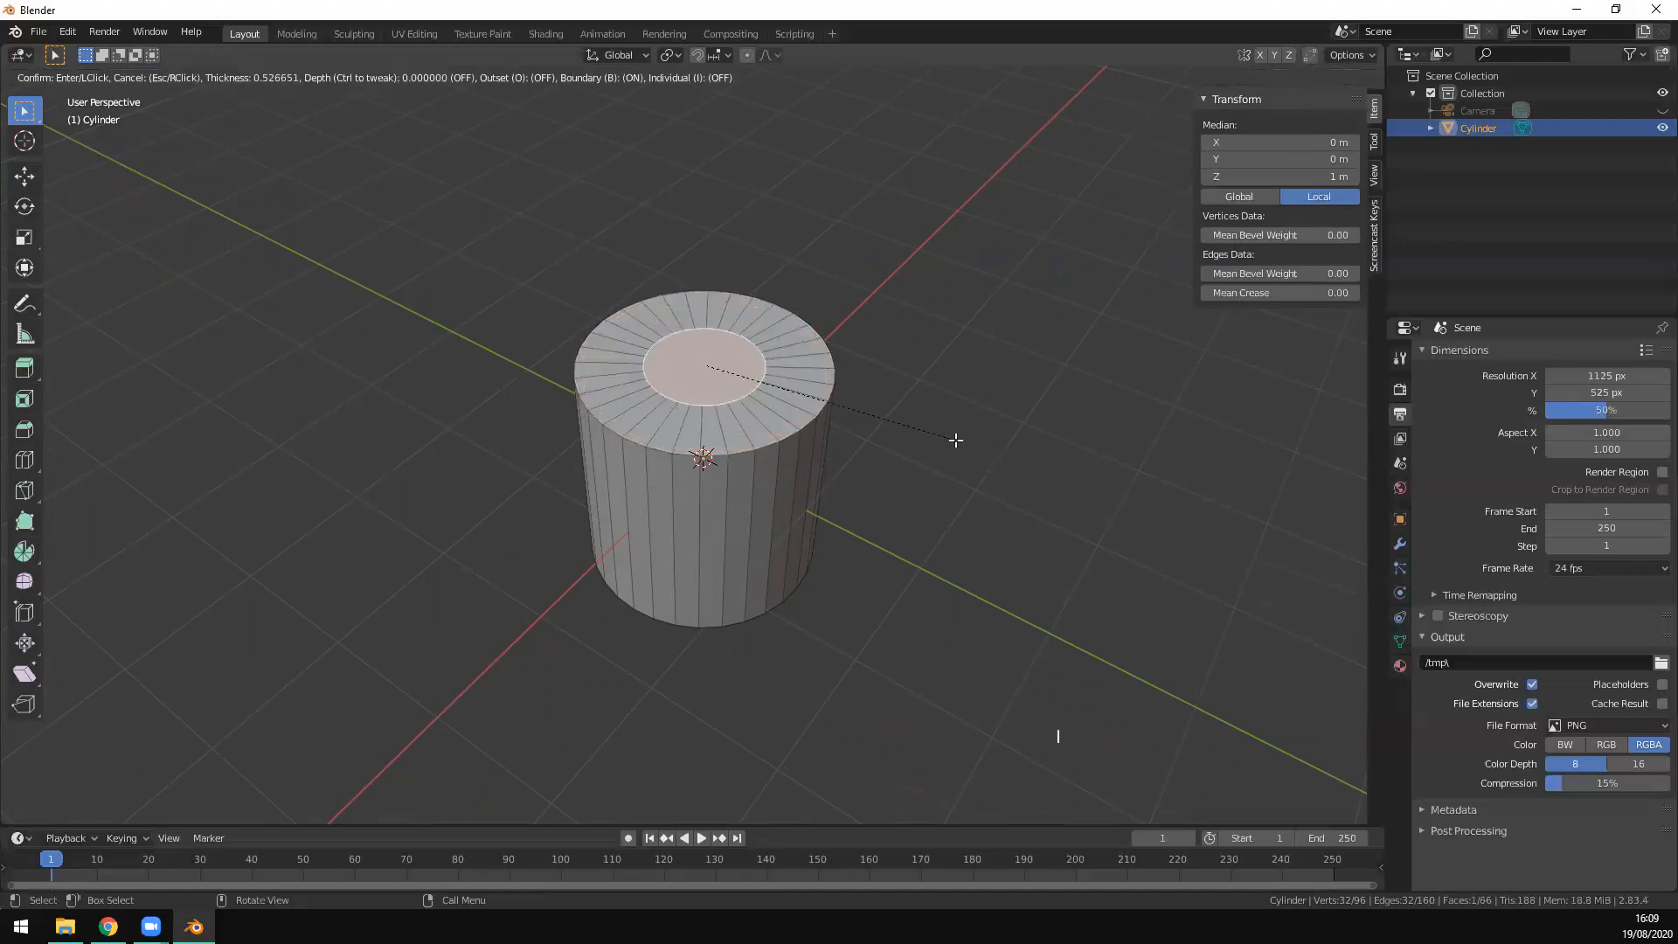
key(Escape)
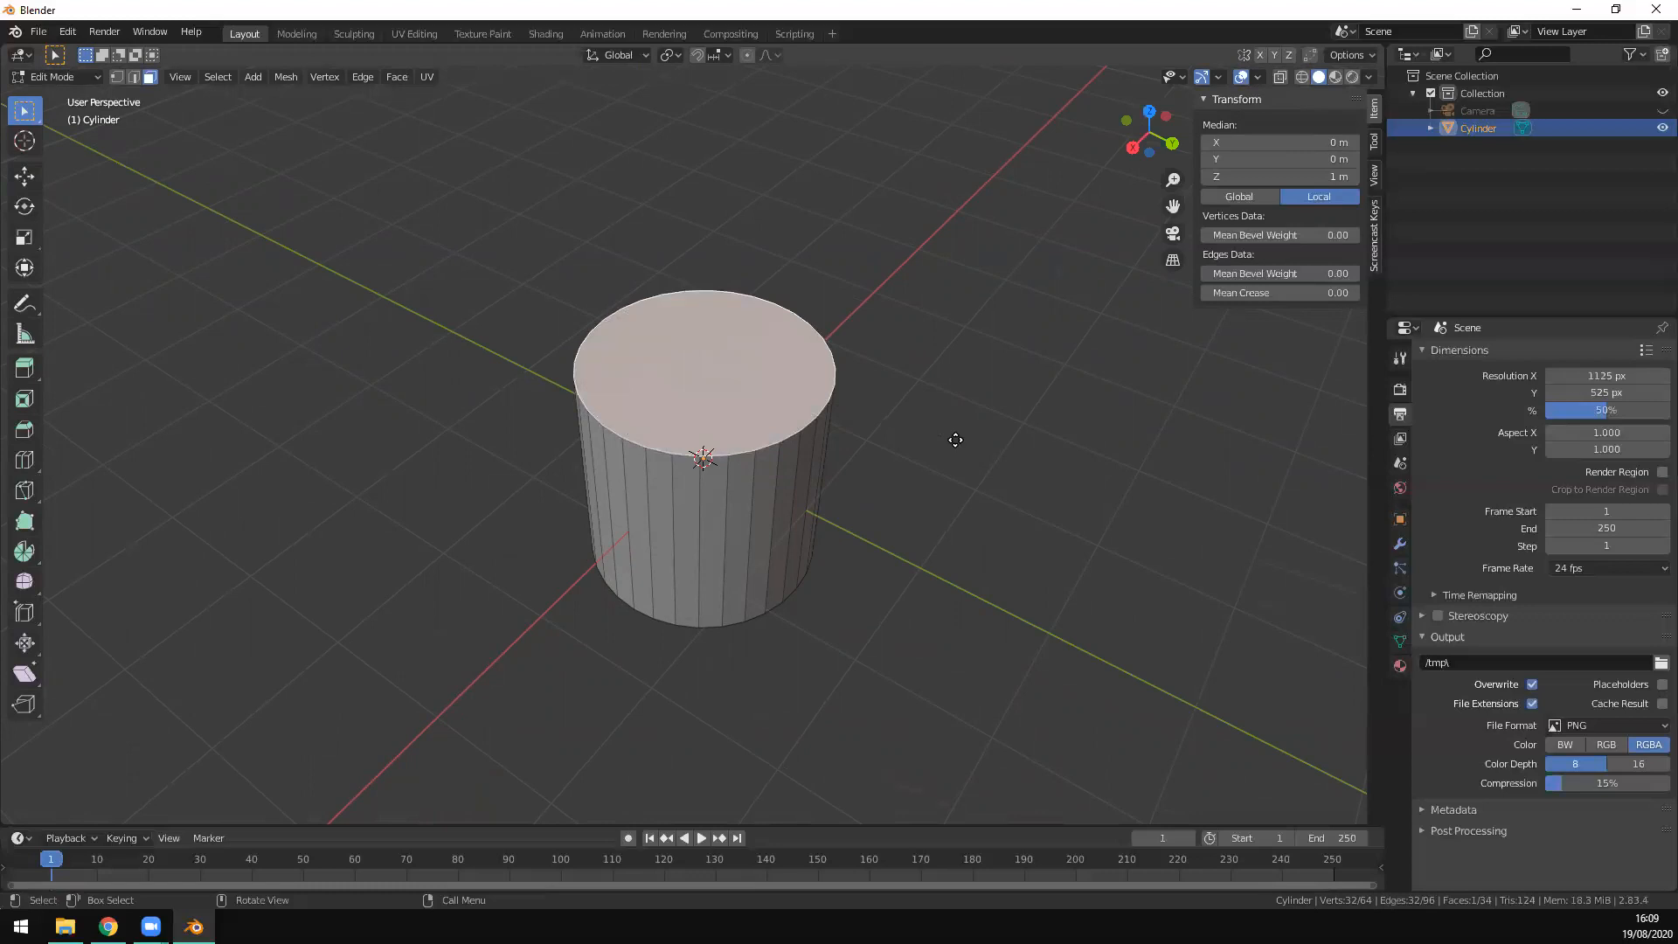
Step: Try extruding the top face upward about 1.2 m and bevelling its rim
key(e)
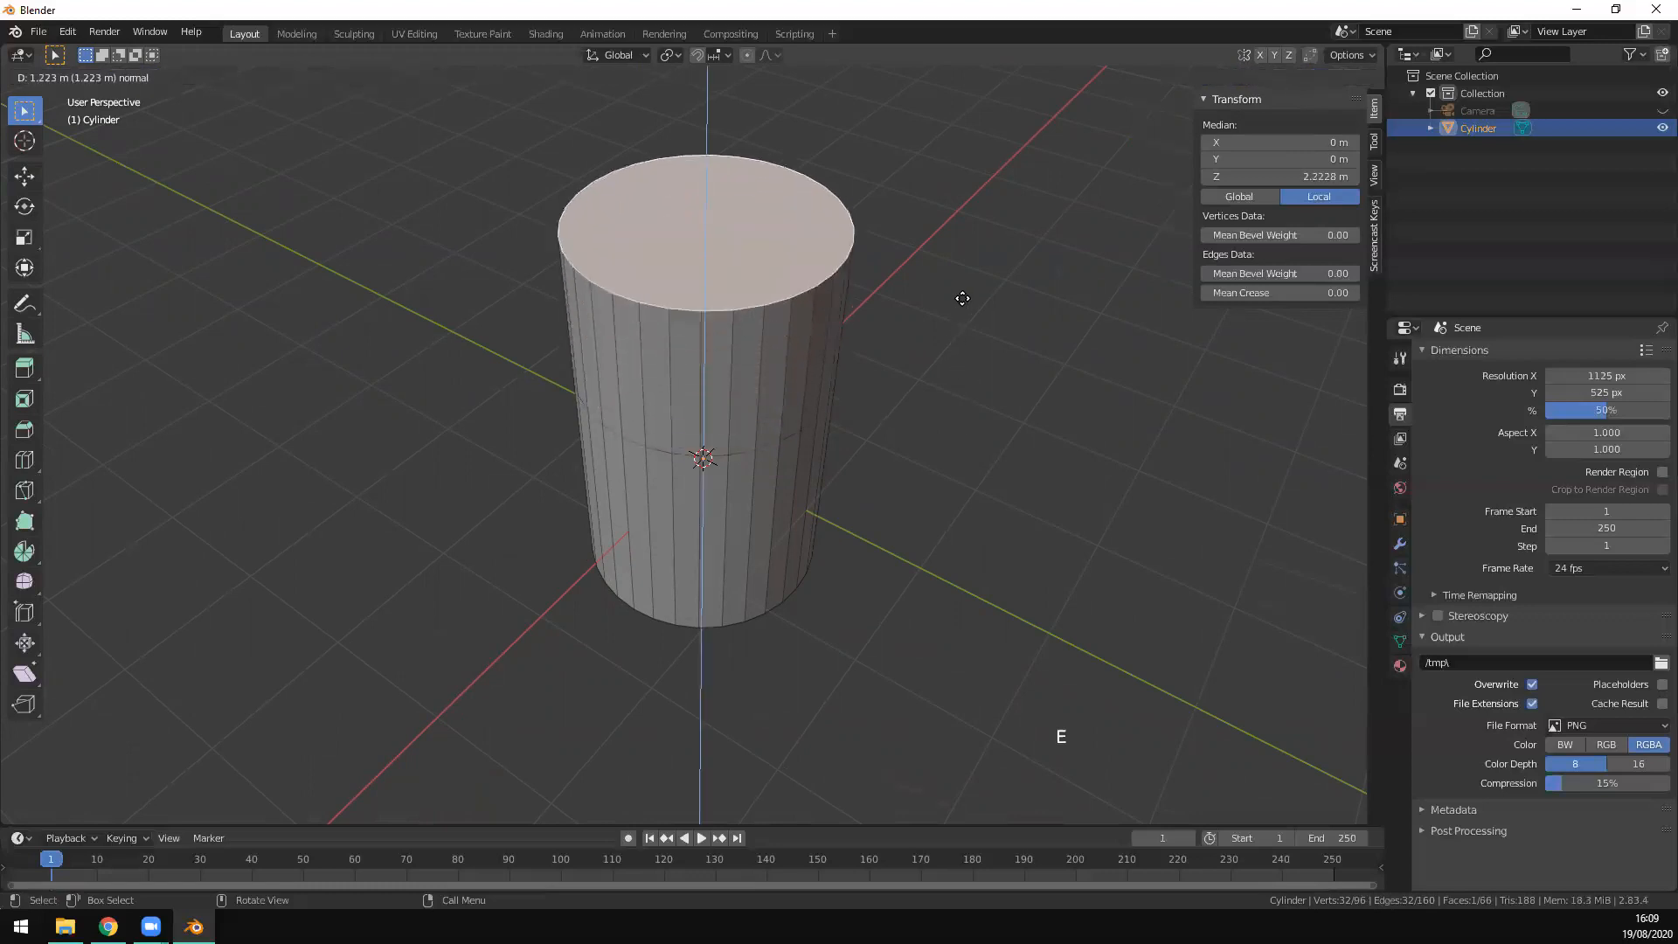
right_click(962, 298)
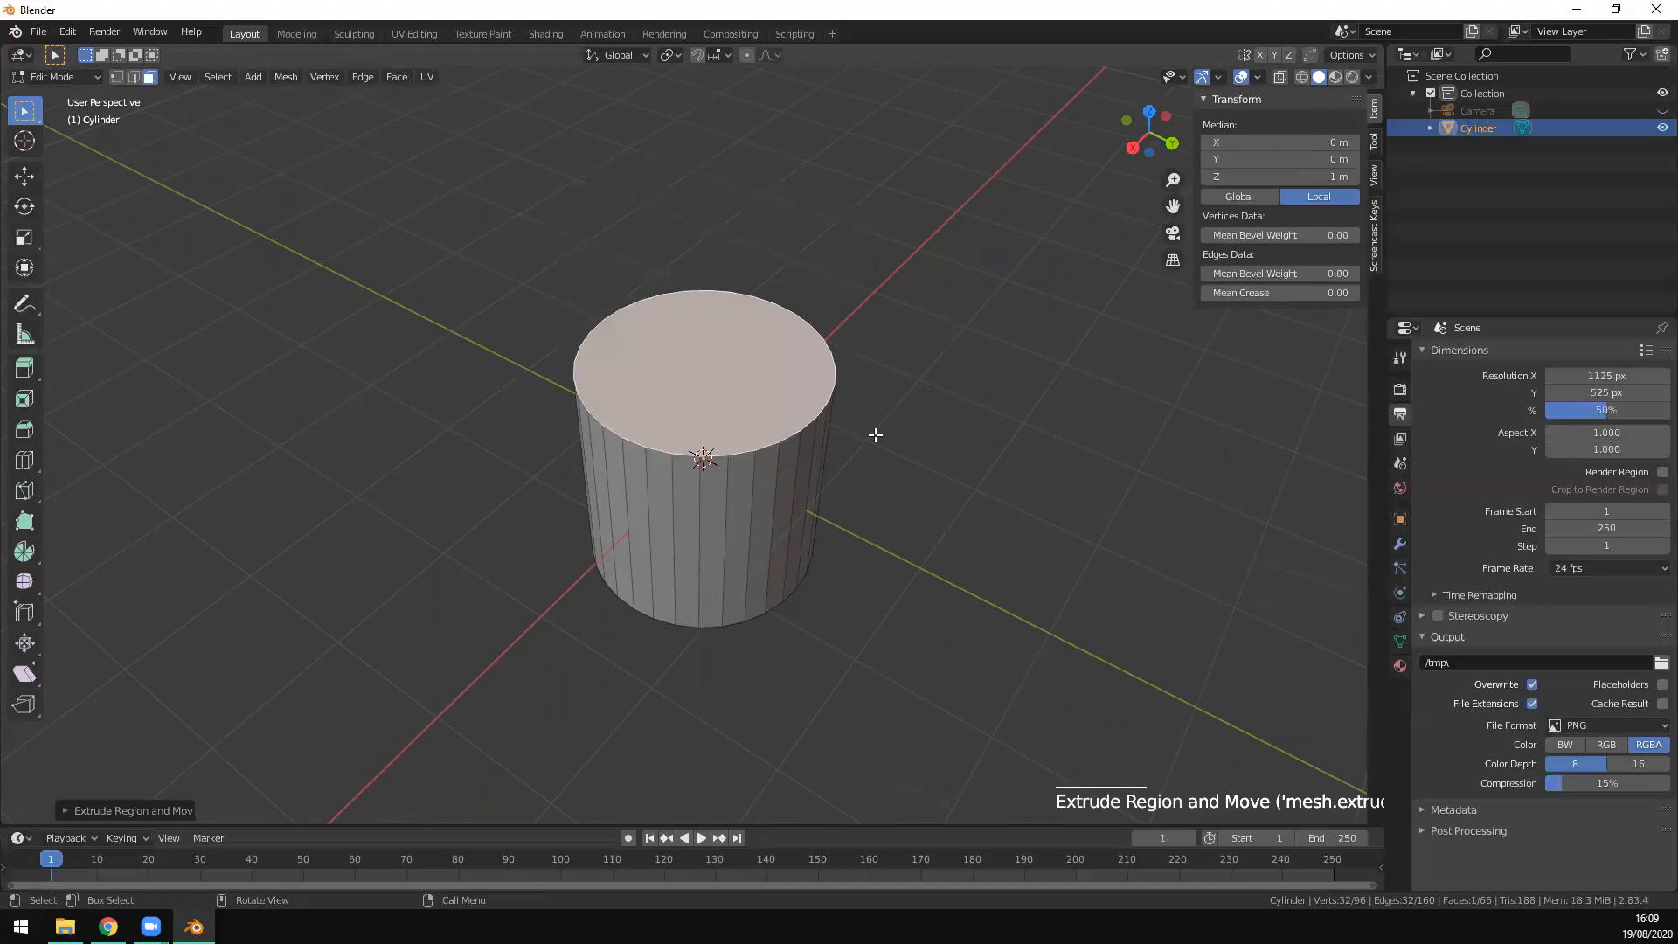
key(ctrl+b)
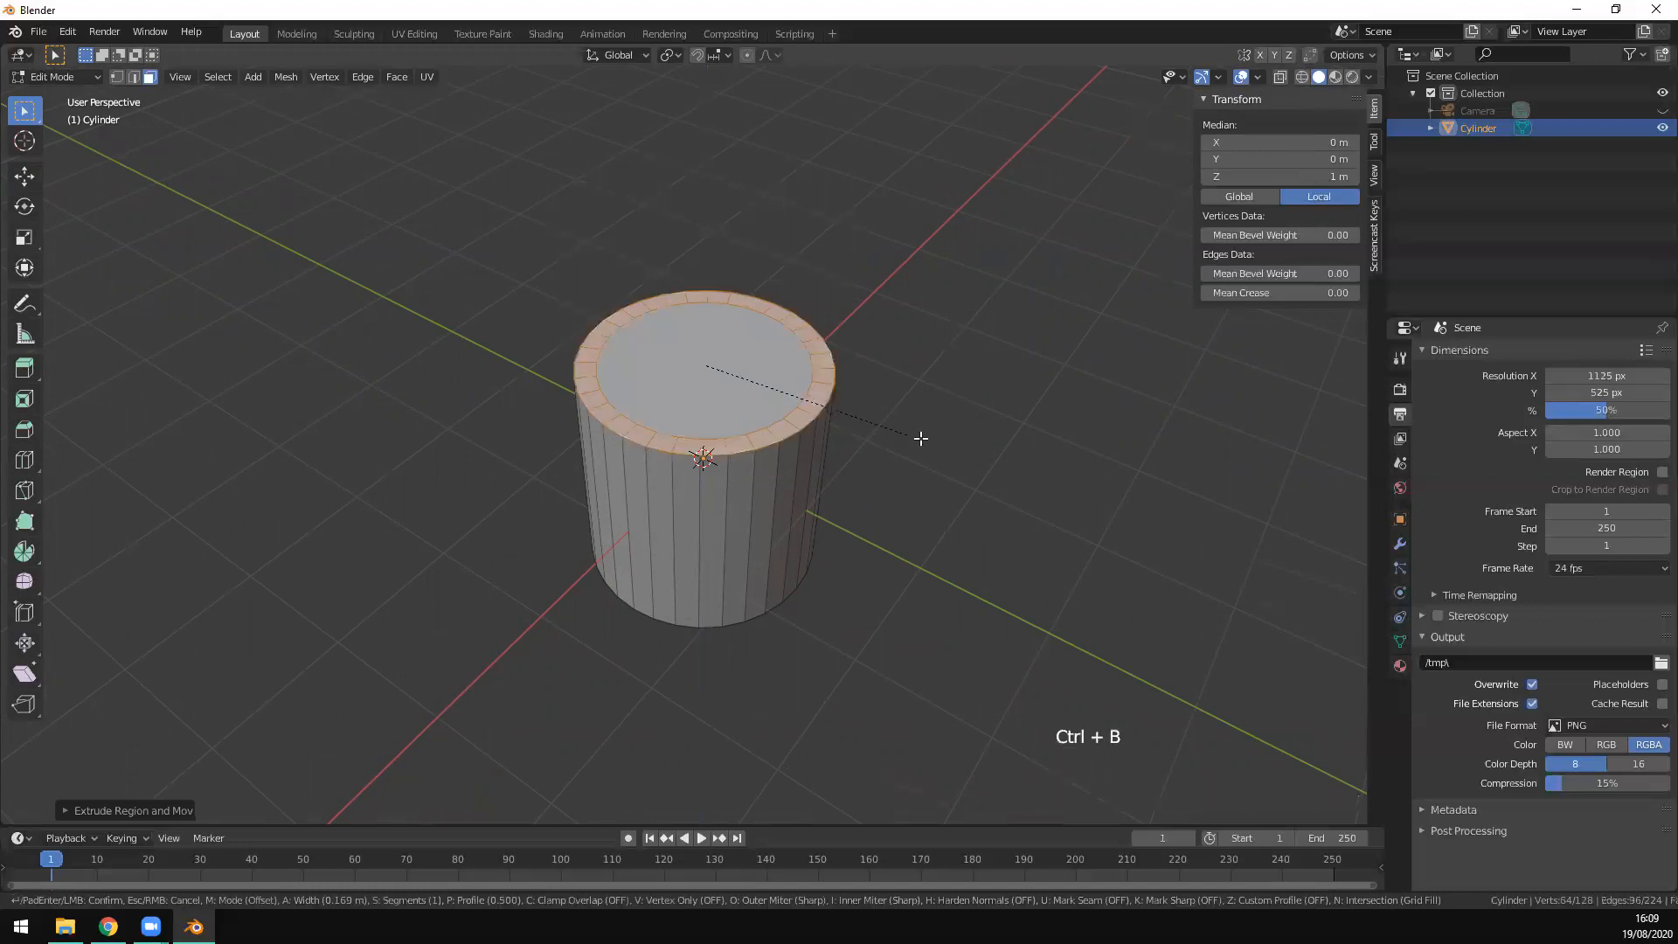
right_click(914, 428)
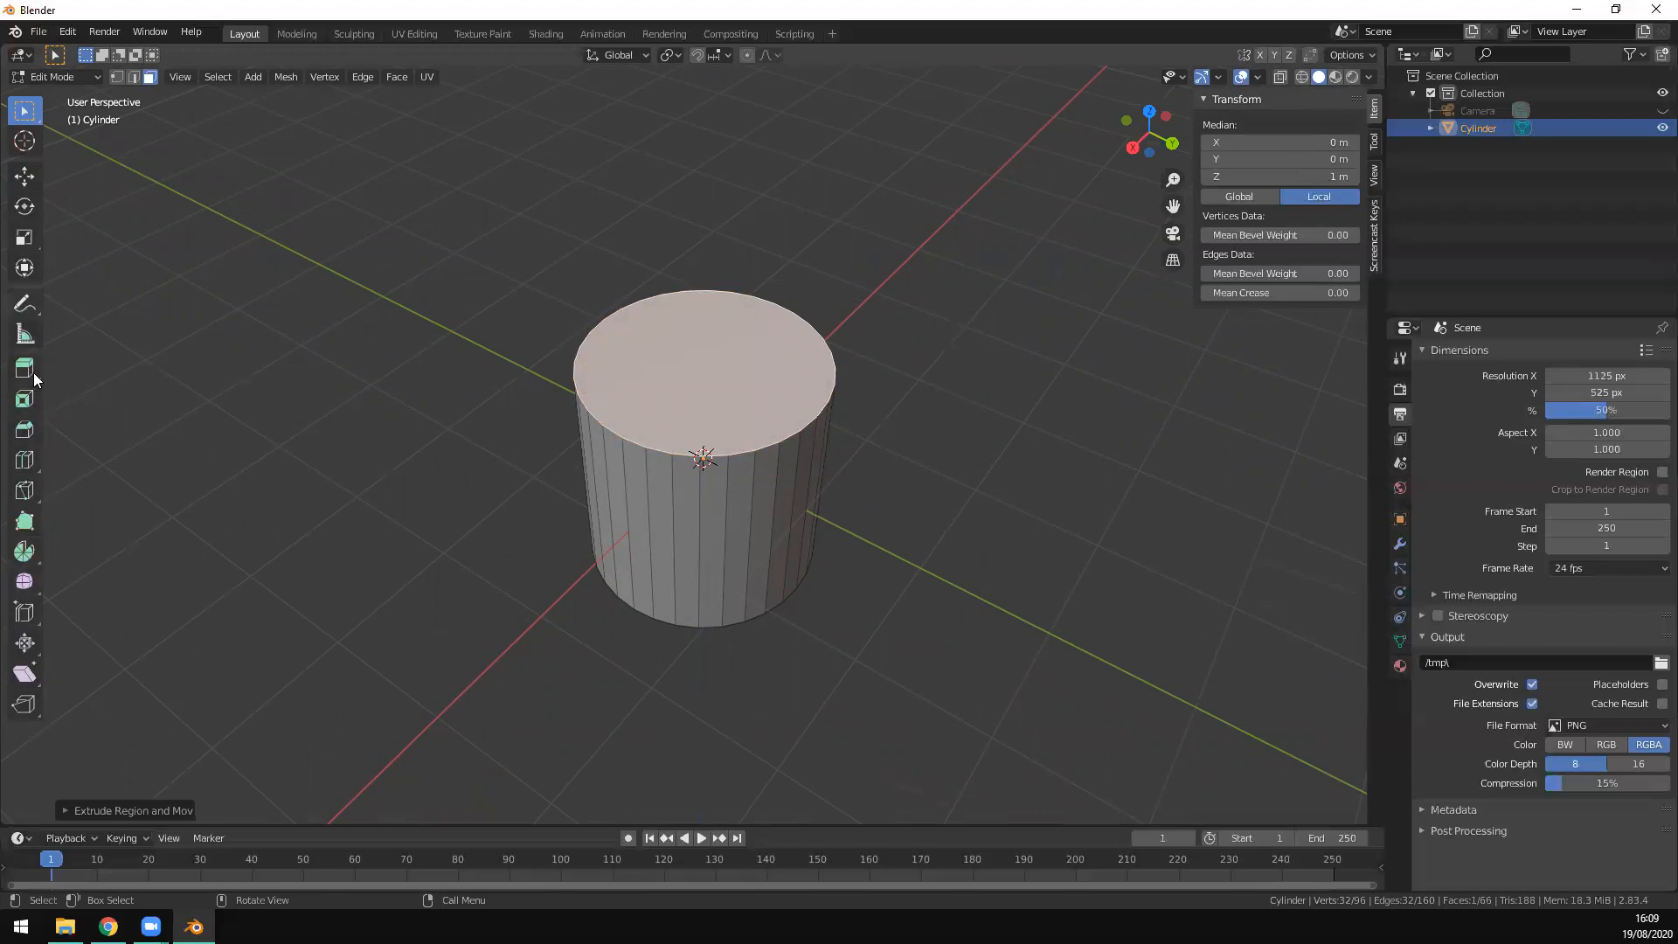
Step: Switch to the front view and select all of the cylinder's geometry
middle_drag(882, 590, 985, 566)
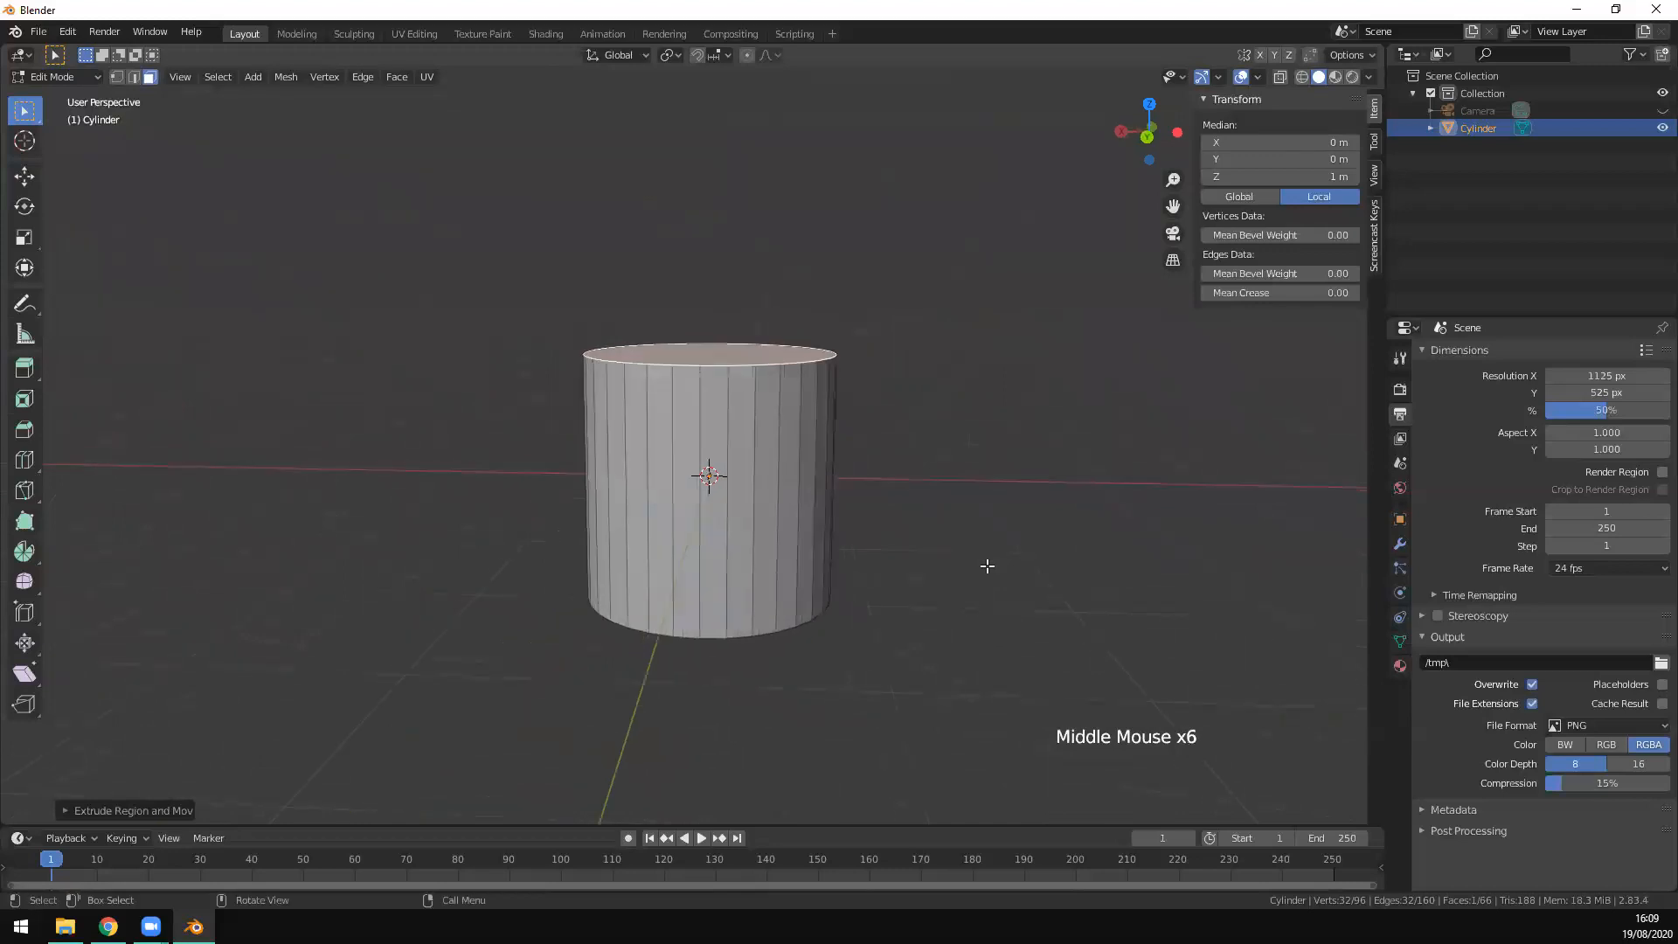
key(KP_1)
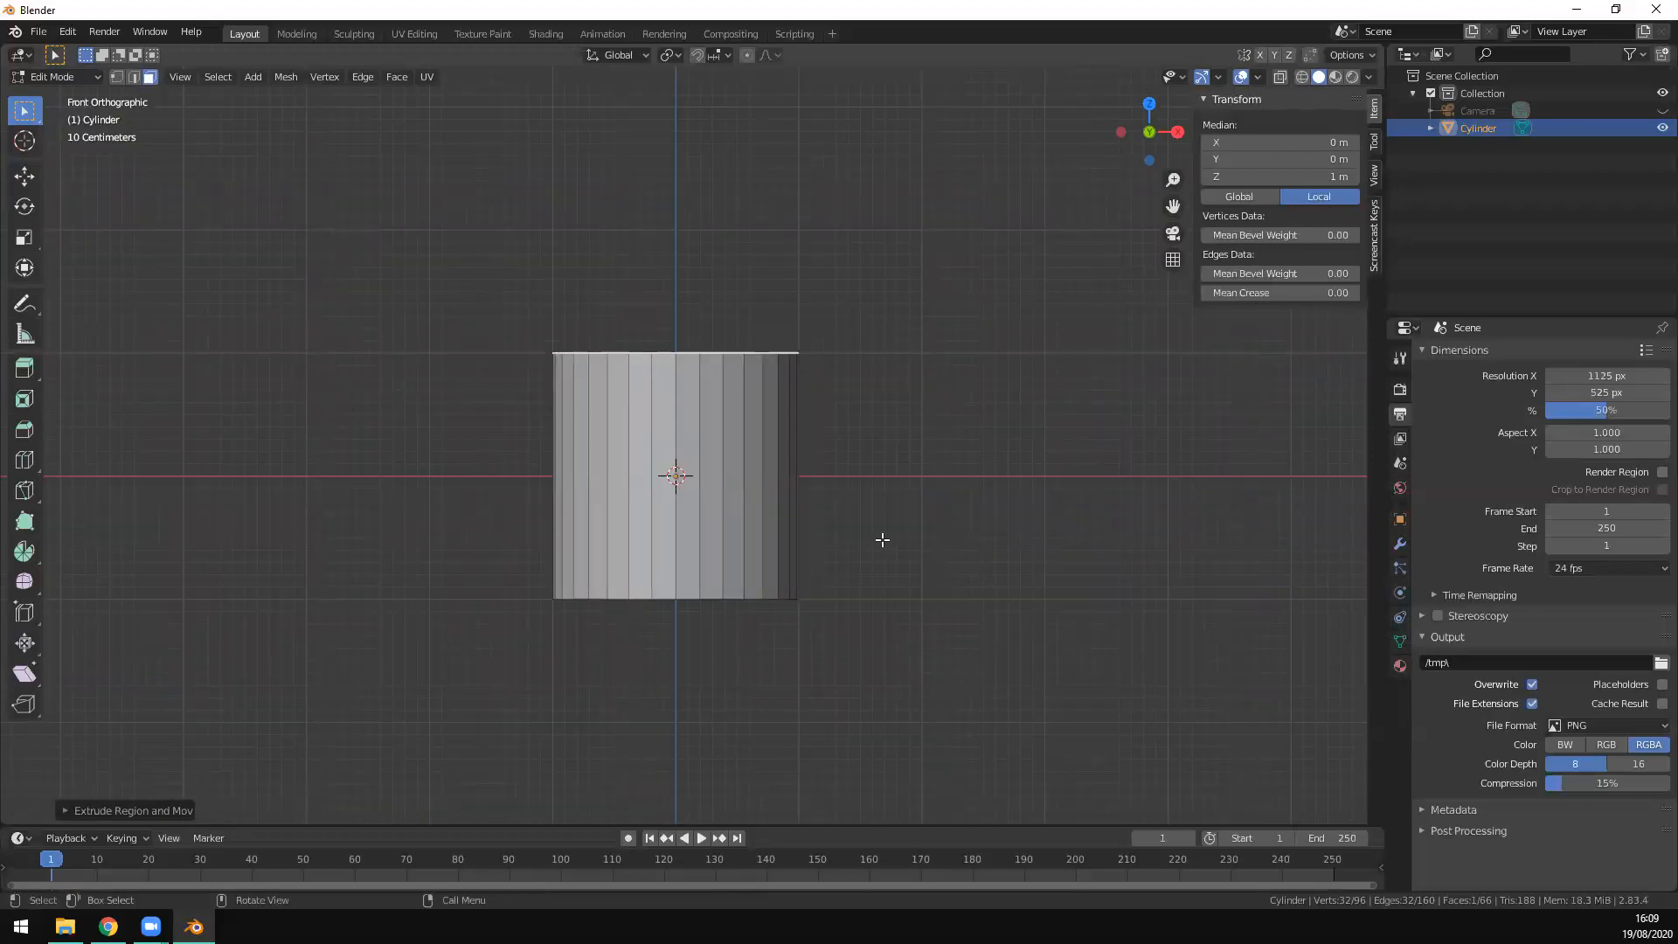
key(a)
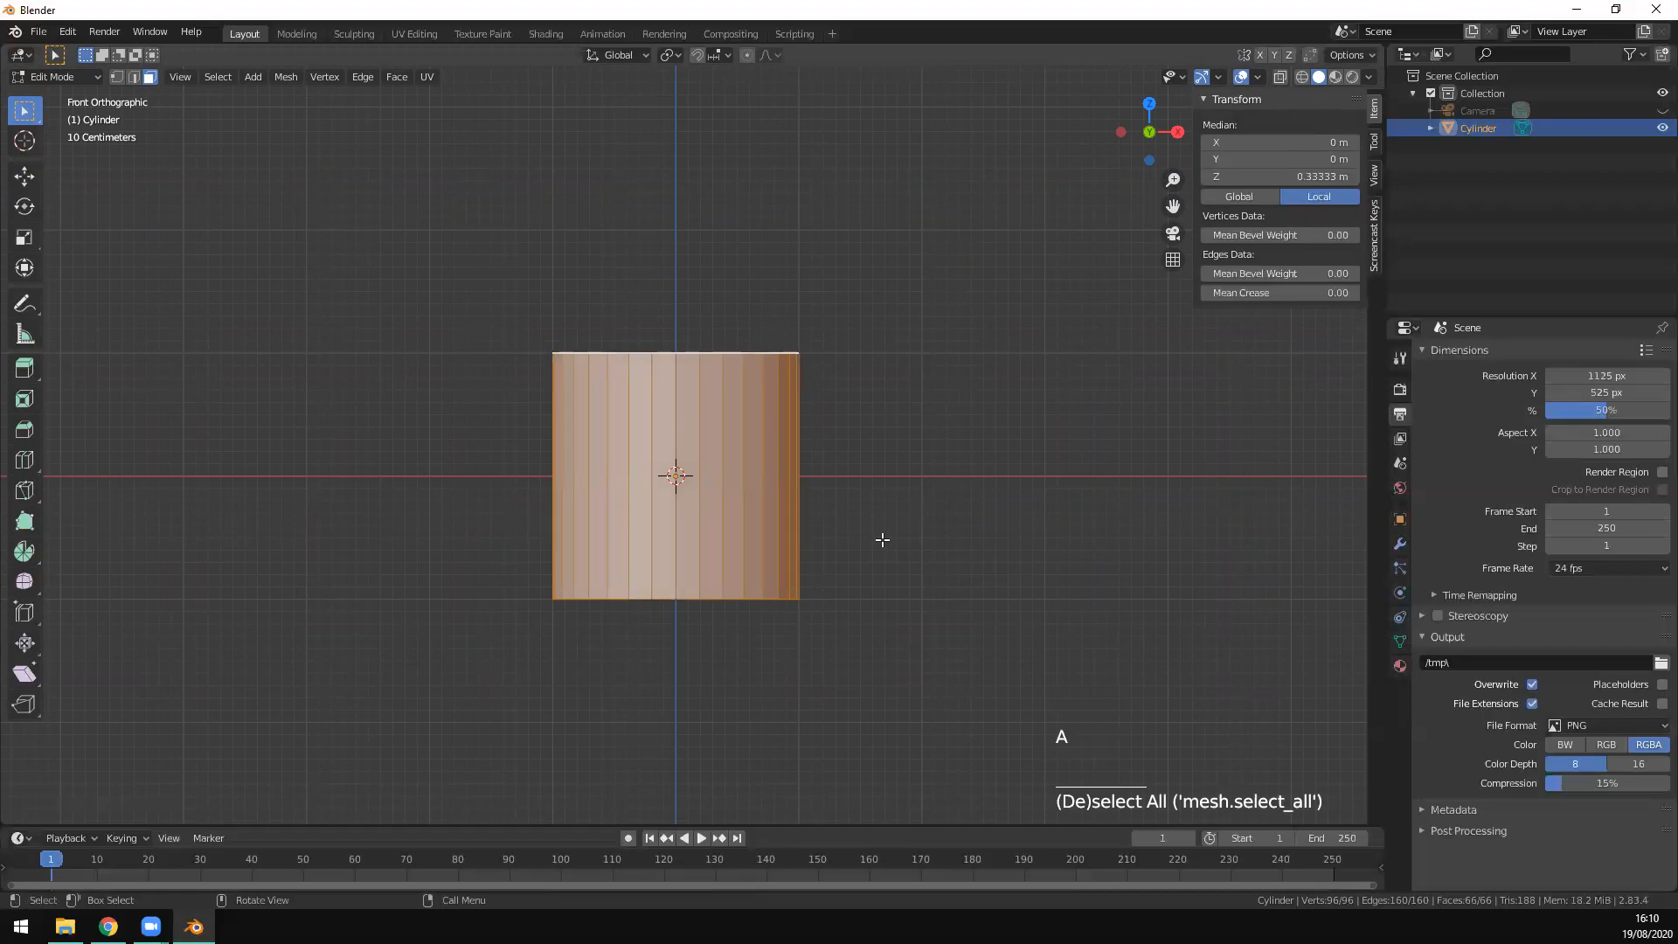
key(g)
key(1)
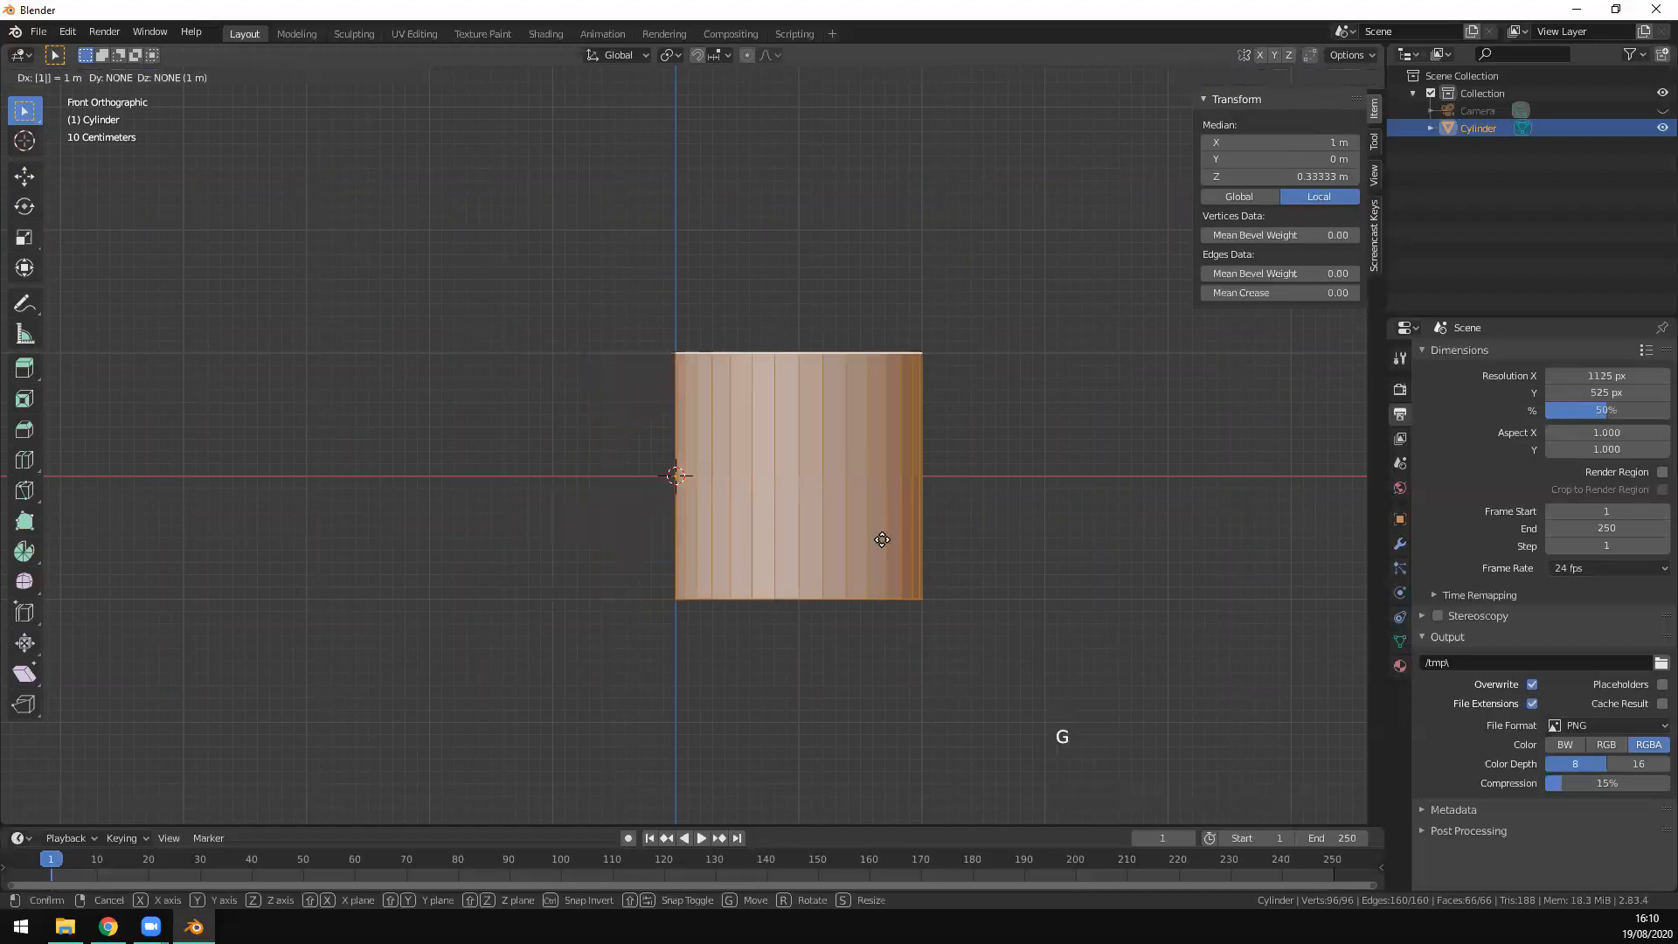
key(Escape)
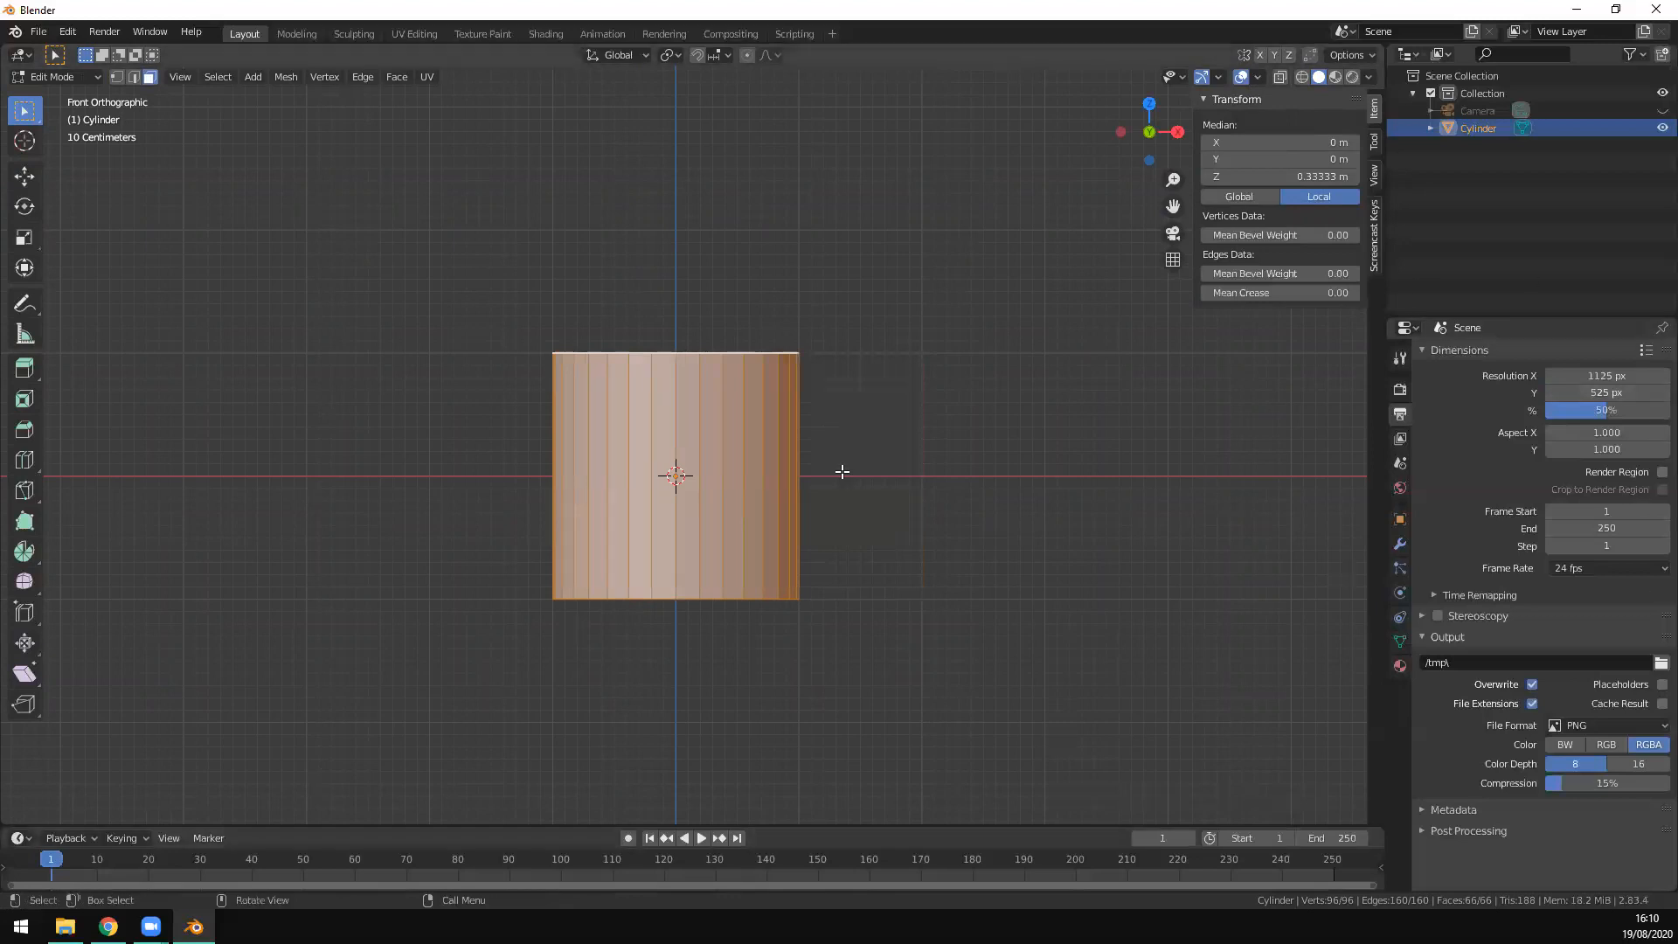
Step: Move the whole cylinder mesh 1 m up along the Z axis so its base sits at the origin
key(g)
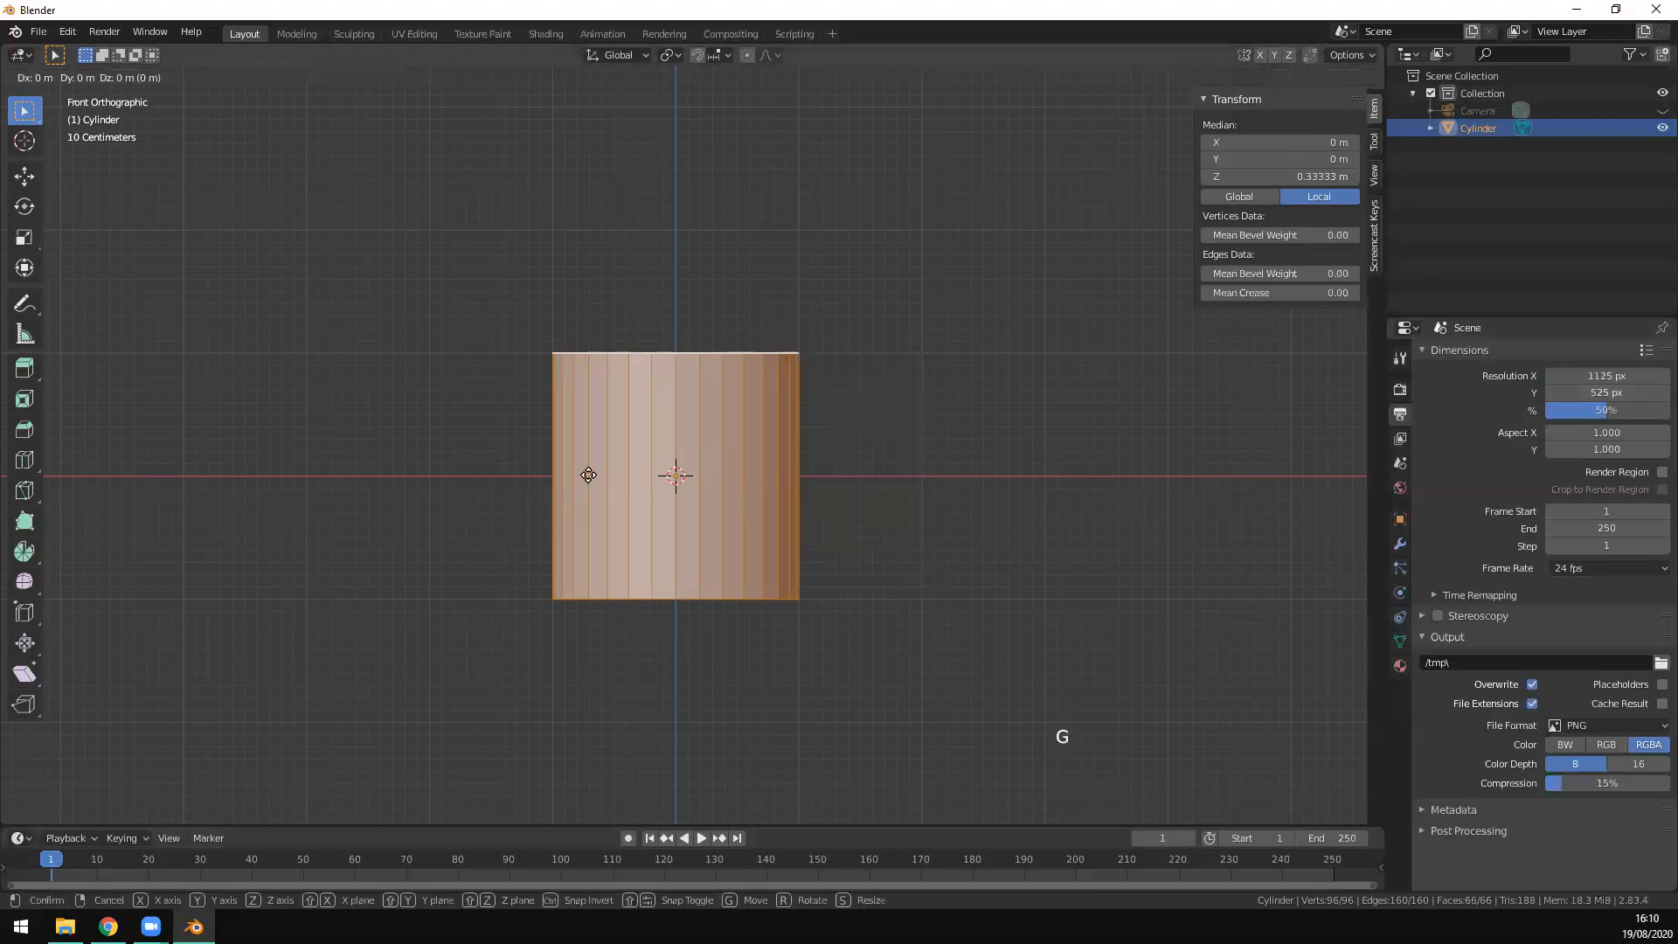
text(z)
text(1)
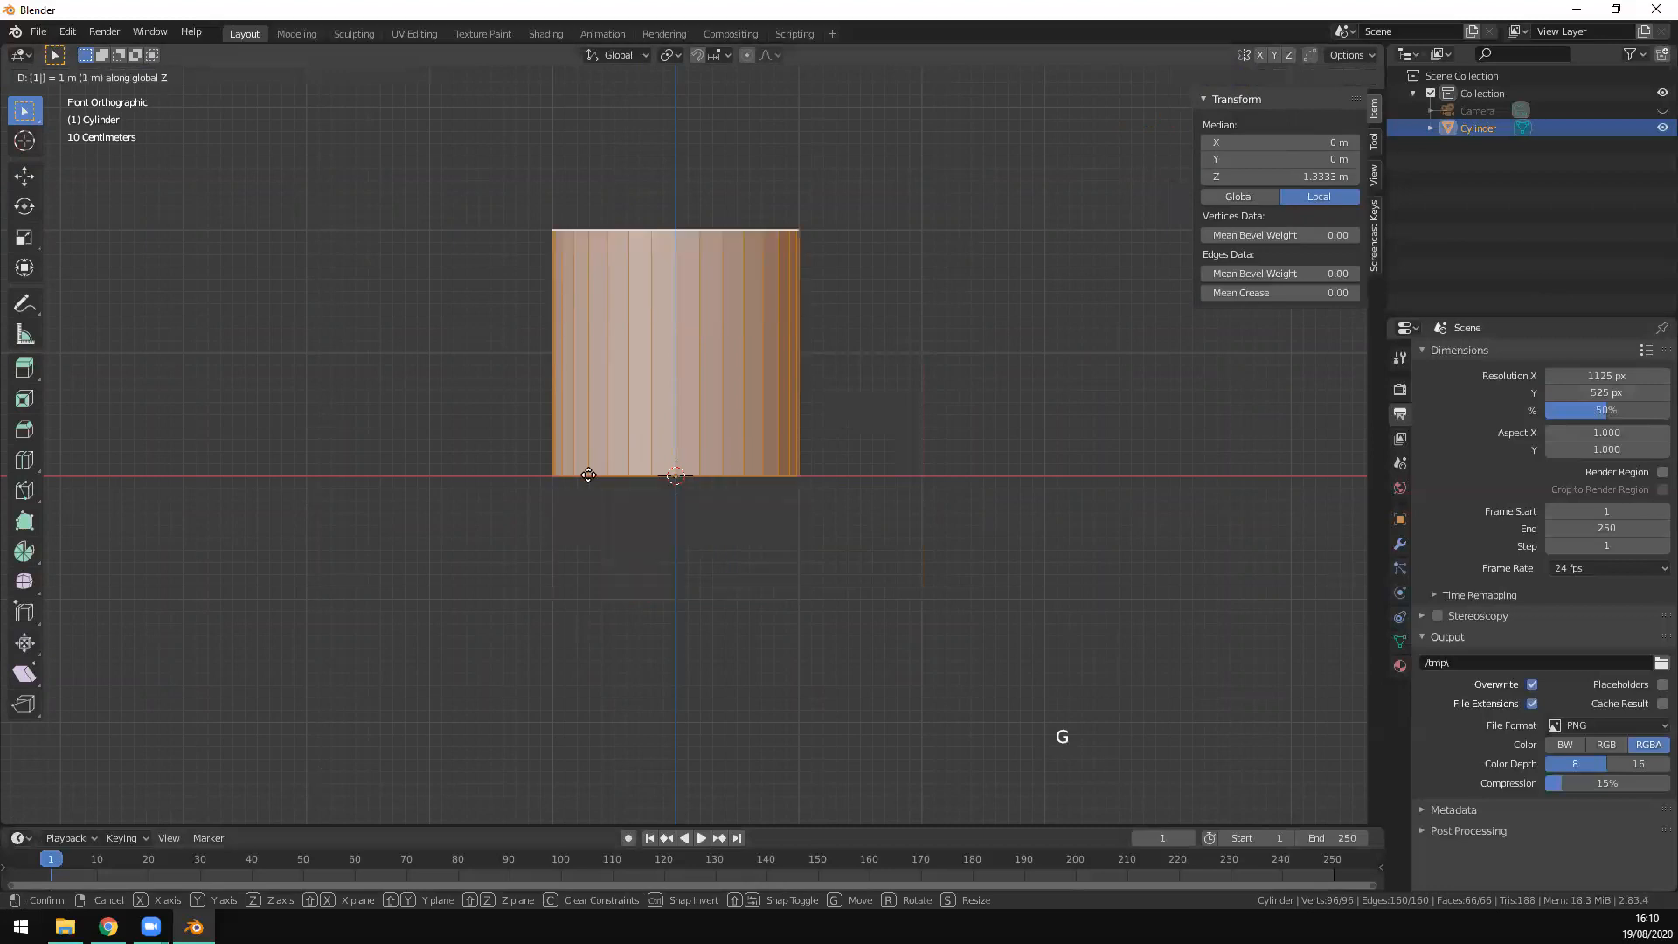
key(Return)
Step: Select the cylinder's top face and delete it as a face, leaving the top open
middle_drag(816, 480, 941, 379)
scroll(800, 494, up, 4)
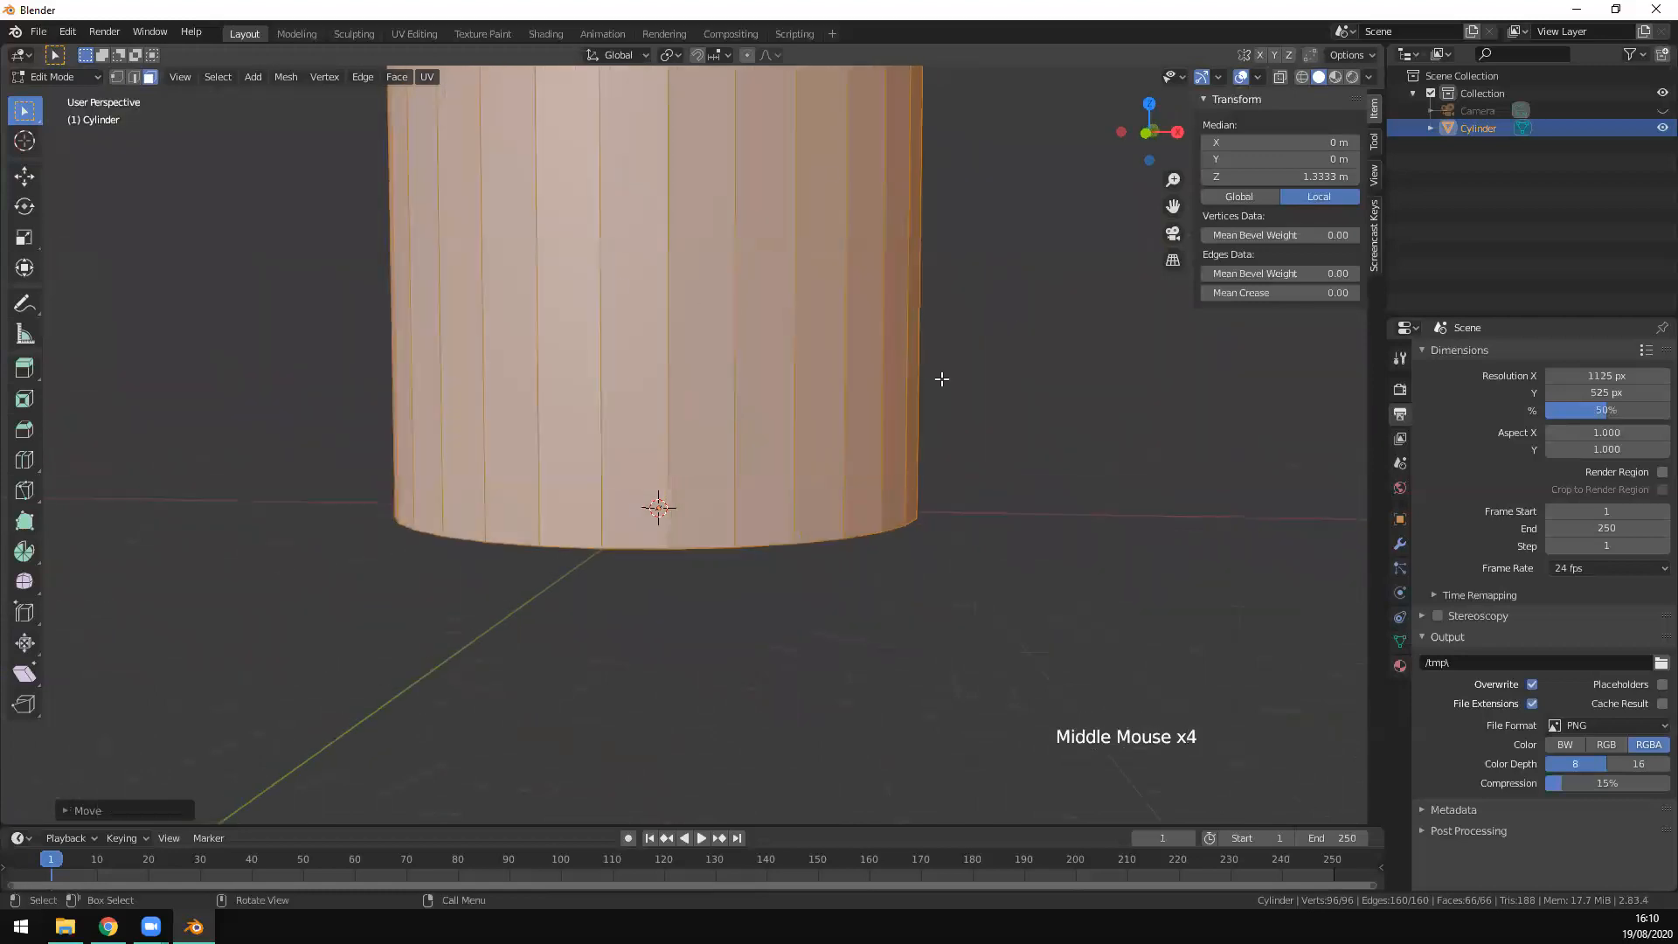
scroll(817, 405, down, 6)
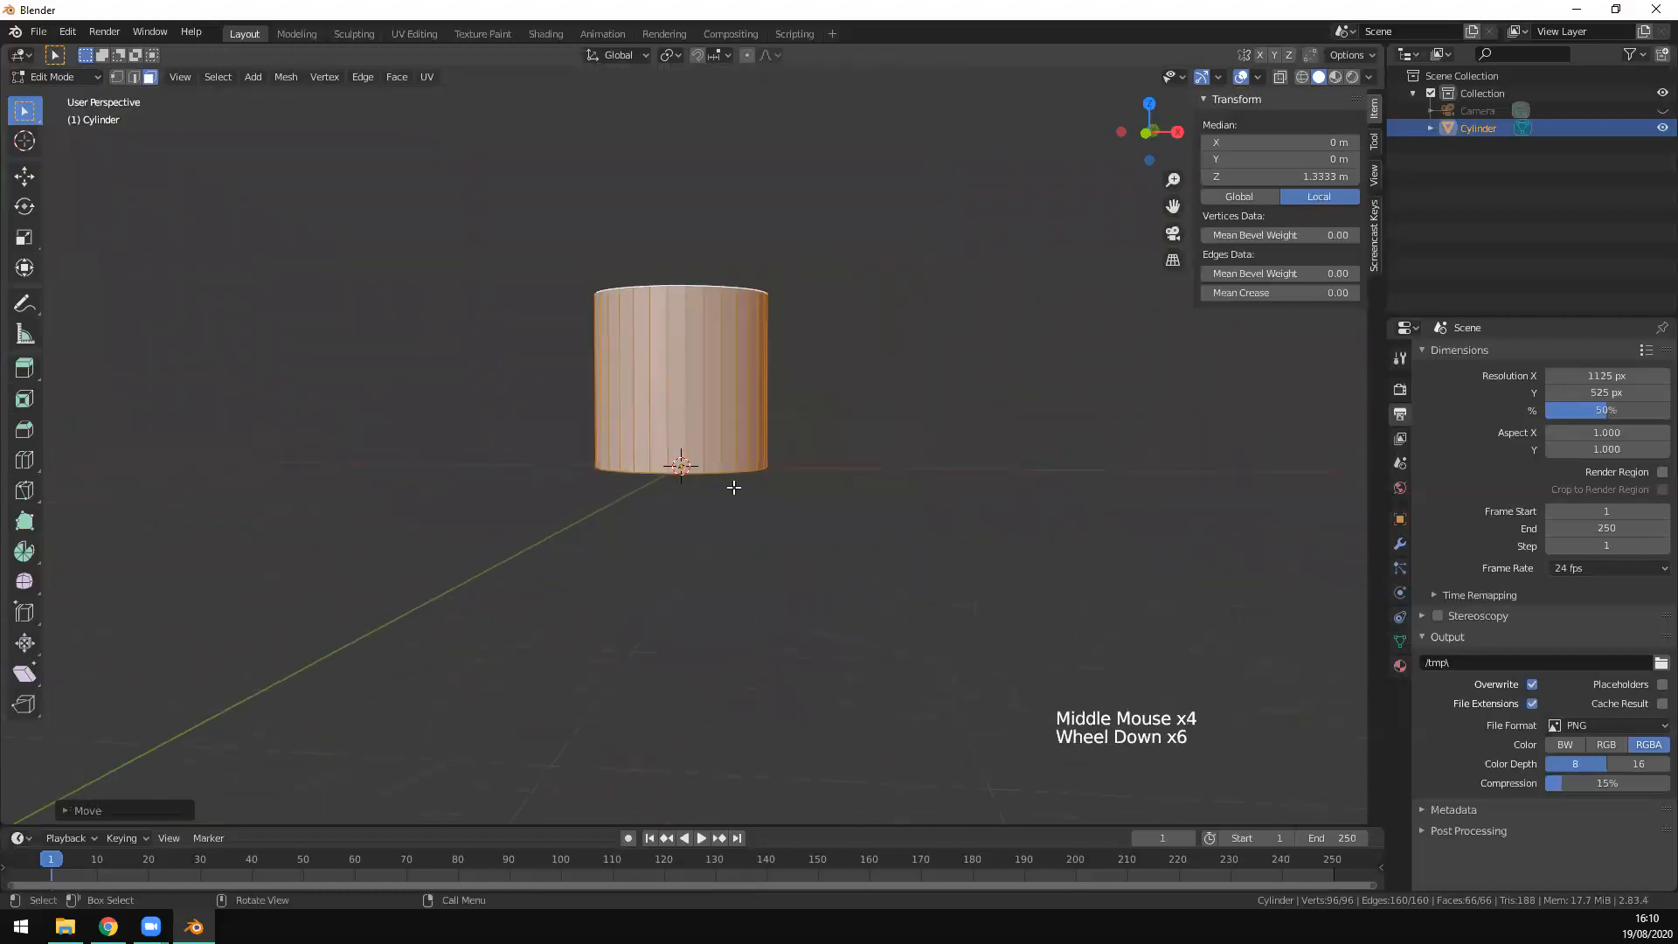
middle_drag(773, 387, 759, 347)
click(682, 315)
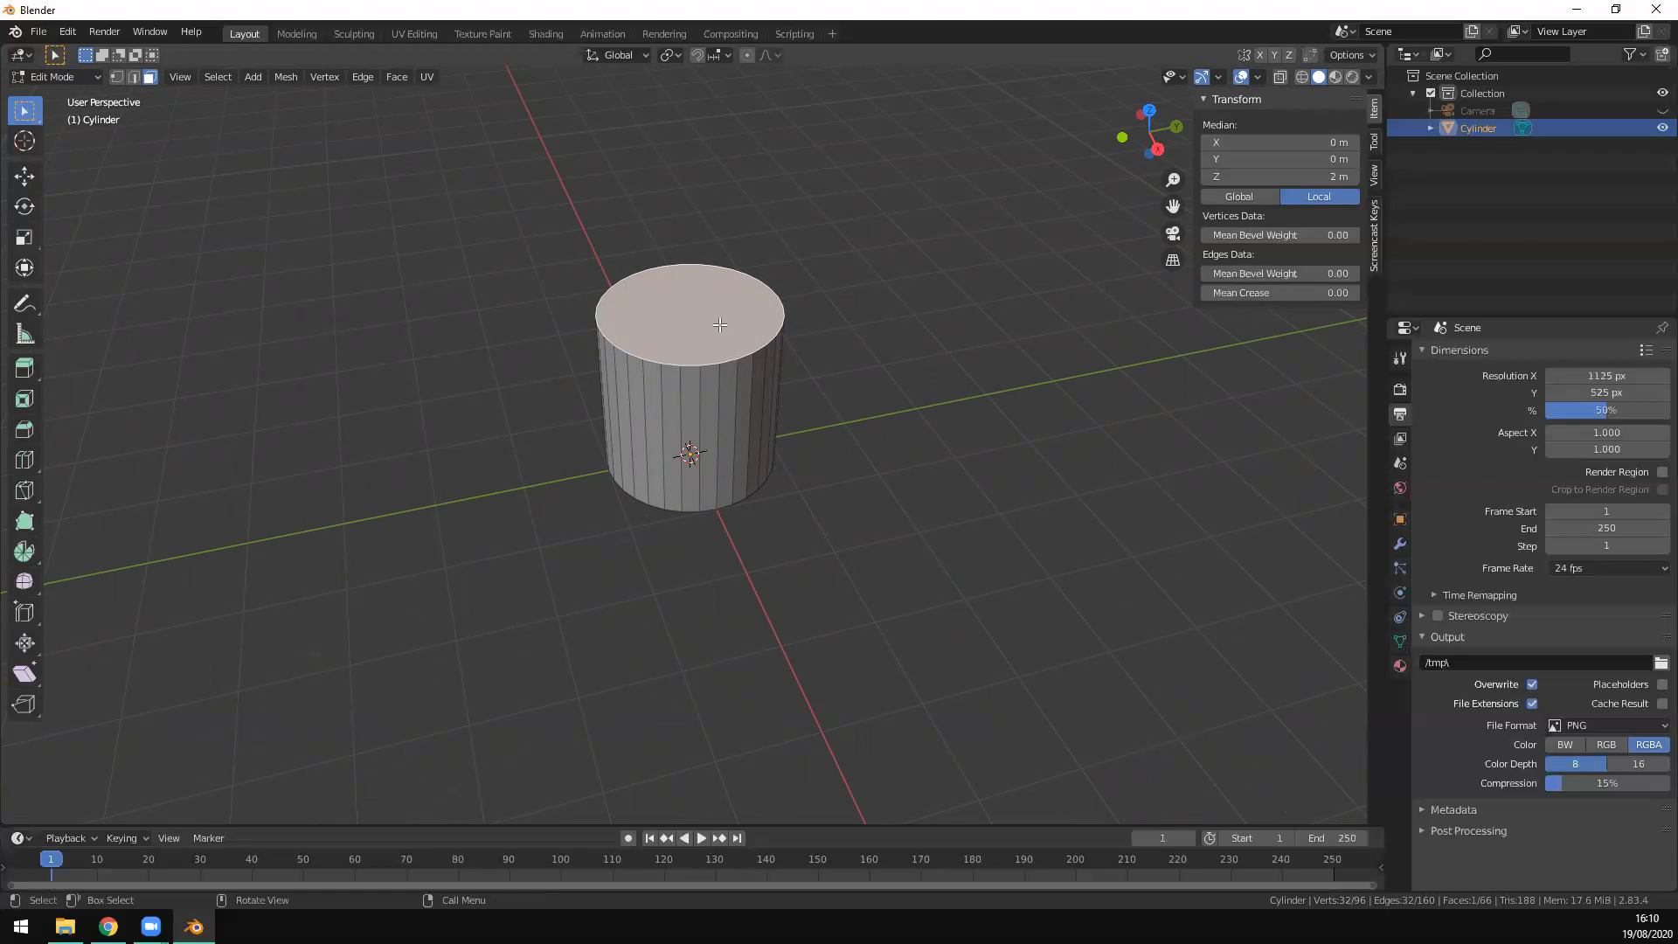
key(x)
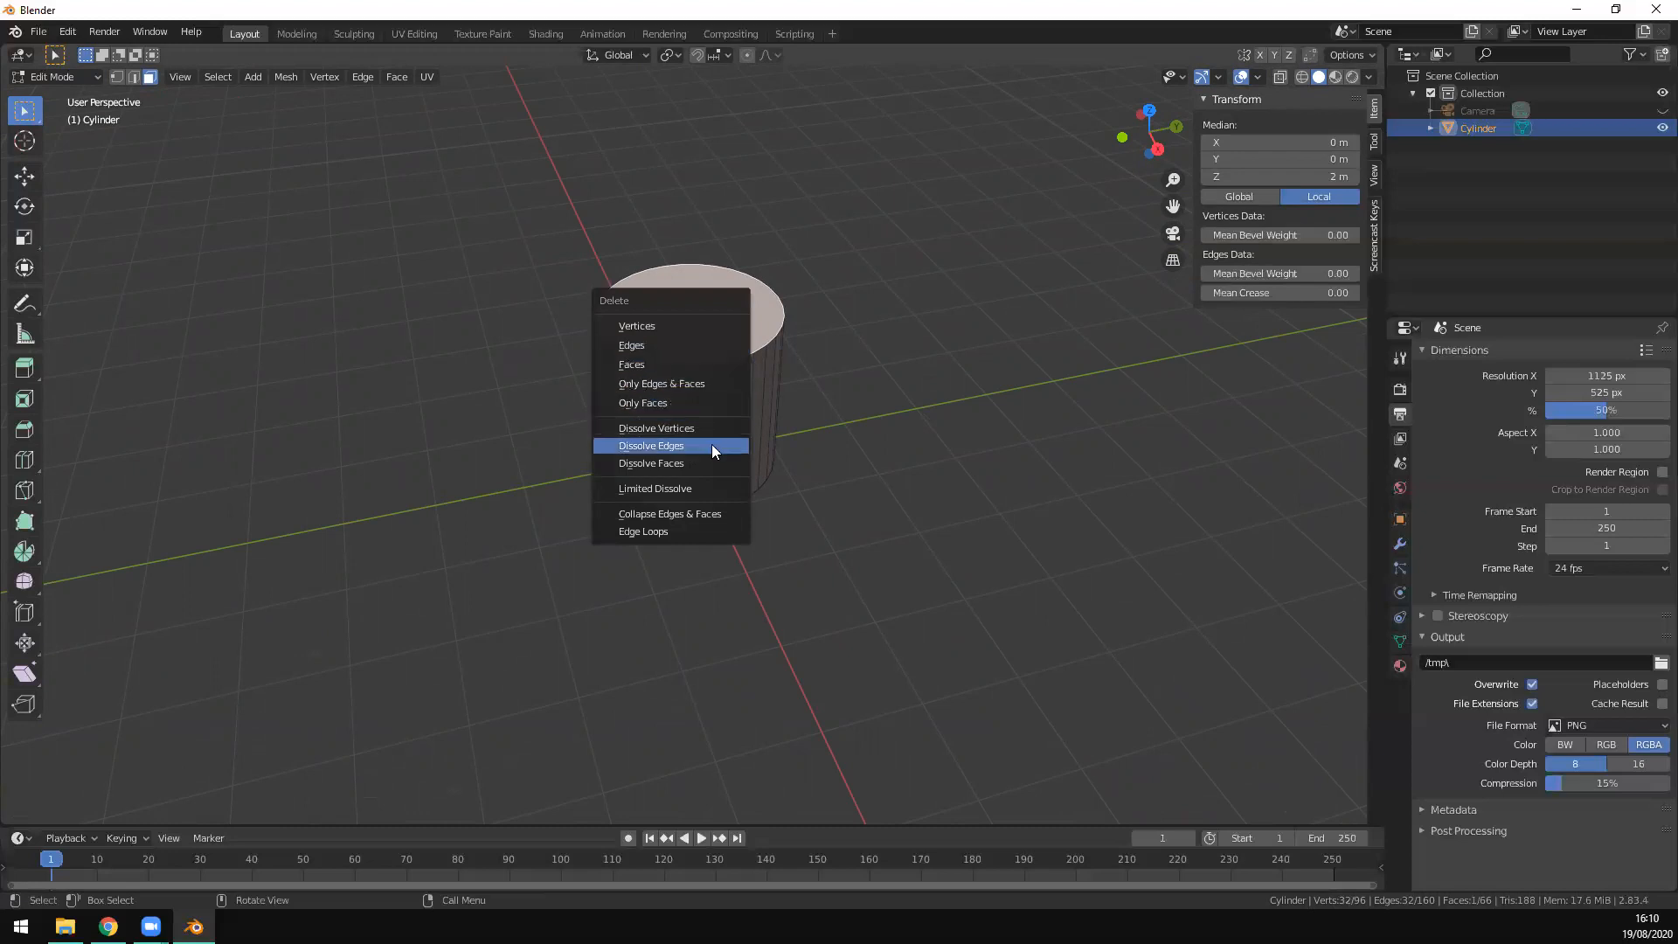
click(712, 462)
key(x)
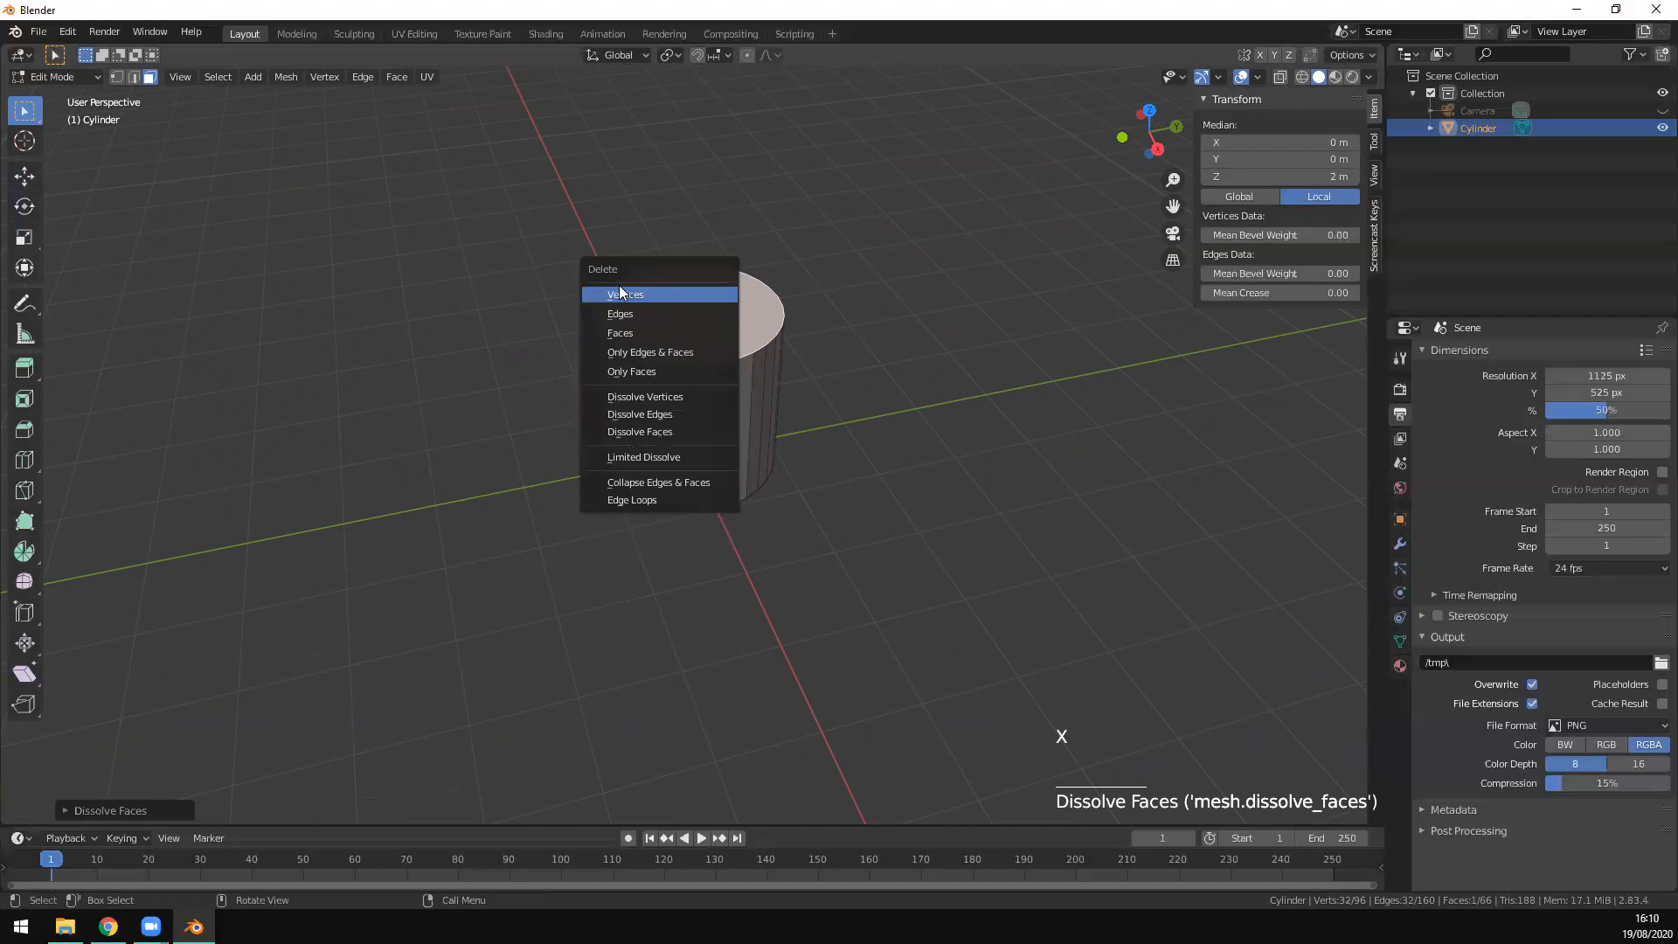
click(655, 332)
Step: Select the cylinder's bottom face and inset it twice, with a thin outer ring and a wider inner ring
middle_drag(739, 367, 812, 483)
click(739, 467)
middle_drag(980, 485, 925, 510)
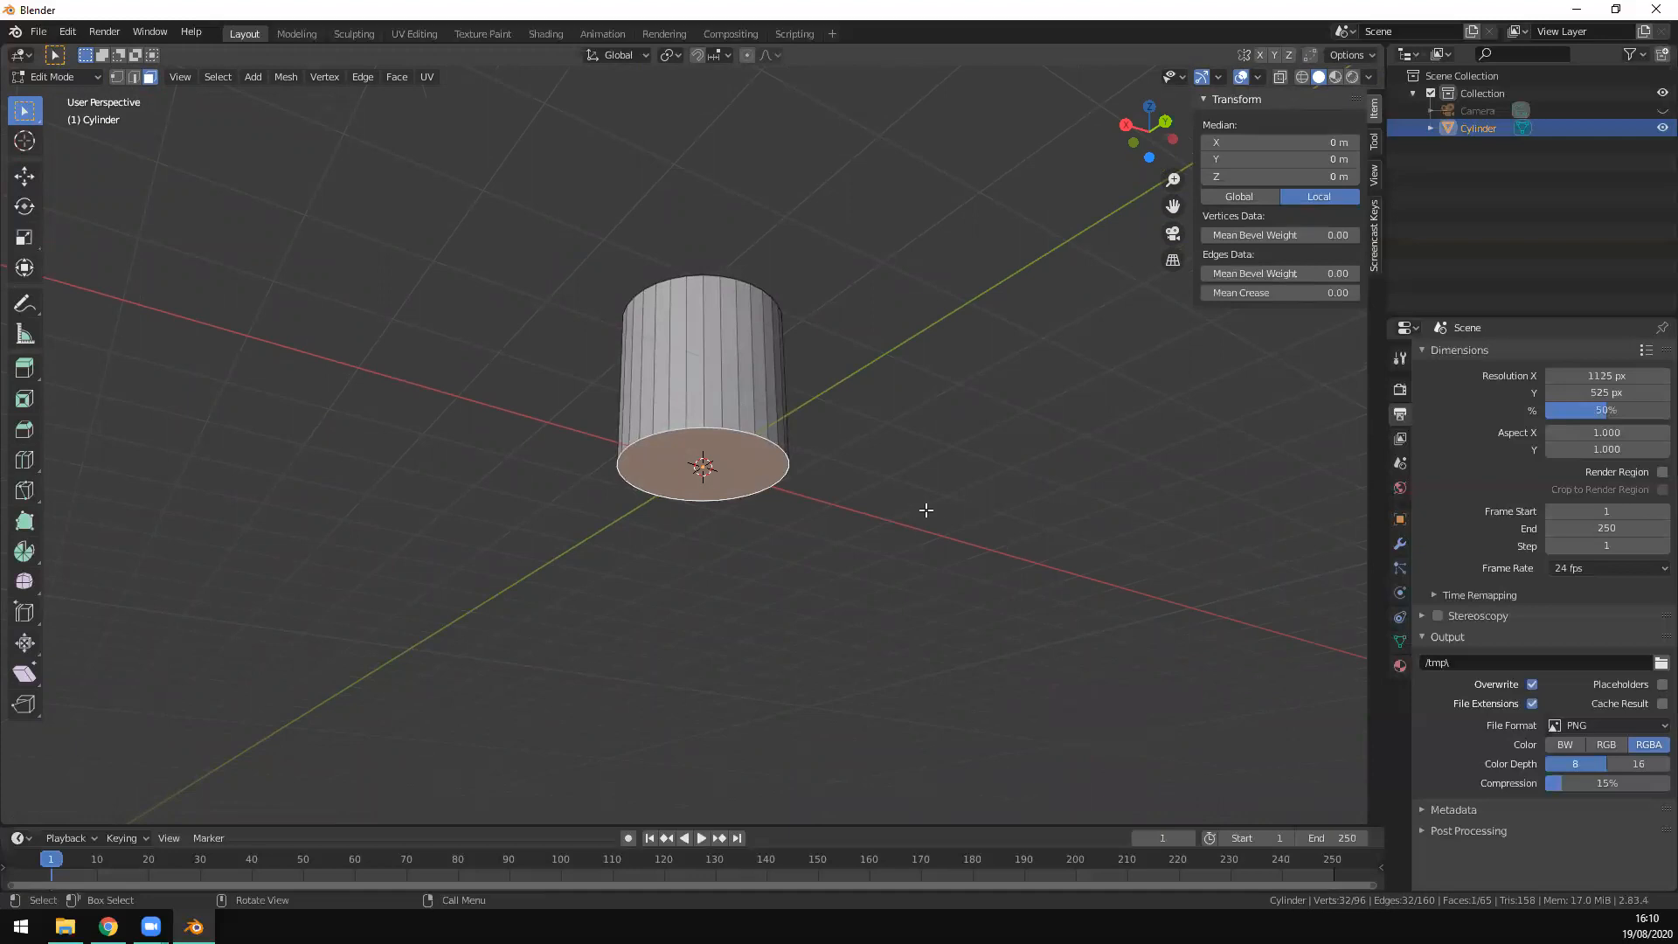
scroll(926, 510, up, 7)
key(i)
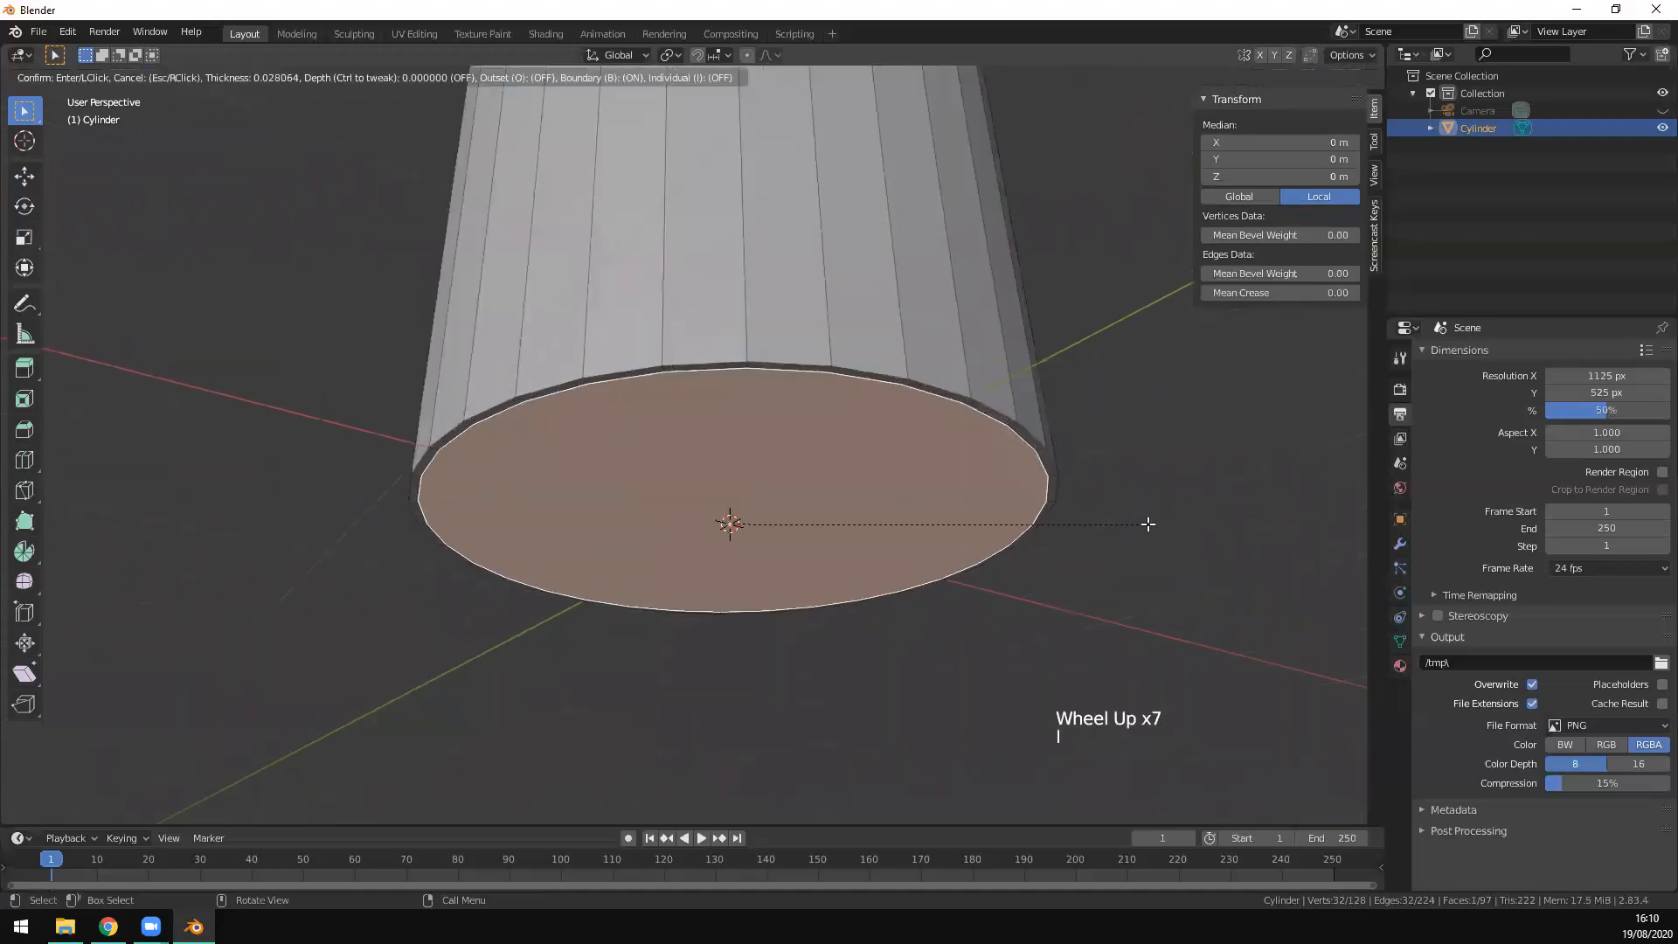
click(1148, 522)
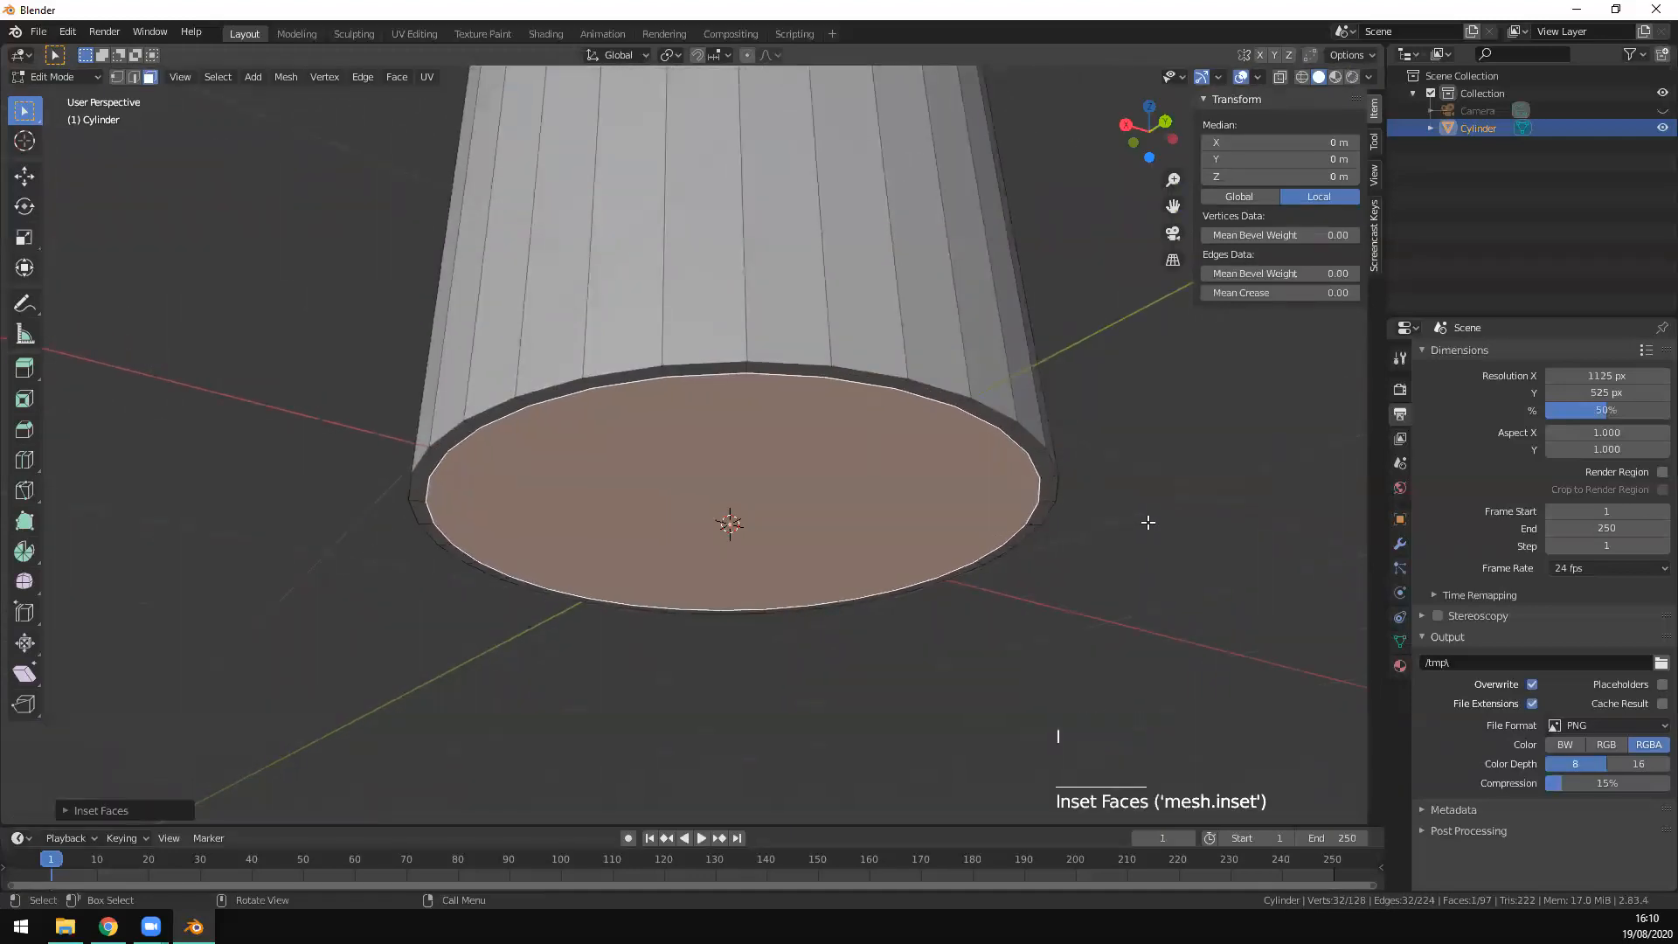
key(i)
click(1116, 521)
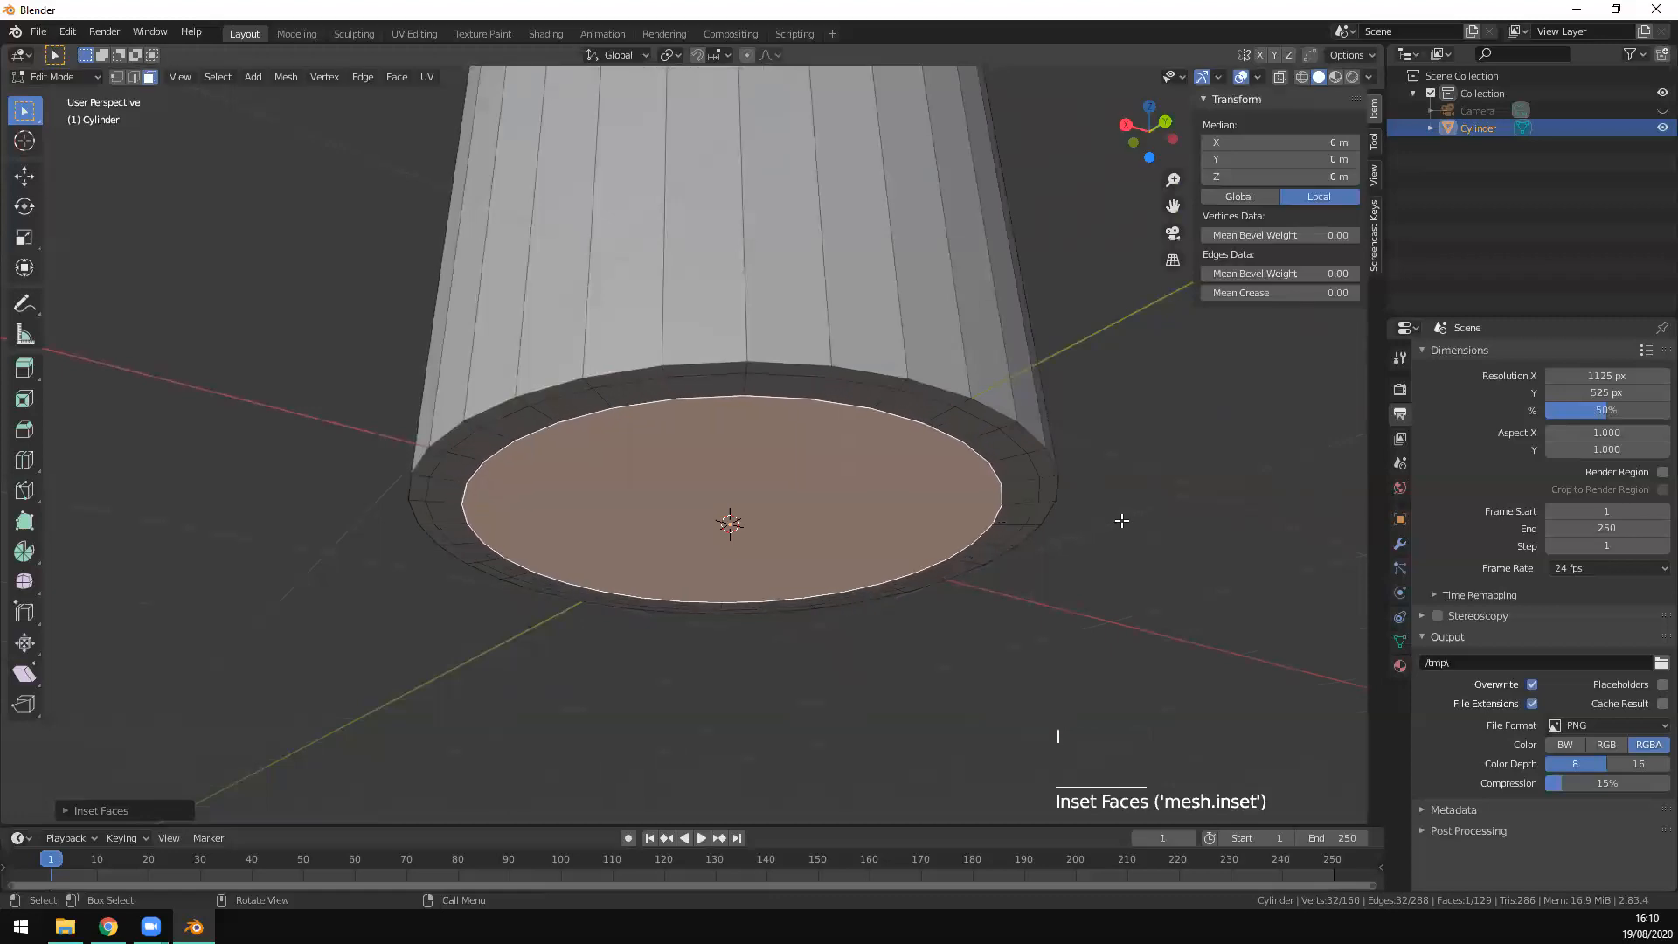
Step: Inset the cylinder's bottom face four more times, forming concentric rings down to a very small central face
key(i)
click(1086, 517)
key(i)
click(1034, 516)
key(i)
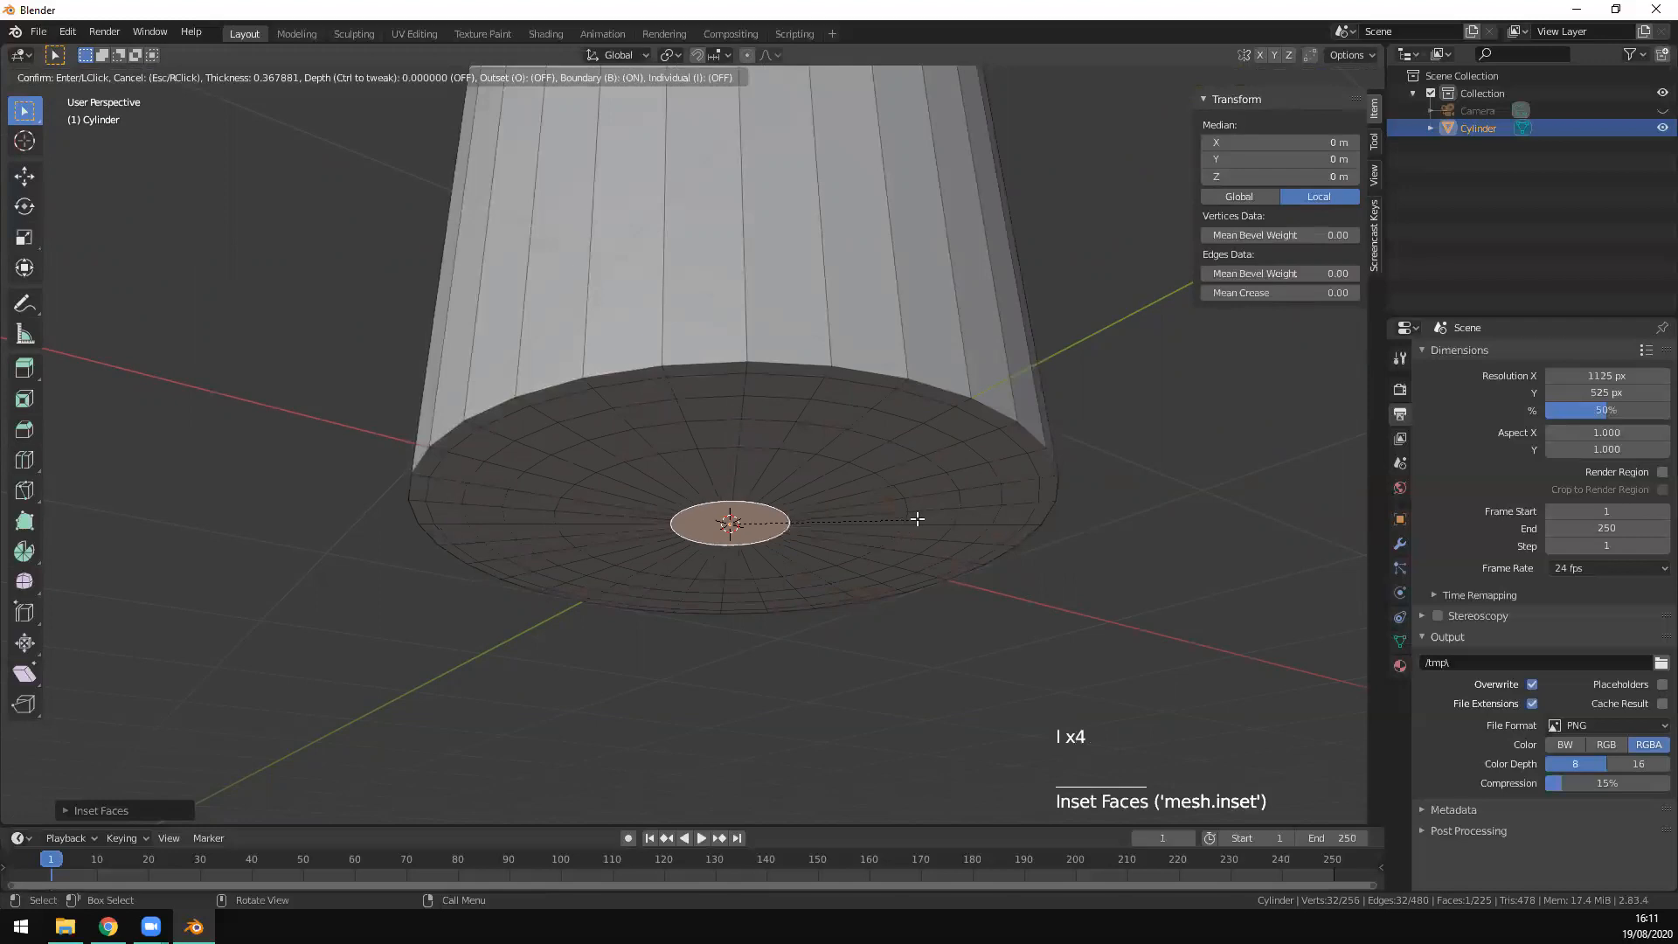
click(984, 528)
middle_drag(1005, 538, 794, 548)
key(i)
click(948, 542)
scroll(795, 547, up, 5)
scroll(892, 594, down, 4)
mouse_move(989, 551)
middle_down()
mouse_move(963, 573)
mouse_move(1021, 528)
mouse_move(968, 557)
middle_up()
Step: Add a horizontal loop cut around the cylinder wall and slide it down close to the base
key(ctrl+r)
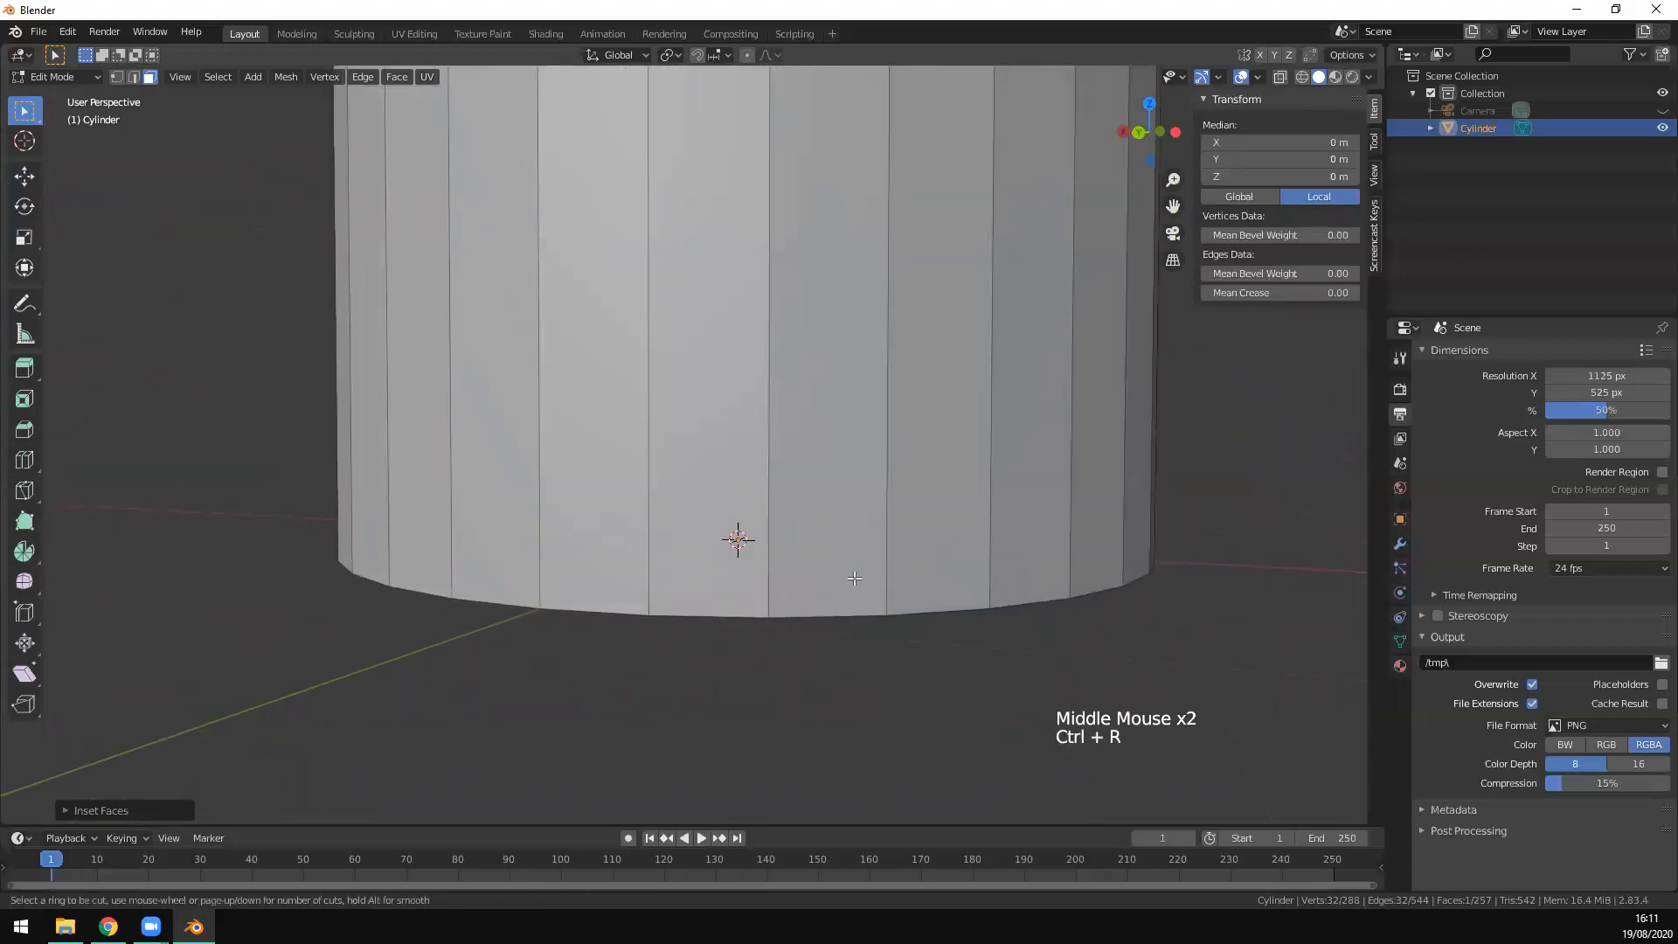
scroll(878, 559, down, 4)
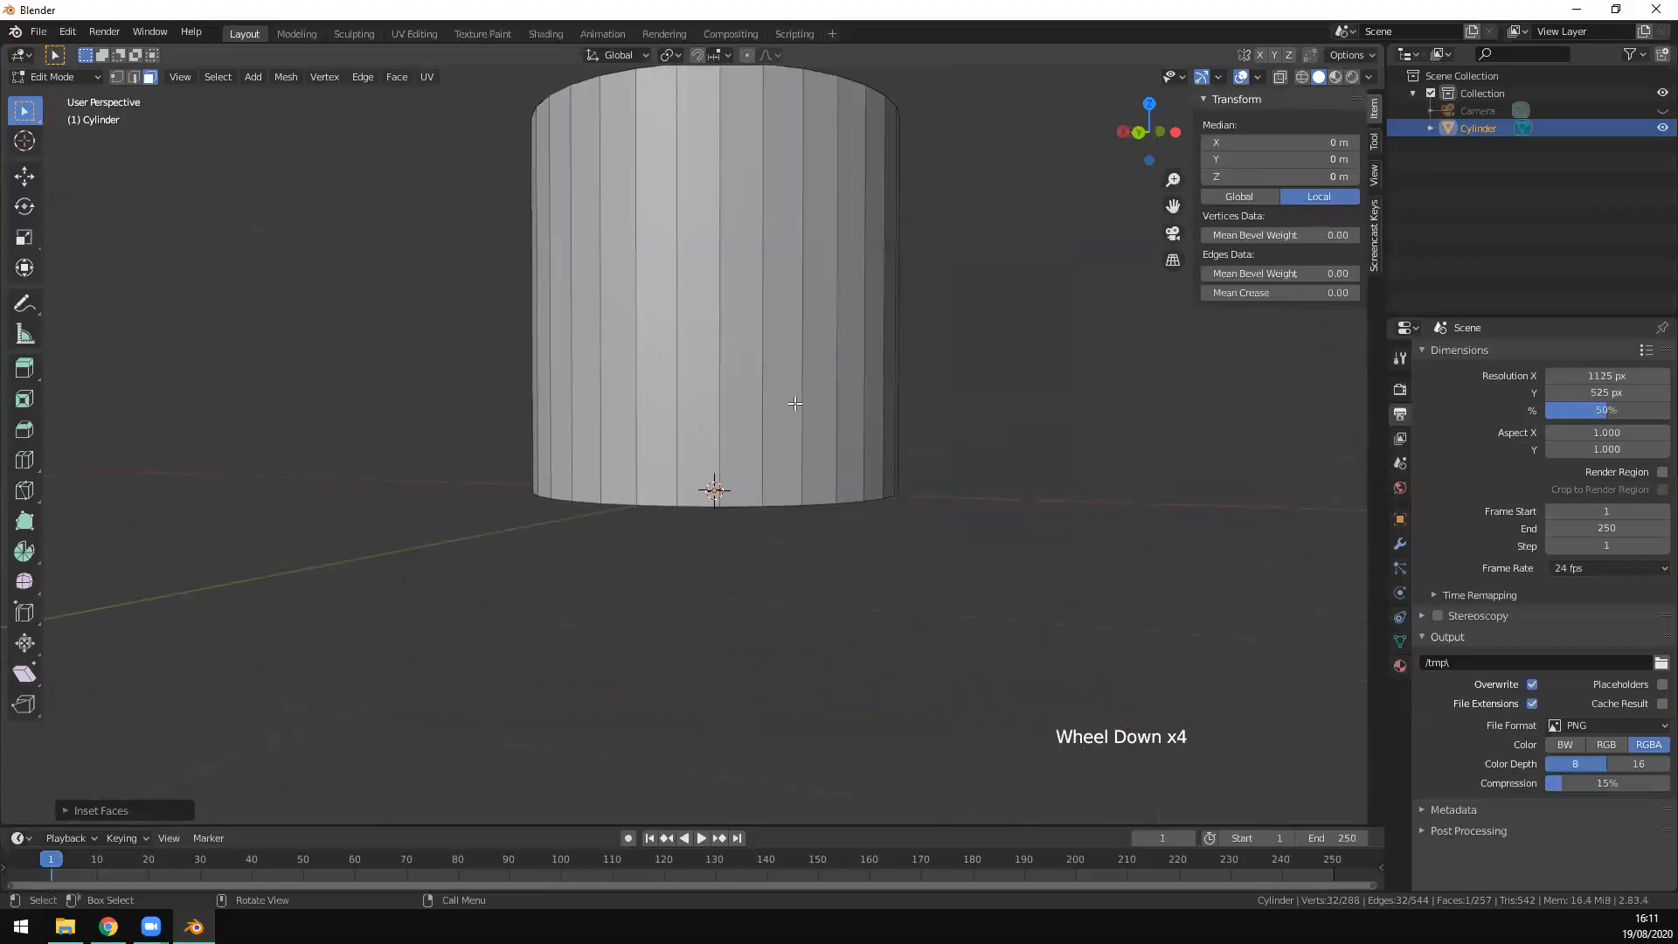
key(ctrl)
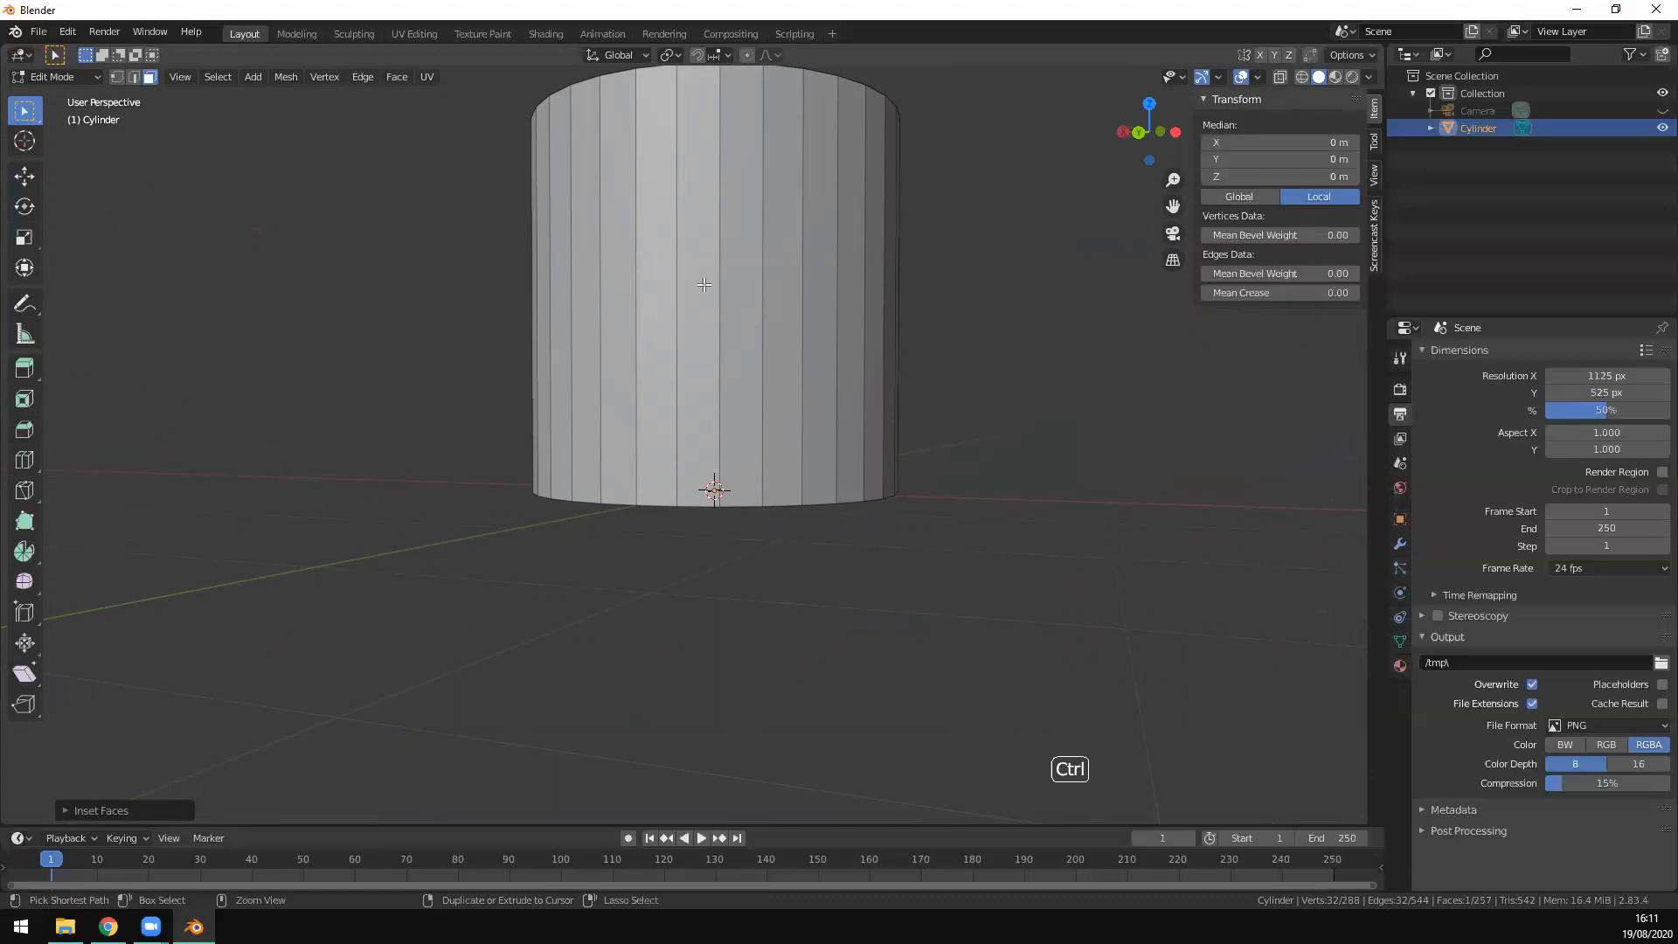
key(ctrl)
key(ctrl+r)
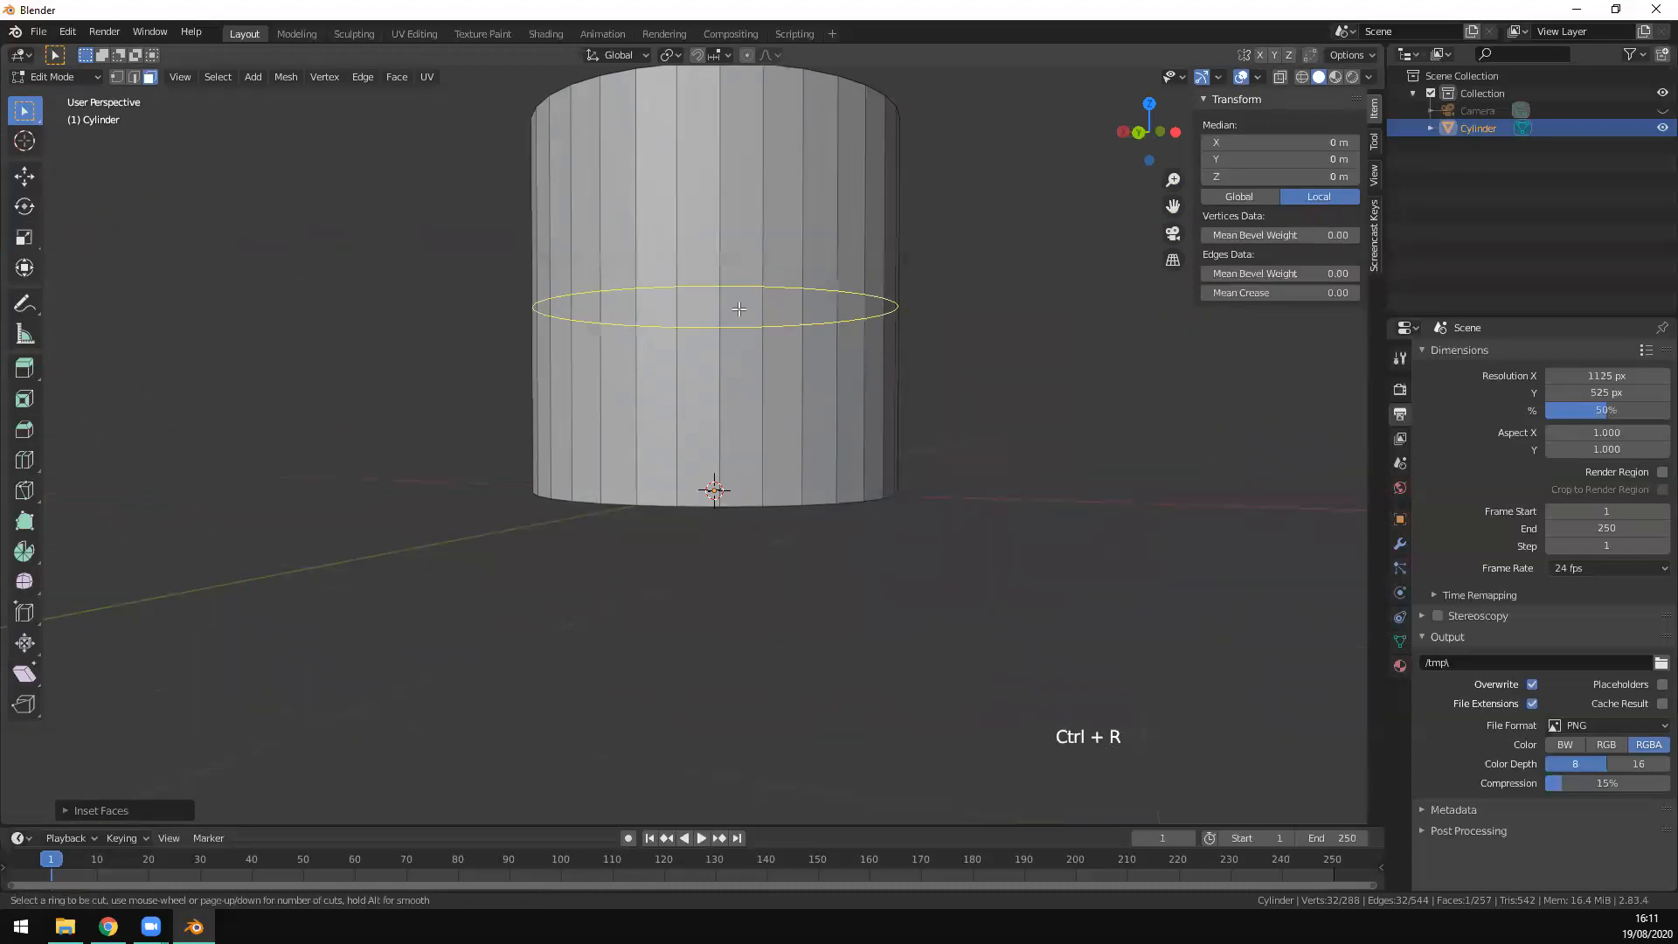
click(738, 309)
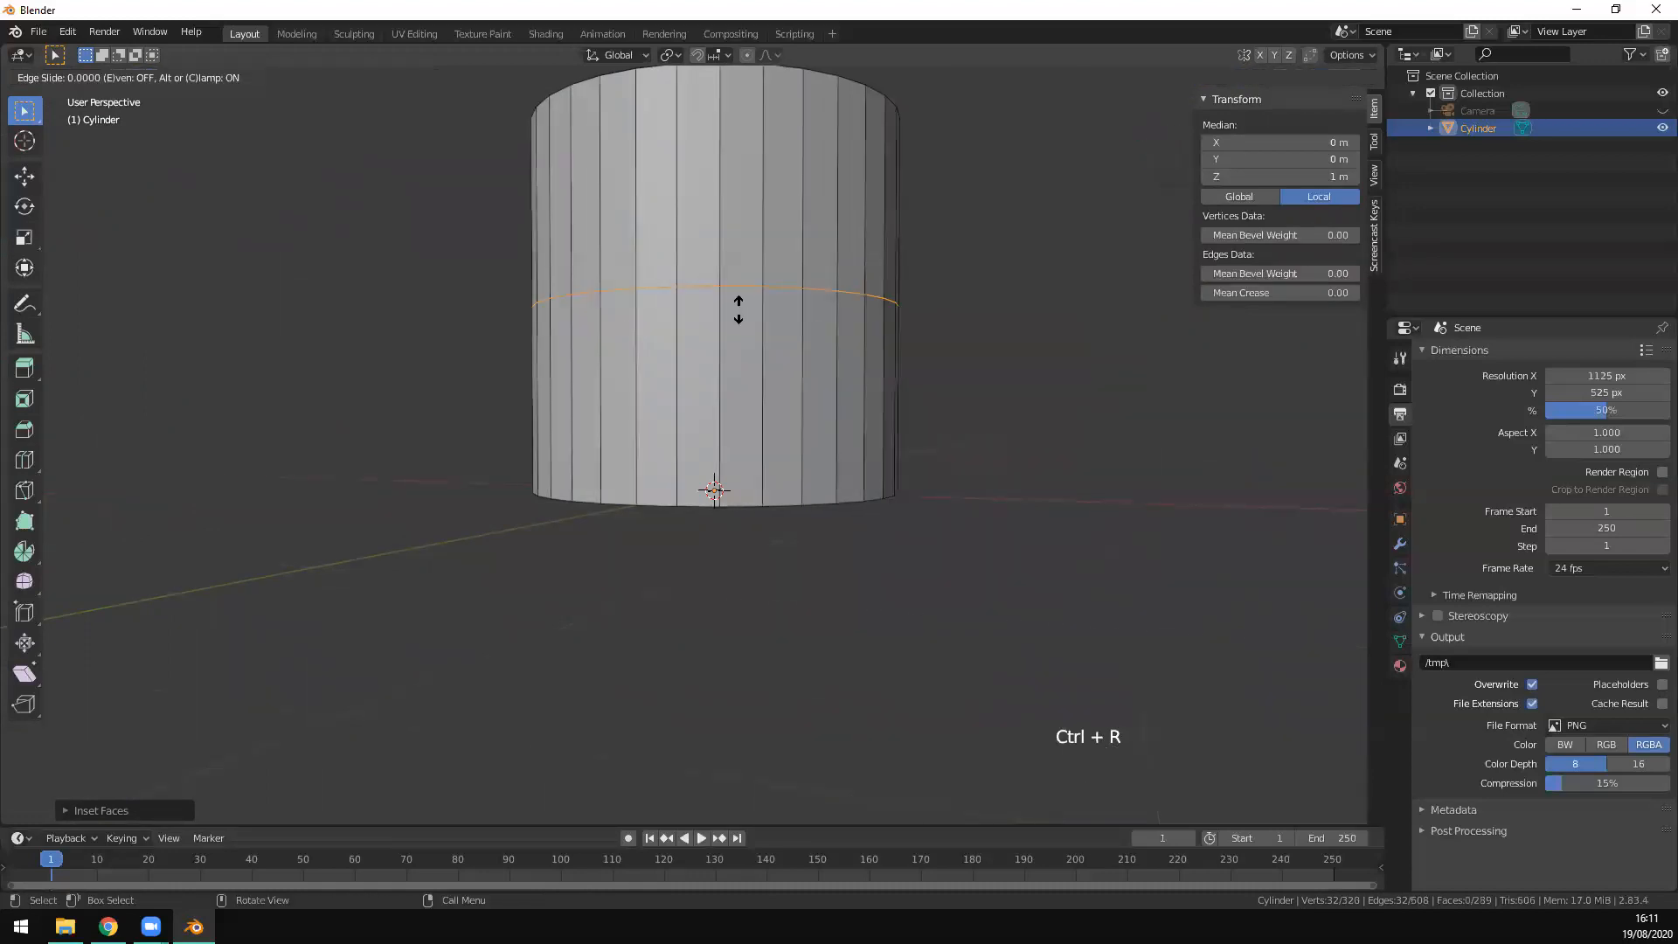
click(845, 514)
Step: Add a second single loop cut around the wall and slide it down to a height of about 0.48 m
key(ctrl+r)
scroll(805, 412, up, 2)
scroll(805, 412, down, 2)
scroll(805, 411, up, 1)
scroll(805, 412, up, 2)
scroll(805, 411, down, 3)
scroll(805, 412, up, 3)
scroll(805, 412, down, 3)
click(800, 405)
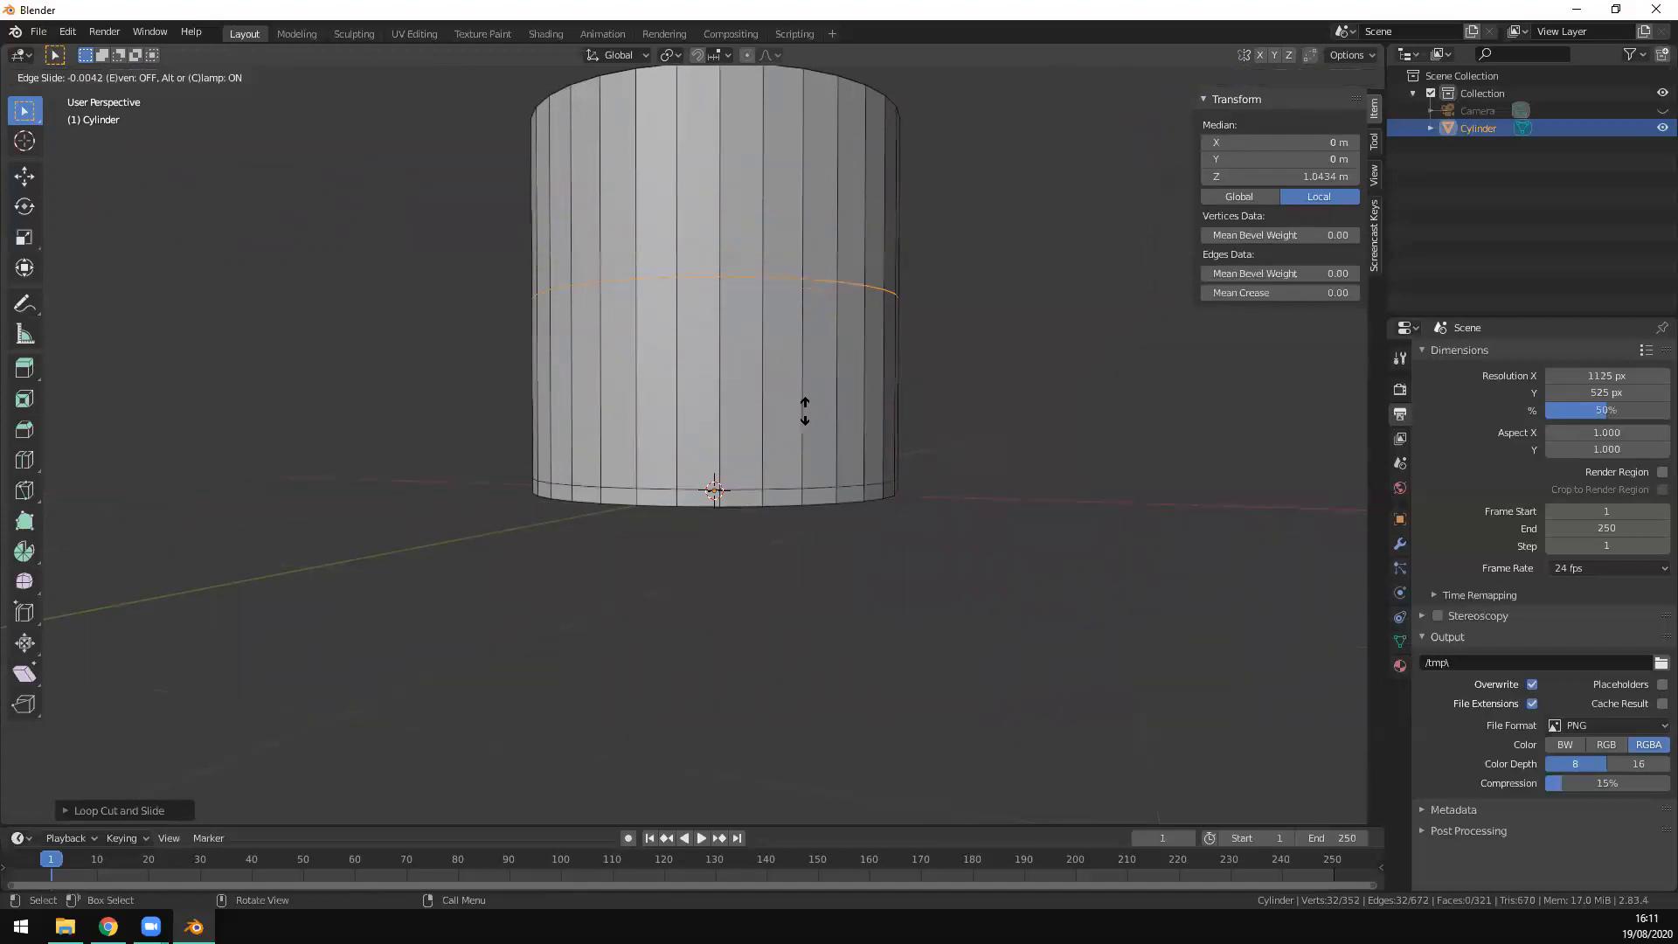
click(854, 530)
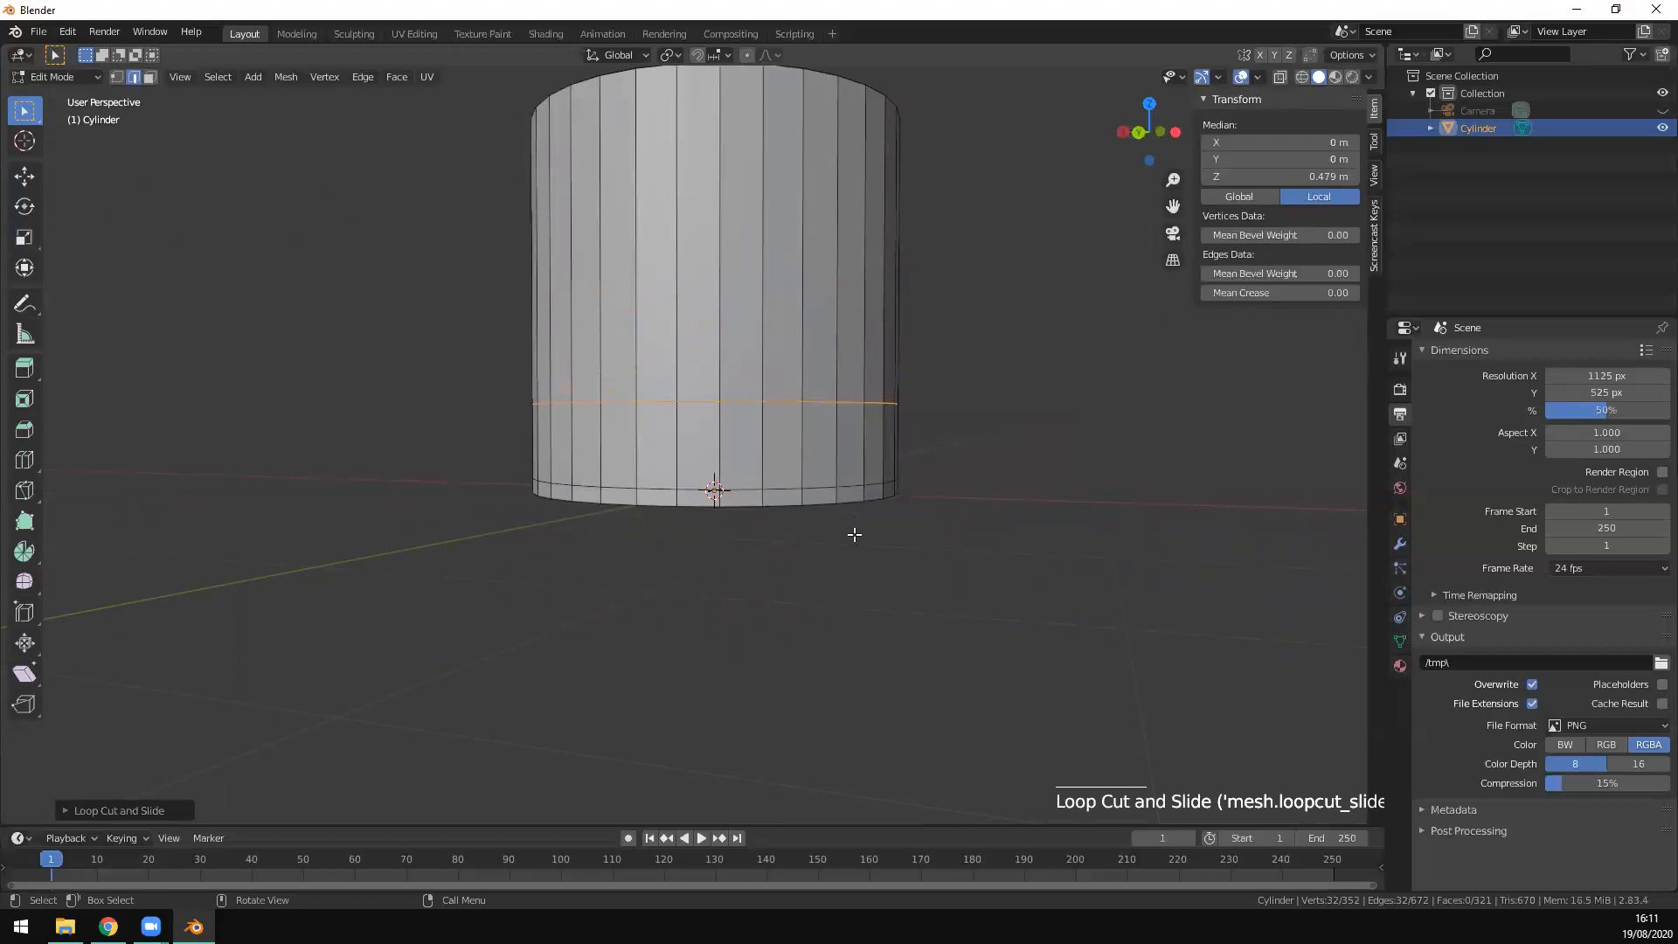
Step: Add a third loop cut around the wall and slide it up near the open top, at about 1.93 m
key(ctrl+r)
click(767, 341)
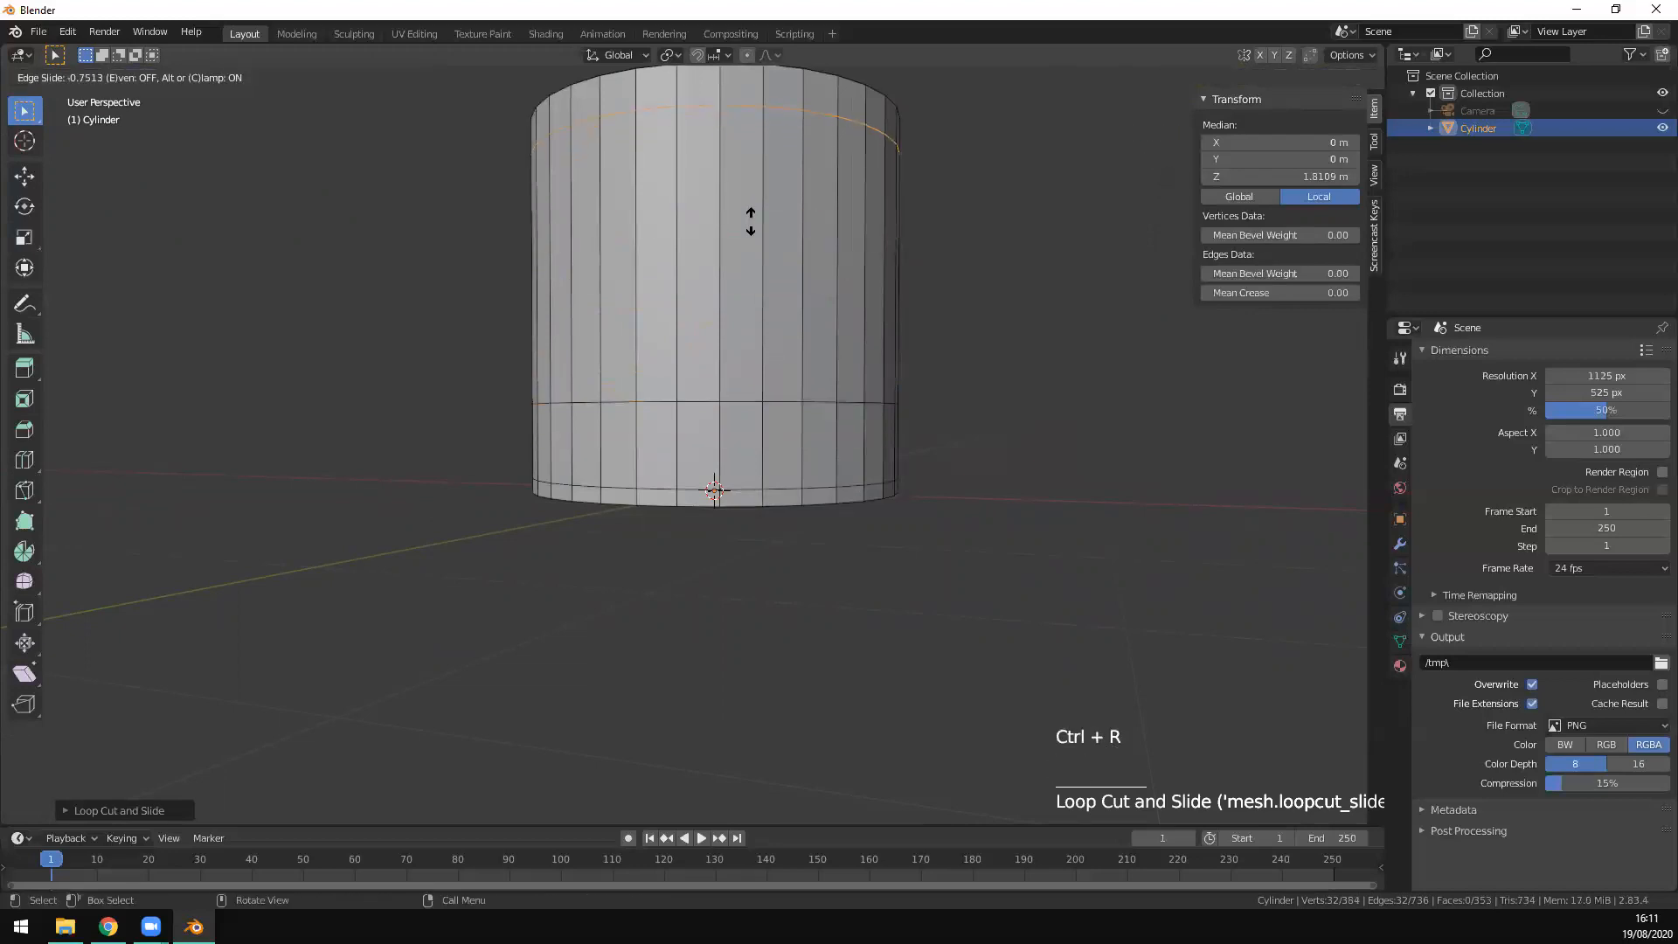
click(743, 190)
Step: Bring the cylinder's upper end into view and set the selection mode to faces
scroll(968, 234, up, 2)
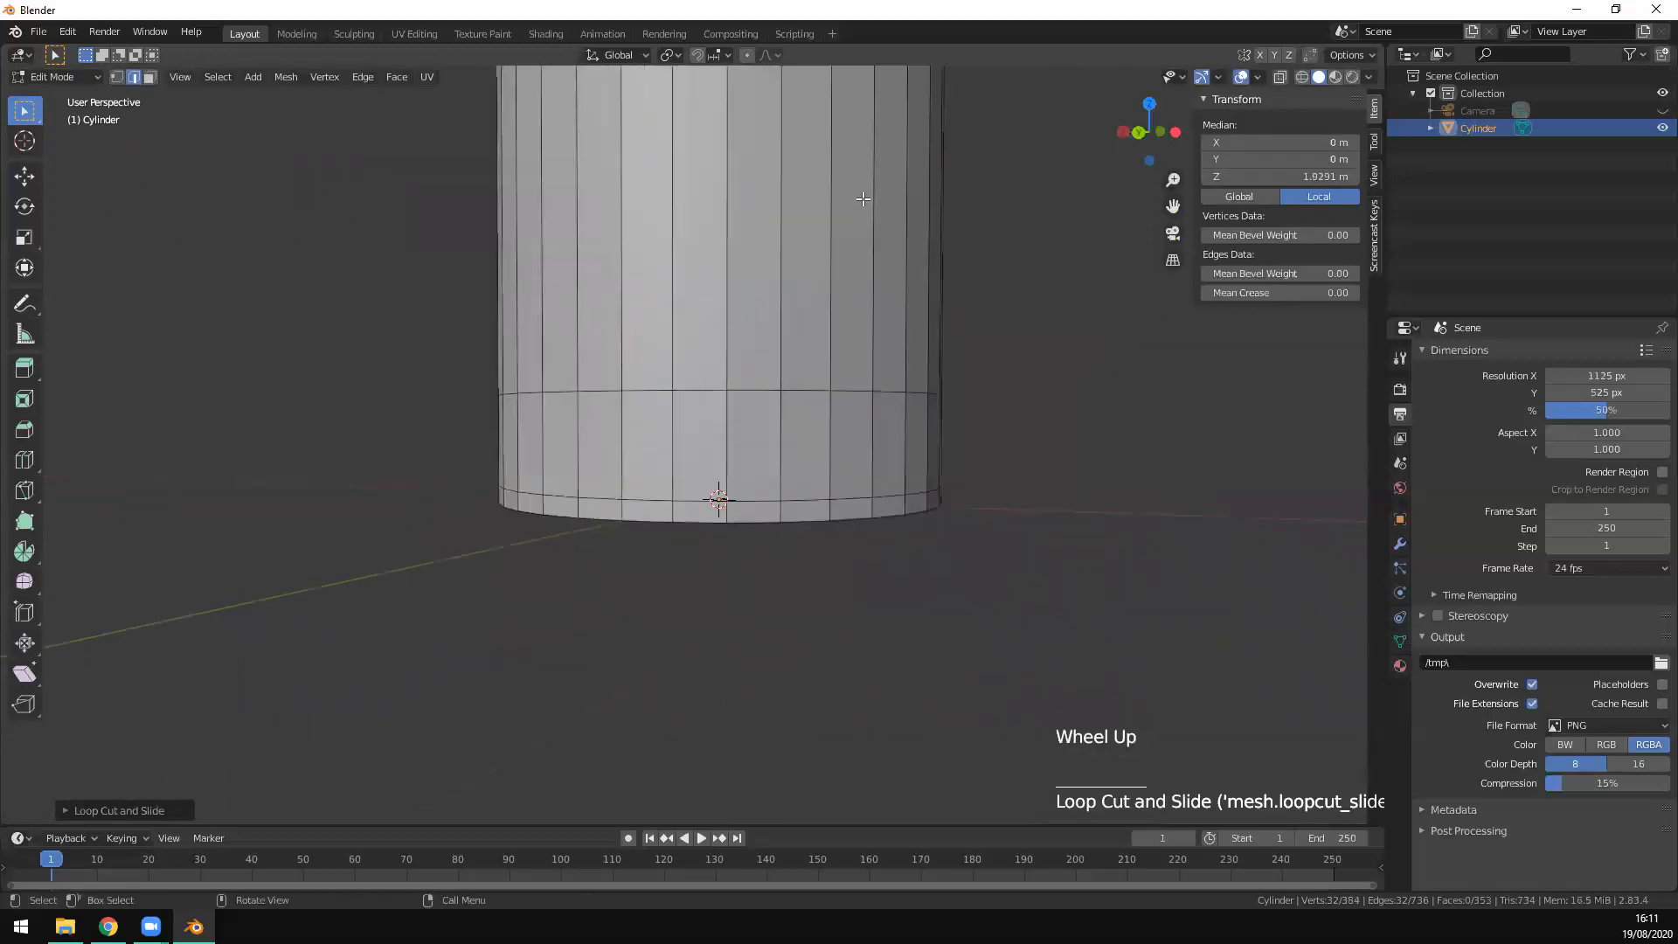
shift+middle_drag(968, 234, 938, 337)
shift+middle_drag(922, 489, 888, 533)
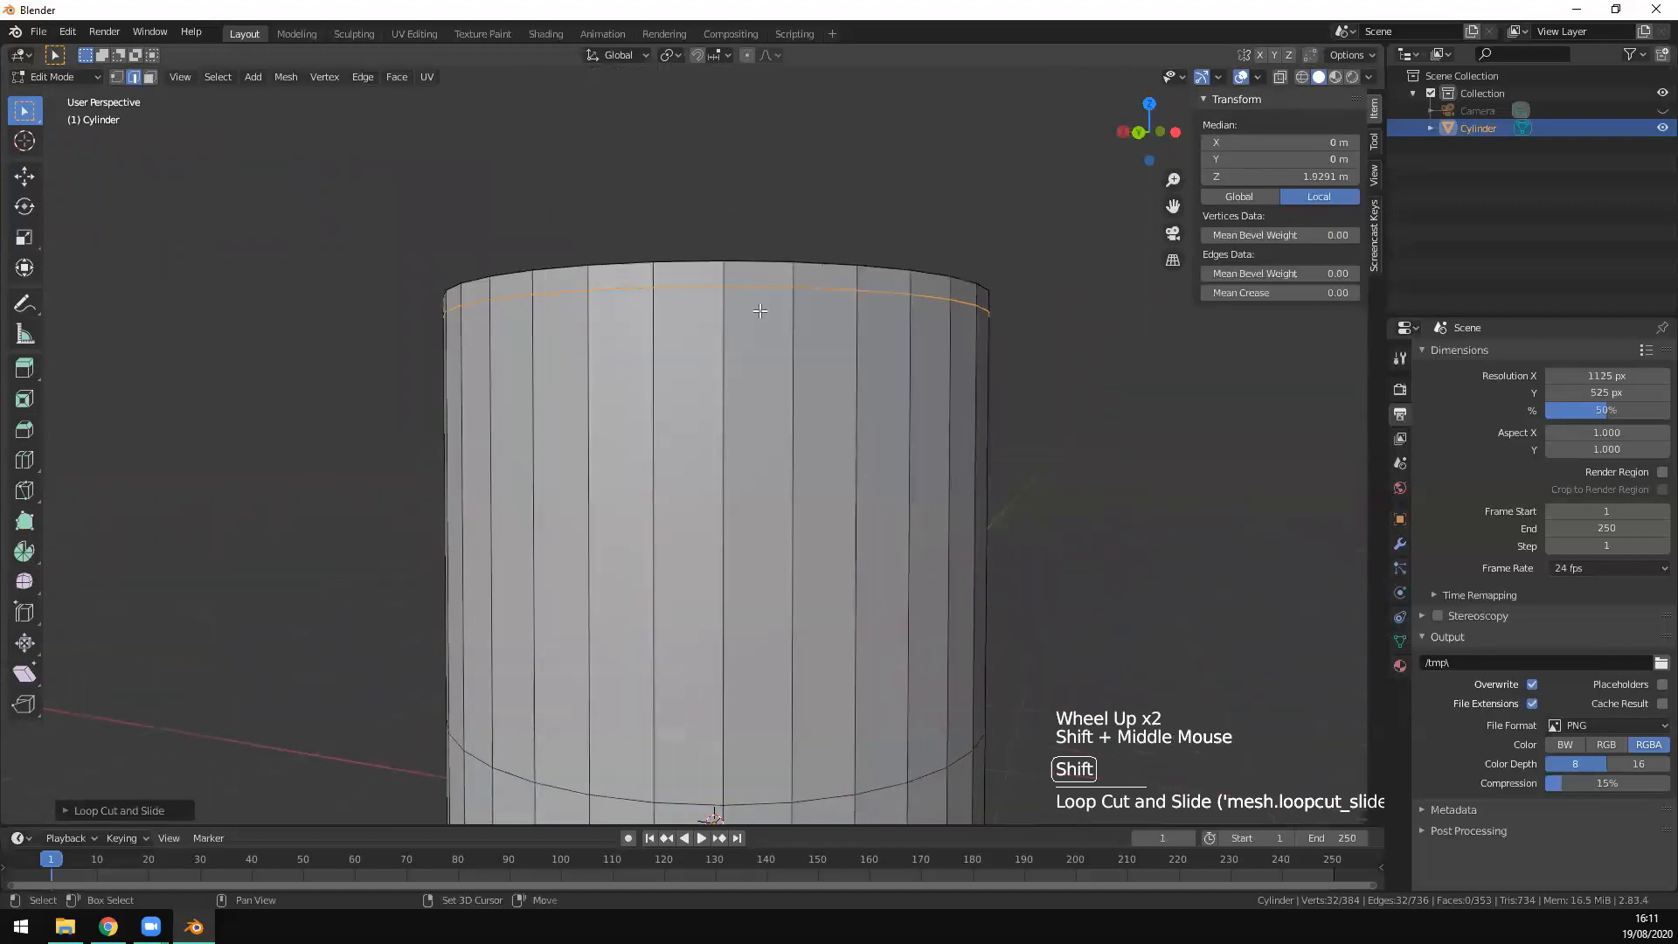
click(750, 277)
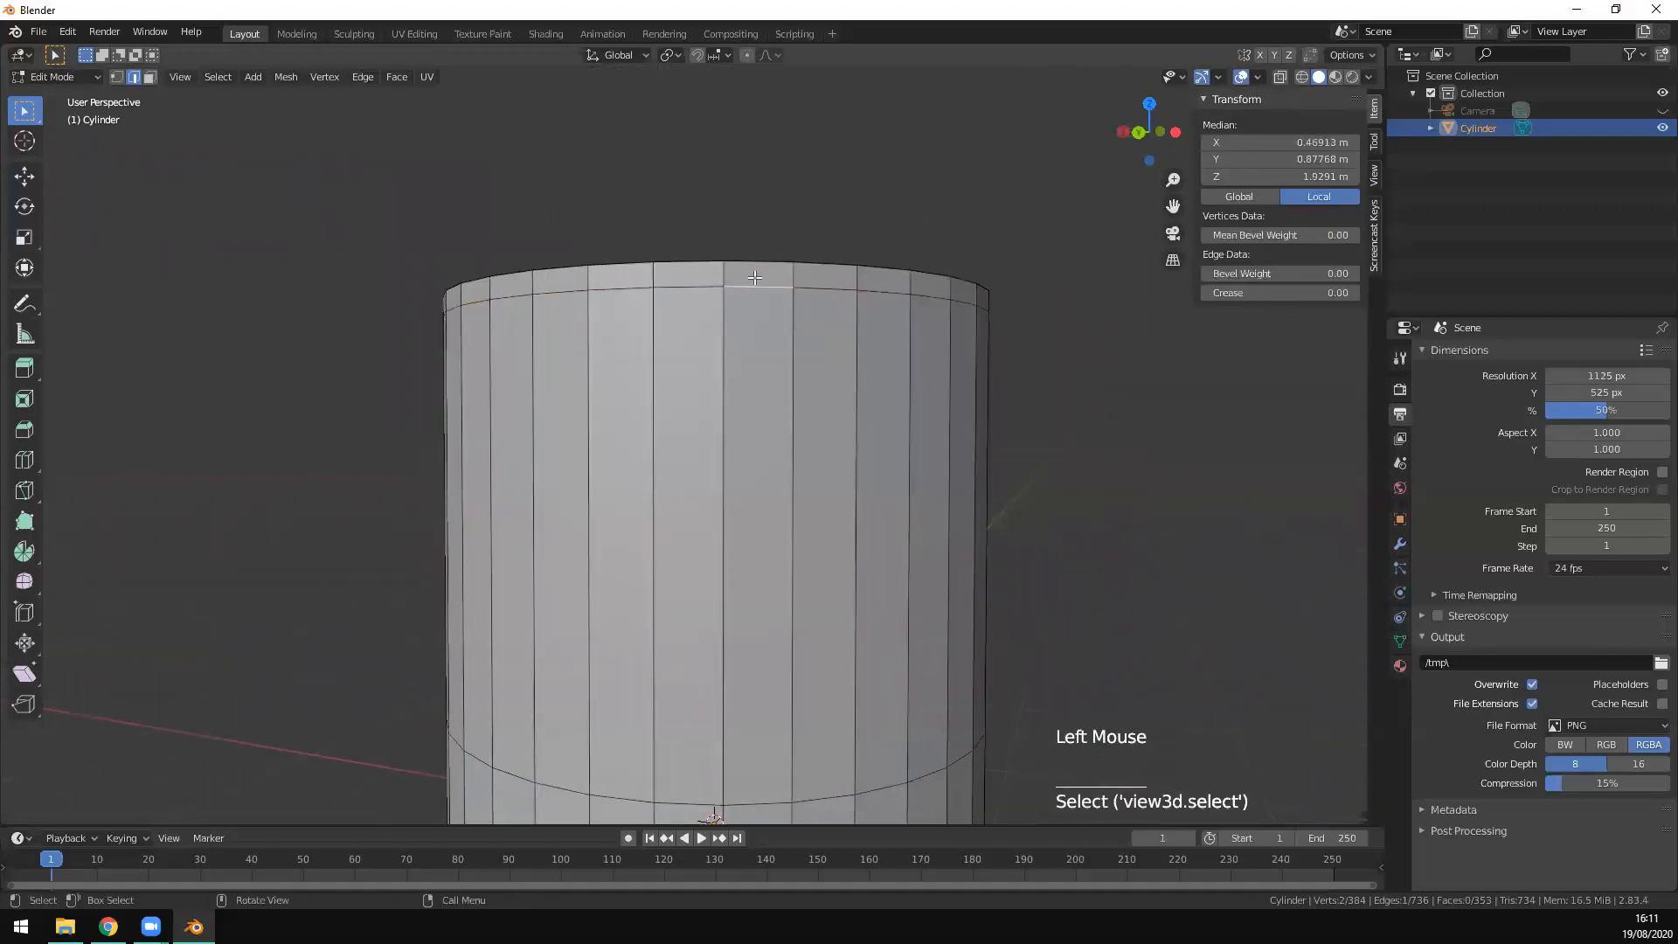
click(149, 78)
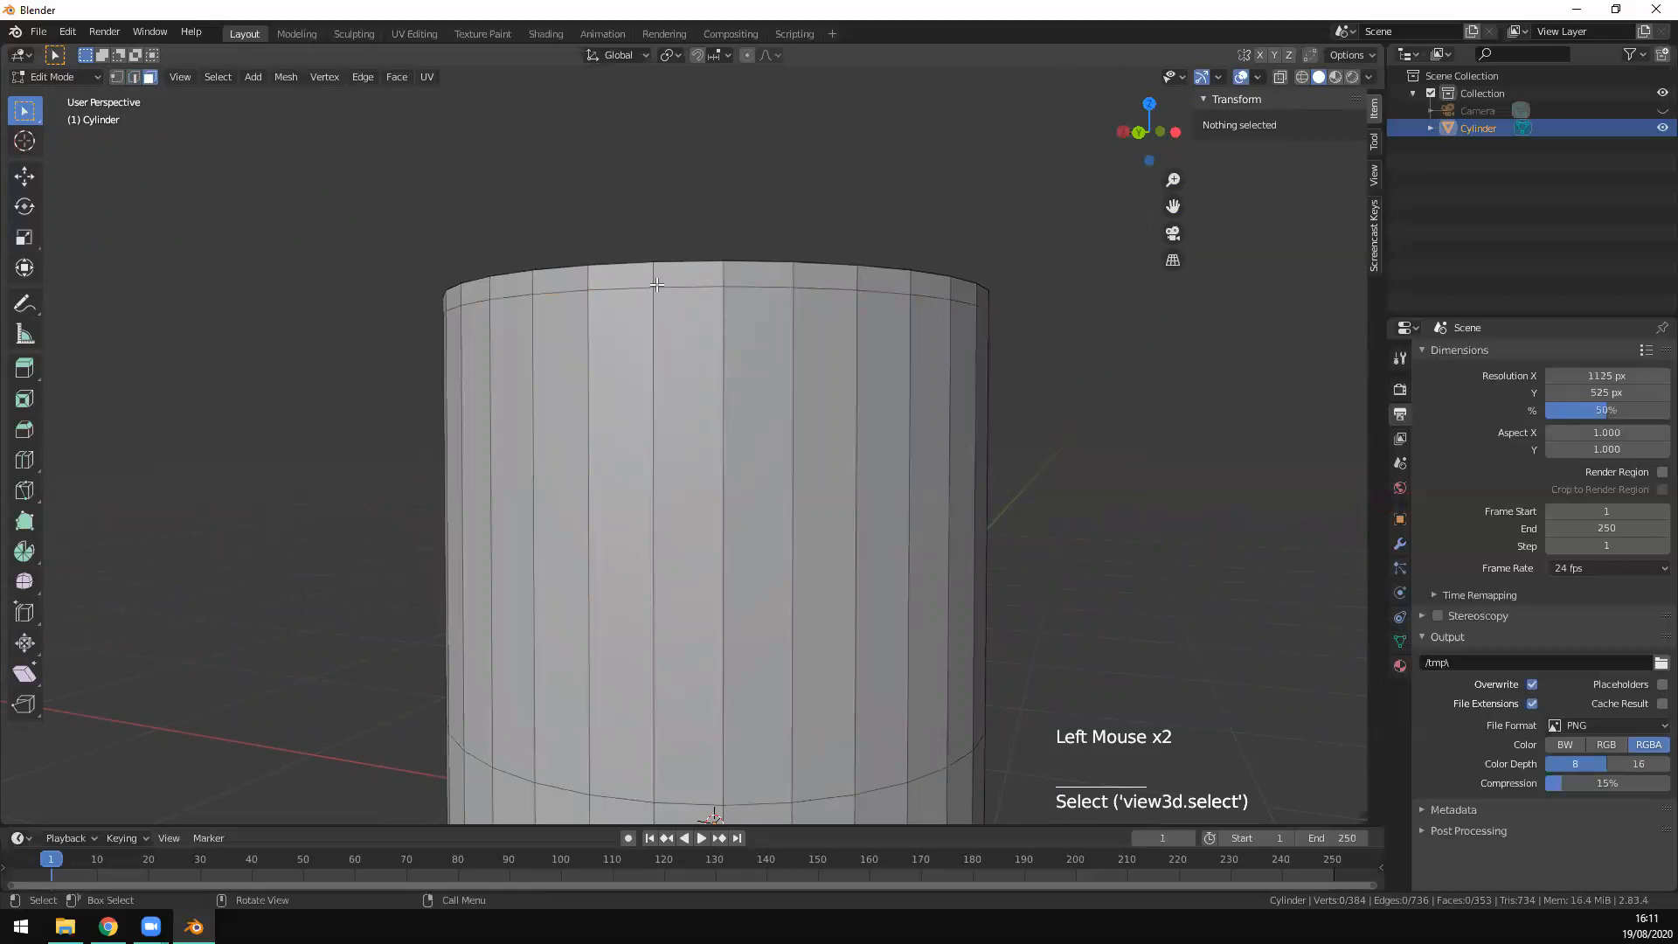
Step: Cycle through the vertex, edge and face selection modes, finishing in face selection
key(1)
key(2)
key(3)
key(1)
key(1)
key(1)
key(2)
key(2)
key(2)
key(3)
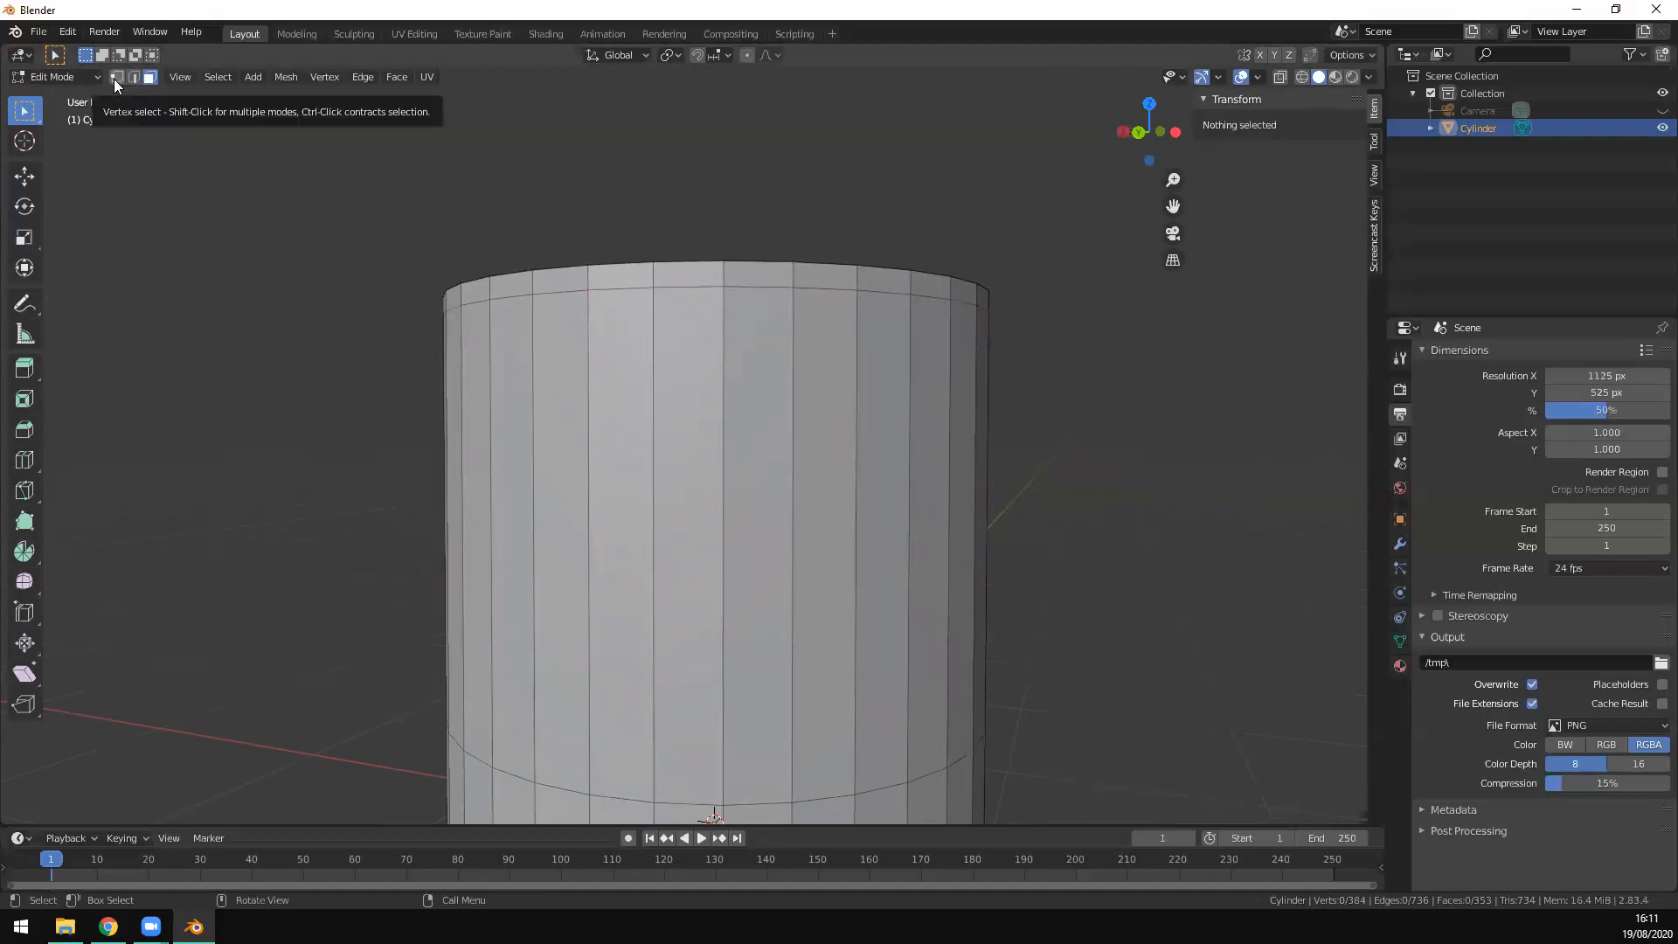
key(1)
key(2)
key(3)
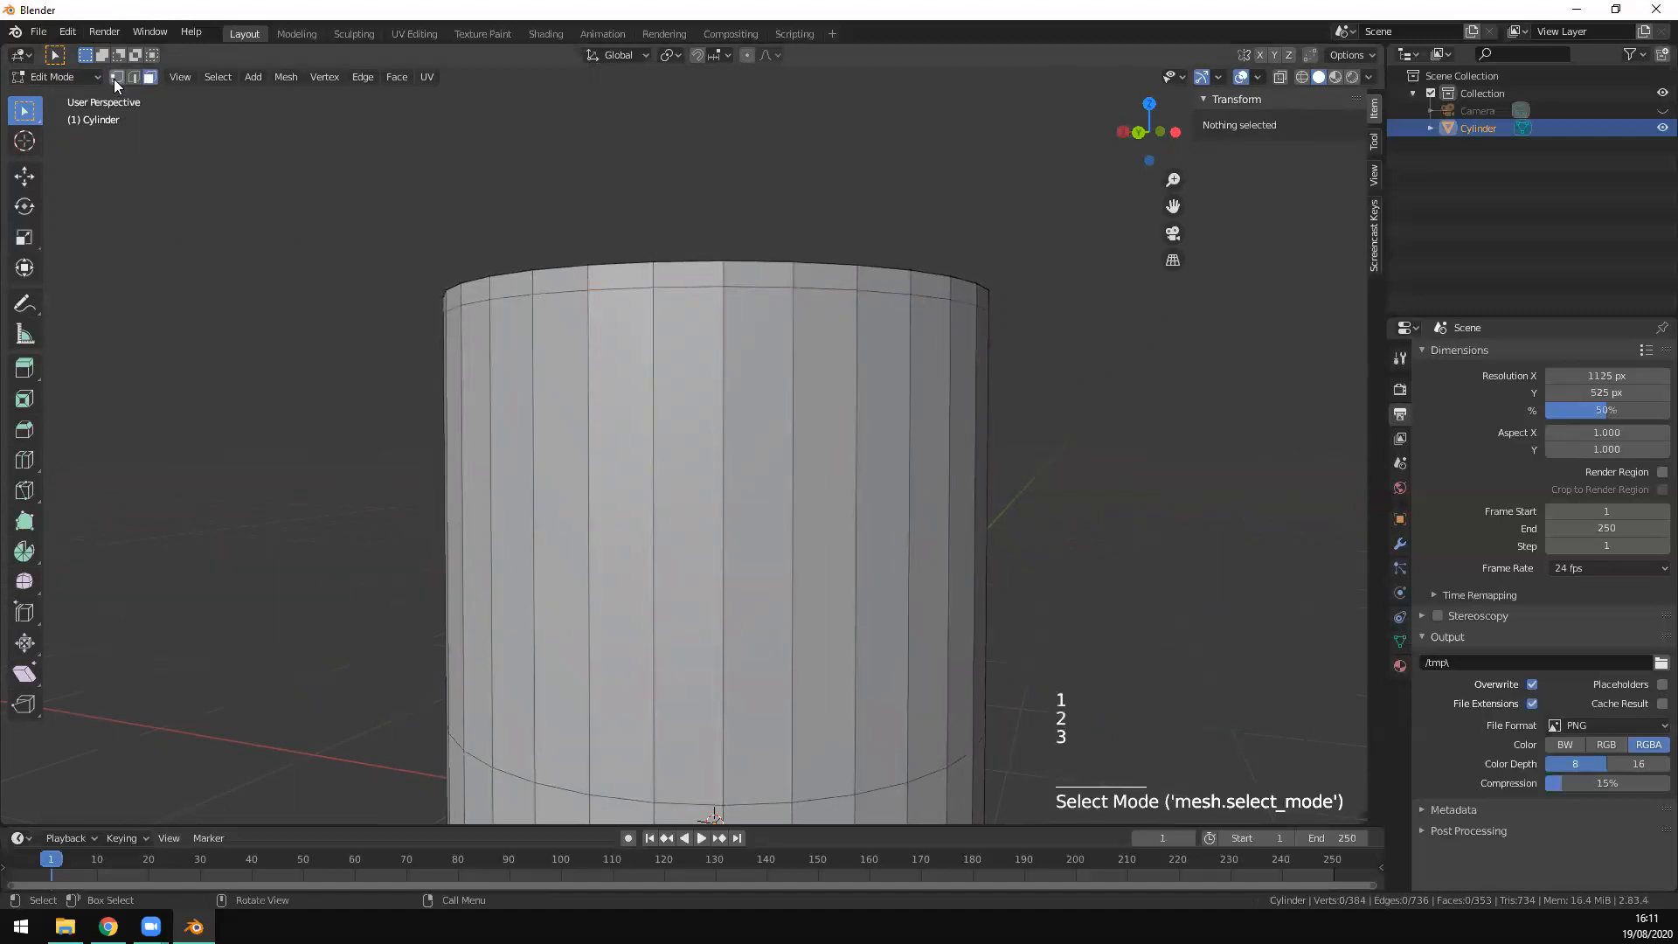
Step: Try to loop-select the narrow band of faces just below the open top
click(638, 280)
alt+shift+click(688, 281)
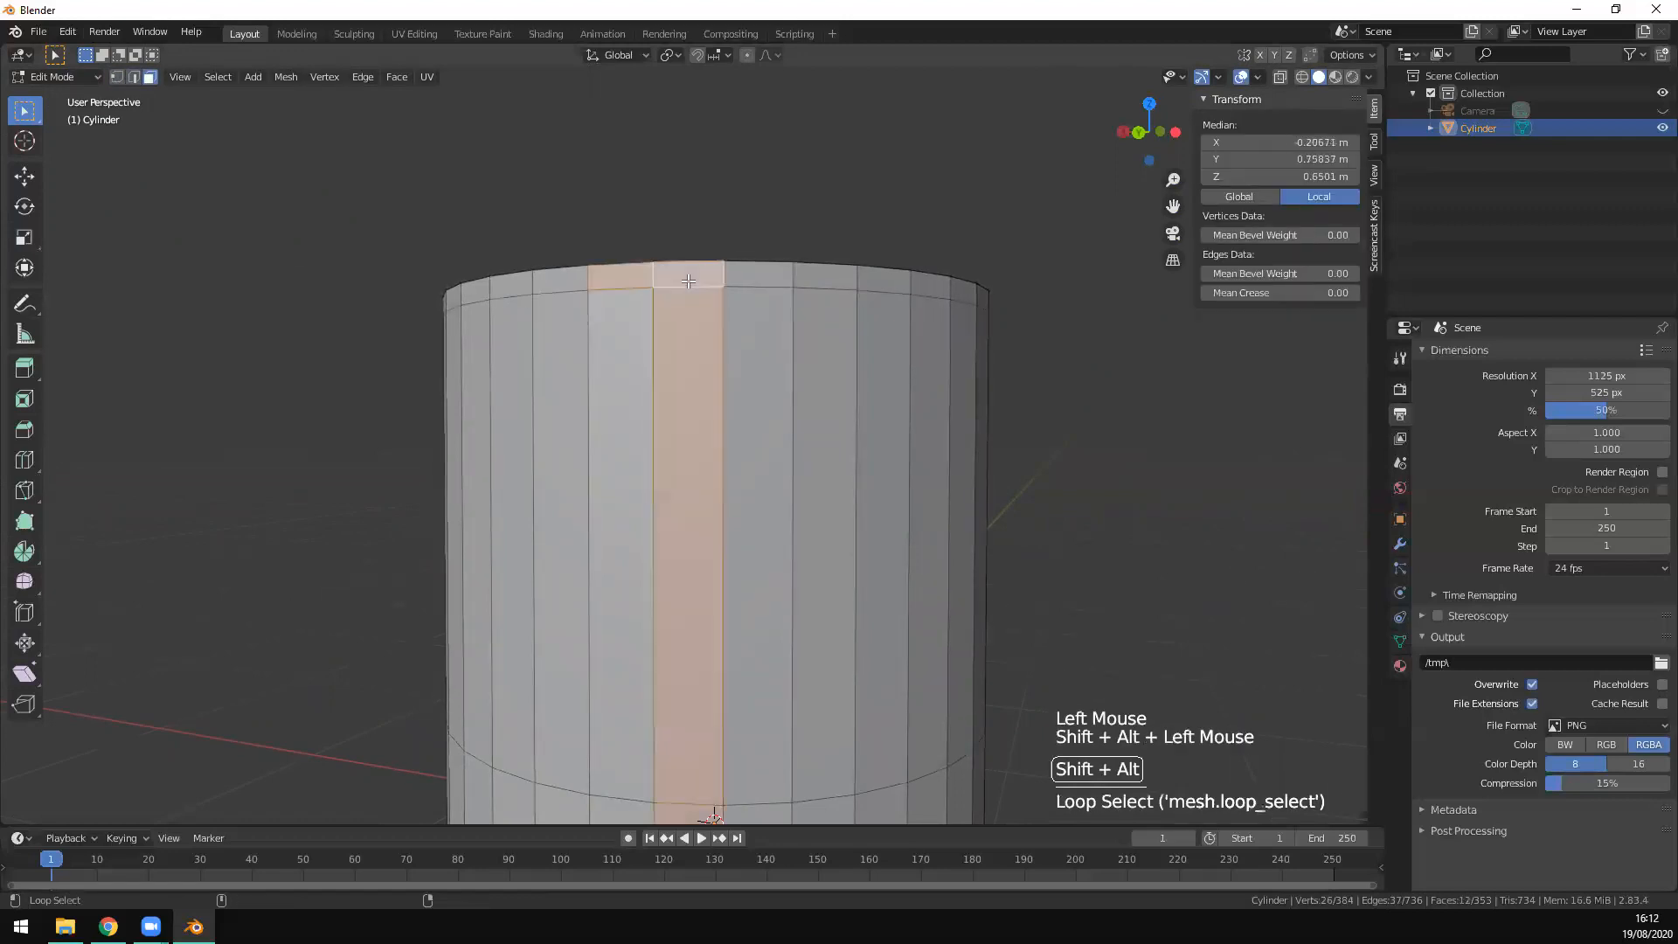
double_click(691, 279)
Step: Try to select the faces of the narrow top band one by one, adding each to the selection
click(753, 281)
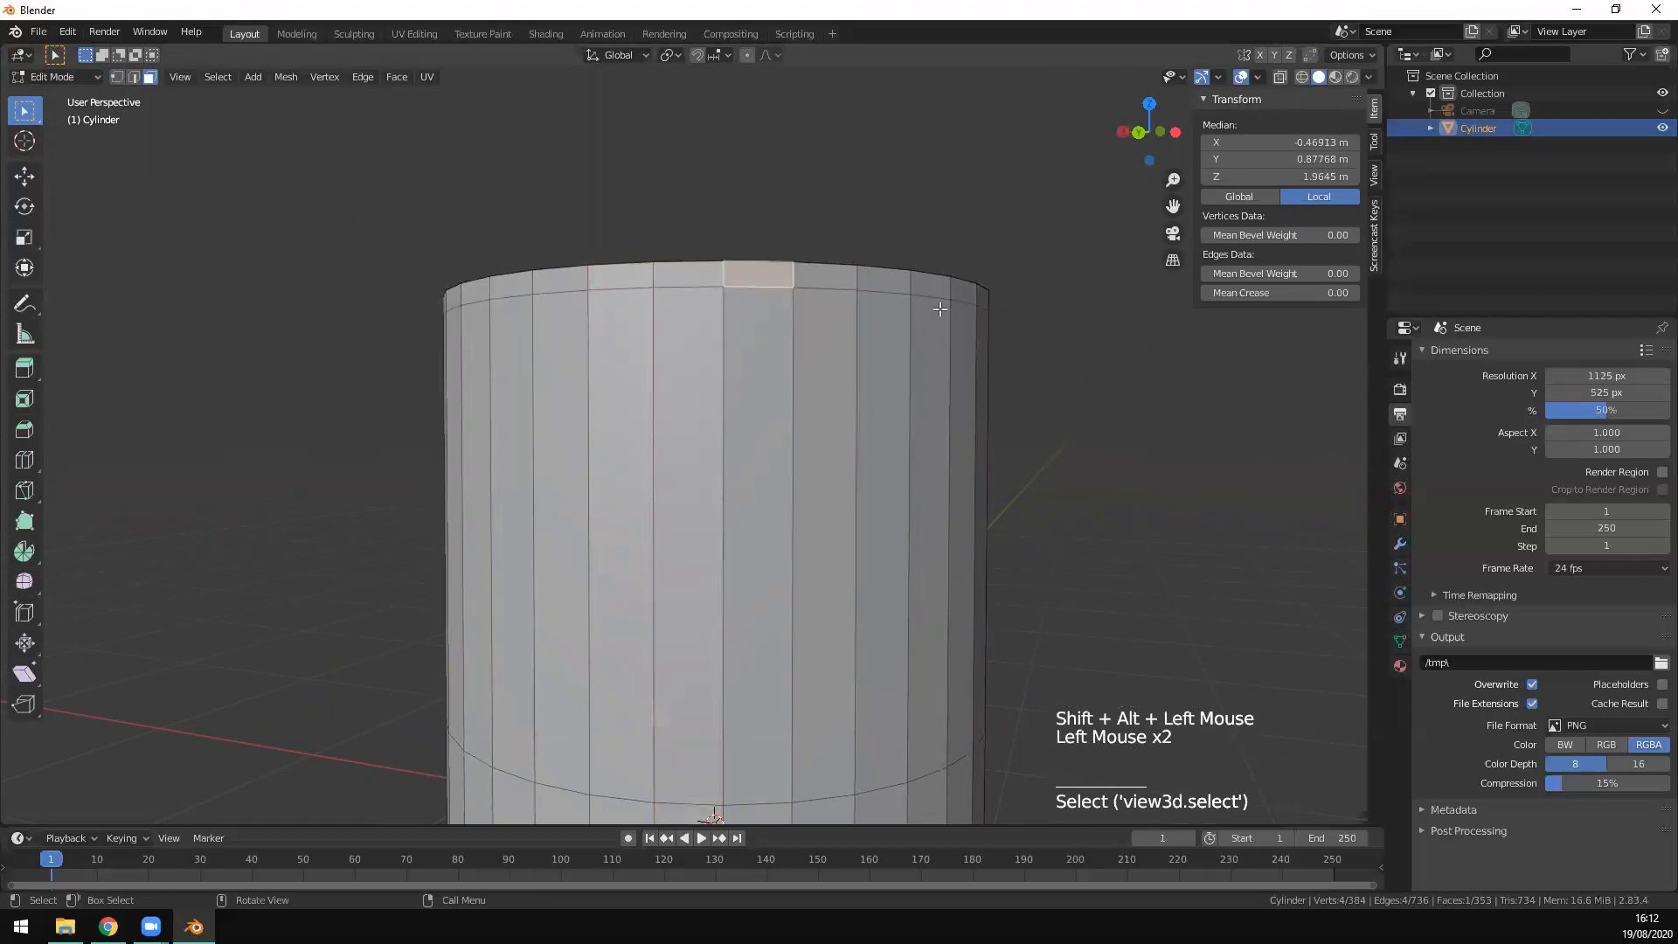
shift+click(825, 276)
shift+click(883, 279)
shift+click(933, 285)
shift+click(972, 289)
shift+click(984, 298)
shift+click(622, 278)
shift+click(702, 278)
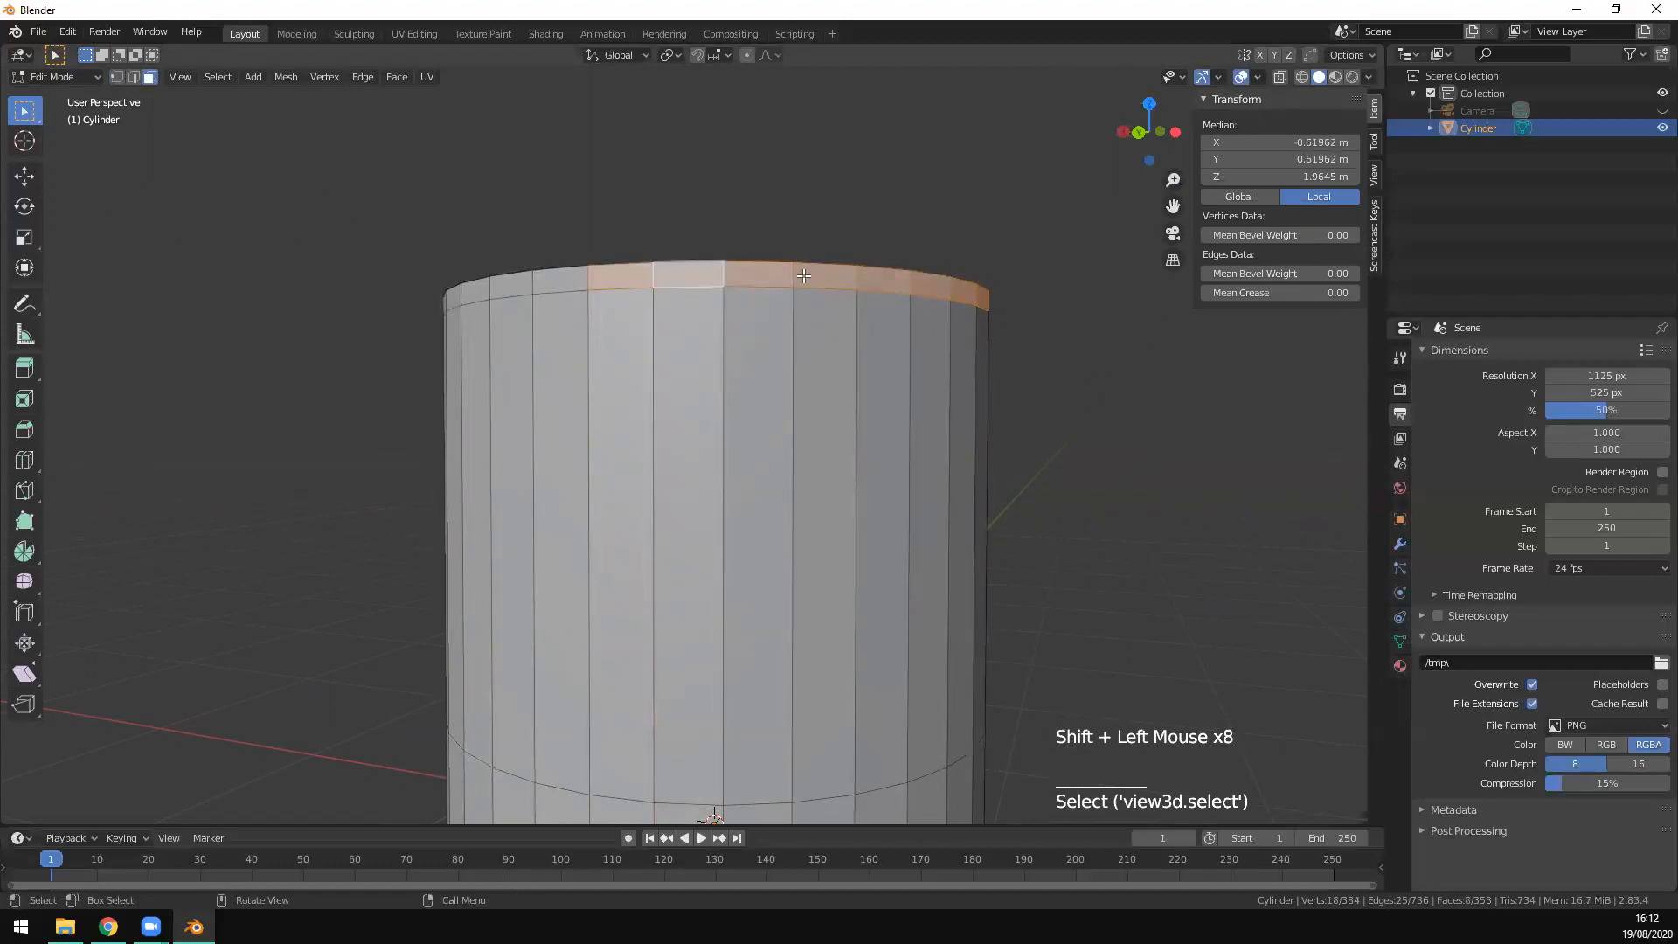
Step: In the front view, box-select the entire narrow top band of faces in wireframe shading, and return to solid shading
key(KP_1)
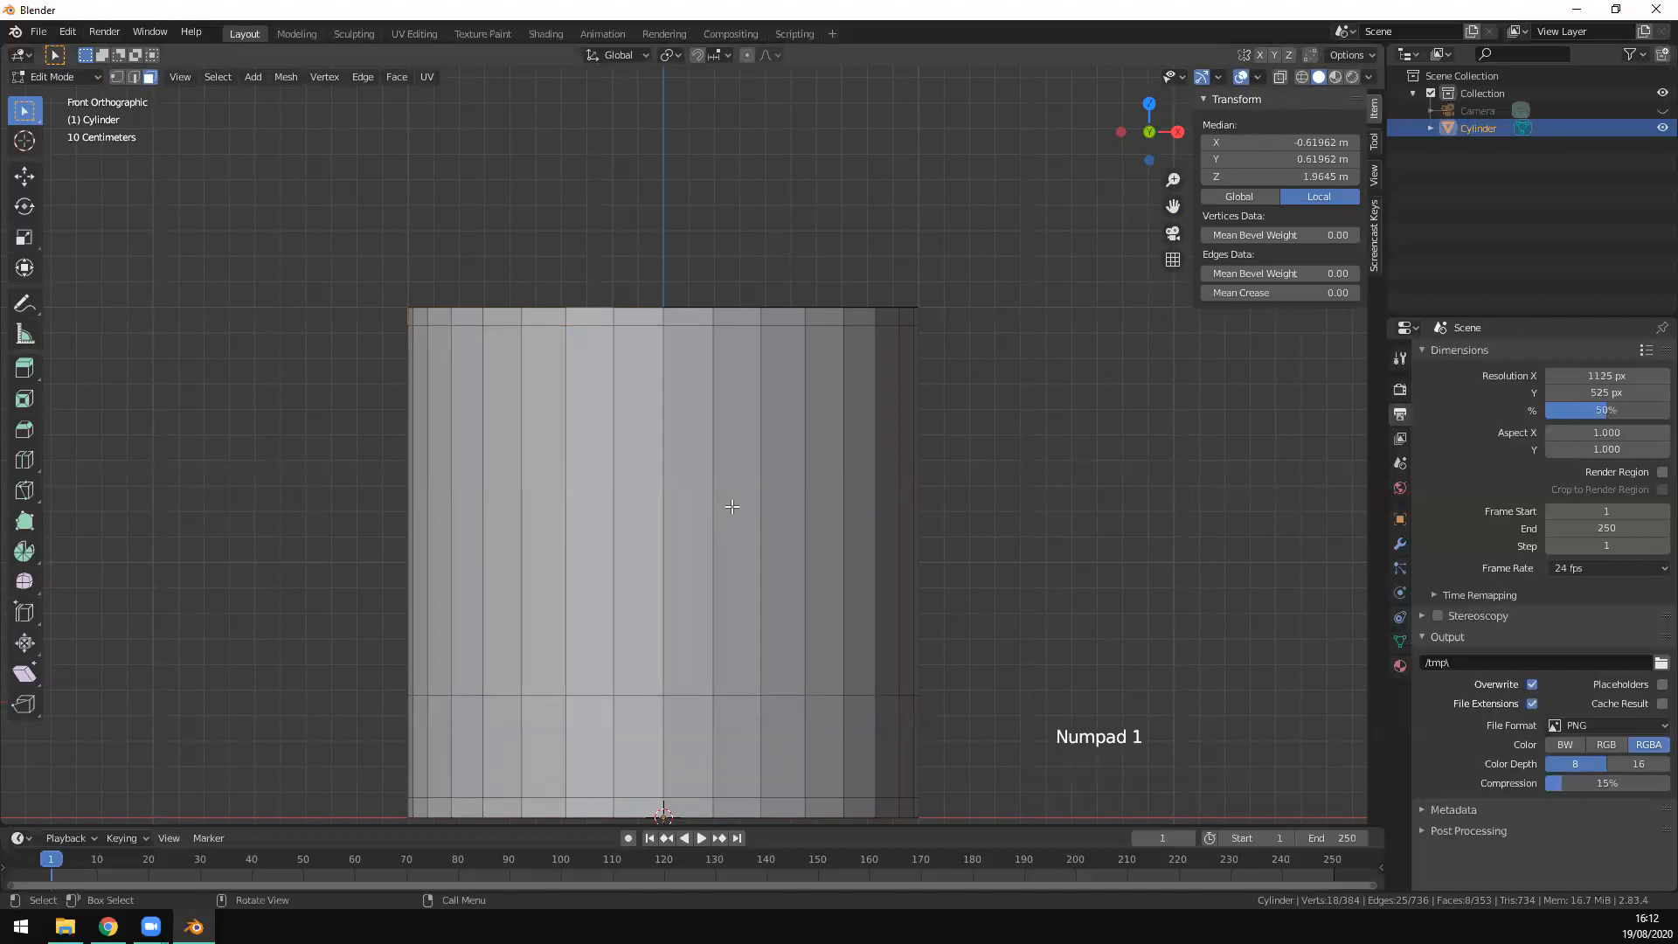
key(z)
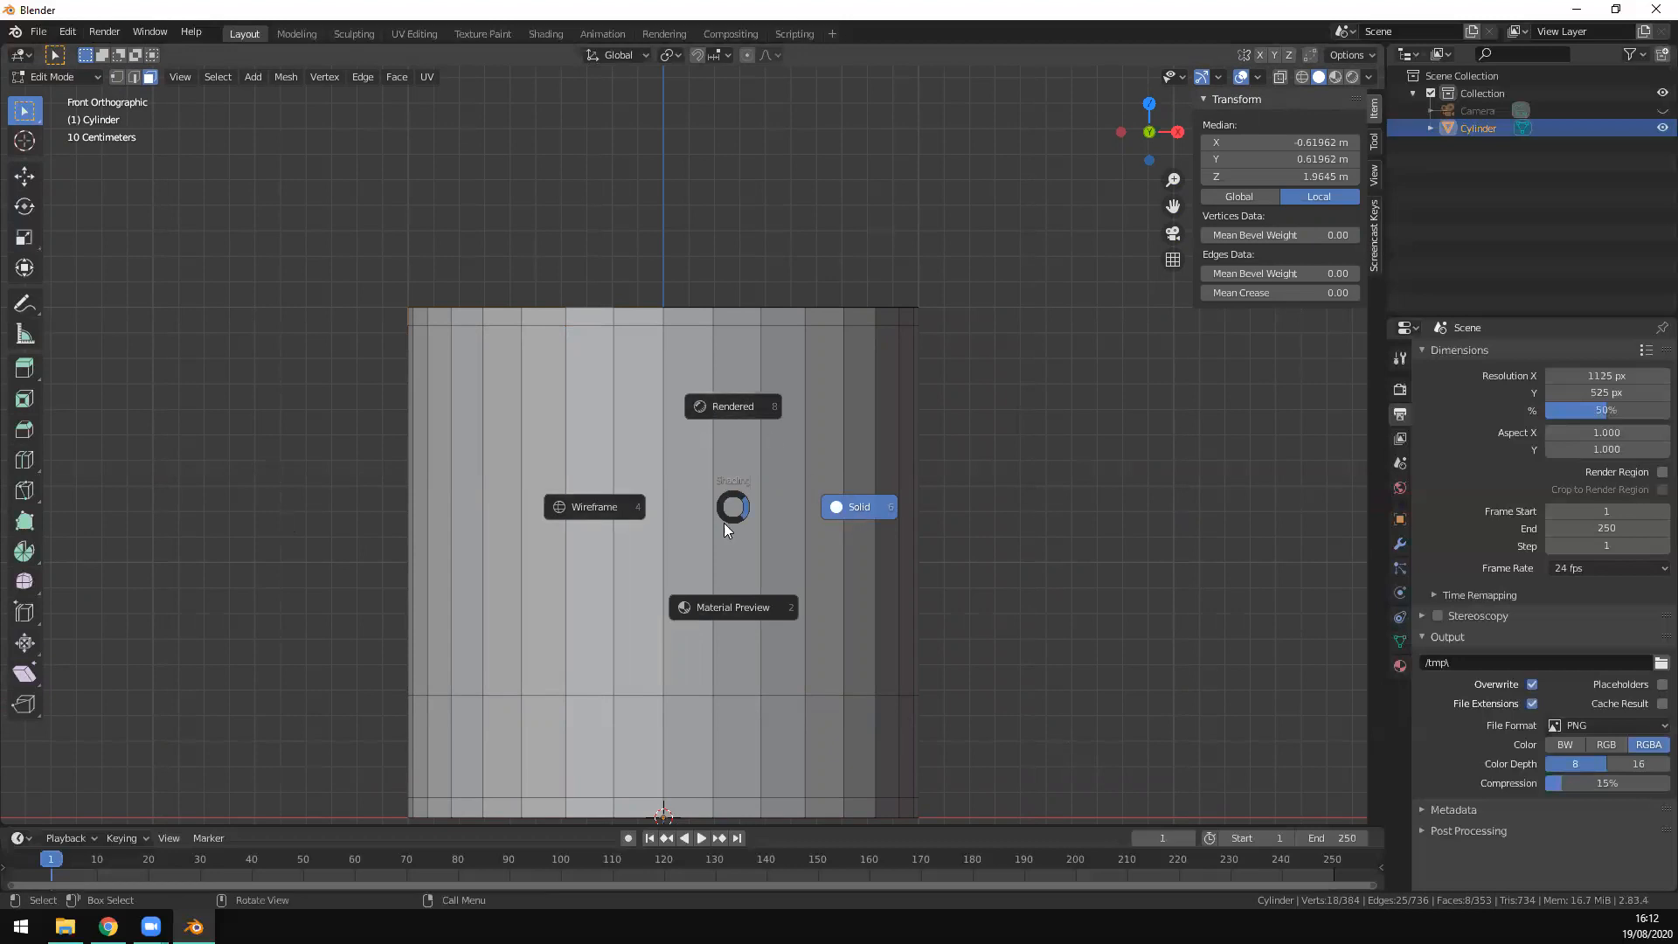
click(611, 505)
click(383, 315)
drag(324, 258, 1036, 319)
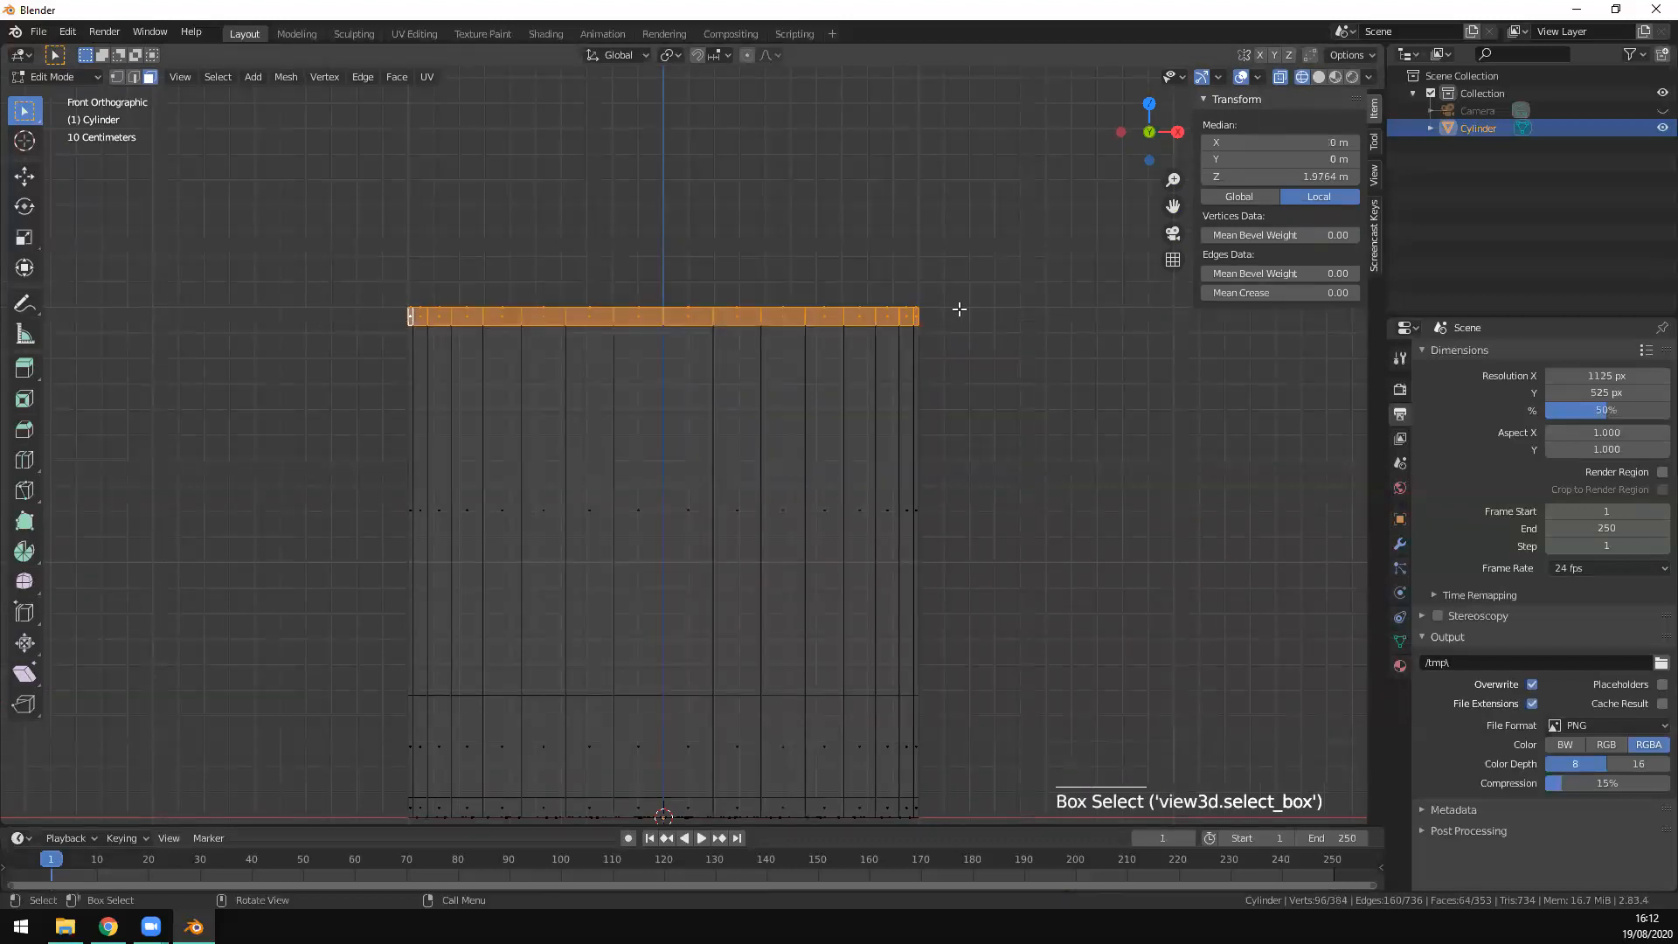
click(1094, 303)
Step: Try to extrude the selected top band of faces along its normal
mouse_move(1082, 409)
middle_down()
mouse_move(1048, 442)
mouse_move(990, 455)
middle_up()
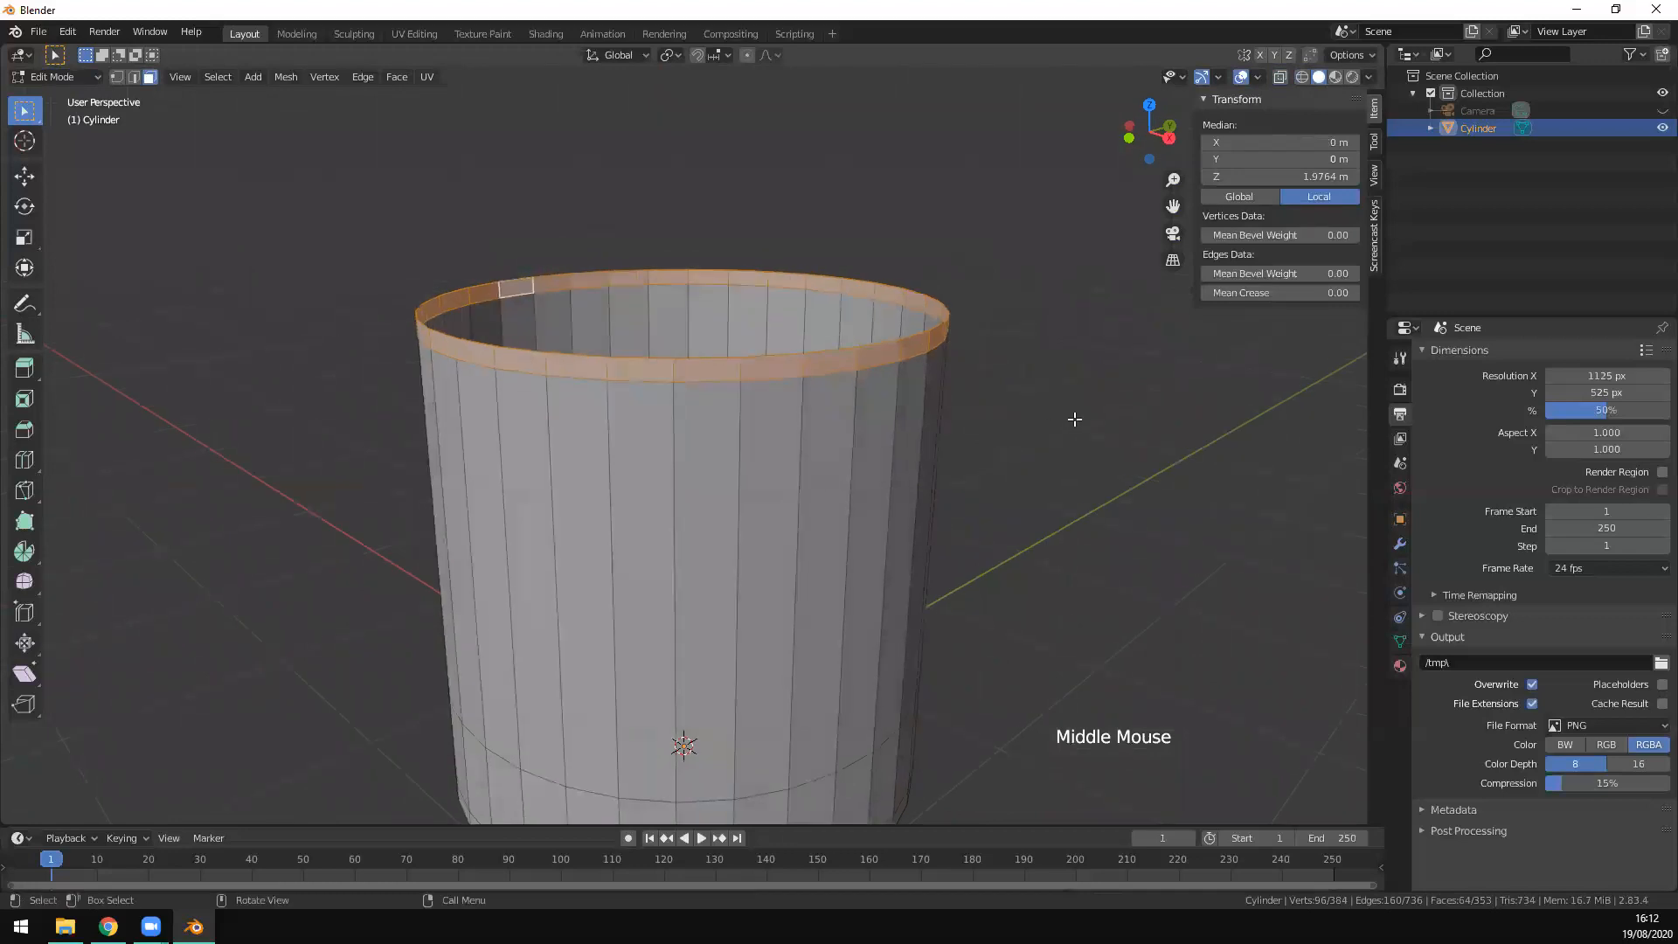
key(e)
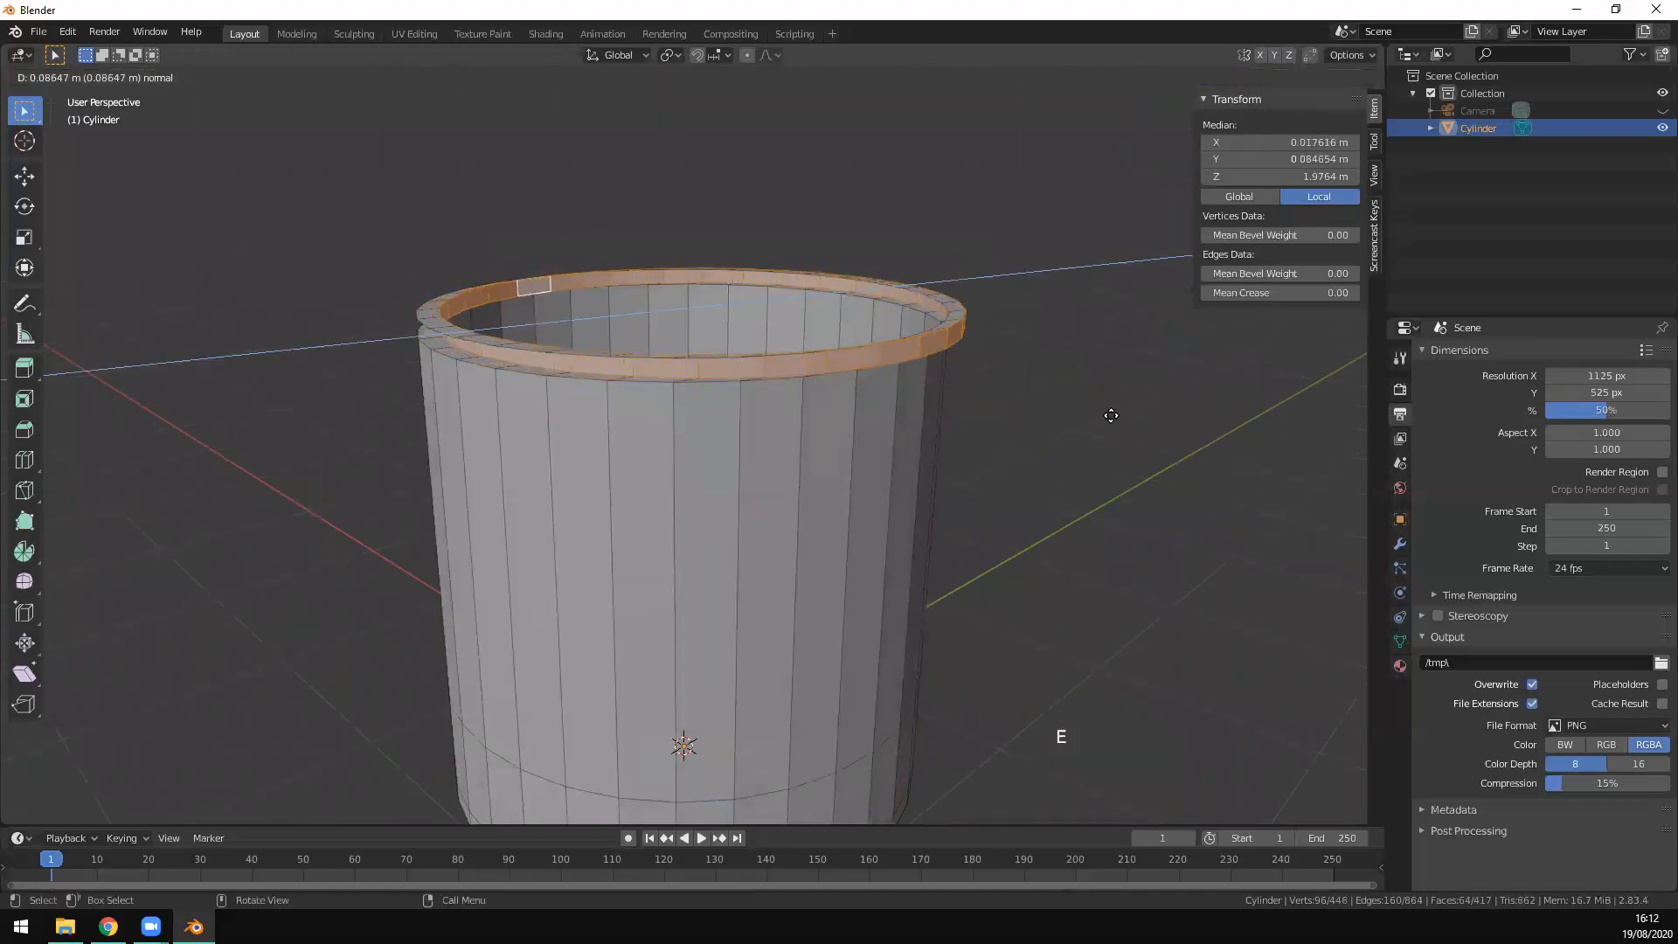
click(1111, 415)
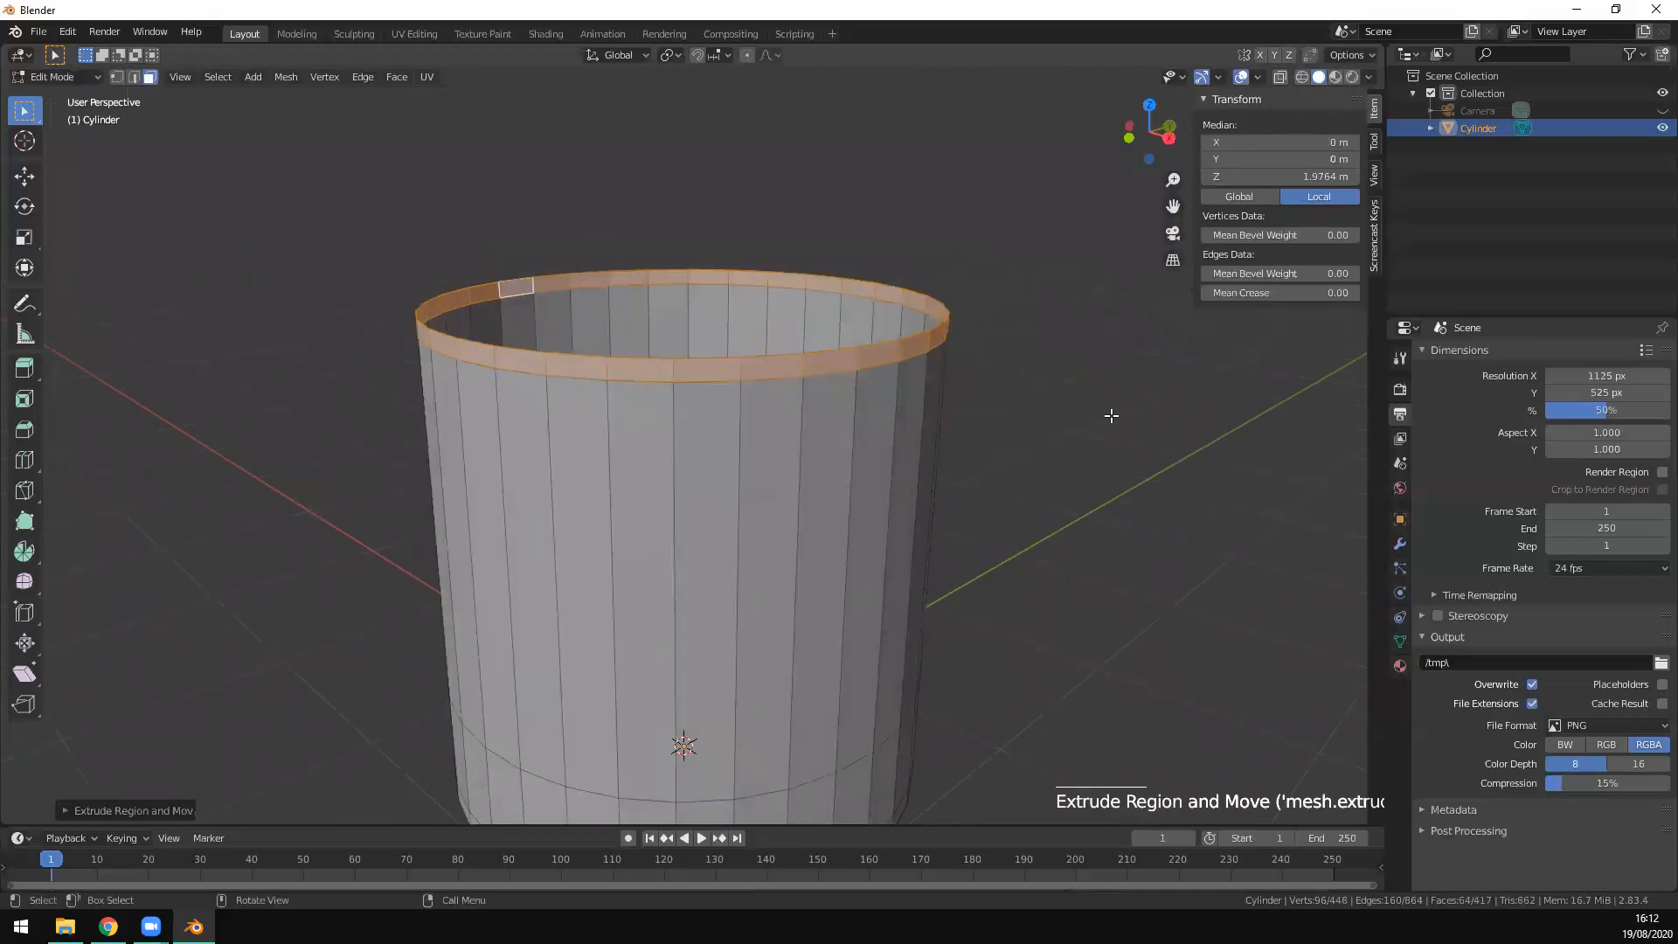
Step: Extrude the top band of faces and scale it outward by about 1.10 to form a protruding rim
key(e)
key(s)
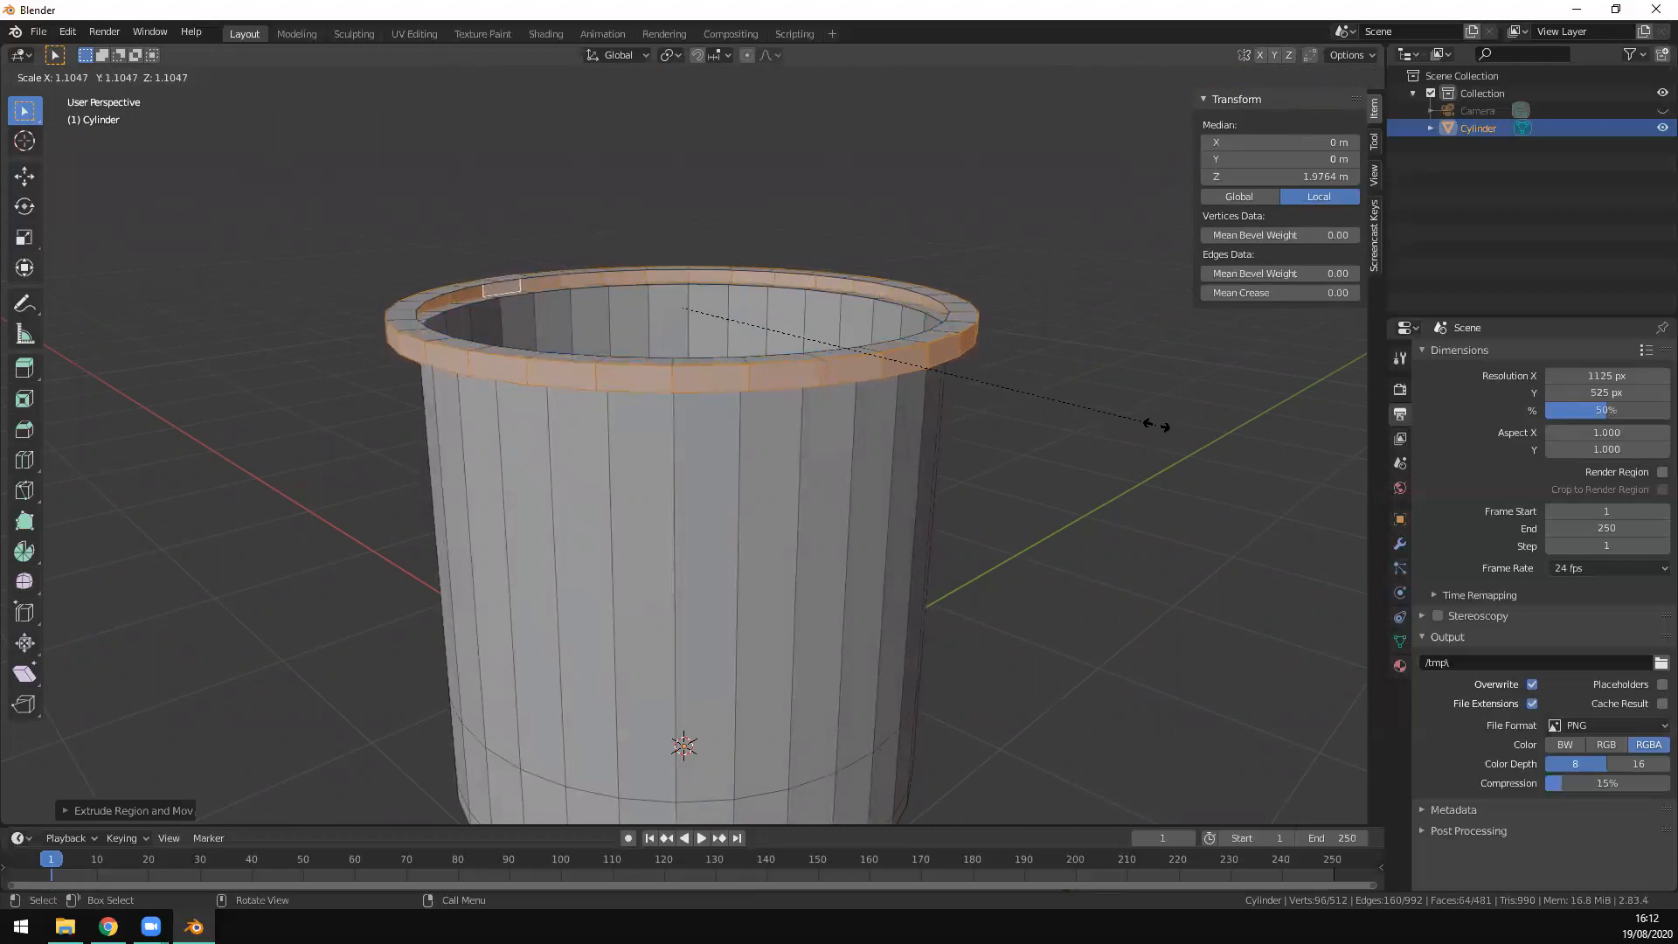
click(1156, 426)
middle_drag(996, 487, 1076, 475)
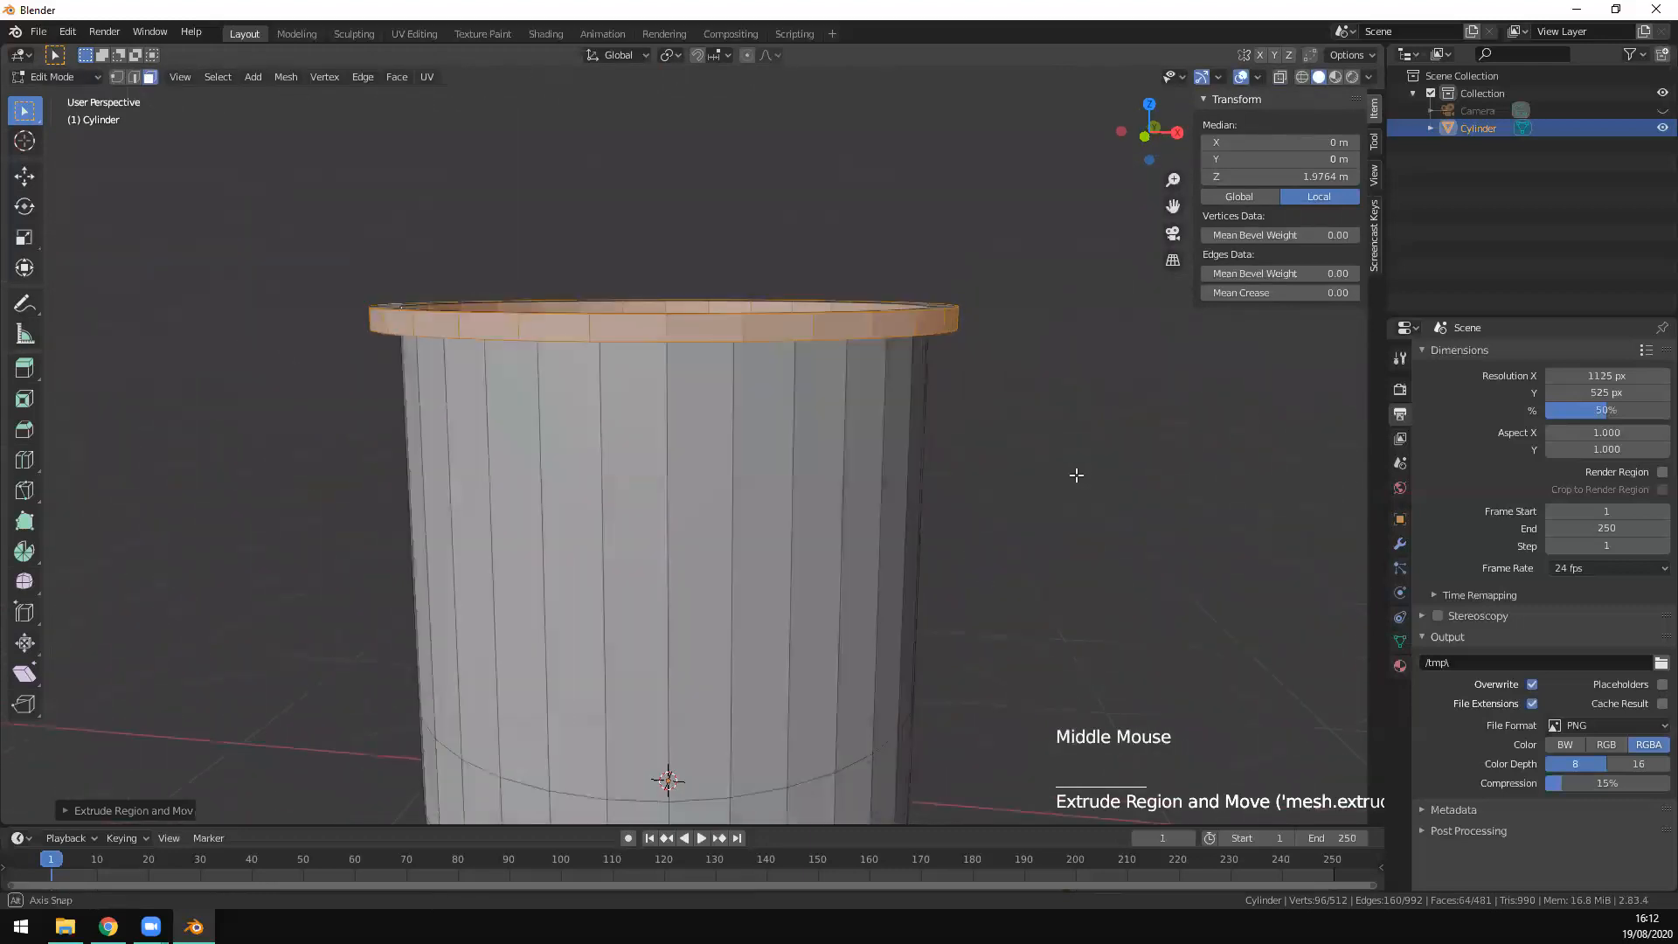
scroll(1076, 475, down, 3)
middle_drag(993, 525, 910, 416)
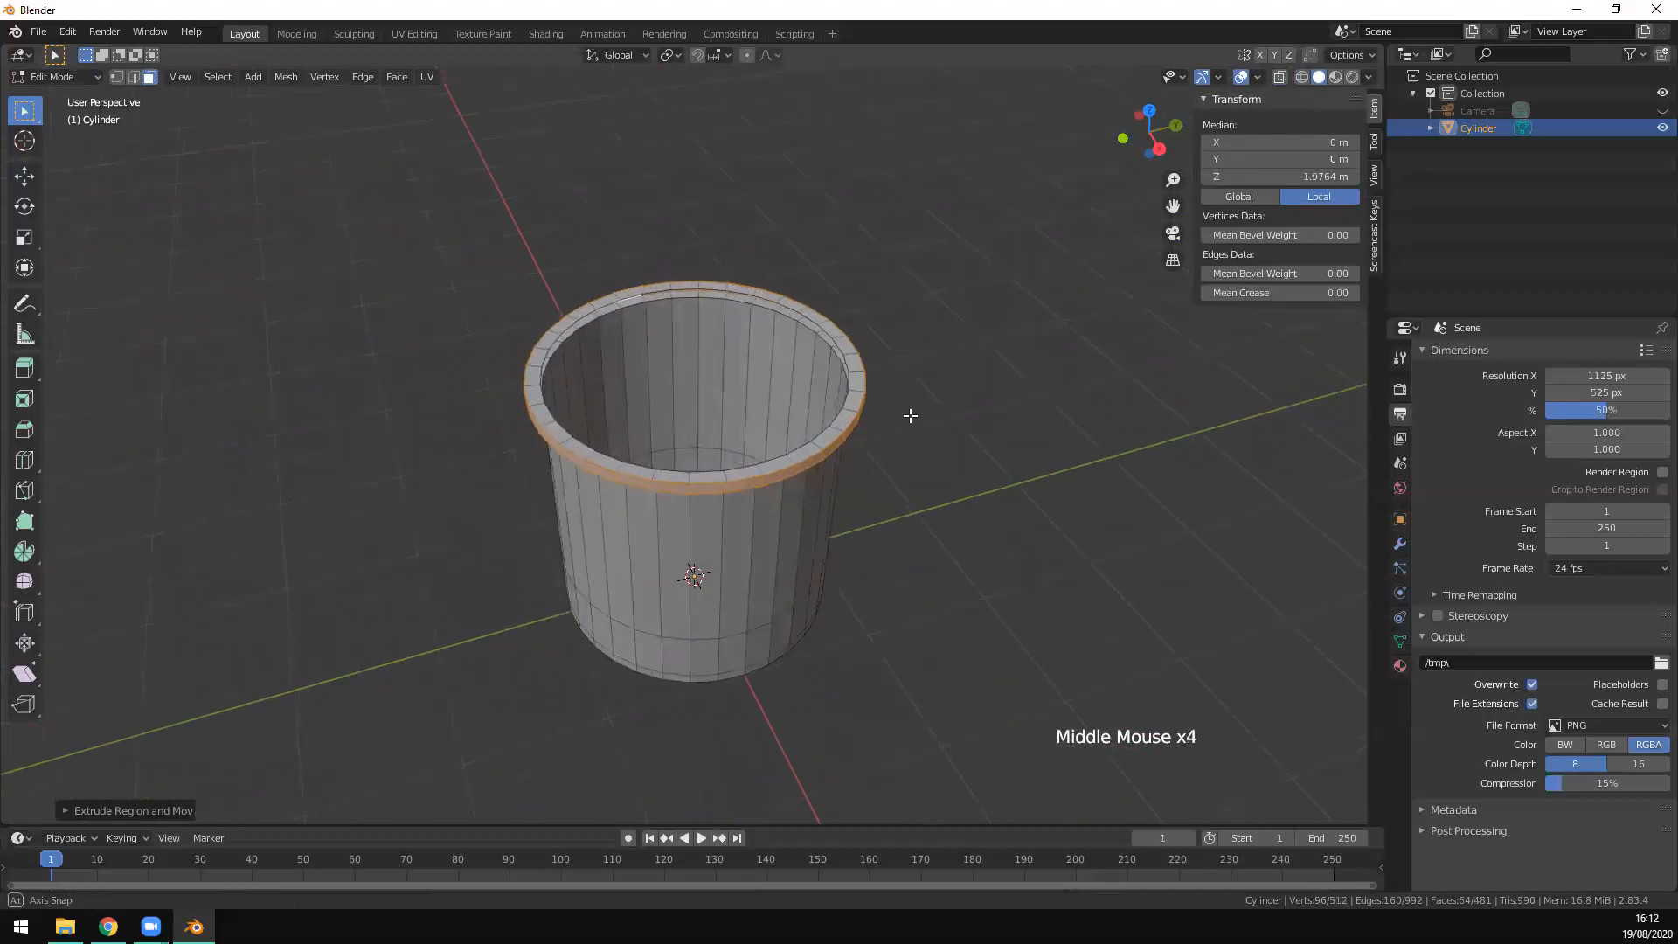
Step: Switch to edge selection and select the inner edge loop on top of the rim
scroll(940, 342, up, 4)
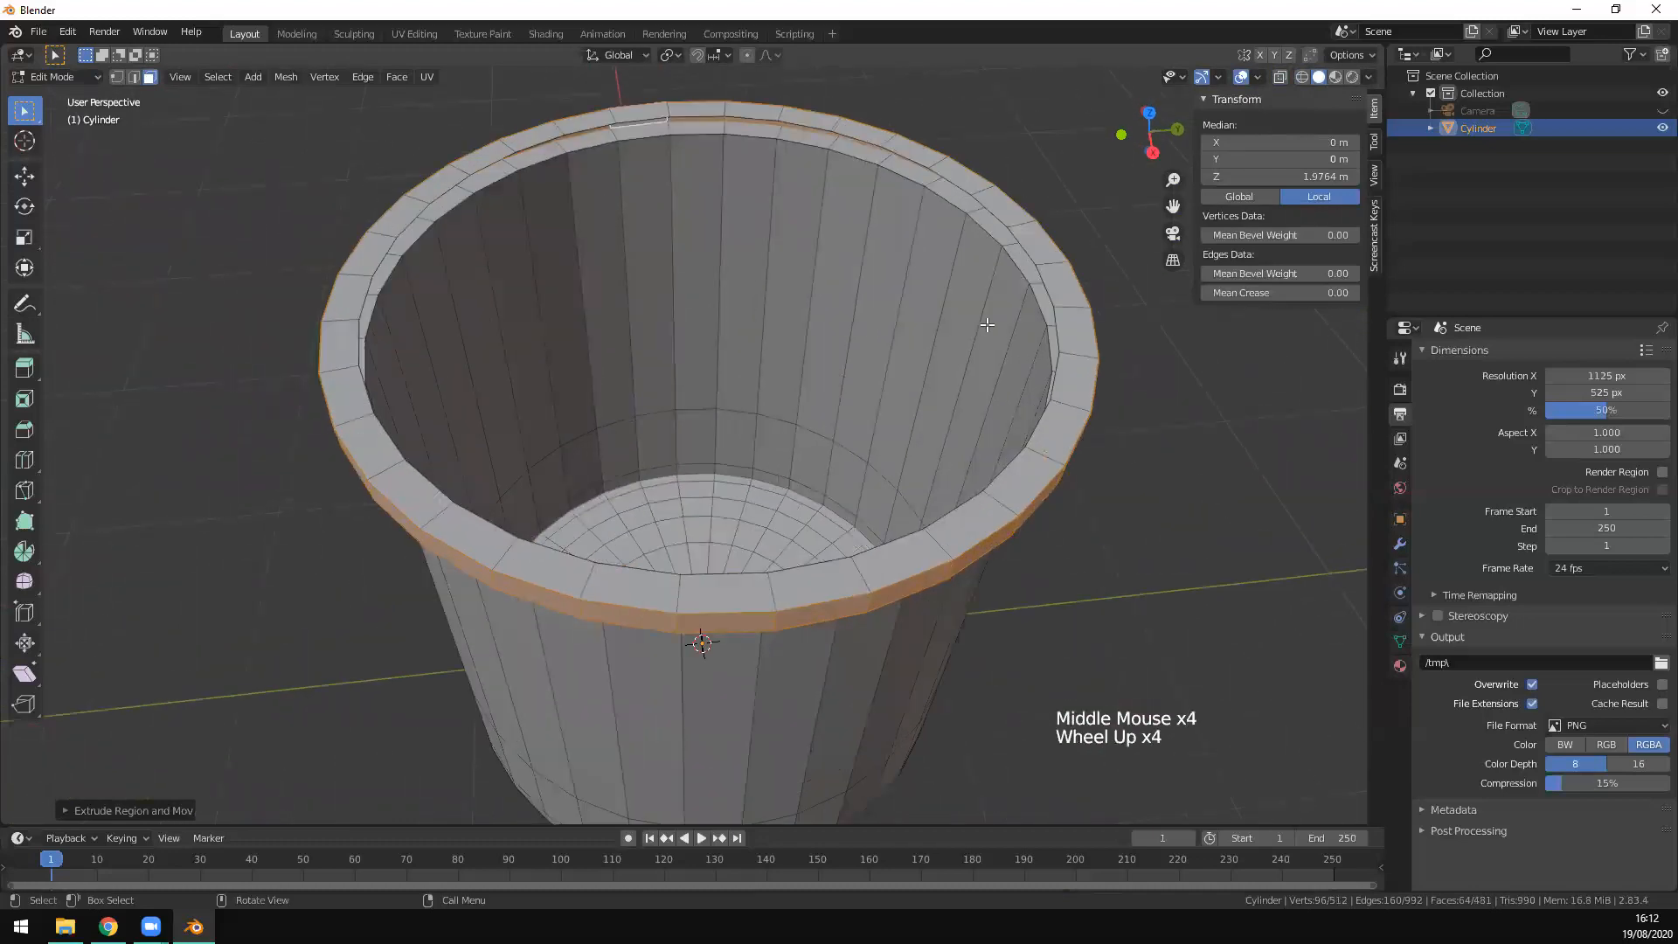
key(2)
click(1028, 261)
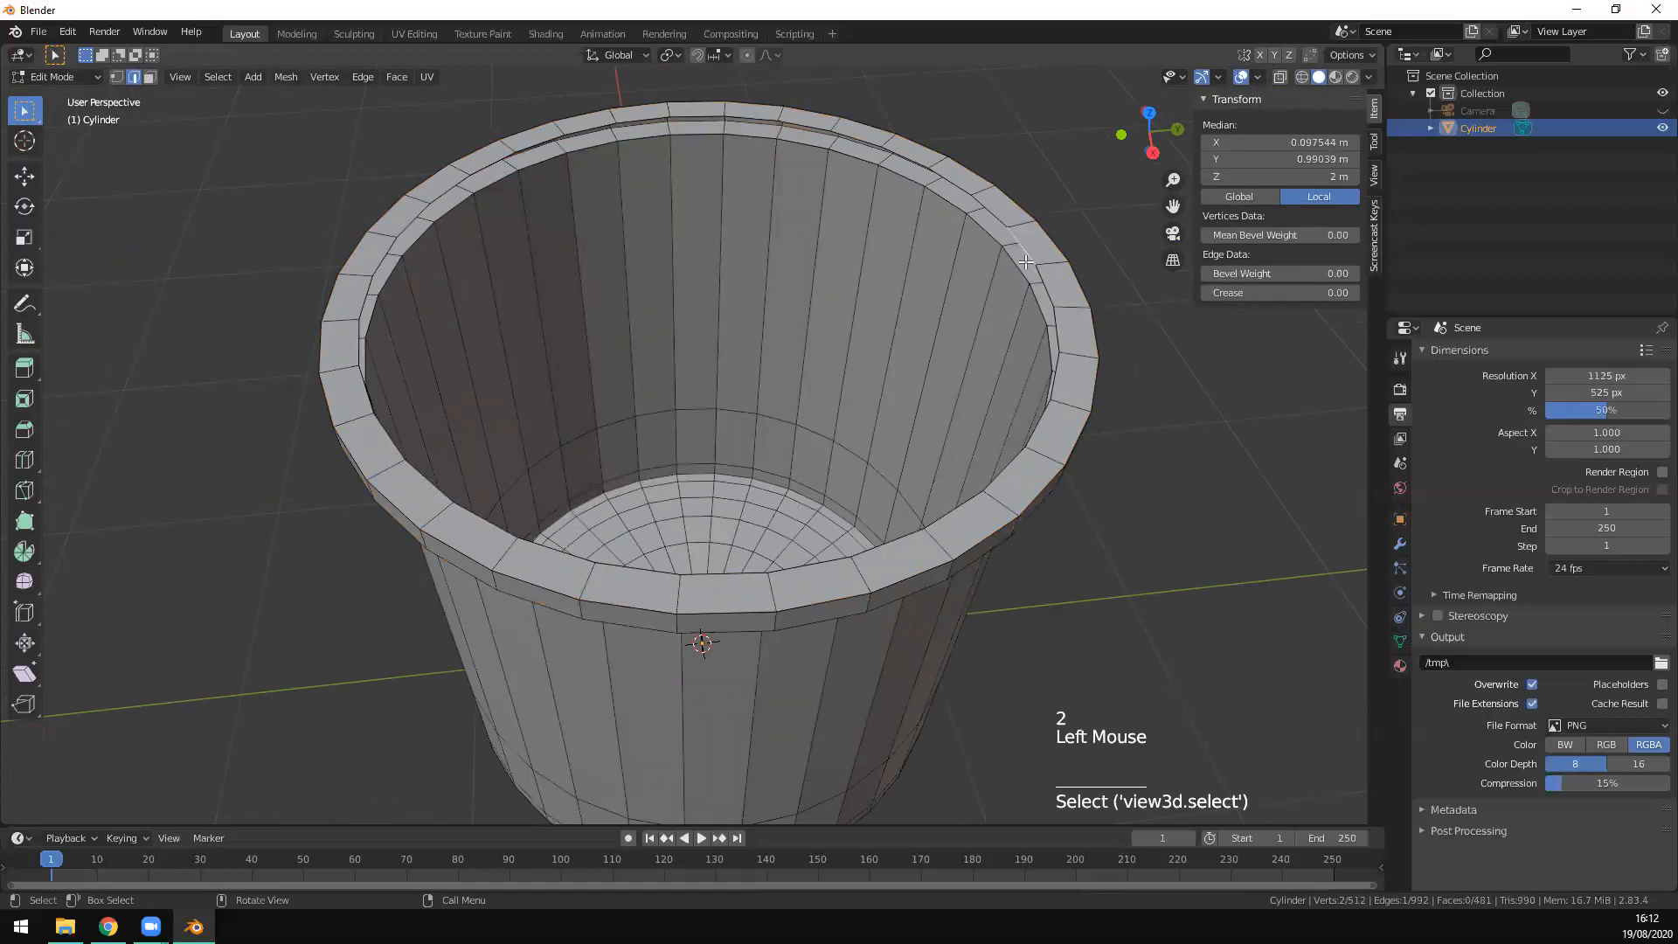
alt+shift+click(1025, 251)
alt+shift+click(1025, 250)
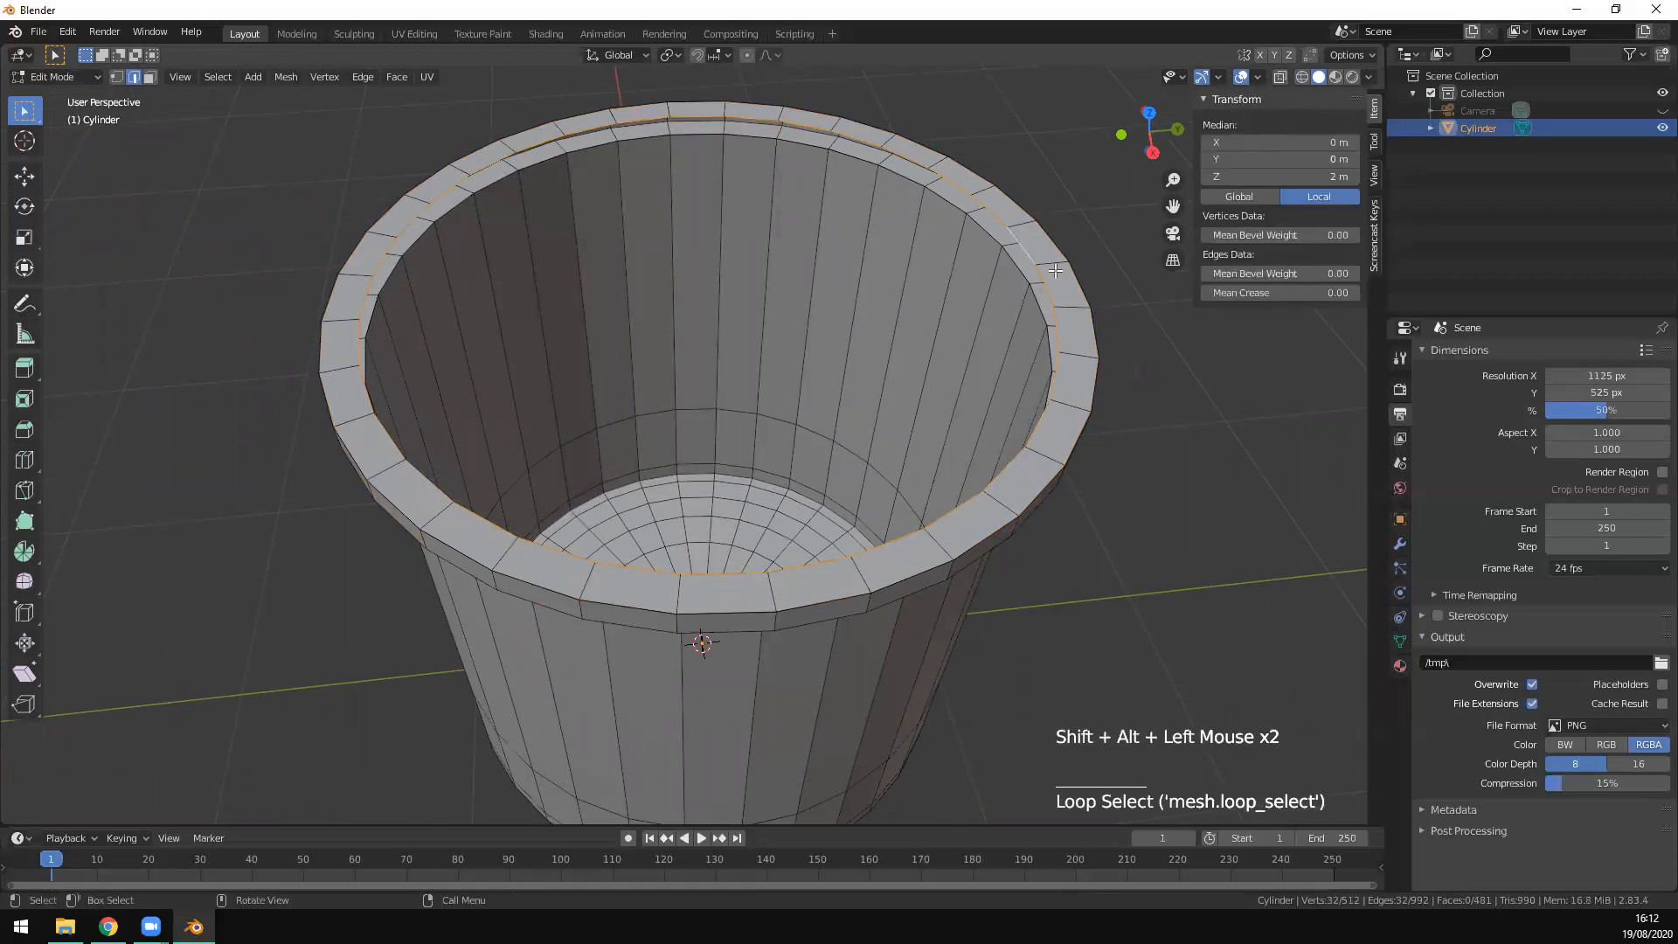
alt+shift+click(1024, 249)
alt+shift+click(1025, 248)
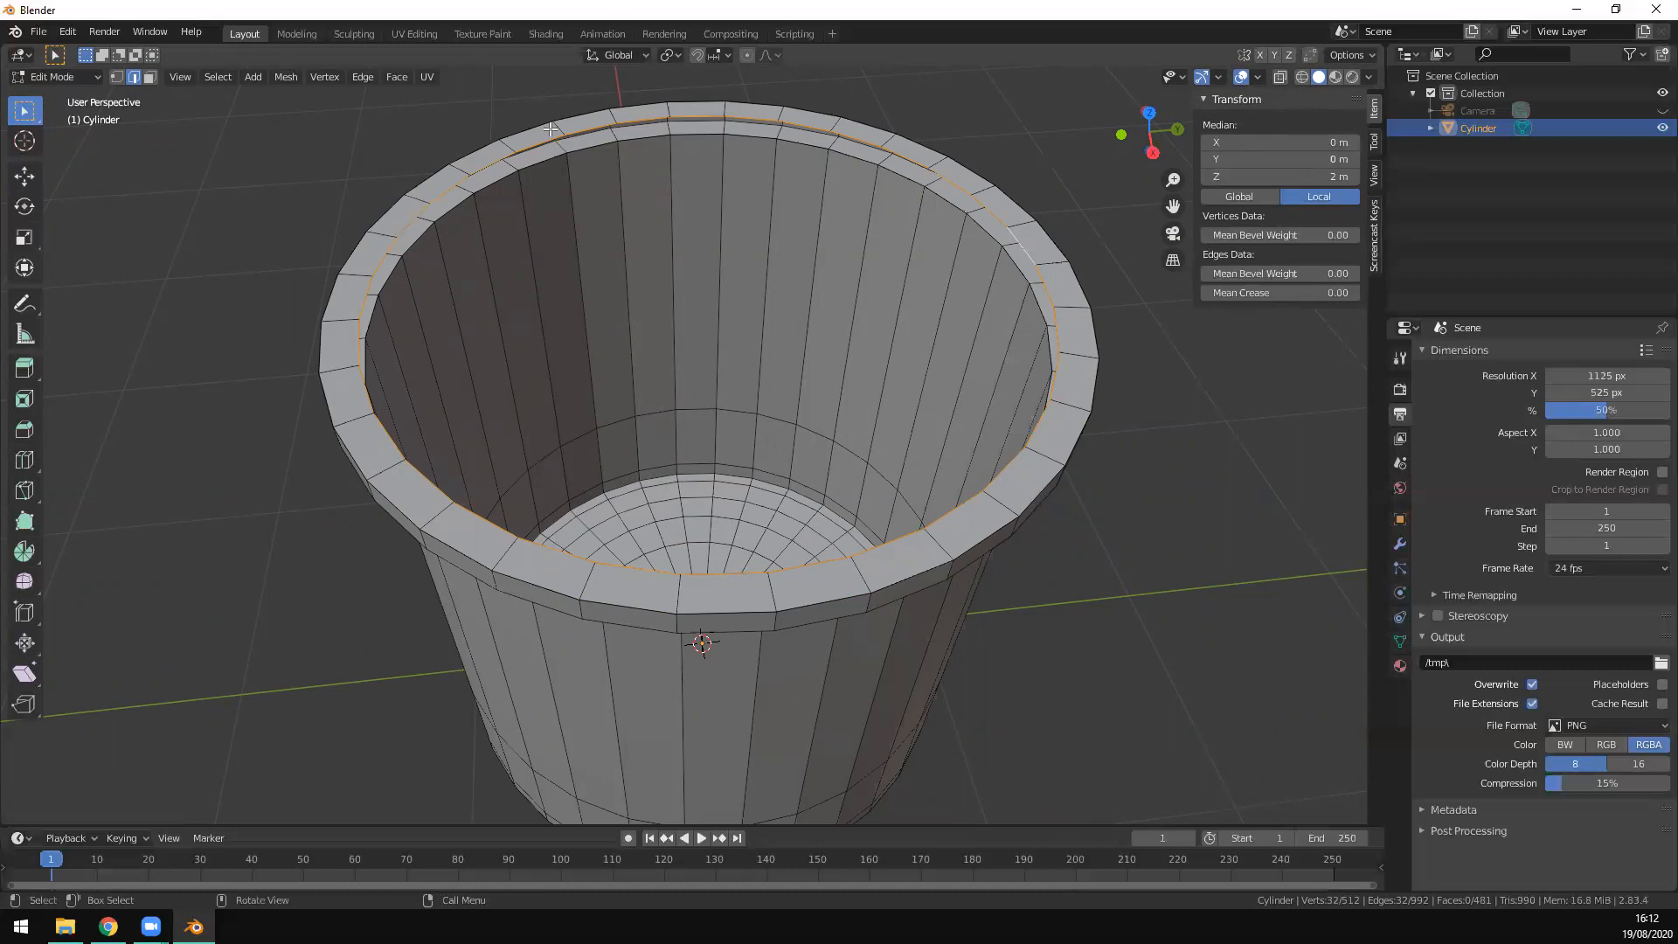
Step: Extrude the rim's inner edge loop, scale it inward to form an inner lip, and switch to the top view
middle_drag(1296, 583, 1254, 573)
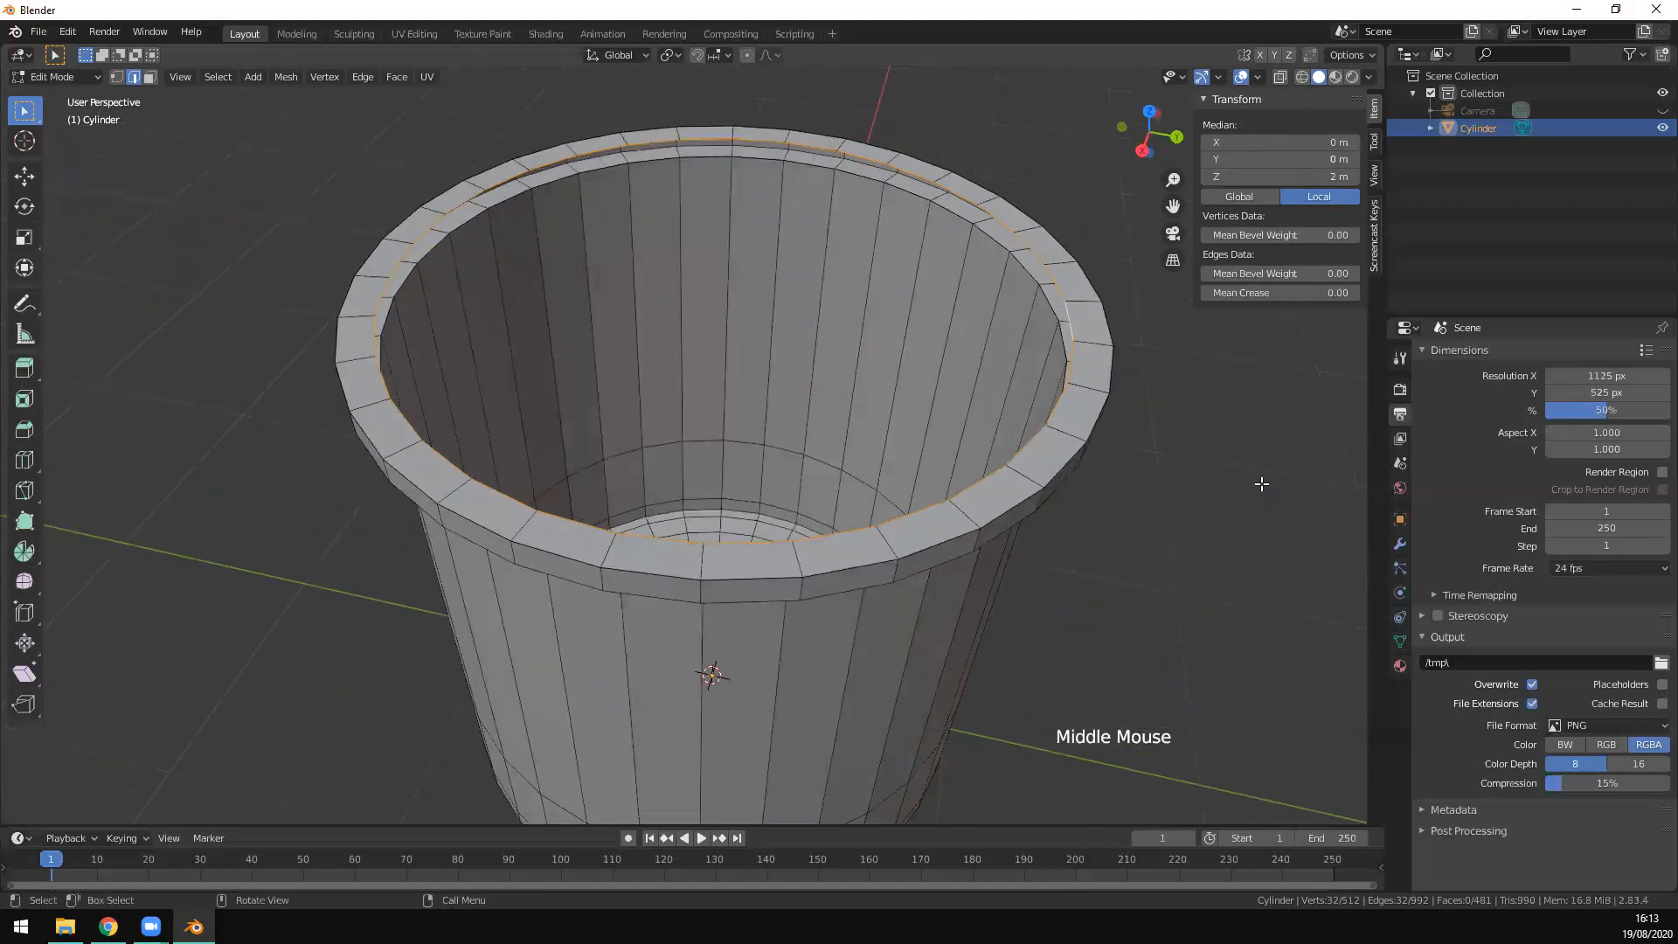
key(e)
key(s)
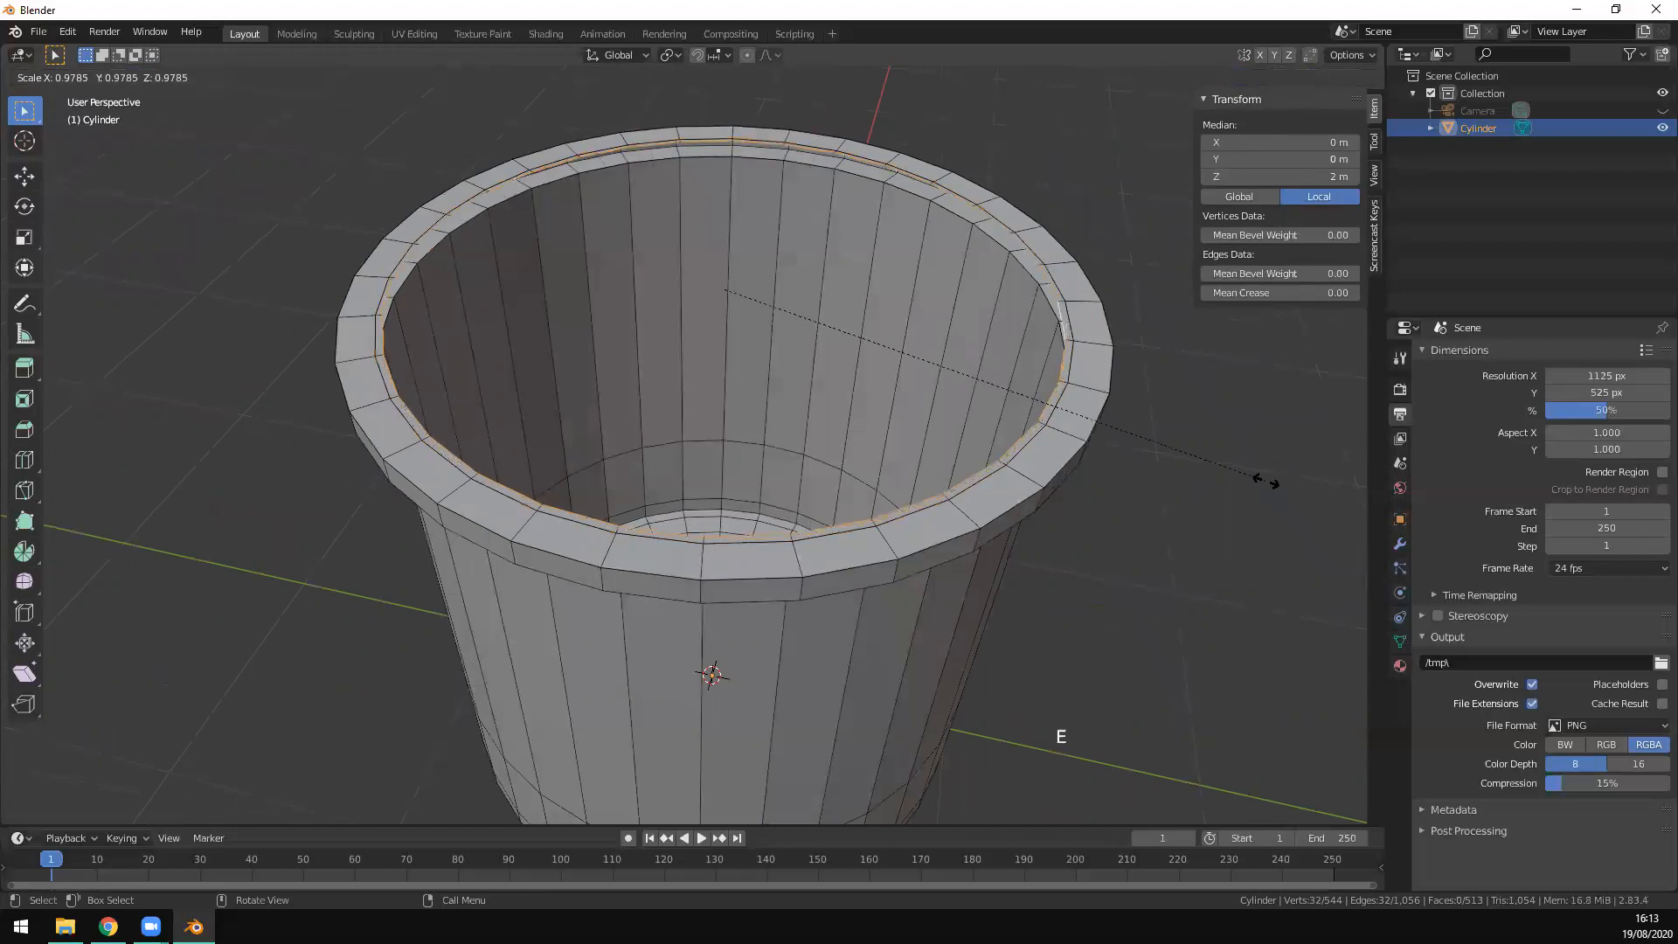
click(1243, 475)
middle_drag(1230, 509, 1123, 472)
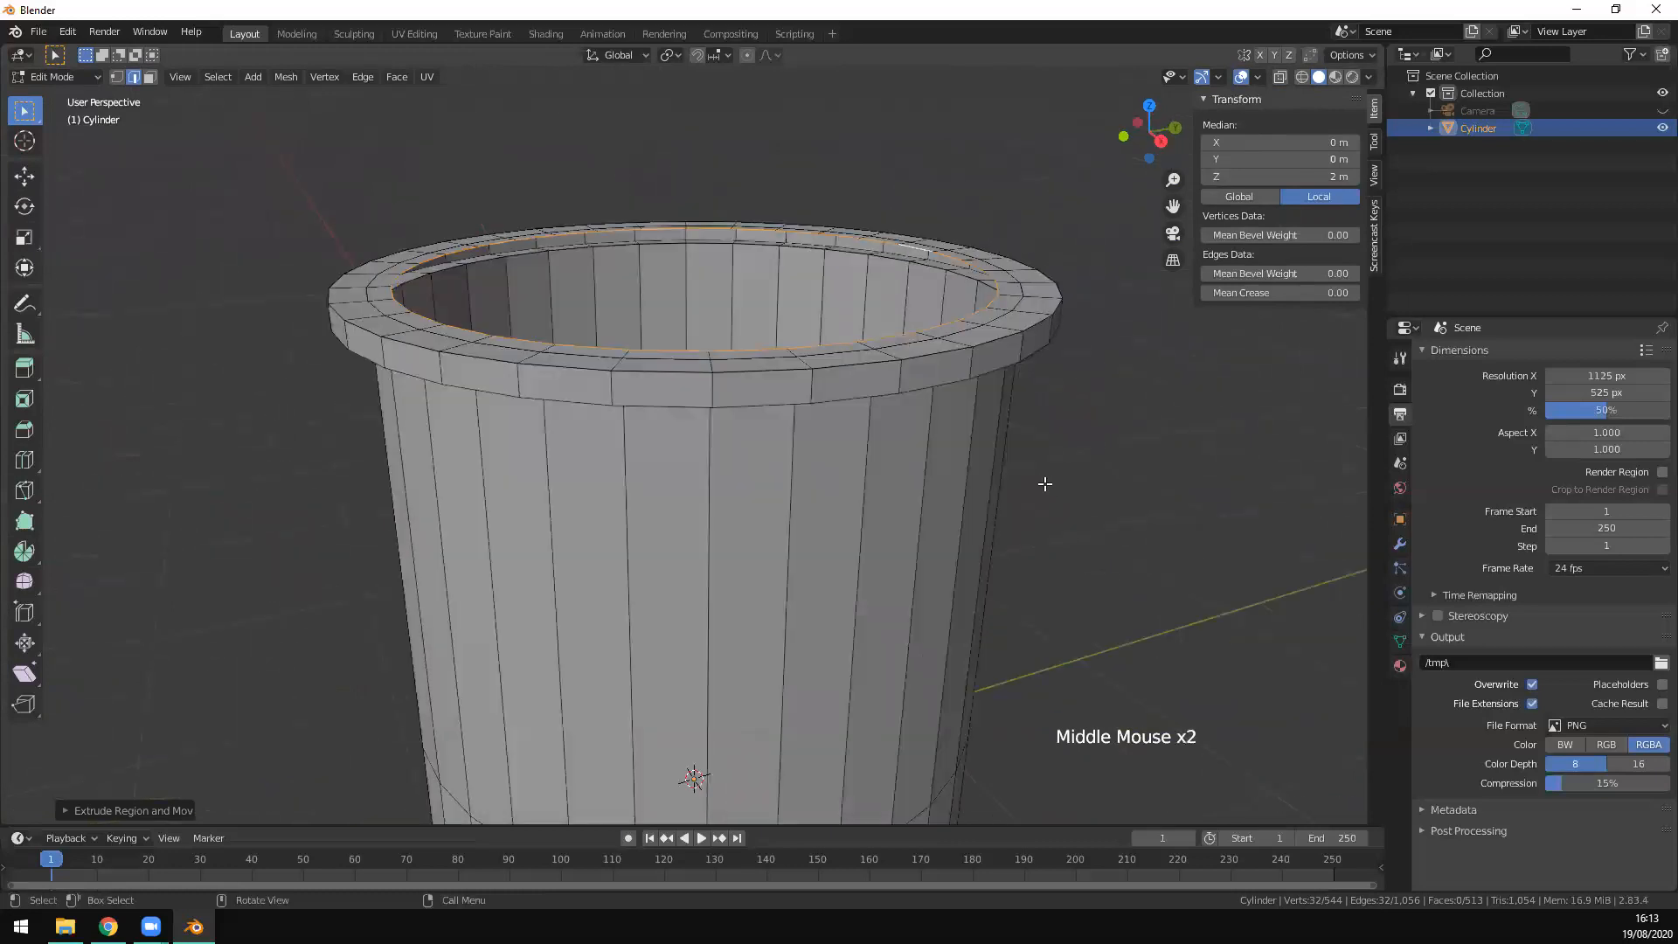
middle_drag(1098, 506, 1034, 586)
key(KP_7)
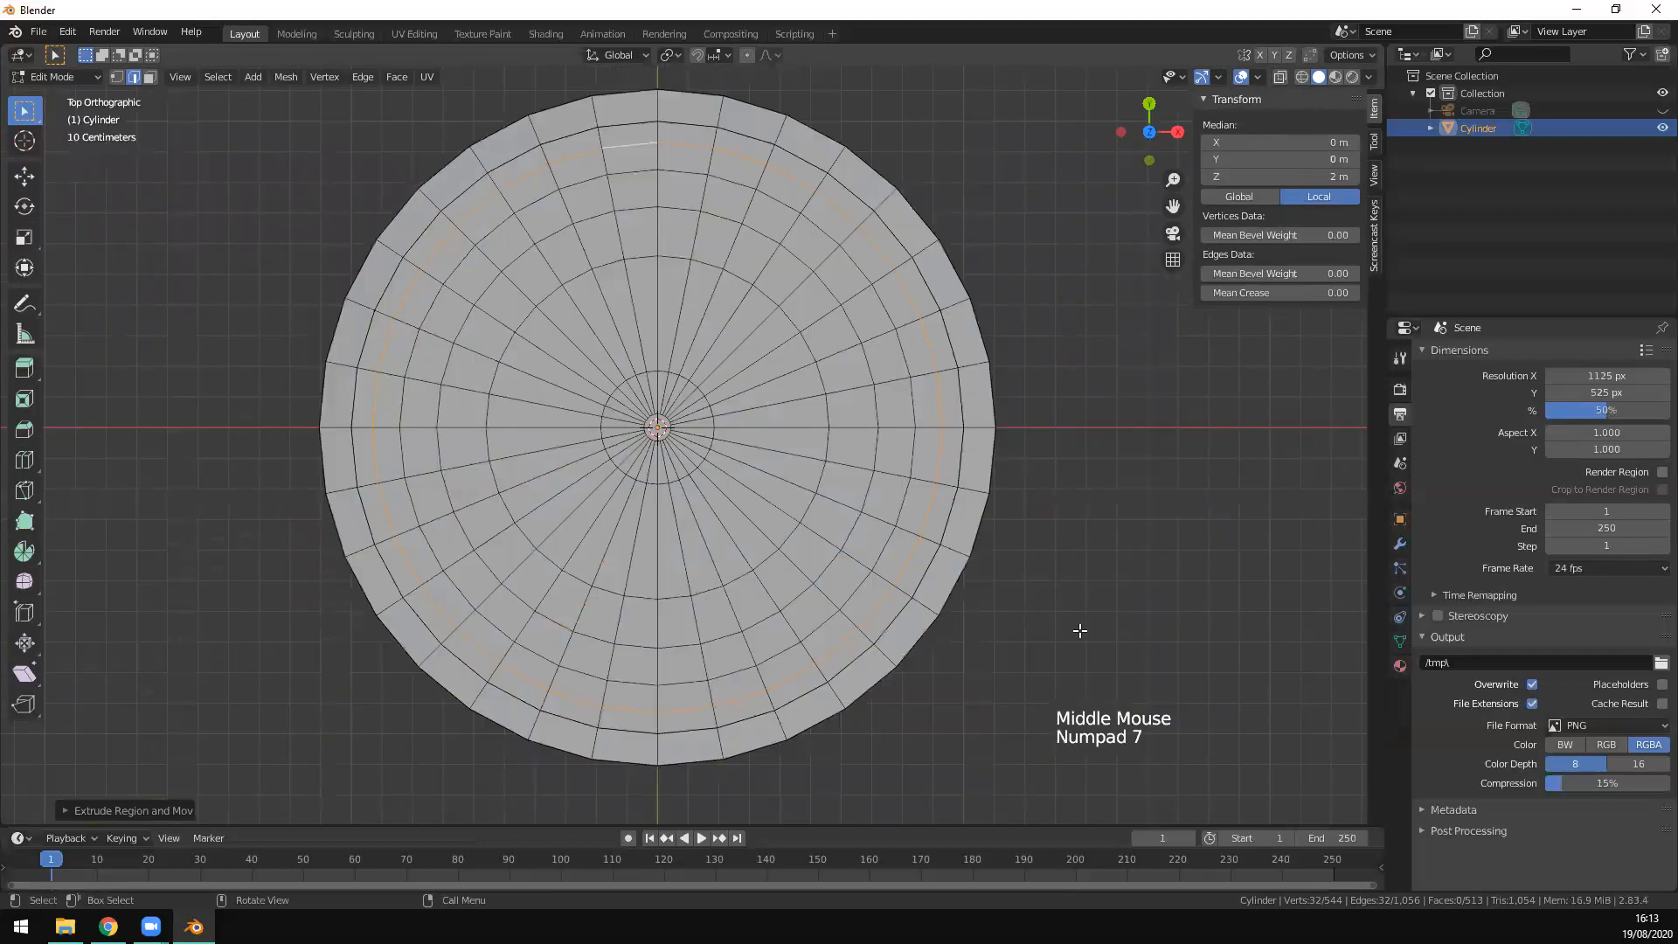
Step: In a front wireframe view, extrude the rim's inner edge loop straight down inside the pot to a height of about 0.9 m
key(KP_1)
key(z)
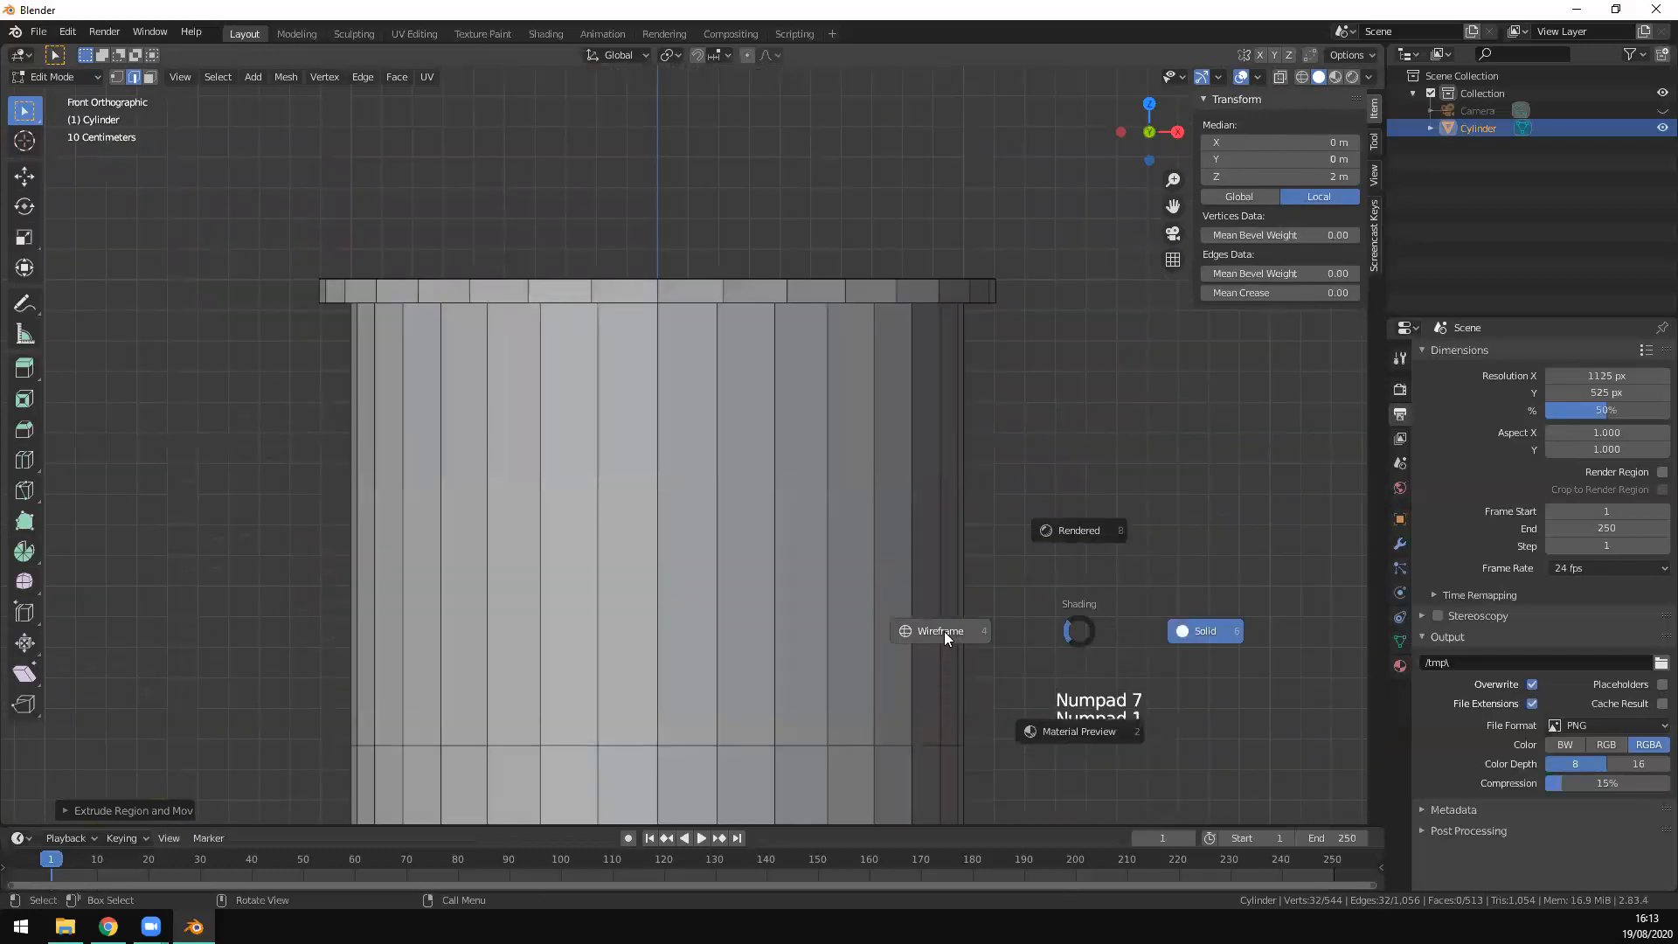
click(944, 631)
scroll(972, 495, up, 1)
scroll(971, 495, down, 1)
key(e)
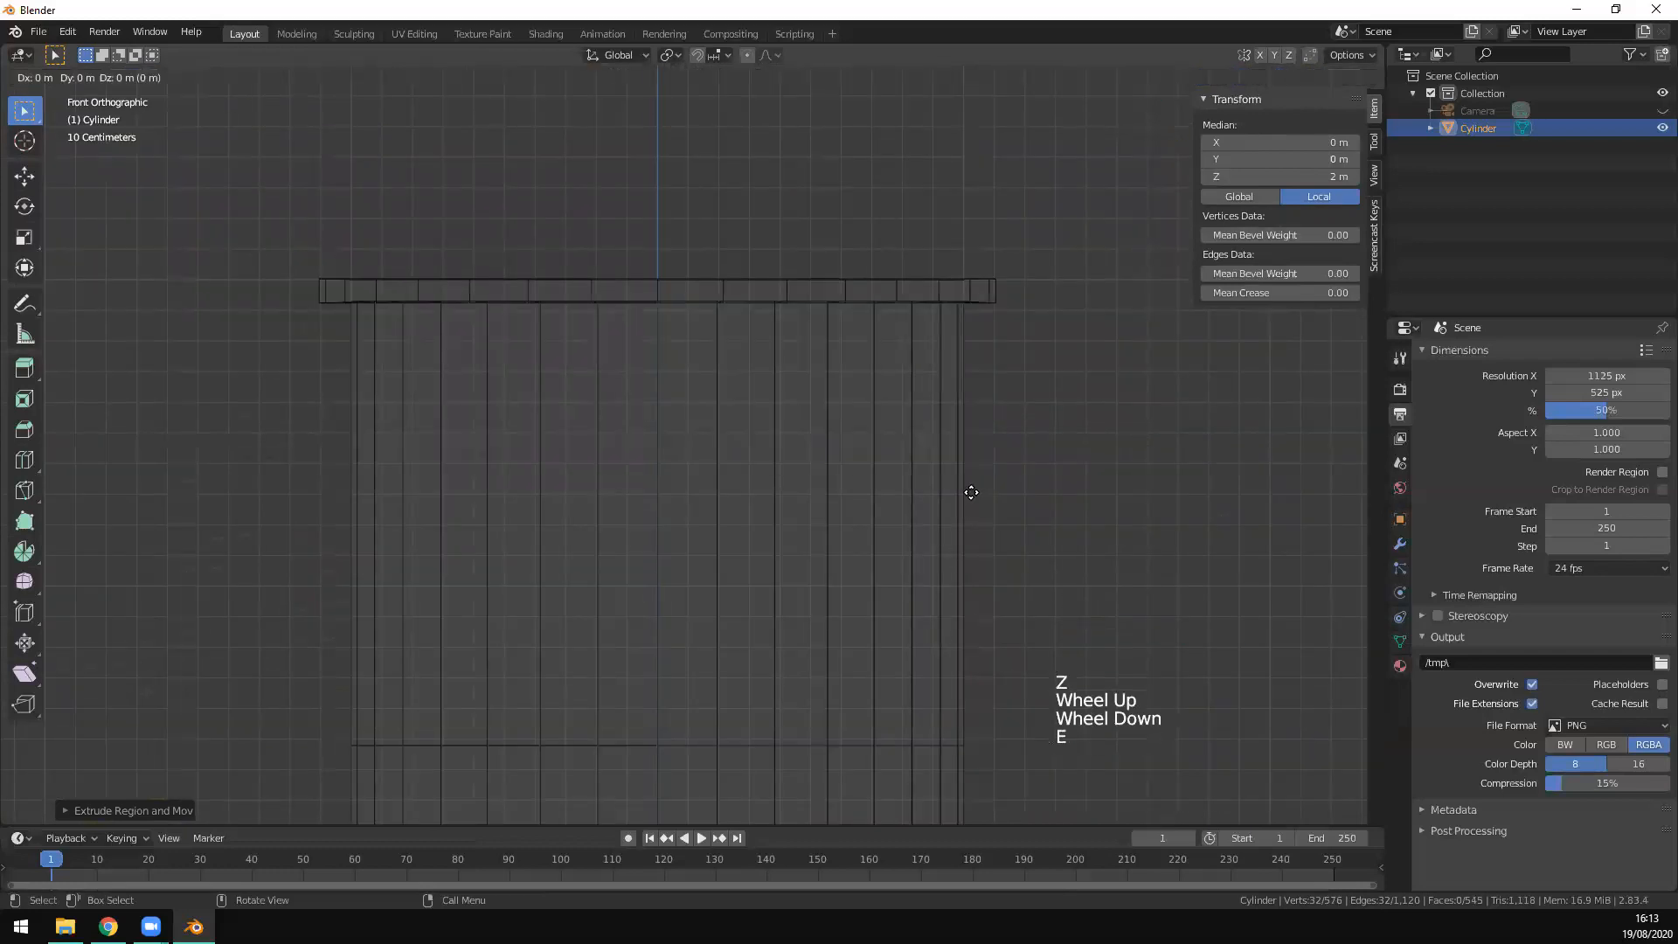
click(1061, 731)
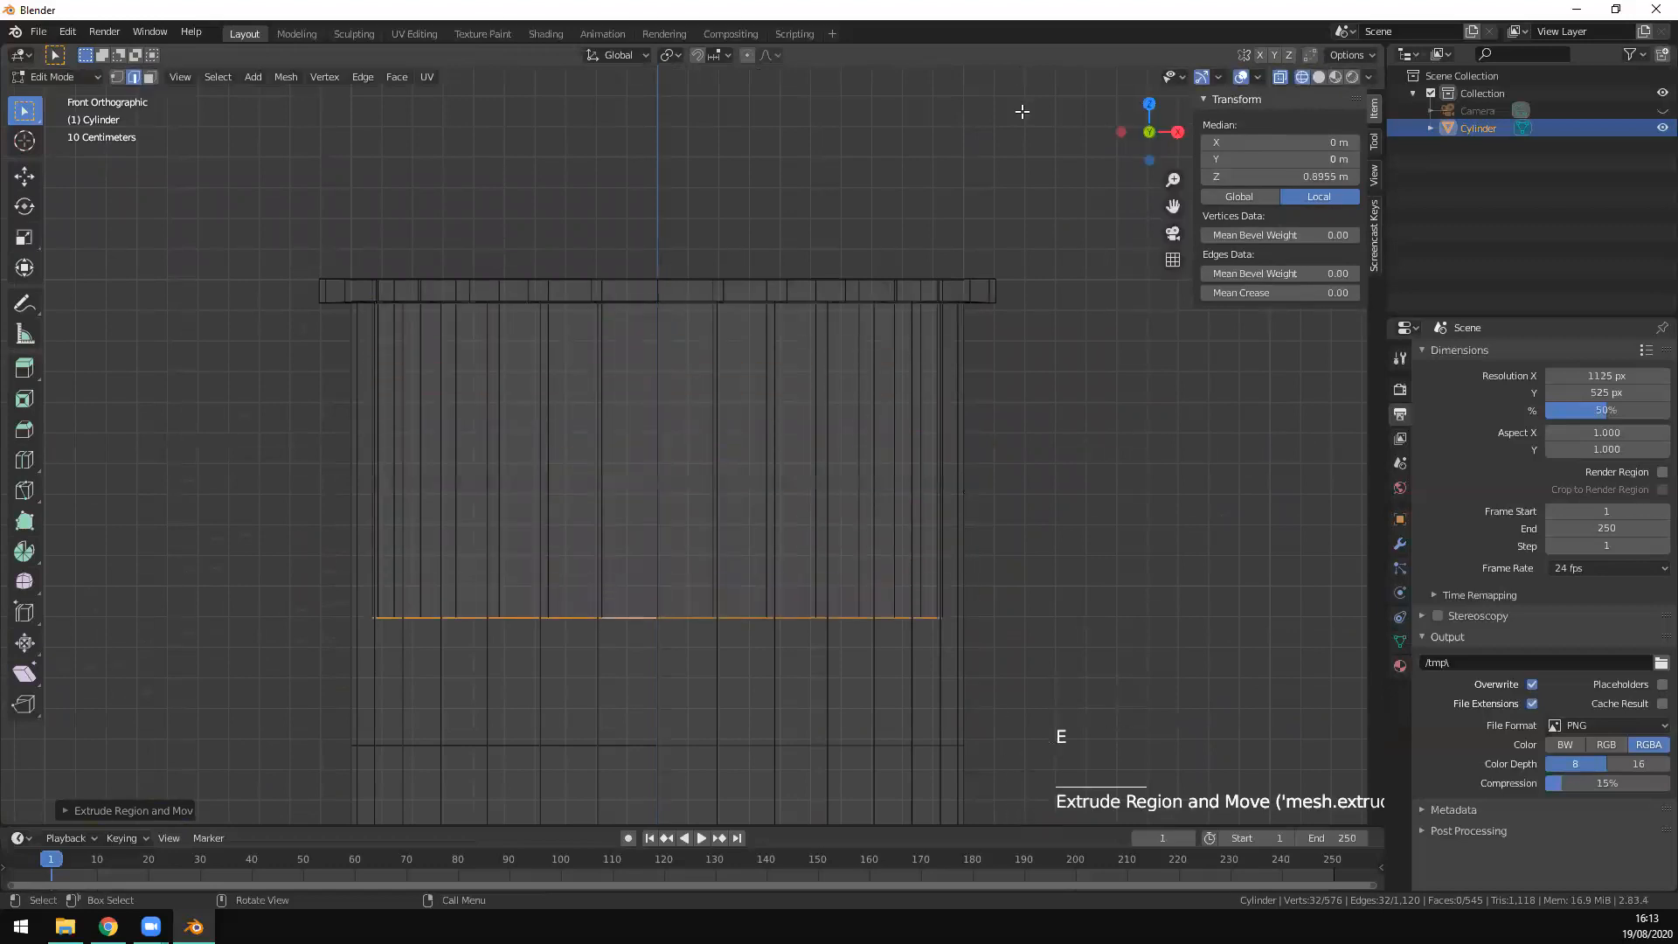
Step: Extrude the inner wall's lower edge loop further down to about 0.1 m above the pot's base
scroll(1135, 507, down, 3)
shift+middle_drag(1041, 438, 885, 387)
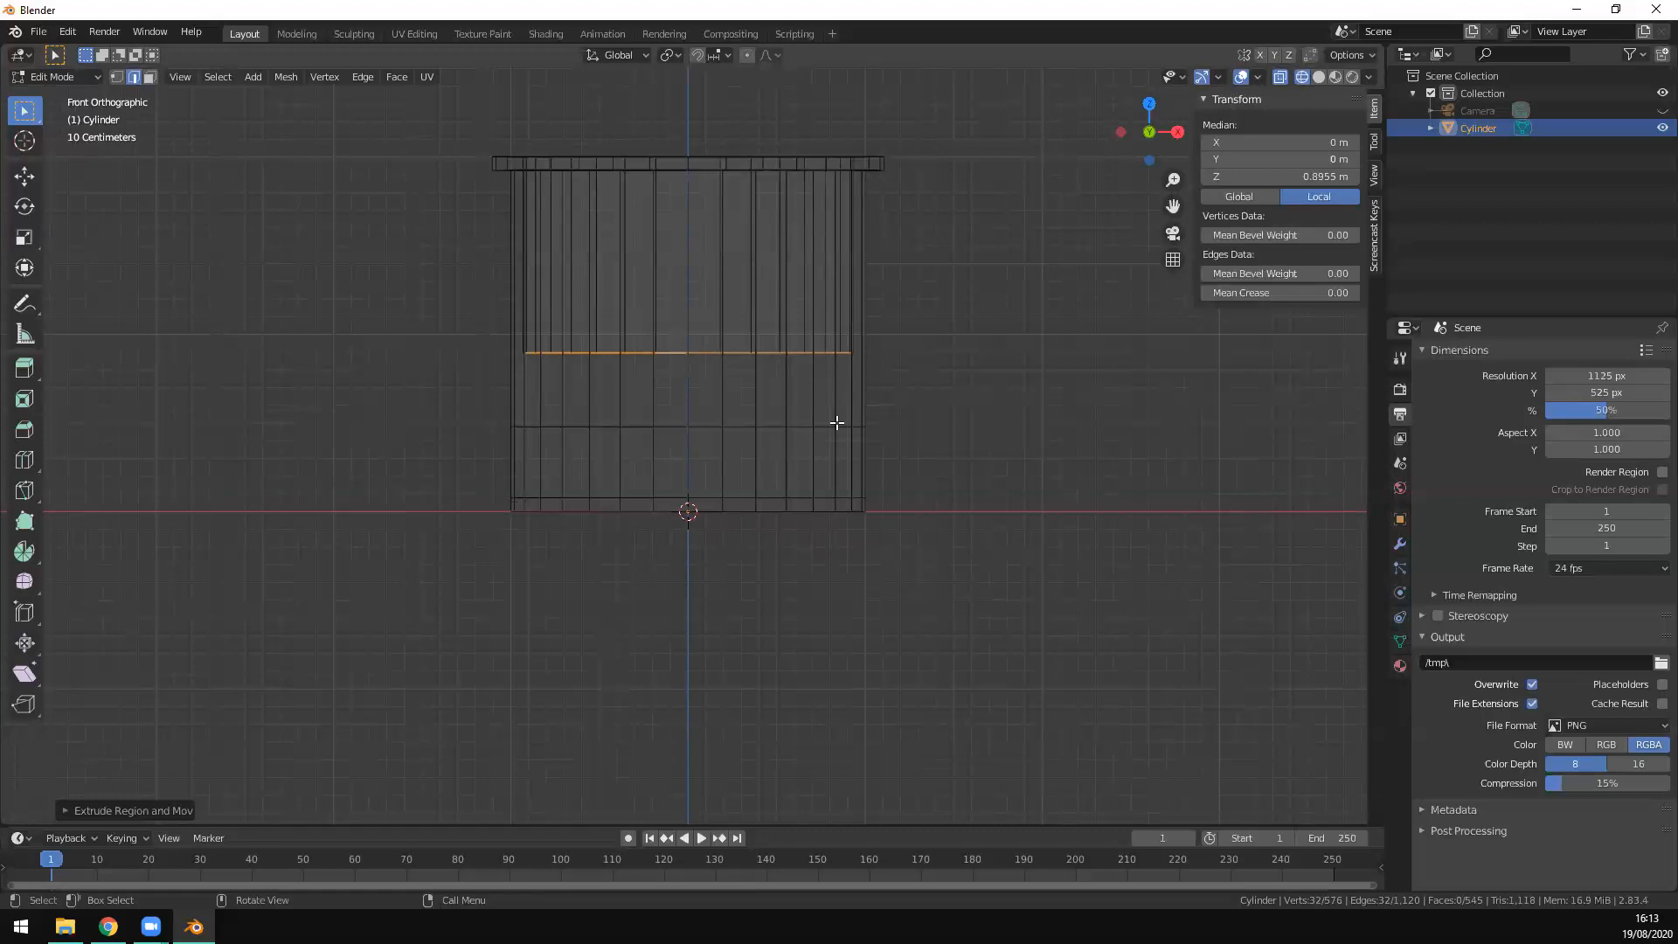
key(e)
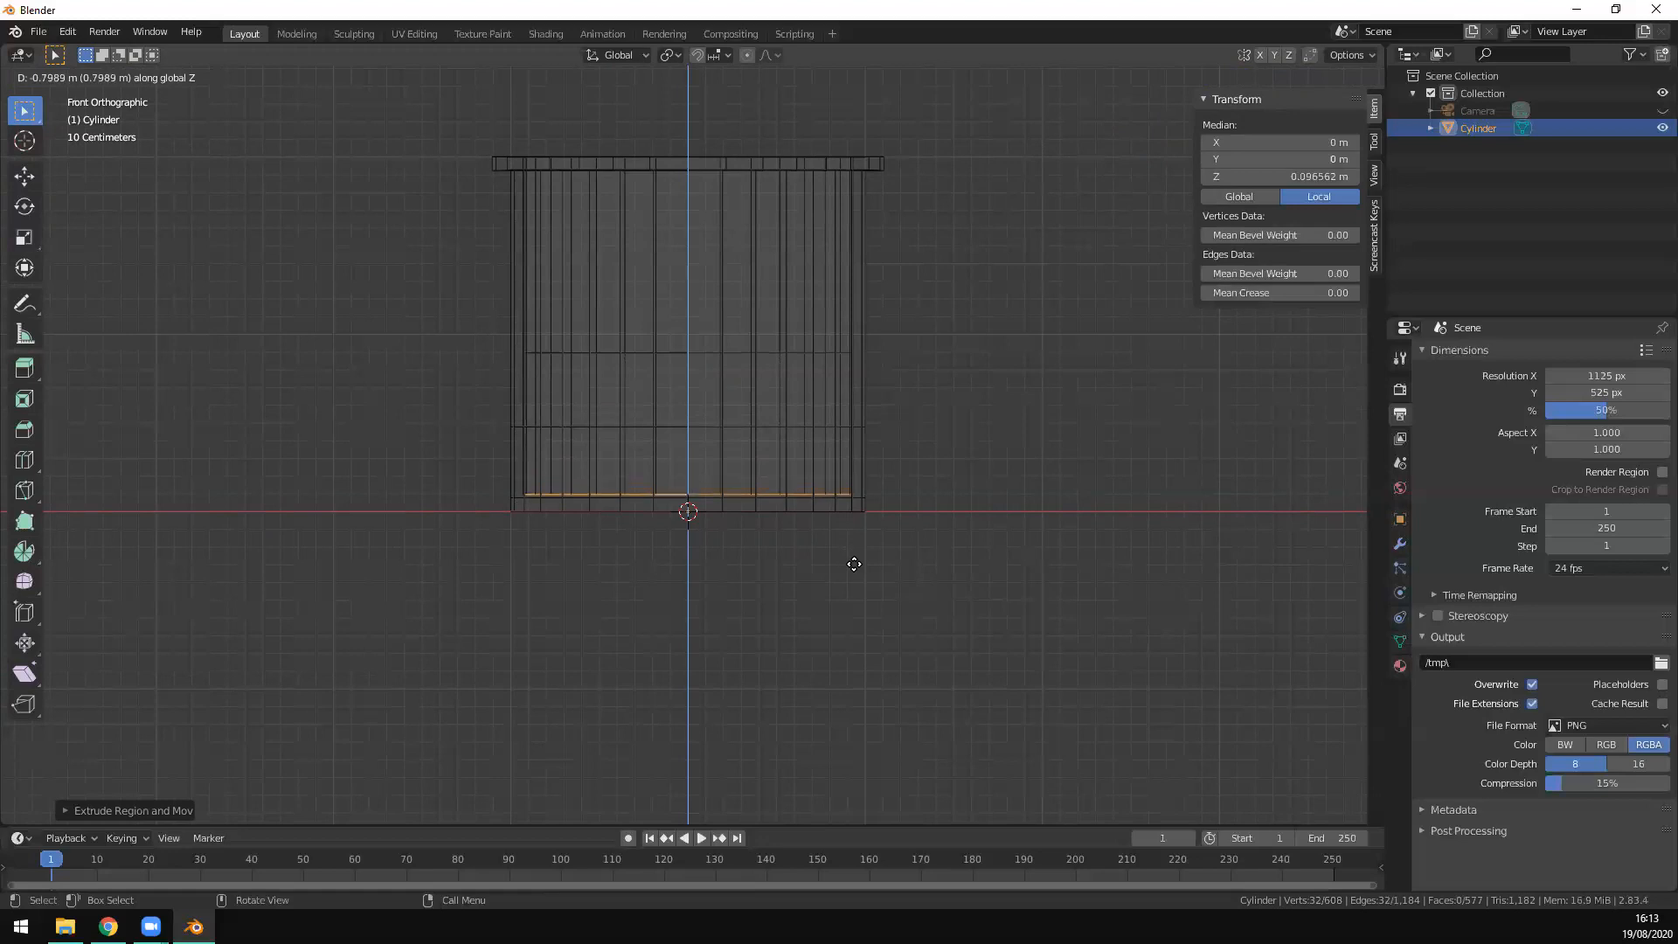
click(855, 564)
Step: From the top view, extrude the inner bottom edge loop and scale it inward to about 0.88, then add a second, smaller floor ring
scroll(826, 538, up, 3)
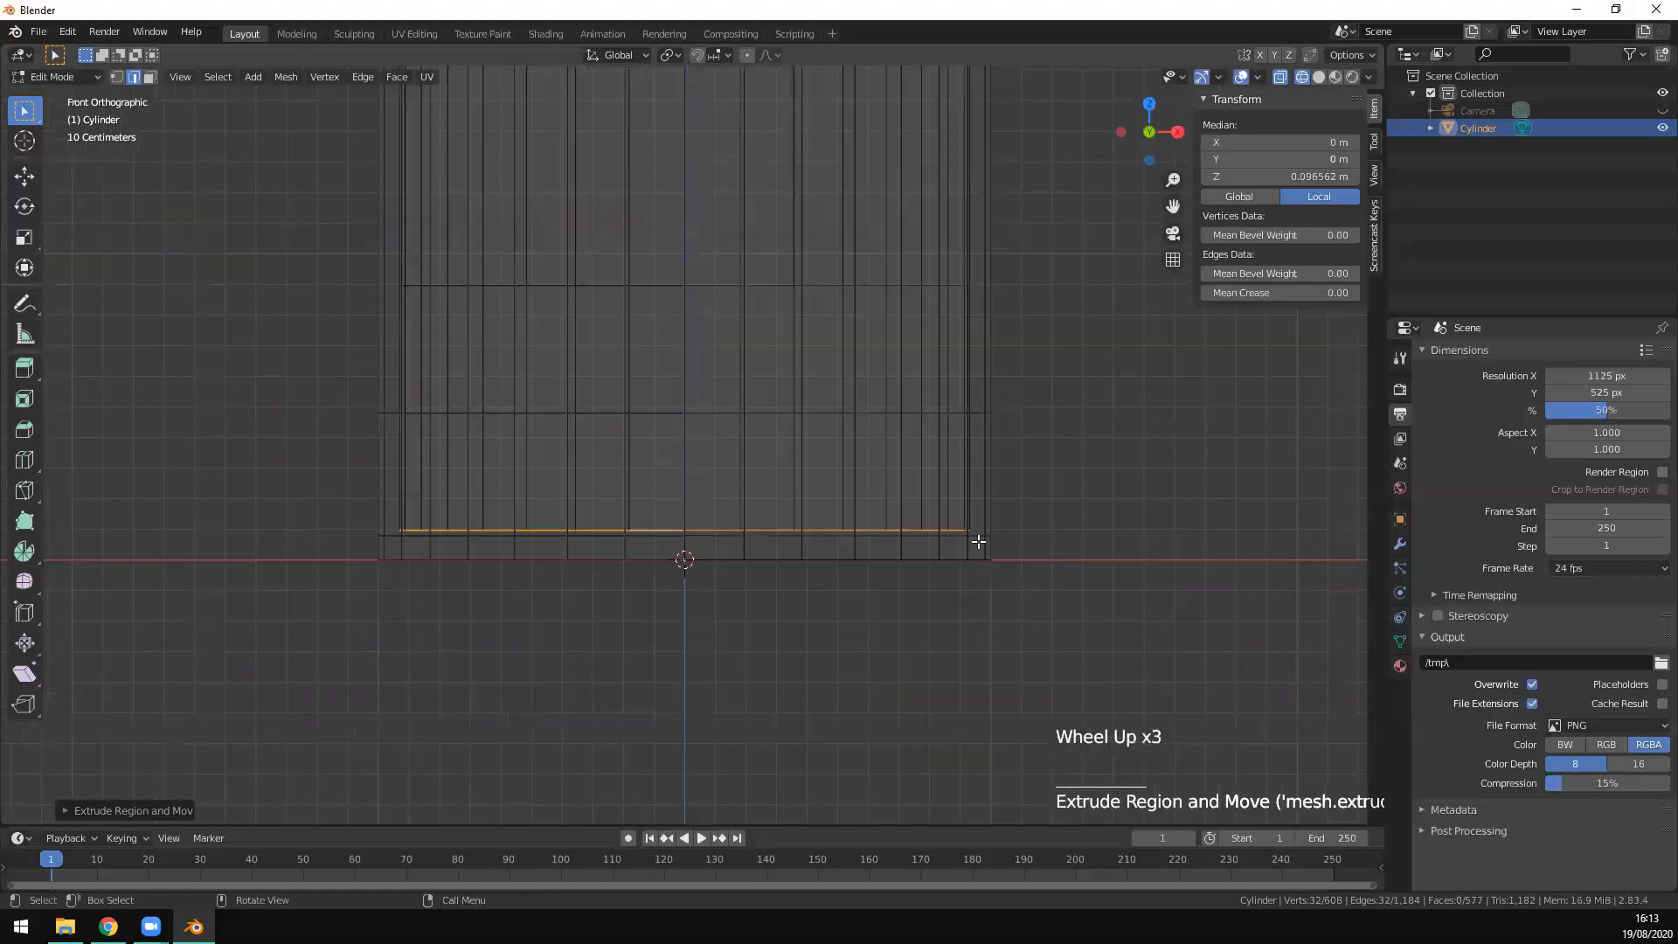
key(KP_7)
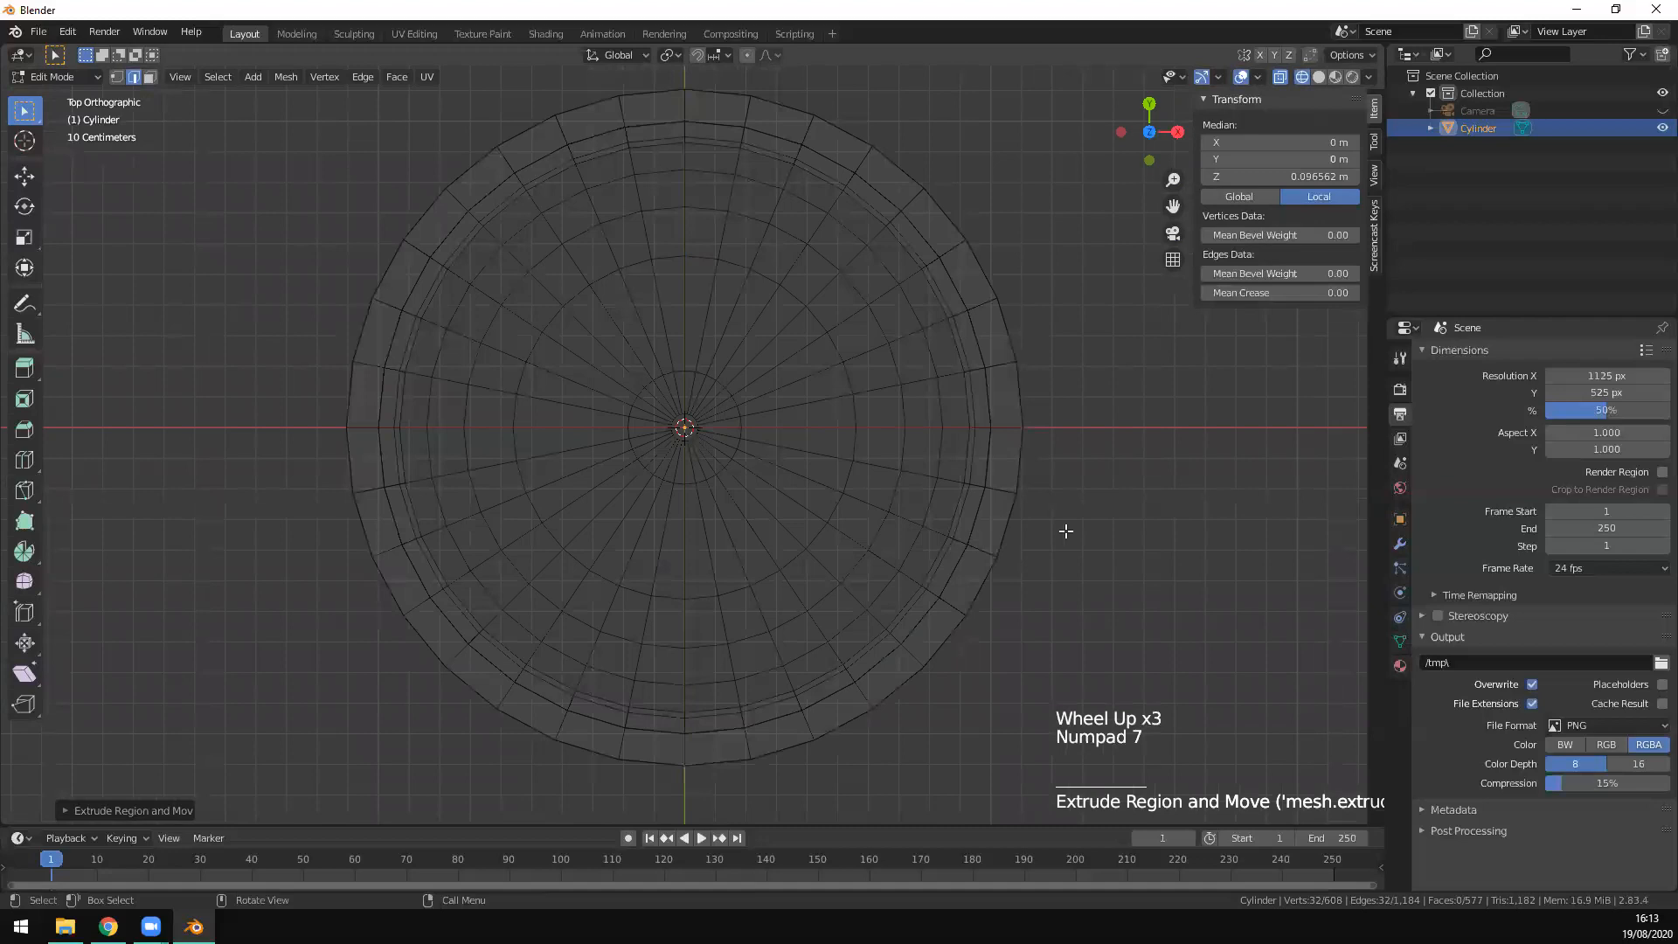
key(e)
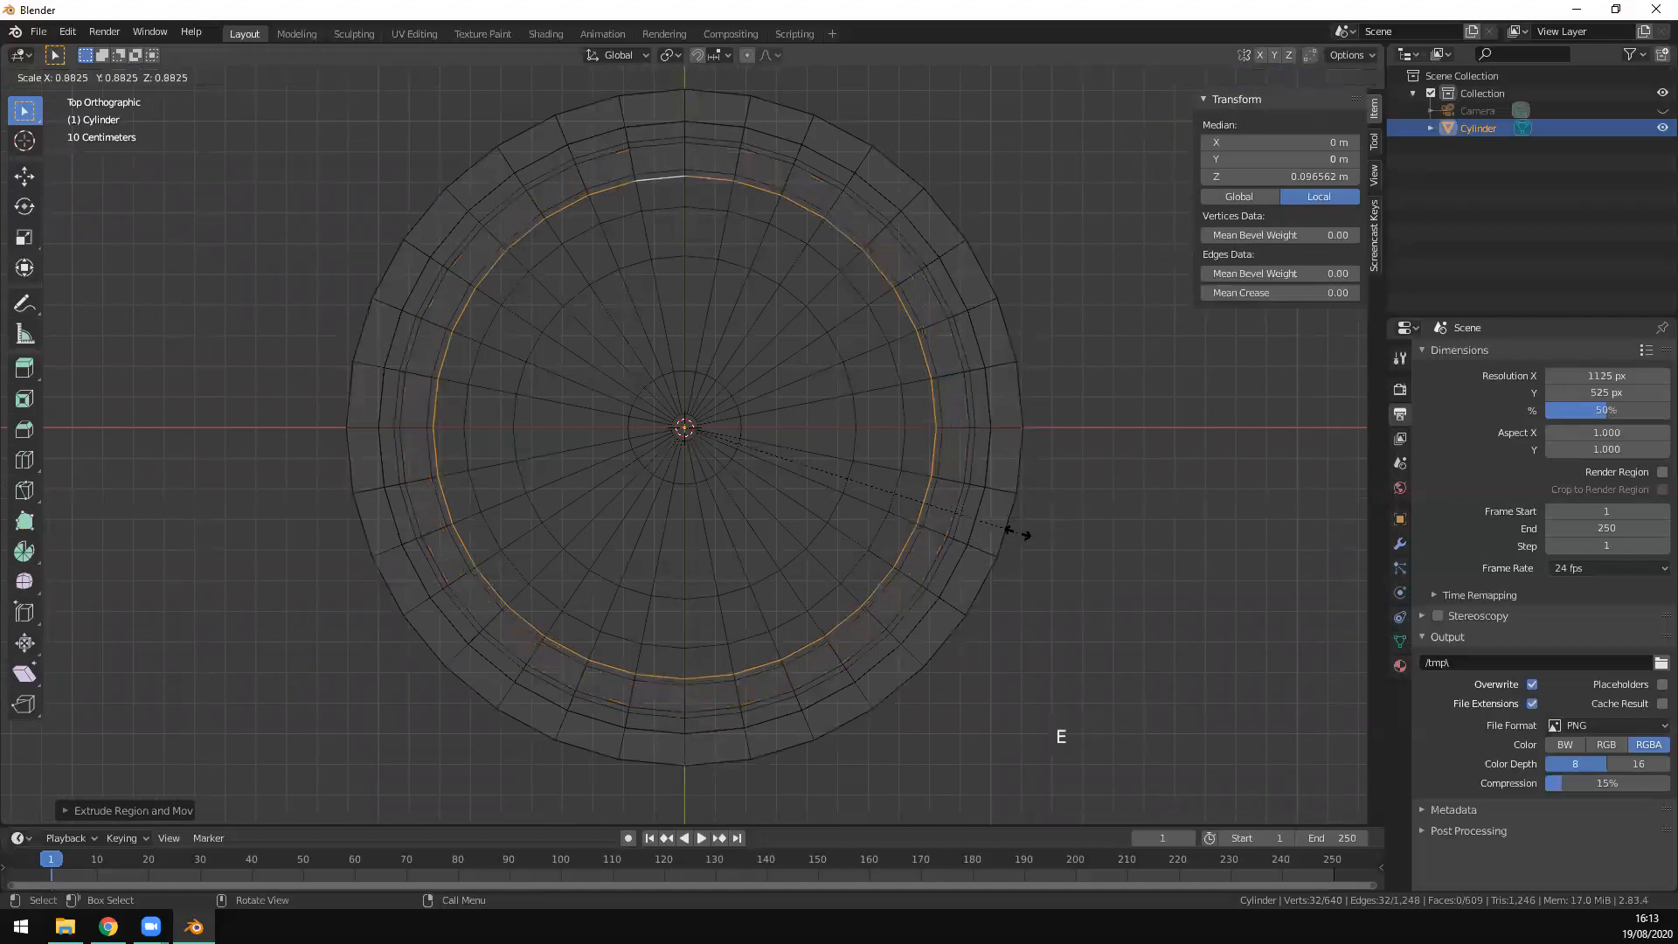
click(1010, 530)
key(e)
click(941, 520)
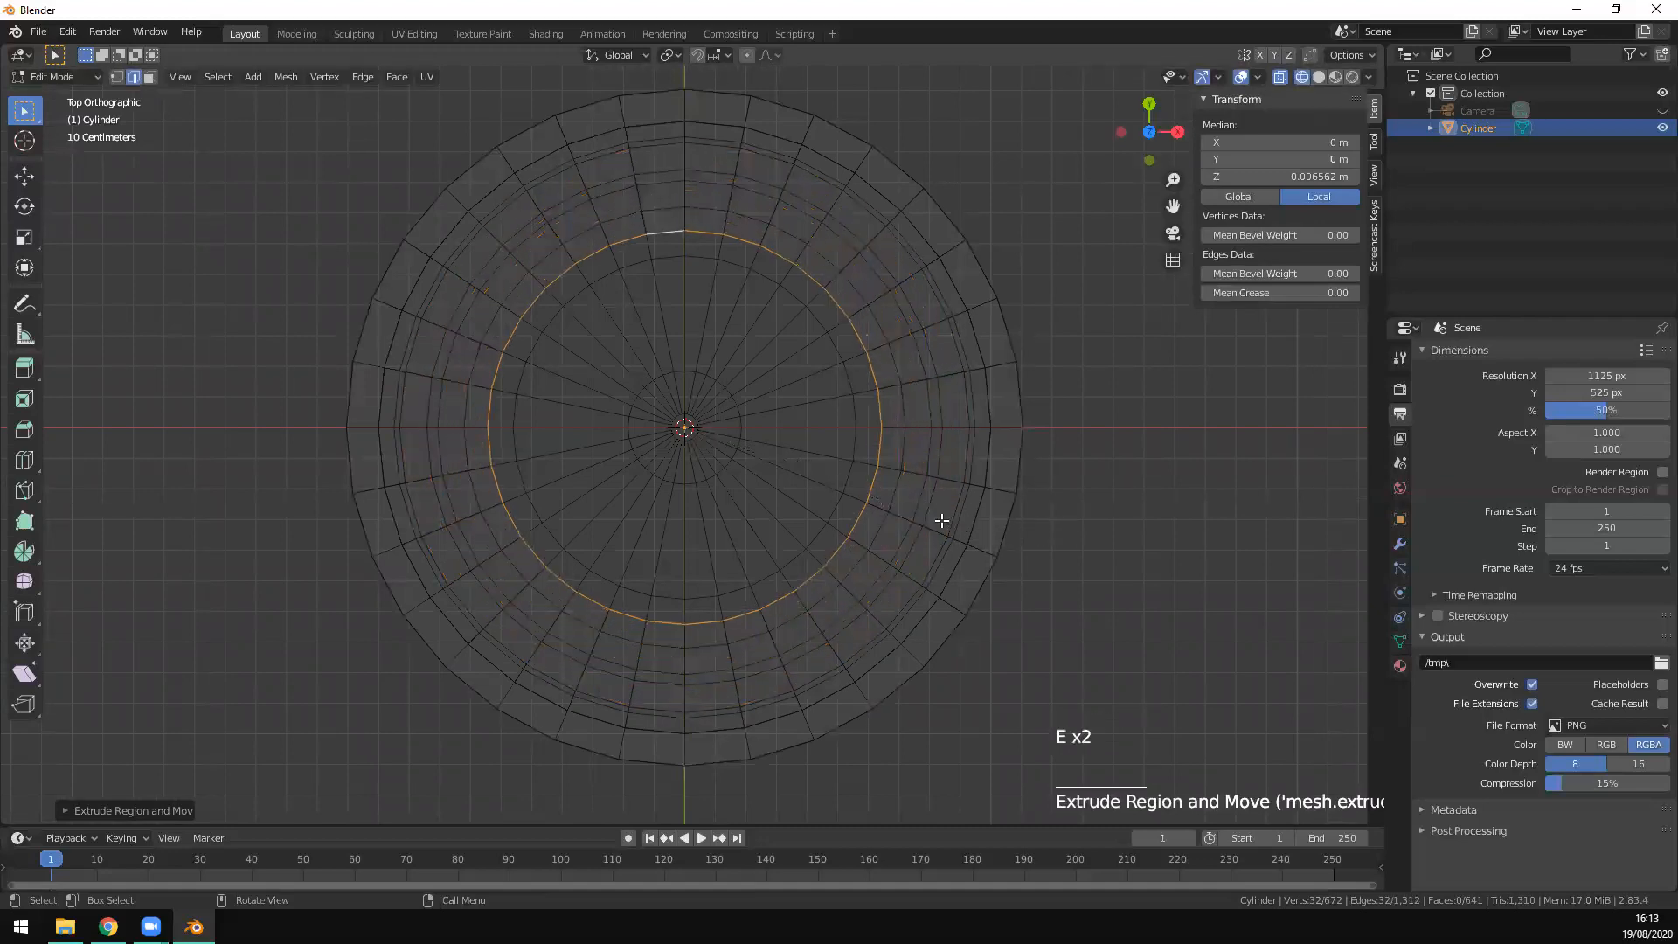
Step: In solid shading, extrude and scale the inner floor's edge loop inward three more times until only a small central hole remains
key(z)
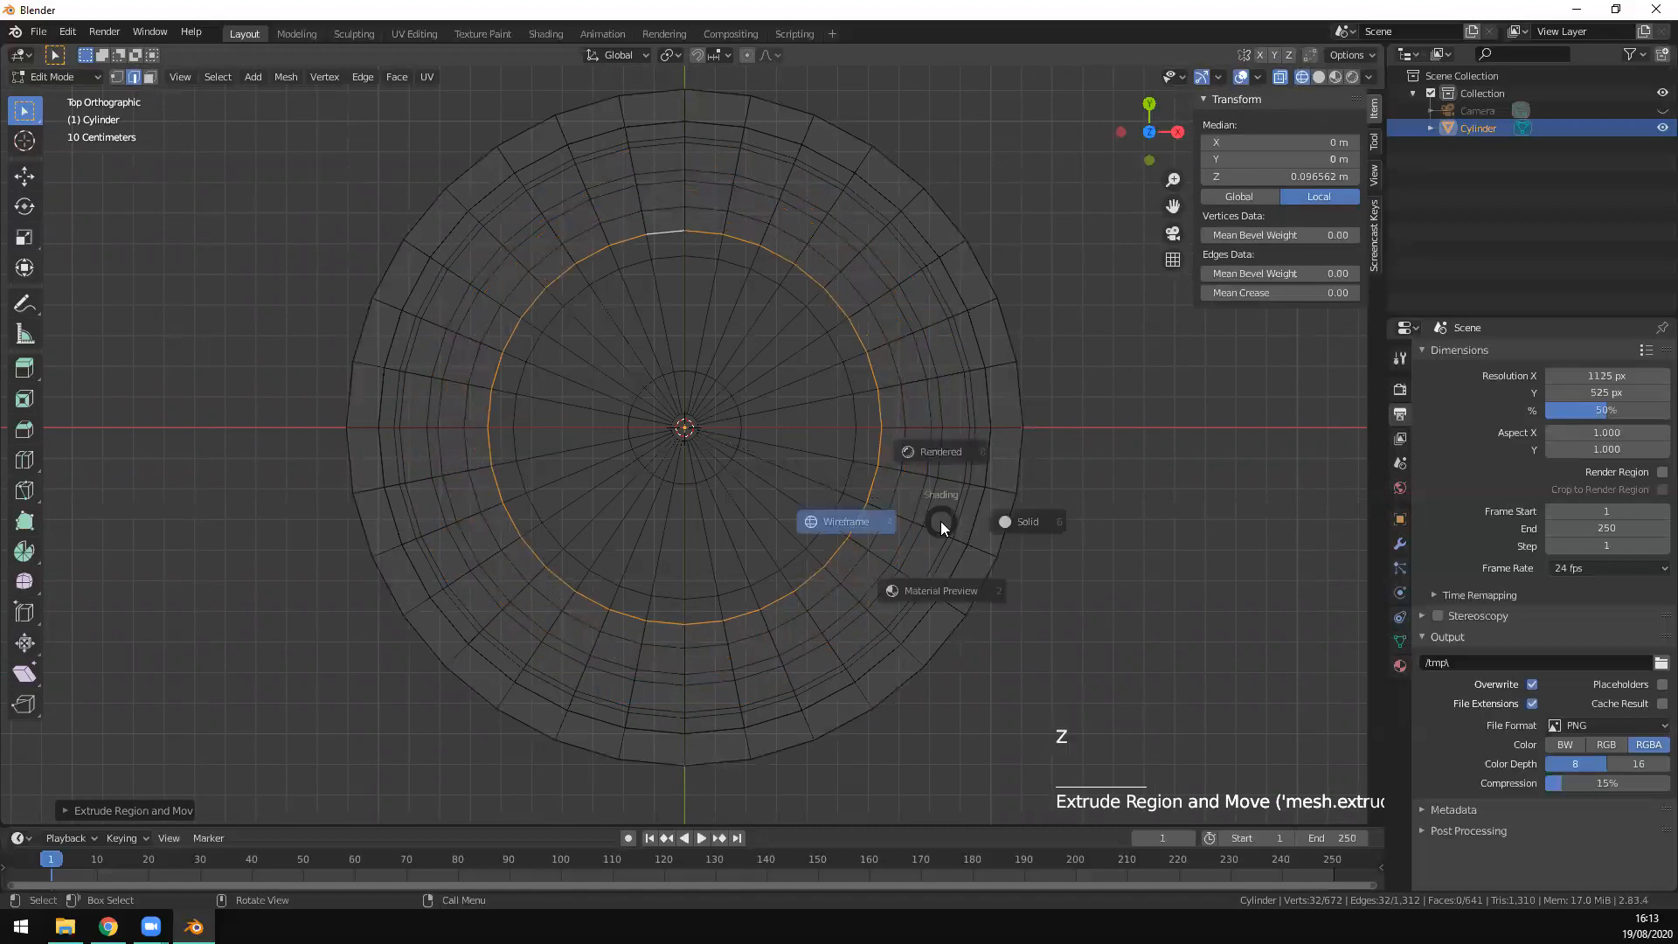
click(1068, 517)
middle_drag(871, 525, 851, 489)
key(e)
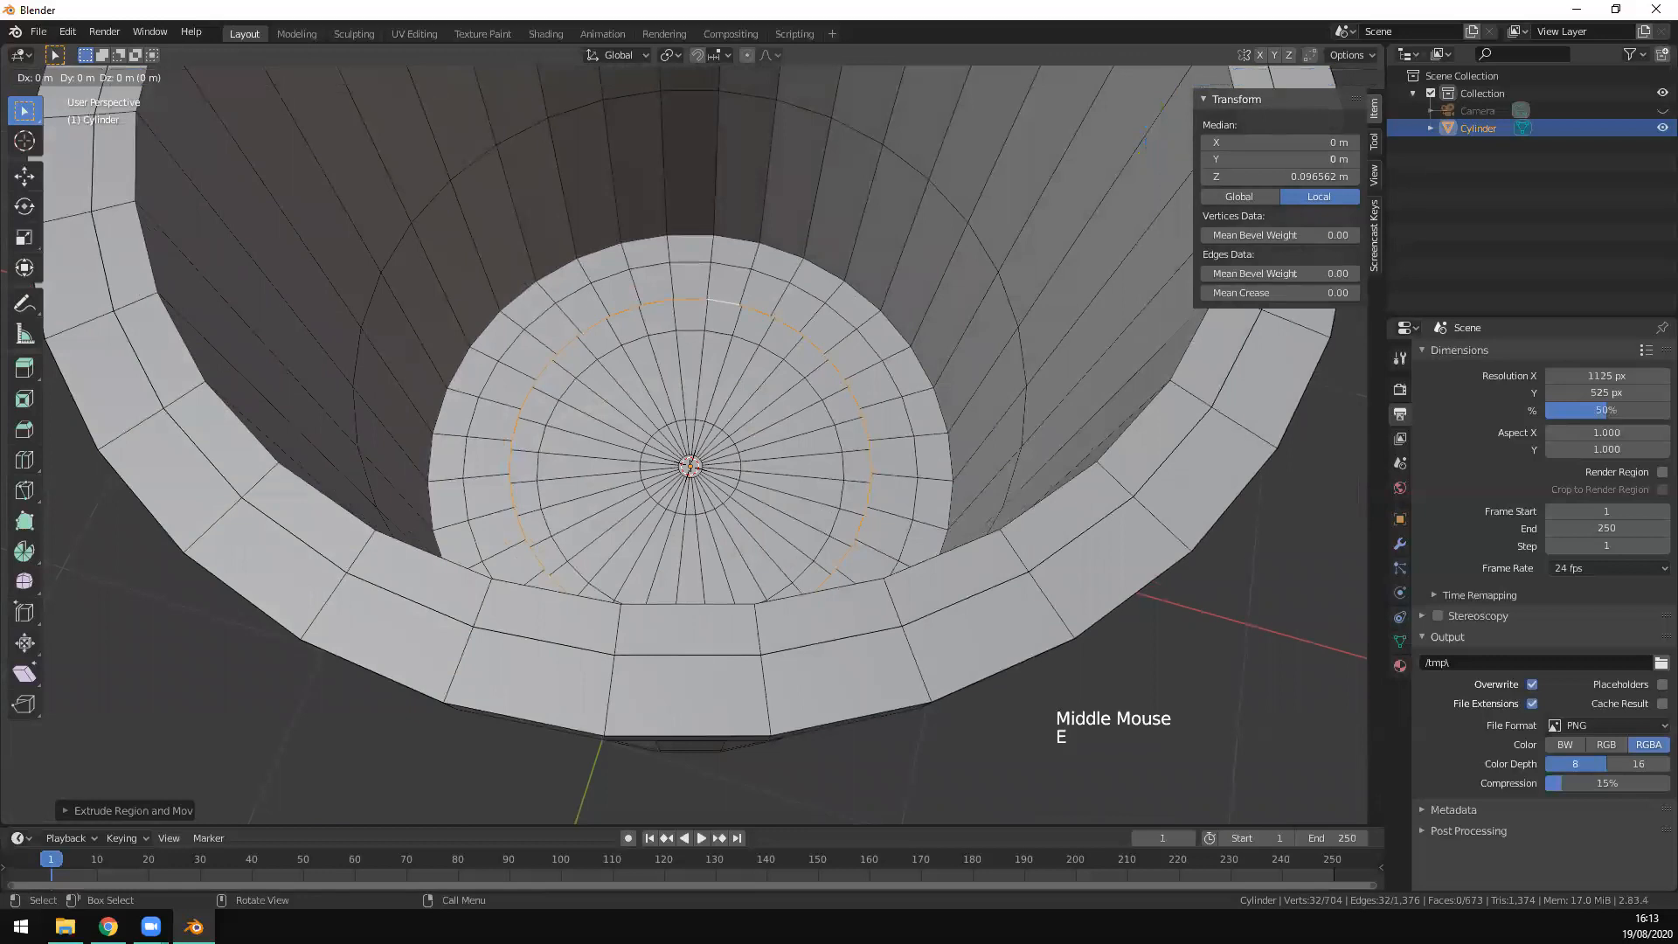
click(935, 490)
key(e)
key(s)
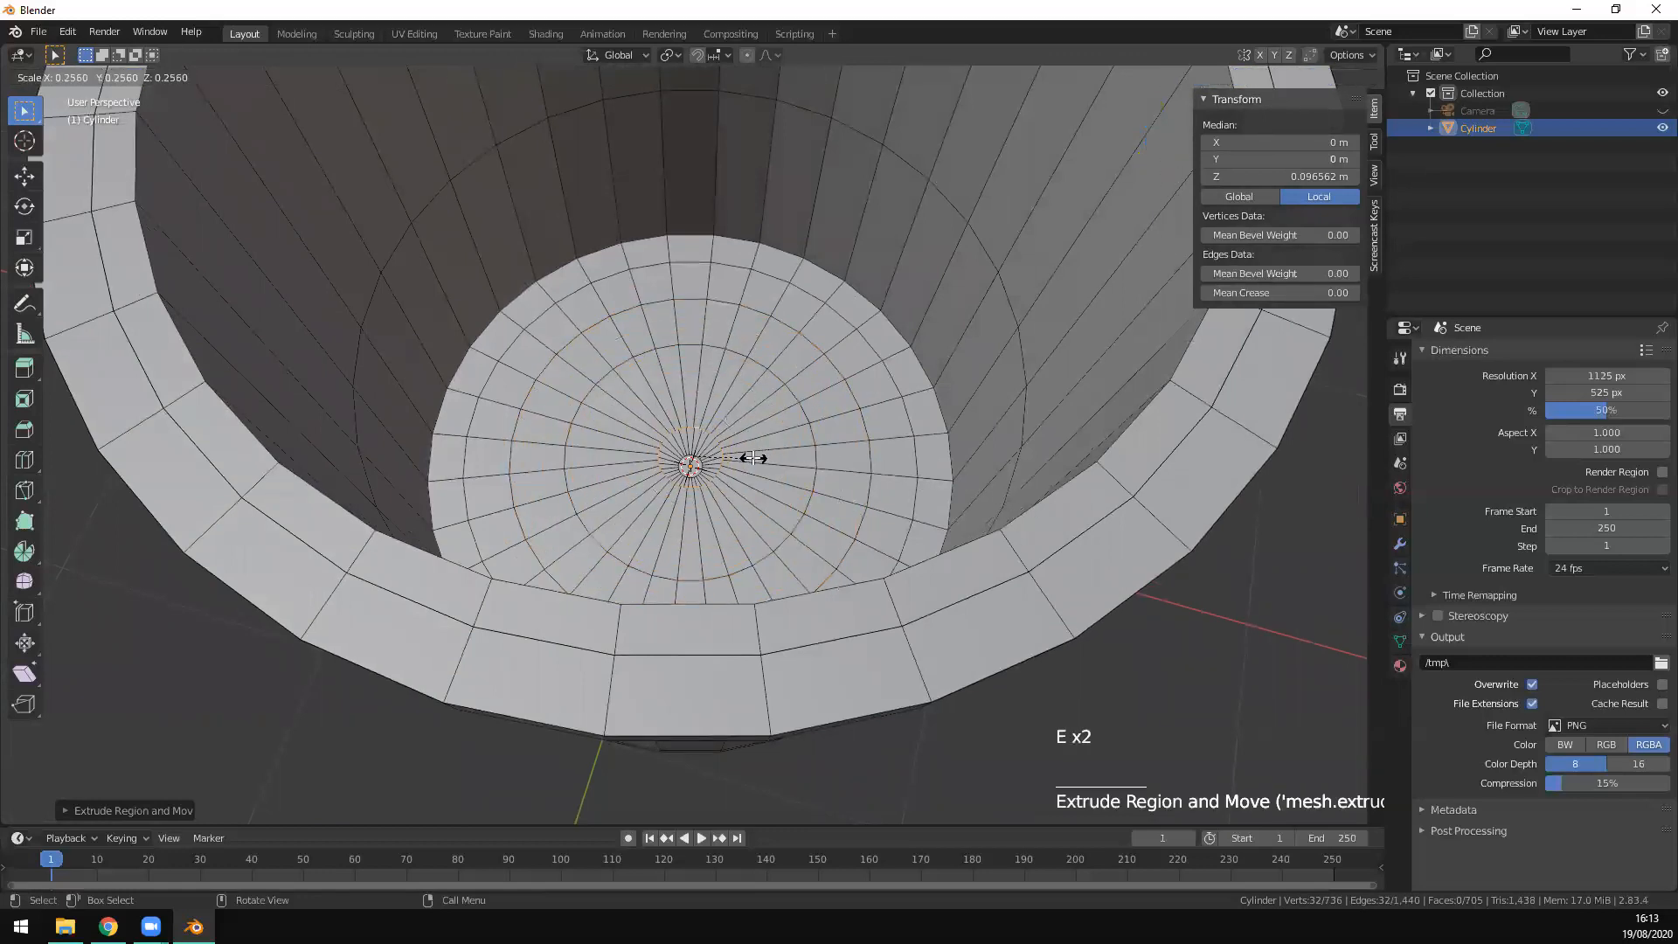
click(752, 455)
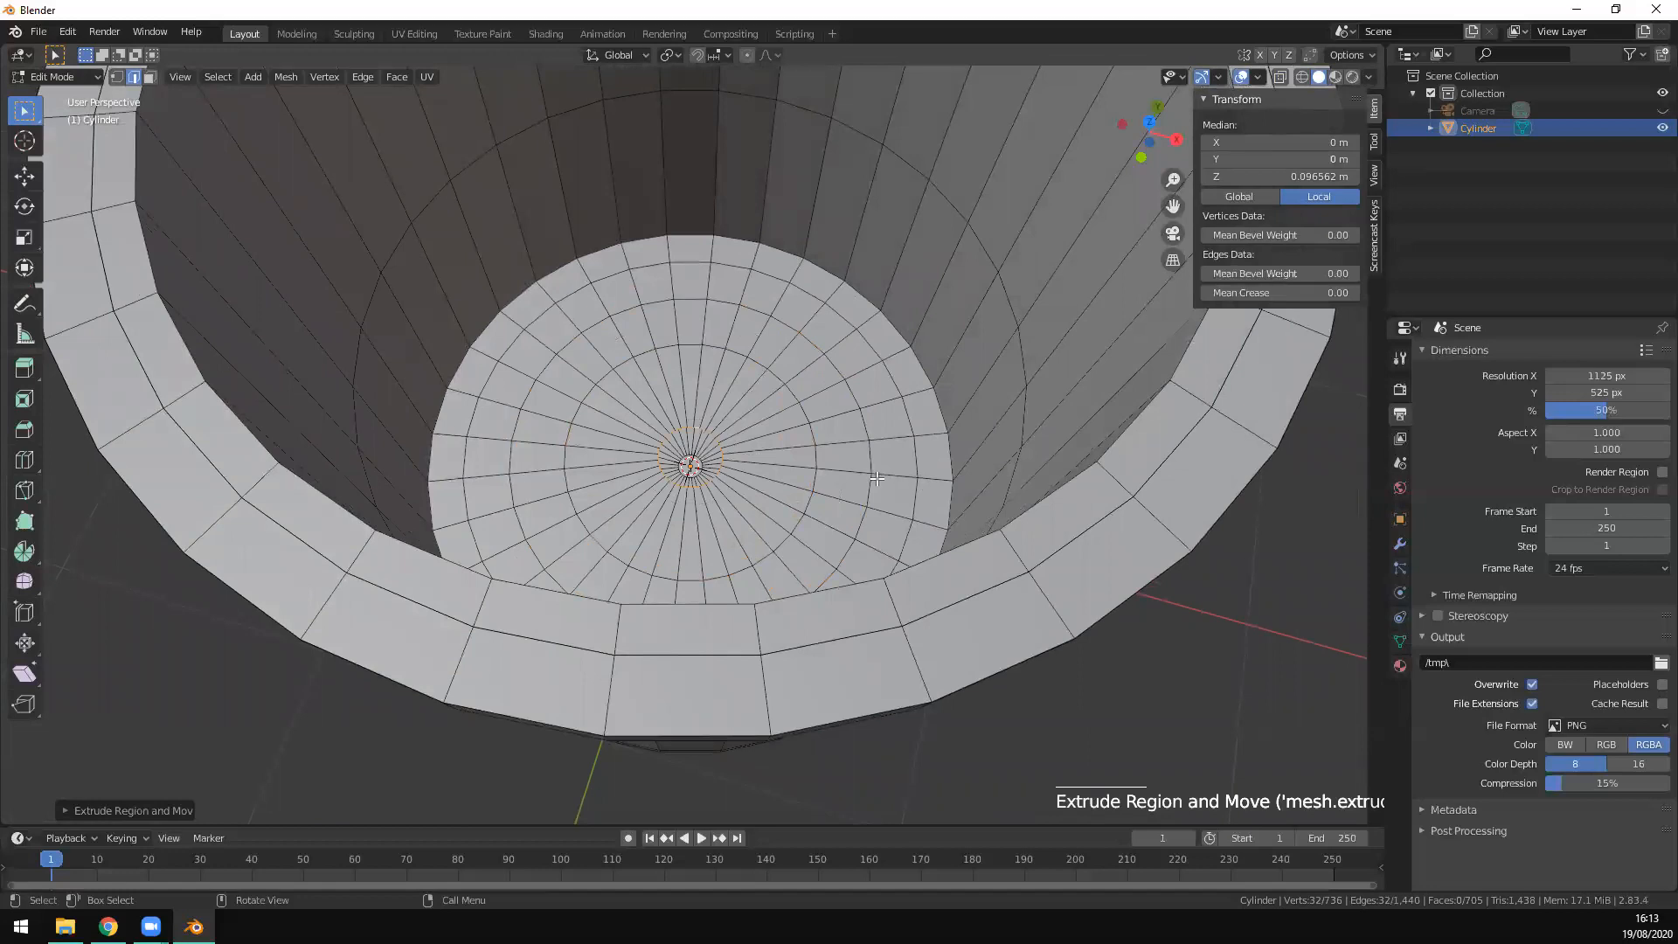
key(e)
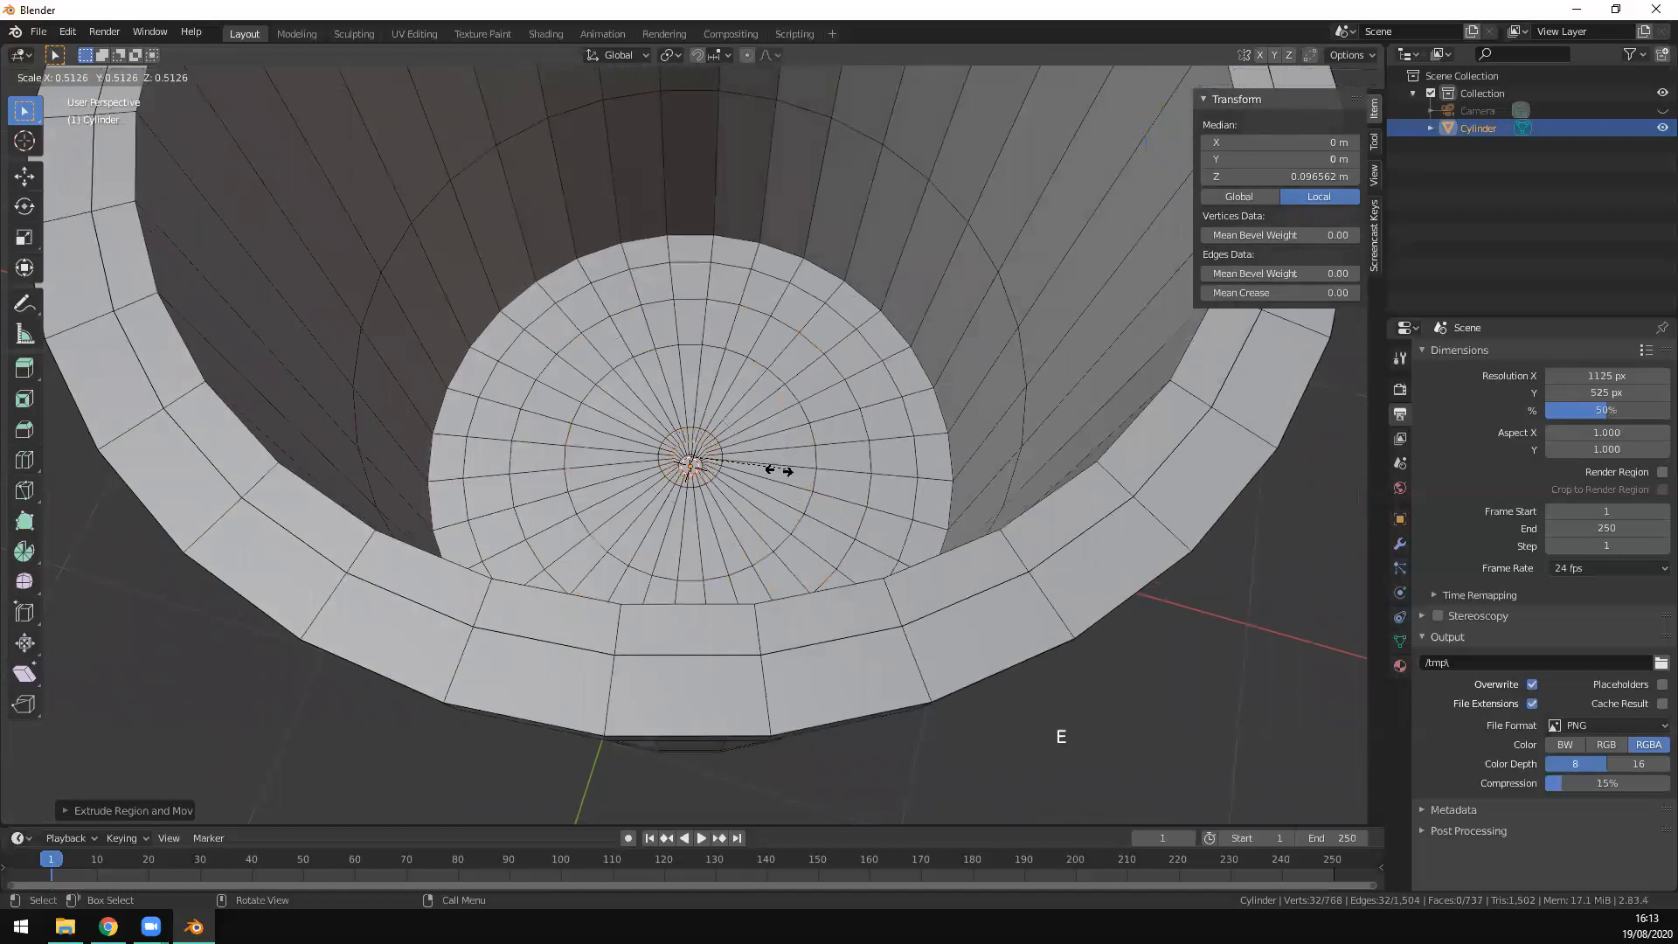
click(752, 479)
Step: Fill the small hole at the centre of the inner floor with a face and return to Object Mode
scroll(752, 480, up, 15)
middle_drag(674, 568, 718, 377)
key(f)
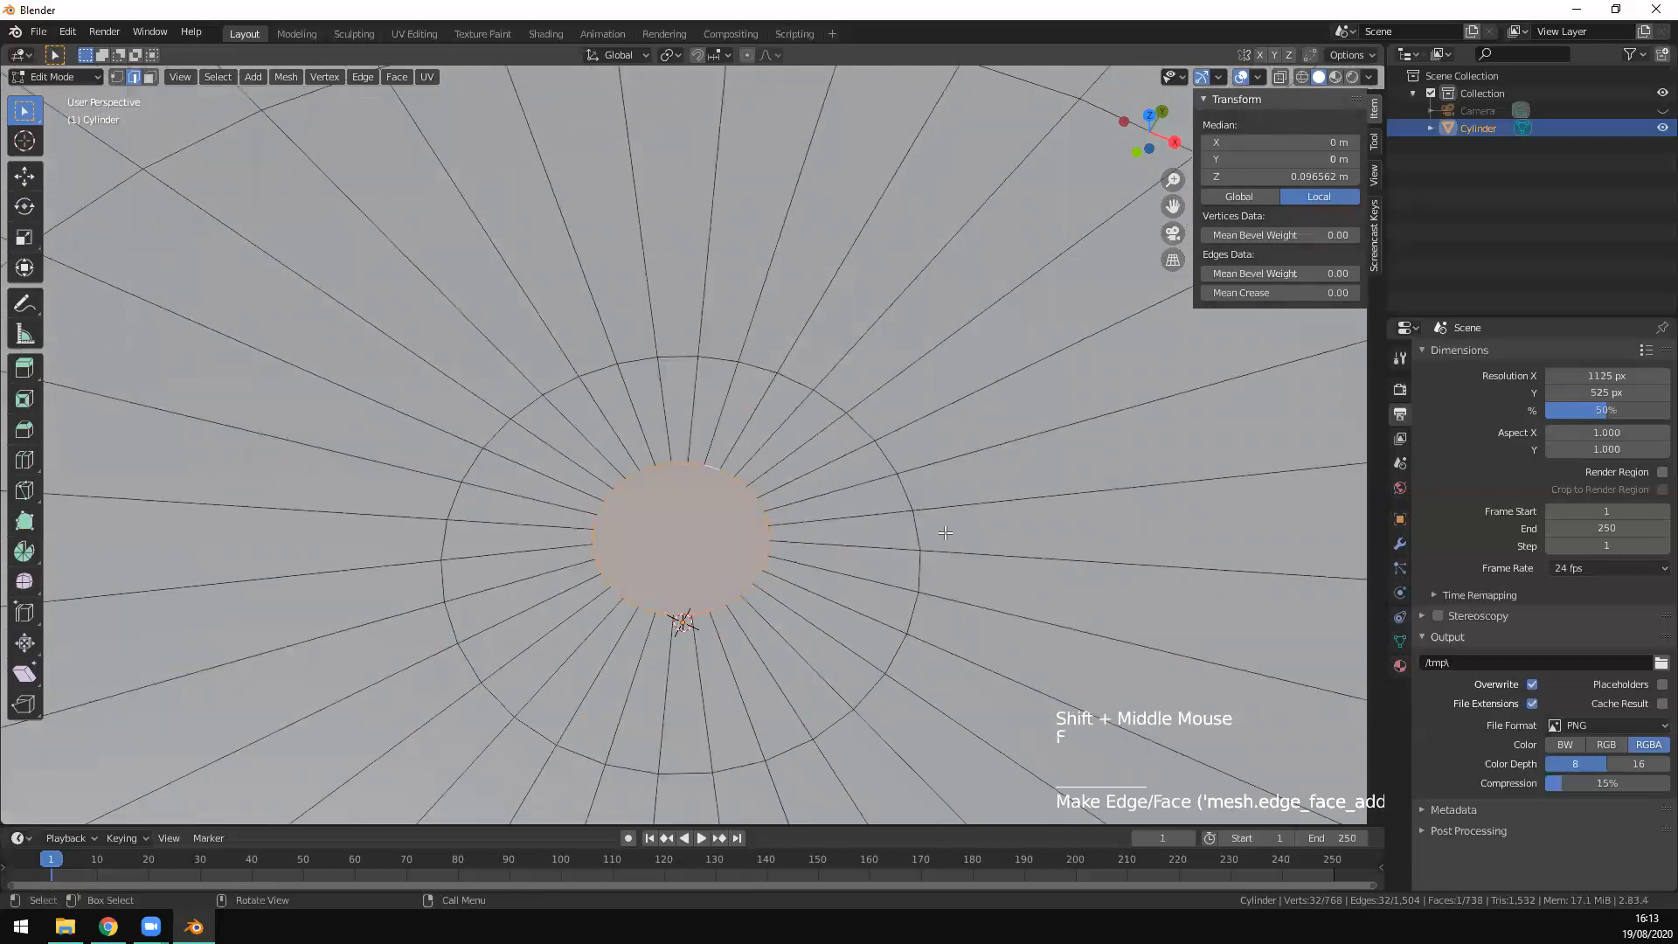
scroll(945, 532, down, 19)
scroll(786, 472, up, 1)
middle_drag(783, 490, 759, 375)
scroll(793, 471, down, 4)
key(Tab)
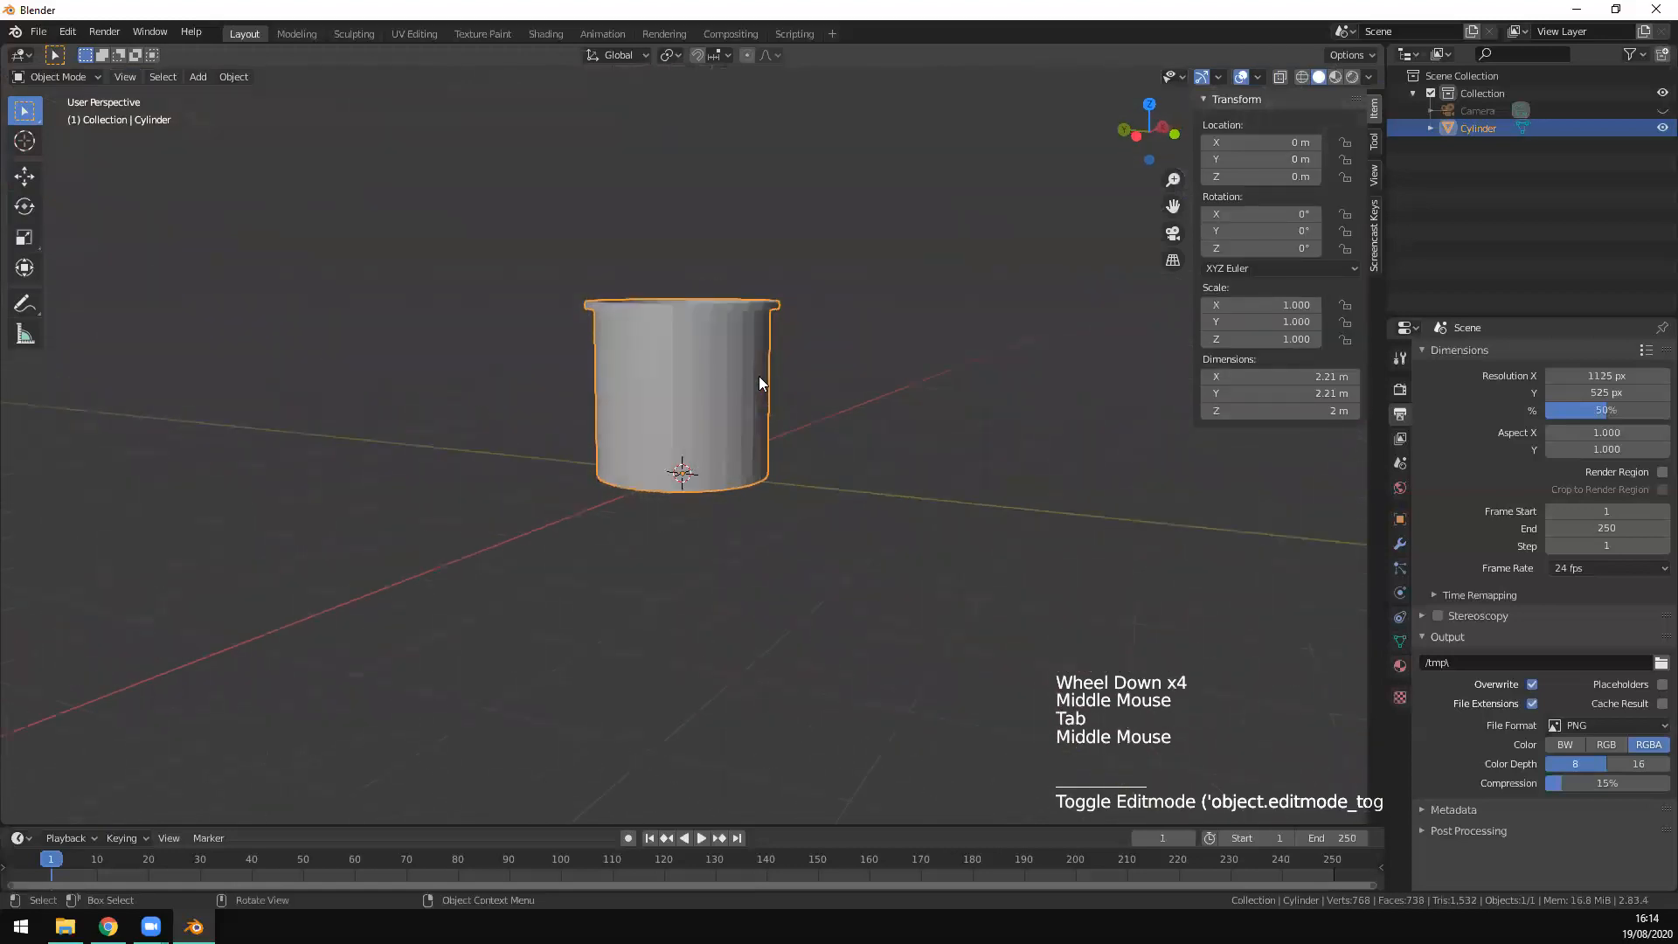
scroll(851, 335, up, 4)
middle_drag(797, 192, 684, 224)
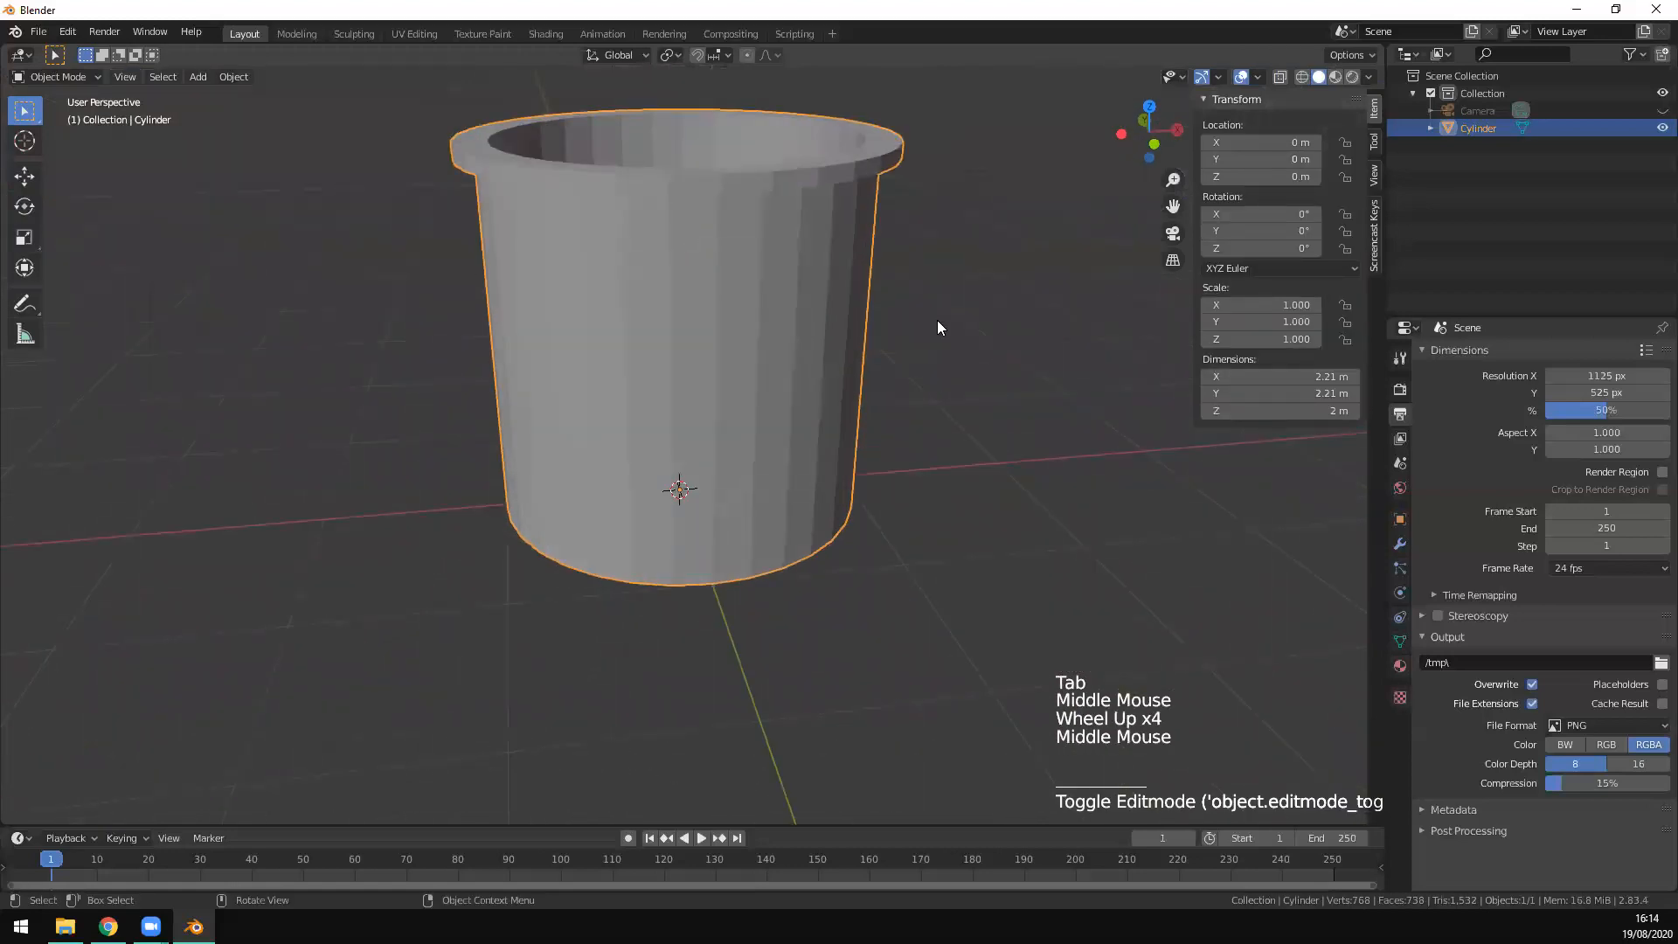
shift+middle_drag(832, 423, 796, 450)
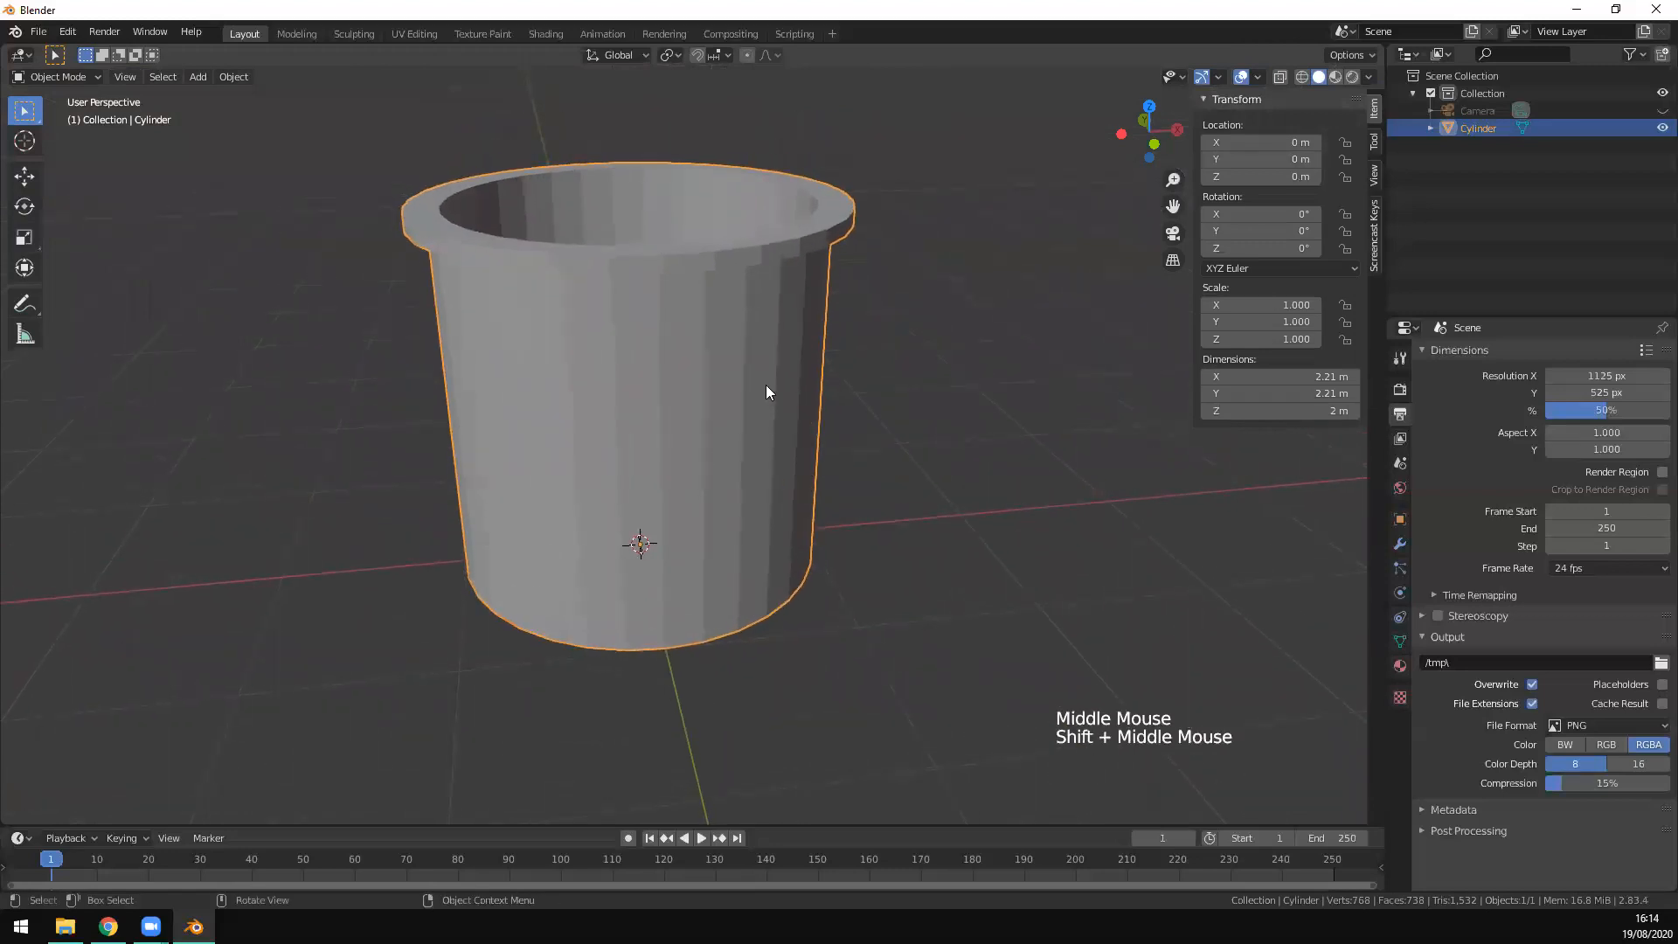
Step: Add a Subdivision Surface modifier to the pot
click(1400, 544)
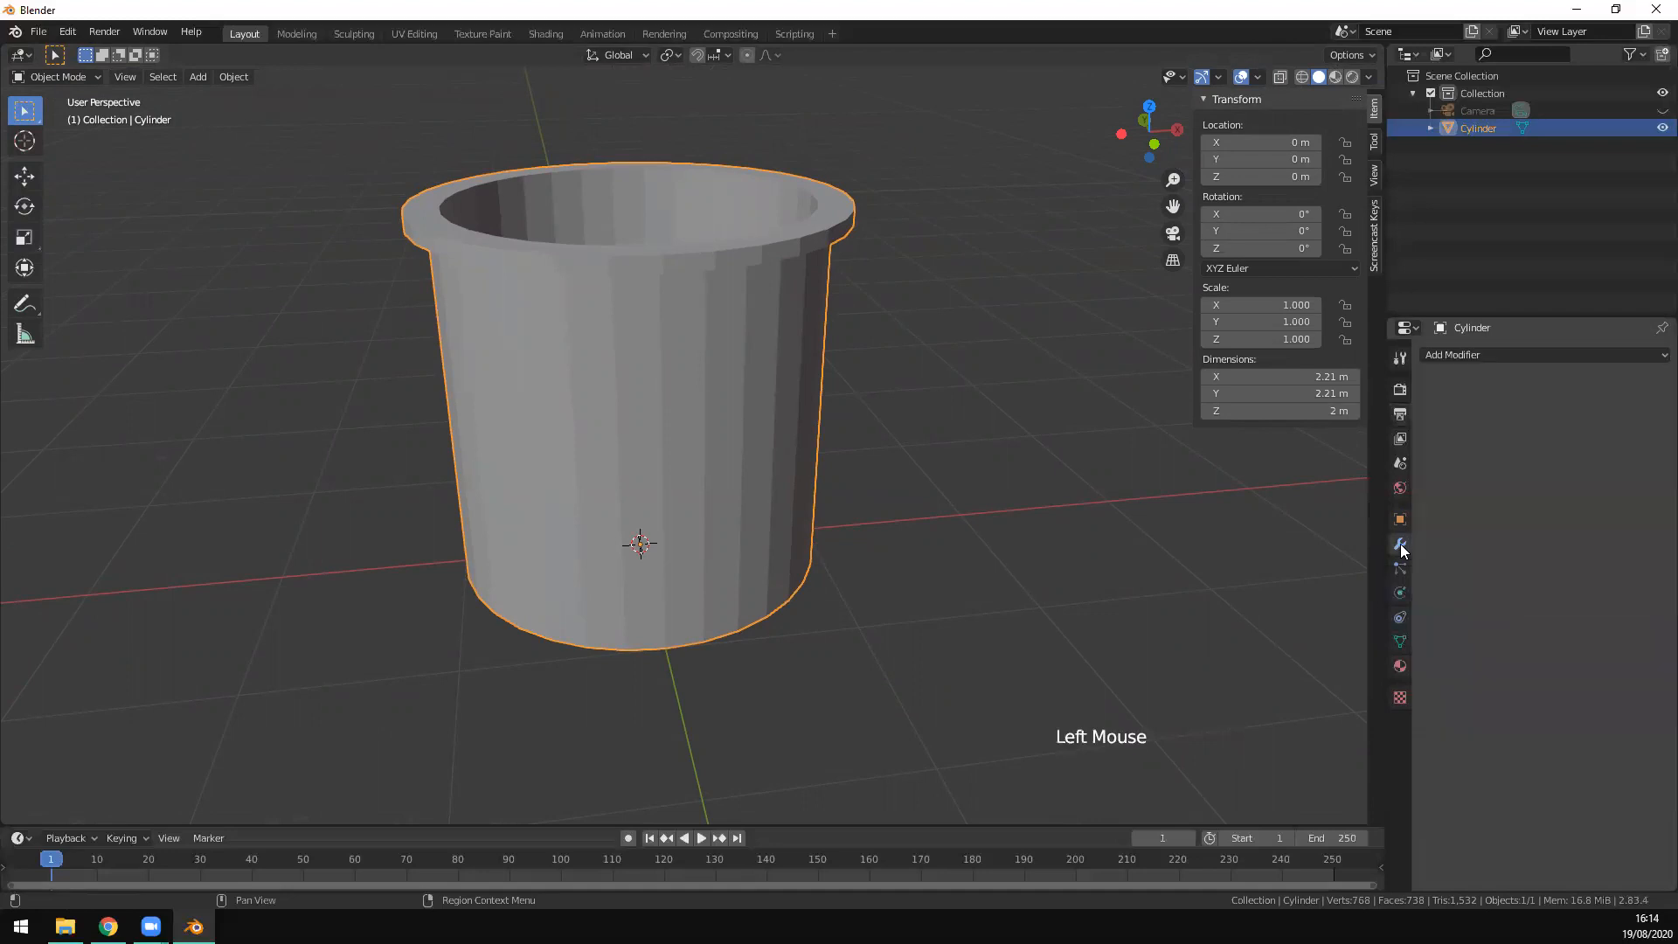
click(1536, 353)
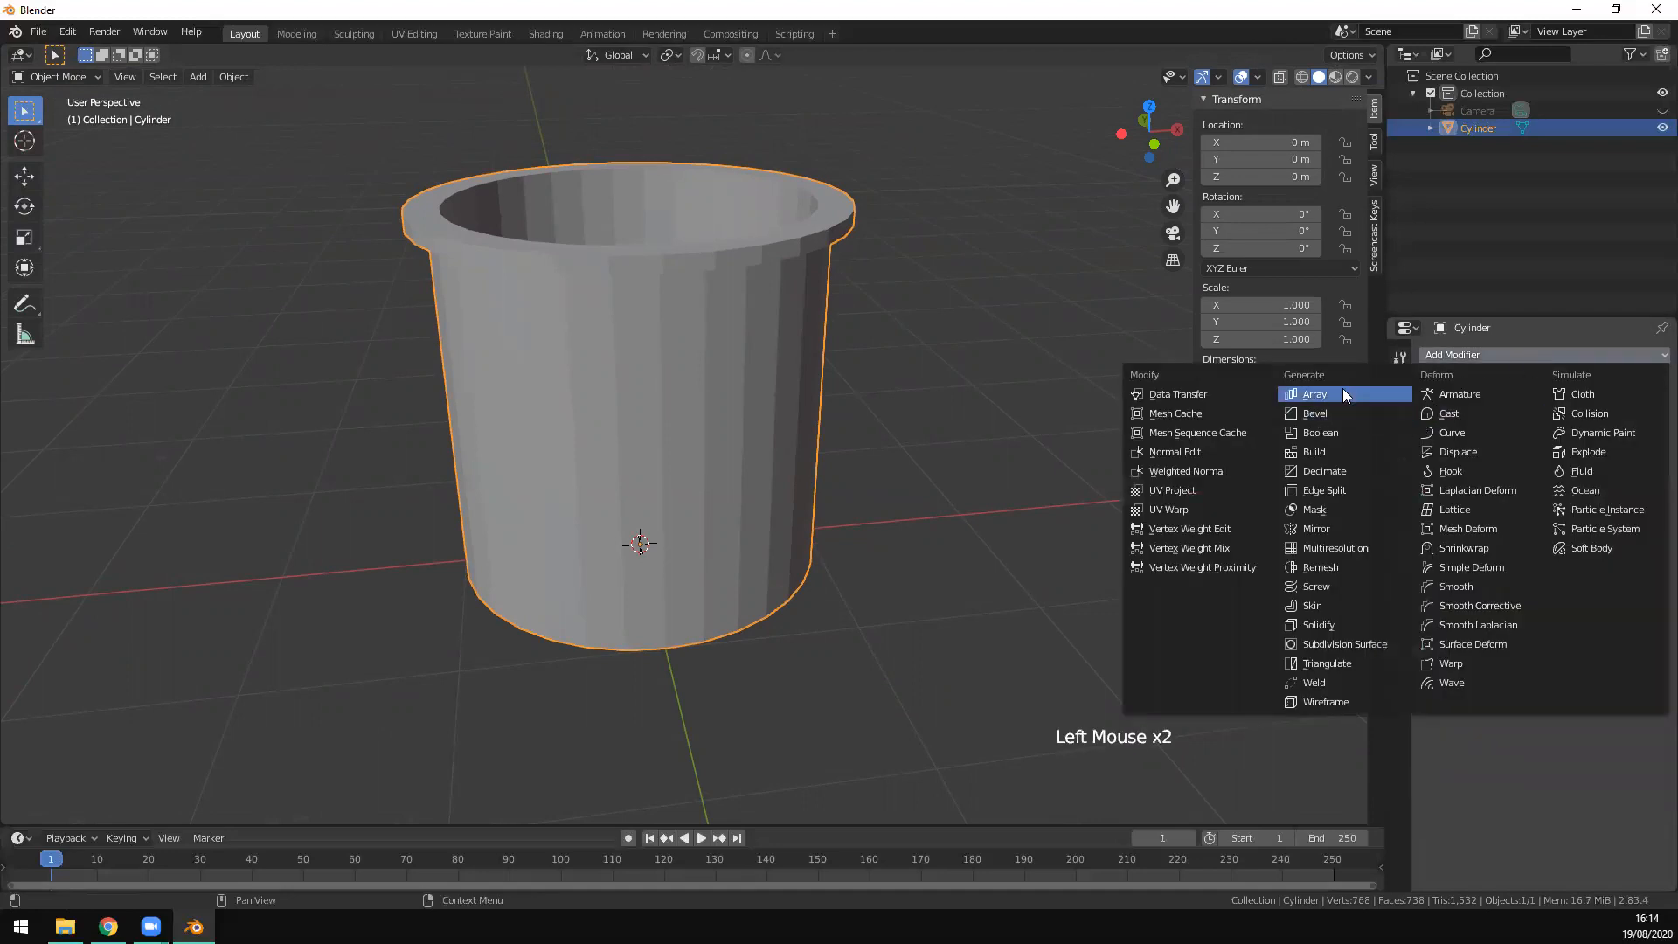
click(1392, 643)
middle_drag(933, 588, 1380, 534)
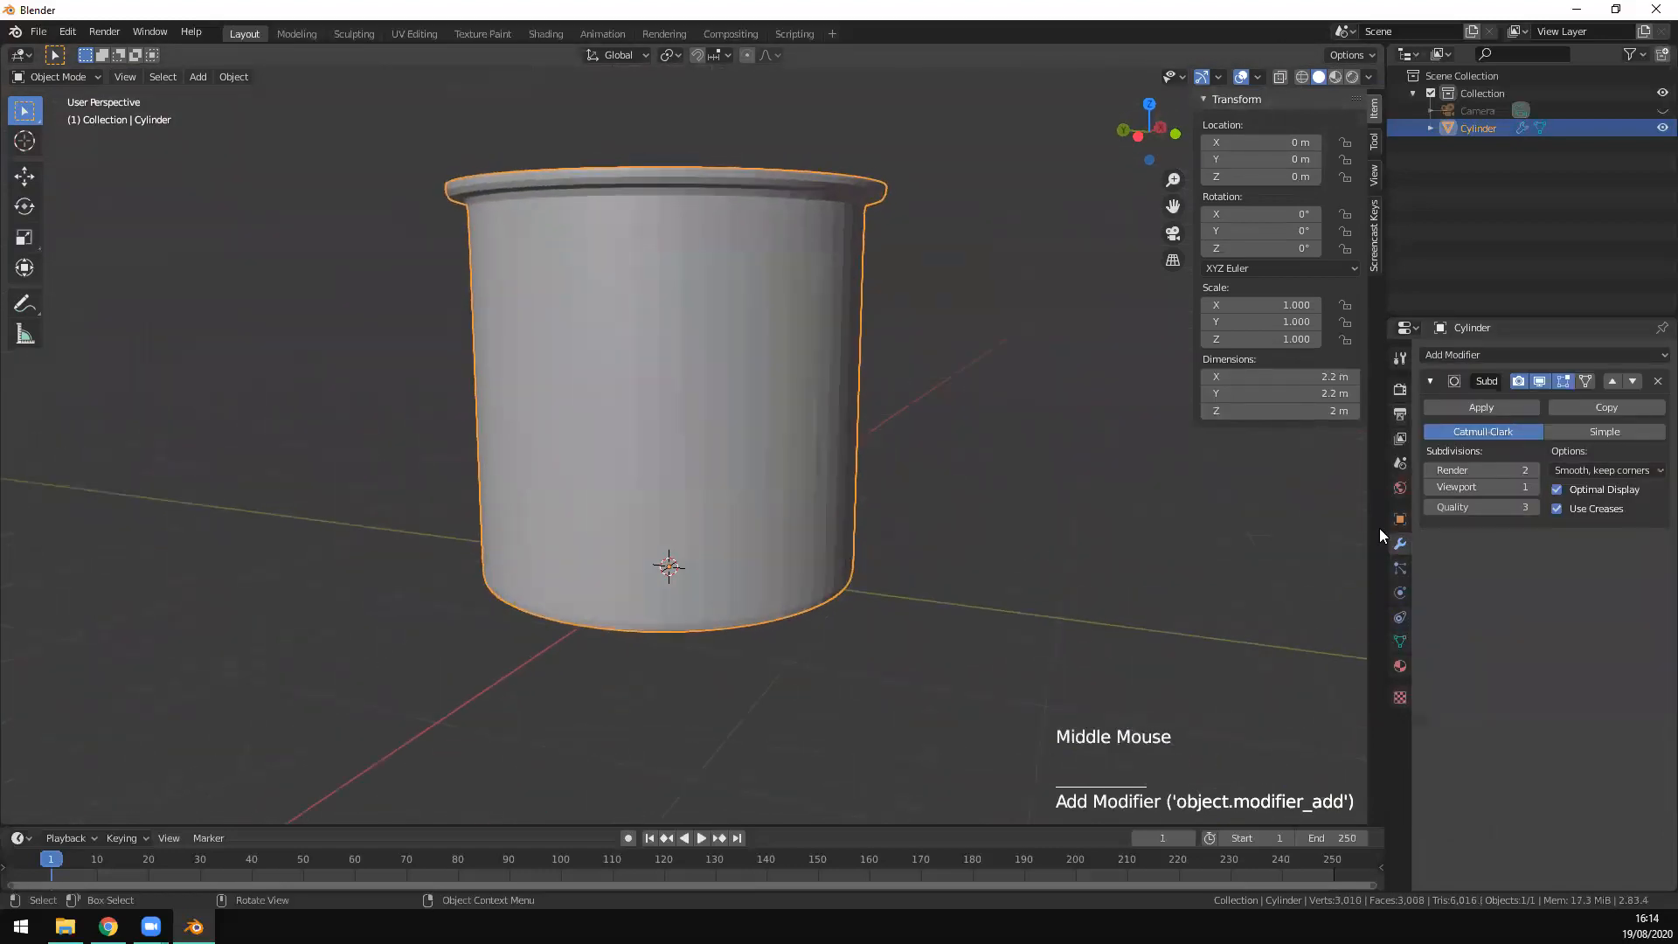
Step: Set the Subdivision Surface modifier's levels to 2 in the viewport and 4 for rendering
click(1532, 488)
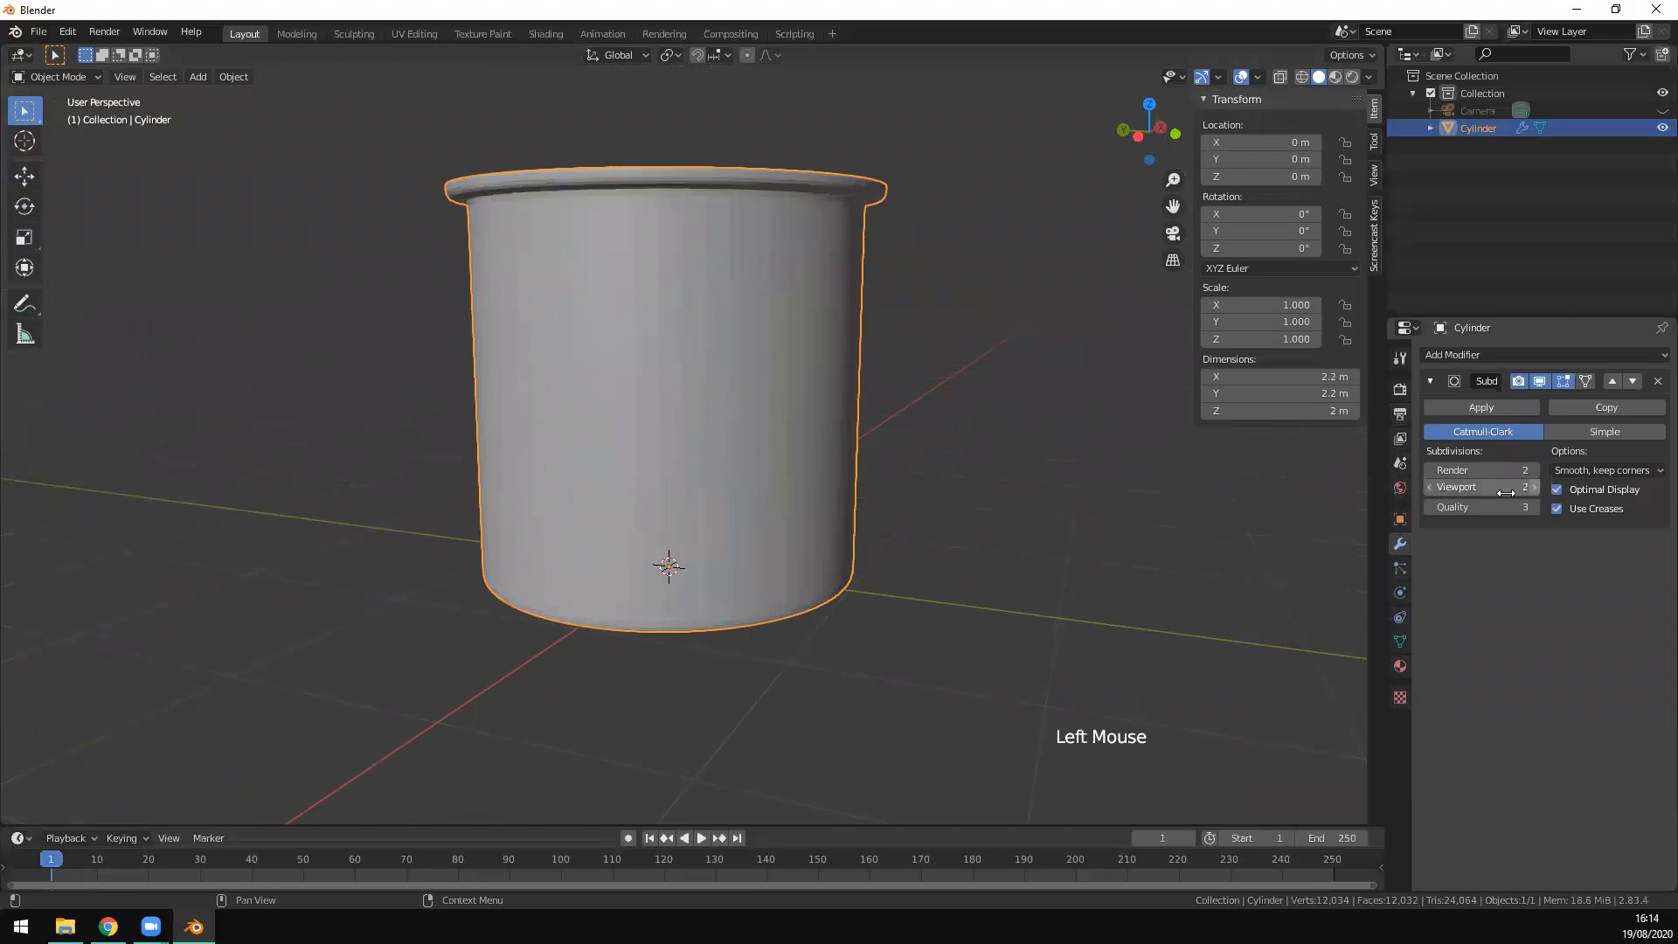
middle_drag(860, 354, 664, 385)
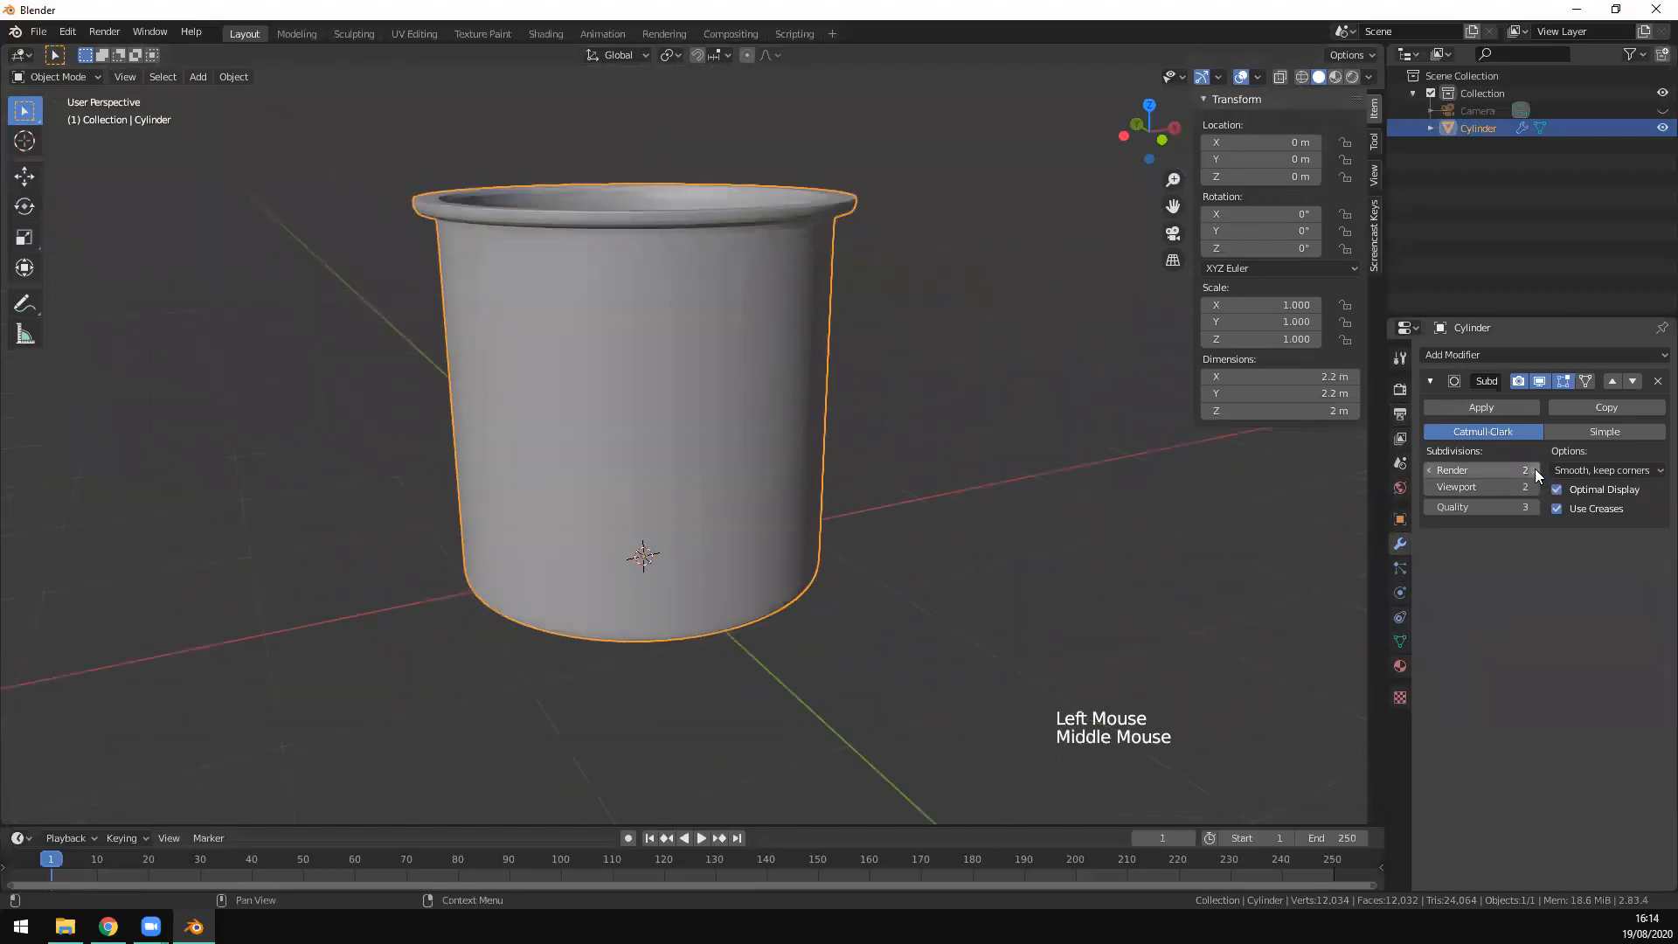
click(1535, 468)
click(1535, 469)
middle_drag(749, 453, 881, 404)
scroll(881, 403, up, 3)
scroll(946, 365, down, 5)
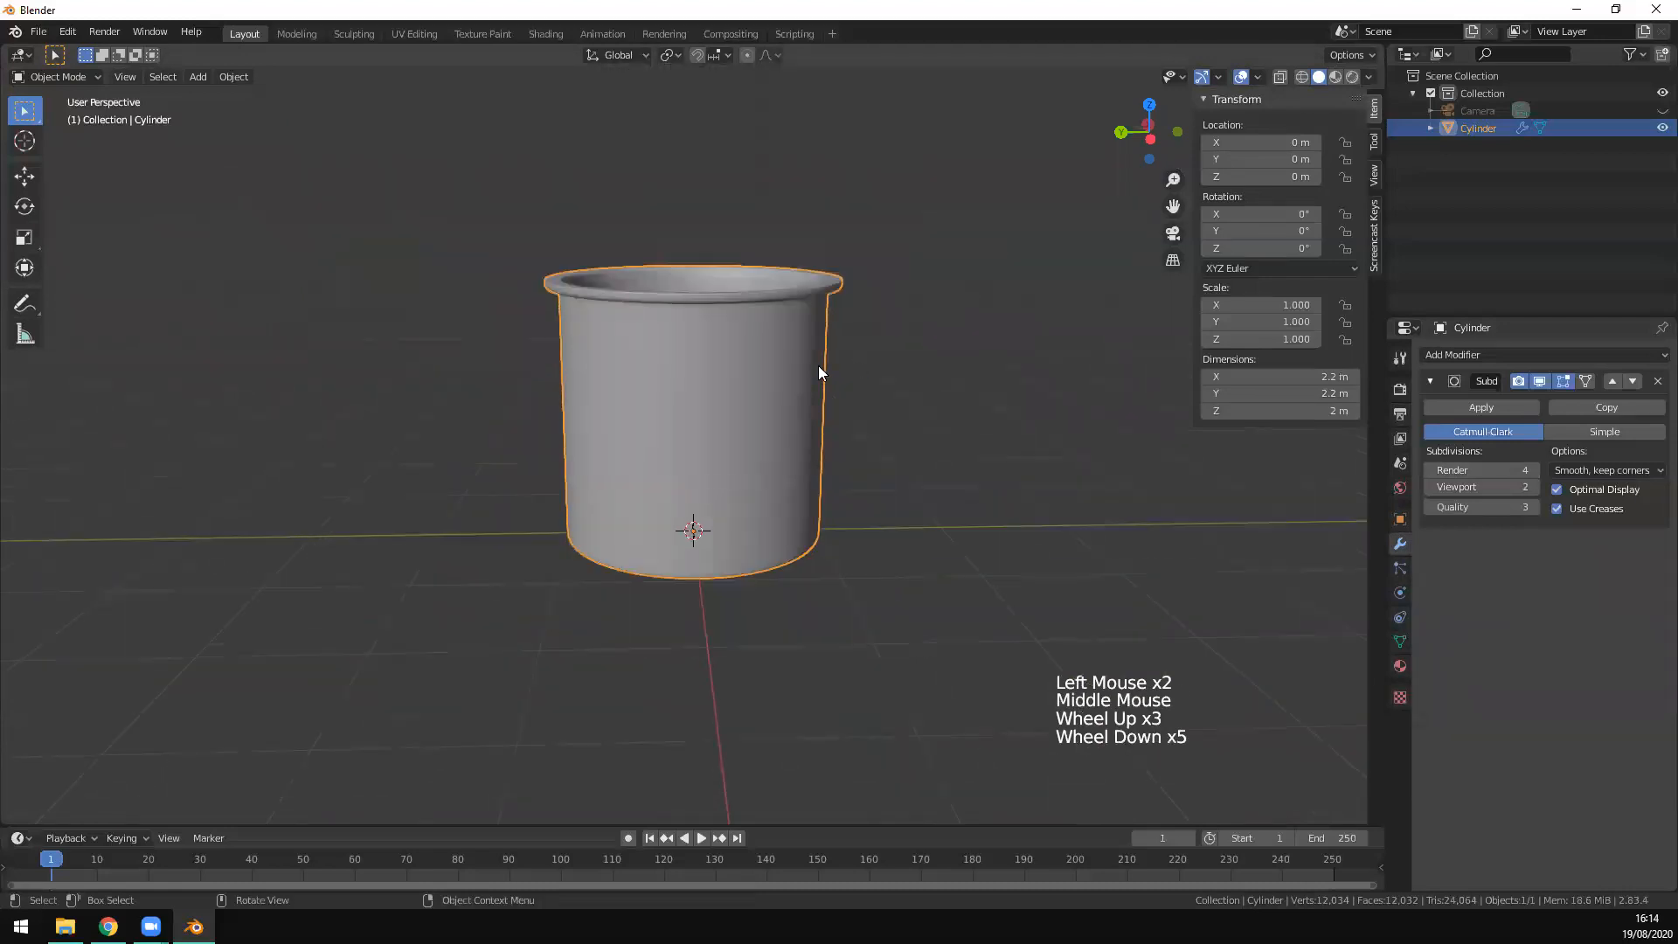
Step: Compare the pot's mesh in Edit Mode with its smoothed rim and walls in Object Mode
key(Tab)
middle_drag(842, 480, 659, 328)
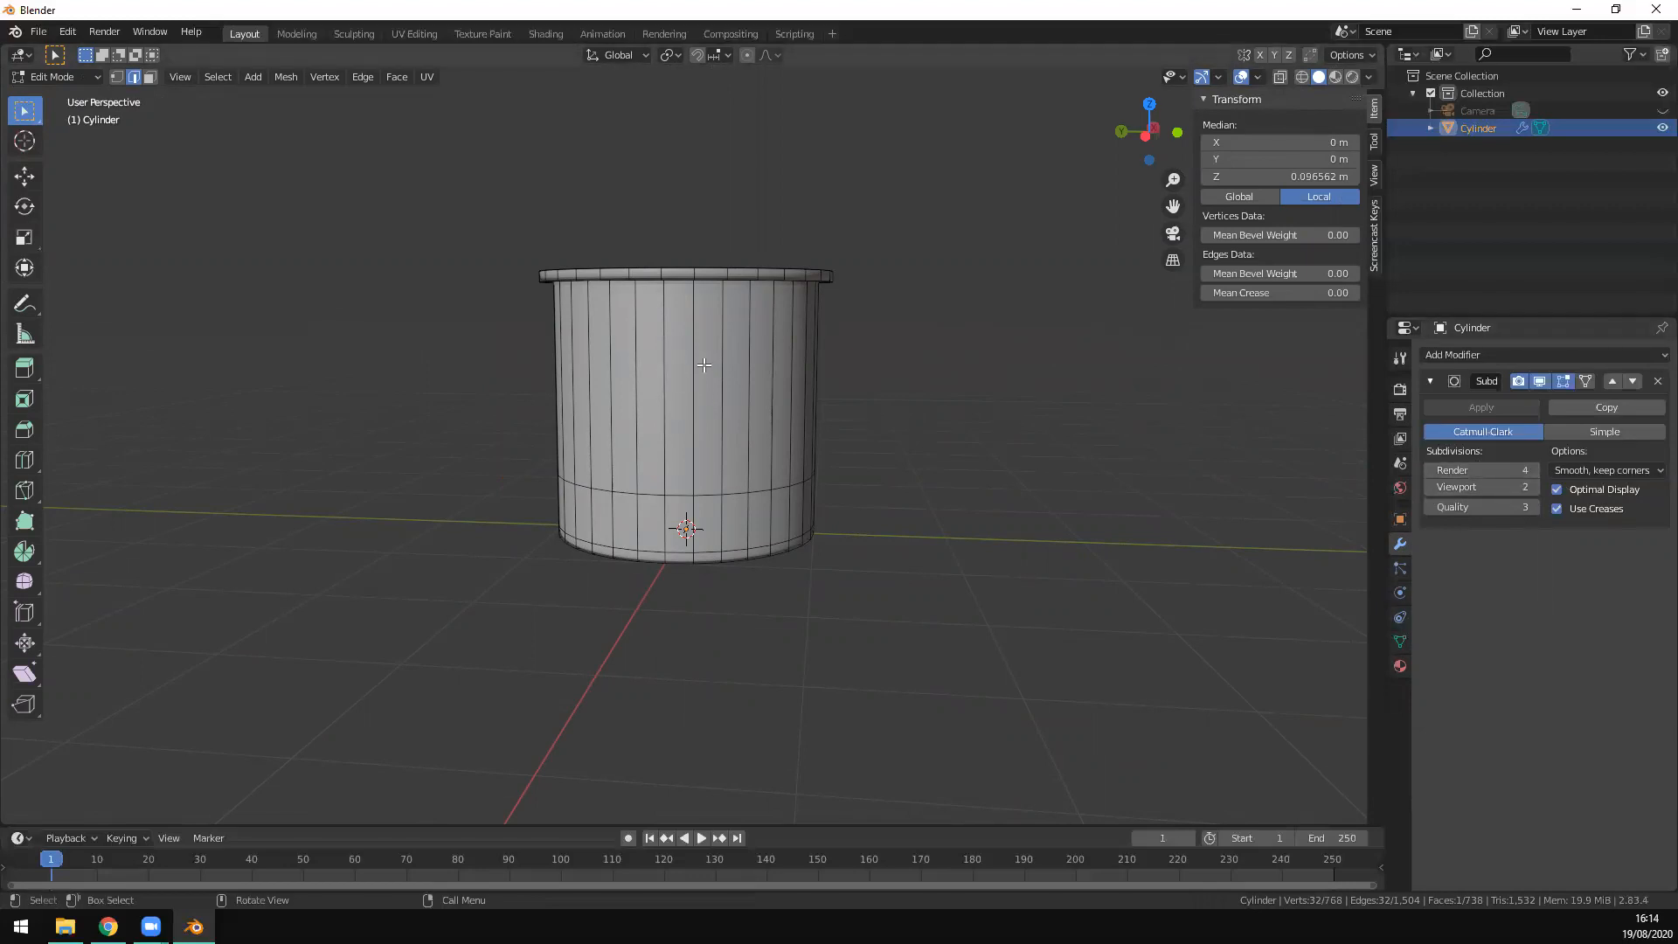
middle_drag(842, 462, 1056, 461)
scroll(882, 474, up, 2)
scroll(882, 474, up, 1)
key(Tab)
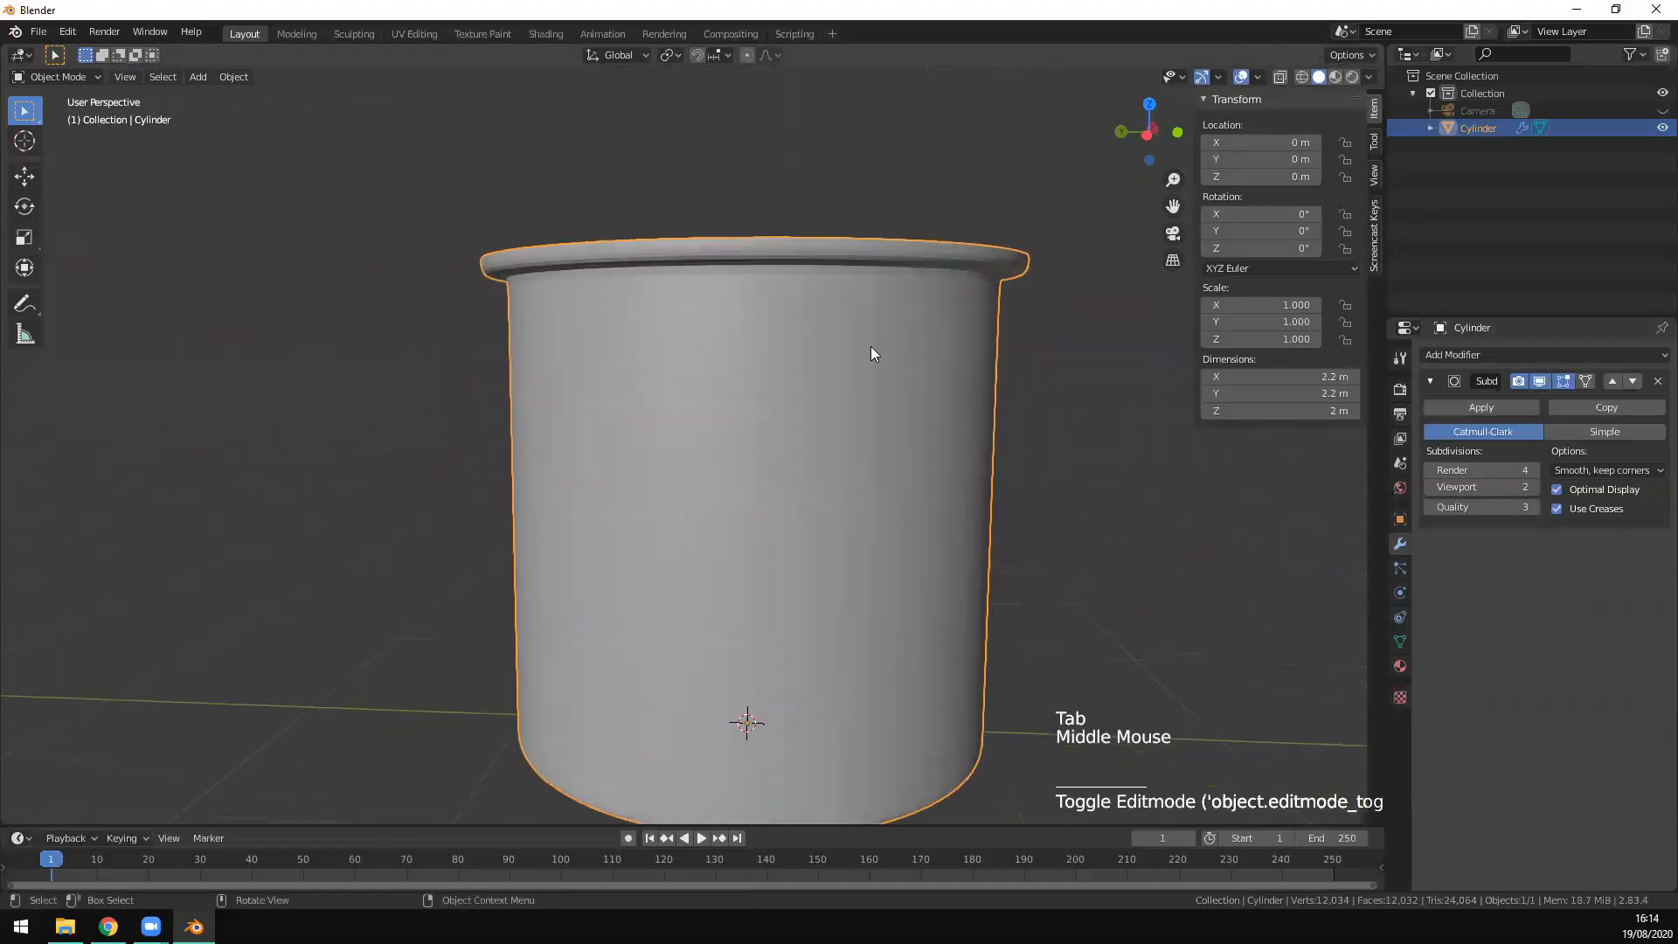
scroll(963, 367, down, 2)
middle_drag(953, 380, 941, 381)
scroll(938, 360, up, 3)
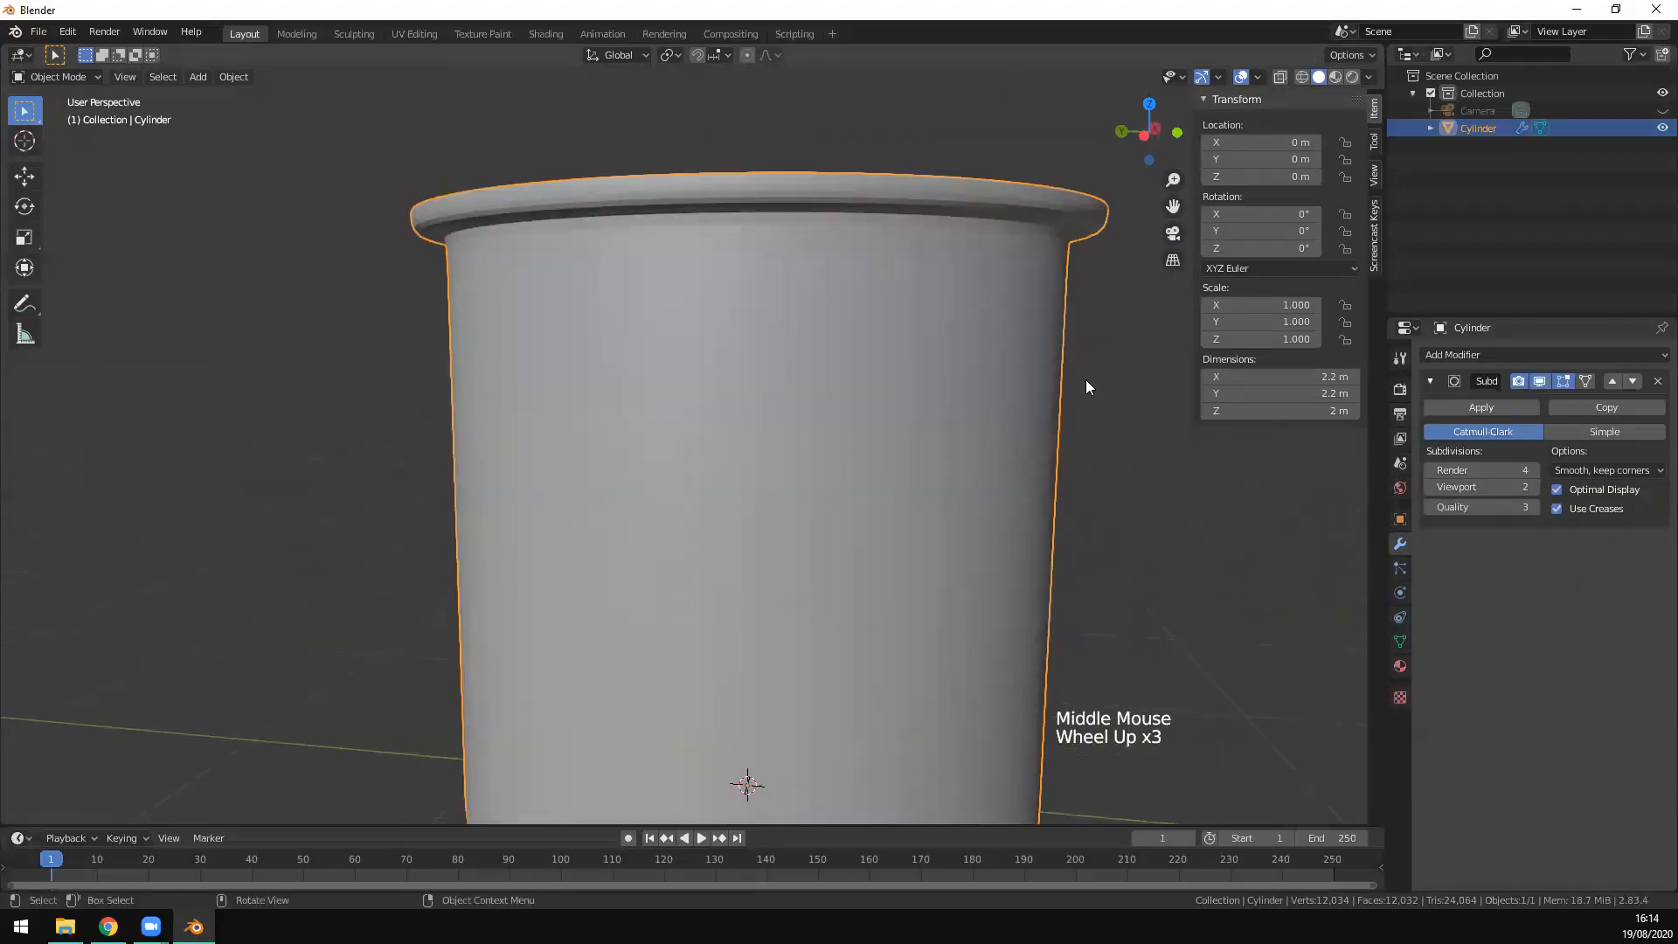
Step: Switch to an orthographic view, frame the whole pot from the side and enter Edit Mode
key(KP_5)
middle_drag(1069, 390, 1064, 356)
key(KP_Decimal)
middle_drag(943, 327, 945, 324)
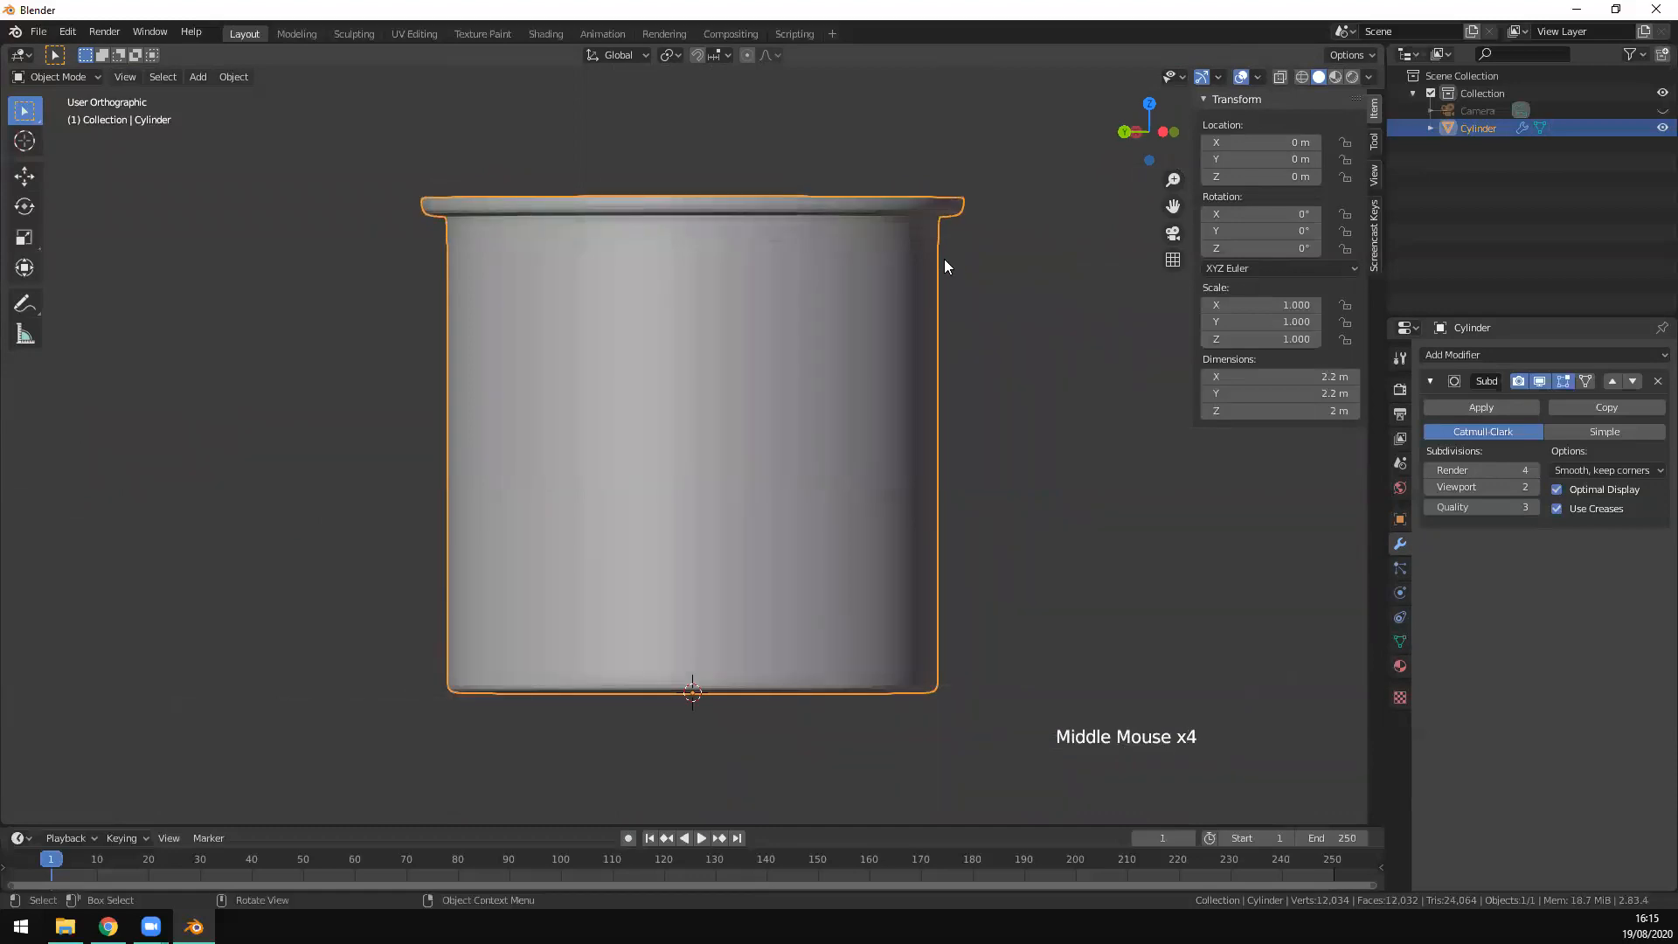
key(Tab)
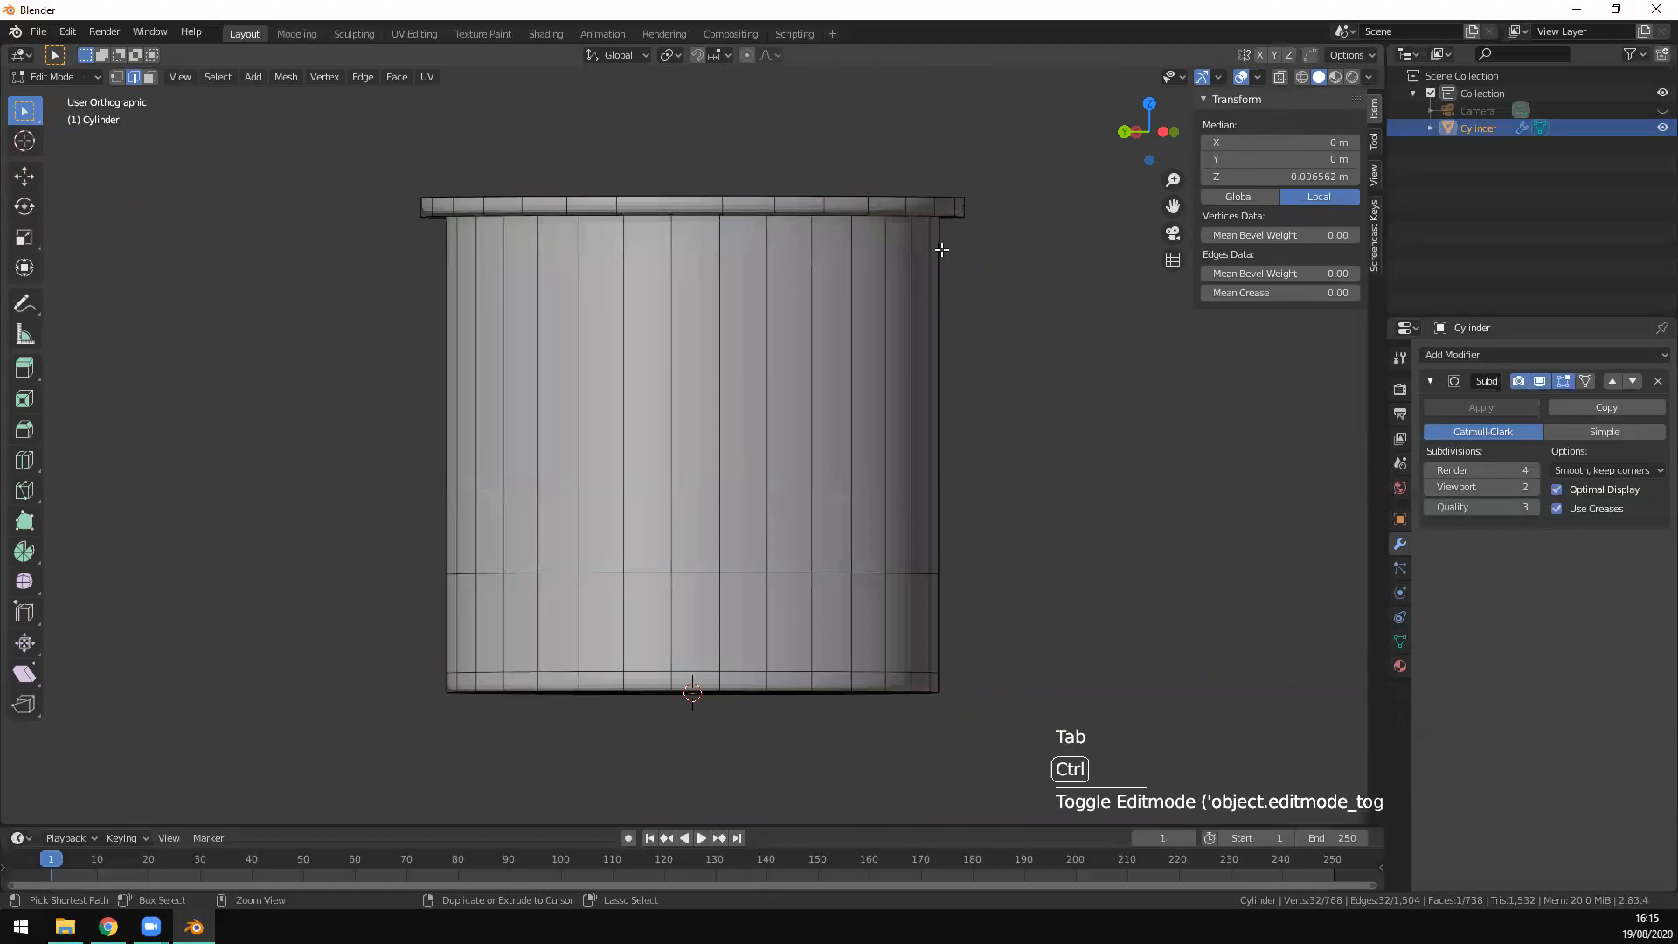
Step: Try to add a horizontal edge loop around the rim's outer band, and undo it
key(ctrl+r)
click(944, 207)
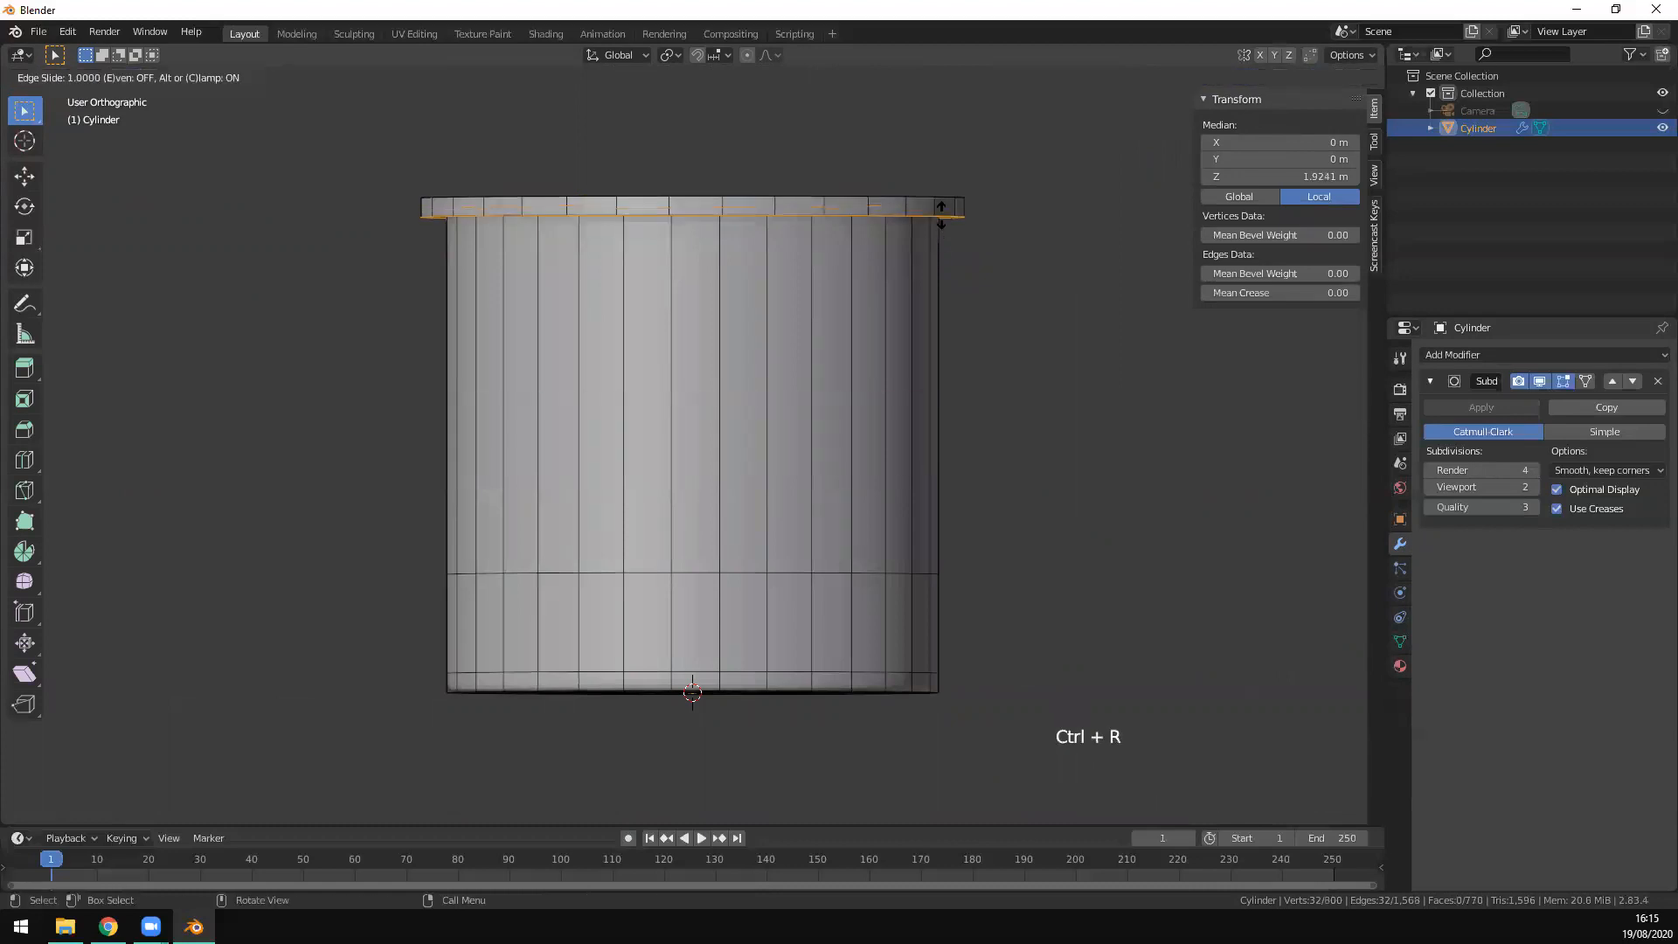
click(952, 226)
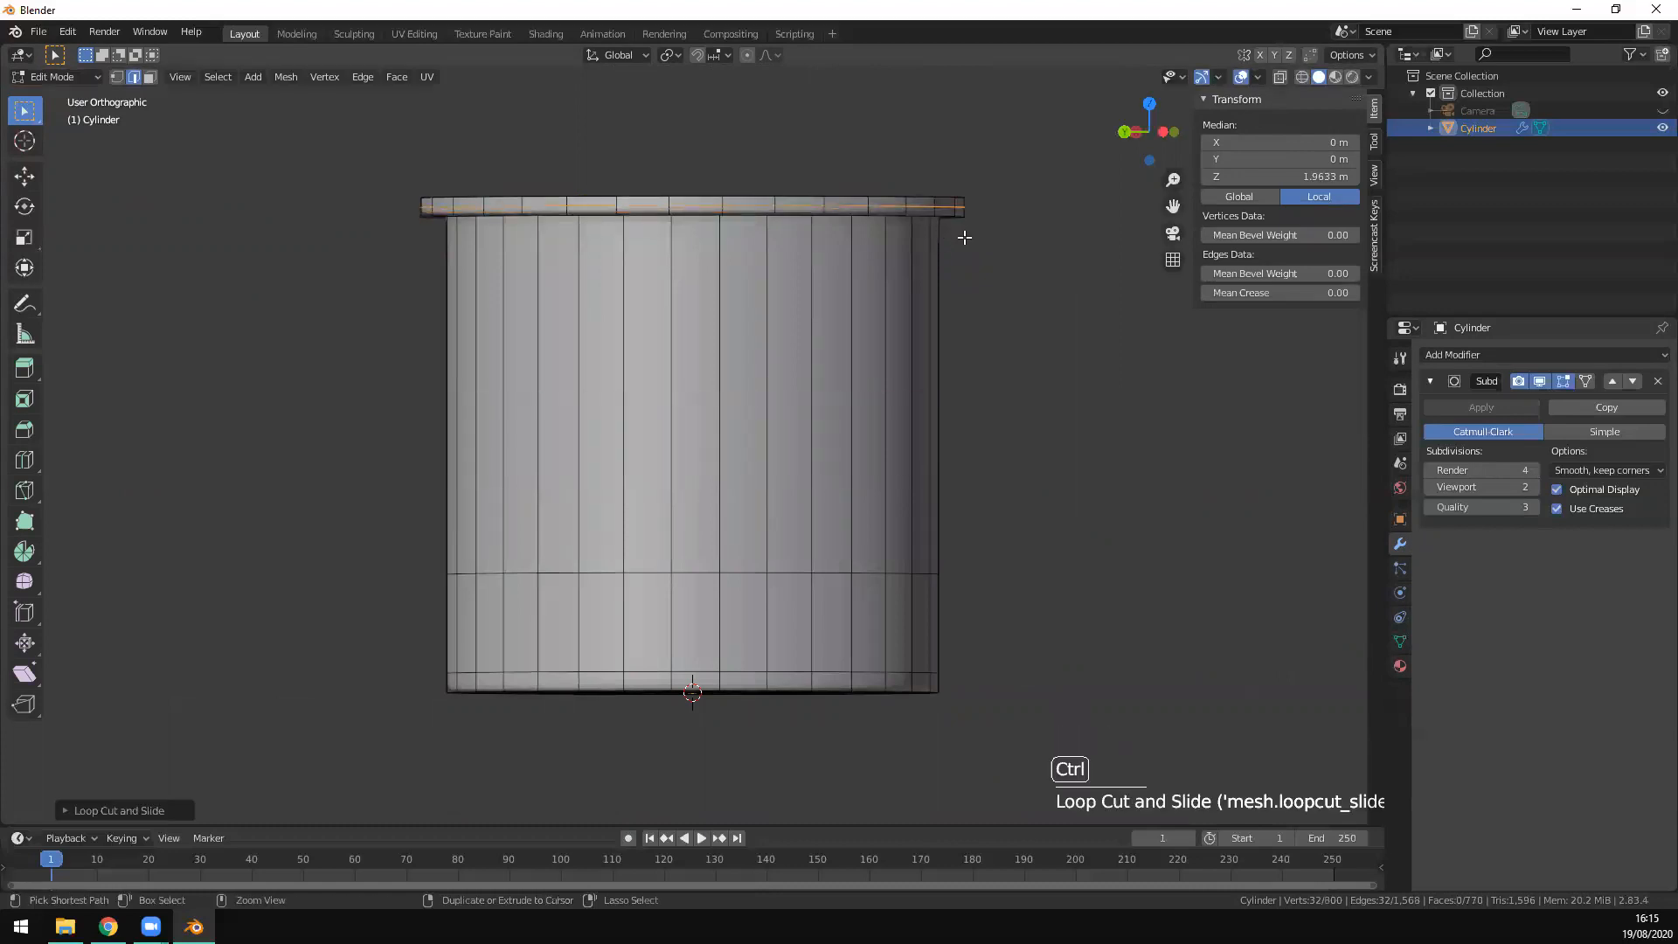
key(ctrl+z)
Step: Add a horizontal loop cut around the rim's outer band and slide it toward the lower edge, to a height of about 1.94 m
scroll(988, 232, up, 5)
shift+middle_drag(997, 228, 854, 386)
scroll(967, 280, up, 3)
shift+middle_drag(967, 280, 902, 420)
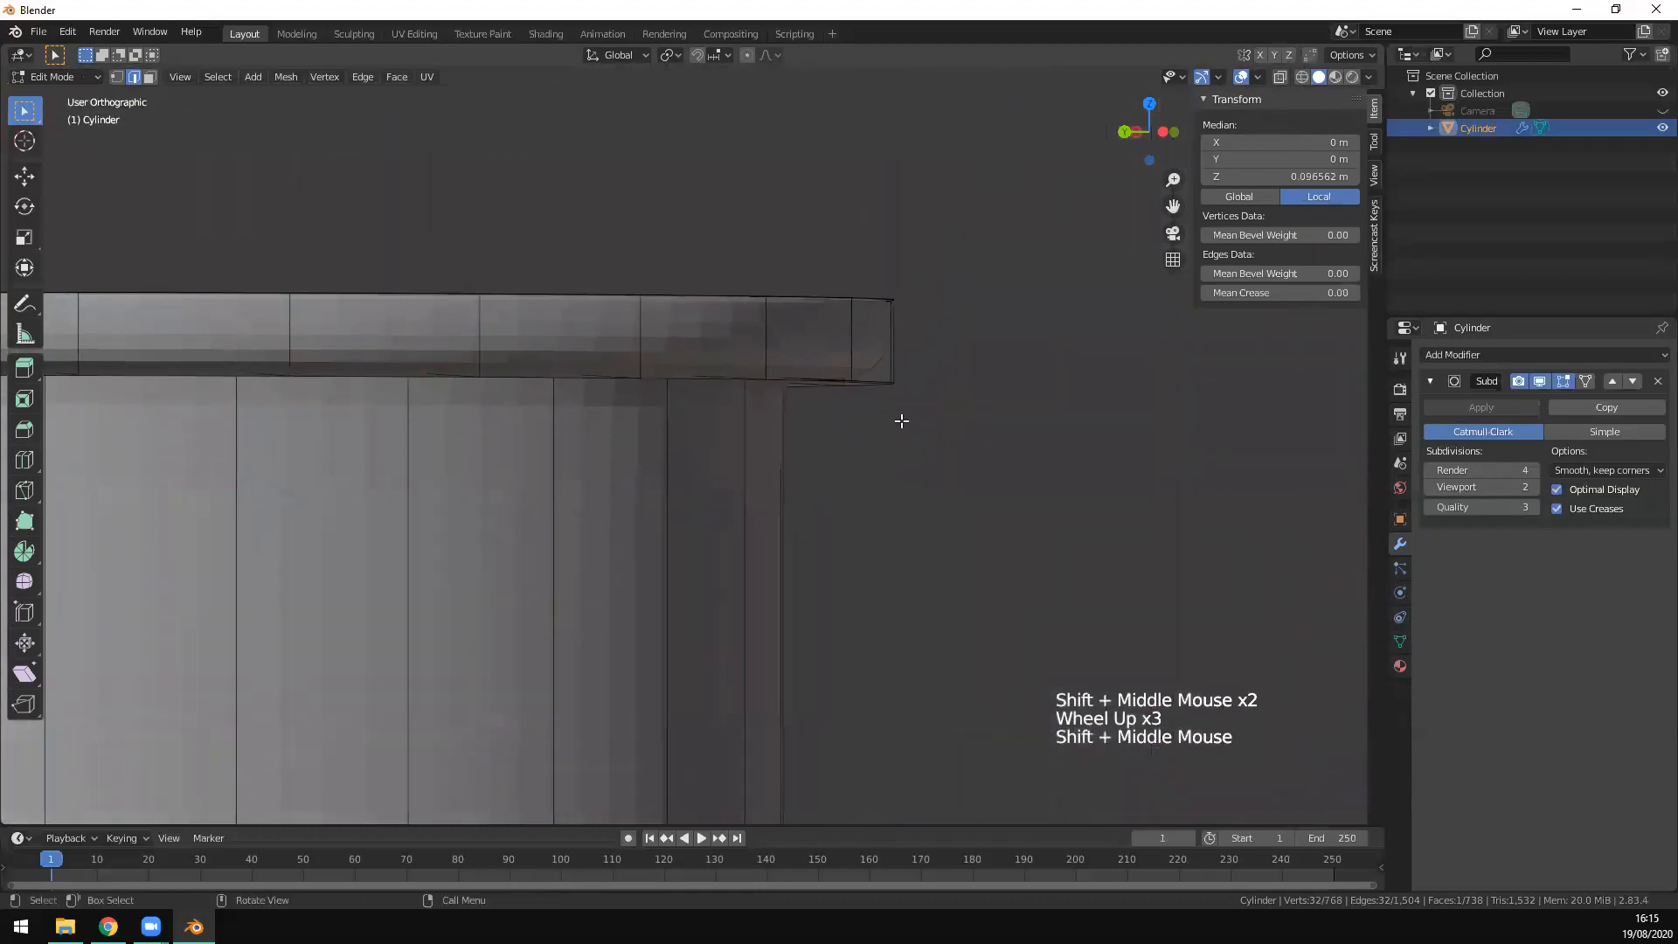
key(ctrl+r)
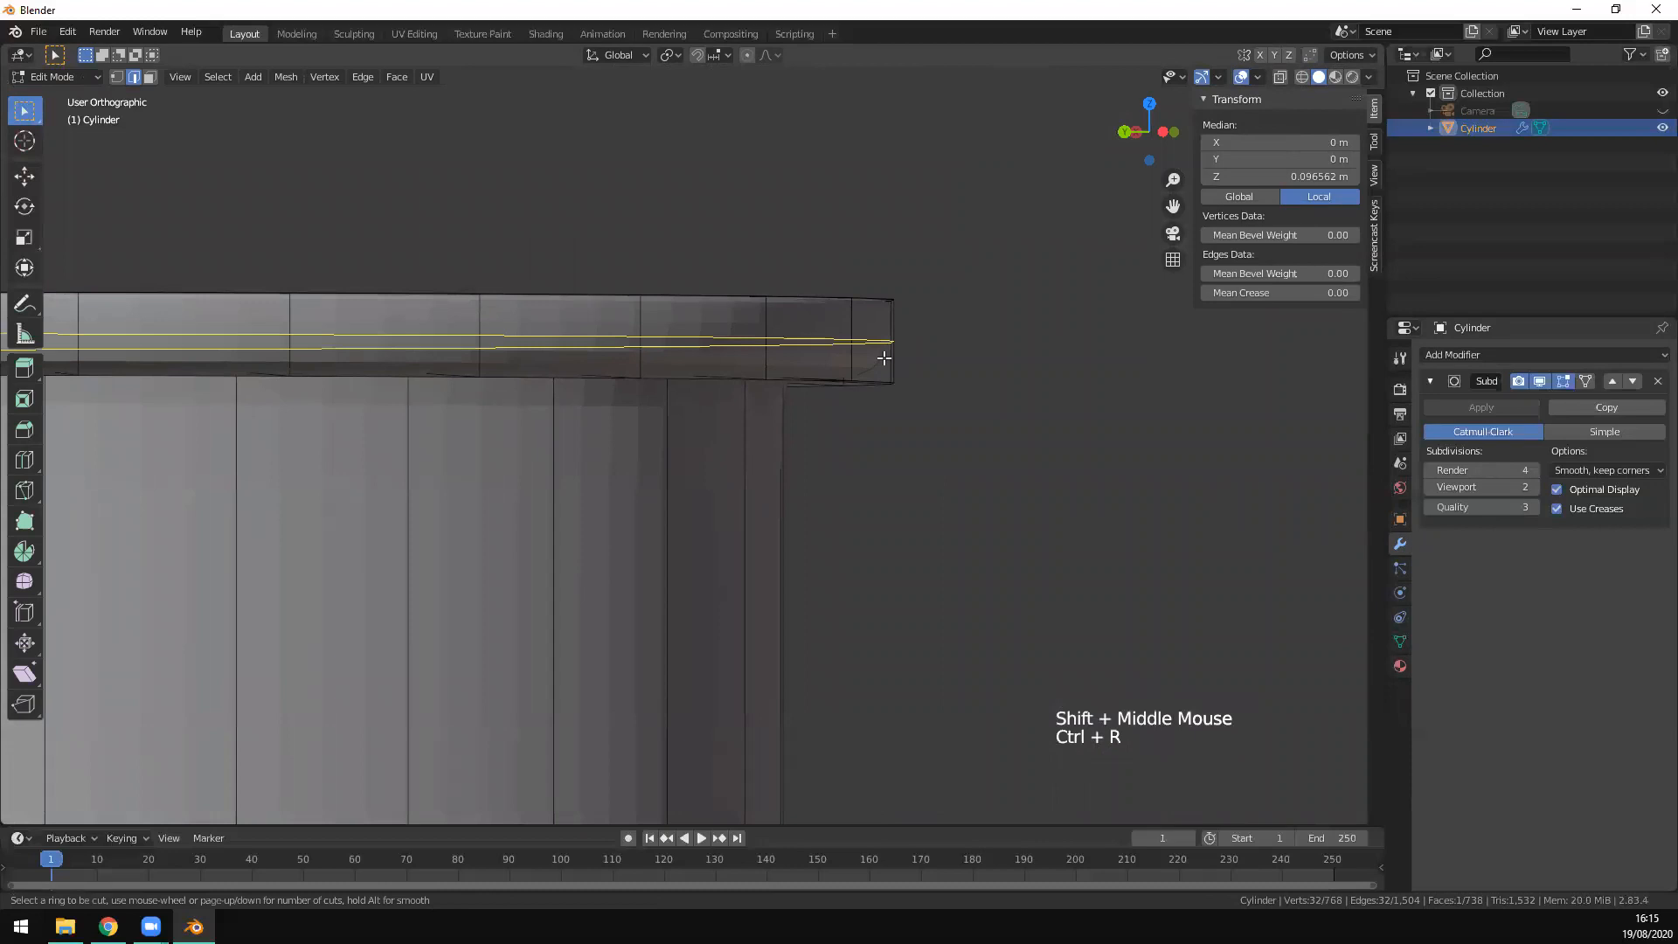
click(901, 346)
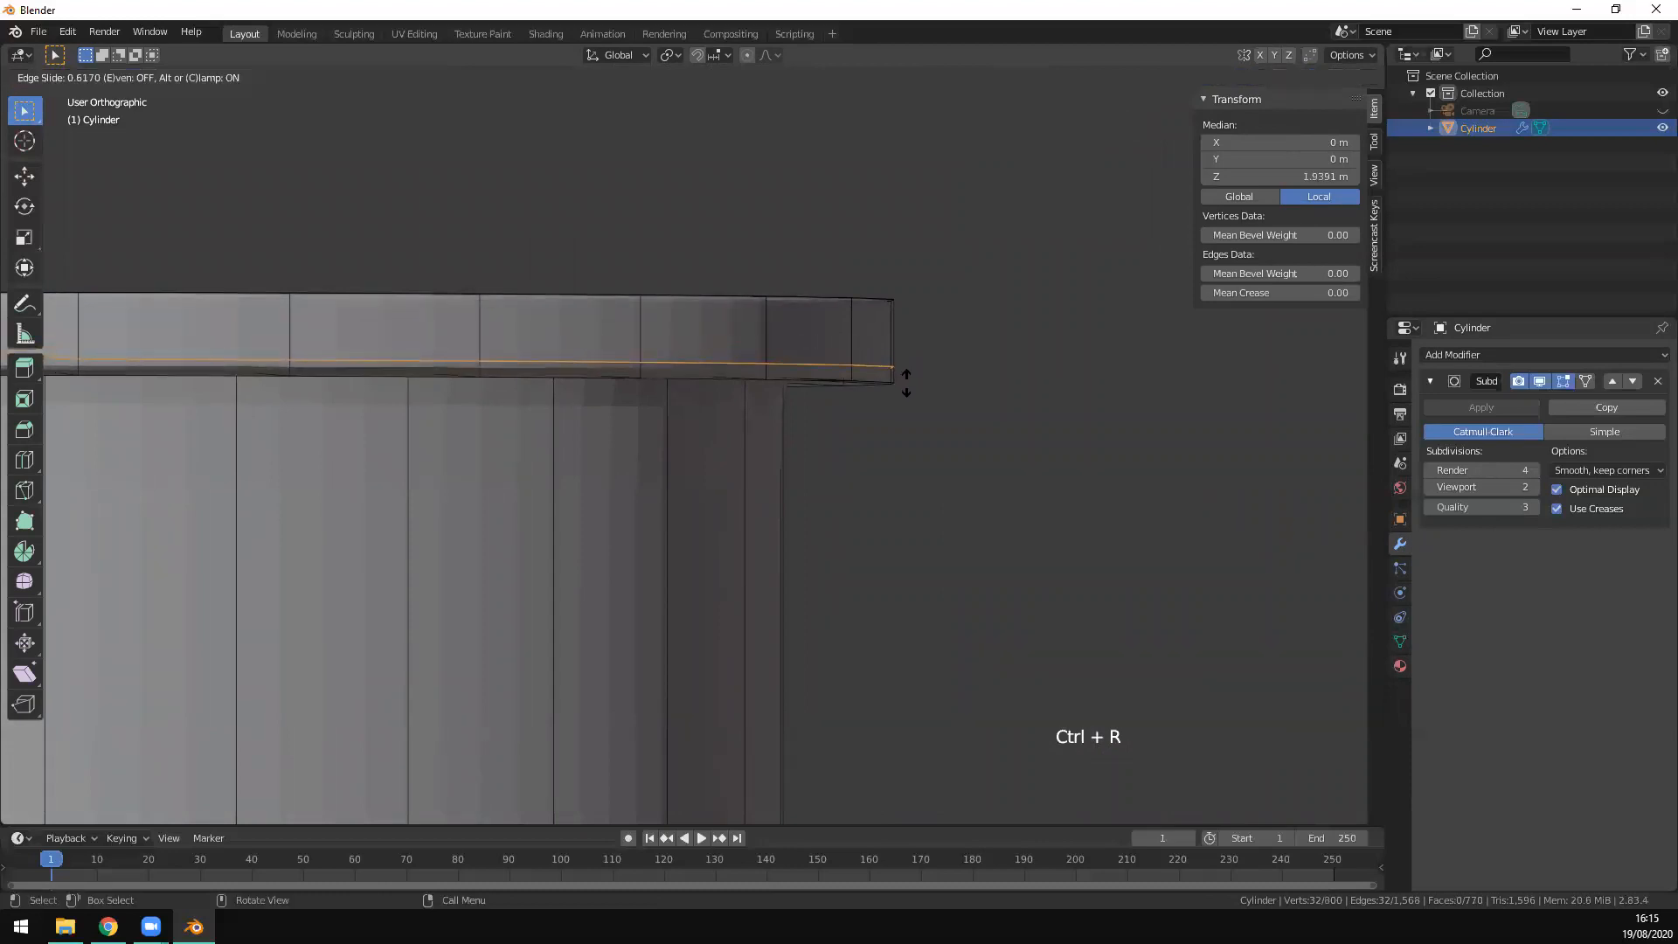
click(907, 376)
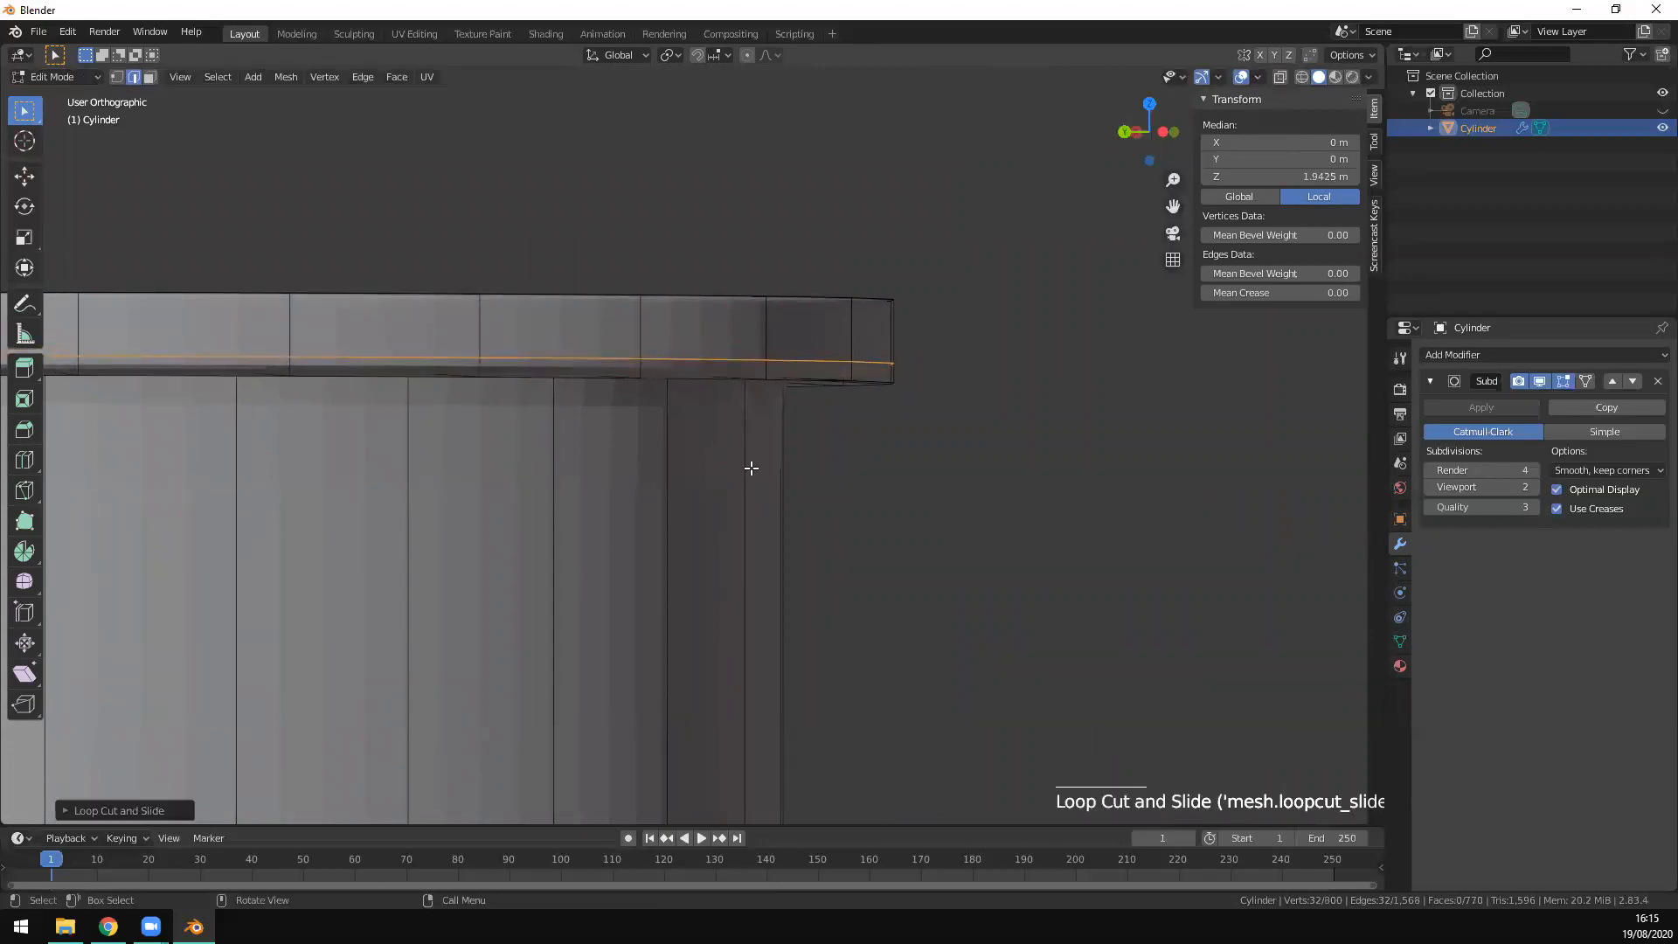
Step: Add a horizontal loop cut around the pot's outer wall and slide it up just beneath the rim, to a height of about 1.81 m
ctrl+scroll(748, 468, down, 3)
scroll(742, 449, up, 2)
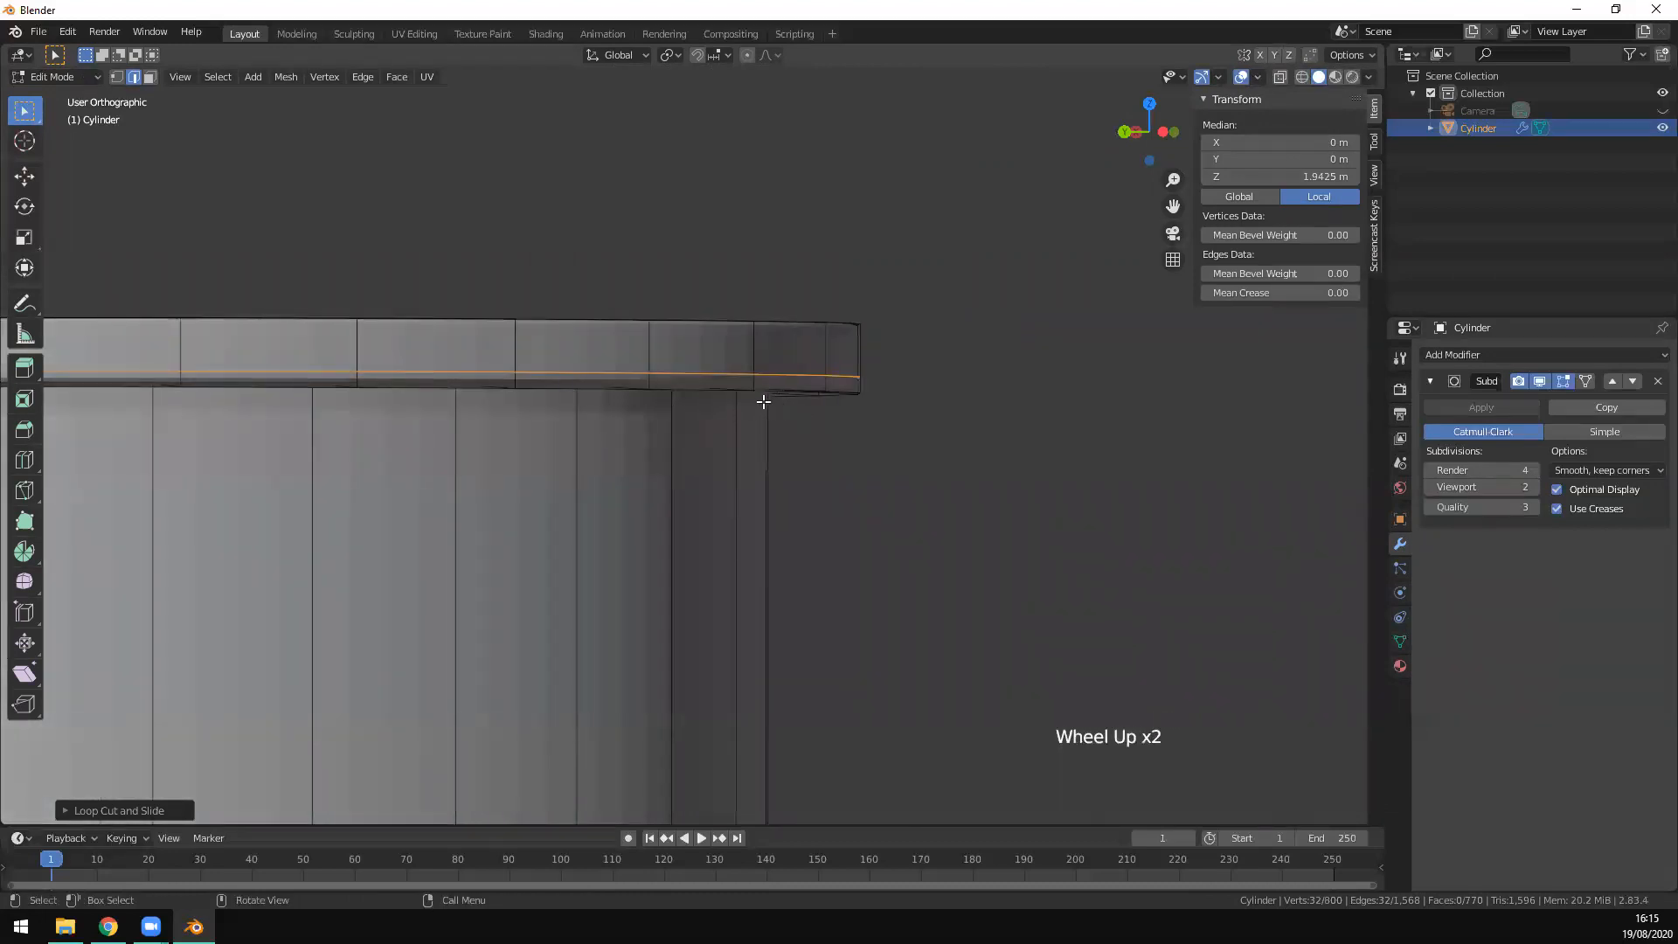
key(ctrl+r)
click(726, 485)
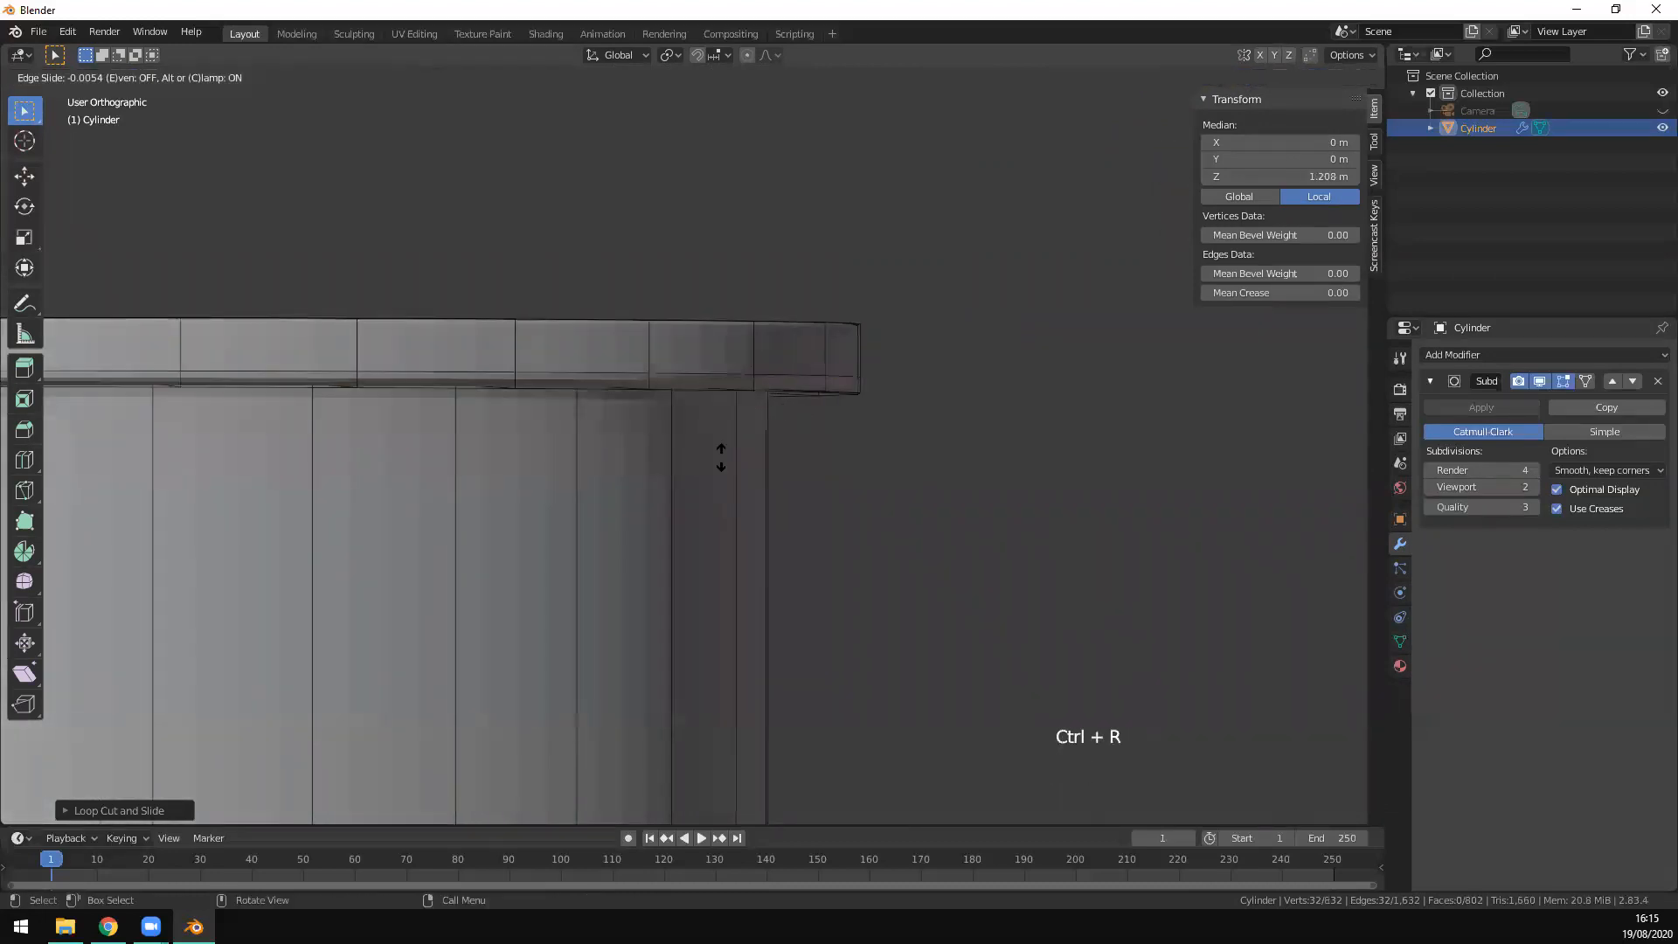
click(622, 614)
Step: Add two more horizontal loop cuts around the outer wall, one in its upper part and one near mid-height at about 1.07 m
scroll(733, 784, down, 6)
scroll(734, 784, down, 3)
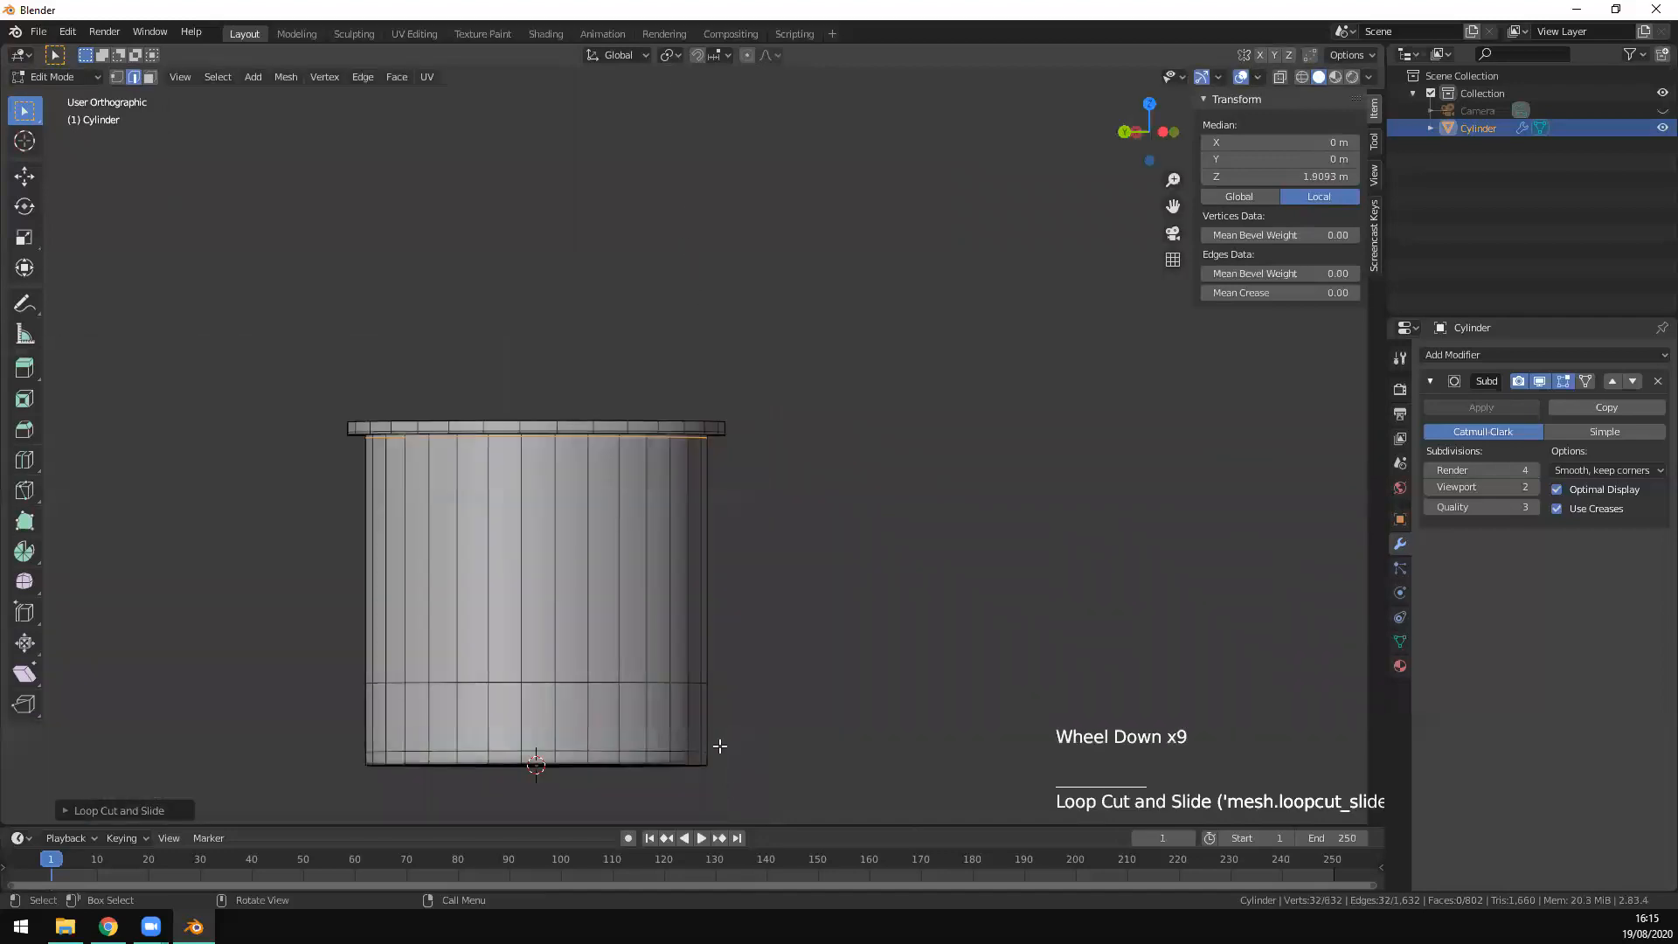
key(ctrl+r)
click(546, 533)
click(551, 494)
key(ctrl+r)
click(621, 651)
click(621, 651)
Step: Add a horizontal loop cut around the pot's inner wall and slide it up close to the rim, to a height of about 1.97 m
scroll(757, 700, up, 3)
middle_drag(757, 700, 472, 520)
middle_drag(487, 461, 359, 327)
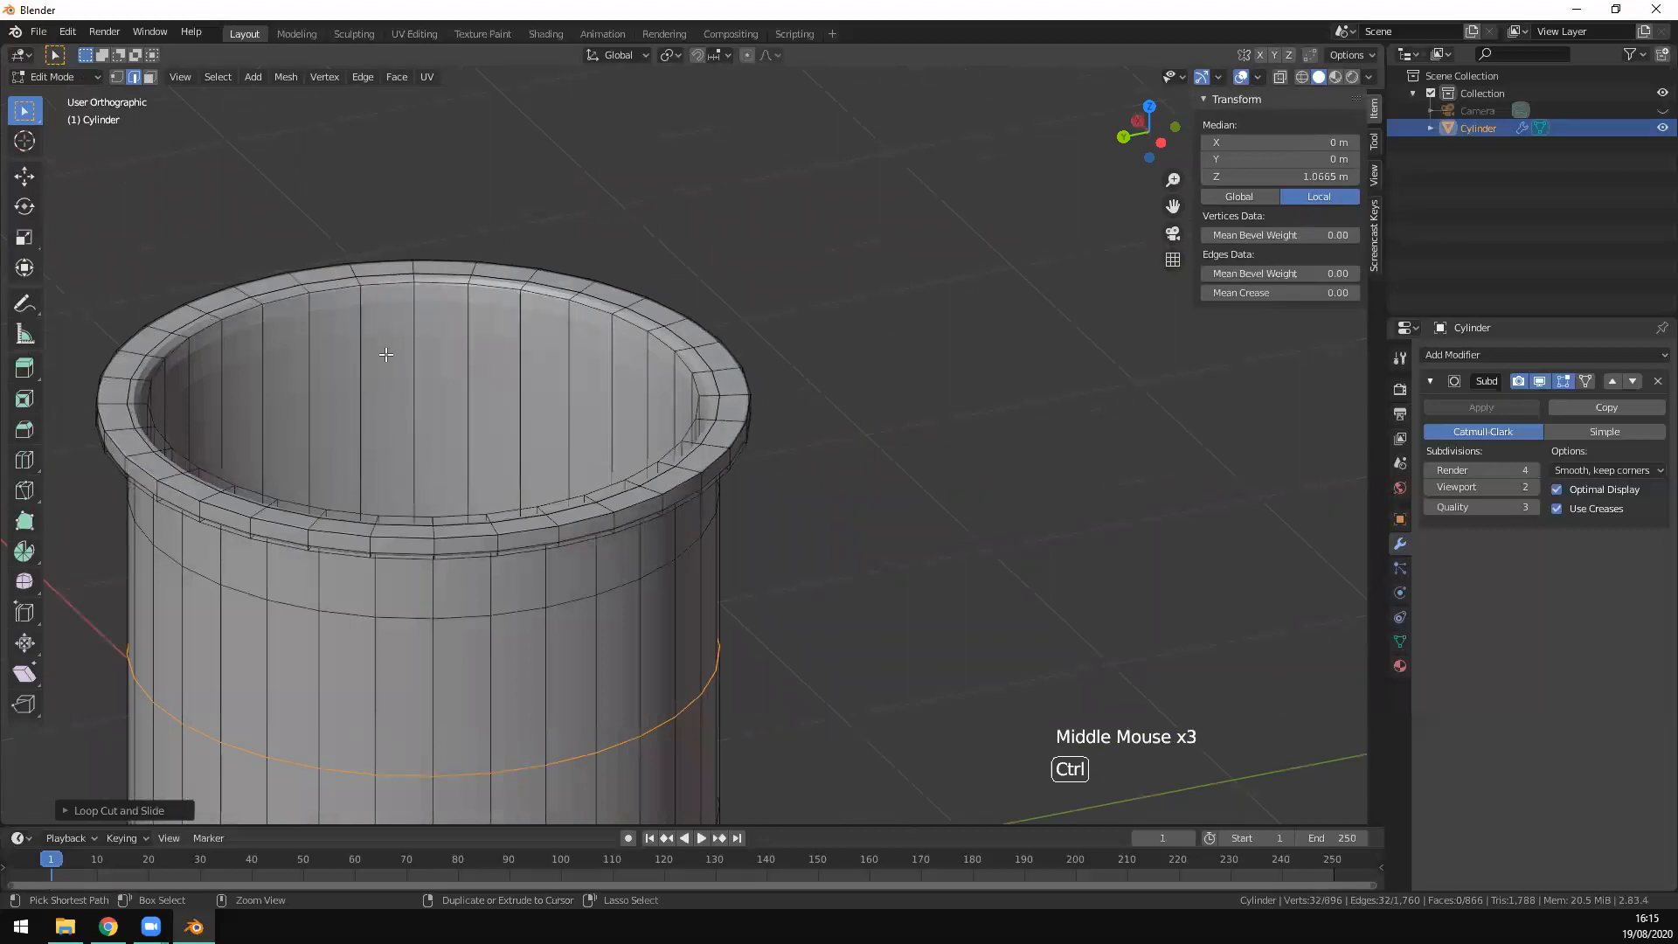
key(ctrl+r)
click(385, 354)
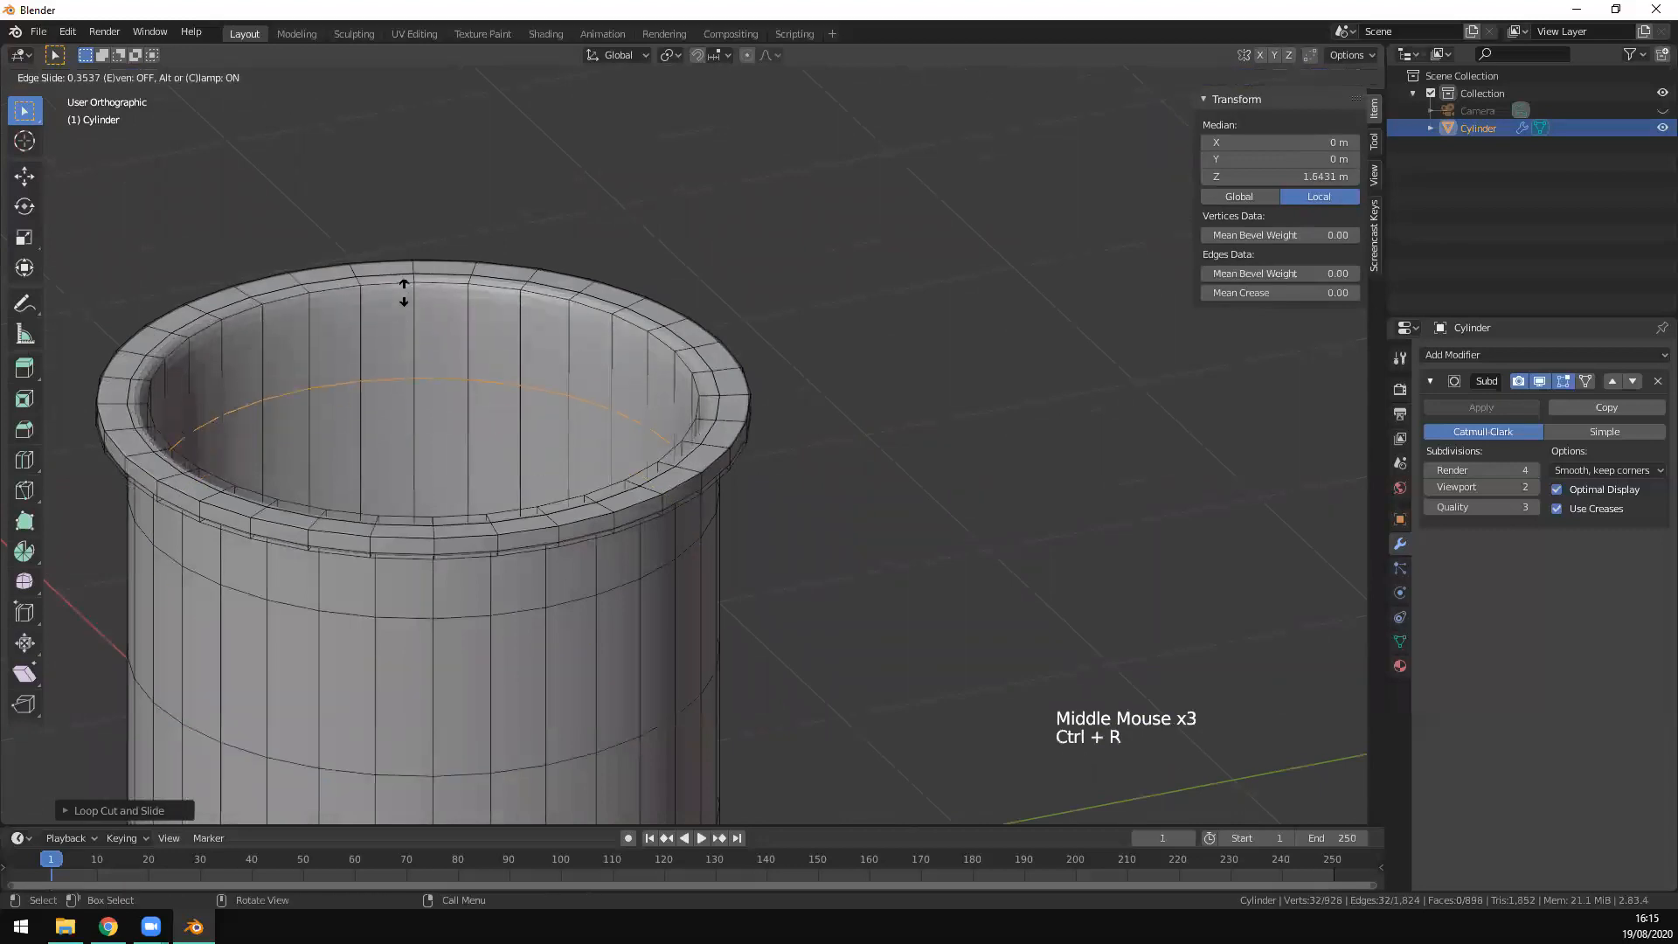
click(403, 215)
Step: Add another horizontal loop cut to the upper part of the inner wall, at a height of about 1.6 m
scroll(487, 393, down, 2)
middle_drag(487, 393, 511, 420)
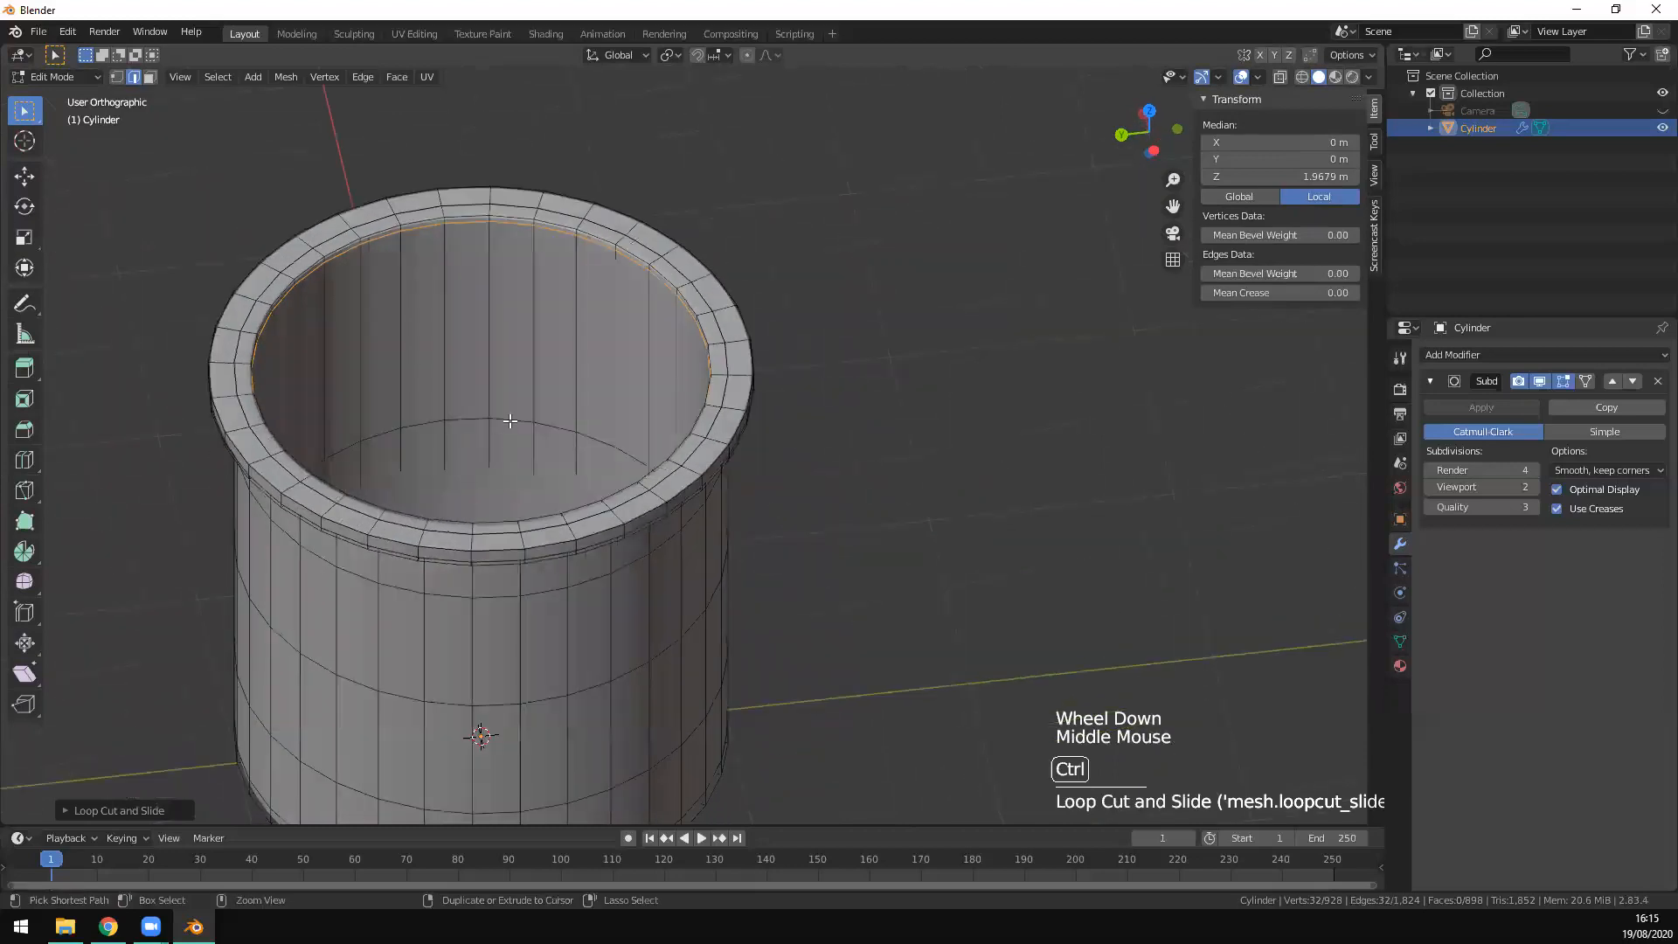
key(ctrl+r)
click(501, 388)
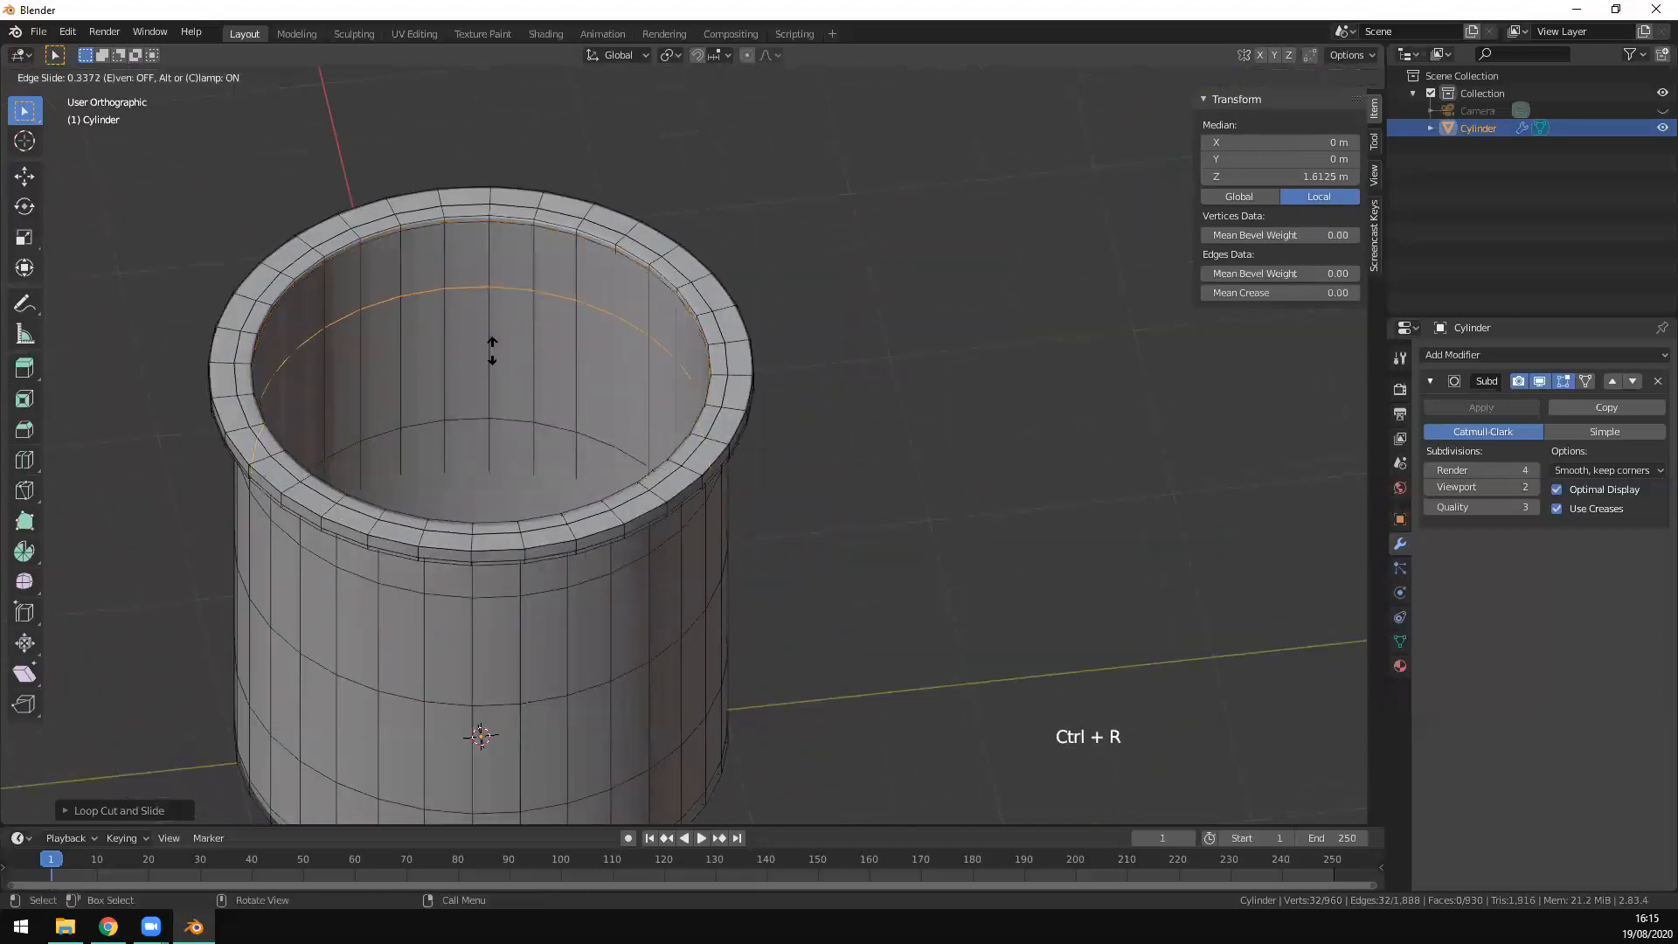
middle_click(493, 353)
Step: In a wireframe front view, select the pot's whole upper half including the rim and move it up about 0.46 m along Z
scroll(906, 528, down, 6)
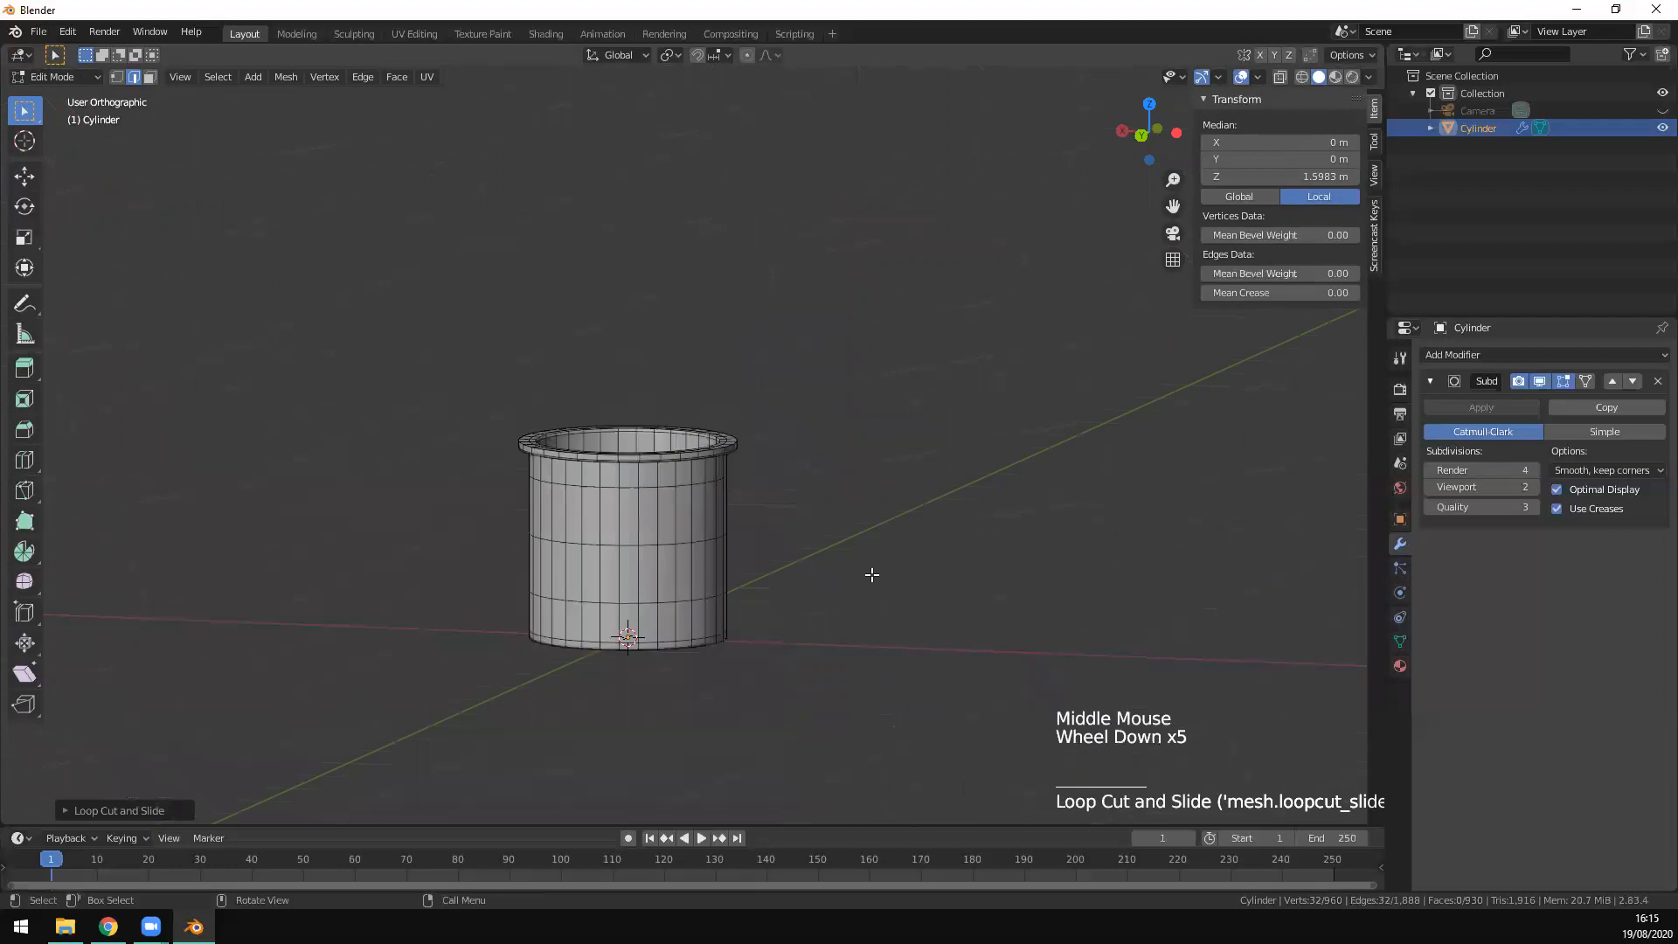
middle_drag(819, 575, 888, 581)
scroll(805, 585, down, 2)
scroll(813, 588, up, 10)
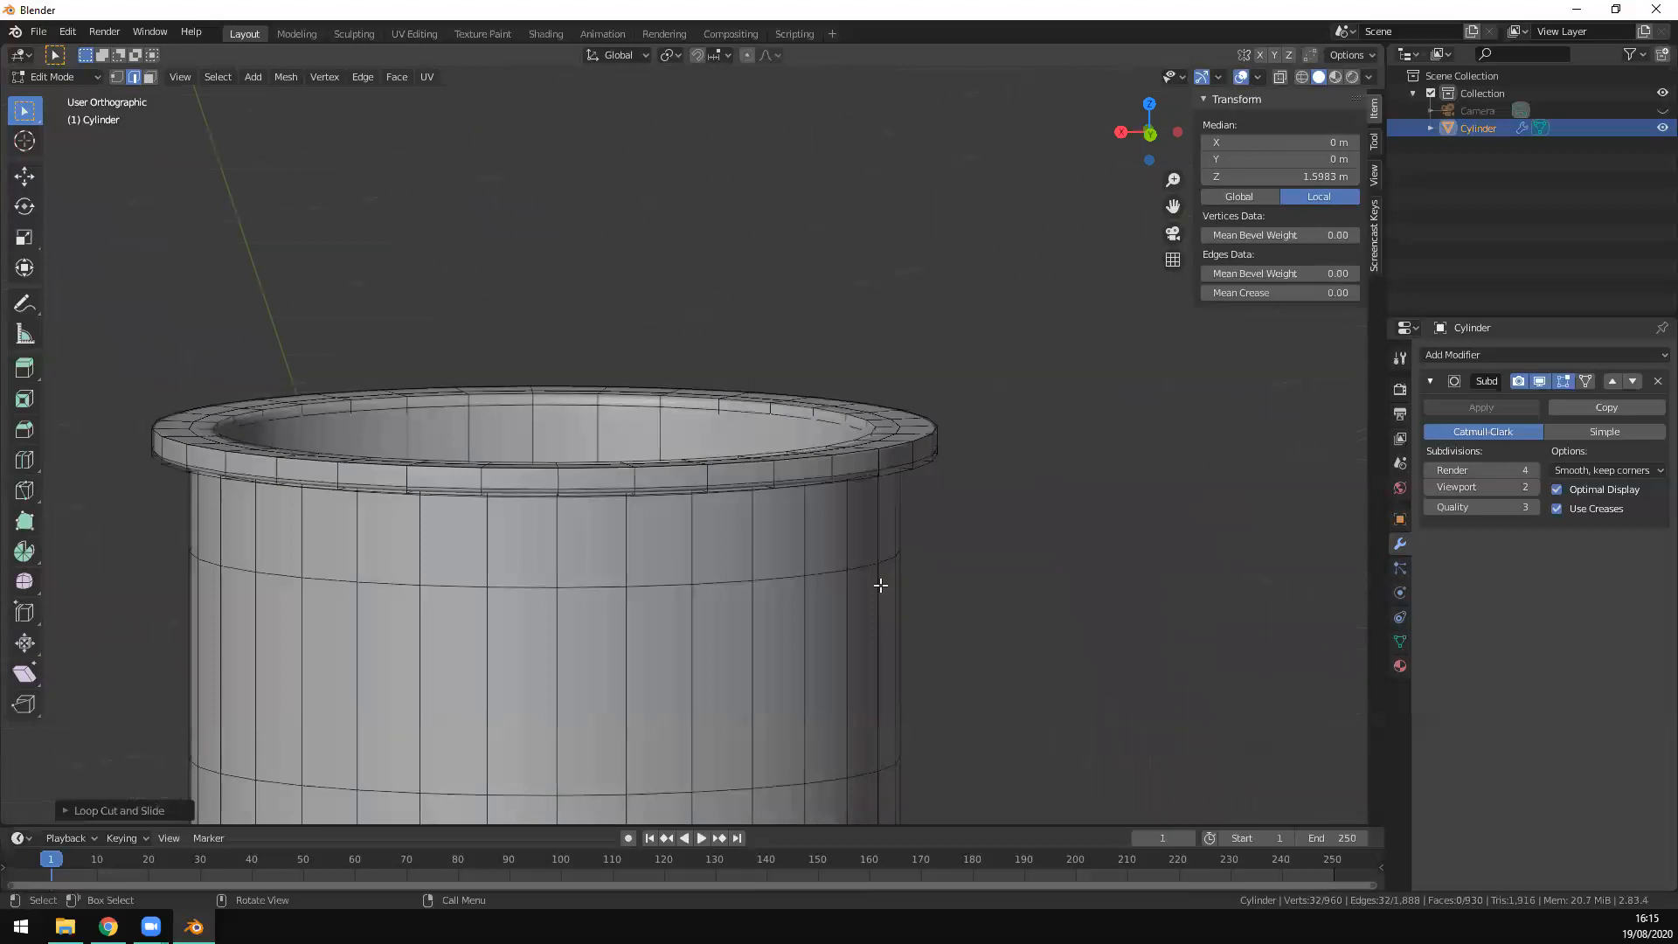
key(KP_1)
scroll(1045, 678, down, 6)
shift+middle_drag(1005, 679, 781, 638)
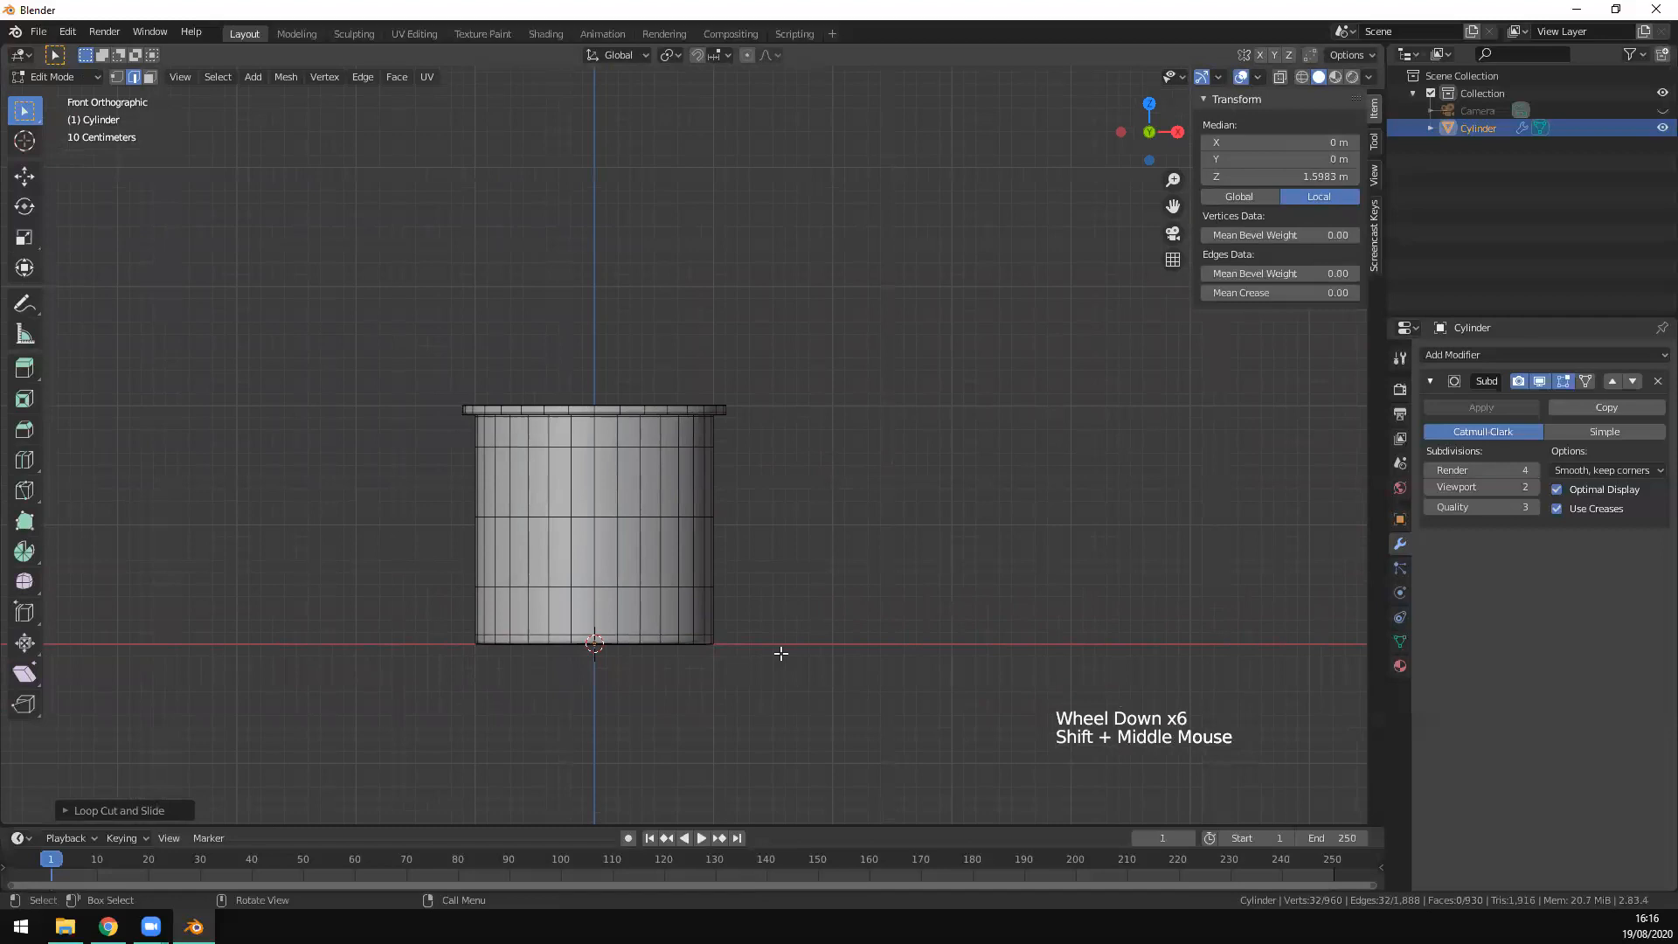
key(z)
click(654, 658)
drag(427, 347, 780, 560)
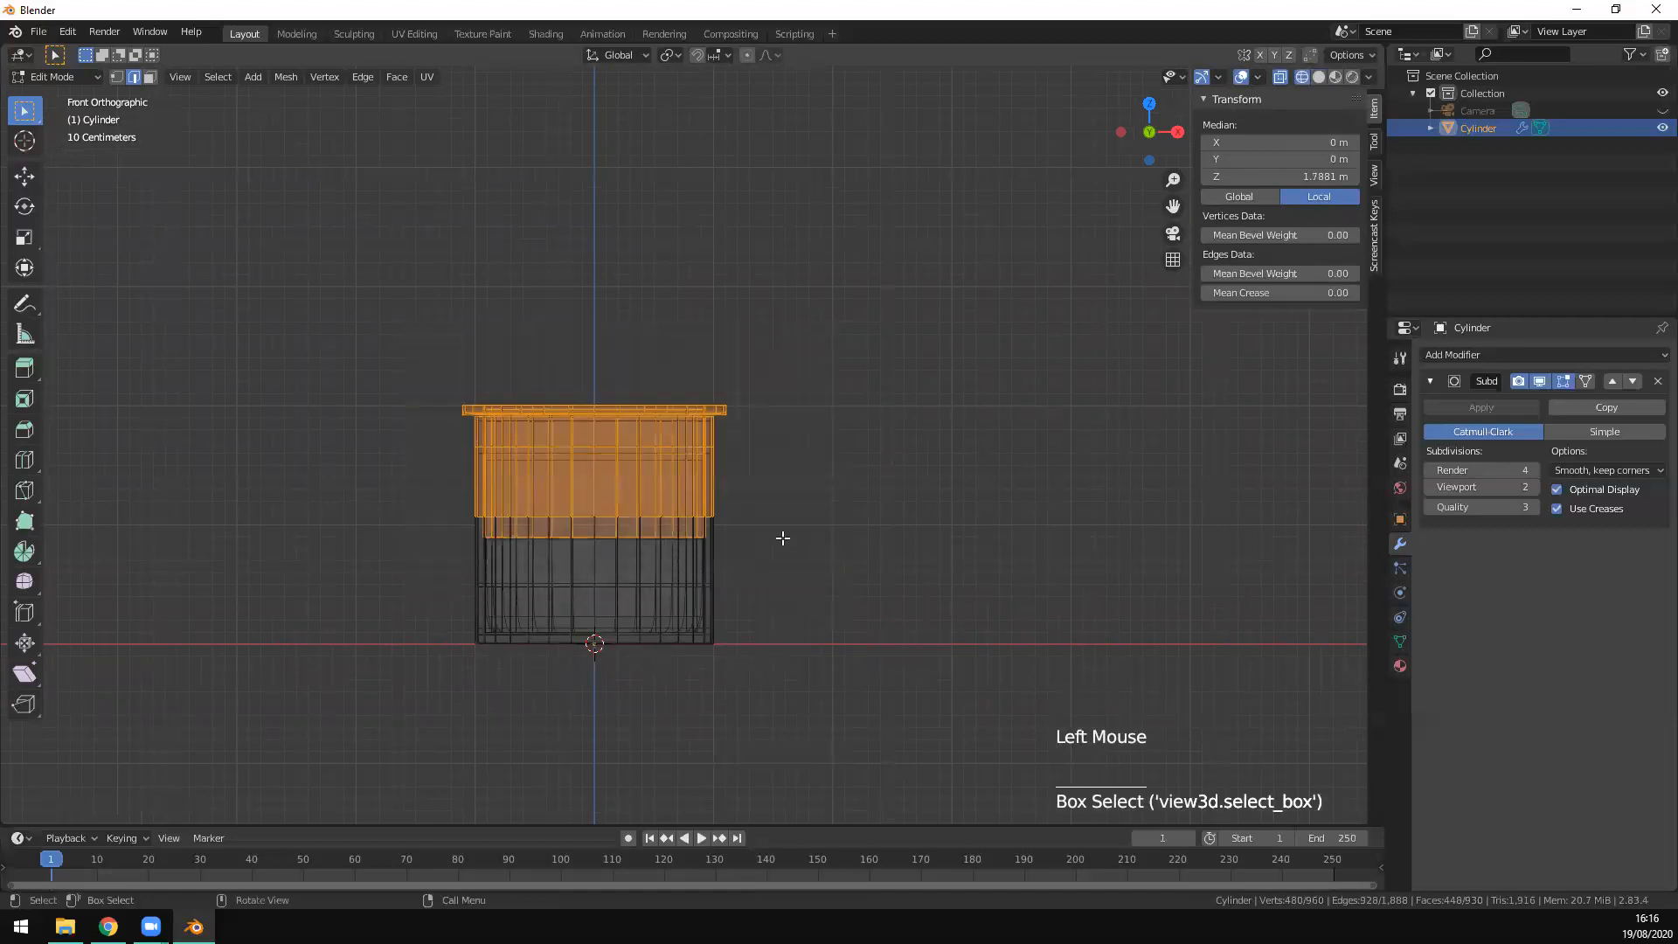
key(g)
key(z)
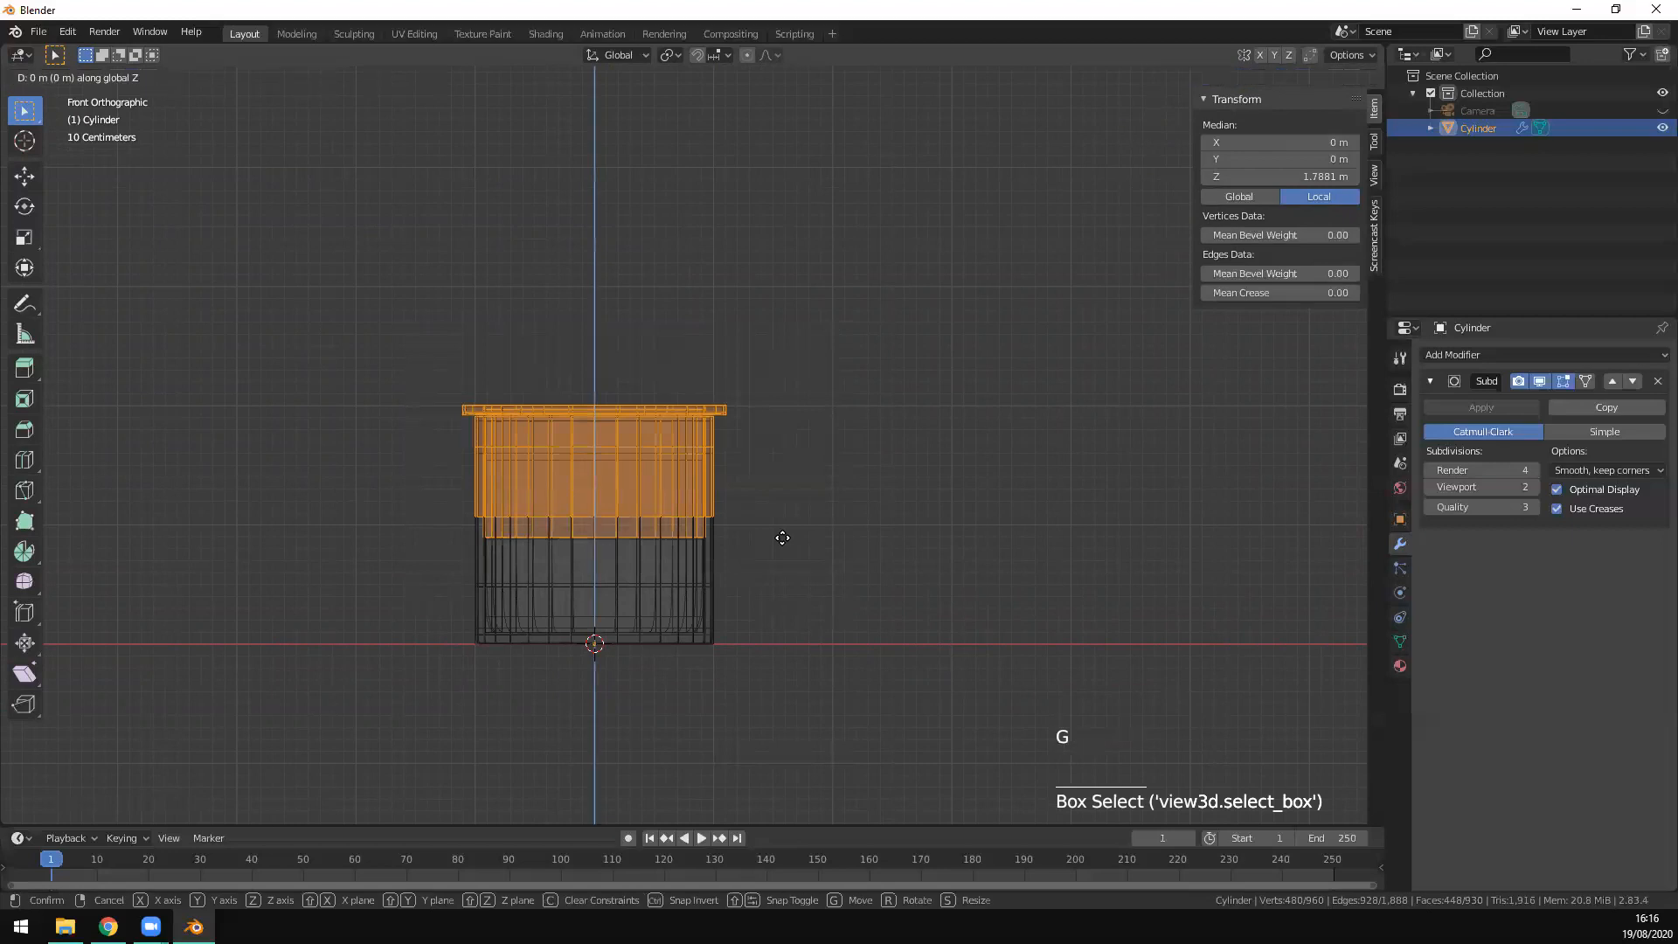
click(792, 483)
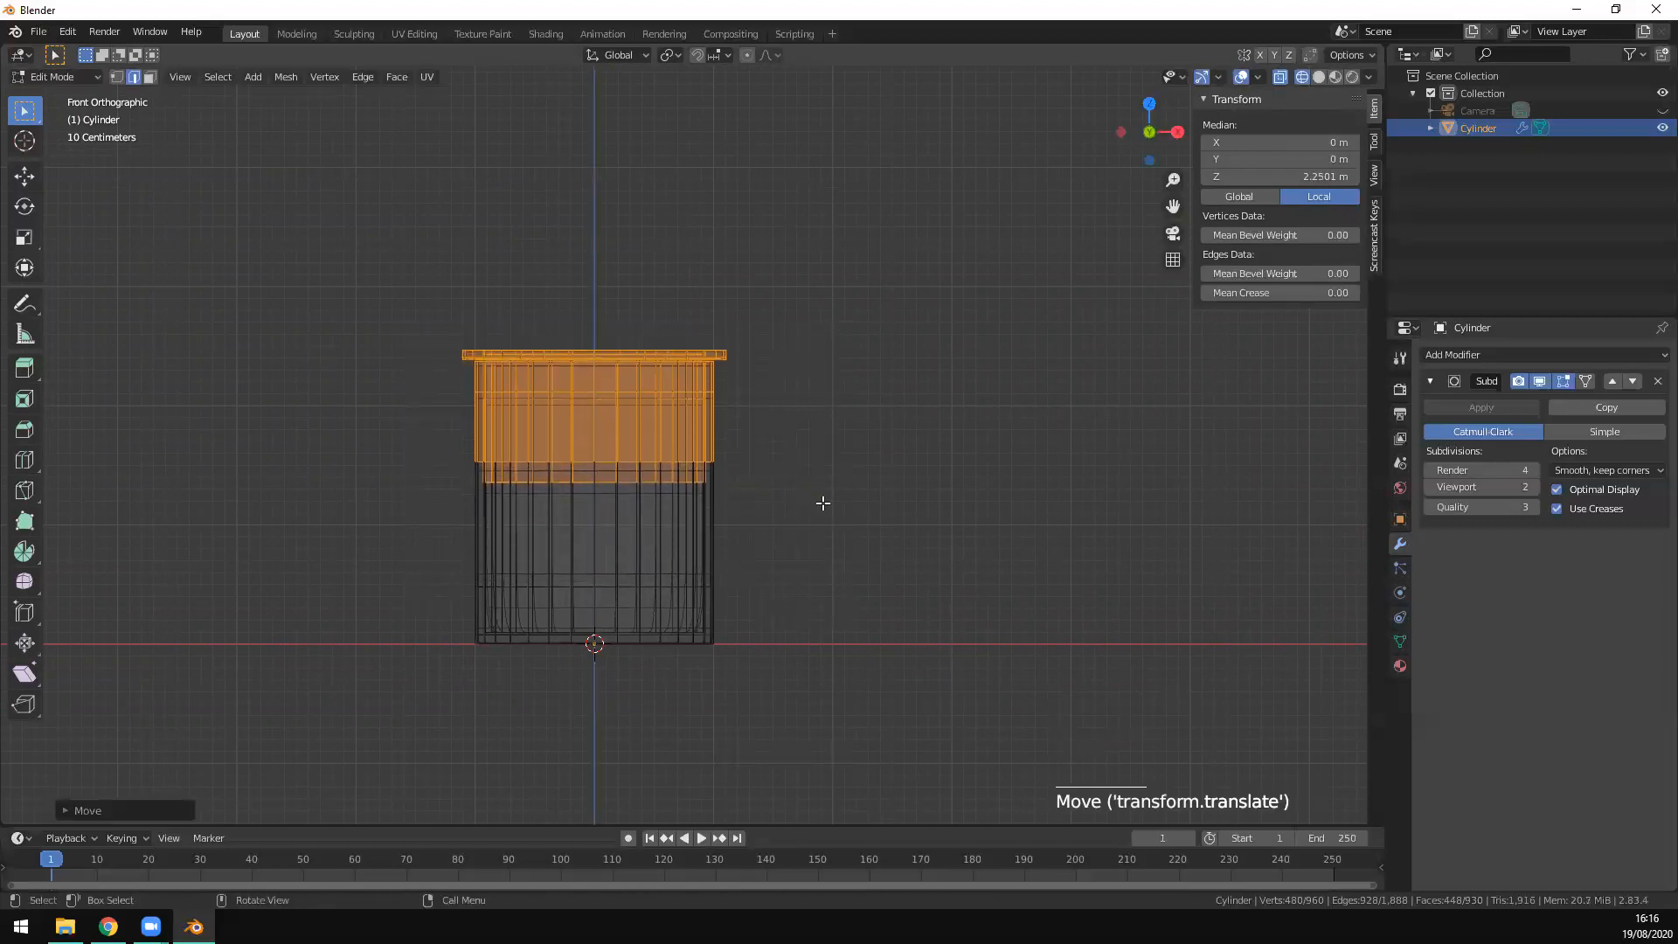
Step: Return to Object Mode and rename the Cylinder object as beaker
key(Tab)
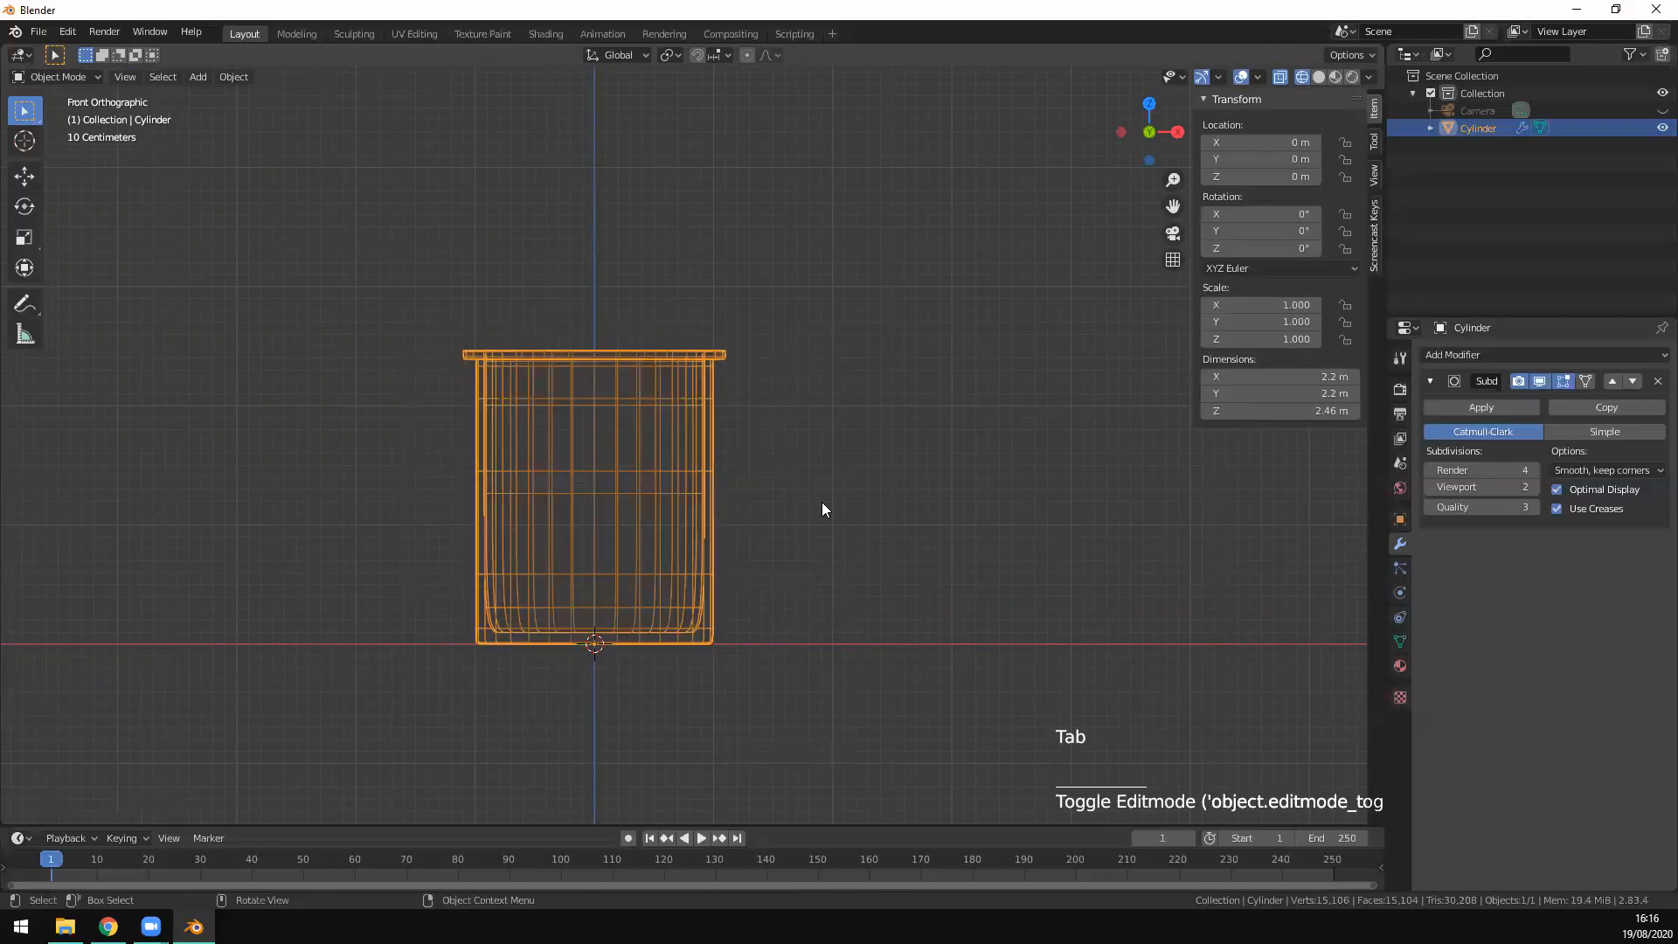
scroll(822, 510, down, 2)
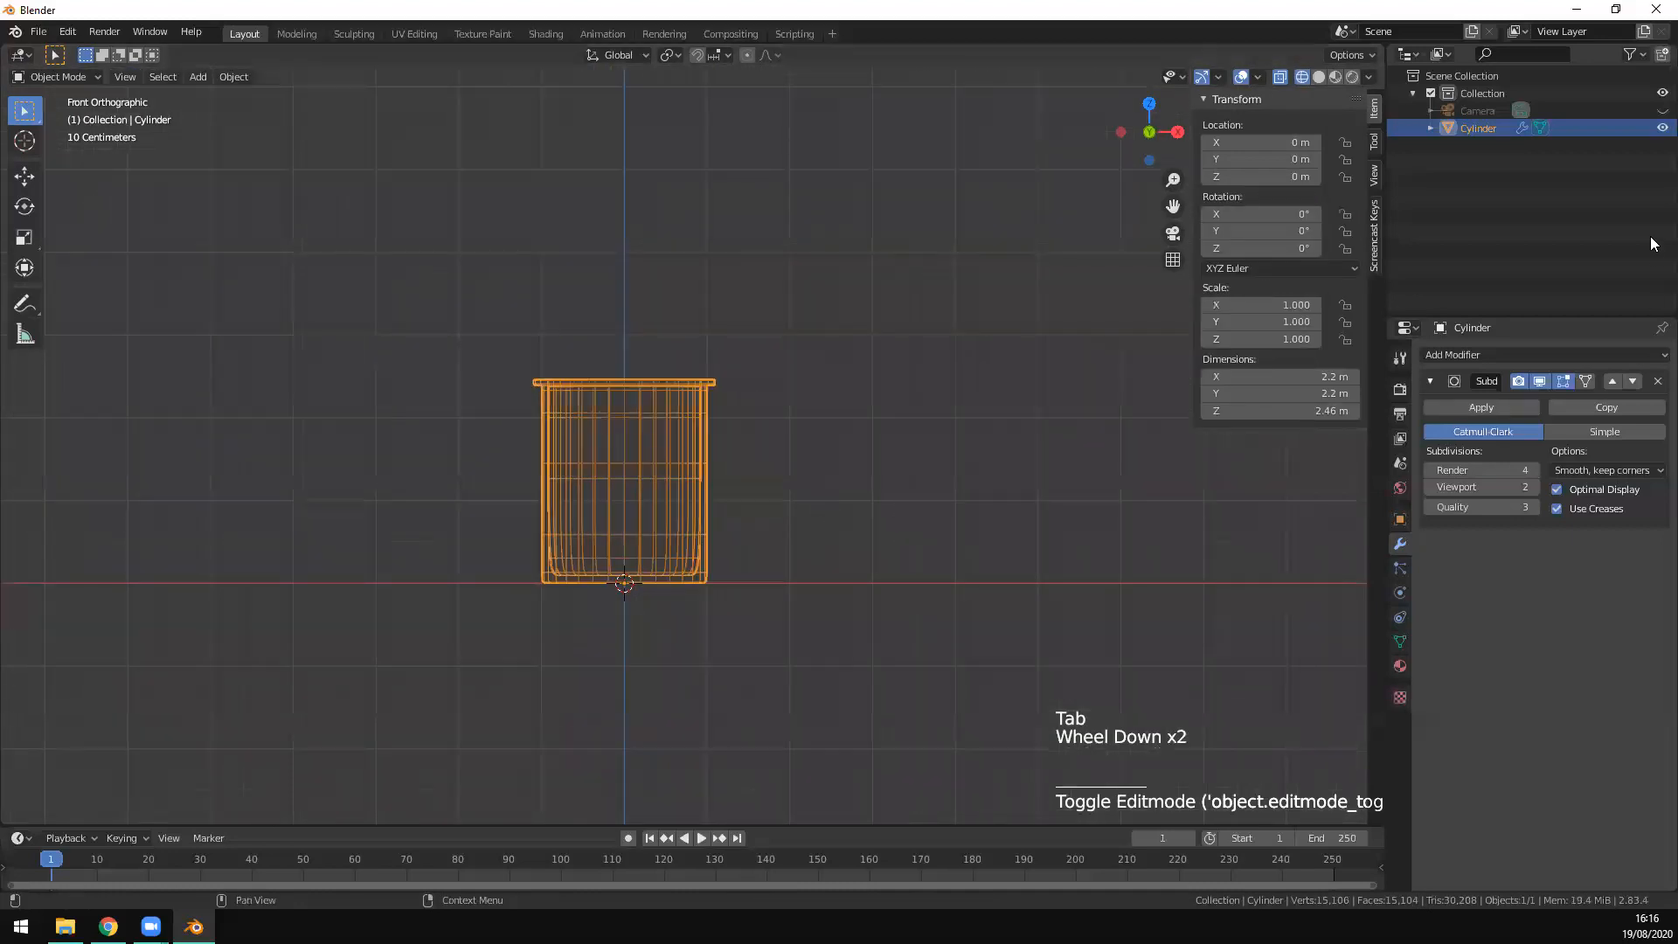
click(1479, 128)
double_click(1479, 129)
text(bea)
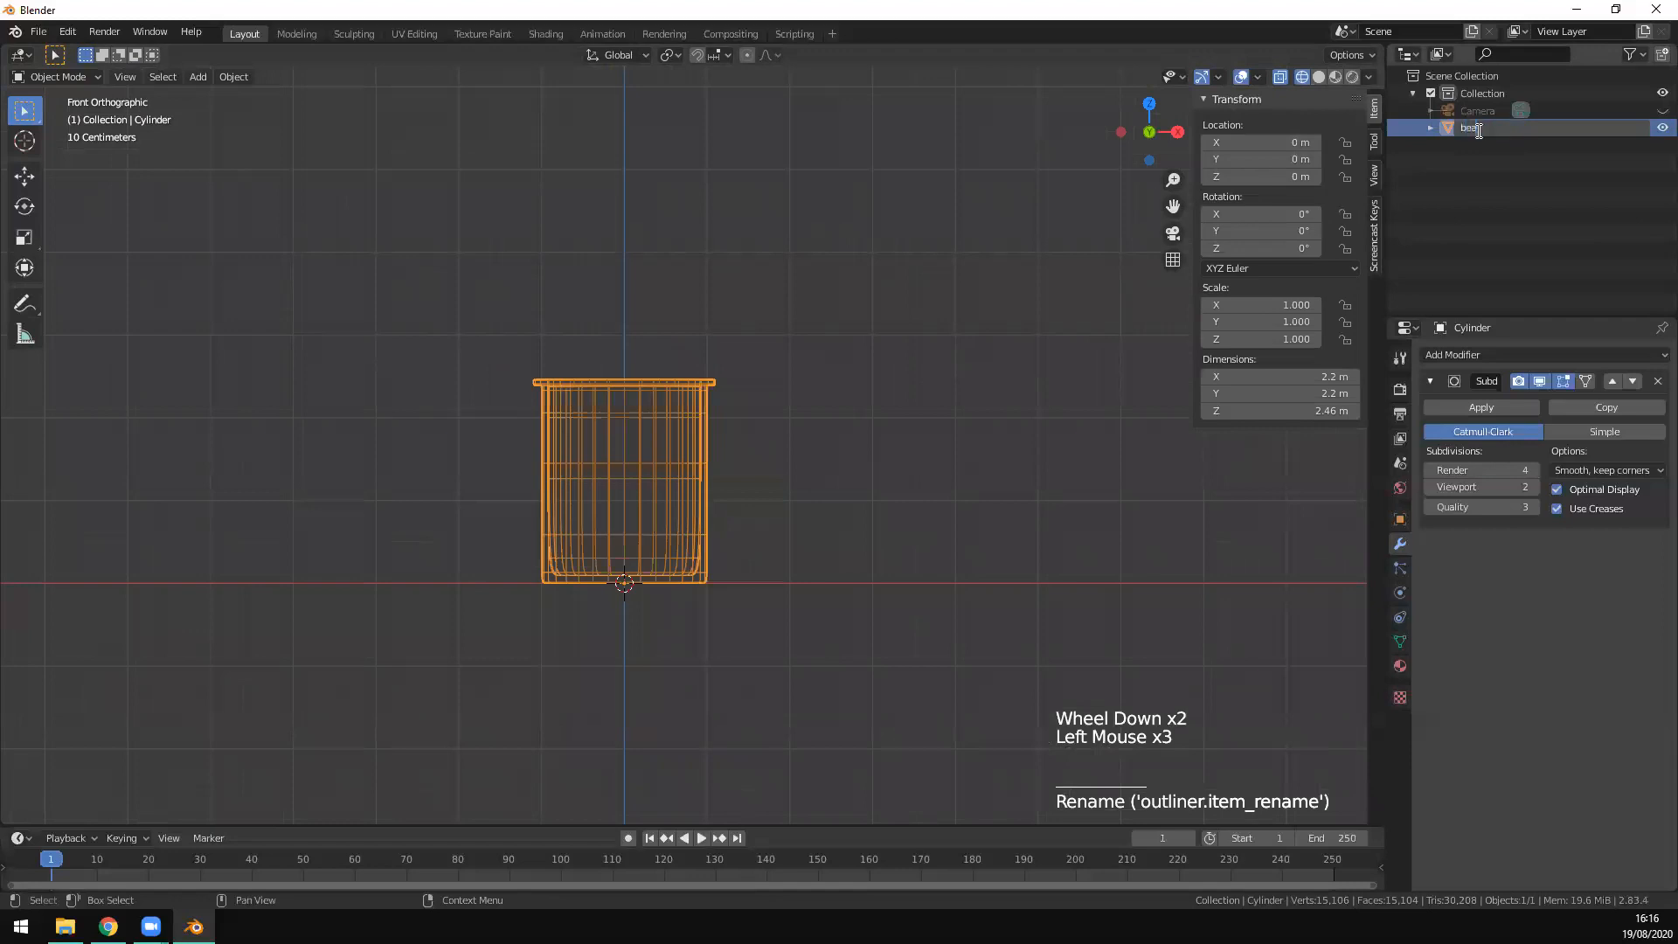
text(ker)
key(Return)
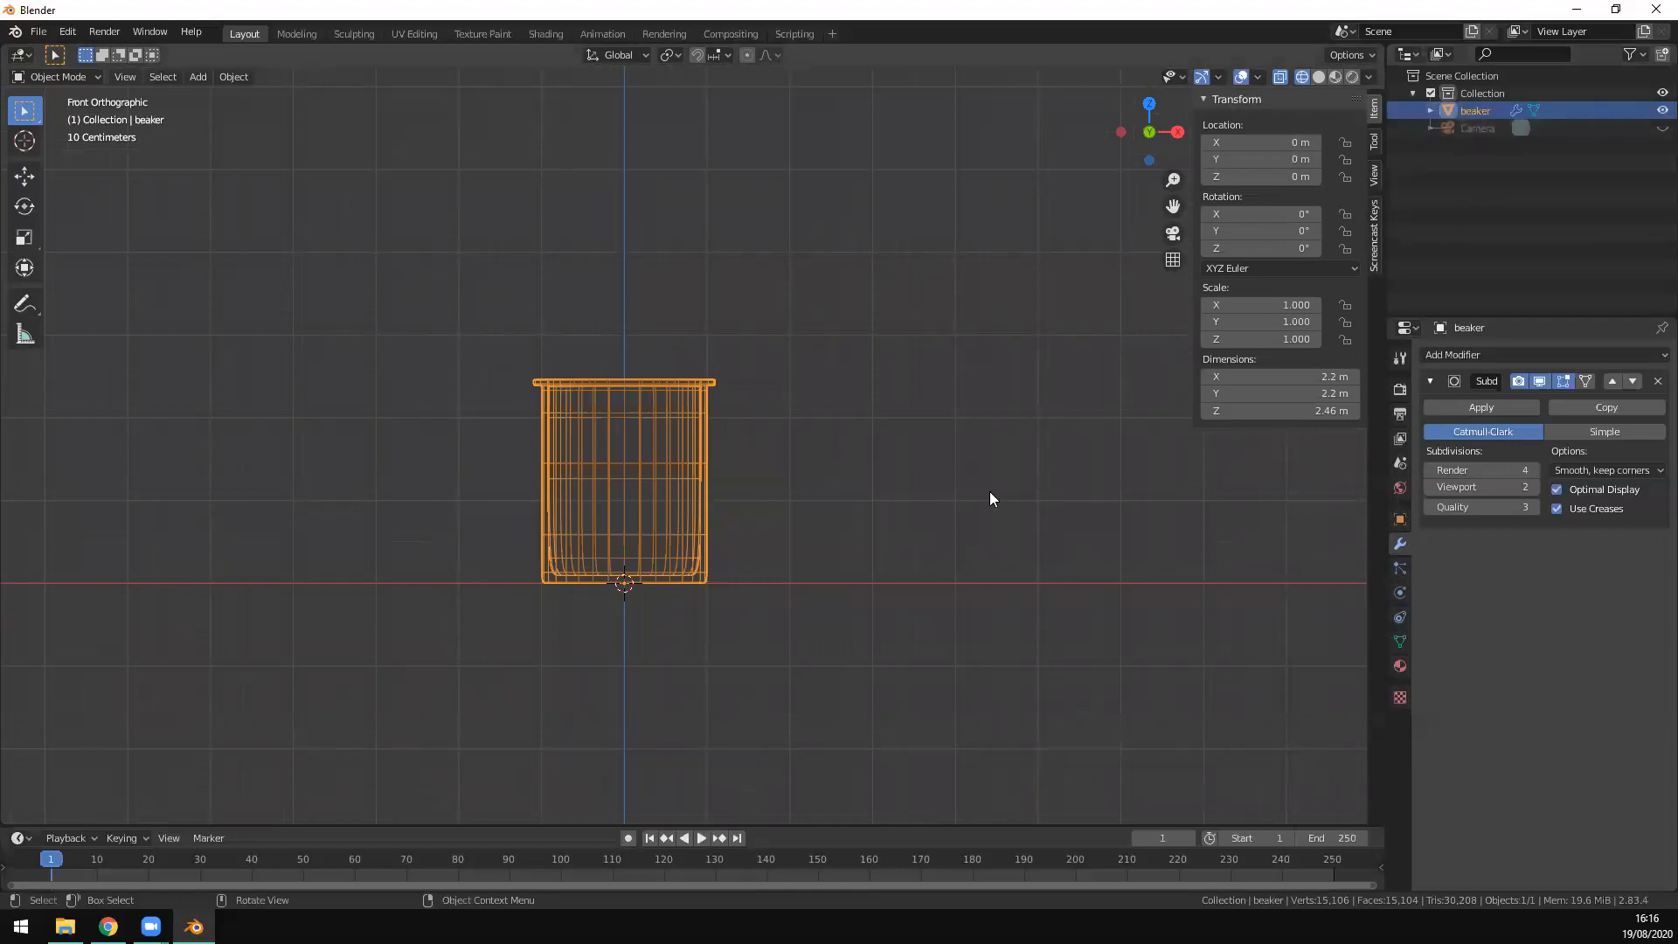
Step: Examine the rounded inner bottom corner of the beaker's wireframe, first in Object Mode and after that in Edit Mode from several orthographic and perspective angles
scroll(603, 581, up, 2)
scroll(584, 641, down, 1)
scroll(566, 659, up, 3)
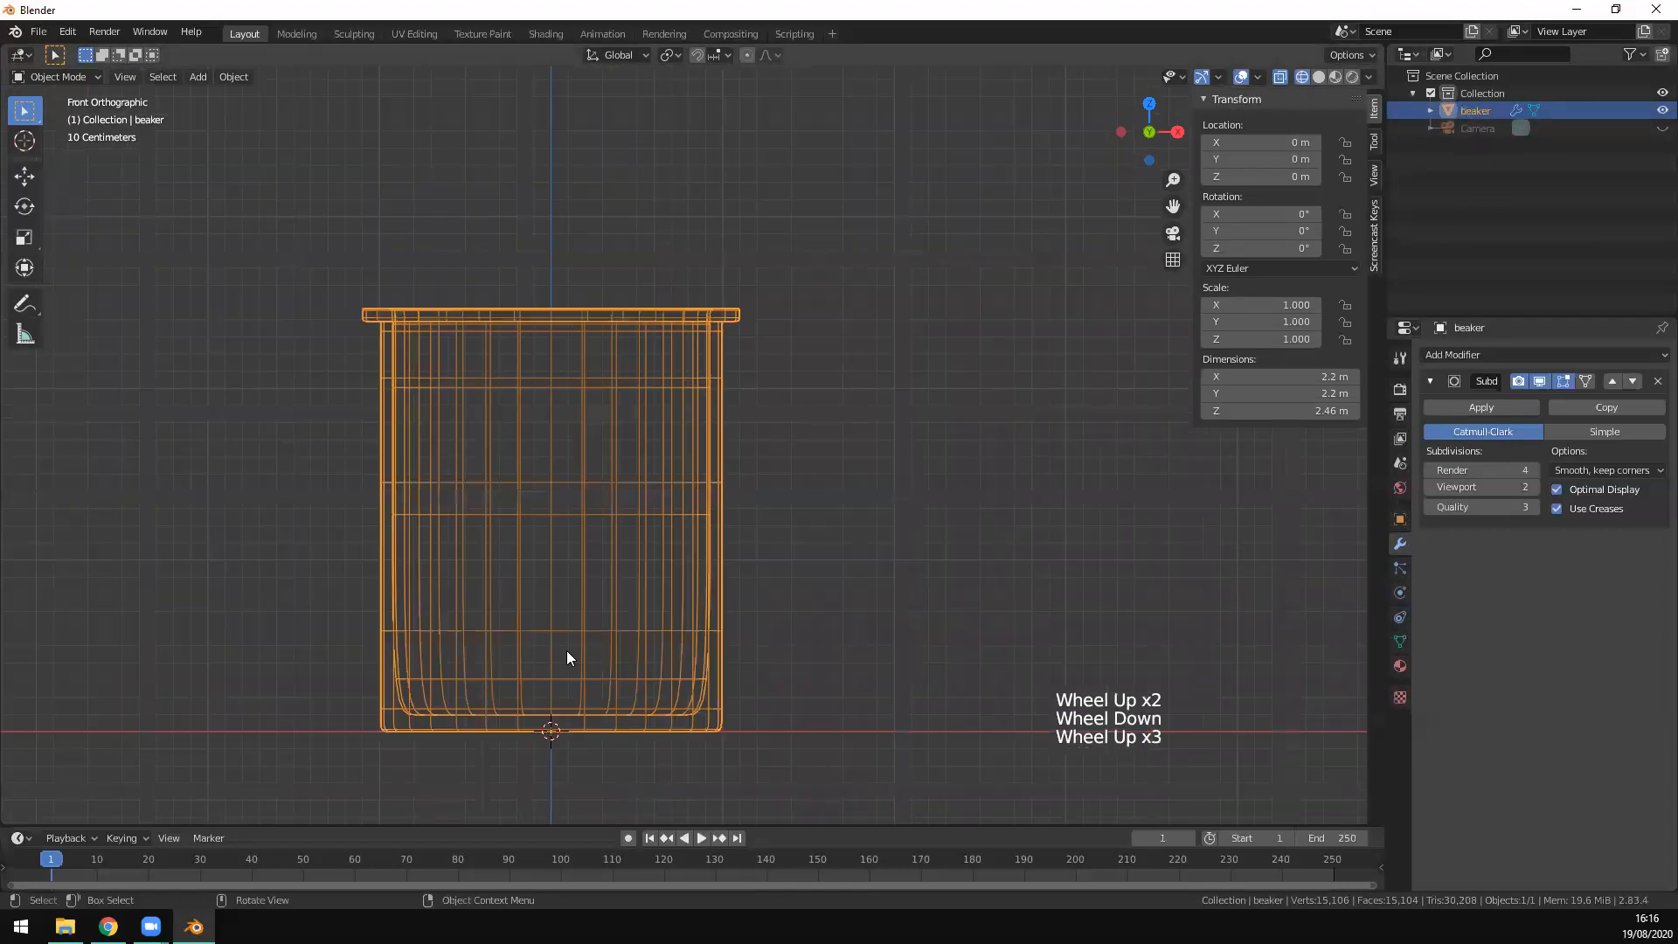
shift+middle_drag(565, 659, 591, 556)
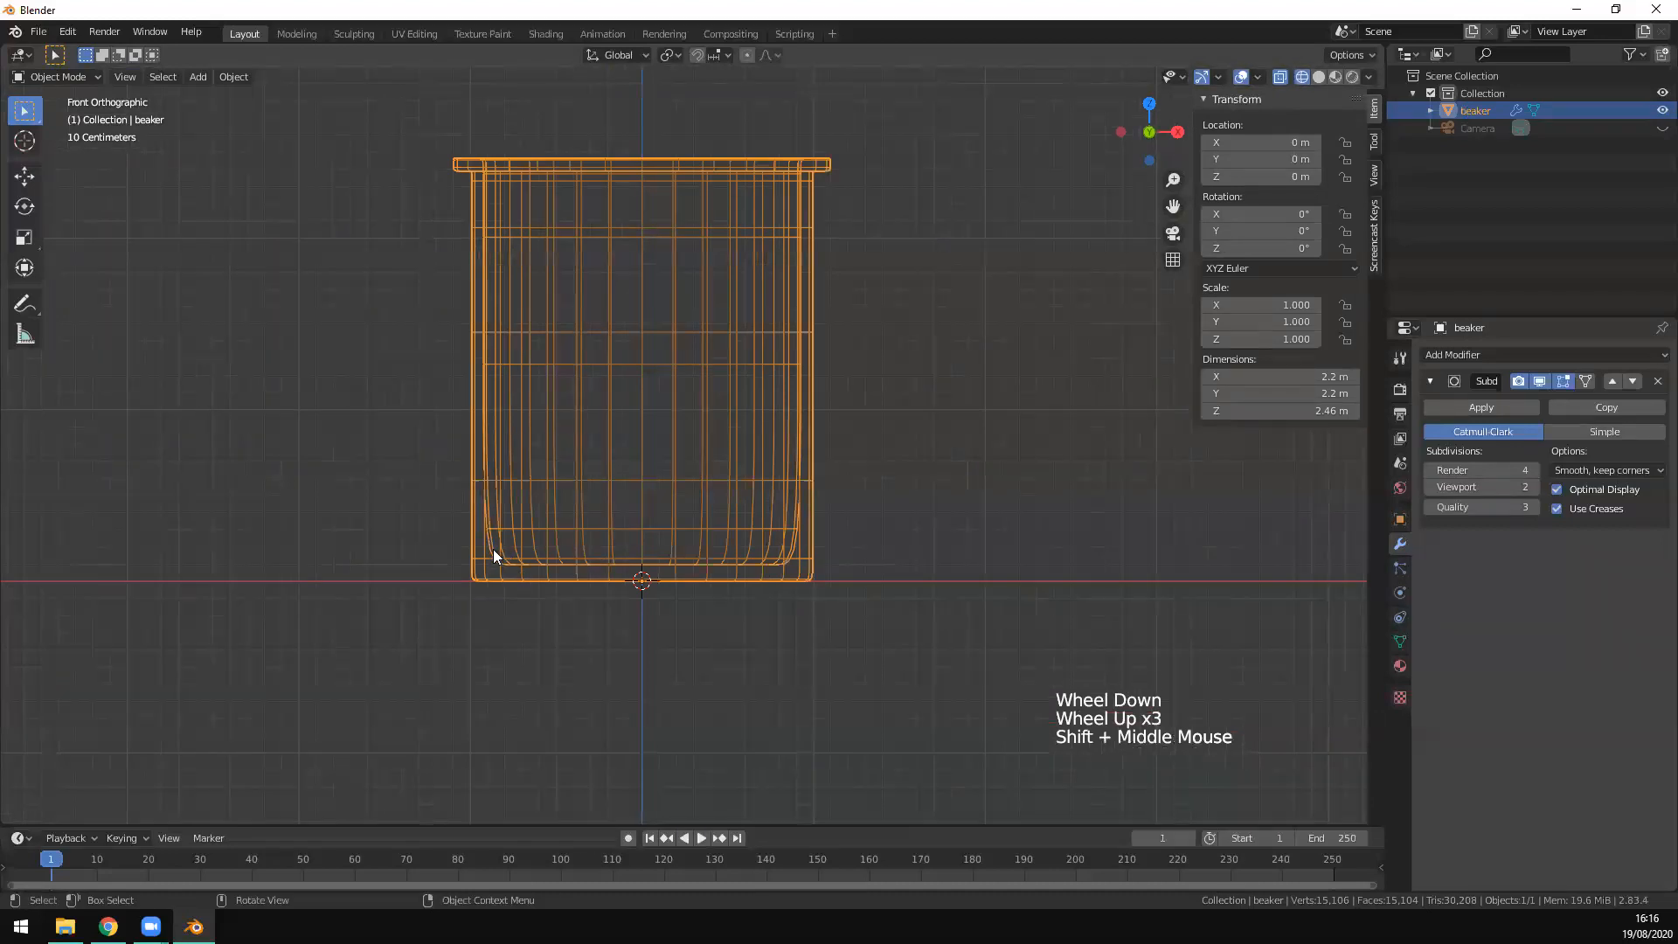
scroll(607, 591, up, 1)
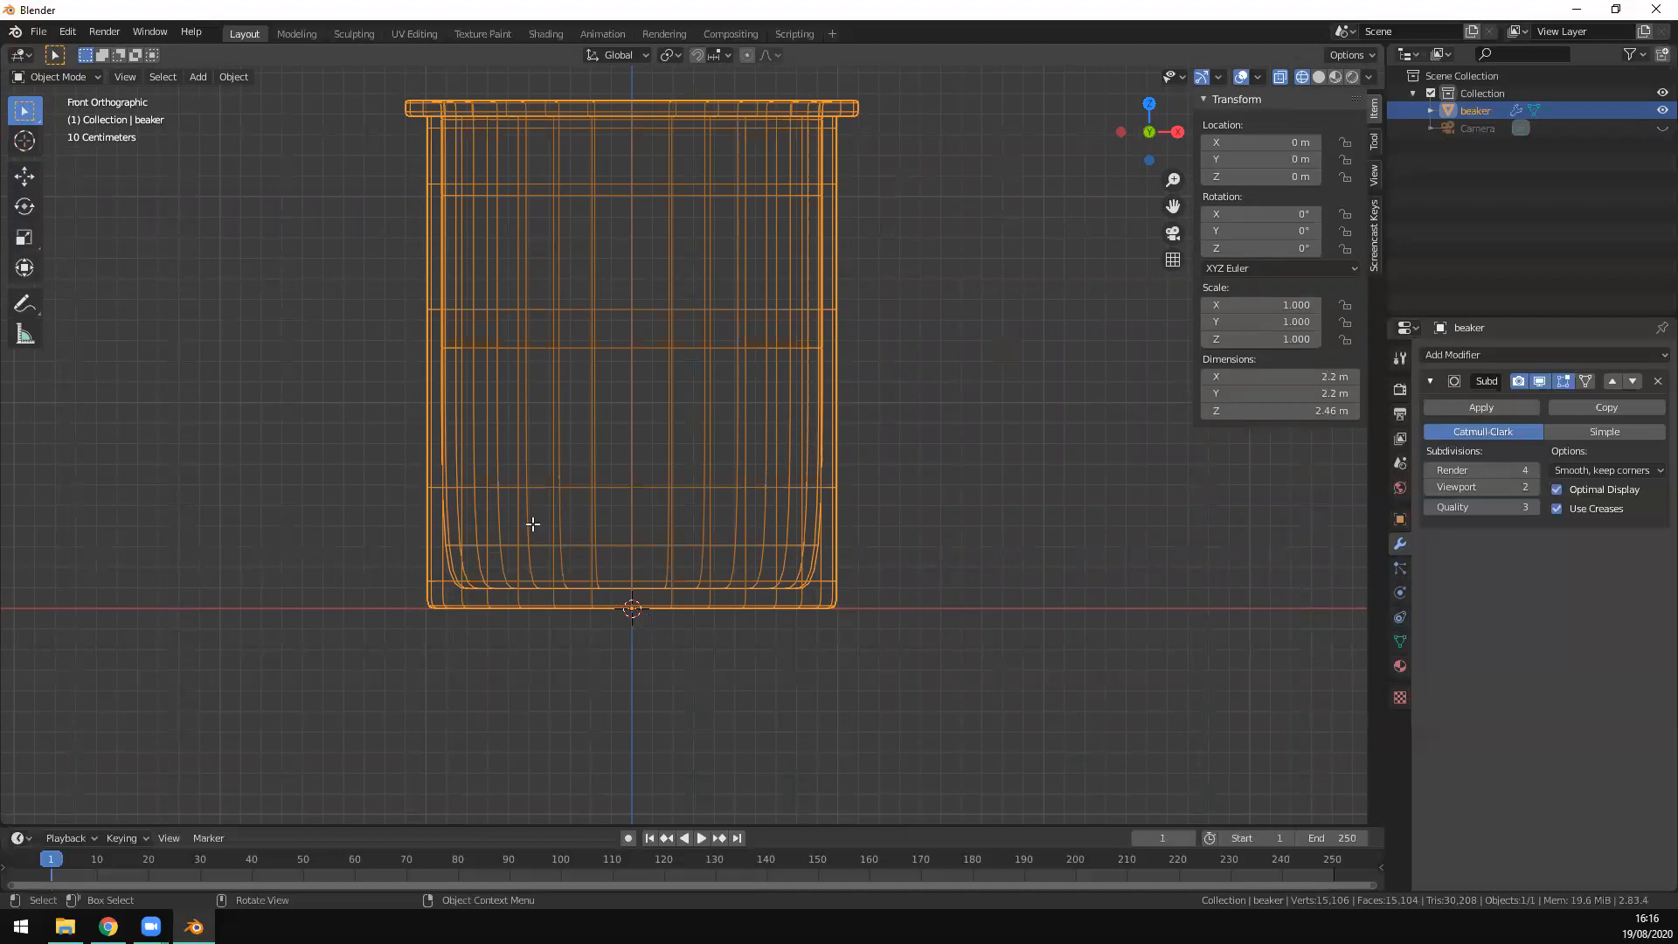
key(Tab)
middle_drag(748, 569, 521, 543)
scroll(705, 359, down, 4)
scroll(690, 333, up, 4)
scroll(690, 333, down, 2)
scroll(516, 577, up, 5)
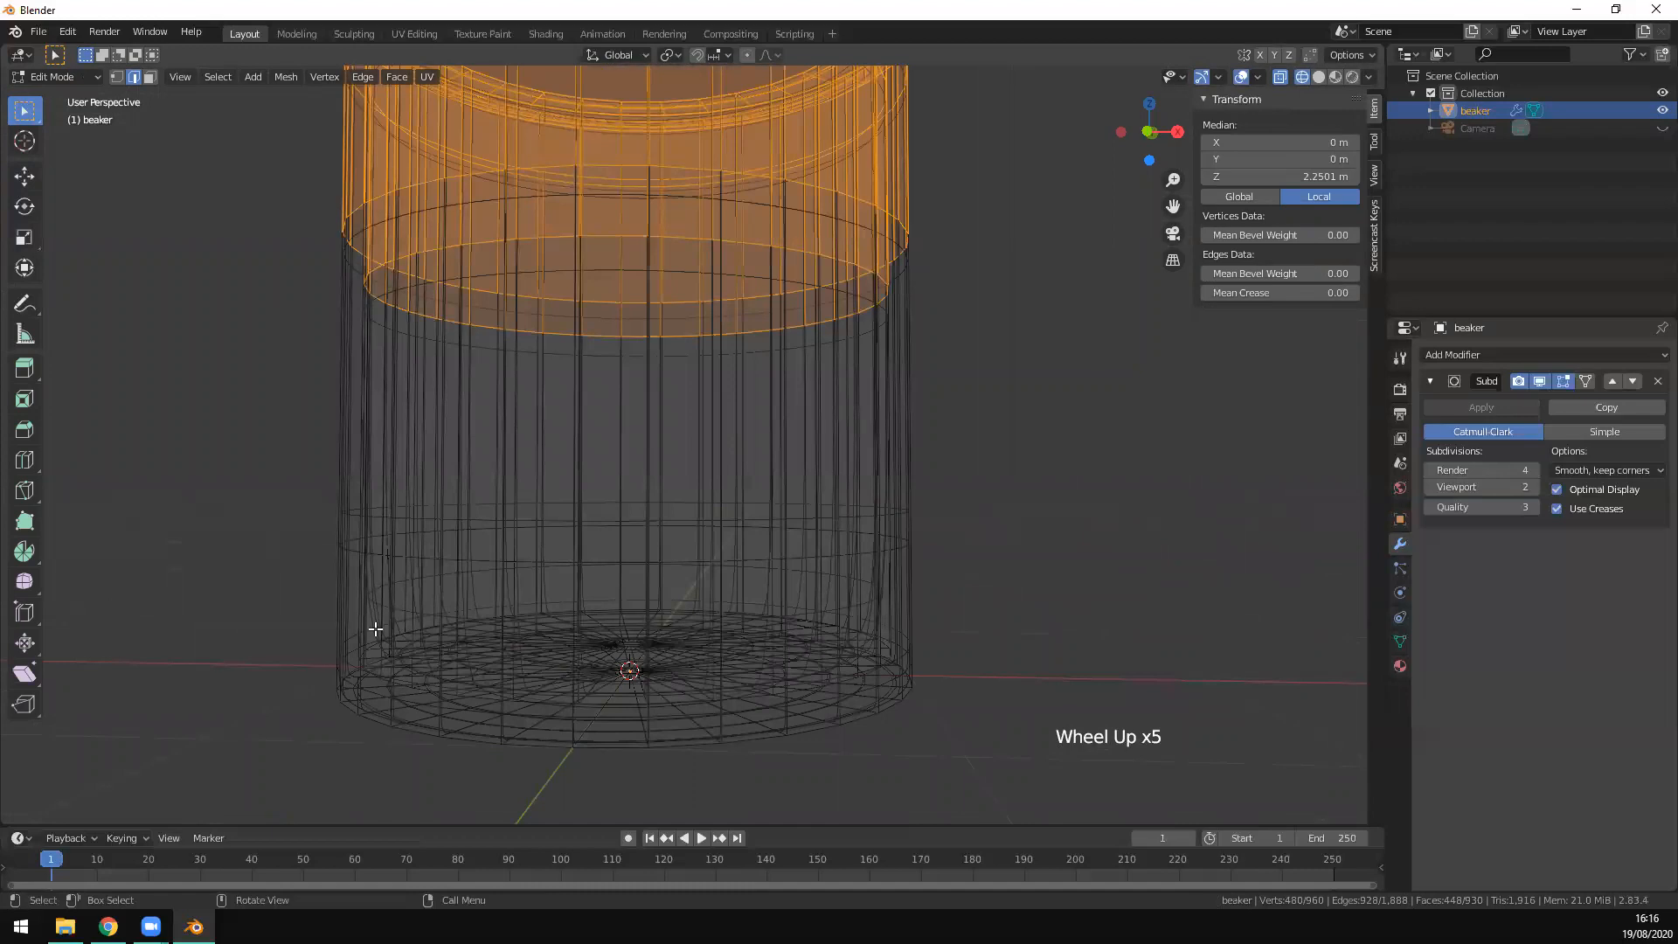
mouse_move(383, 650)
middle_down()
mouse_move(393, 629)
mouse_move(377, 665)
middle_up()
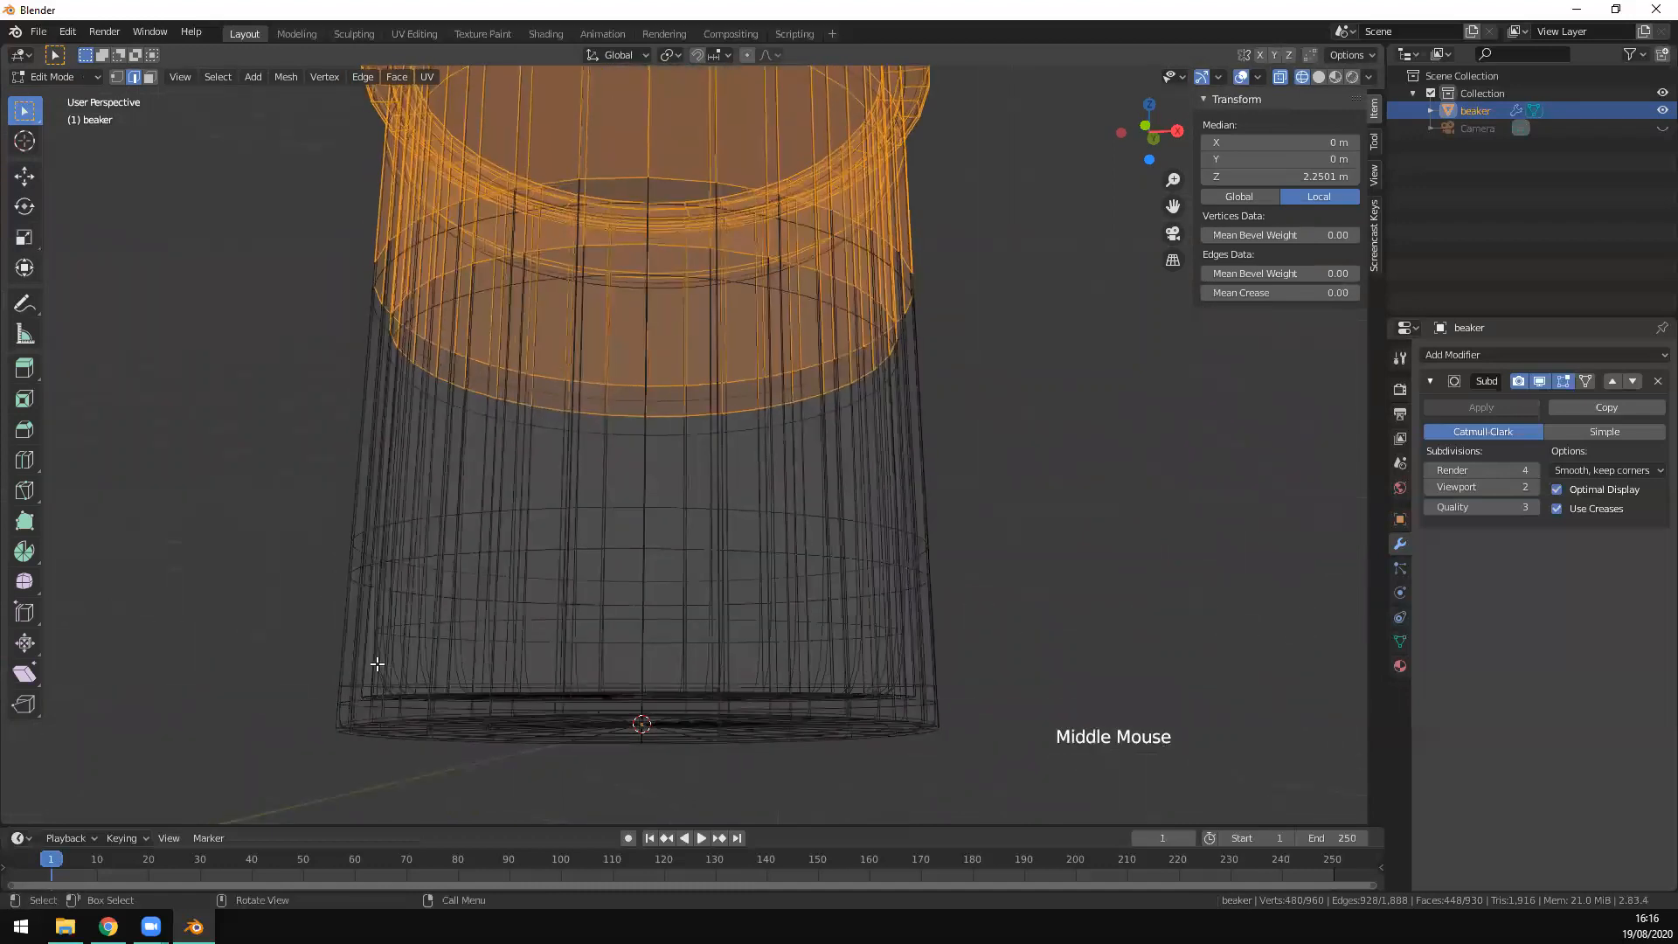
middle_drag(528, 547, 674, 142)
scroll(776, 159, up, 1)
scroll(776, 159, down, 1)
key(KP_5)
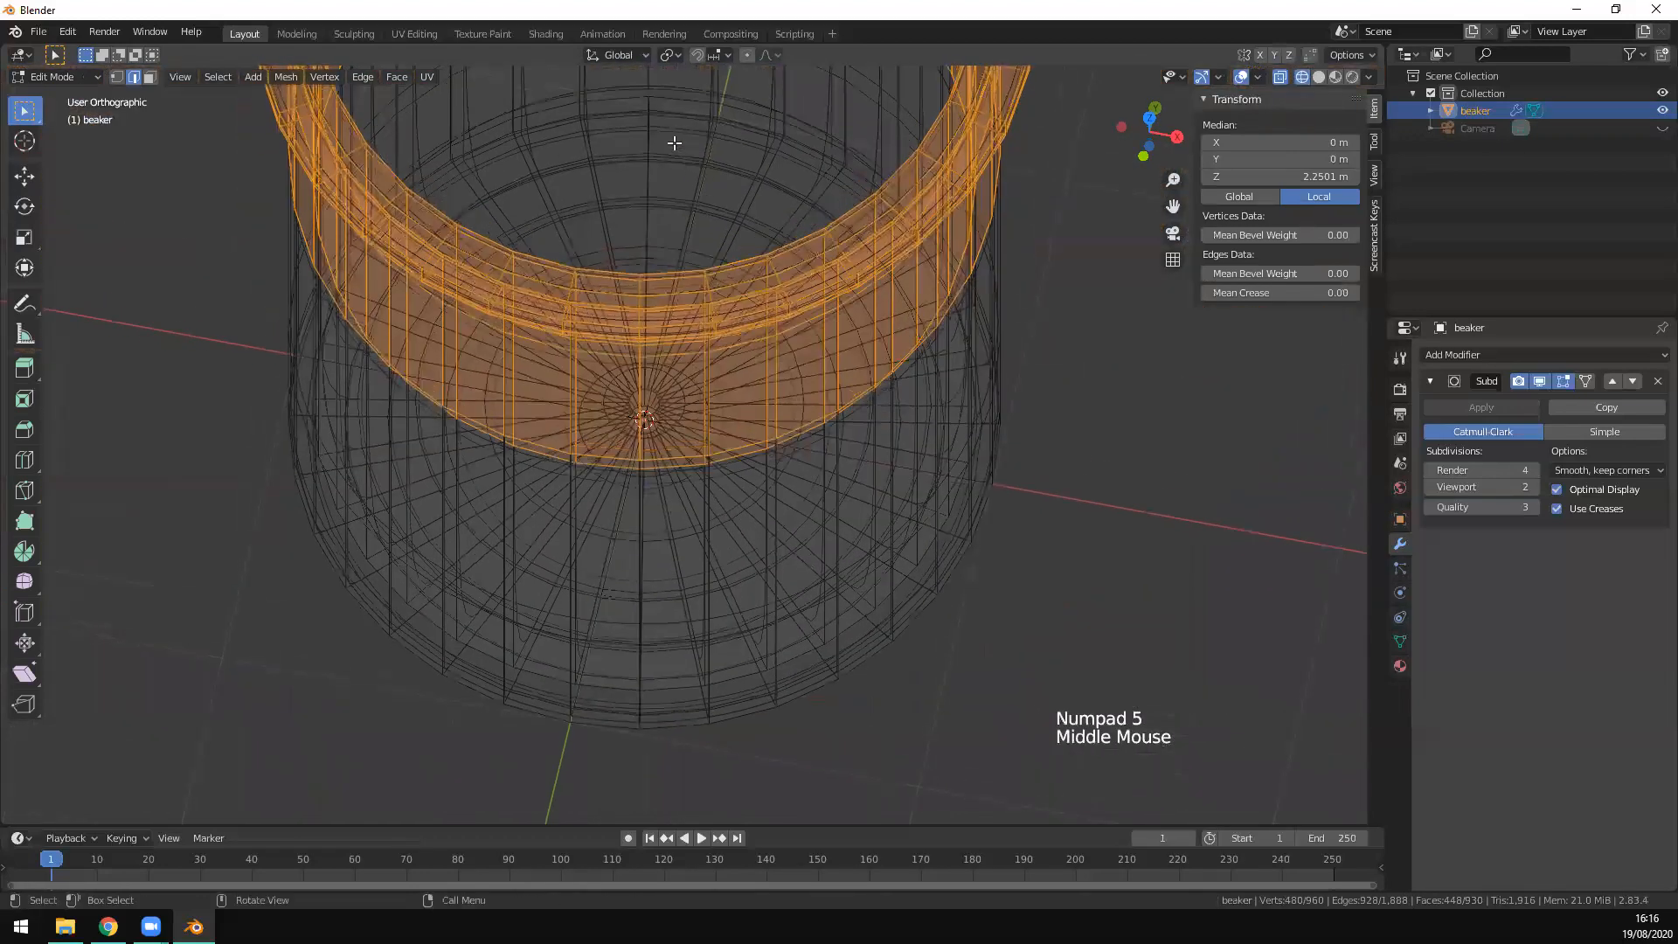
Step: Try a horizontal loop cut around the beaker's outer wall near the base at about 0.19 m, try moving it along Z, and undo it
key(ctrl+r)
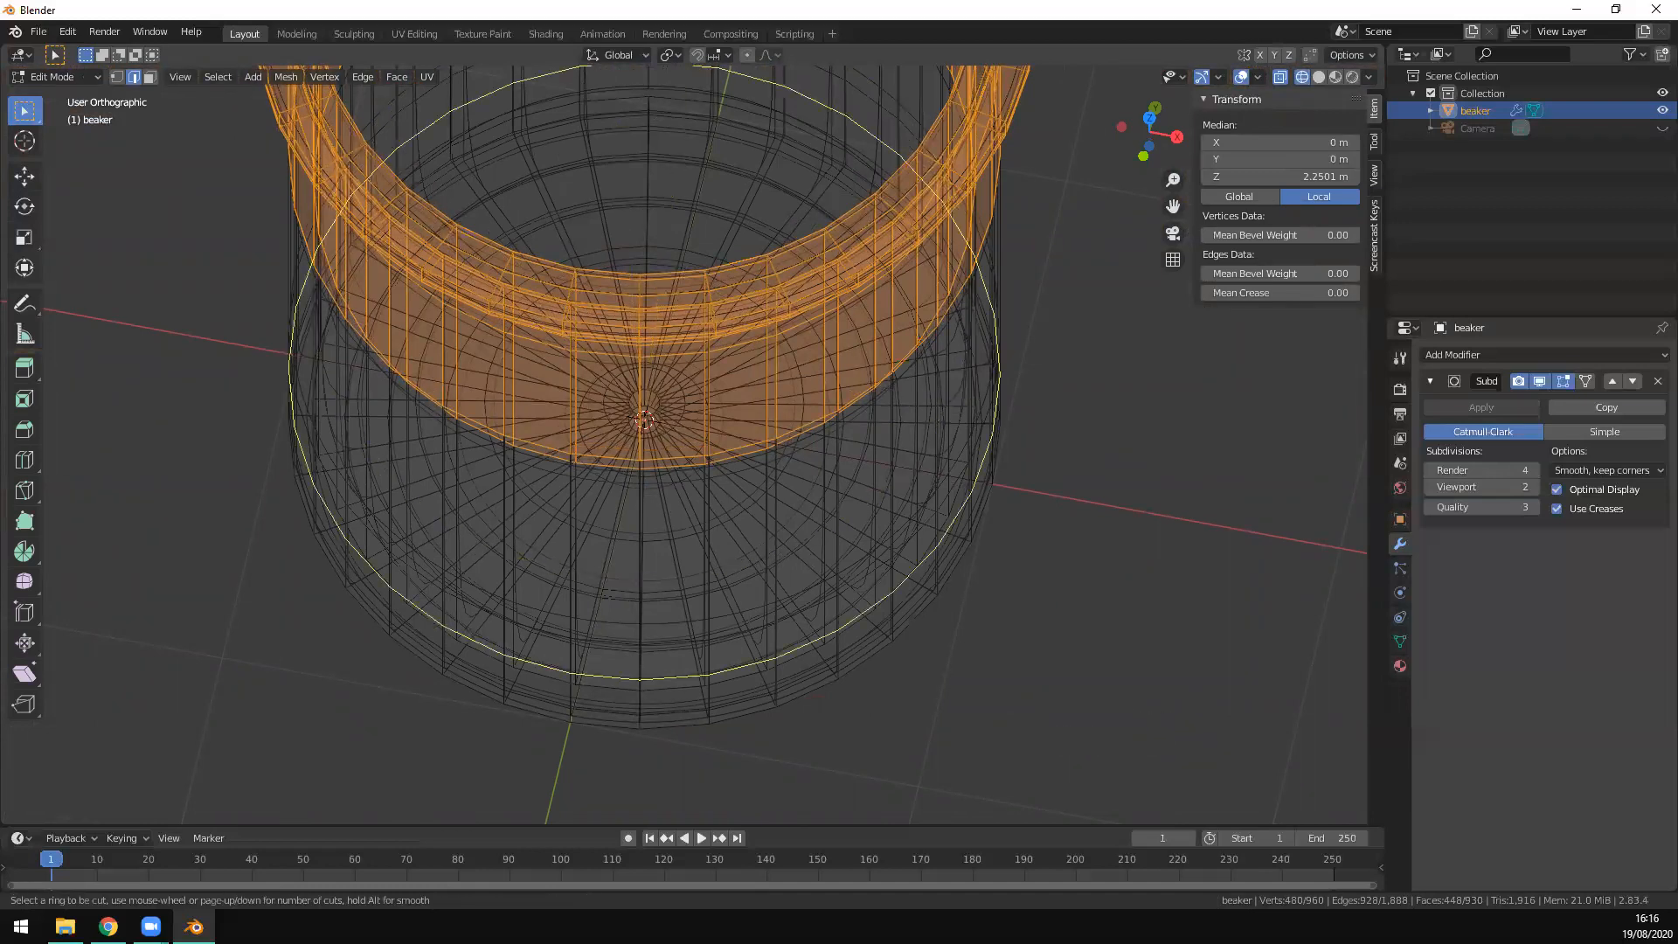
click(580, 96)
click(578, 103)
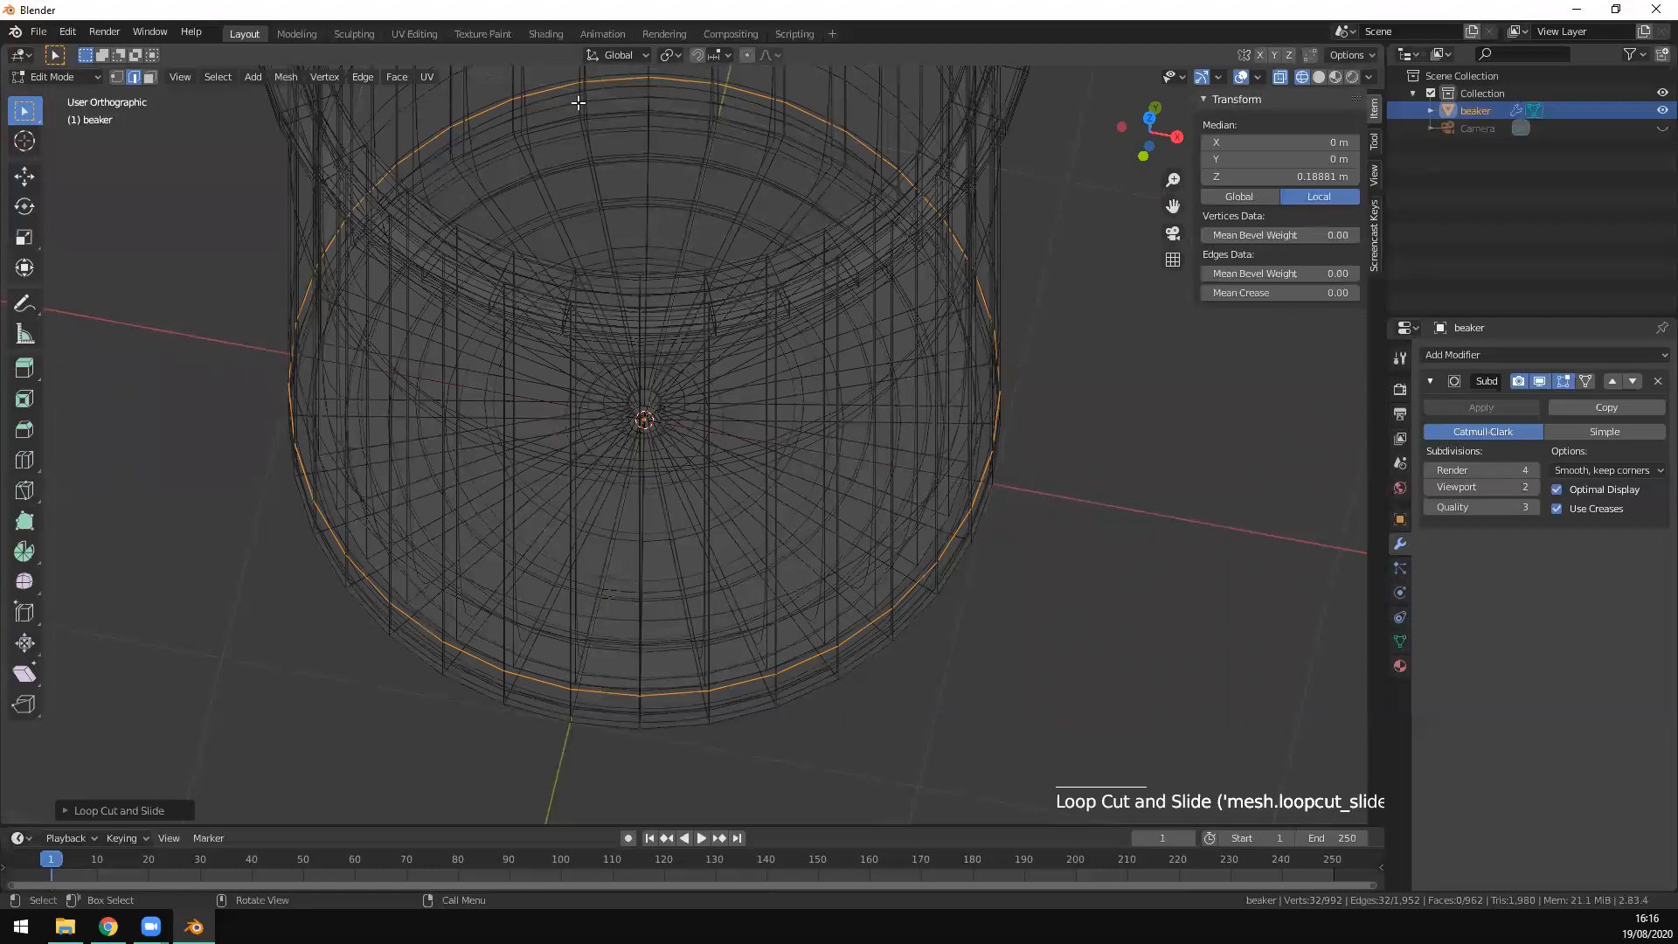
key(KP_1)
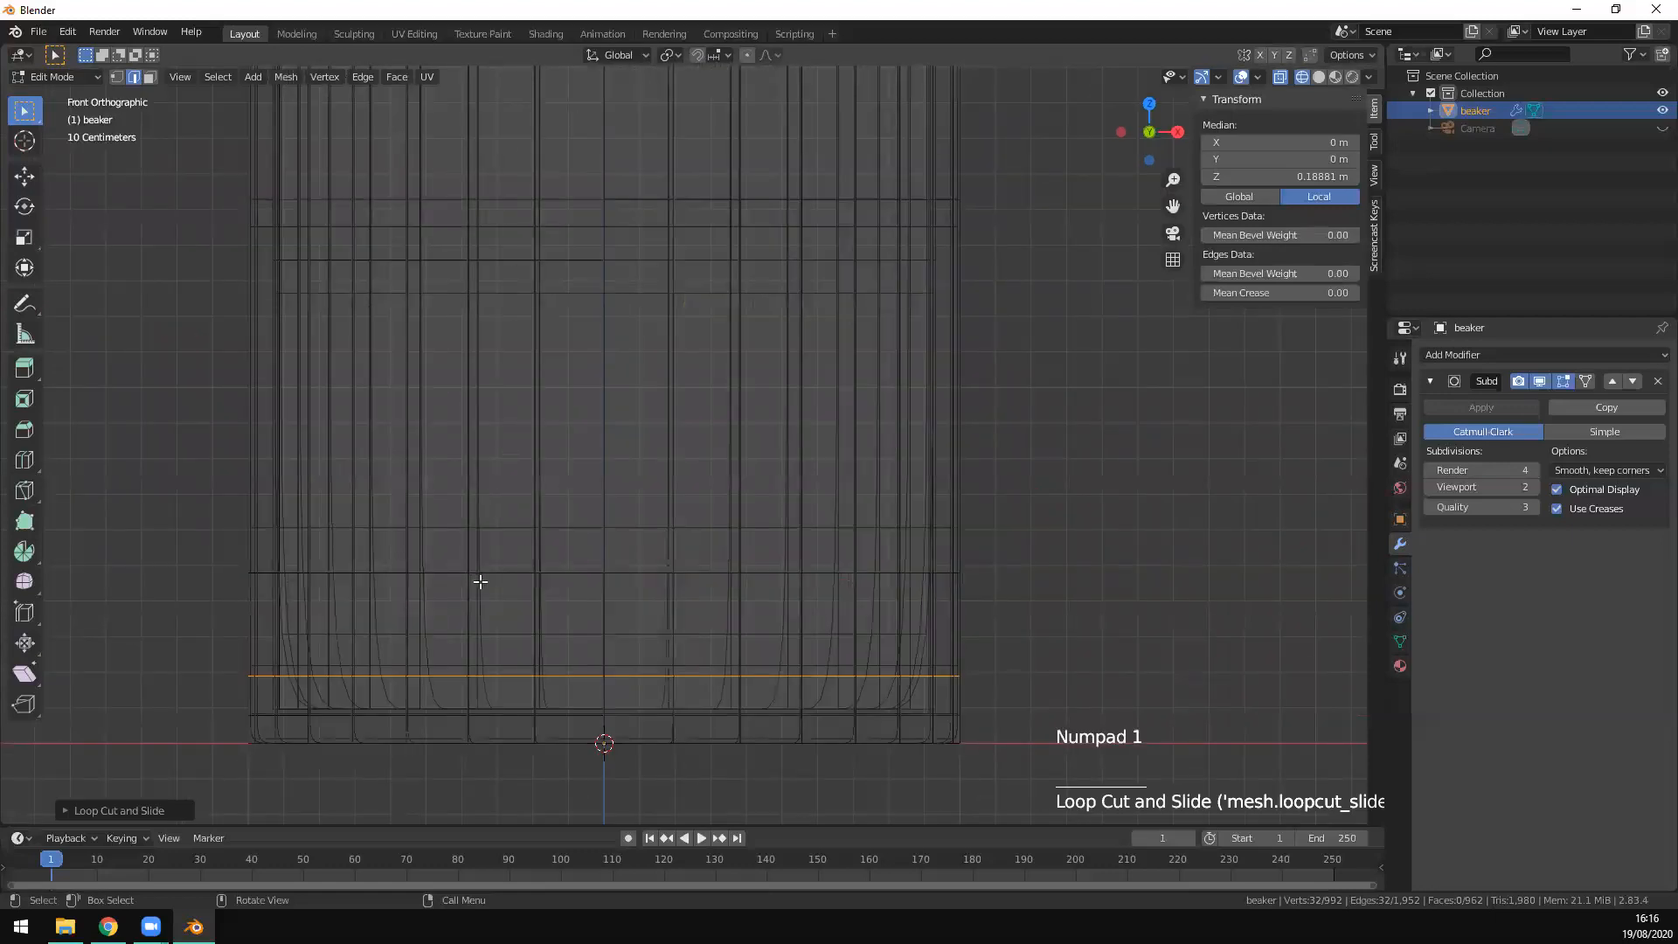
key(g)
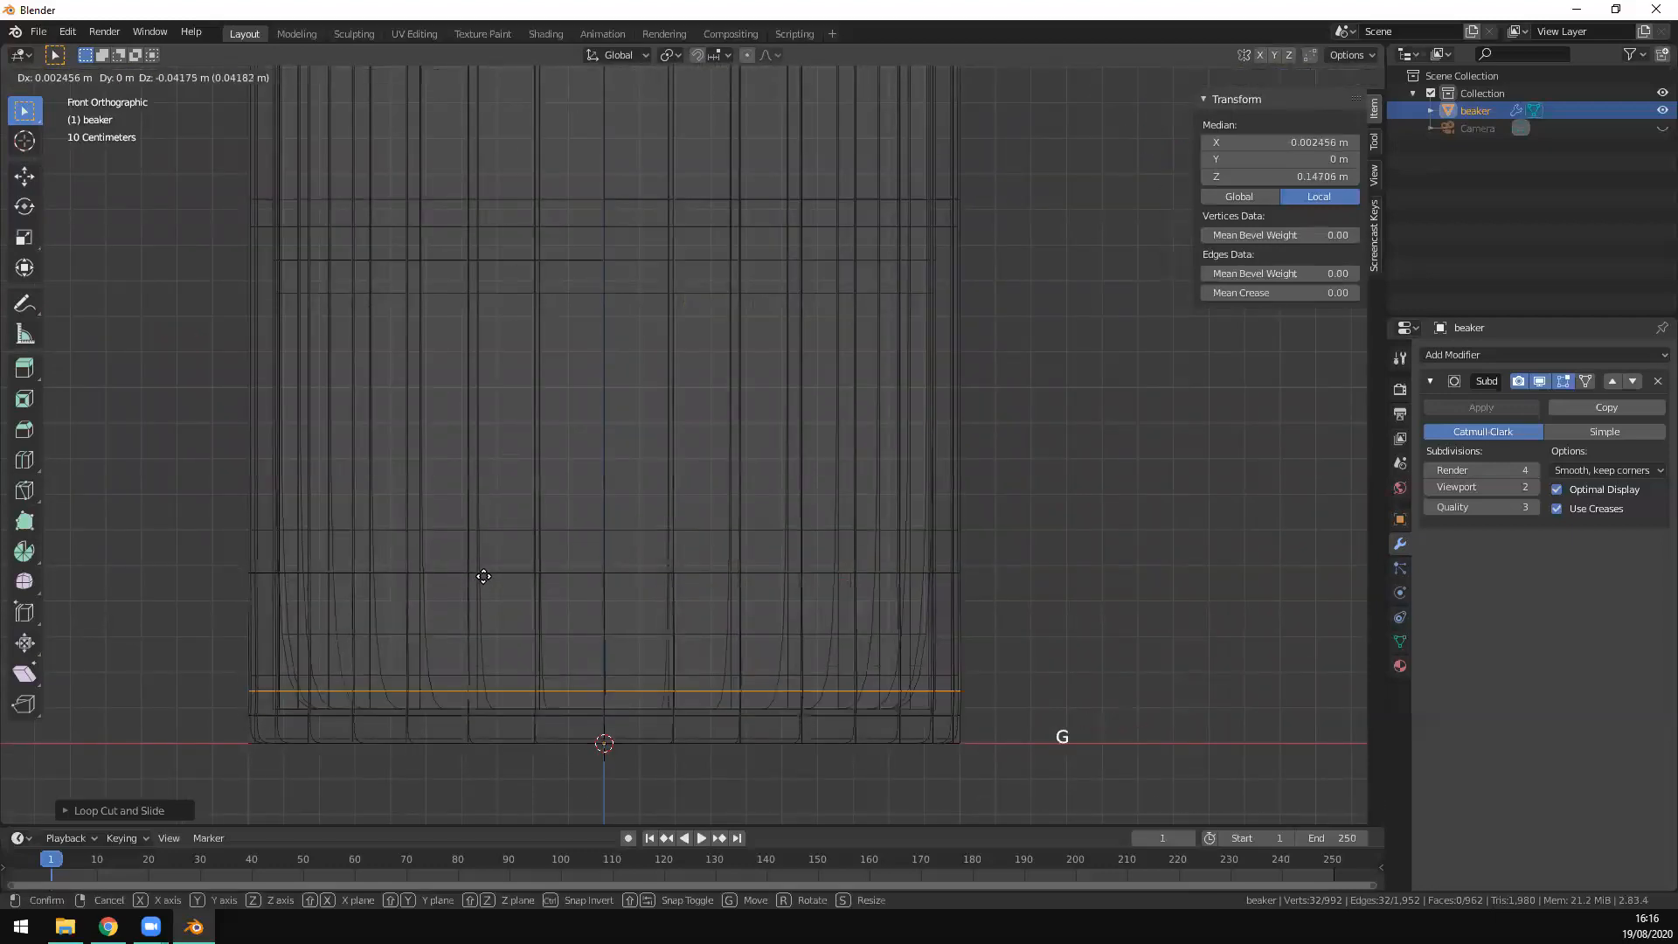
key(z)
key(ctrl)
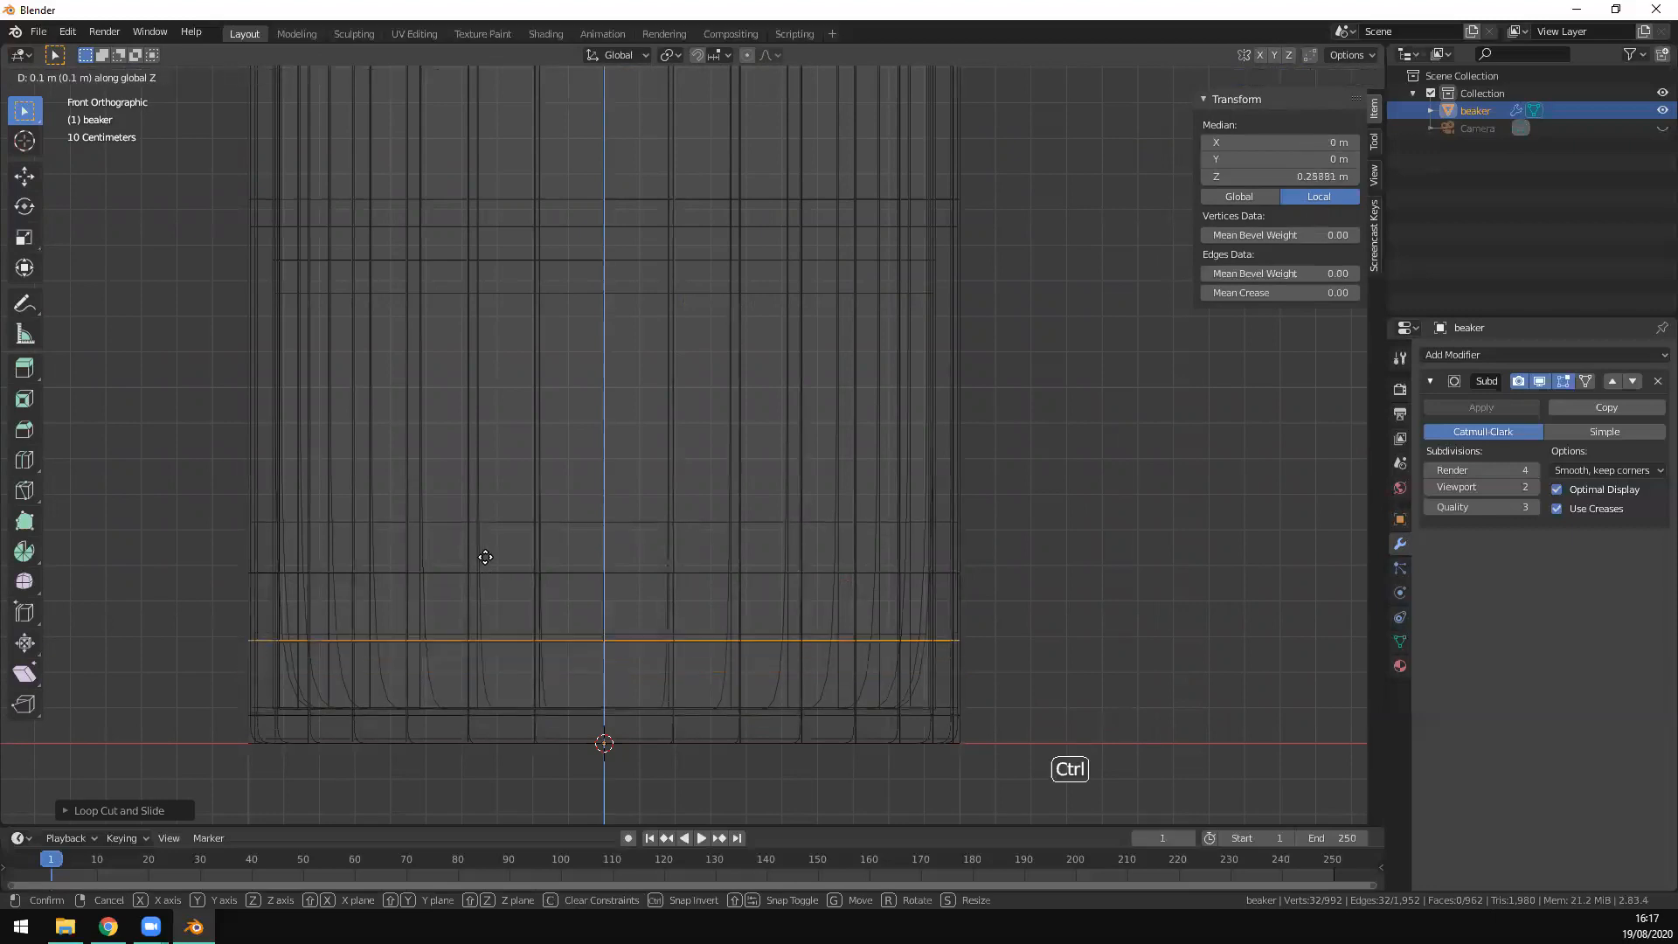
right_click(580, 495)
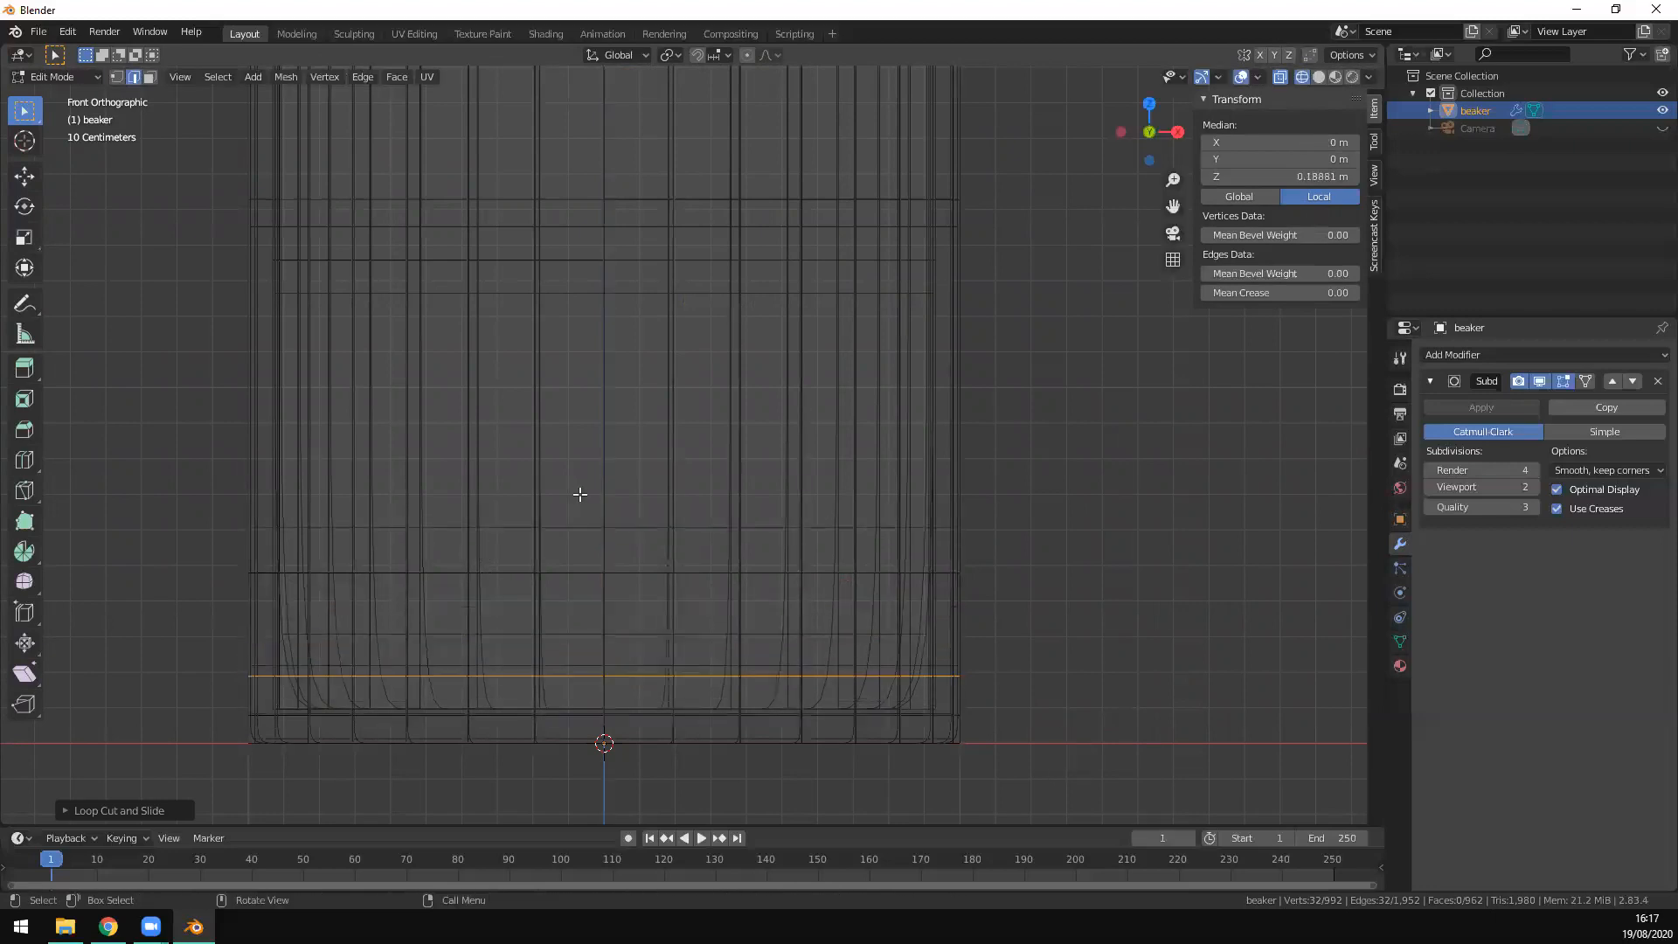
key(ctrl+z)
Step: In solid shading, add a centred horizontal loop cut to the lower section of the beaker's inner wall, at a height of about 0.73 m
middle_drag(580, 495, 858, 524)
scroll(774, 429, down, 4)
mouse_move(774, 428)
middle_down()
mouse_move(774, 587)
mouse_move(702, 365)
middle_up()
key(z)
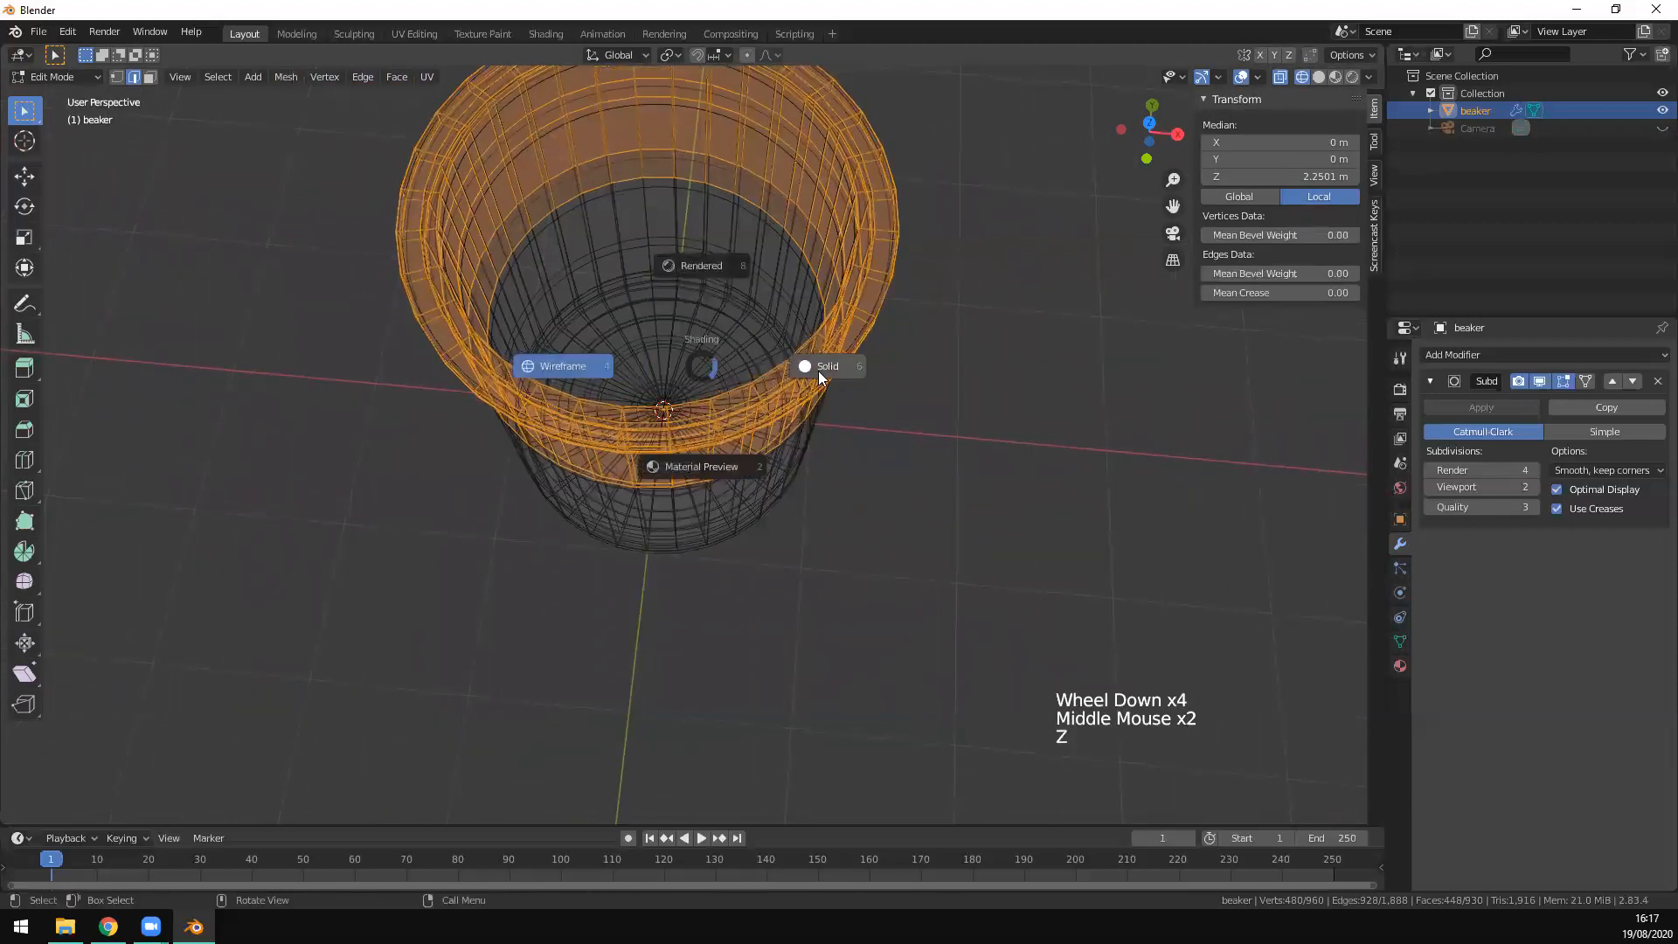
click(820, 378)
click(683, 255)
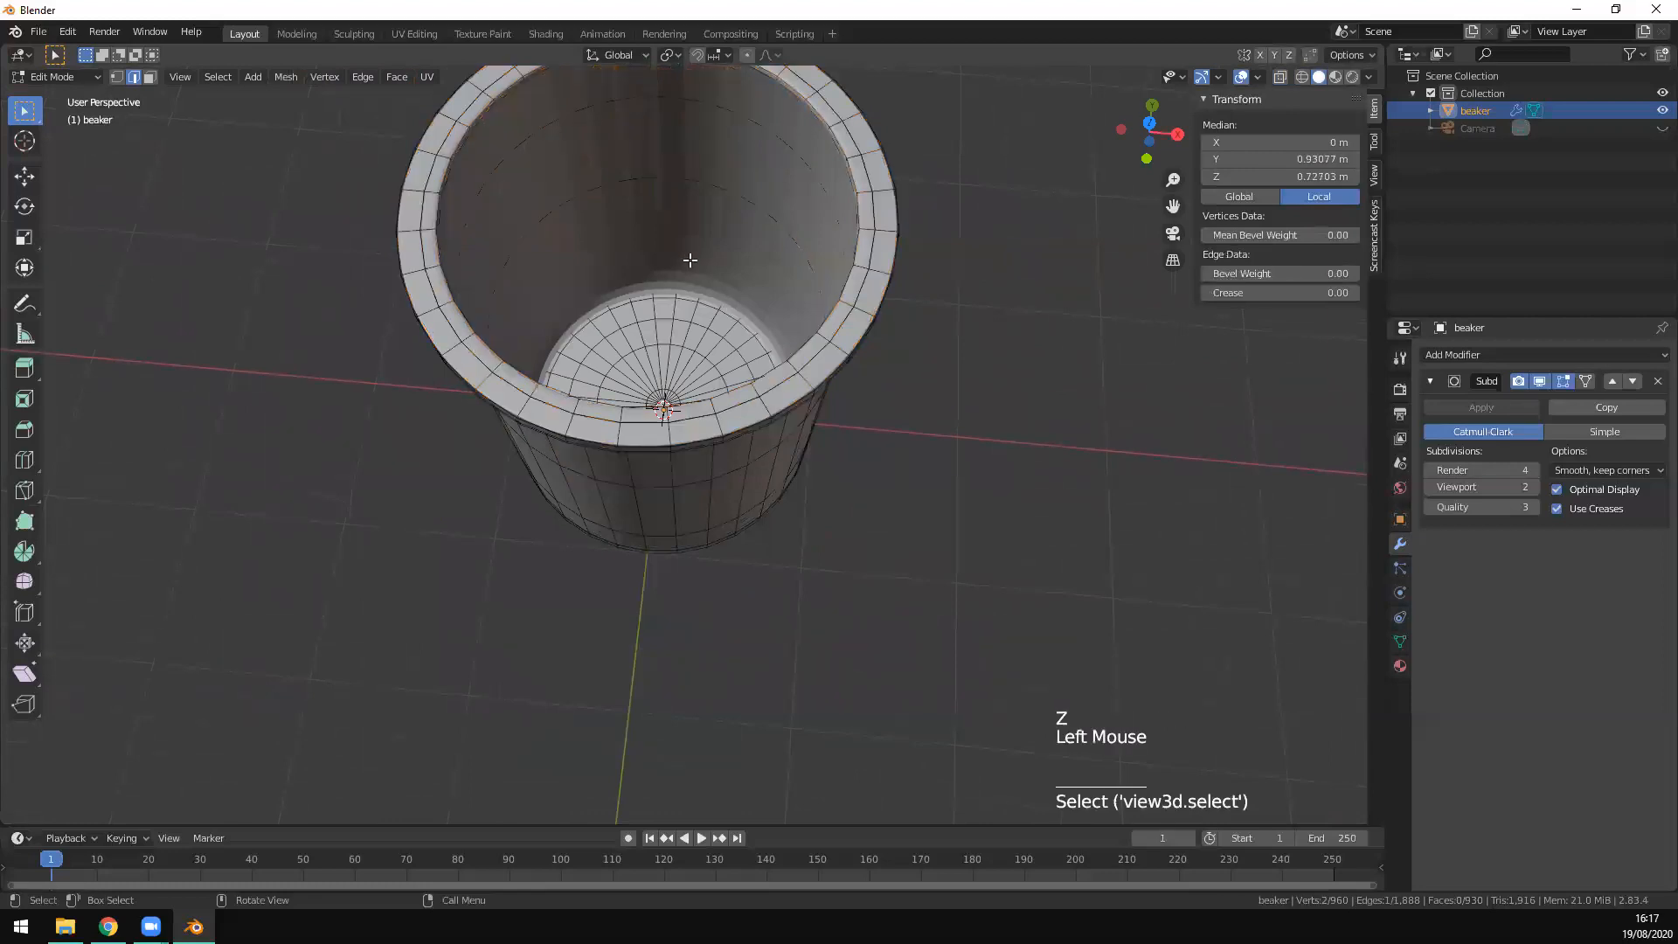
key(ctrl+r)
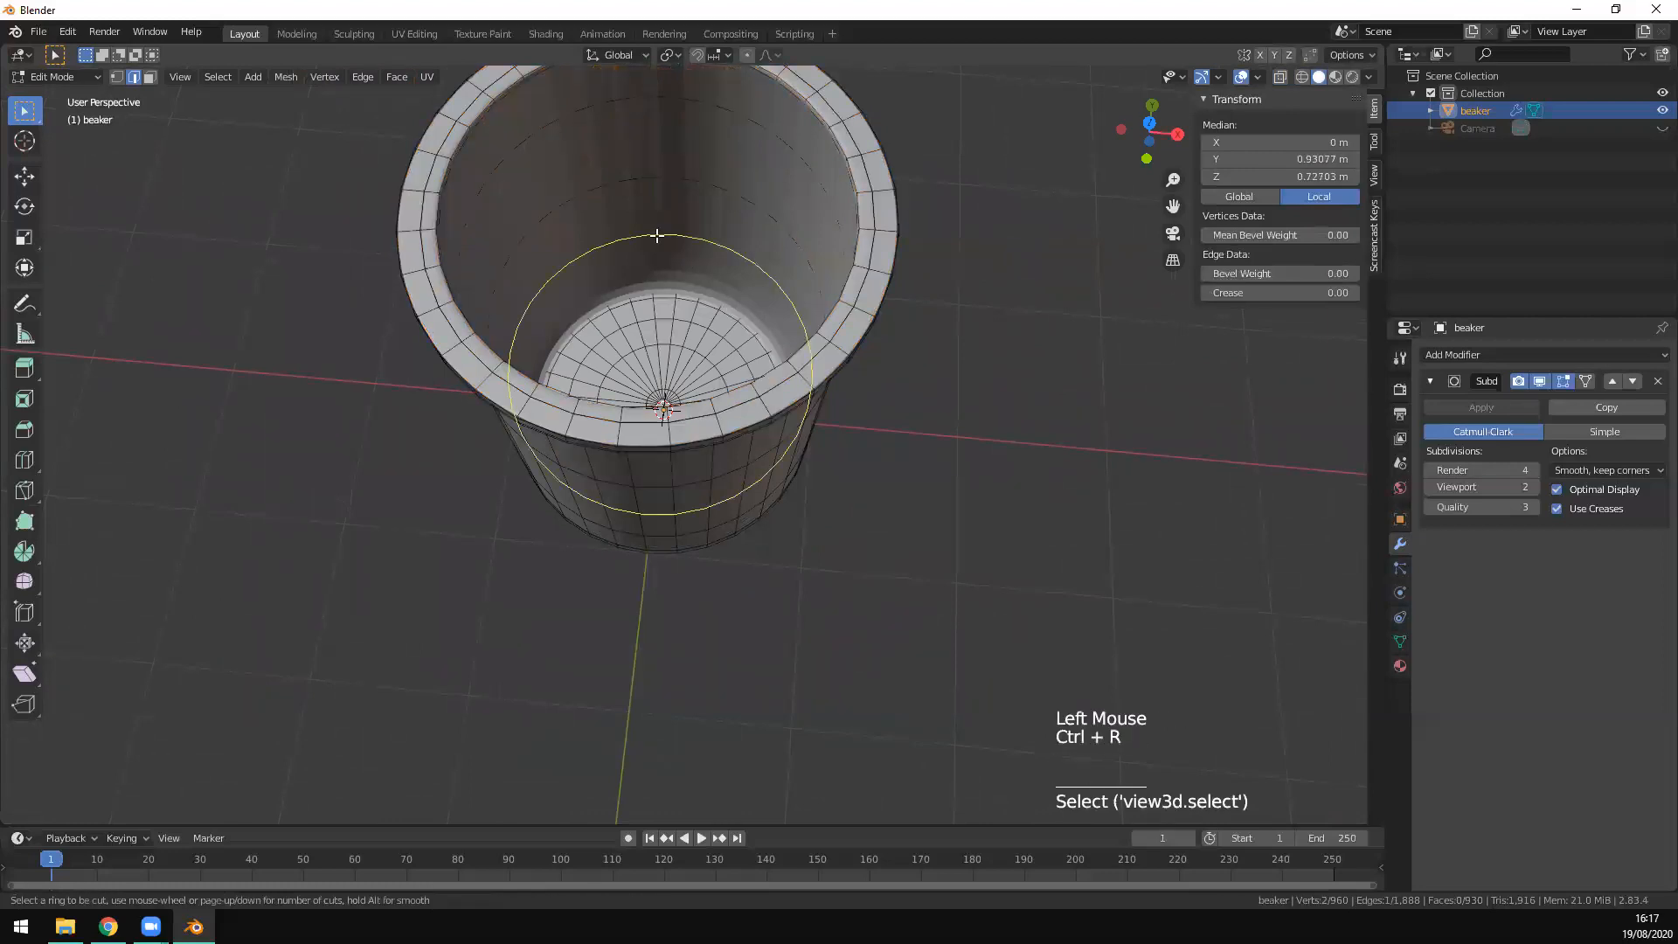
click(657, 235)
right_click(656, 235)
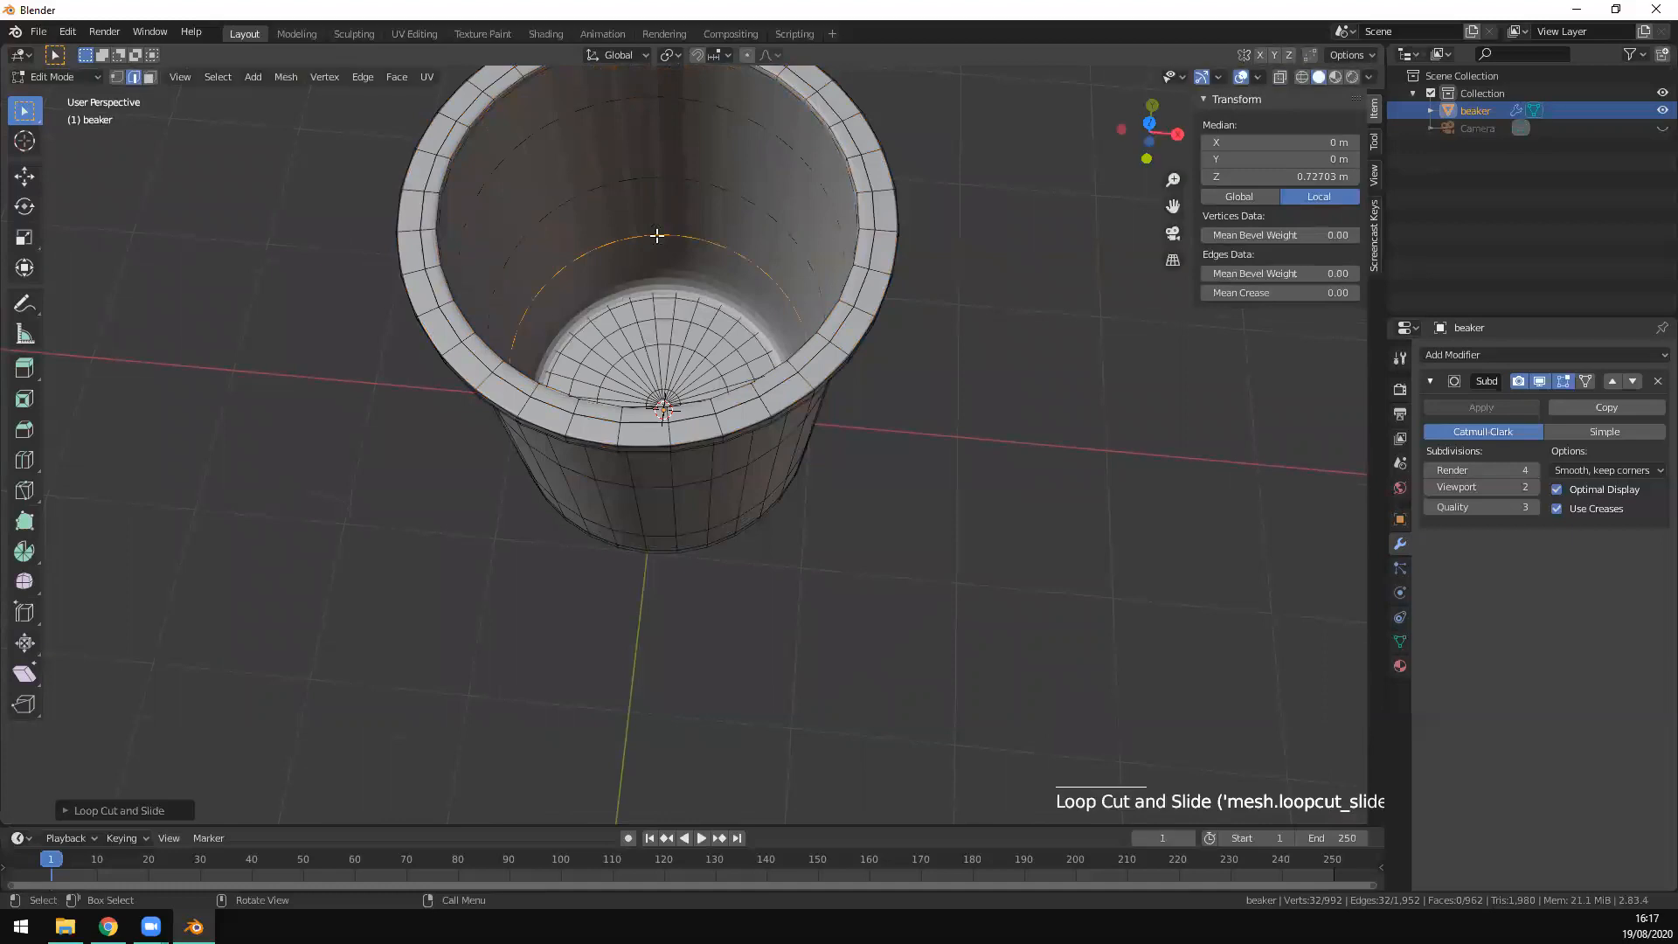
Step: In front wireframe view, edge-slide the new inner-wall loop down near the beaker's floor, to a height of about 0.21 m
key(KP_1)
key(z)
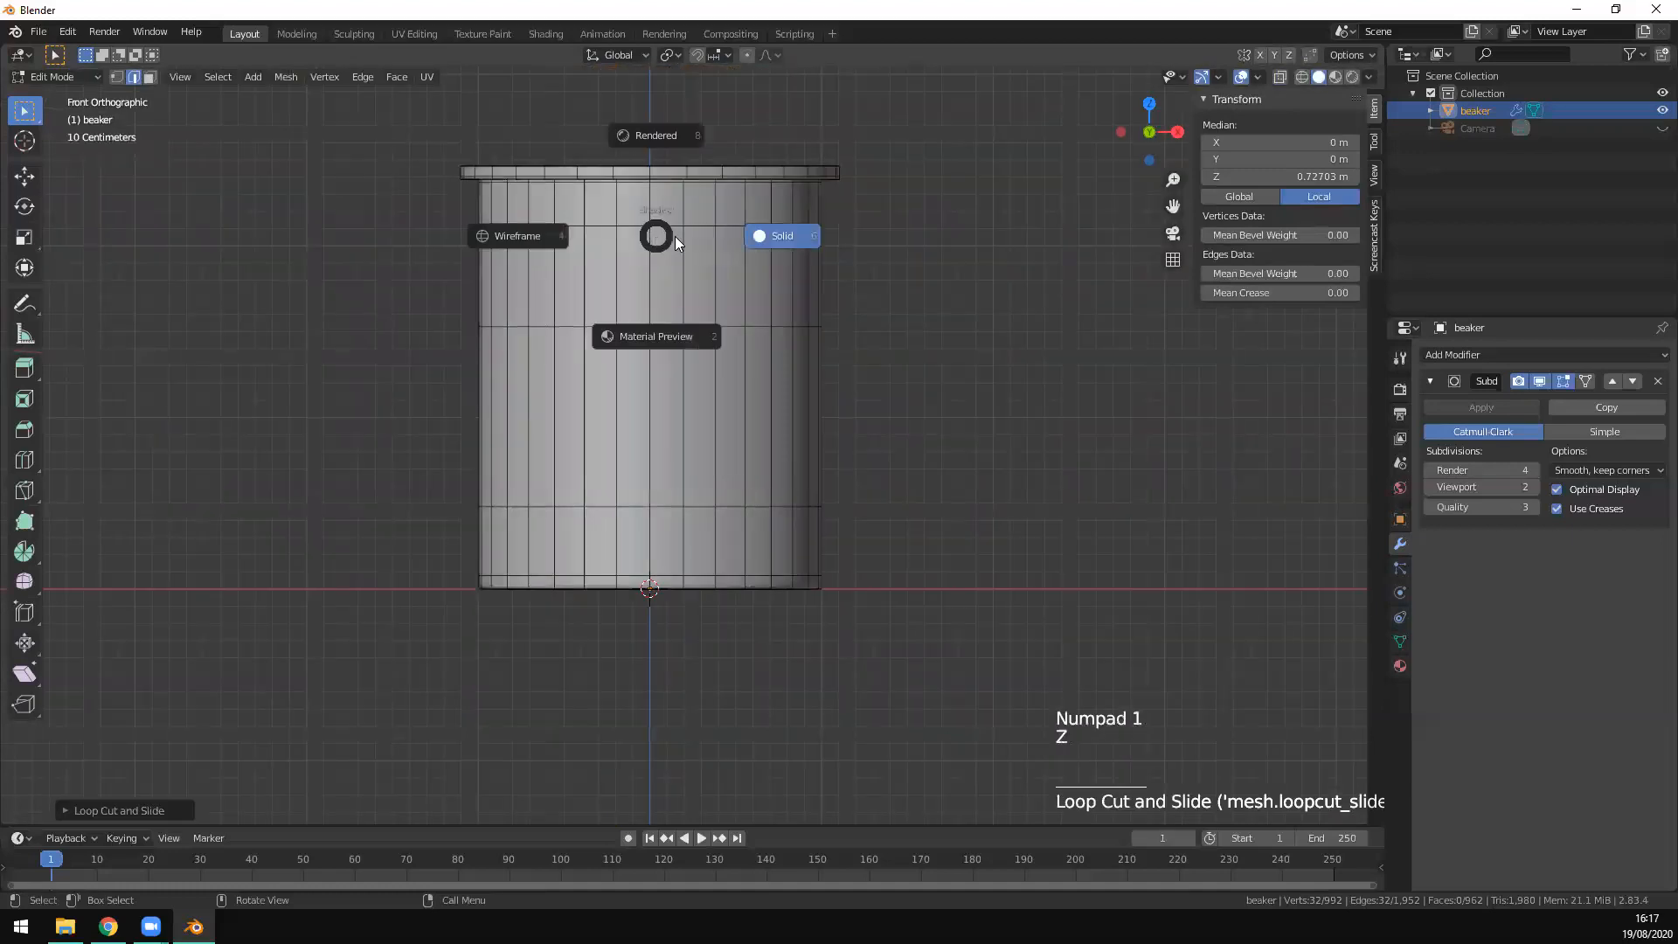
click(533, 235)
scroll(563, 559, up, 3)
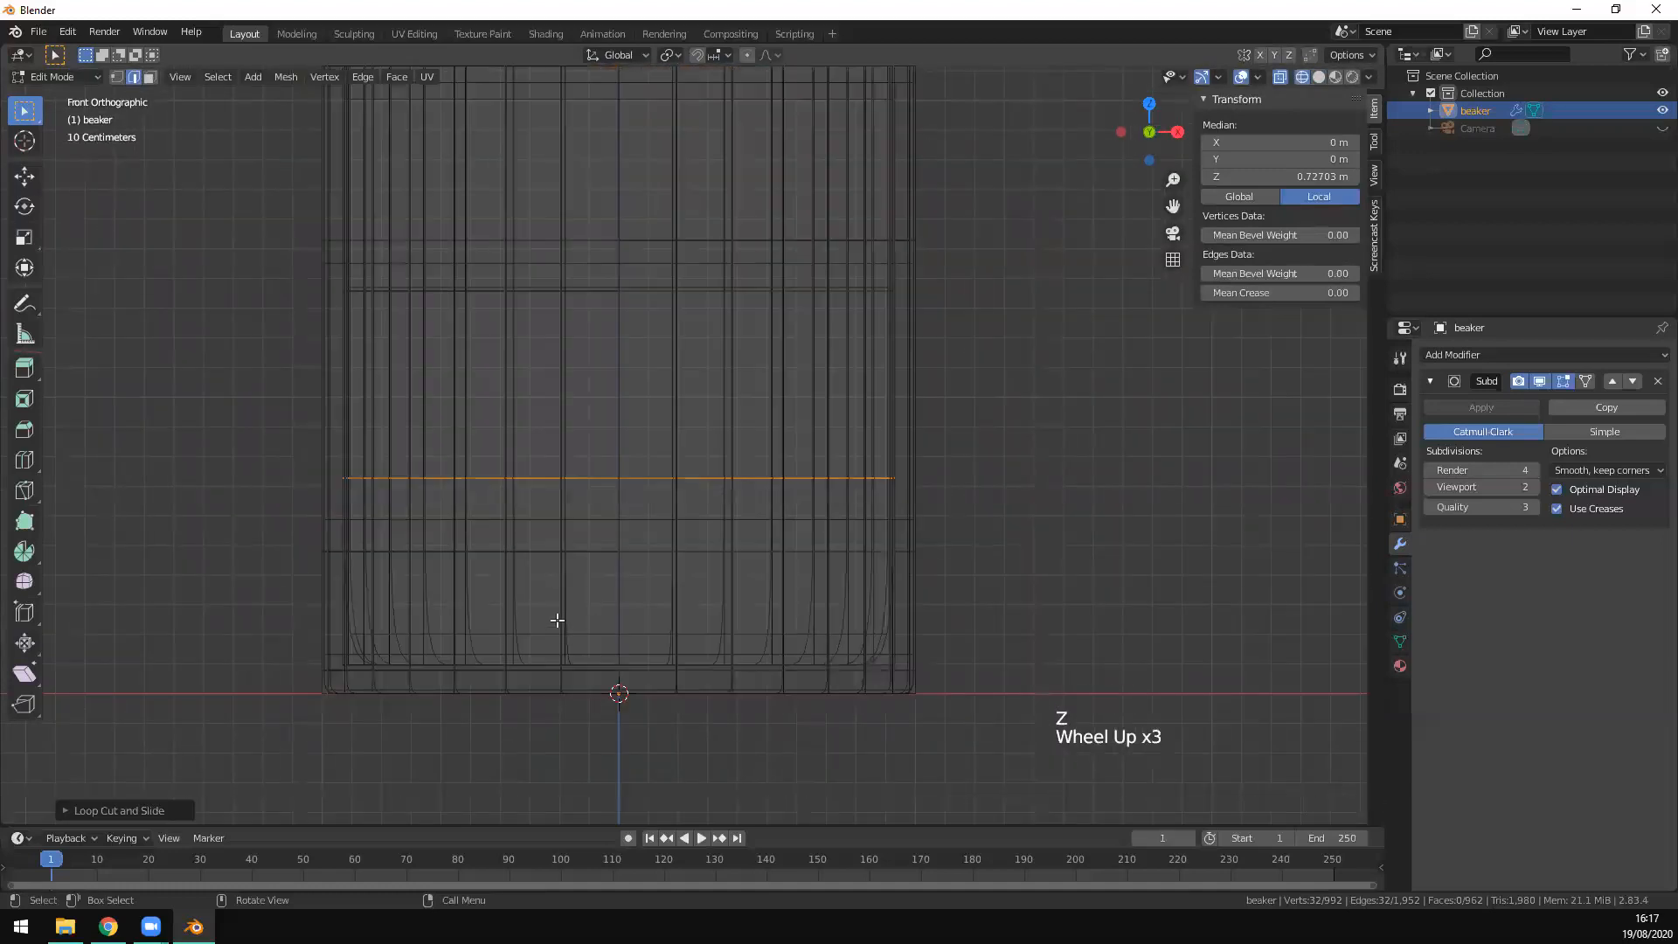
key(g)
key(g)
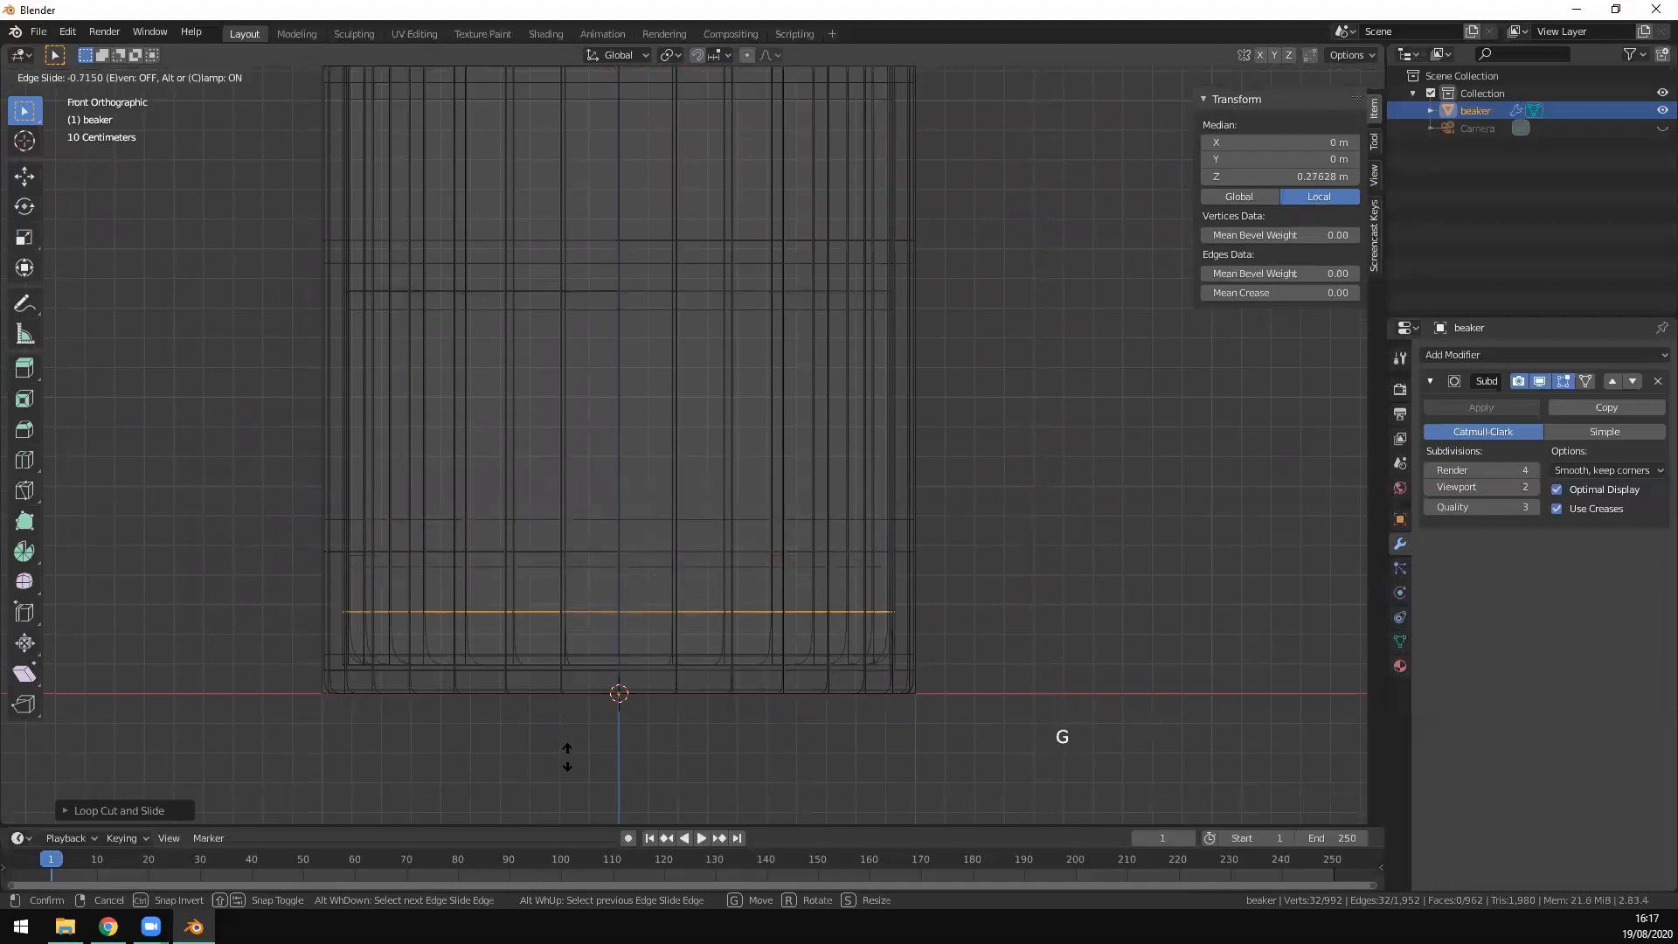
click(567, 773)
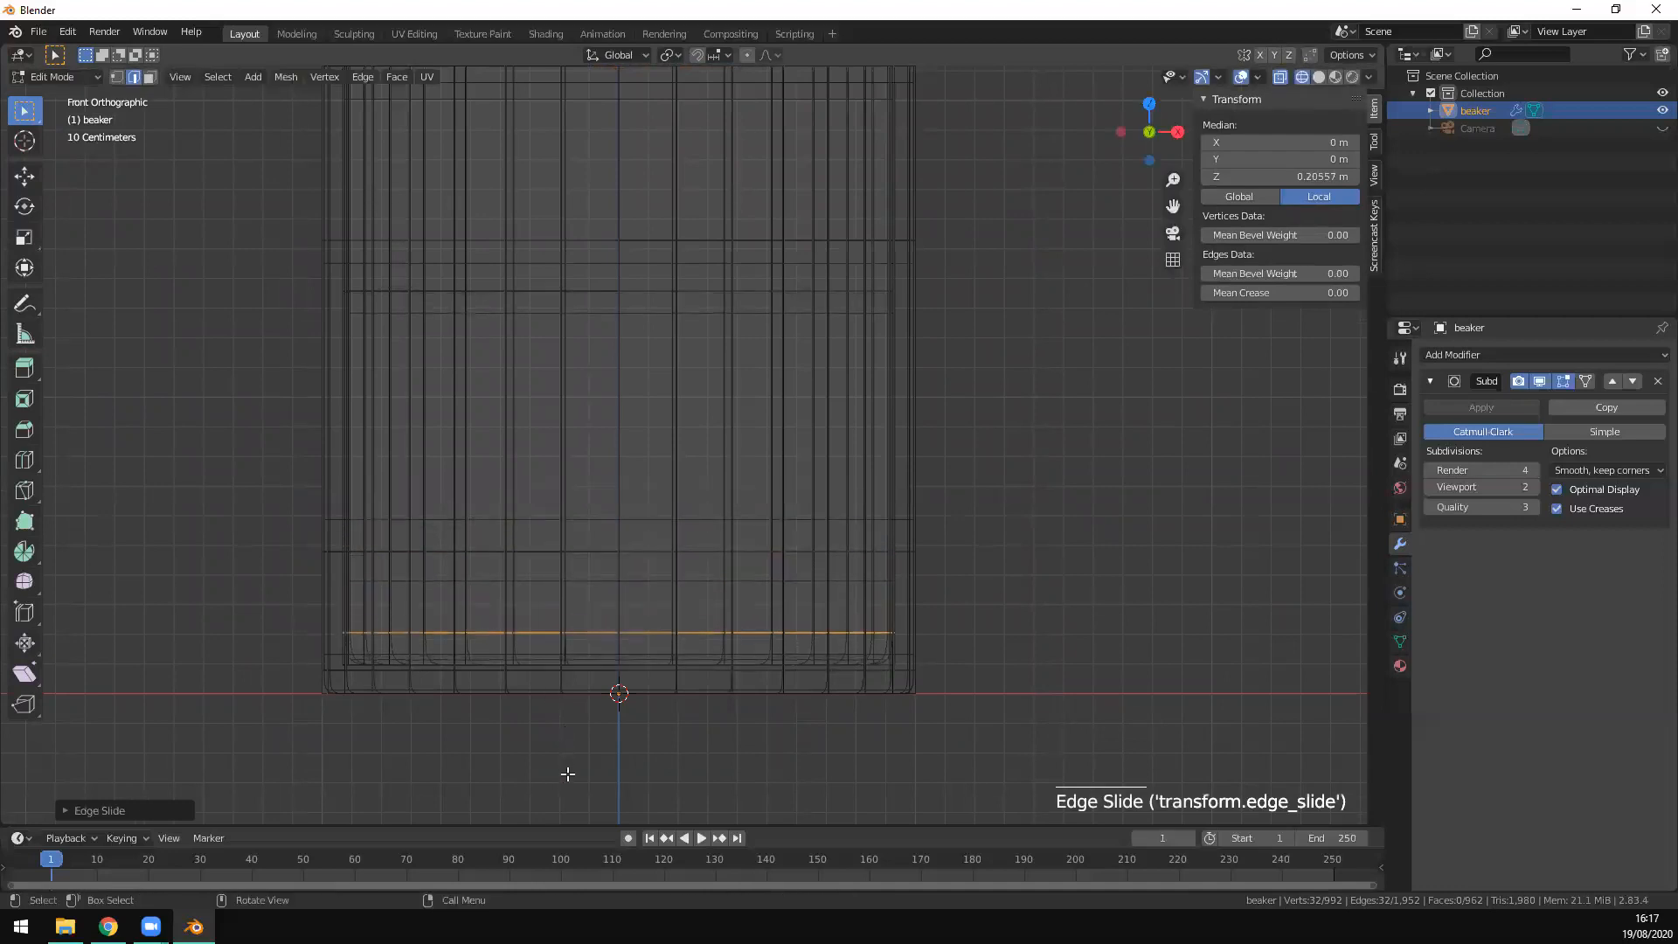
Step: Select the small central face on the underside of the beaker's base and show the base in solid shading
middle_drag(777, 699, 642, 760)
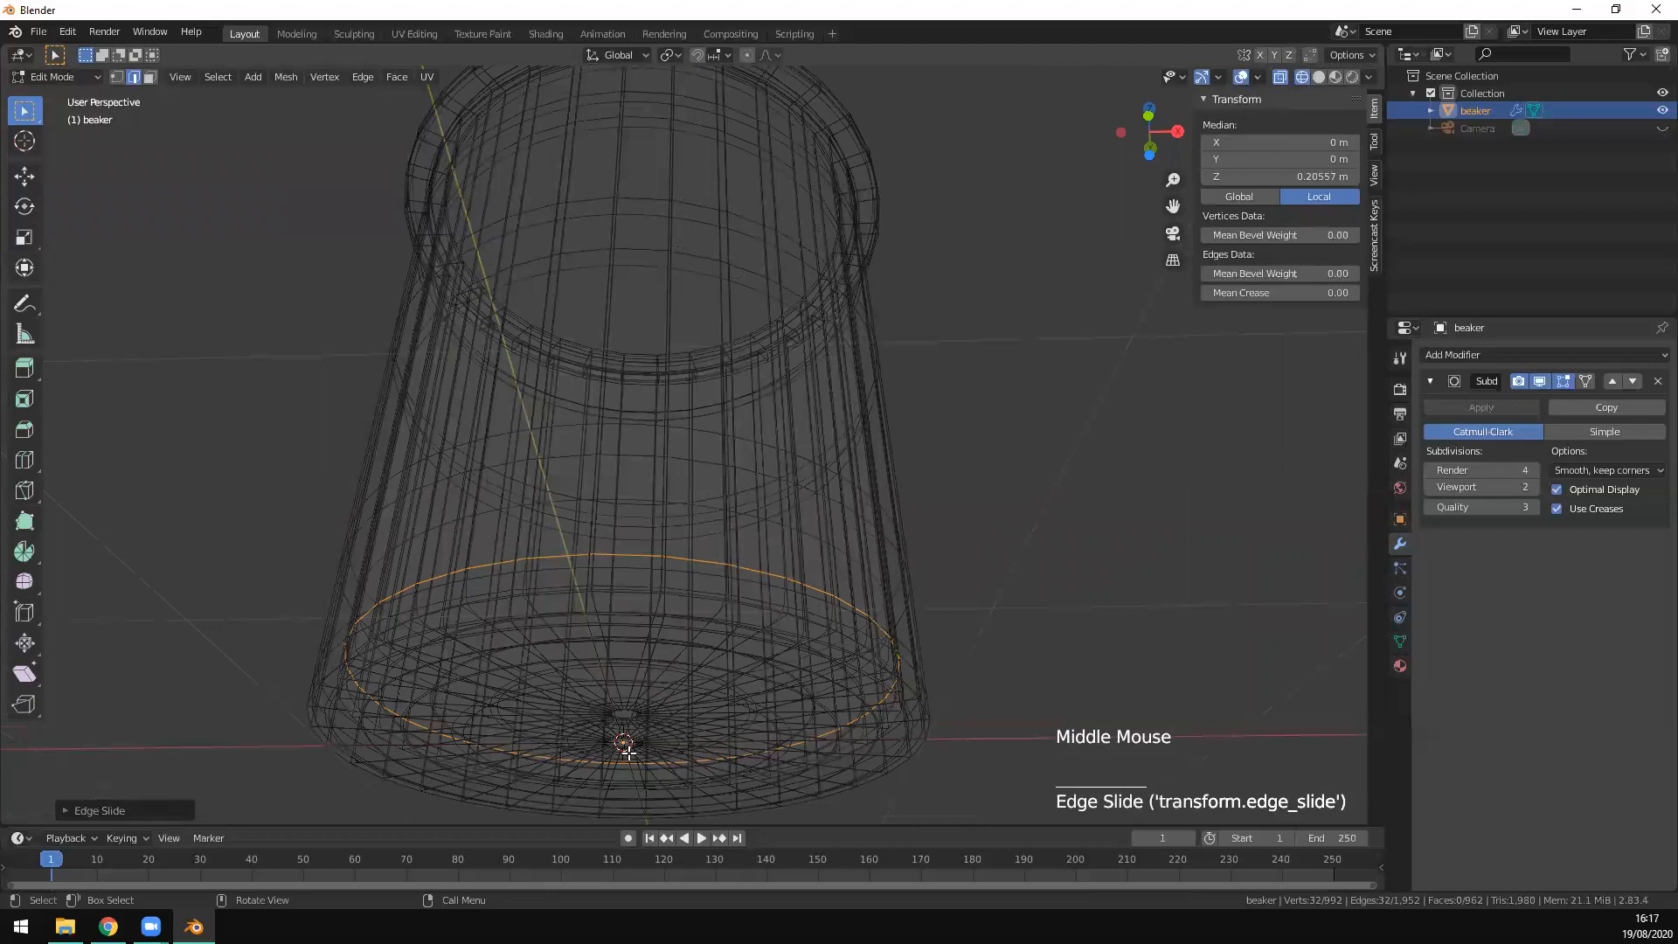
key(3)
click(624, 743)
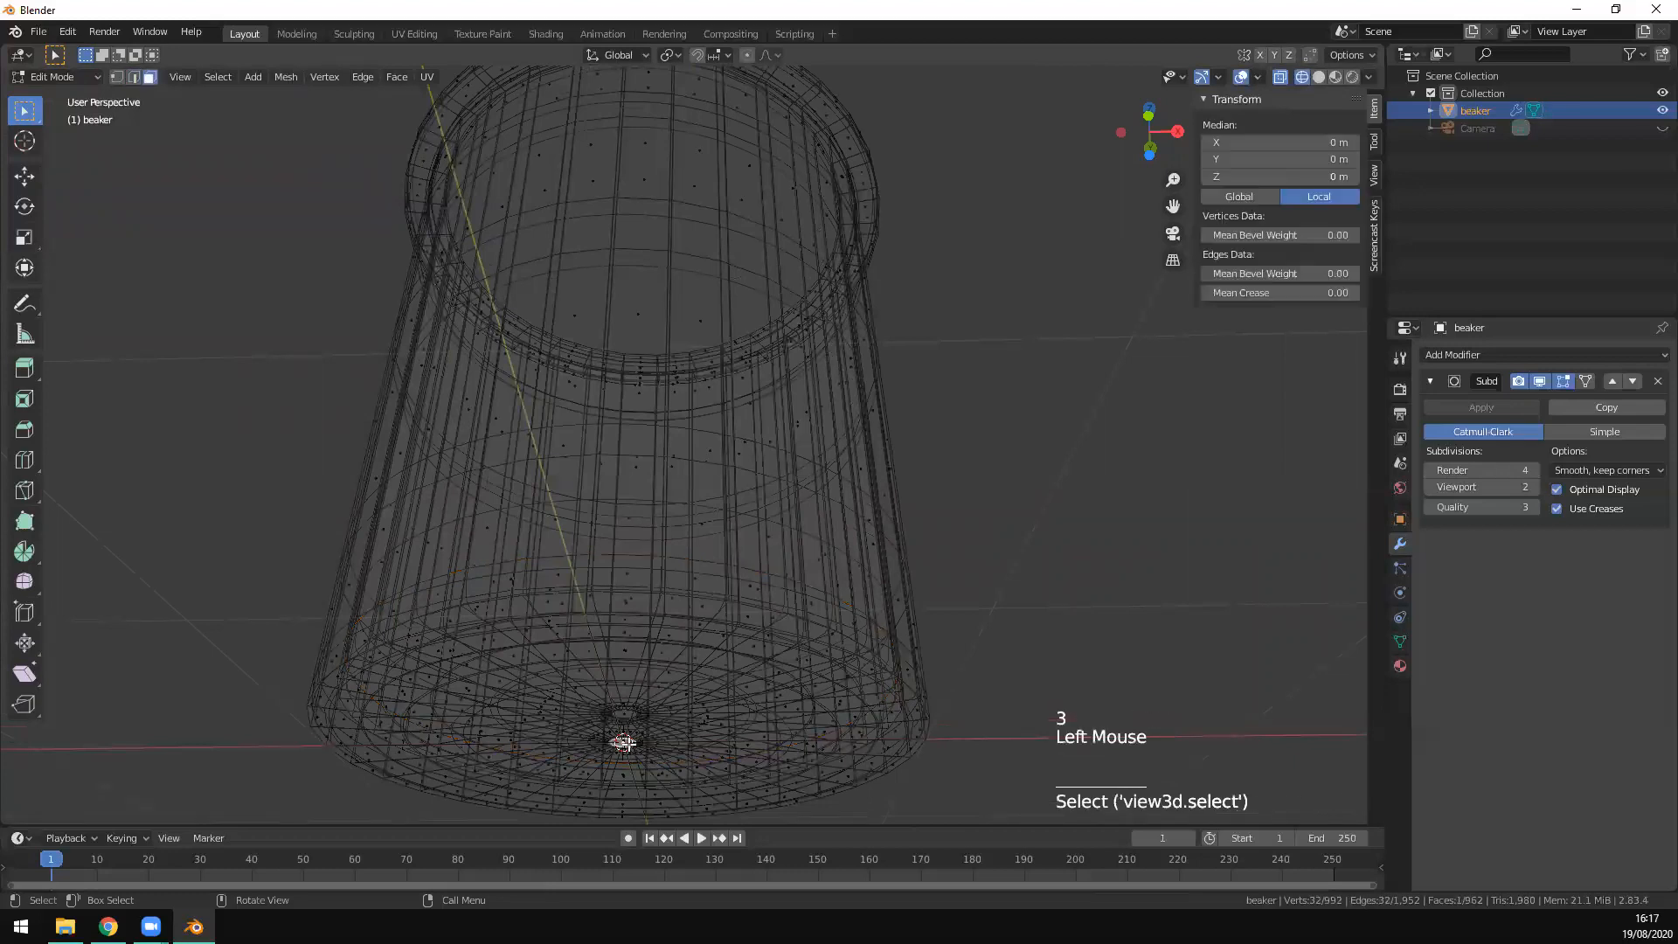
scroll(660, 739, down, 2)
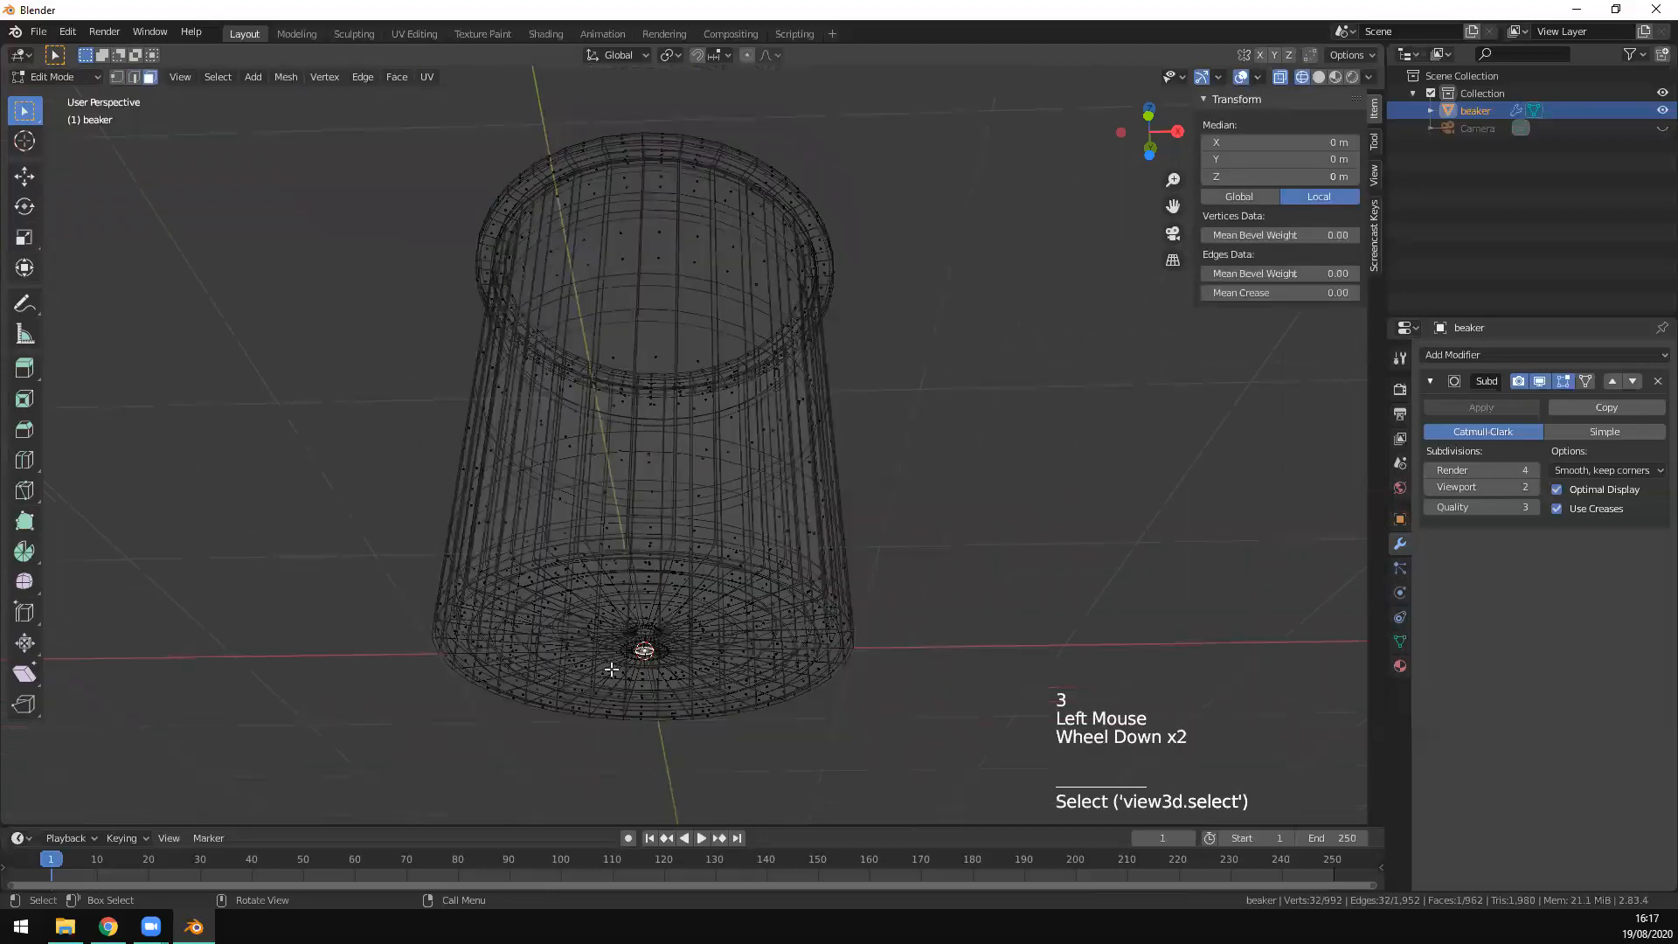
middle_drag(685, 681, 691, 695)
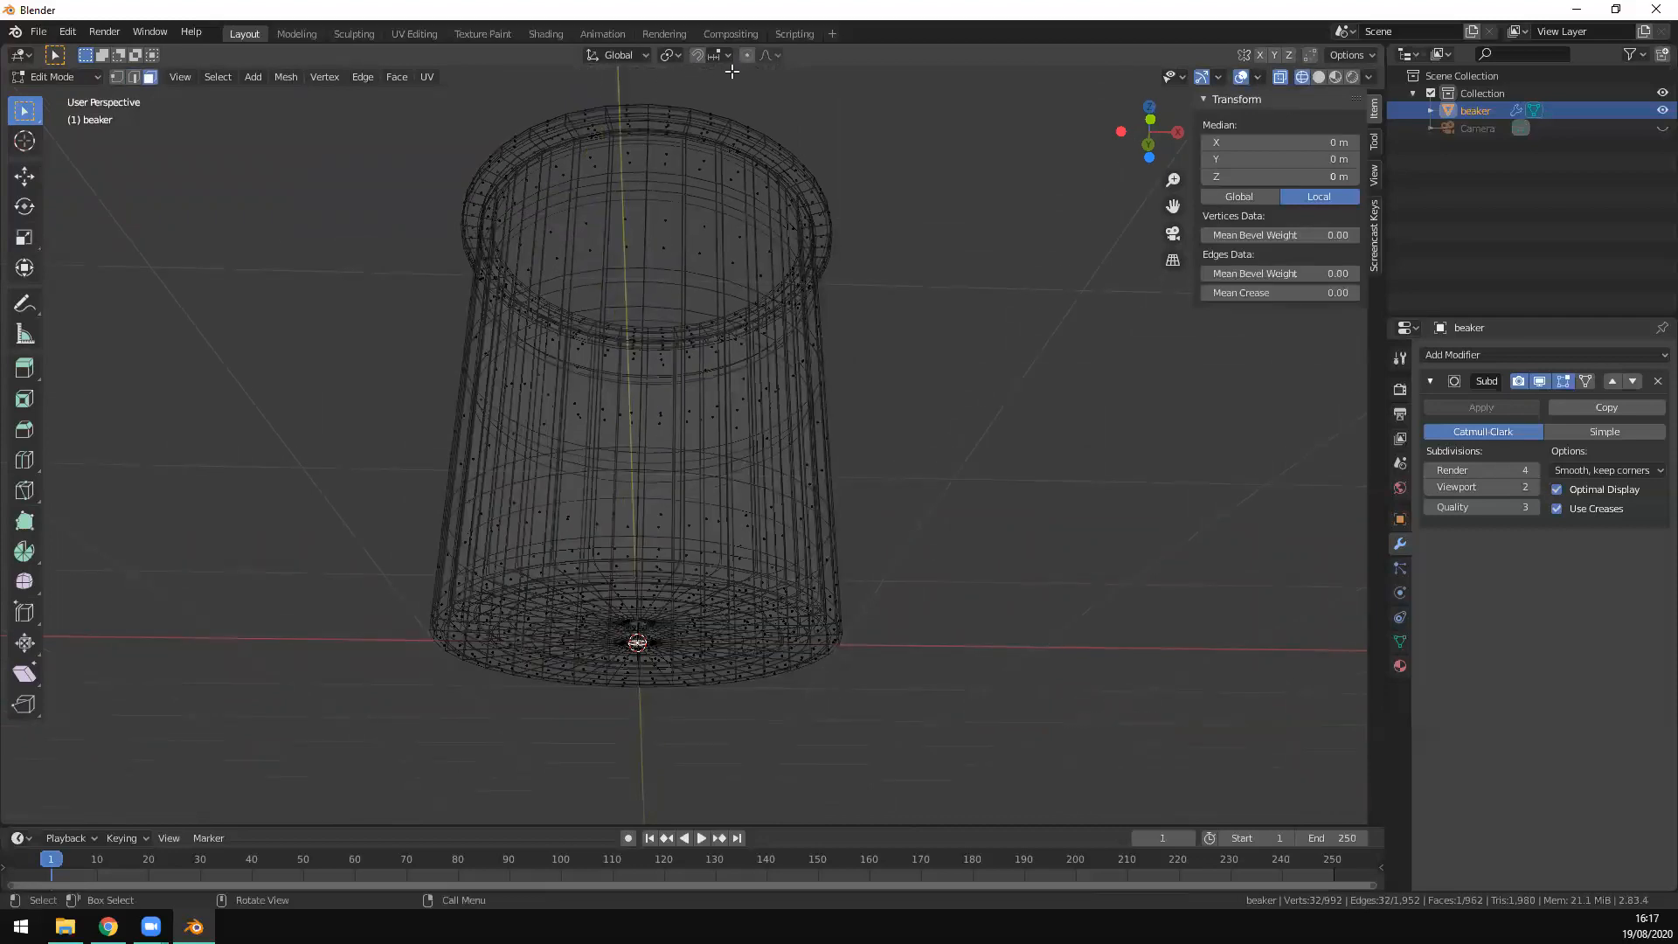
scroll(652, 692, up, 4)
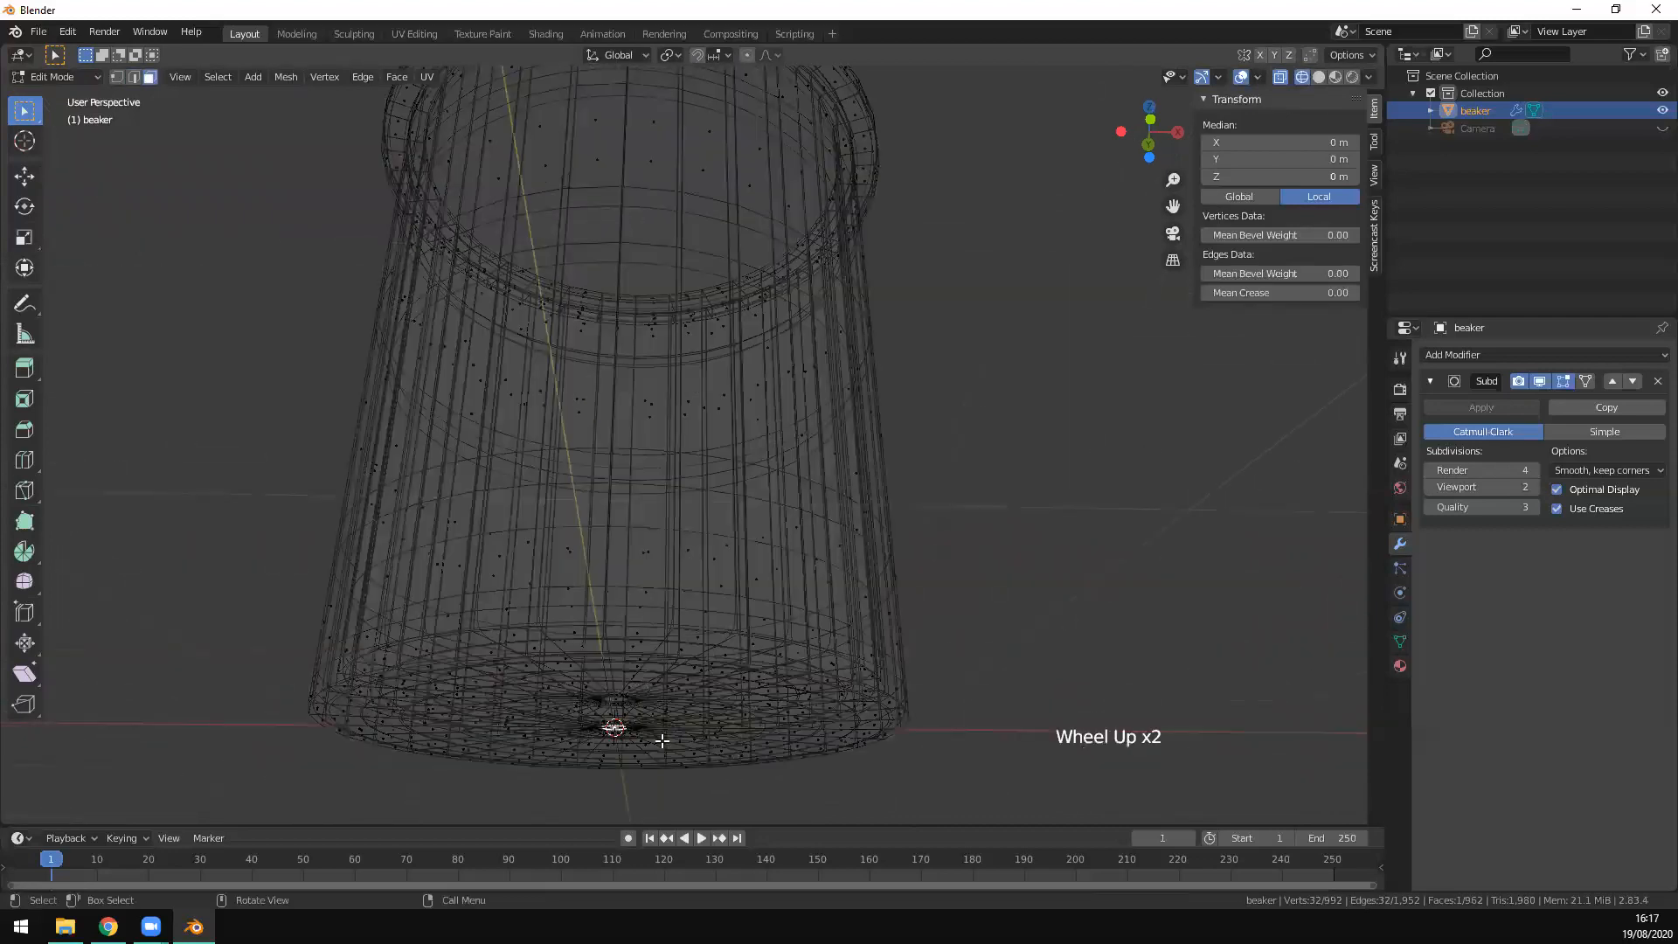
key(KP_Decimal)
scroll(849, 571, down, 1)
scroll(849, 571, down, 11)
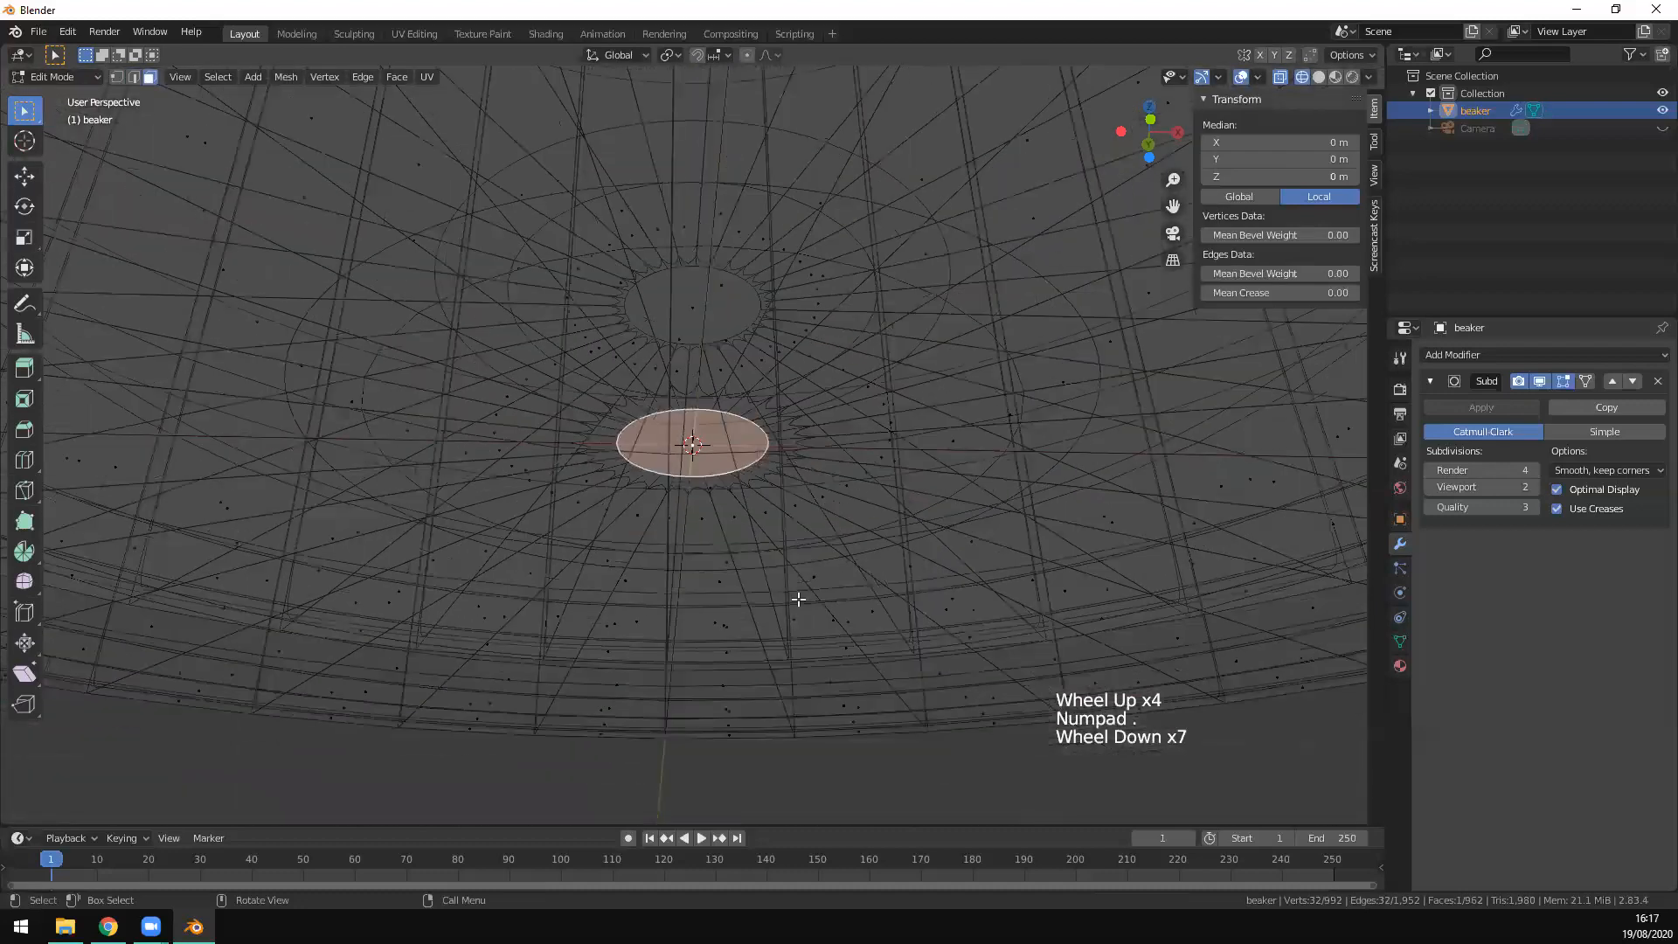
key(z)
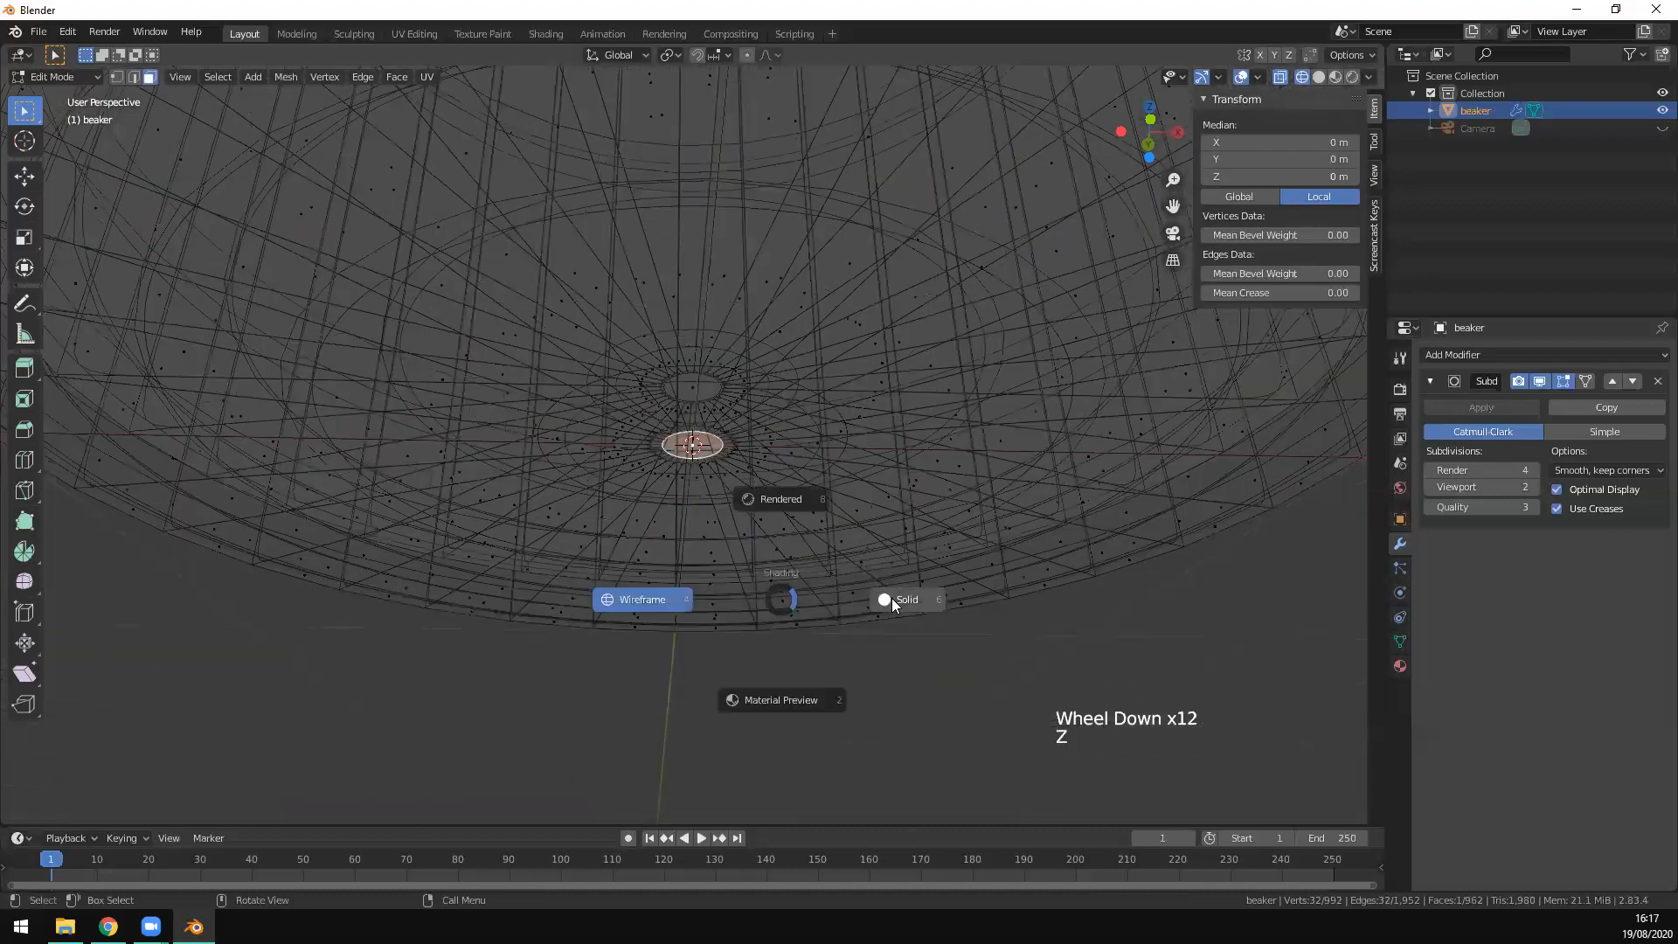
mouse_move(825, 562)
middle_down()
mouse_move(873, 571)
mouse_move(855, 517)
mouse_move(779, 514)
mouse_move(795, 212)
middle_up()
scroll(852, 573, down, 4)
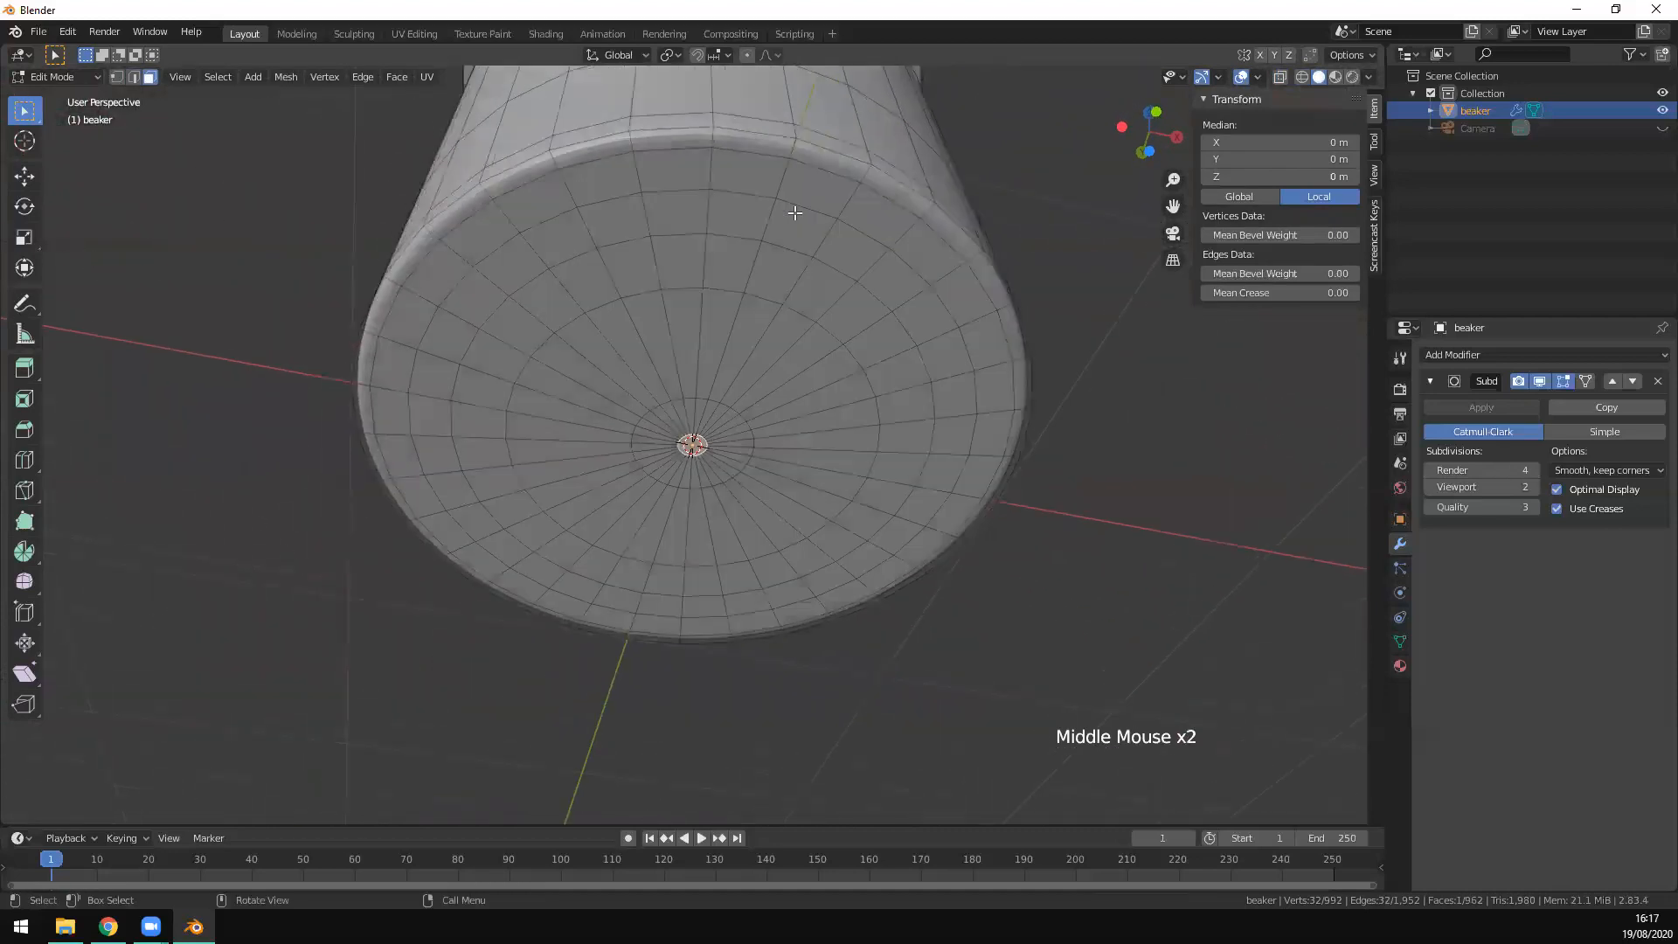
Step: Enable proportional editing with Smooth falloff and raise the base's centre face about 0.04 m along Z with a proportional size of 0.75
click(747, 55)
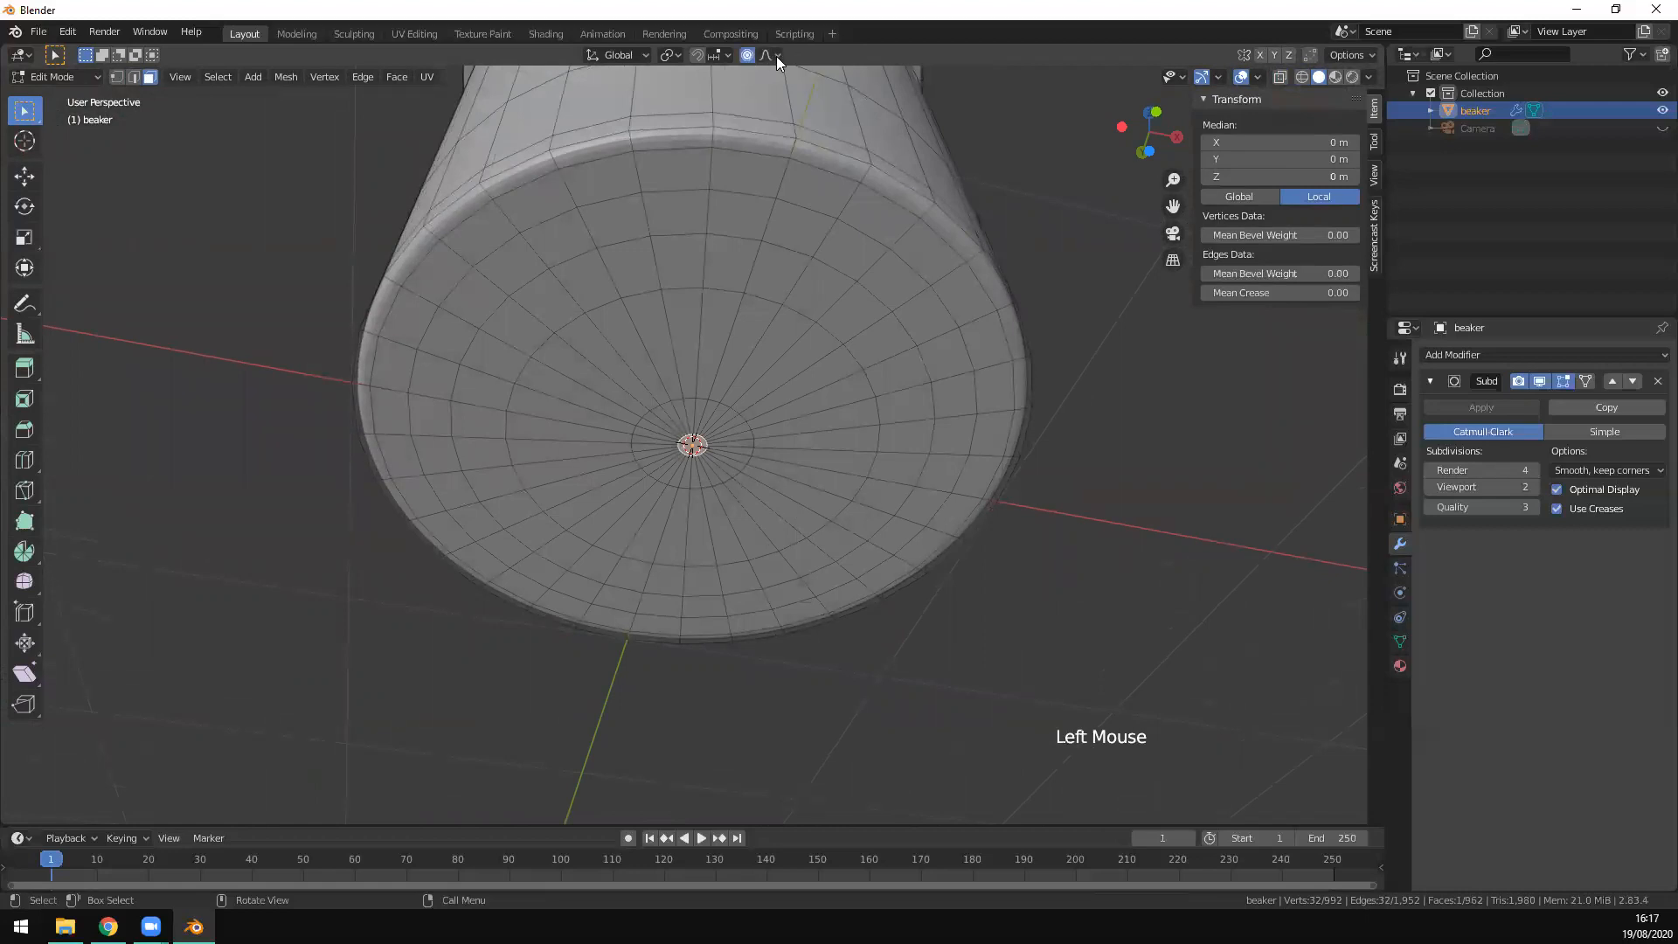
click(778, 54)
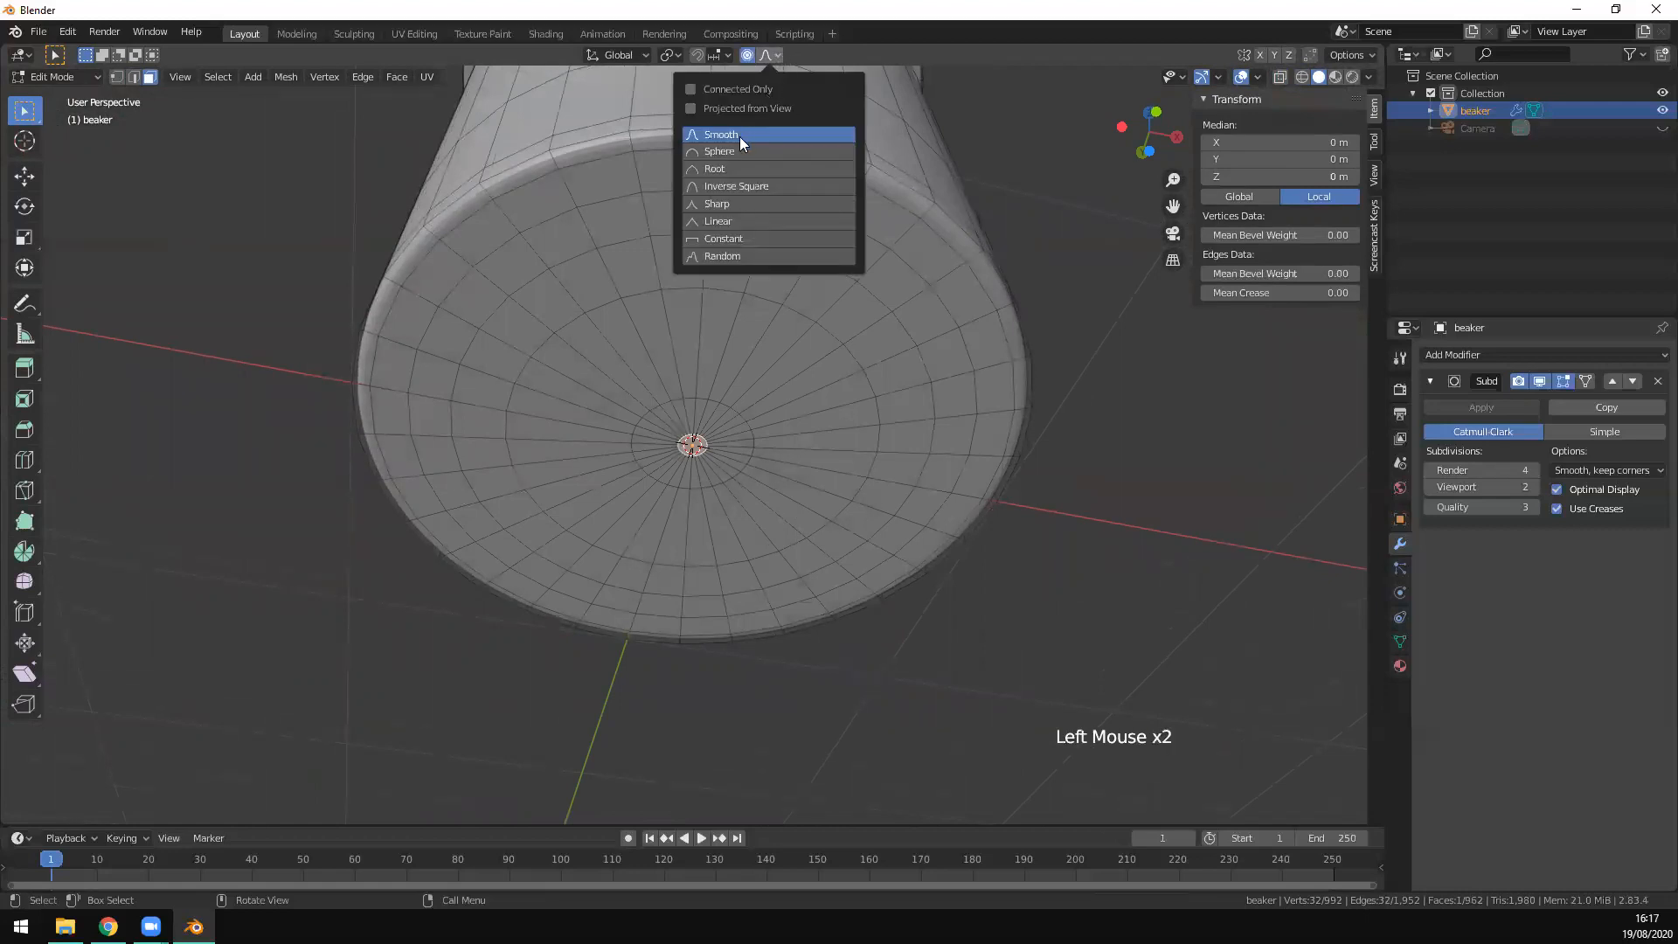
middle_drag(917, 529, 840, 505)
key(g)
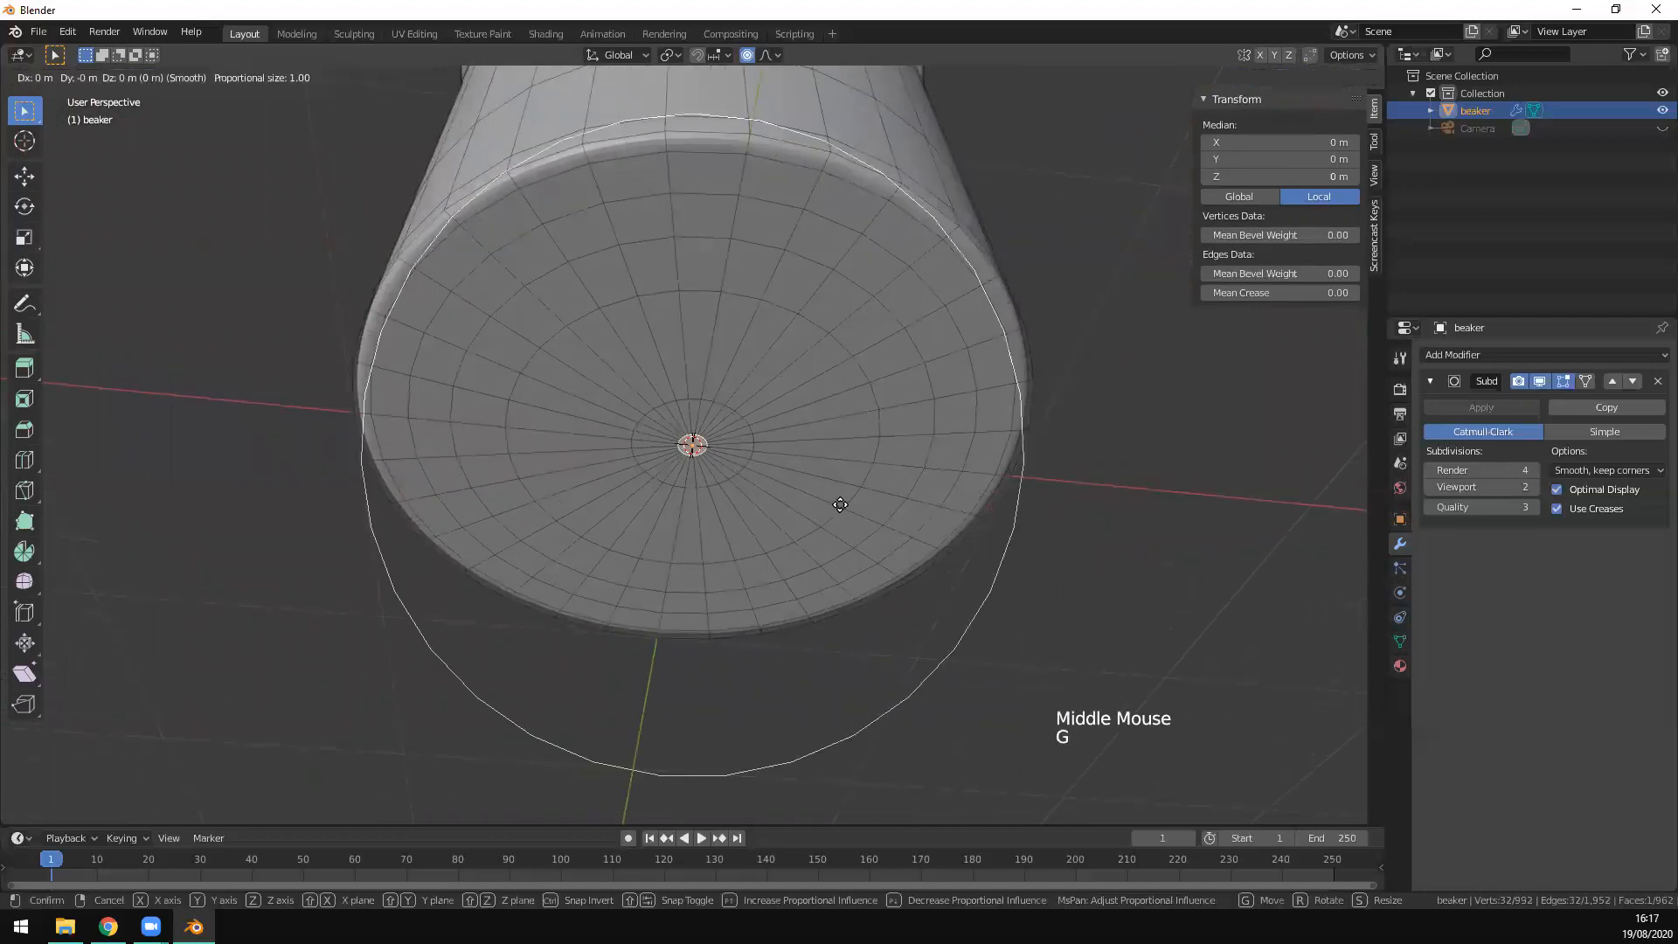
key(z)
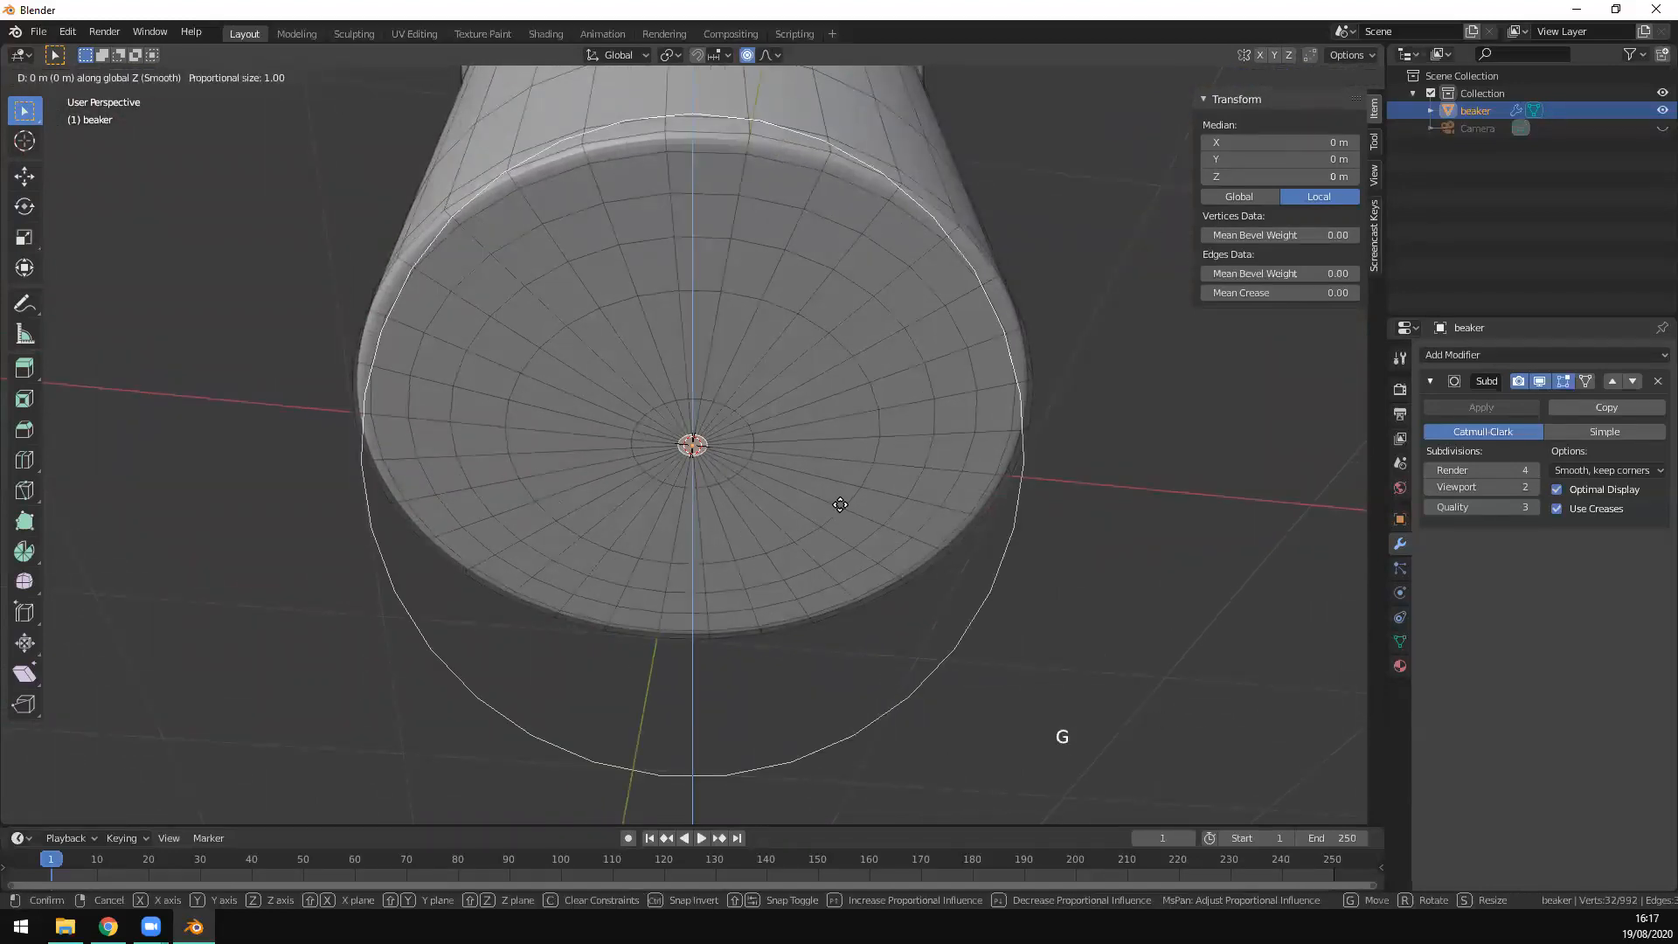
scroll(840, 505, up, 3)
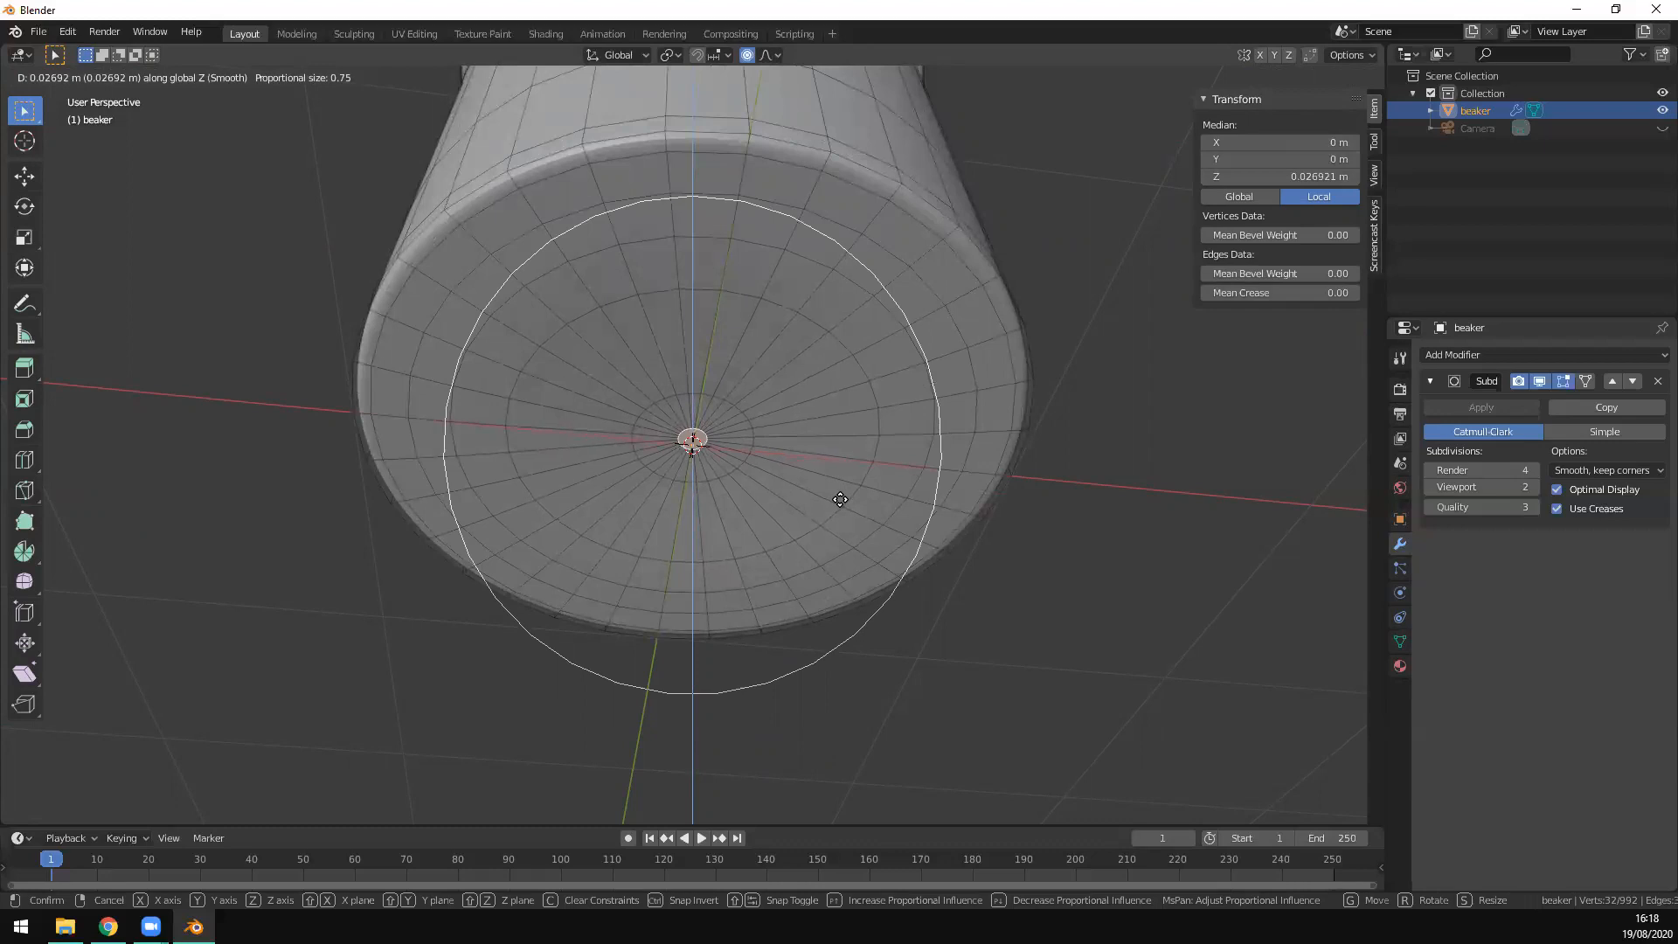
click(840, 499)
Step: Examine the domed base from inside, outside and the front in wireframe, returning to Object Mode
middle_drag(840, 499, 1006, 587)
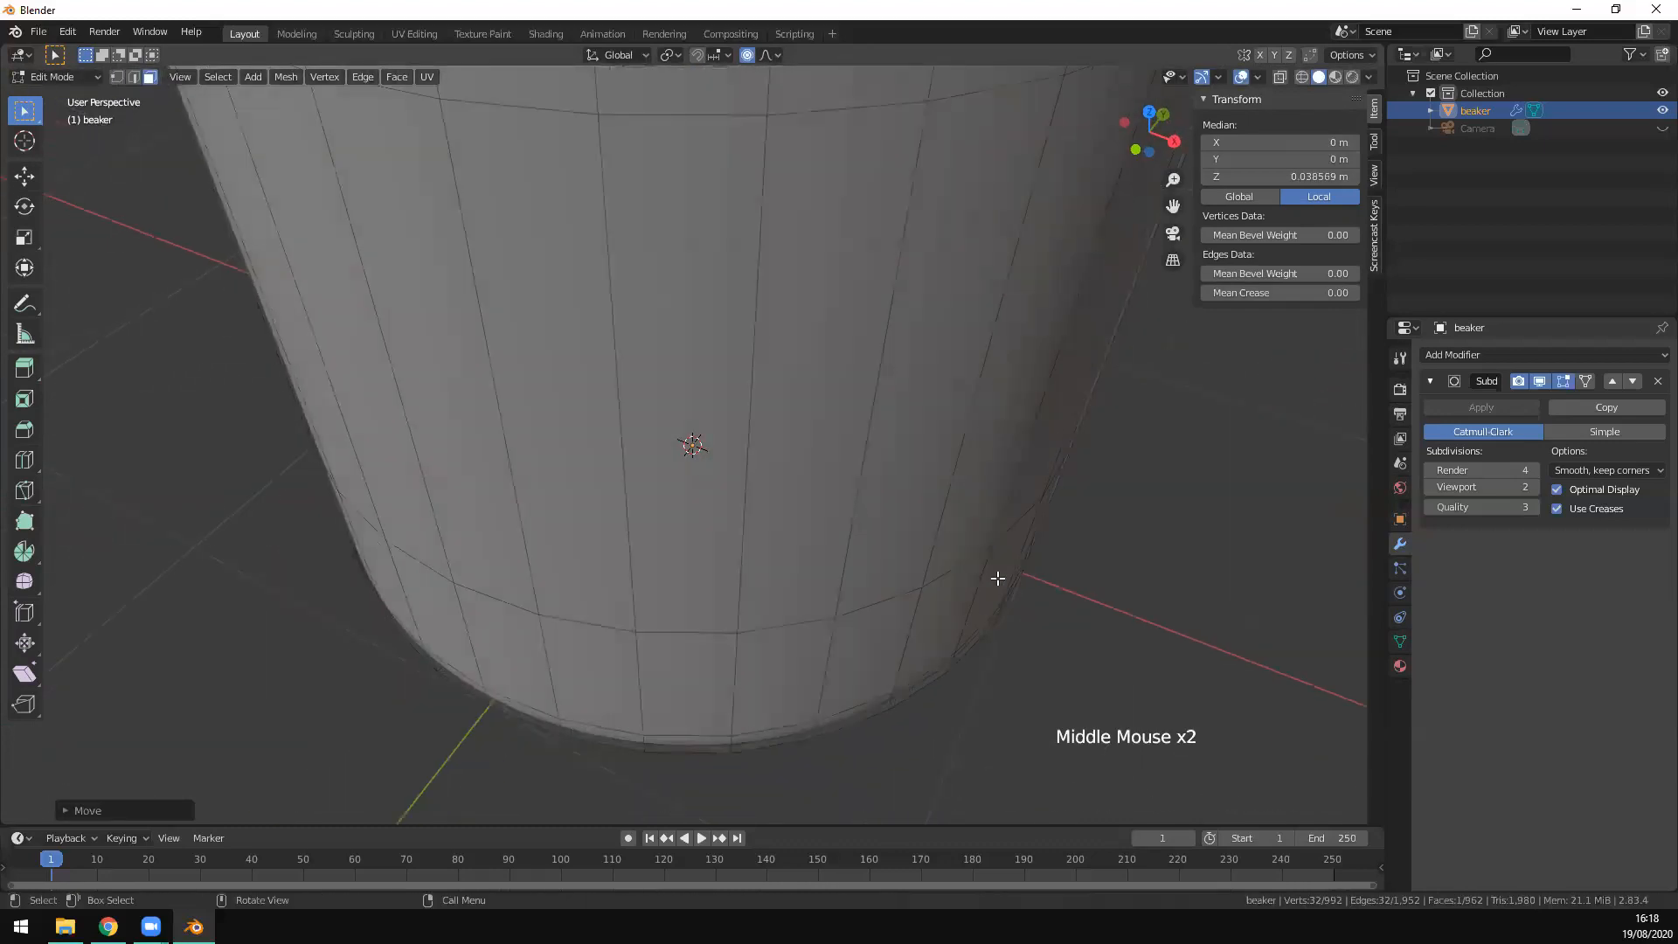
key(KP_1)
scroll(929, 552, down, 3)
middle_drag(899, 278, 731, 469)
click(693, 440)
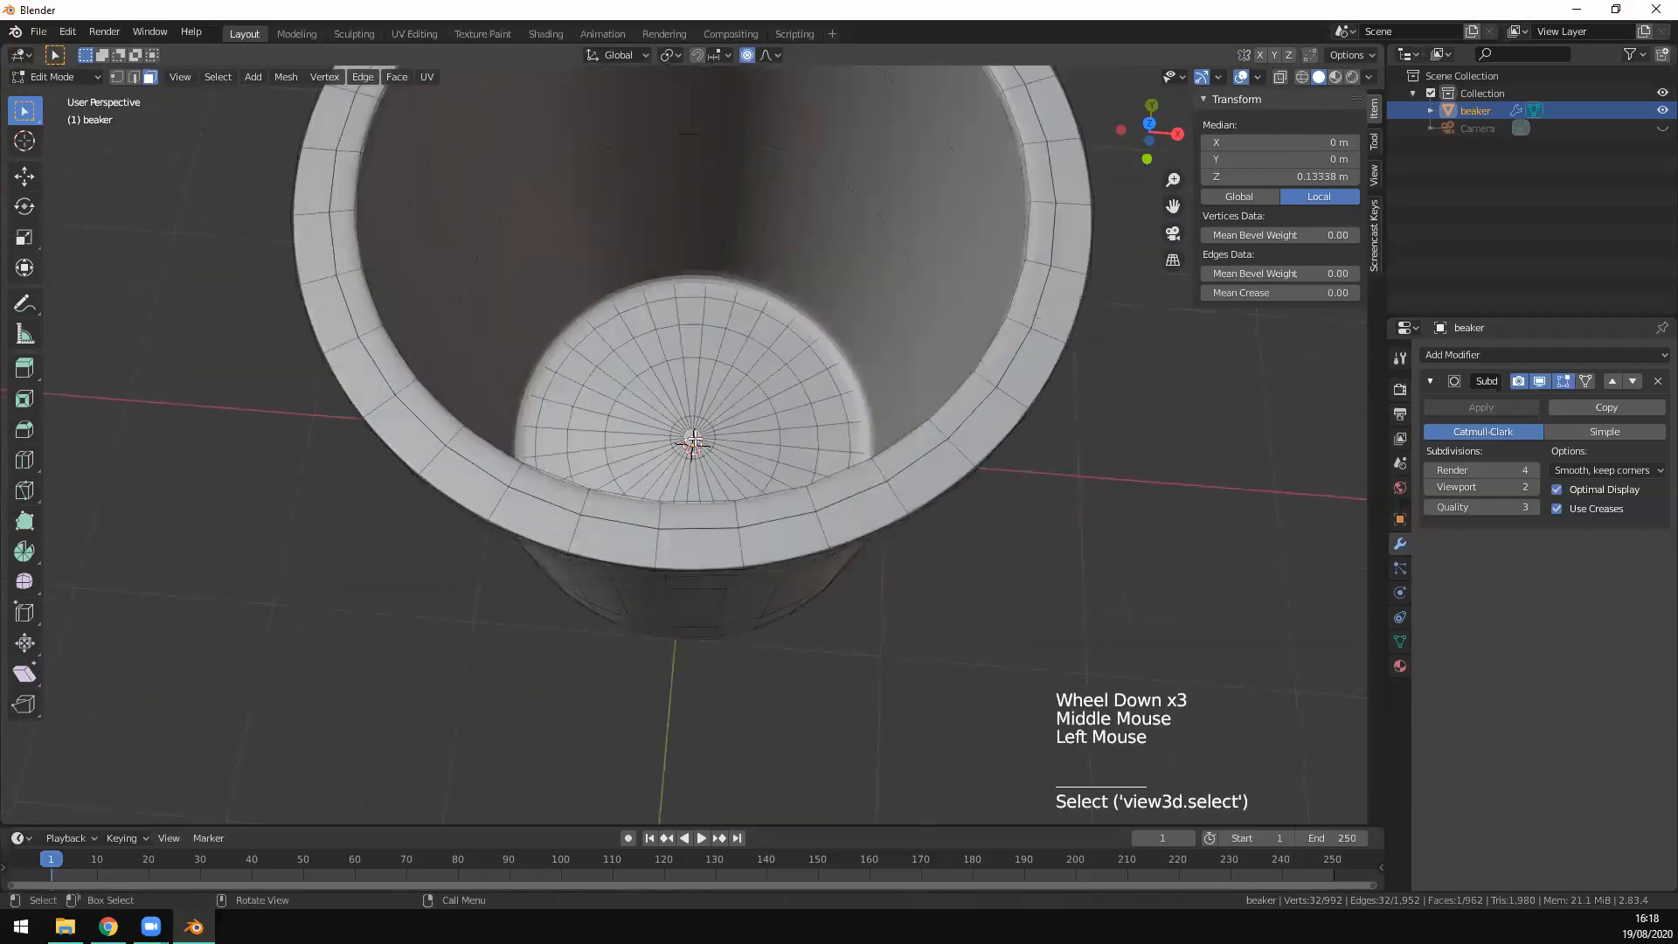
key(KP_1)
key(z)
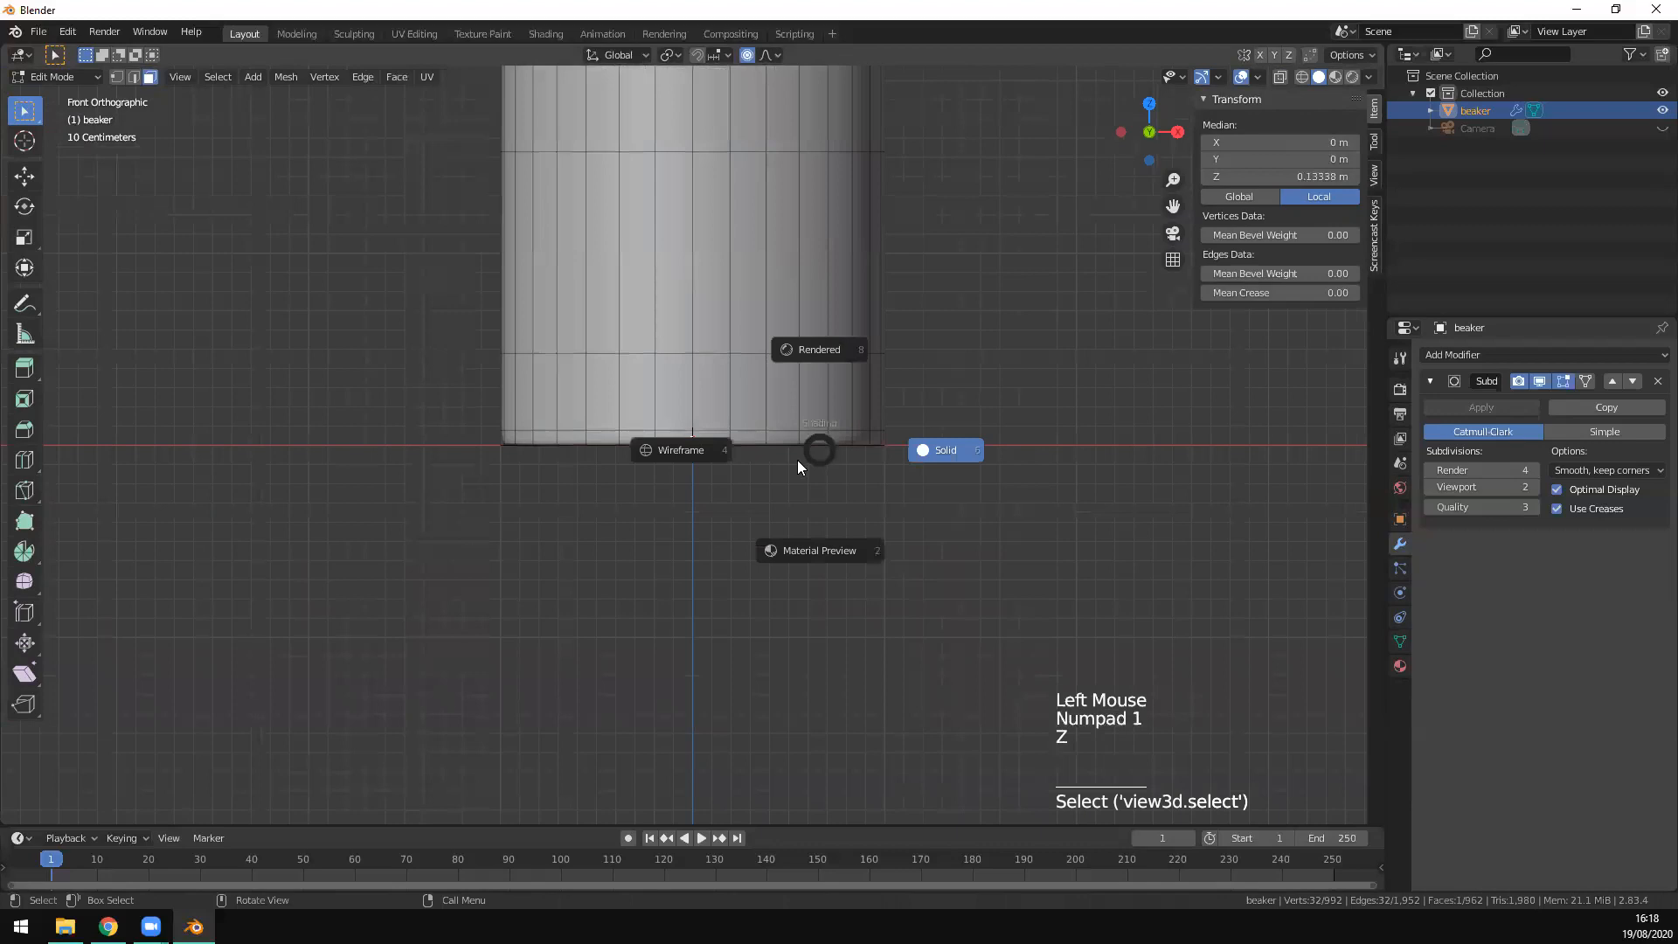
scroll(702, 398, up, 5)
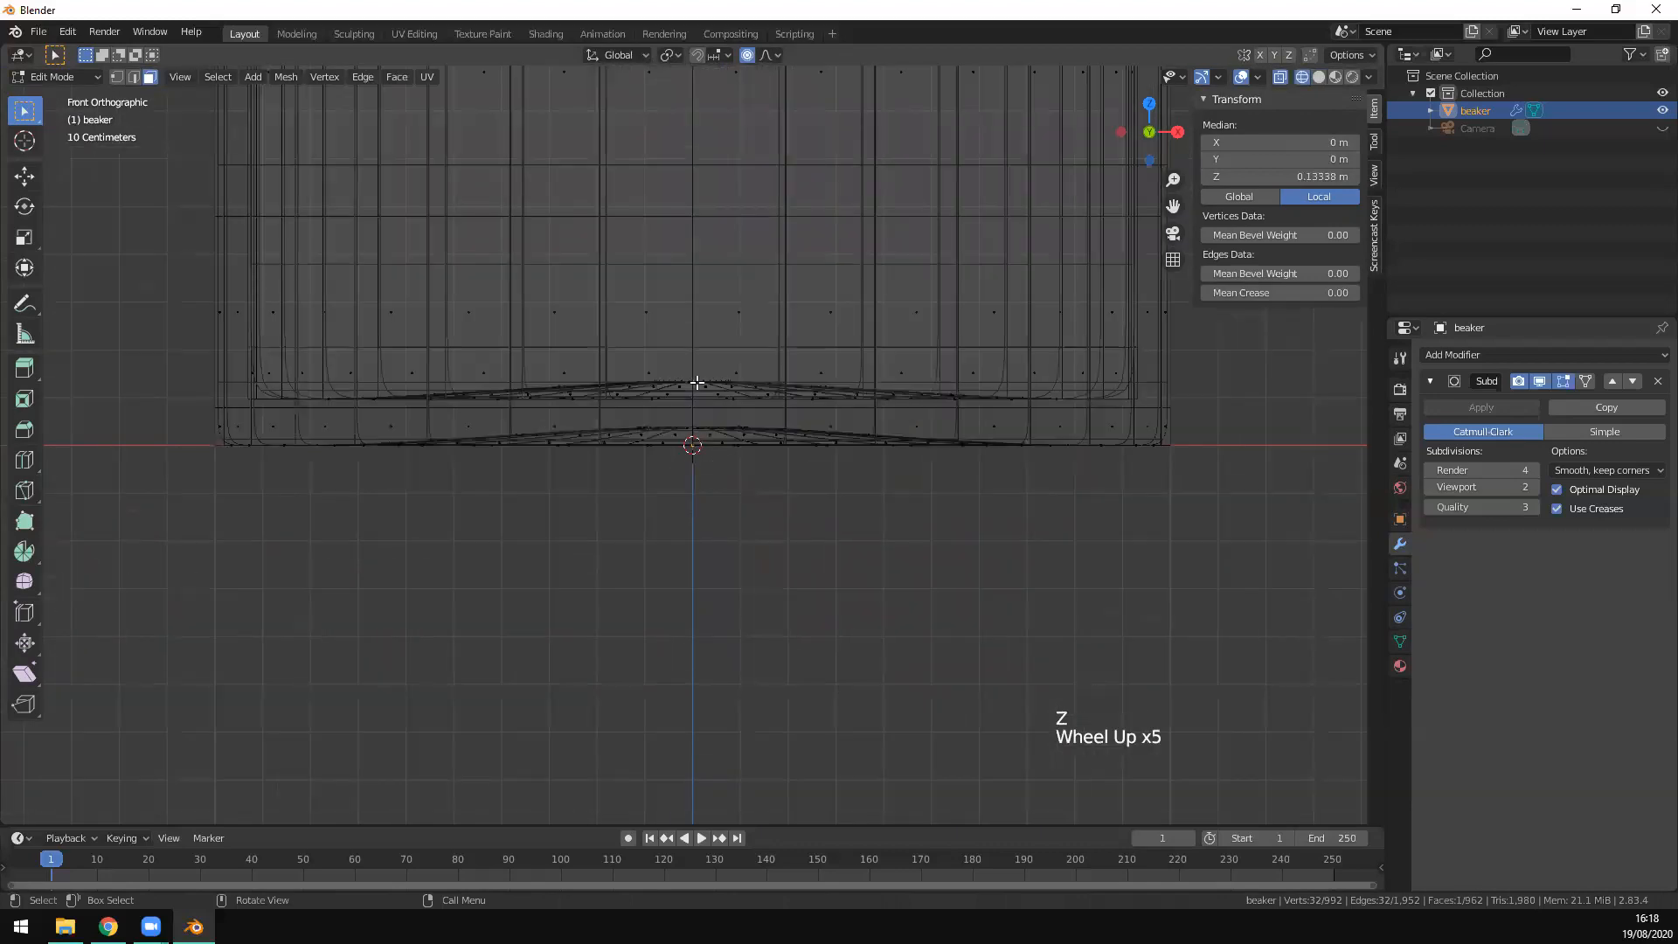
key(Tab)
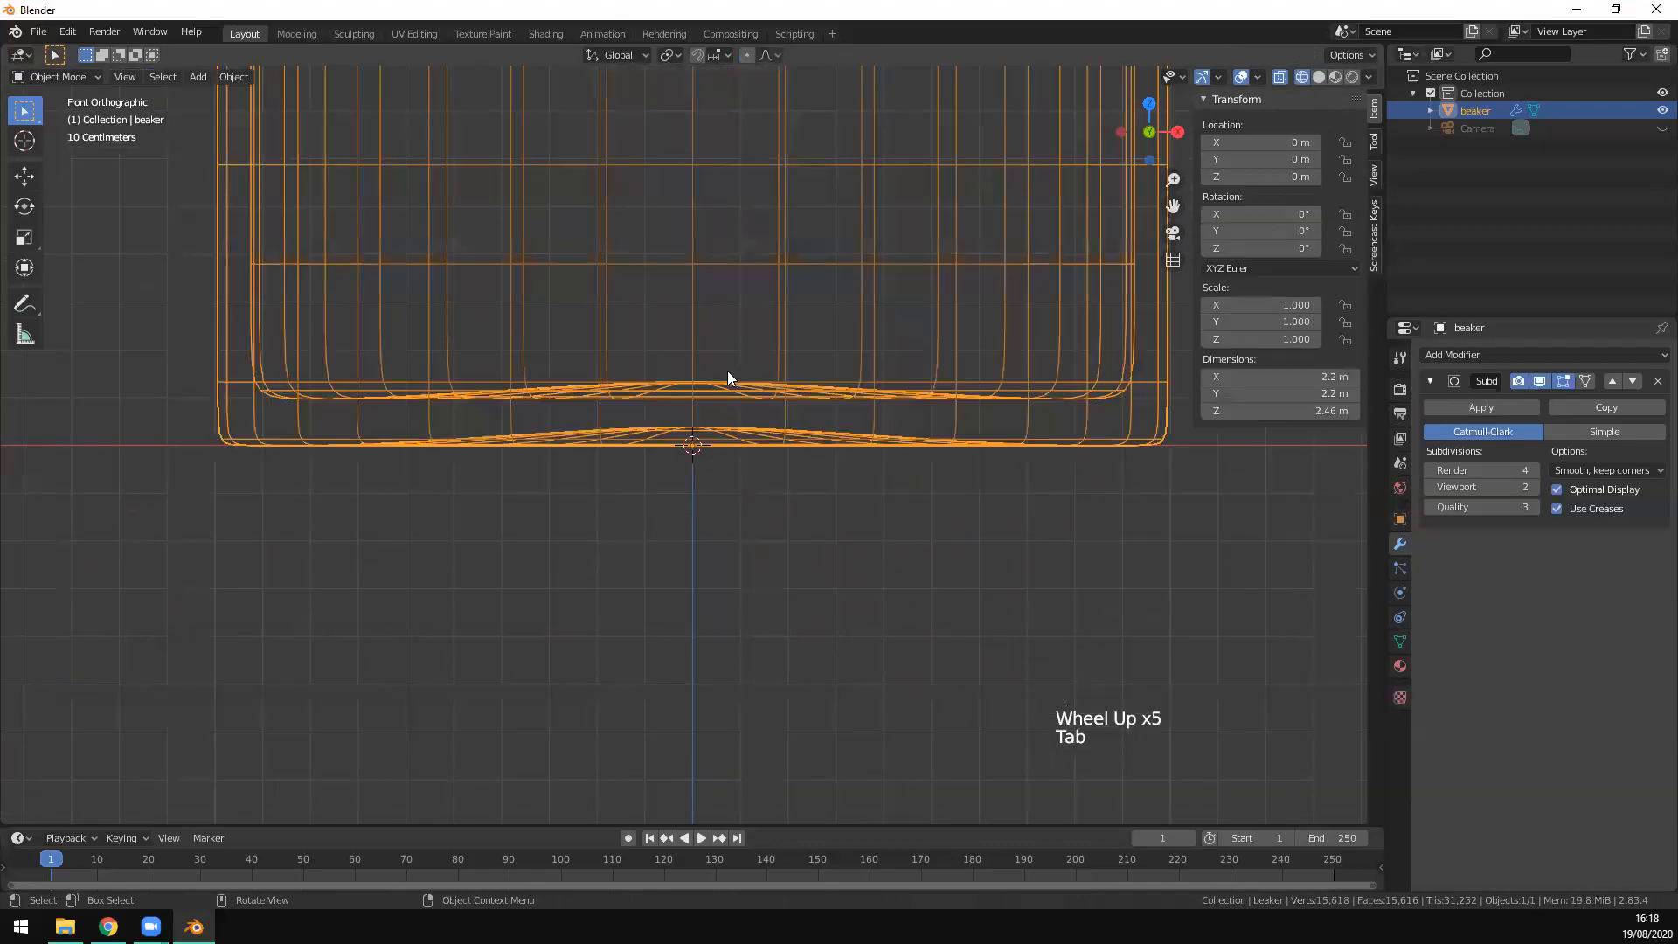
middle_drag(792, 355, 990, 490)
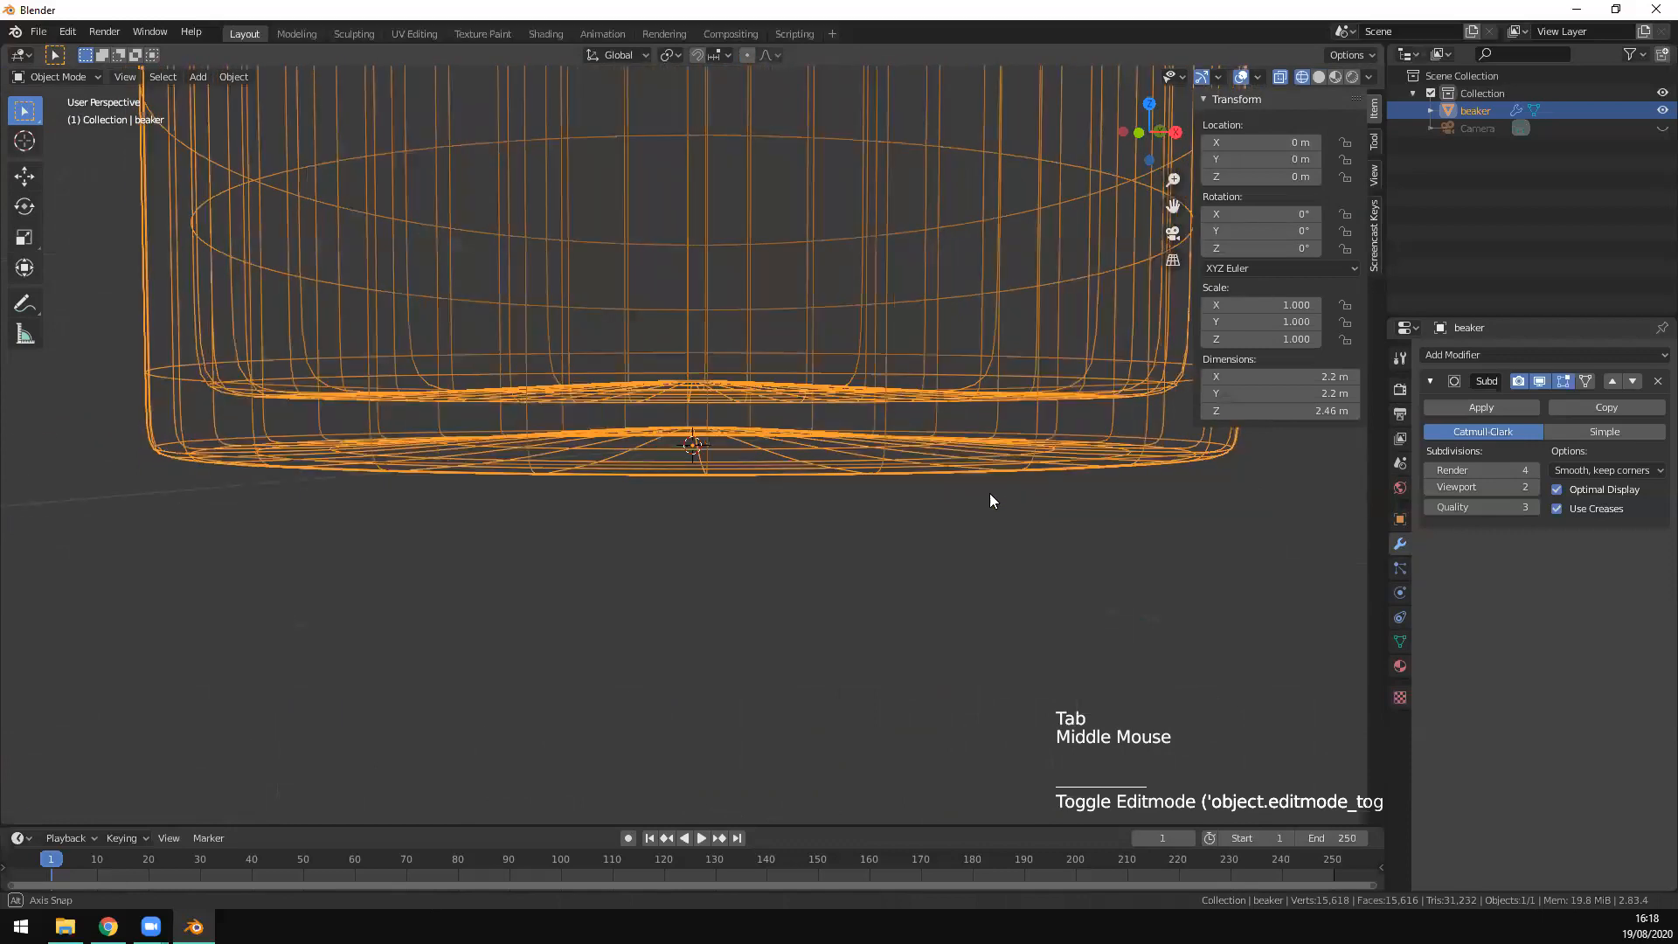
scroll(774, 472, down, 3)
middle_drag(774, 472, 834, 470)
scroll(806, 447, down, 4)
key(KP_1)
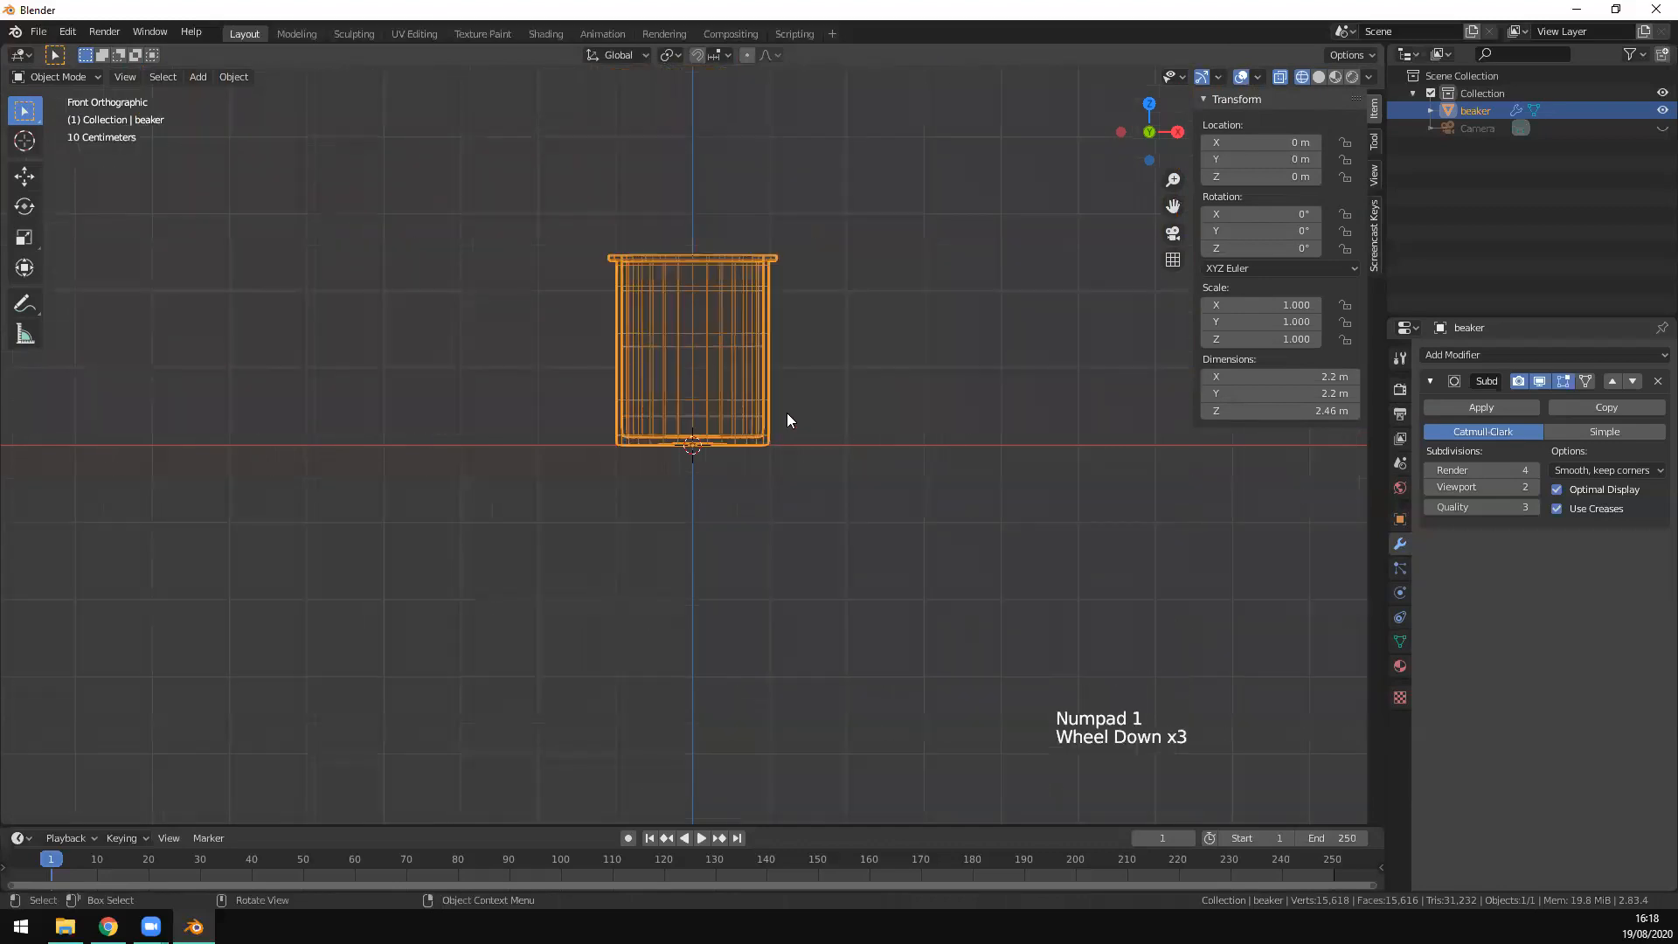
key(h)
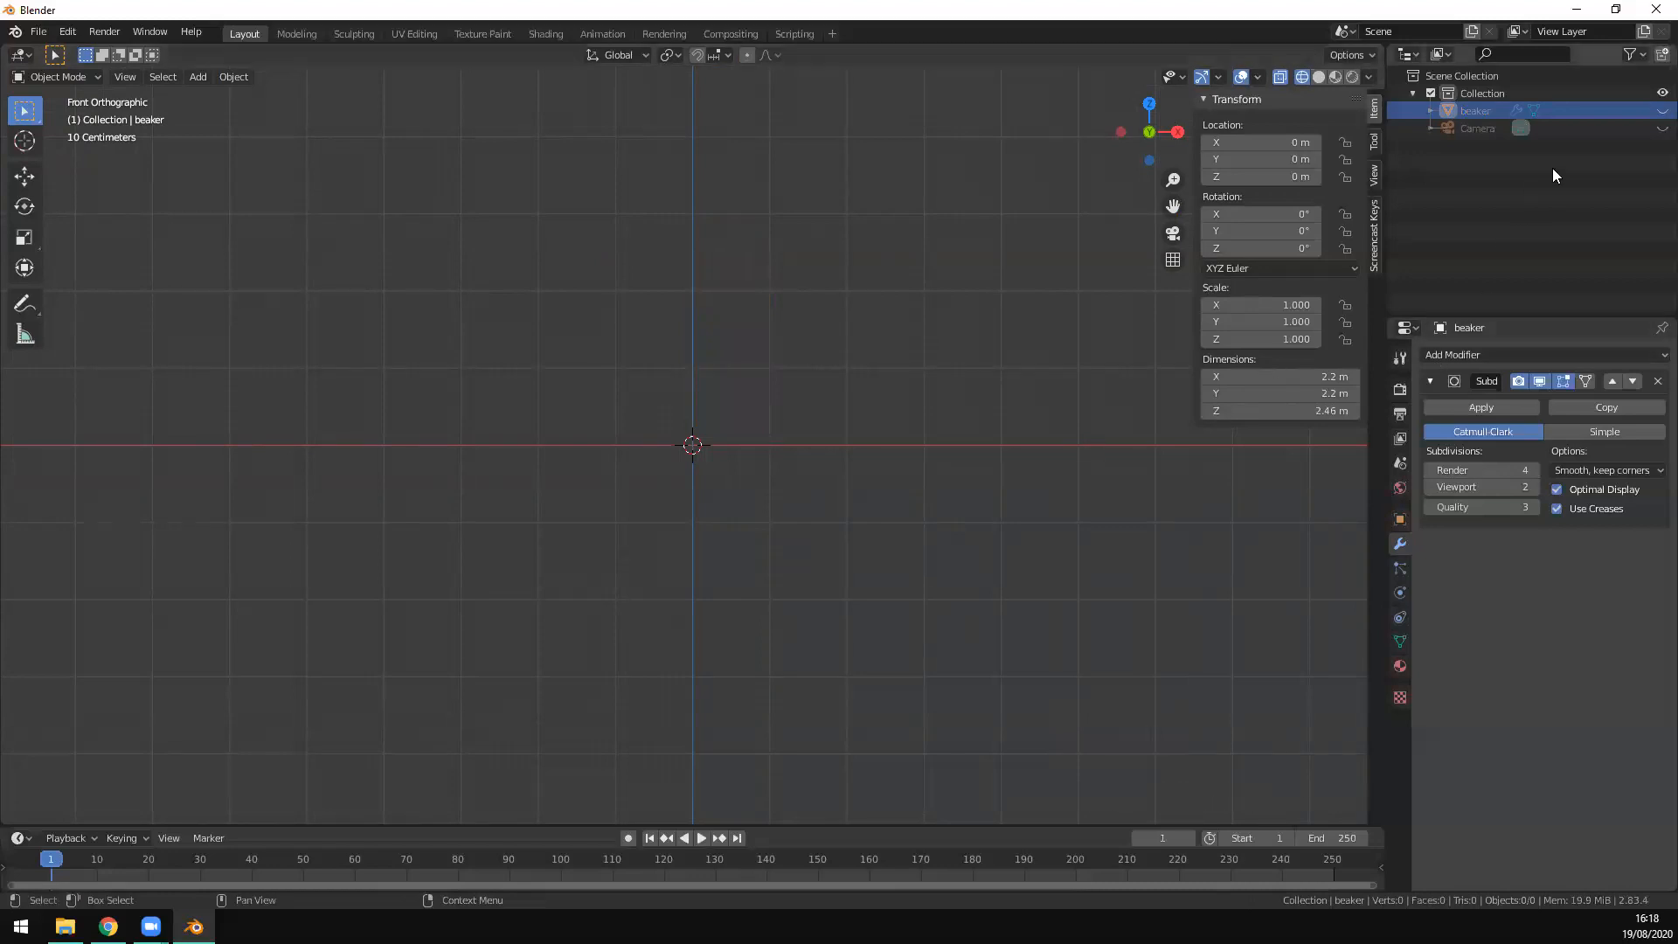
click(1663, 110)
click(671, 378)
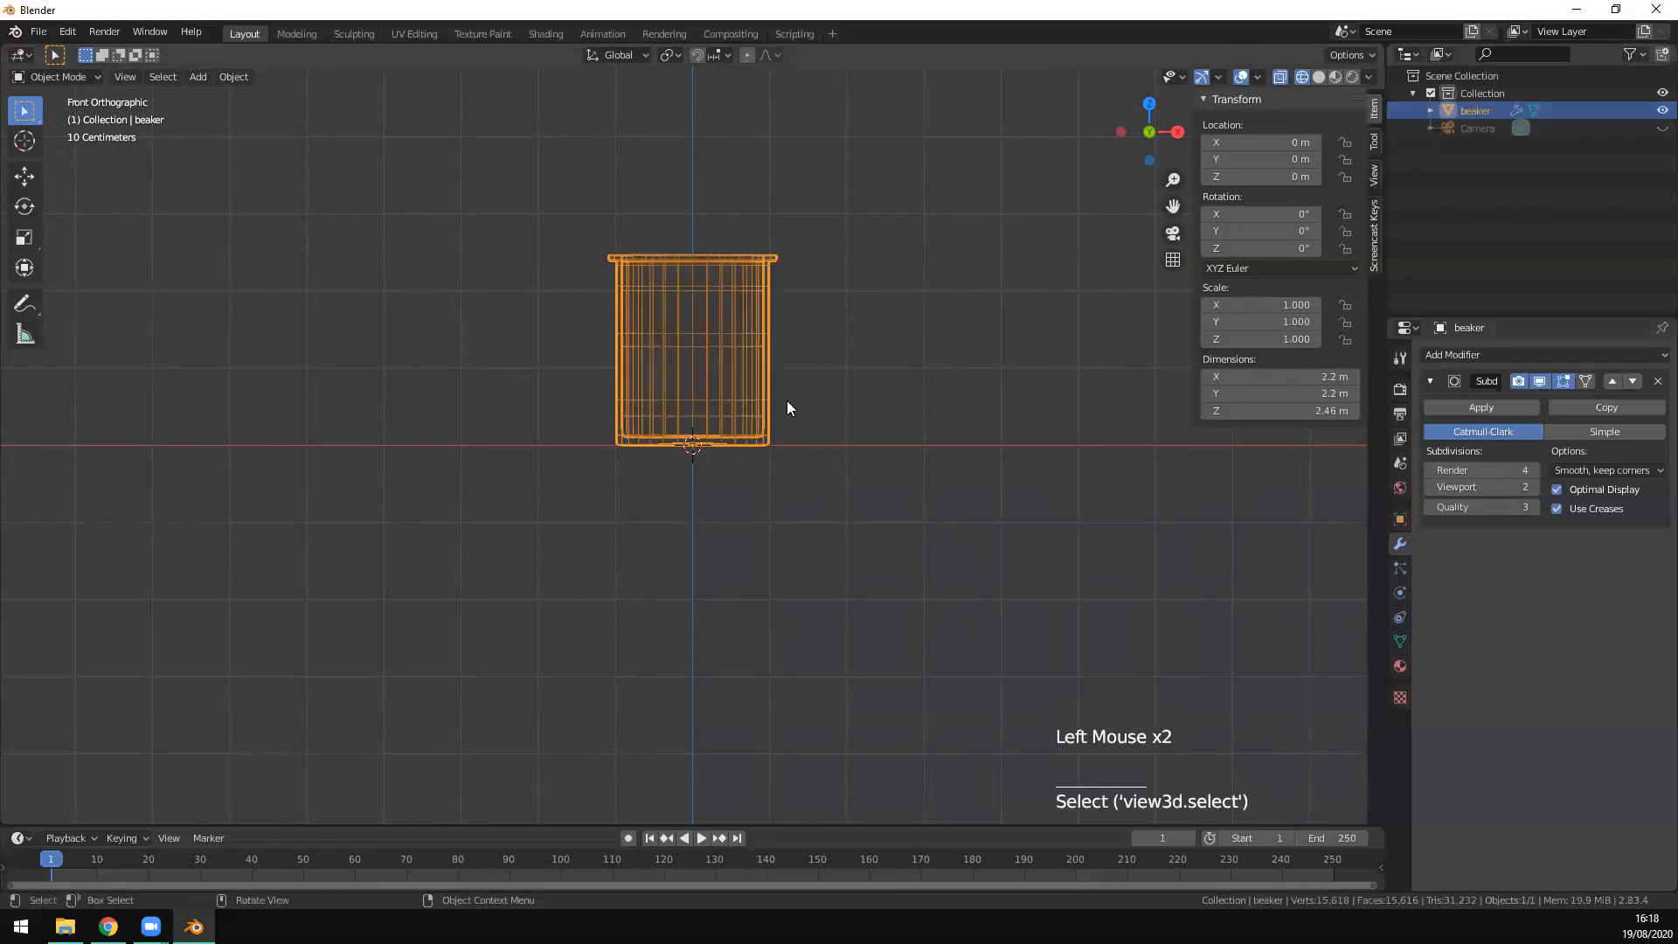
Step: Duplicate the beaker in place and hide the original beaker object
key(shift+d)
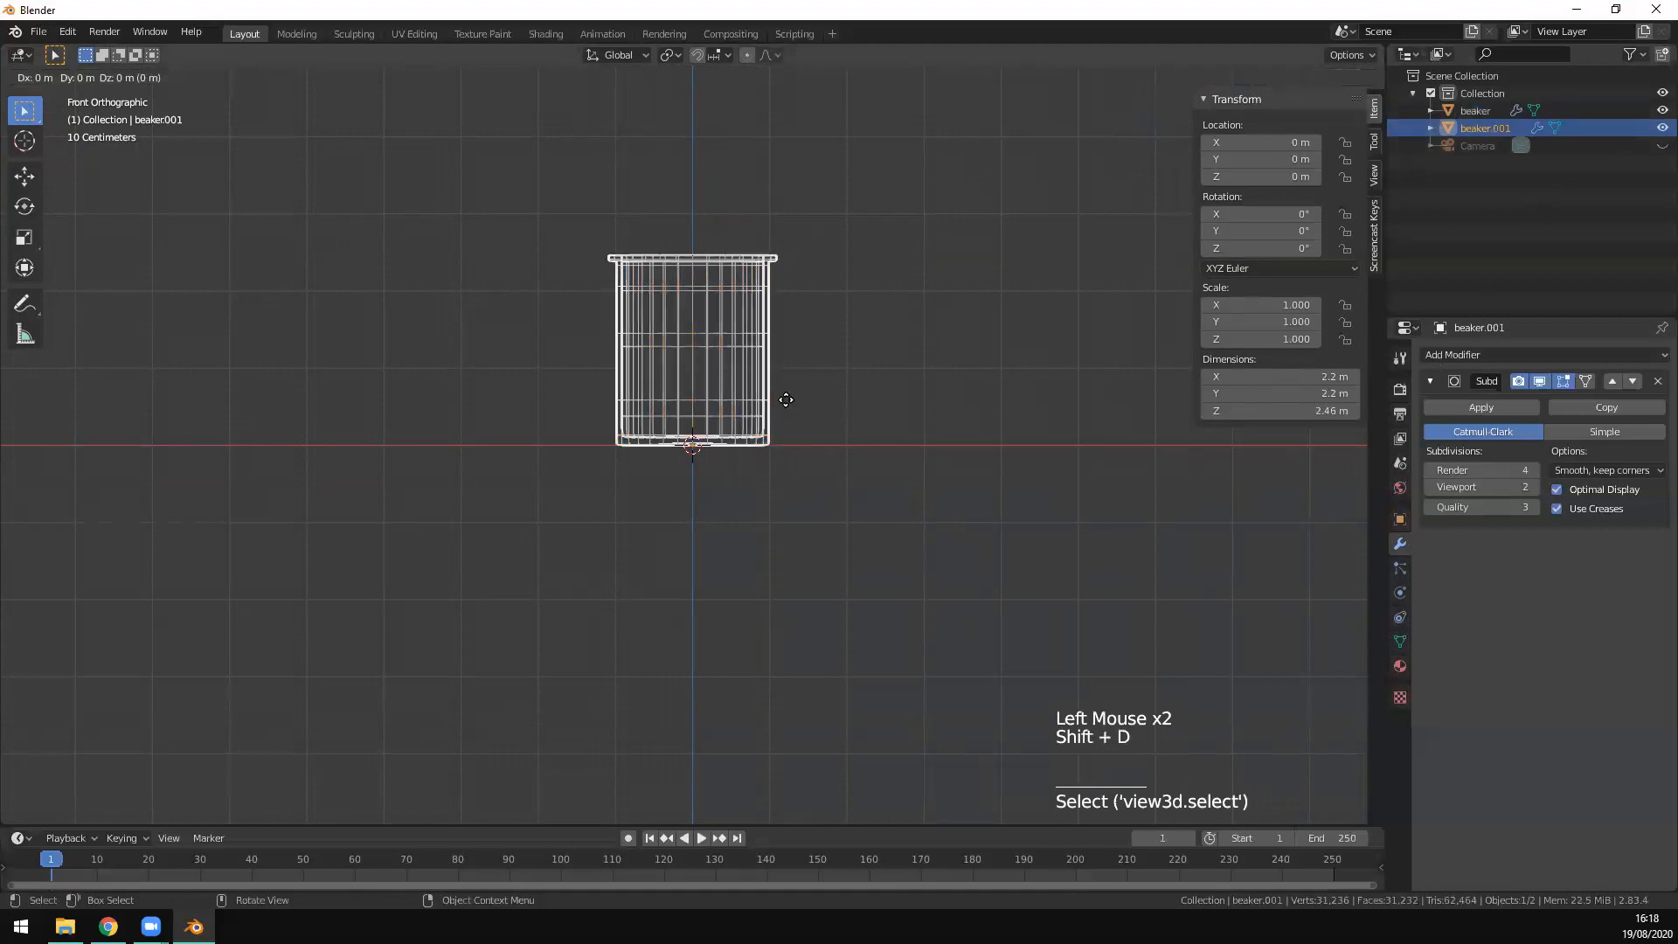
key(Escape)
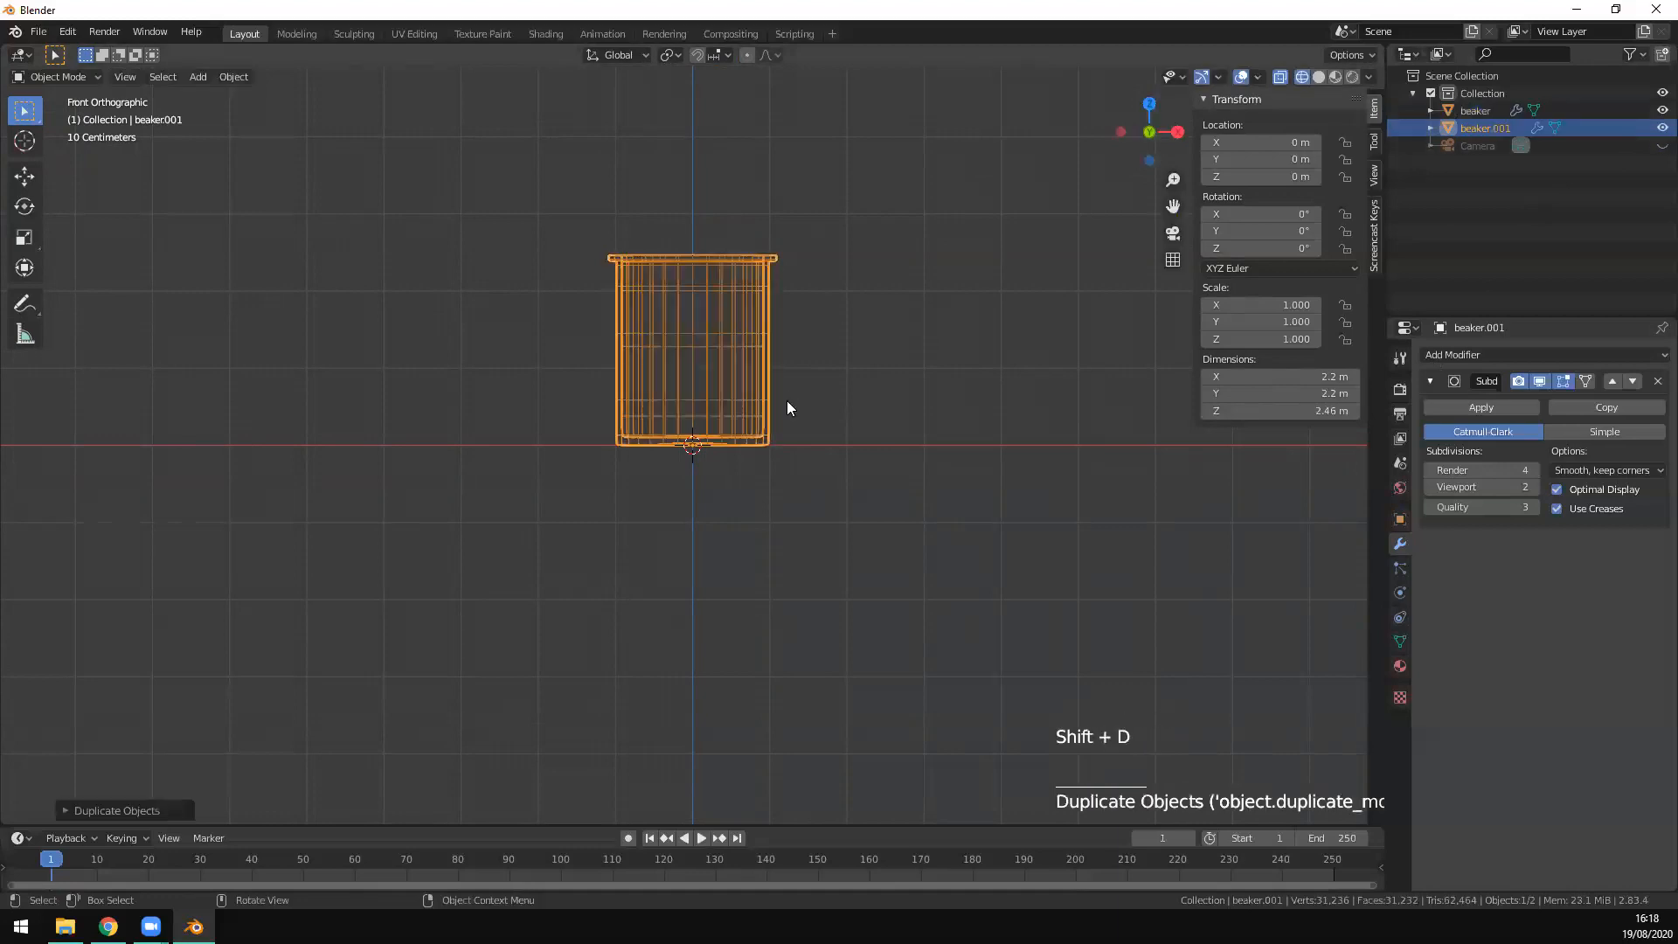
click(1476, 110)
click(1654, 110)
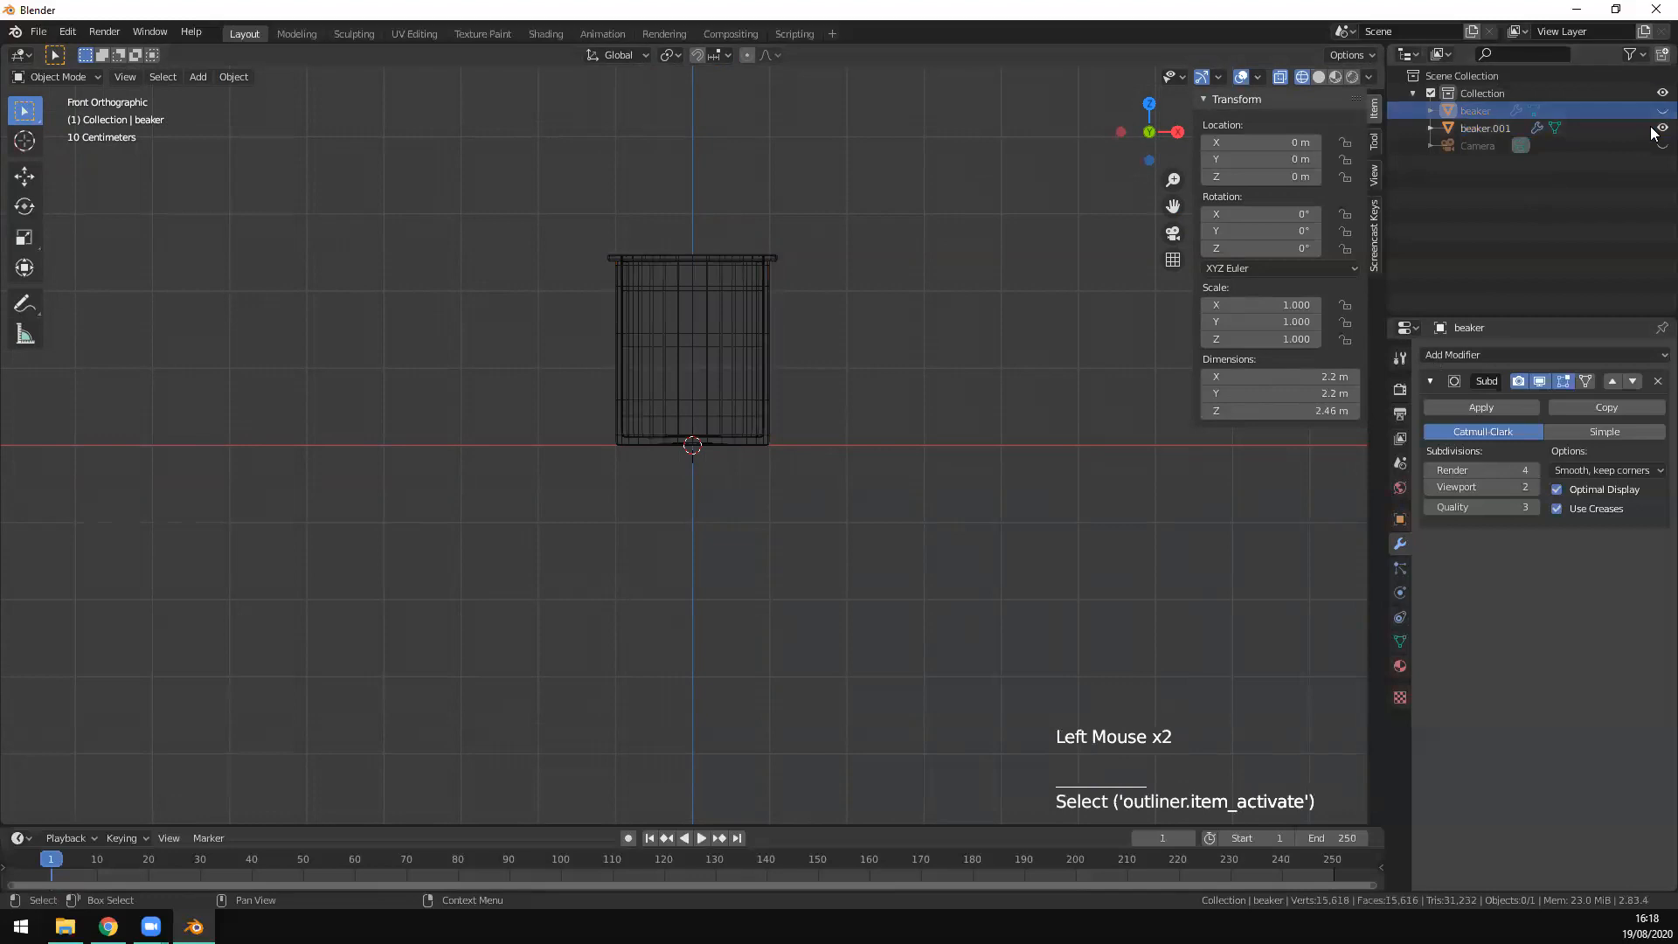
Step: Rename the duplicated beaker as cap and remove its Subdivision Surface modifier
click(1509, 131)
double_click(1509, 129)
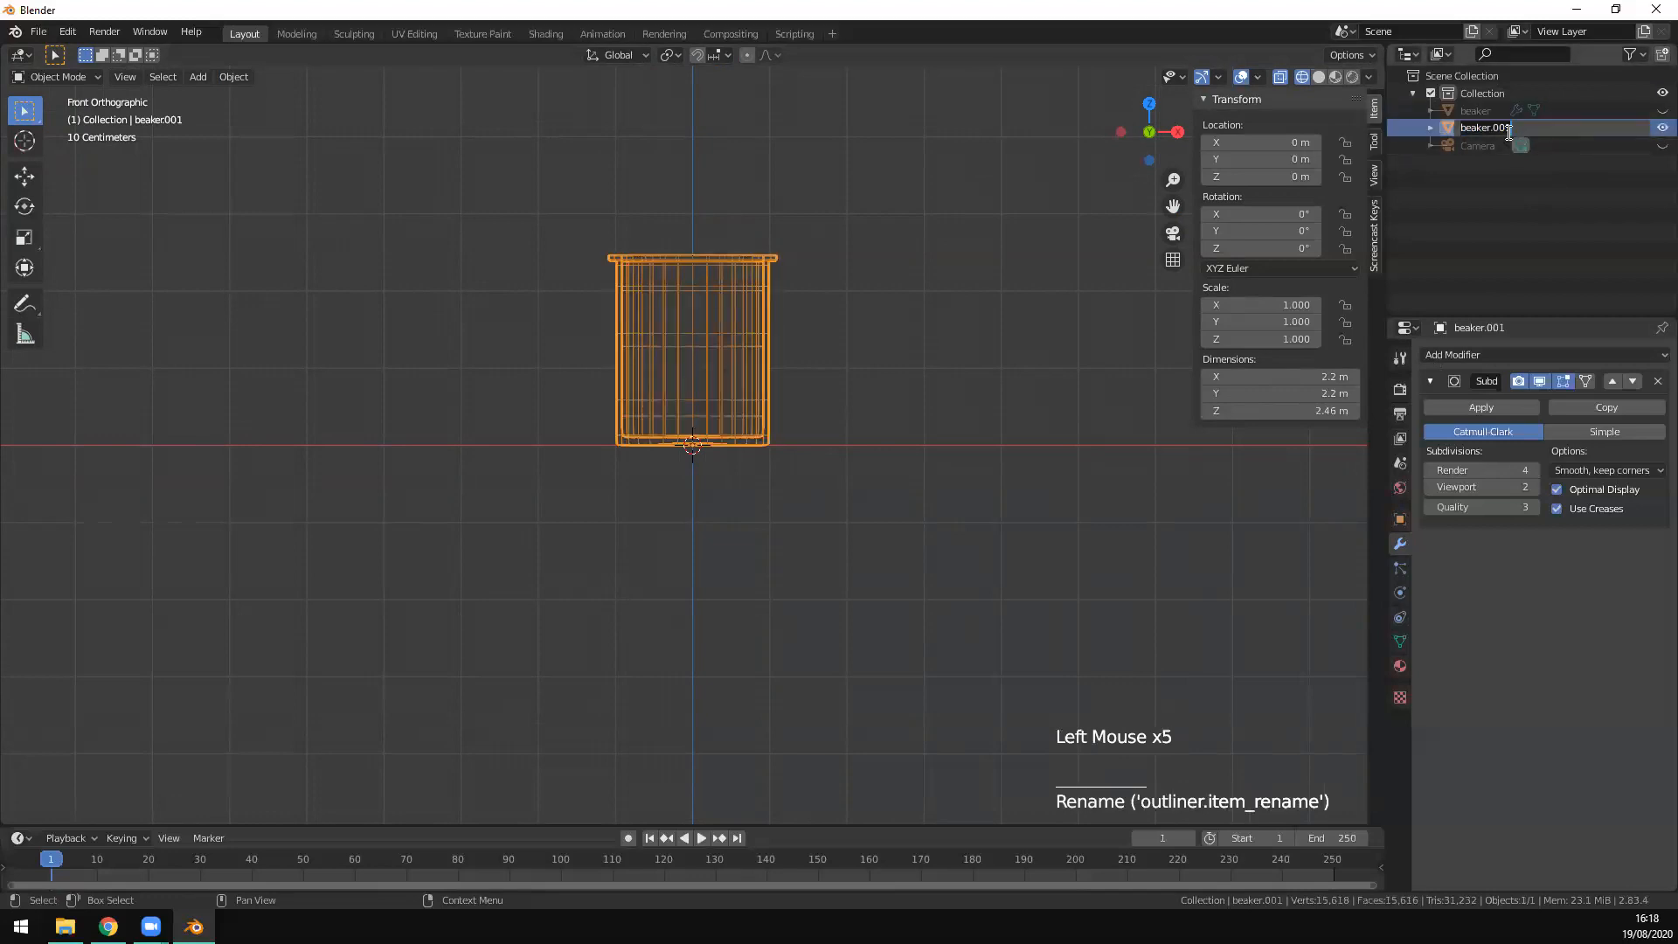
text(ca)
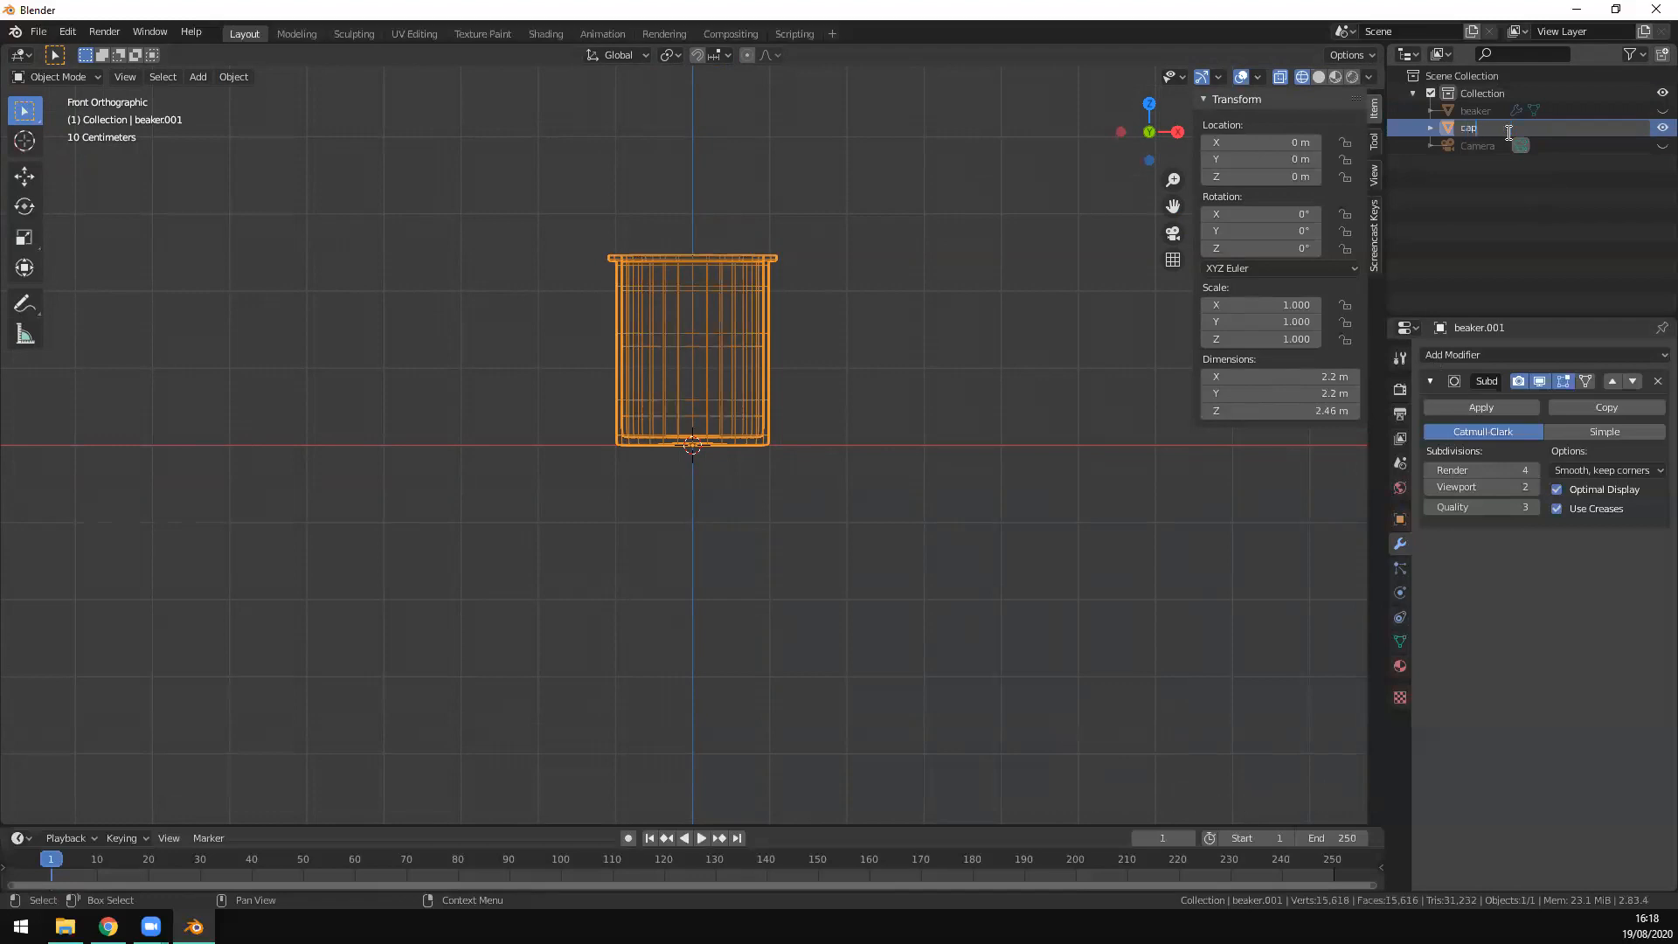
text(p)
key(Return)
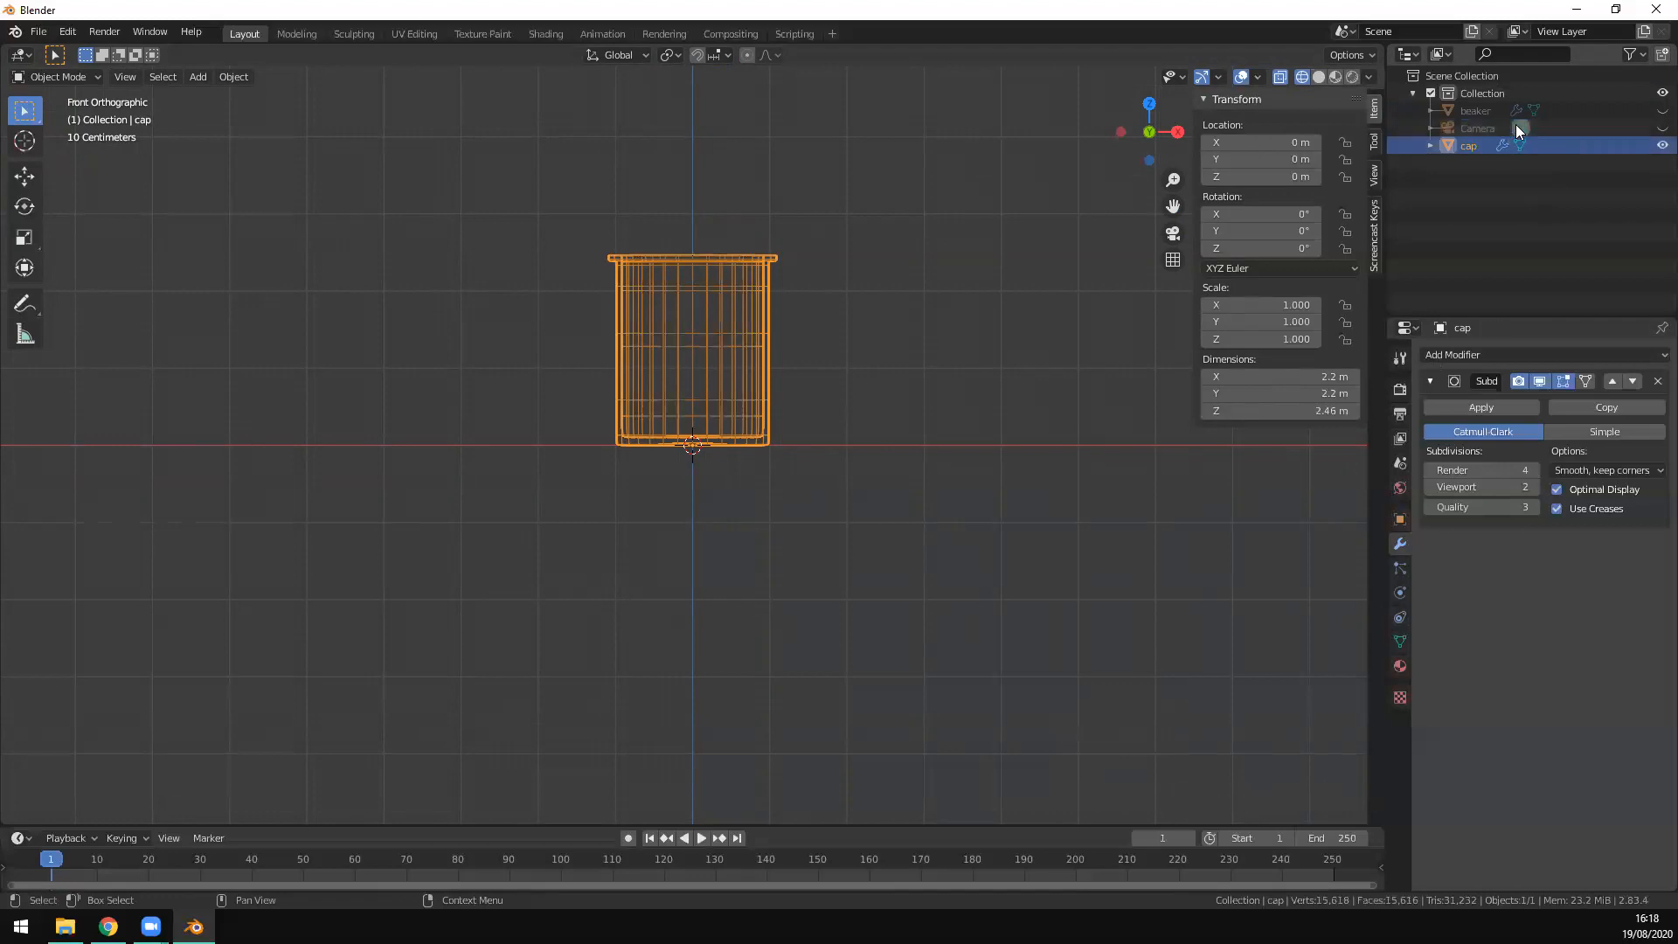
click(1655, 382)
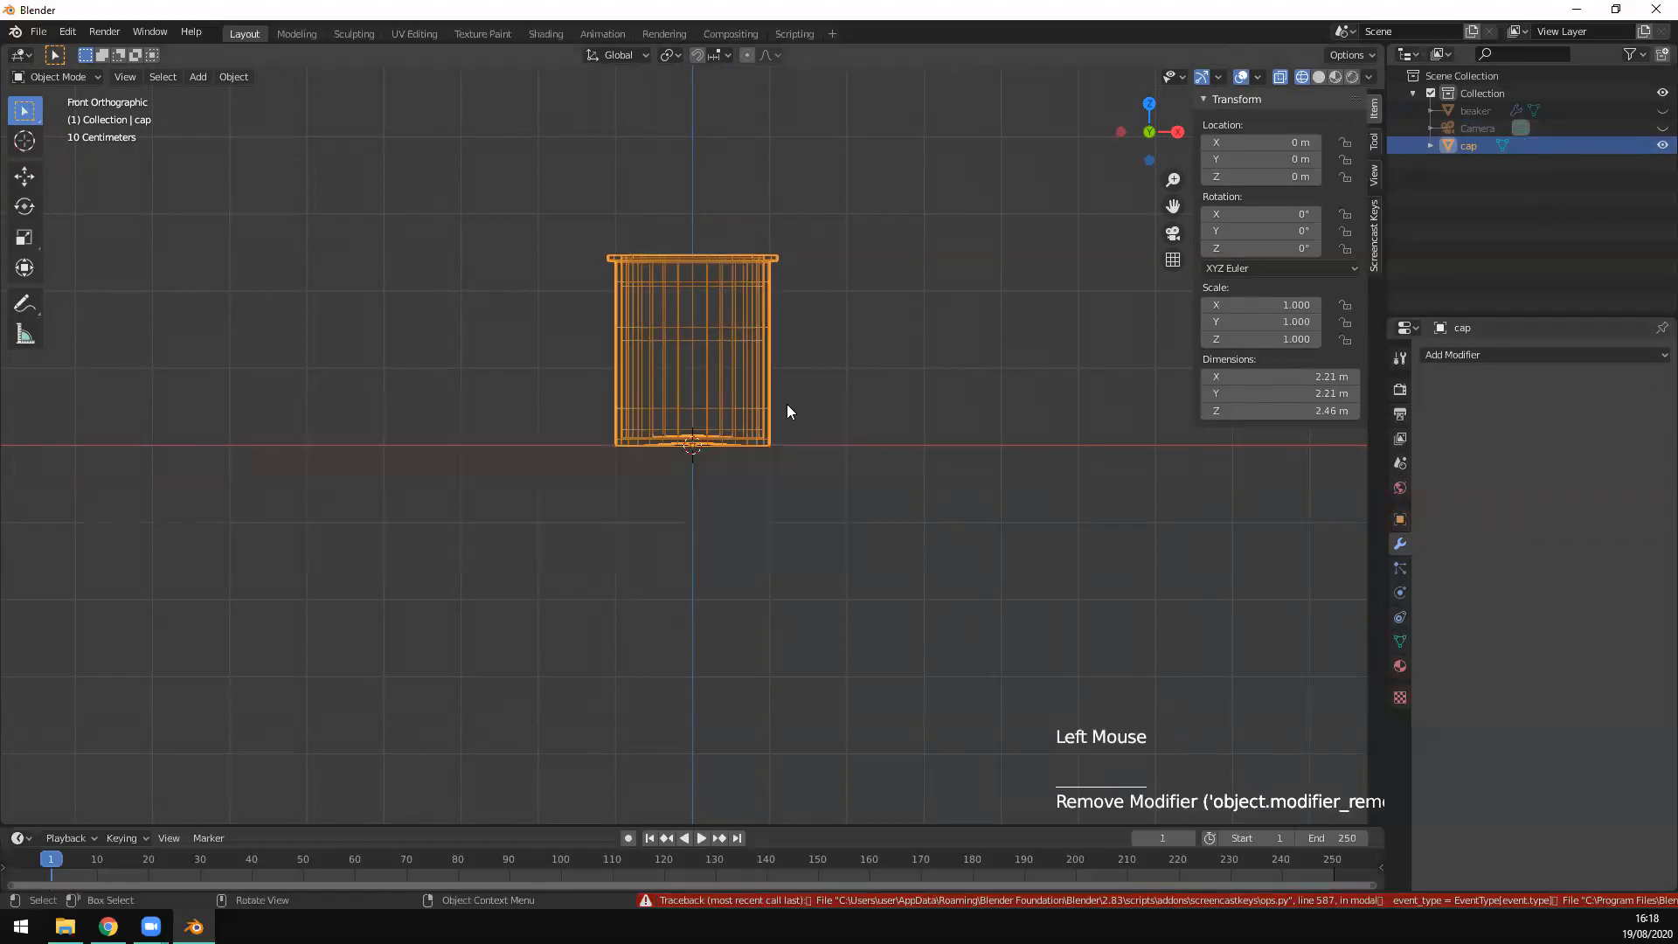
Step: Delete the edges of the cap mesh's lower body and base in Edit Mode, keeping the rim and upper wall
key(Tab)
scroll(735, 408, up, 2)
scroll(735, 407, up, 2)
key(2)
scroll(765, 411, down, 2)
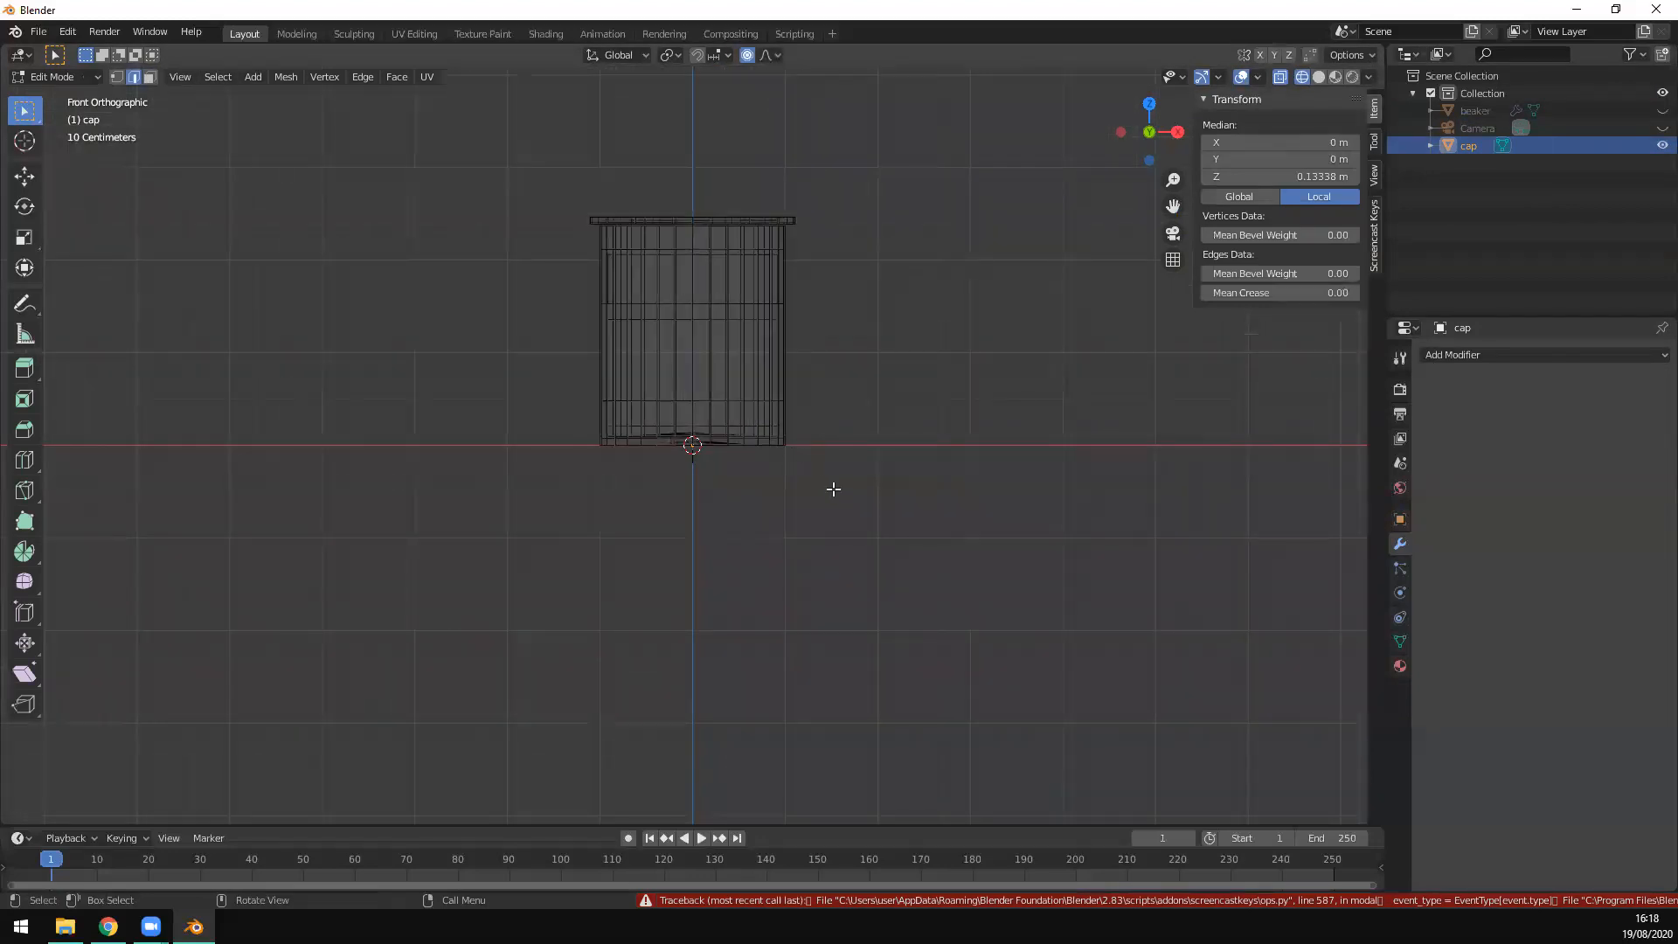
drag(878, 505, 482, 272)
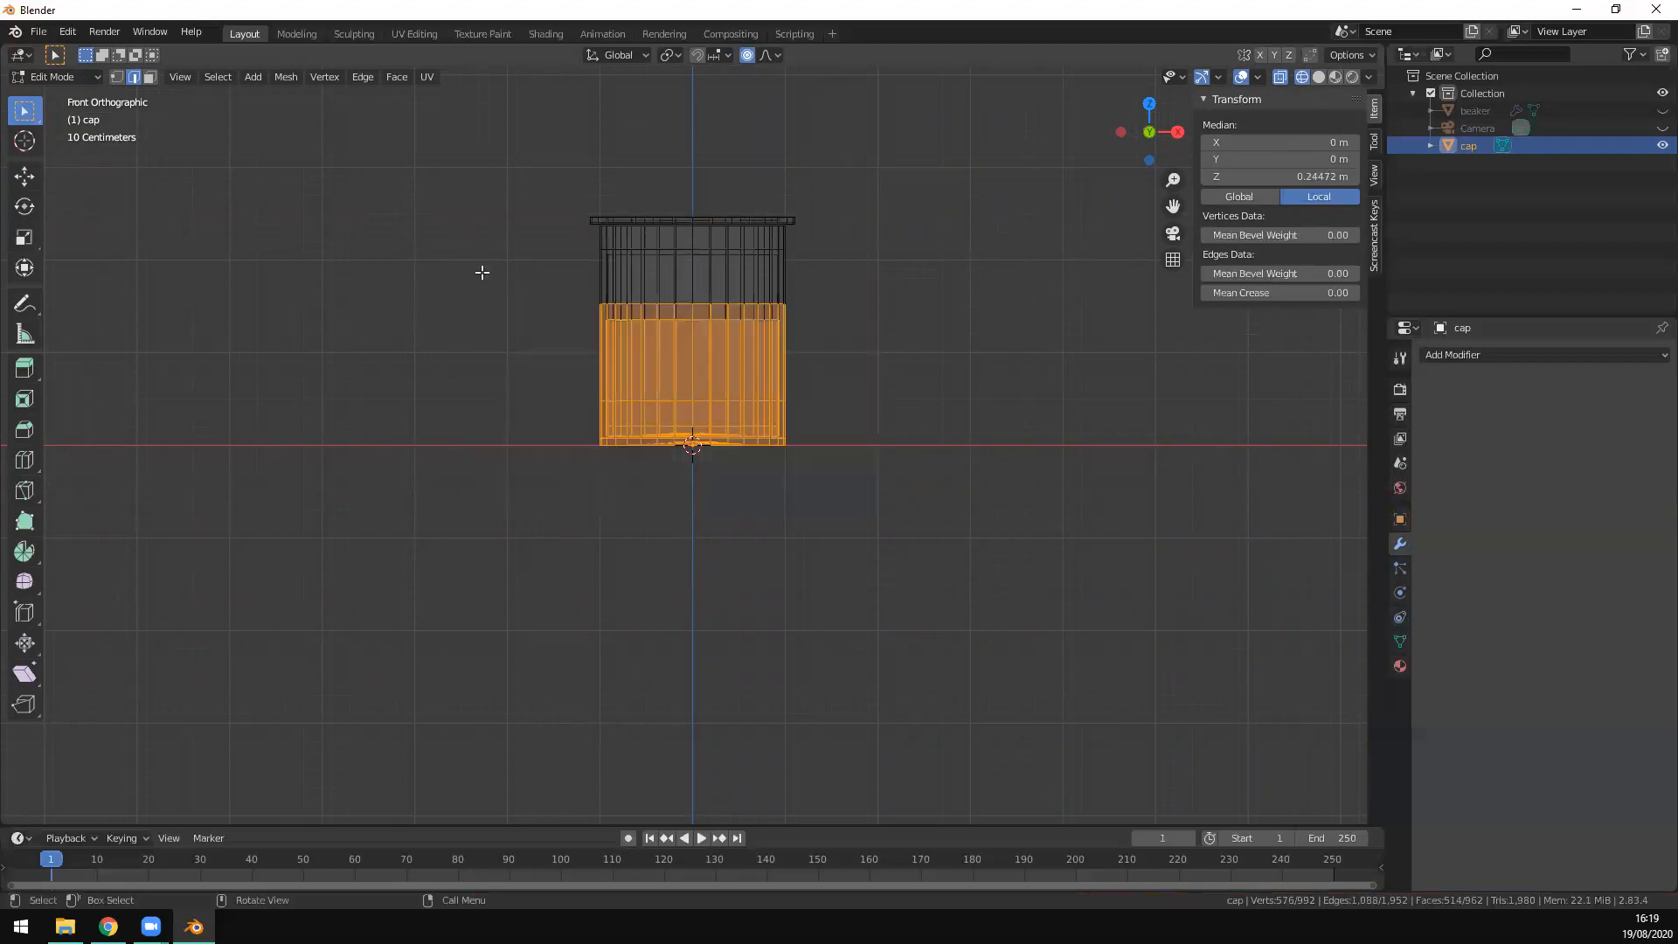
key(x)
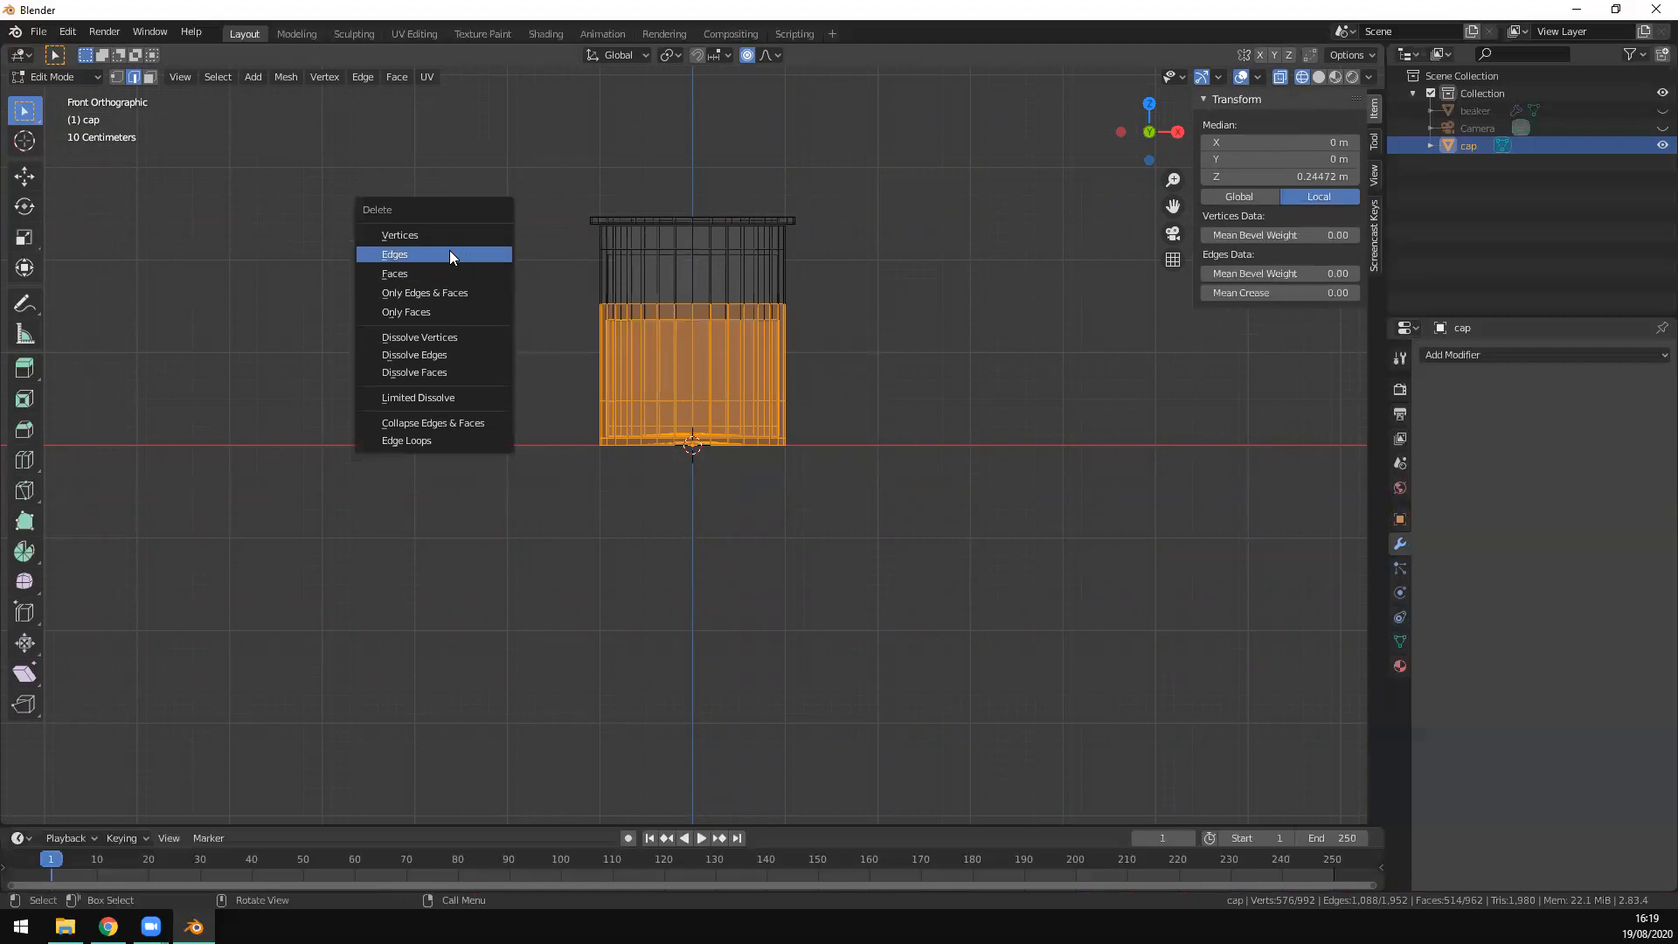
click(449, 253)
Step: Delete the leftover vertices and their loose vertical edges hanging below the cap's upper wall
scroll(971, 338, up, 3)
shift+middle_drag(970, 337, 973, 580)
drag(1019, 565, 302, 372)
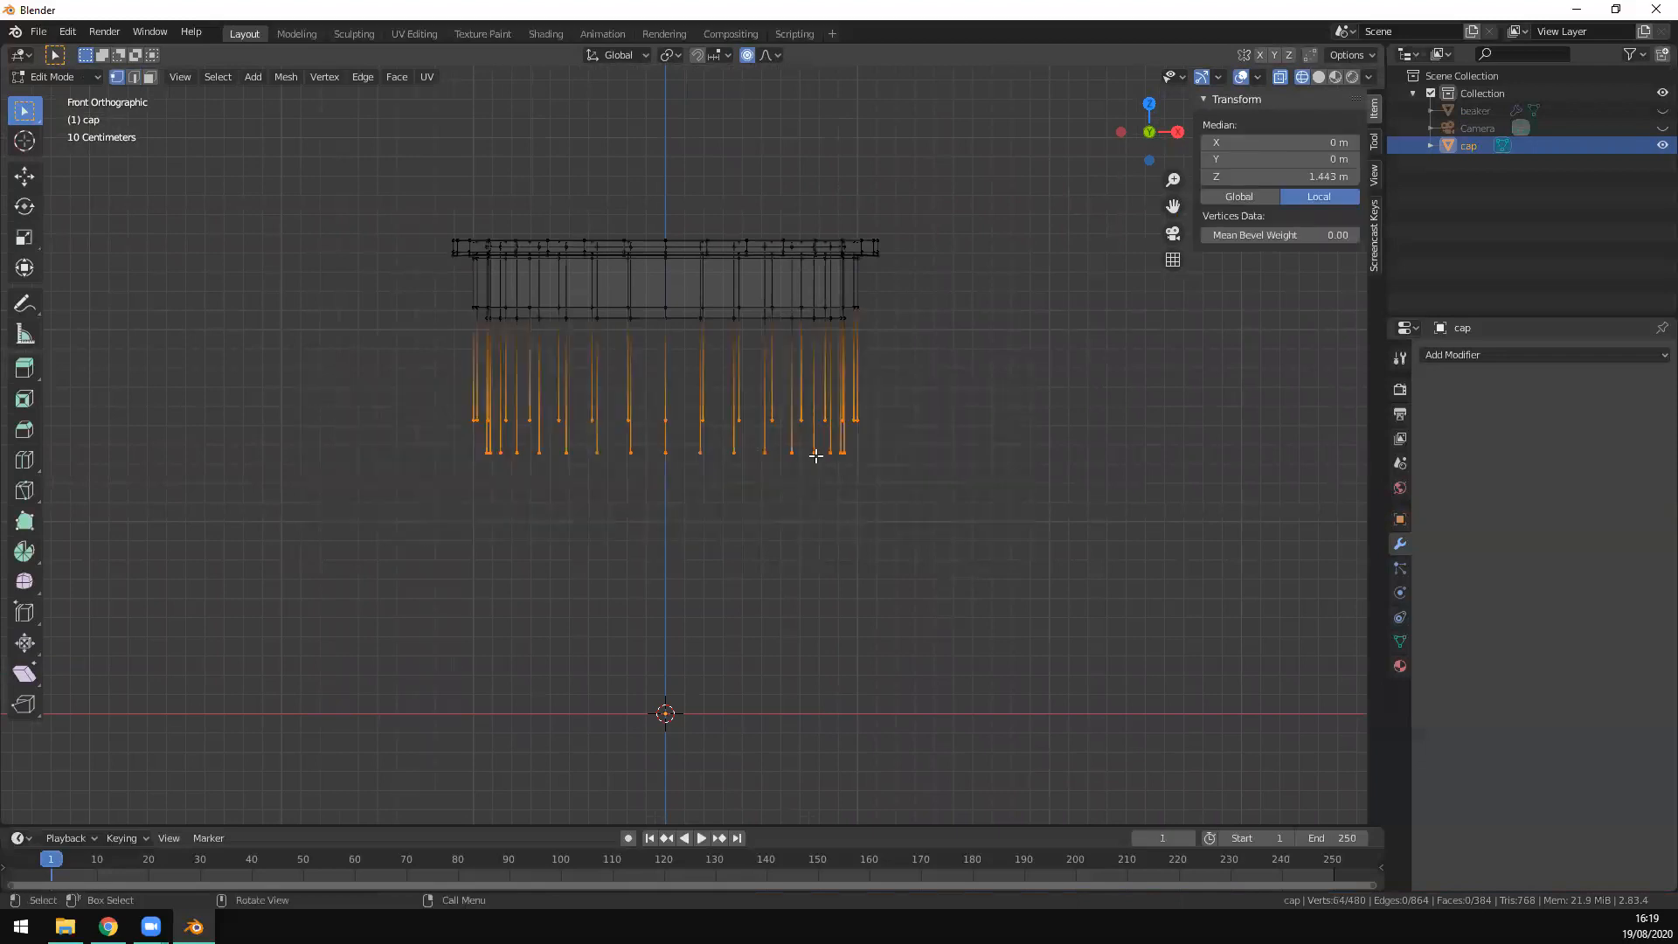
key(x)
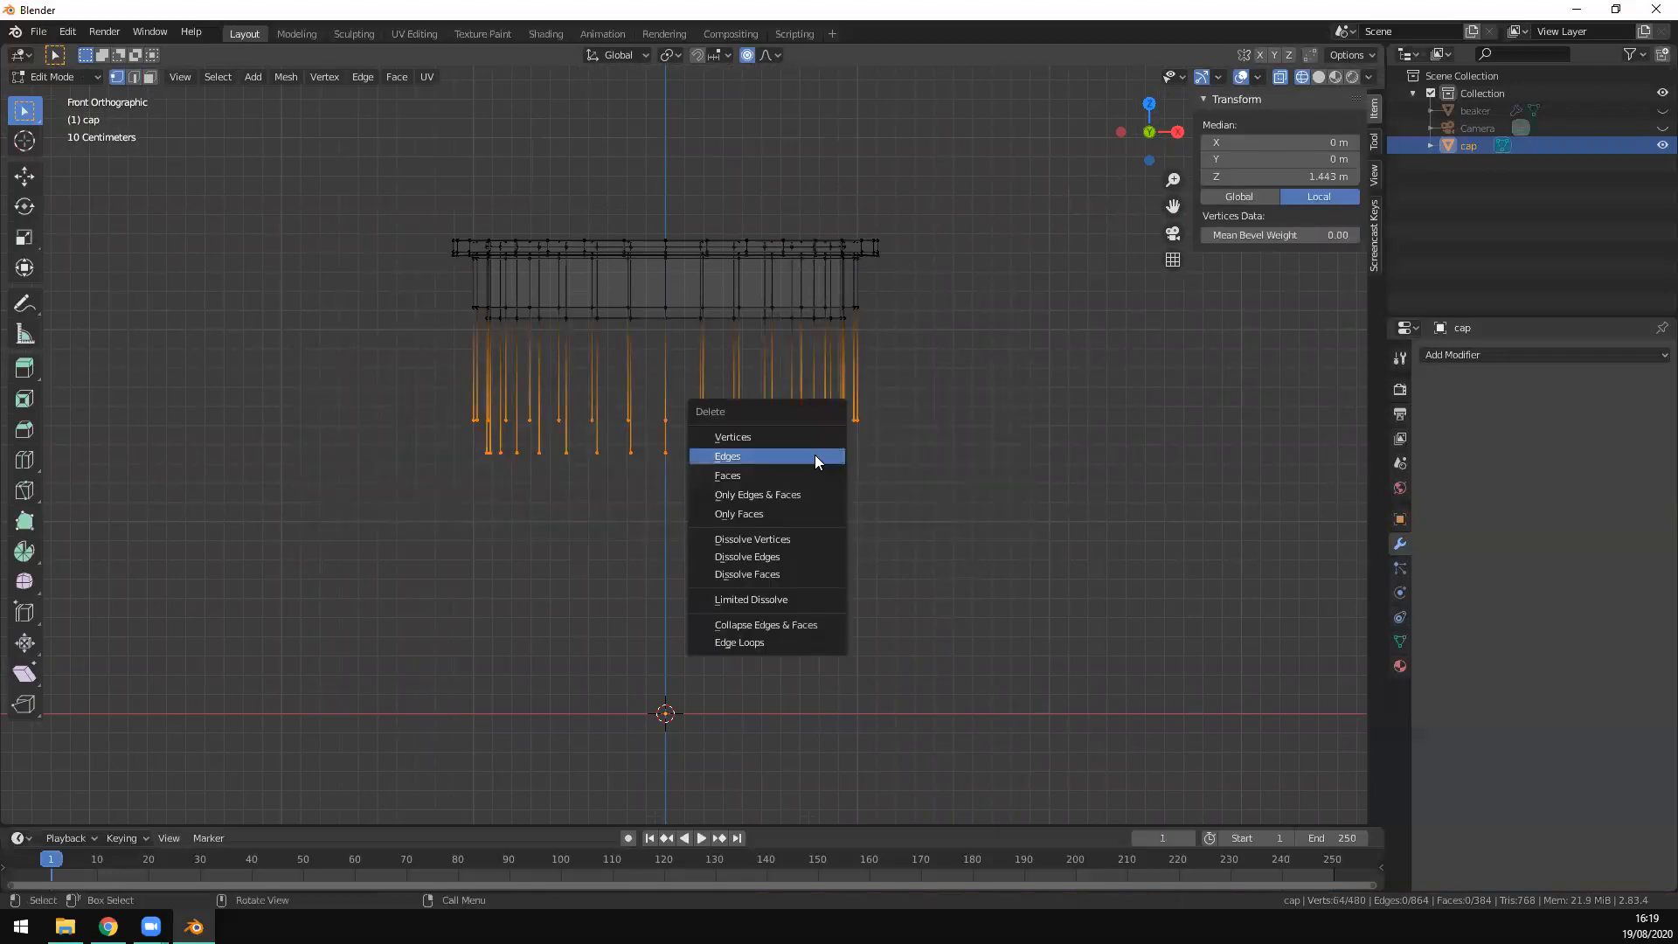
click(789, 437)
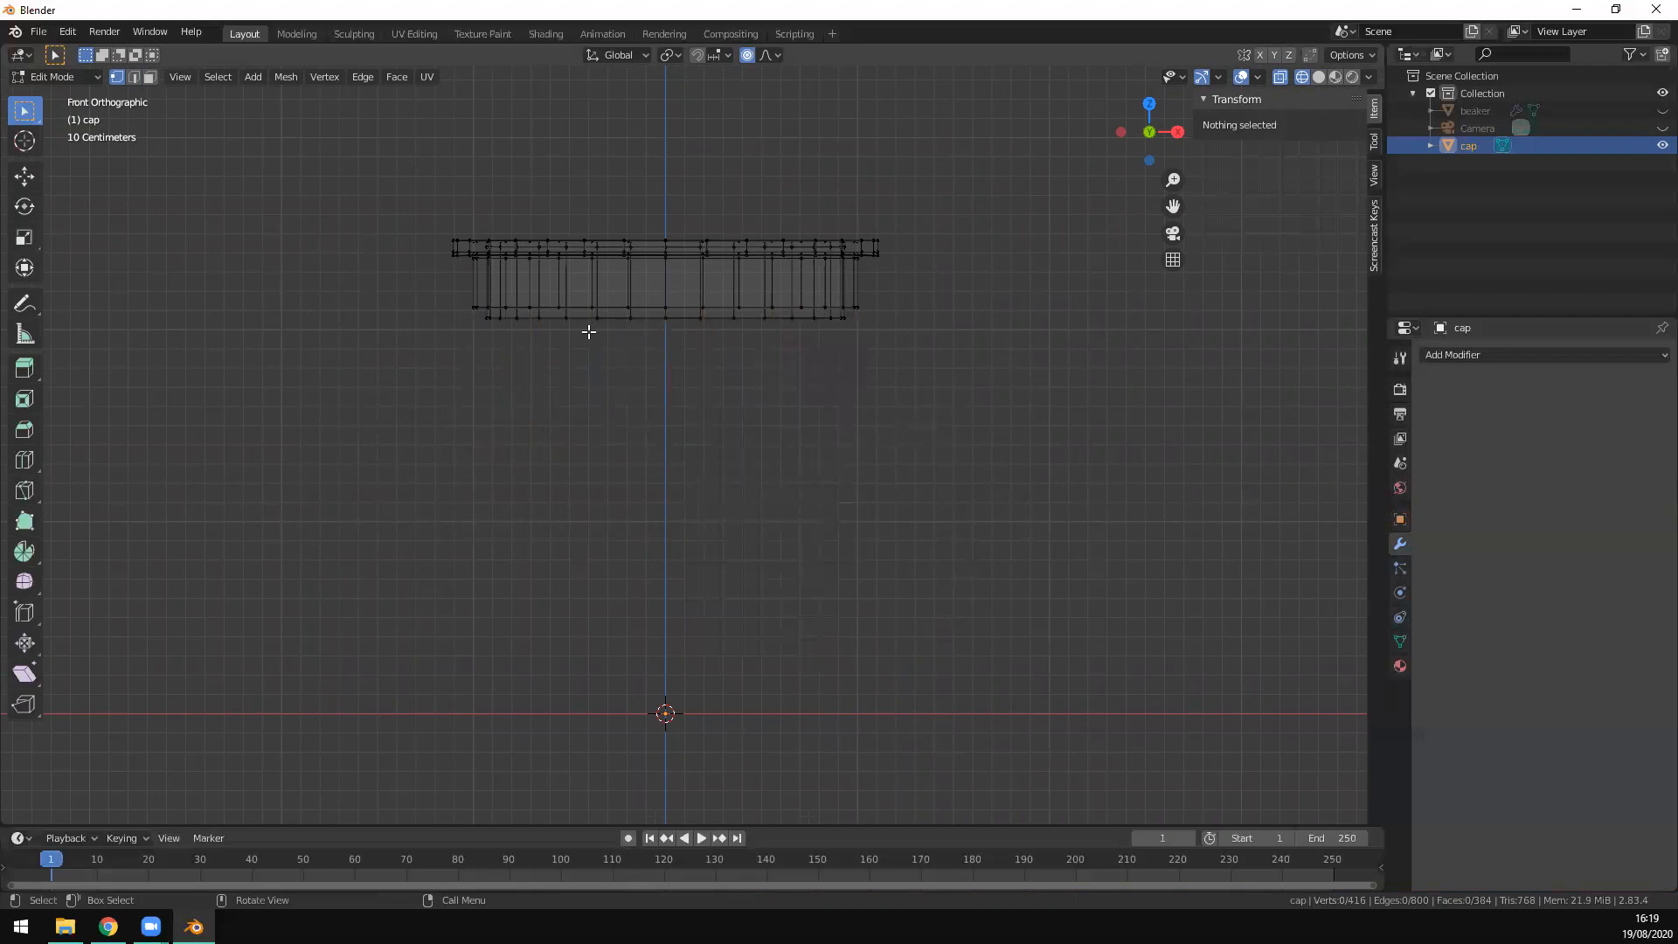
Step: Try to select the cap's outer wall and the narrow band under its rim as face loops
scroll(501, 321, up, 3)
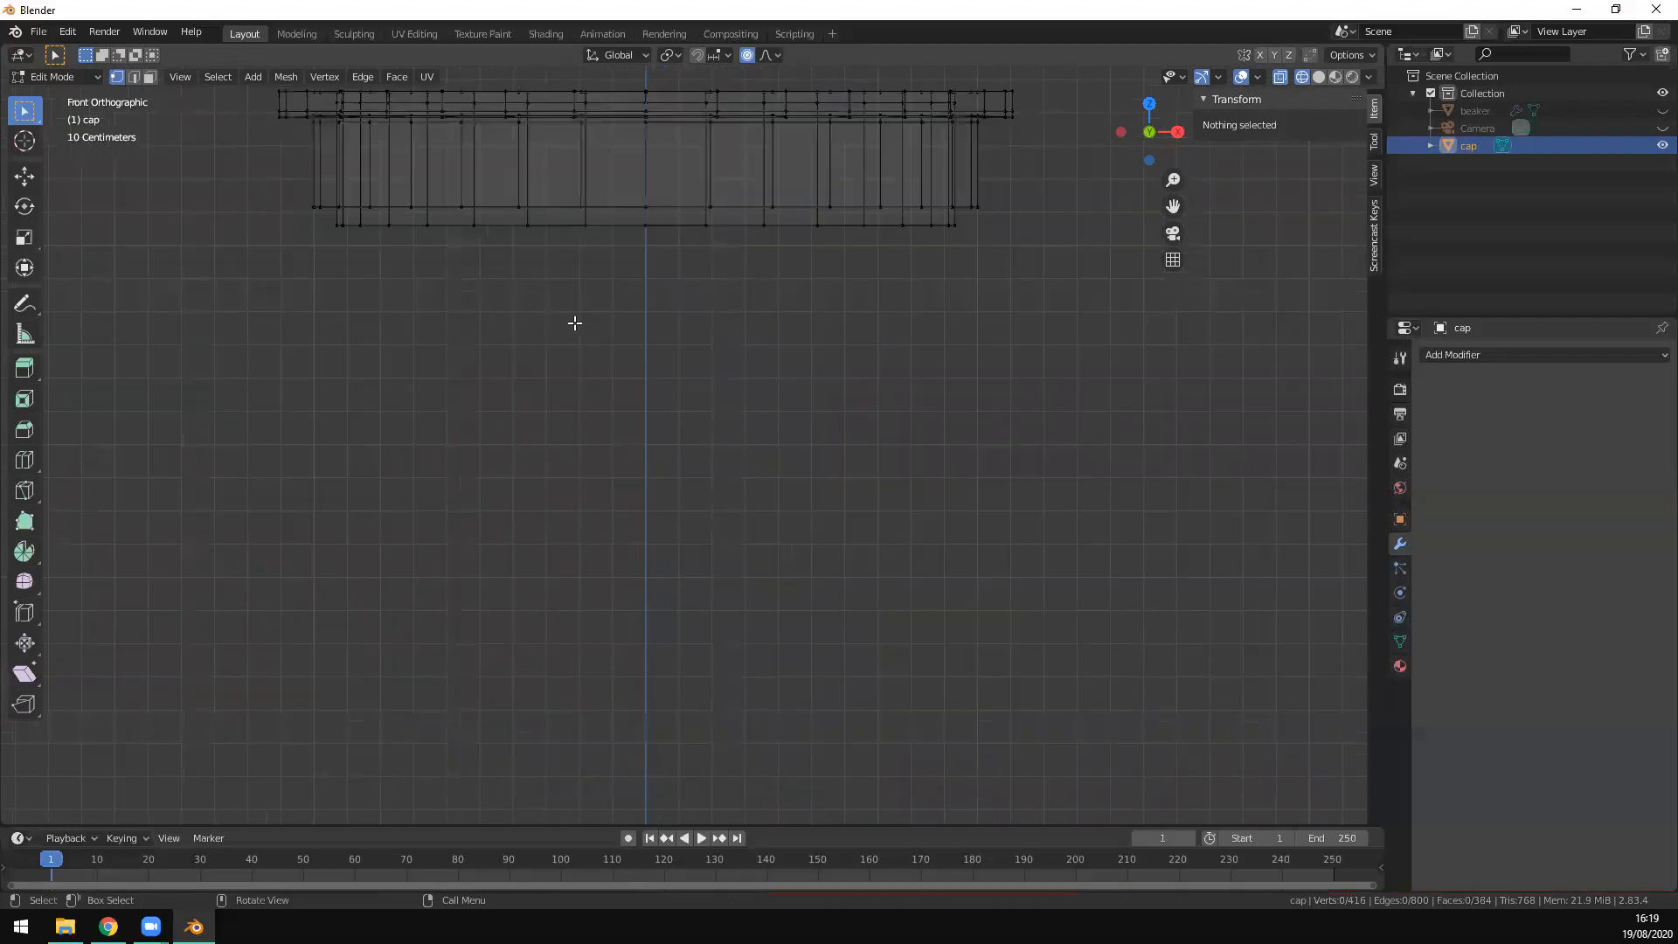
scroll(574, 321, down, 2)
key(3)
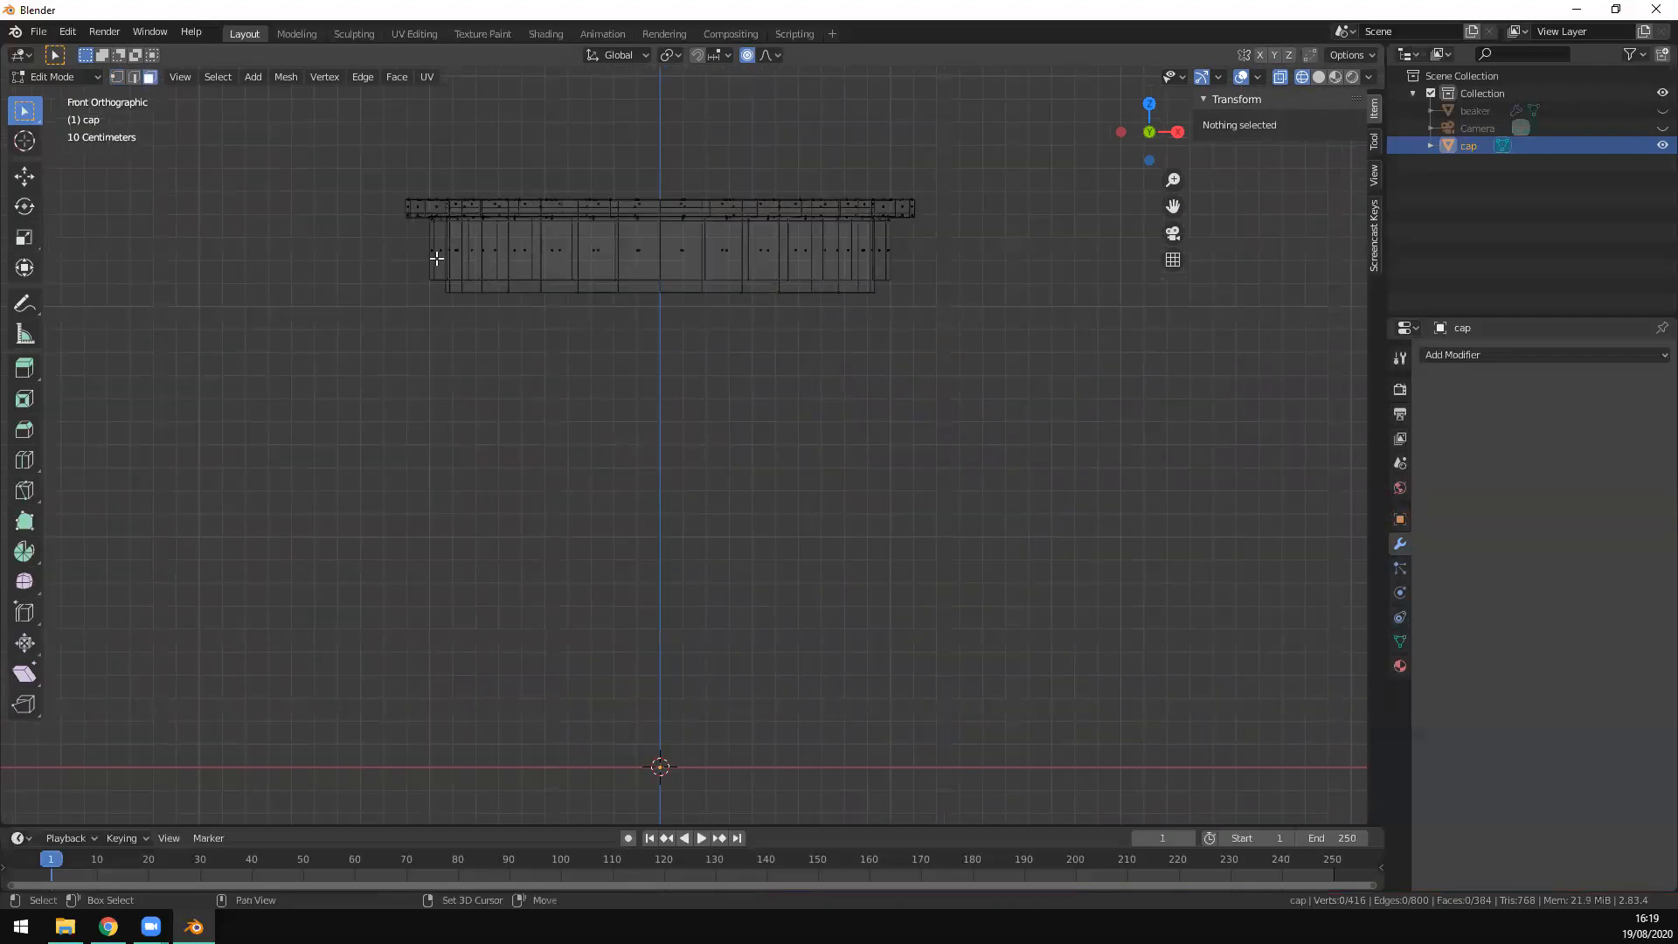
alt+click(441, 256)
middle_drag(835, 245, 825, 477)
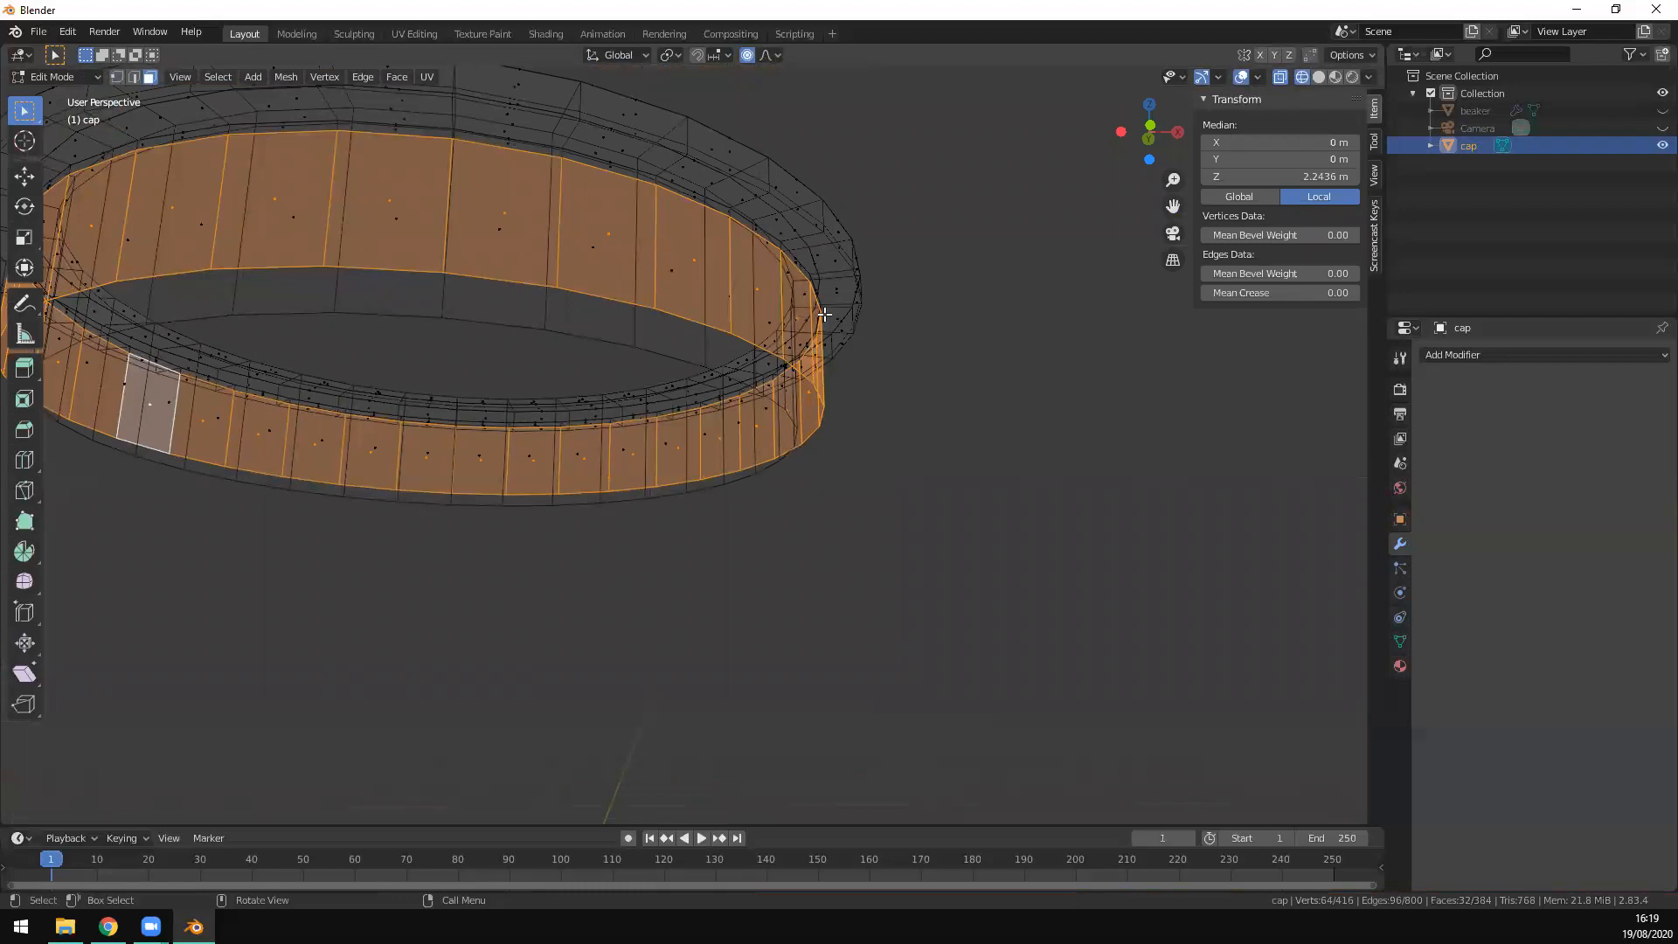
click(931, 316)
mouse_move(846, 281)
middle_down()
mouse_move(888, 300)
mouse_move(783, 305)
mouse_move(873, 224)
mouse_move(903, 248)
mouse_move(750, 264)
middle_up()
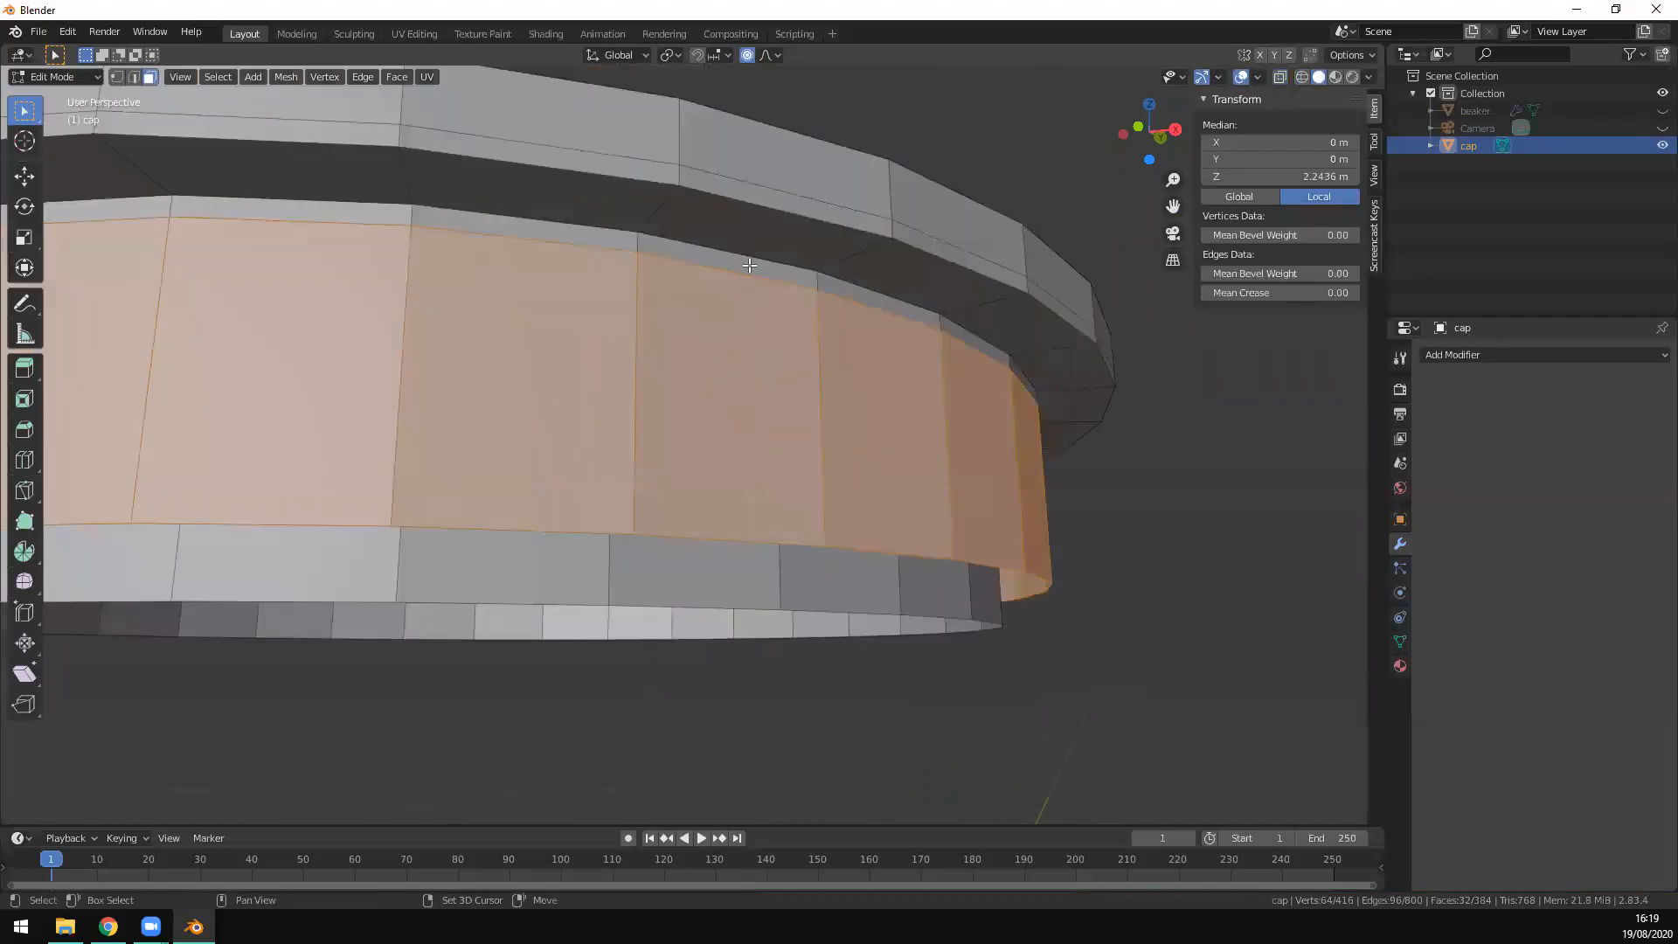
alt+shift+click(750, 265)
alt+shift+click(616, 244)
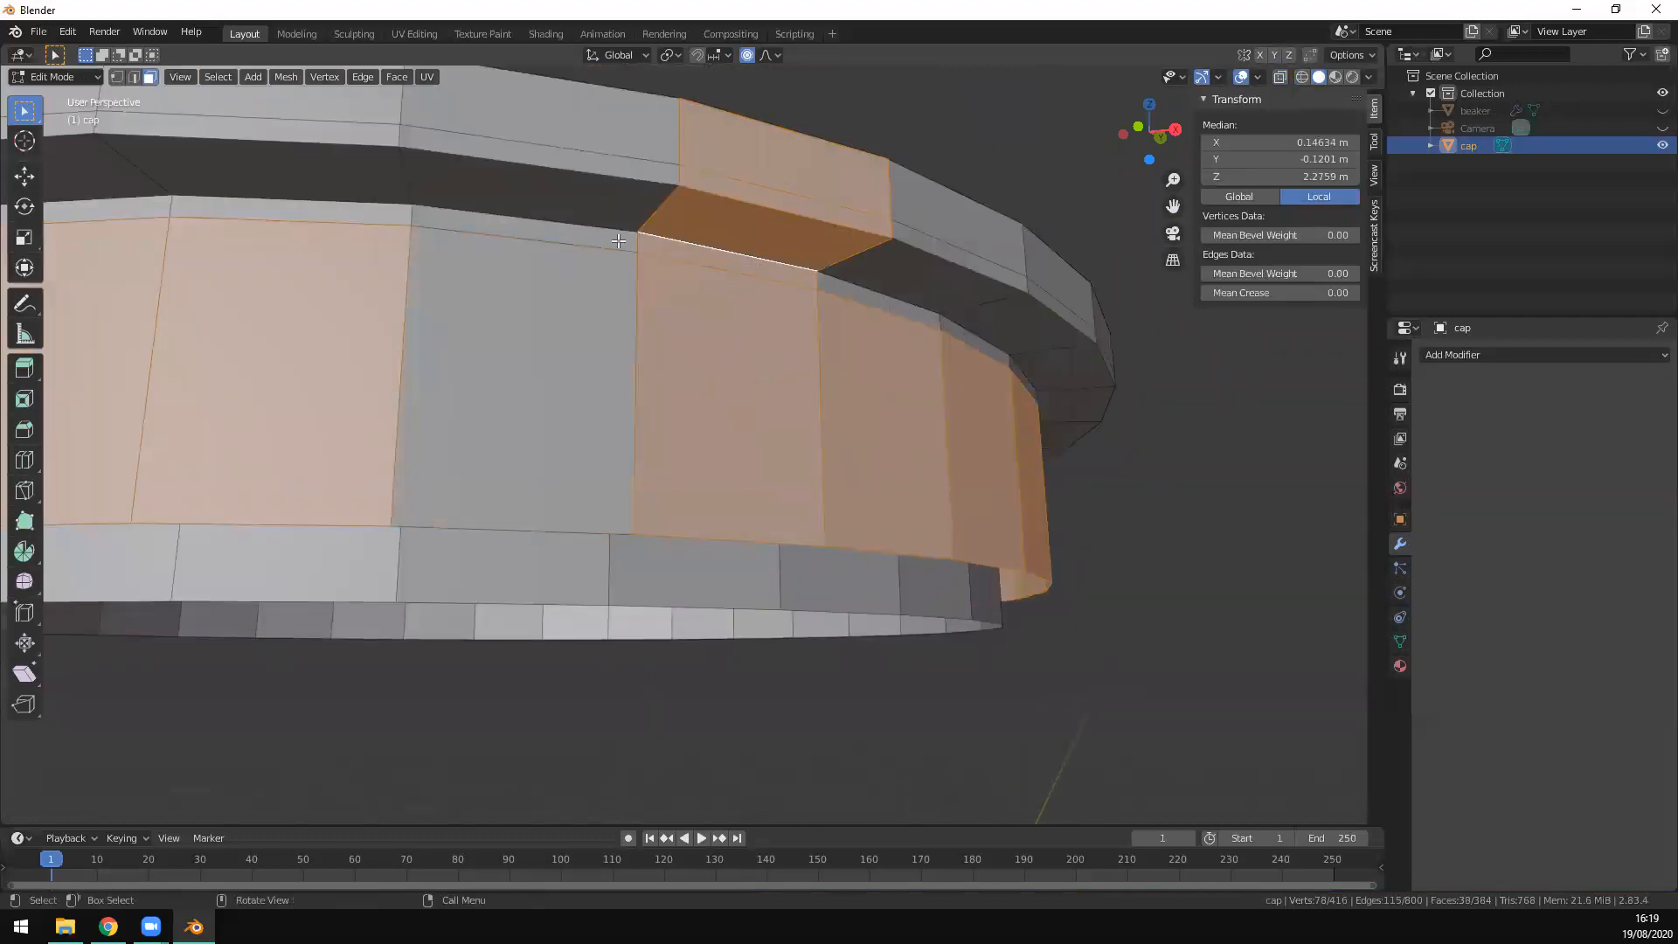
click(625, 243)
shift+click(708, 262)
click(708, 262)
alt+shift+click(550, 233)
click(563, 244)
middle_drag(938, 357, 959, 389)
Step: Delete the vertices of the cap's outer wall and rim-side faces, selecting them from both front and back views
key(KP_1)
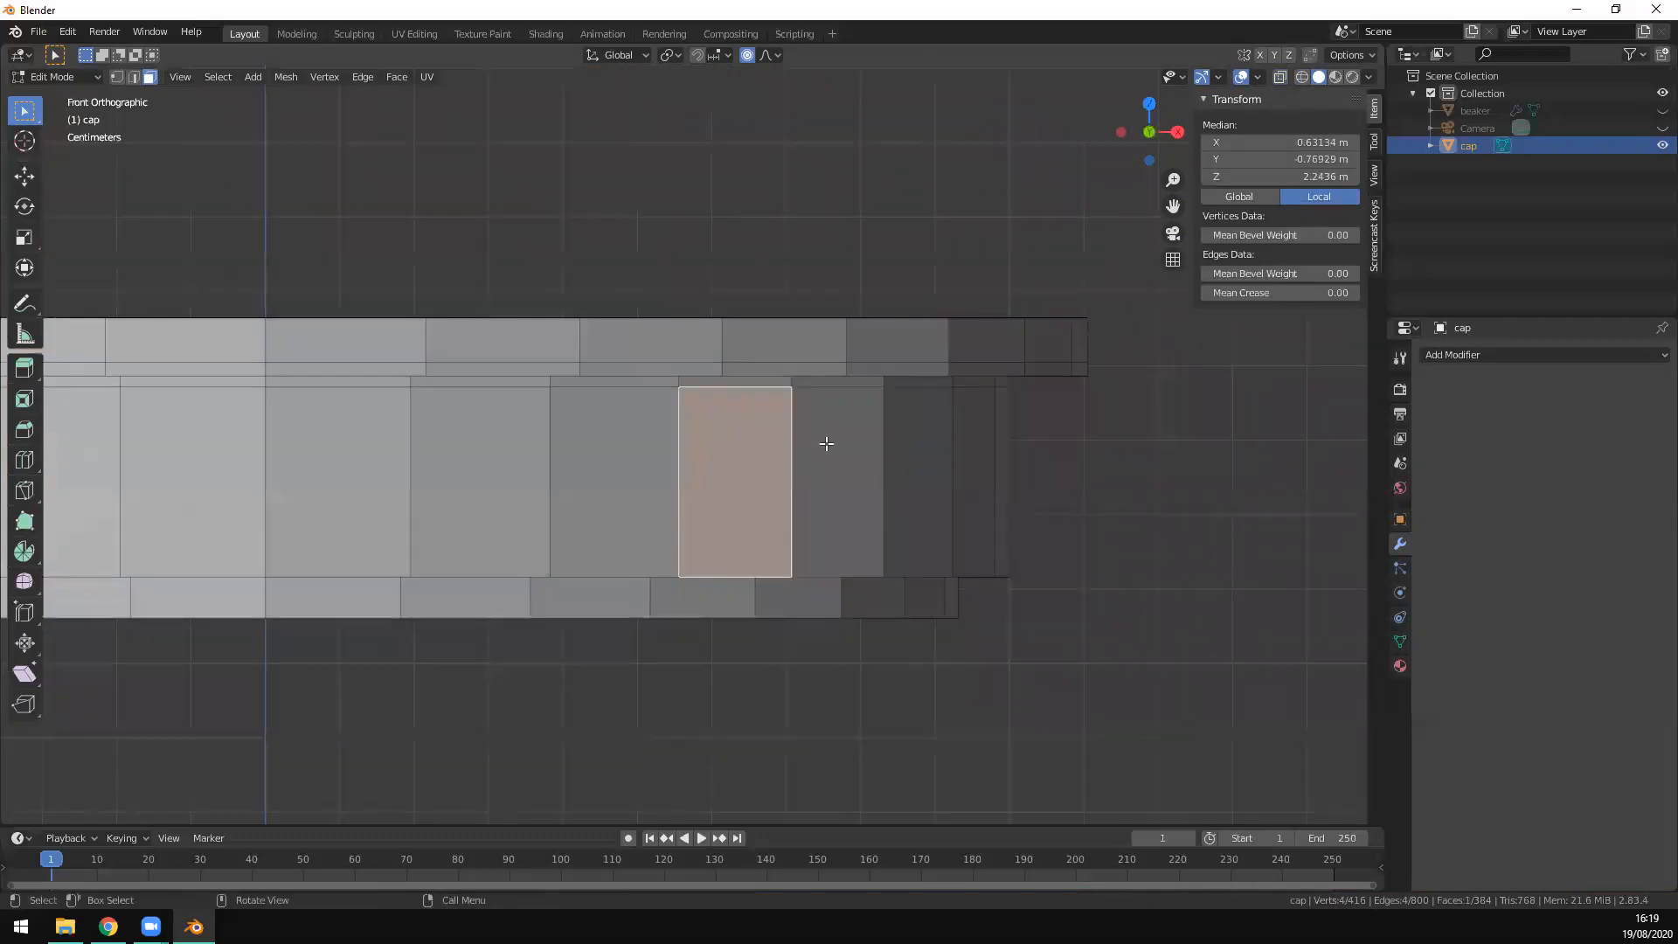
scroll(827, 445, down, 5)
shift+middle_drag(303, 521, 395, 521)
drag(259, 495, 998, 394)
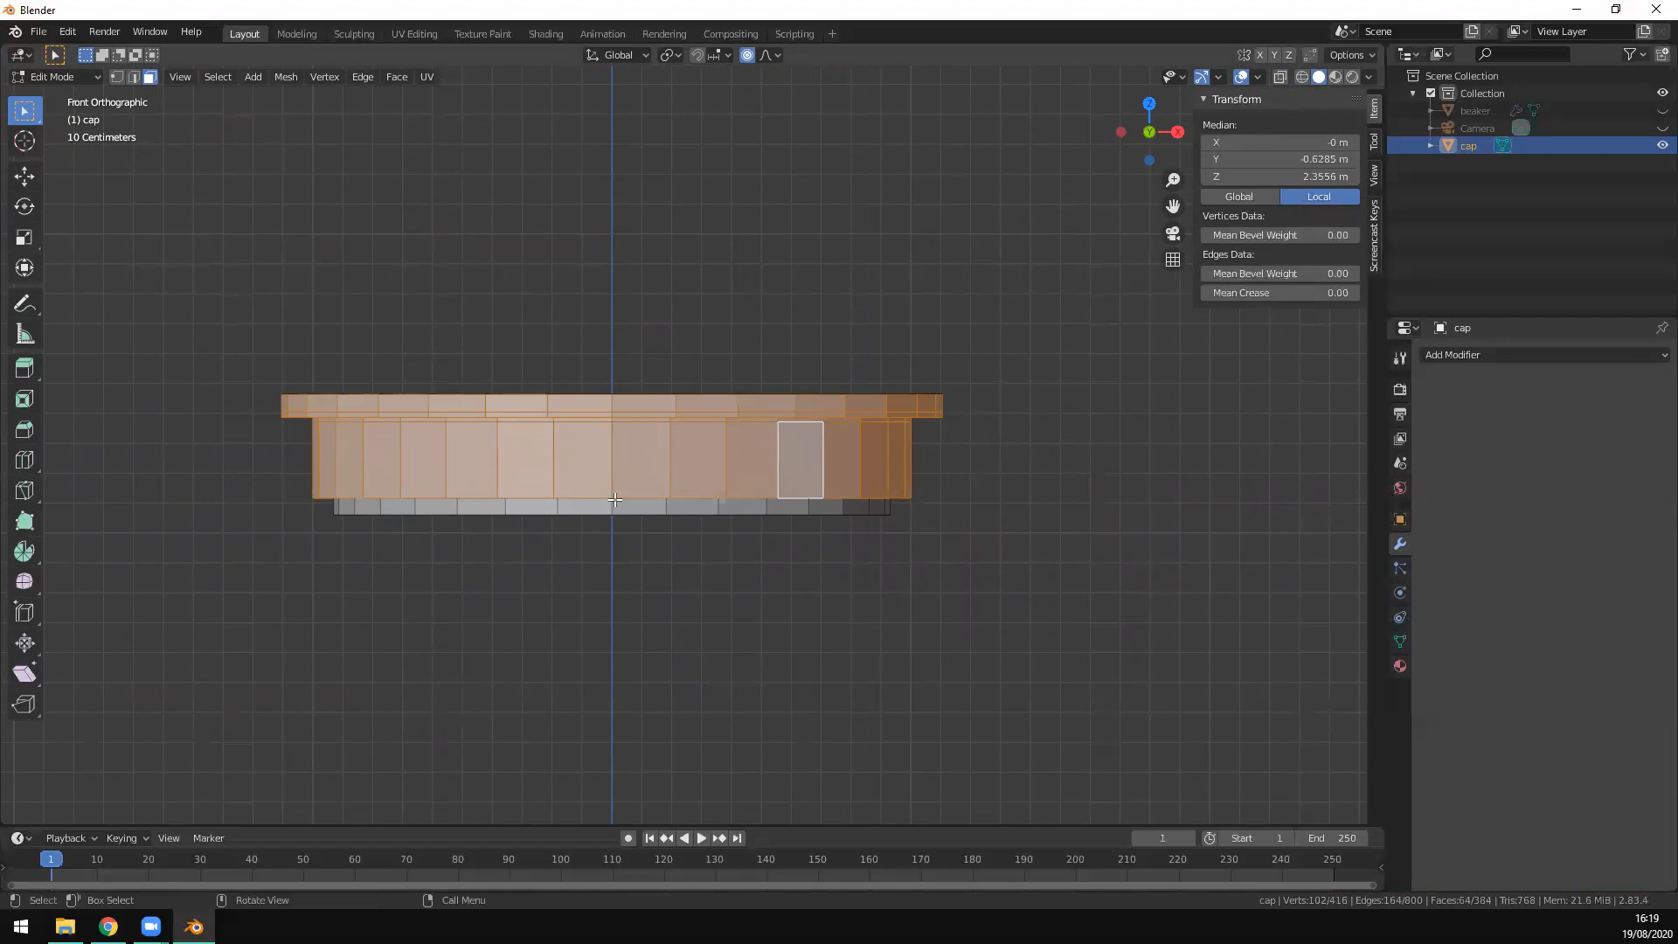
key(ctrl+KP_1)
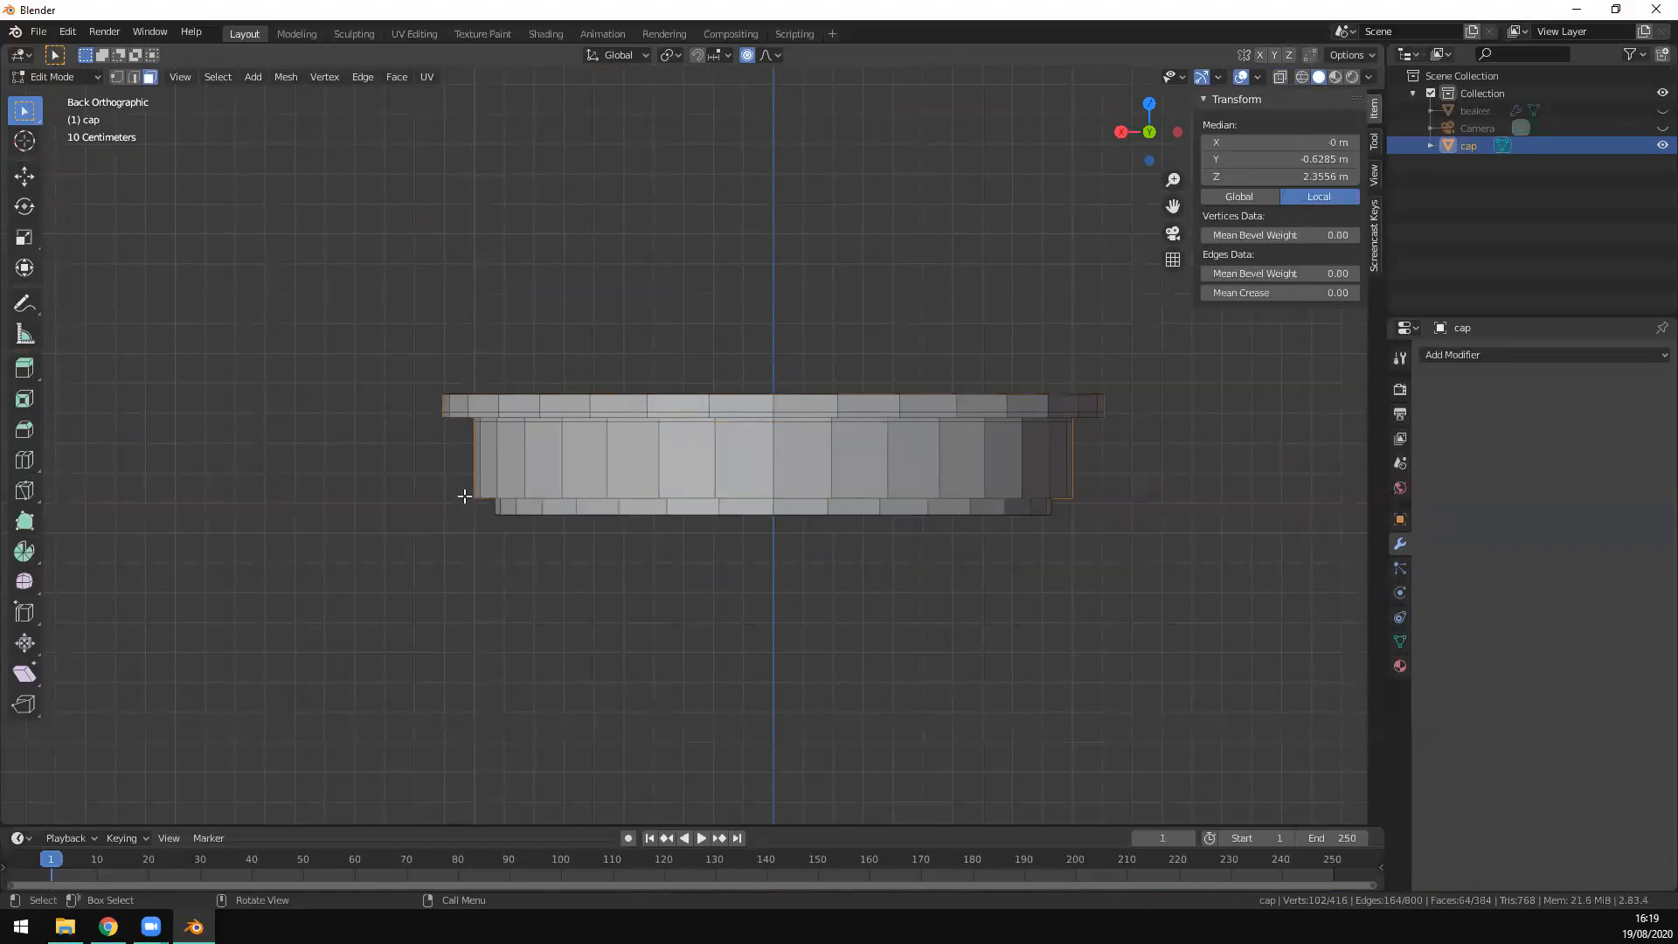
shift+drag(426, 496, 1178, 396)
key(x)
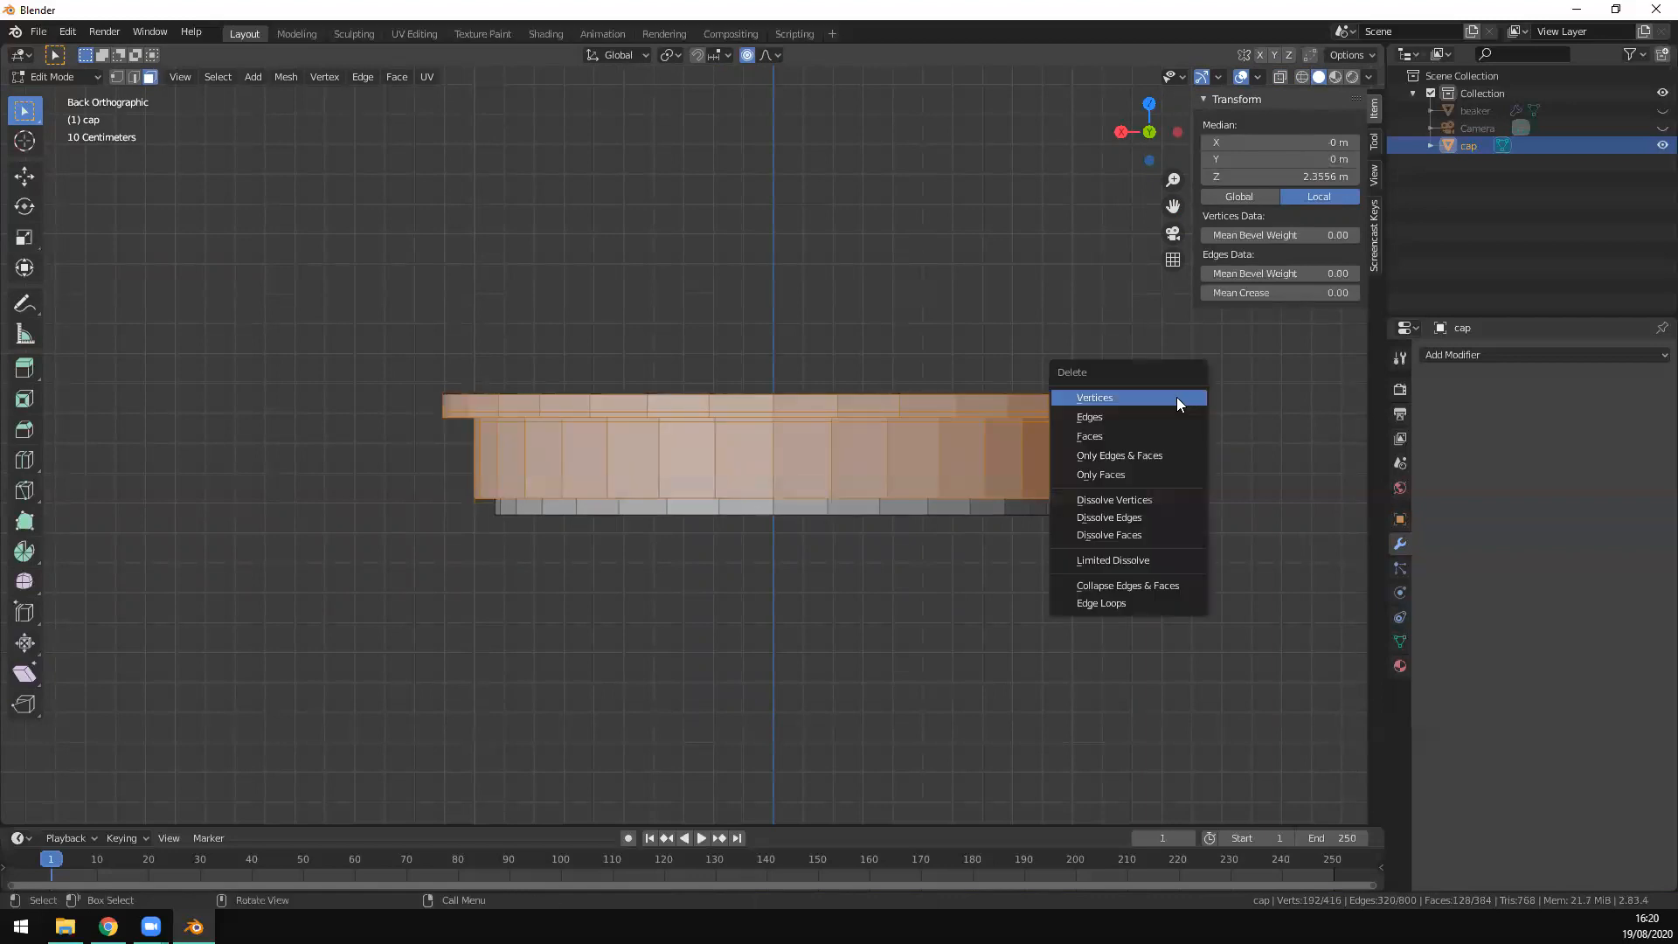
click(1176, 399)
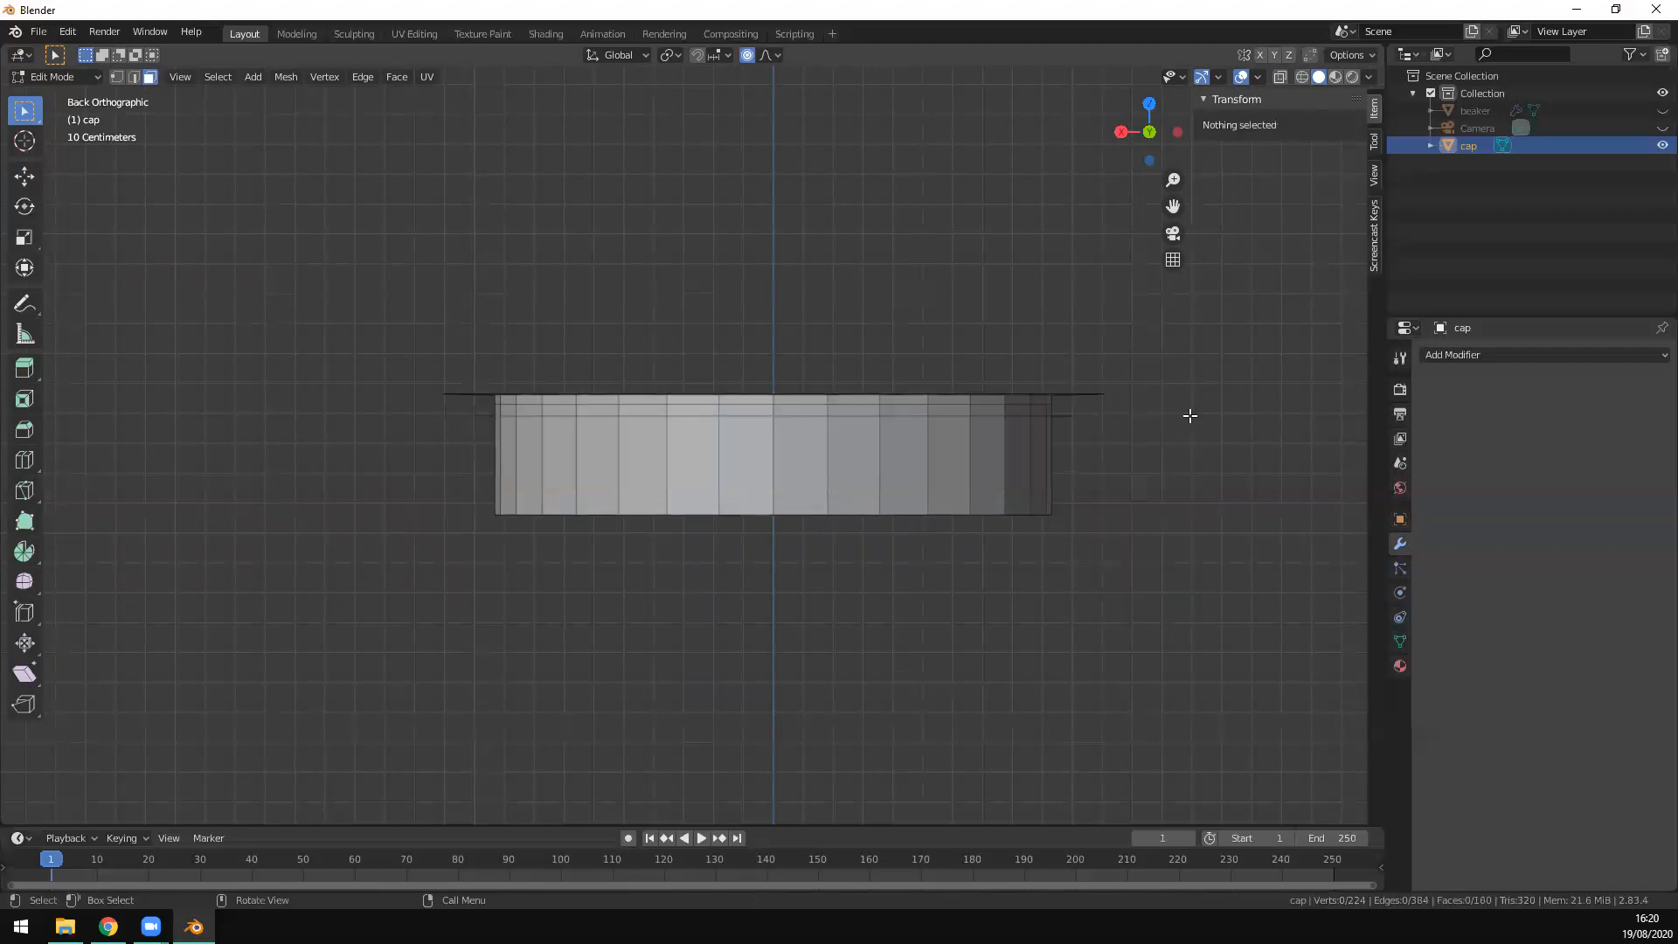
Step: Delete the stray edge loop left around the outside of the wall below the rim
middle_drag(1184, 491, 1057, 461)
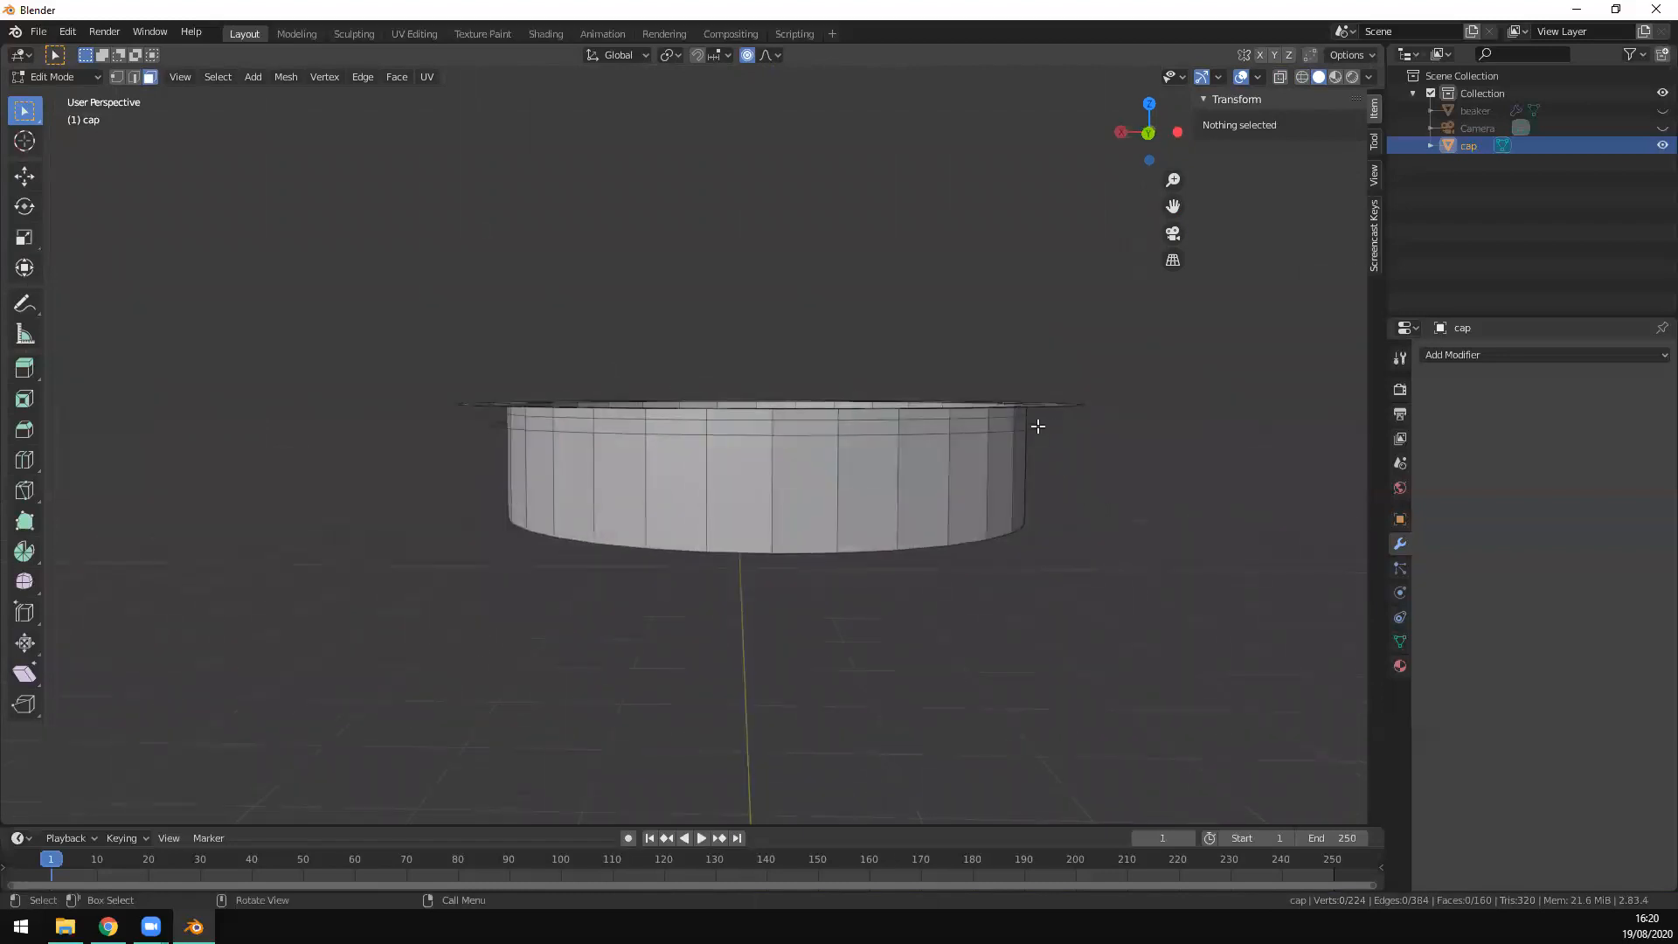
key(2)
click(1048, 429)
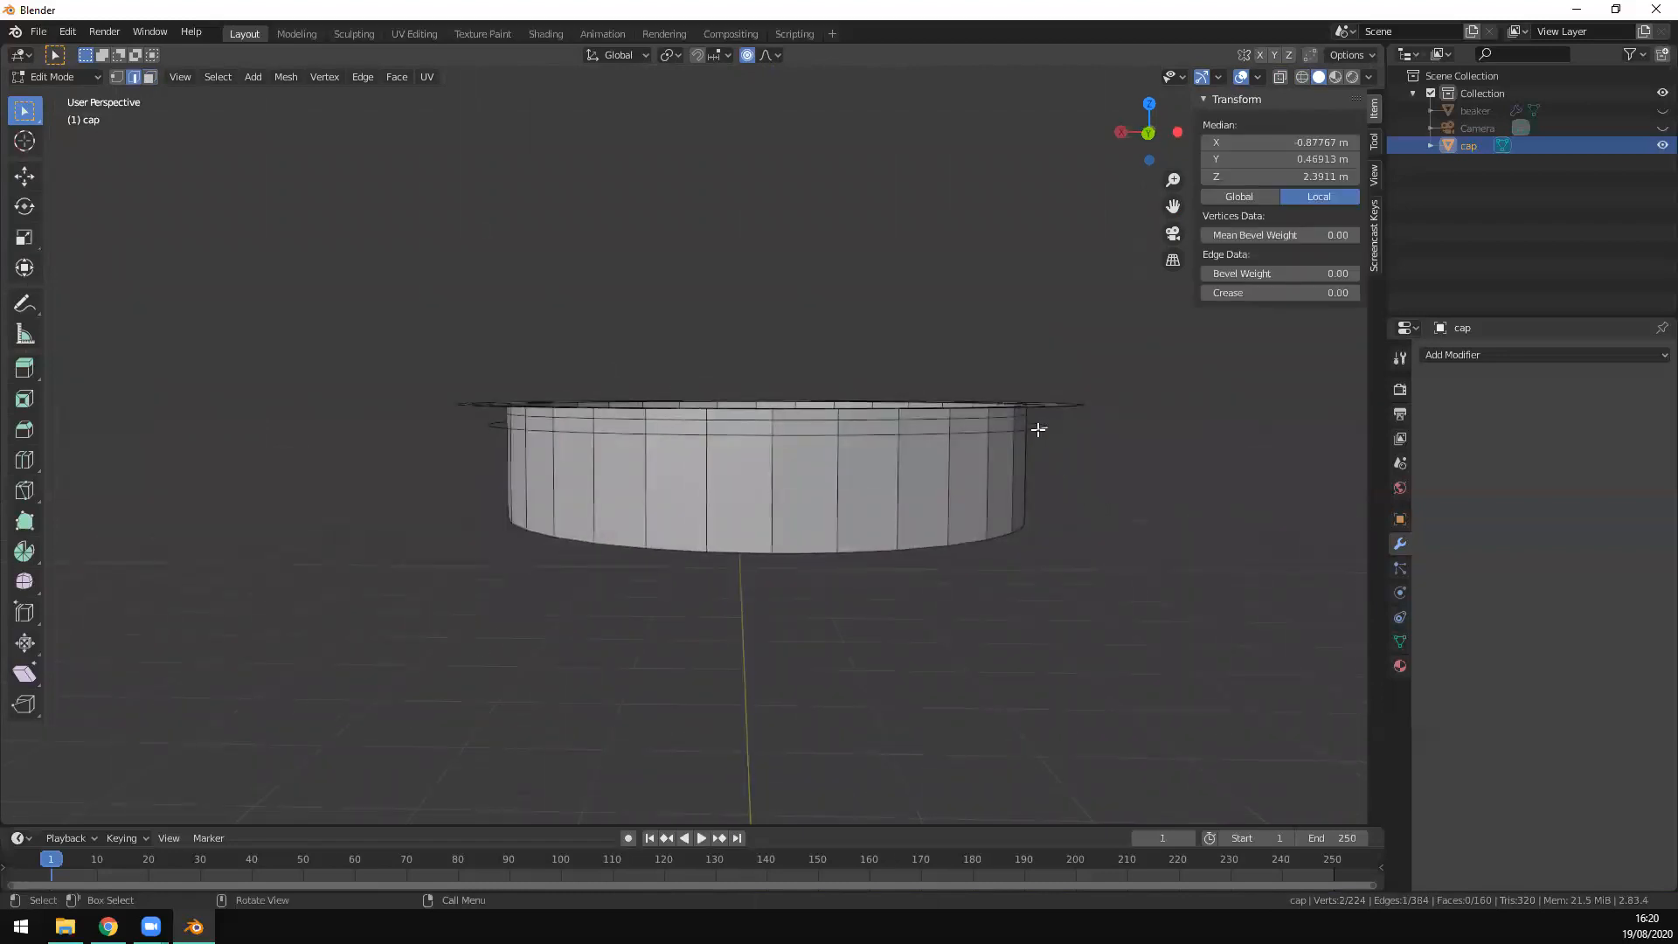
alt+click(1039, 428)
alt+click(1045, 431)
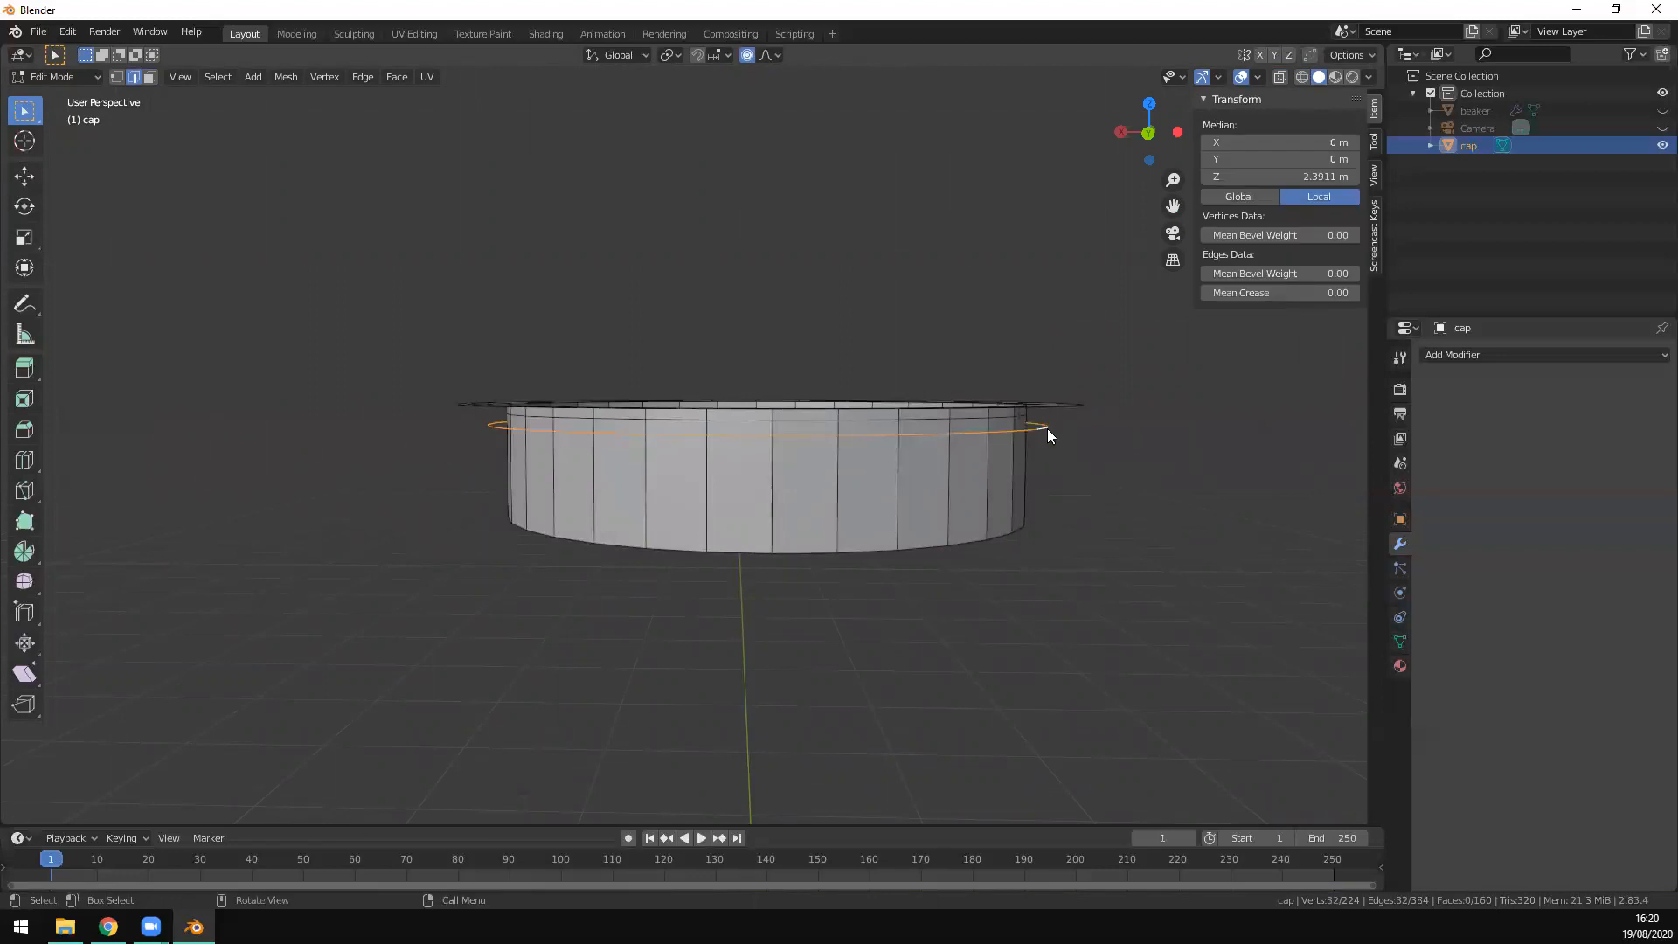
key(x)
click(1047, 429)
middle_drag(1047, 428, 906, 532)
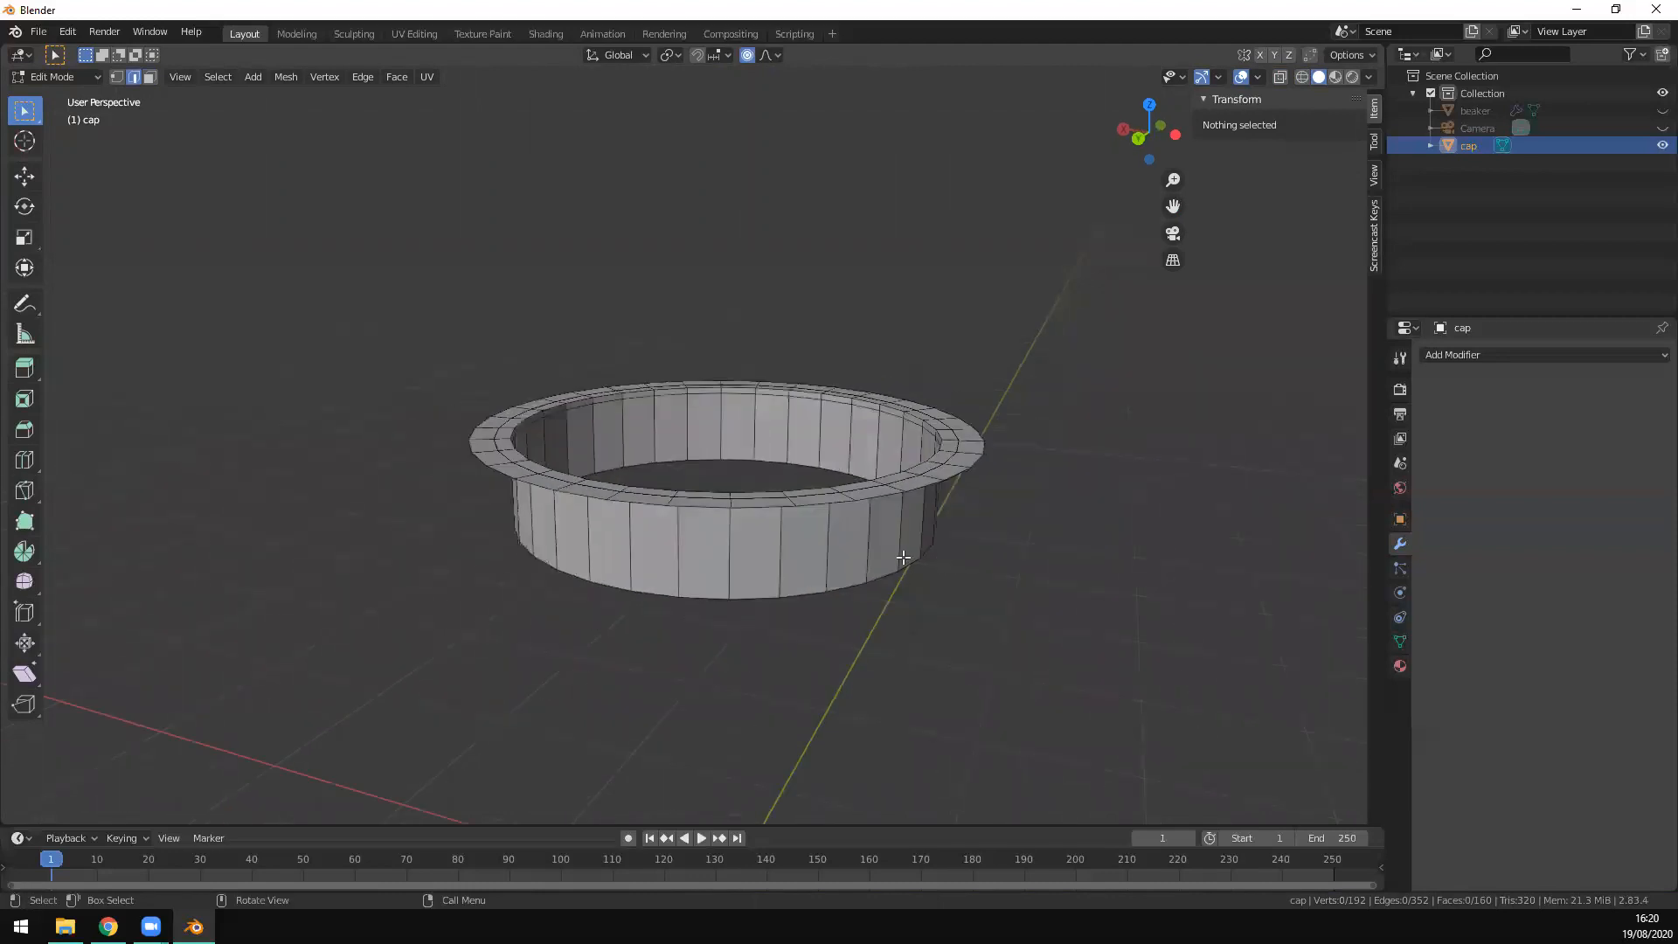
Step: Turn off proportional editing and scale the whole cap mesh uniformly by 0.99
key(a)
middle_drag(1148, 641, 1148, 624)
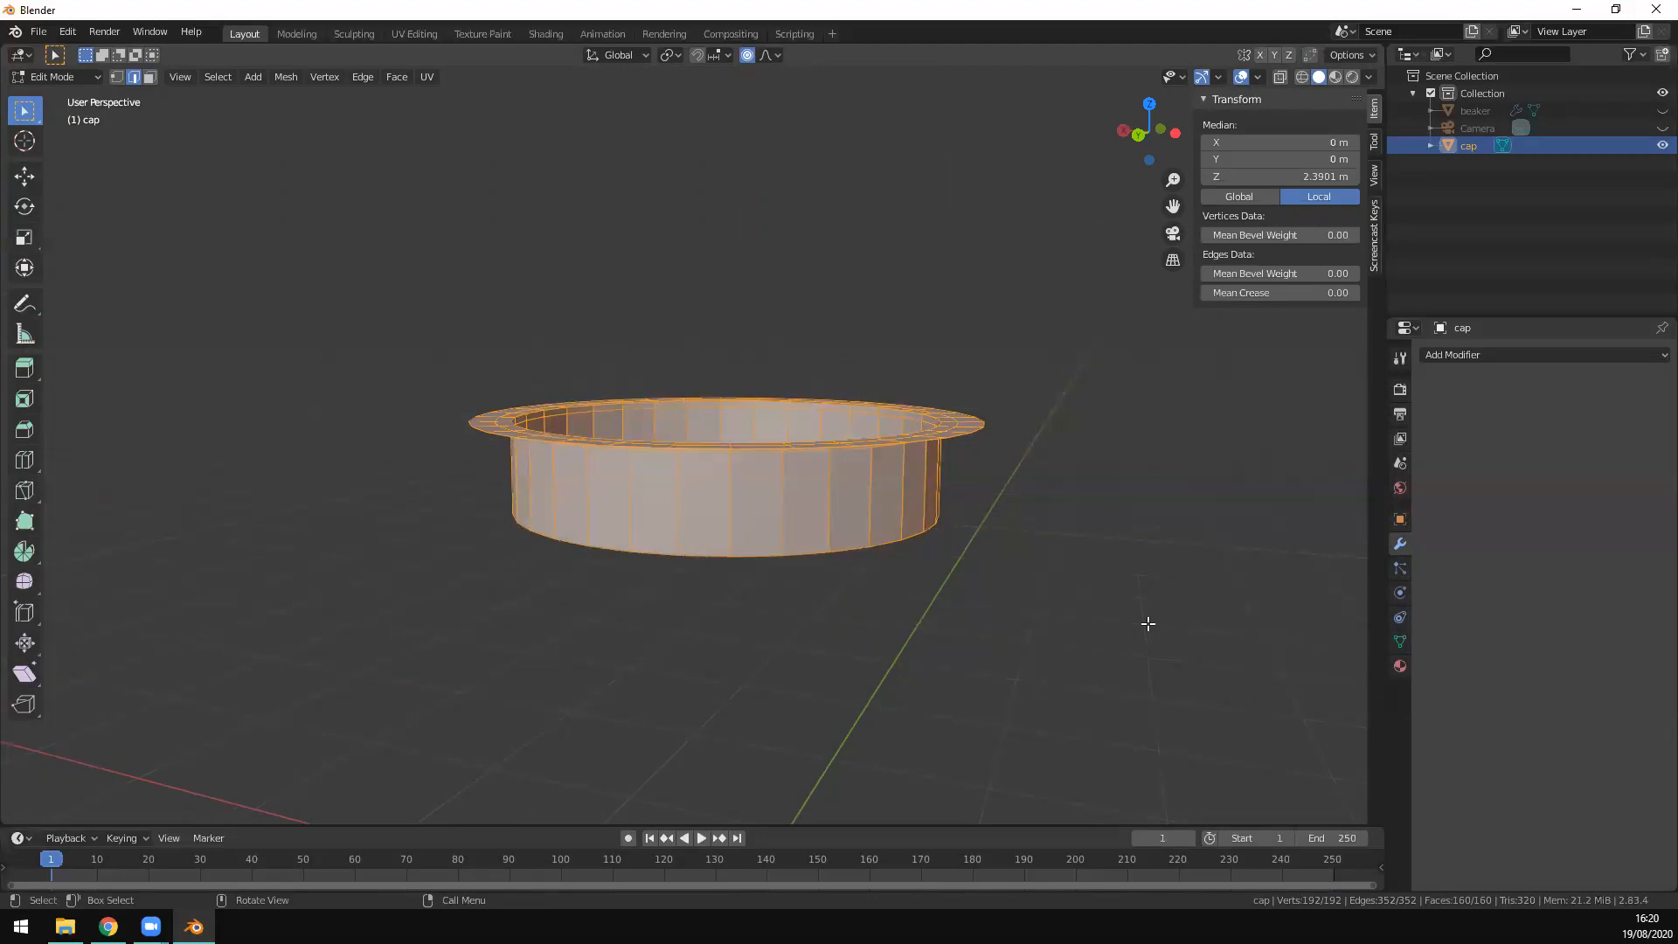
key(s)
right_click(1148, 624)
click(747, 55)
text(s)
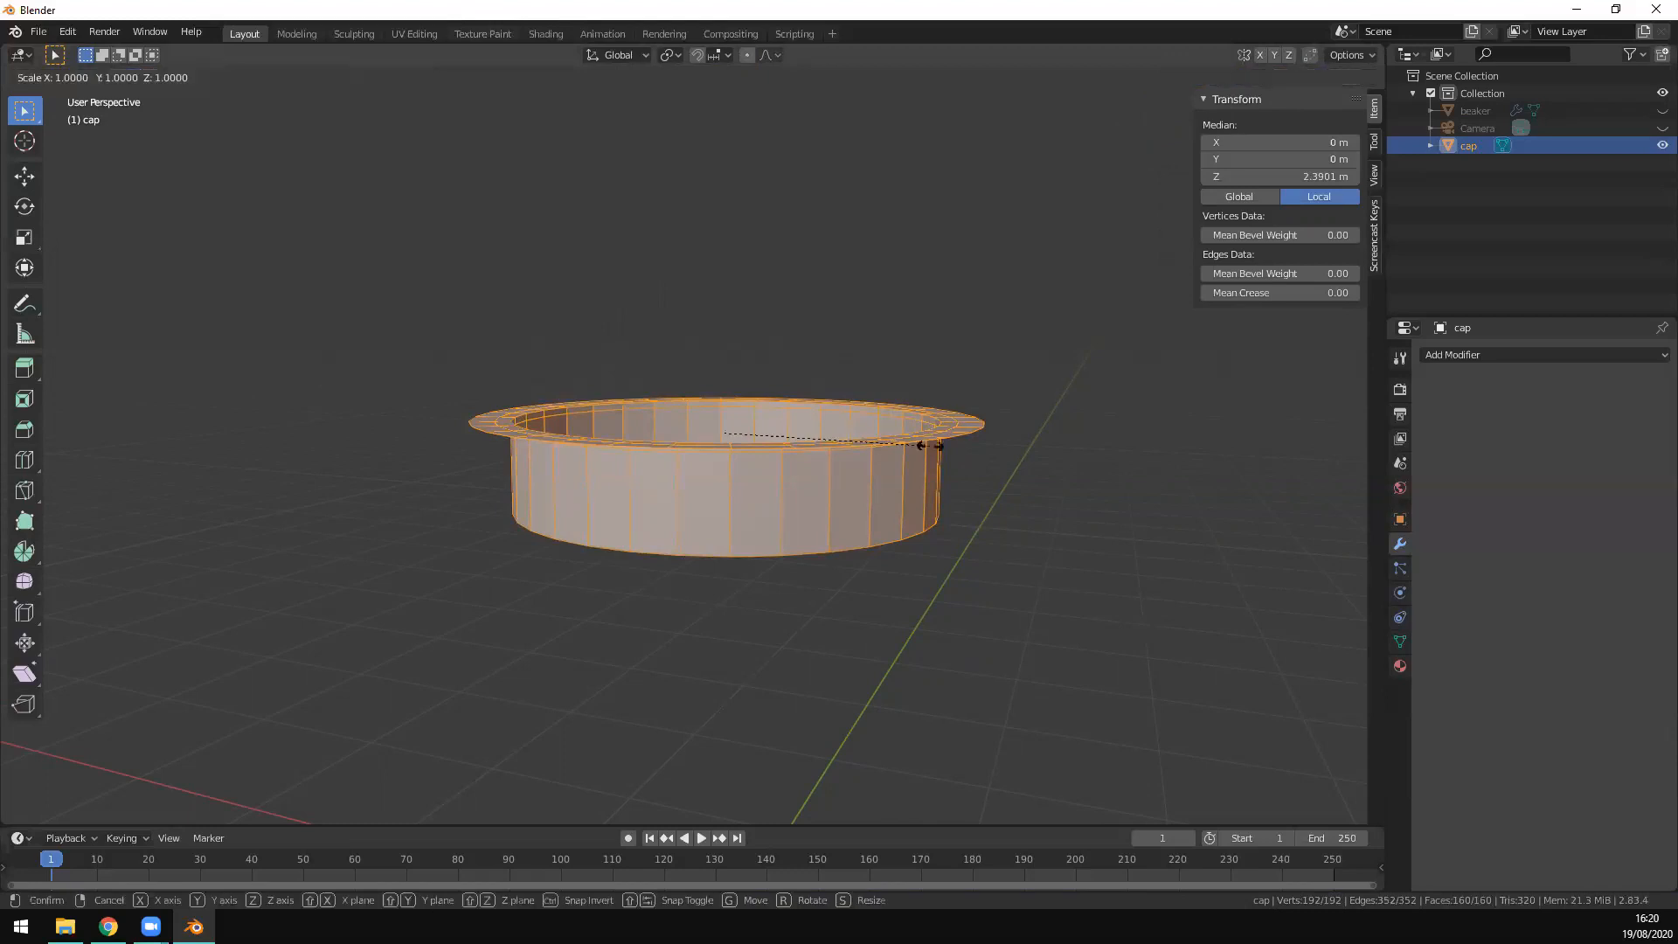
text(0.99)
key(Return)
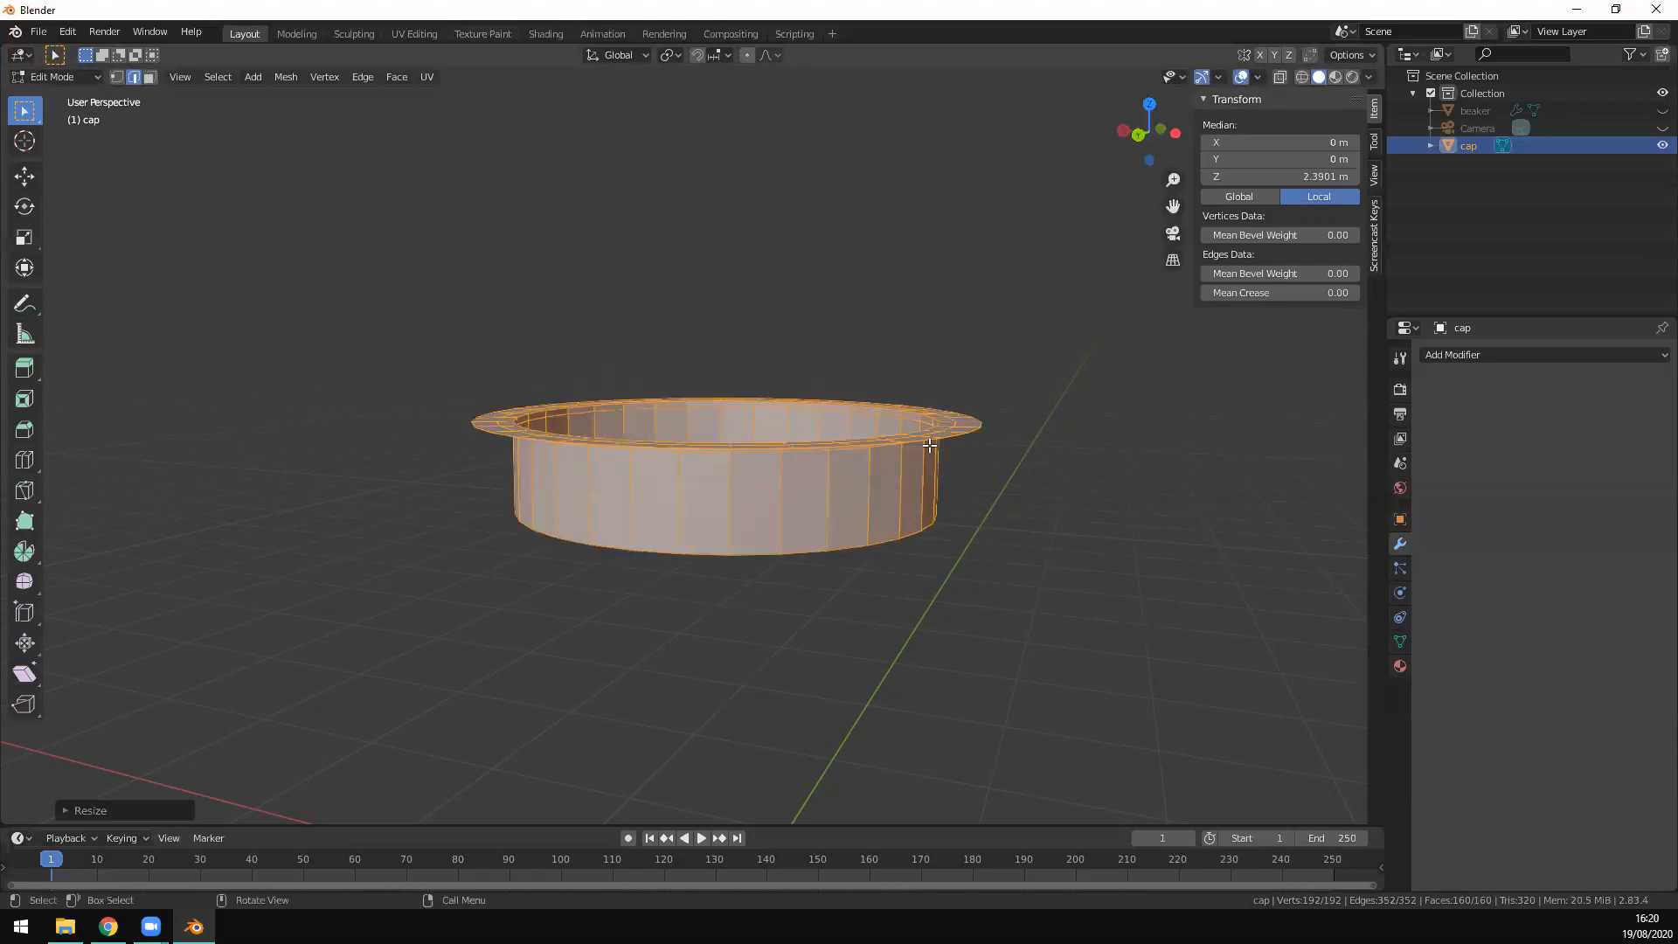
Step: Extrude the rim's outer edge loop upward about 0.035 m along Z
scroll(896, 447, down, 5)
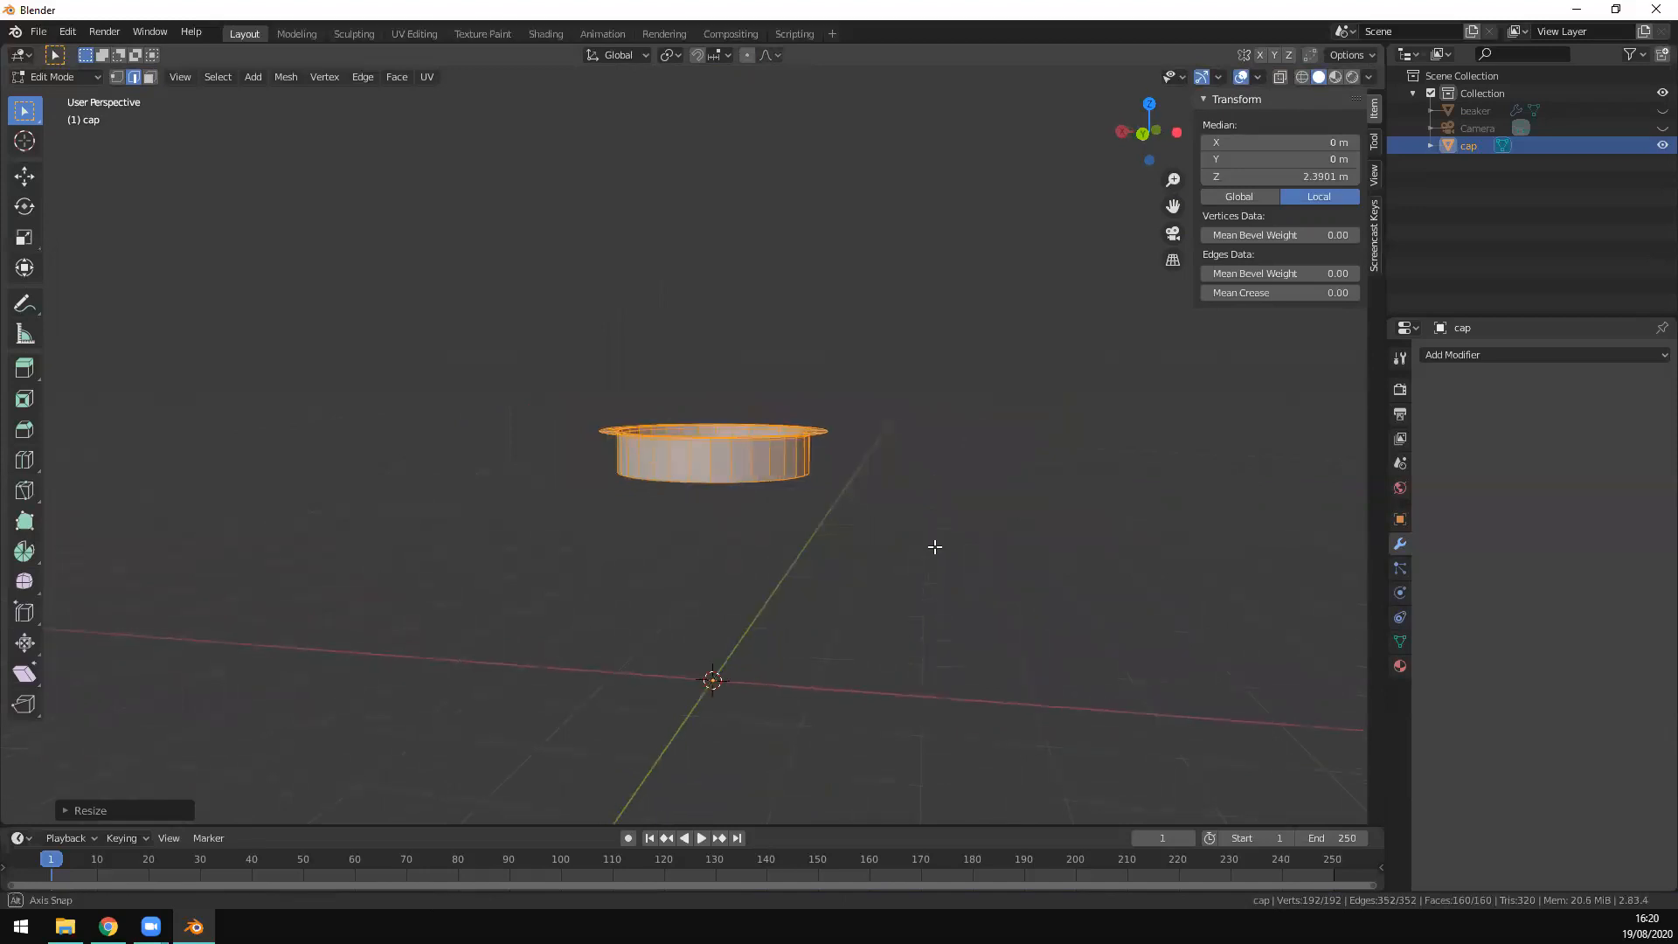
key(KP_1)
scroll(761, 473, up, 4)
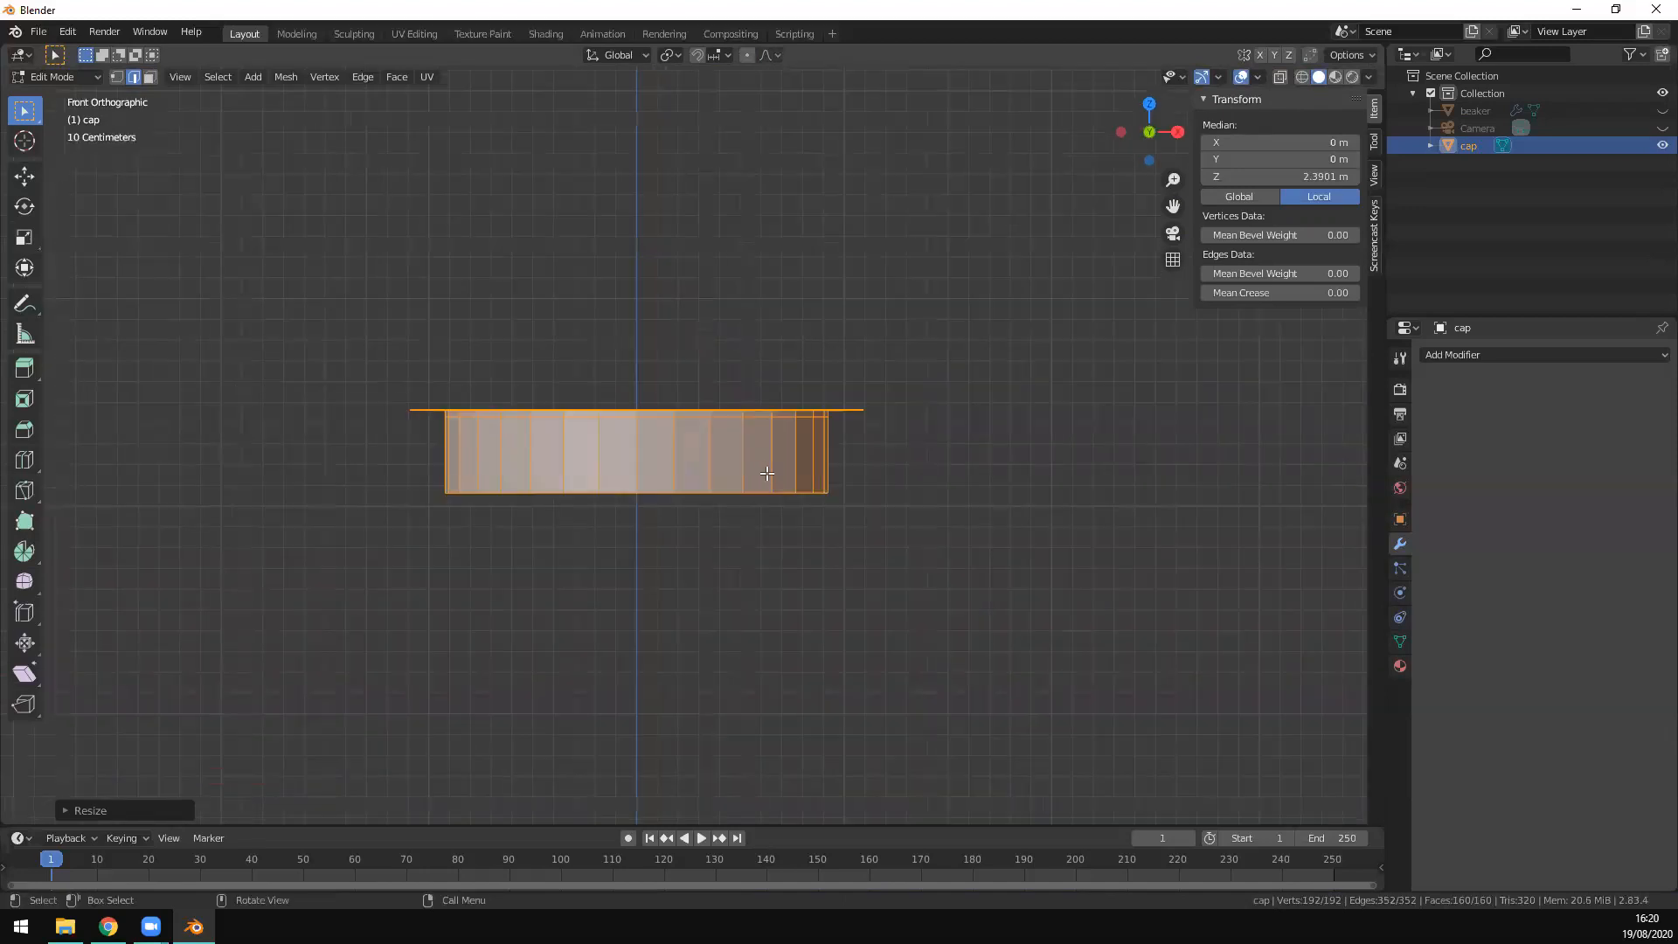
middle_drag(920, 493, 916, 518)
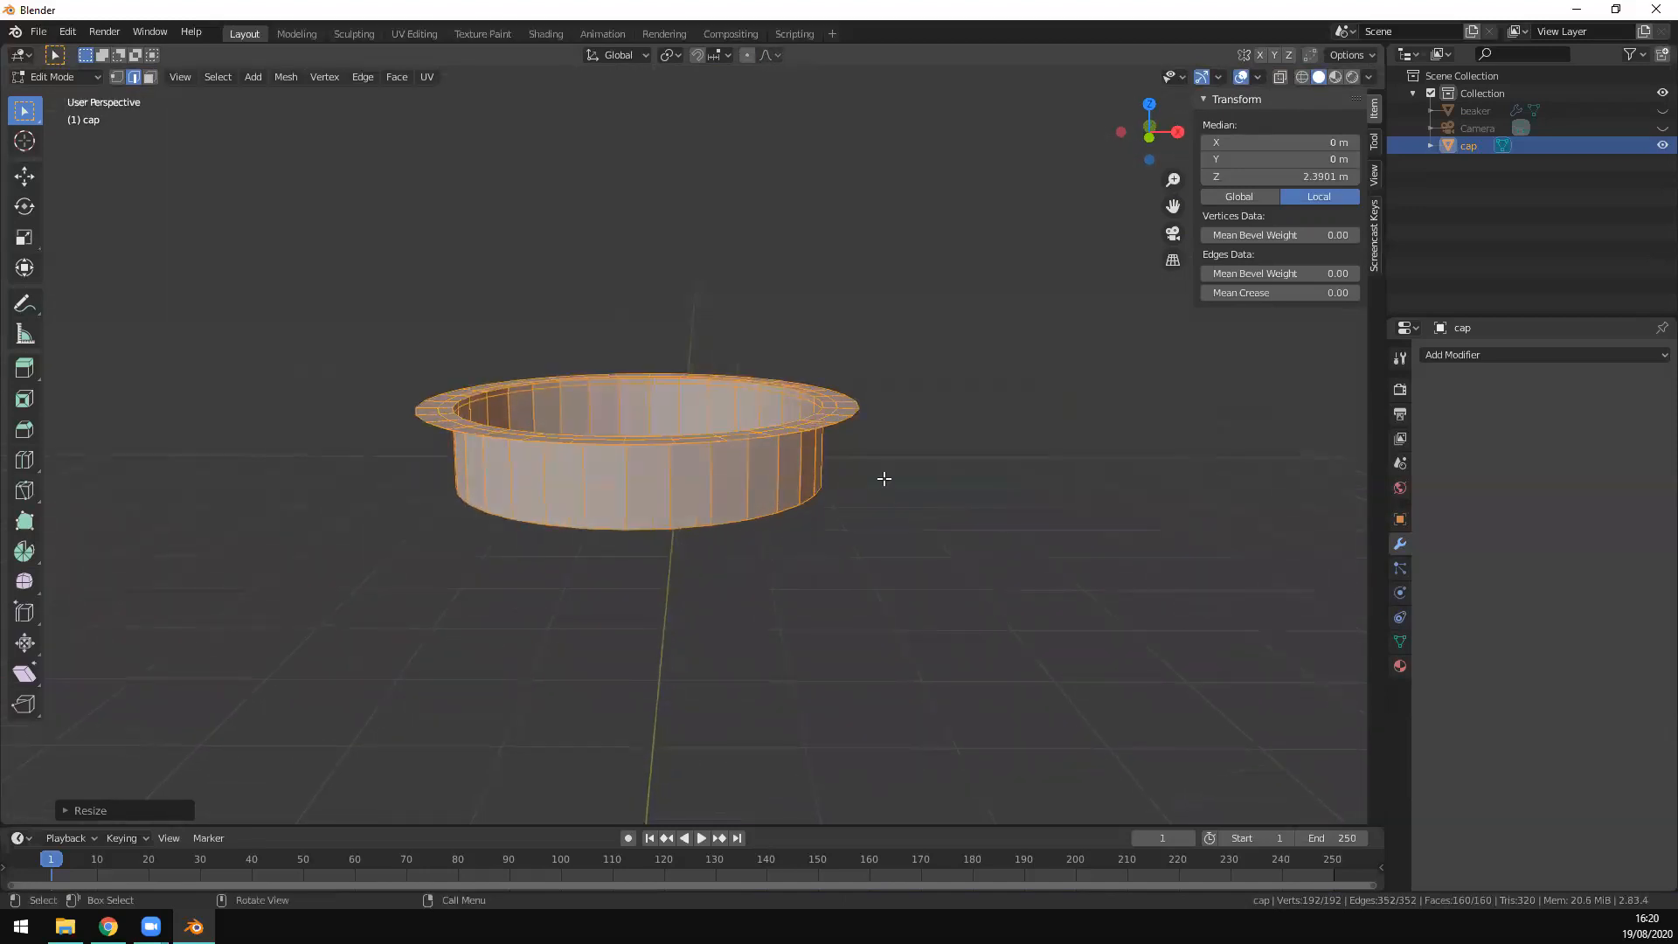
click(882, 423)
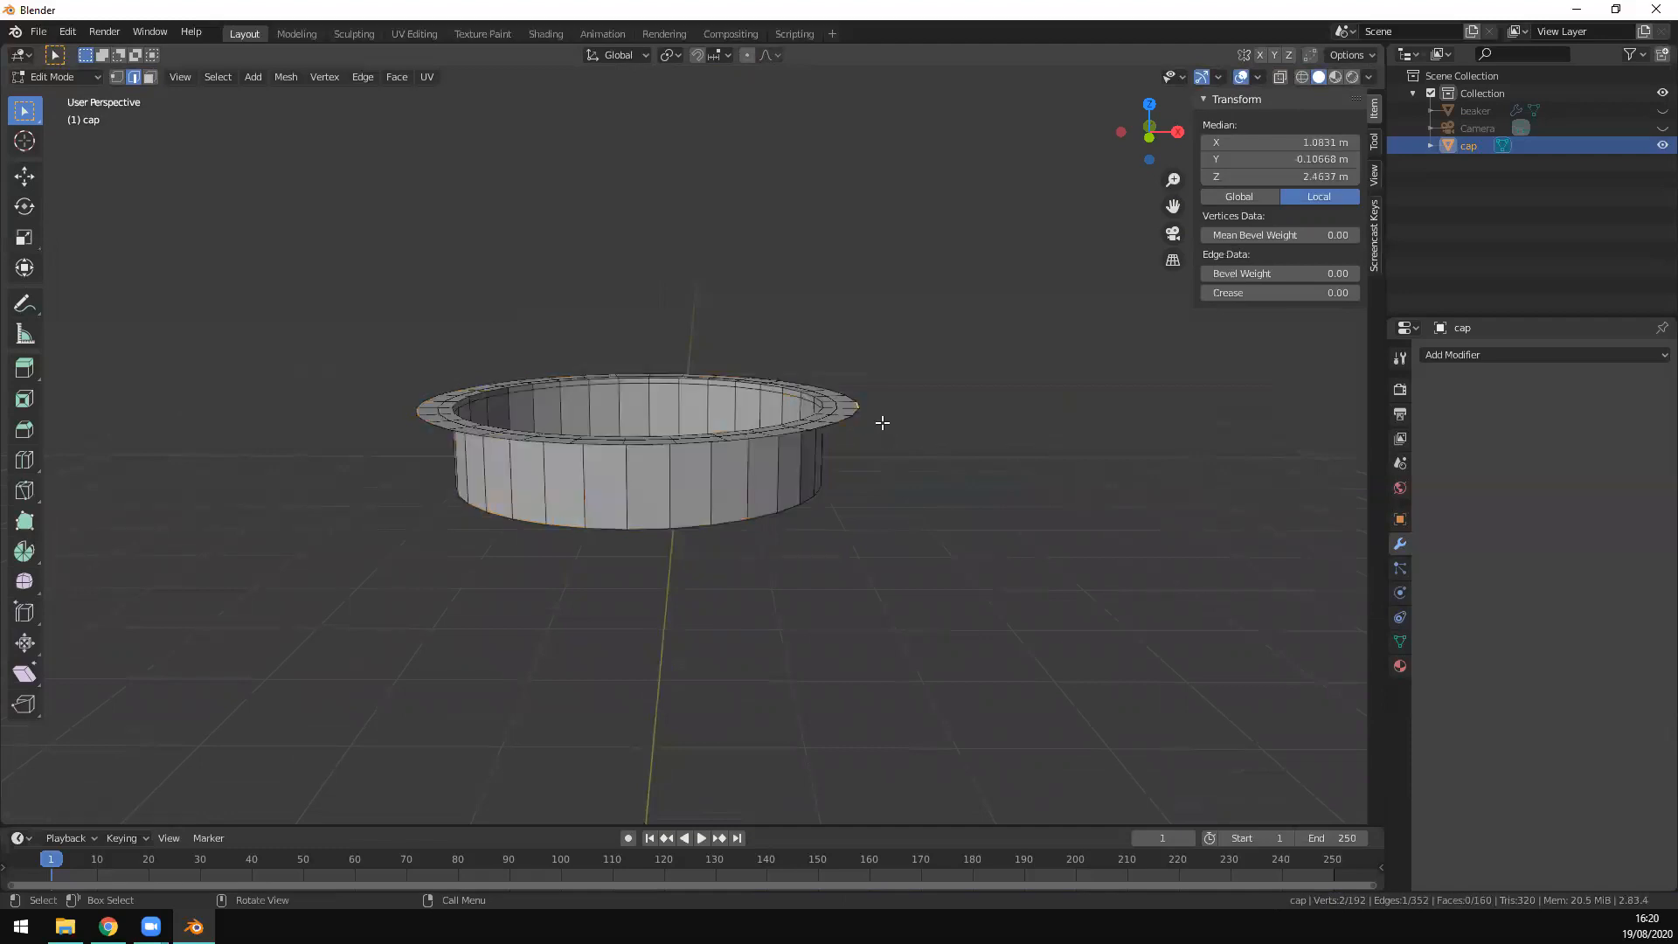
scroll(1053, 440, up, 3)
middle_drag(1047, 433, 1015, 418)
alt+shift+click(1007, 397)
alt+shift+click(1007, 398)
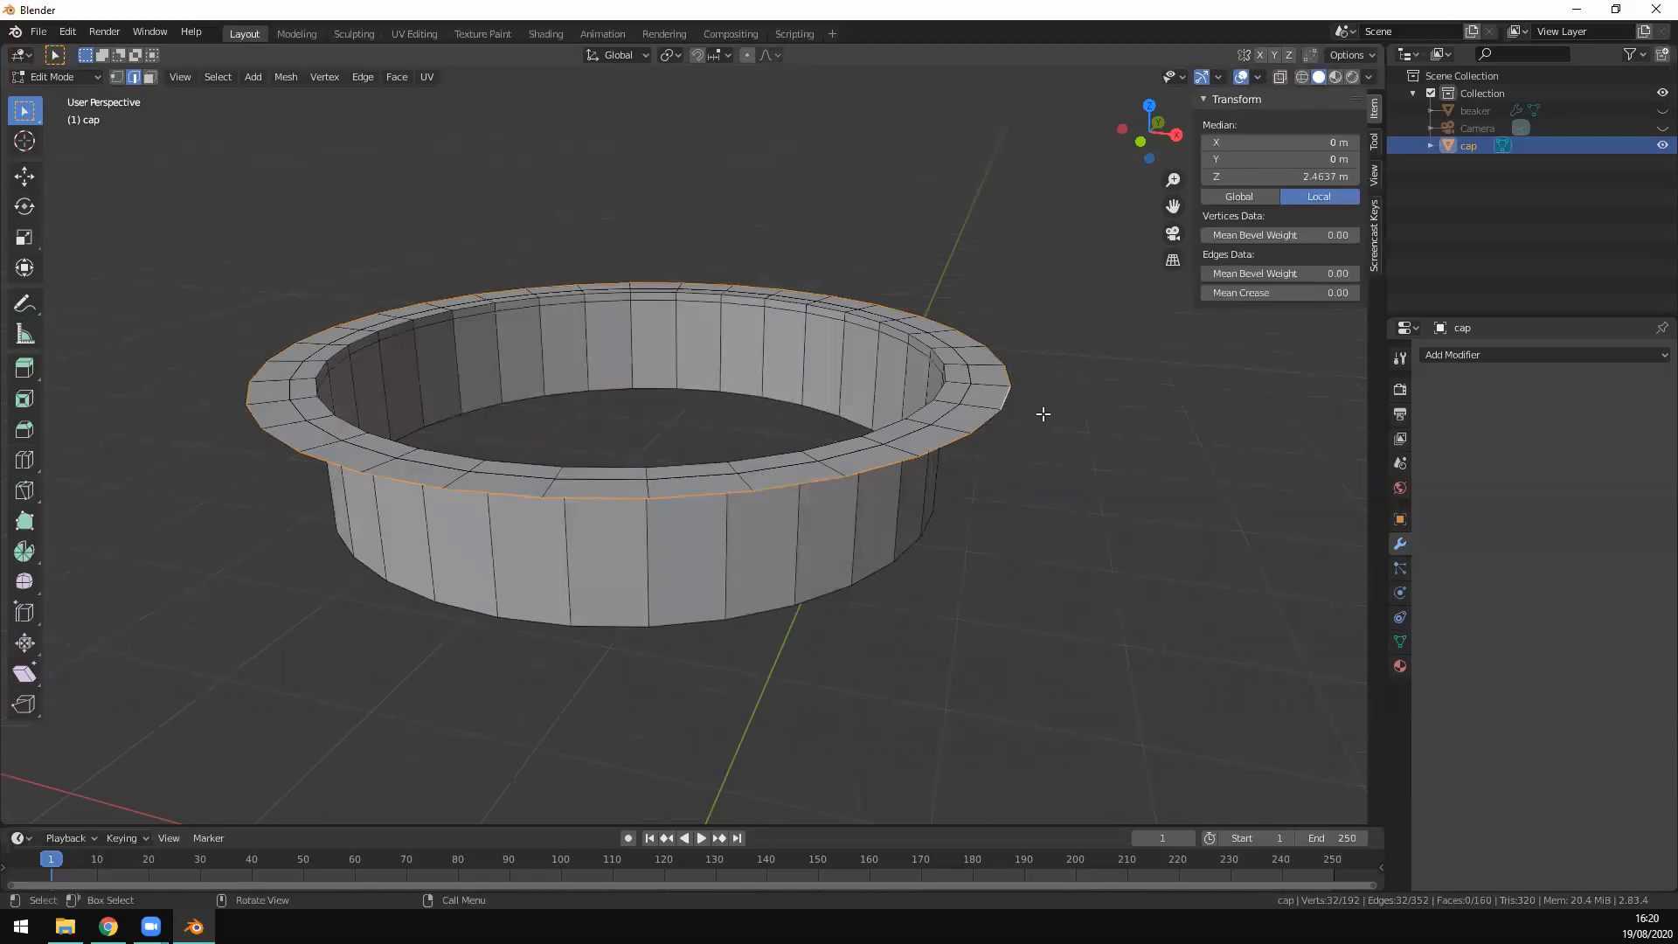
key(e)
key(z)
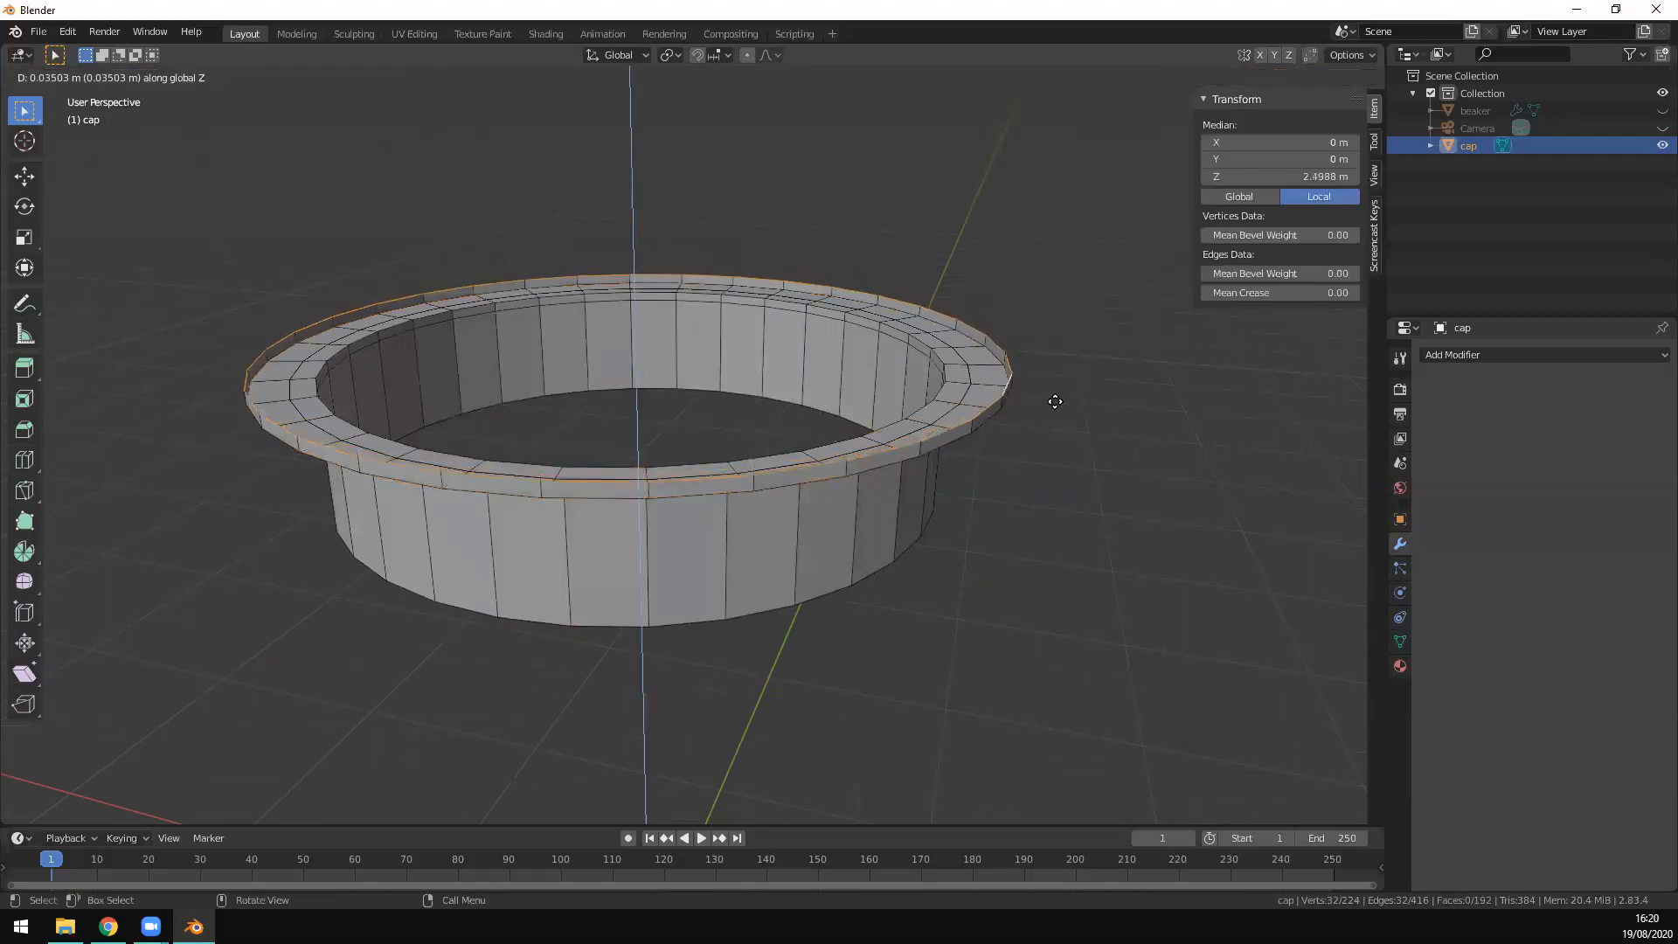
click(1055, 401)
Step: Extrude the rim's outer edge loop another 0.078 m or so along Z and add a loop cut near its upper edge
key(e)
key(z)
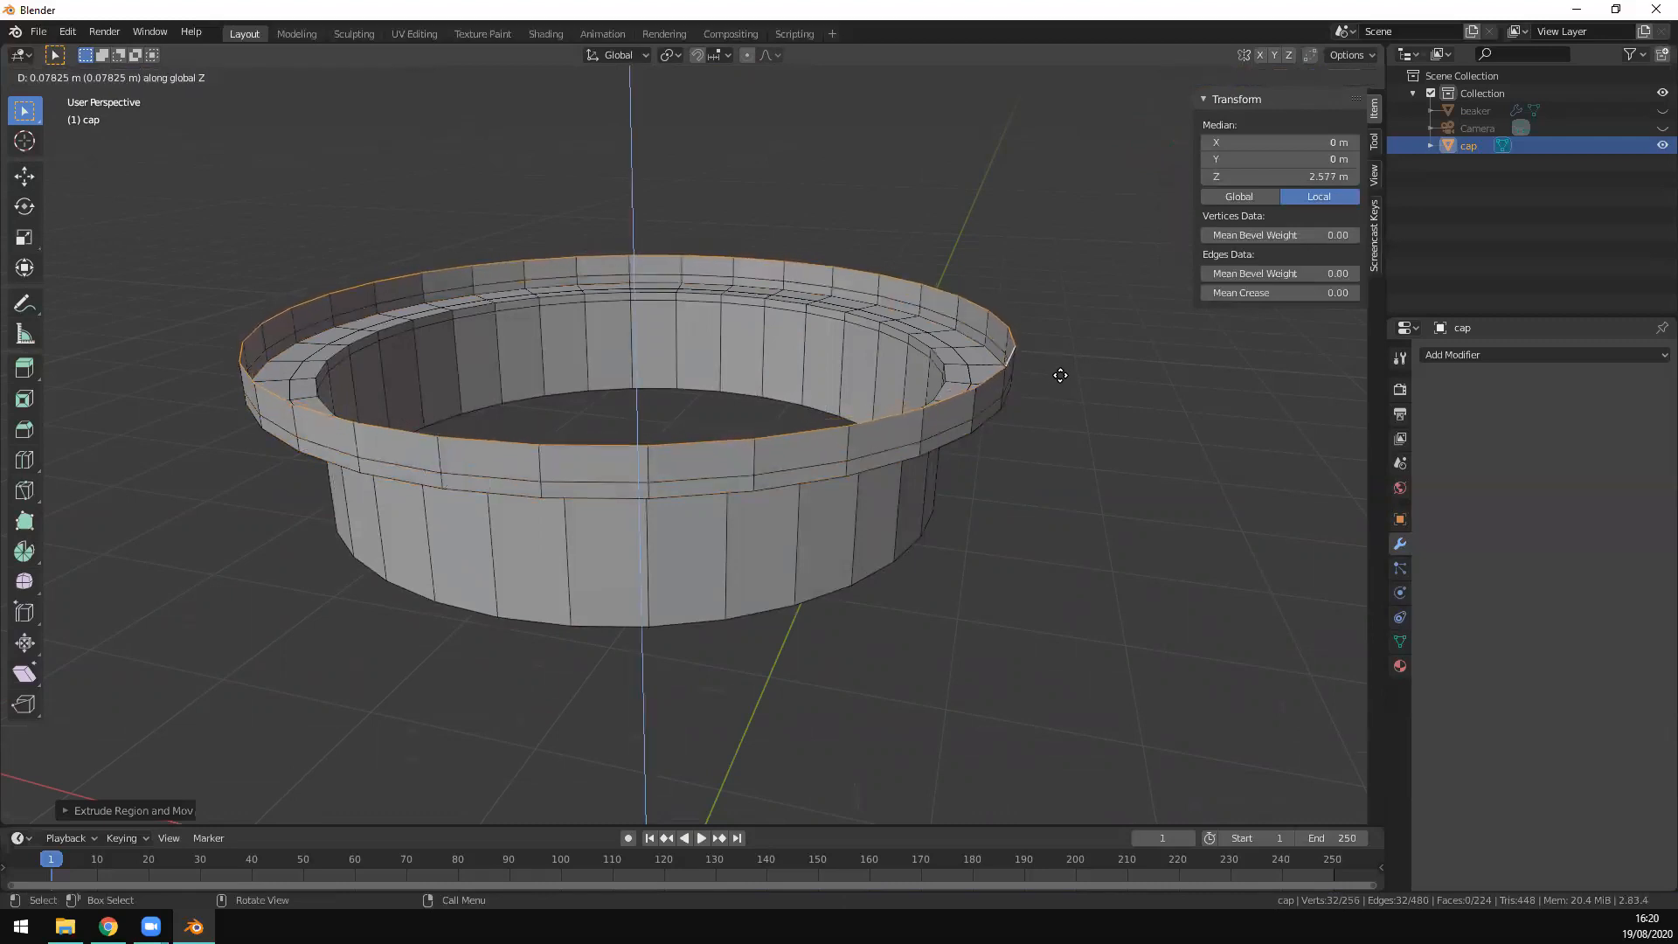
click(1060, 376)
key(ctrl+r)
click(1016, 376)
click(1014, 371)
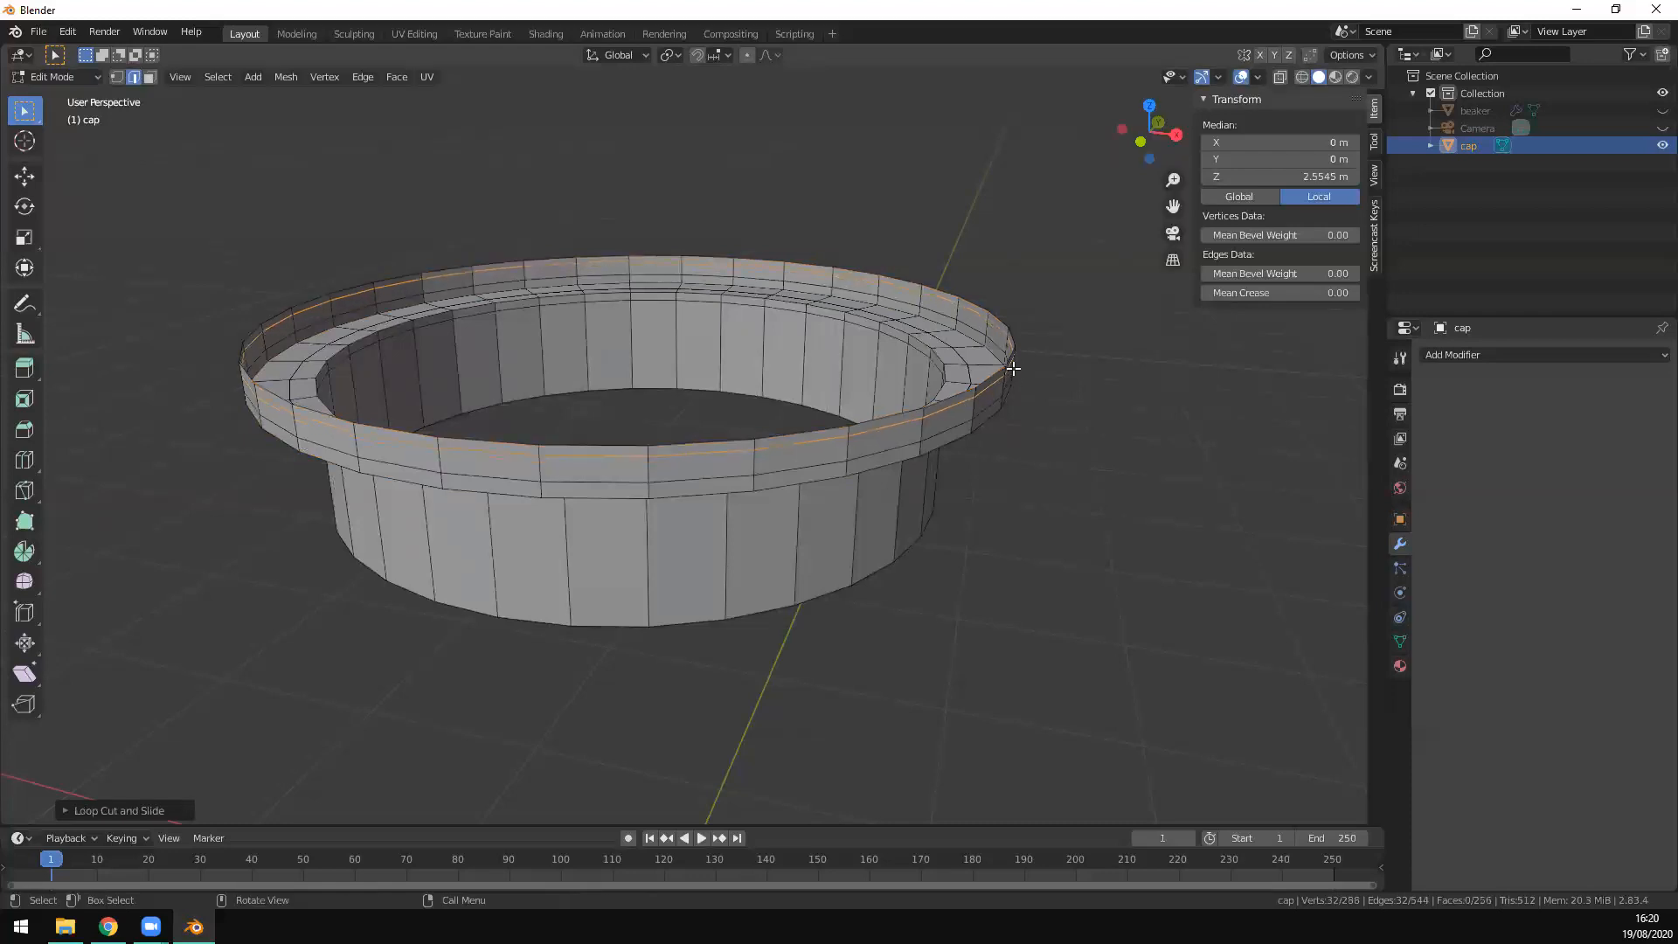
key(alt+a)
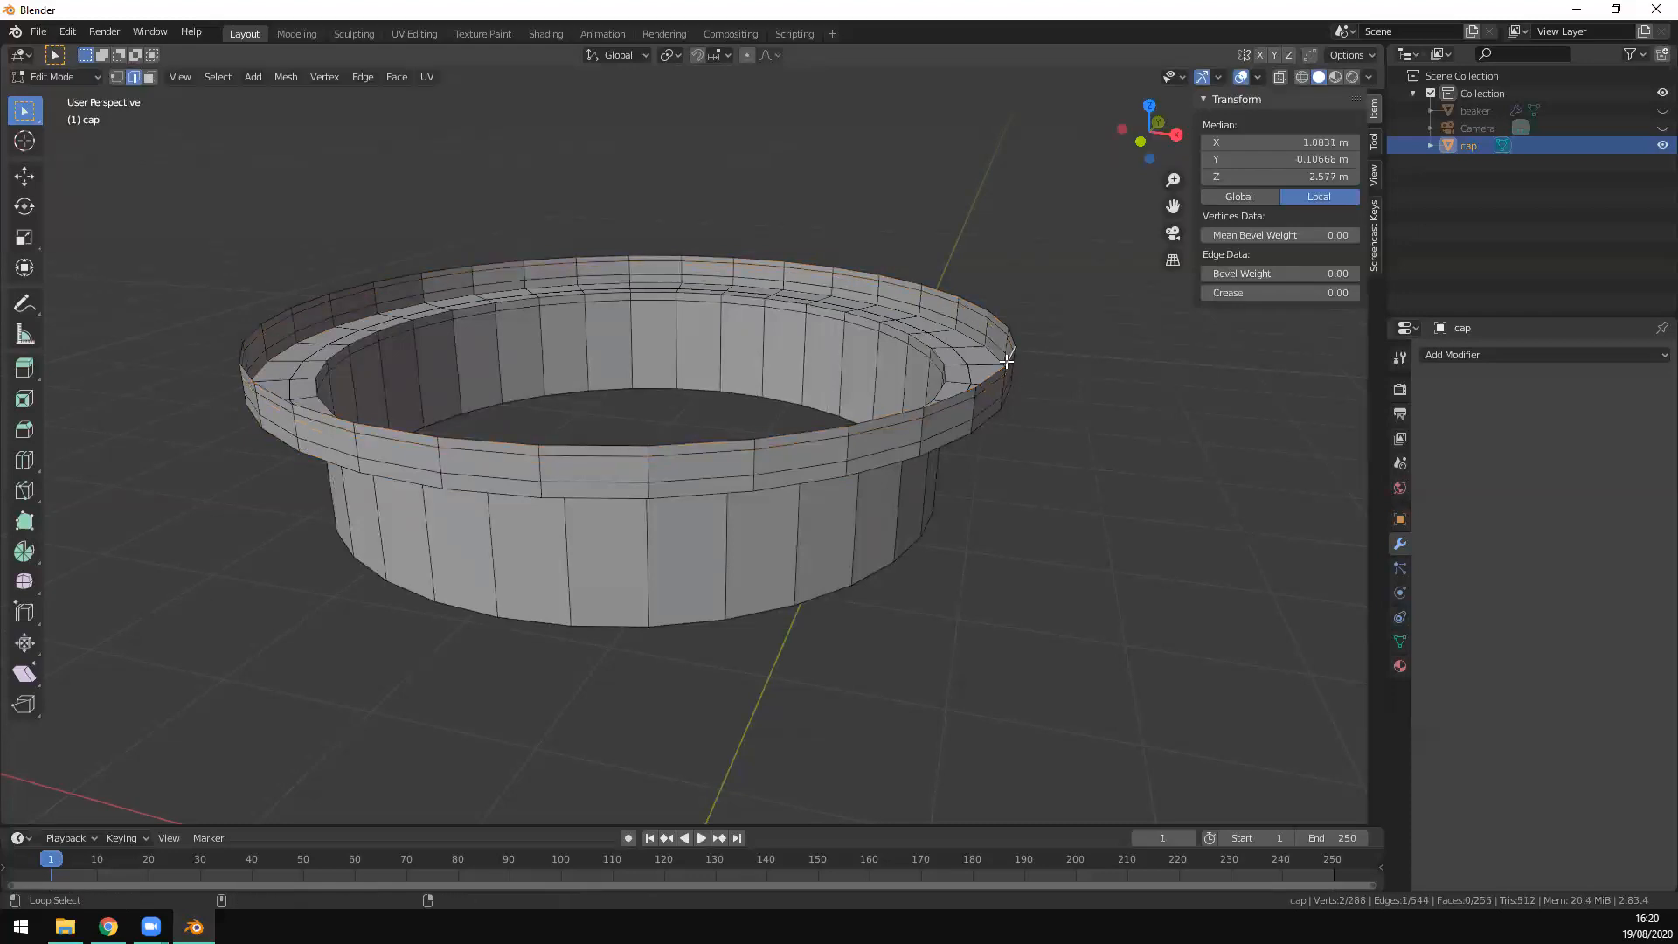
Step: Extrude the cap rim's upper edge loop and scale it slightly inward to form a narrow flat ring
alt+click(1007, 358)
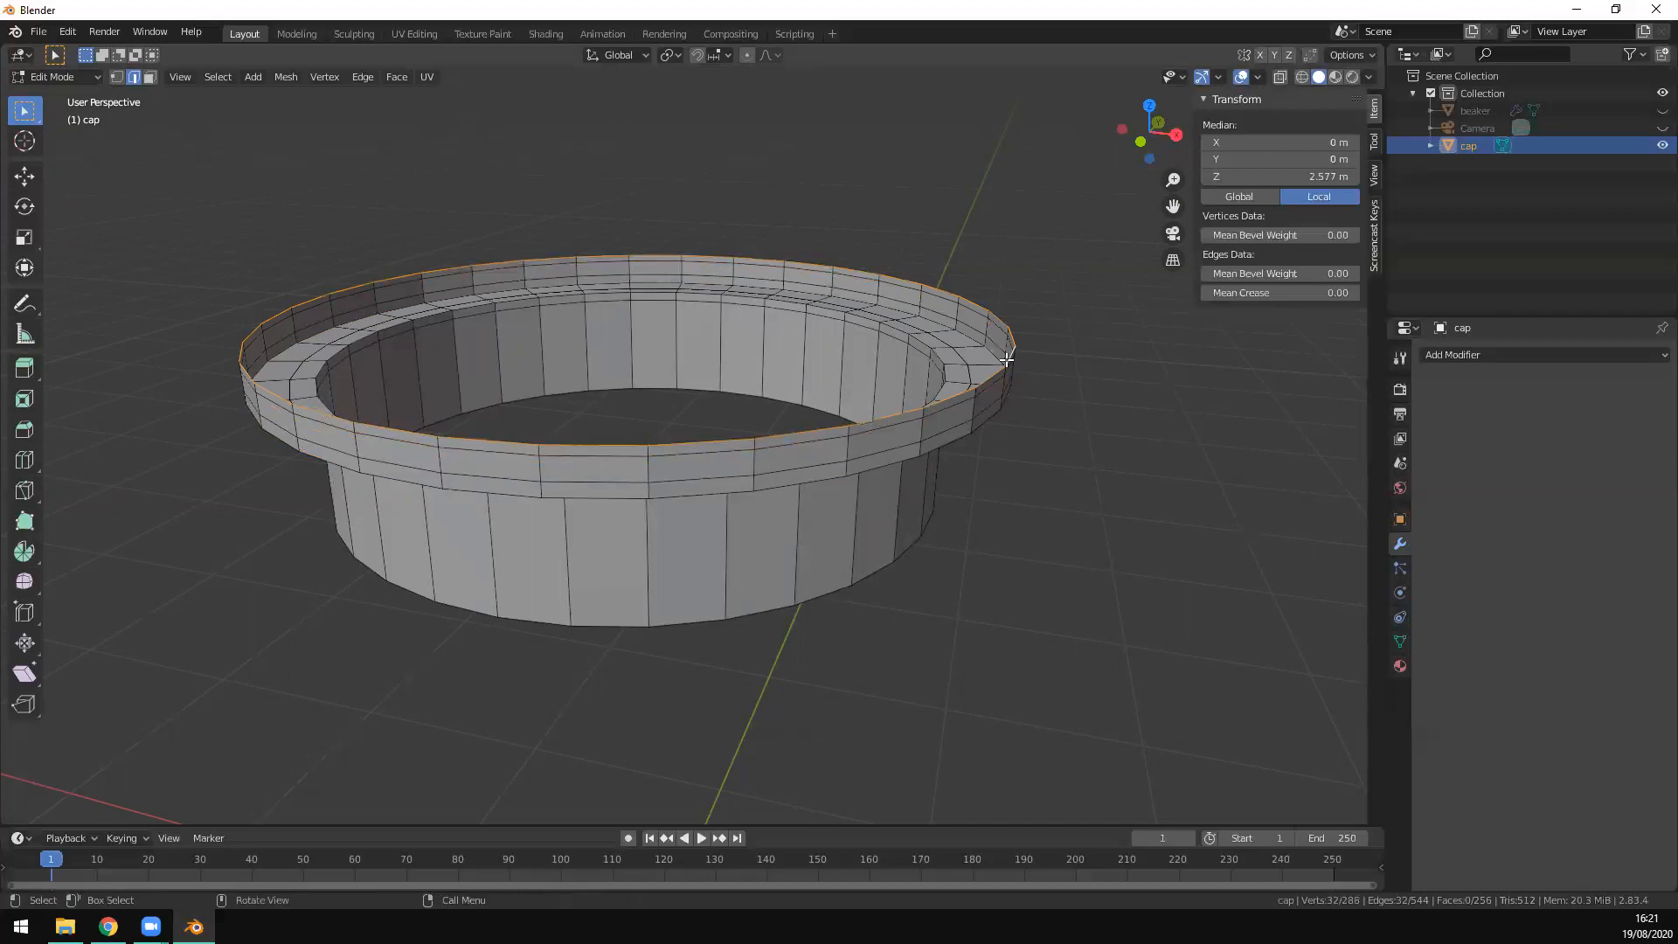
key(e)
key(s)
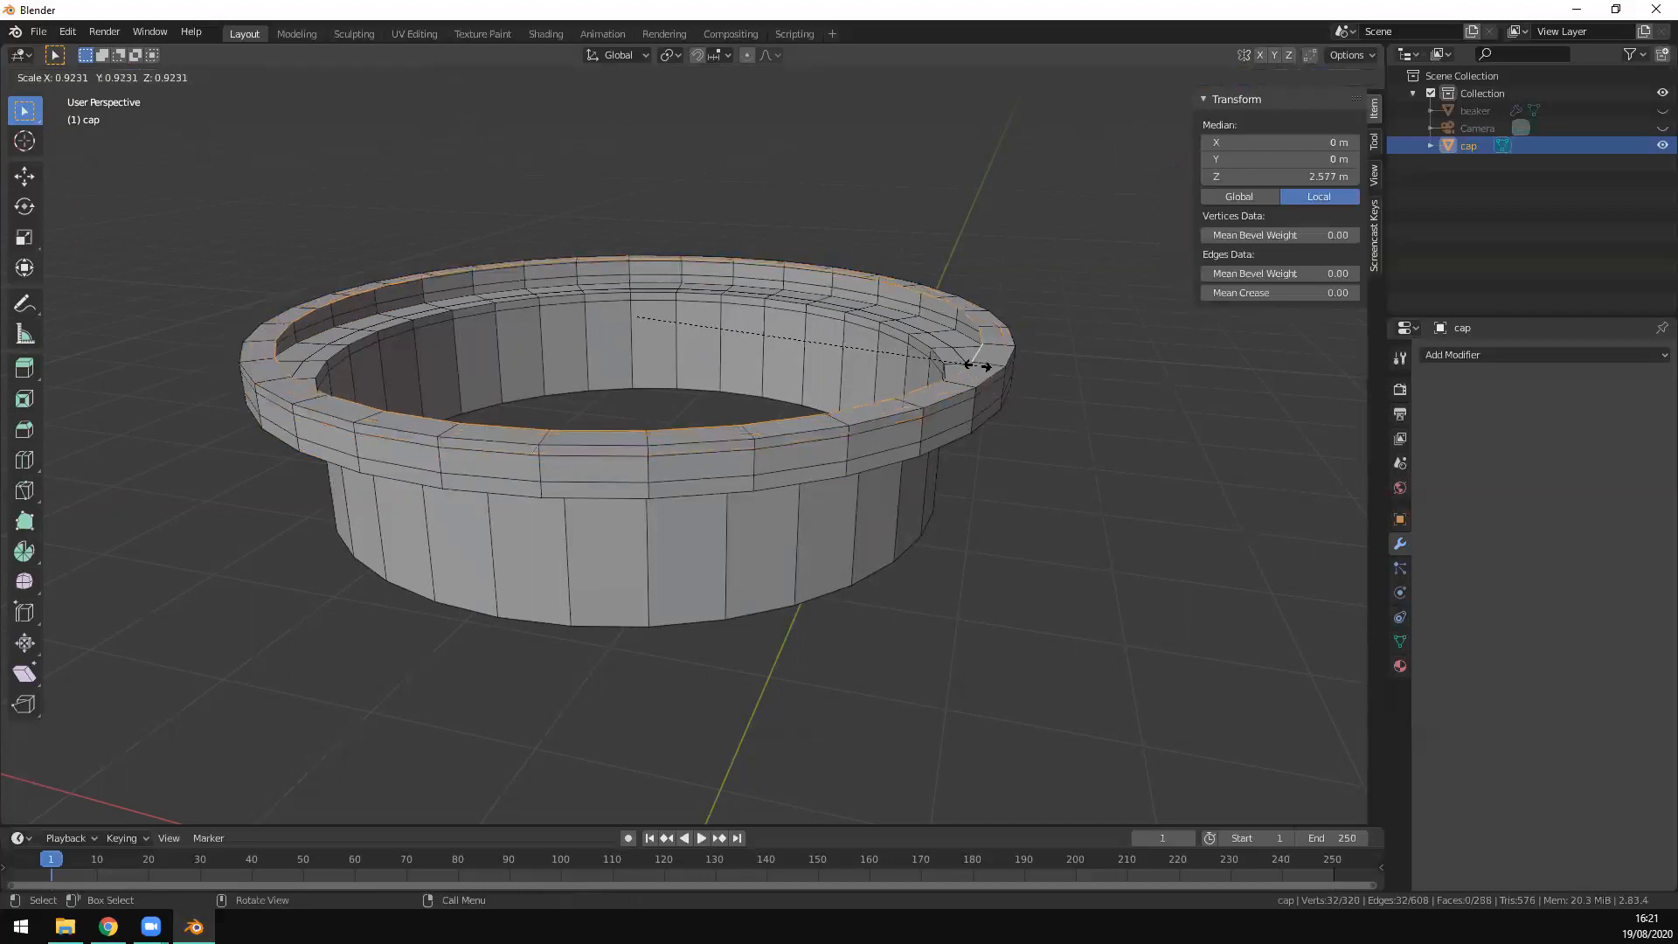
click(994, 371)
Step: Extrude the ring's inner edge loop inward several more times, forming progressively smaller concentric rings across the cap's top
key(e)
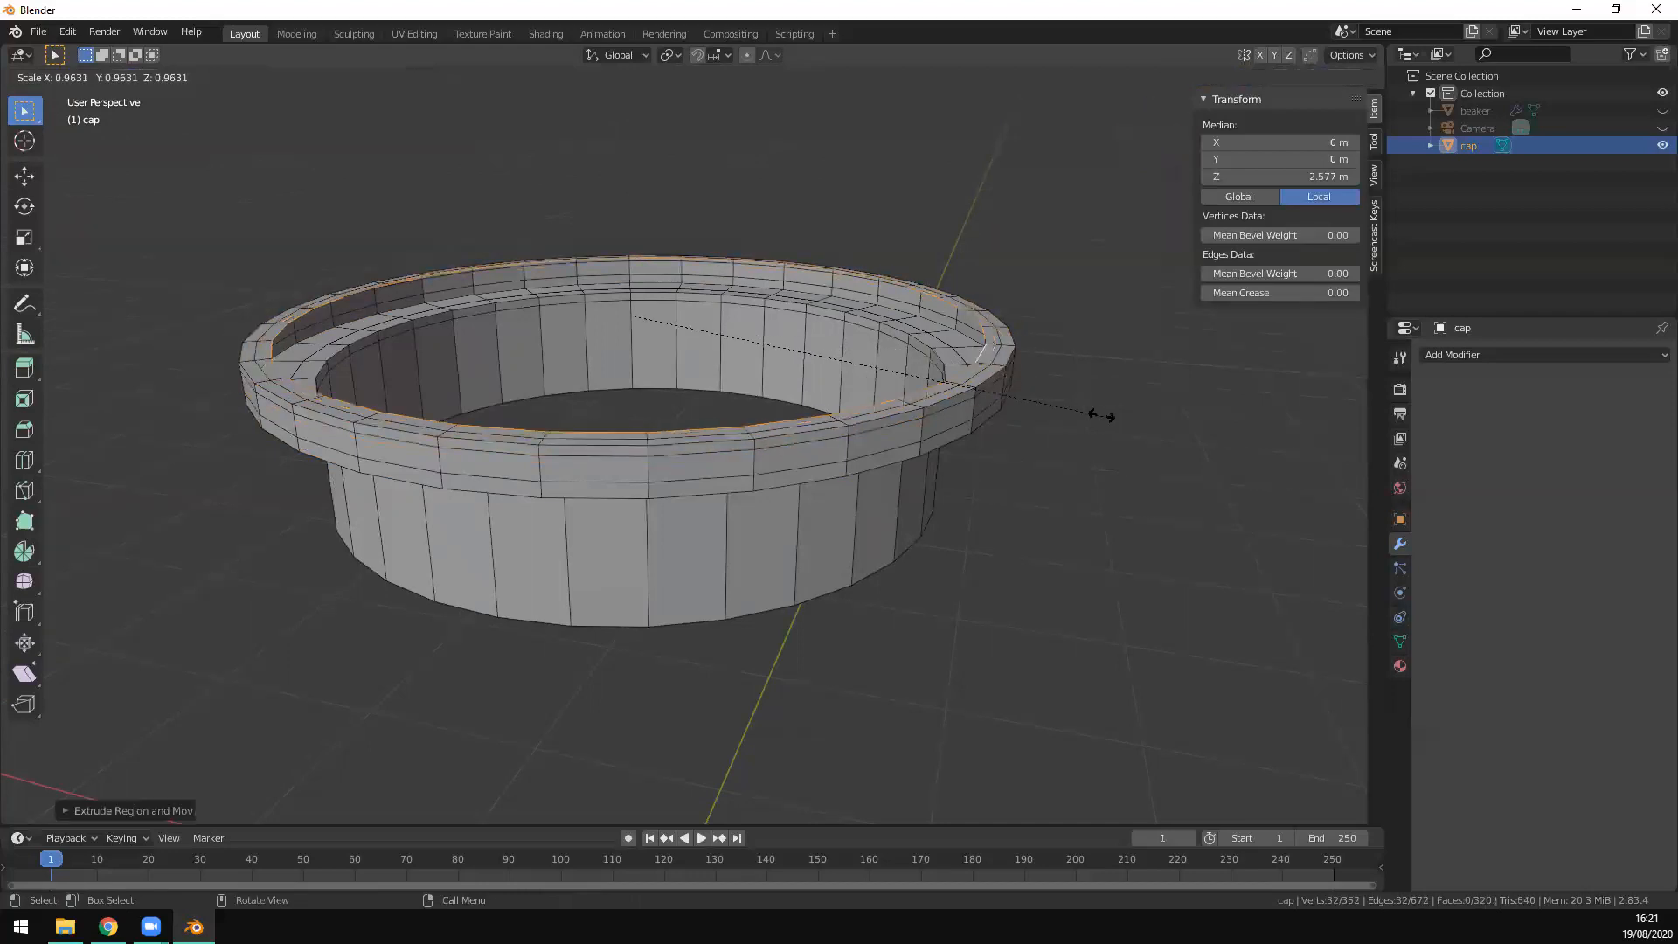
right_click(1039, 403)
key(s)
right_click(996, 393)
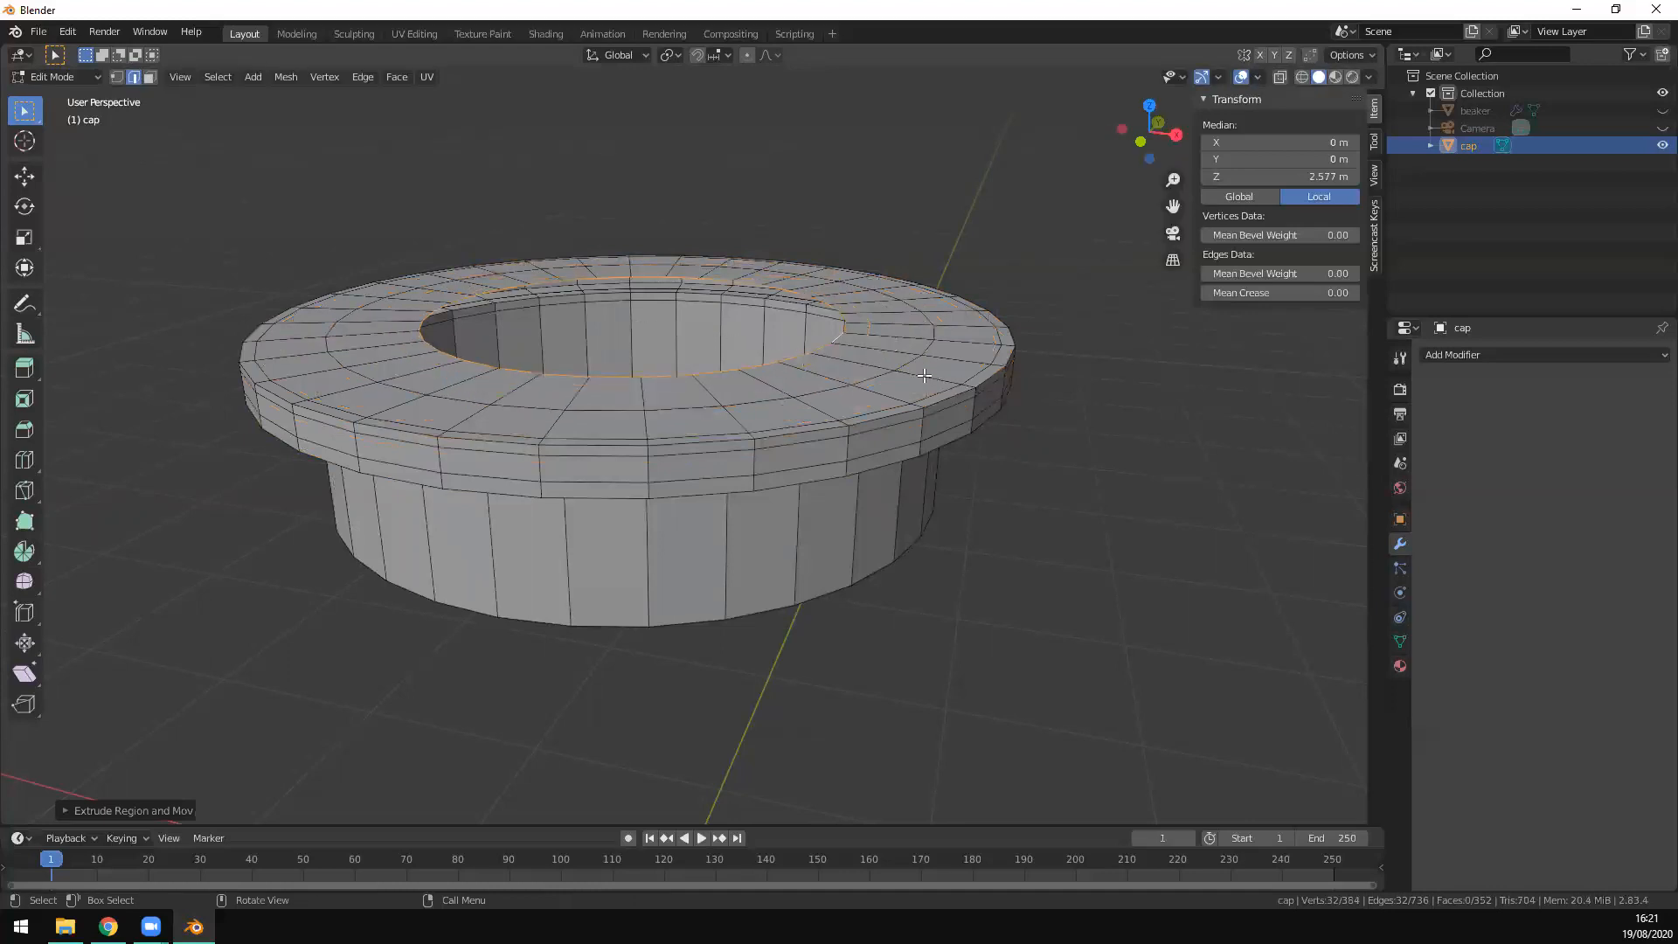
key(s)
right_click(925, 376)
key(e)
right_click(925, 376)
key(s)
click(816, 354)
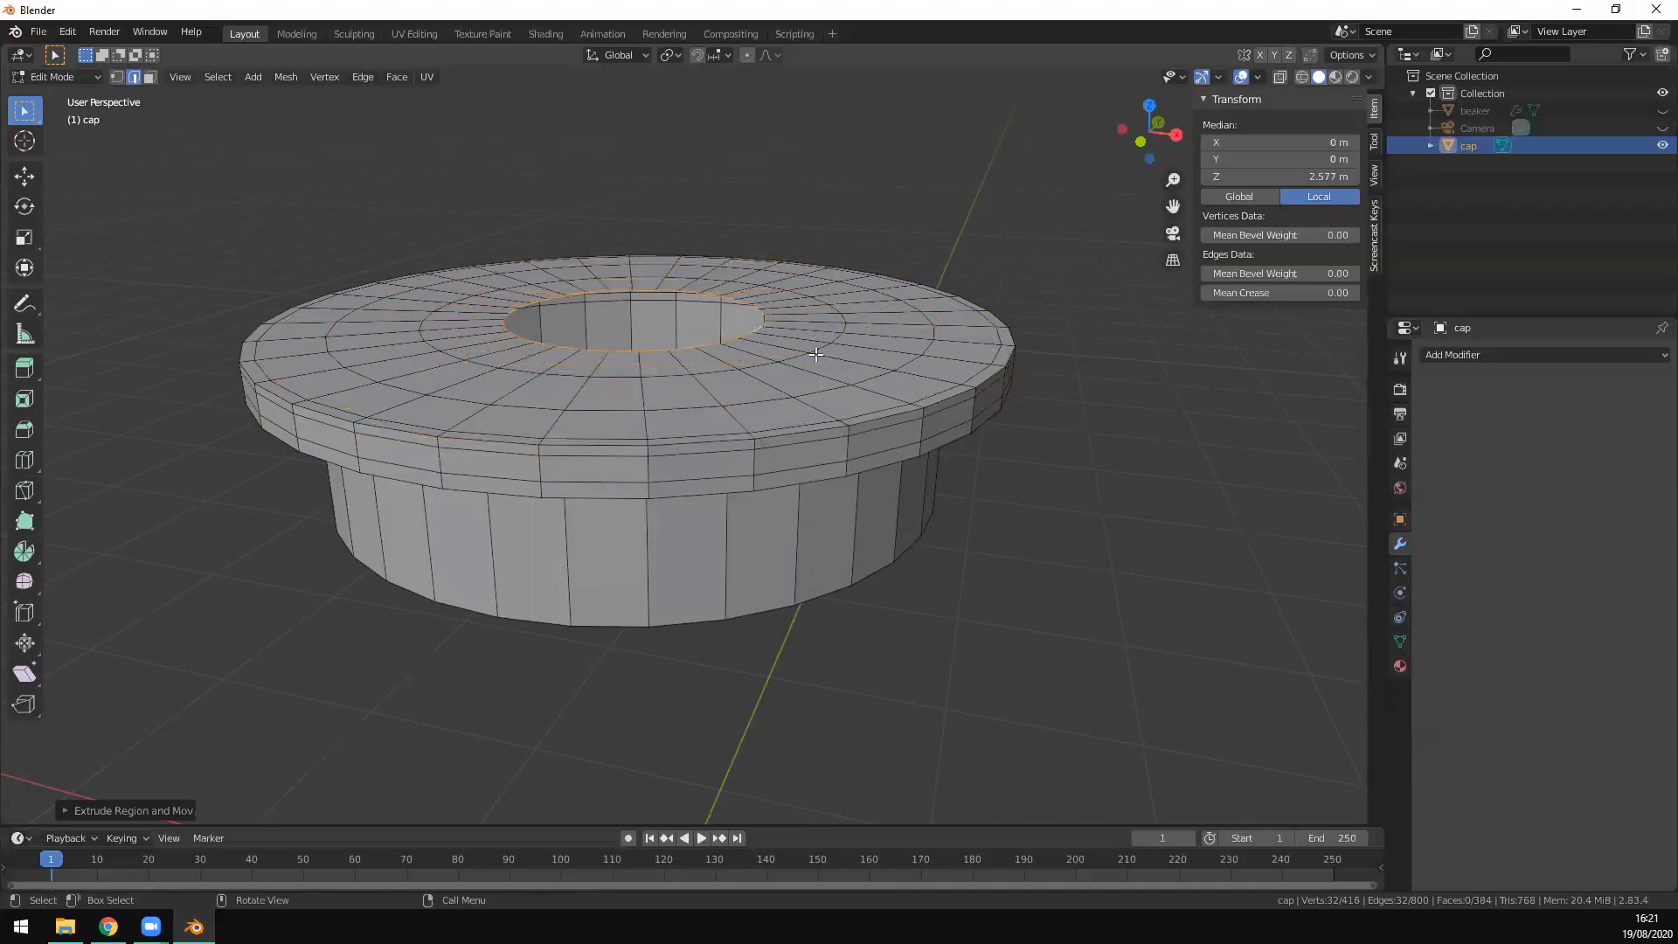
Step: Extrude one last ring on the cap's top, scaled to about 0.25, and fill the small centre hole with a face
key(e)
right_click(812, 355)
key(s)
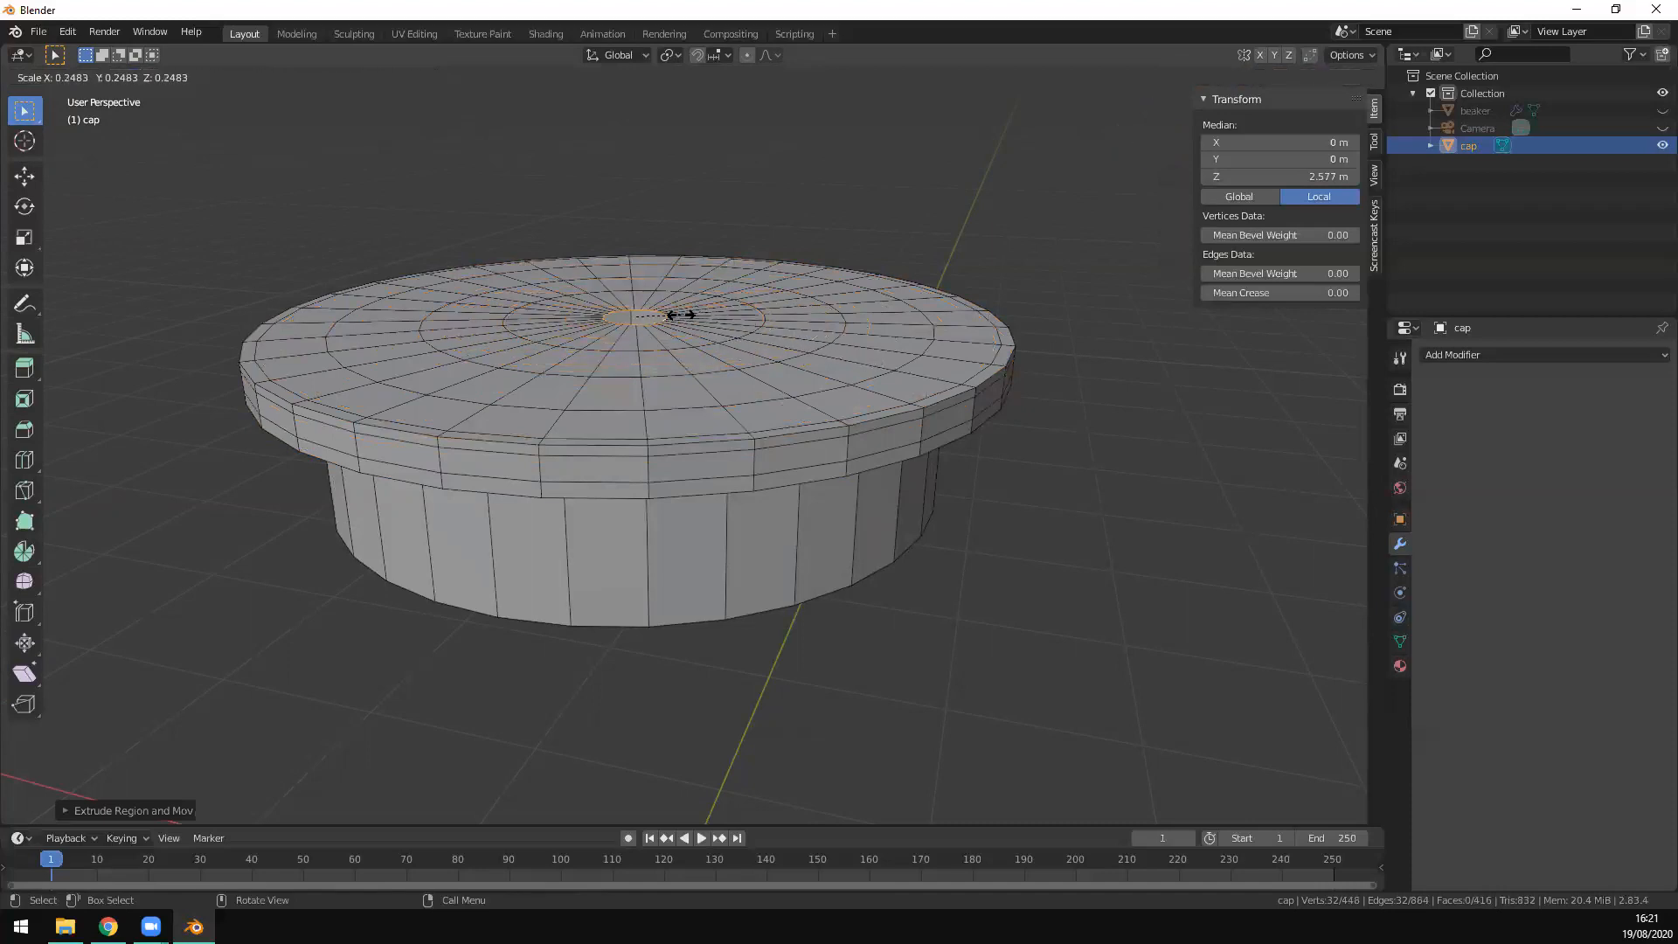
click(681, 315)
key(f)
Step: Extrude the open bottom edge loop of the cap's wall and scale it inward into a narrow ring
middle_drag(928, 648, 791, 530)
alt+shift+click(791, 530)
middle_drag(966, 611, 983, 577)
click(821, 431)
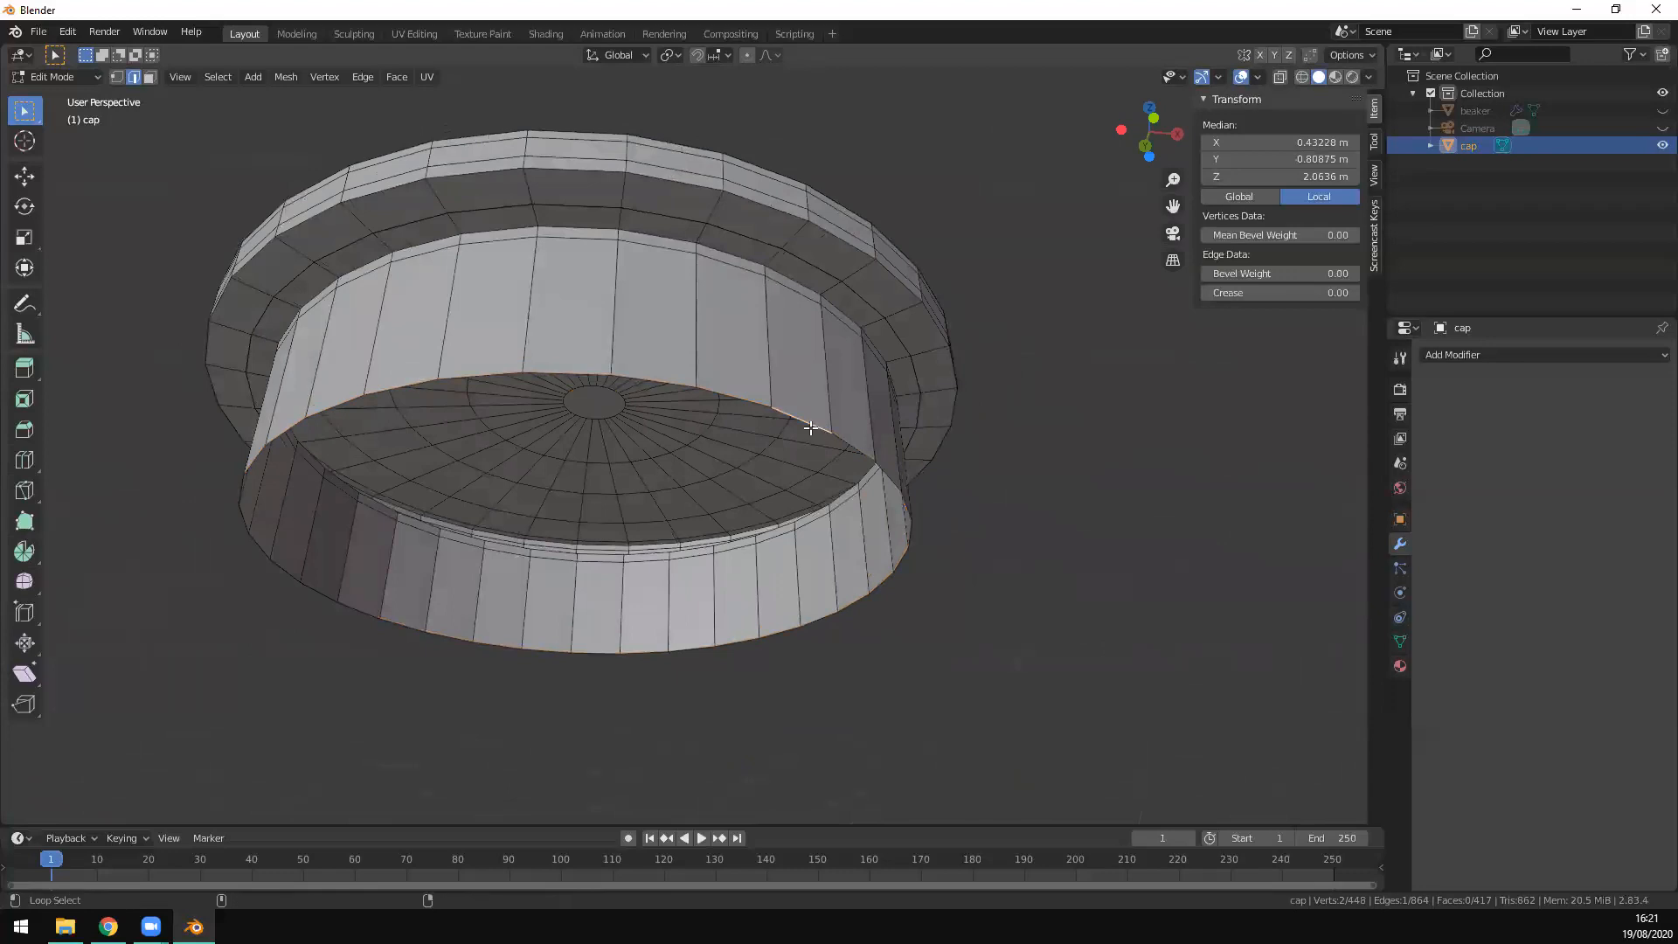
alt+click(810, 427)
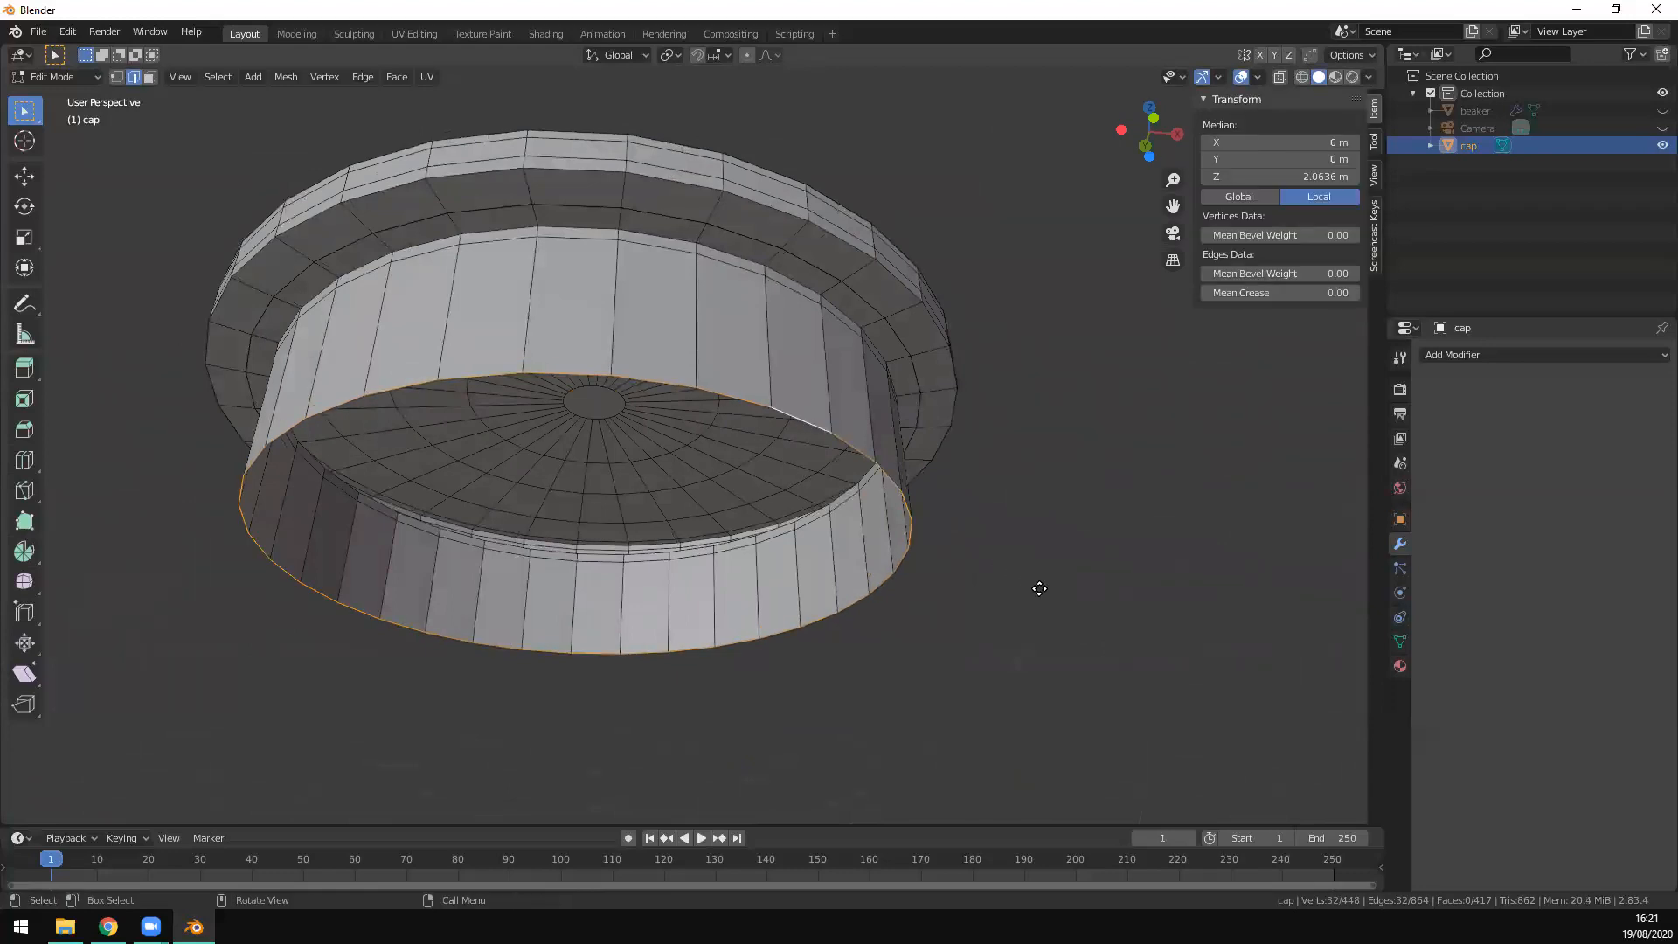
key(e)
key(s)
click(986, 581)
Step: Extrude three more concentric rings inward across the cap's underside and fill the remaining hole with a face
key(e)
key(s)
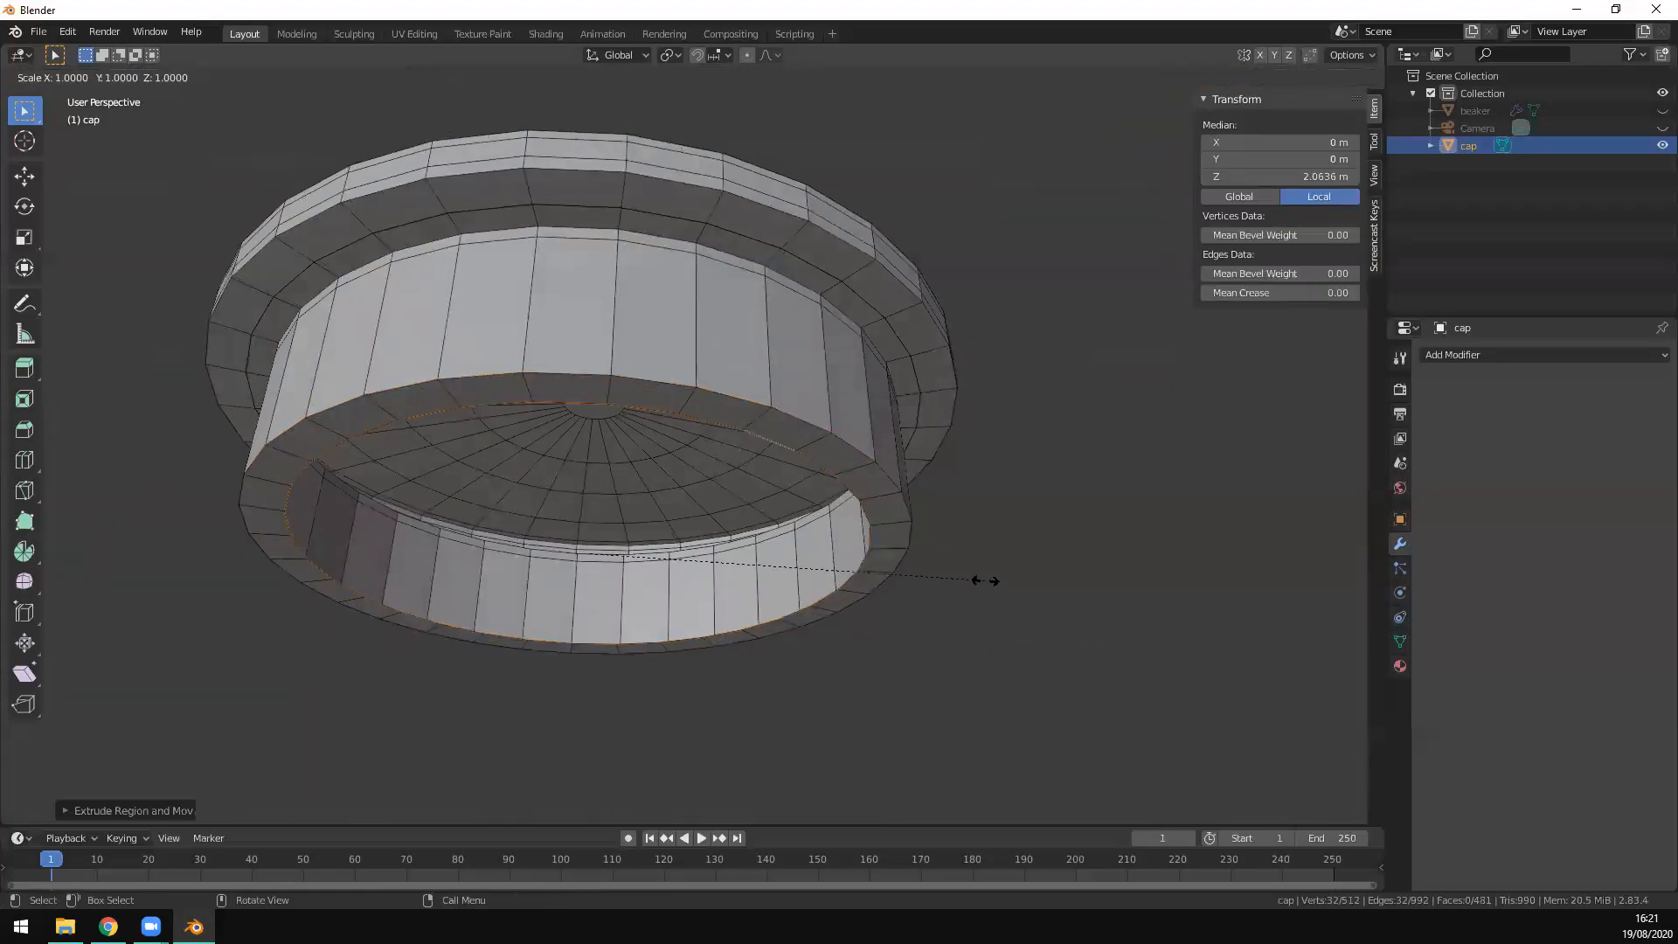
click(924, 573)
key(e)
key(s)
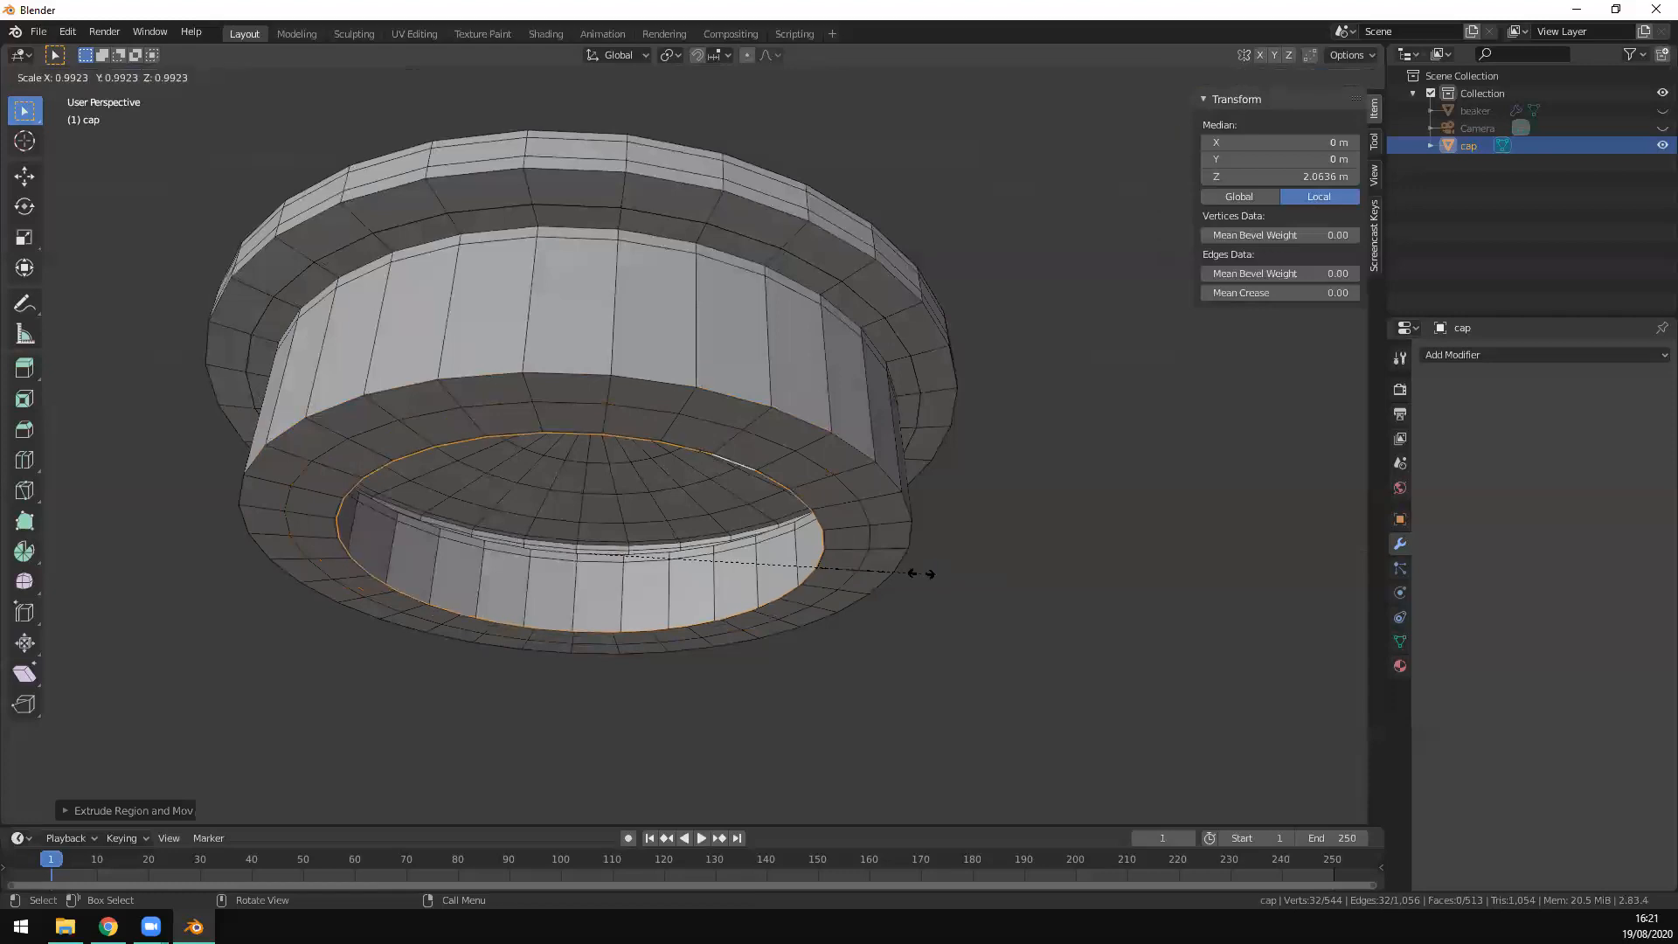
click(805, 562)
key(e)
key(s)
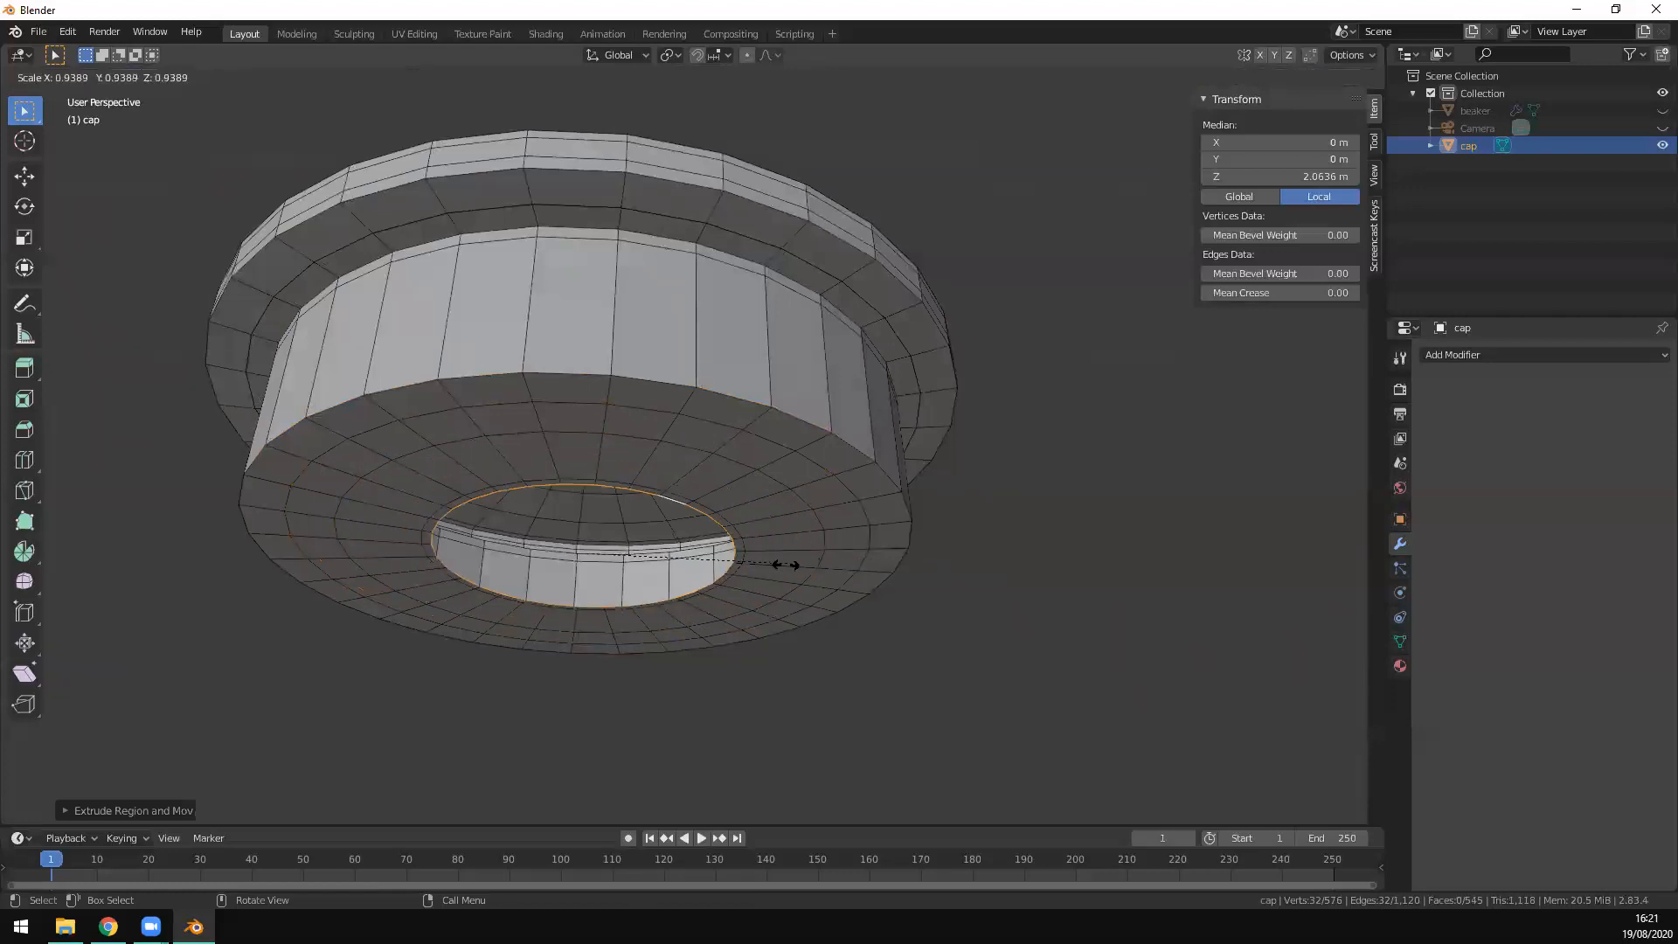
click(727, 569)
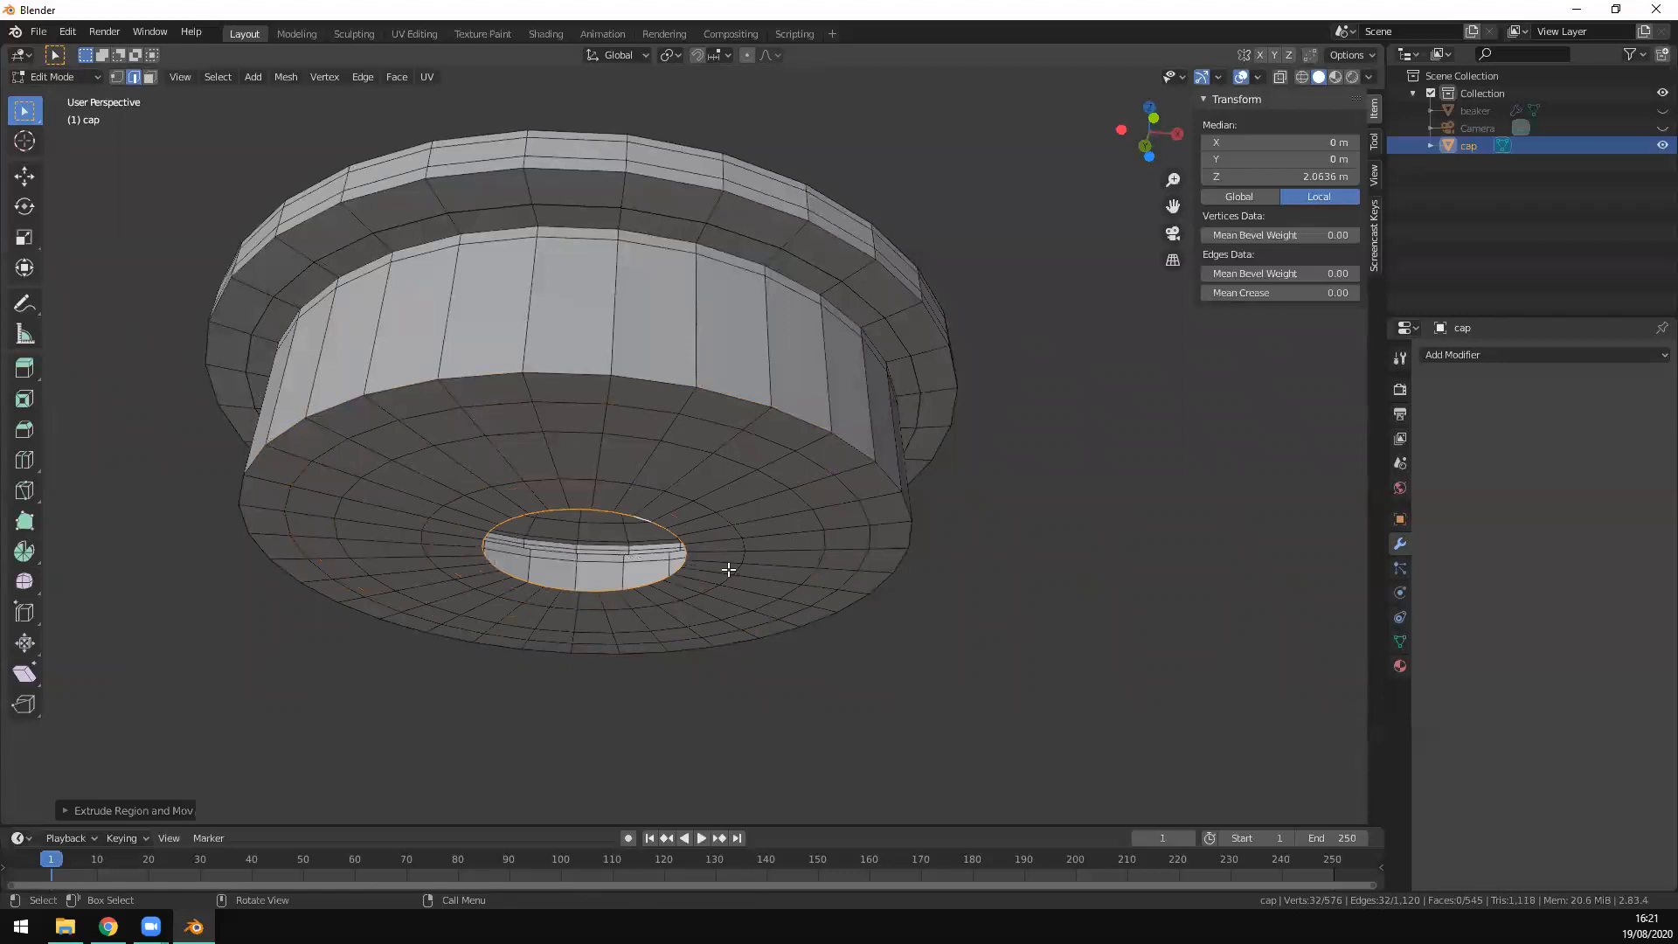
key(f)
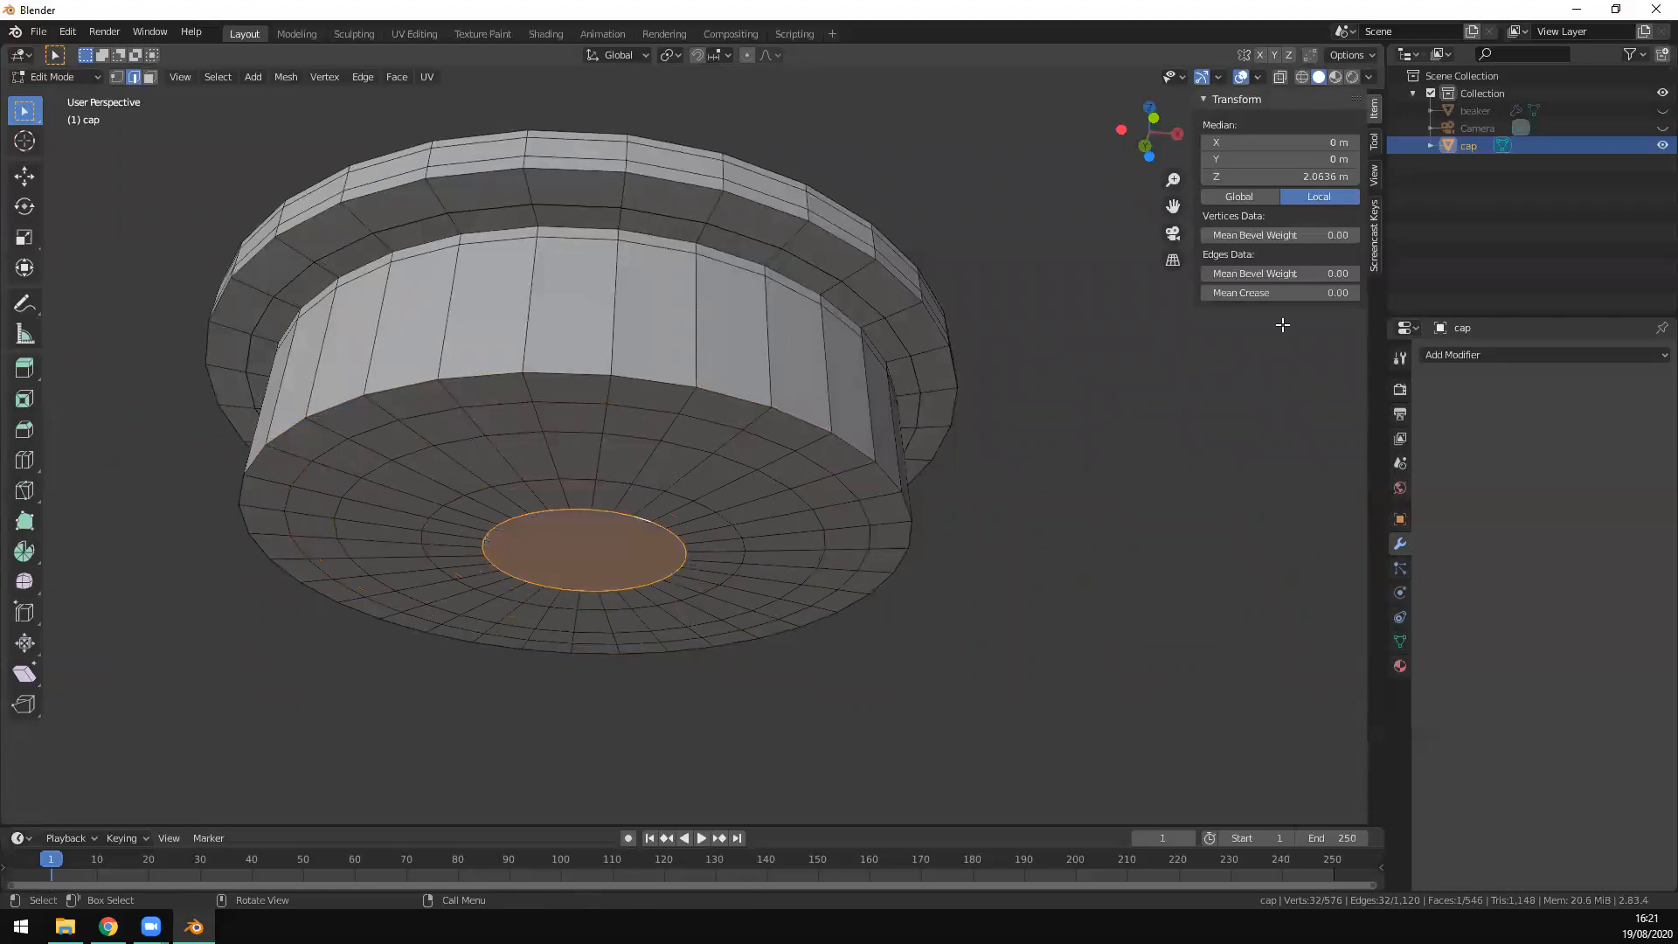
Step: Turn on the Screencast Keys display and return to the item's transform properties
click(1374, 234)
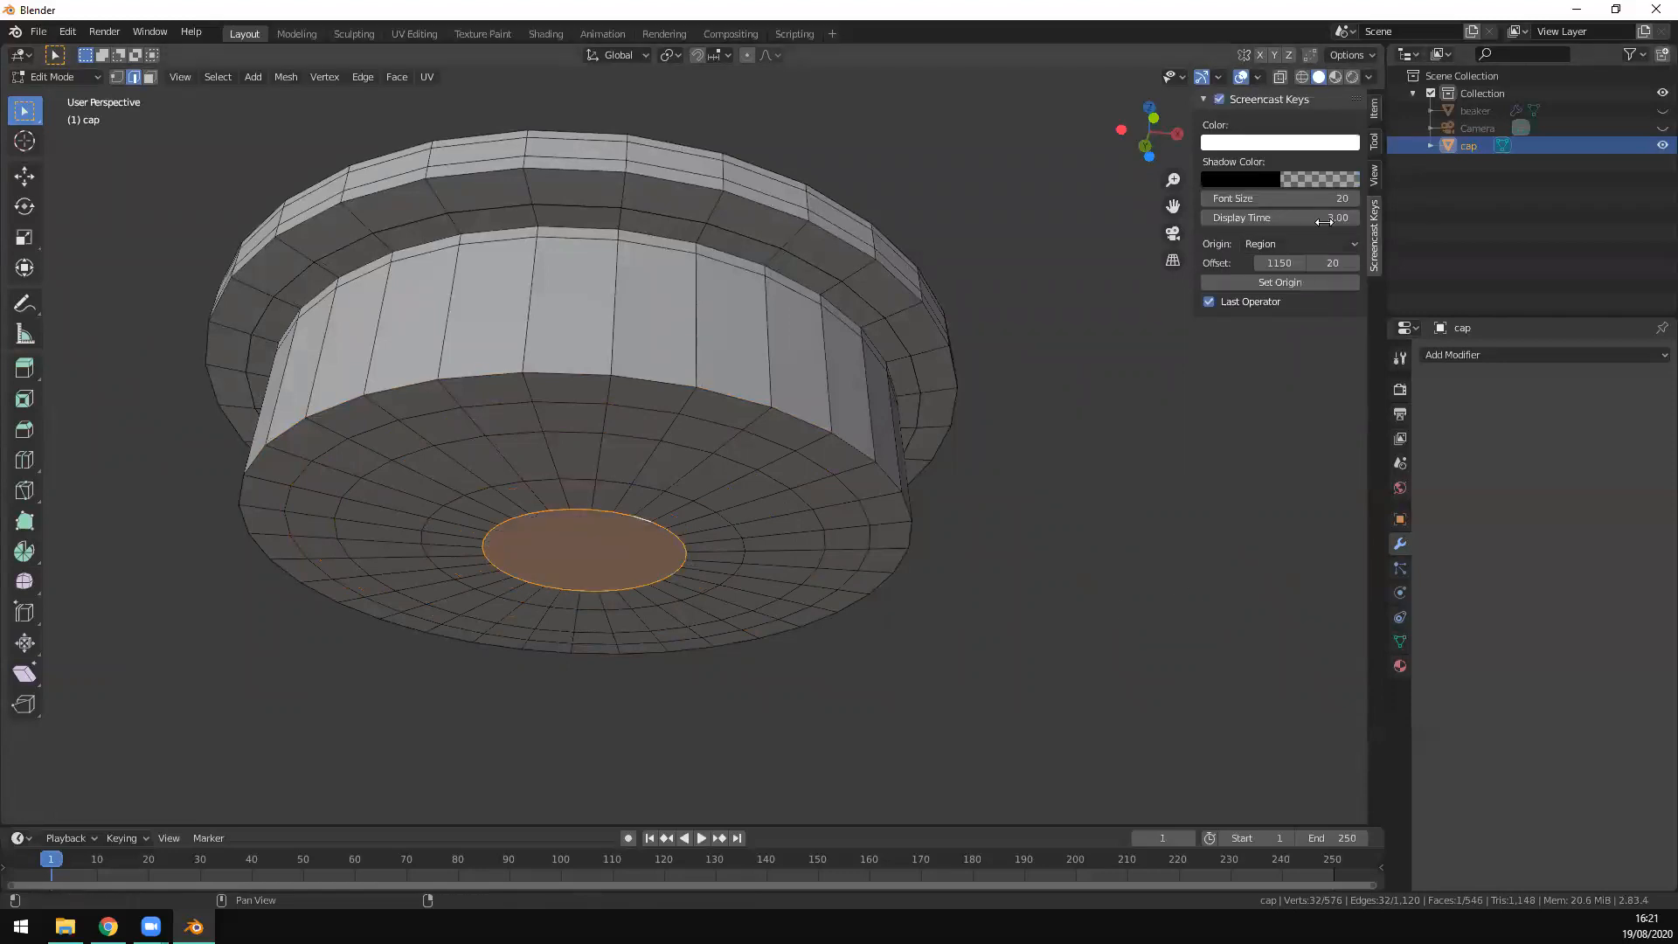
click(1219, 99)
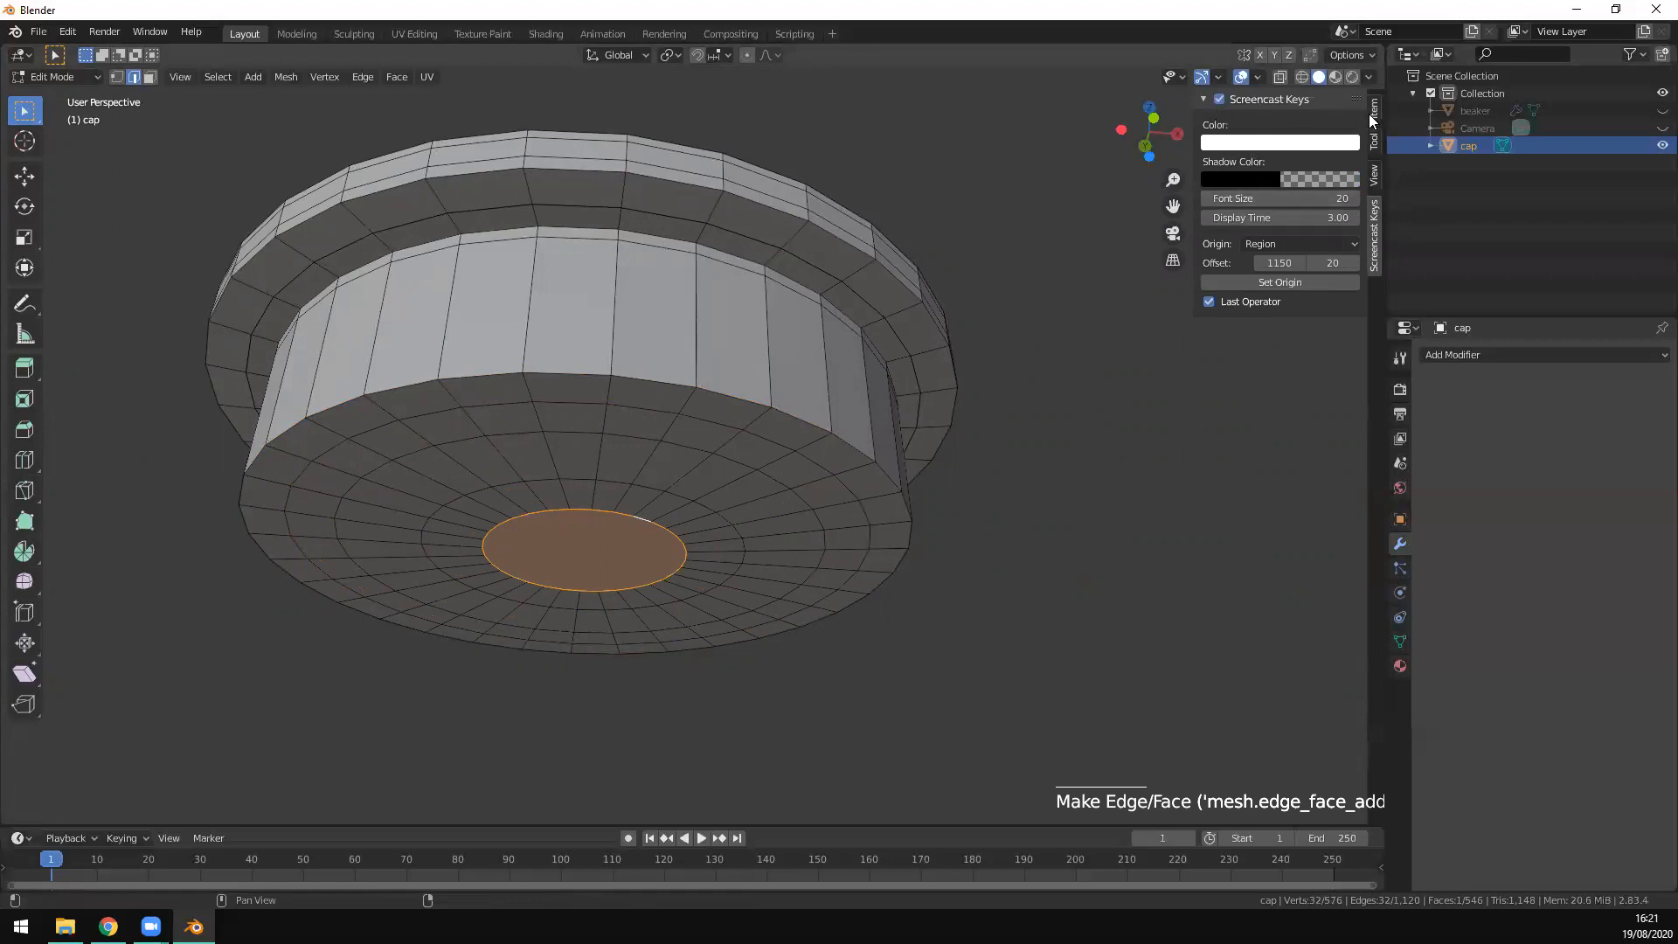
click(1374, 110)
Step: Add a Subdivision Surface modifier to the cap
middle_drag(731, 591, 671, 648)
scroll(858, 562, down, 4)
middle_drag(858, 562, 928, 598)
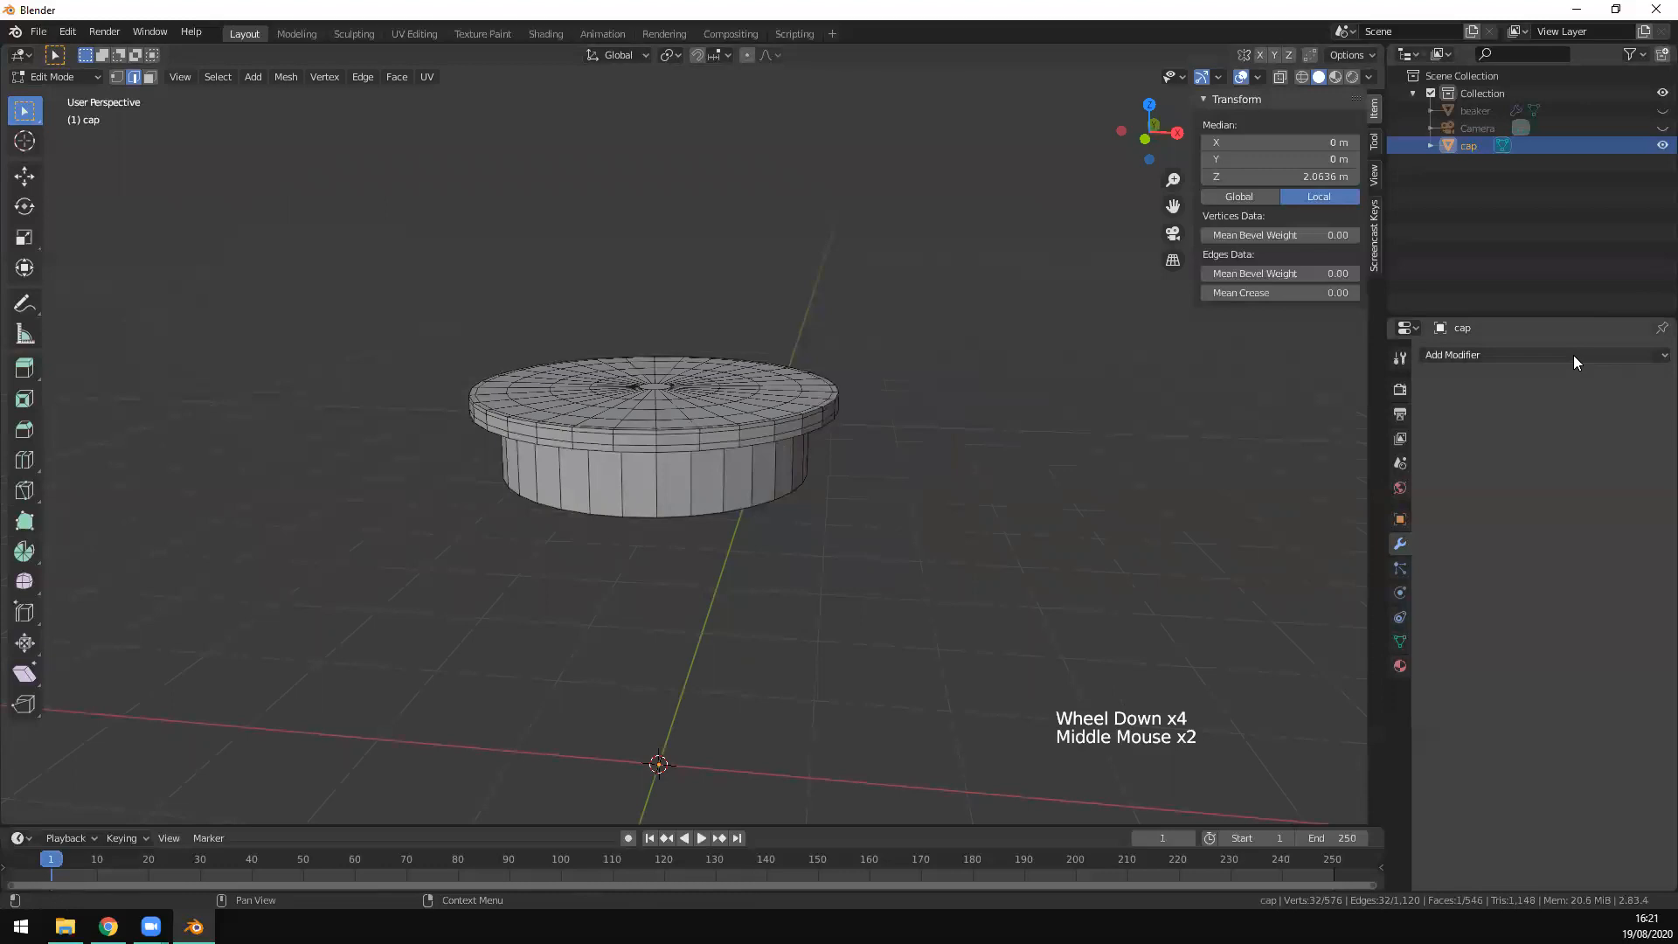
click(1573, 355)
click(1382, 645)
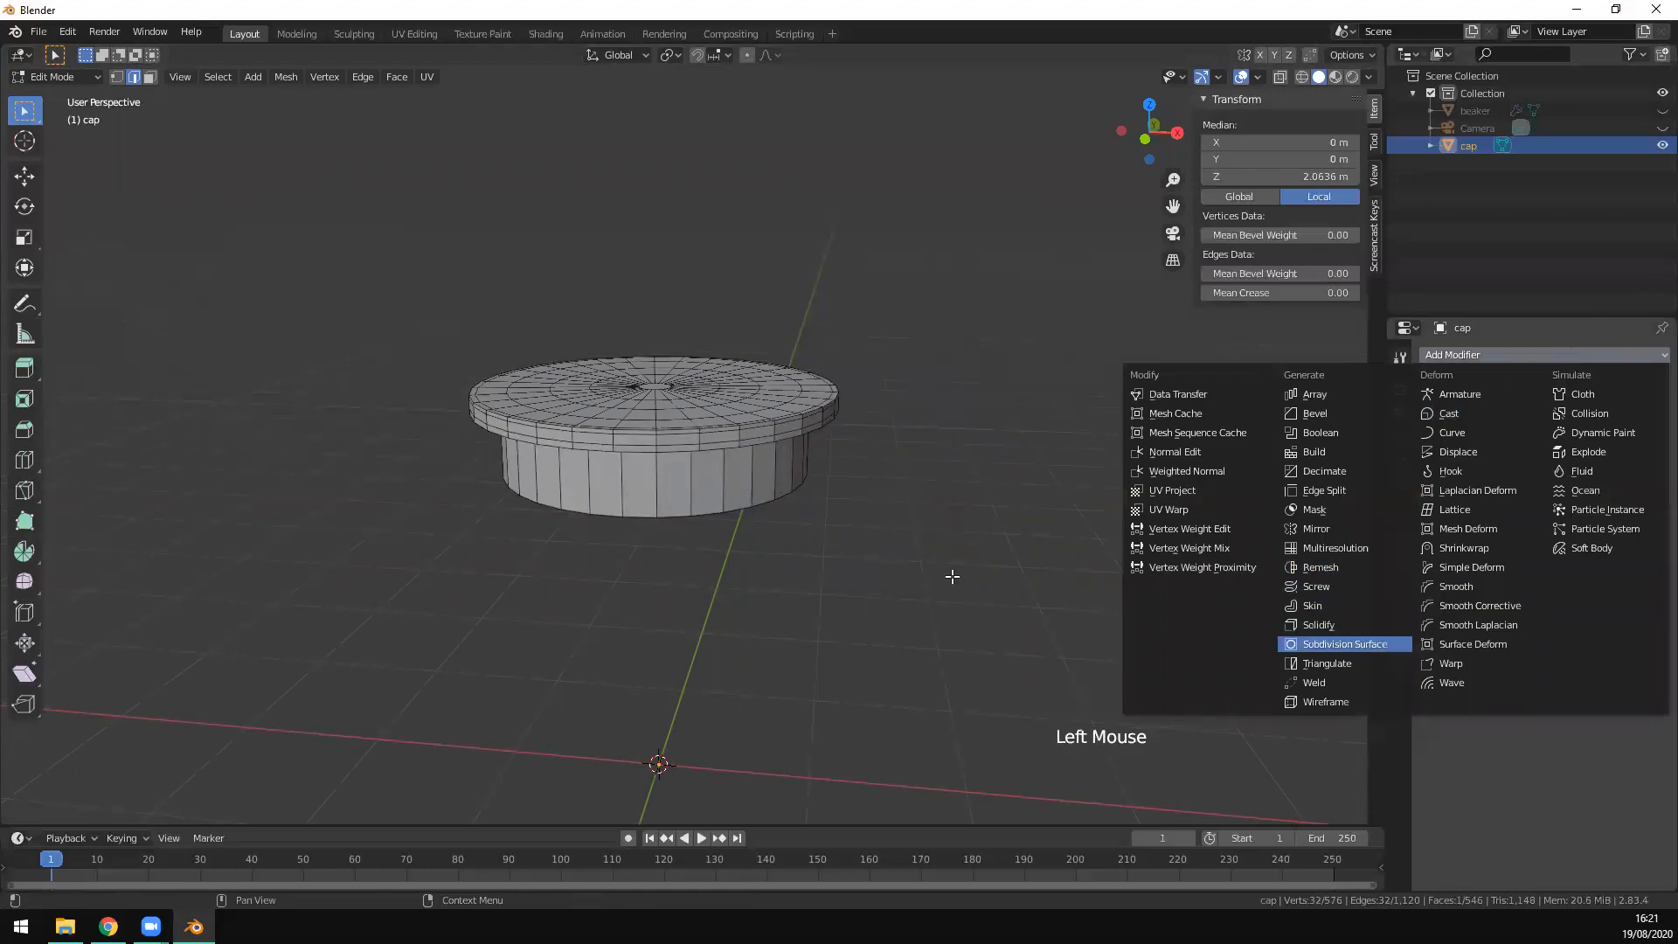
middle_drag(862, 551, 830, 514)
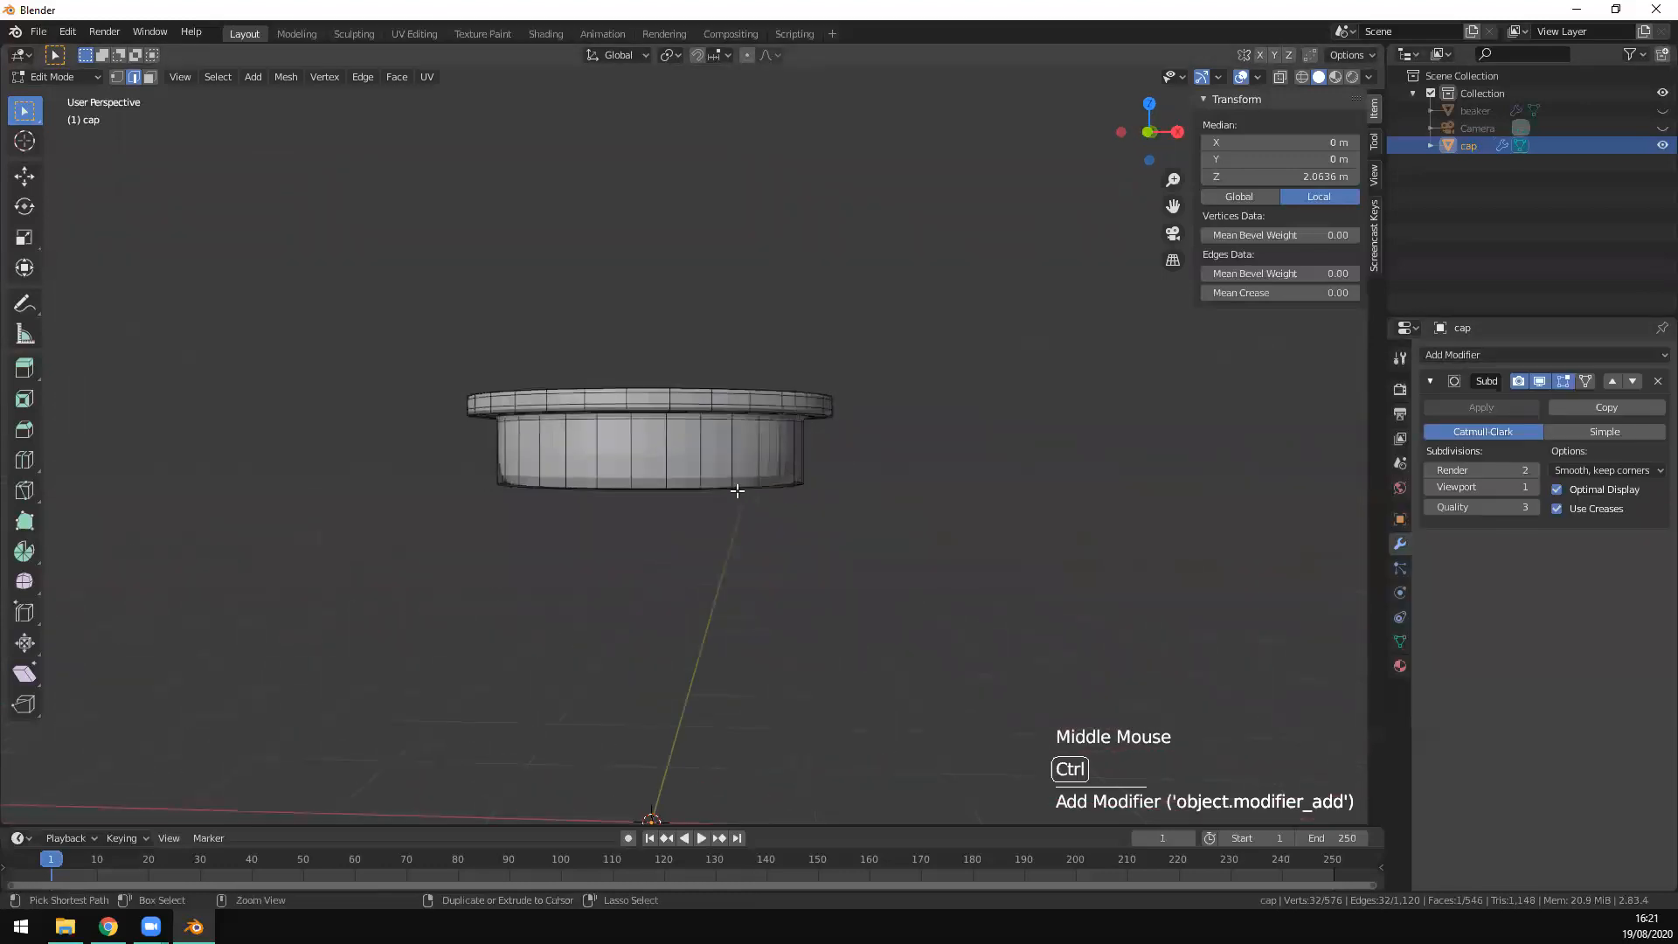
Step: Add a loop cut around the cap's wall and slide it close to the bottom edge
key(ctrl+r)
click(669, 470)
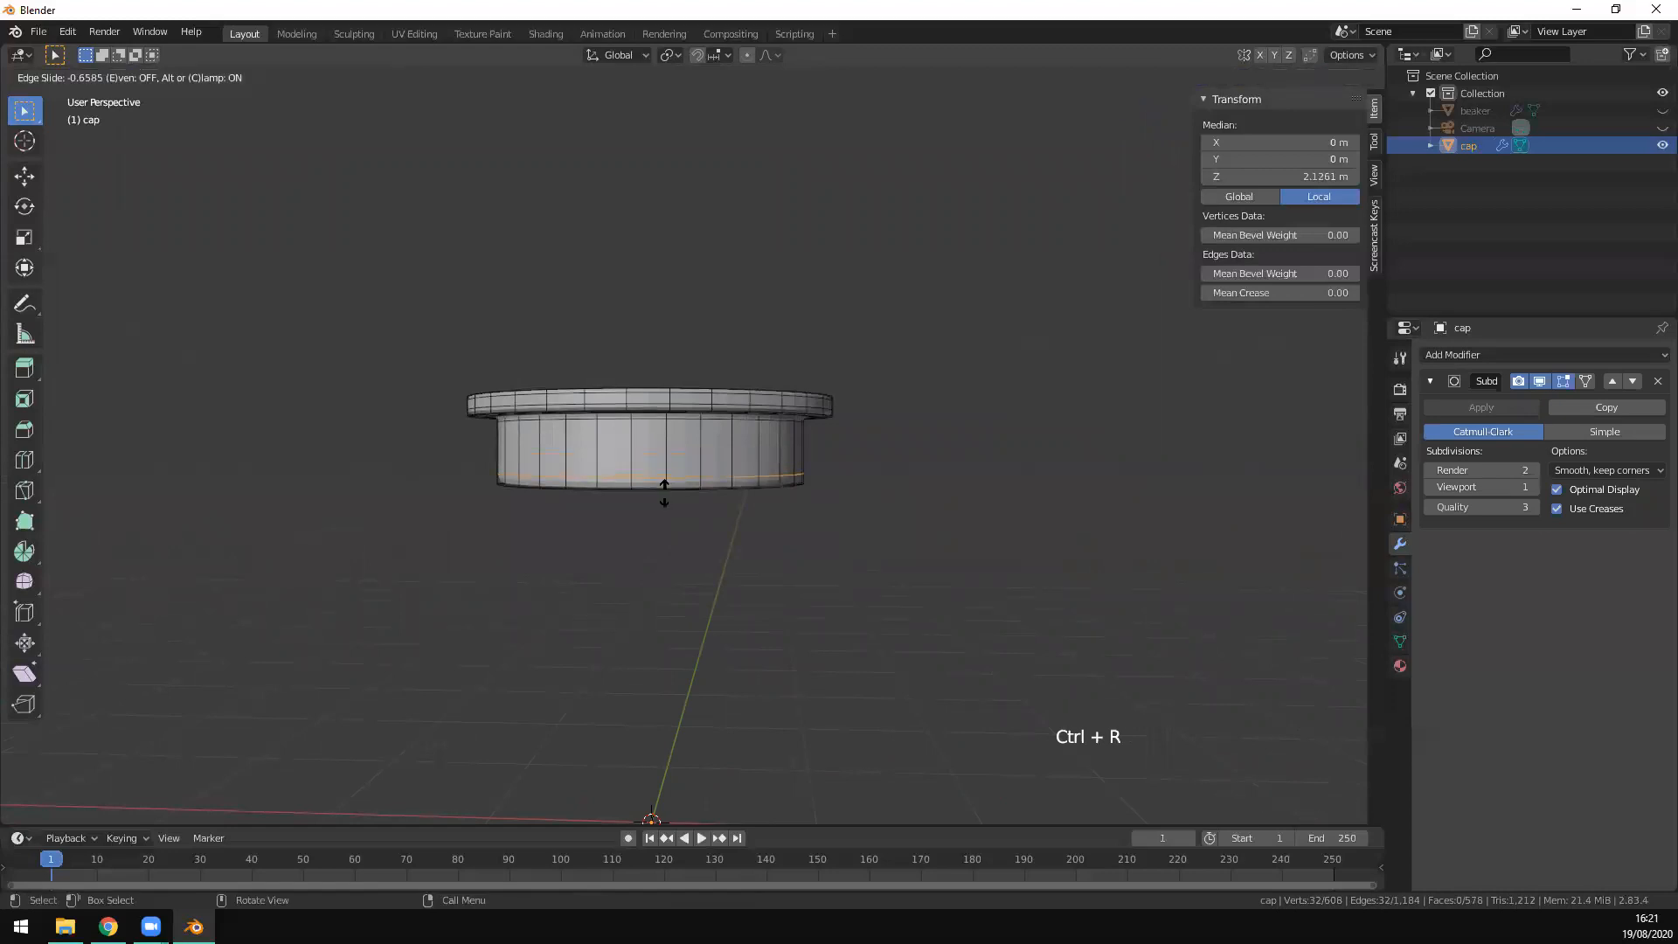
click(667, 491)
middle_drag(899, 476, 831, 533)
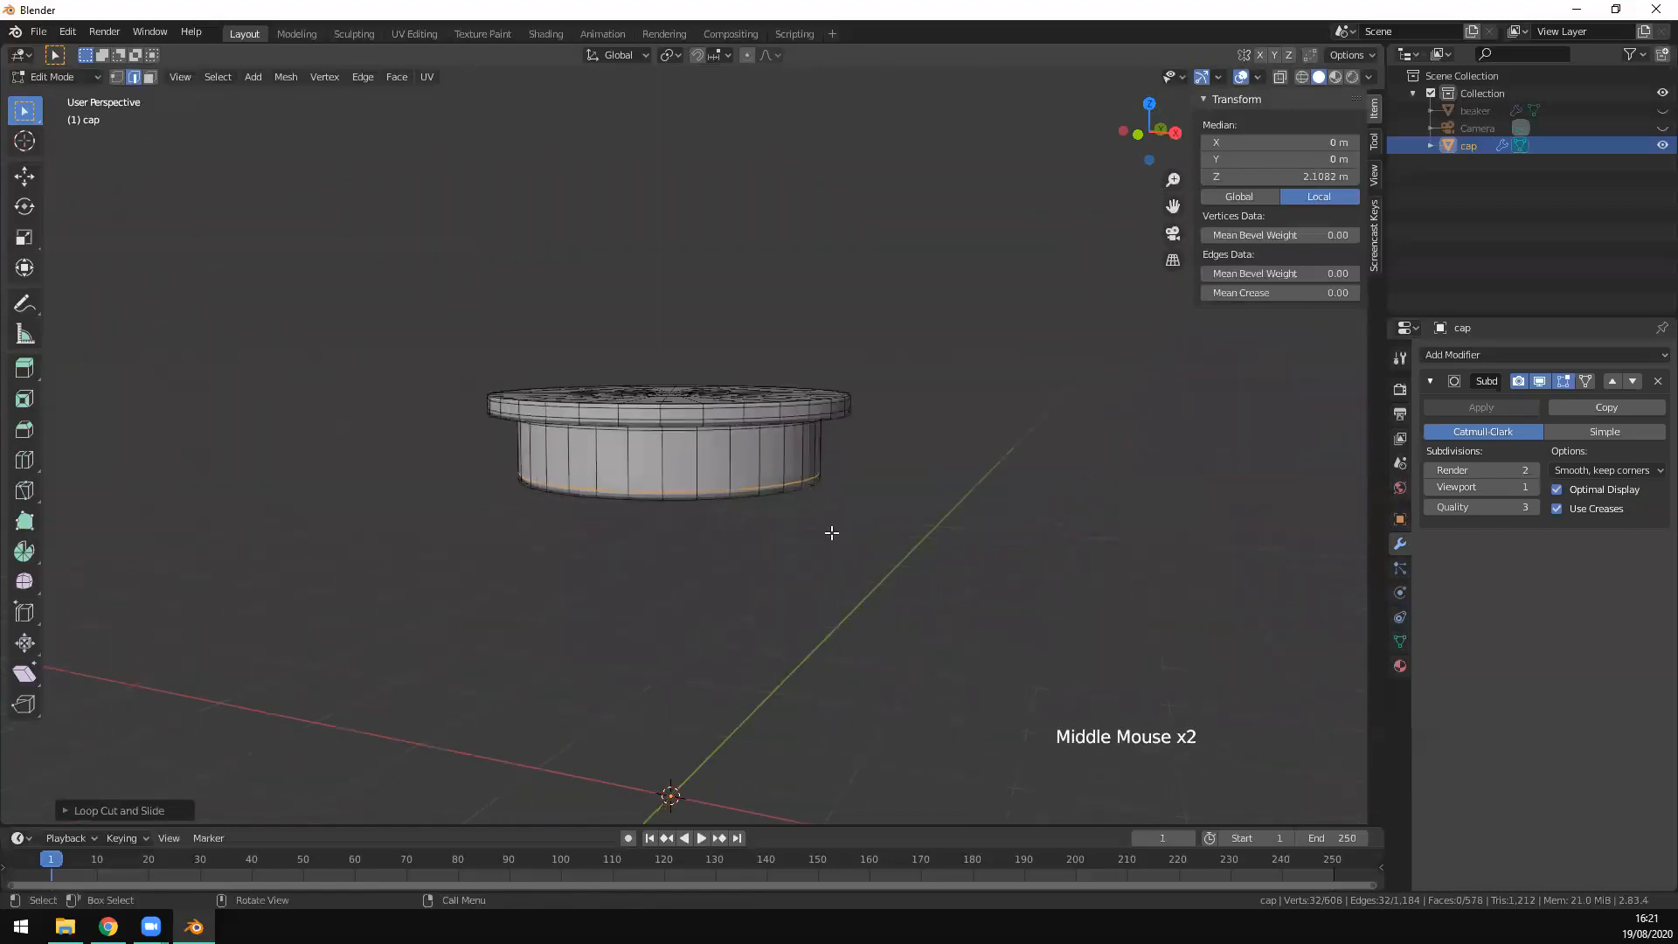
Step: Return to Object Mode and set the cap's subdivisions to 2 for the viewport and 3 for render
key(Tab)
middle_drag(1223, 584, 1322, 570)
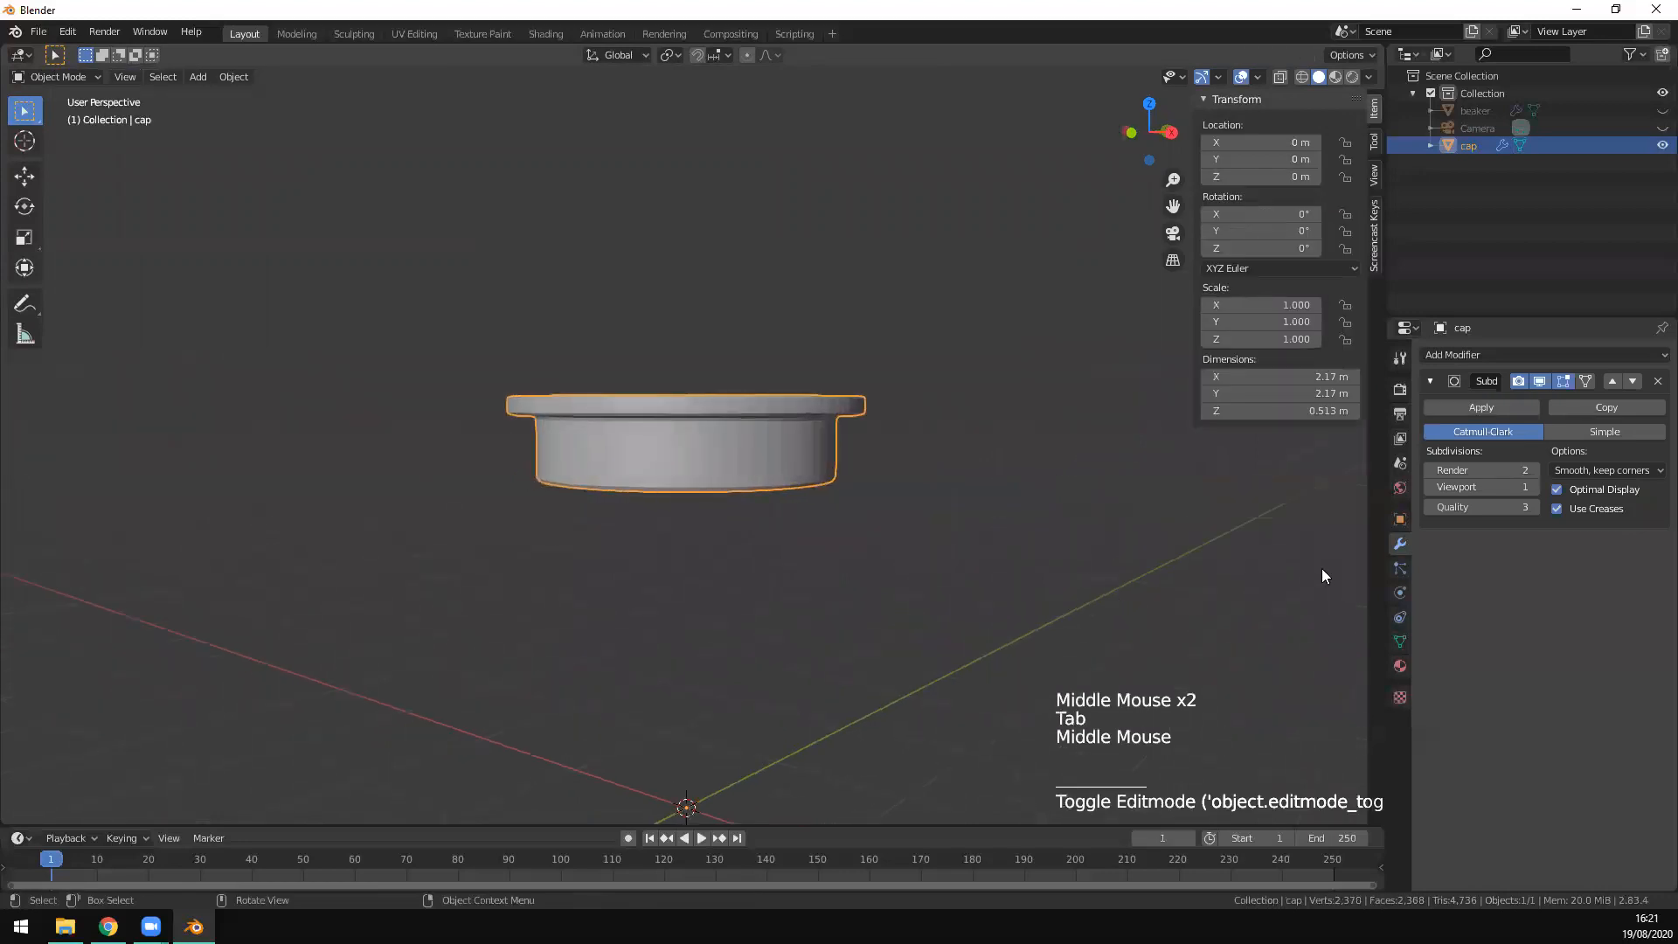
click(1532, 487)
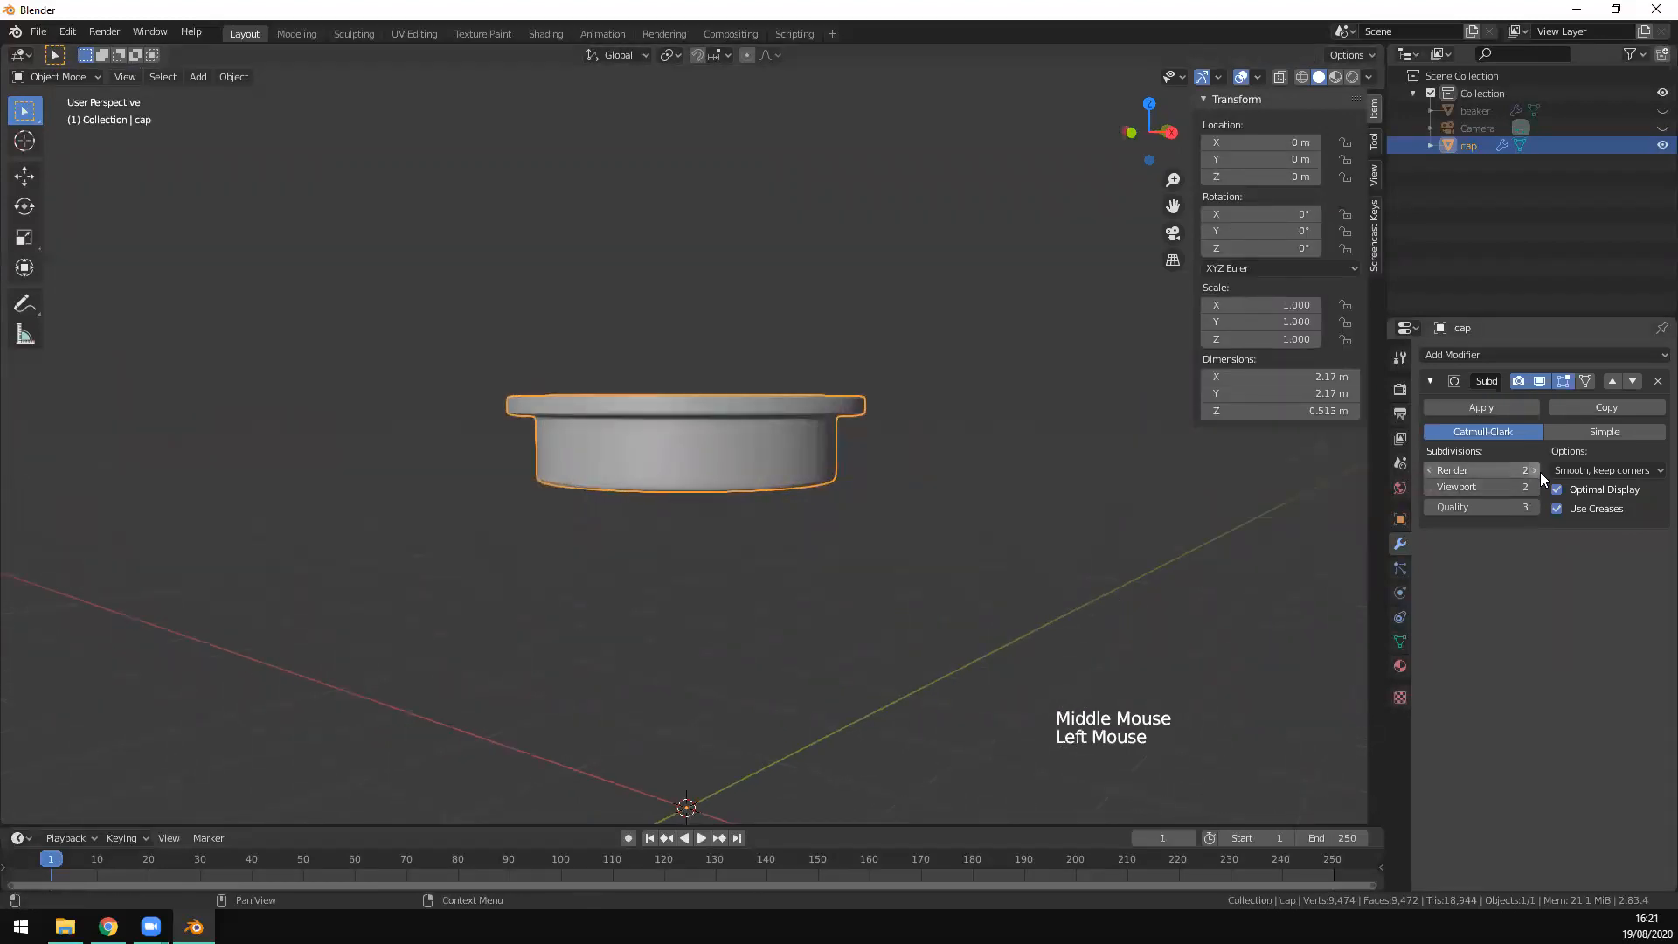
click(1533, 470)
middle_drag(940, 573, 787, 595)
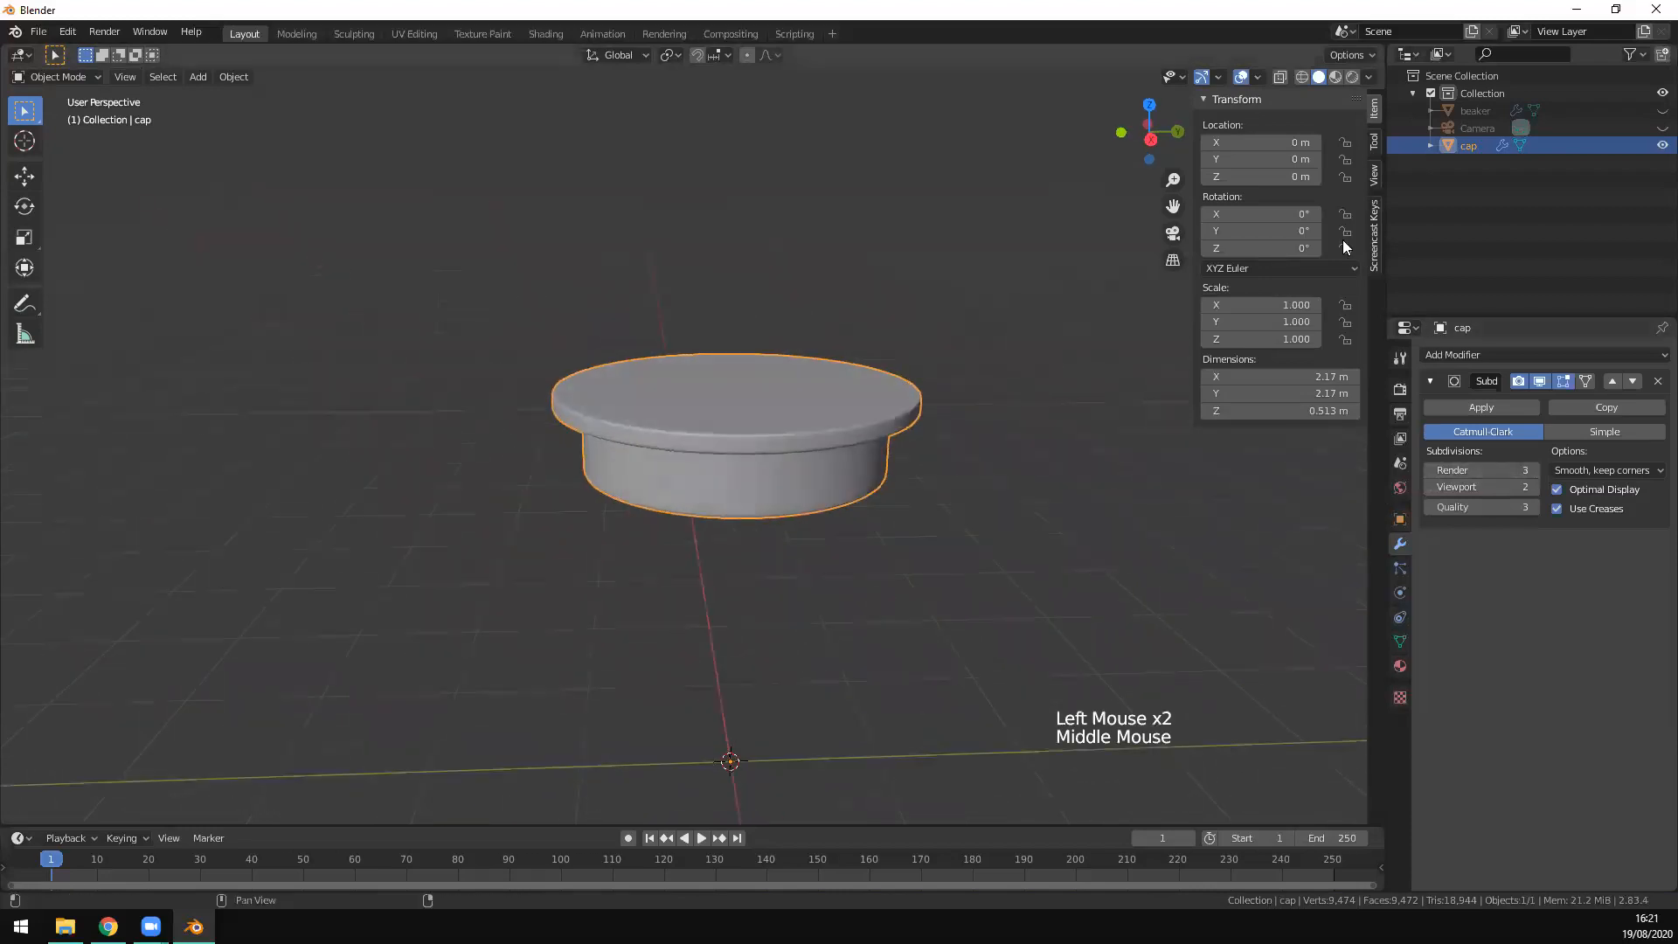
Step: Show the beaker again and examine how the cap sits on it, ending in the front view
click(1662, 110)
middle_drag(1008, 557, 1116, 515)
middle_drag(1008, 573, 955, 637)
scroll(874, 630, down, 7)
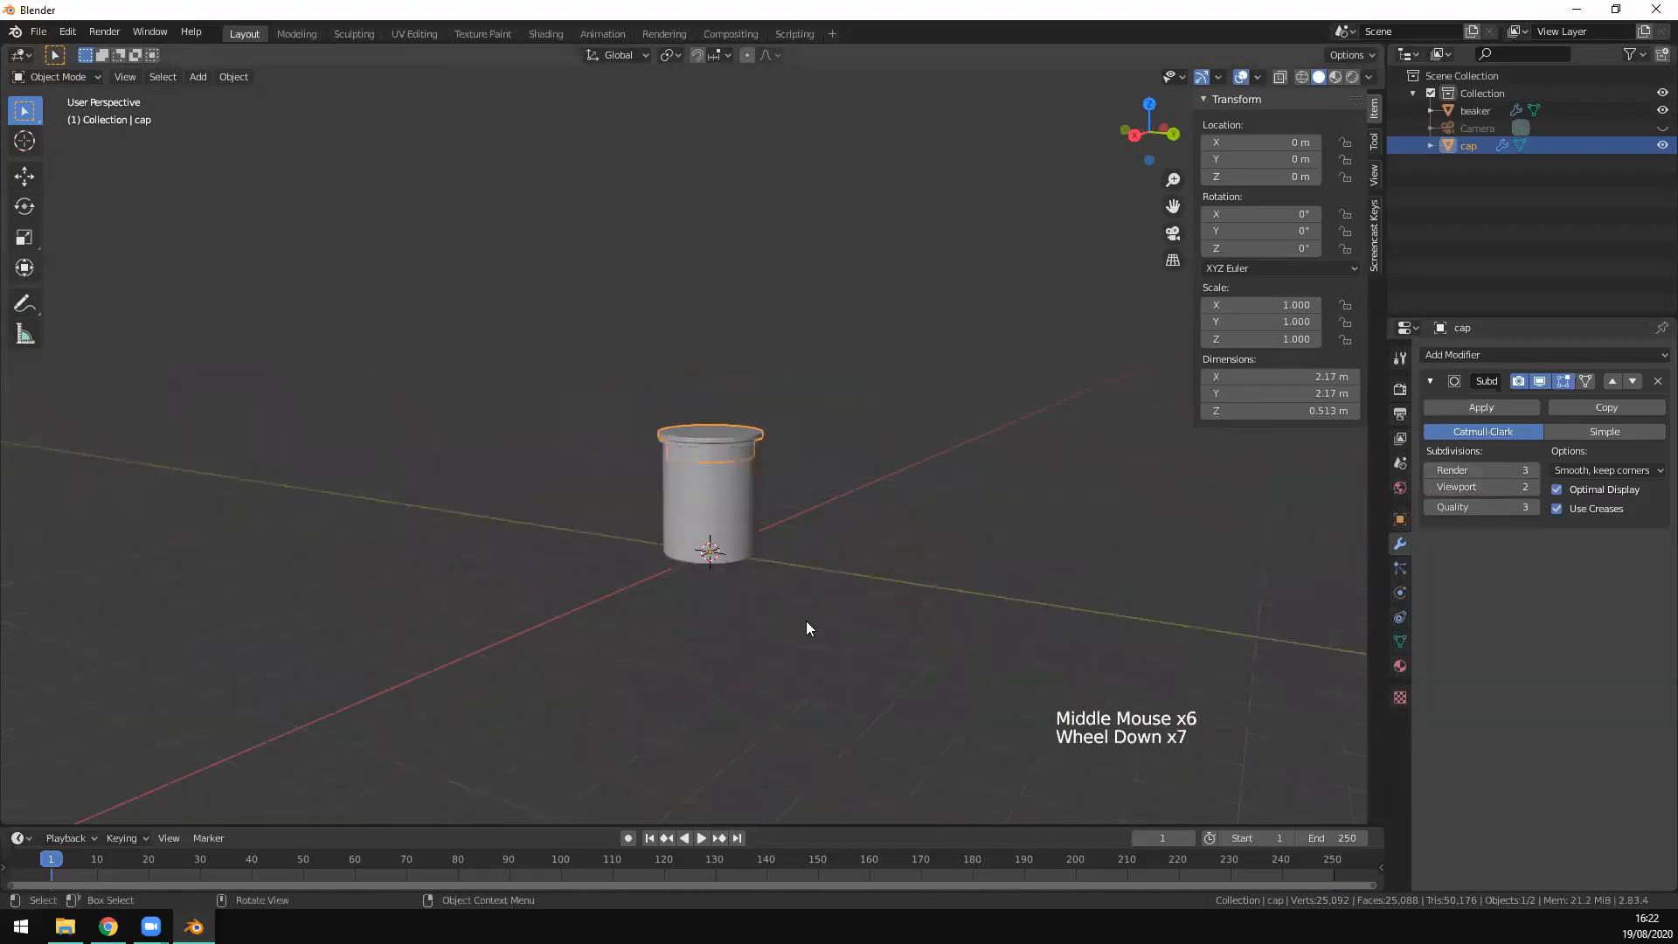
middle_drag(805, 626, 893, 611)
key(KP_1)
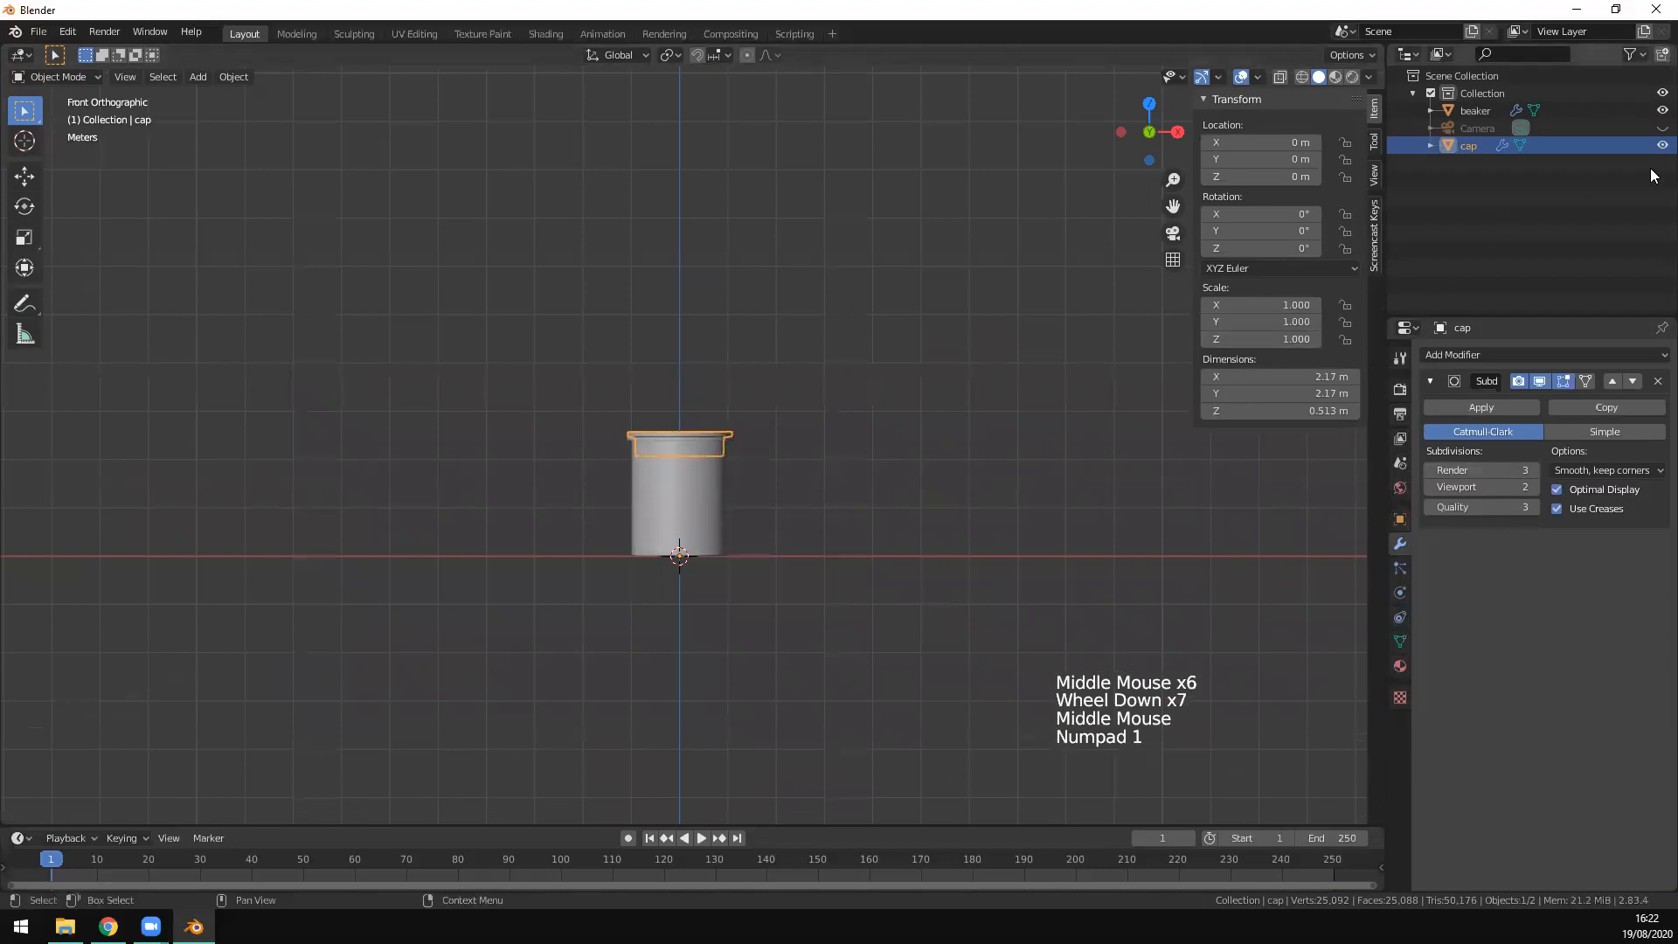
scroll(661, 509, up, 6)
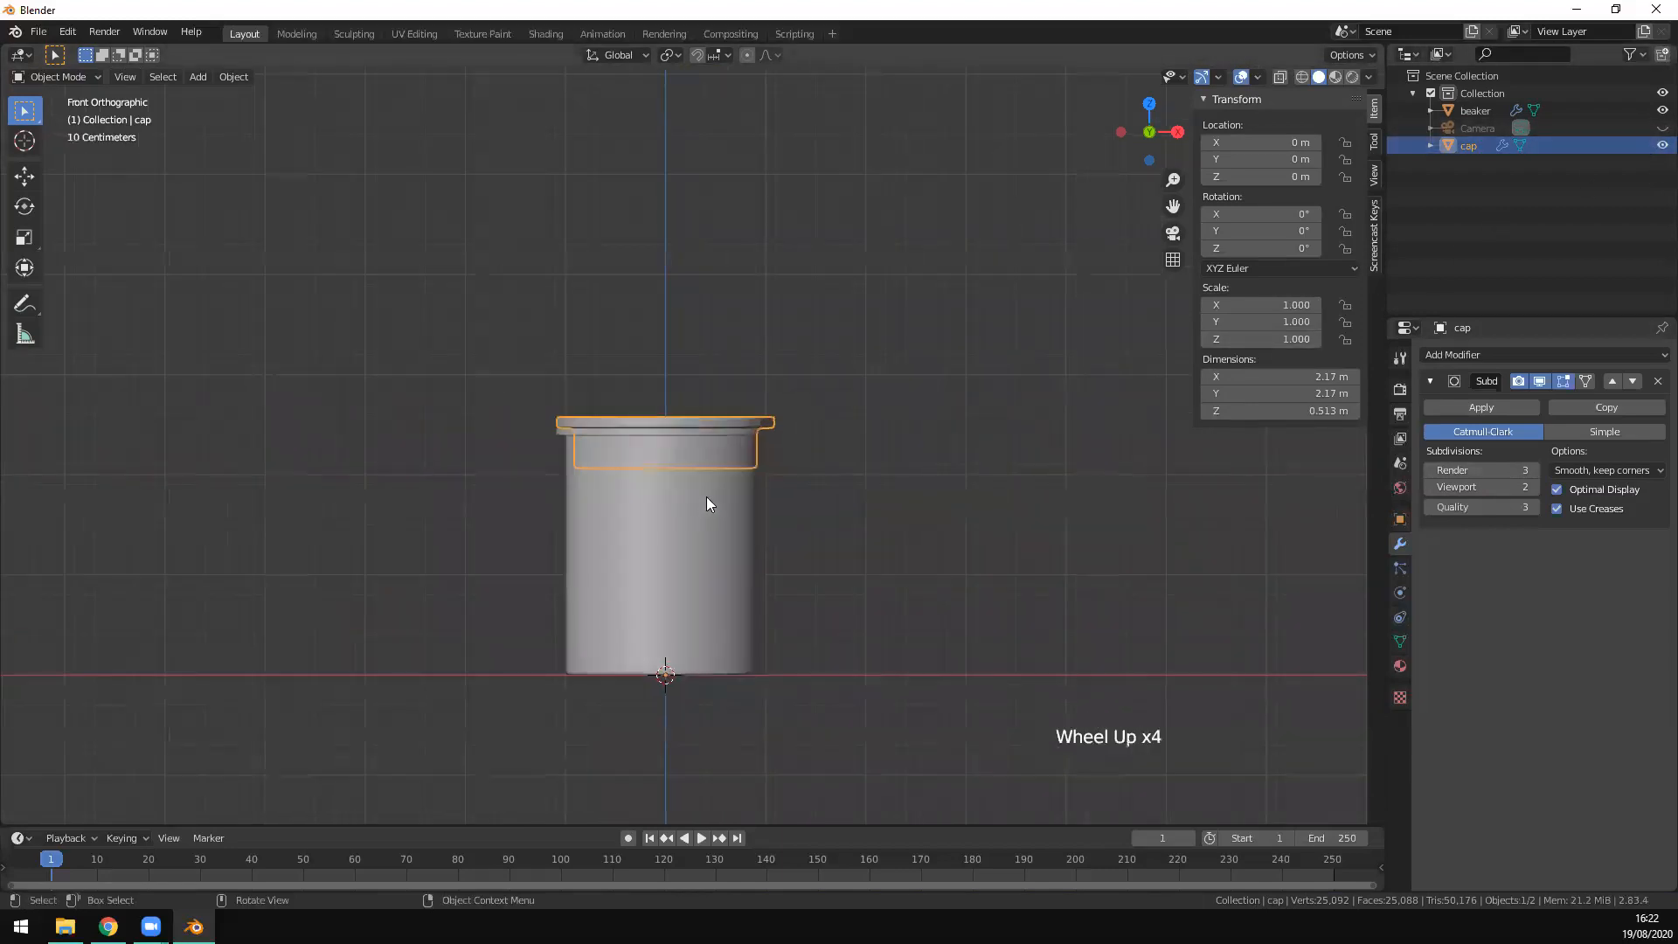
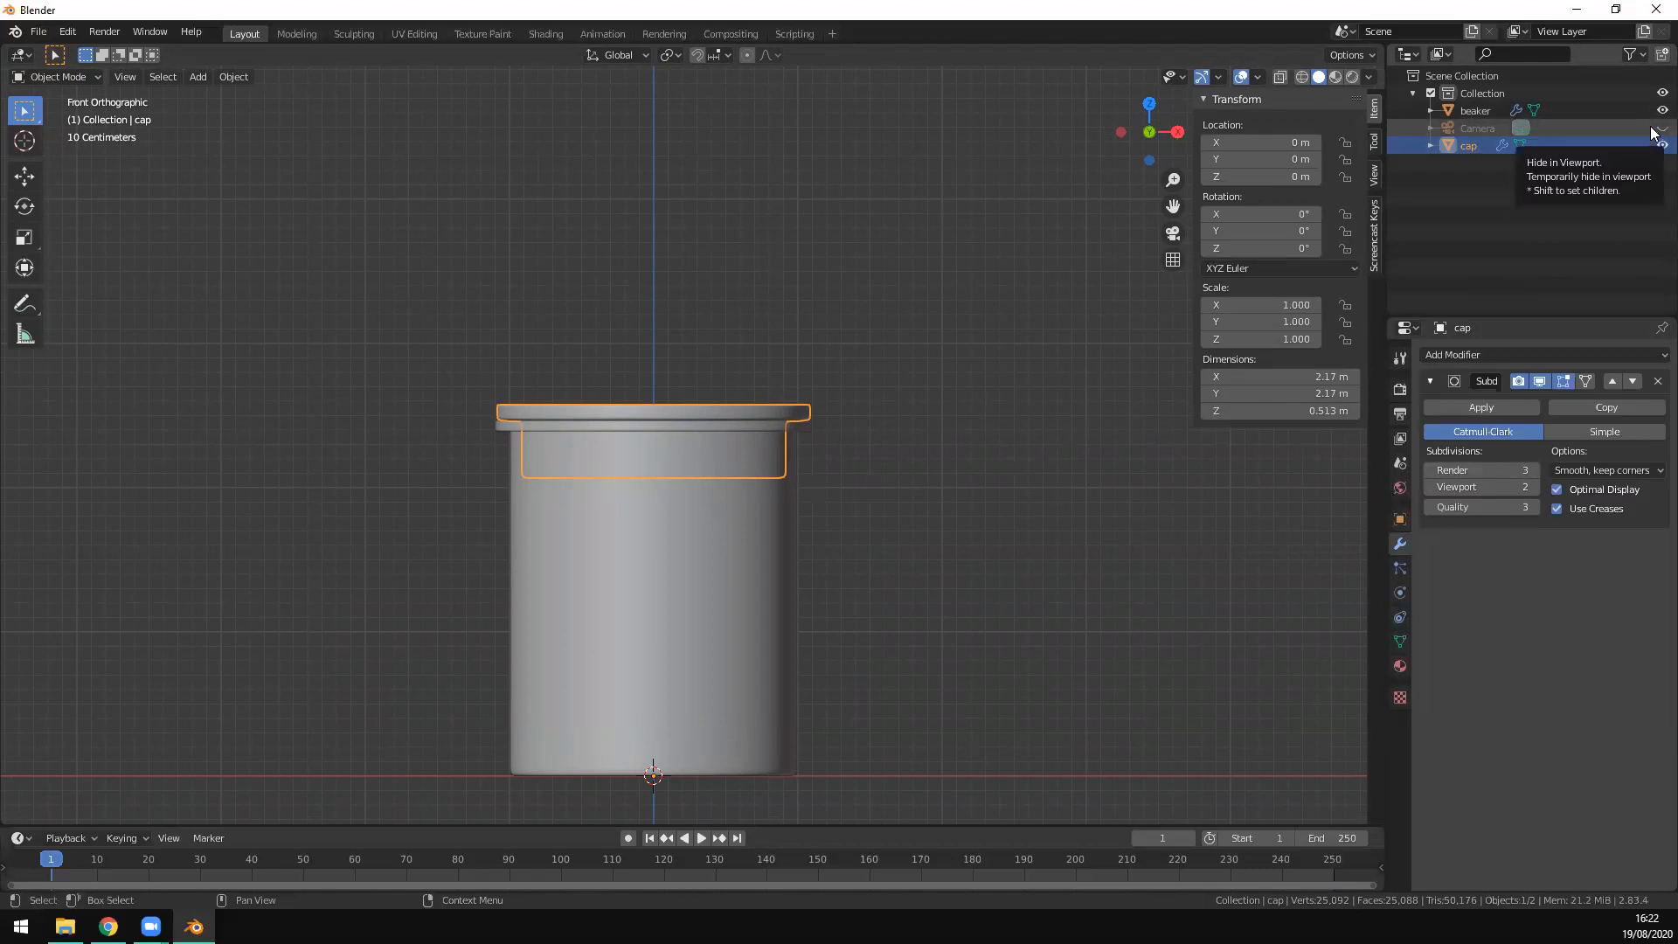
Step: Hide both the beaker and the cap in the viewport
click(1663, 110)
click(1663, 145)
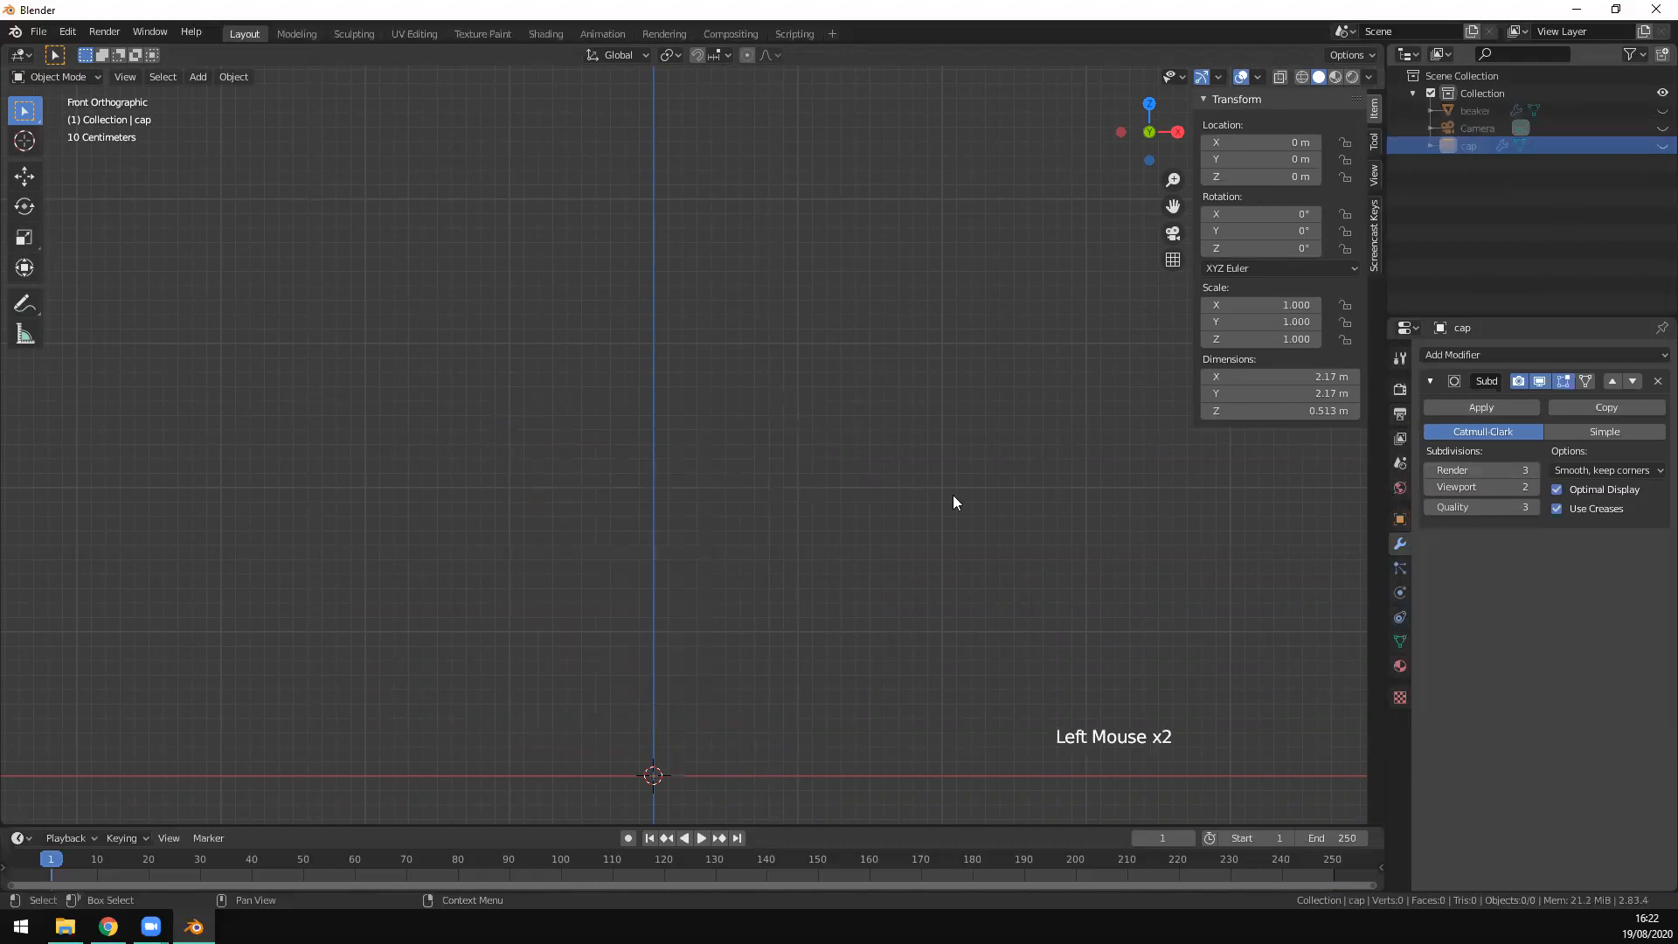
key(shift)
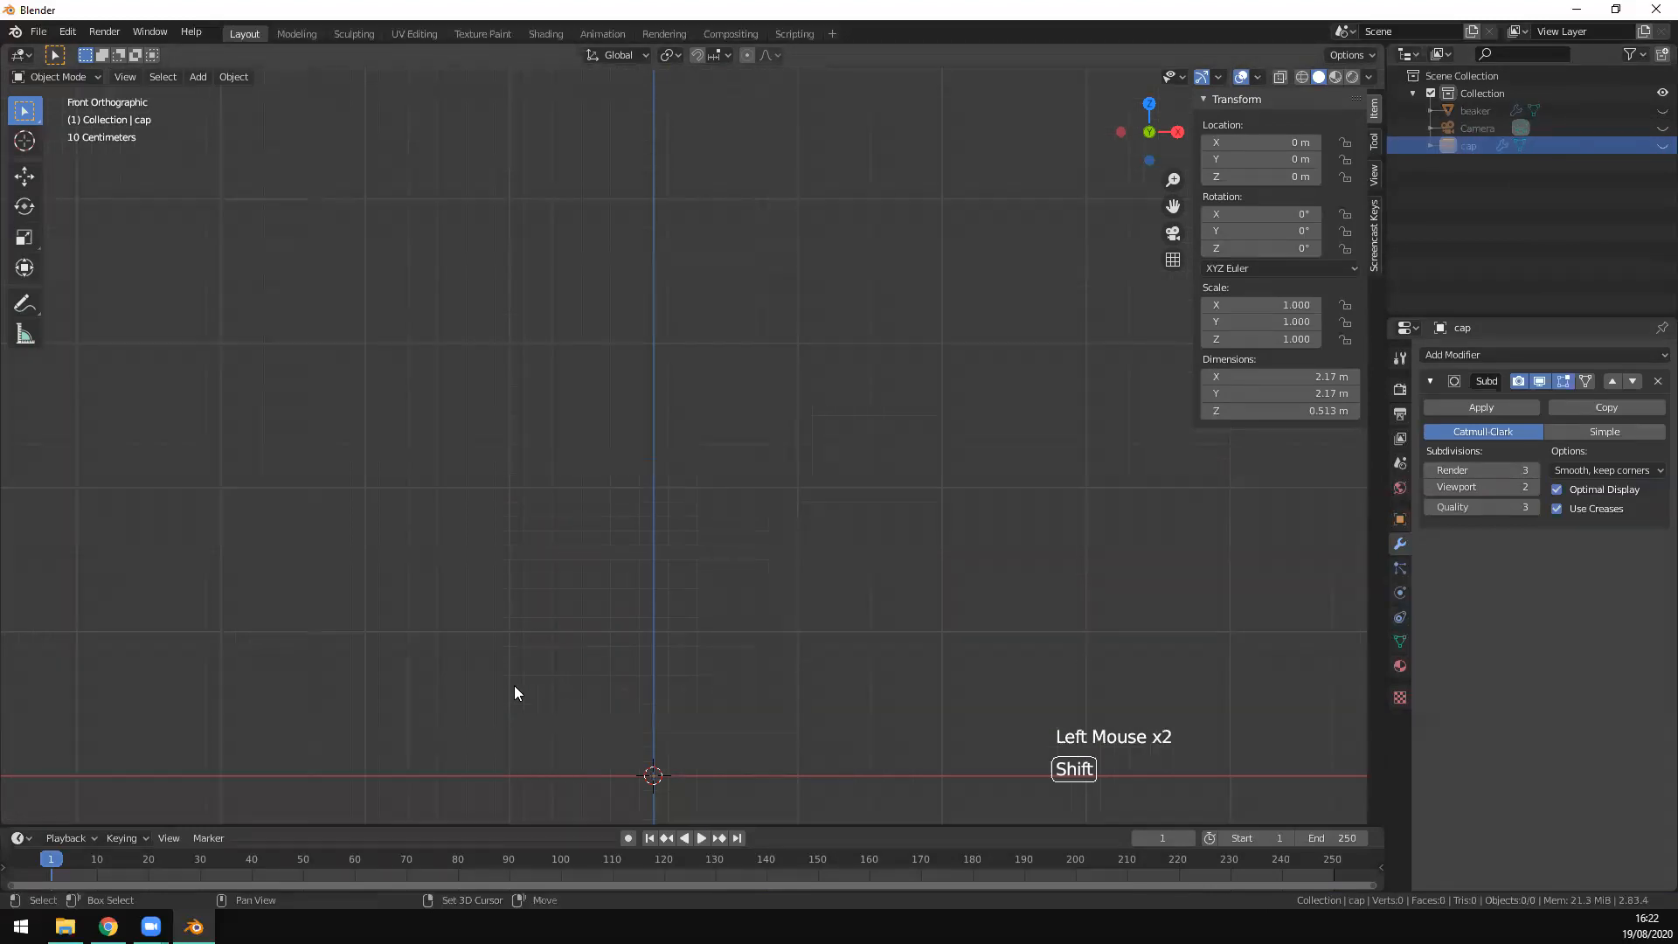
Step: Add a mesh cylinder at the origin and open it in Edit Mode
key(shift+a)
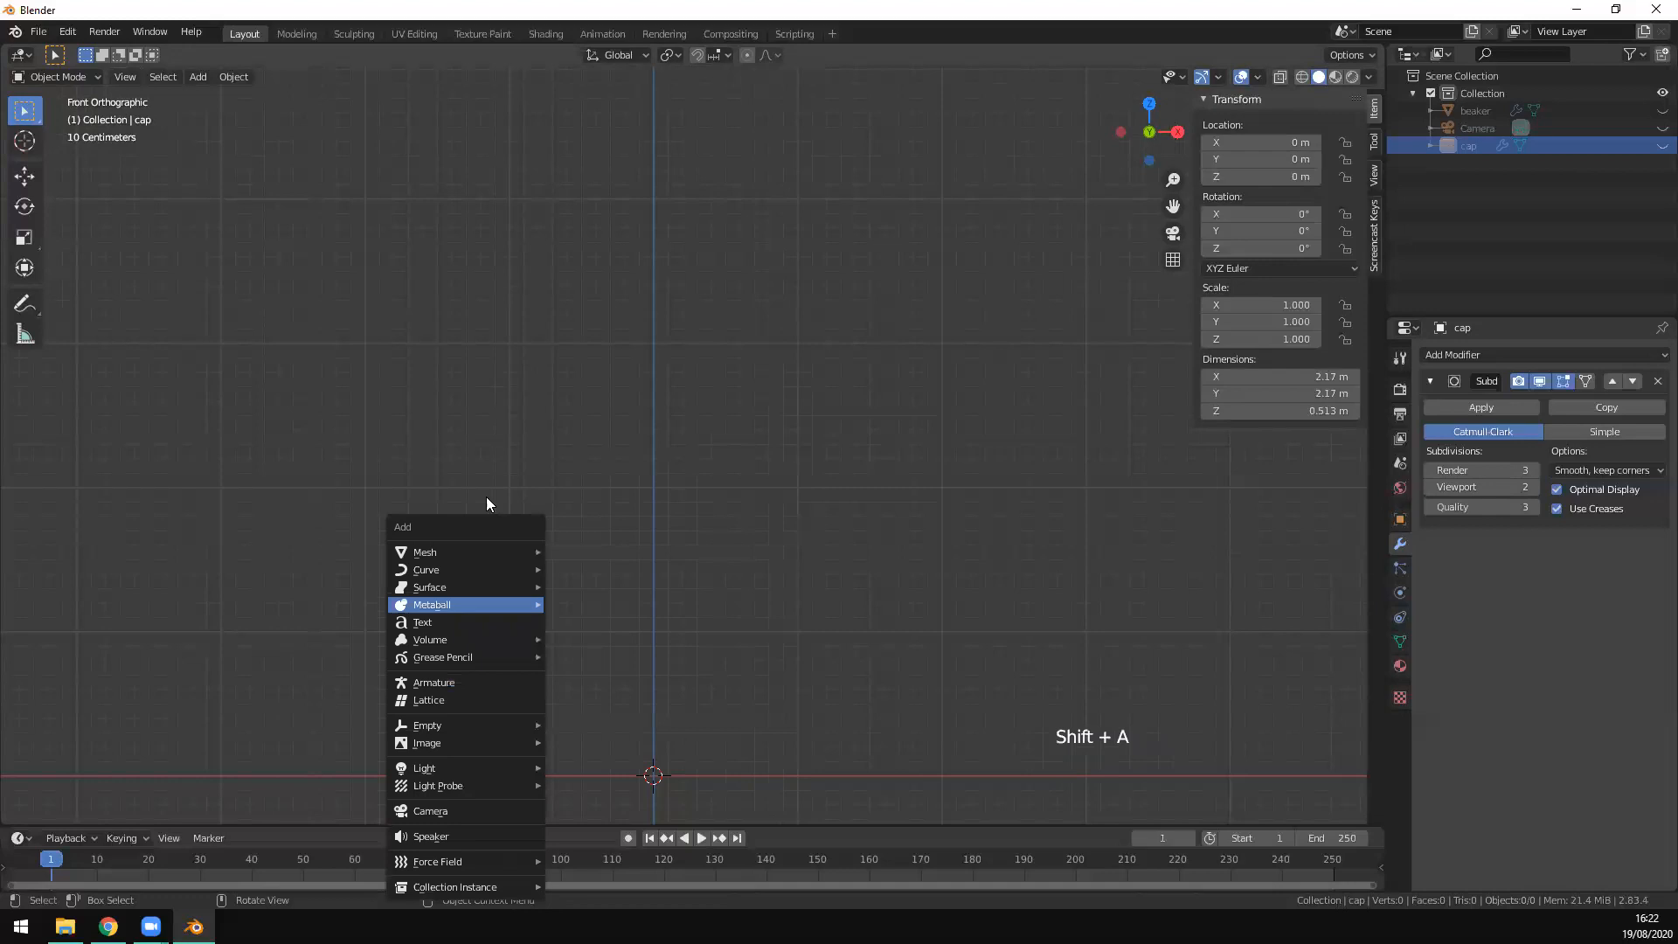
mouse_move(471, 547)
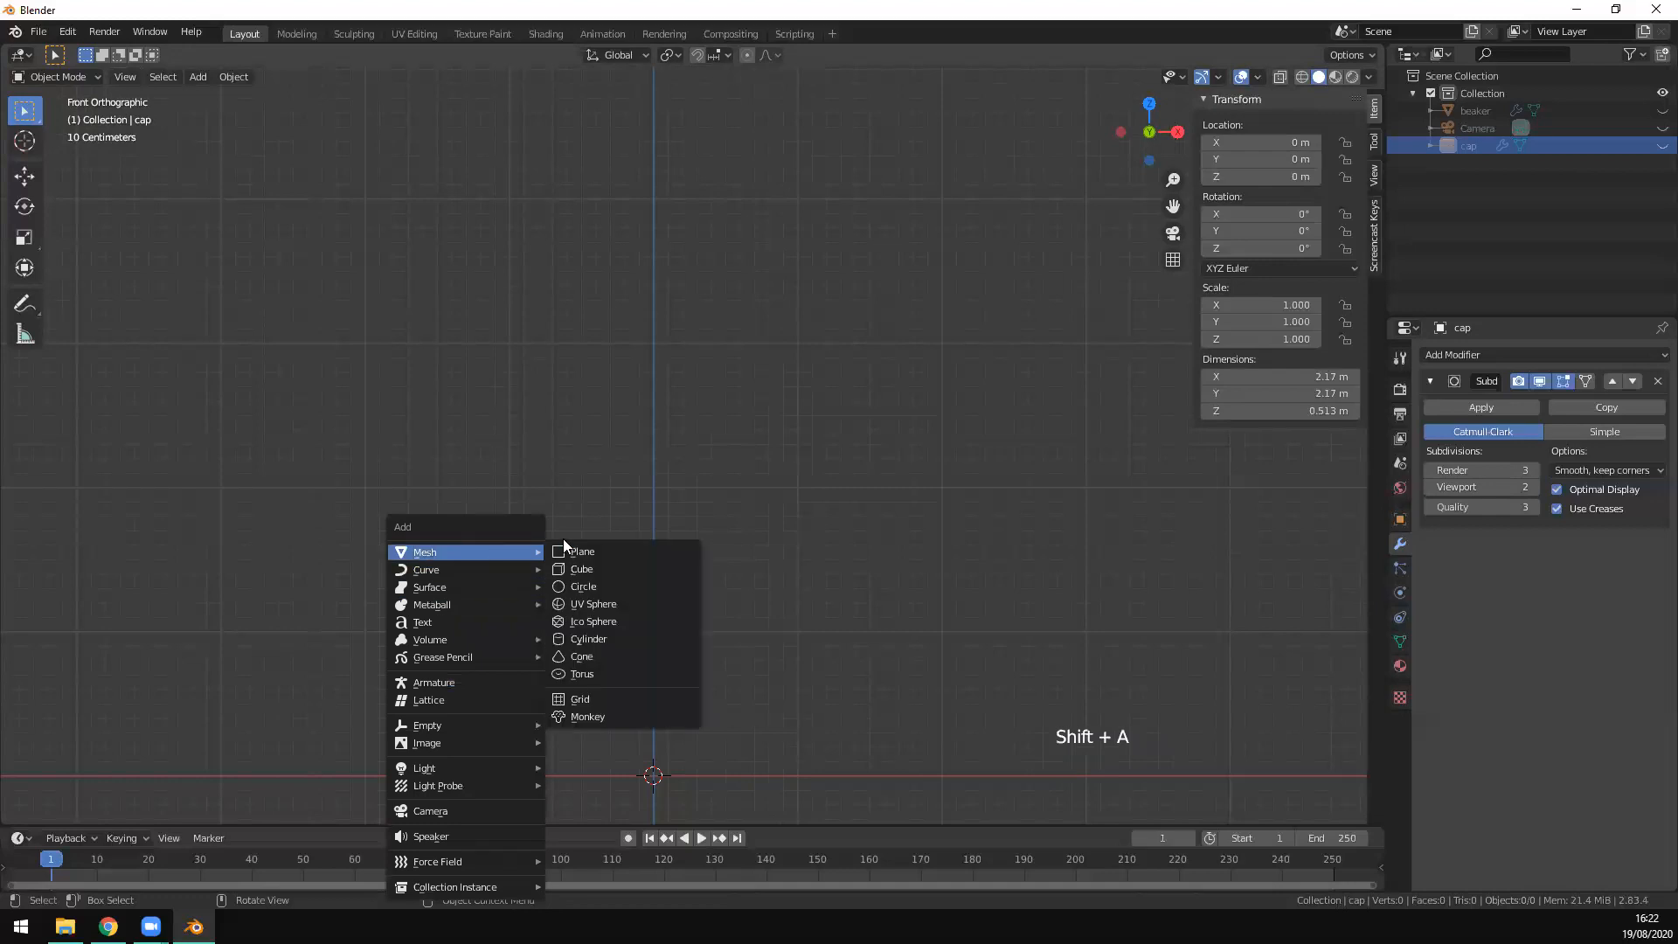
click(643, 638)
scroll(862, 654, down, 3)
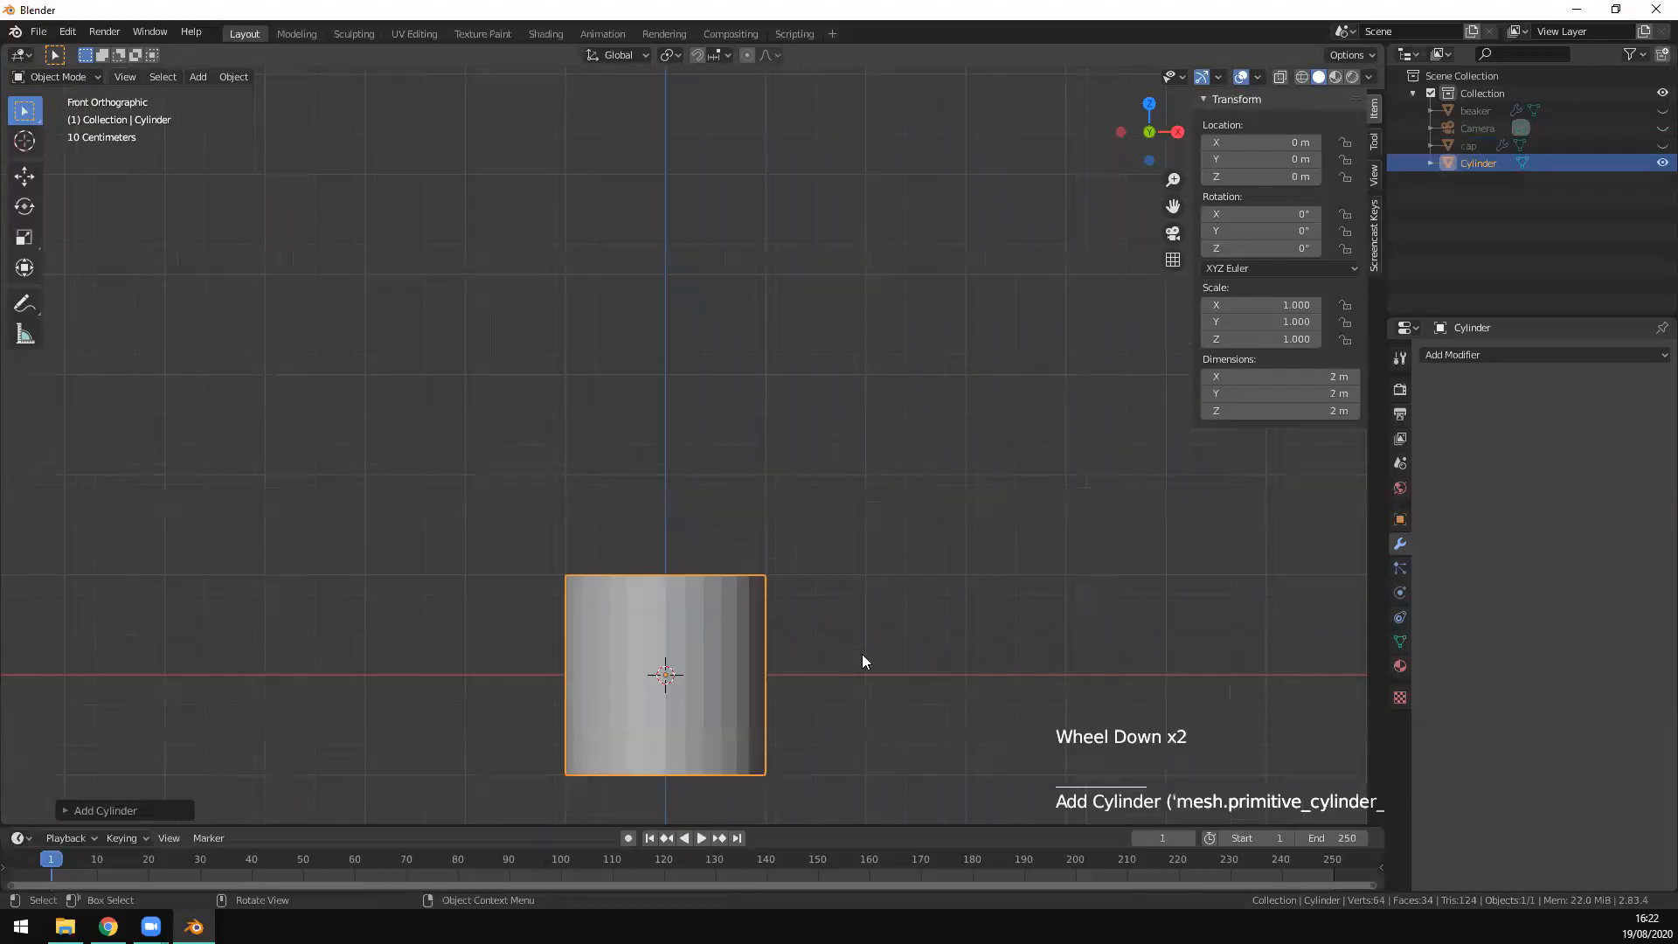
key(Tab)
key(g)
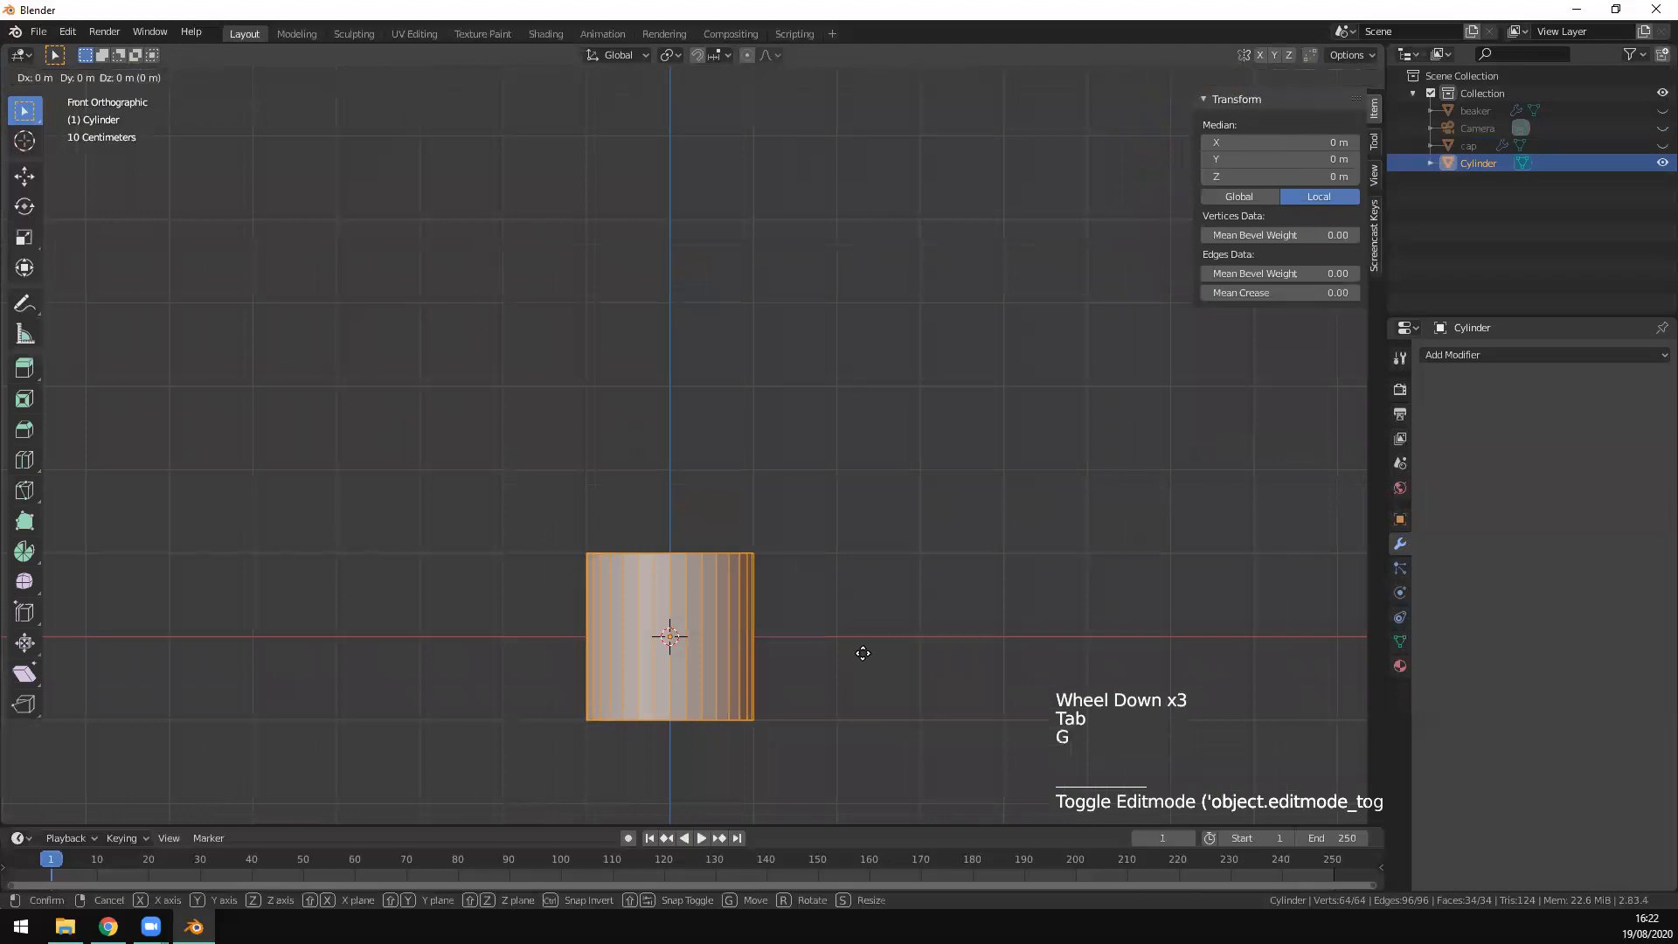
right_click(872, 540)
key(g)
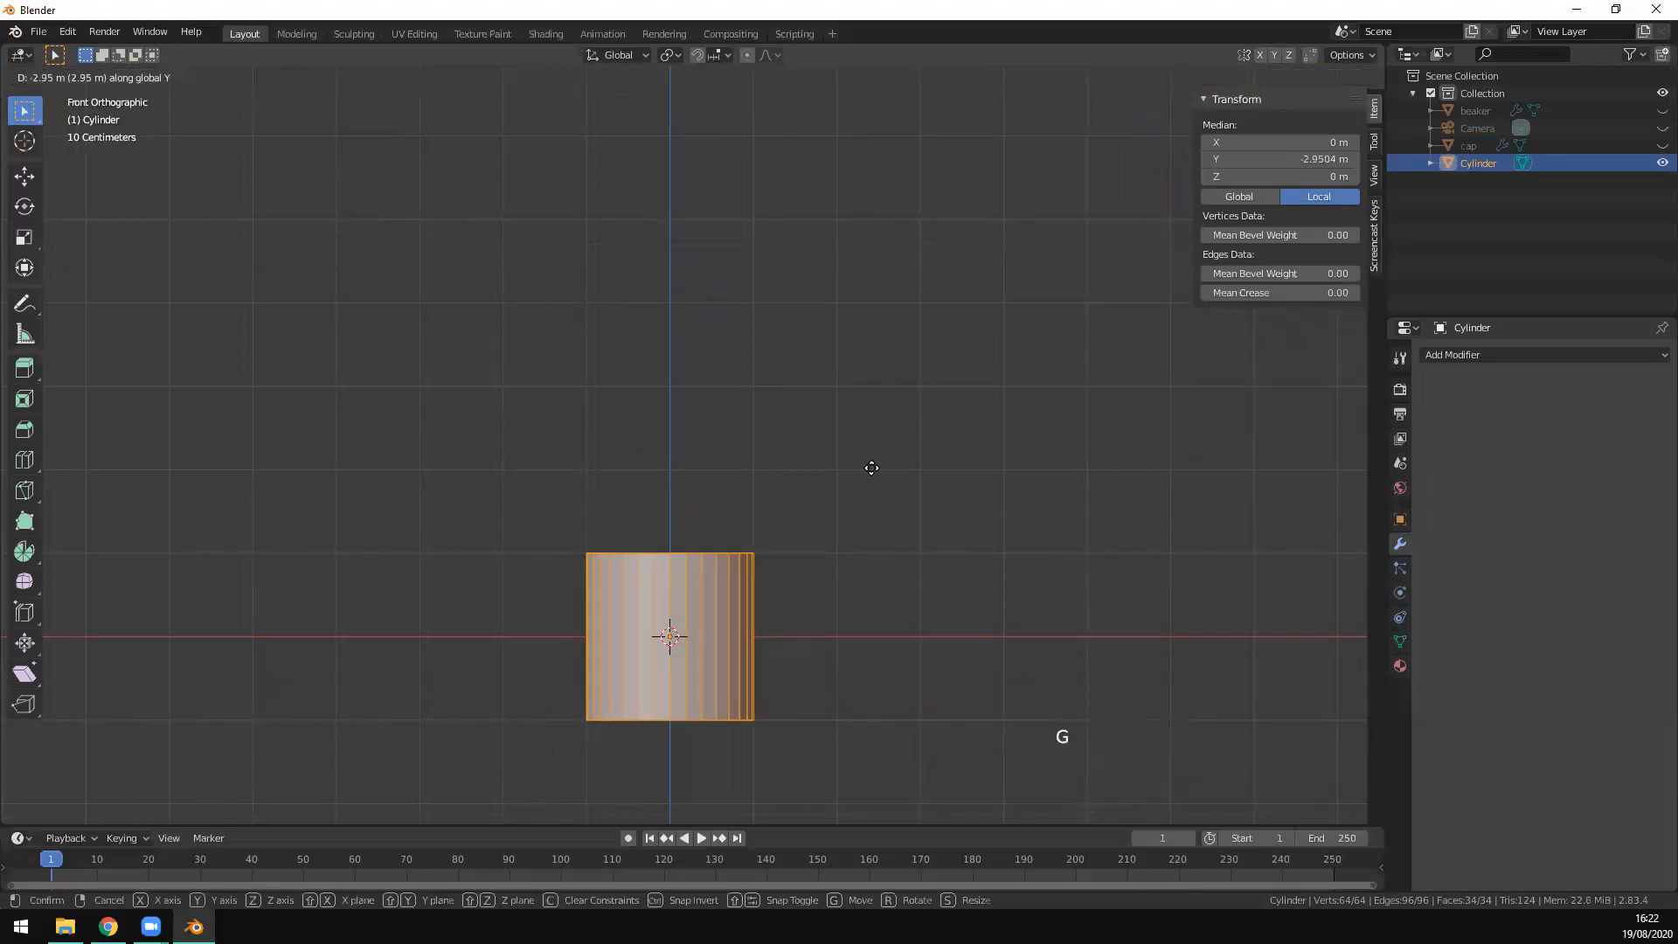
right_click(871, 468)
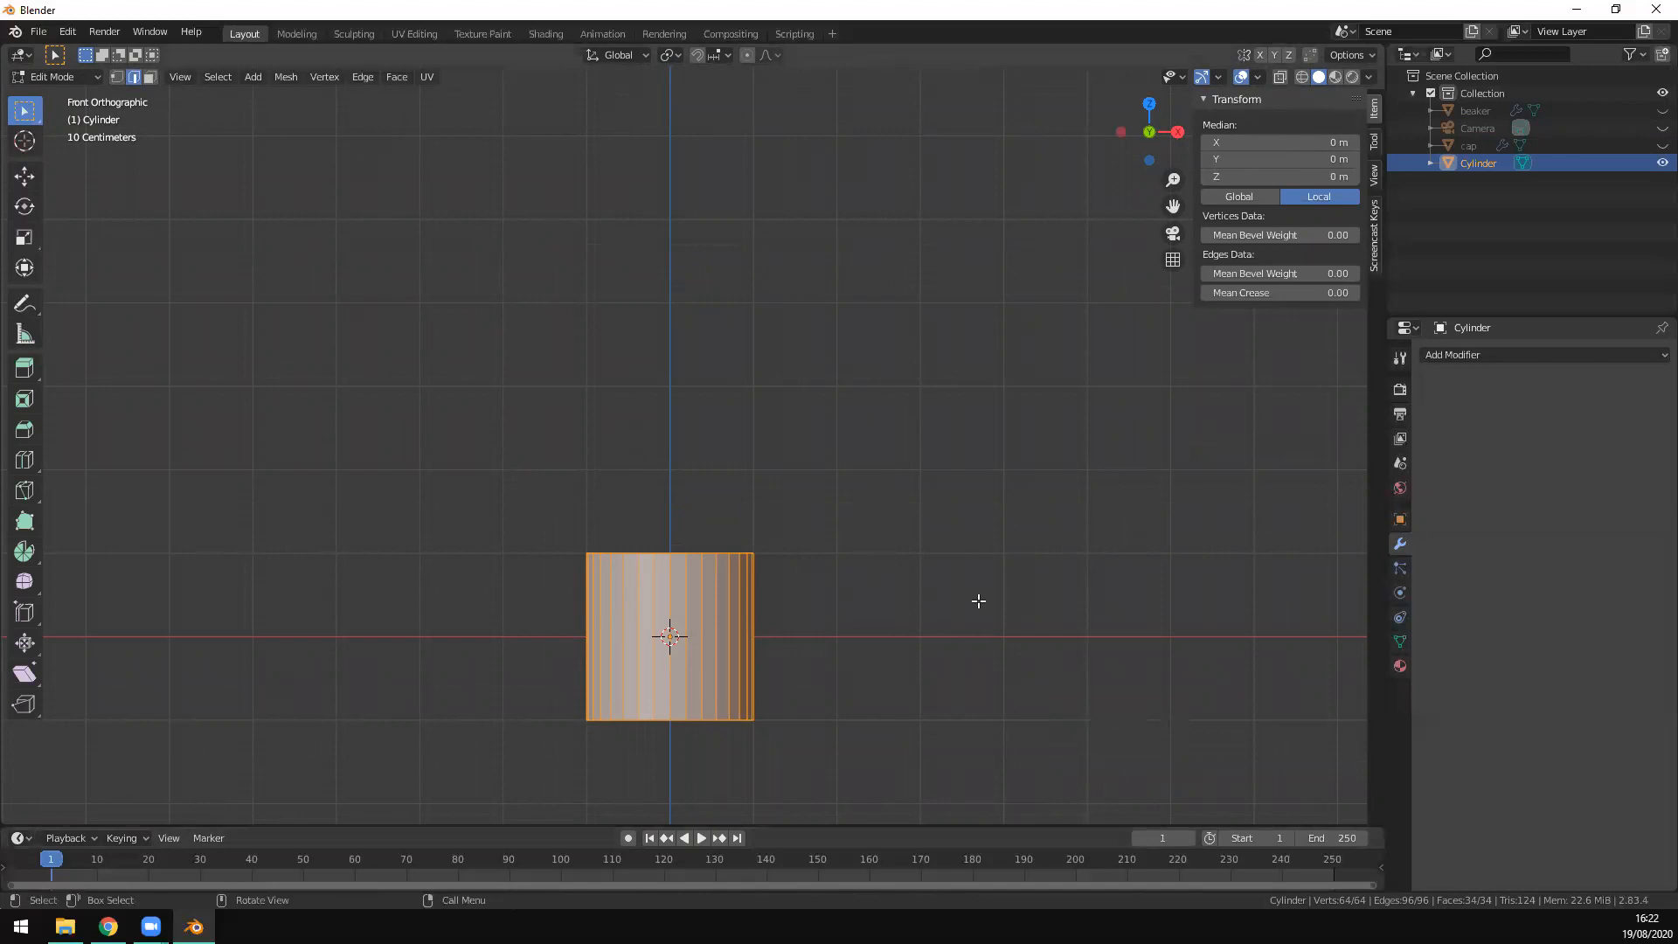
Step: Move the entire cylinder mesh up about 1.53 m along Z, clear of the object's origin
key(g)
key(z)
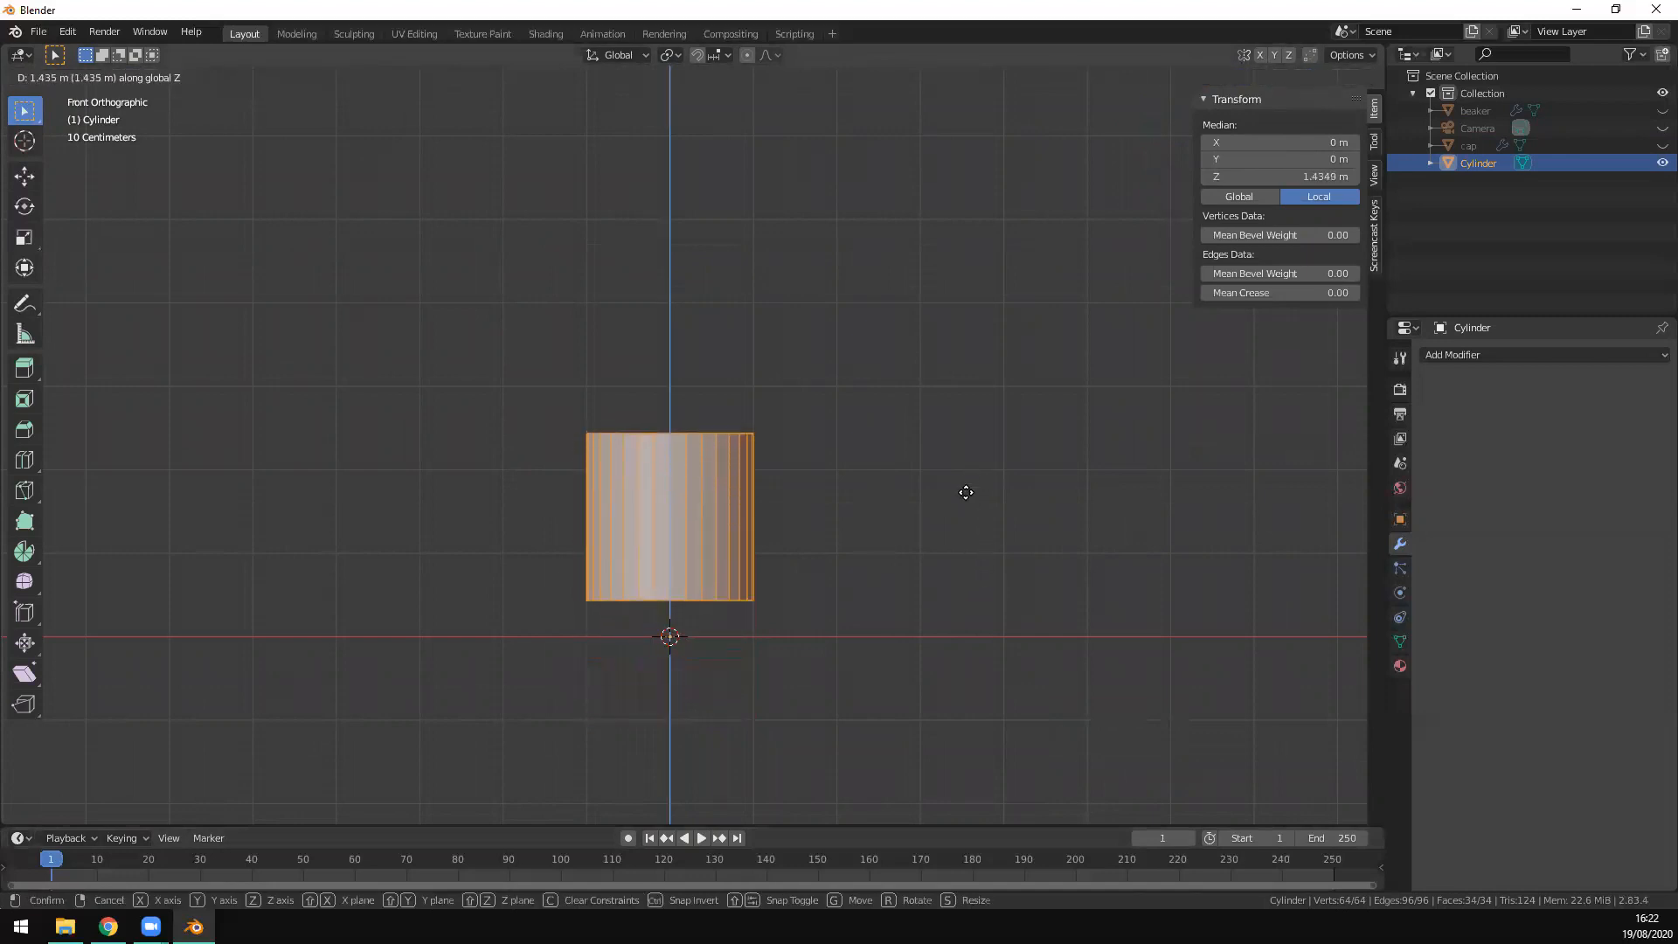
click(954, 475)
Step: Examine the gap between the raised cylinder mesh's base and the object's origin in the front view
scroll(826, 577, up, 5)
scroll(787, 747, down, 5)
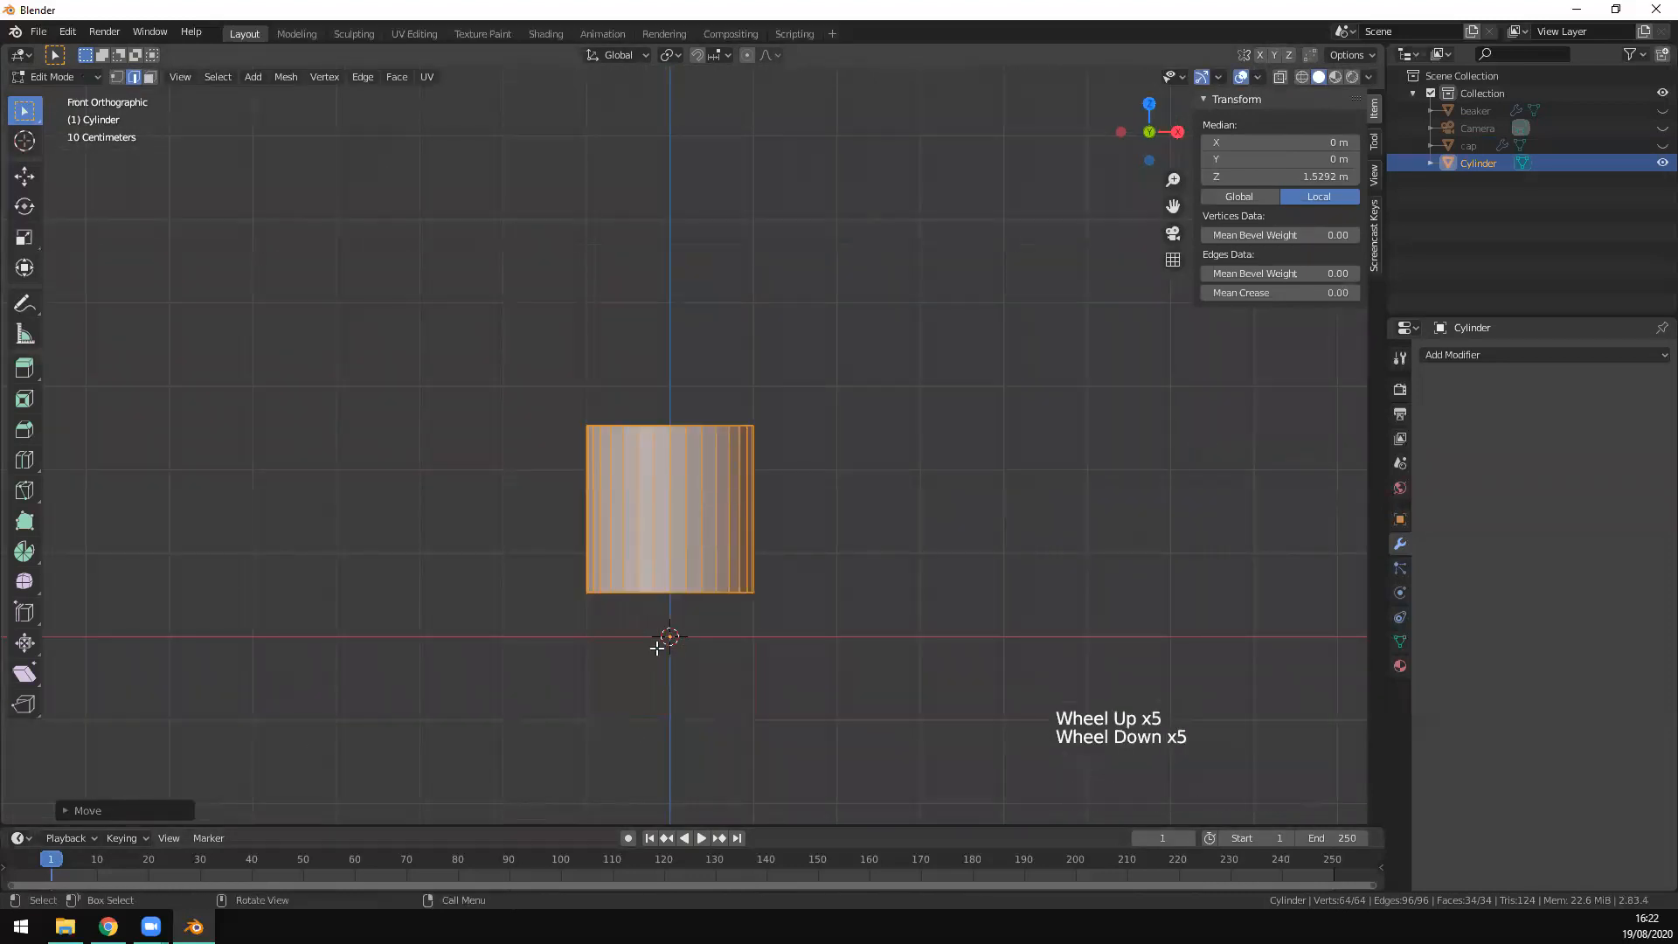
scroll(700, 751, up, 3)
shift+middle_drag(709, 758, 742, 595)
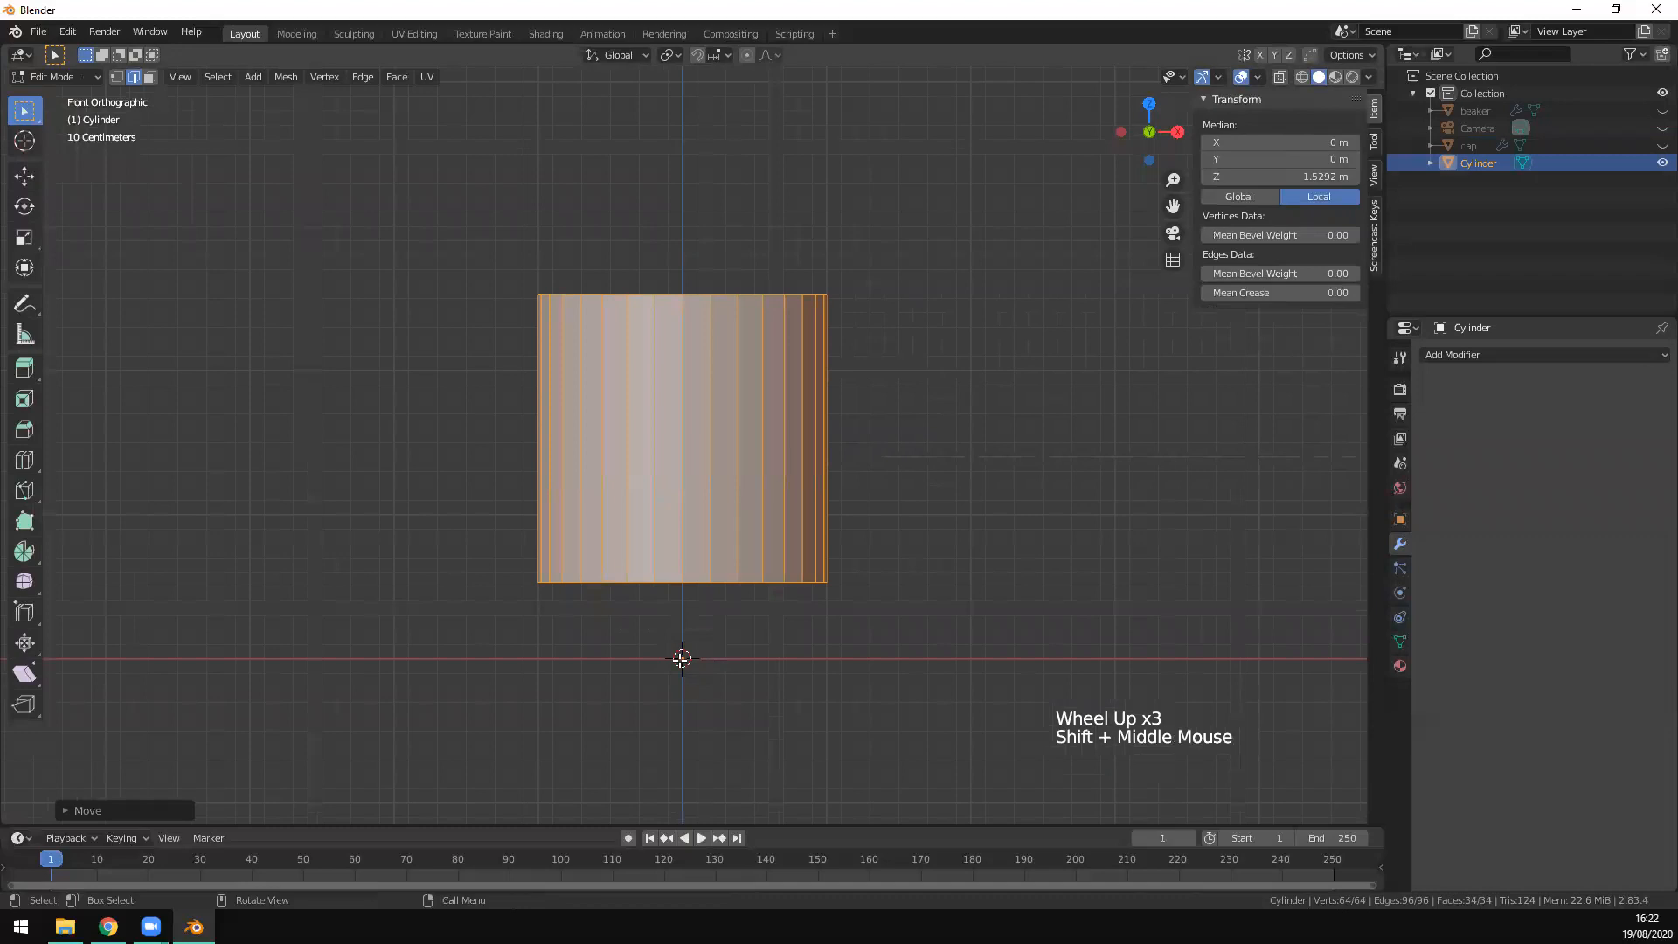
scroll(700, 690, up, 2)
shift+middle_drag(708, 716, 705, 616)
scroll(725, 673, up, 2)
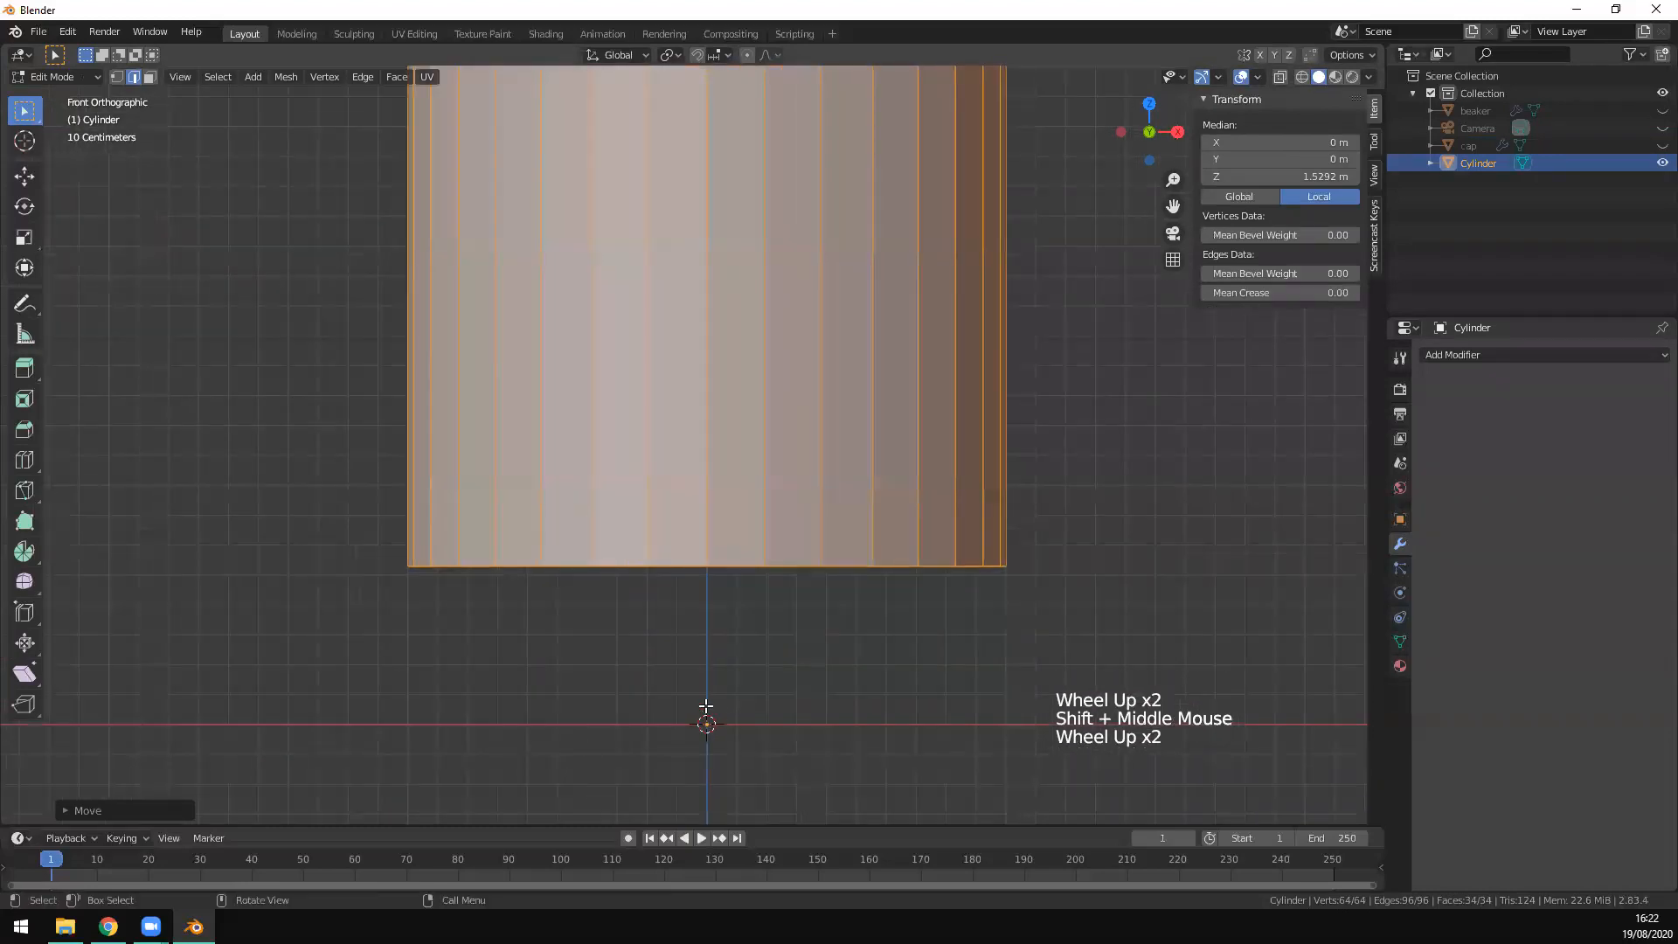
scroll(726, 595, down, 5)
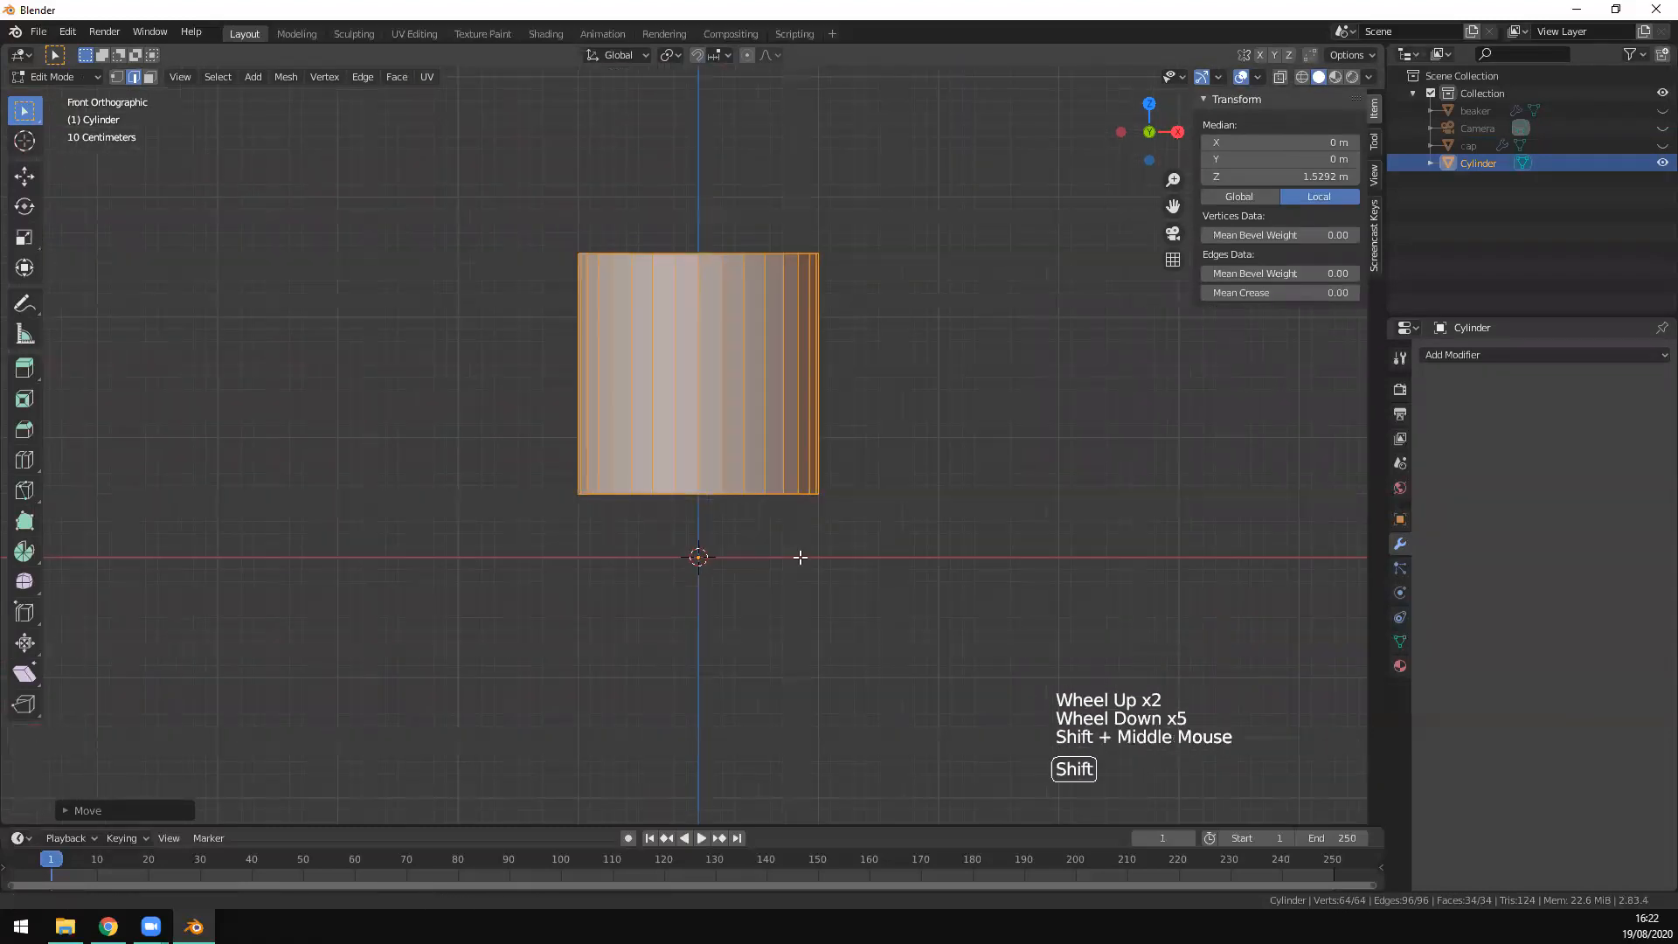
shift+middle_drag(798, 558, 754, 521)
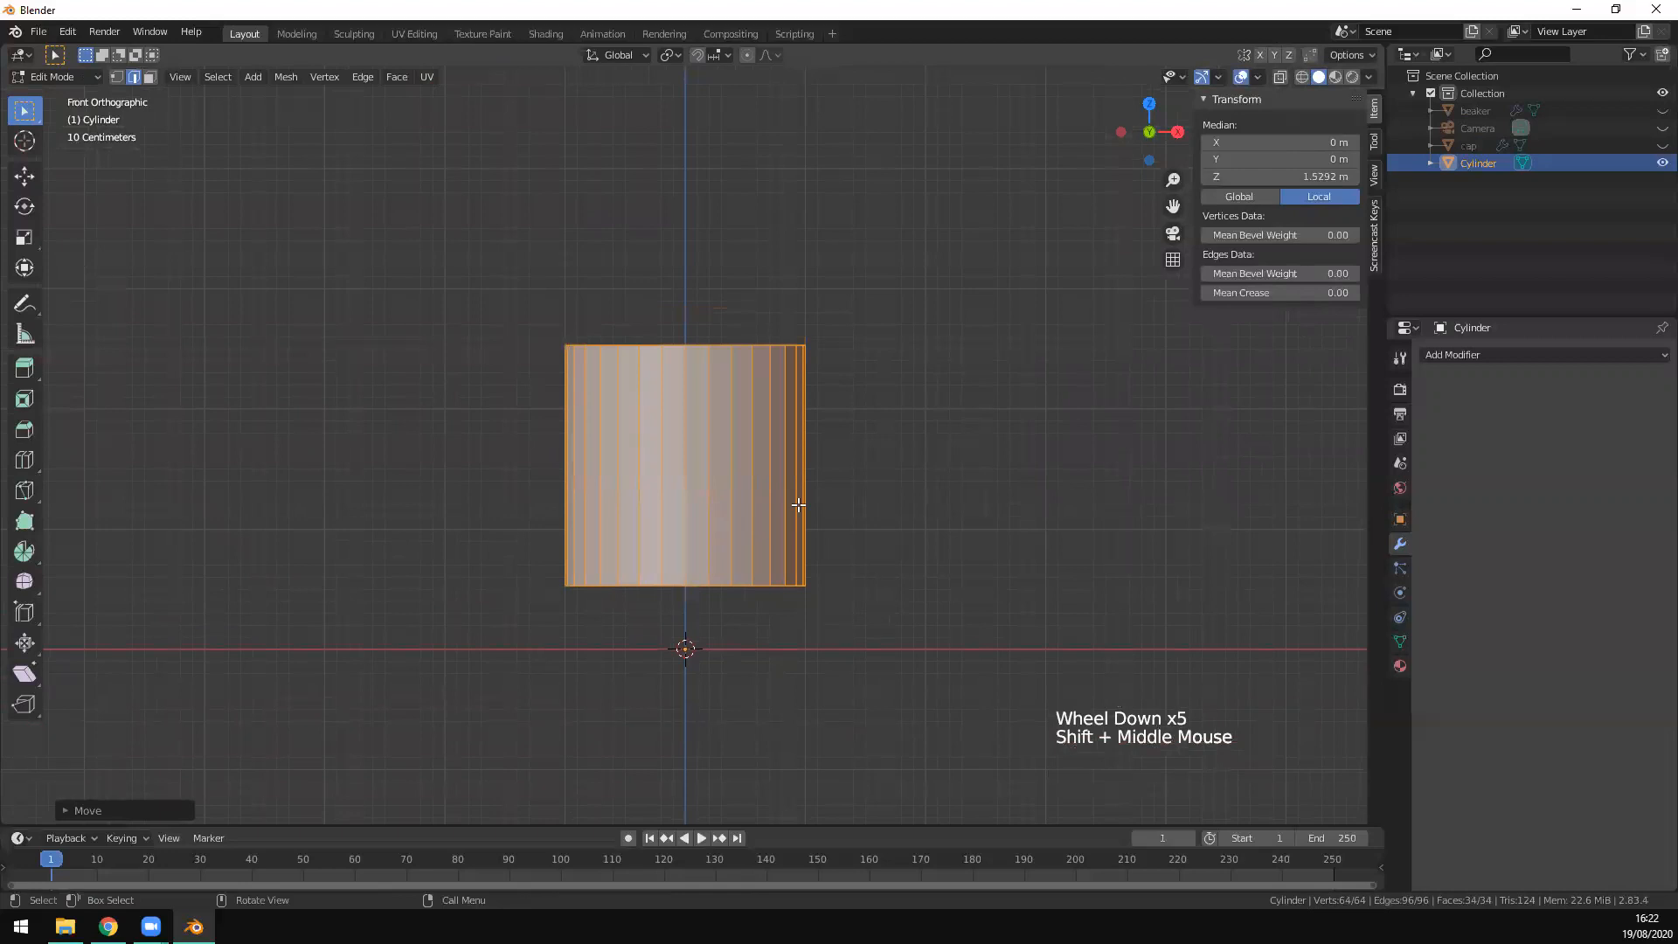
scroll(773, 507, down, 1)
scroll(766, 505, up, 2)
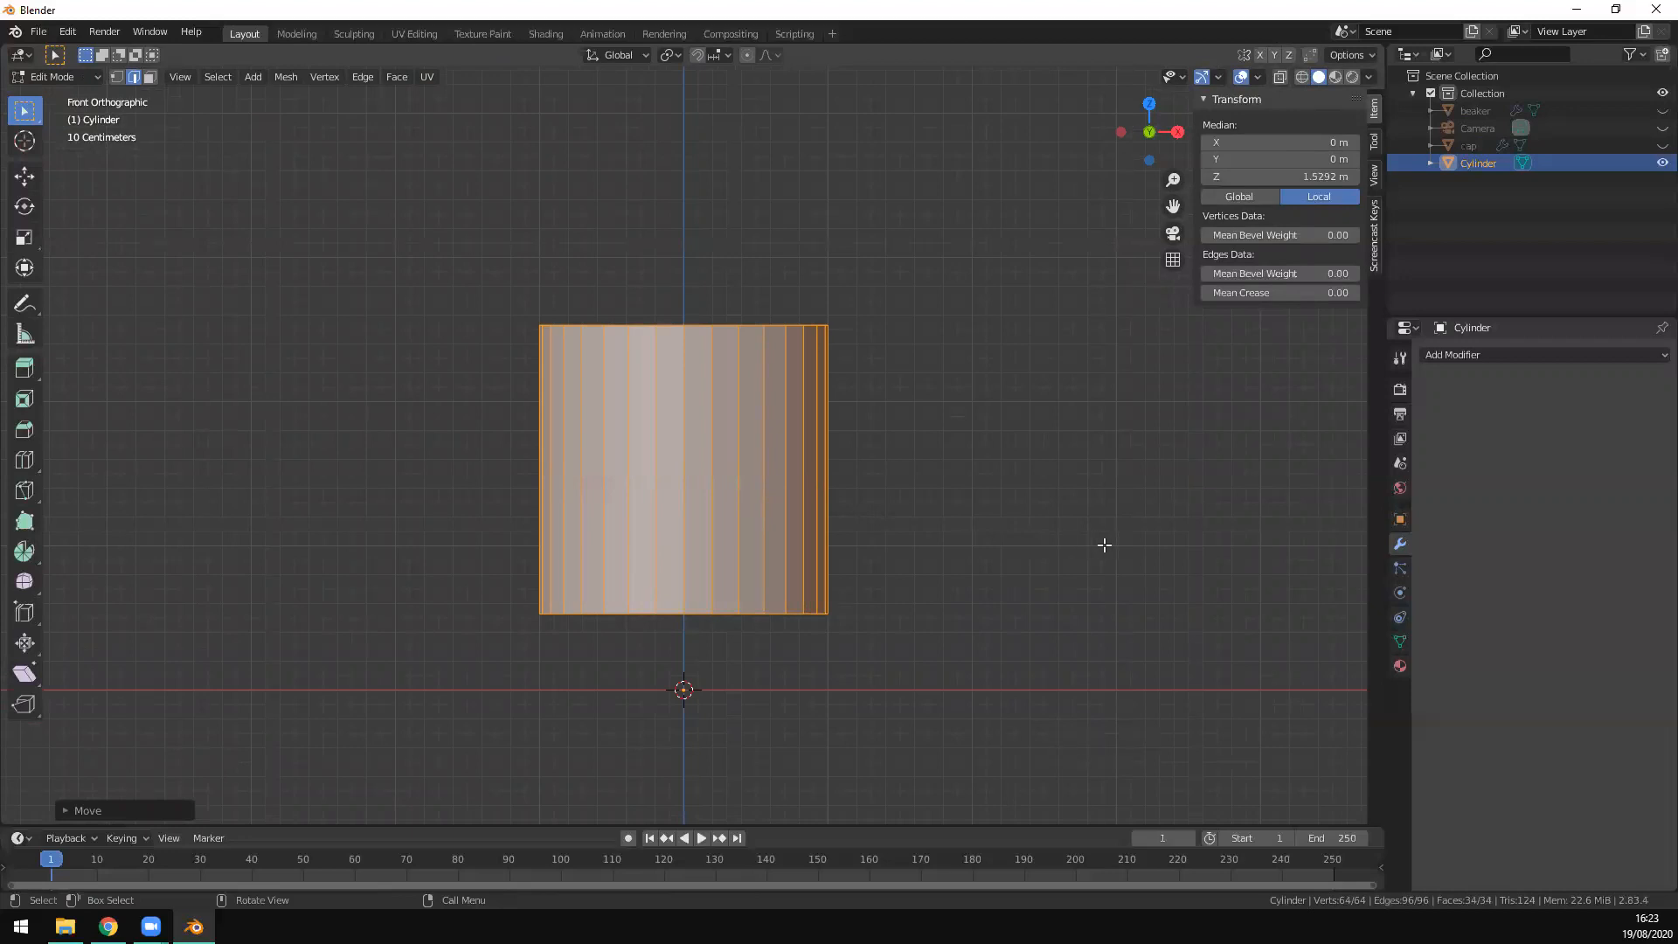
key(s)
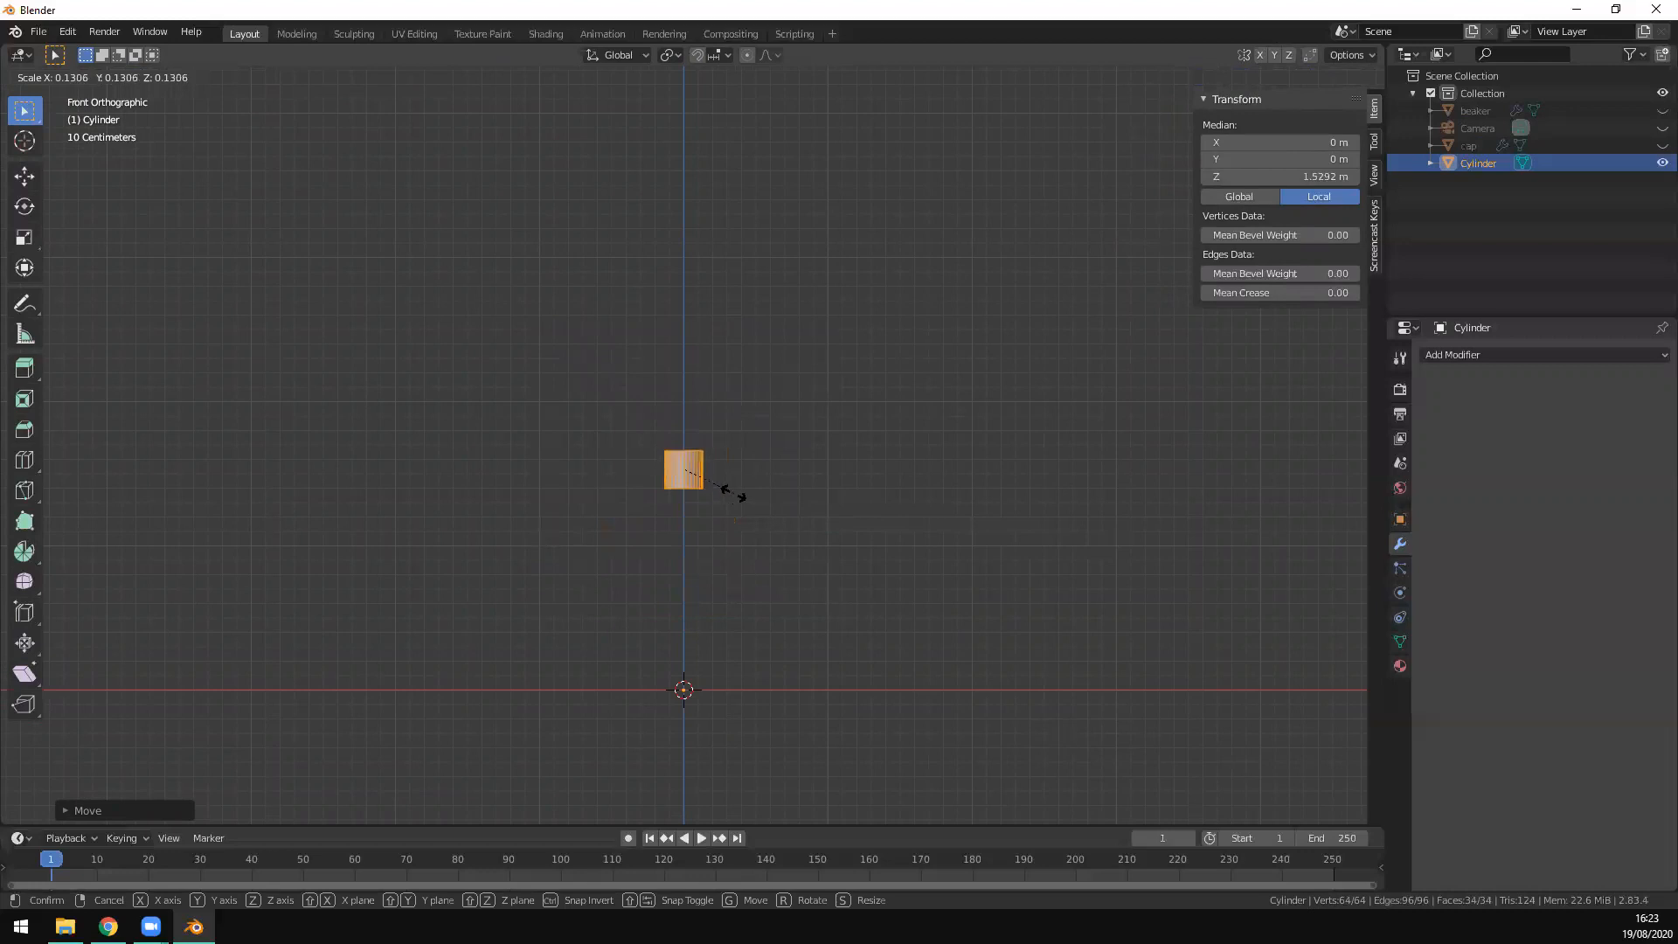
right_click(752, 500)
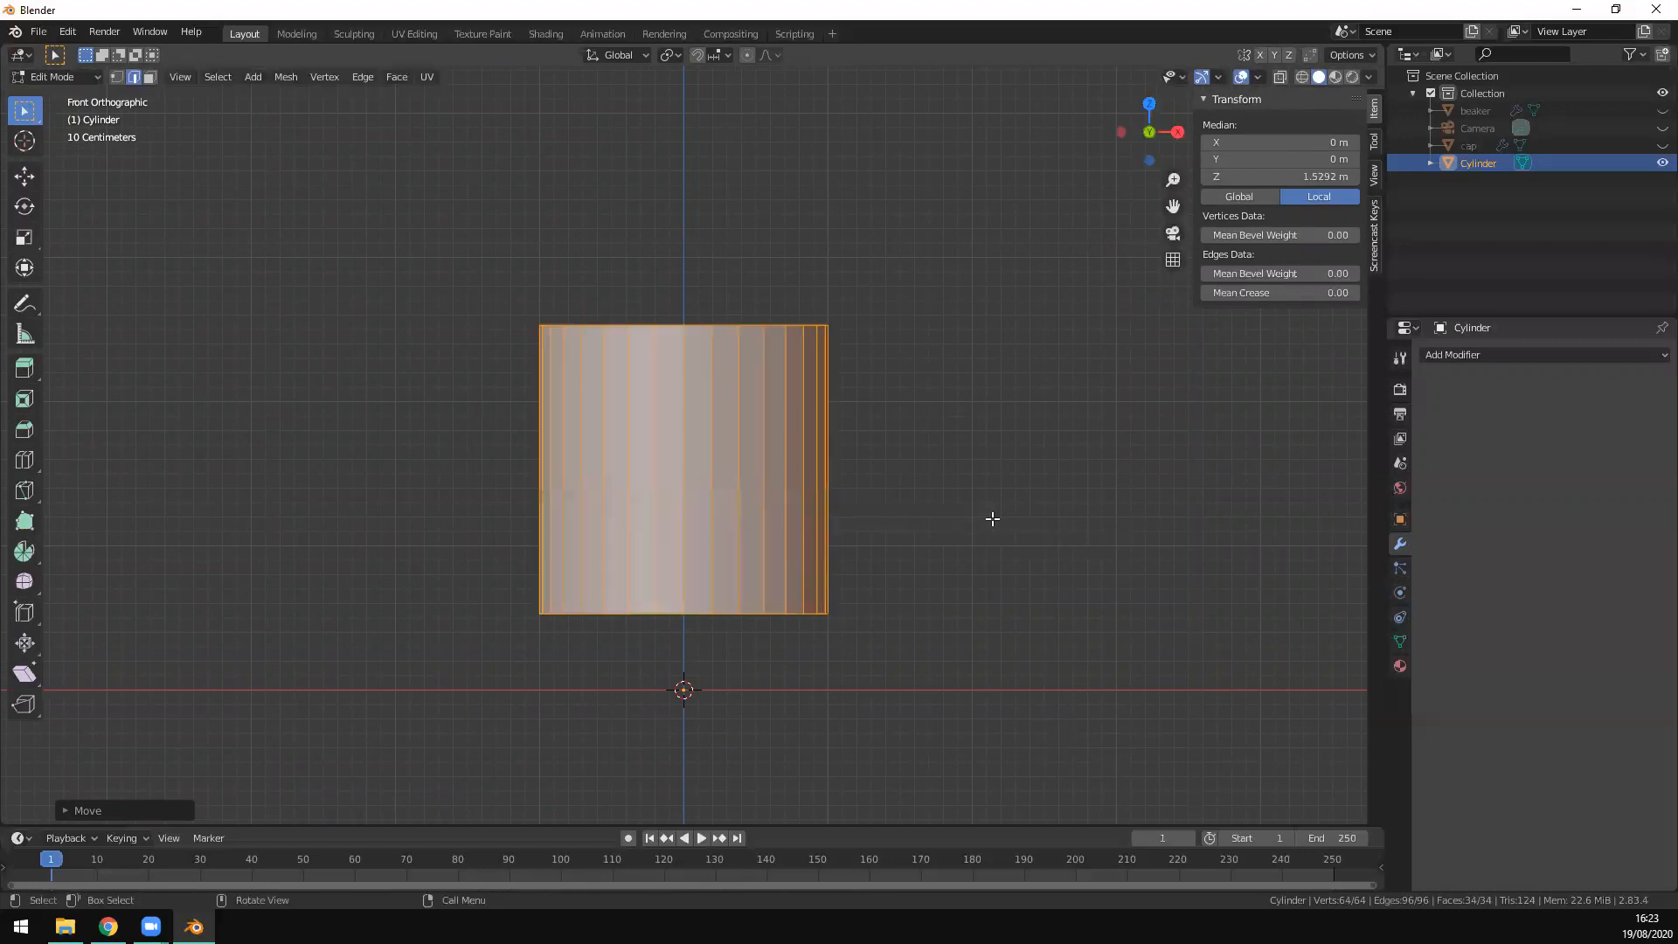
Step: Scale the cylinder horizontally, keeping its height locked, into a thin rod about 0.2 m wide
middle_drag(998, 513, 979, 547)
key(s)
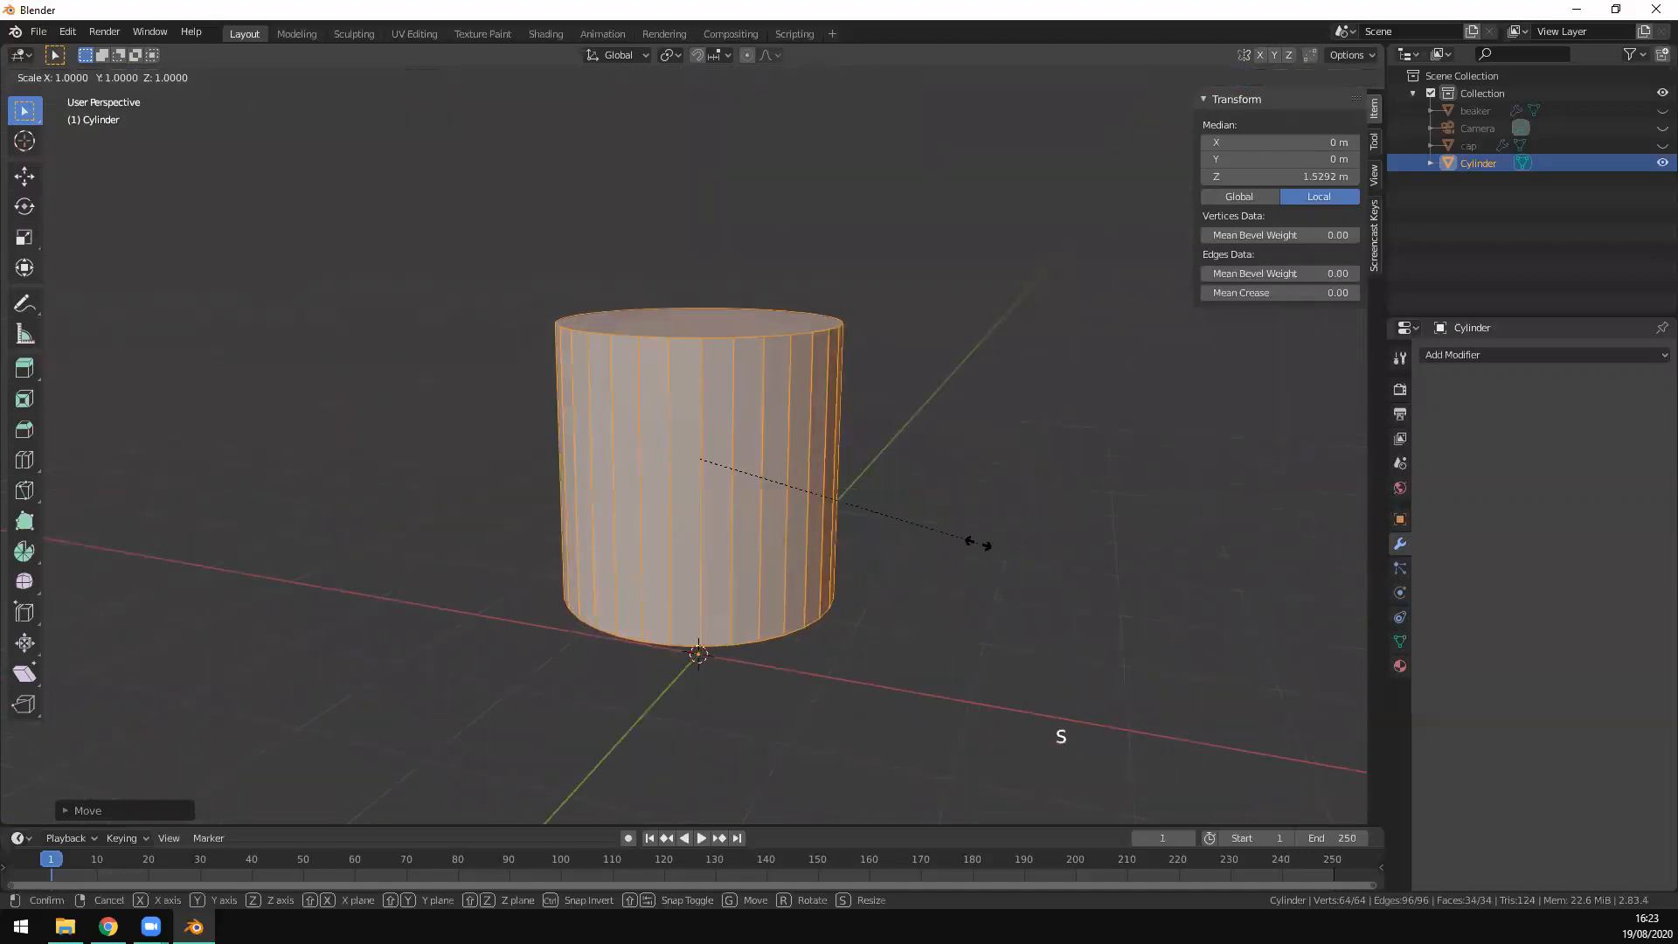
key(shift+z)
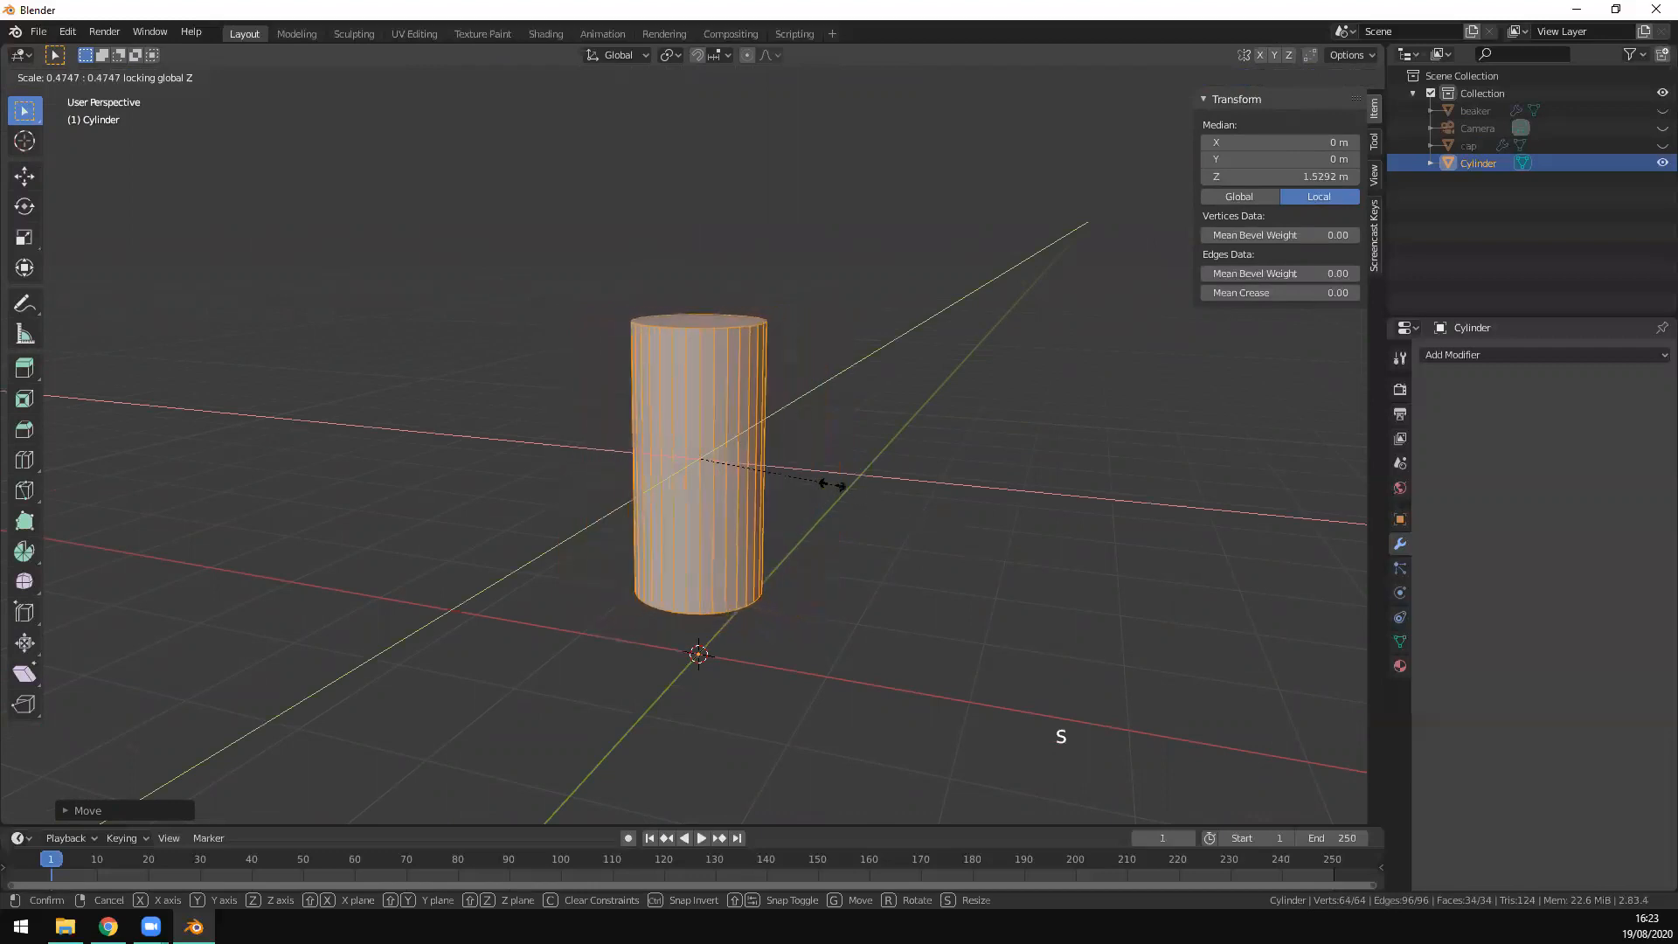
click(713, 486)
key(KP_1)
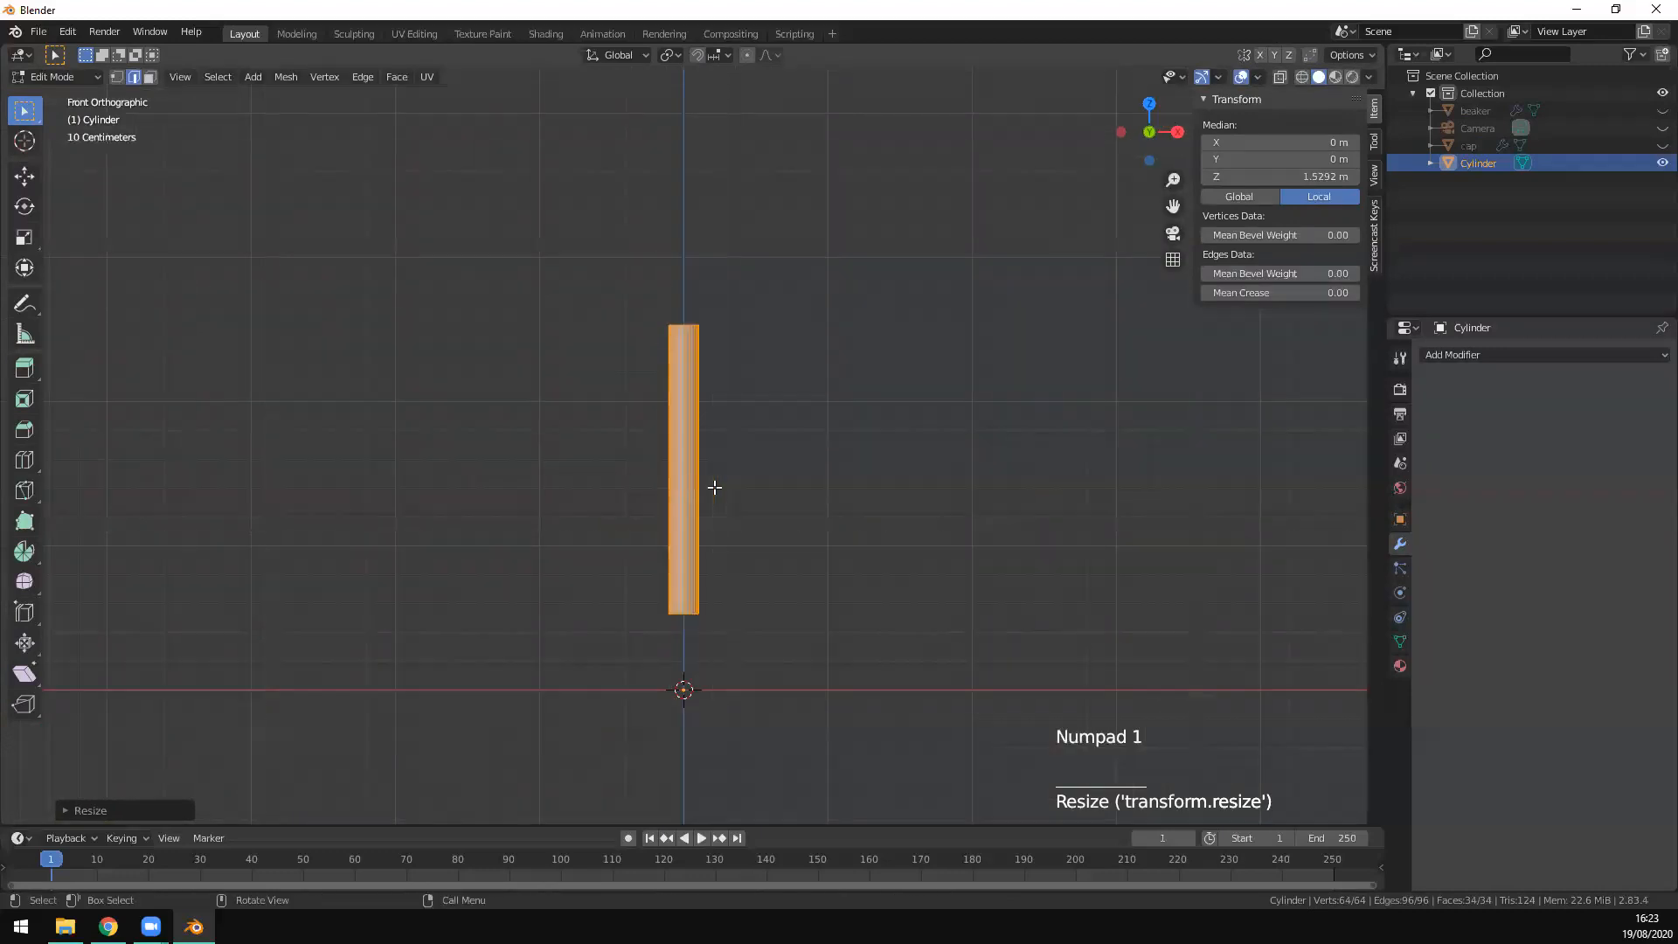
Step: Select the rod's top face and extrude it upward by about 0.52 m
scroll(695, 445, up, 3)
scroll(757, 483, down, 2)
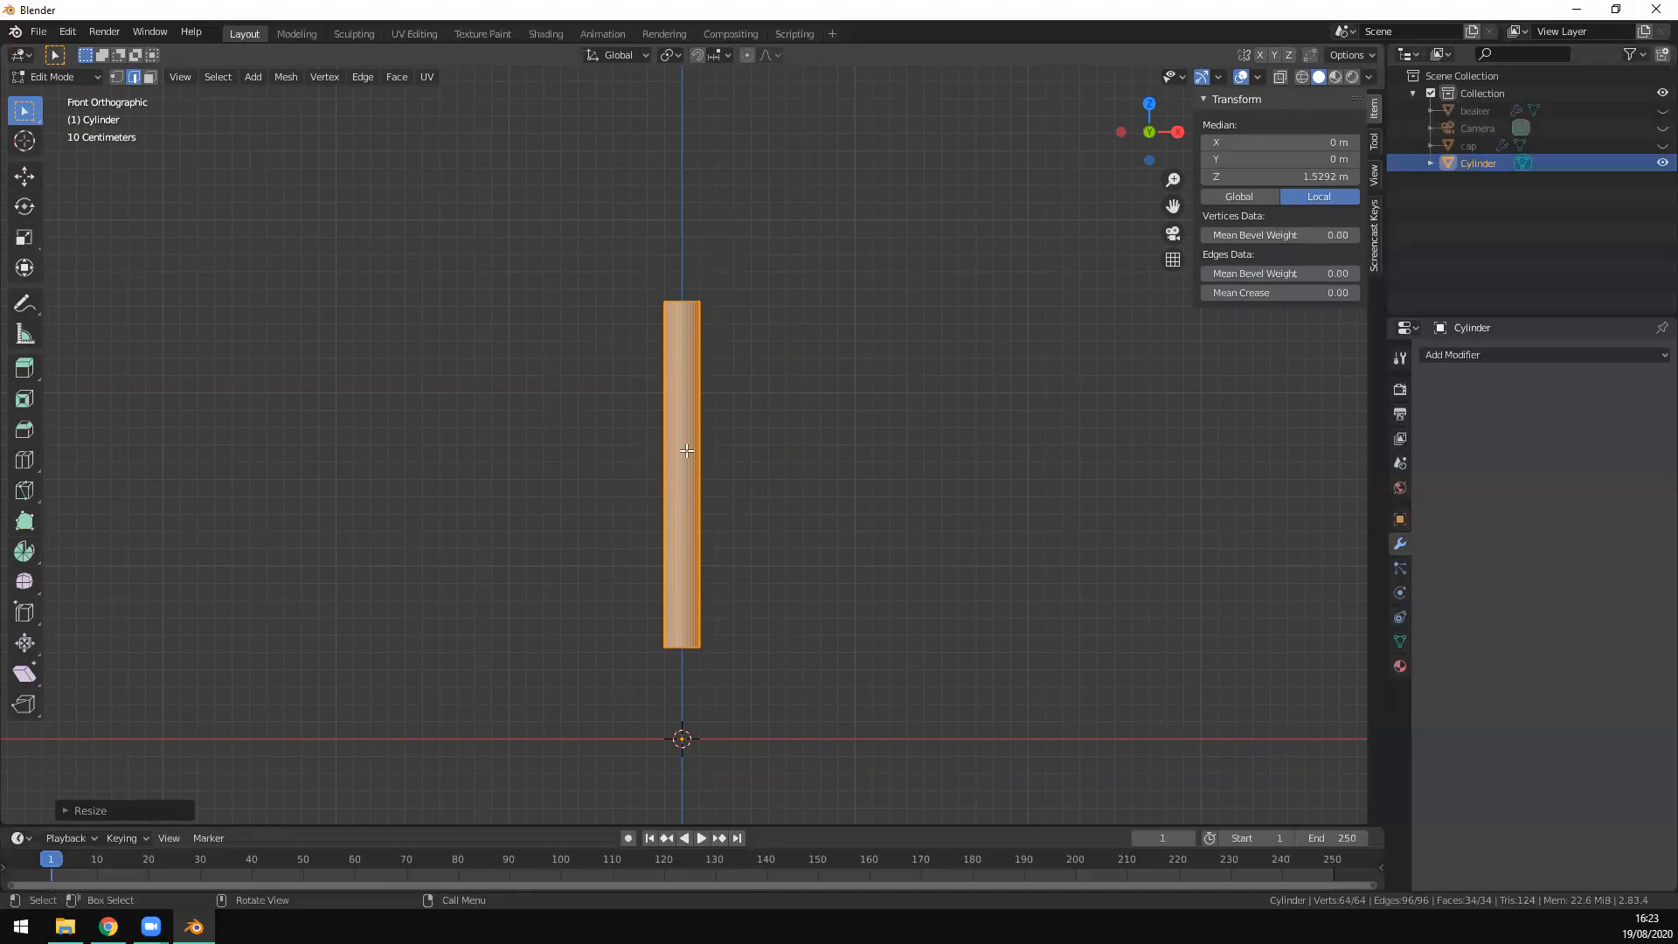
scroll(691, 372, up, 1)
shift+middle_drag(770, 345, 734, 491)
scroll(732, 492, up, 3)
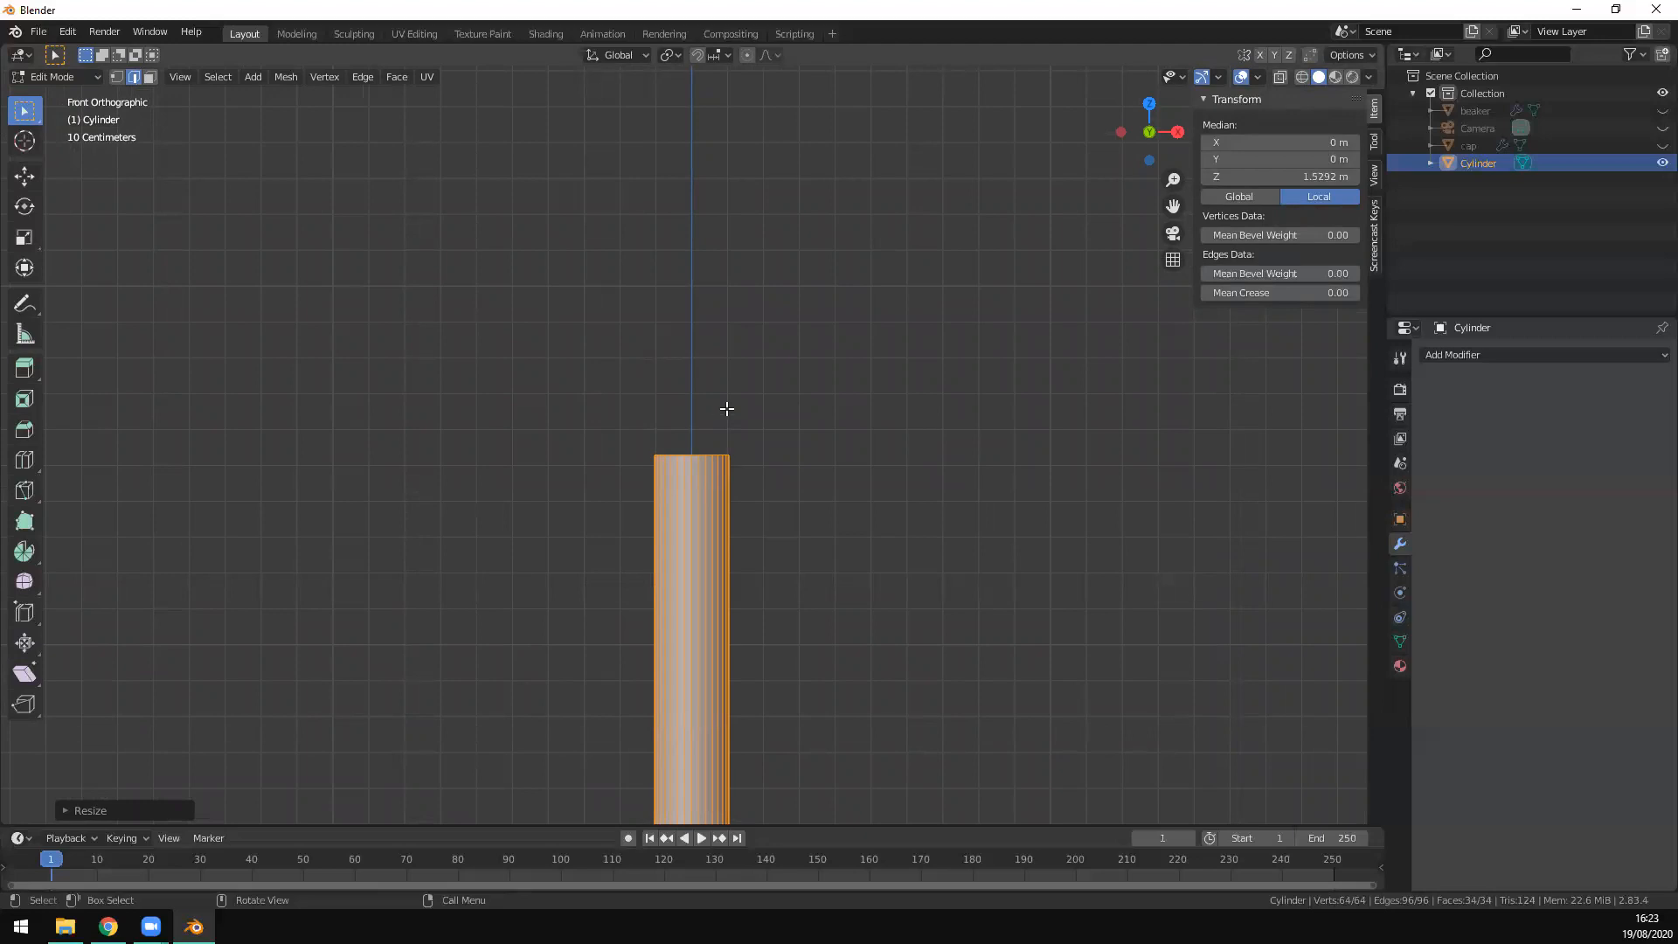
scroll(728, 422, down, 4)
shift+middle_drag(813, 626, 748, 430)
key(Tab)
key(Tab)
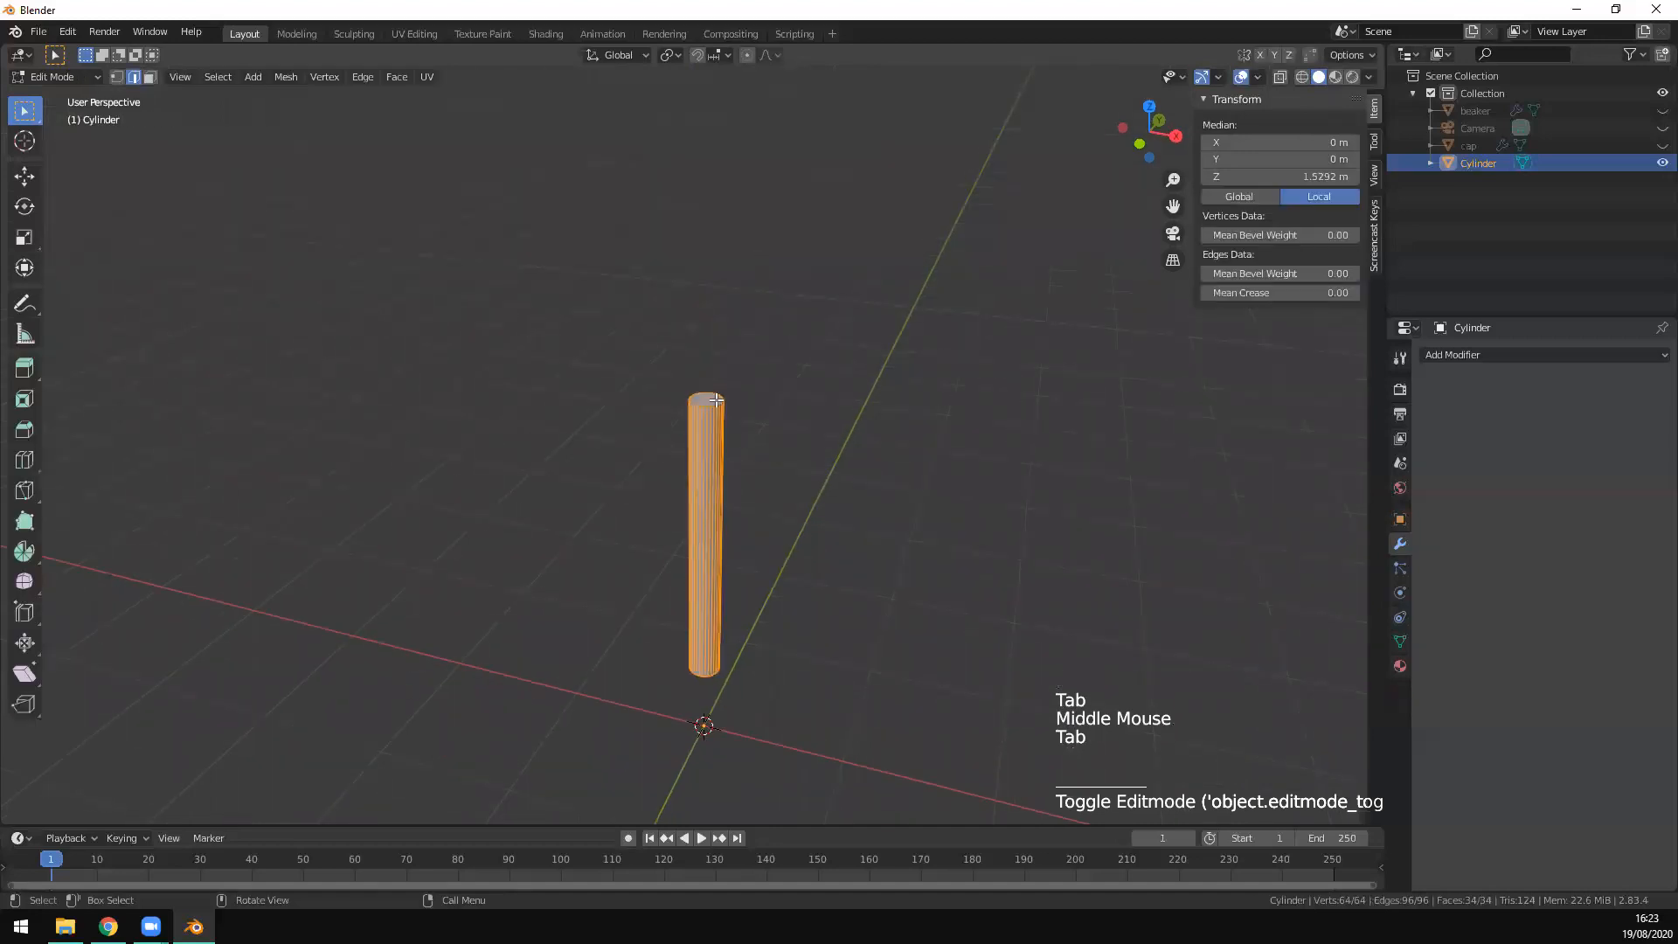
key(3)
click(716, 400)
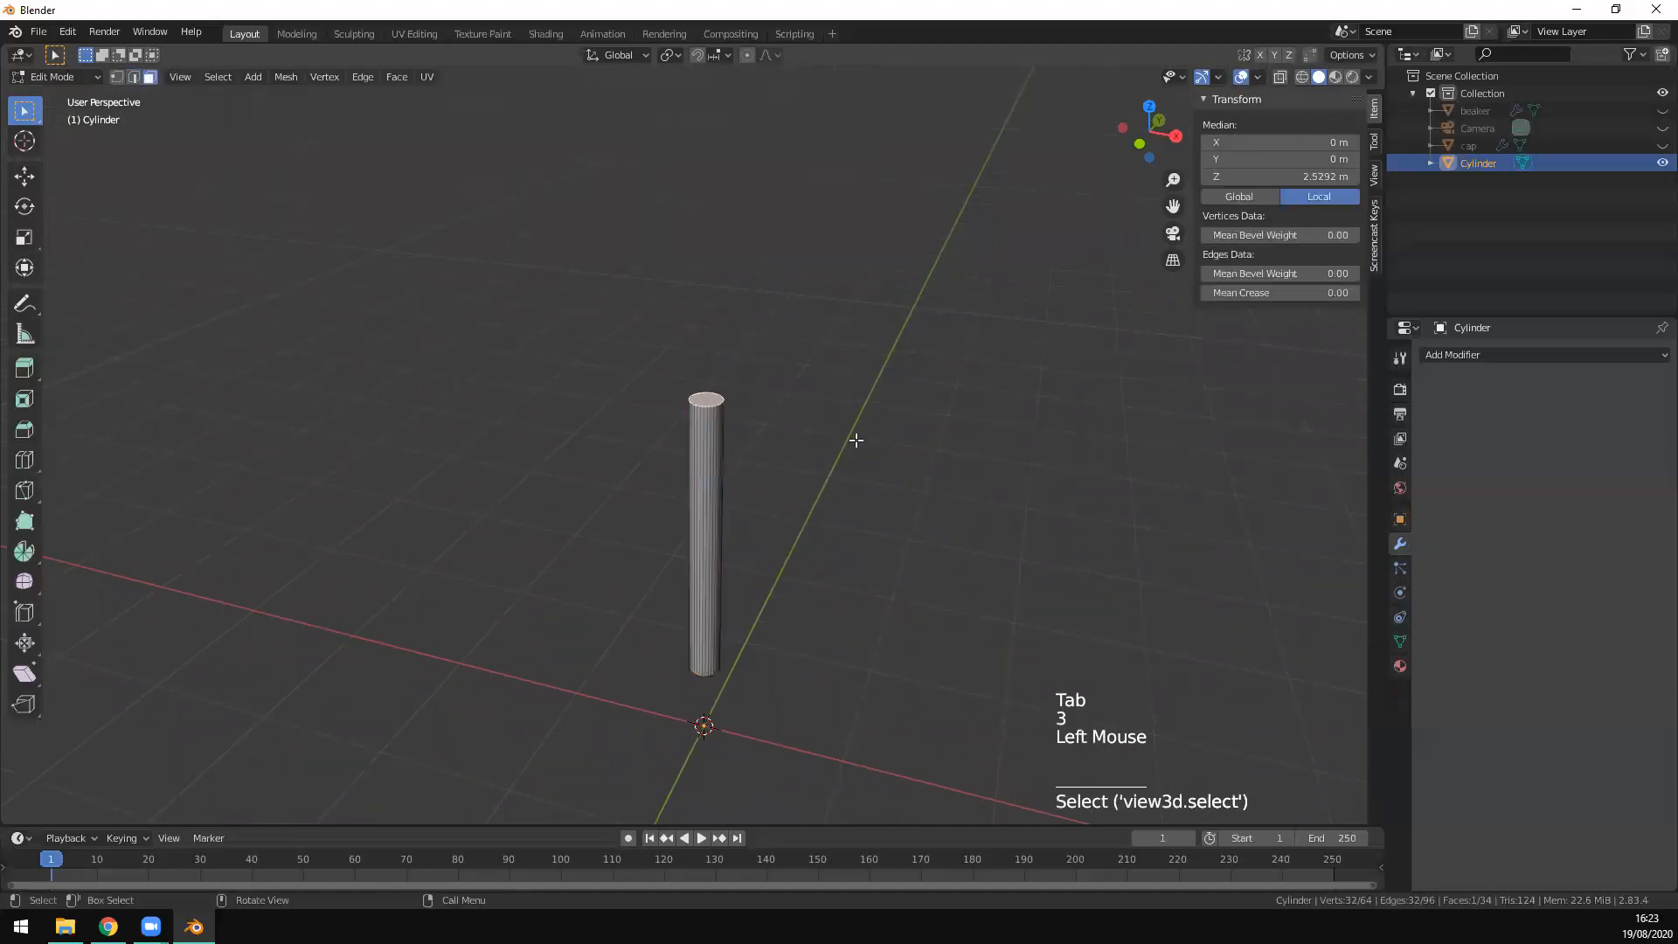
key(KP_1)
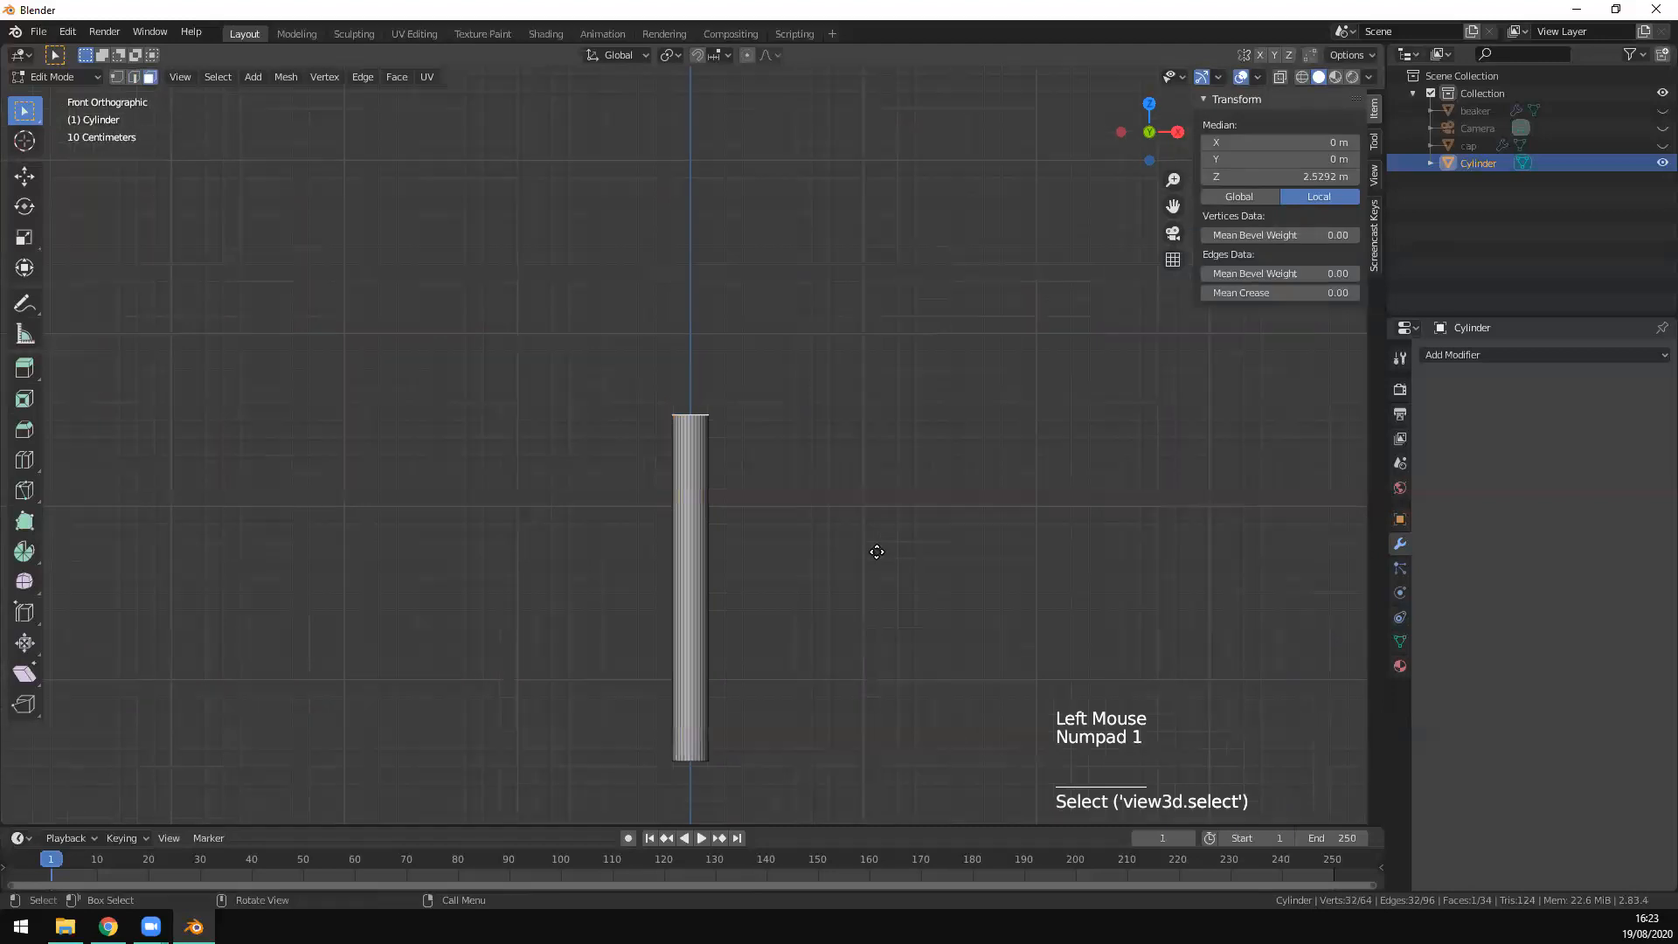
key(e)
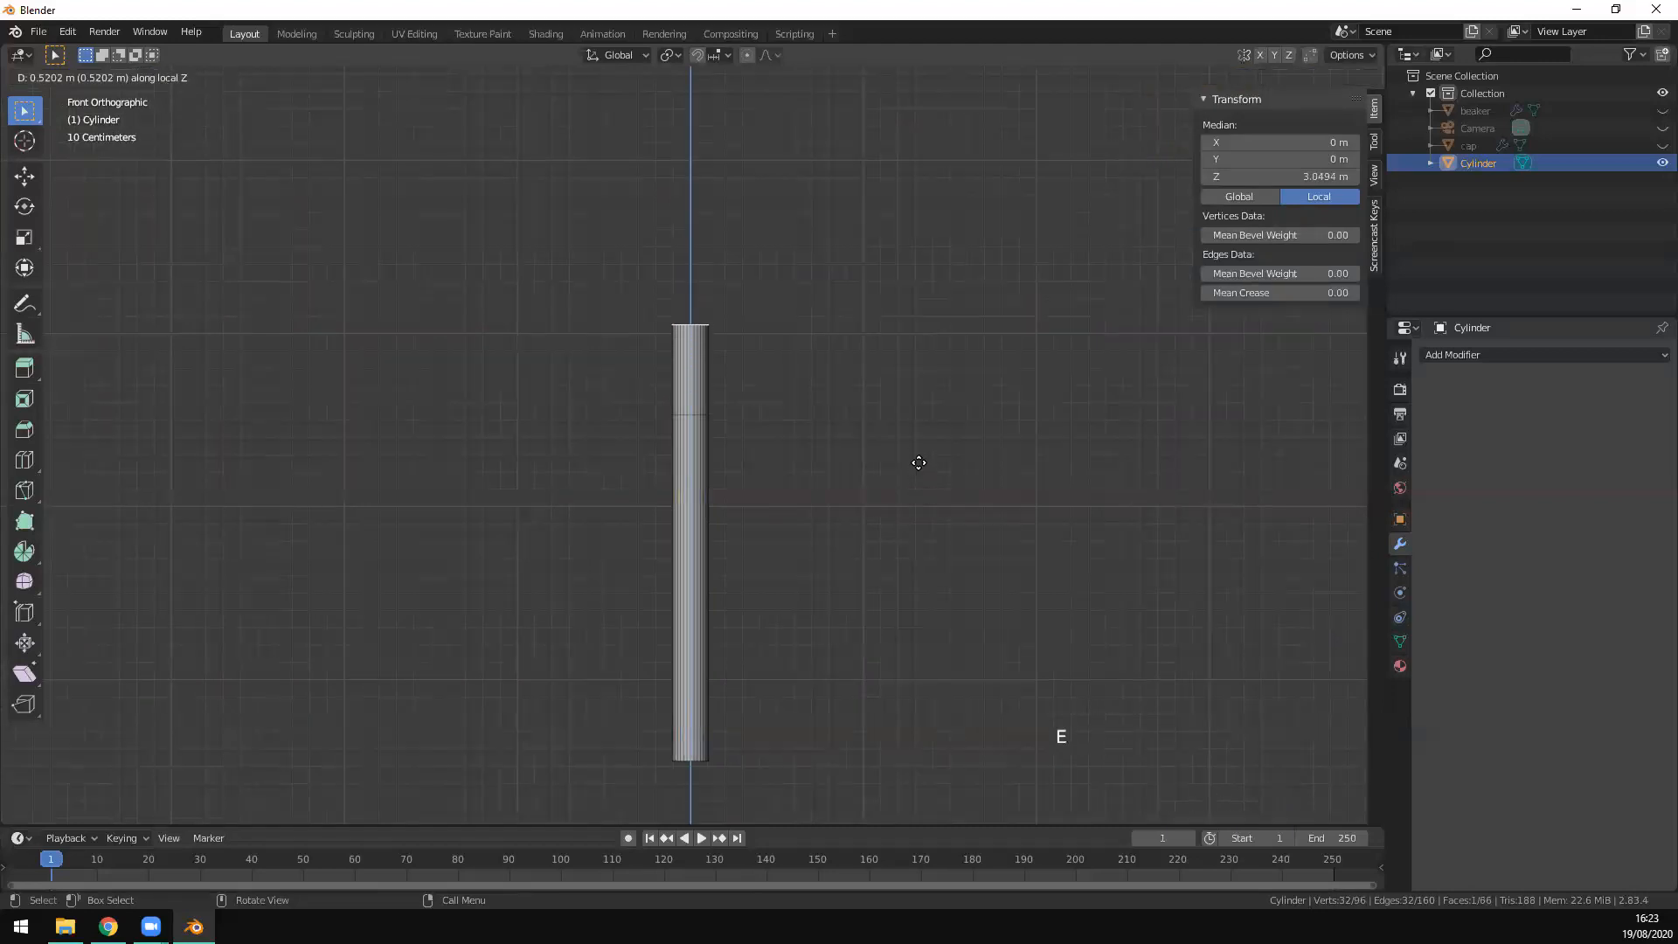
click(768, 457)
Step: Add a loop cut to the extruded section and slide it down close to its lower edge
scroll(779, 449, up, 4)
shift+middle_drag(779, 450, 755, 501)
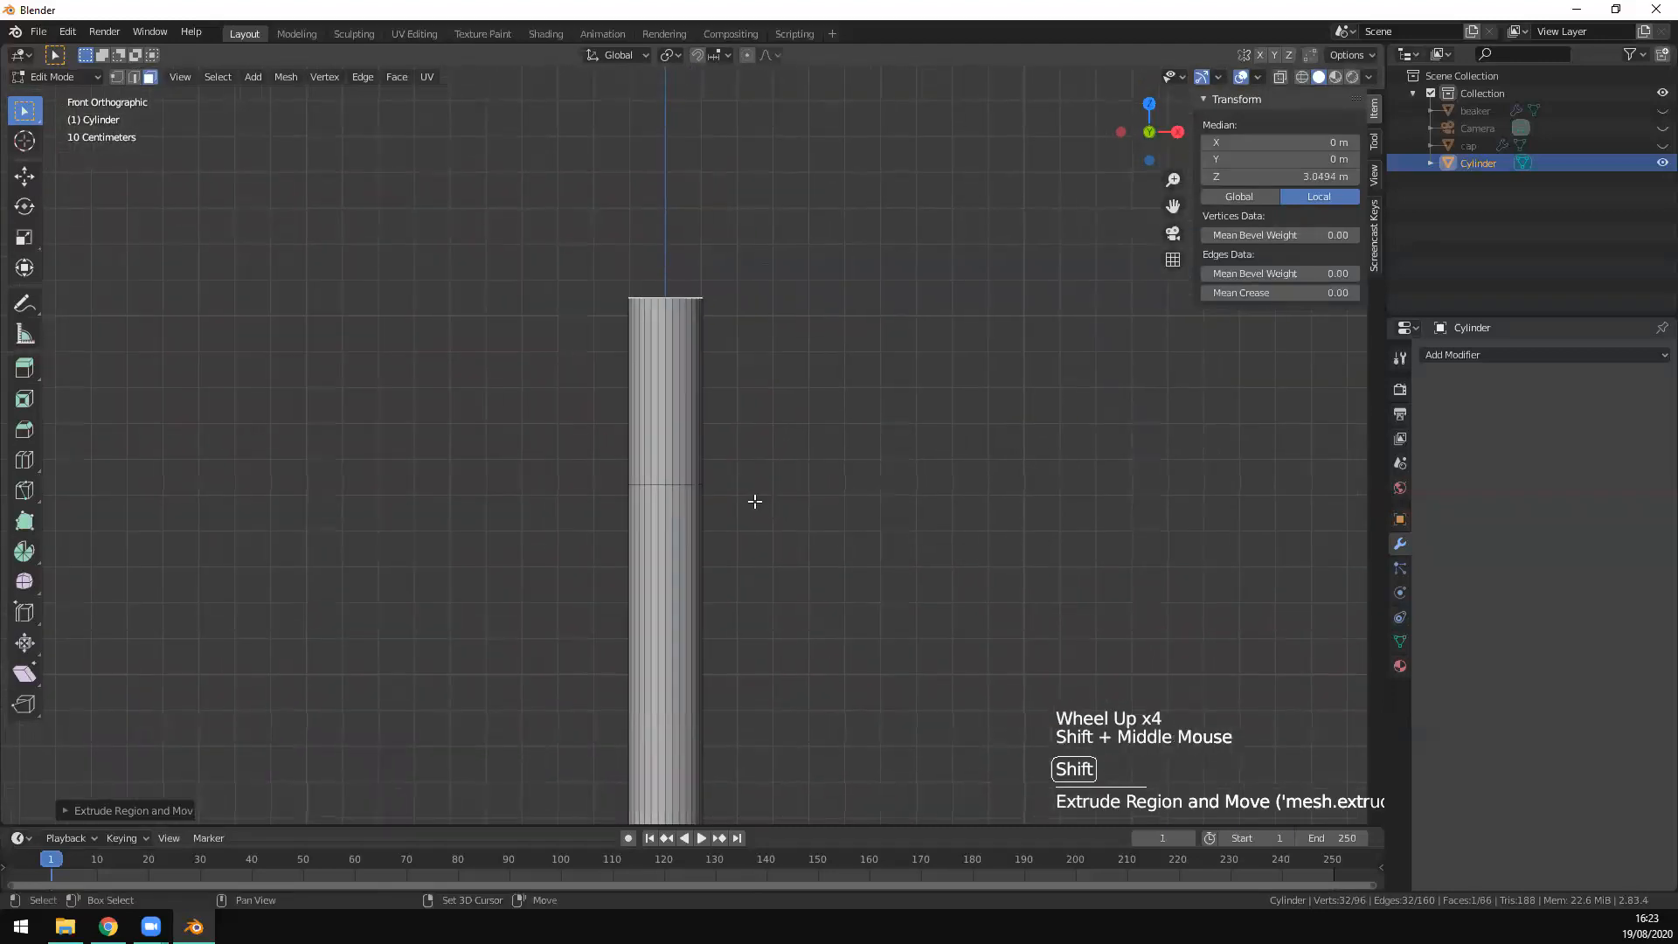
key(ctrl+r)
click(679, 480)
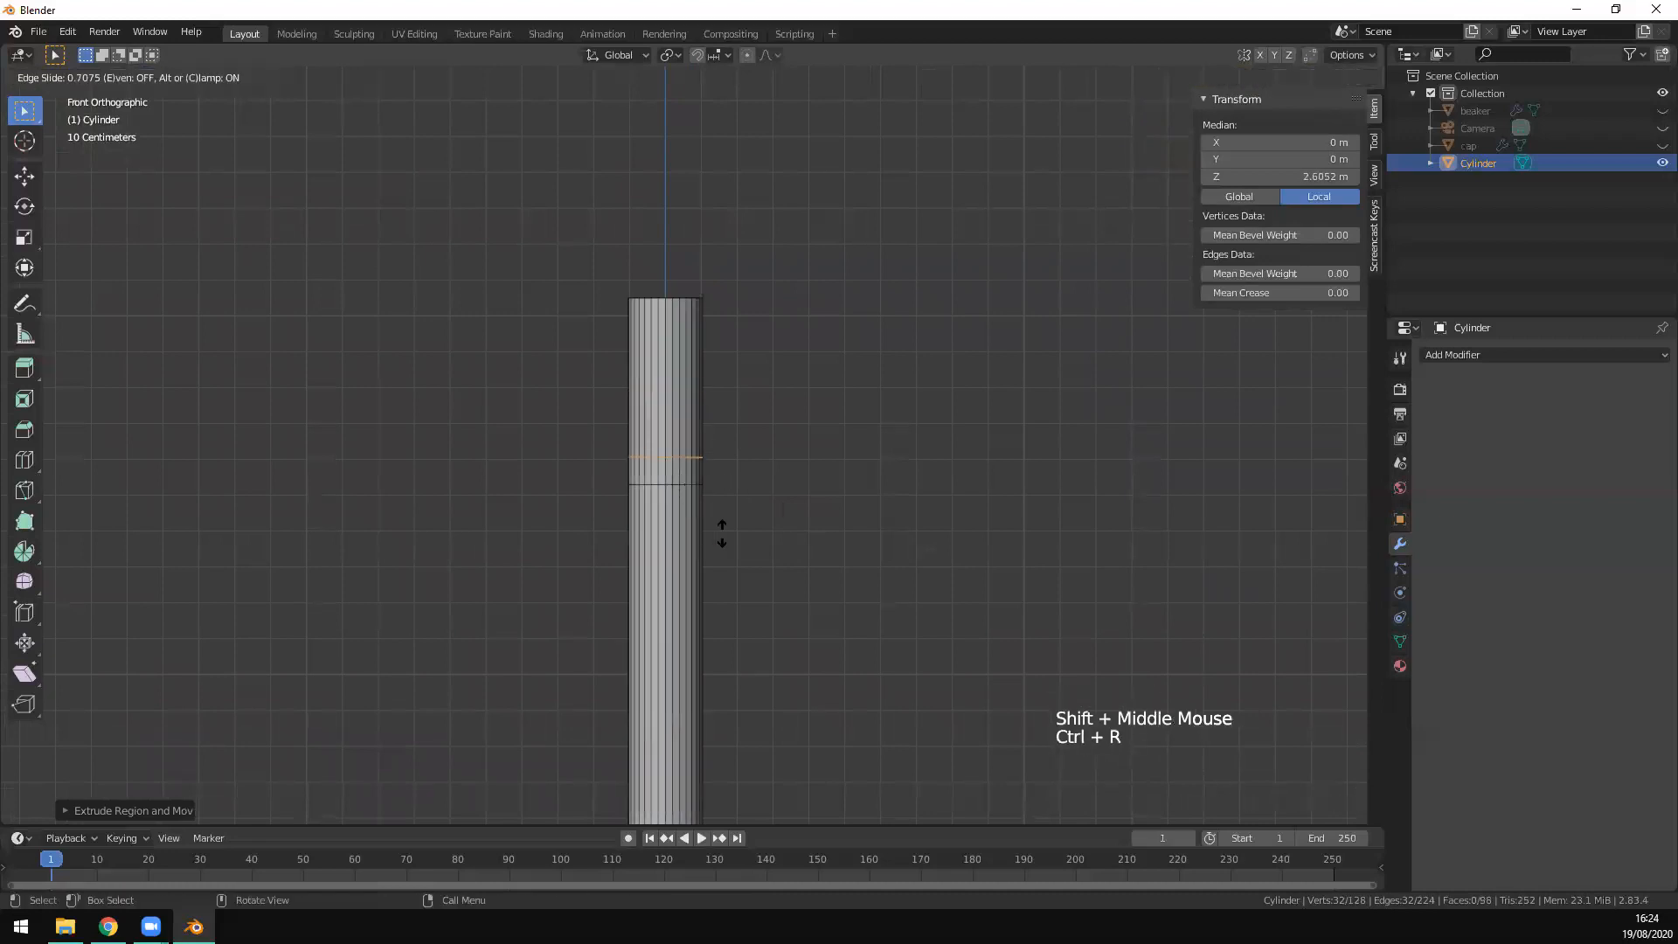
click(739, 557)
Step: Add another loop cut to the extruded section and slide it up close to the rod's top edge
scroll(743, 465, up, 4)
shift+scroll(818, 464, up, 1)
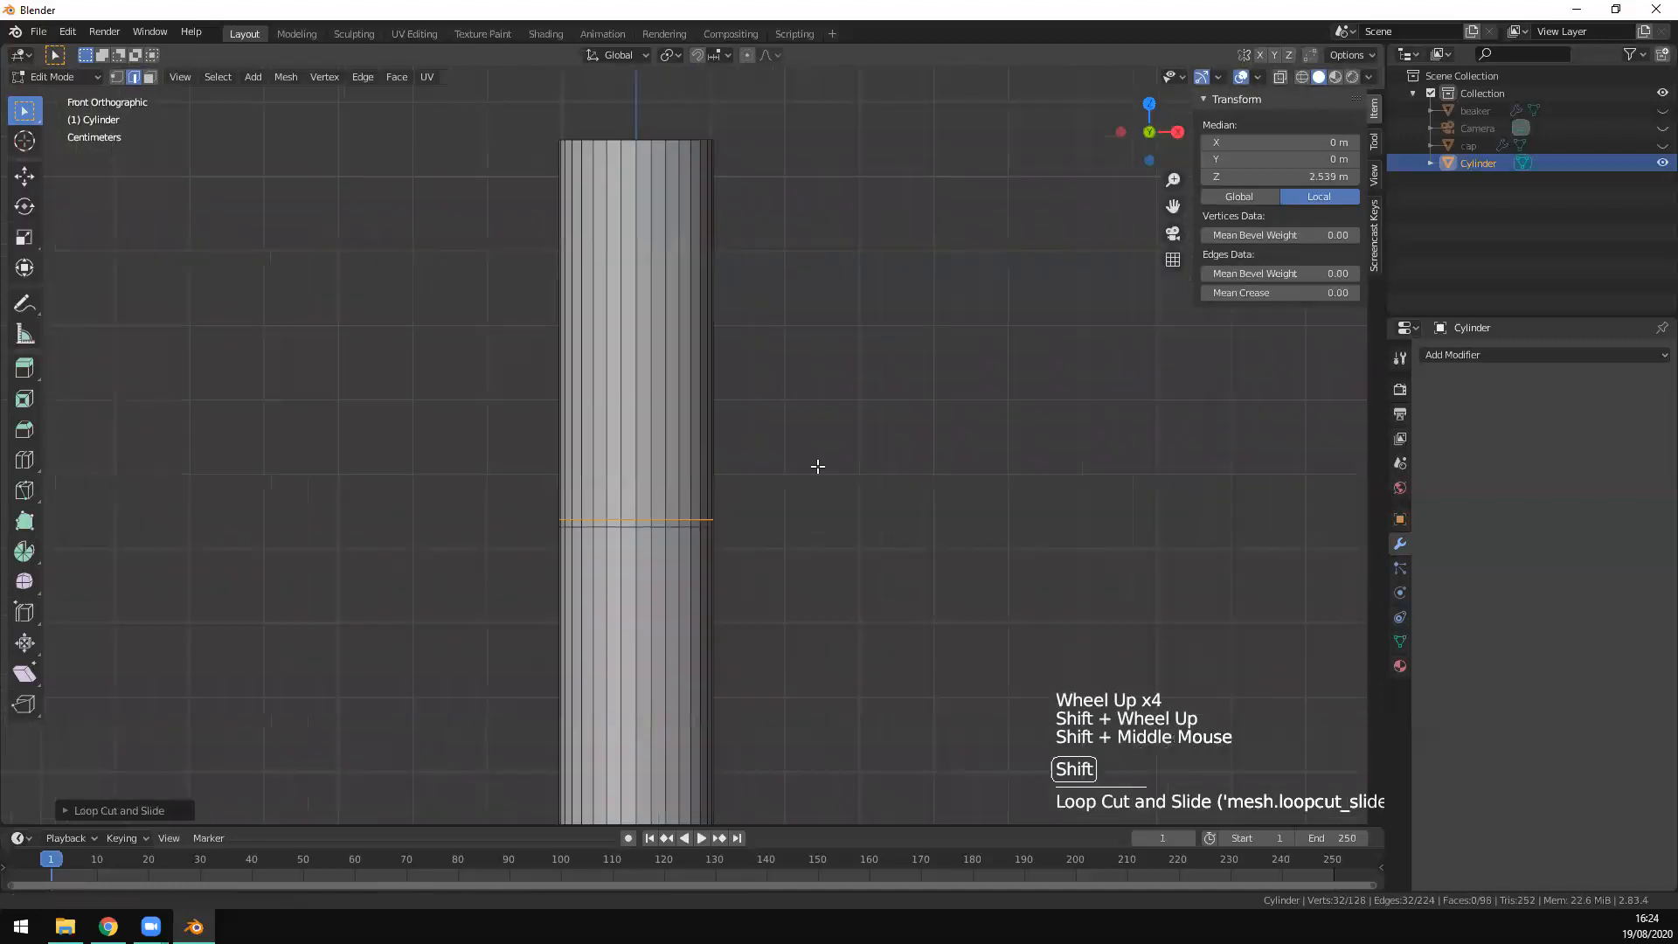
shift+middle_drag(817, 464, 727, 401)
key(ctrl+r)
click(660, 363)
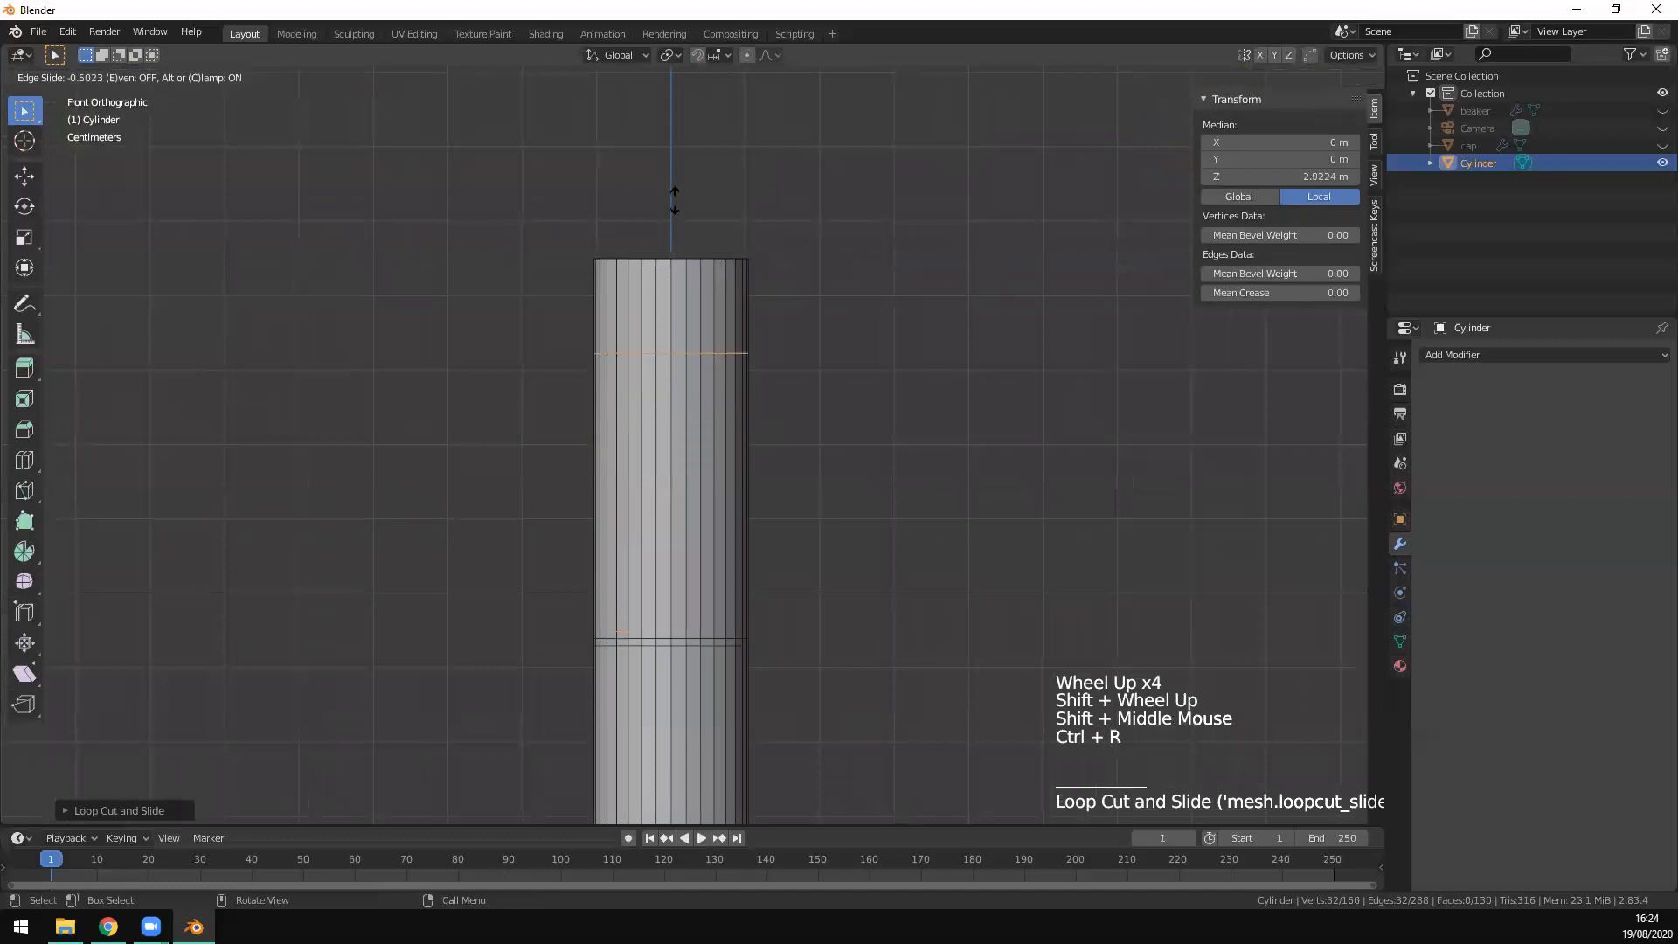
click(668, 118)
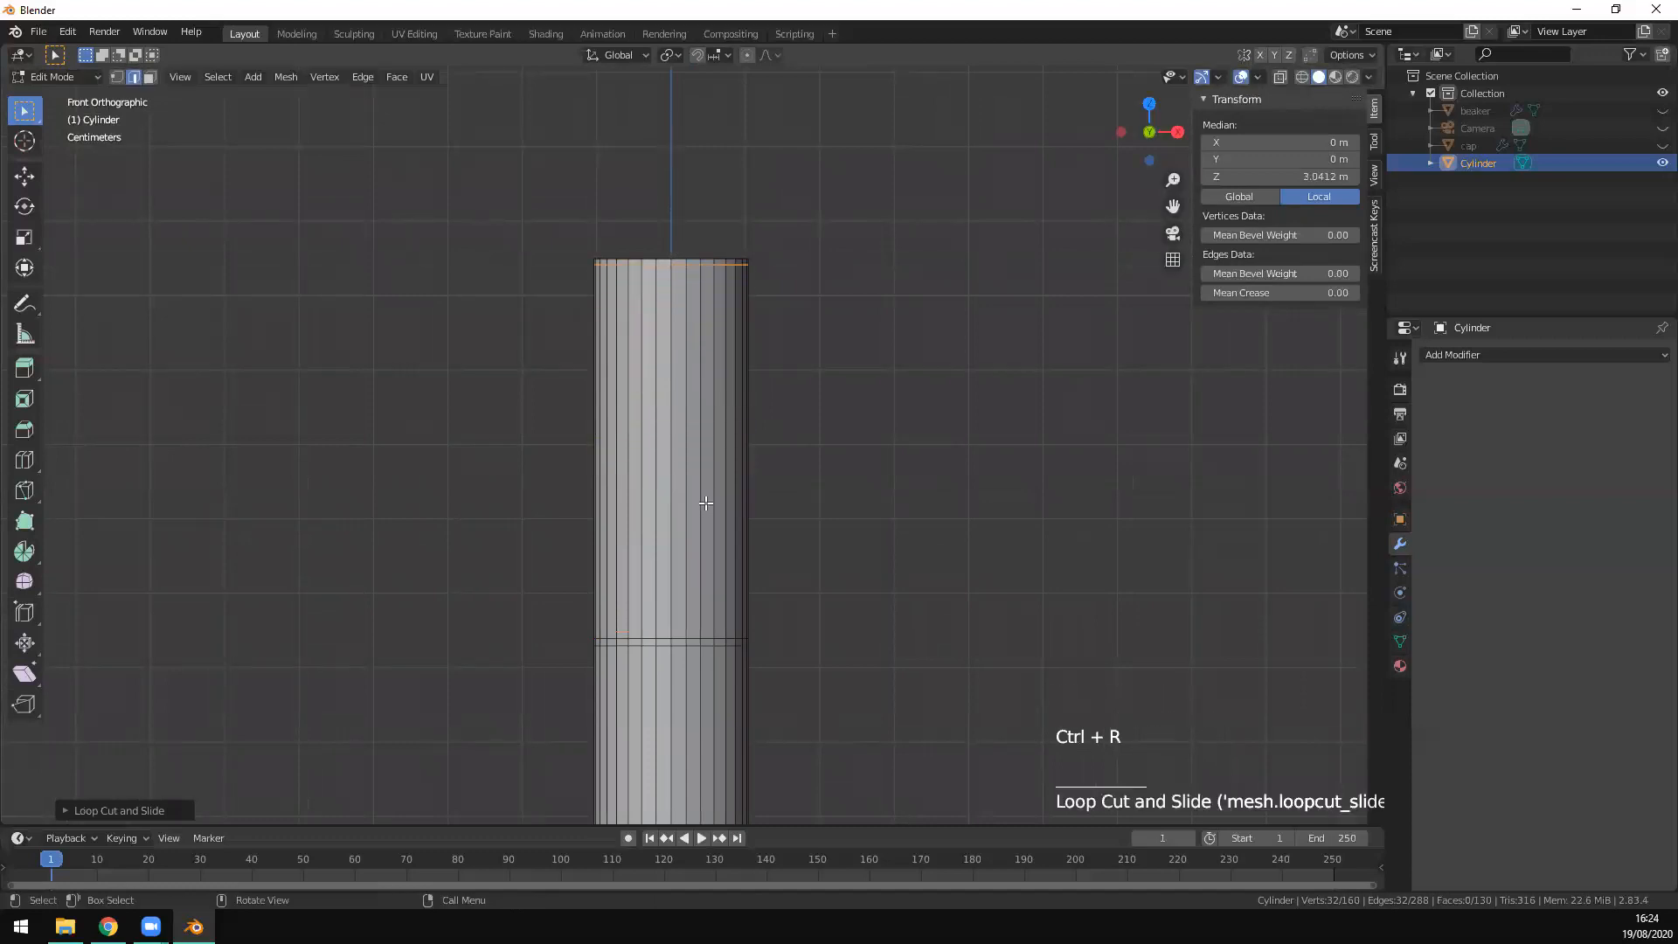
Step: Select the ring of faces between the two new loops and scale it outward horizontally to about 1.7 times its width
key(3)
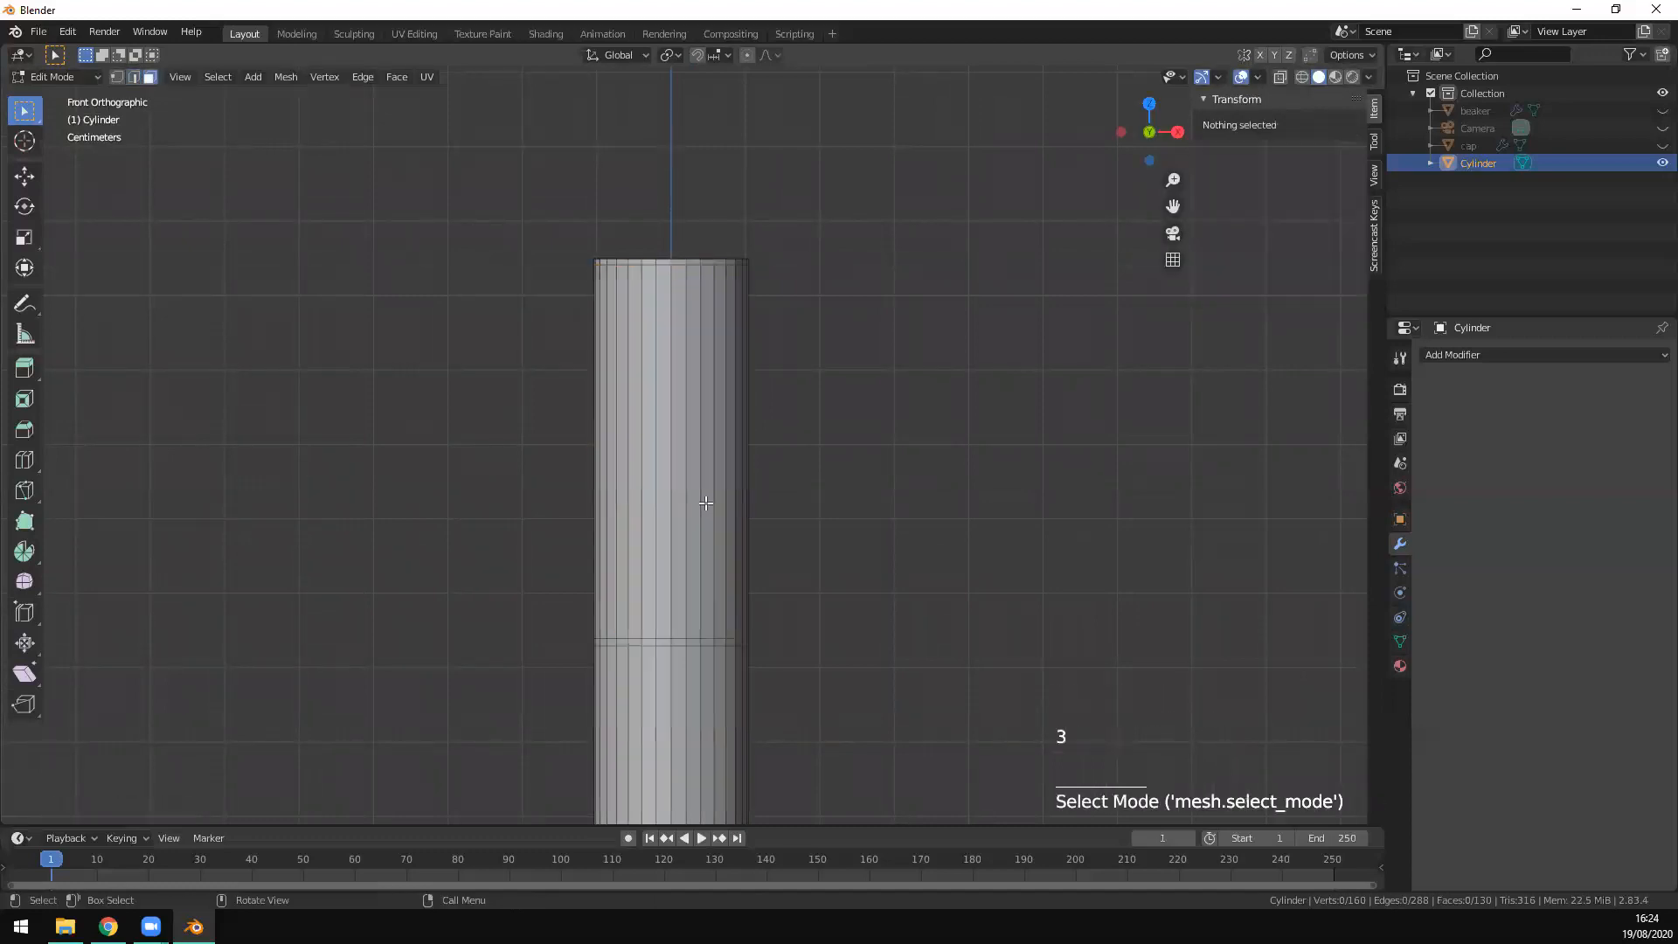
shift+click(684, 477)
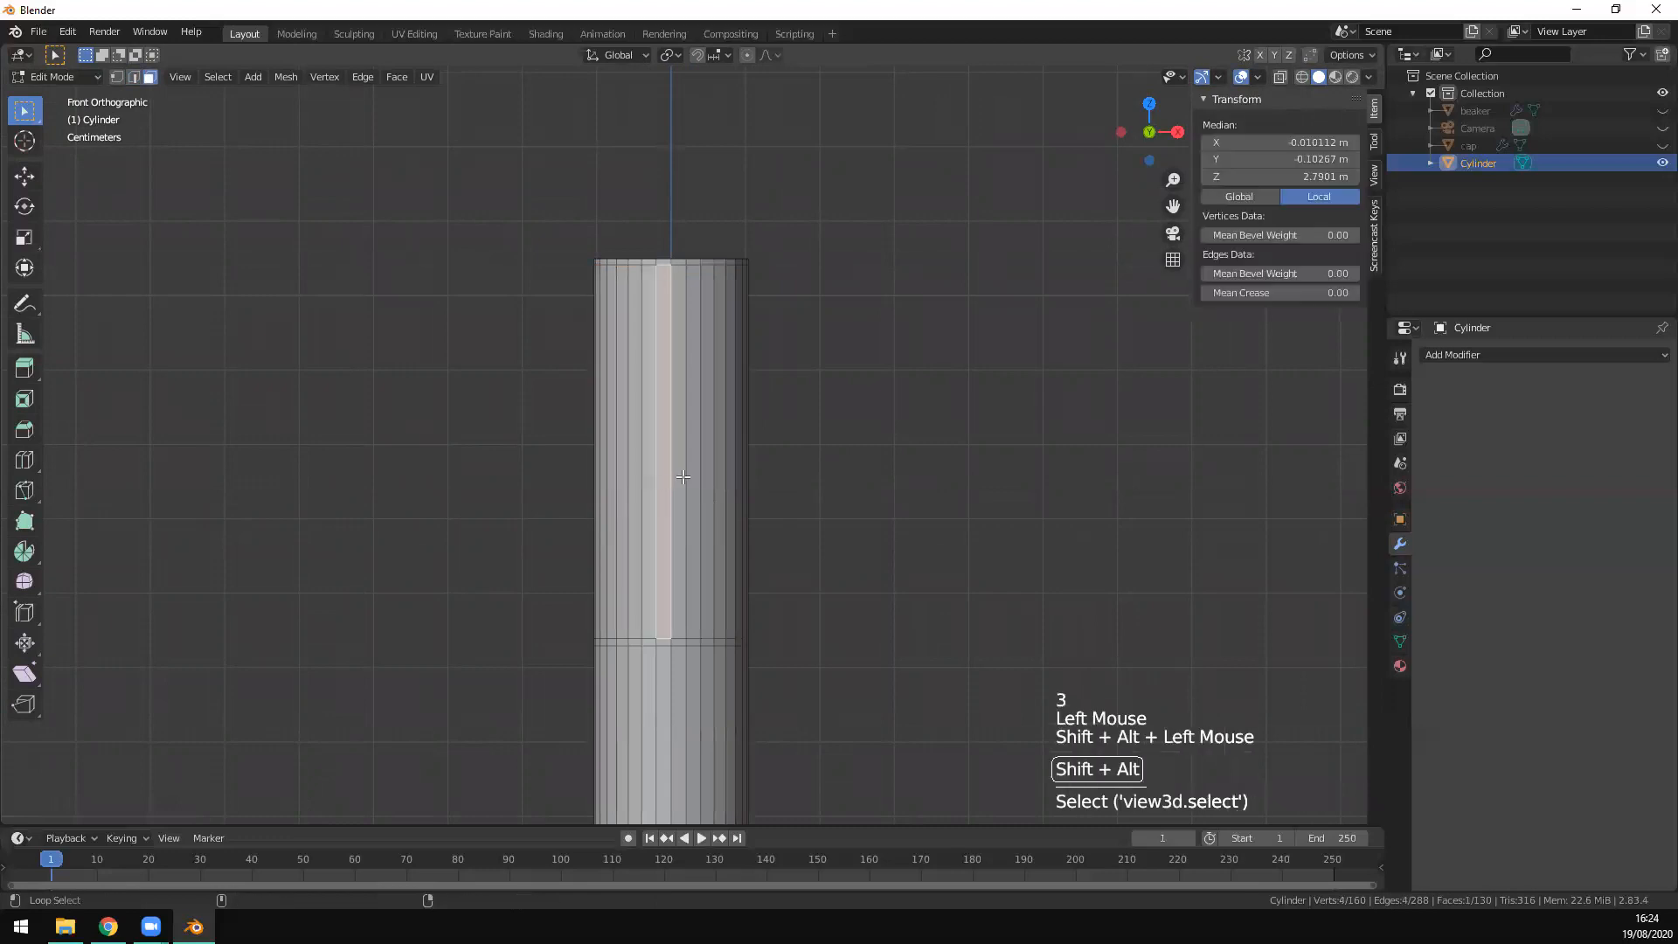
alt+shift+click(683, 476)
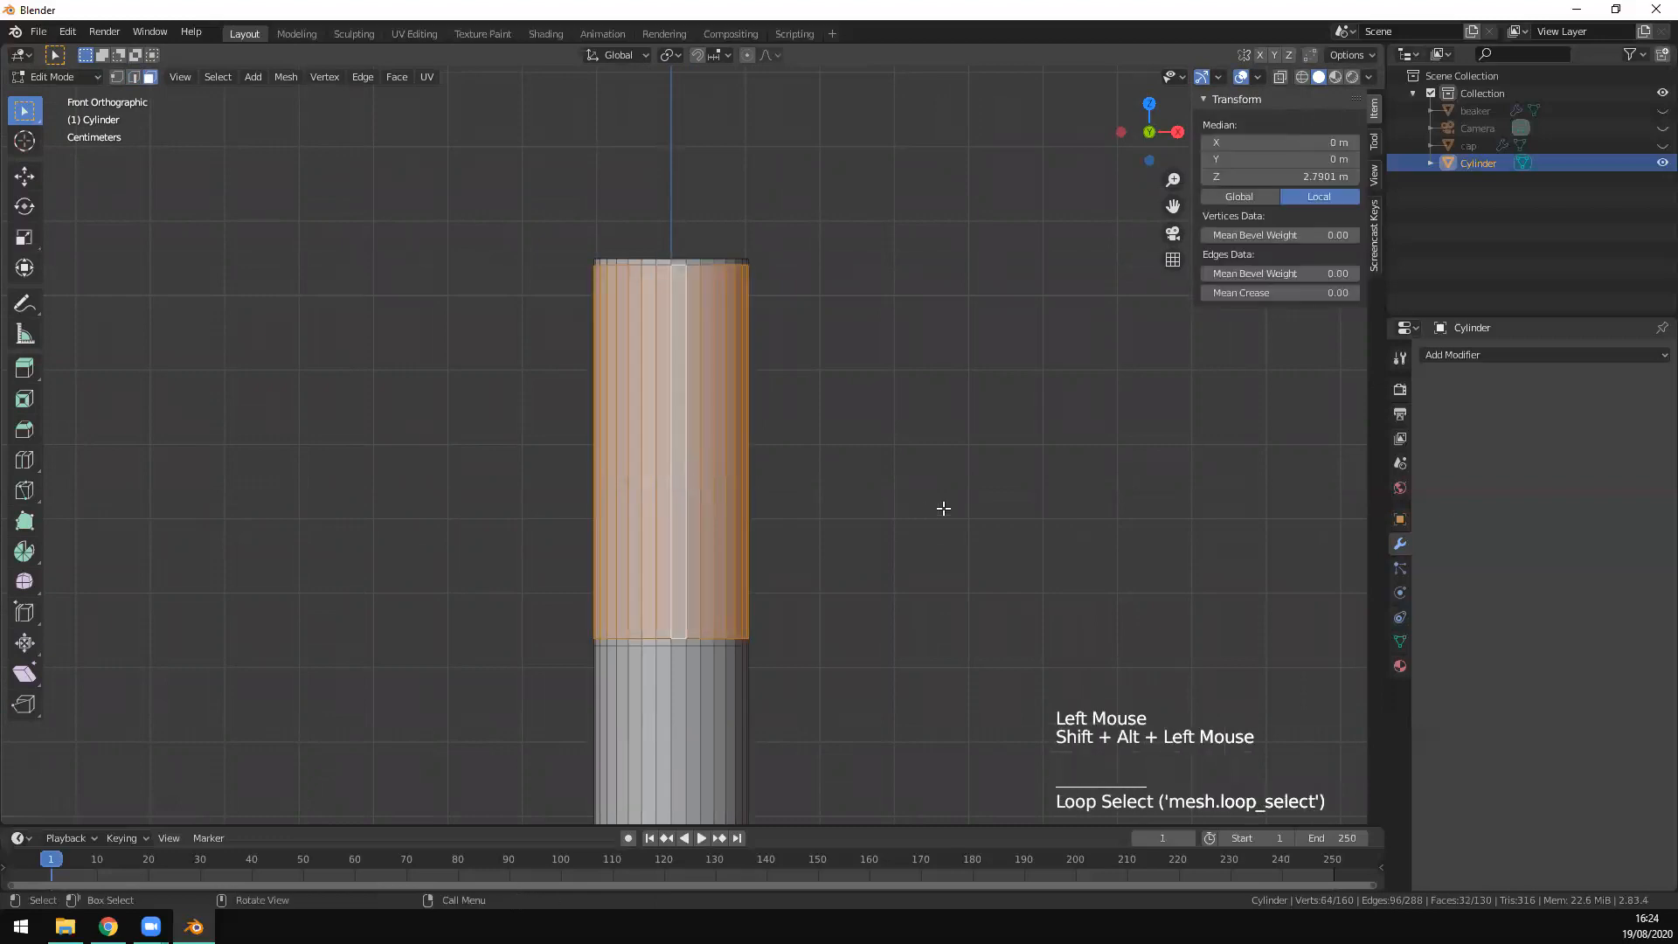
key(s)
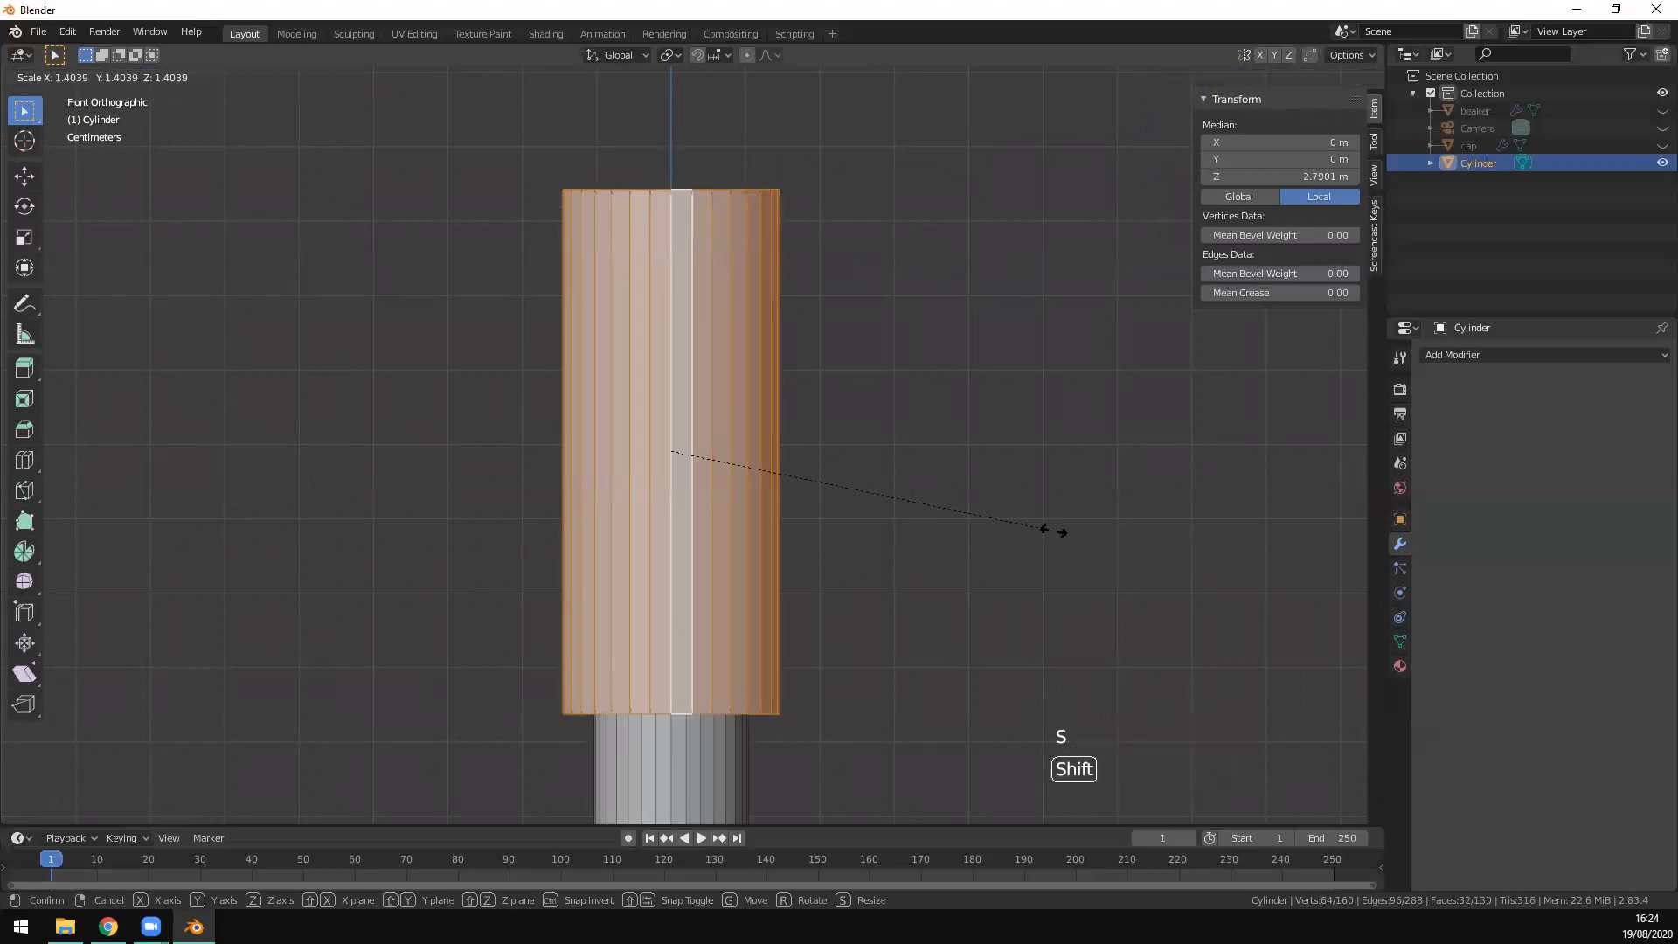
key(shift+z)
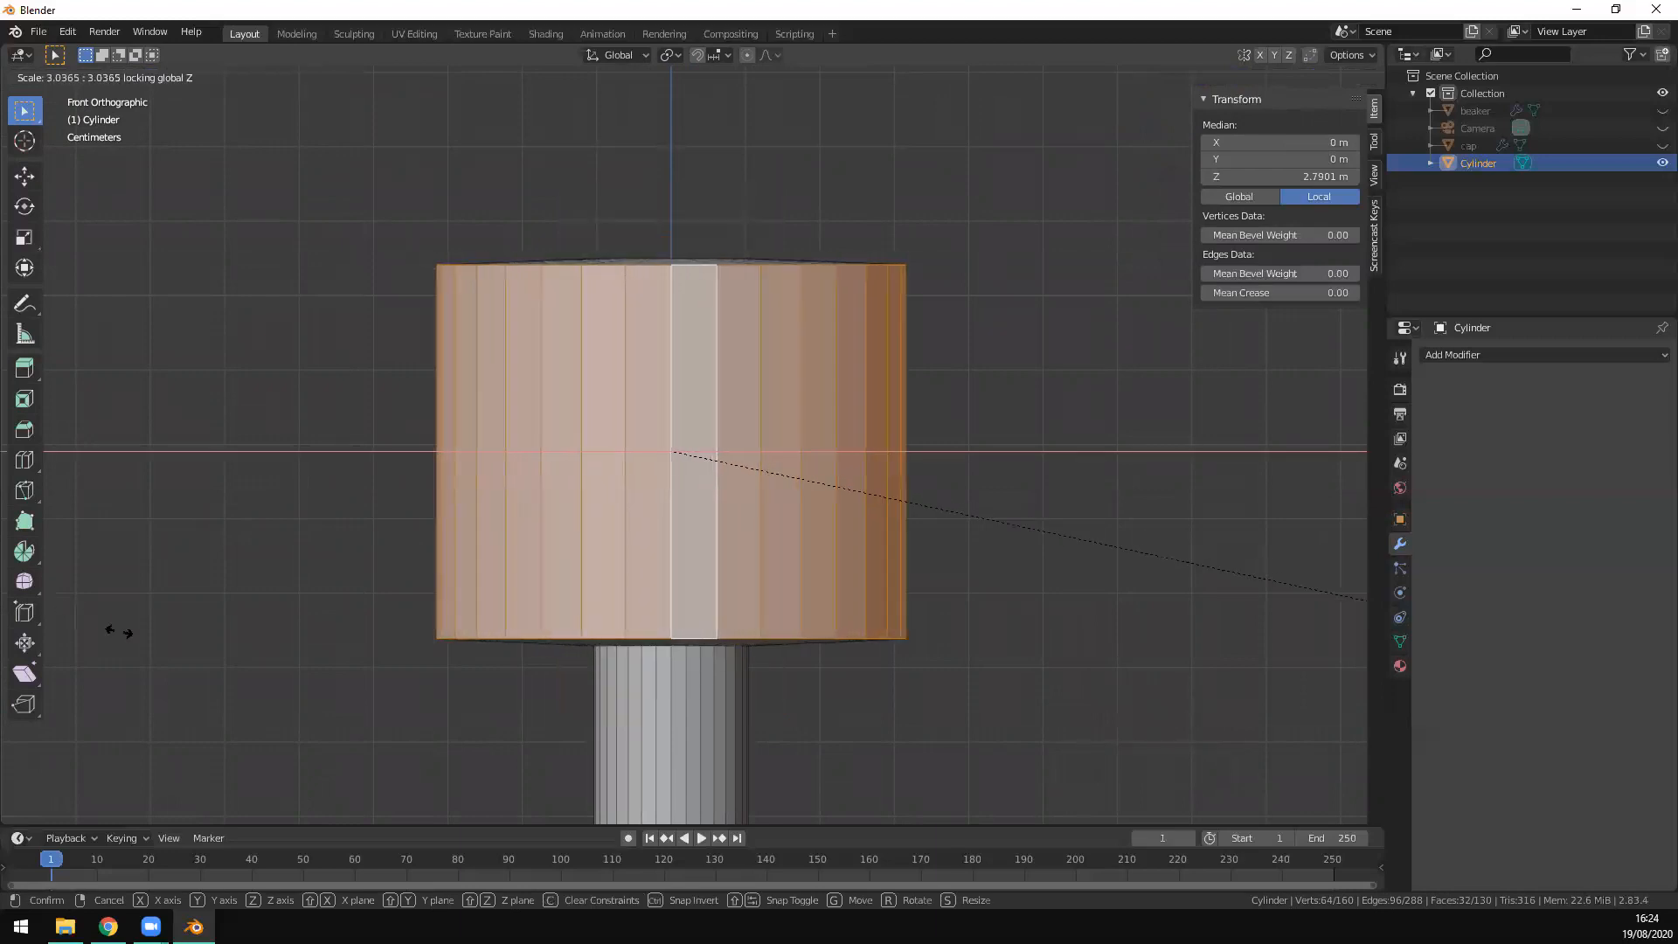
click(1116, 591)
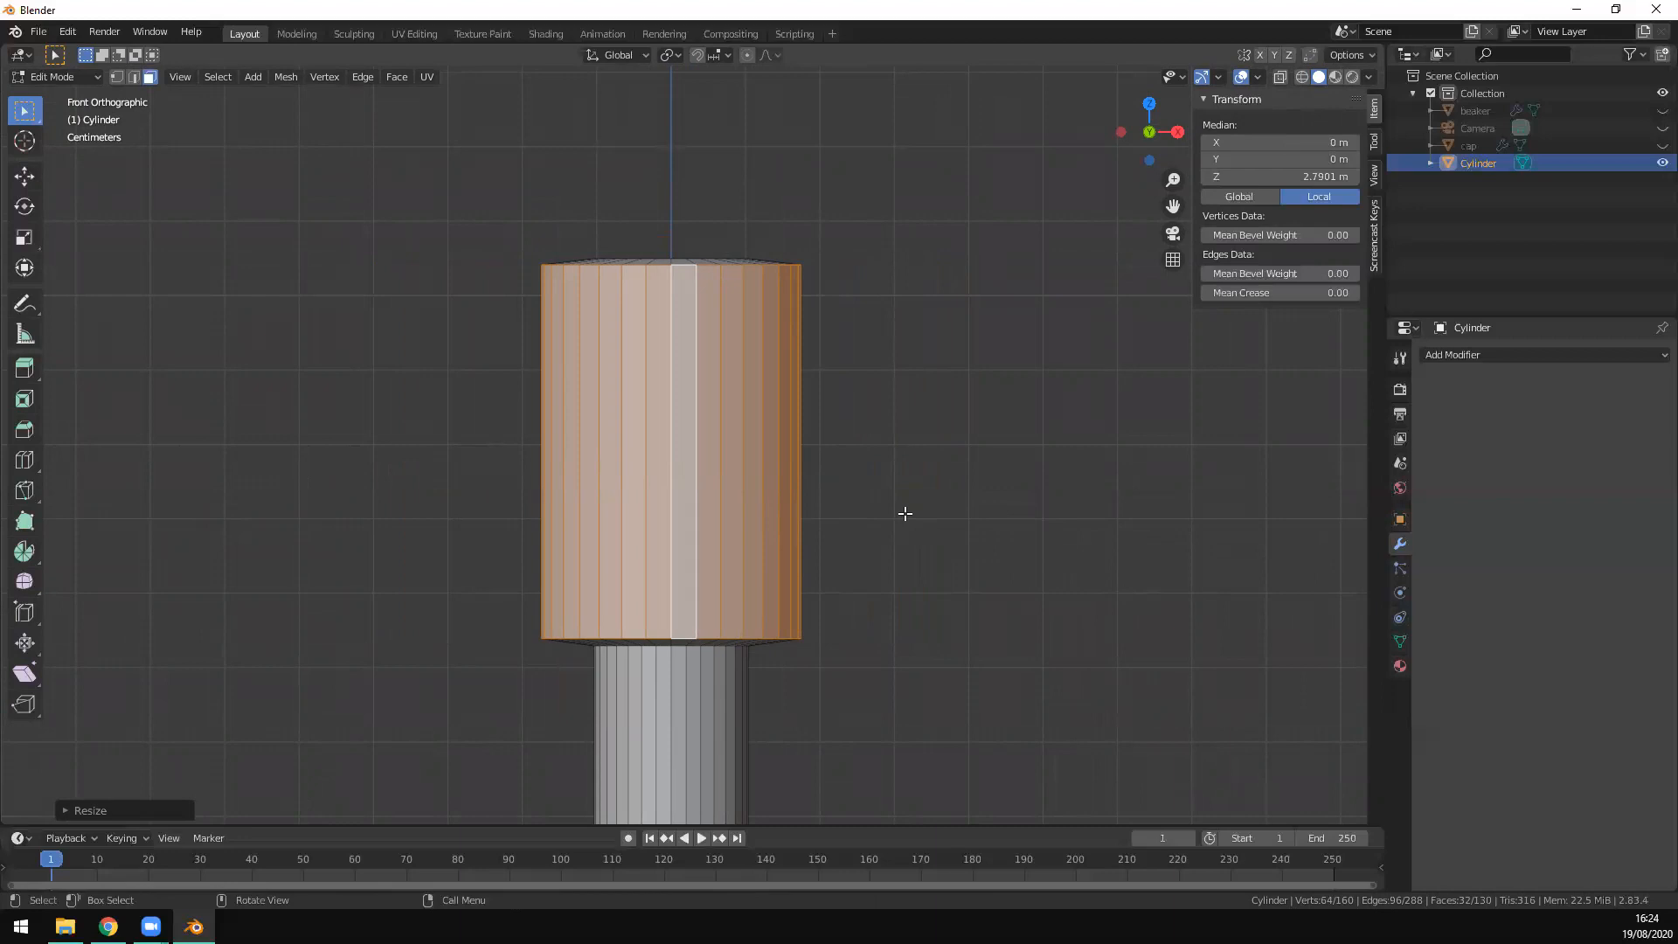
Step: Inset the selected ring's faces individually with a thickness of about 0.011 m
key(i)
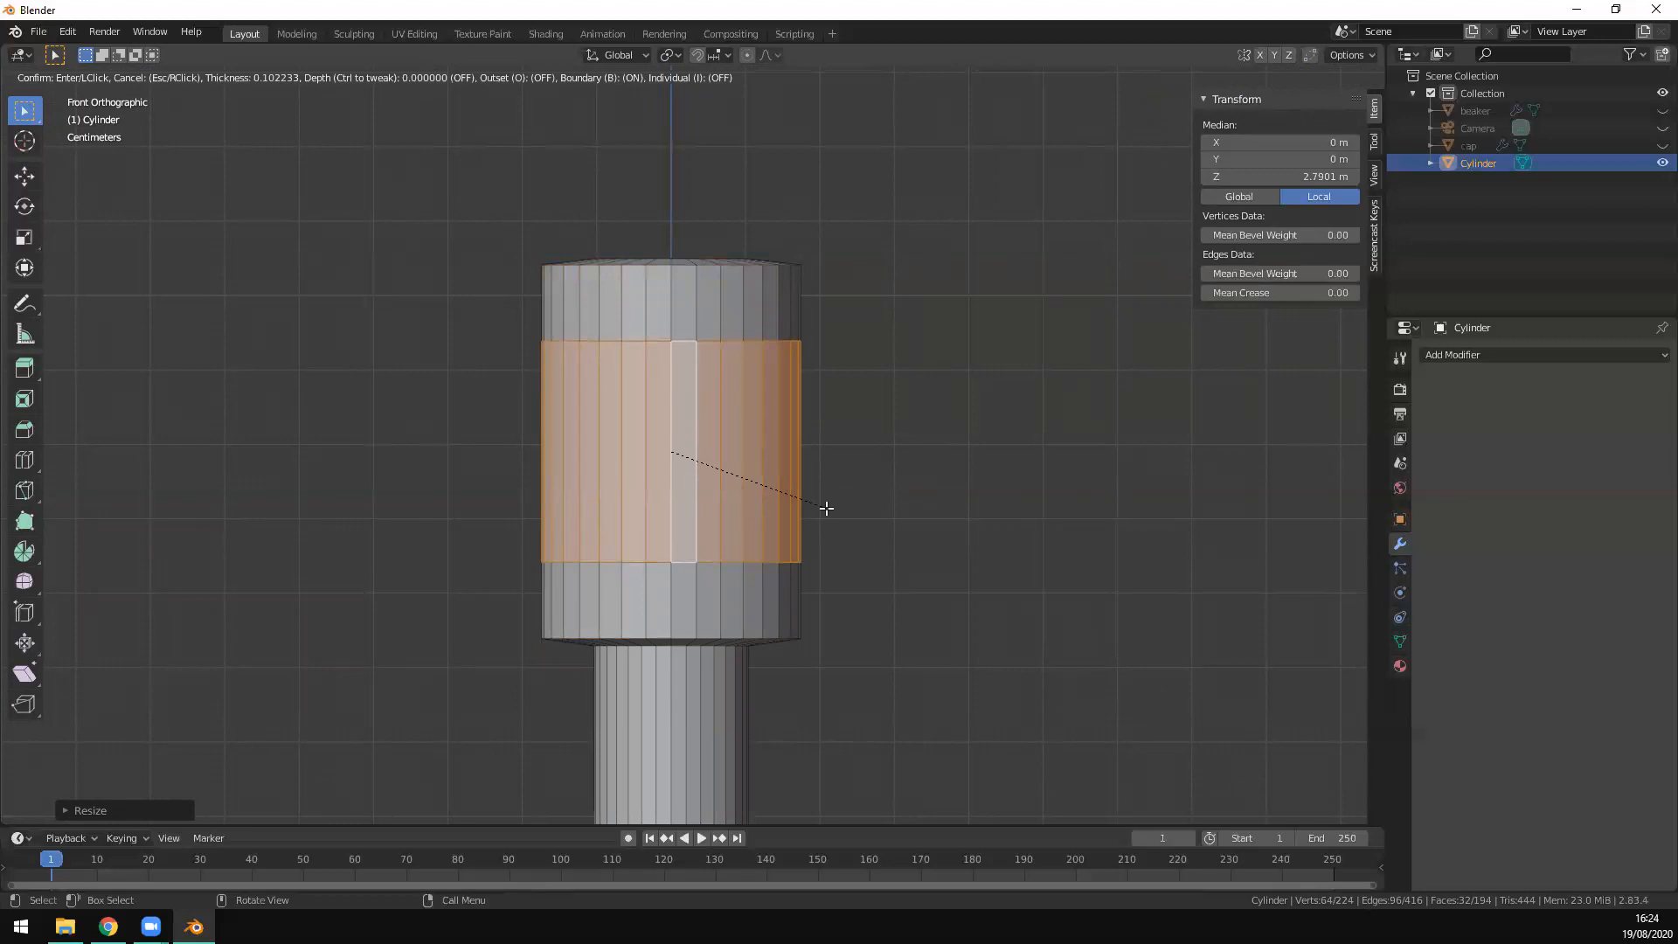
key(i)
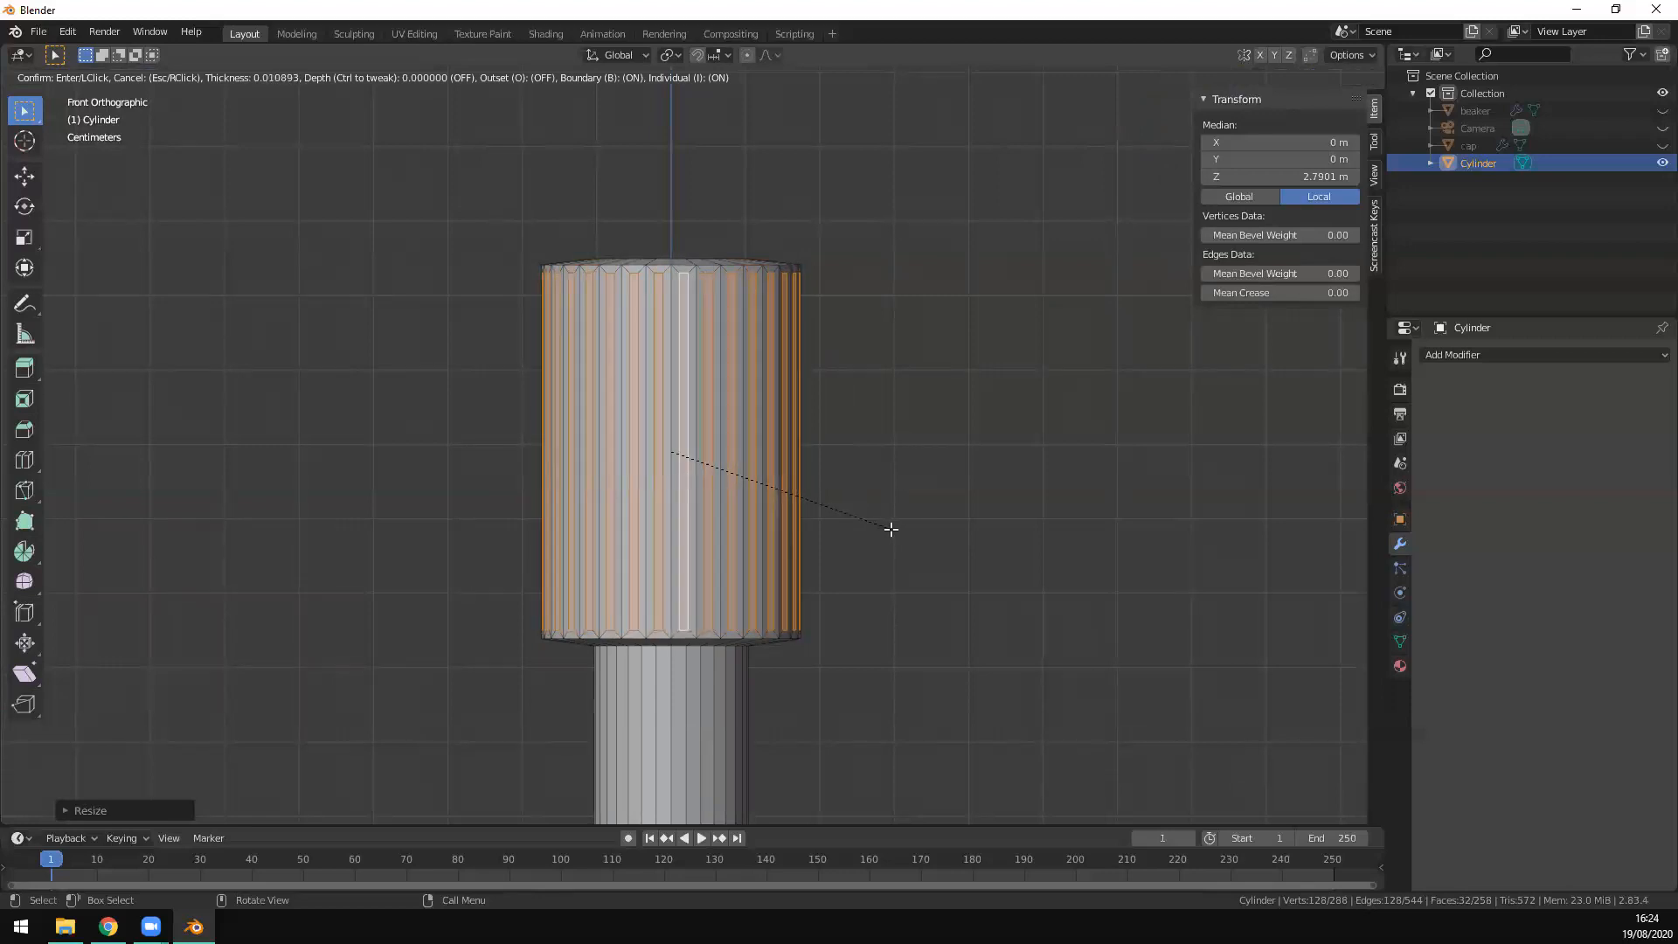
click(891, 529)
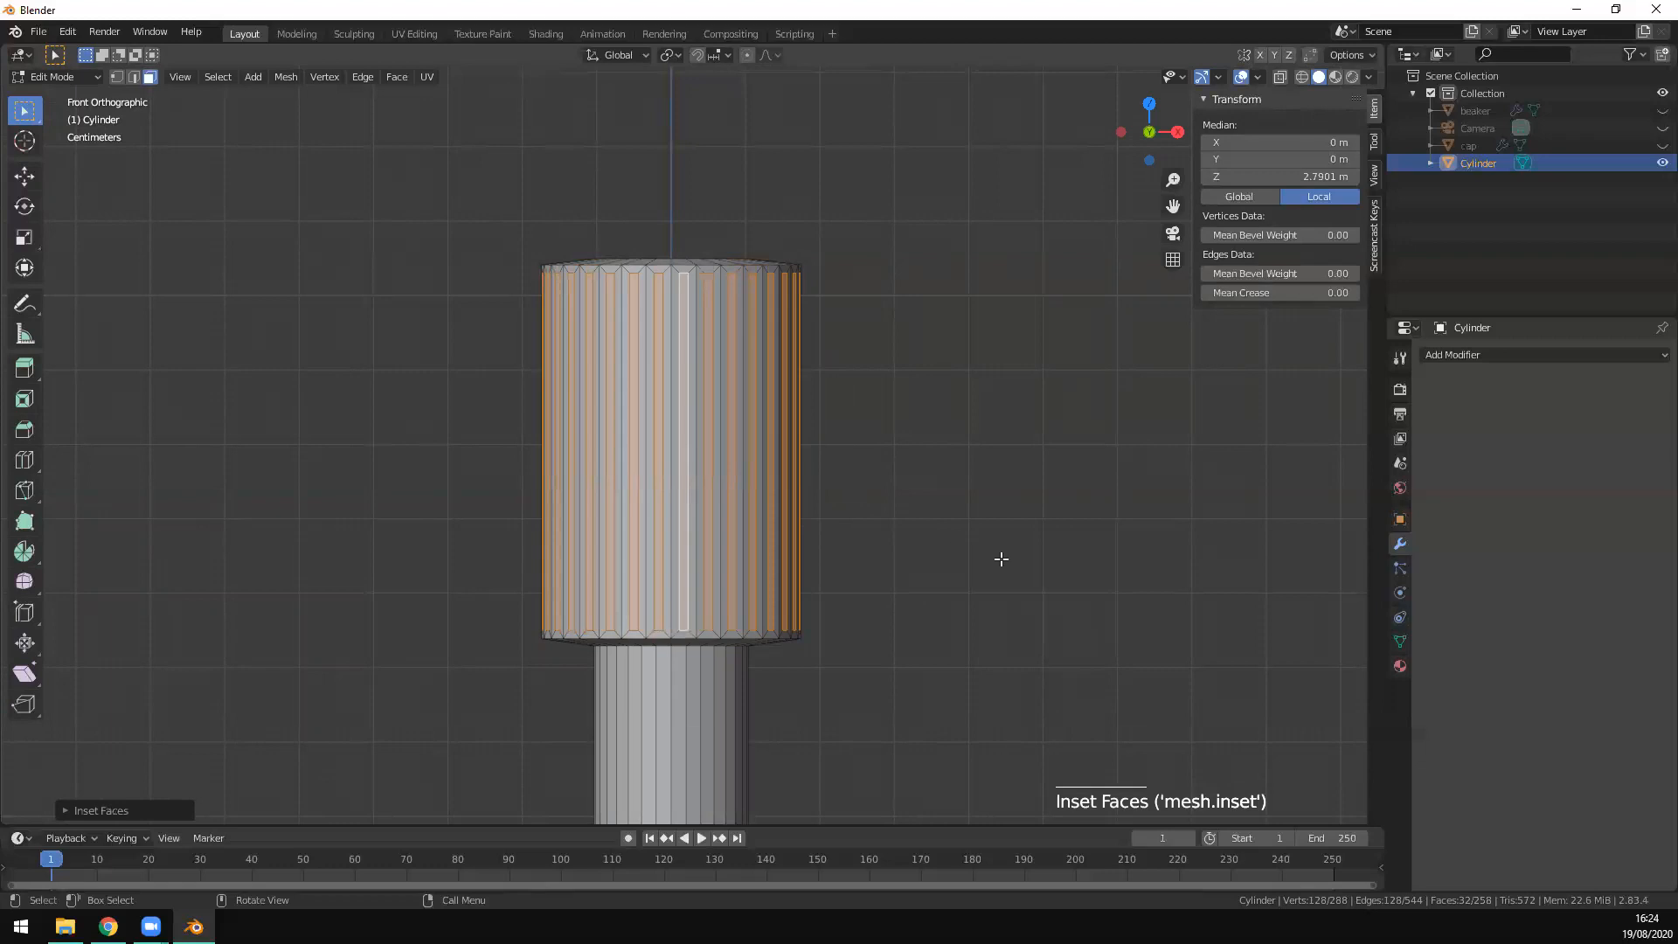
Step: Extrude the inset faces inward by scaling them horizontally to about 0.9, with Z locked, to form vertical grooves
scroll(943, 521, up, 1)
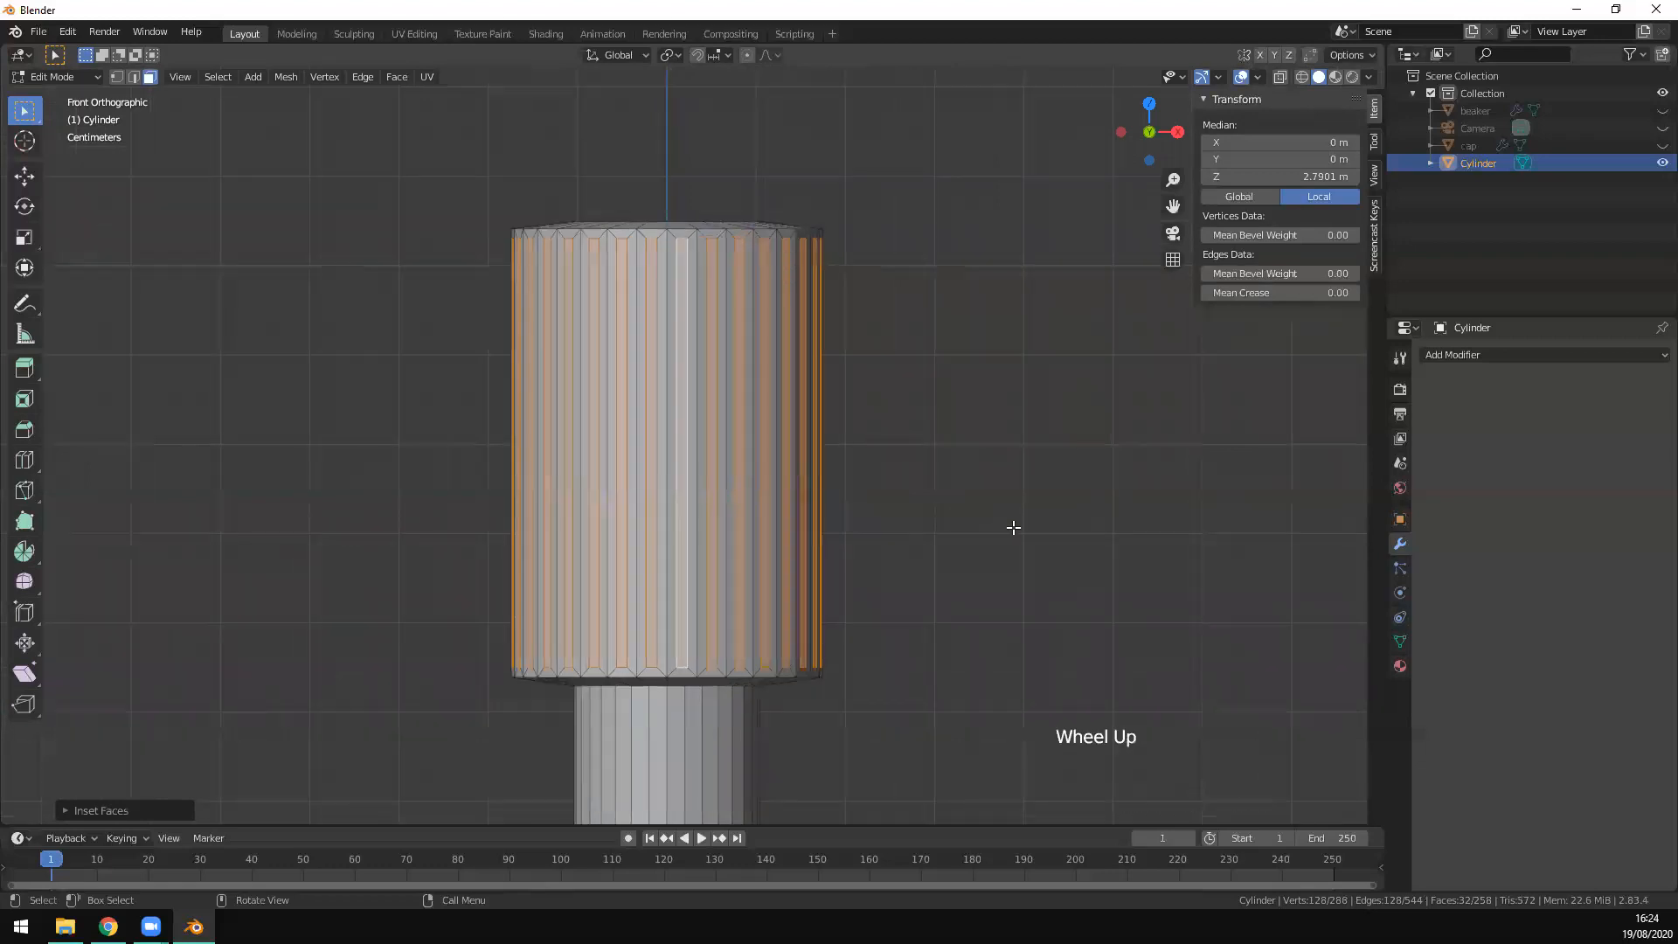
key(e)
key(s)
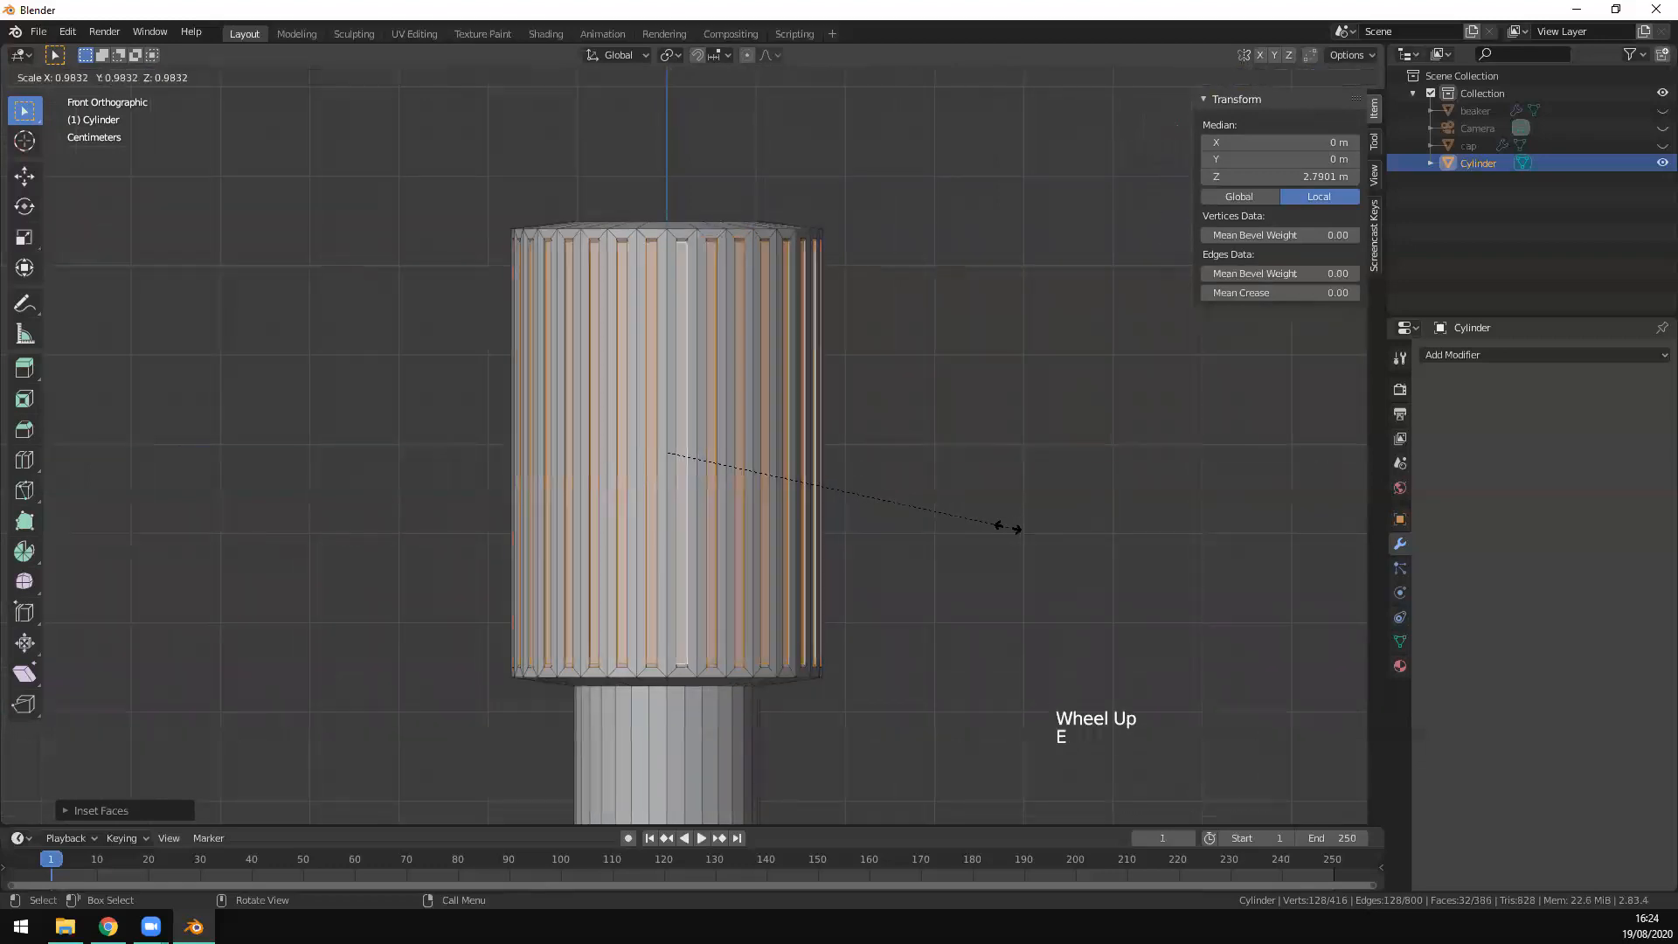
key(shift+z)
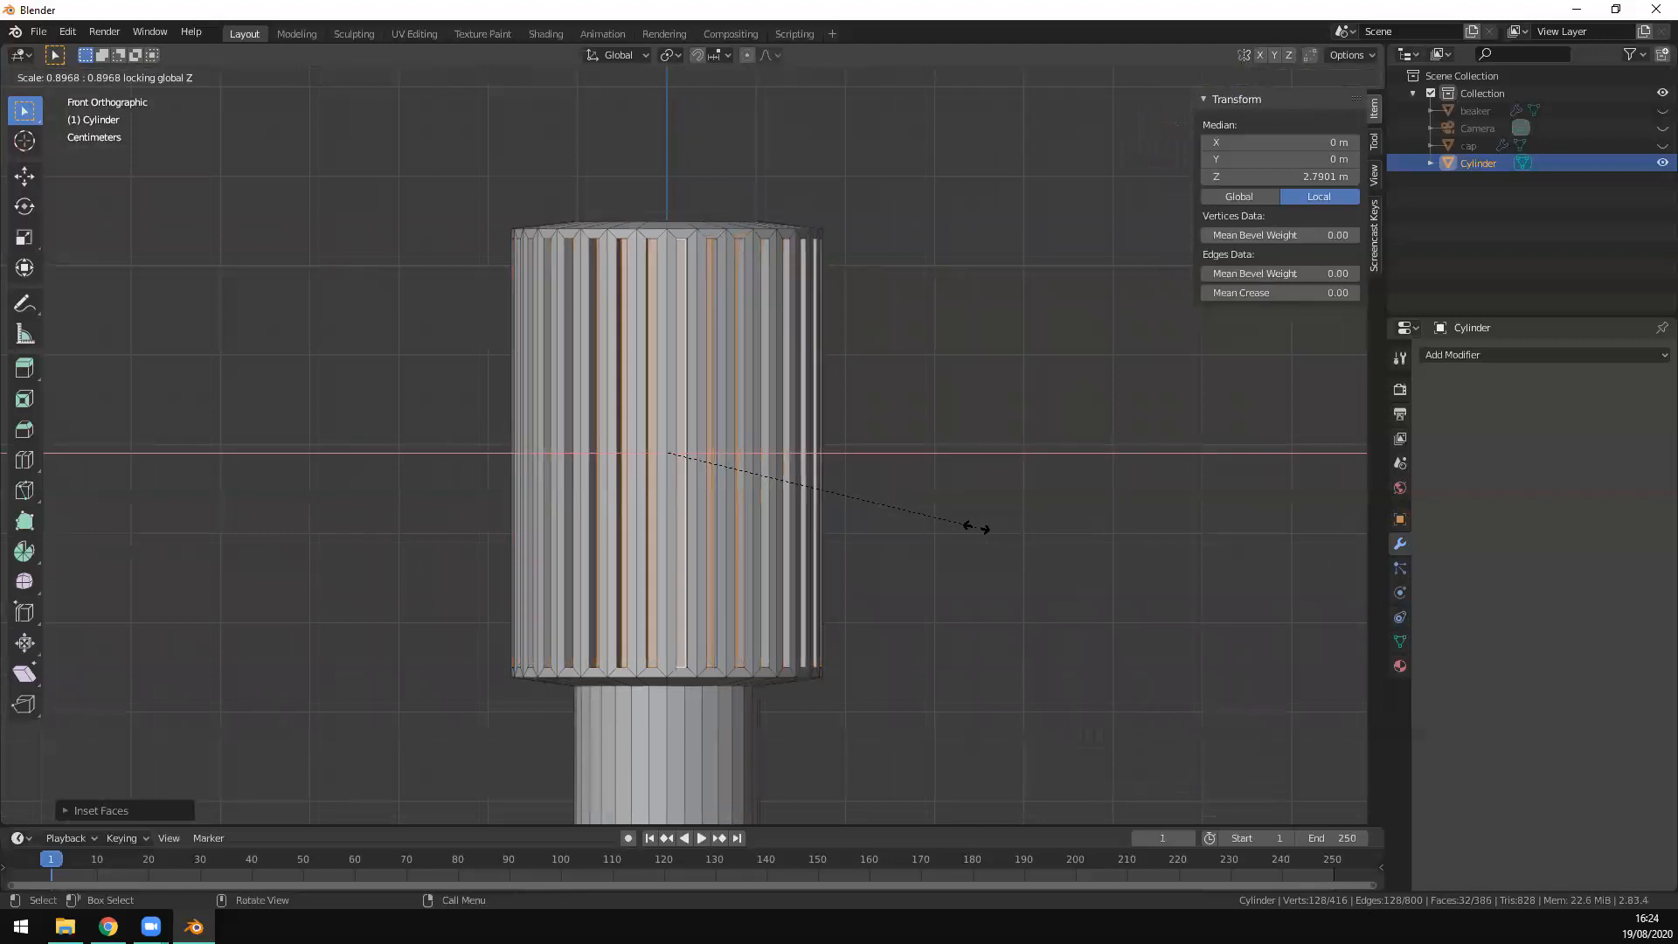
click(978, 528)
Step: Switch to wireframe display and edge selection, and add all the groove edges around the wide section to the selection
middle_drag(978, 528, 967, 569)
scroll(936, 570, down, 3)
key(KP_1)
scroll(817, 609, up, 4)
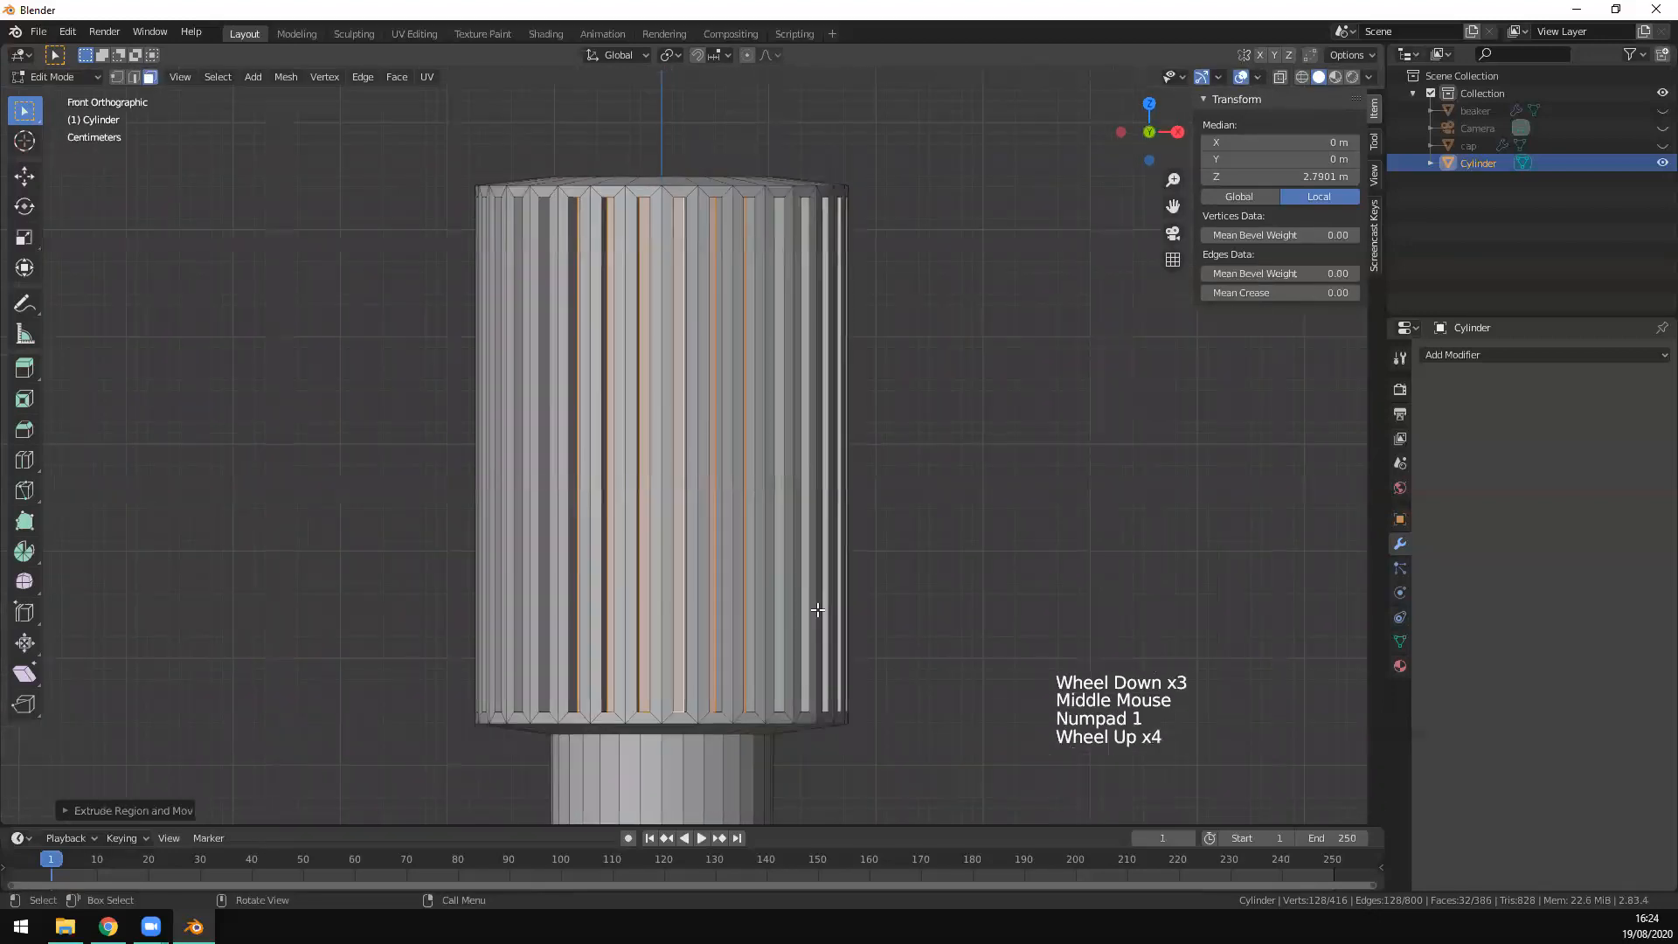
scroll(836, 617, down, 1)
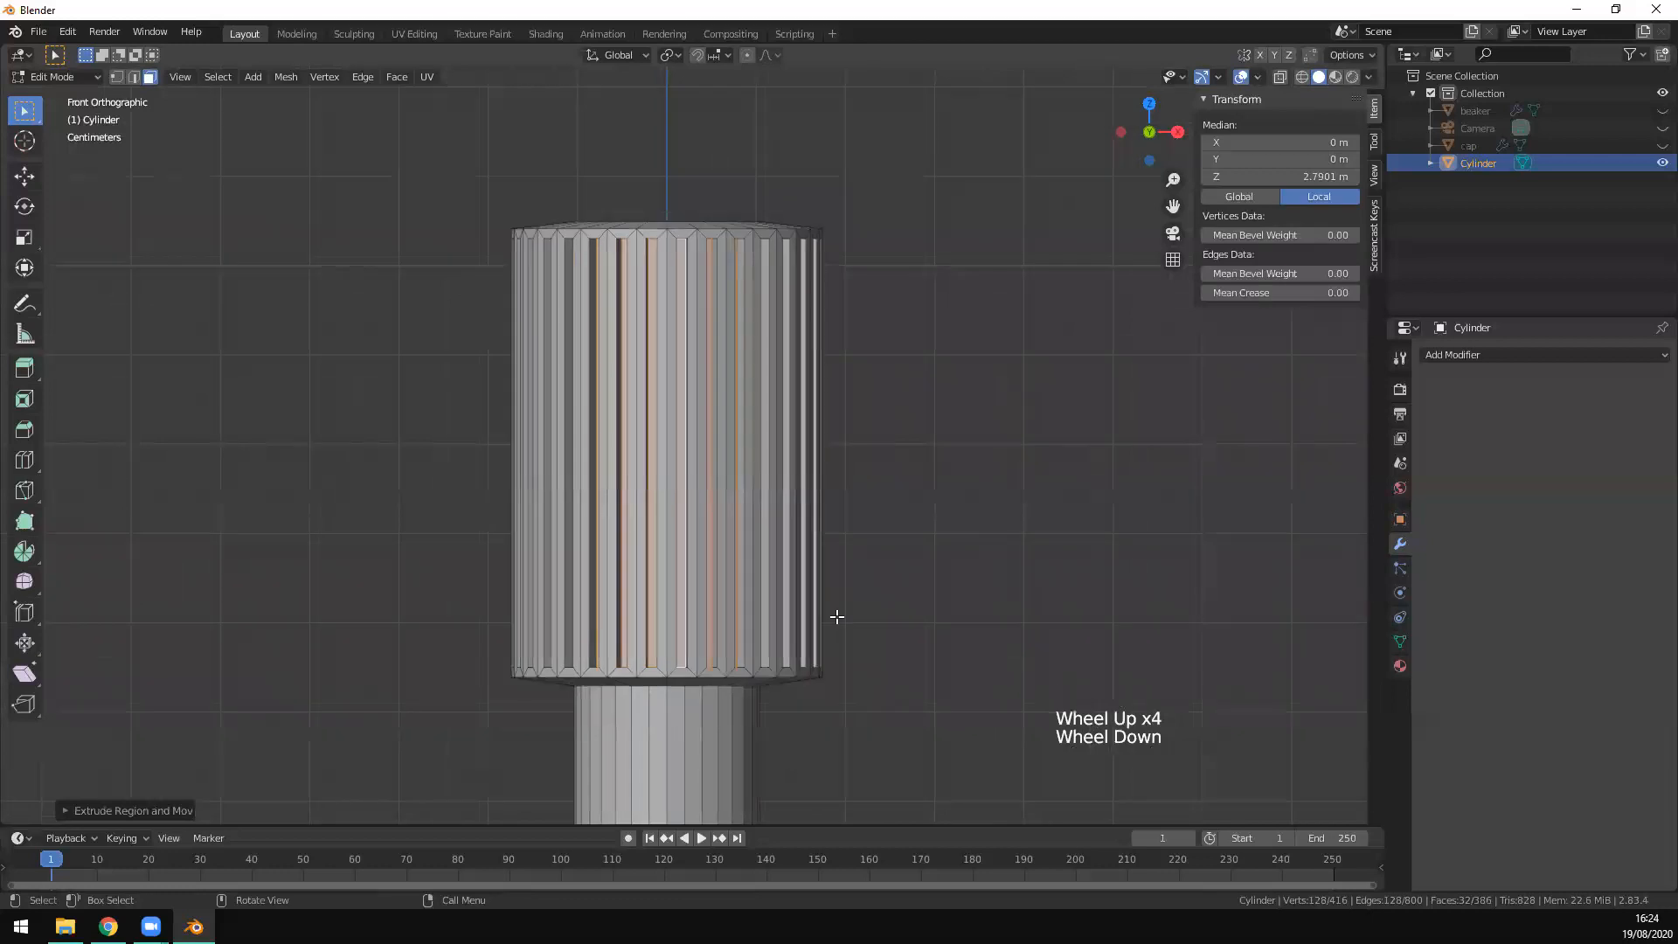
key(z)
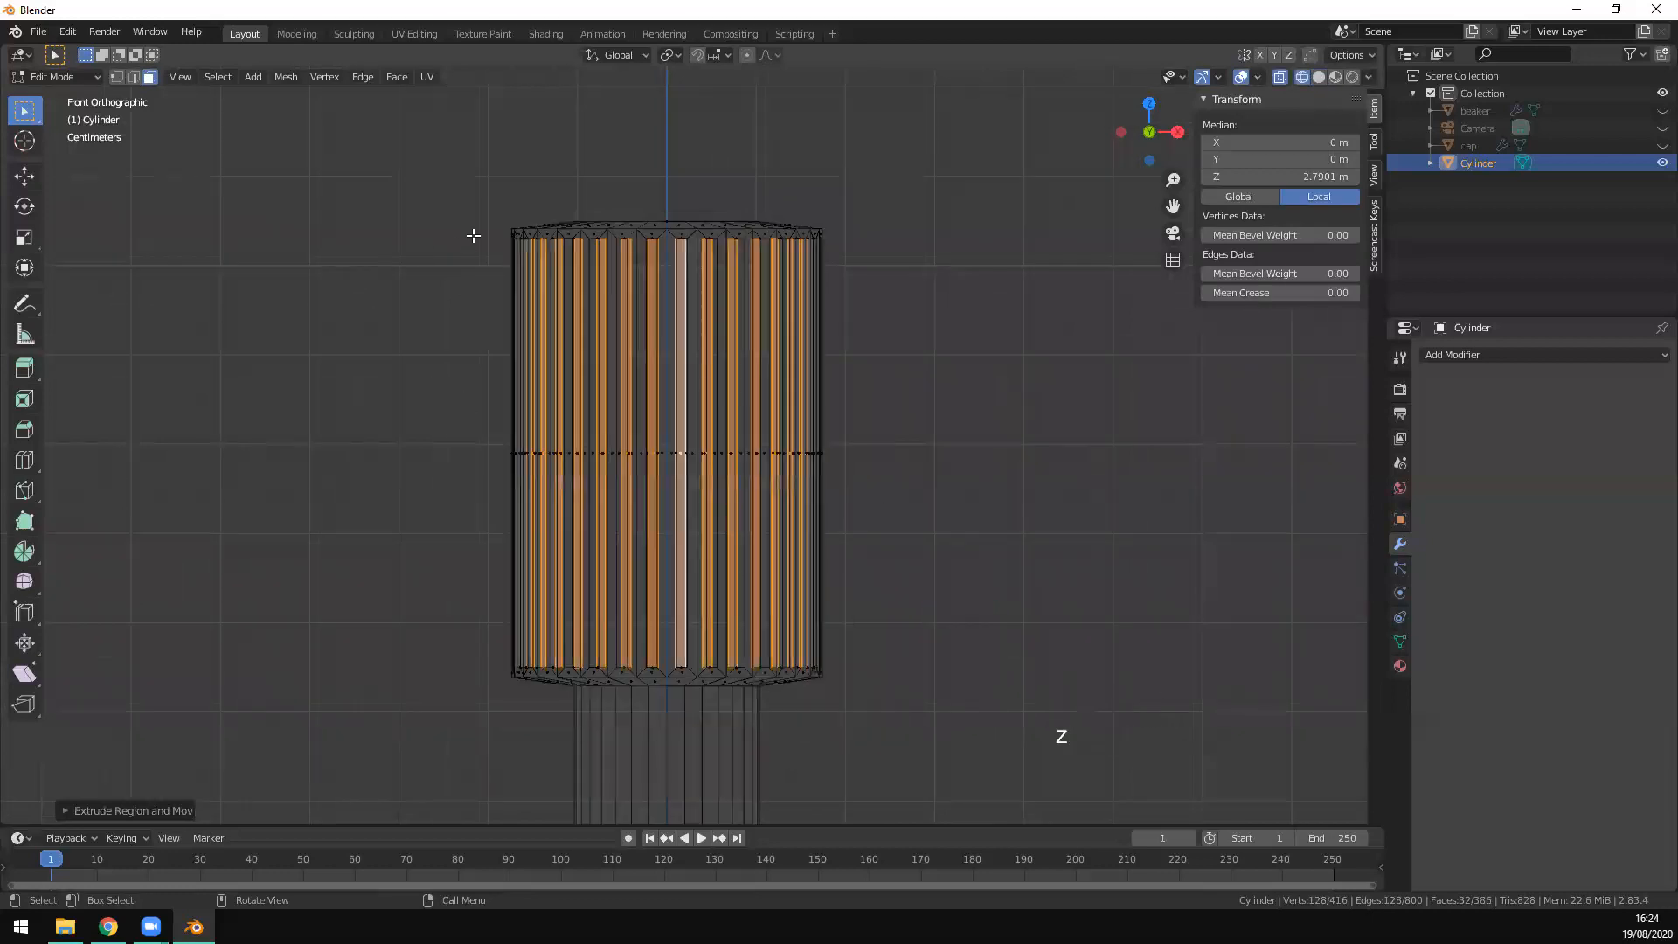
key(2)
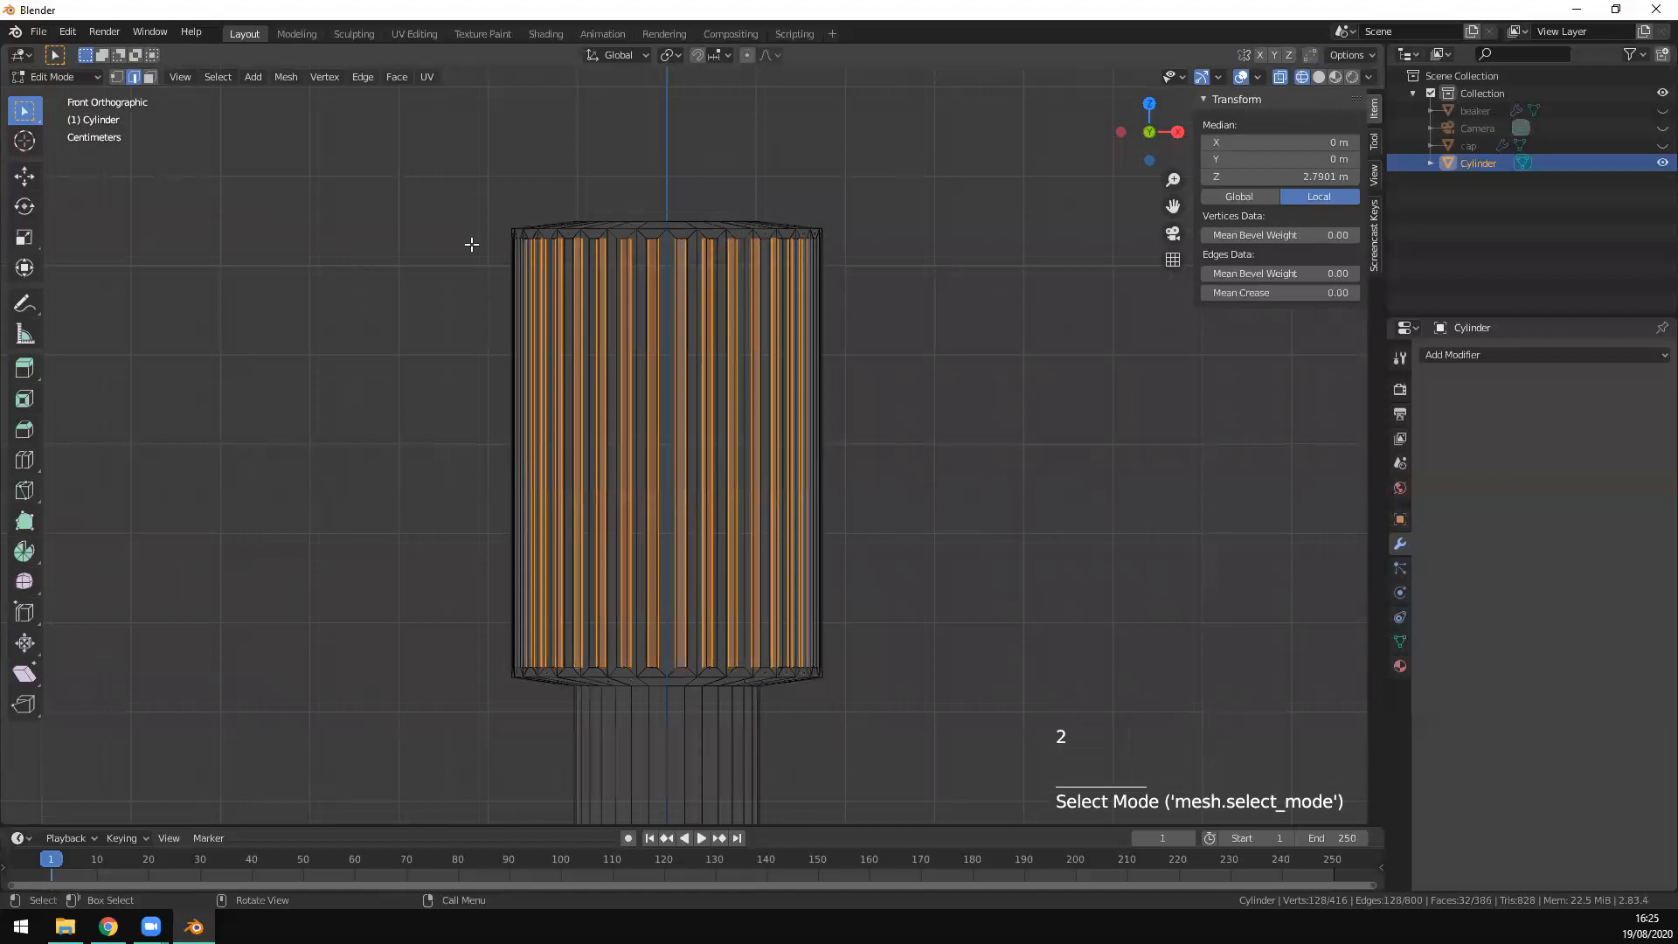
key(shift)
shift+drag(745, 421, 966, 668)
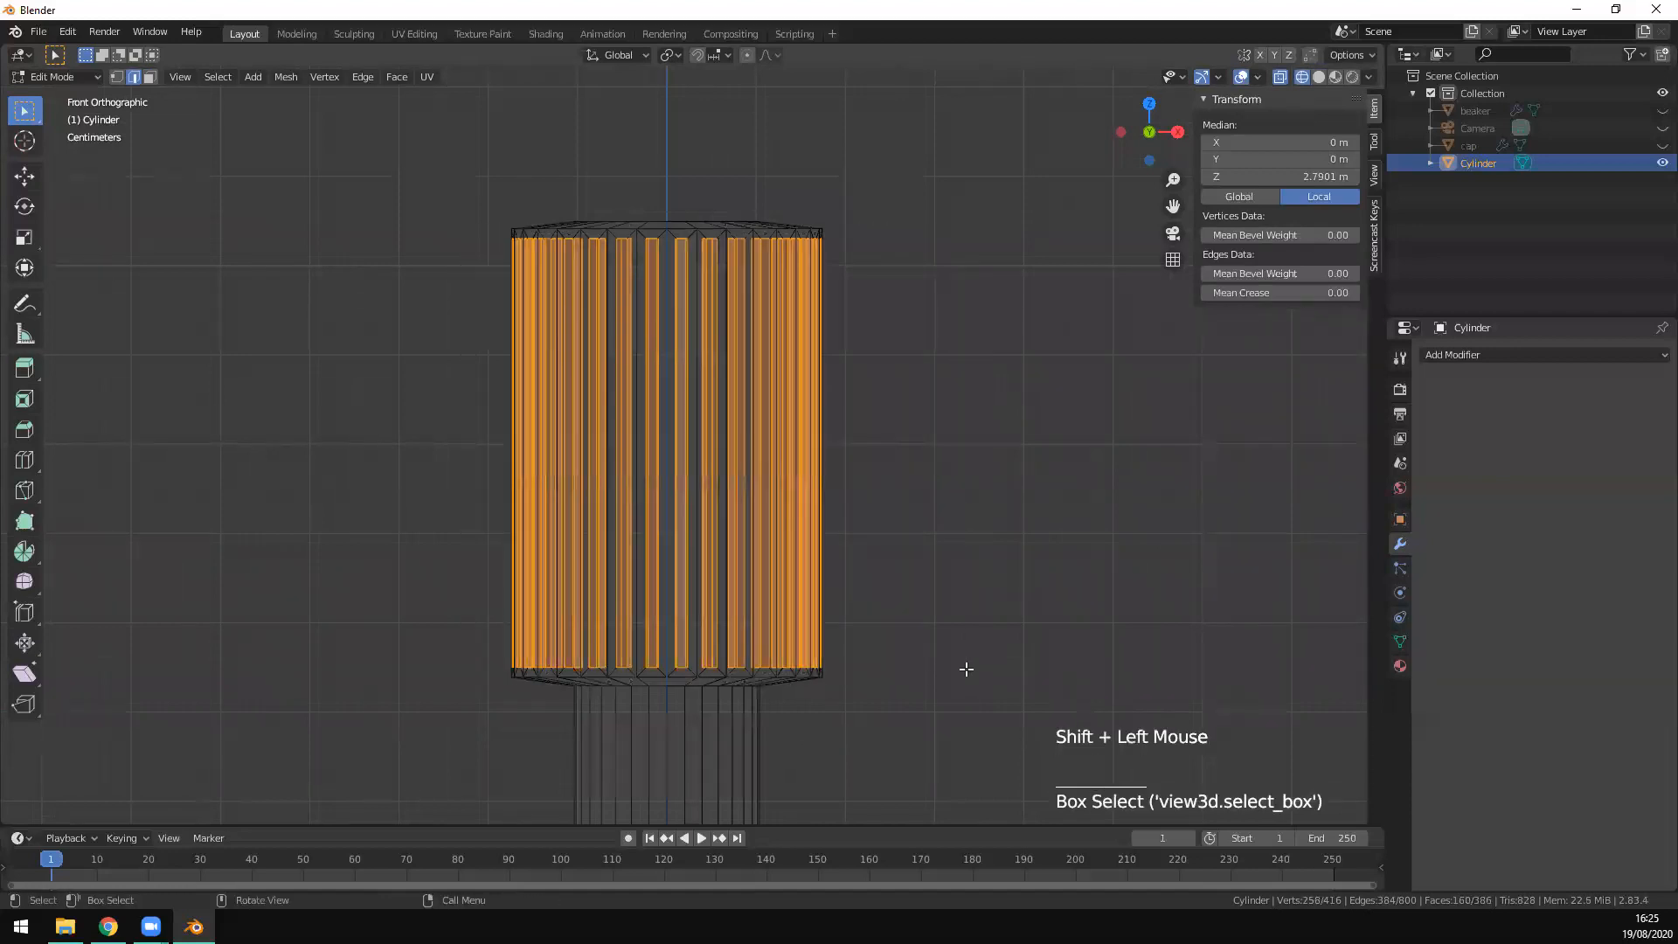
Step: Try to bevel the selected groove edges
scroll(861, 592, up, 8)
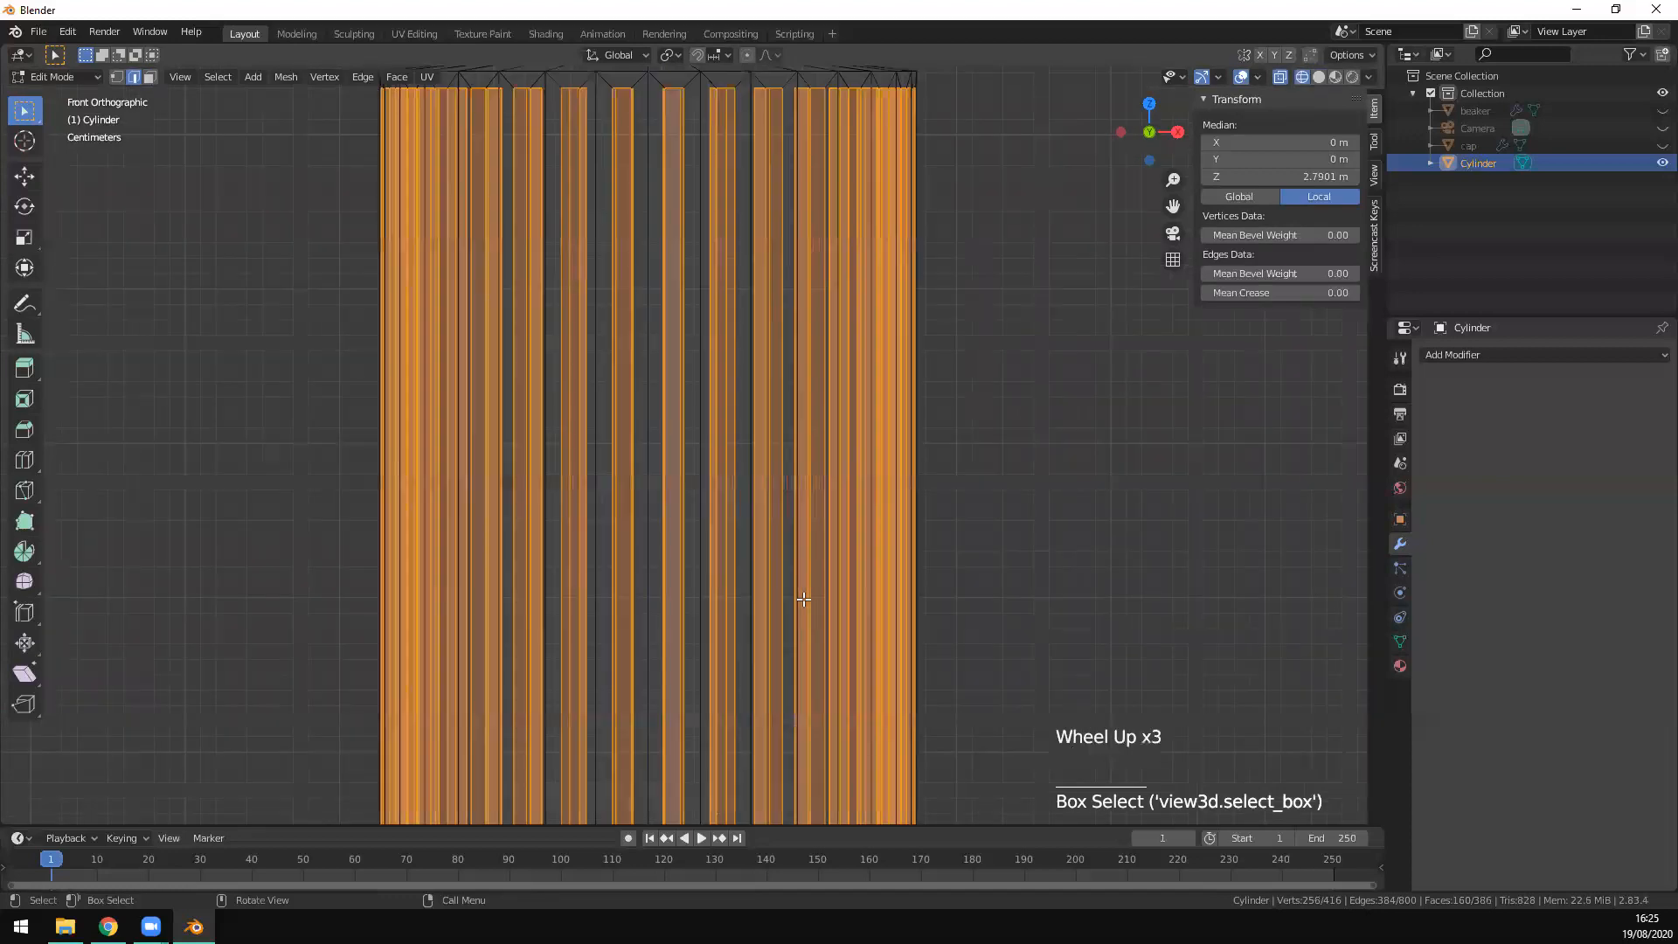
scroll(768, 580, down, 1)
middle_drag(768, 580, 762, 457)
key(ctrl)
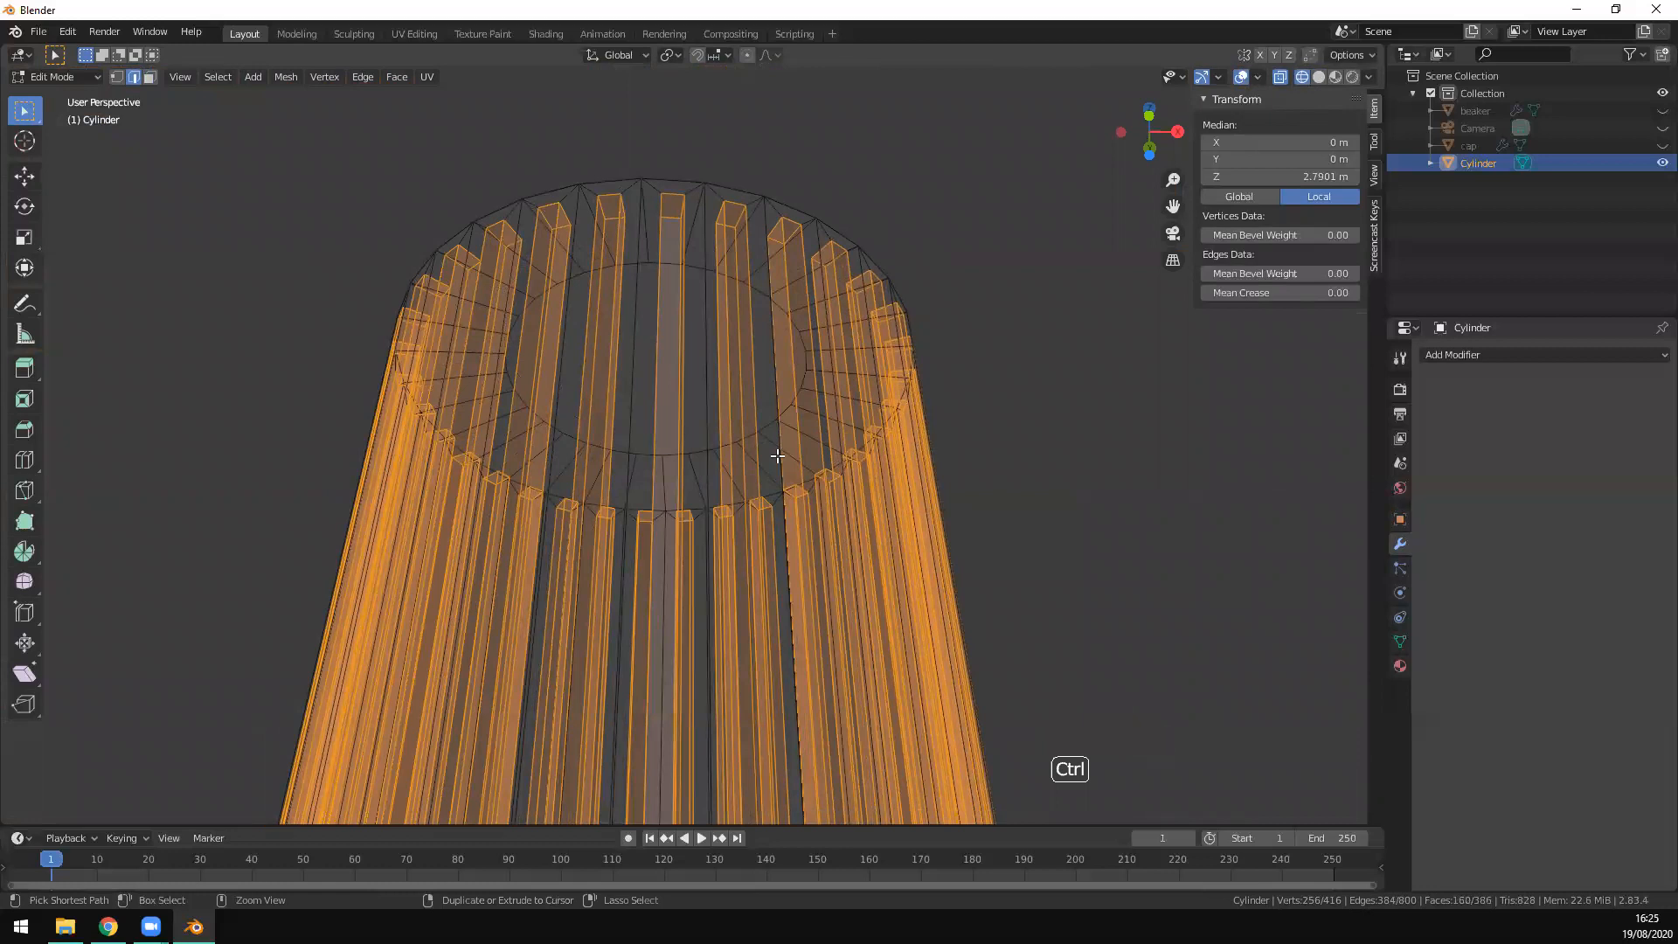
key(ctrl+b)
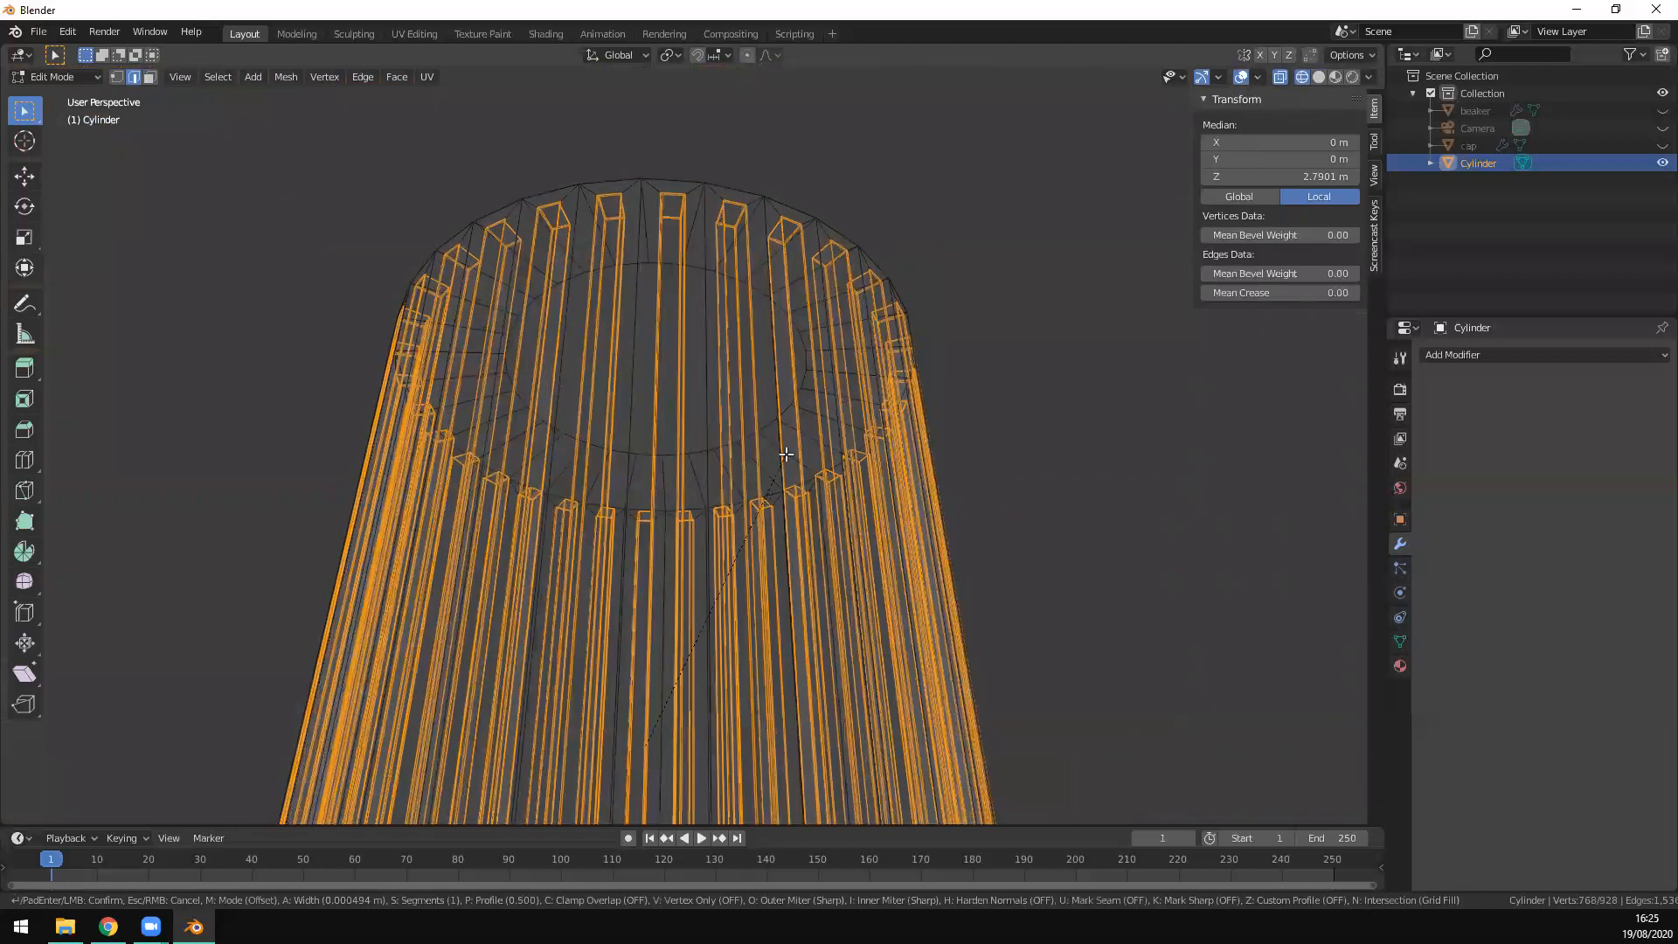
click(787, 455)
Step: Return to solid display and bevel the selected groove edges around the grip with a width of about 0.002 m
key(z)
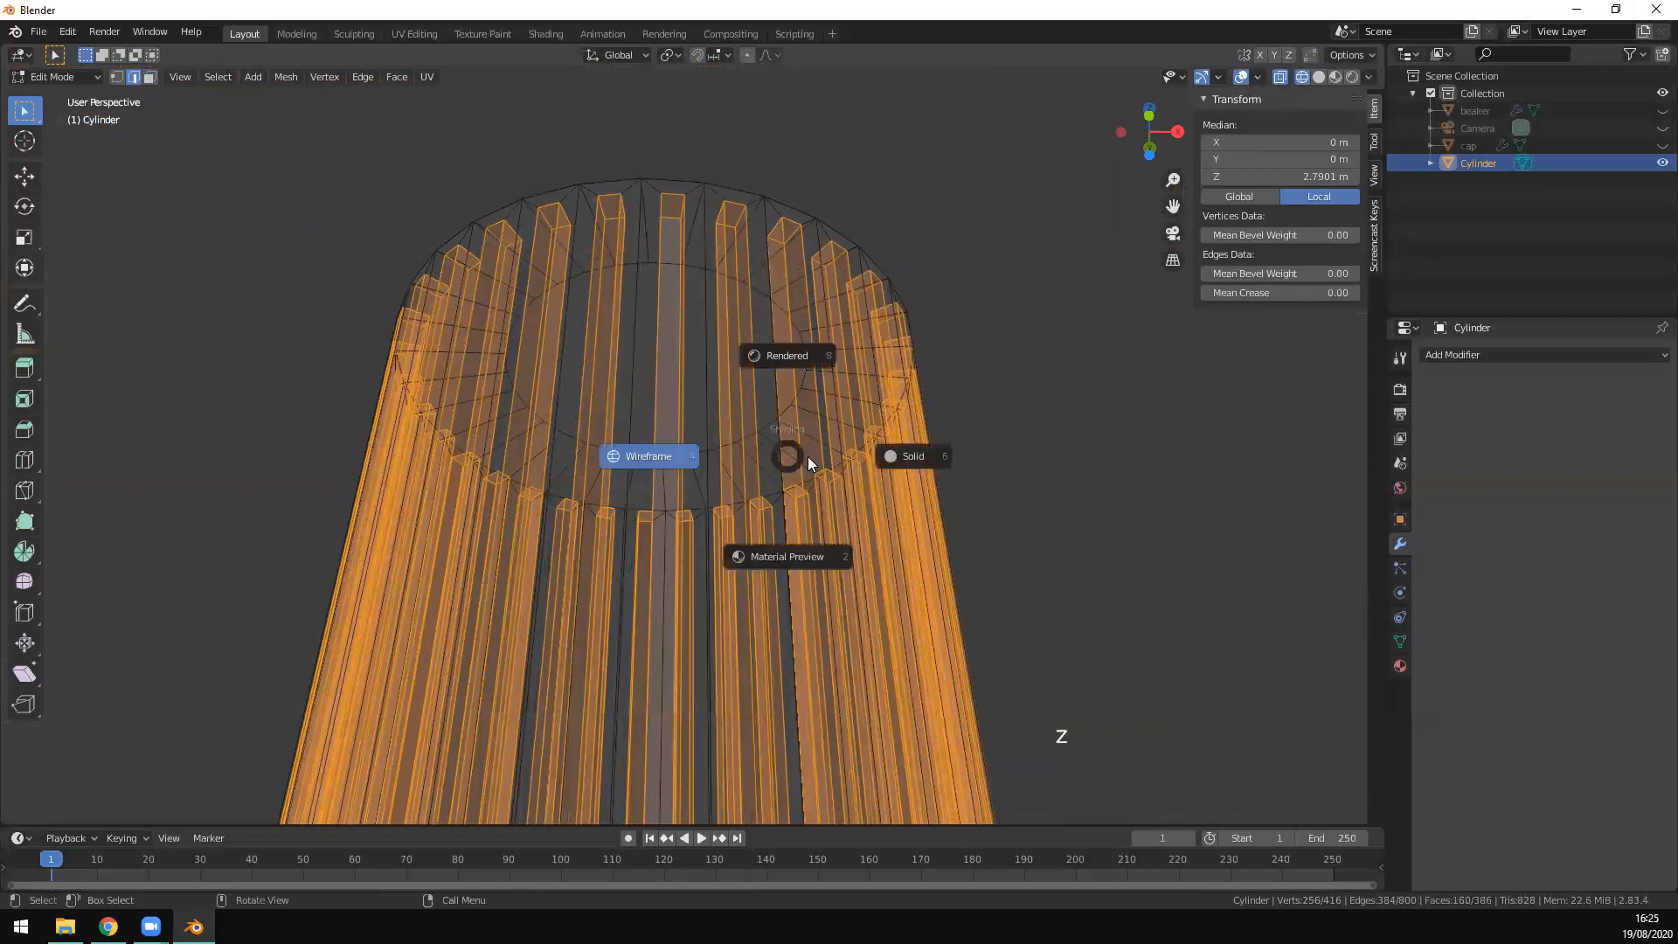
click(904, 458)
scroll(733, 236, up, 6)
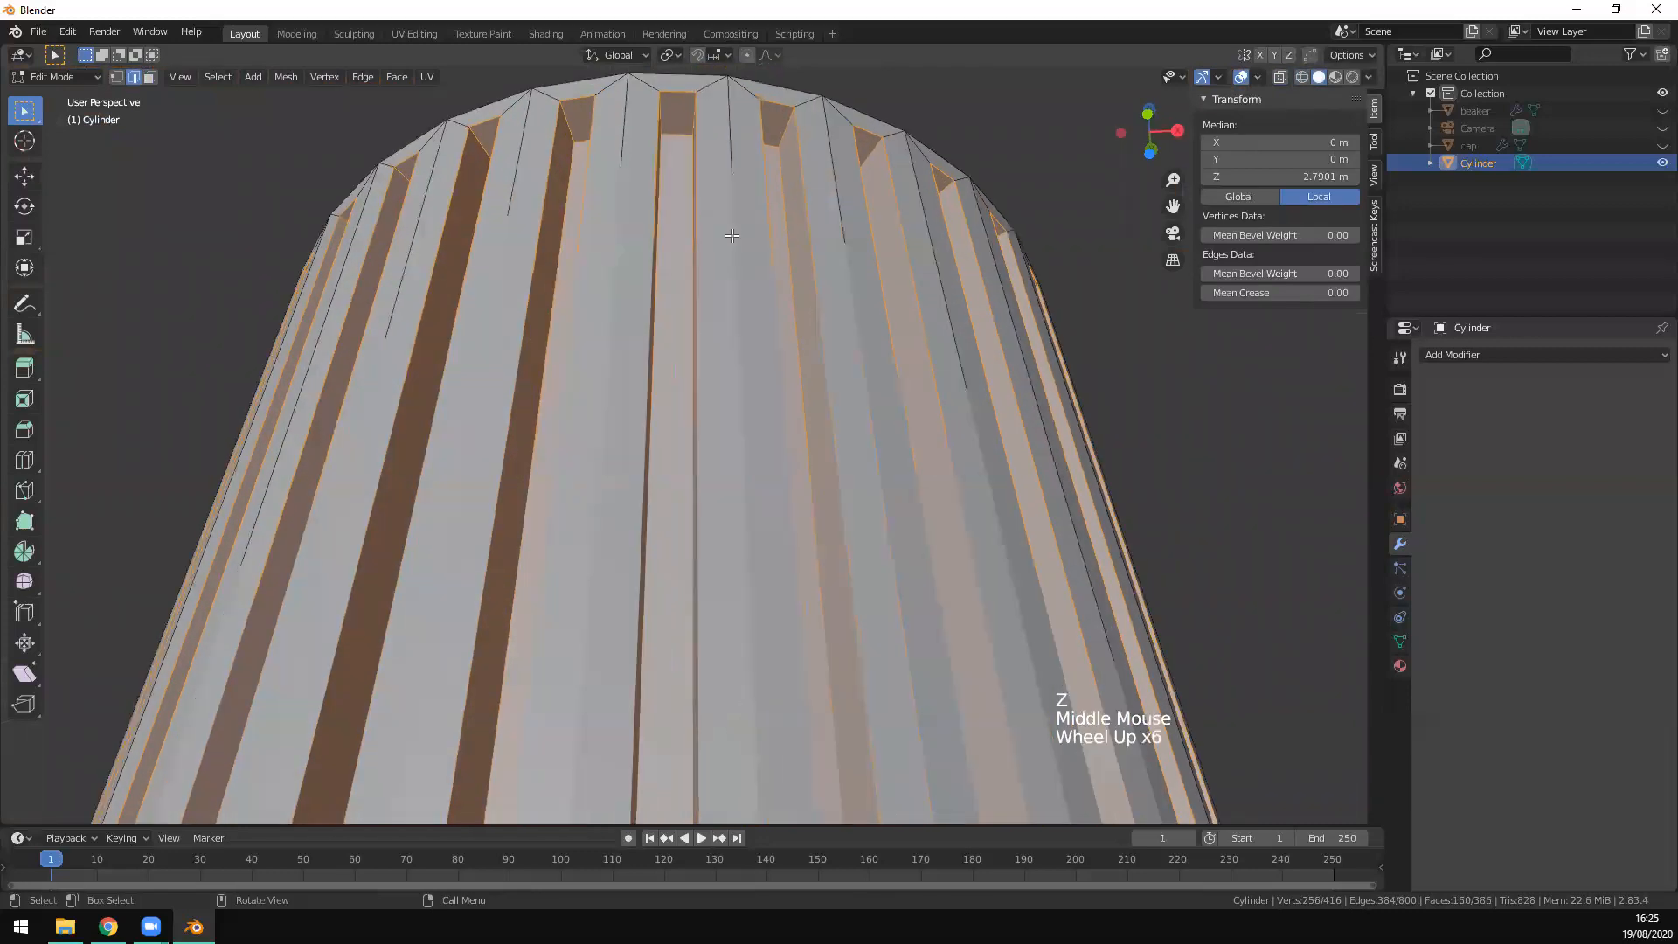
shift+middle_drag(732, 236, 853, 476)
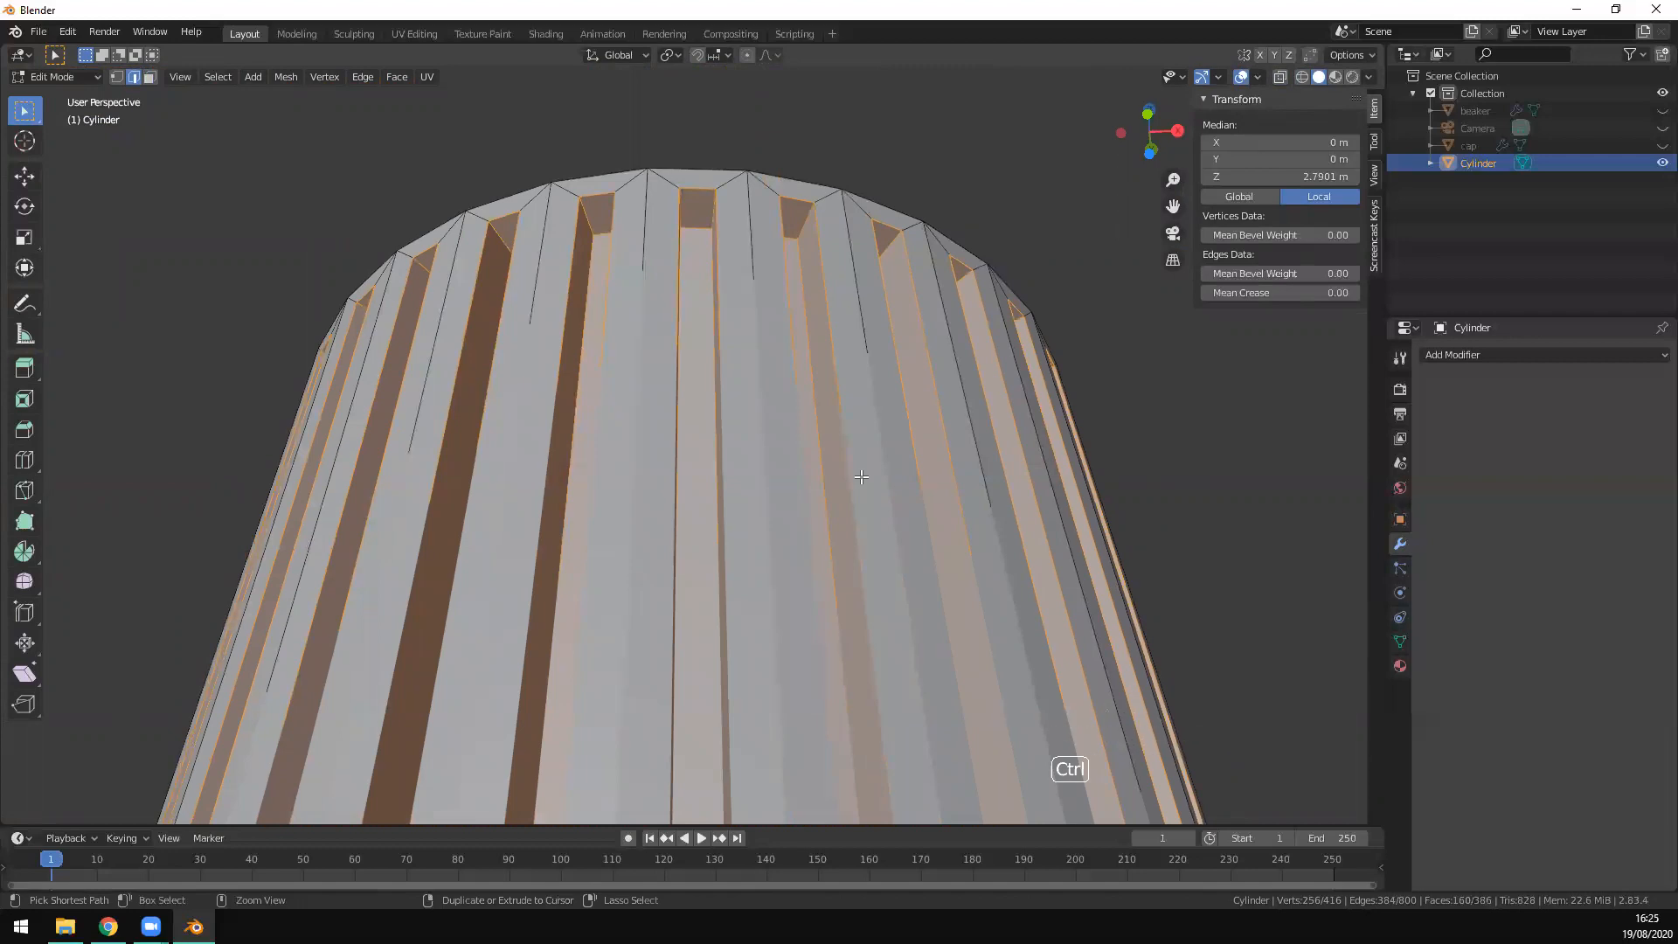
key(ctrl+b)
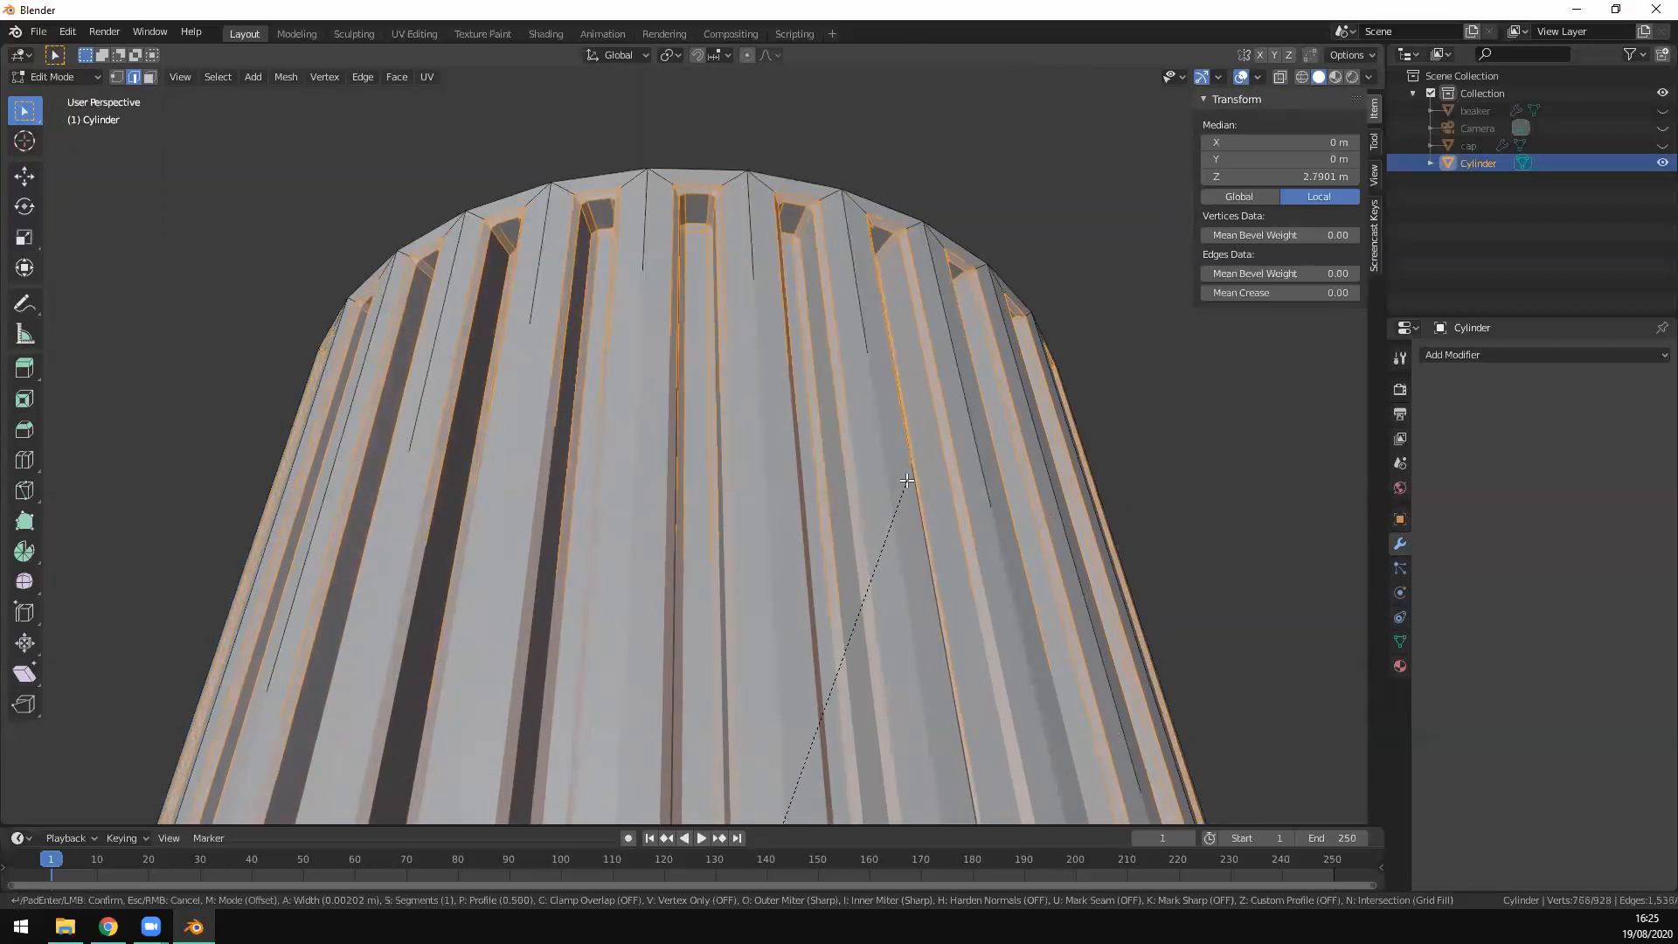
click(905, 480)
scroll(962, 525, down, 10)
middle_drag(1005, 551, 918, 631)
key(Tab)
scroll(699, 491, down, 2)
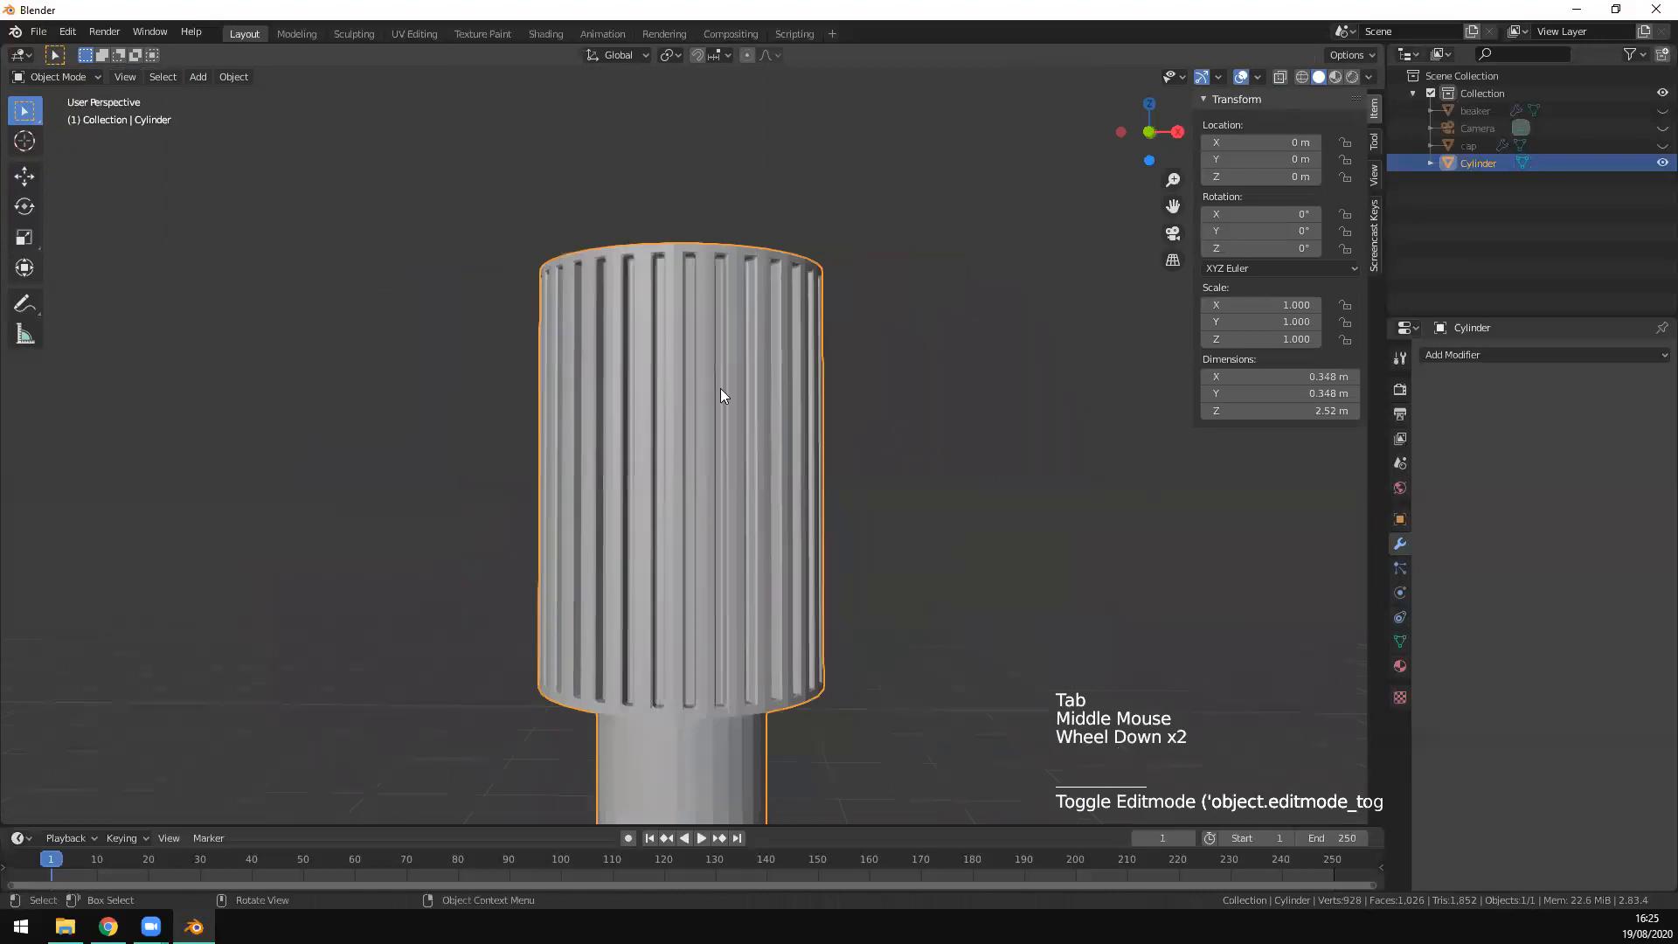
Step: Try a Subdivision Surface modifier on the grooved cylinder and remove it
middle_drag(833, 508, 1179, 444)
click(1626, 355)
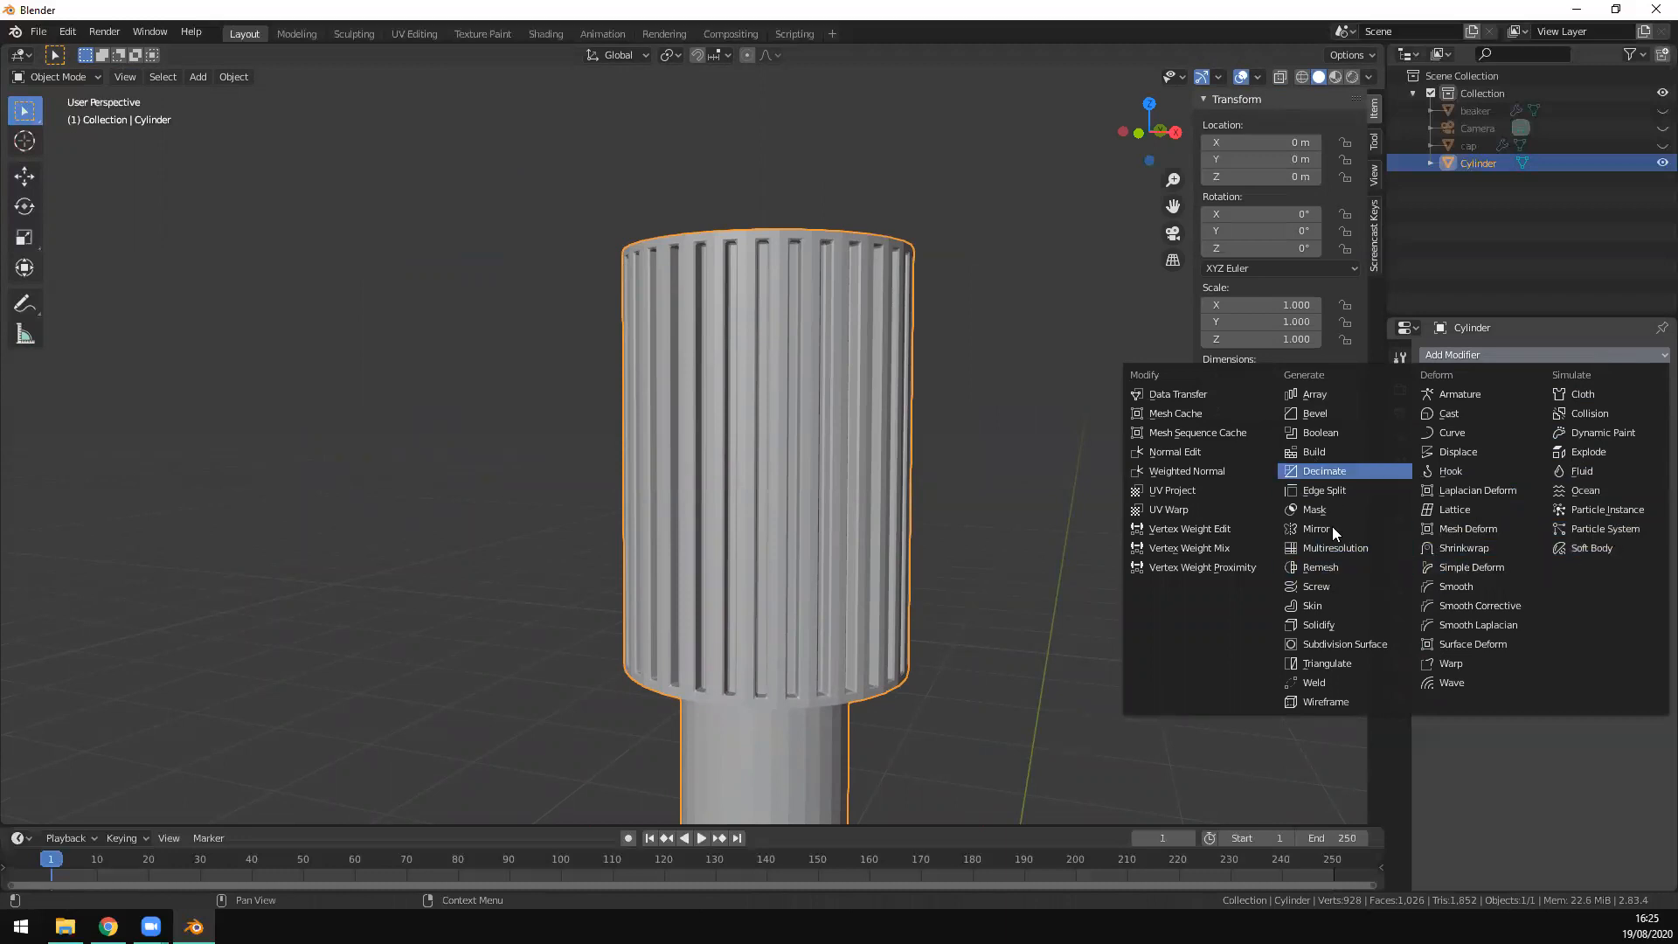
click(1363, 645)
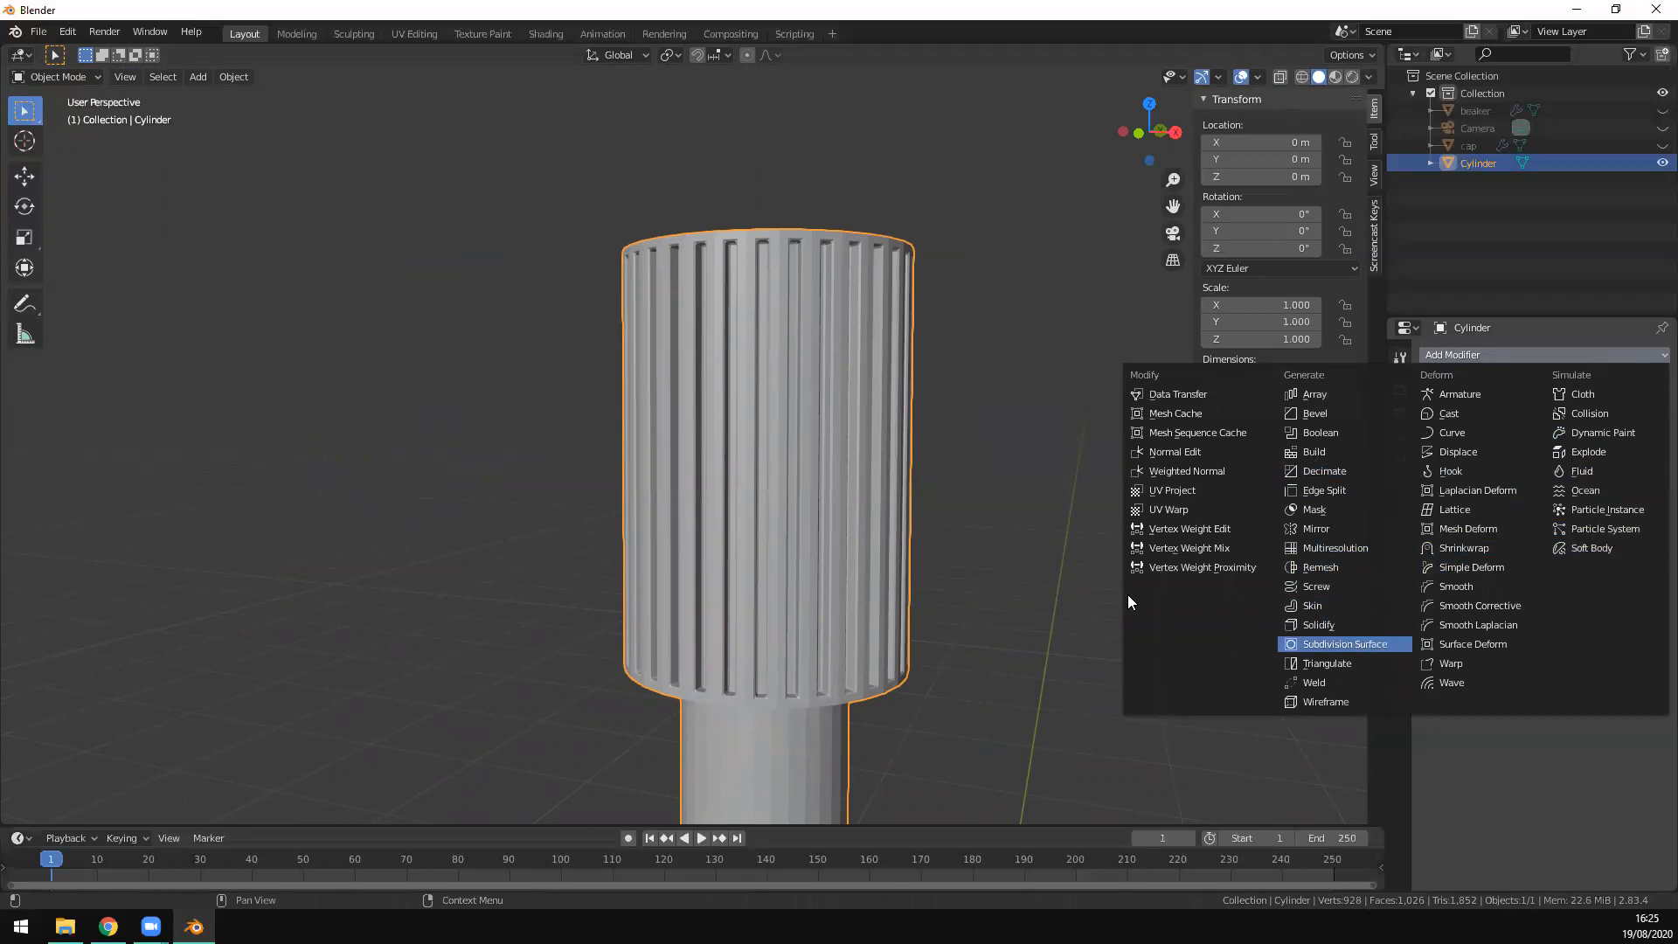
middle_drag(965, 569, 956, 687)
scroll(933, 663, down, 3)
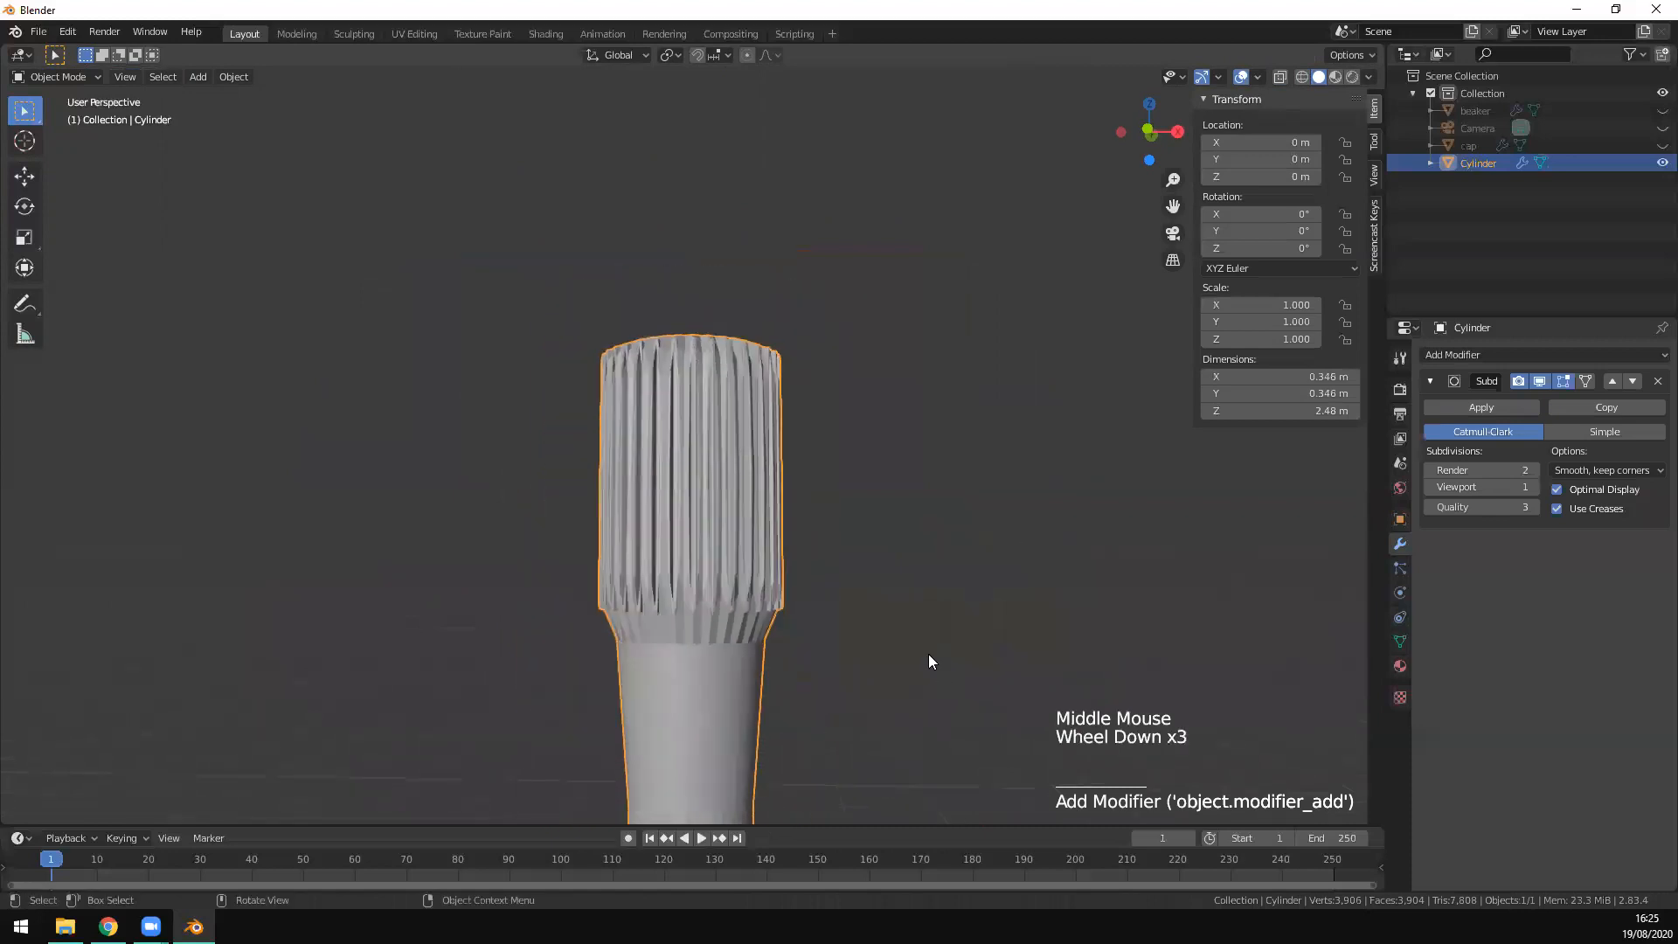
click(1655, 382)
Step: Inset the grip's central top face by about 0.02 m and extrude it upward about 0.44 m into a narrow stem
scroll(824, 557, down, 2)
mouse_move(823, 568)
middle_down()
mouse_move(804, 592)
mouse_move(831, 592)
mouse_move(822, 578)
middle_up()
scroll(722, 663, down, 2)
scroll(722, 656, down, 6)
scroll(699, 621, up, 8)
middle_drag(725, 324, 701, 325)
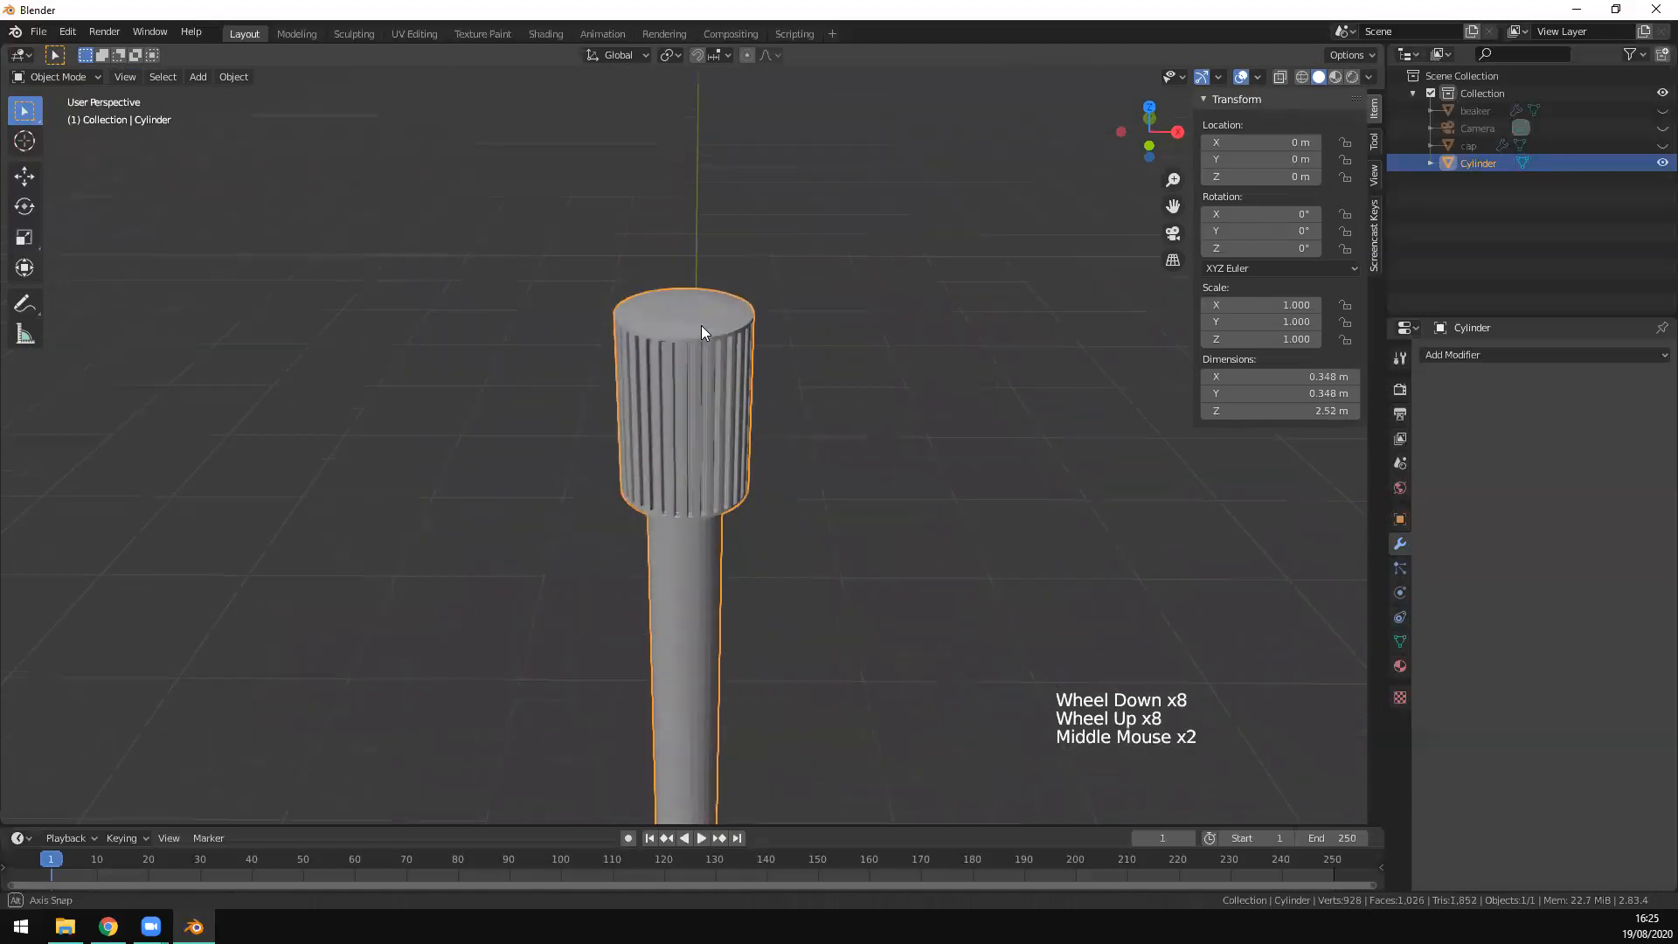
key(Tab)
key(3)
click(690, 307)
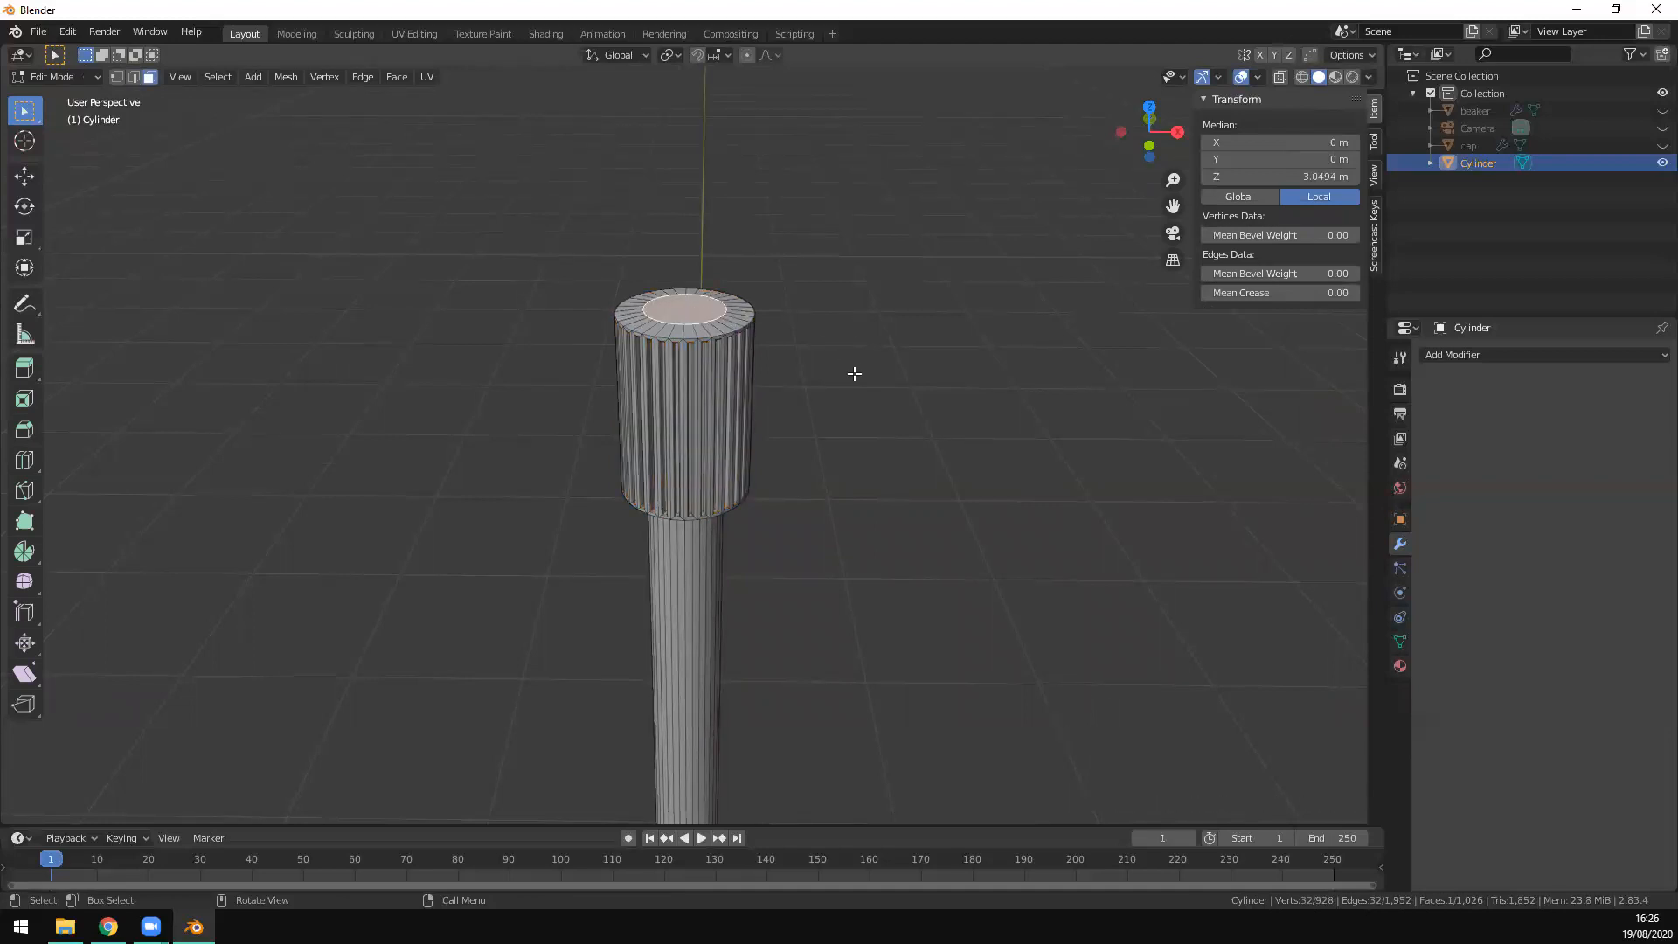
key(i)
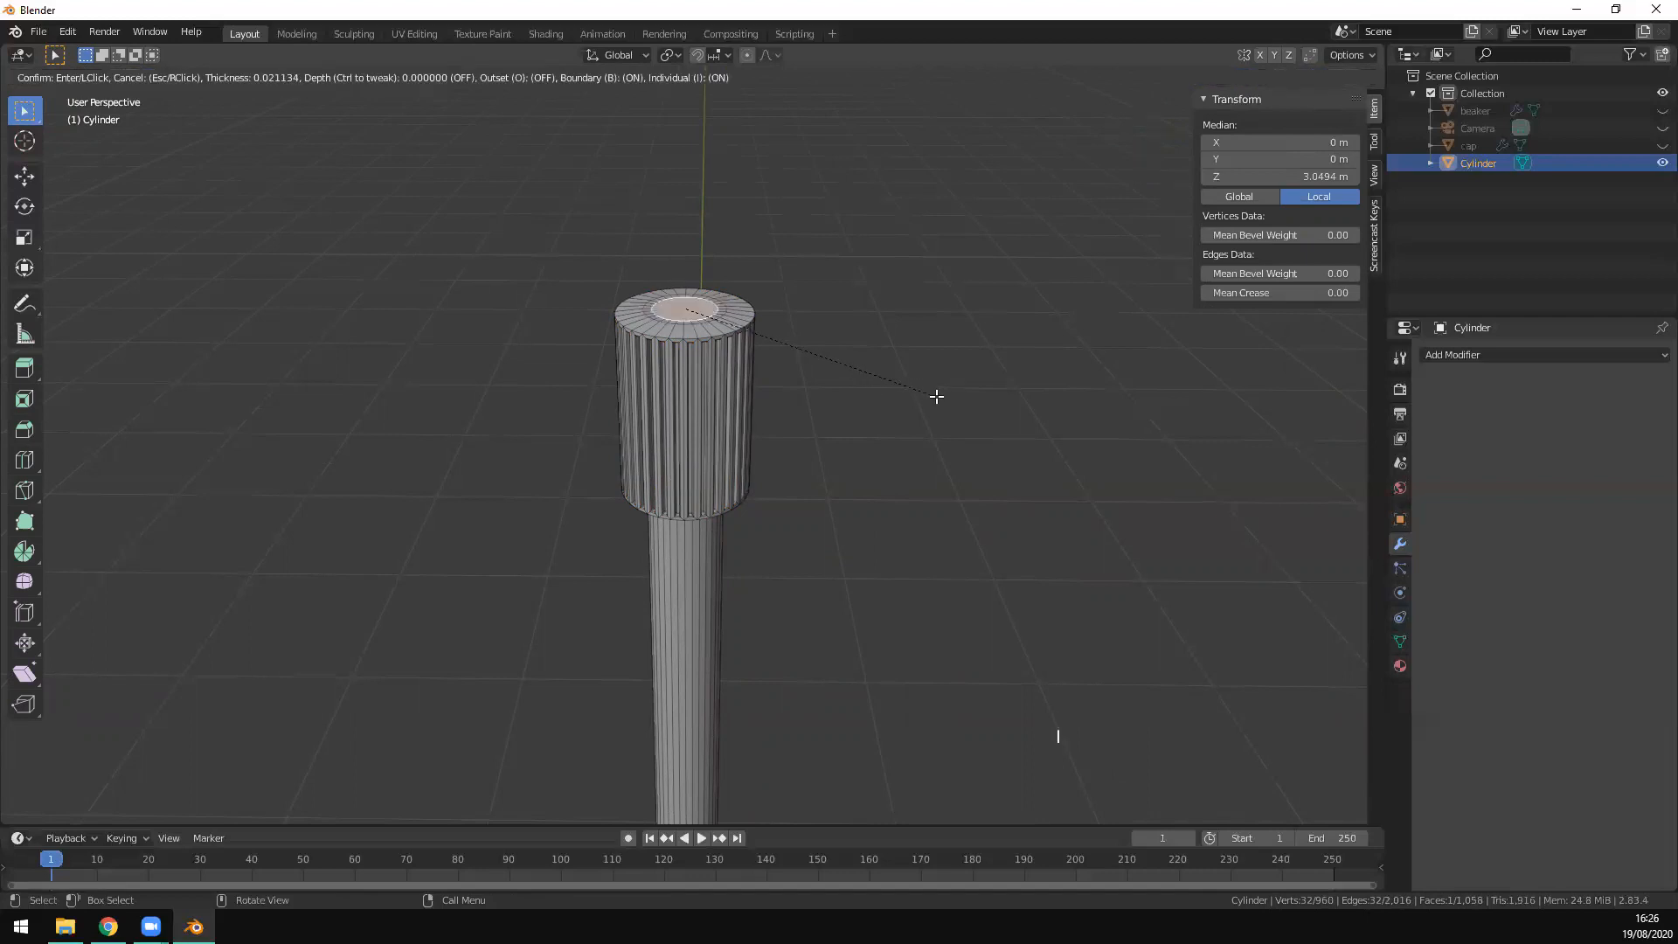
click(929, 393)
key(e)
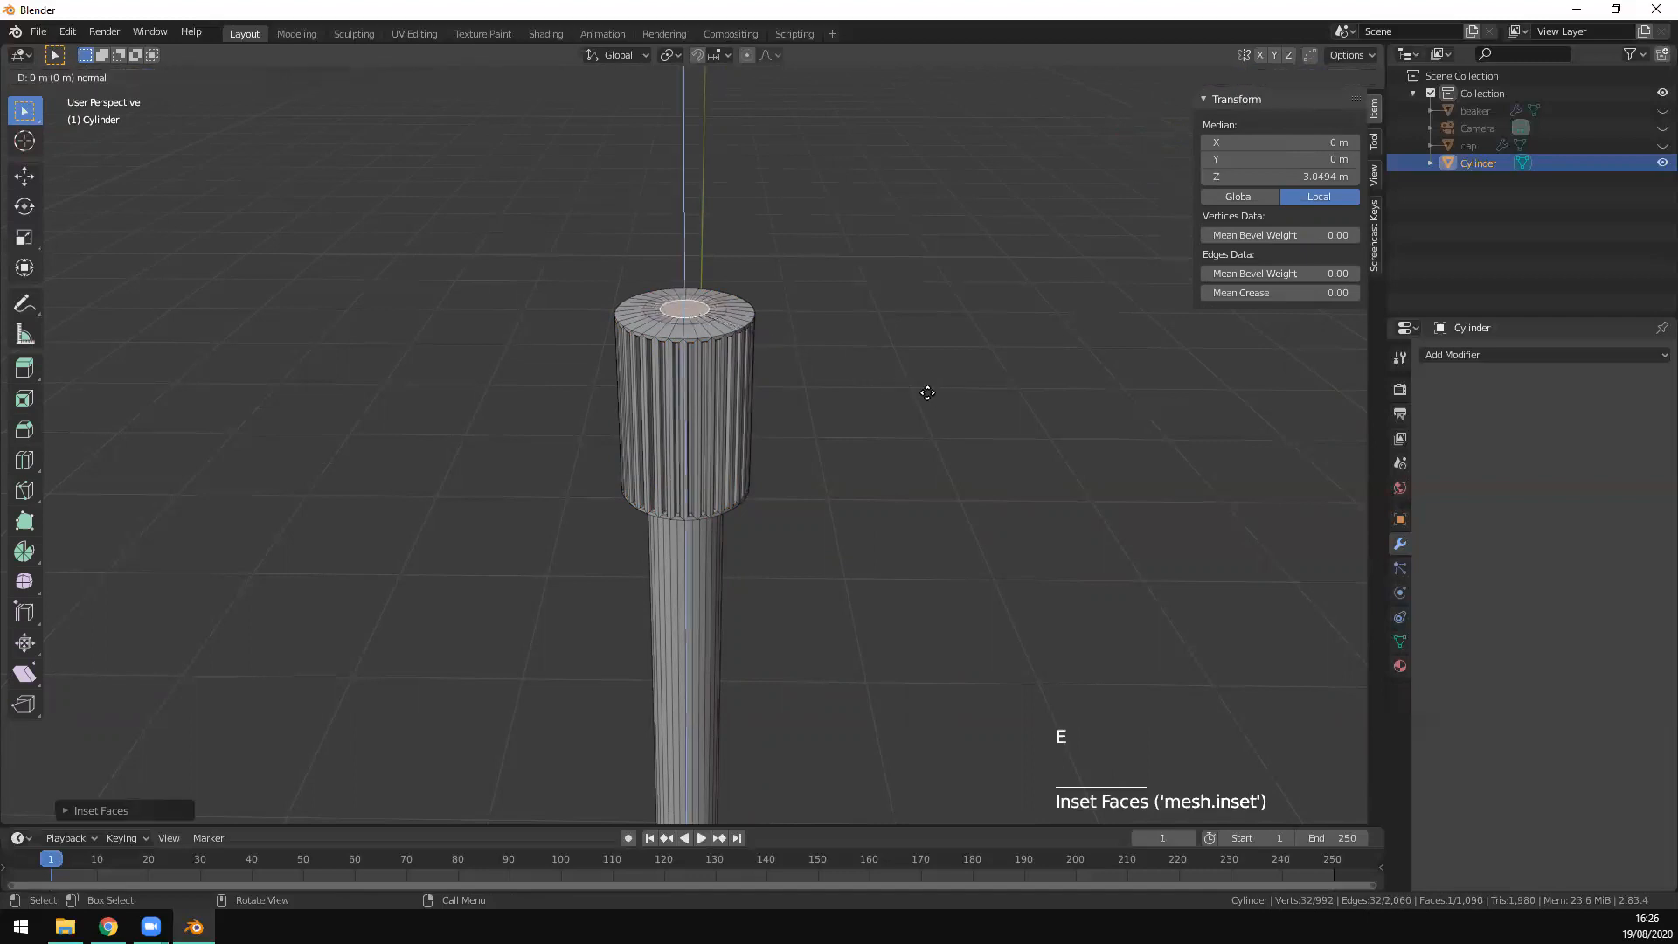
click(918, 208)
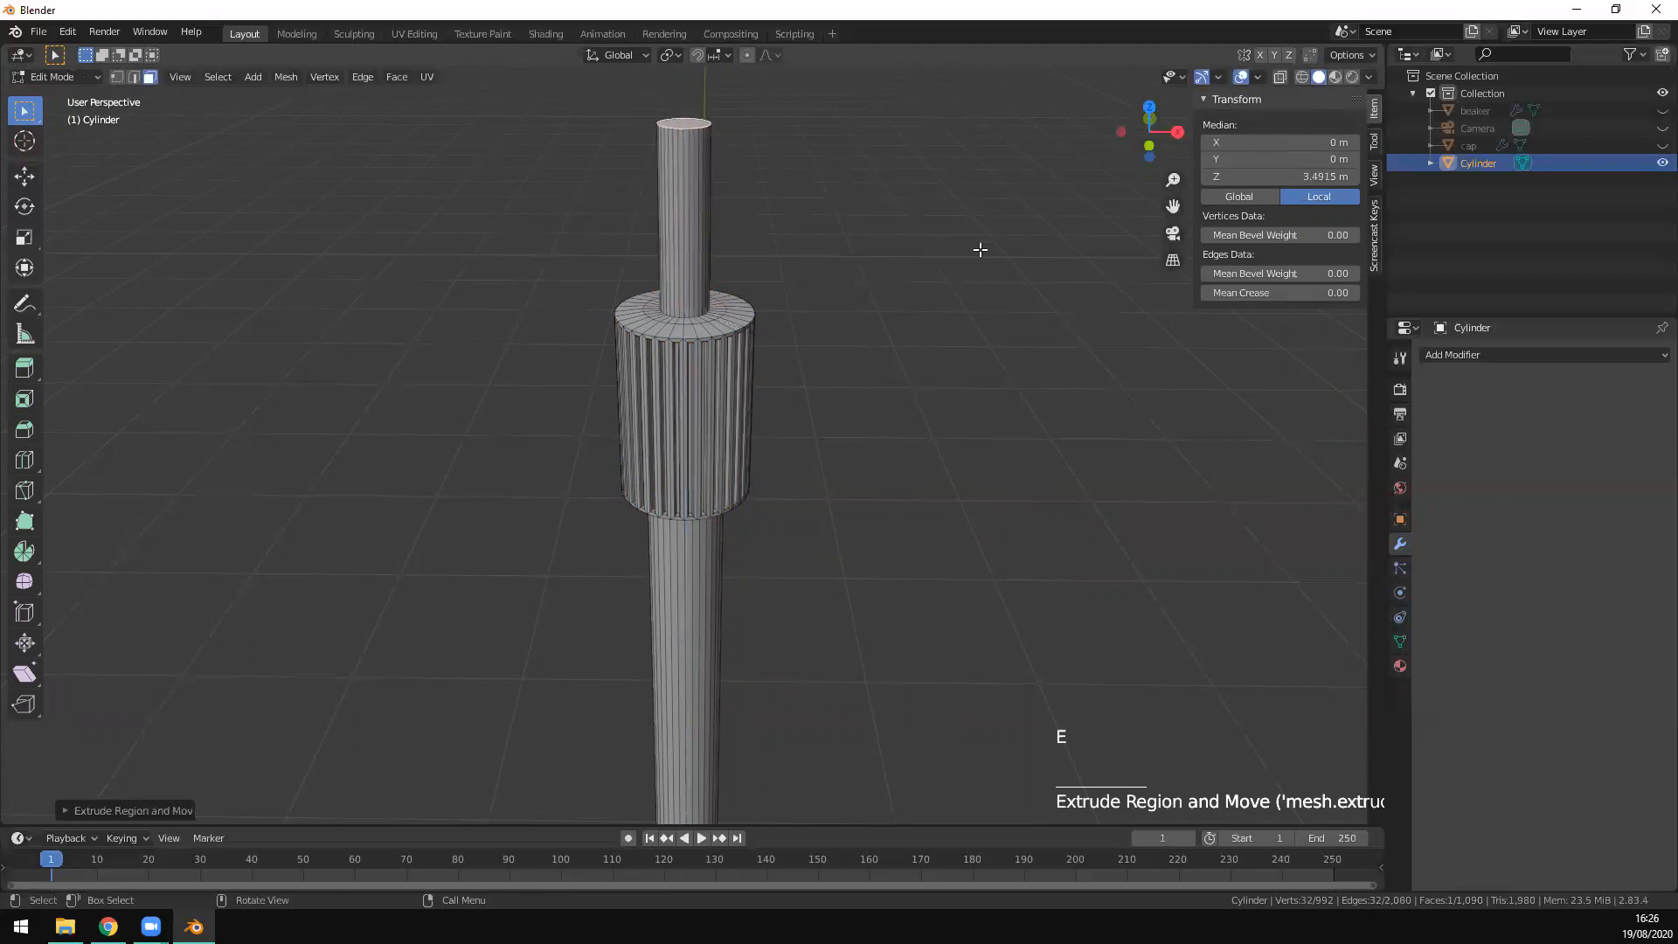
Step: Inset the stem's top face by about 0.016 m and extrude it down about 0.27 m to hollow out the stem
key(i)
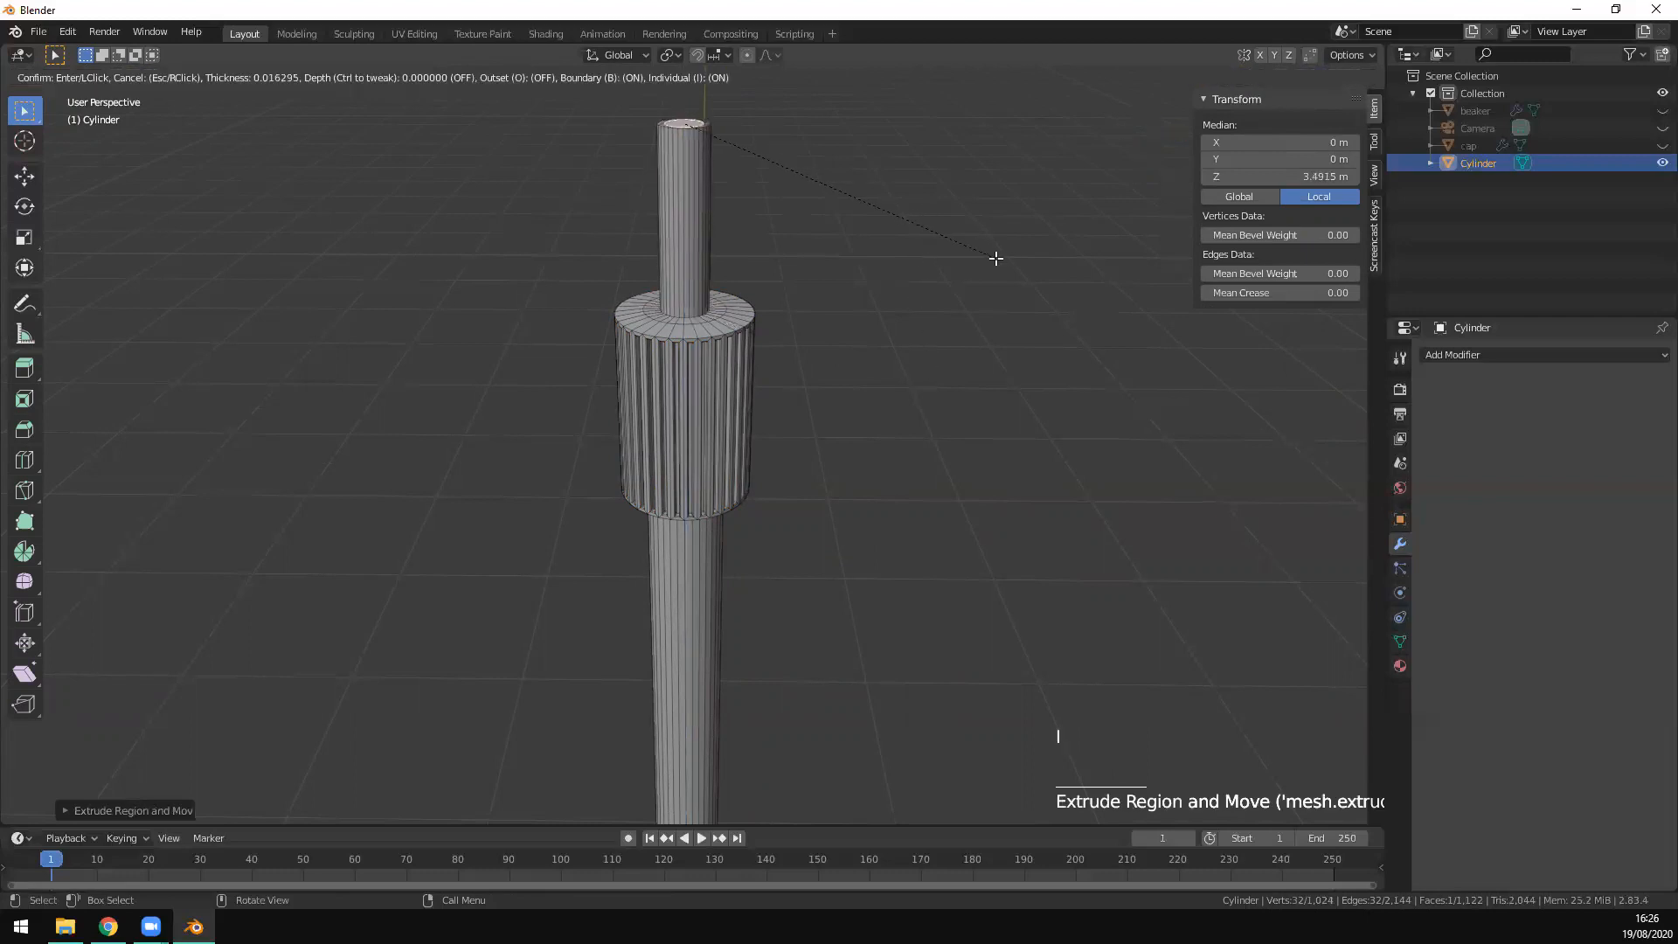
click(995, 259)
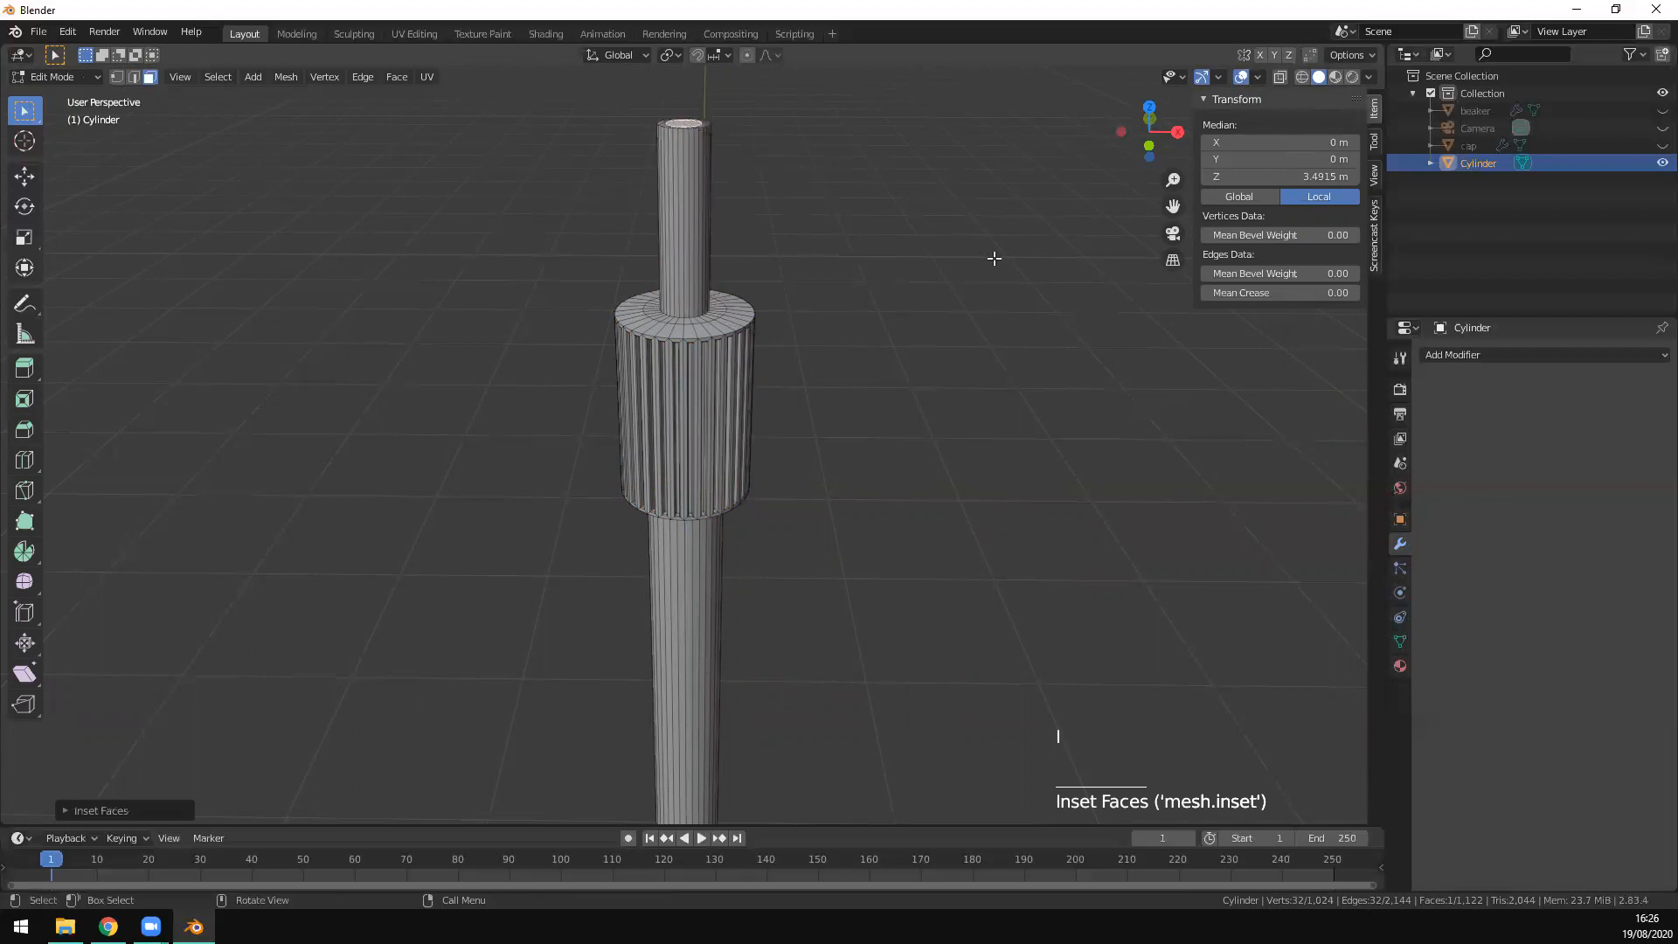
key(e)
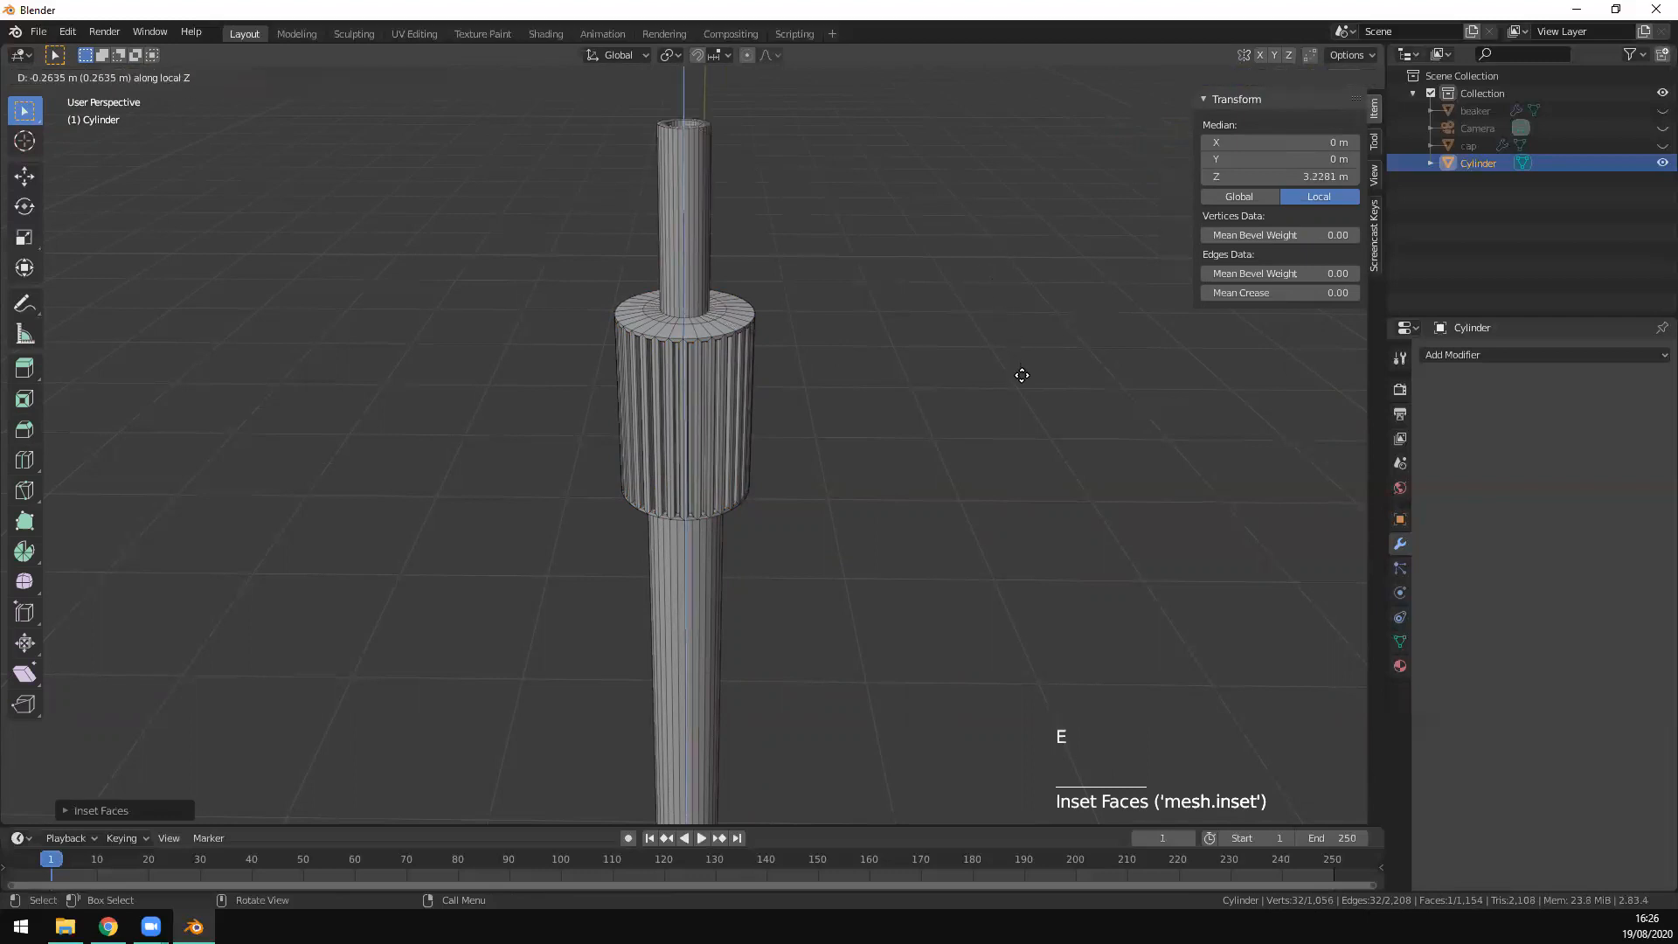
click(1022, 375)
Step: Examine the whole rod, grip and hollow stem in perspective and front view
middle_drag(944, 461, 832, 402)
scroll(770, 349, down, 4)
middle_drag(770, 350, 768, 460)
scroll(783, 577, down, 4)
middle_drag(783, 576, 825, 548)
key(KP_1)
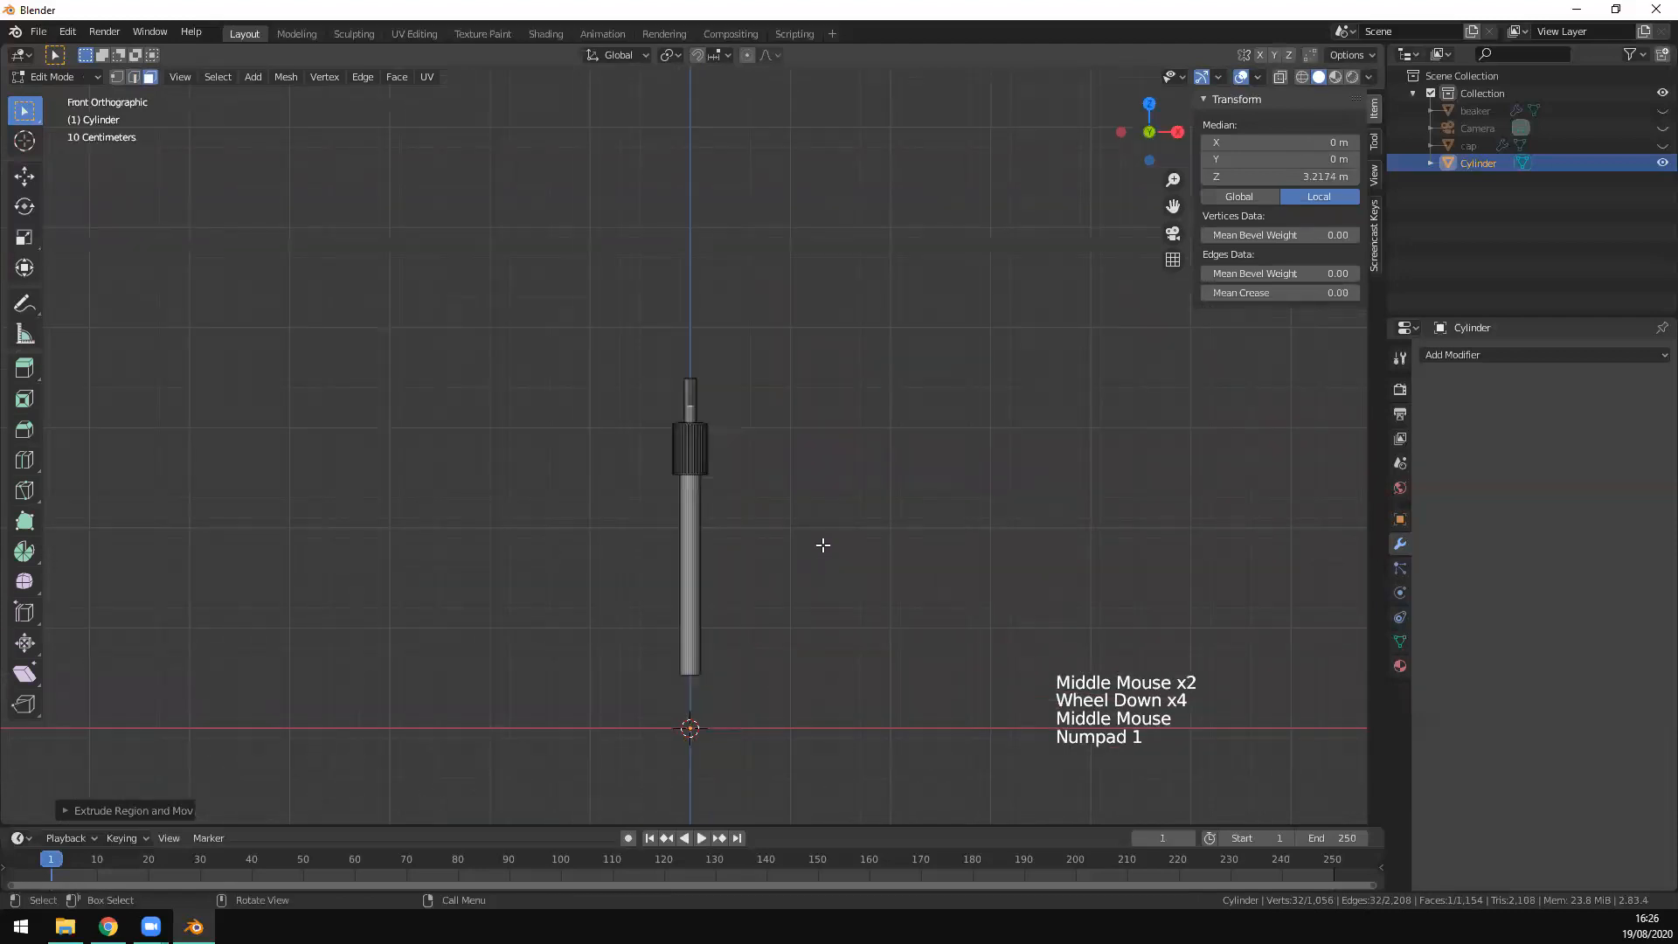
scroll(915, 420, up, 5)
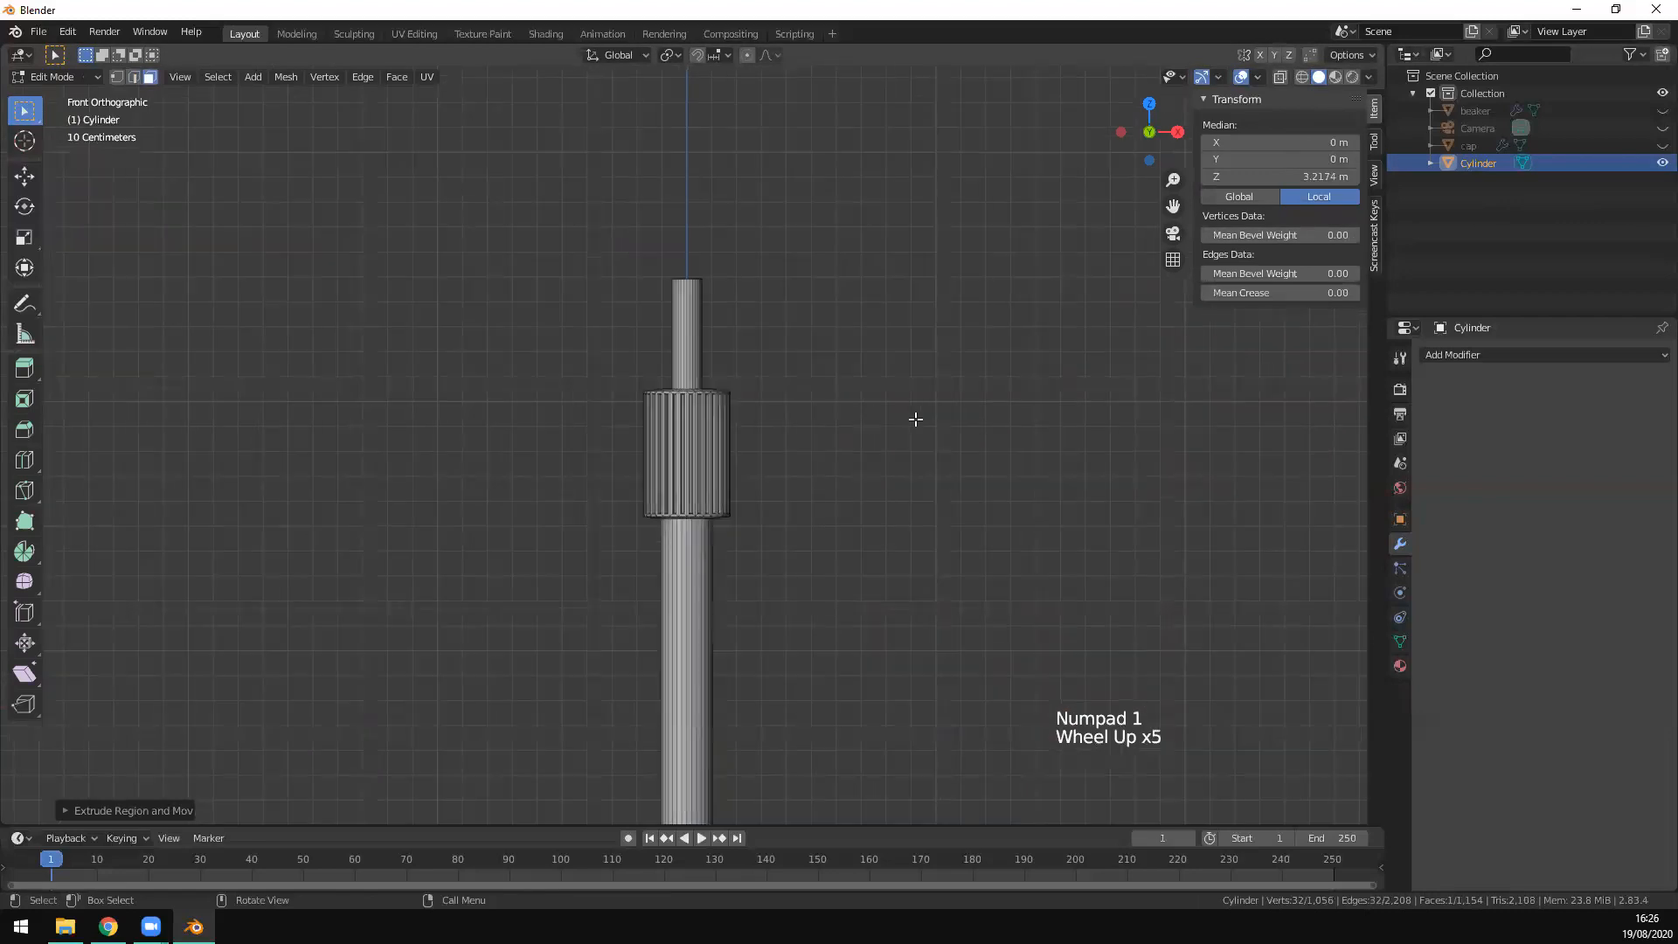
scroll(1468, 185, down, 2)
scroll(997, 494, down, 2)
Step: Return to object mode and rename the cylinder object as electrode_body
key(Tab)
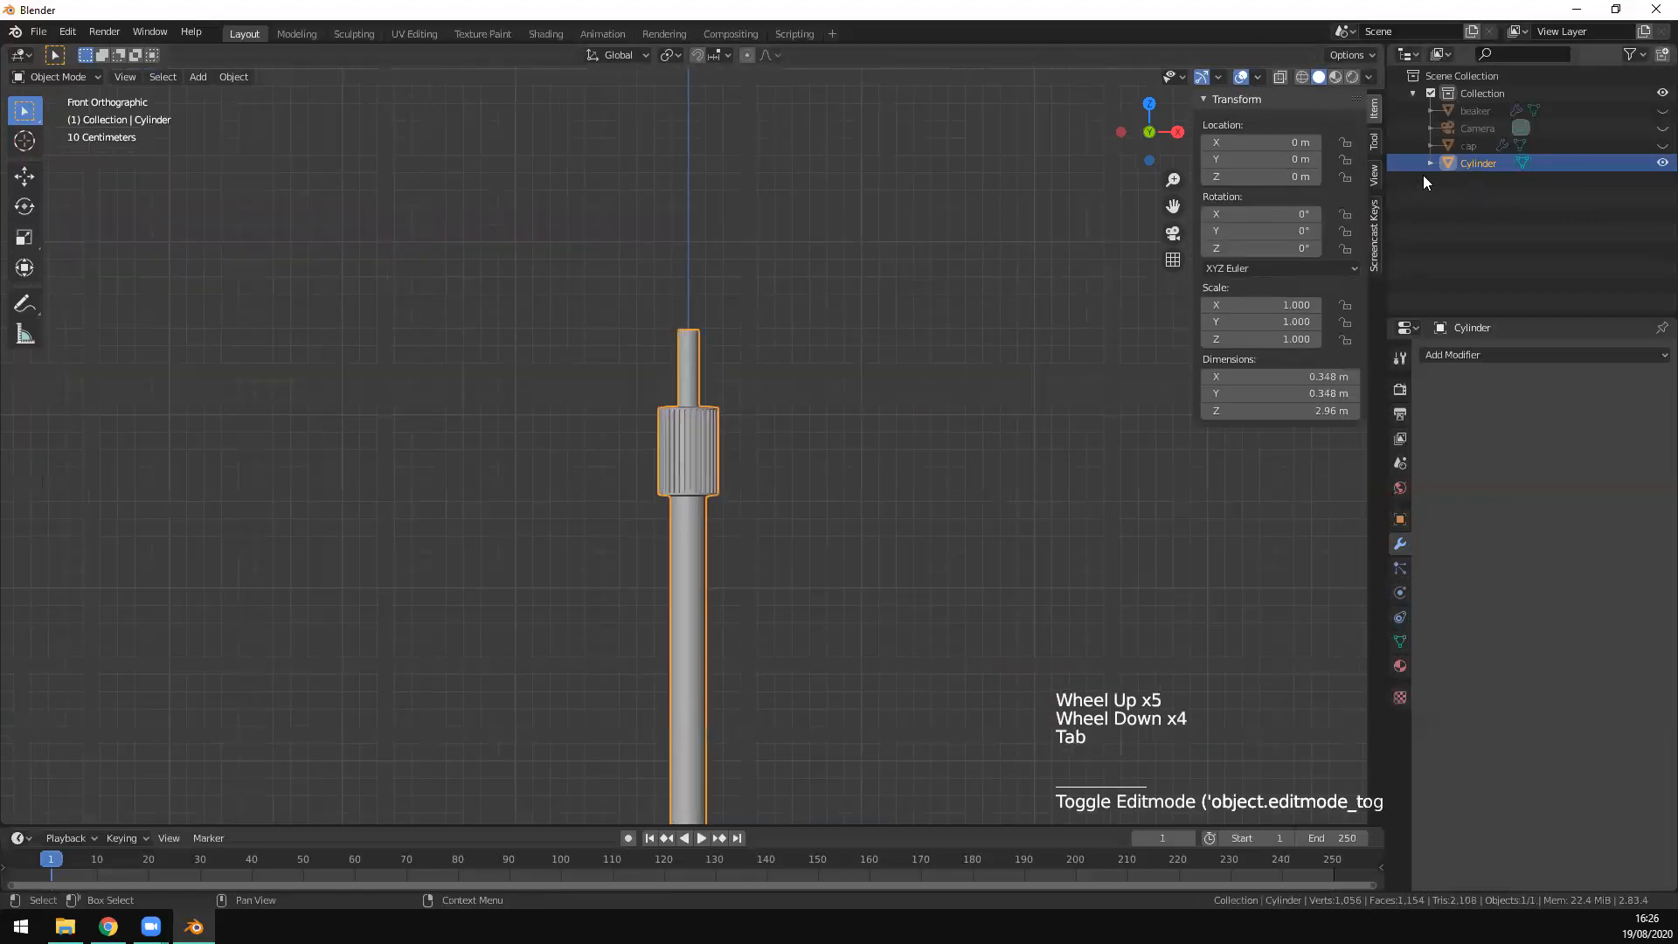
double_click(1527, 165)
text(ELECTRODE_BODY)
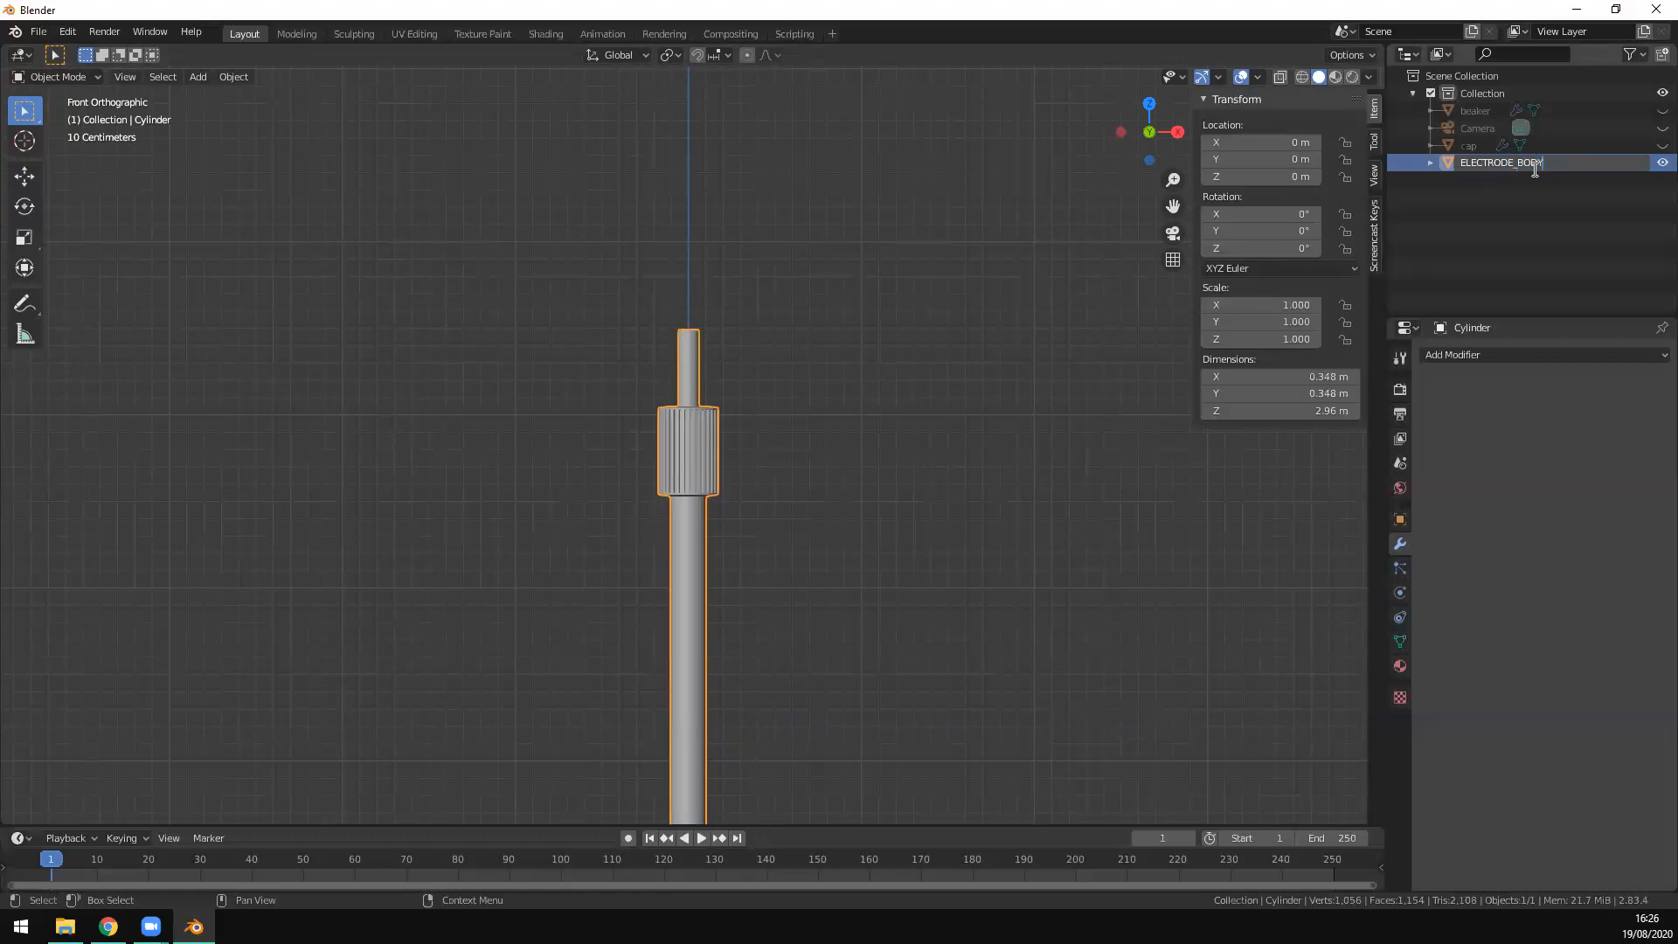
key(ctrl+shift+Left)
text(Electrode_bo)
key(Return)
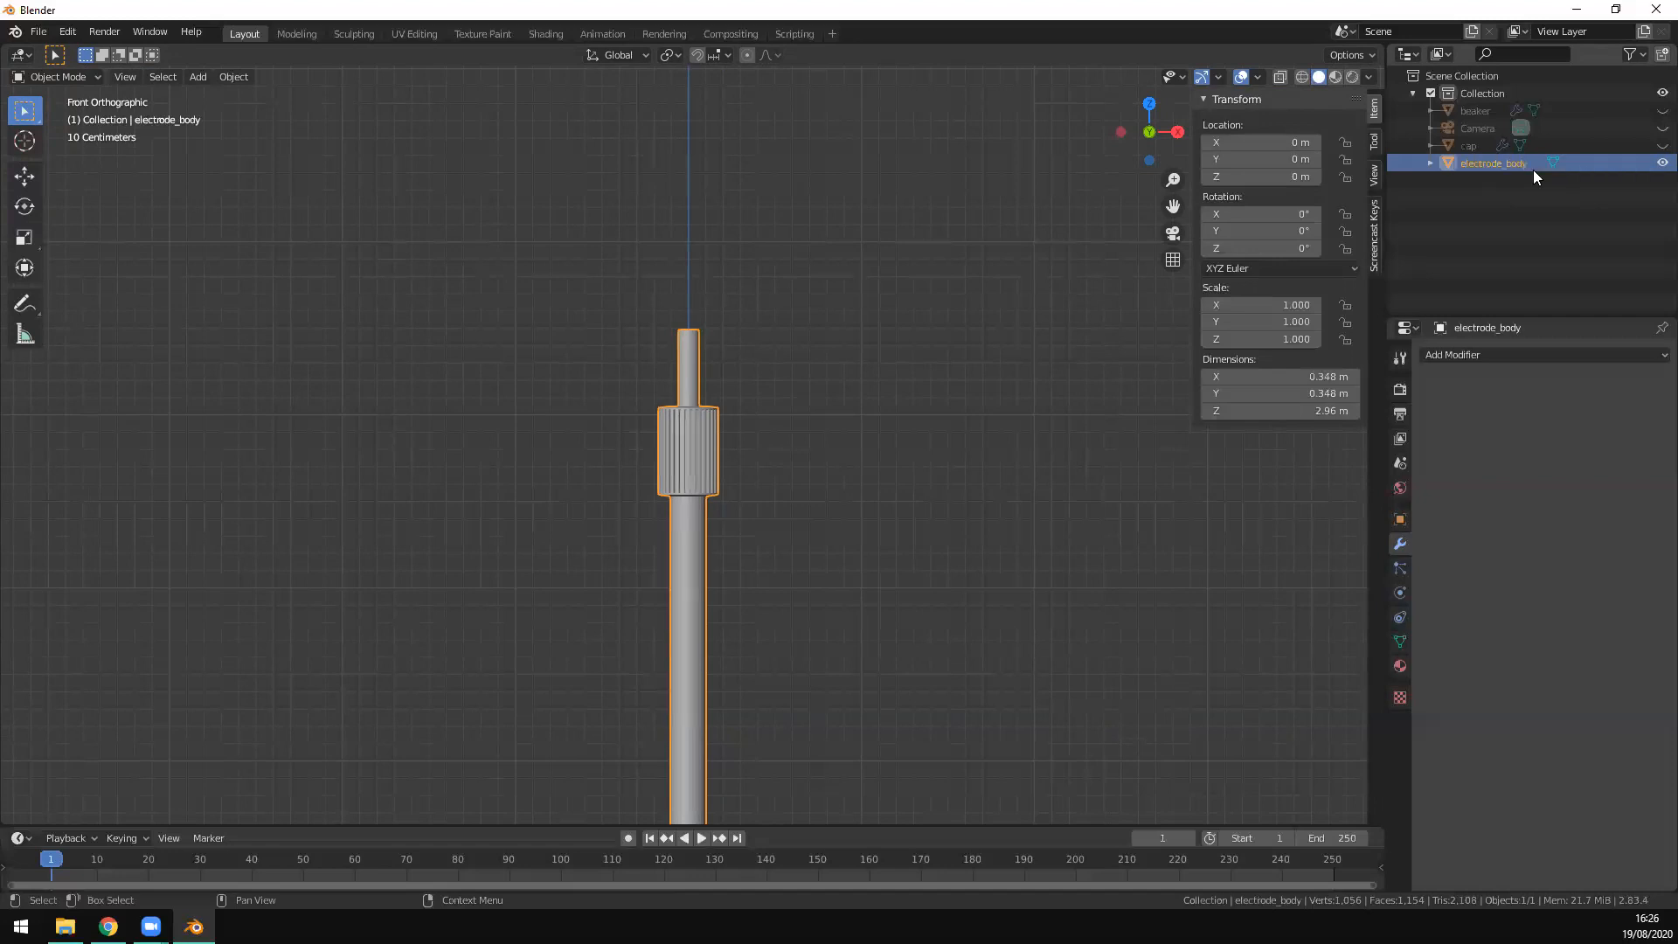
Step: Add a numeric suffix to the object's name so it reads electrode_body_1
double_click(1517, 163)
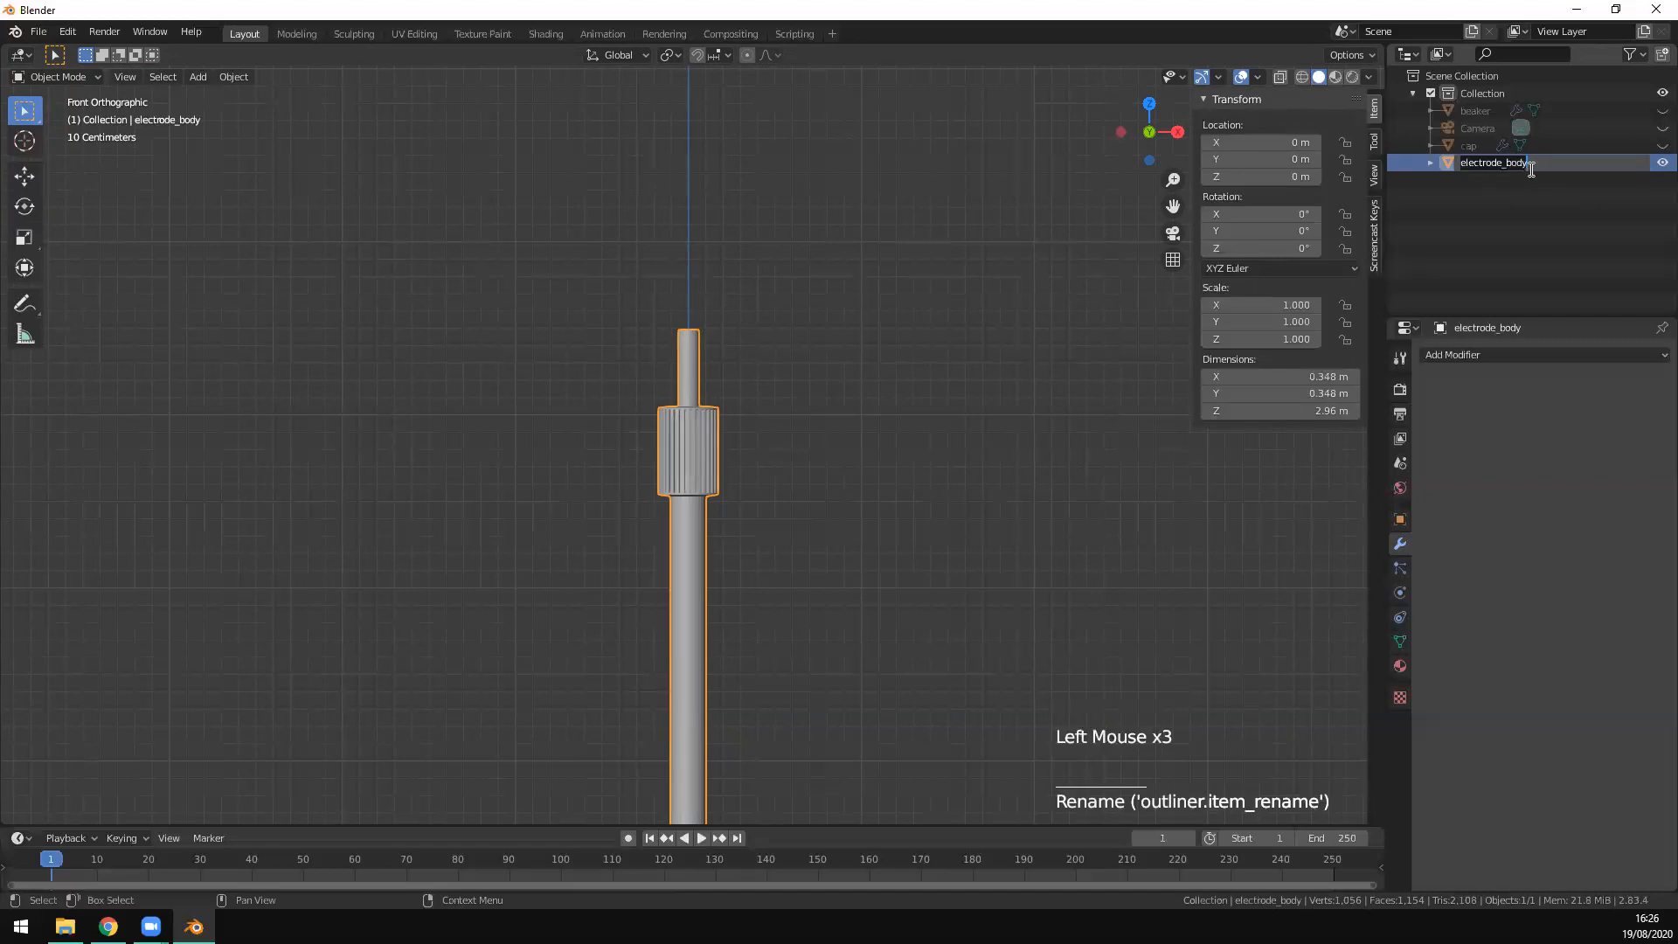
text(_1)
key(ctrl+shift+Left)
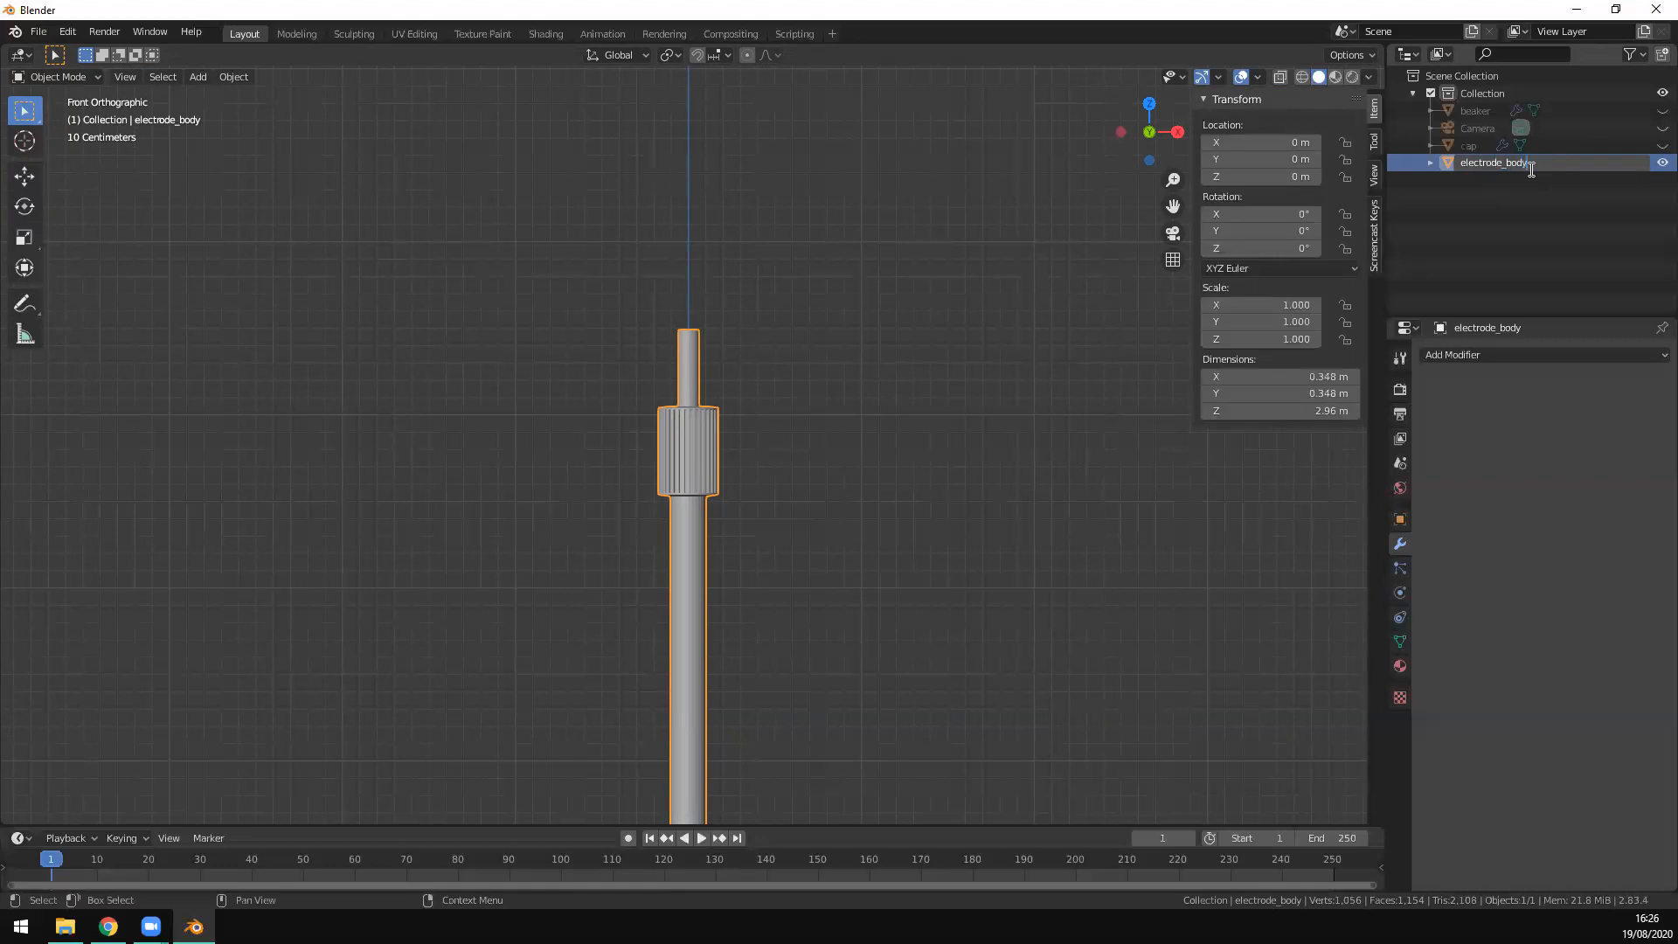
key(BackSpace)
text(_1)
key(Return)
Step: Examine the rod's lower end and the gap between it and the world origin in front view
scroll(706, 657, down, 4)
scroll(708, 653, up, 4)
shift+middle_drag(798, 712, 813, 483)
scroll(749, 626, up, 3)
shift+middle_drag(749, 626, 739, 532)
scroll(608, 546, down, 5)
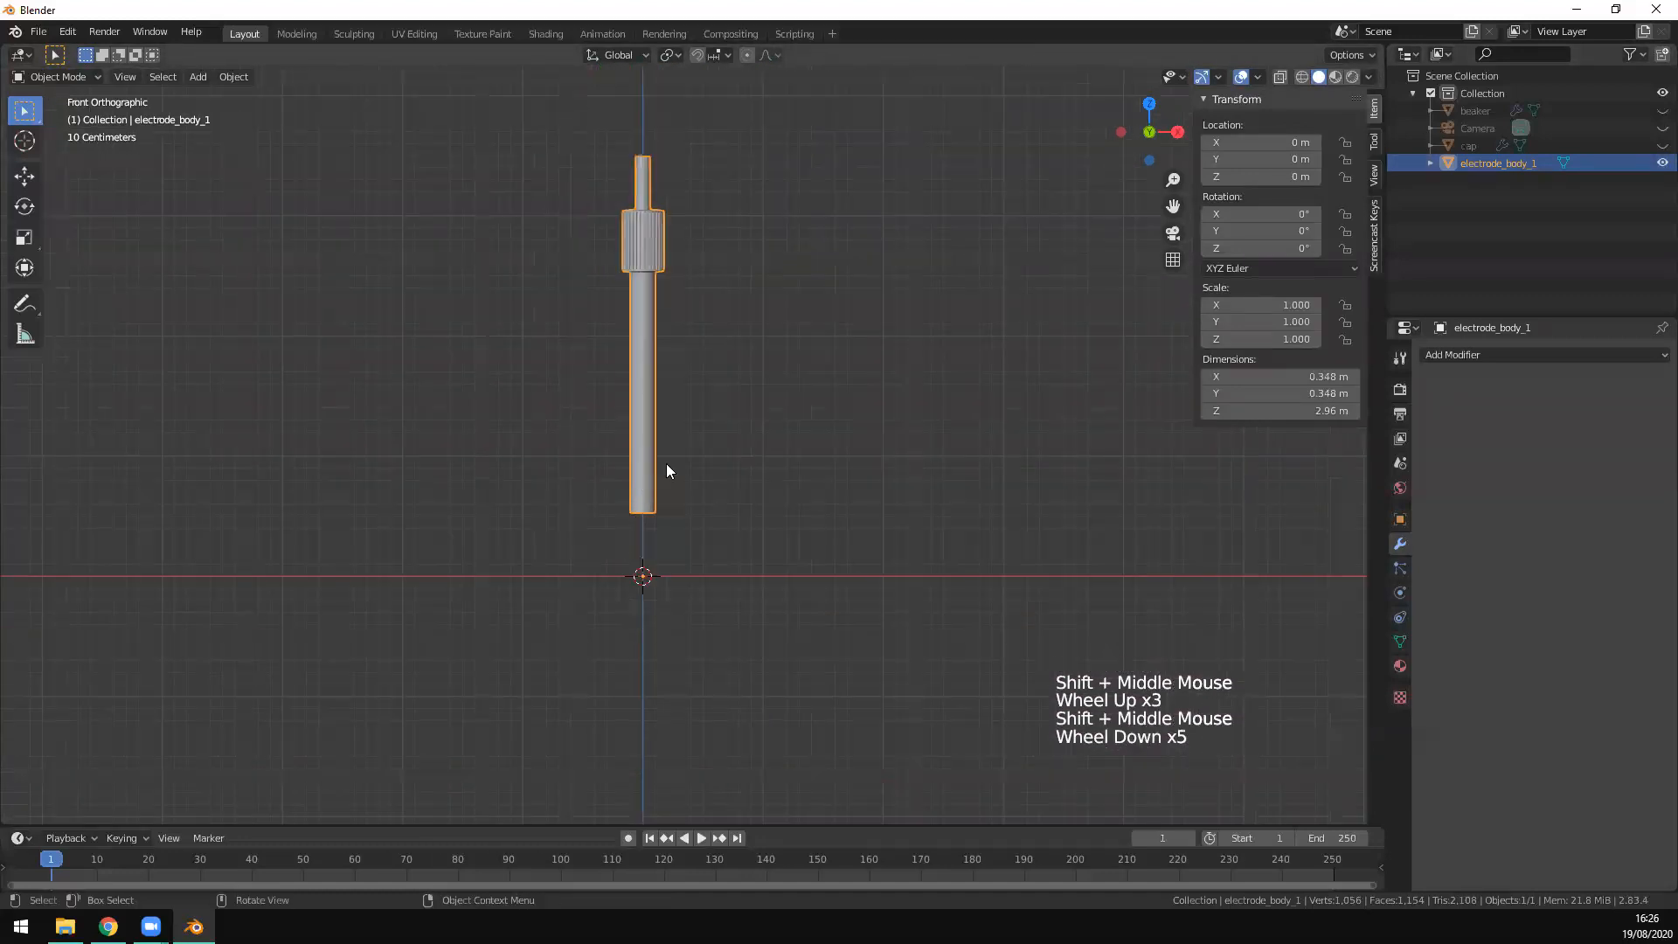
scroll(637, 550, up, 5)
shift+scroll(664, 559, up, 1)
shift+middle_drag(673, 547, 736, 409)
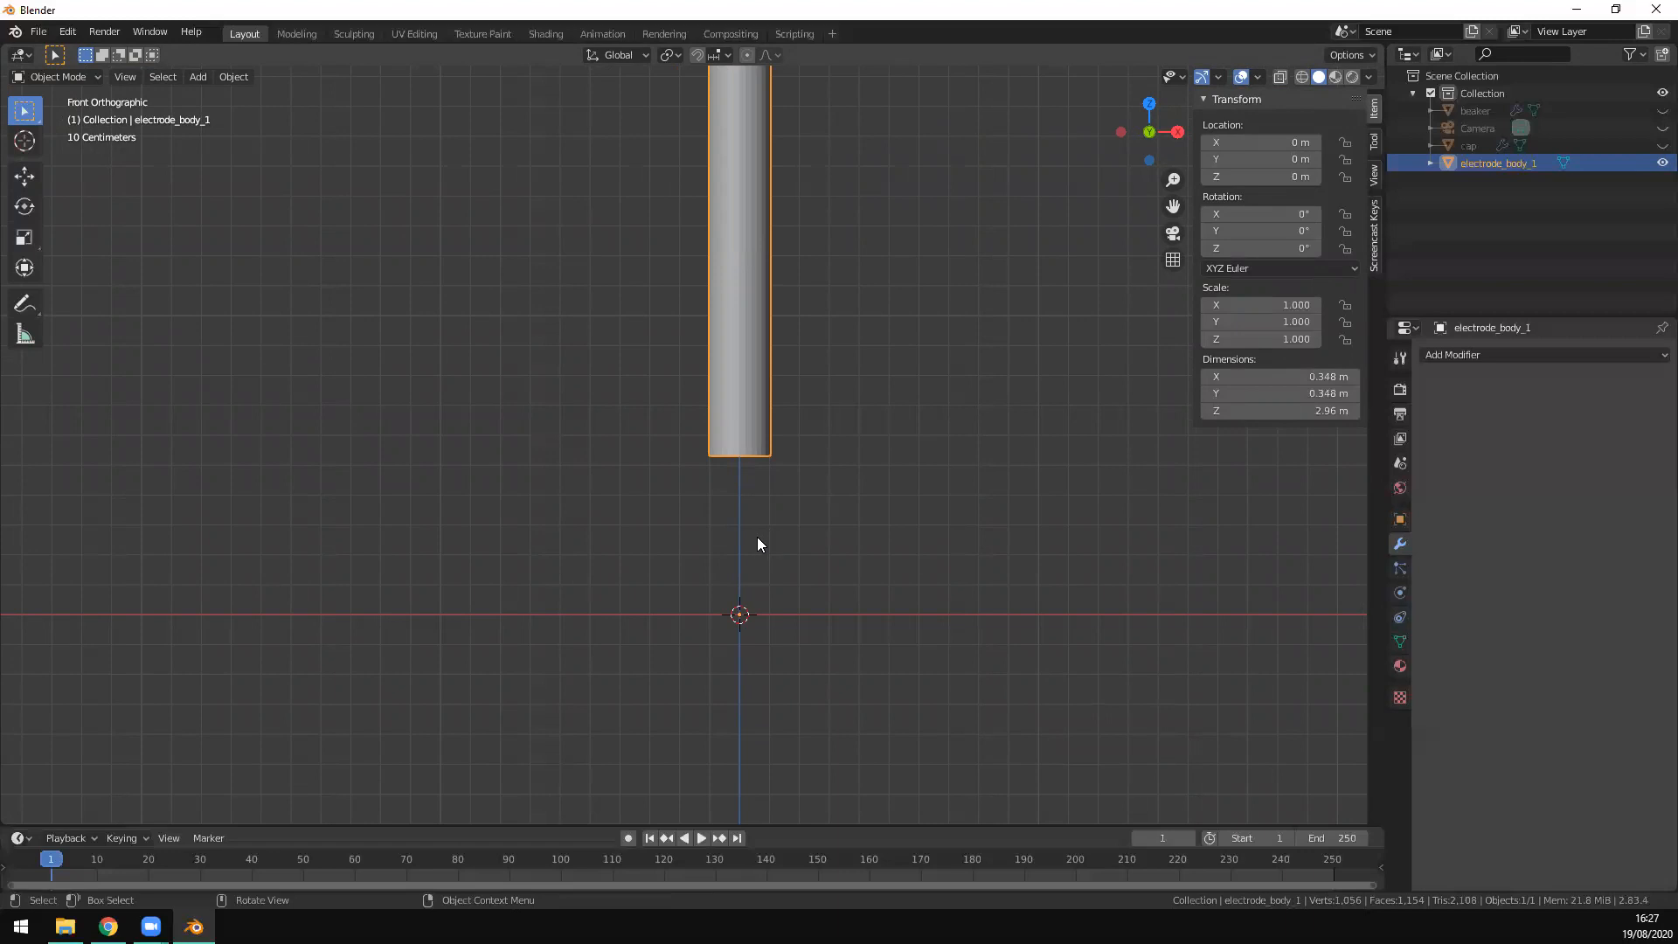
scroll(779, 515, up, 3)
shift+middle_drag(968, 537, 848, 474)
scroll(817, 486, down, 9)
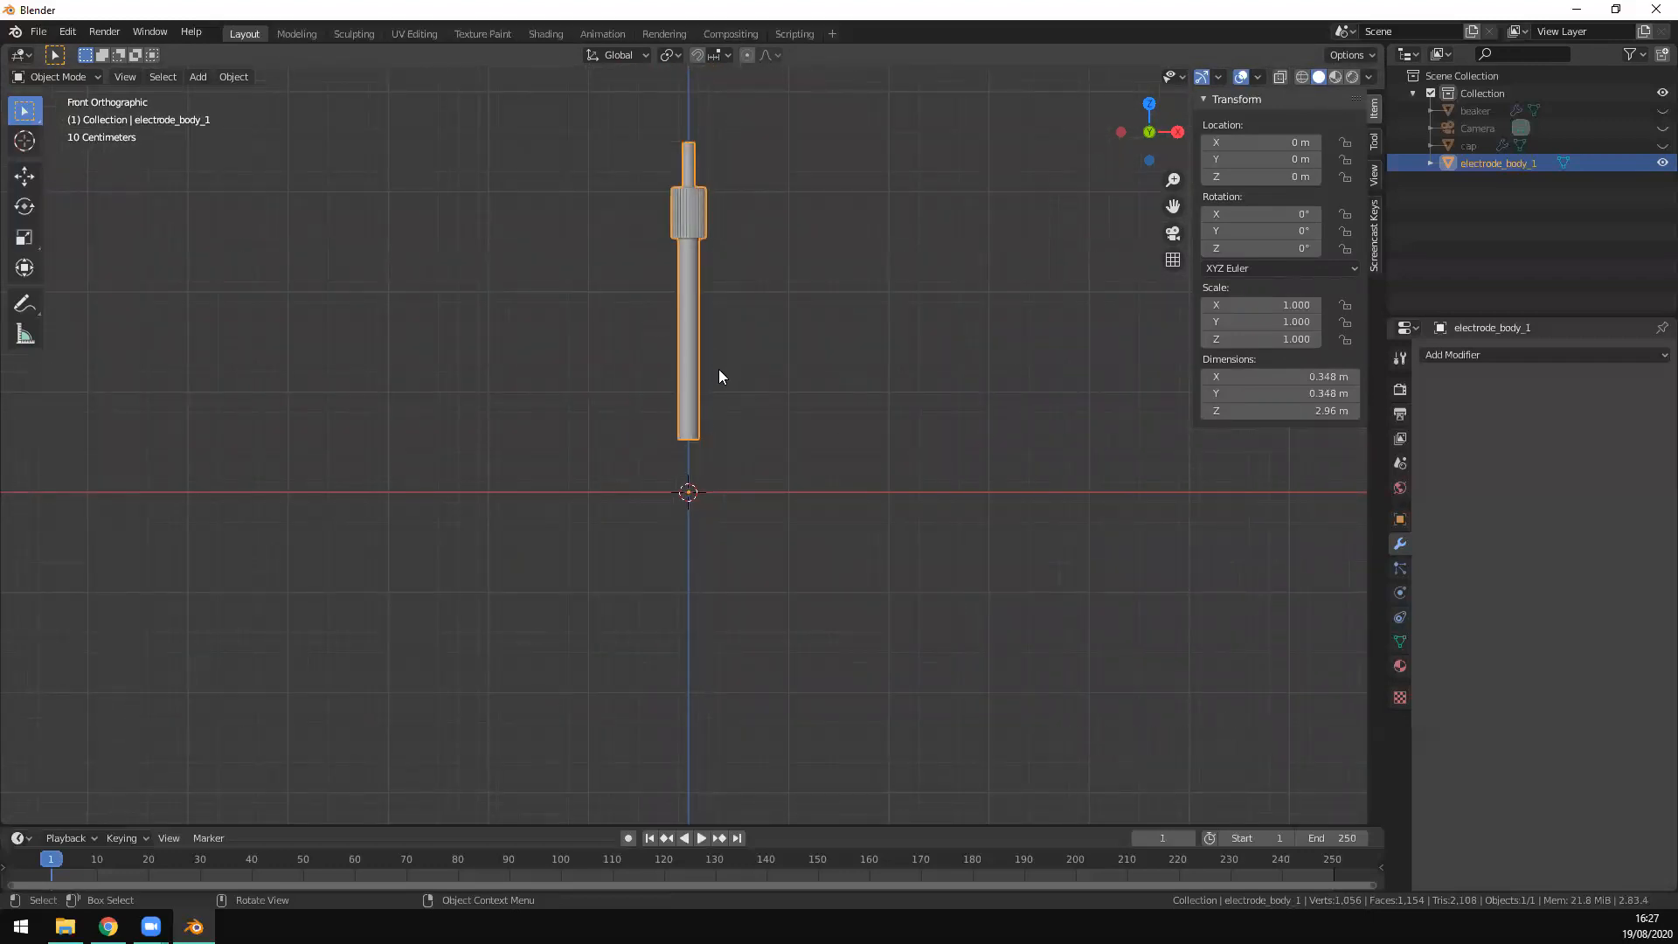
Step: Add a new mesh cylinder and move its geometry up 1 m along Z in edit mode
key(shift+a)
mouse_move(746, 382)
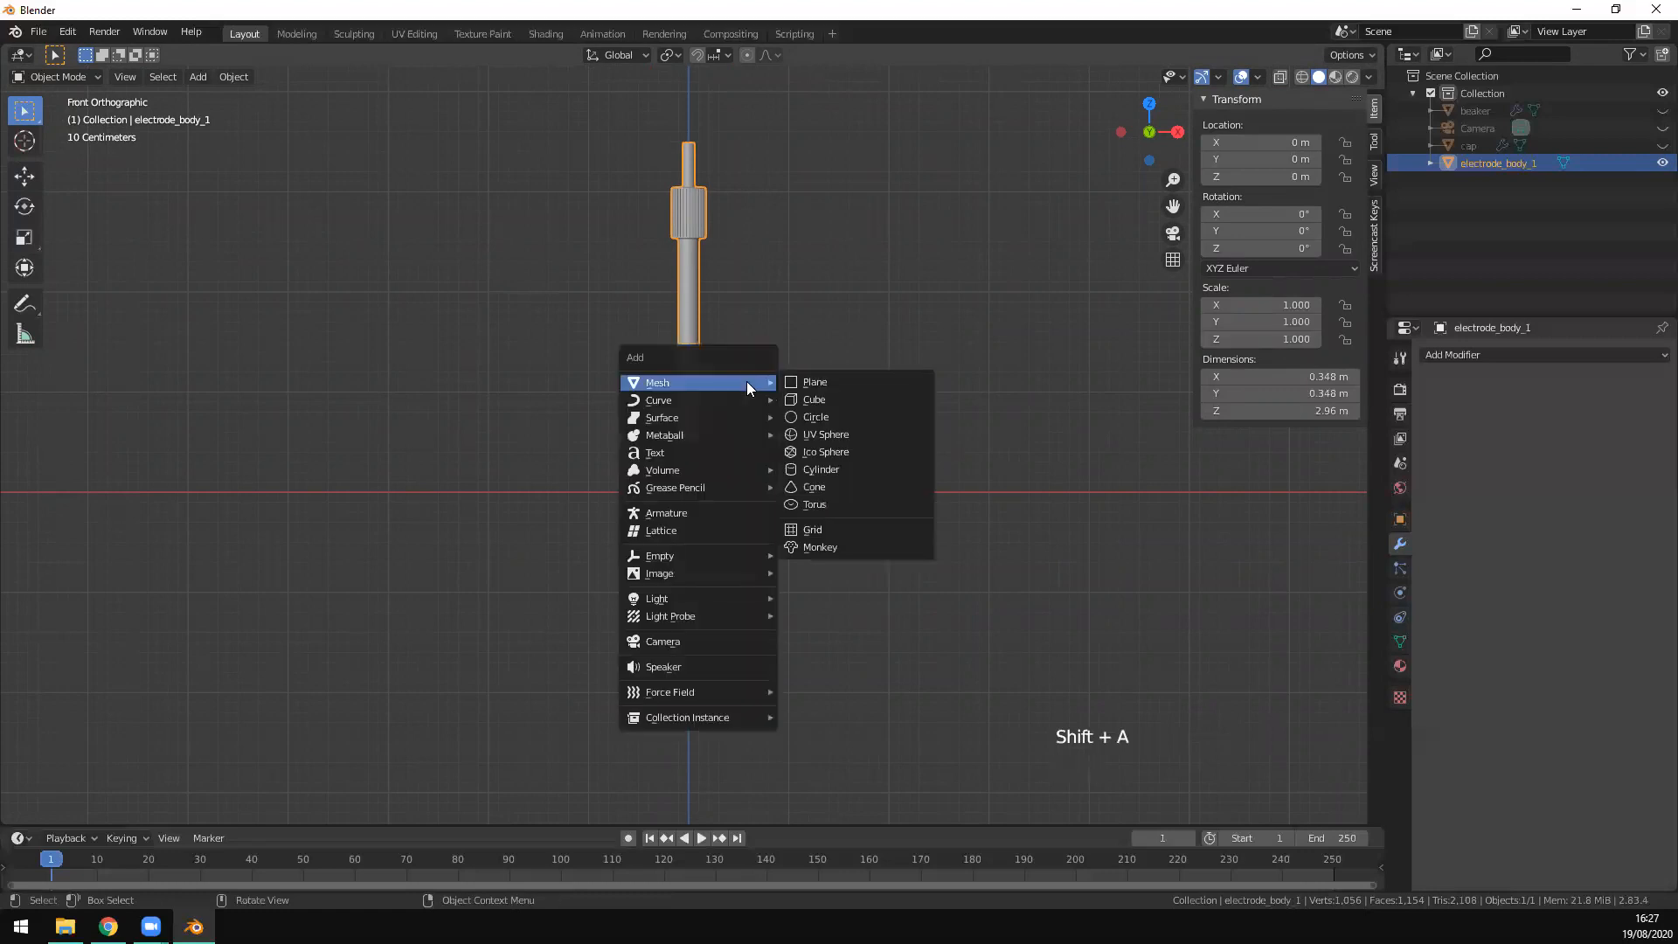
click(845, 473)
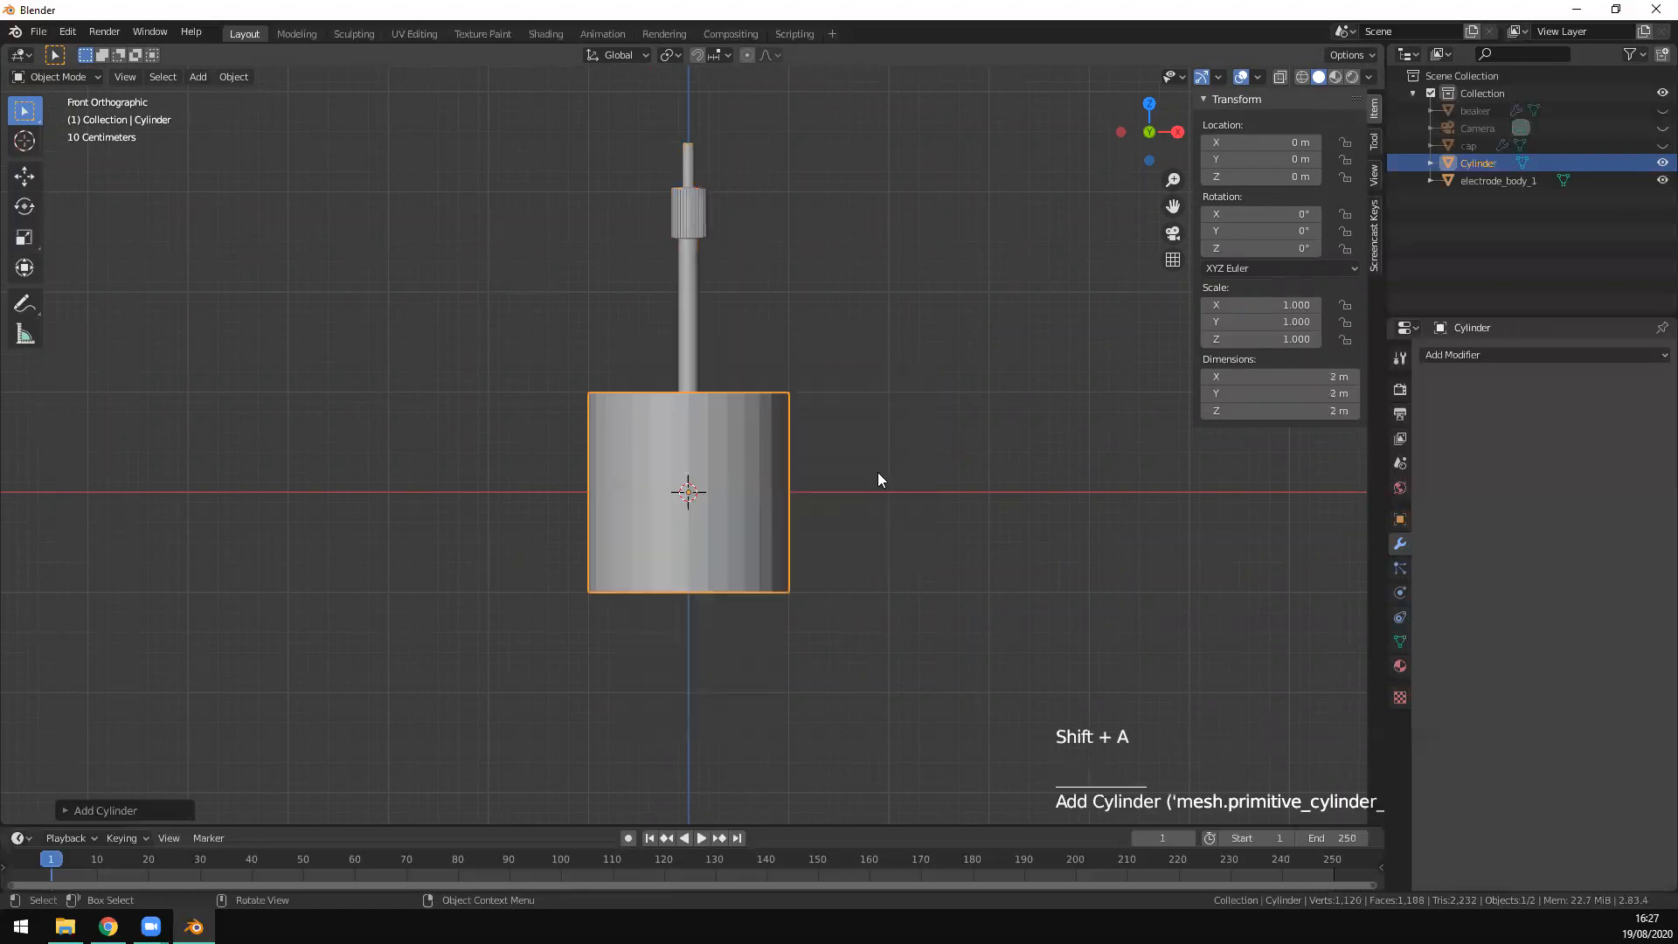
key(Tab)
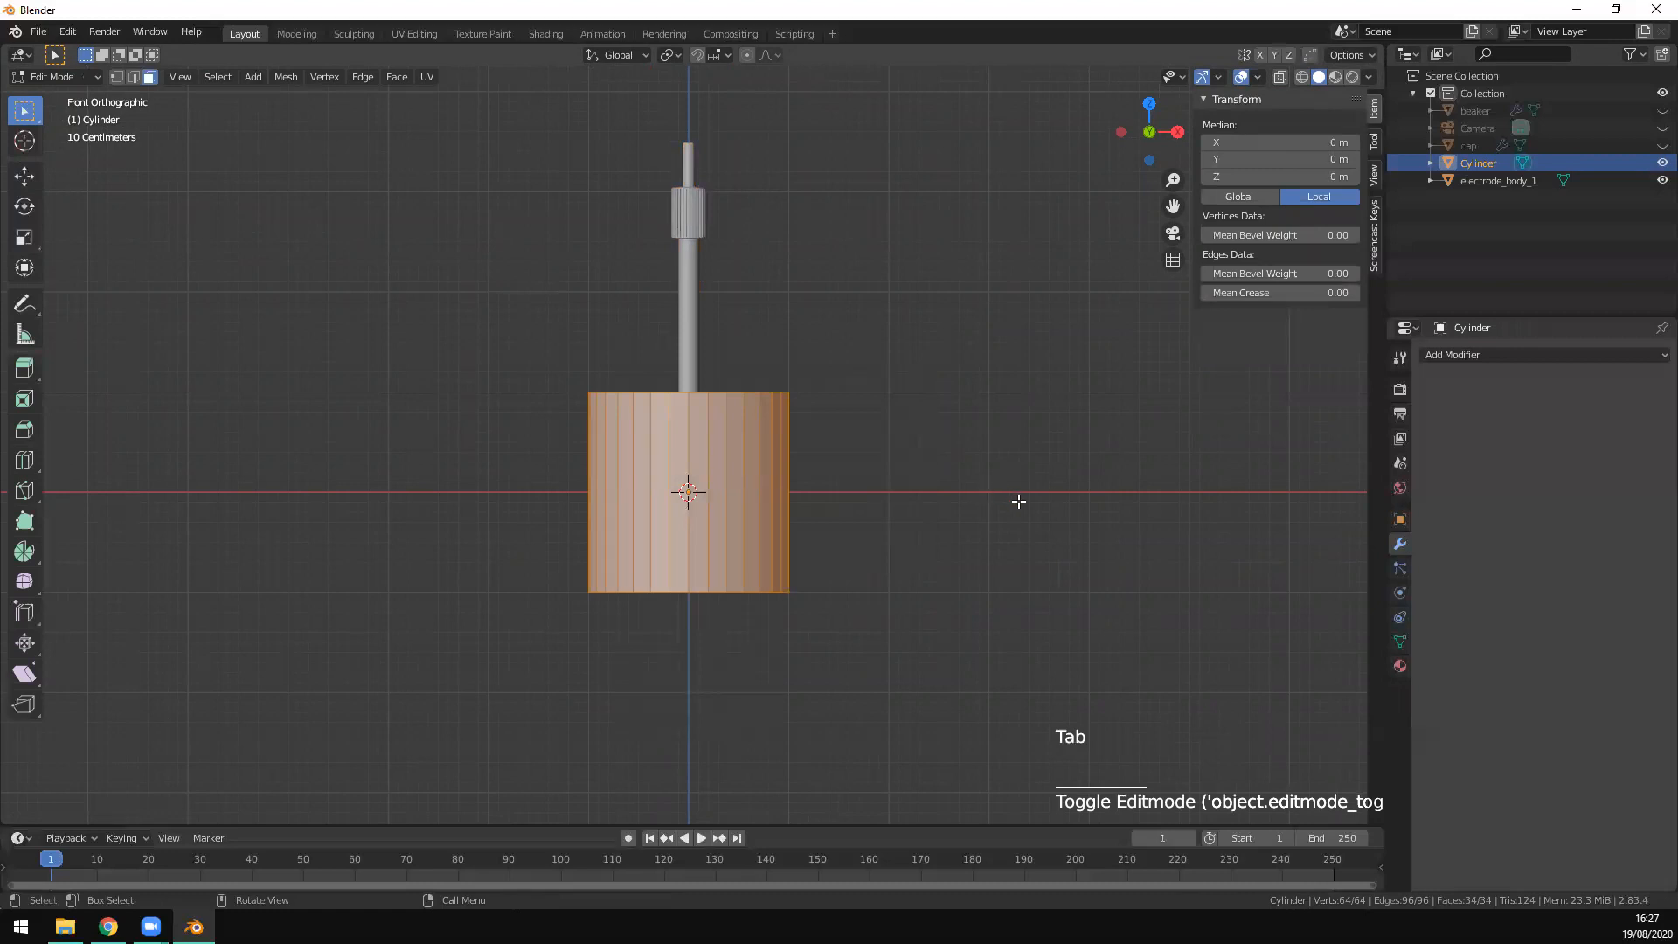
key(g)
key(z)
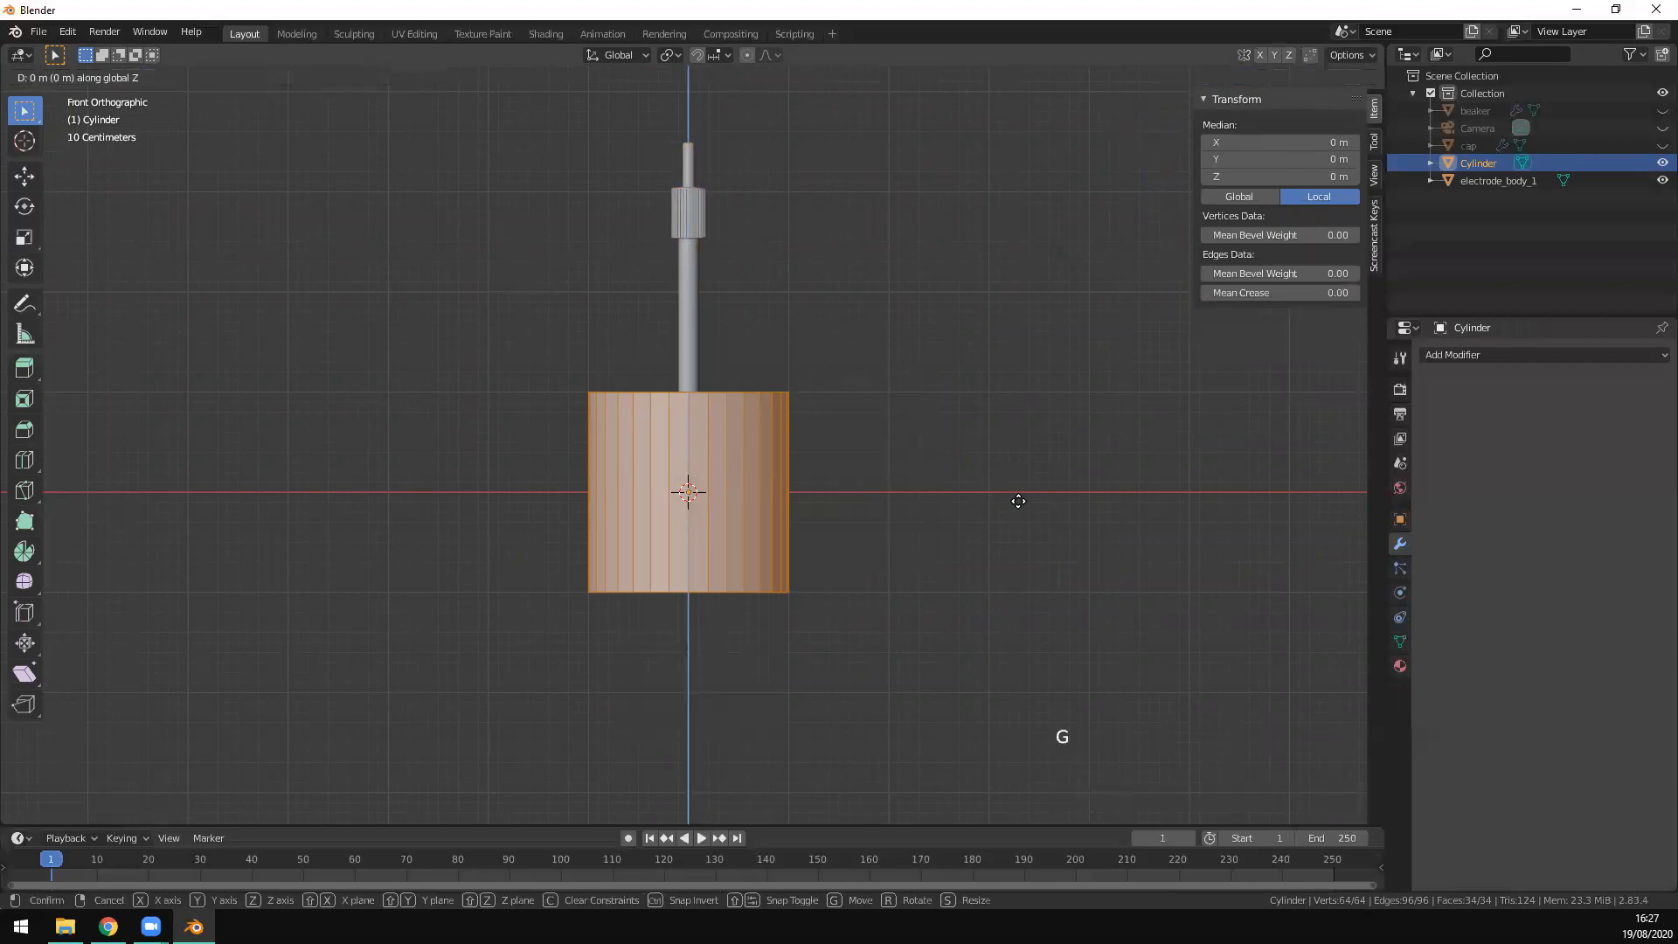
key(1)
key(Return)
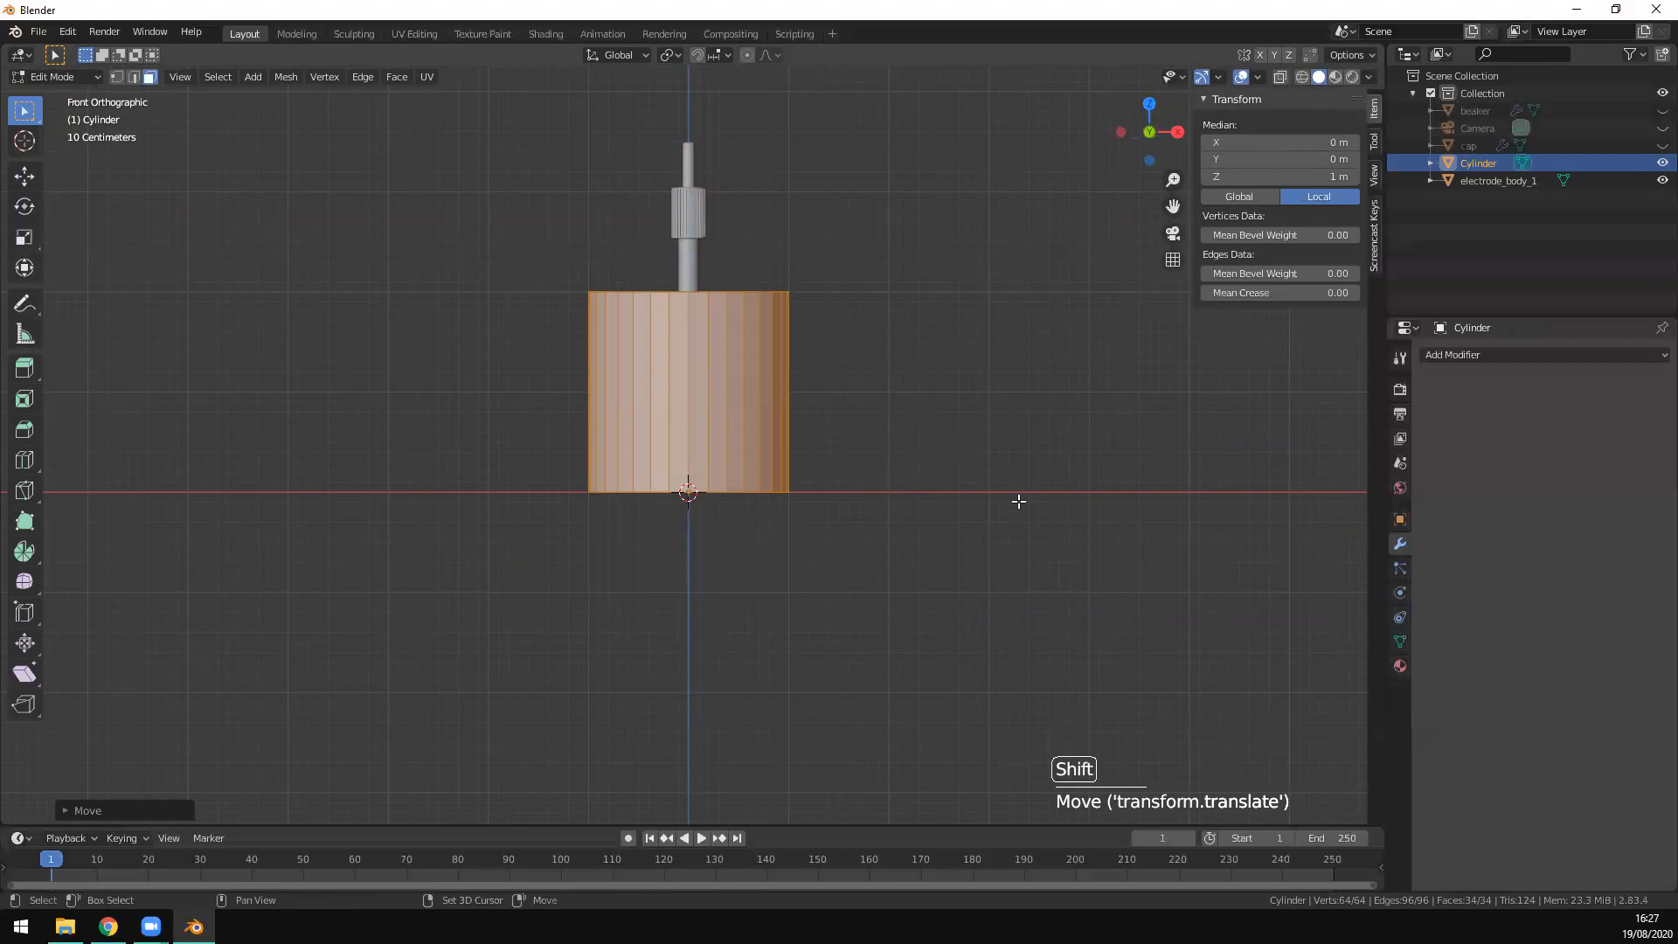
Step: Scale the new cylinder's geometry horizontally, with Z locked, to a thin pin narrower than the electrode rod
key(shift+s)
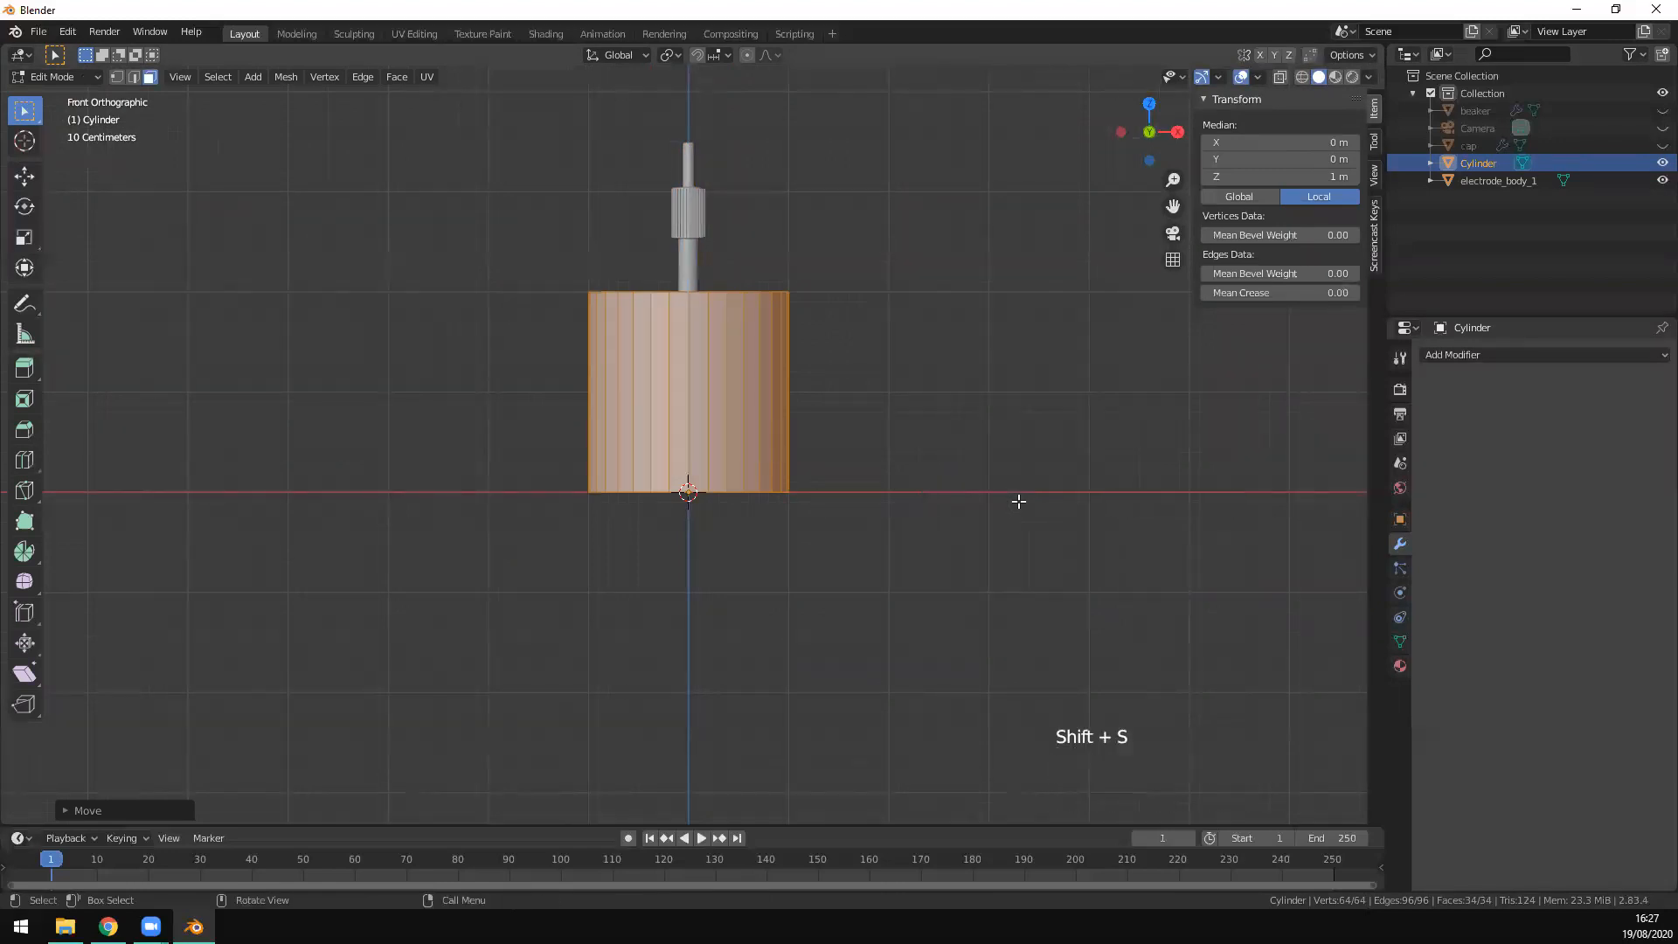
key(s)
key(shift+z)
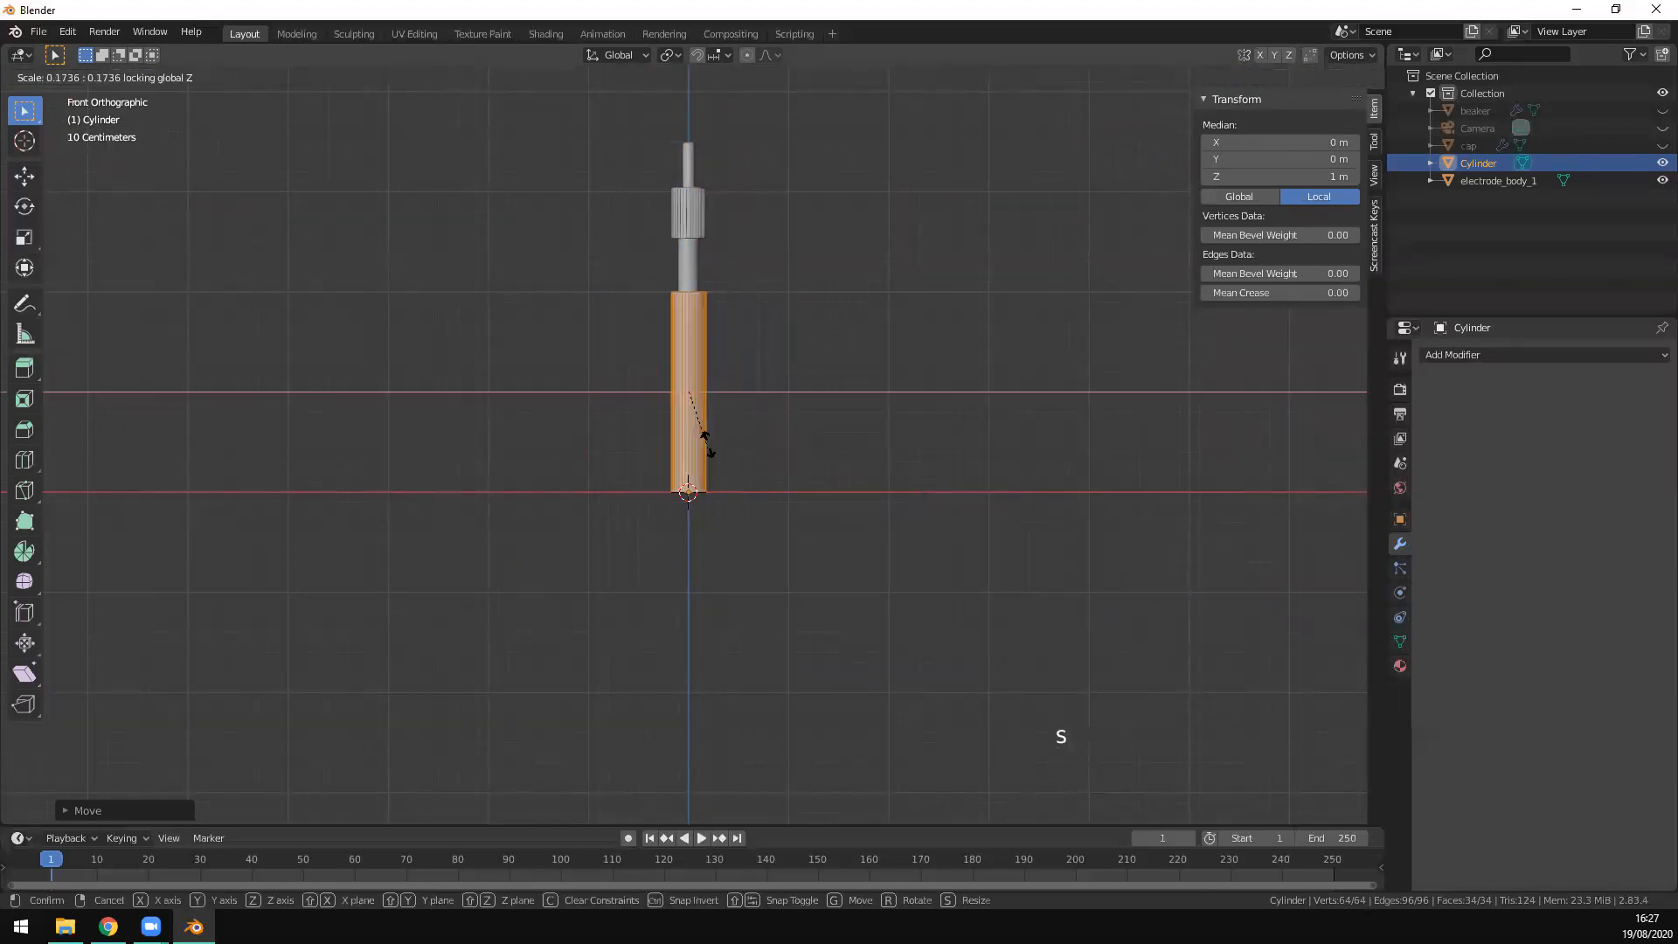
click(702, 389)
key(KP_Decimal)
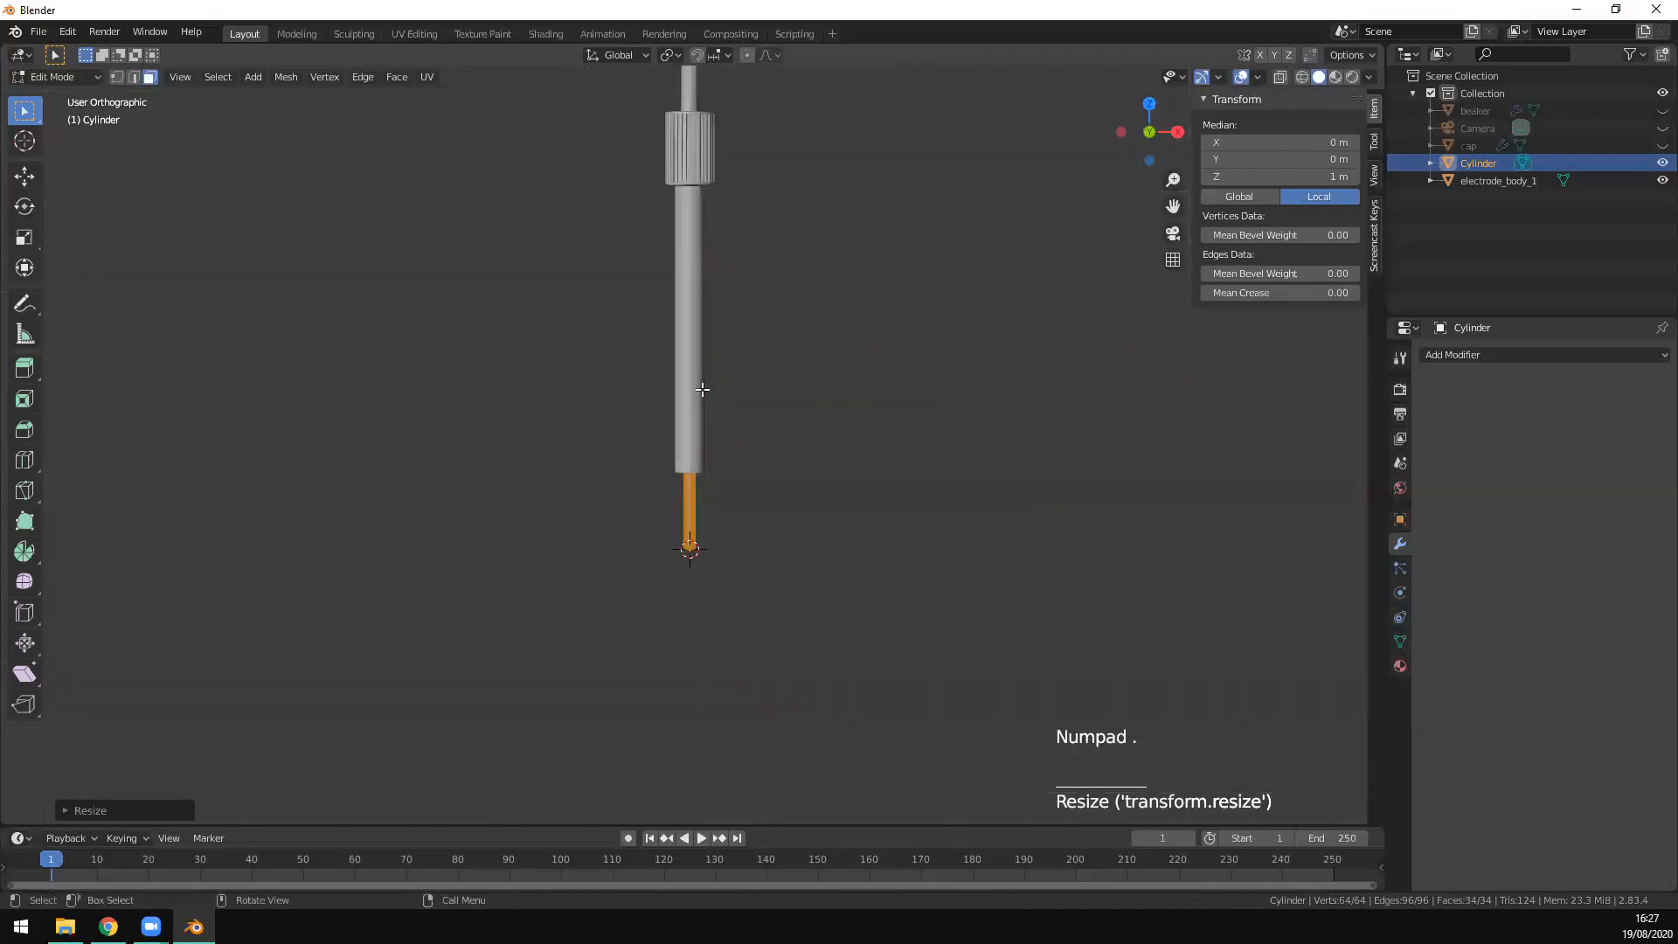
scroll(745, 595, down, 2)
scroll(745, 595, up, 5)
shift+scroll(831, 568, down, 1)
mouse_move(857, 507)
shift+middle_down()
mouse_move(871, 559)
mouse_move(857, 487)
shift+middle_up()
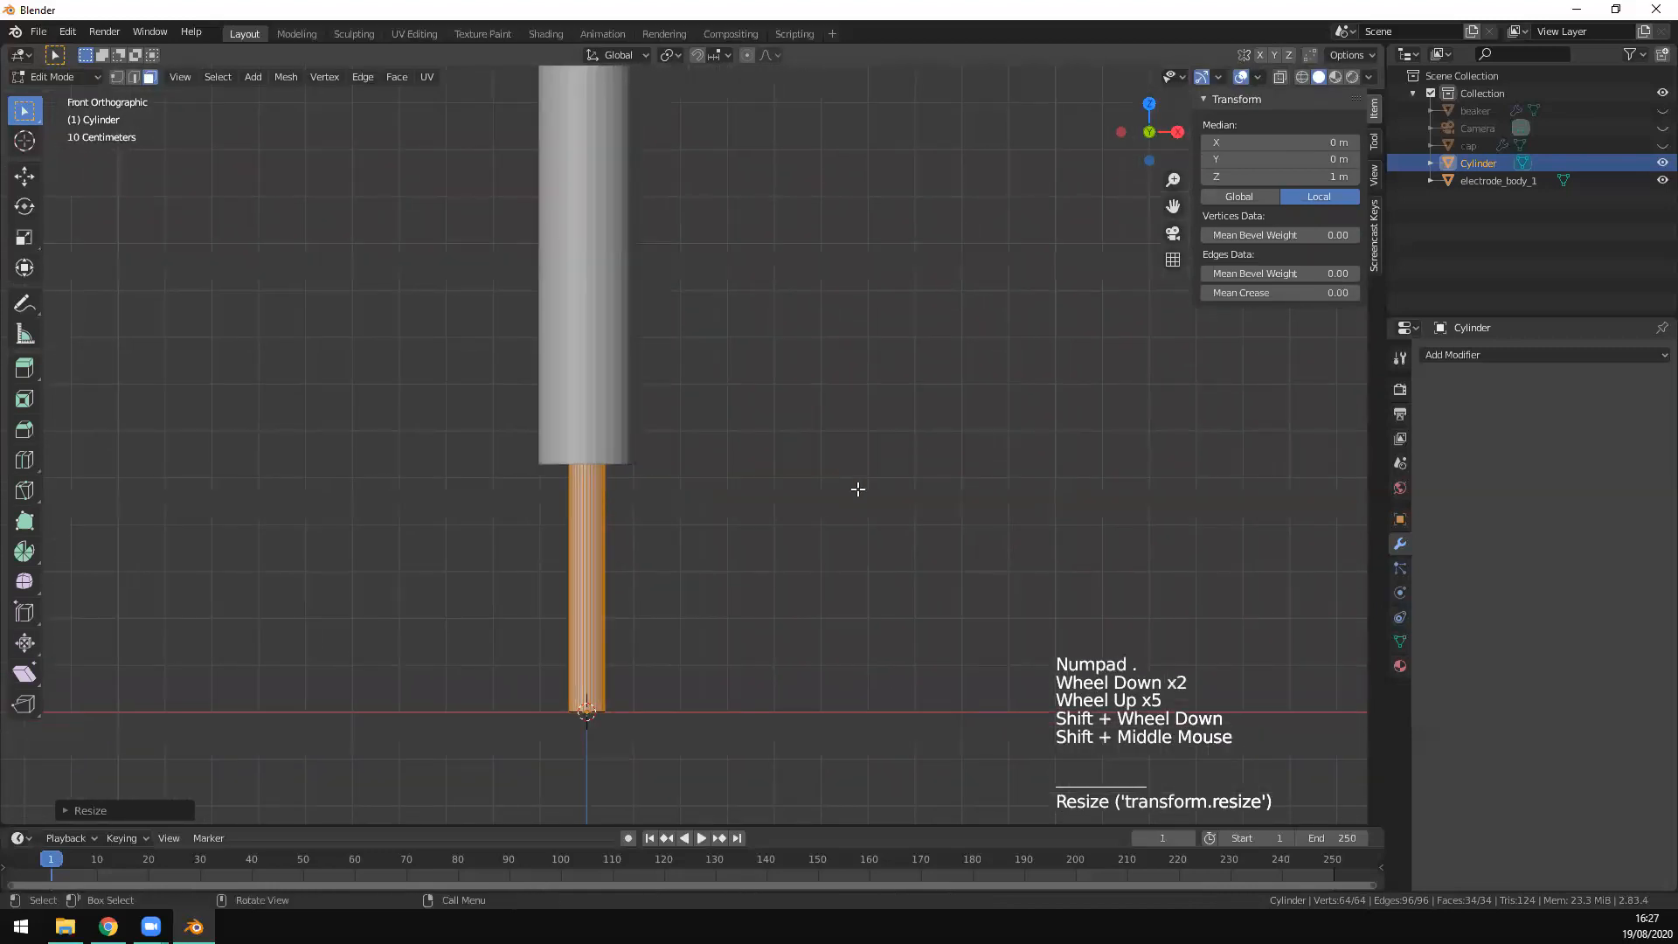
Step: Scale the pin's geometry with Z locked to about half its current thickness
key(shift+s)
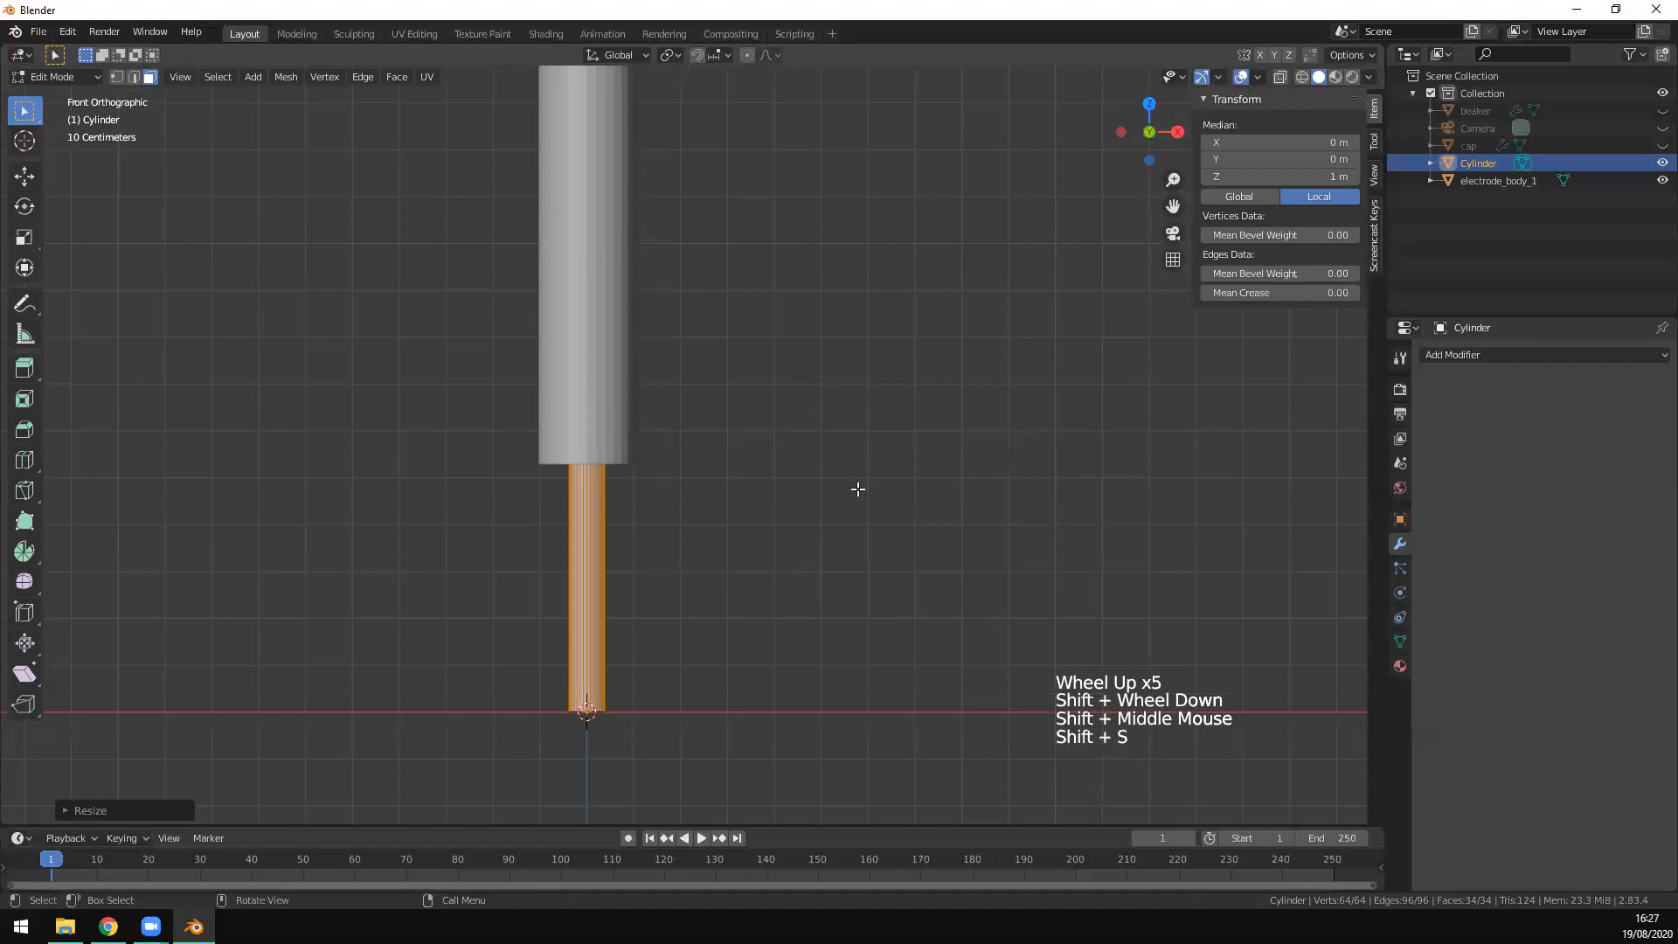
key(s)
key(shift+z)
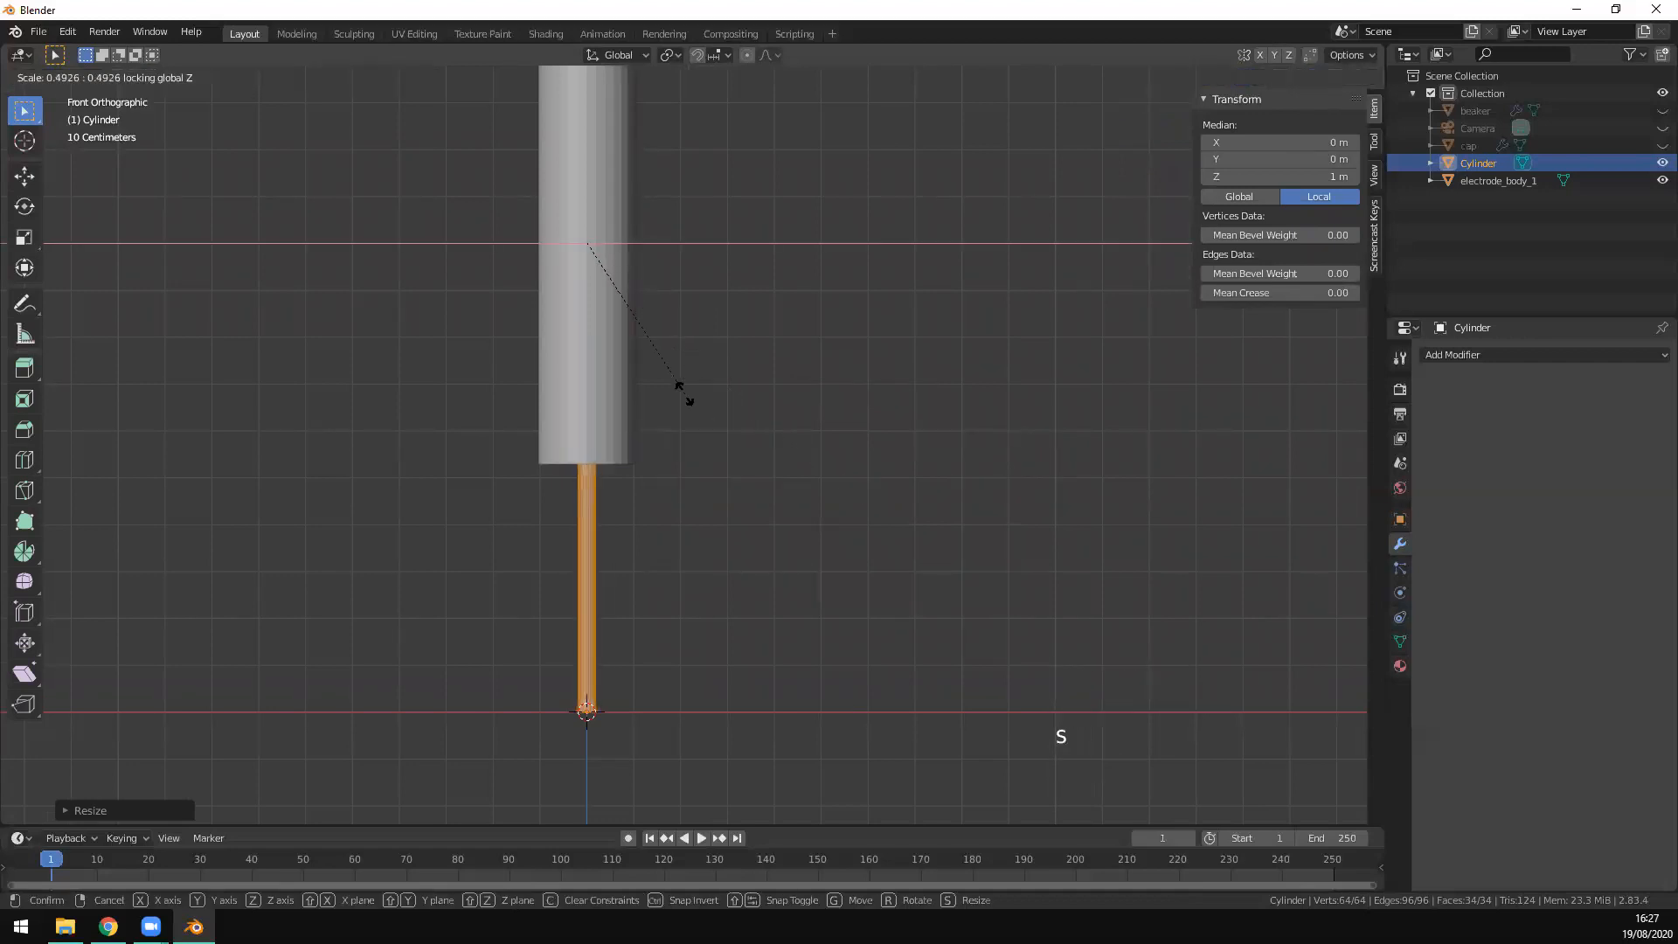
click(678, 381)
scroll(637, 520, up, 3)
middle_drag(637, 520, 701, 551)
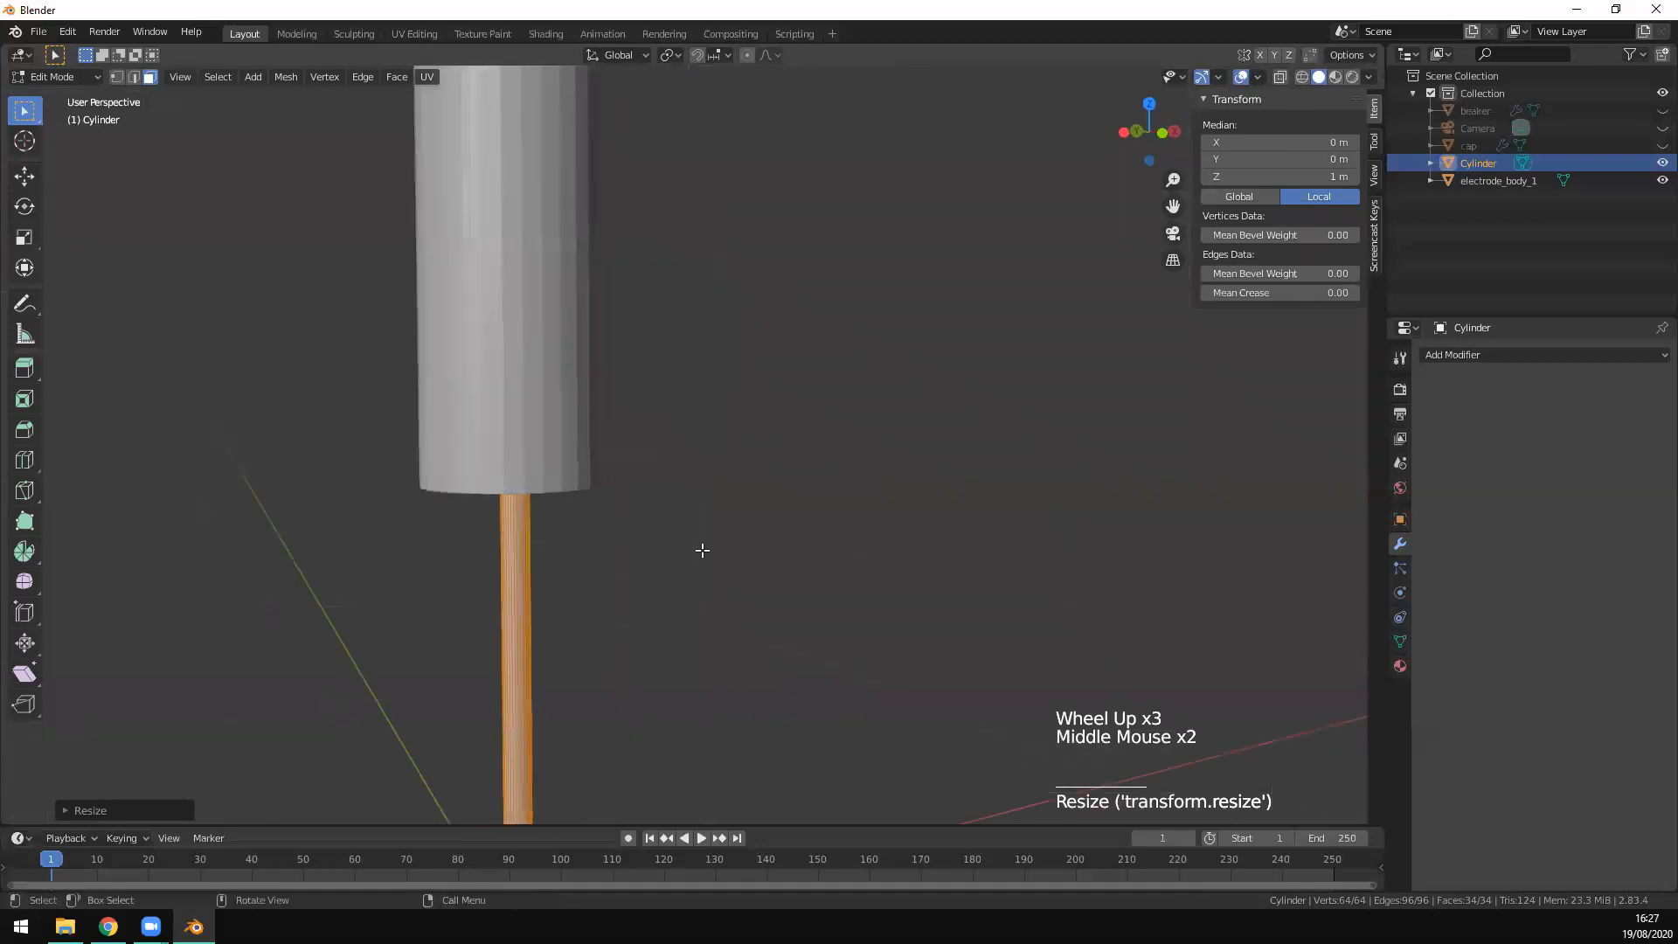
scroll(701, 550, down, 8)
Step: Rename the thin pin cylinder as electrode_mat_1
double_click(1486, 162)
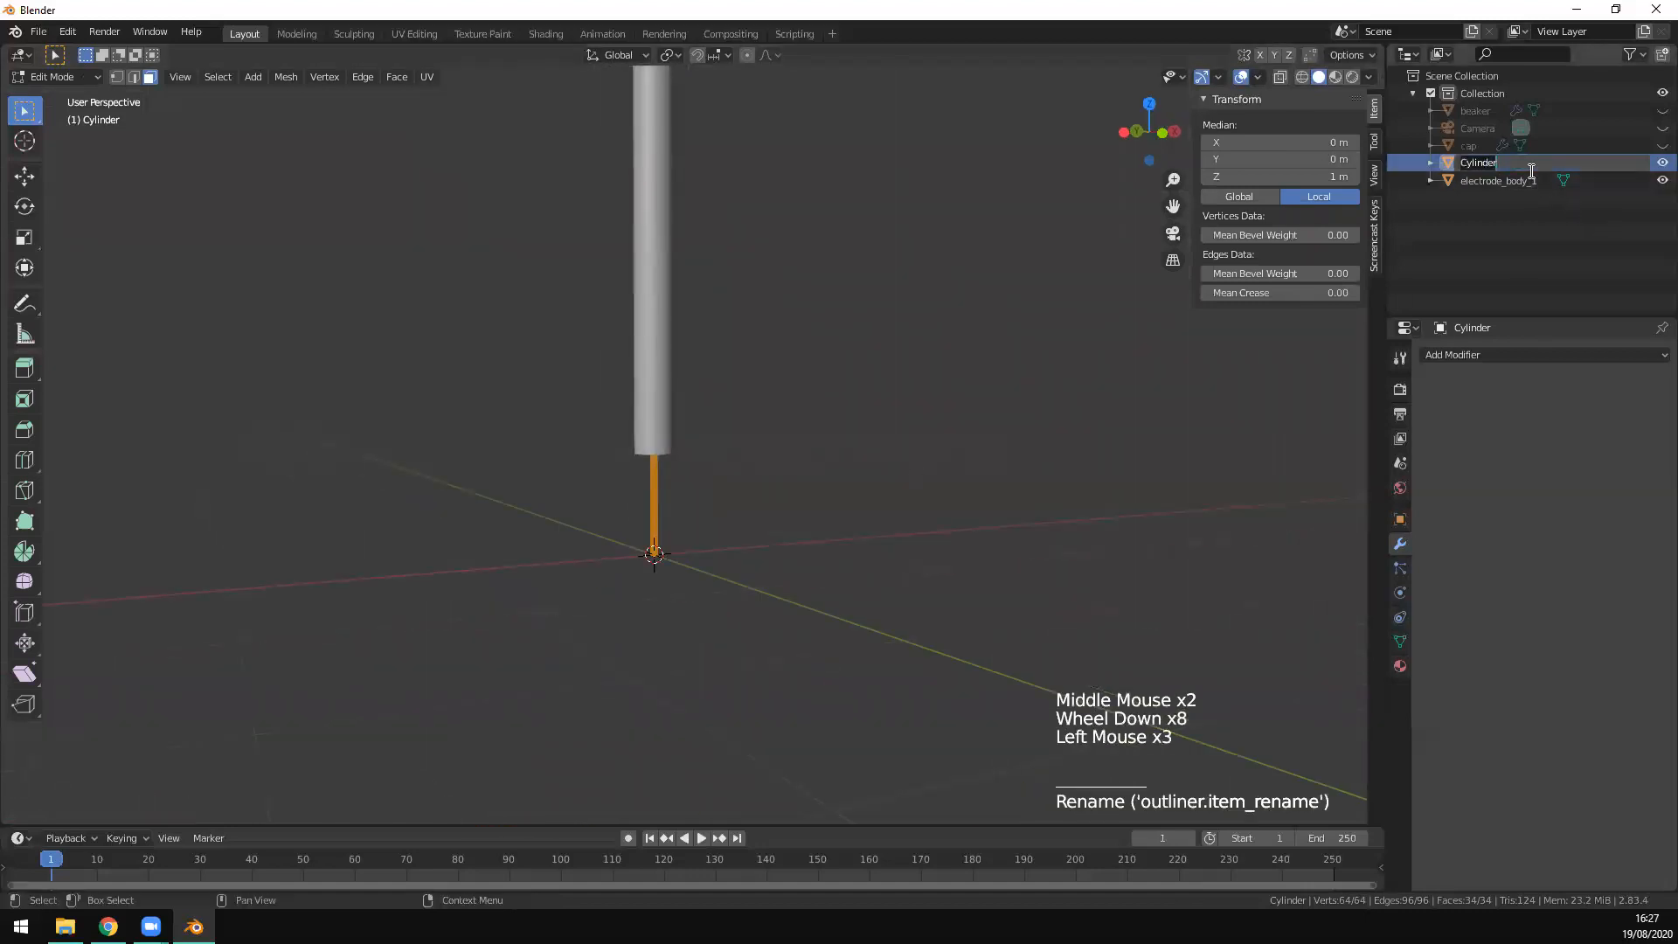
text(electrode_k)
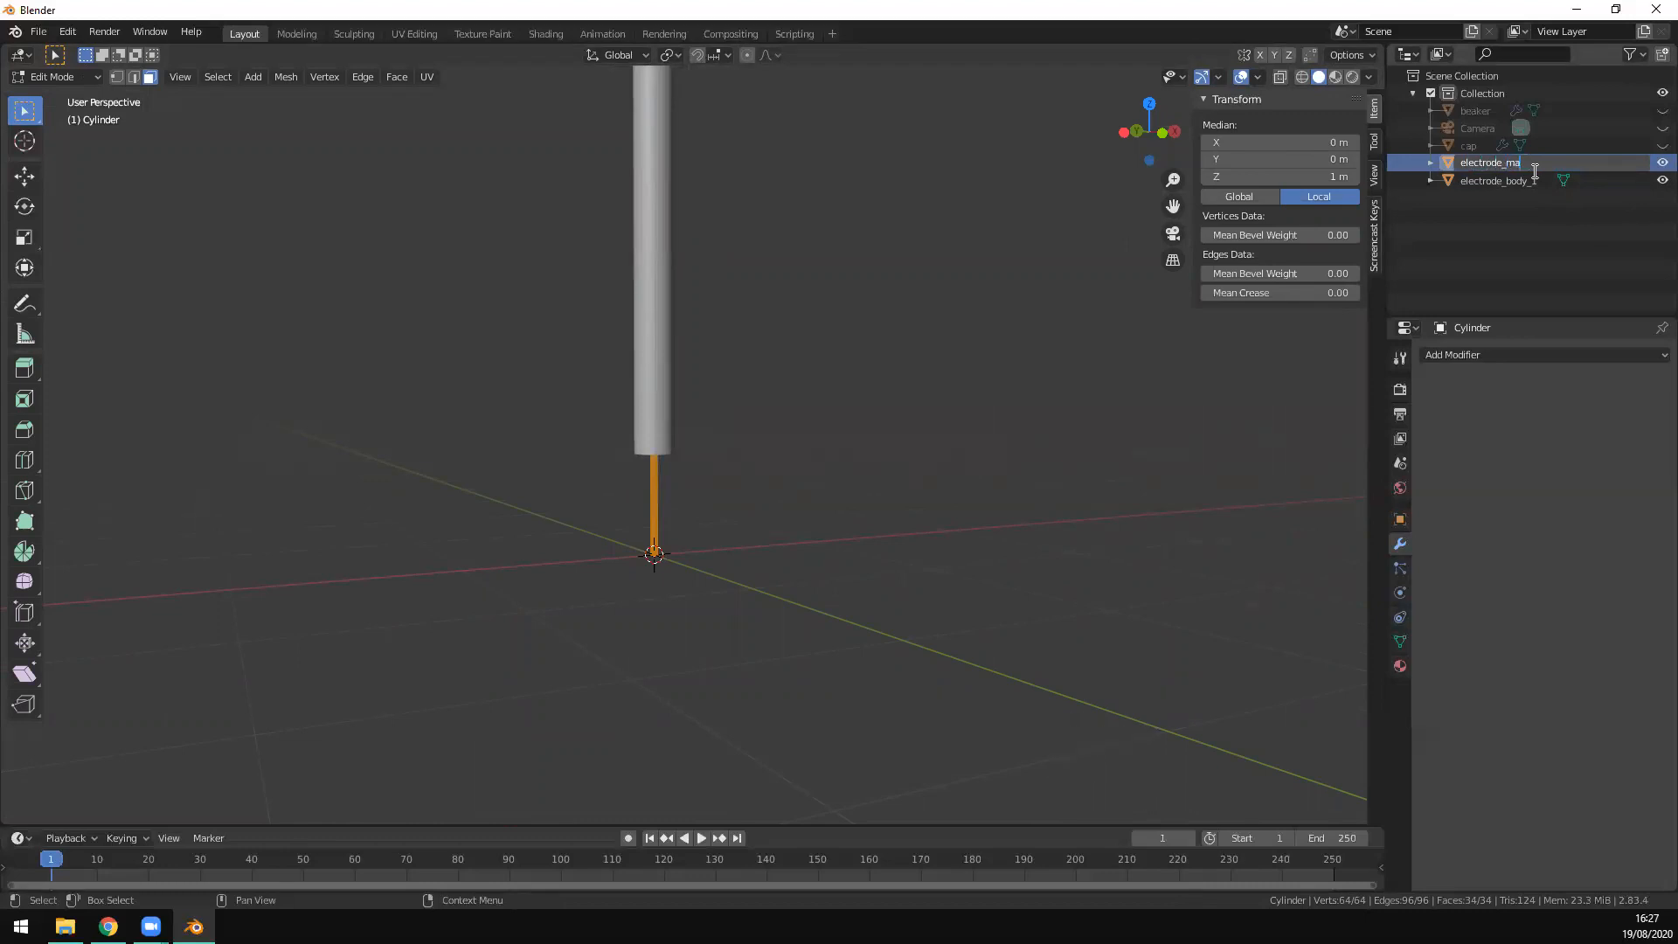
text(at_1)
key(Return)
scroll(679, 499, up, 1)
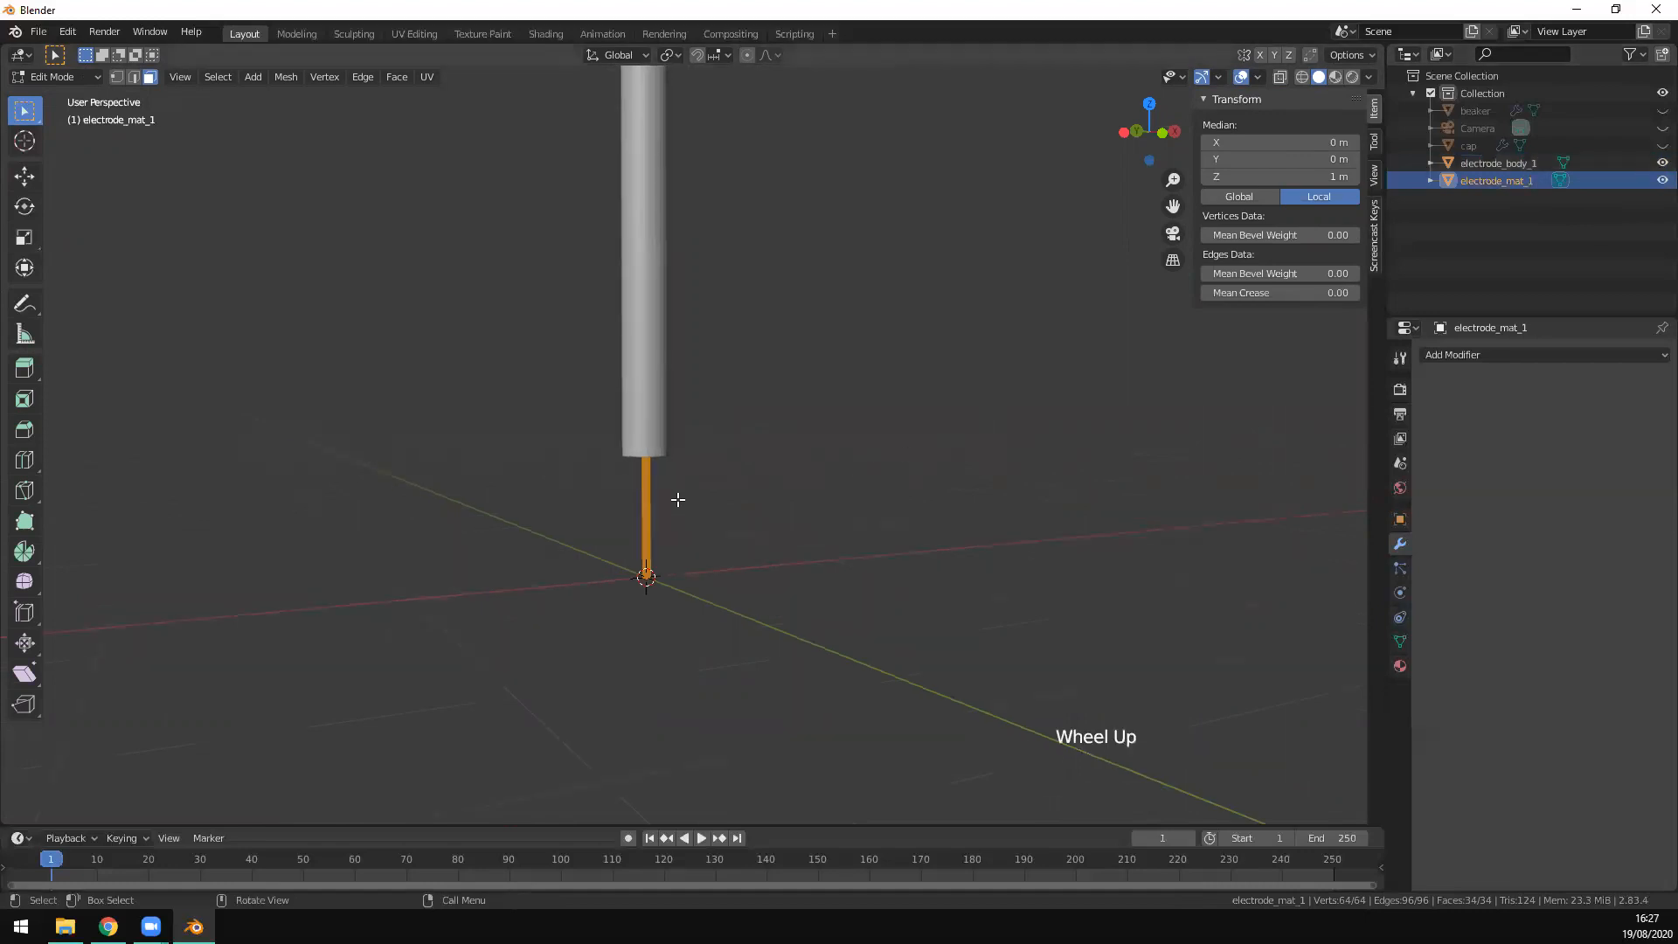
Step: Bevel the edge loop around the lower end of electrode_body_1 by about 0.03 m with one segment
key(Tab)
middle_drag(792, 544, 888, 528)
click(706, 439)
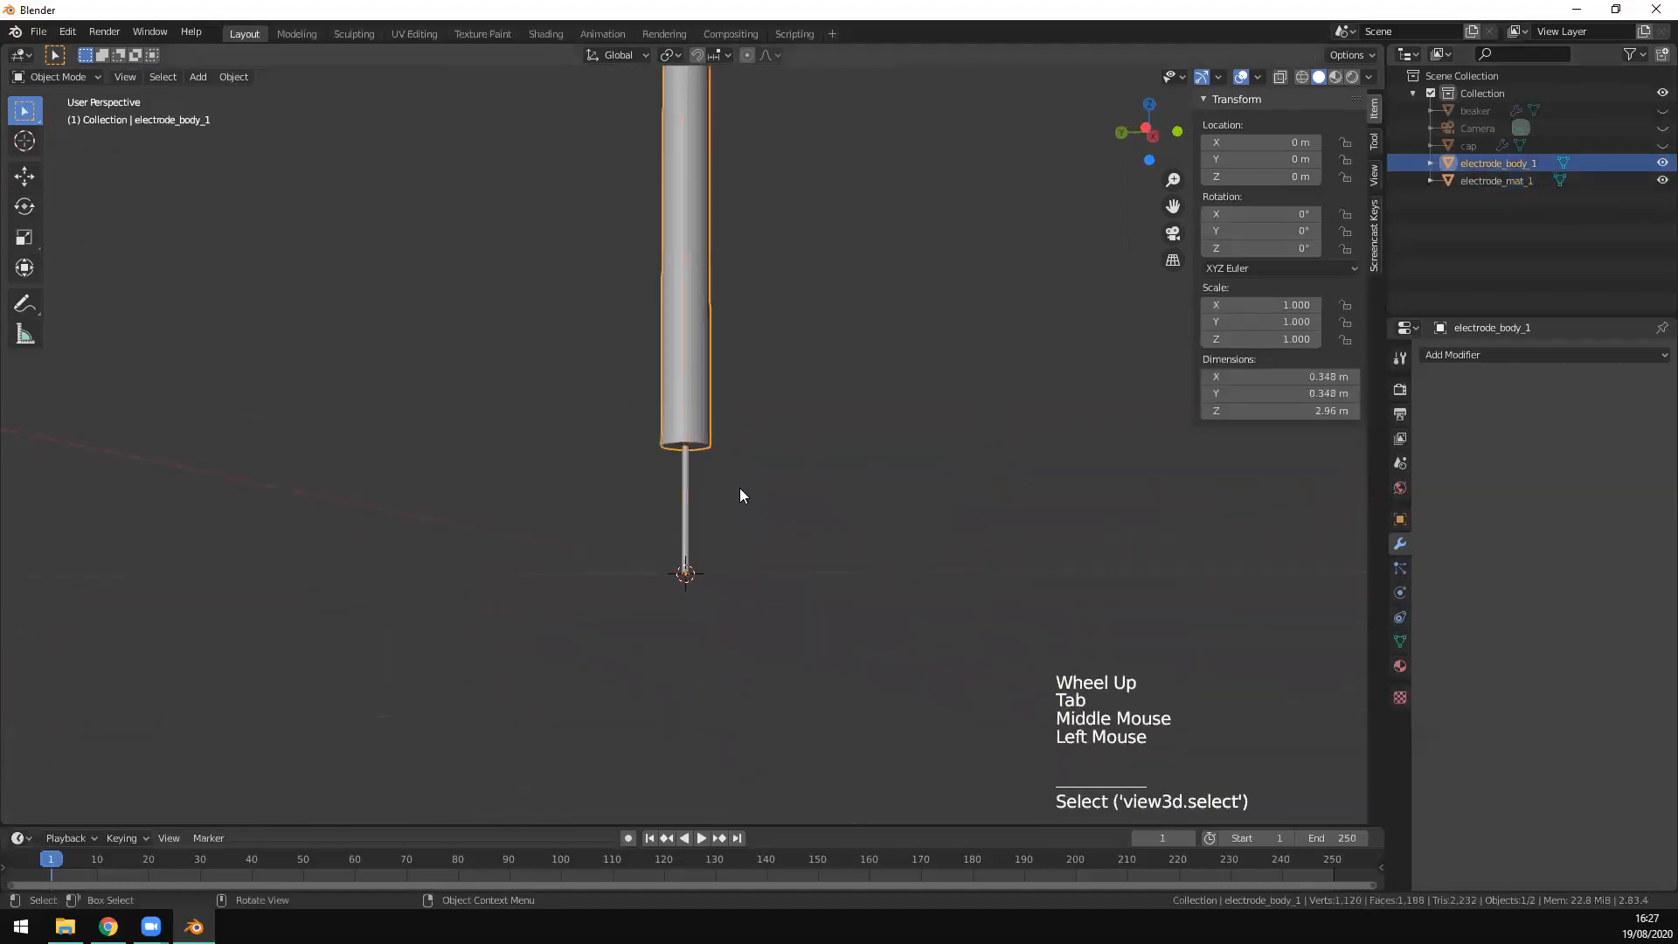
scroll(736, 472, up, 9)
scroll(826, 450, down, 4)
scroll(820, 458, up, 2)
key(Tab)
middle_drag(749, 454, 723, 437)
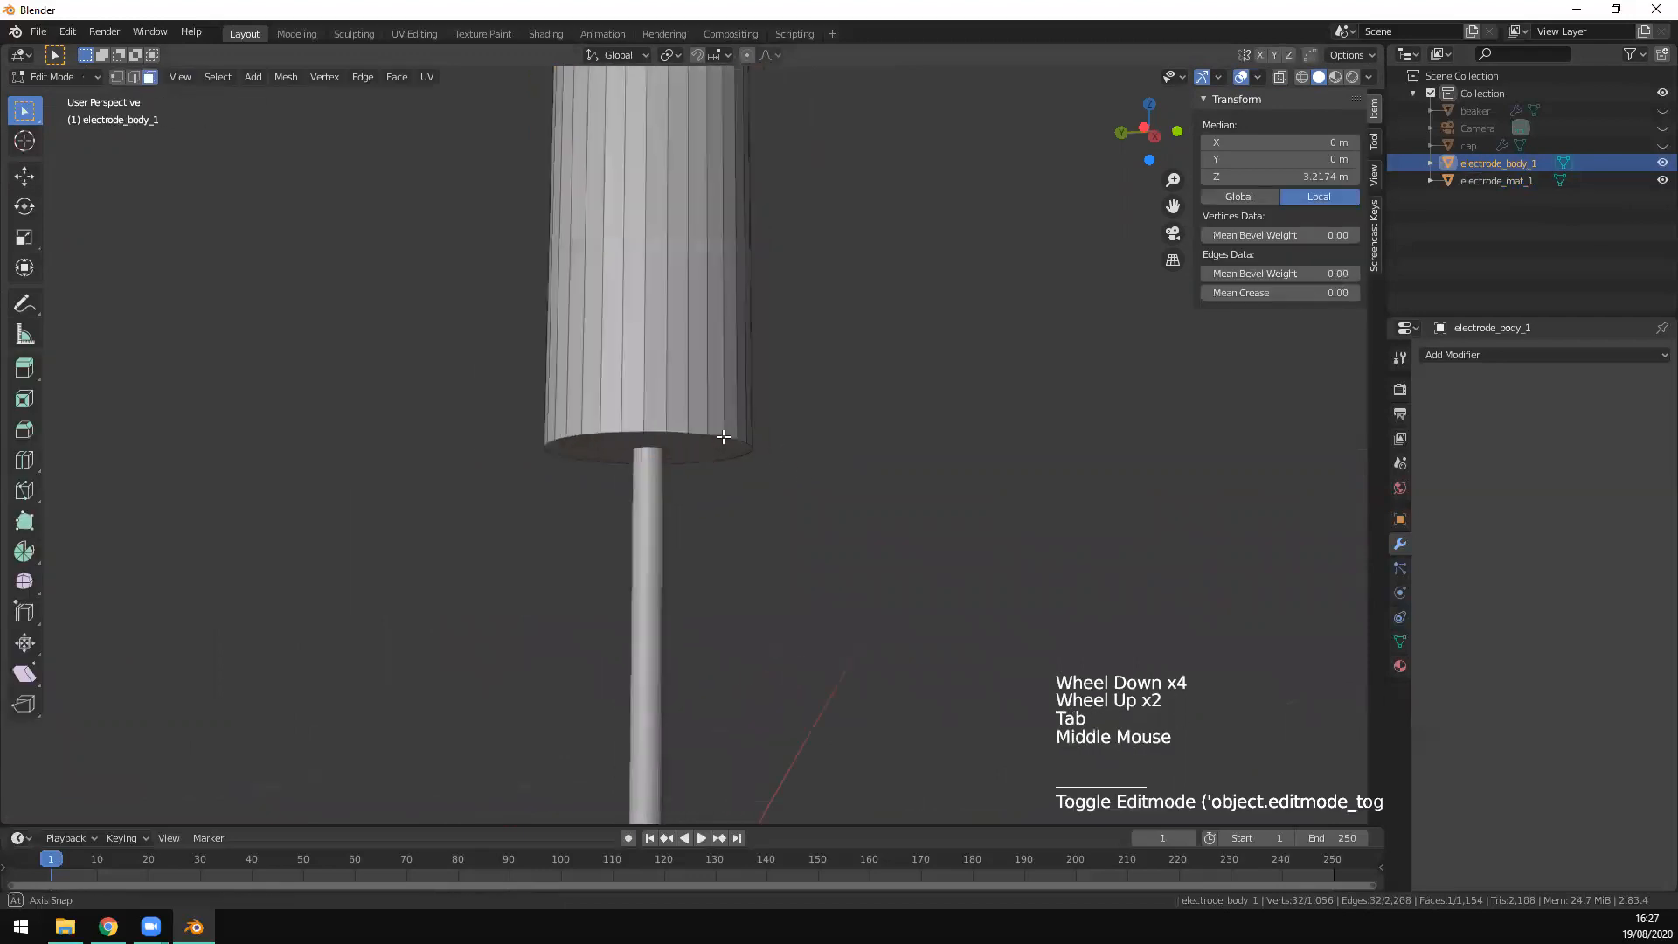
click(725, 437)
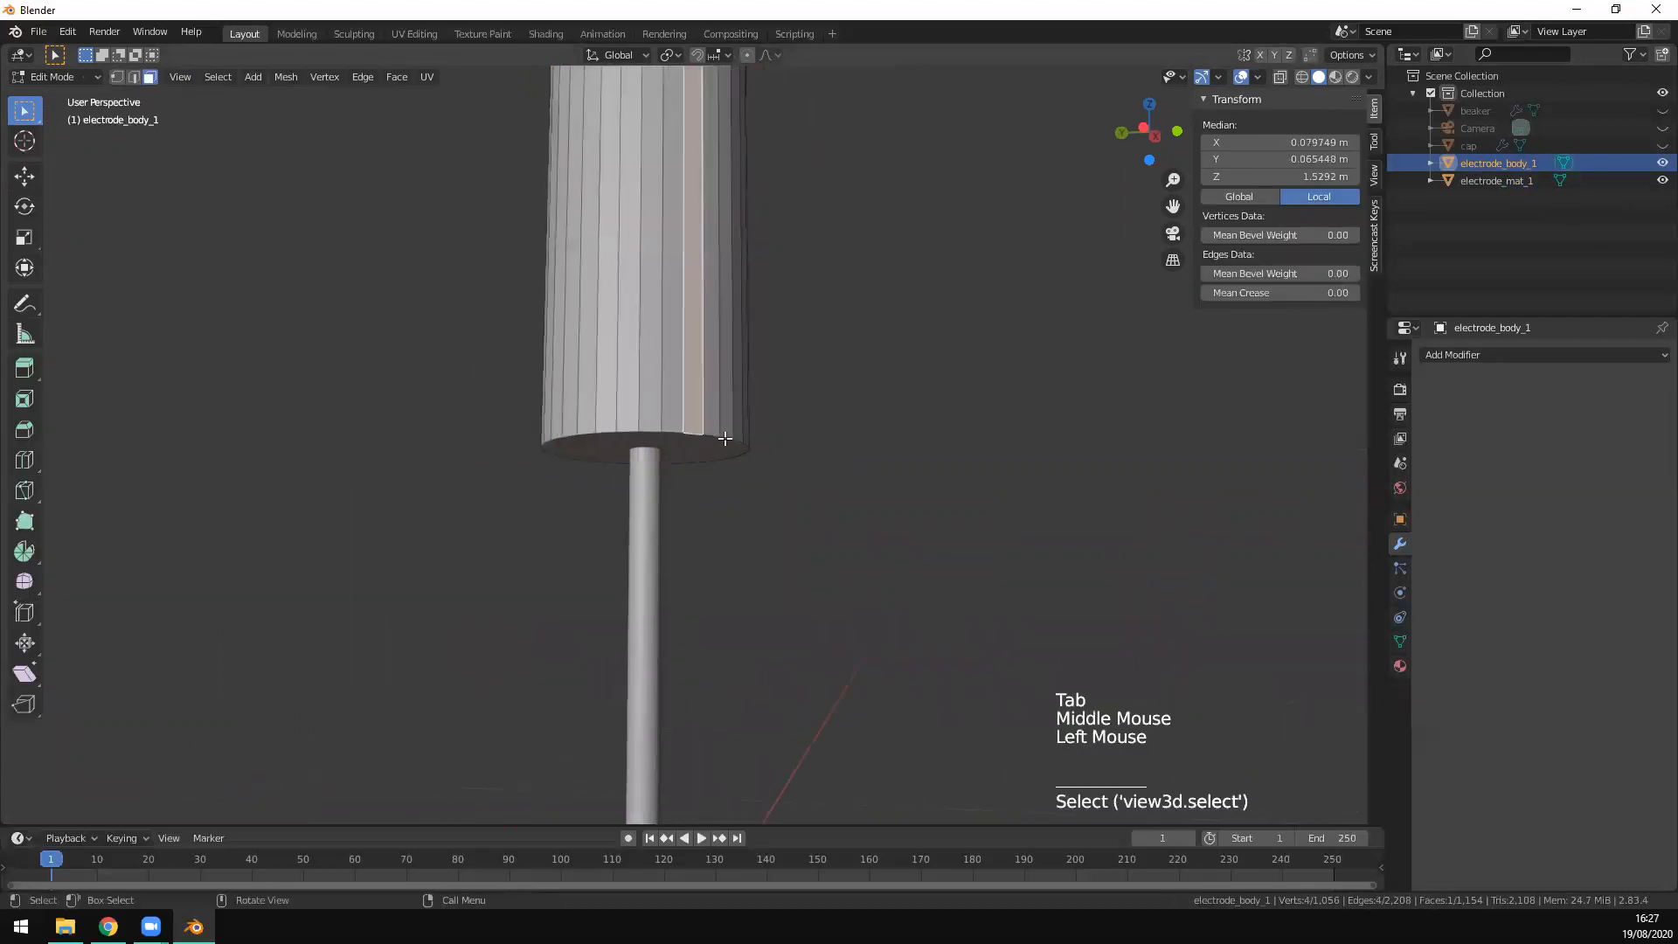
key(2)
click(700, 435)
alt+shift+click(712, 436)
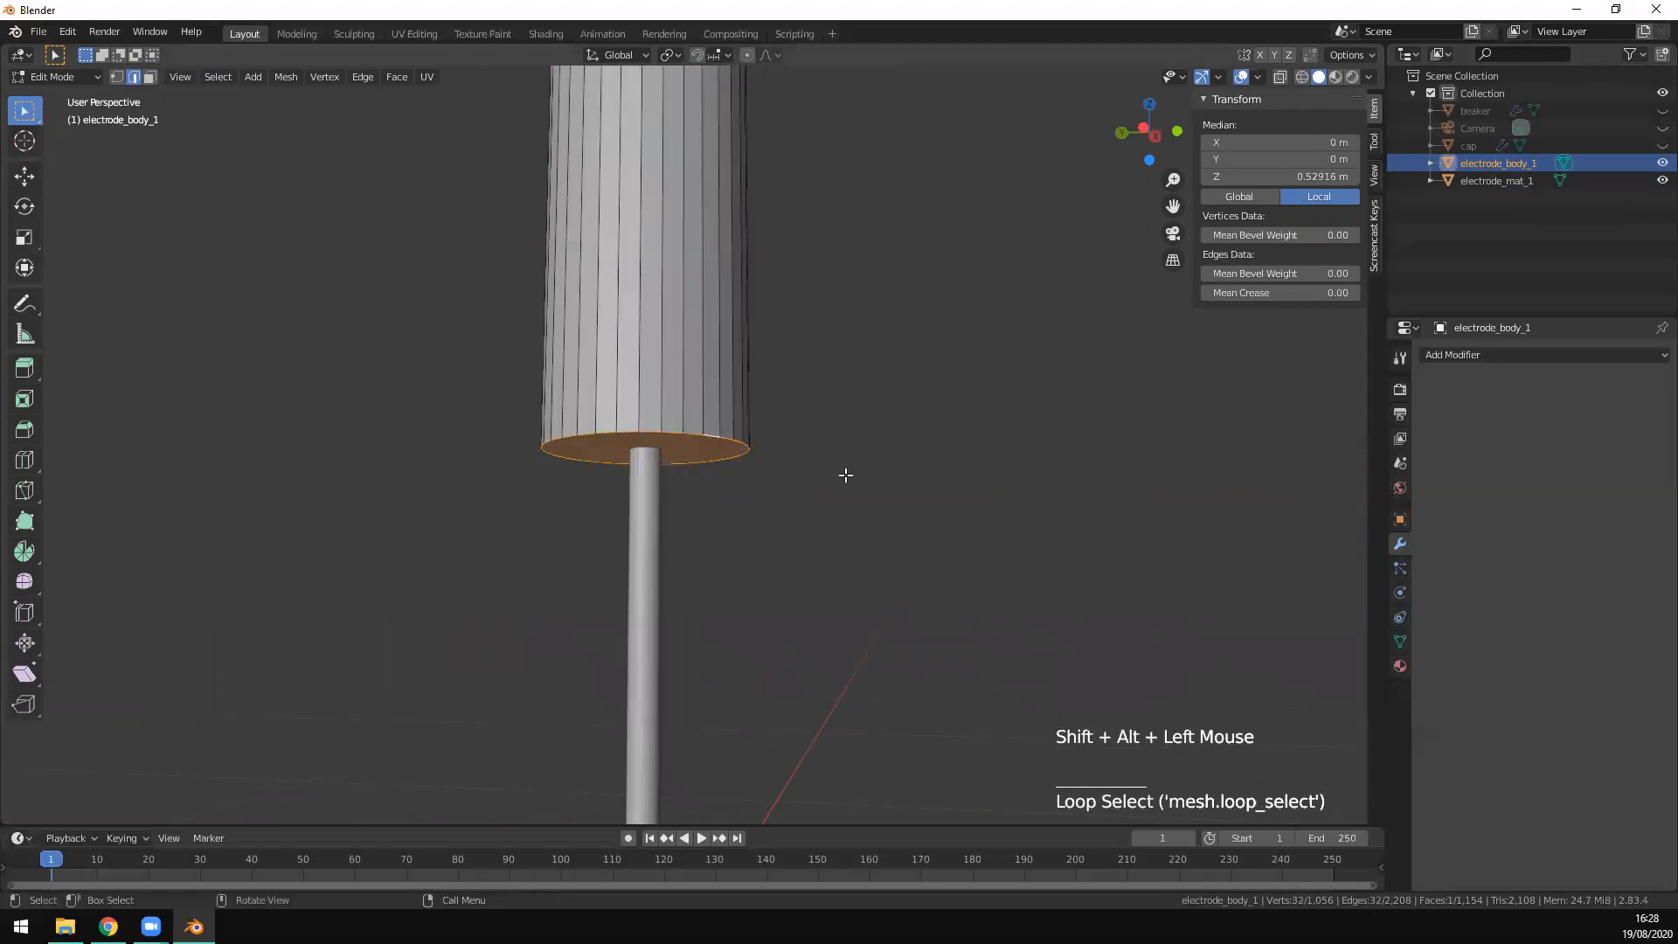
key(ctrl+b)
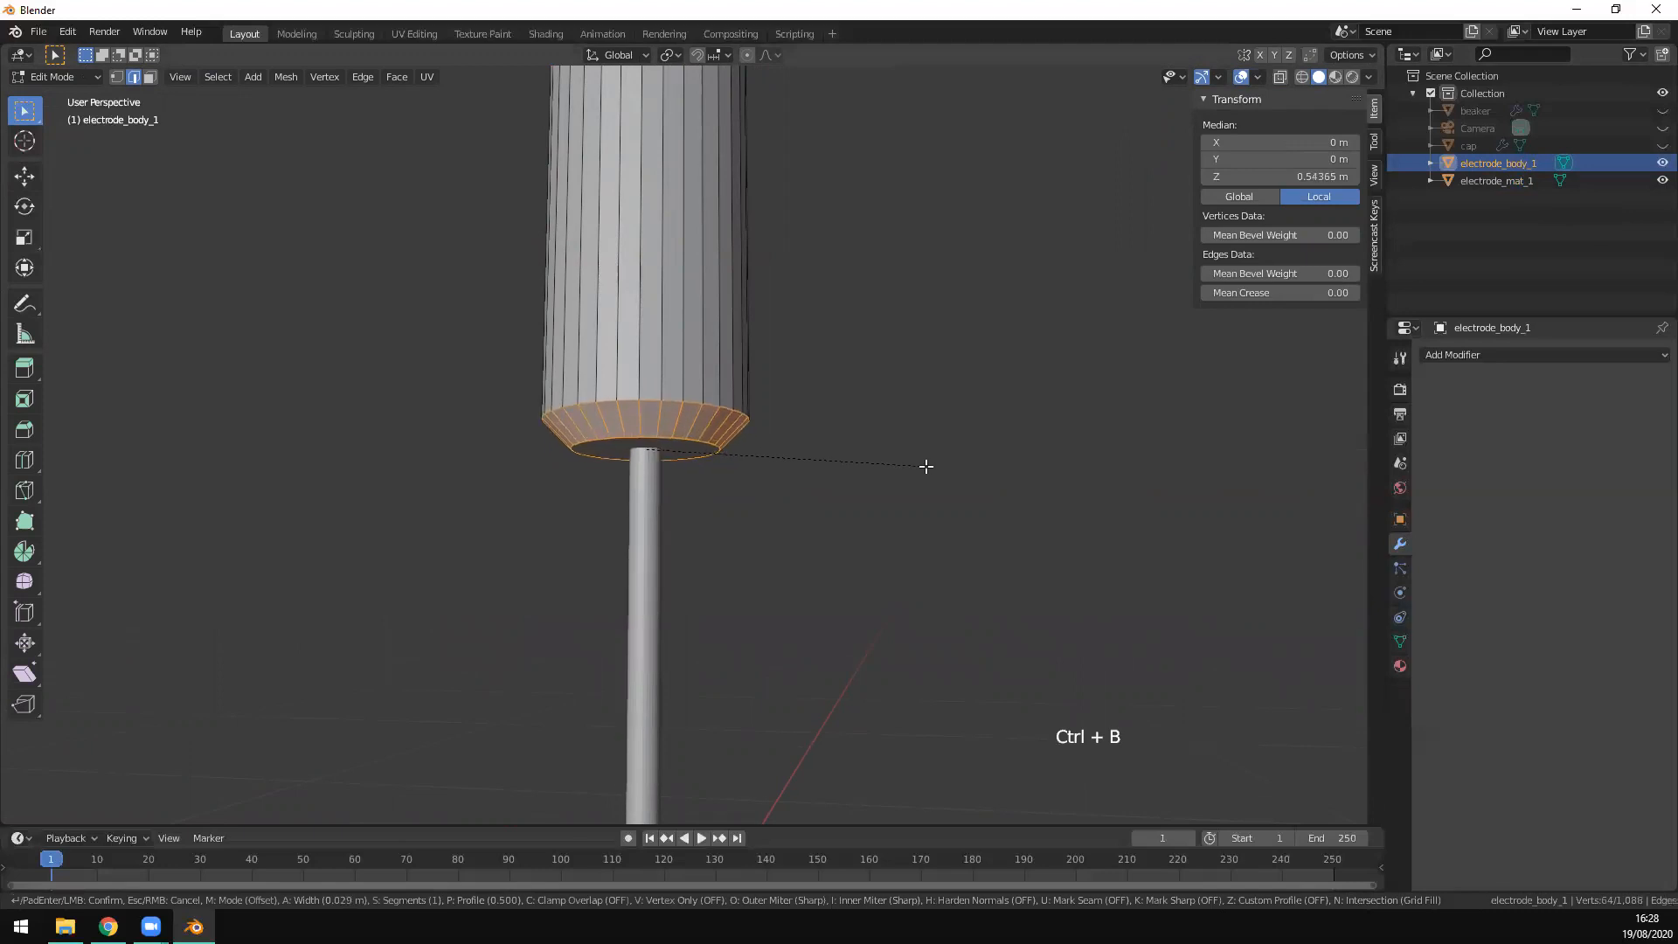
click(925, 464)
scroll(952, 536, down, 1)
middle_click(952, 536)
scroll(948, 536, down, 3)
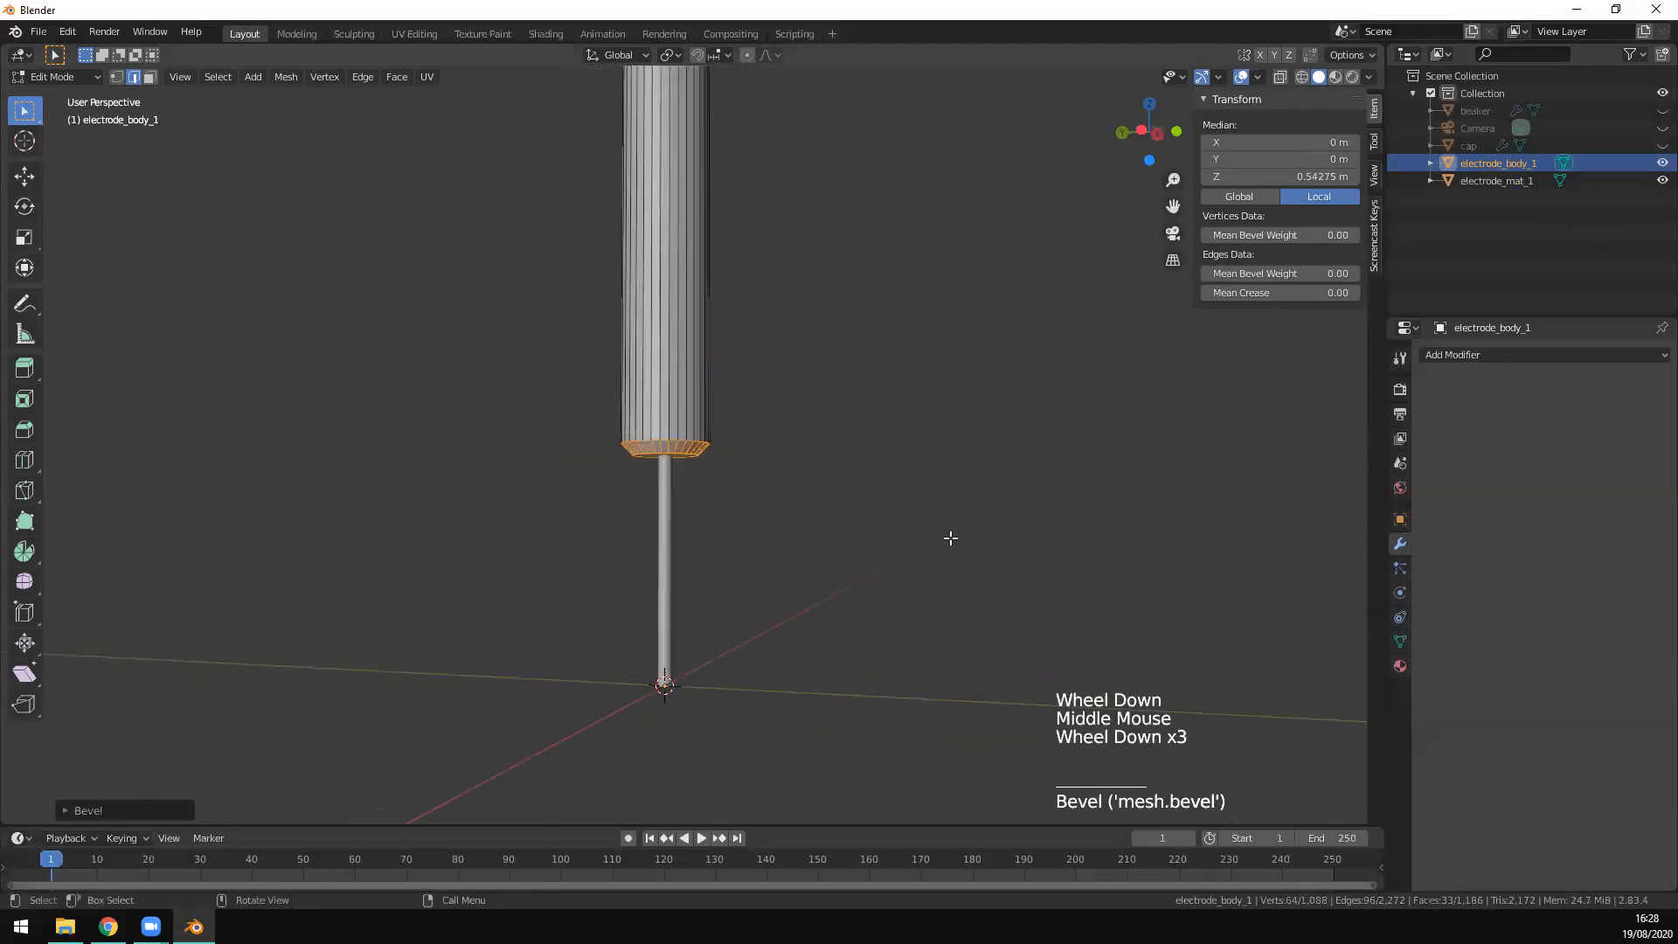
key(Tab)
middle_drag(966, 561, 930, 592)
Step: Add a Bezier curve at the world origin
key(KP_1)
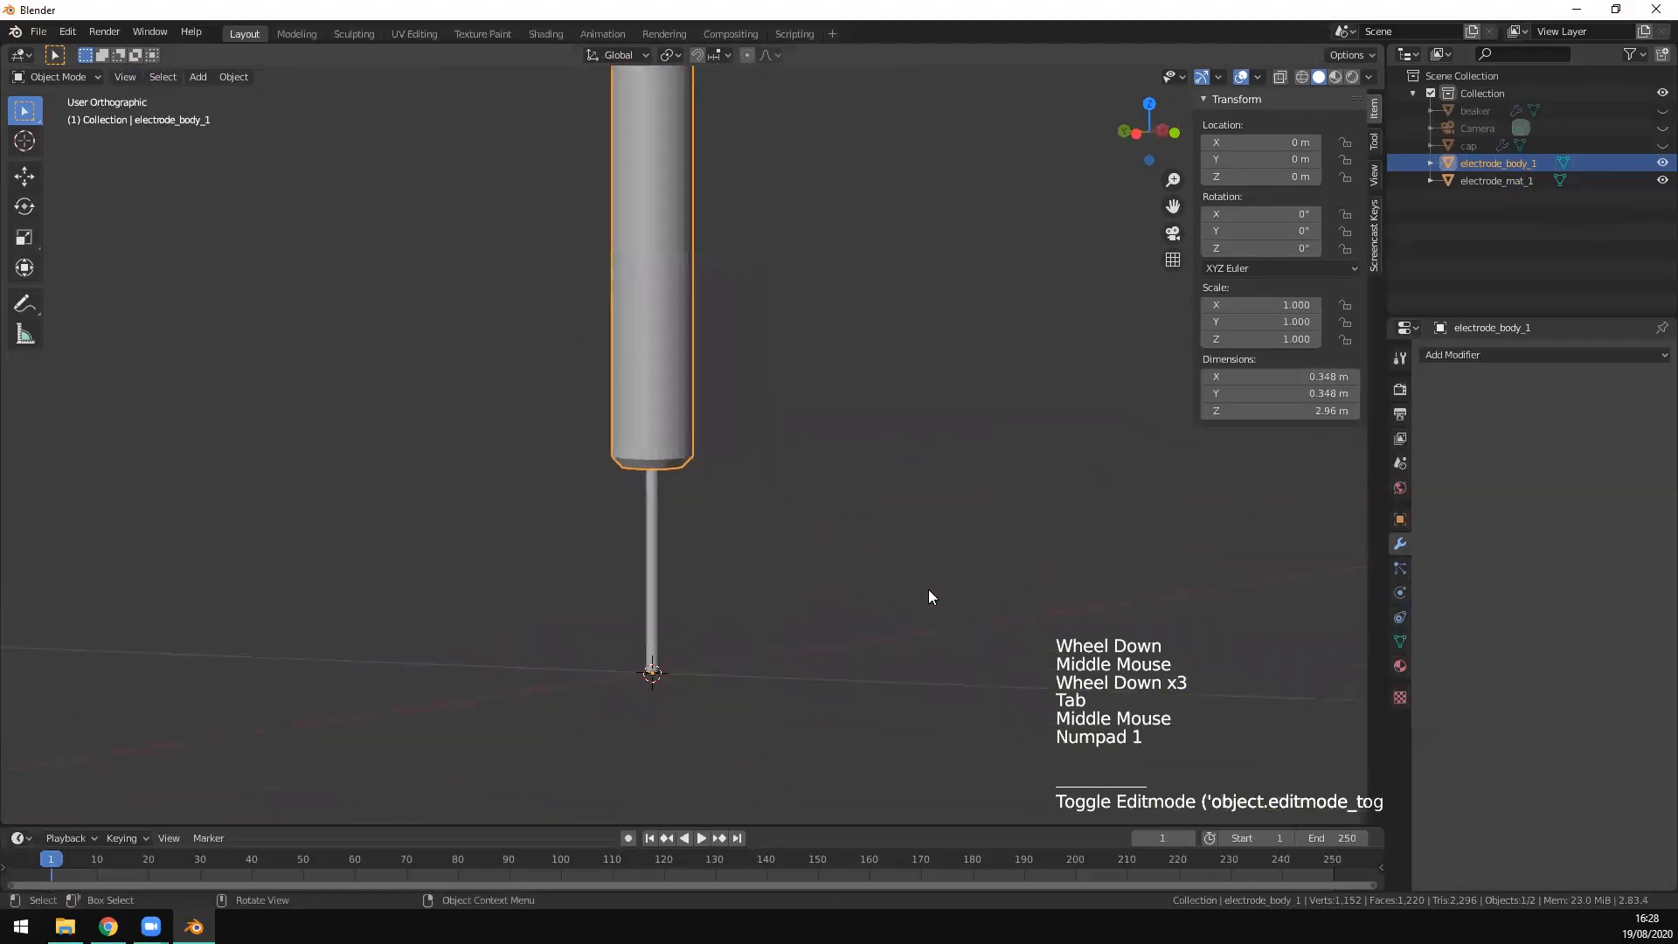
scroll(769, 518, down, 6)
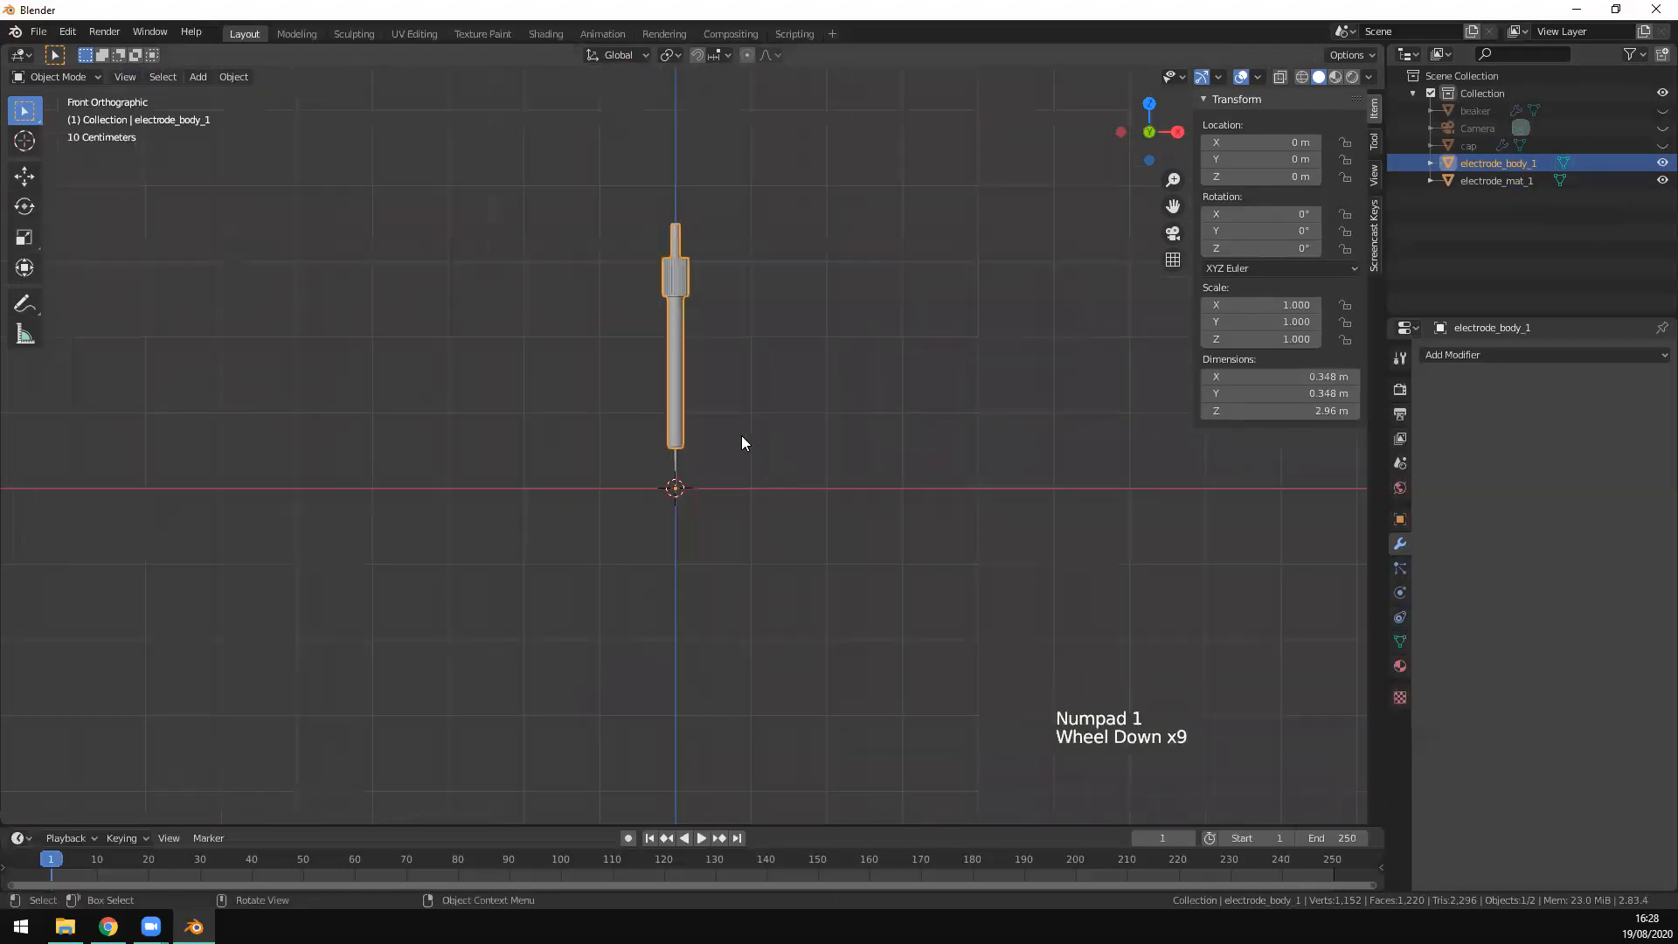
scroll(769, 419, up, 5)
shift+middle_drag(797, 406, 857, 731)
shift+middle_drag(862, 371, 843, 624)
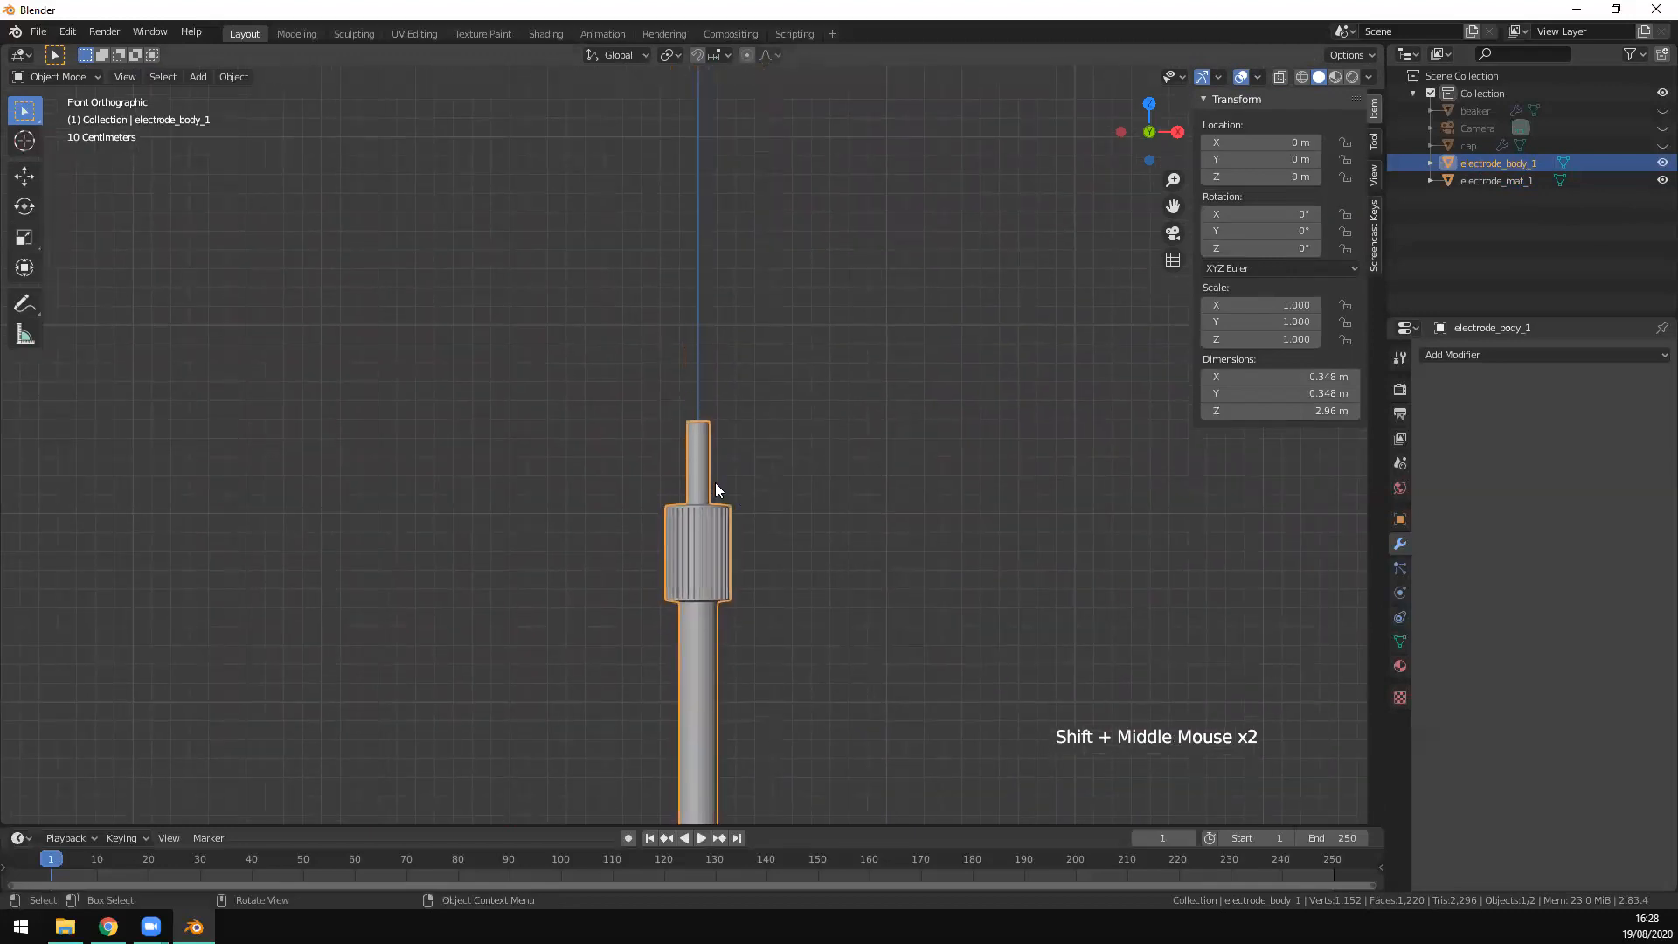
scroll(741, 456, up, 1)
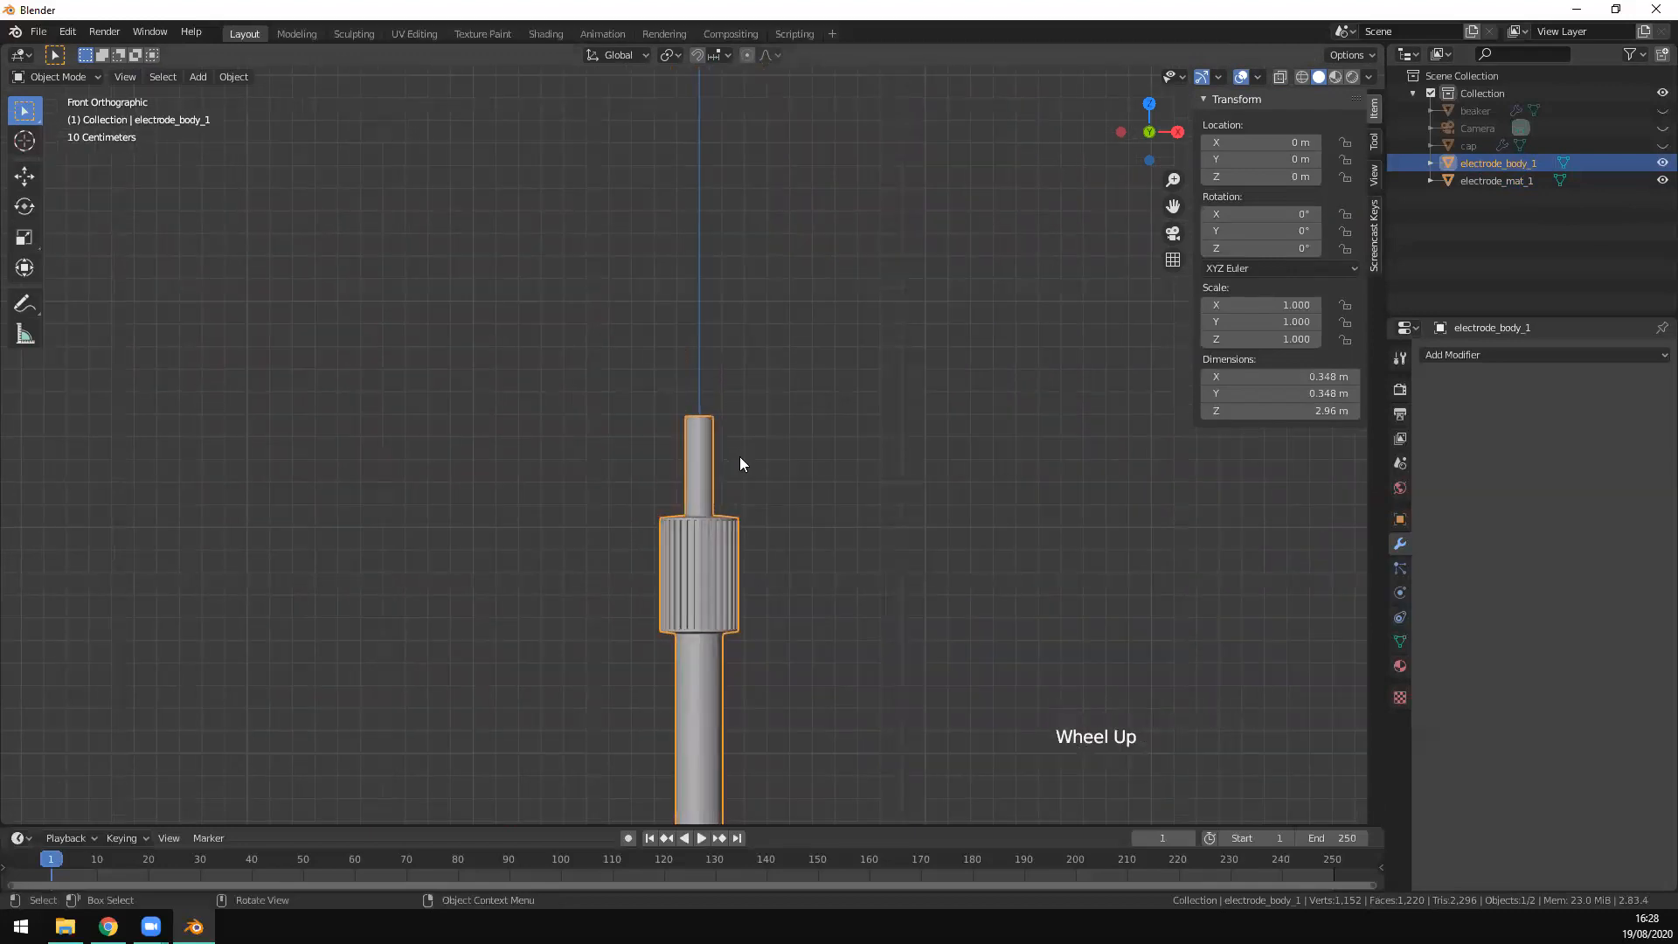
key(shift+a)
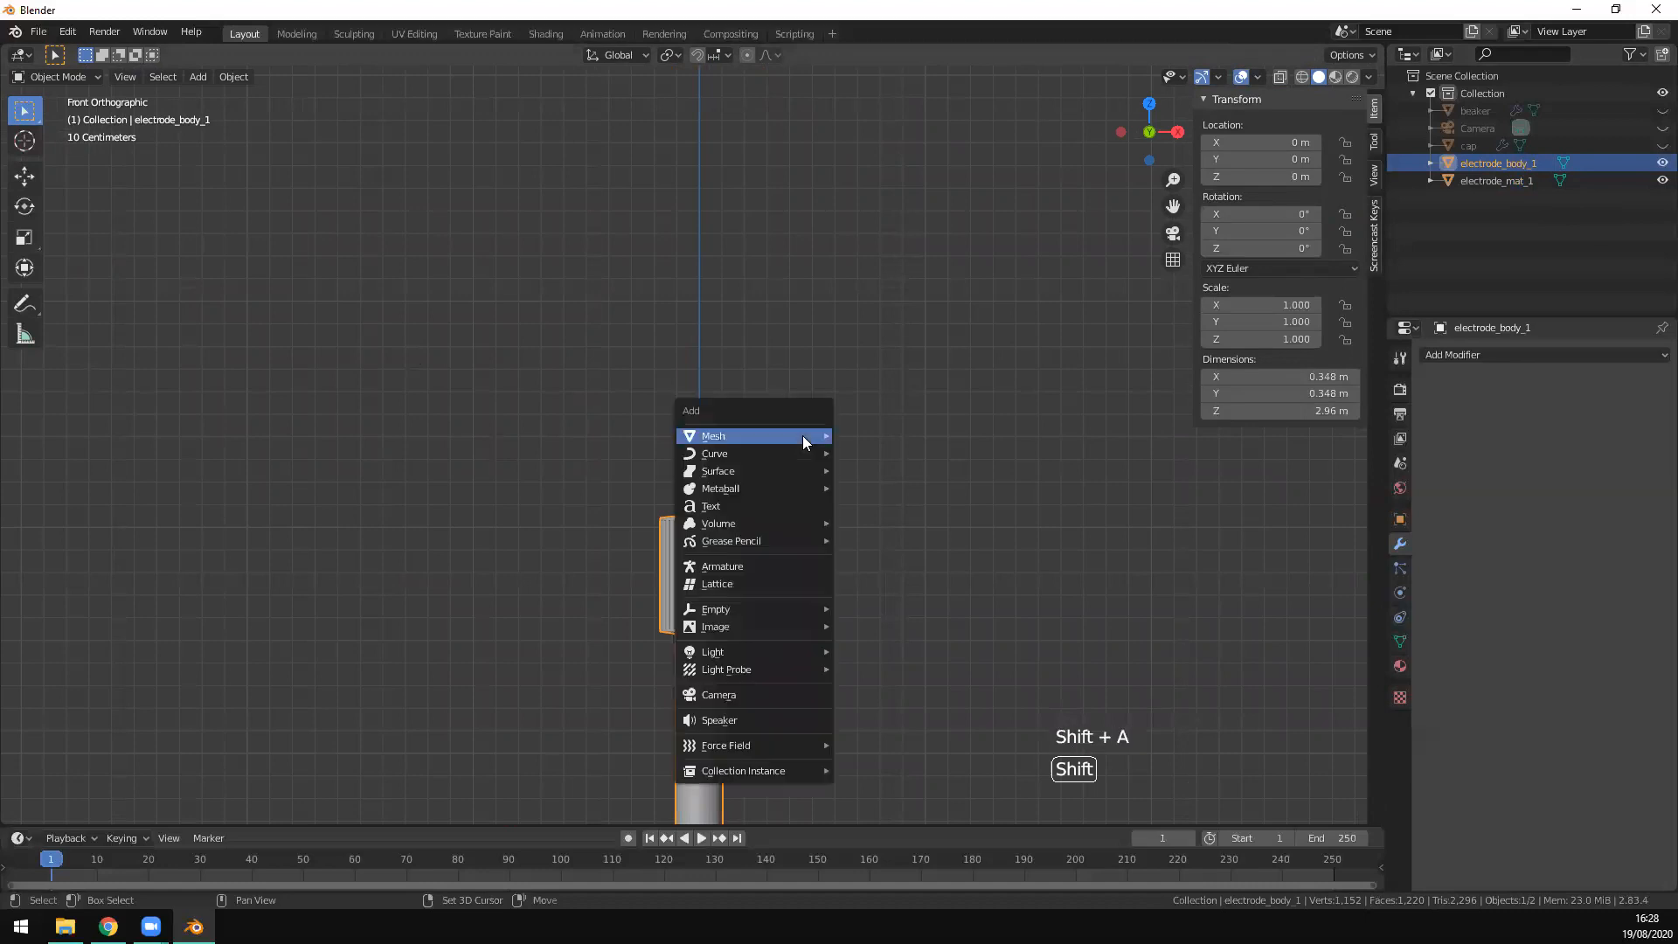
mouse_move(802, 437)
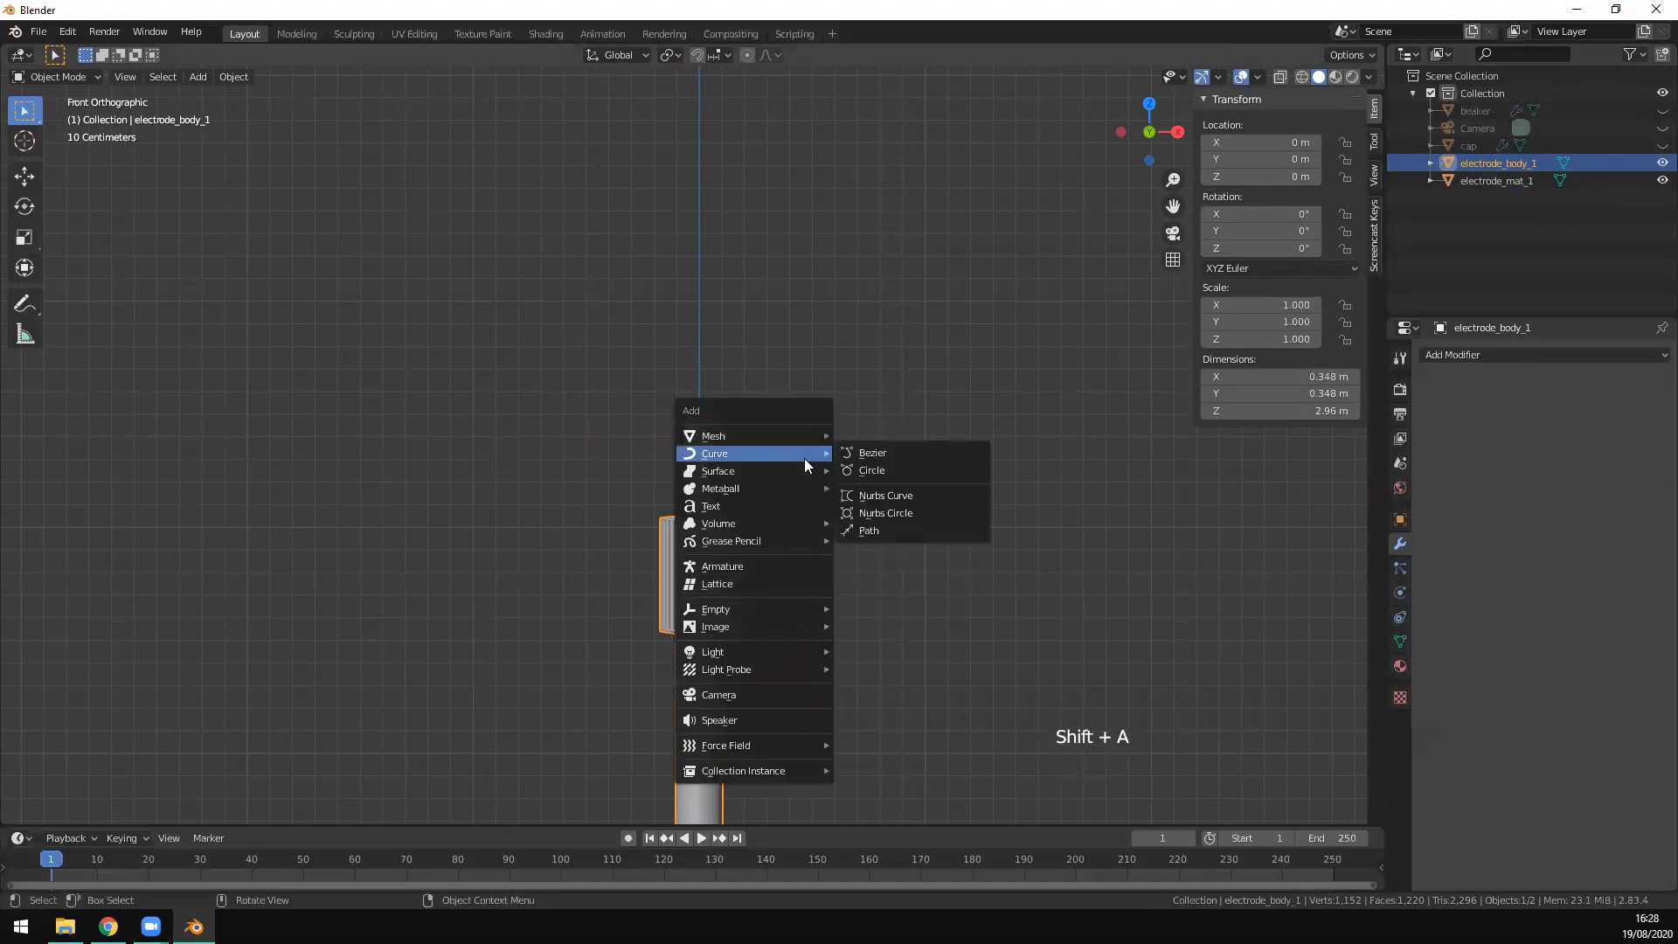
click(909, 455)
scroll(848, 524, down, 8)
scroll(739, 621, up, 2)
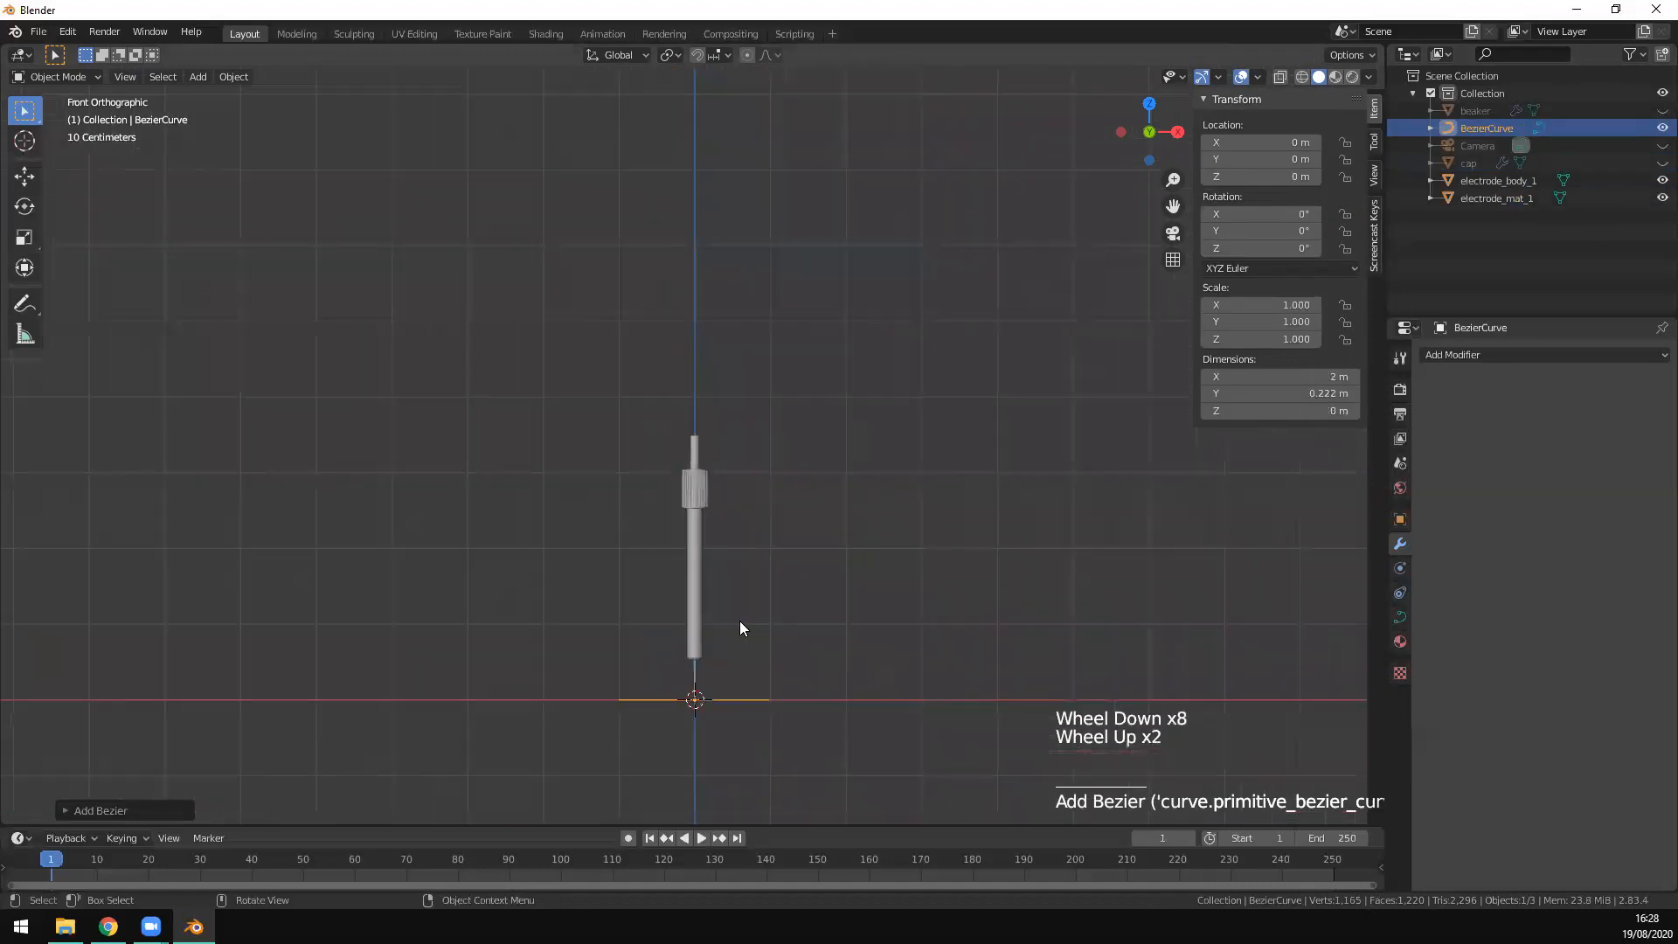
scroll(717, 616, down, 3)
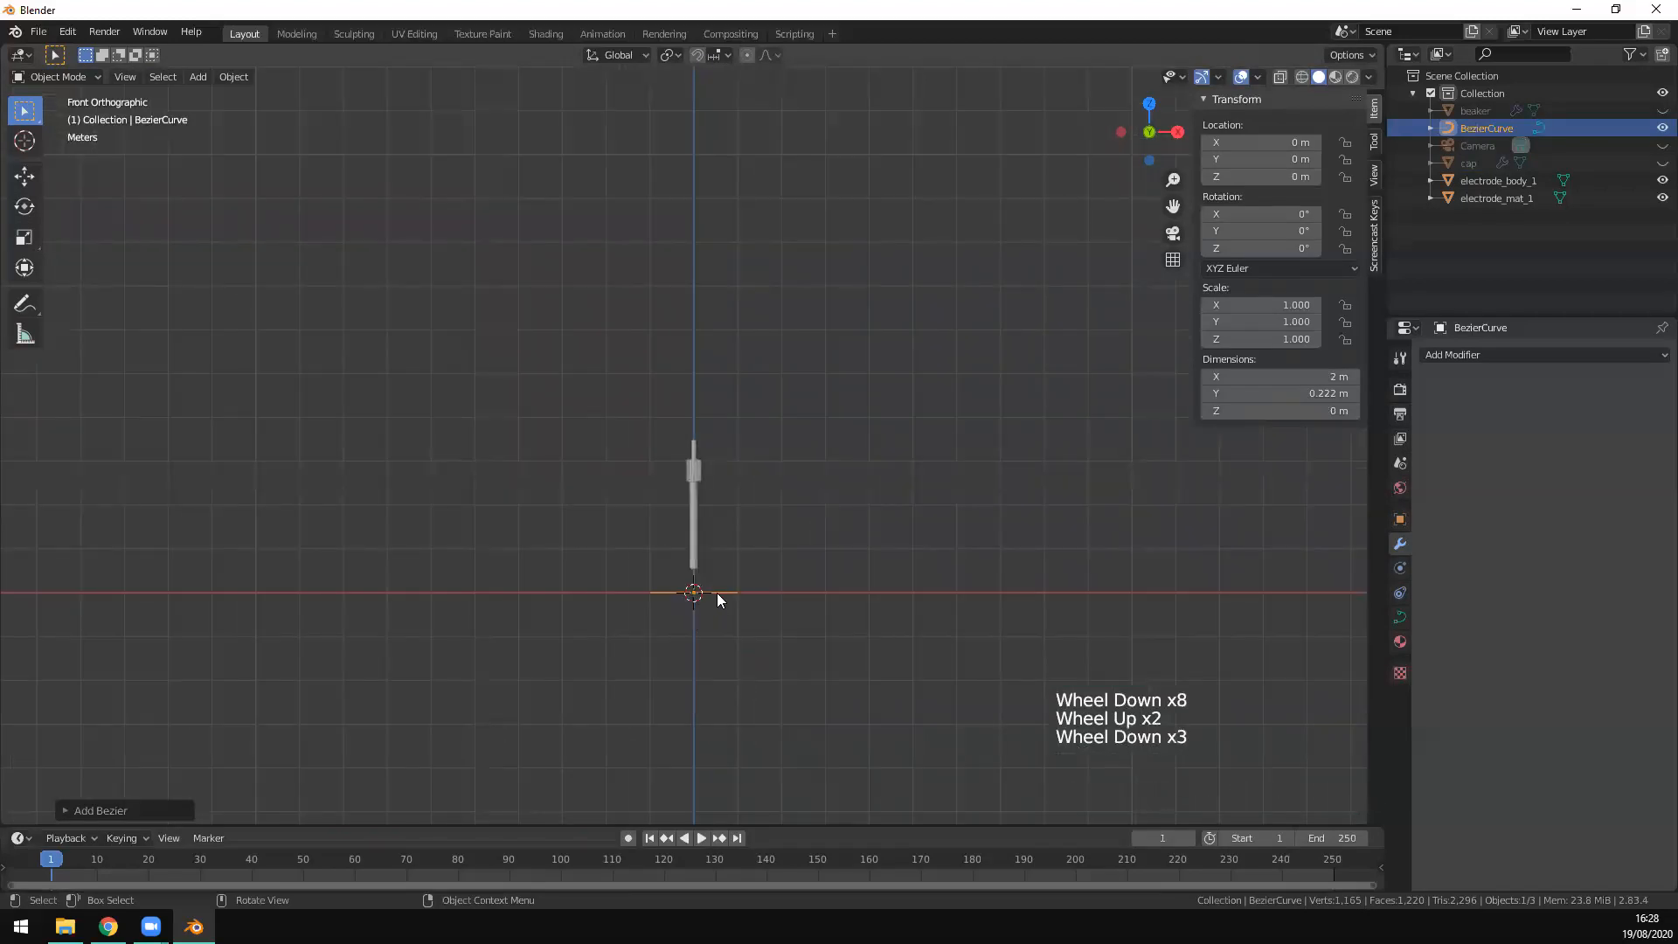
key(KP_7)
scroll(731, 479, up, 4)
key(KP_1)
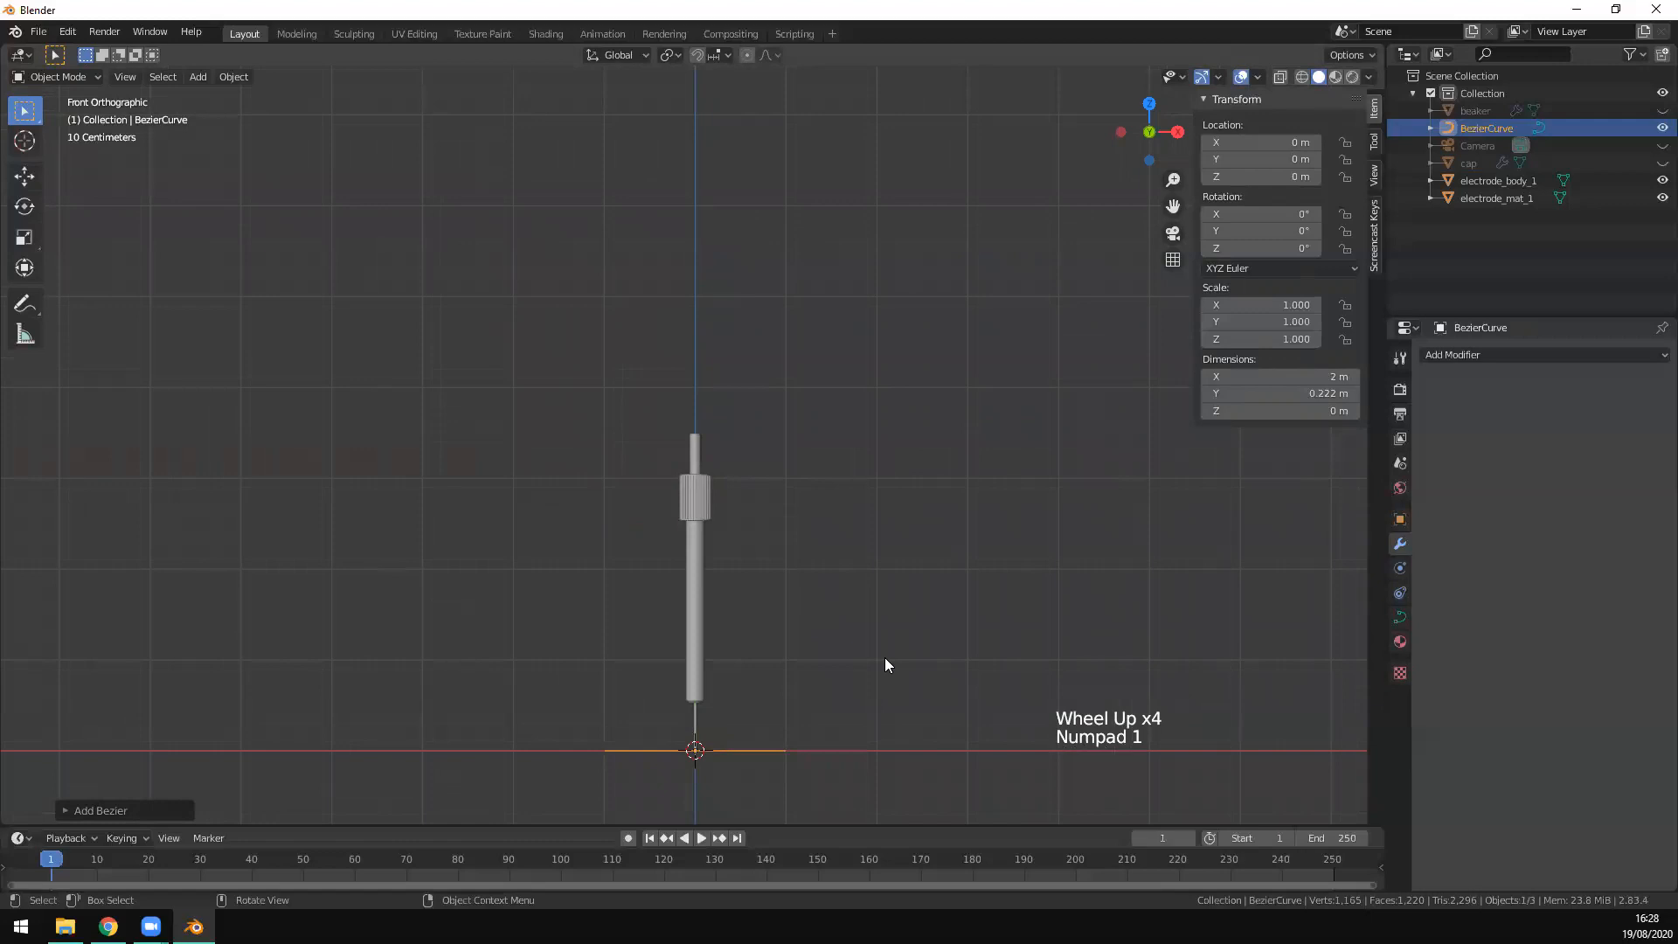
Step: Move all of the Bezier curve's control points 1 m along X in edit mode so its start sits on the origin
key(Tab)
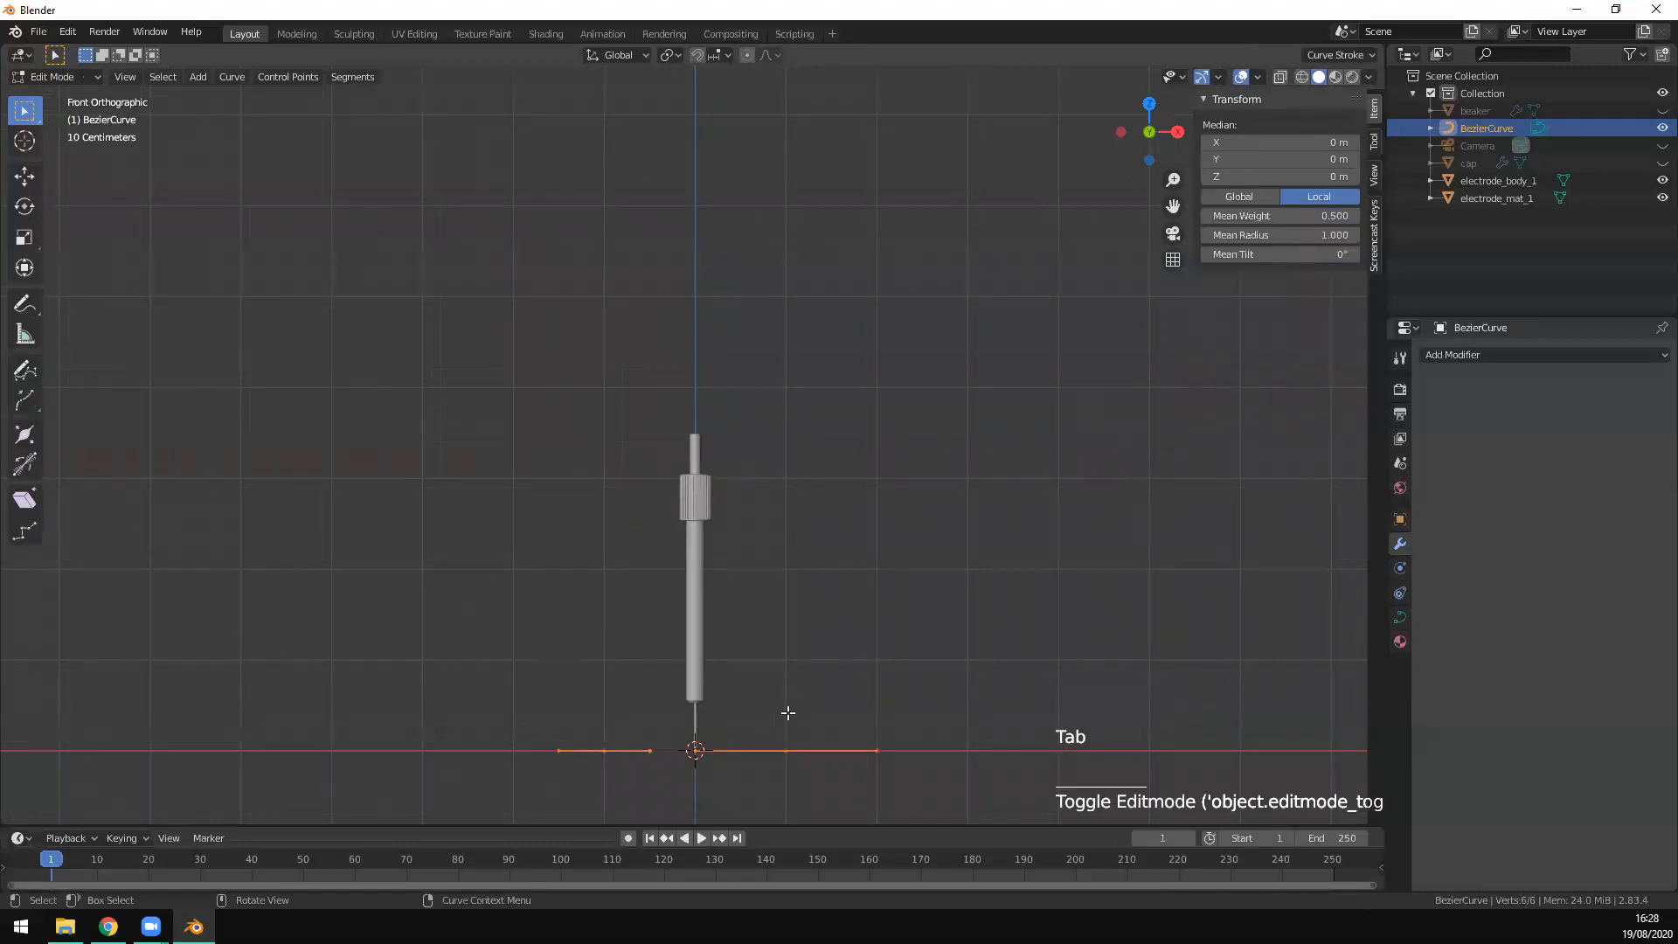
key(KP_7)
scroll(665, 472, up, 3)
key(g)
key(x)
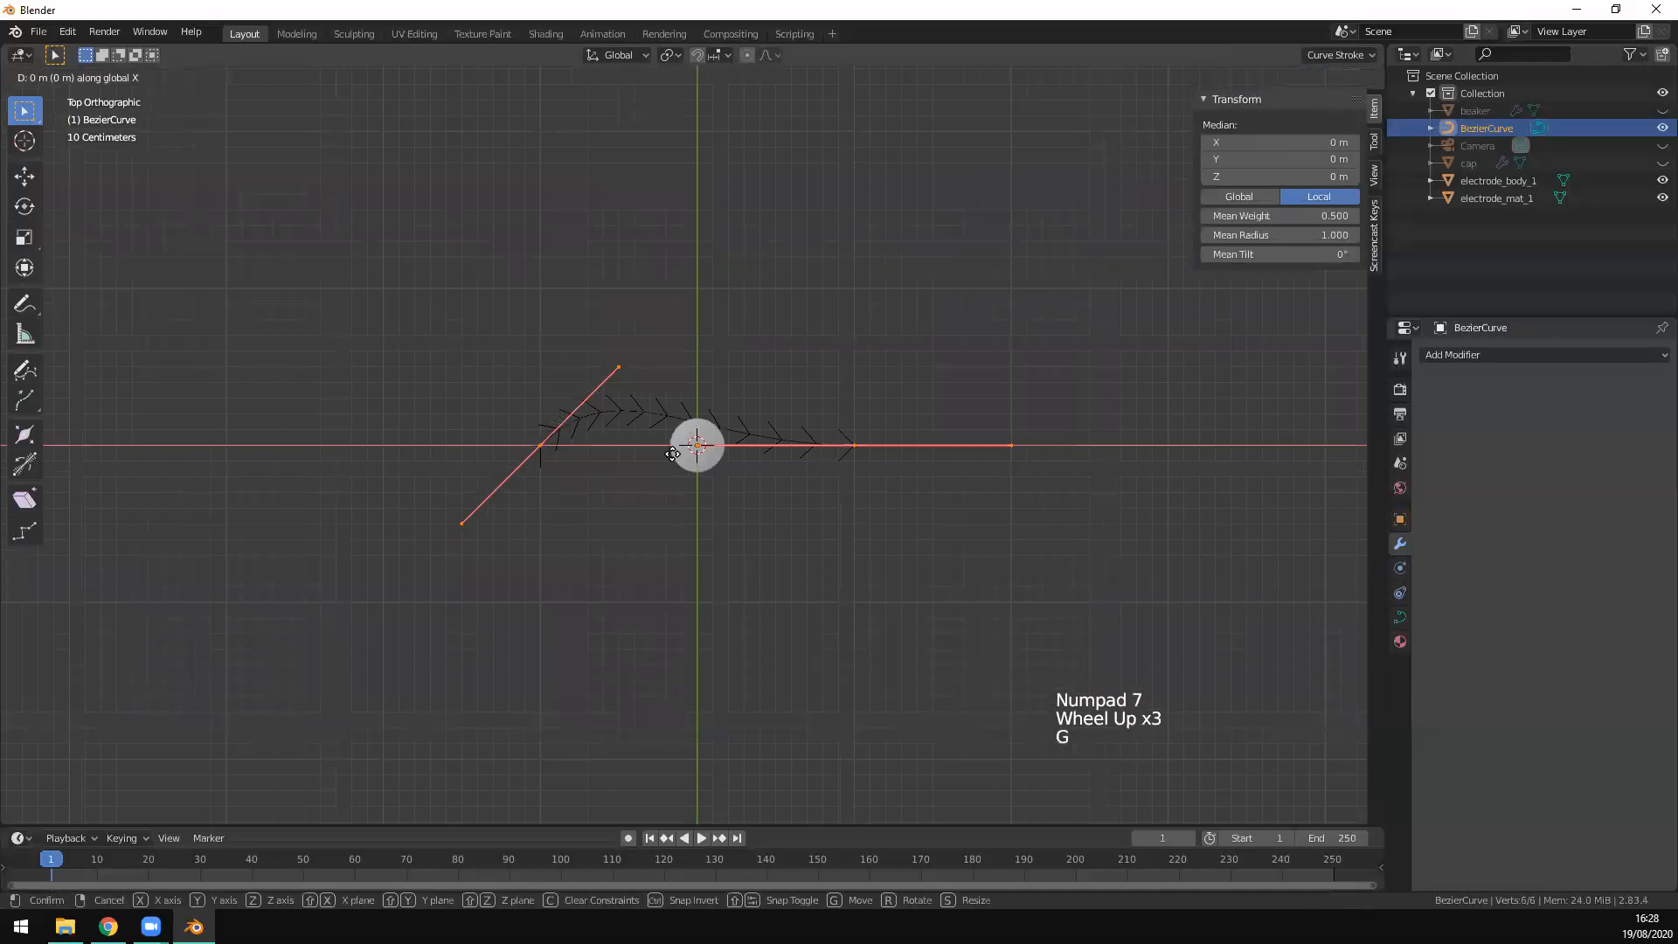
key(1)
key(Return)
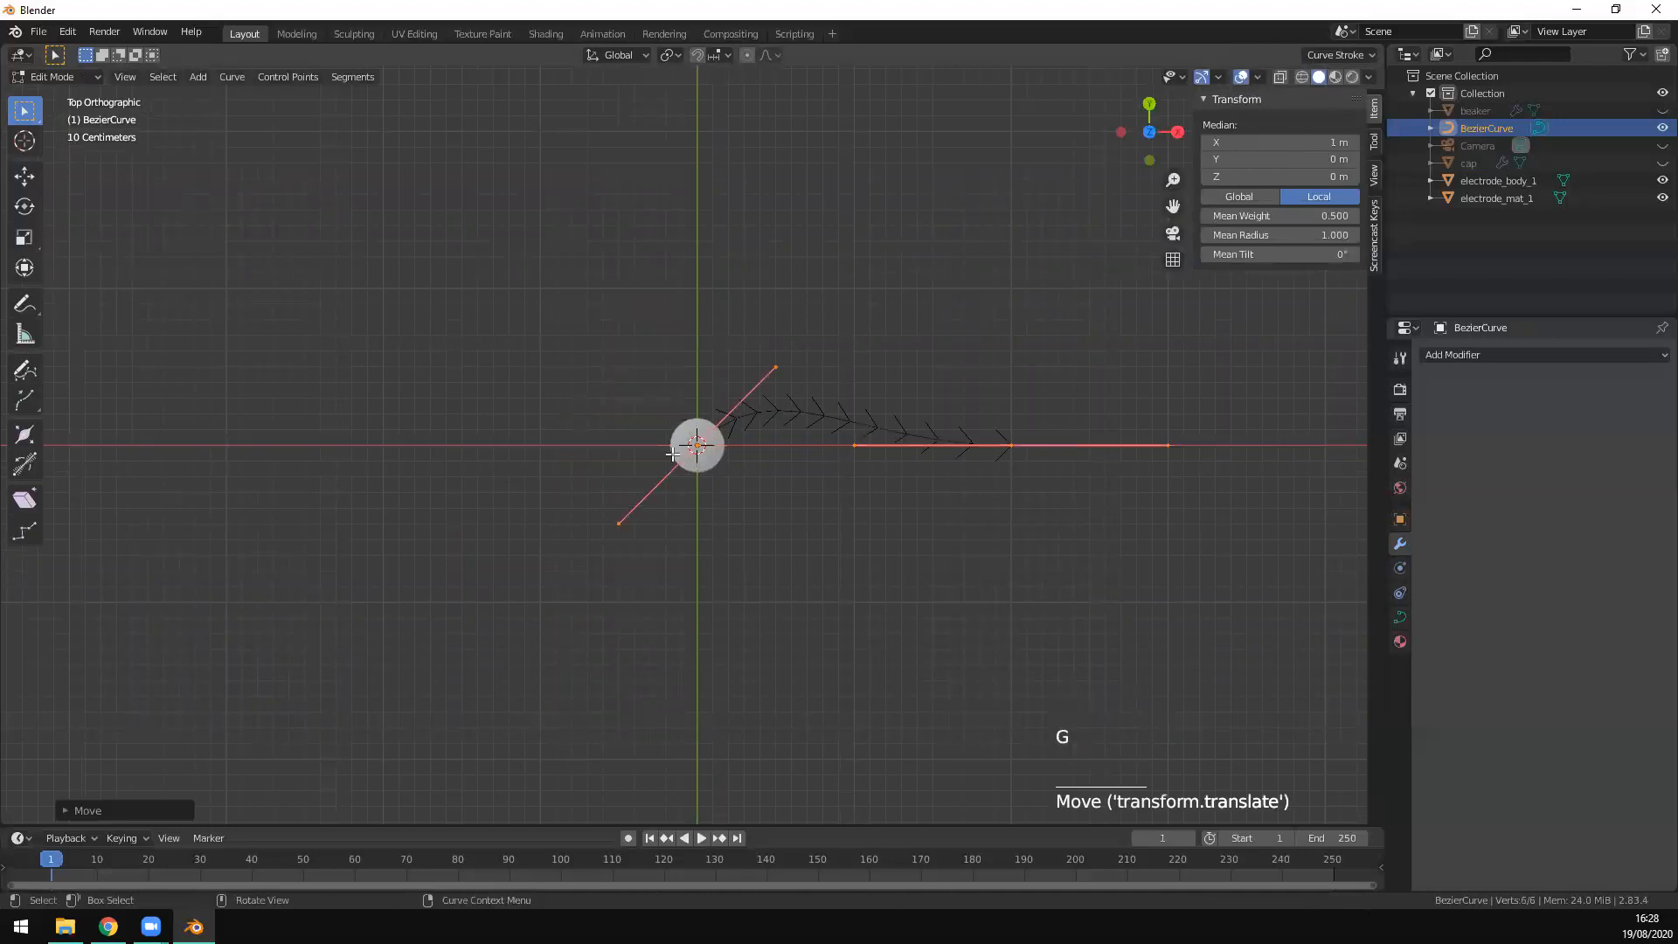
key(Tab)
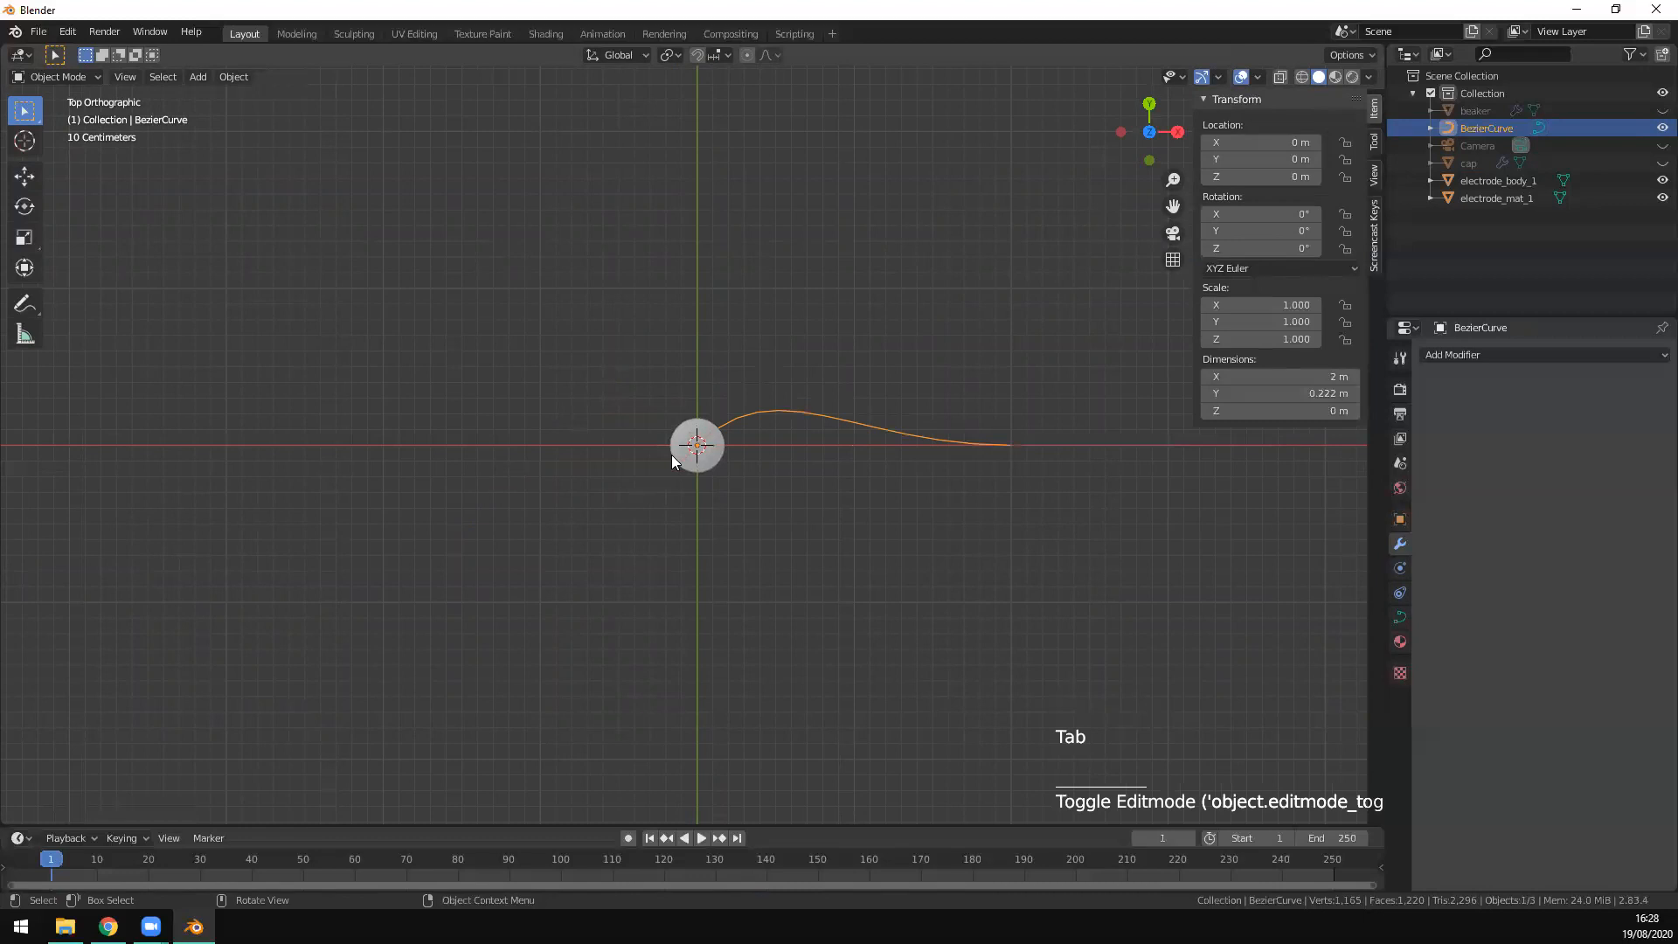
Step: Stand the curve upright by rotating it 90° about X, and tilt it upward about 54.6° in front view
key(KP_1)
scroll(808, 537, down, 1)
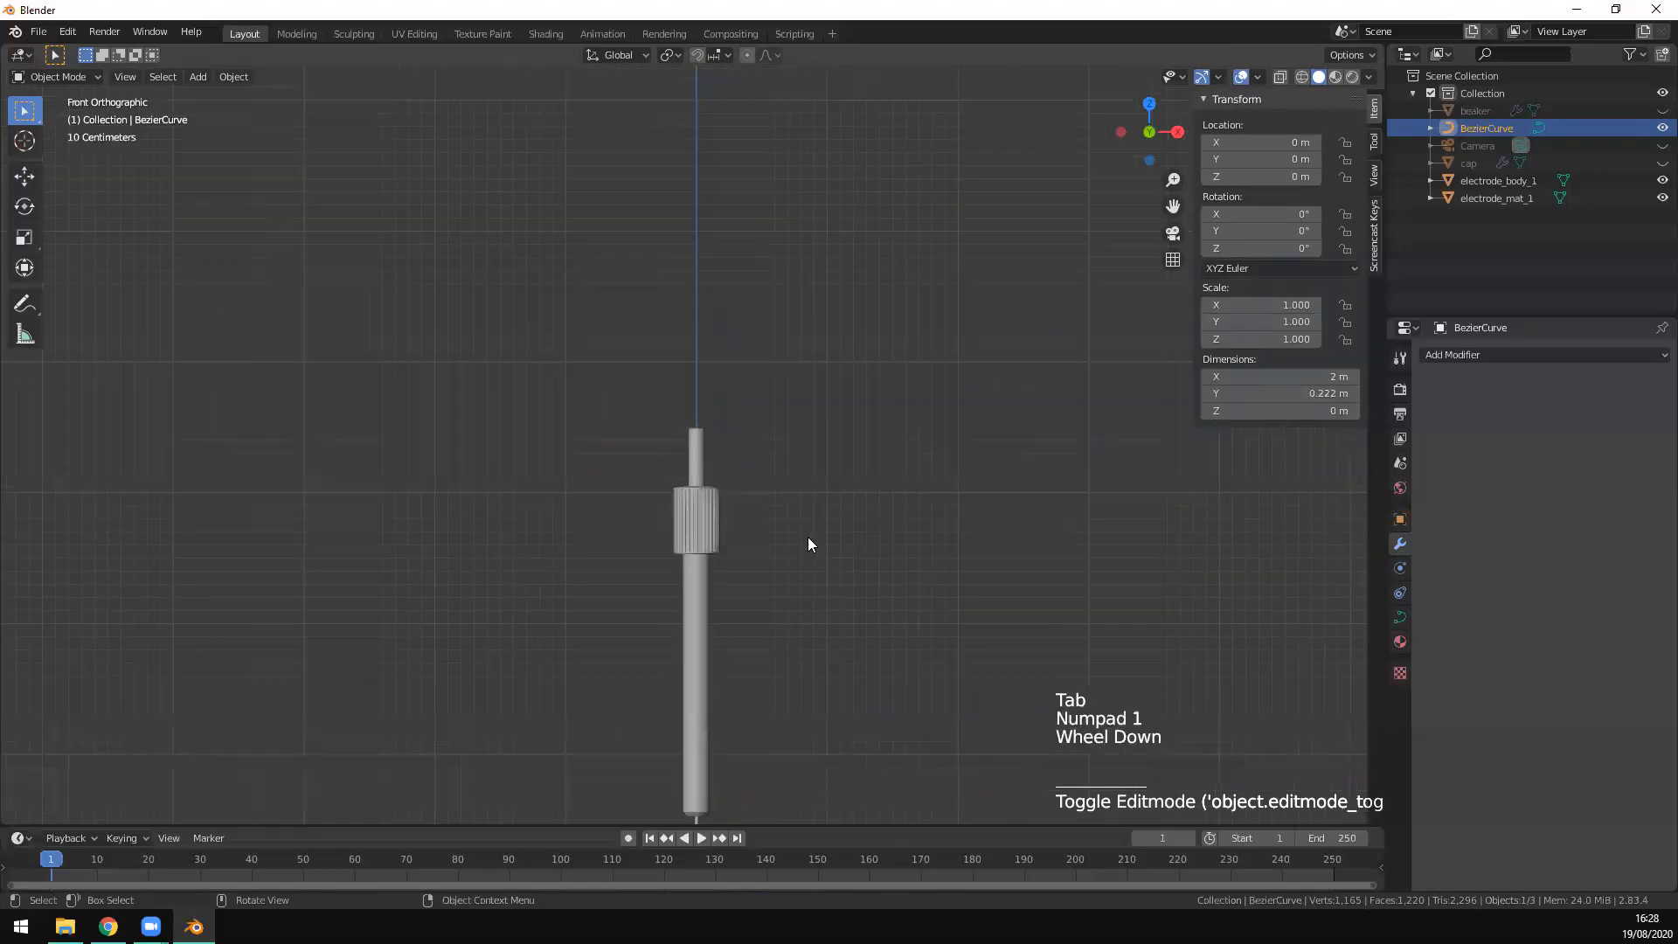
scroll(807, 544, down, 7)
scroll(820, 562, up, 3)
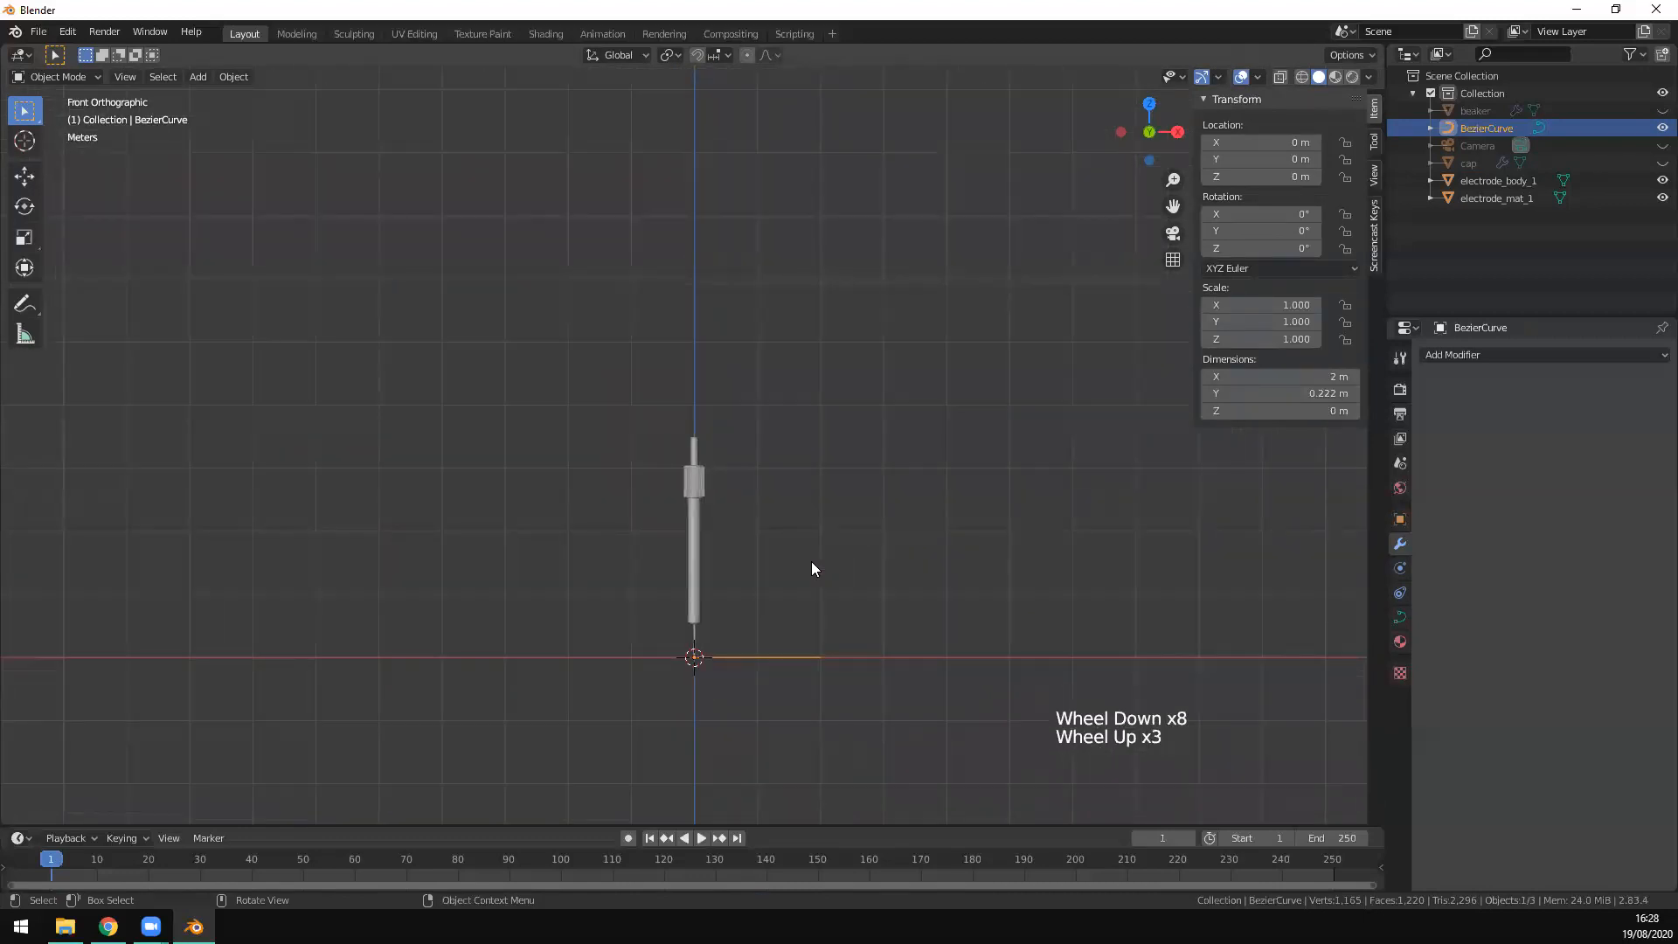
text(rx90)
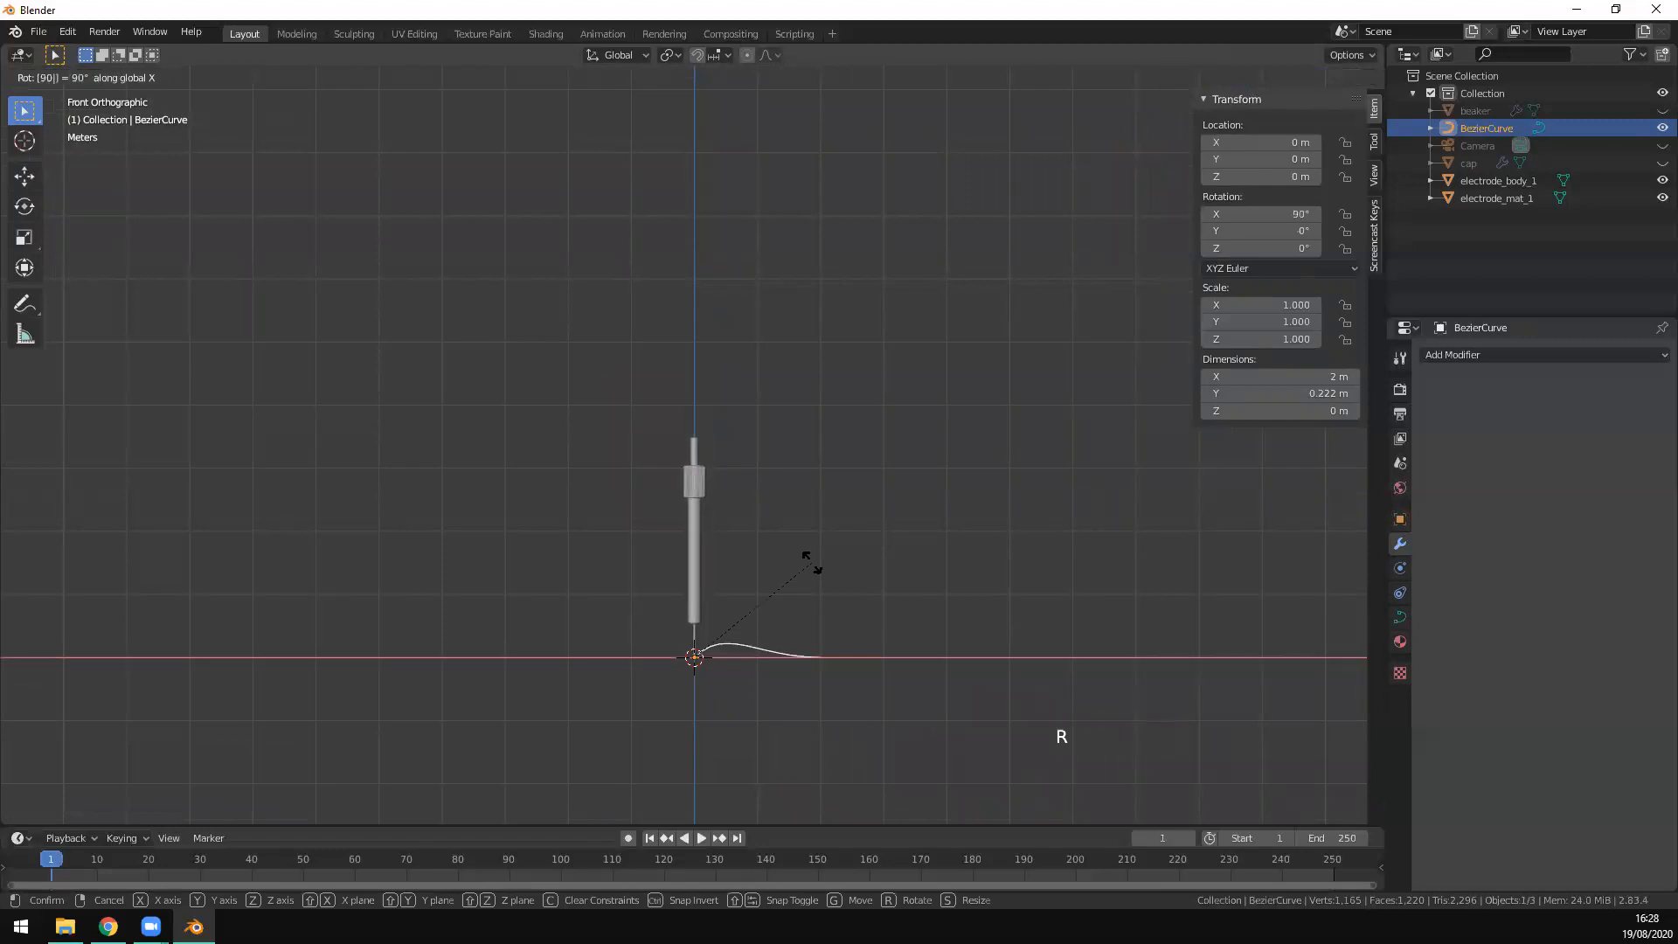
key(Return)
key(r)
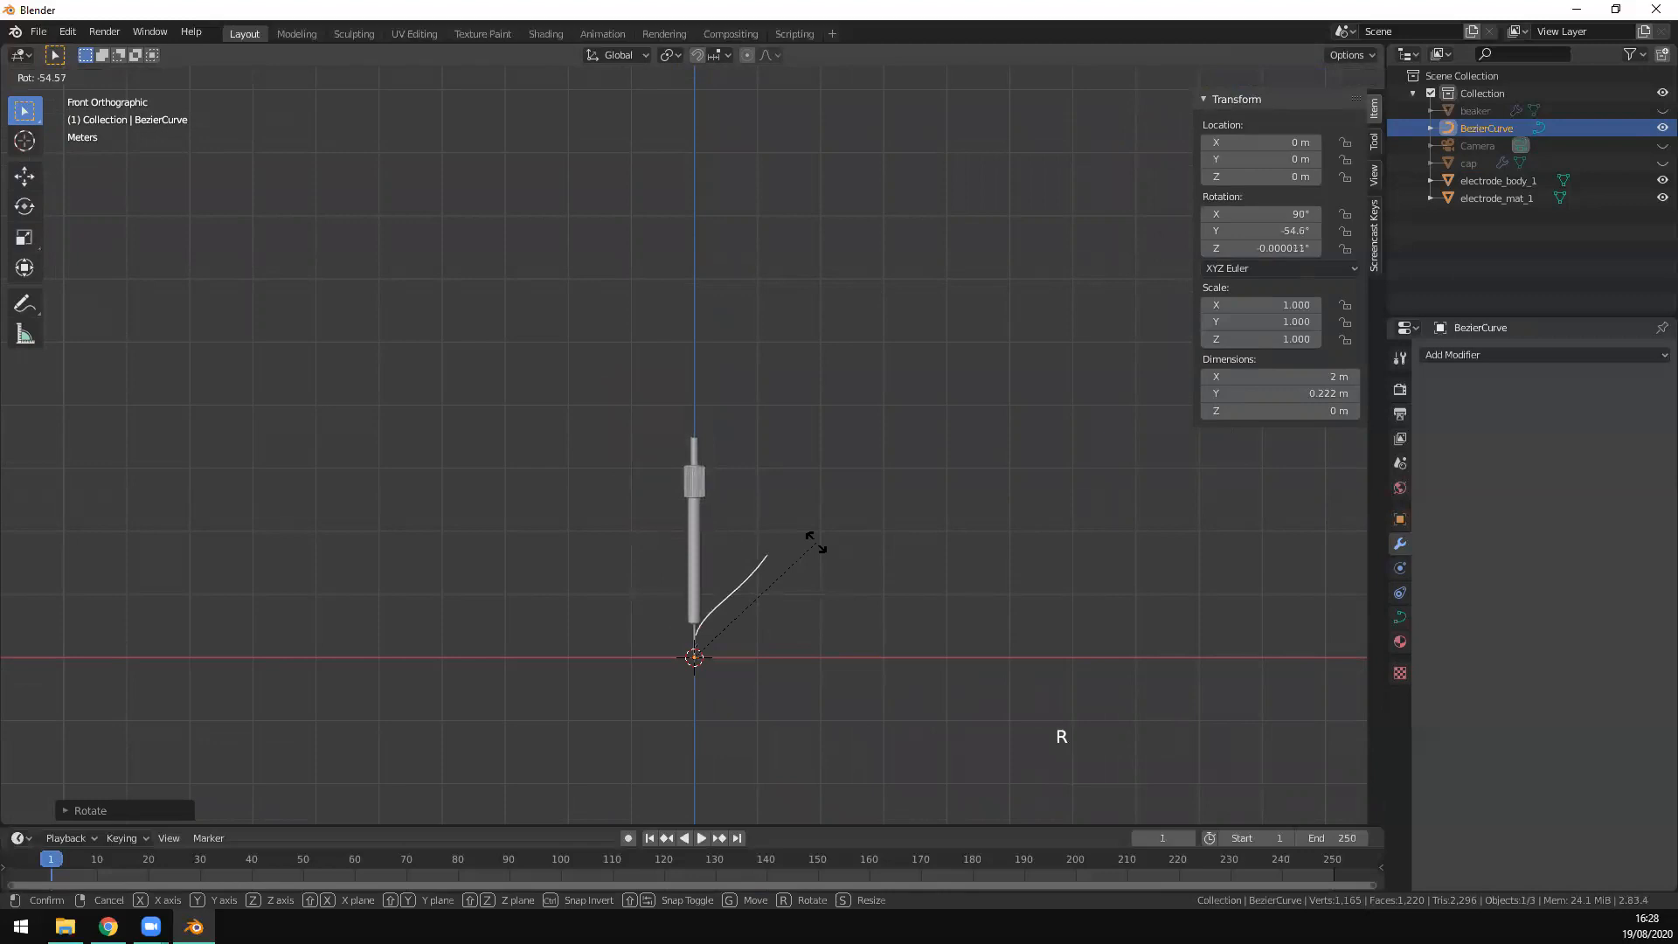
click(830, 560)
Step: Move the curve about 3.35 m up along Z so it starts at the top of the electrode's stem
key(g)
key(z)
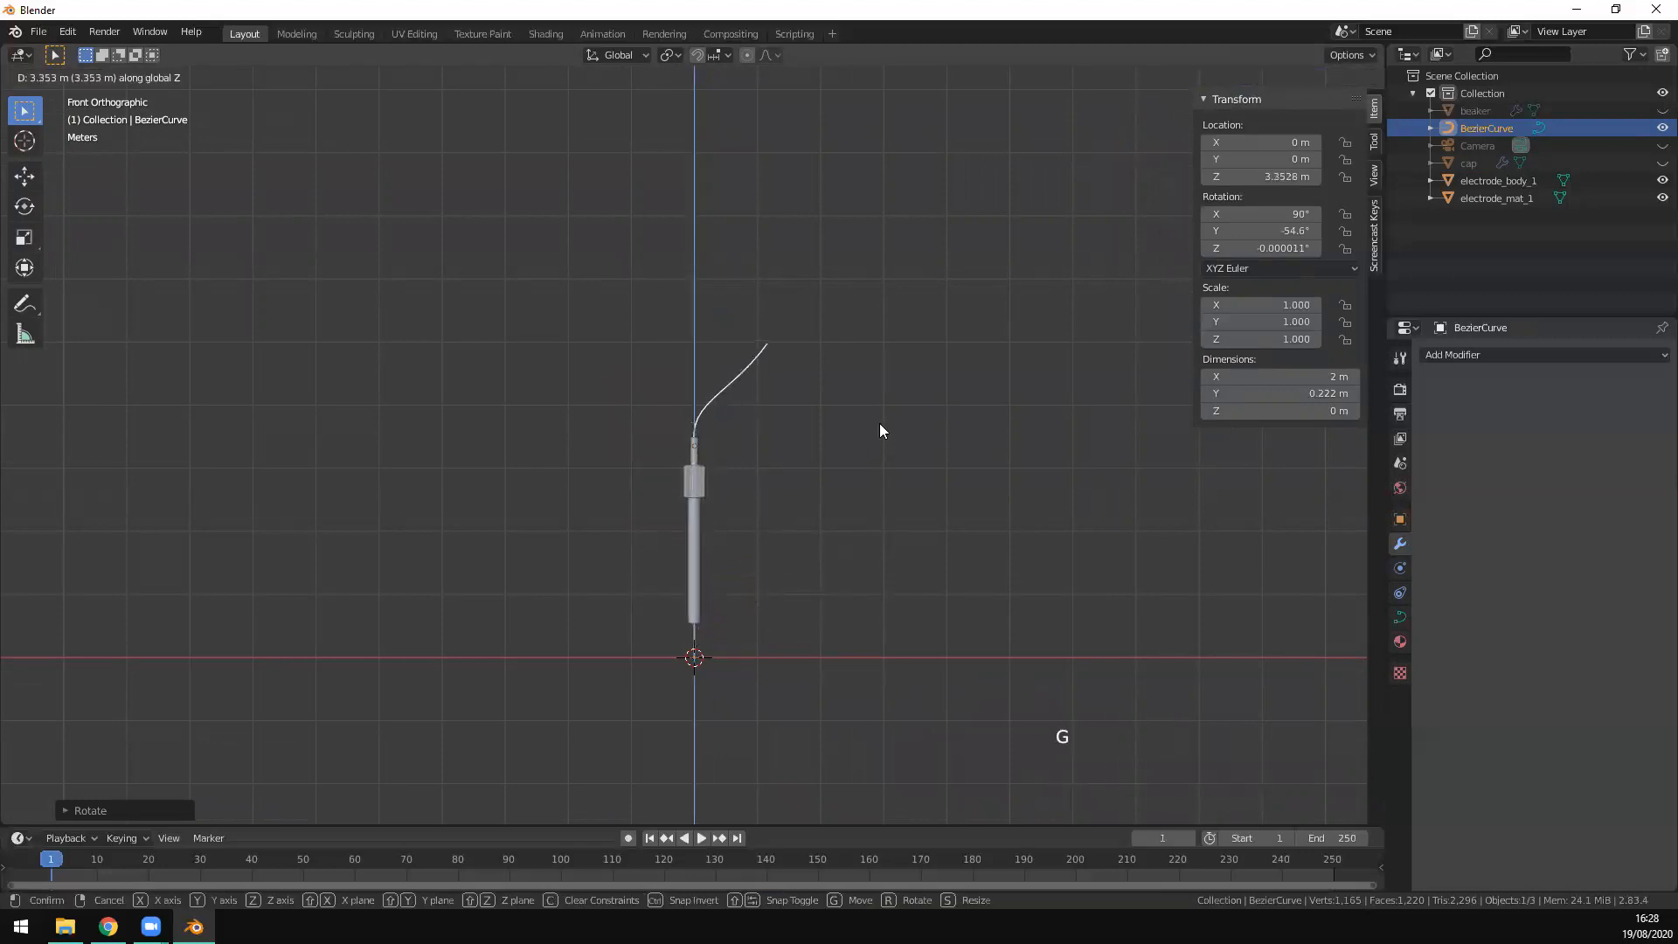
click(881, 427)
key(KP_1)
key(KP_Decimal)
middle_drag(519, 635, 883, 681)
scroll(549, 686, down, 4)
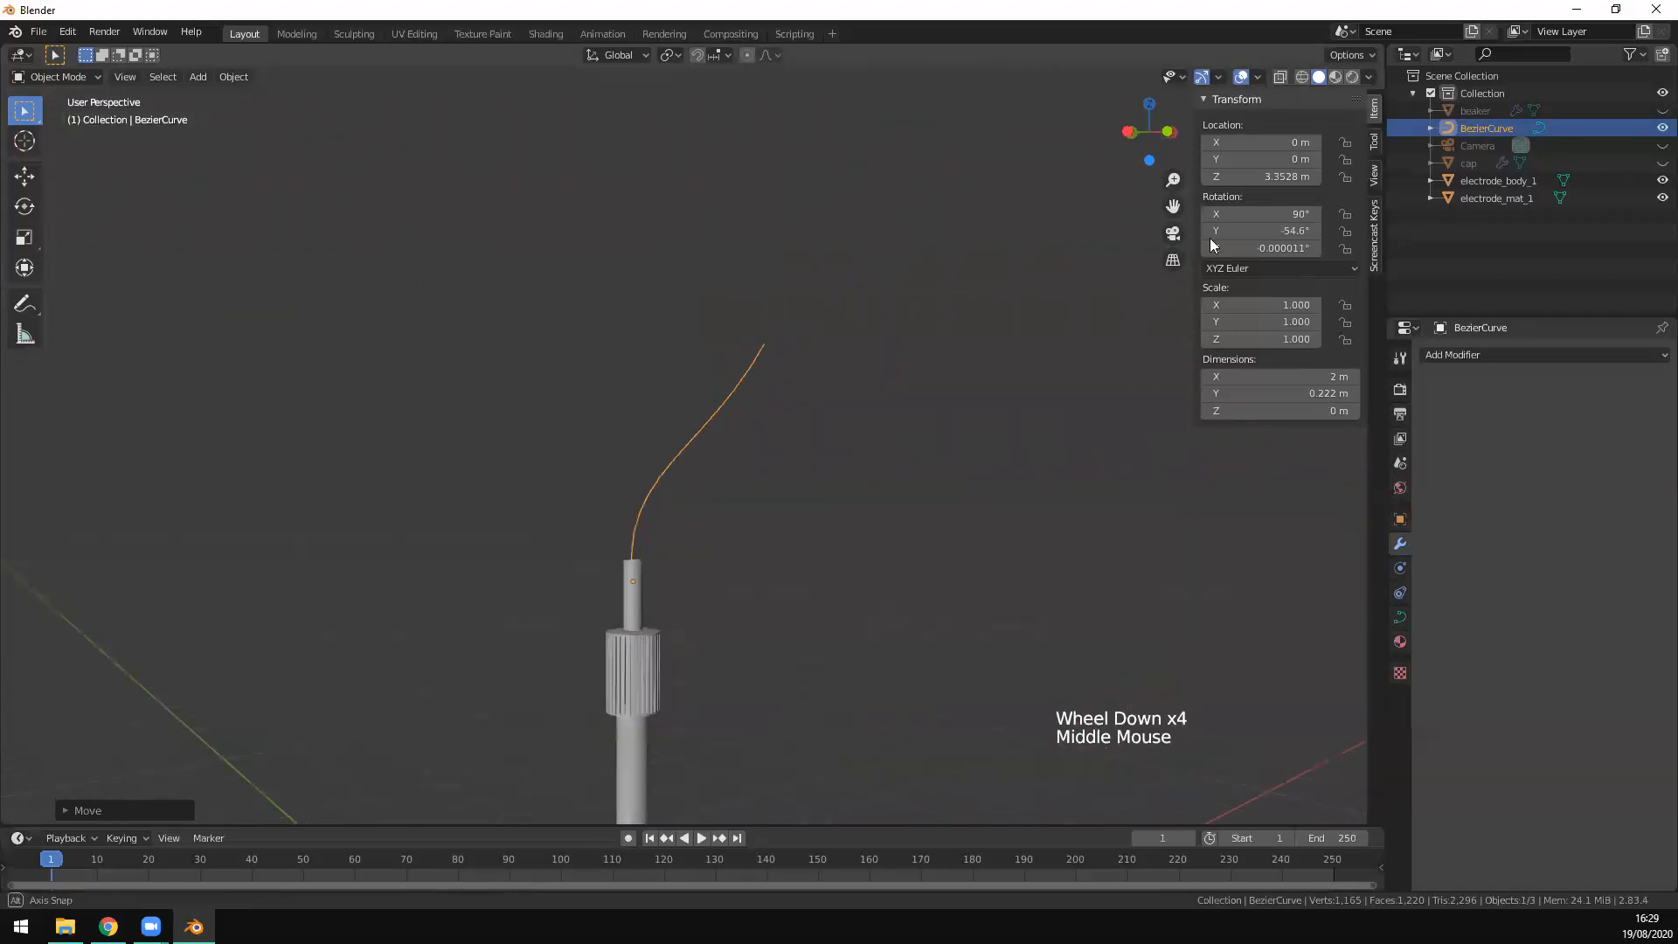
Step: Rename the Bezier curve object as electrode_wire_1
triple_click(1495, 129)
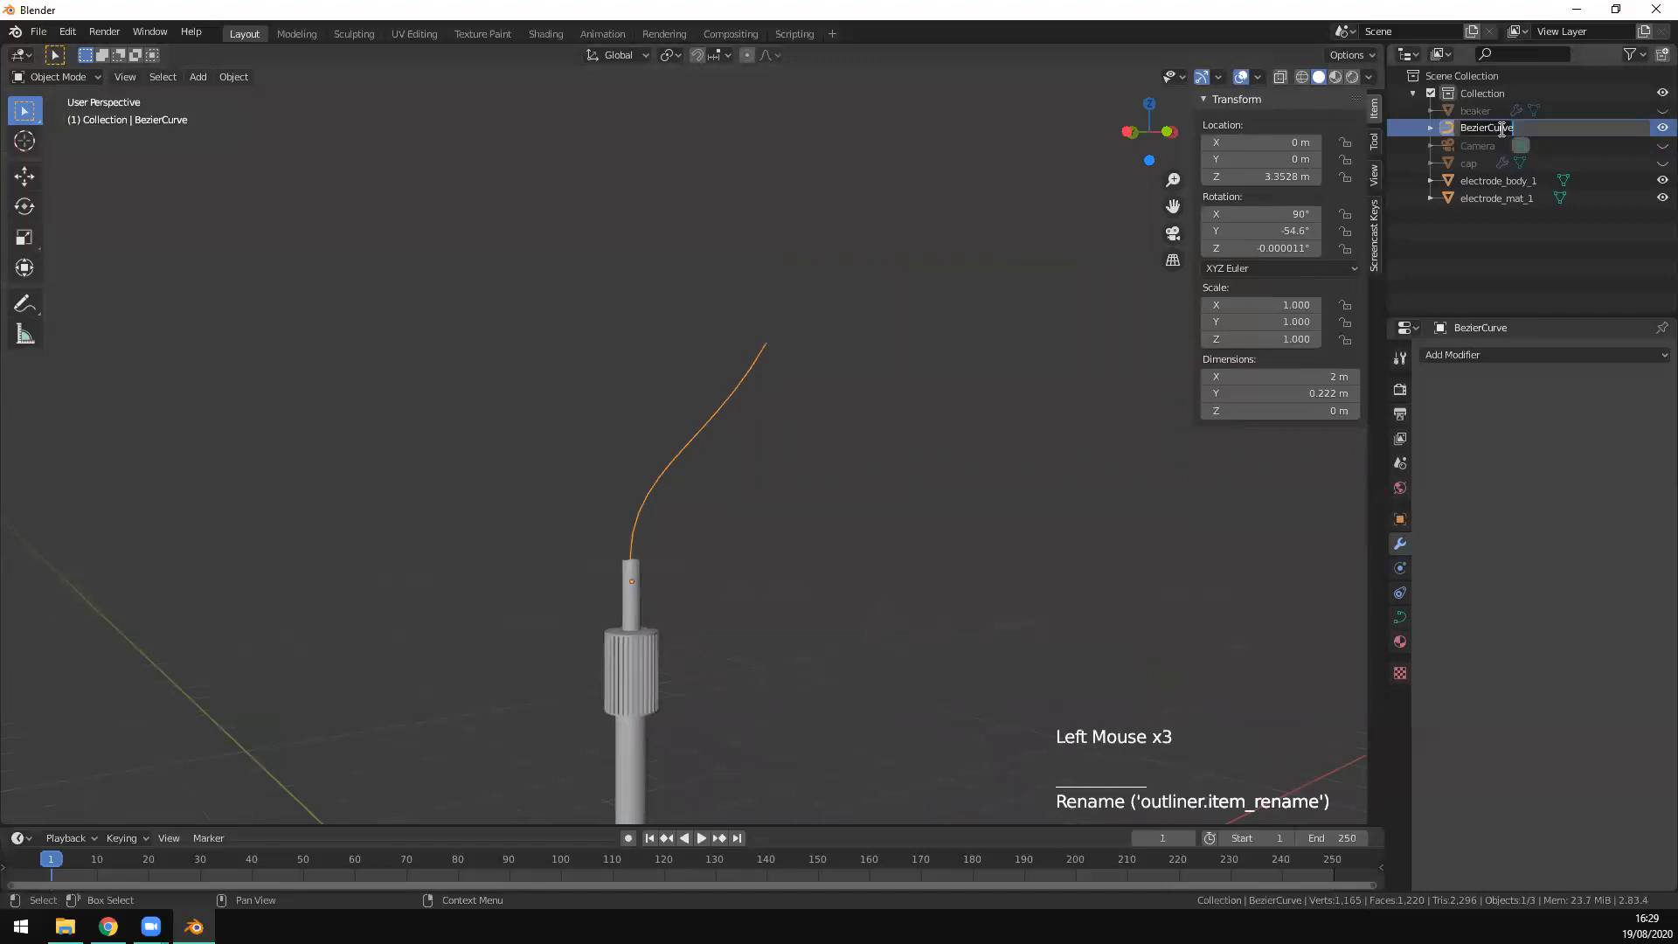
text(electrode_wire)
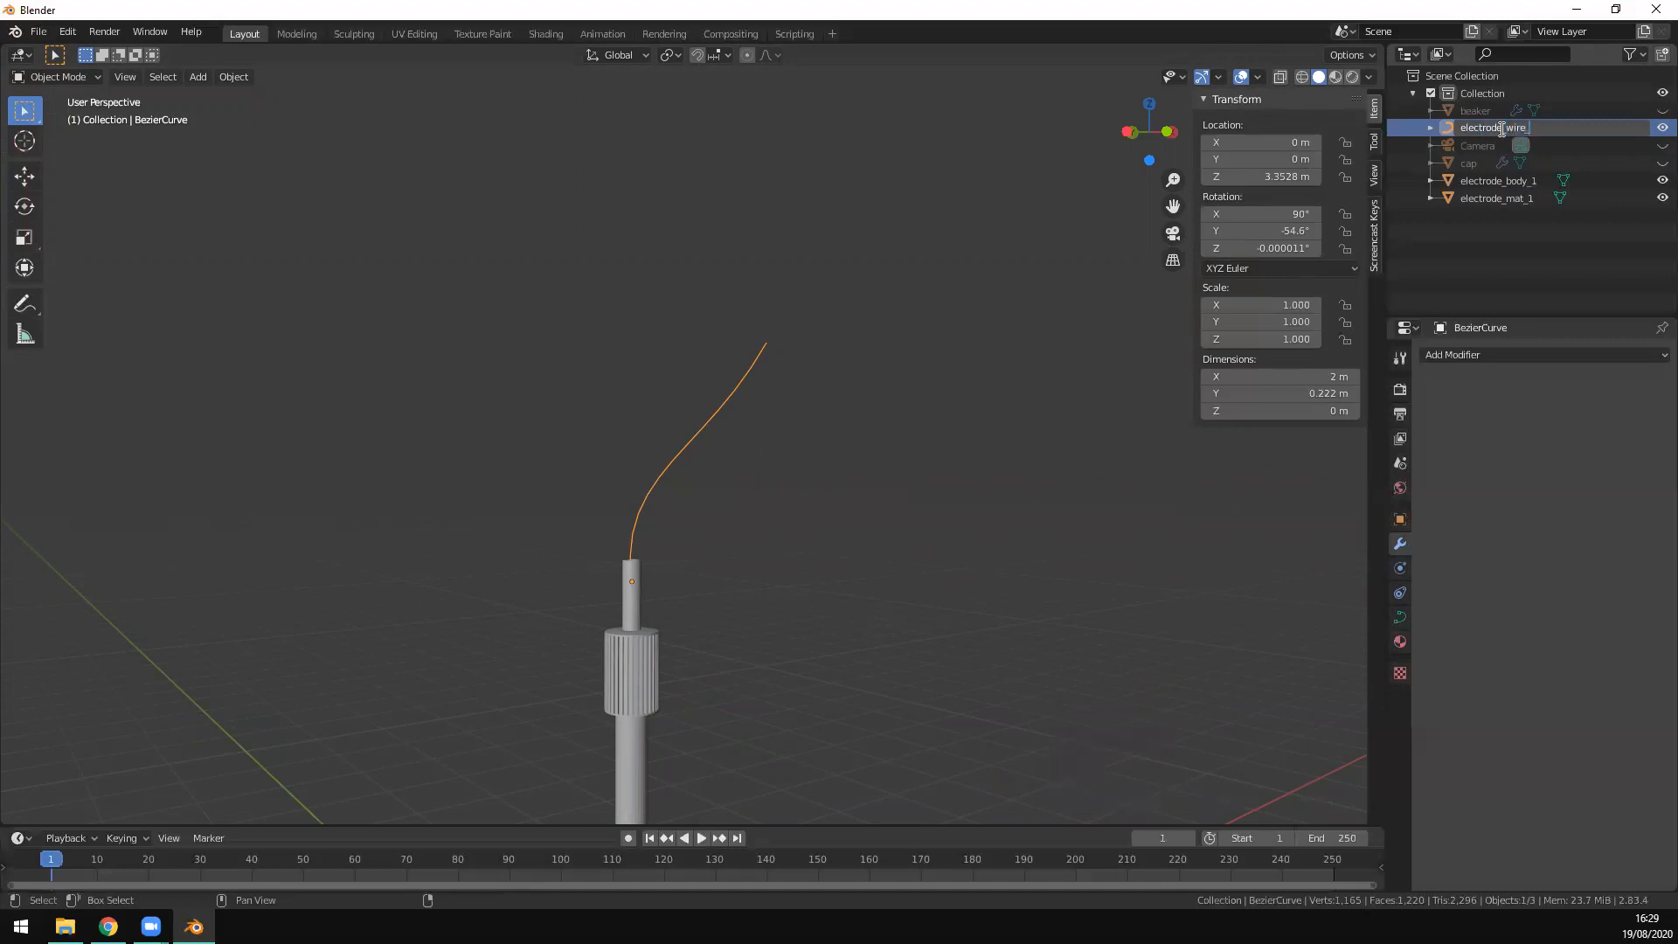
text(_1)
key(Return)
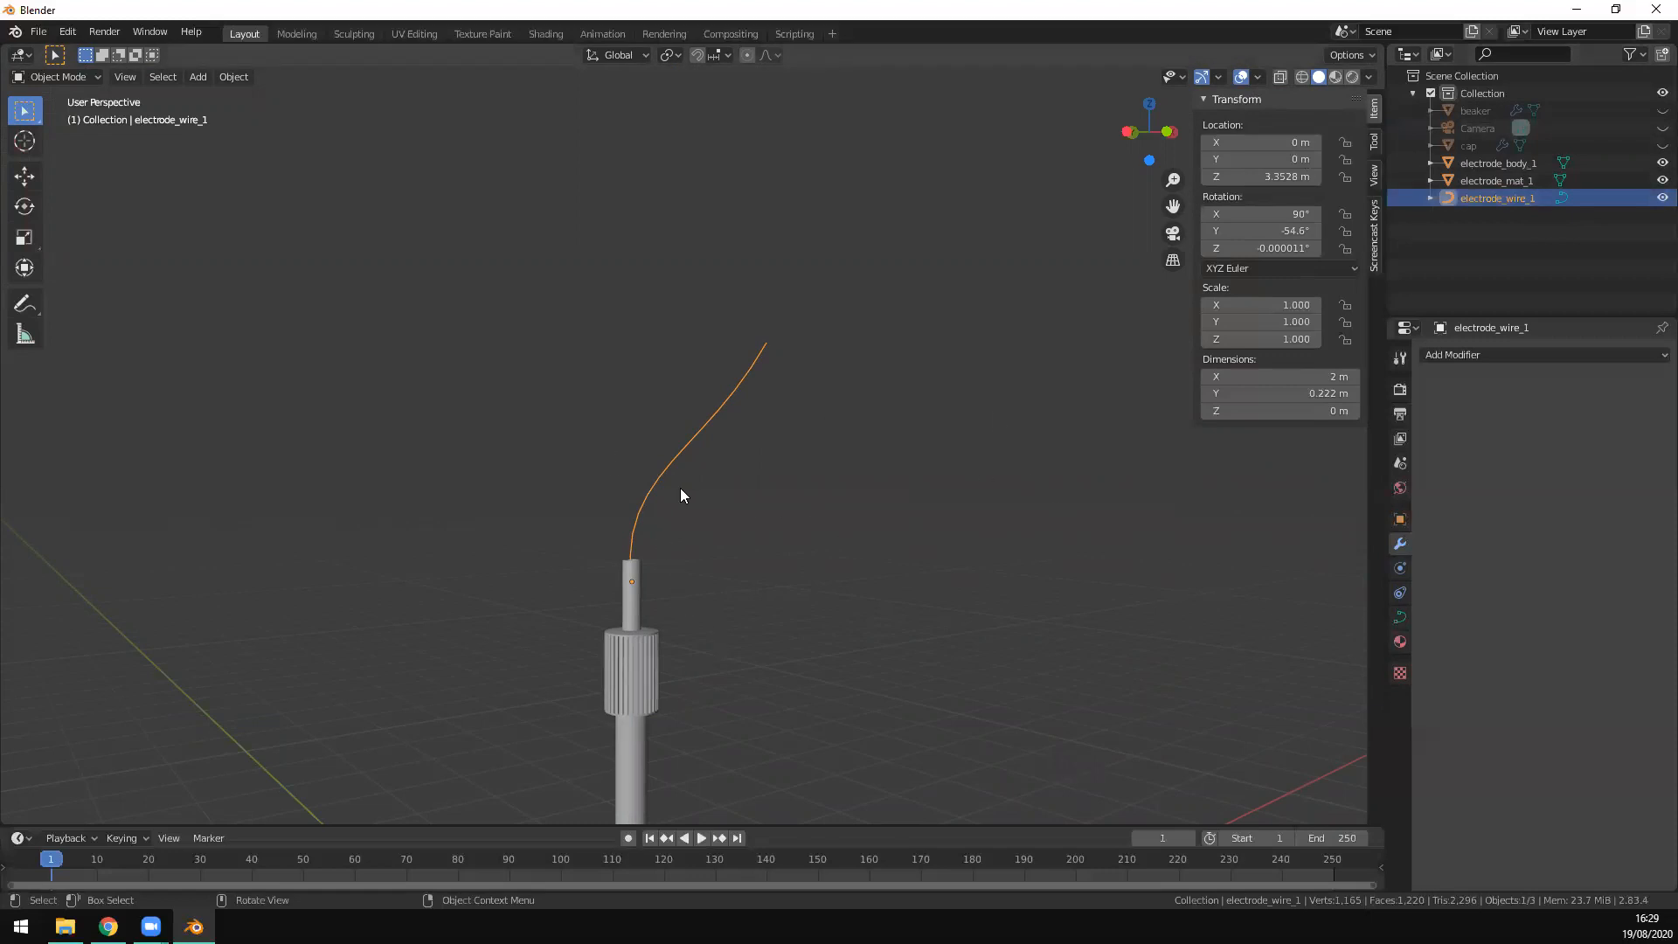
Step: Give the electrode wire curve a round thickness by setting its bevel depth to 0.02 m
click(1405, 617)
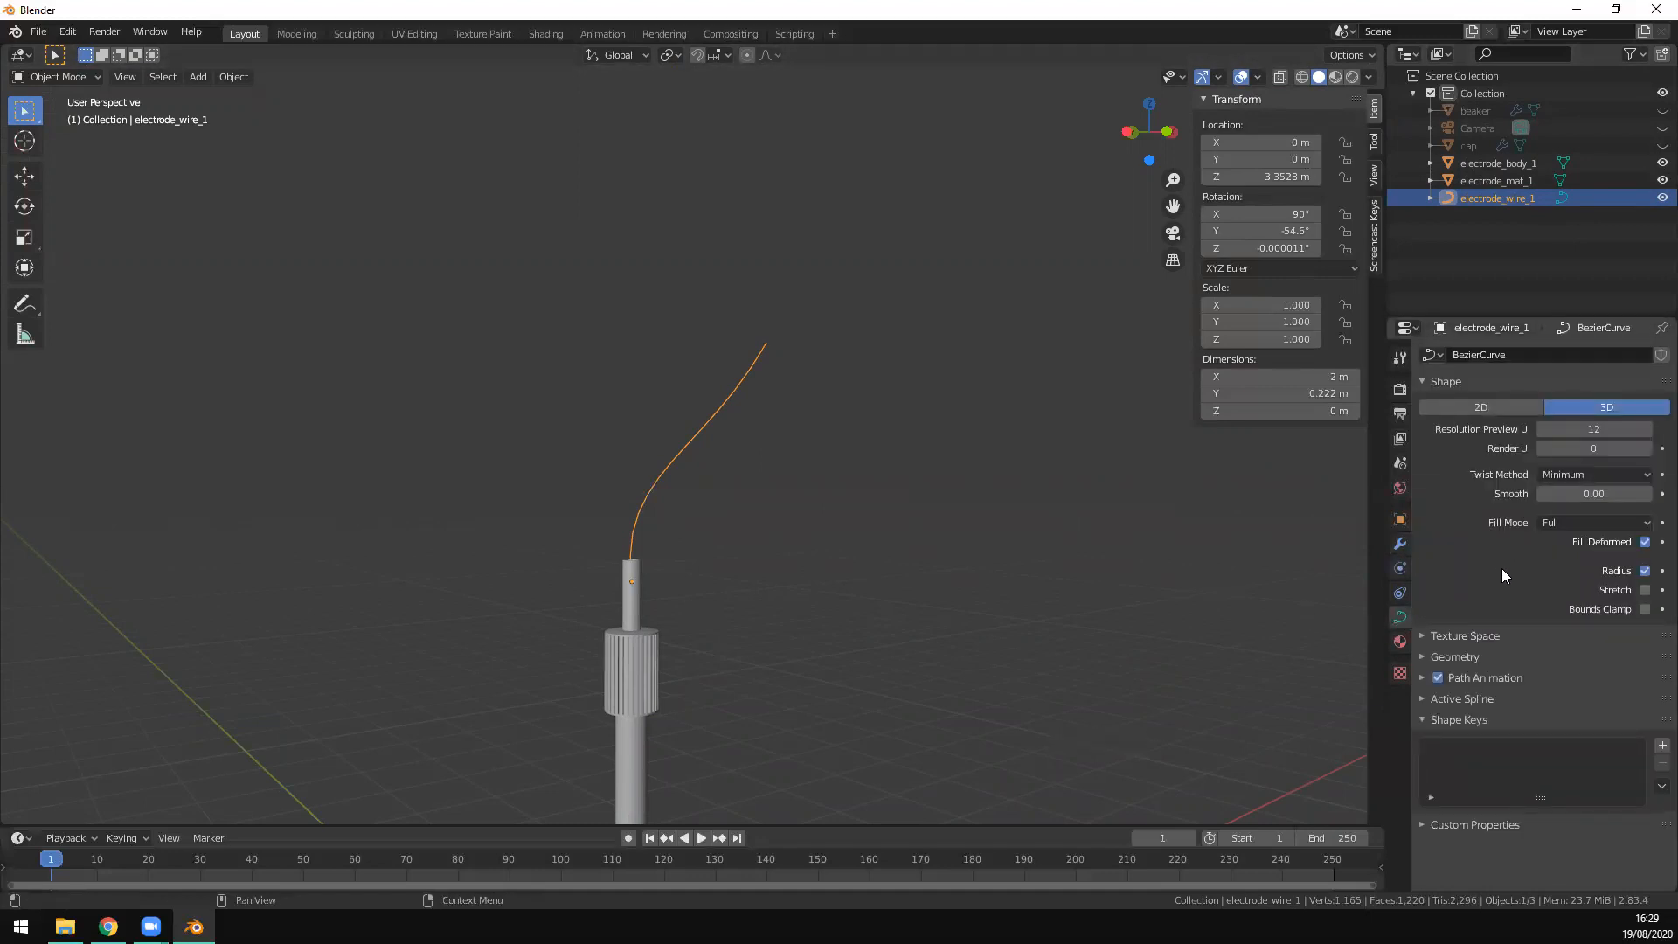
scroll(1507, 580, down, 1)
click(1422, 658)
scroll(1539, 662, down, 4)
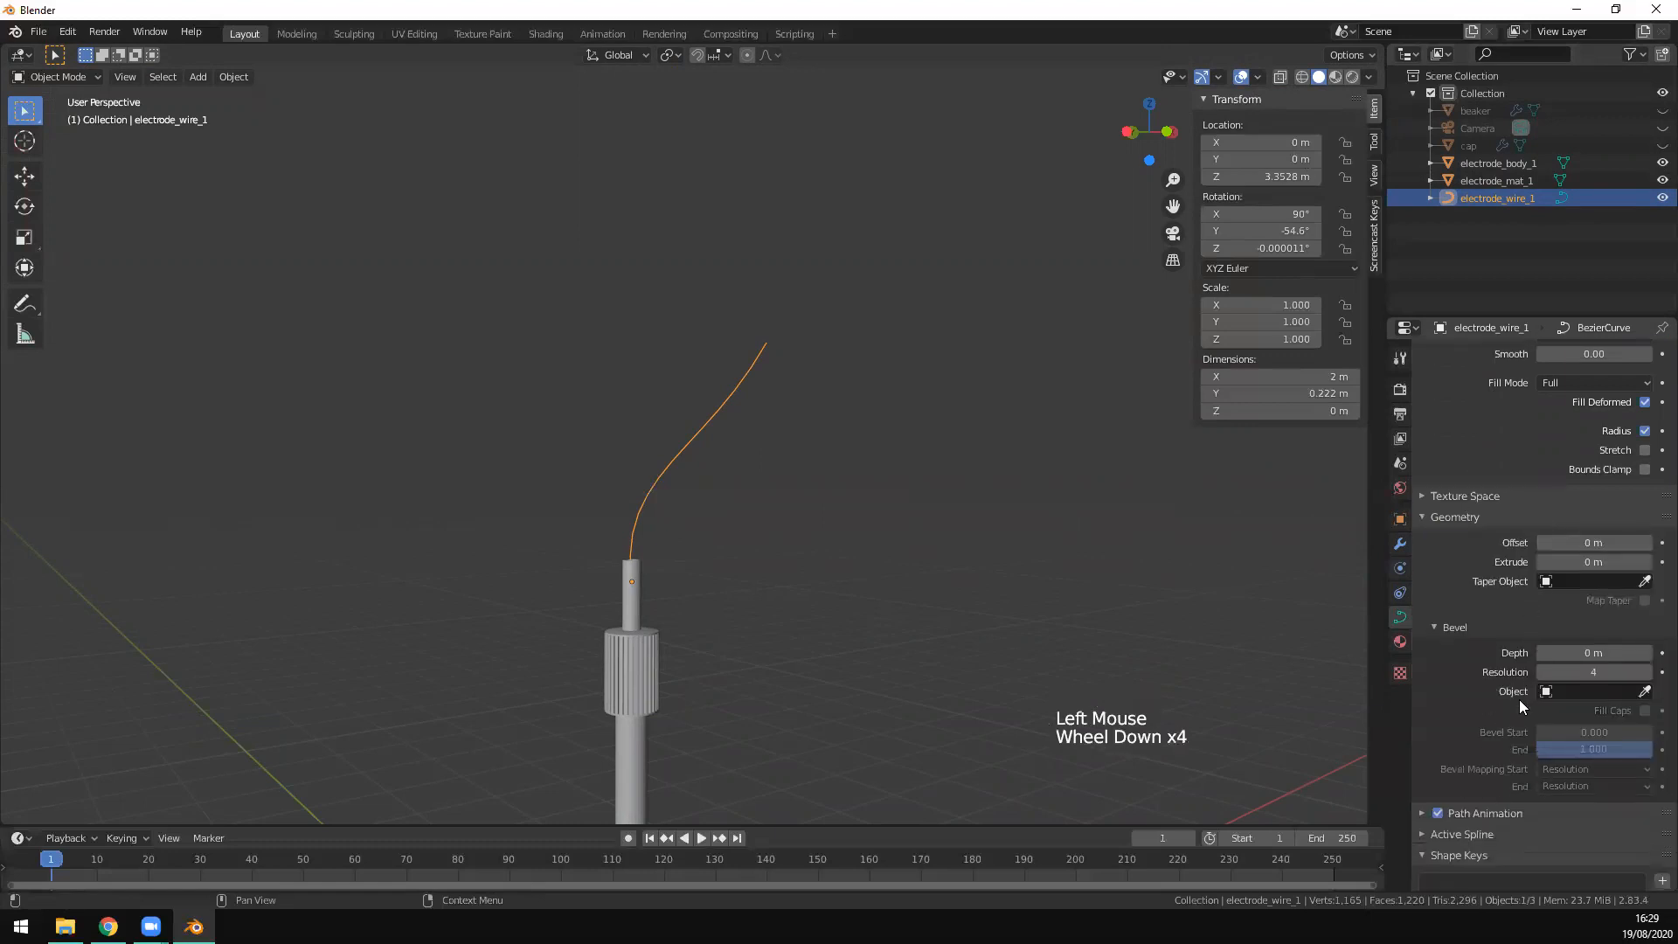
scroll(1547, 674, down, 1)
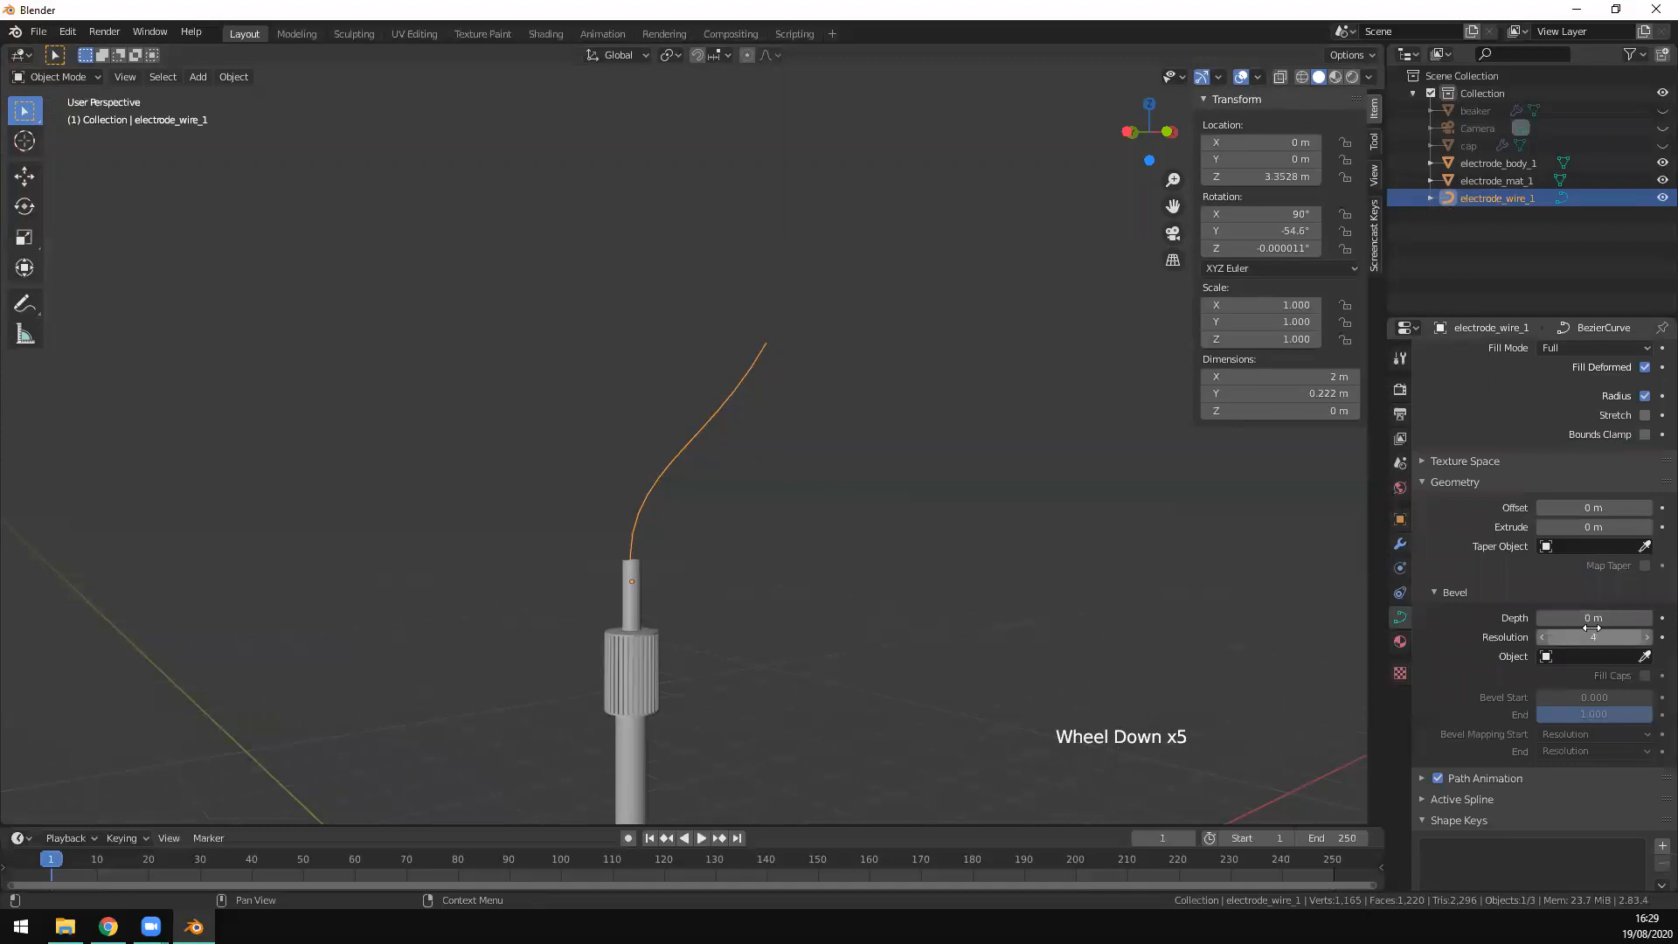
mouse_move(1590, 618)
mouse_down()
mouse_move(1619, 618)
mouse_move(1596, 618)
mouse_up()
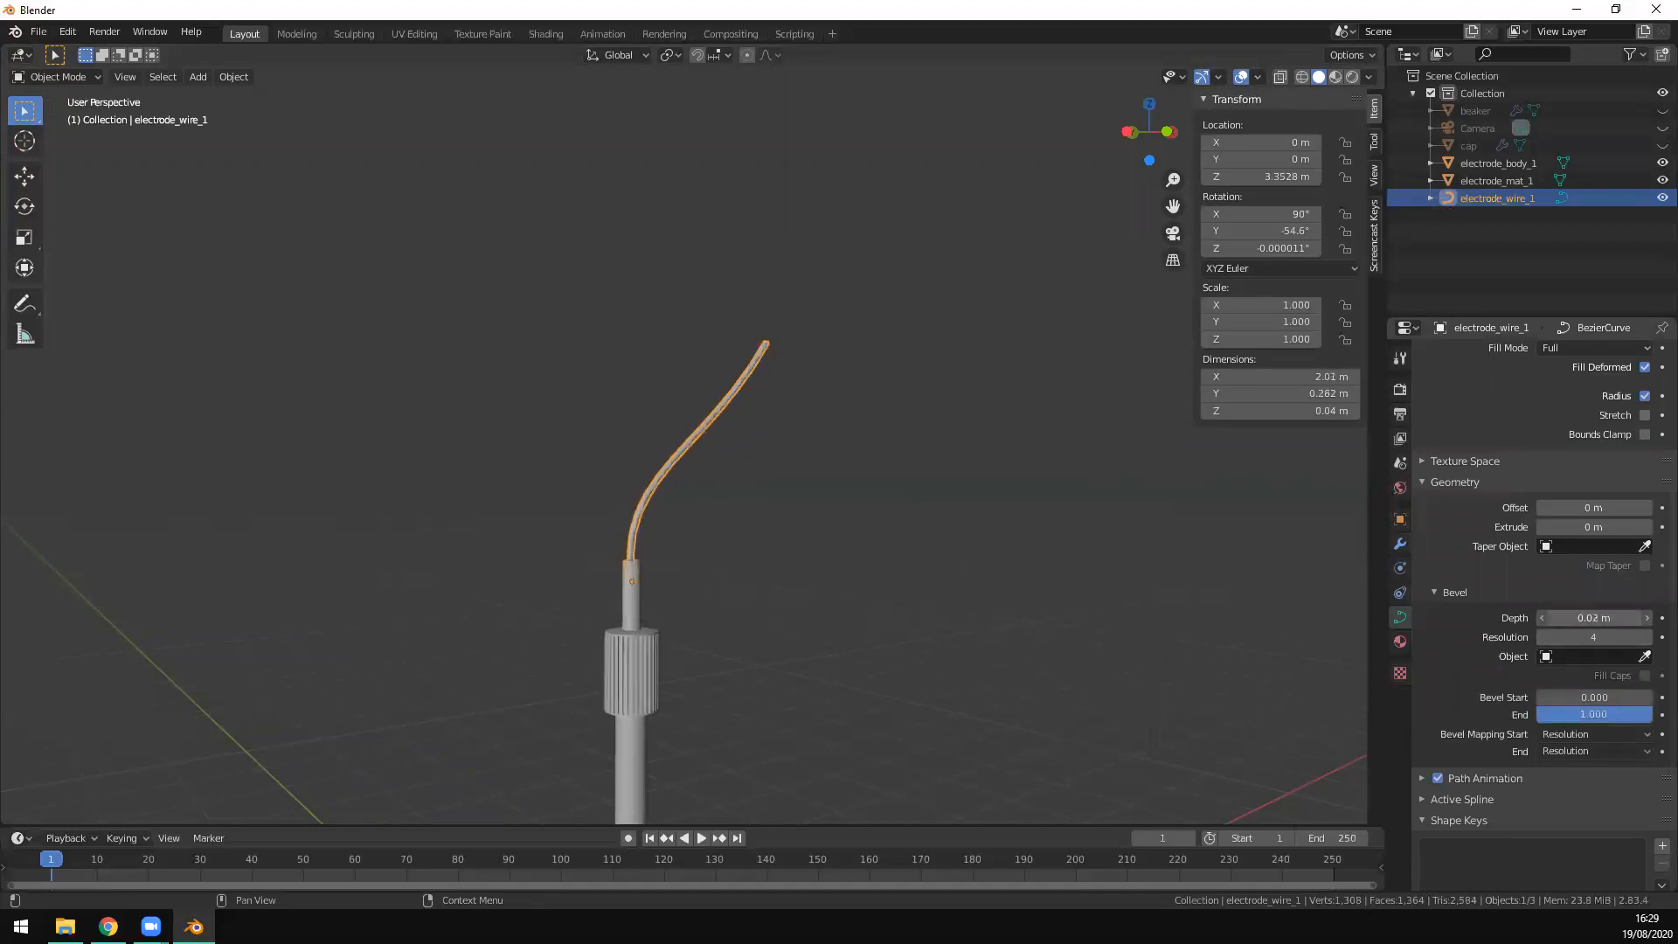
Step: Raise the wire curve's bevel resolution to 14 for a smoother cross-section
scroll(612, 542, up, 6)
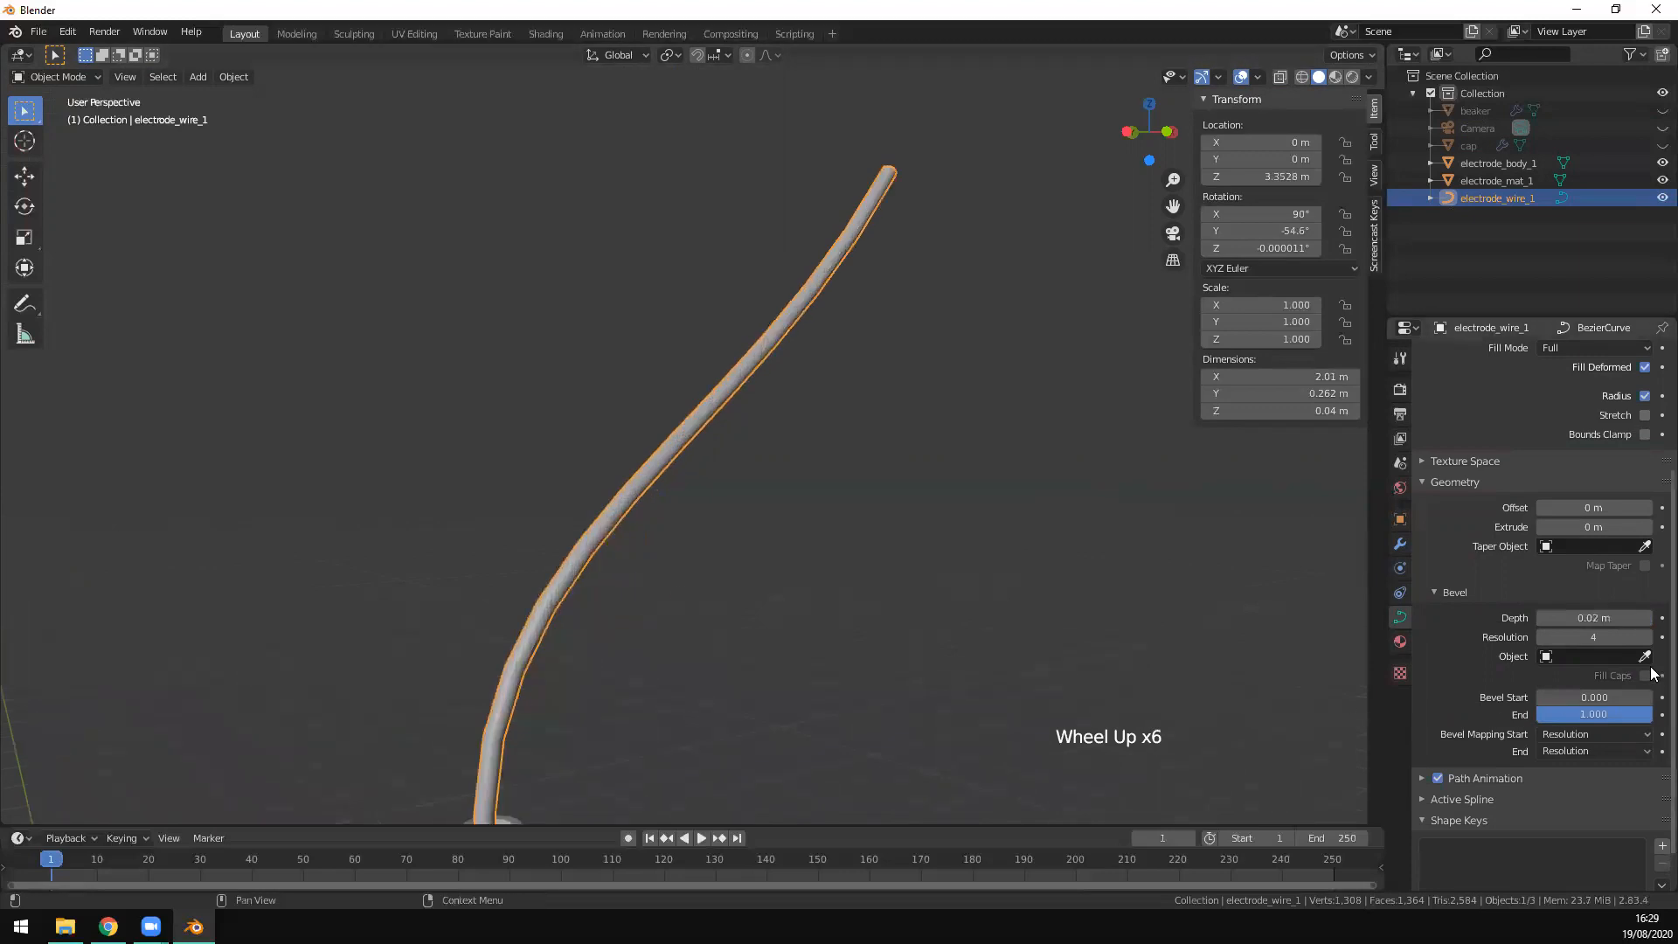
click(1648, 638)
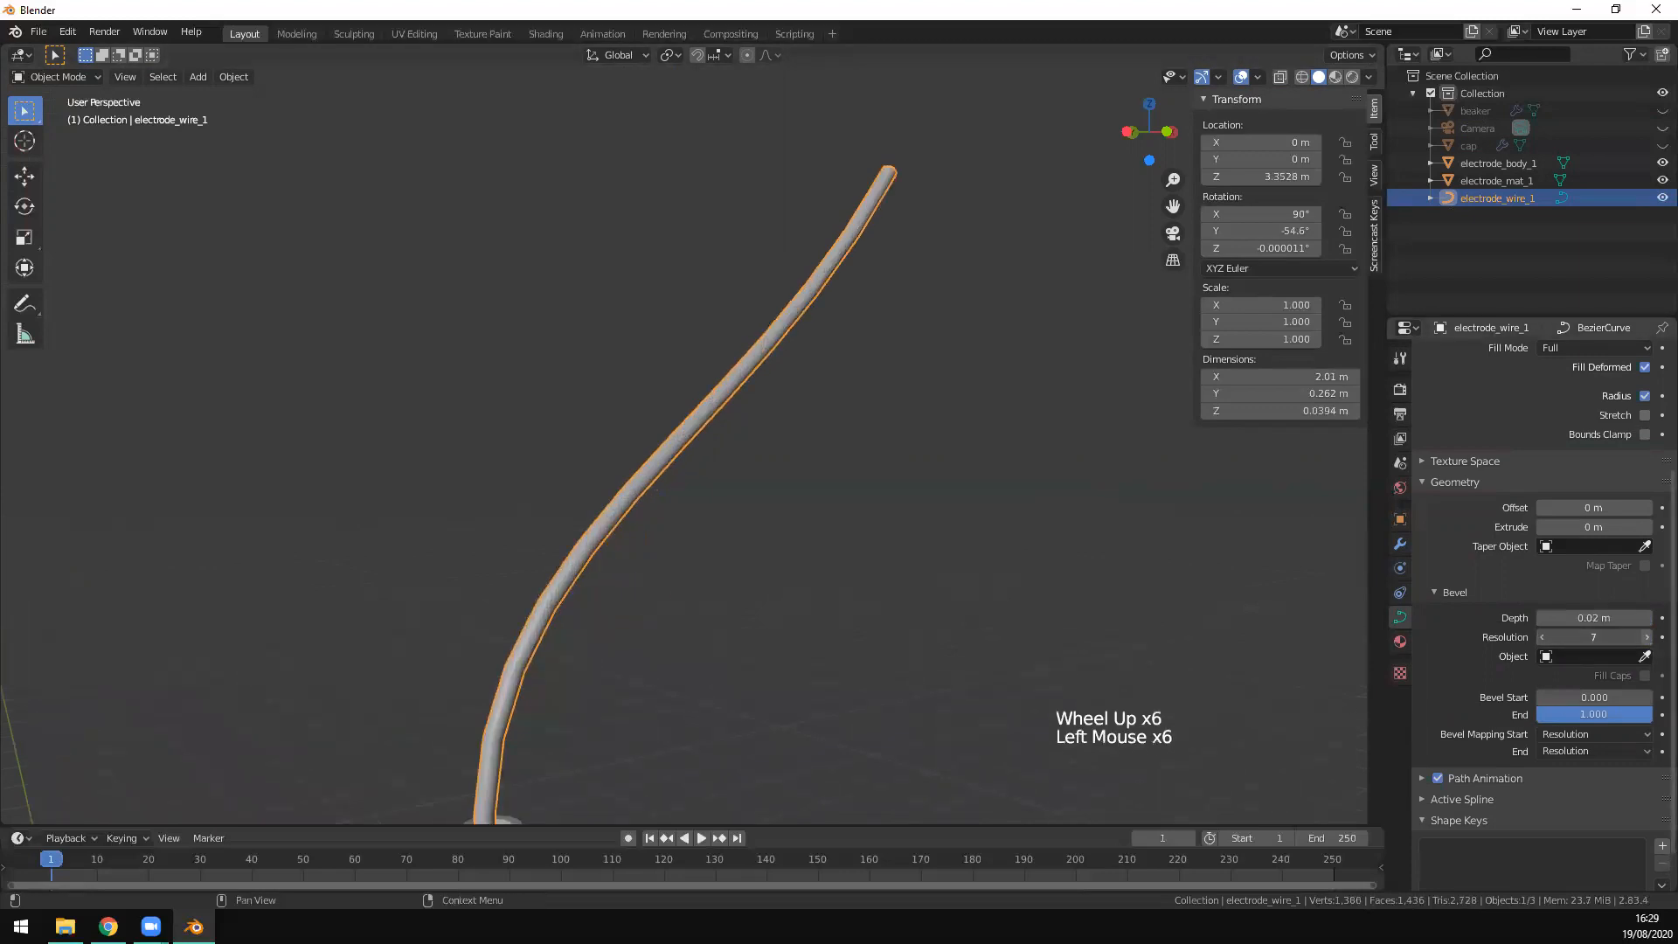
click(1647, 638)
click(1648, 637)
click(1648, 638)
click(1648, 638)
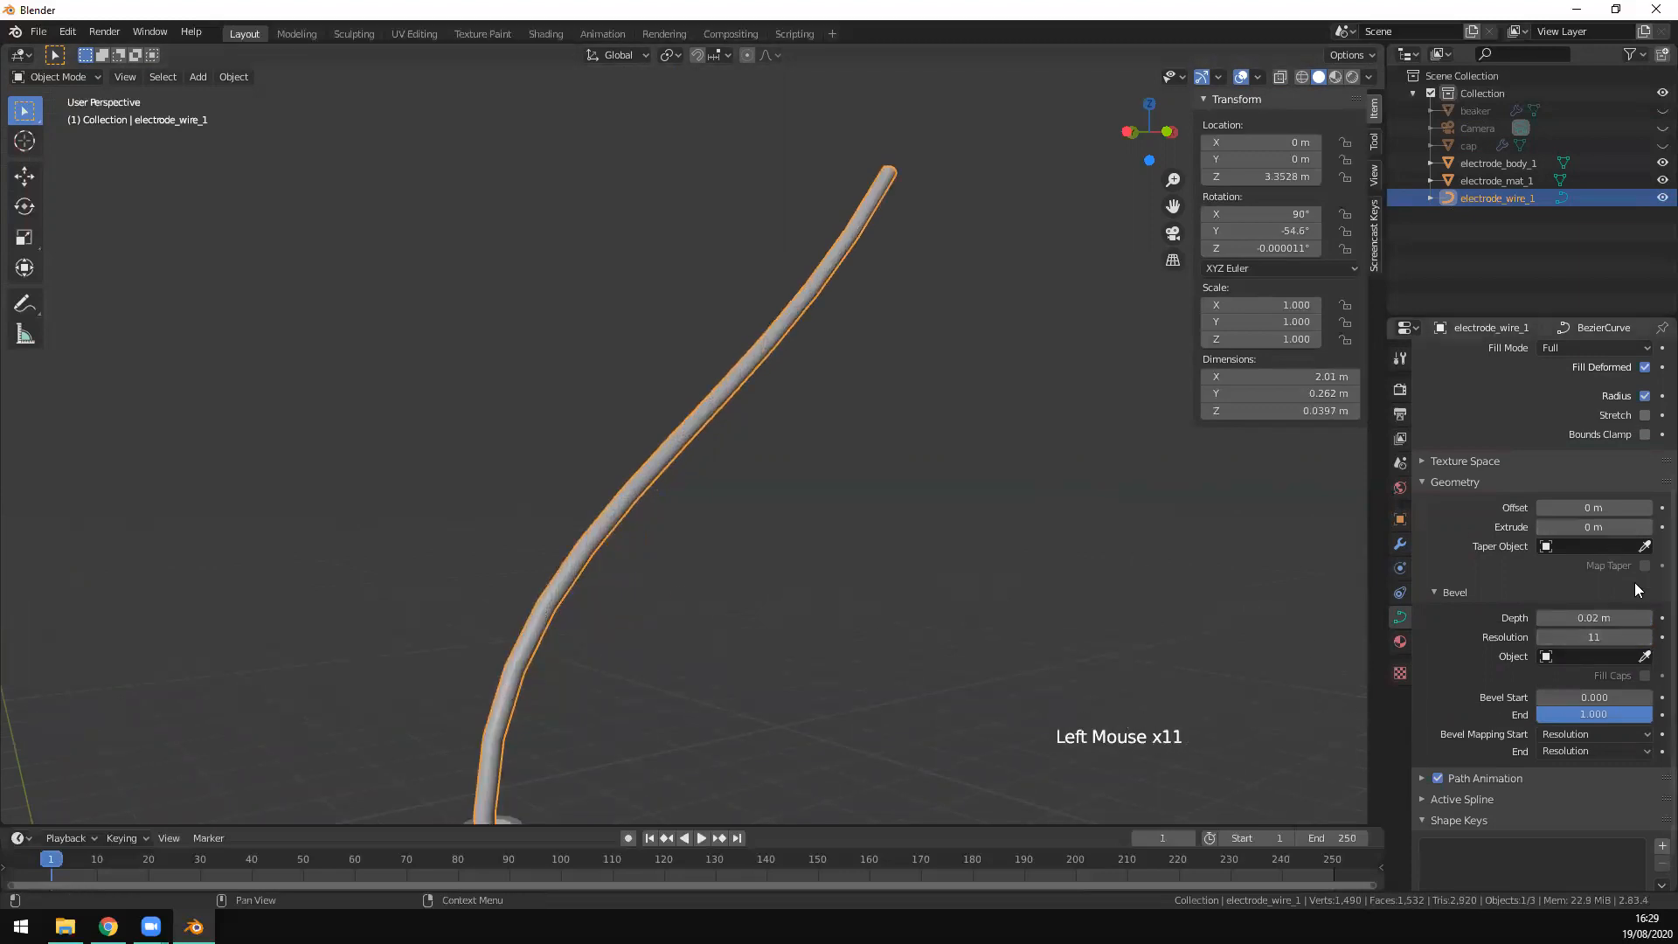
click(1647, 637)
scroll(611, 638, down, 3)
shift+middle_drag(678, 684, 804, 612)
scroll(874, 585, down, 1)
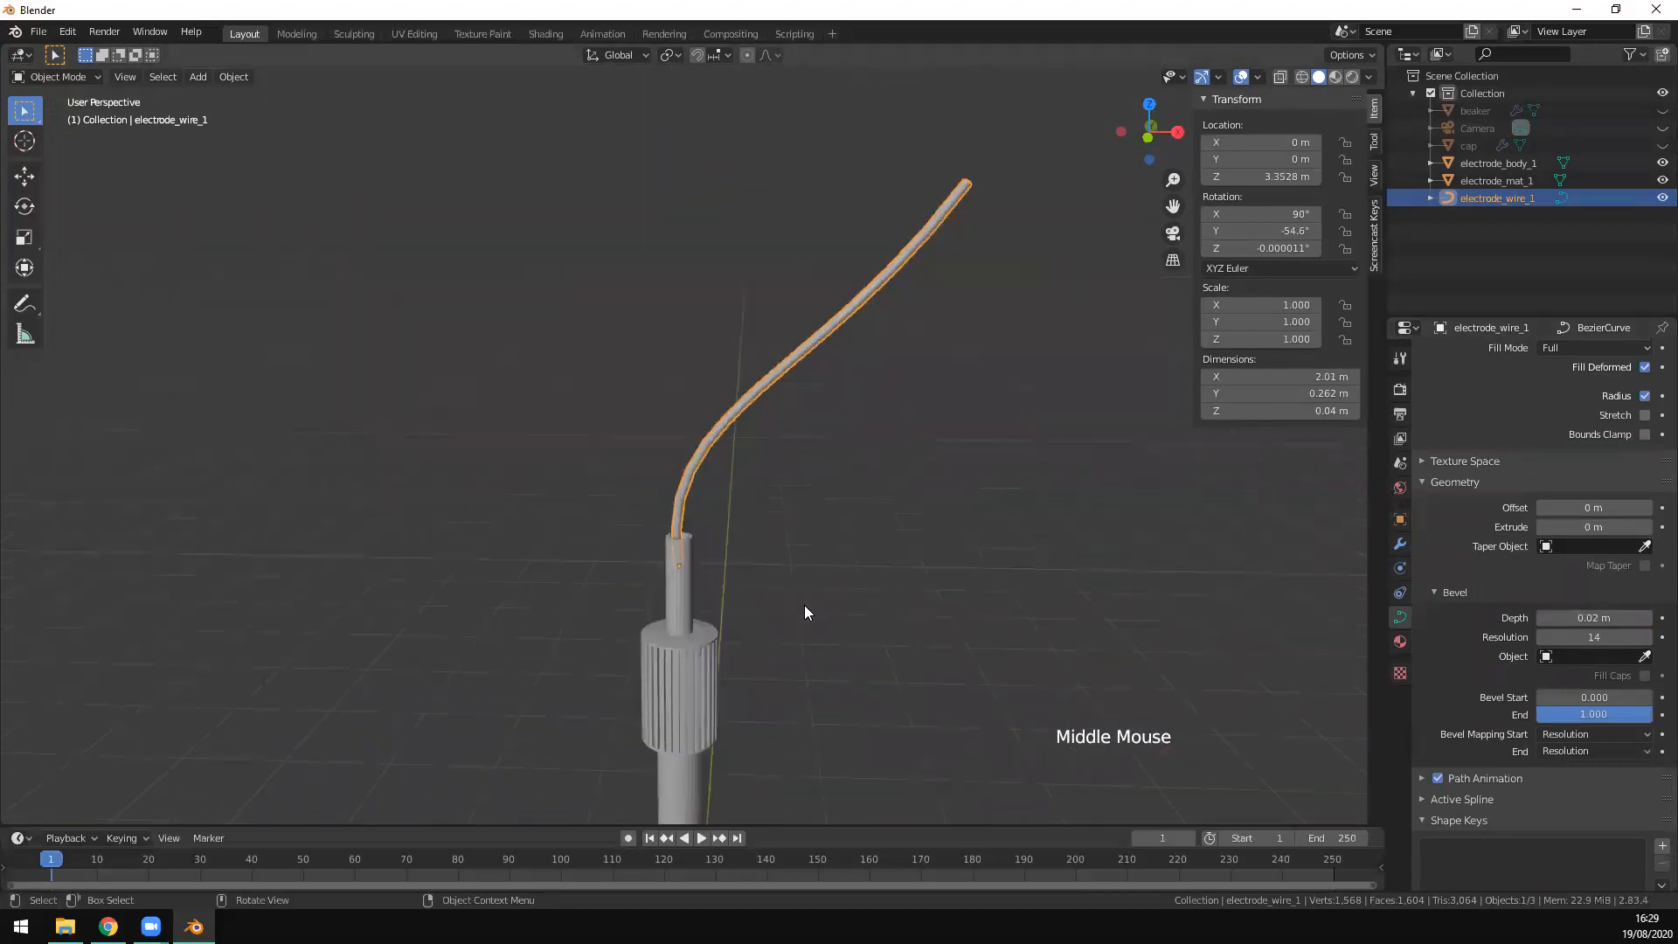
Step: In front view, extrude the wire's free end control point up and back across the stem axis, to about local X 2.27 m, Y 2.43 m
key(KP_1)
scroll(865, 603, down, 8)
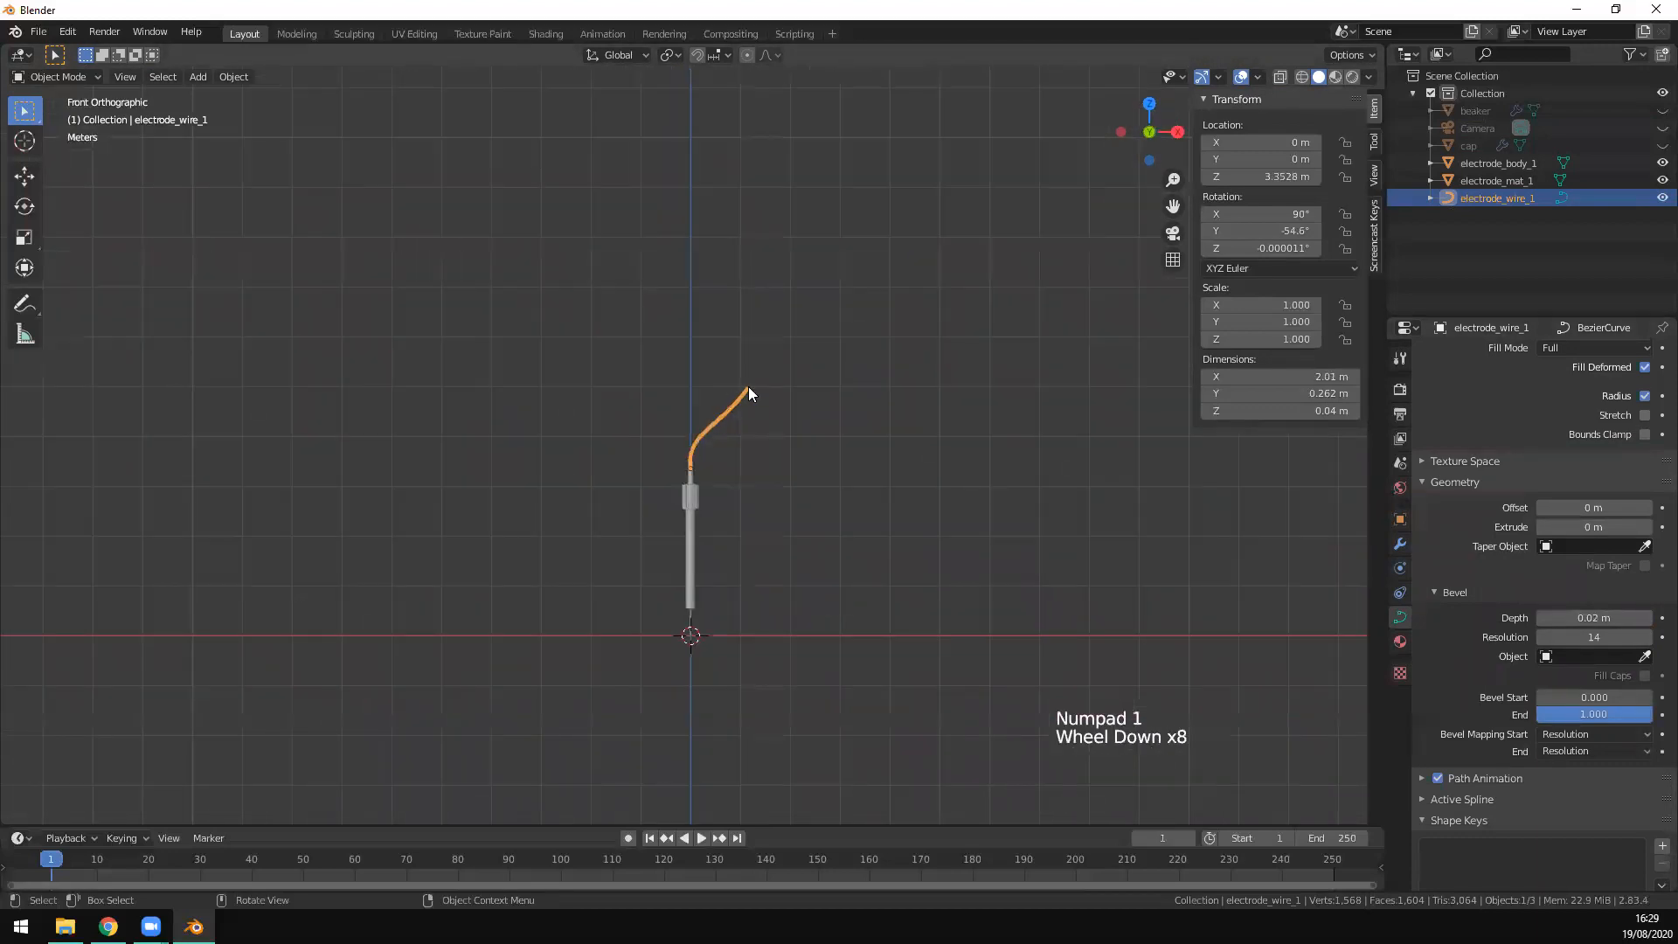
scroll(787, 359, up, 7)
key(Tab)
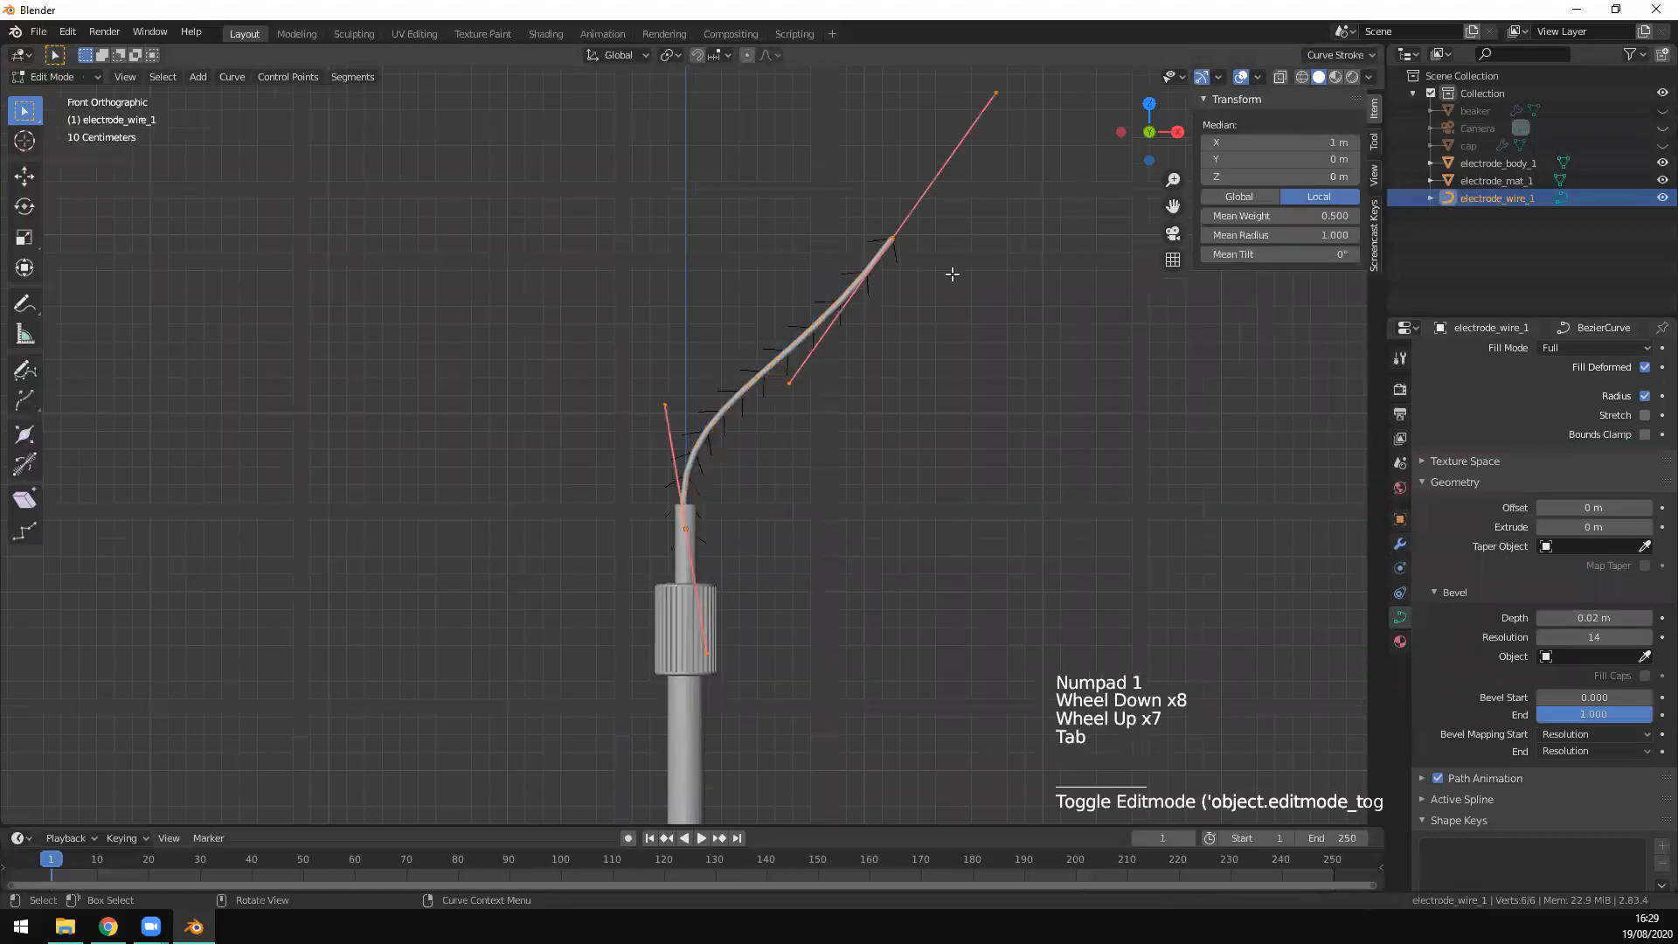
click(894, 238)
shift+middle_drag(982, 403, 918, 524)
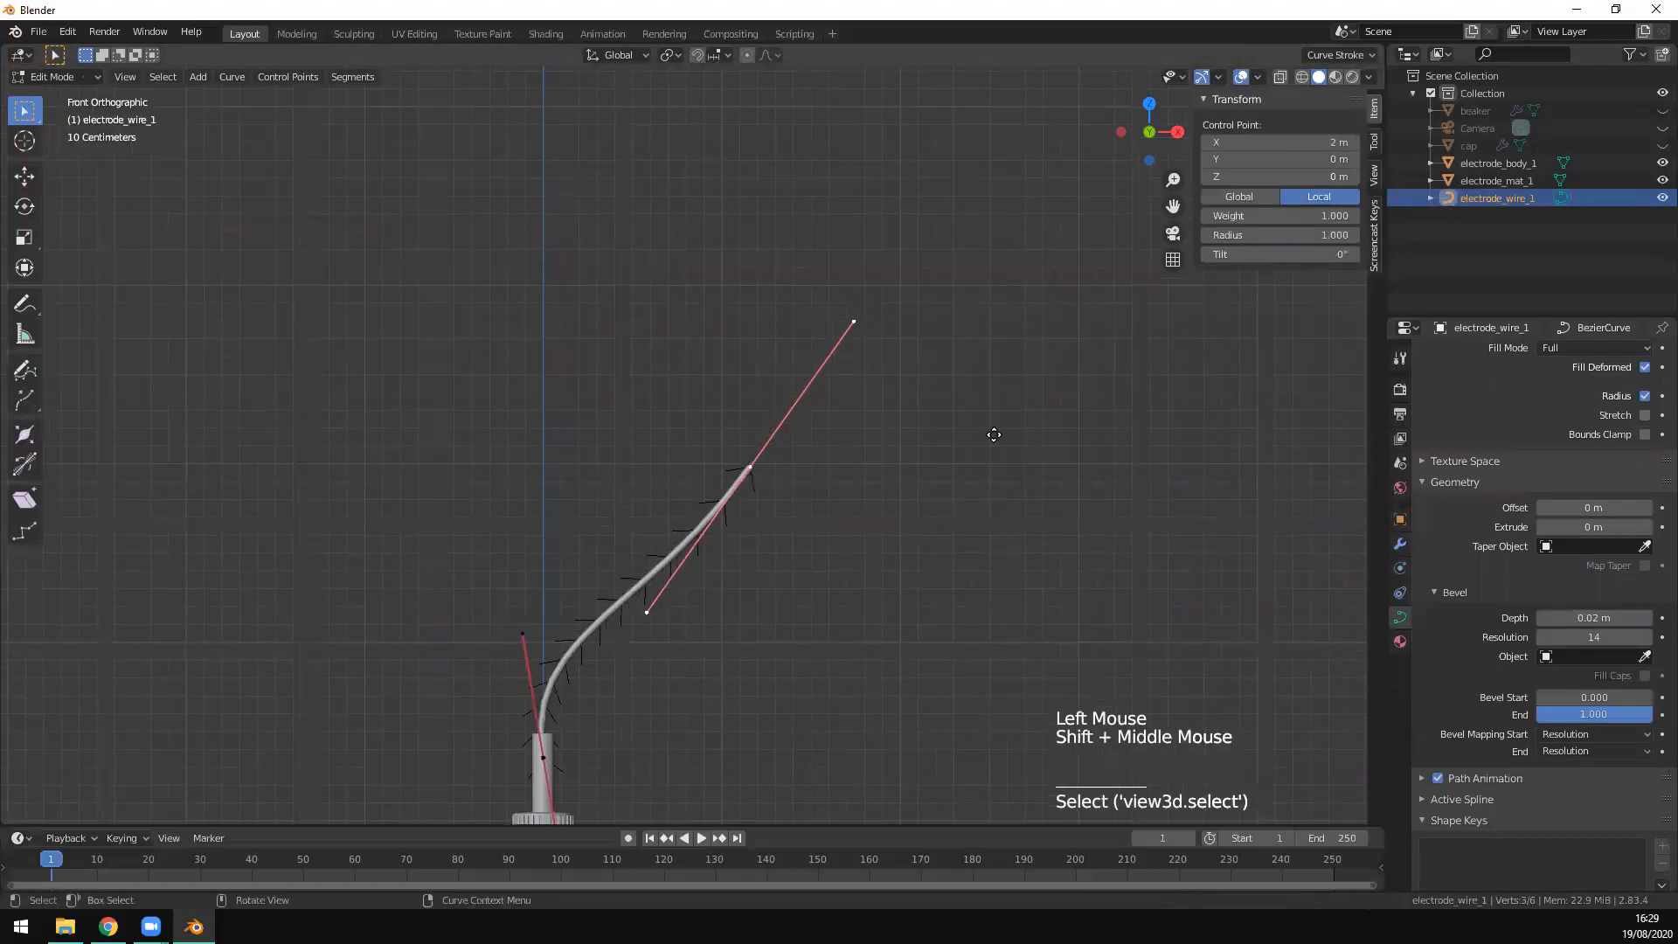
key(e)
click(664, 195)
scroll(889, 533, down, 5)
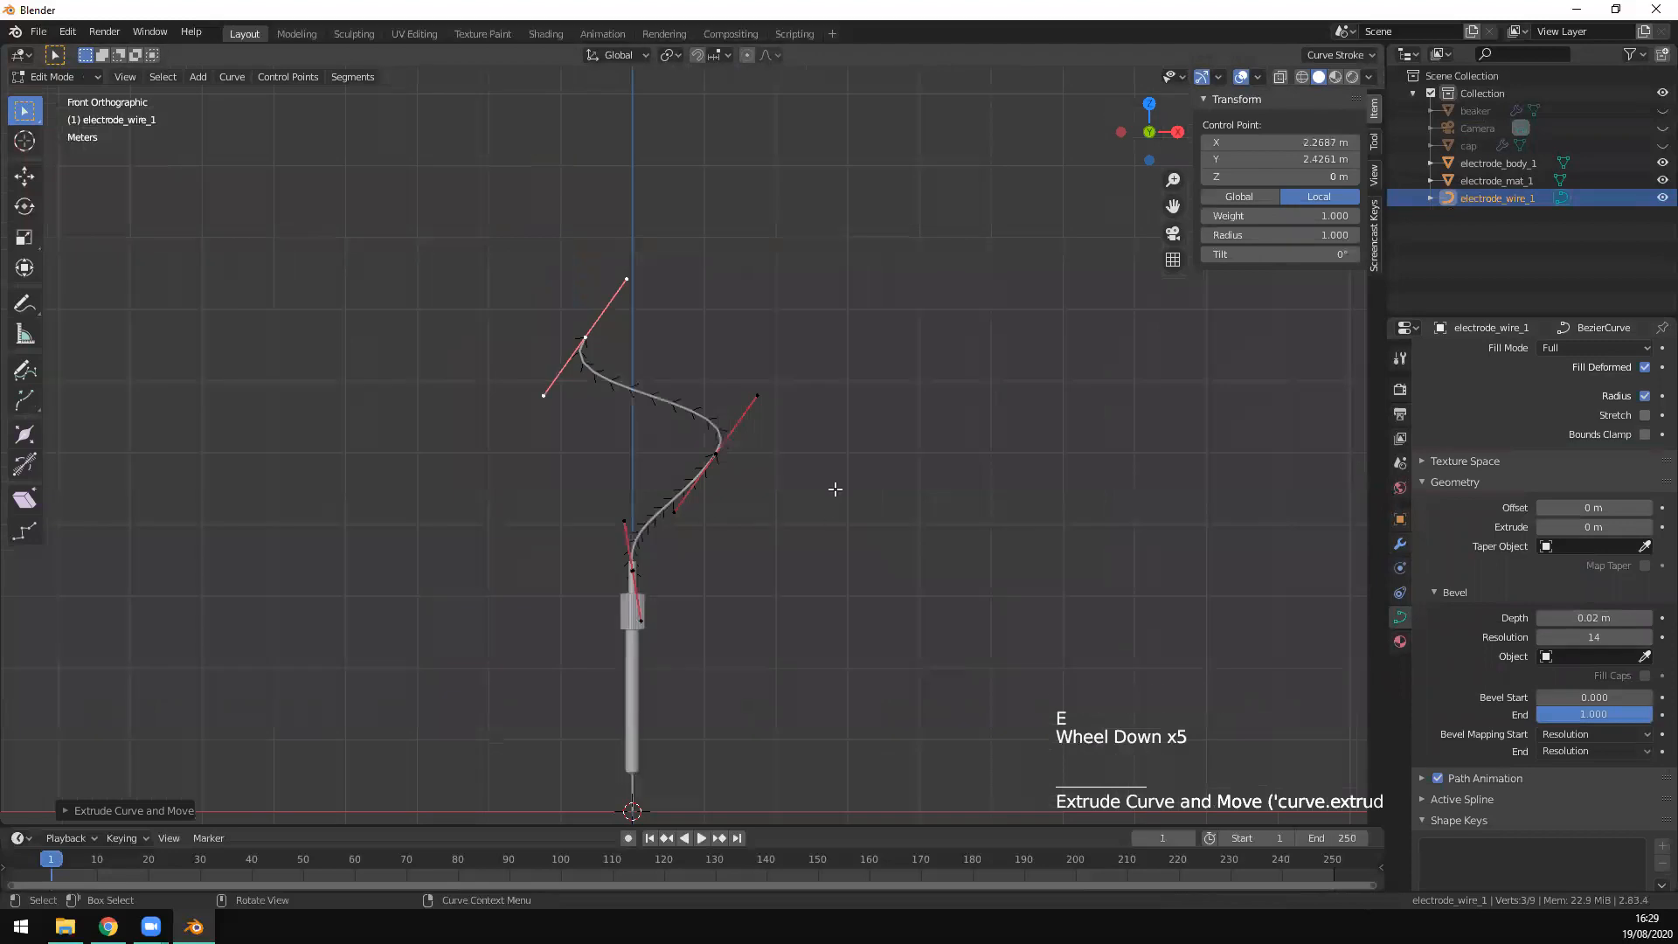
key(Tab)
middle_drag(769, 575, 806, 560)
key(KP_1)
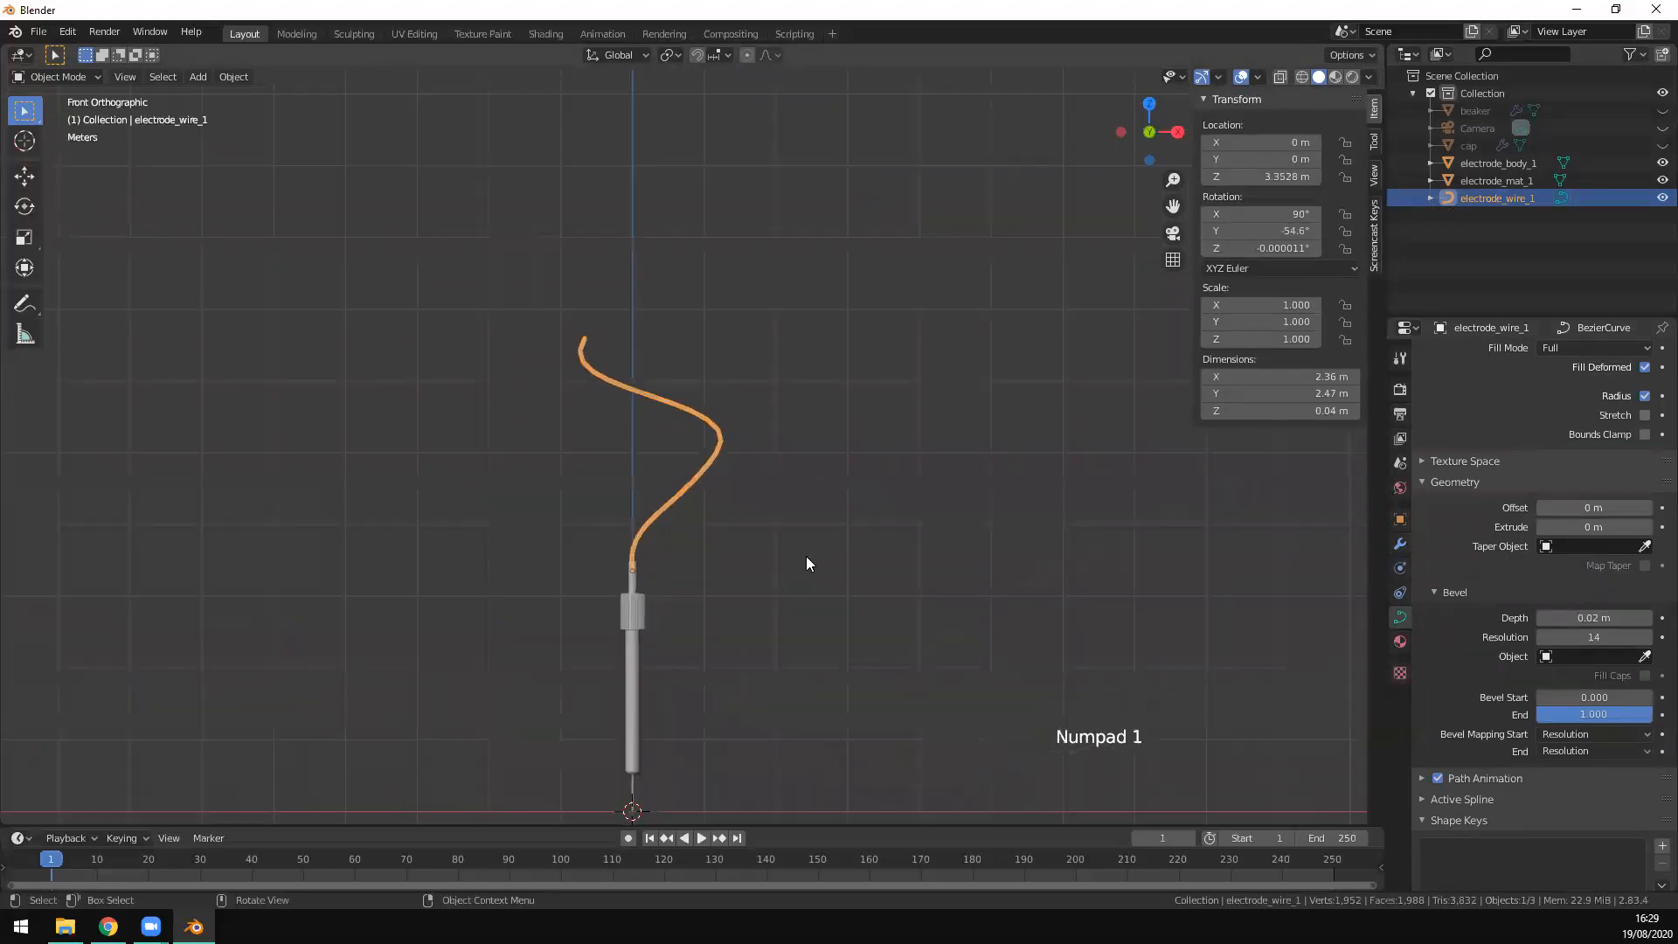
Step: Select the electrode body, mat and wire together and move them into a new collection named electrode_1
scroll(769, 573, down, 3)
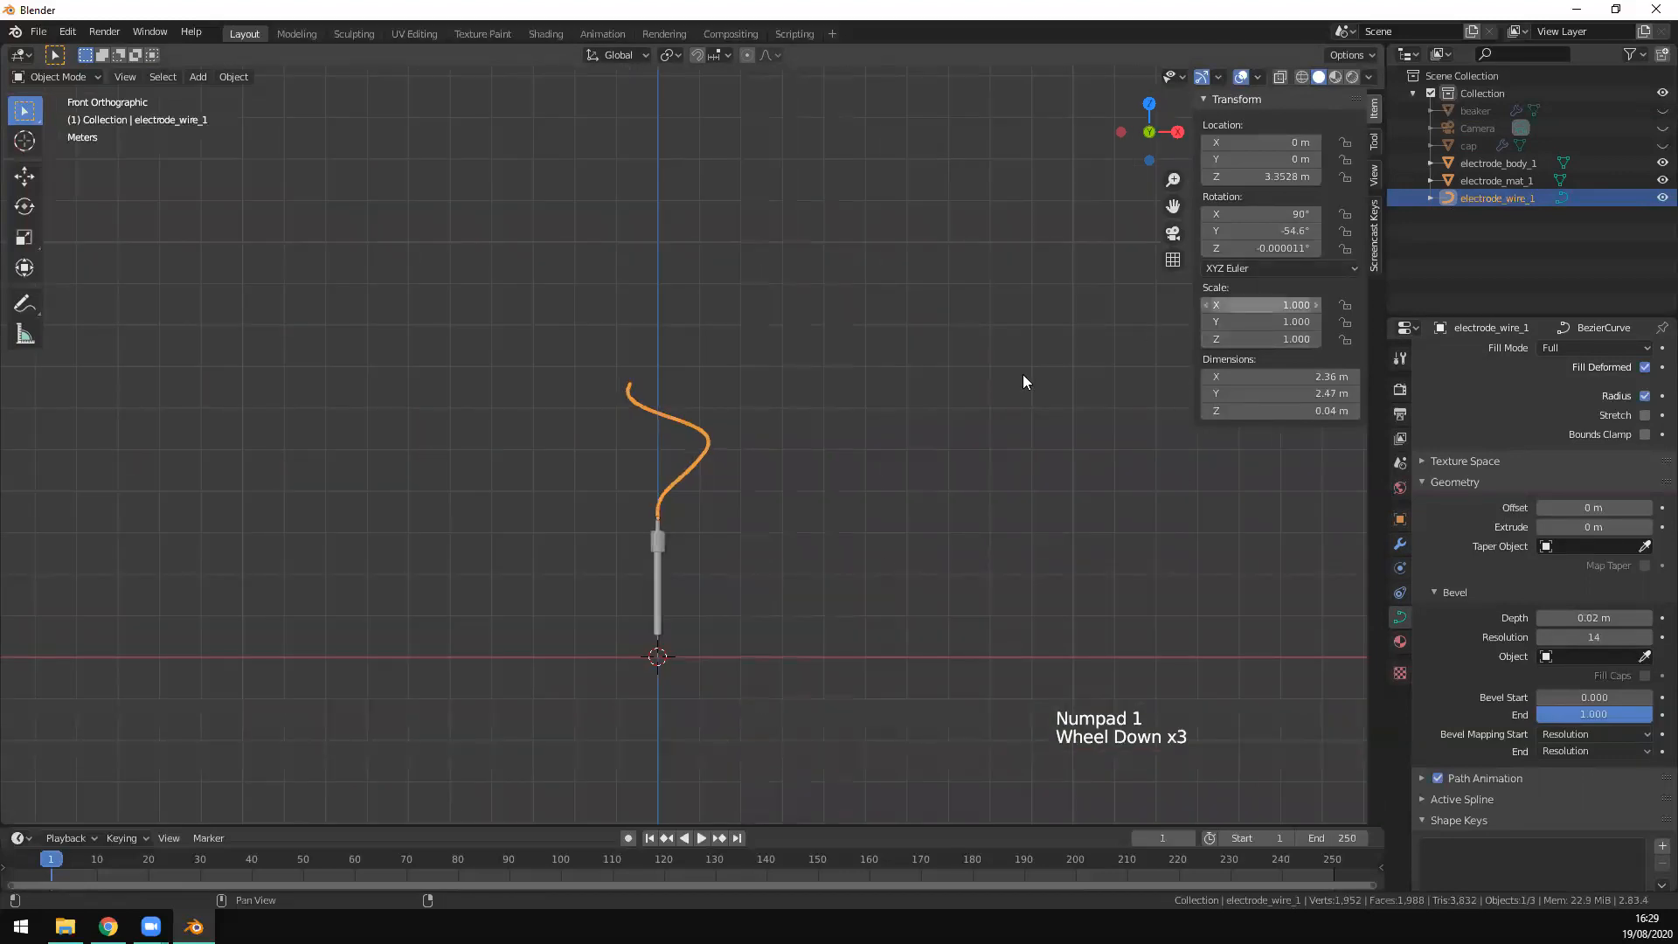
scroll(654, 650, up, 5)
shift+middle_drag(759, 675, 732, 498)
shift+middle_drag(688, 631, 796, 491)
scroll(798, 488, down, 3)
scroll(801, 456, up, 1)
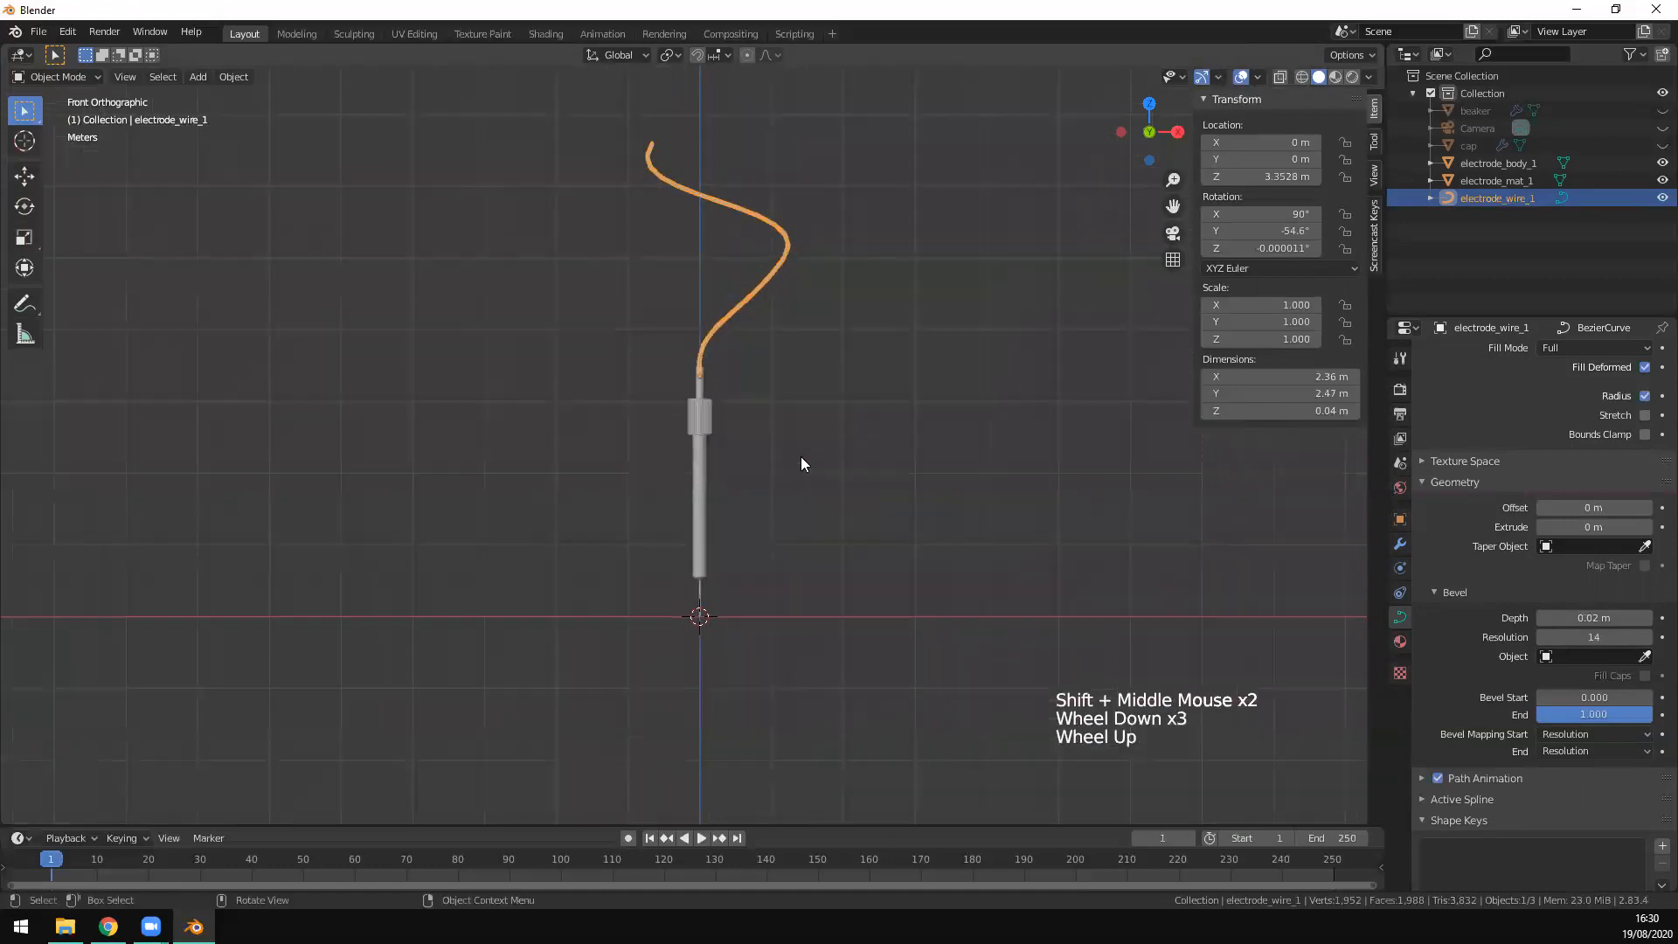
scroll(809, 459, up, 4)
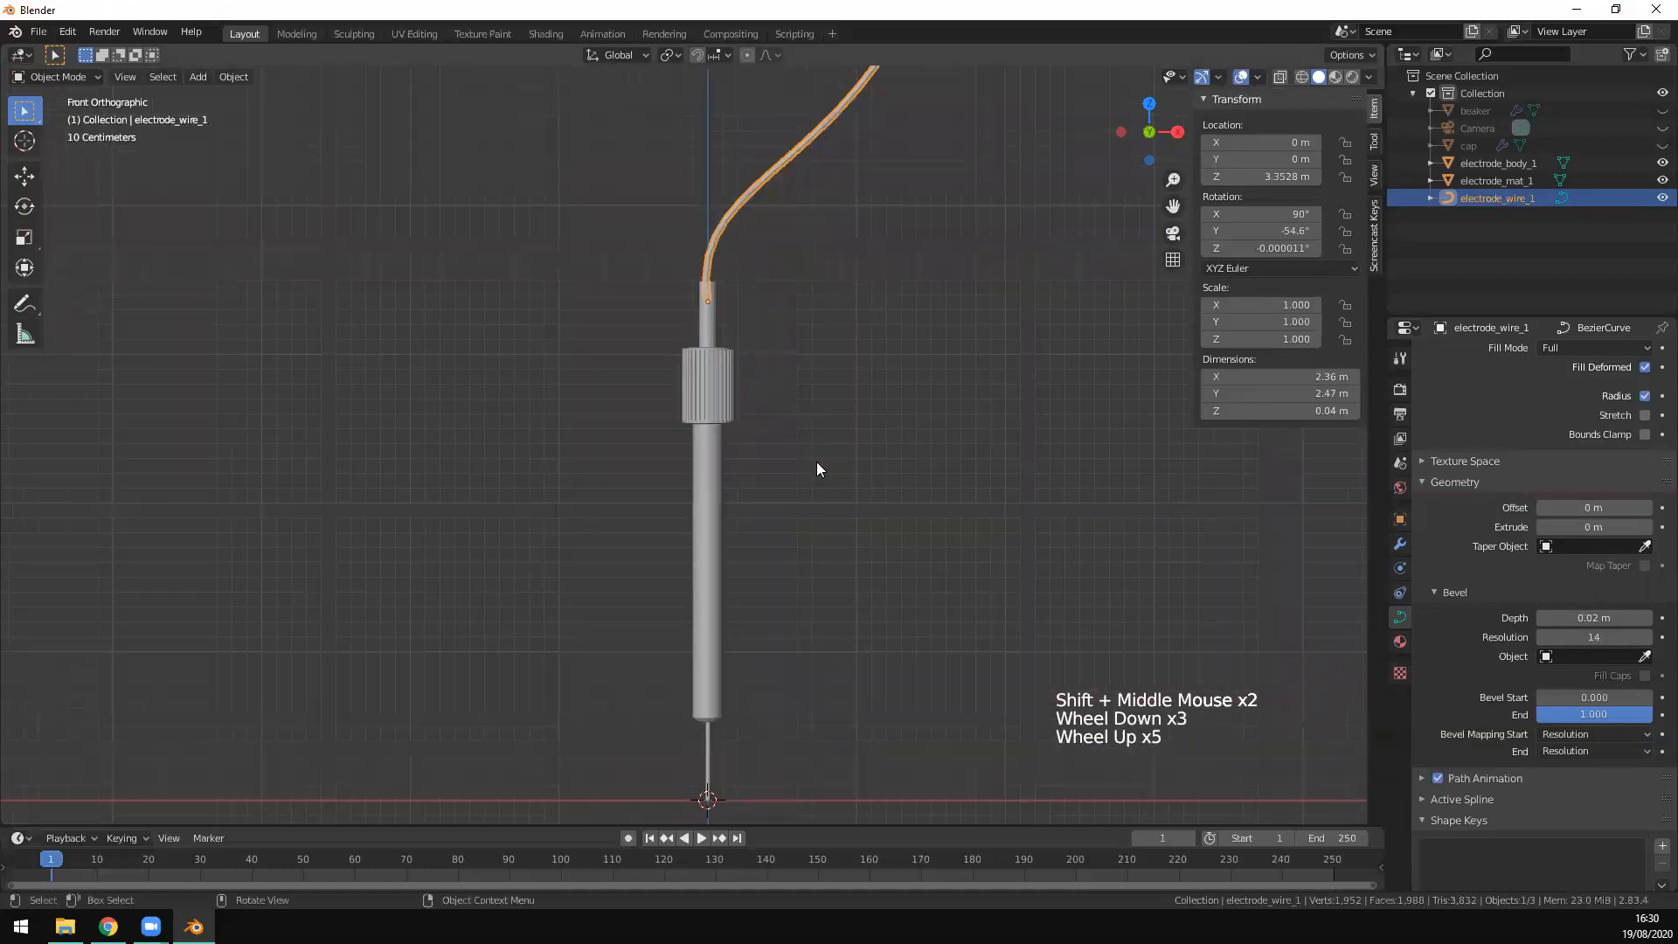
shift+click(1497, 162)
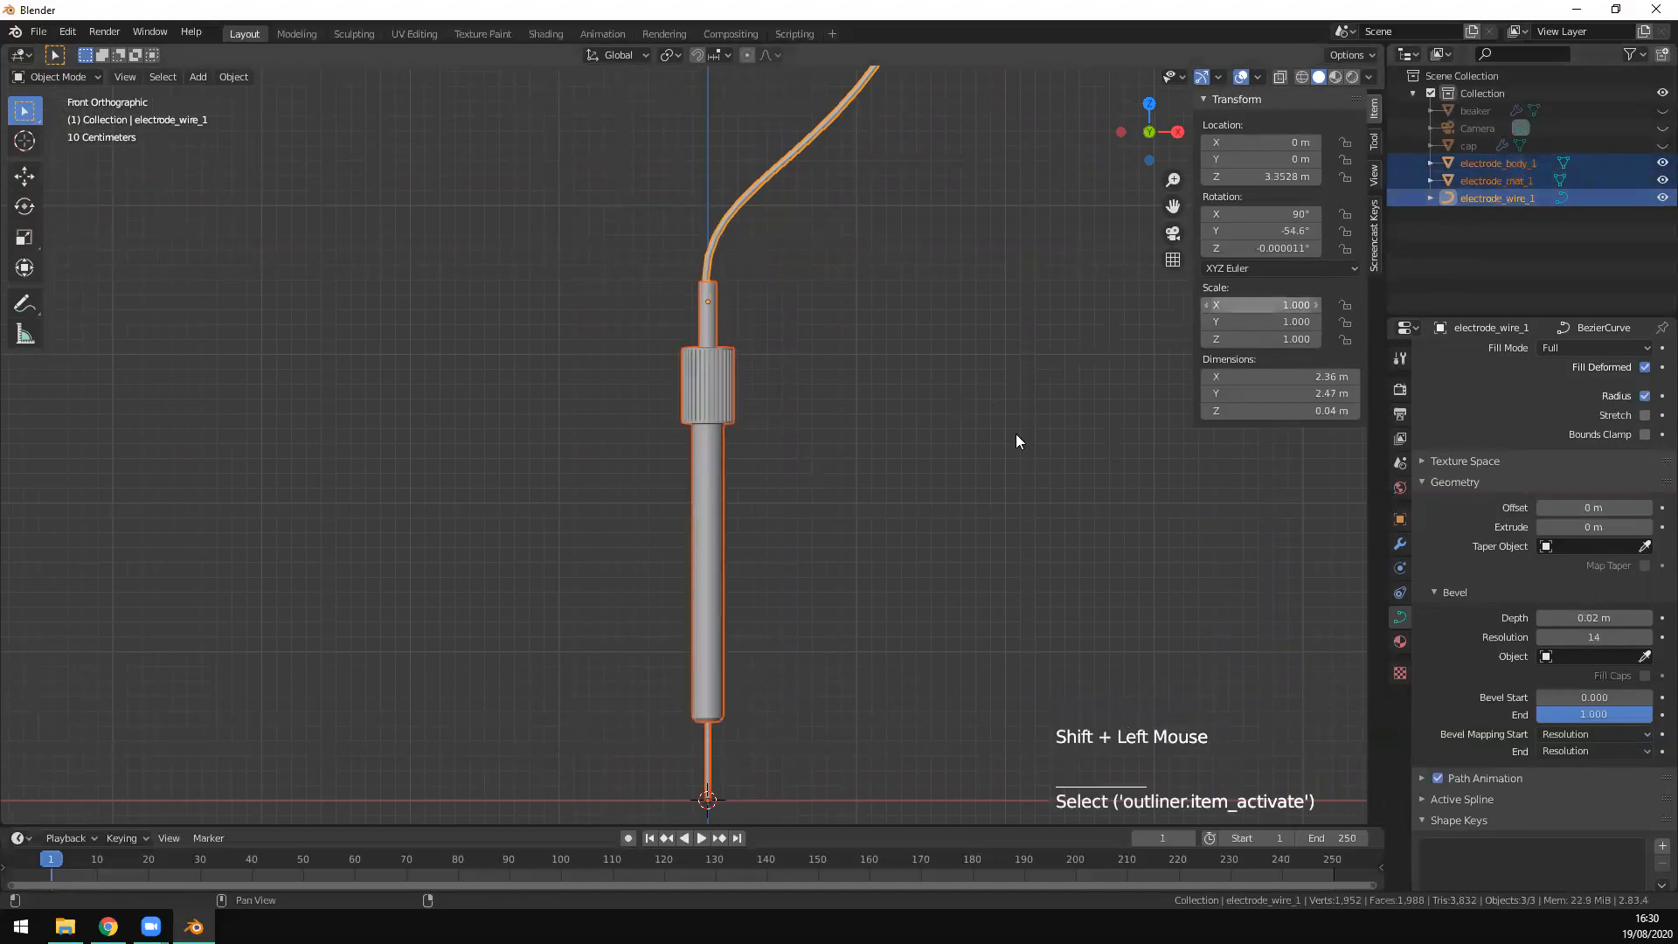
scroll(884, 505, down, 4)
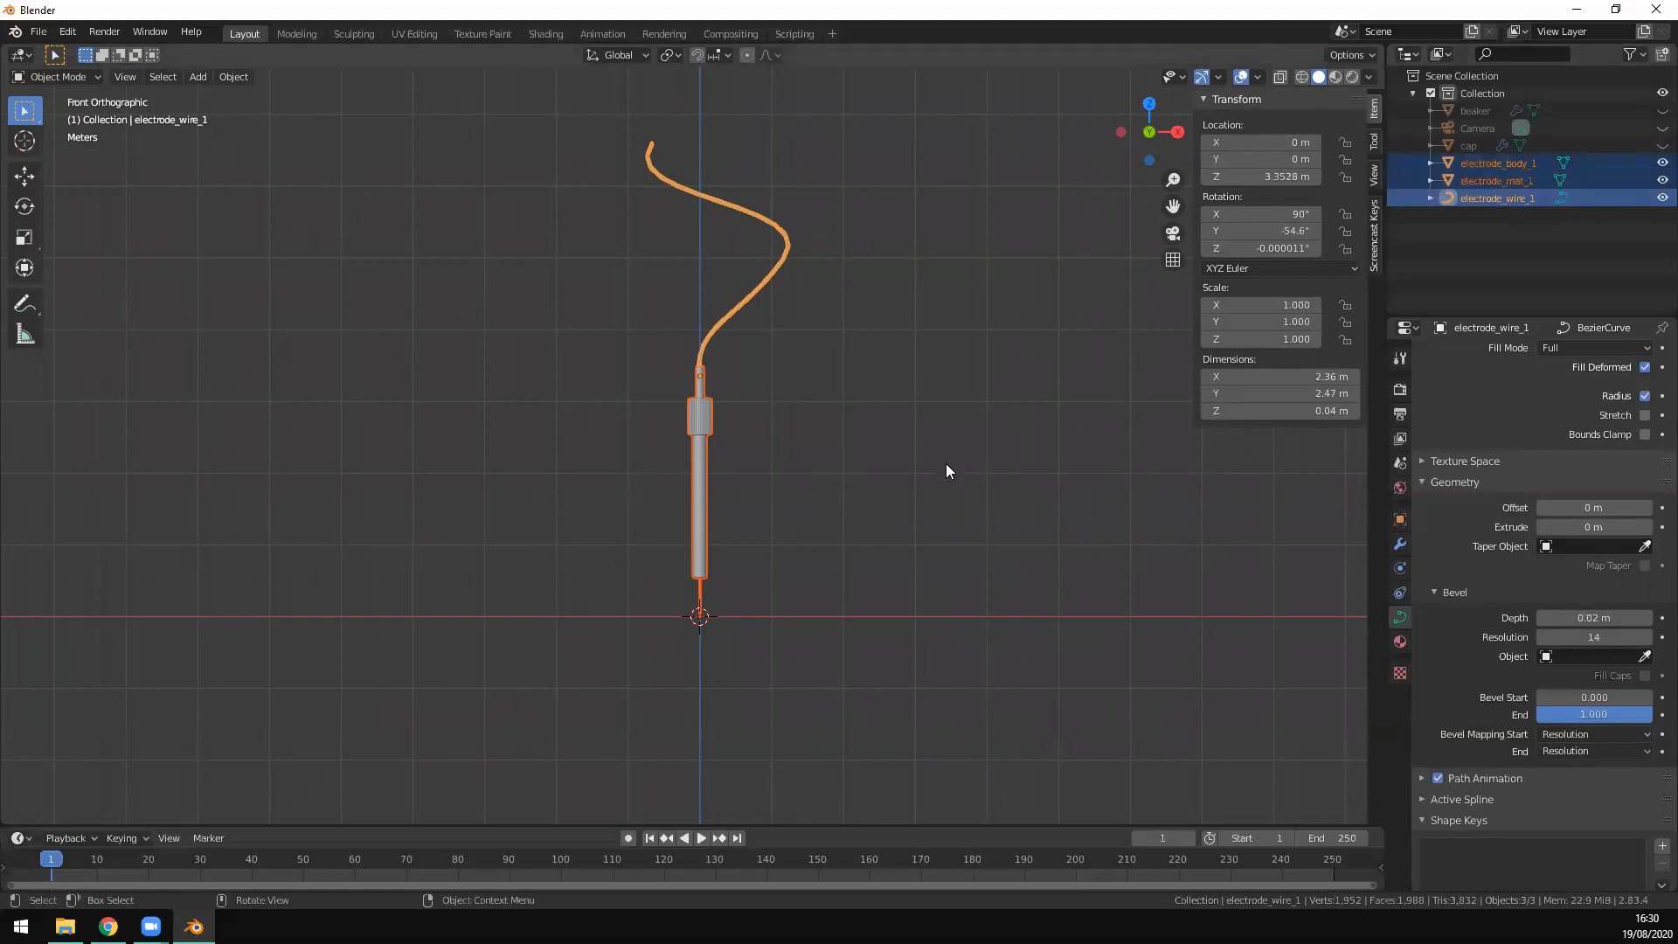
key(m)
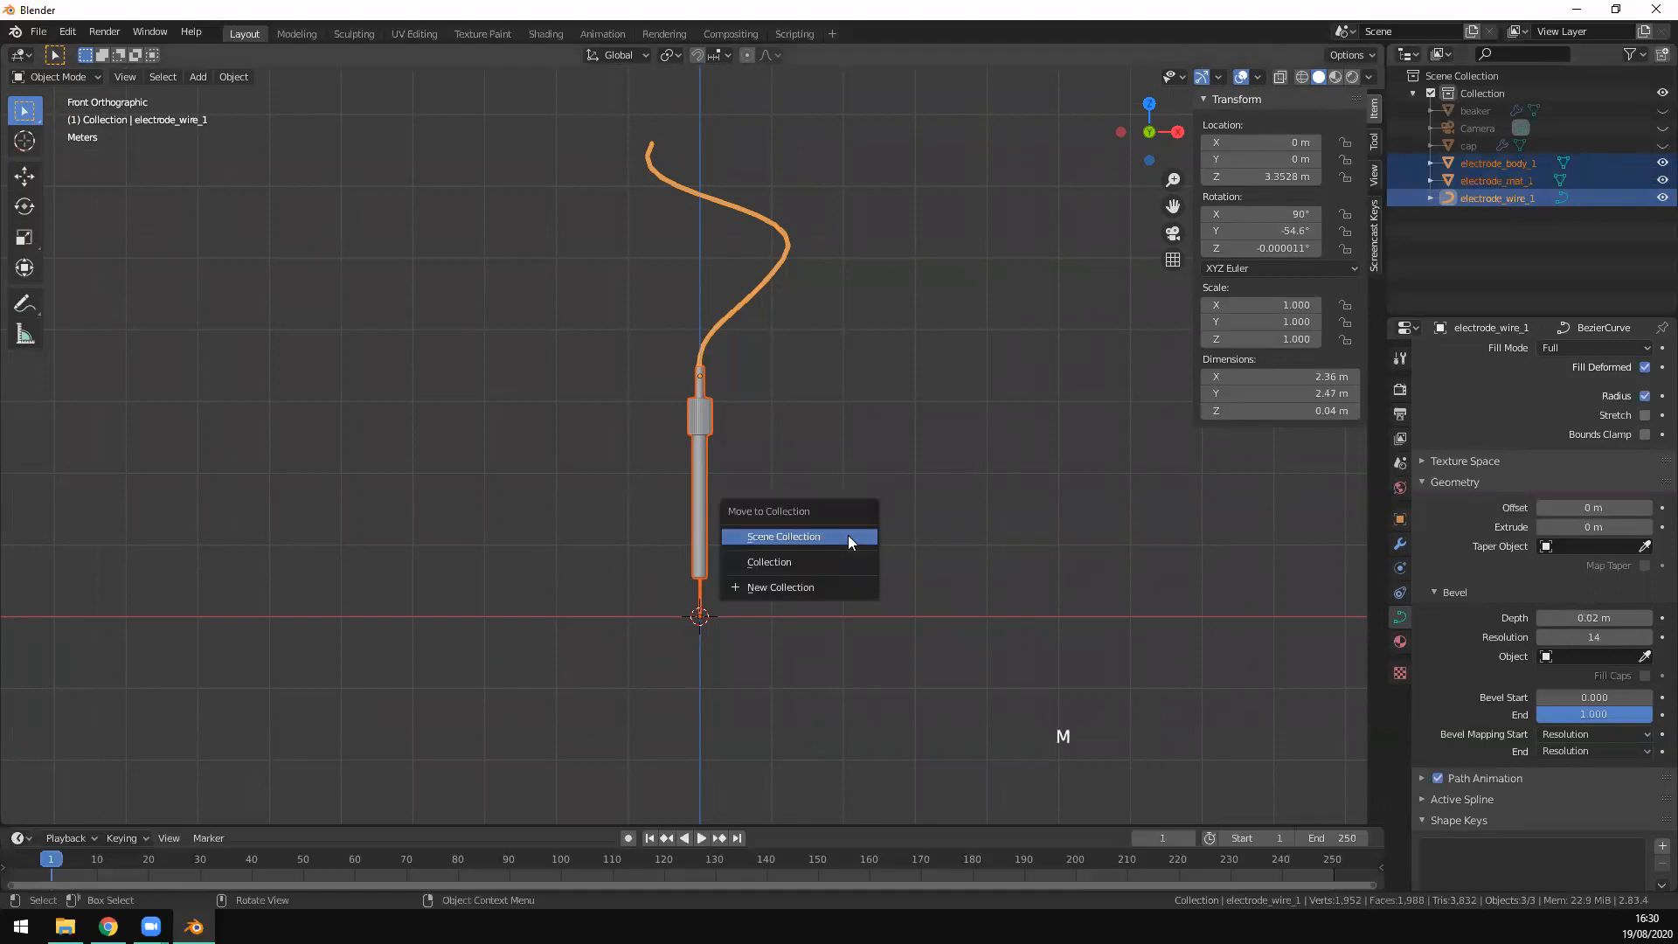
click(794, 589)
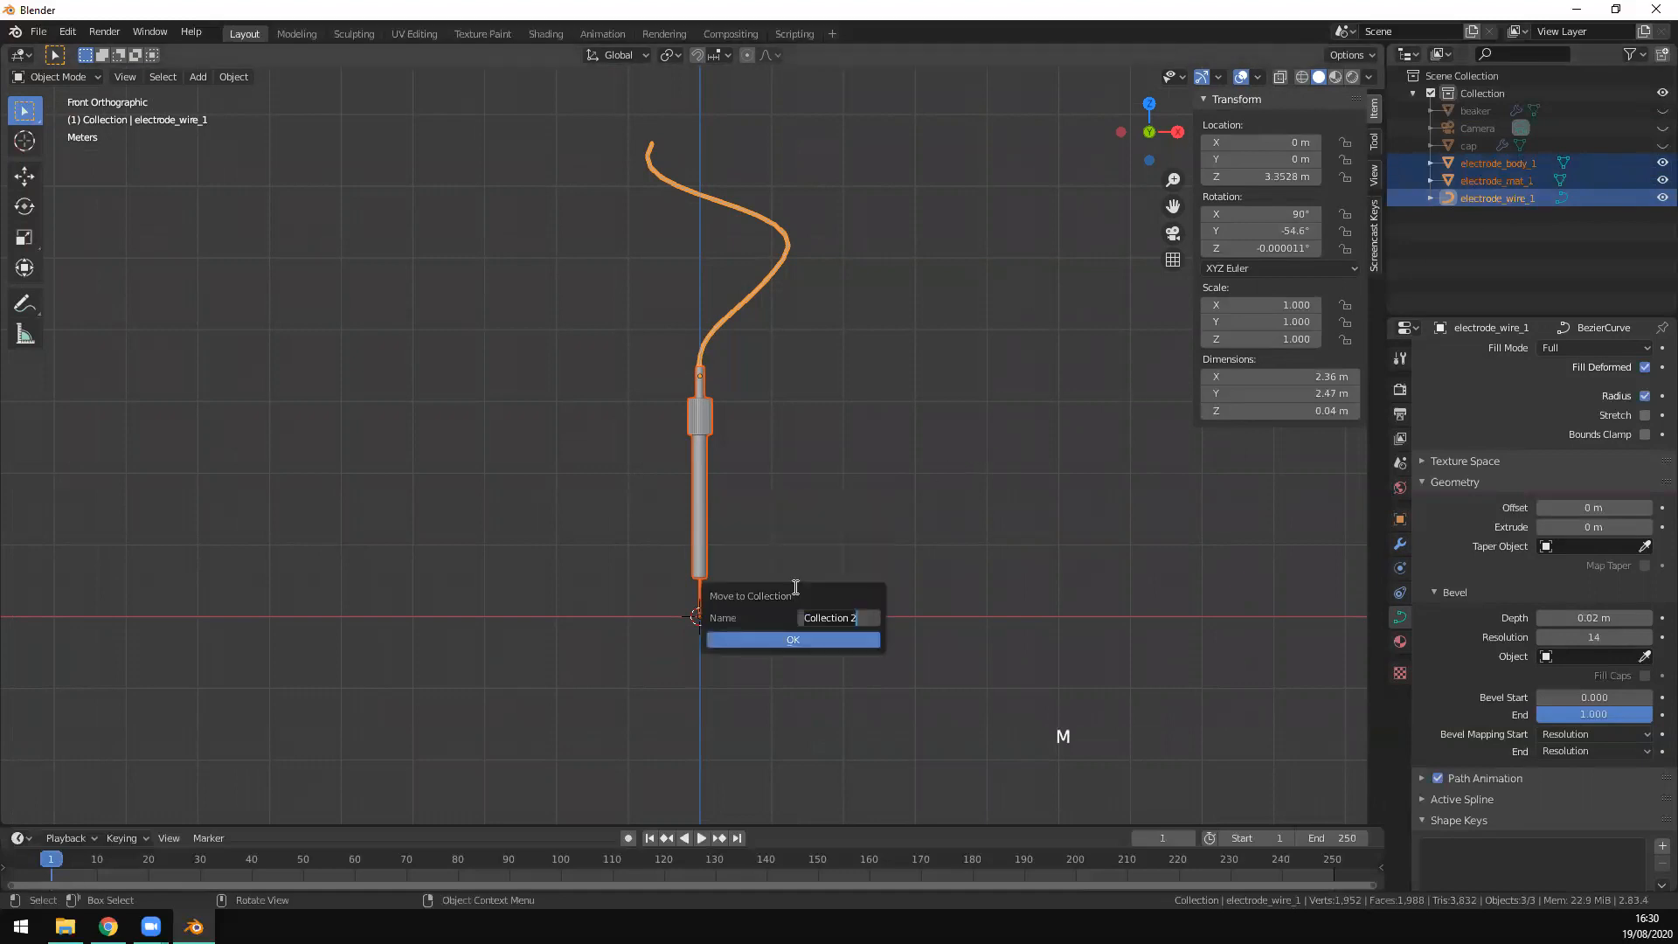
text(electrode_1)
key(Return)
click(778, 637)
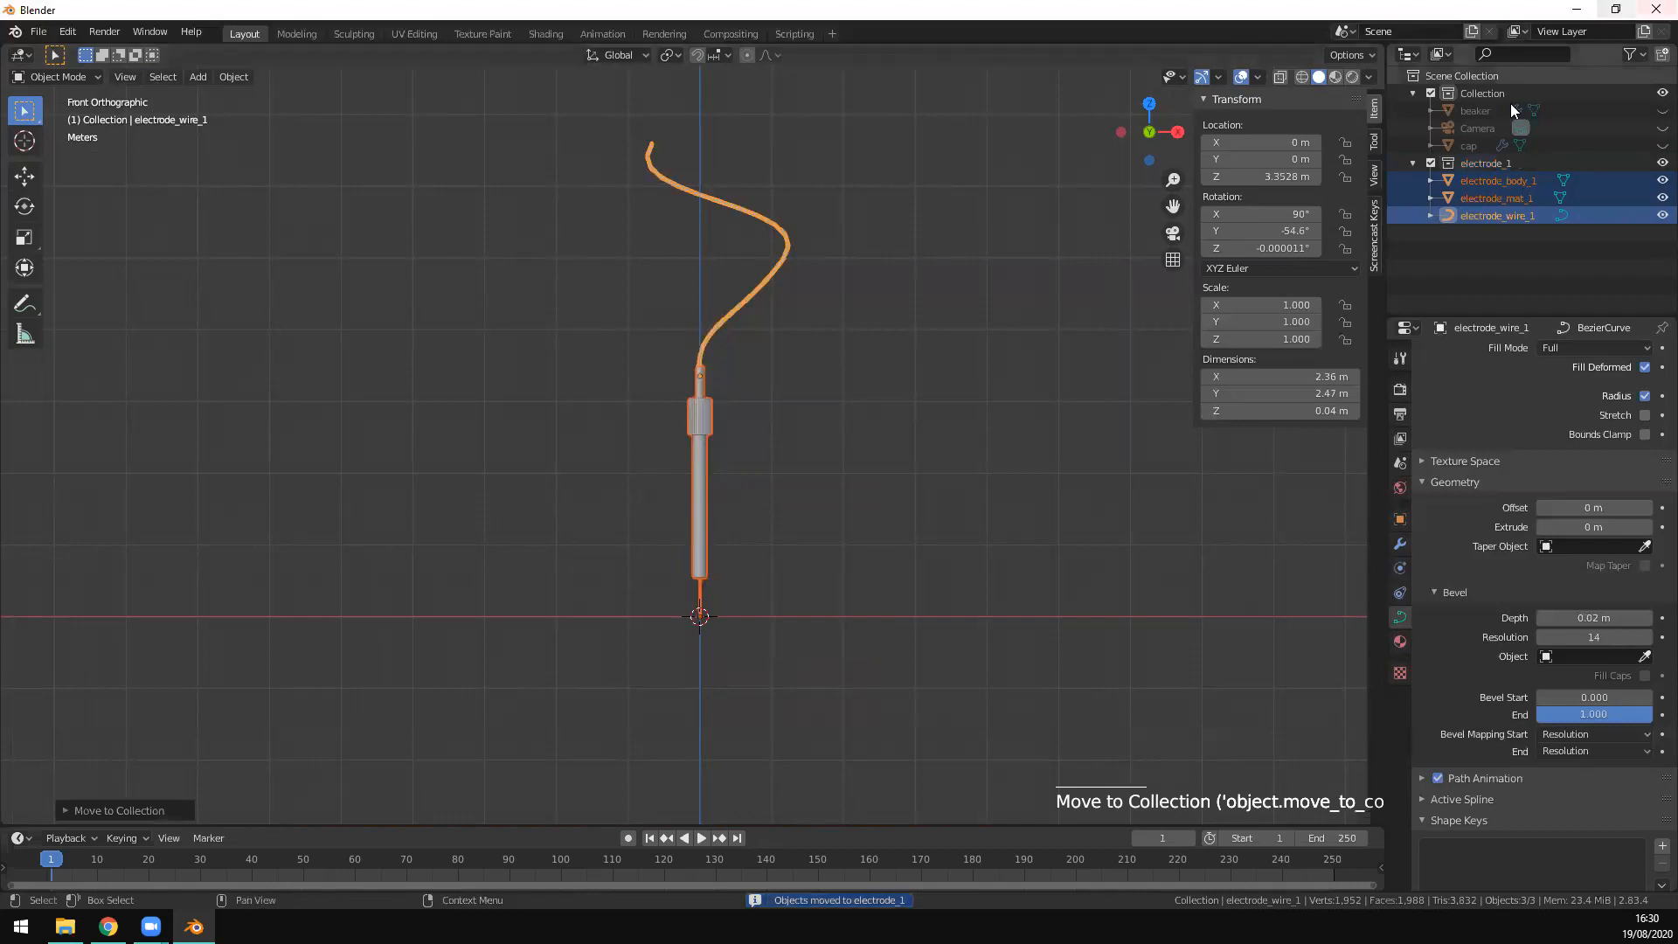
Step: Hide the whole electrode_1 collection and show it again
click(1415, 146)
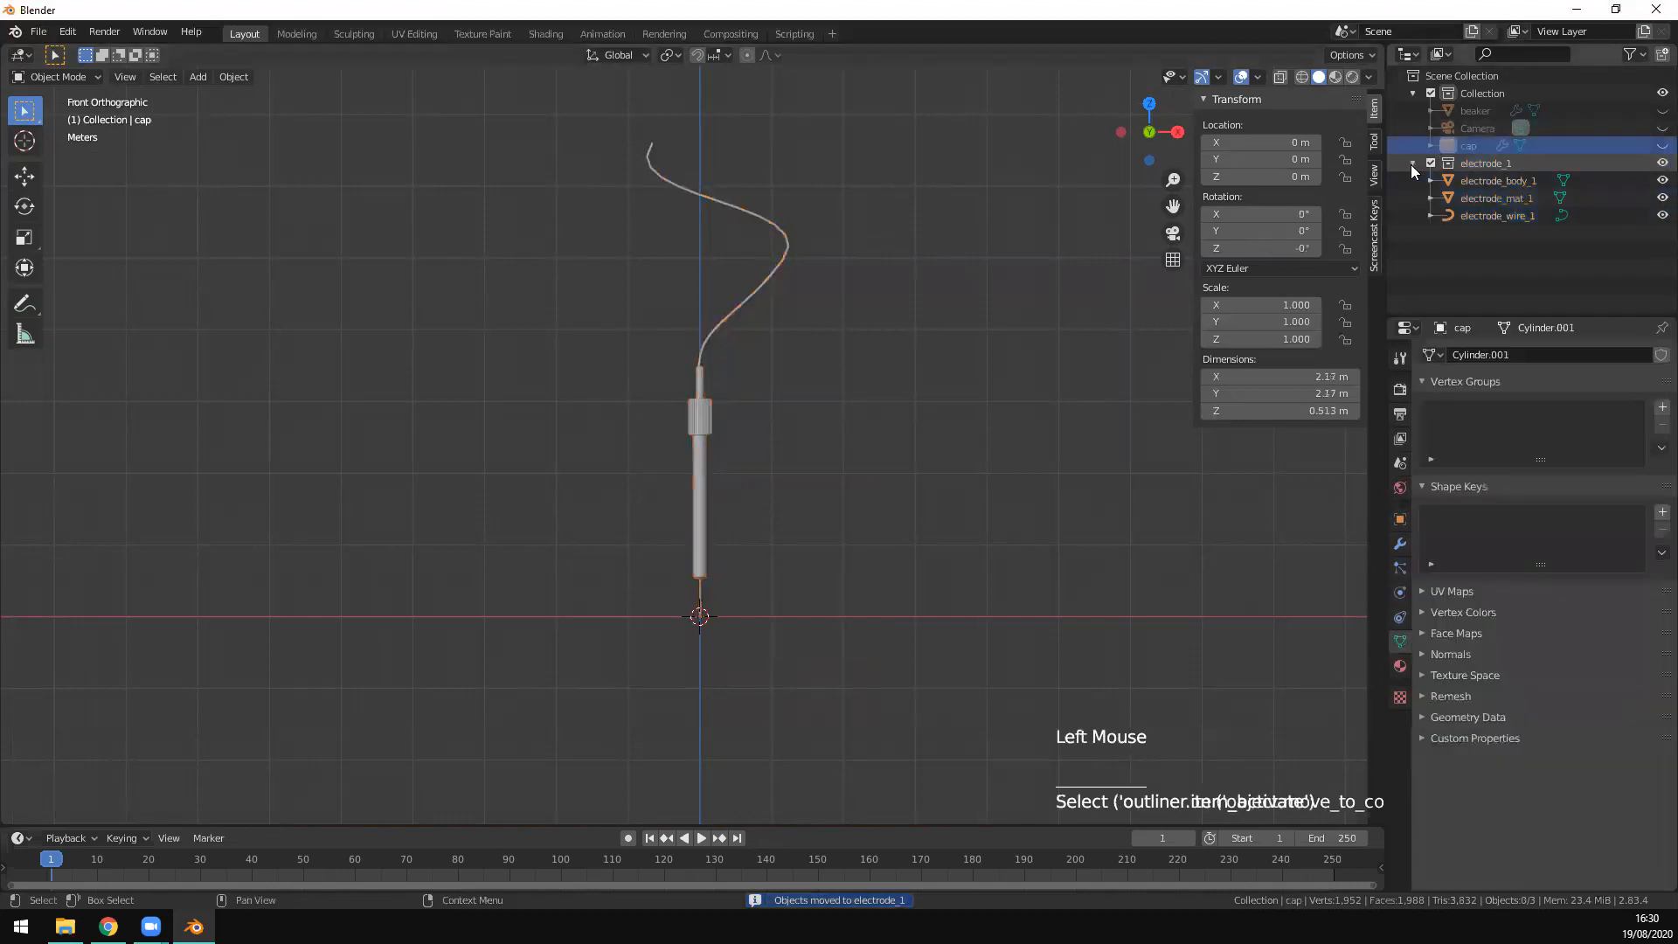
click(1661, 163)
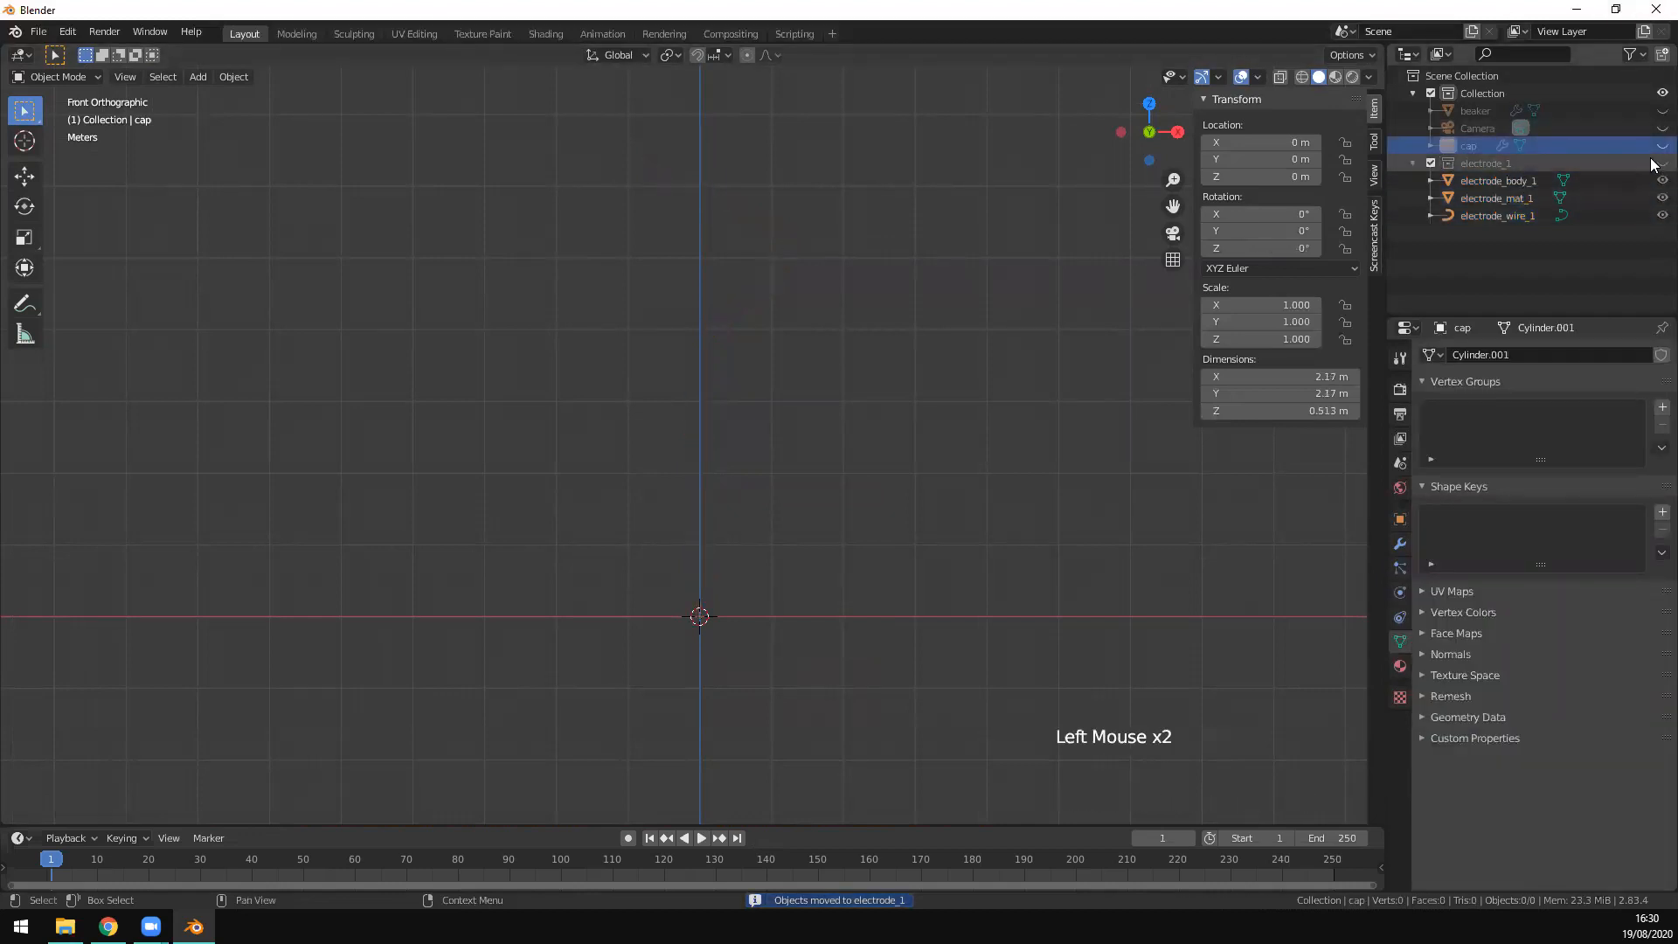
click(1661, 163)
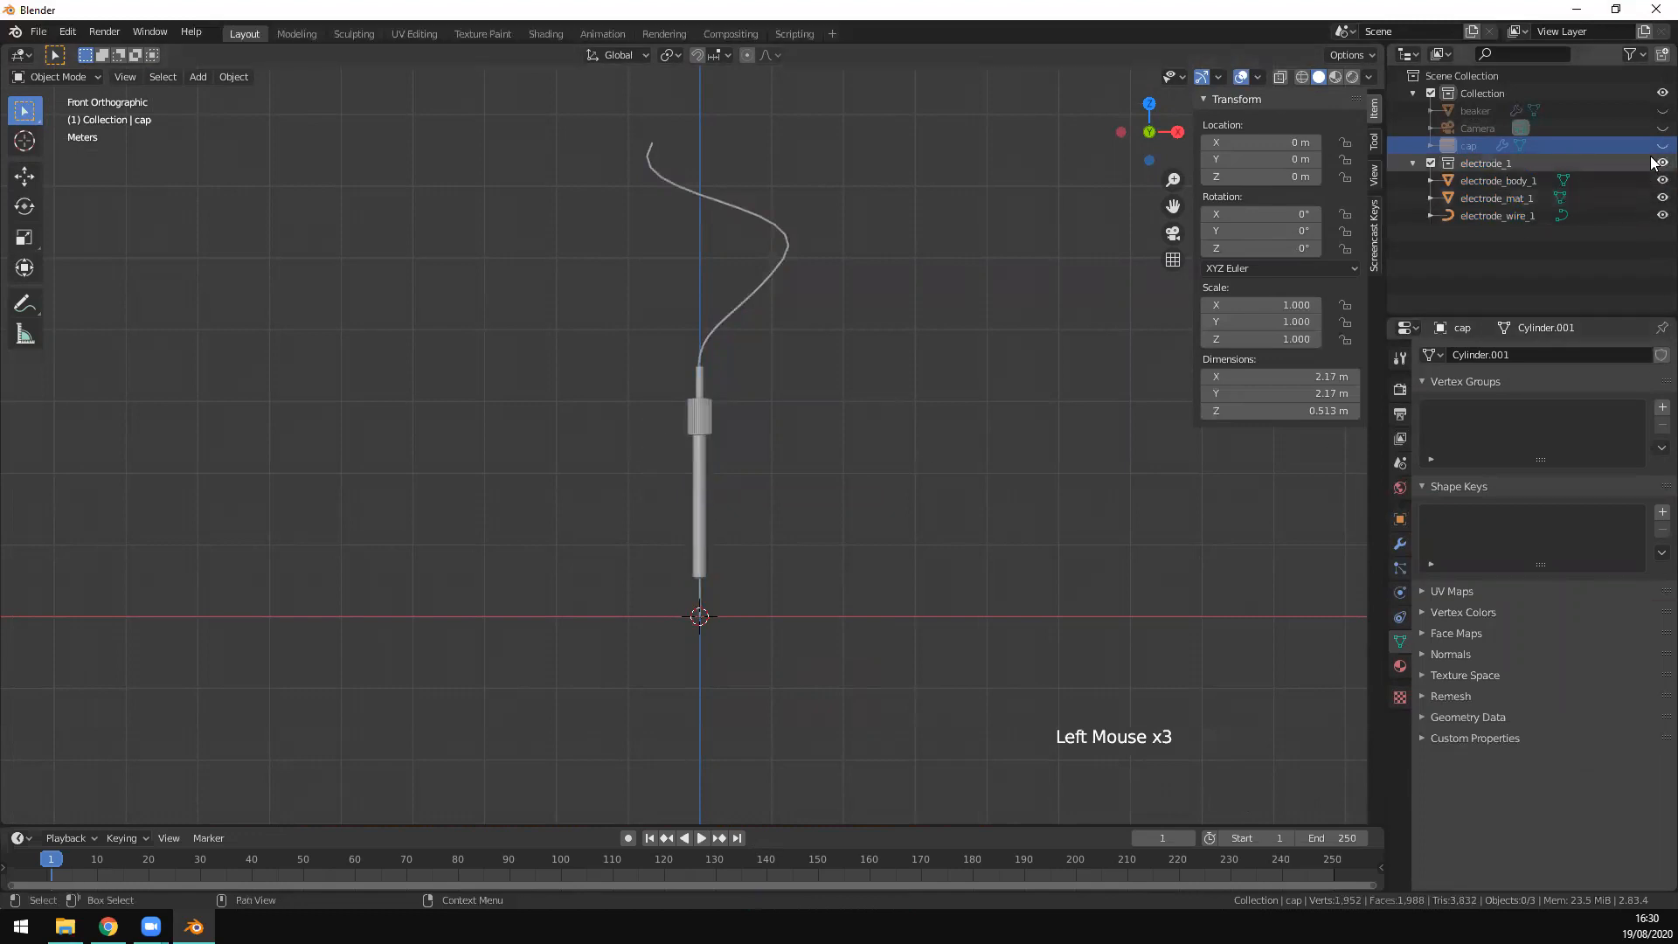
Step: Duplicate the electrode_1 collection with its objects and hide the original collection
click(1484, 162)
right_click(1484, 162)
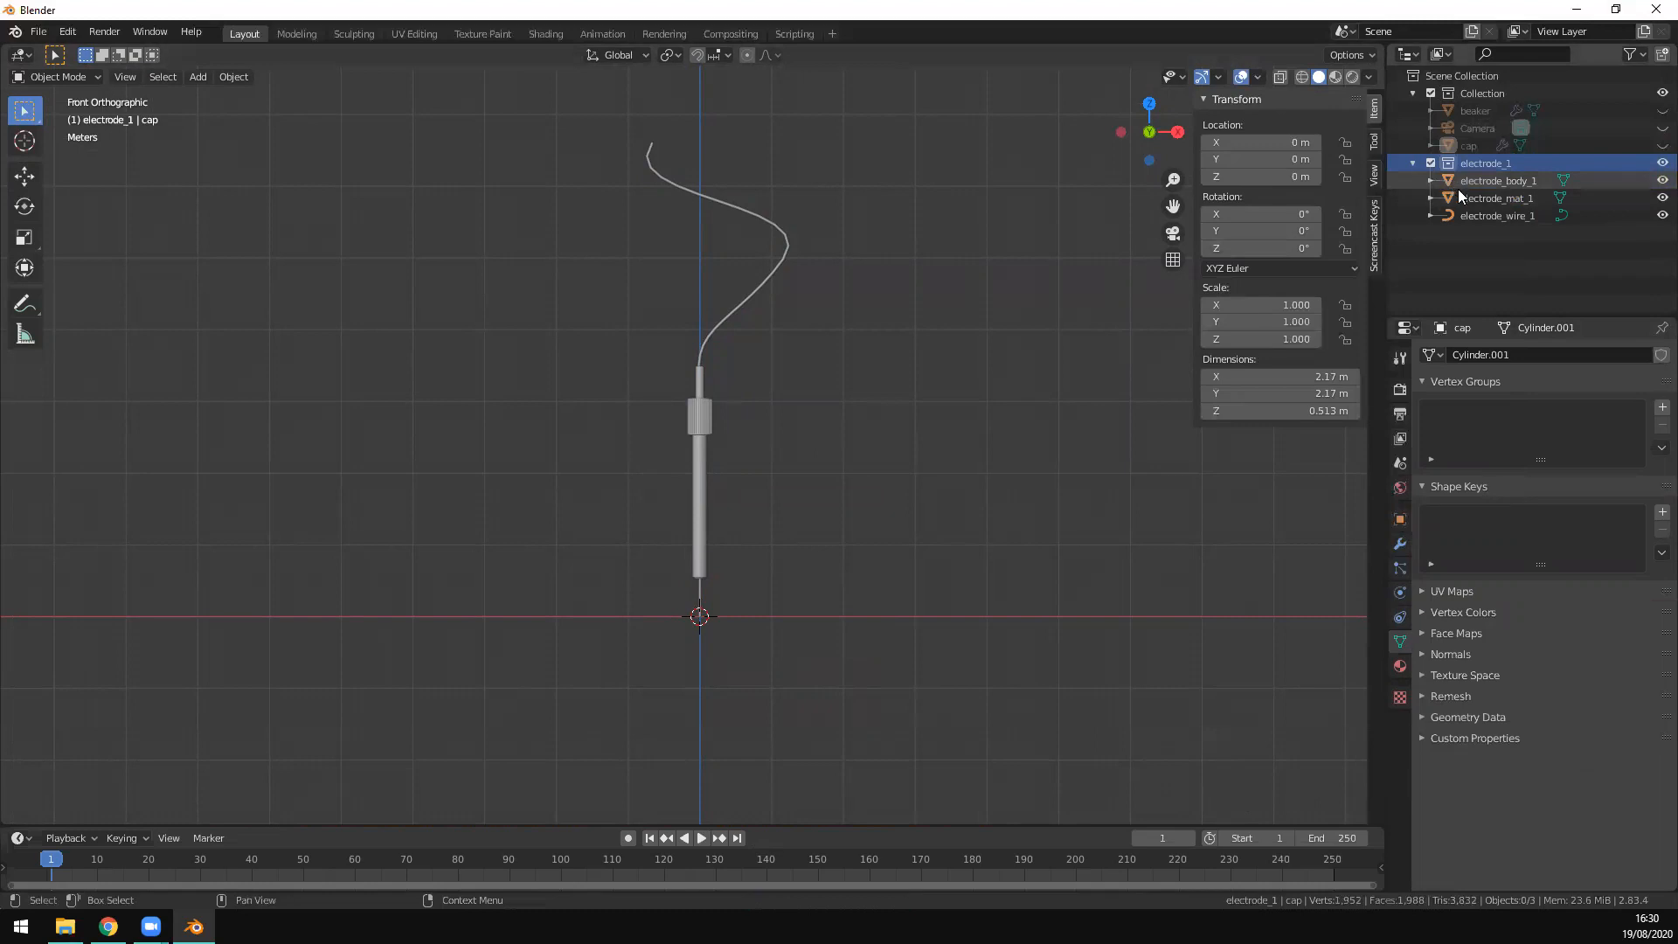
scroll(1465, 168, up, 2)
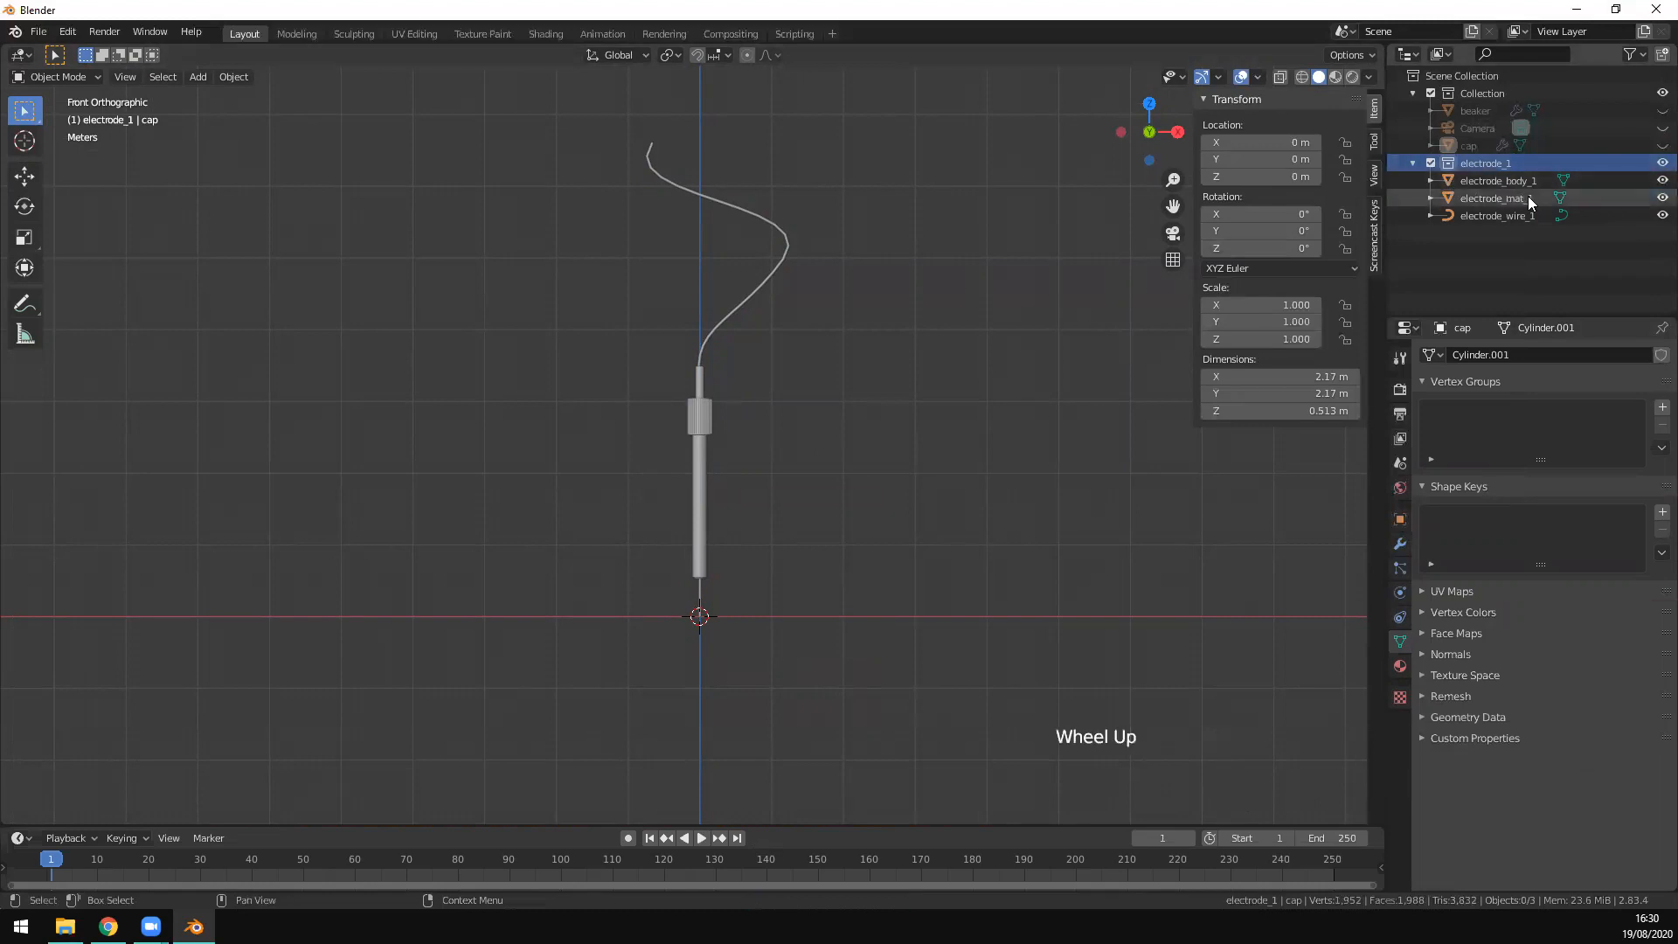
right_click(1492, 160)
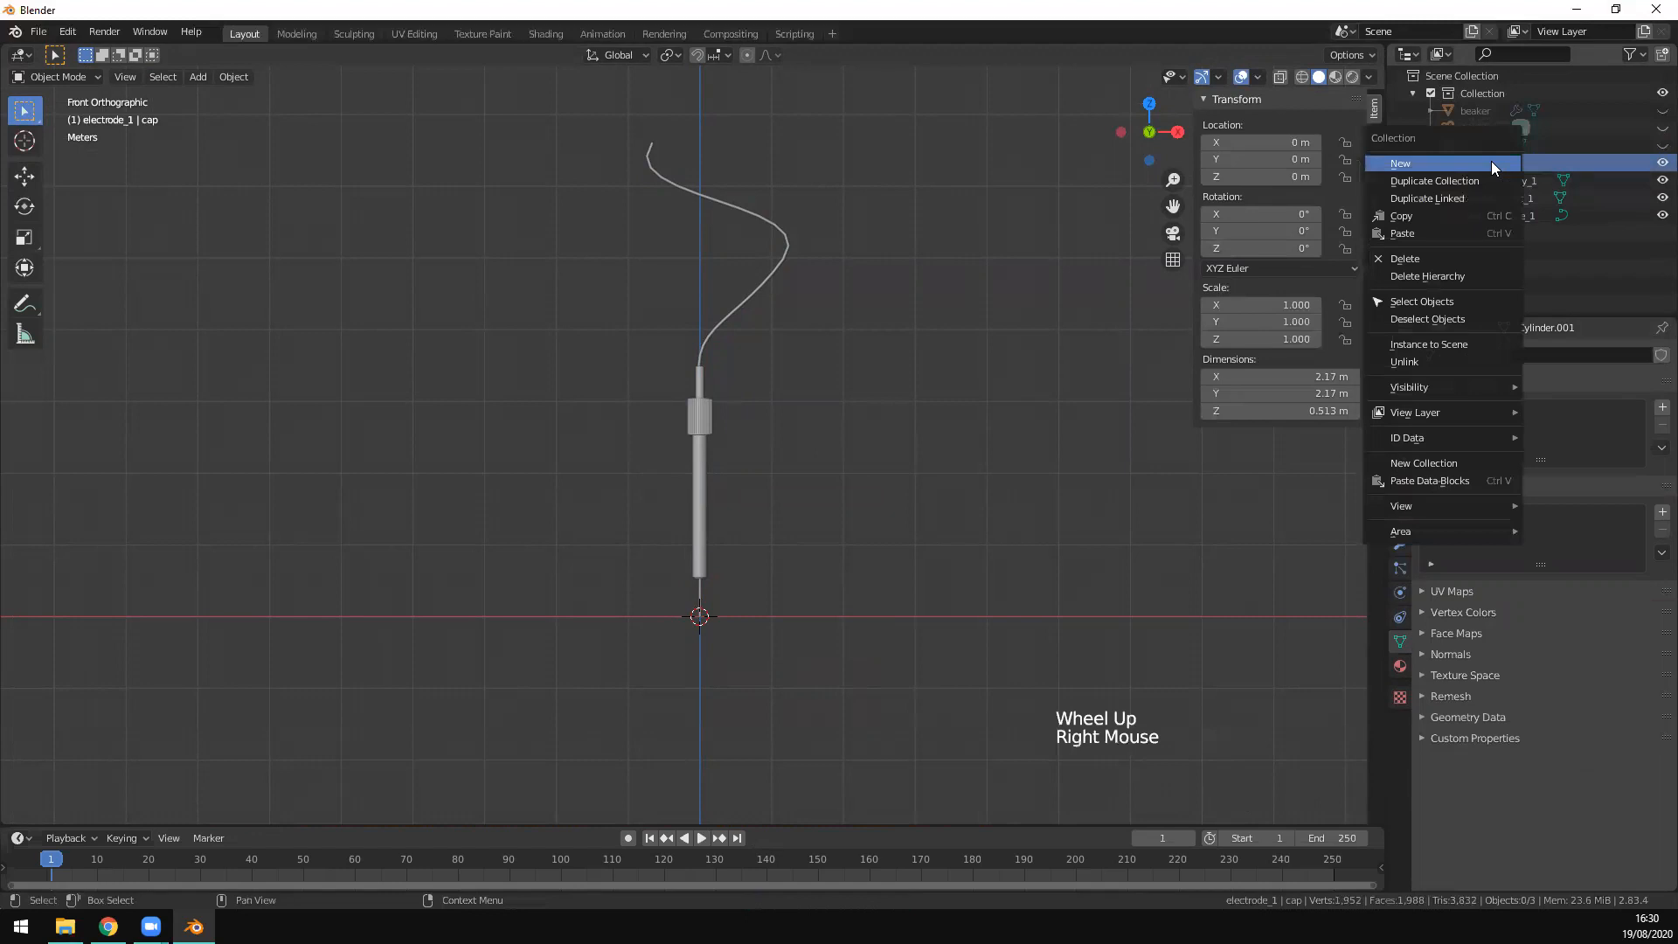
click(1483, 179)
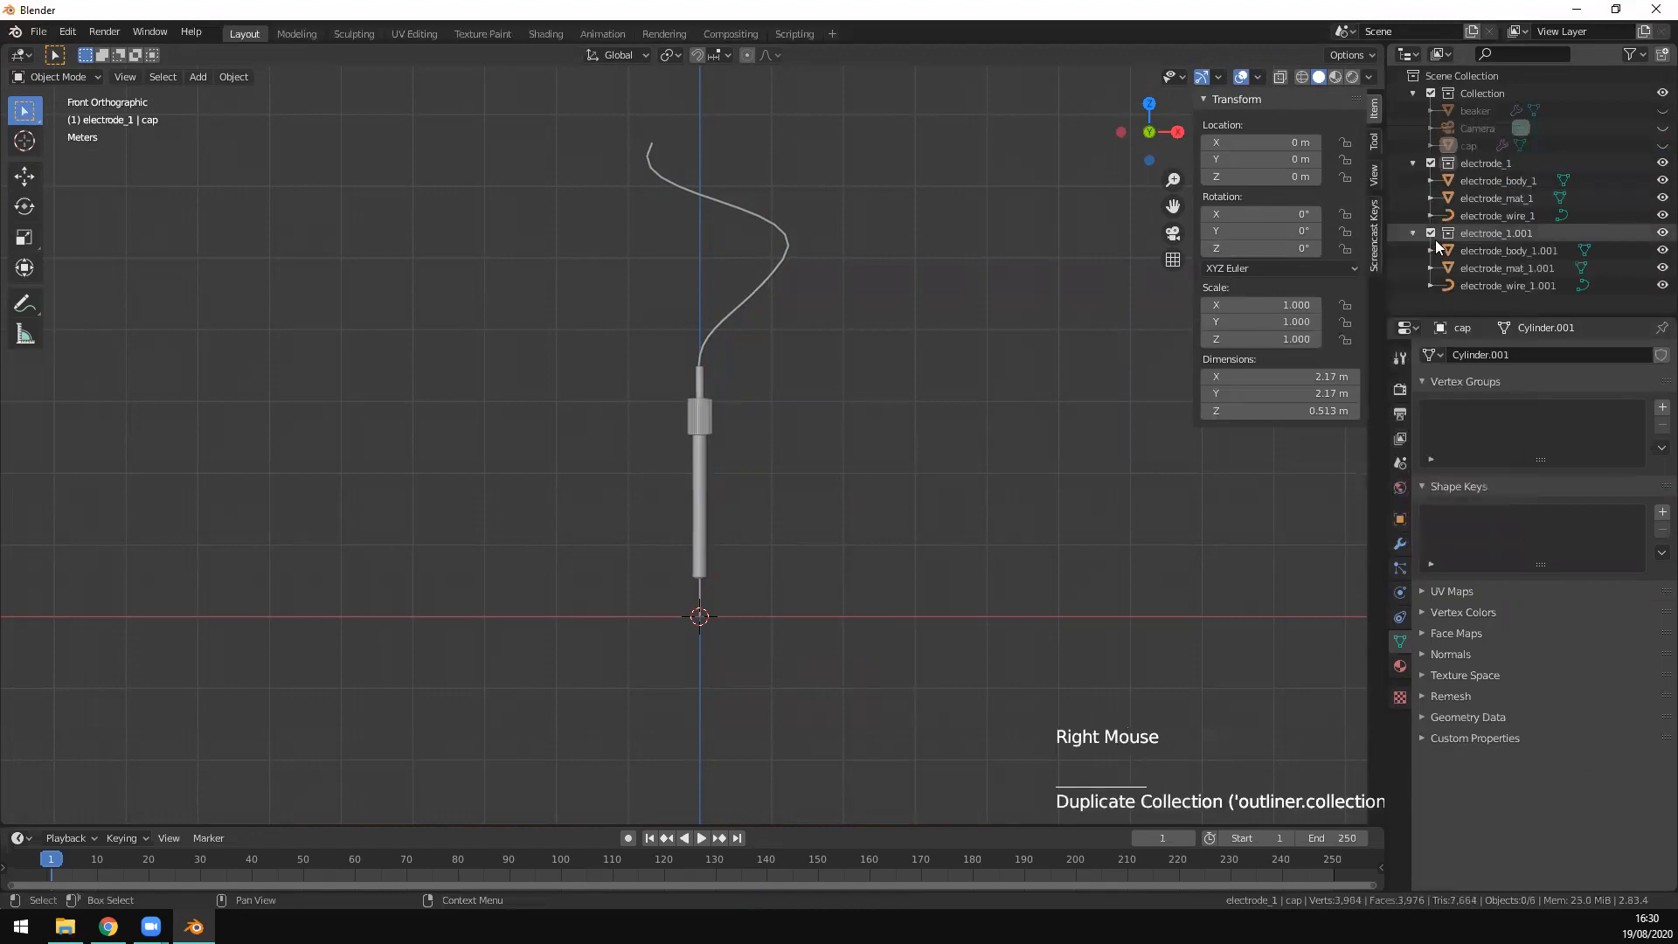
click(1411, 233)
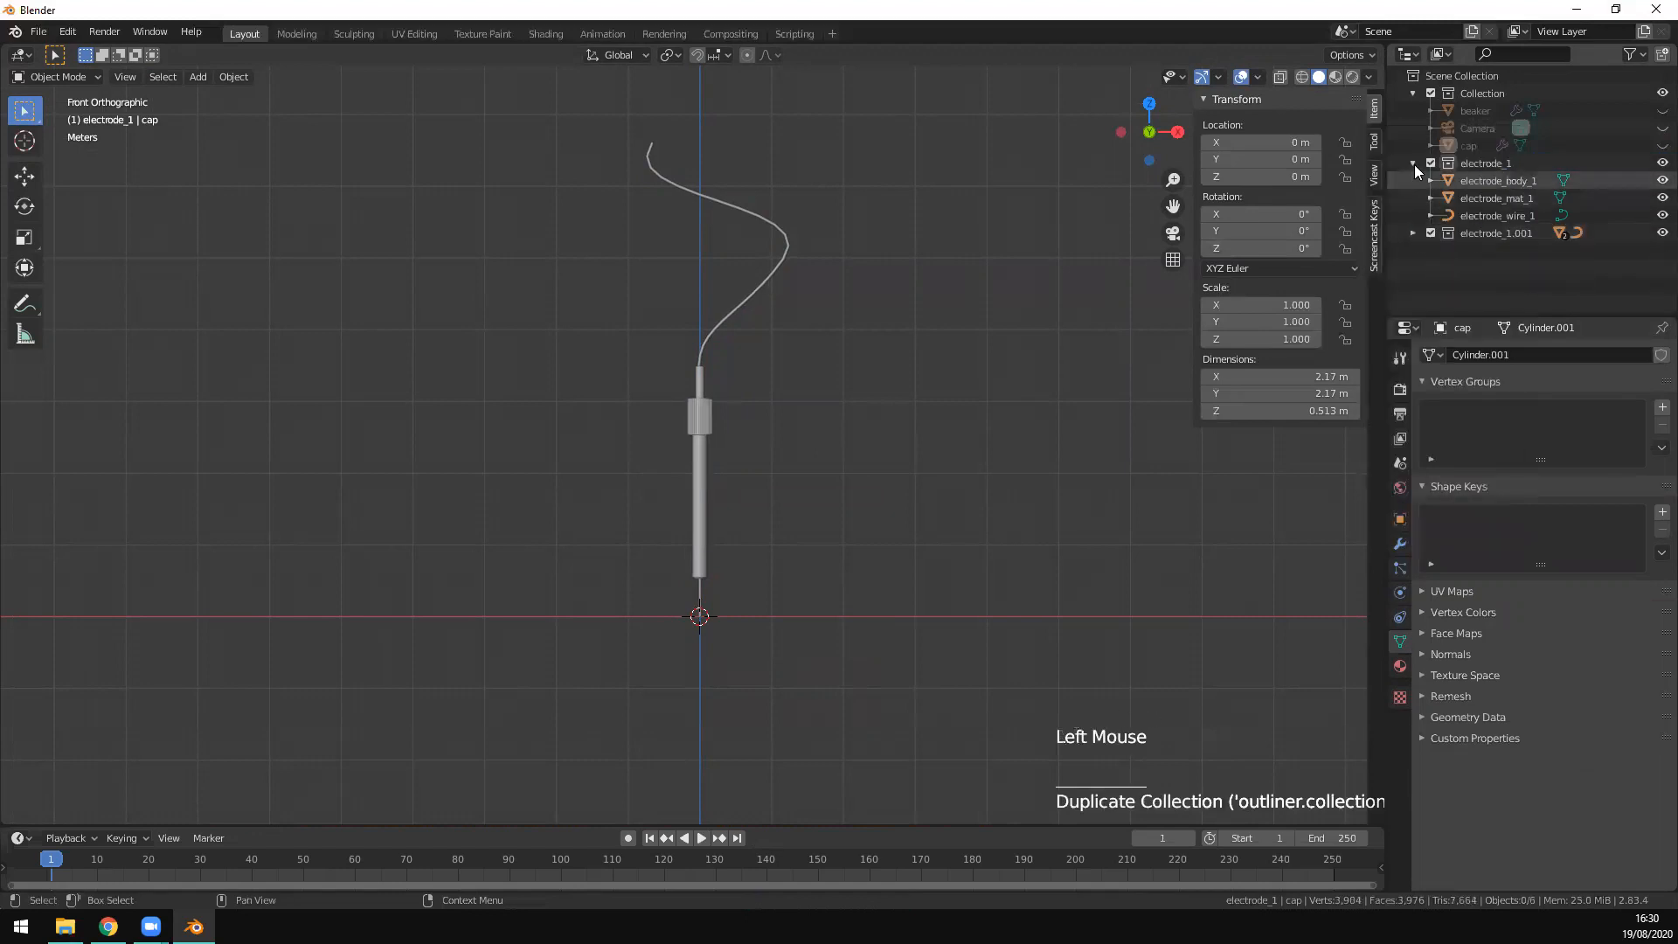
click(1661, 163)
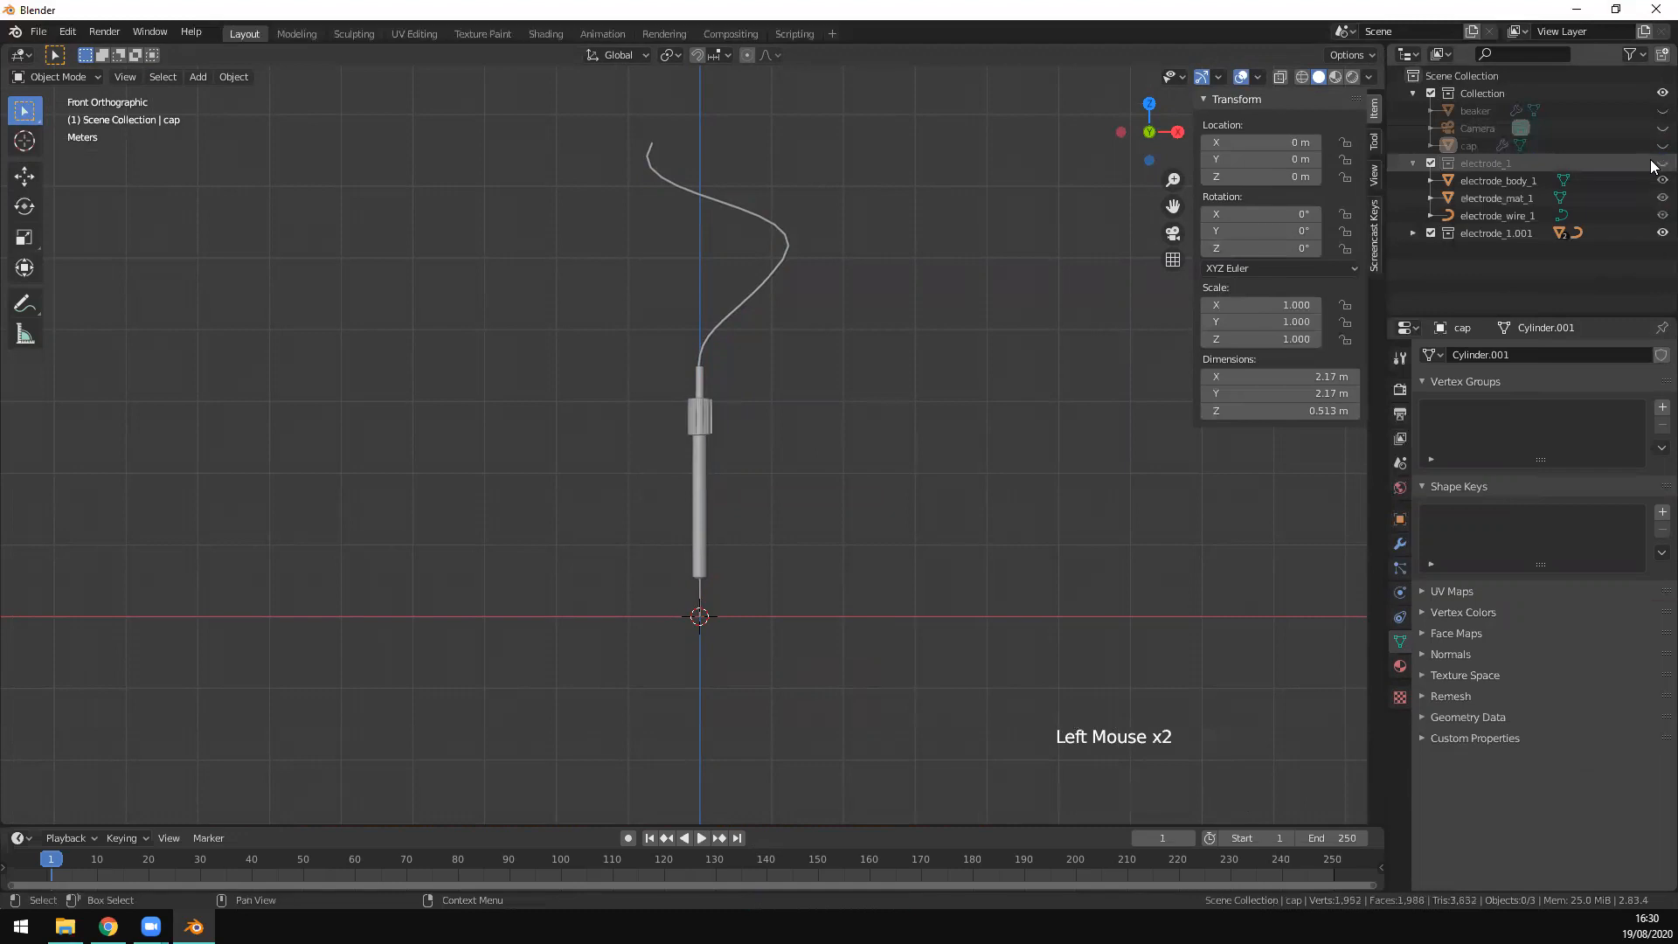
Step: Rename the duplicated collection as electrode_2
double_click(1507, 234)
drag(1508, 236, 1551, 234)
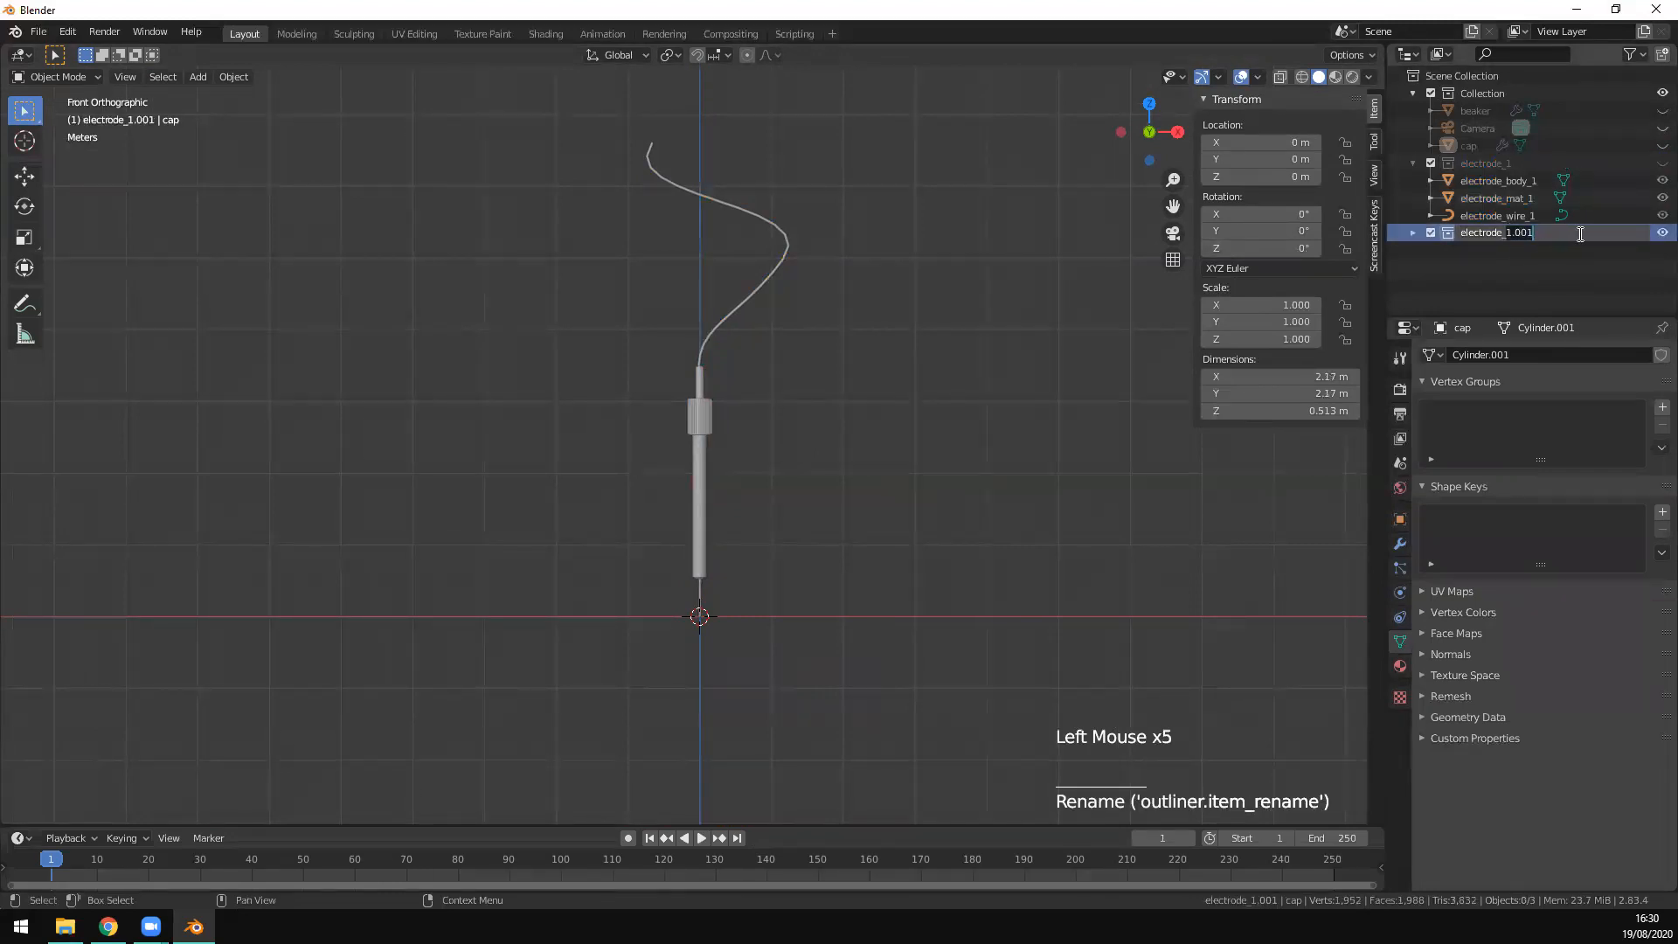
text(2)
key(Return)
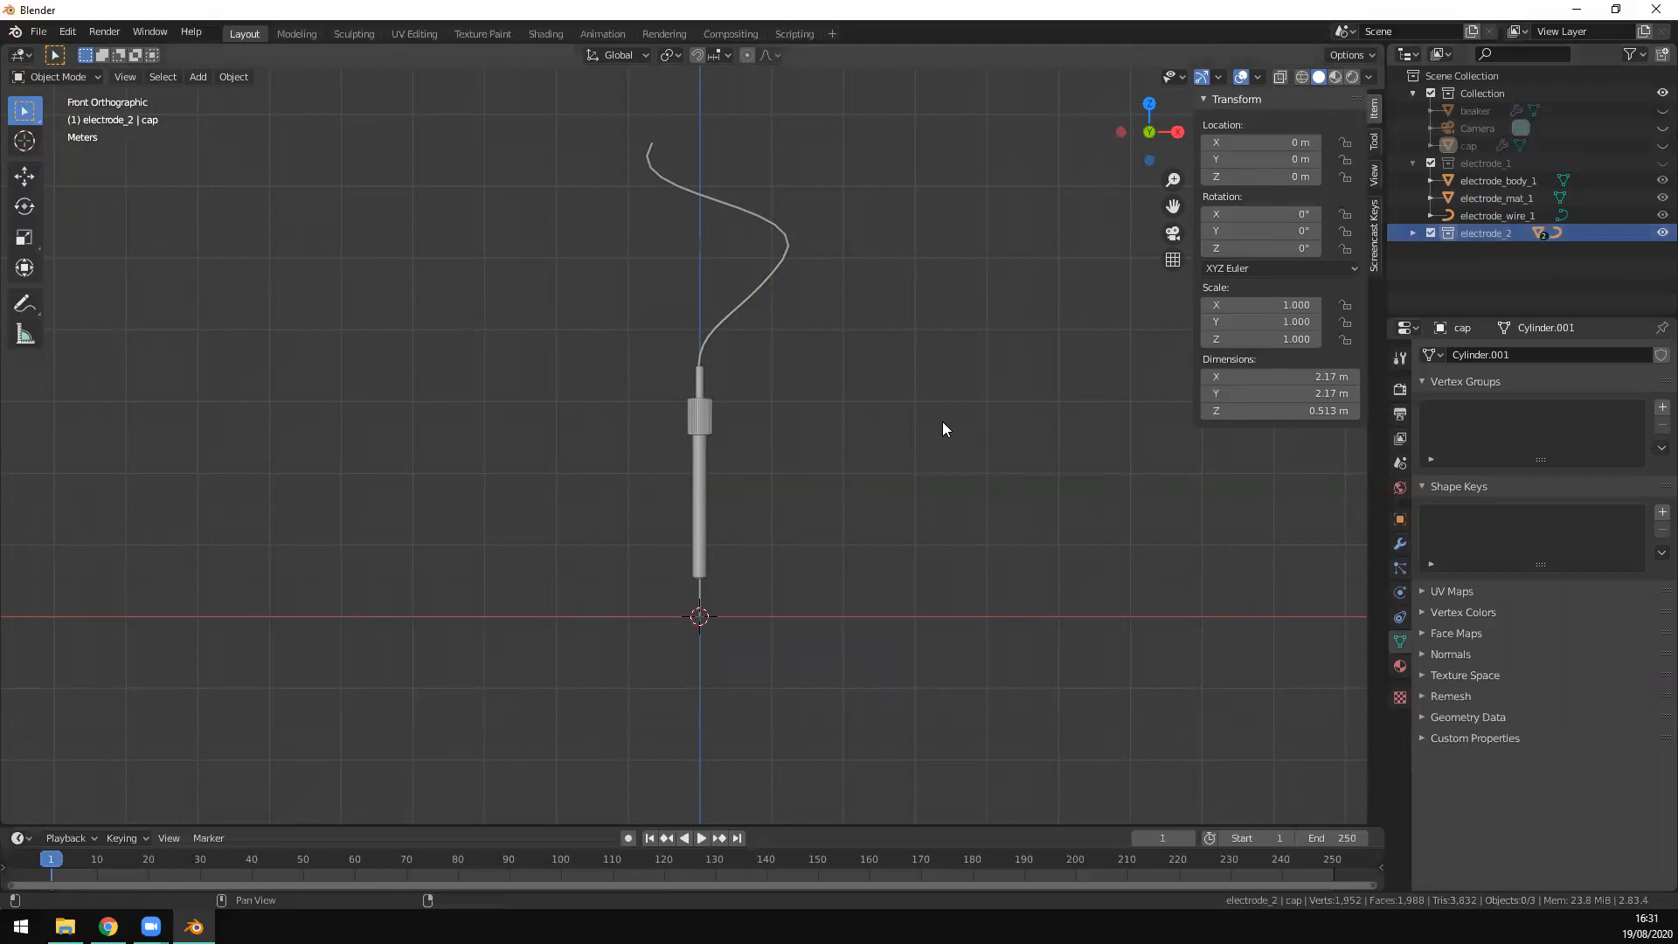
Step: Expand the electrode_2 collection and rename its body object as electrode_body_2
click(1413, 233)
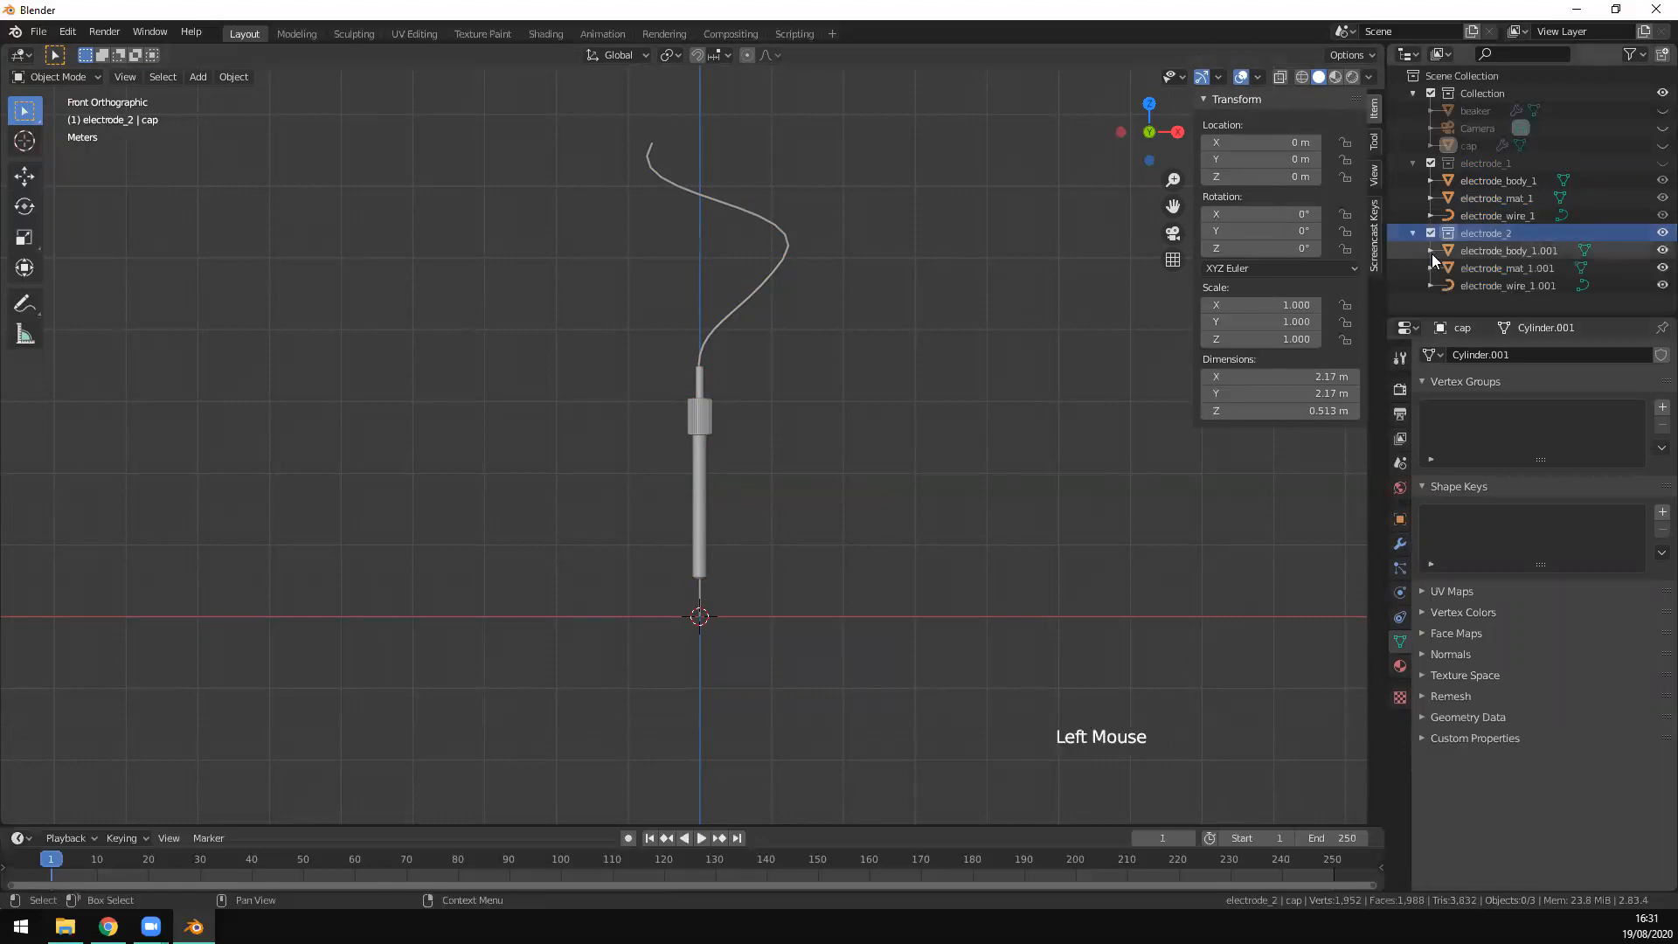
click(1525, 251)
double_click(1527, 251)
click(1538, 251)
key(shift+End)
text(2)
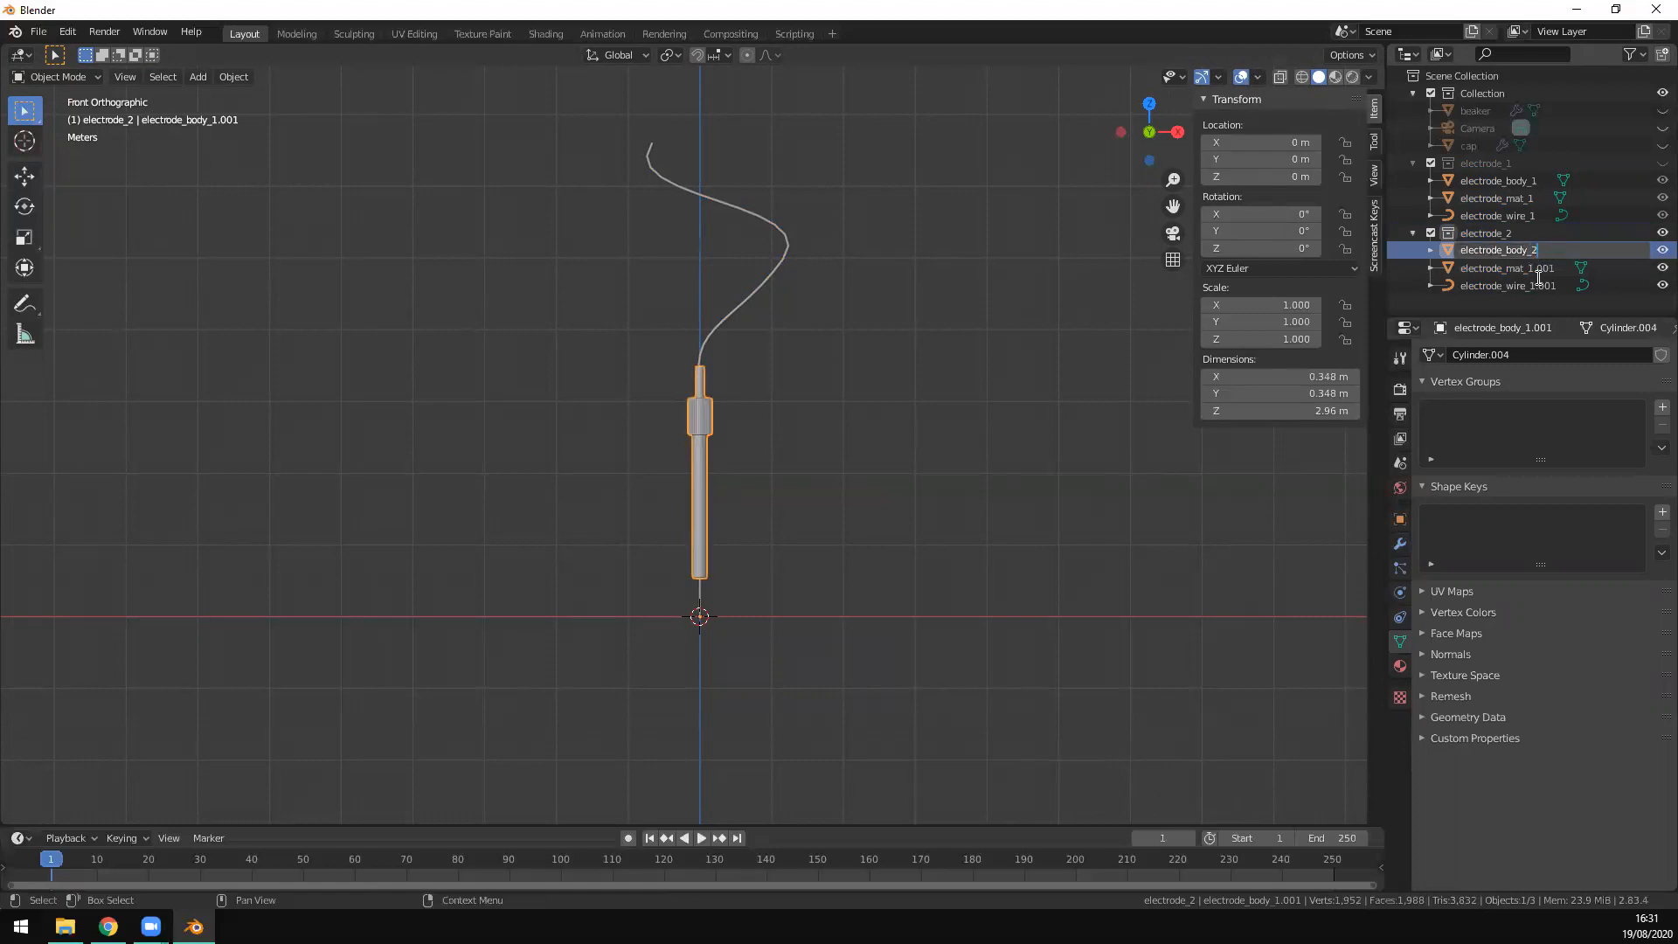
Step: Rename the electrode_mat_1.001 object in the electrode_2 collection as electrode_mat_2
click(1538, 270)
double_click(1539, 270)
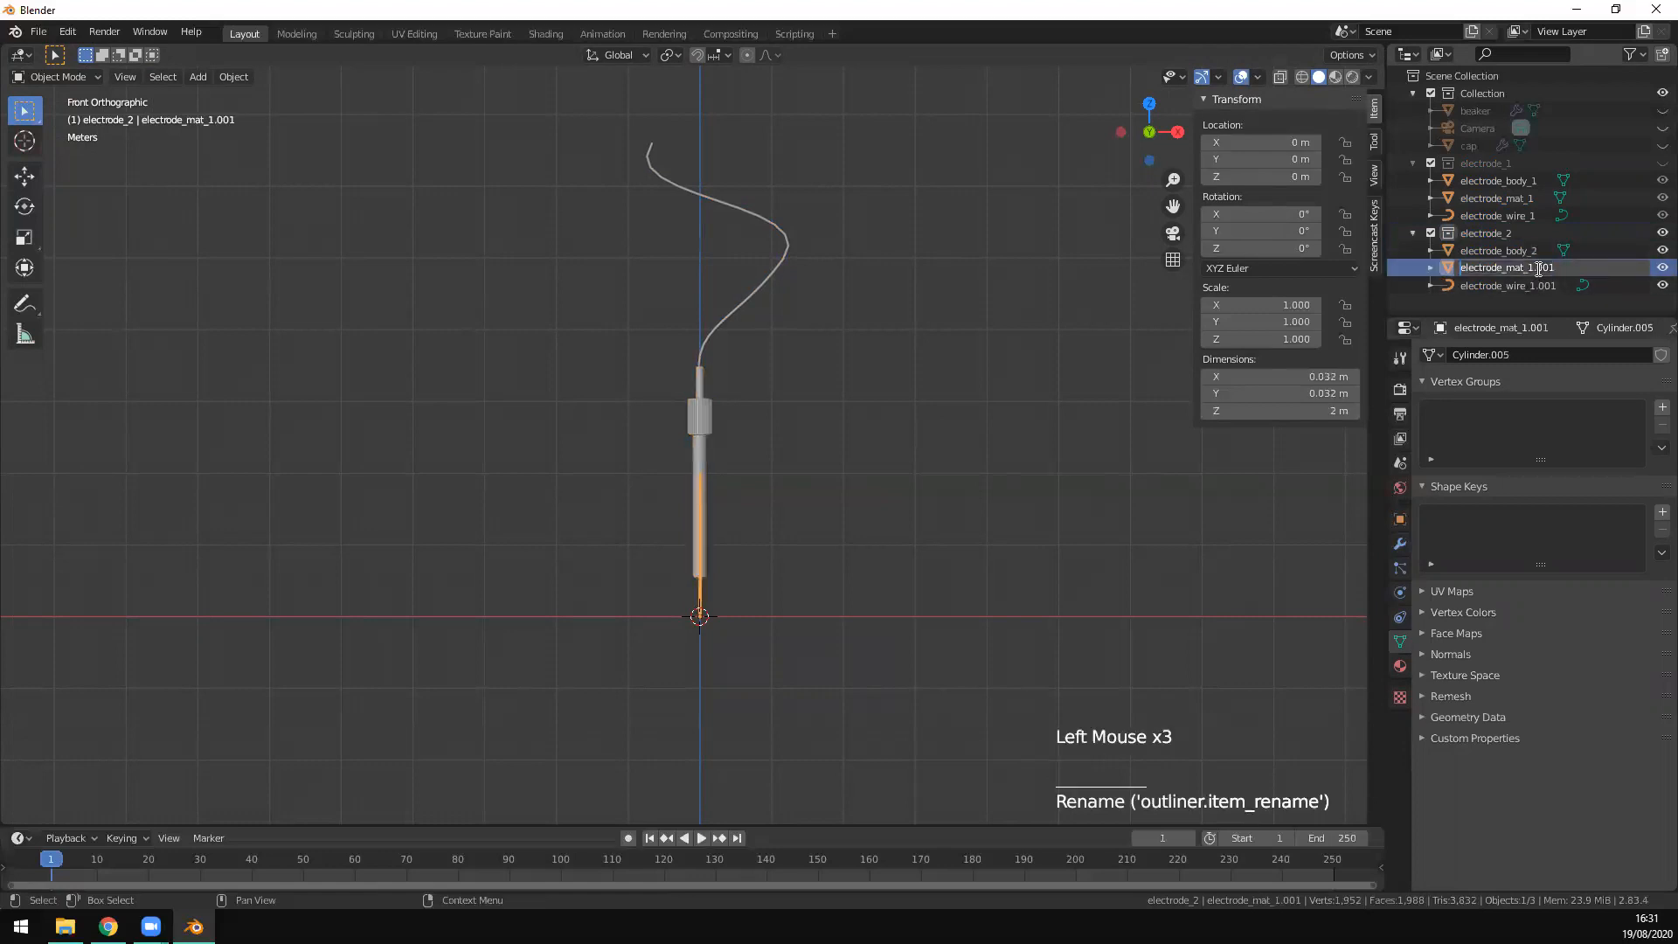
key(shift+Left)
key(shift+Left)
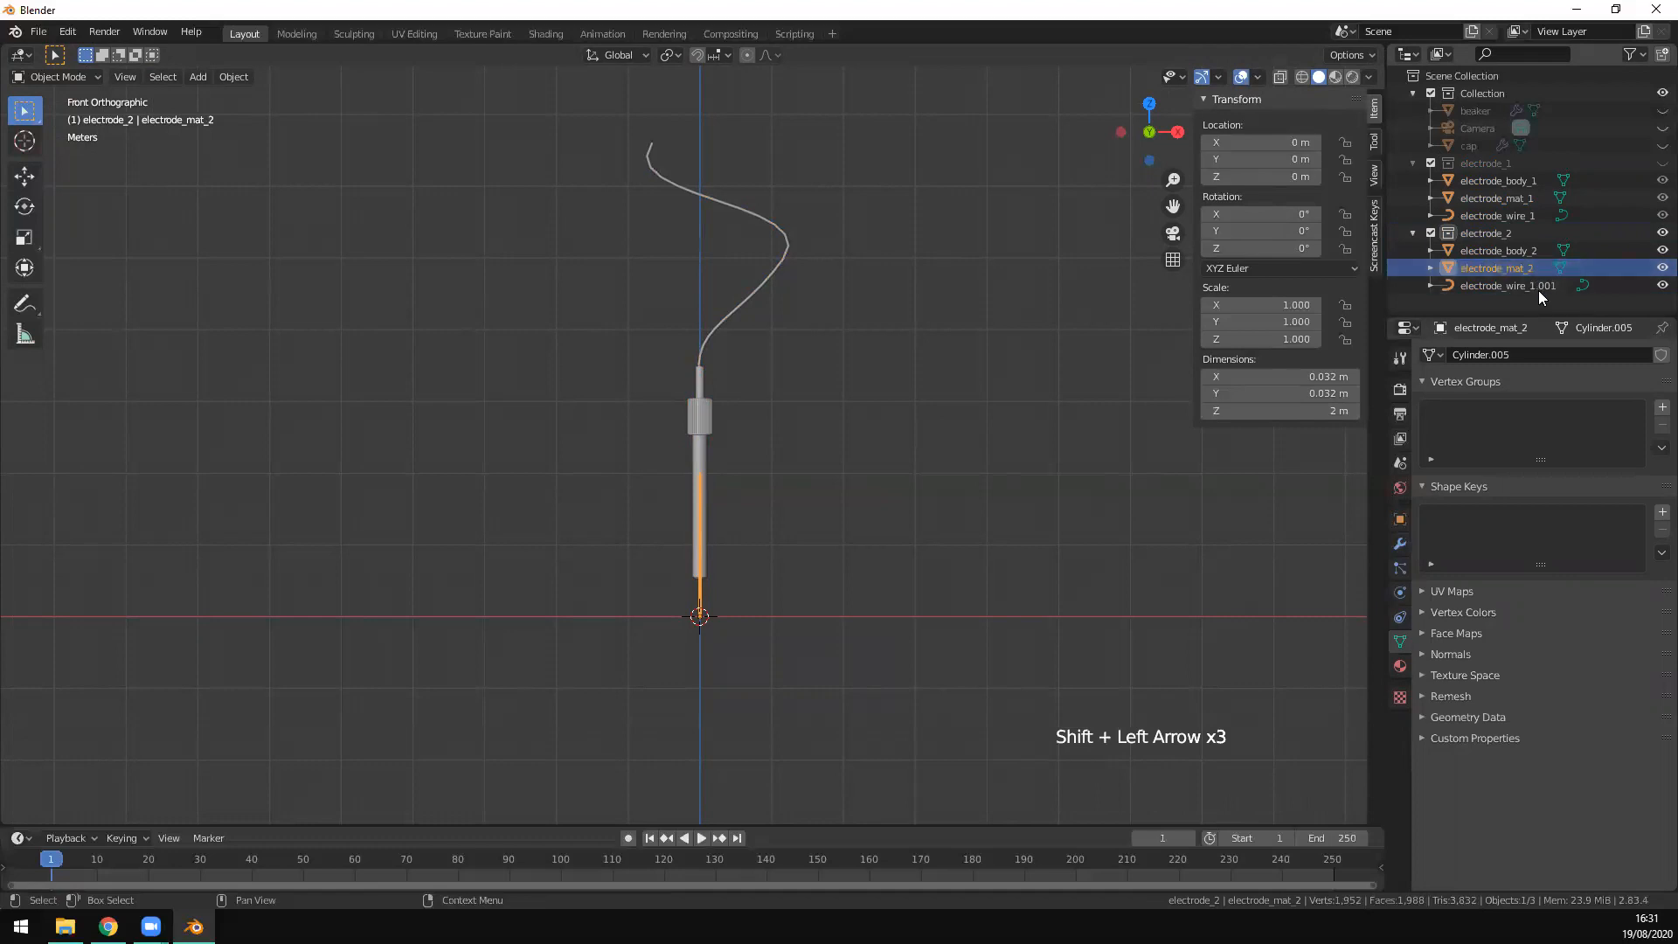
Step: Rename the electrode_wire_1.001 curve in the electrode_2 collection as electrode_wire_2
click(1532, 286)
double_click(1531, 286)
key(BackSpace)
key(BackSpace)
key(BackSpace)
key(BackSpace)
key(BackSpace)
text(2)
key(Return)
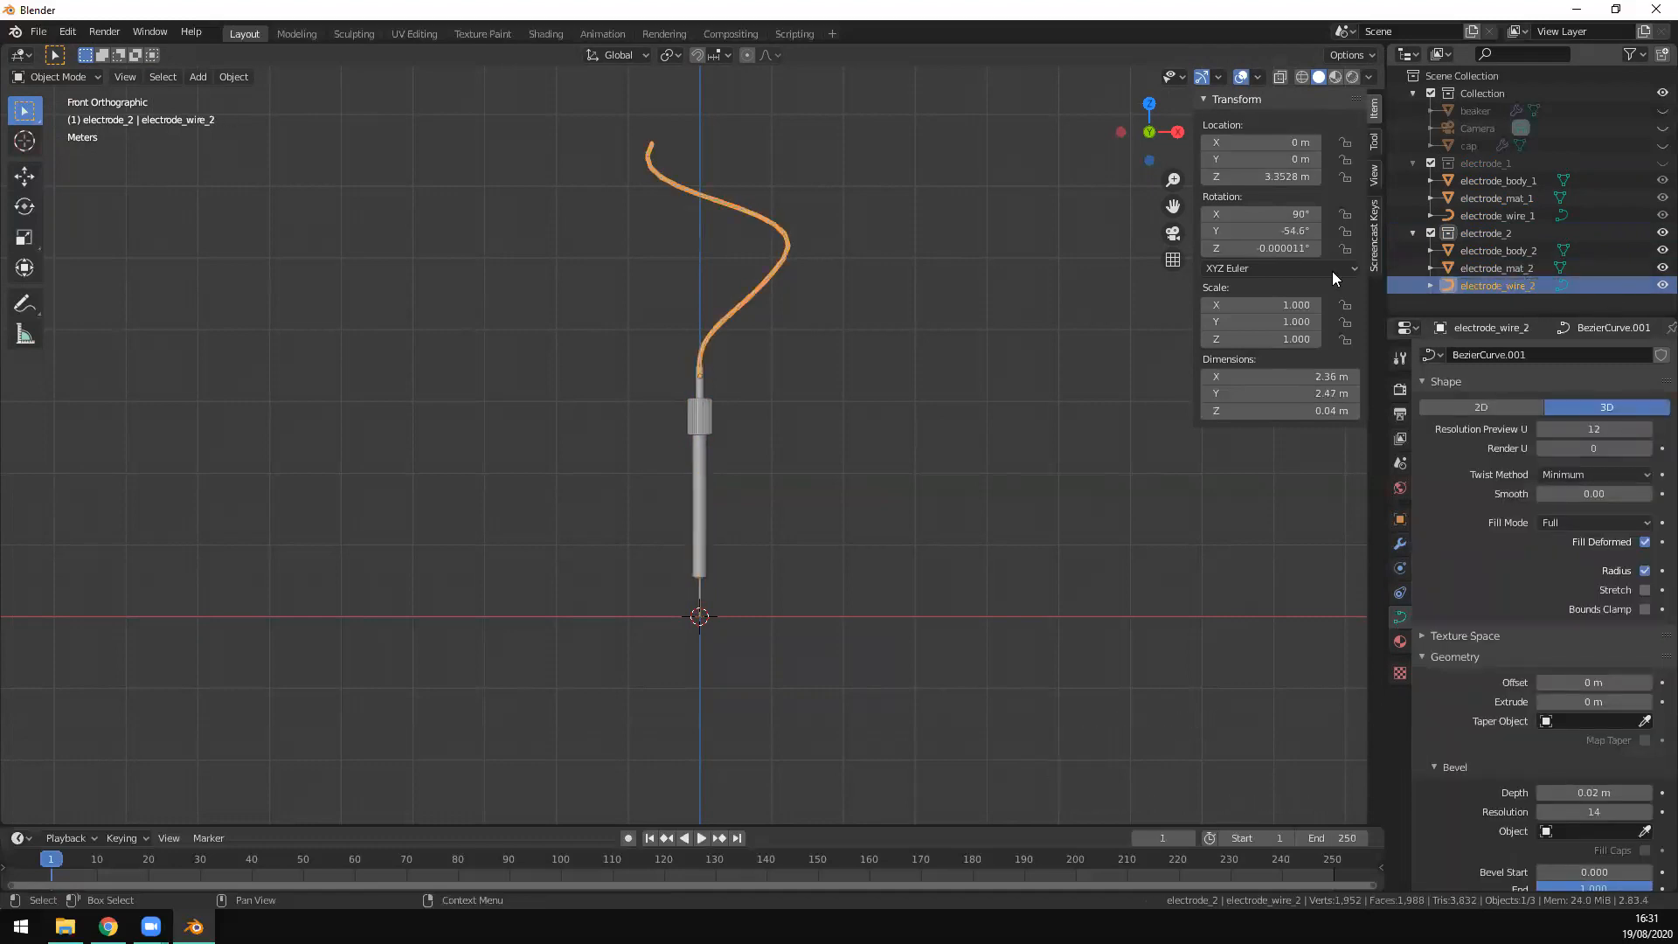
Step: In Edit Mode with wireframe shading, select the grooved collar of electrode_body_2 and scale it in X and Y only to about 0.73 m wide
click(712, 423)
scroll(710, 488, up, 5)
scroll(720, 469, down, 2)
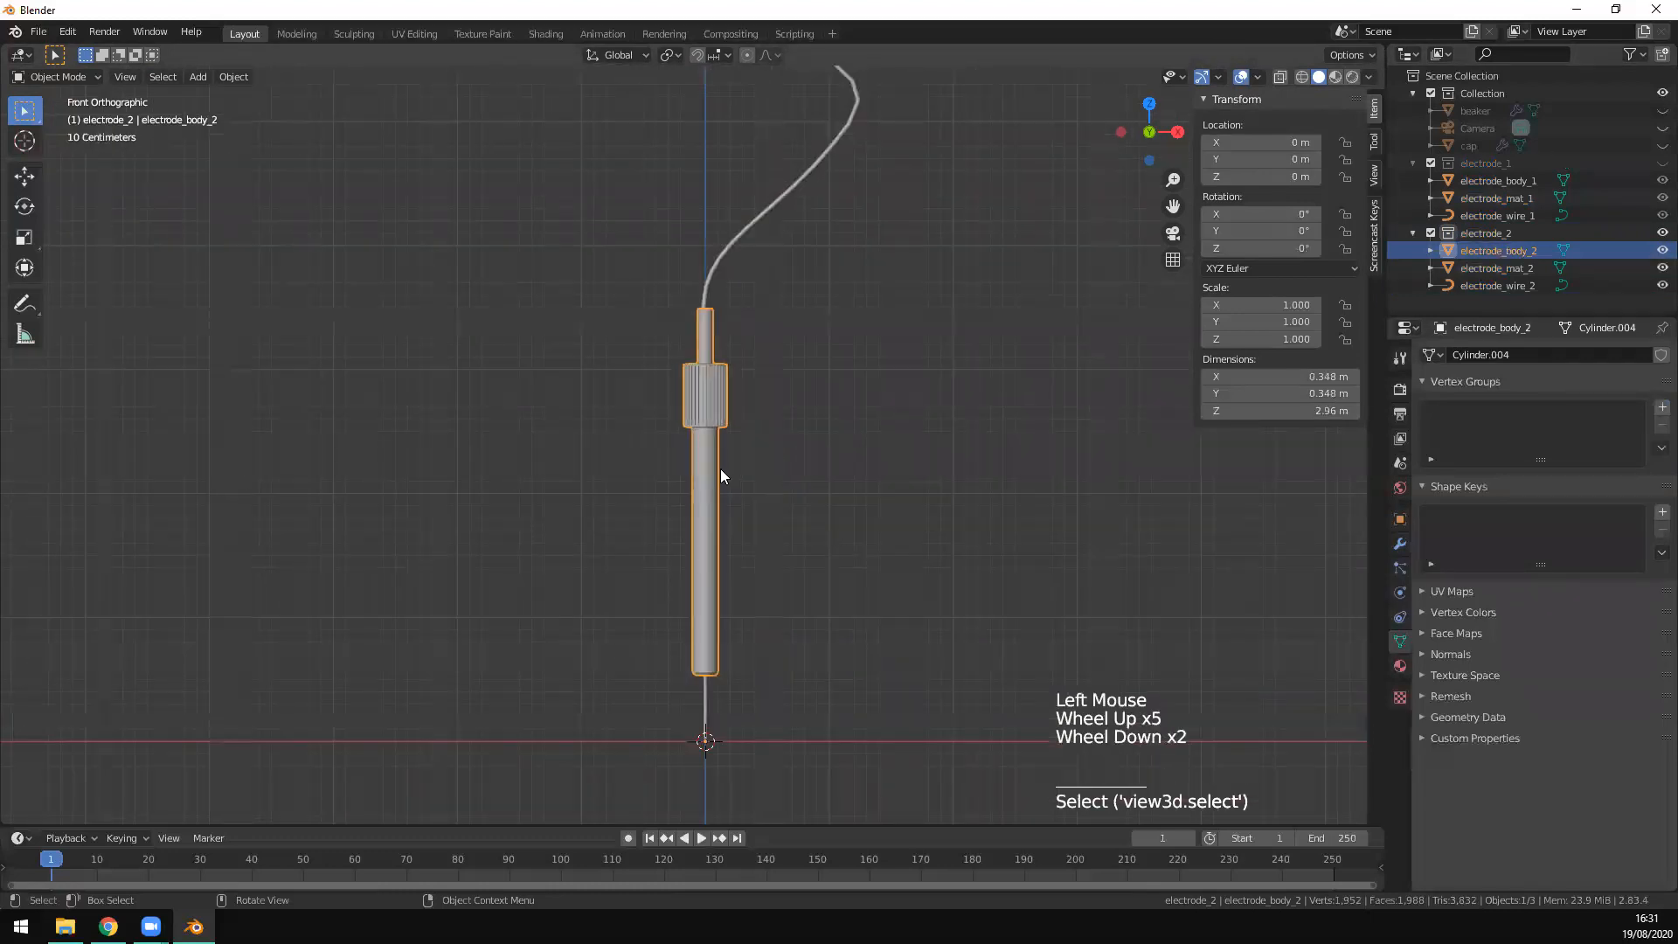
key(Tab)
scroll(716, 495, up, 6)
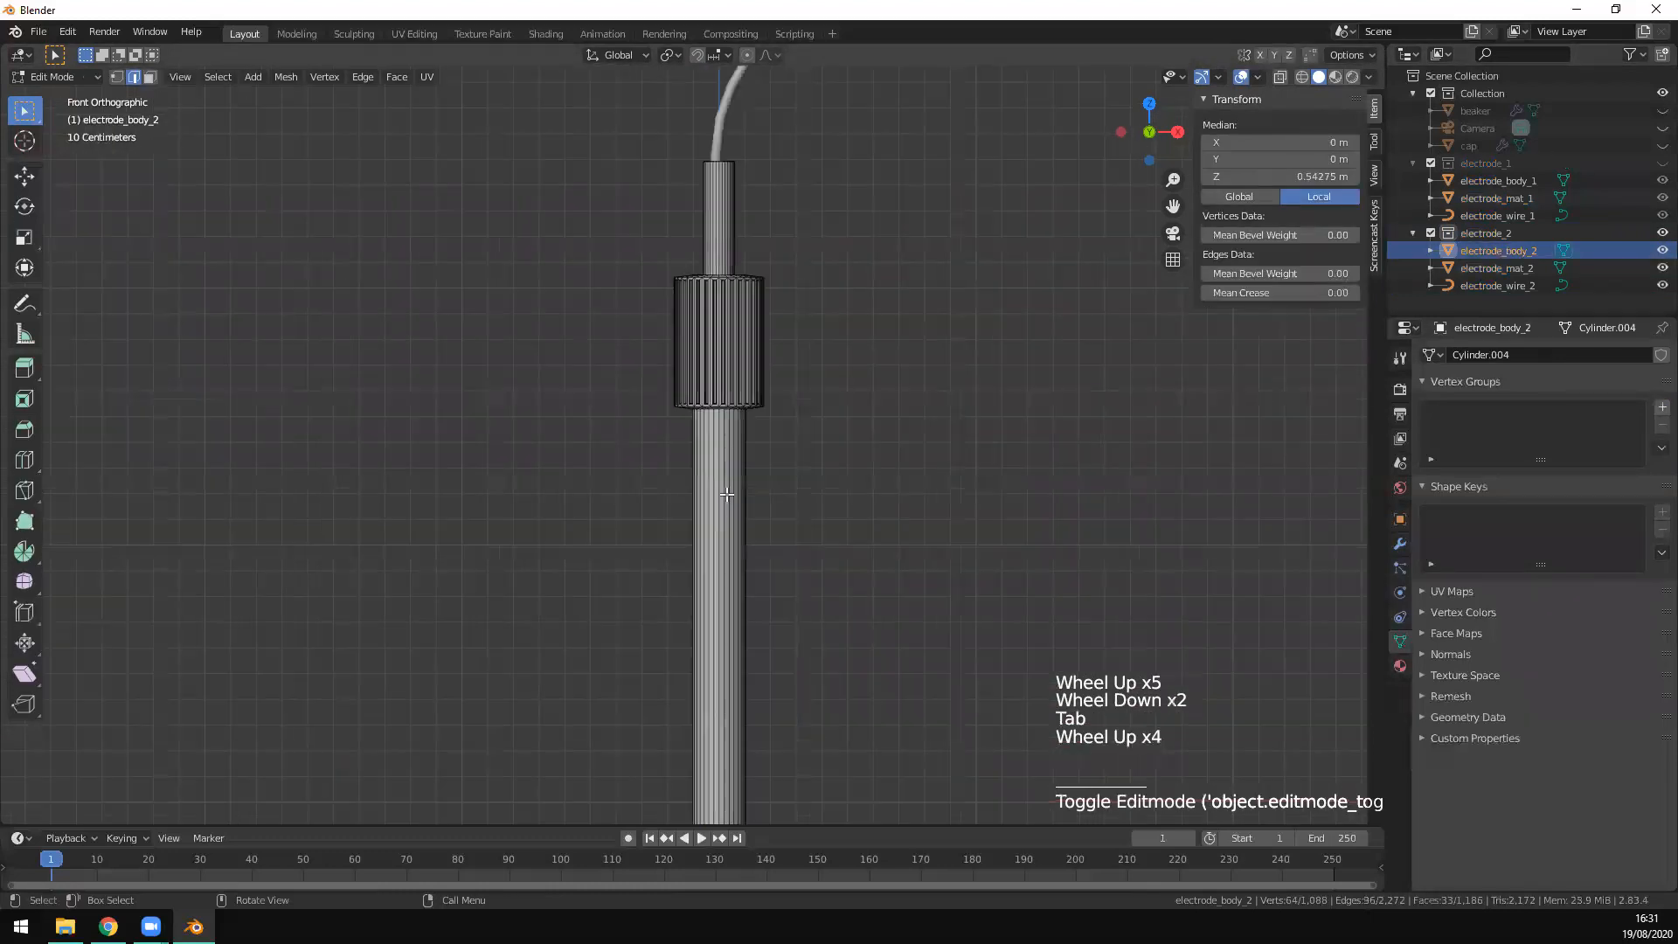
scroll(839, 413, up, 1)
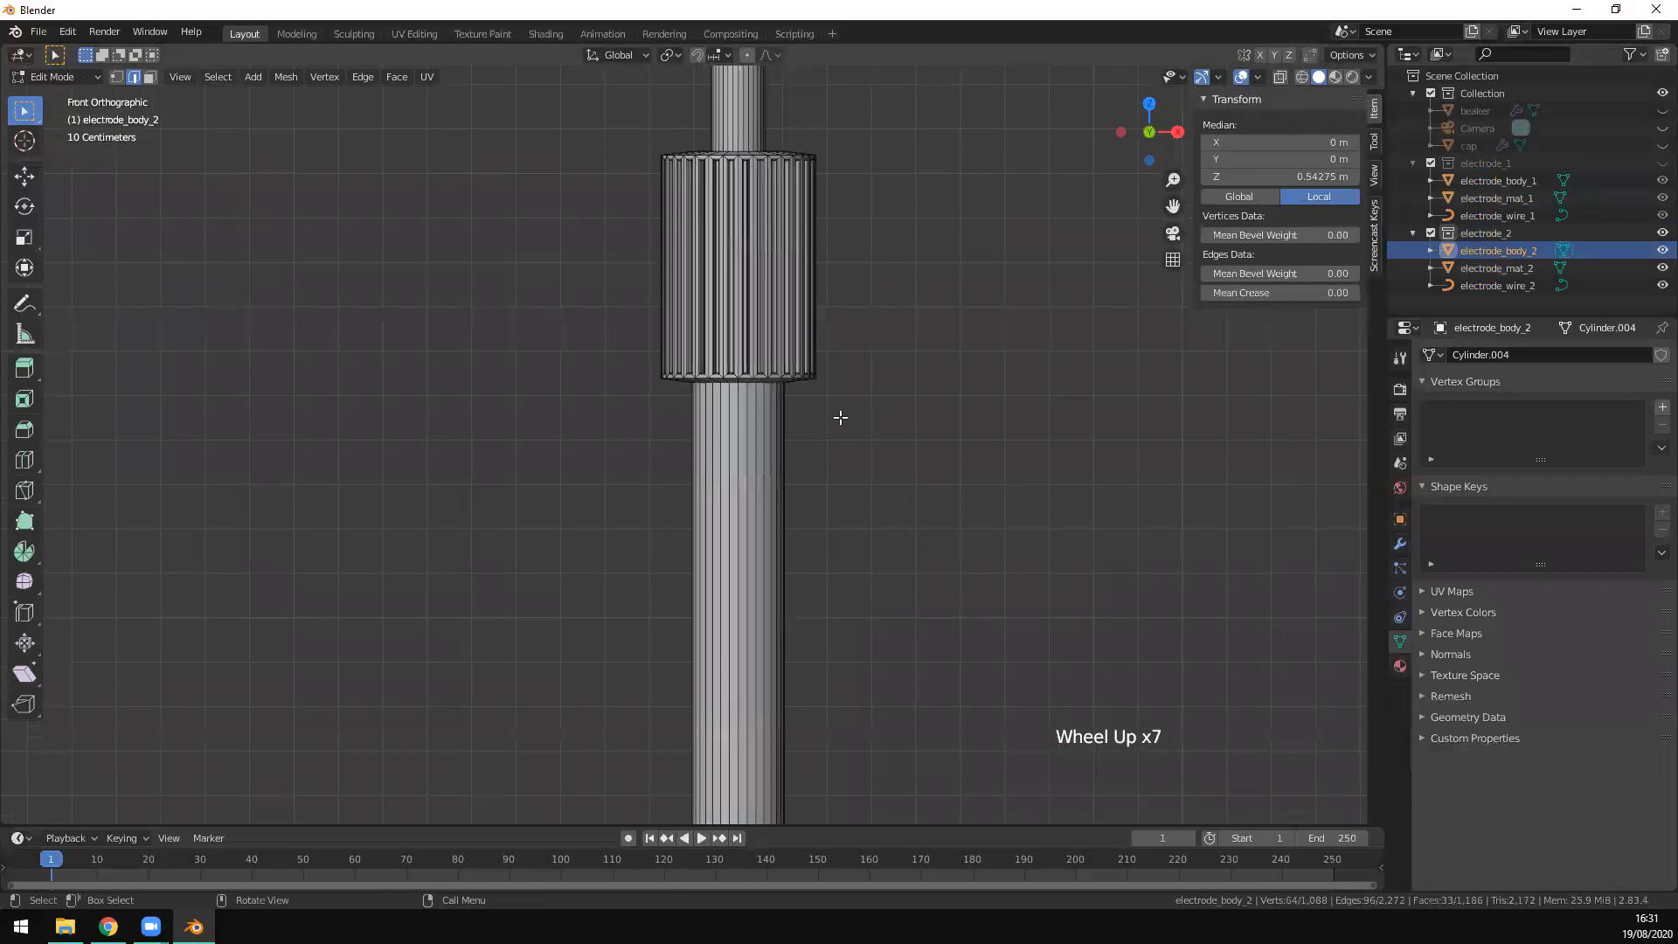
key(z)
scroll(947, 386, down, 1)
mouse_move(948, 386)
shift+middle_down()
mouse_move(948, 434)
mouse_move(660, 491)
shift+middle_up()
scroll(659, 491, up, 1)
drag(582, 505, 927, 278)
key(shift+s)
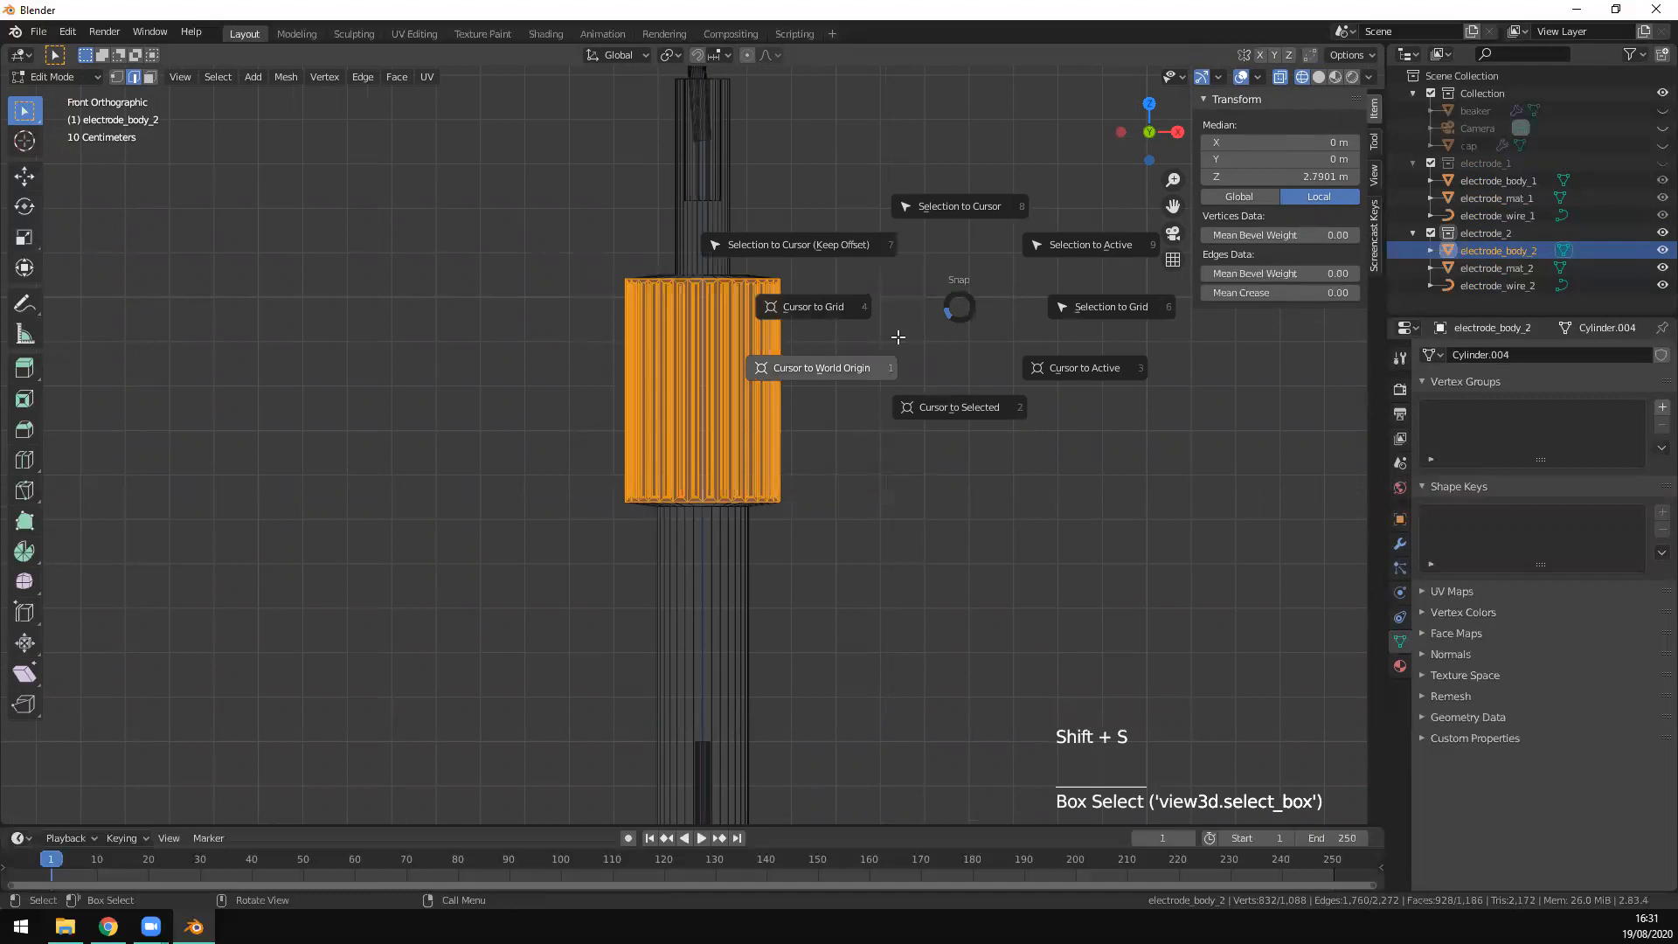
click(897, 336)
key(s)
key(shift+z)
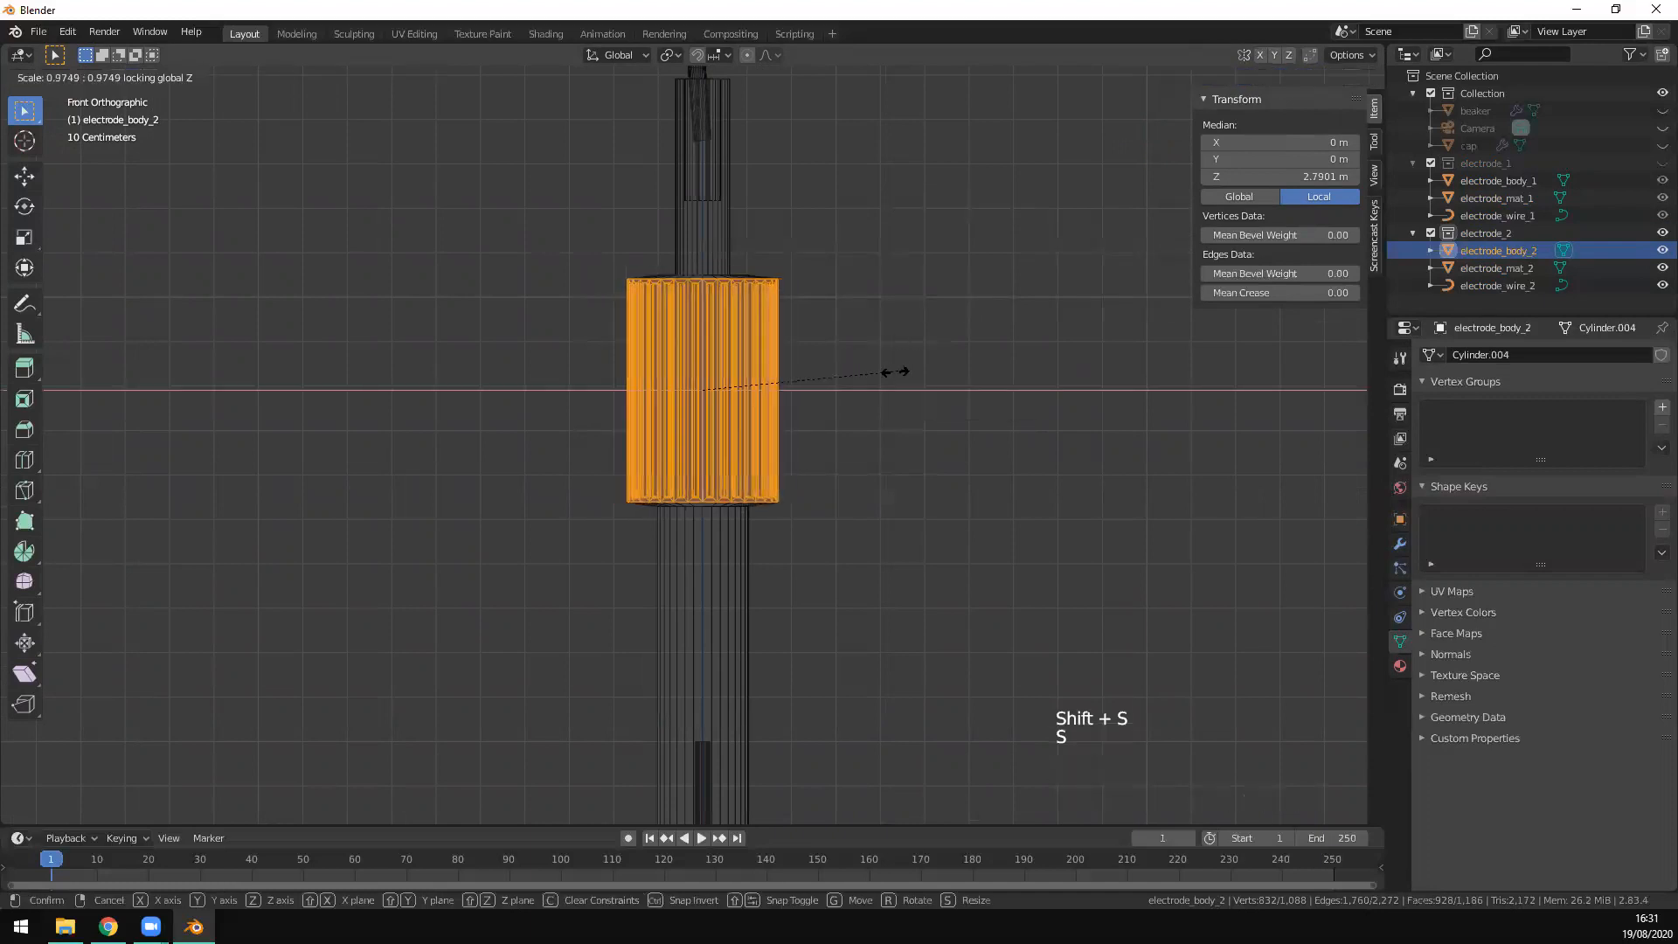
click(1123, 386)
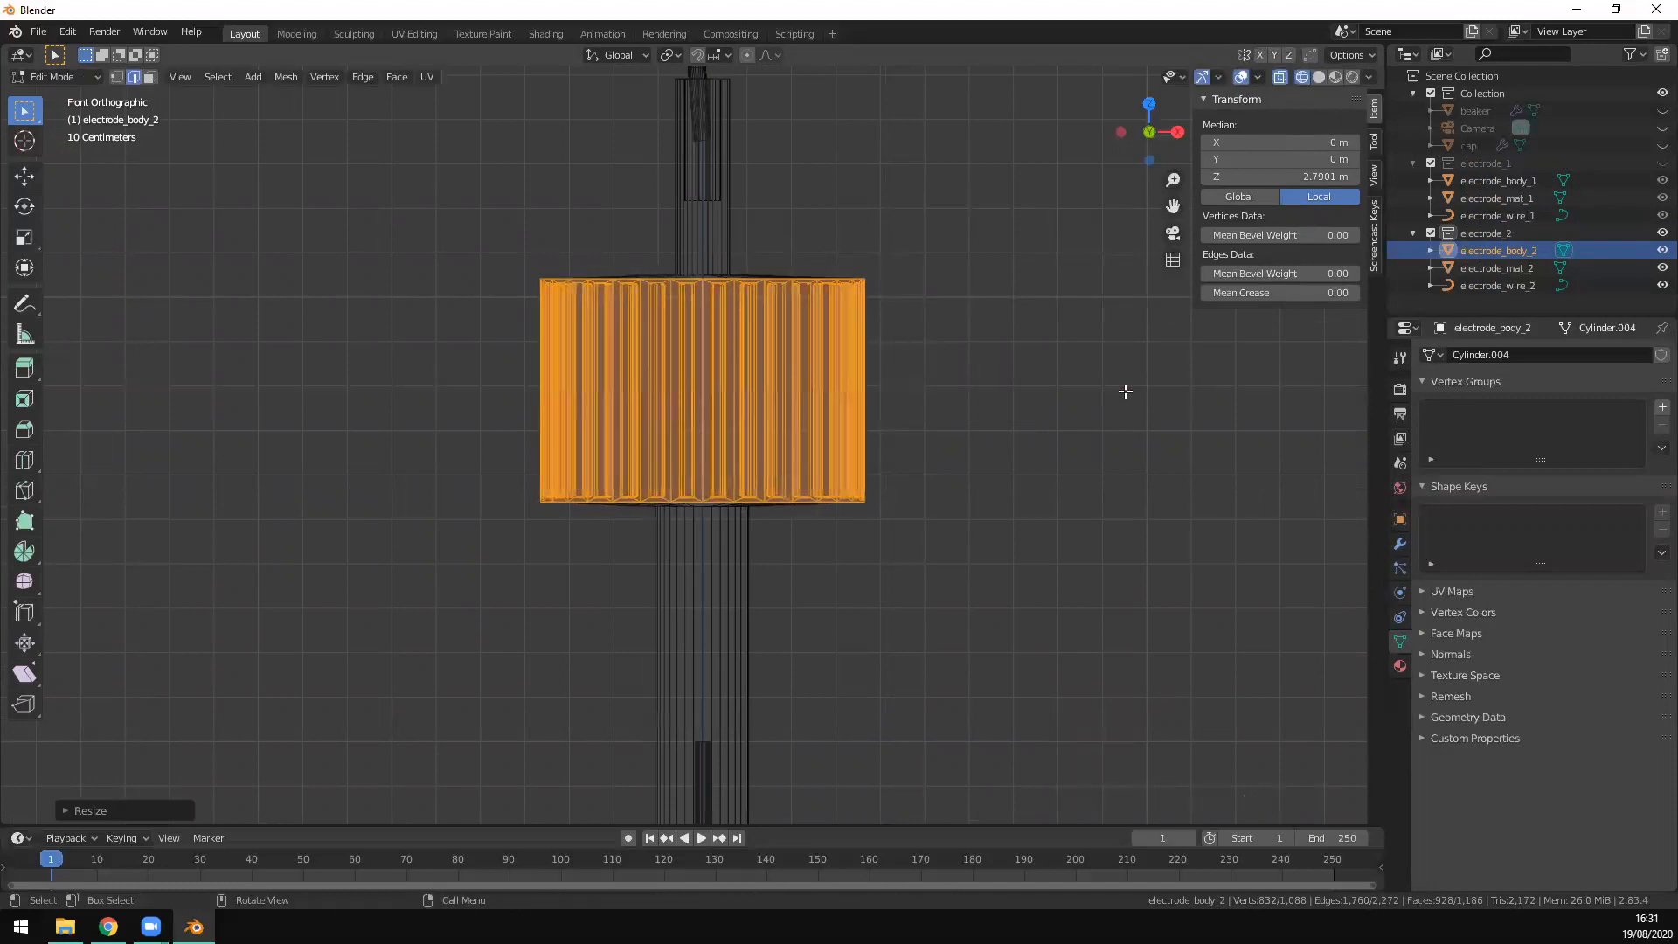
Step: Scale the selected grooved collar along Z to about 0.4 of its height
key(s)
key(z)
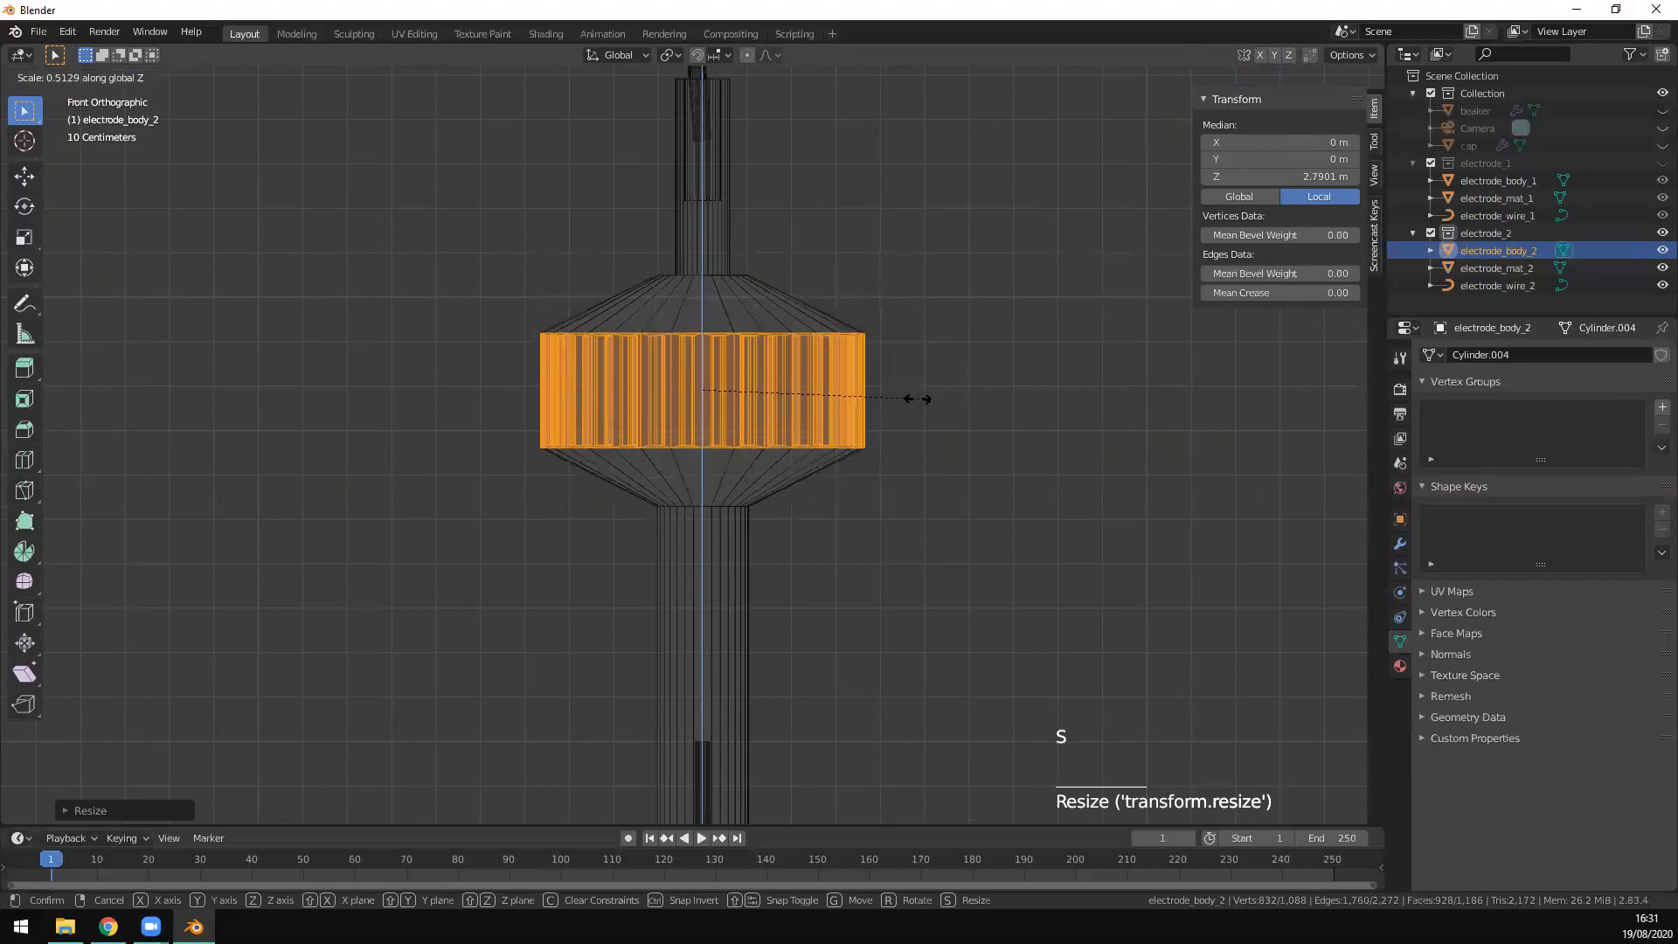
click(866, 400)
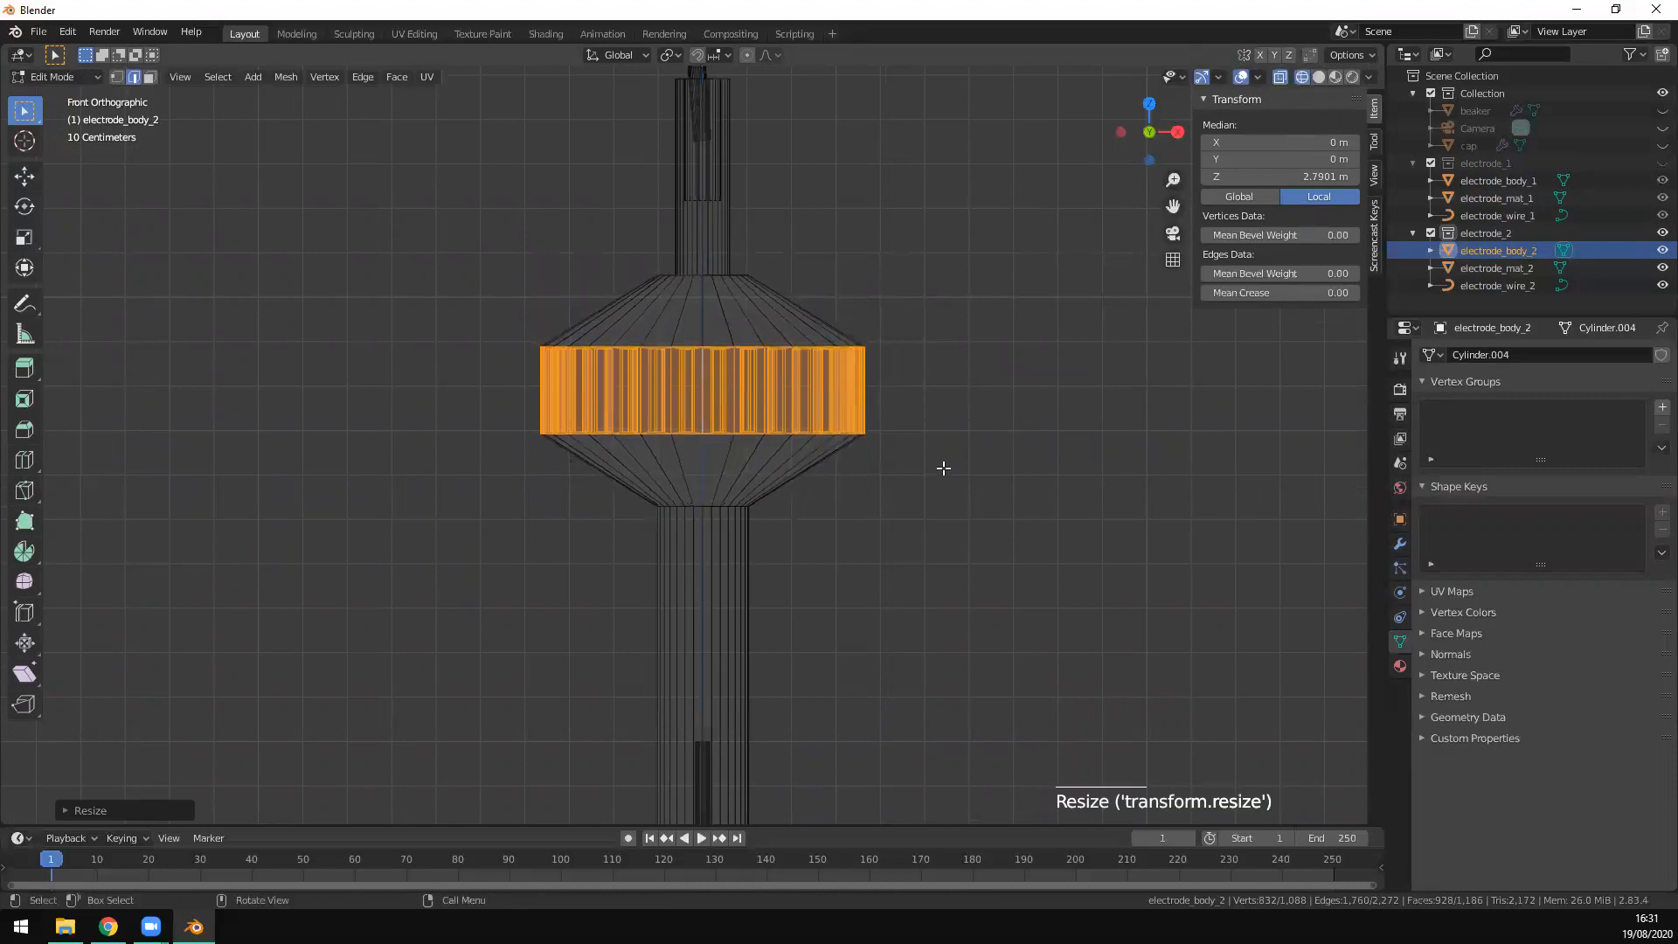
Step: Select the edge ring where the upper stem meets the cone above the collar and move it about 0.10 m down along Z
key(z)
middle_drag(1008, 490, 944, 509)
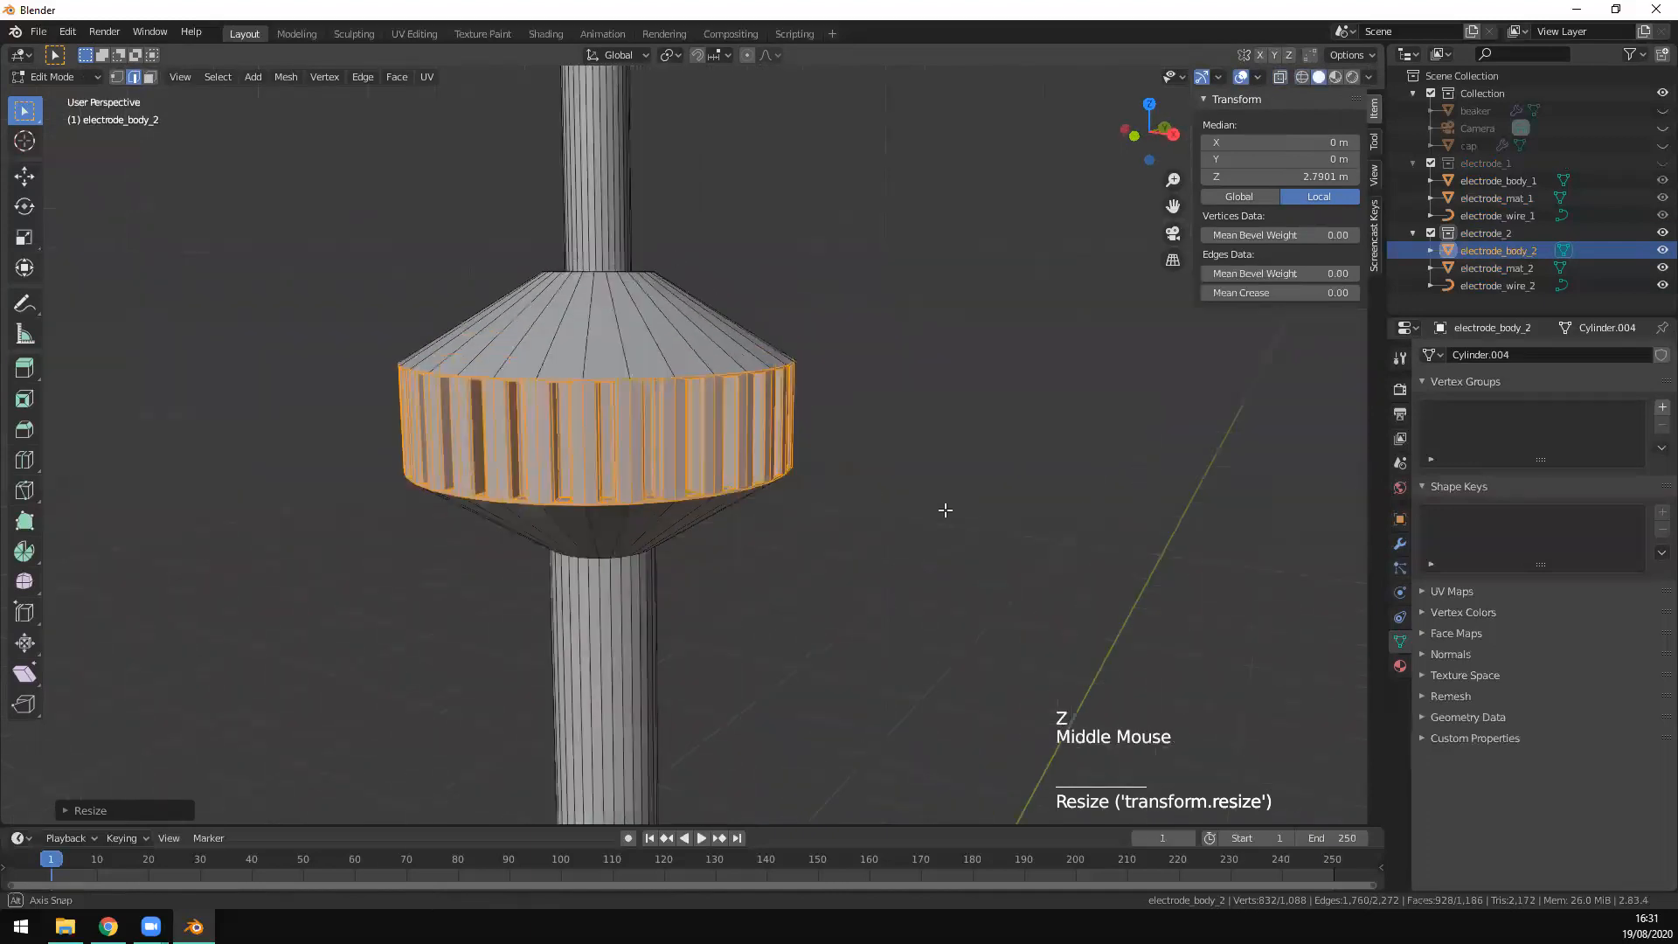
scroll(933, 589, up, 4)
middle_drag(933, 589, 971, 573)
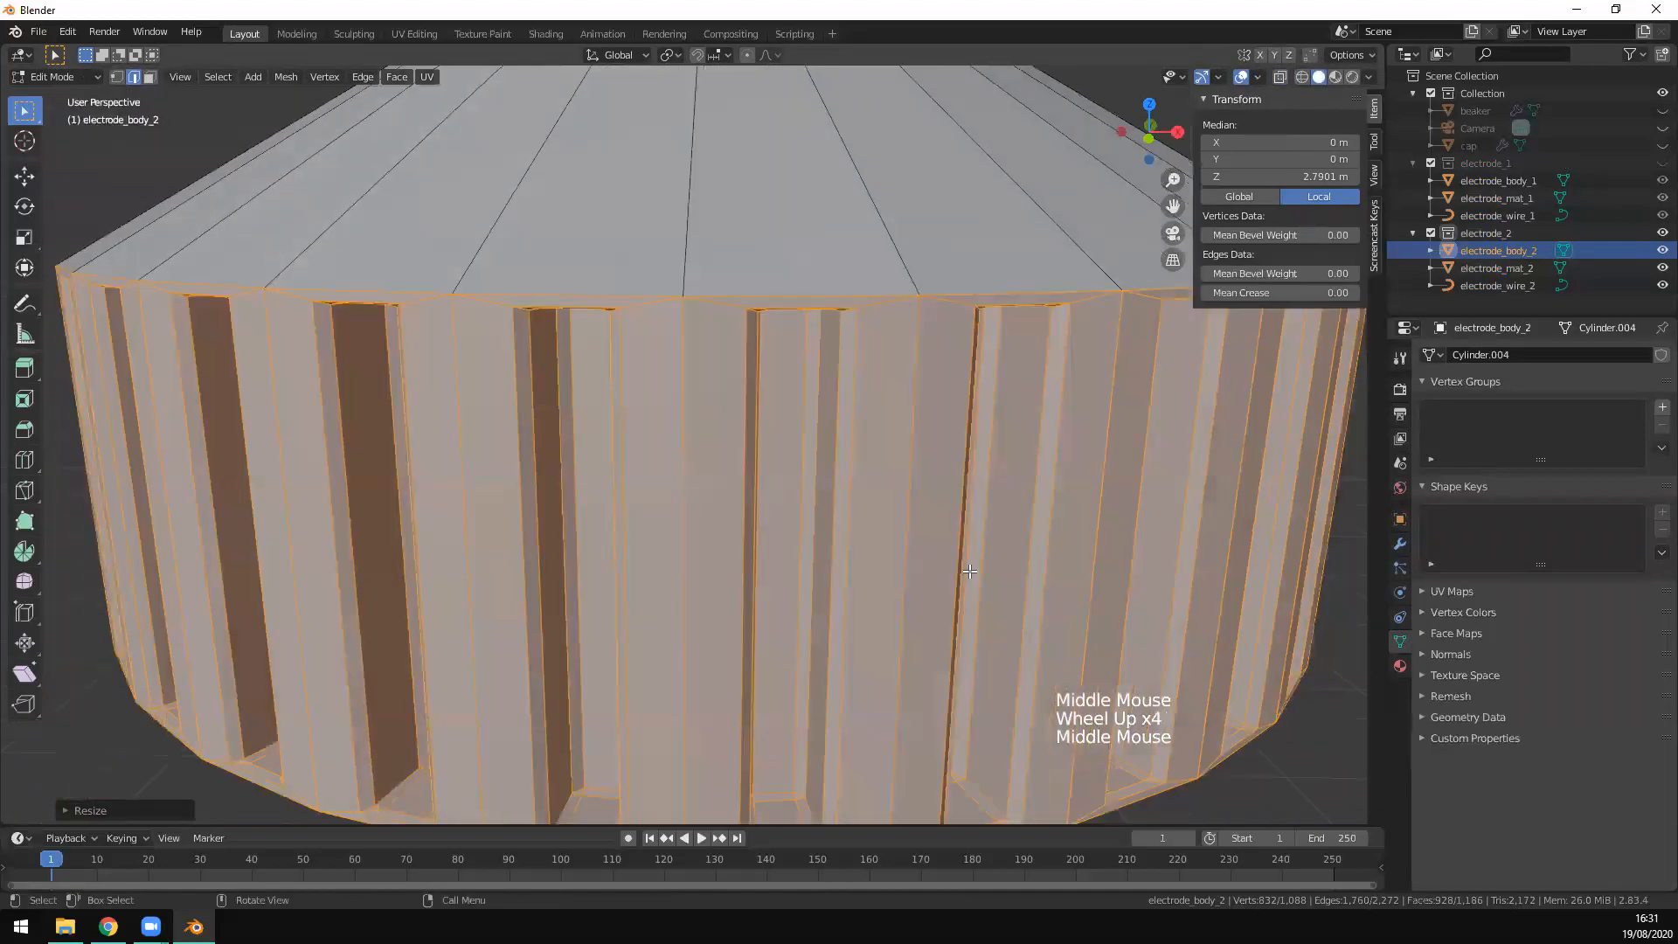
scroll(970, 572, down, 3)
mouse_move(1067, 588)
middle_down()
mouse_move(1048, 573)
mouse_move(1068, 547)
middle_up()
scroll(1067, 546, down, 2)
key(KP_1)
key(z)
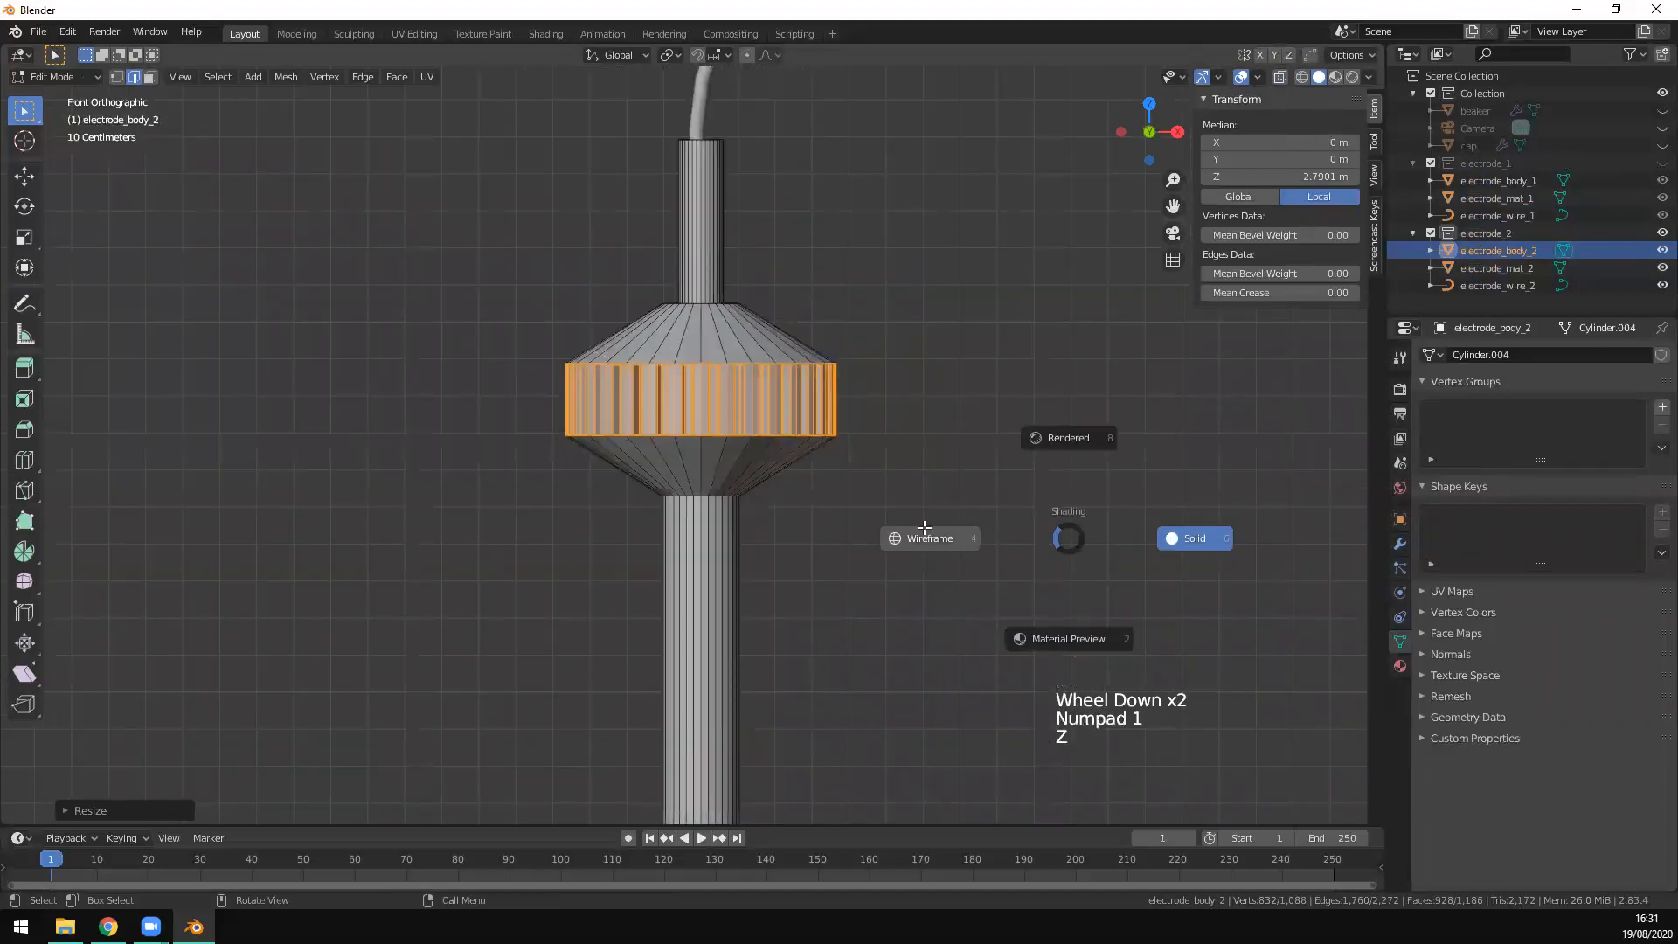
drag(541, 247, 849, 332)
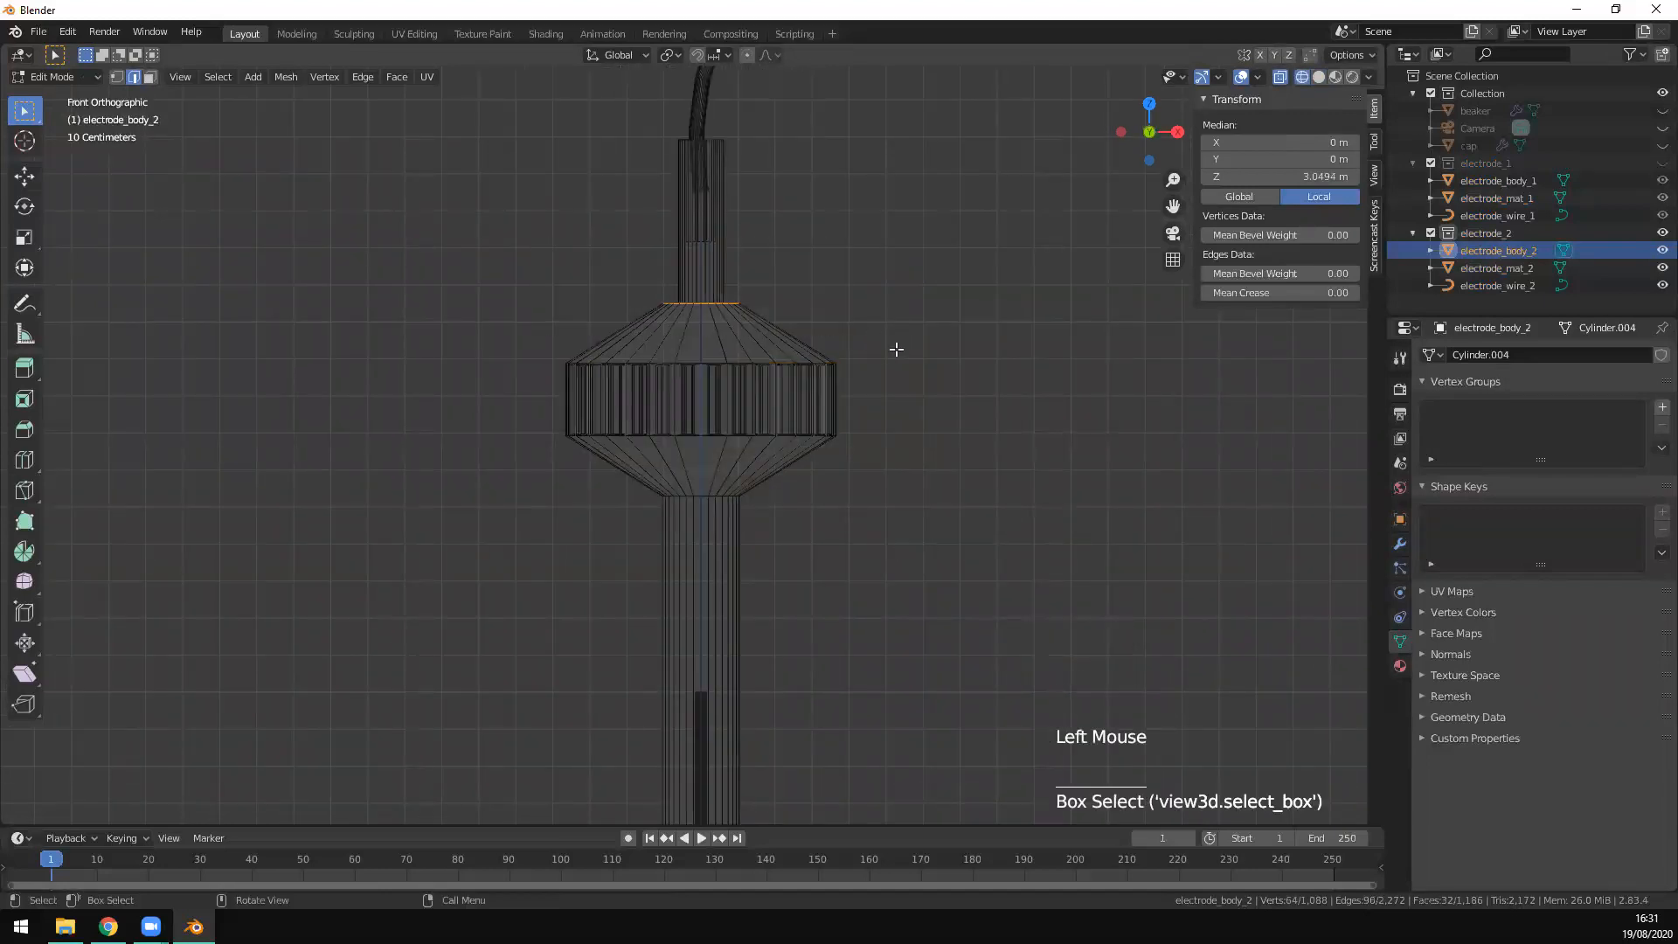
key(g)
key(z)
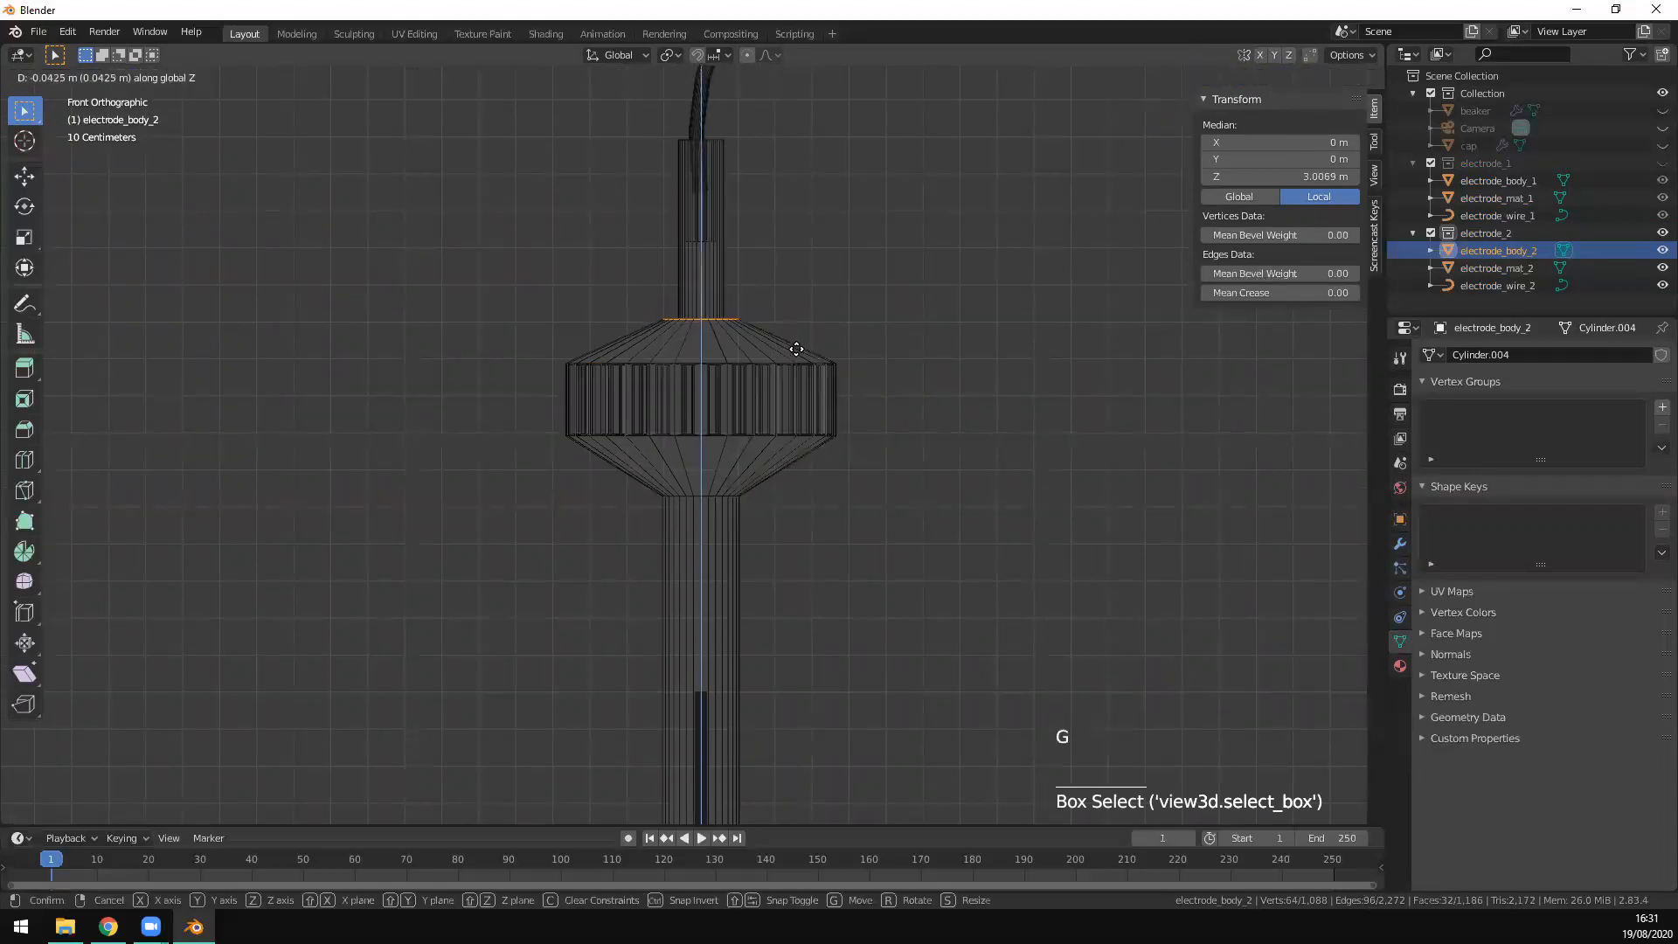
click(804, 363)
scroll(853, 320, down, 1)
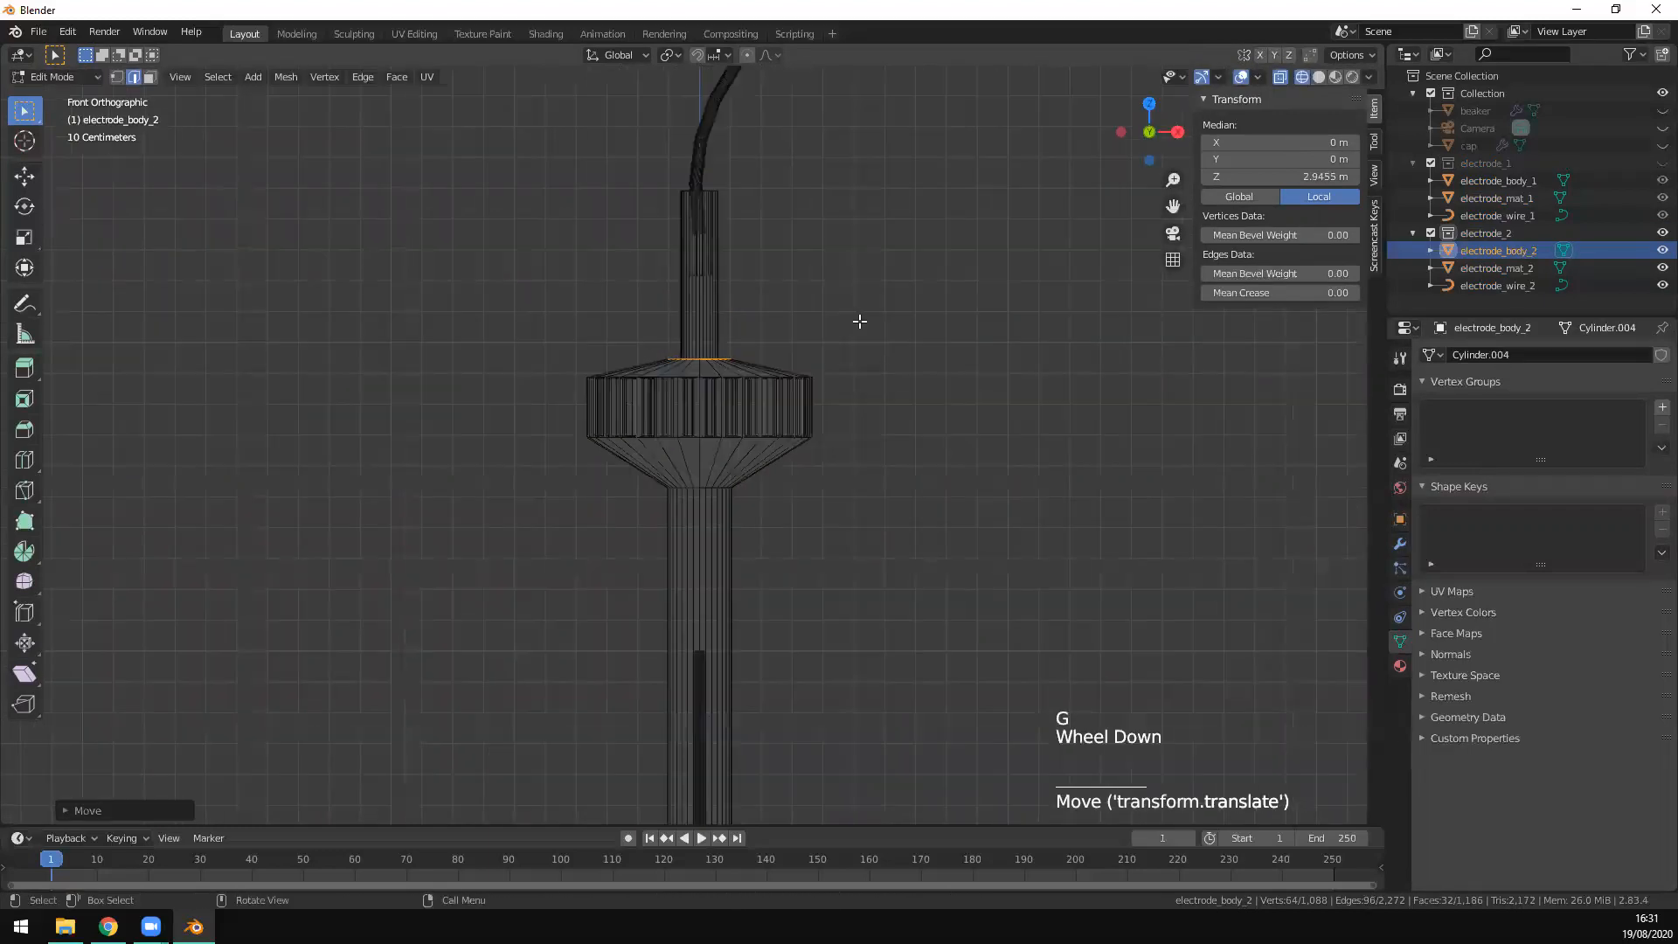
Step: Add two closely spaced loop cuts around the upper stem above the collar, the upper one at about Z 3.16 m
shift+scroll(822, 324, up, 4)
scroll(826, 323, up, 2)
shift+middle_drag(819, 197, 655, 199)
drag(591, 313, 833, 426)
click(885, 355)
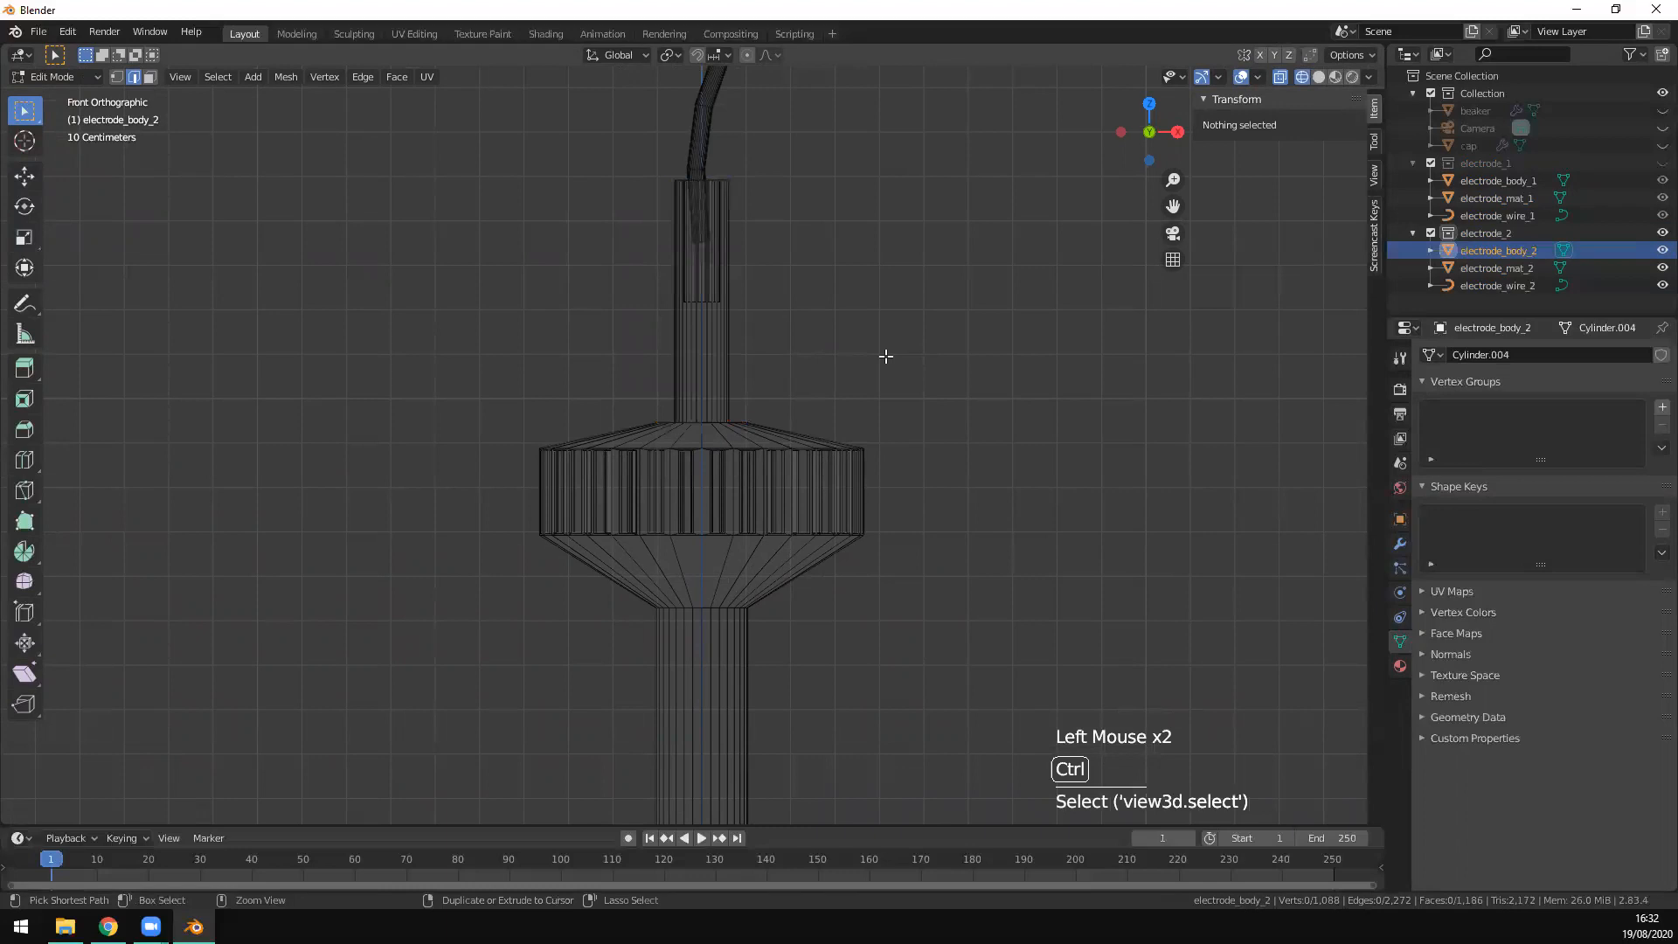
key(ctrl+r)
click(721, 332)
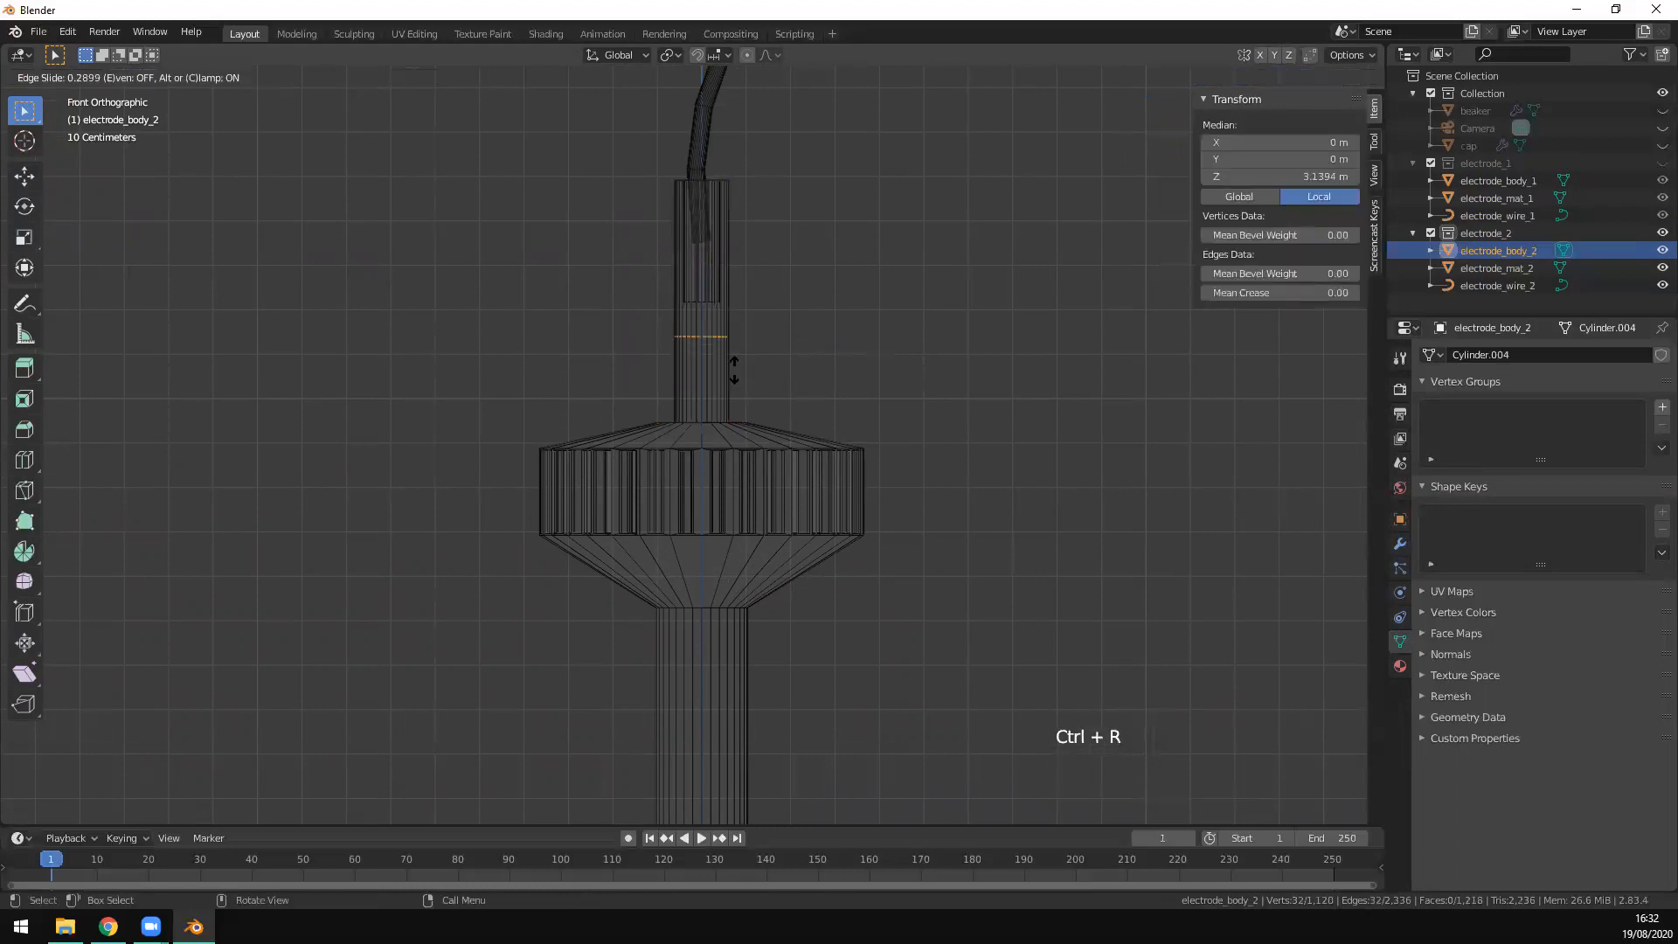
click(739, 367)
key(ctrl+r)
click(711, 329)
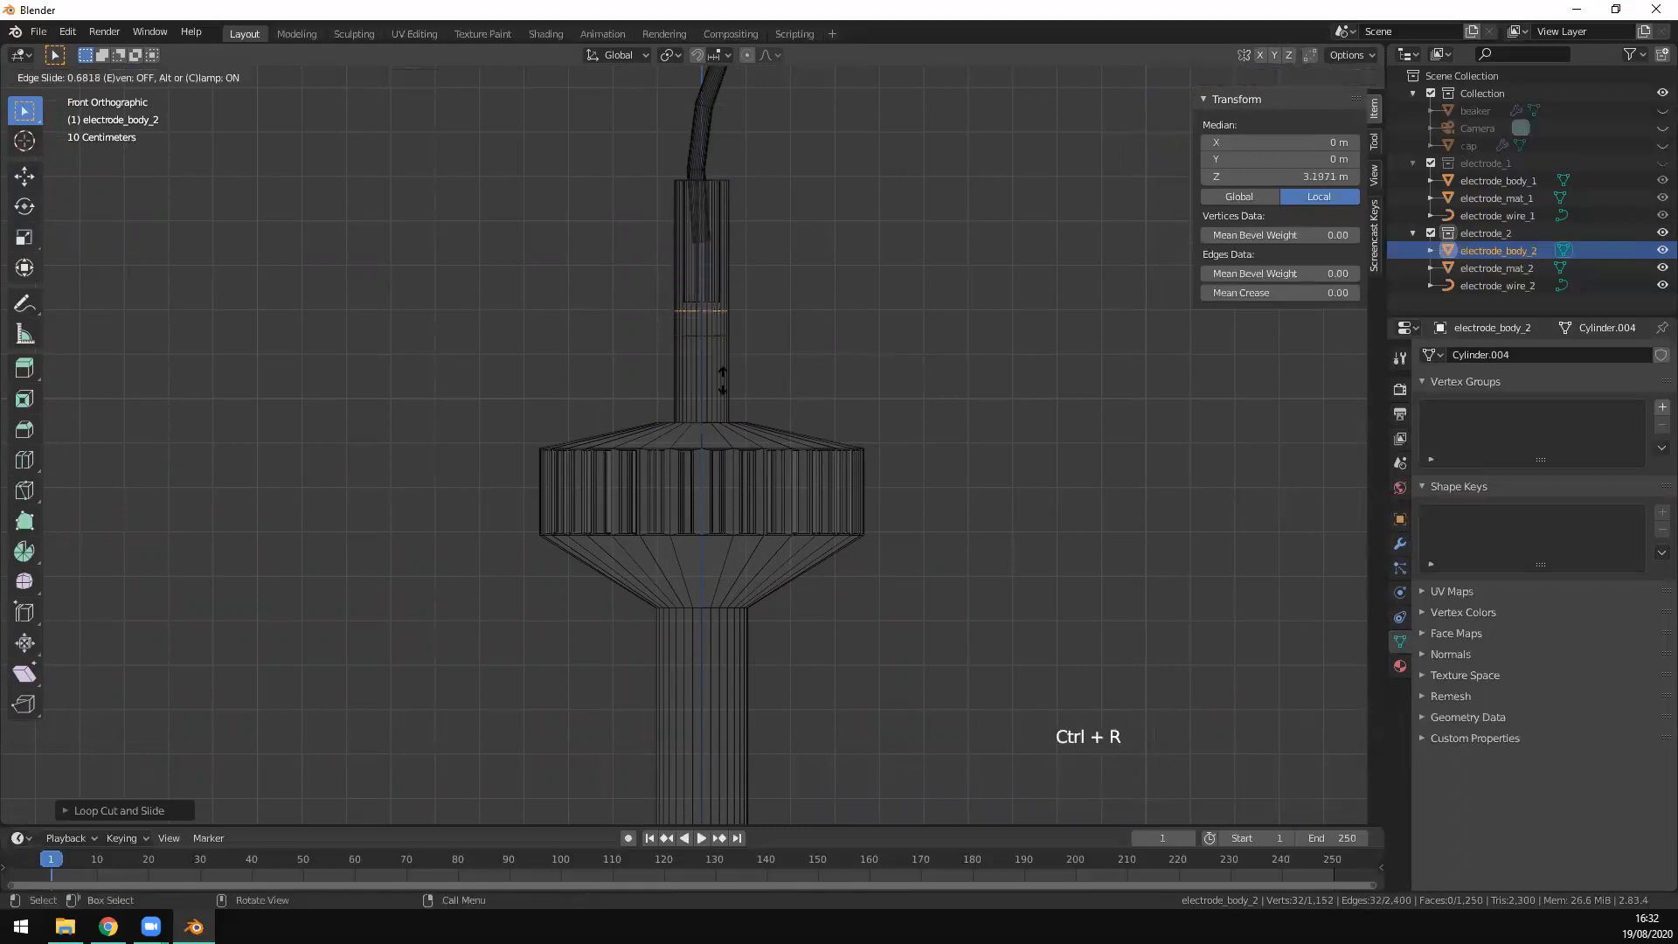
click(729, 396)
Step: Select the face band between the collar cone and the lower loop cut and scale it to about 1.35 in X and Y only
scroll(787, 385, up, 2)
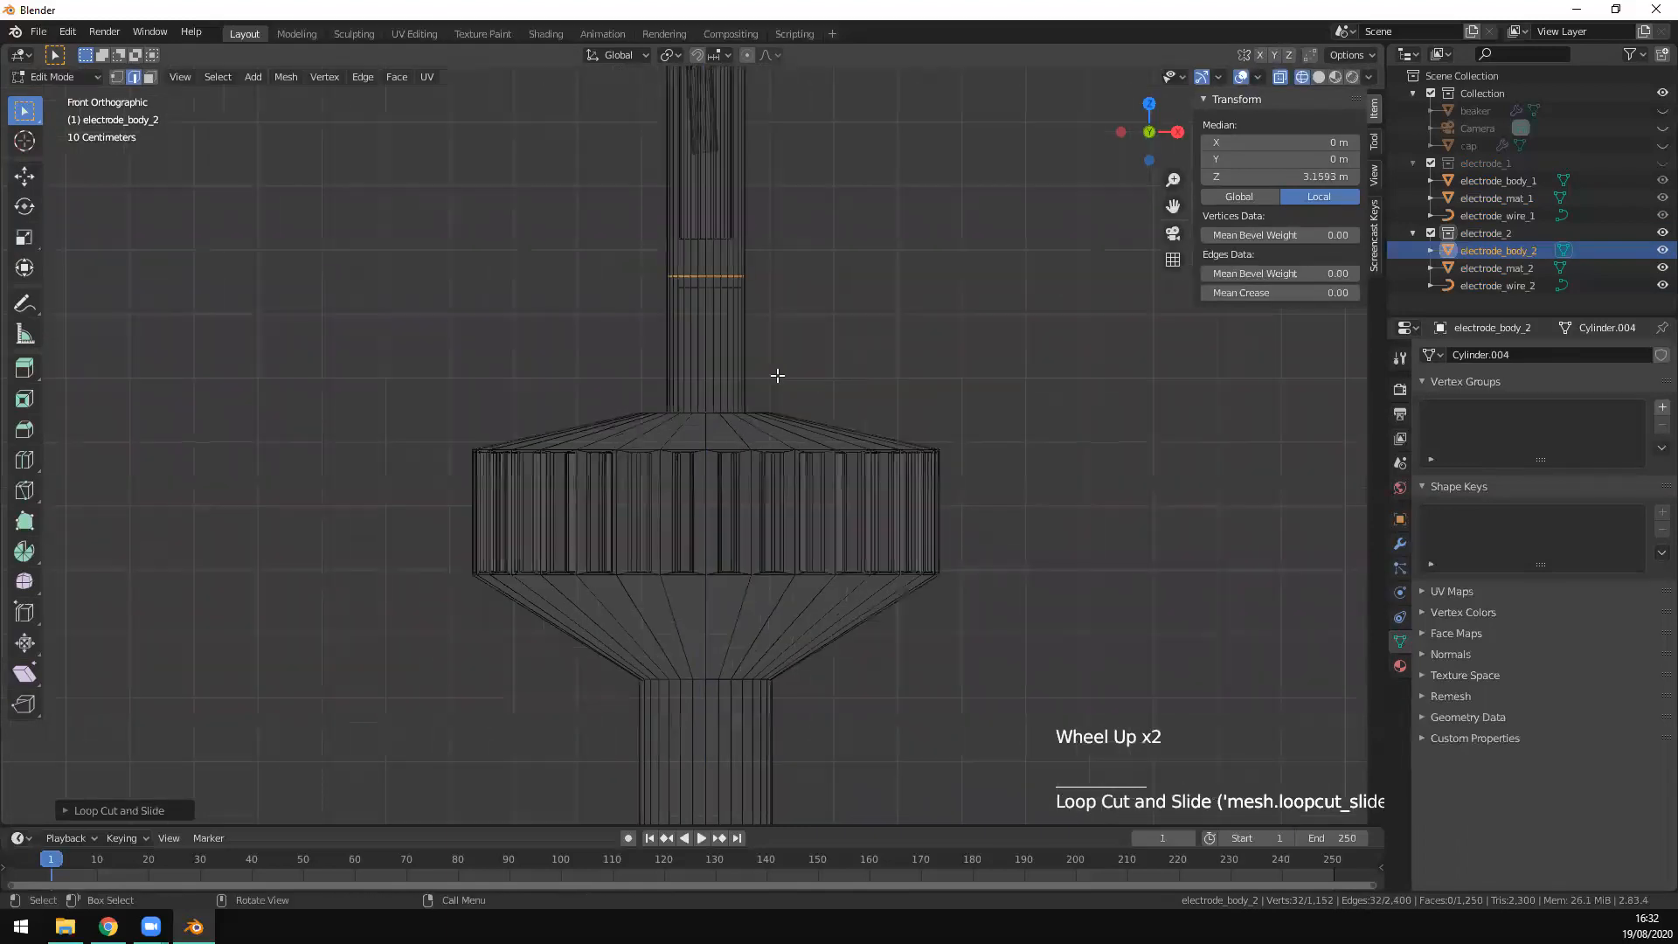
key(3)
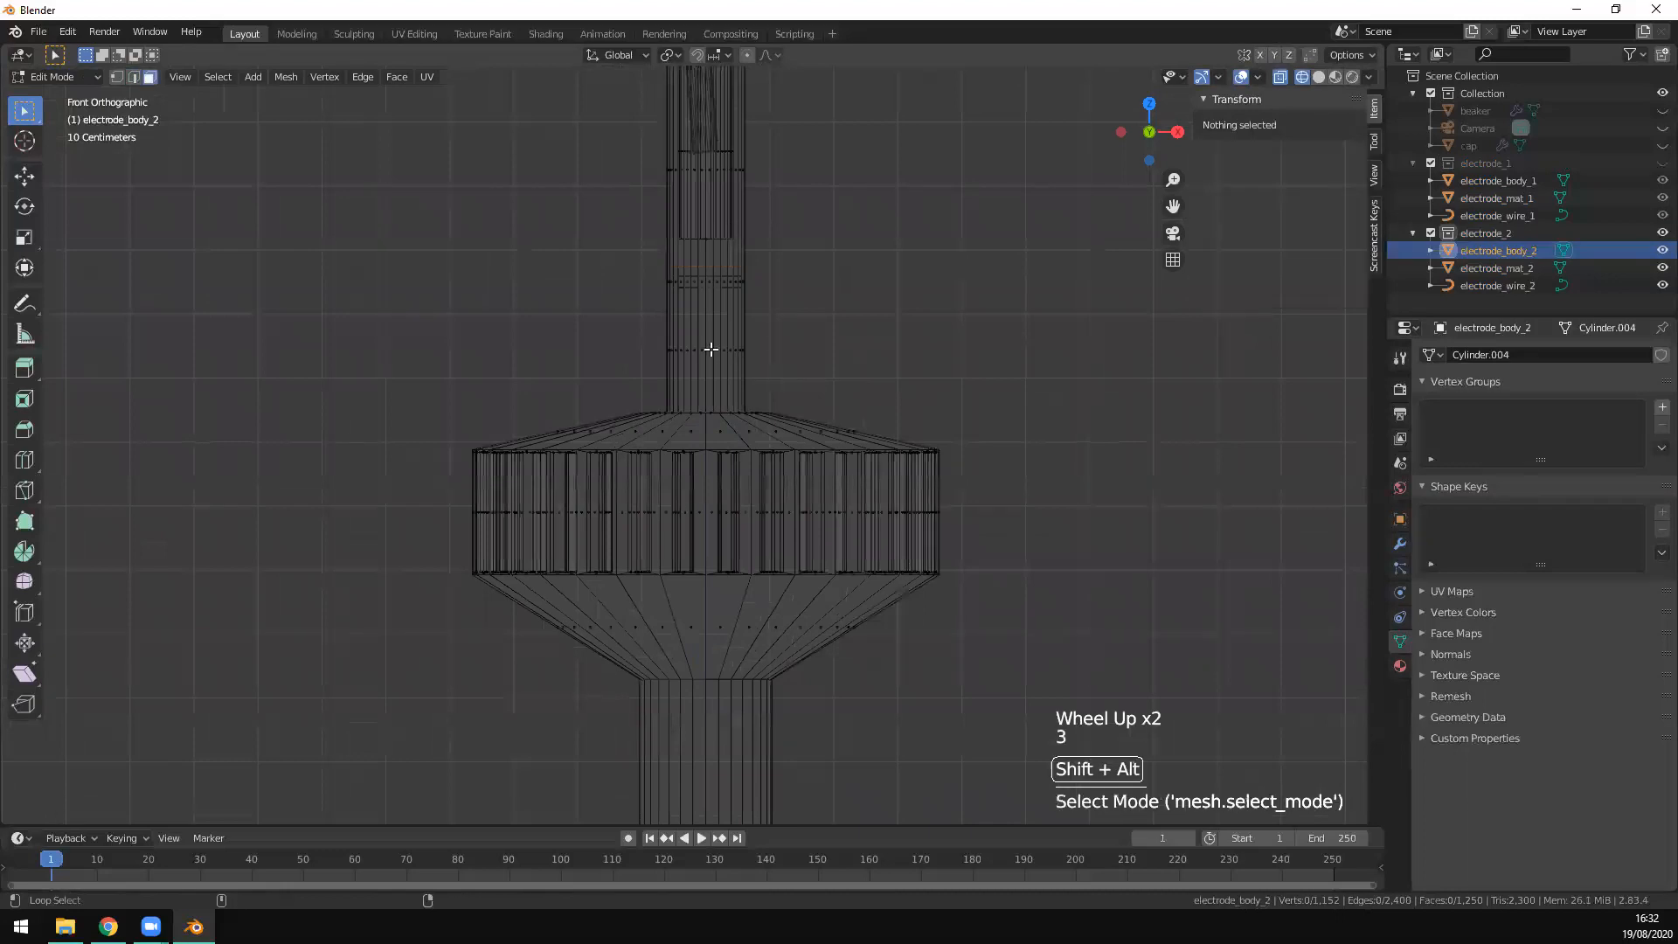
alt+shift+click(723, 350)
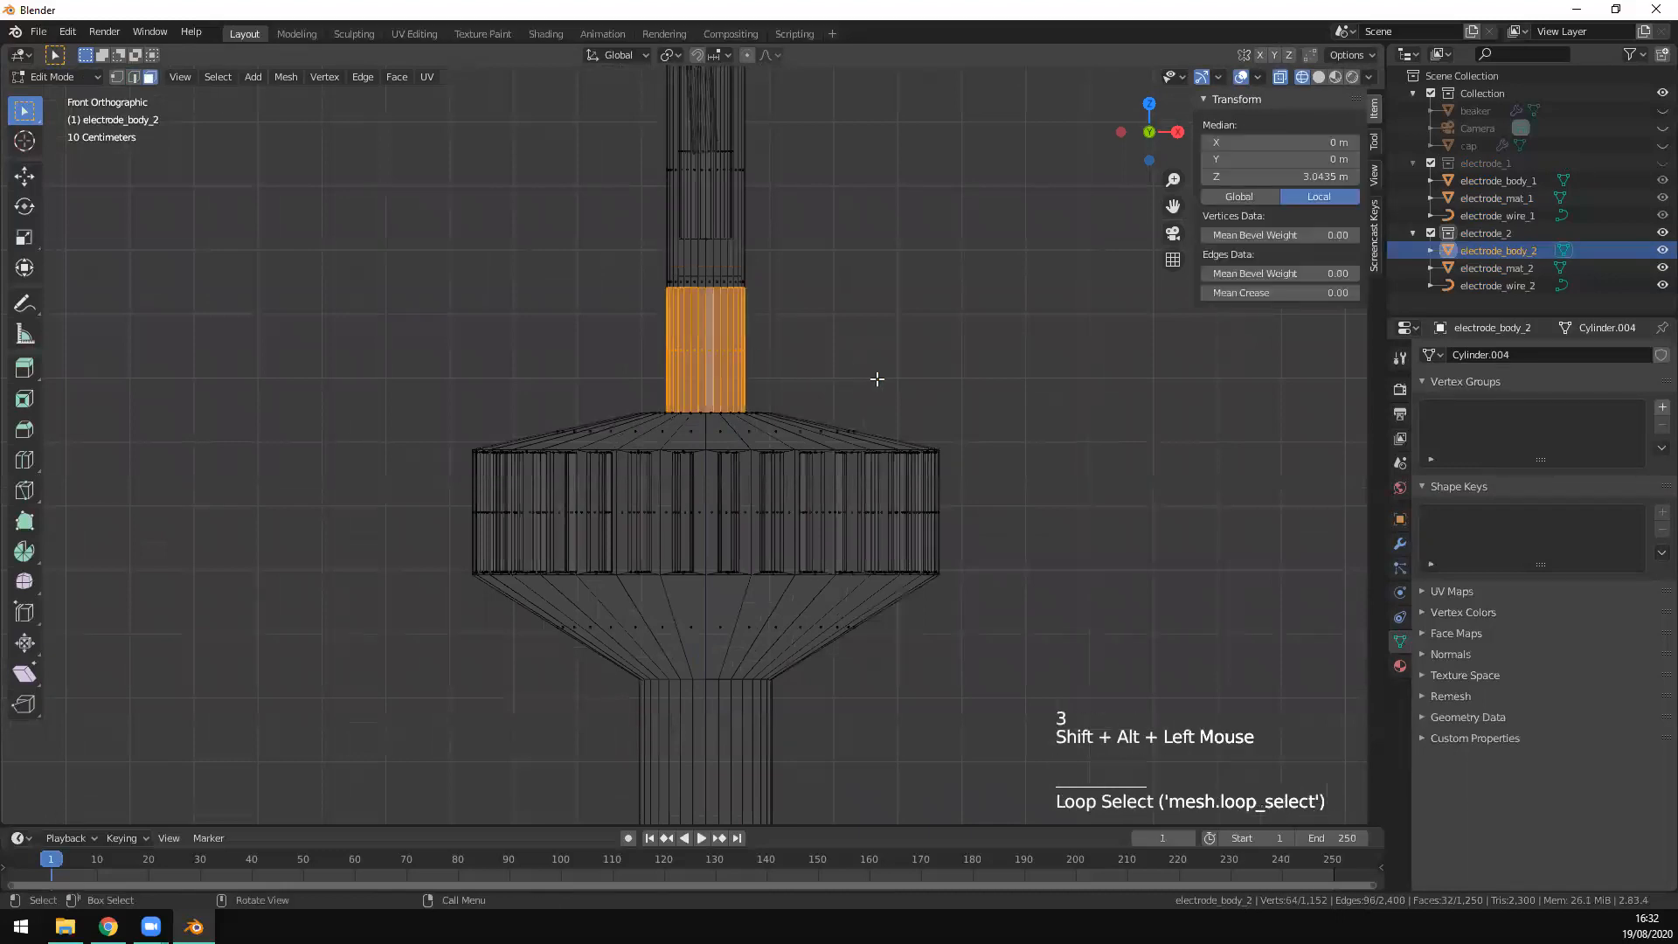
key(s)
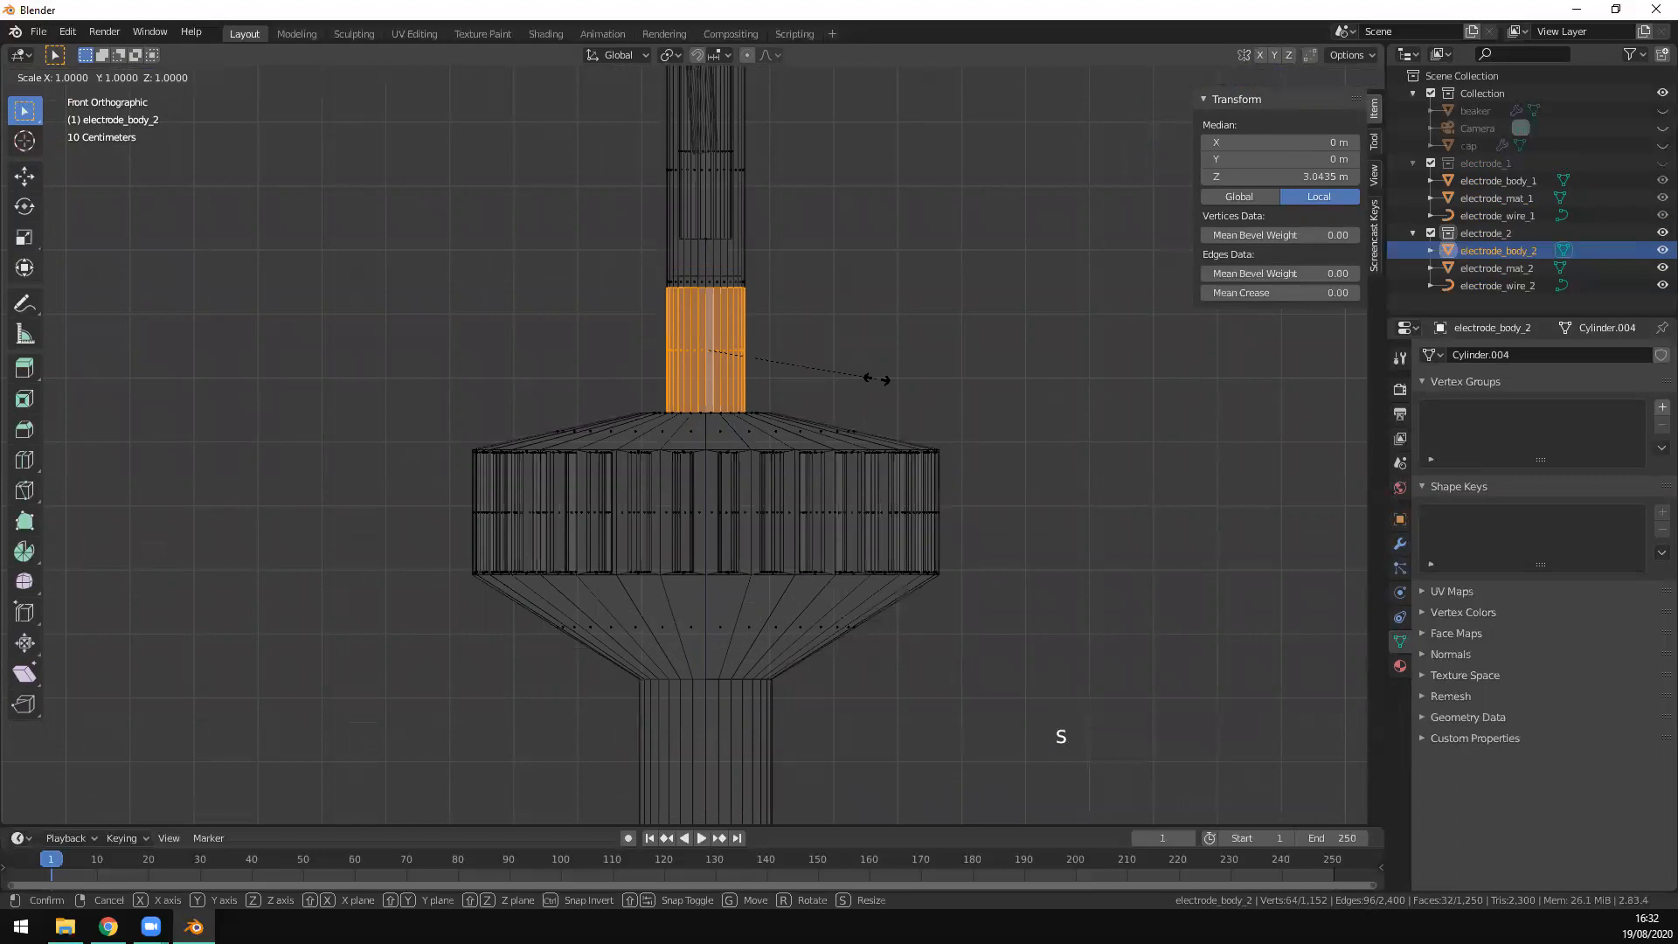
key(shift+z)
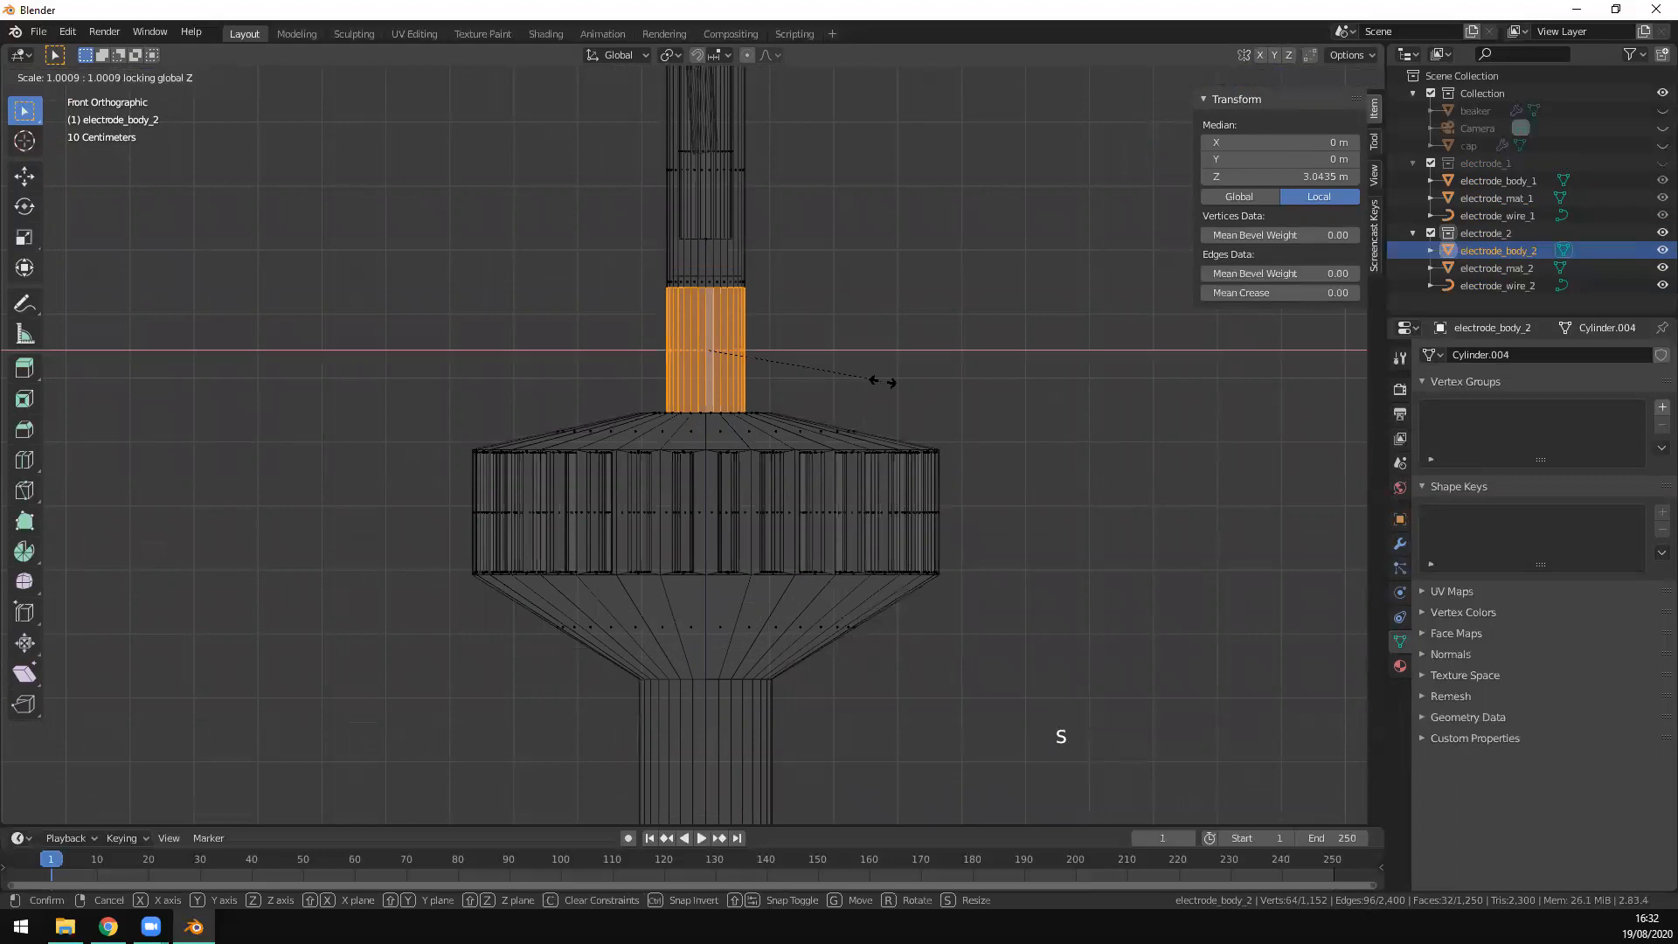
click(940, 385)
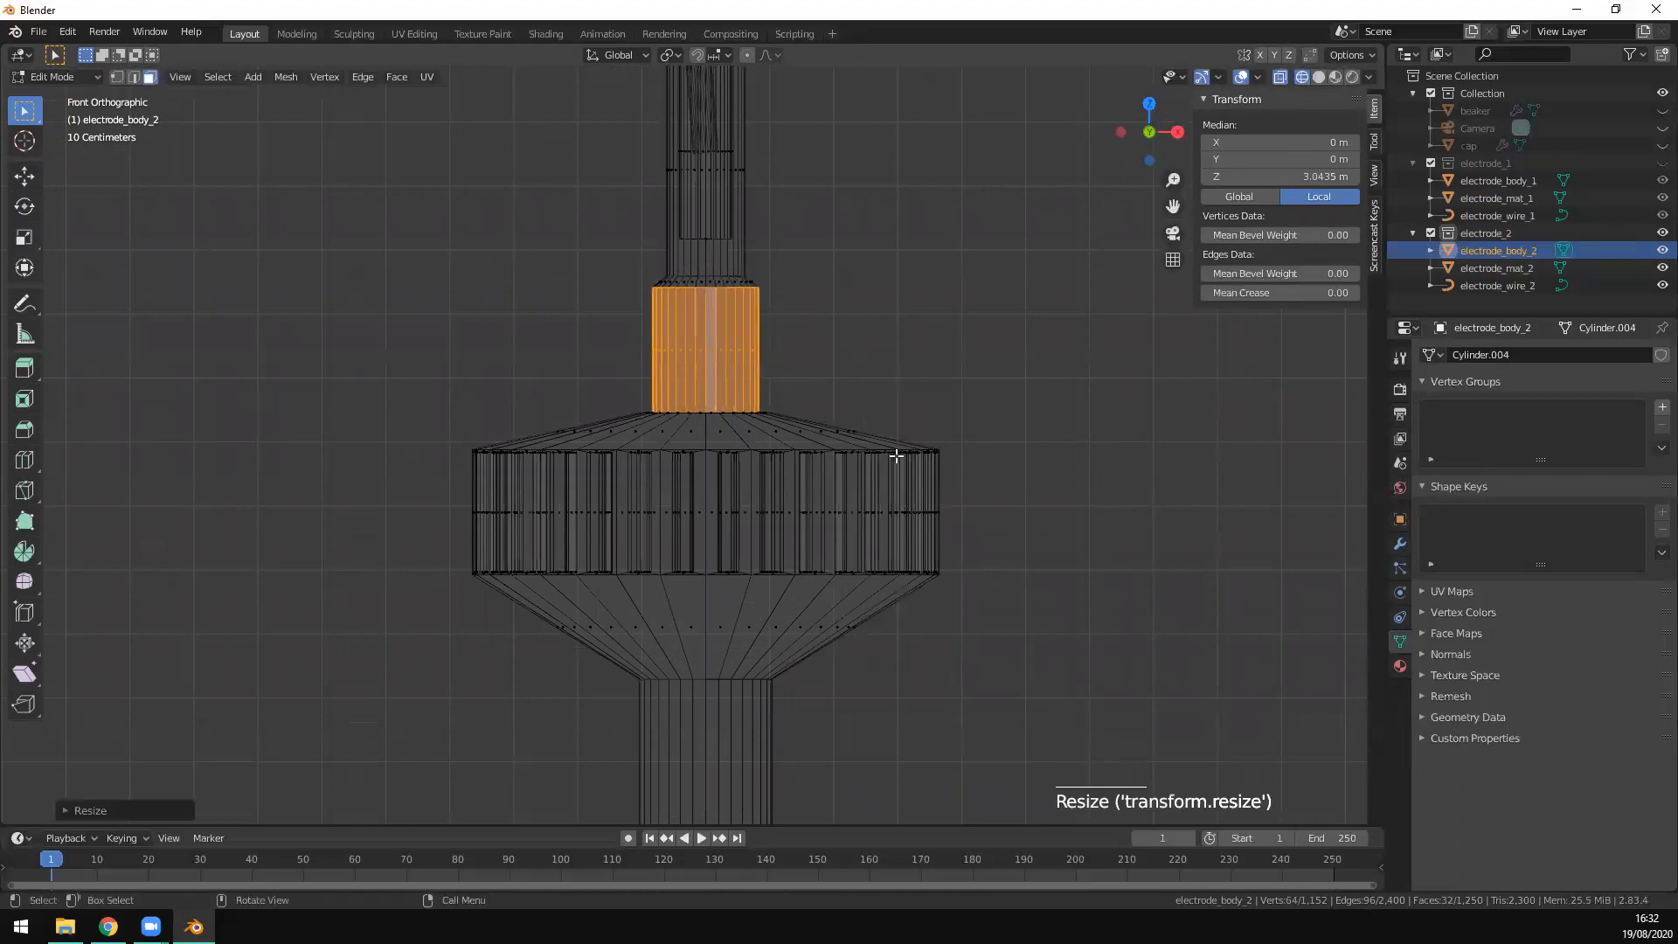
Step: Select the whole grooved collar and move it slightly up along Z
drag(438, 444, 1032, 589)
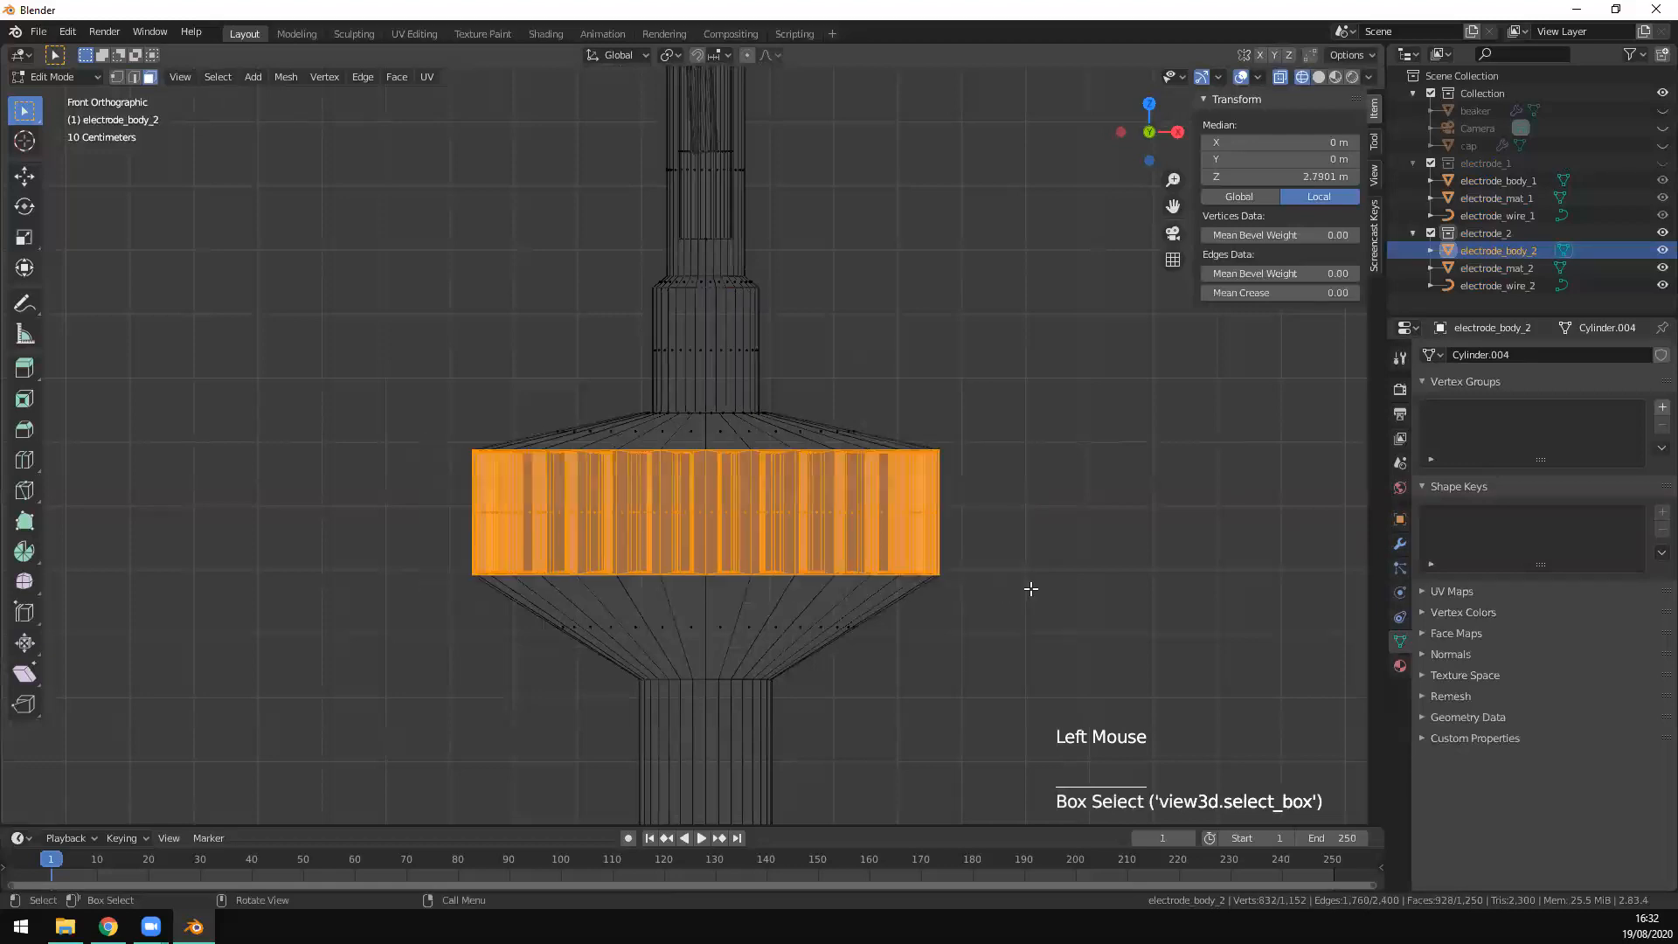
key(r)
key(g)
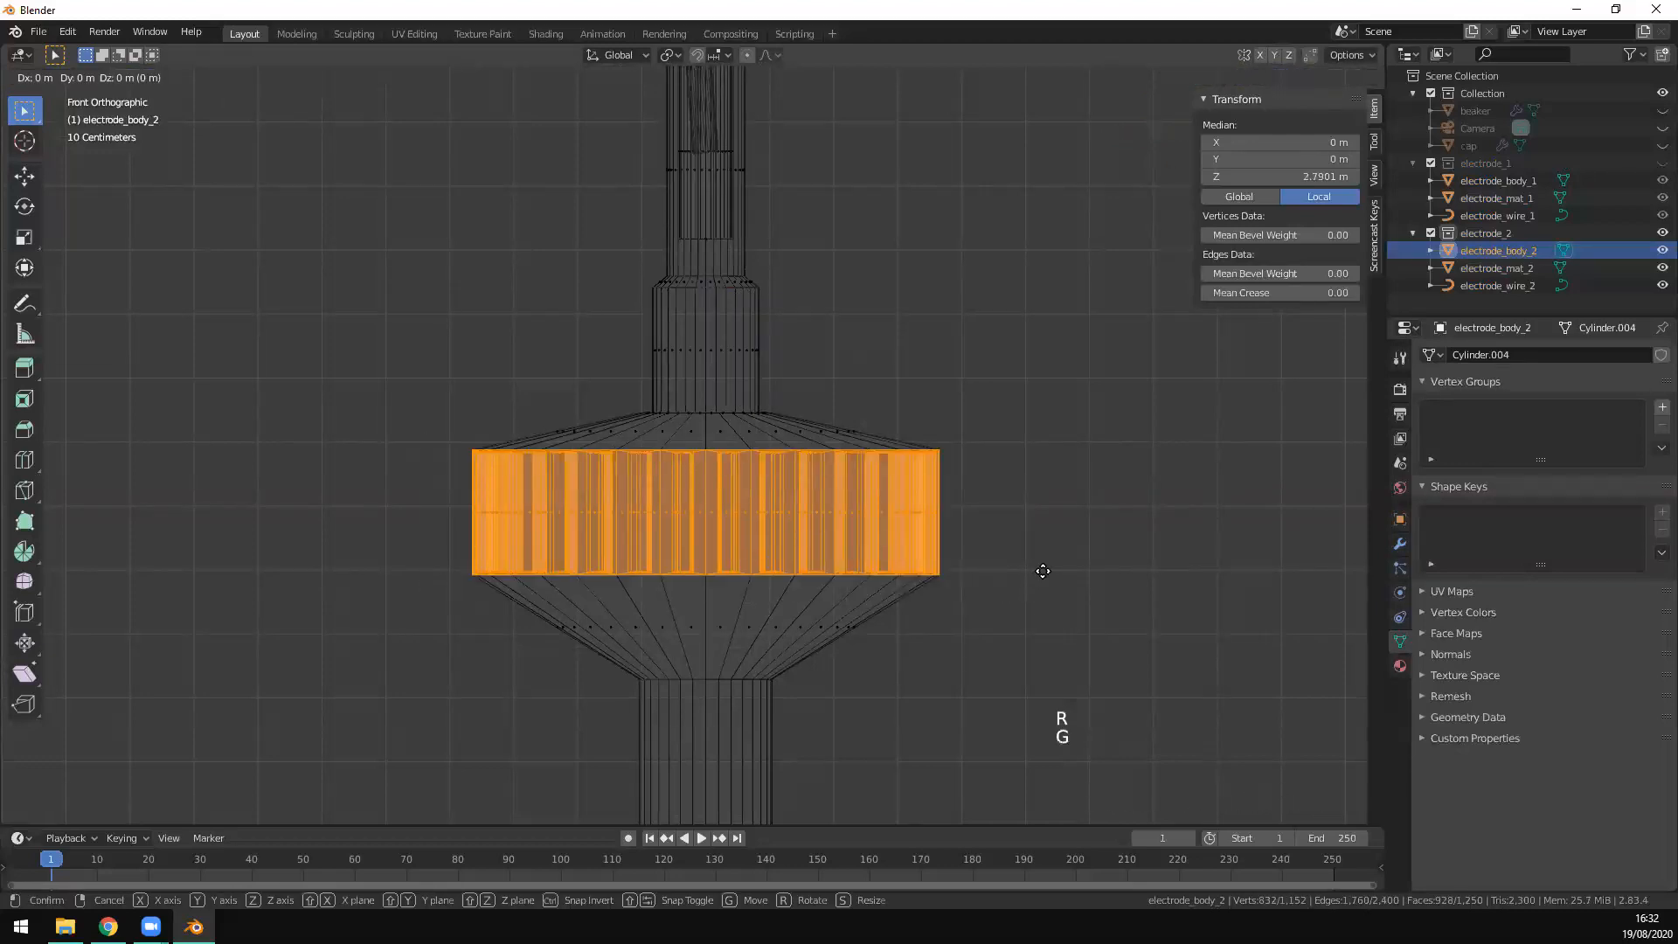
click(1042, 566)
Step: Raise the edge loop below the collar, where the lower tube begins, about 0.16 m along Z and return to Object Mode
scroll(900, 680, down, 2)
drag(861, 681, 562, 573)
key(2)
drag(838, 654, 595, 588)
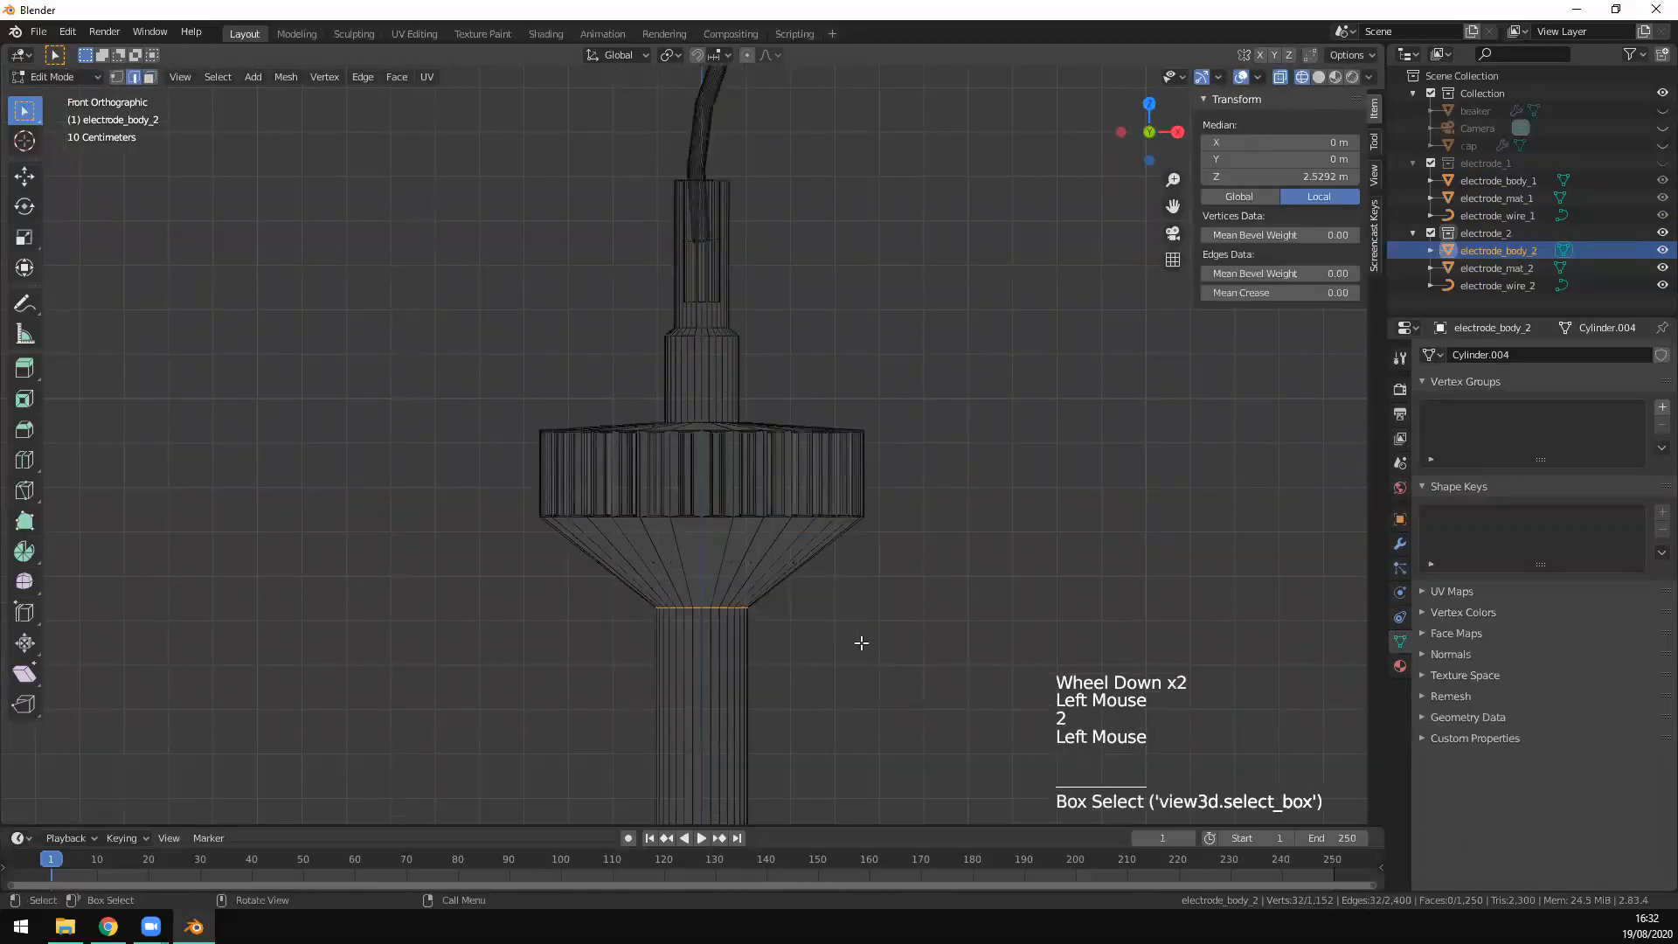
key(g)
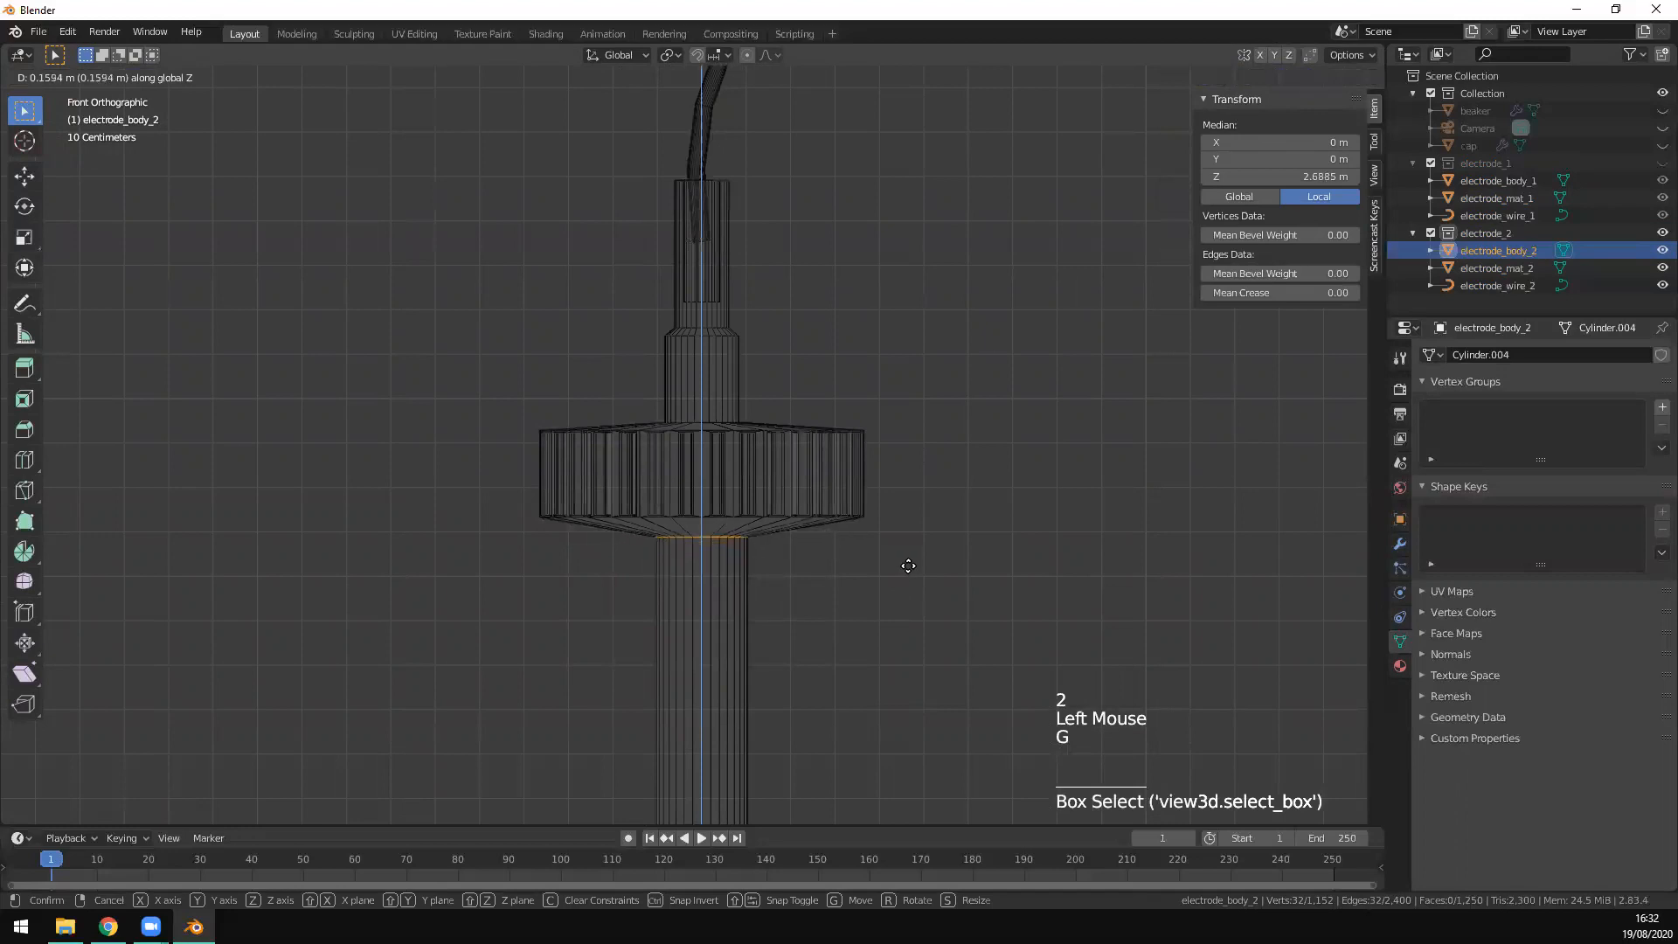
click(907, 565)
scroll(906, 584, down, 5)
scroll(907, 585, down, 2)
shift+middle_drag(862, 667, 883, 625)
key(Tab)
Step: Show the electrode_1 collection to compare it with the reshaped electrode, and hide it again
middle_drag(957, 556, 972, 555)
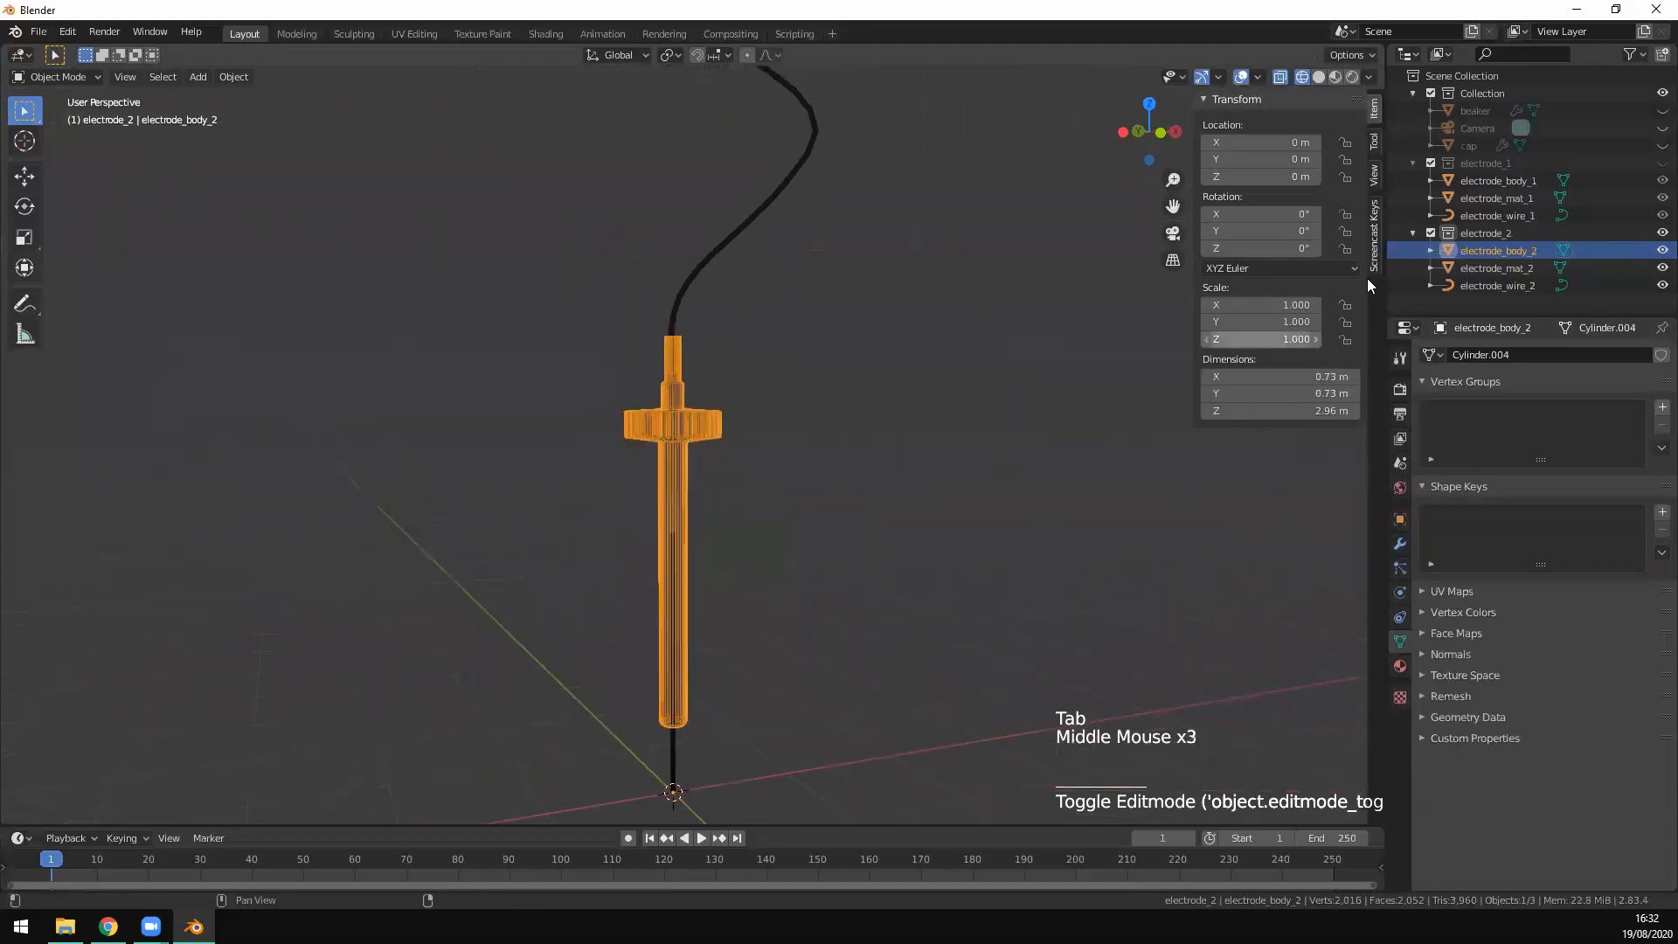
click(1663, 163)
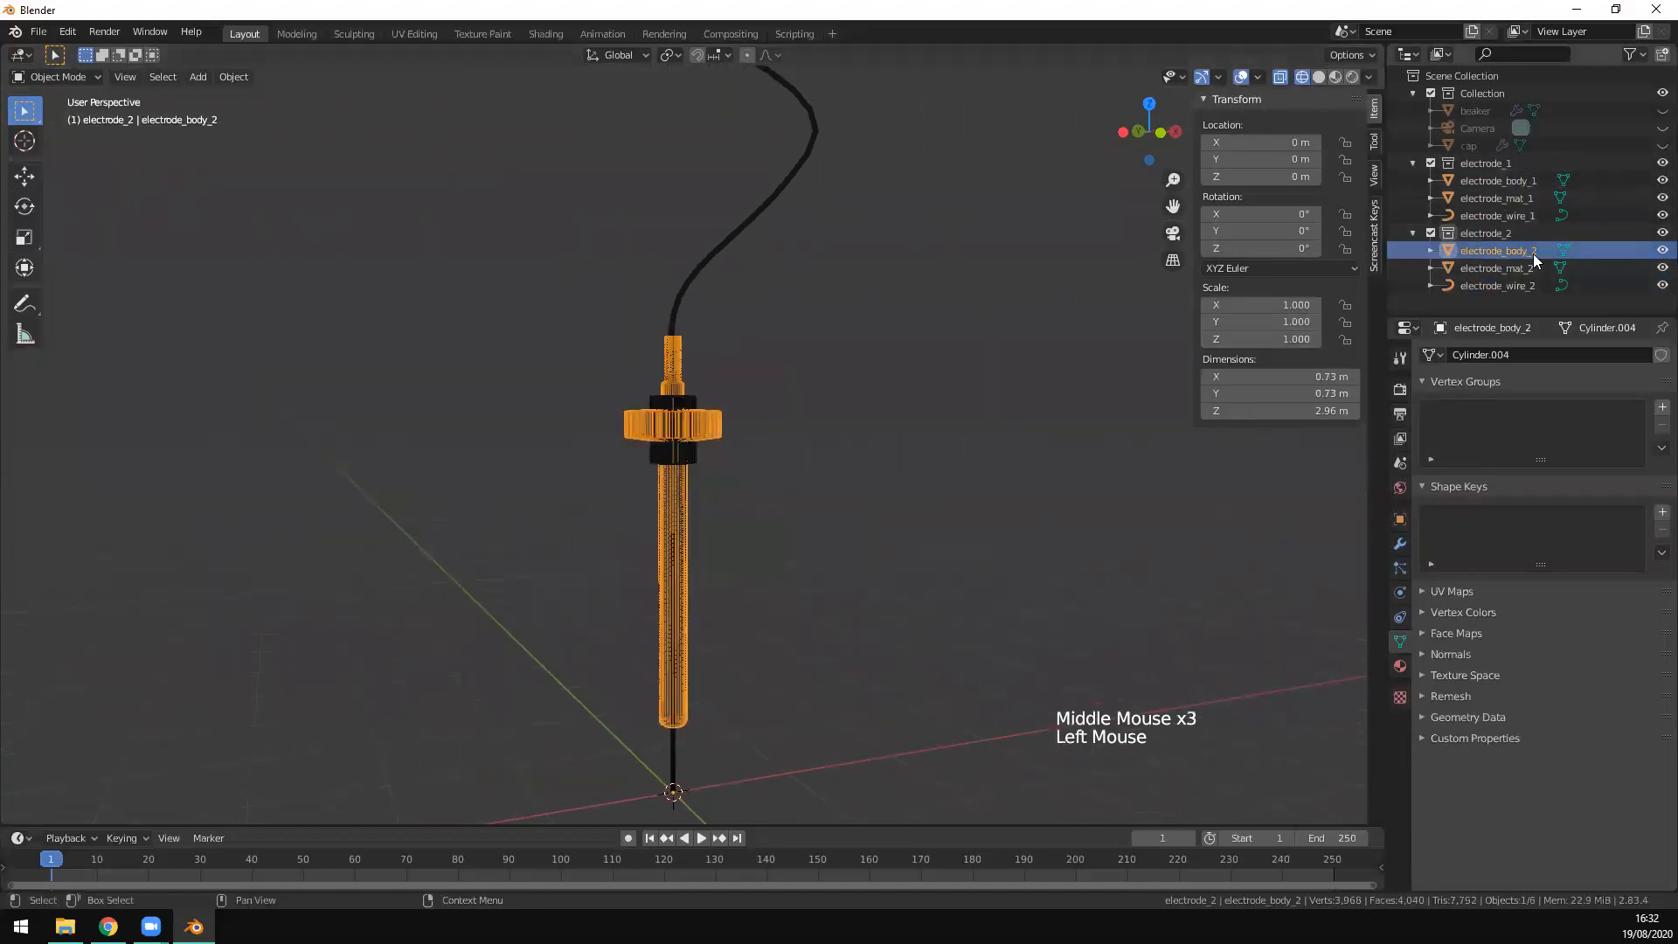
click(1663, 162)
Step: Select the chamfered lower end of electrode_body_2 and move it about 0.23 m down along Z, ending in Object Mode
middle_drag(745, 670, 685, 656)
scroll(695, 658, up, 3)
scroll(715, 673, down, 4)
scroll(722, 686, down, 1)
scroll(759, 739, up, 4)
shift+middle_drag(771, 741, 605, 617)
click(608, 623)
key(Tab)
drag(643, 663, 420, 575)
scroll(599, 682, up, 1)
scroll(602, 699, up, 3)
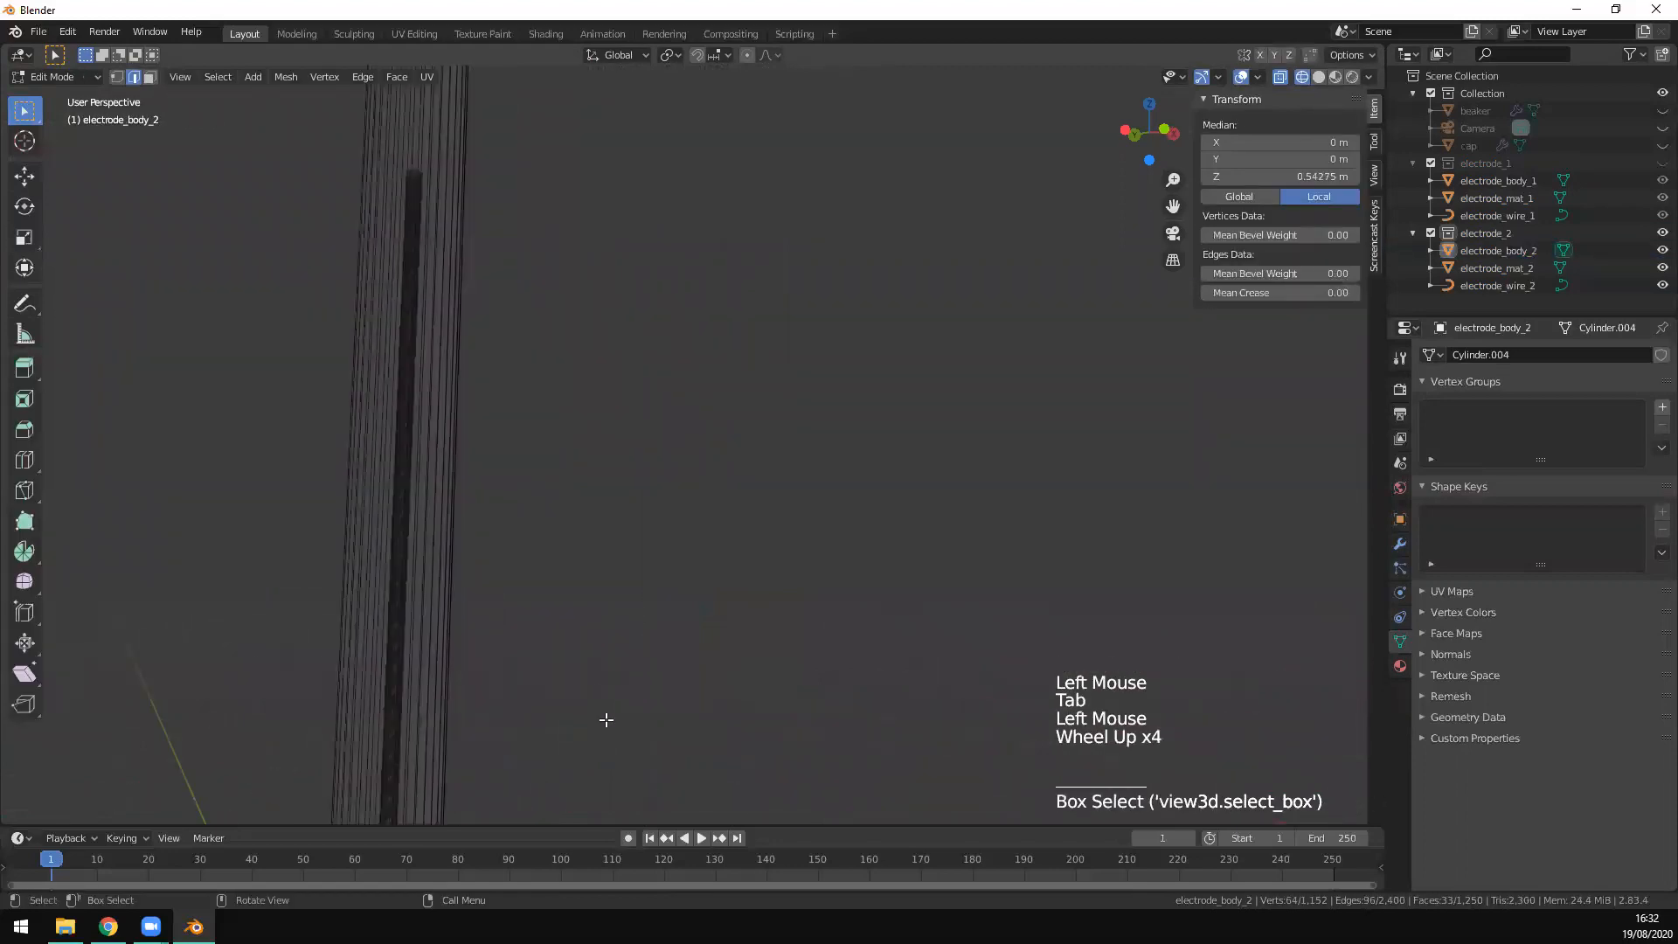
key(KP_1)
shift+middle_drag(594, 657, 704, 431)
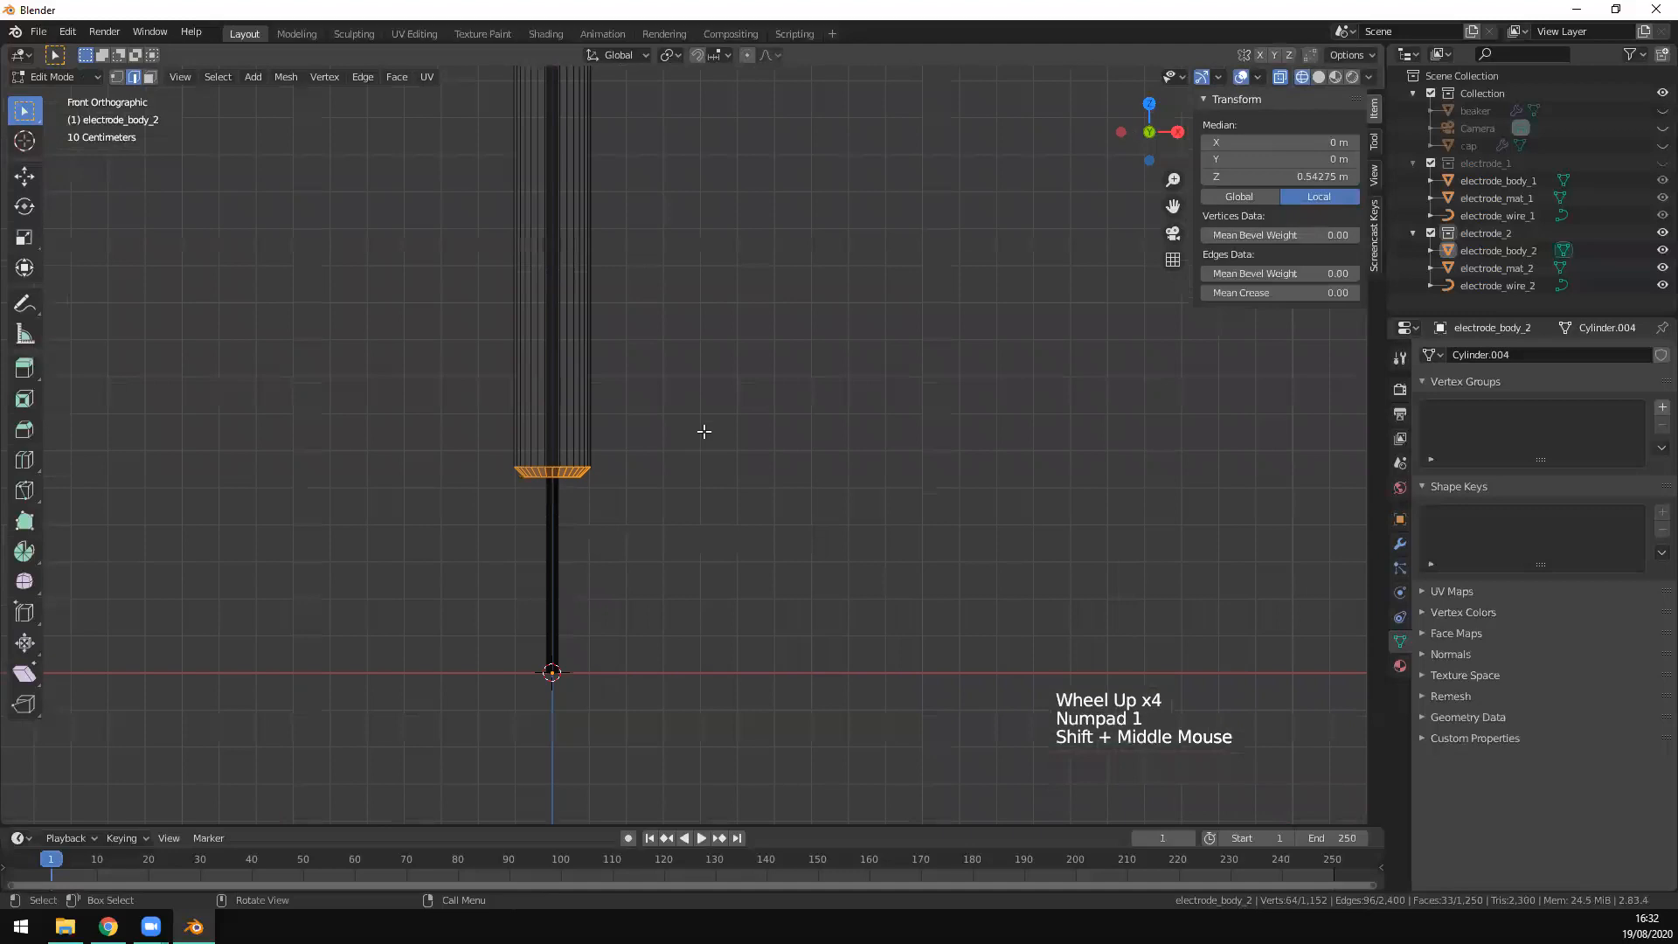
key(g)
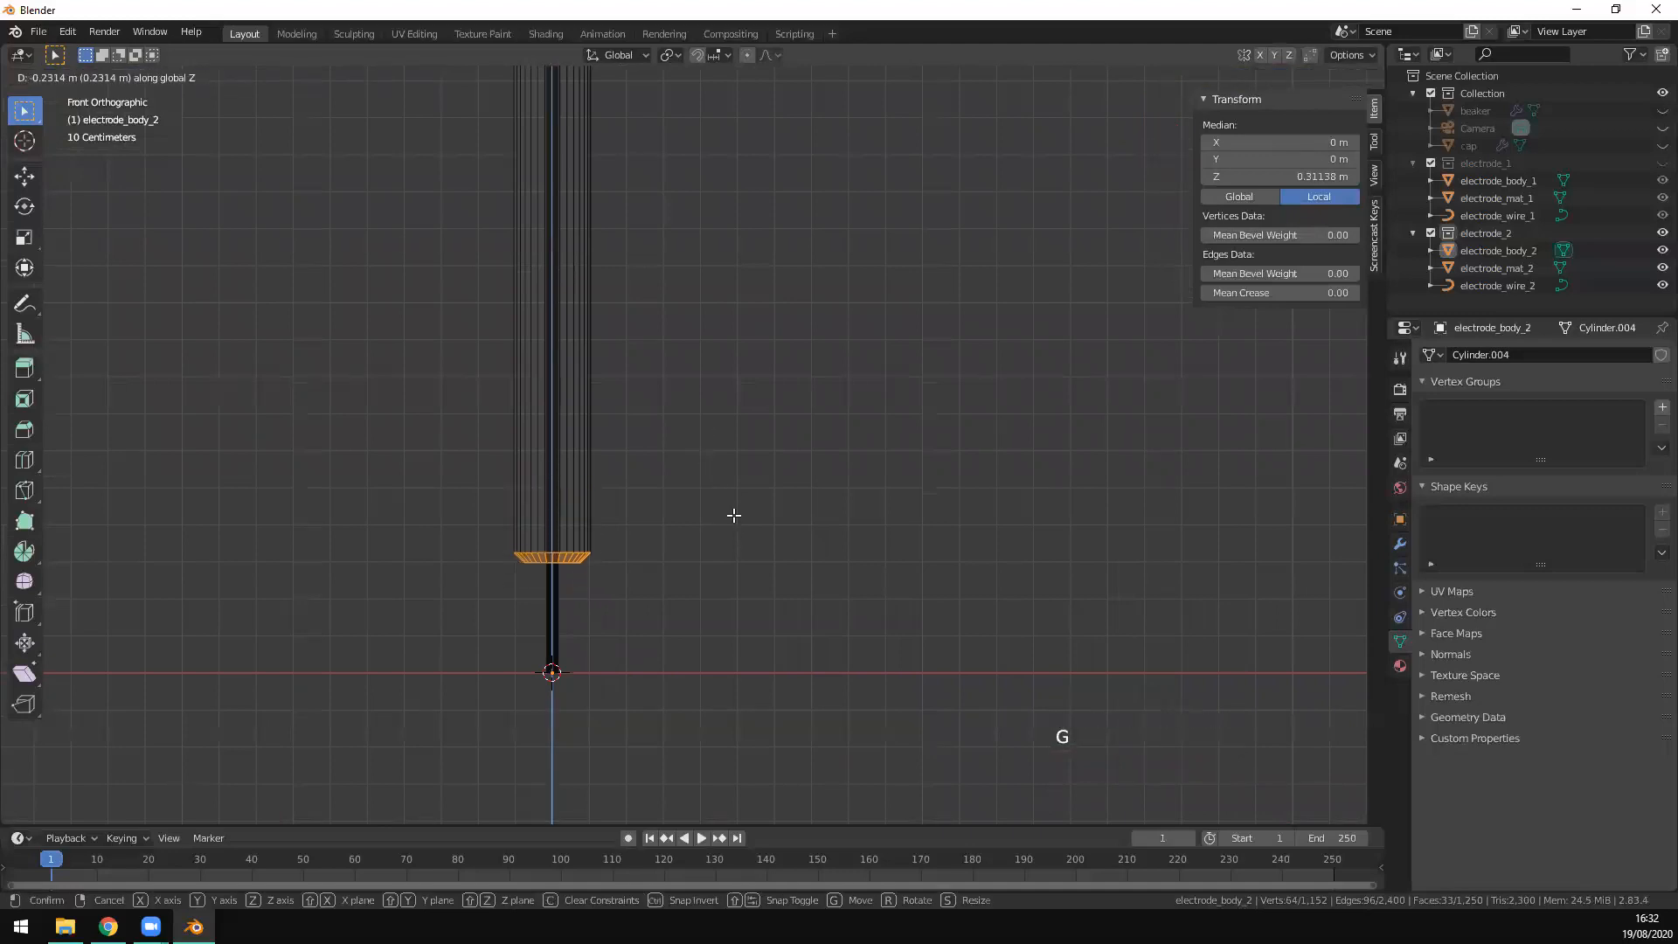
click(733, 516)
key(Tab)
click(549, 600)
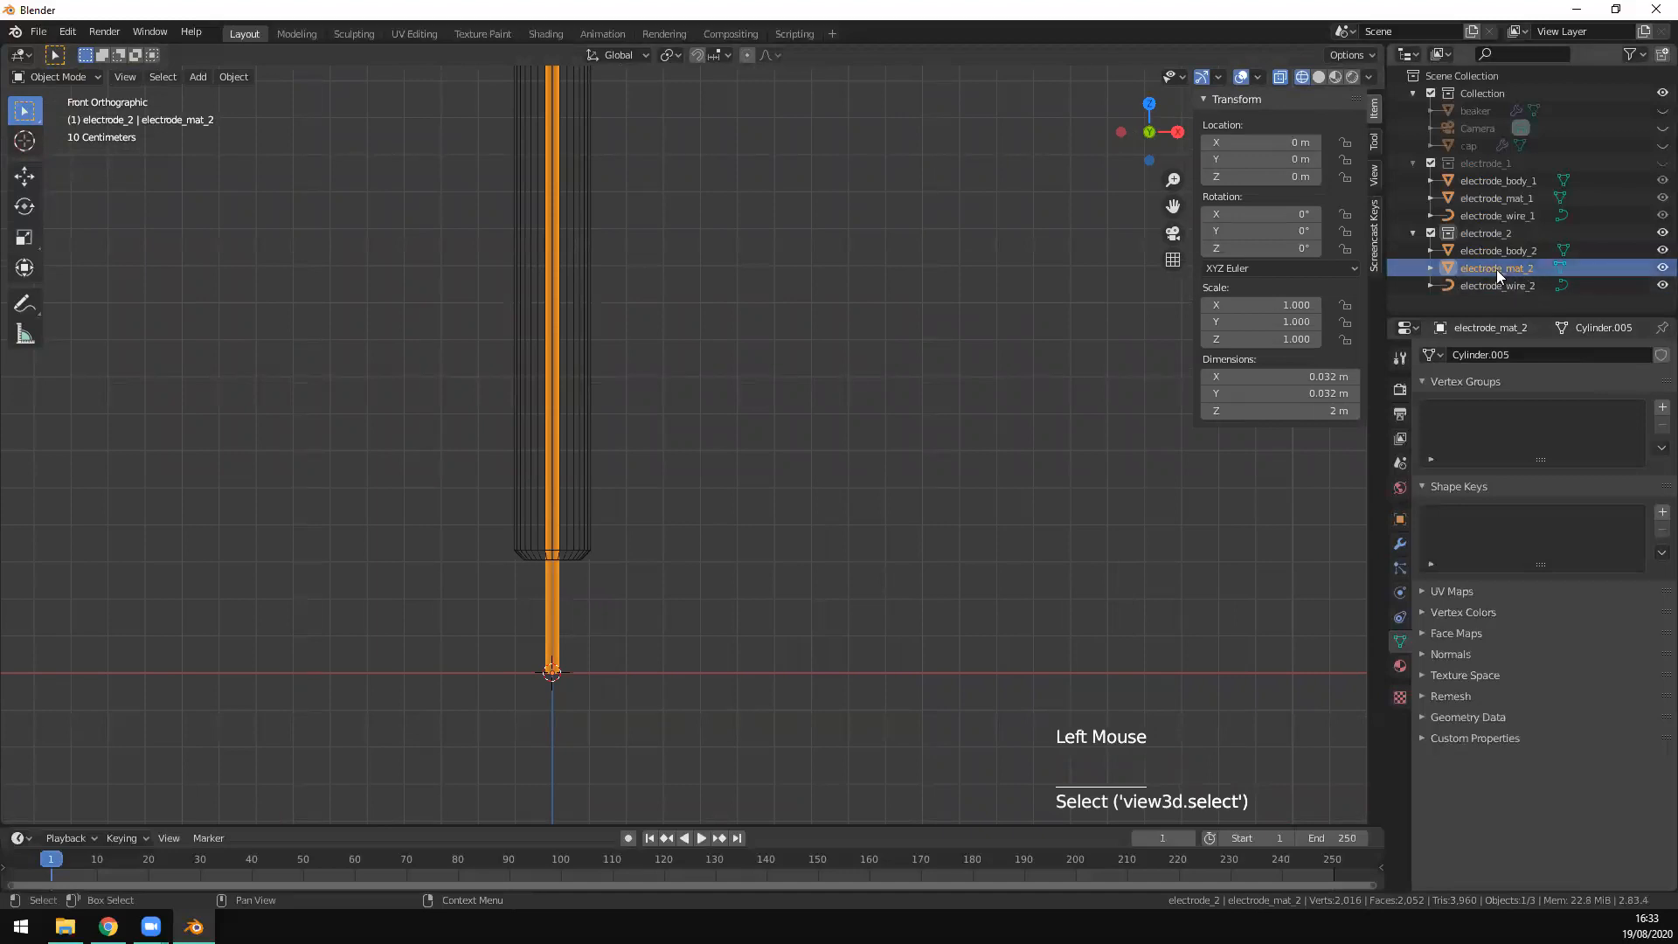
scroll(693, 523, down, 4)
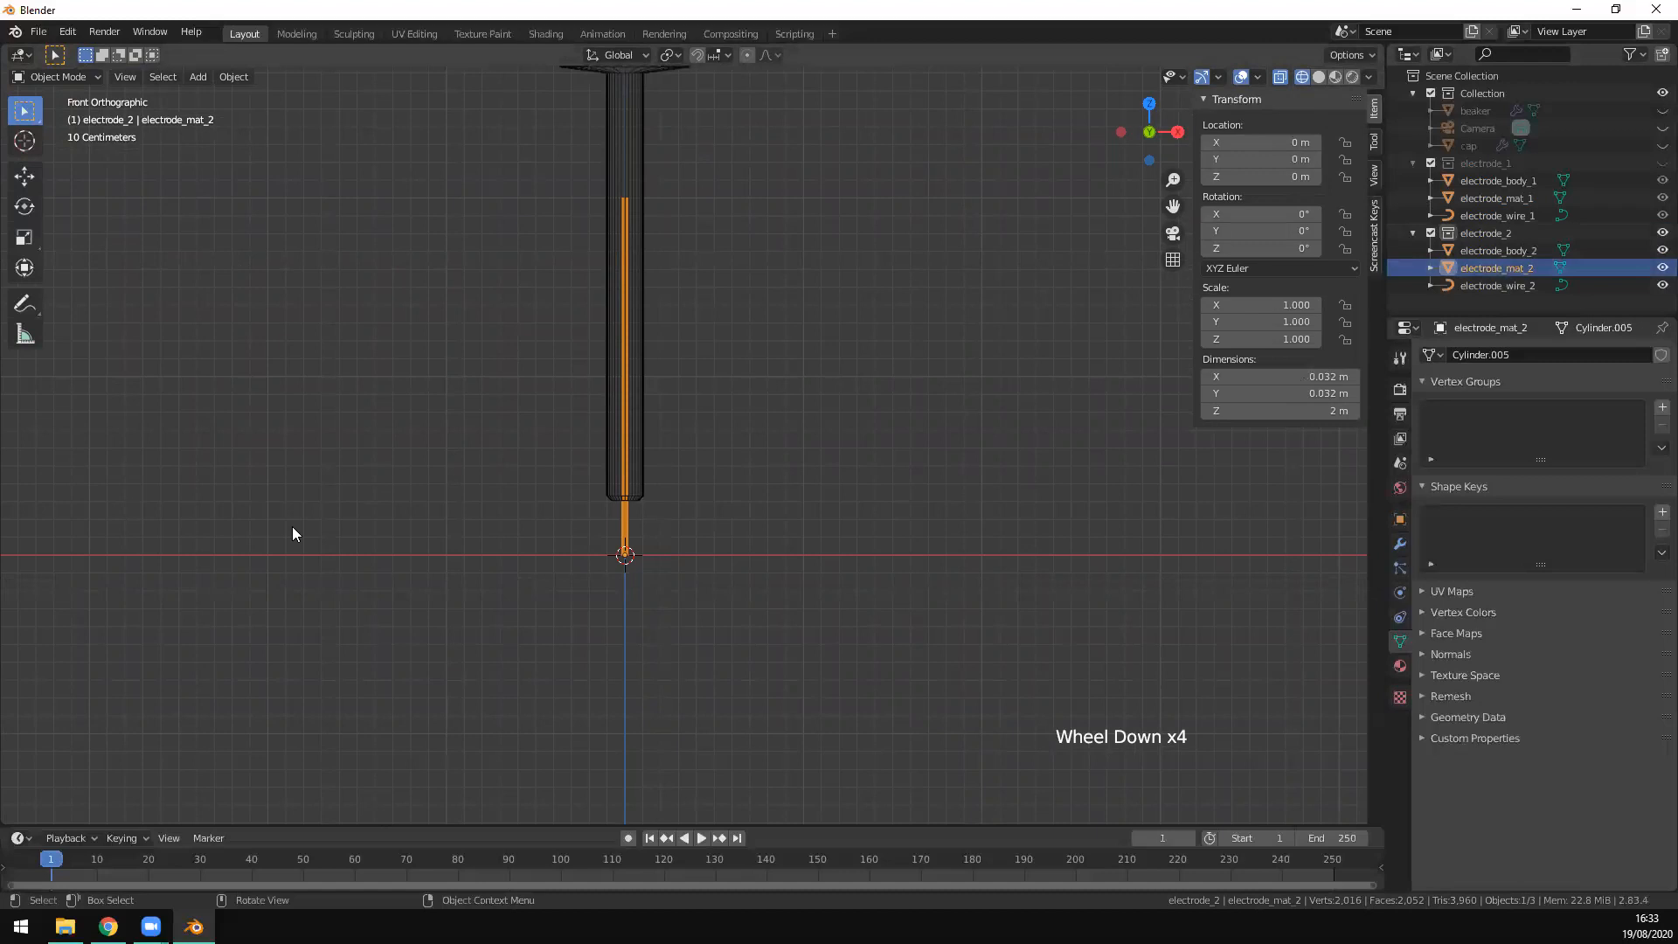
scroll(626, 507, up, 3)
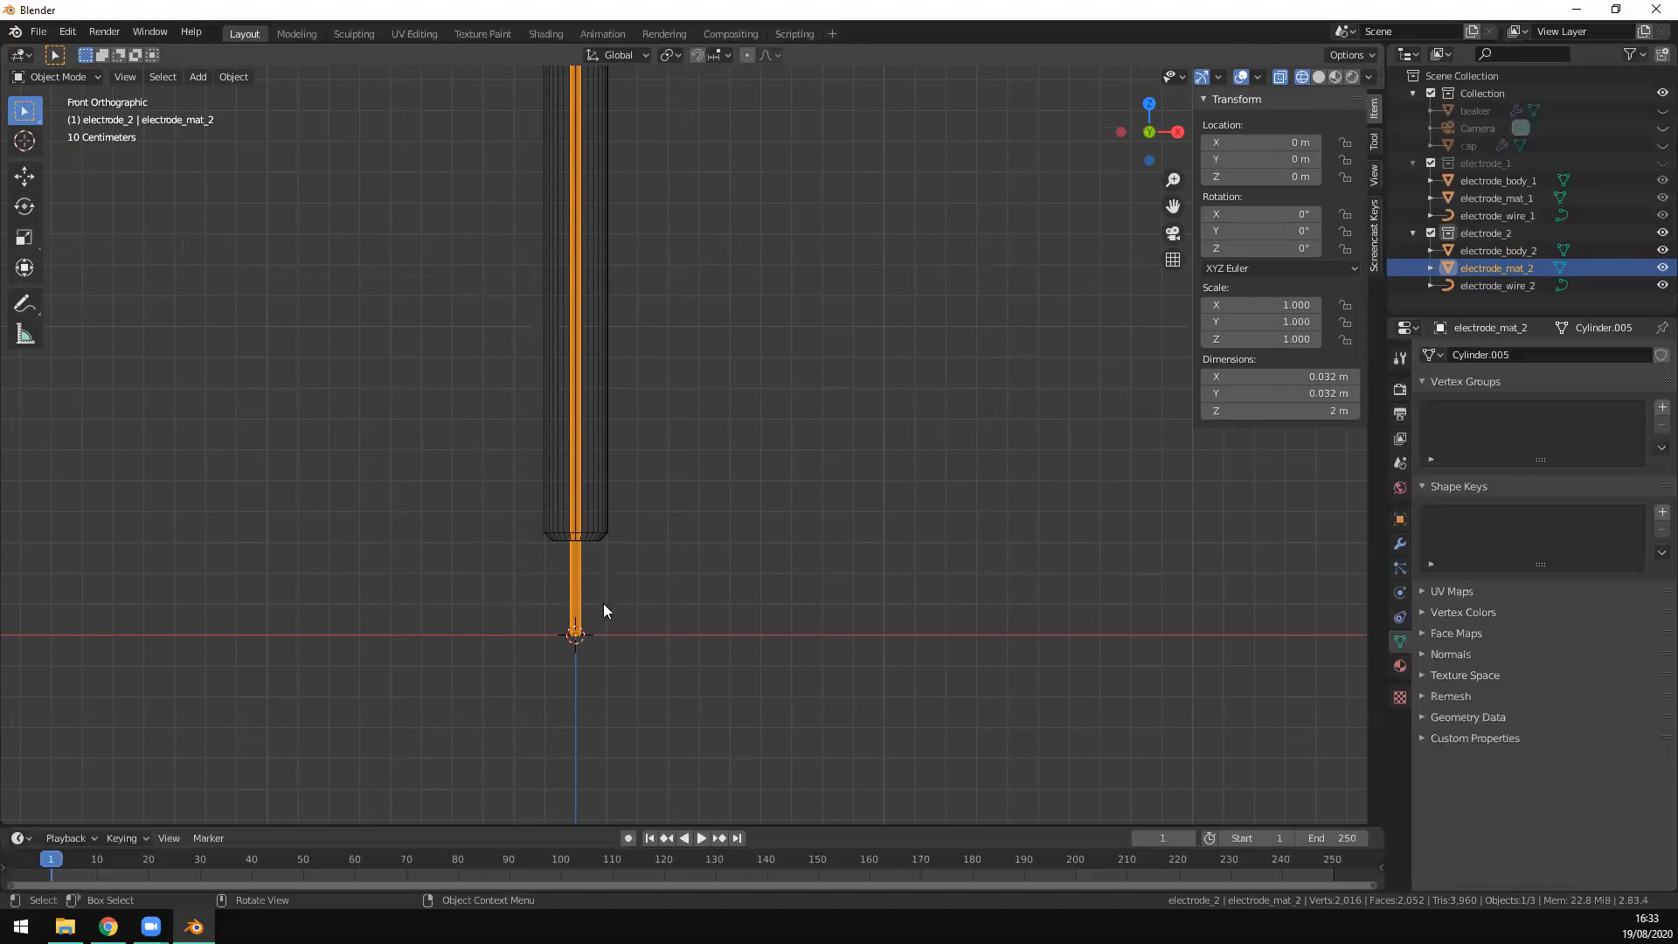
scroll(603, 610, up, 1)
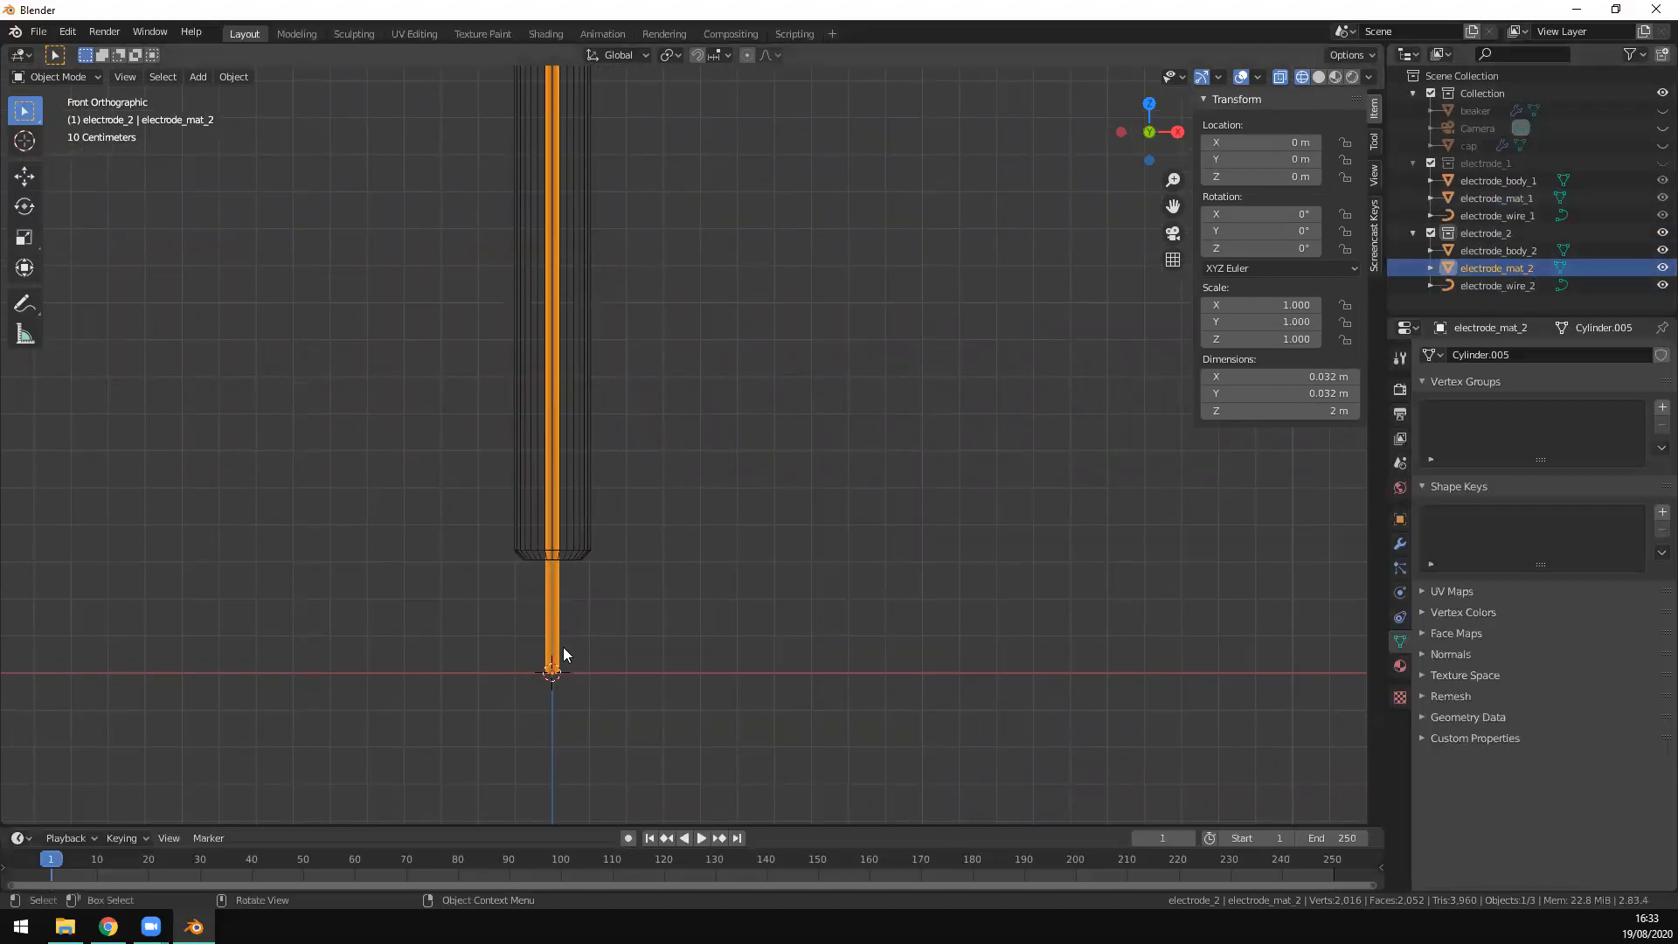
key(a)
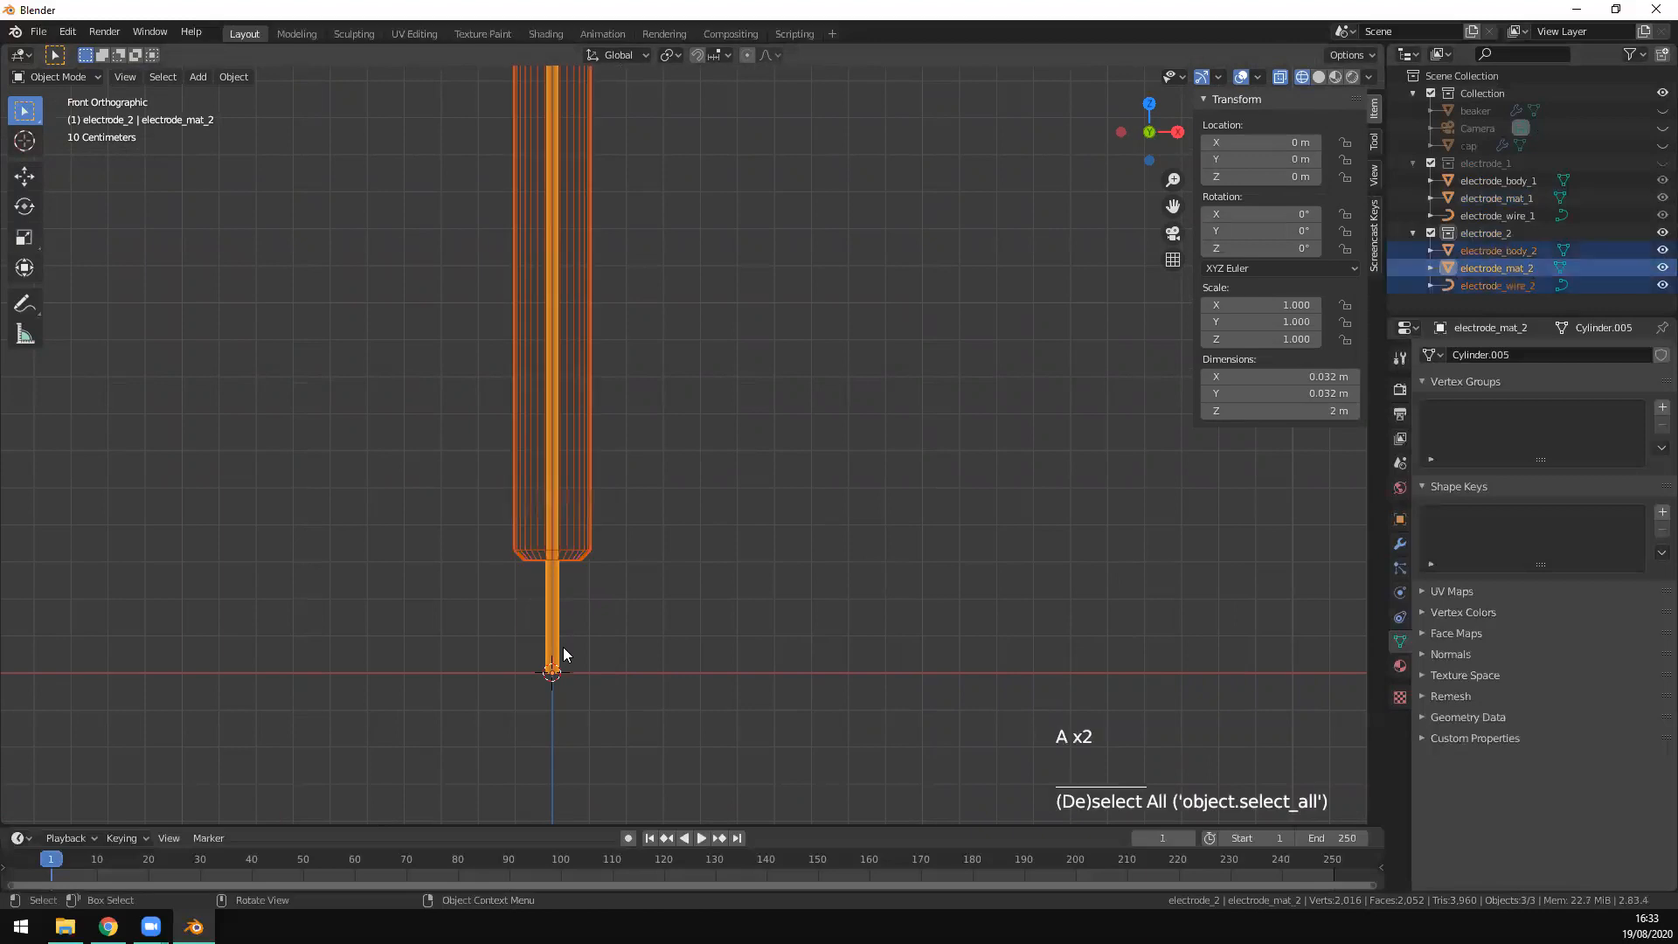
key(Tab)
key(Tab)
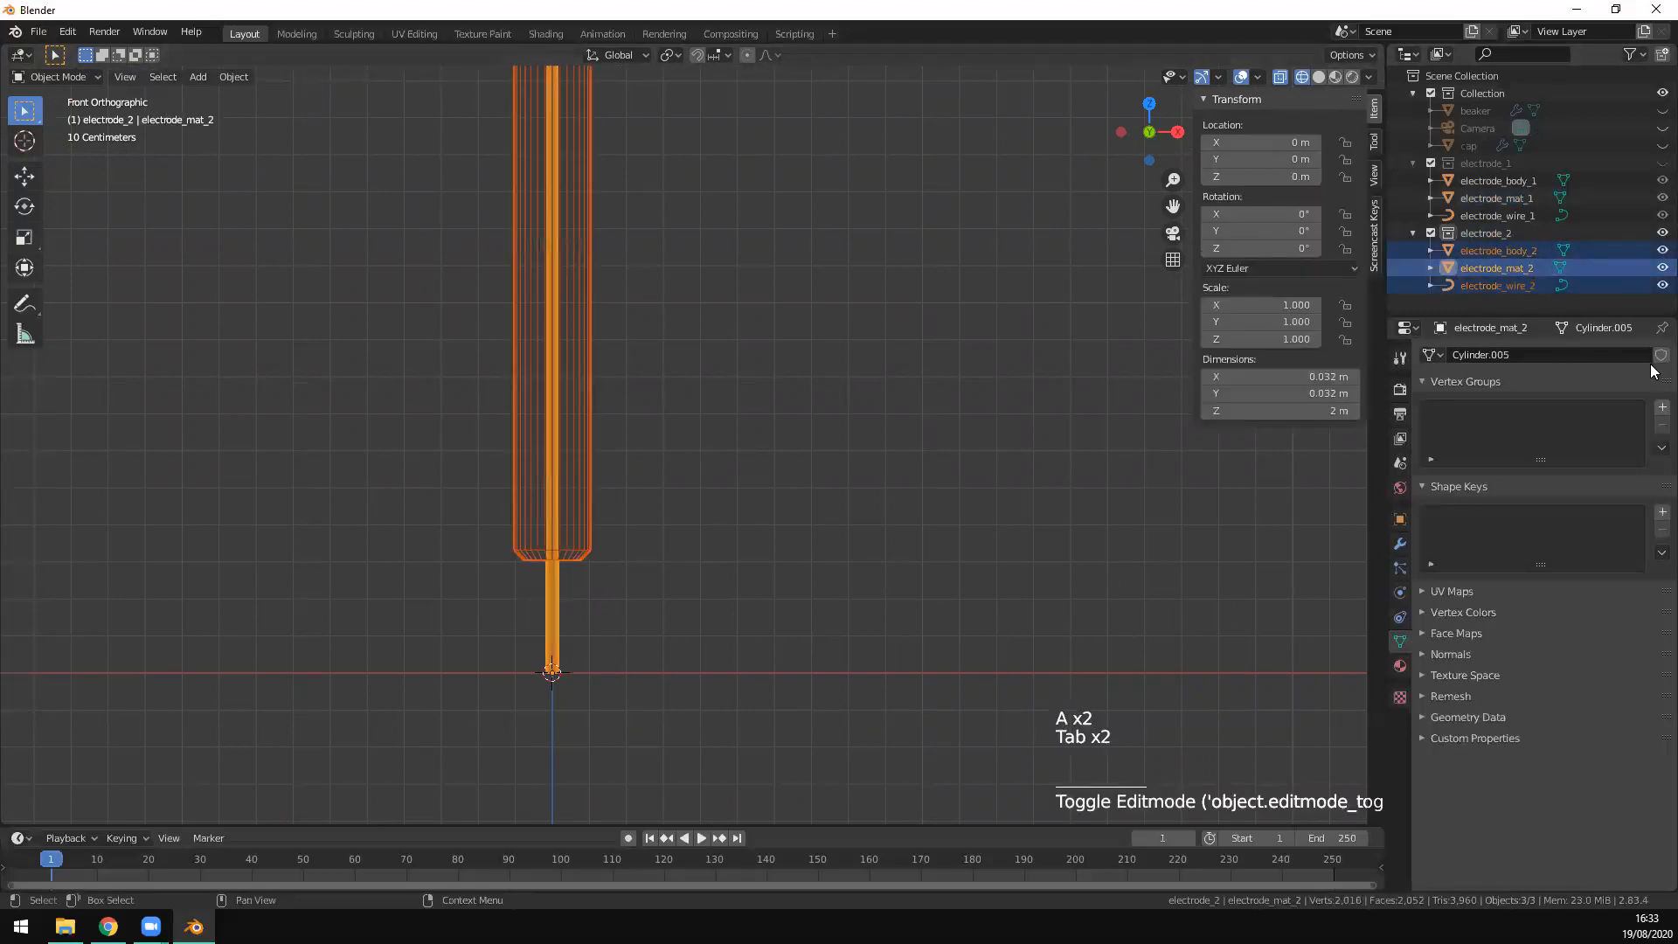
Step: Delete all vertices of the electrode_mat_2 rod in Edit Mode, keeping the empty object, and return to Object Mode
click(1507, 259)
click(1507, 265)
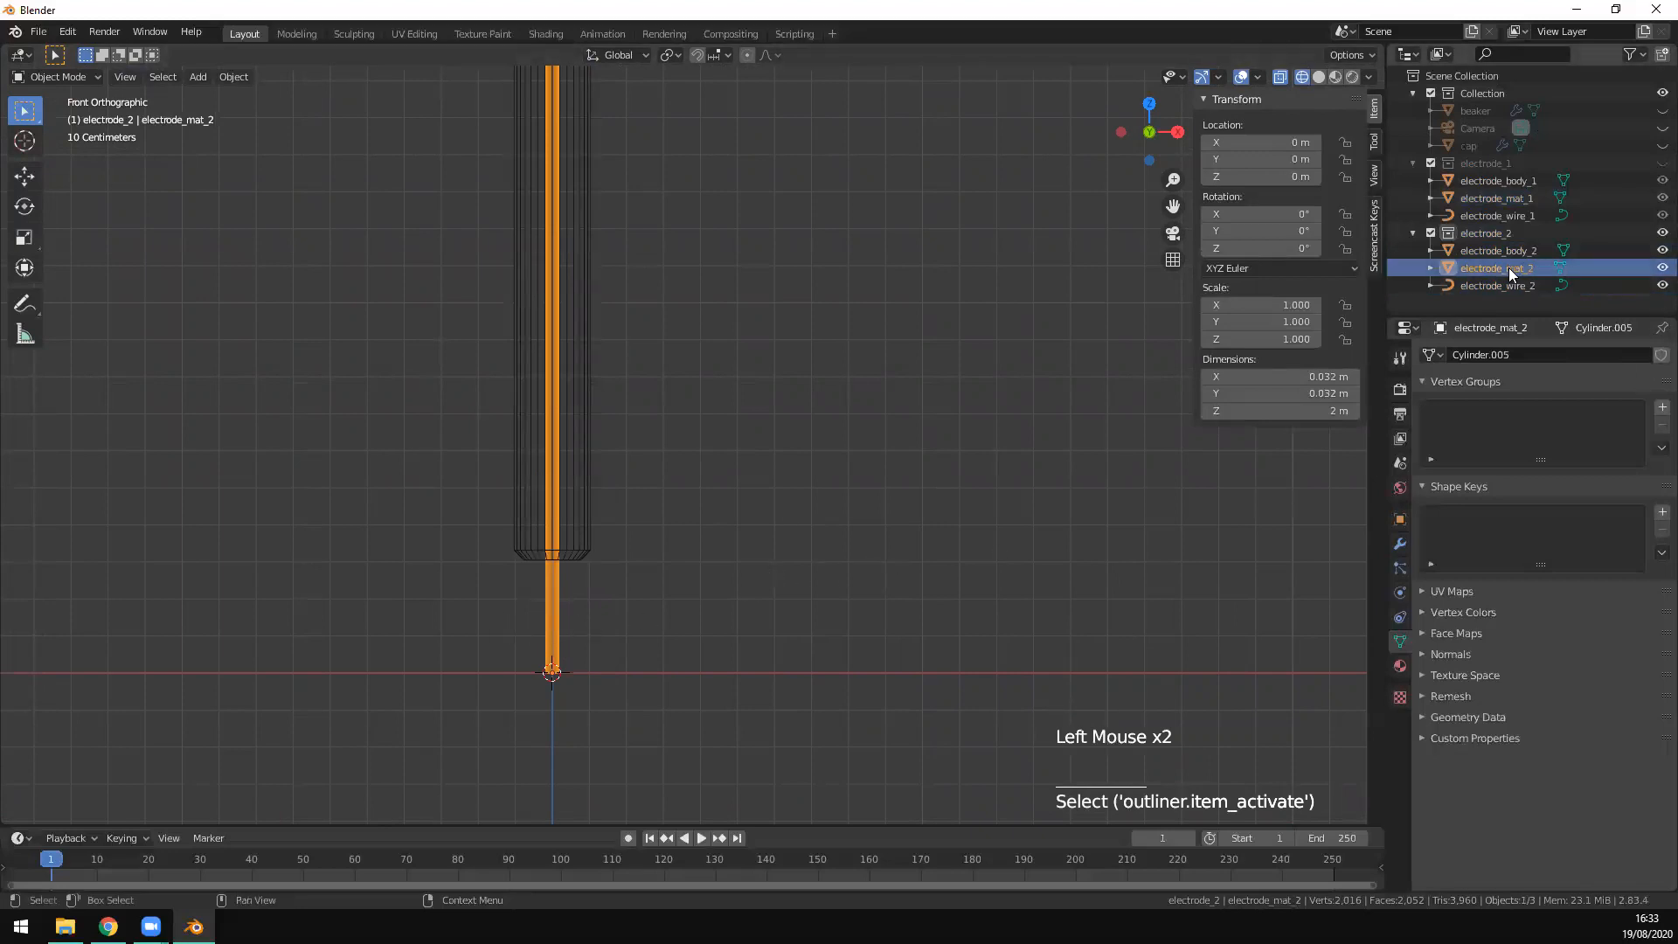
key(Tab)
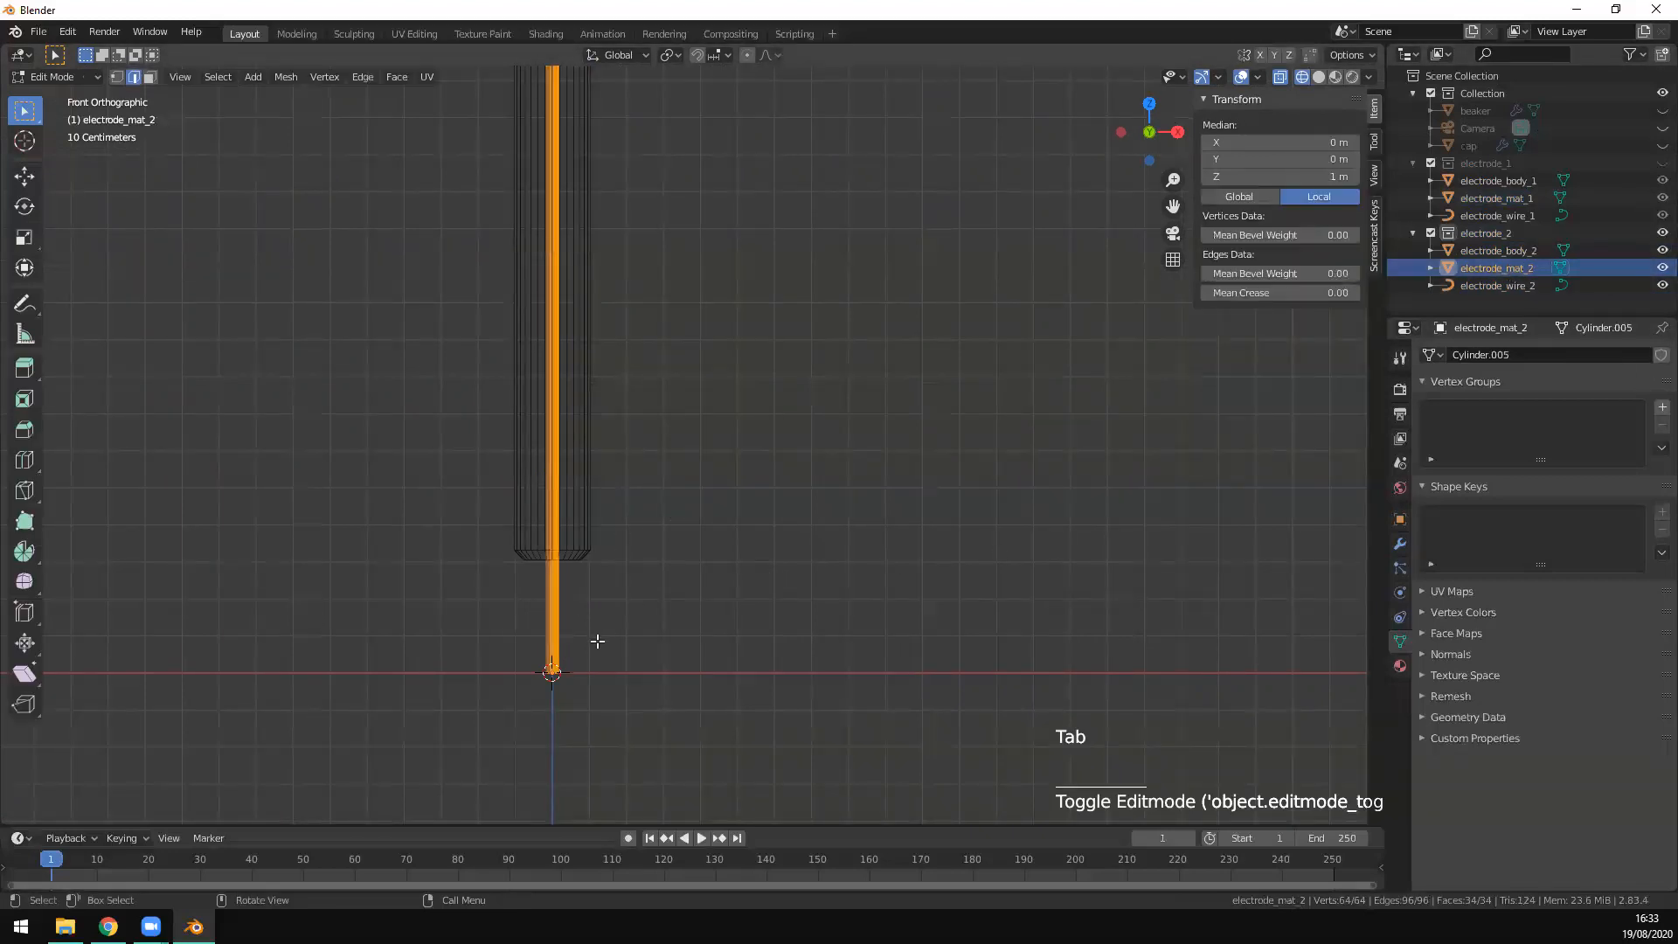
key(a)
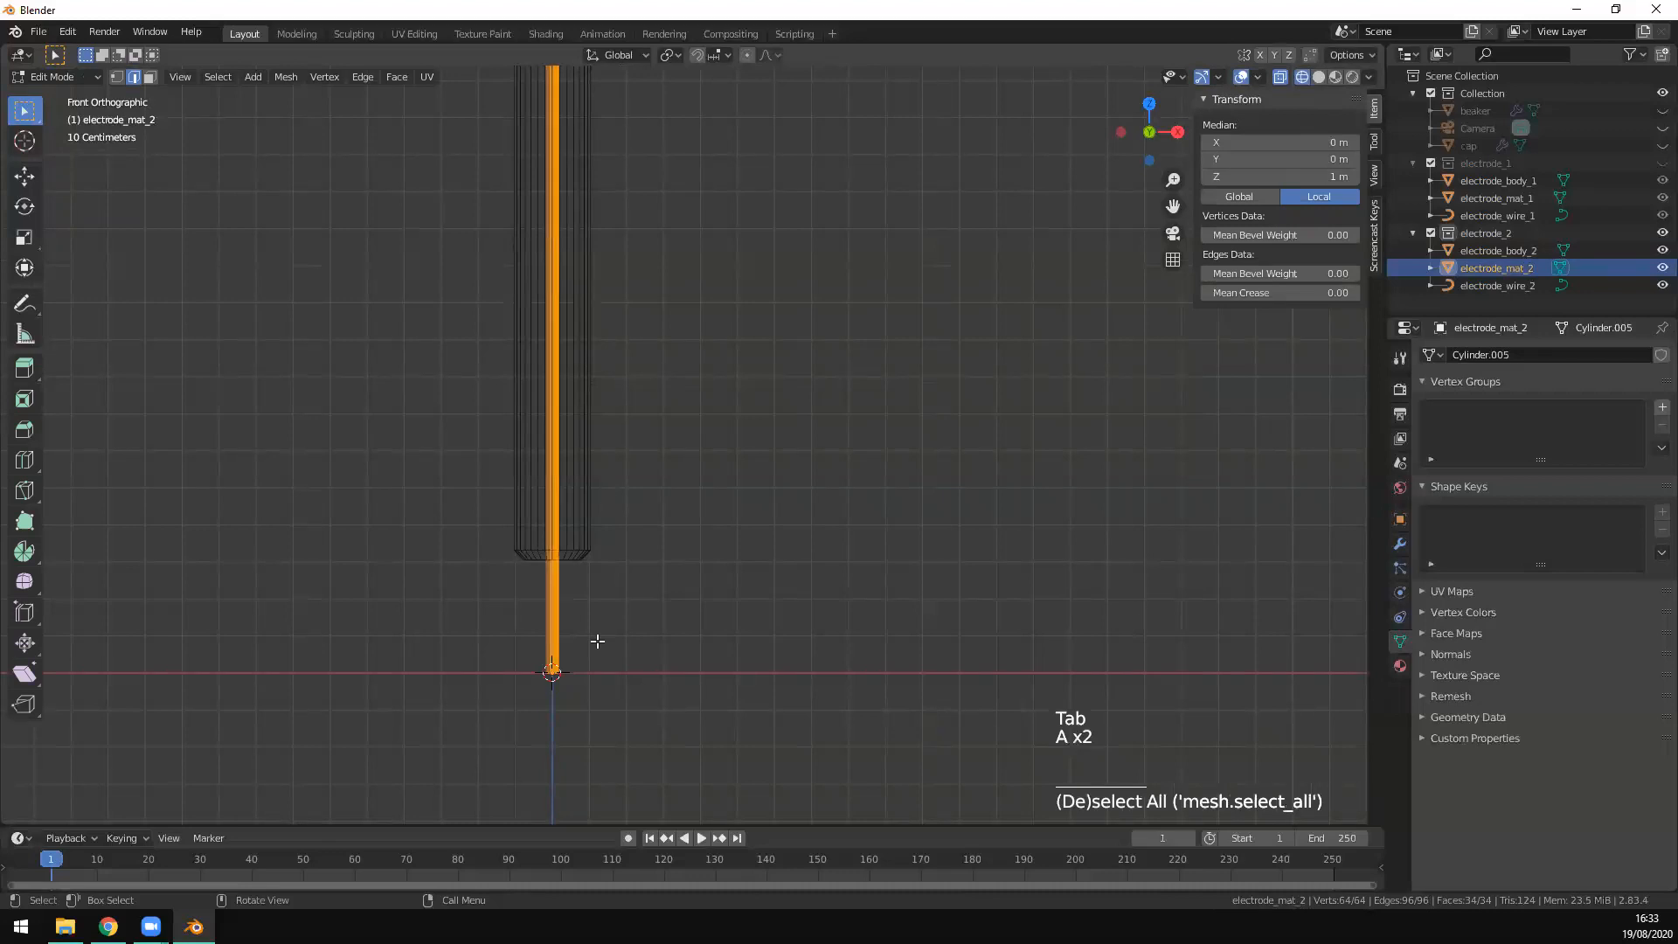
shift+middle_drag(644, 644, 707, 617)
key(x)
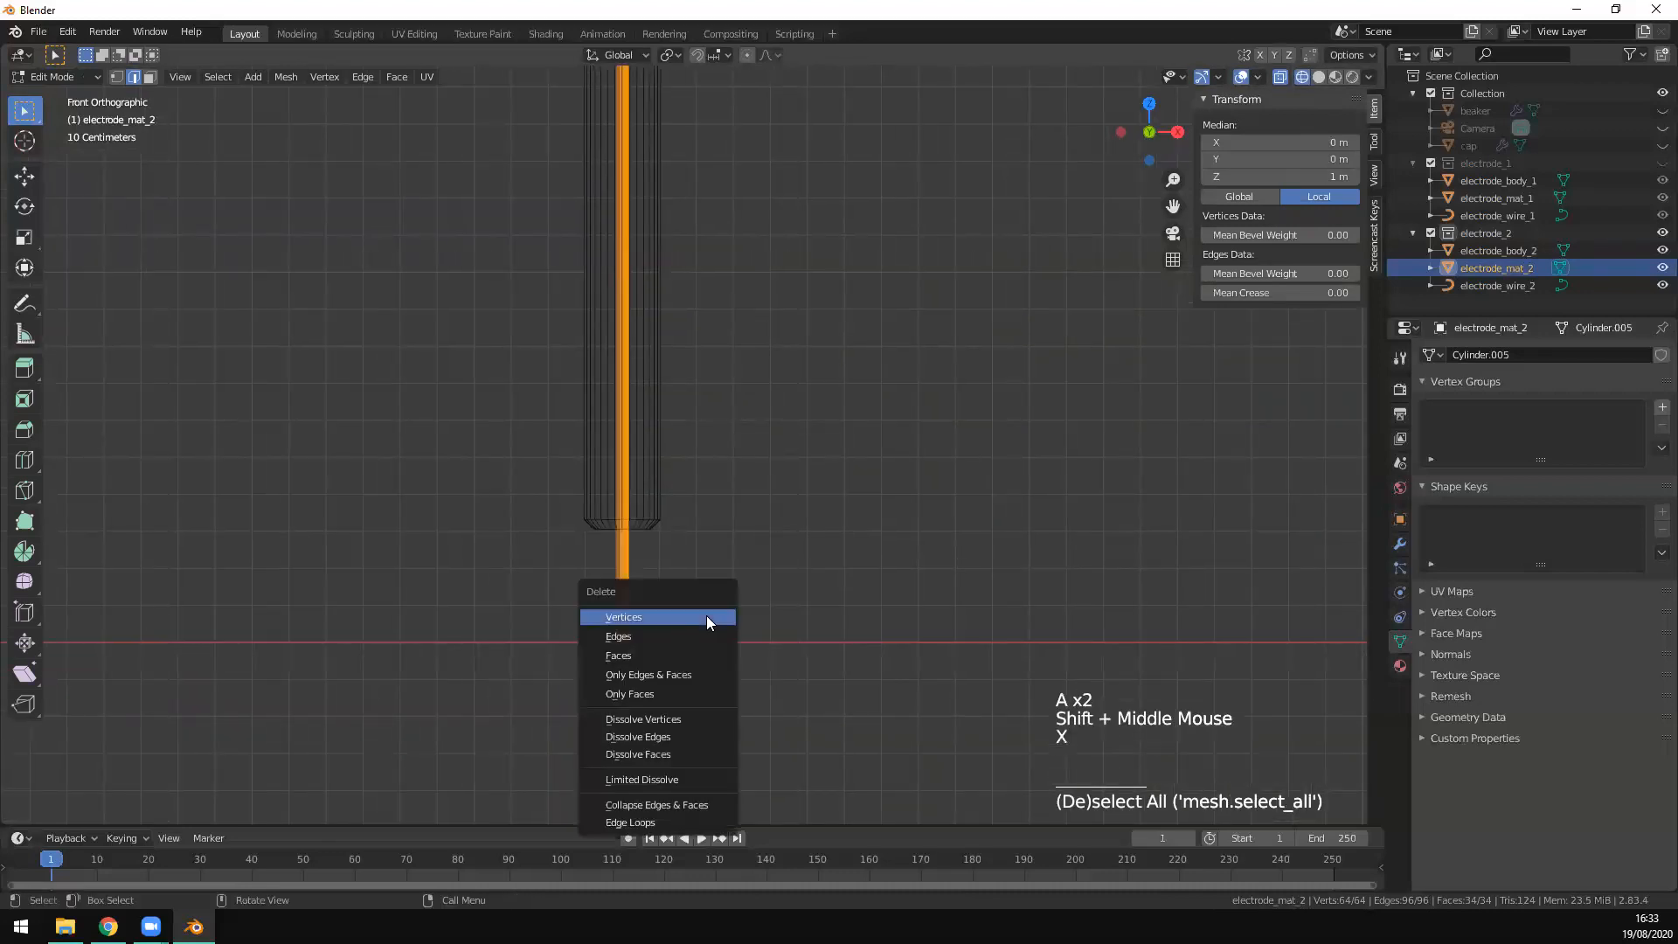
click(706, 617)
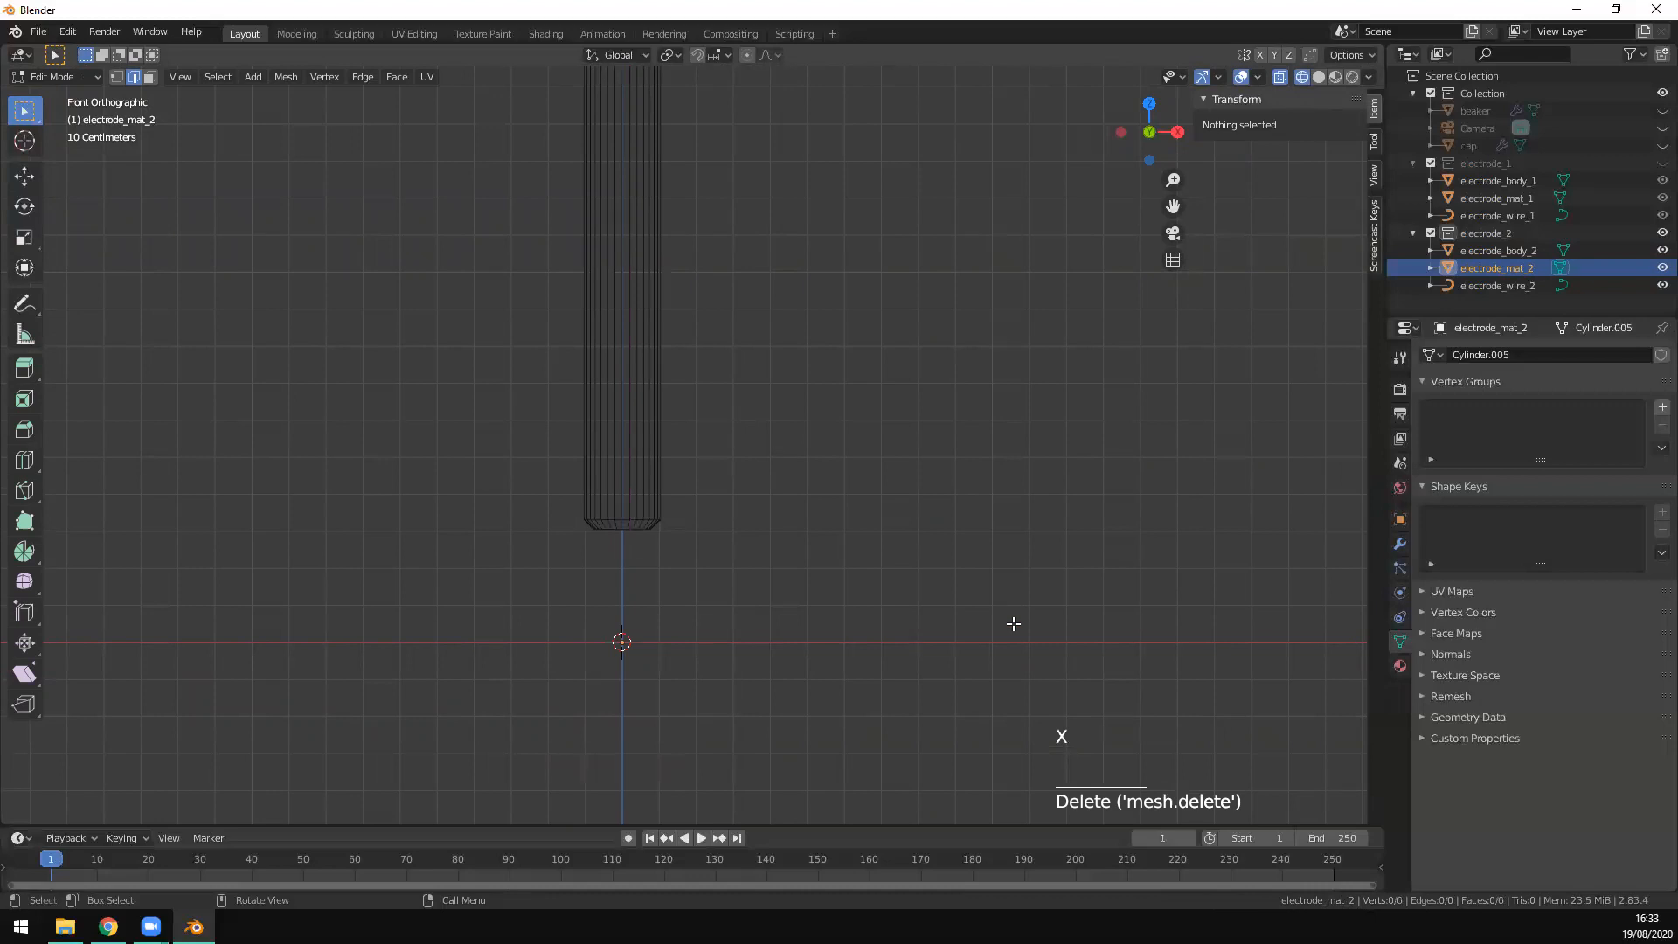
key(Tab)
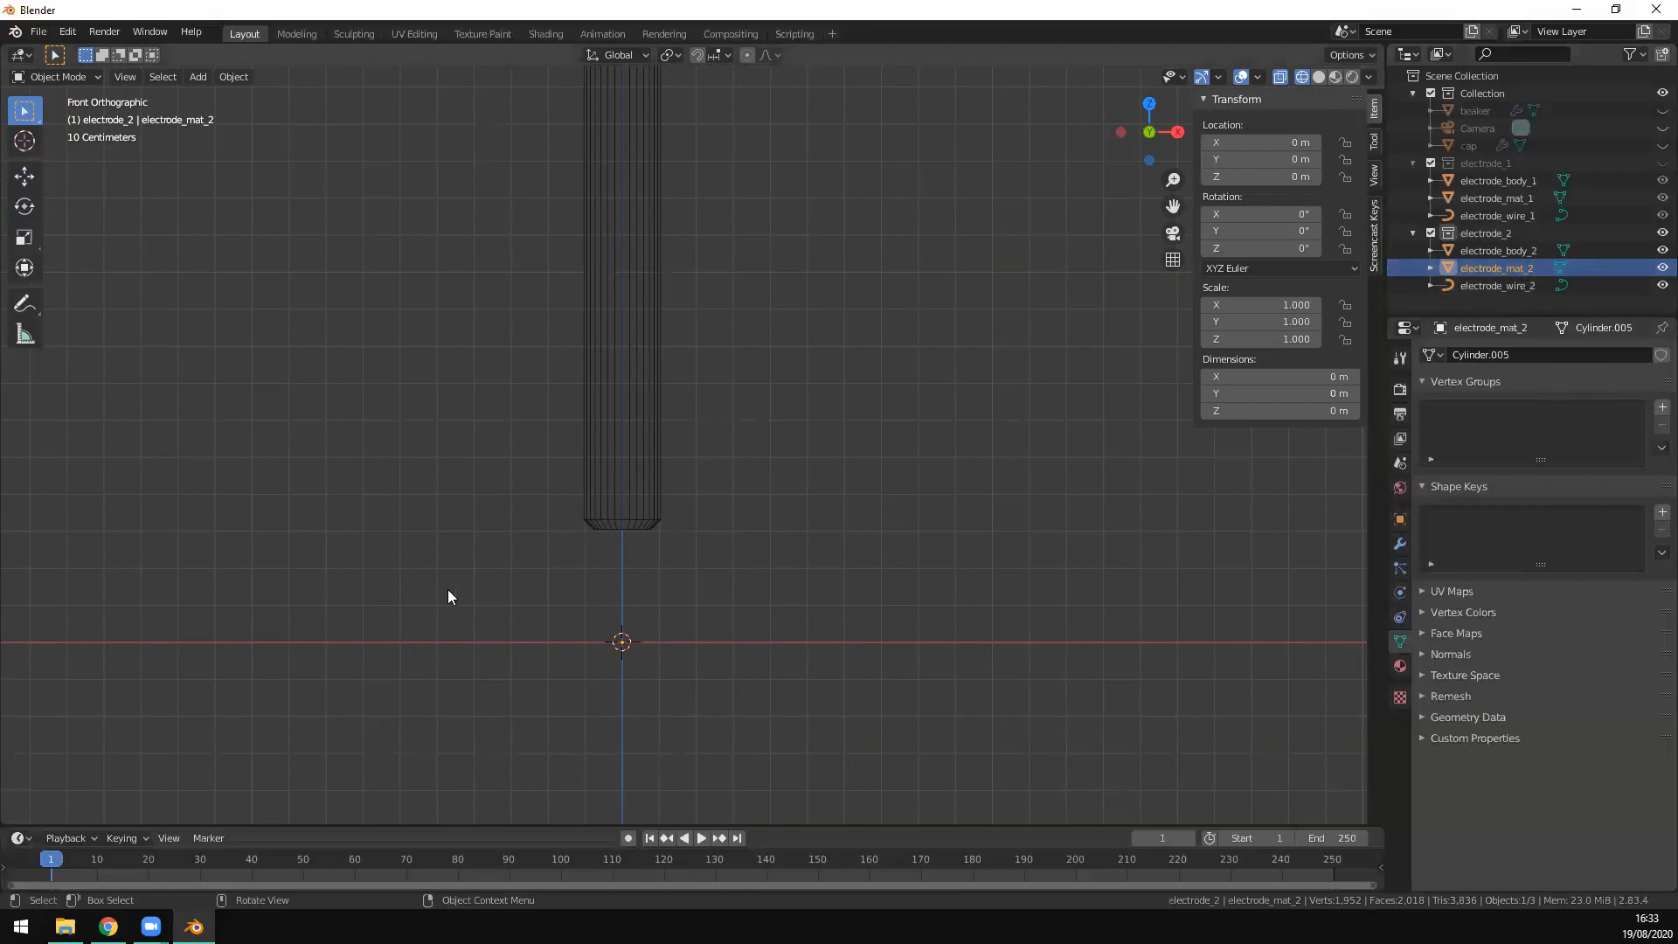
Step: Add a cube inside the electrode_mat_2 mesh in Edit Mode and move it 1 m up along Z
click(1517, 275)
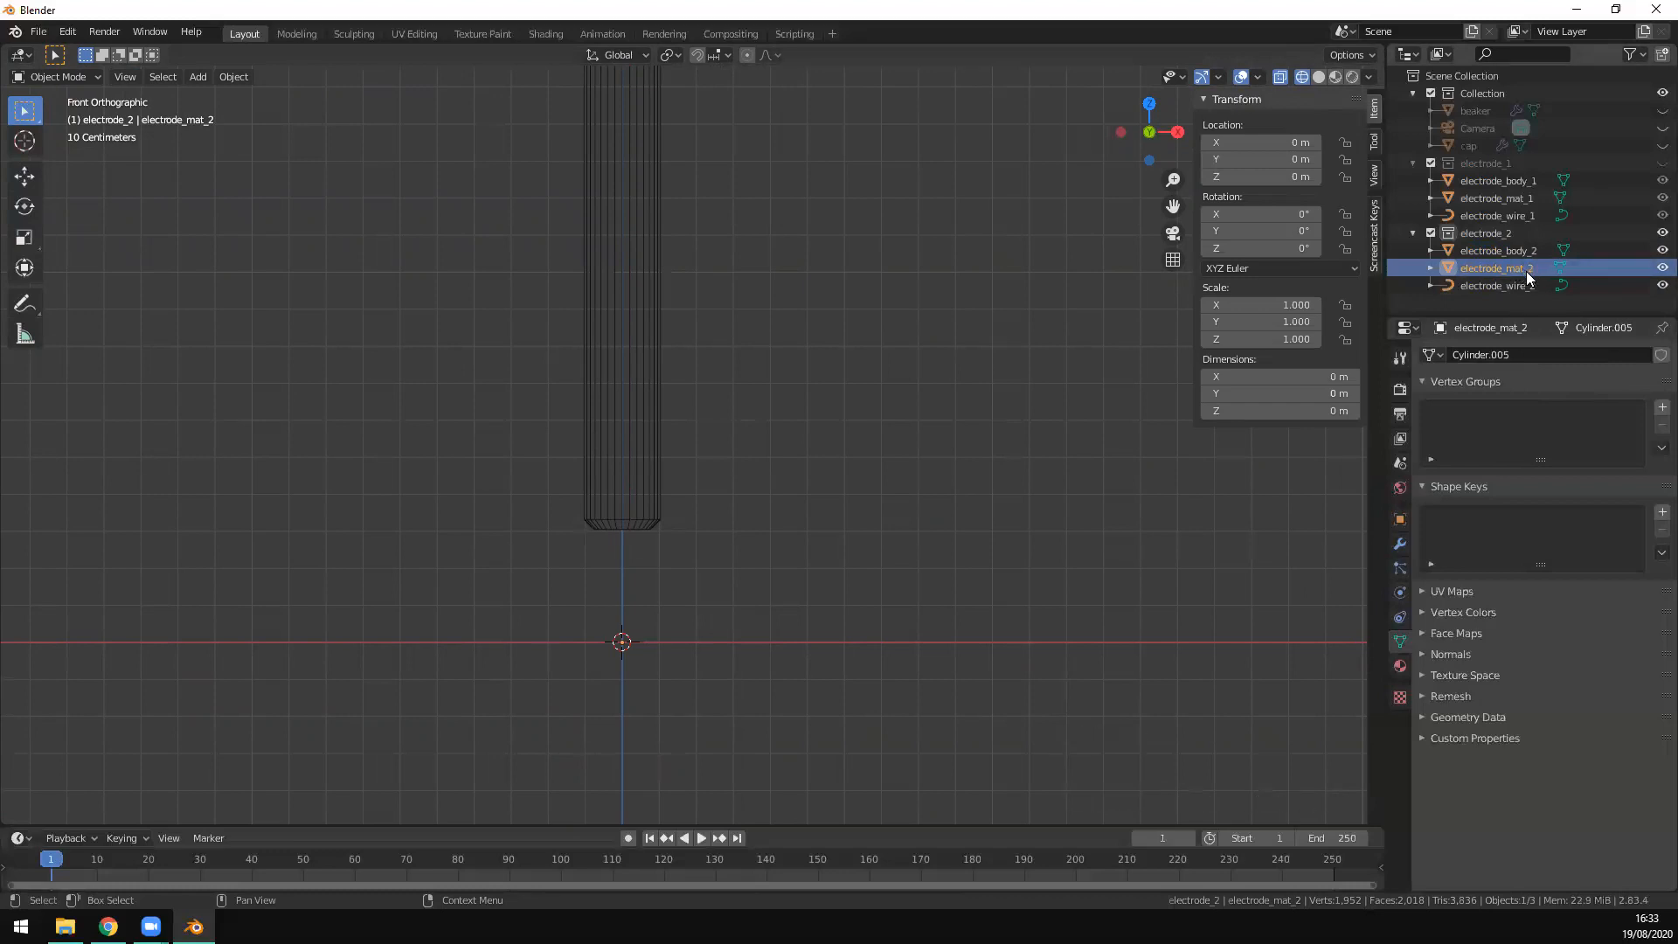
click(82, 76)
click(72, 116)
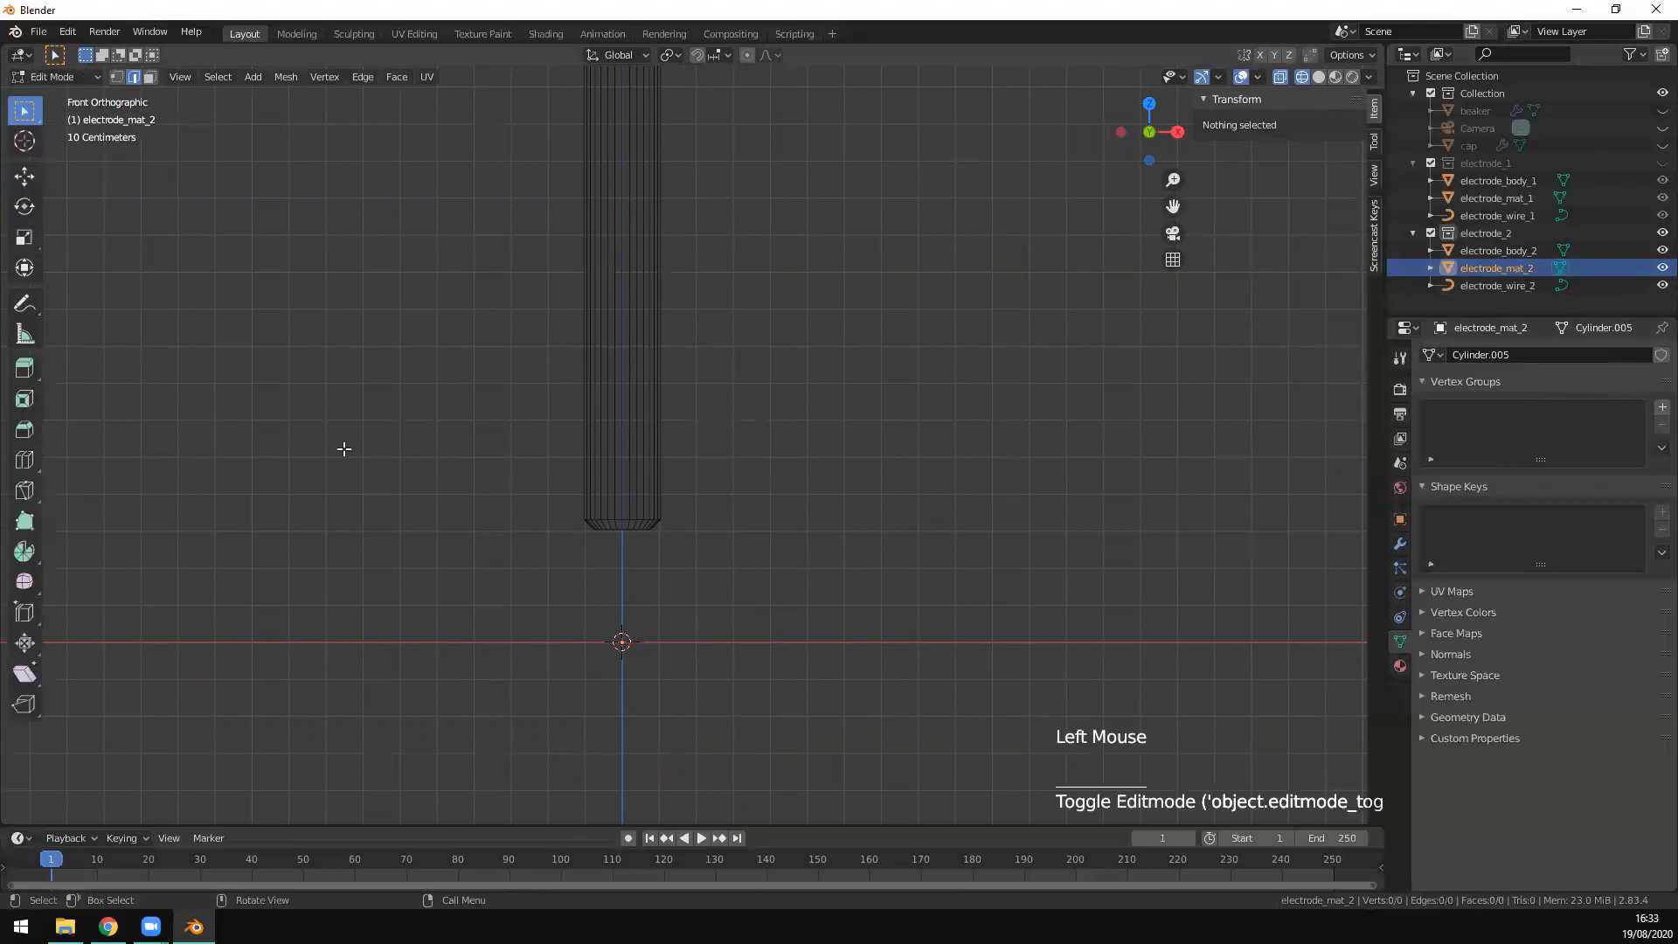
key(shift)
key(shift+a)
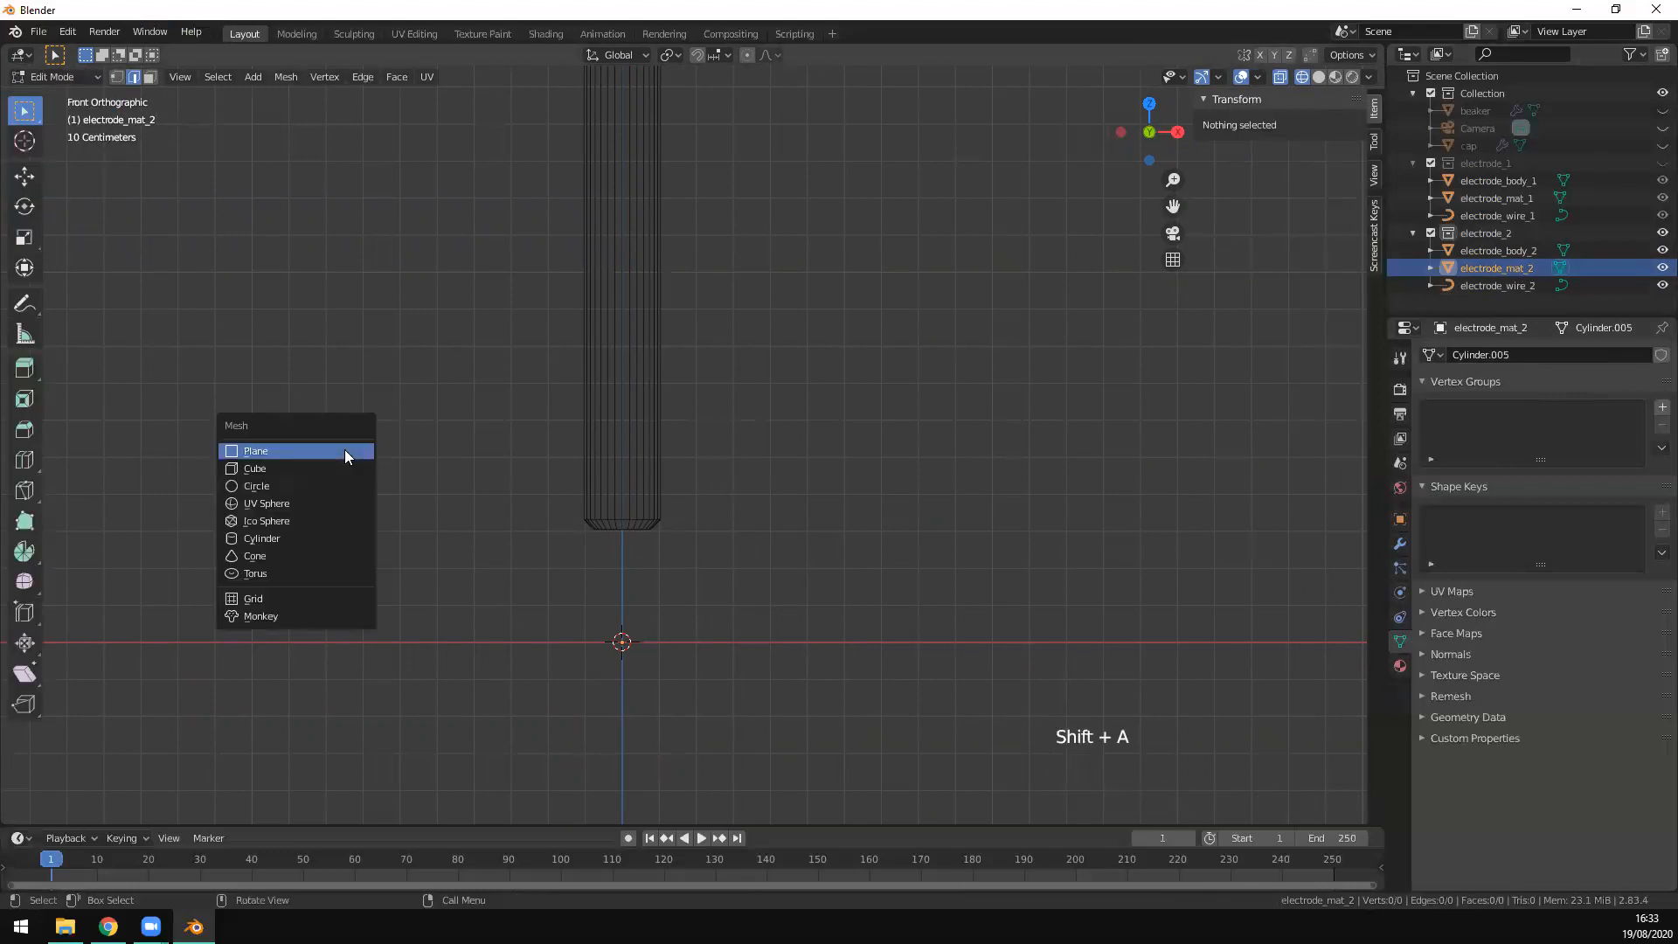
click(324, 467)
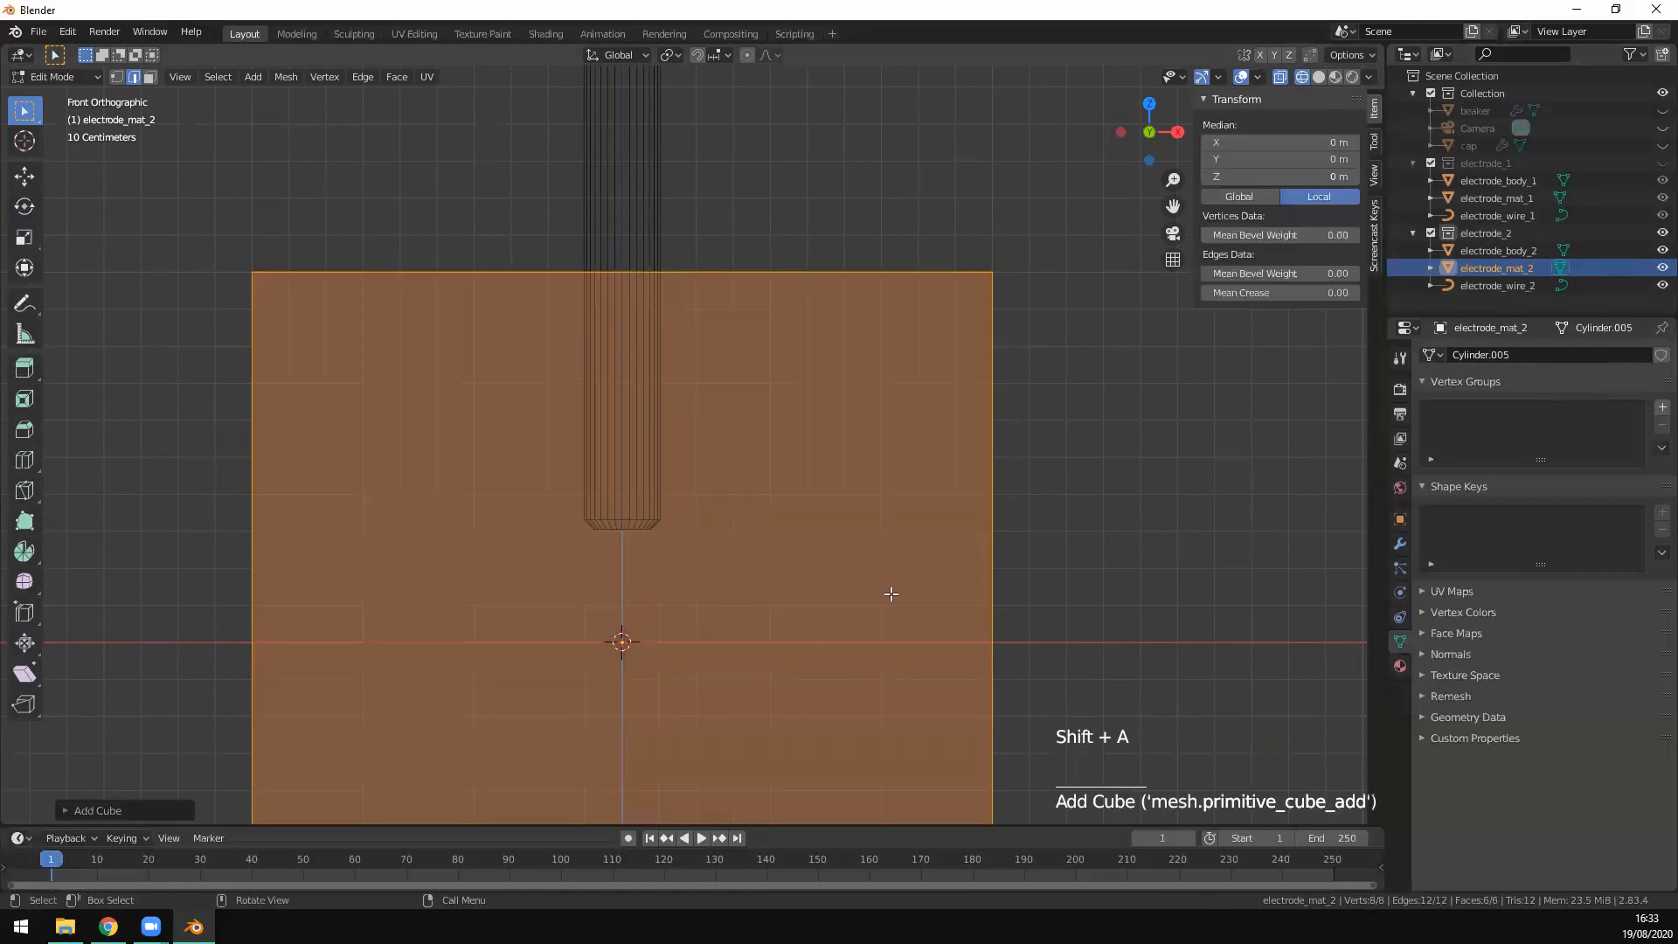
scroll(891, 594, down, 4)
text(g)
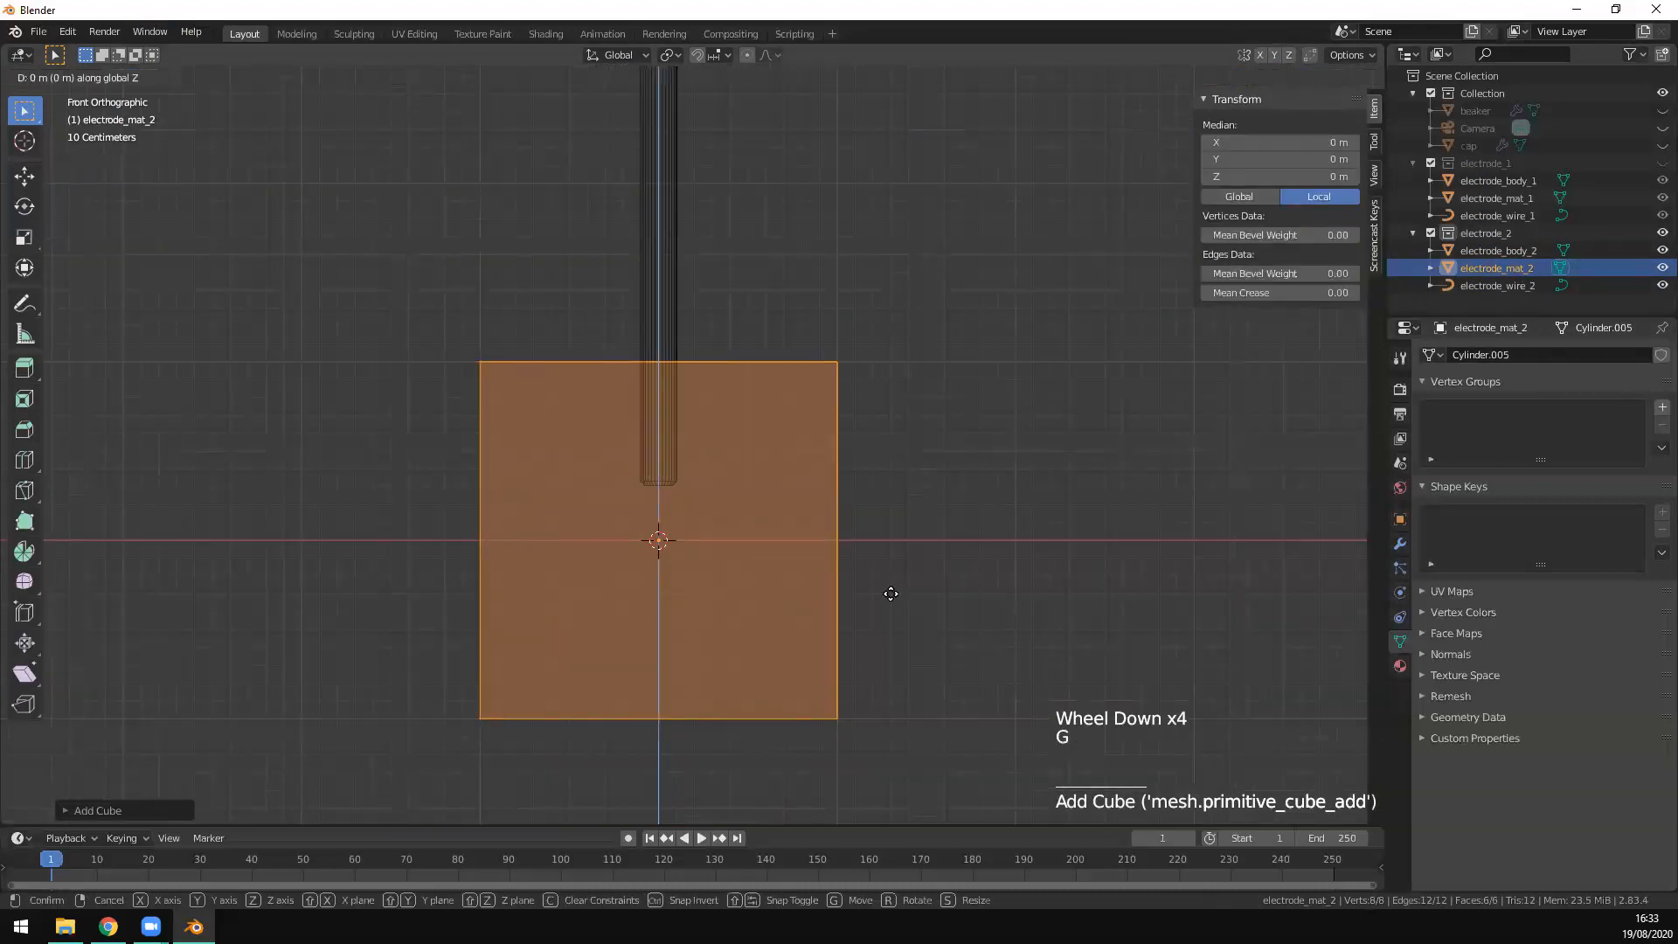
text(z1)
key(Return)
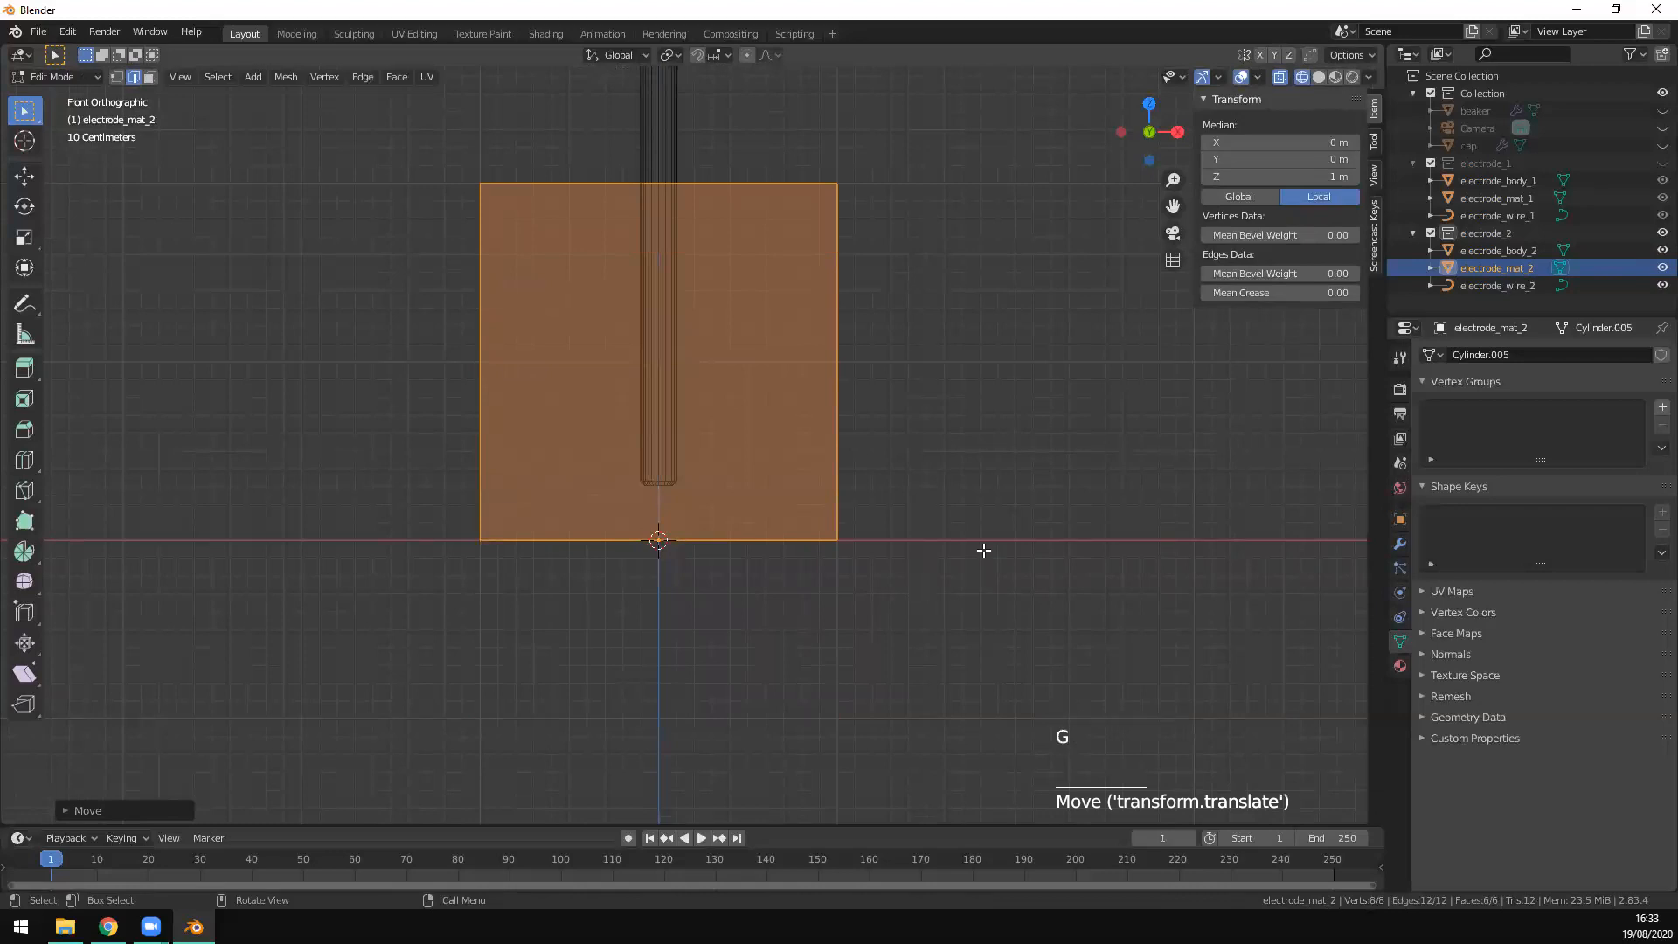
Step: Scale the cube in X and Y only until it is about 0.103 m wide and fits inside the lower tube
key(s)
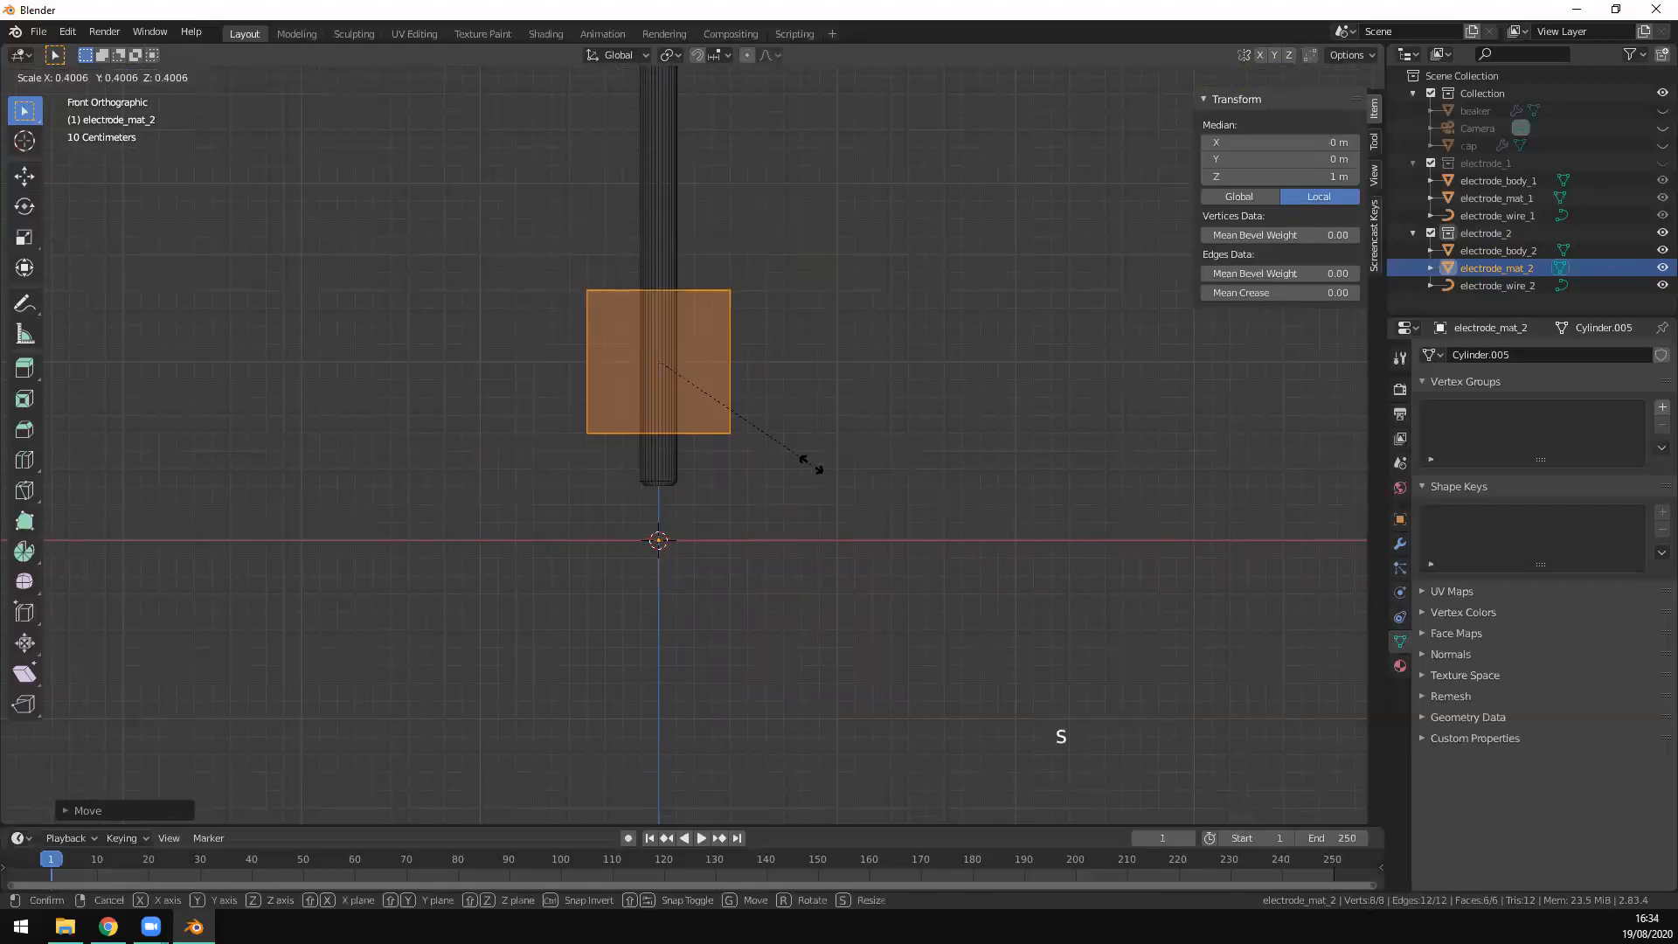
key(shift+z)
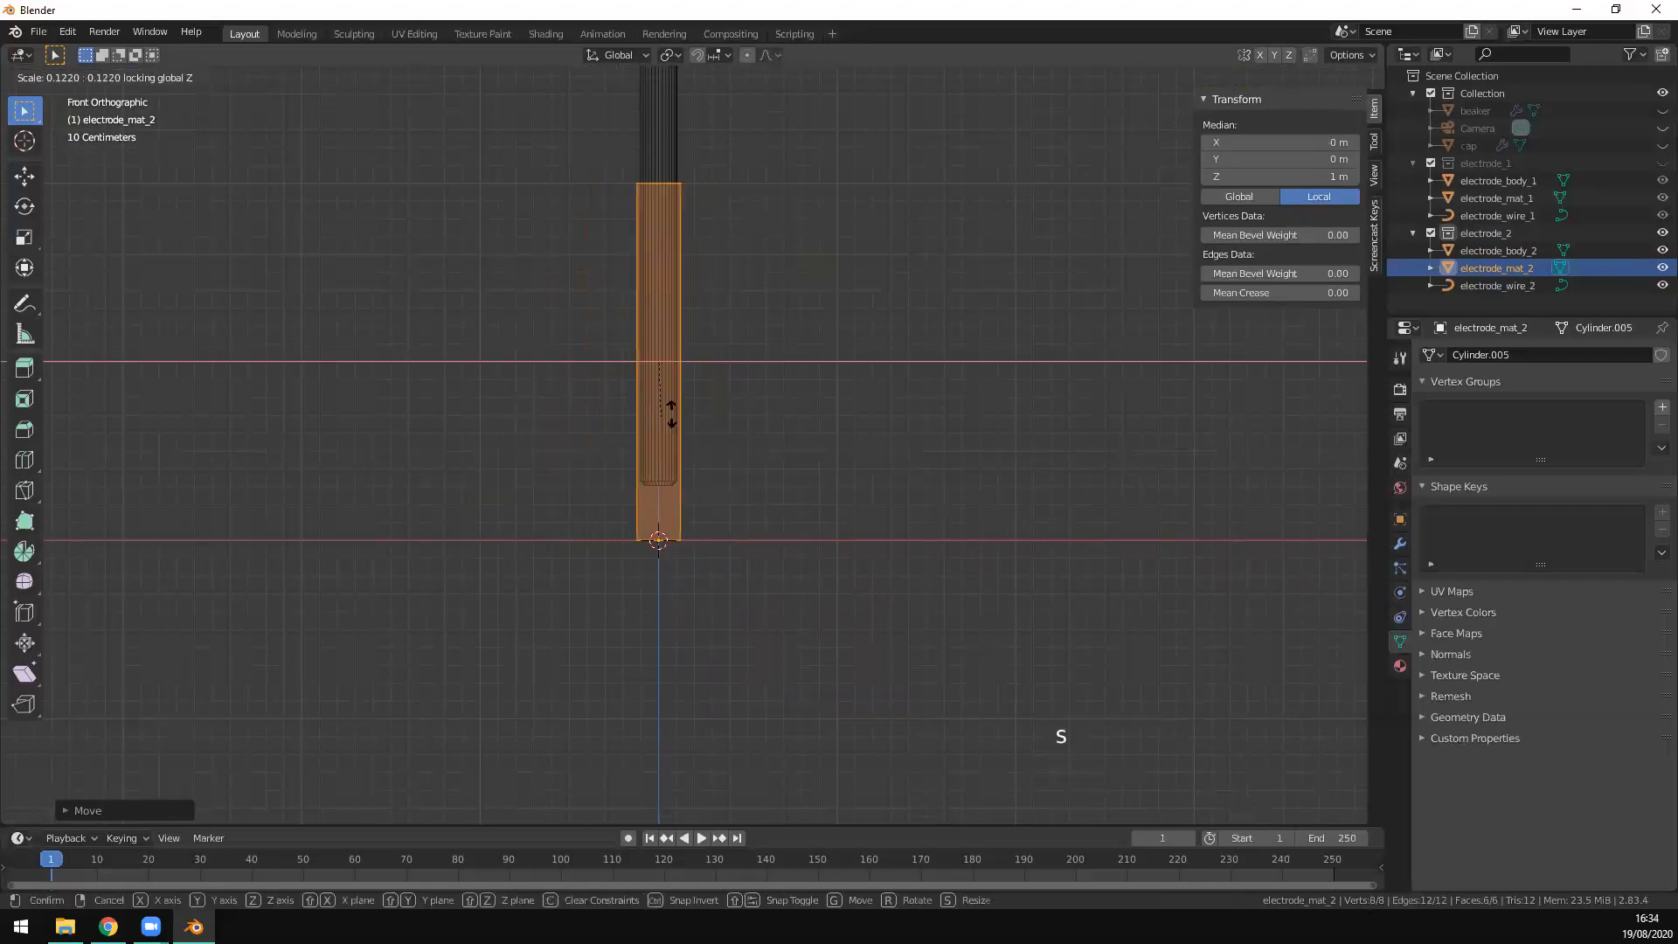
click(680, 340)
scroll(667, 536, up, 8)
shift+middle_drag(667, 536, 840, 569)
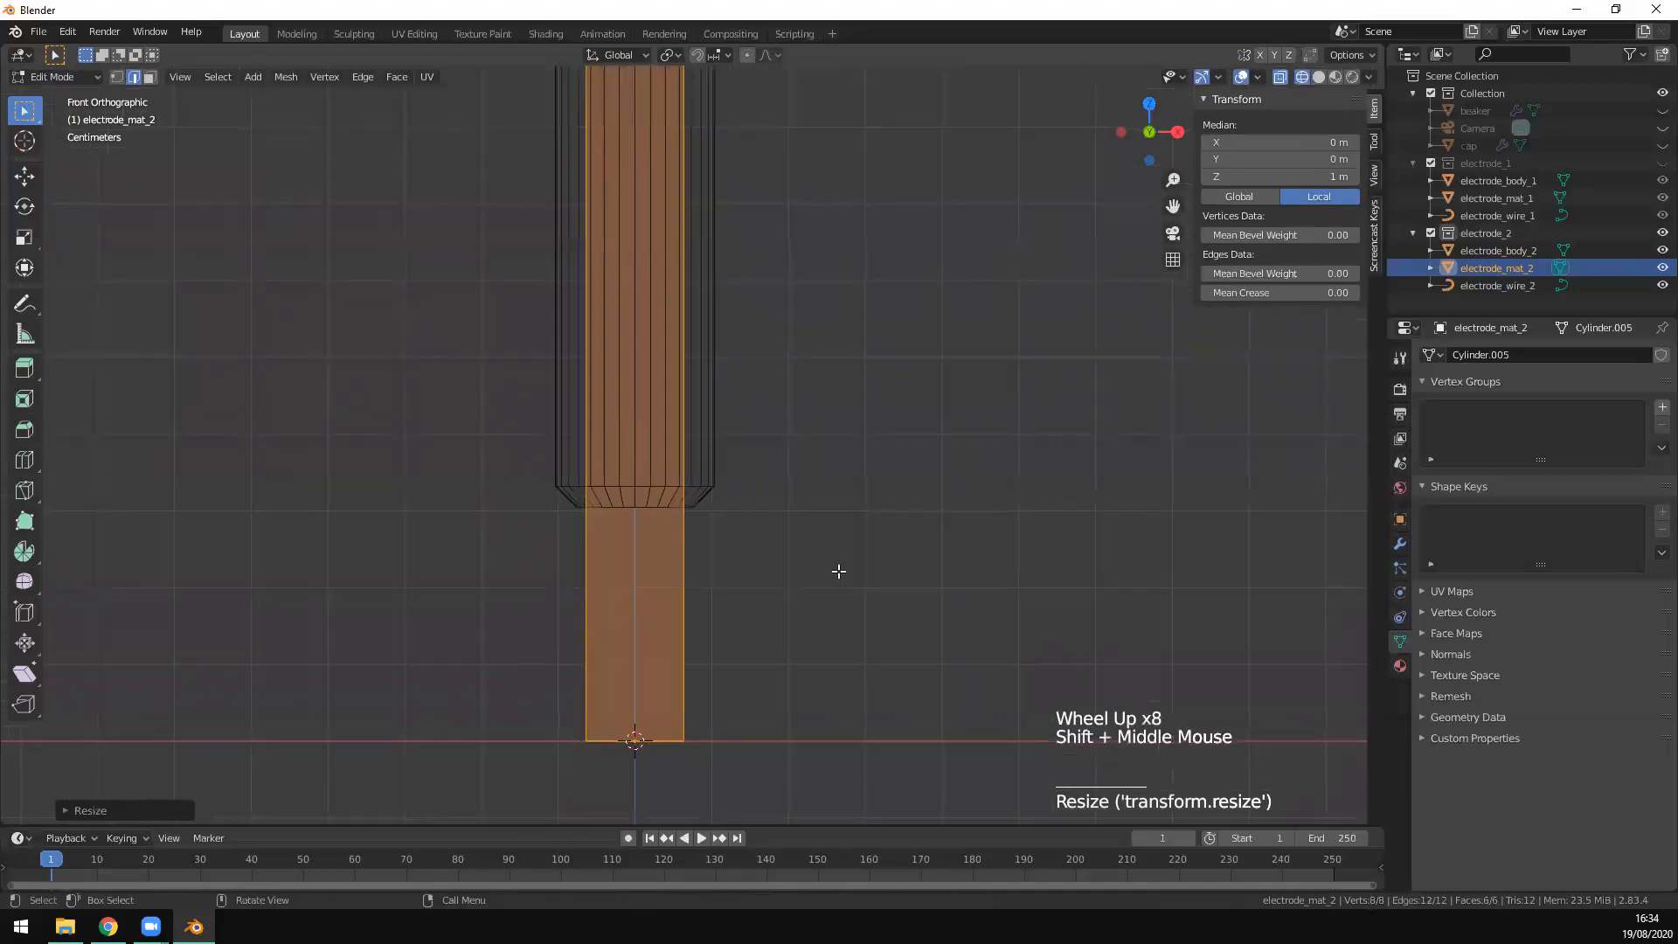
scroll(846, 575, up, 3)
scroll(846, 574, up, 3)
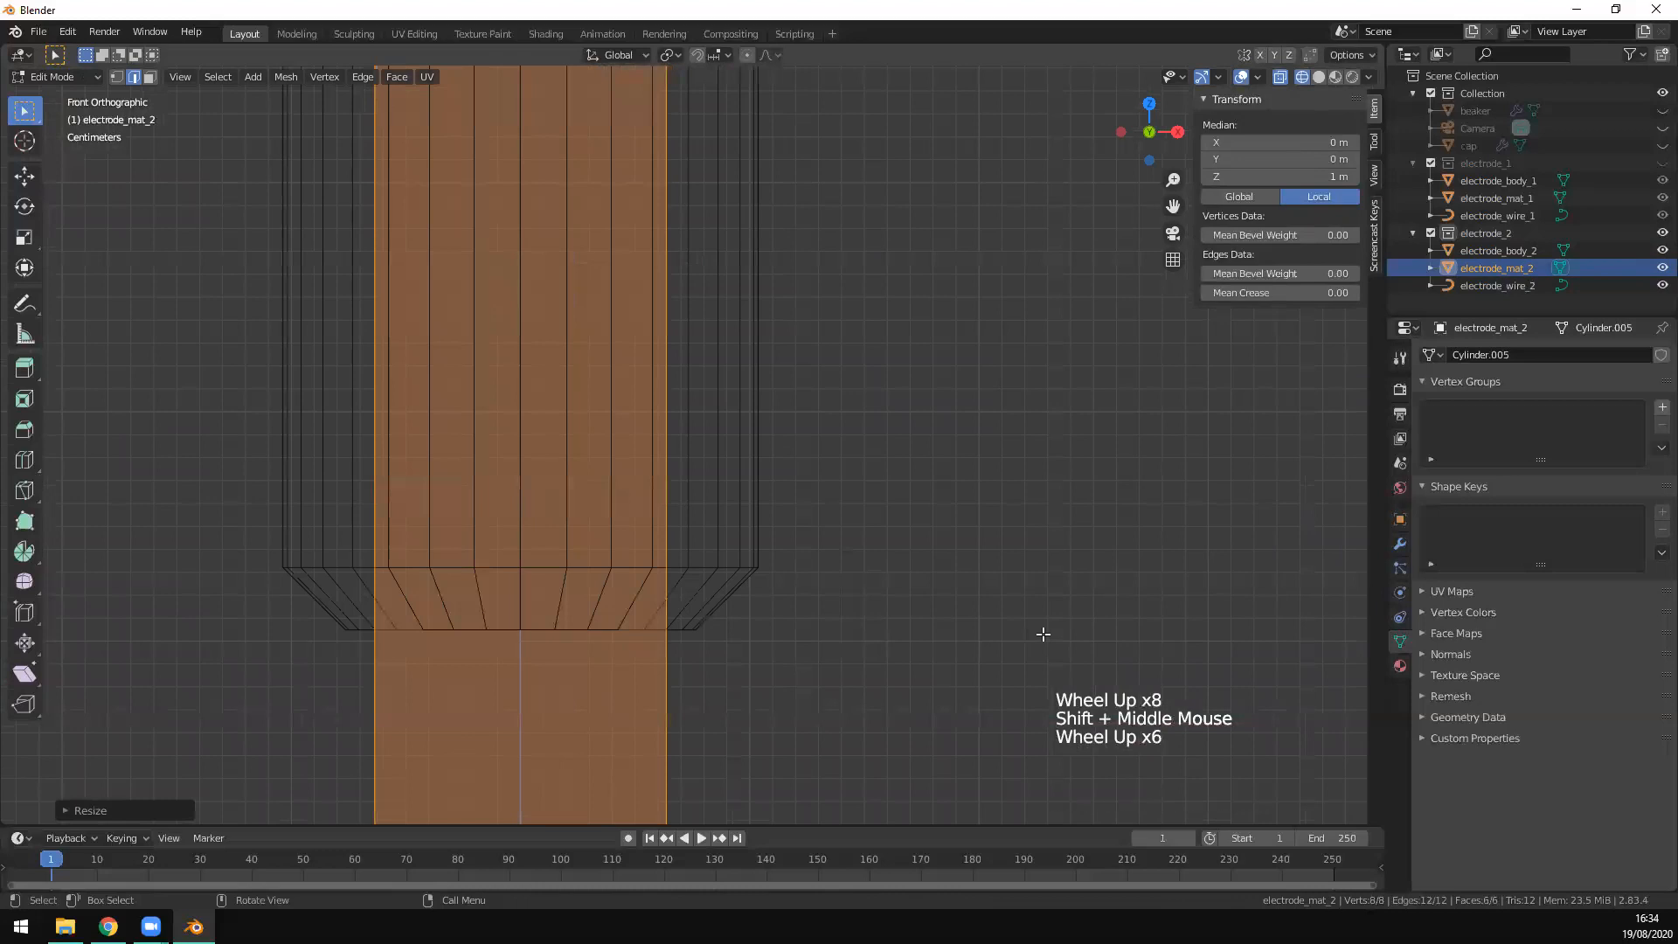
key(s)
key(shift+z)
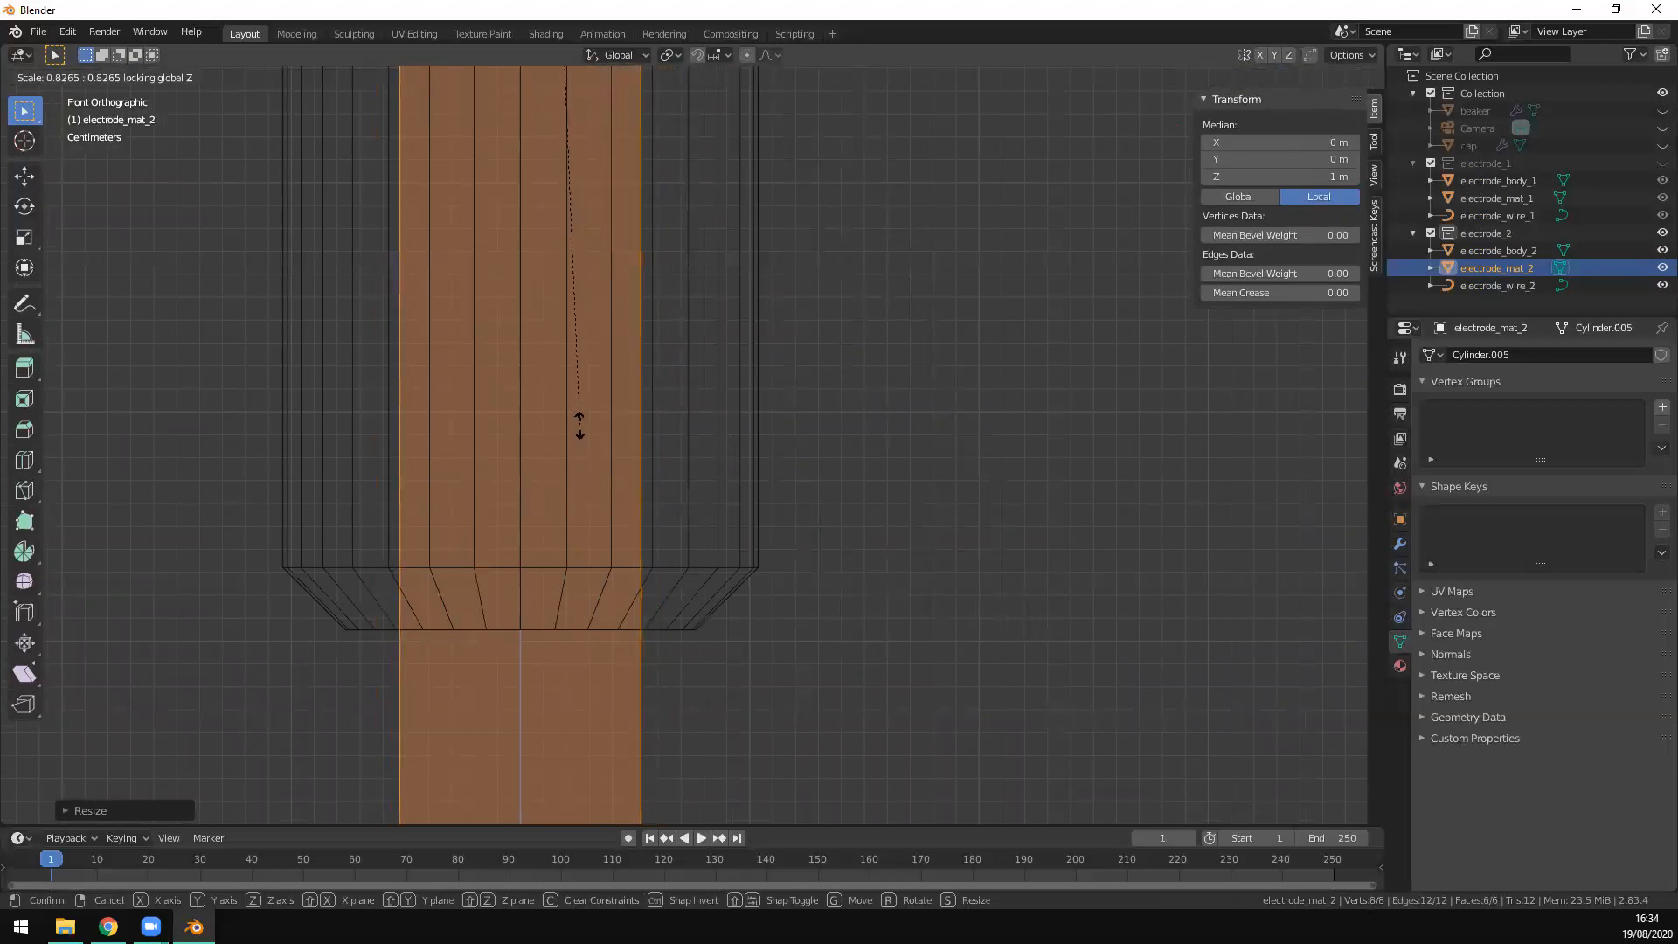
click(573, 390)
Step: Examine how the square bar fits inside the body tube from the front, from above and in perspective
middle_drag(802, 610, 765, 482)
key(KP_1)
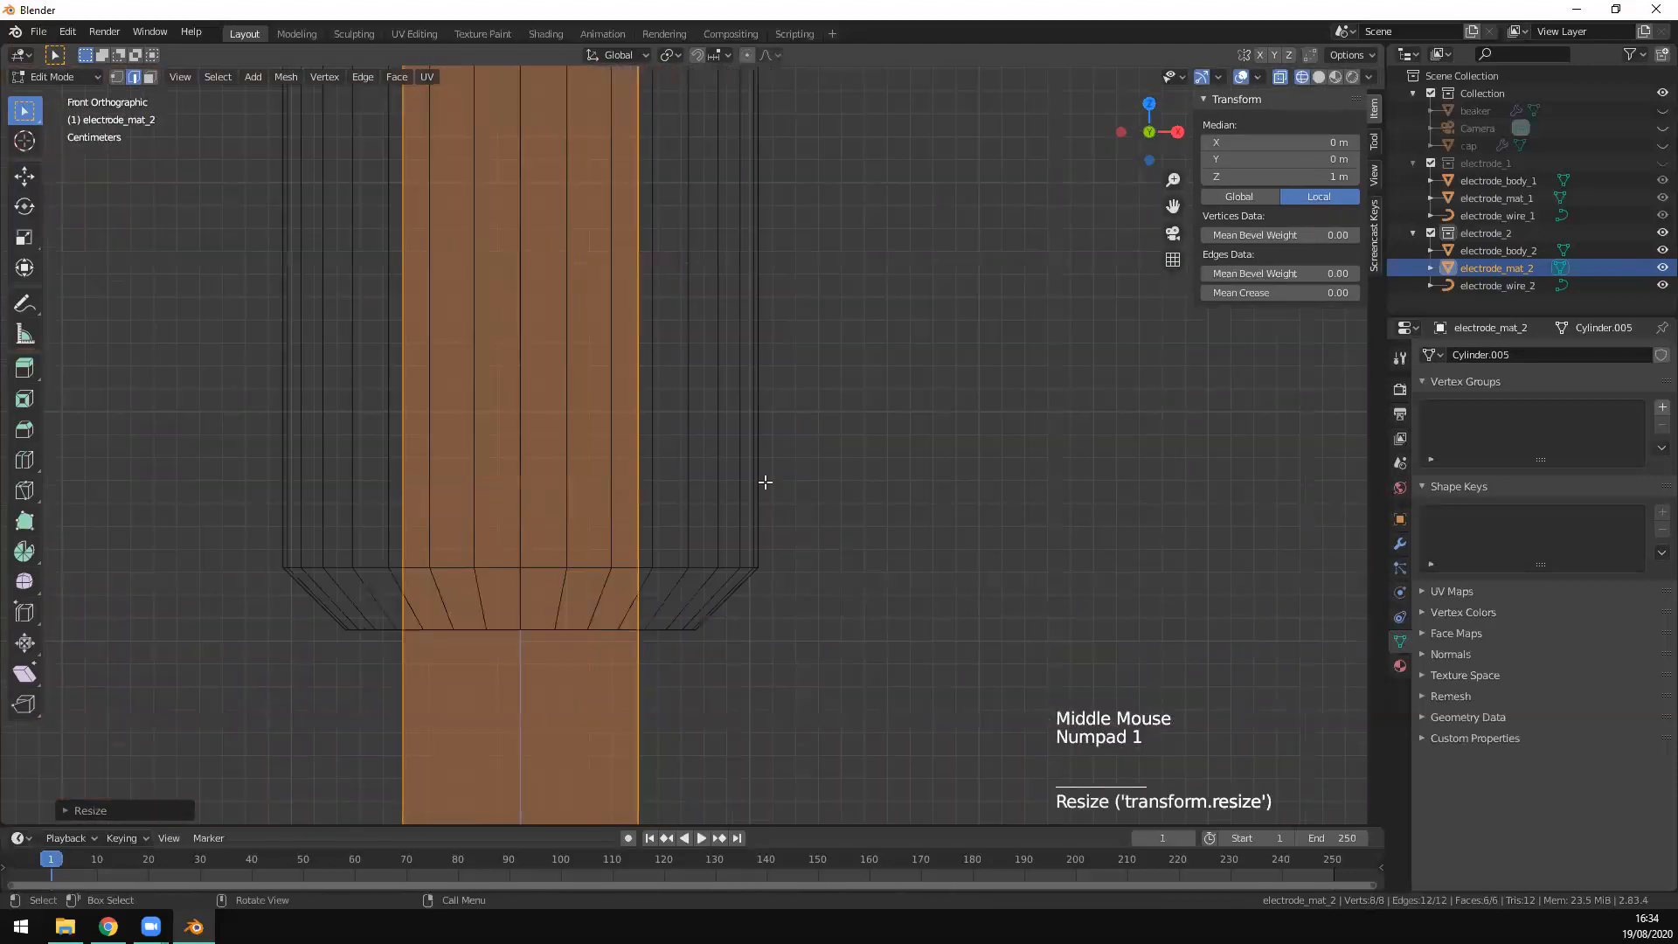
key(KP_7)
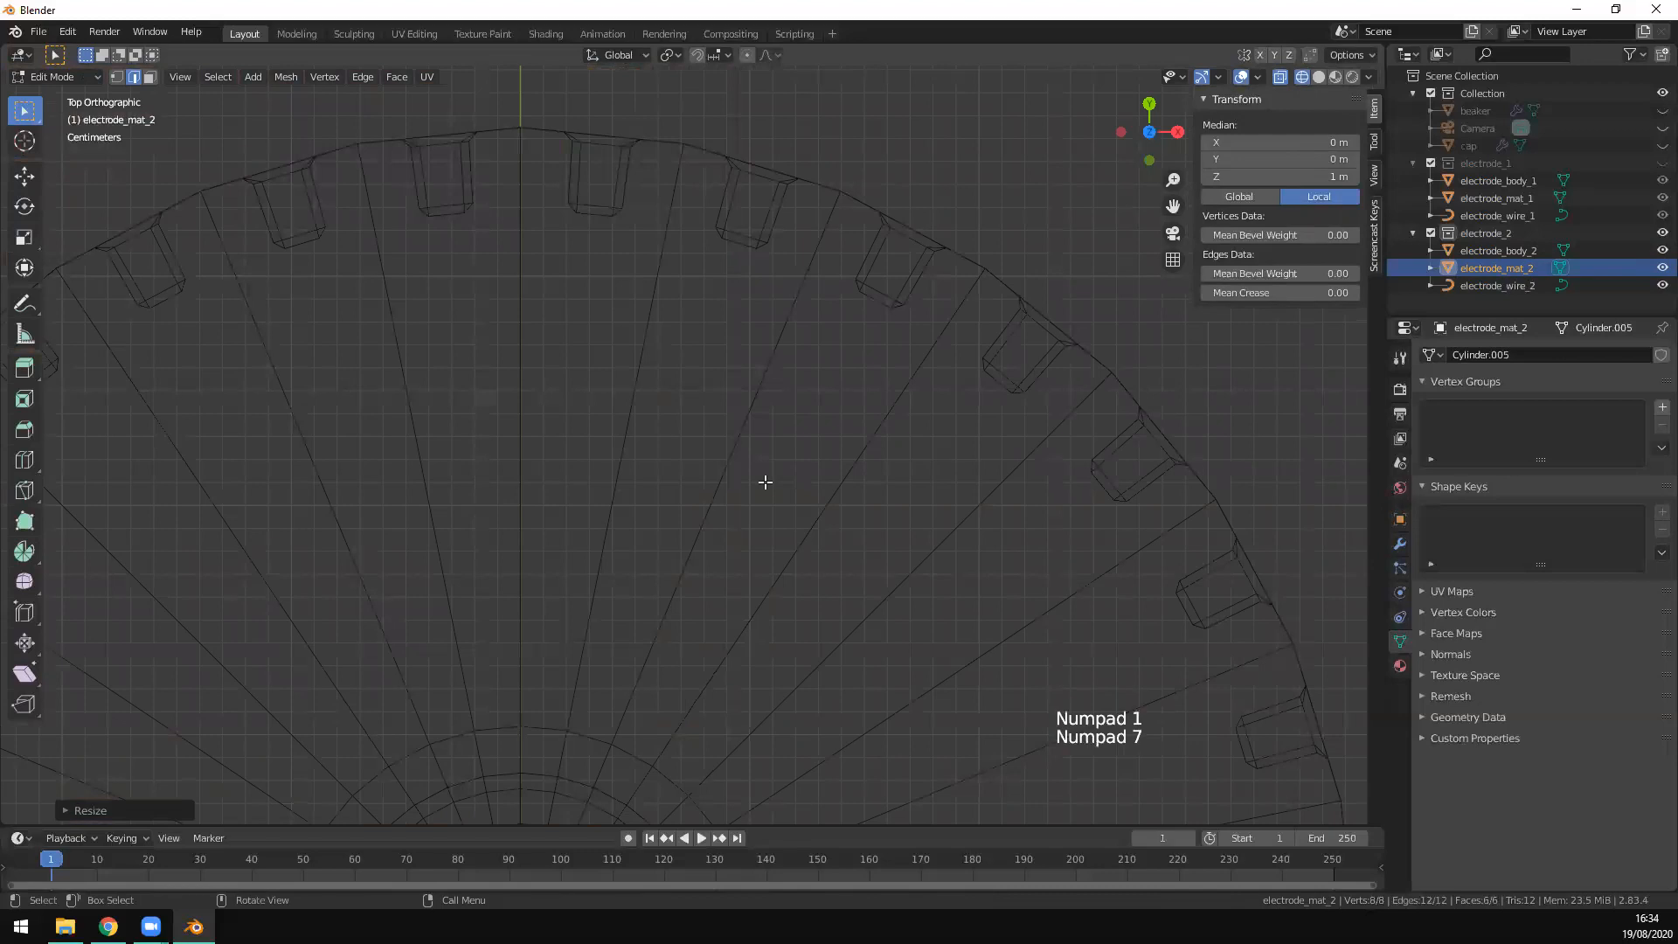
shift+middle_drag(757, 411, 737, 357)
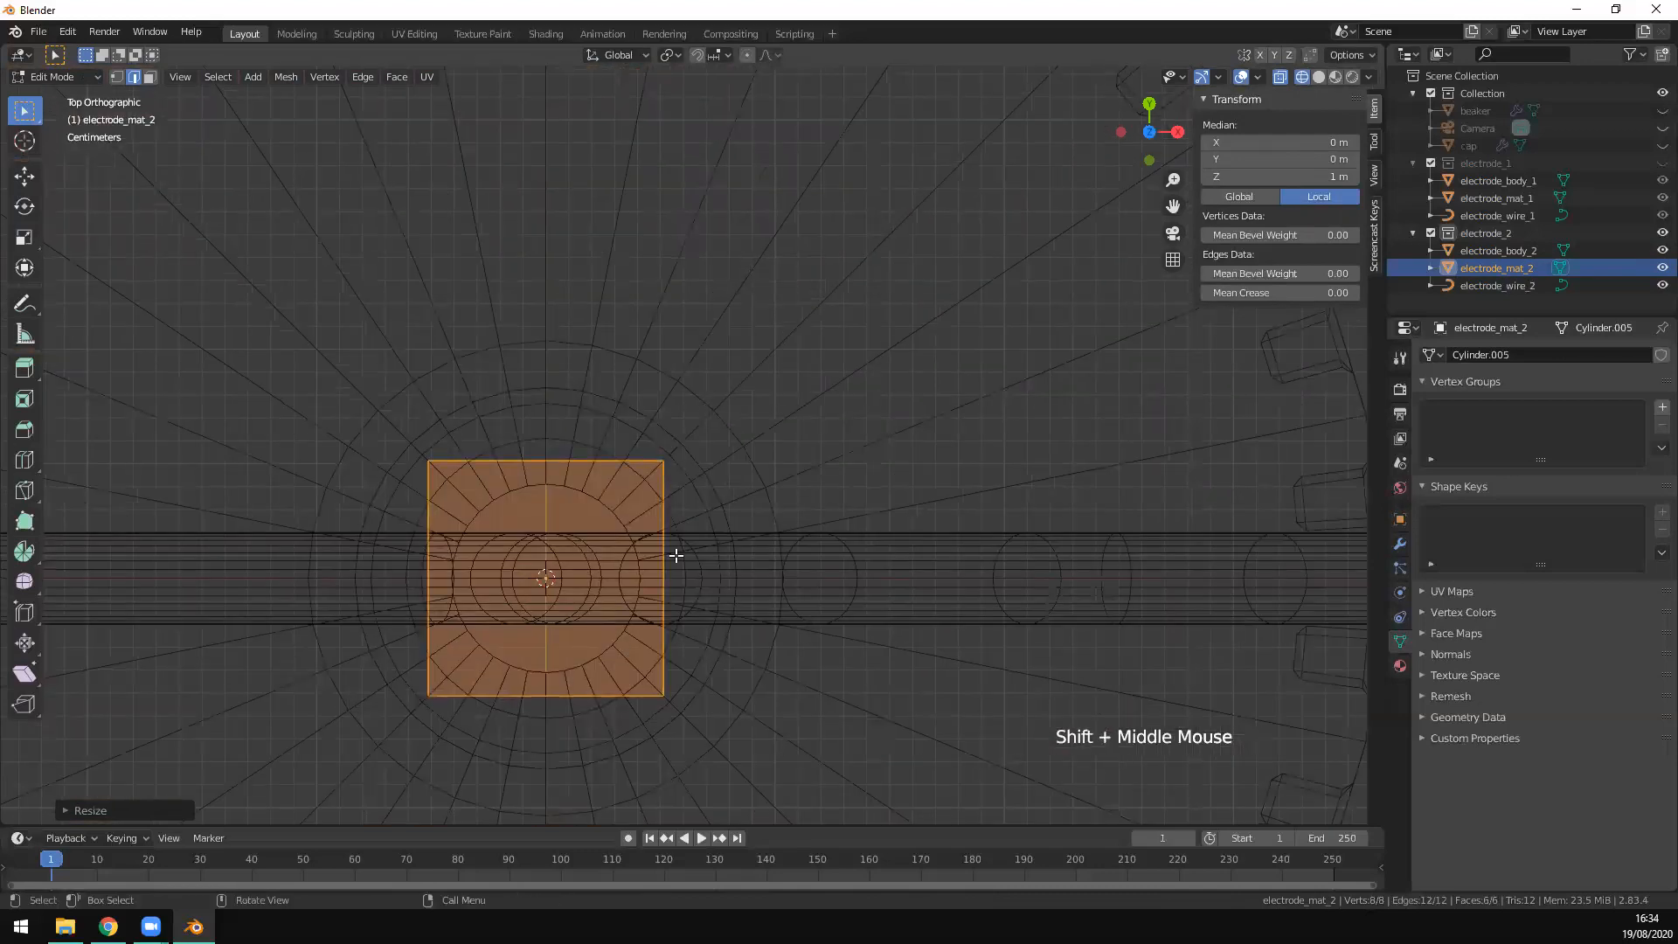
key(KP_1)
scroll(730, 595, down, 3)
middle_drag(823, 655, 660, 536)
scroll(574, 524, down, 1)
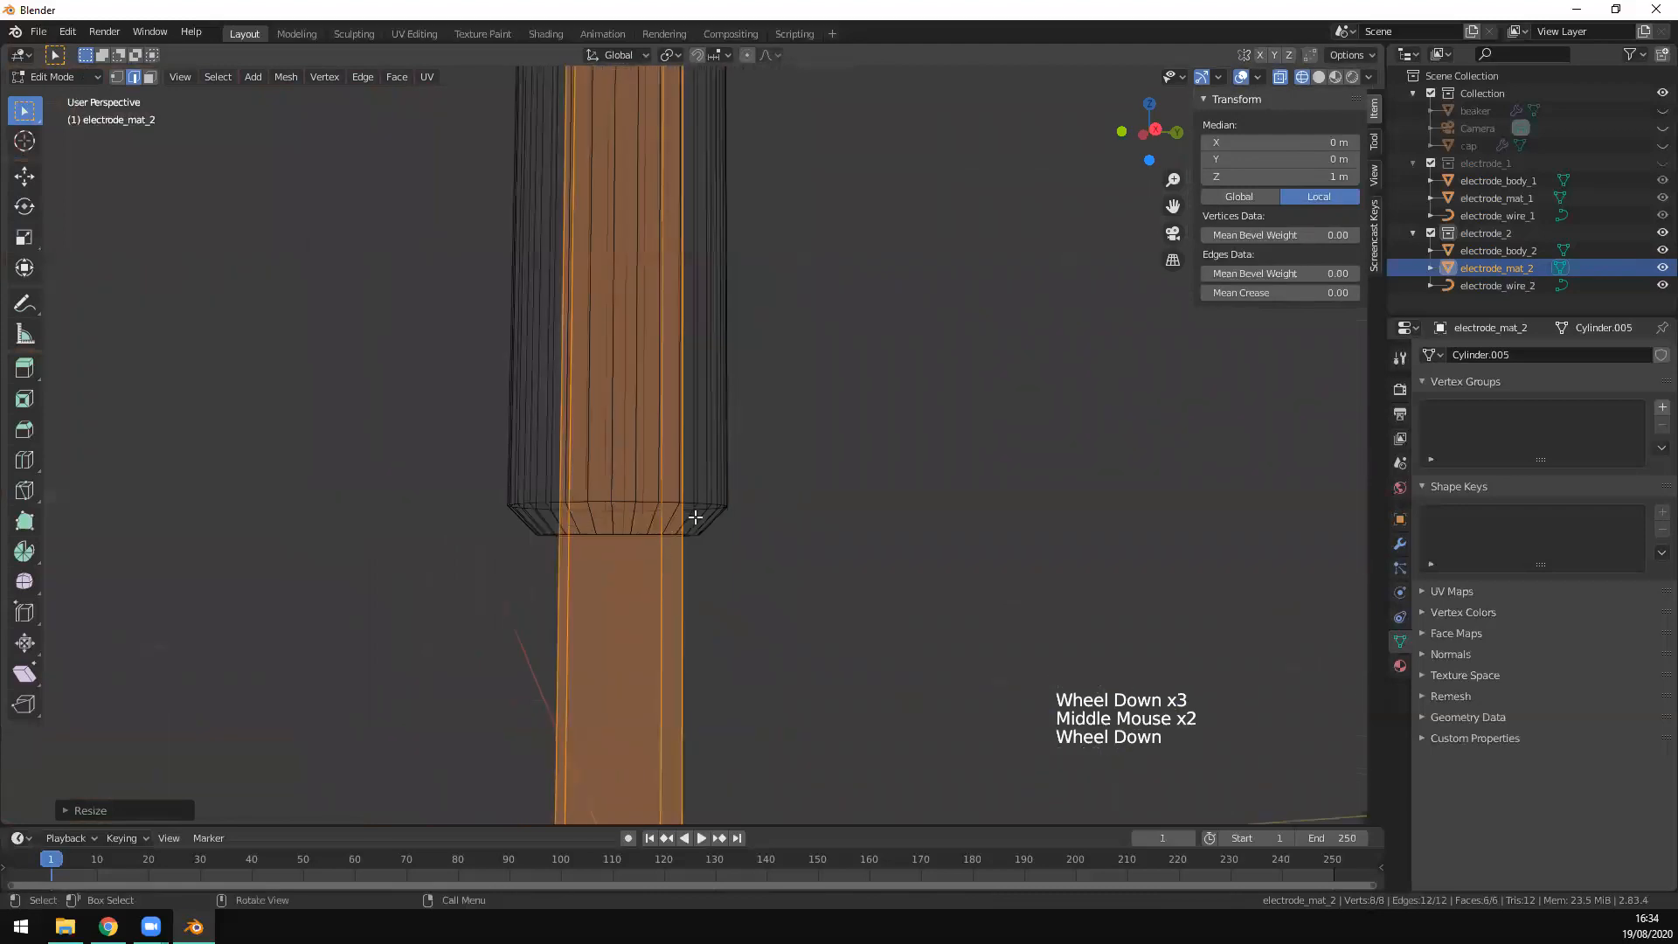
scroll(752, 638, down, 2)
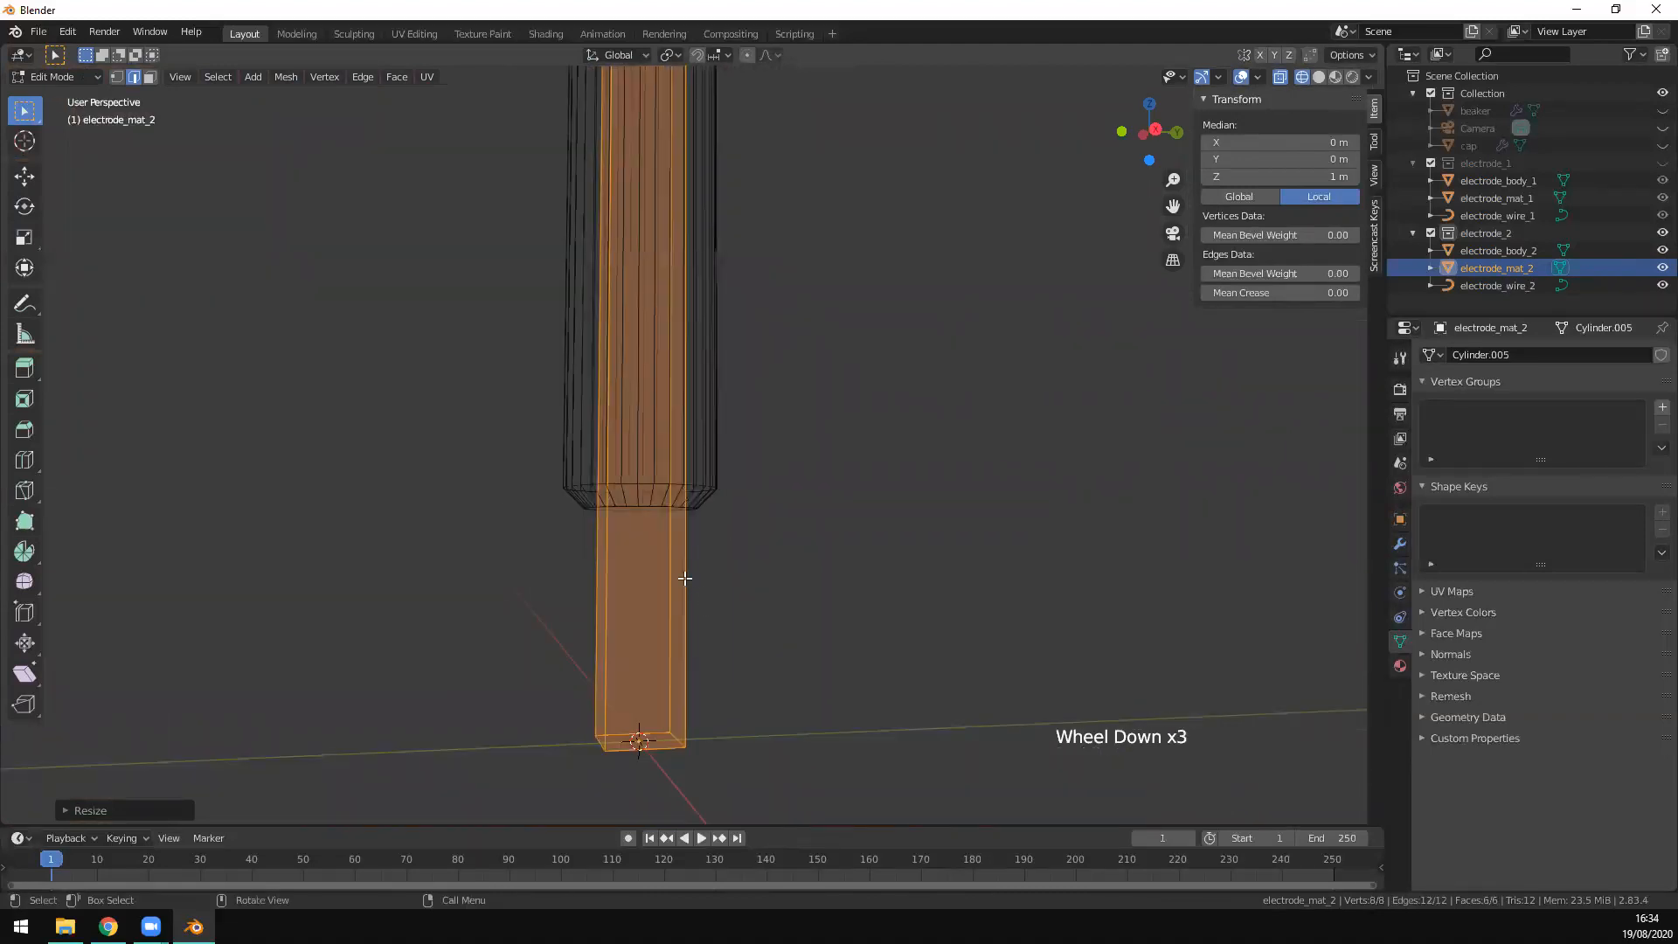
key(s)
key(z)
right_click(701, 560)
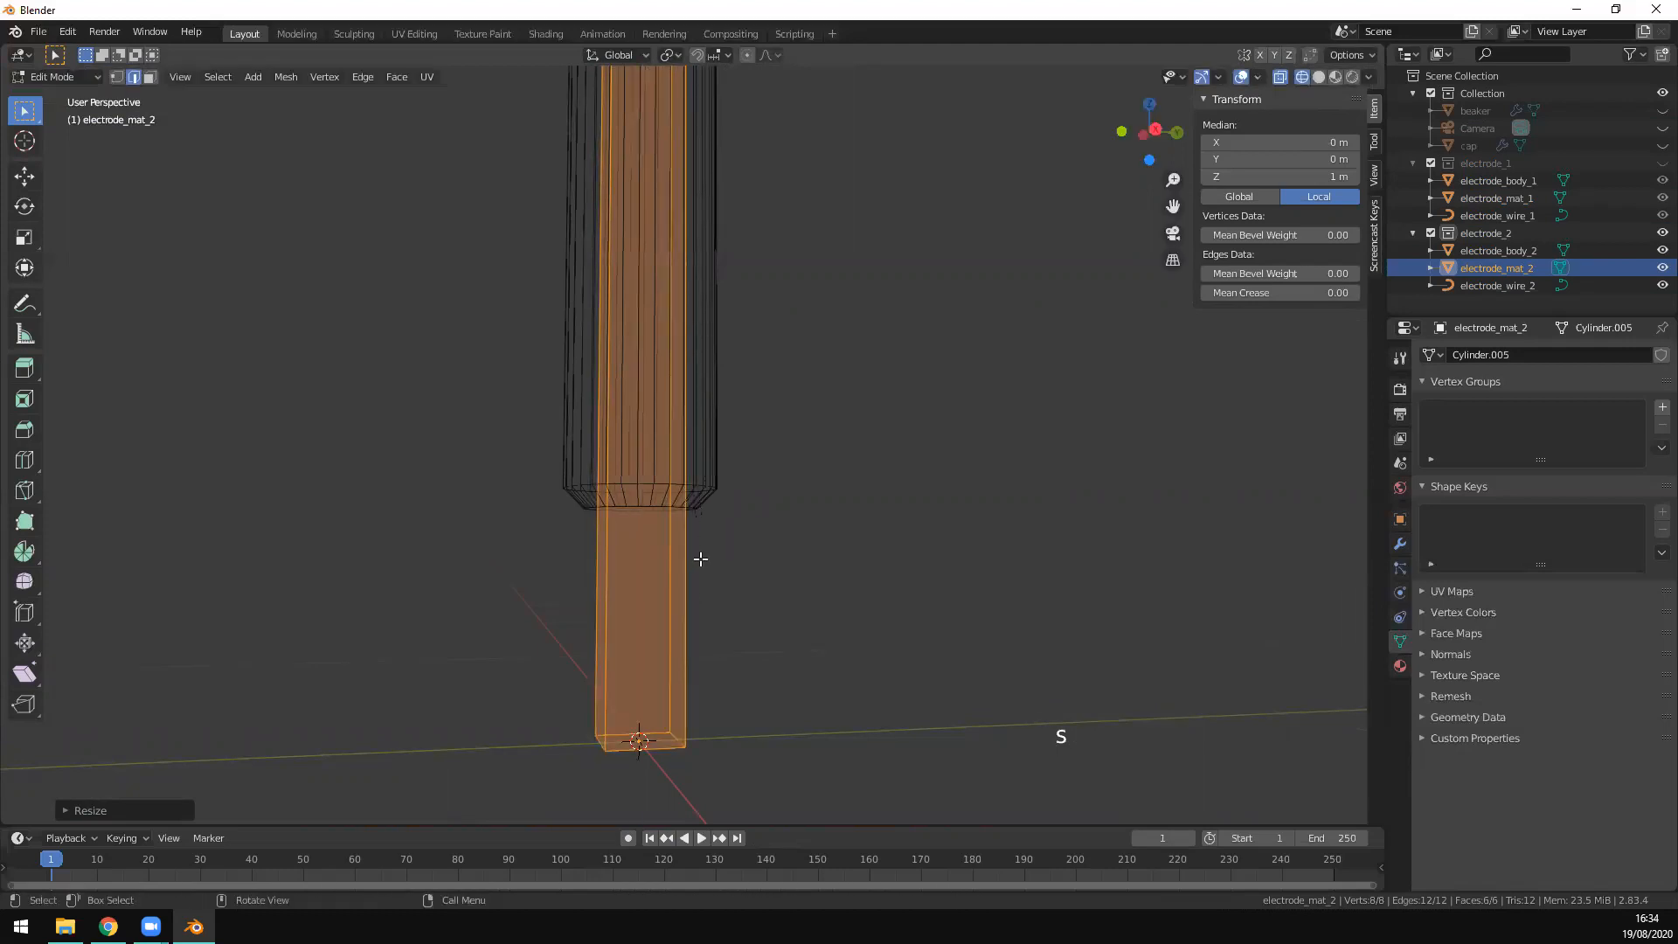
Step: Flatten the bar along Y into a thin strip about 0.0075 m thick and return to Object Mode
key(s)
key(y)
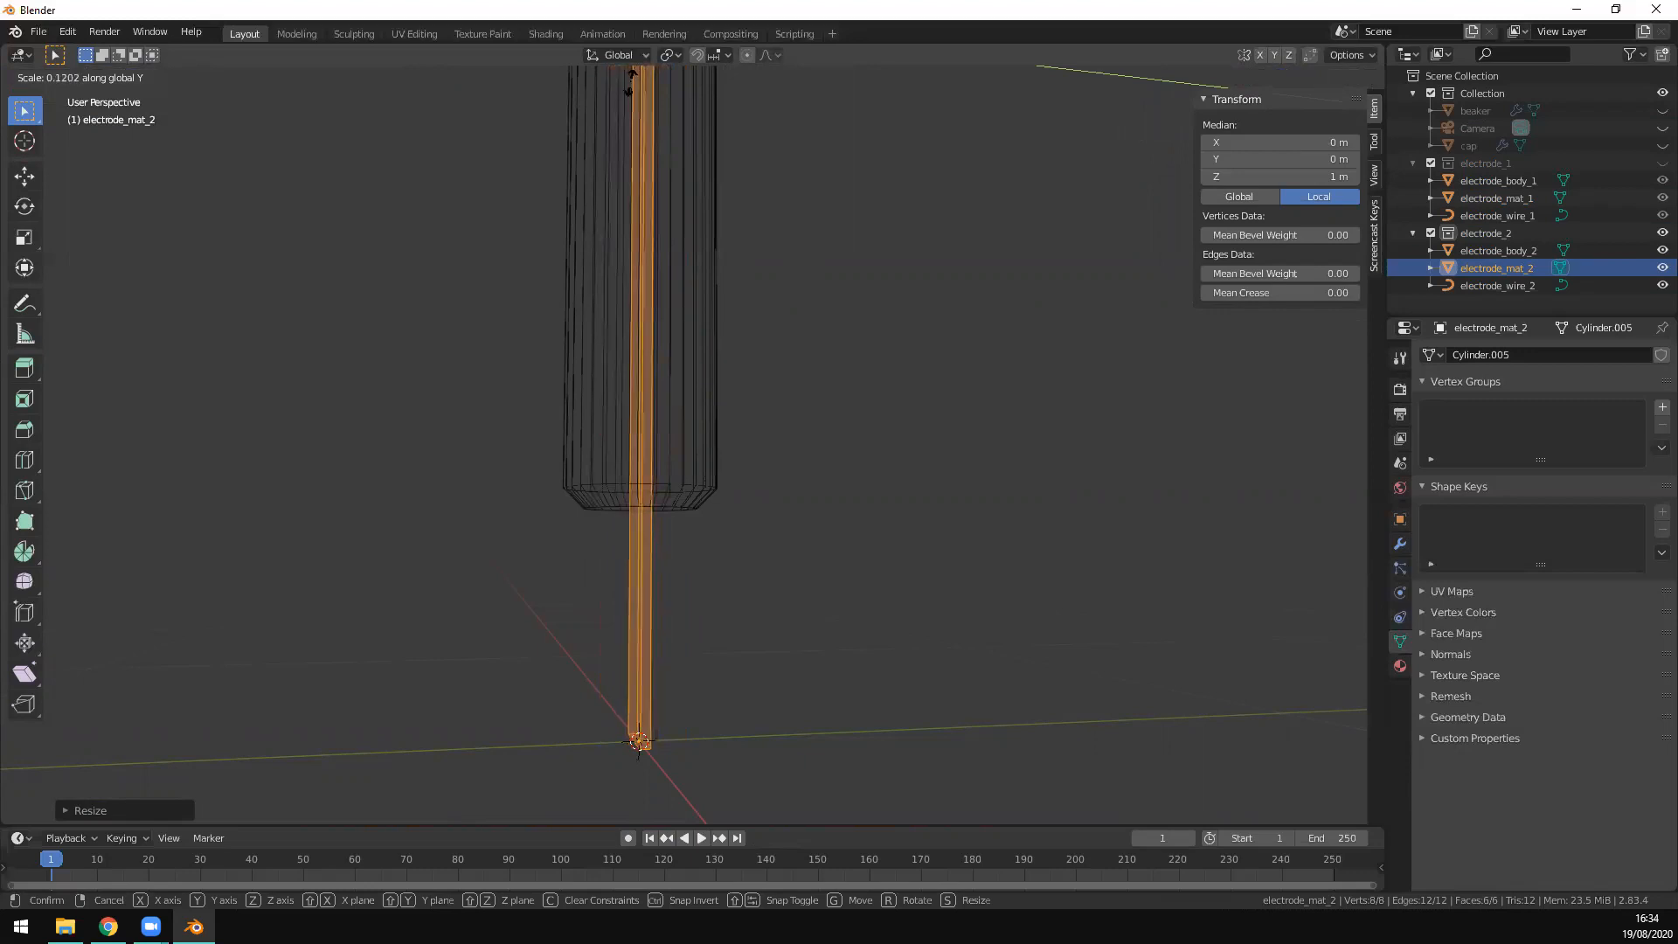
click(606, 790)
key(KP_1)
scroll(742, 627, down, 6)
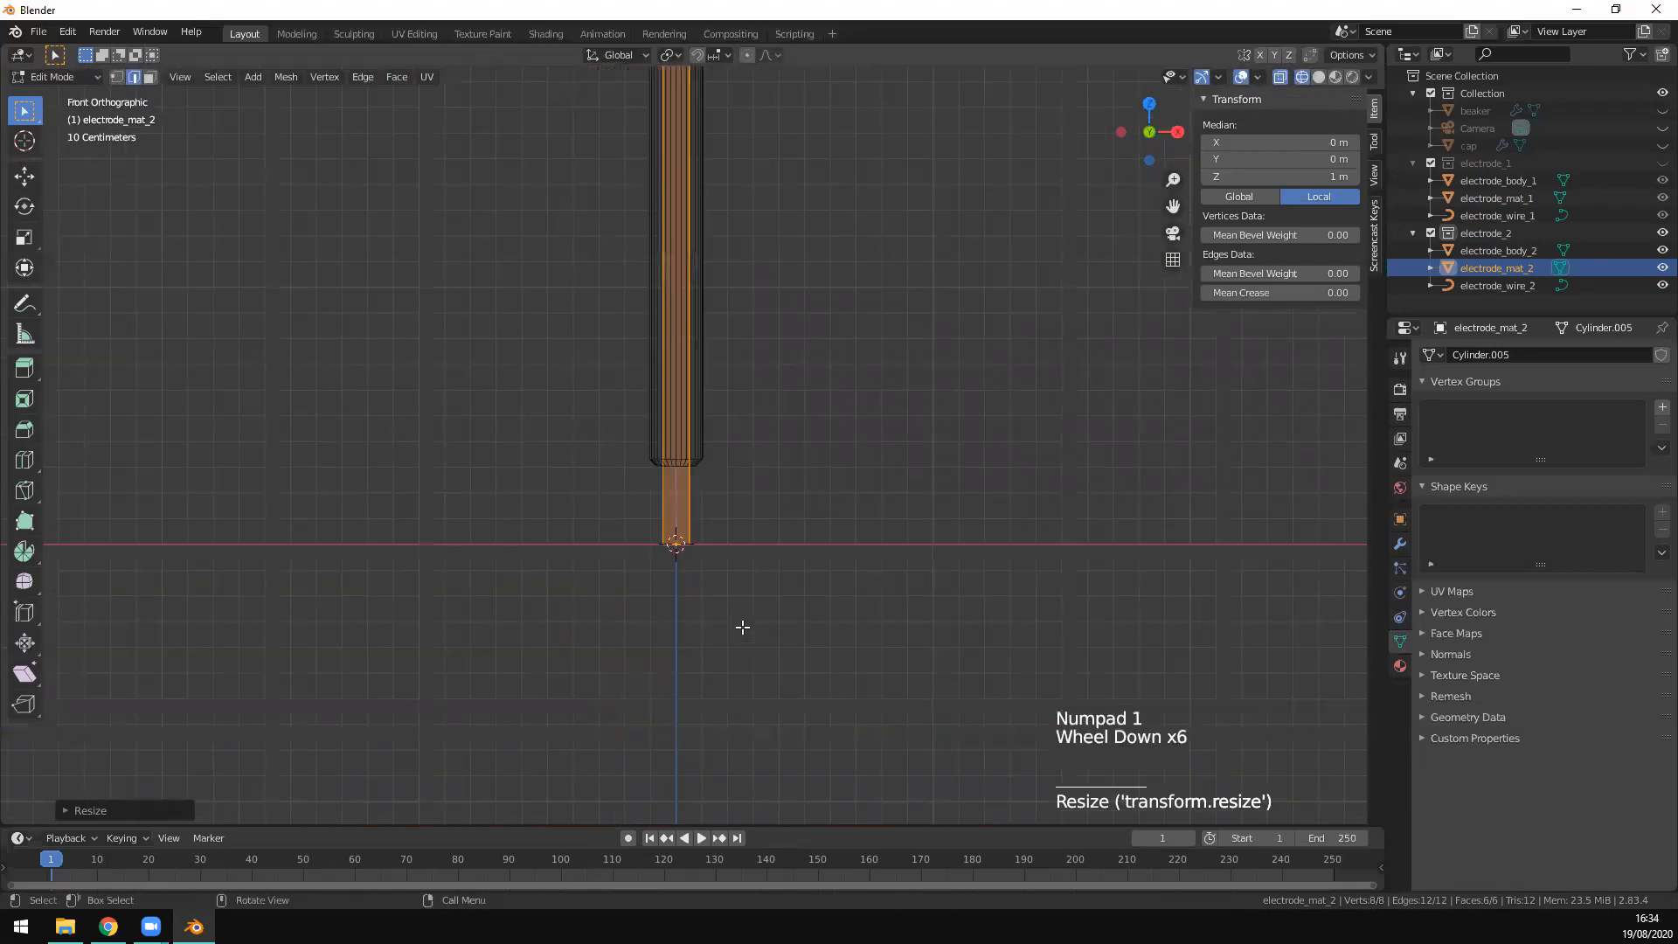
shift+middle_drag(779, 424, 743, 554)
key(Tab)
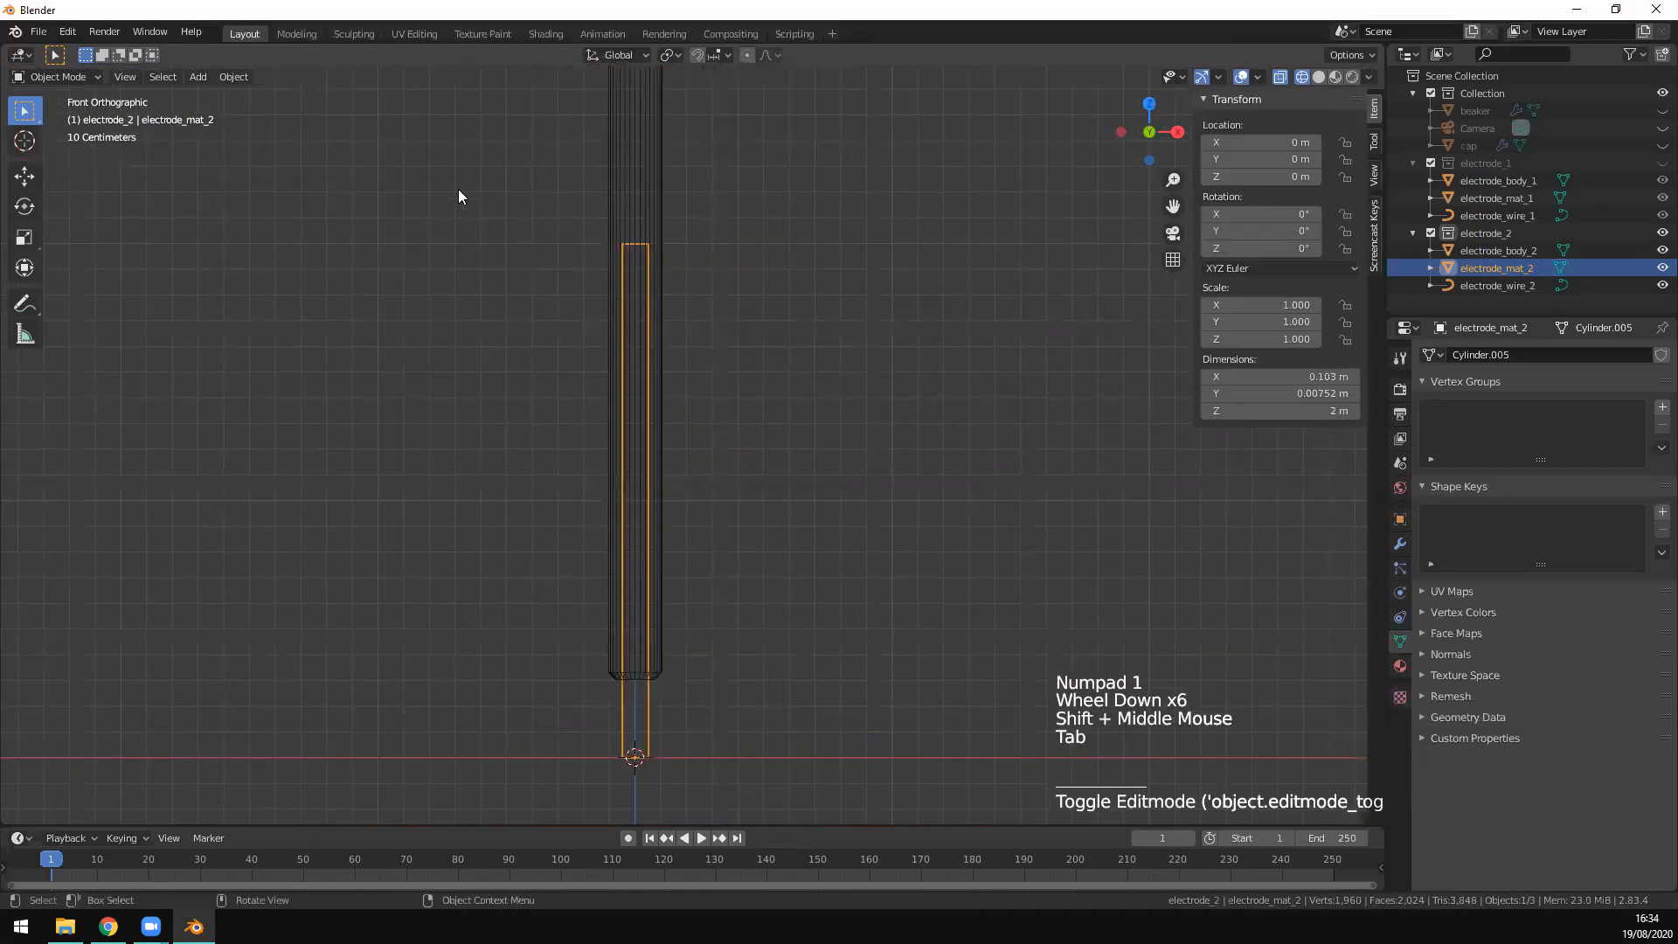
Step: Lower the strip's top vertices along Z to shorten the strip to about 0.372 m, ending just inside the tube, and return to Object Mode
key(Tab)
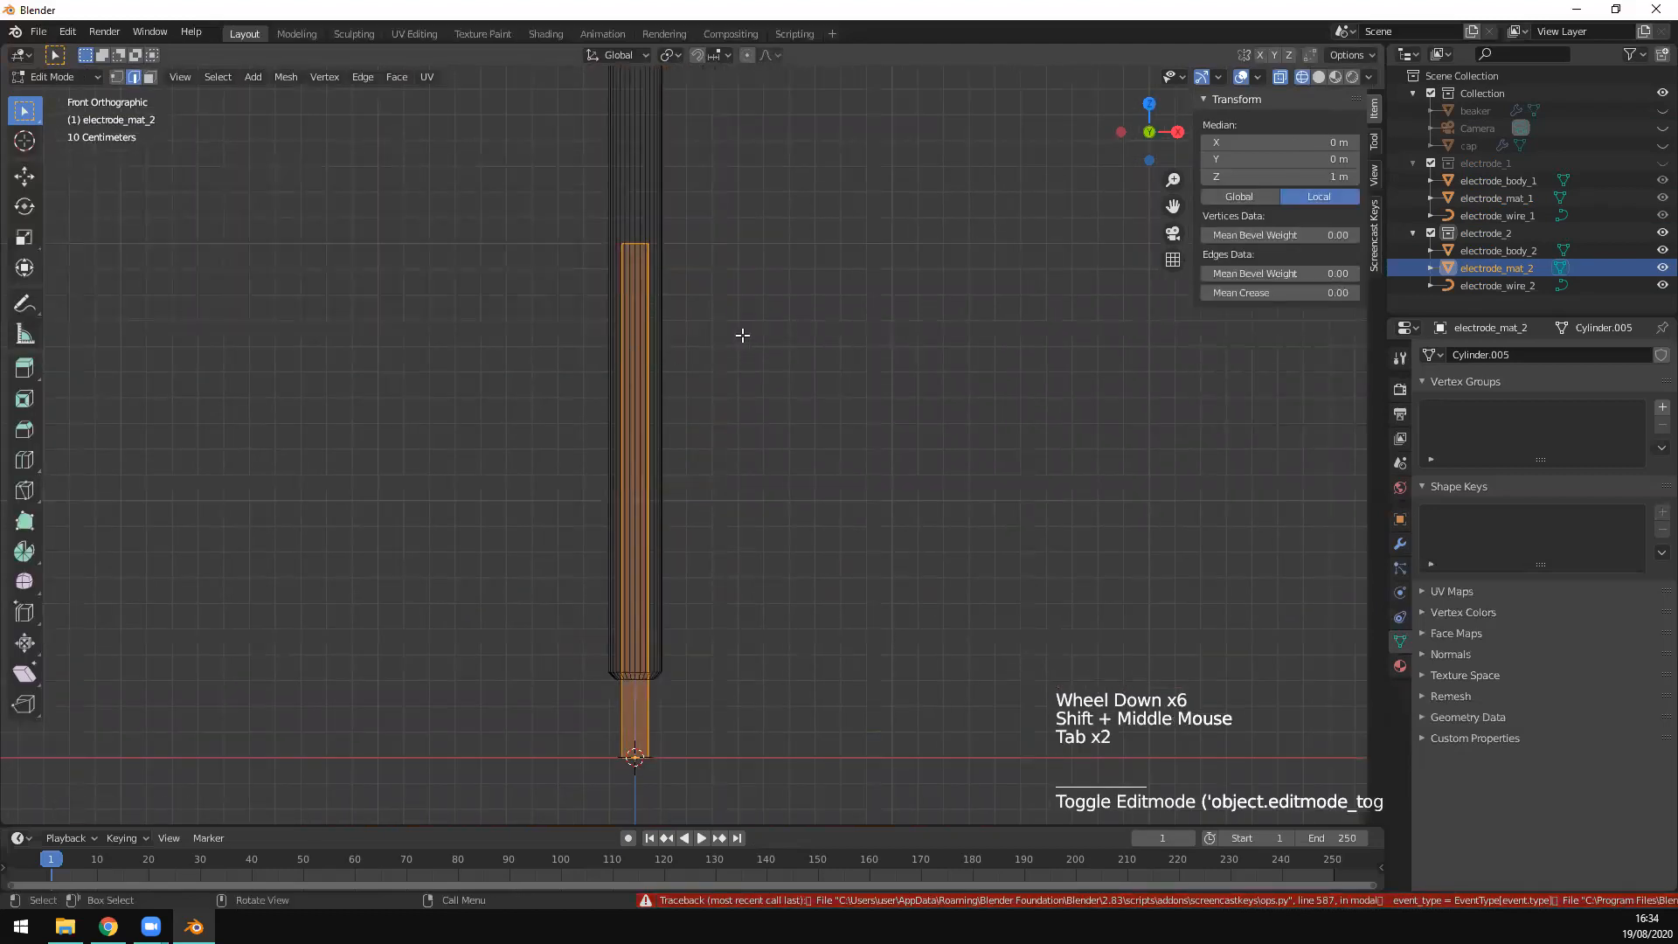
key(b)
drag(534, 181, 741, 297)
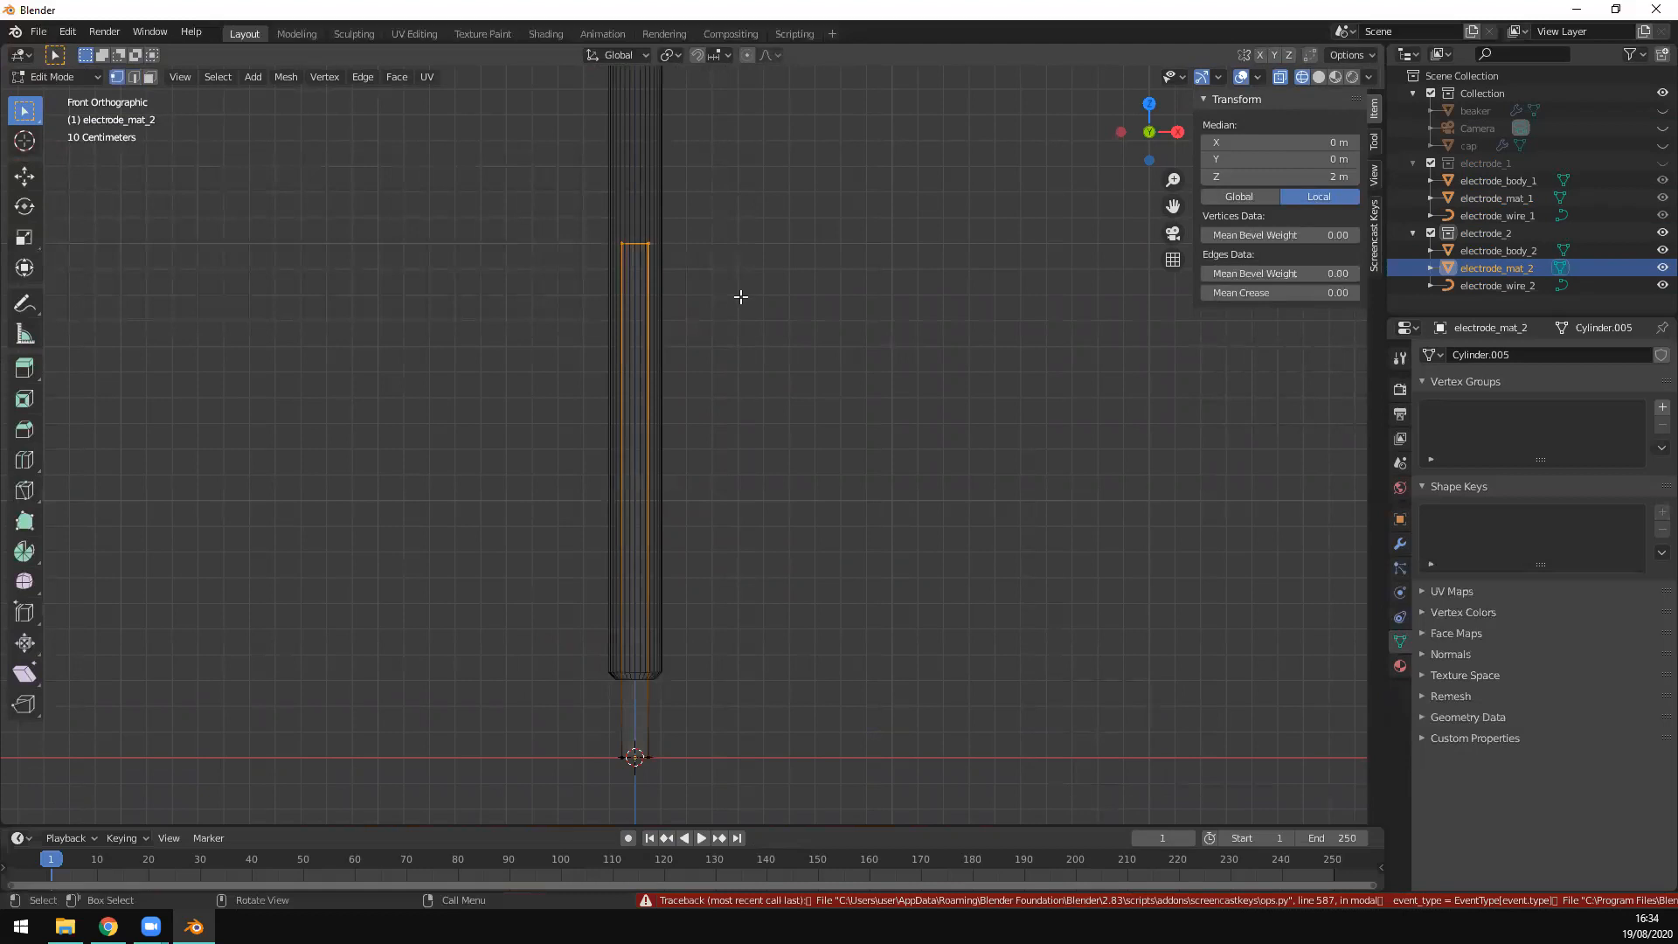
shift+middle_drag(788, 559, 821, 521)
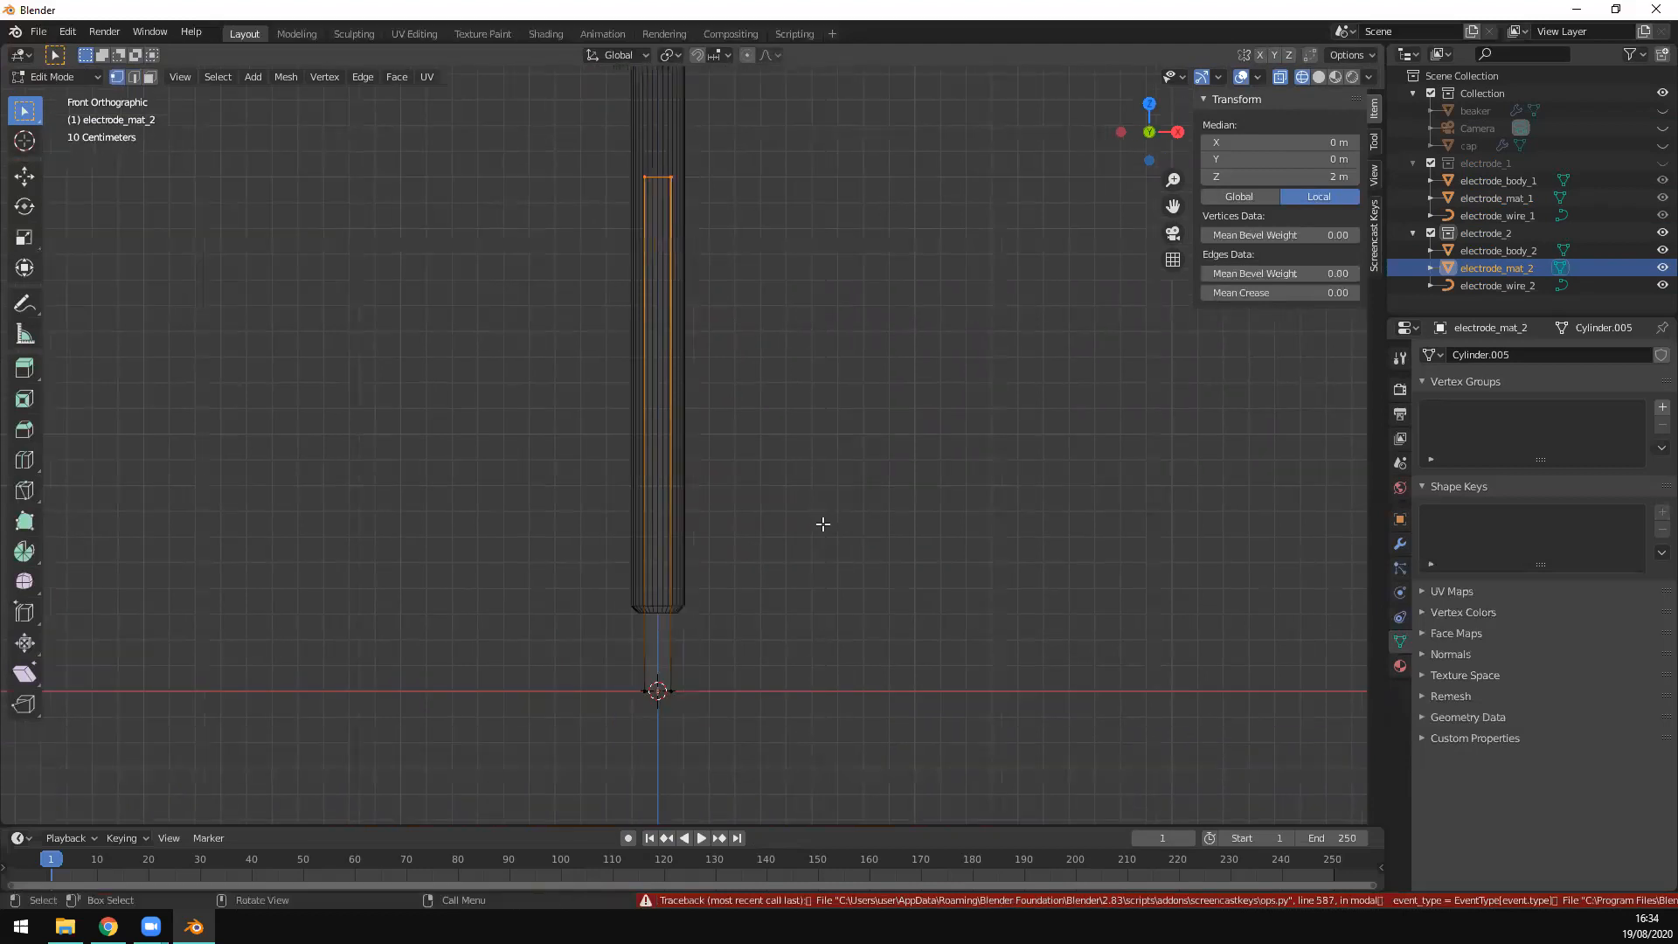
key(g)
key(z)
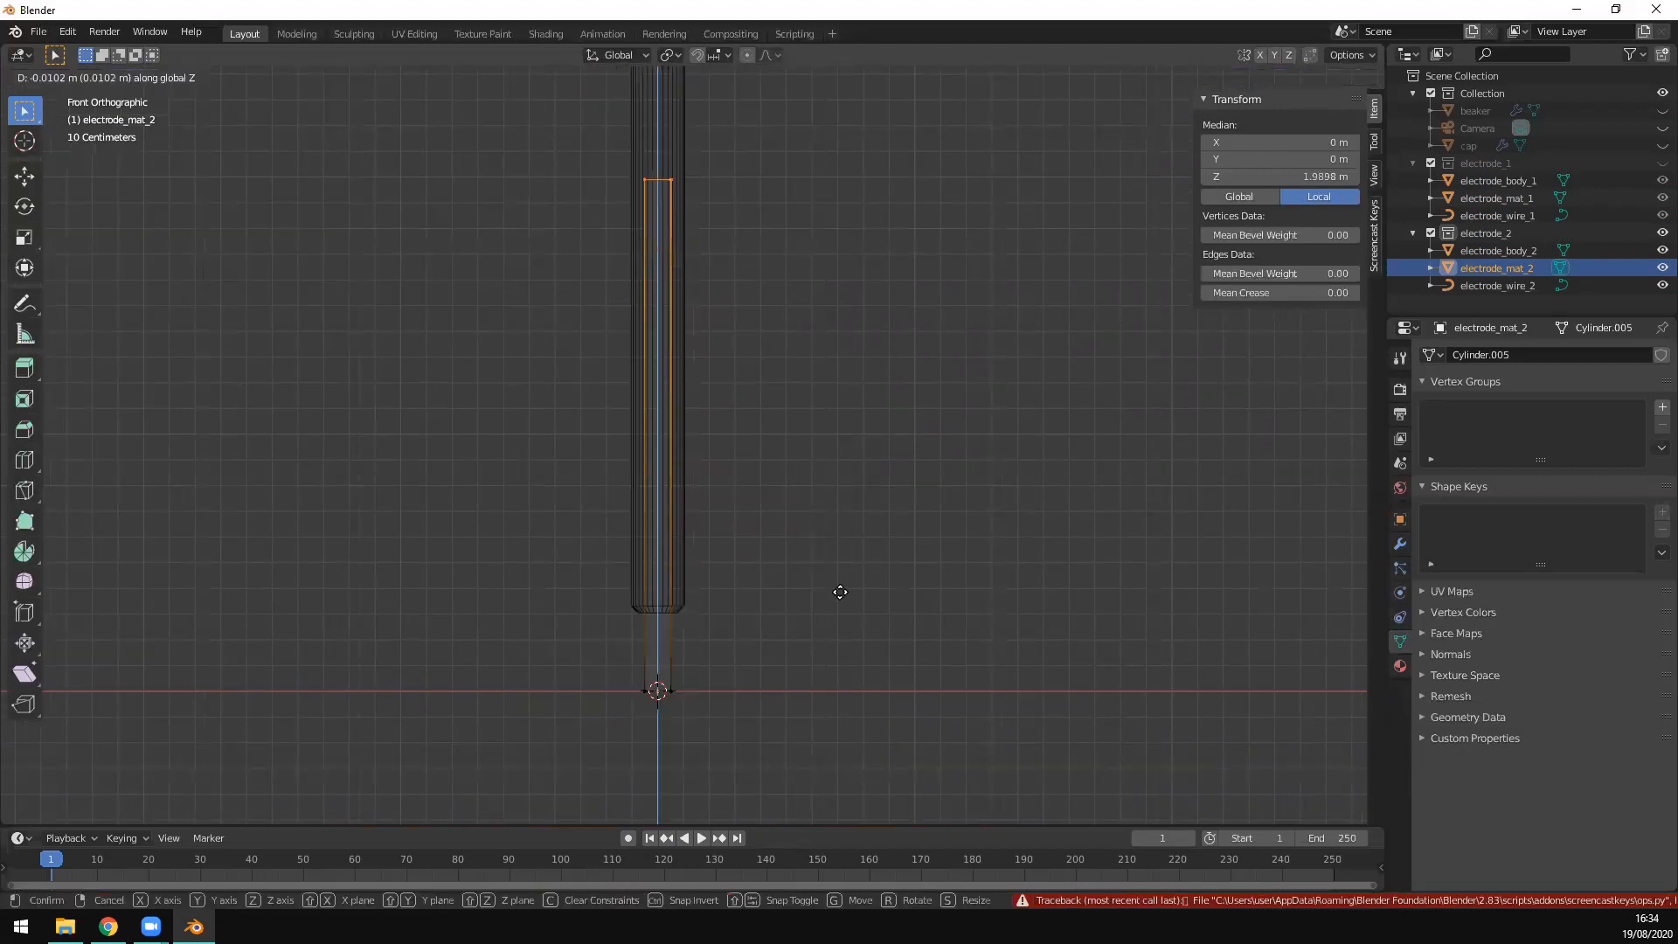
click(907, 186)
key(Tab)
middle_drag(890, 388, 697, 542)
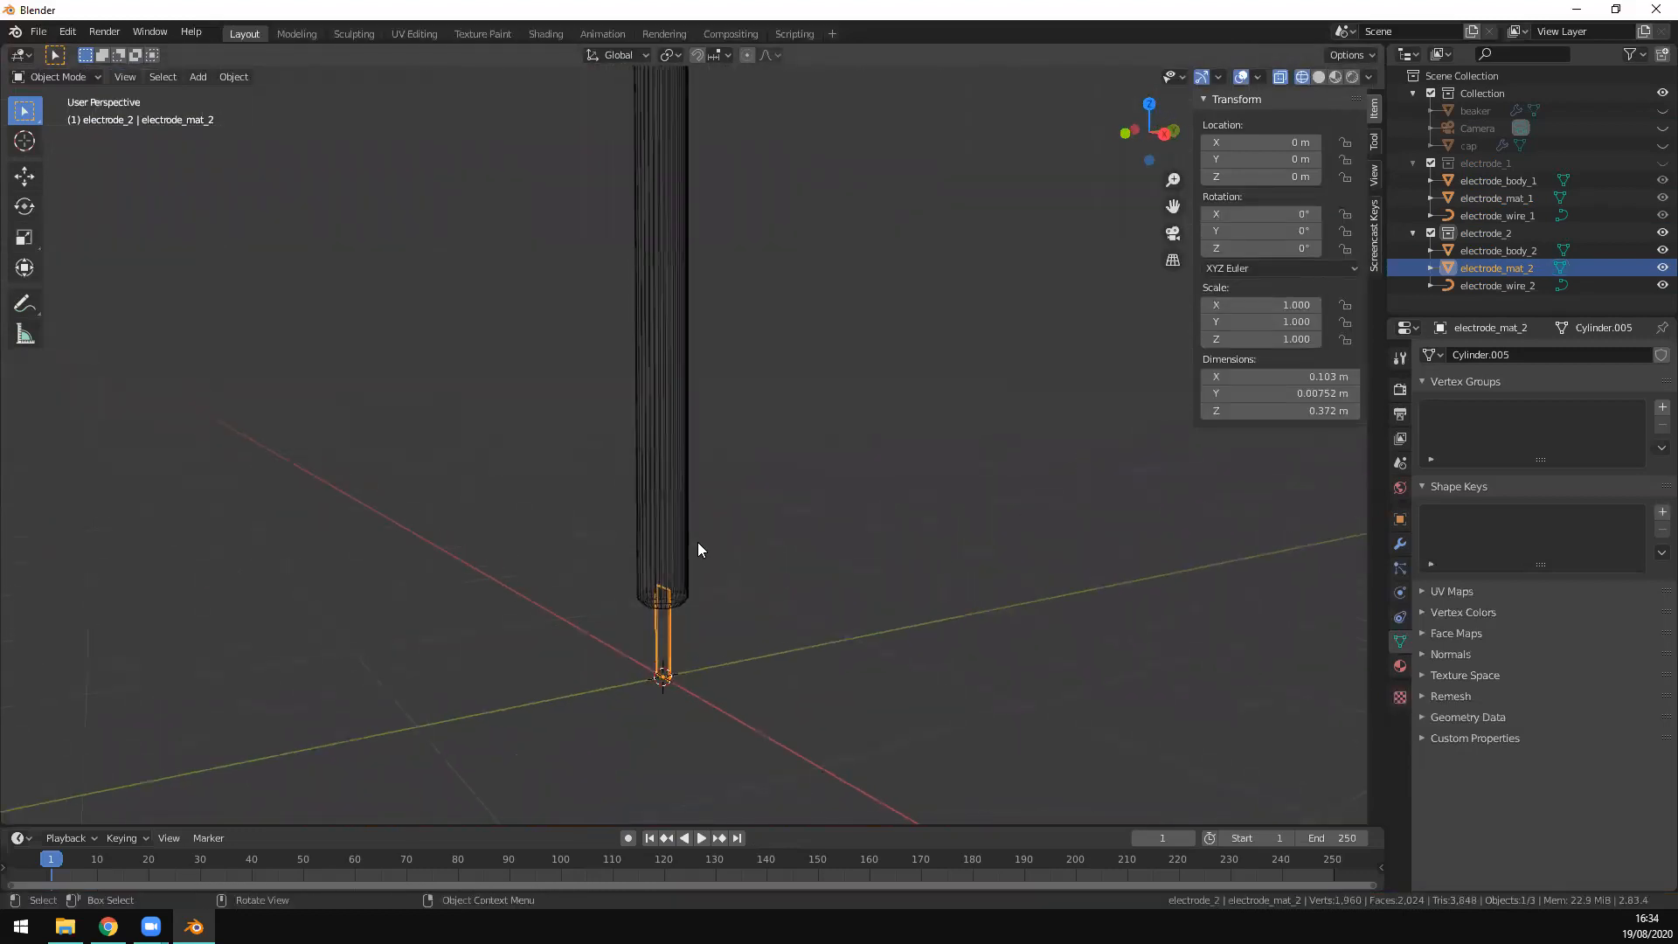
Step: Bevel all edges of the shortened strip in Edit Mode with an offset of about 0.0045 m
key(Tab)
key(KP_1)
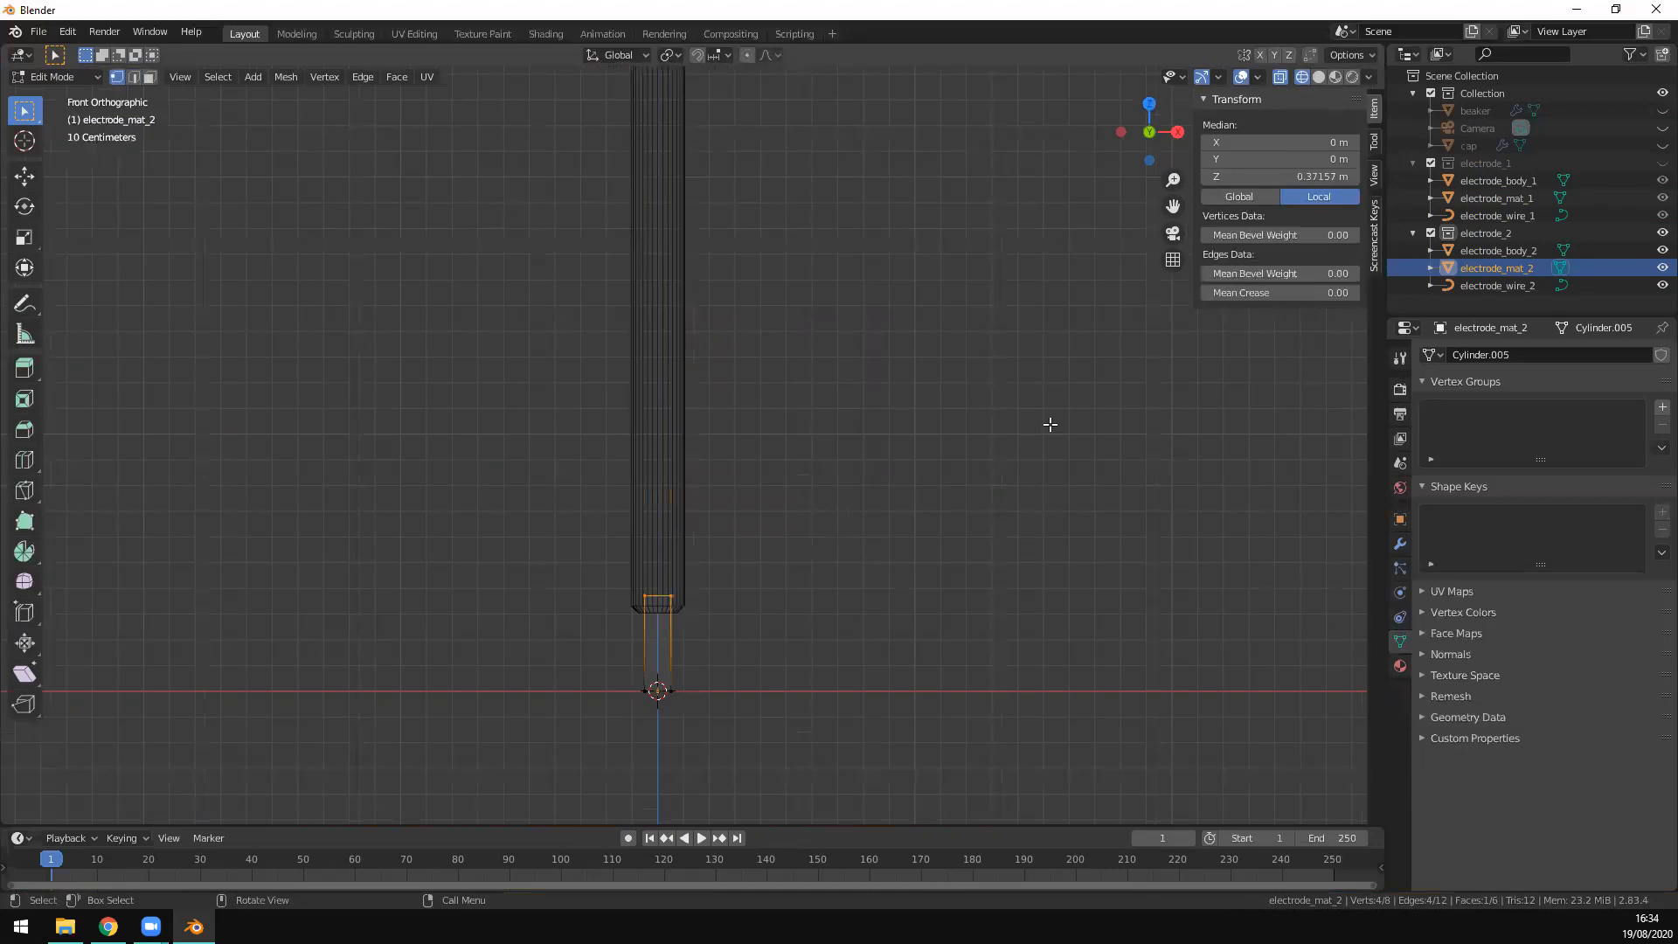
key(2)
key(KP_Decimal)
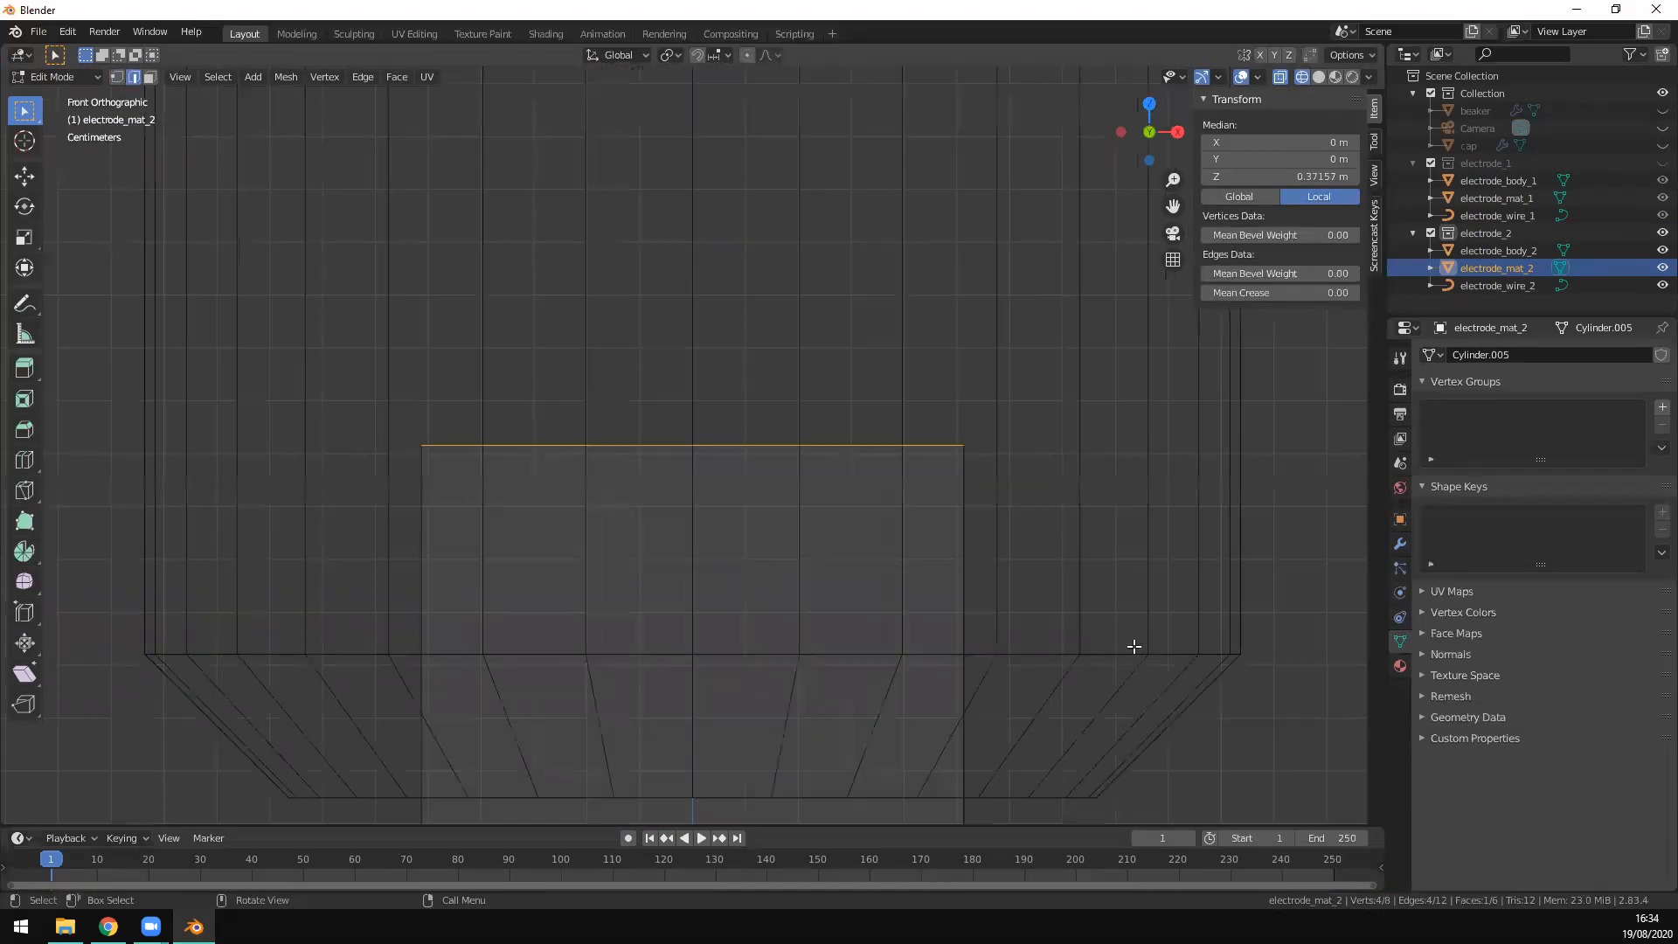
scroll(973, 649, down, 6)
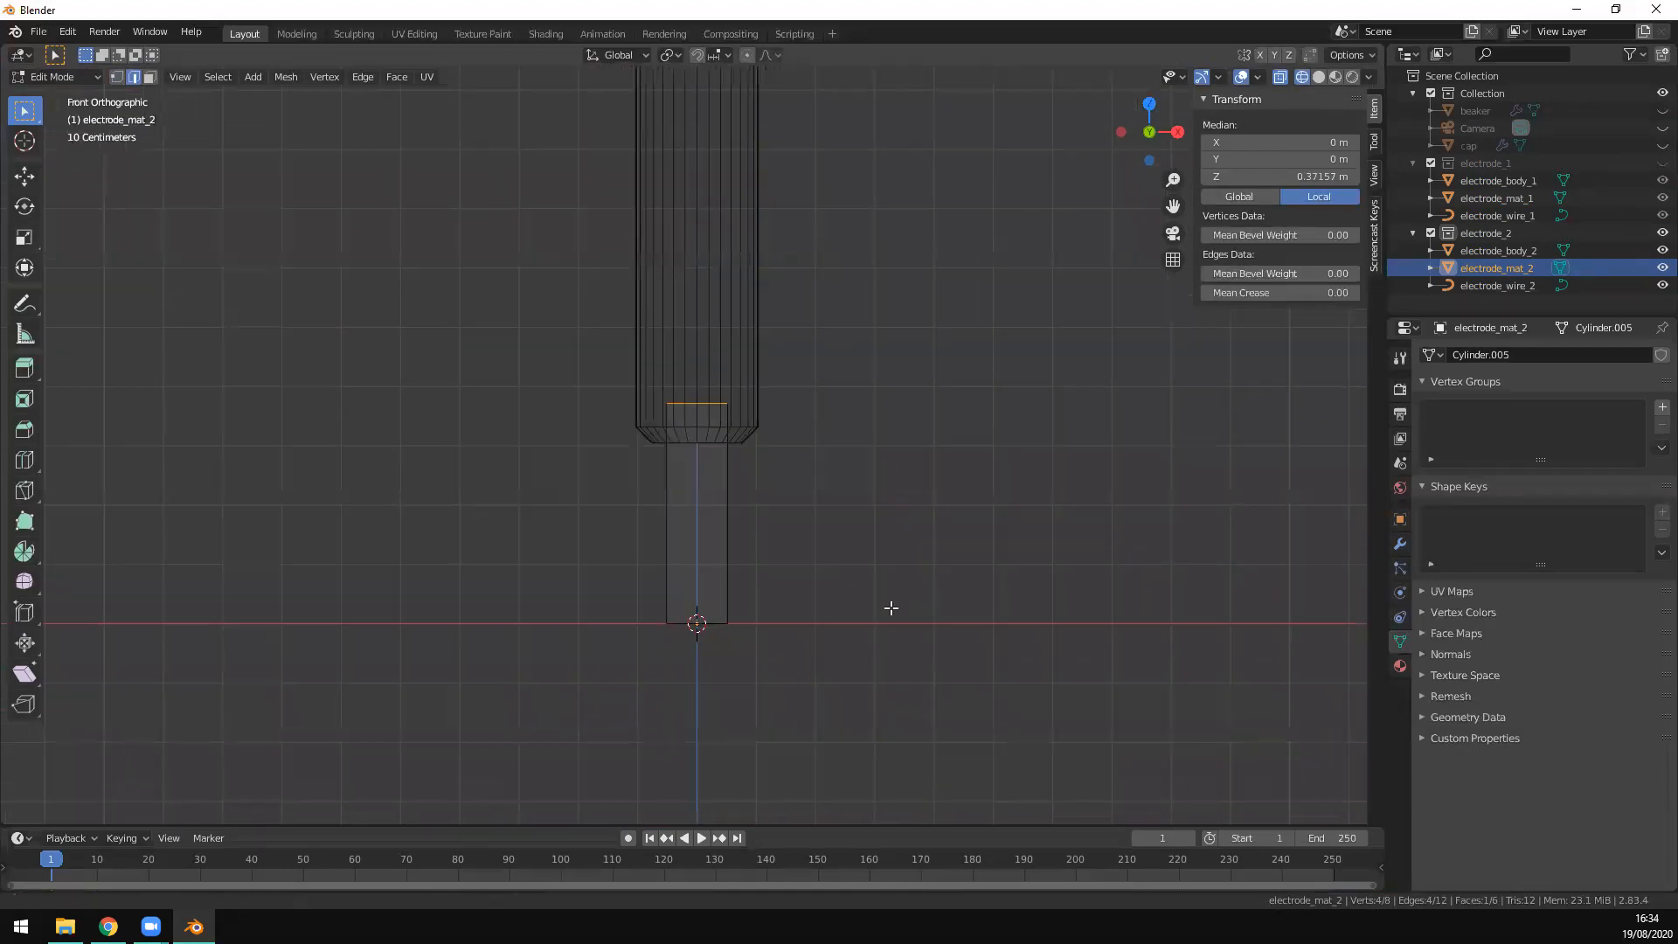
key(a)
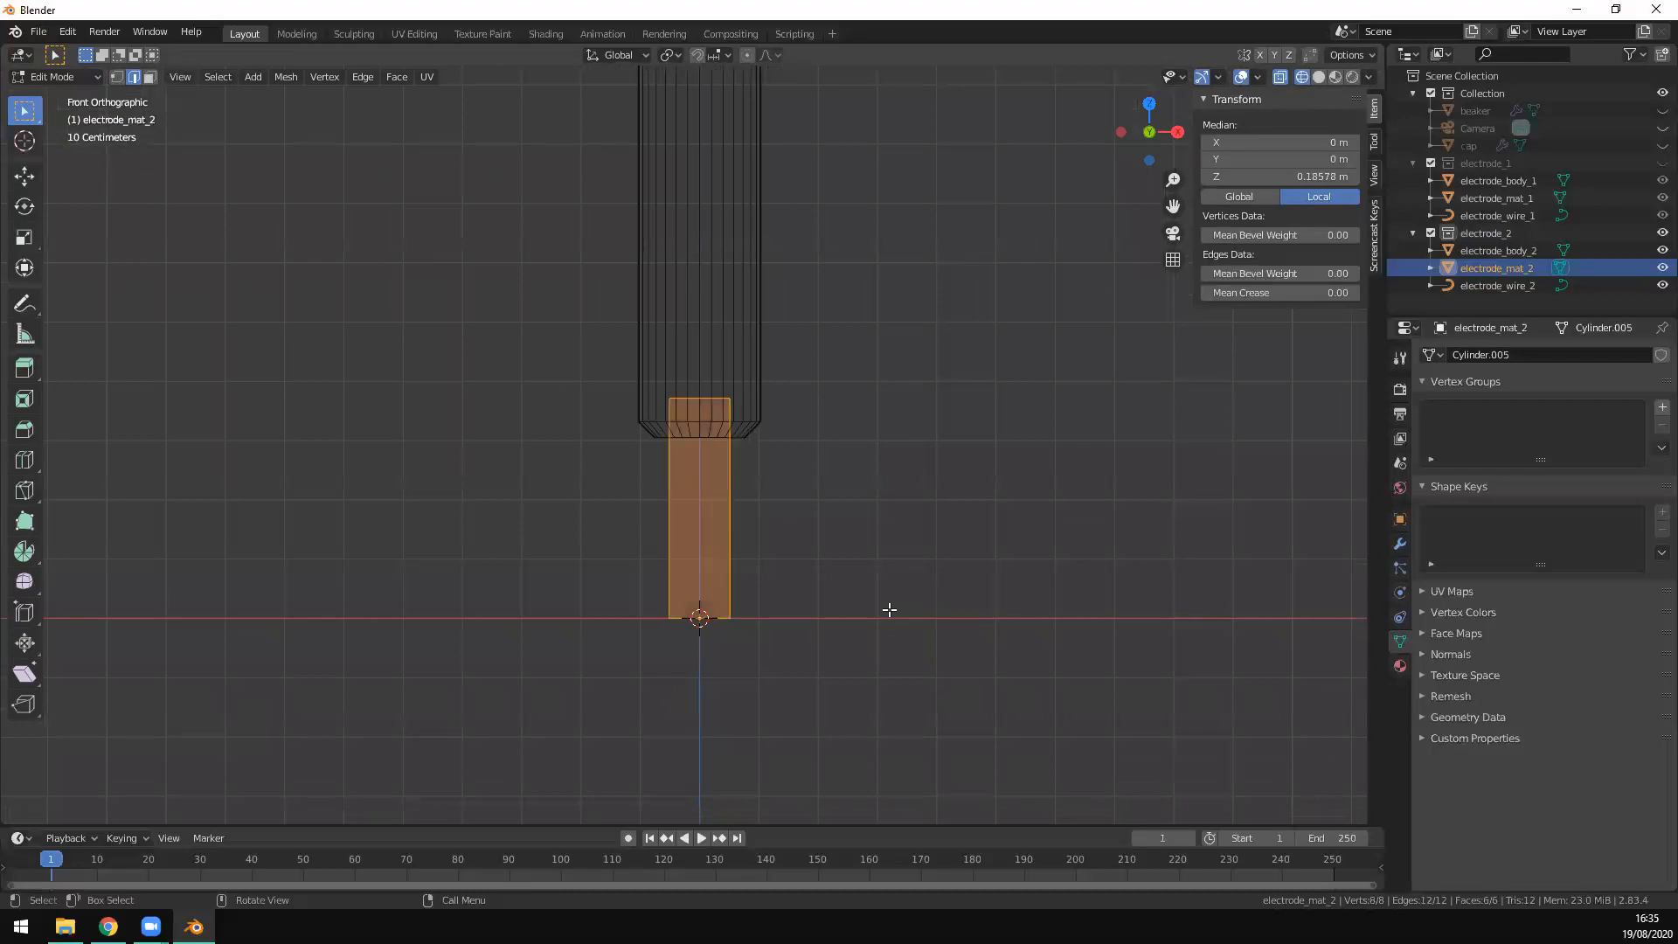
scroll(964, 671, up, 3)
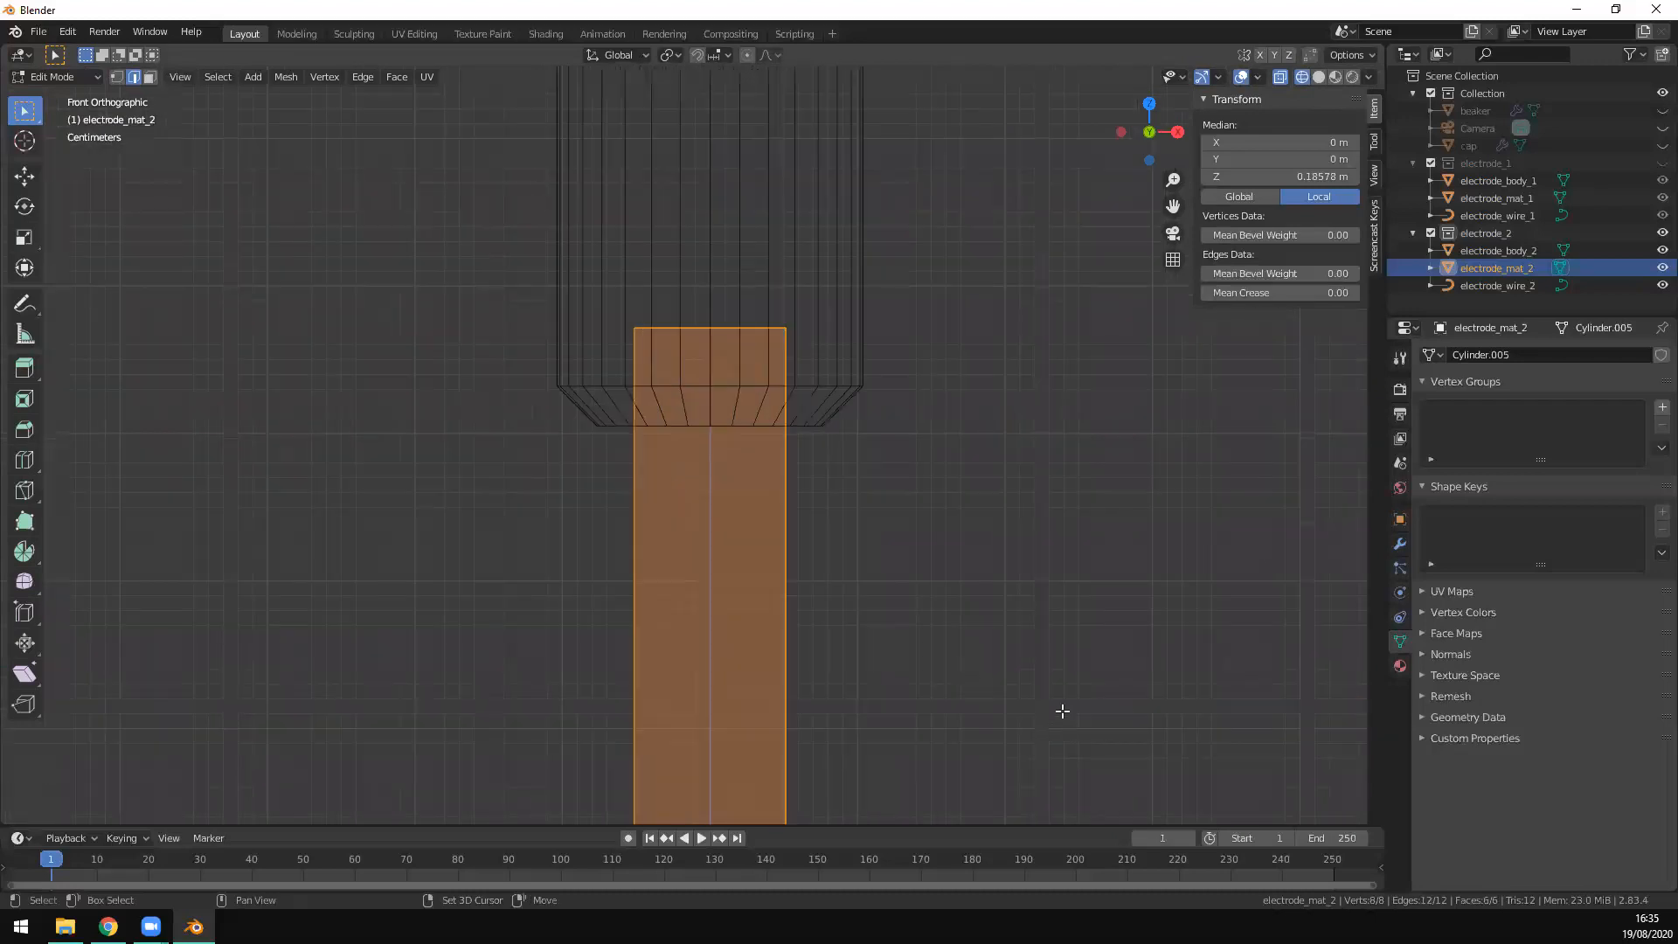
shift+middle_drag(1060, 708, 828, 431)
key(ctrl+b)
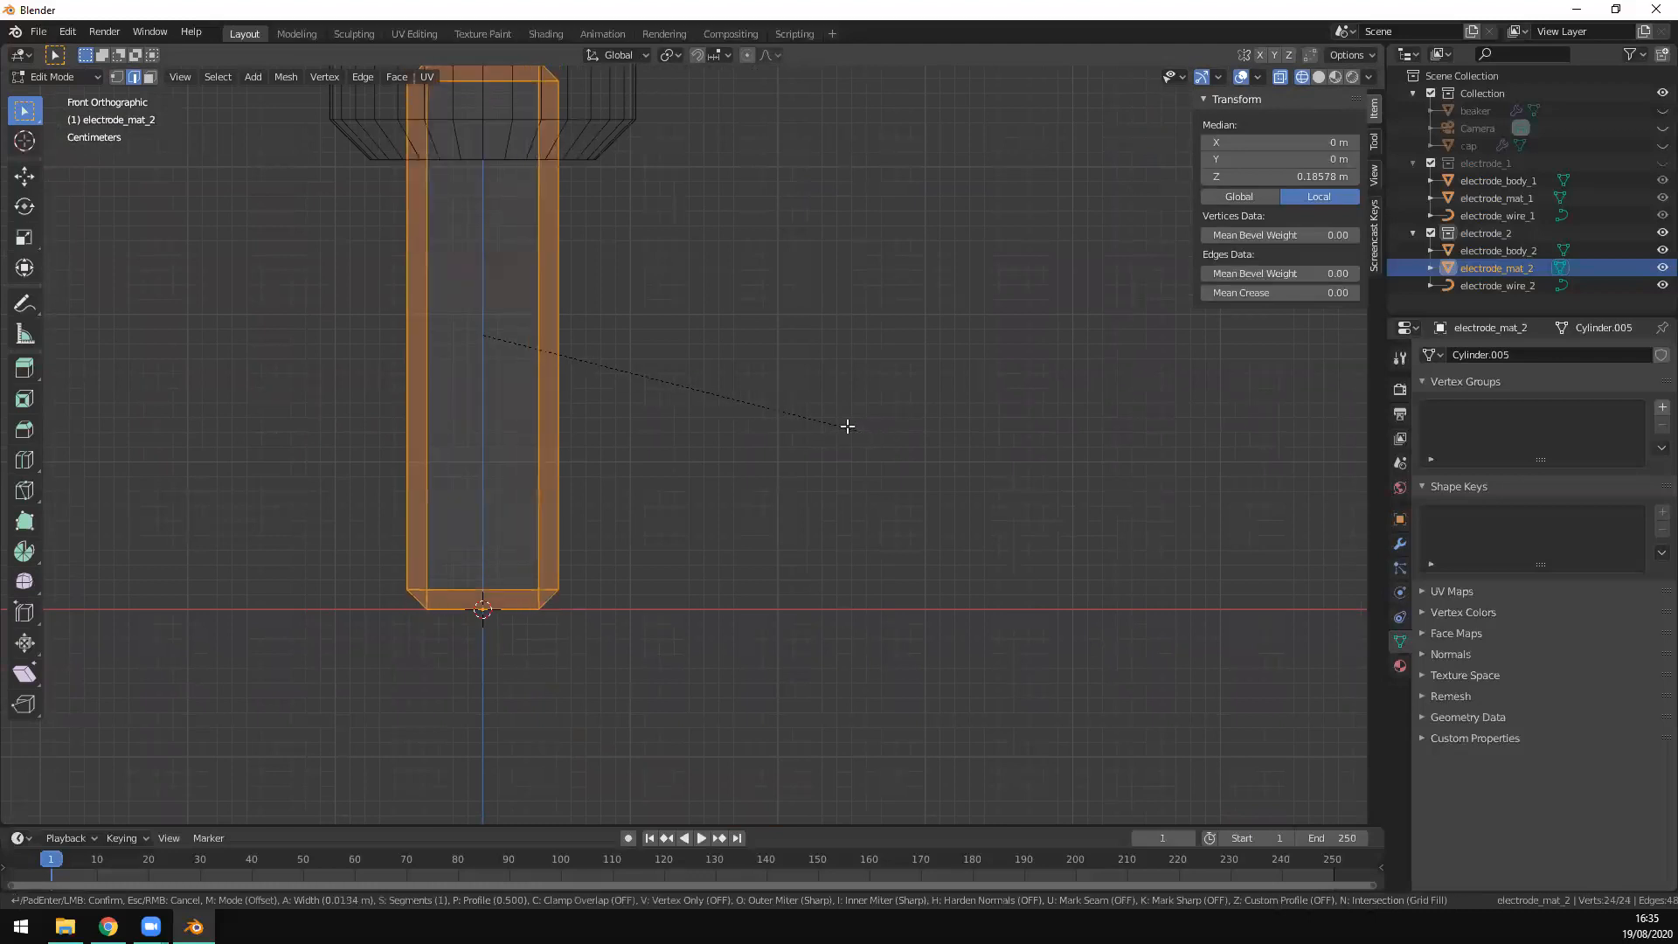
click(843, 424)
middle_drag(911, 435, 692, 332)
middle_drag(665, 548, 648, 551)
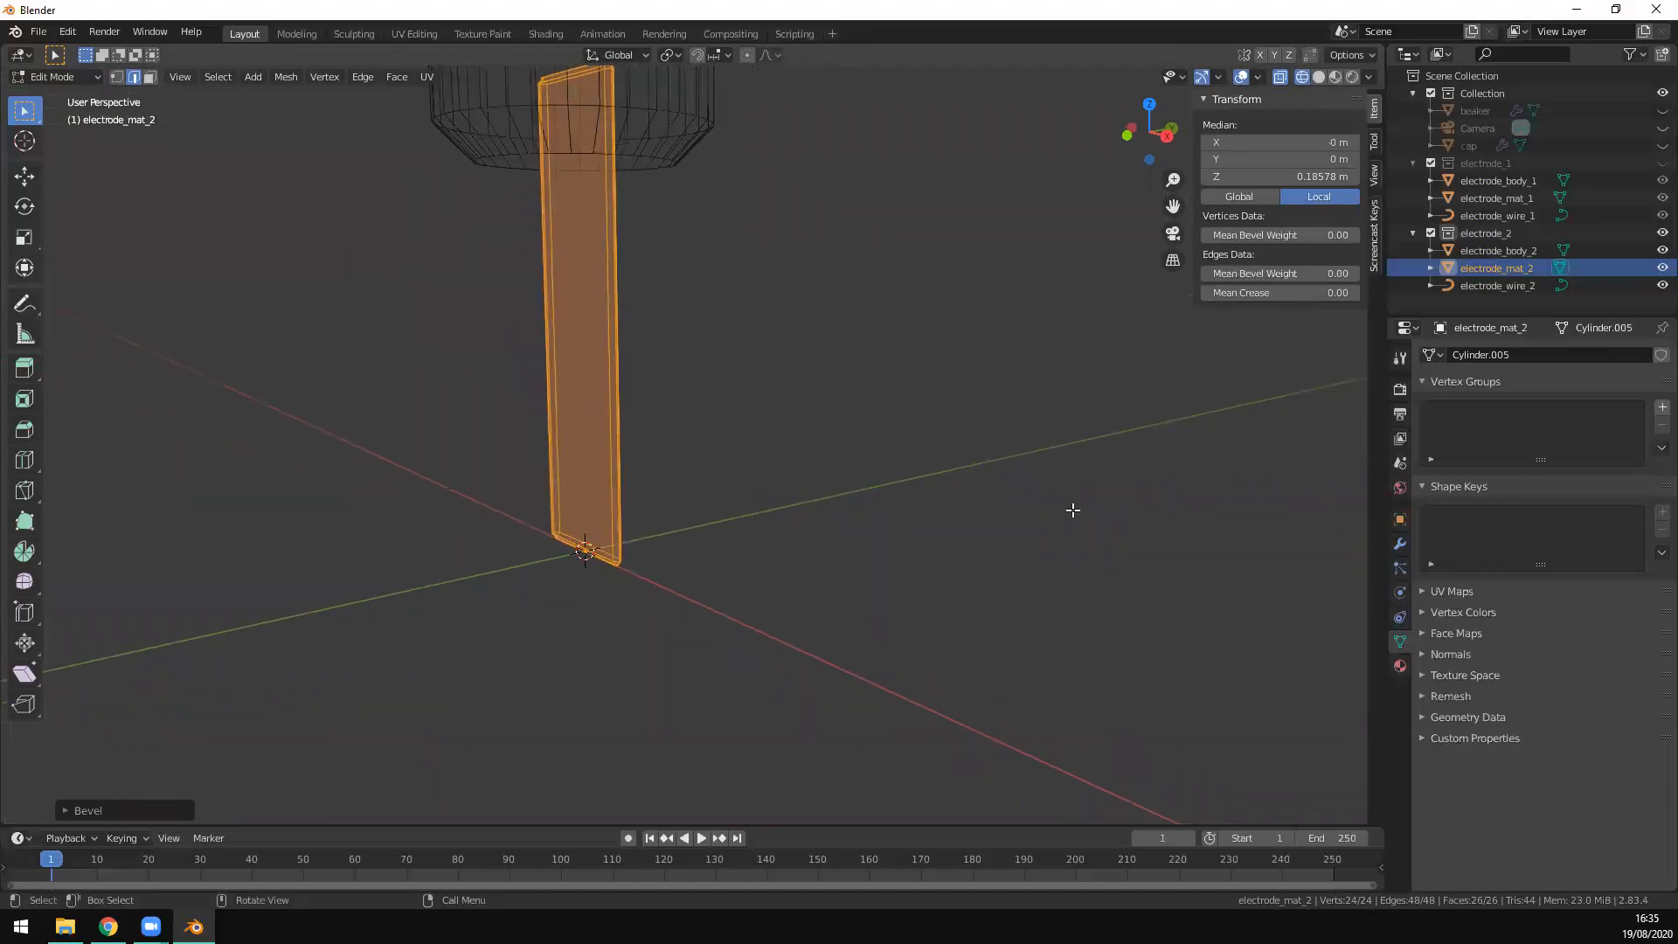
Step: Set the strip's bevel to 12 segments, switch the viewport to solid shading and return to Object Mode
click(149, 811)
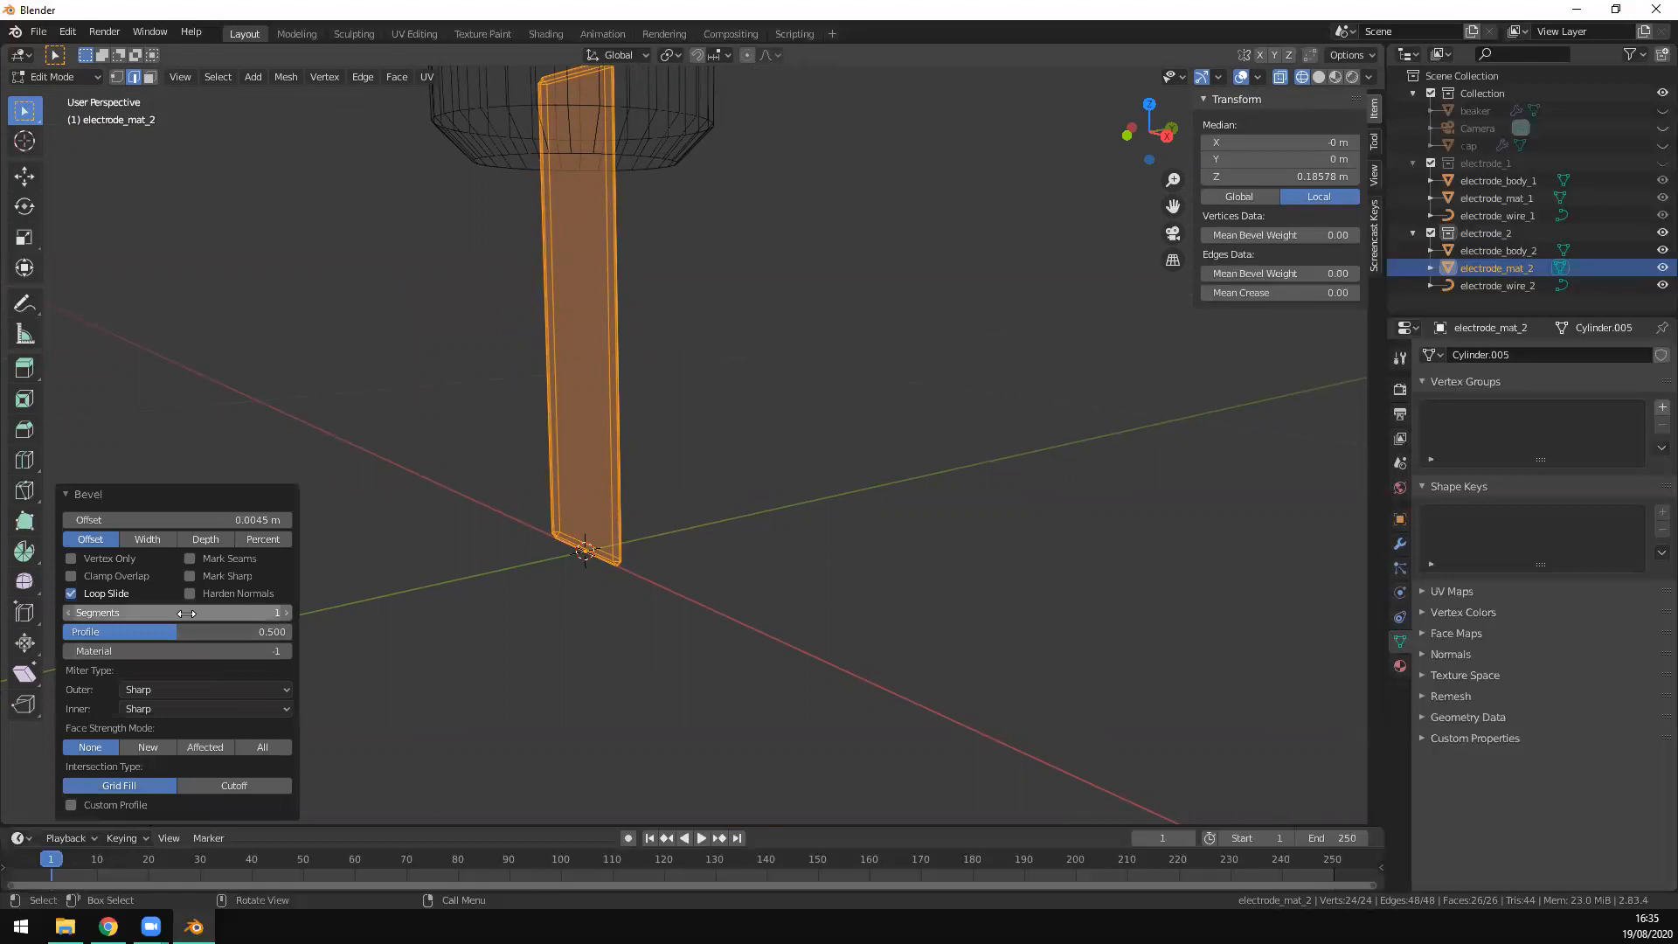
drag(160, 617, 227, 617)
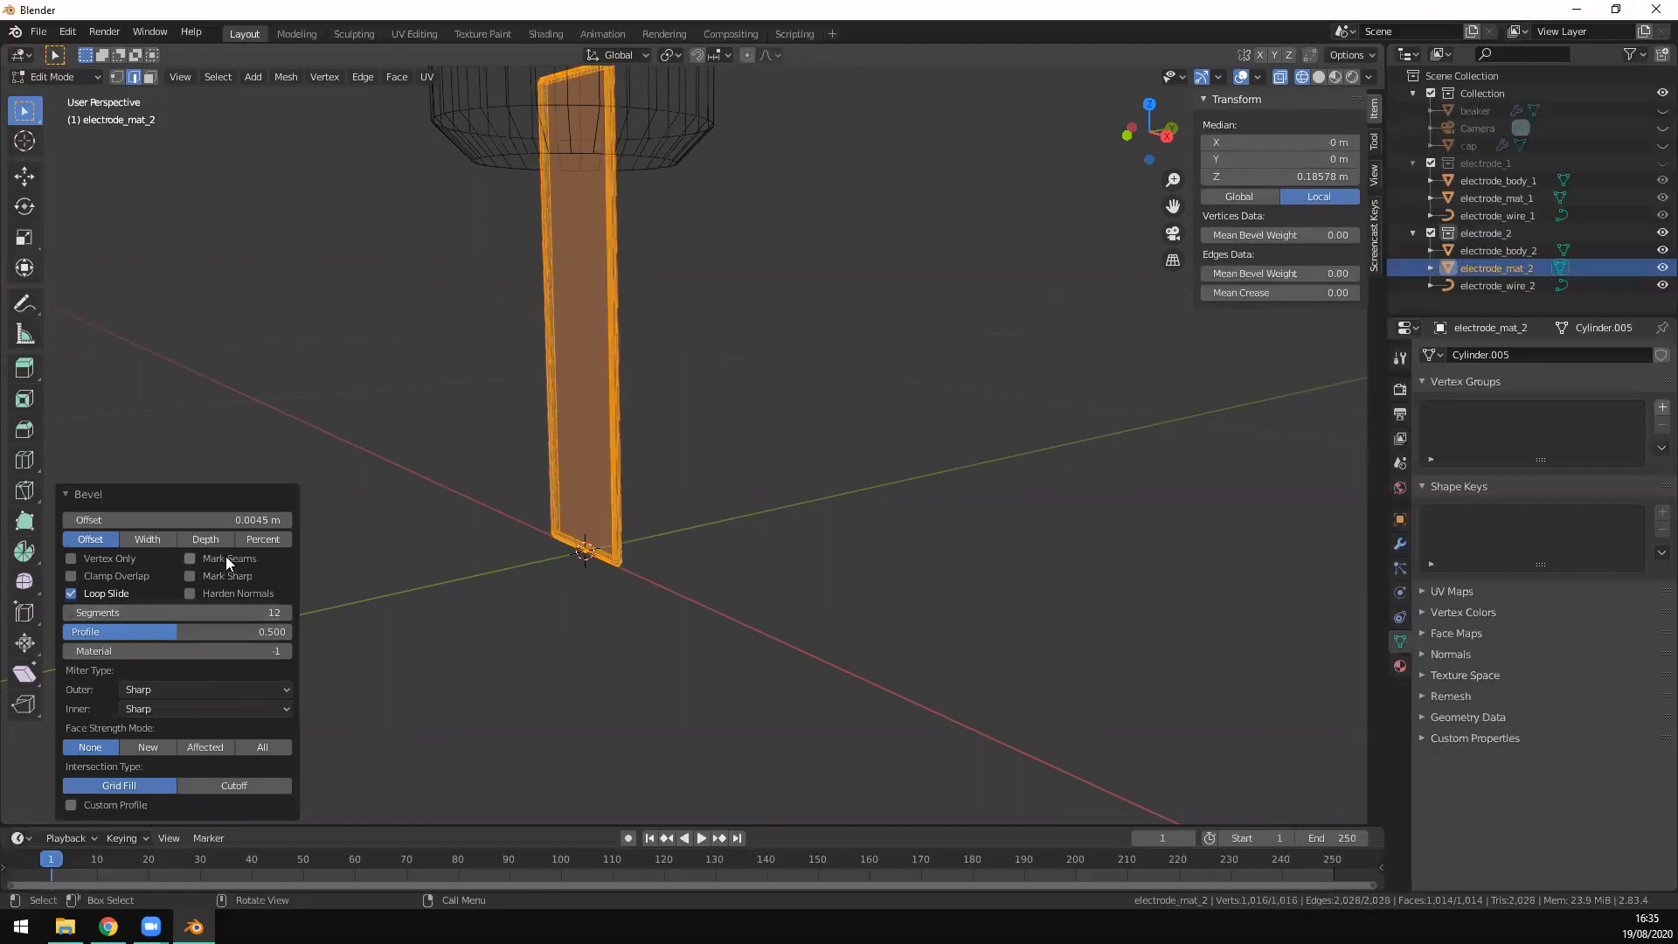
key(z)
click(492, 546)
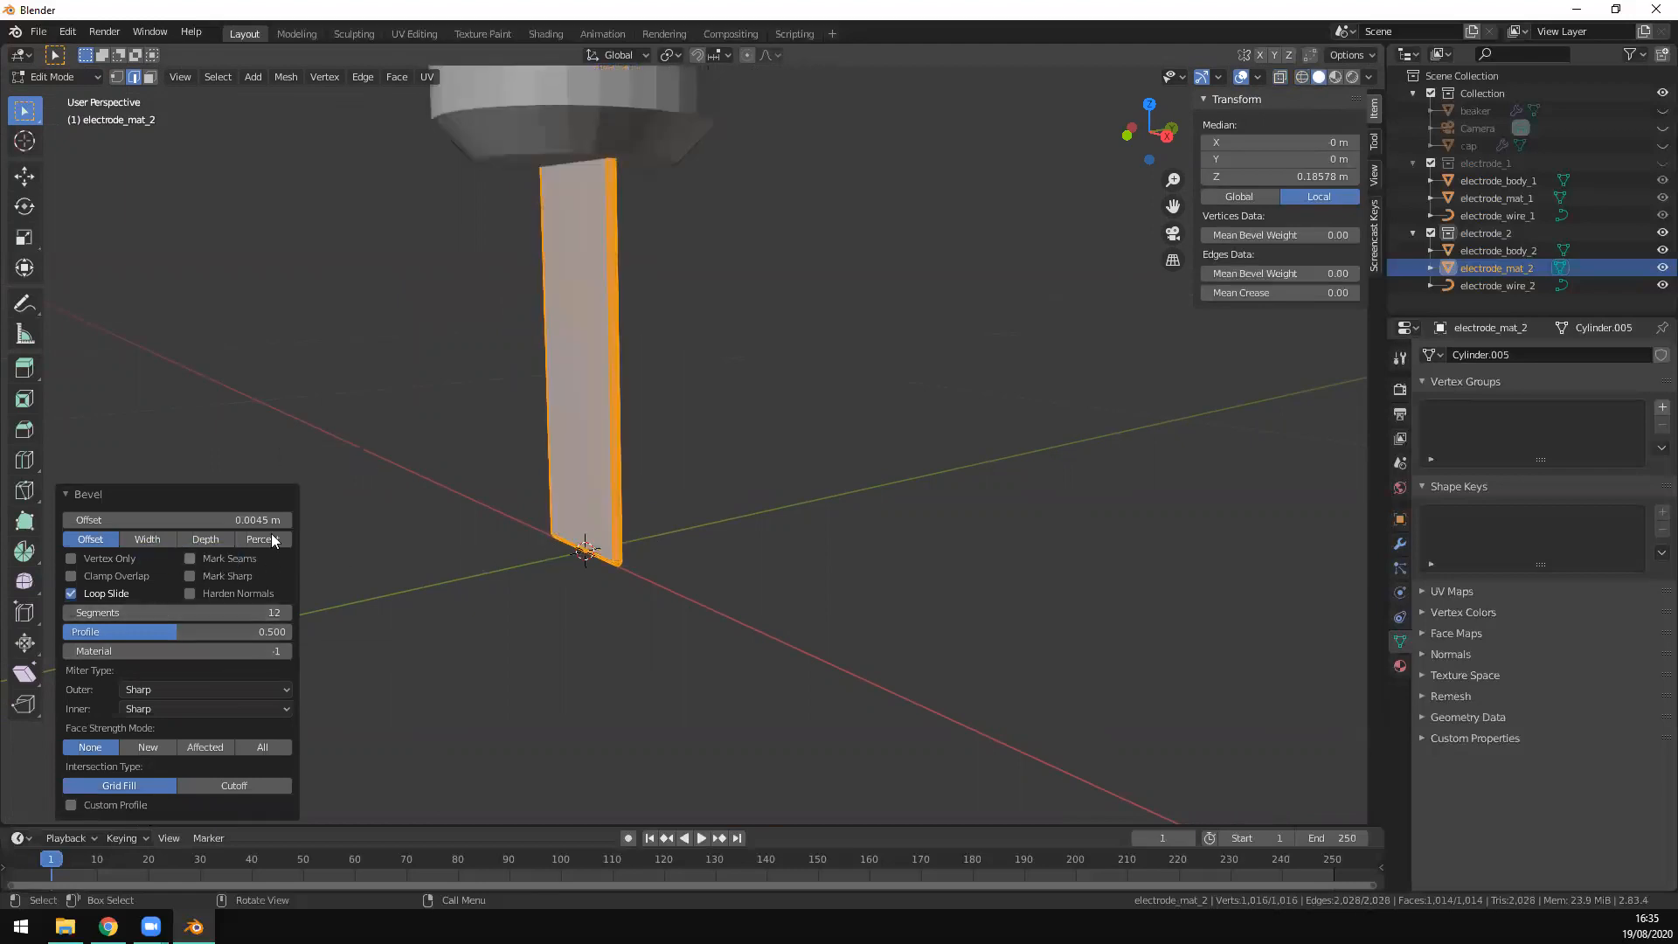
scroll(568, 647, up, 3)
middle_drag(610, 679, 589, 682)
key(Tab)
middle_drag(818, 624, 761, 472)
scroll(807, 535, down, 4)
middle_drag(719, 238, 738, 178)
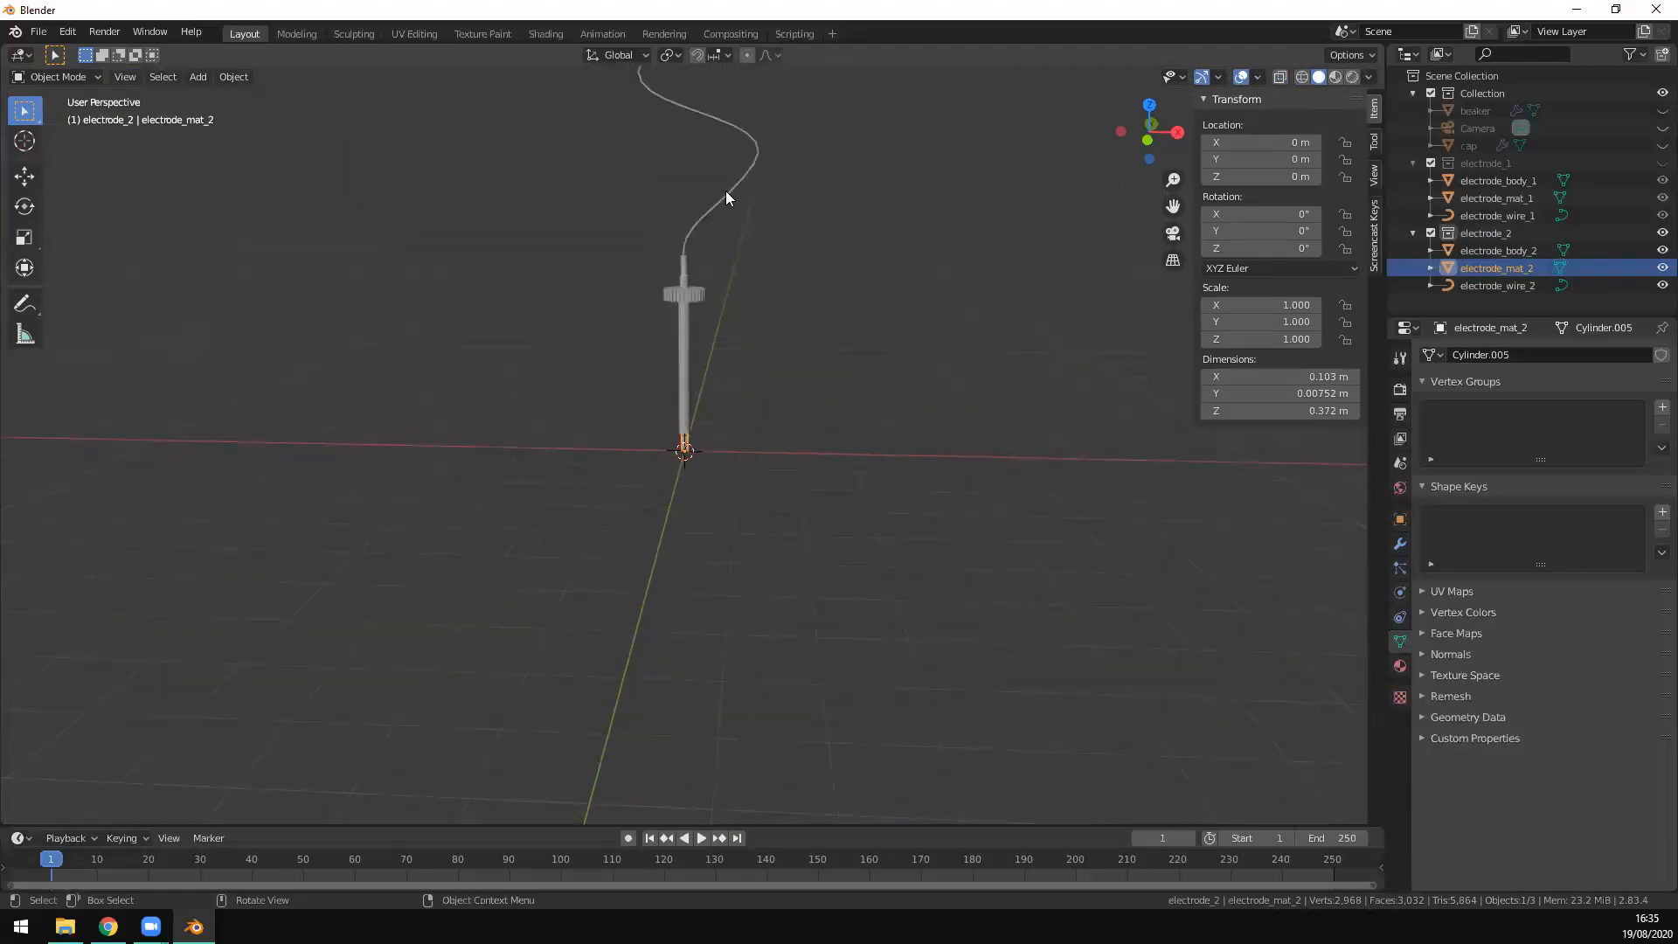
Step: Move the middle control point of electrode_wire_2 about -1.886 m in X and 0.164 m in Z from the front view
click(729, 200)
key(KP_1)
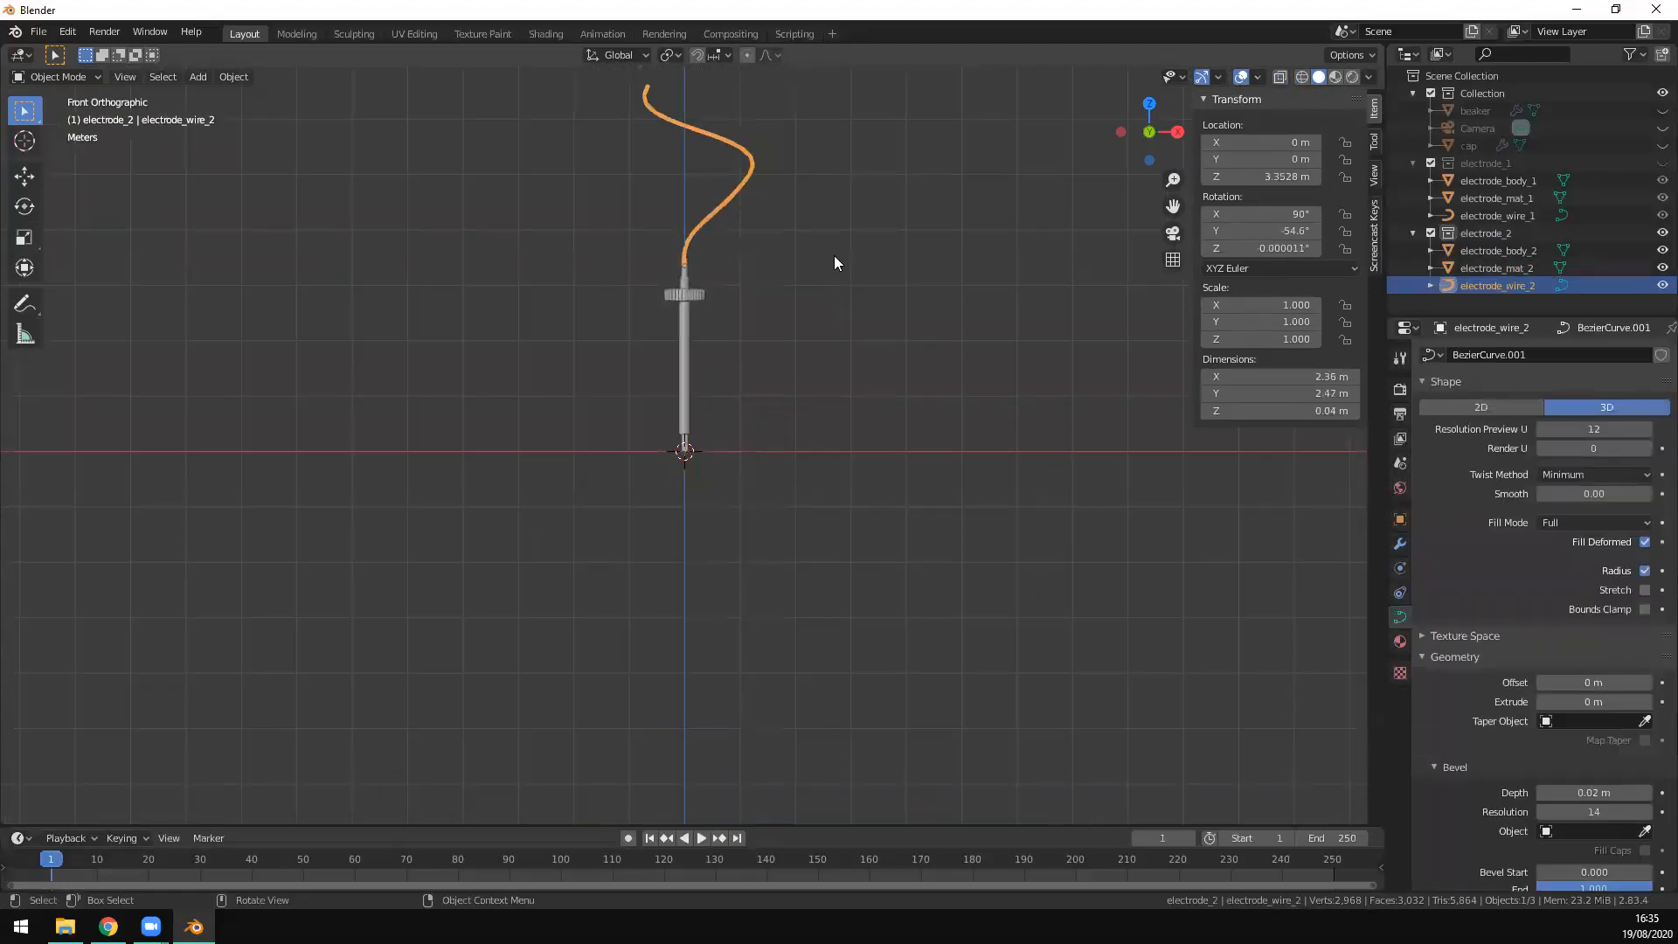
scroll(837, 246, up, 6)
shift+middle_drag(839, 327, 835, 743)
shift+middle_drag(915, 238, 867, 458)
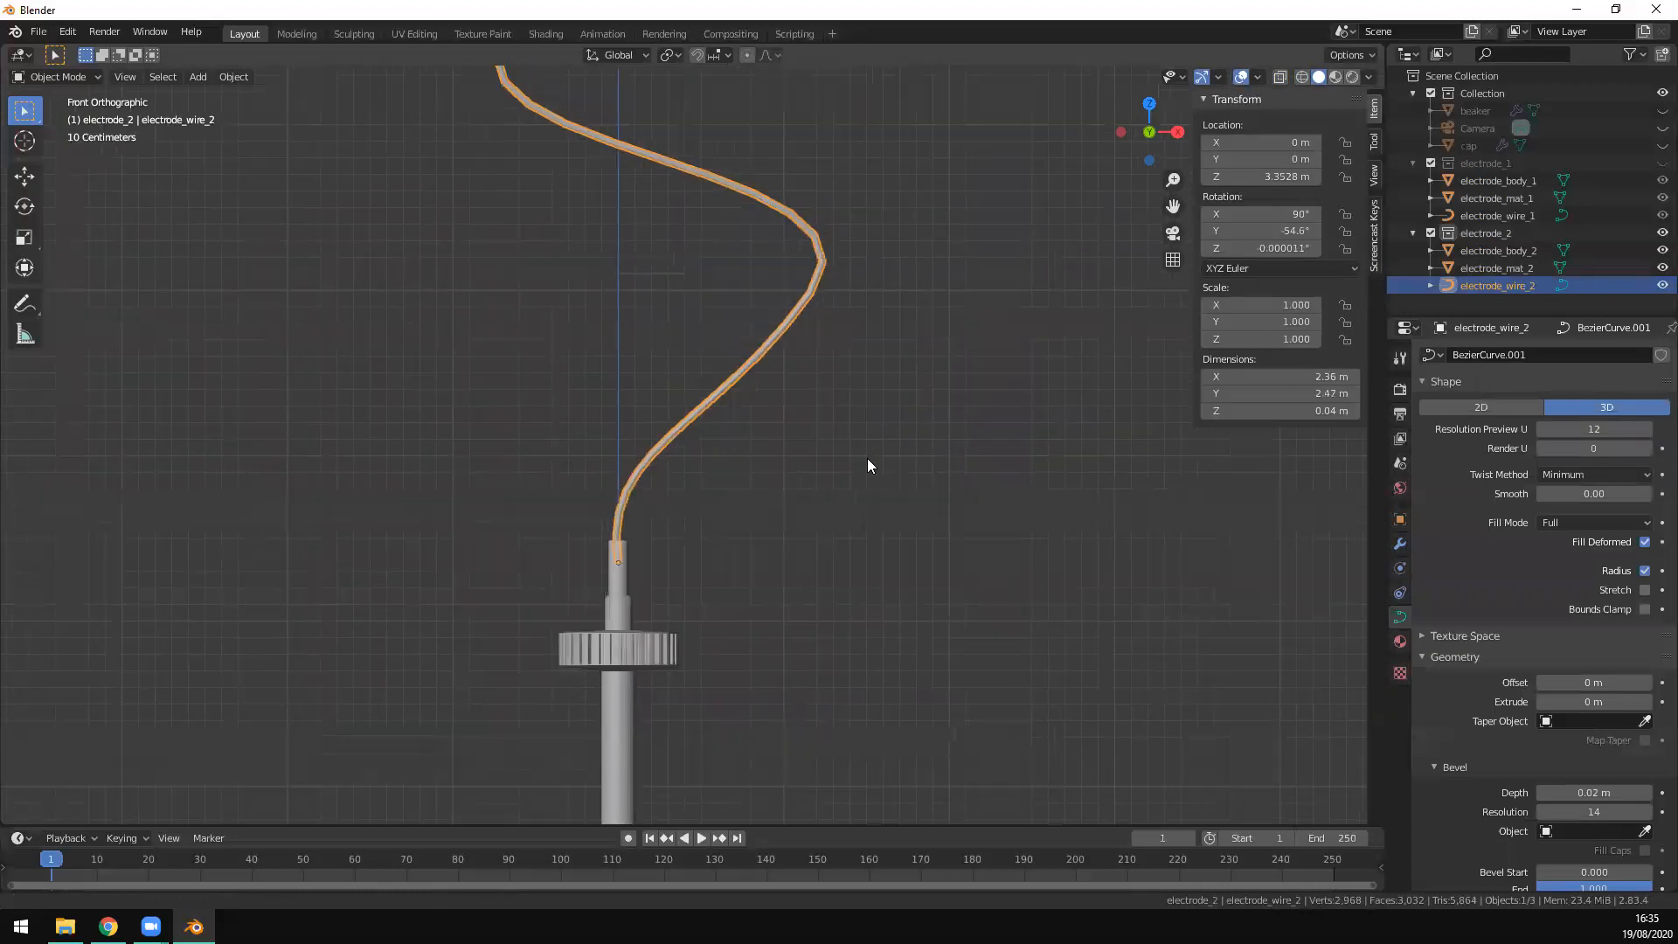
key(Tab)
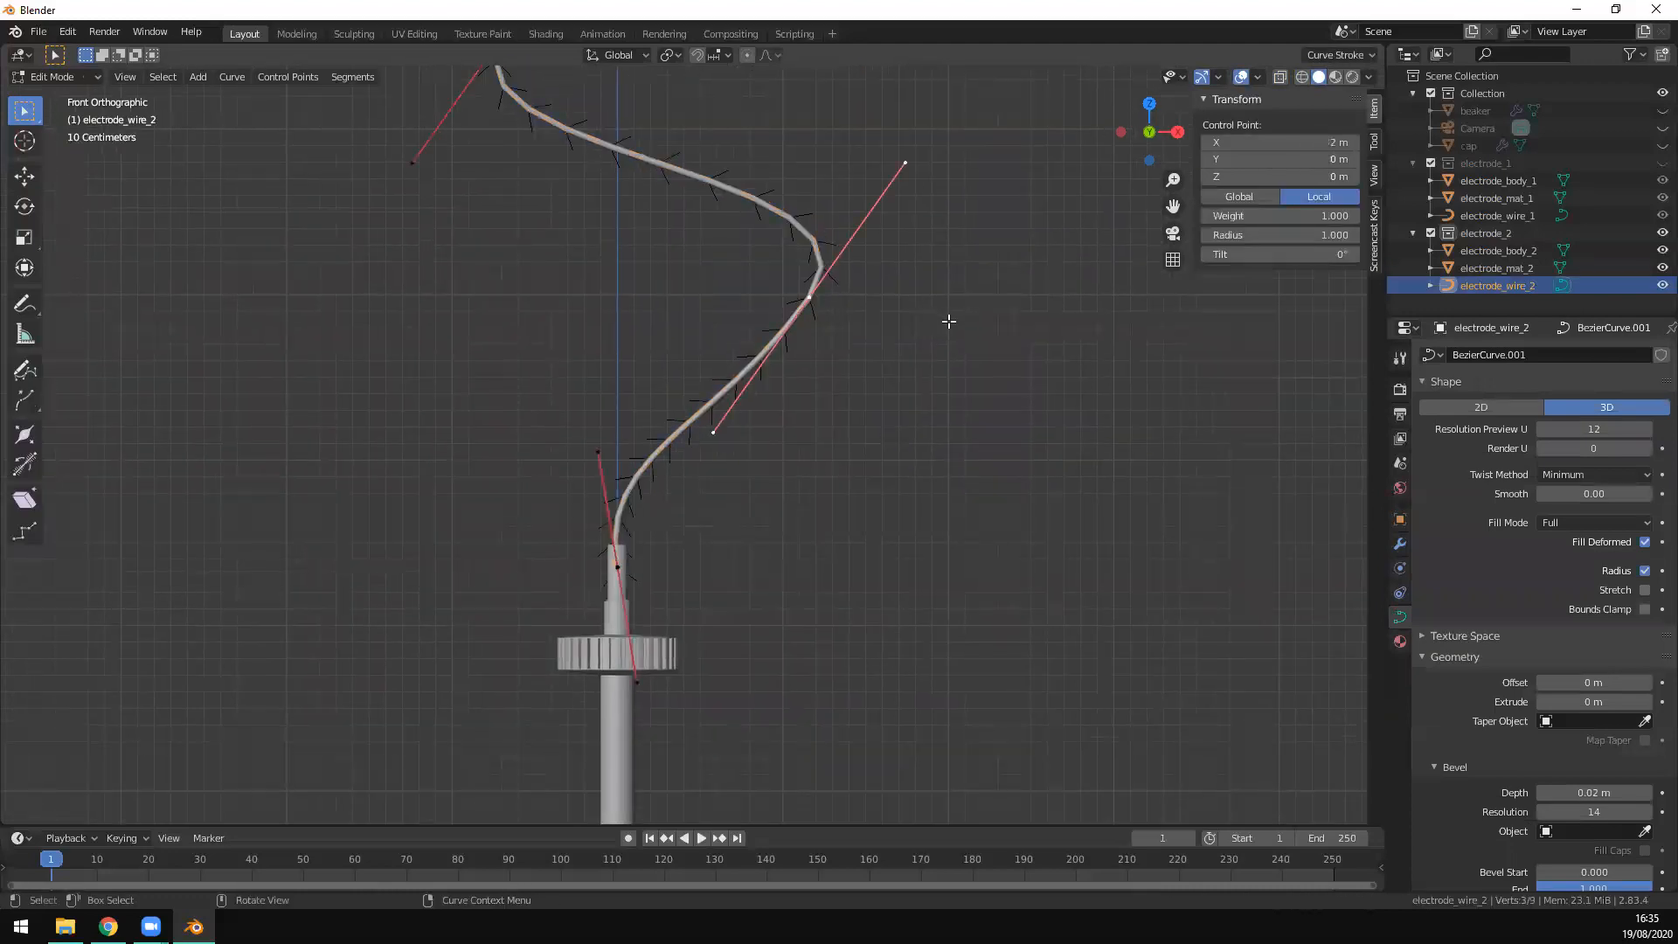
key(g)
click(654, 291)
scroll(787, 398, down, 6)
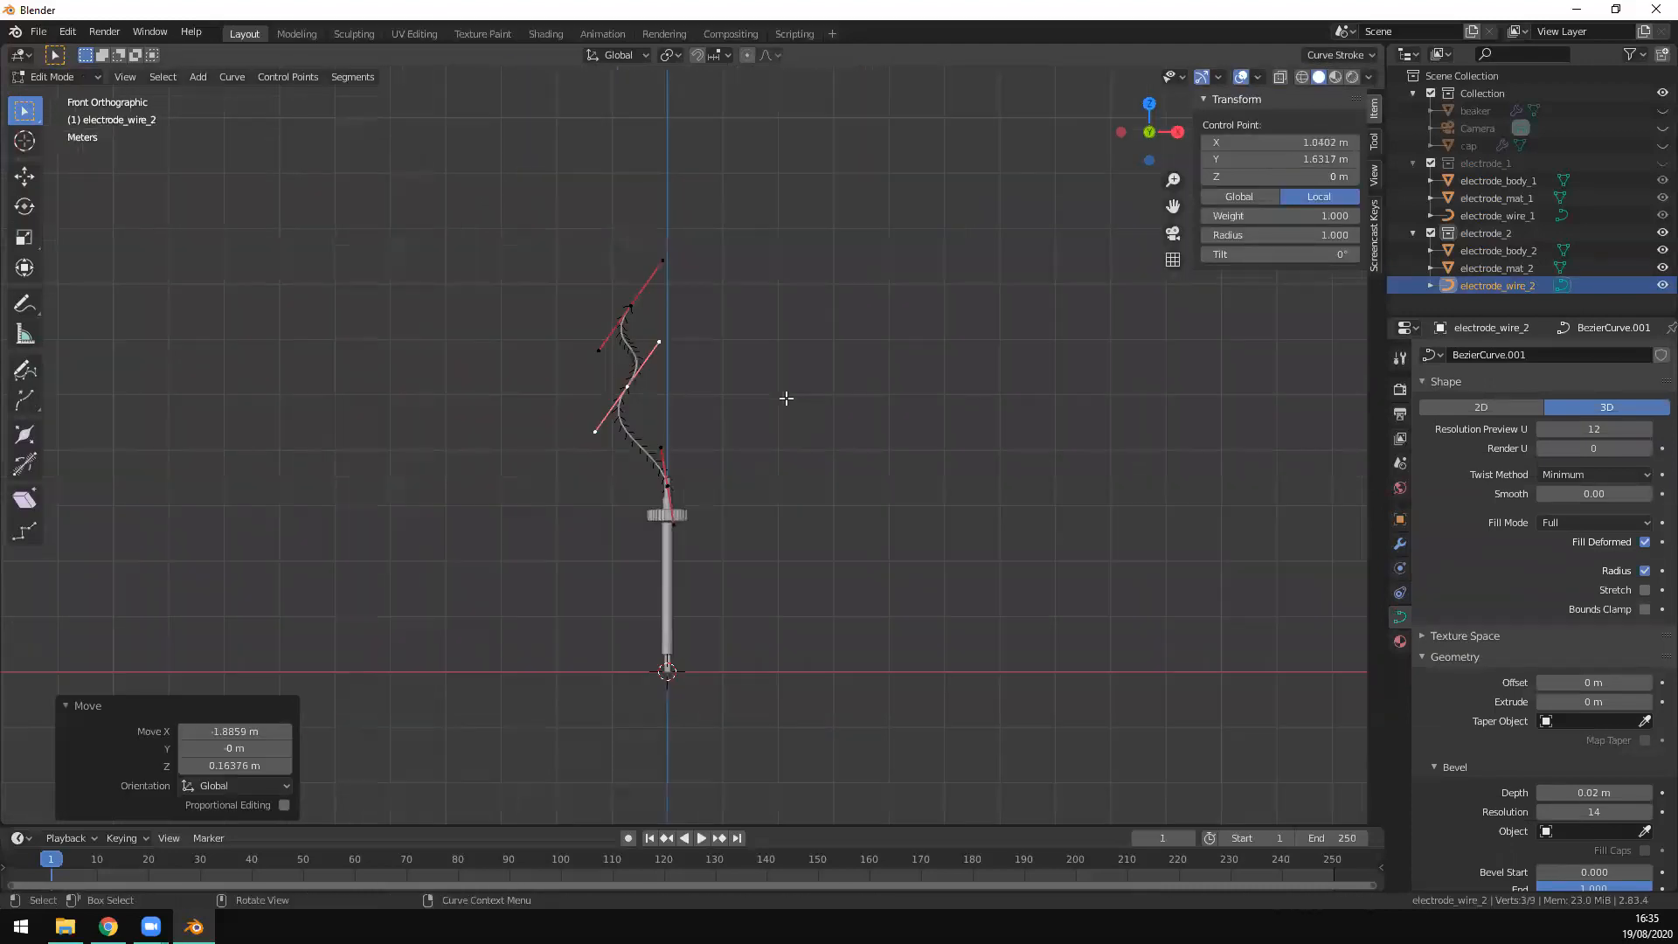
scroll(781, 530, down, 3)
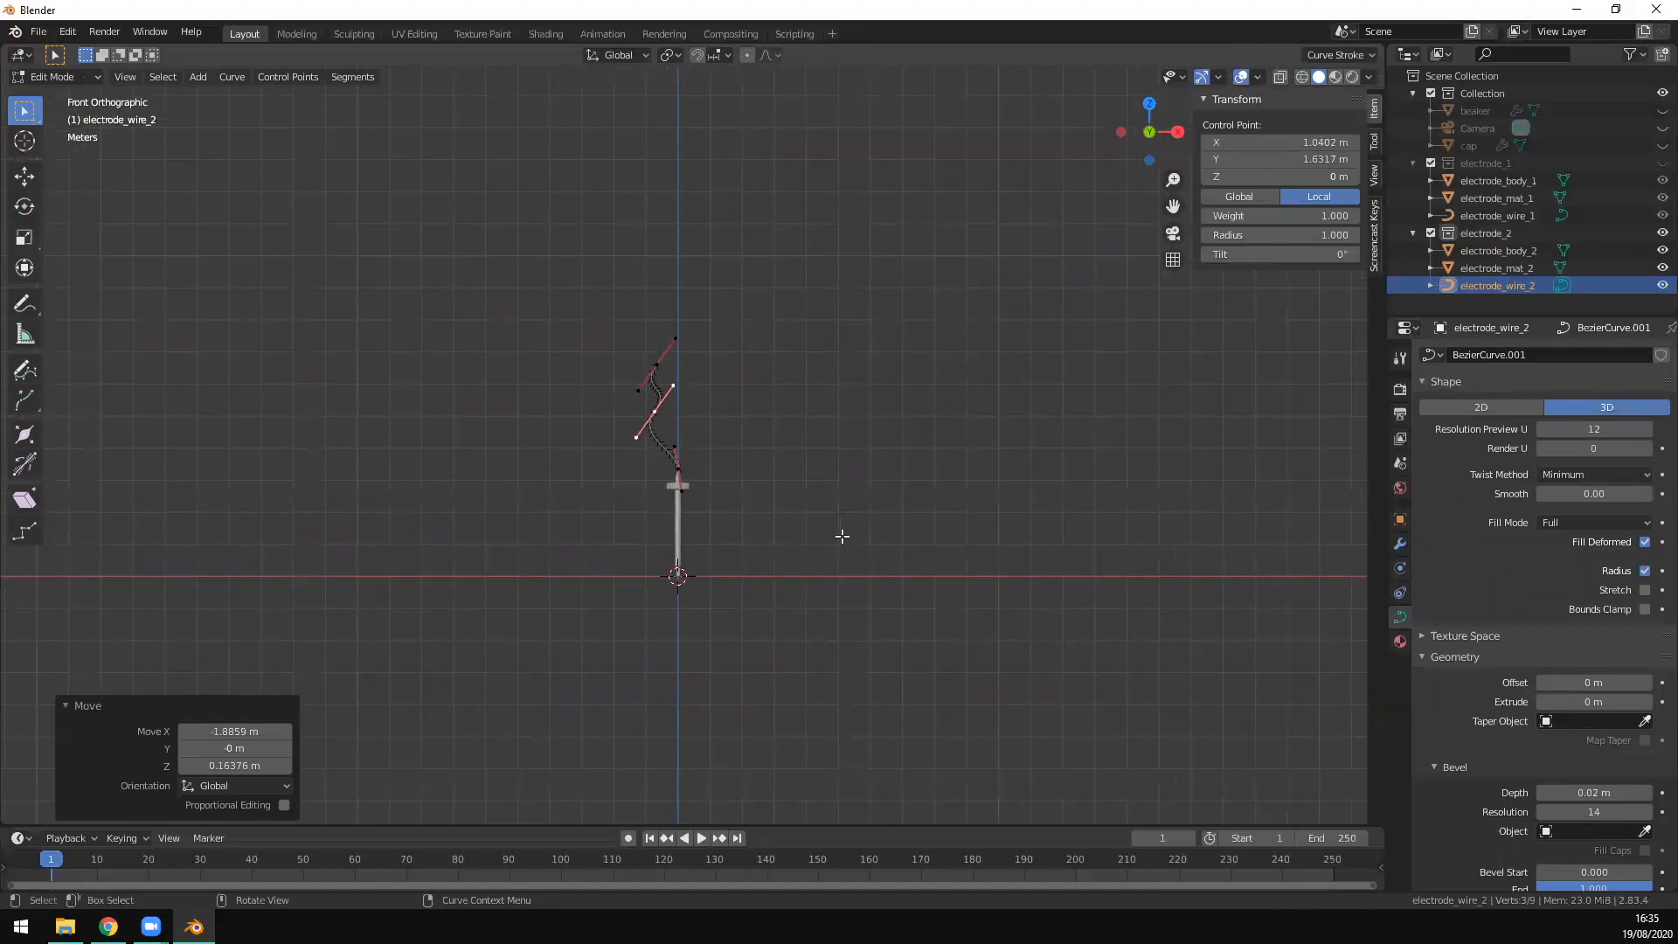
Step: Collapse the electrode_1 and electrode_2 collections in the outliner and unhide the cap and the beaker
click(1414, 232)
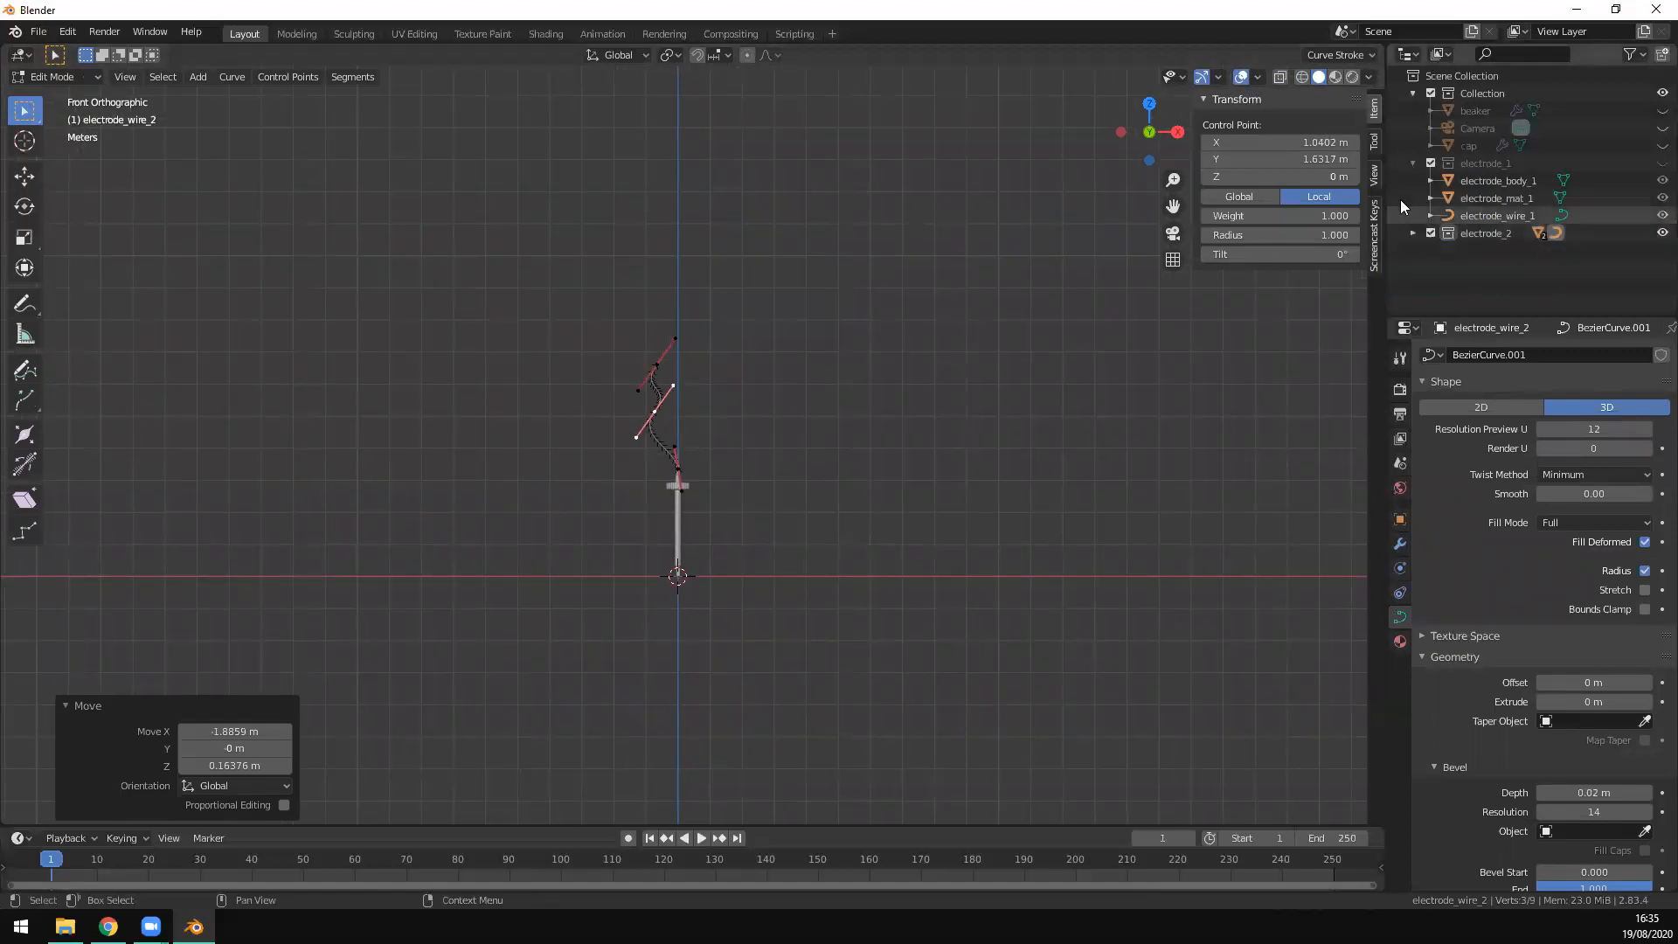
click(1413, 162)
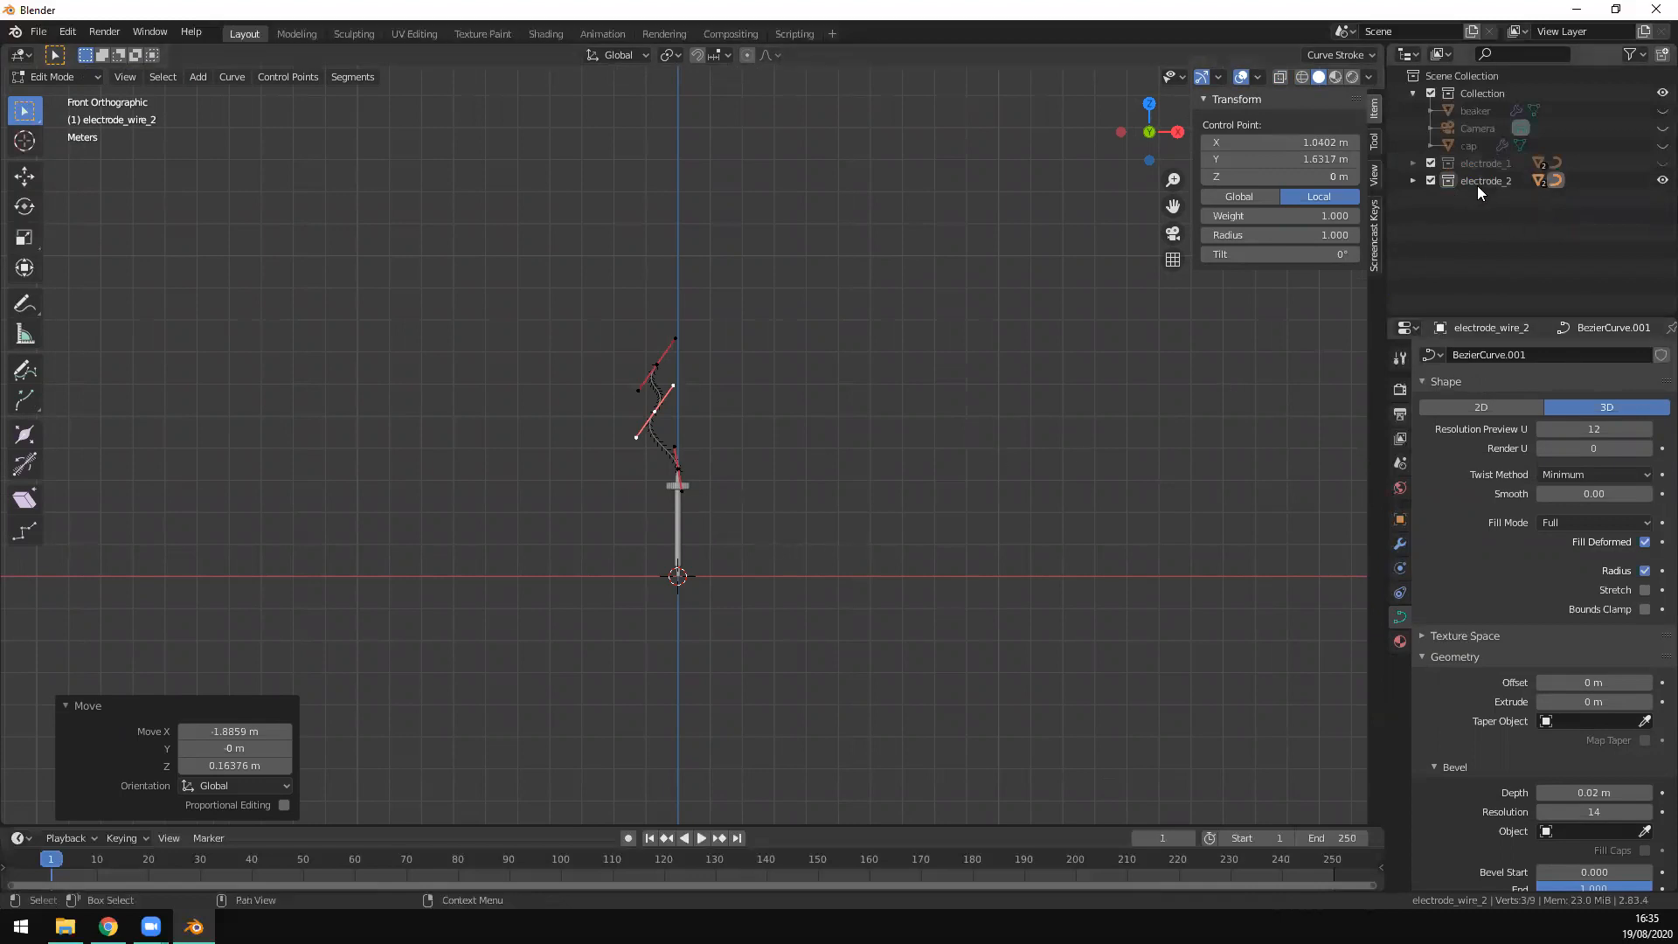
click(1663, 145)
click(1663, 110)
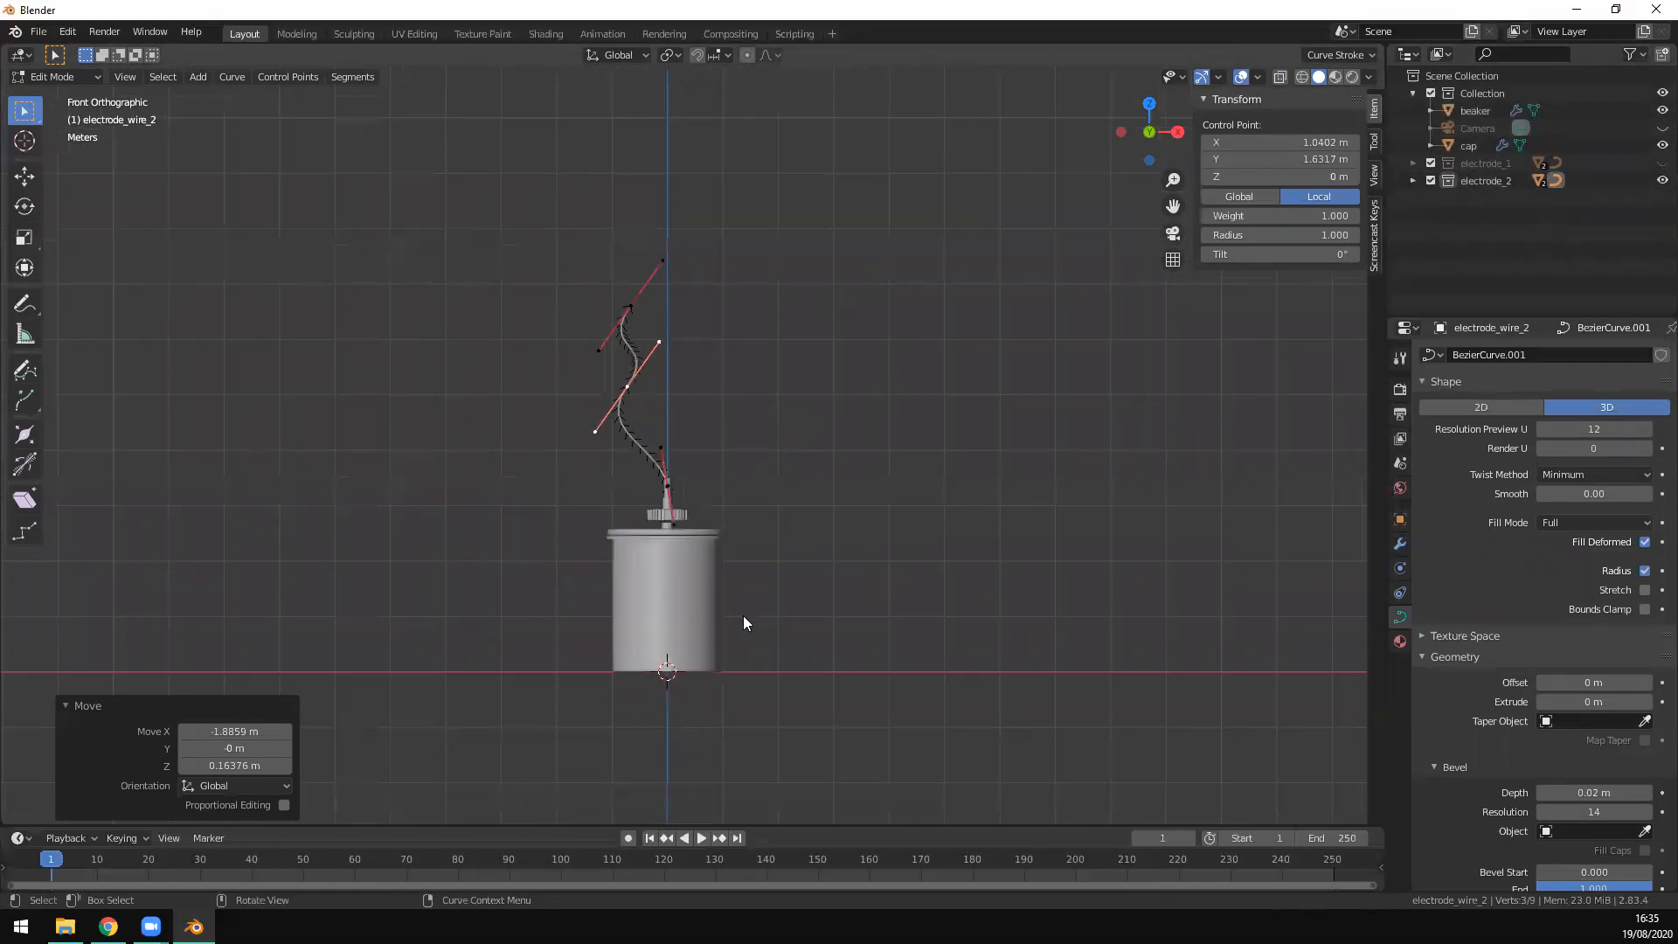
scroll(678, 605, up, 4)
scroll(723, 553, down, 3)
Step: Look through the camera, return to Object Mode, select the unhidden Camera and show the electrode_1 collection
key(KP_0)
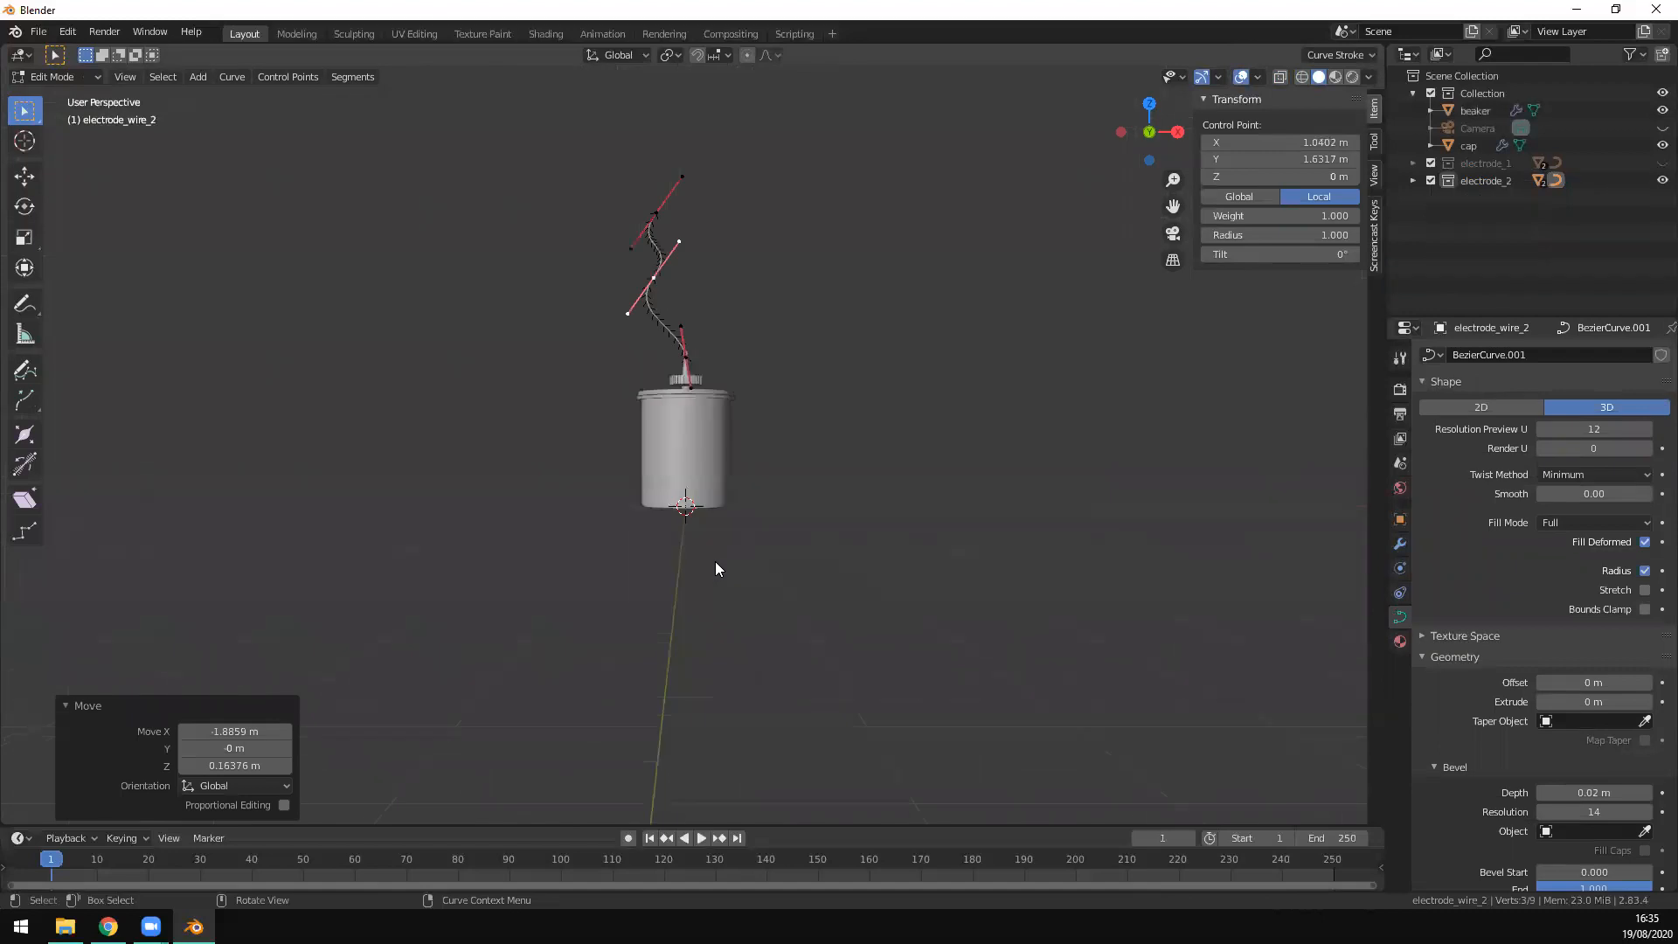
click(883, 279)
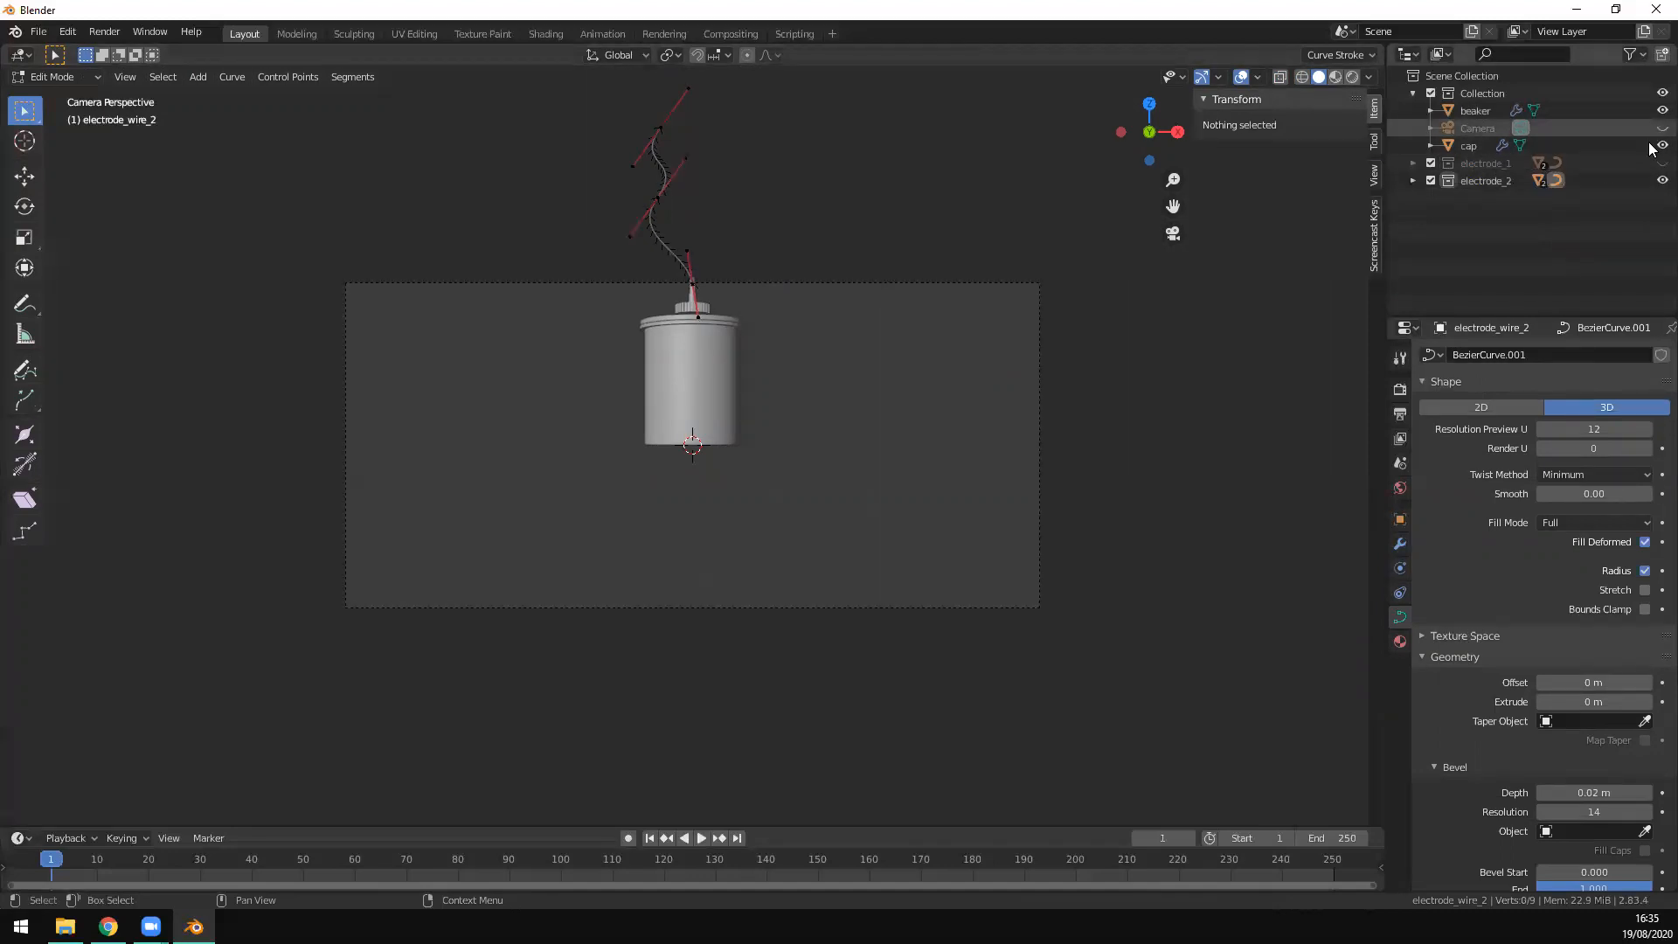
key(Tab)
click(853, 283)
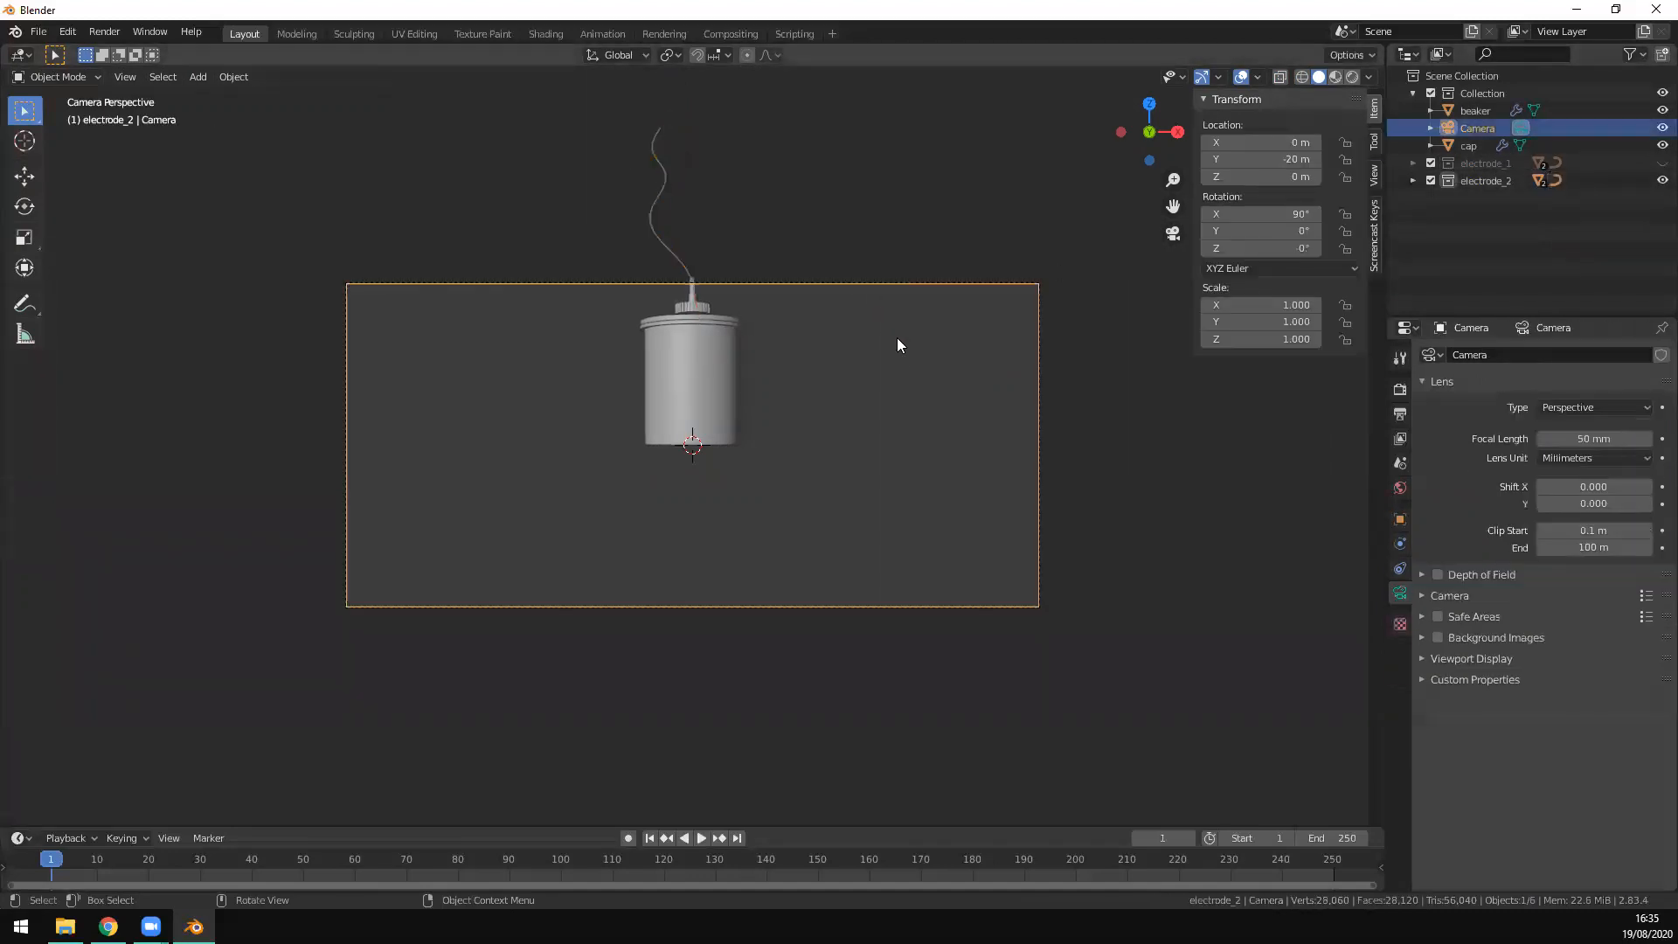
scroll(883, 454, down, 2)
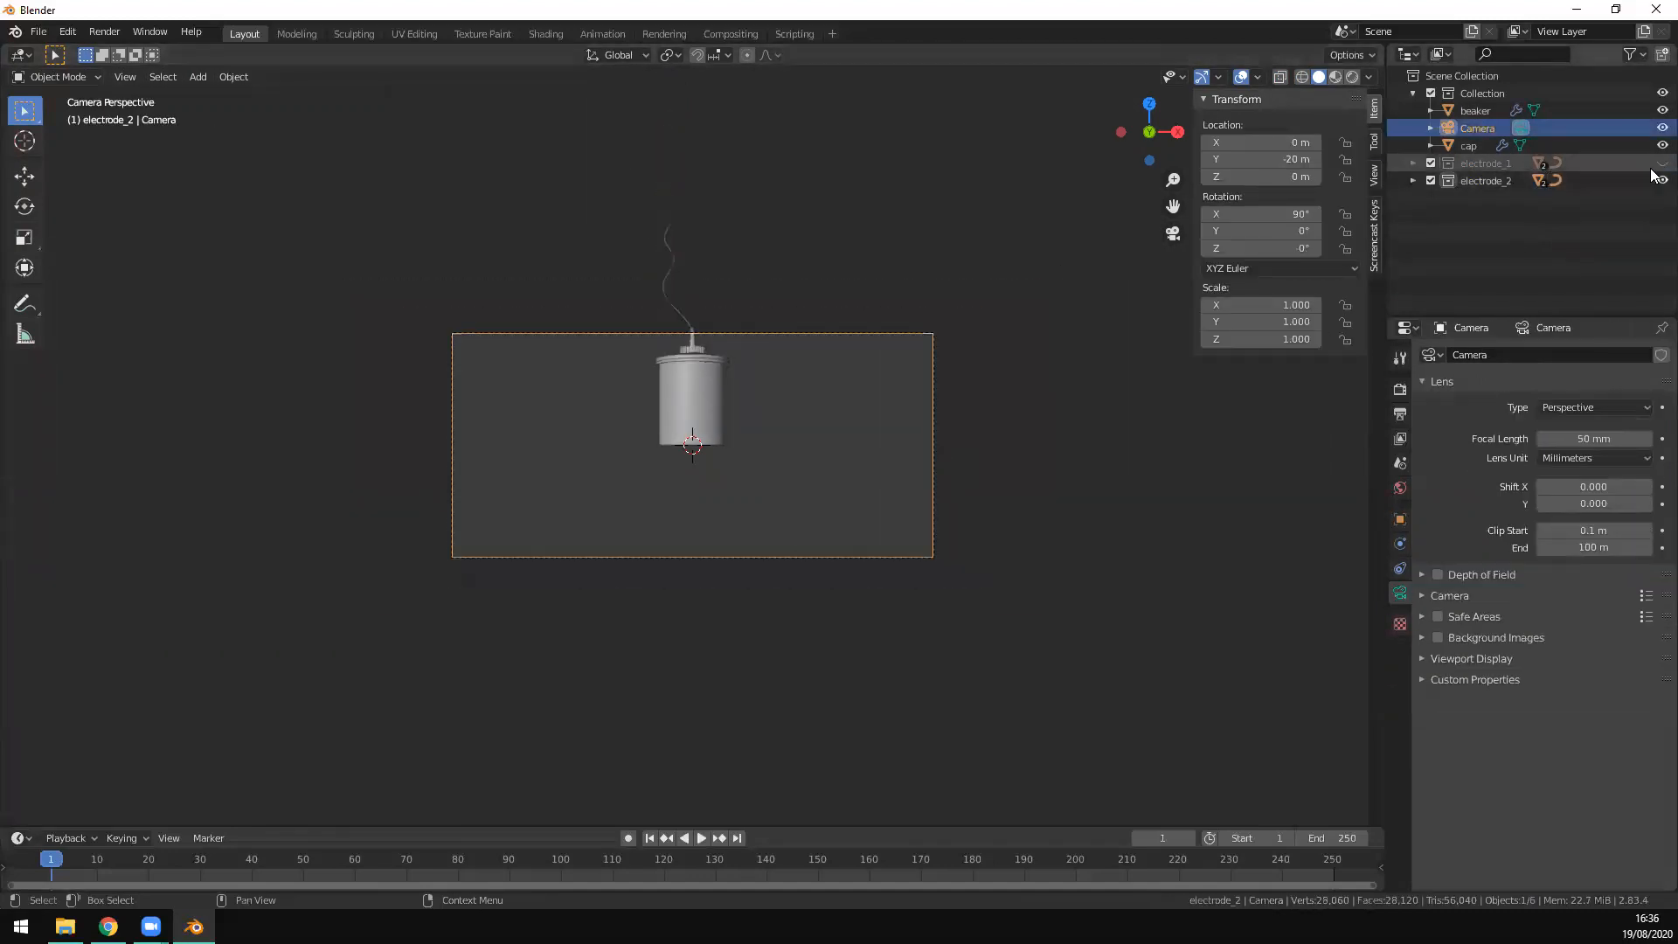
click(1661, 163)
scroll(917, 403, up, 3)
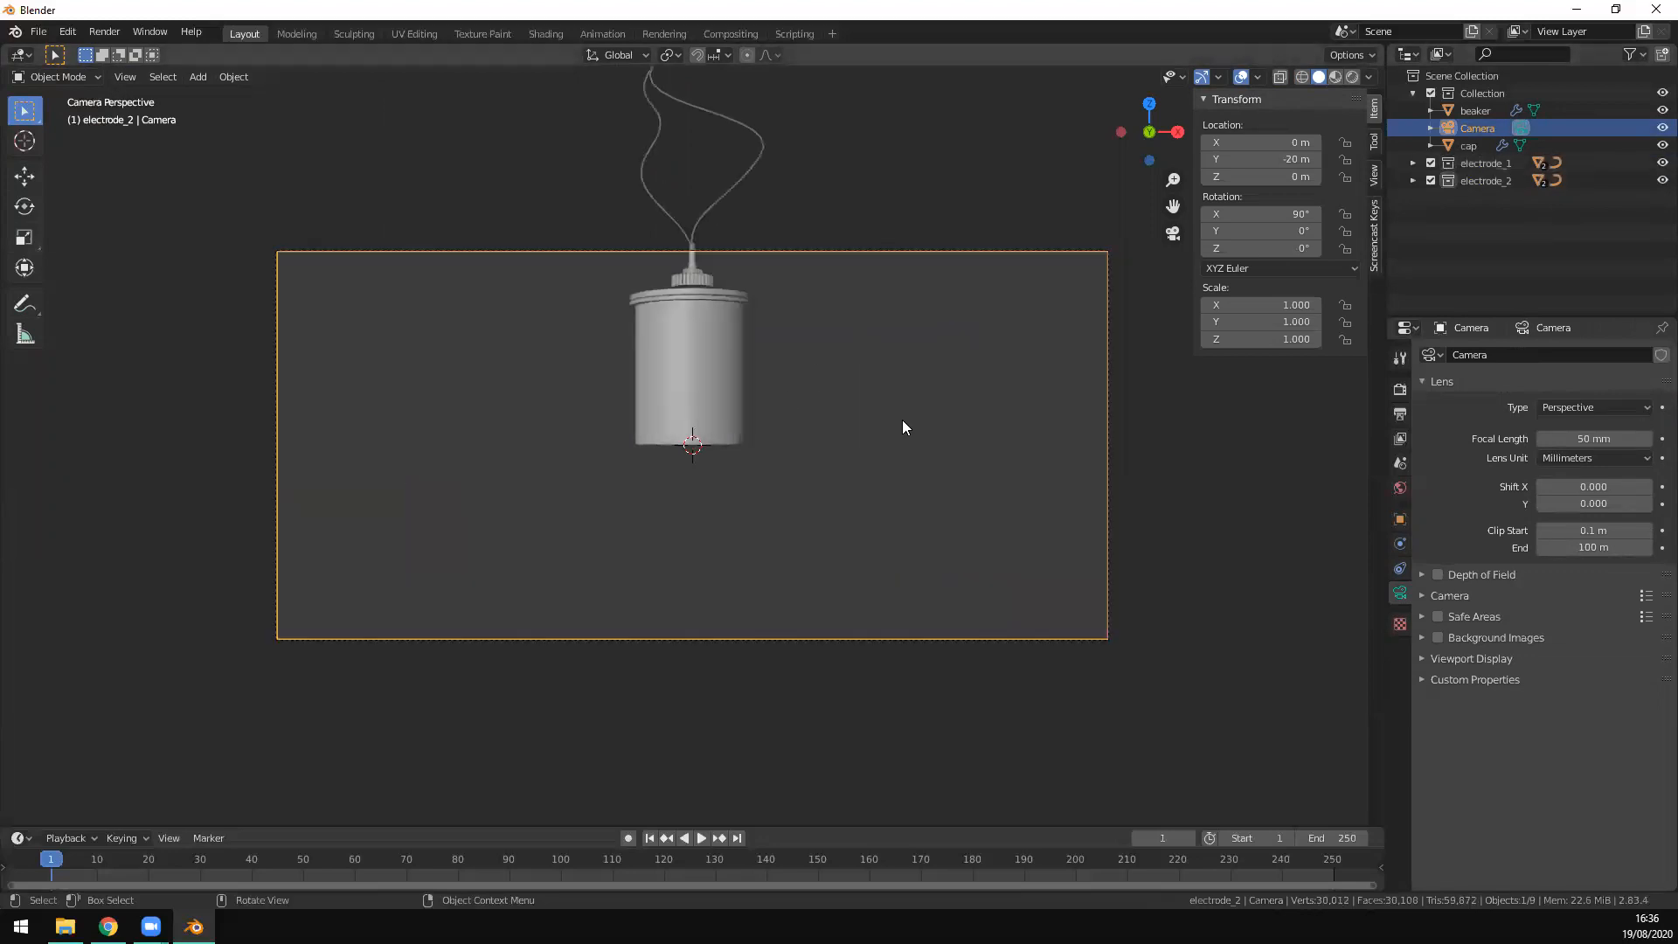
Step: Move the camera about 2.489 m up along Z and about 2.648 m along positive X to reframe the beaker
key(g)
key(z)
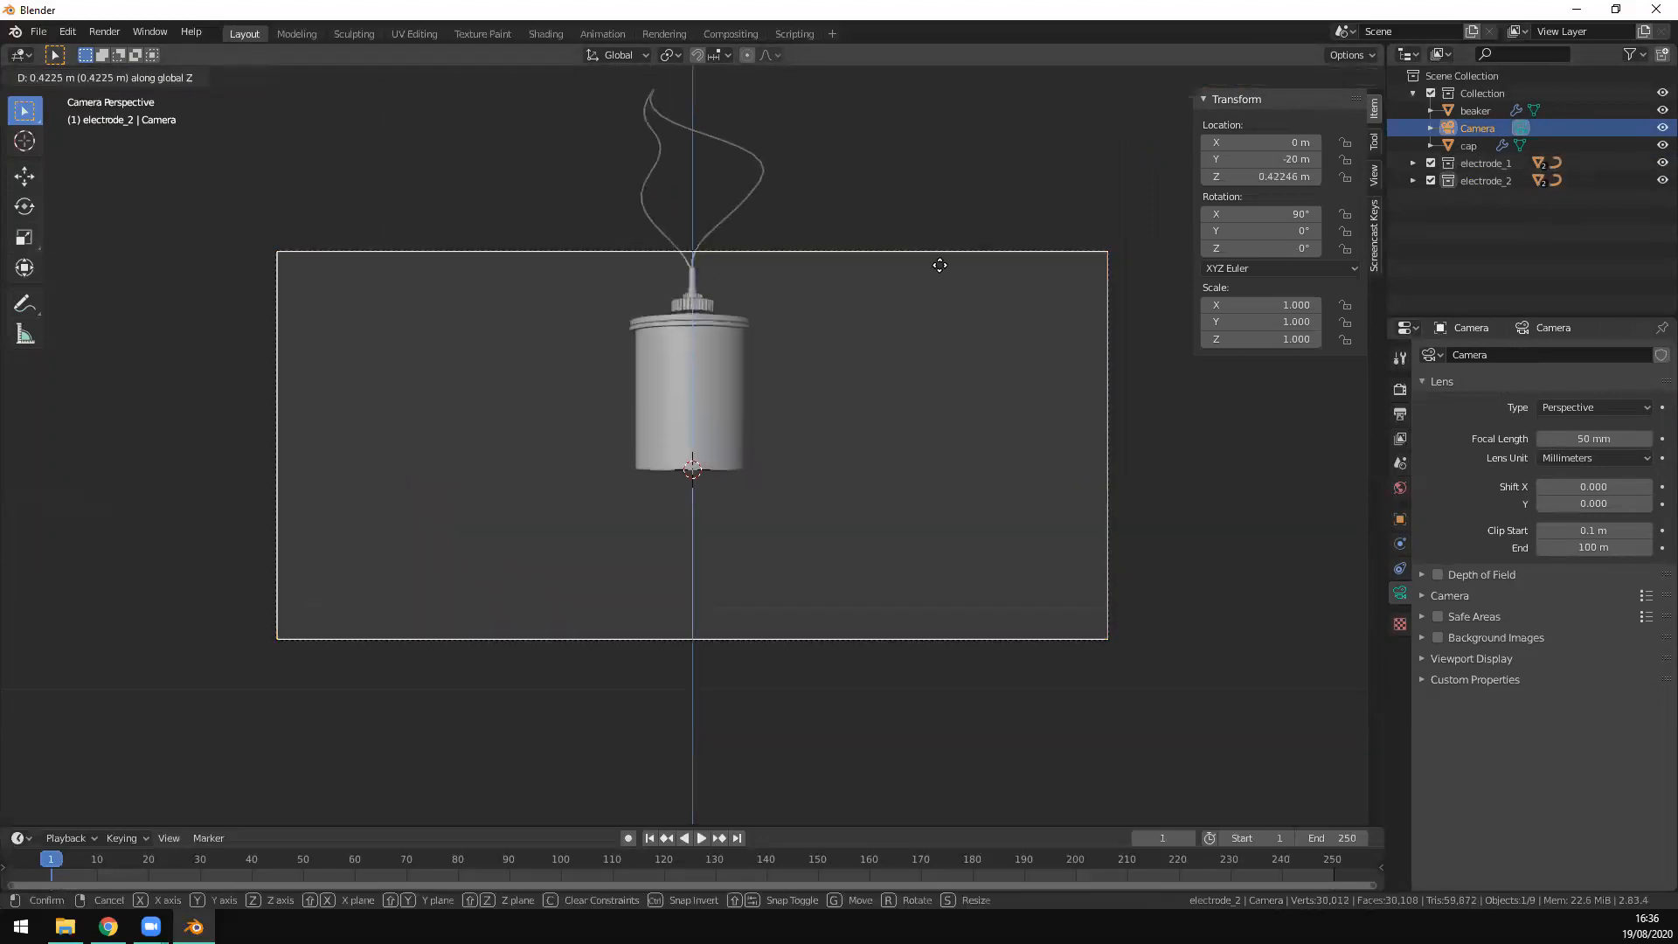
click(967, 701)
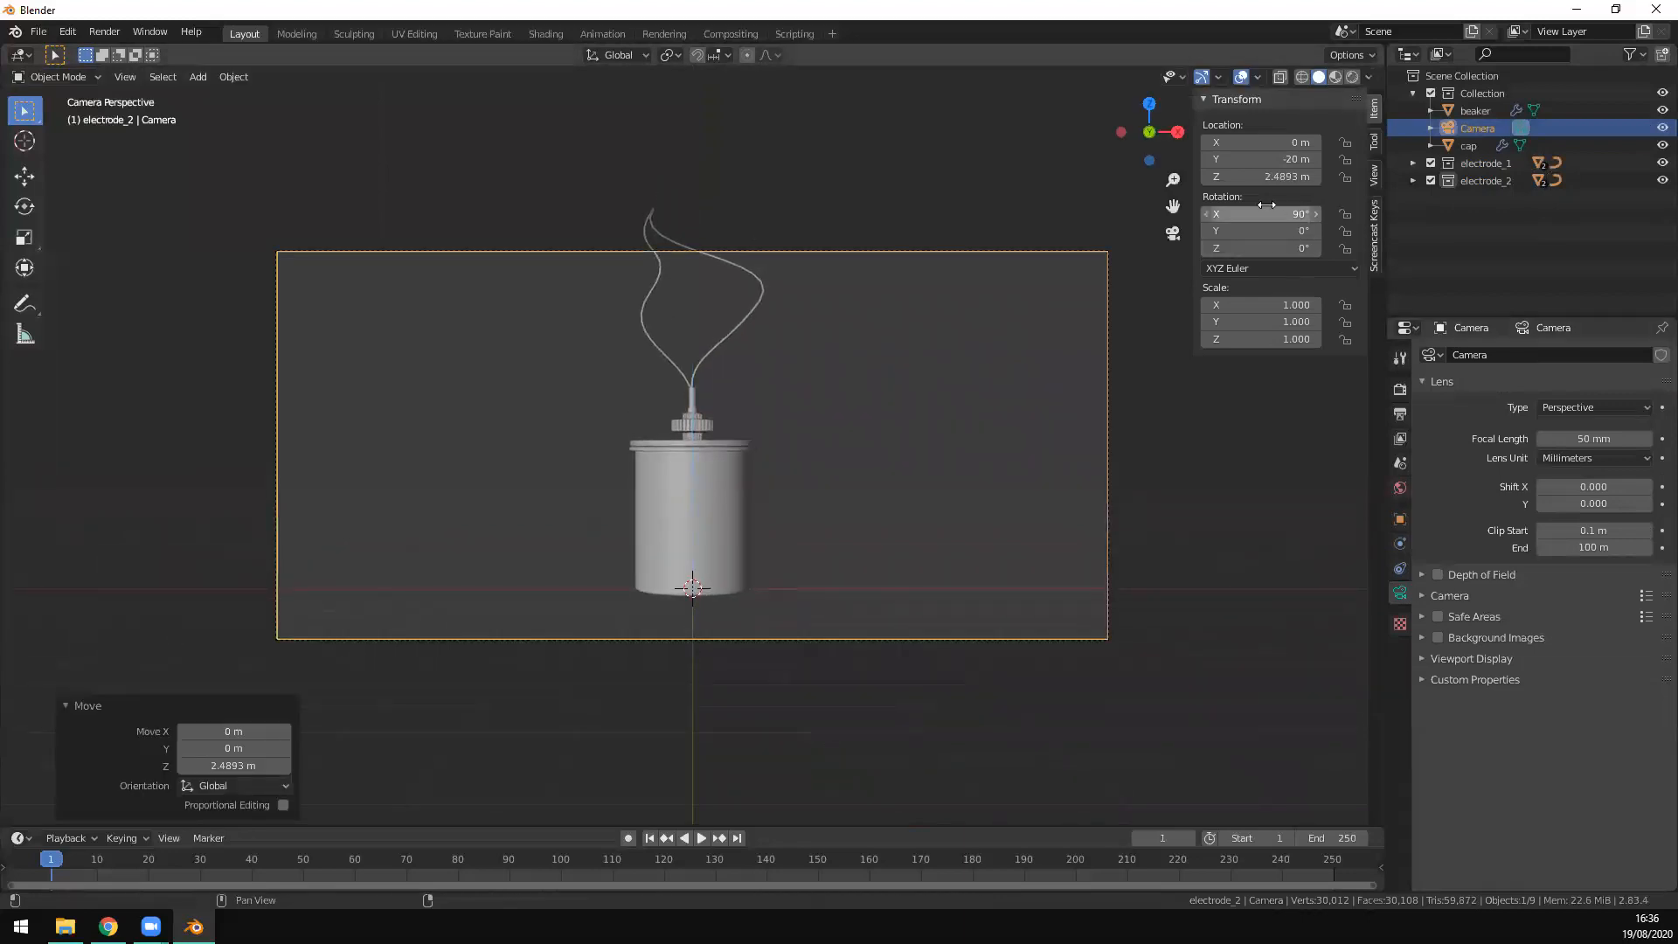
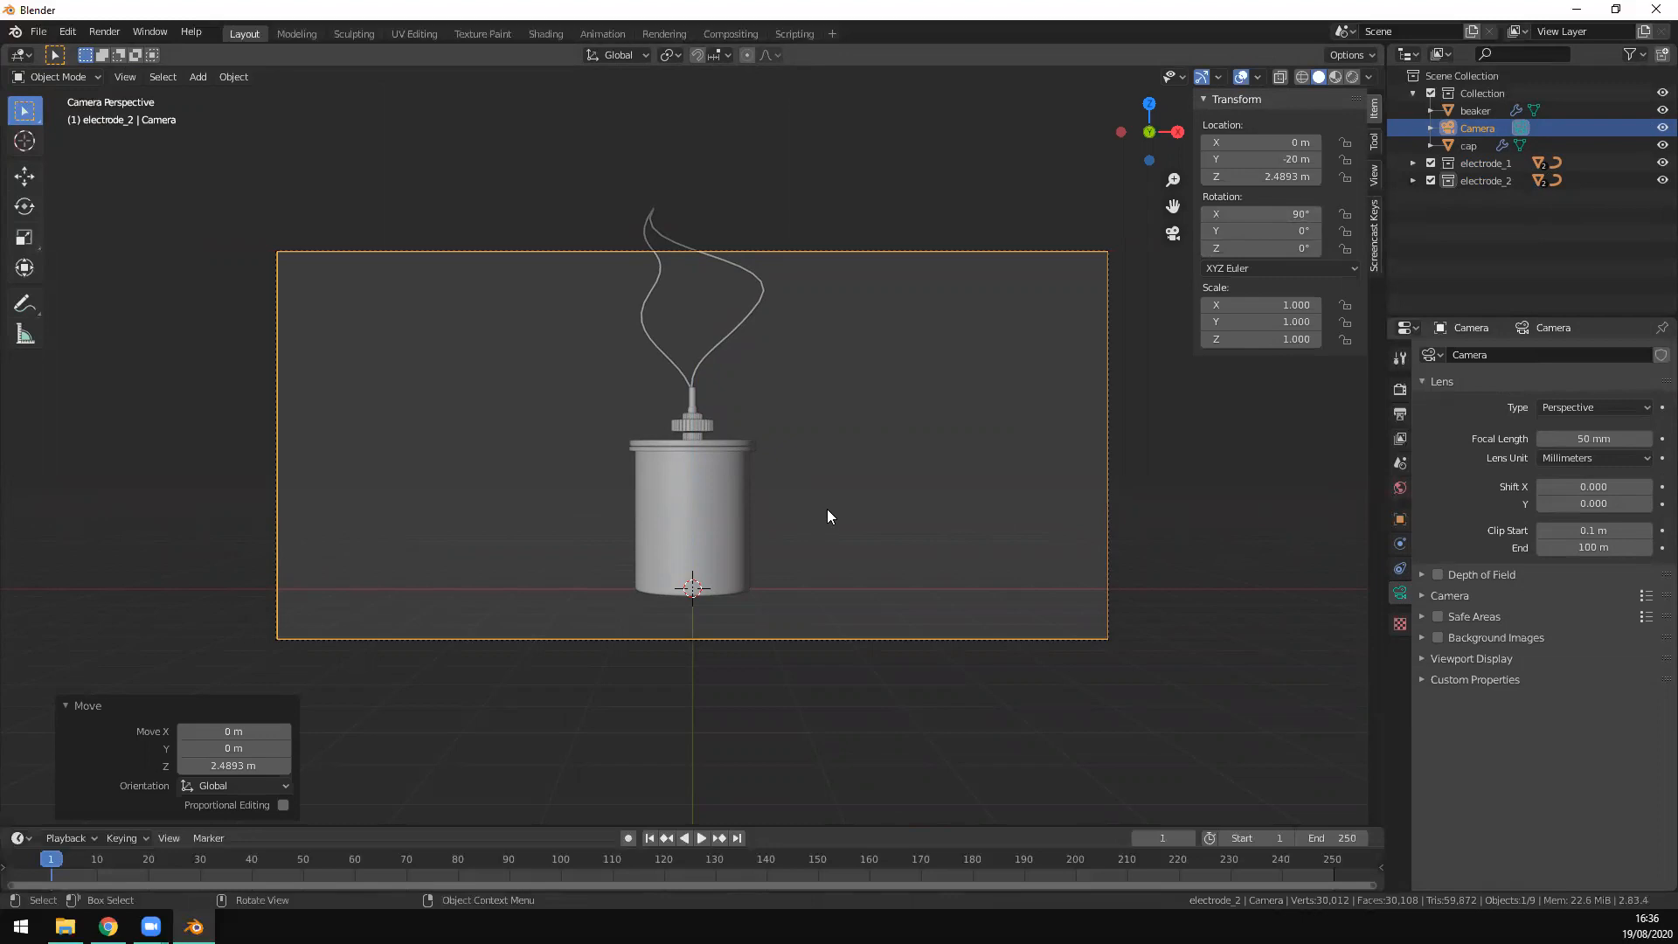
key(g)
key(x)
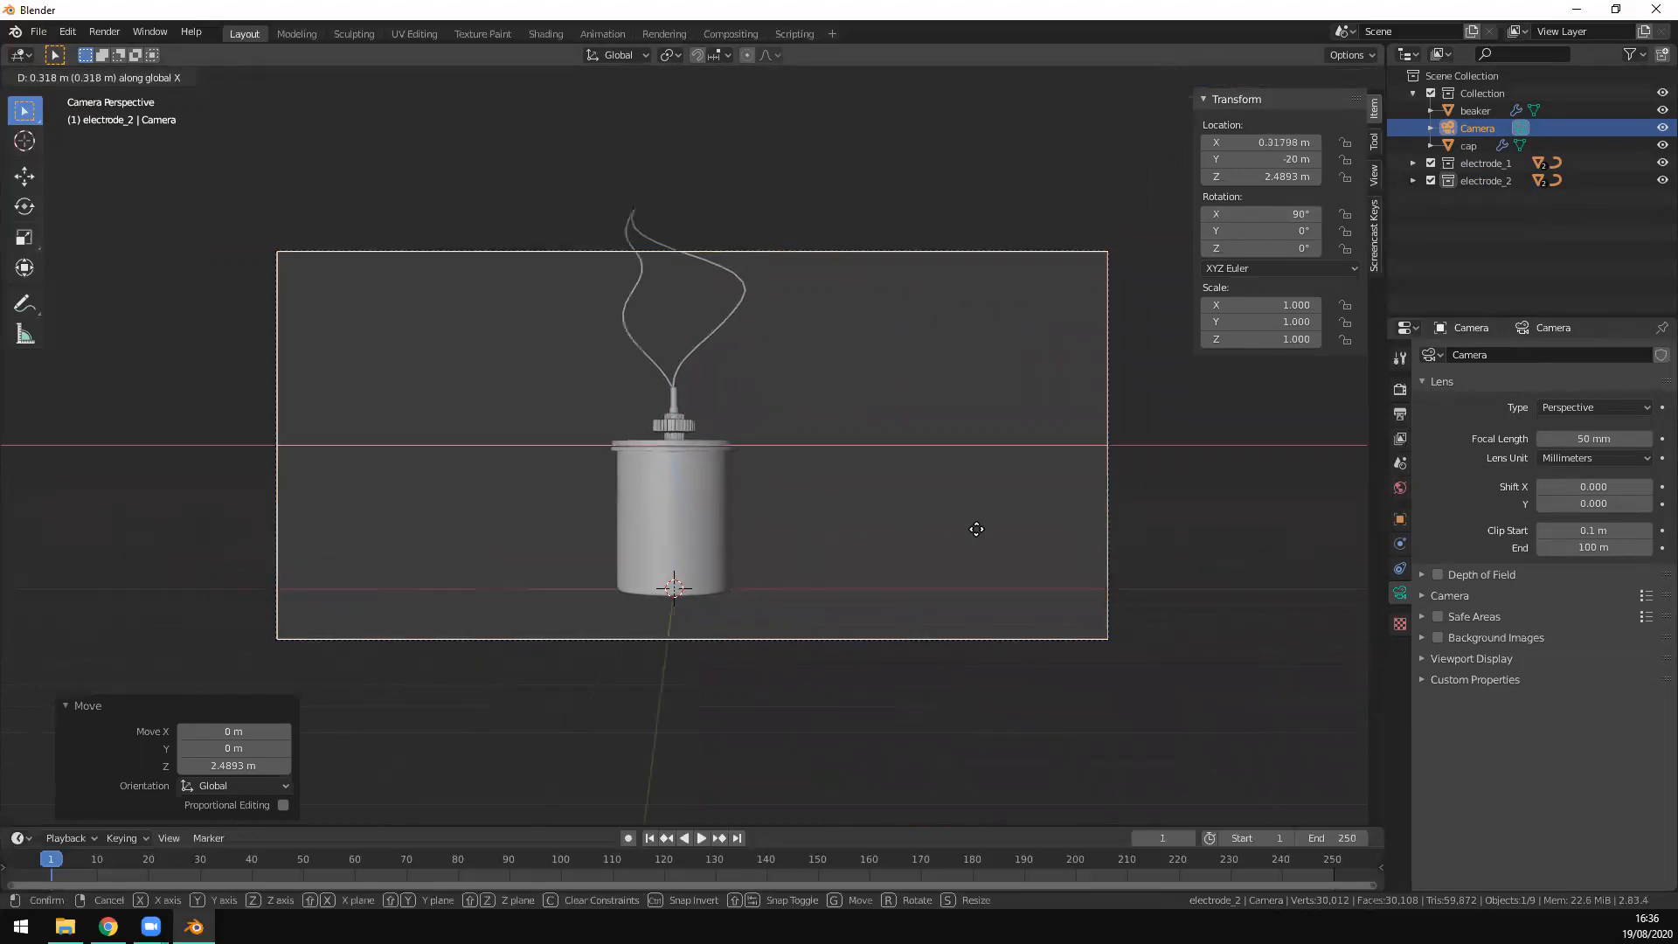
click(1337, 541)
scroll(537, 433, up, 3)
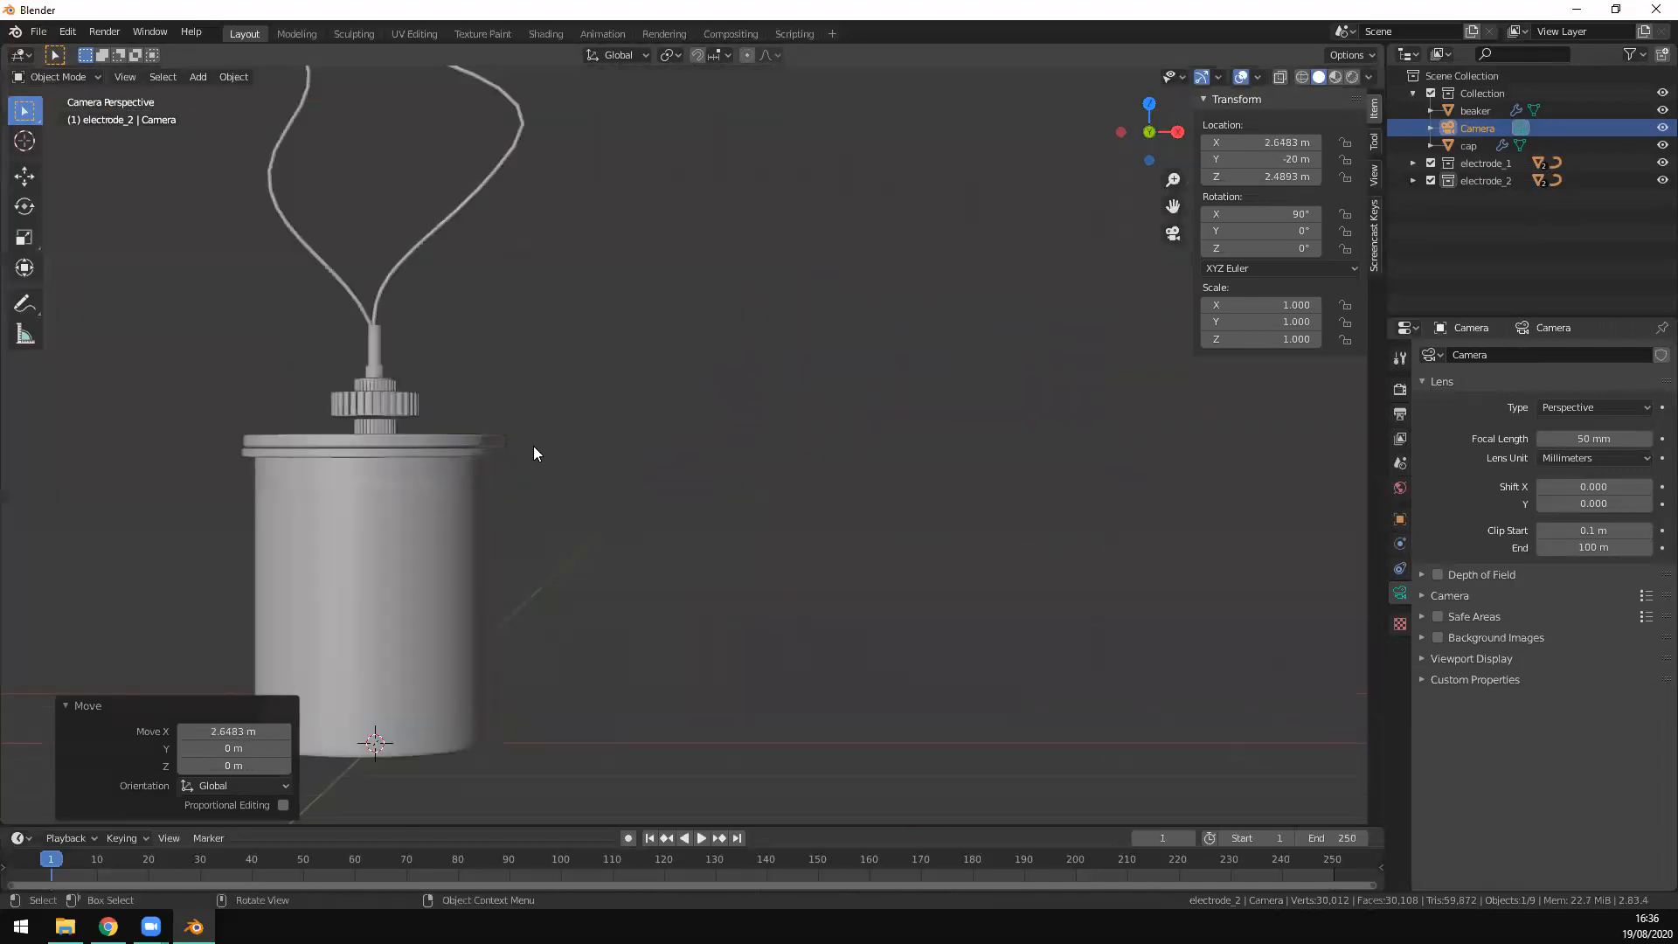
scroll(408, 411, down, 1)
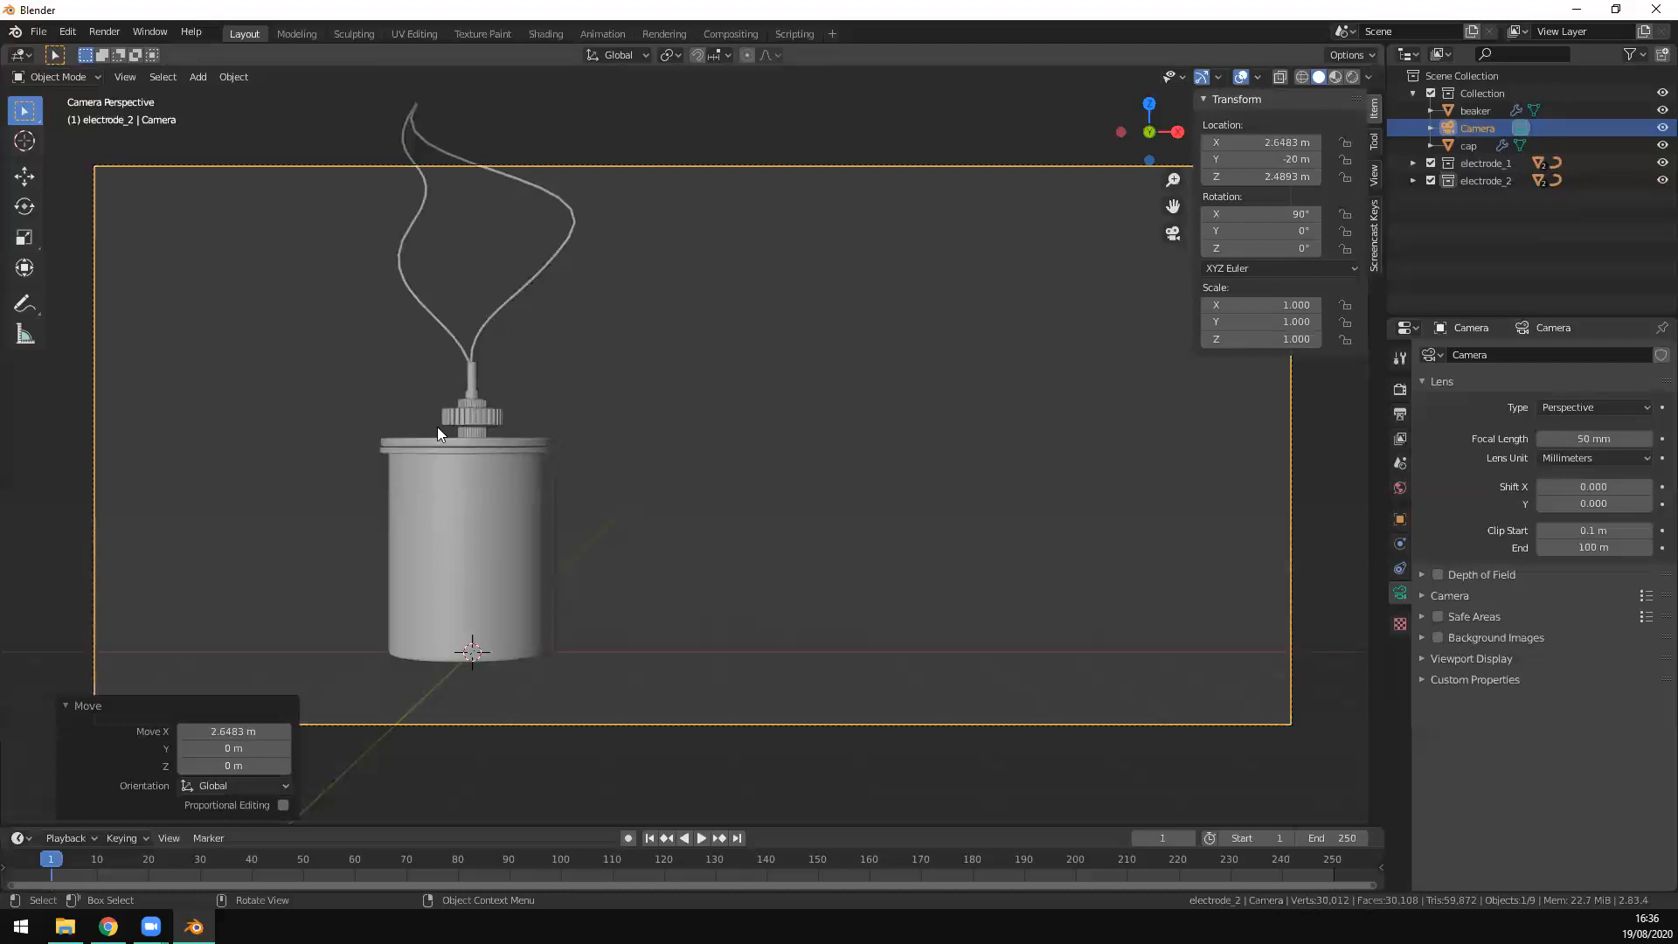
Step: Select all objects of the electrode_1 collection and move them about 0.443 m along X
click(1486, 163)
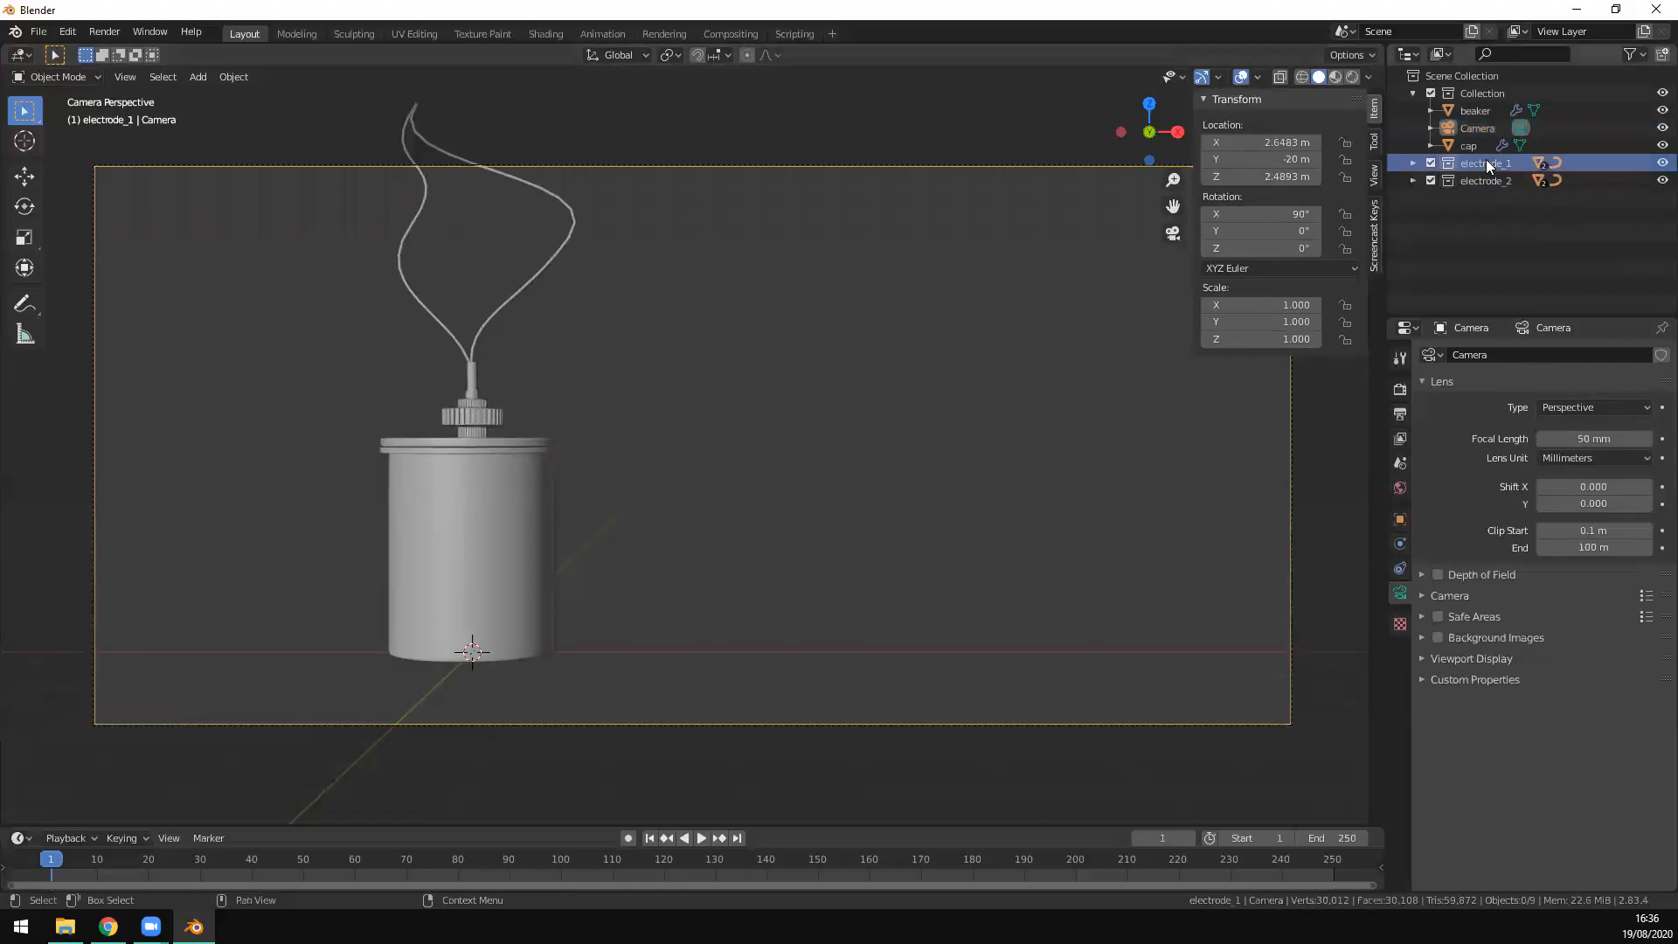
right_click(1486, 159)
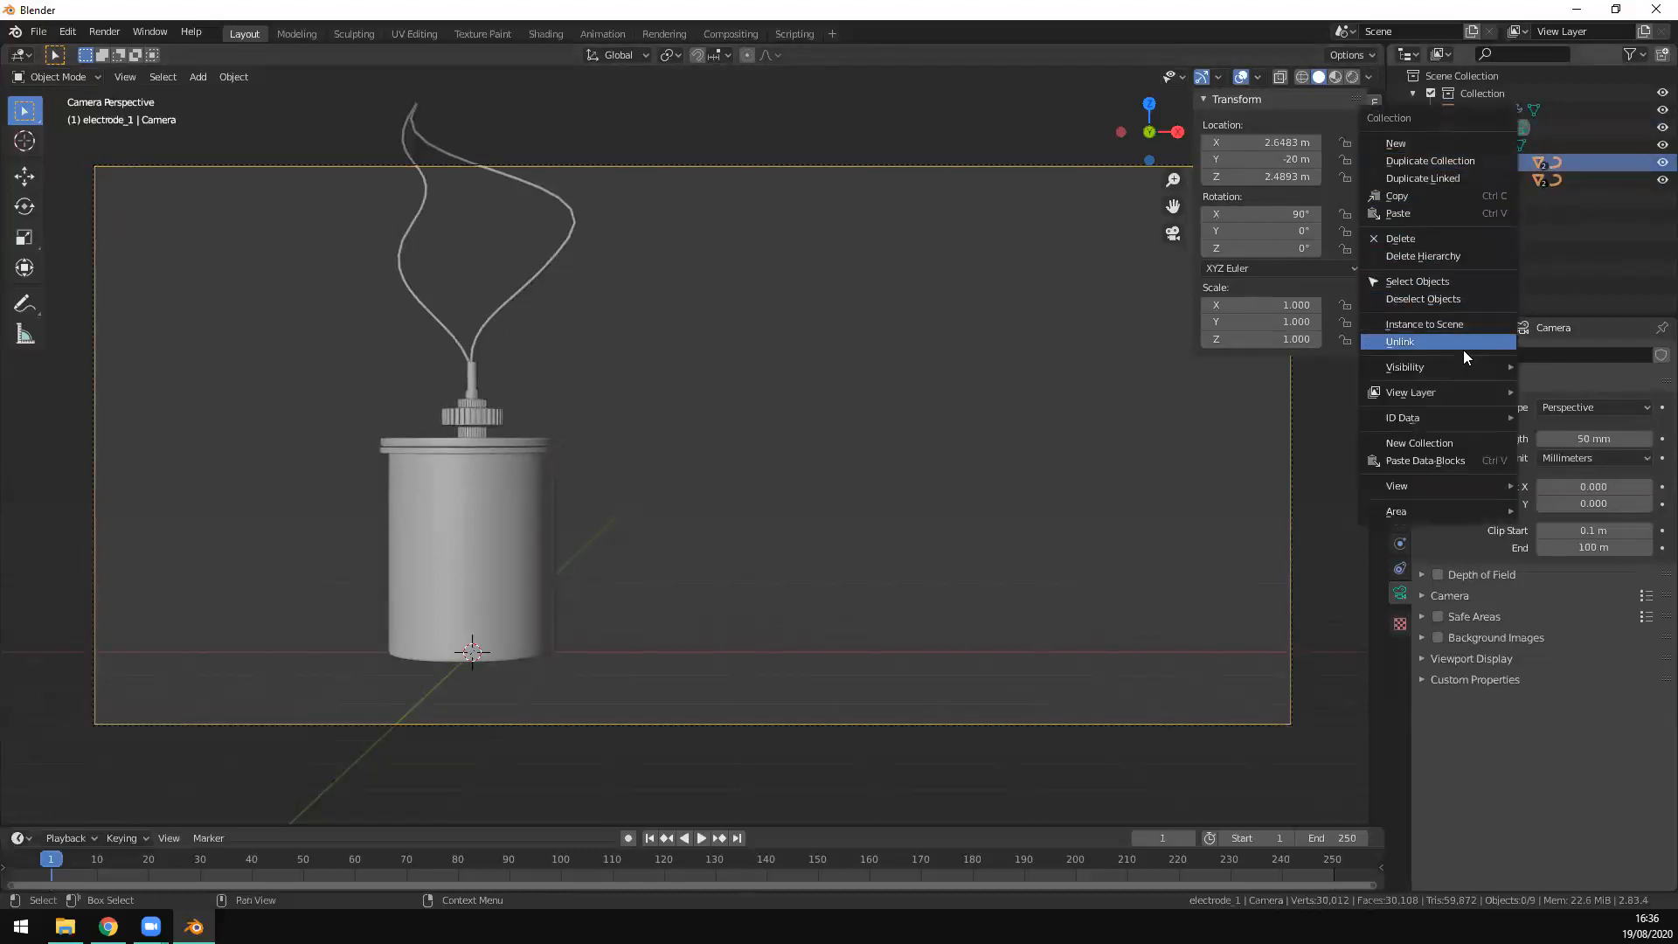
click(1455, 282)
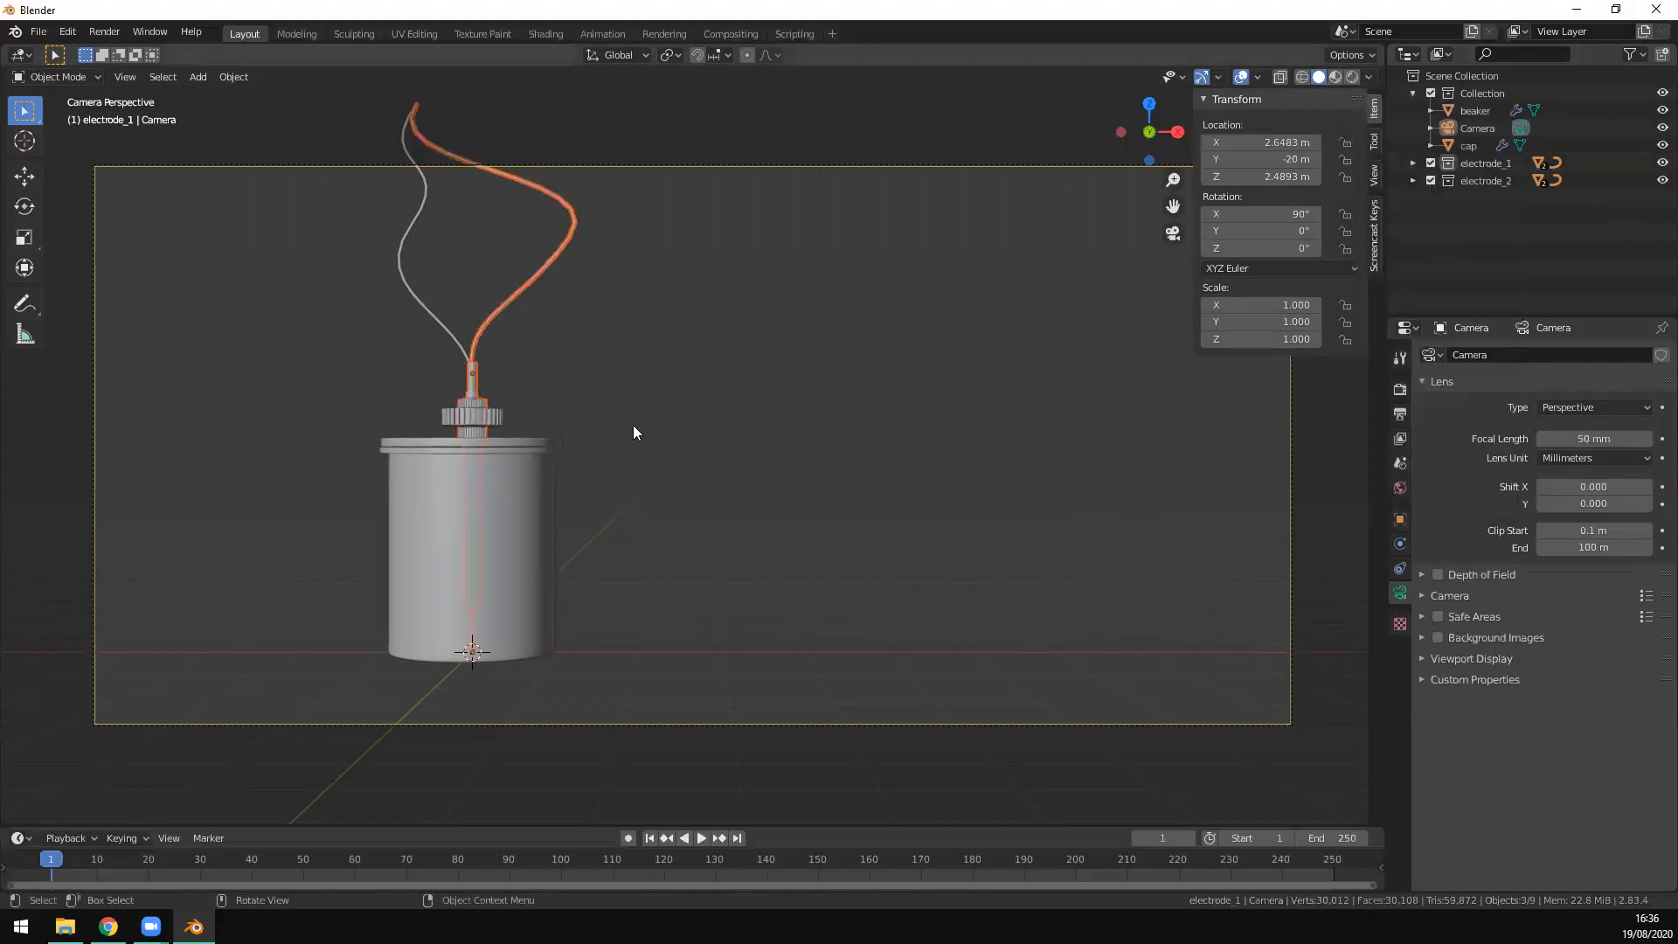
key(g)
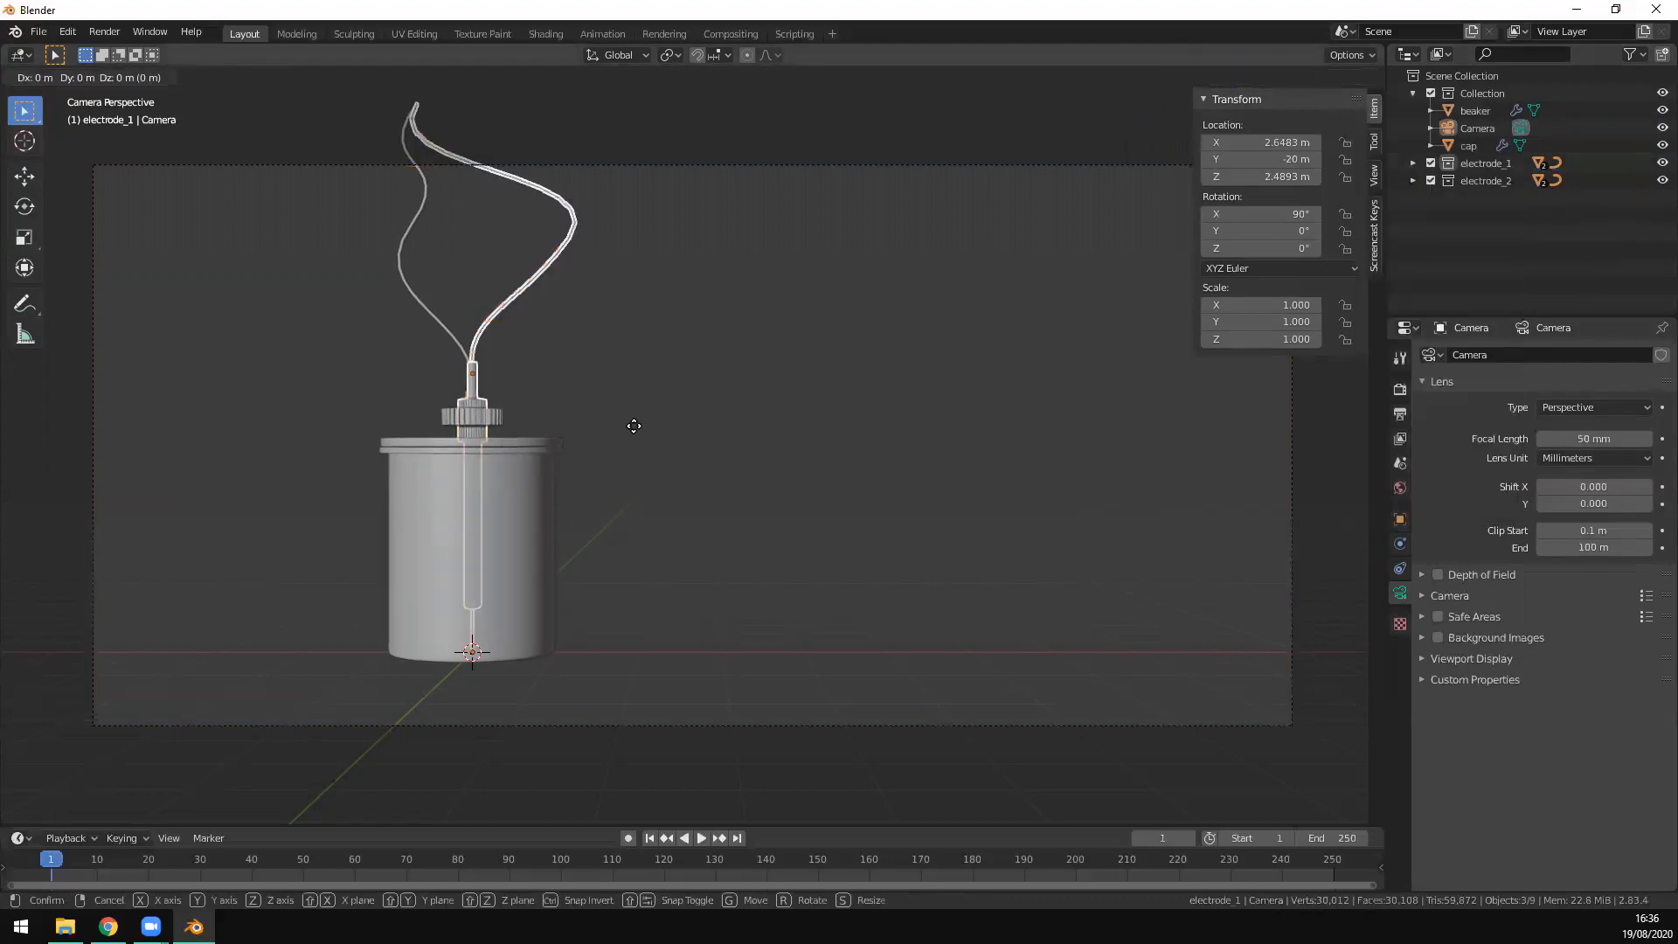
key(x)
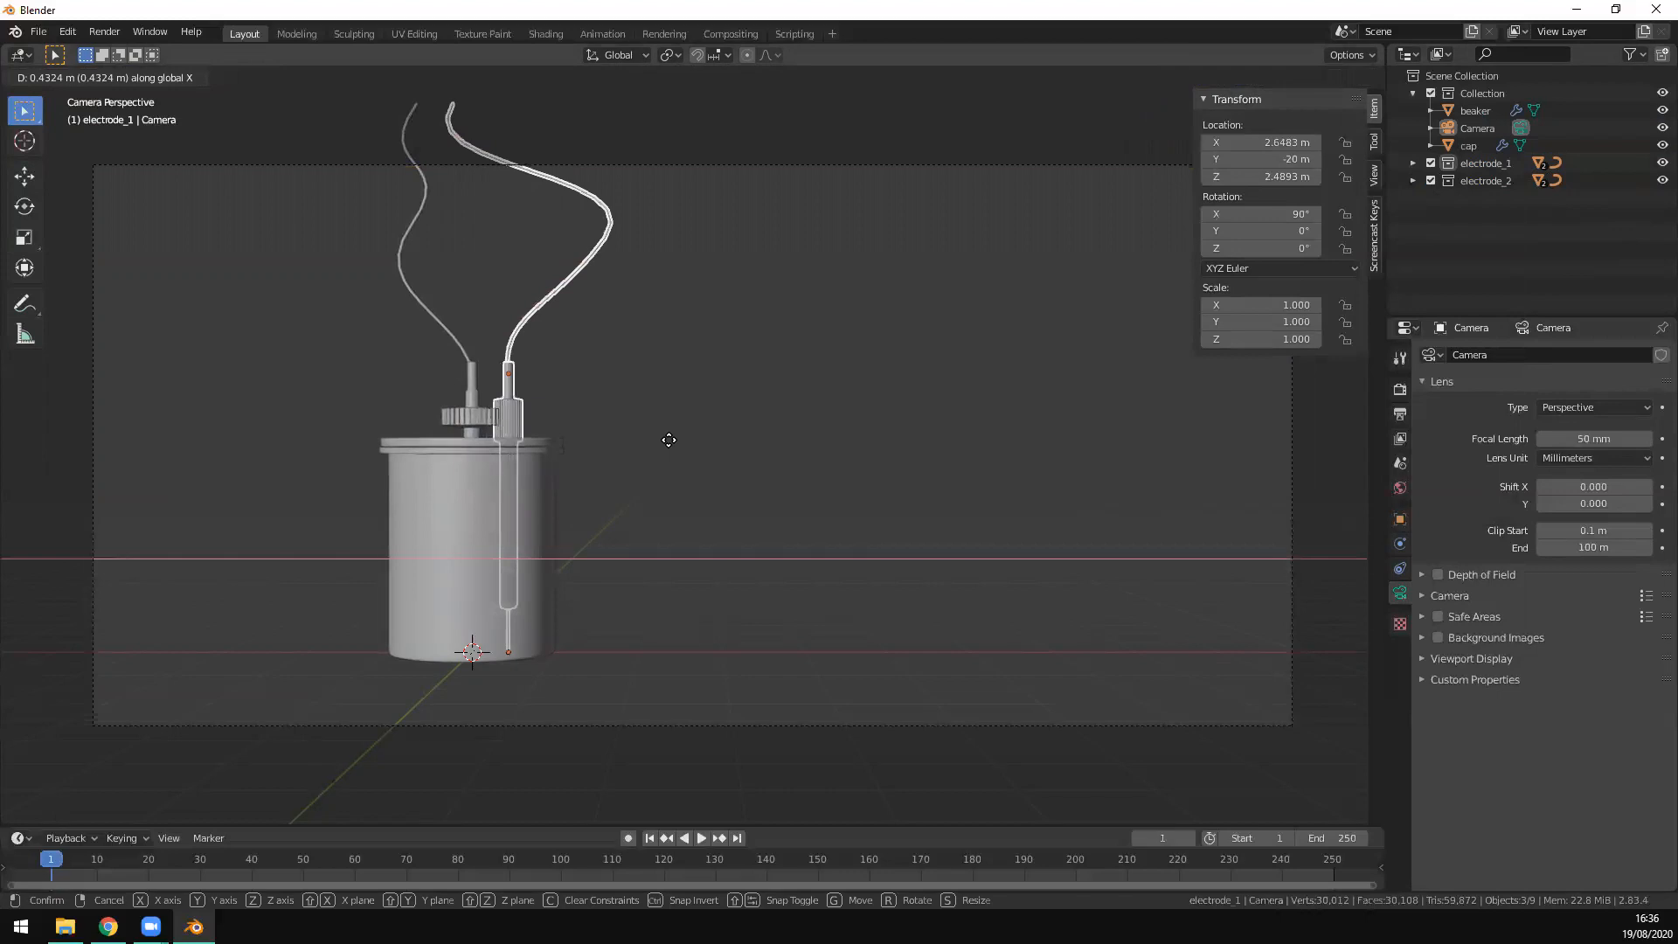
click(671, 440)
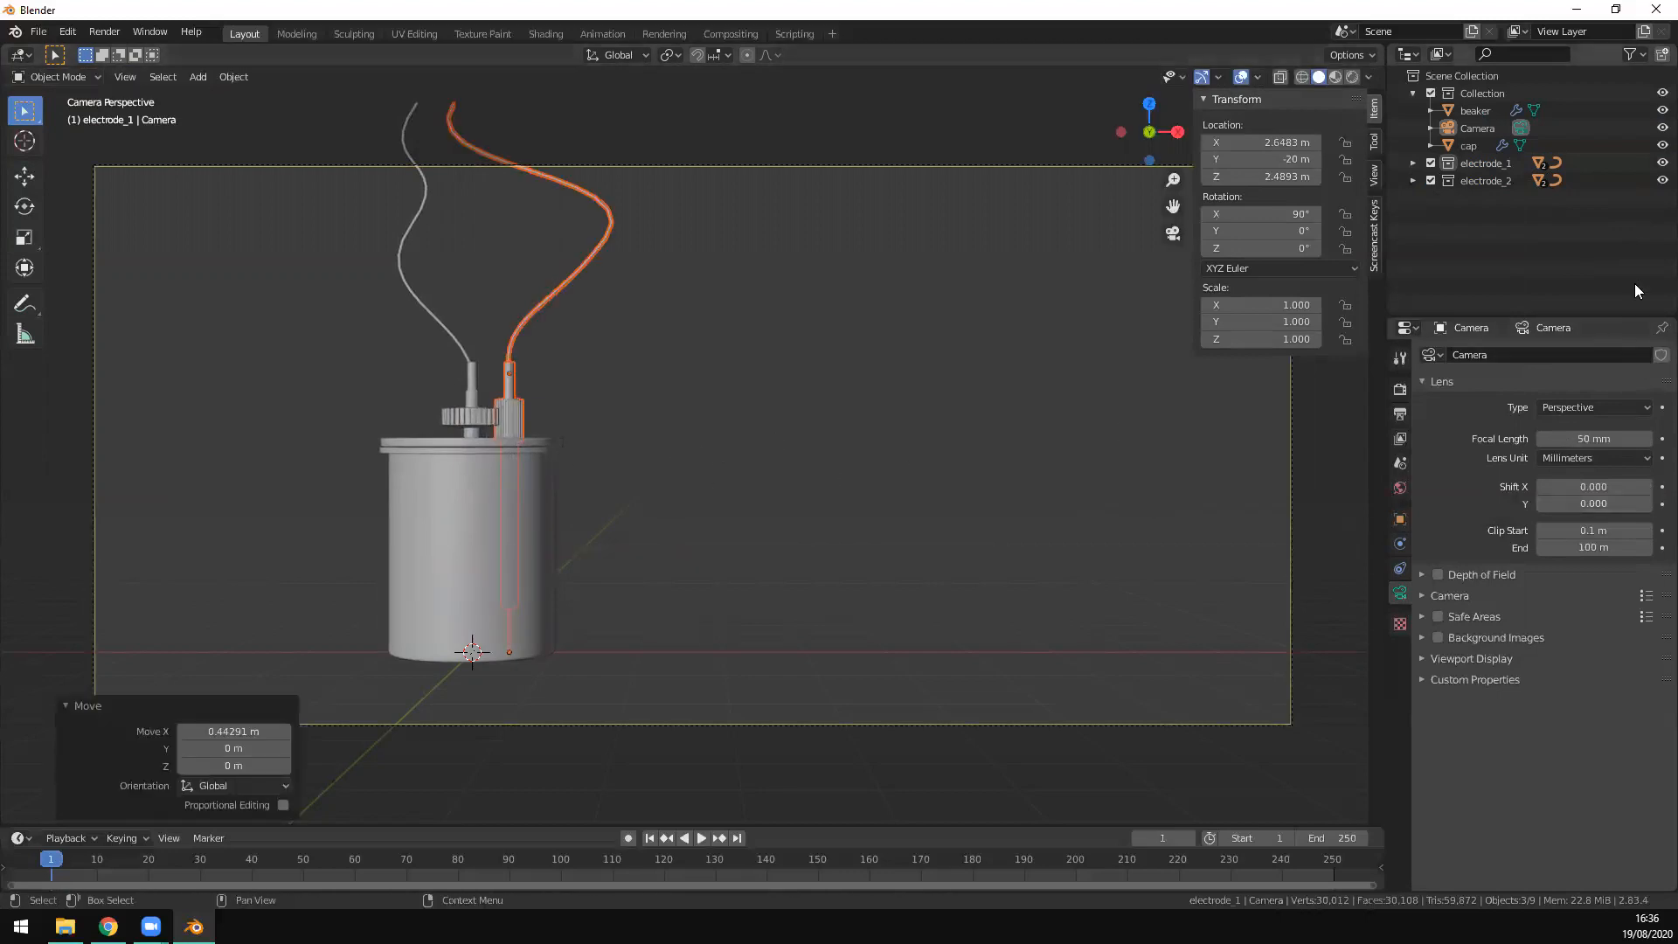
Step: Select all objects of the electrode_2 collection and move them about -0.409 m along X
click(1491, 177)
right_click(1491, 178)
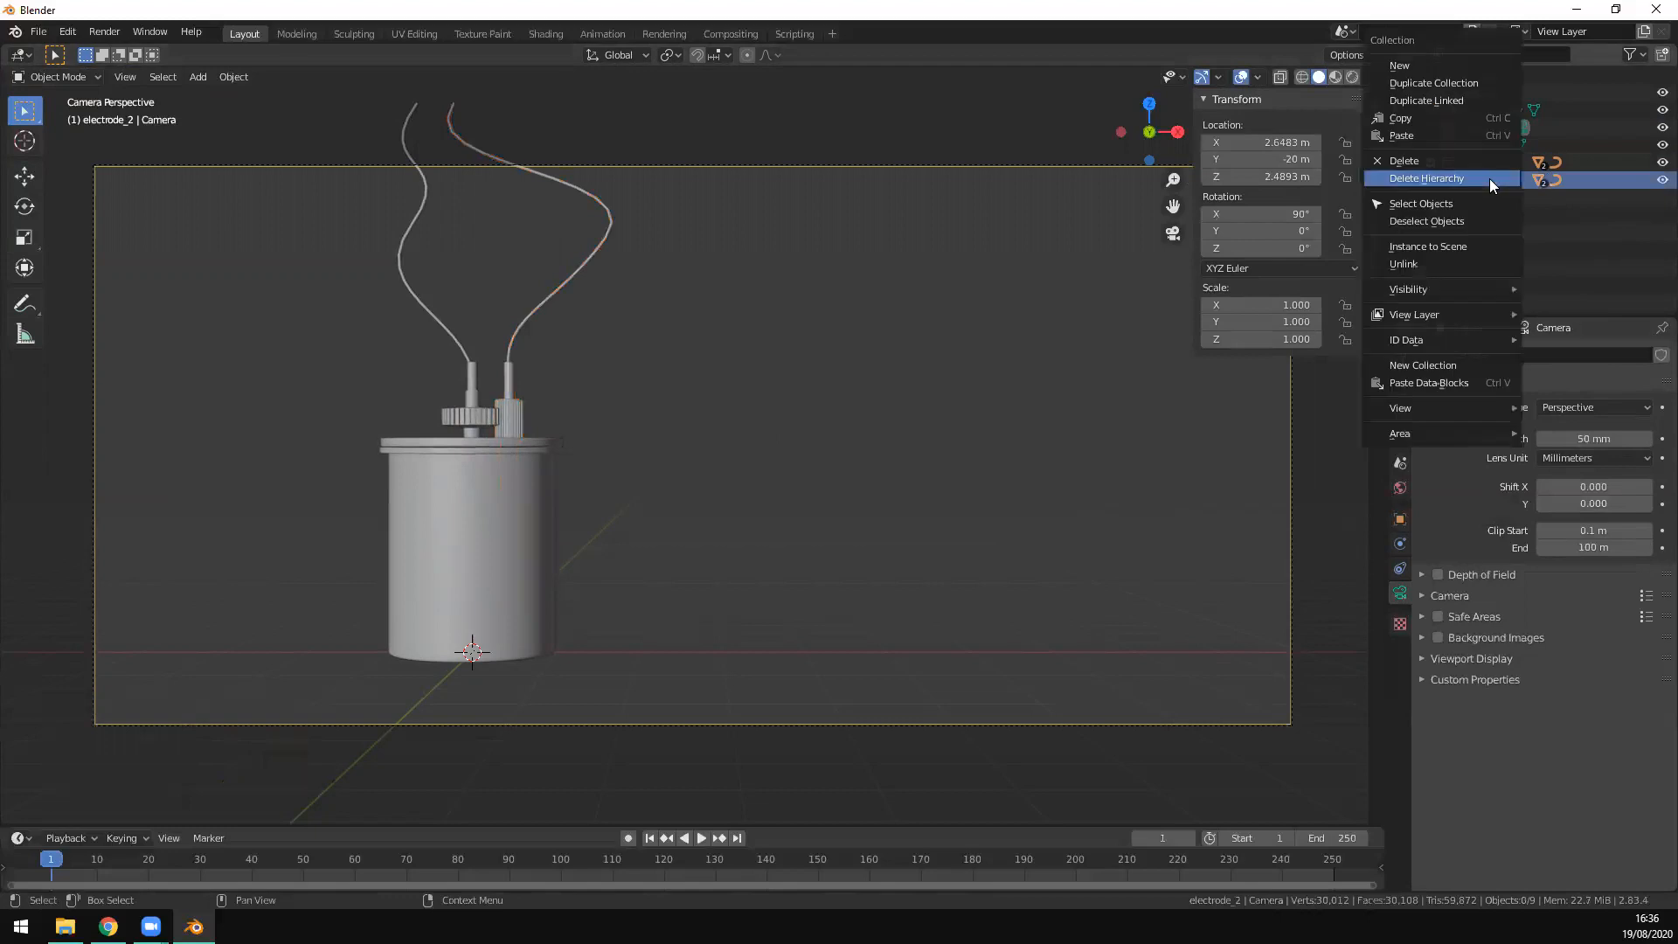
click(1483, 203)
key(g)
key(x)
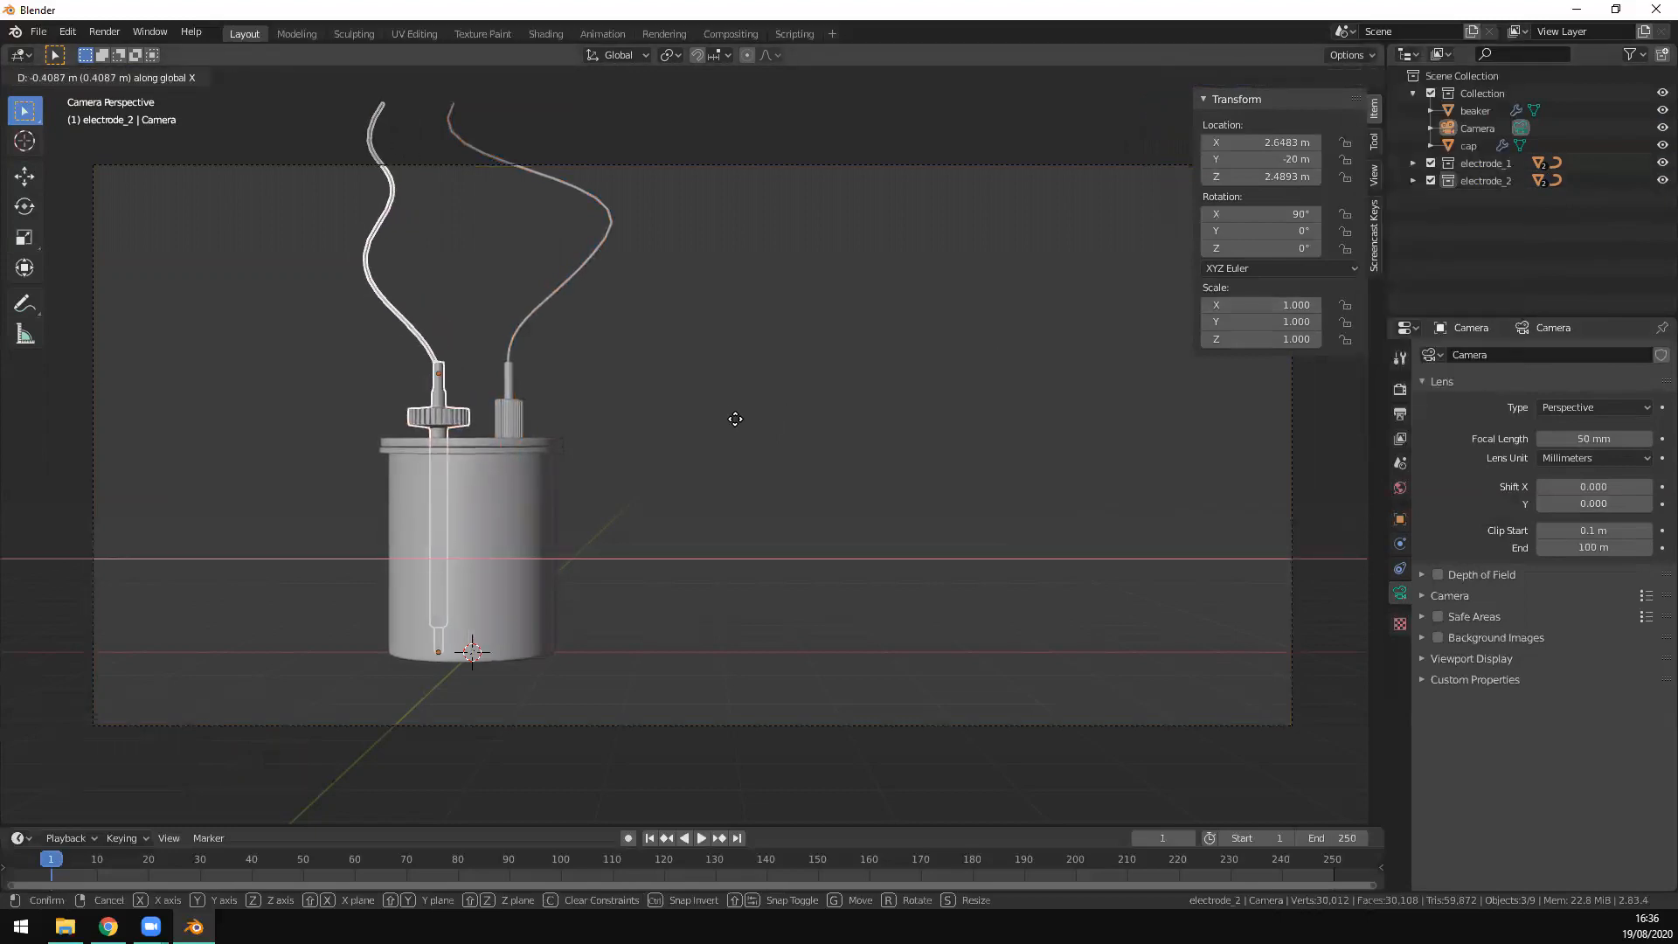
click(720, 461)
Step: Inspect the placement of both electrodes on the beaker's cap from several angles and close up
middle_drag(635, 495, 750, 685)
scroll(638, 504, up, 3)
scroll(952, 636, up, 3)
middle_drag(951, 637, 913, 697)
scroll(964, 668, down, 4)
scroll(912, 699, down, 2)
middle_drag(846, 649, 914, 651)
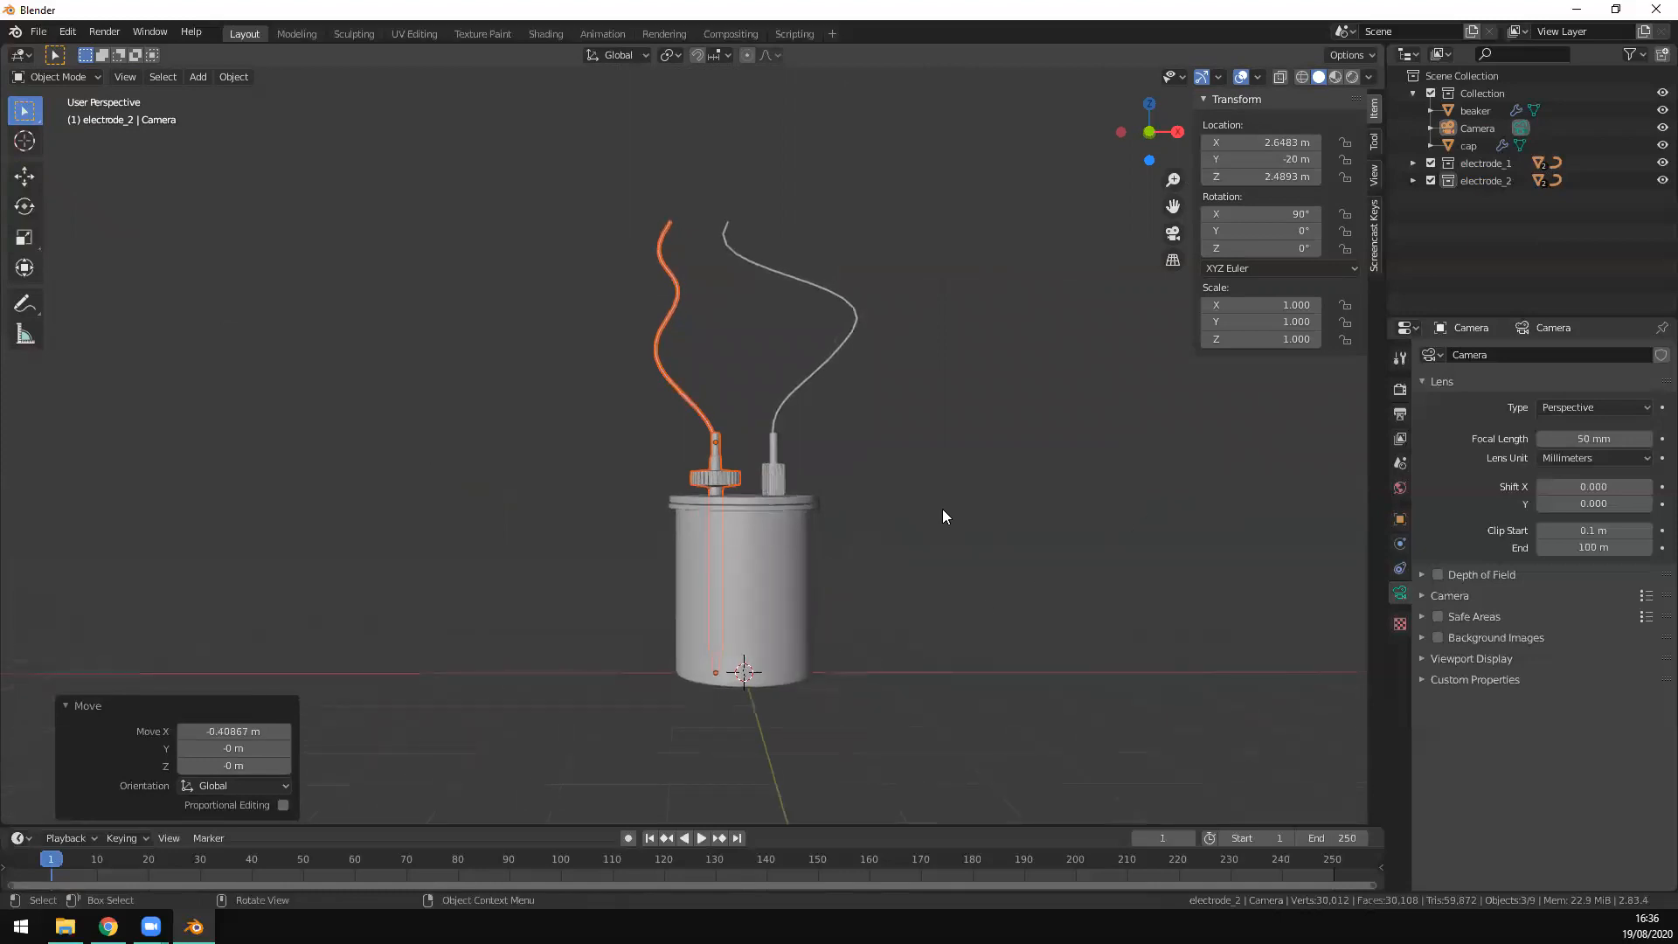
scroll(779, 511, up, 4)
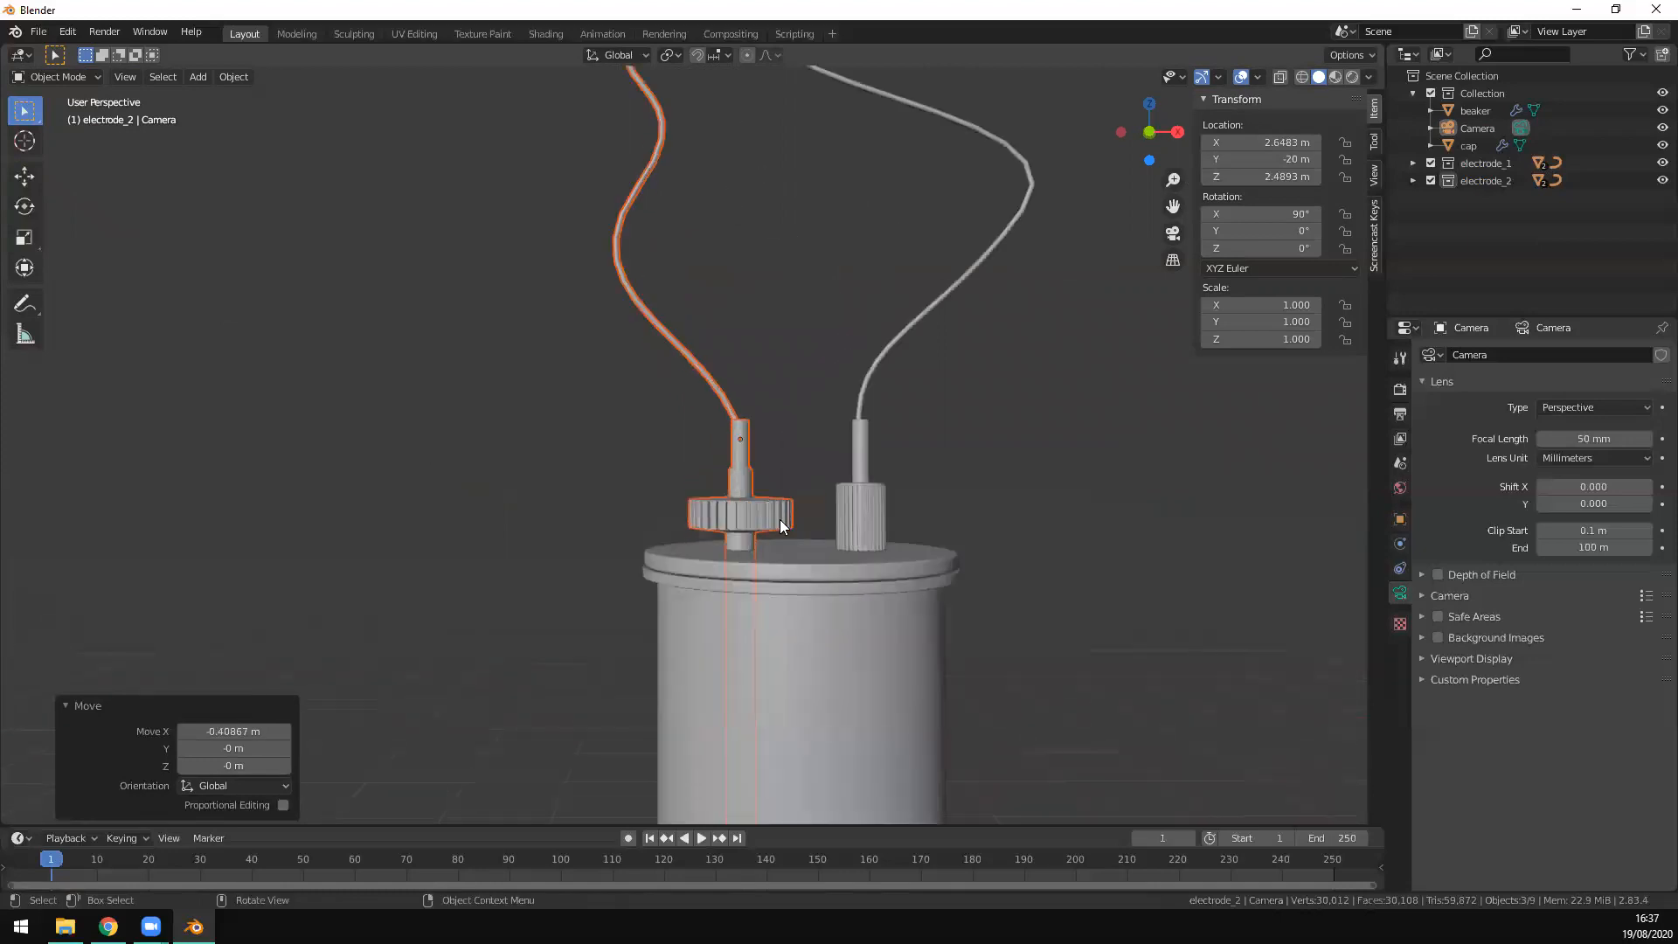
Step: Select all objects of the electrode_1 collection and raise them 0.2 m along Z
click(1484, 160)
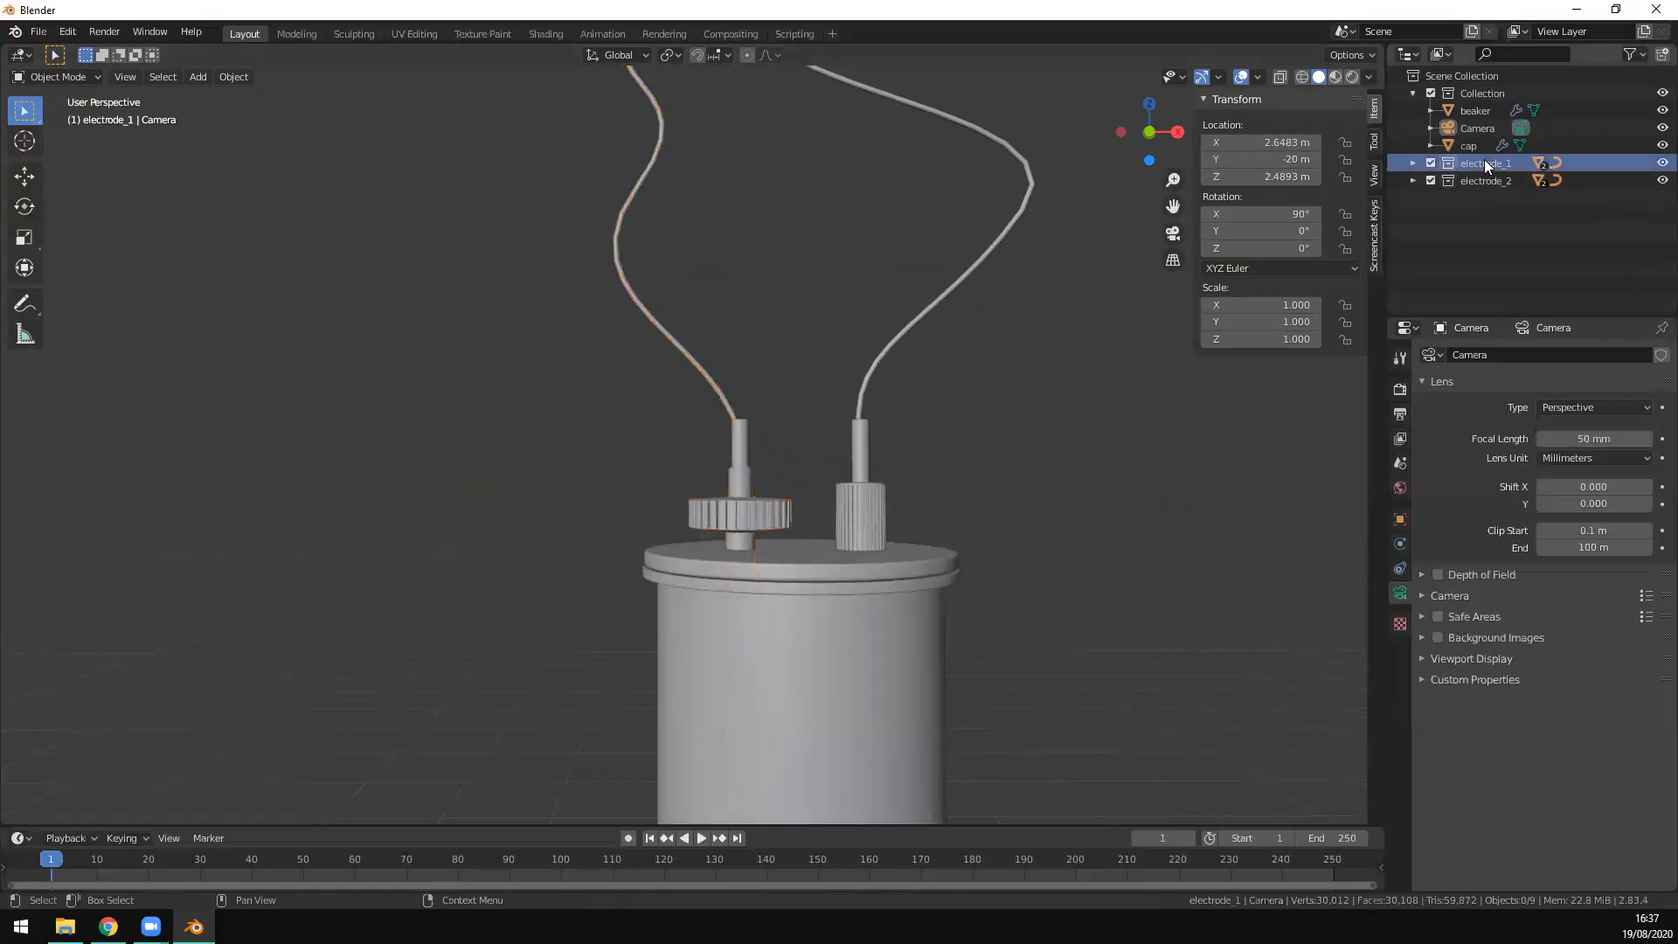
right_click(1484, 161)
click(1469, 221)
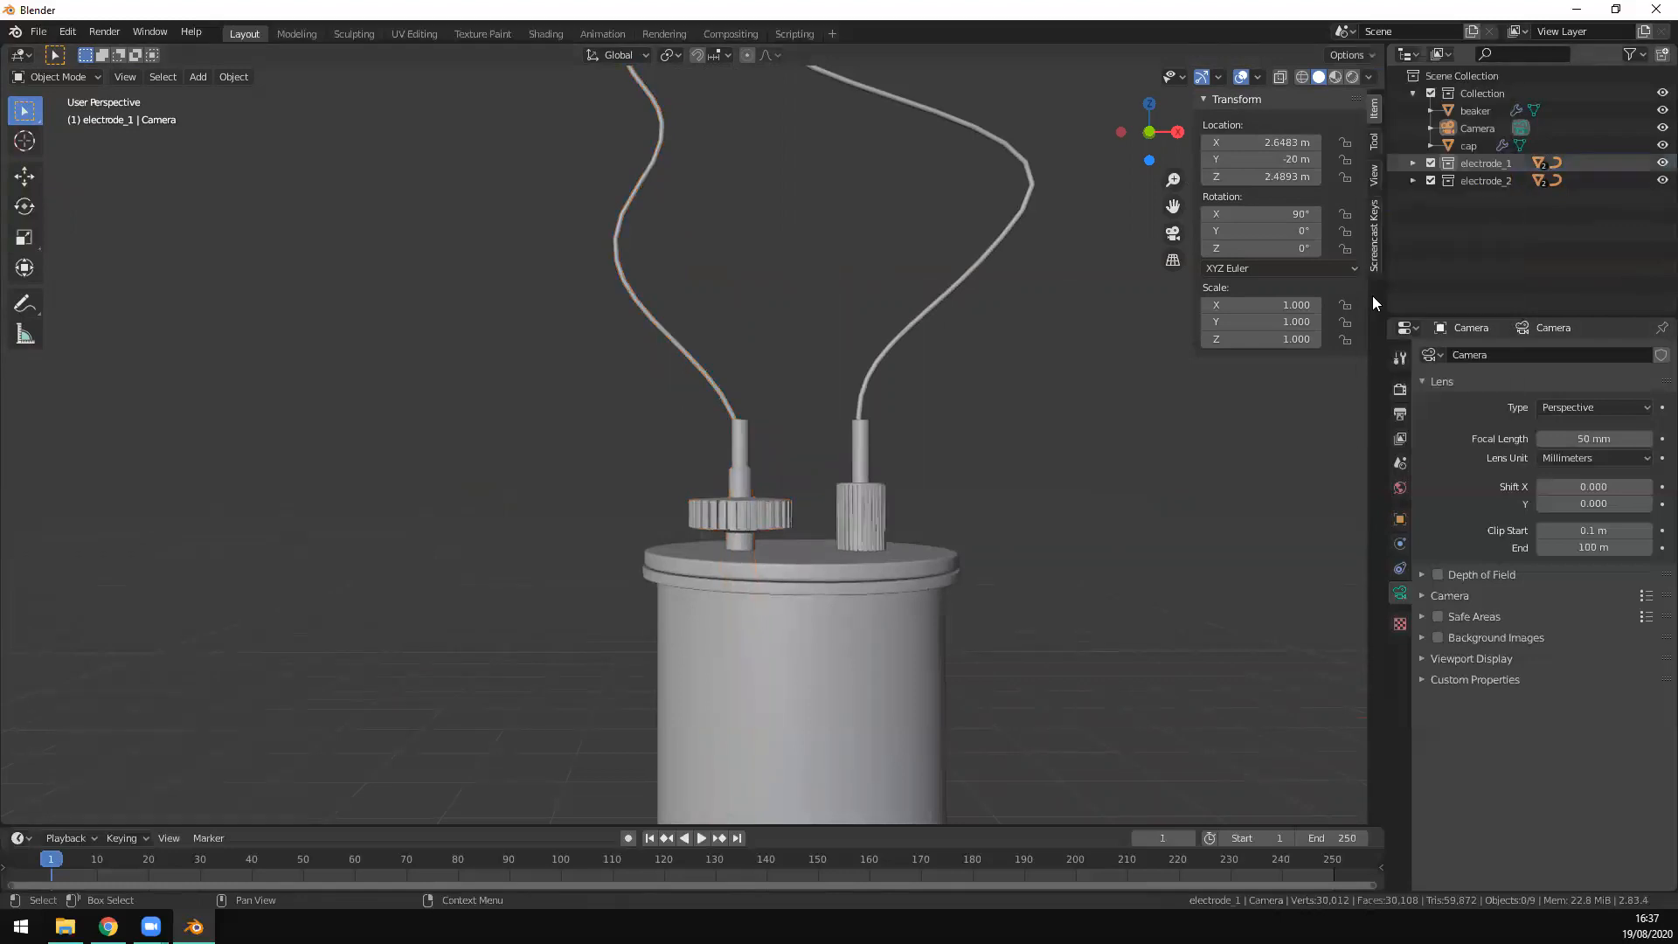
right_click(1490, 163)
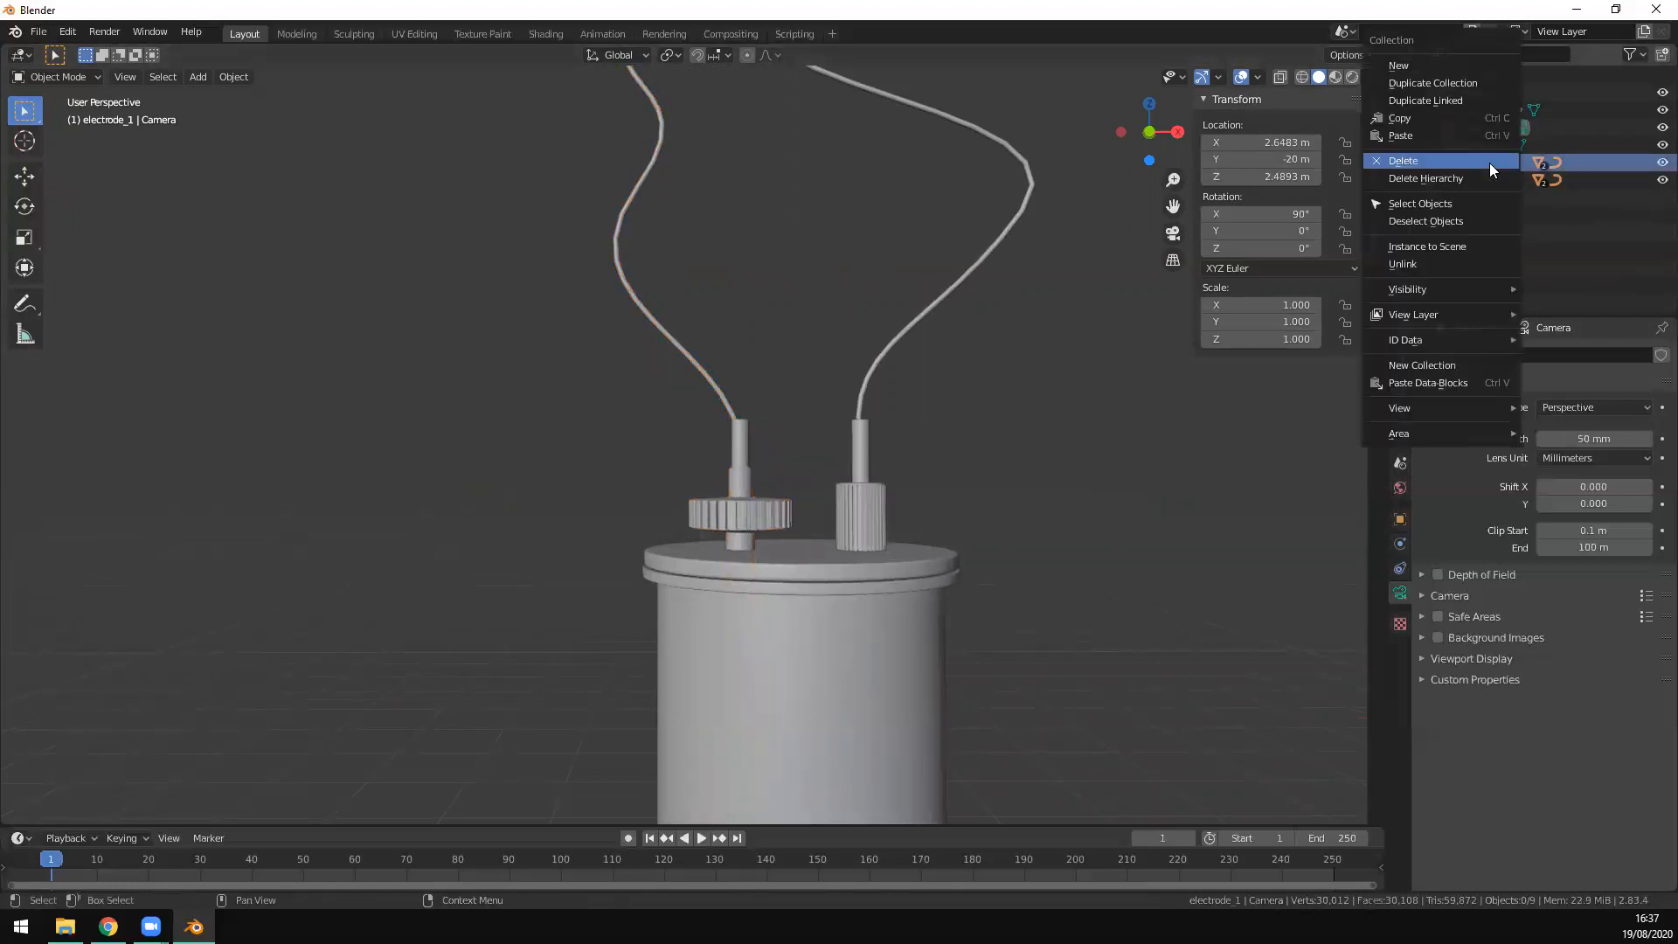
click(1457, 207)
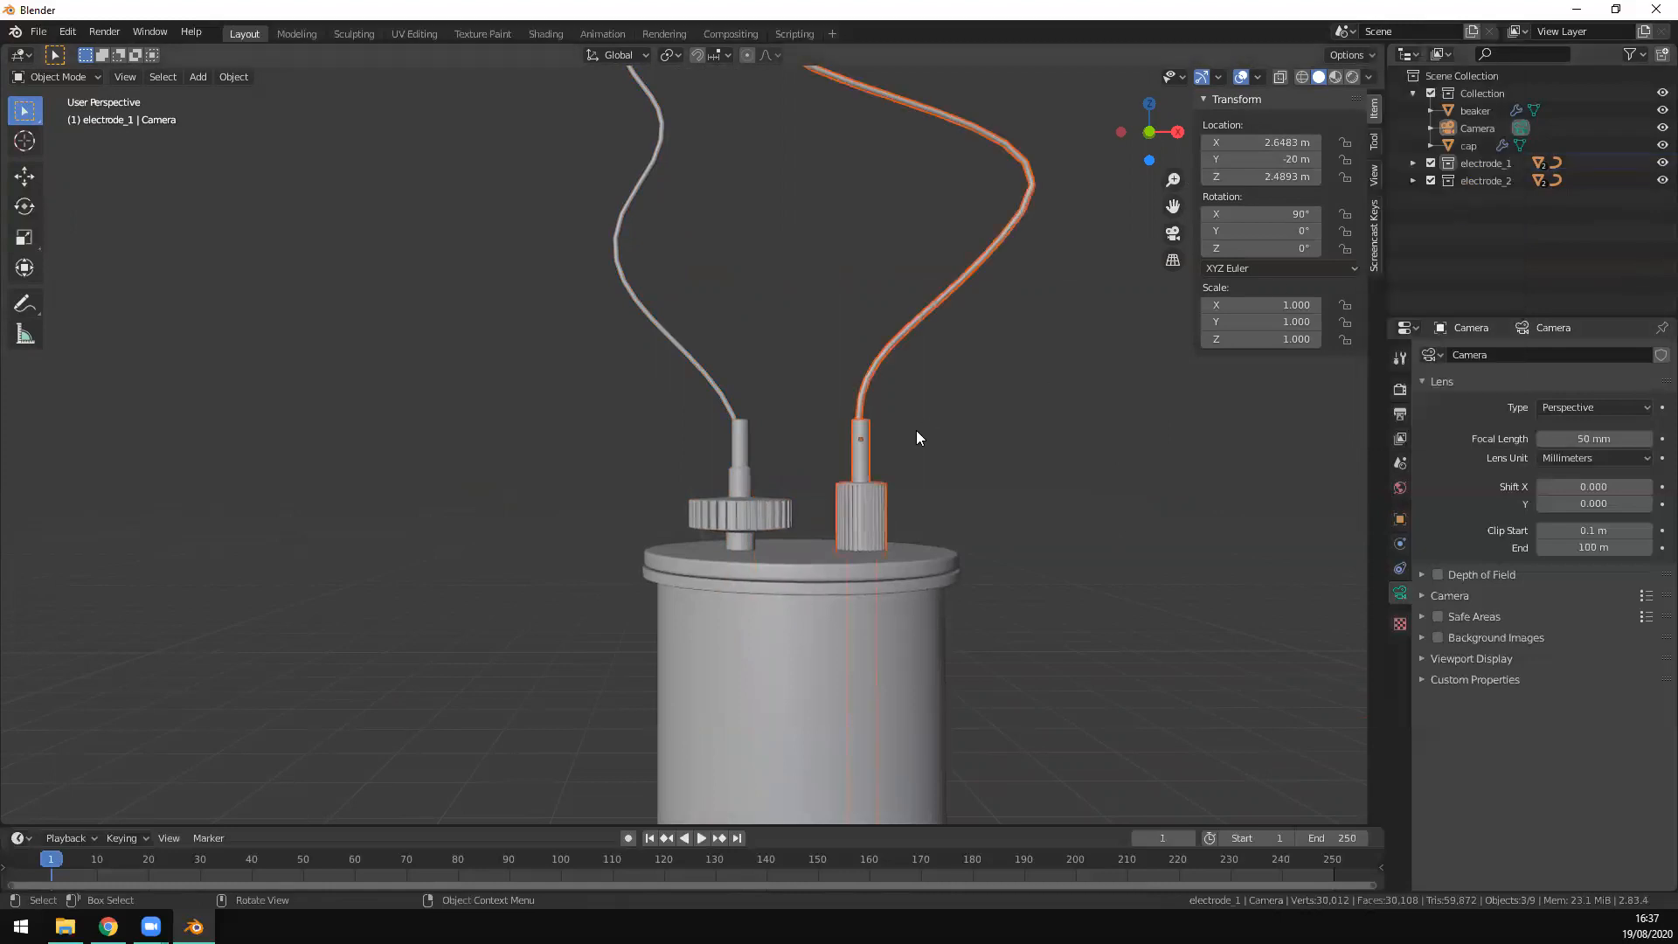
key(g)
key(z)
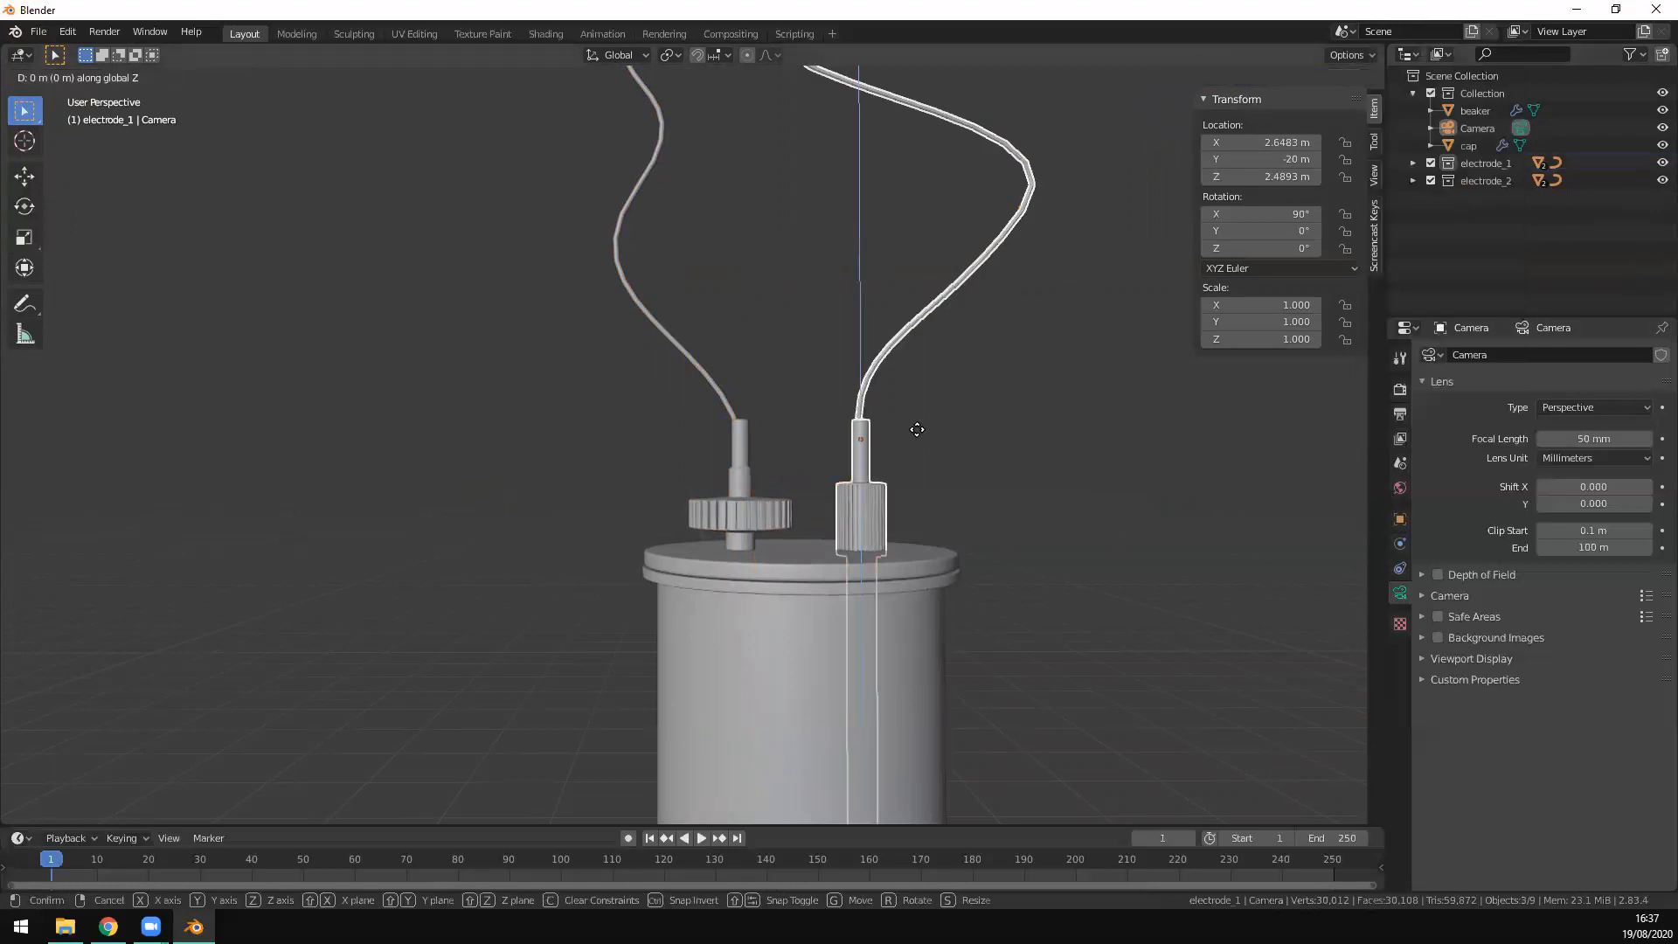
key(1)
key(Escape)
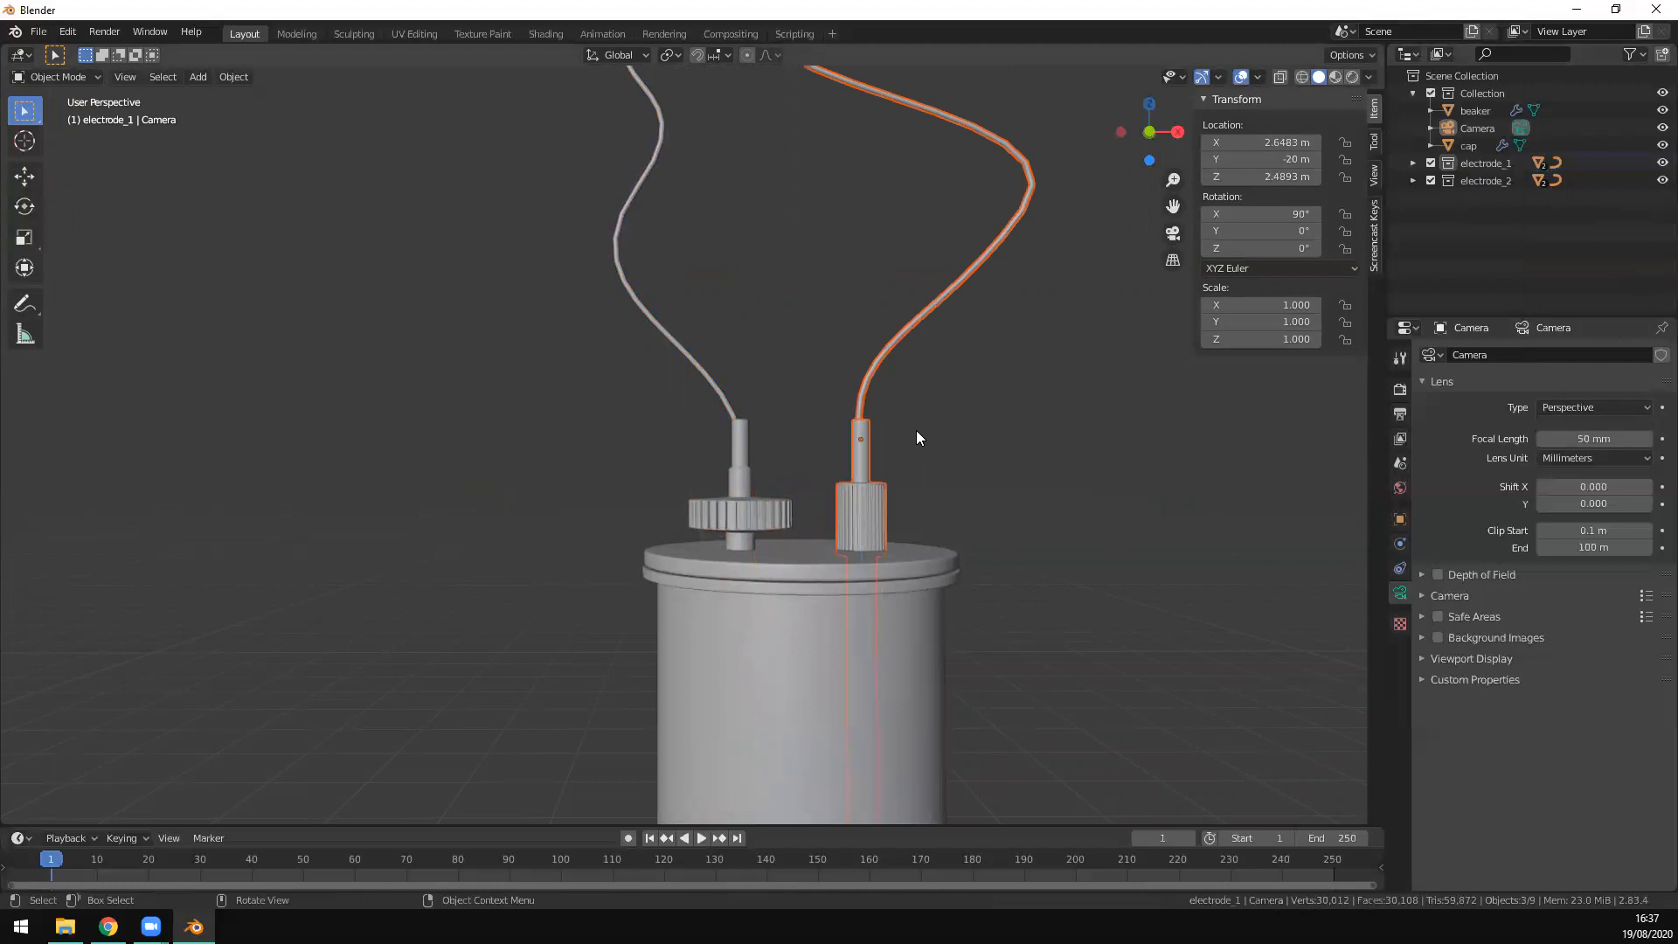
text(gz0.2)
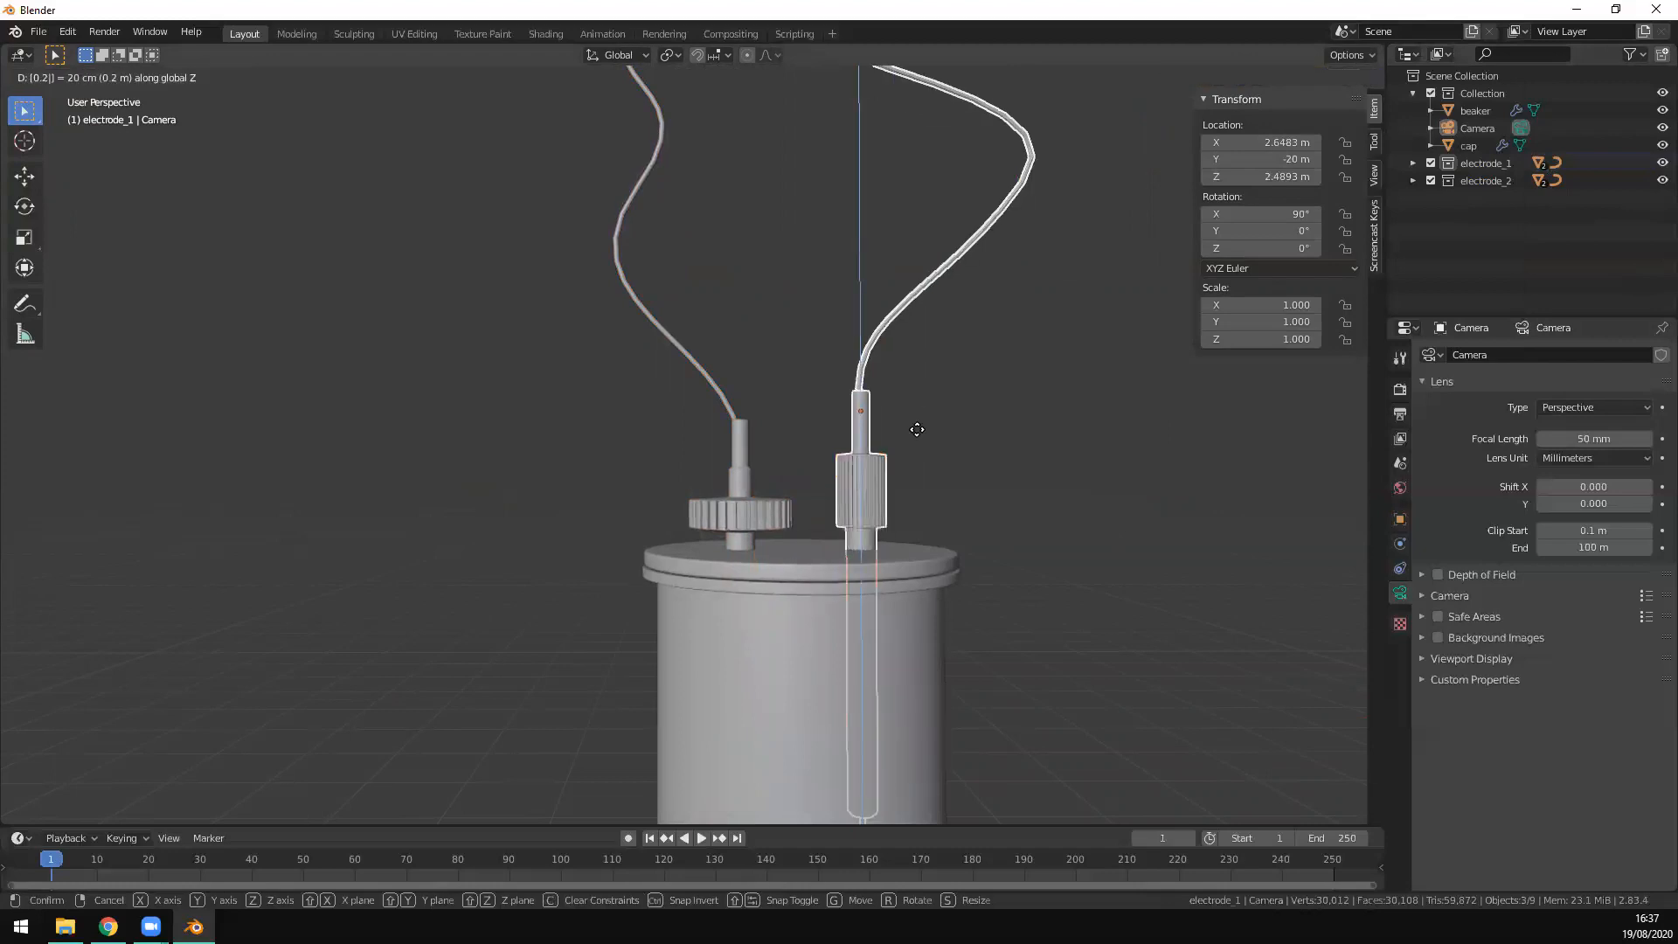
key(Return)
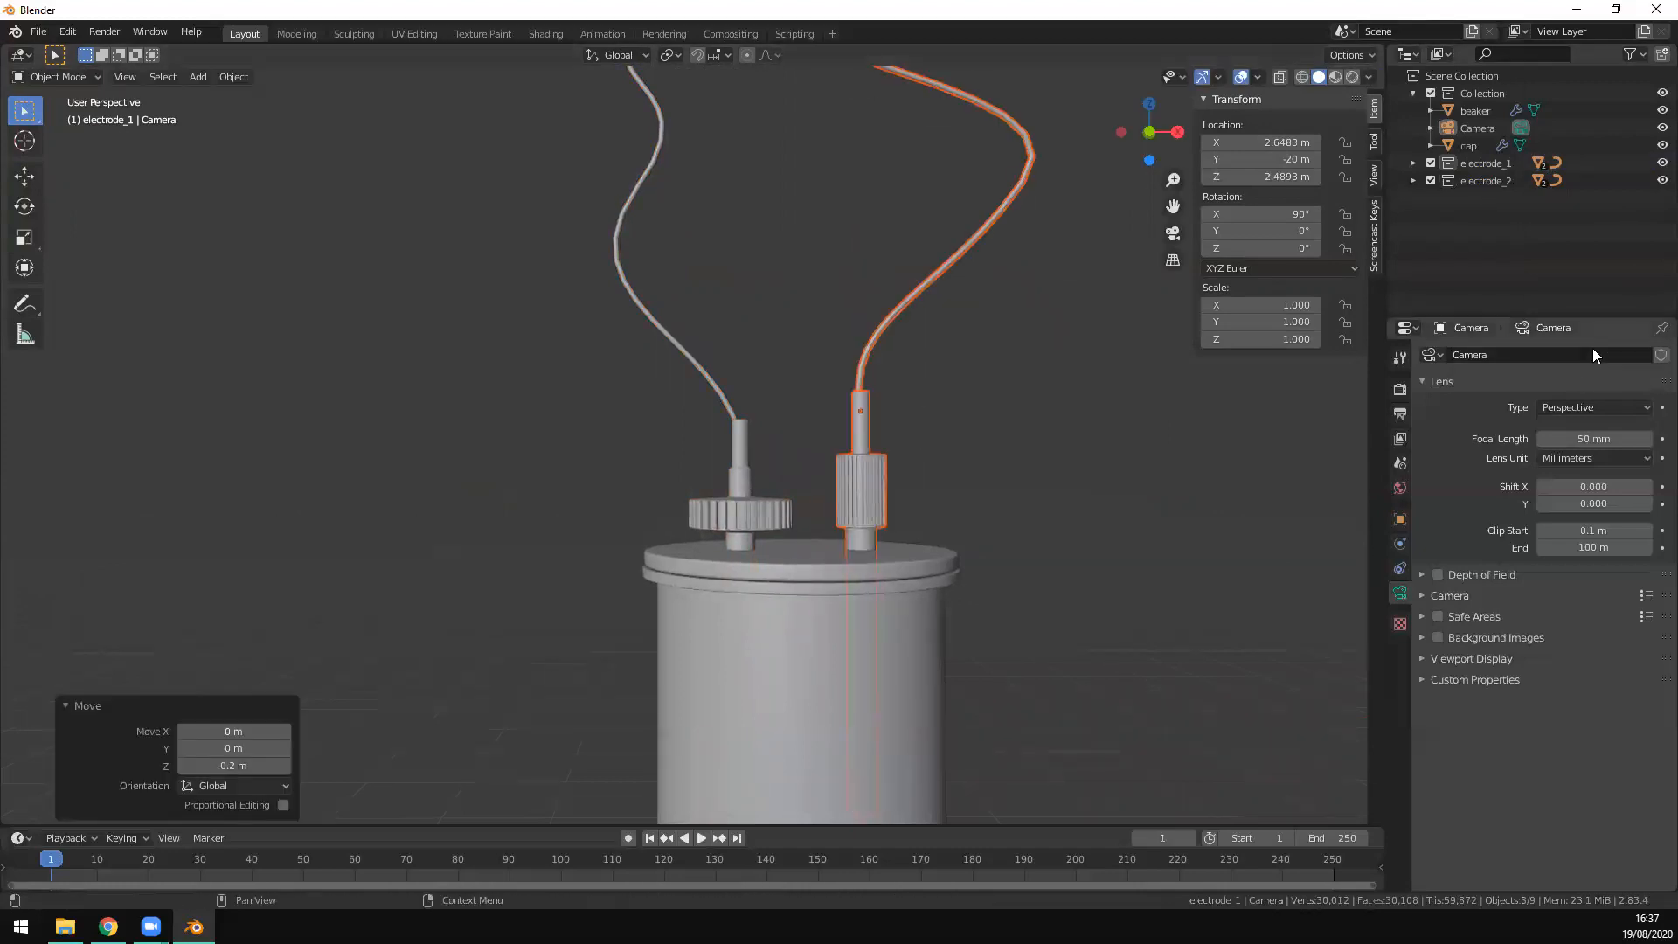
Step: Select all objects of the electrode_2 collection and raise them 0.2 m along Z
click(1477, 181)
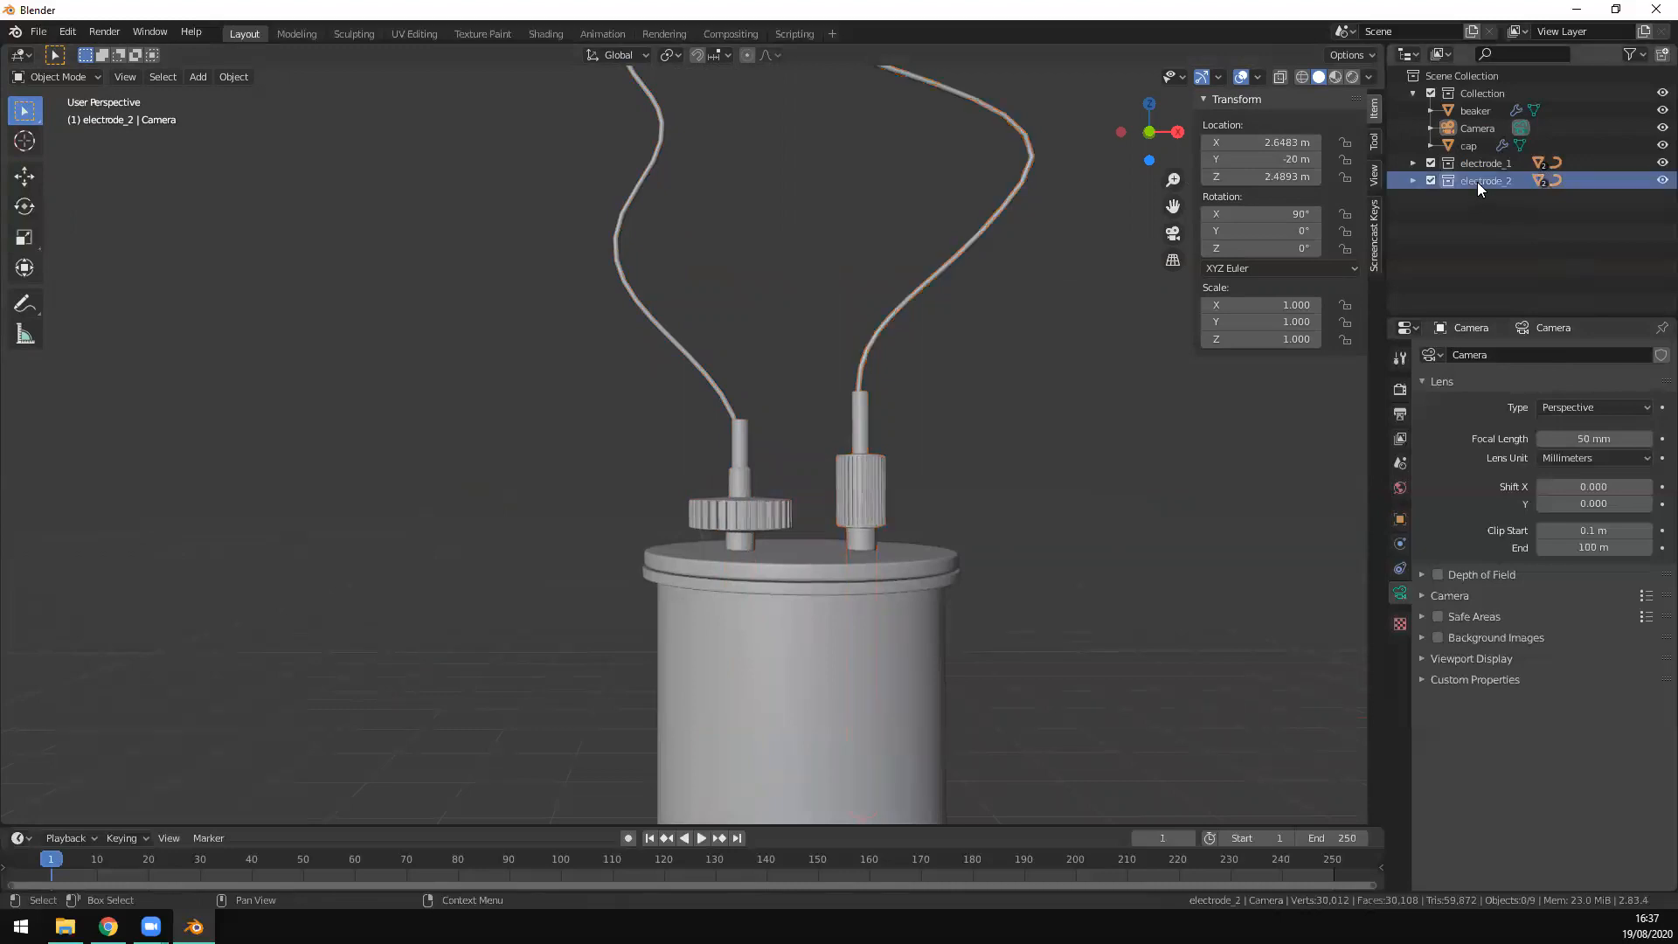
right_click(1477, 181)
click(1469, 201)
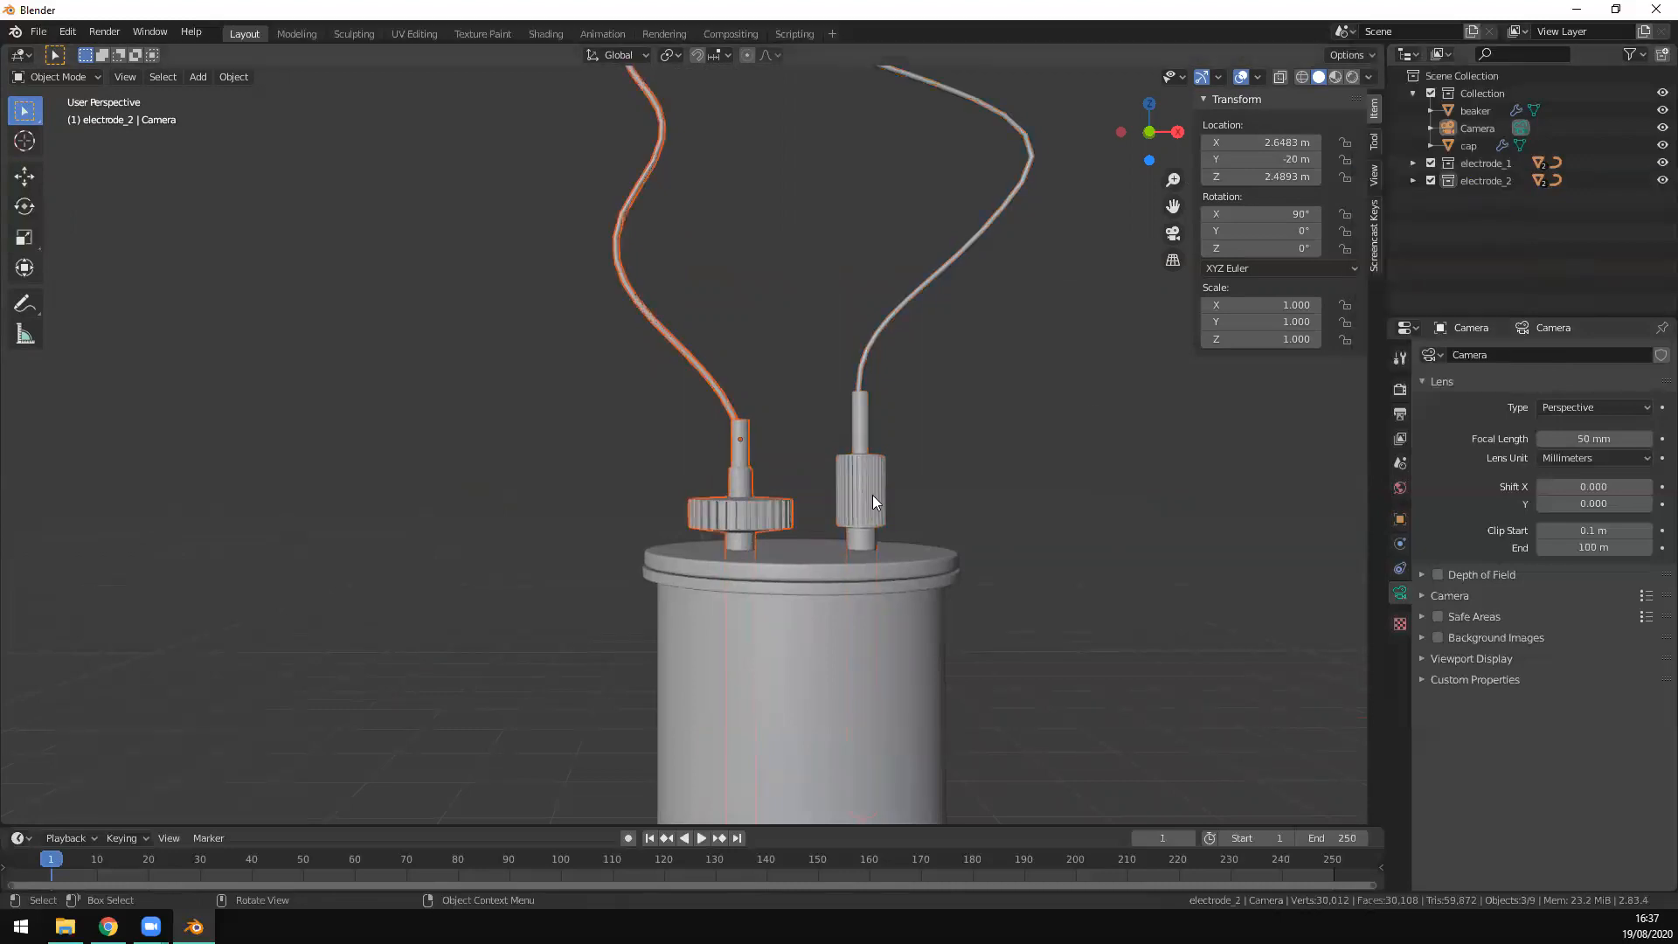
text(gz0.2)
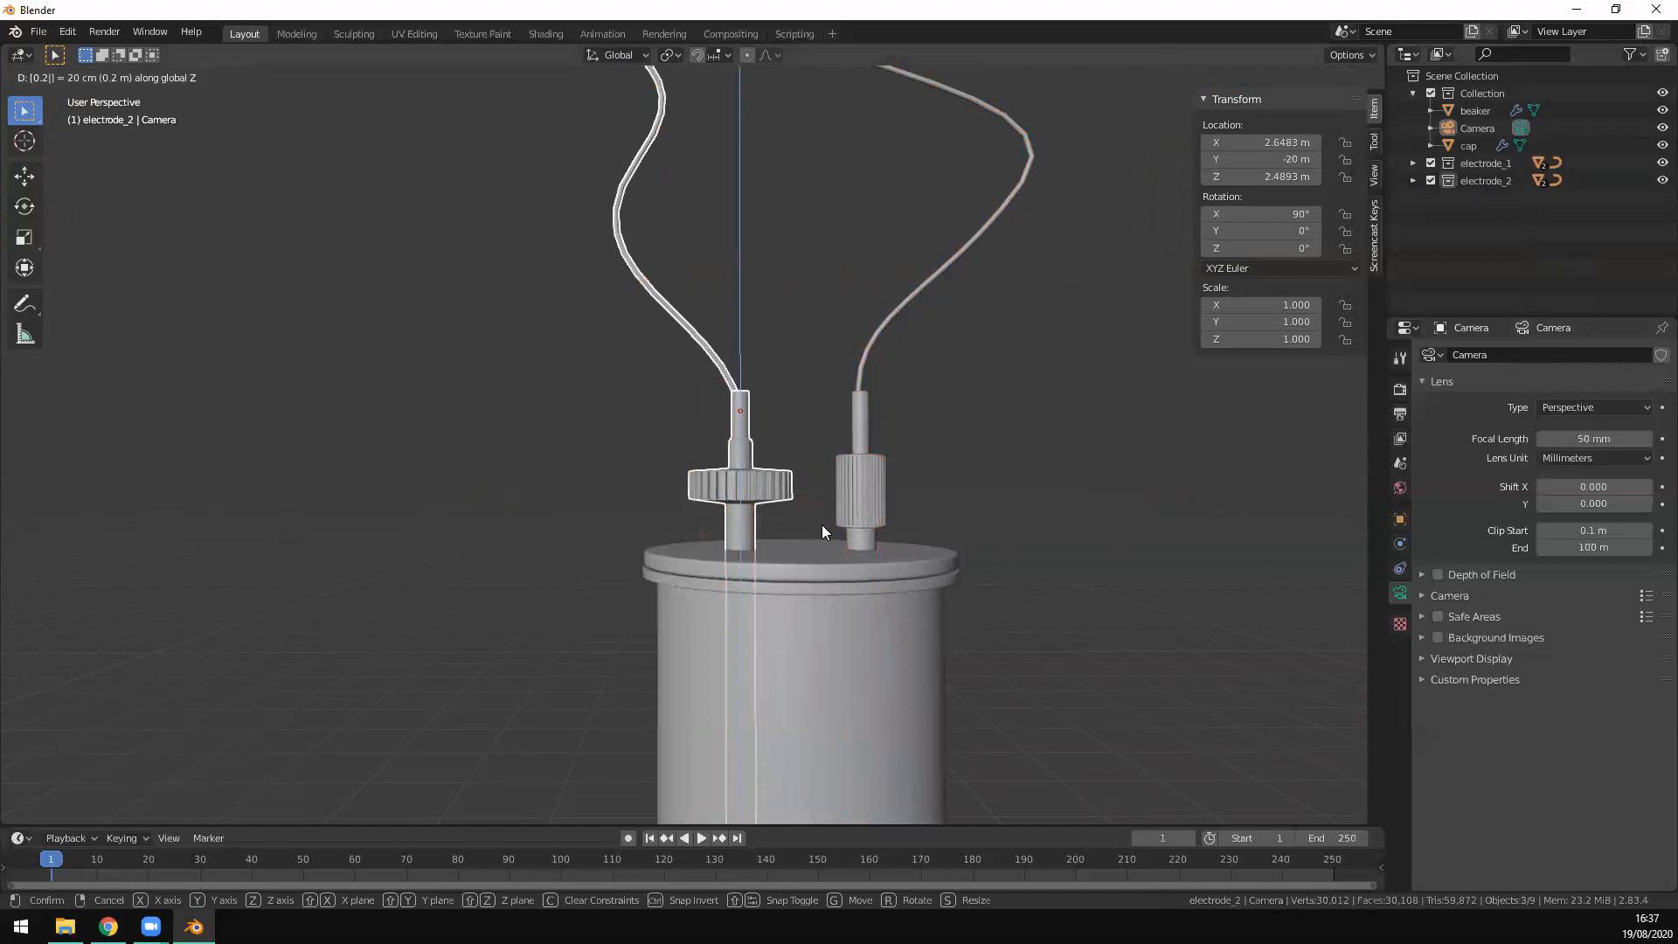
key(Return)
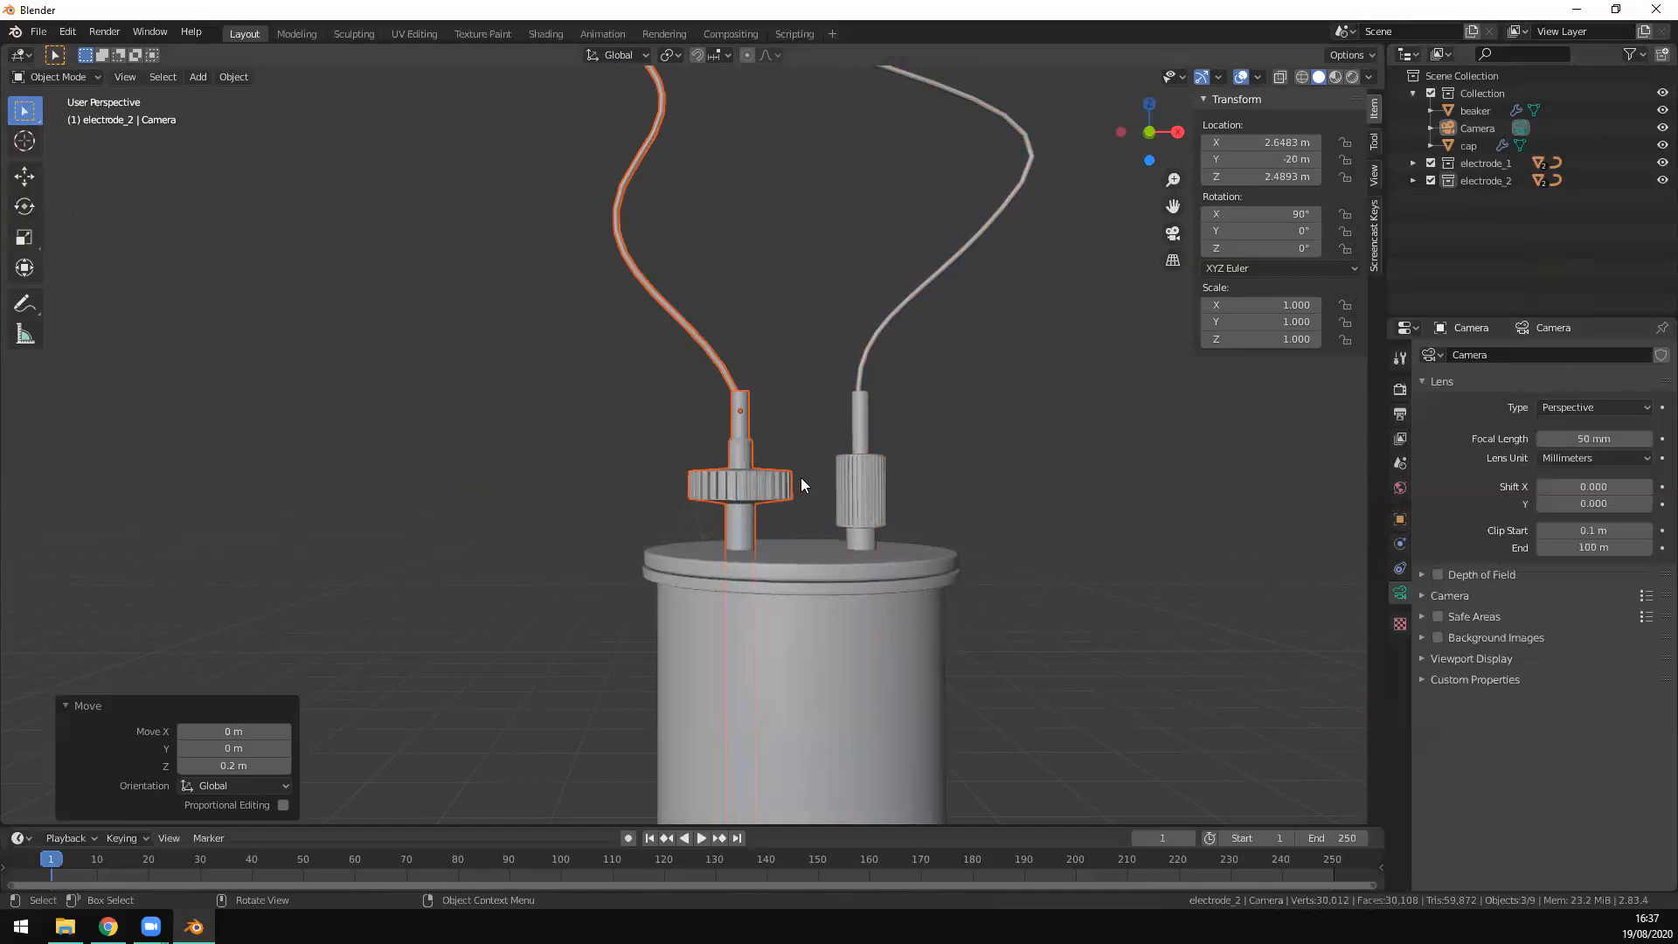
Step: Edit electrode_wire_2 and move the lower handle of its base control point about -0.120 m in X and 0.674 m in Z
click(715, 363)
middle_drag(851, 383, 813, 439)
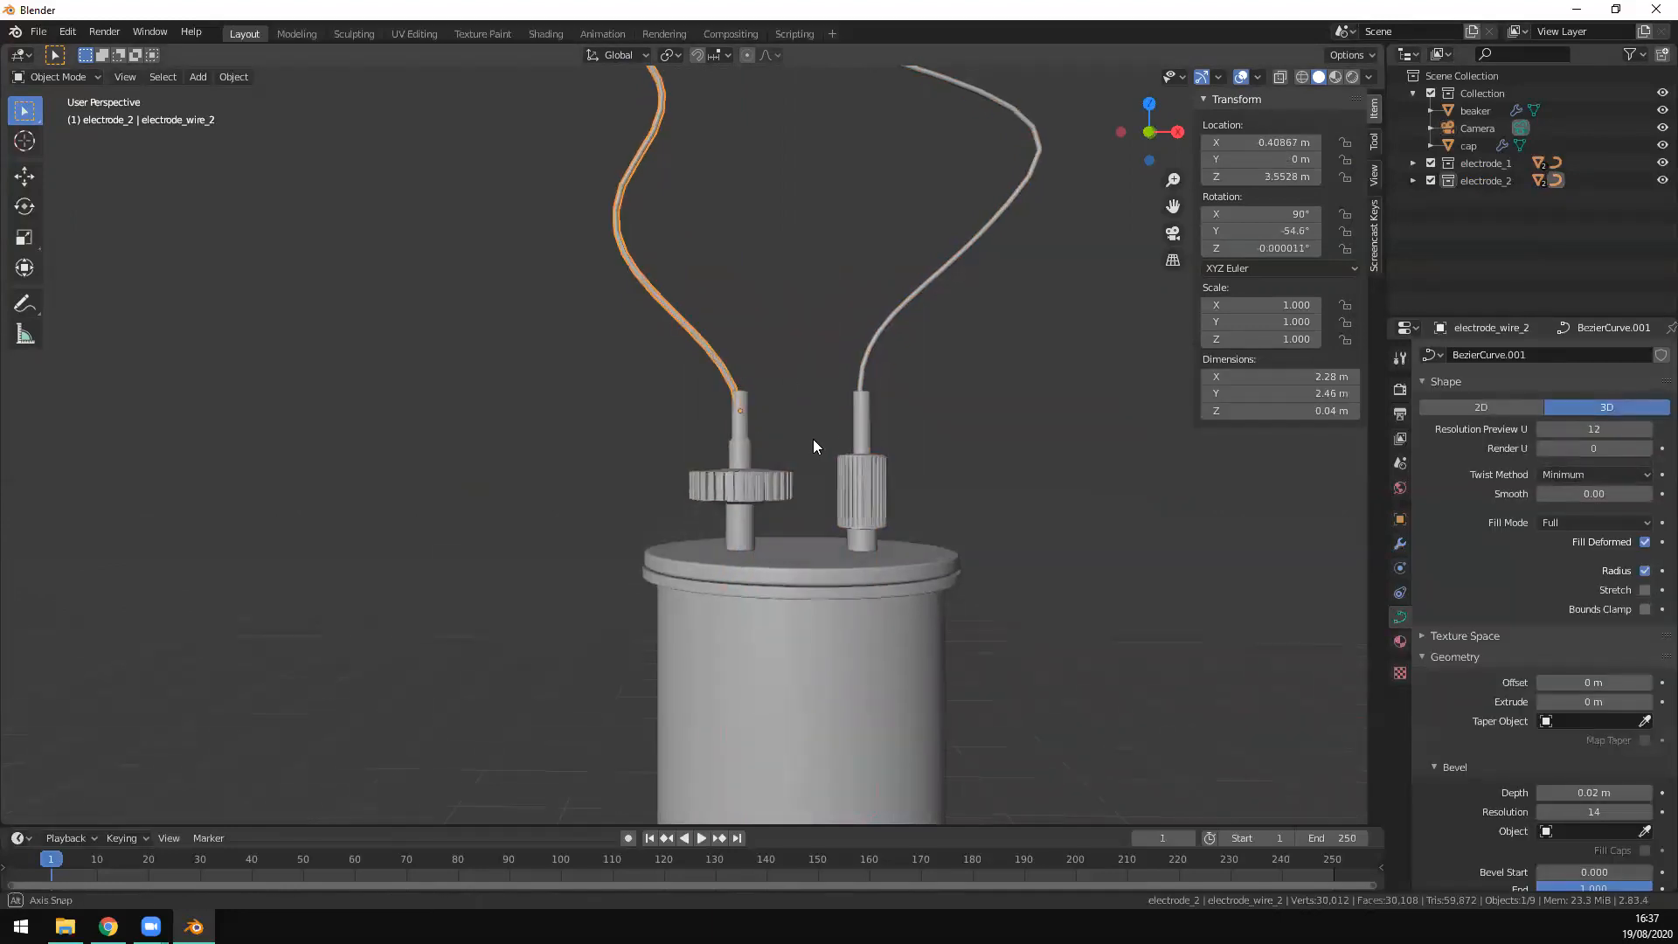
key(KP_Decimal)
scroll(772, 715, up, 4)
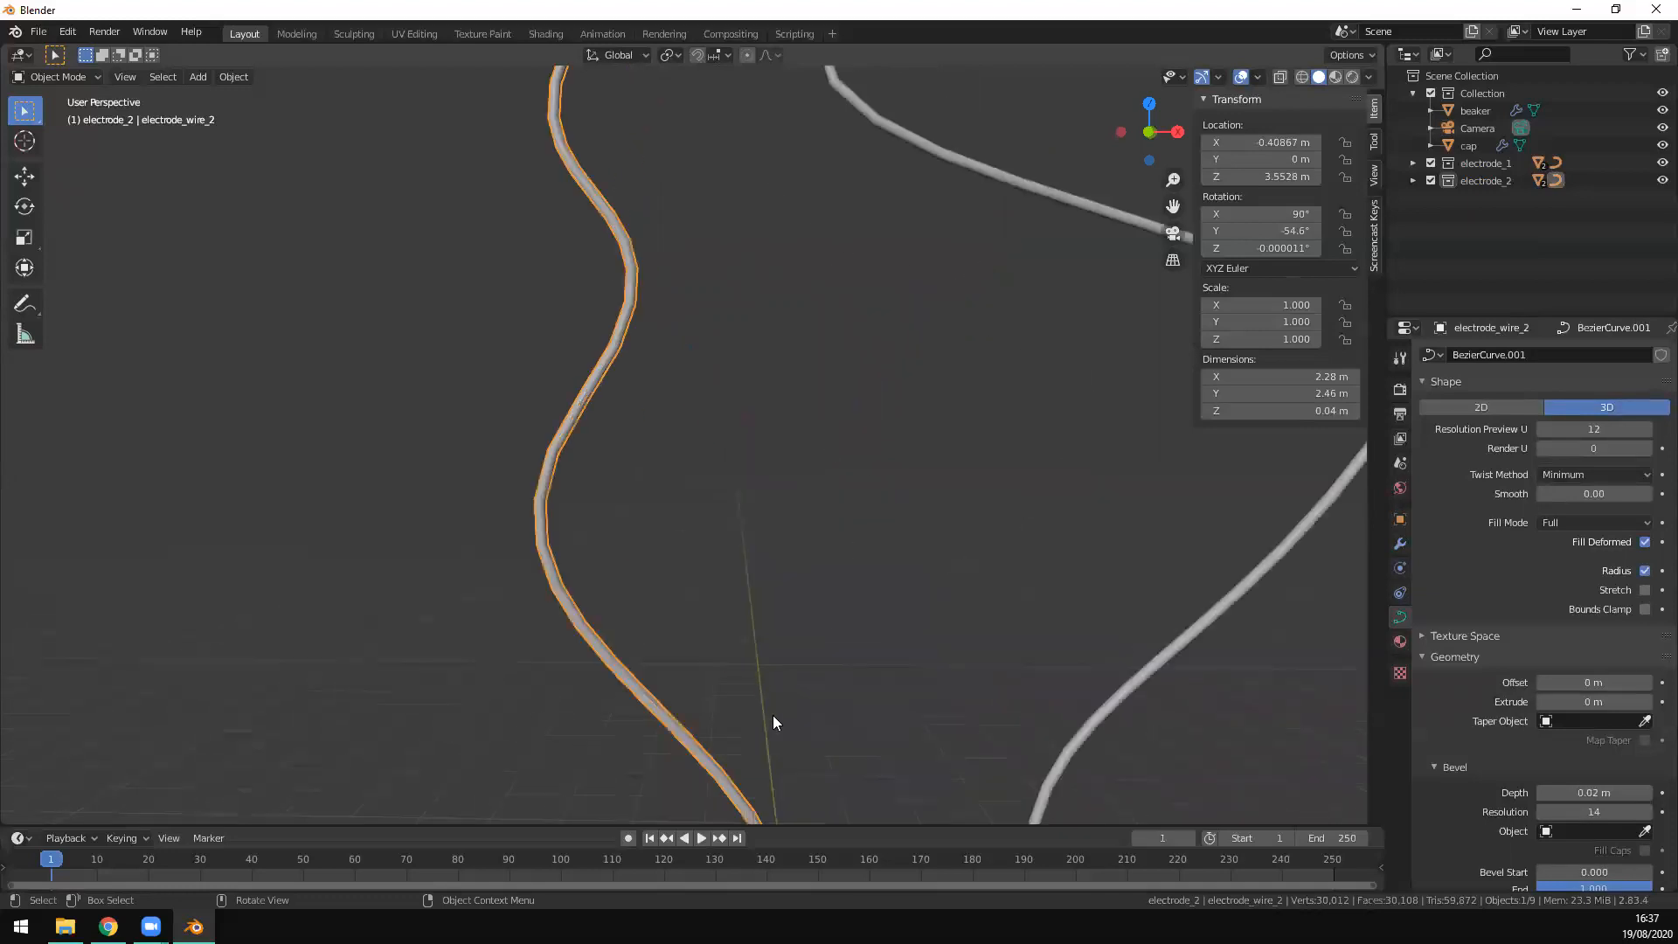
shift+middle_drag(890, 616, 817, 351)
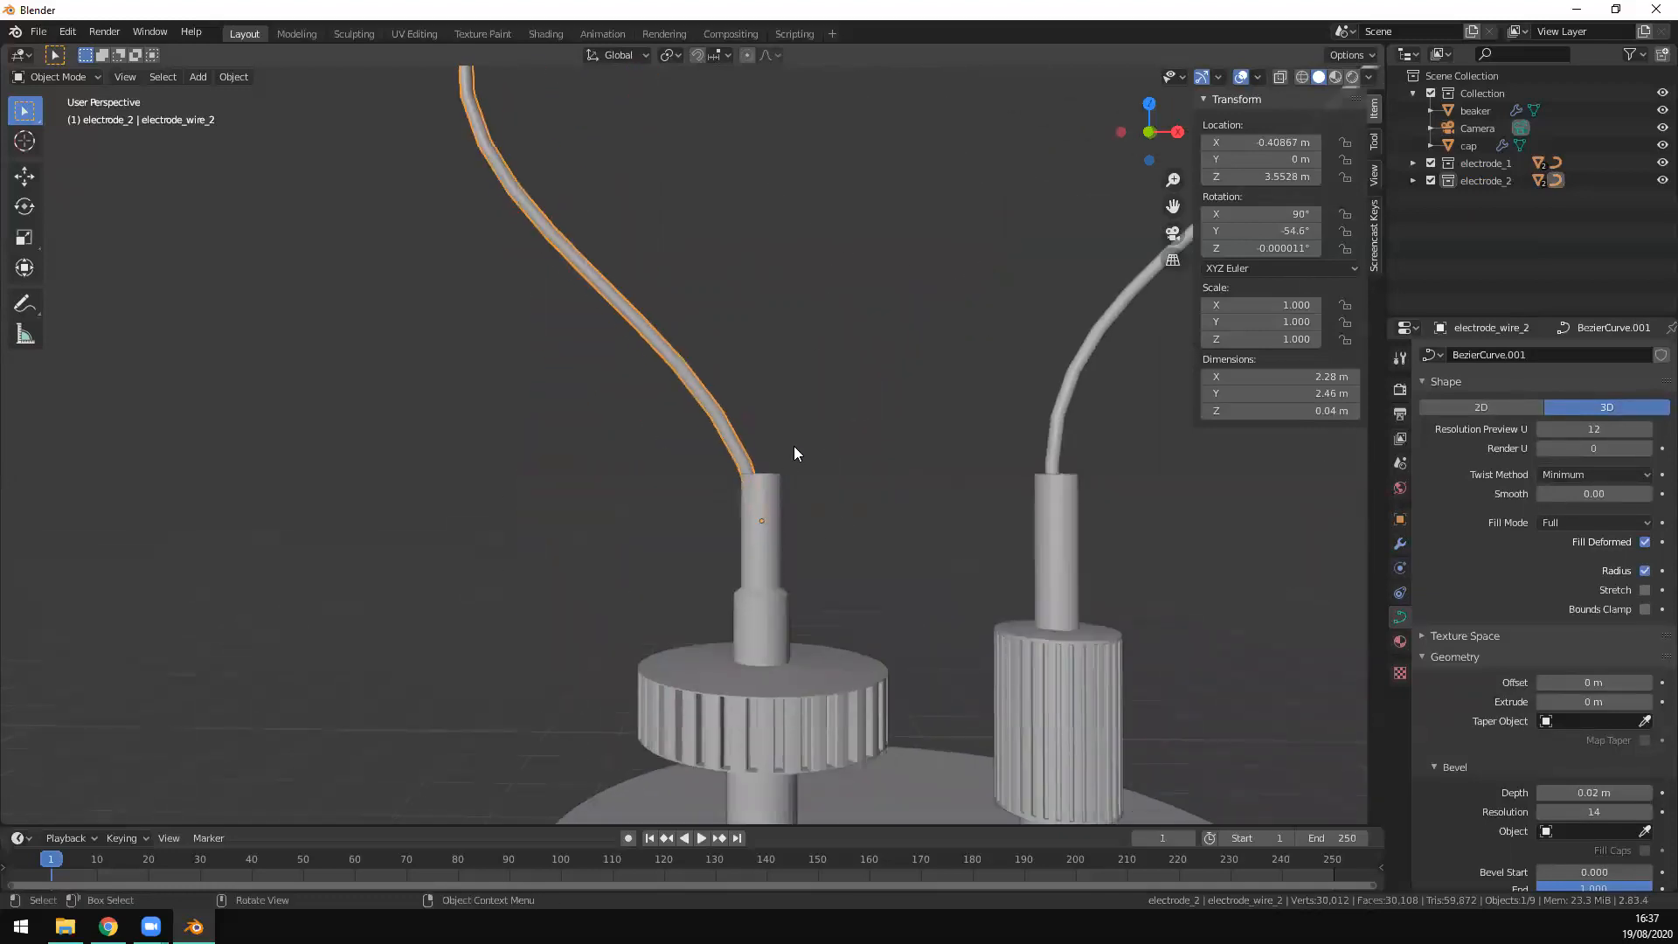
key(Tab)
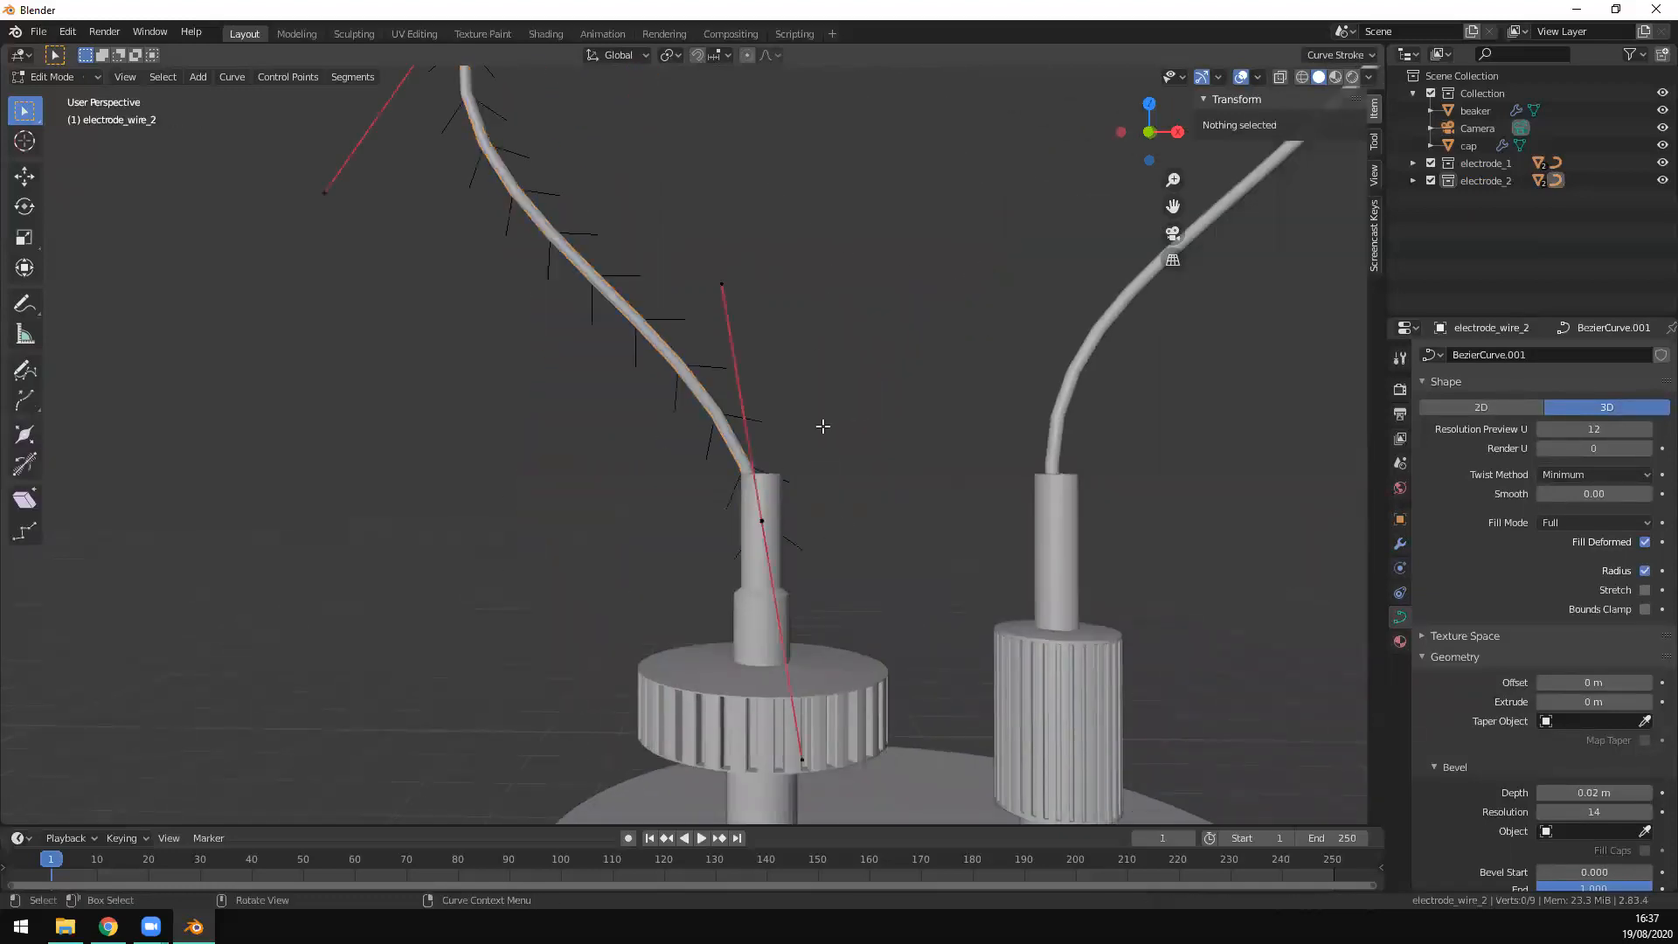
click(760, 520)
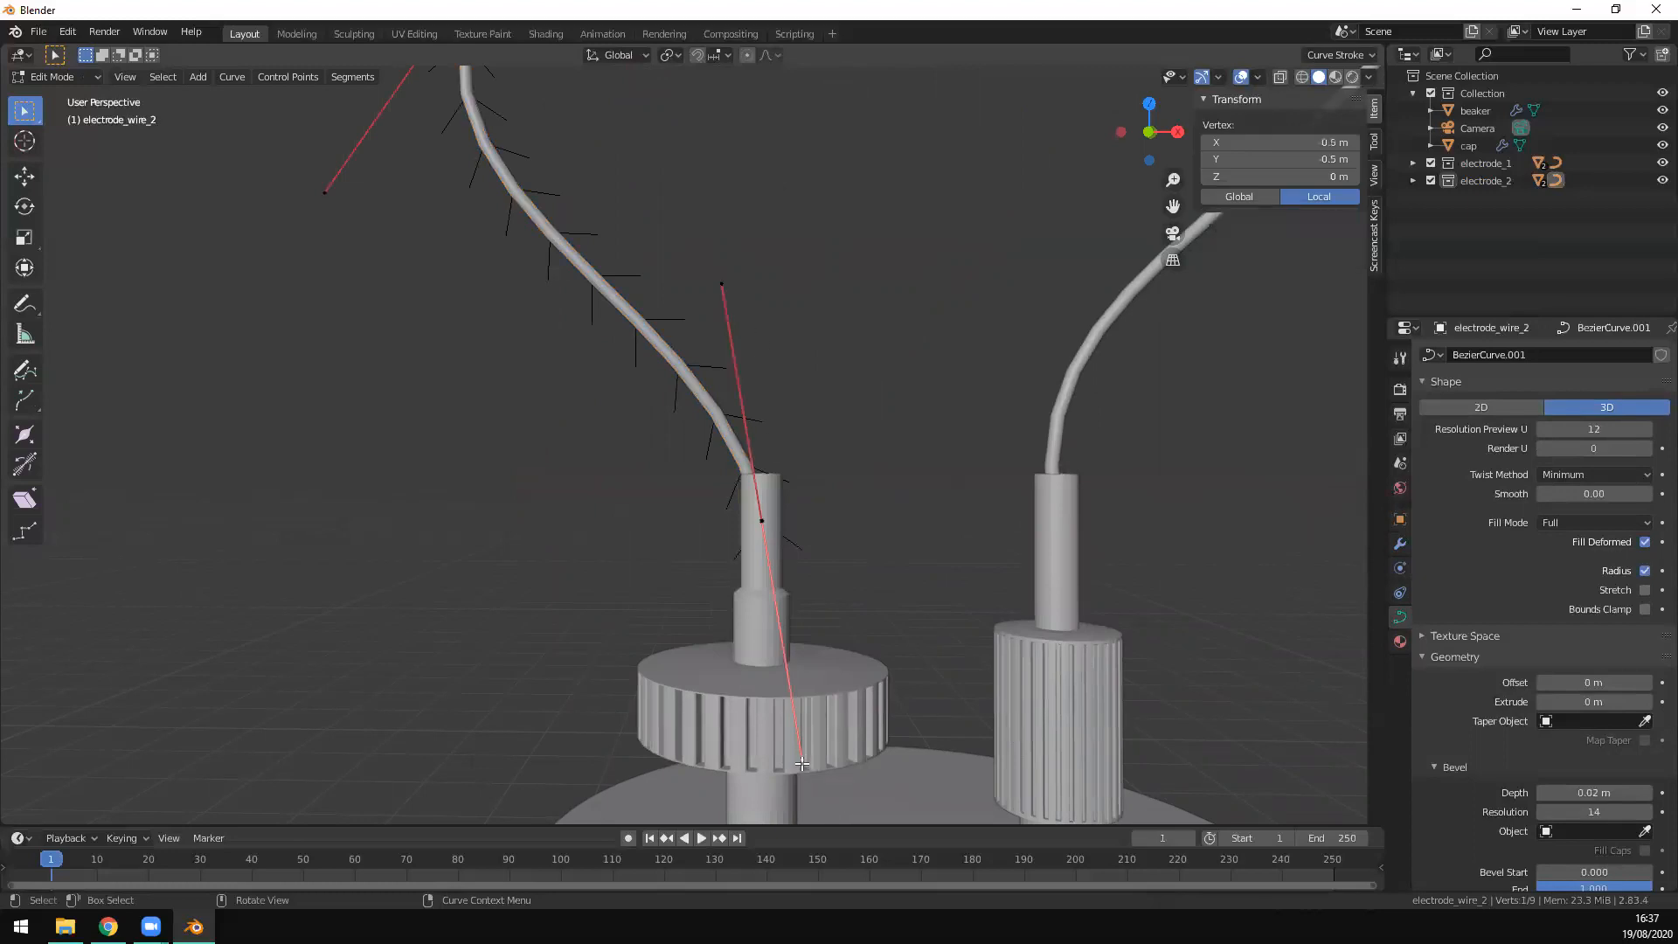
key(g)
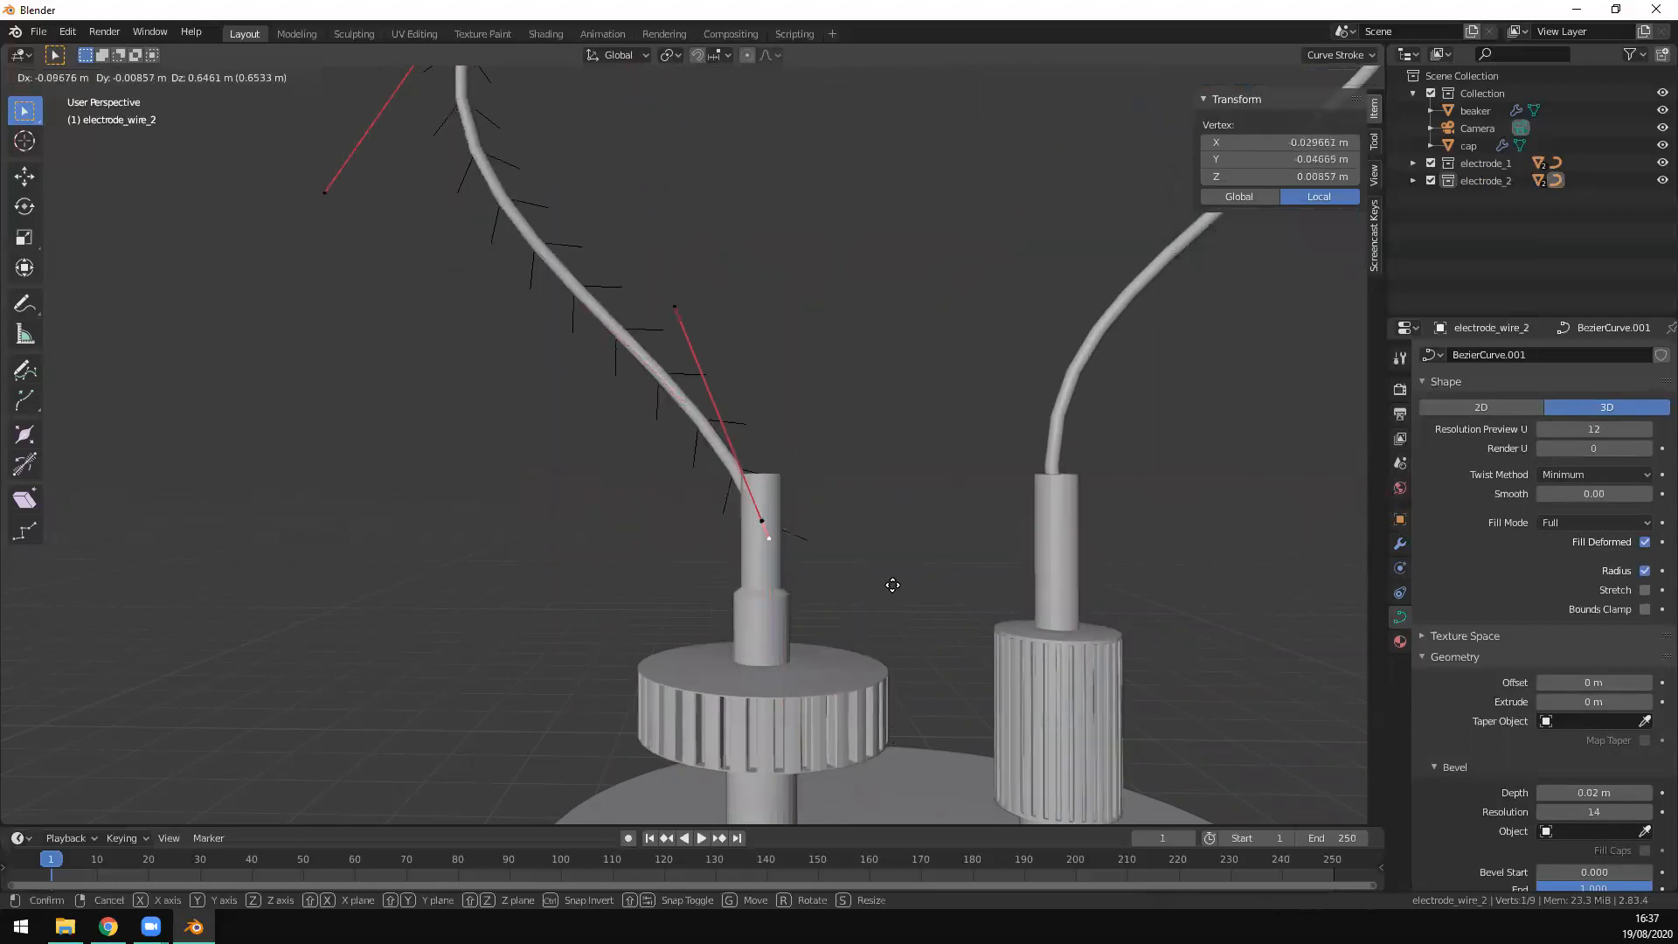
click(885, 568)
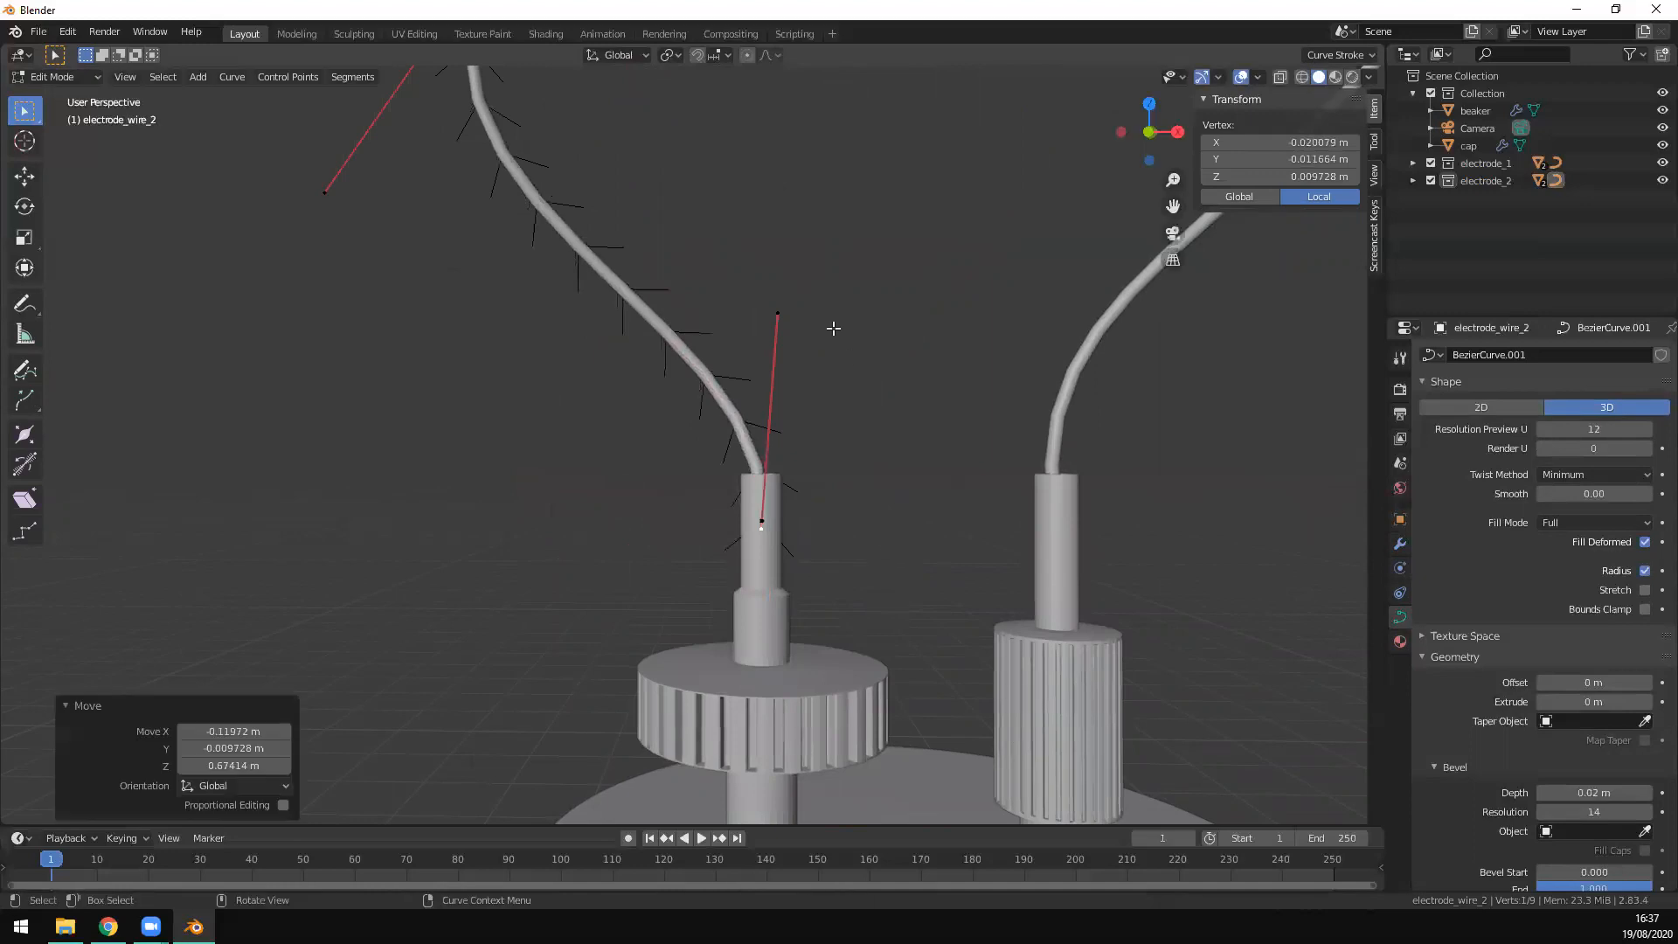
Step: Move the upper handle of the wire's base point about 0.045 m in X and 0.096 m in Z, and rotate it -19.5° about the view axis
click(784, 313)
key(g)
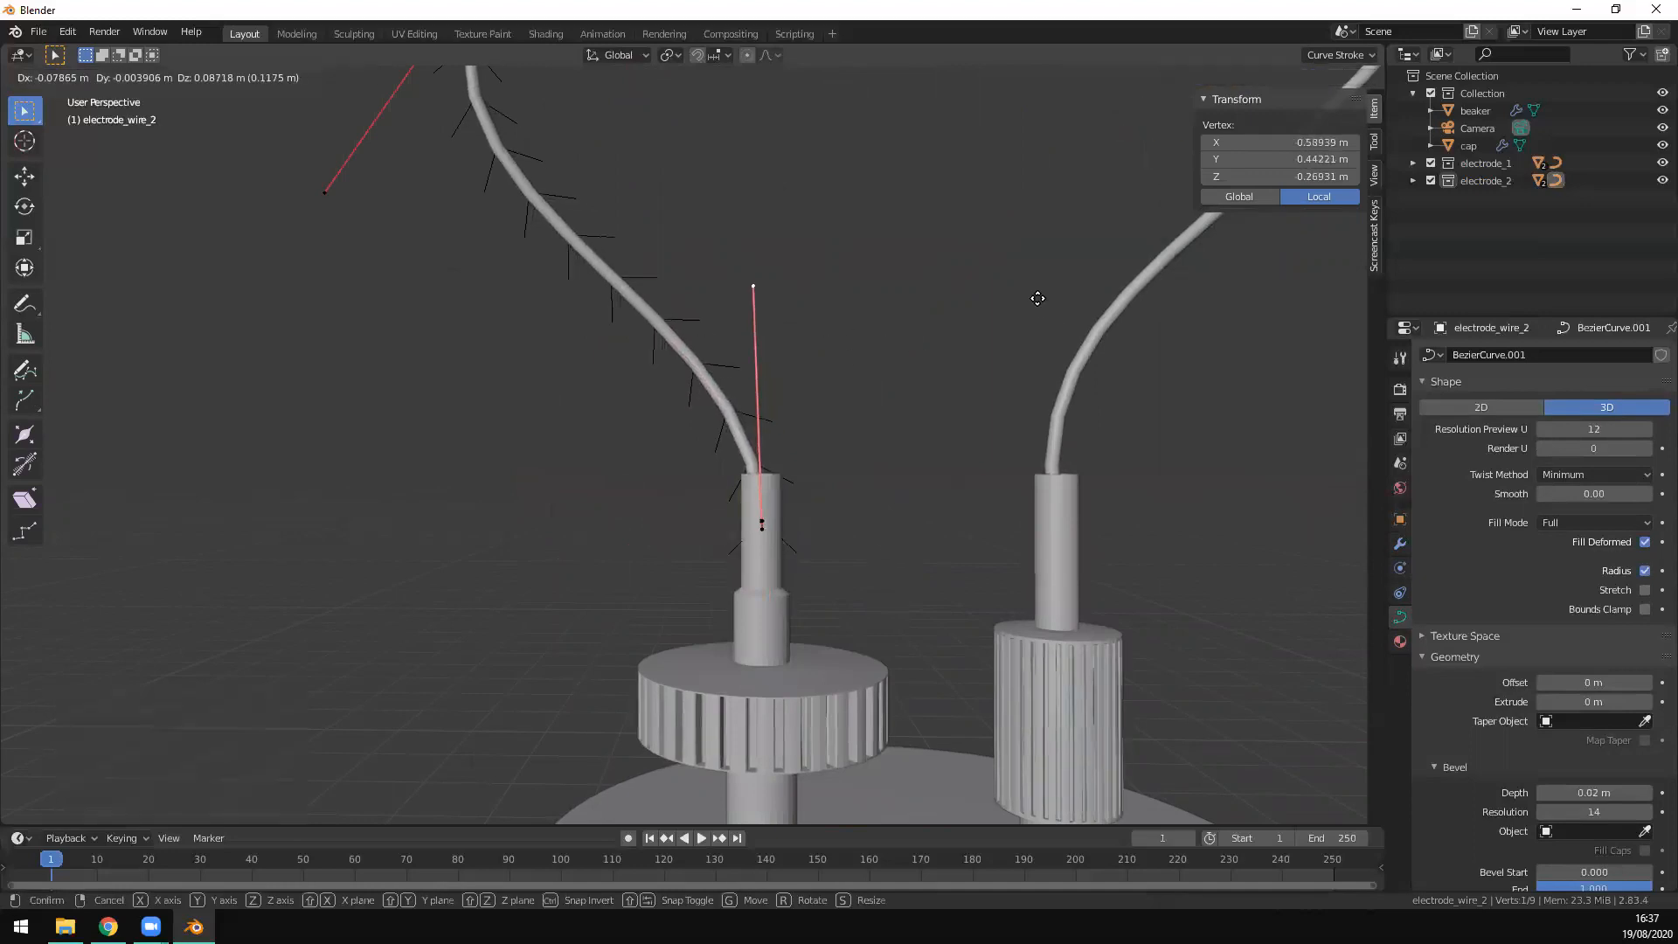
click(1064, 297)
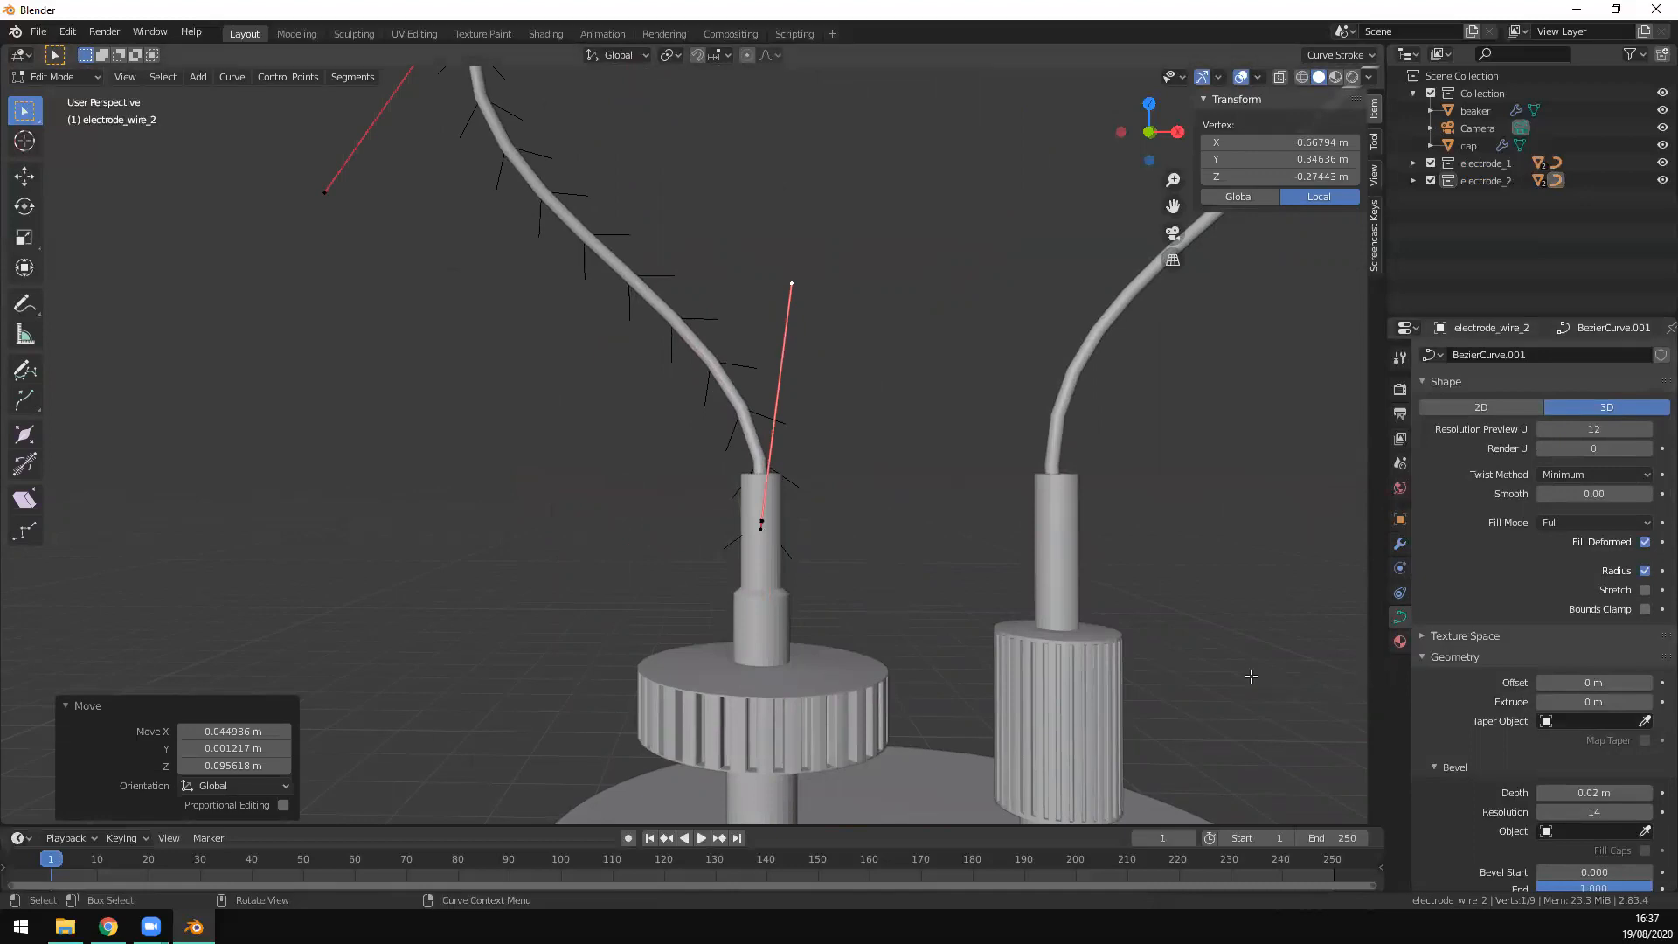
middle_drag(1172, 651, 1080, 604)
key(r)
click(926, 476)
Step: Look through the camera with the whole frame in sight and return electrode_wire_2 to Object Mode
key(KP_0)
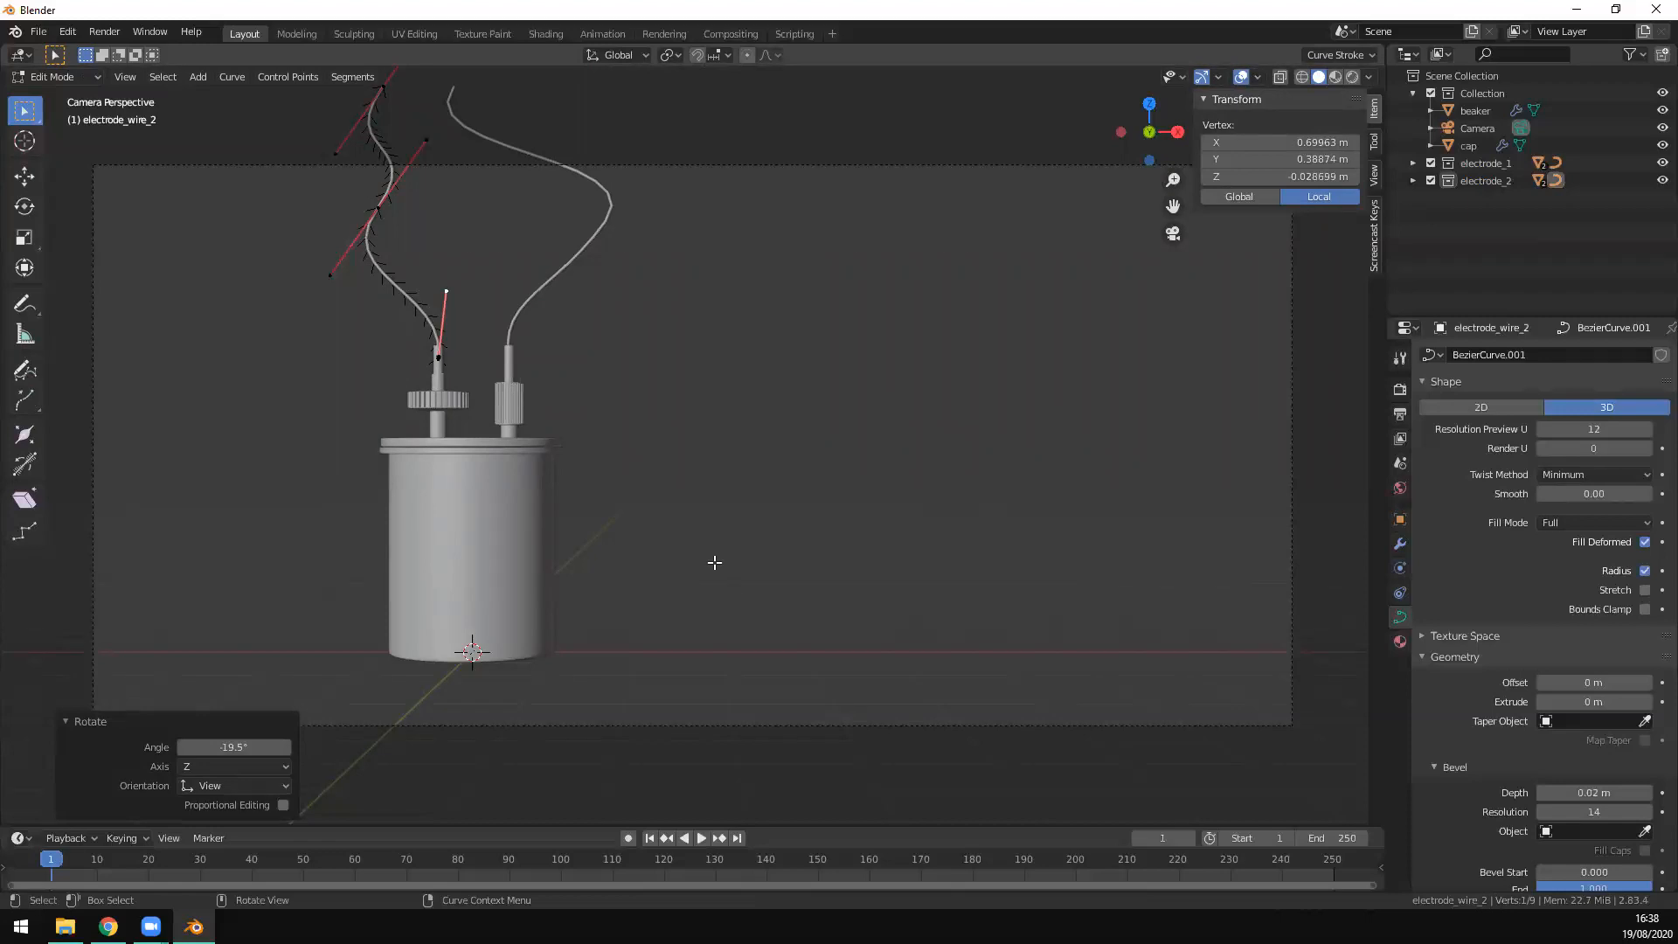
scroll(886, 521, down, 3)
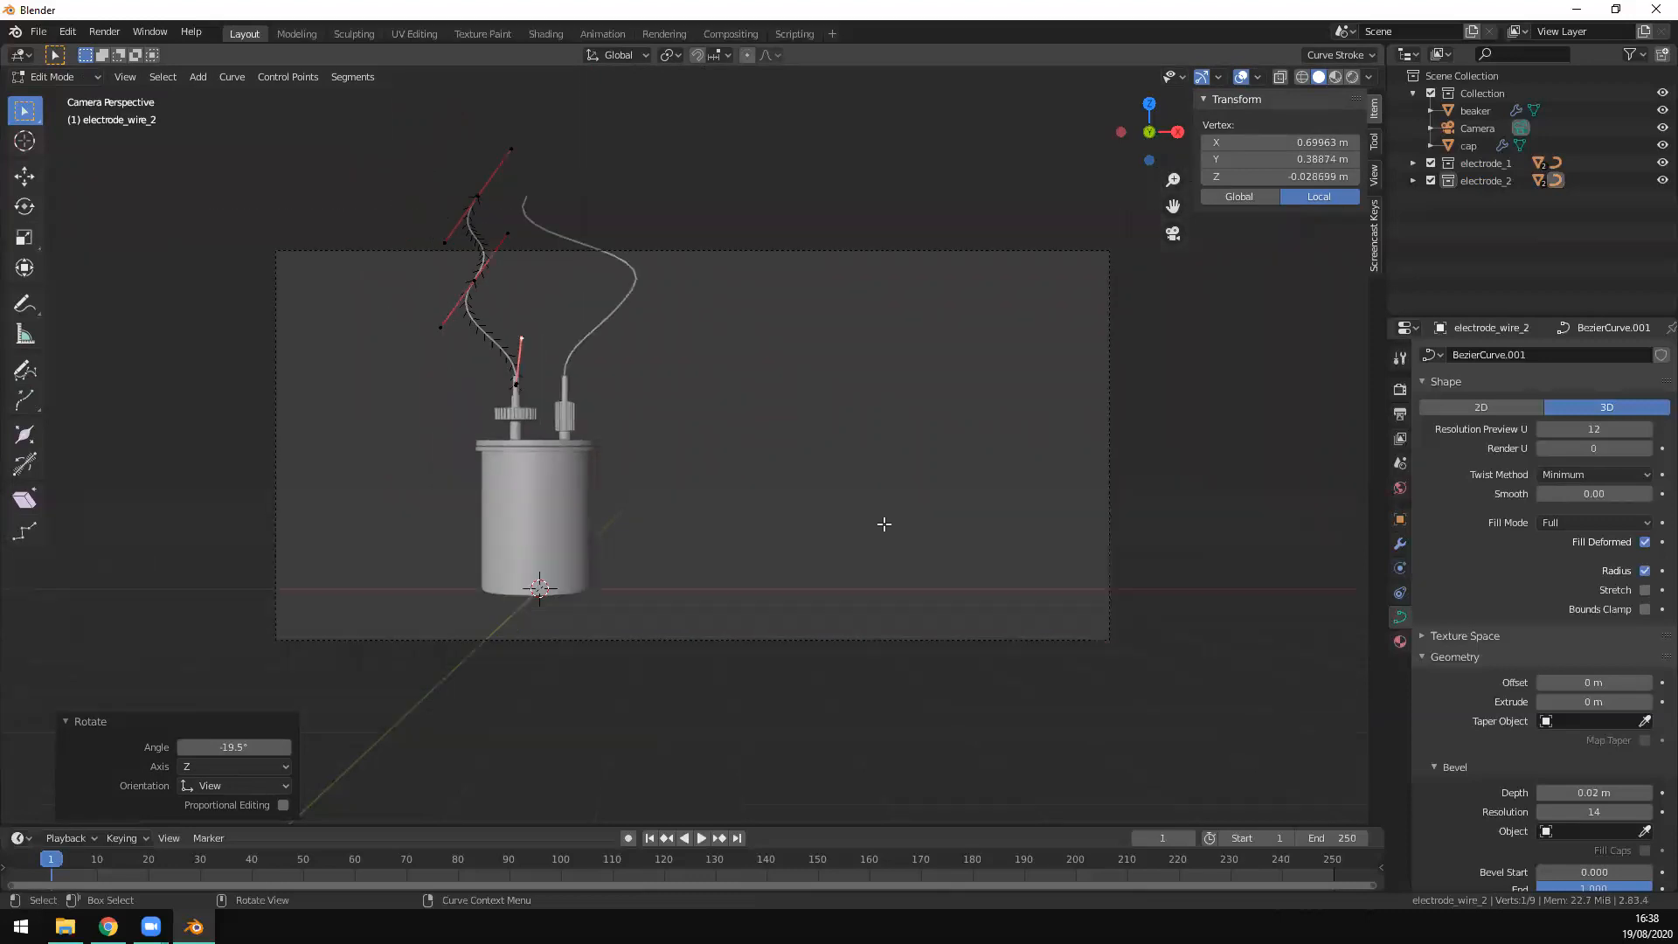
key(shift+a)
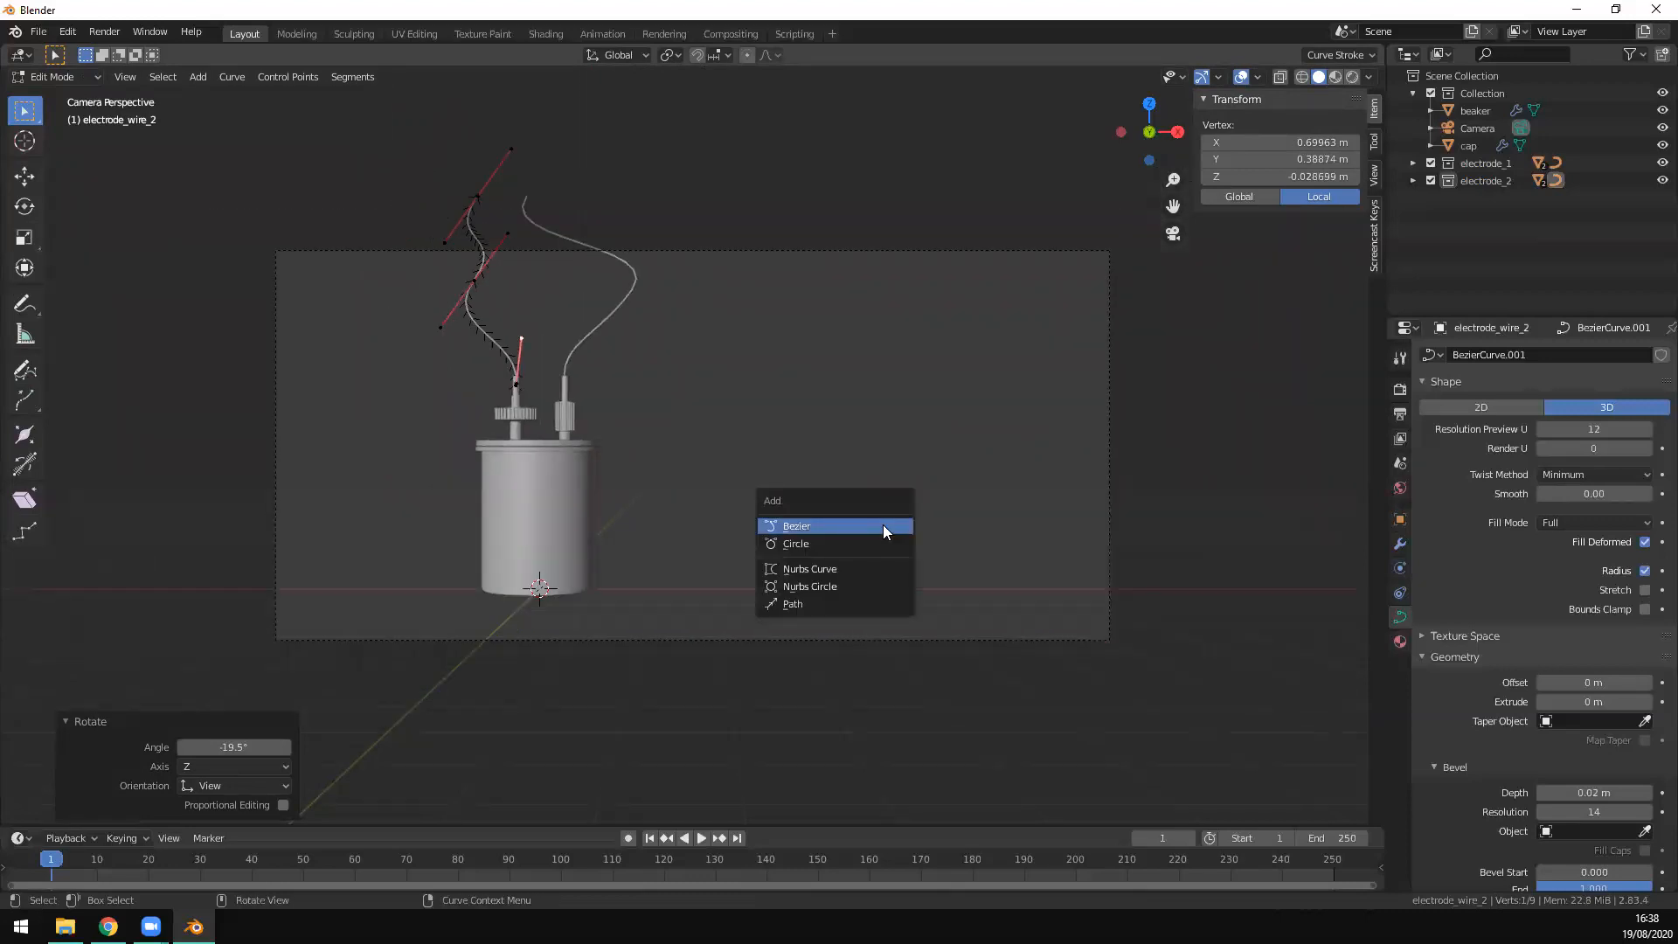
key(Escape)
key(Tab)
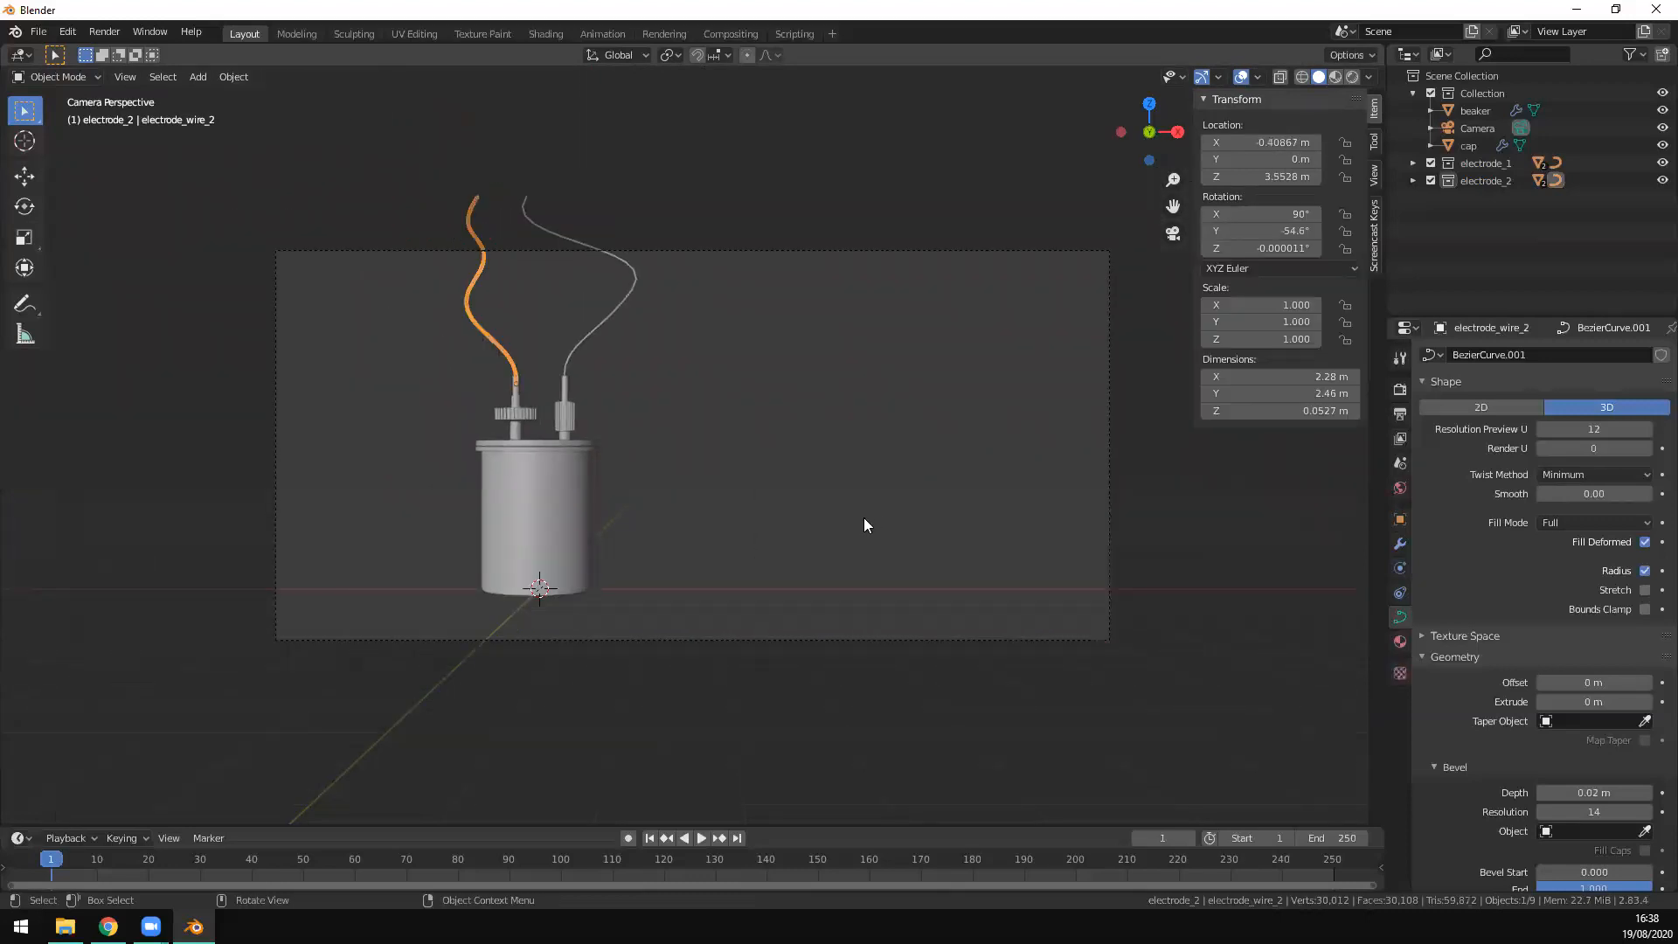
Step: Add a plane at the beaker's base and scale it up to about 10.2 times its size
key(shift+a)
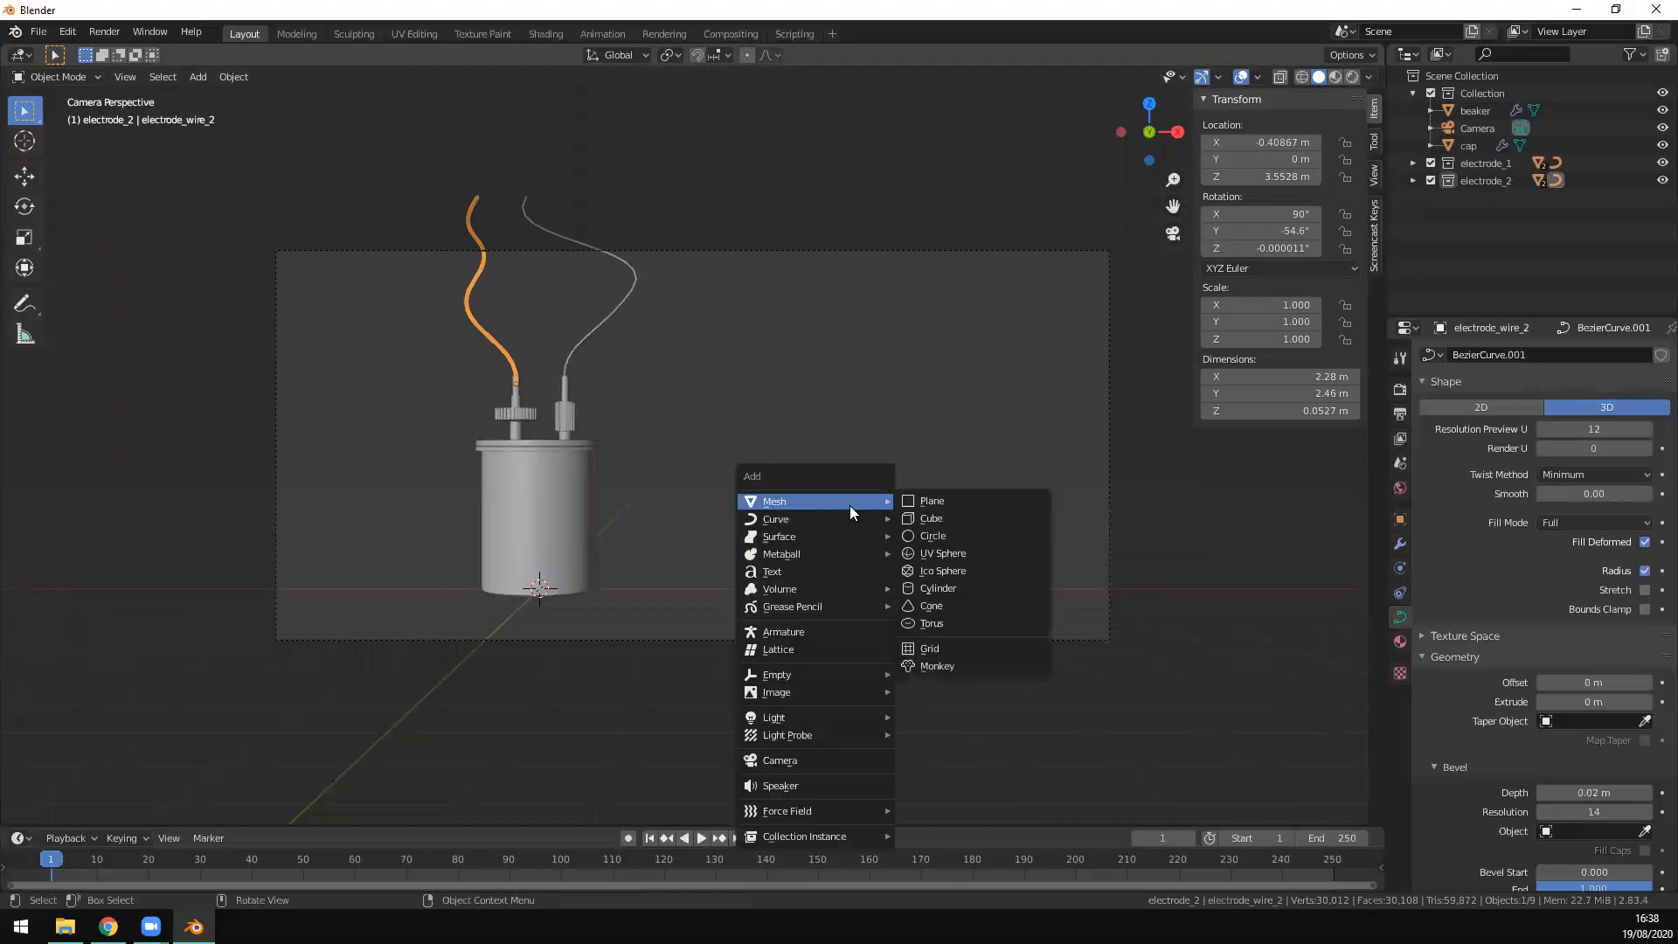
click(995, 504)
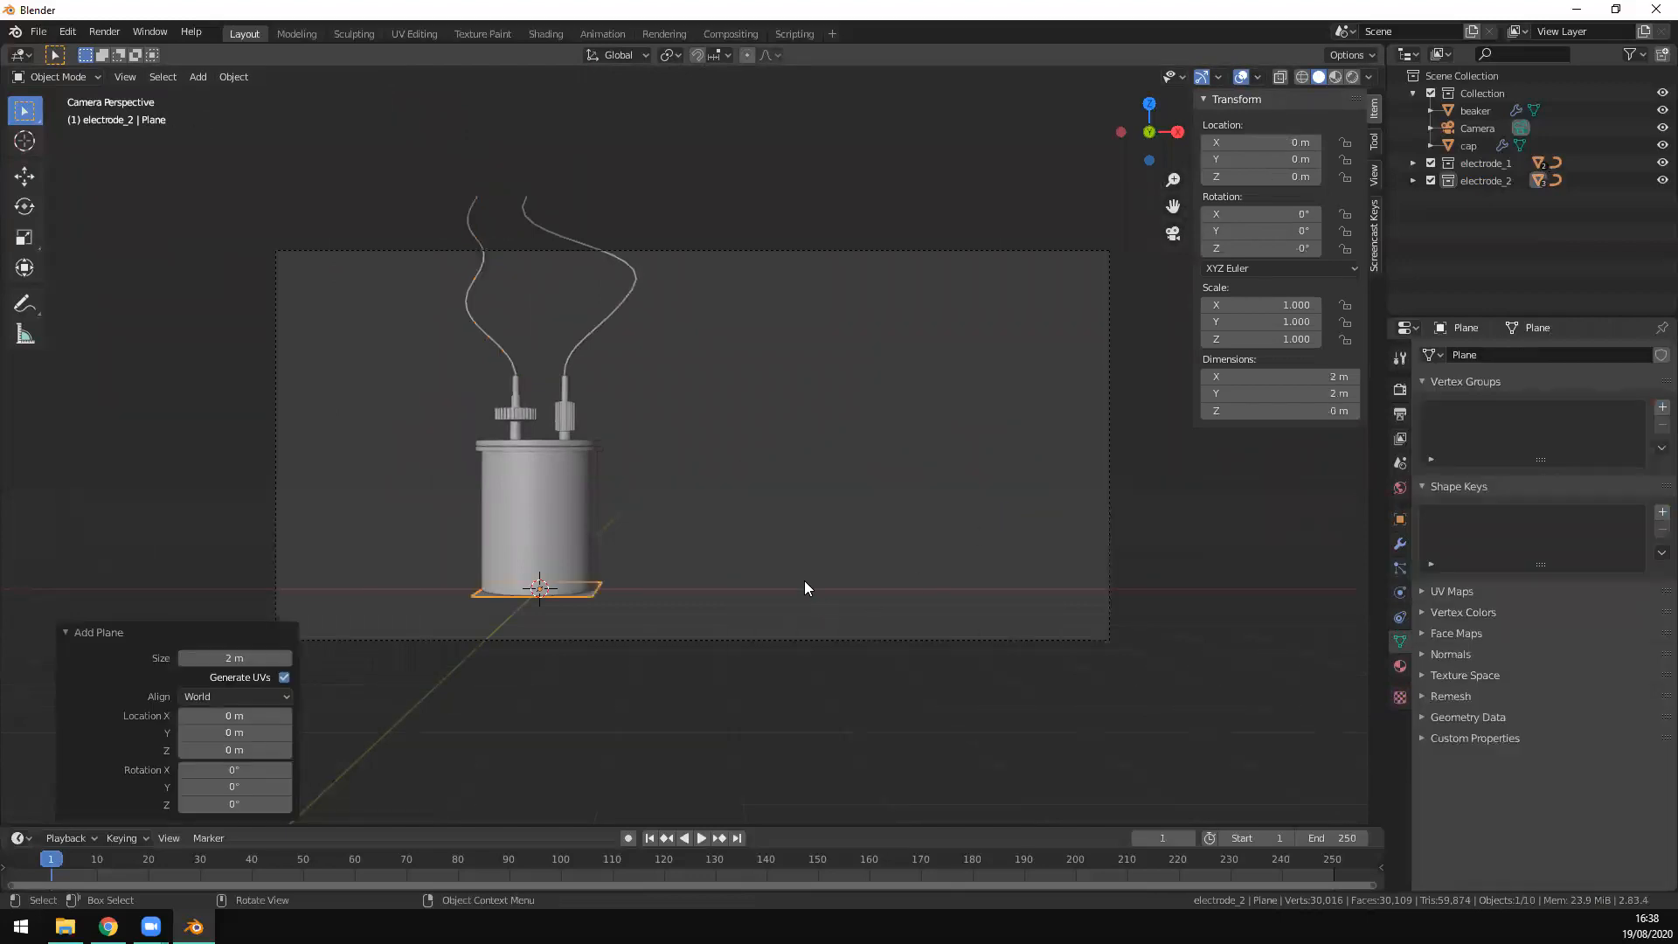
key(s)
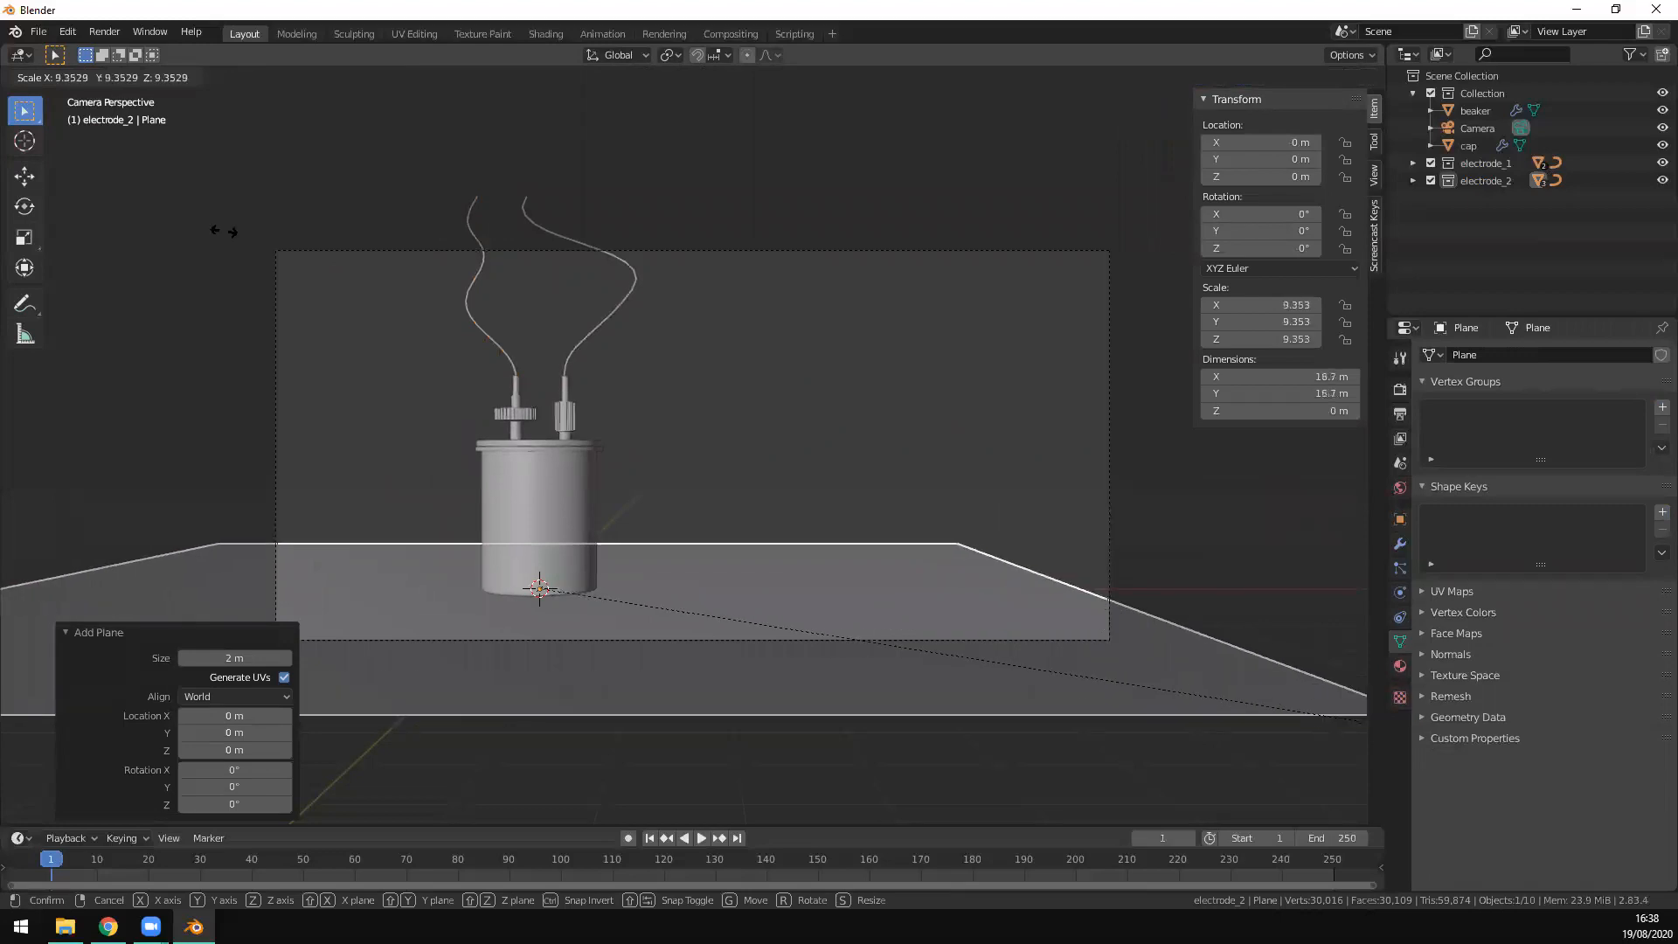
click(367, 361)
Step: Move the floor plane about 2.17 m along X and enlarge it a little more
key(g)
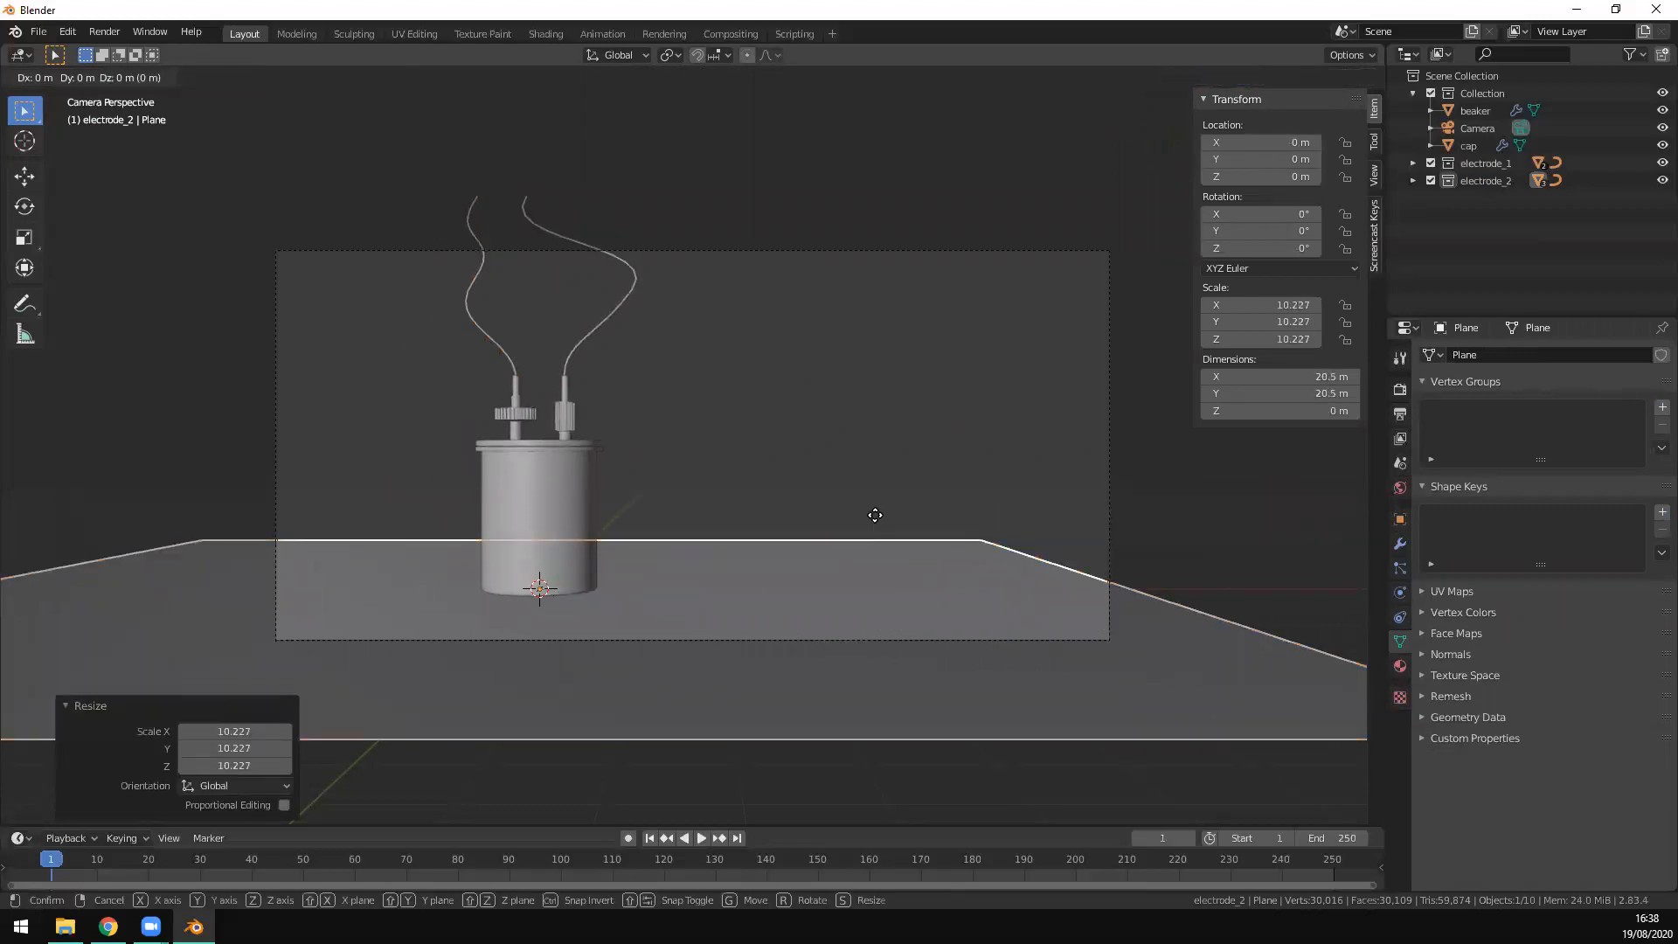
key(x)
click(1000, 551)
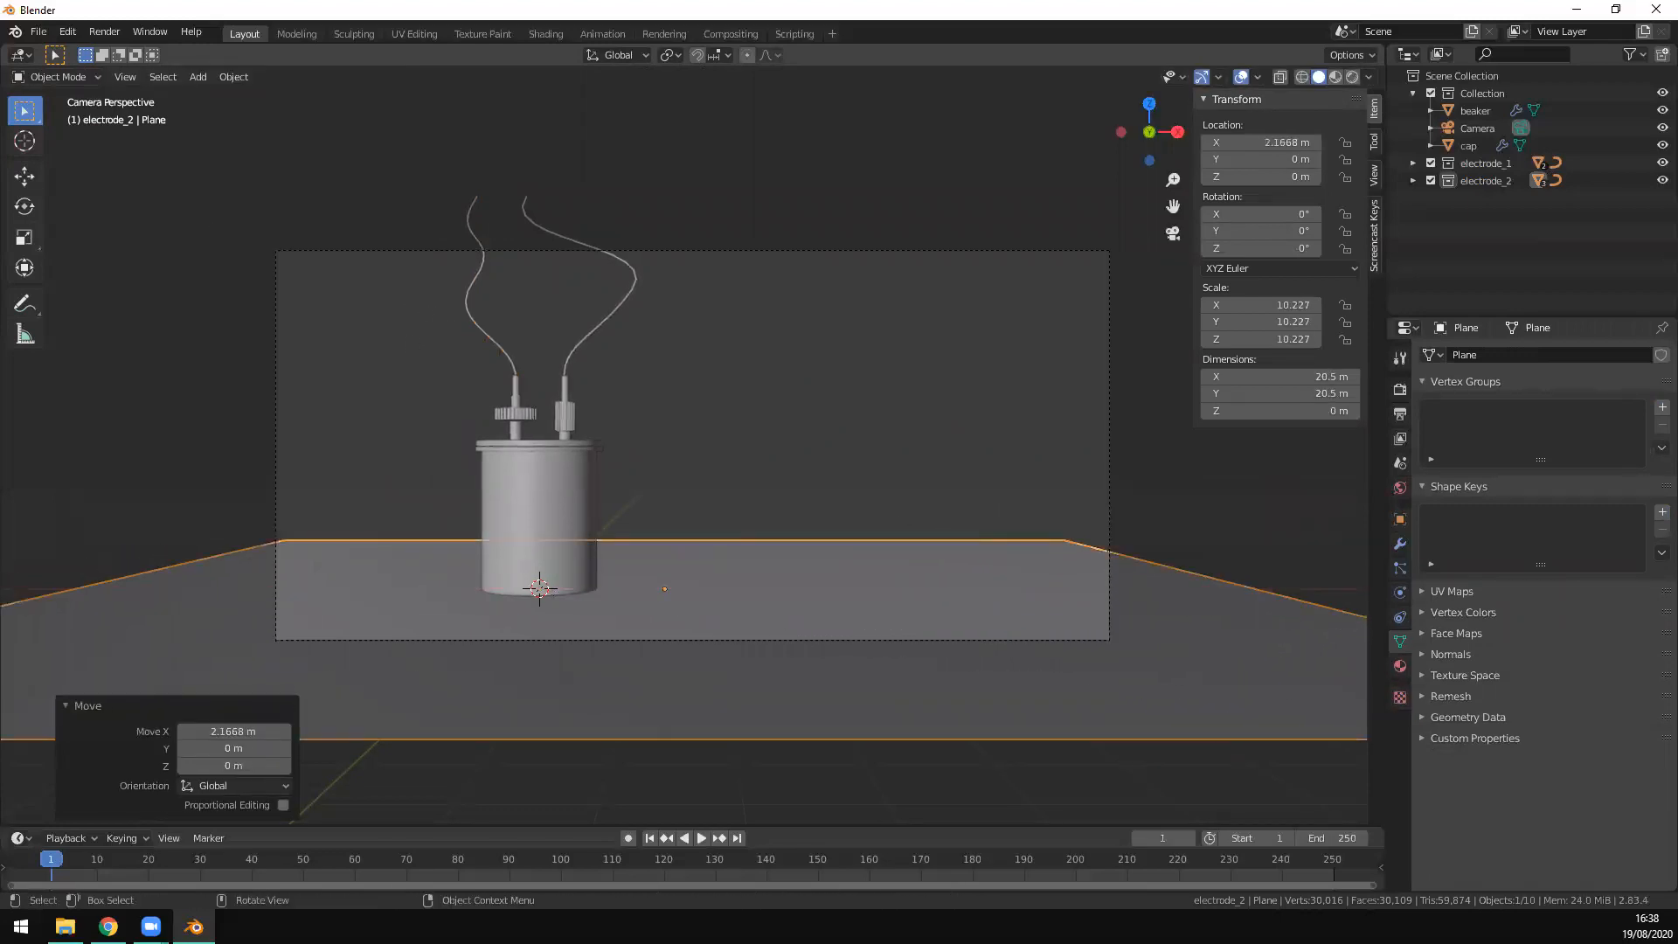
key(s)
click(1198, 569)
Step: Edit the plane's mesh and extrude the edge behind the beaker about 12 m upward along Z as a back wall
key(Tab)
middle_drag(1183, 709, 994, 697)
scroll(1017, 668, down, 3)
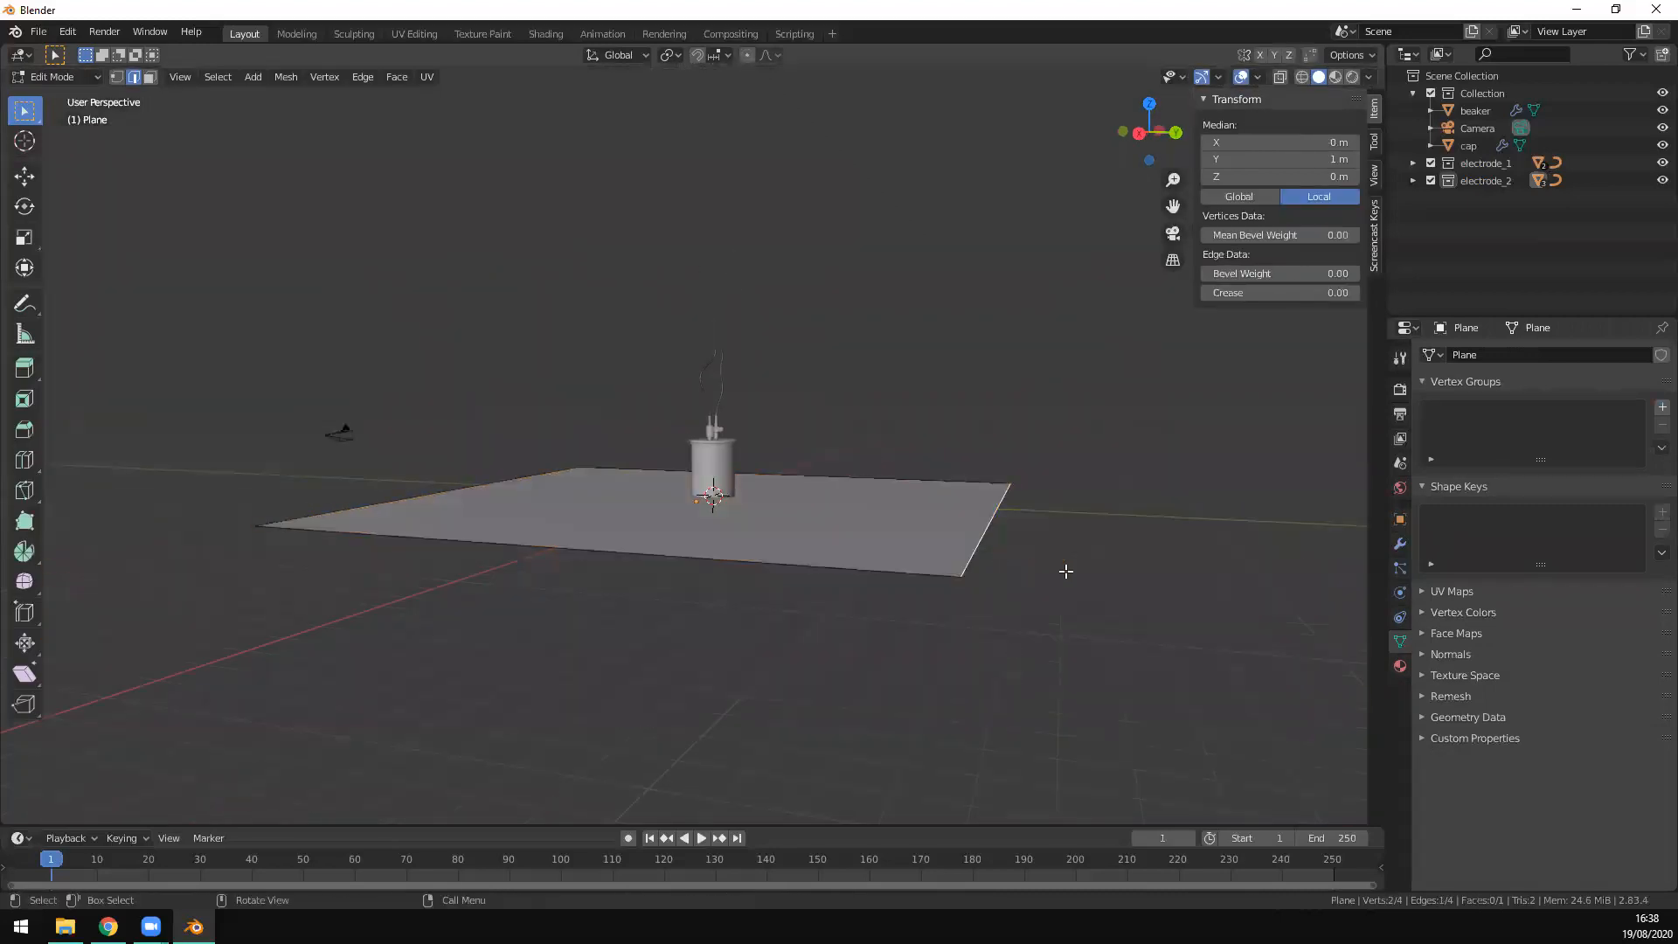
key(e)
key(z)
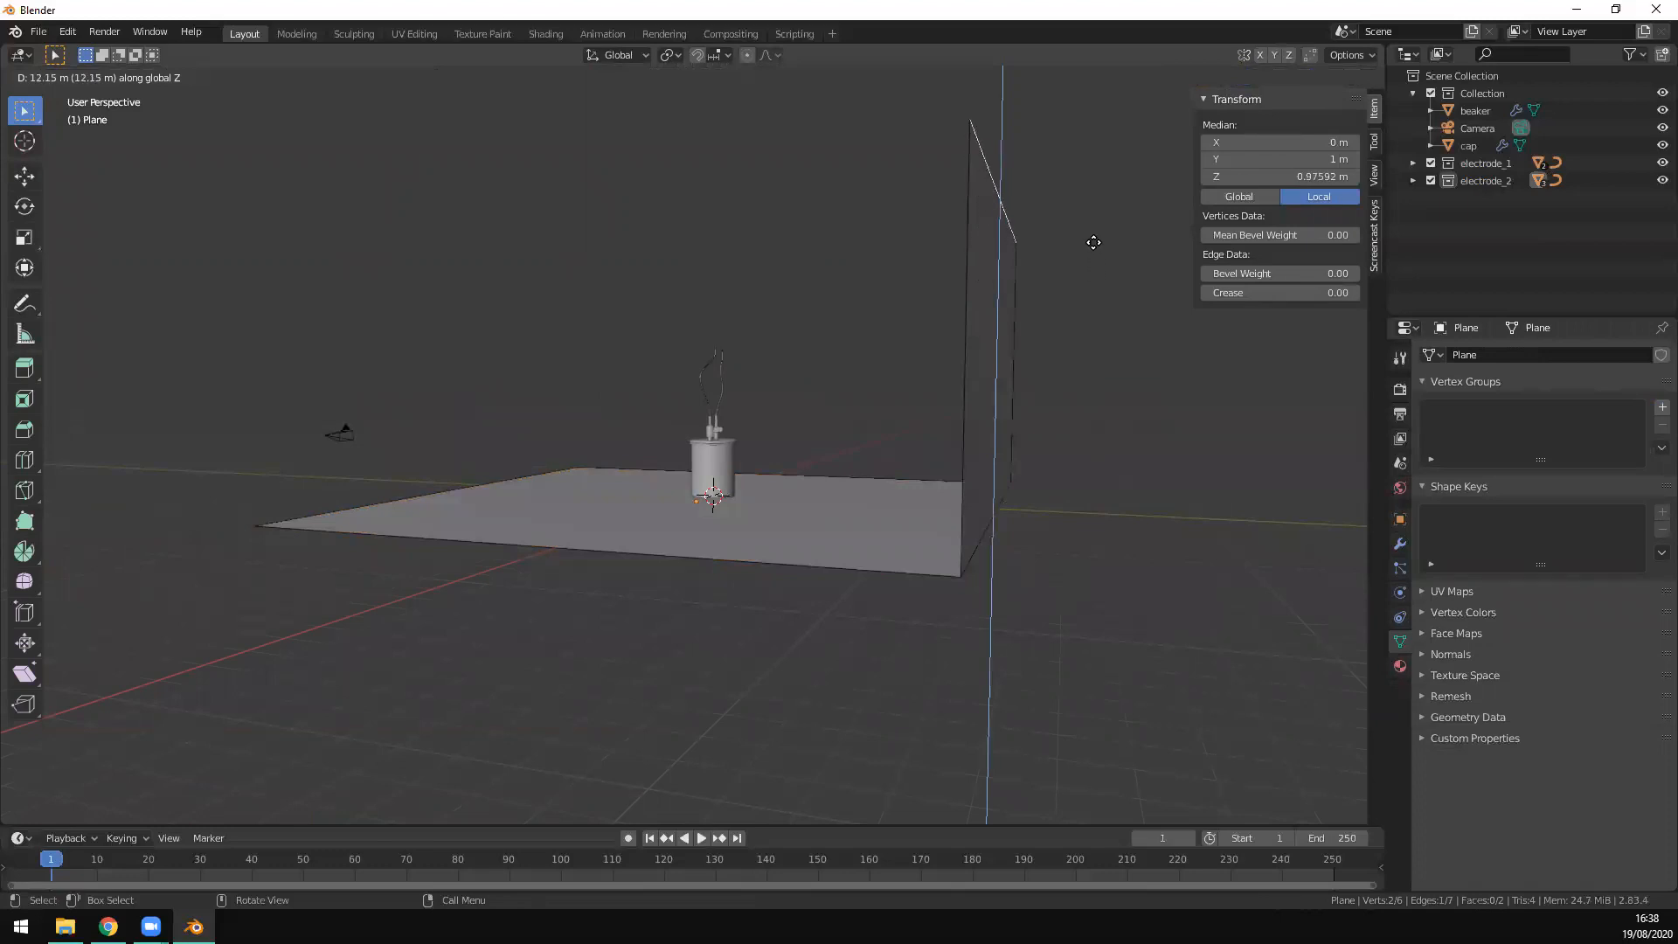
Step: Extrude the plane's back edge about 13.2 m up along Z as a wall, and move the plane along X to about 2.5 m
click(1094, 226)
key(KP_0)
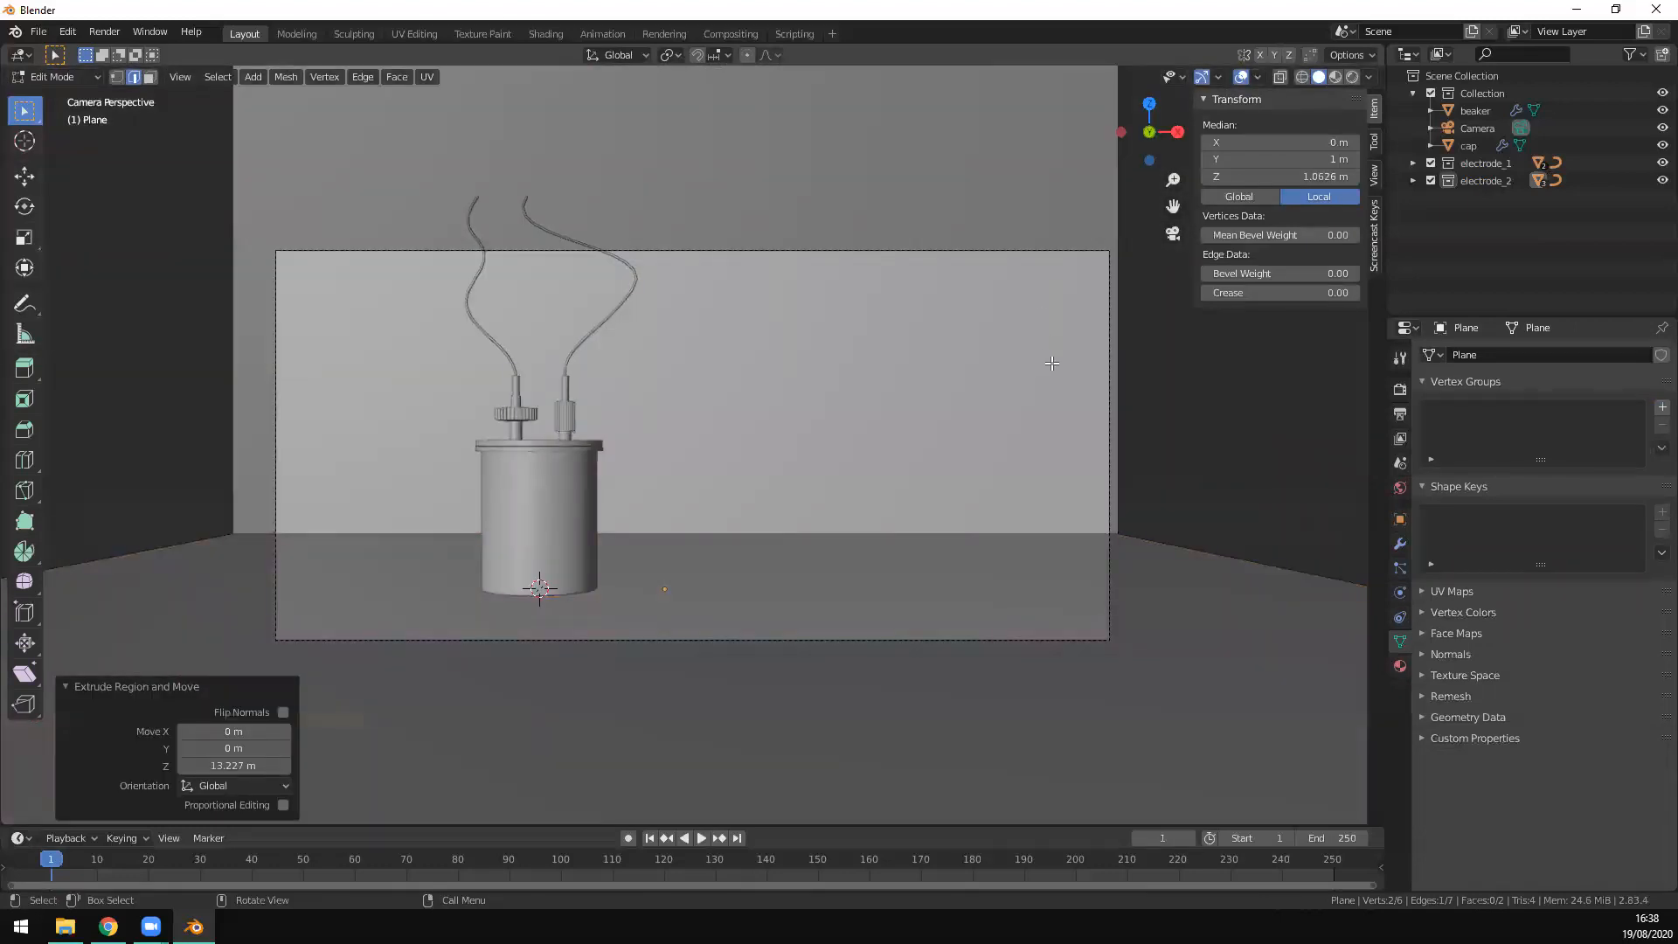
key(Tab)
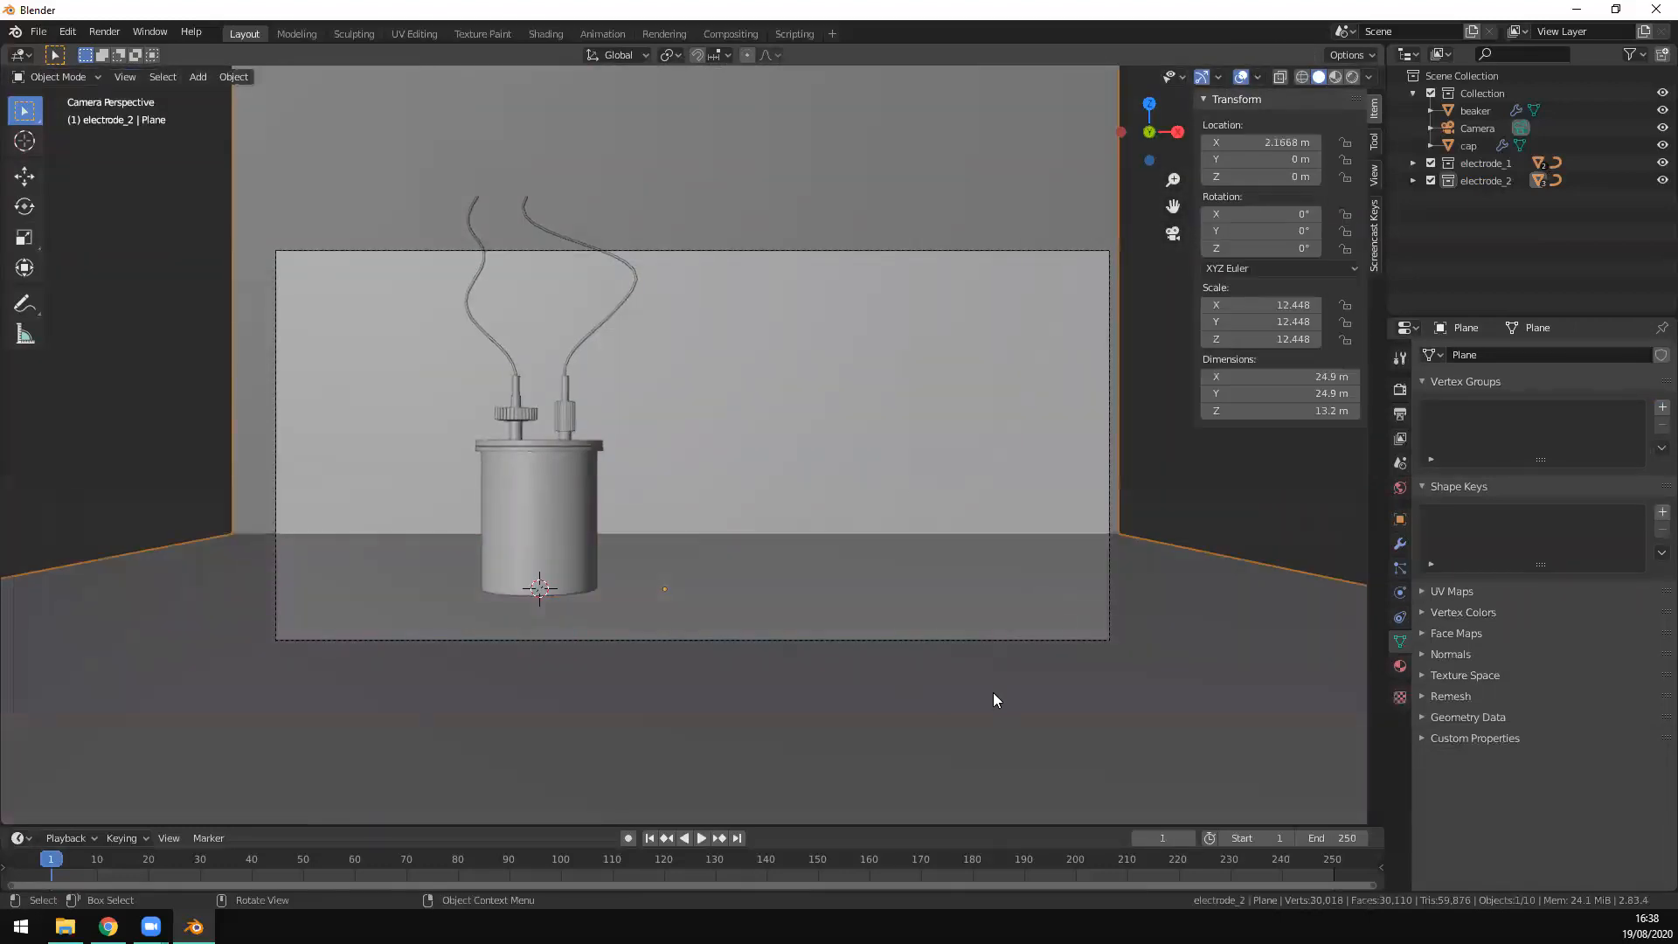
key(g)
key(x)
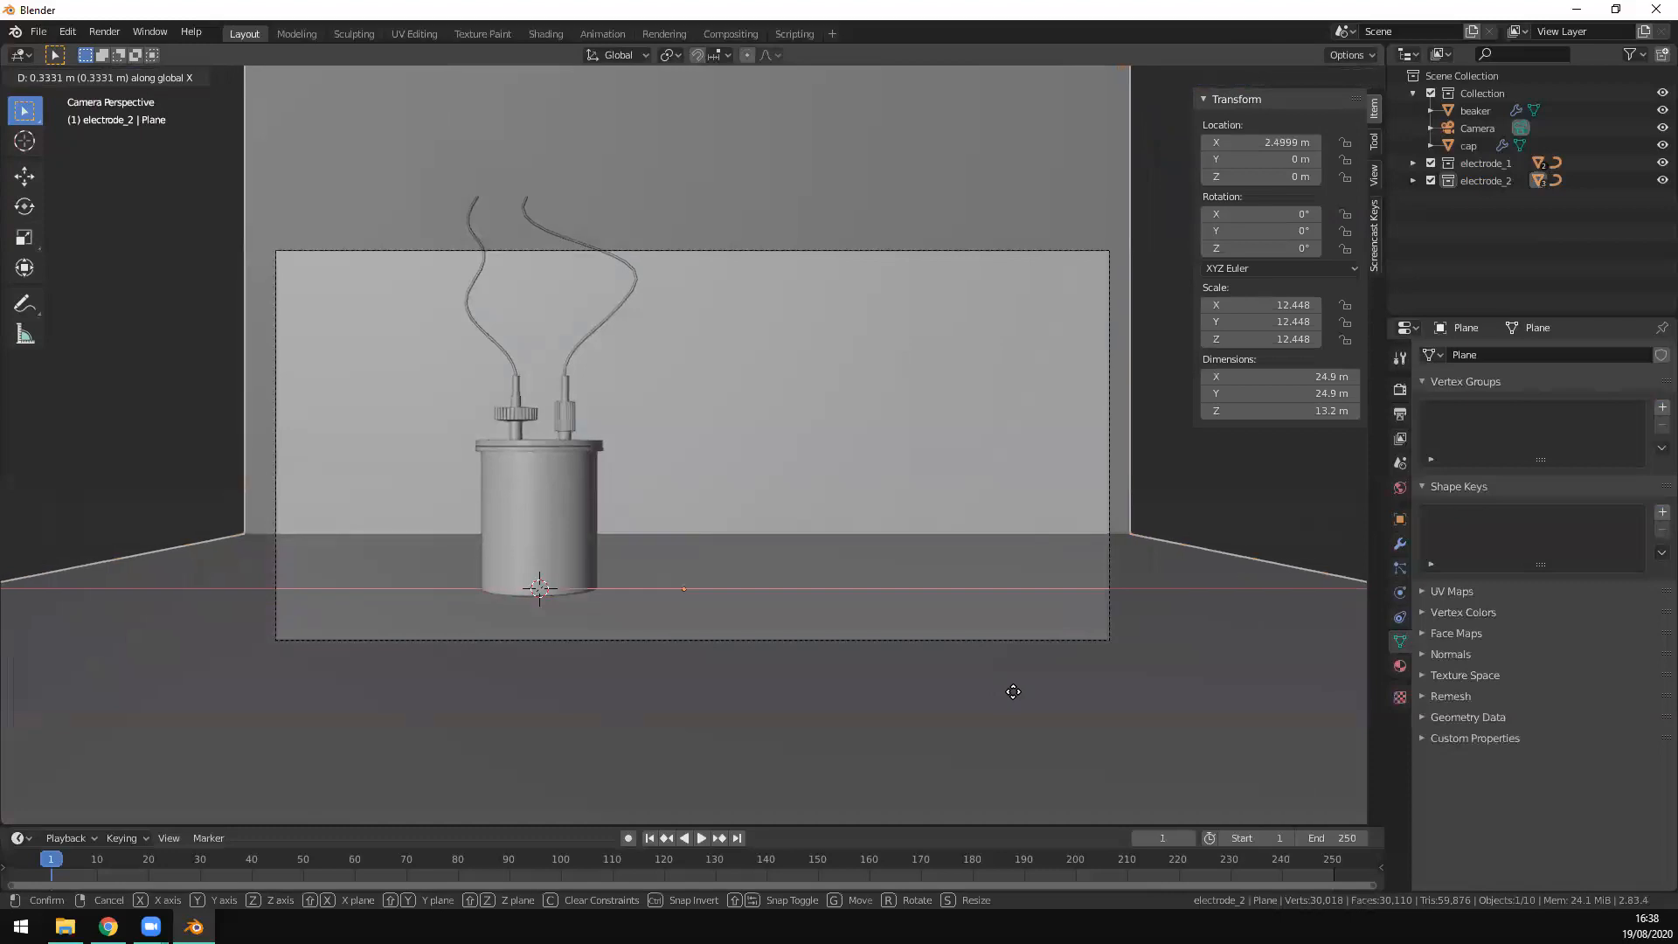
click(1014, 692)
Step: Set the camera's focal length to 120 mm and reposition it to about X 2.4 m, Y -31 m, Z 1.83 m
click(990, 639)
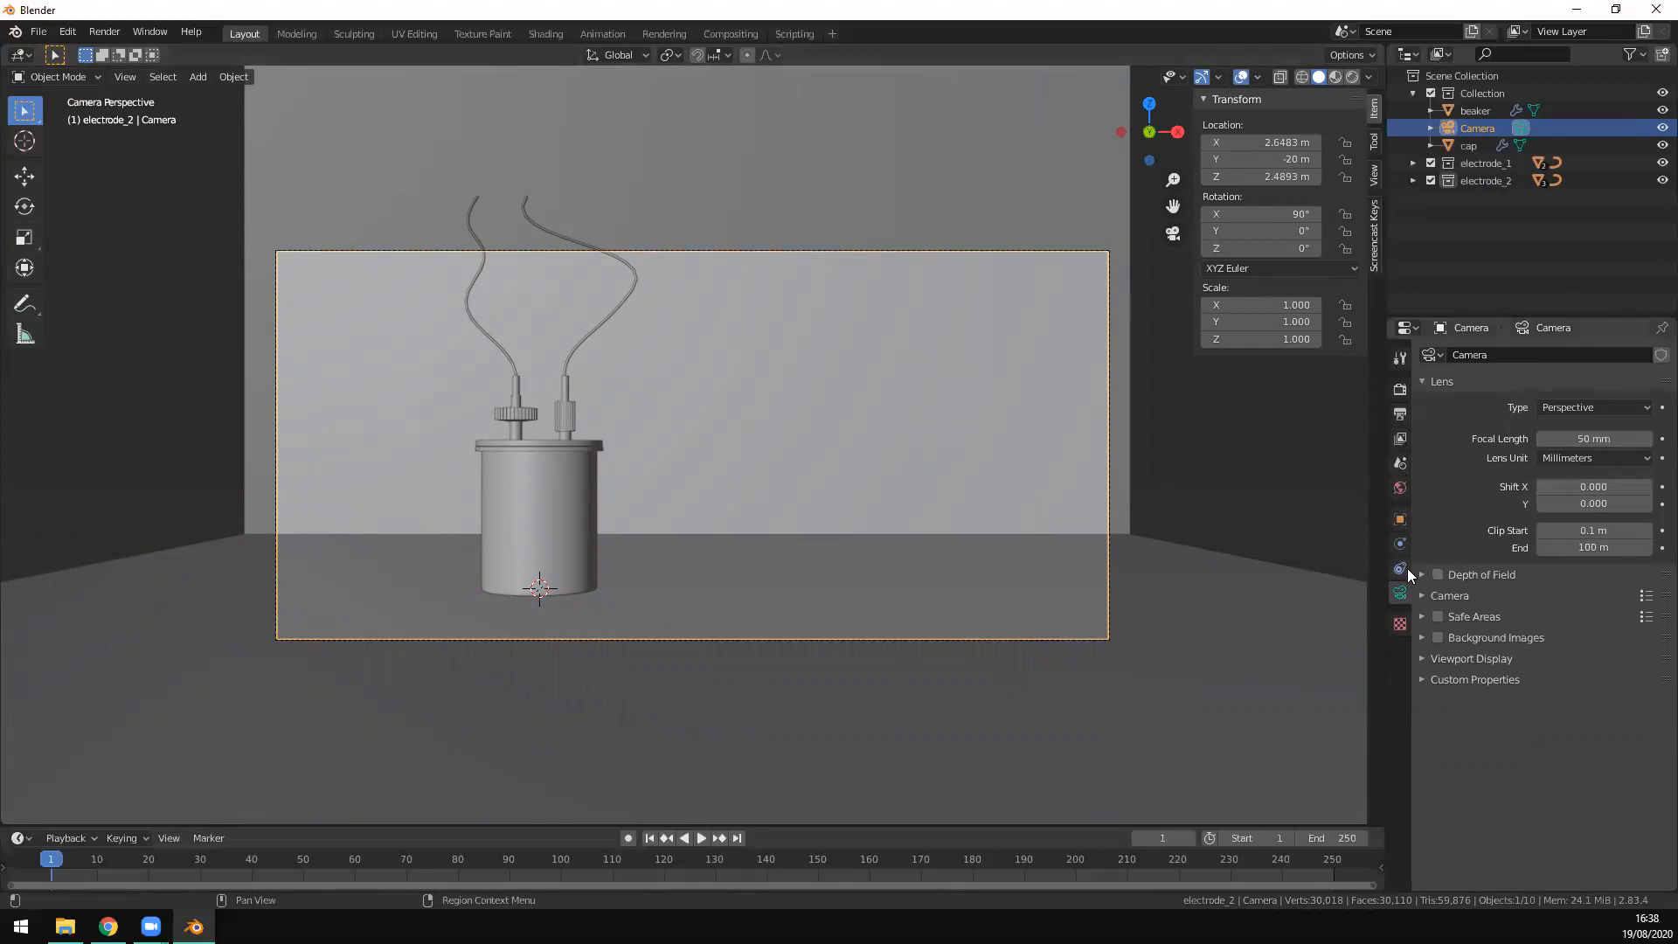
click(1613, 435)
text(120)
key(Return)
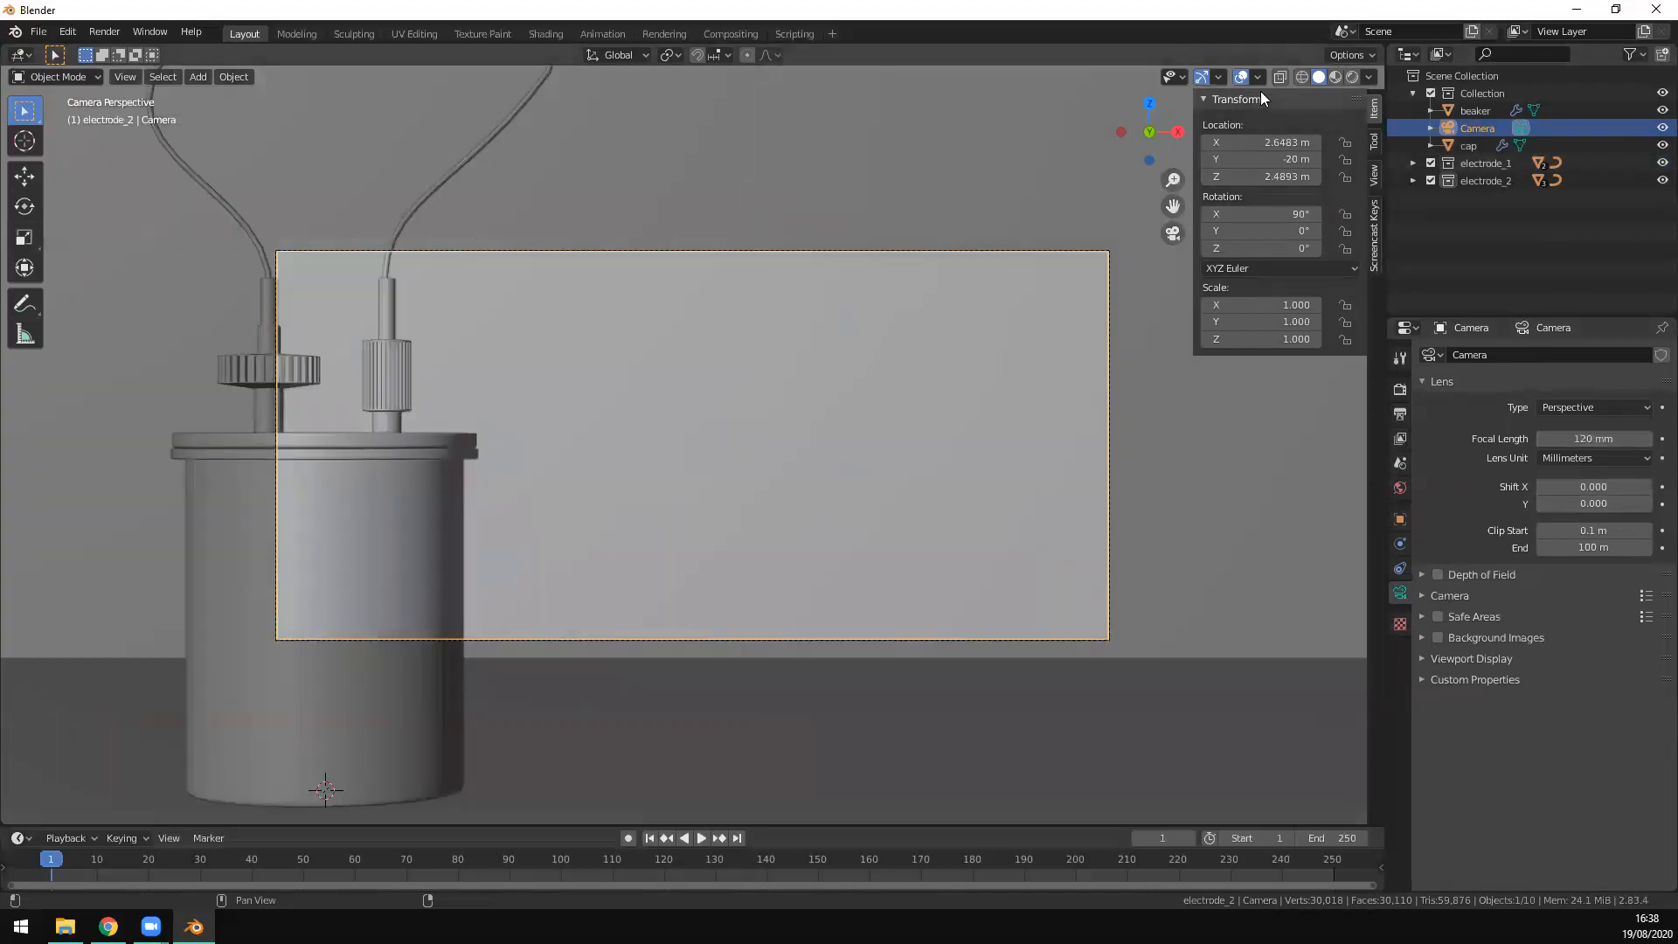
drag(1281, 176, 1189, 176)
drag(1285, 142, 1263, 141)
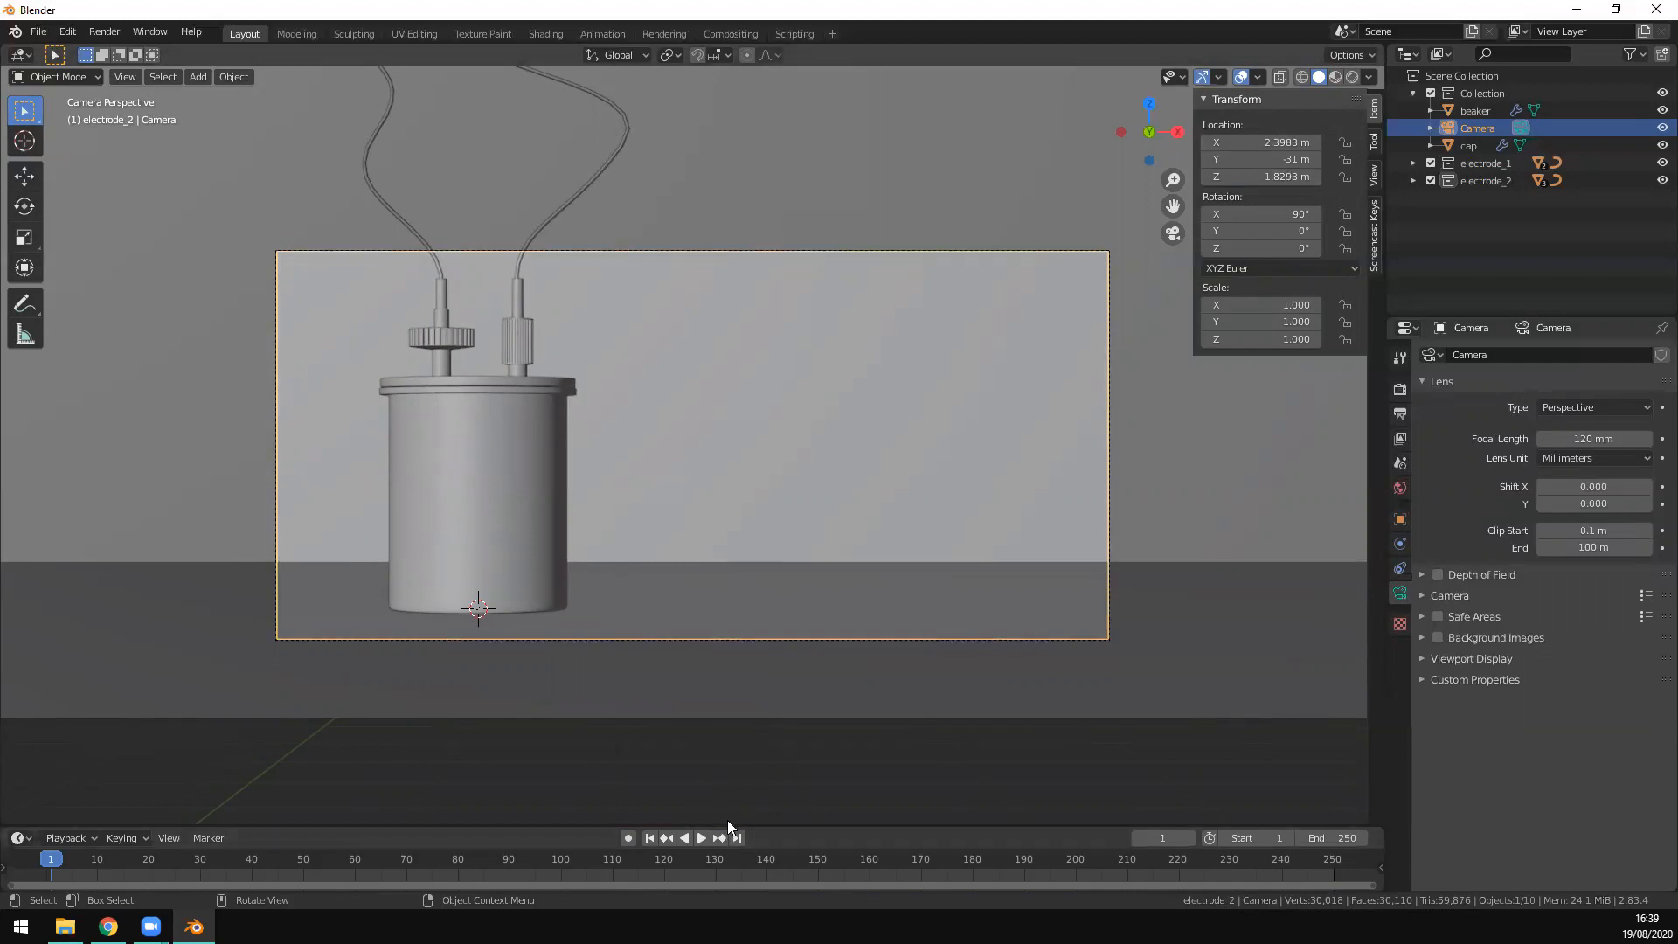
Step: Add an area light at the scene origin
scroll(739, 447, down, 5)
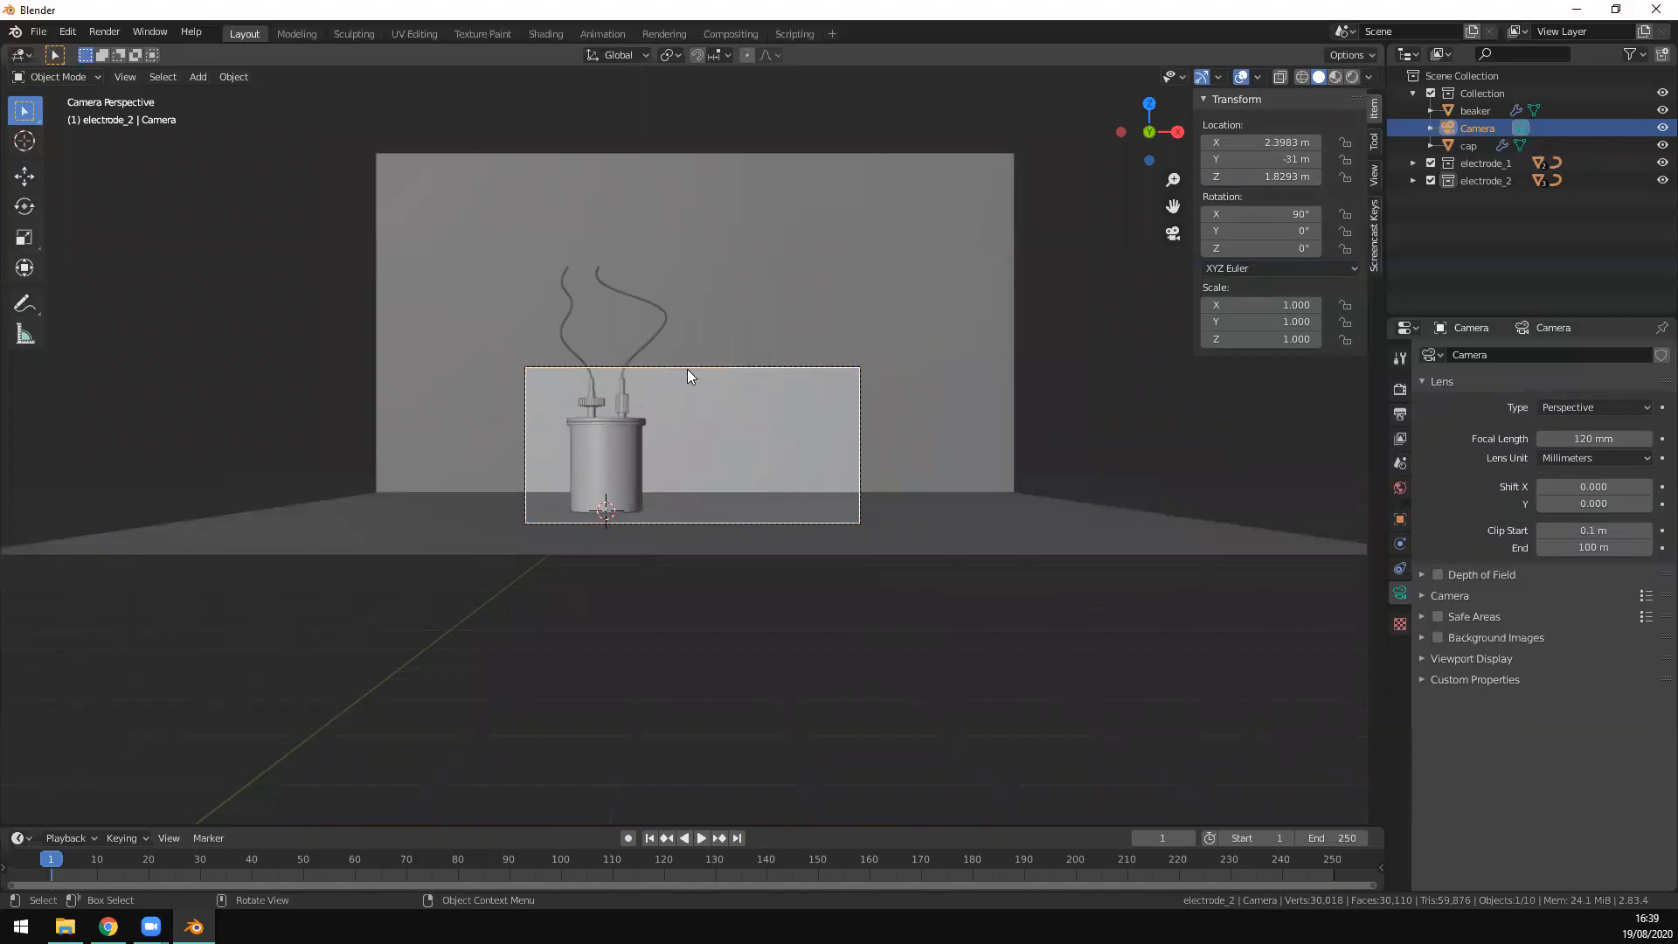
key(shift+a)
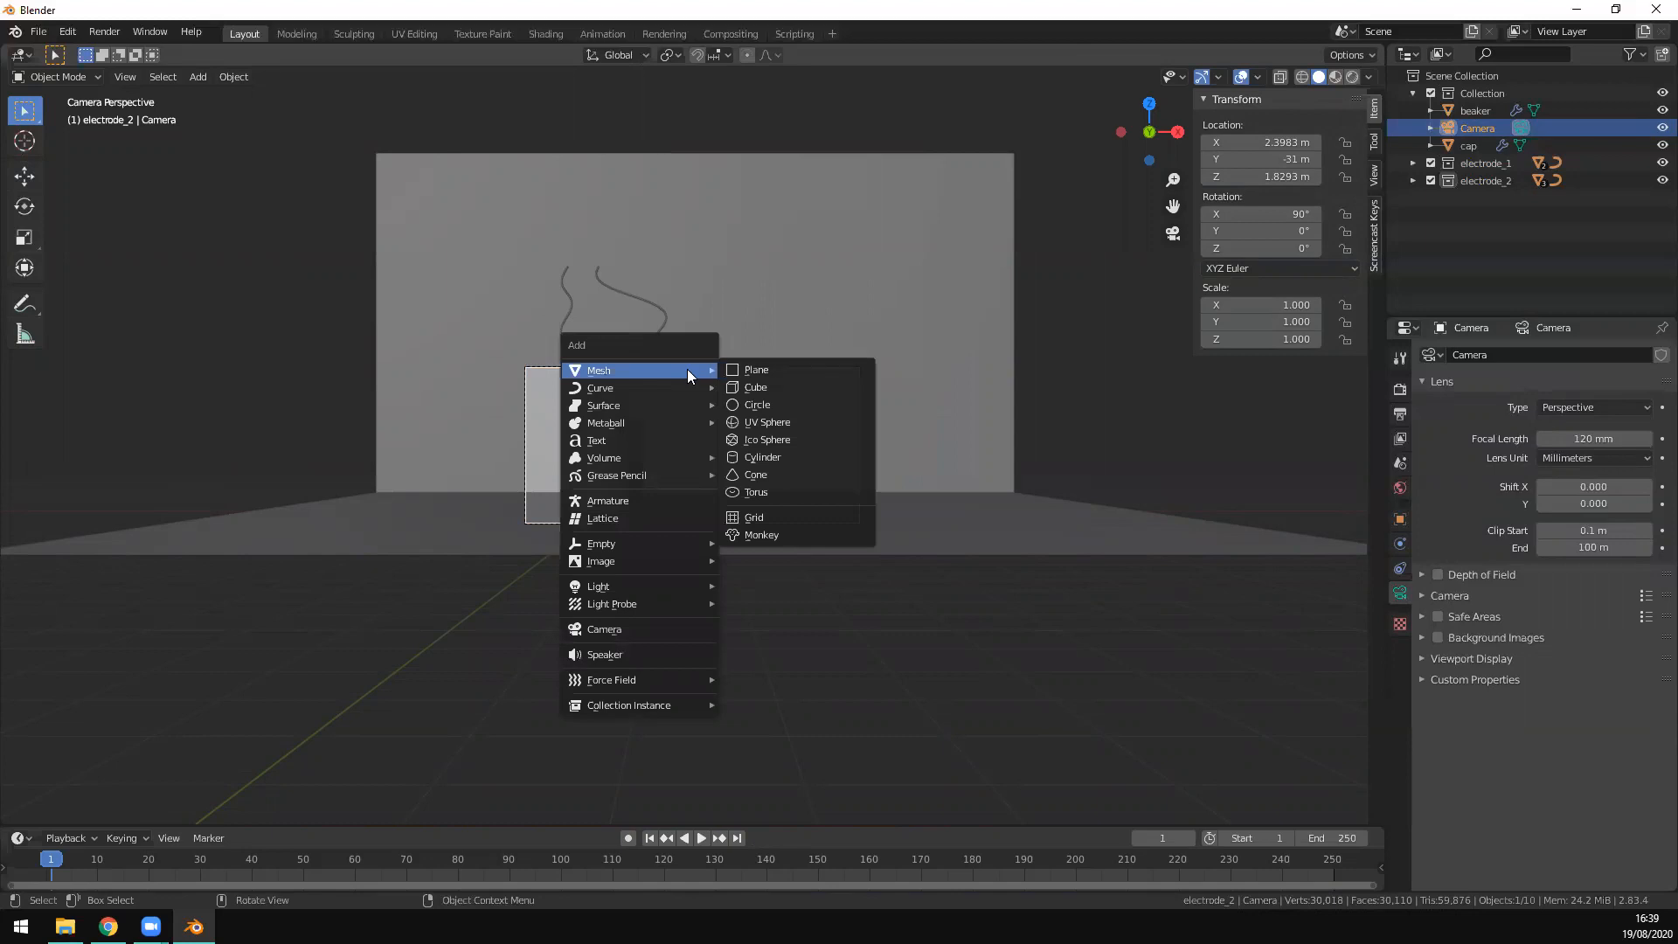
key(shift)
key(shift+a)
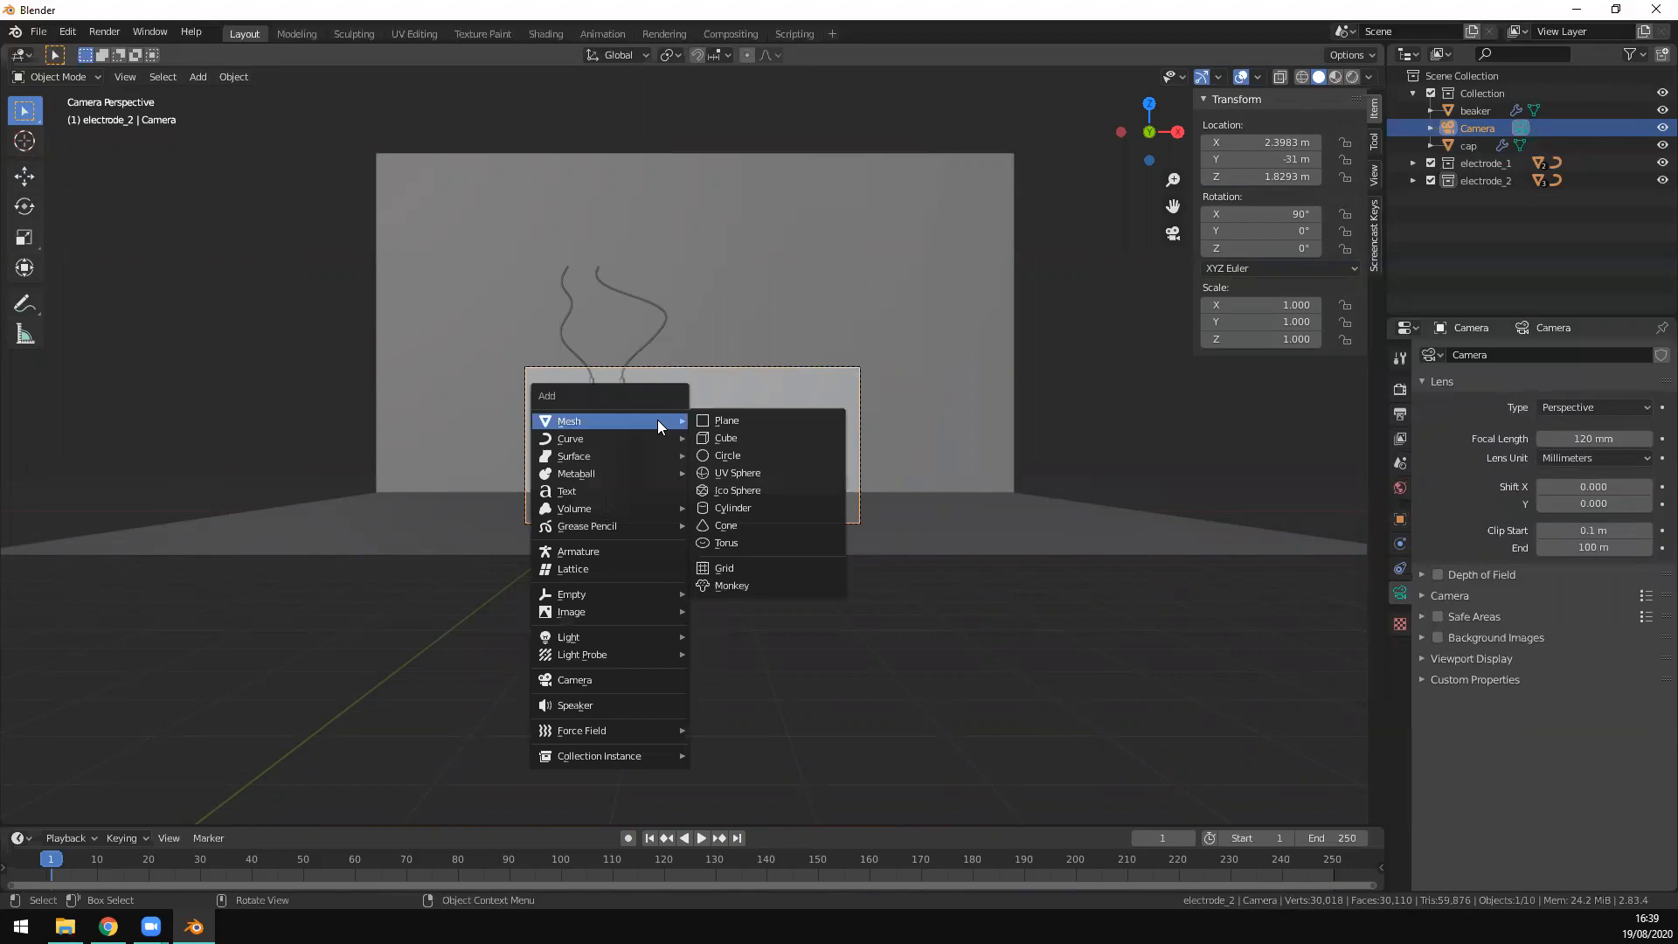
mouse_move(654, 634)
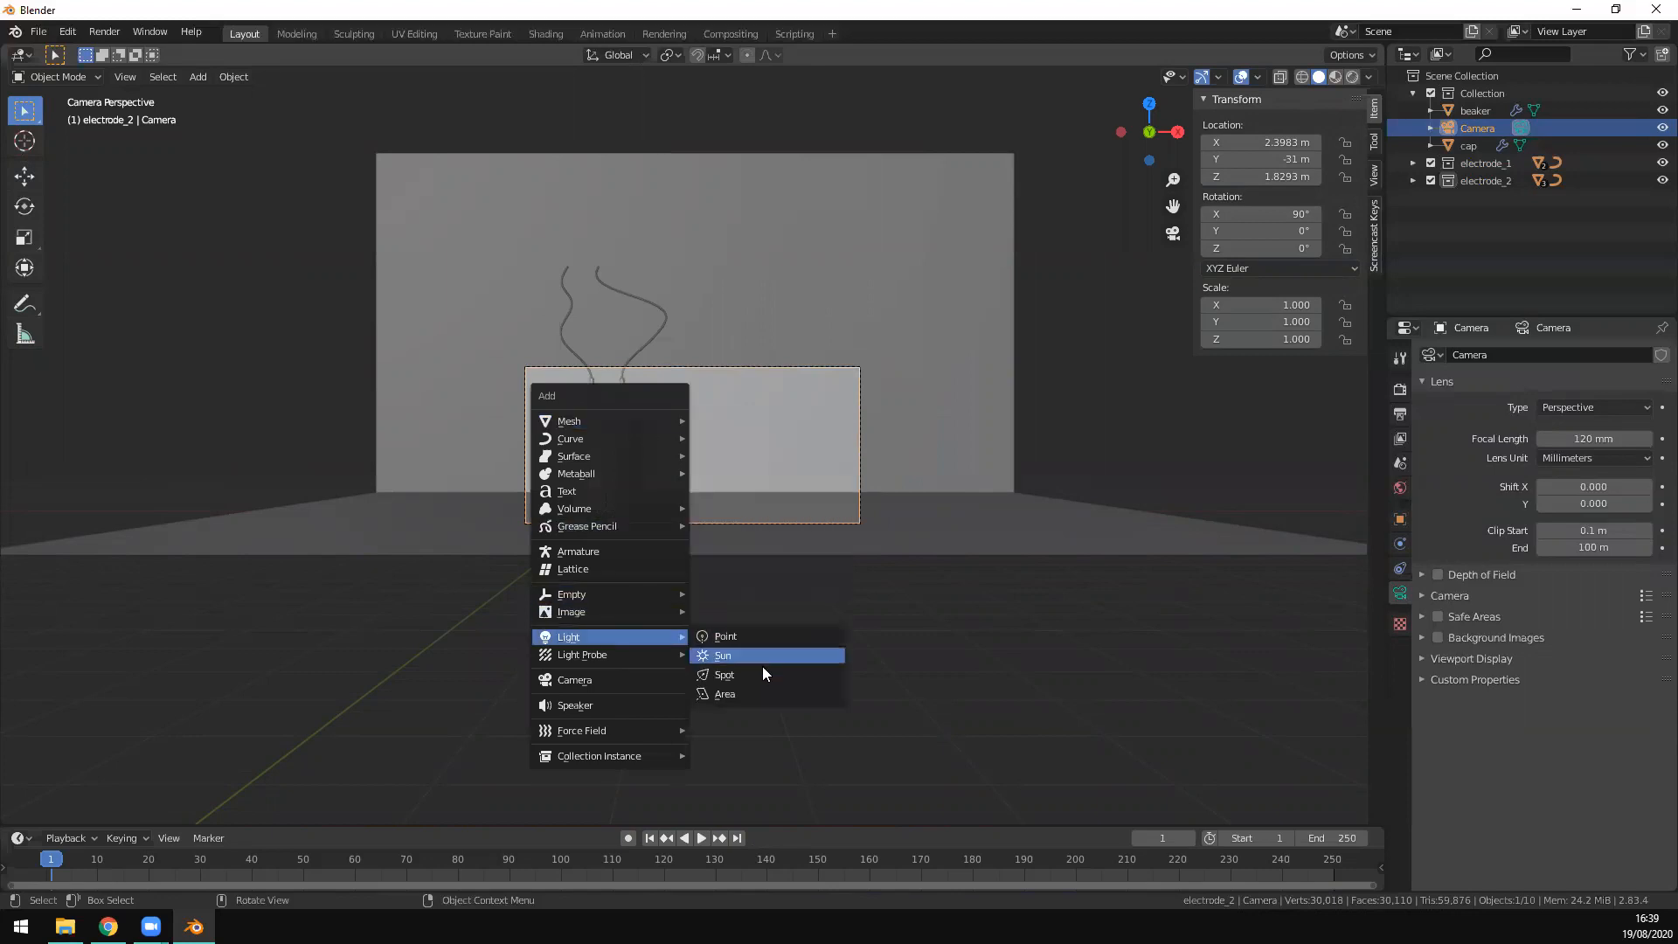
click(770, 692)
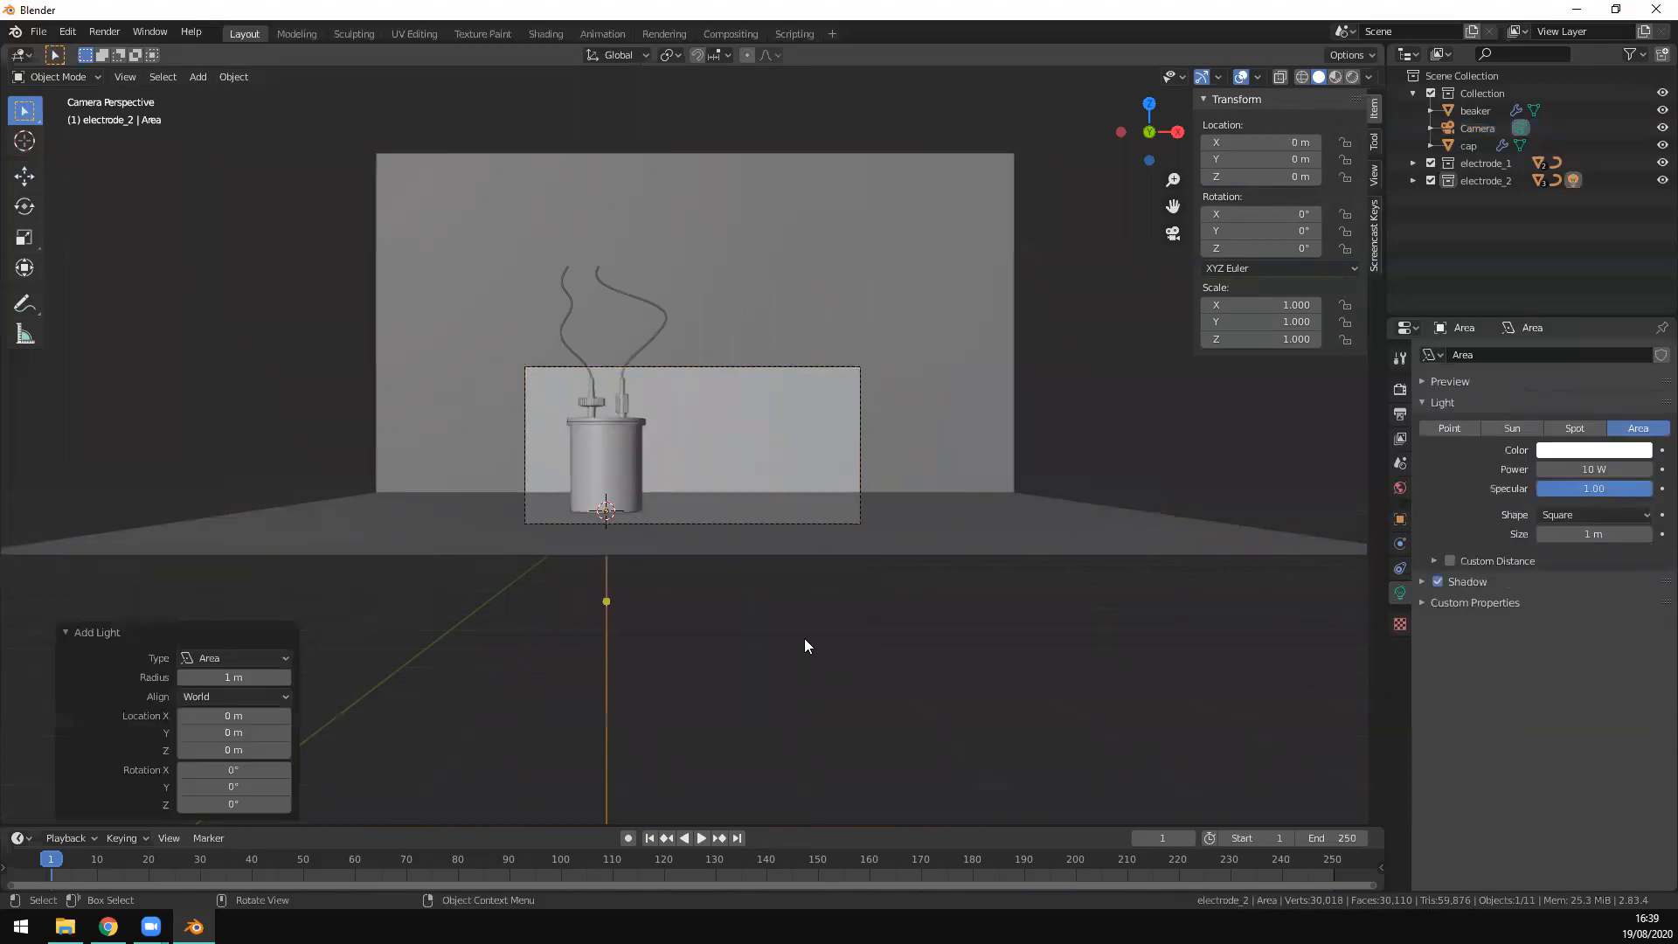
Step: Raise the area light along Z to about 7.26 m, above the beaker's wires
key(g)
key(z)
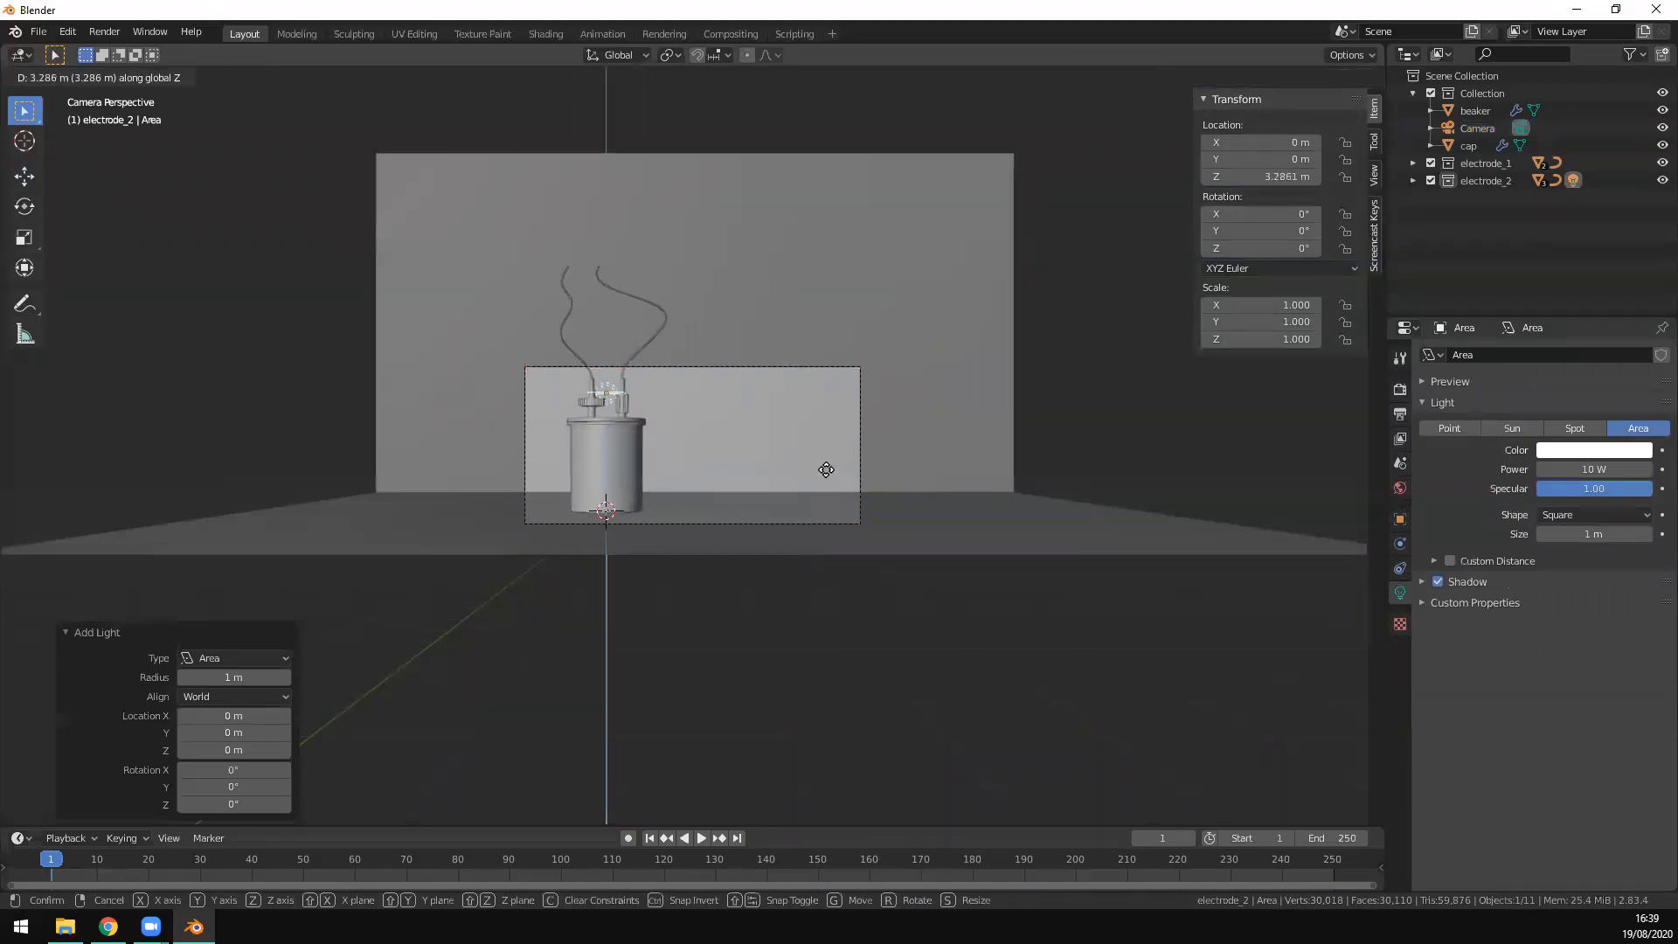
click(832, 444)
key(KP_7)
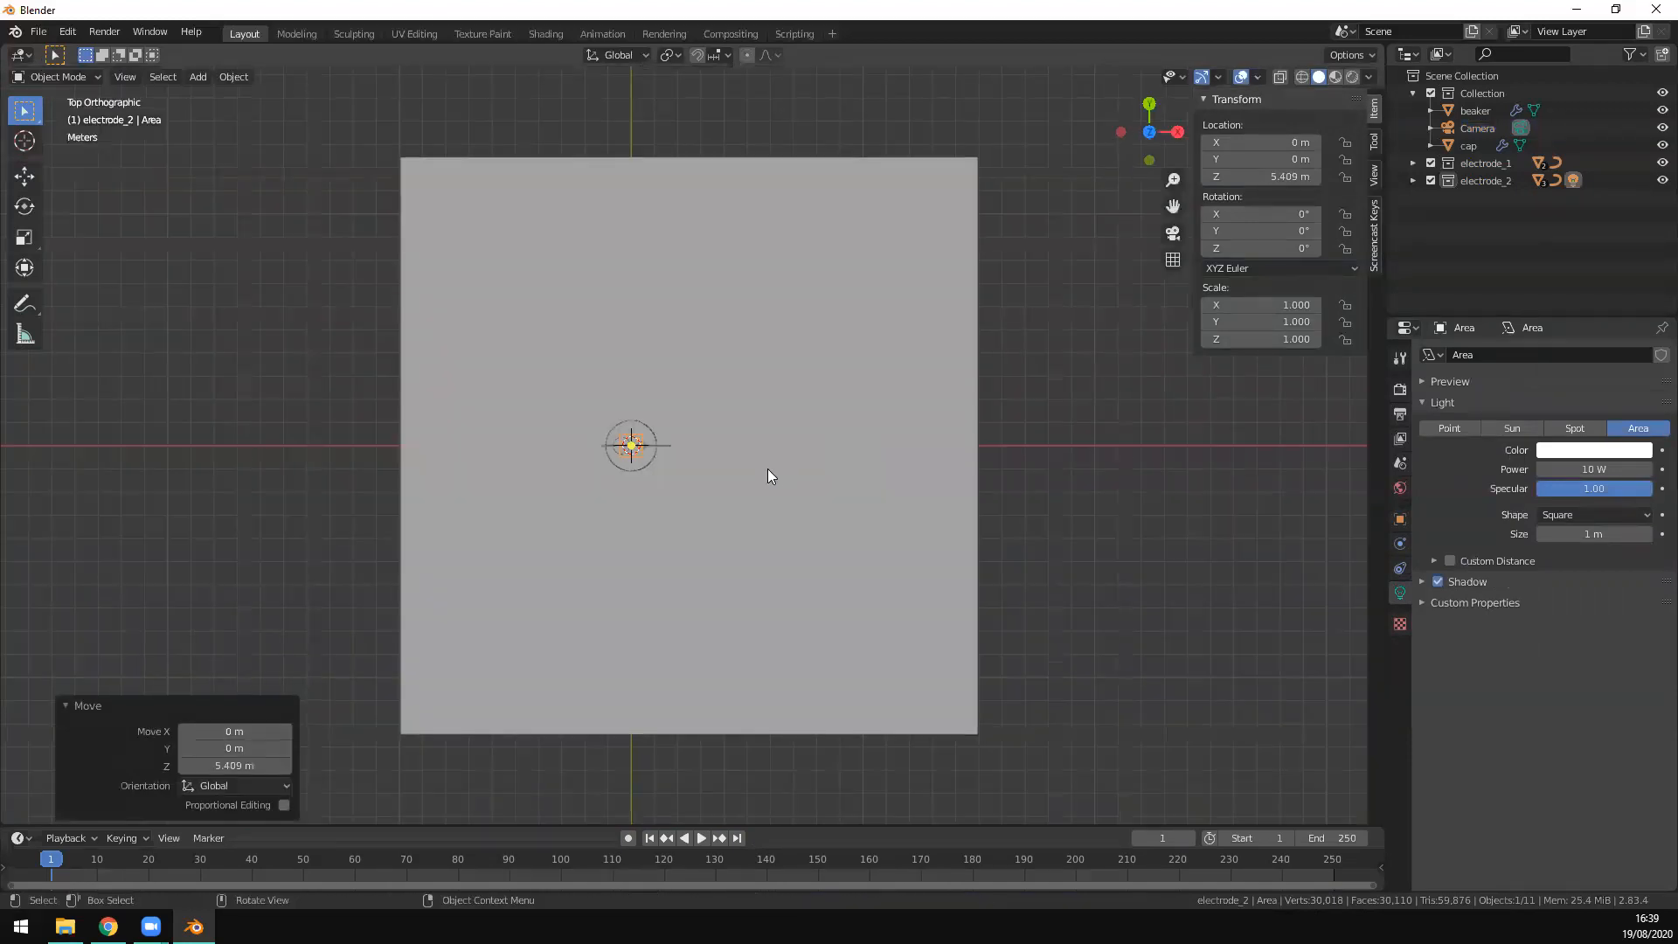
key(KP_1)
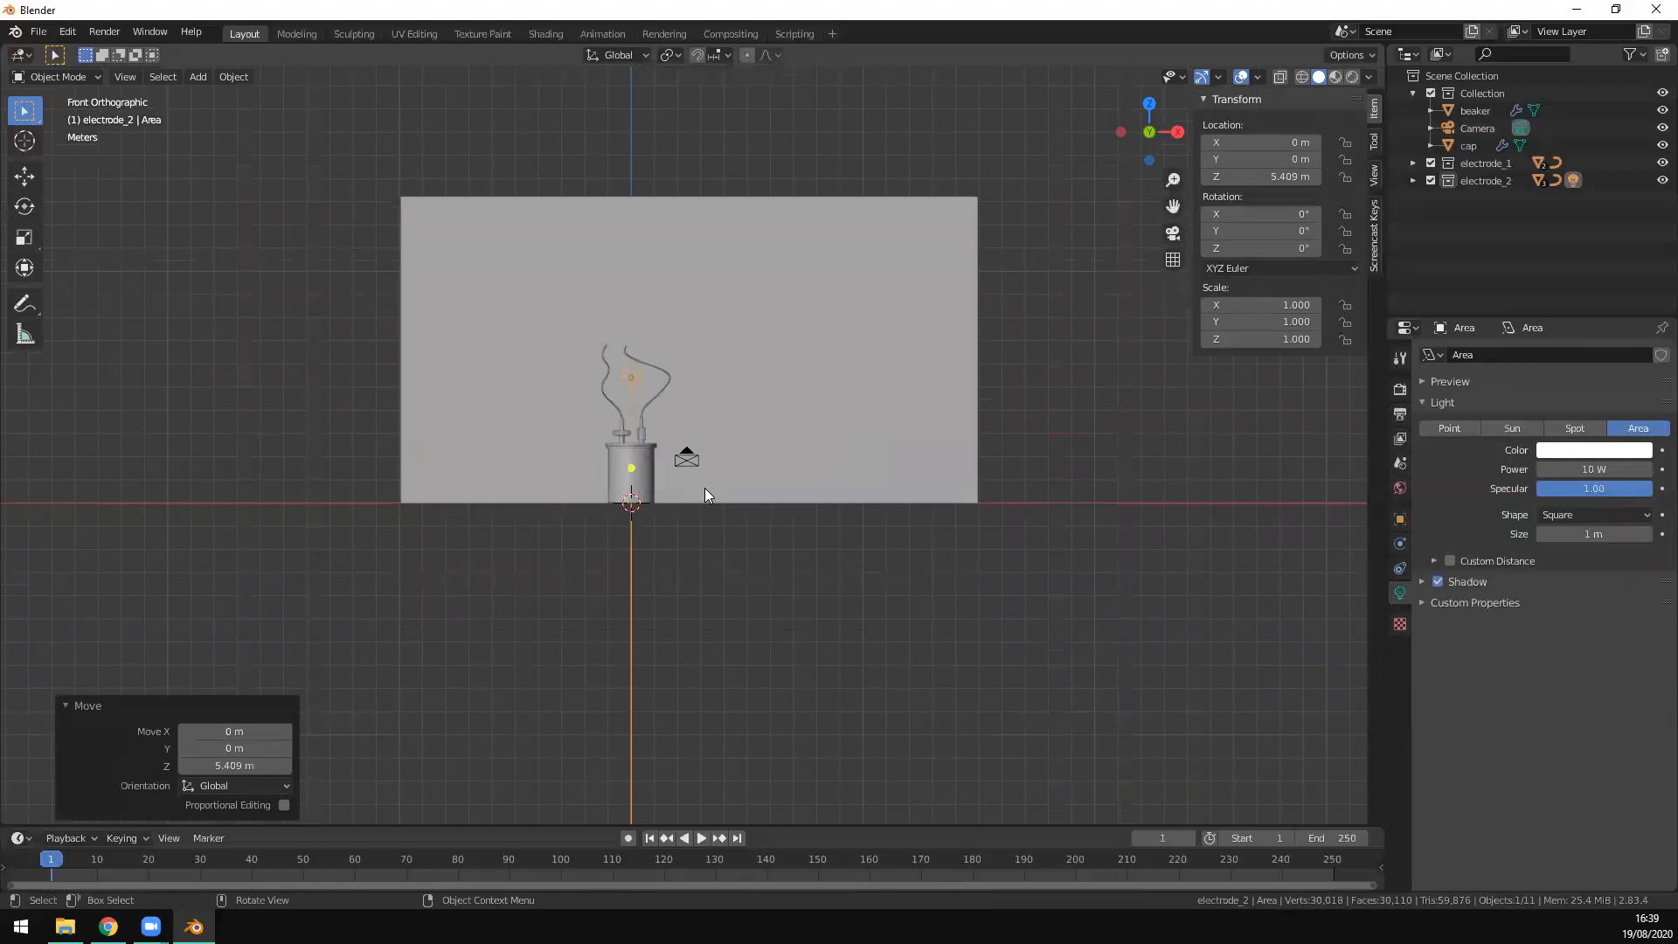
key(g)
key(z)
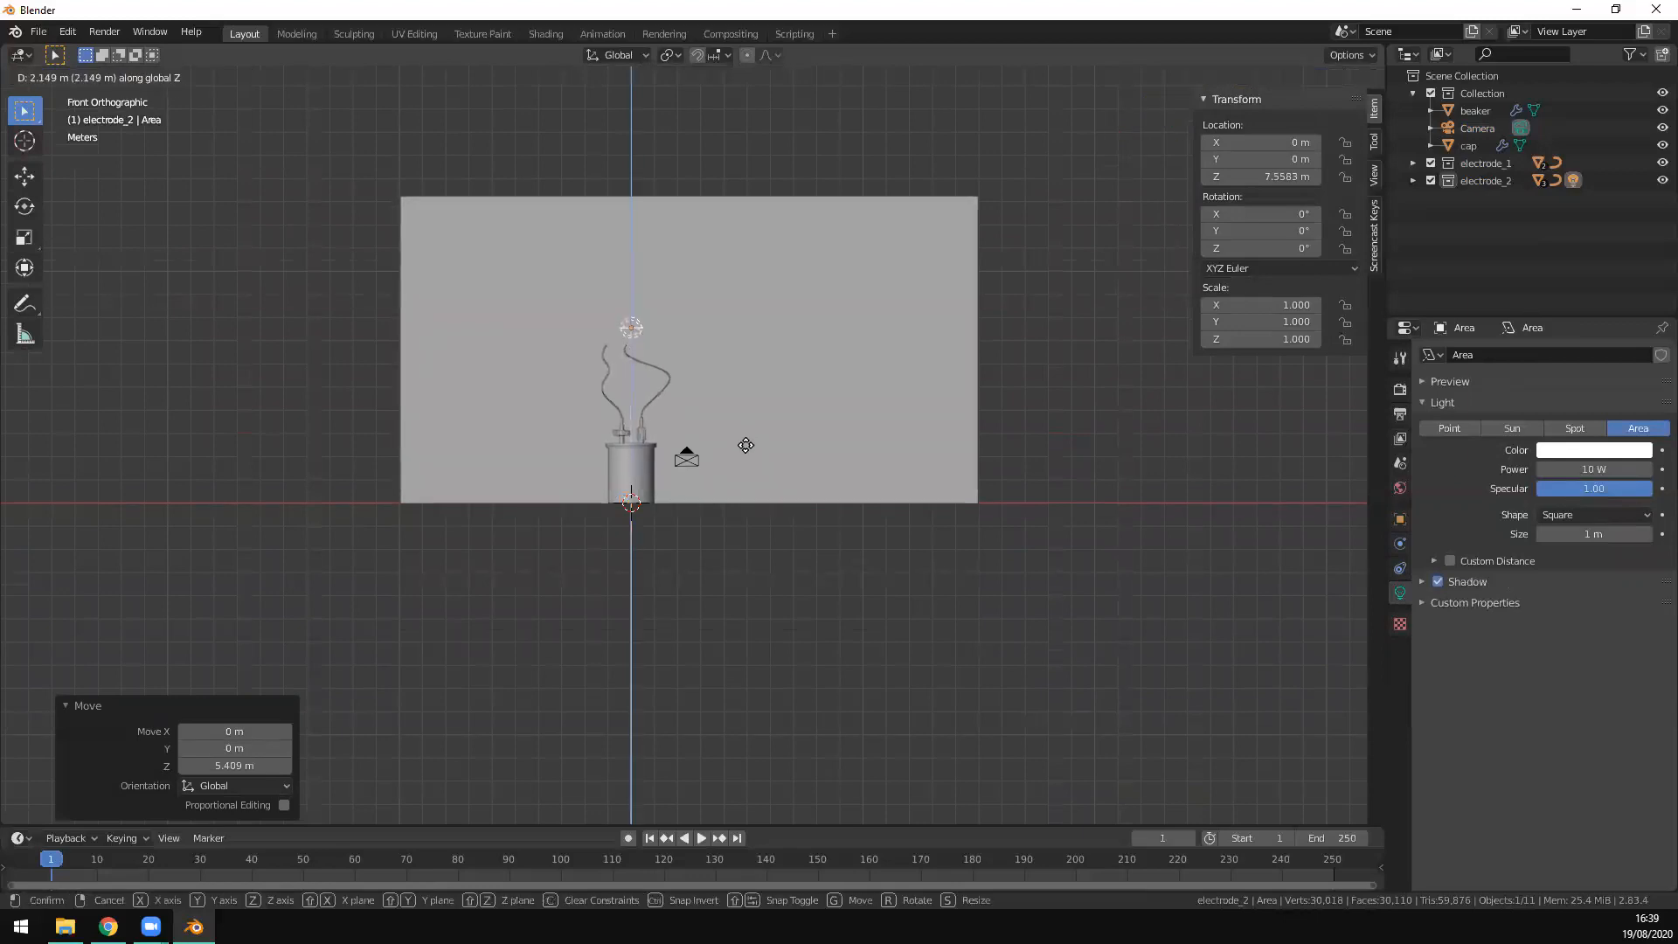
click(745, 446)
Step: Move the area light about 3.28 m along X and scale it up by about 13.2
key(KP_7)
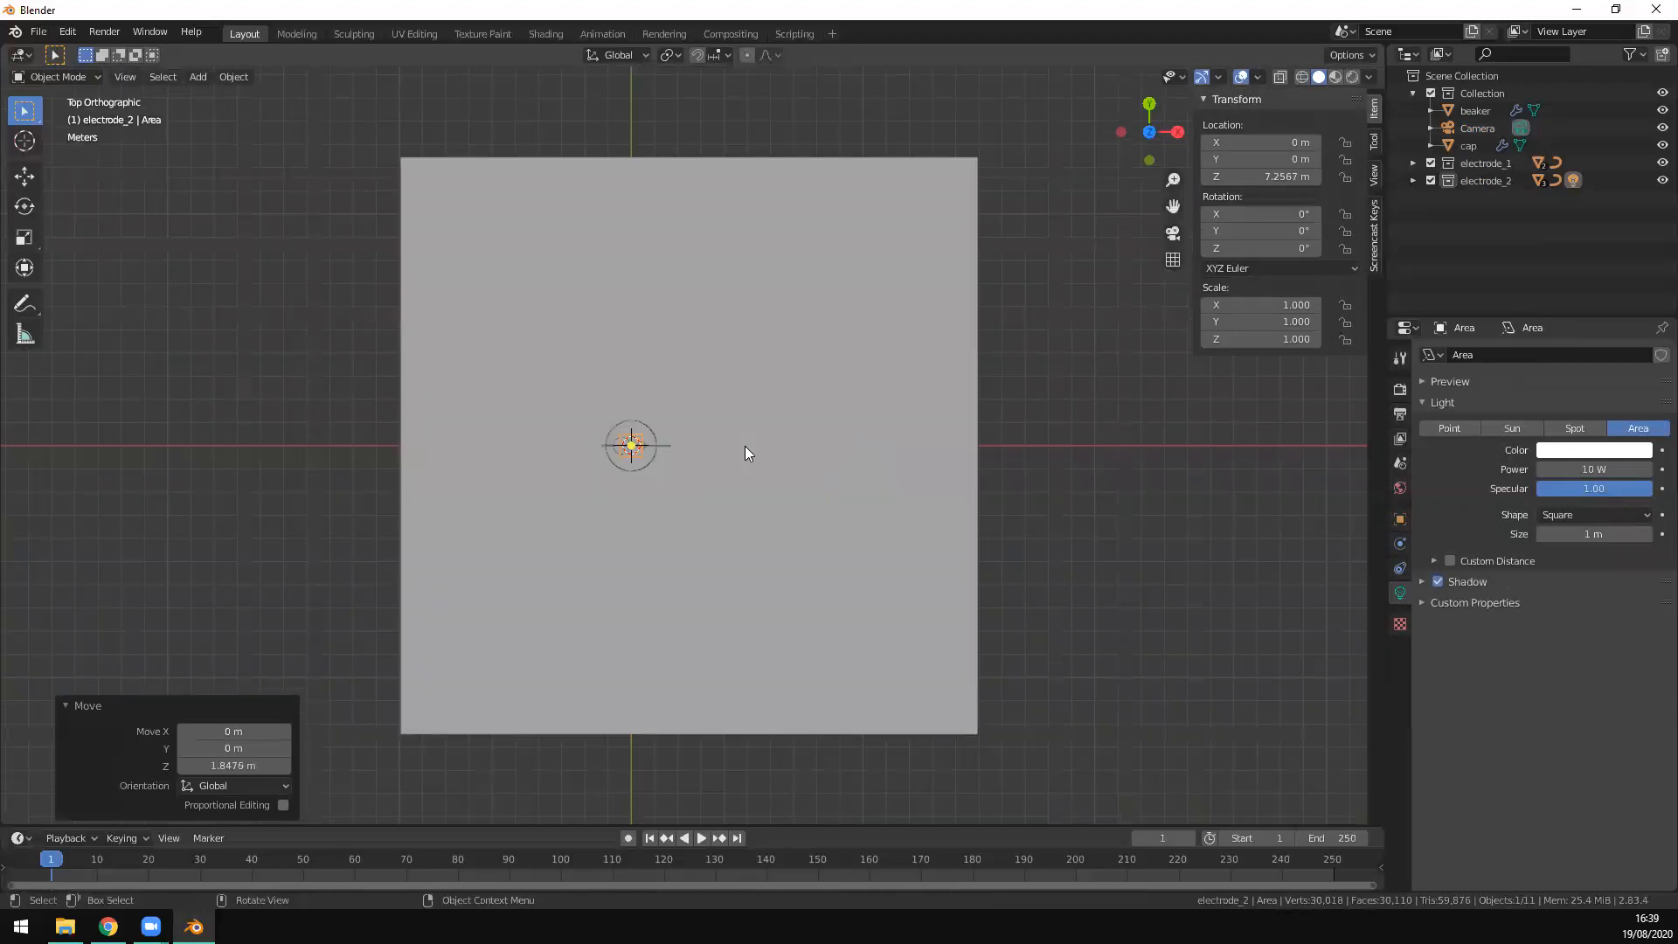
key(g)
key(x)
click(824, 461)
key(s)
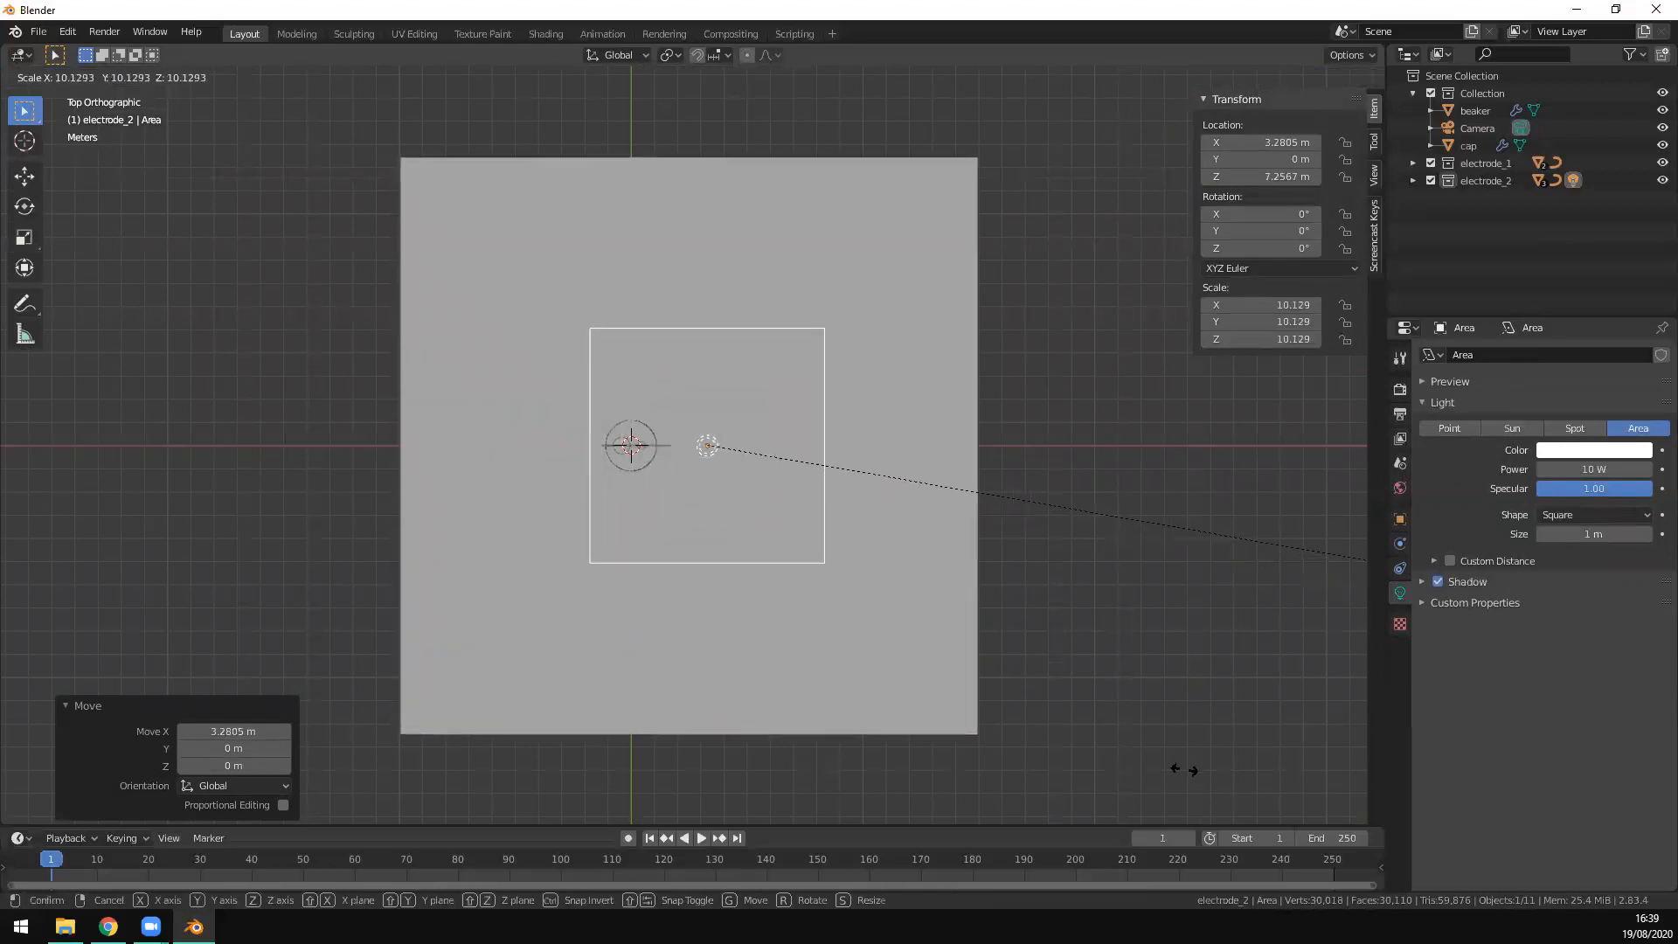
click(391, 750)
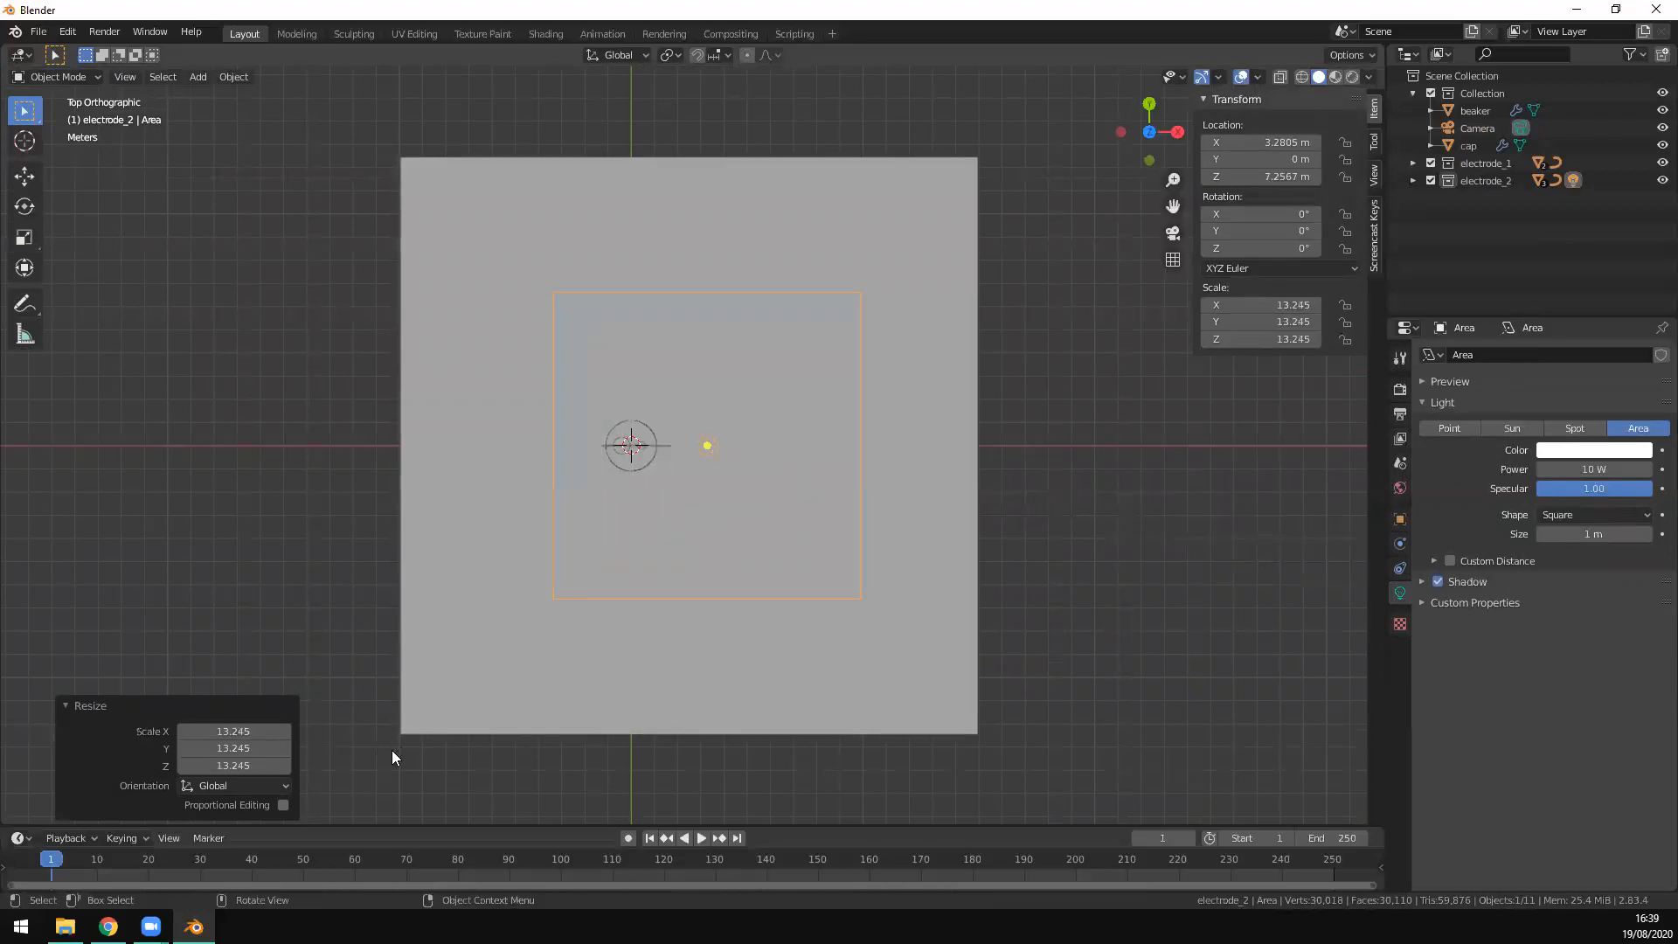
Step: Tilt the area light about 12.5° around X and move it about 4.4 m toward the camera along Y
key(KP_1)
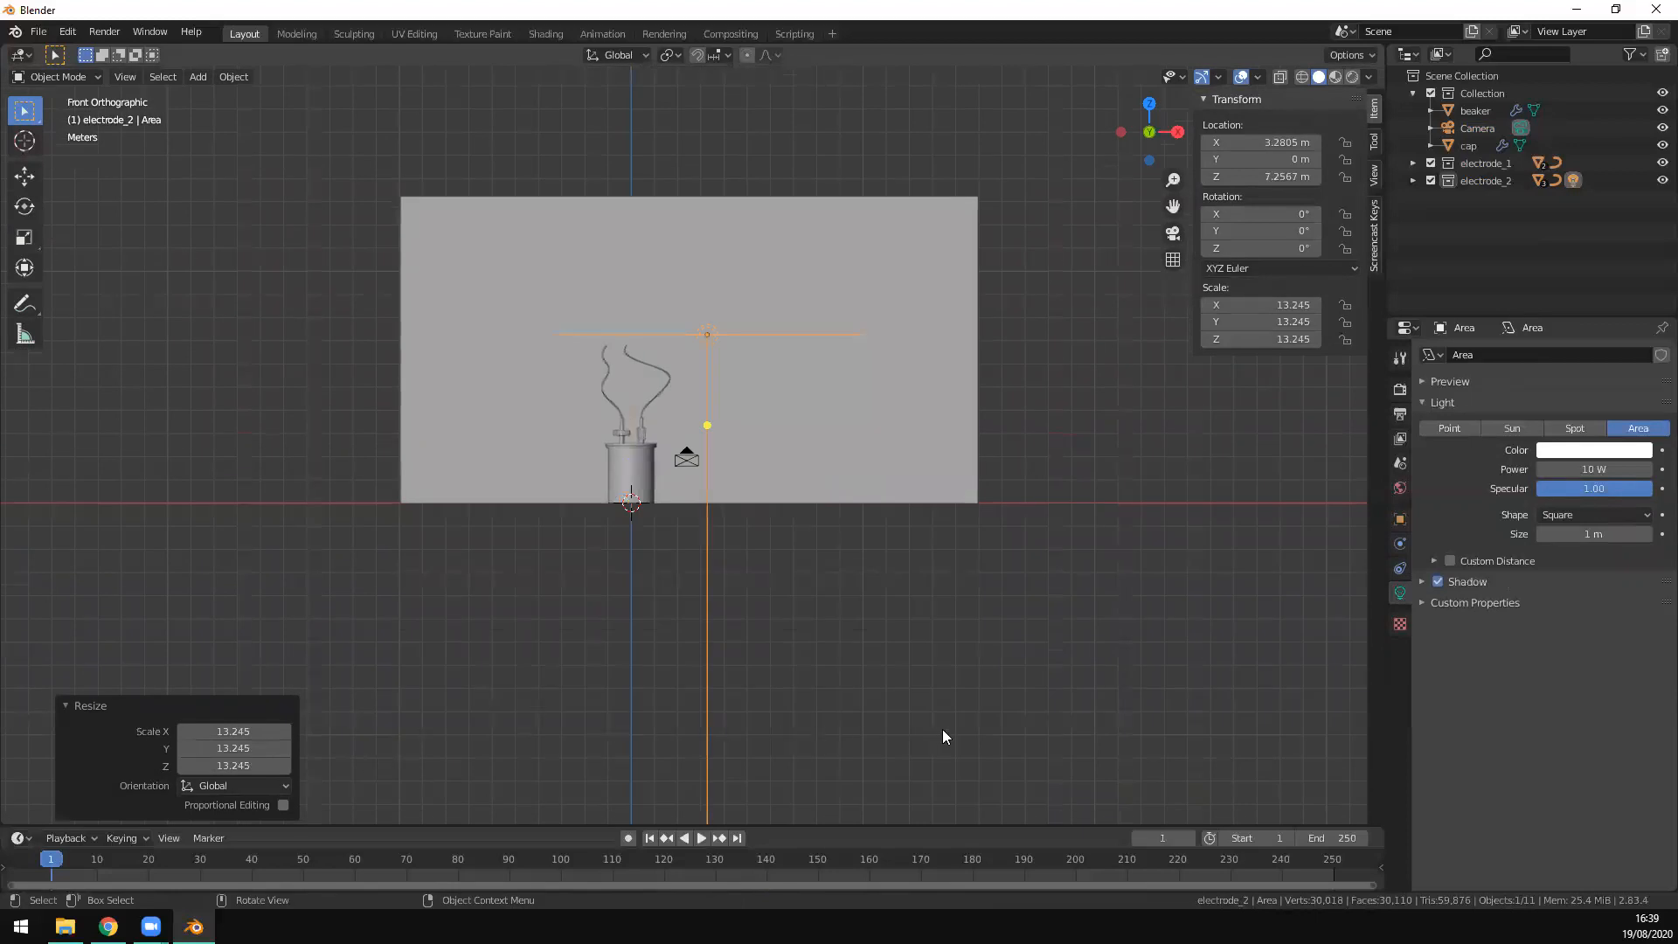
key(KP_3)
key(r)
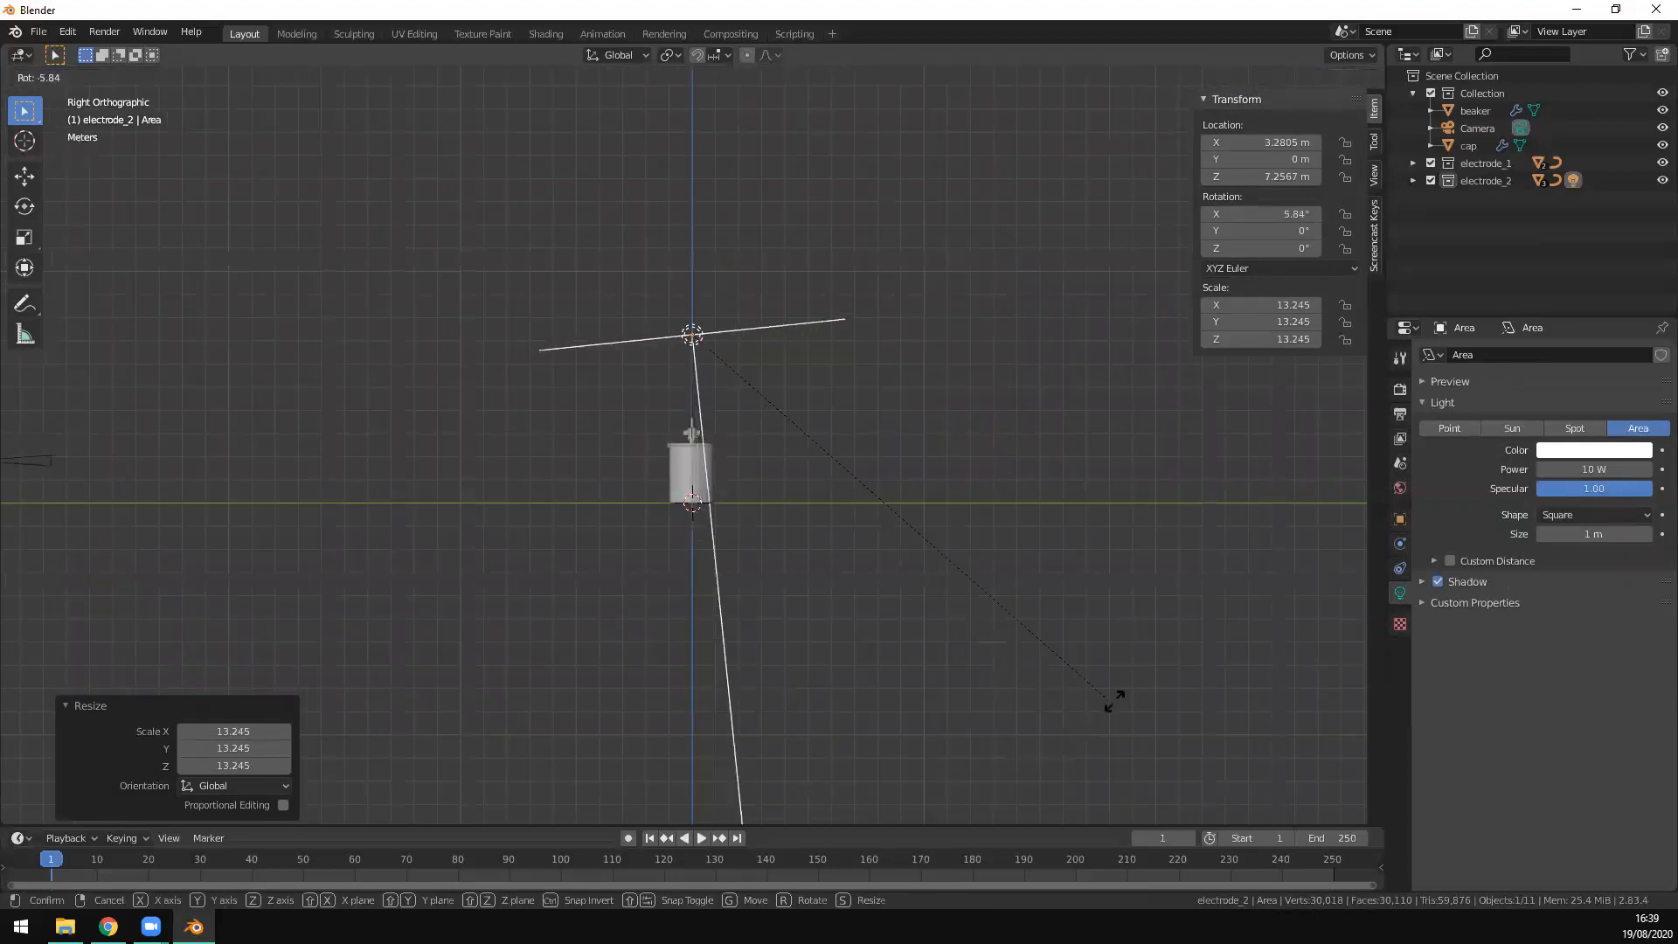
click(1148, 652)
key(g)
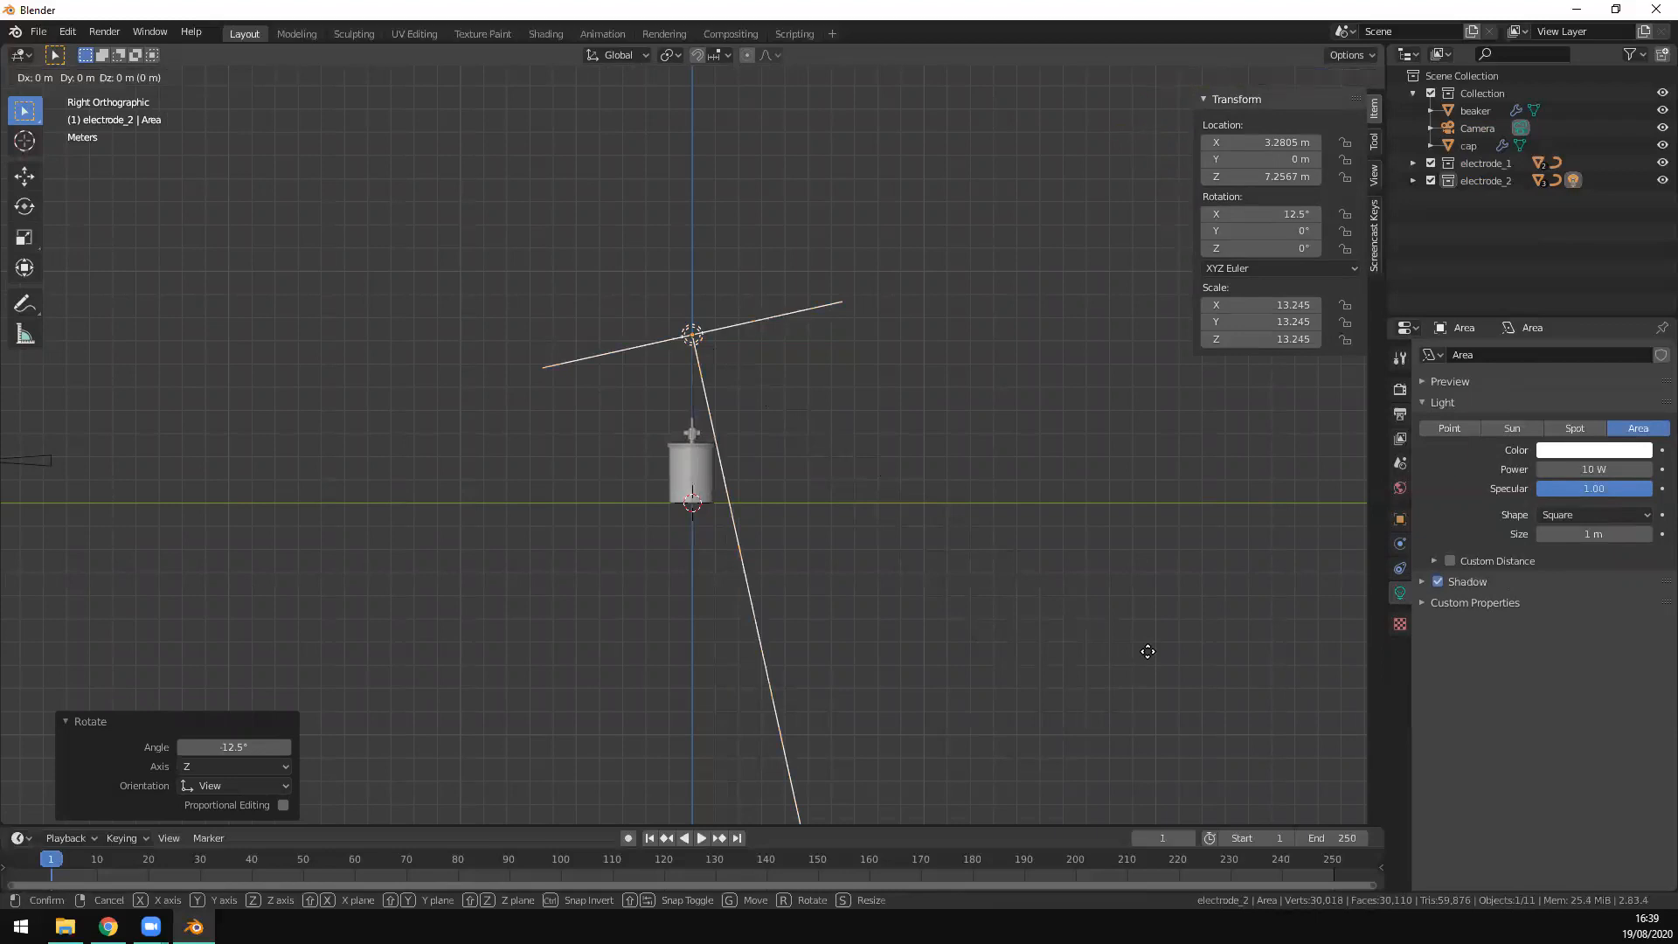
key(Escape)
key(g)
key(y)
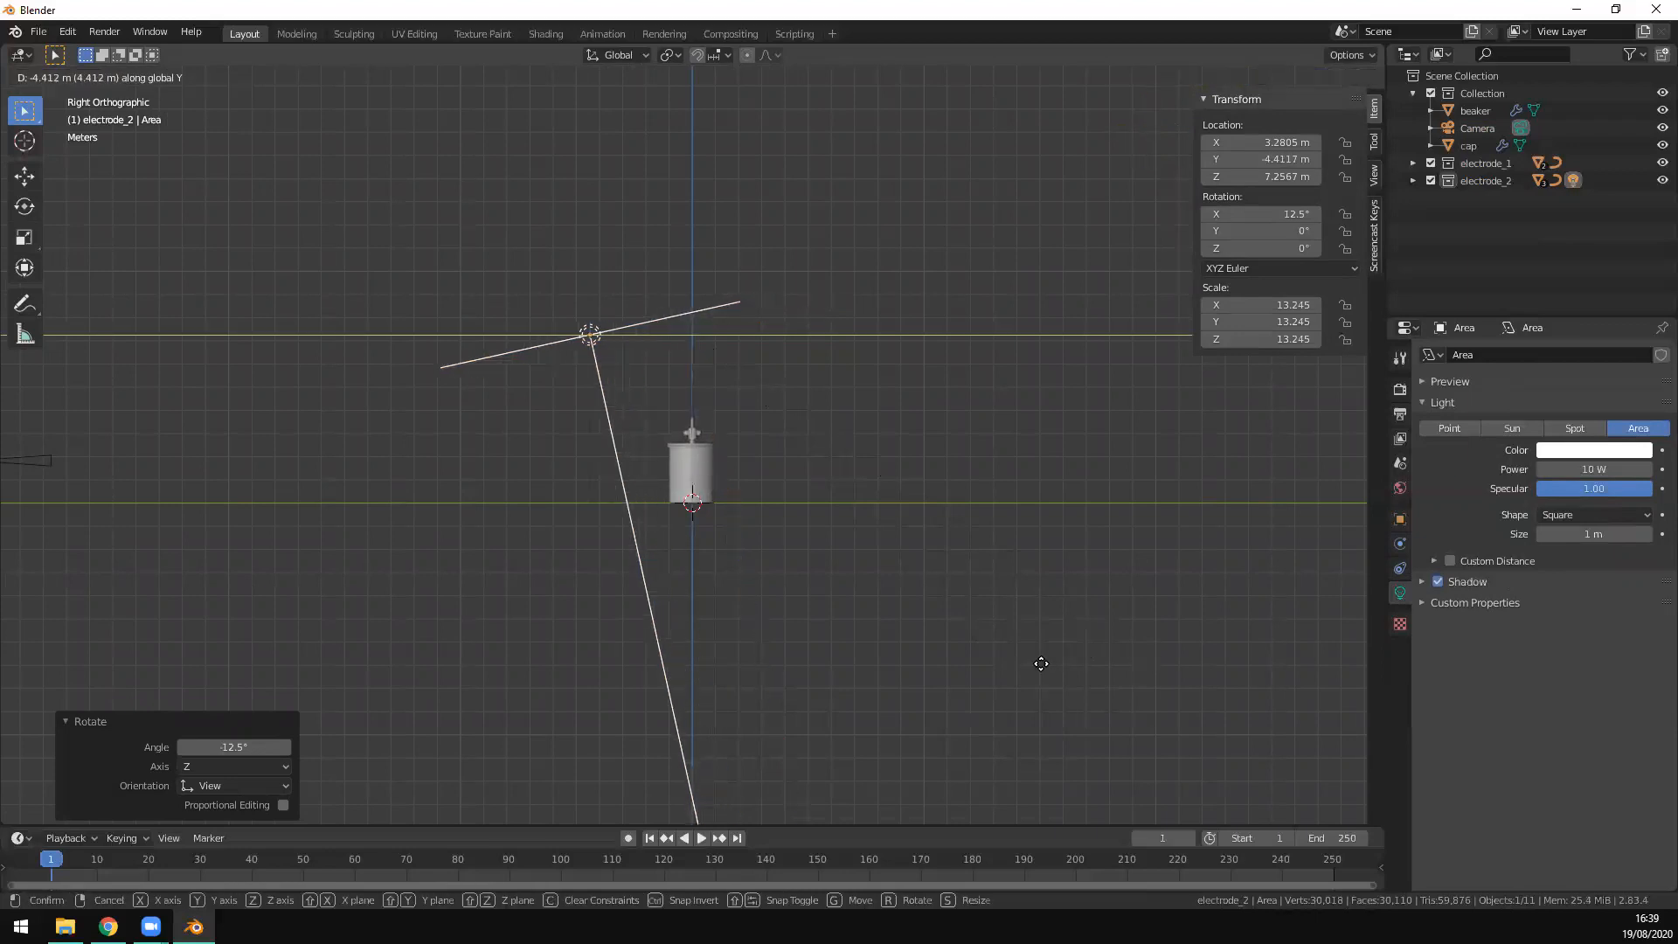
click(1046, 674)
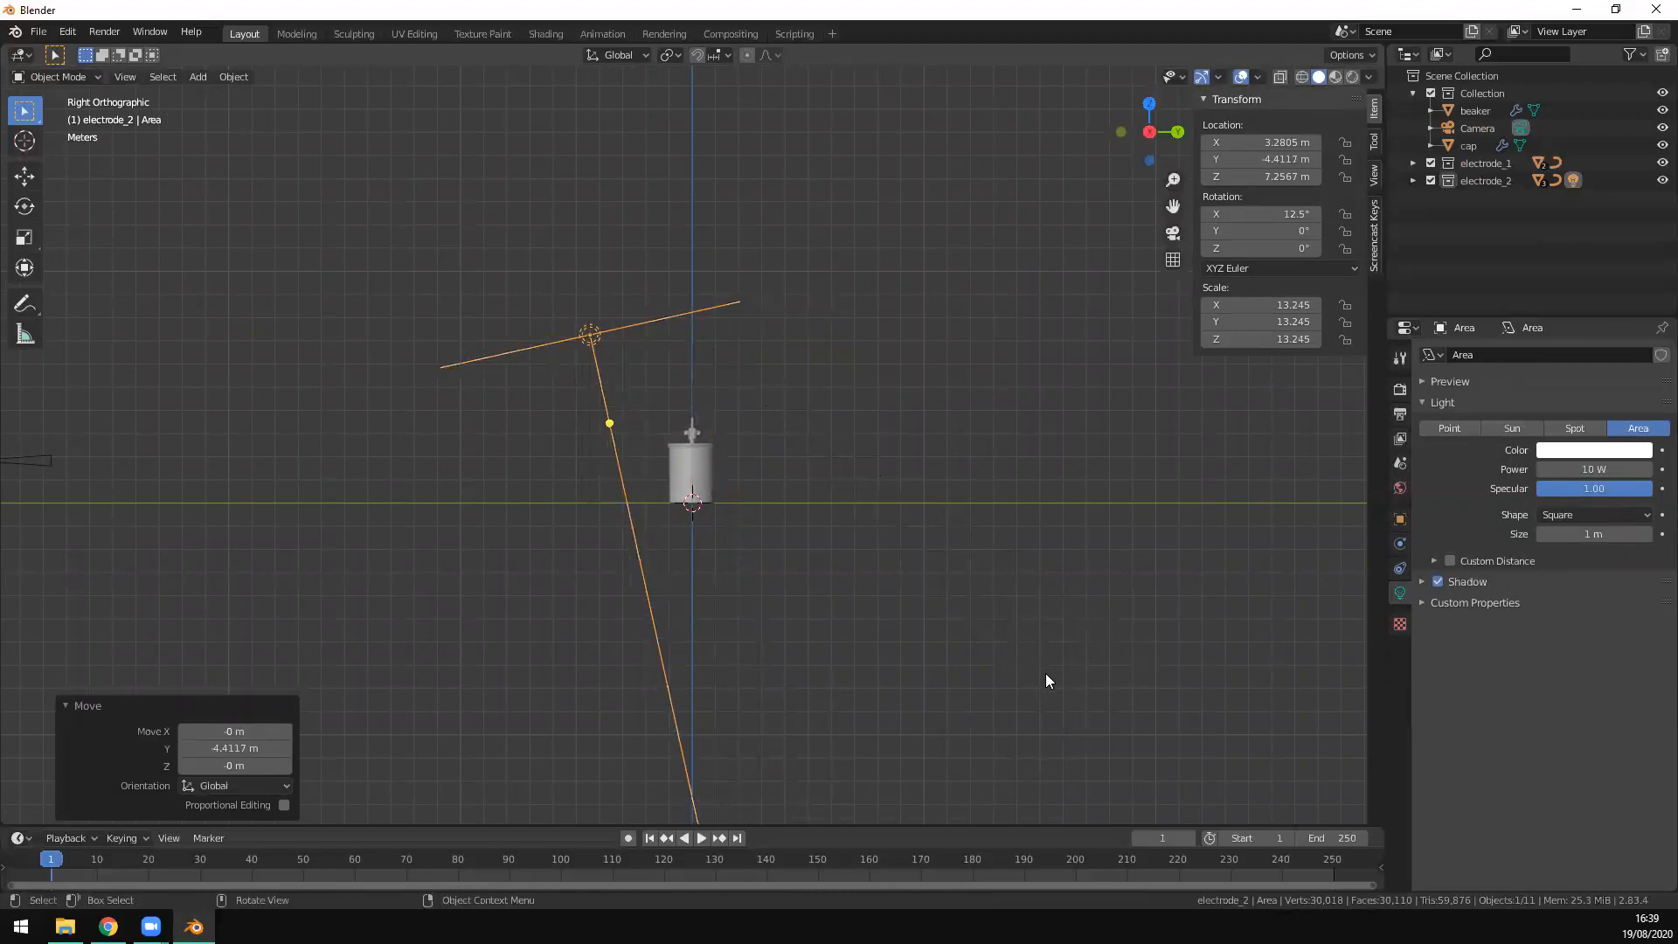
Step: Limit the viewport render region to the camera frame and preview the scene in Rendered shading
key(KP_0)
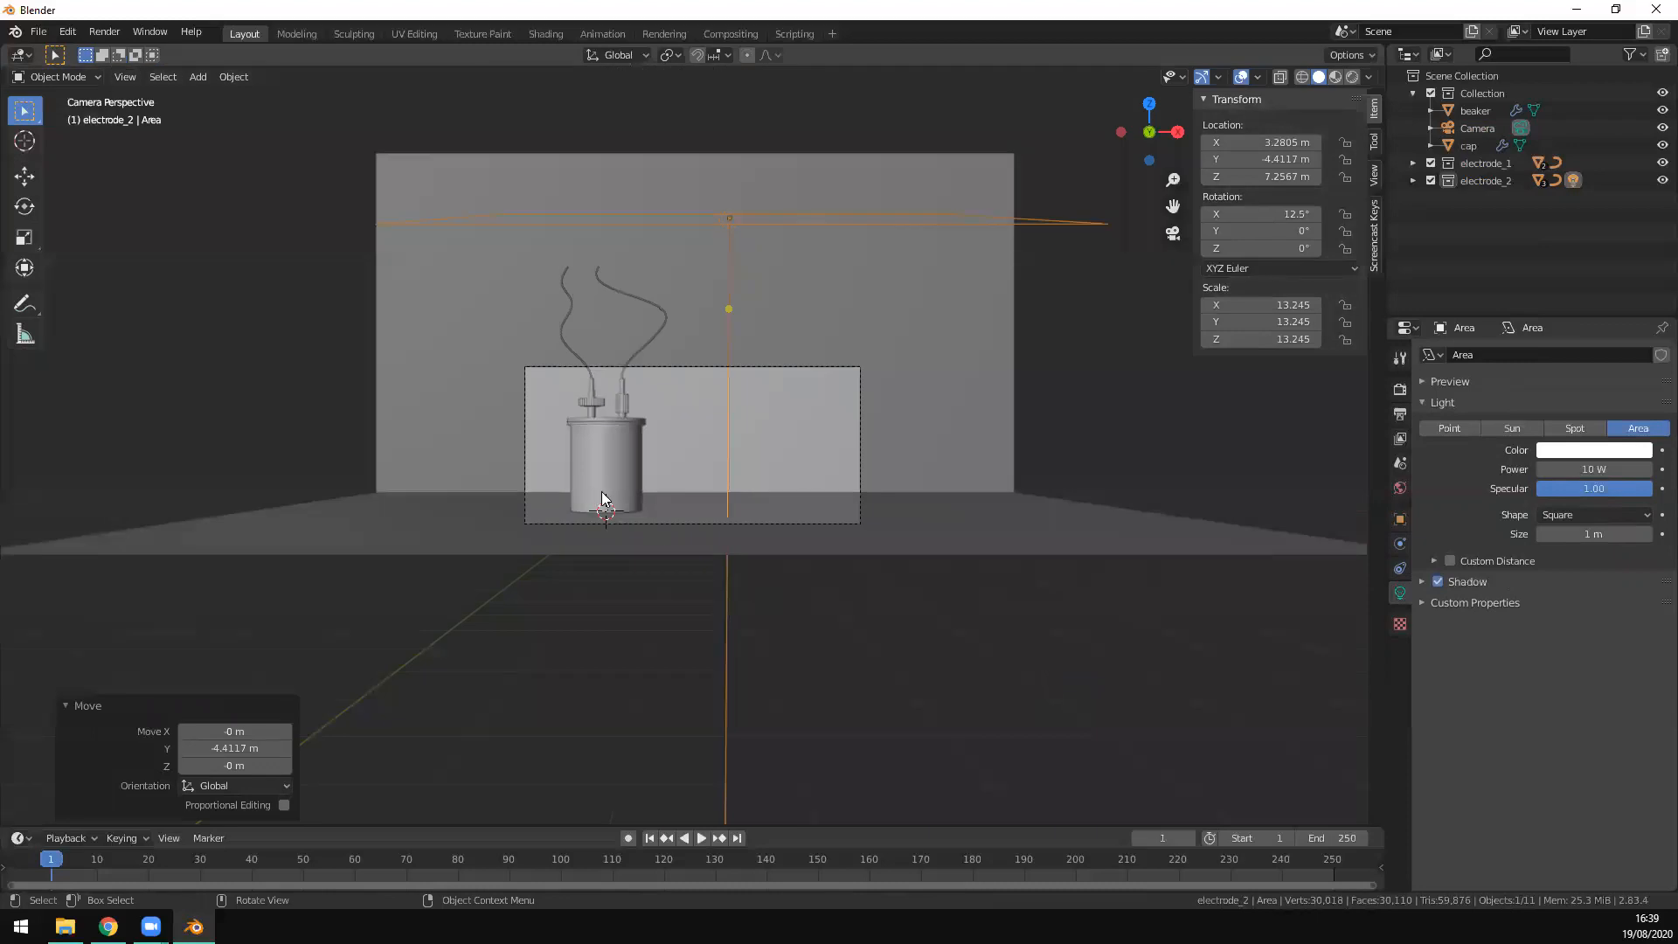
scroll(634, 529, up, 4)
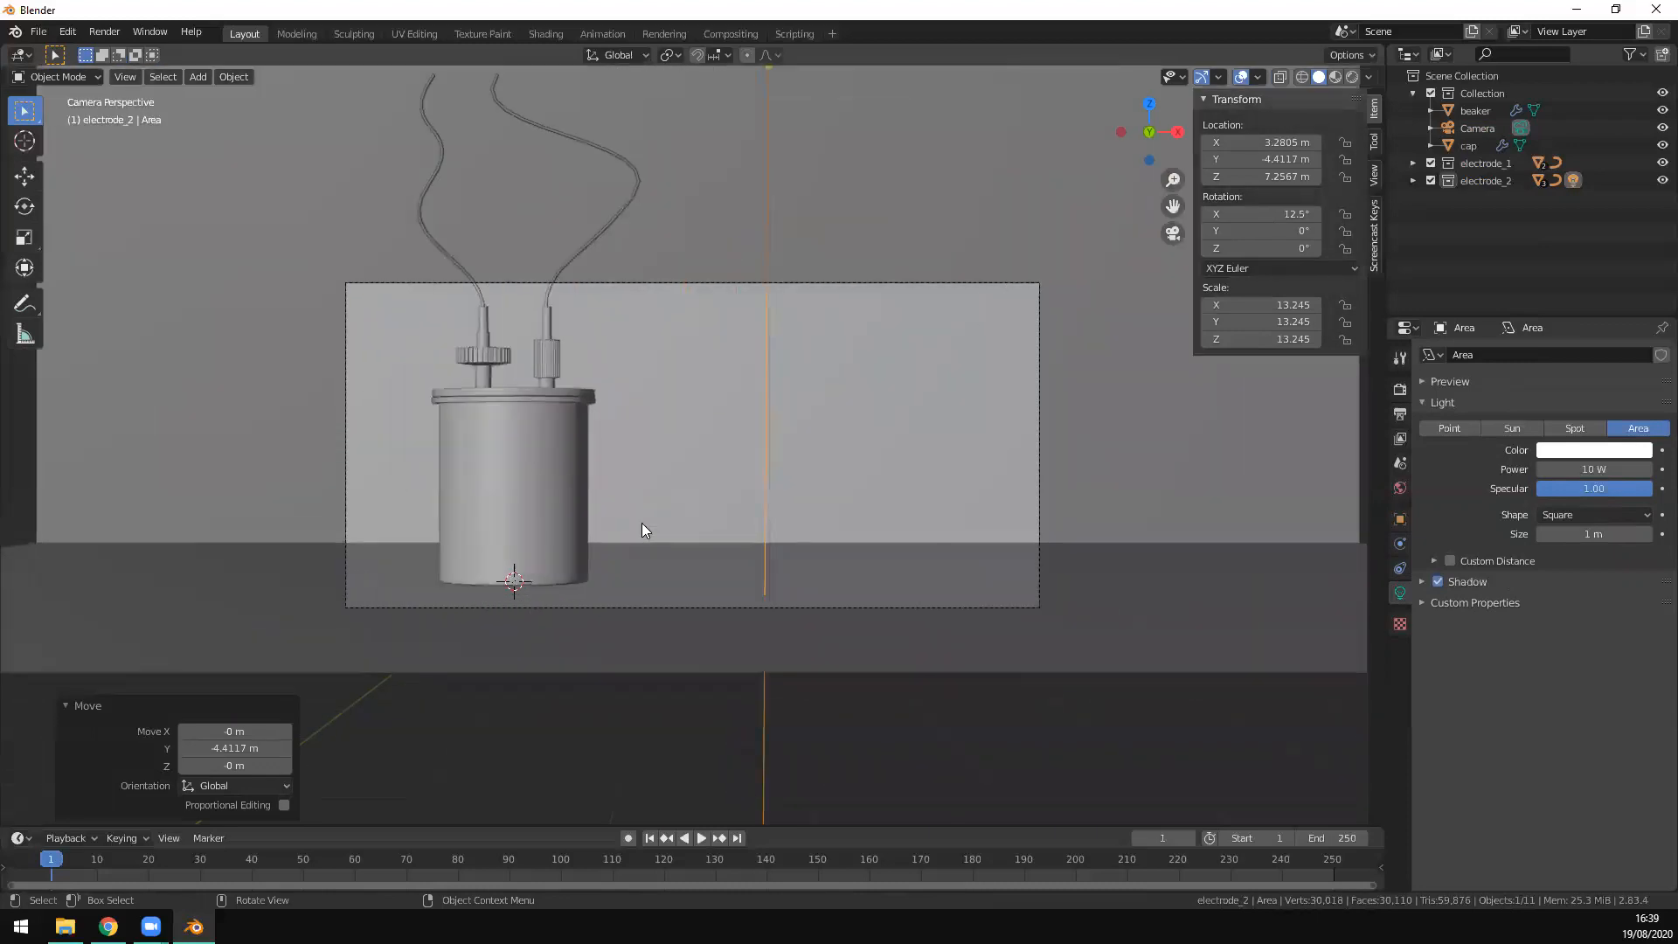
key(ctrl+b)
drag(301, 242, 1089, 636)
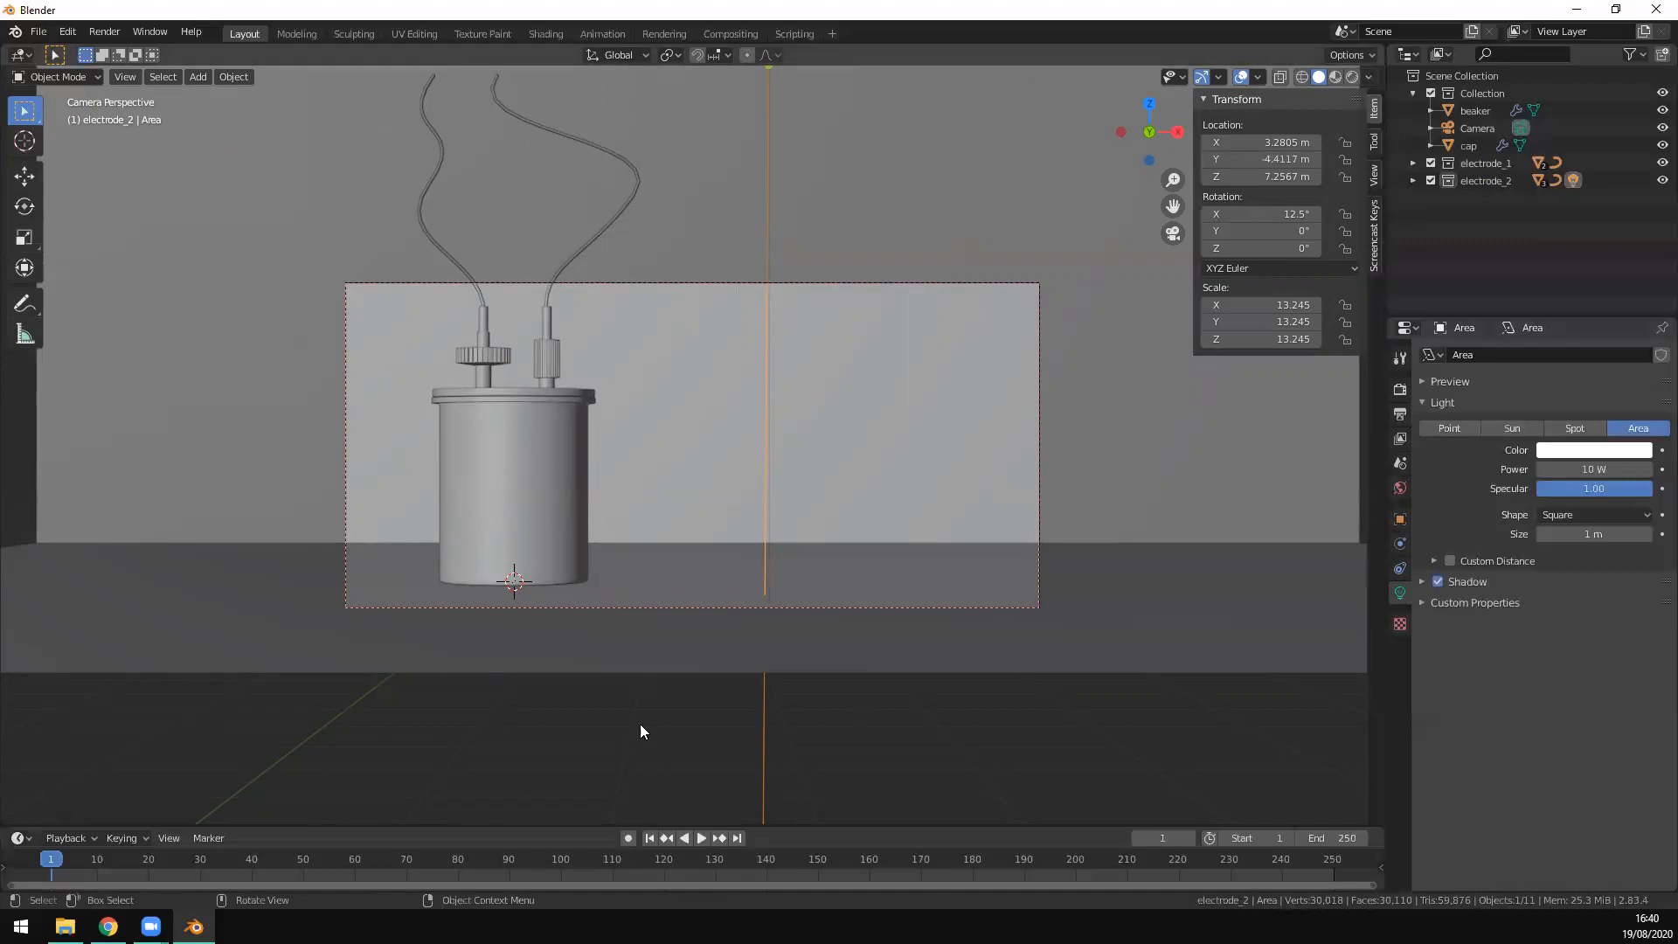
key(z)
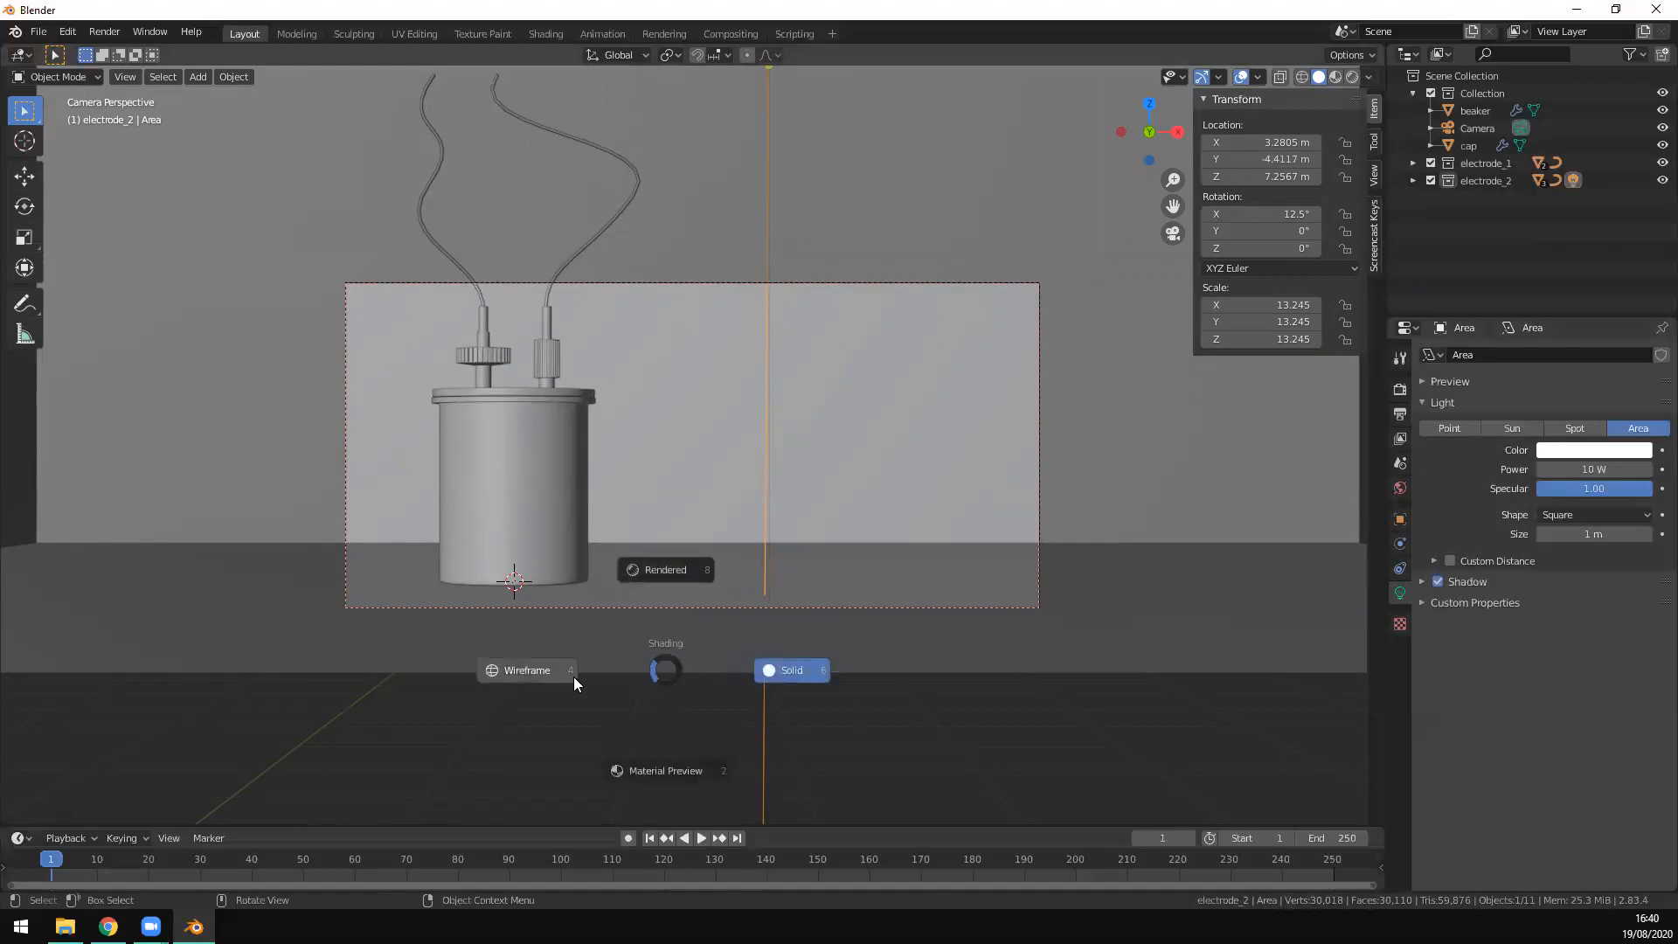
click(669, 569)
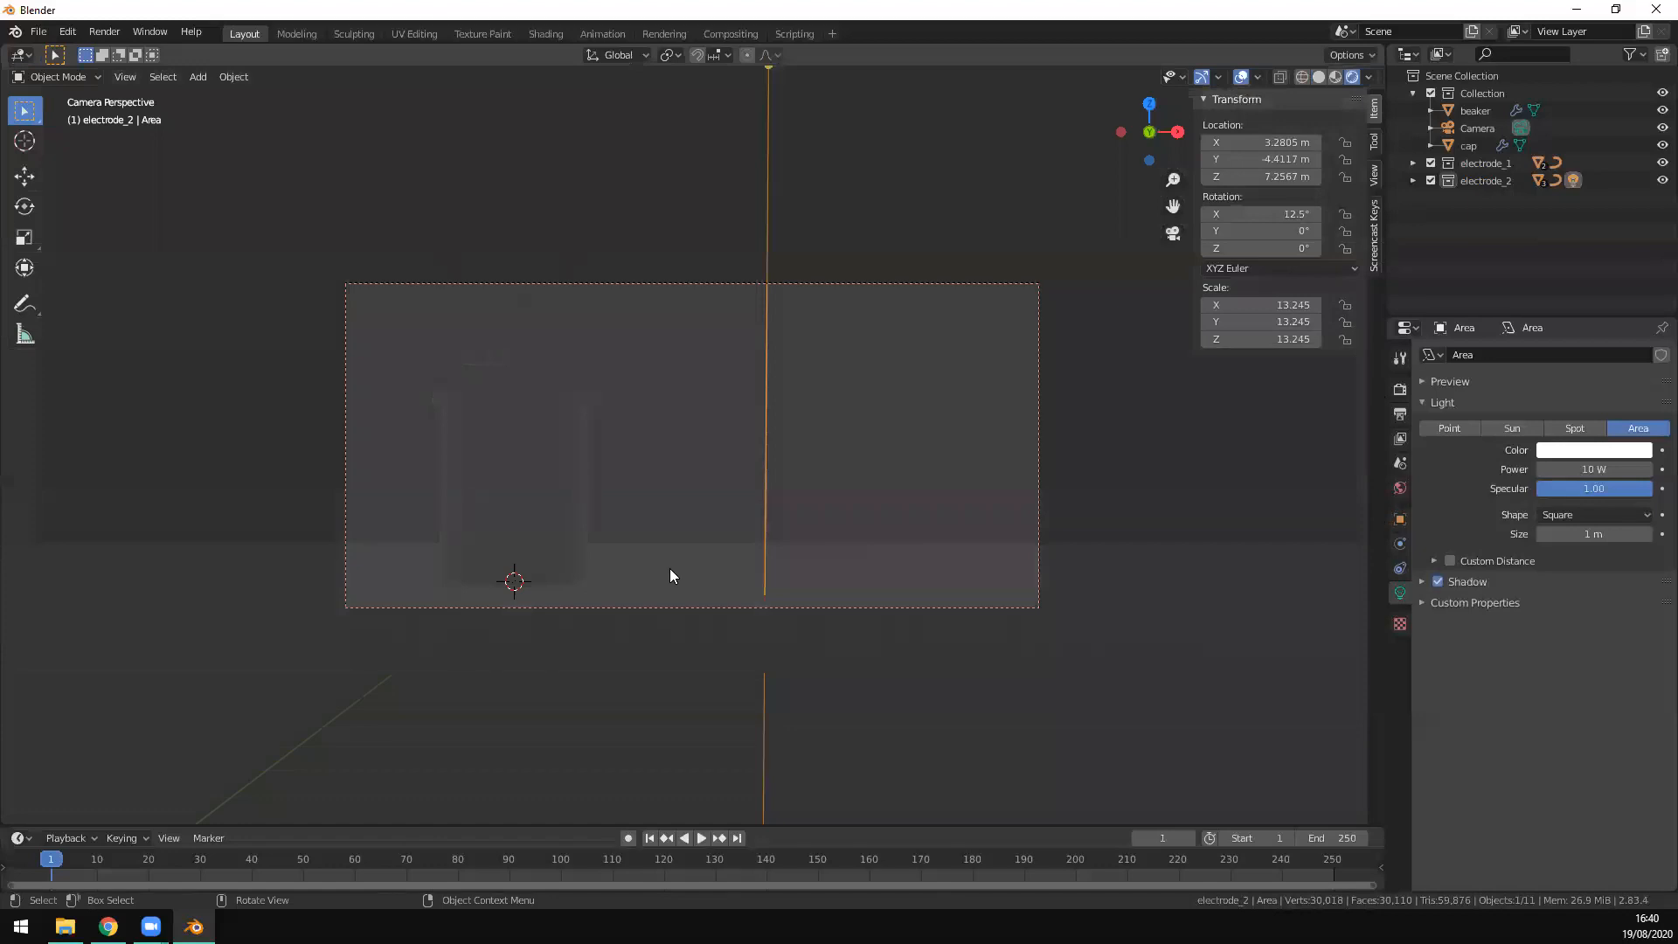
Step: Return the viewport to Solid shading and change the render engine to Cycles
key(z)
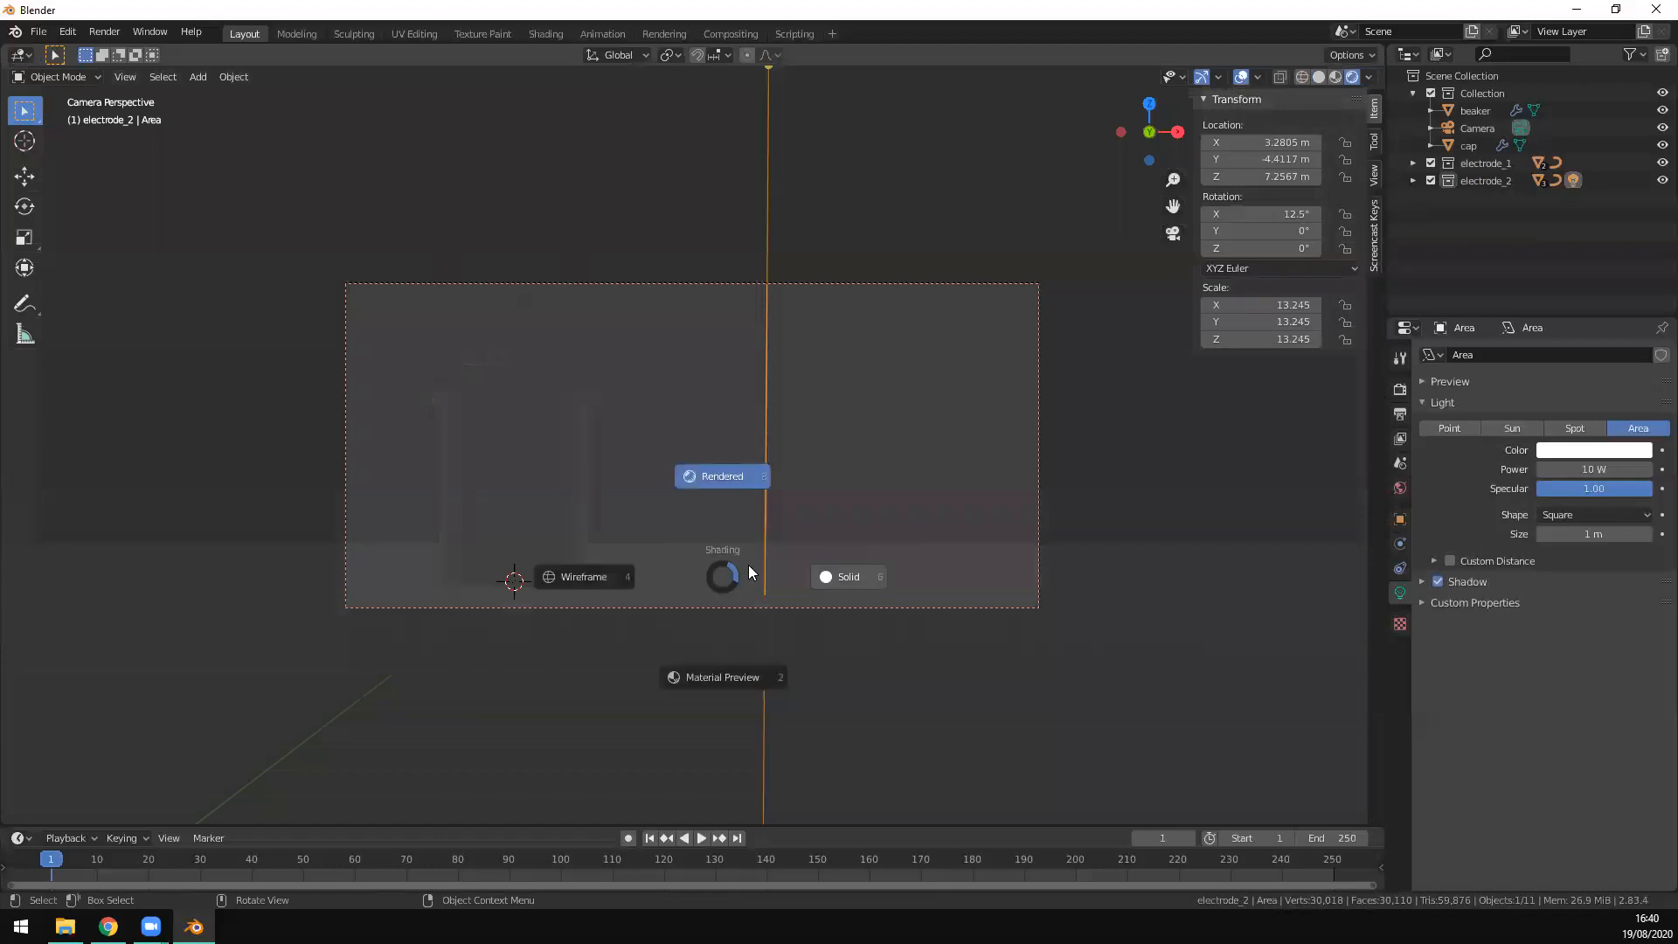
click(850, 574)
click(1400, 389)
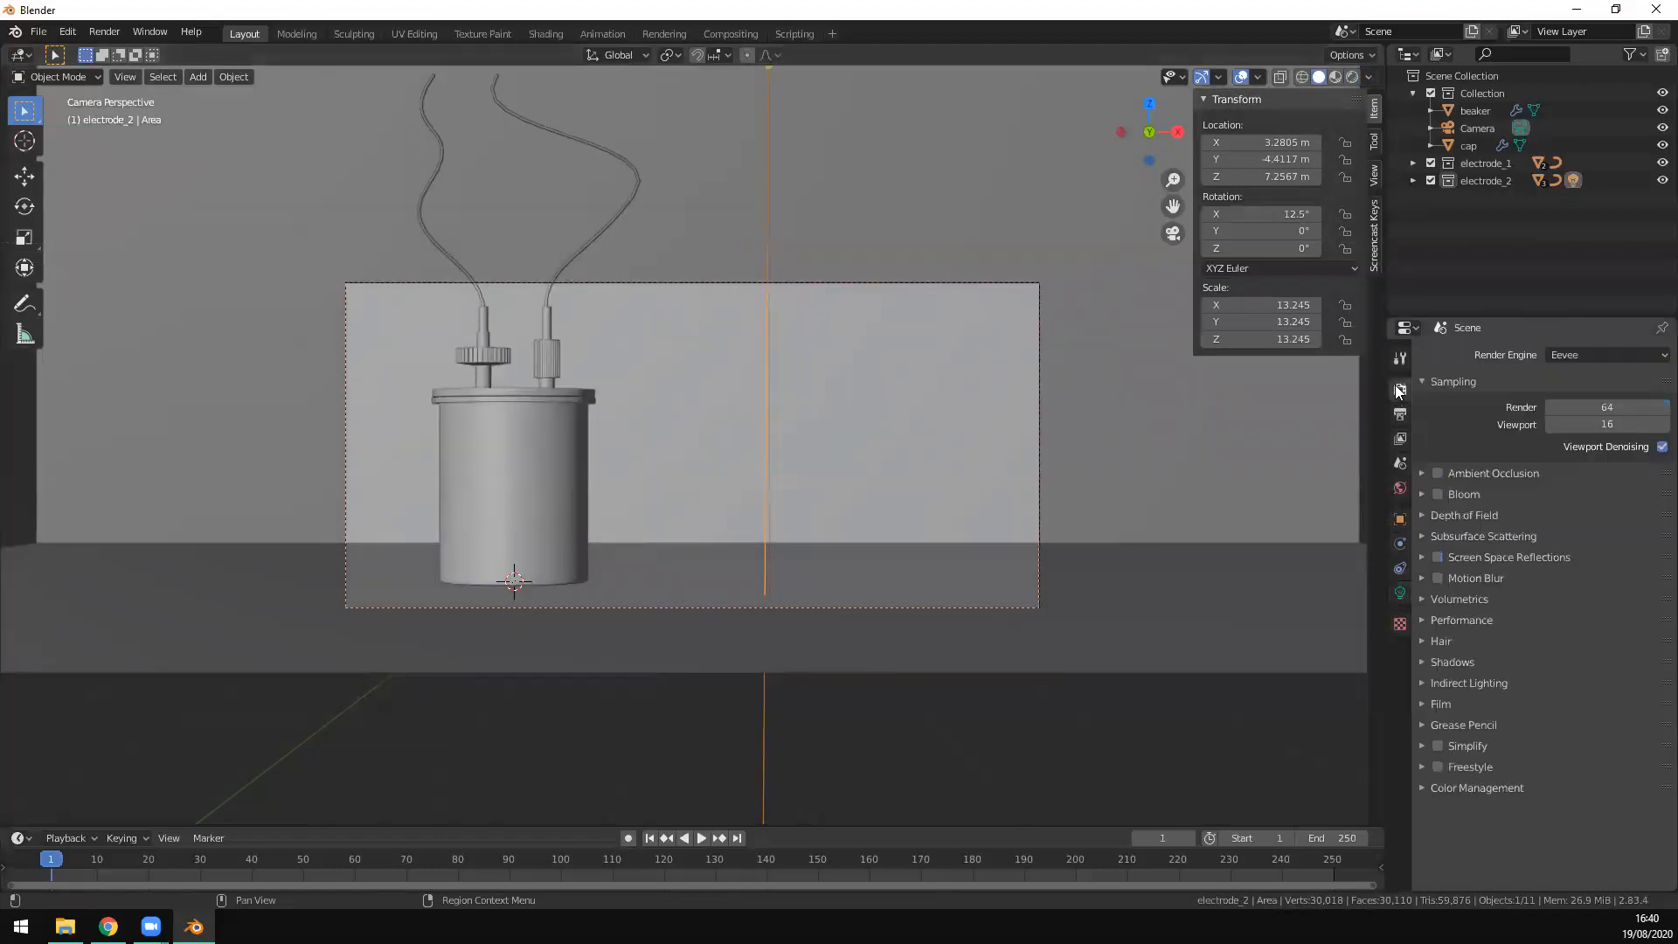
click(1608, 354)
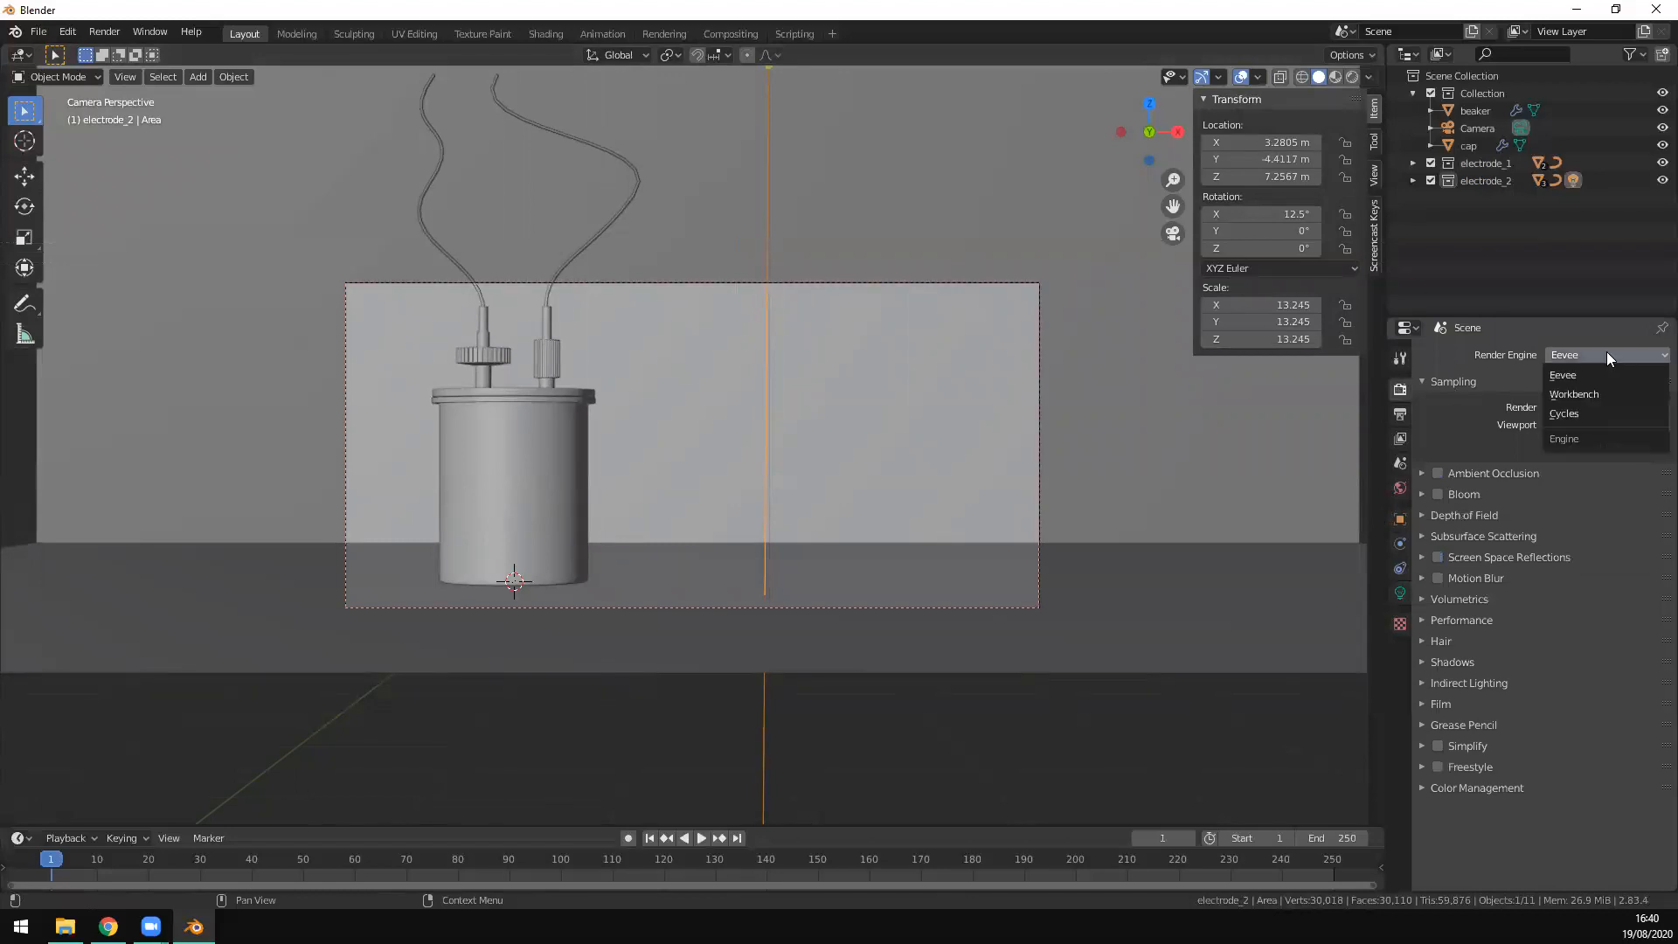
click(1621, 413)
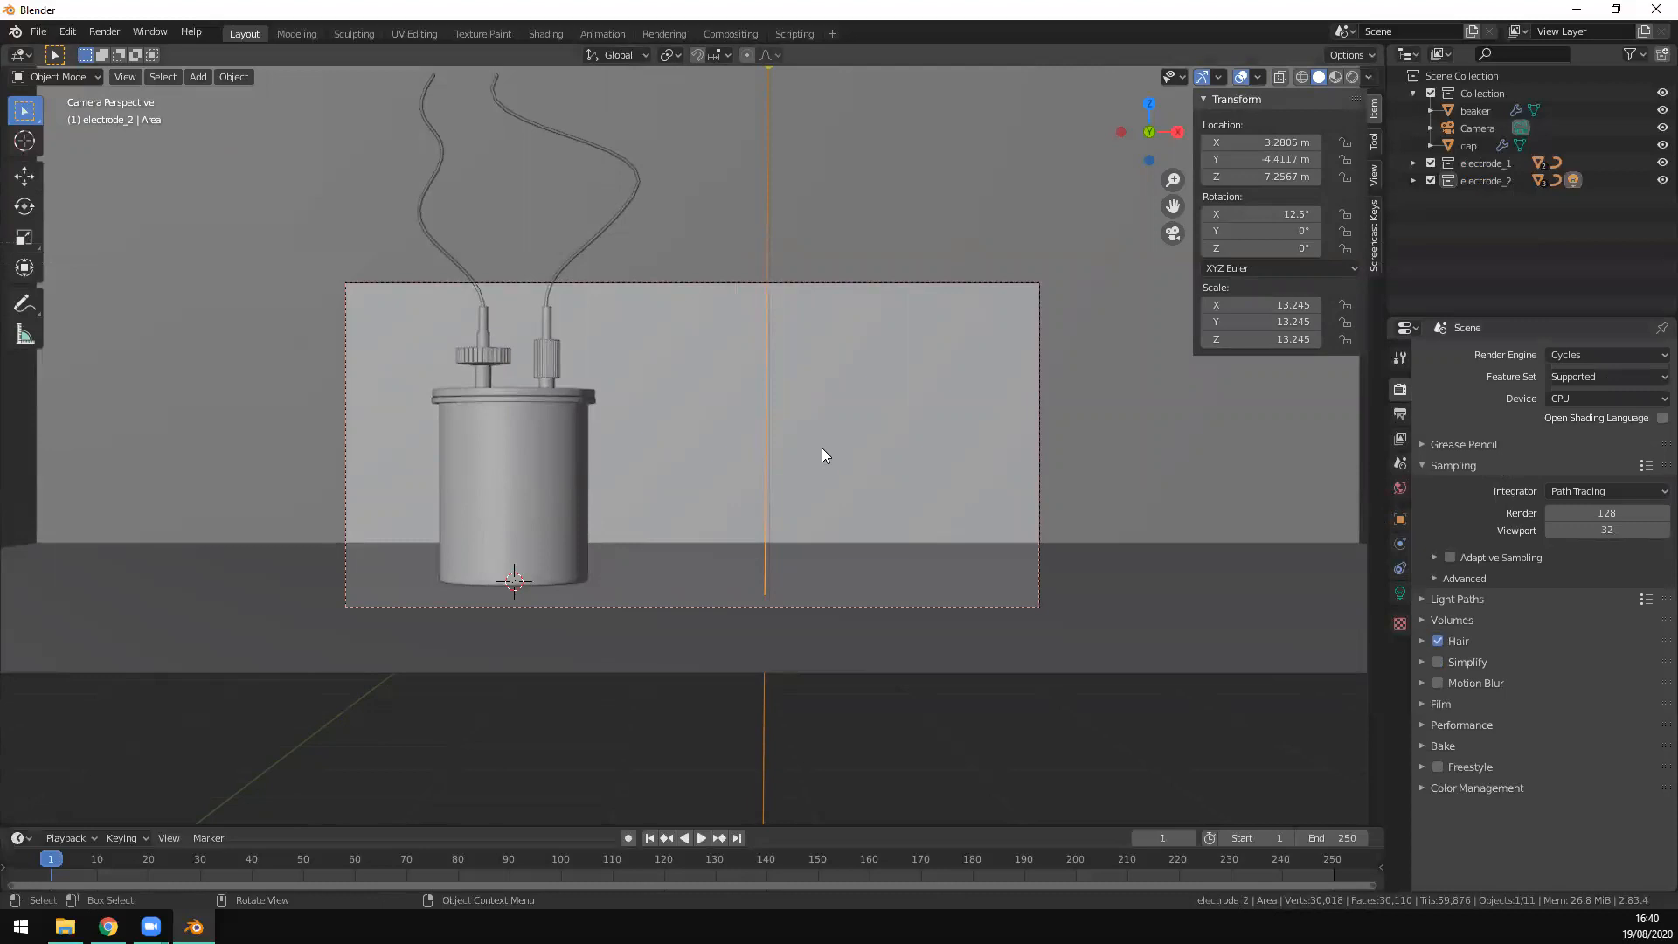
Step: Switch the camera view to Rendered shading to preview the beaker's lighting with Cycles
key(z)
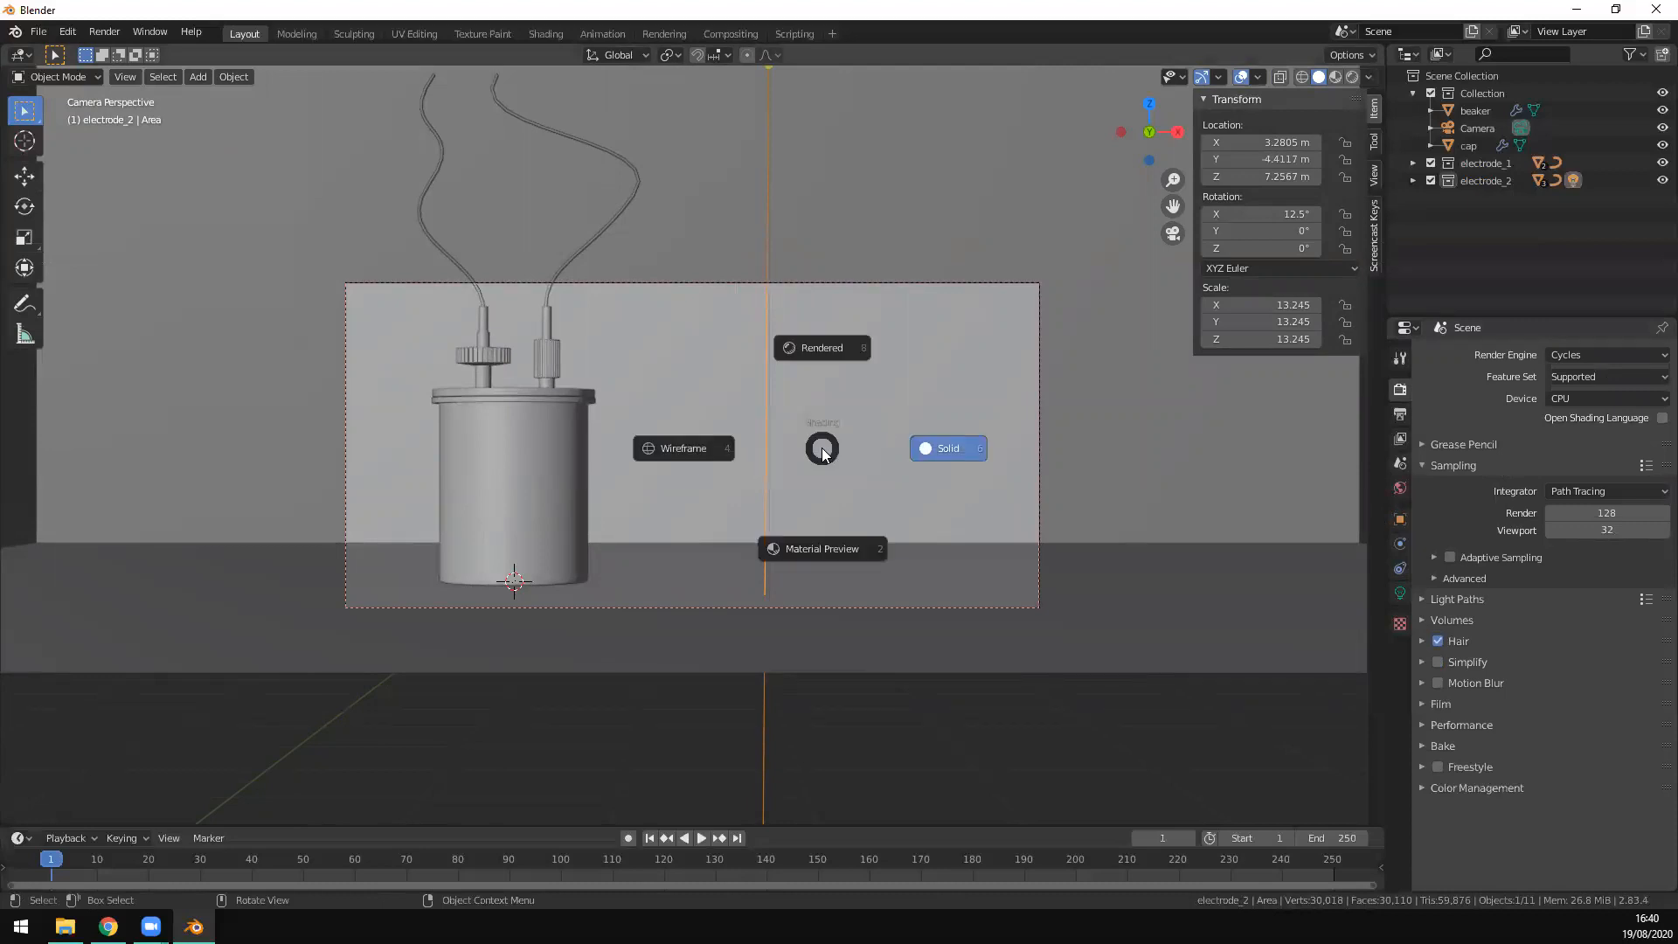
click(837, 353)
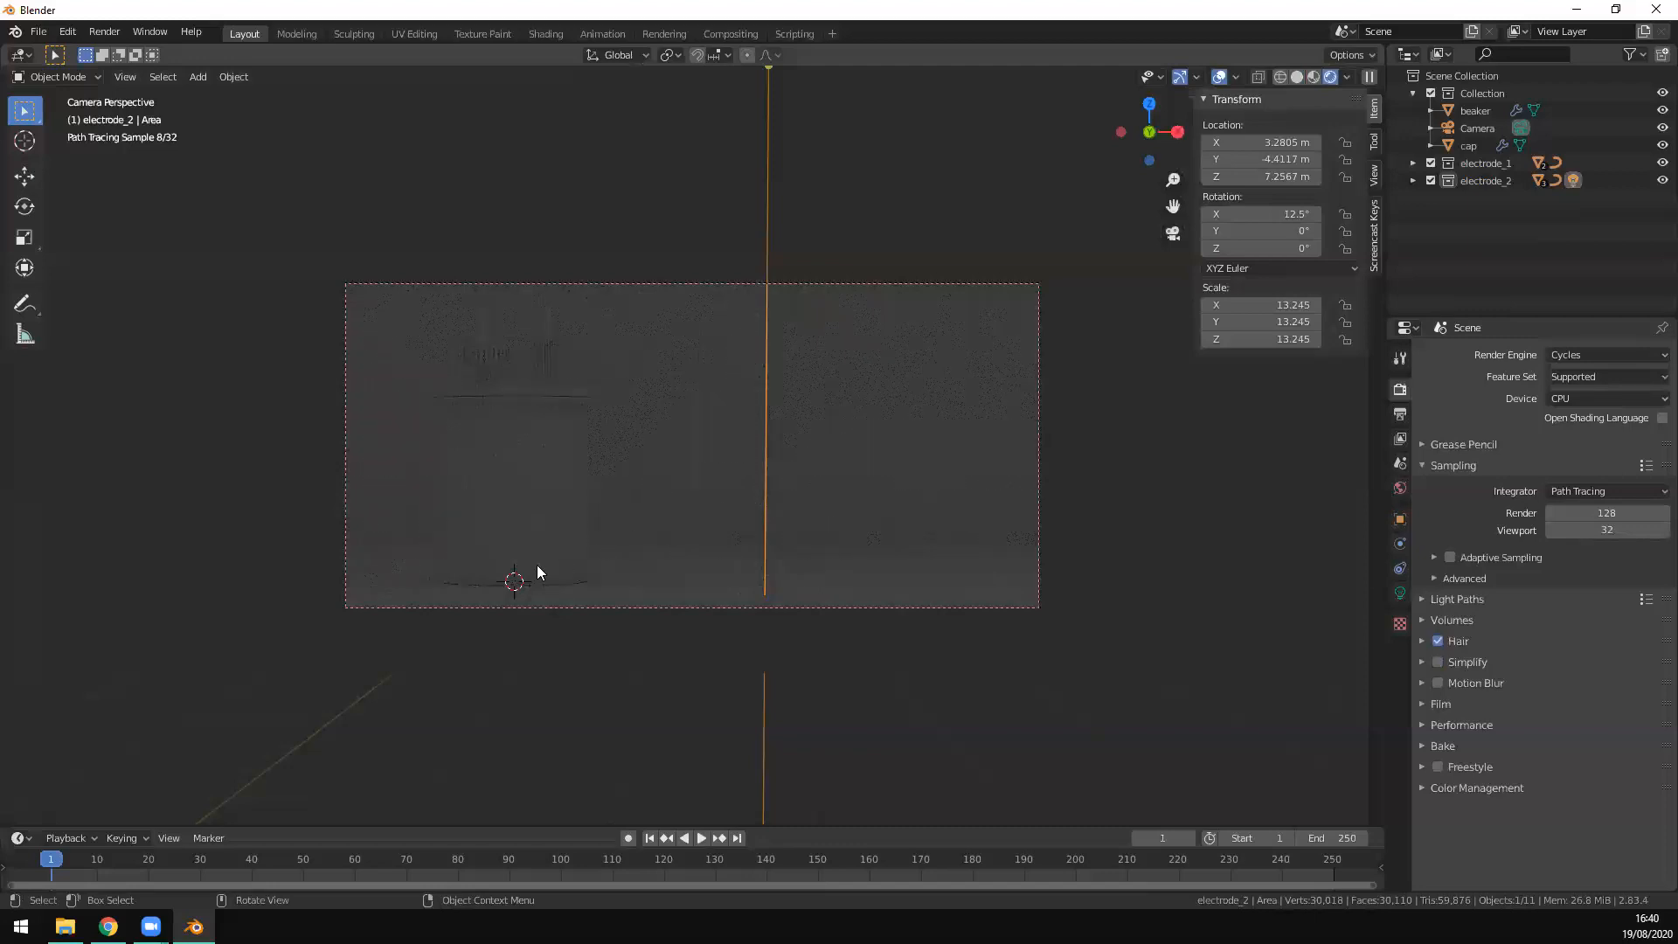
scroll(537, 564, up, 2)
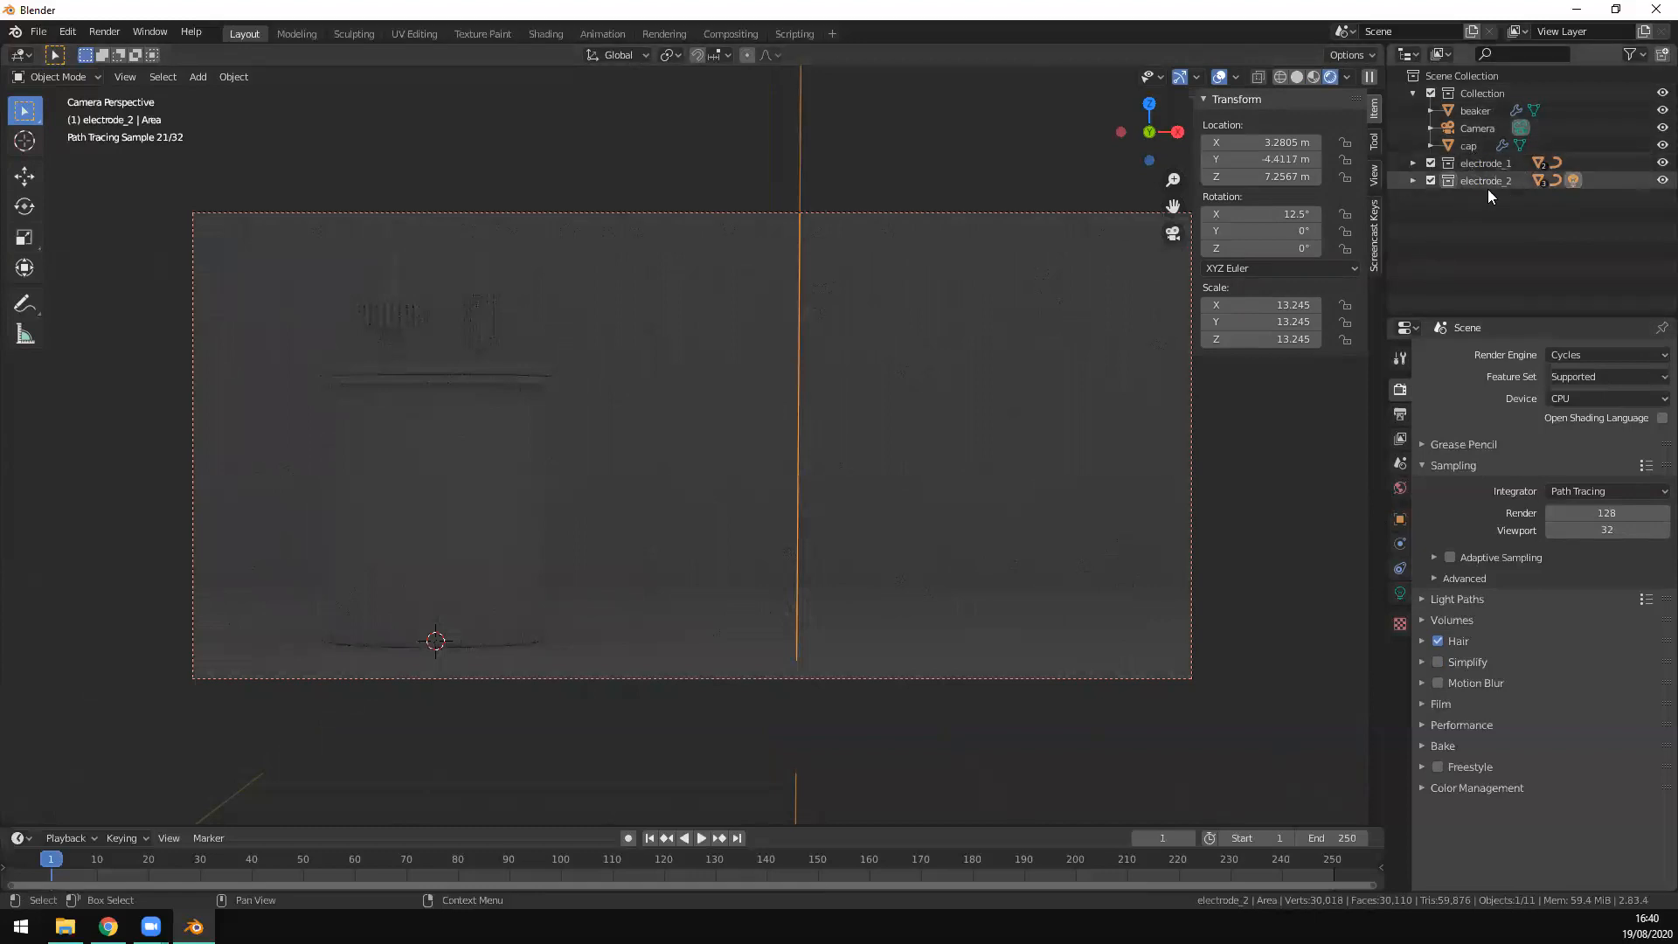
Step: Move the area light from the electrode_2 collection into the main Collection and rename it LIGHT_TOP
click(1412, 181)
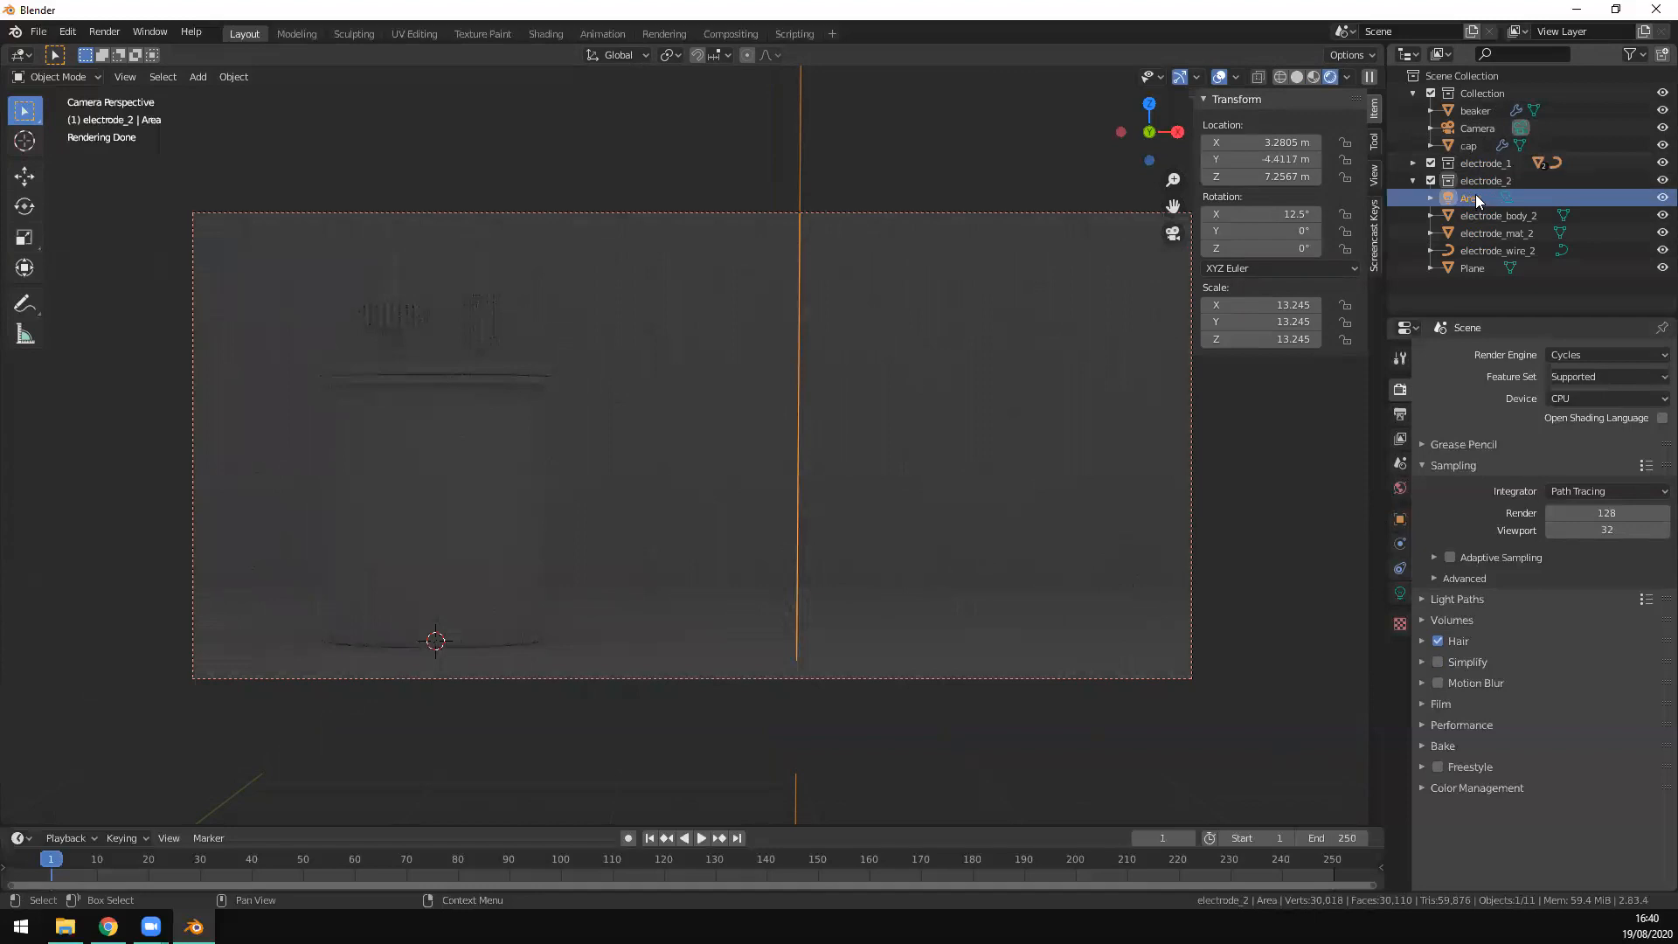
drag(1474, 194, 1470, 138)
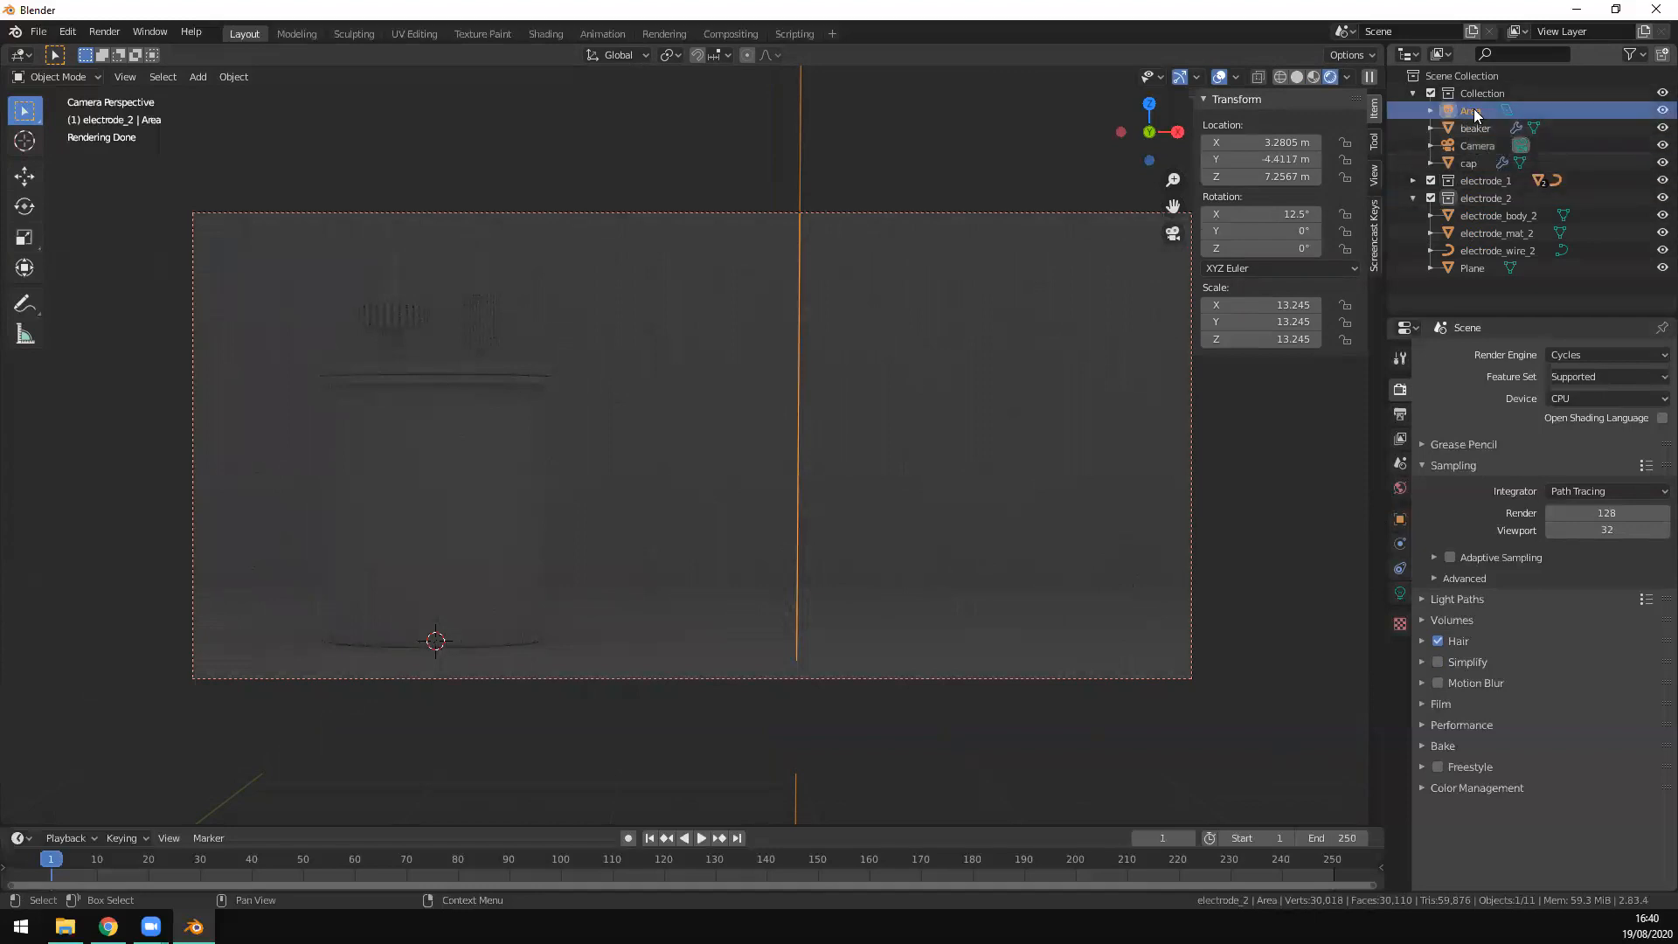
double_click(1474, 108)
text(LI)
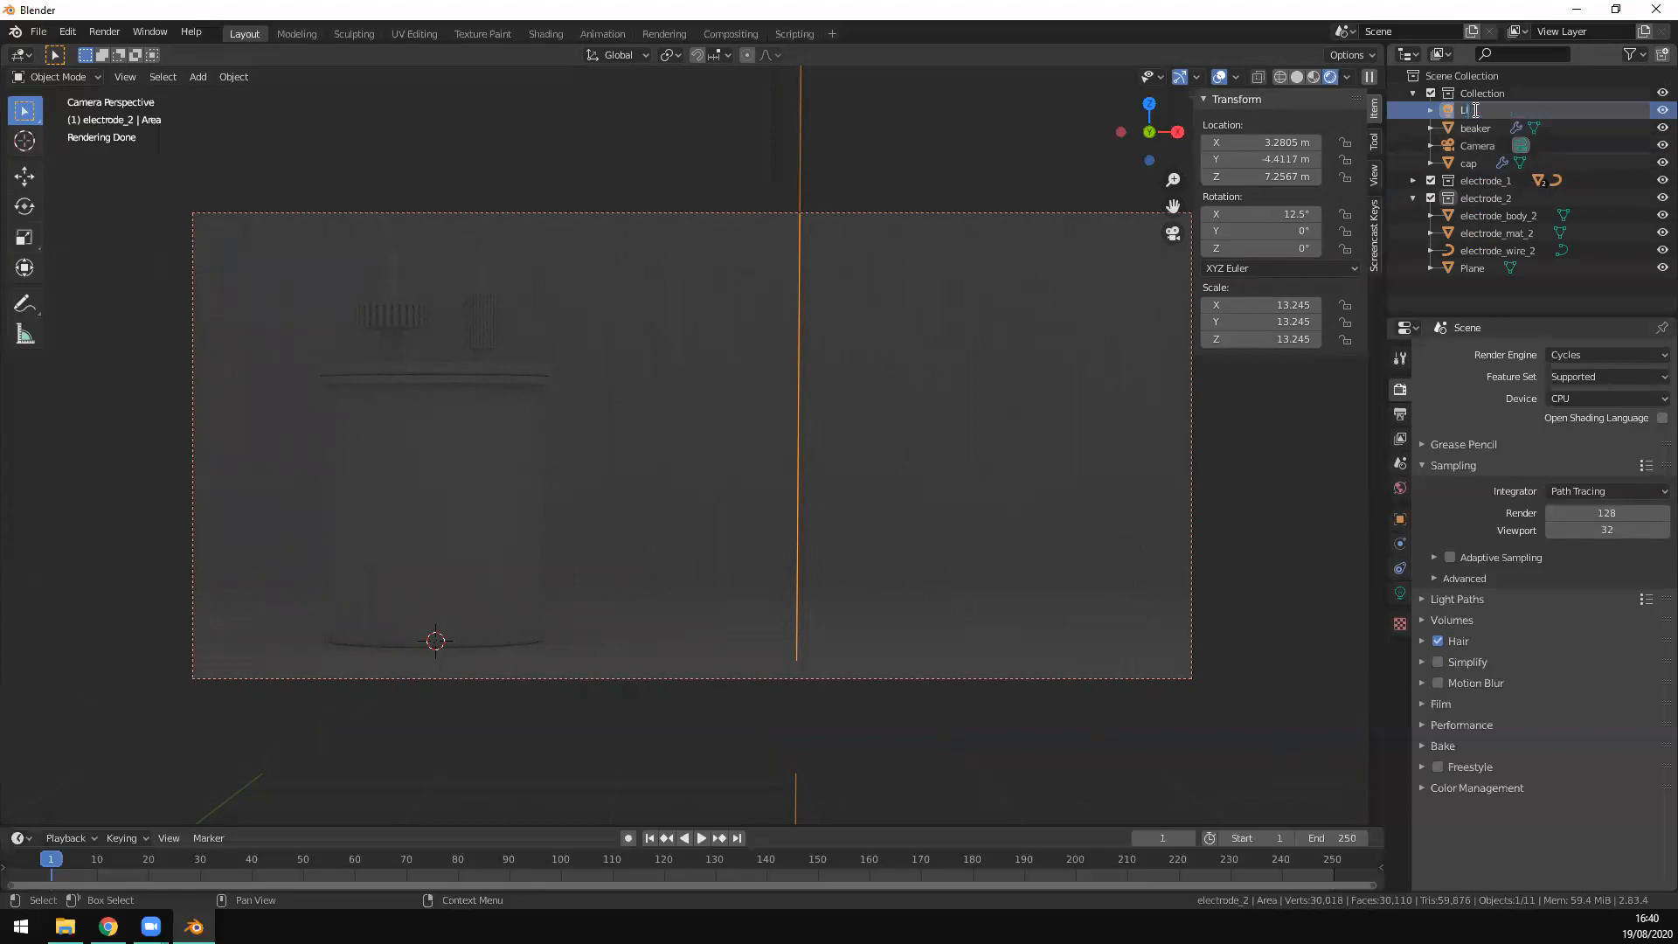
text(GHT_TOP)
key(Return)
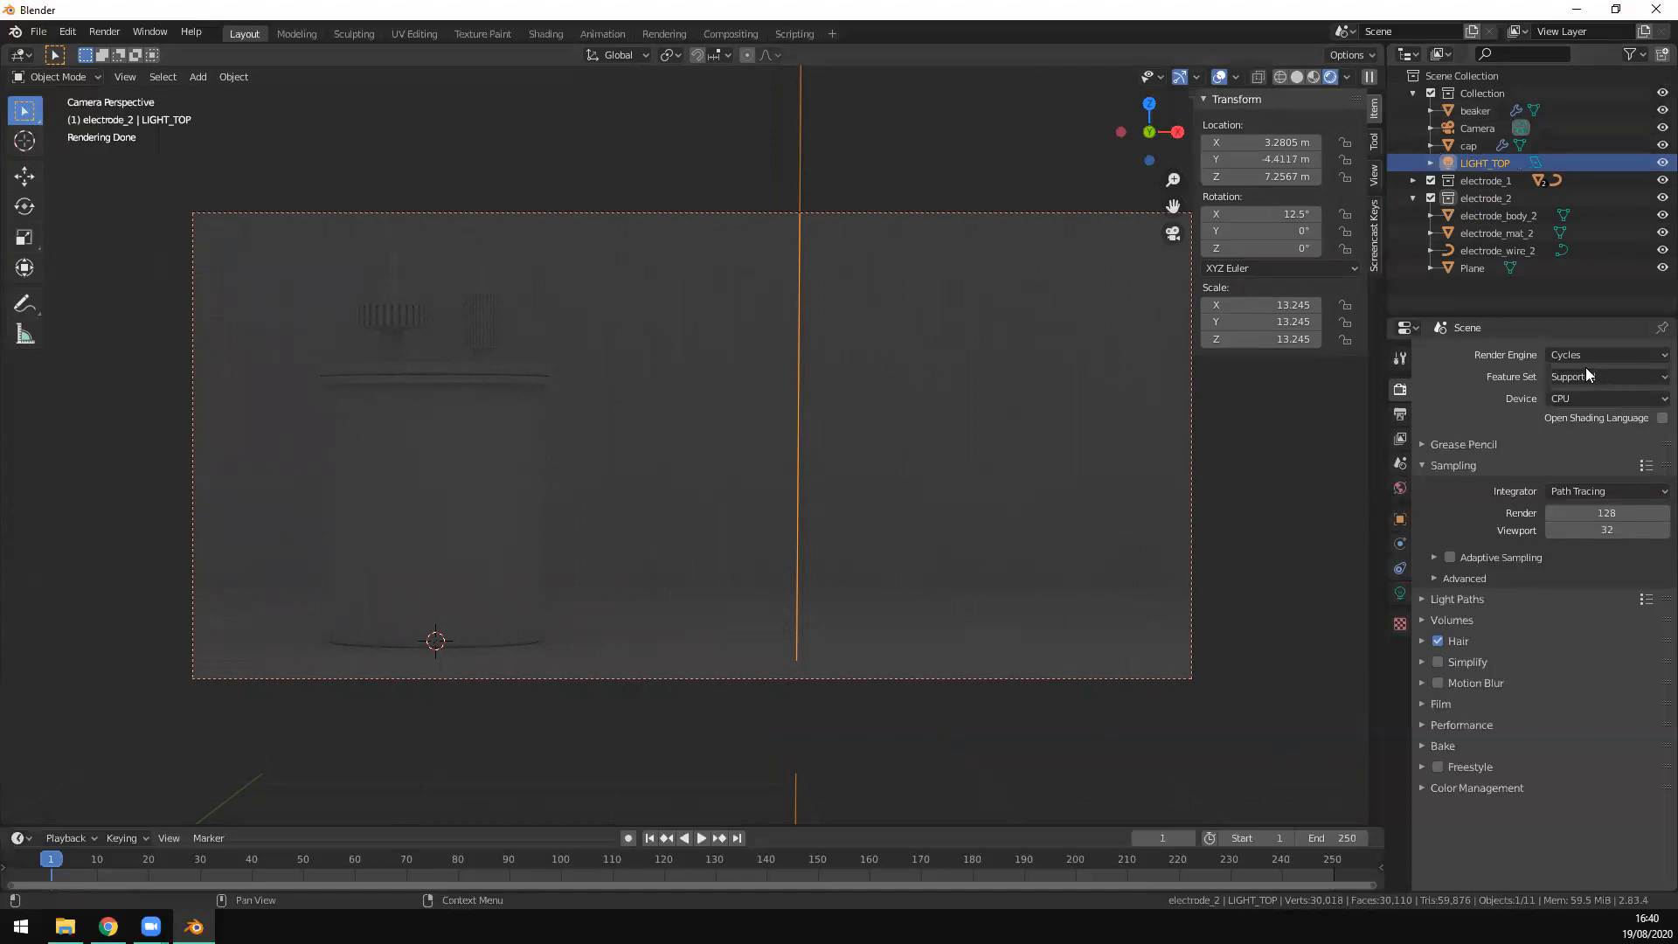
Step: Set the power of LIGHT_TOP to 1000 W
click(1401, 594)
click(1566, 470)
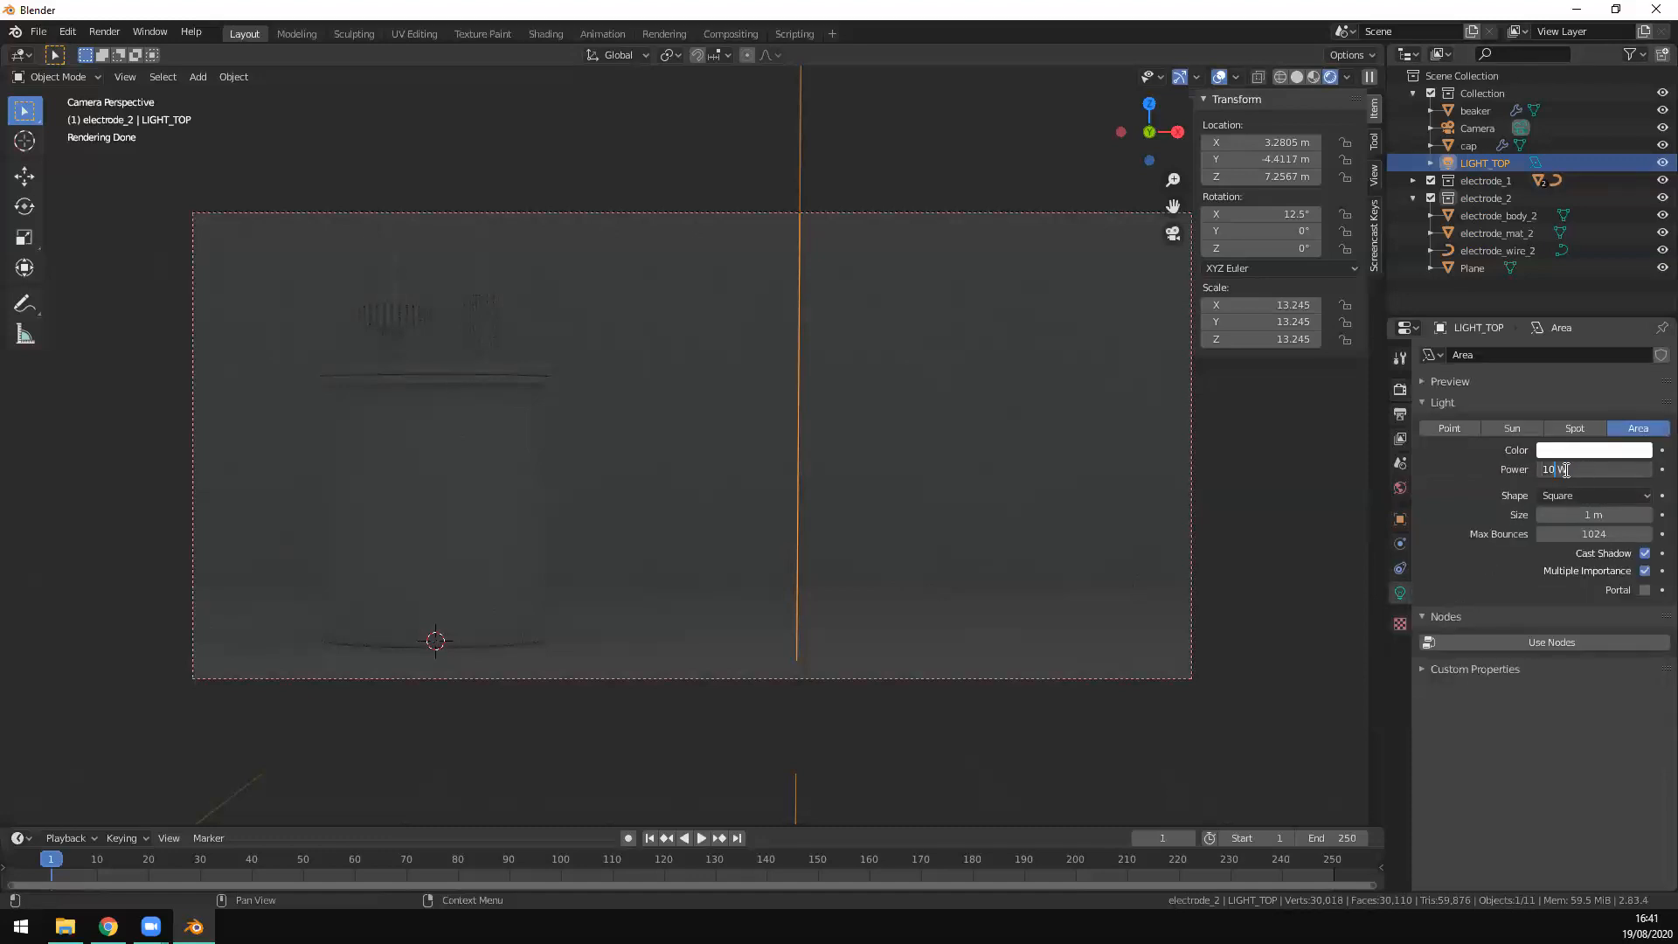
text(00)
key(Return)
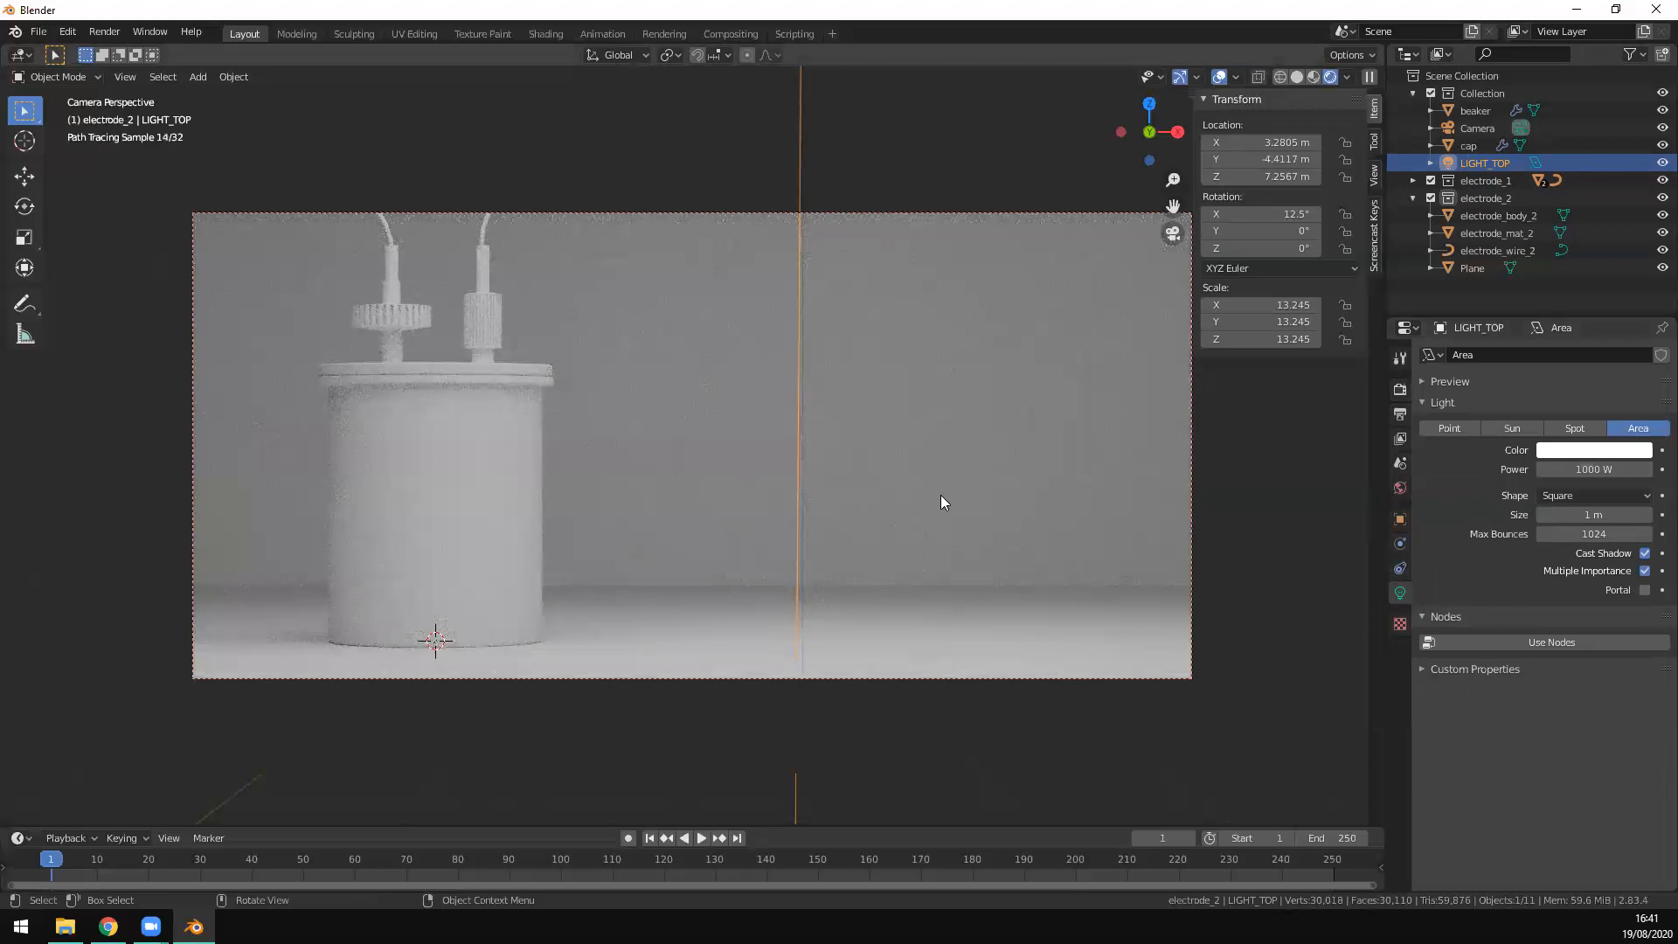
Step: Move LIGHT_TOP about 1.62 m along negative Y and check the lighting through the camera
key(KP_7)
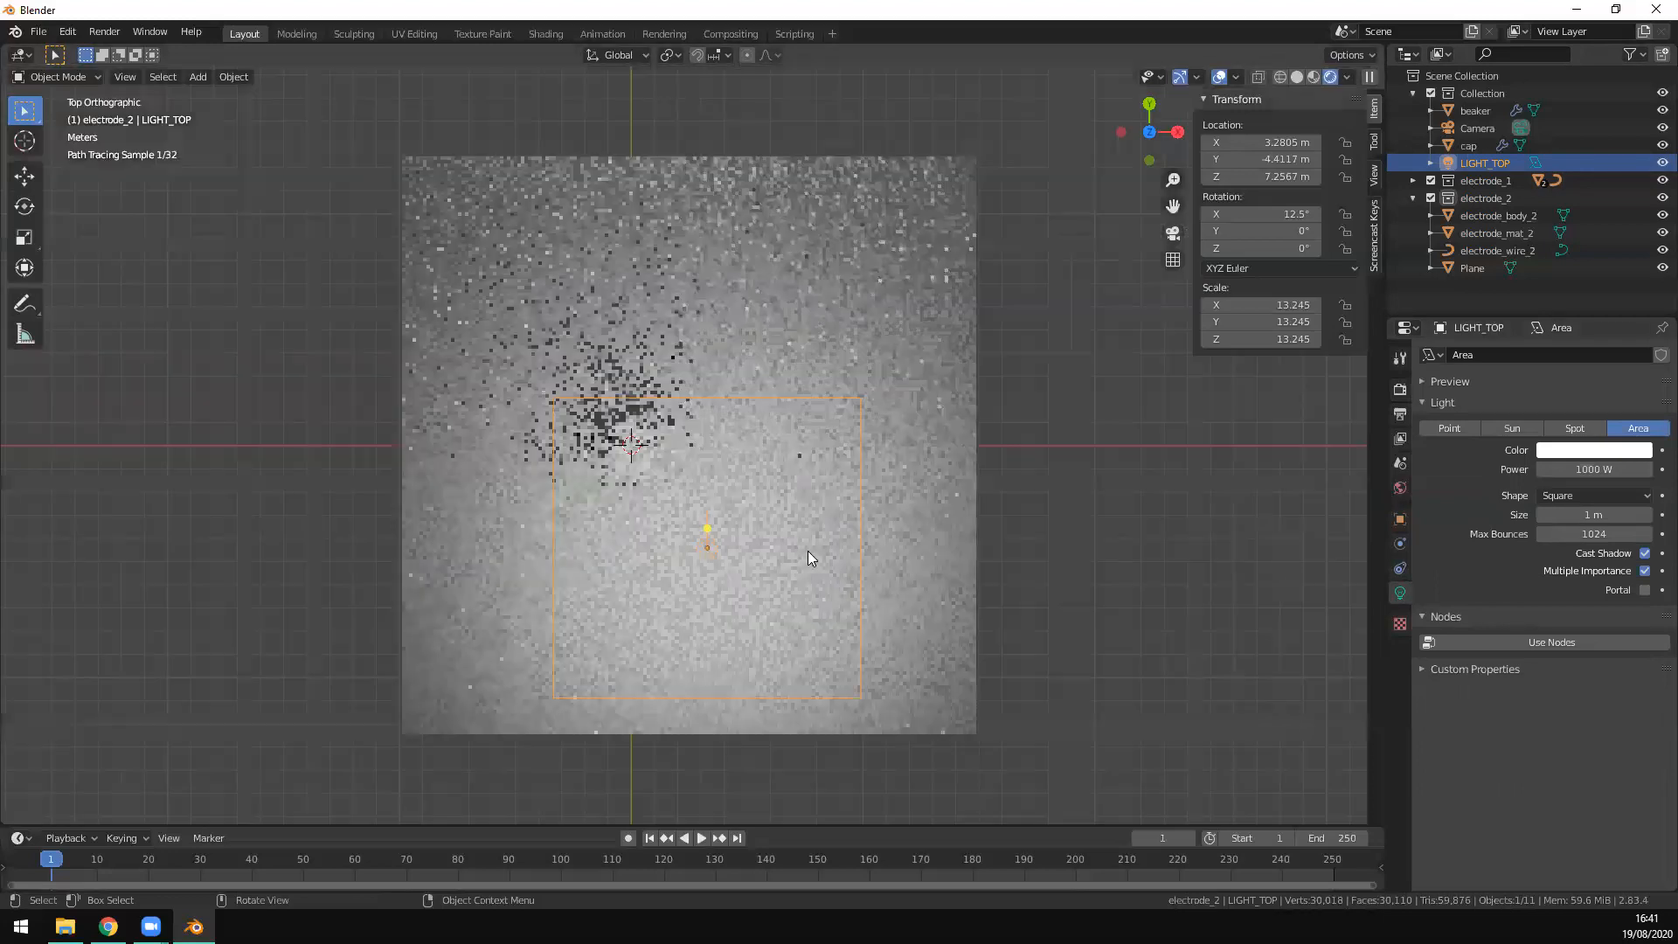
key(g)
key(y)
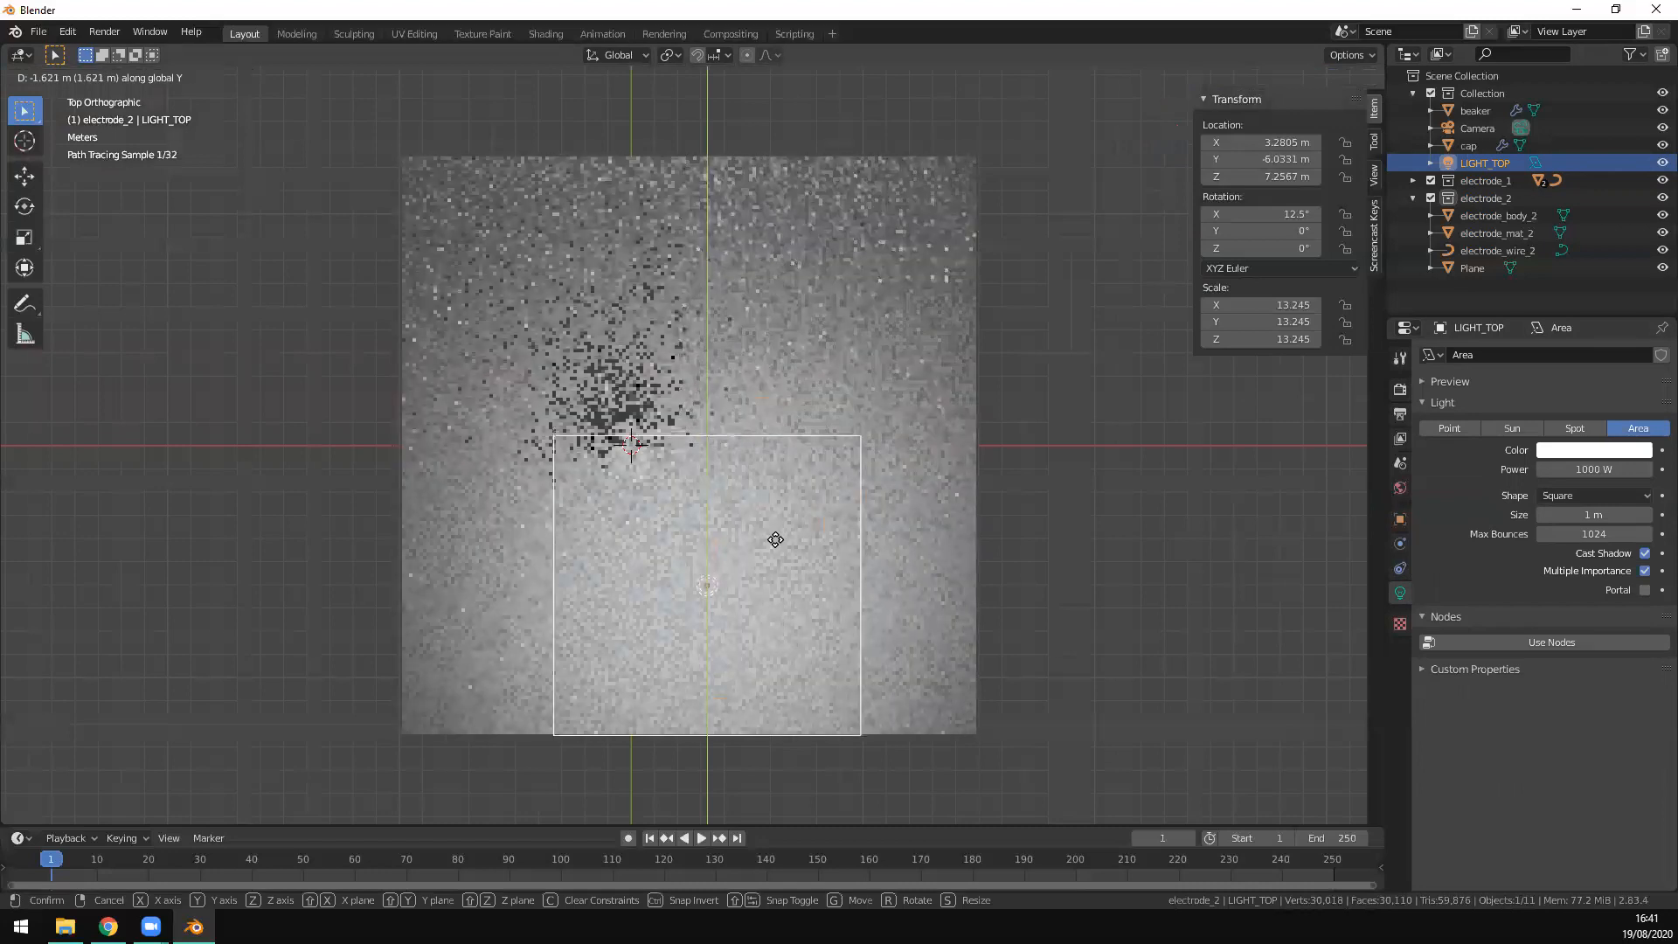
click(775, 538)
key(KP_0)
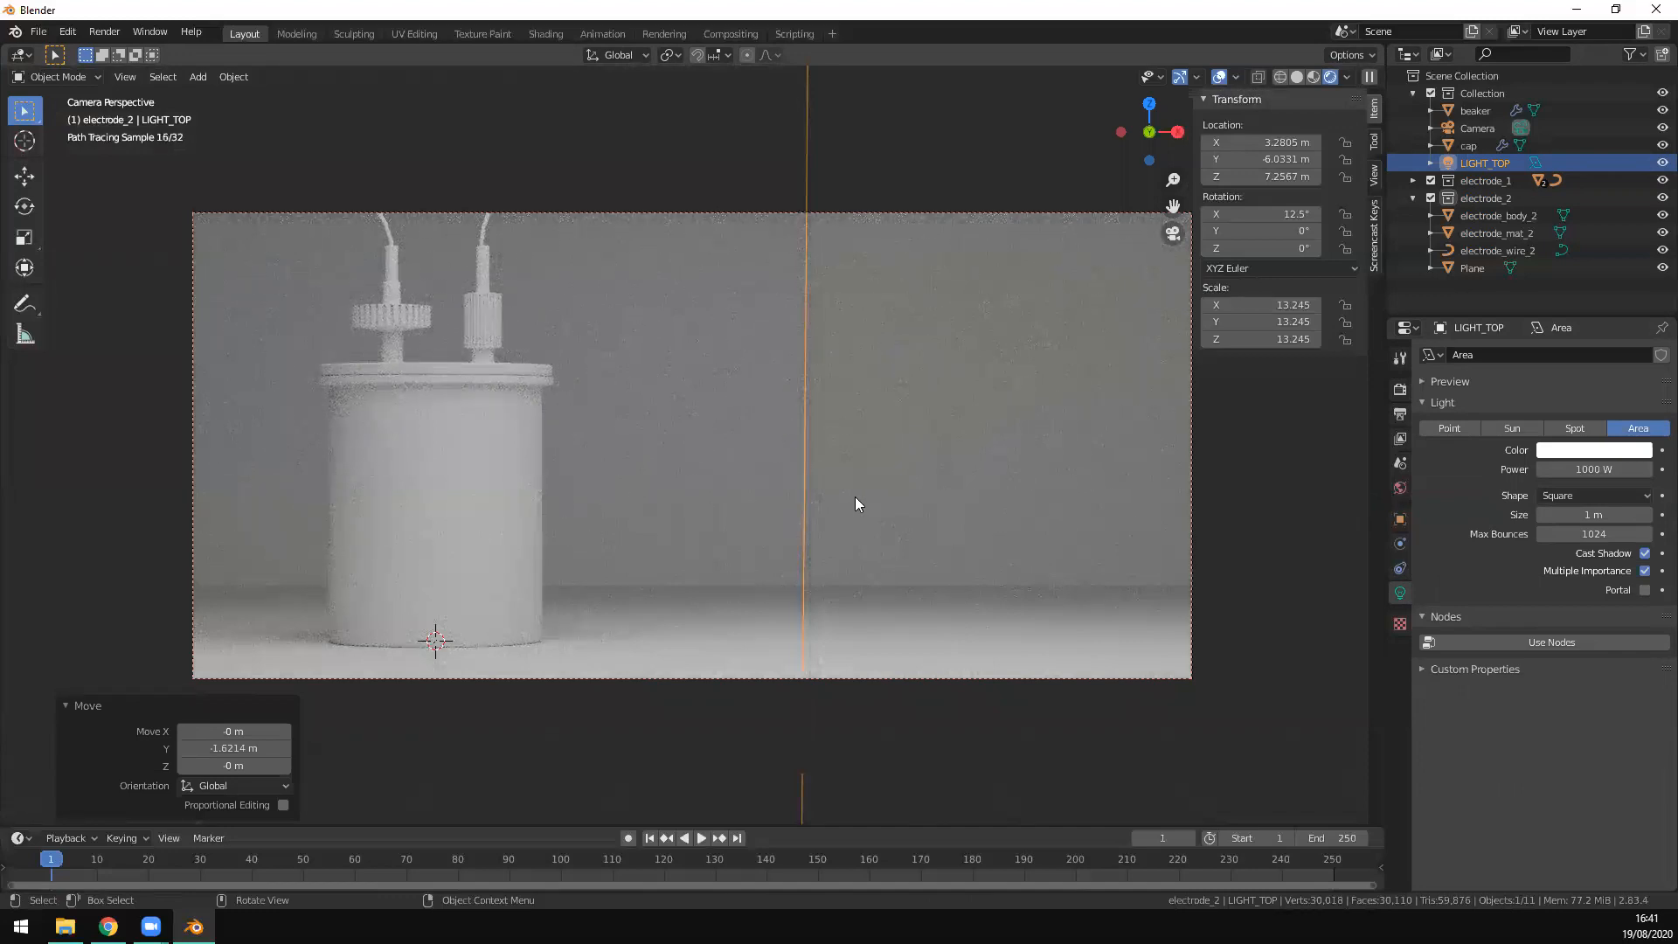
scroll(931, 496, down, 4)
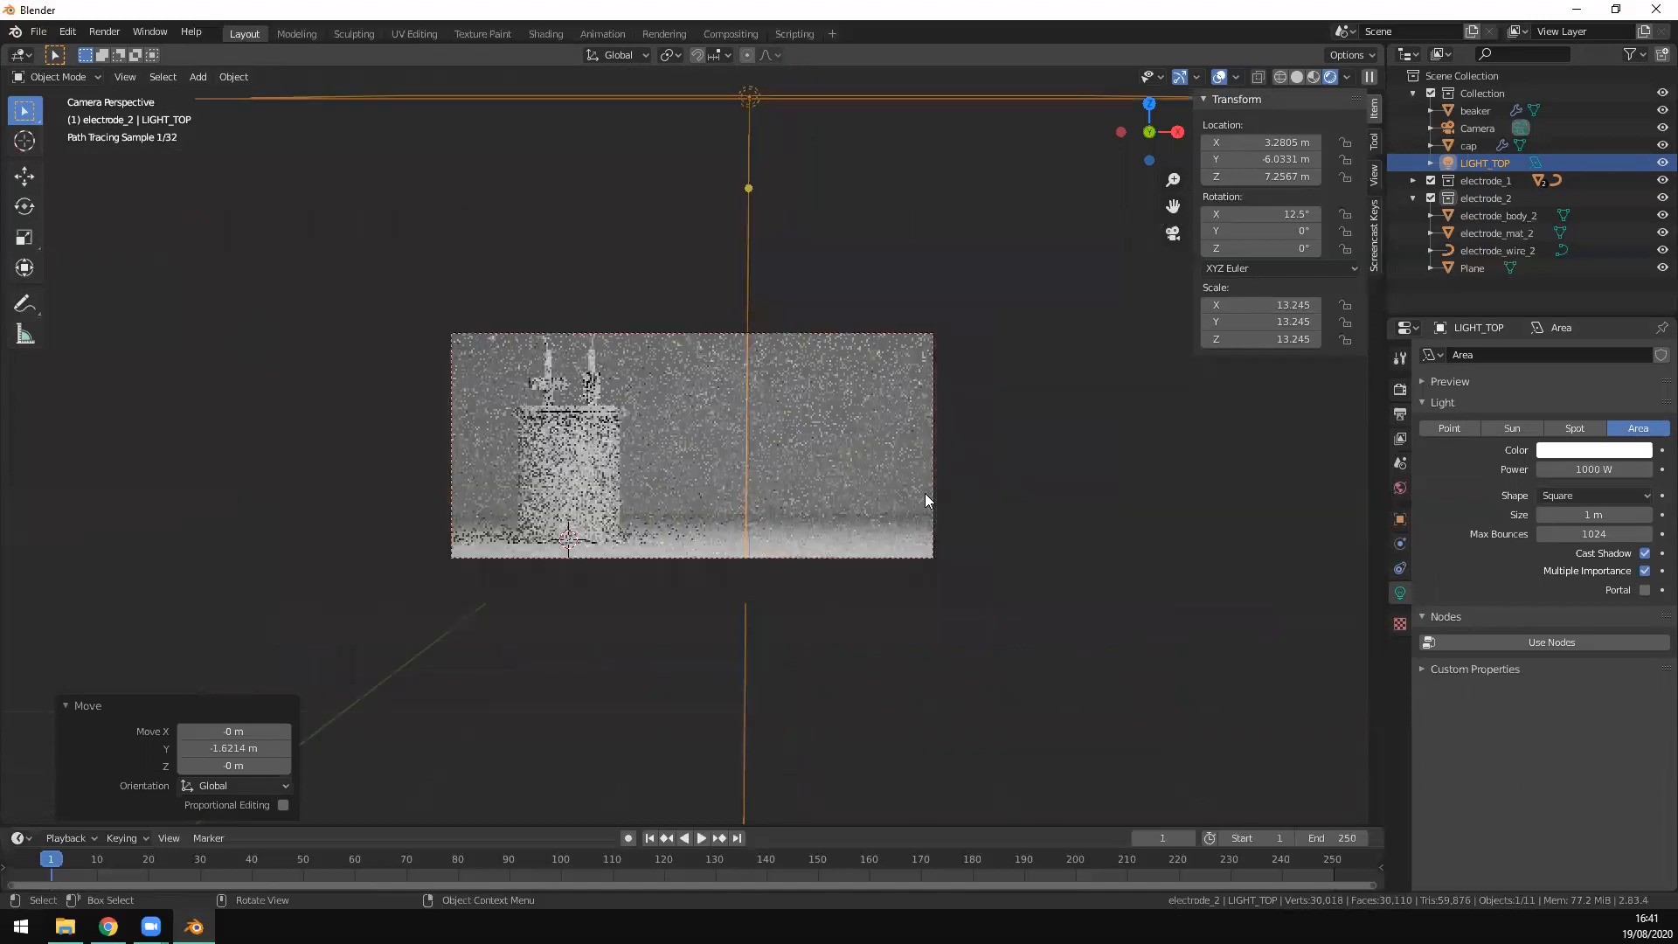
scroll(814, 496, up, 2)
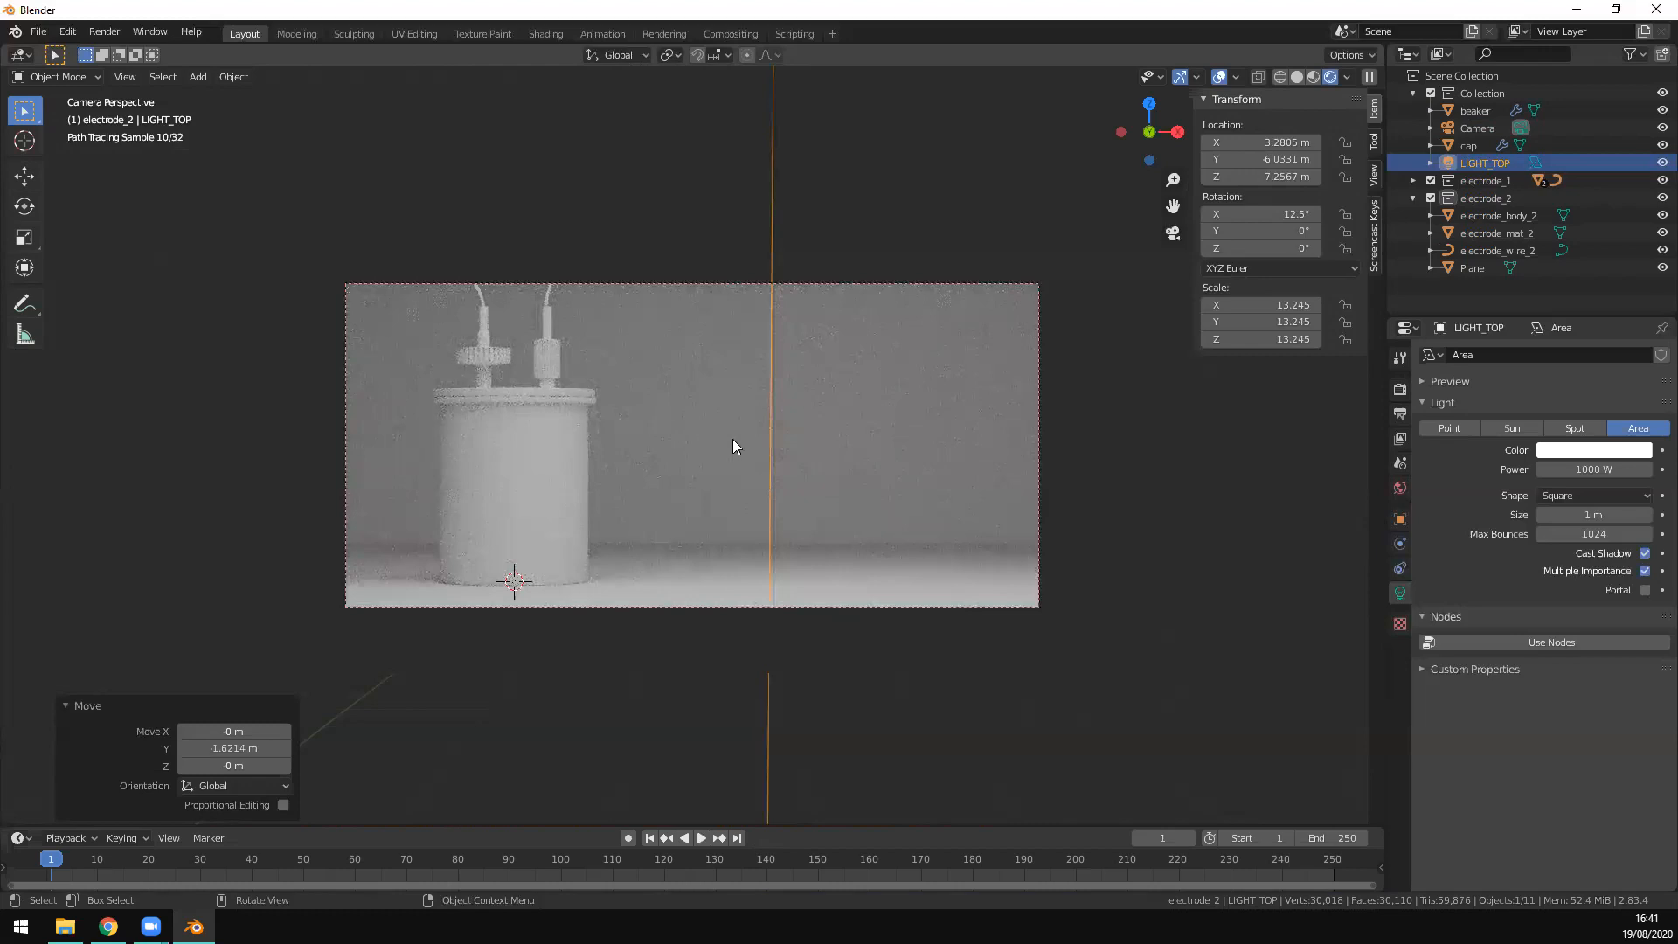
Step: Duplicate LIGHT_TOP about 11.9 m along positive Y and set the copy's X rotation to 0°
key(KP_7)
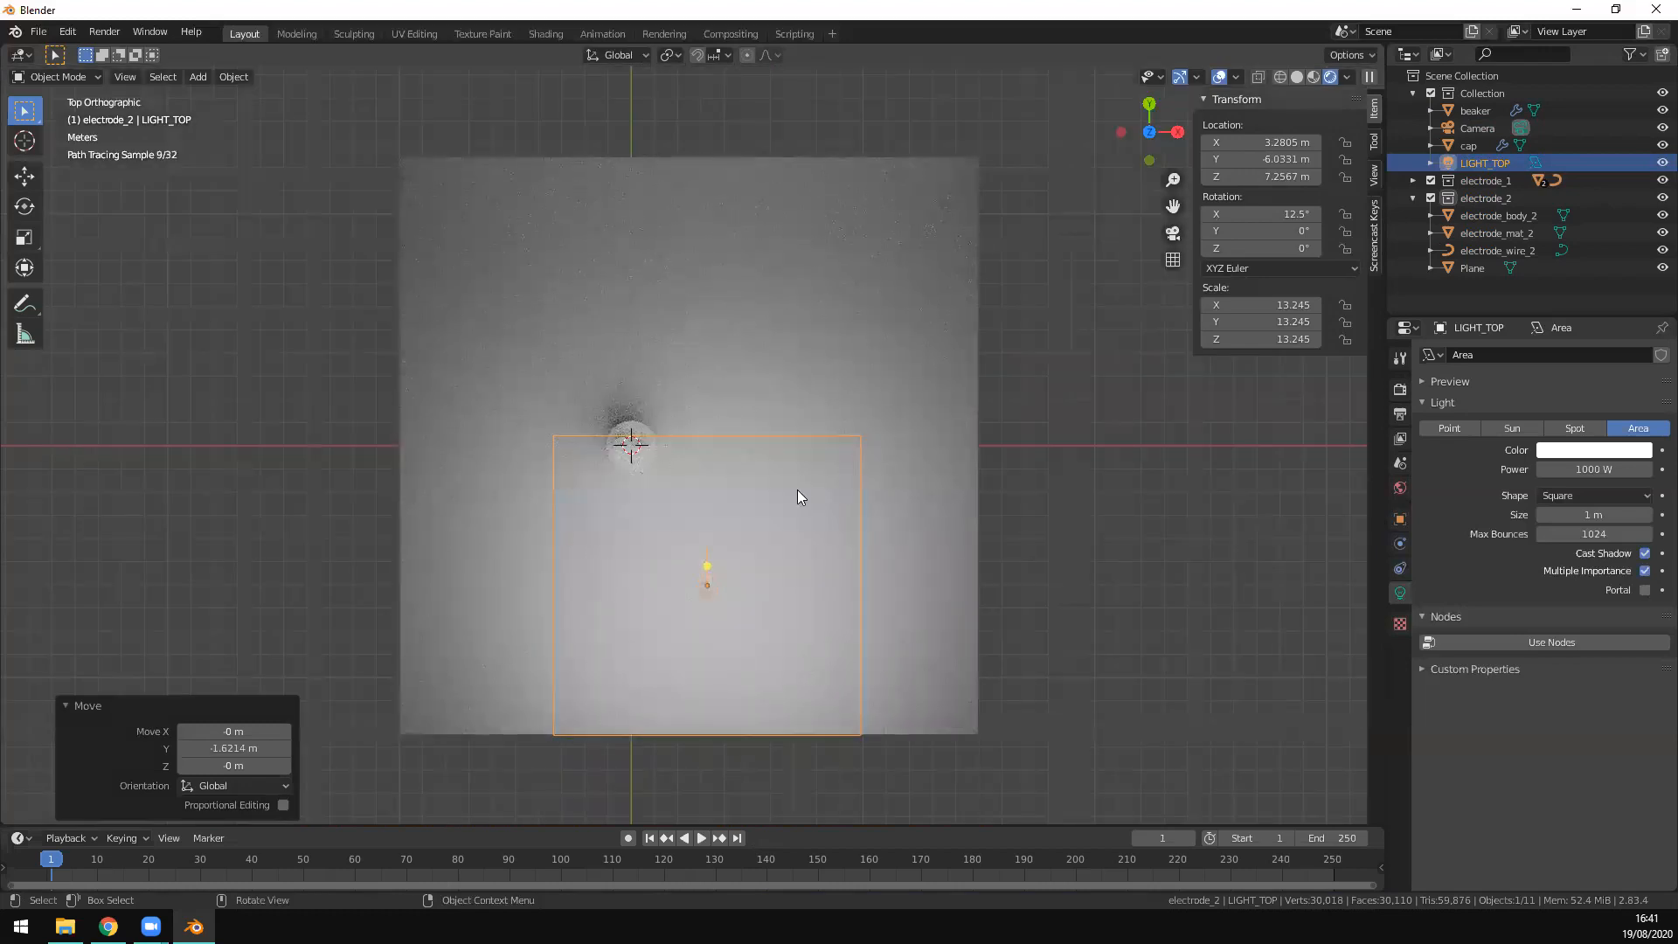
key(shift+d)
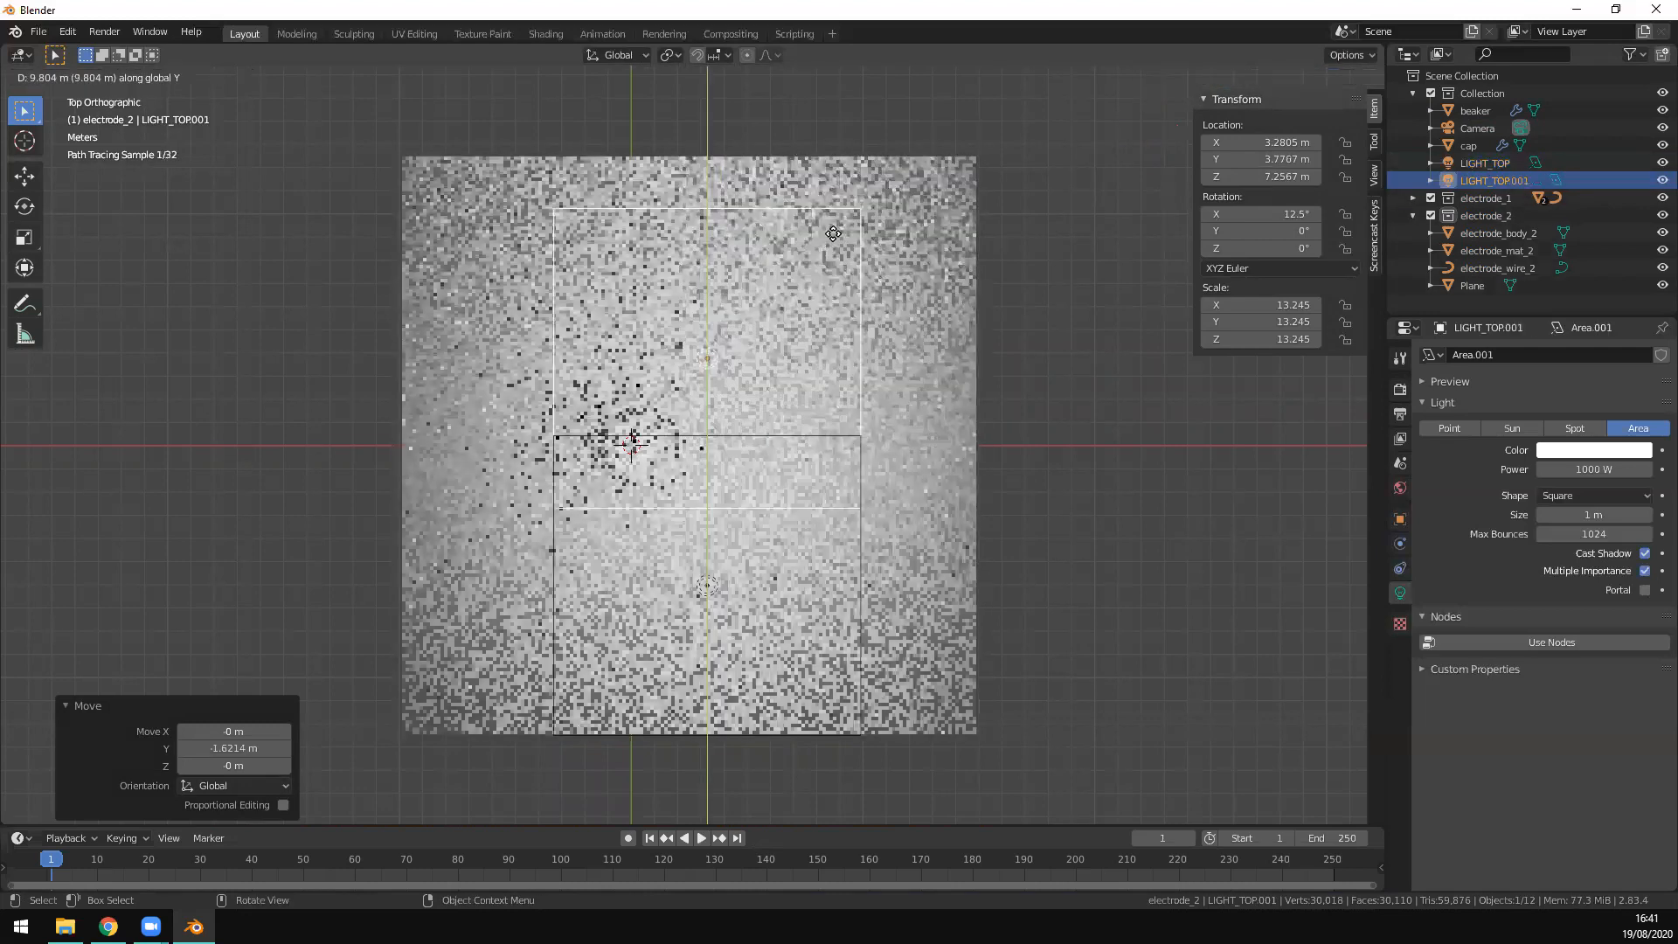
click(838, 175)
click(1278, 212)
text(0)
key(Return)
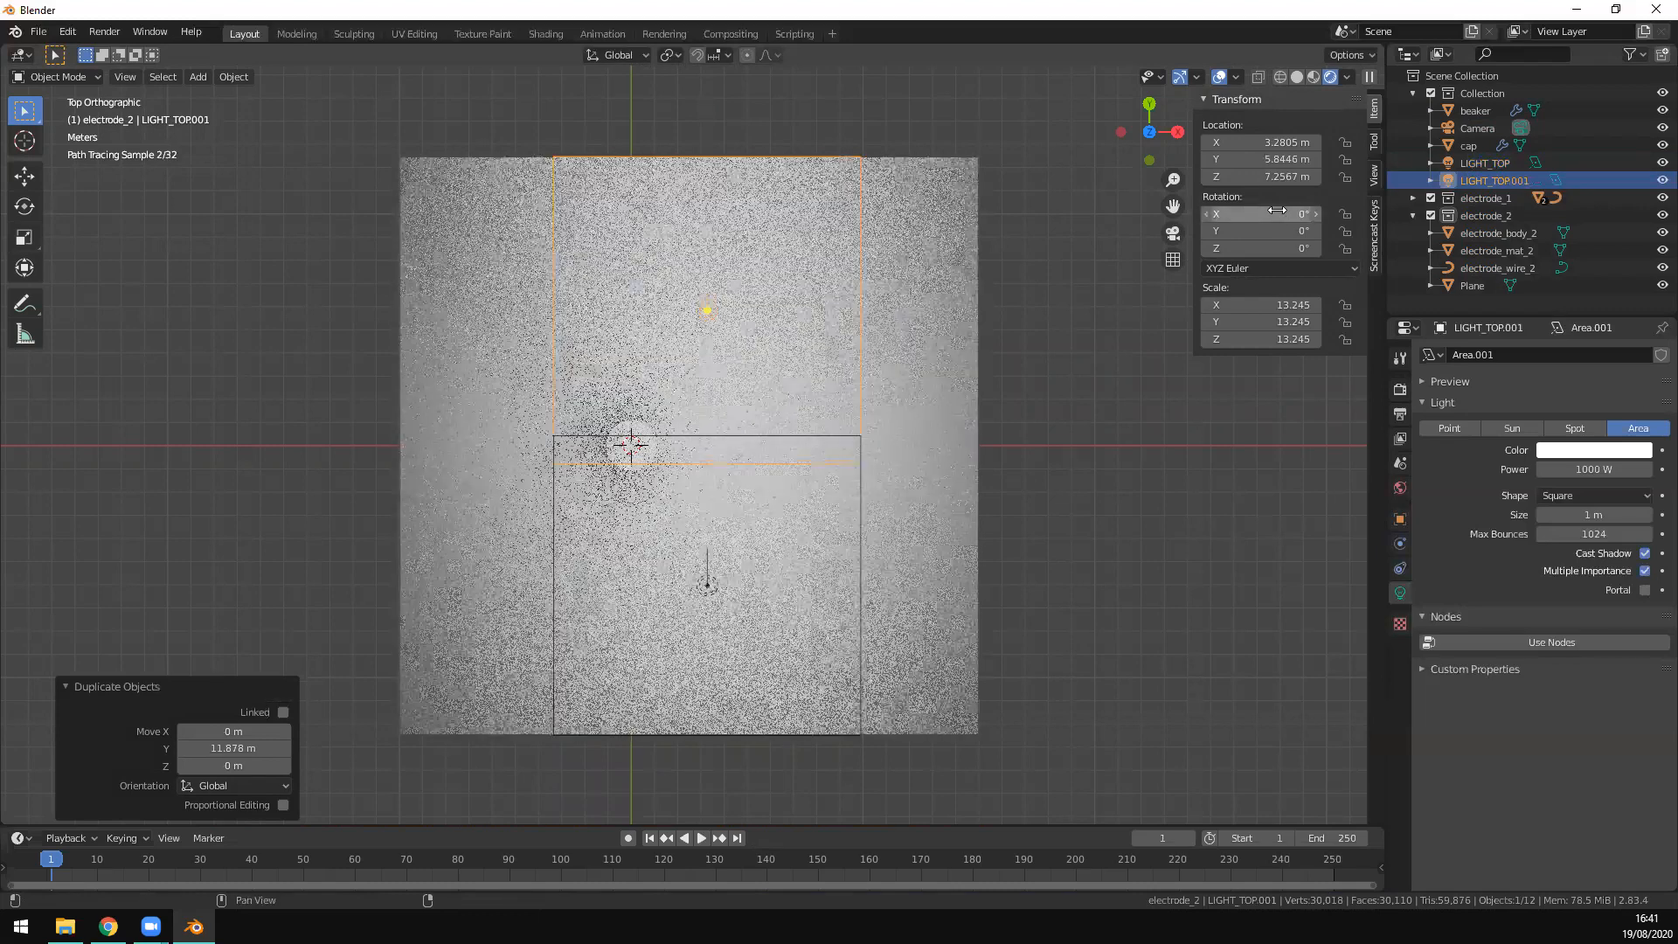
Step: Rotate the duplicated area light 90° around Y and compare the scene with it hidden and shown
key(KP_1)
scroll(1145, 518, up, 1)
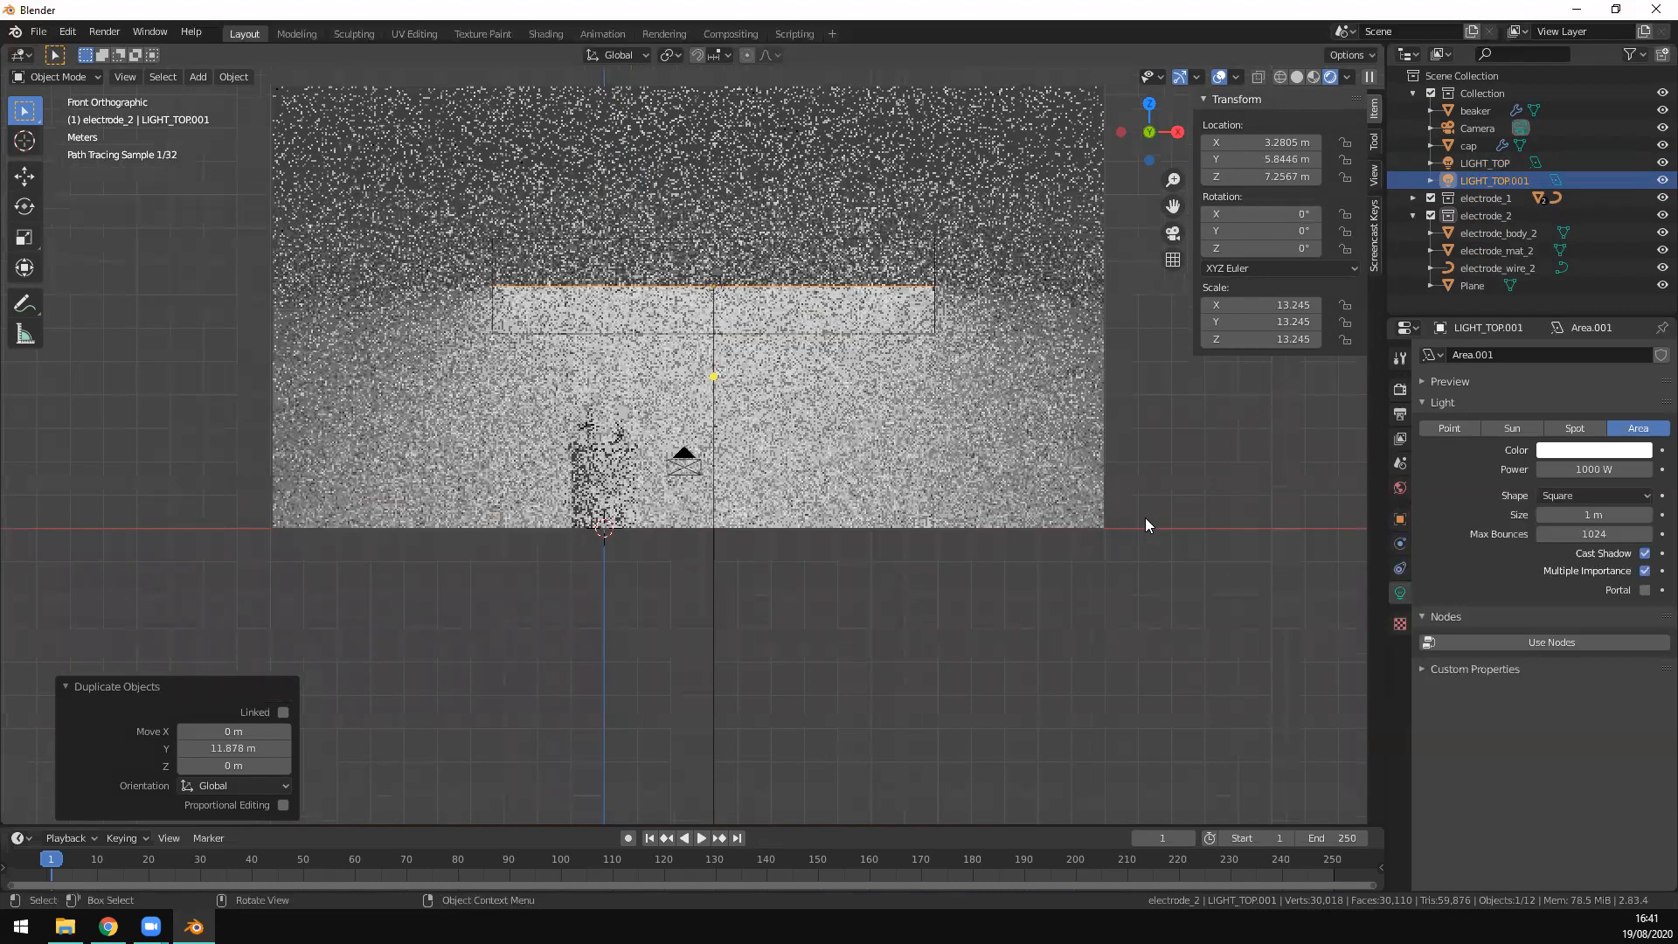
text(r)
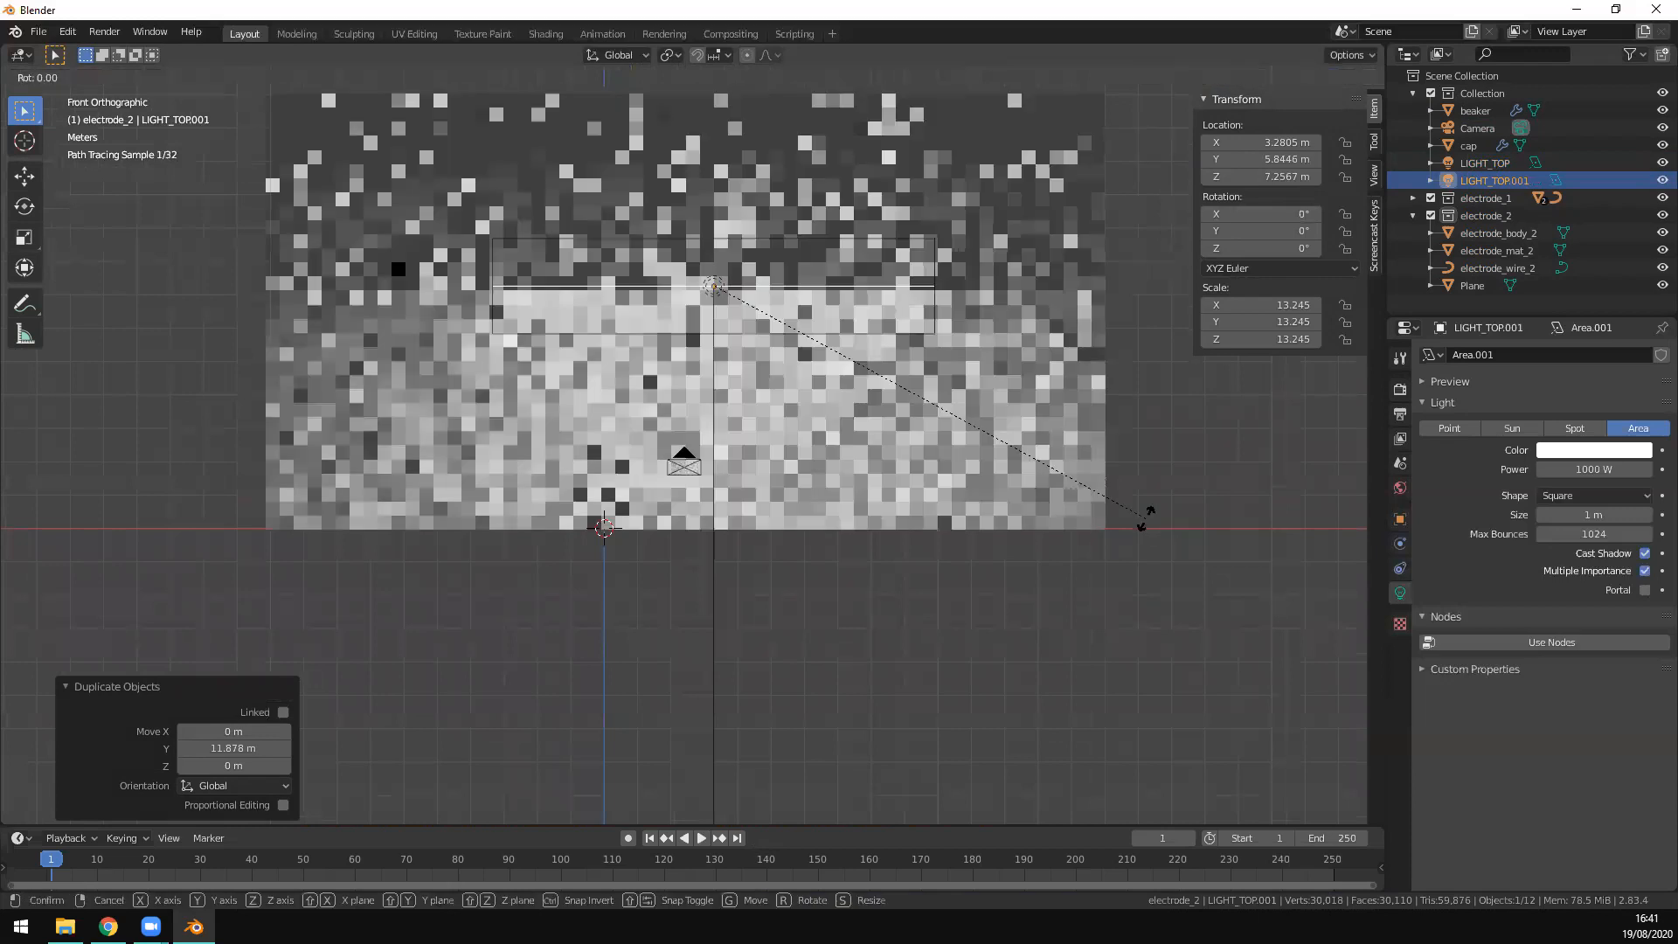
text(y90)
key(Return)
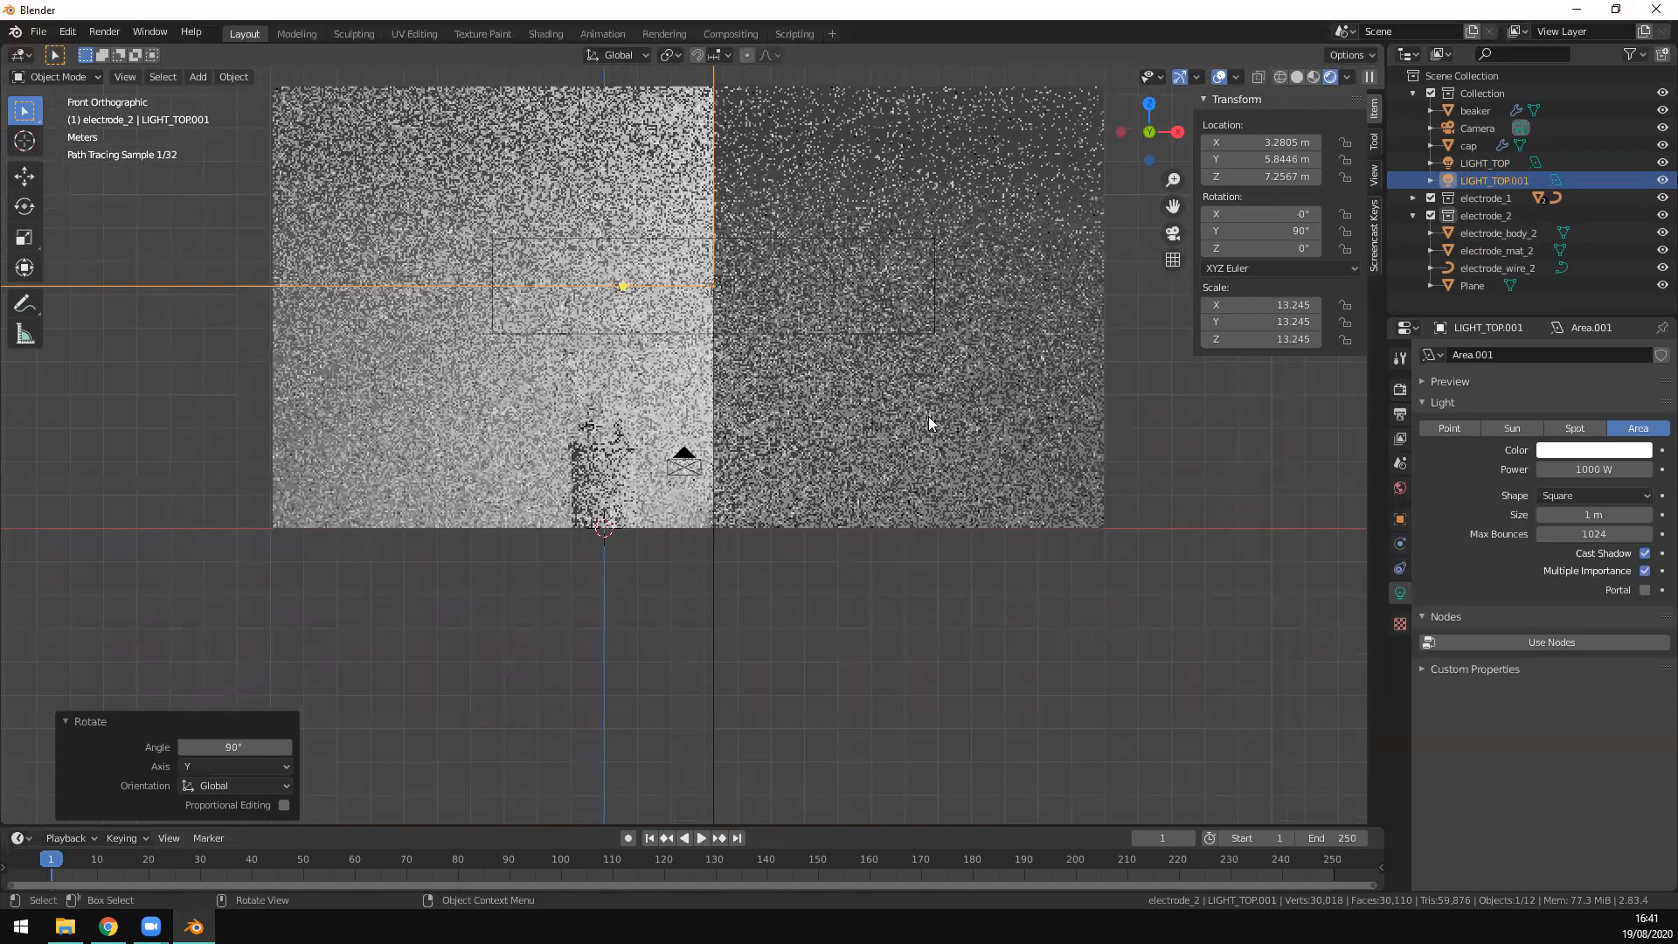
key(h)
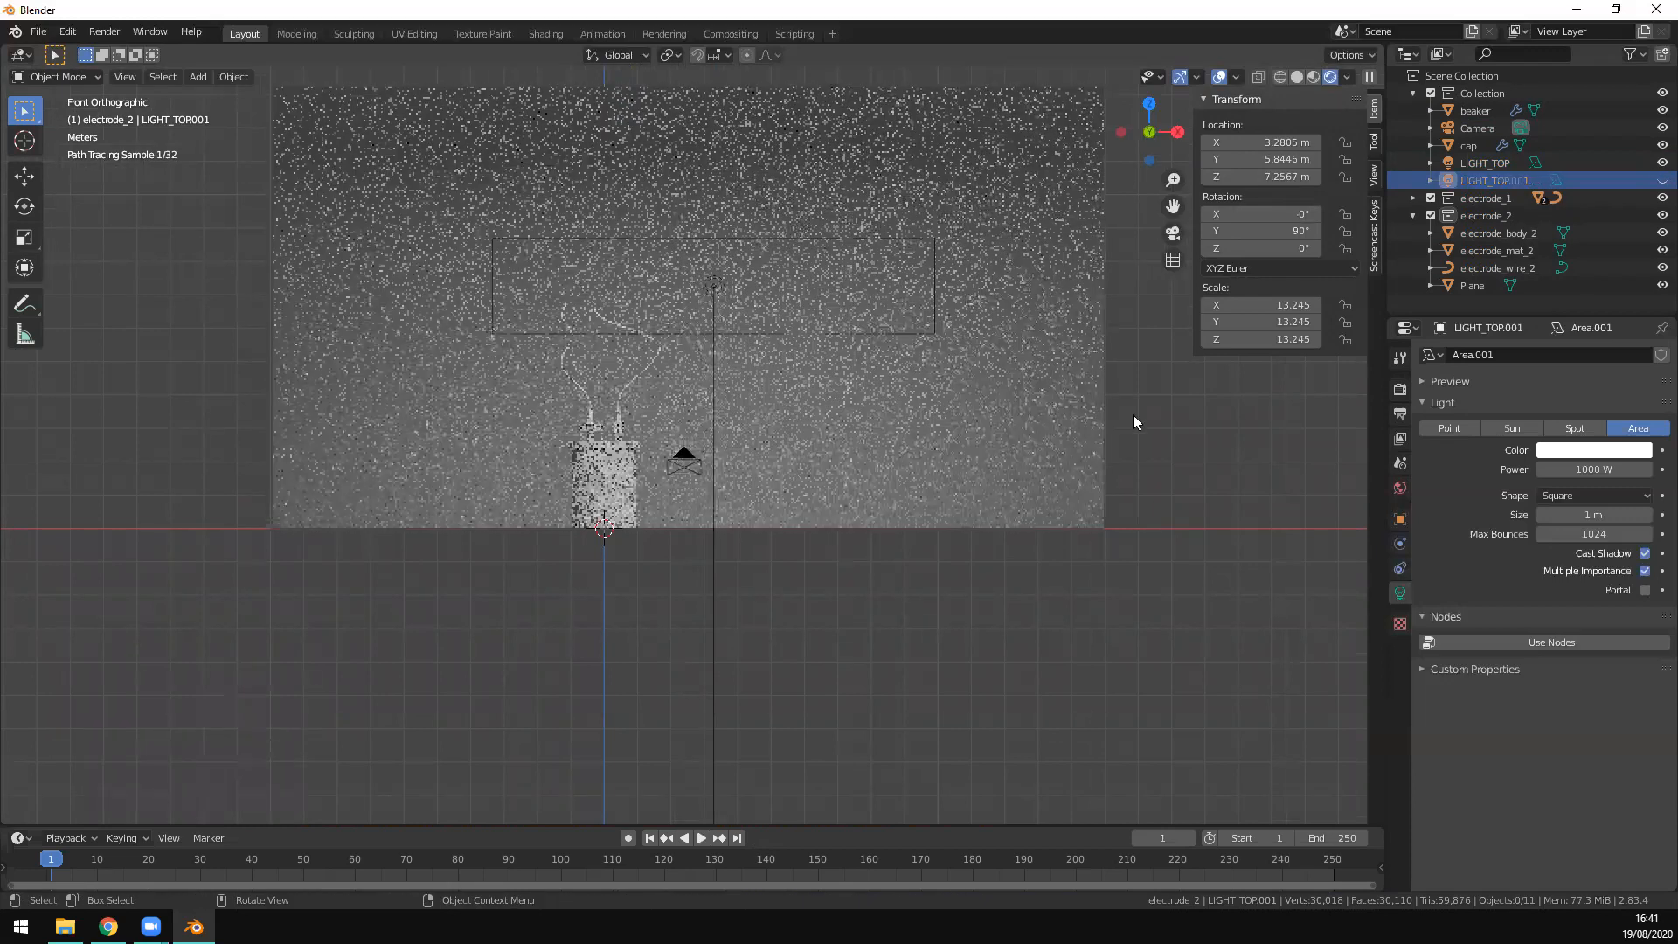
key(alt+h)
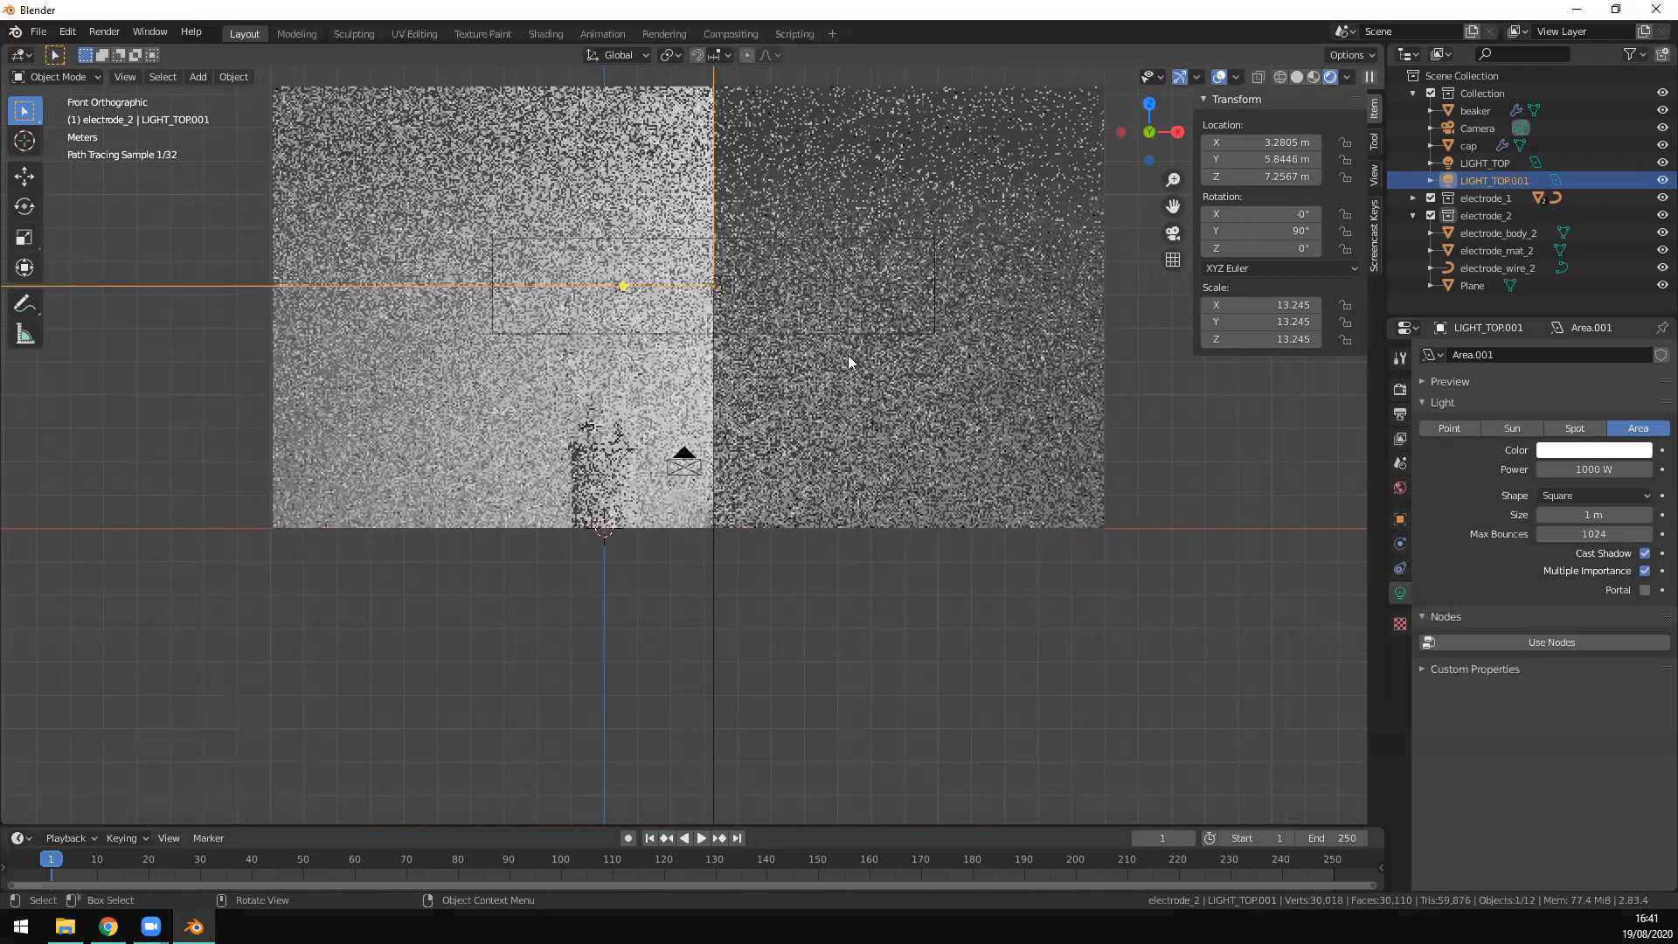
Step: Move the rotated light just beyond the backdrop's positive X side, to about X 15.8 m, Y 6.5 m and Z 3.4 m
key(g)
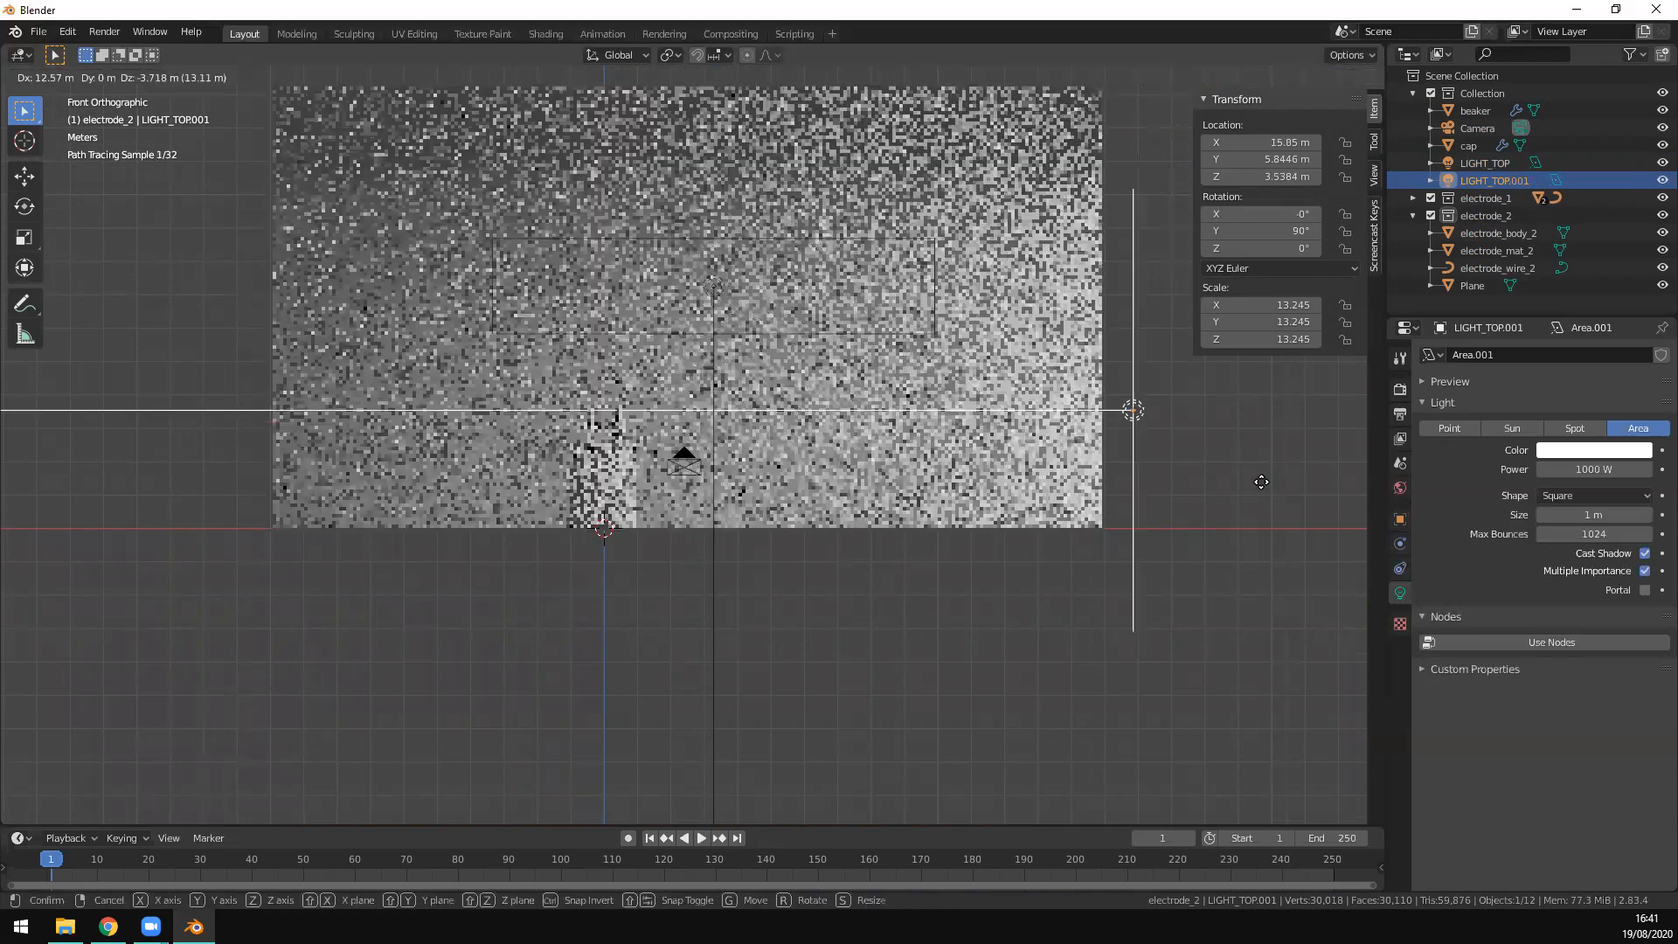
click(1259, 490)
key(KP_7)
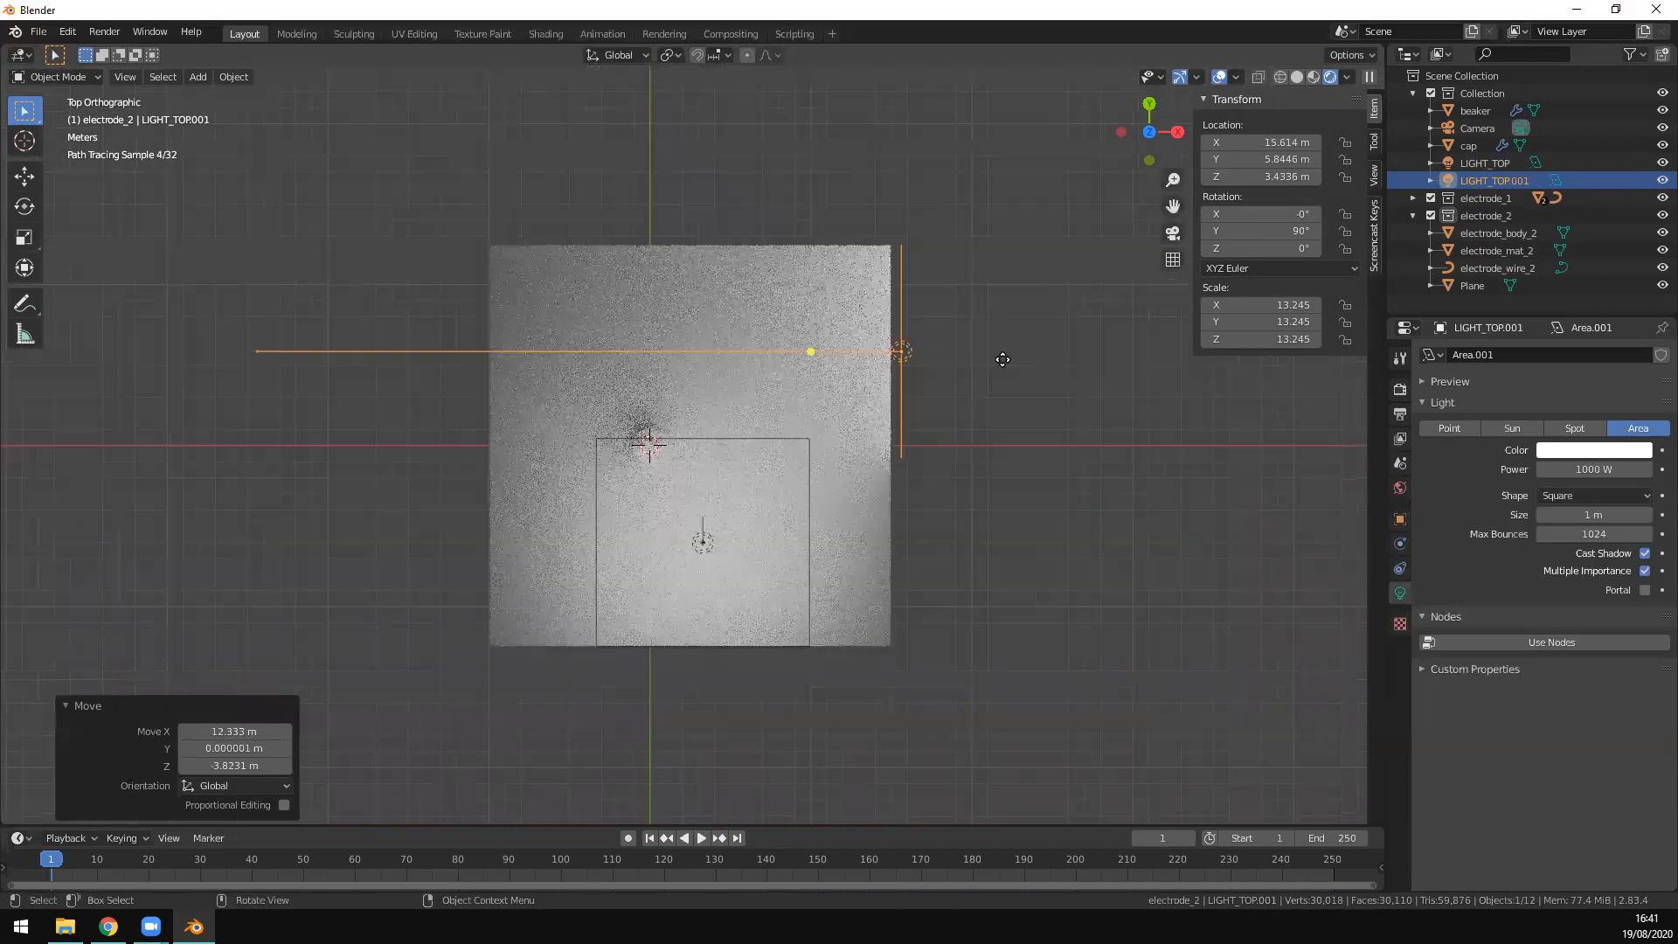
key(g)
click(1005, 368)
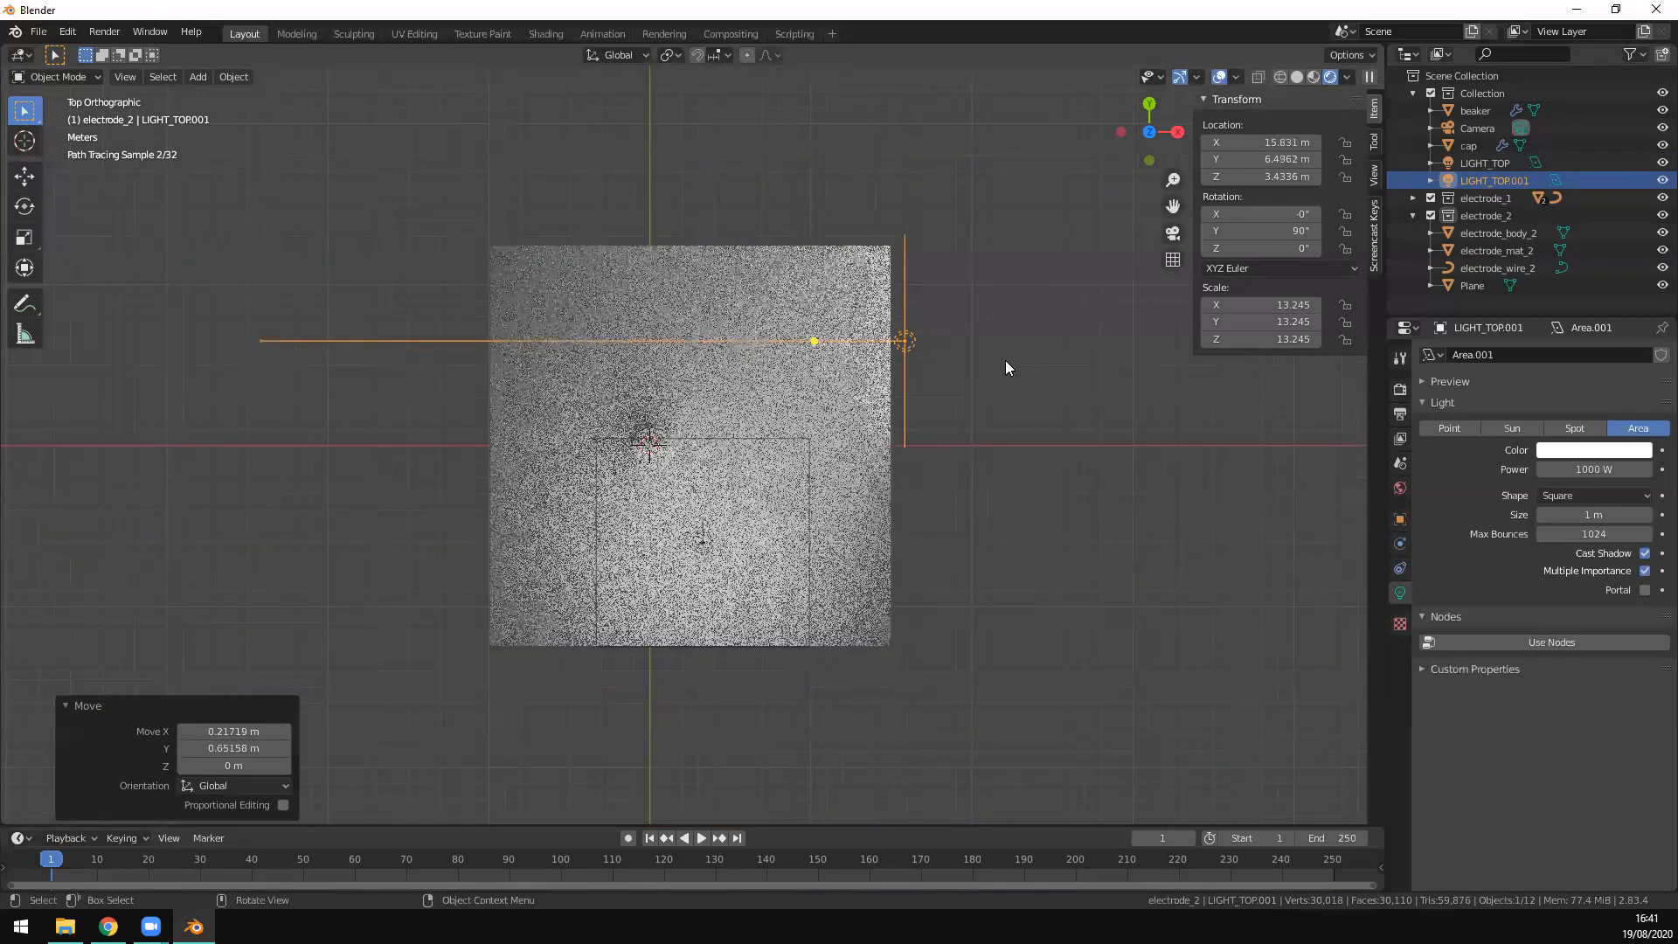
Step: Duplicate the side light about 28.9 m along negative X, rotate the copy 180° around Z and check the camera view
key(shift+d)
key(x)
click(536, 376)
text(rz18)
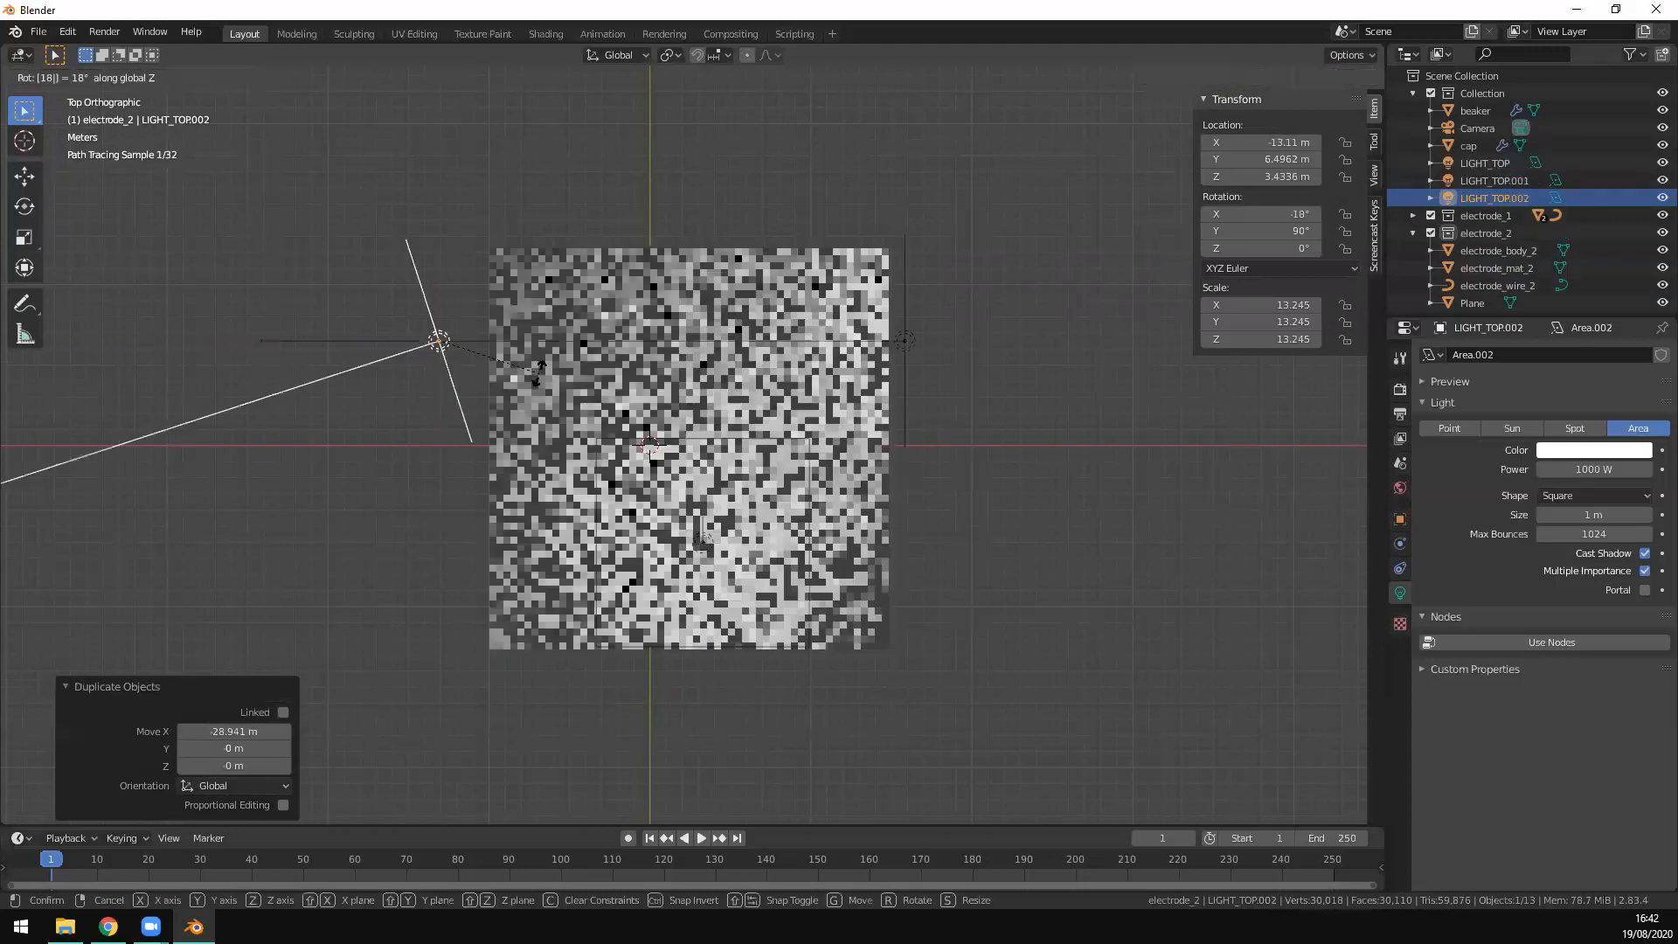
text(0)
key(Return)
key(KP_1)
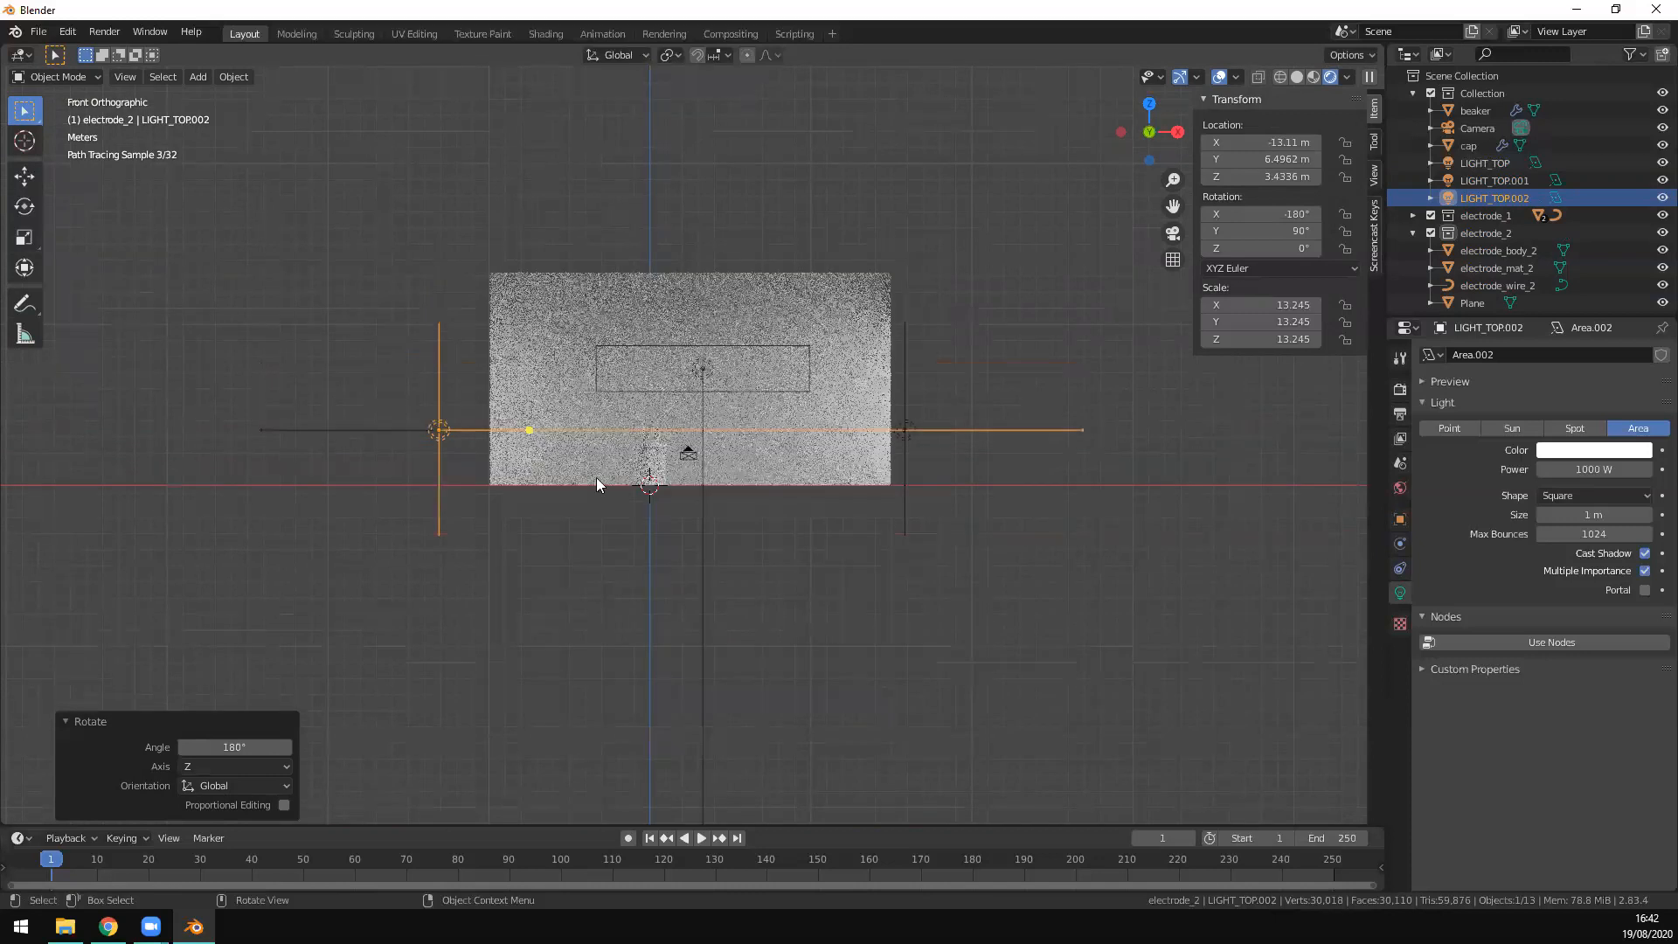
key(KP_0)
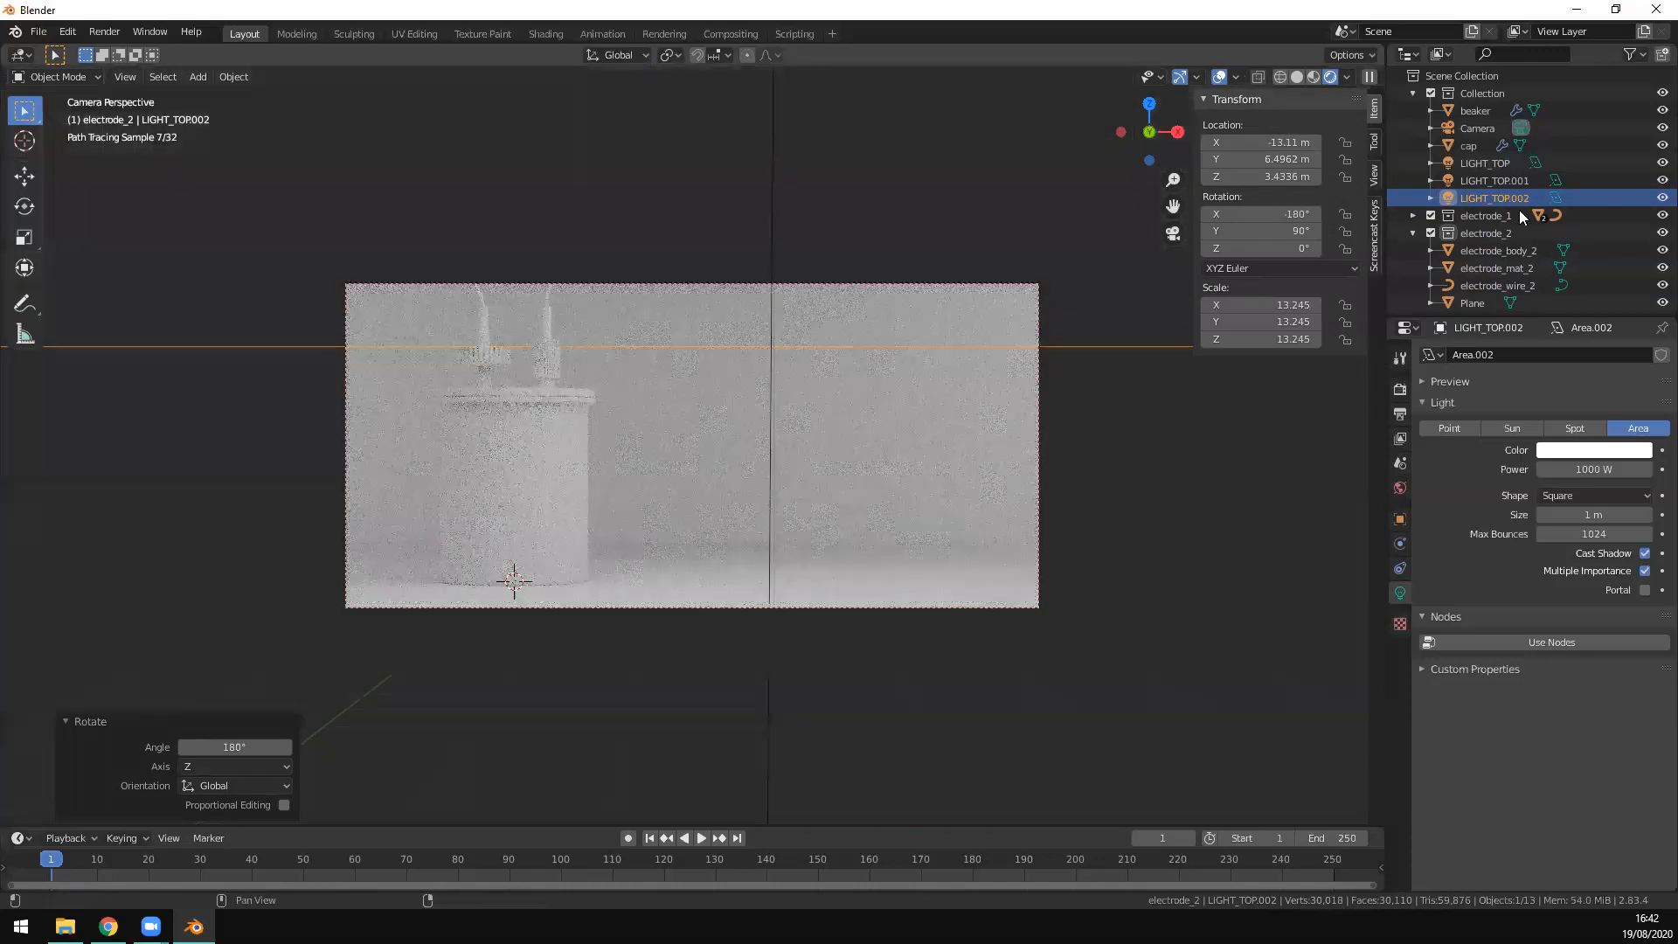
Step: Rename the side light on the positive X side LIGHT_RIGHT
double_click(1516, 180)
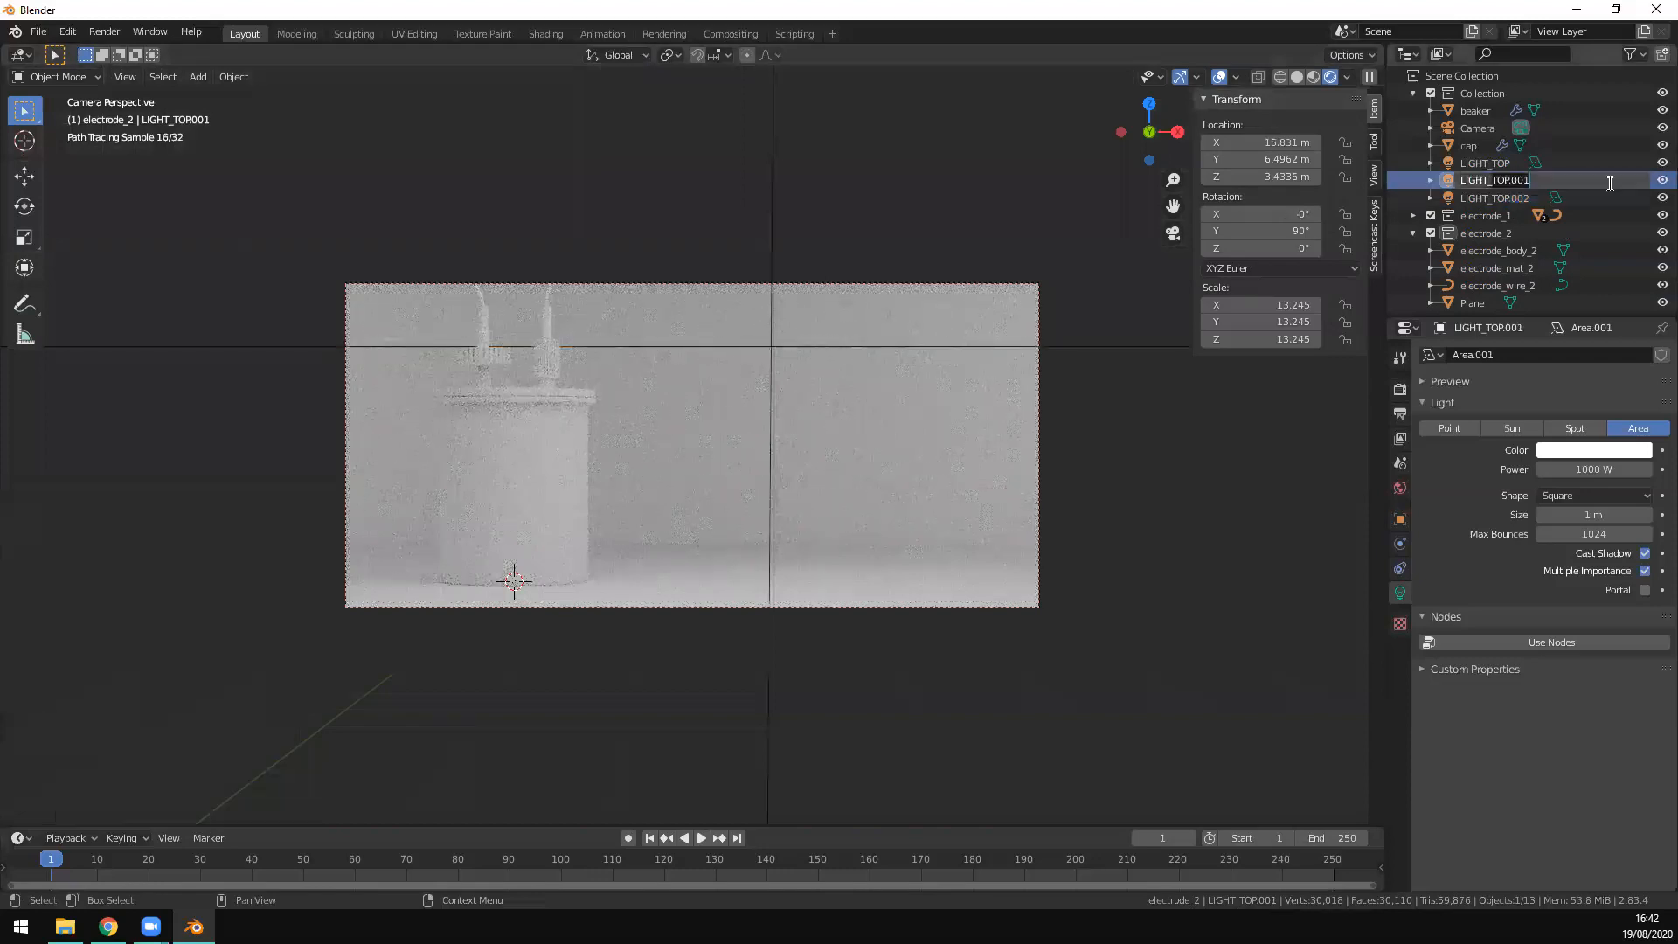
text(RIGHT)
key(Return)
Step: Rename the side light on the negative X side LIGHT_LEFT
double_click(1503, 198)
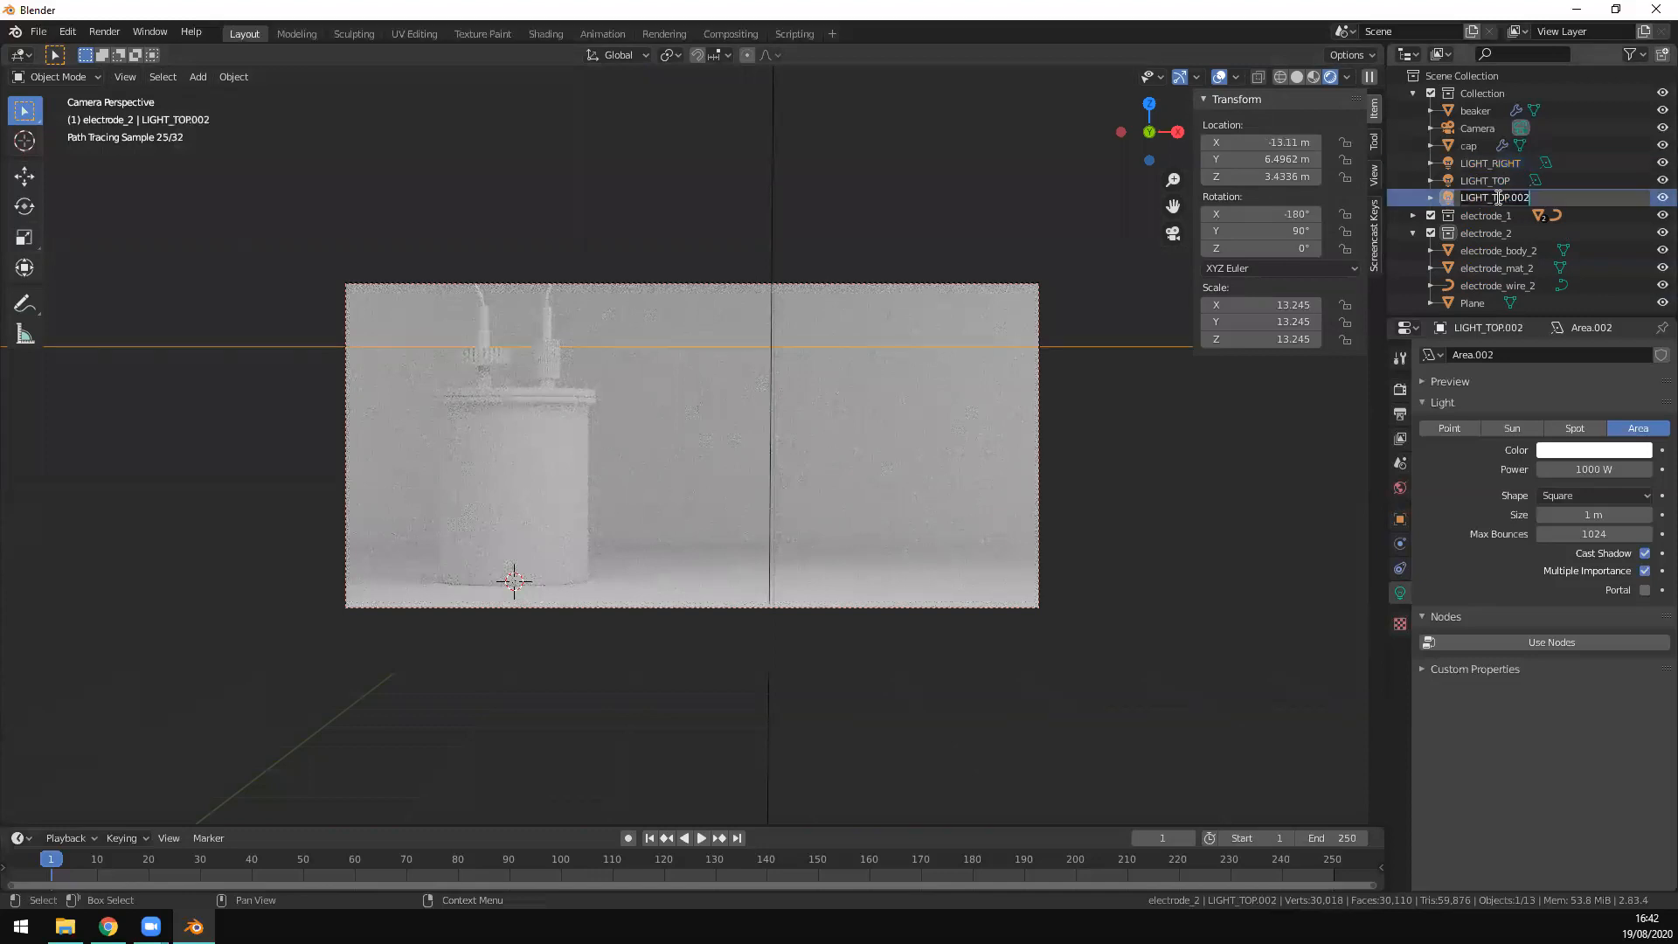
key(BackSpace)
key(BackSpace)
key(BackSpace)
key(BackSpace)
key(BackSpace)
key(BackSpace)
key(BackSpace)
text(LEFT)
key(Return)
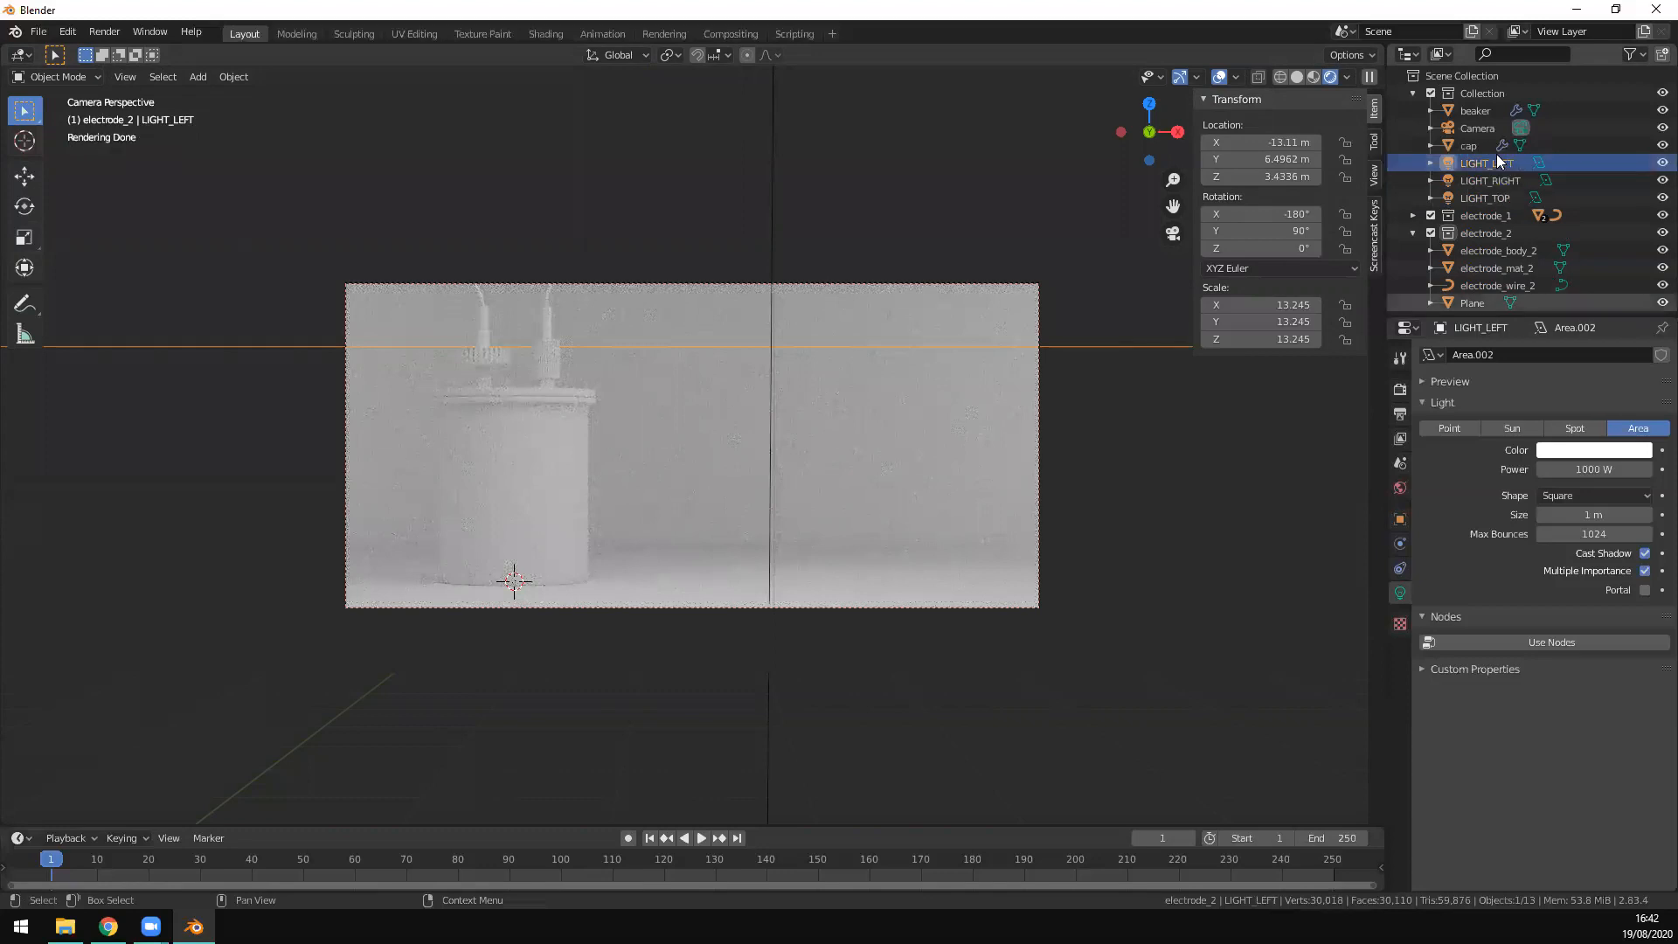
Step: Give LIGHT_LEFT an orange-red color with hue about 0.014, saturation about 0.629 and value 1
click(1574, 451)
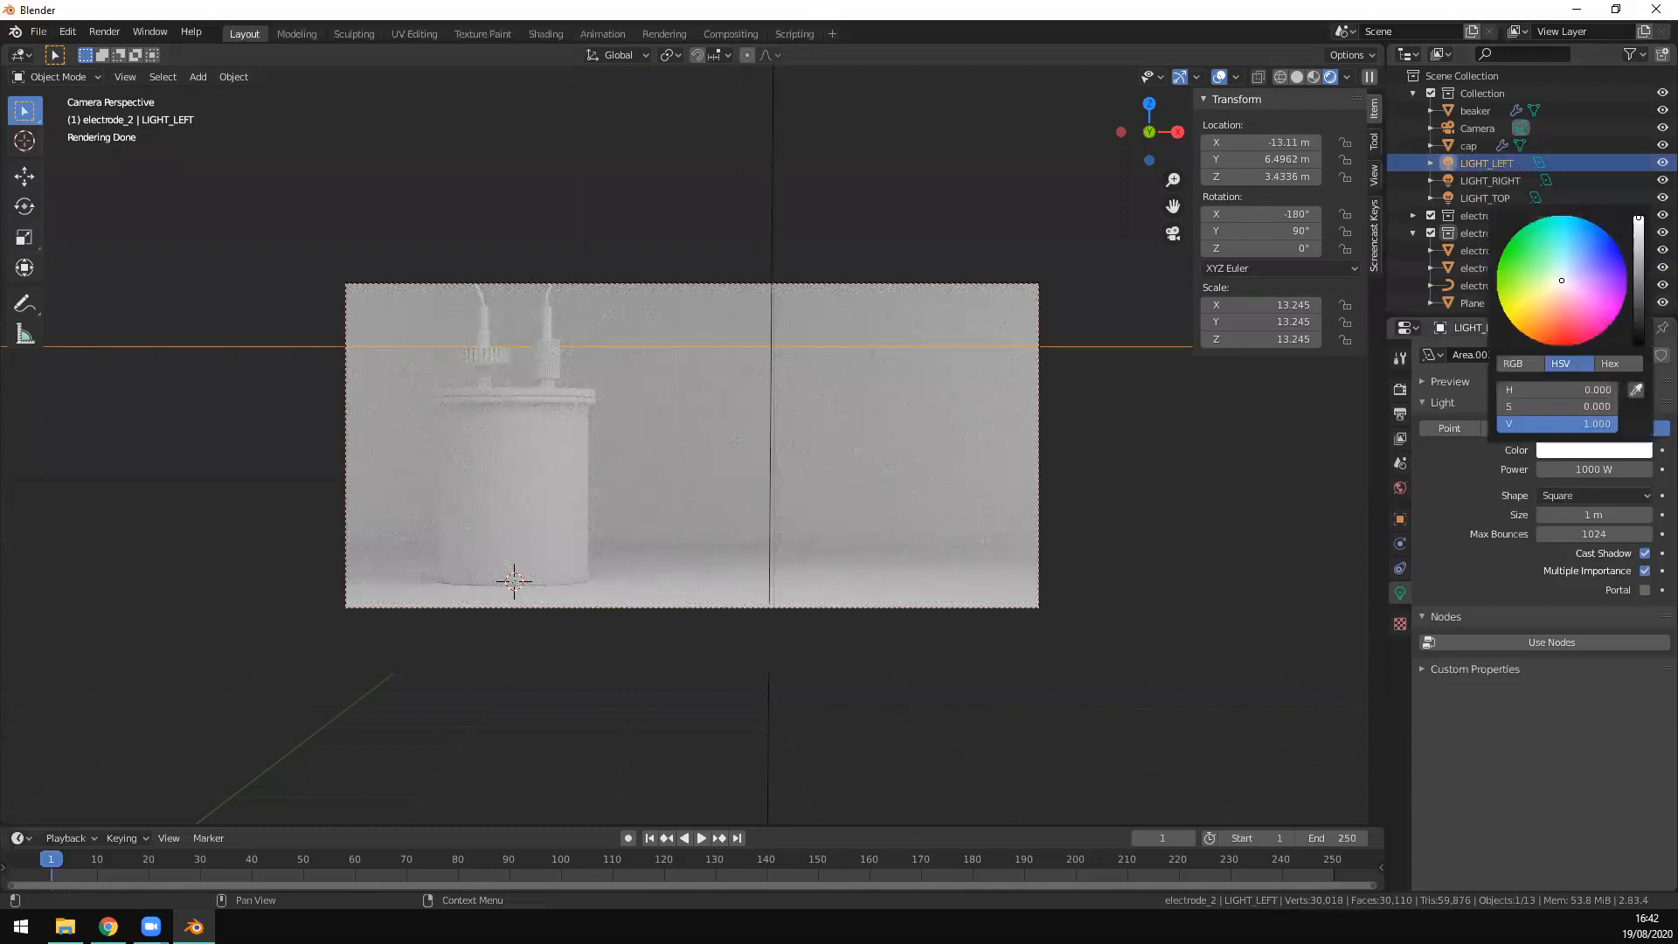
click(1559, 313)
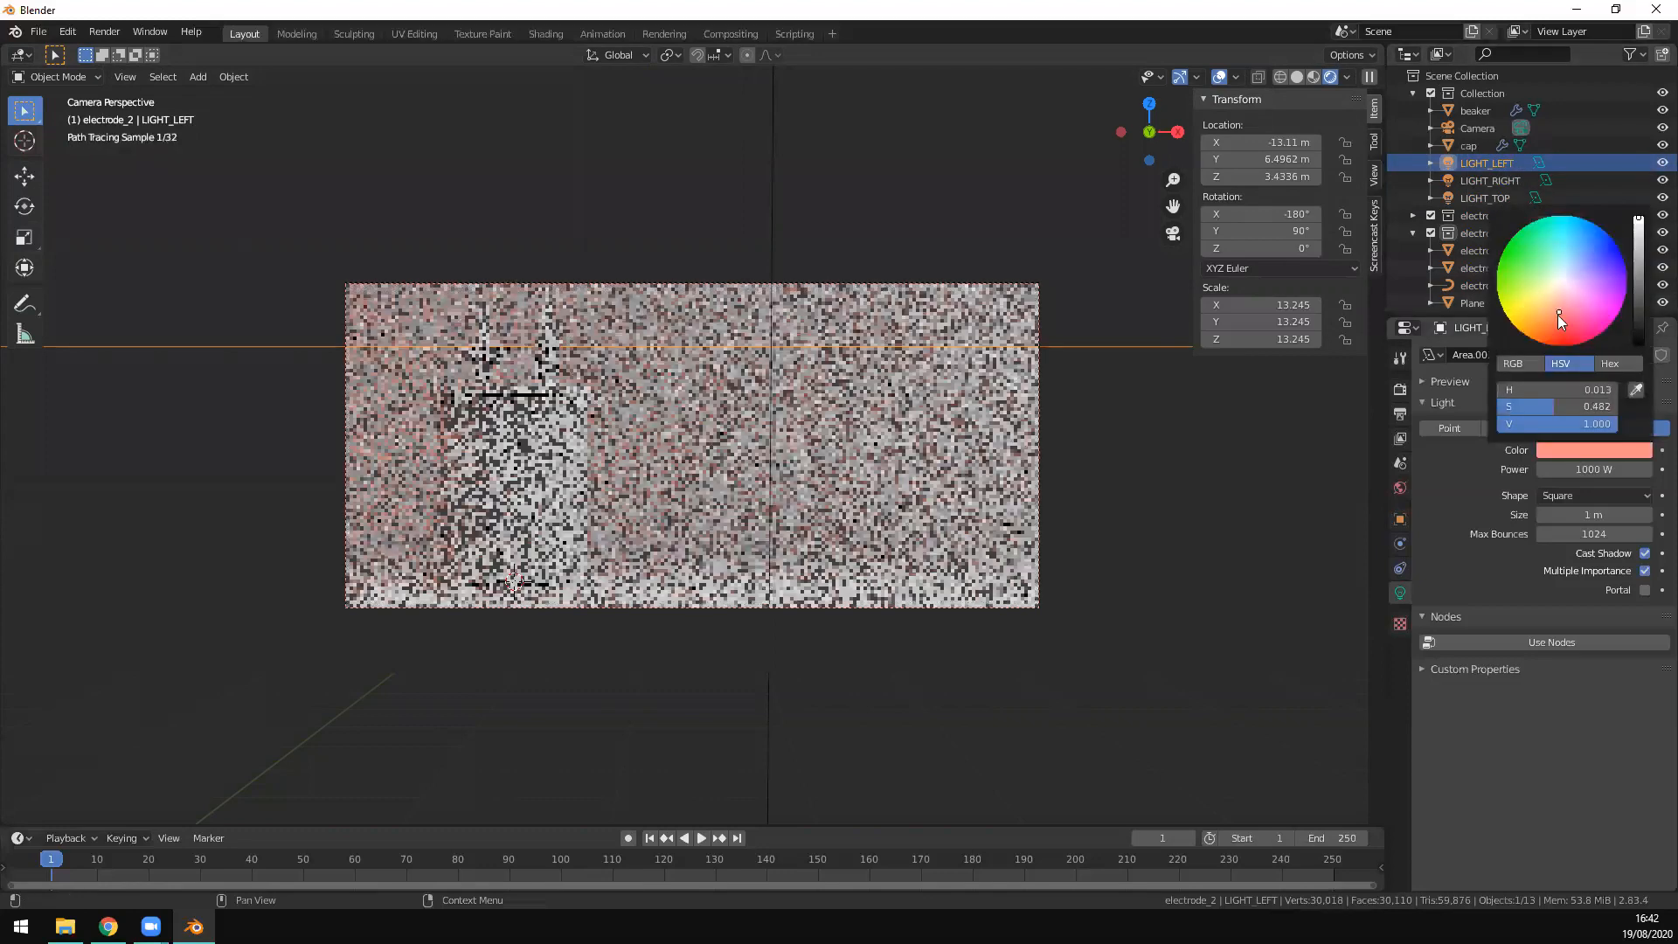
drag(1559, 315, 1559, 318)
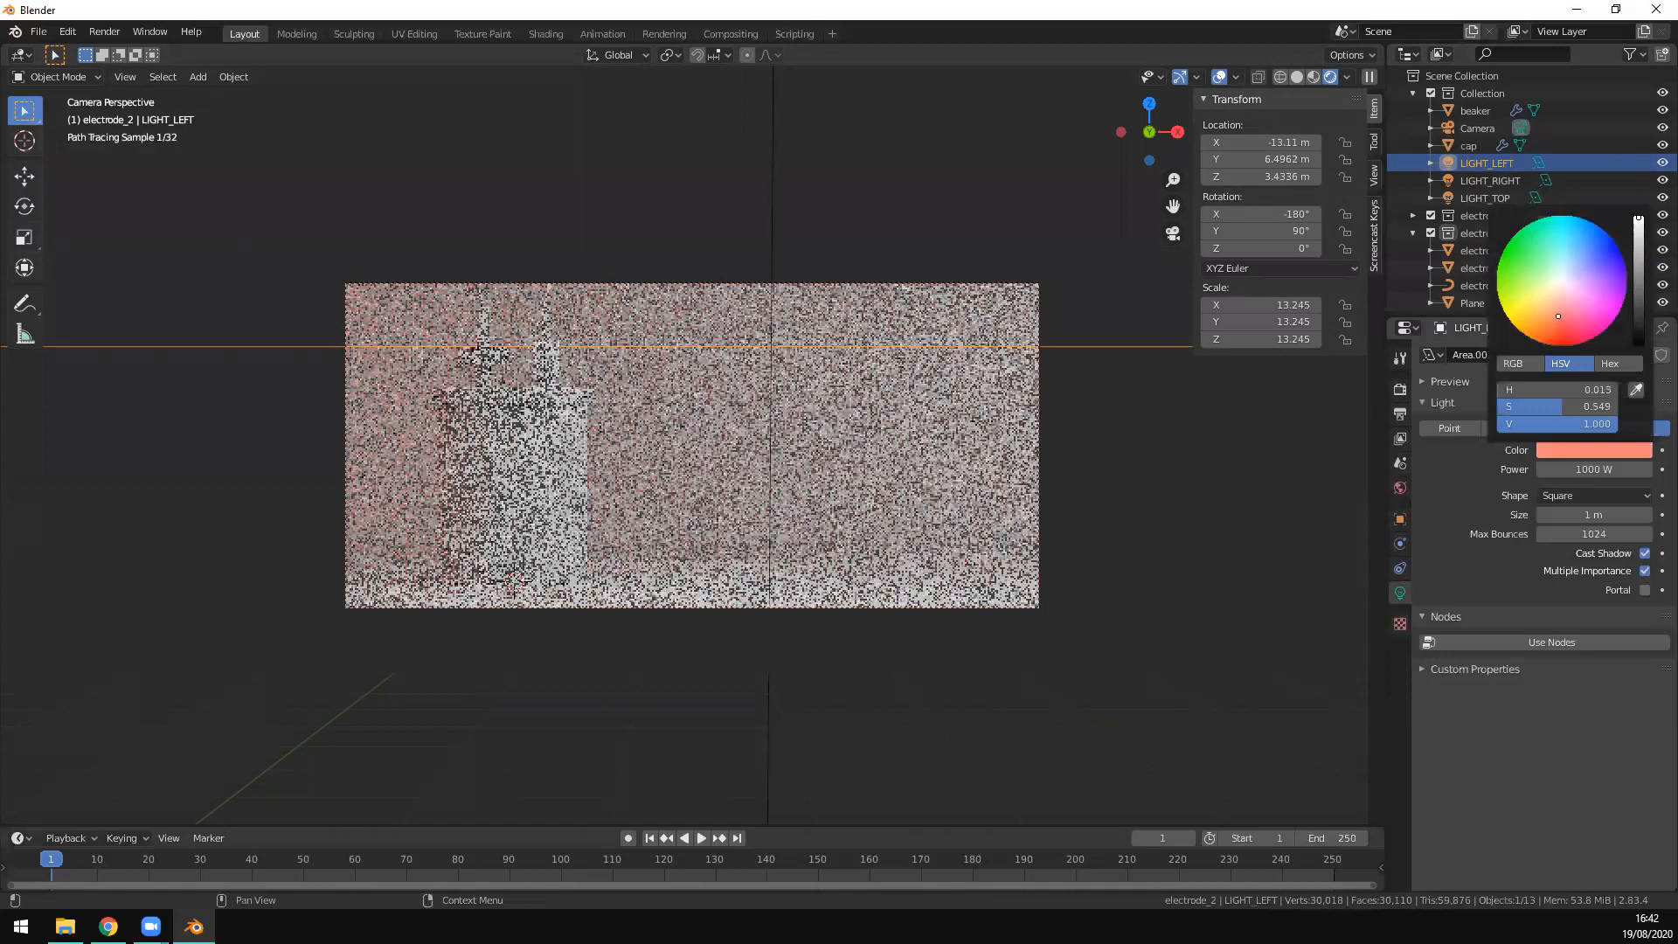
drag(1559, 316, 1558, 321)
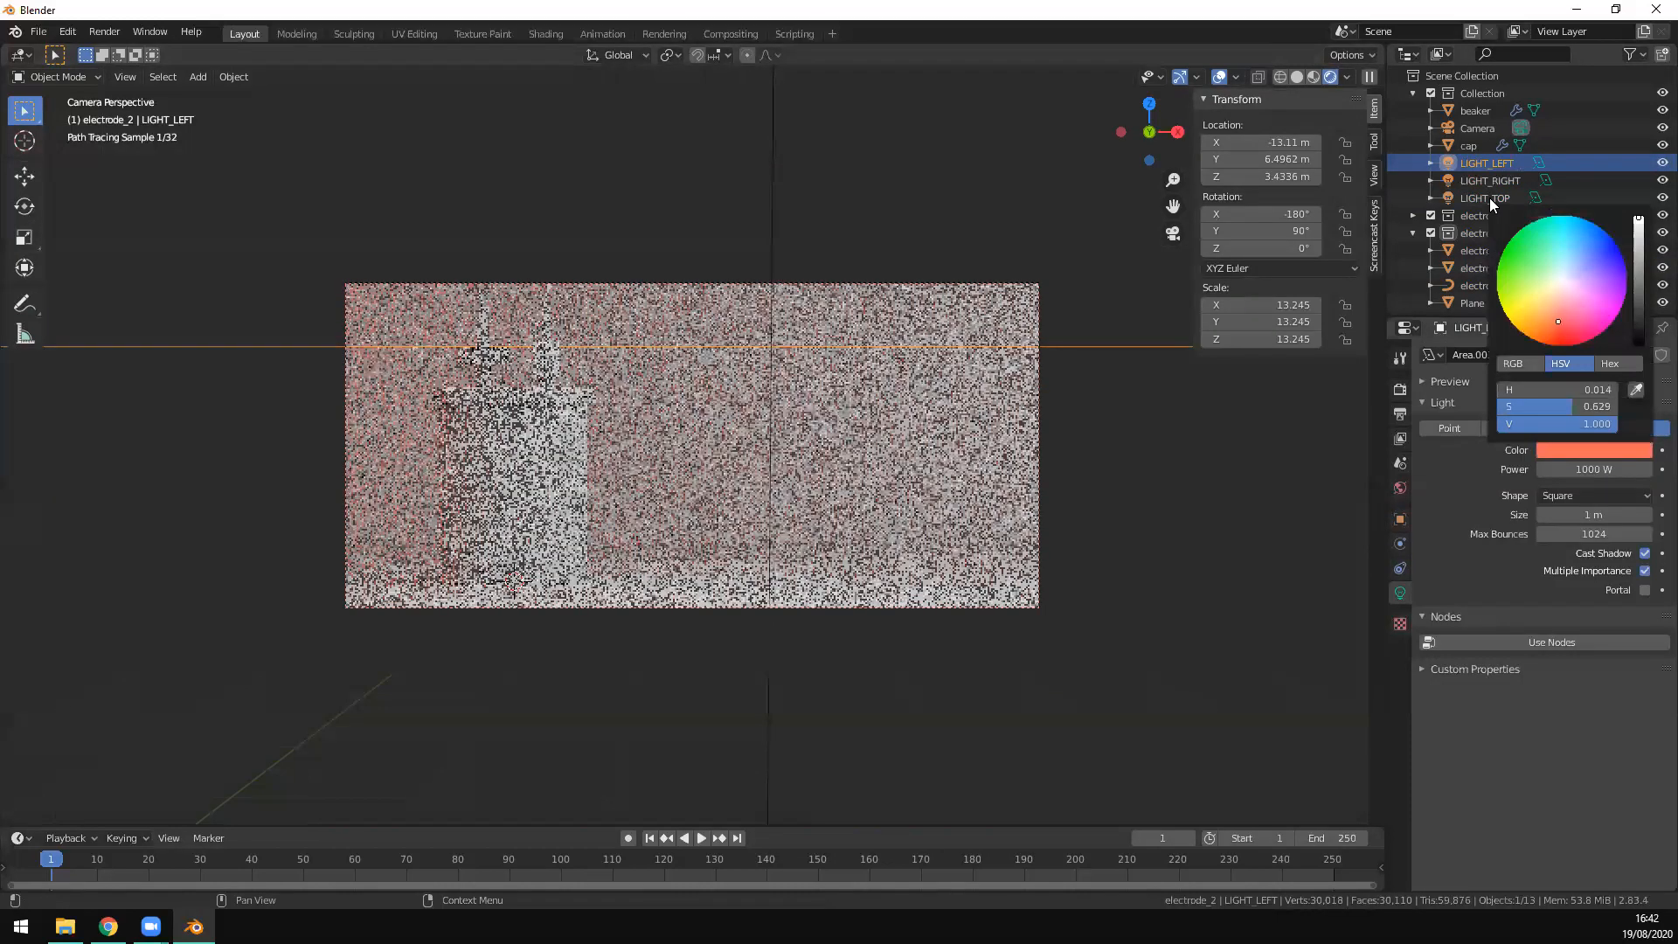
Step: Give LIGHT_RIGHT a saturated blue-violet color
click(1505, 181)
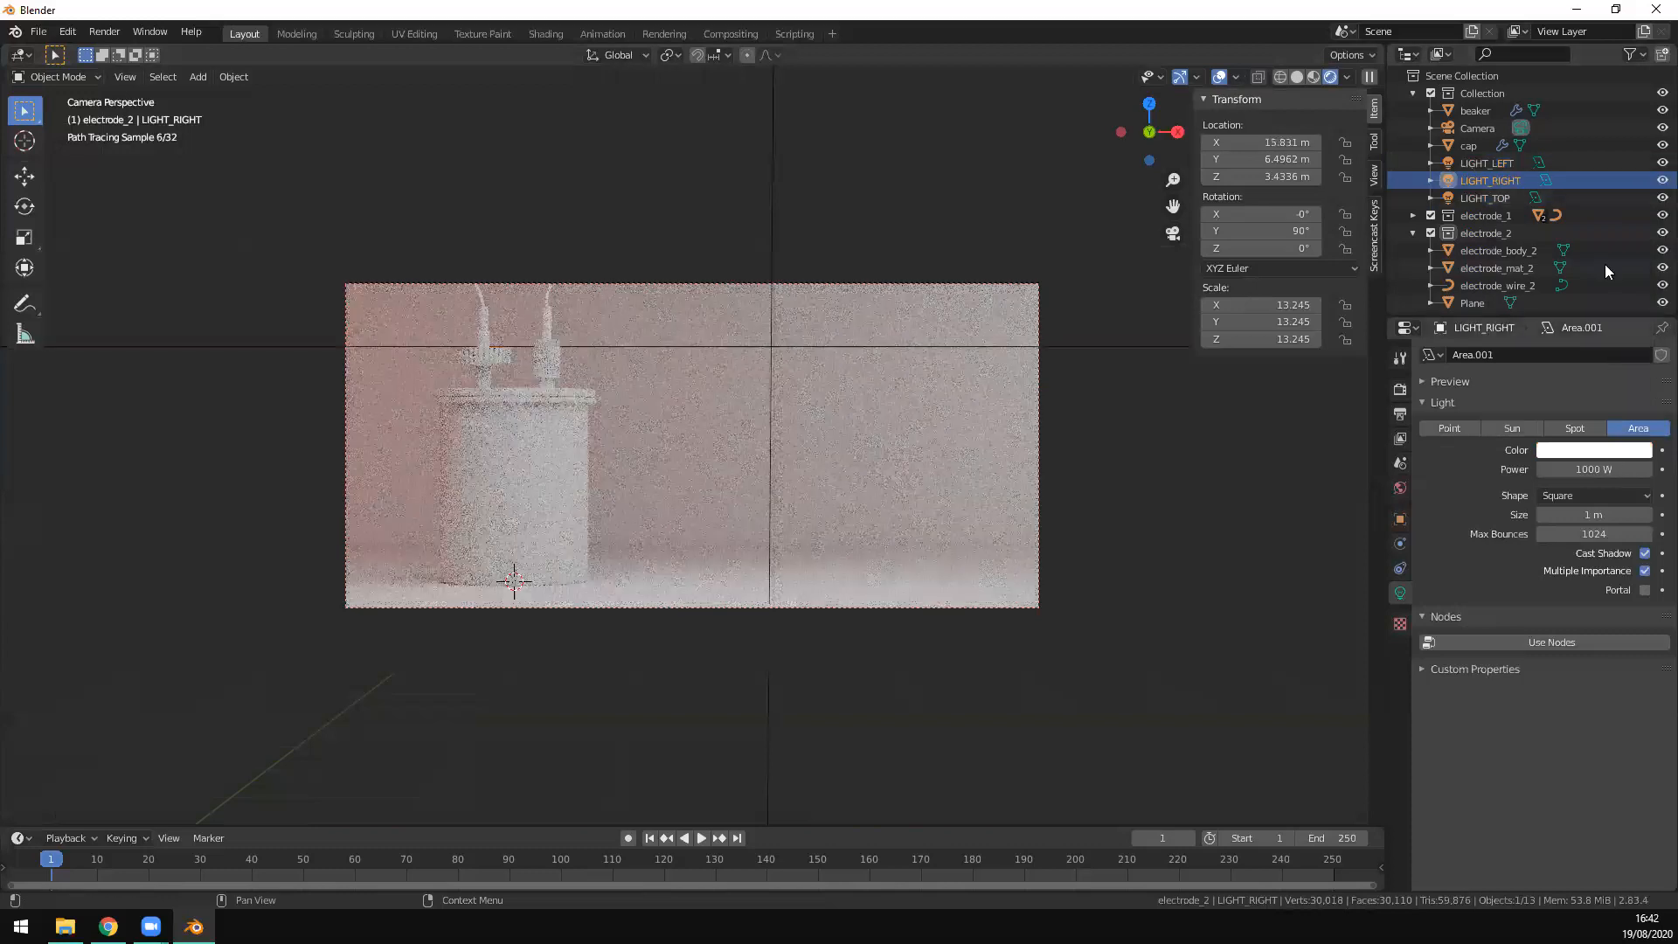
click(1594, 451)
click(1609, 272)
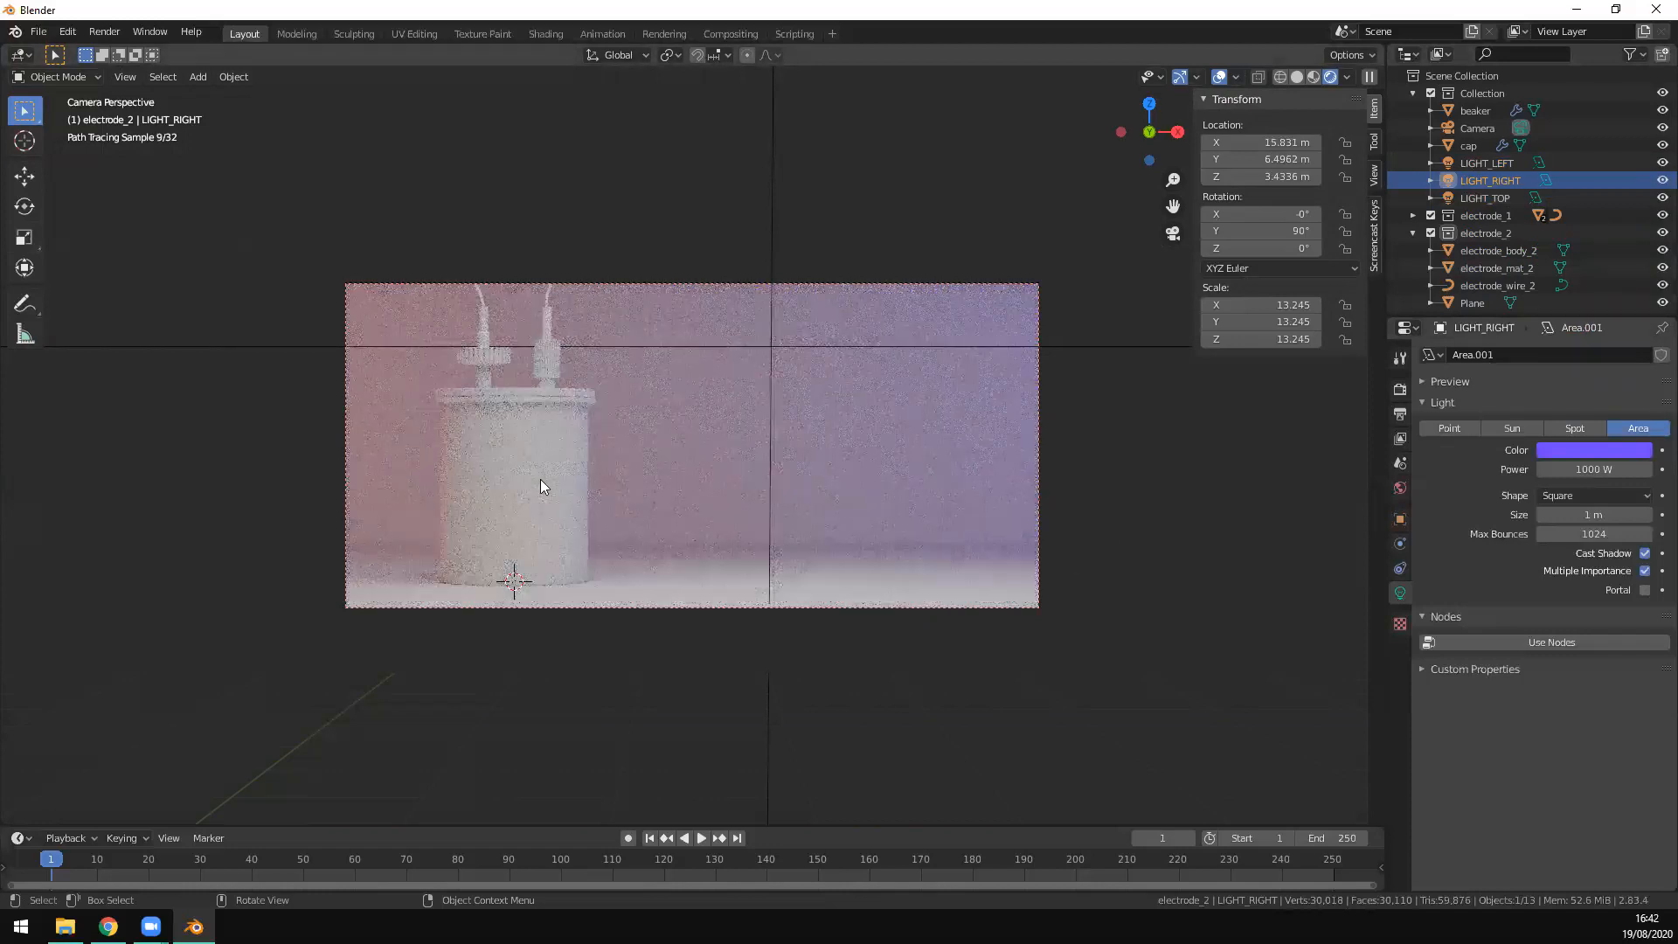
Step: Open the beaker's mesh for editing in wireframe shading from the front view
click(495, 426)
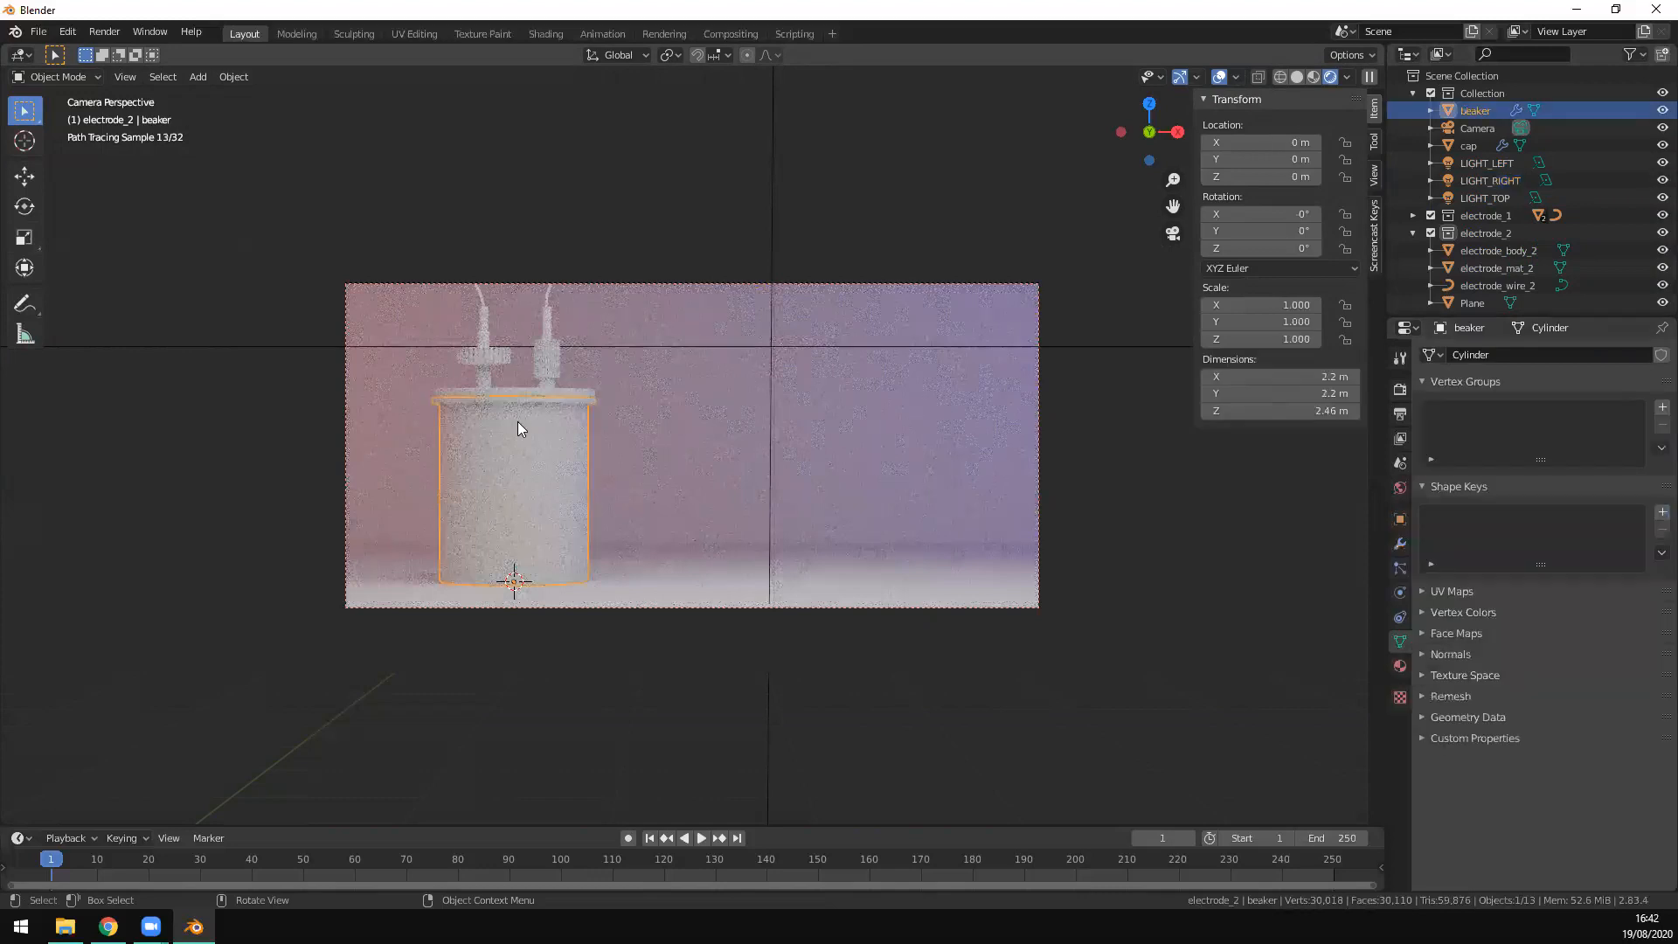
scroll(517, 421, up, 3)
key(z)
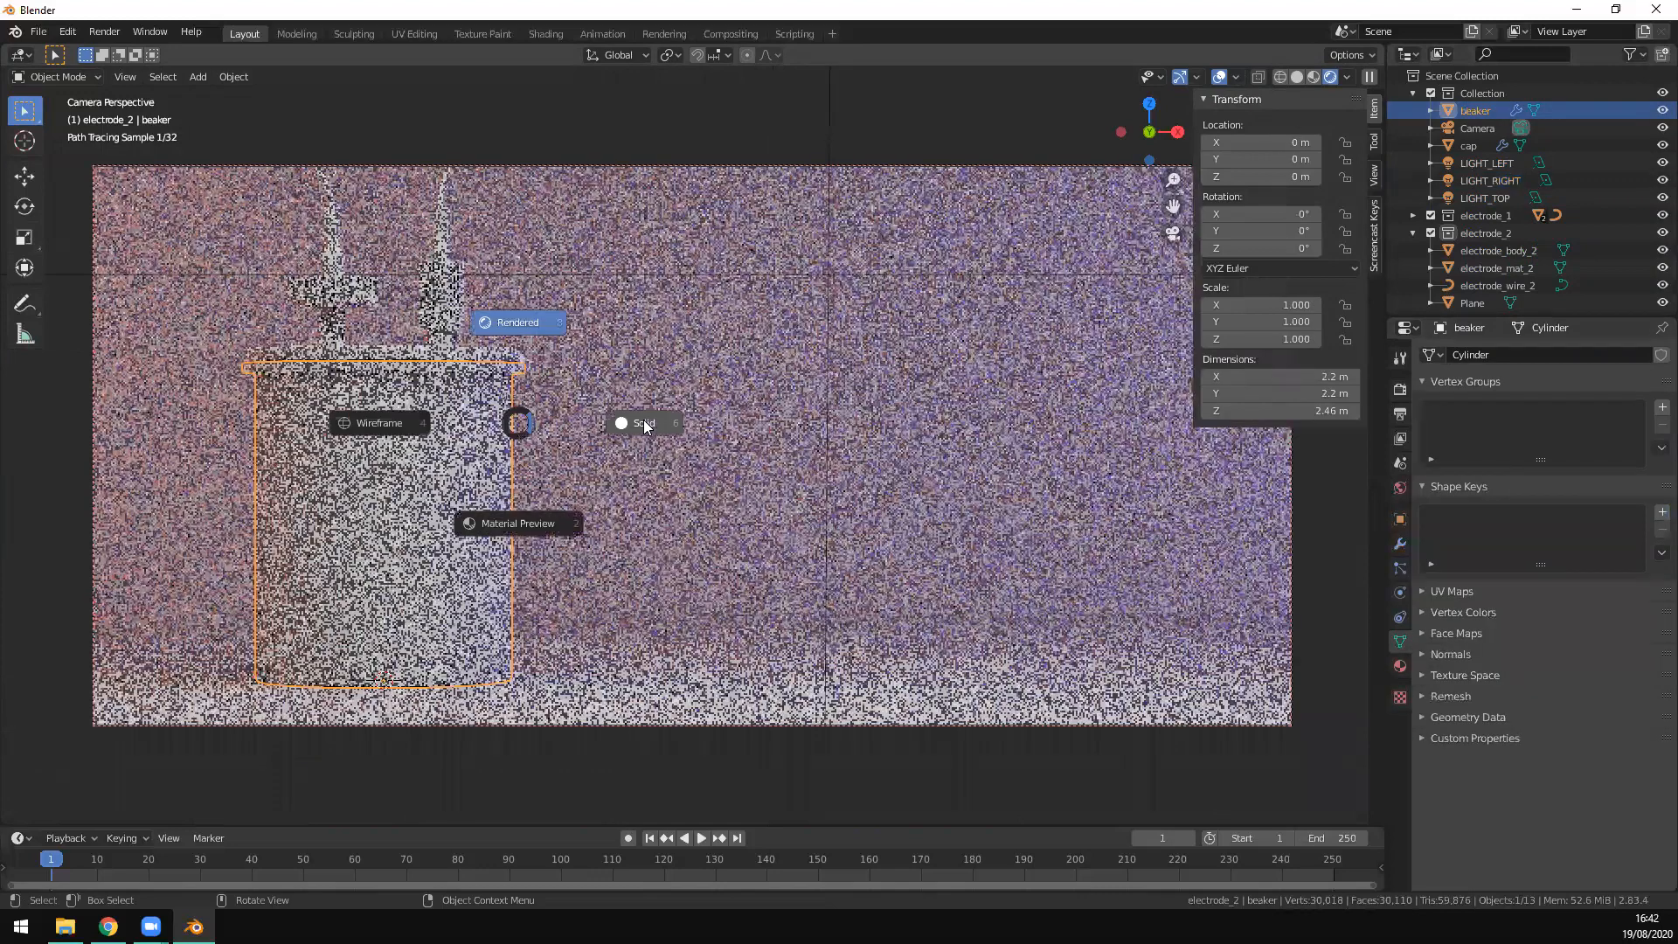
click(644, 424)
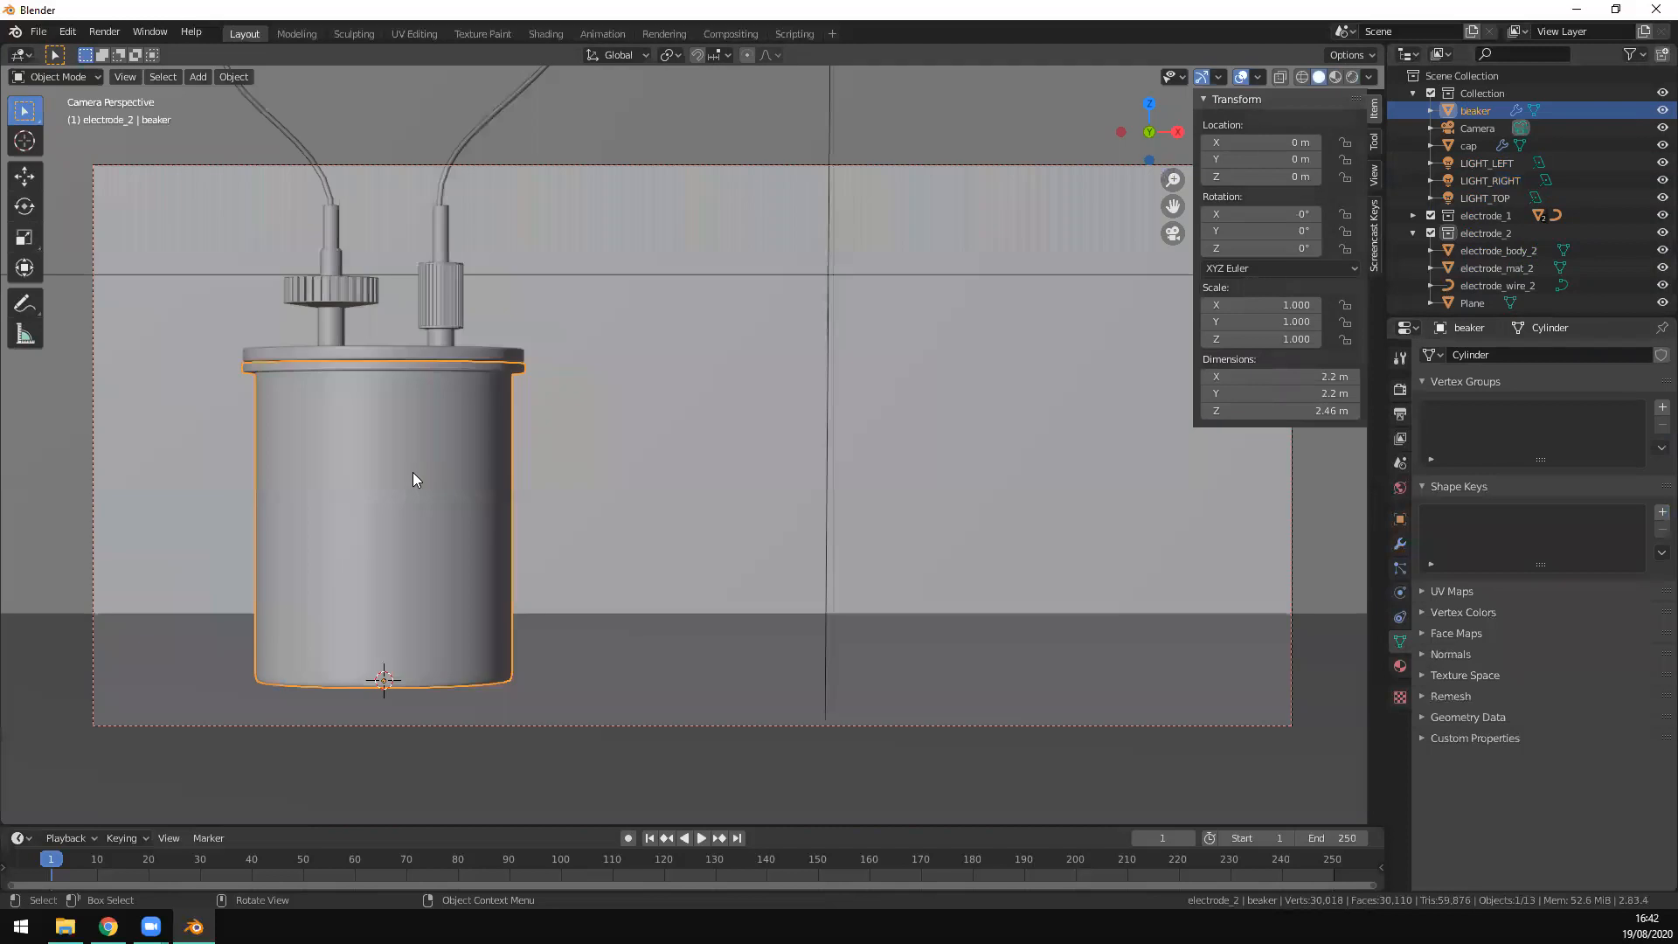
scroll(334, 429, up, 2)
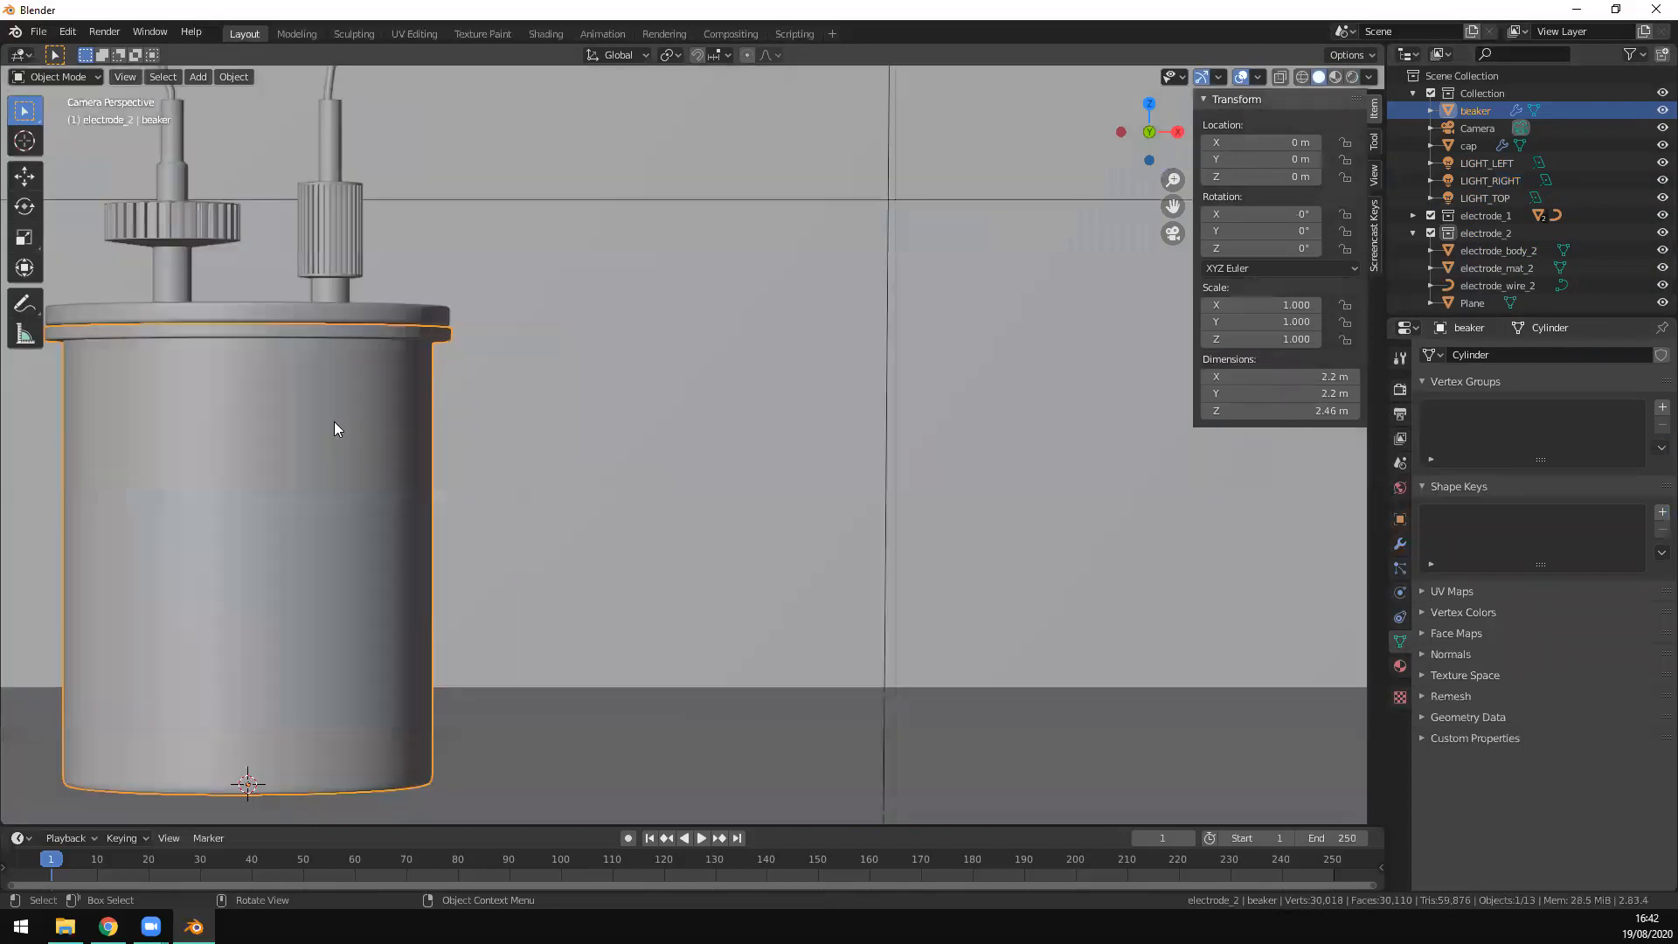
key(KP_1)
key(KP_Decimal)
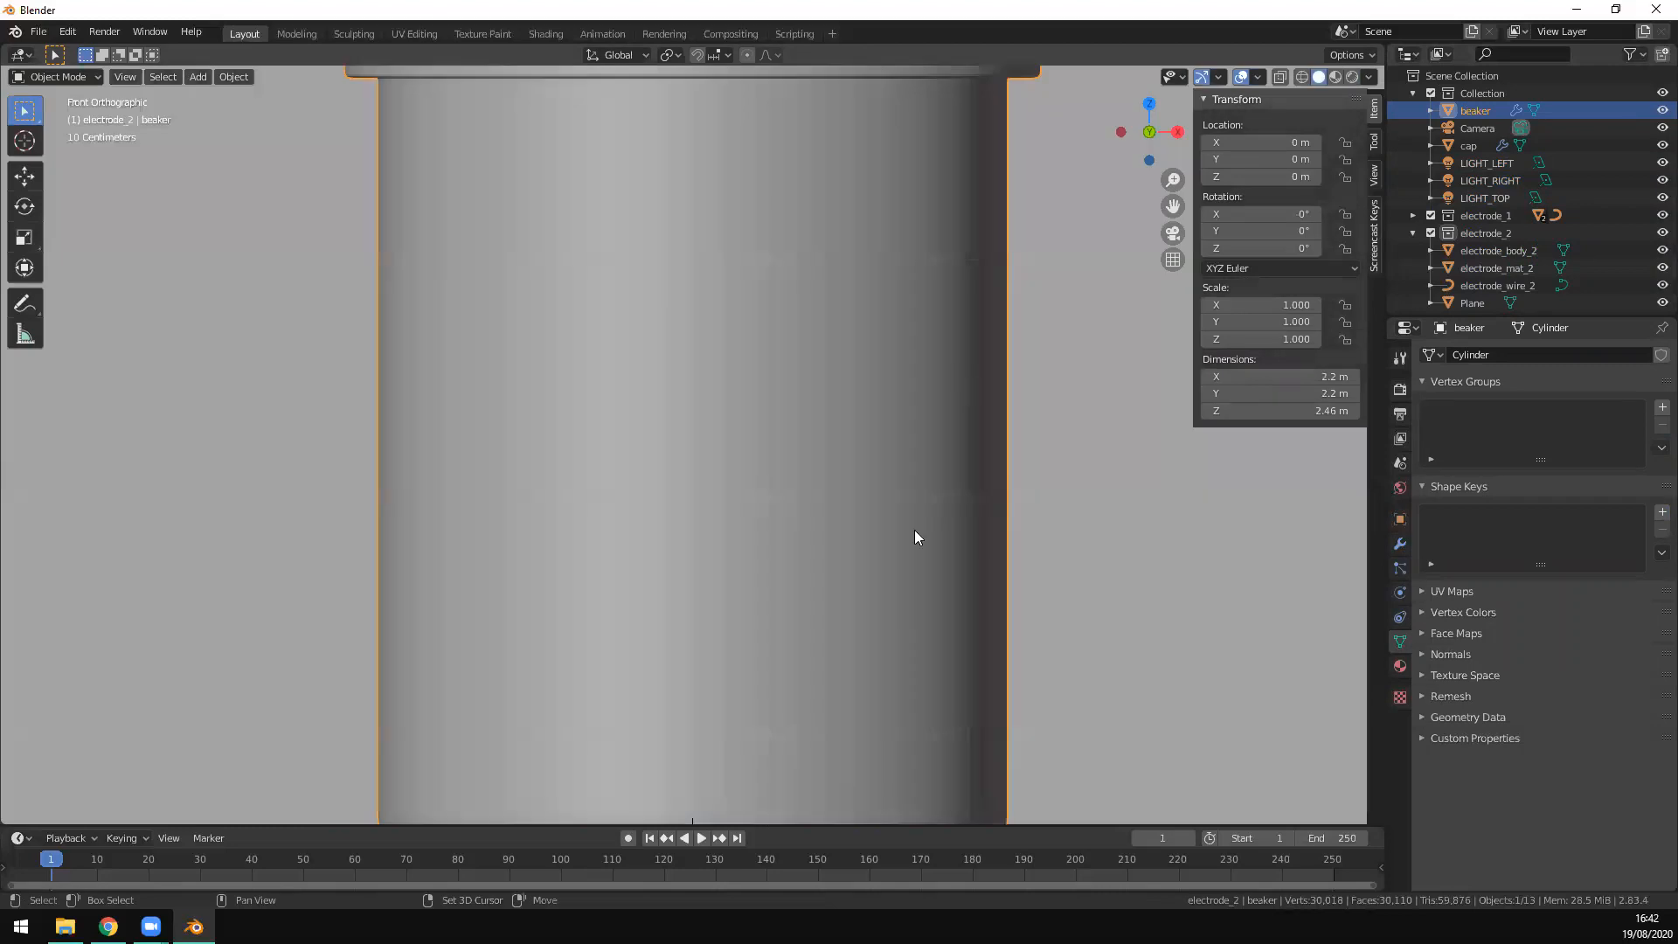
key(Tab)
scroll(798, 436, down, 2)
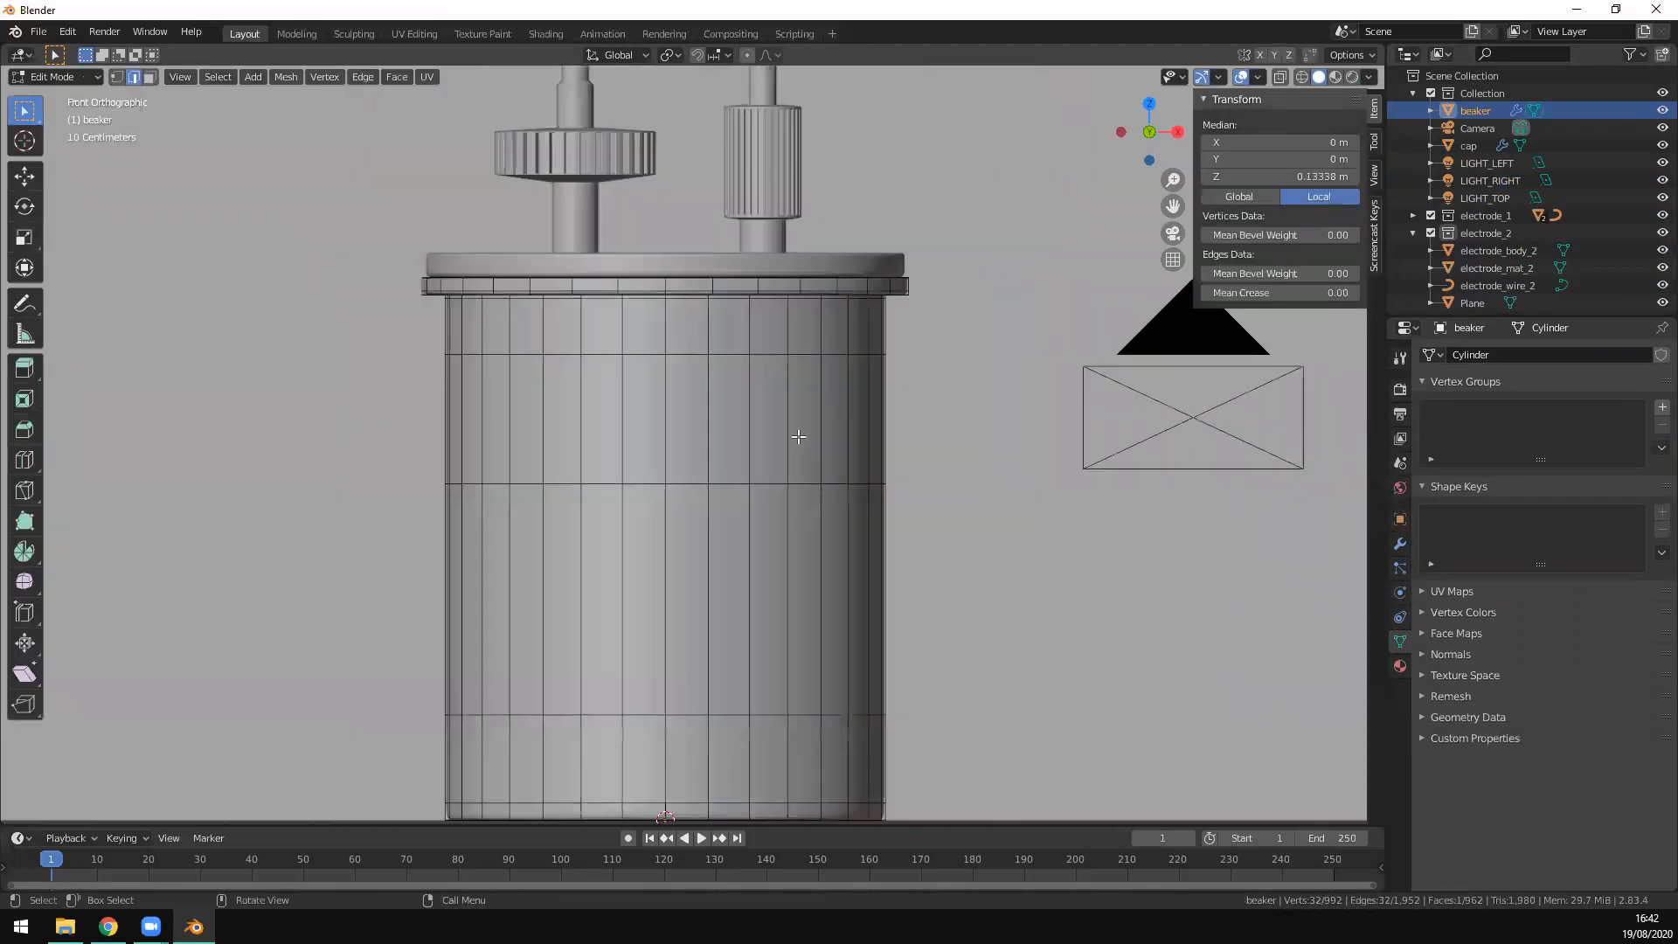
key(z)
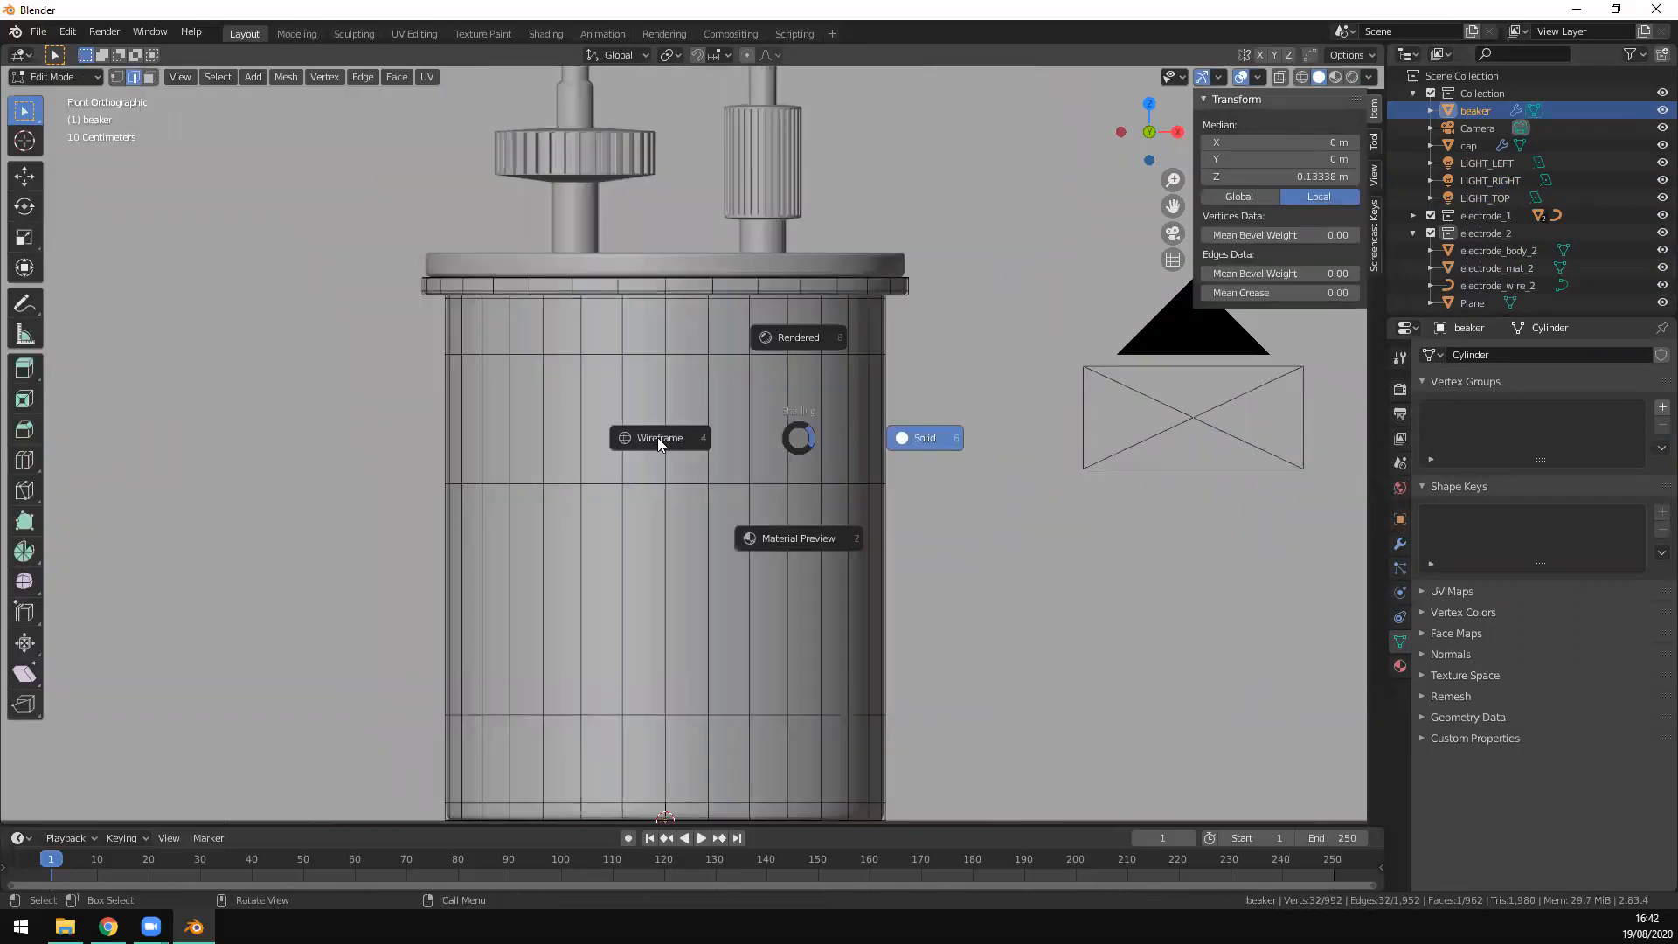
click(625, 438)
Step: Lower the beaker's rim and upper wall along Z by about 0.26 m, shortening the beaker to about 2.2 m
key(b)
drag(386, 266, 758, 378)
drag(968, 407, 1004, 418)
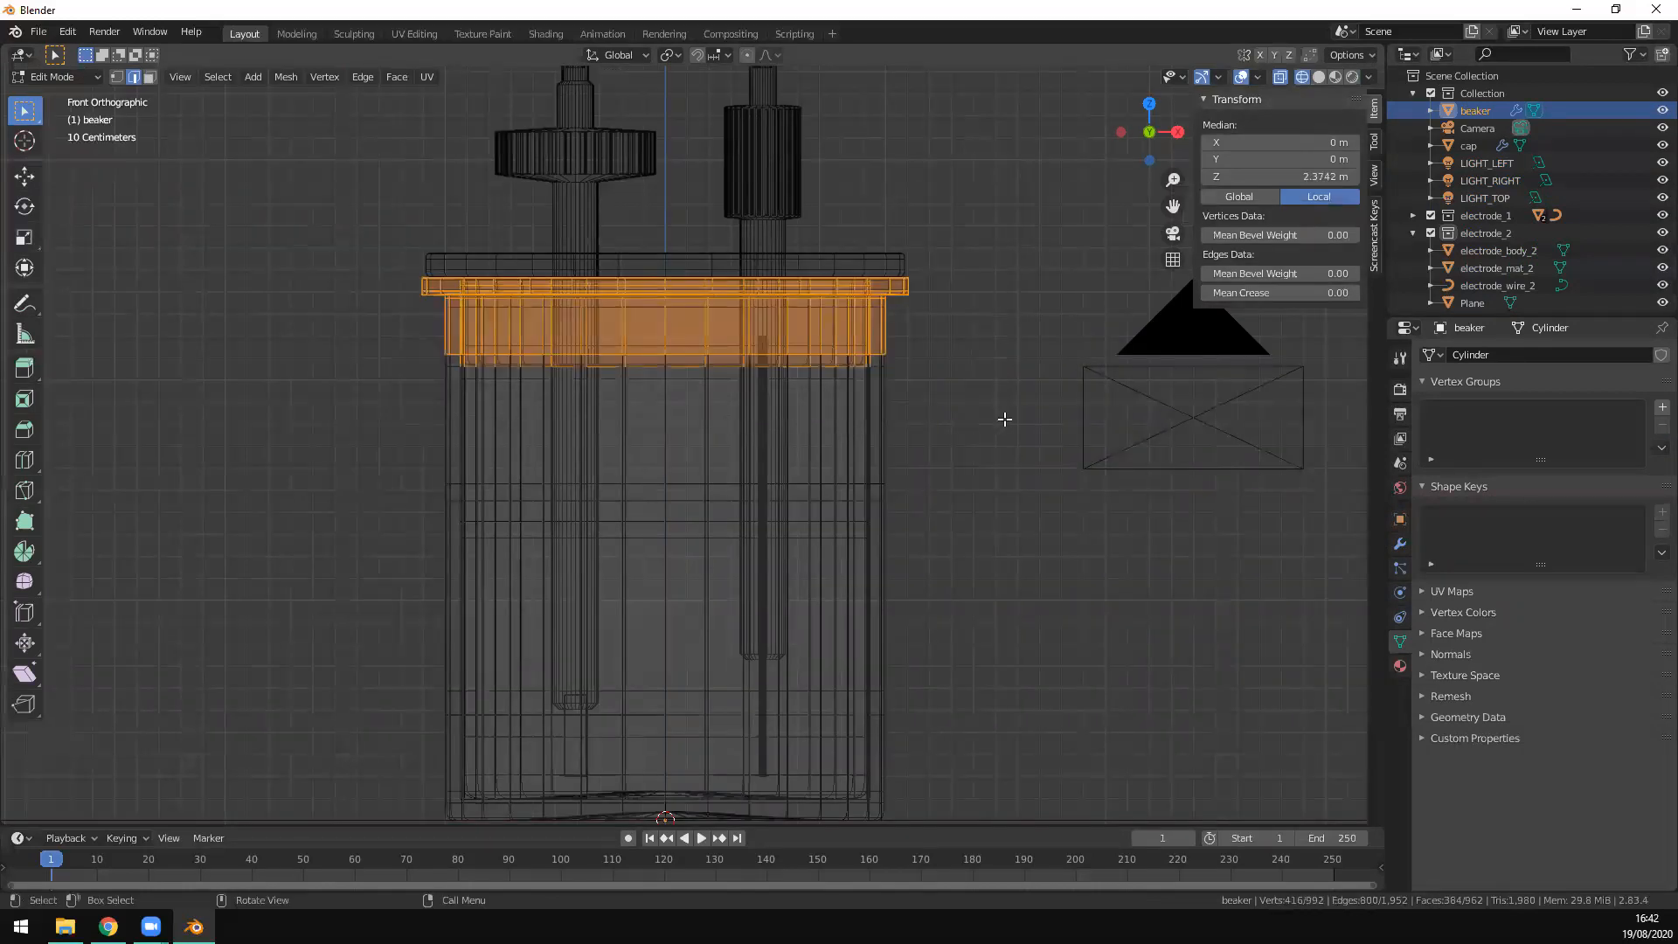
key(g)
key(z)
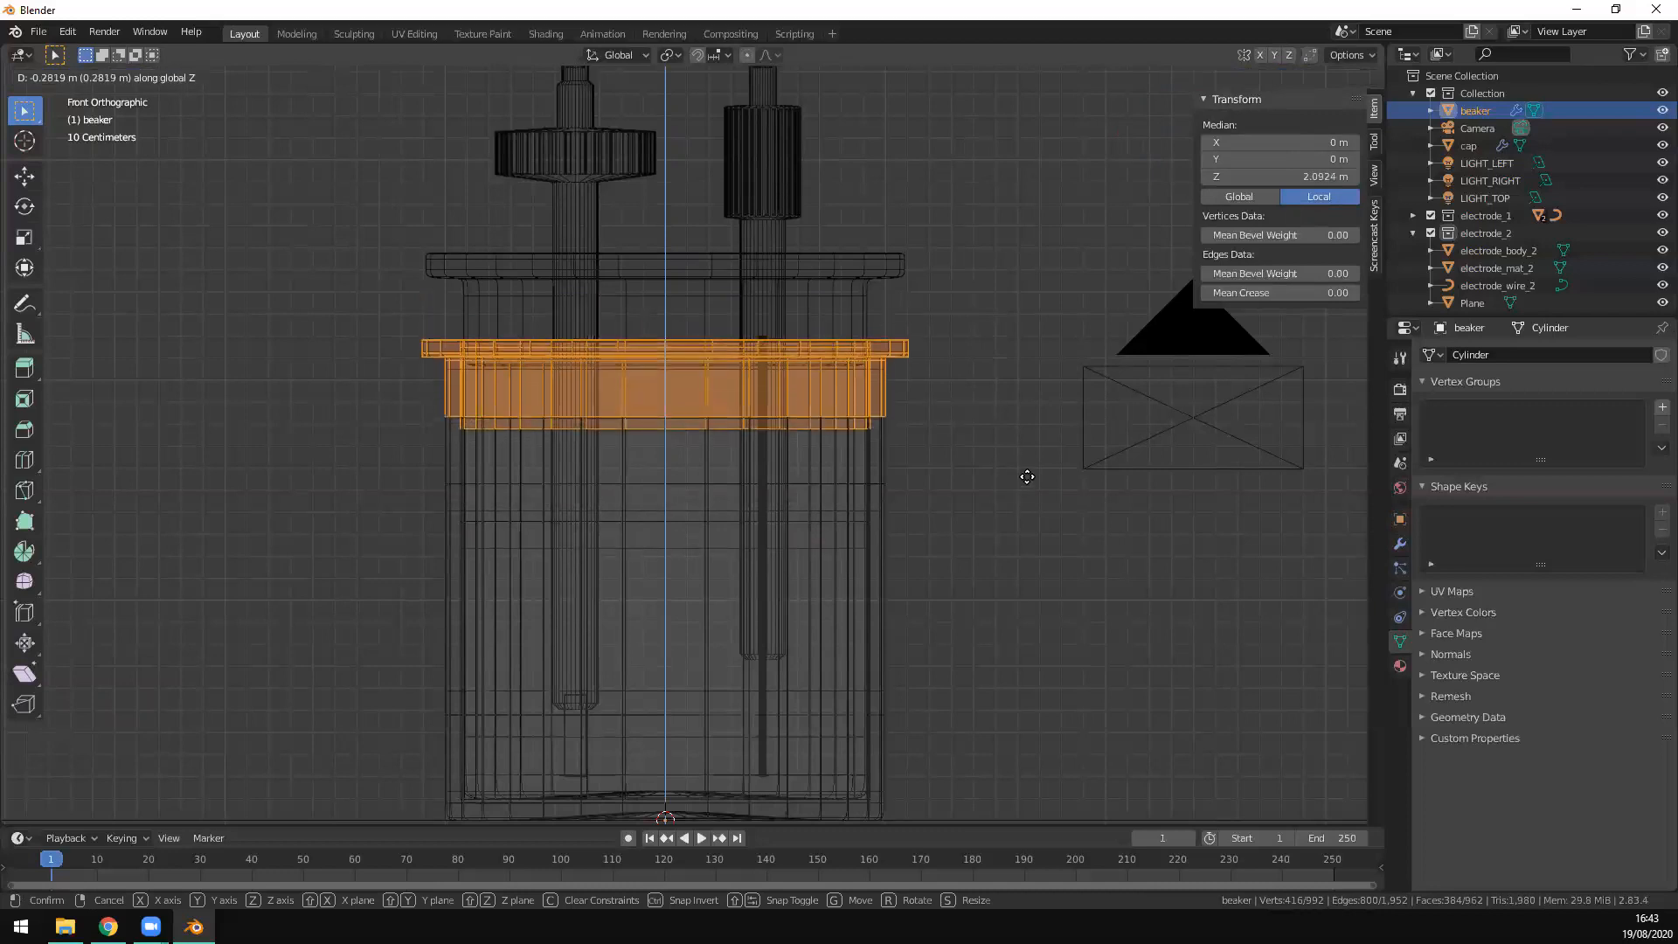
click(1027, 477)
key(Tab)
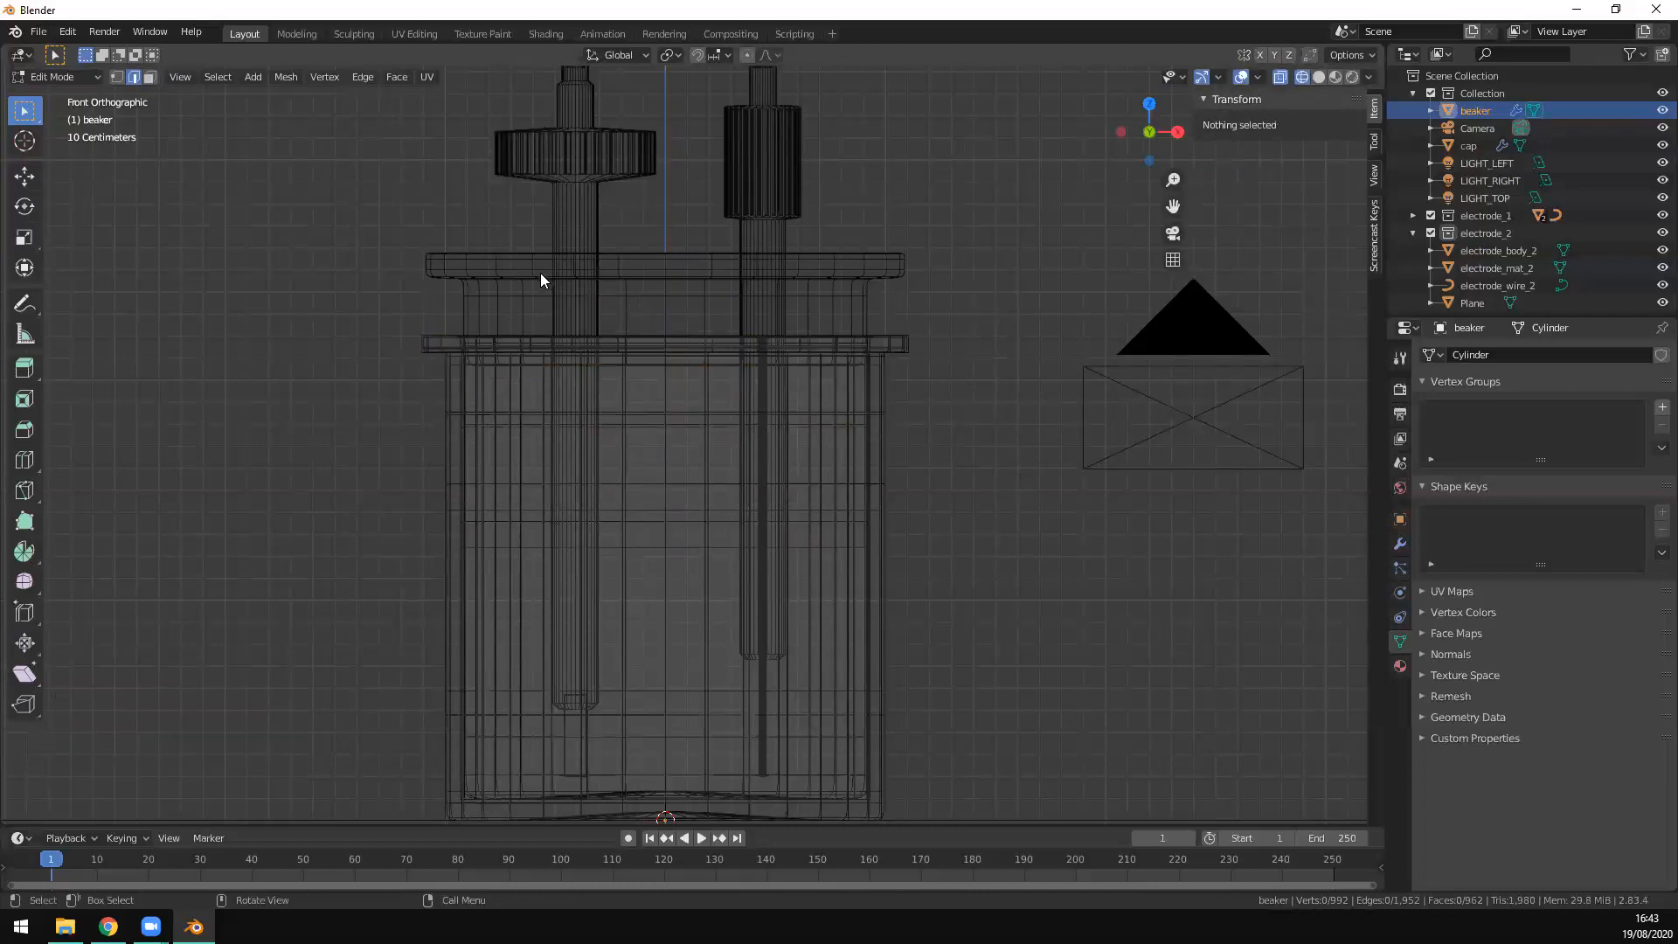
Step: Move the lower part of the cap's mesh down about 0.245 m along Z, thickening the cap above the beaker rim
click(534, 279)
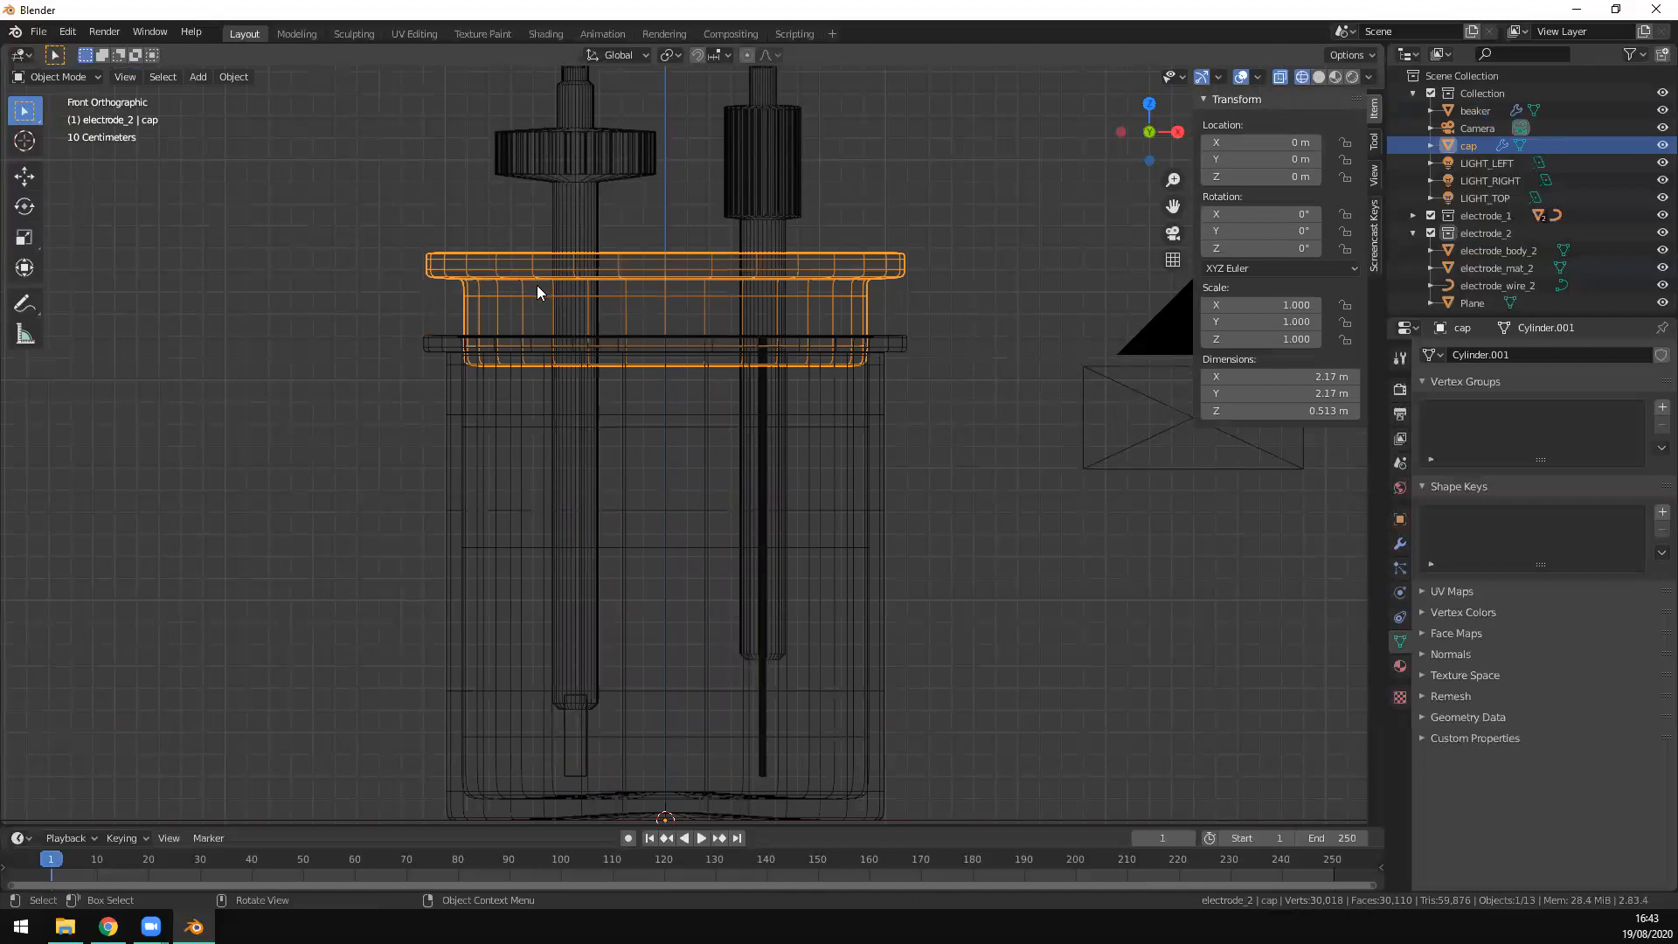
key(Tab)
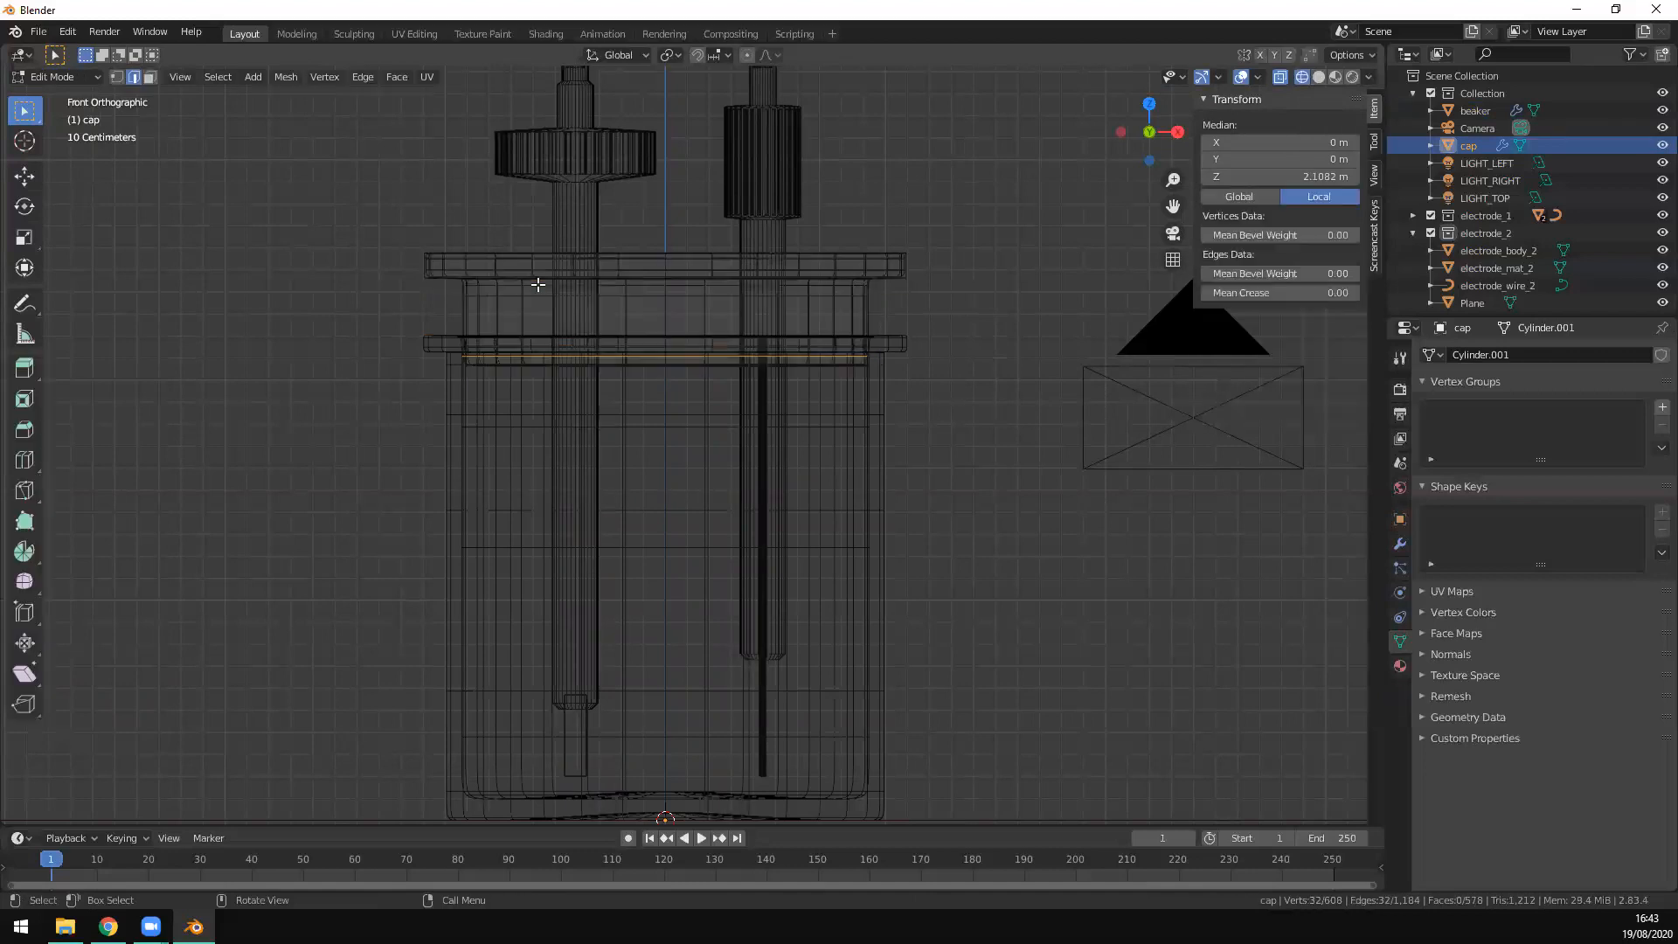
drag(405, 267, 1001, 403)
scroll(933, 370, up, 1)
key(g)
key(z)
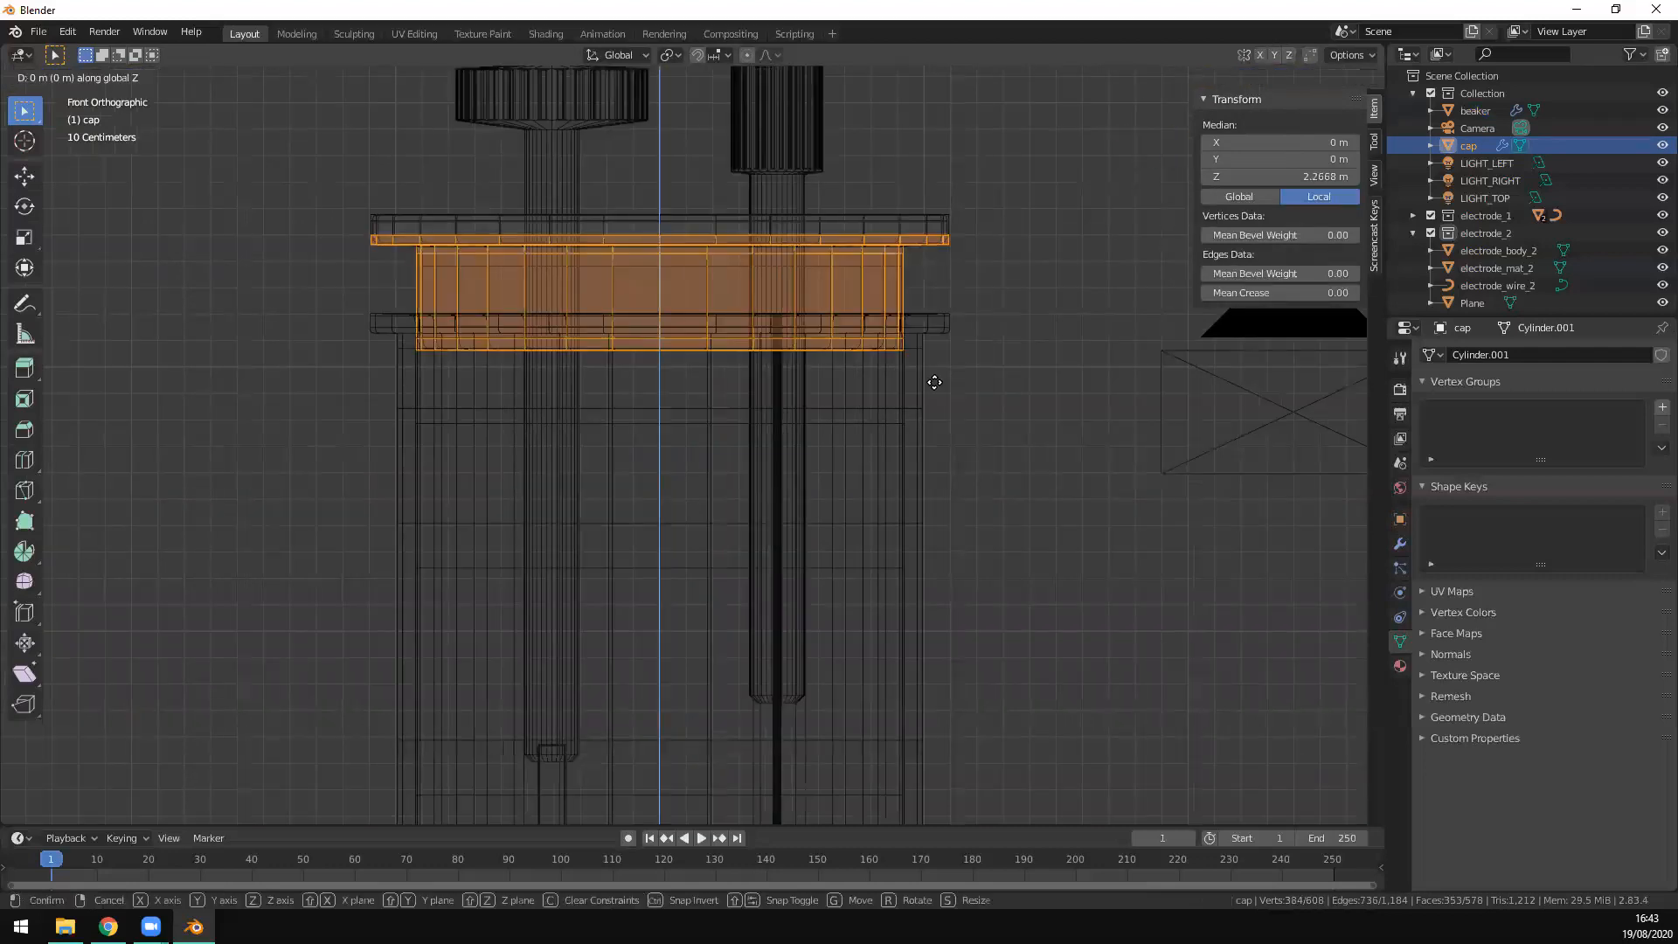
click(936, 433)
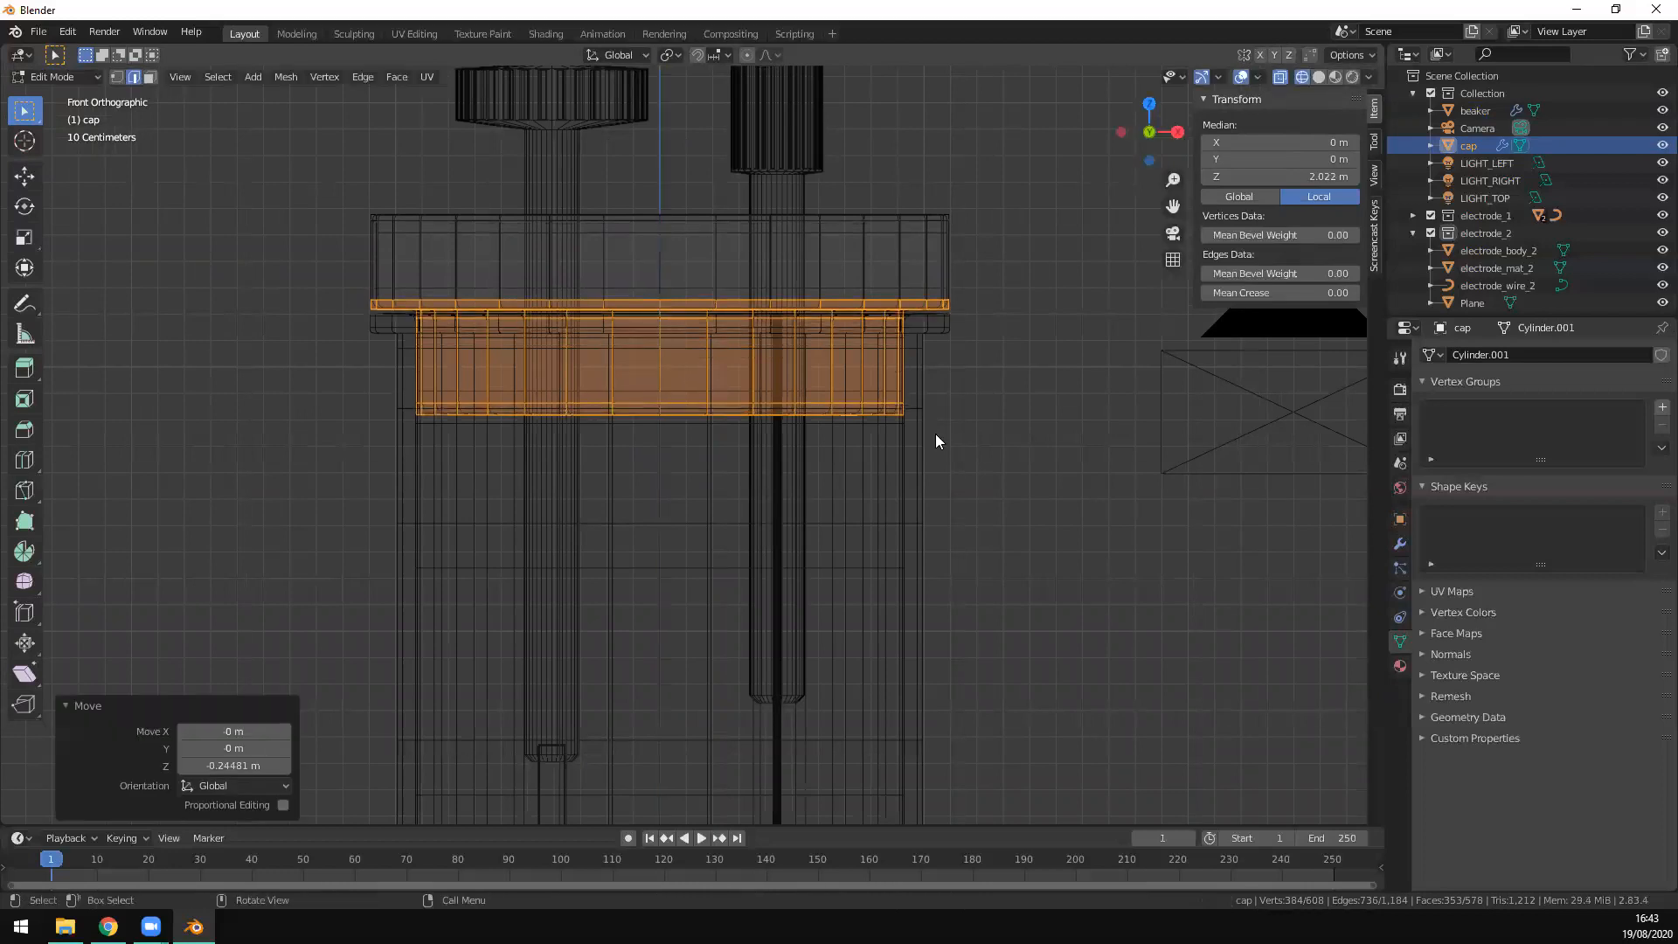
key(Tab)
Step: Return to solid shading and show the whole scene through the camera
key(z)
click(1080, 451)
mouse_move(1066, 442)
middle_down()
mouse_move(959, 505)
mouse_move(894, 490)
mouse_move(970, 471)
mouse_move(918, 473)
middle_up()
scroll(893, 490, down, 4)
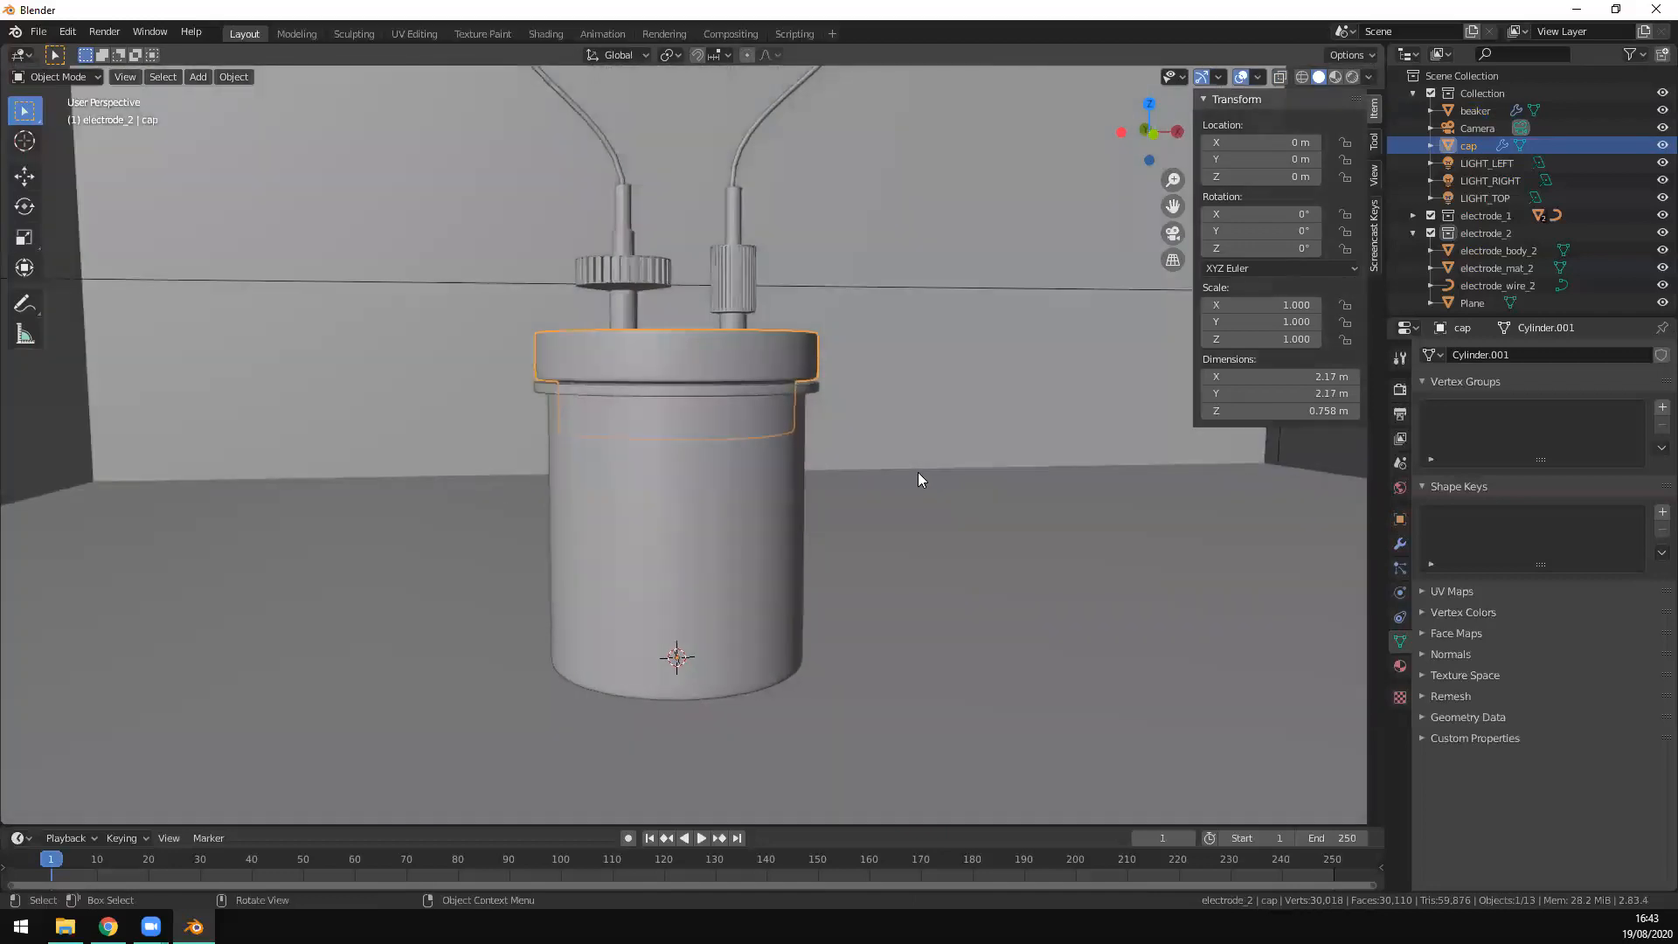
key(KP_0)
key(Home)
Step: Select the beaker, enlarge the timeline area and turn it into a Shader Editor
click(512, 512)
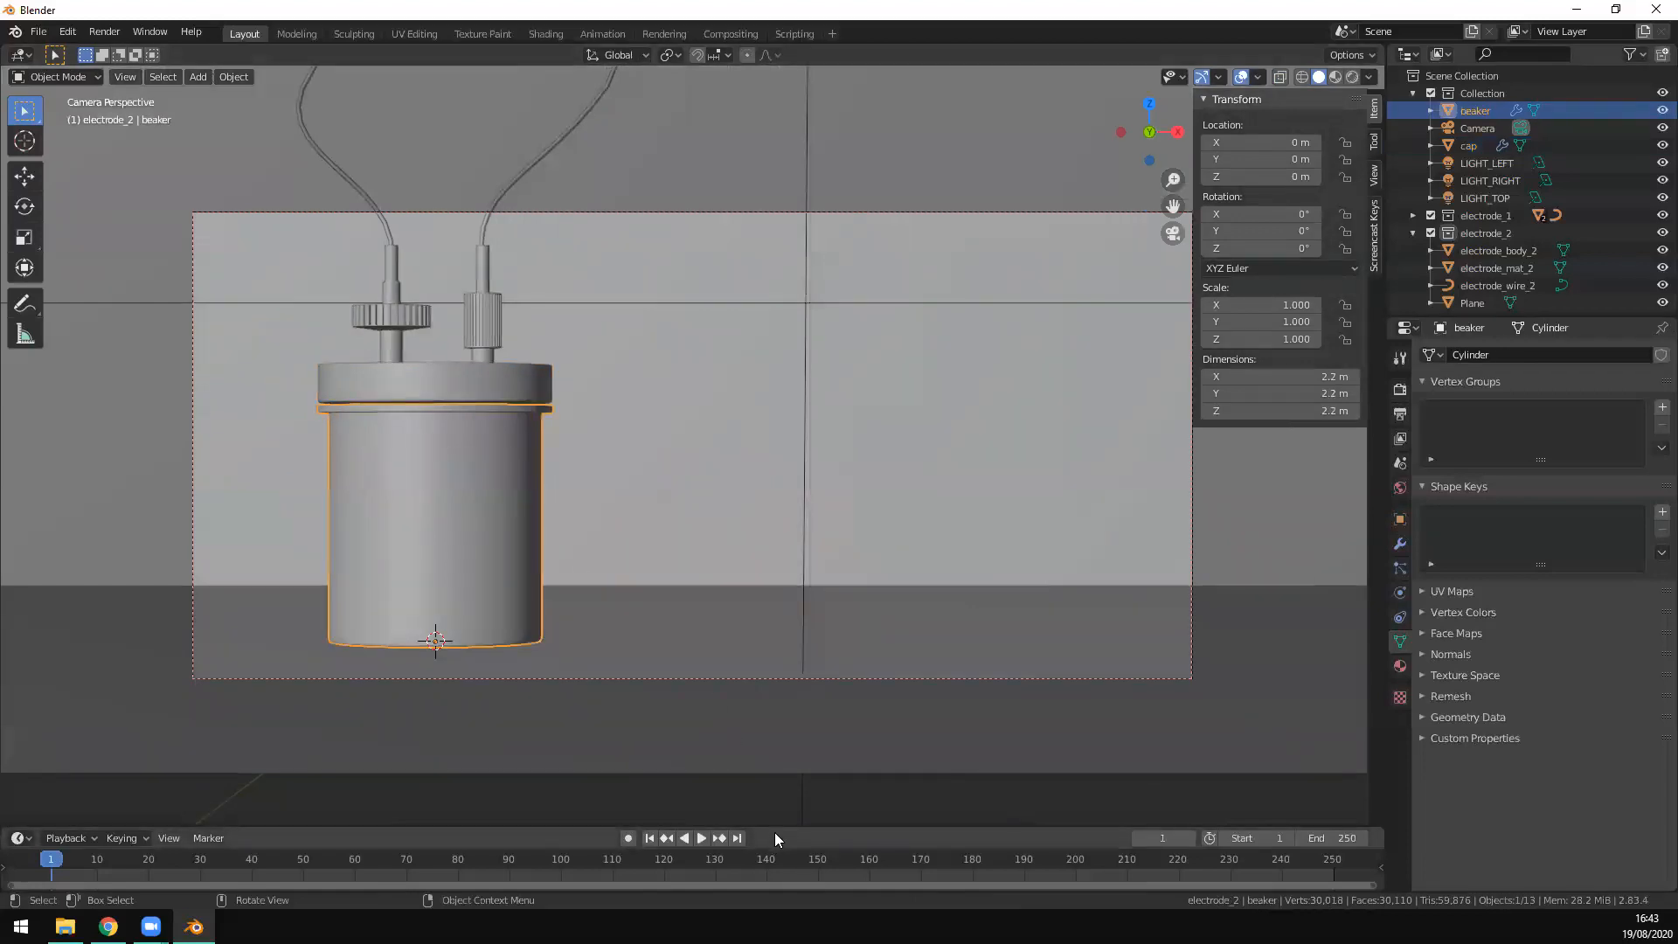
drag(772, 827, 813, 504)
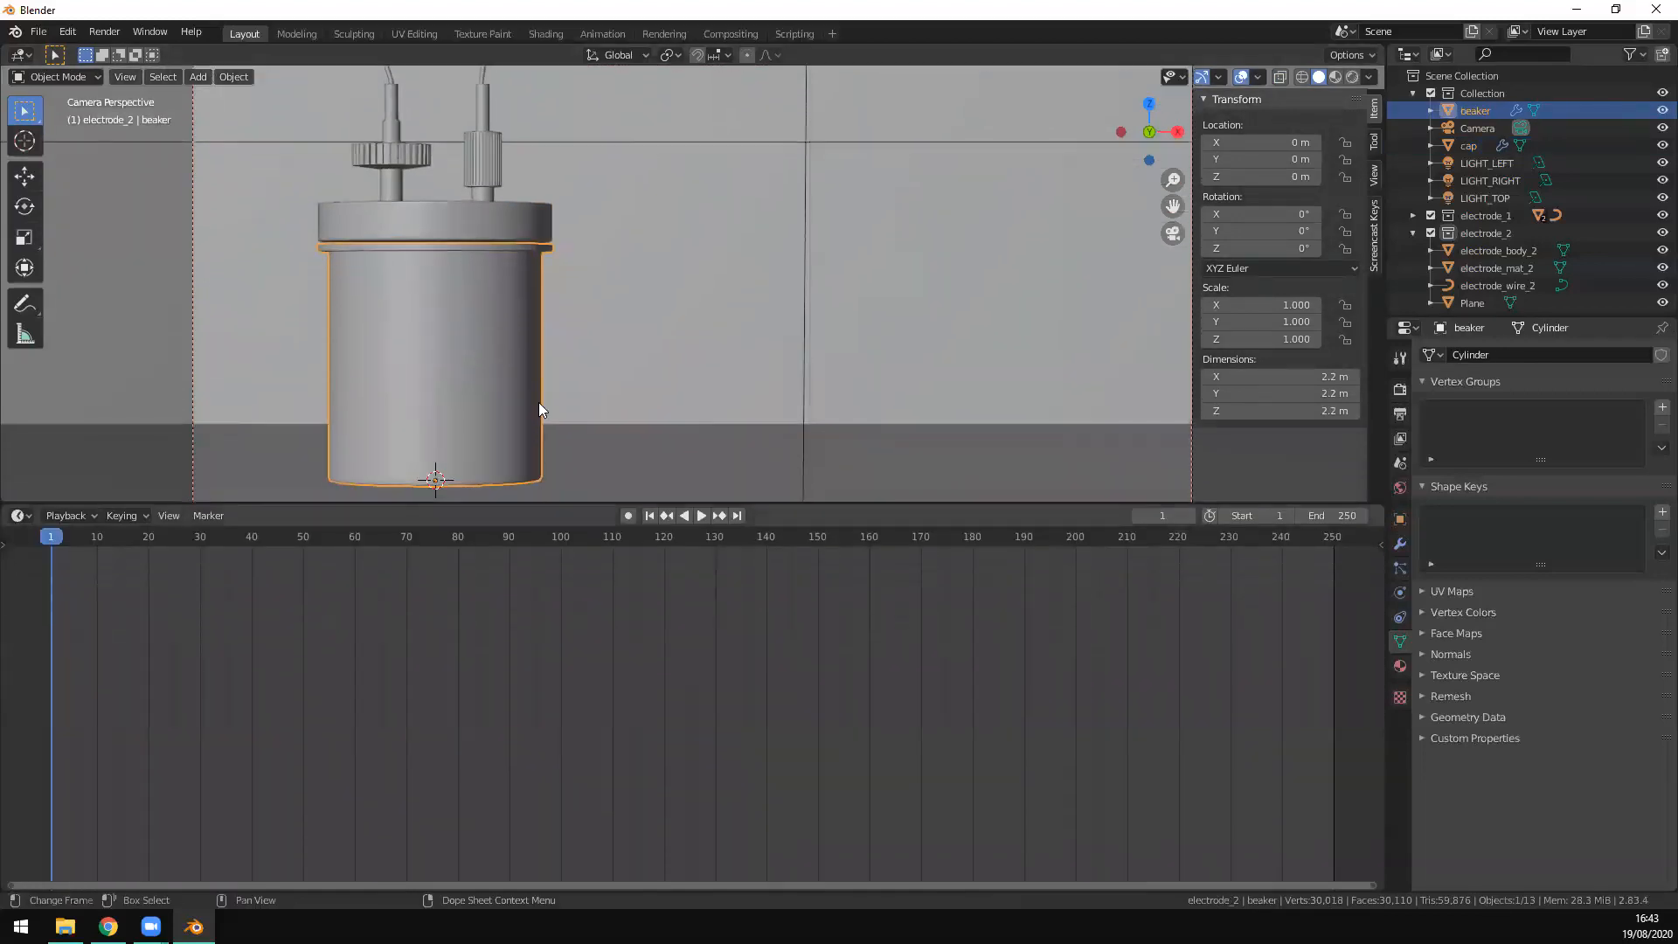
click(23, 515)
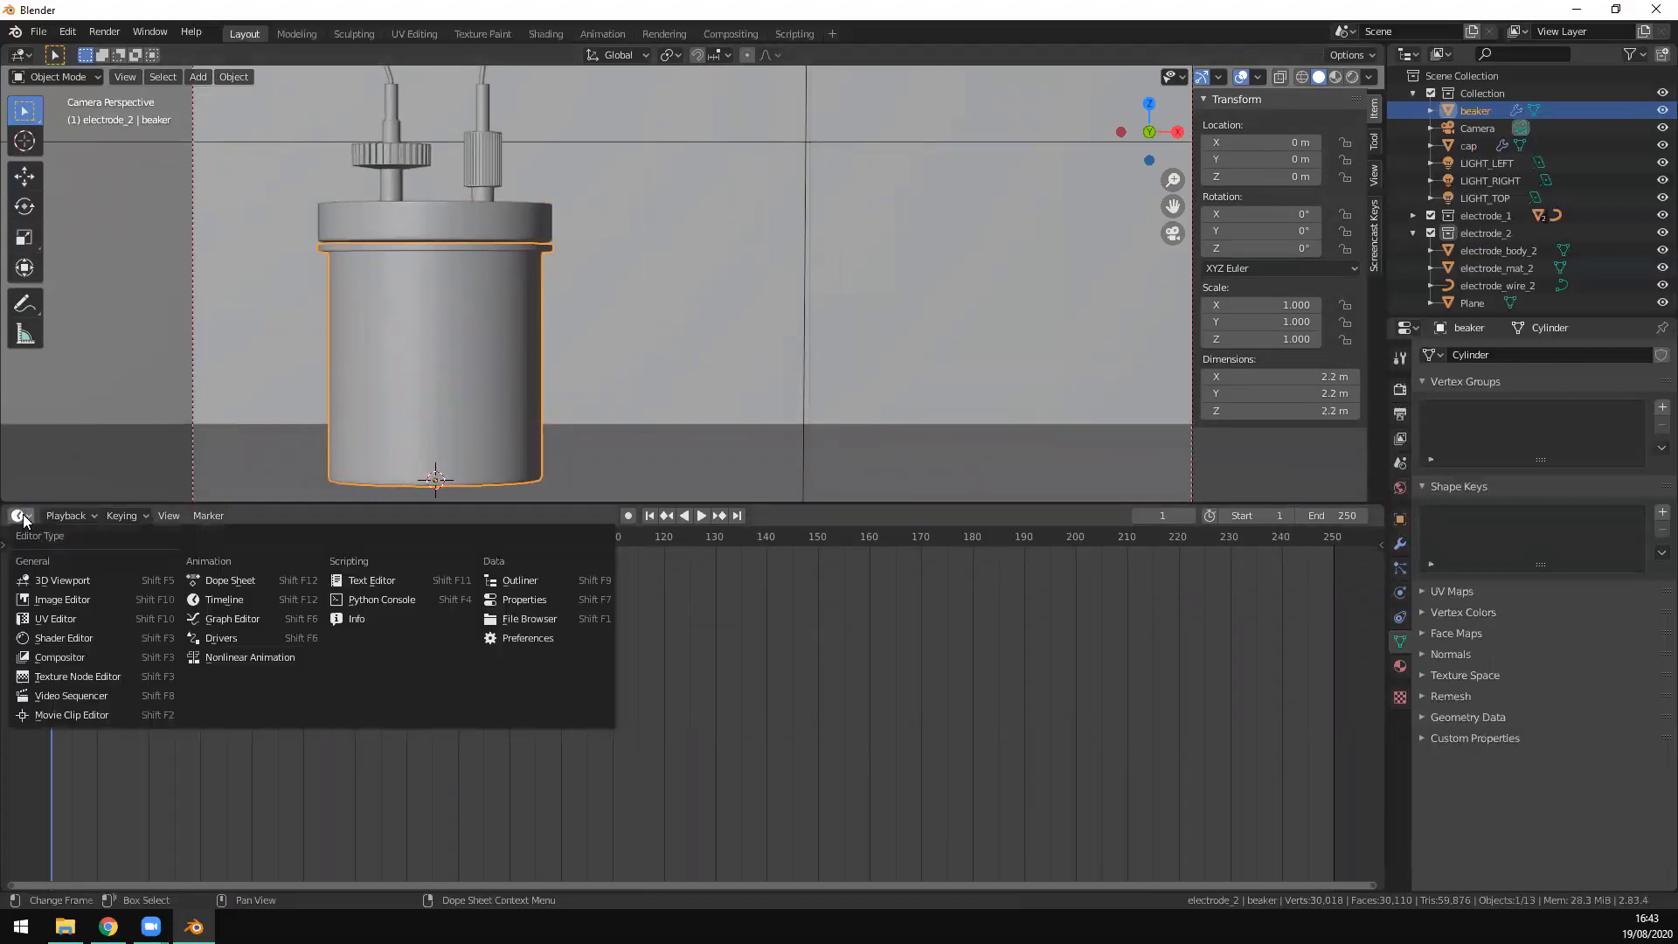
click(67, 638)
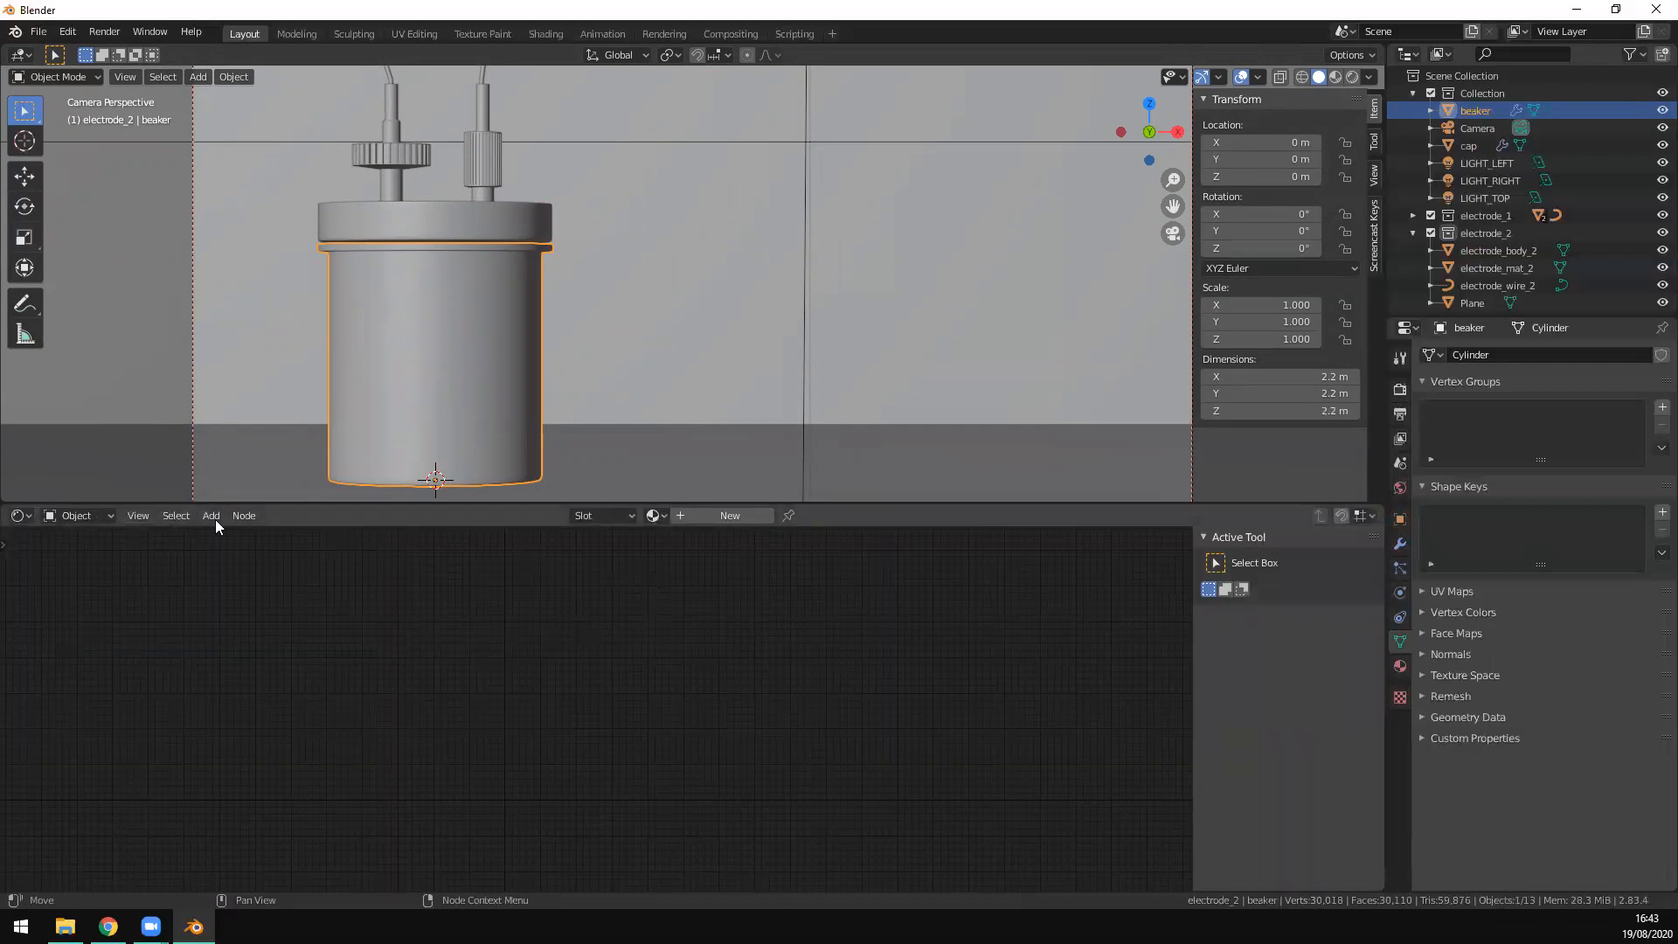
Step: Create a new material for the beaker and name it GLASS
click(697, 512)
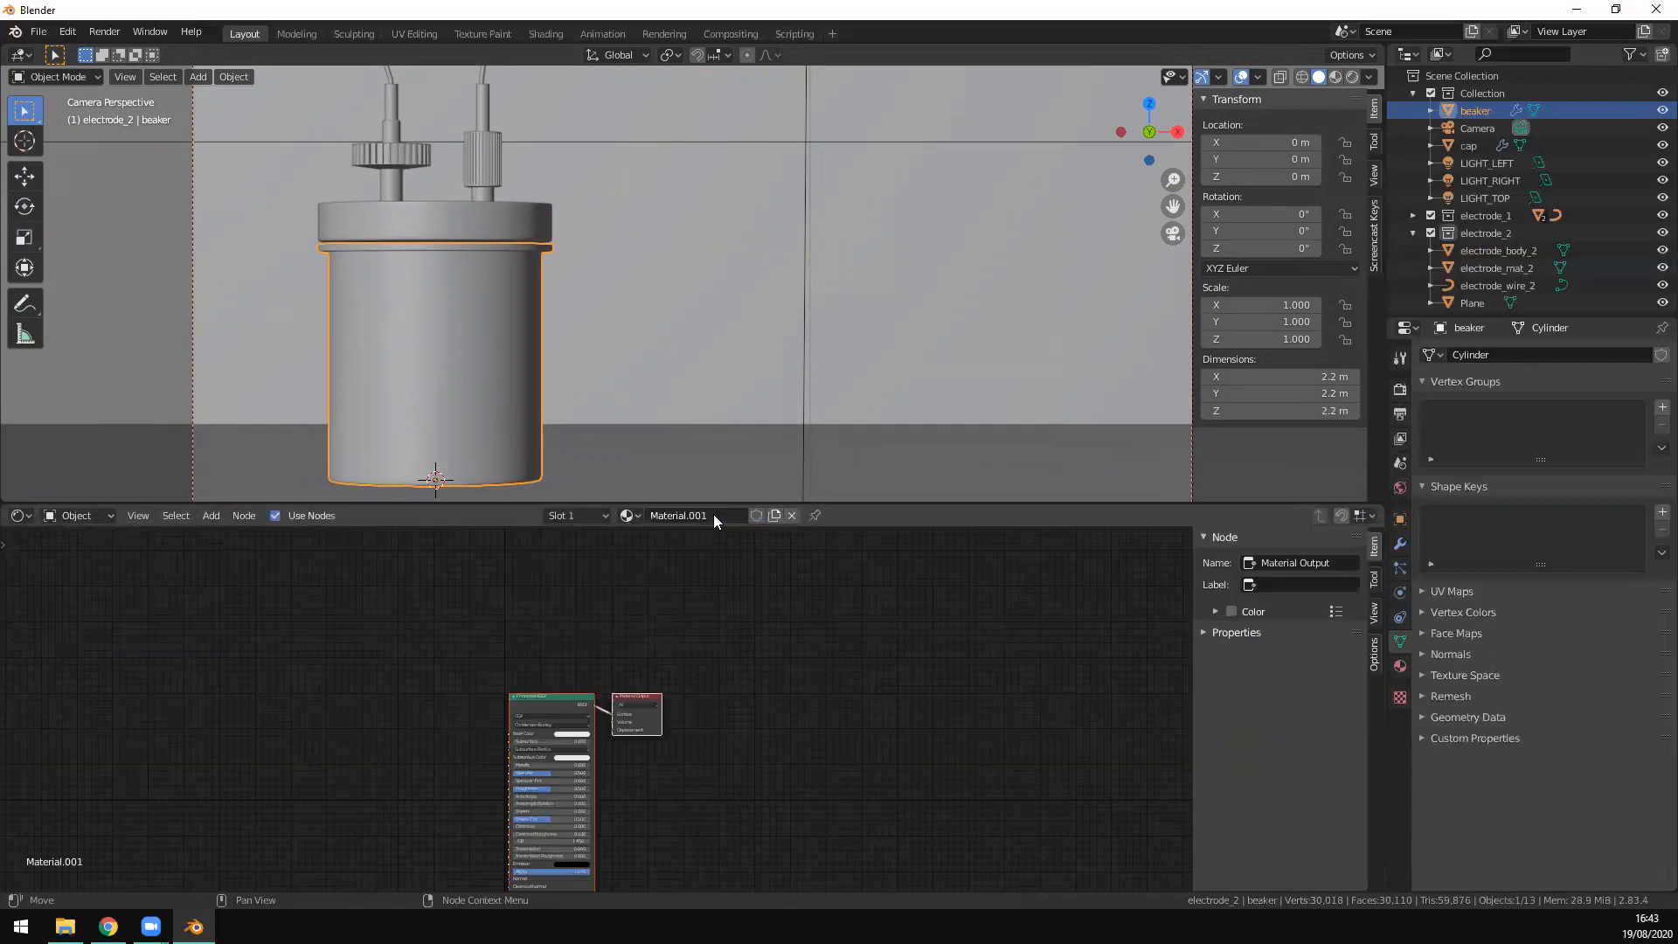
text(GLASS)
key(Return)
key(Home)
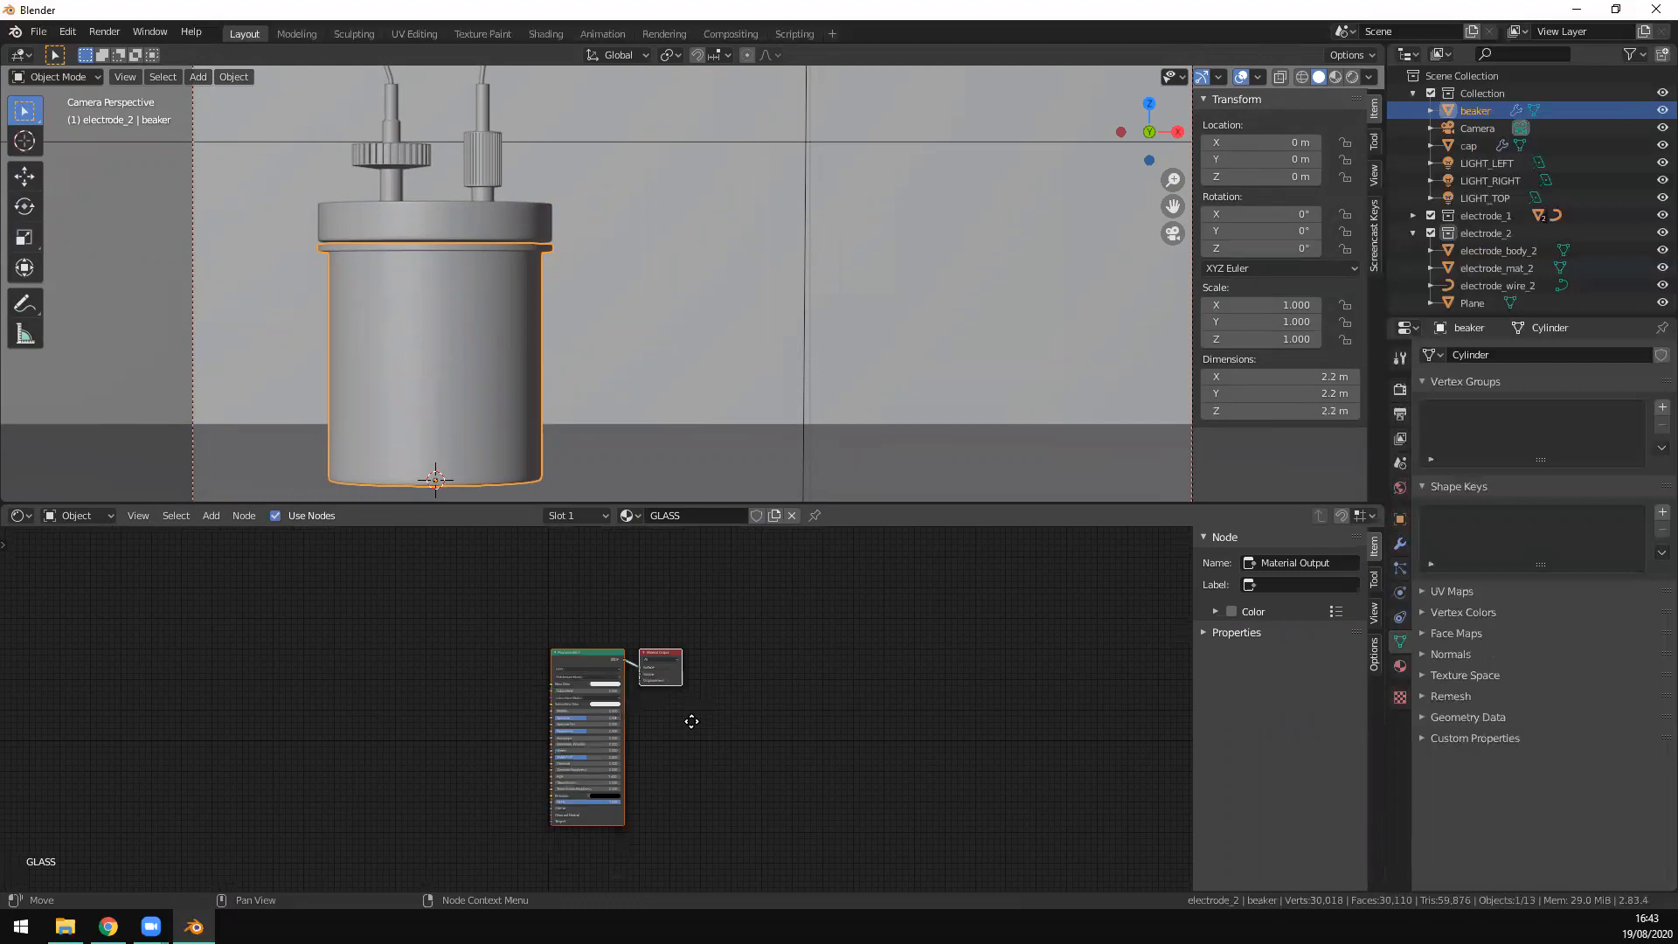
Step: Switch the viewport to rendered shading and set the output resolution percentage to 20%
key(z)
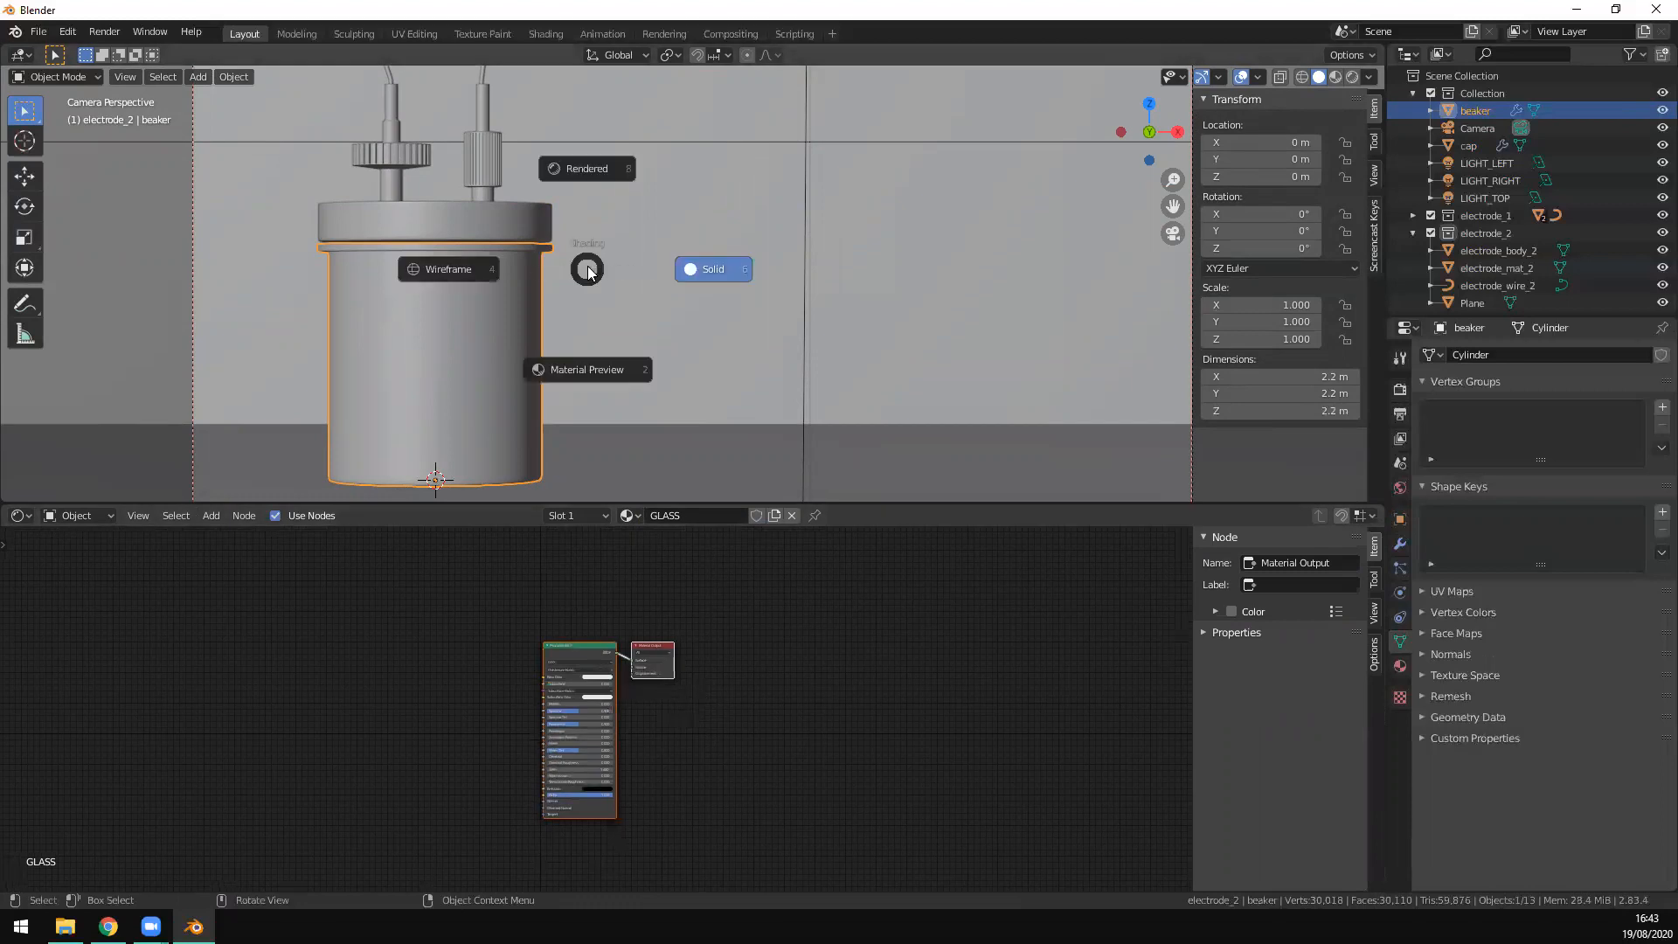
click(587, 166)
scroll(595, 378, down, 1)
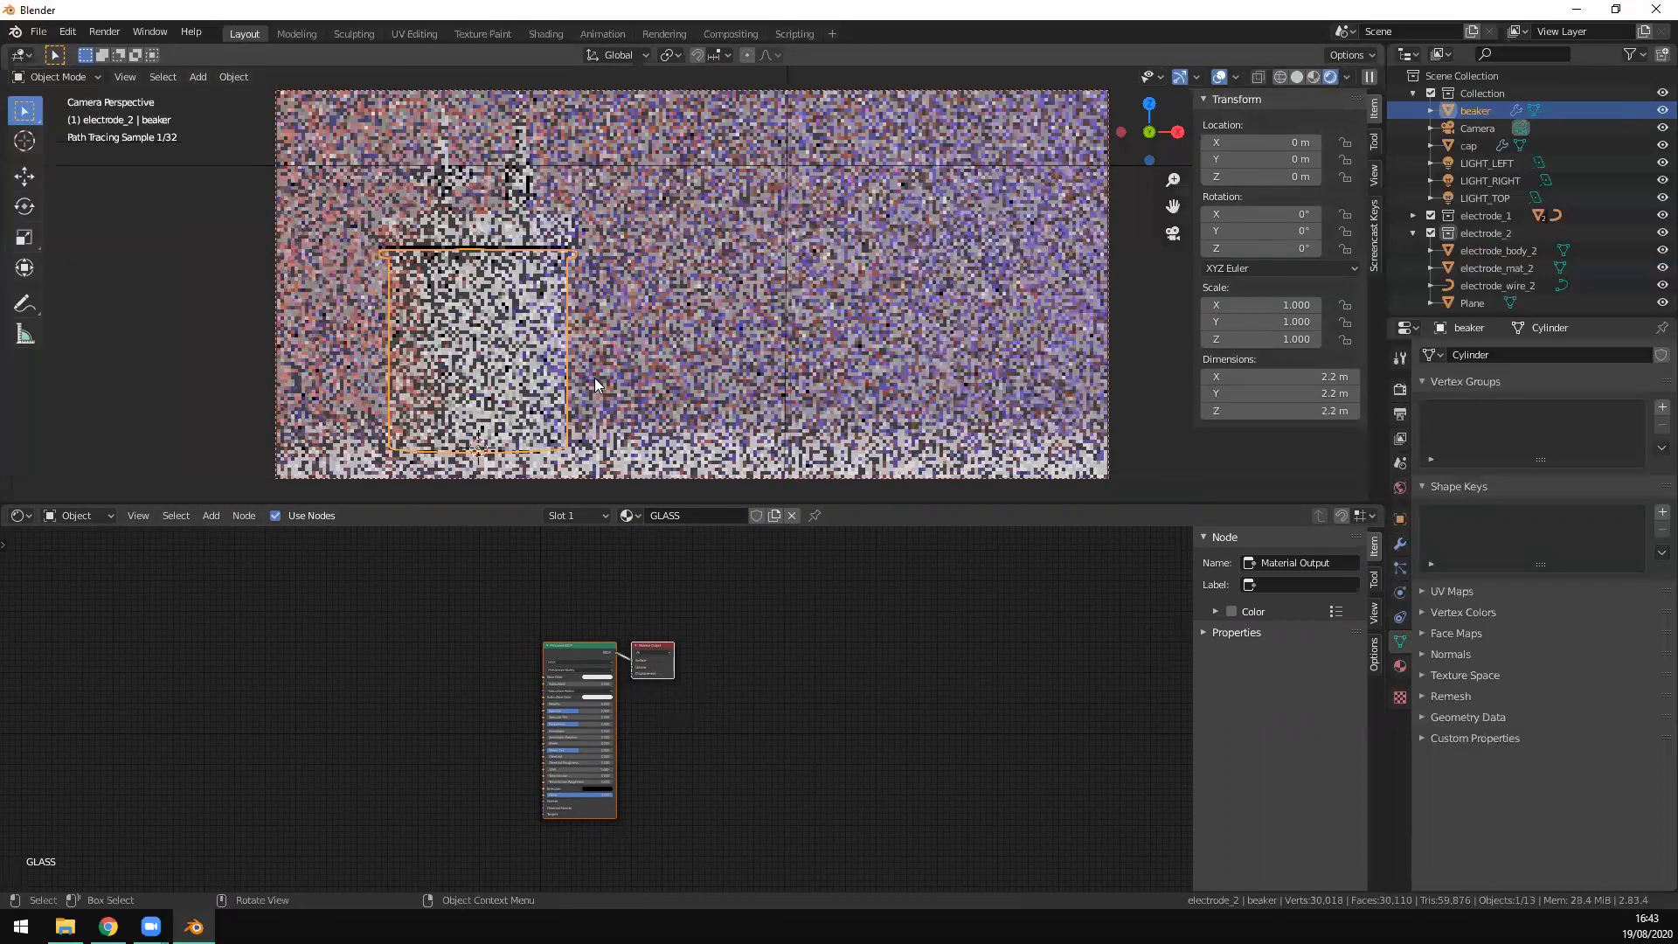
click(1400, 413)
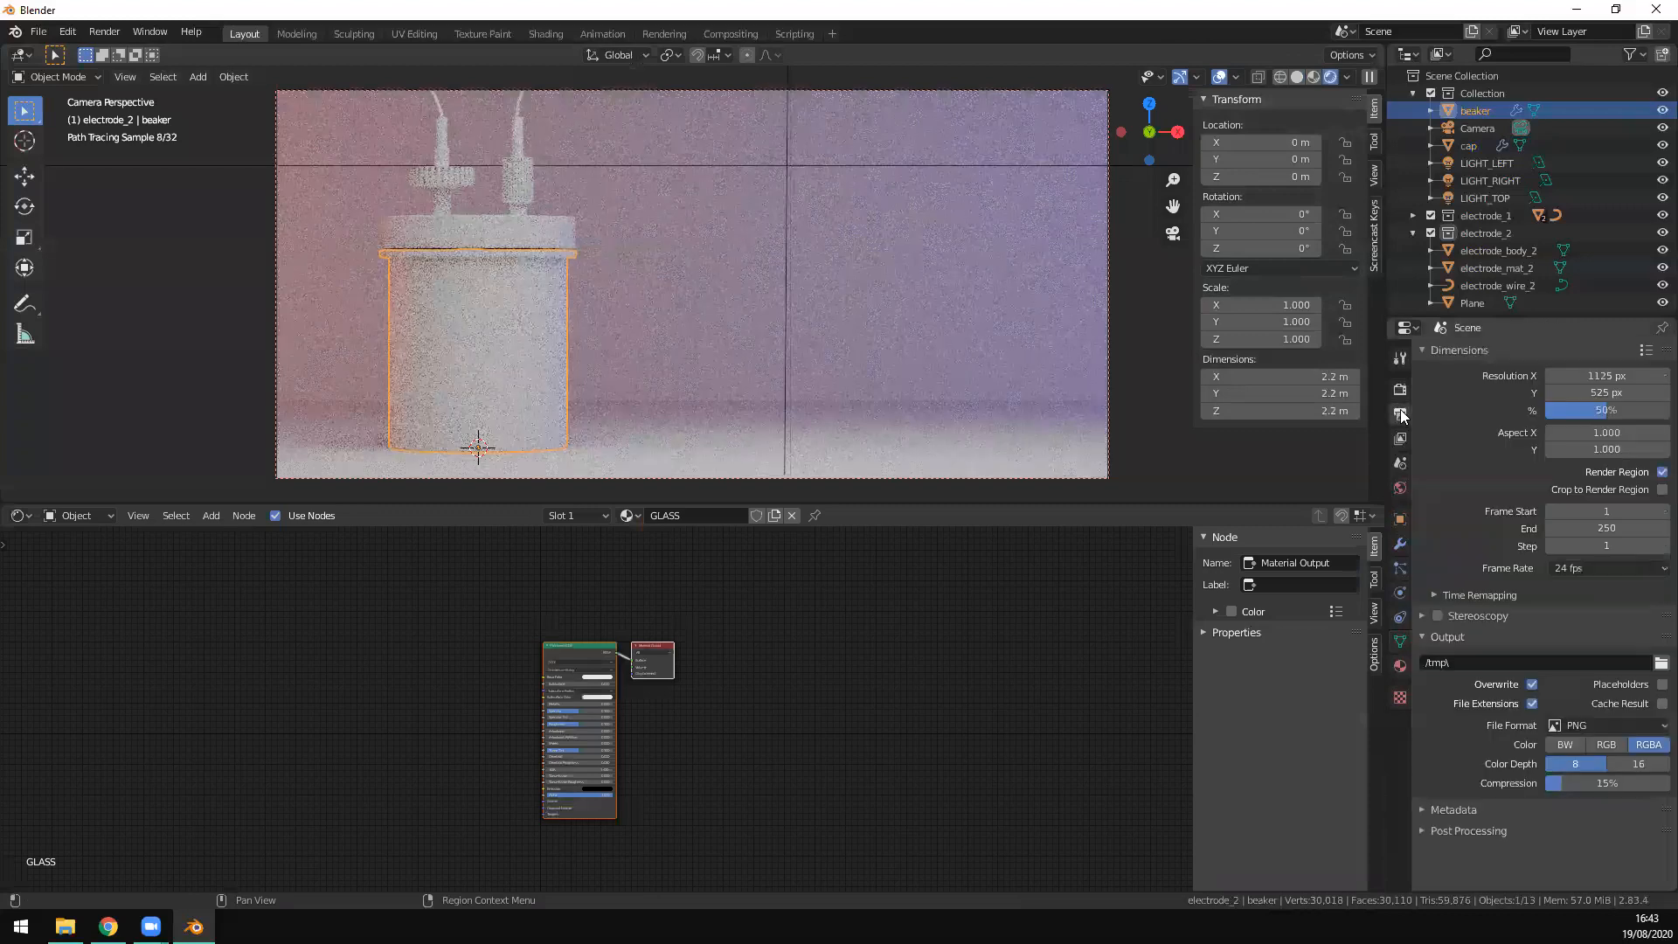
click(1626, 411)
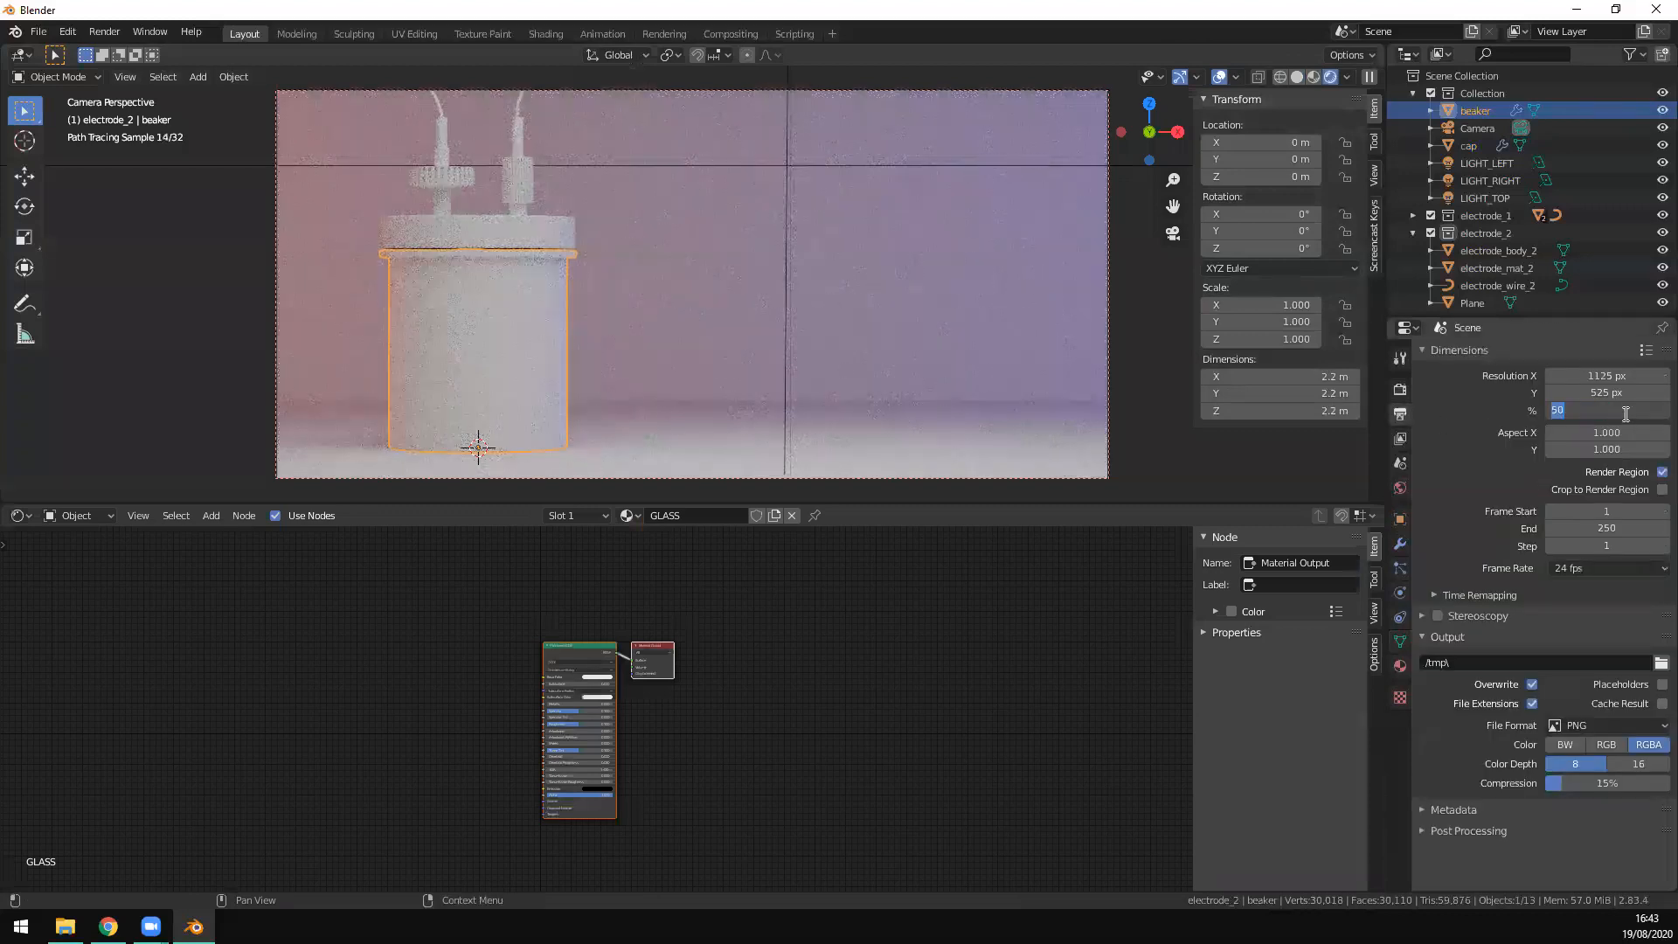
text(20)
key(Return)
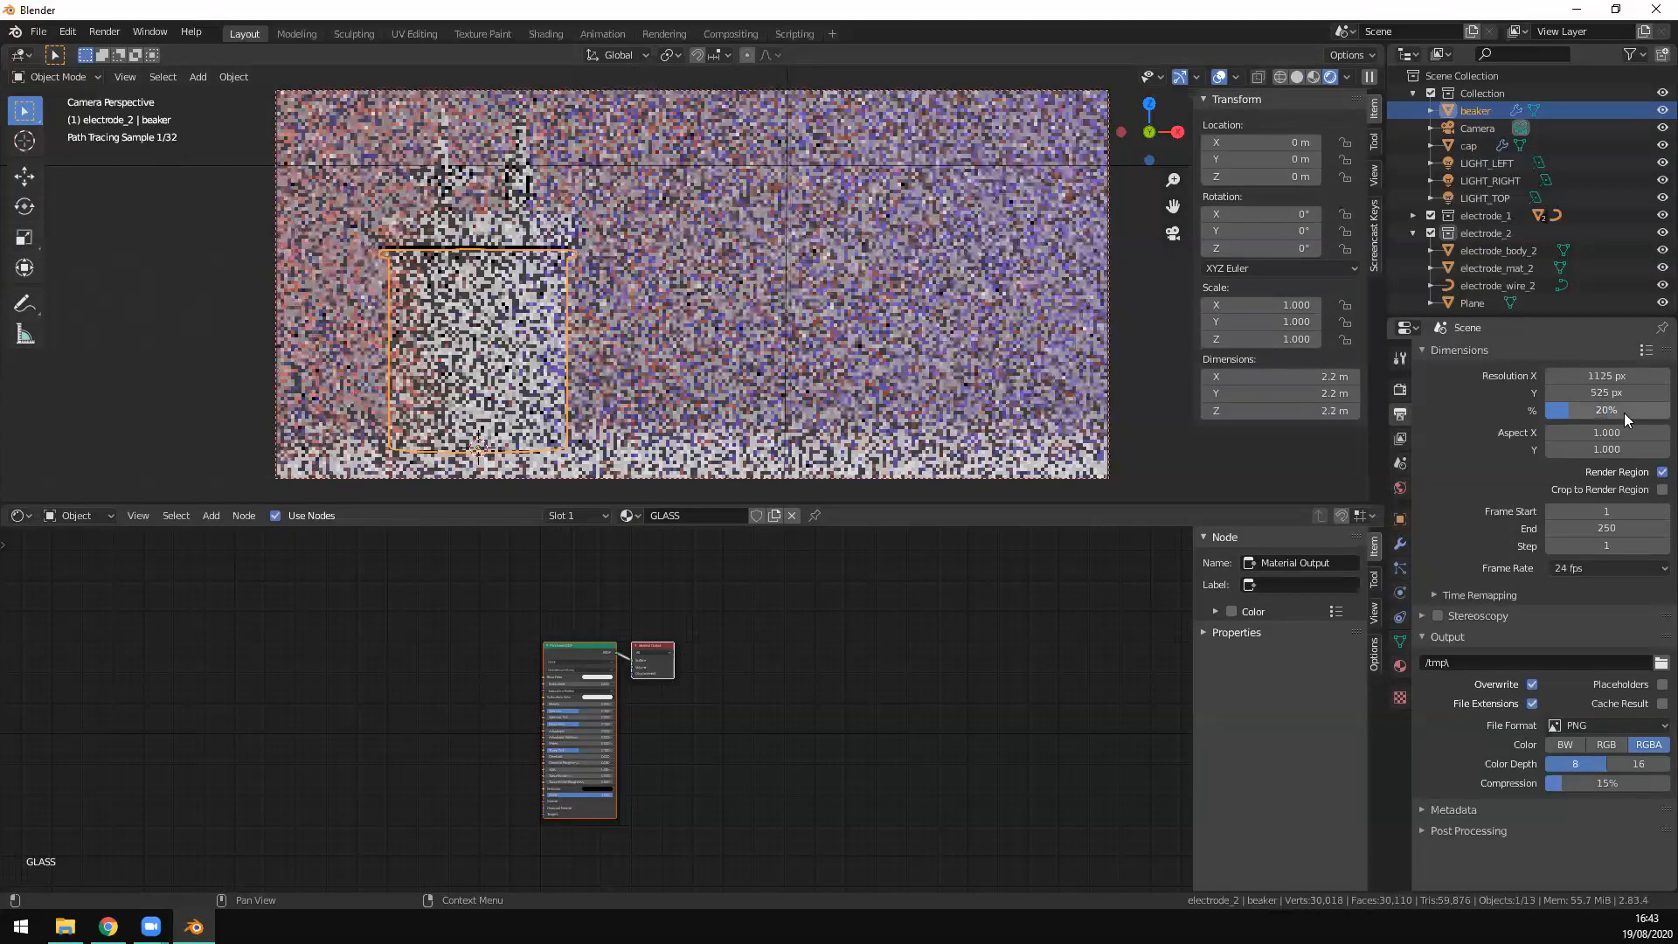
Step: Set the GLASS material's Transmission to 1.000 and its Roughness to 0.000
scroll(494, 393, up, 3)
shift+middle_drag(610, 256, 647, 247)
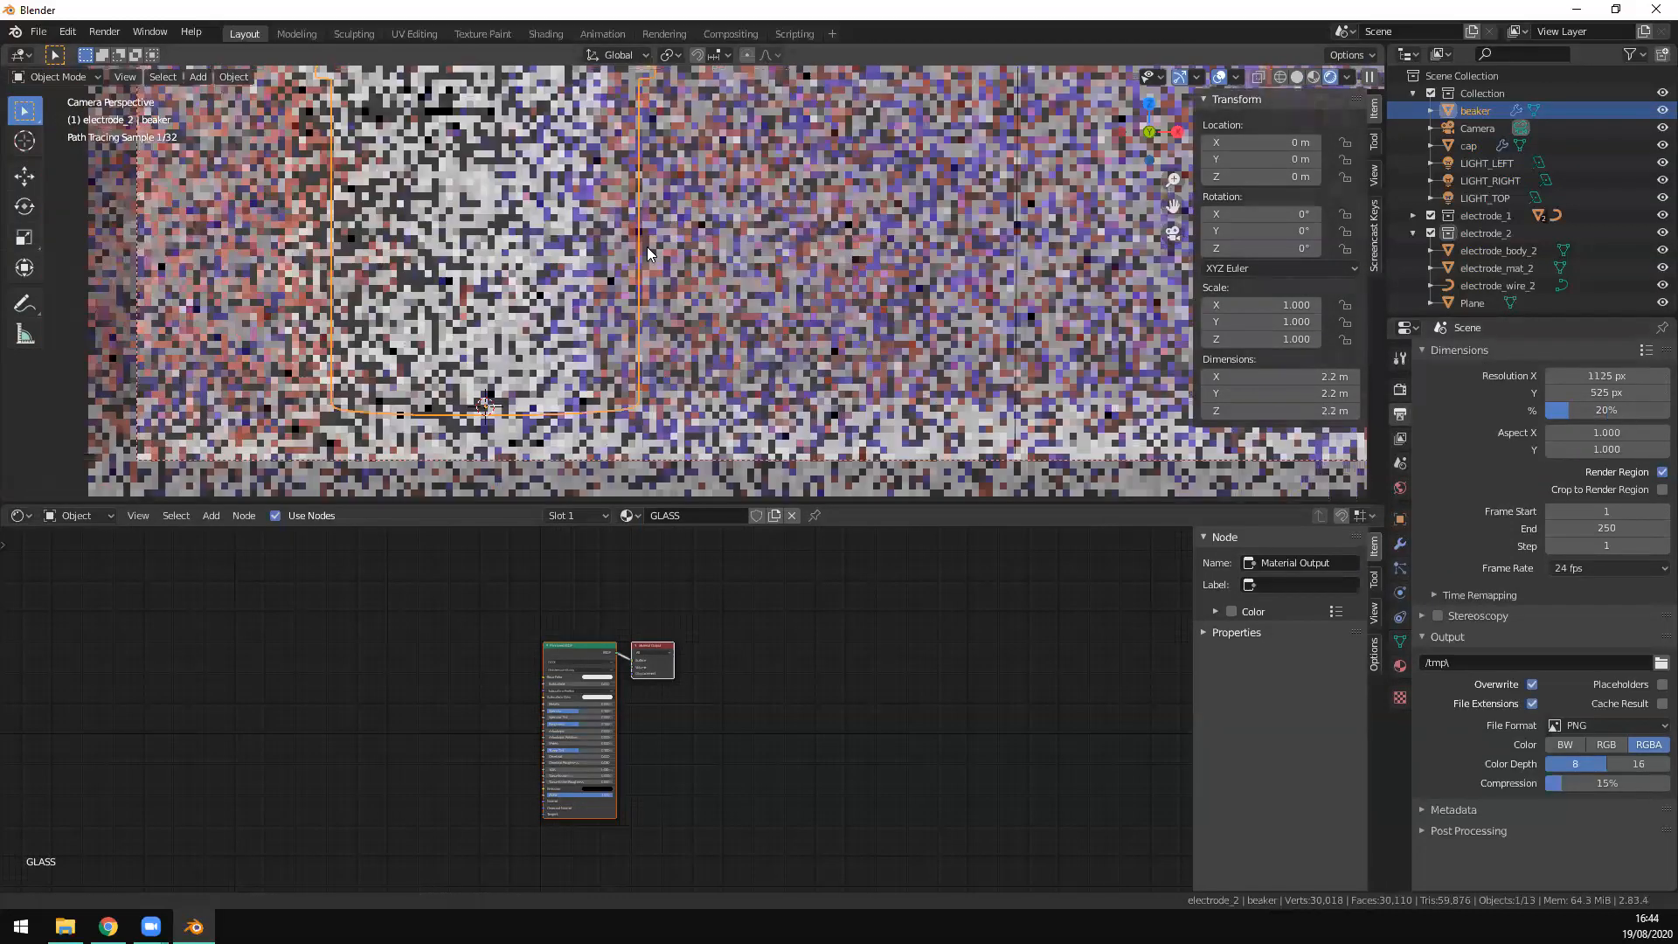
scroll(636, 389, up, 3)
shift+middle_drag(637, 389, 799, 244)
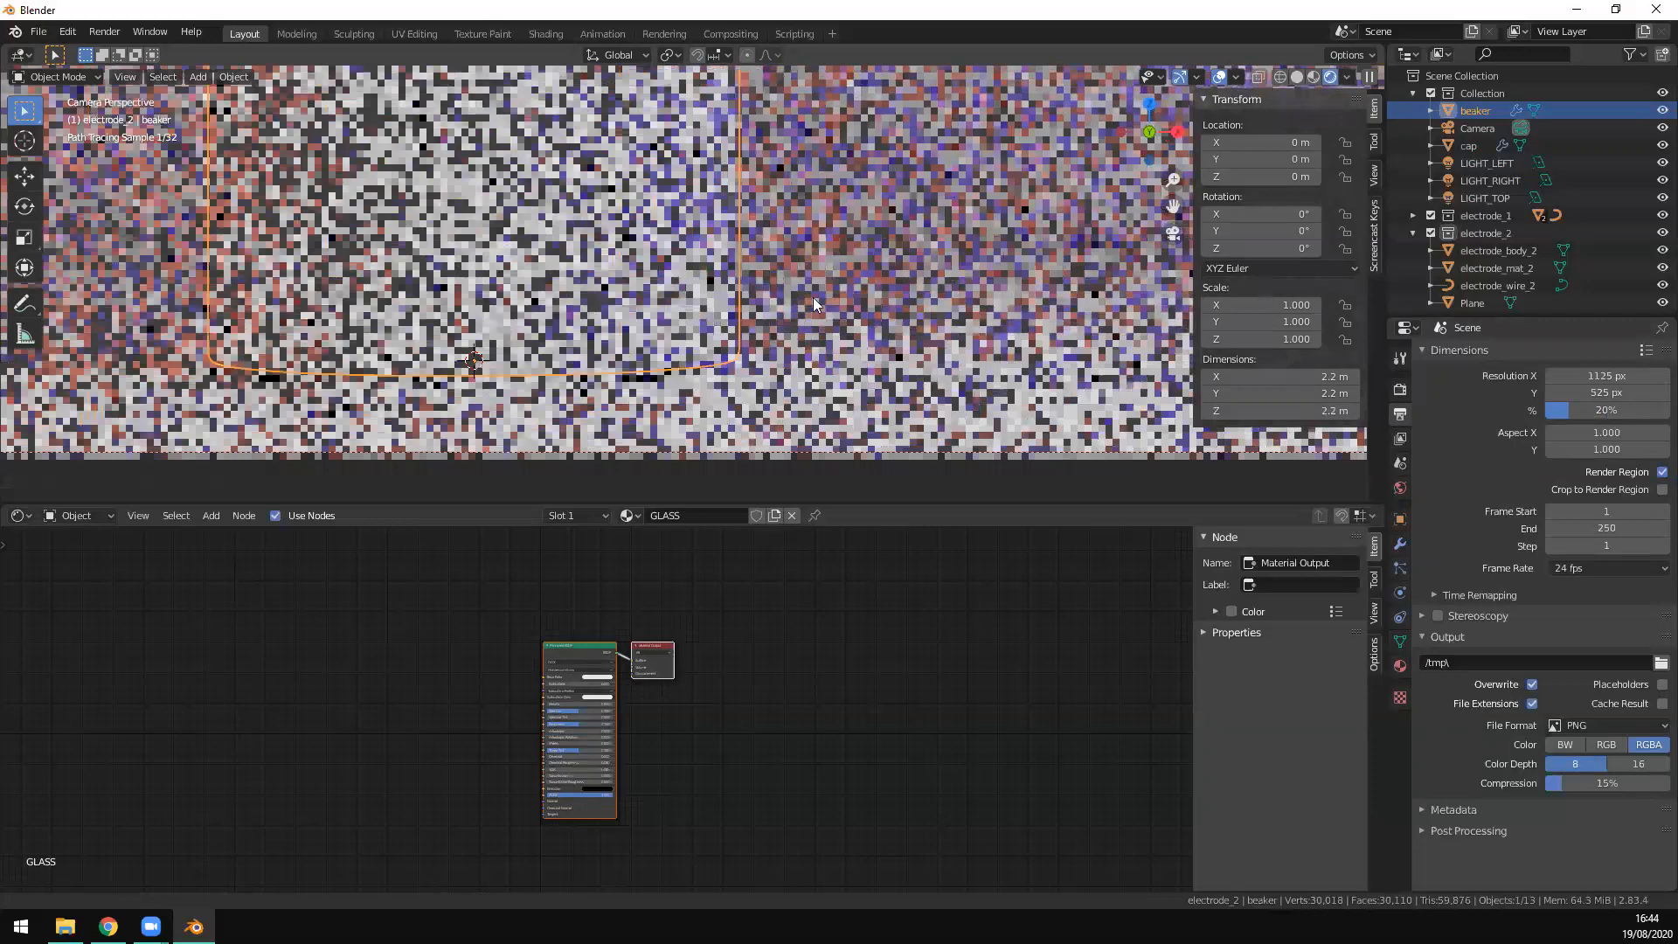
shift+middle_drag(677, 419, 653, 448)
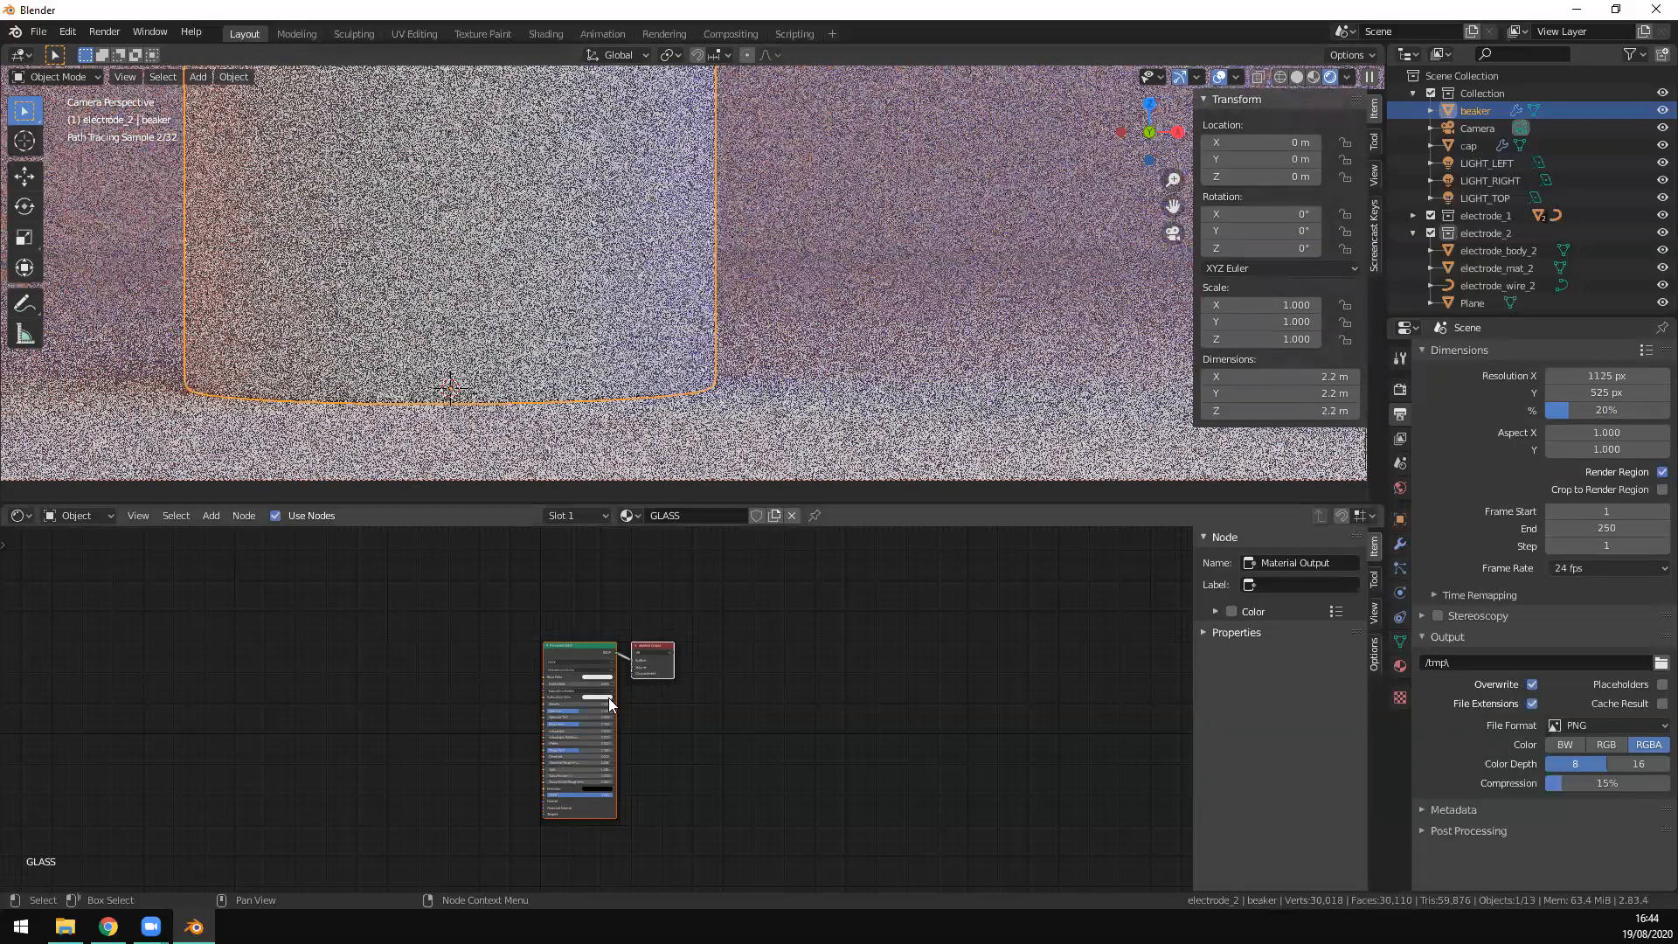
scroll(609, 698, up, 4)
middle_drag(834, 776, 810, 568)
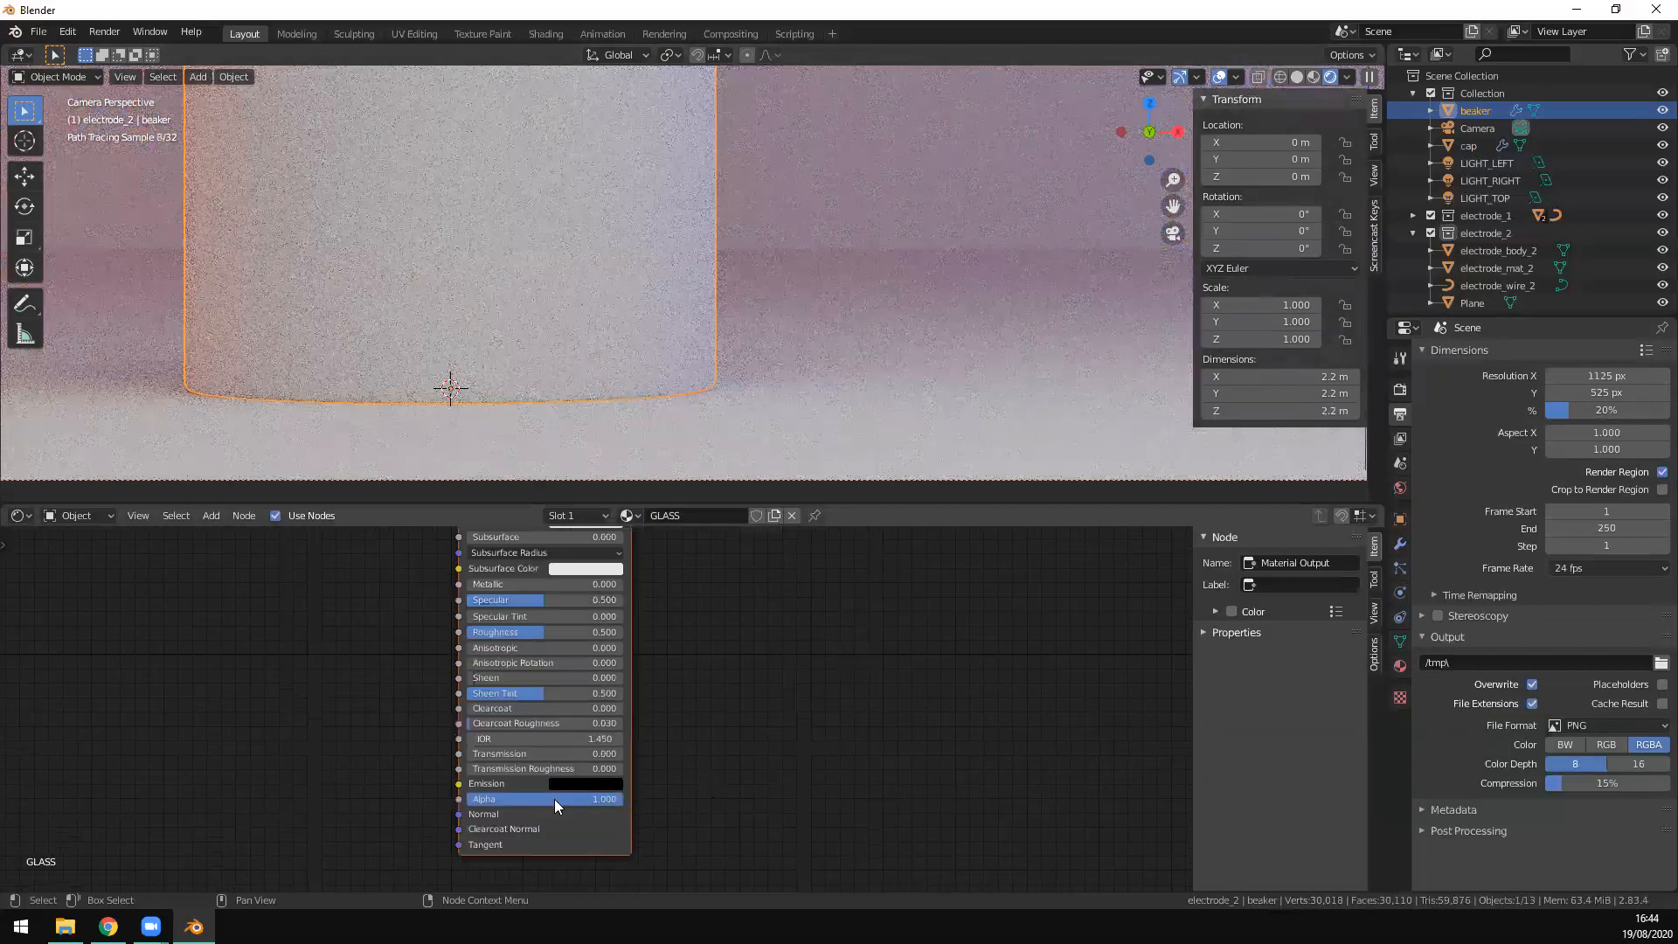
drag(542, 754, 623, 754)
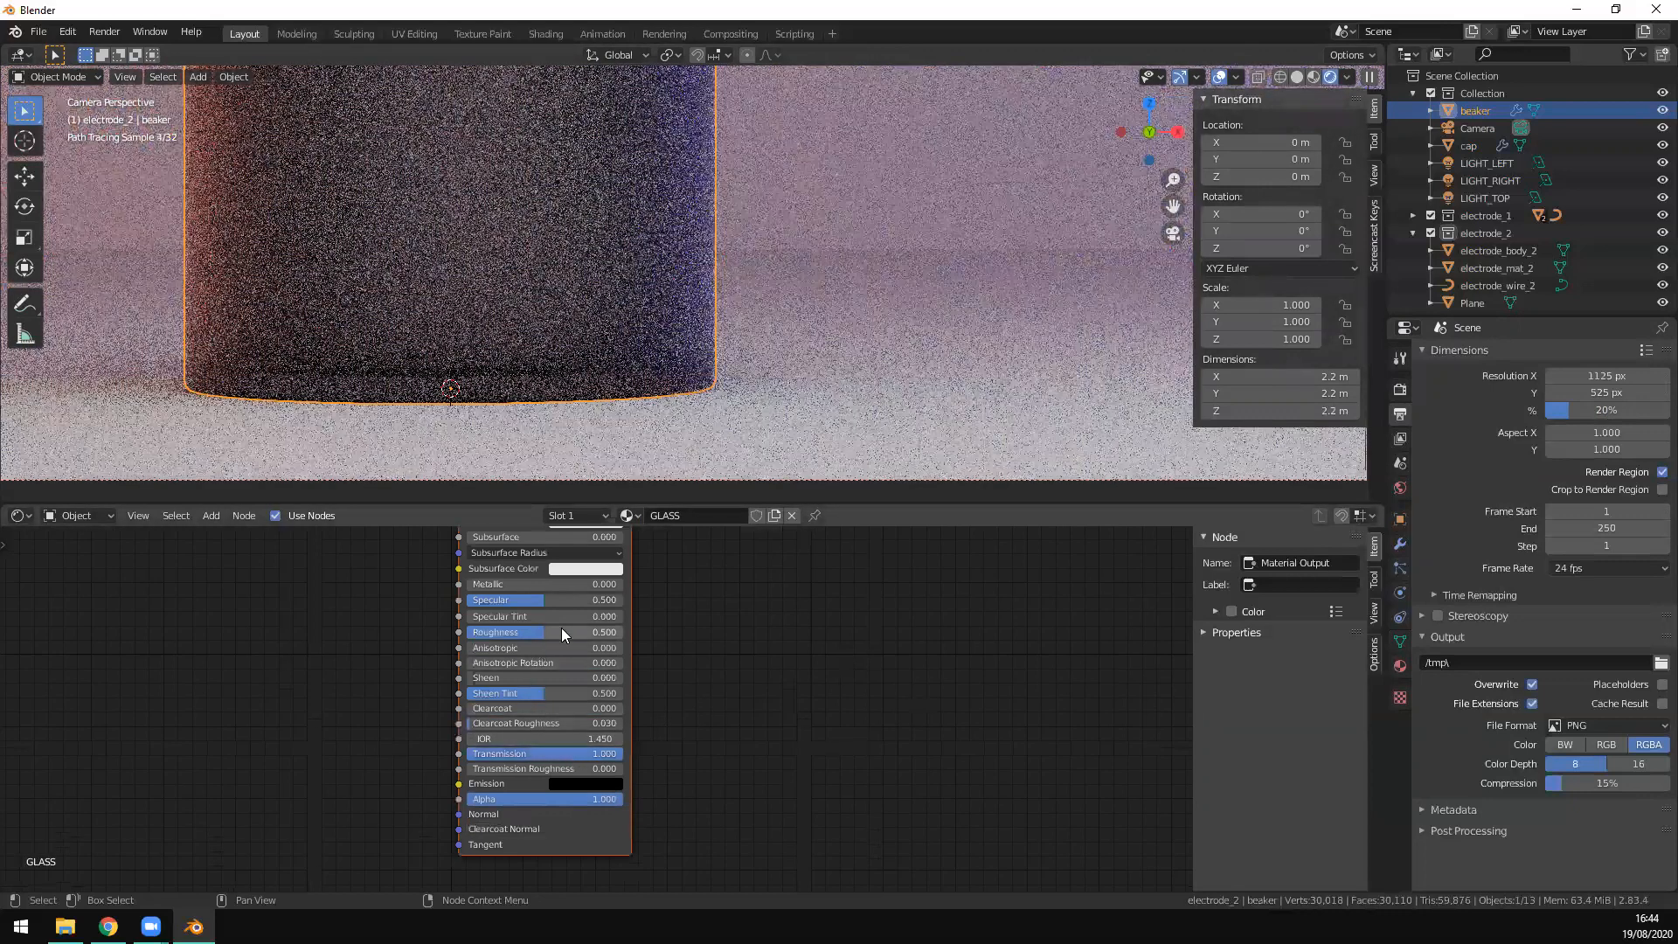
drag(525, 632, 429, 622)
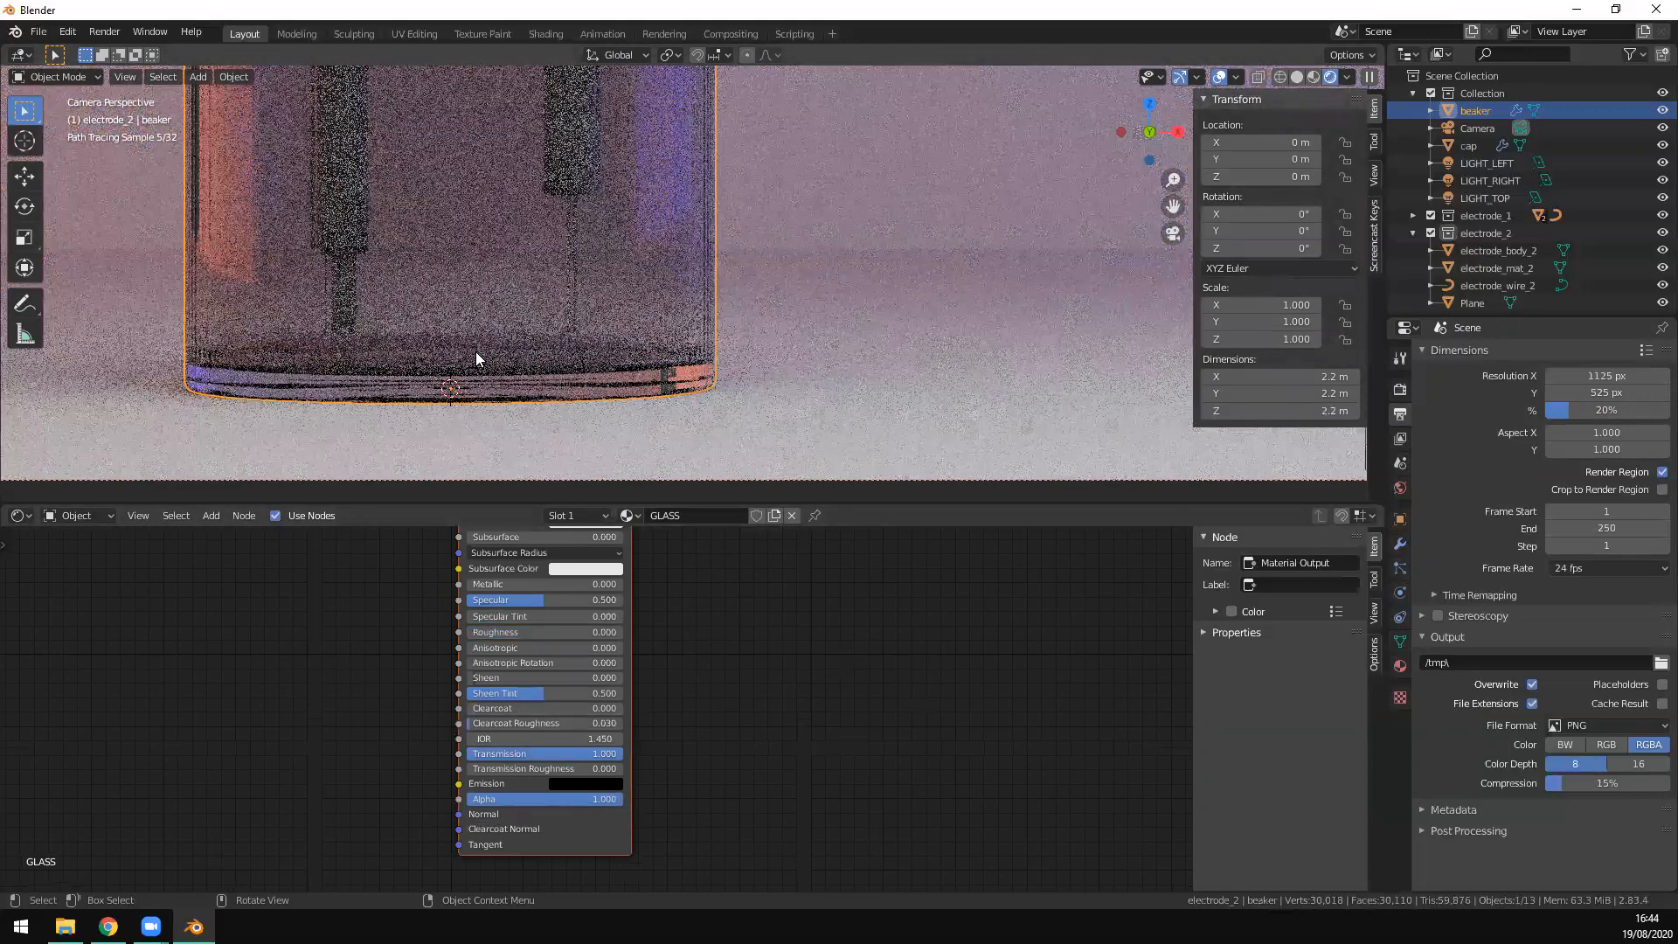
scroll(699, 323, down, 1)
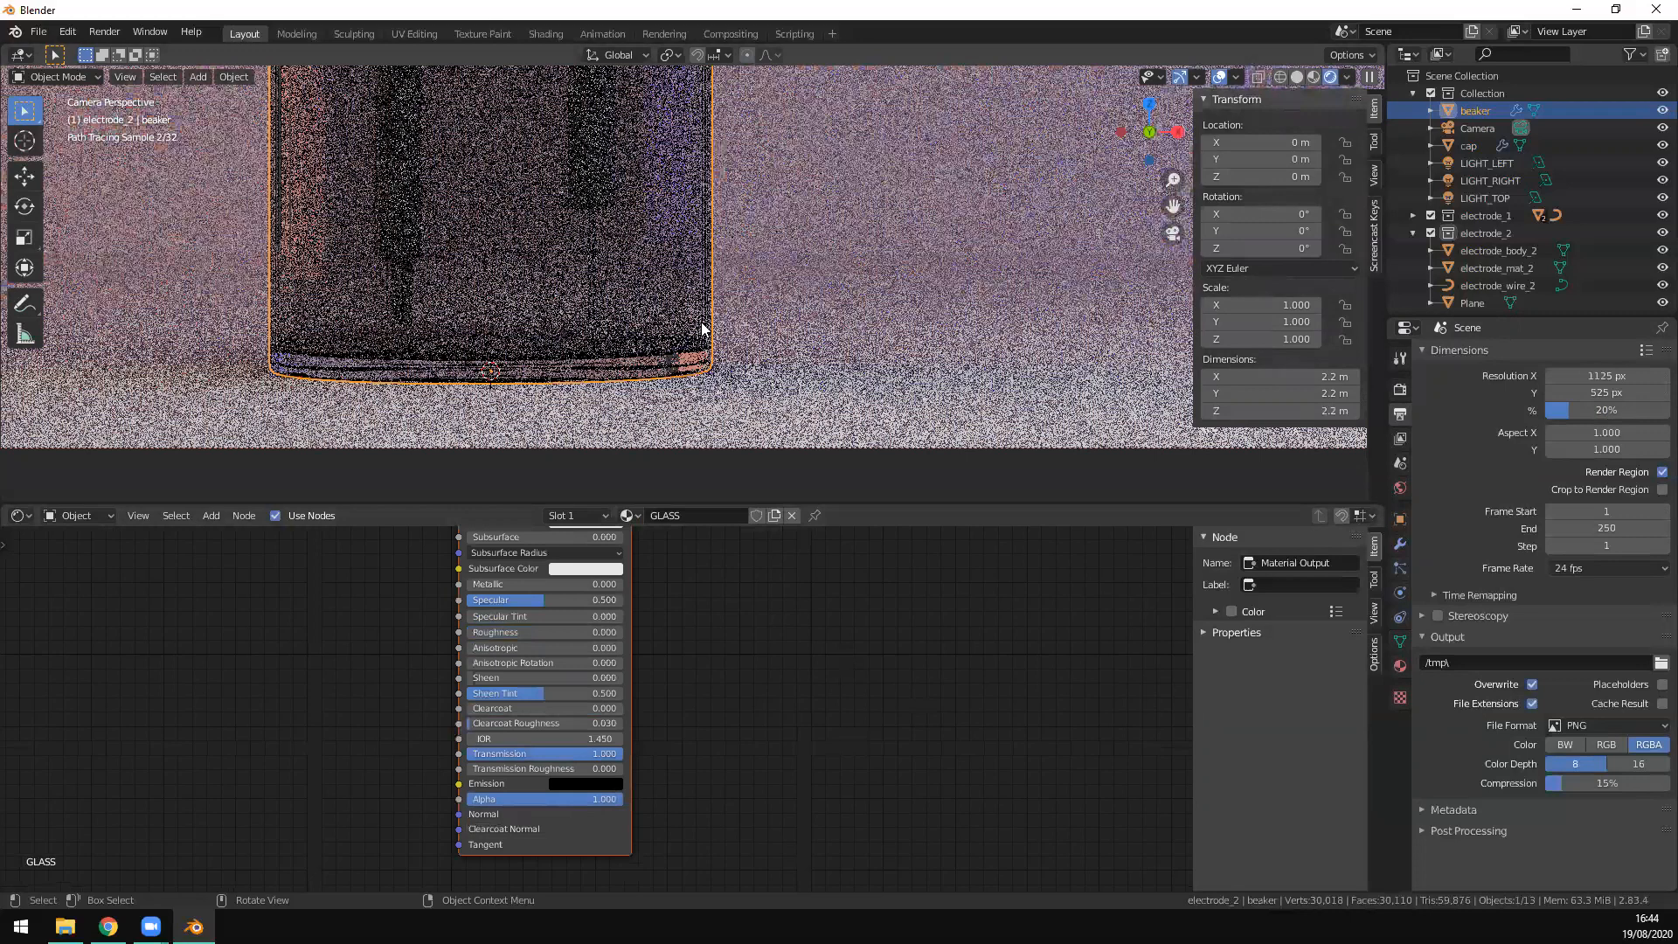
scroll(690, 319, down, 1)
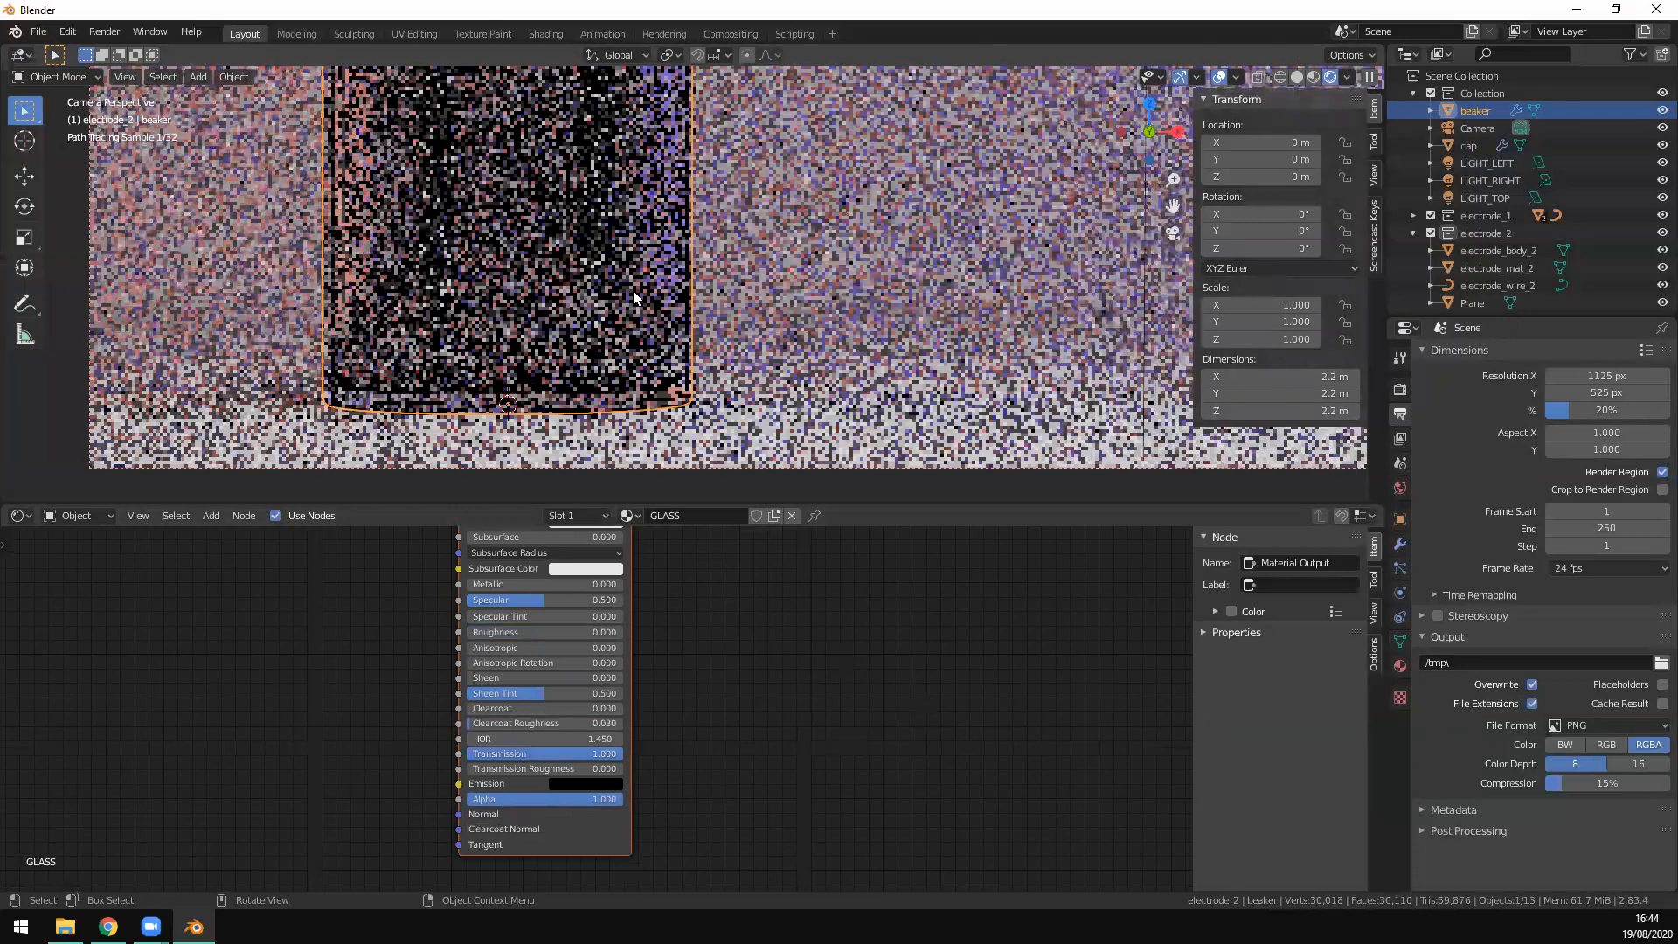
right_click(633, 292)
click(633, 292)
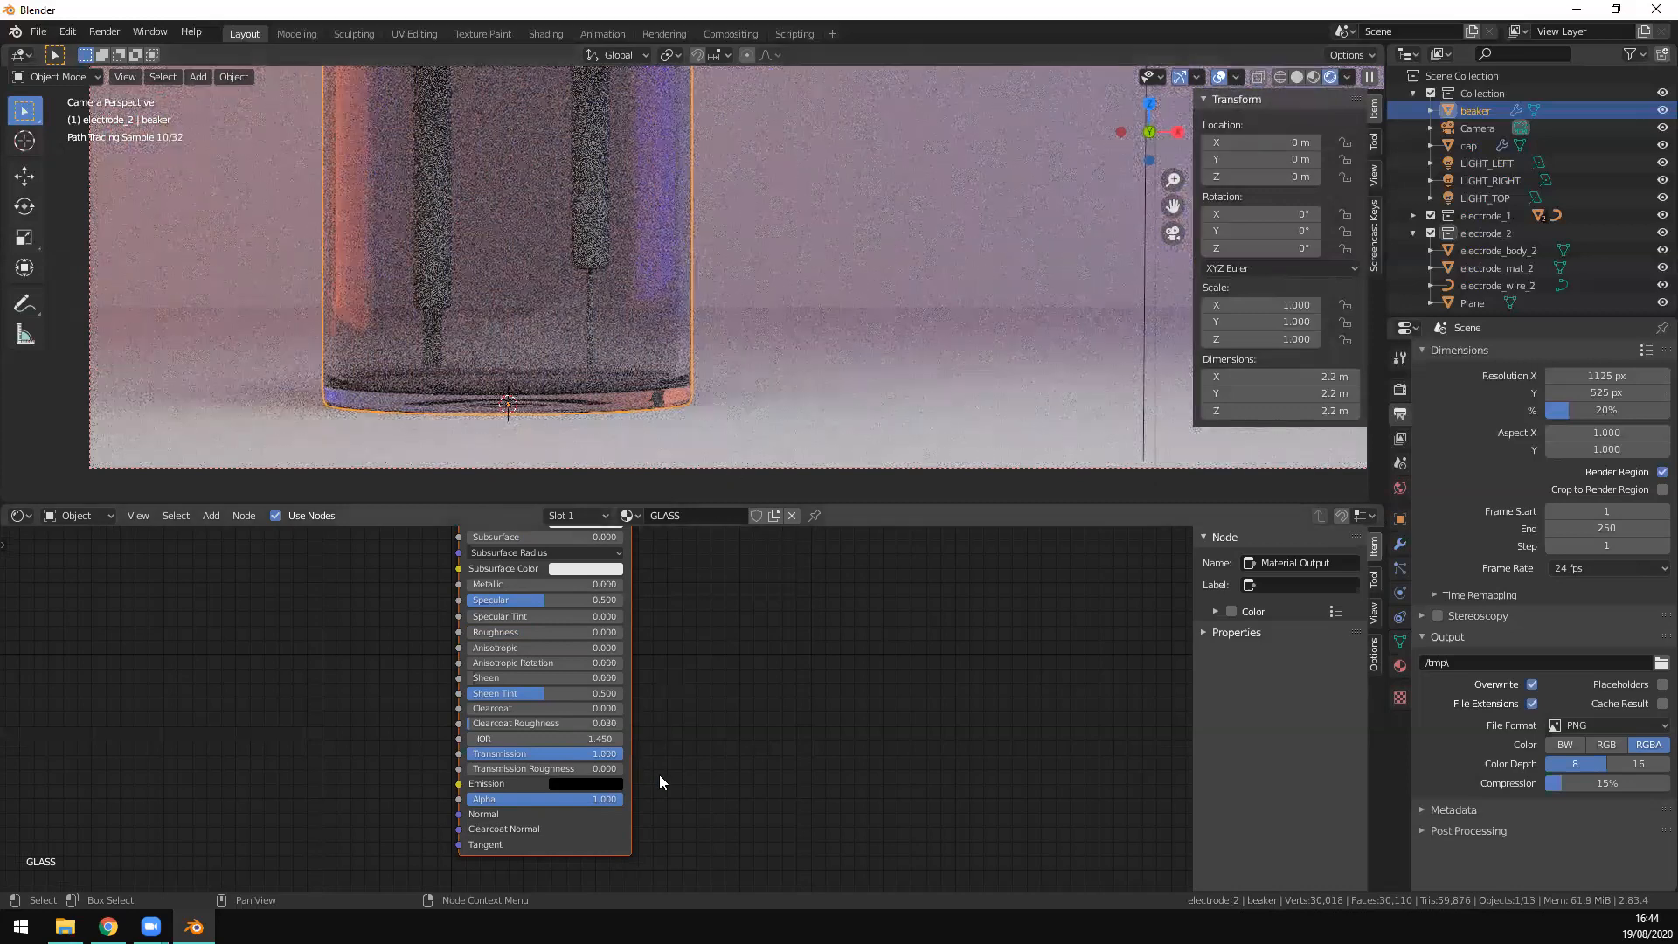
Step: Set the GLASS material's Clearcoat Roughness to 0
click(579, 722)
text(0)
key(Return)
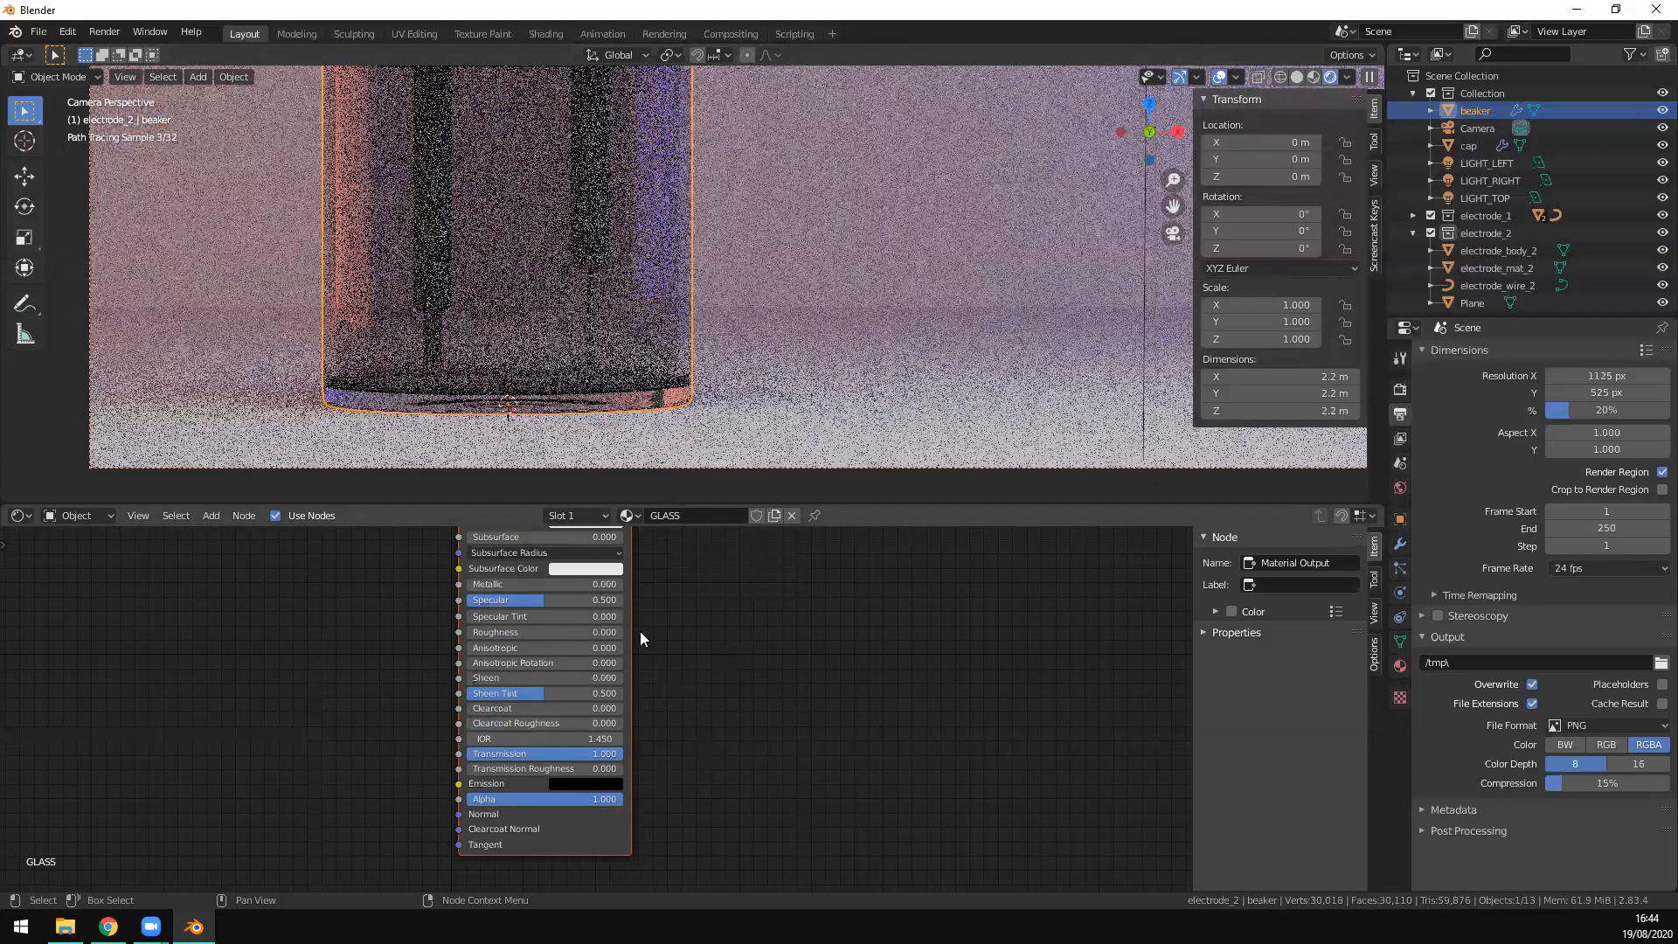
middle_drag(816, 681, 810, 702)
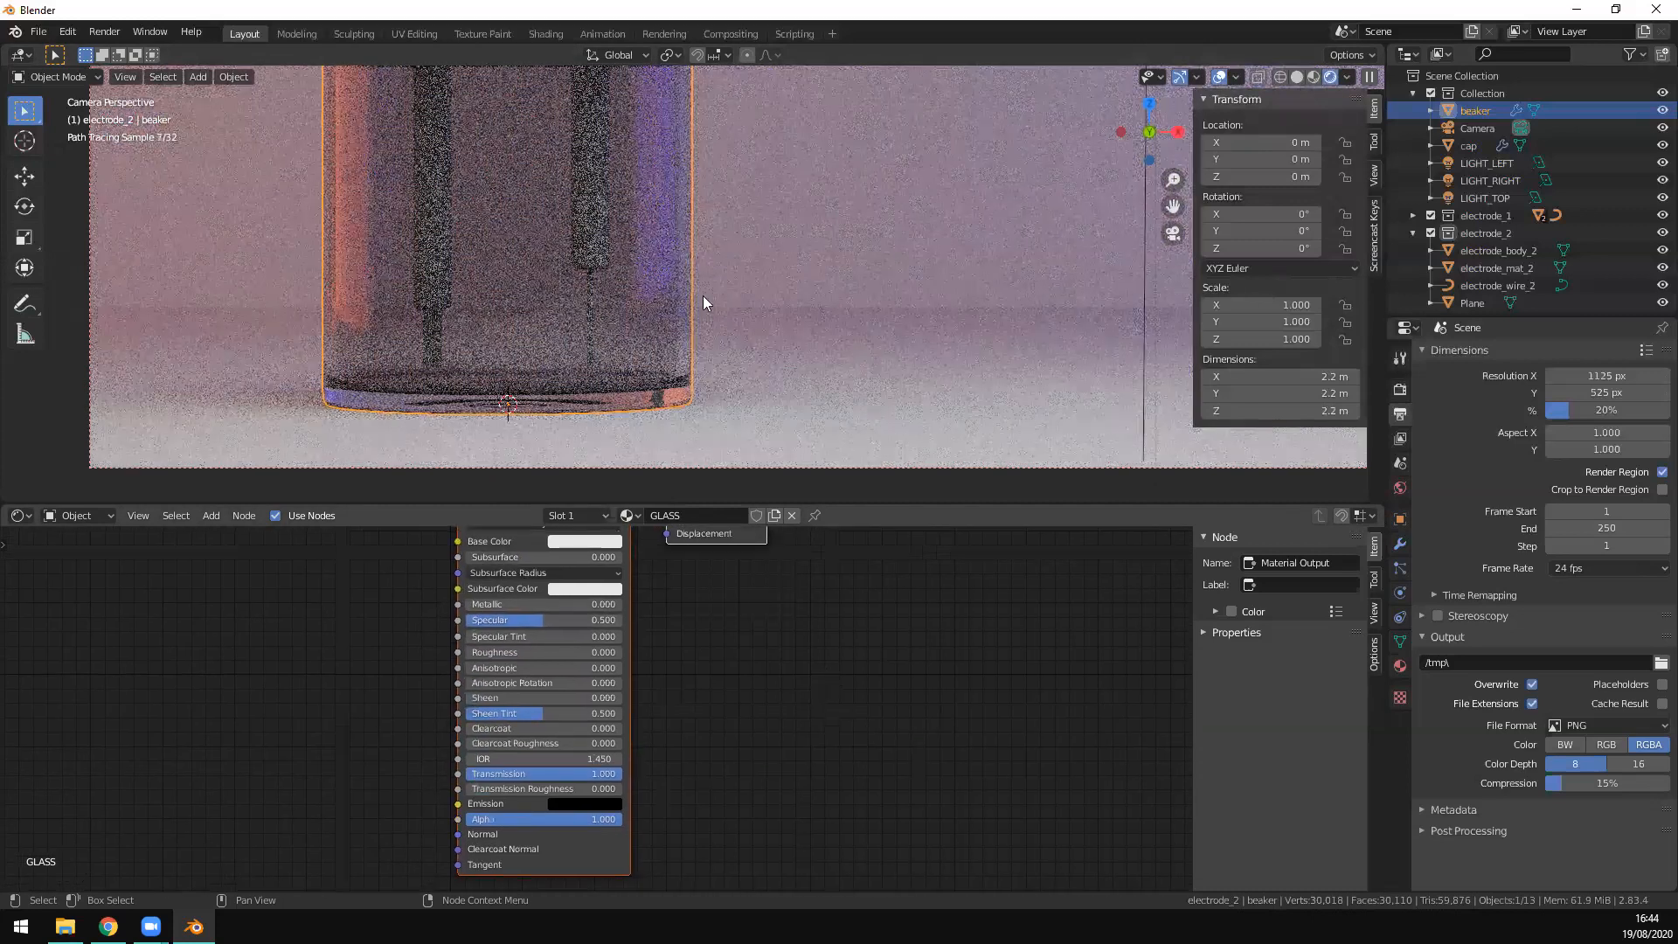
scroll(703, 299, down, 2)
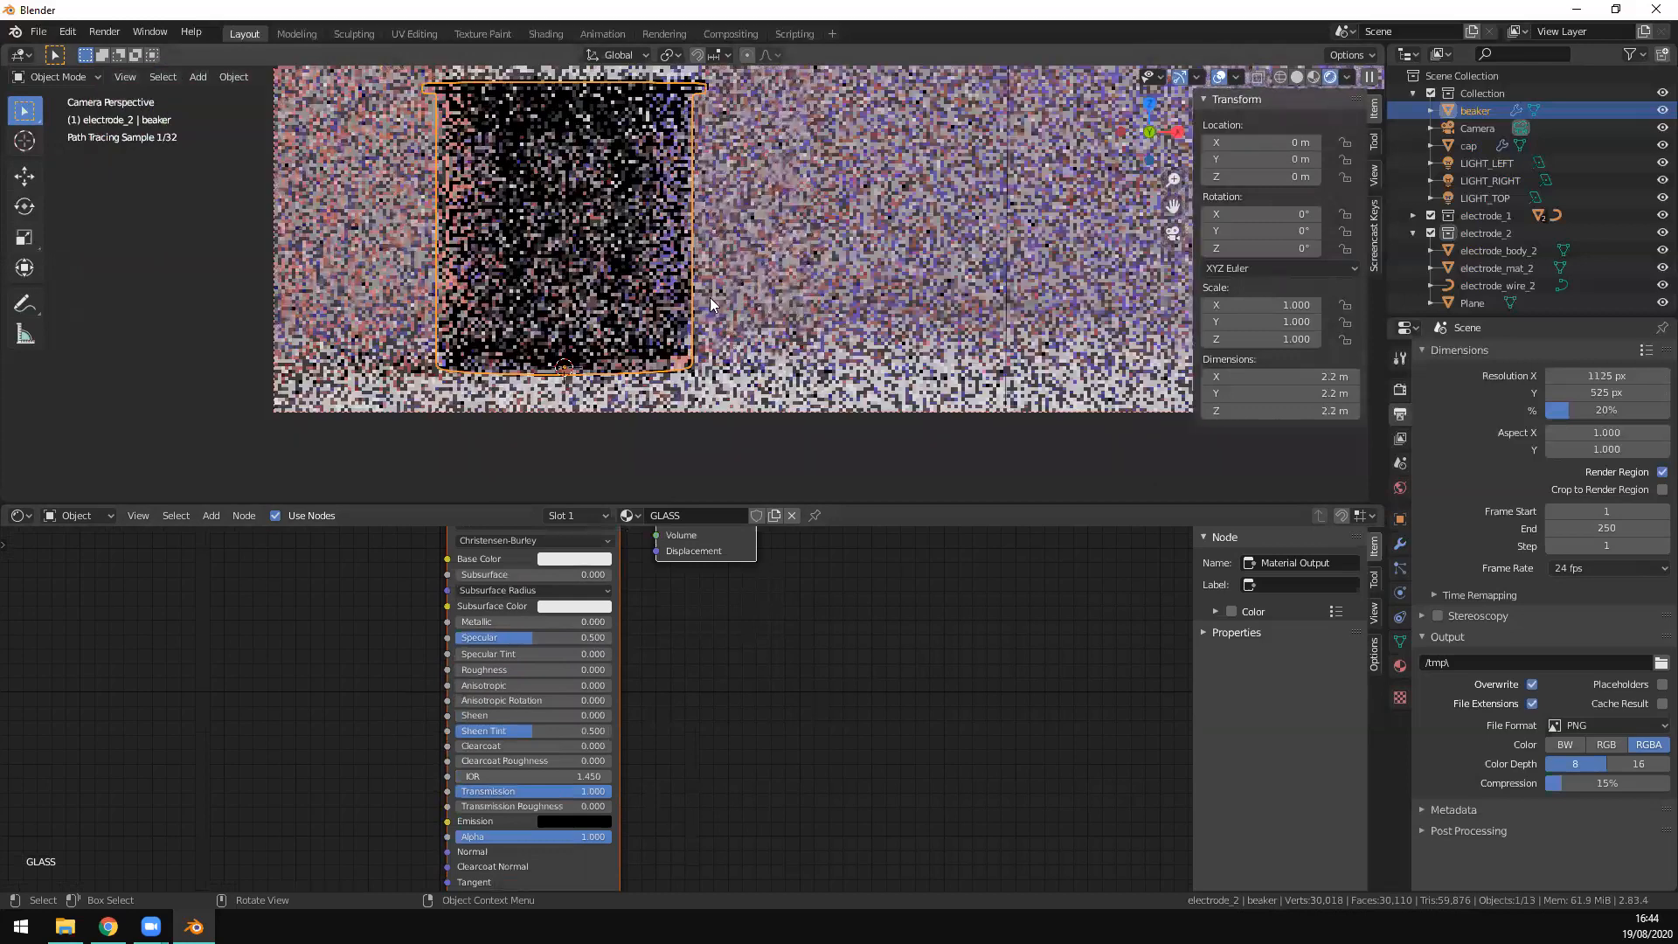
scroll(764, 280, down, 1)
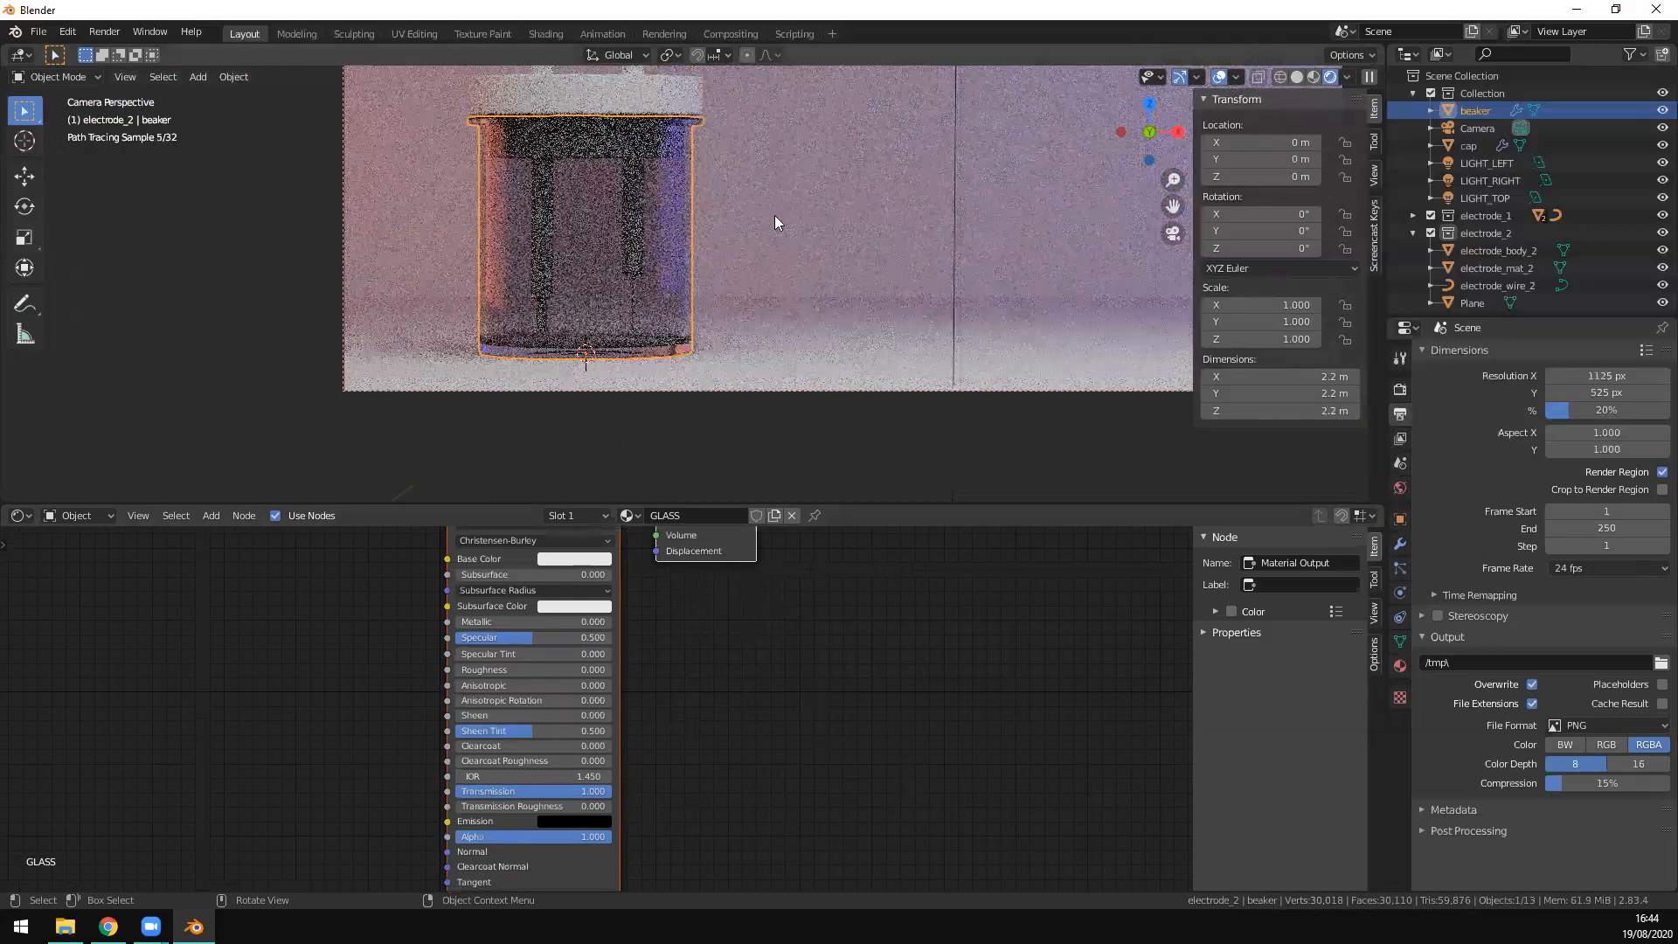
Step: Select the beaker's cap and create a new material for it named lid
scroll(678, 140, up, 1)
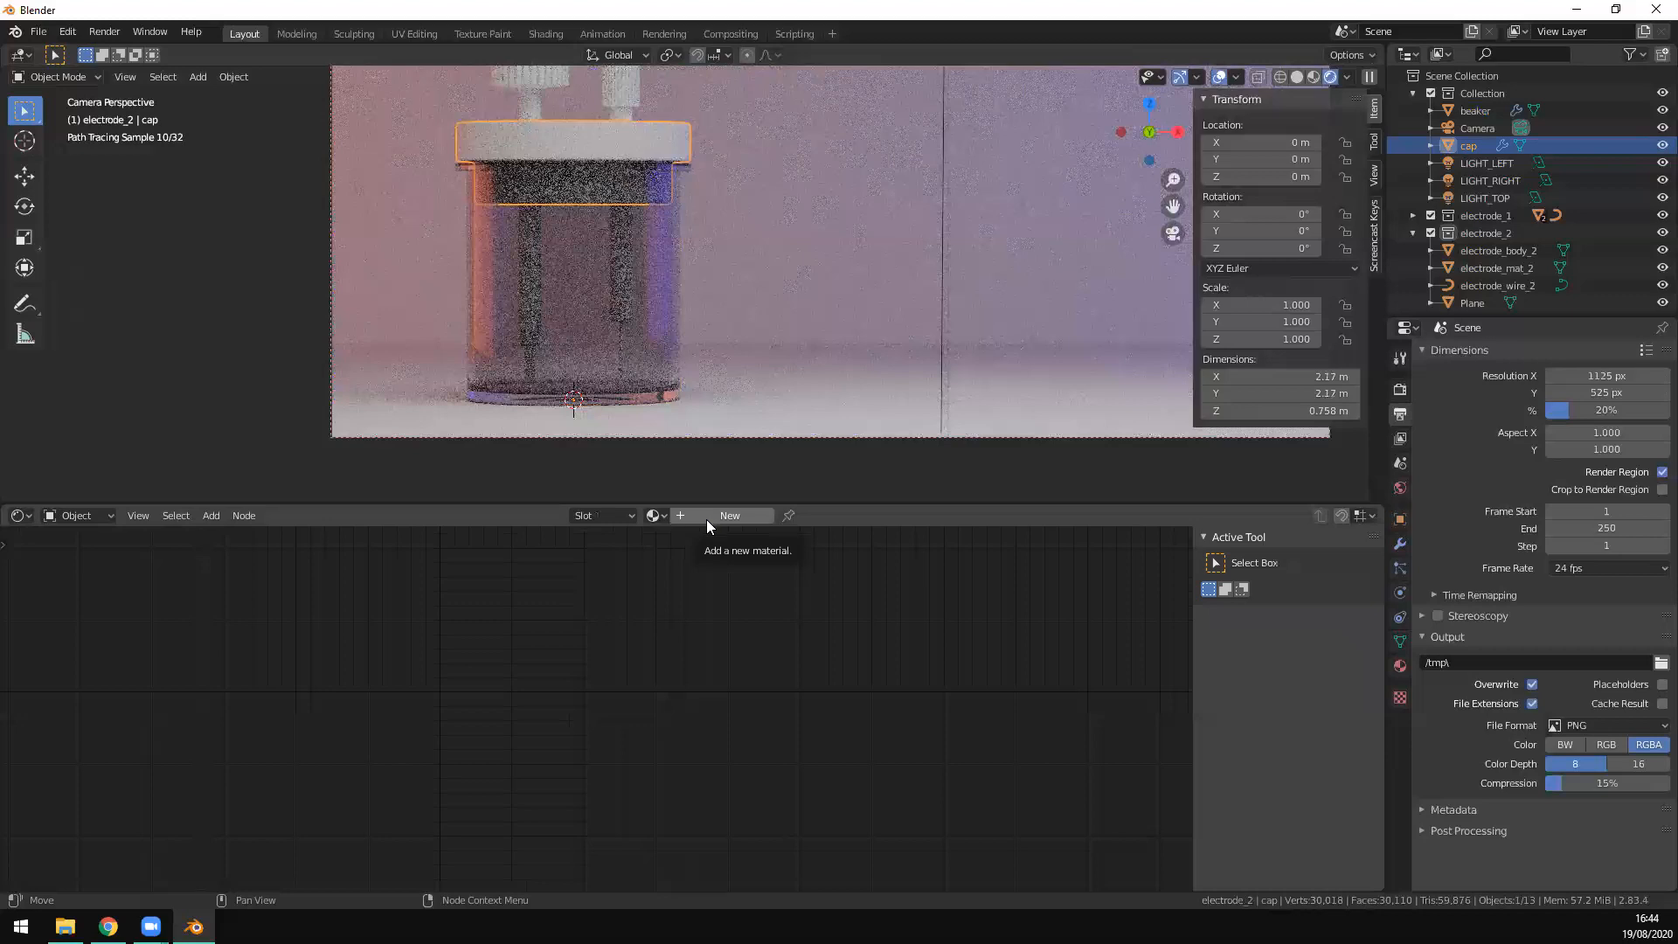
click(730, 515)
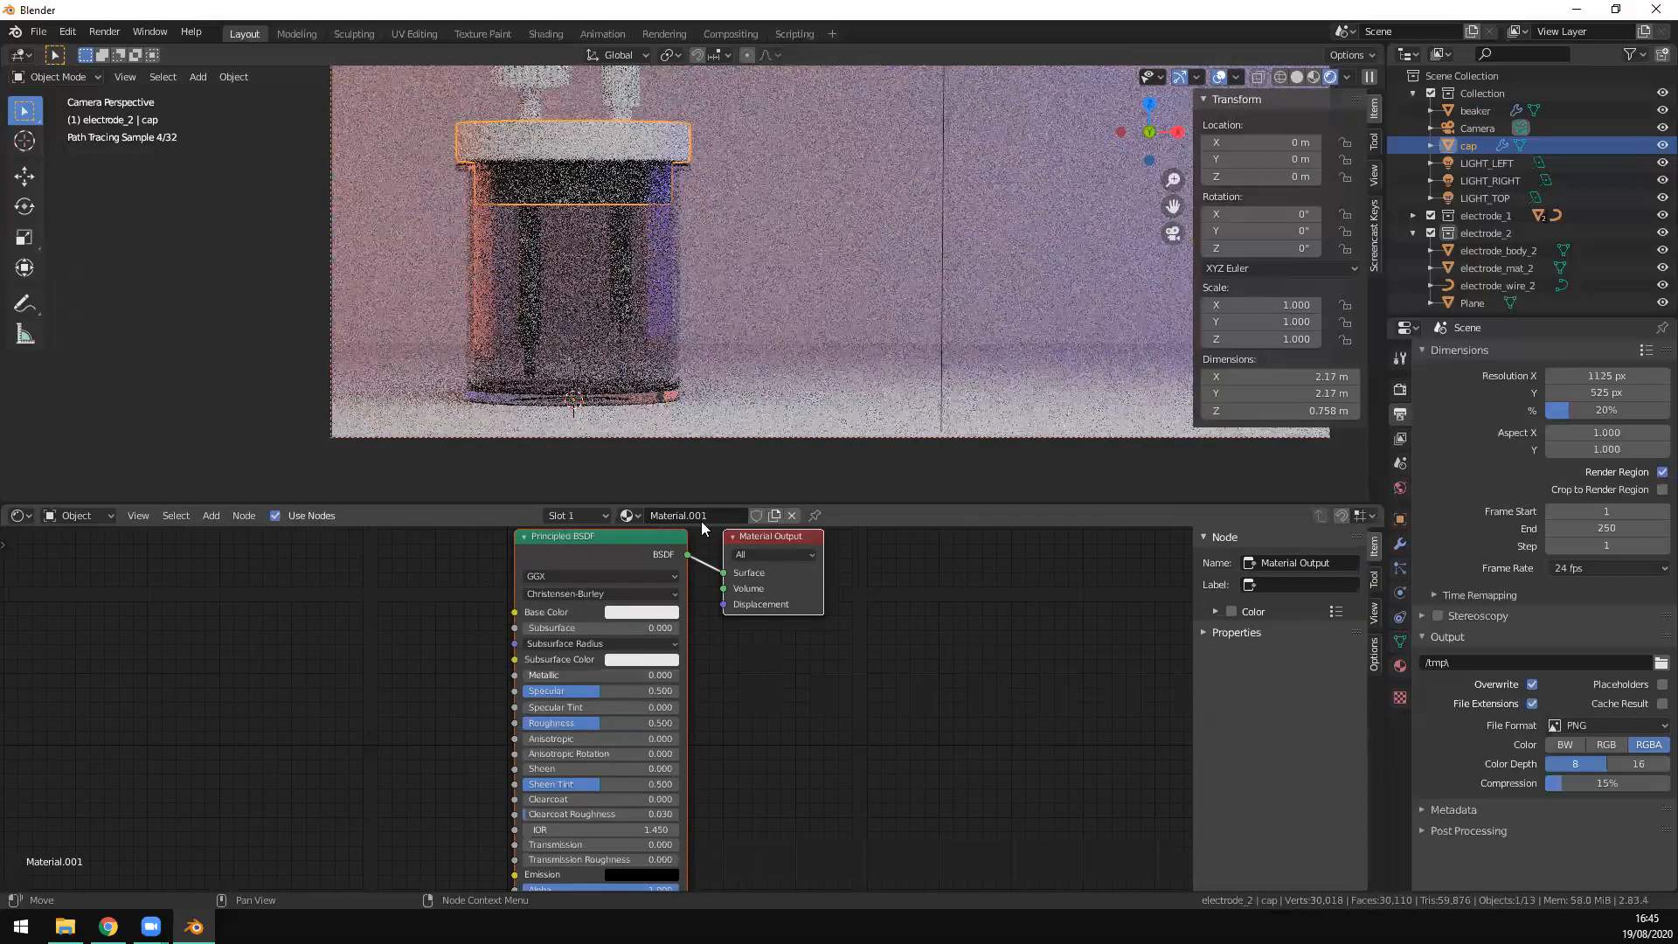
key(Return)
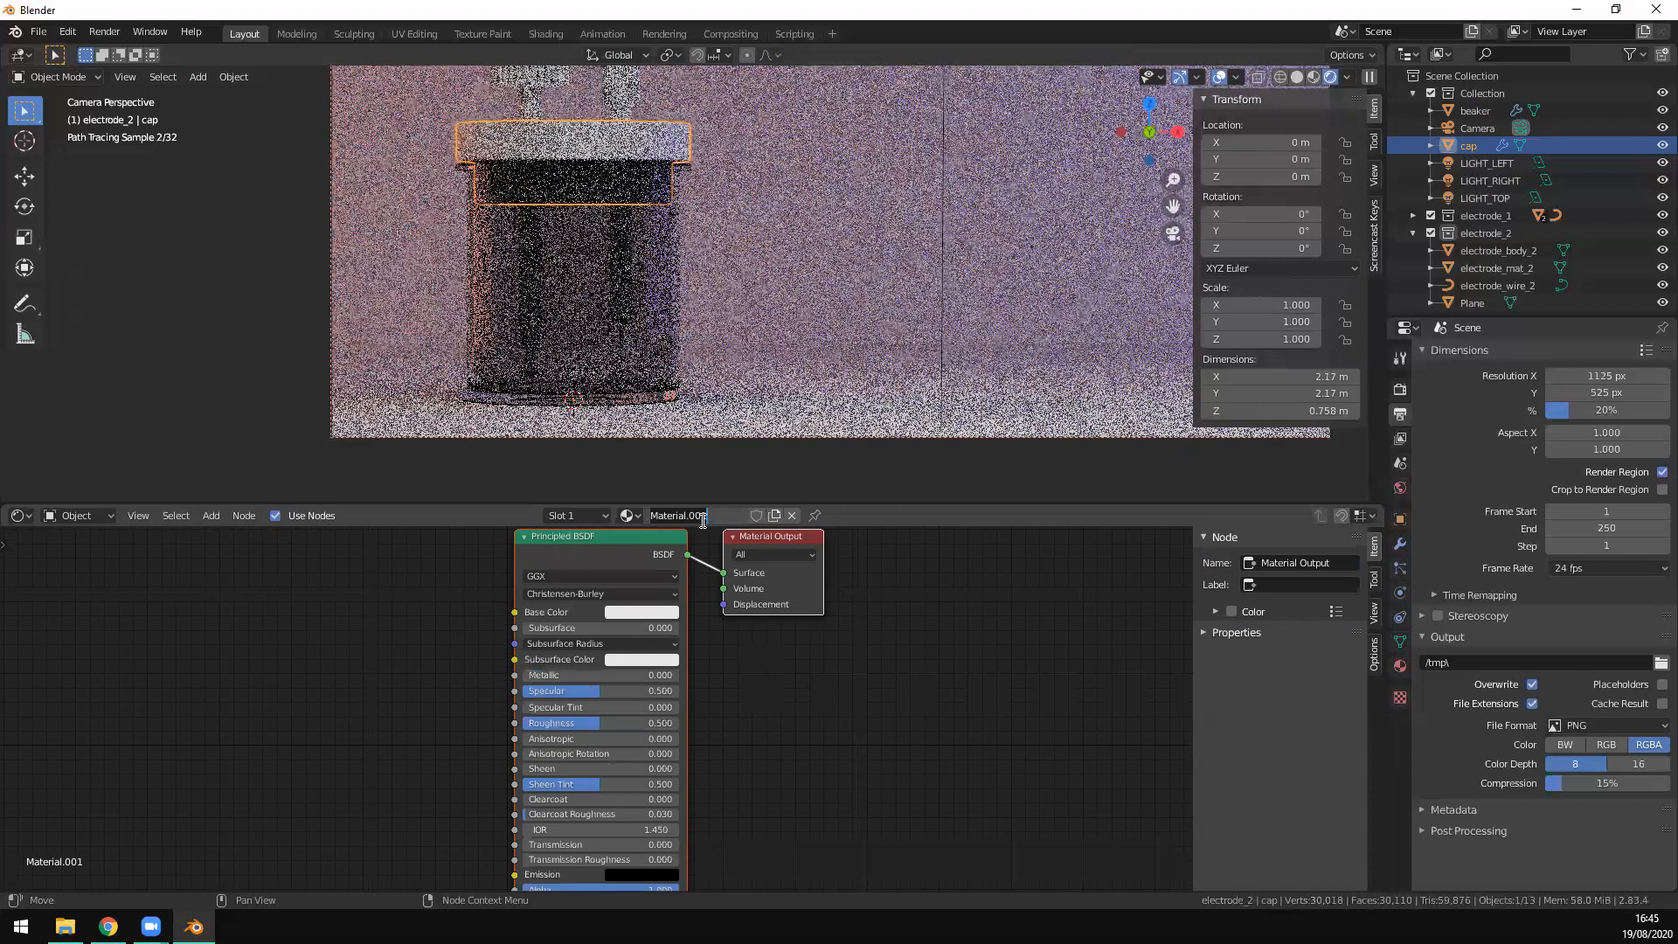
double_click(703, 516)
text(lid)
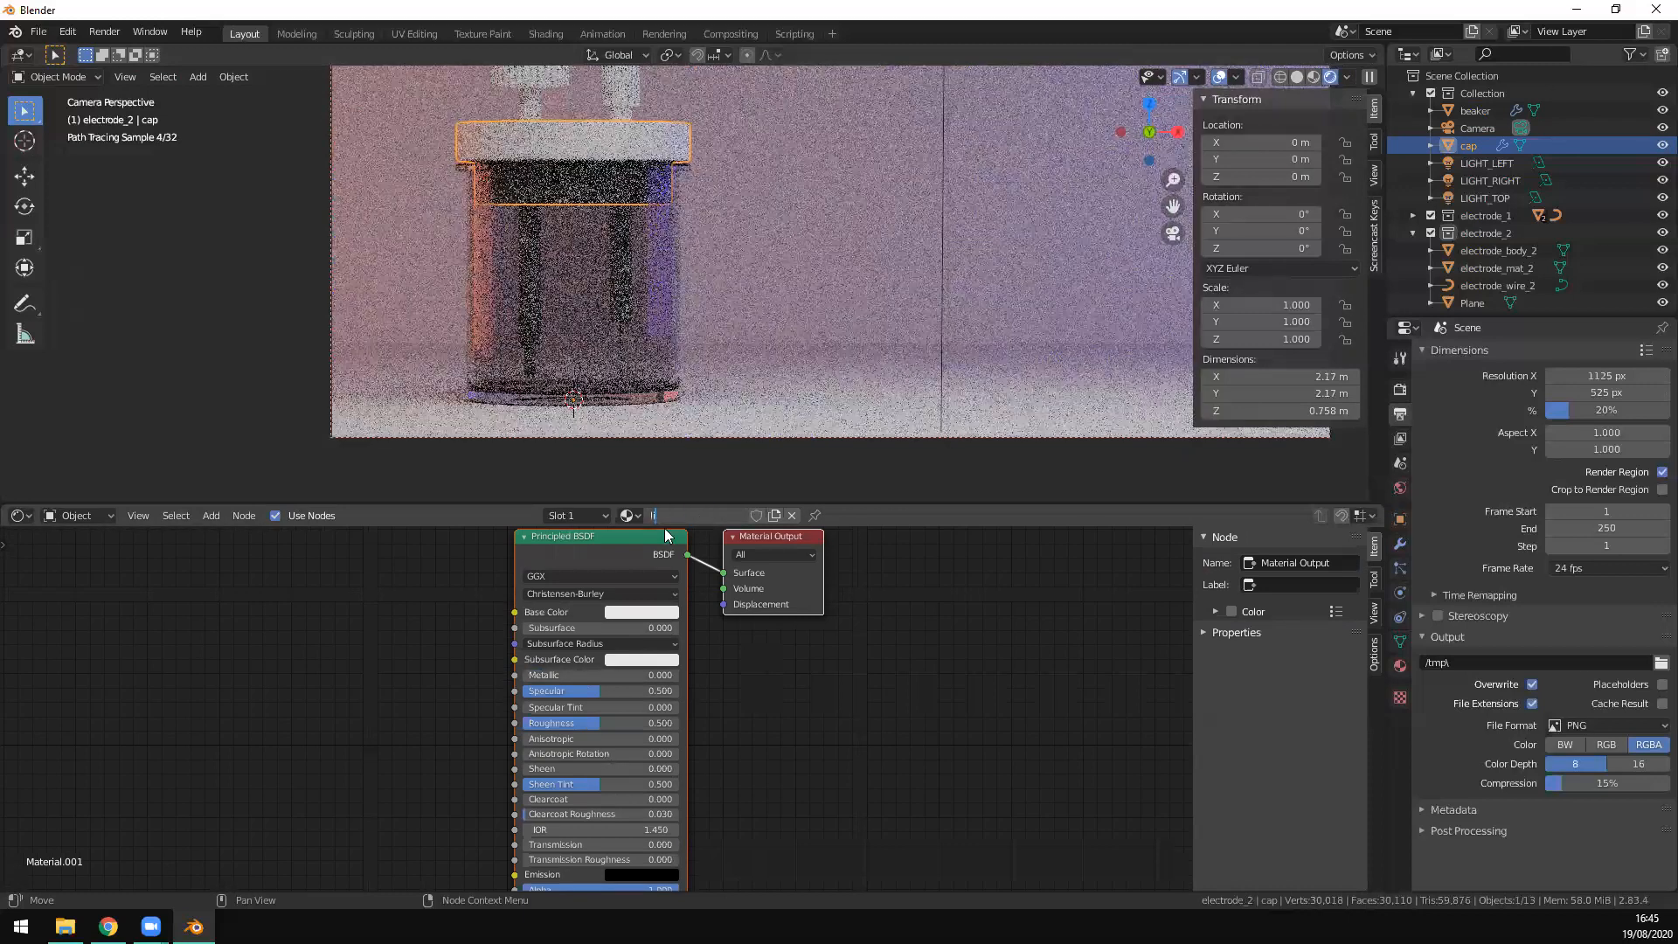
key(Return)
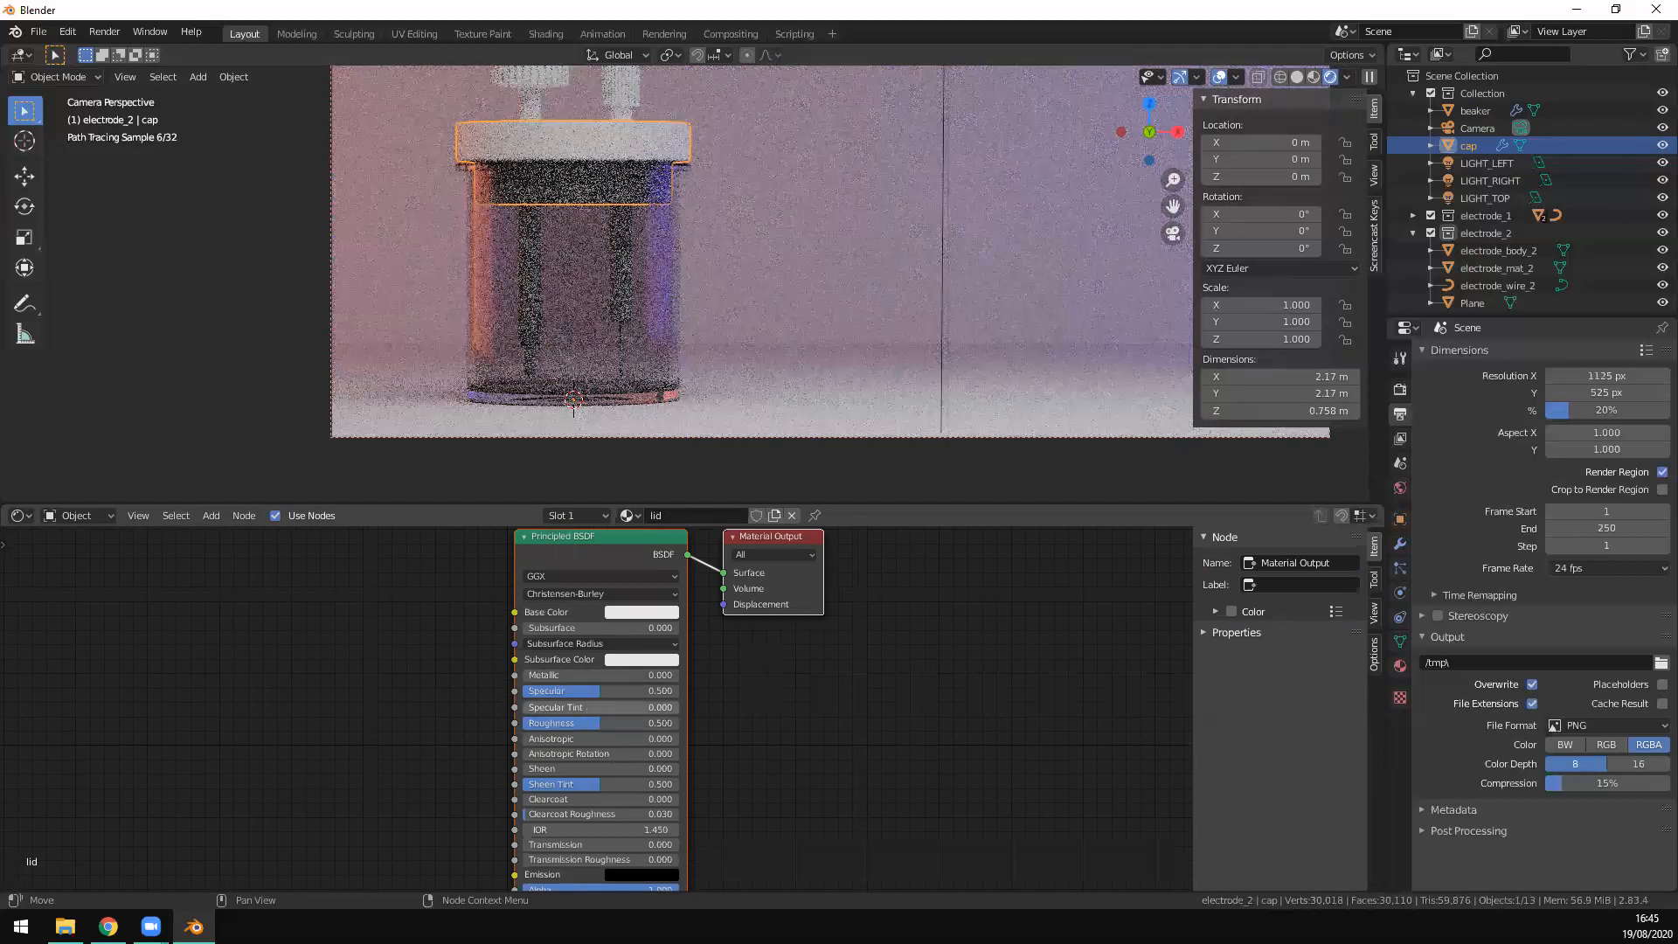
Step: Set the lid material's Roughness to 0.2
click(654, 724)
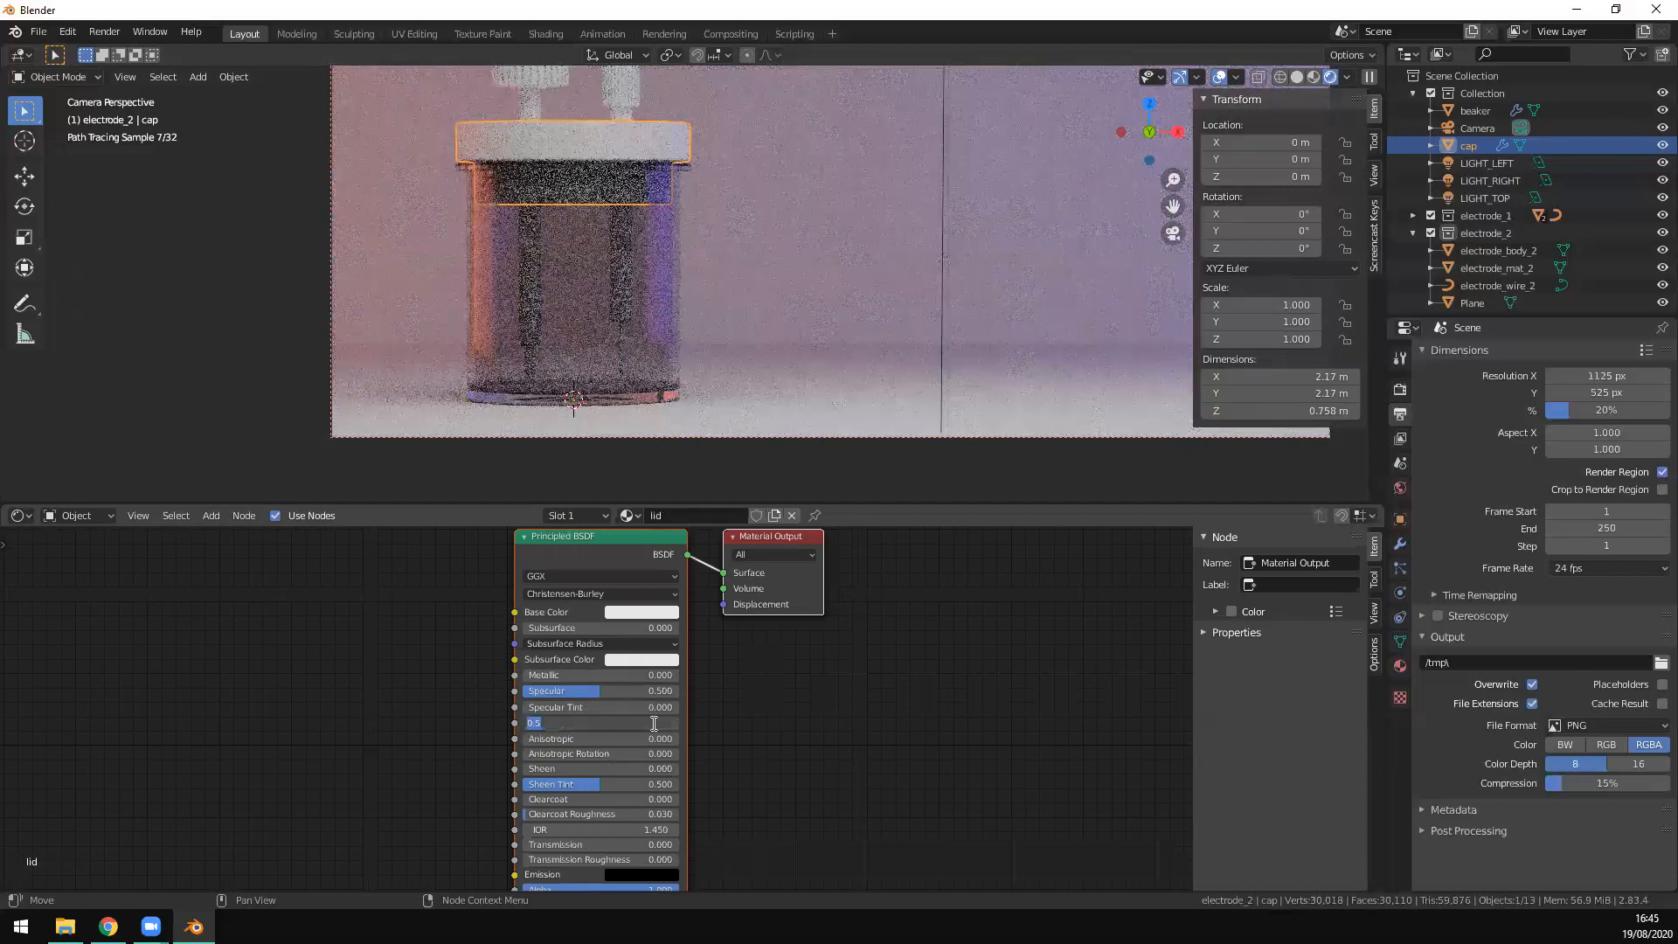
key(Return)
click(652, 722)
text(0.2)
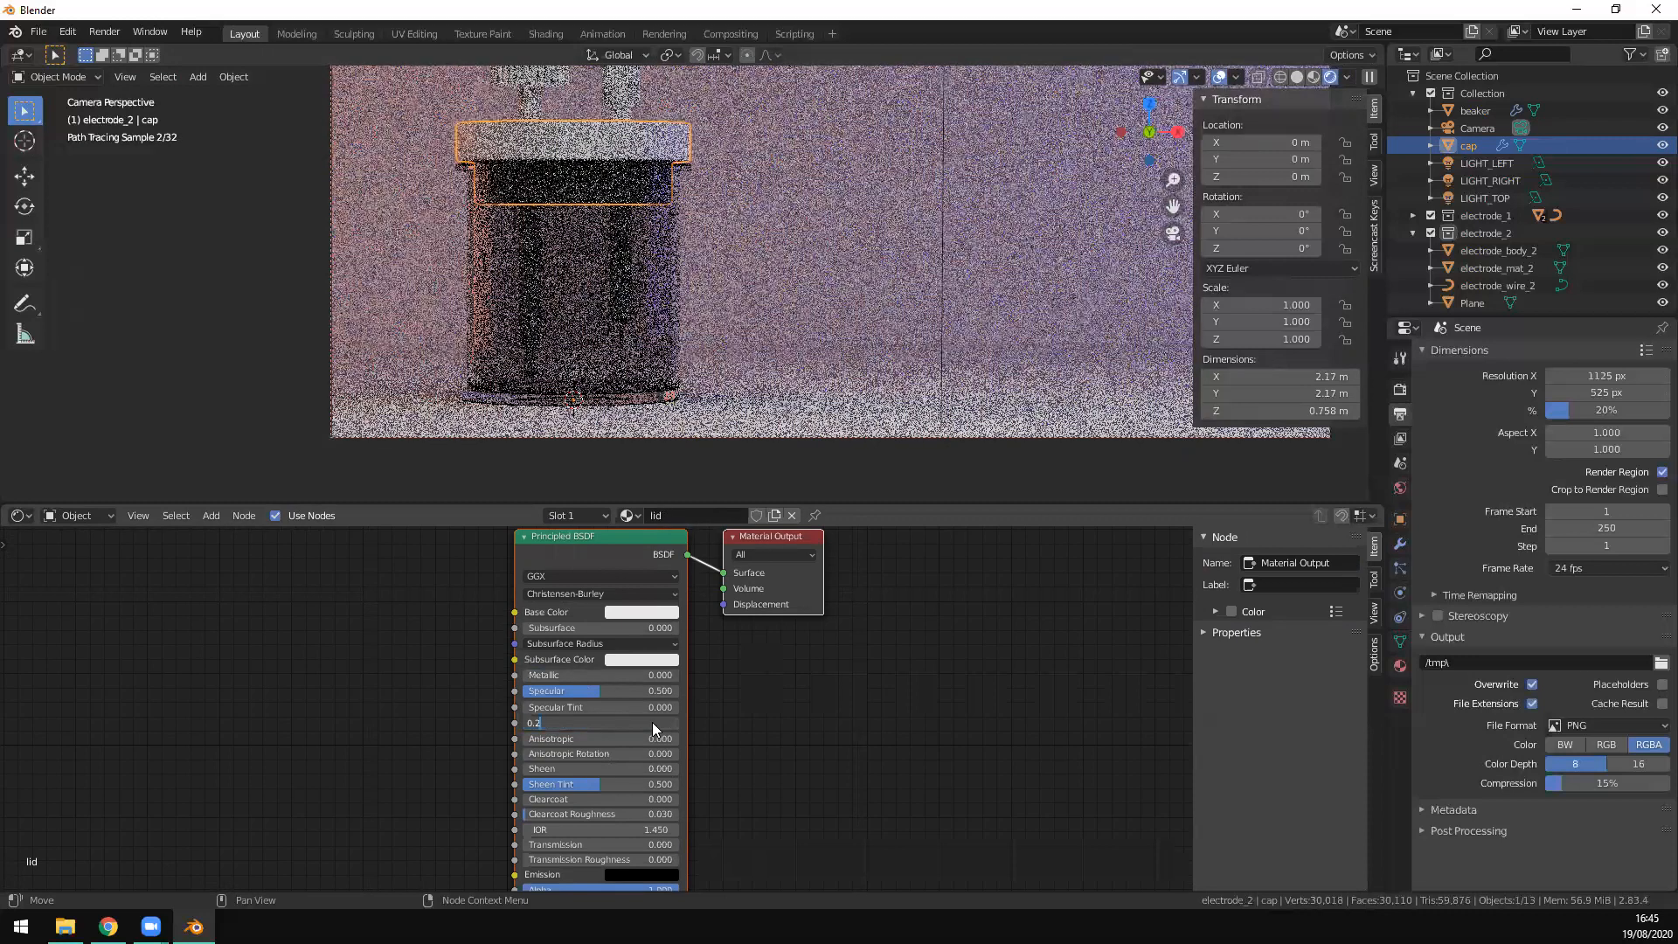
key(Return)
Step: Give the lid material a pale cream base color
click(642, 612)
click(661, 461)
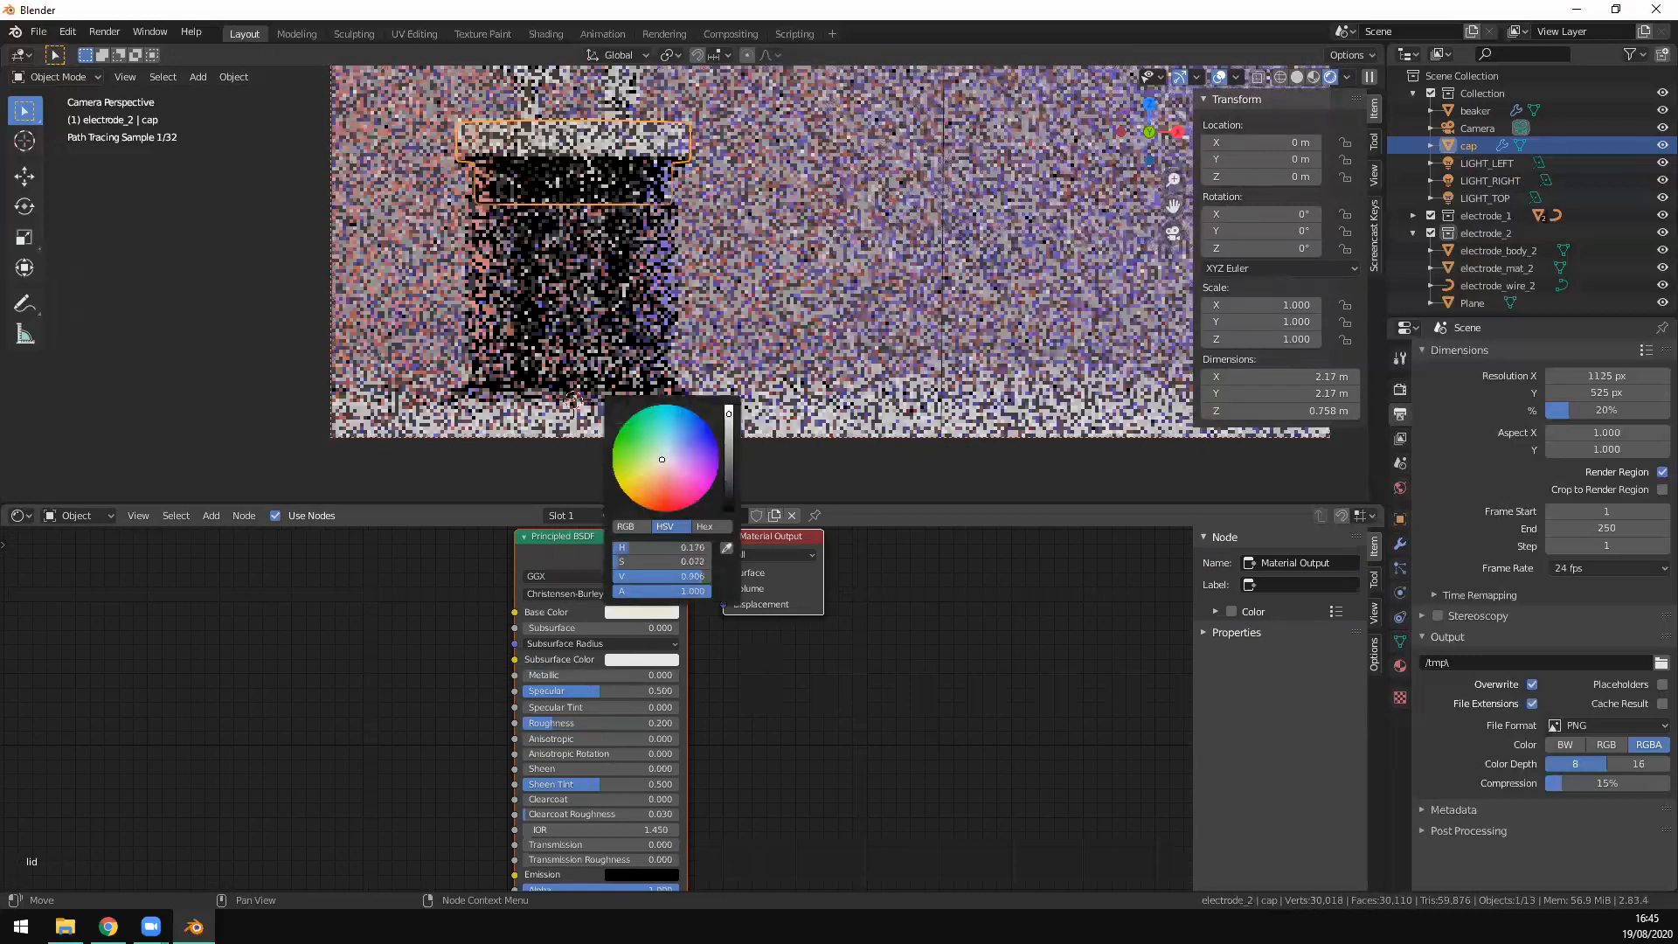
drag(662, 460, 662, 464)
drag(895, 319, 760, 243)
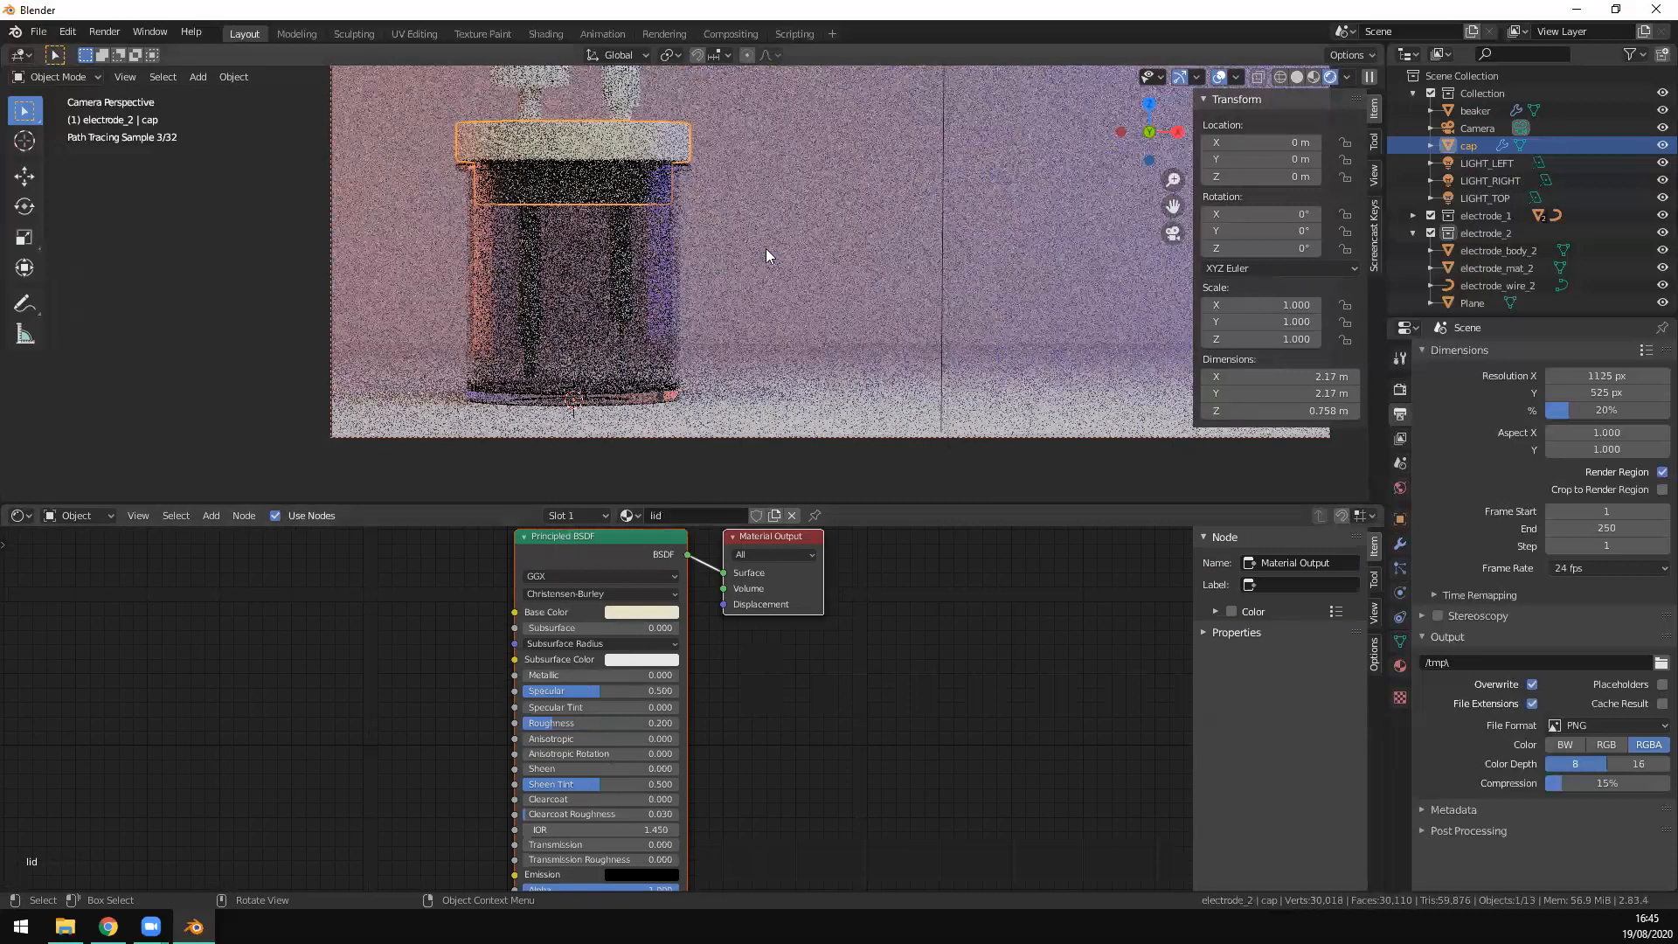
Step: Select electrode_body_1 and create a new material for it named plastic_1
scroll(651, 255, down, 2)
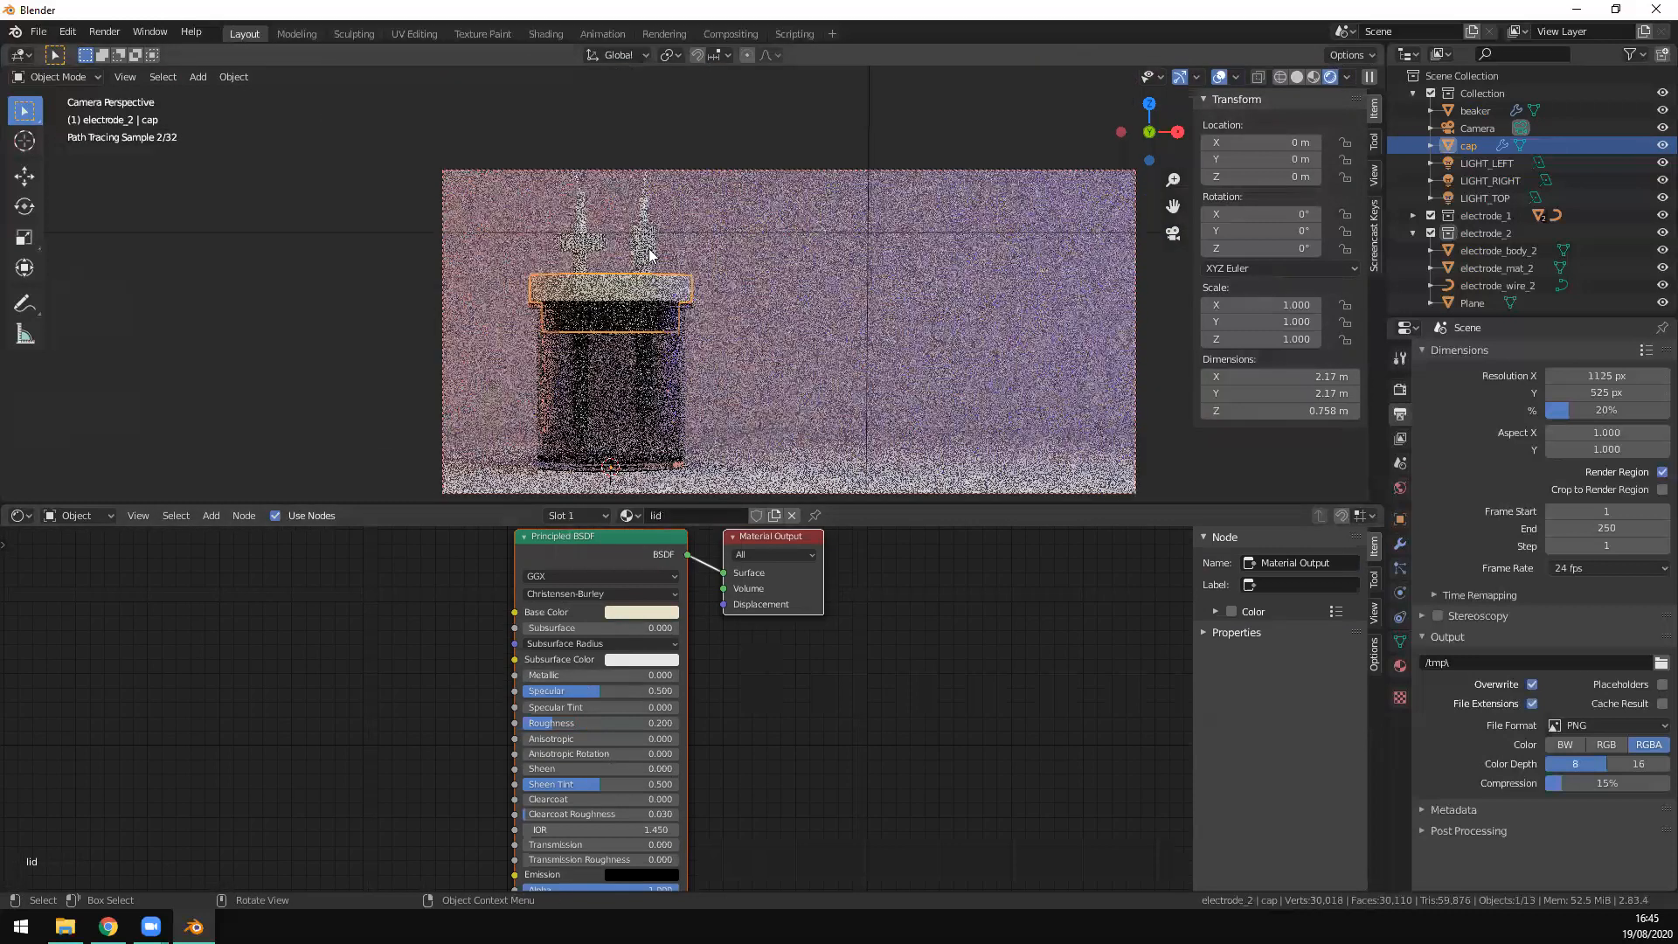
click(645, 251)
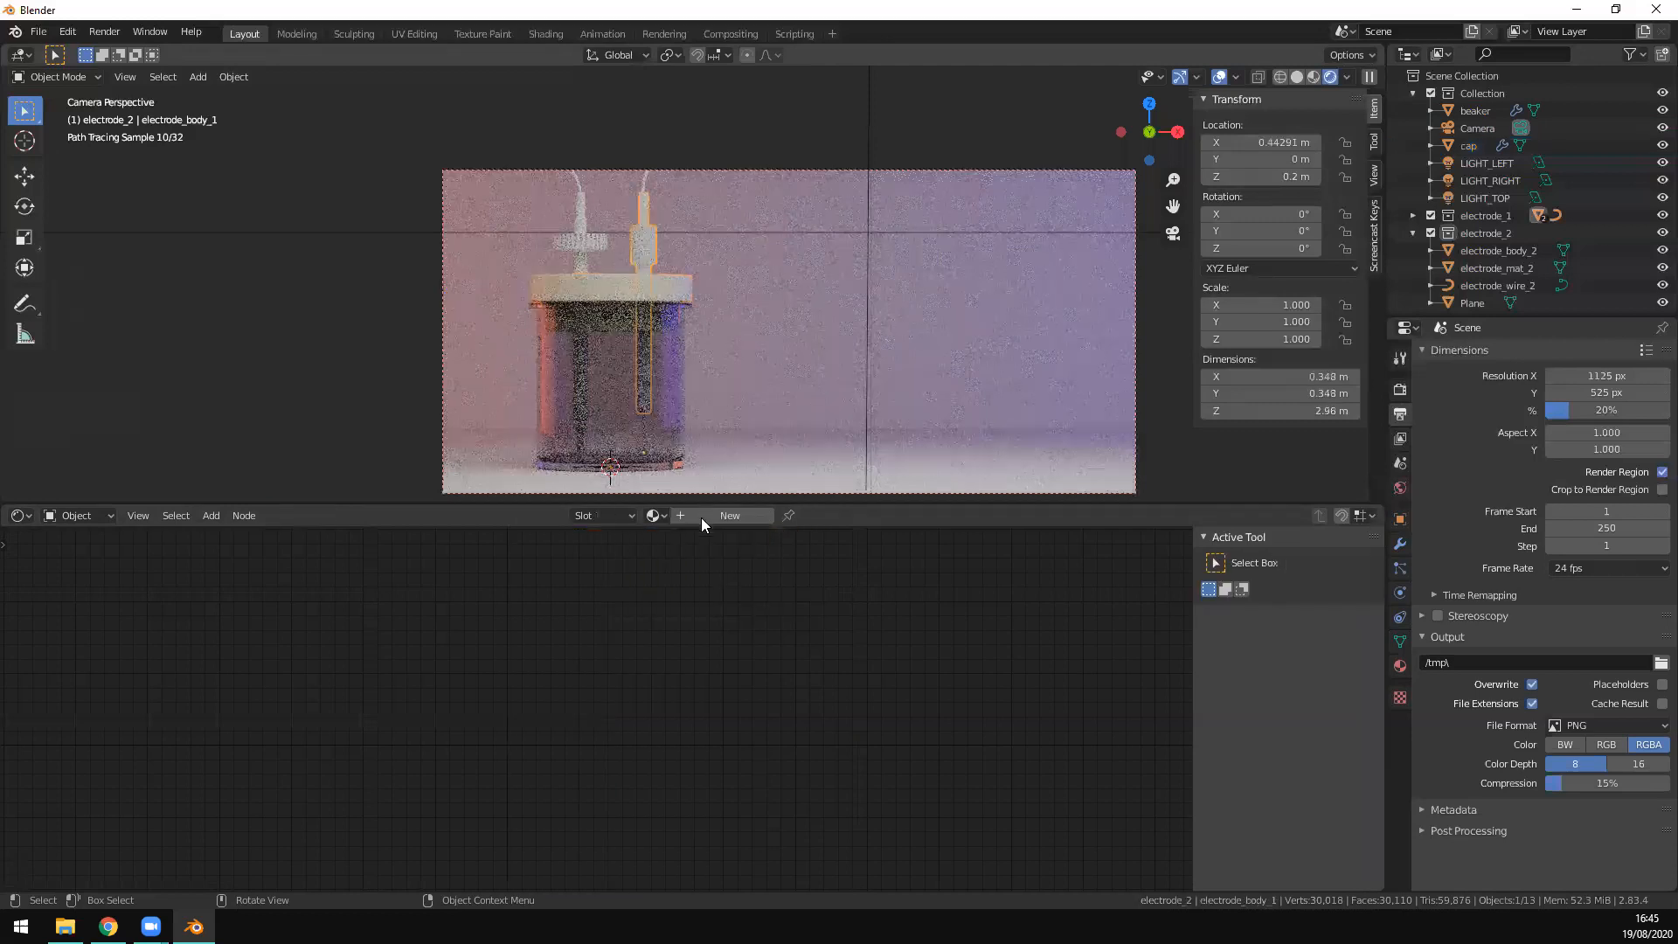
click(701, 515)
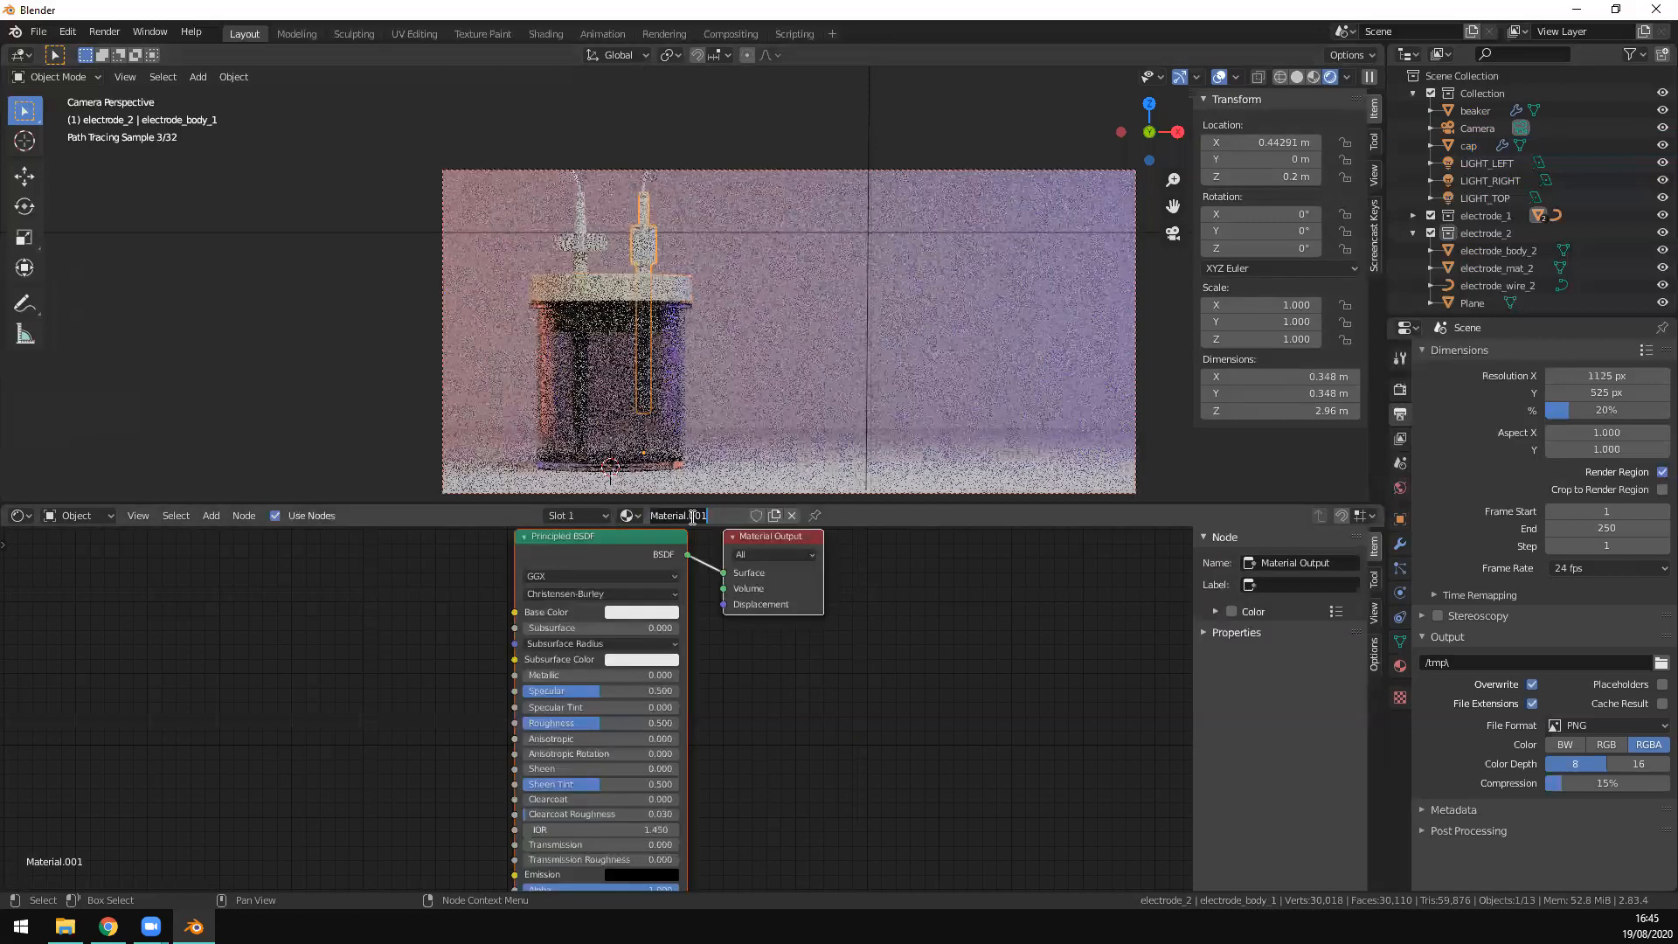
text(plas)
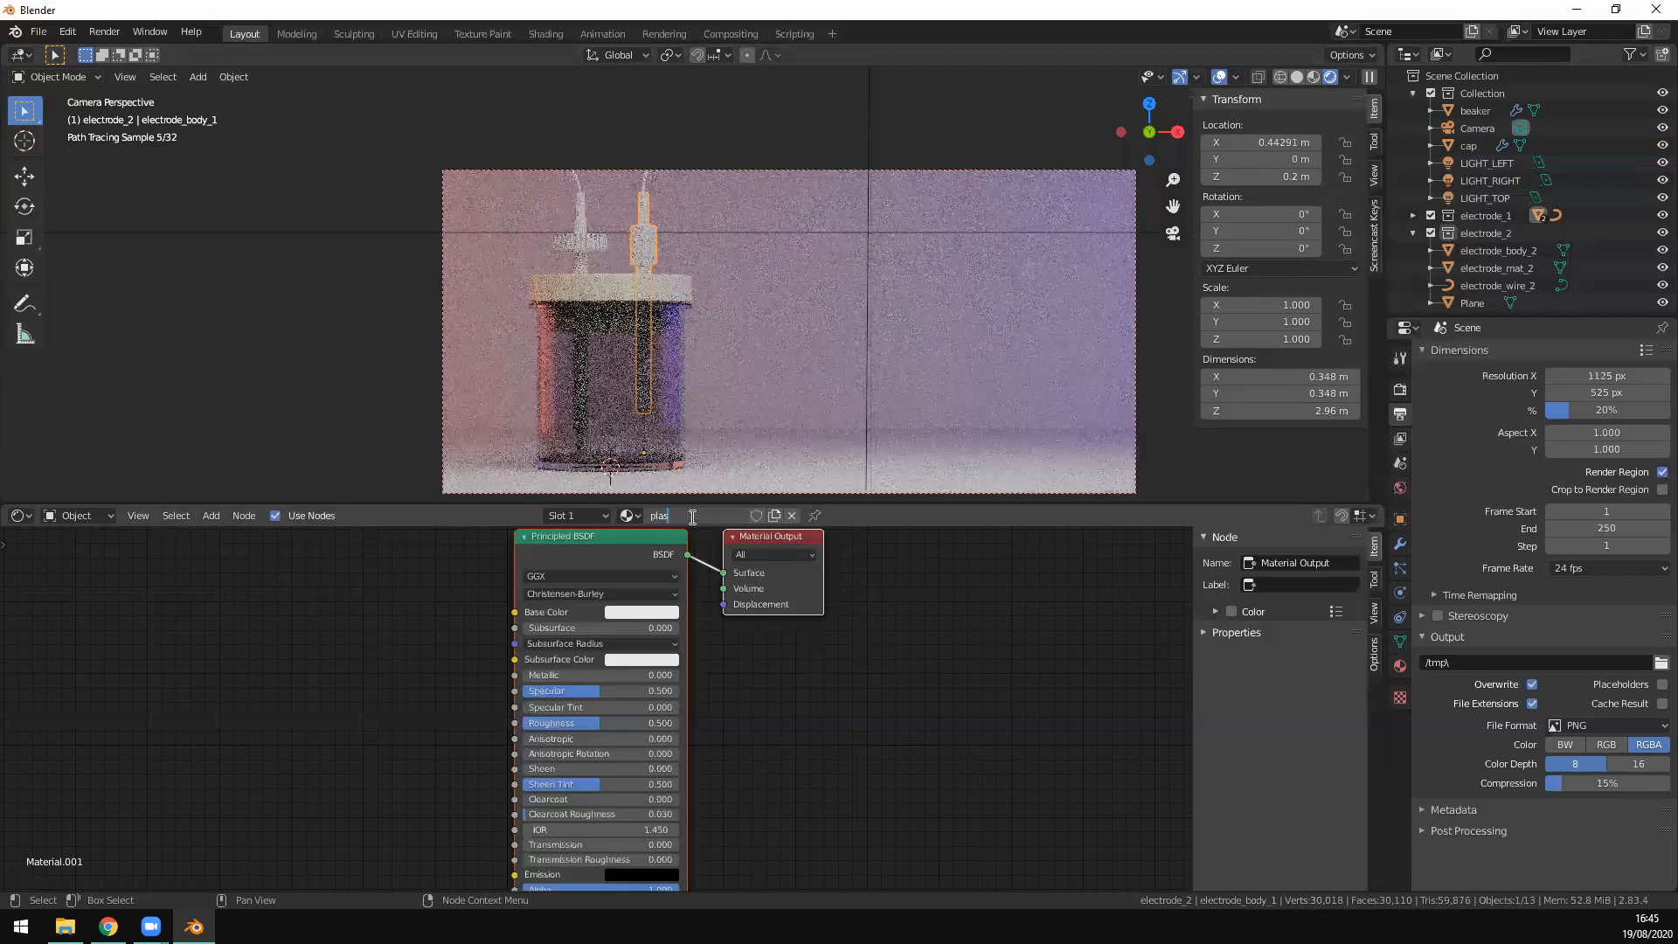
text(tic_2)
key(BackSpace)
text(1)
key(Return)
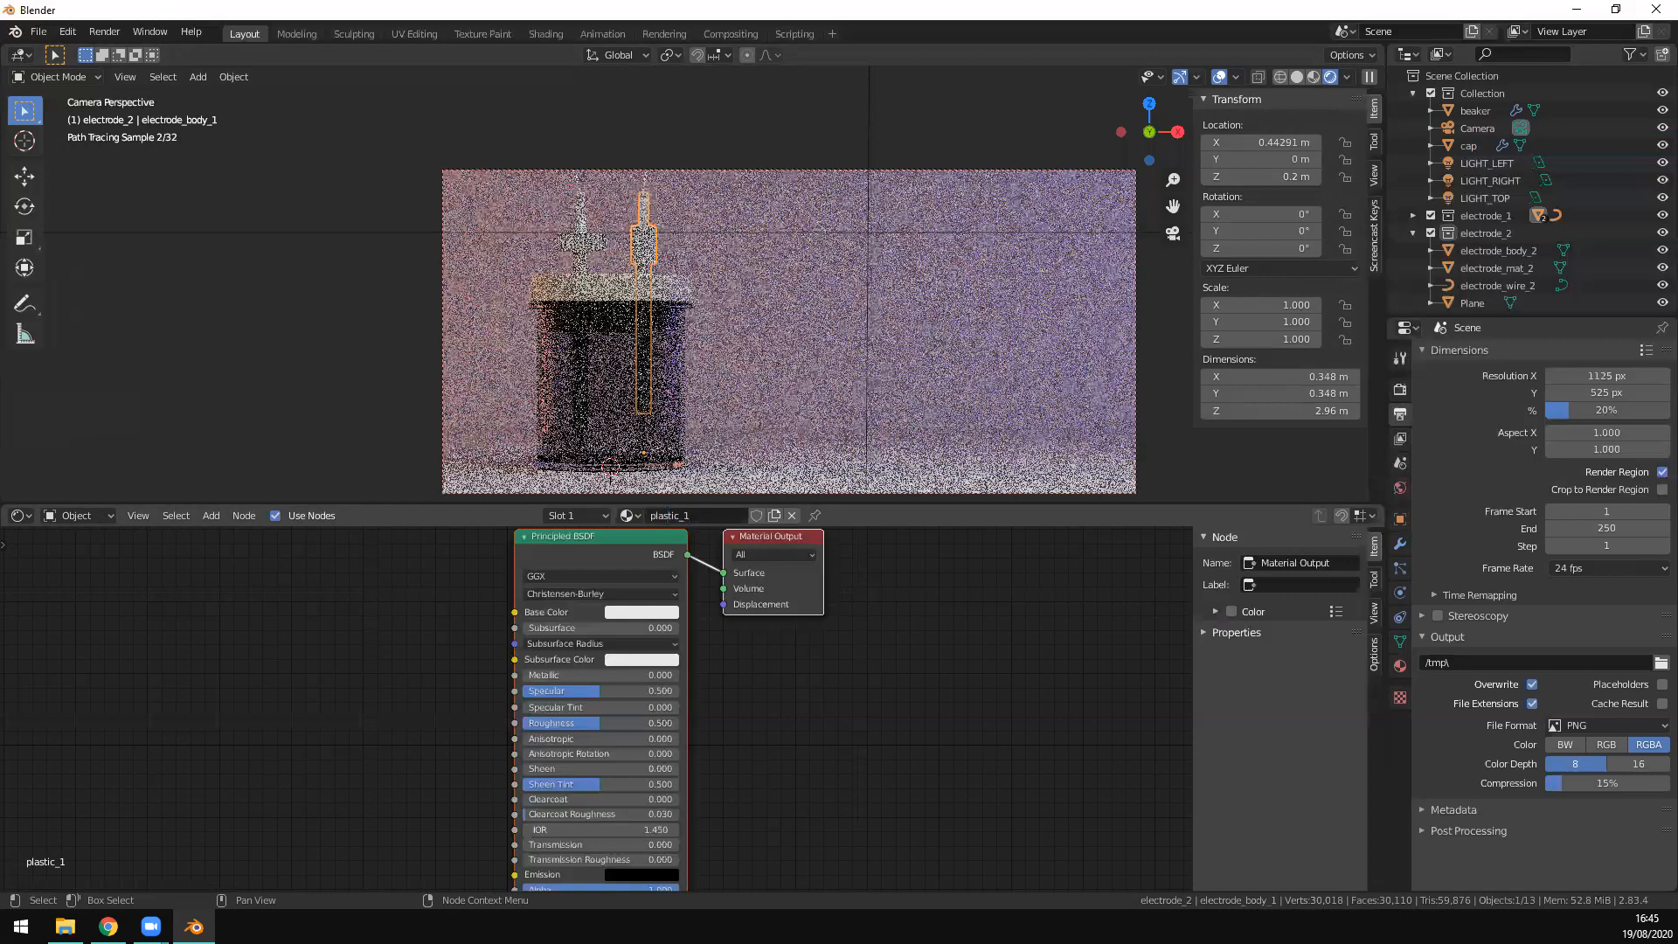
Step: Give the plastic_1 material a dark gray base color and set its Roughness to 0.3
click(642, 612)
drag(729, 412, 729, 466)
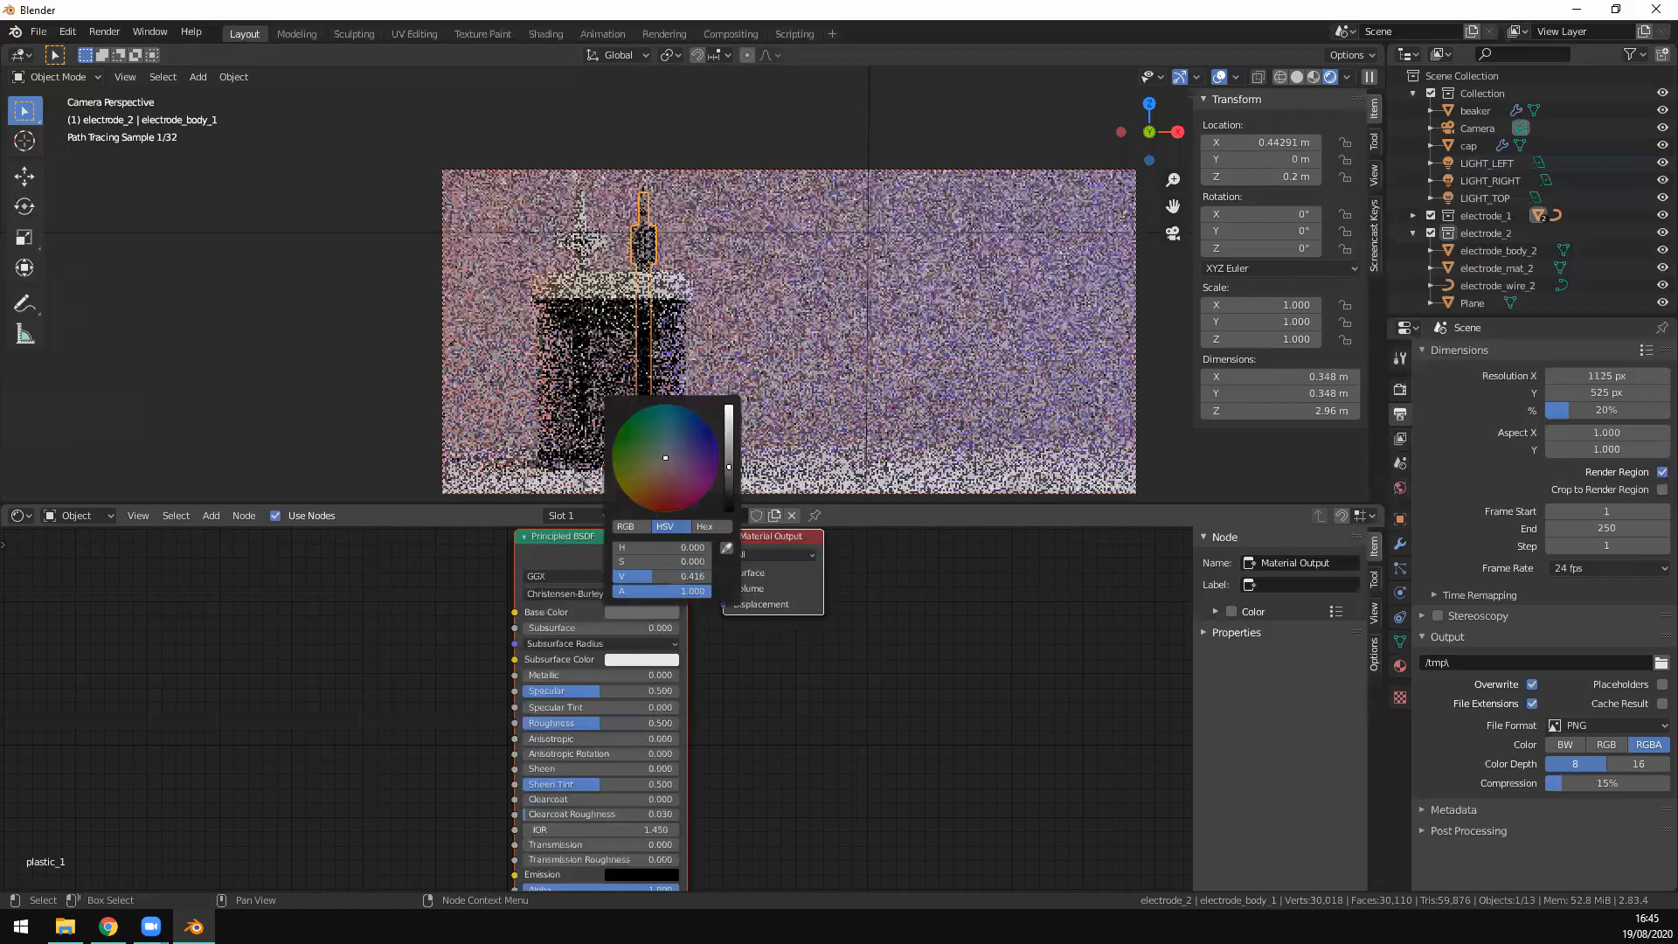
drag(652, 577, 639, 577)
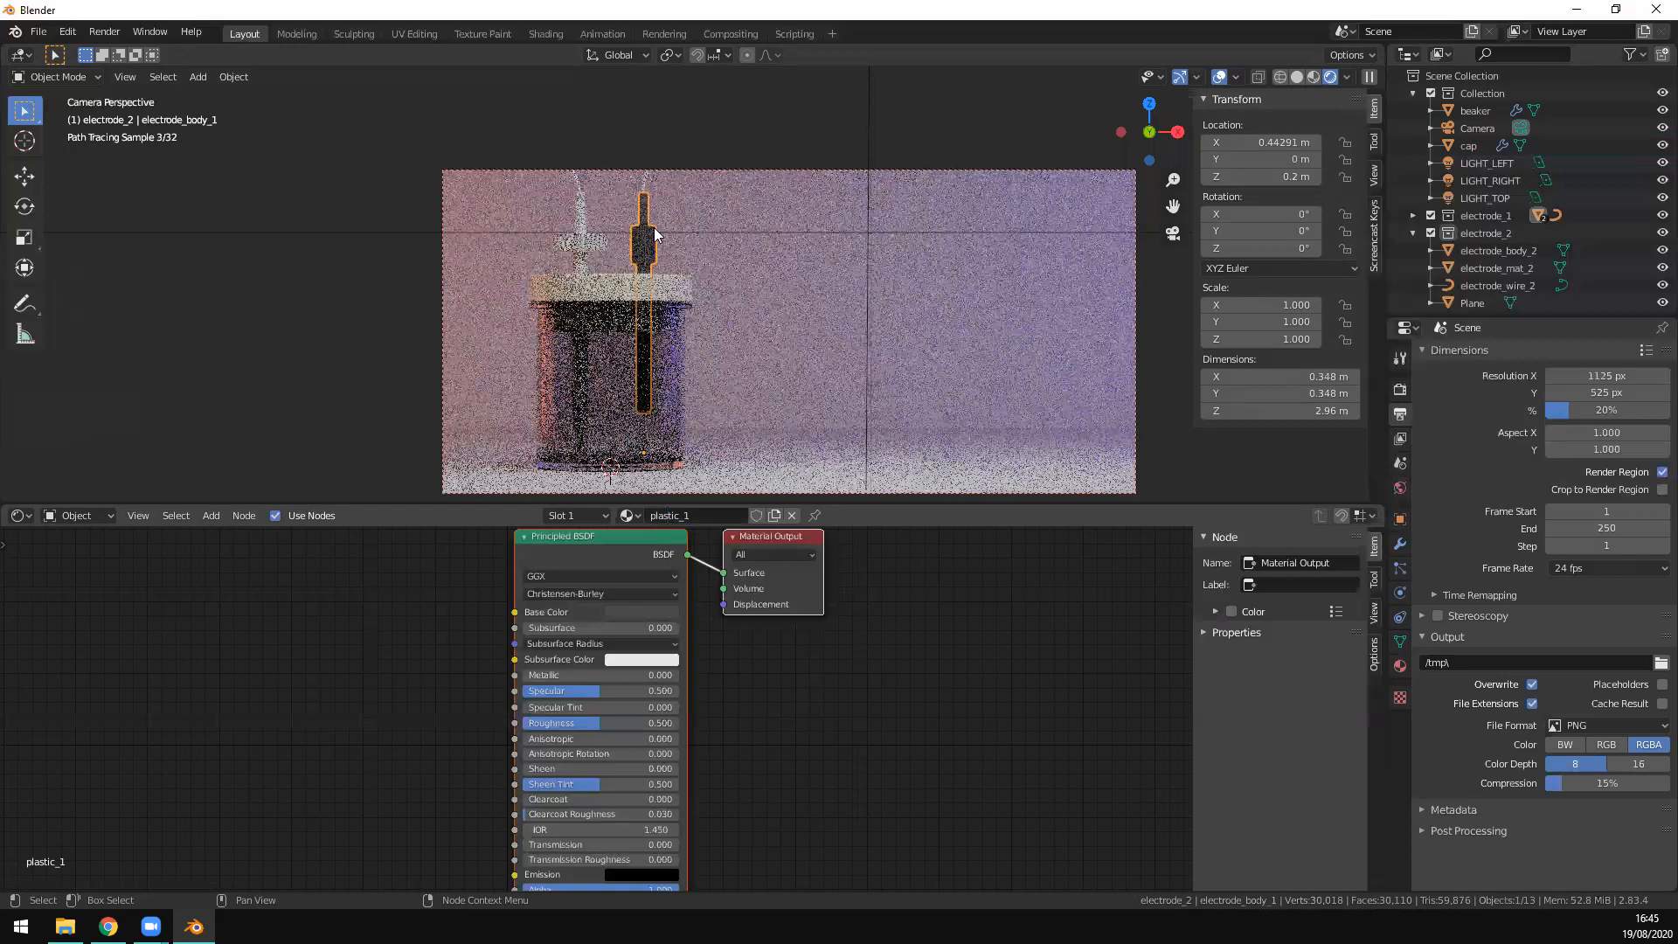
click(636, 719)
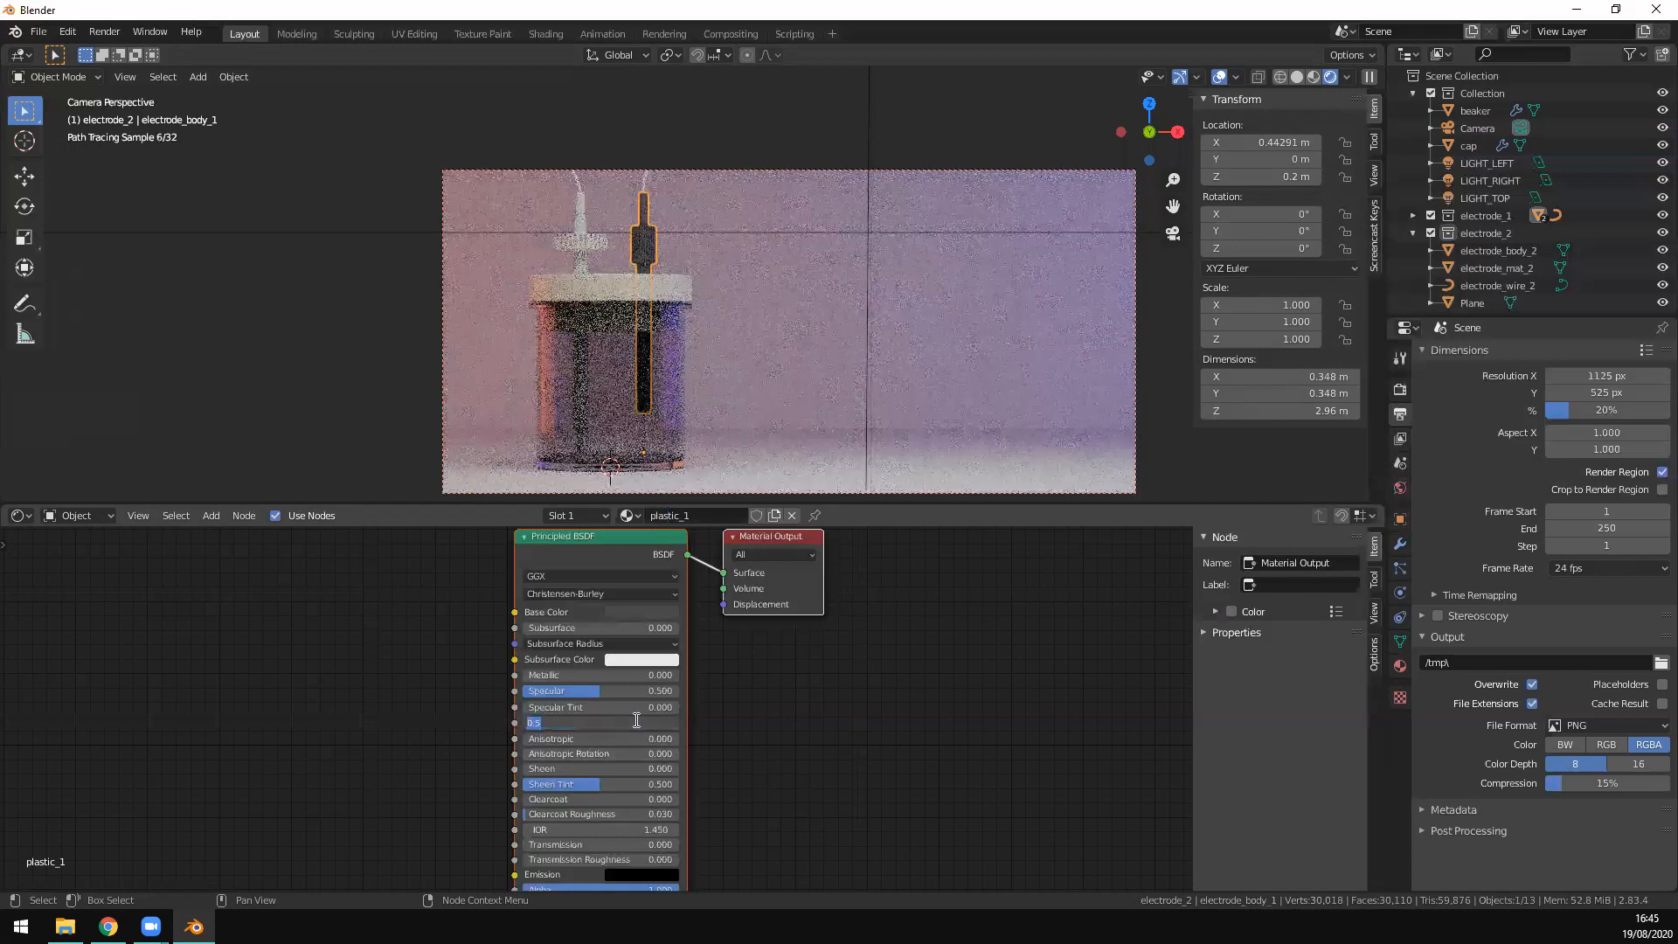
text(0.3)
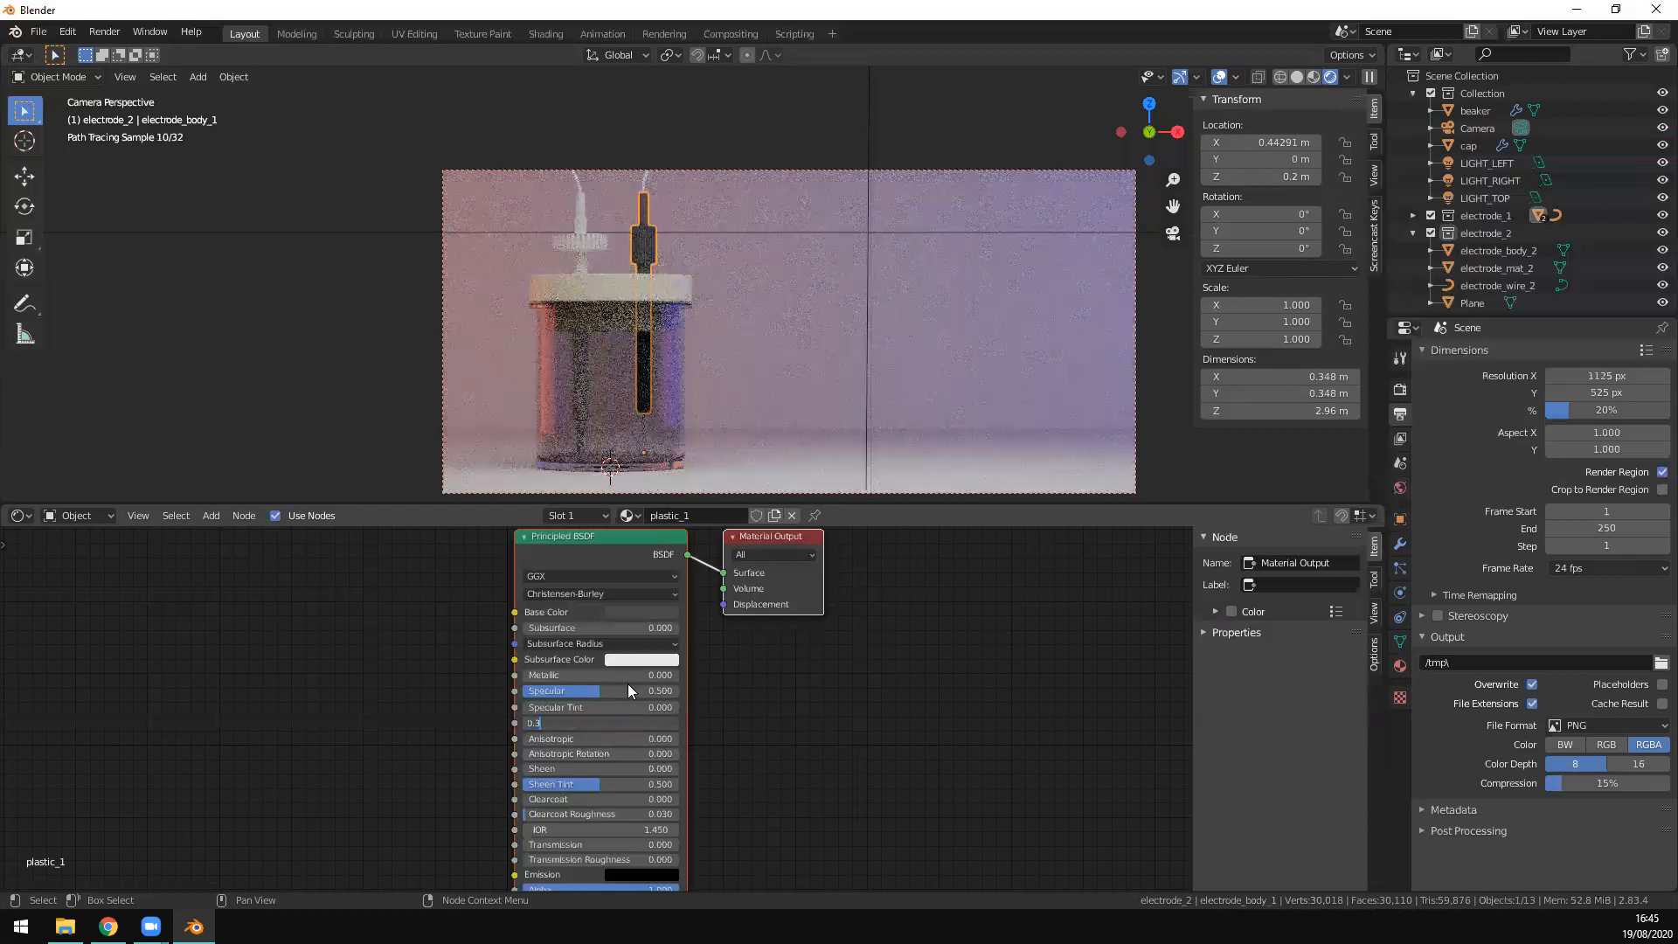
key(Return)
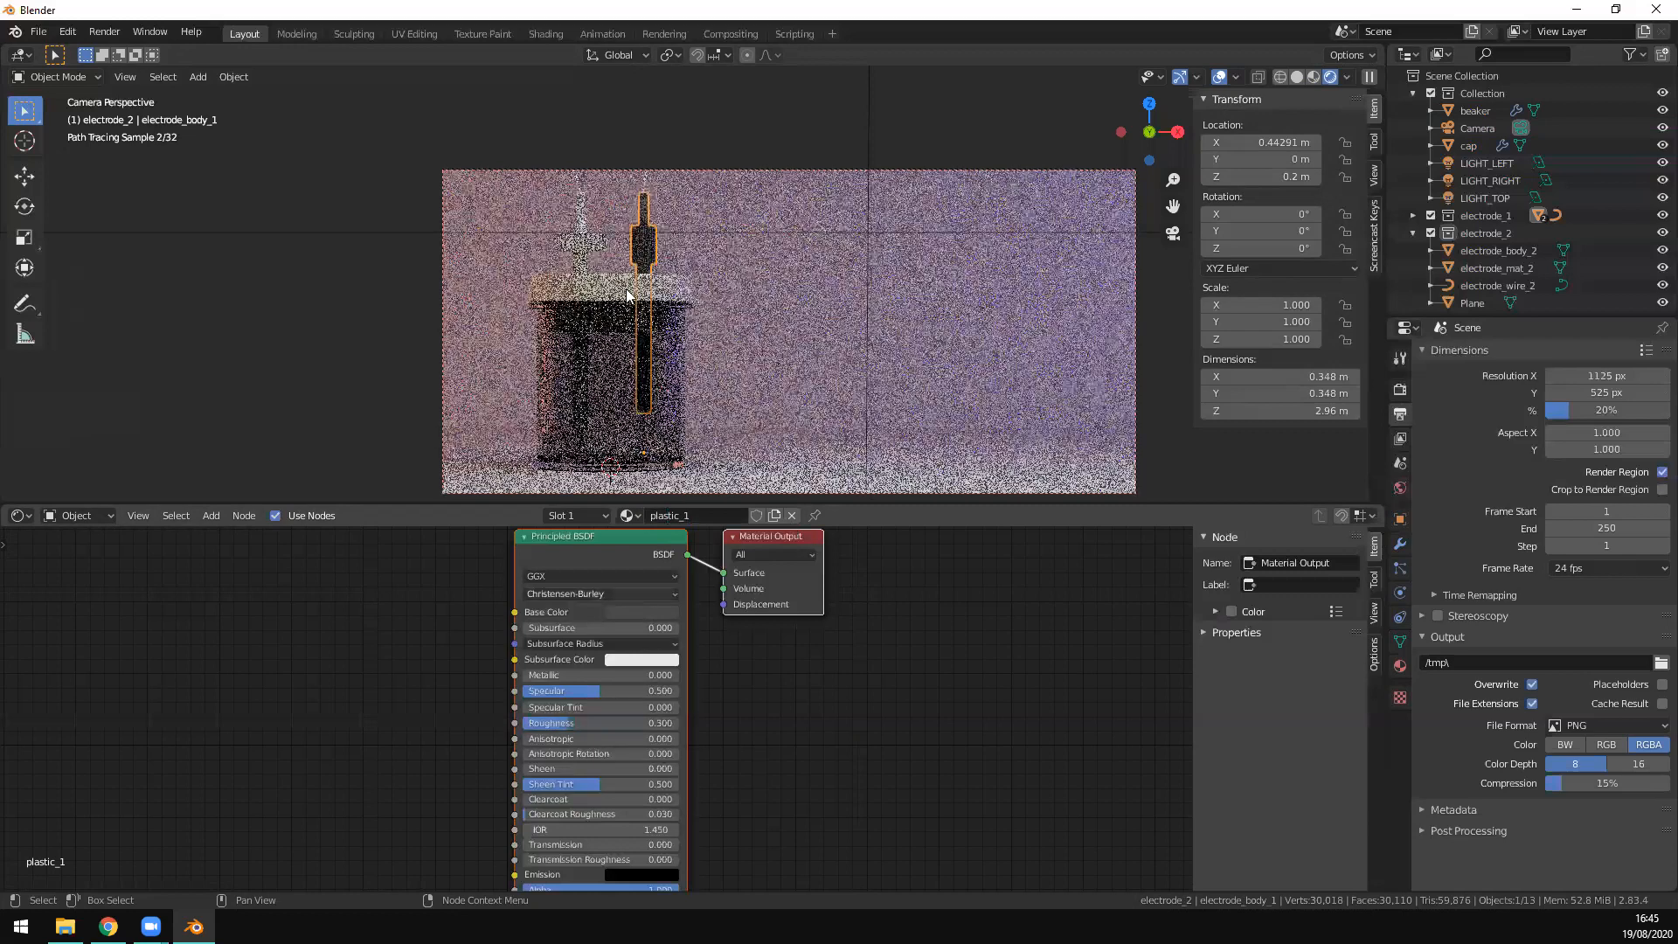
Step: Select electrode_body_2 and create a new material for it named plastic_2
click(570, 262)
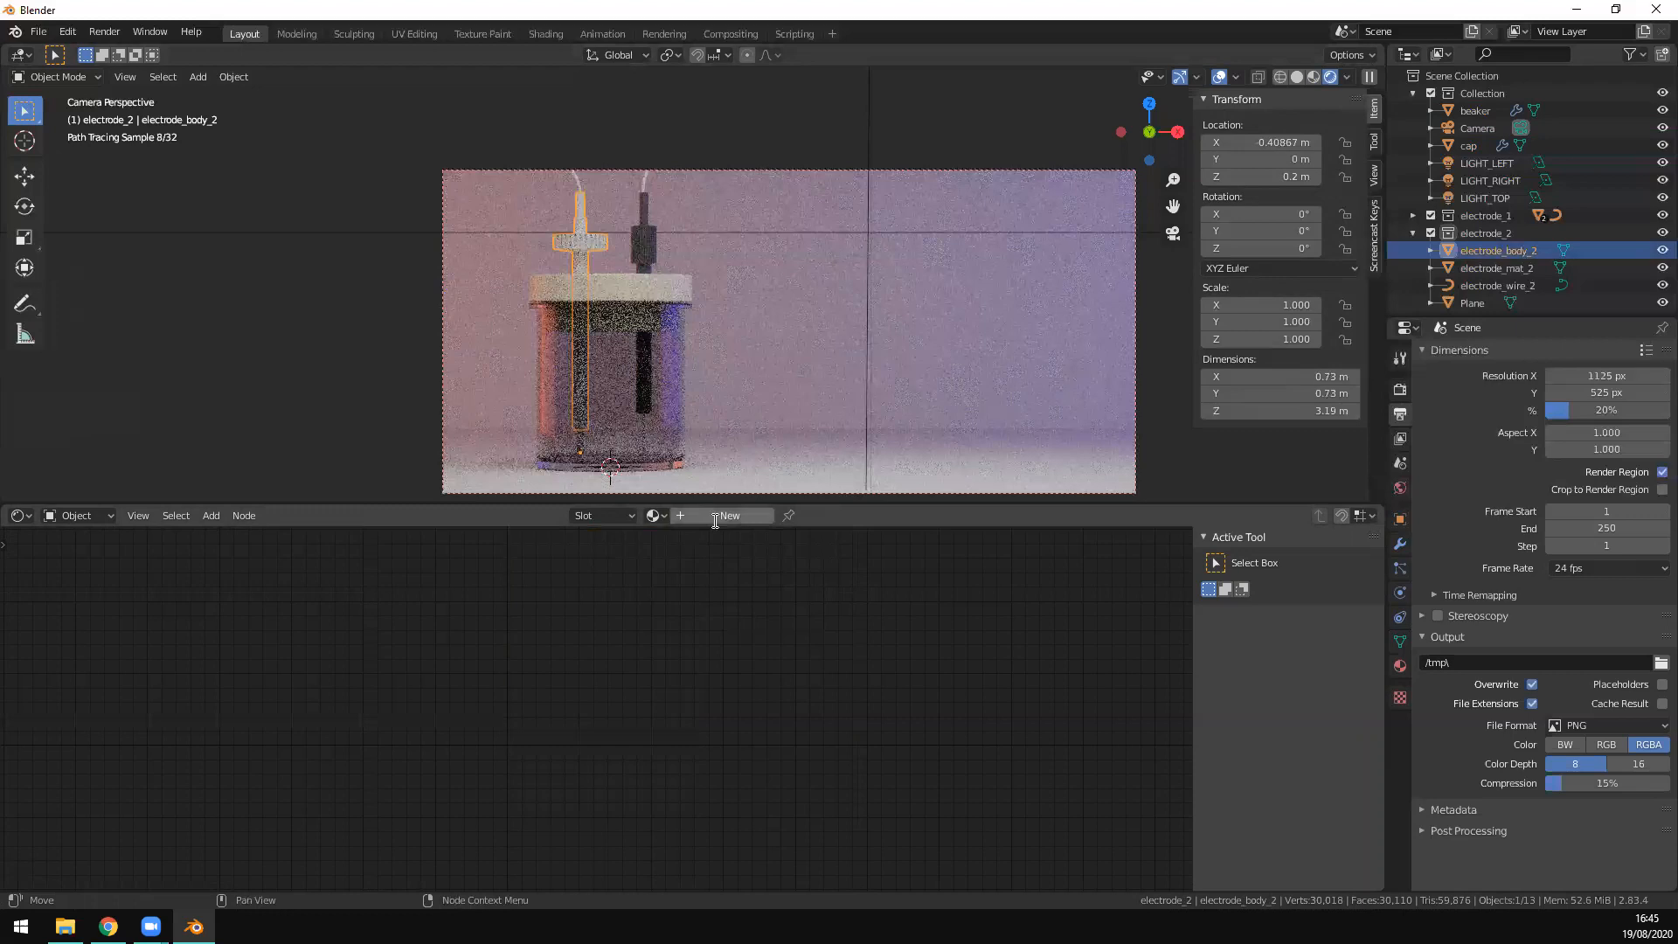
click(725, 516)
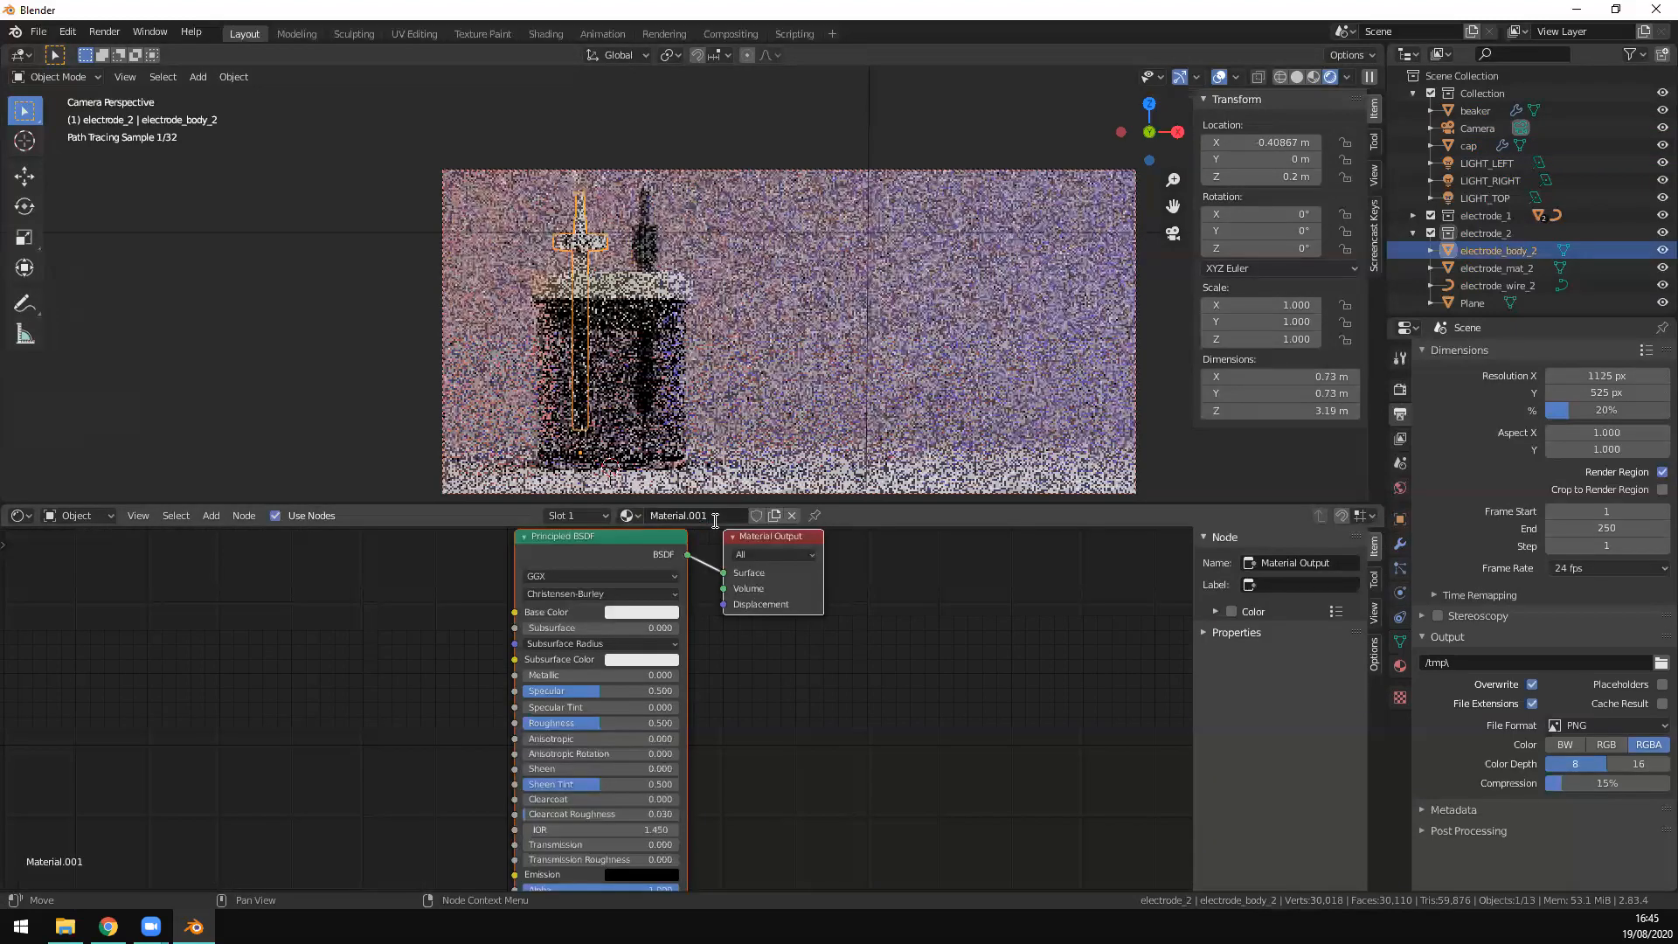
double_click(691, 516)
text(plastic2)
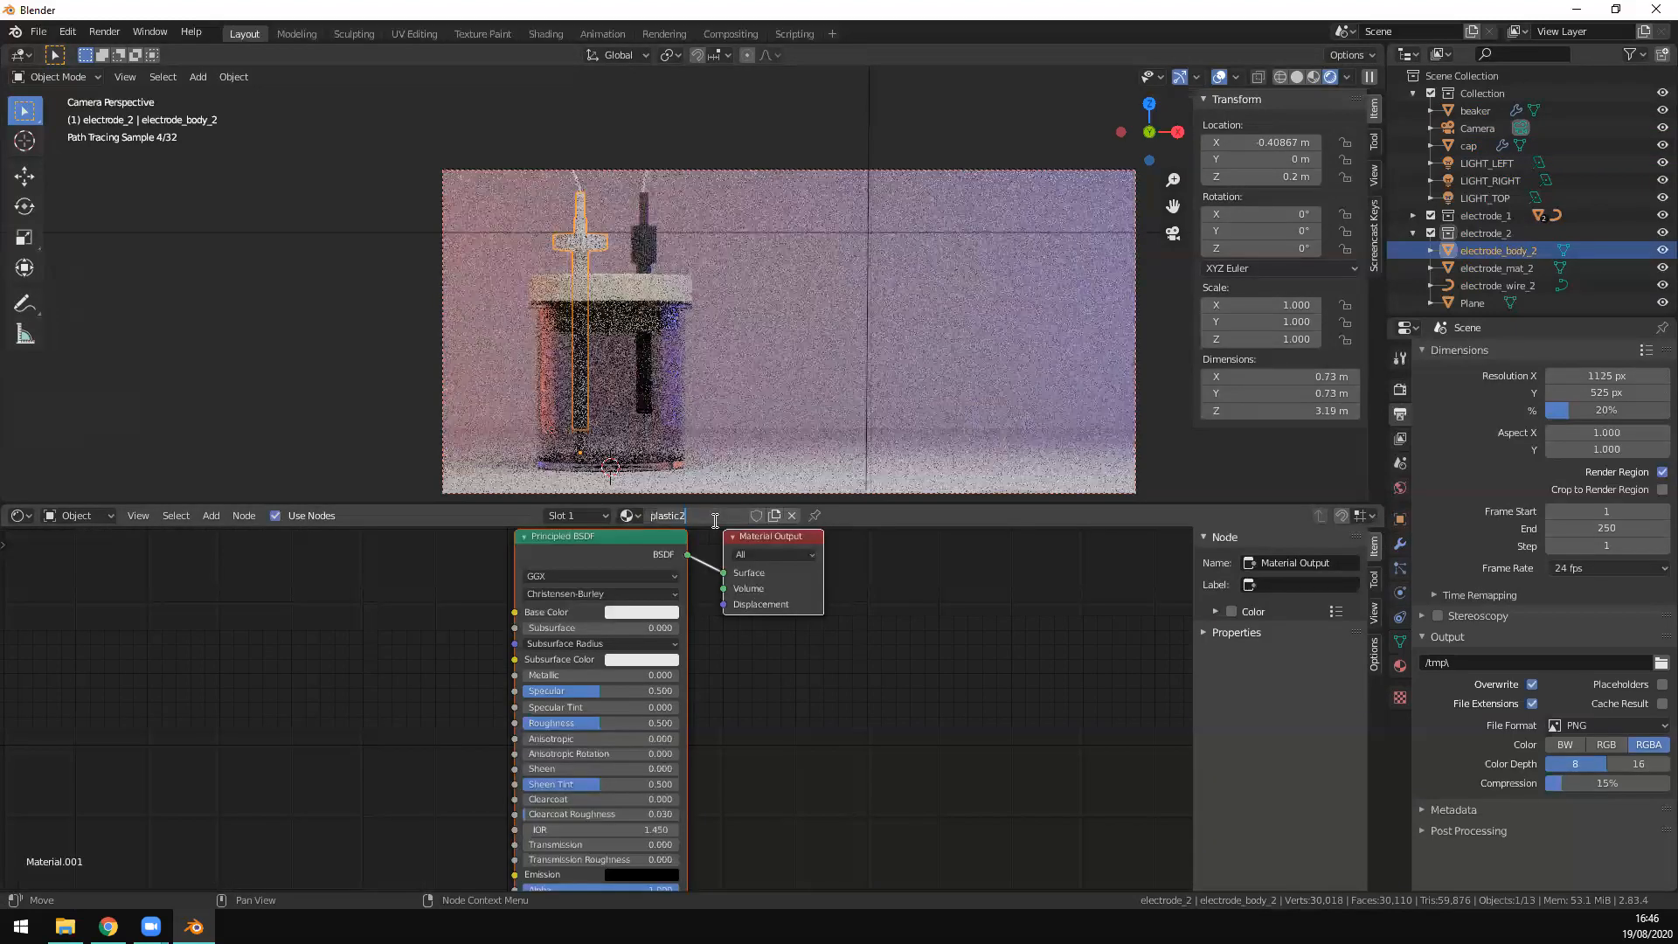
key(BackSpace)
text(_1)
key(BackSpace)
text(2)
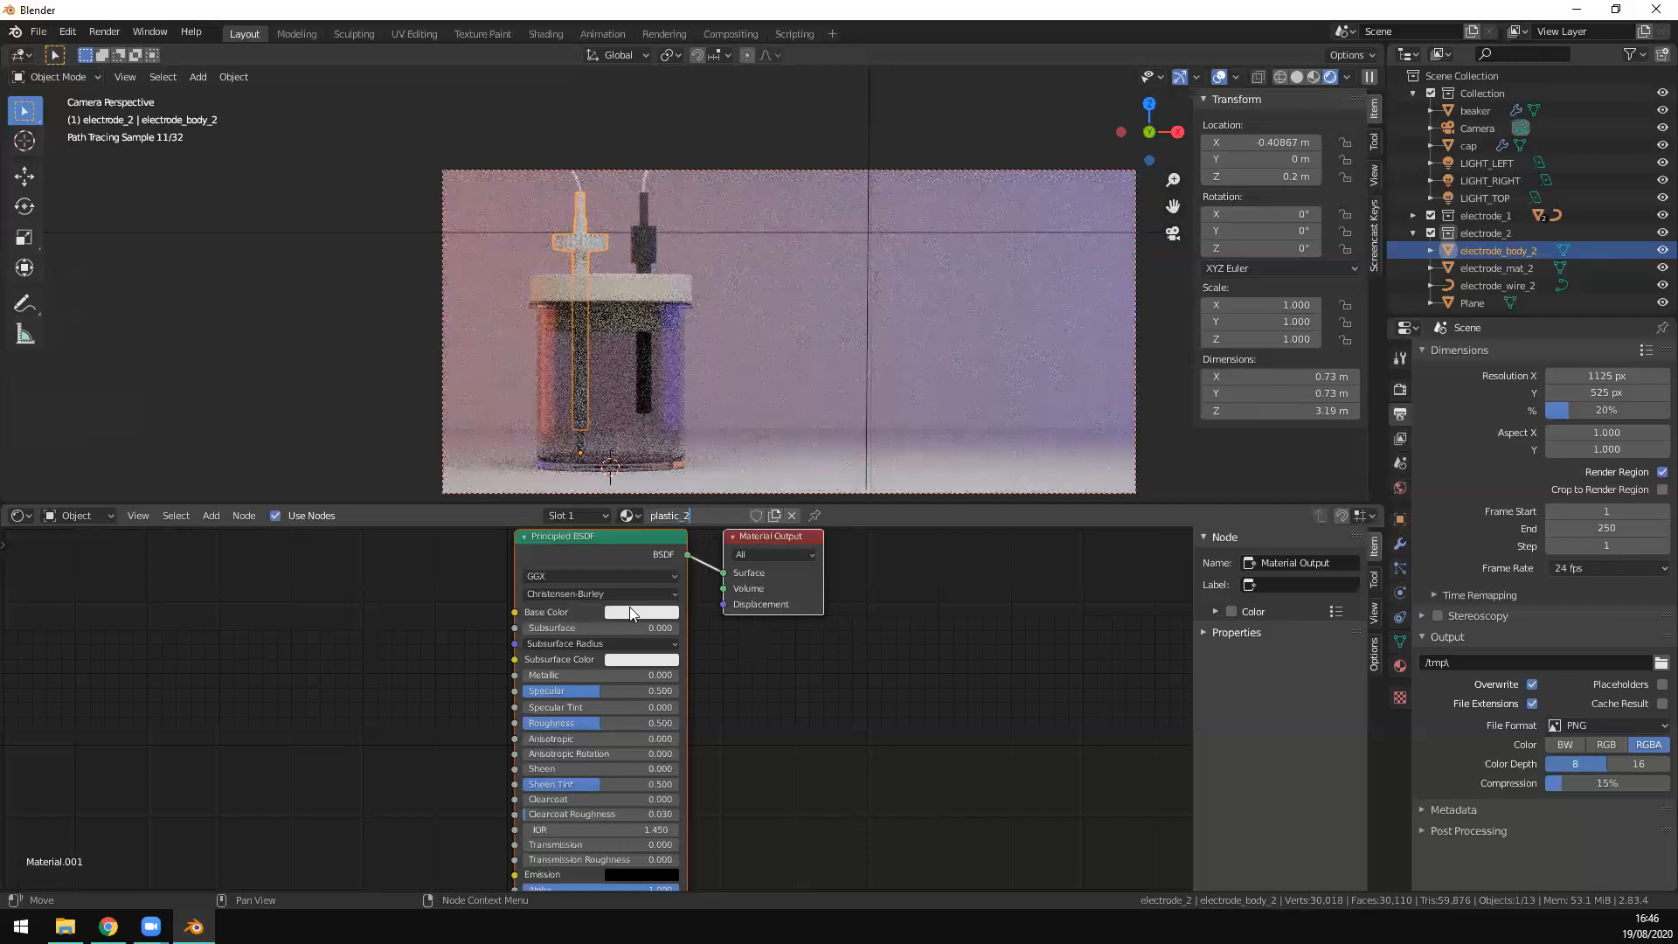
key(Return)
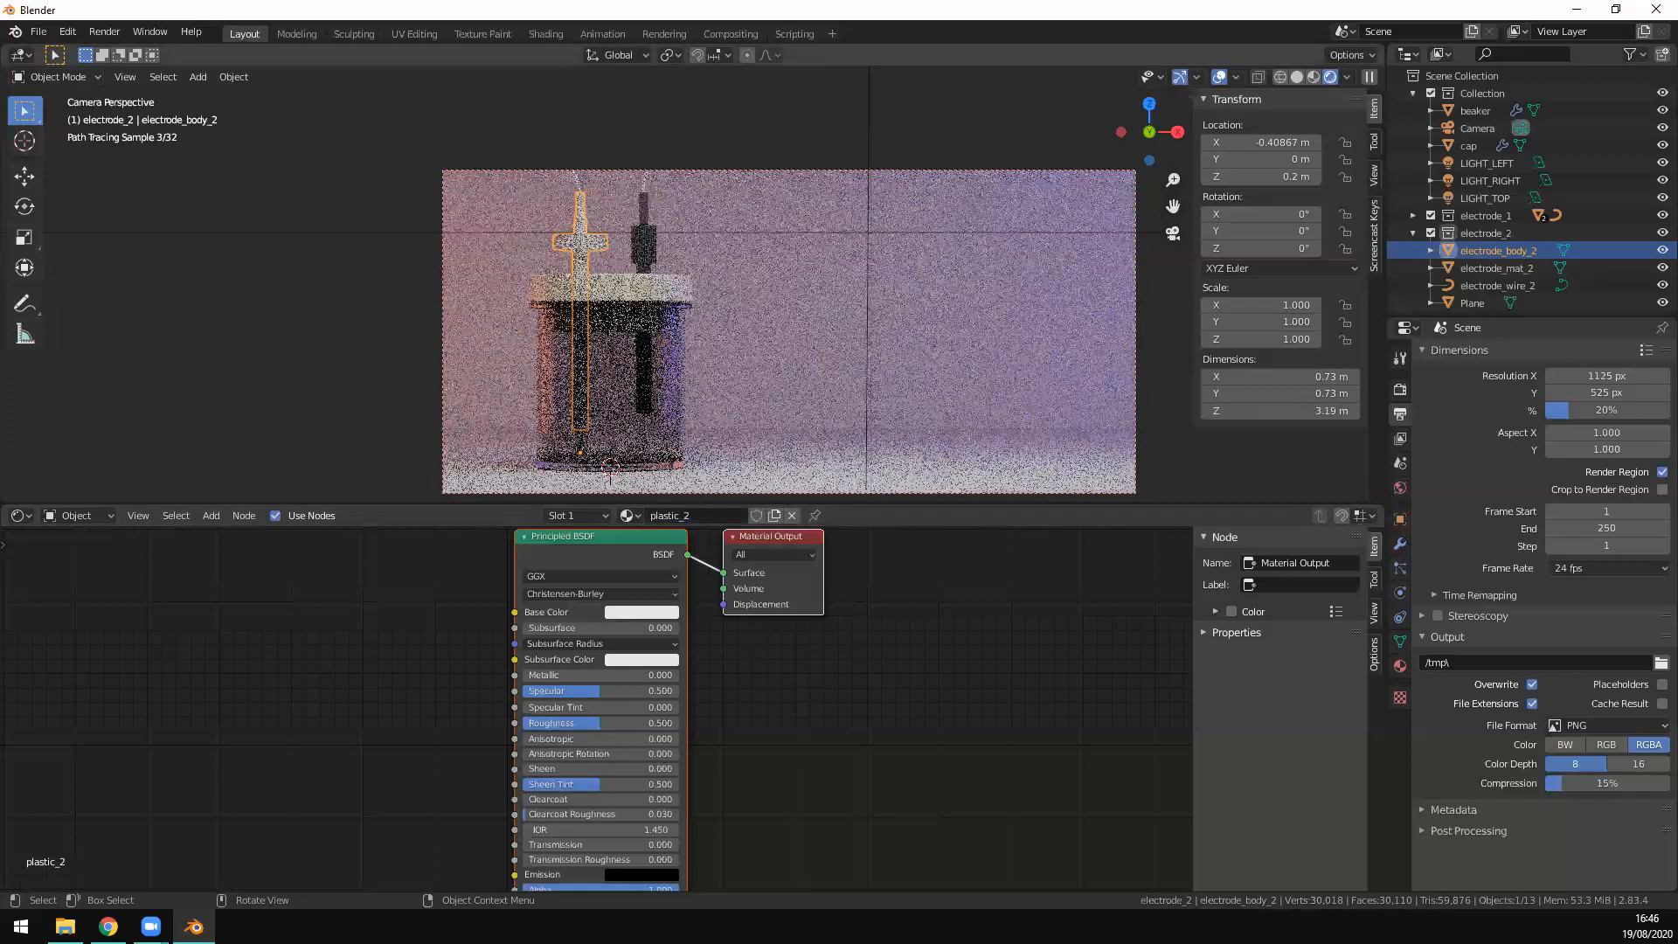
Step: Darken the plastic_2 material's base color and tint it a muted reddish brown
click(642, 612)
drag(730, 416, 729, 463)
click(655, 471)
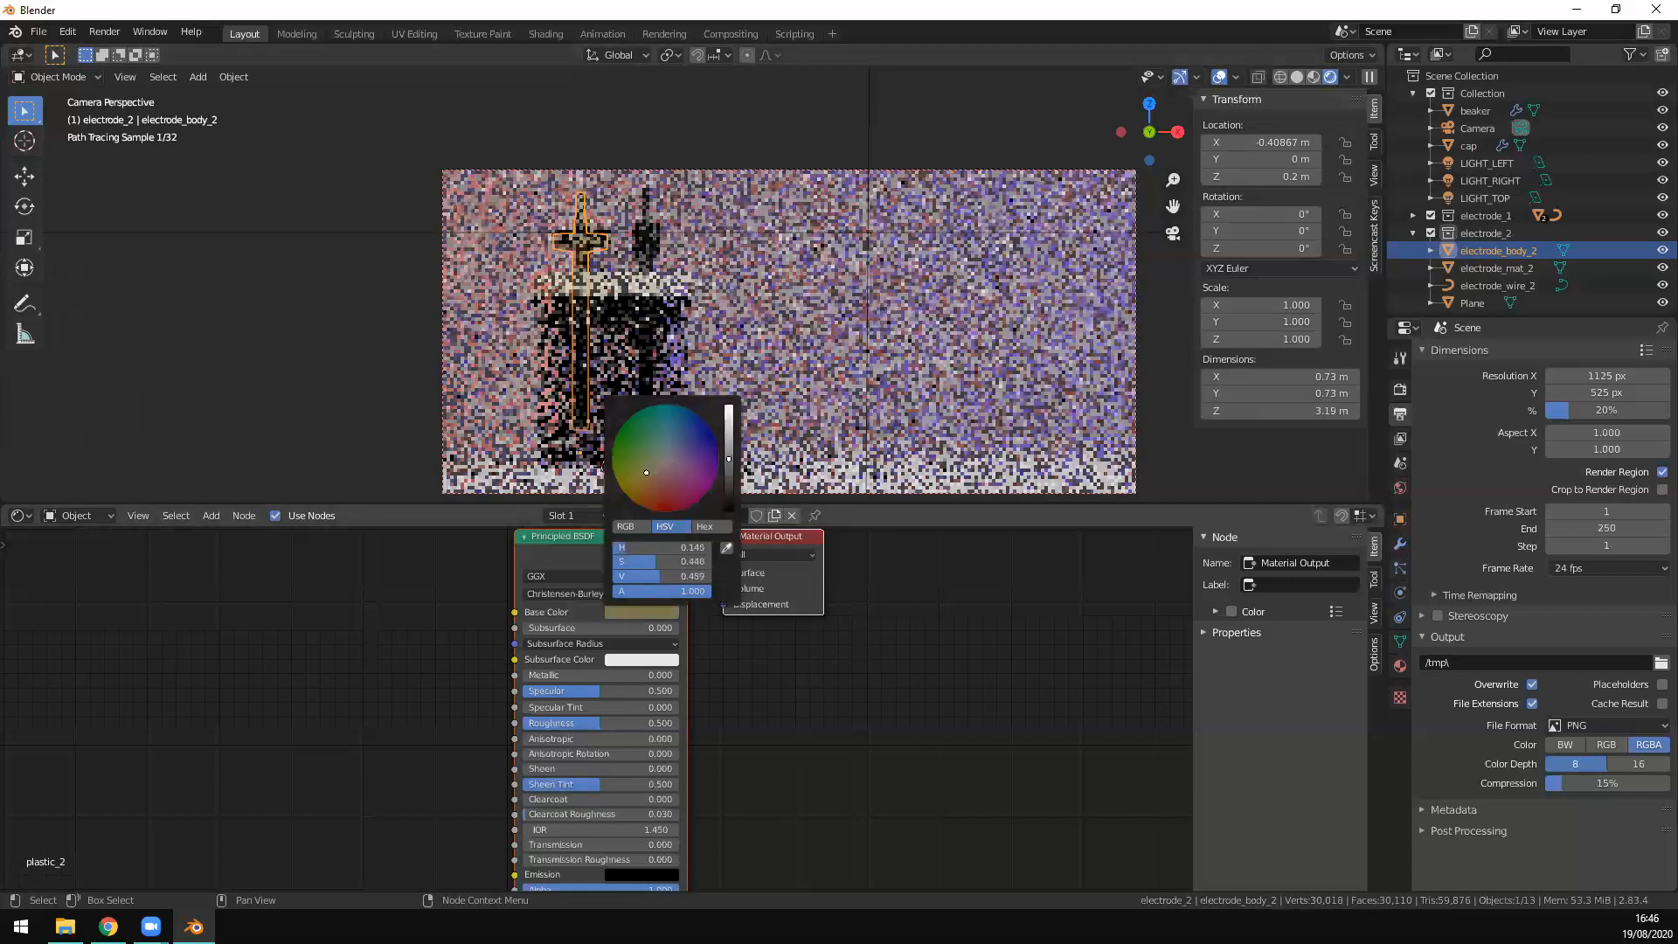
drag(703, 439, 665, 473)
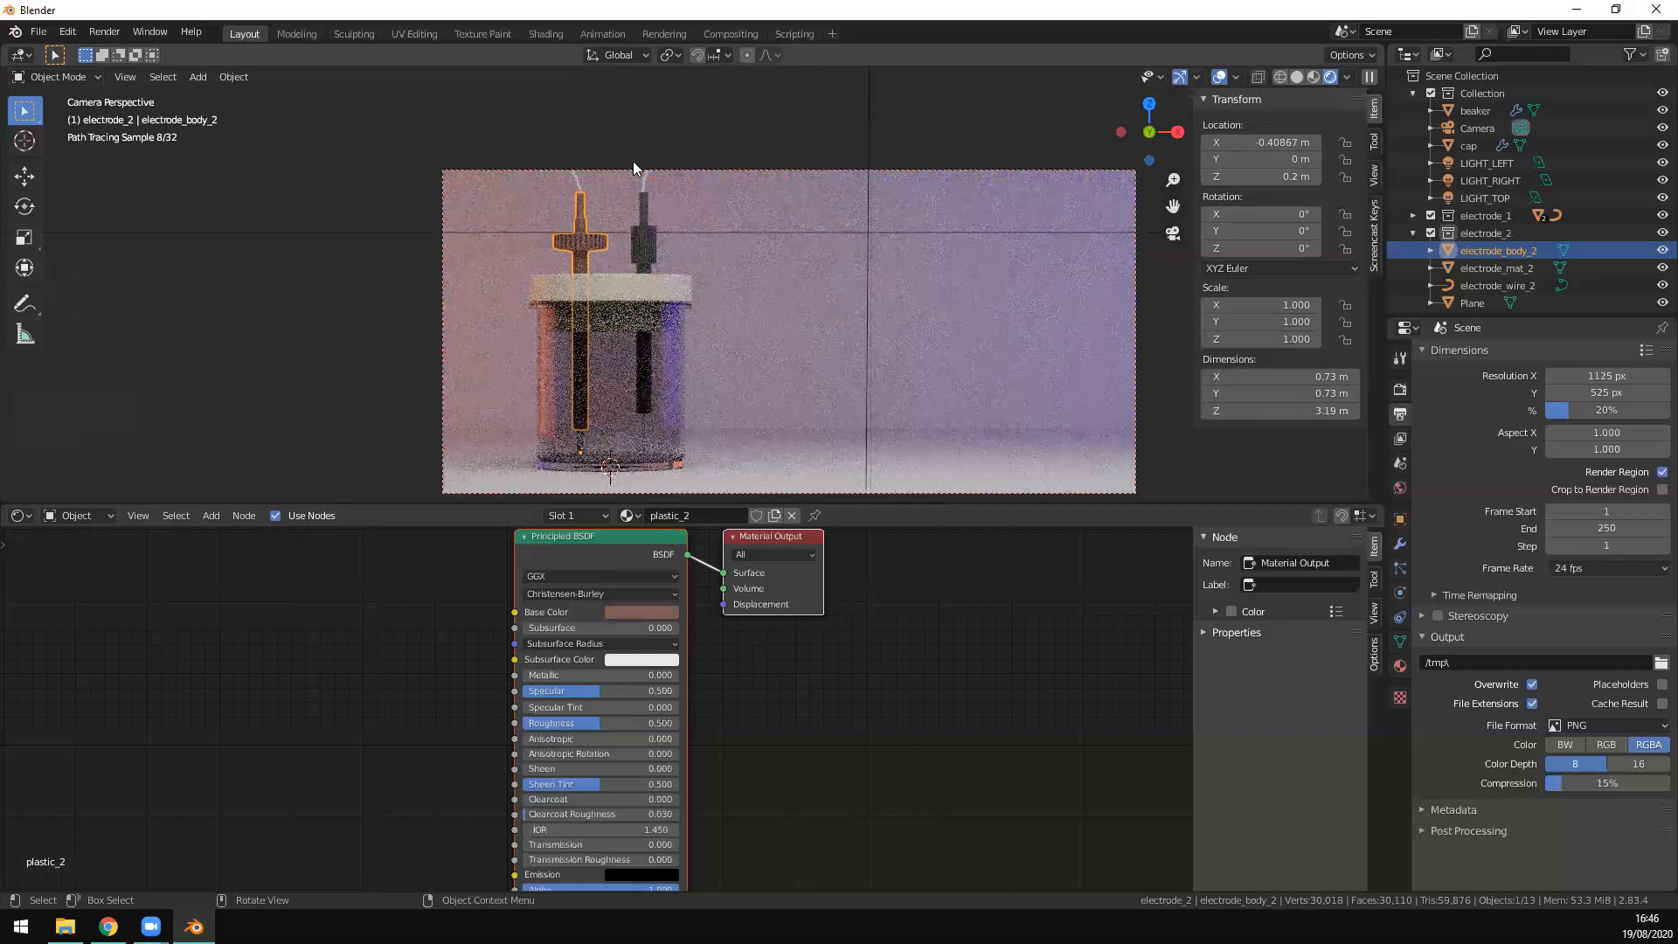
Step: Select electrode_wire_1, create a material for it named red and give it a light red base color with saturation about 0.565
scroll(794, 199, up, 1)
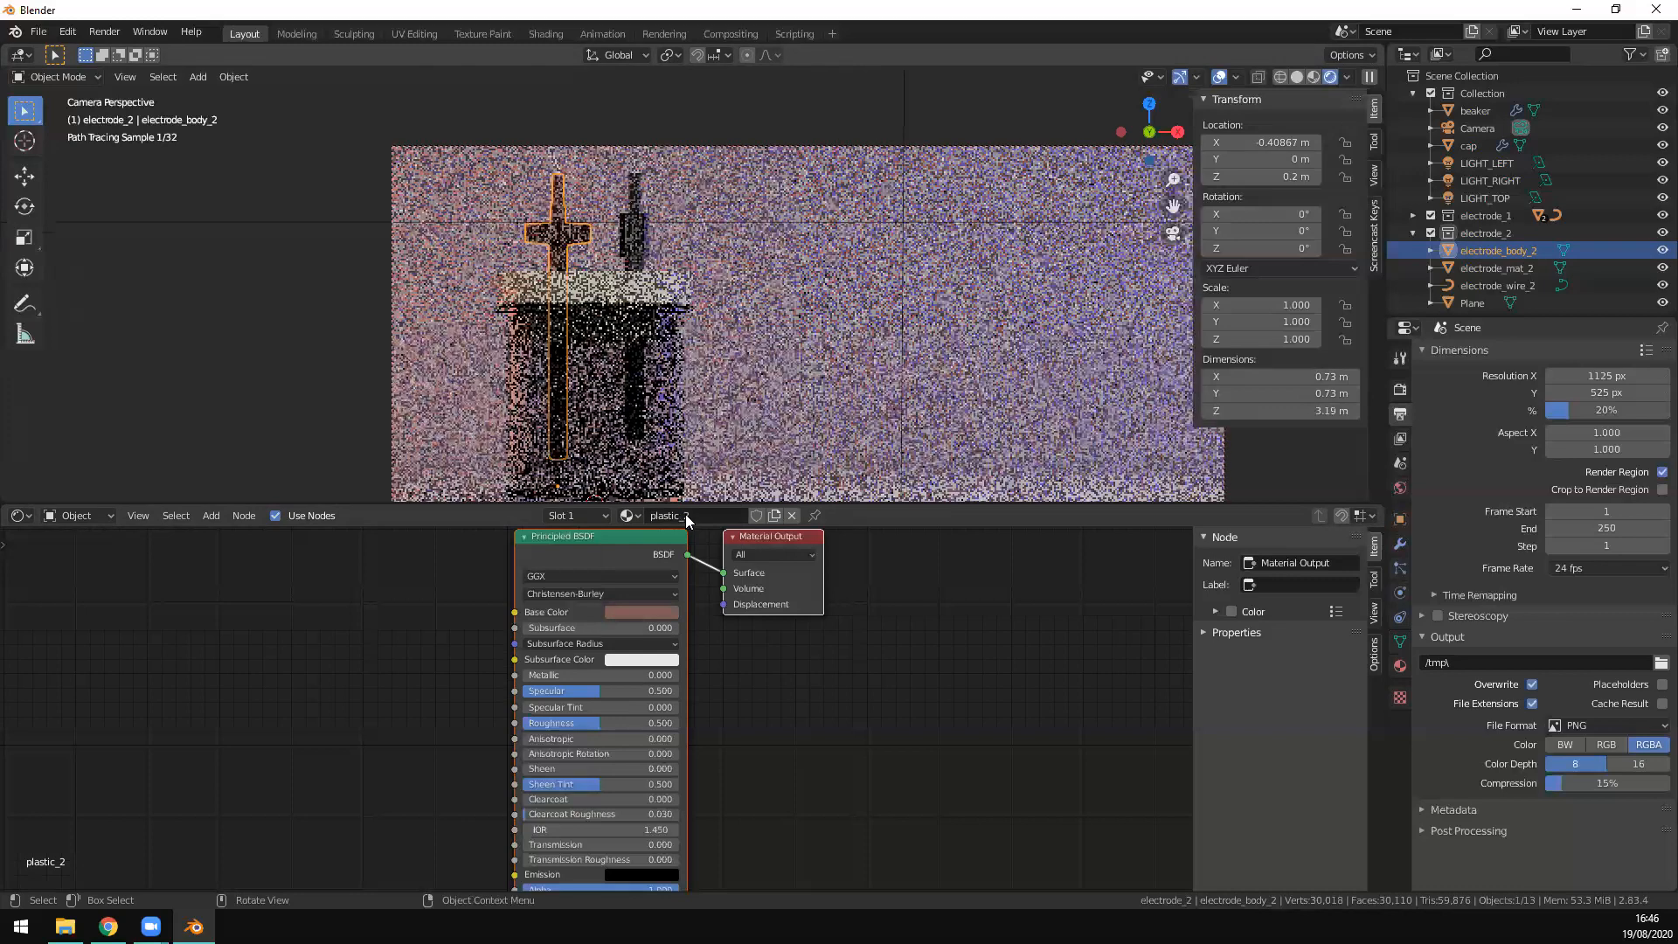
key(ctrl+z)
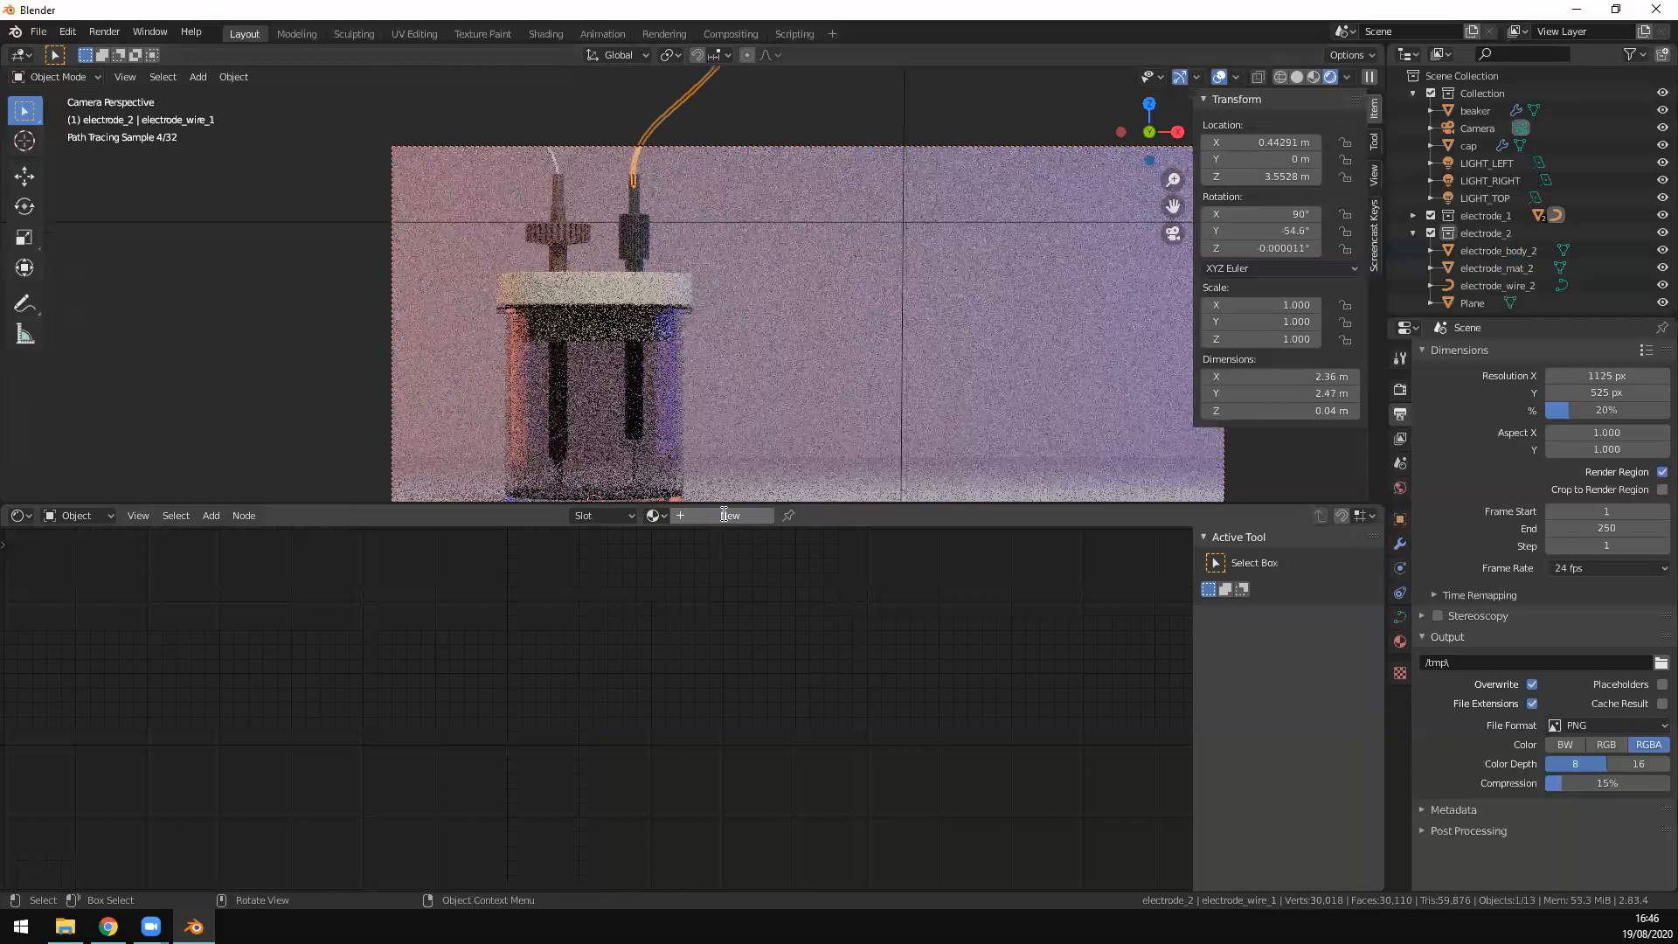
click(722, 515)
double_click(699, 515)
text(red)
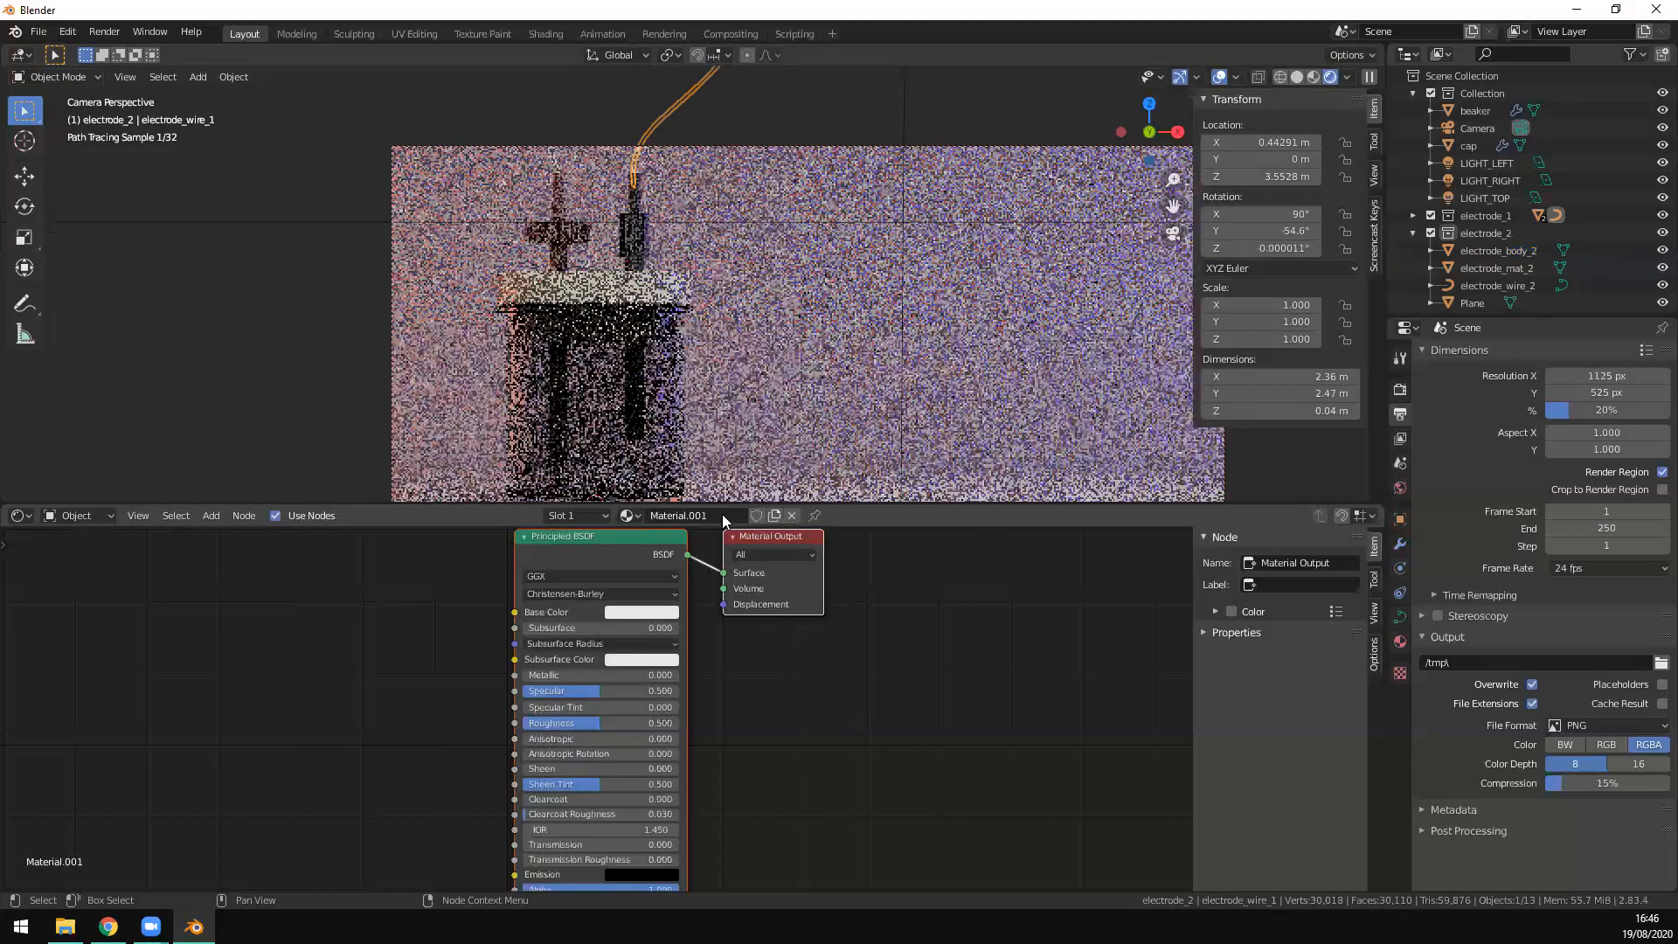
key(Return)
click(641, 612)
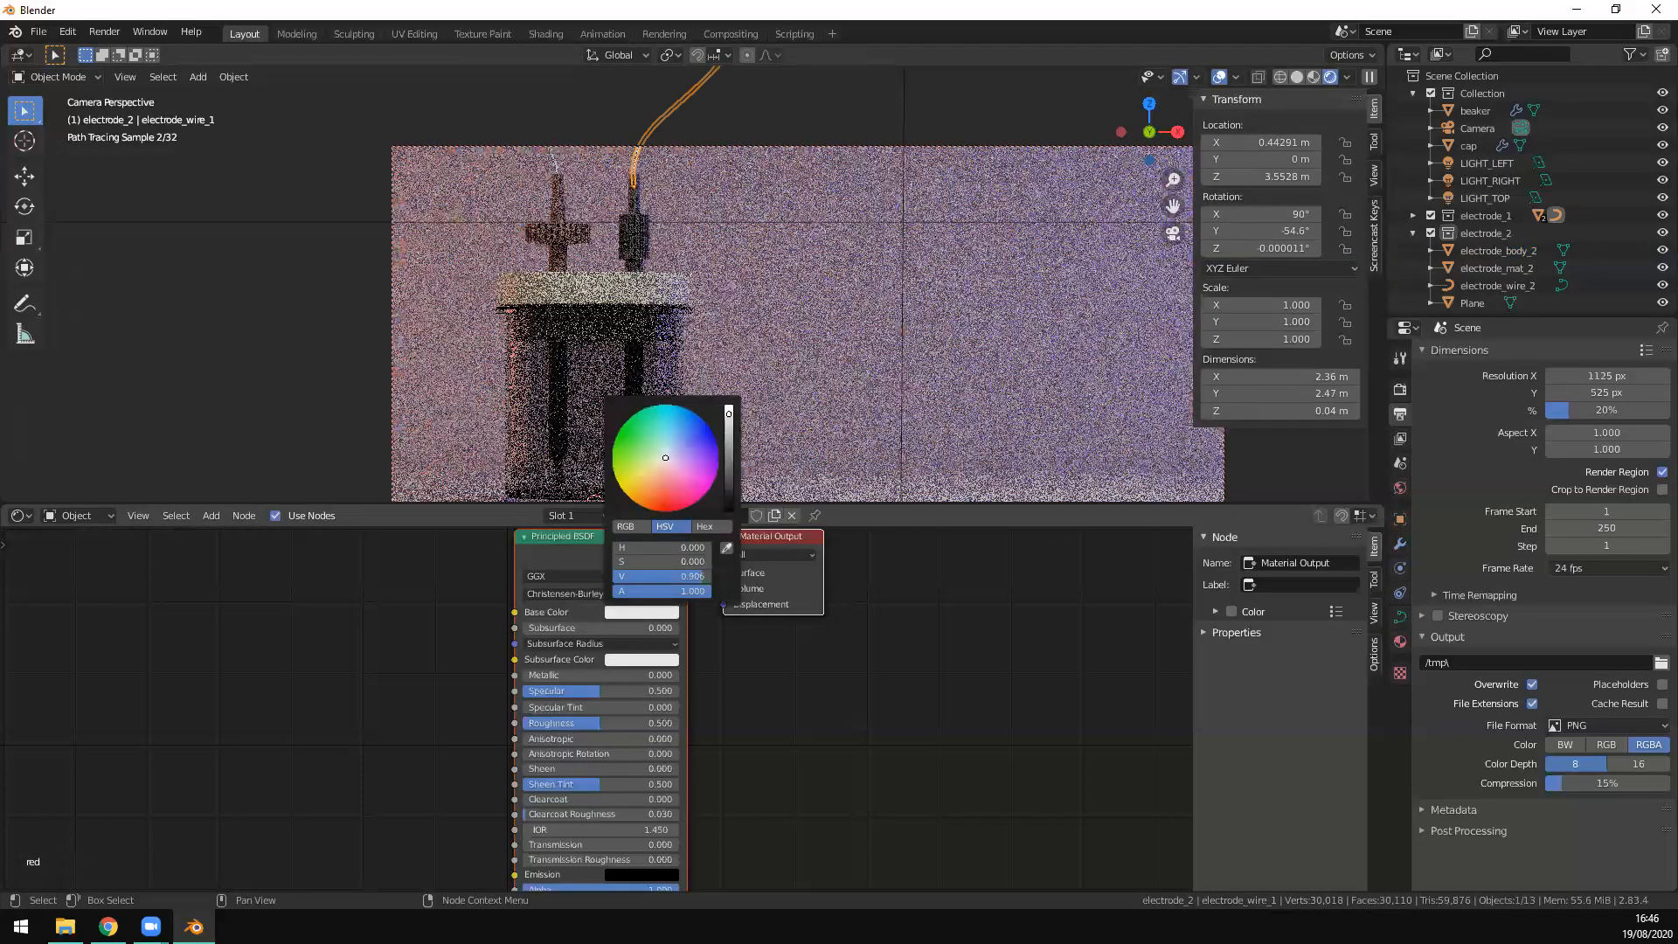
click(664, 488)
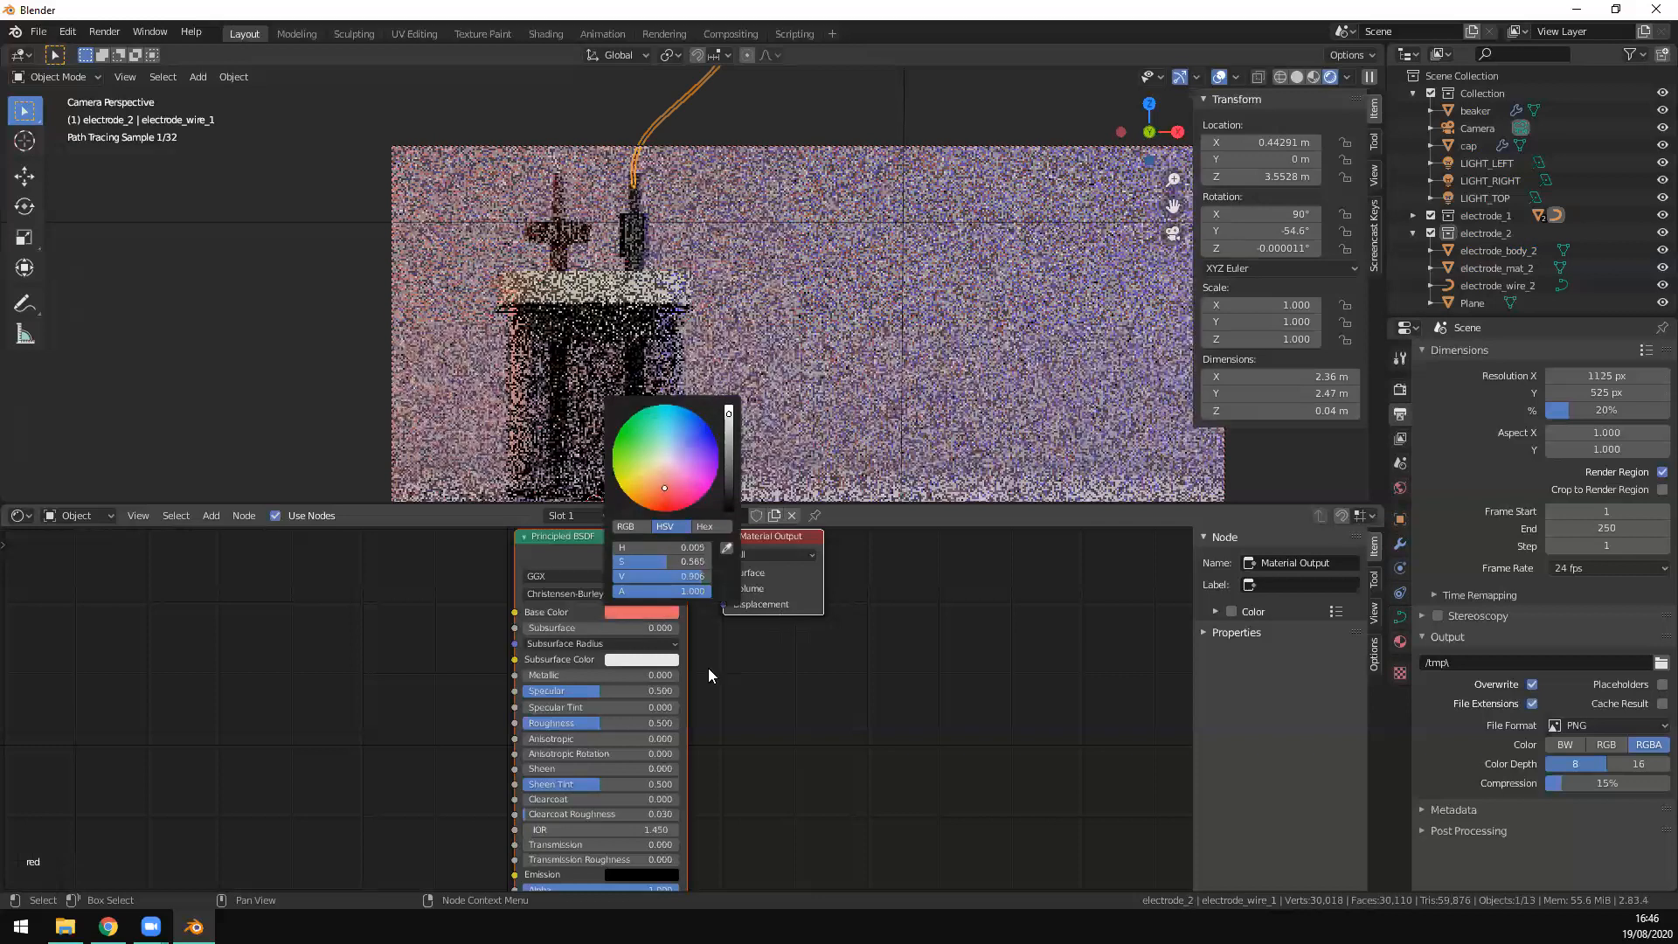
Step: Select electrode_wire_2, create a material for it named black and darken its base color to black
click(557, 165)
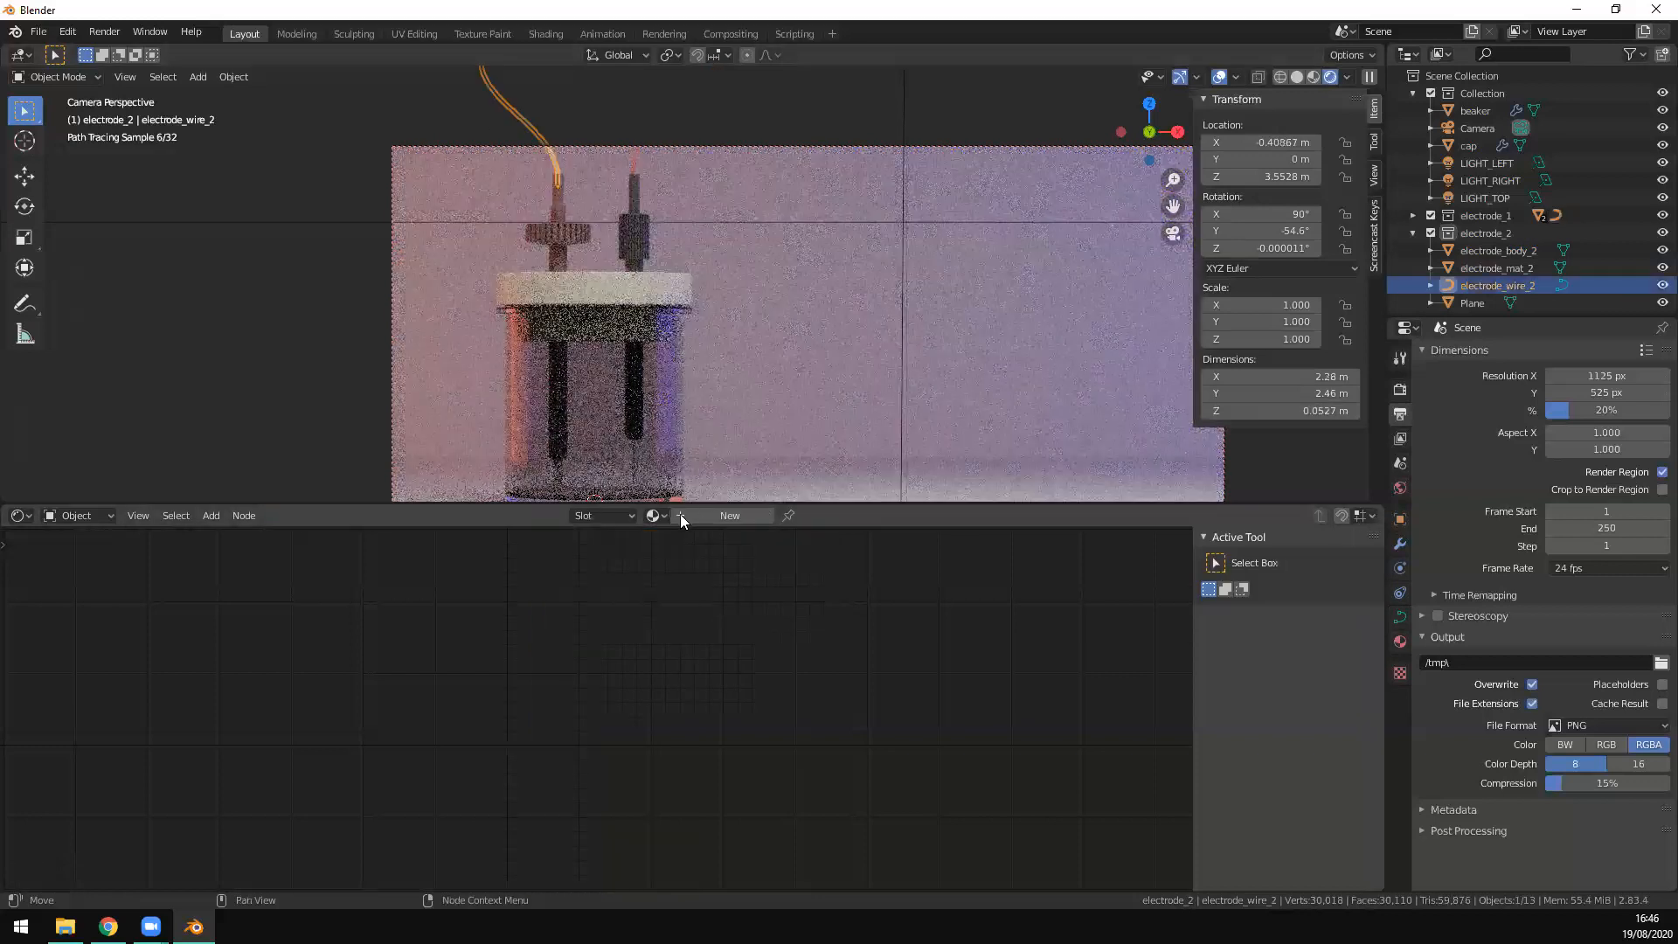
click(681, 516)
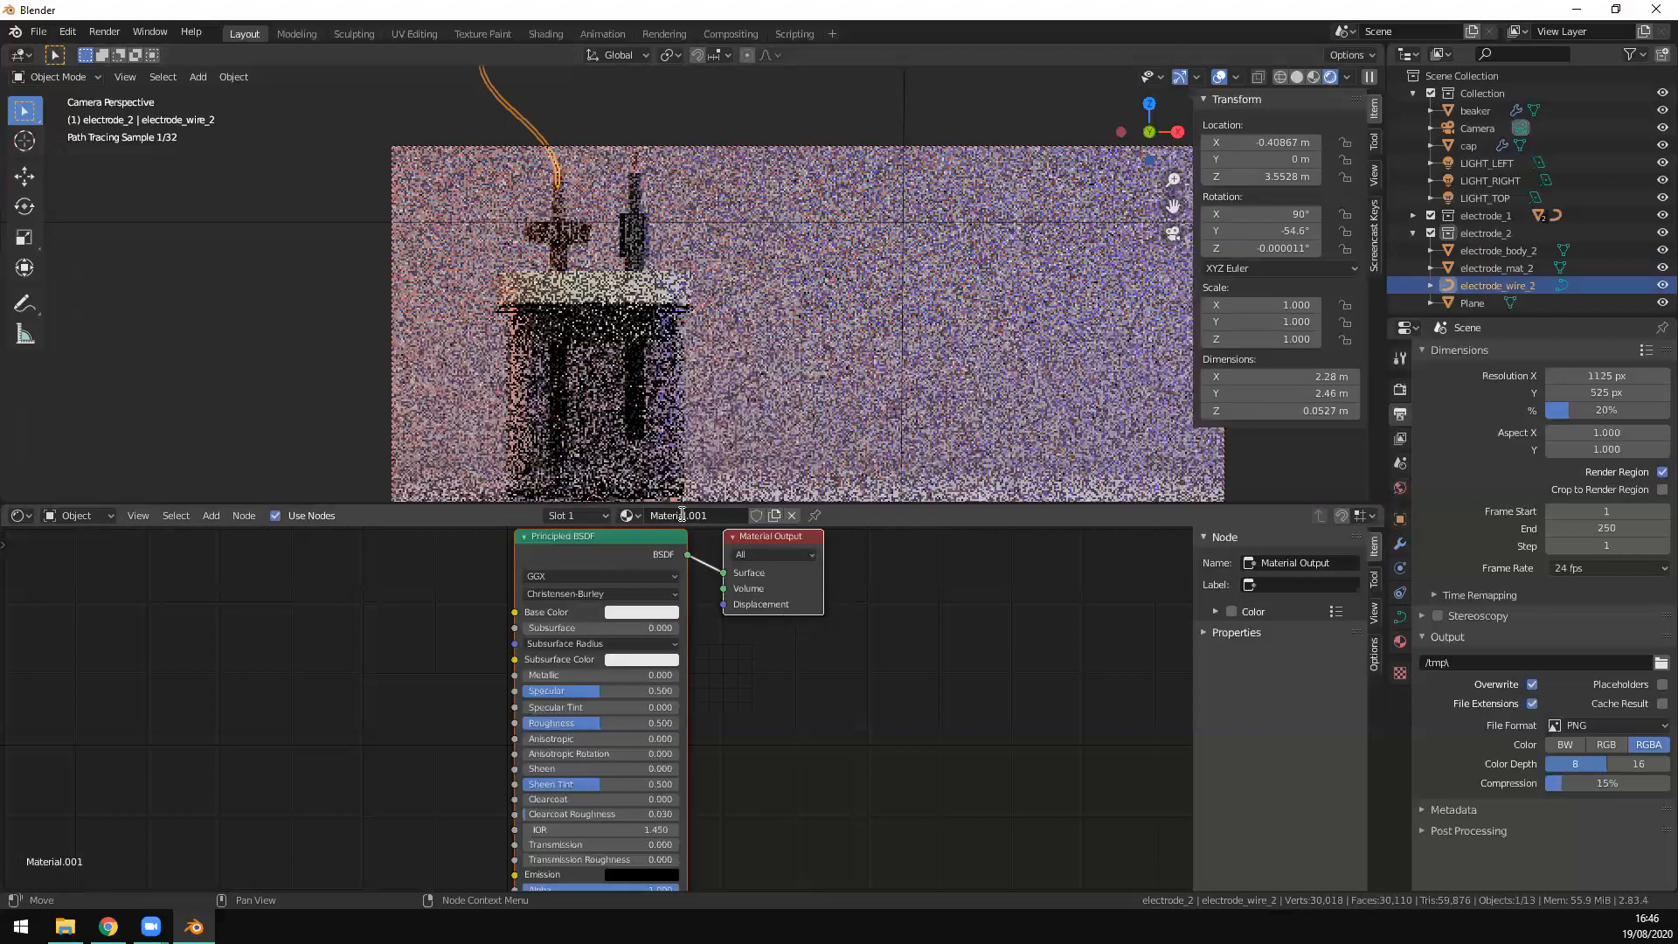
double_click(682, 515)
text(black)
key(Return)
click(641, 612)
drag(729, 414, 729, 491)
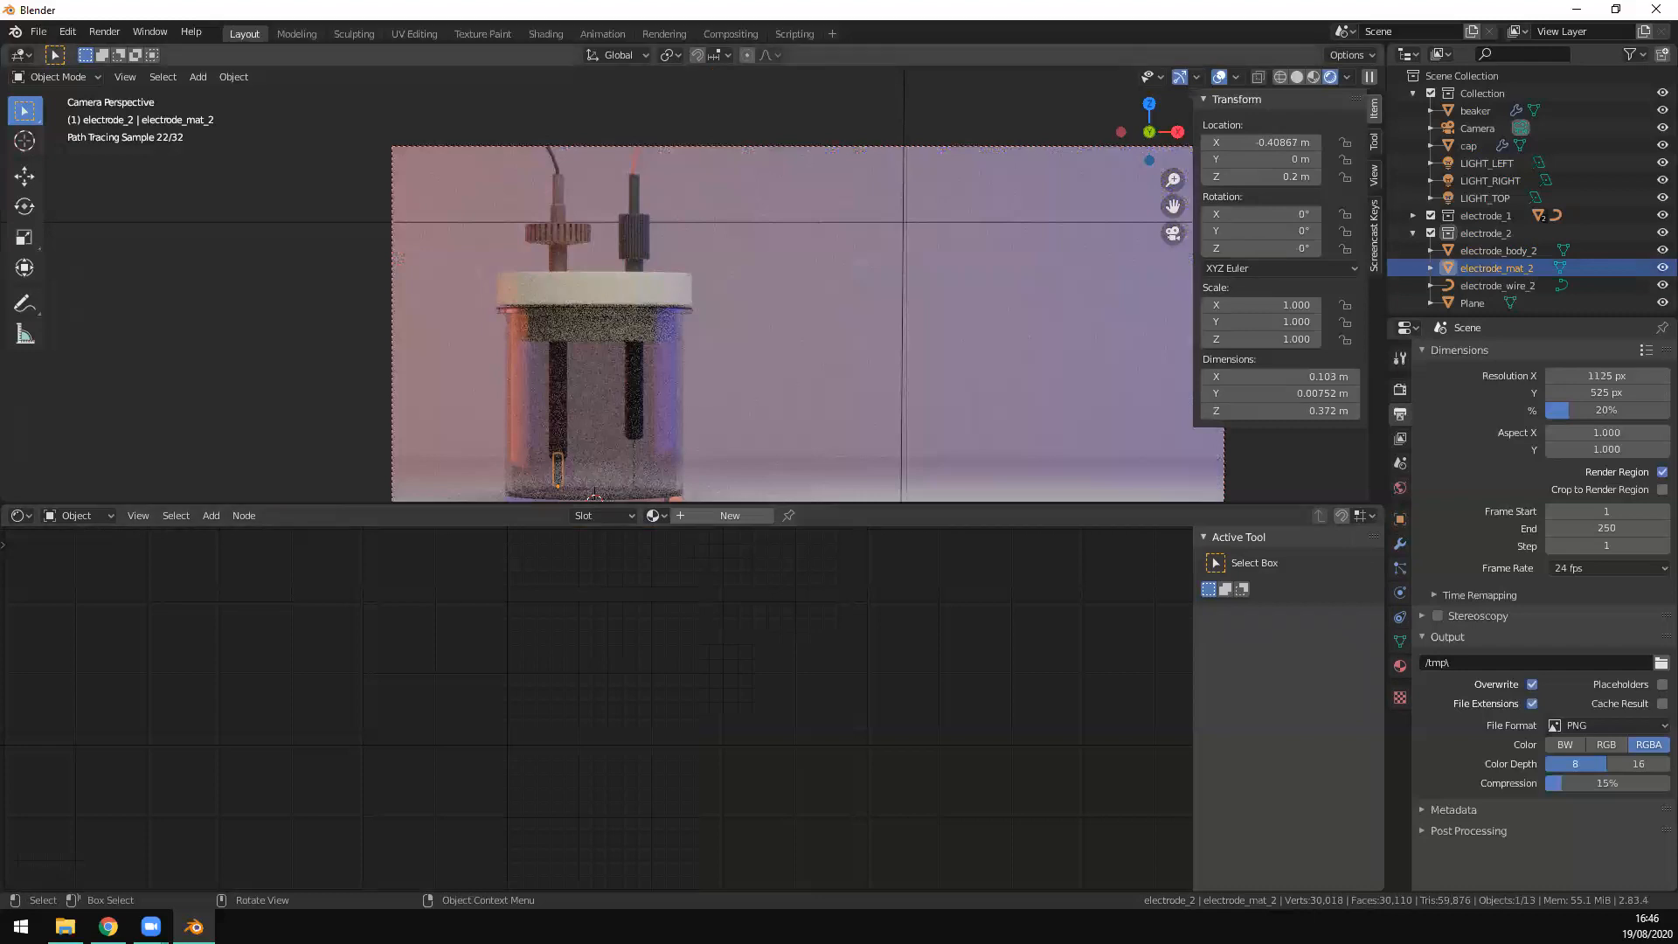
Step: Rotate electrode_mat_2 by about -8.95° around the global Z axis
key(r)
key(z)
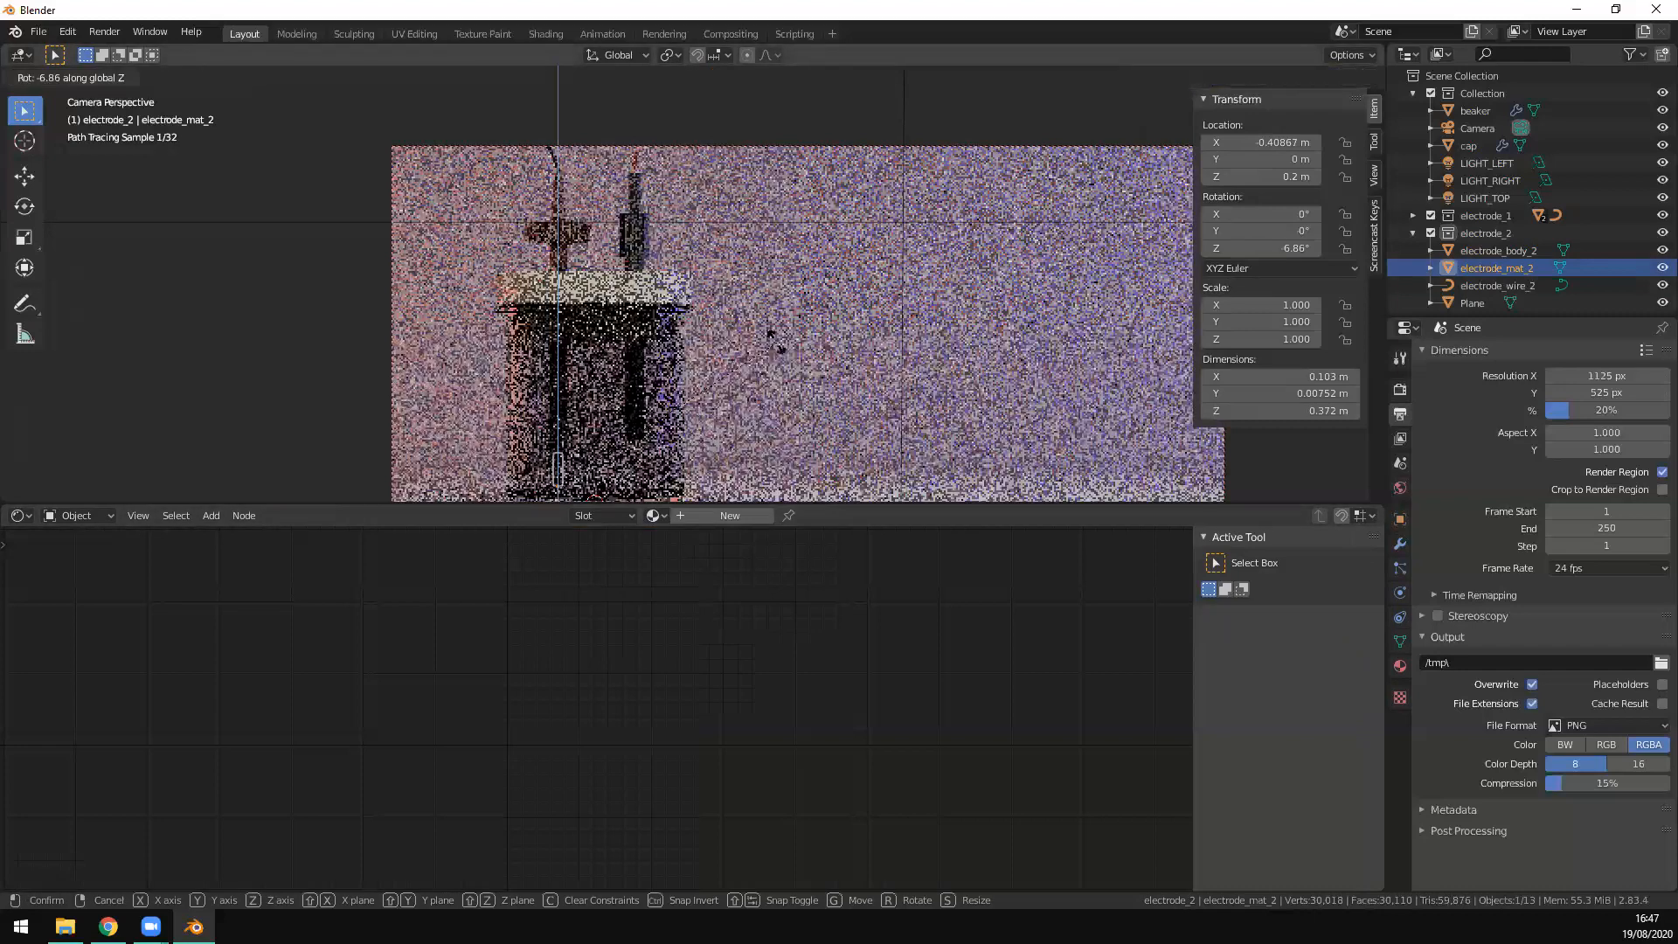
click(754, 346)
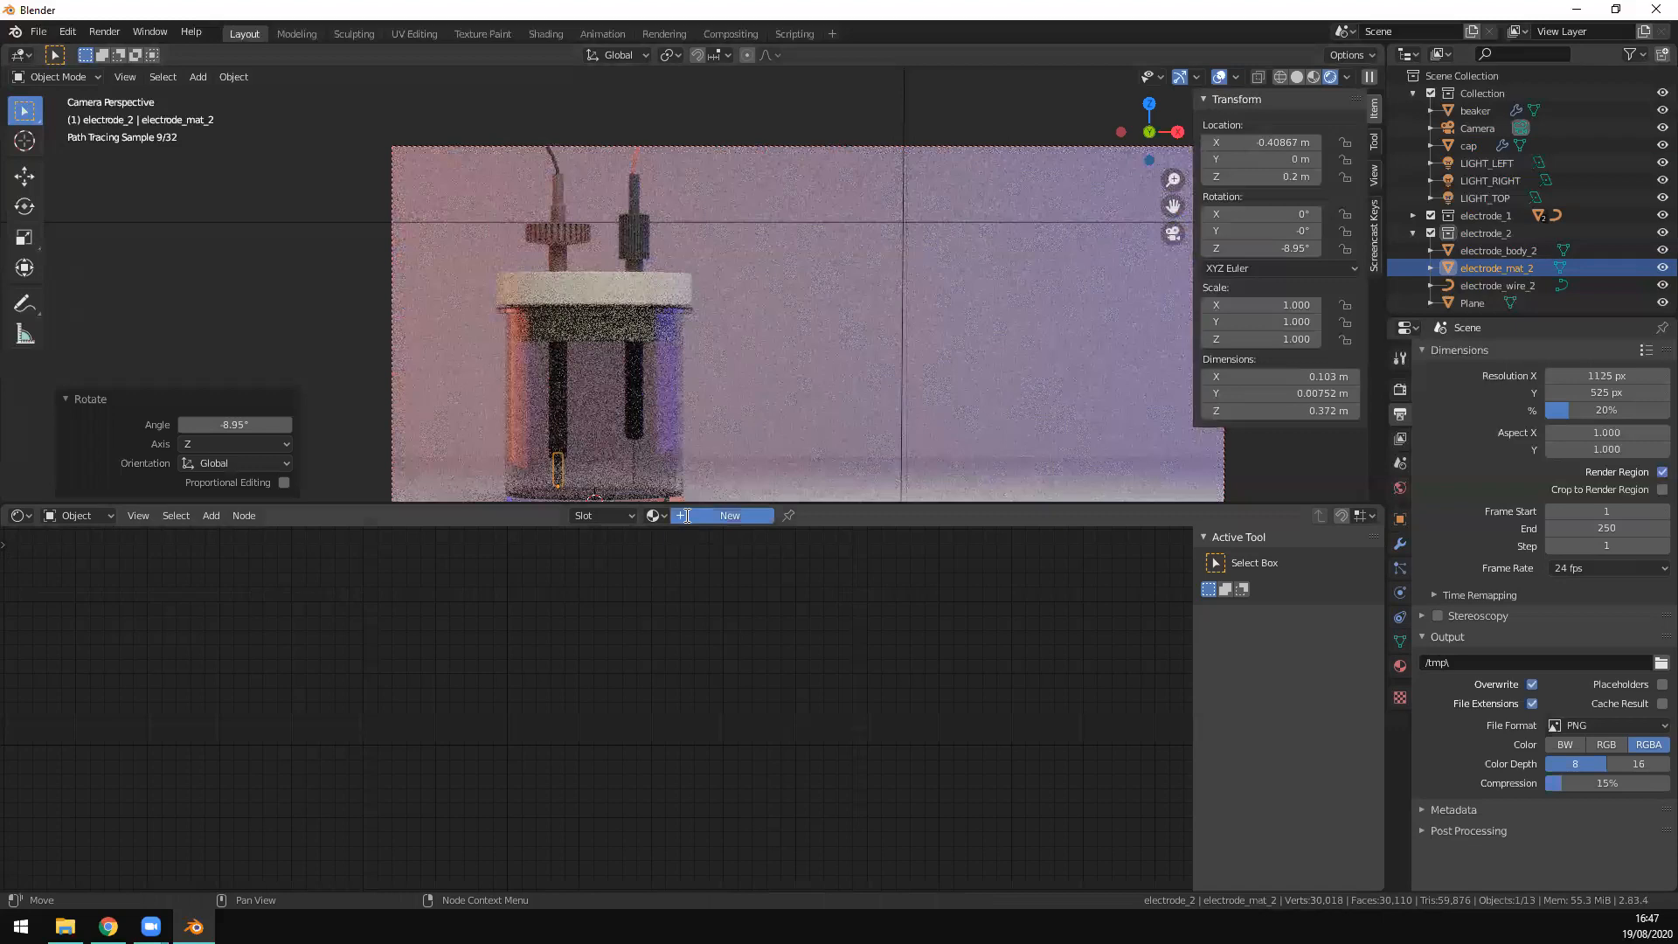
Step: Create a new material named elec_mat_2 for electrode_mat_2
click(687, 516)
text(elec_mat_2)
key(Return)
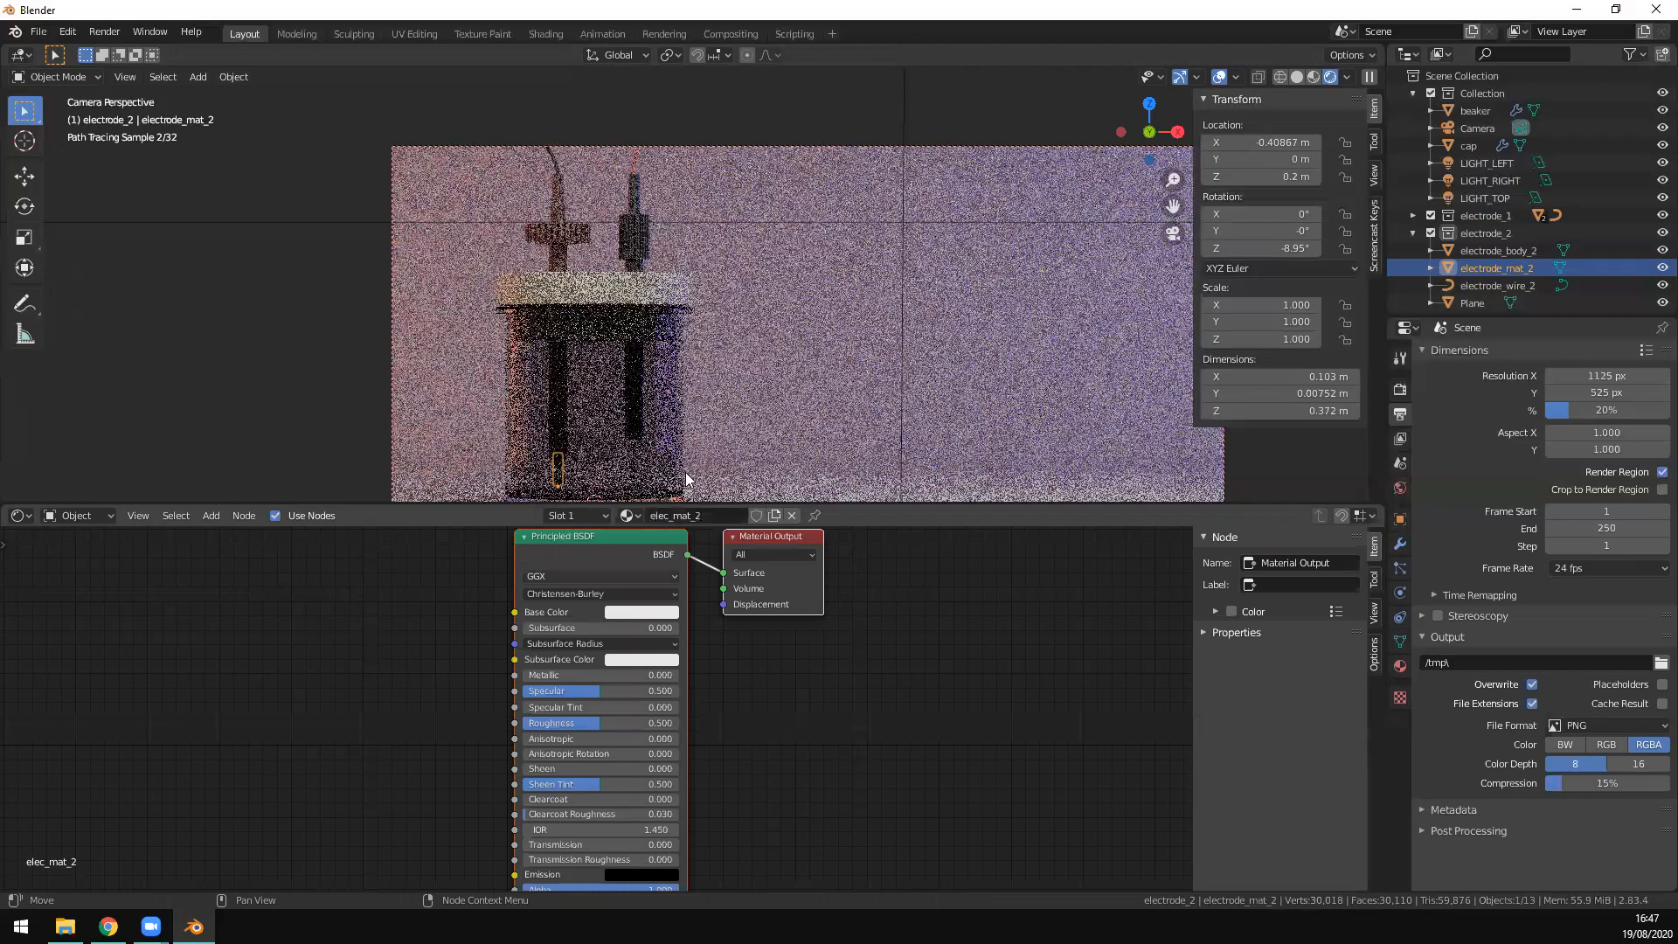
Step: Give elec_mat_2 a light gray base color, Metallic 1.000 and Specular 0.3
click(645, 612)
drag(731, 428, 731, 442)
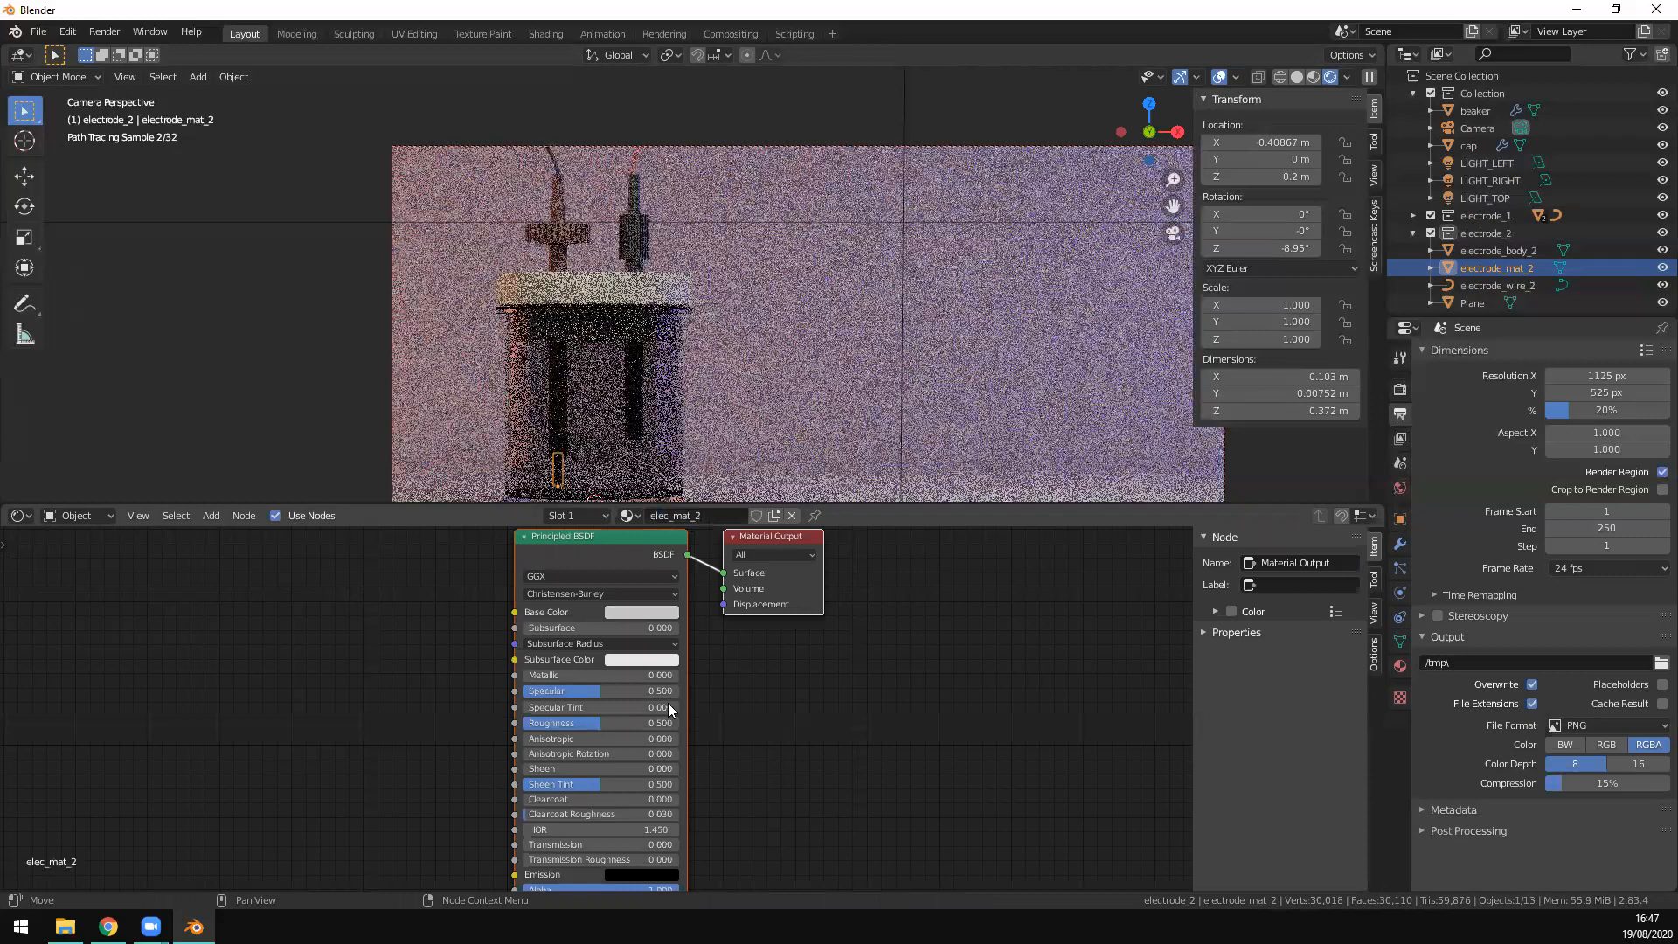
drag(536, 676, 668, 703)
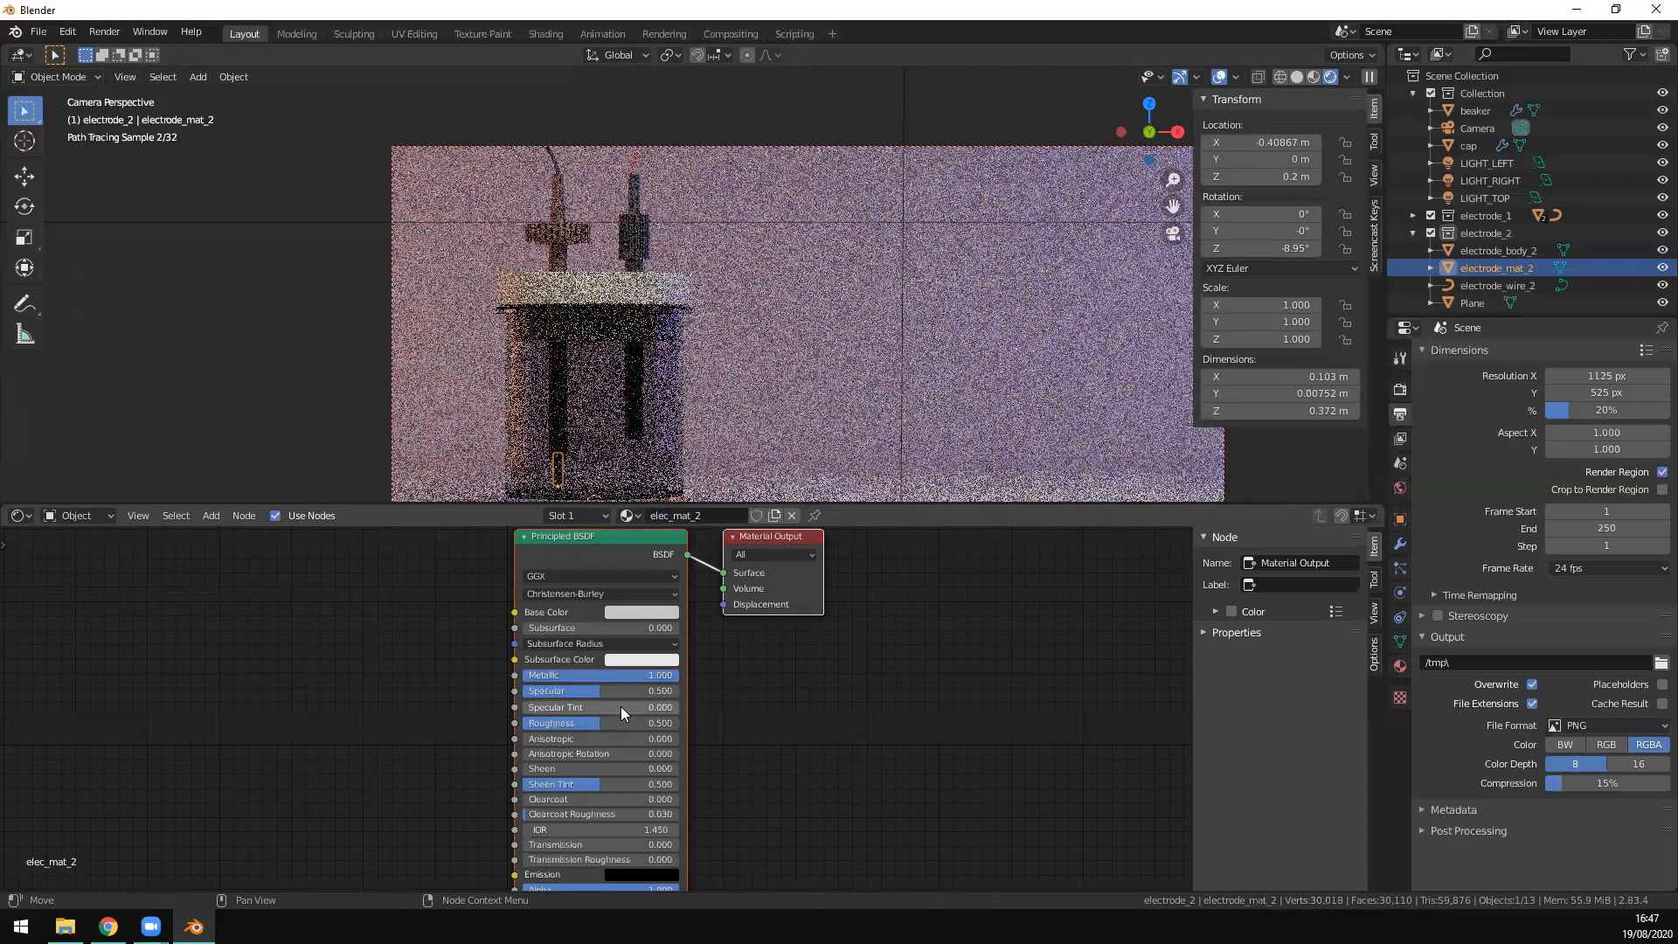
click(626, 690)
text(0.3)
key(Return)
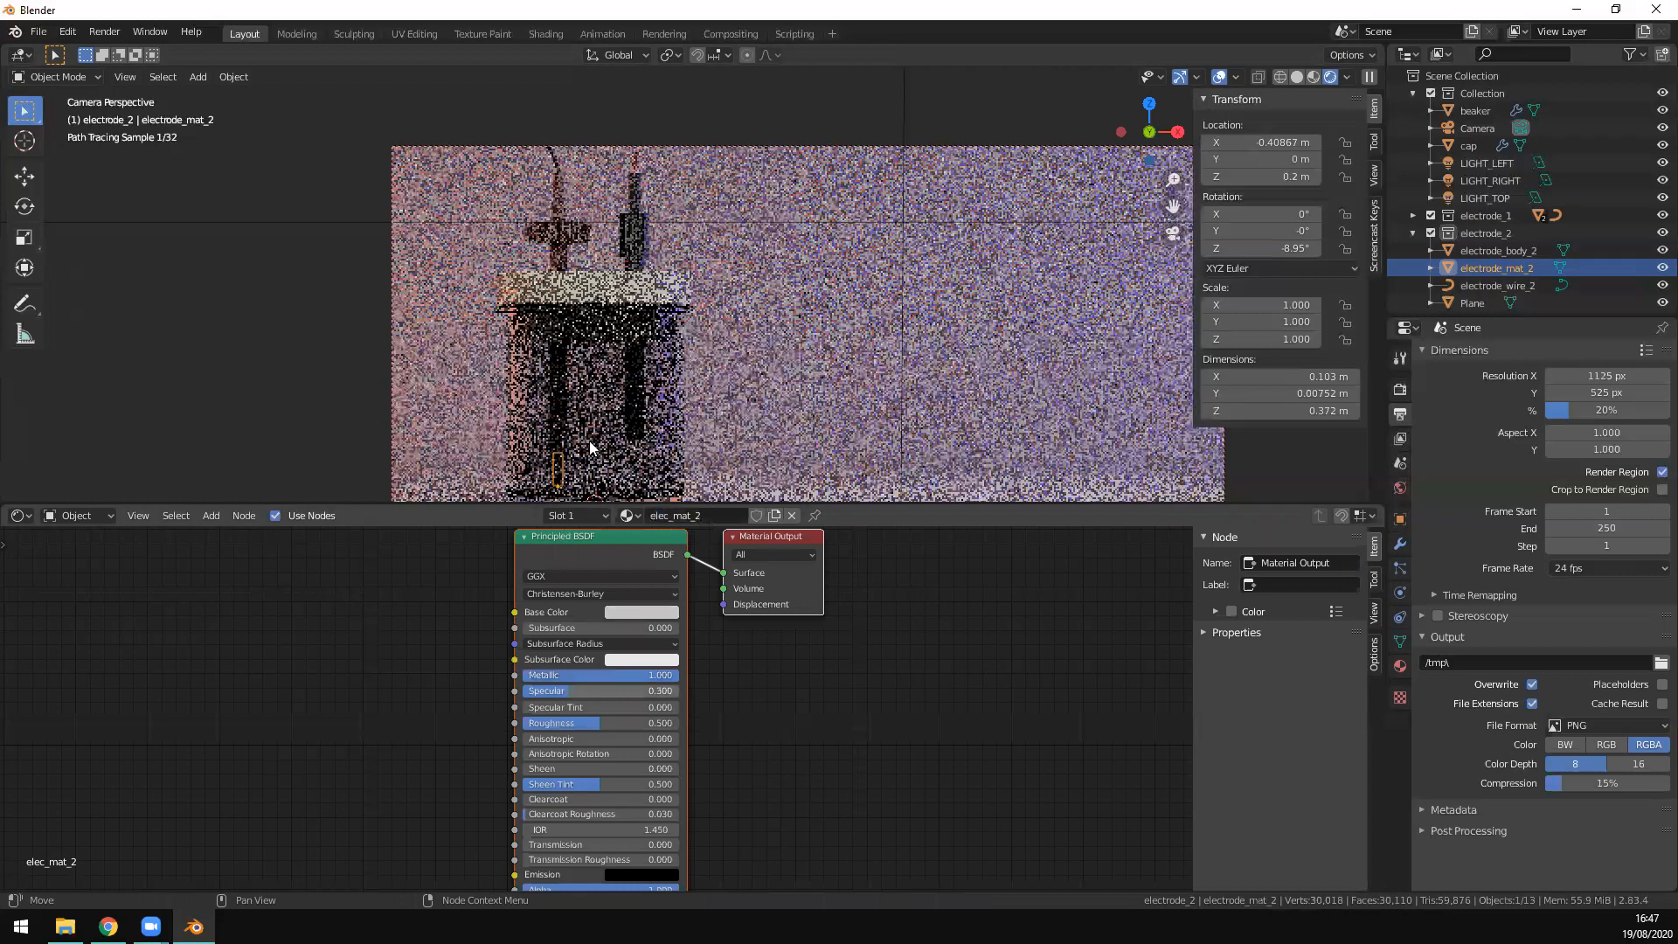
Step: Brighten elec_mat_2's base color to pure white with a value of 1.000
scroll(733, 425, up, 1)
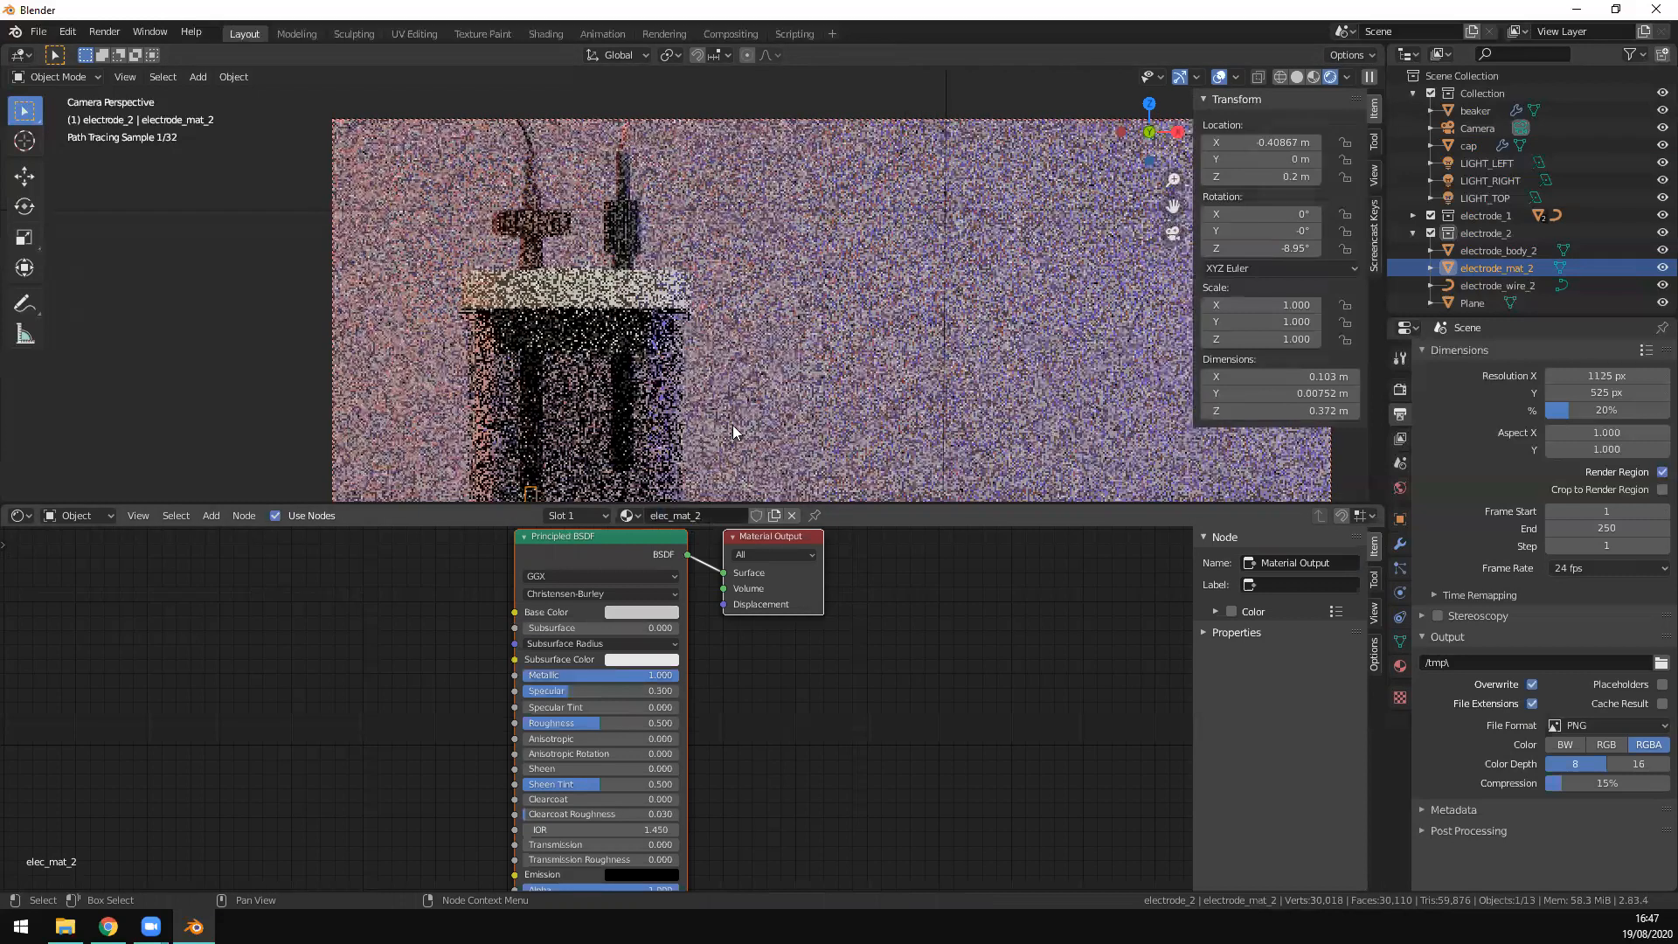
click(642, 612)
drag(731, 428, 730, 393)
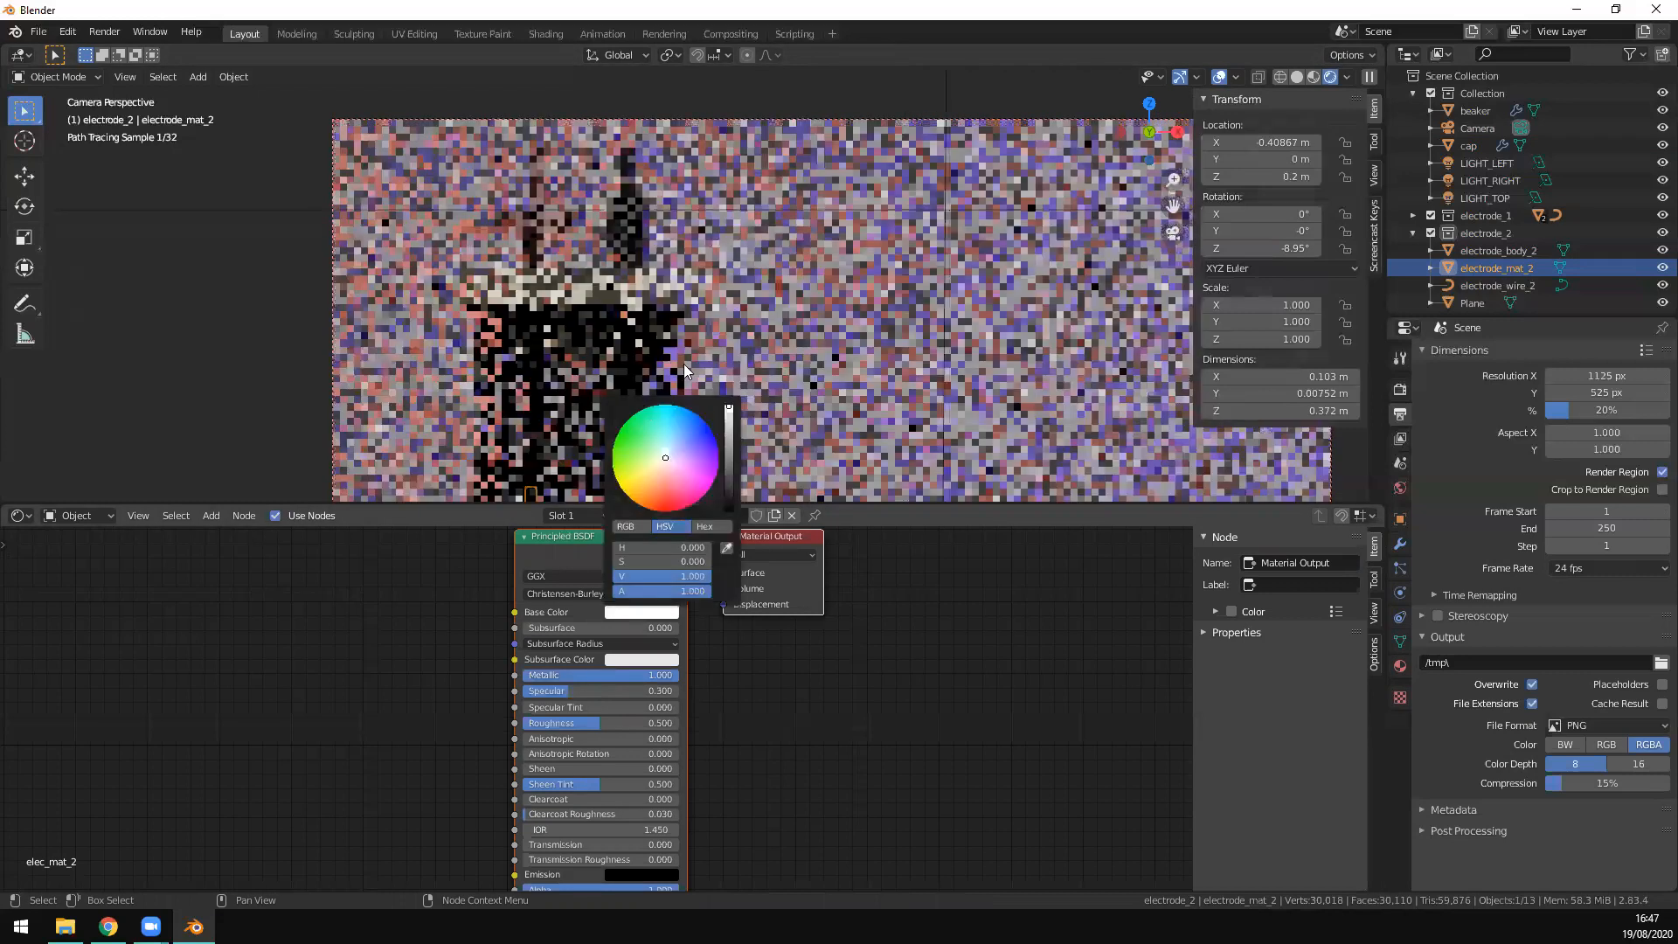
scroll(692, 286, down, 4)
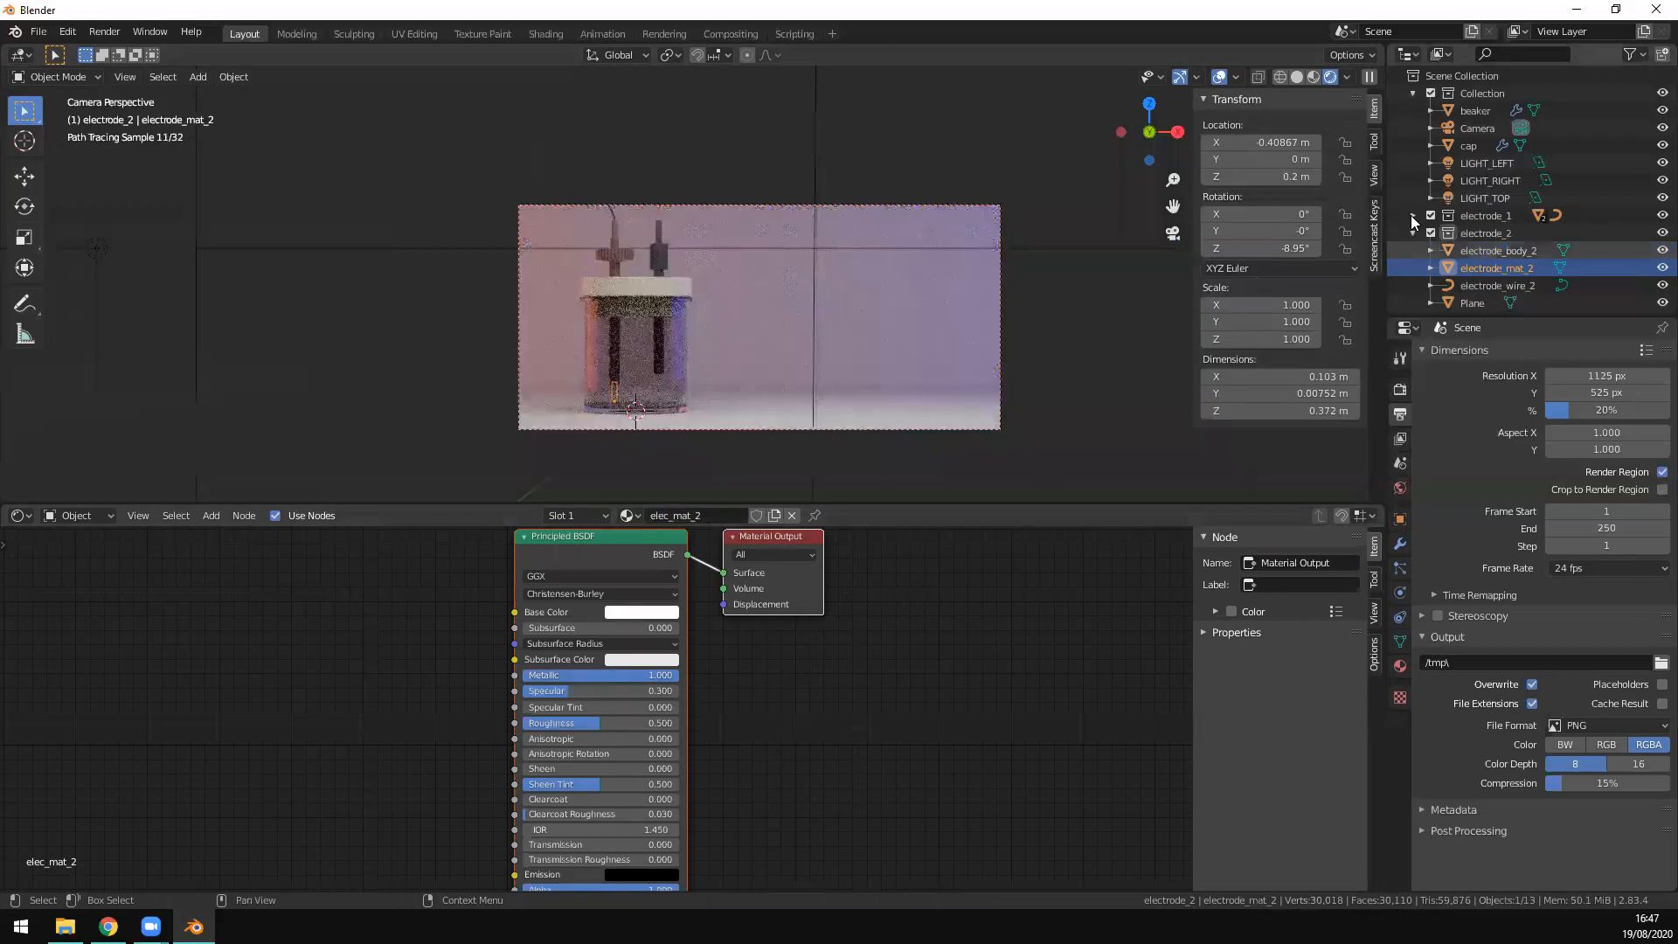
Step: Select electrode_mat_1 inside the electrode_1 collection and create a new material for it named elec_mat_1
key(KP_Add)
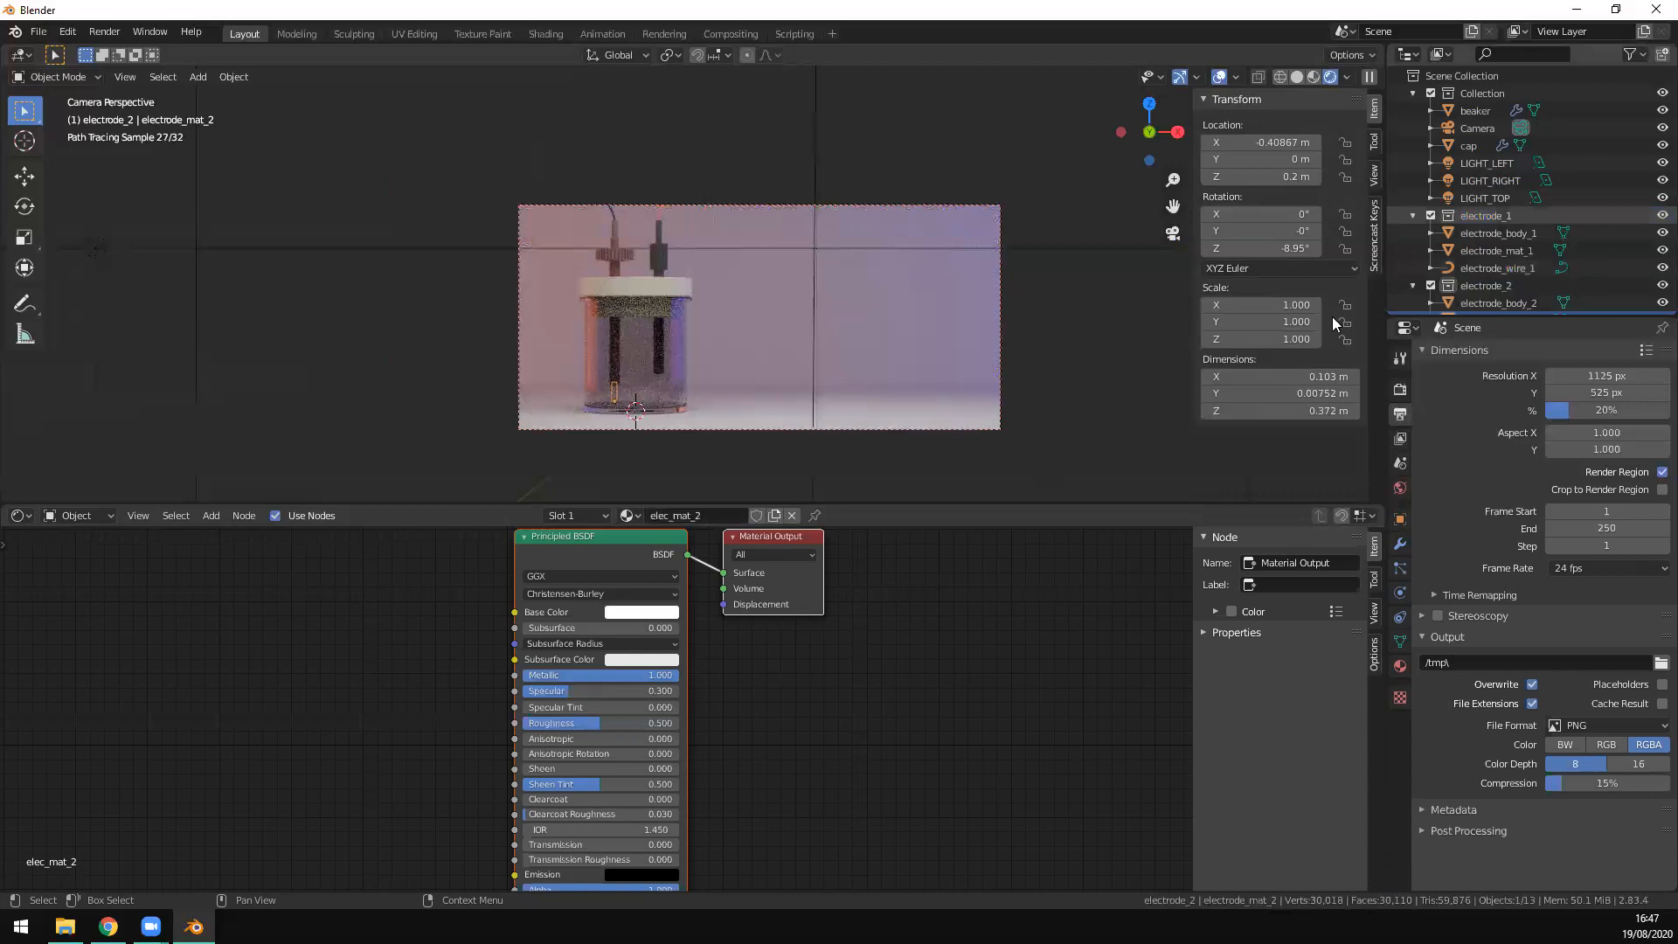
click(1497, 250)
click(691, 516)
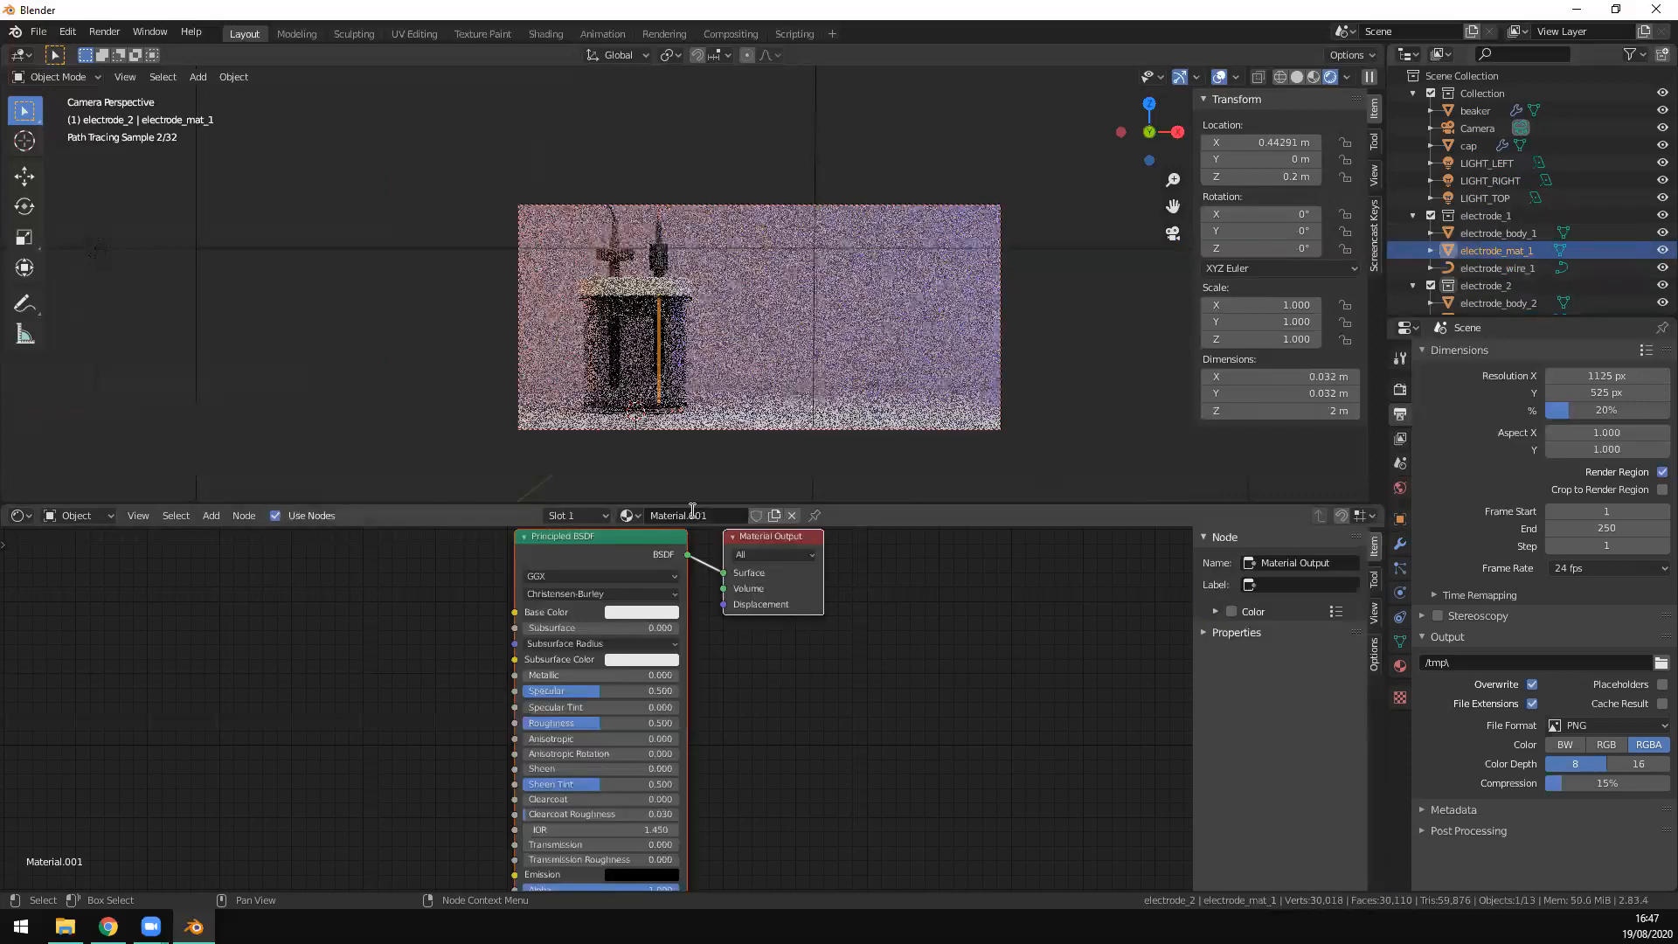
double_click(693, 515)
text(elec_mat_1)
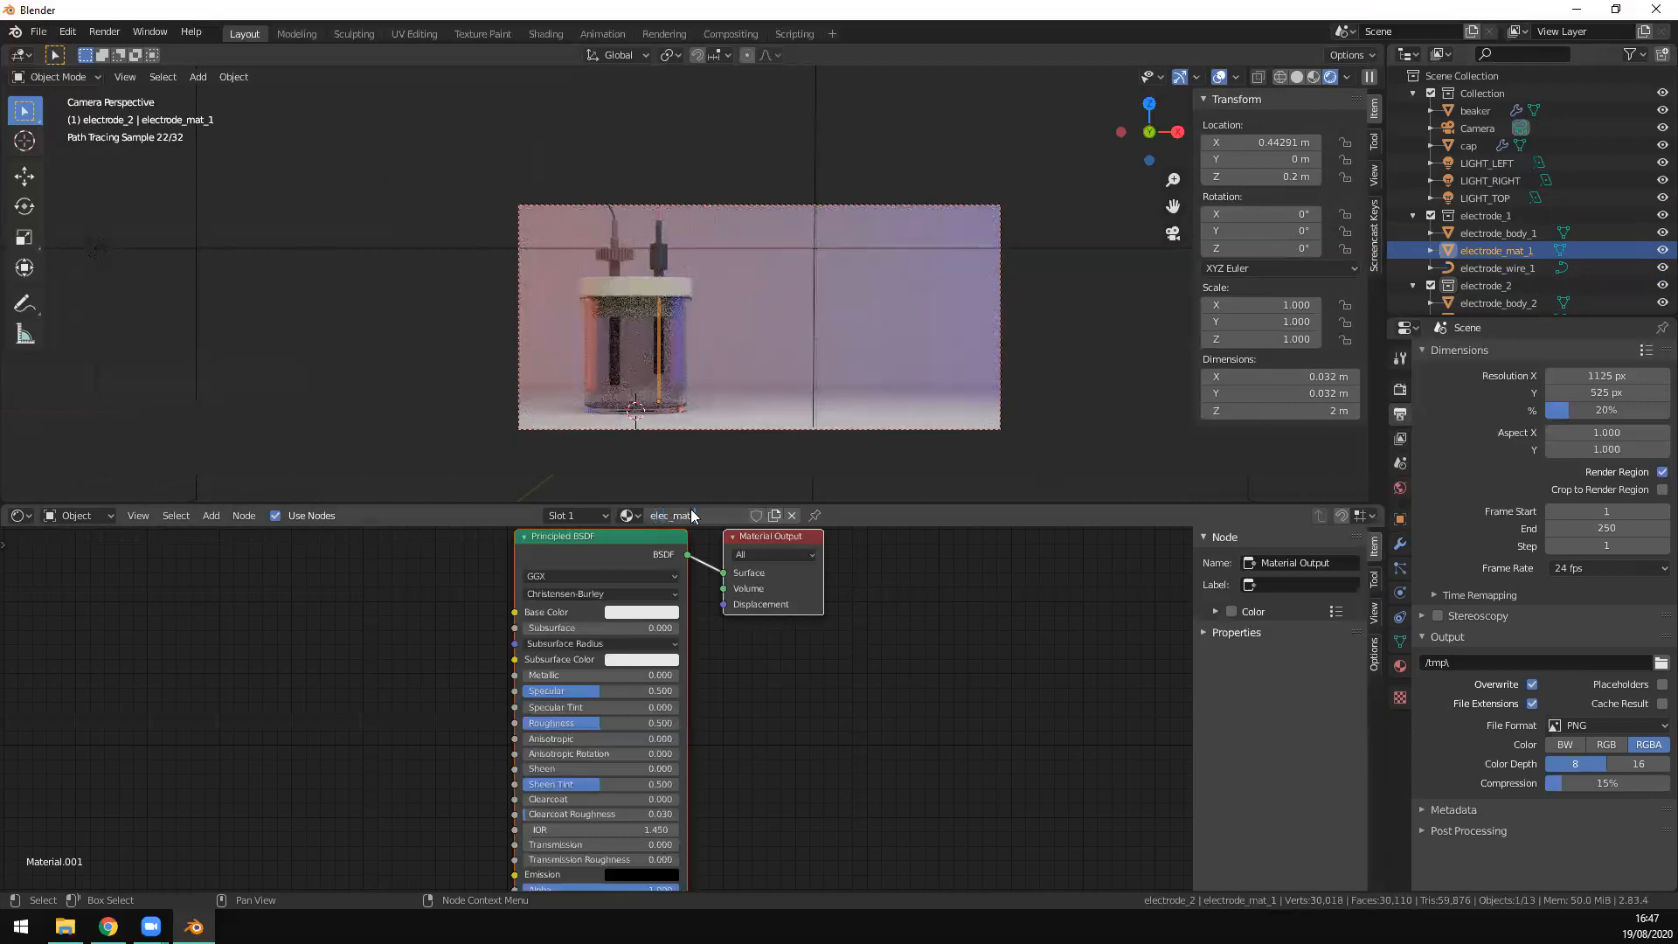
key(Return)
Step: Give elec_mat_1 an orange copper-like base color, Metallic 1.000 and Roughness about 0.255
click(642, 612)
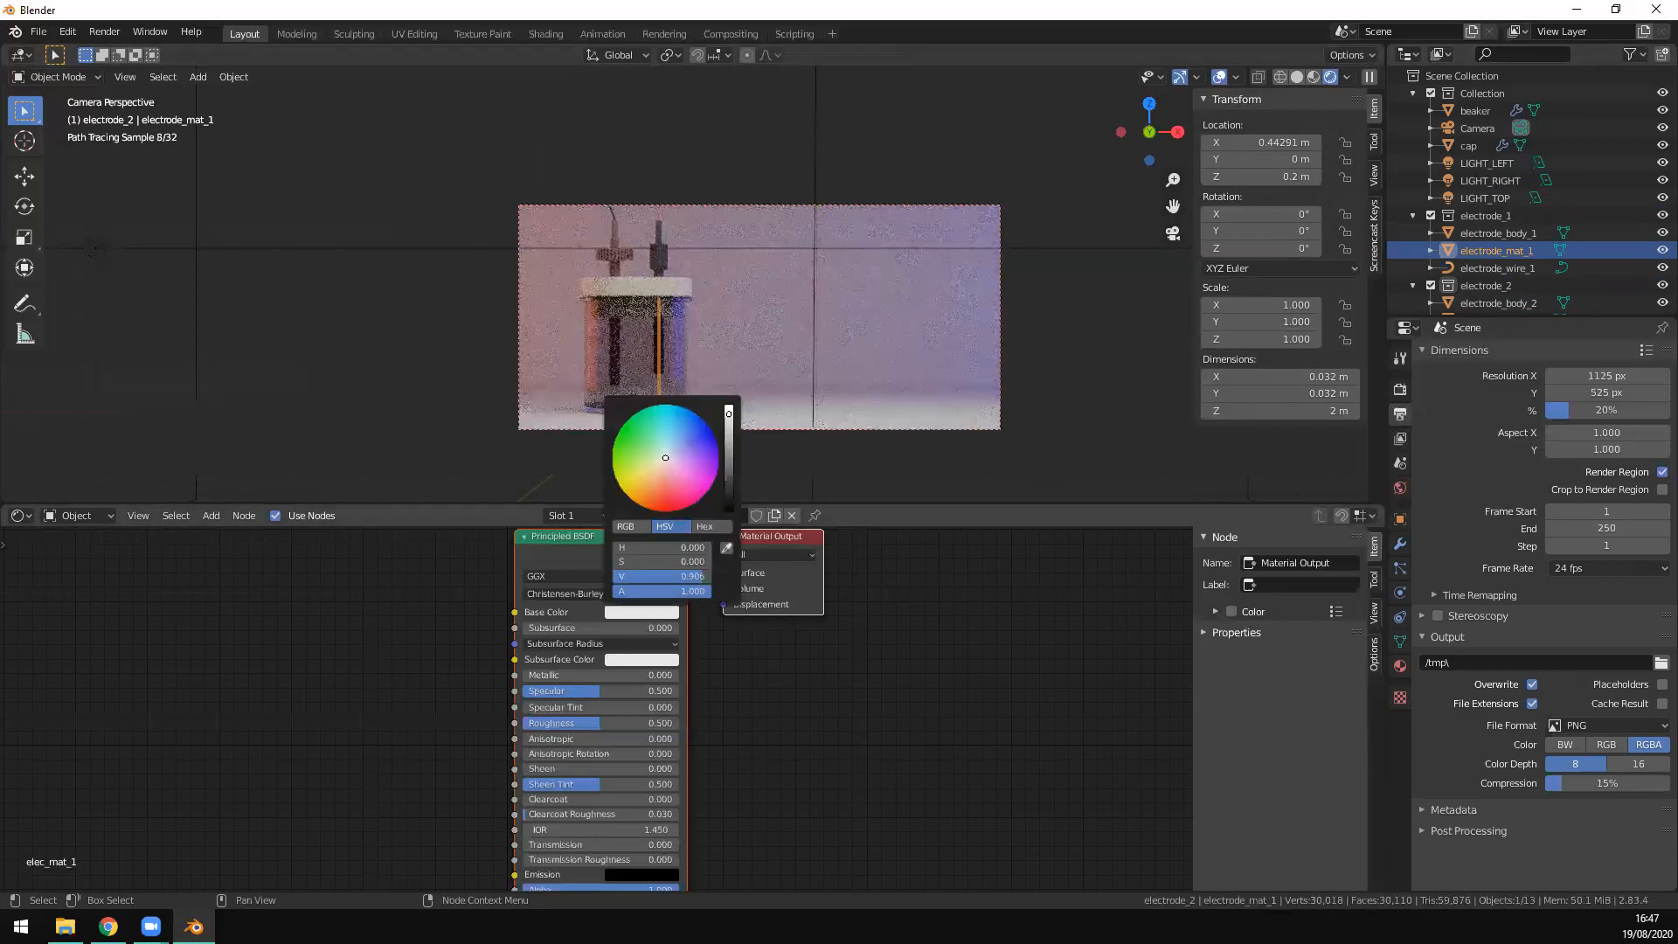
click(658, 482)
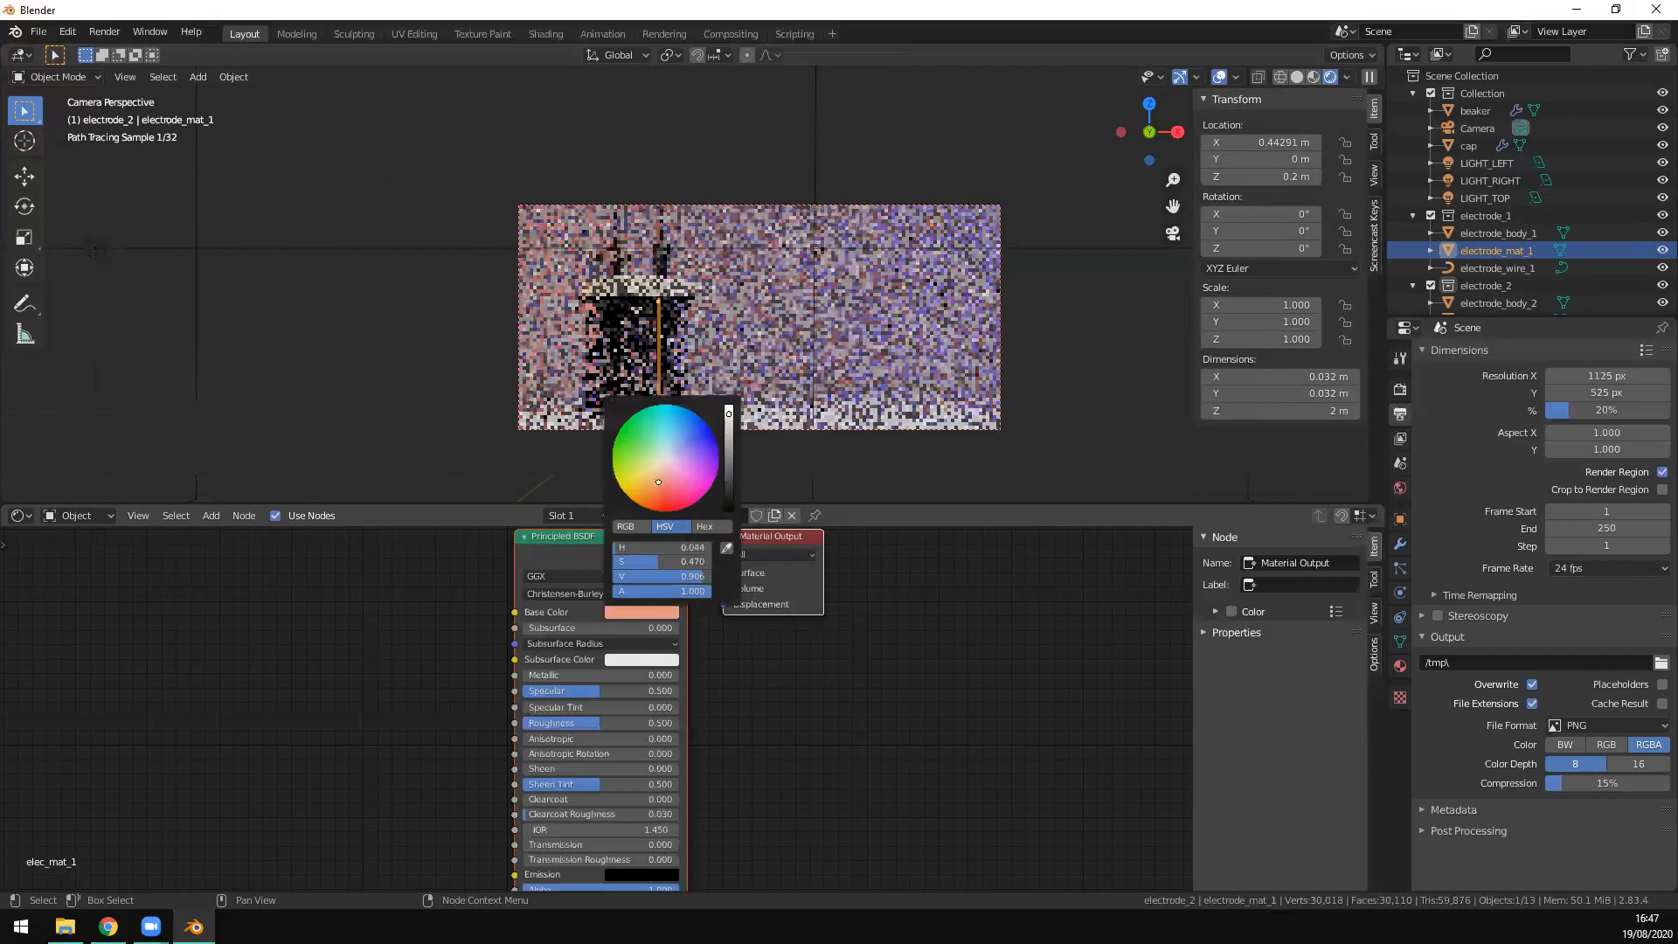
drag(655, 482, 654, 484)
drag(562, 724, 719, 675)
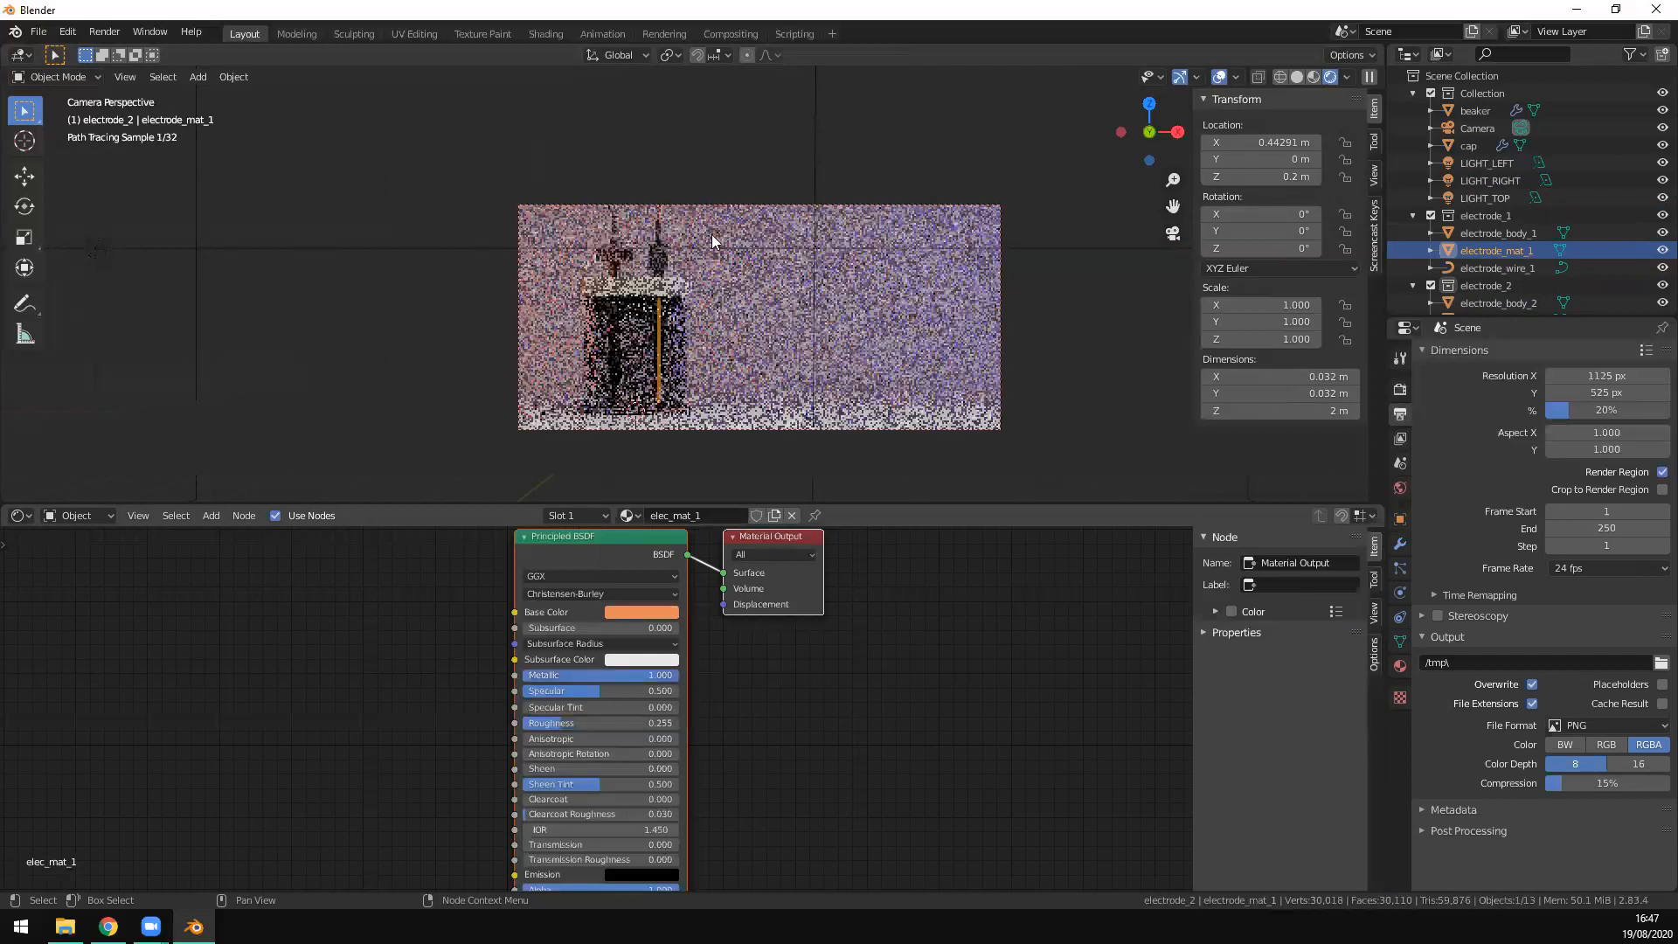
Step: Hide the beaker to get a close, unobstructed view of the two electrode tips
scroll(678, 267, up, 5)
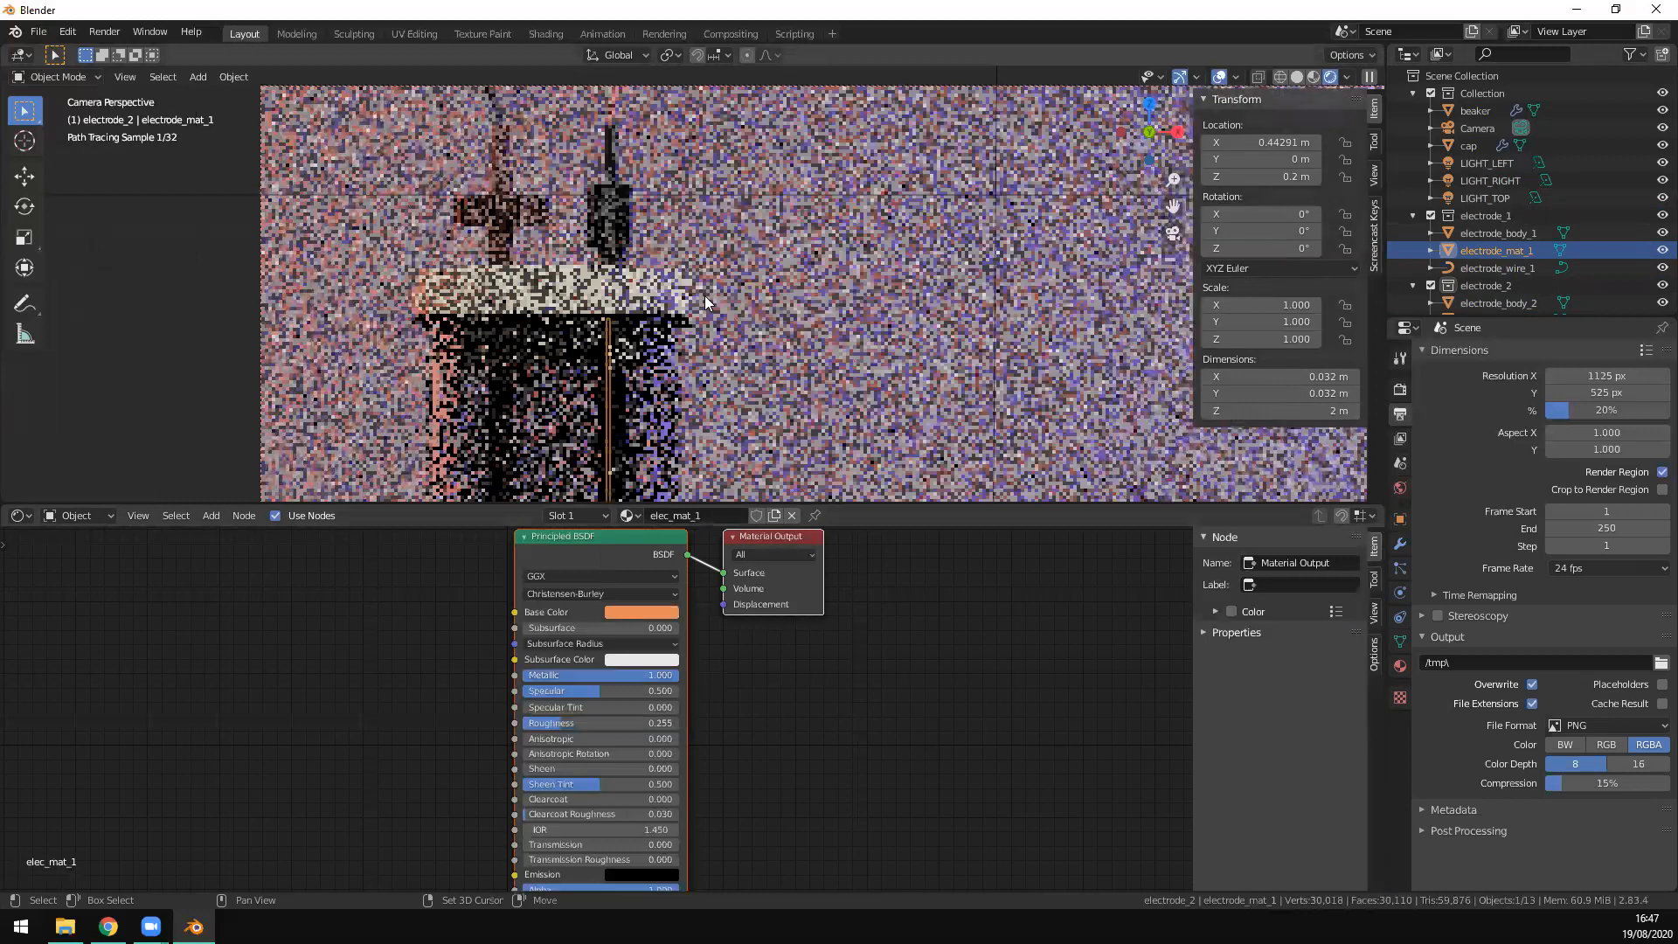
scroll(706, 303, up, 3)
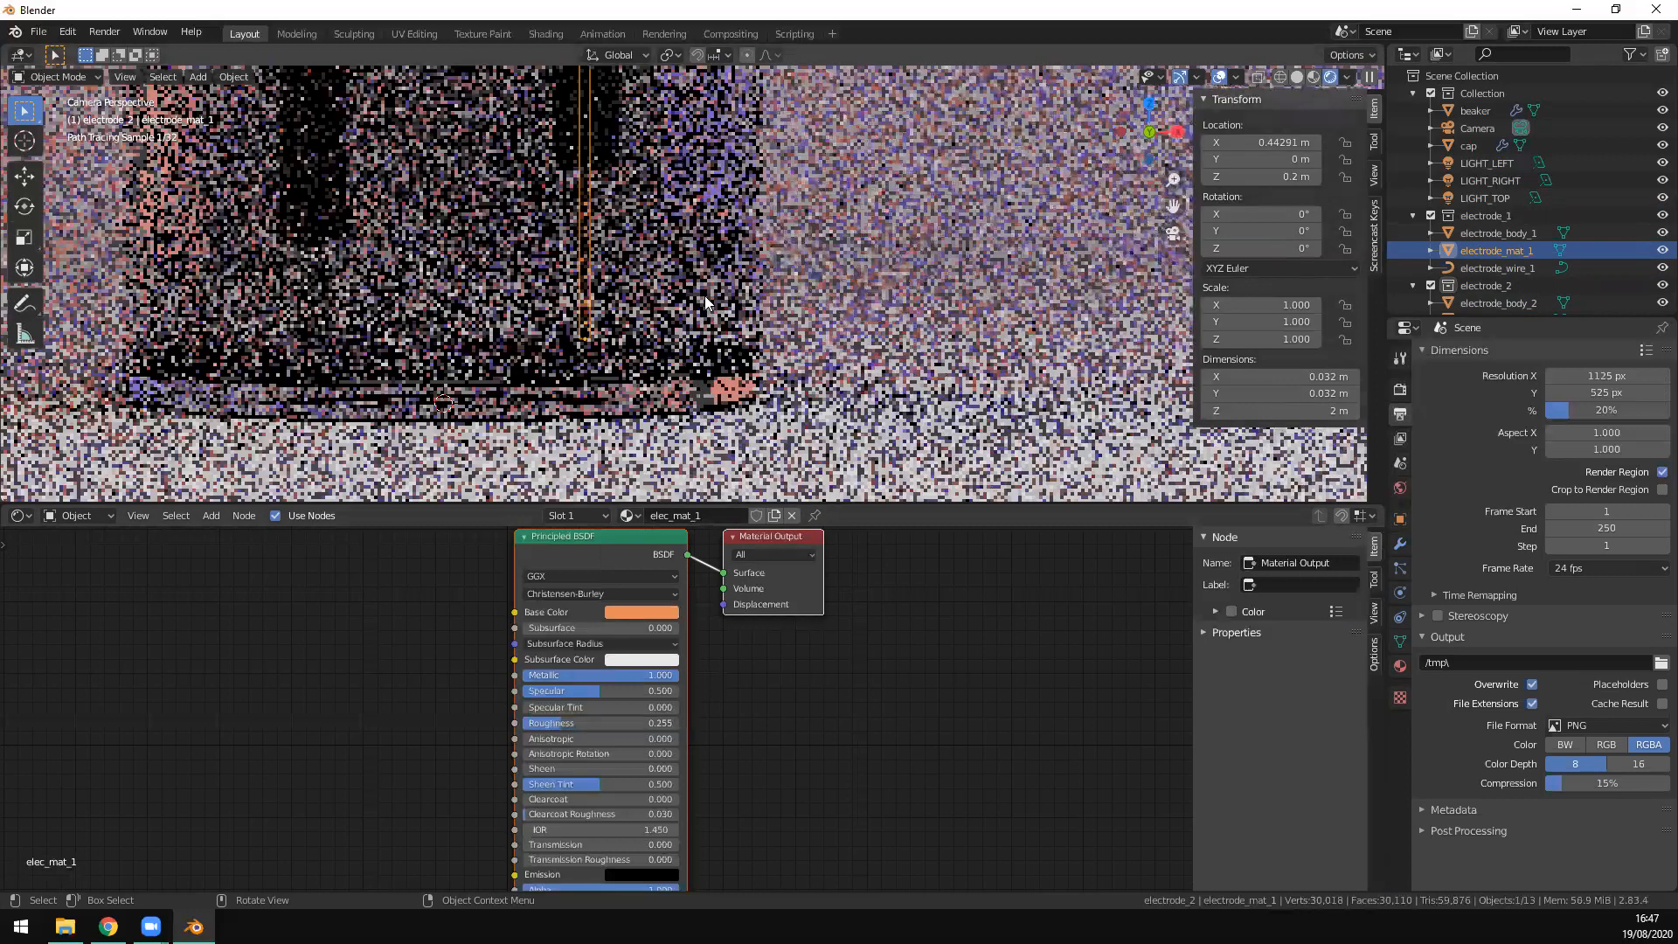
click(592, 259)
scroll(855, 314, up, 3)
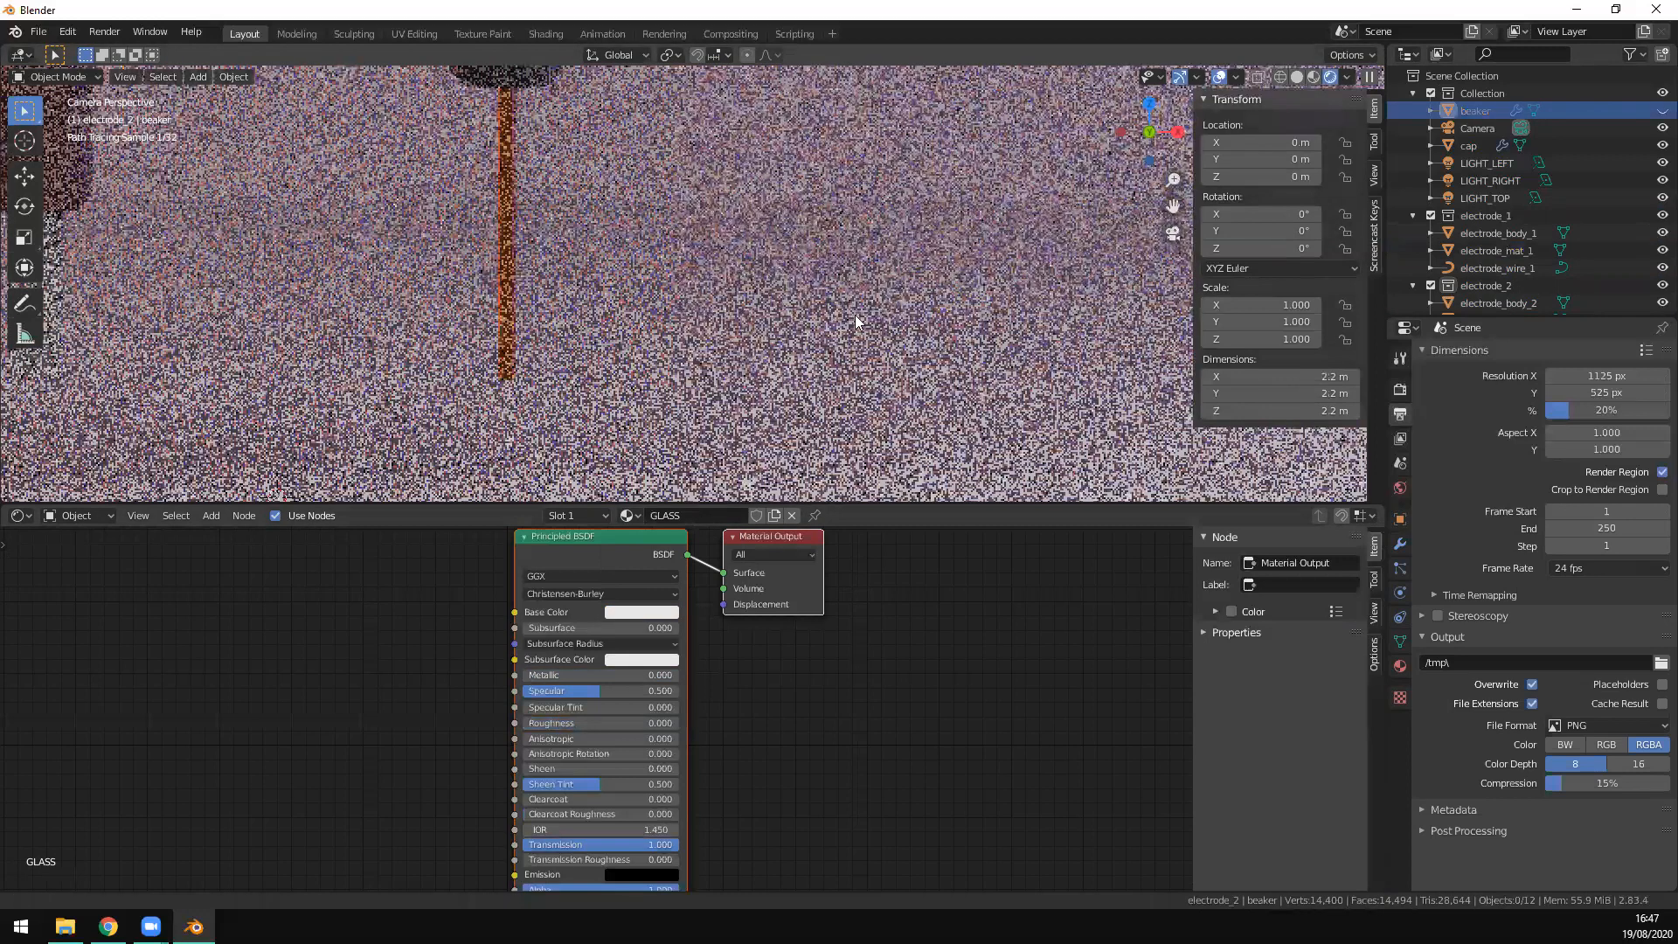
shift+middle_drag(311, 346, 298, 339)
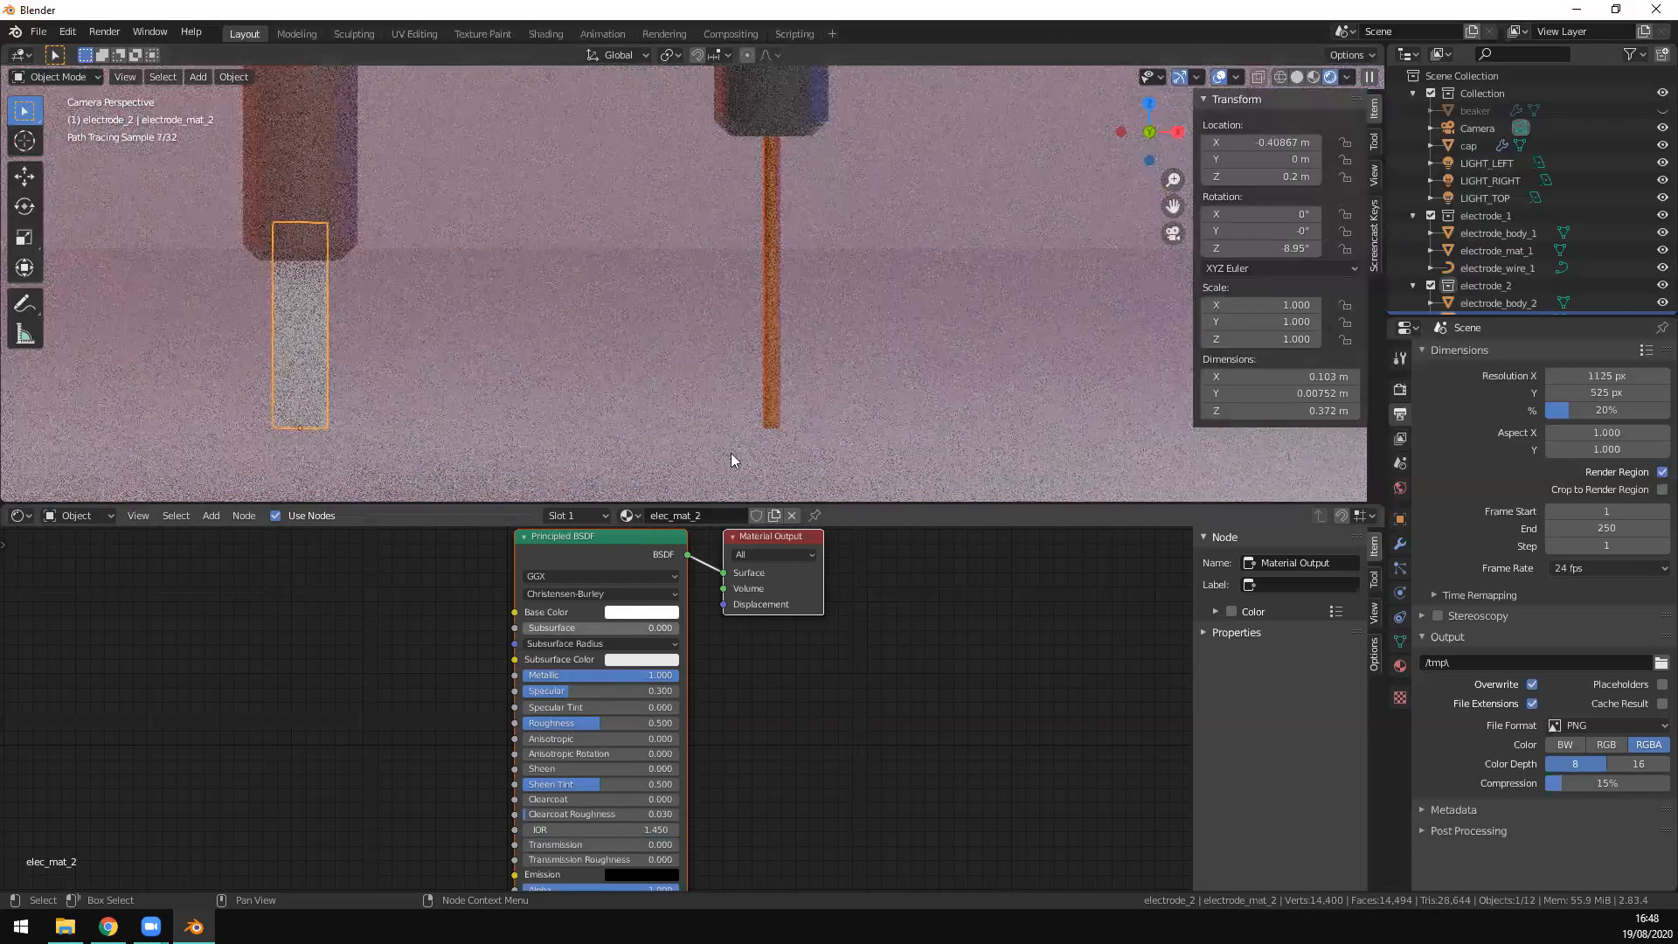
Step: Darken elec_mat_2's base color to medium gray and rotate electrode_mat_2 by about 22.1° around the global Z axis
click(642, 613)
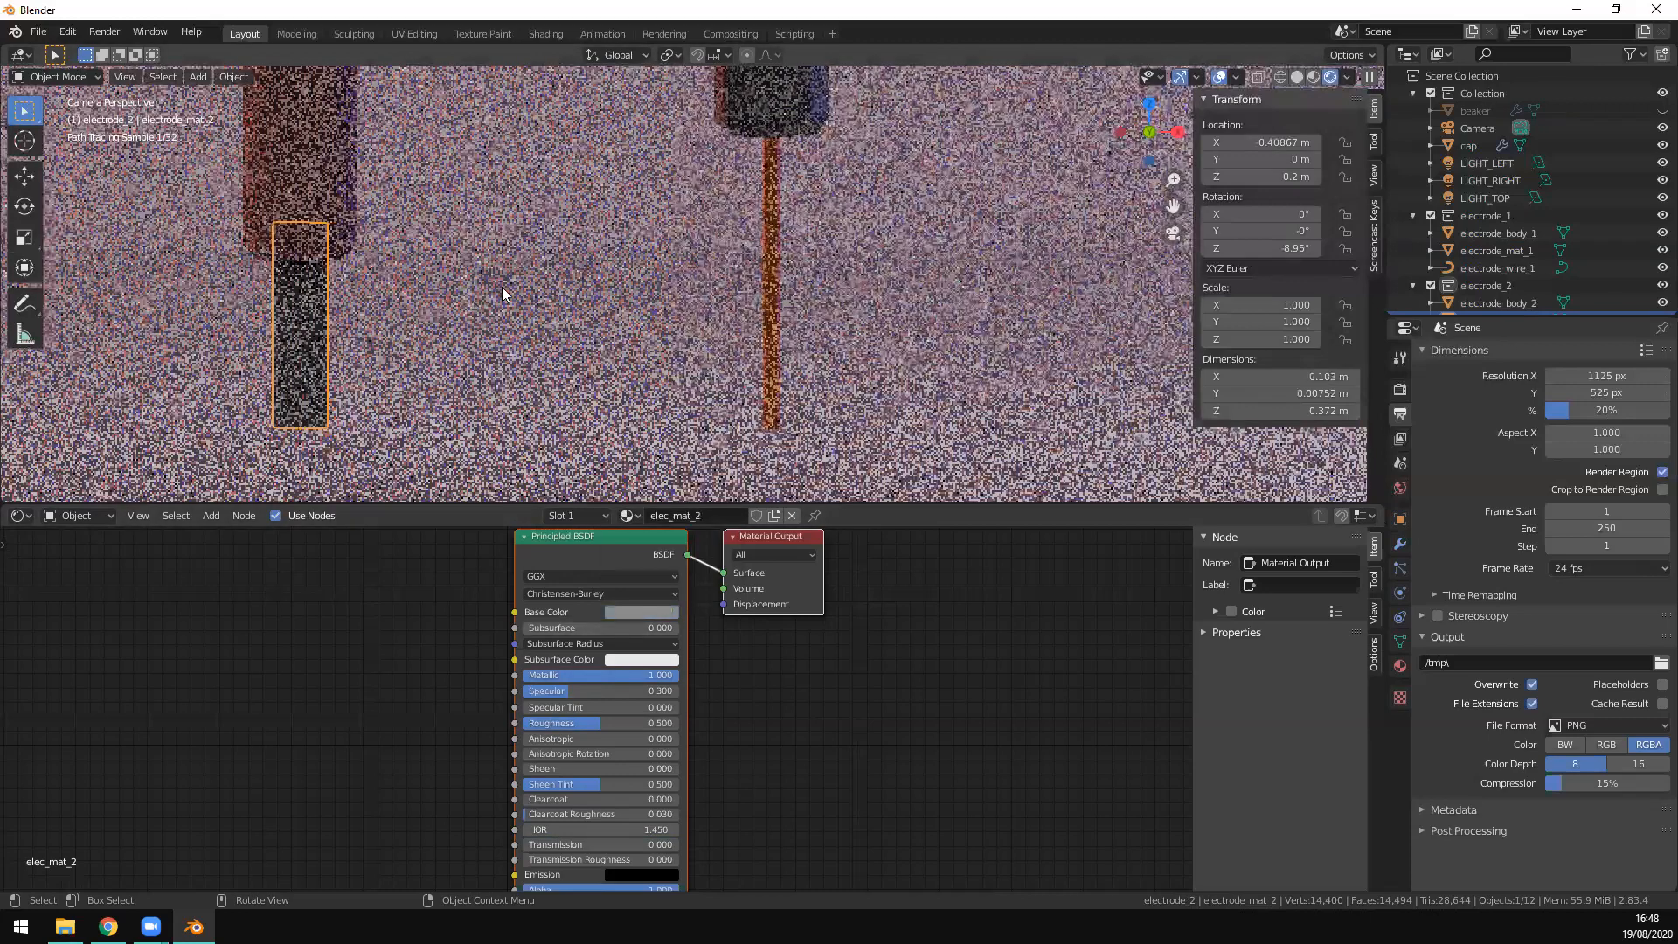
key(r)
key(z)
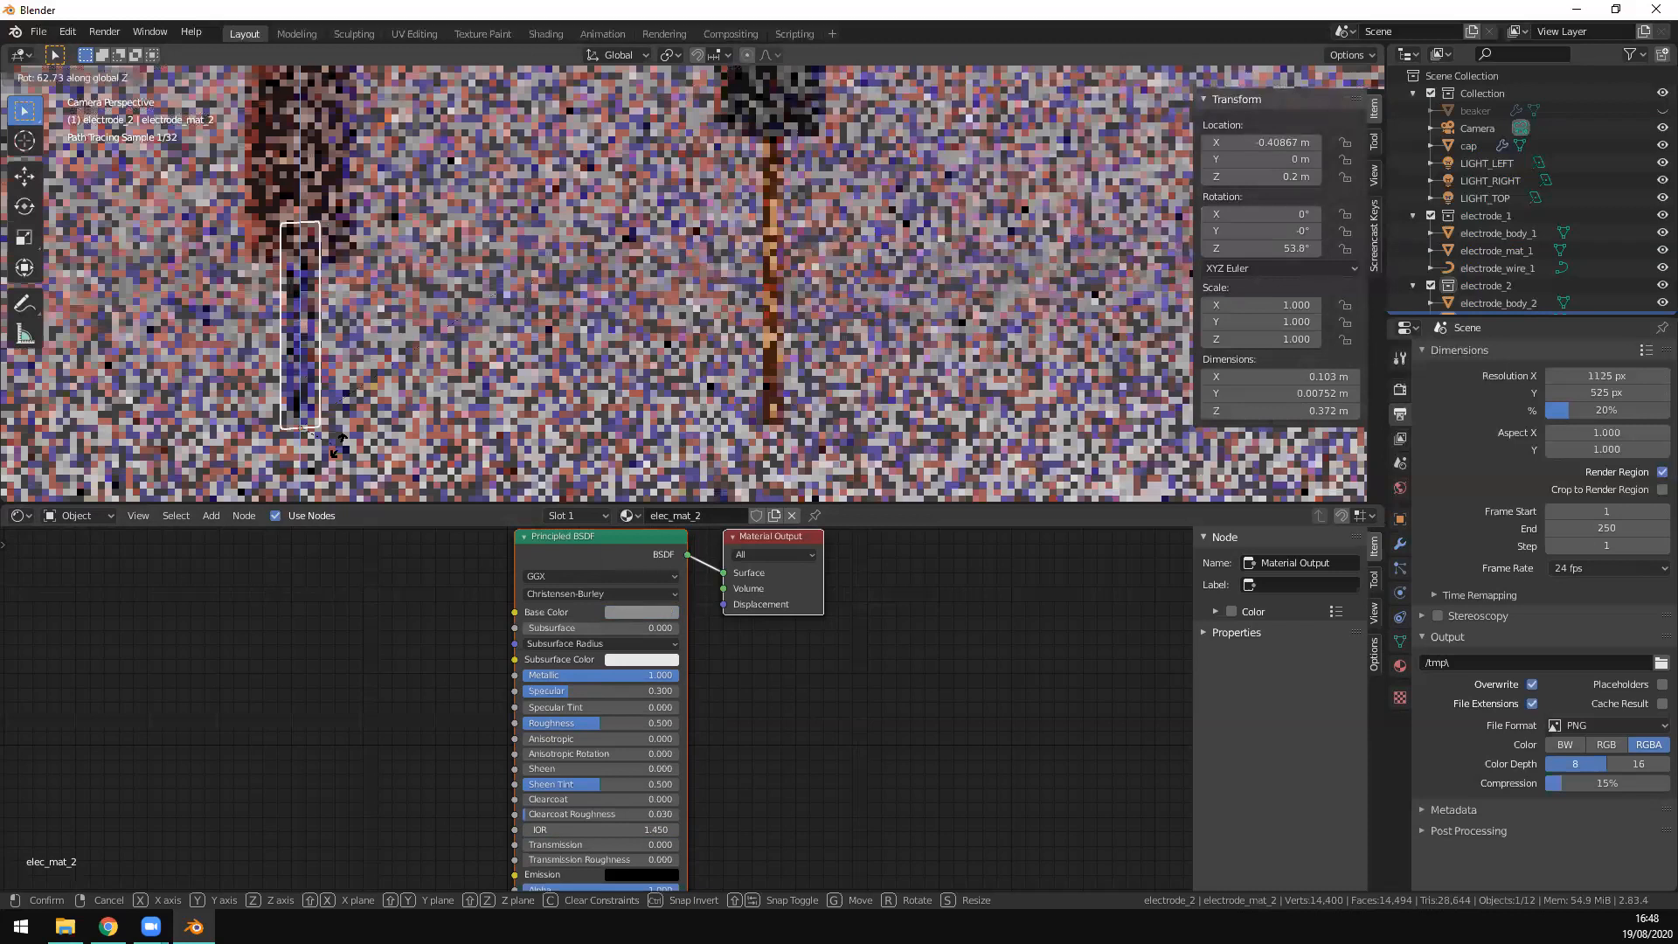
click(391, 413)
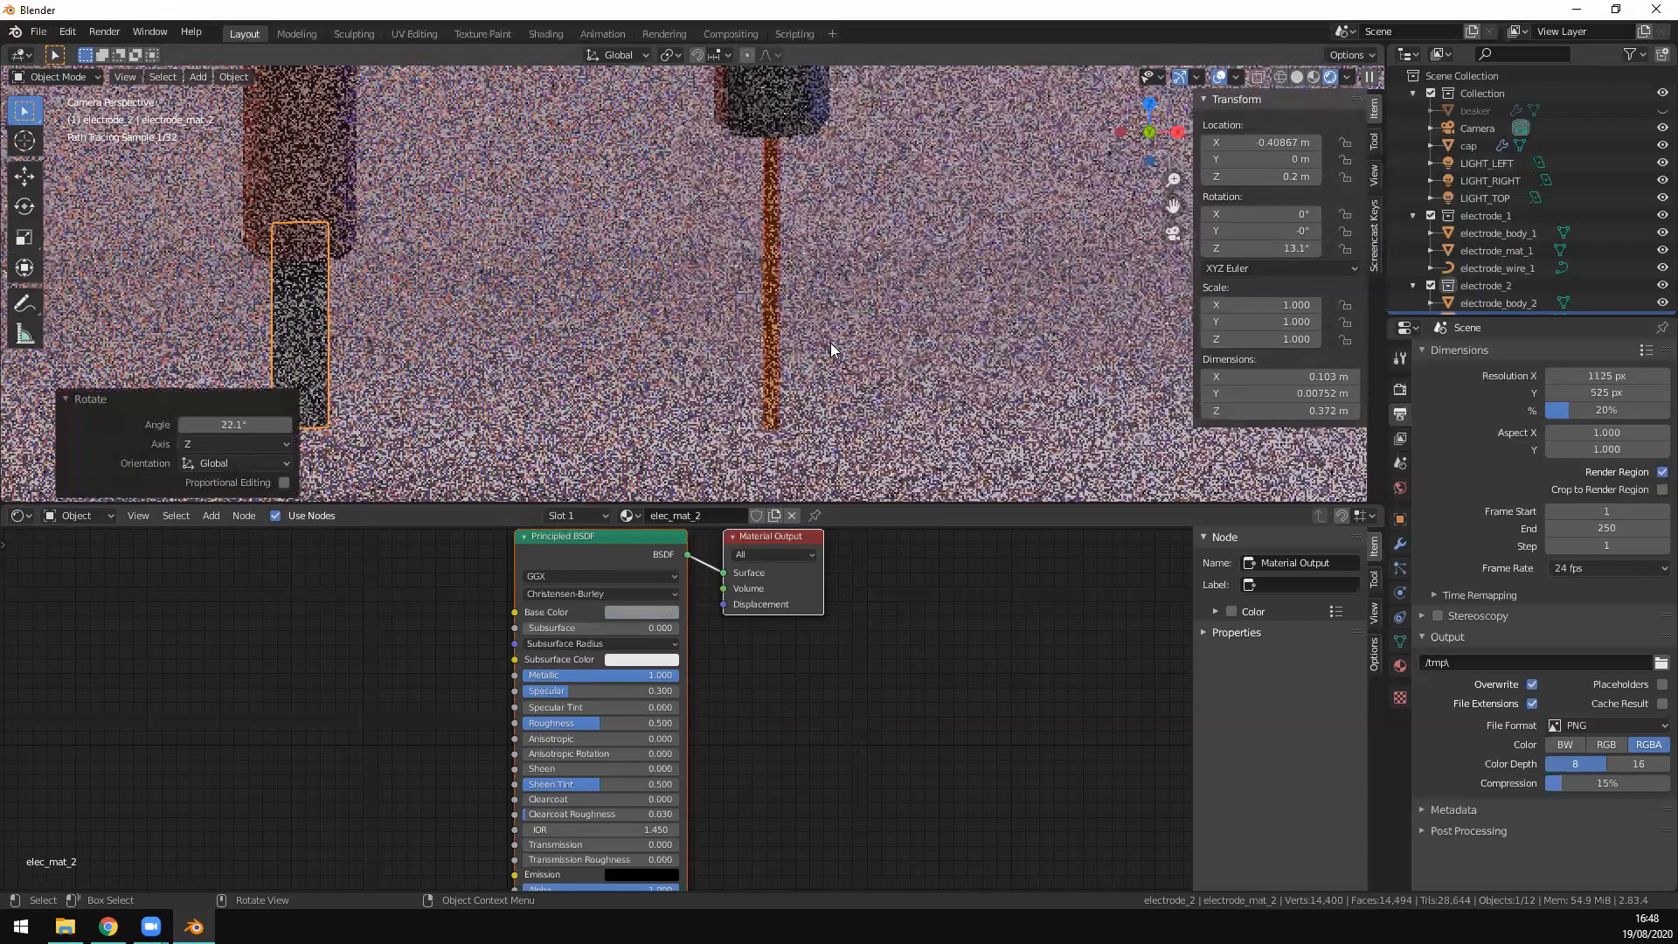
Step: Bring the hidden beaker back into the full camera view of the scene
scroll(830, 342, down, 1)
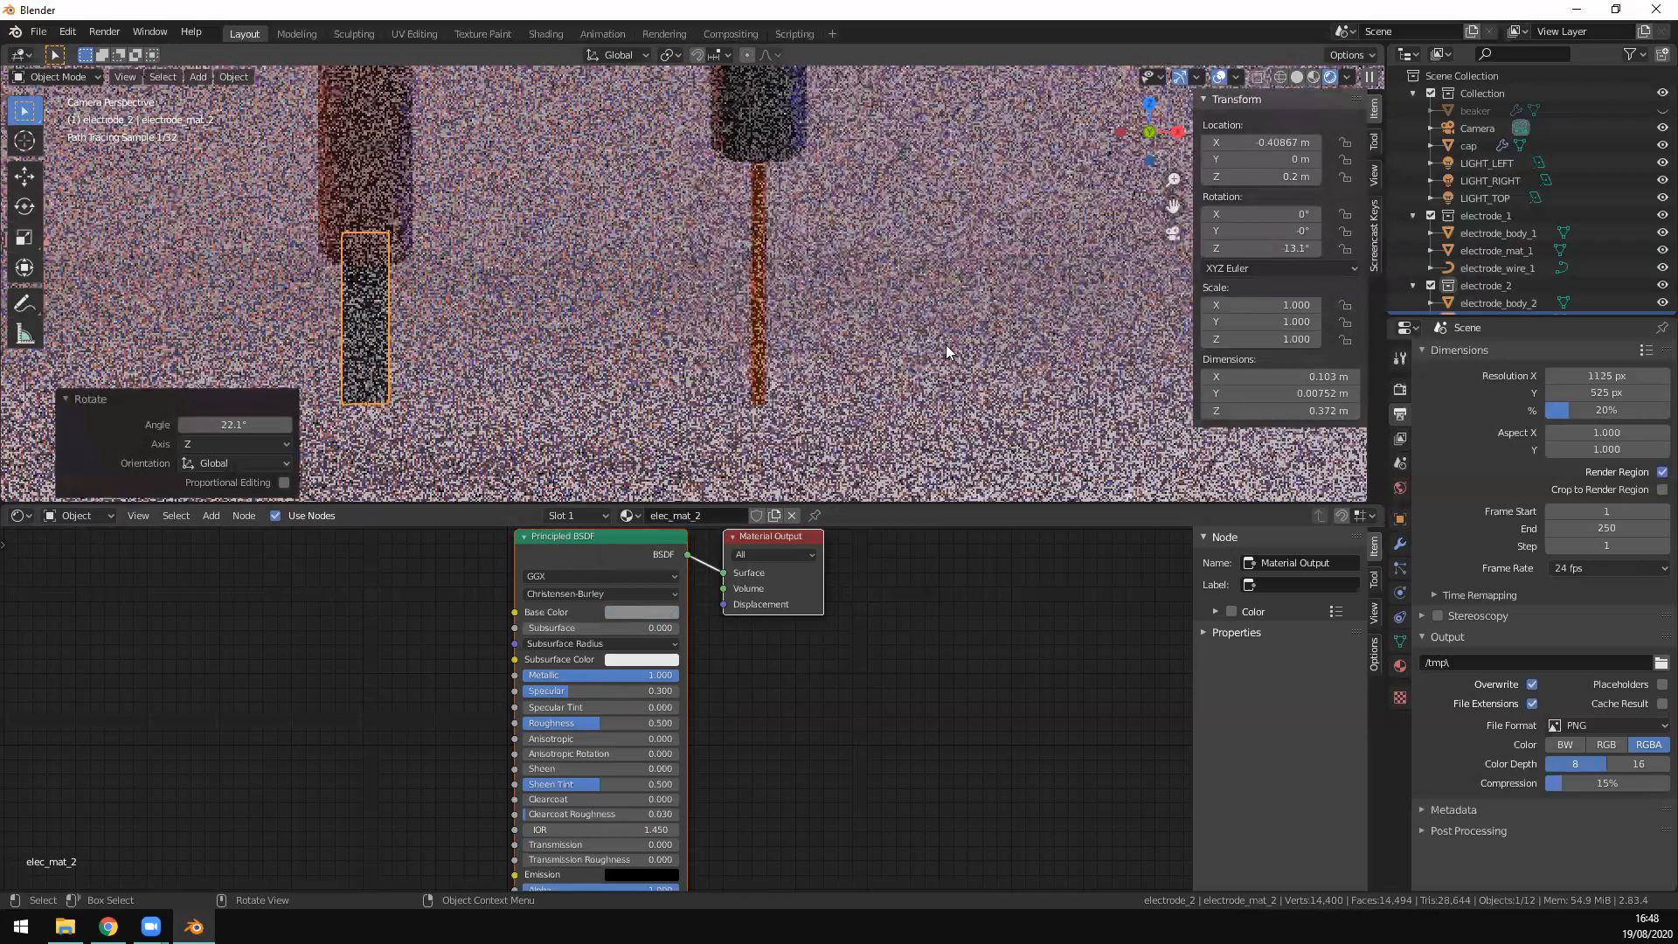
scroll(946, 344, down, 5)
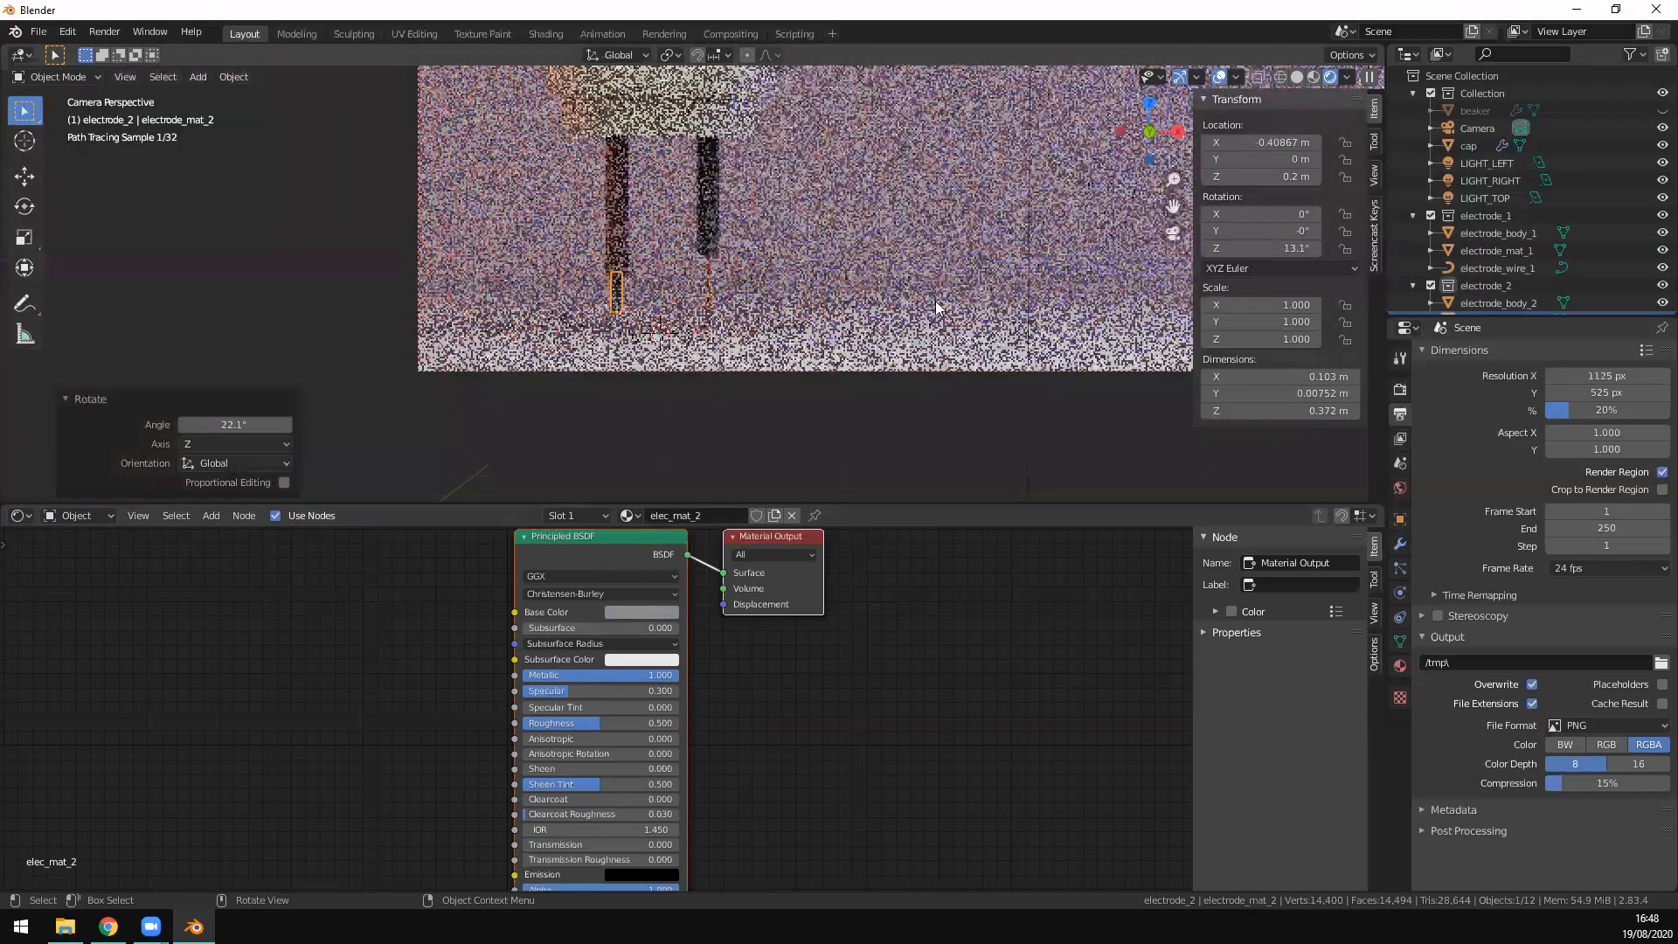
scroll(938, 344, down, 3)
shift+middle_drag(960, 279, 890, 337)
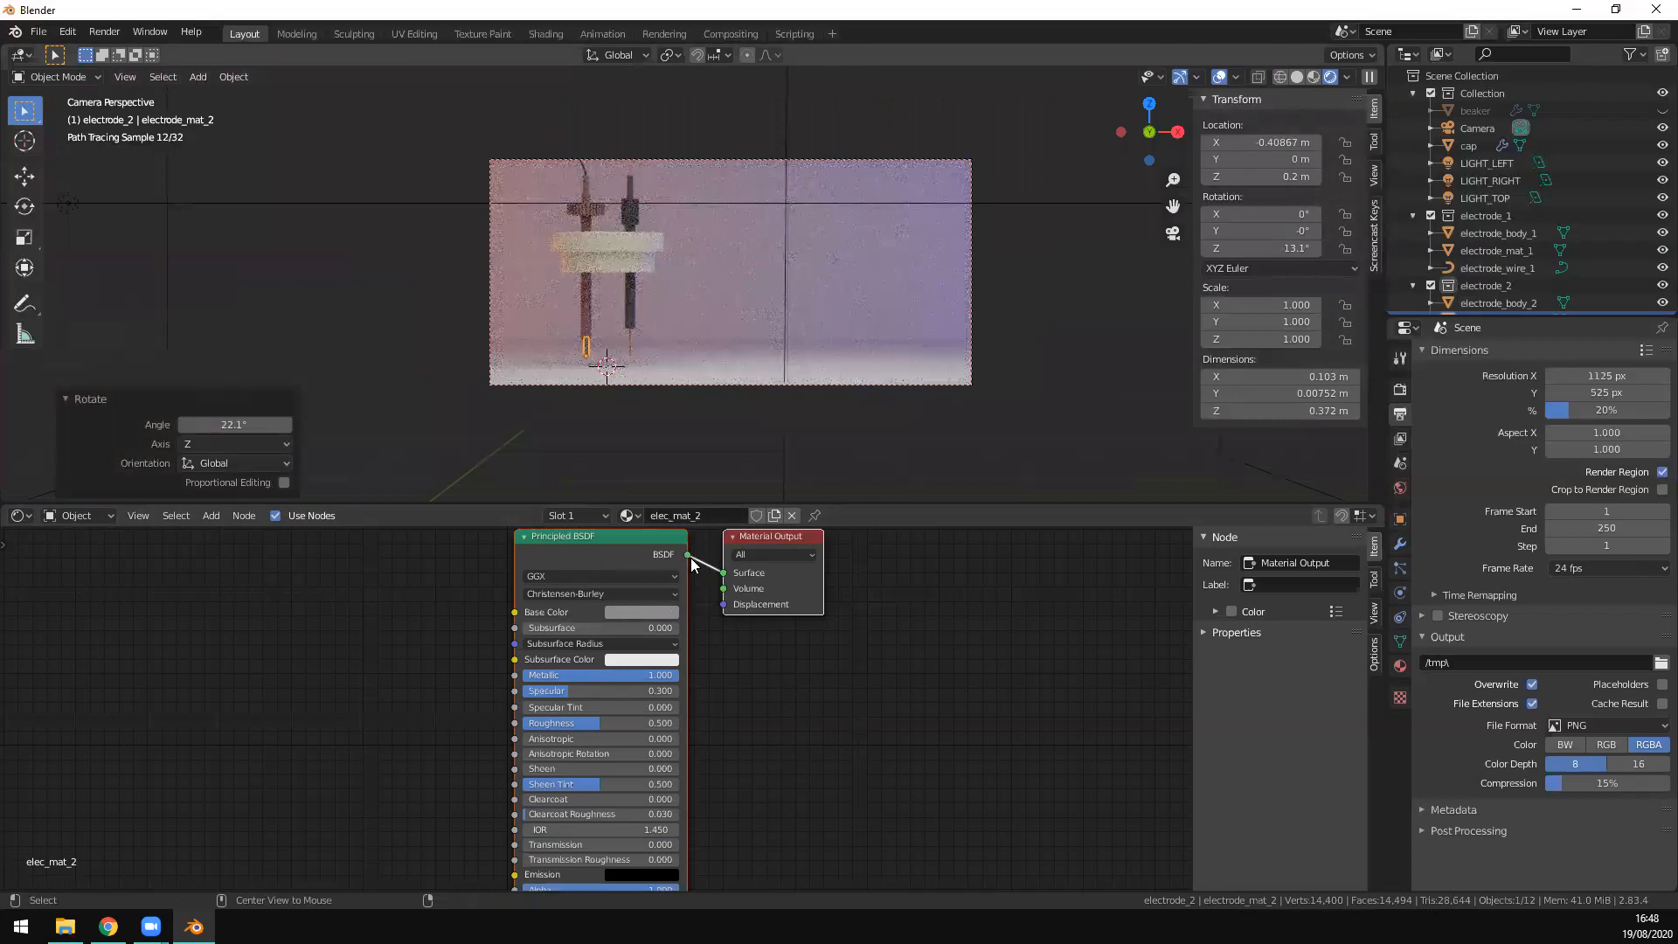
key(ctrl+z)
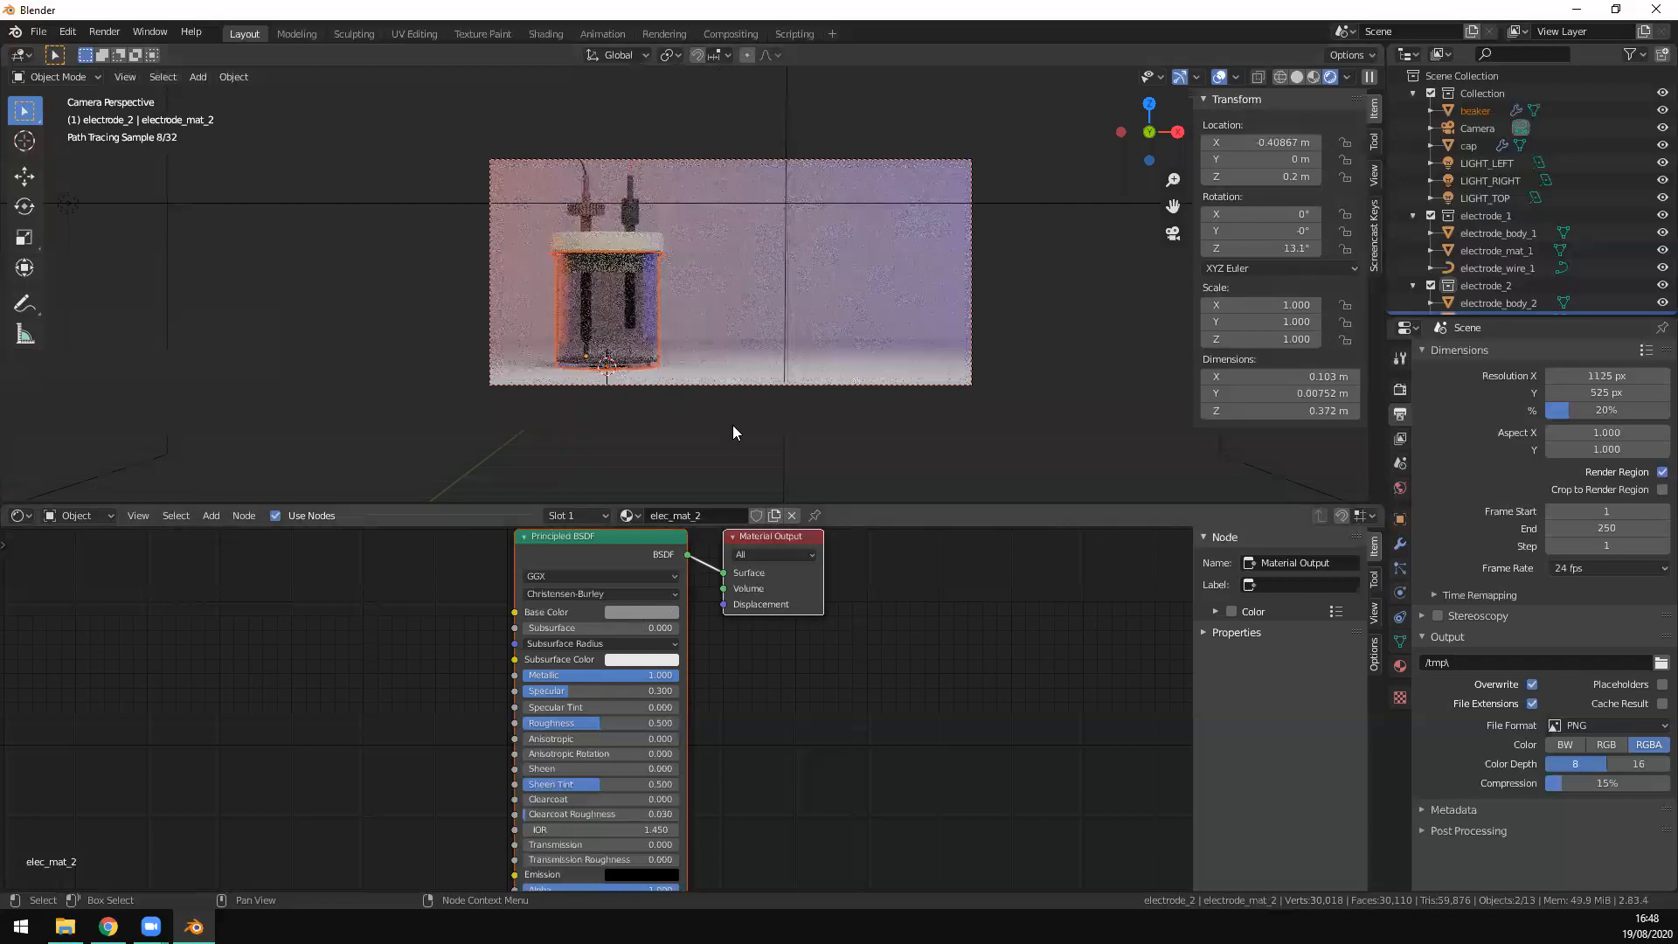
Step: Set elec_mat_2's base color back to white and check the electrode tips through the beaker glass
drag(729, 453, 731, 403)
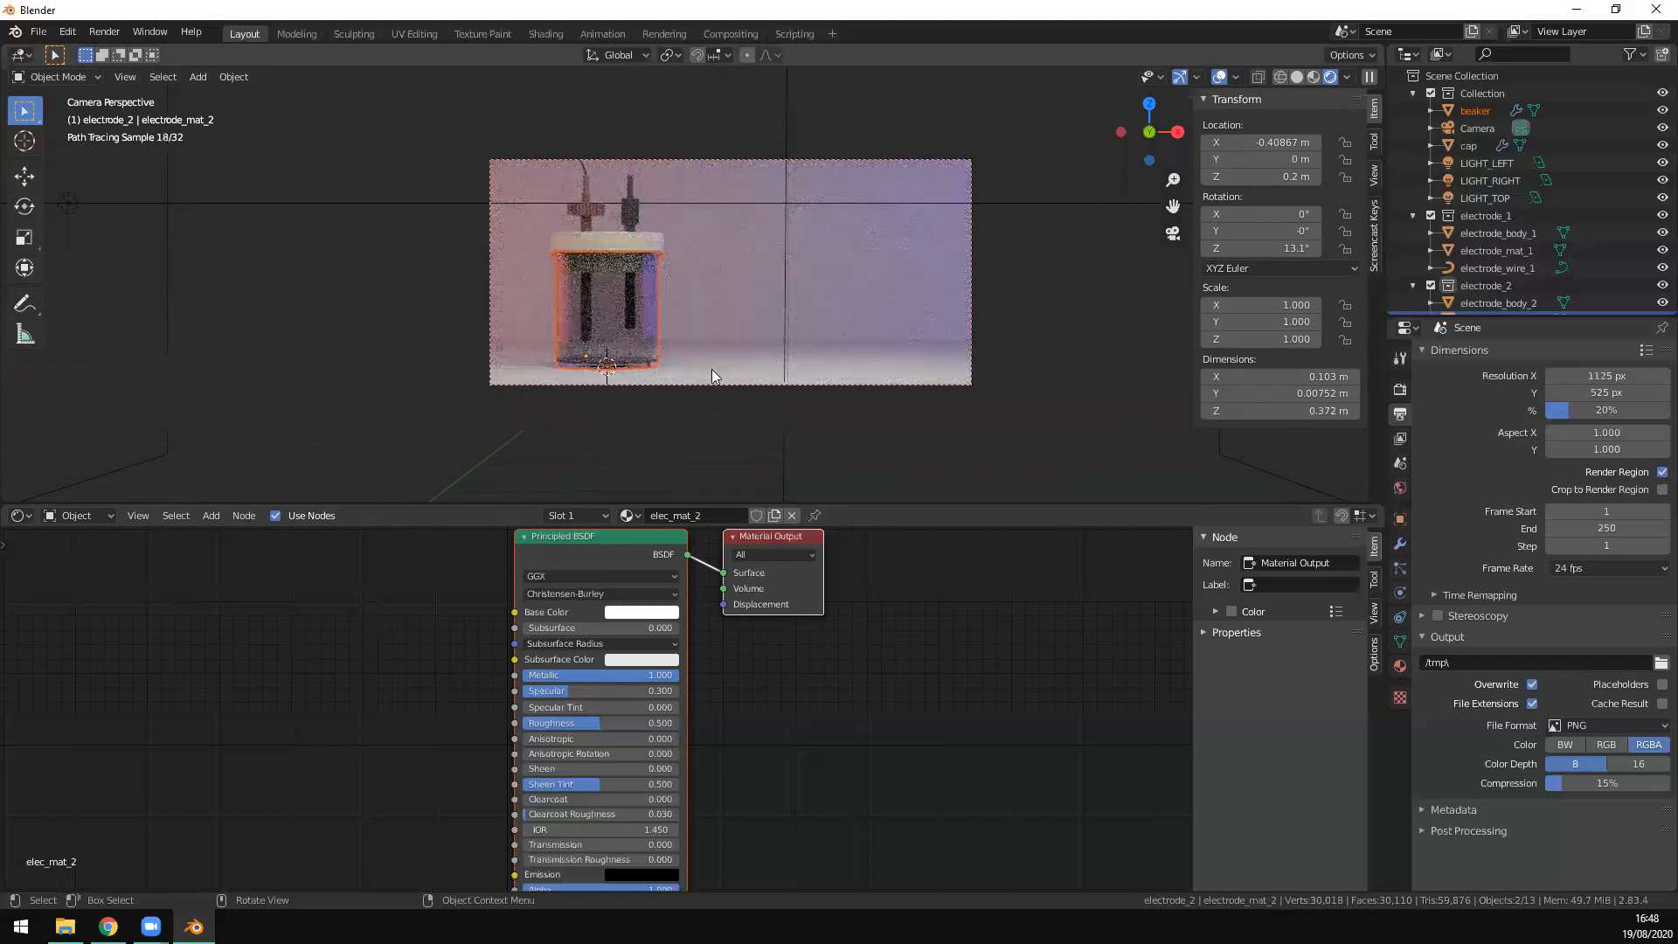
scroll(712, 369, up, 2)
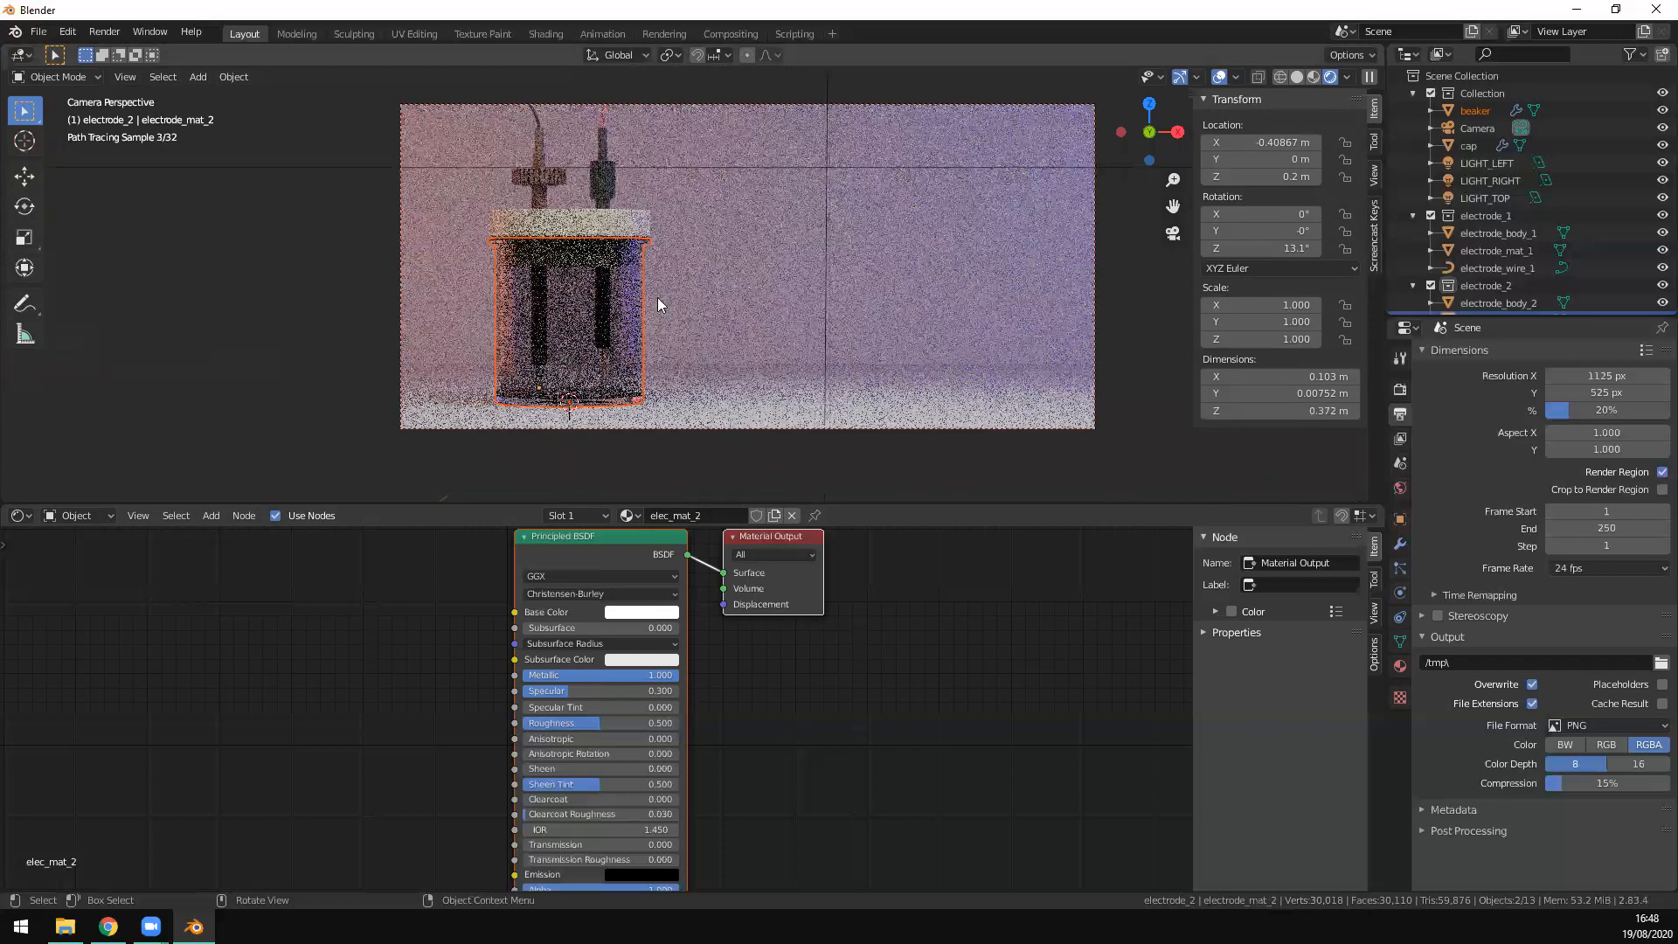
scroll(614, 374, up, 1)
scroll(580, 339, up, 2)
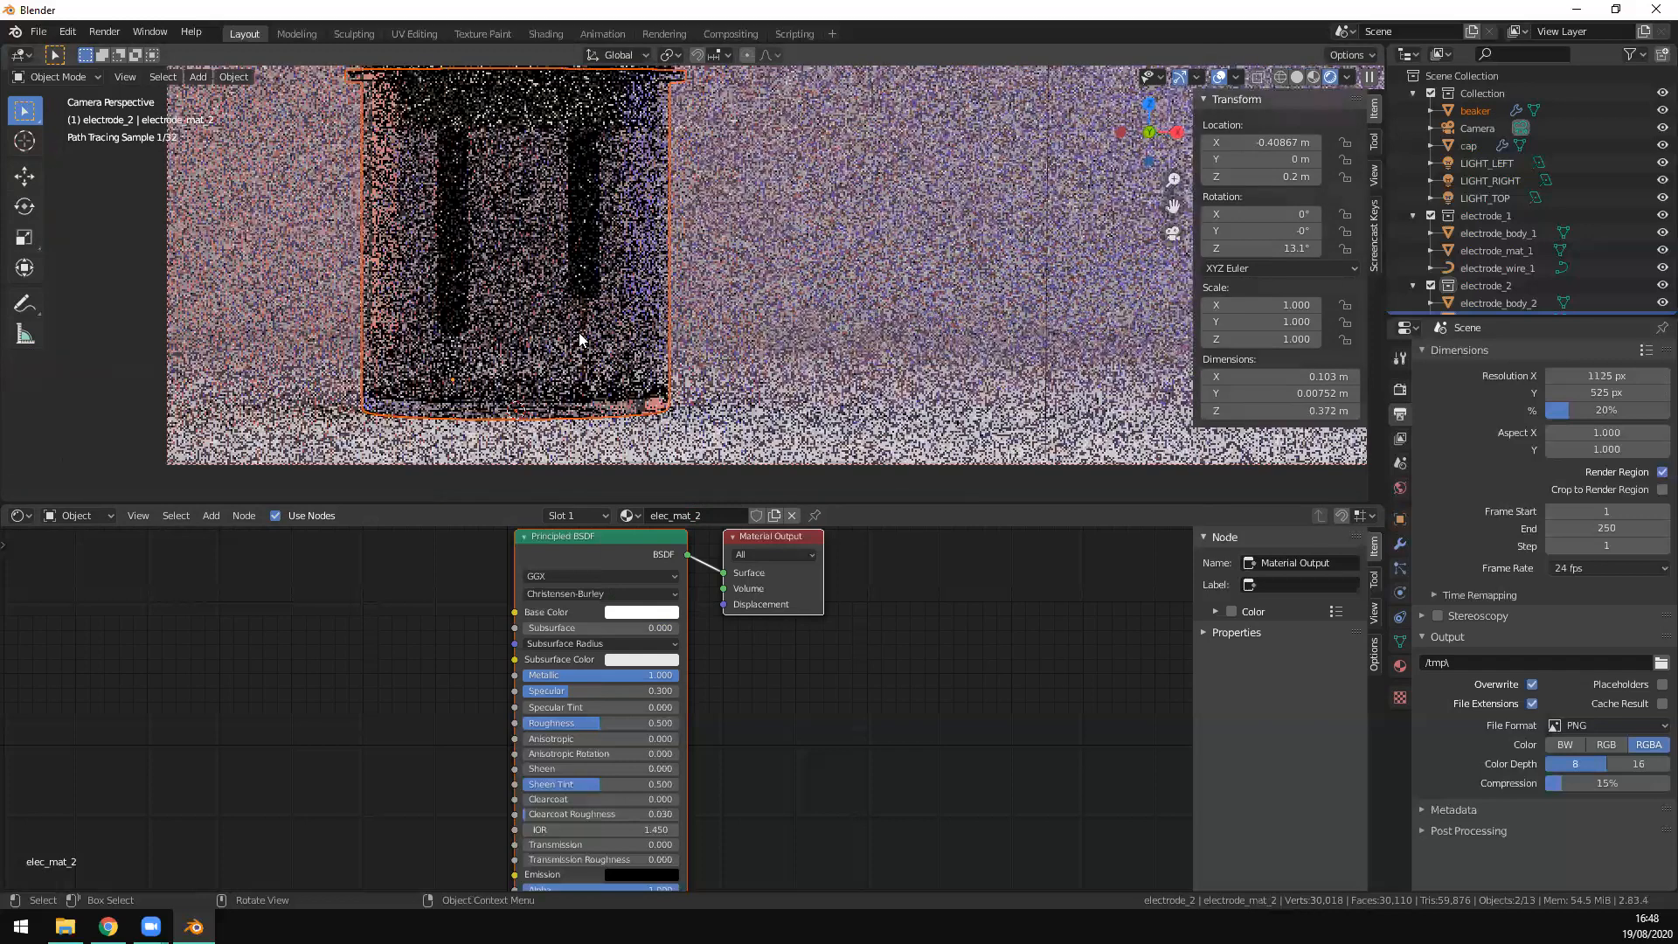
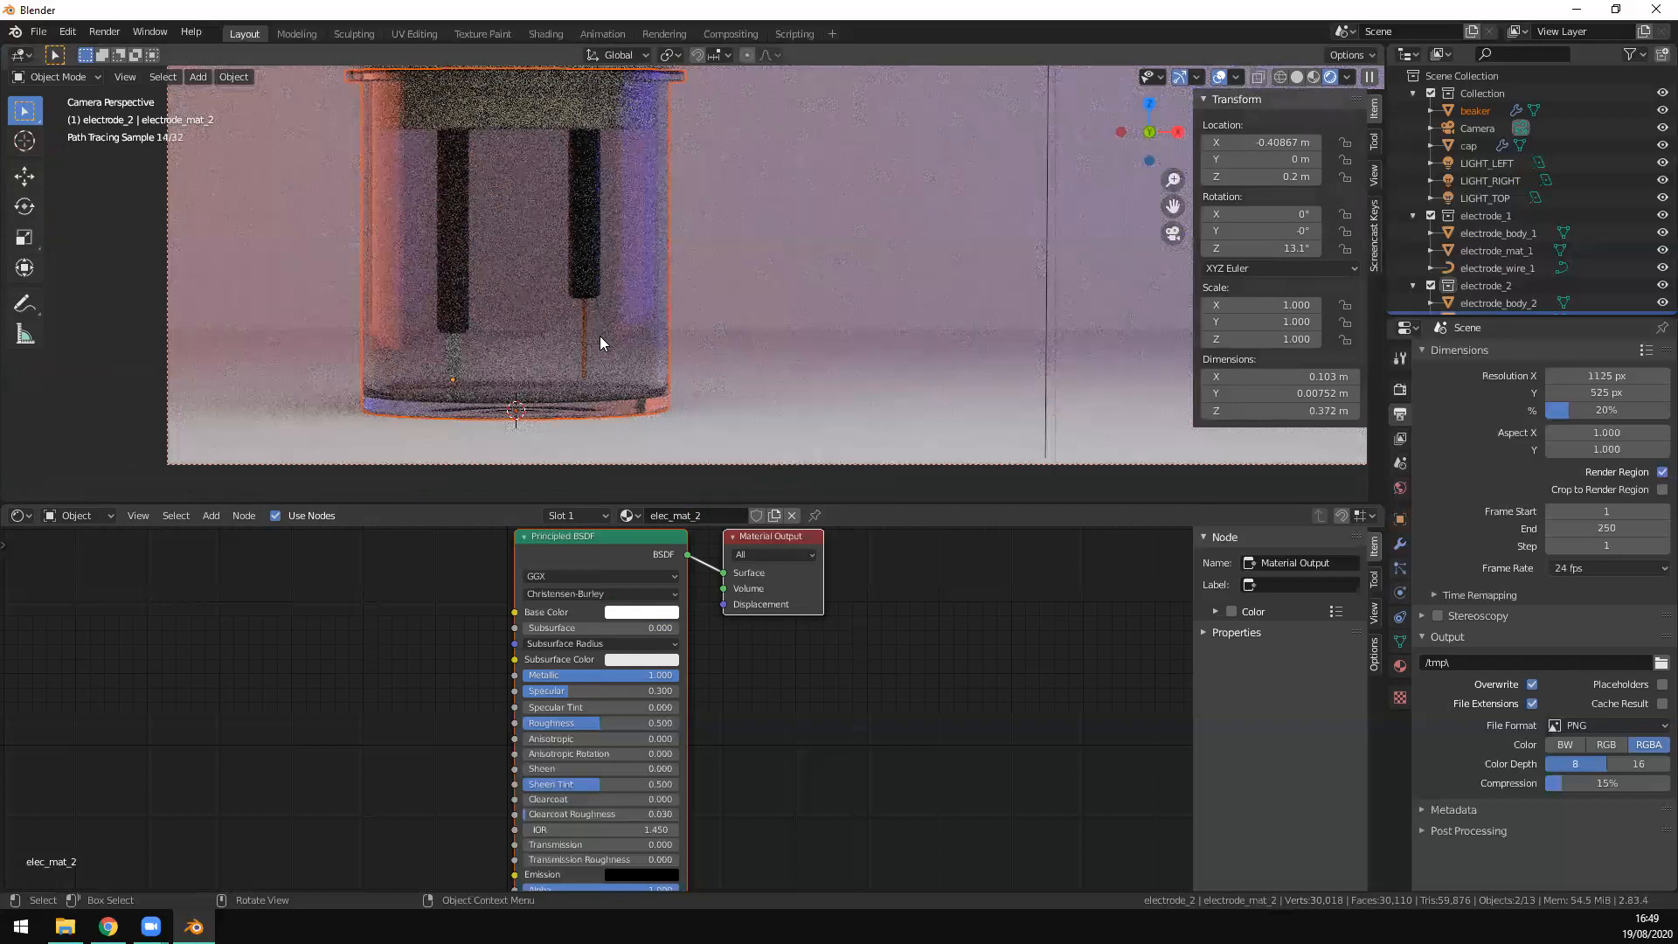
scroll(780, 315, down, 2)
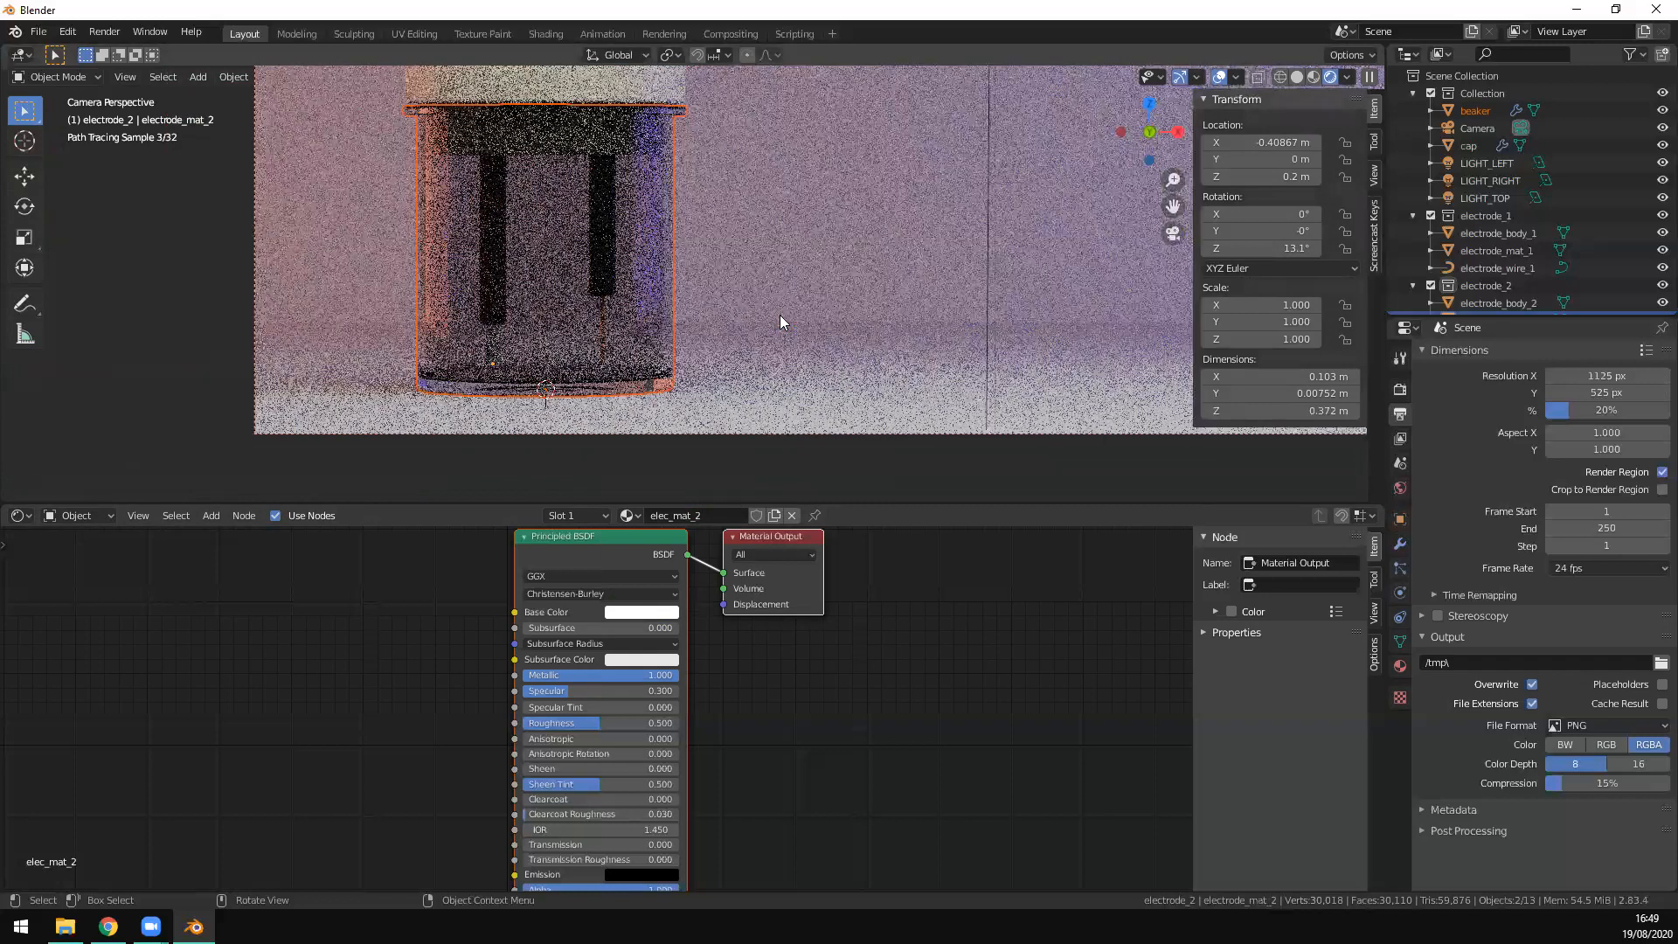
scroll(822, 293, down, 2)
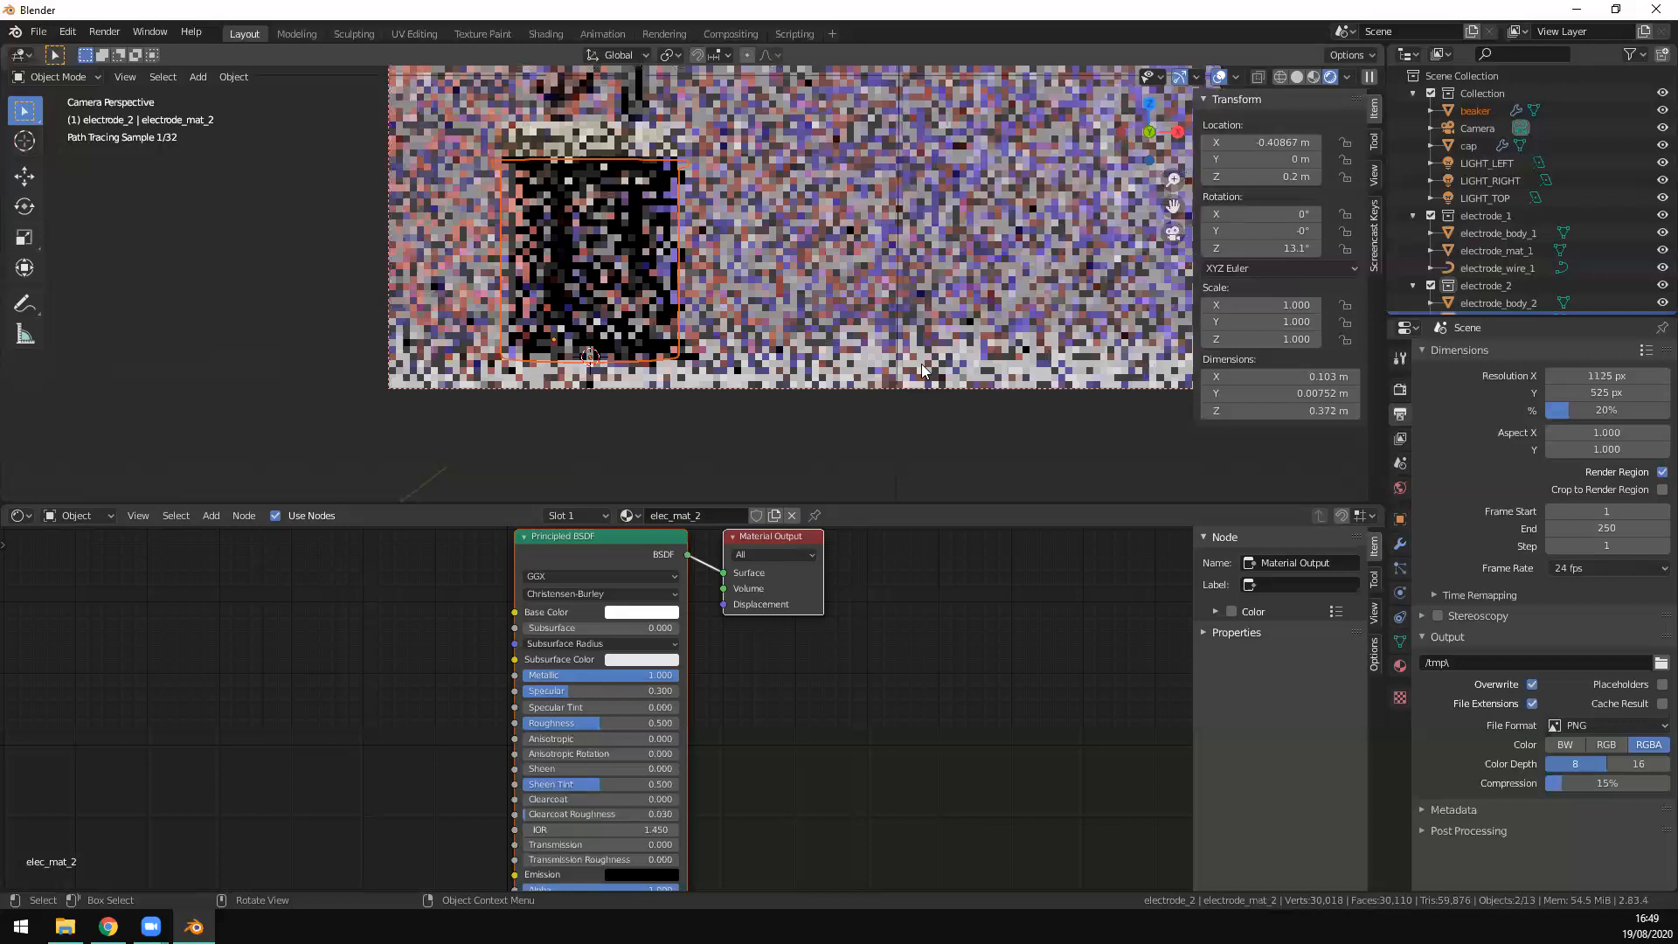
Step: Start a Protein Data Bank (.pdb) import with the stick sector count set to 60 and the stick radius to 0.10
scroll(922, 364, down, 1)
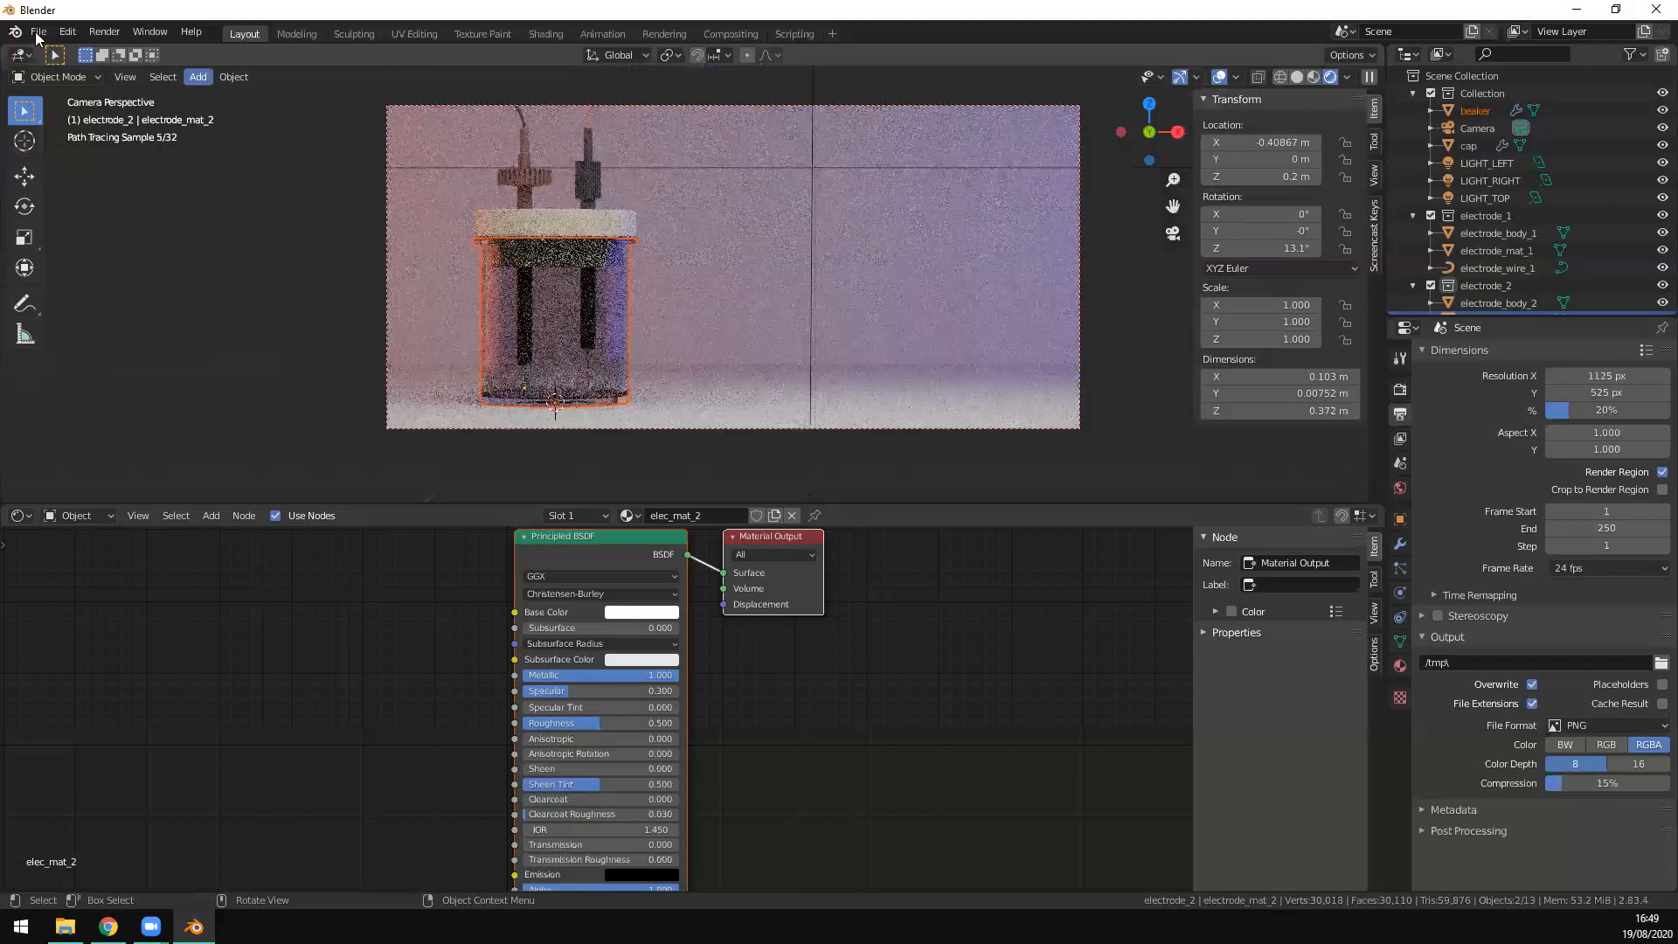
click(36, 33)
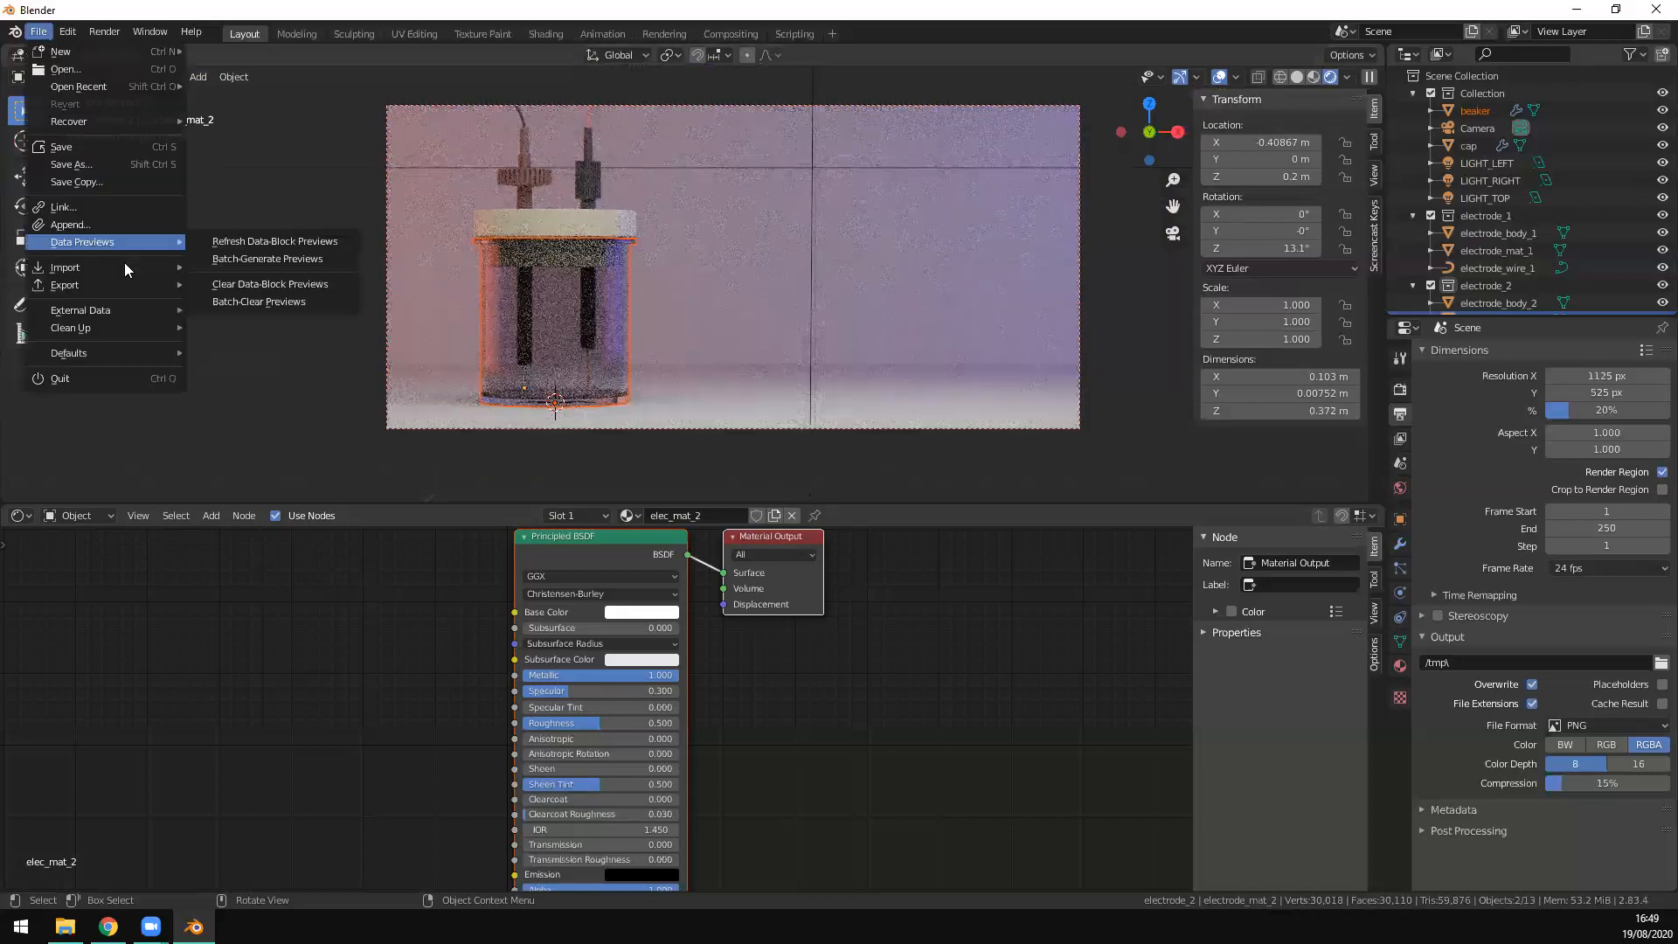
mouse_move(125, 262)
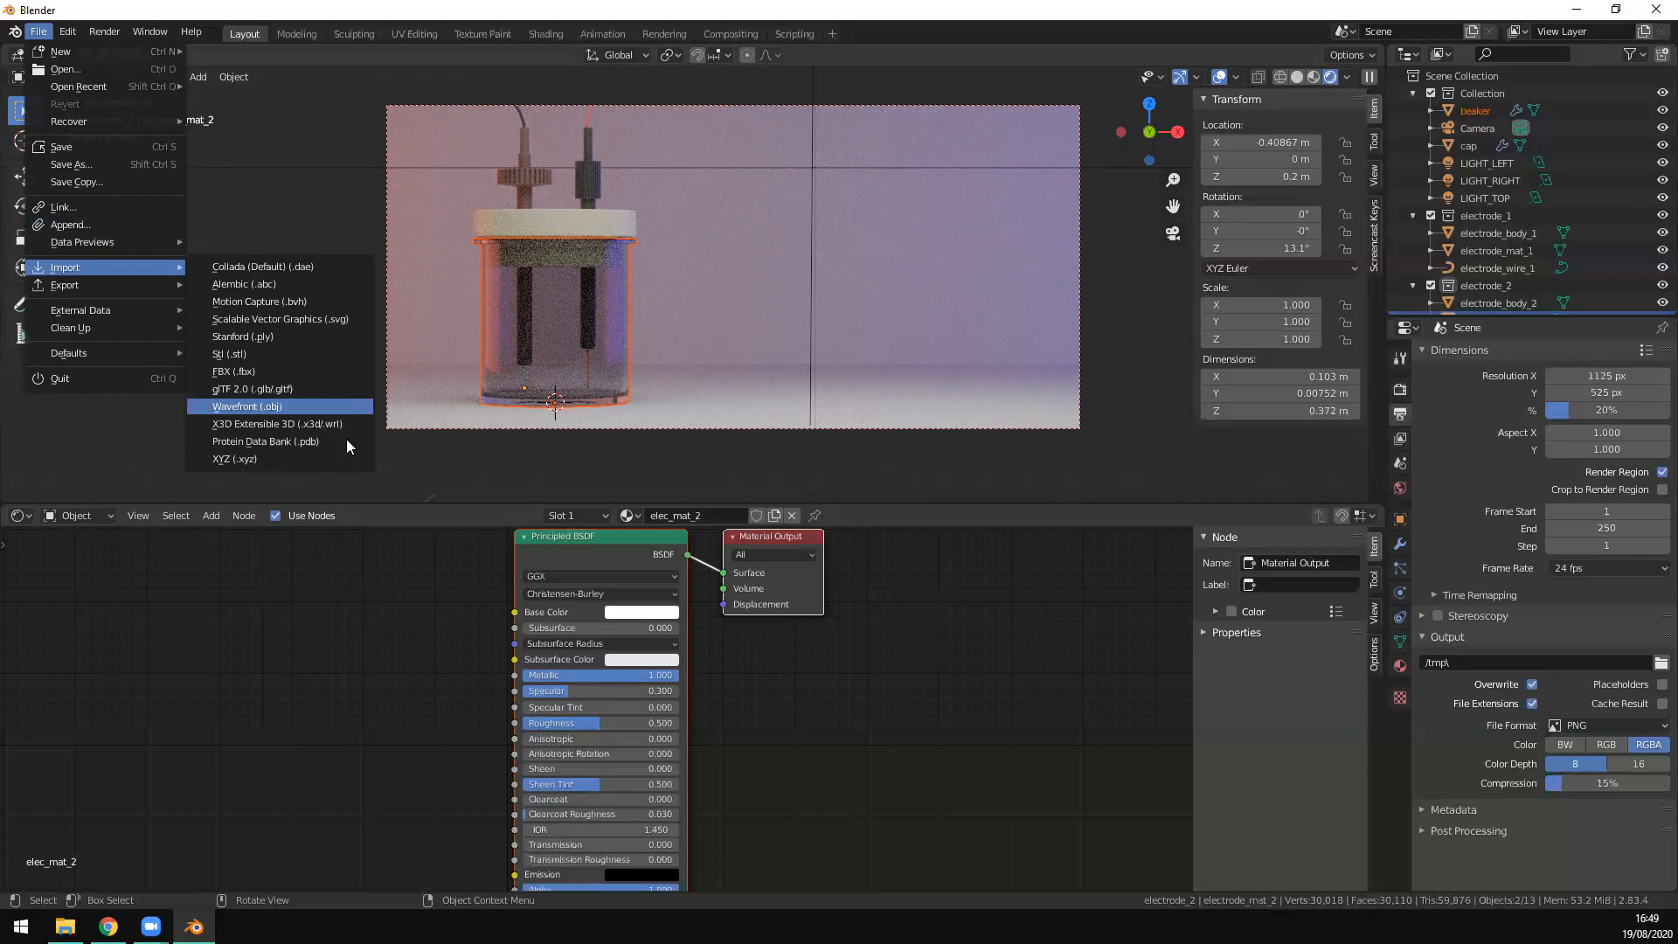
click(346, 438)
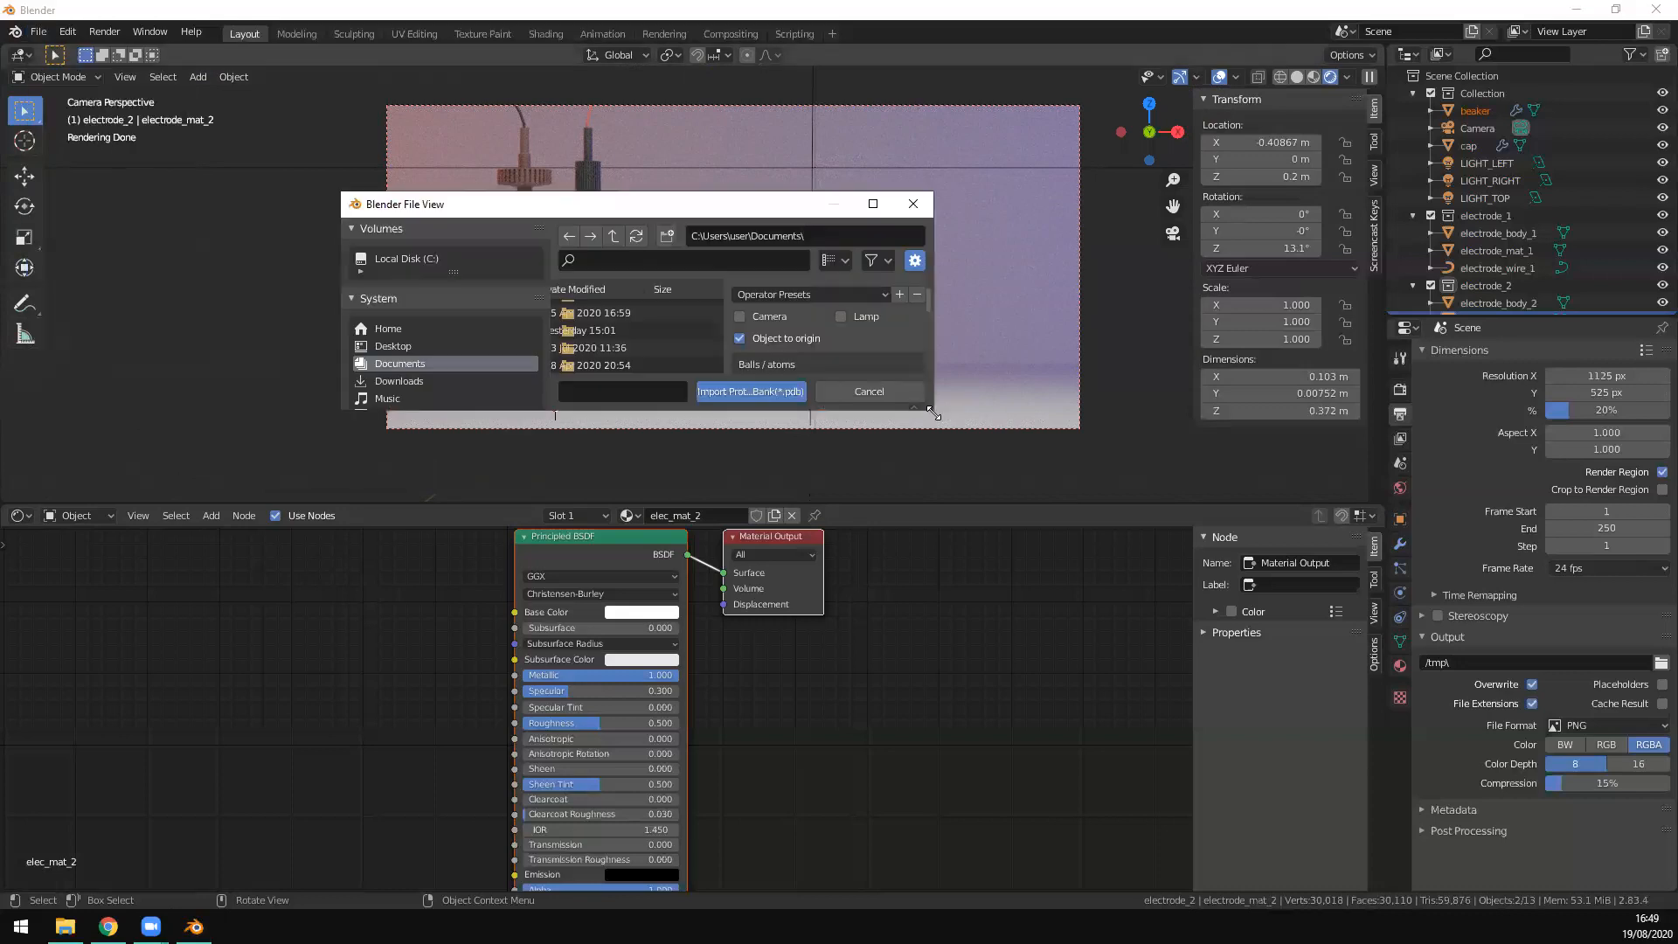
drag(934, 413, 1473, 756)
click(1320, 575)
text(60)
key(Return)
click(1320, 596)
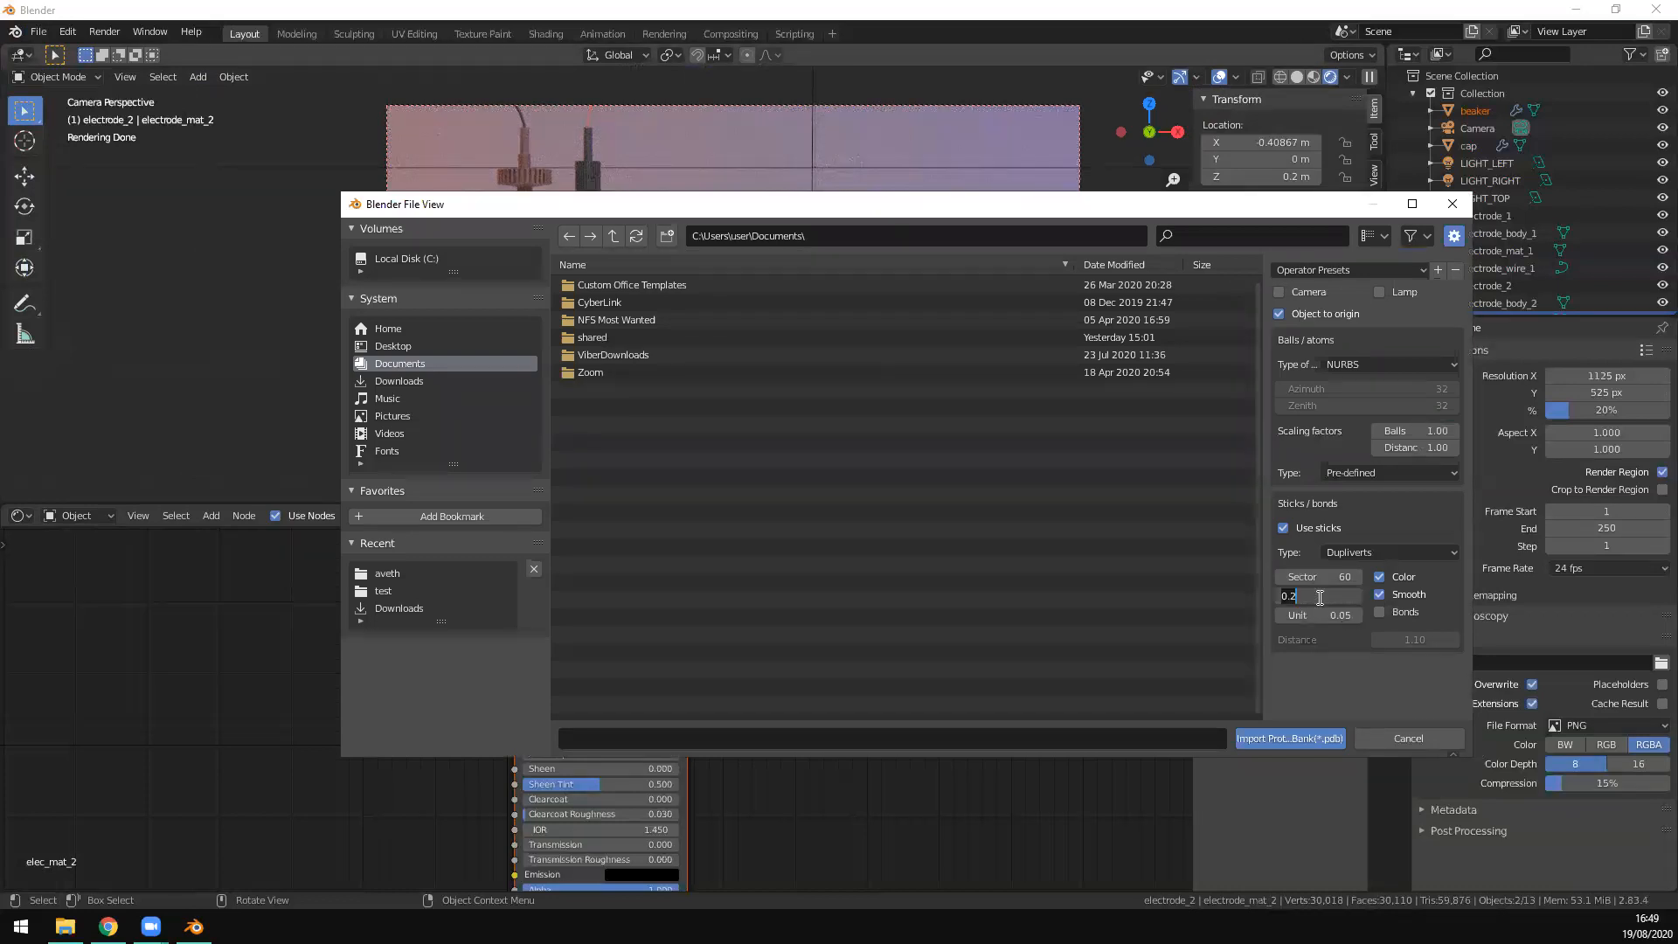
text(0.1)
key(Return)
Step: Enable bonds for the import with a distance of 1.80 and set the ball scaling factor to 0.70
click(1381, 612)
click(1404, 640)
text(1.8)
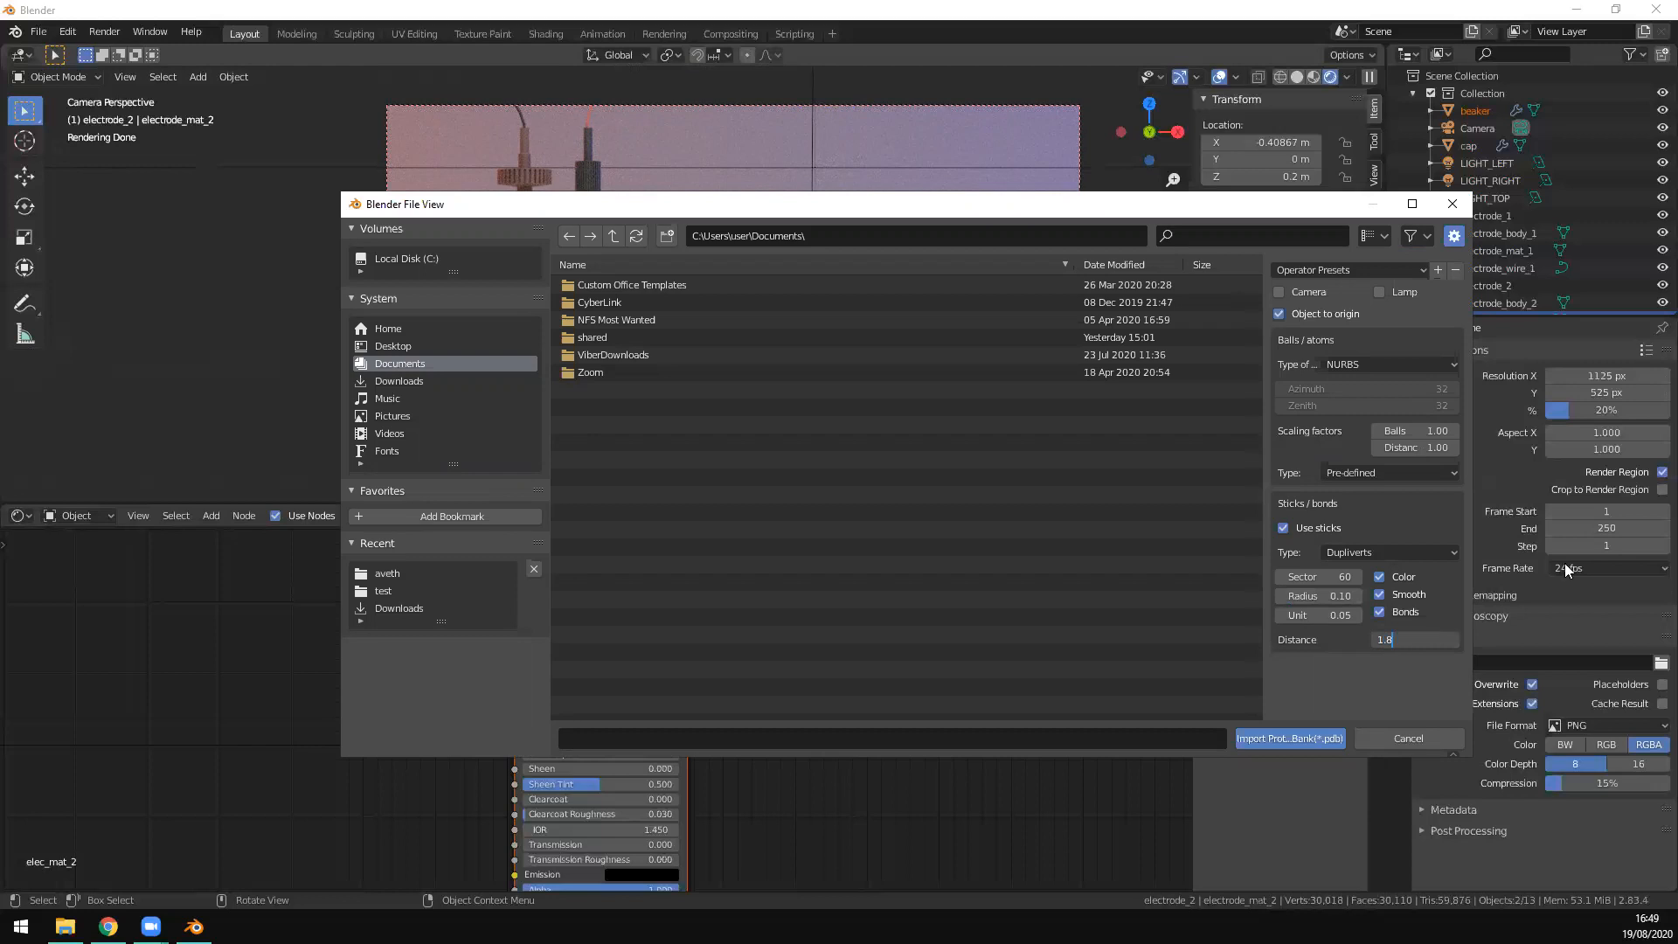
click(1429, 430)
text(0.7)
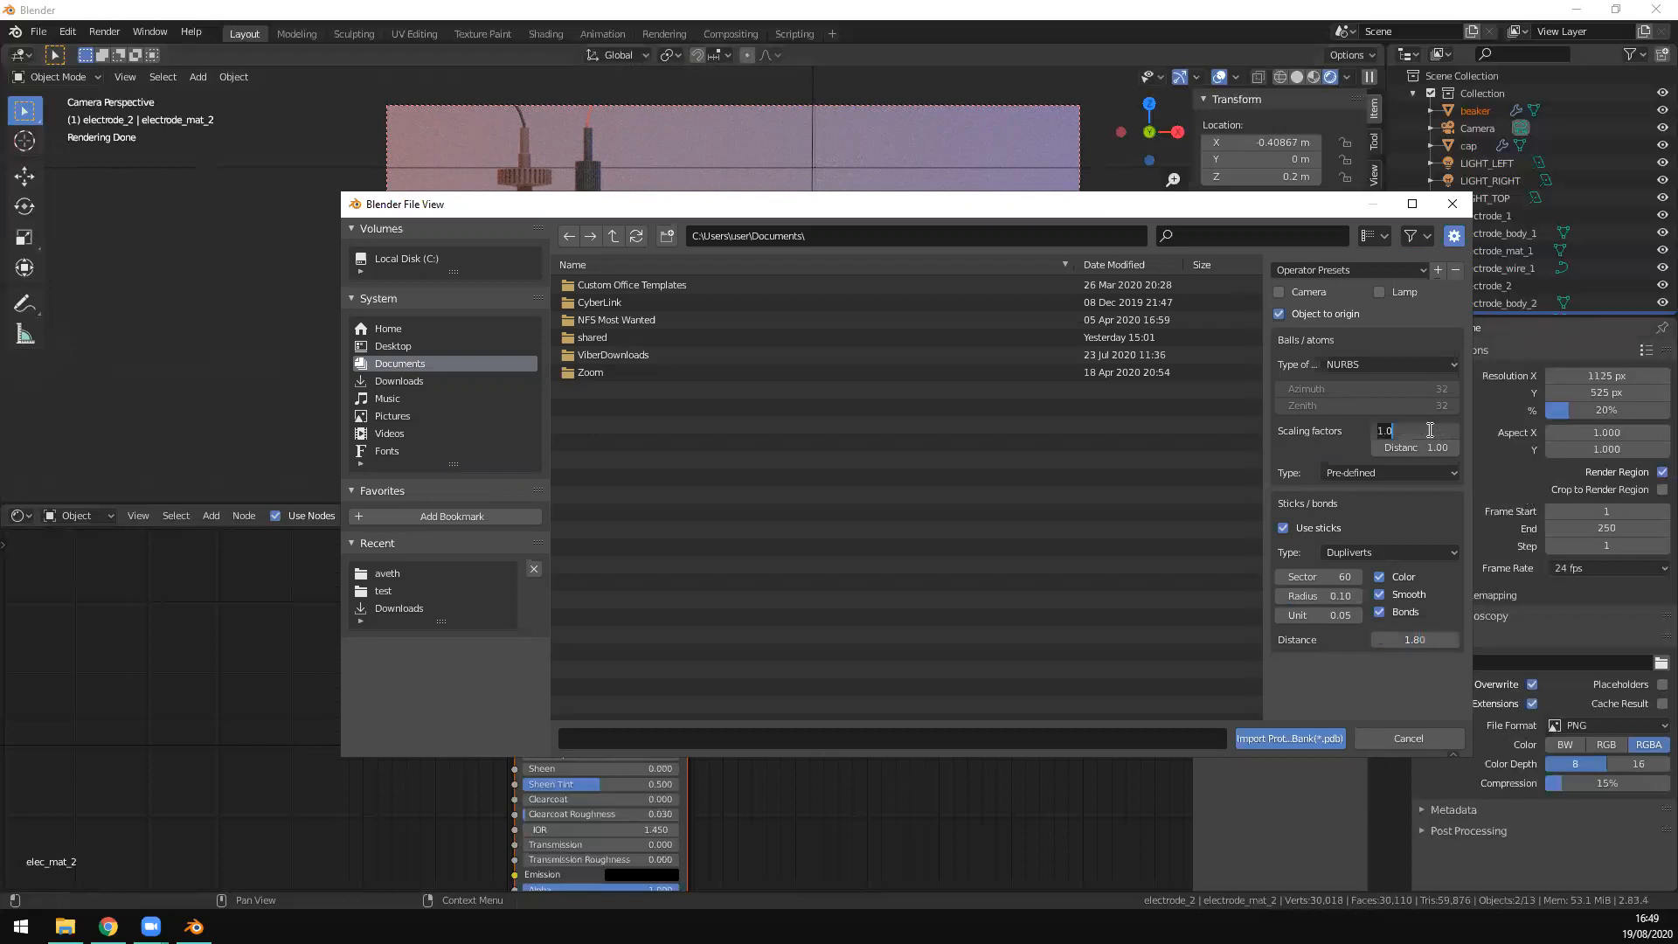
key(Return)
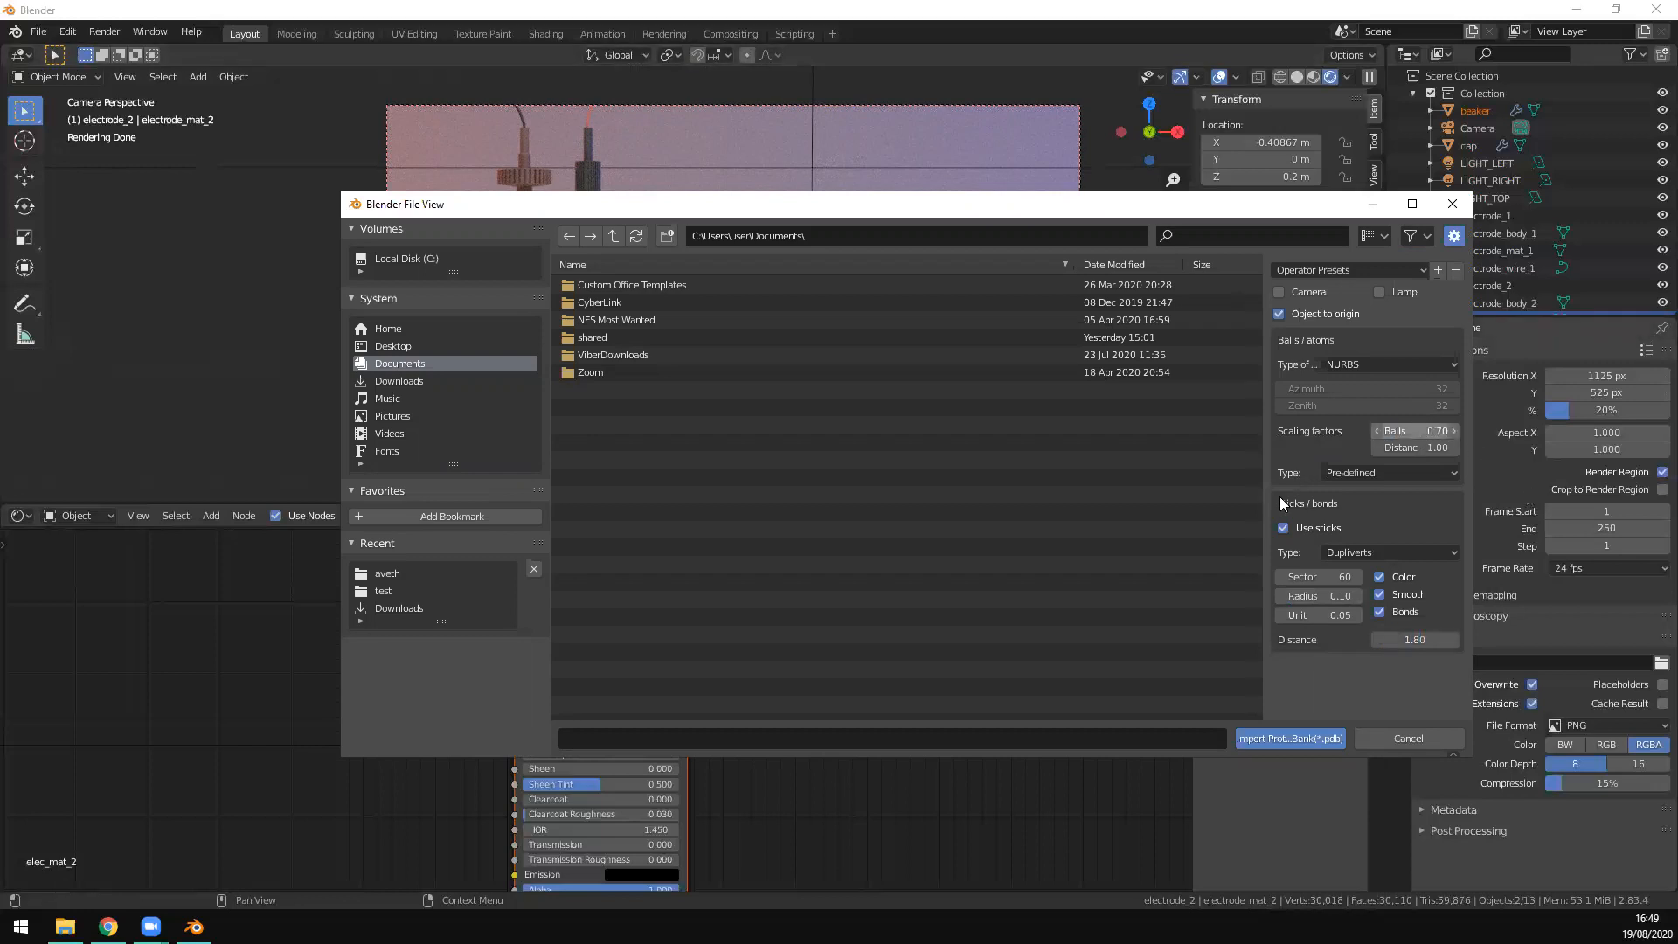
Step: Import co2.pdb from the aveth folder on the Desktop
click(395, 345)
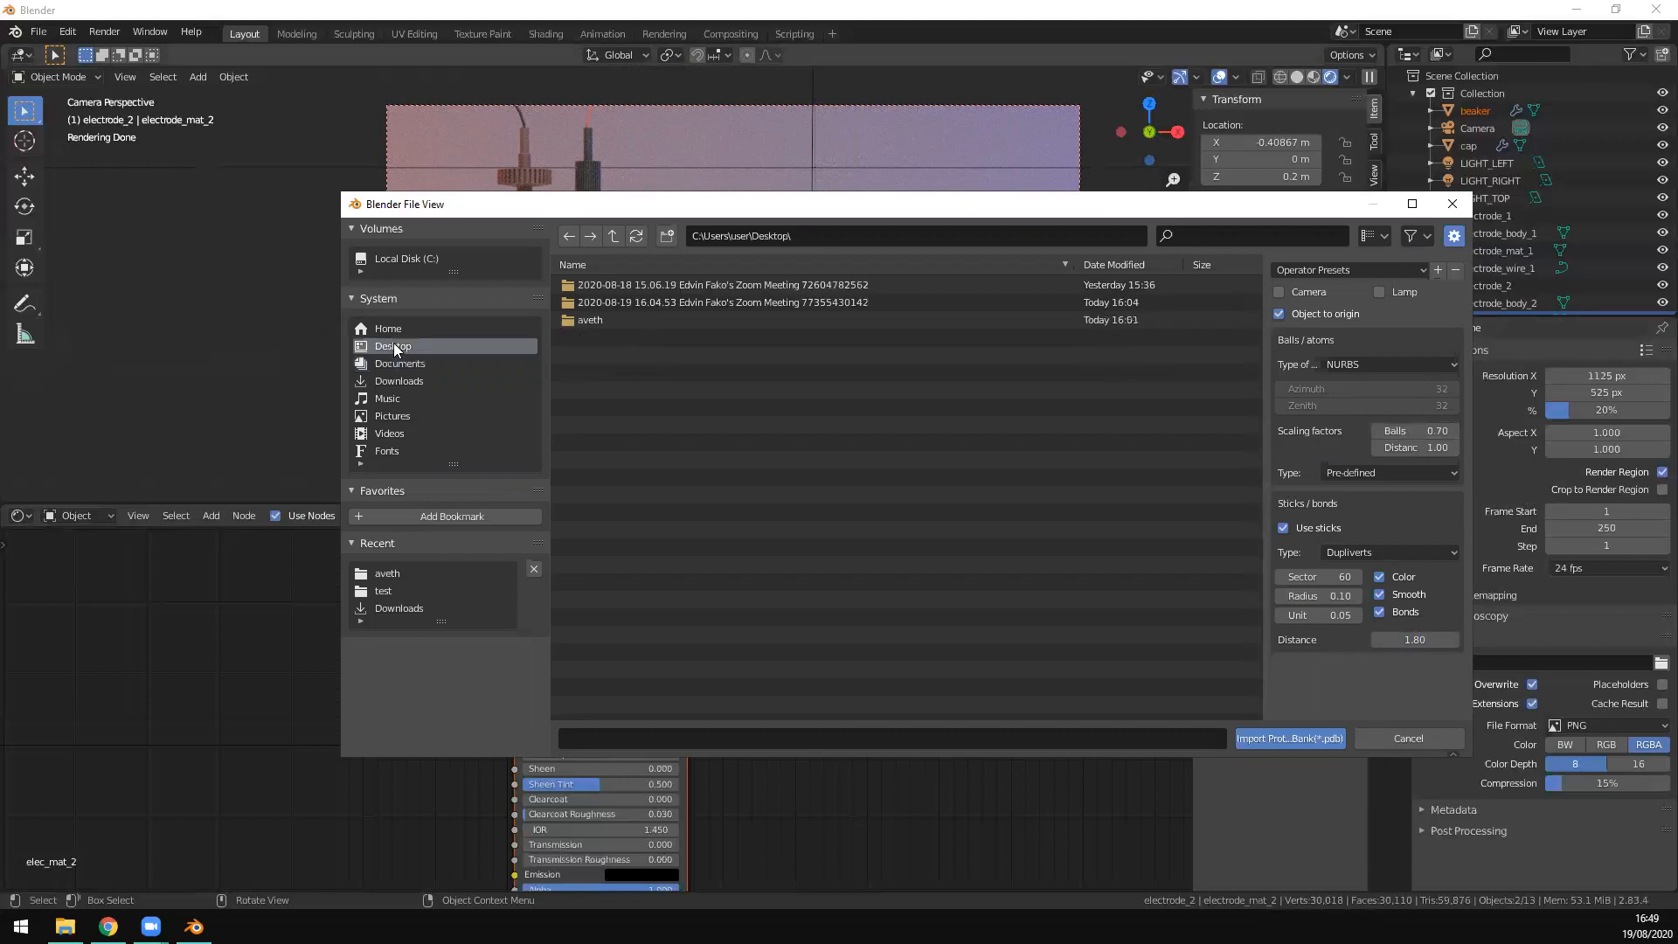
double_click(619, 322)
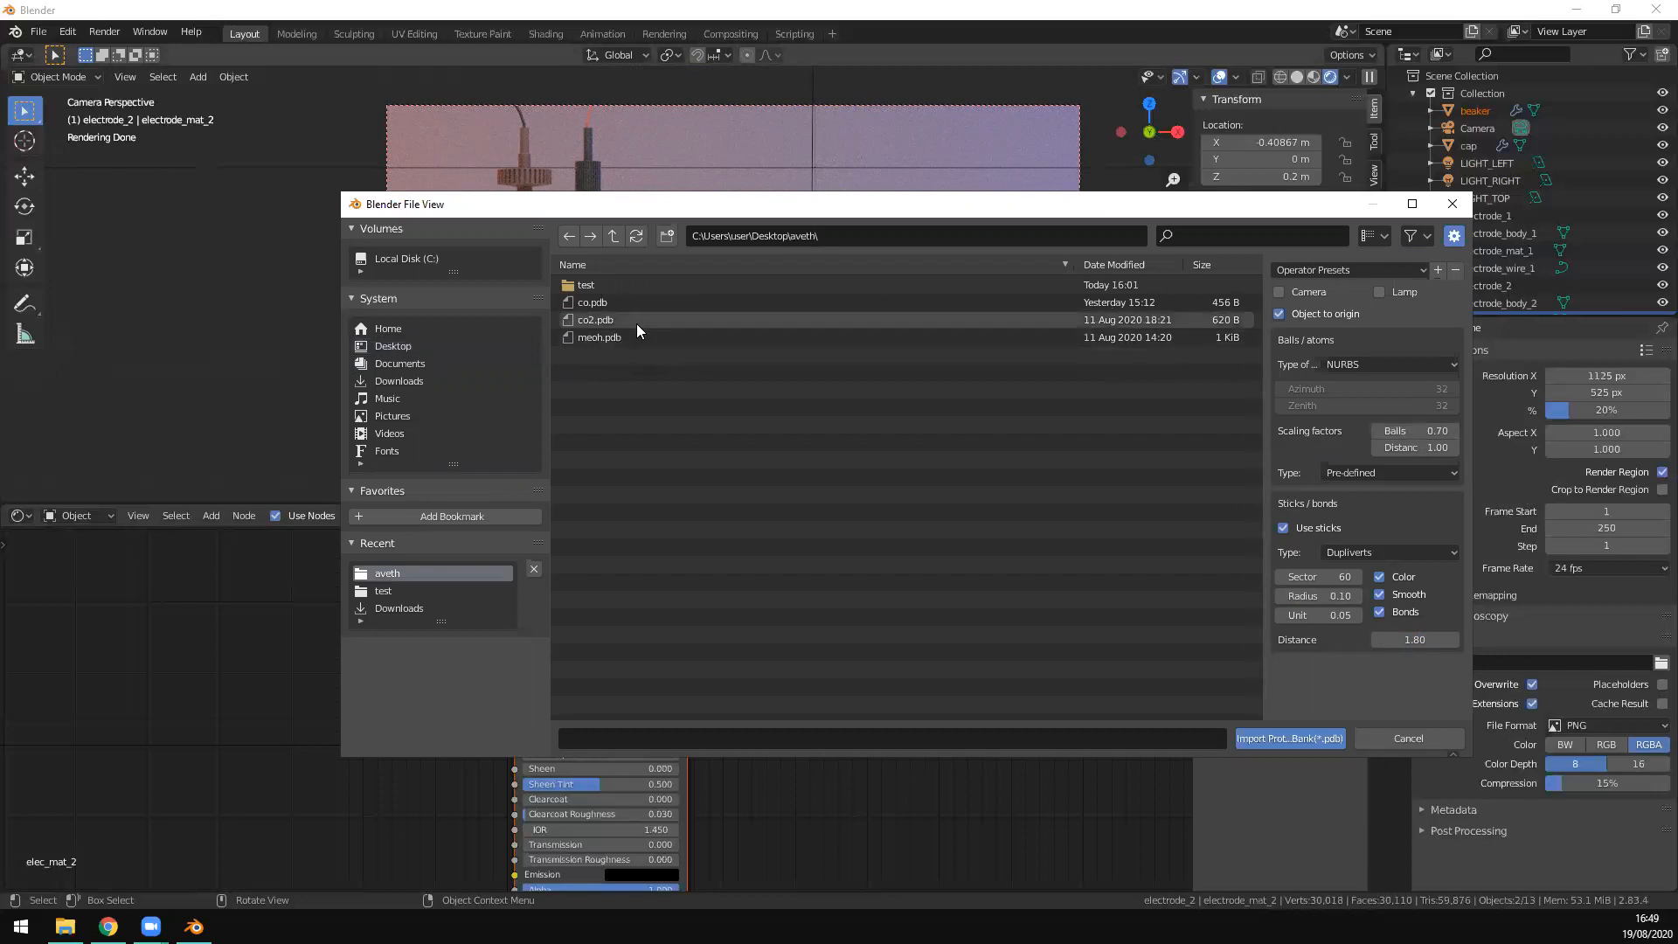
double_click(617, 319)
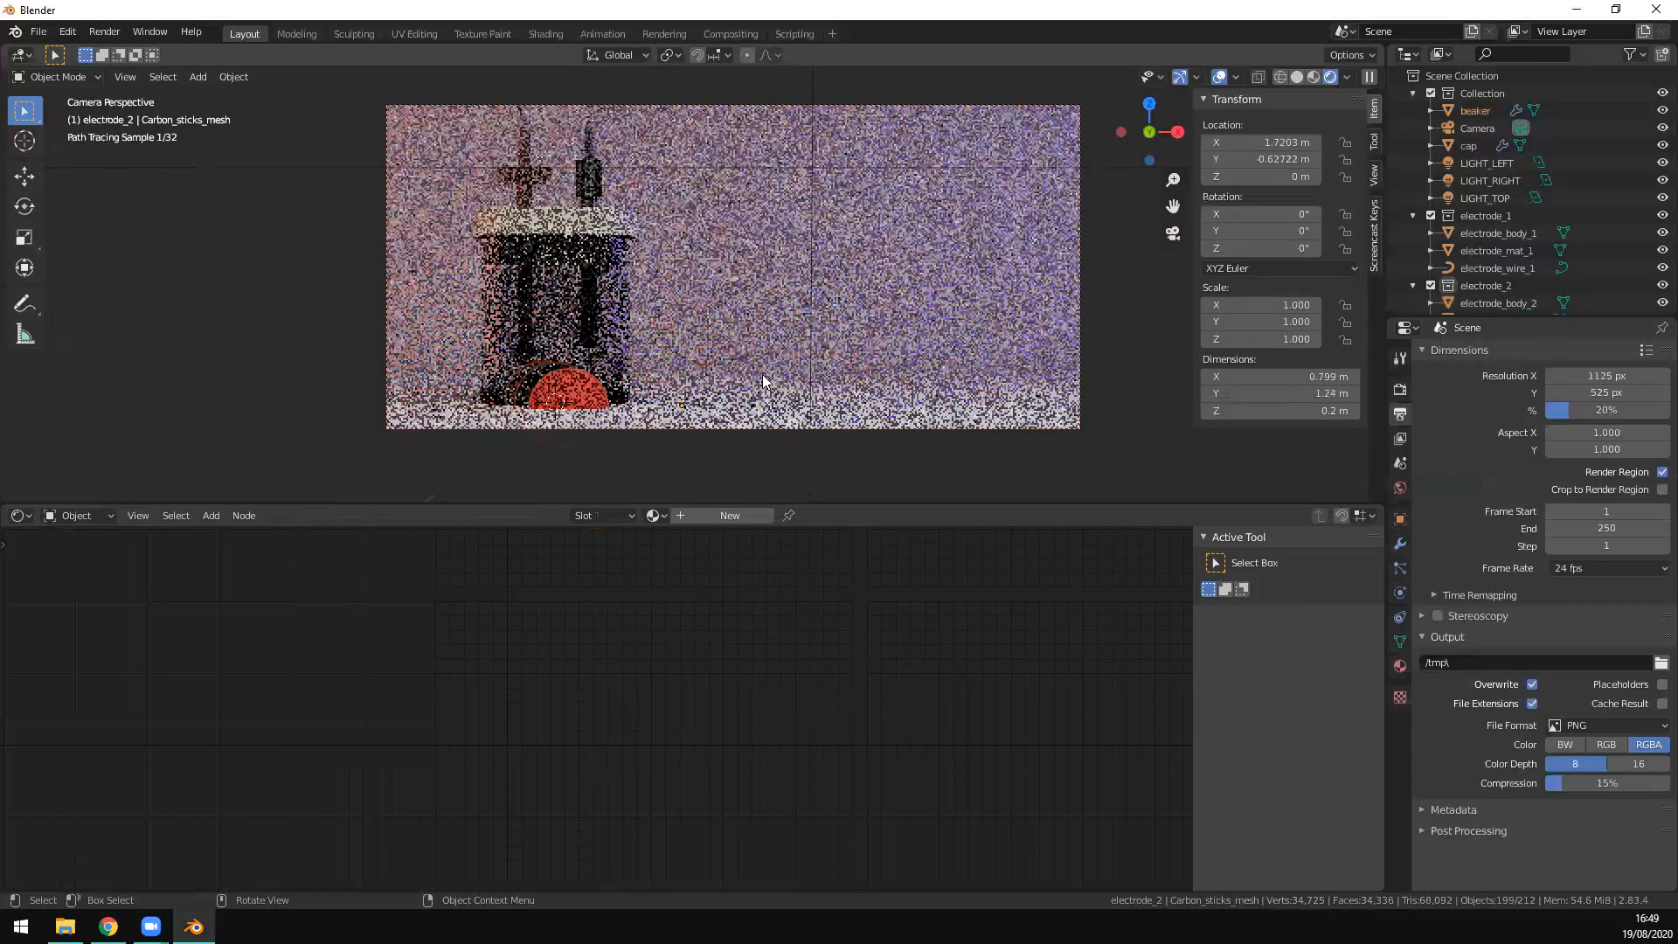
Step: Move the CO2 molecule about 2.71 m along X and 2.01 m along Z, and rotate it about -308° around global Z
click(970, 229)
key(r)
key(z)
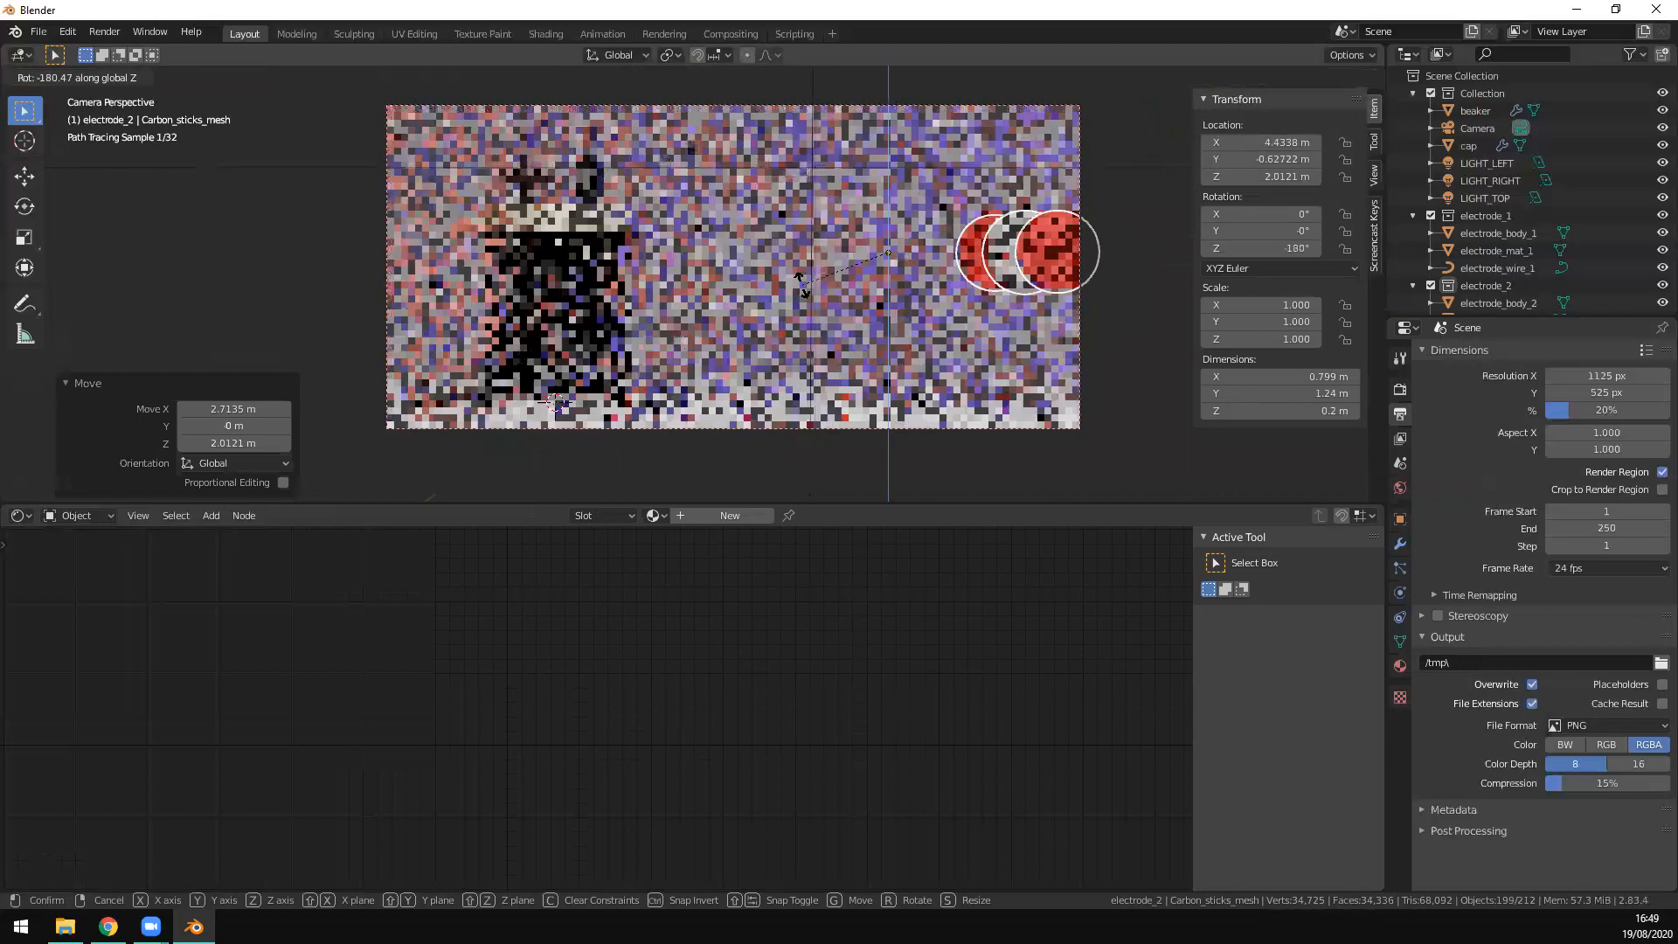
click(944, 290)
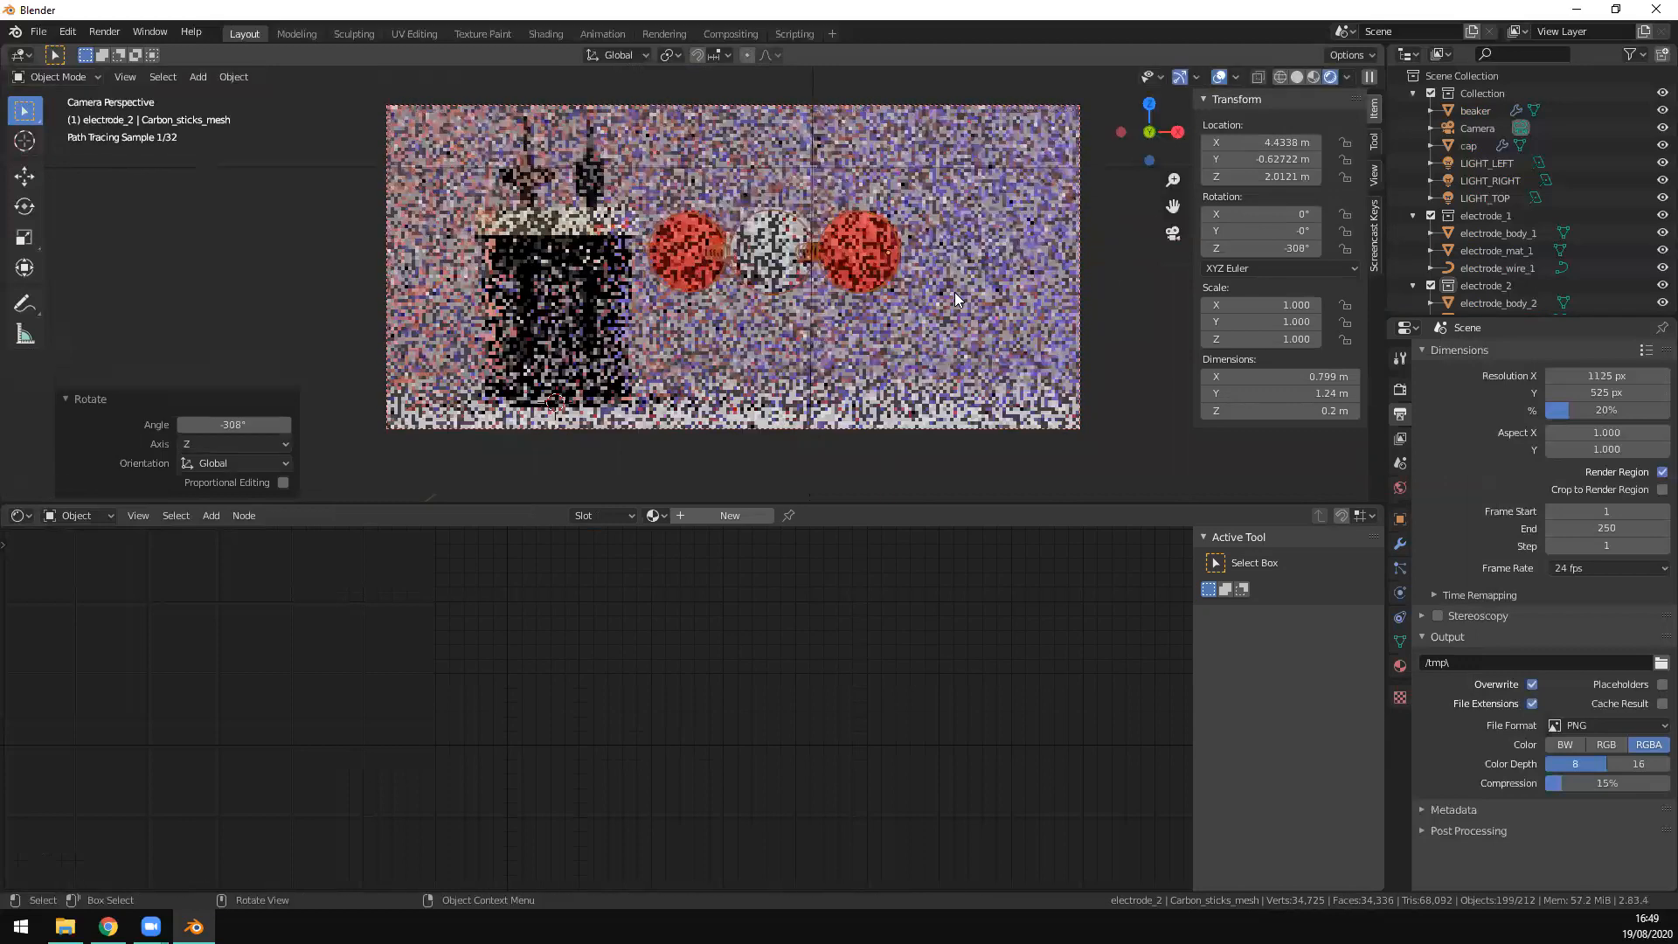
Step: Rotate the CO2 molecule about 75° around global X and move it about 0.40 m along X and 0.86 m along Z
key(r)
key(x)
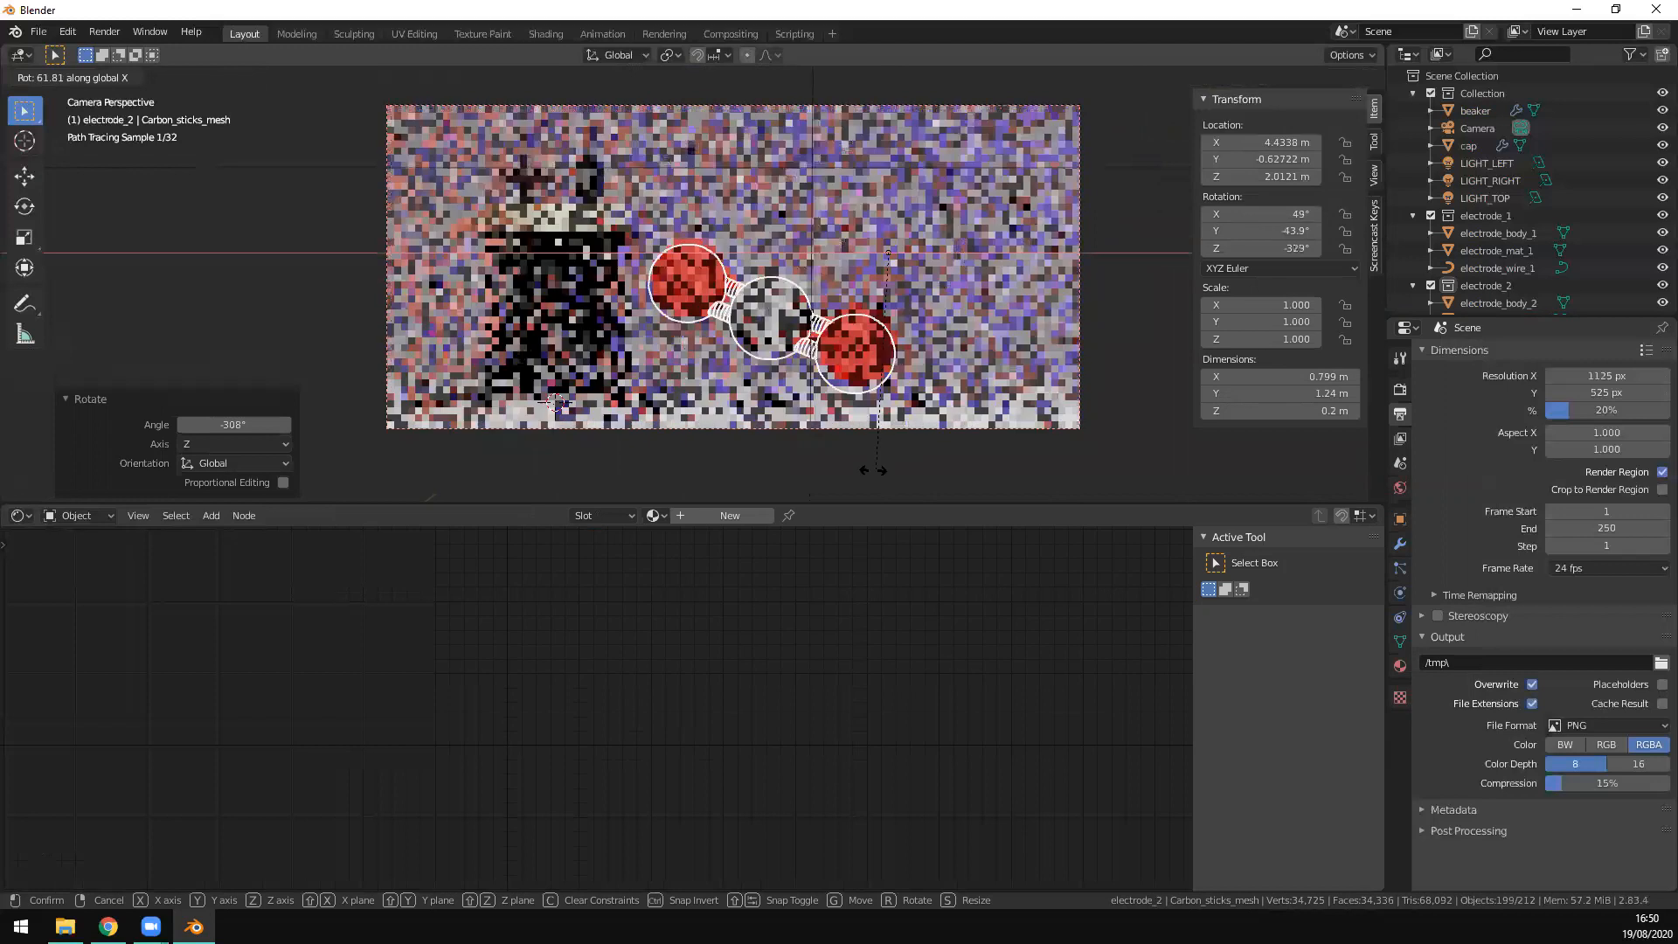
click(817, 494)
key(g)
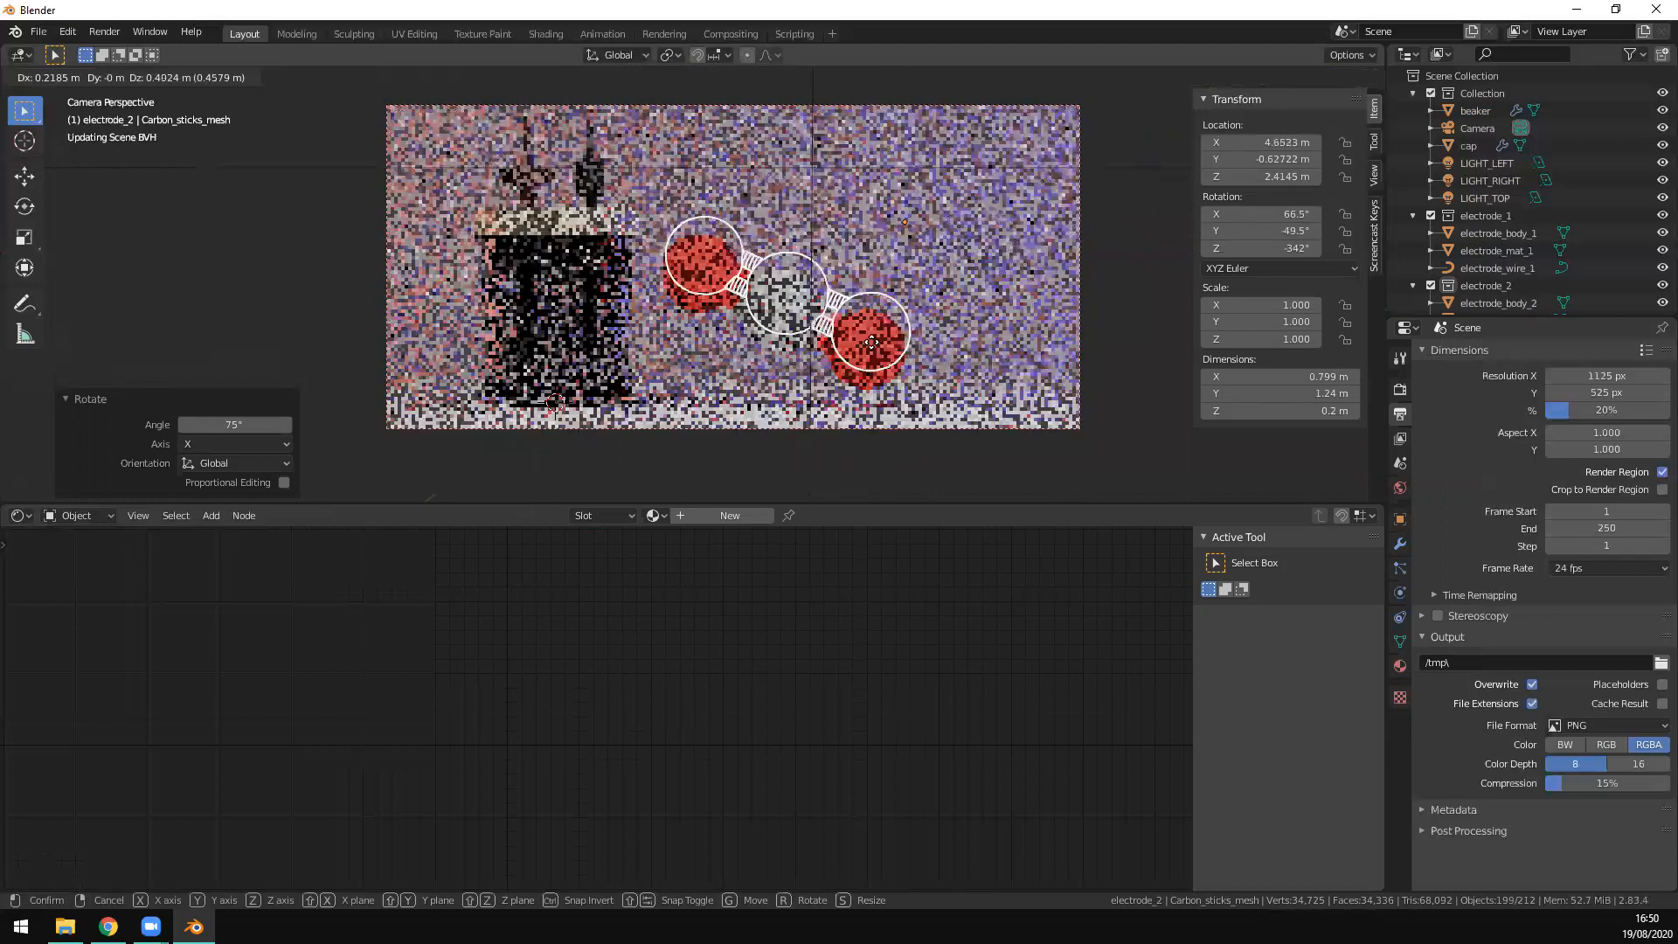
click(881, 324)
Step: Scale the CO2 molecule down to about 0.418 and move it about -1.21 m along X, closer to the beaker
scroll(1075, 362, up, 2)
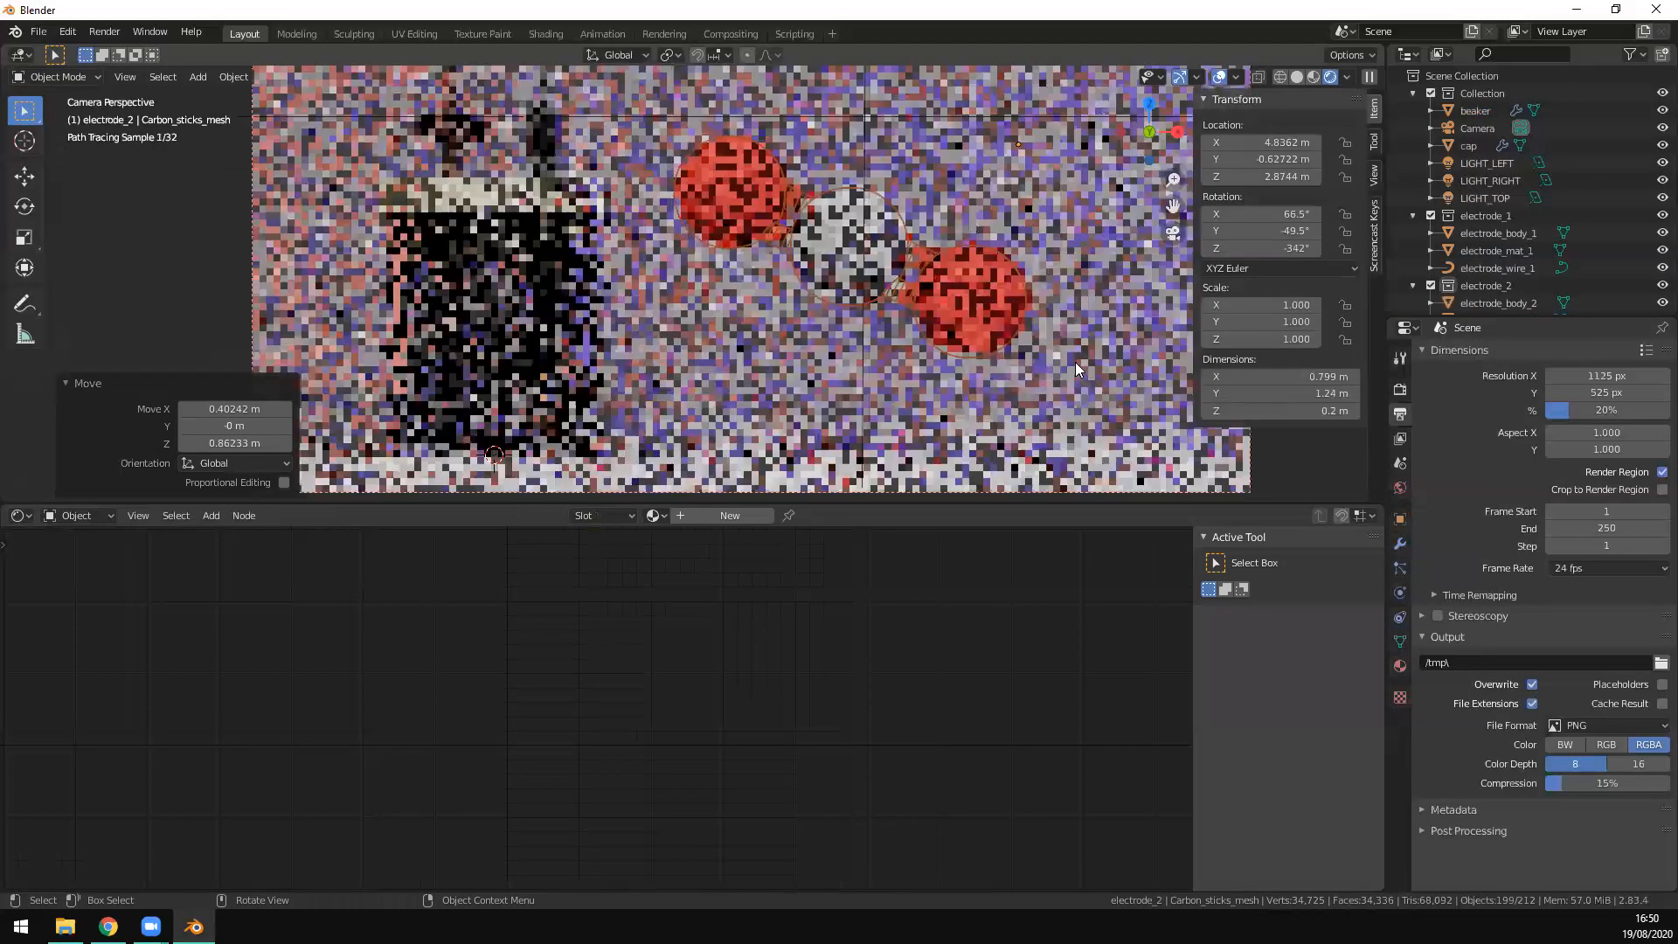
shift+middle_drag(1096, 374, 969, 425)
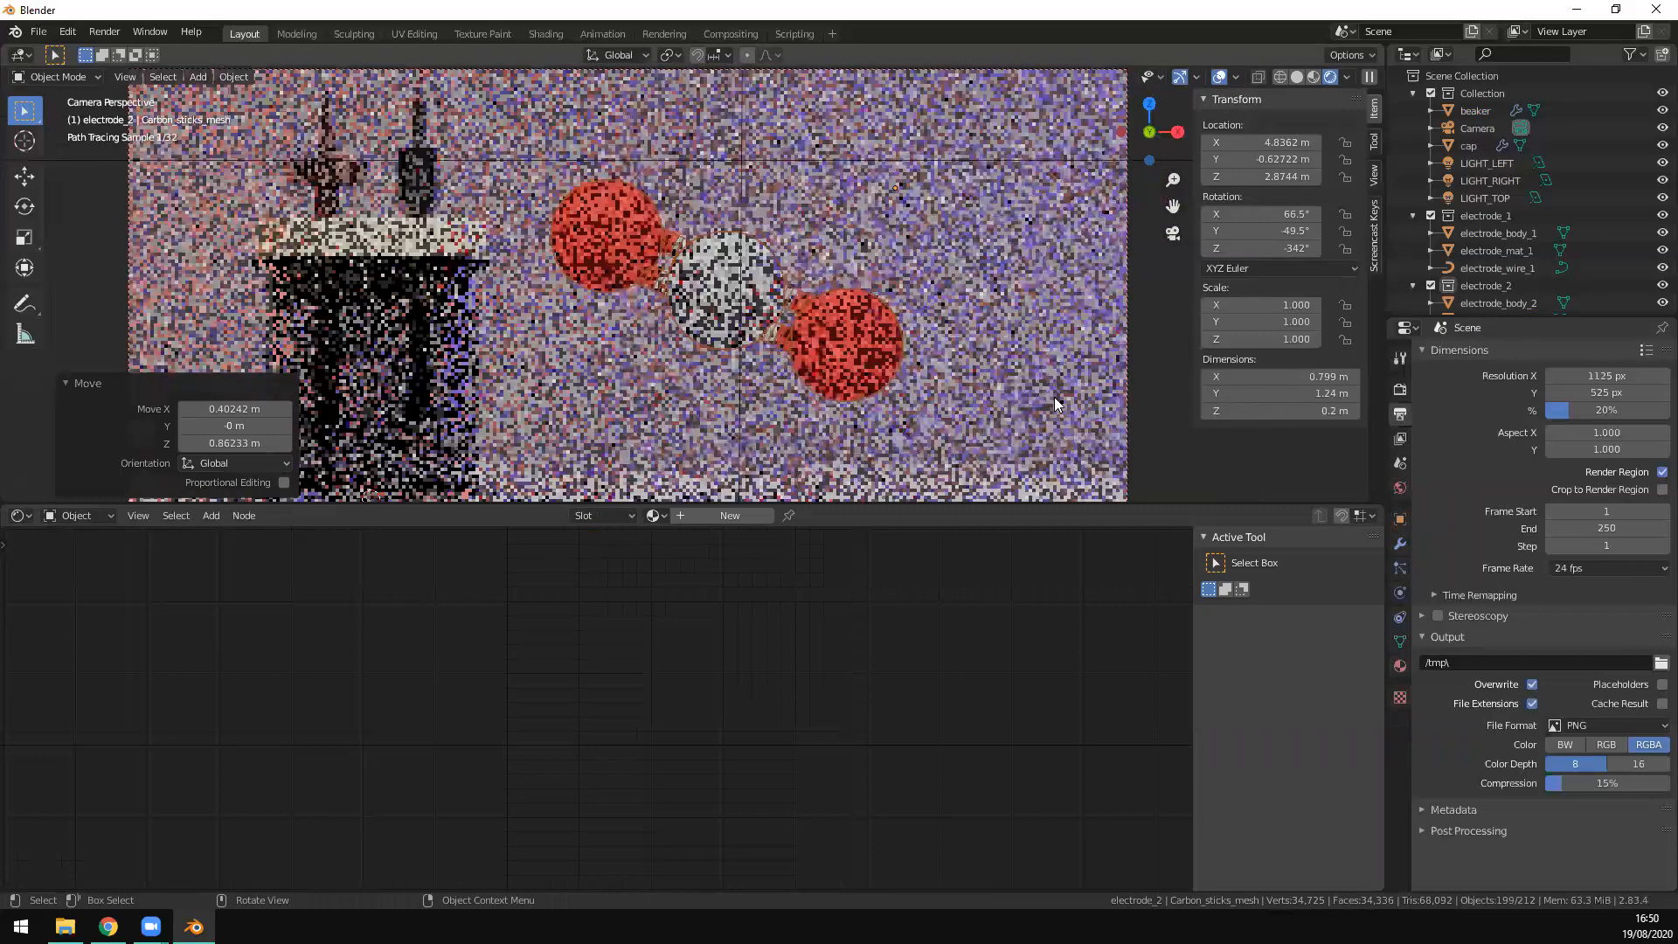
key(s)
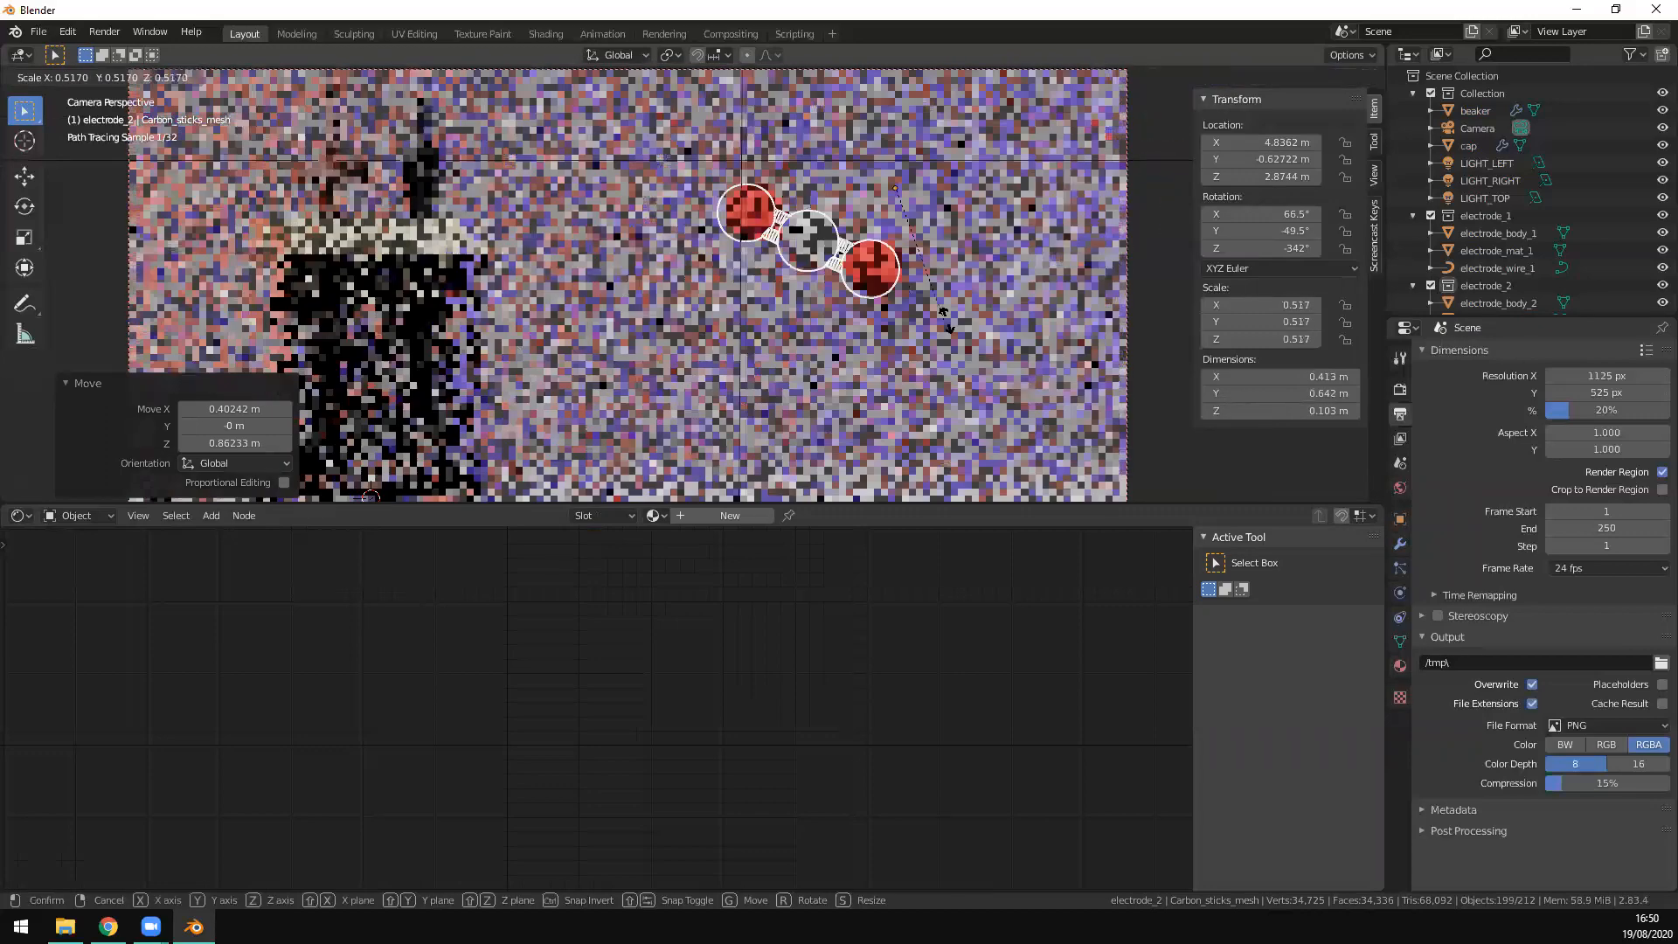
click(1007, 301)
key(g)
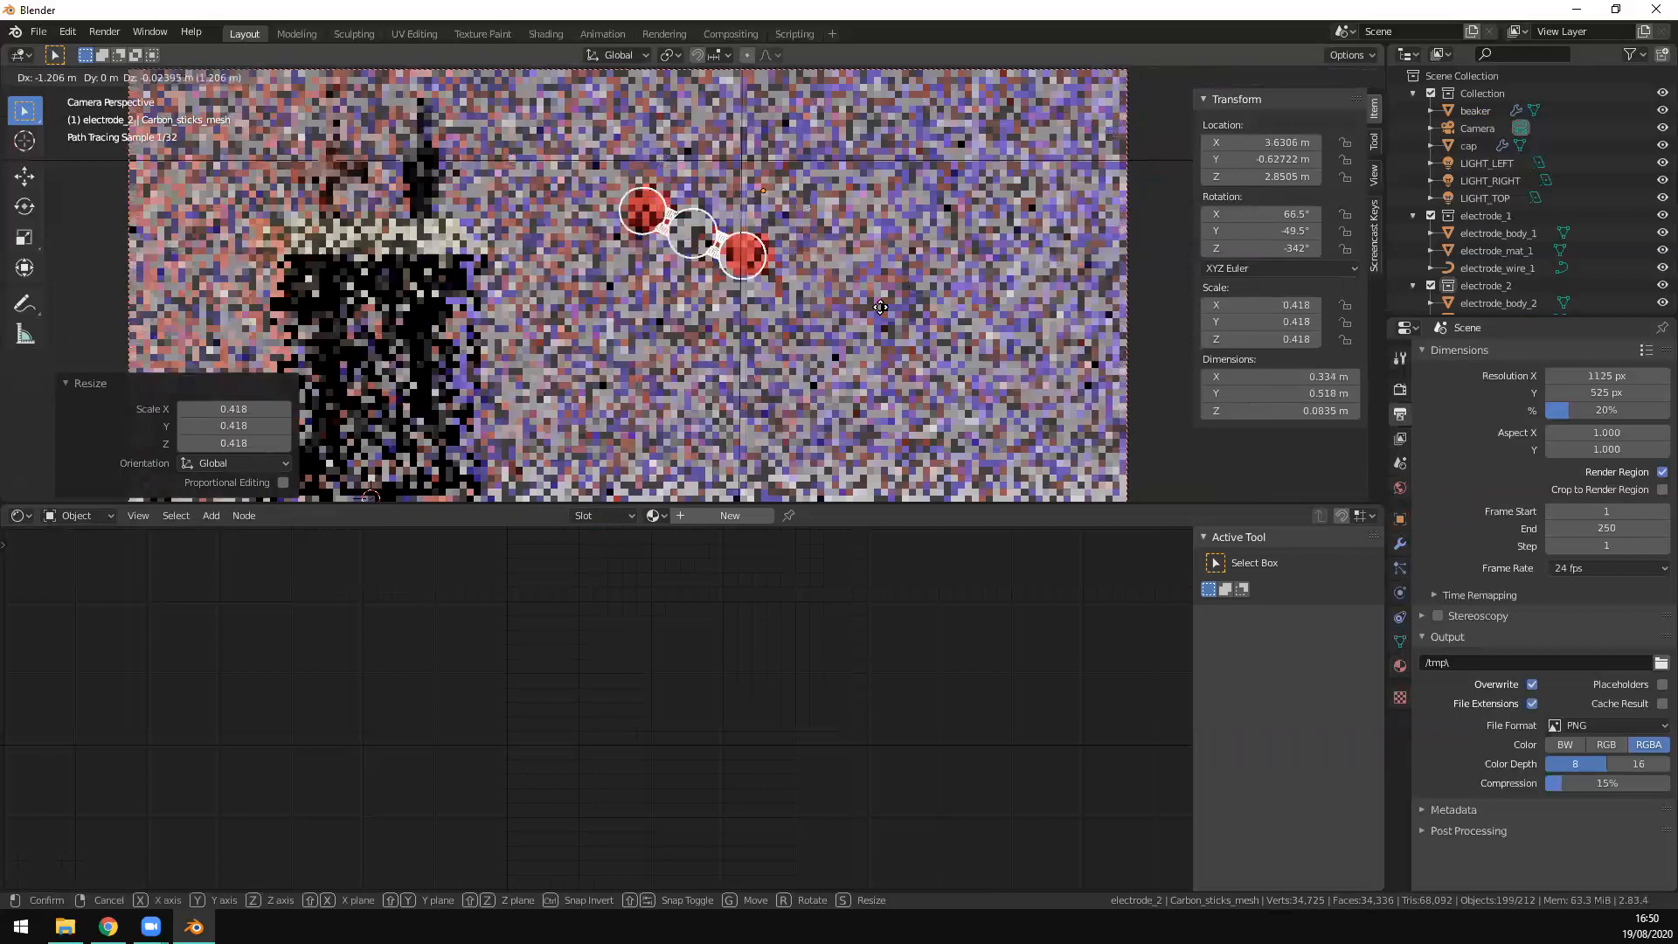
click(966, 329)
Step: Rotate the CO2 molecule about -55.7° around the view axis and reposition it to about X 3.40 m, Z 3.44 m
key(r)
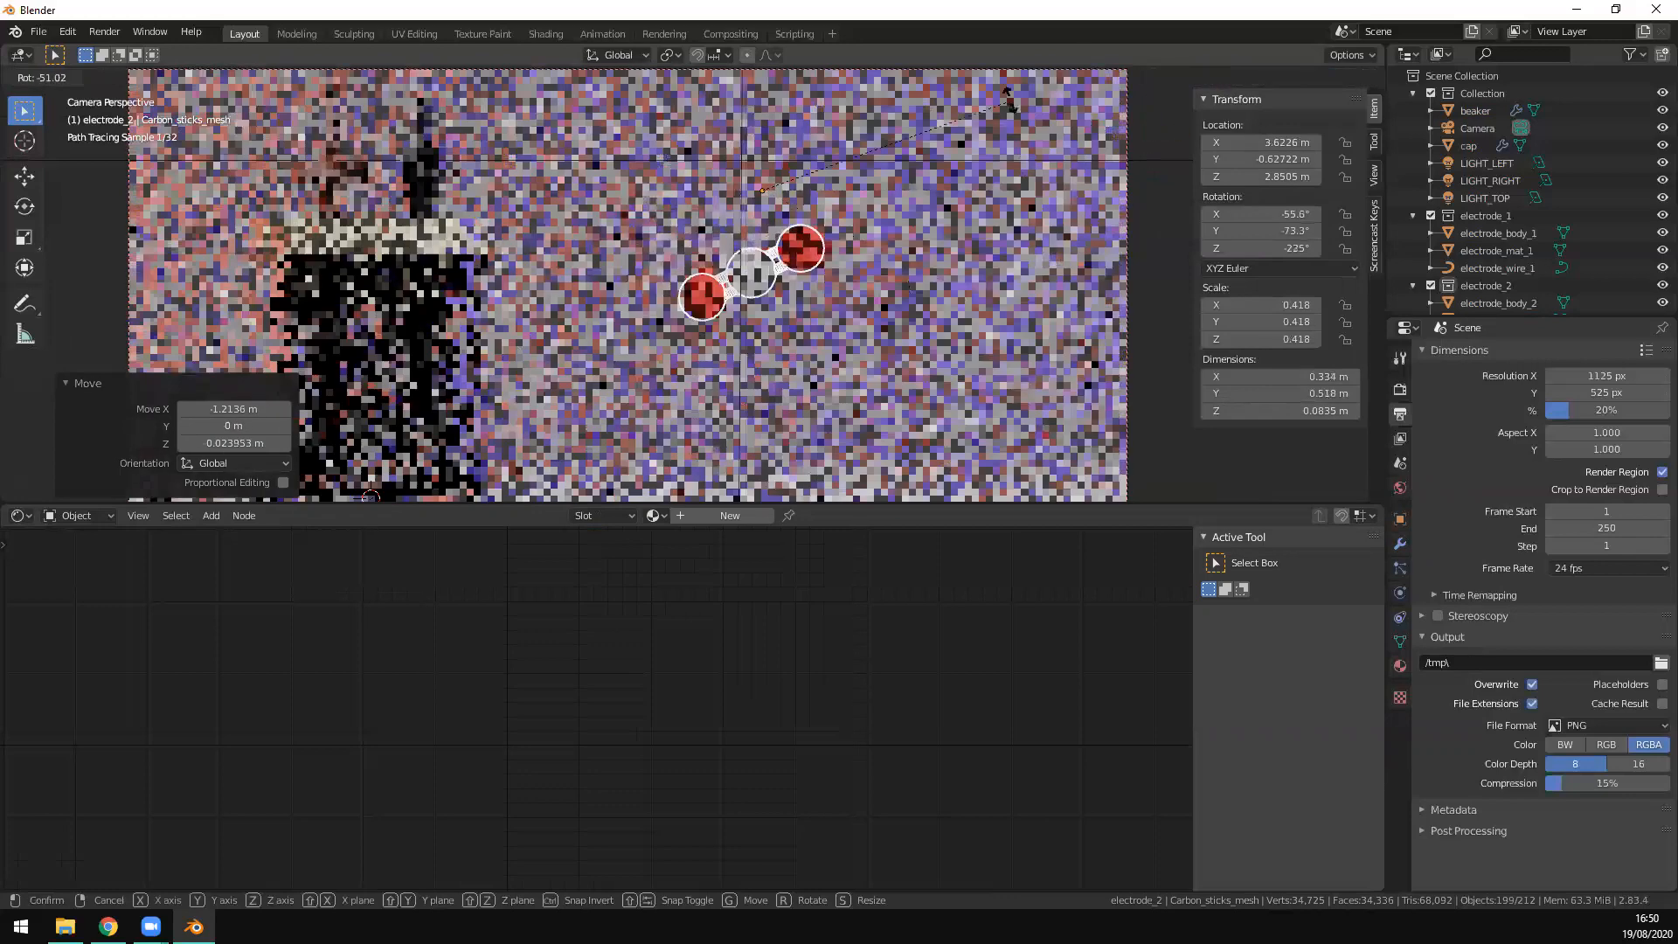
click(1014, 83)
key(g)
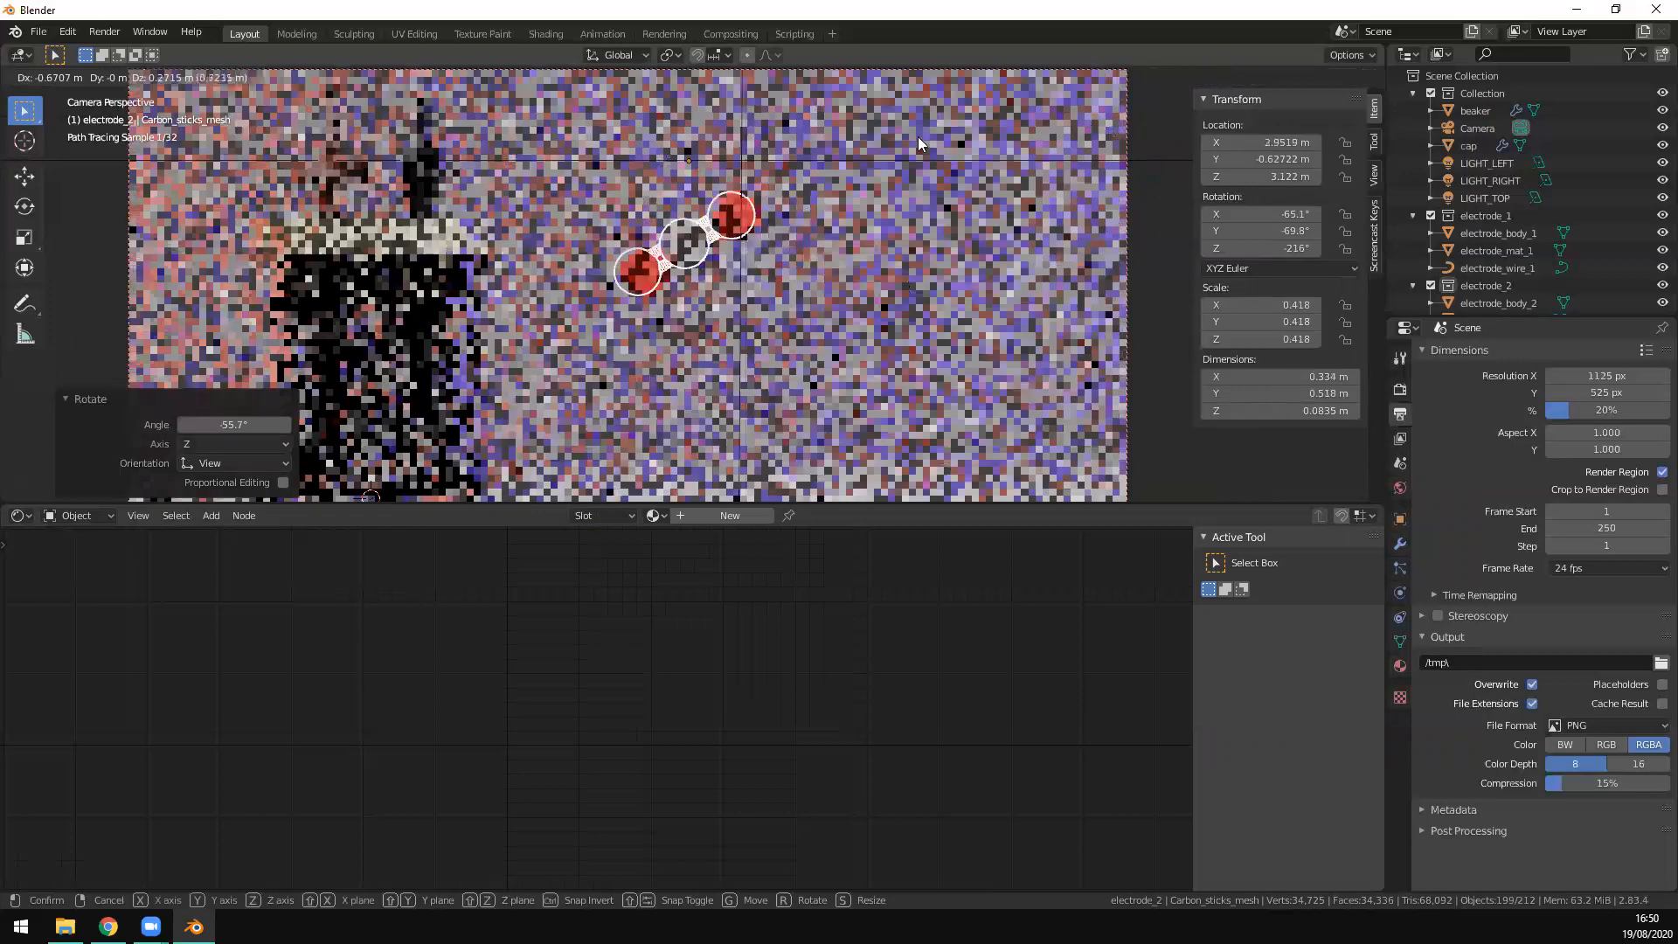
click(915, 213)
scroll(918, 230, down, 2)
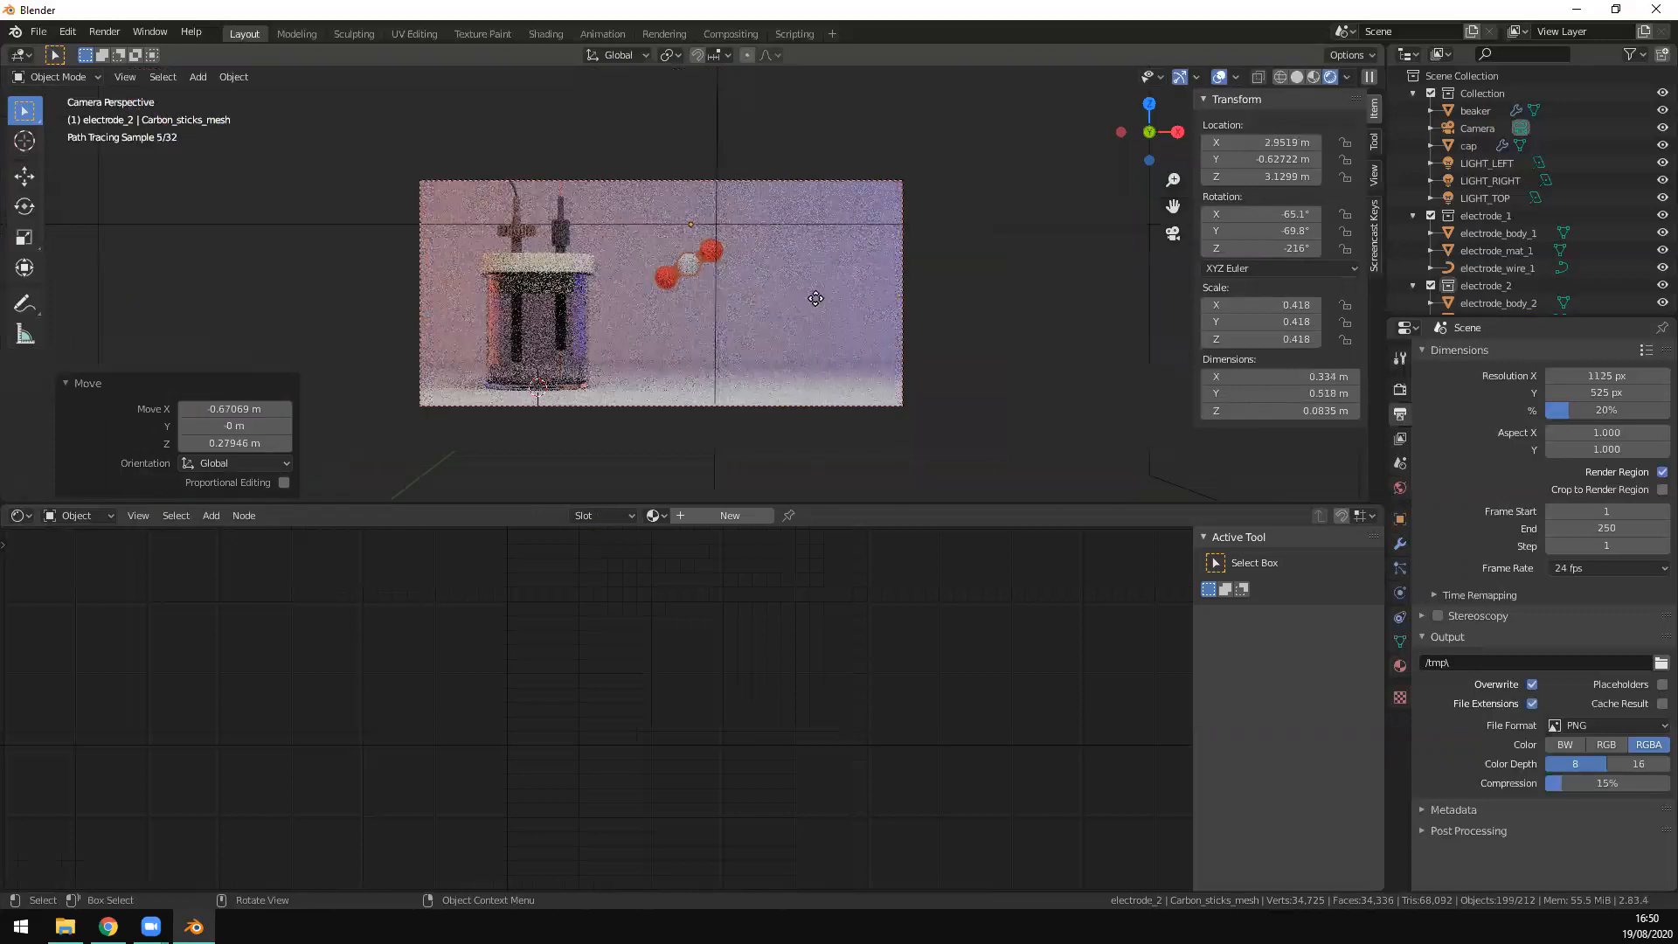
key(g)
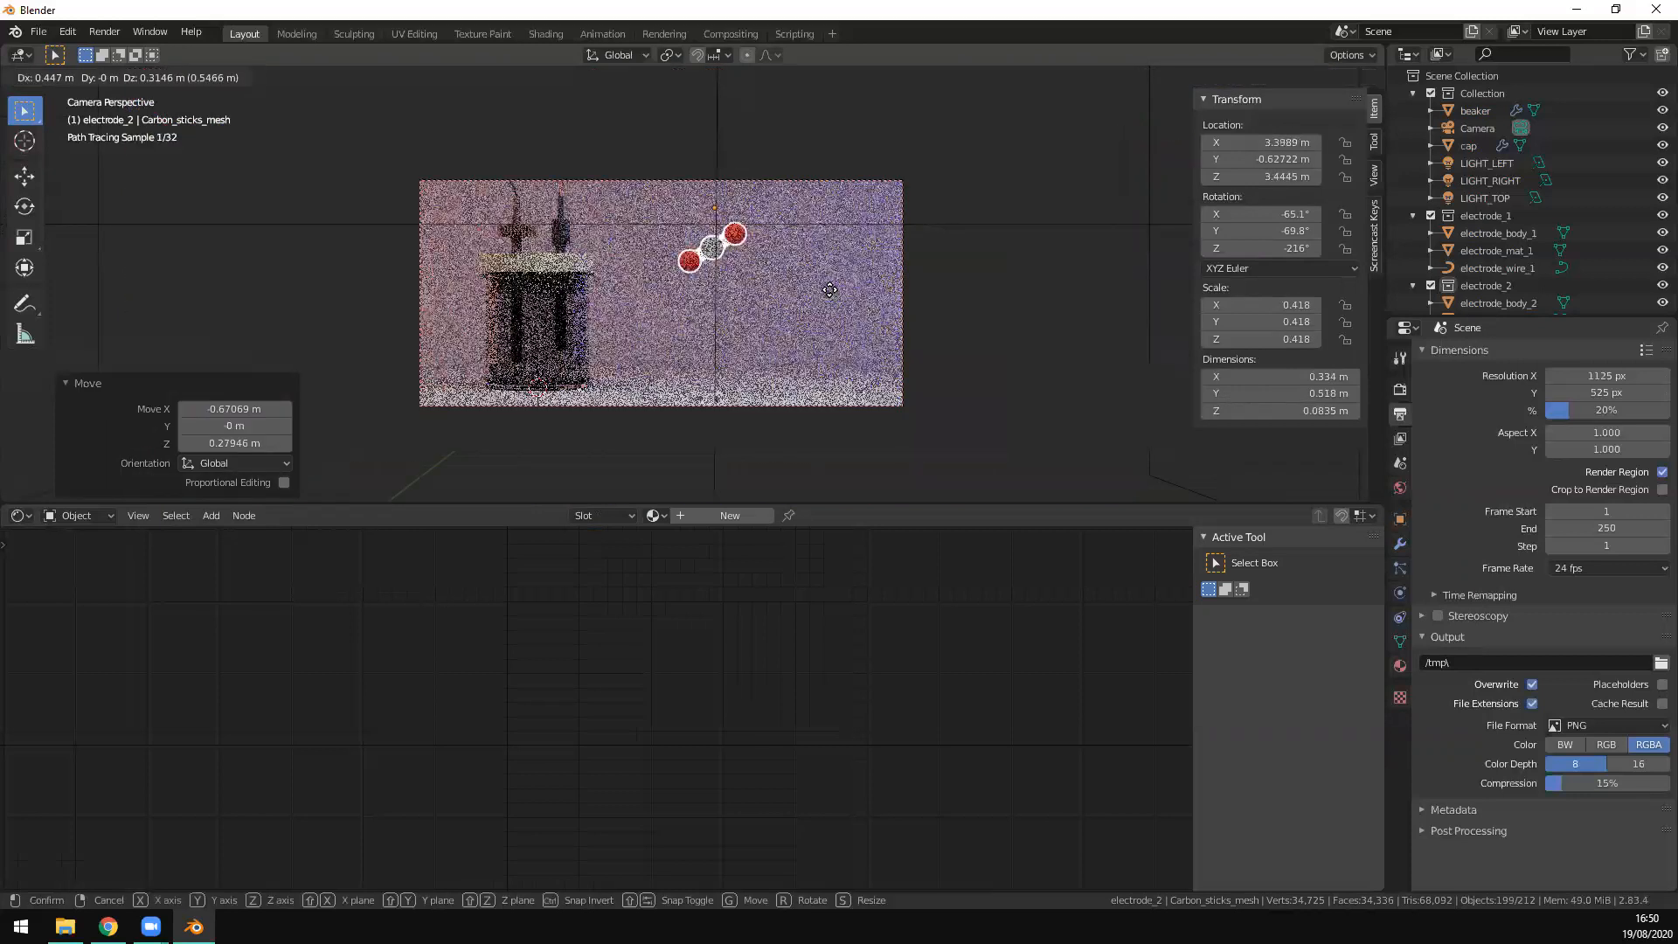
click(828, 297)
Step: Import meoh.pdb from the aveth folder with the same Protein Data Bank import settings
key(shift+a)
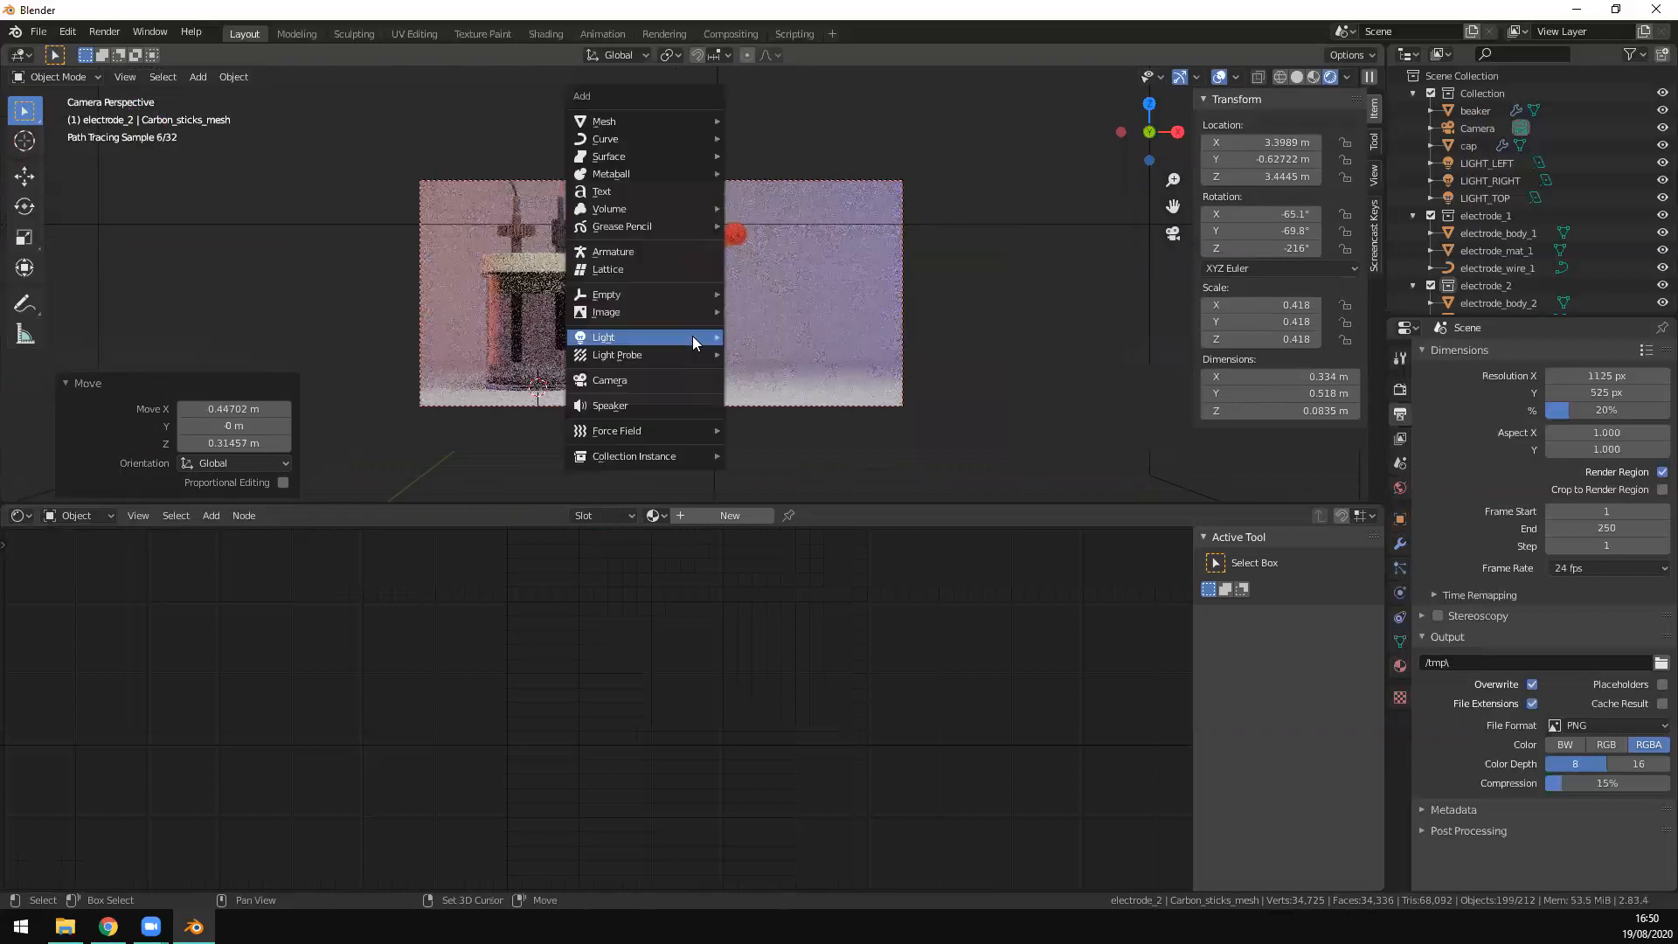
mouse_move(693, 338)
click(38, 32)
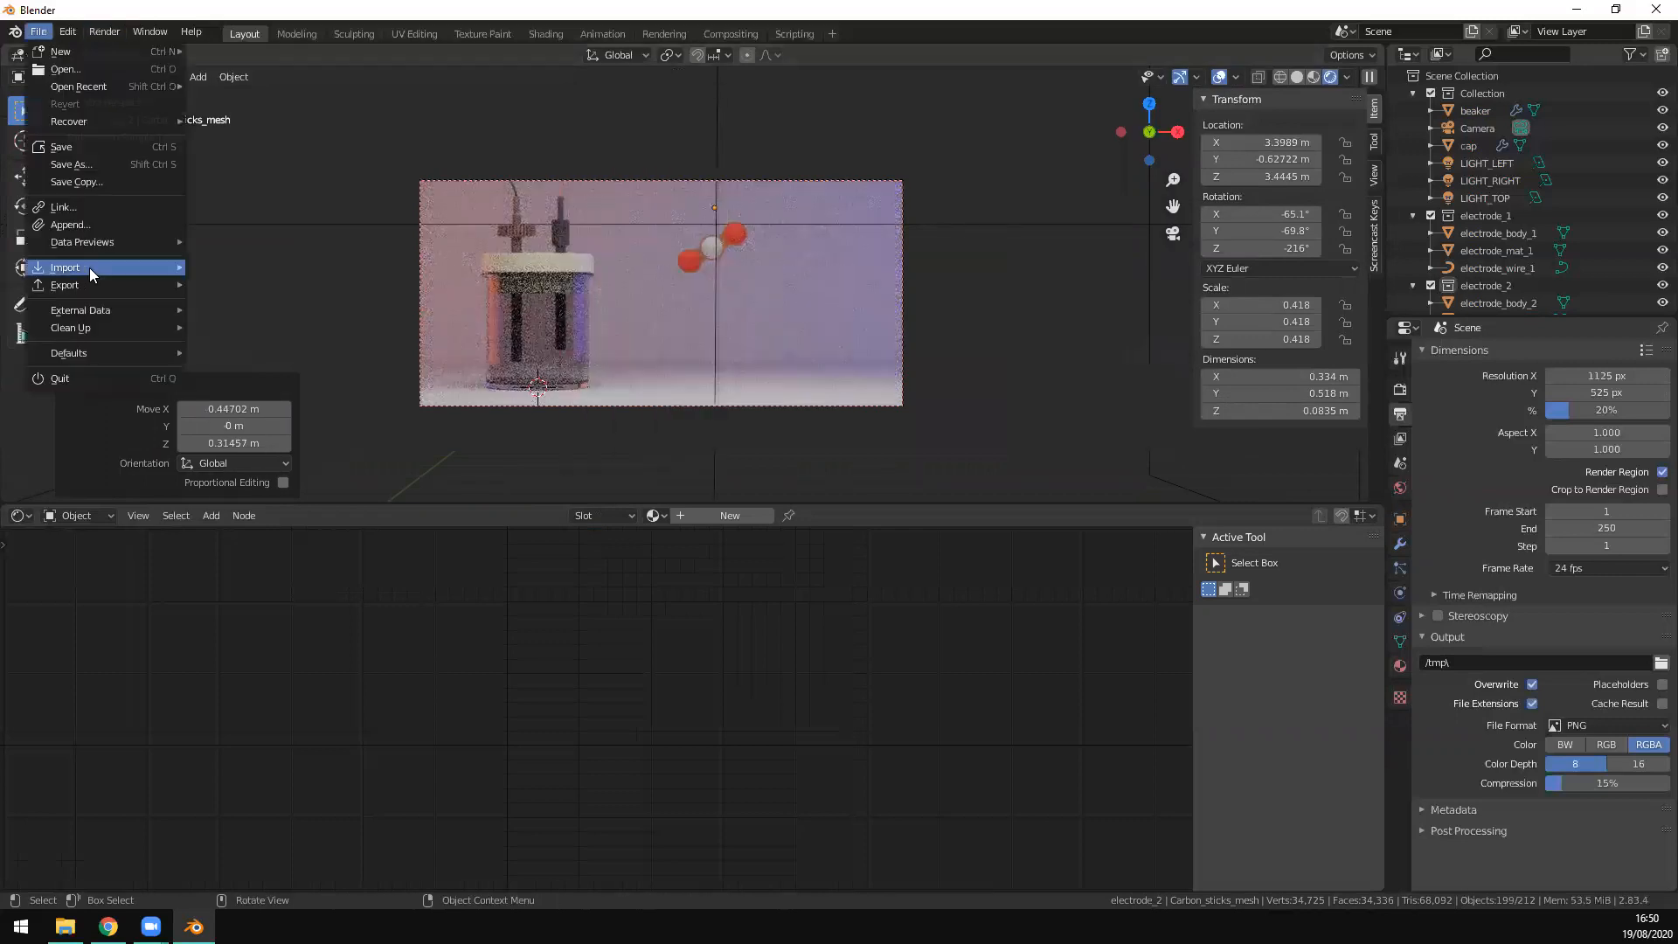
mouse_move(89, 268)
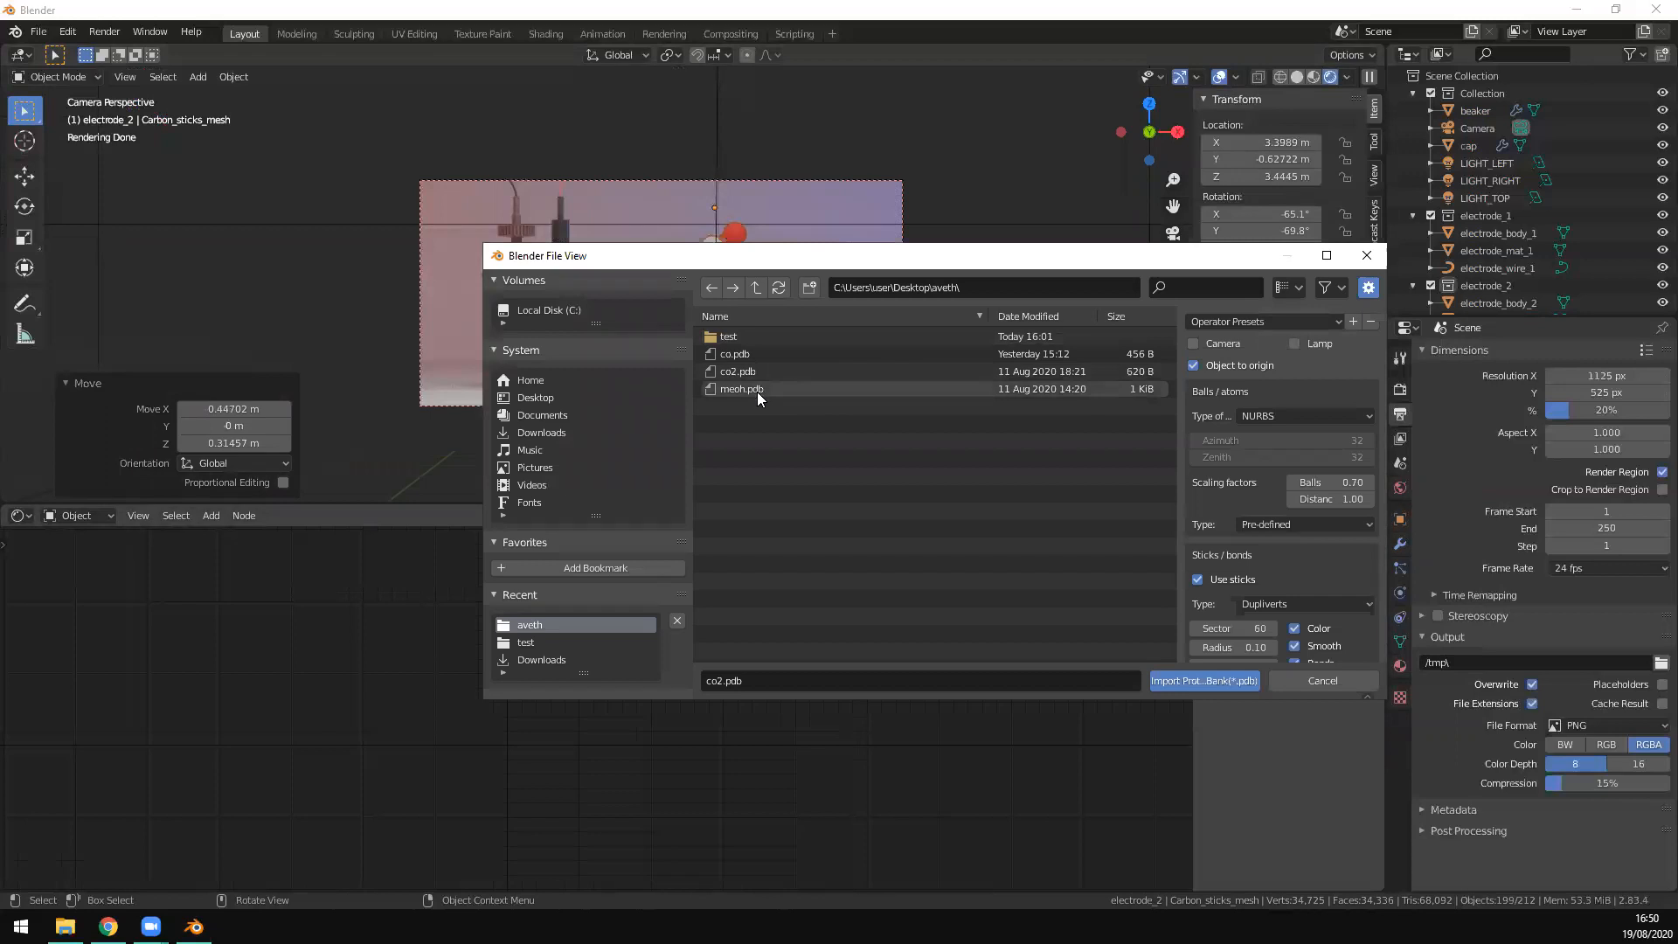
double_click(742, 389)
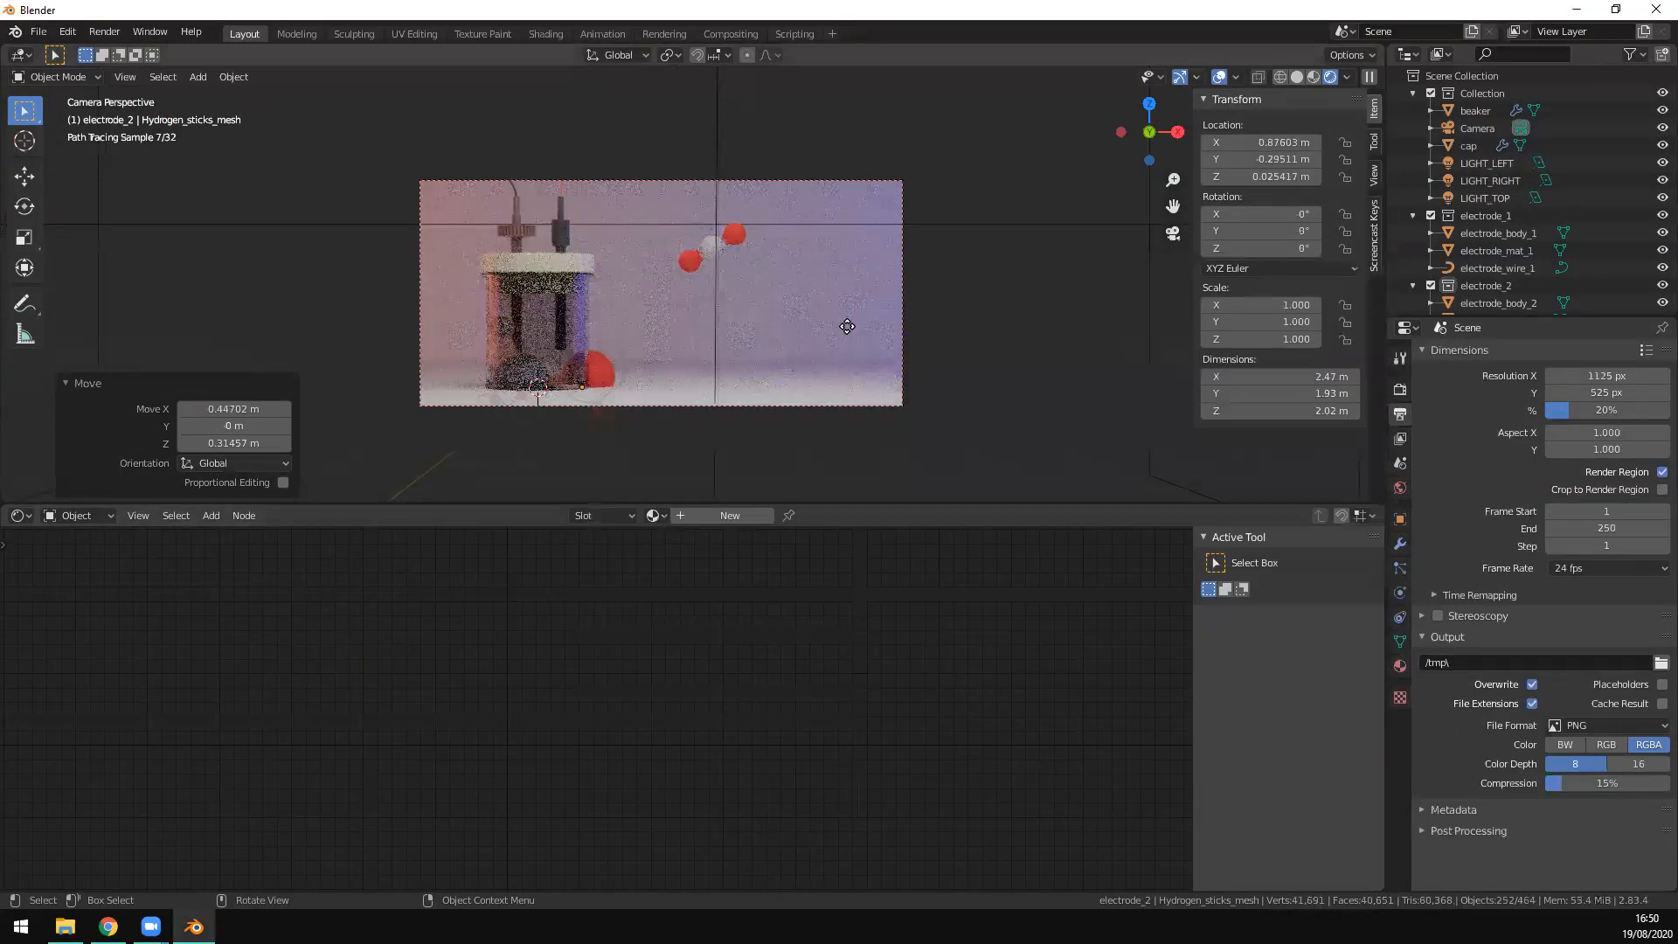
Step: Move the methanol molecule about 4.97 m along X and 1.37 m along Z, and scale it down to about 0.447
click(1022, 376)
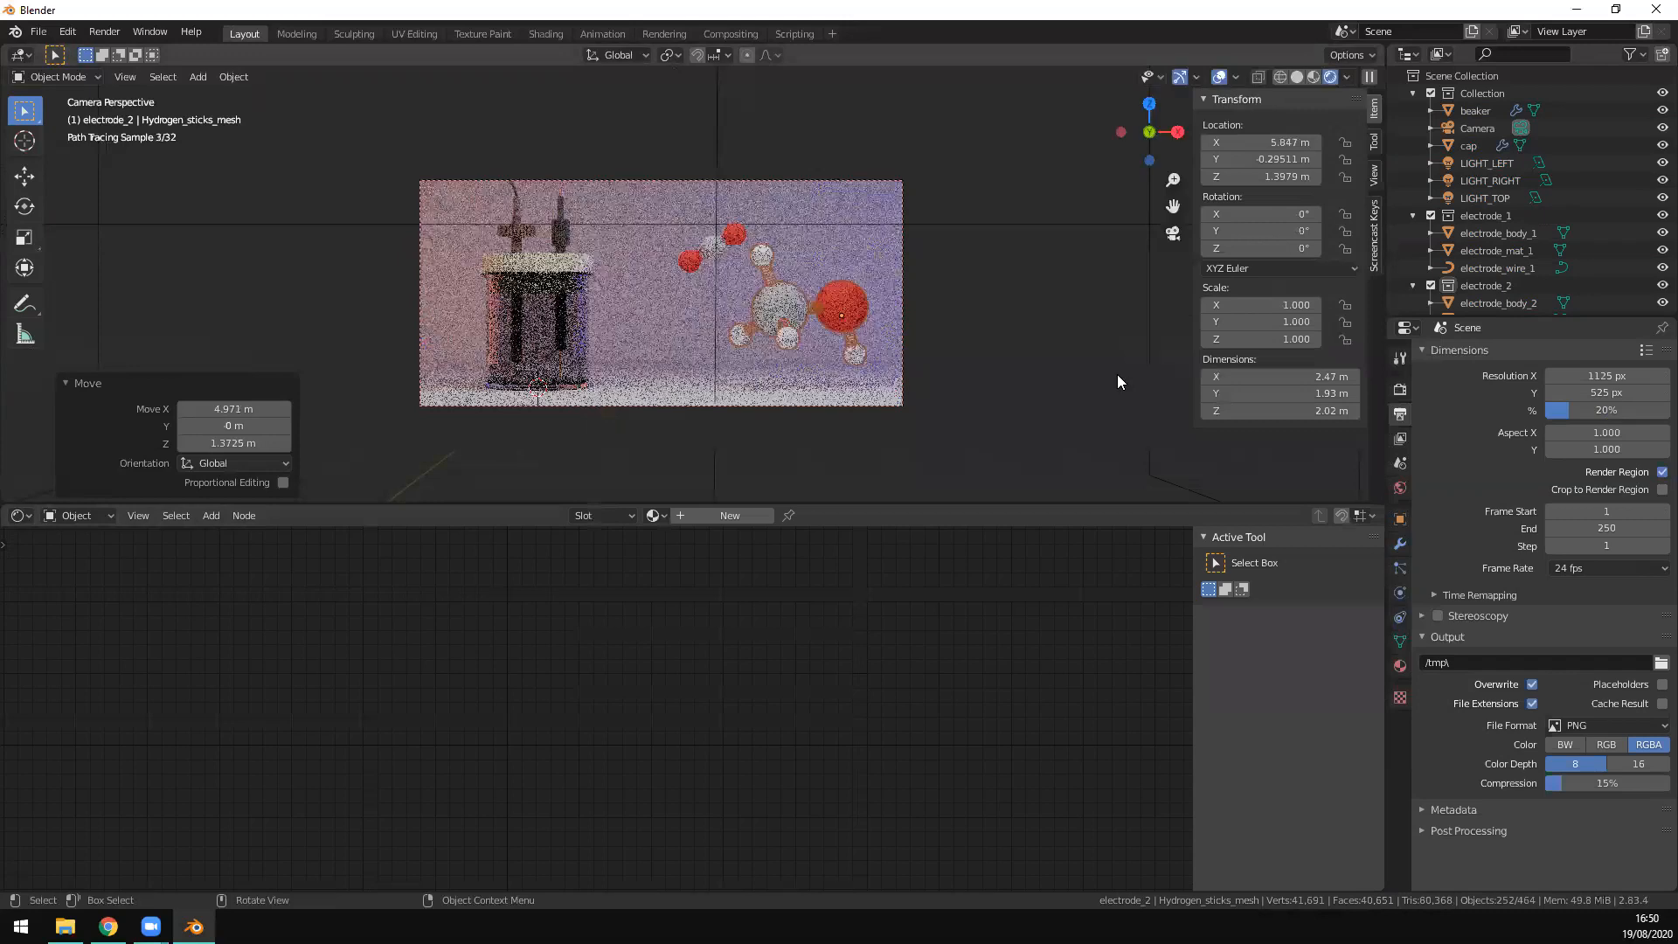
key(s)
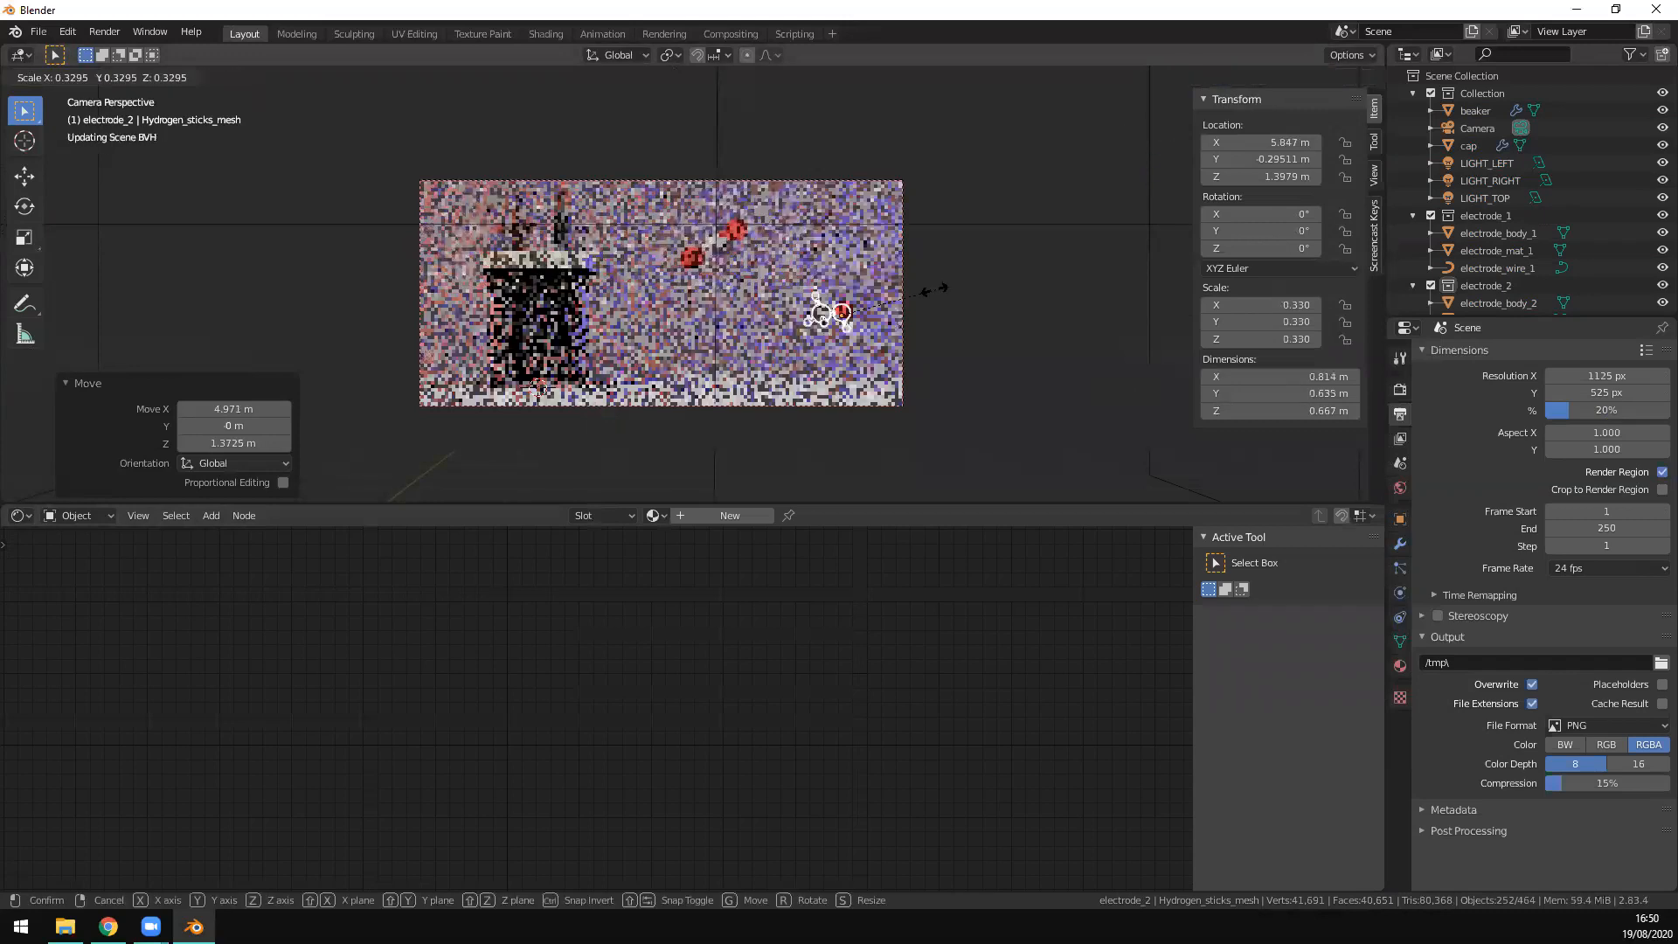
click(1002, 341)
Step: Compare the methanol molecule's size beside the CO2 molecule, and place it below and right of CO2 at about X 5.15 m, Z 1.75 m
scroll(769, 243, up, 3)
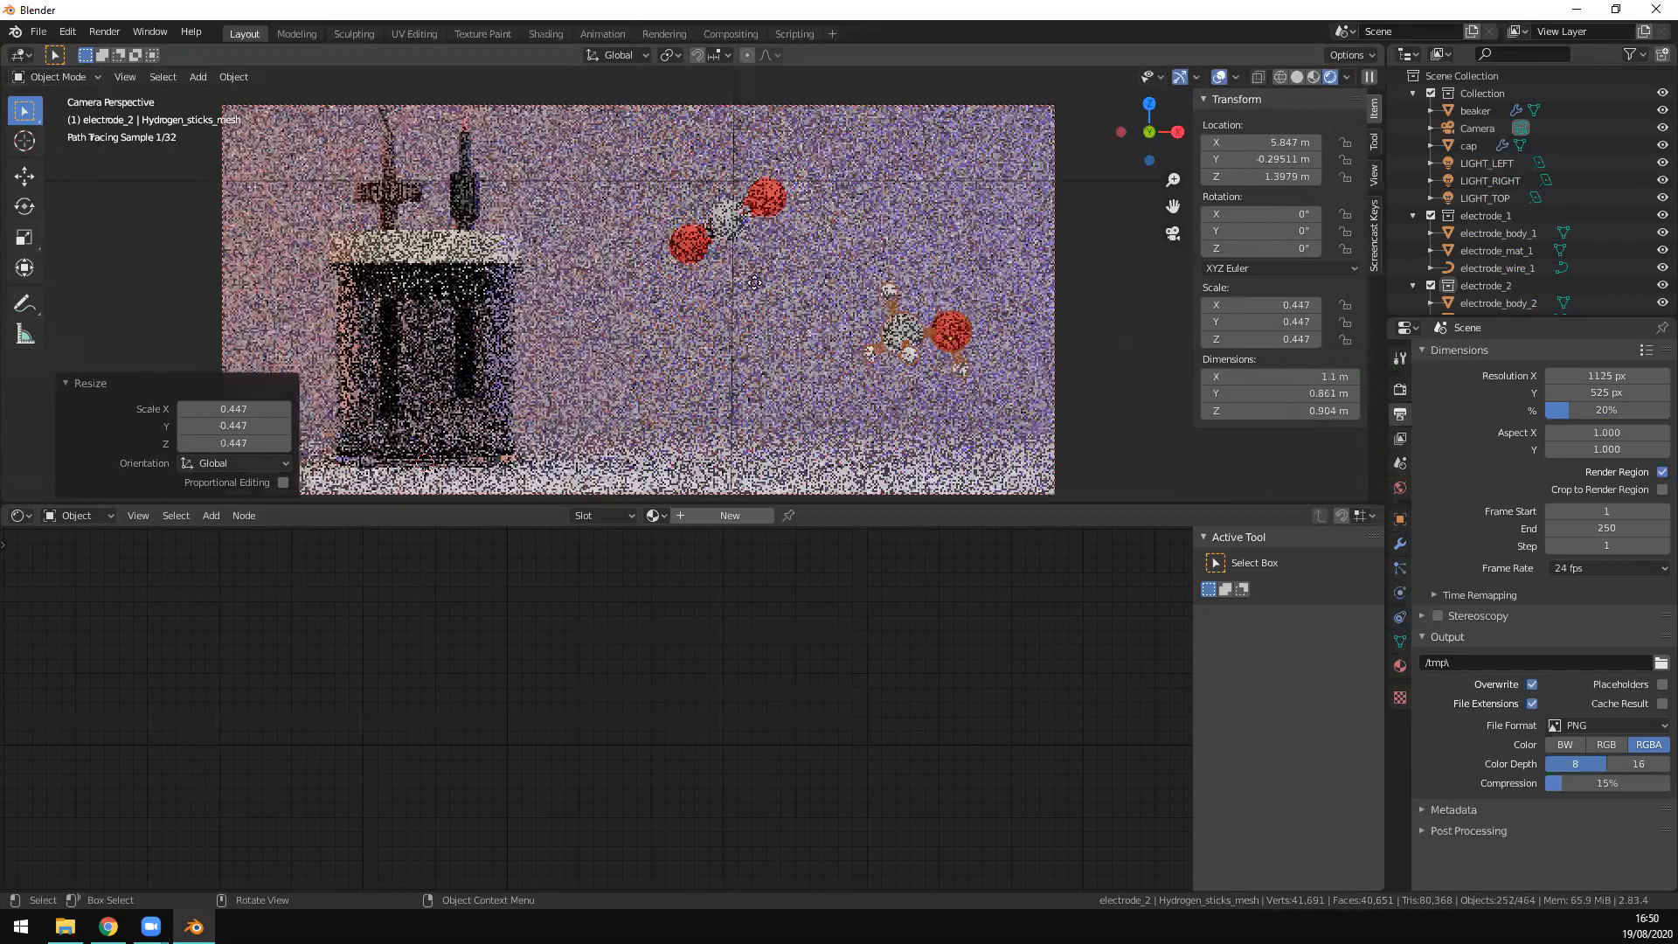
key(g)
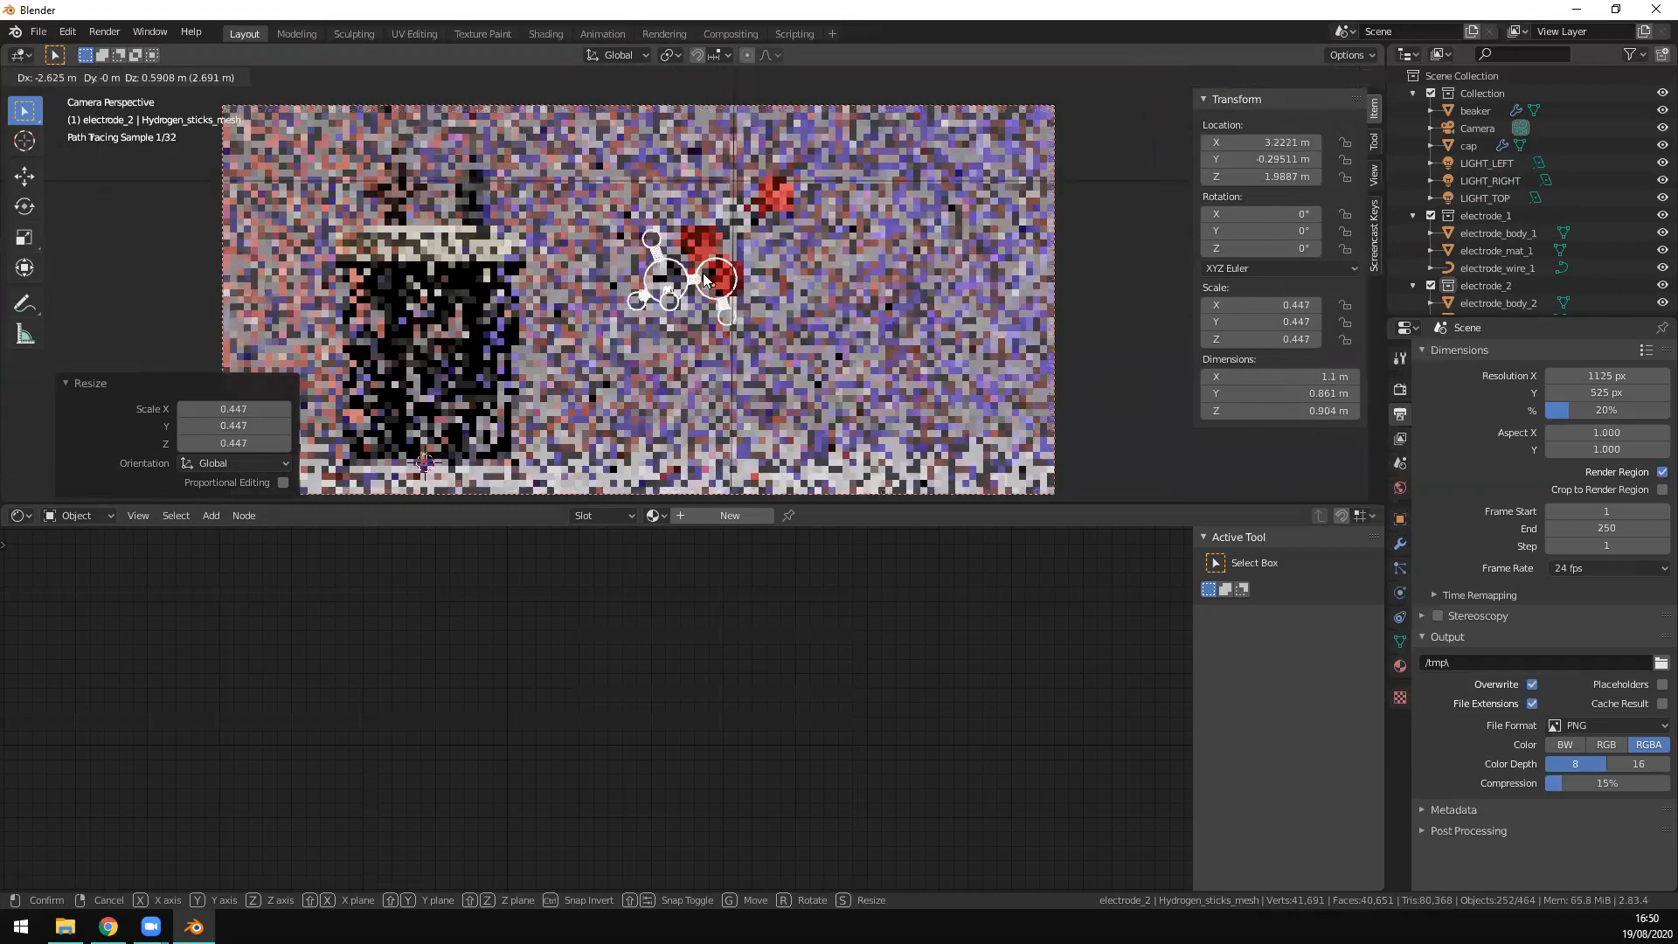
click(706, 280)
scroll(833, 285, up, 1)
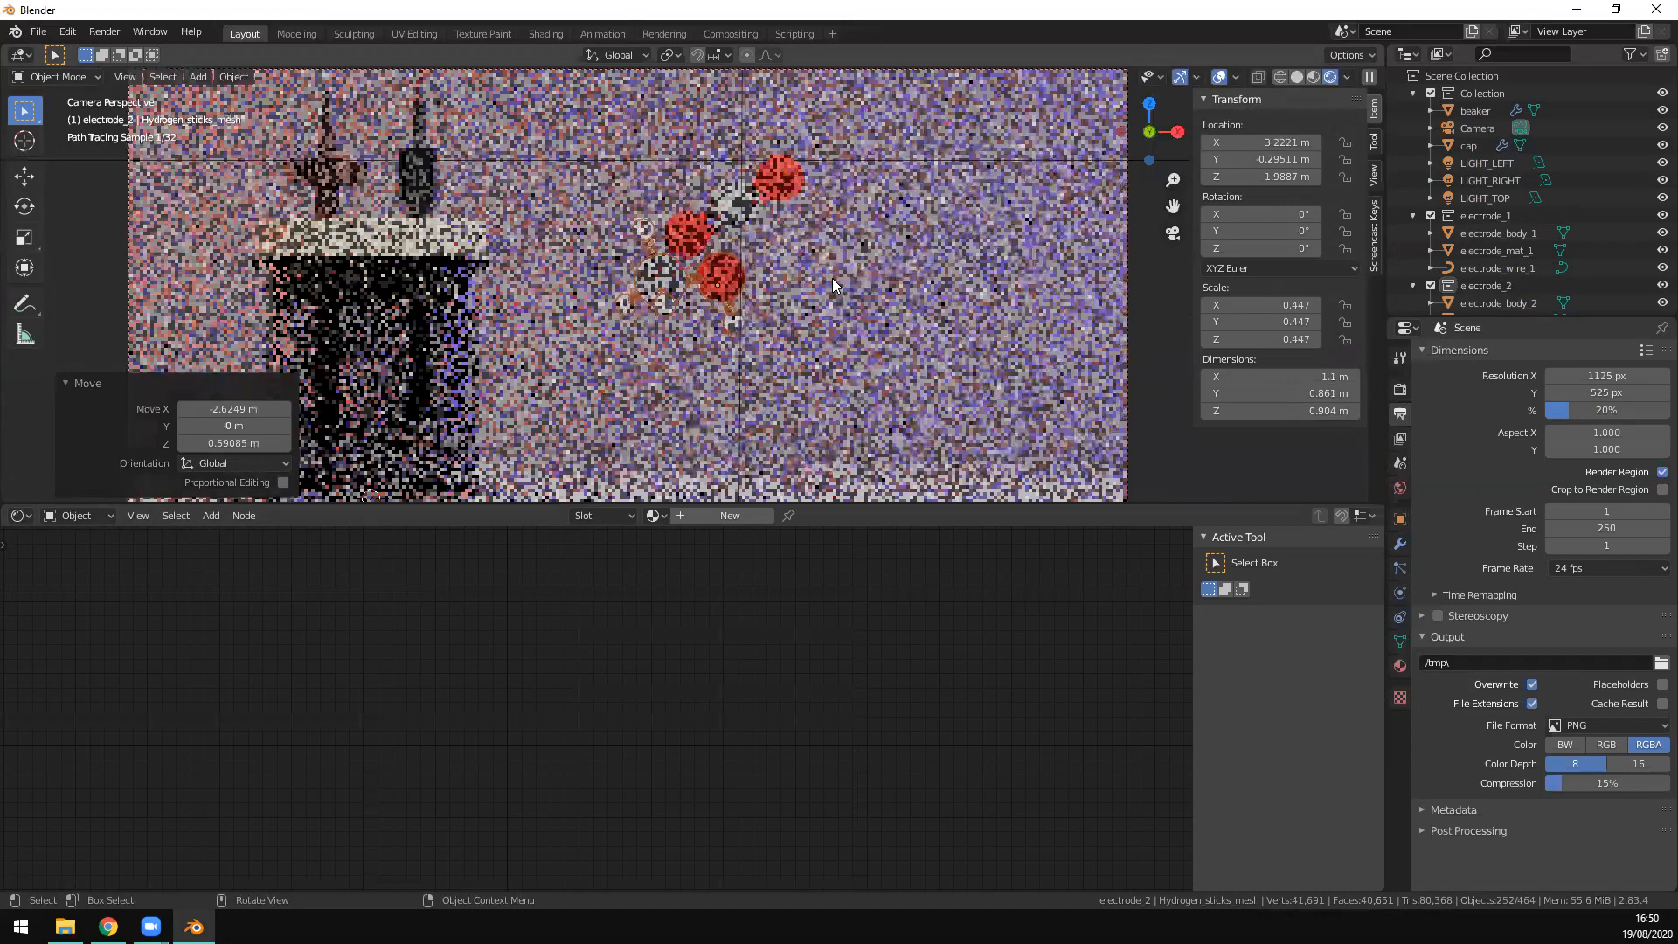
scroll(857, 328, down, 3)
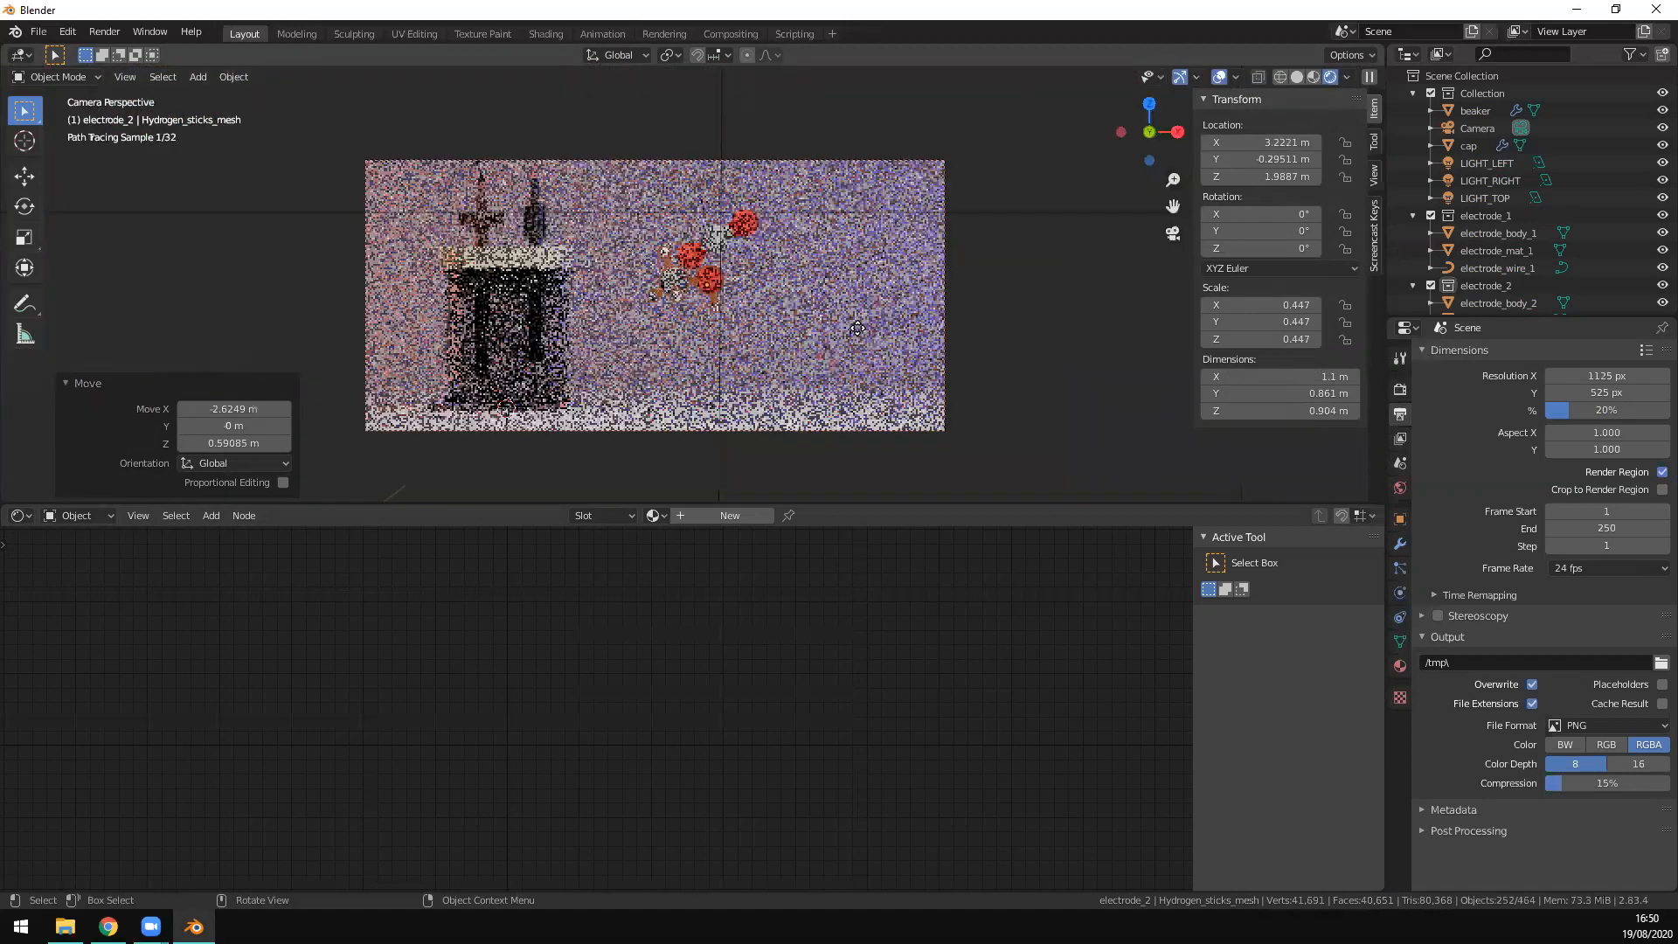
key(g)
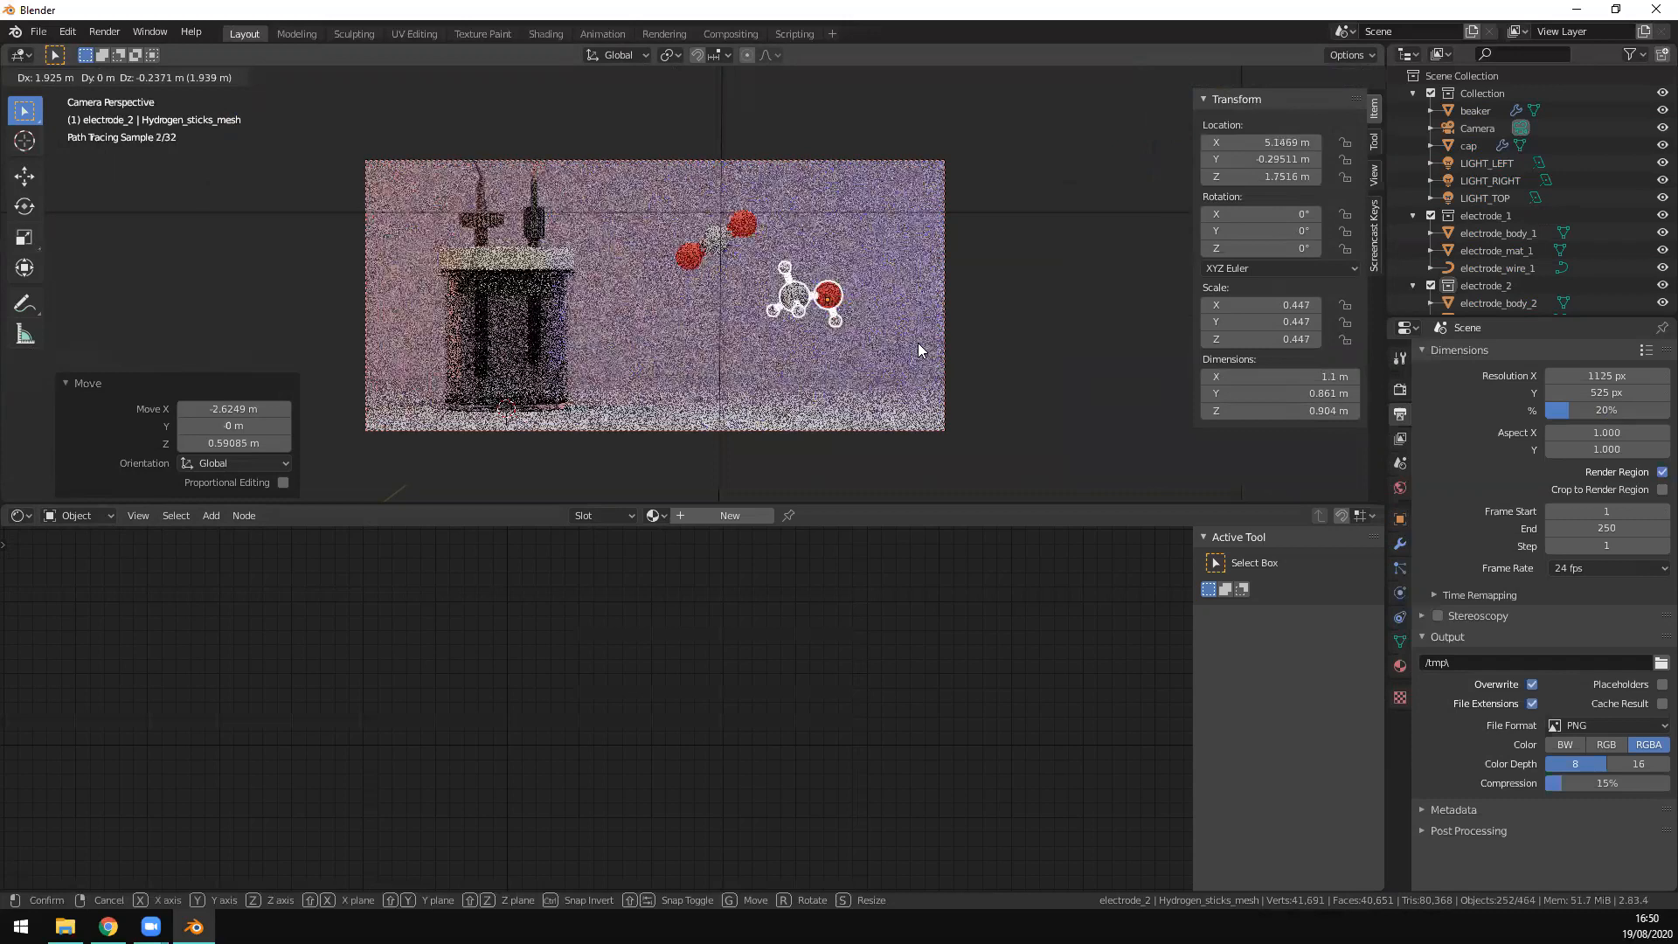
click(672, 387)
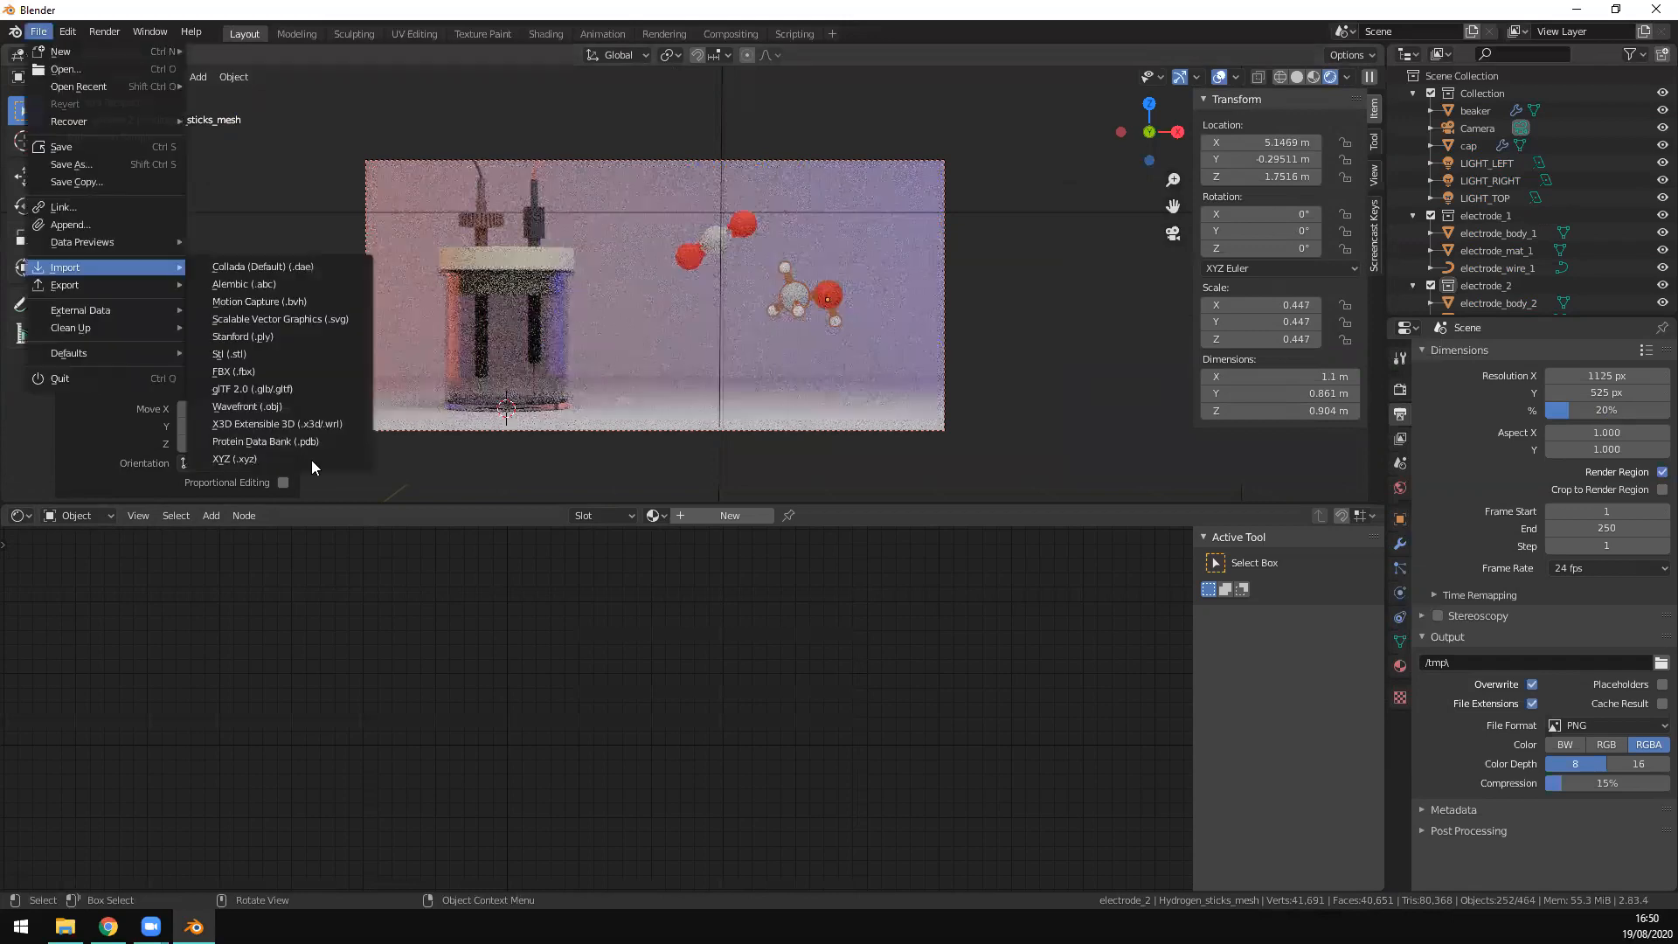
Step: Import Au_small.xyz from the aveth folder on the Desktop as an XYZ file, with object to origin (all frames) and NURBS balls
click(253, 459)
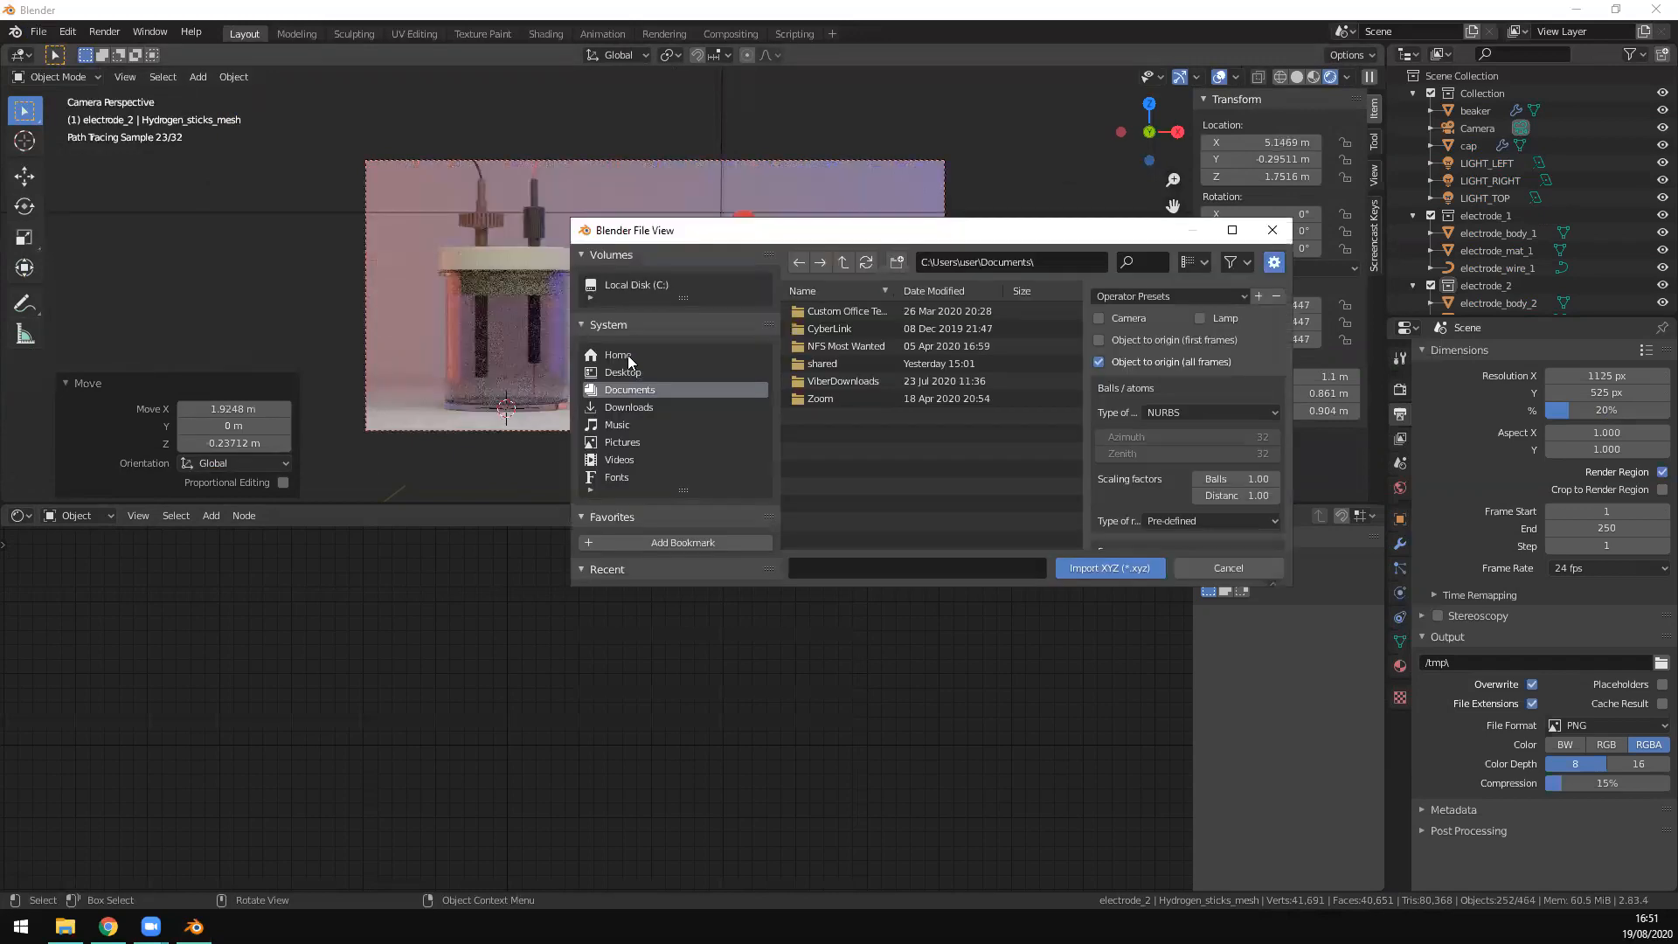
click(627, 355)
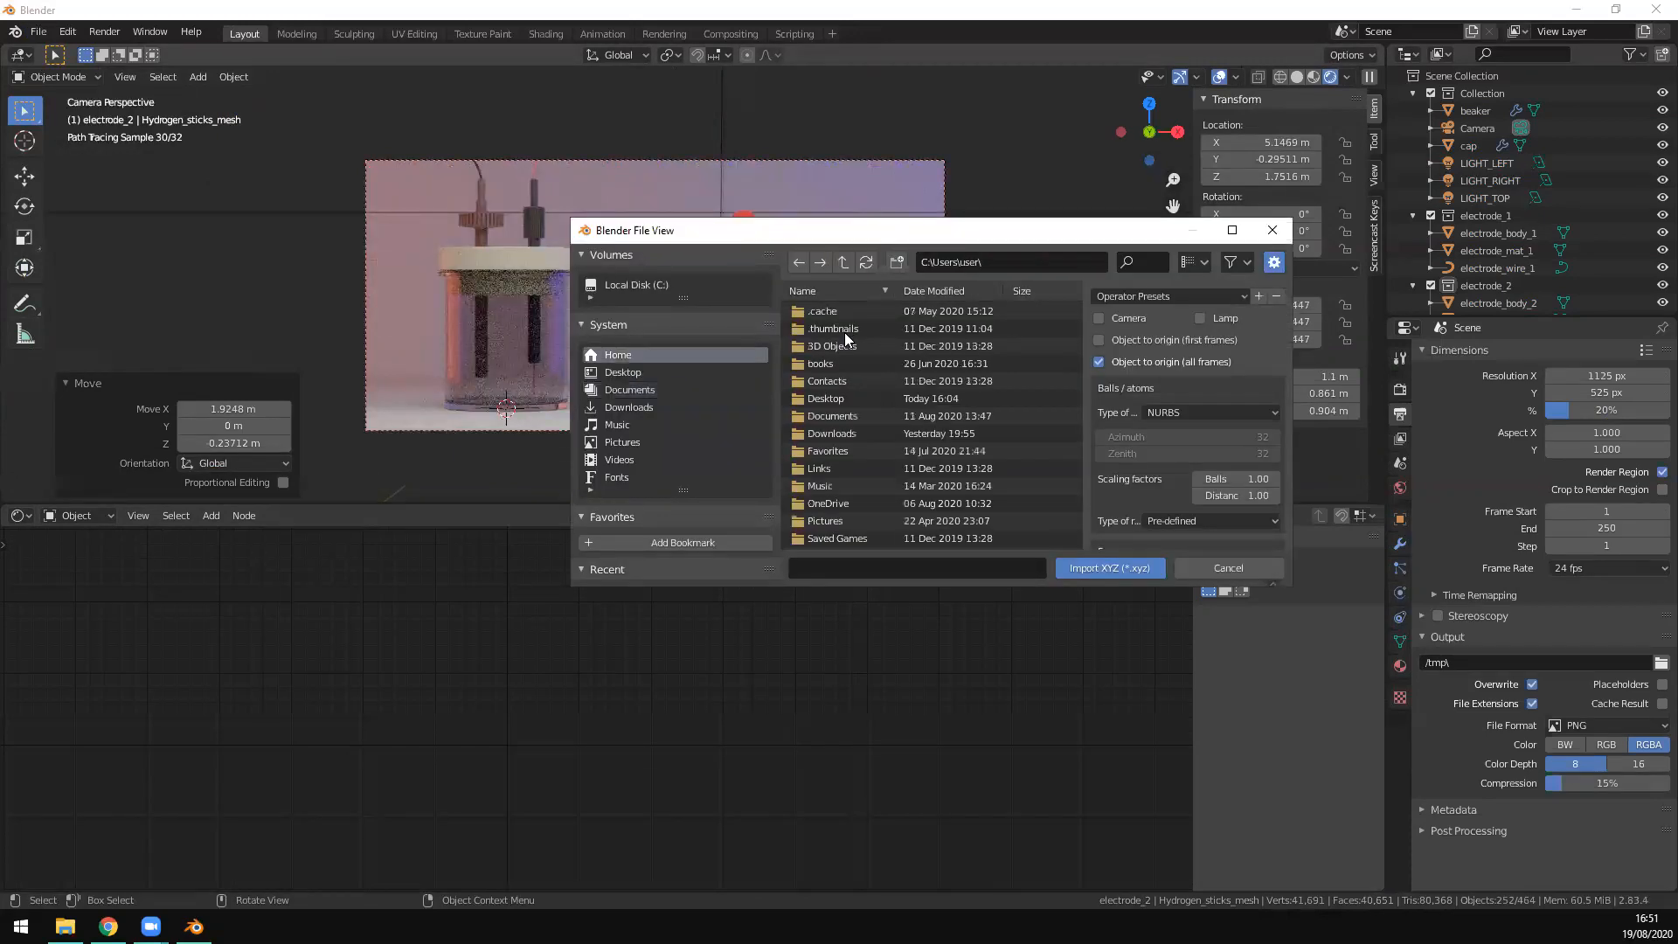
scroll(886, 409, down, 1)
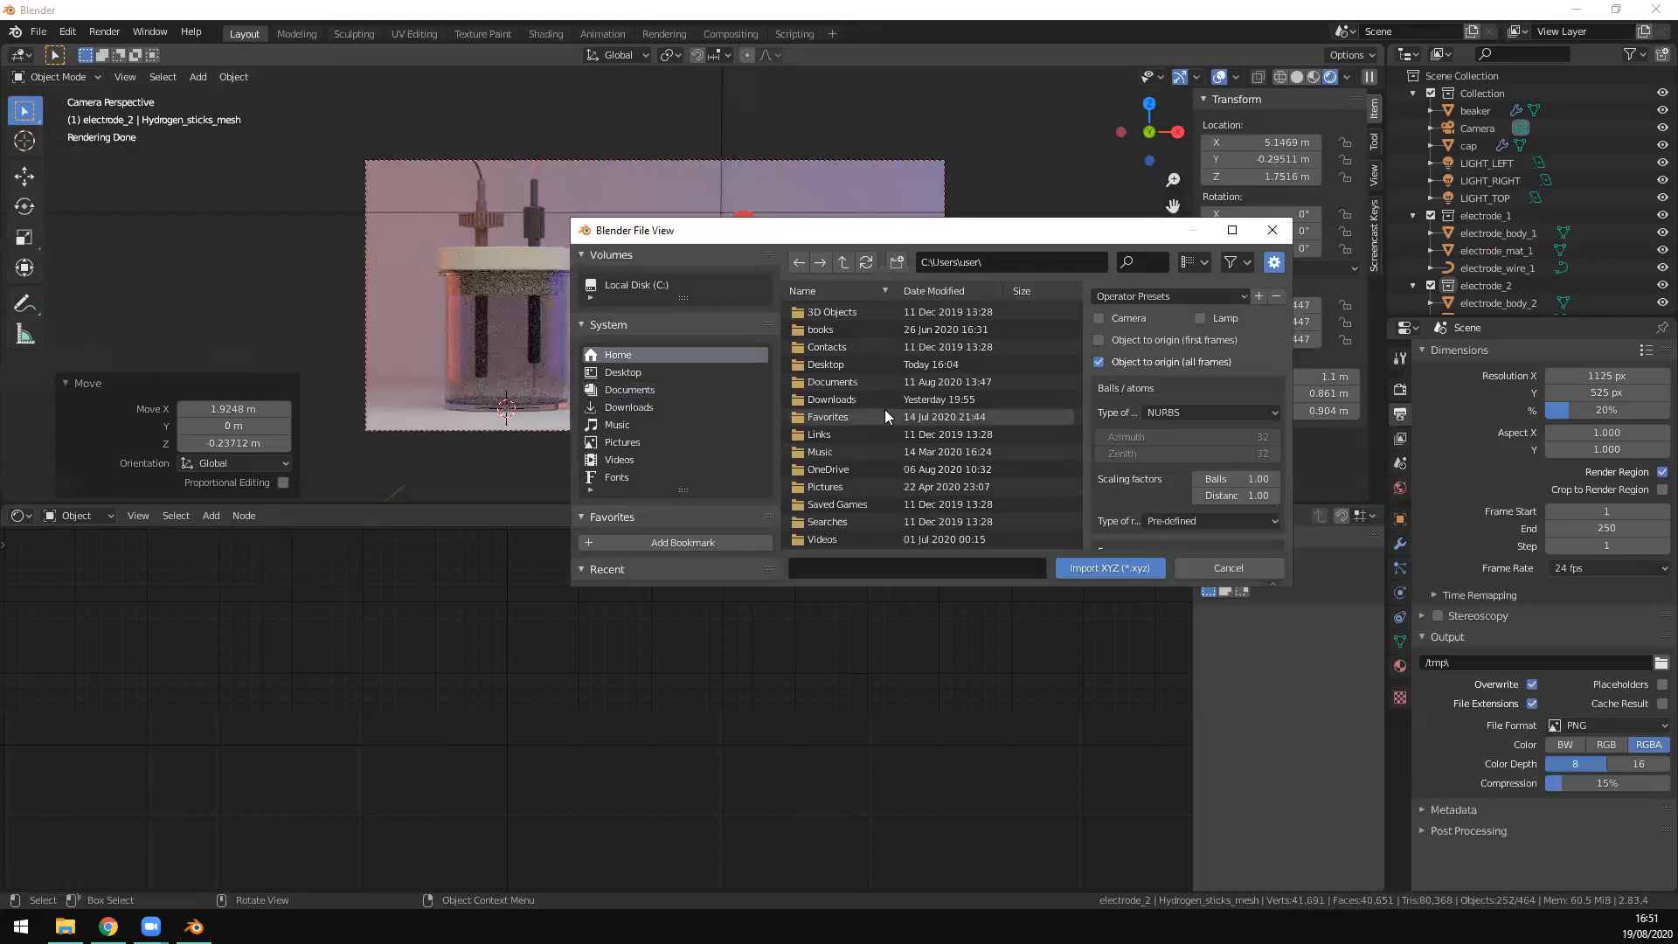
click(663, 370)
double_click(839, 346)
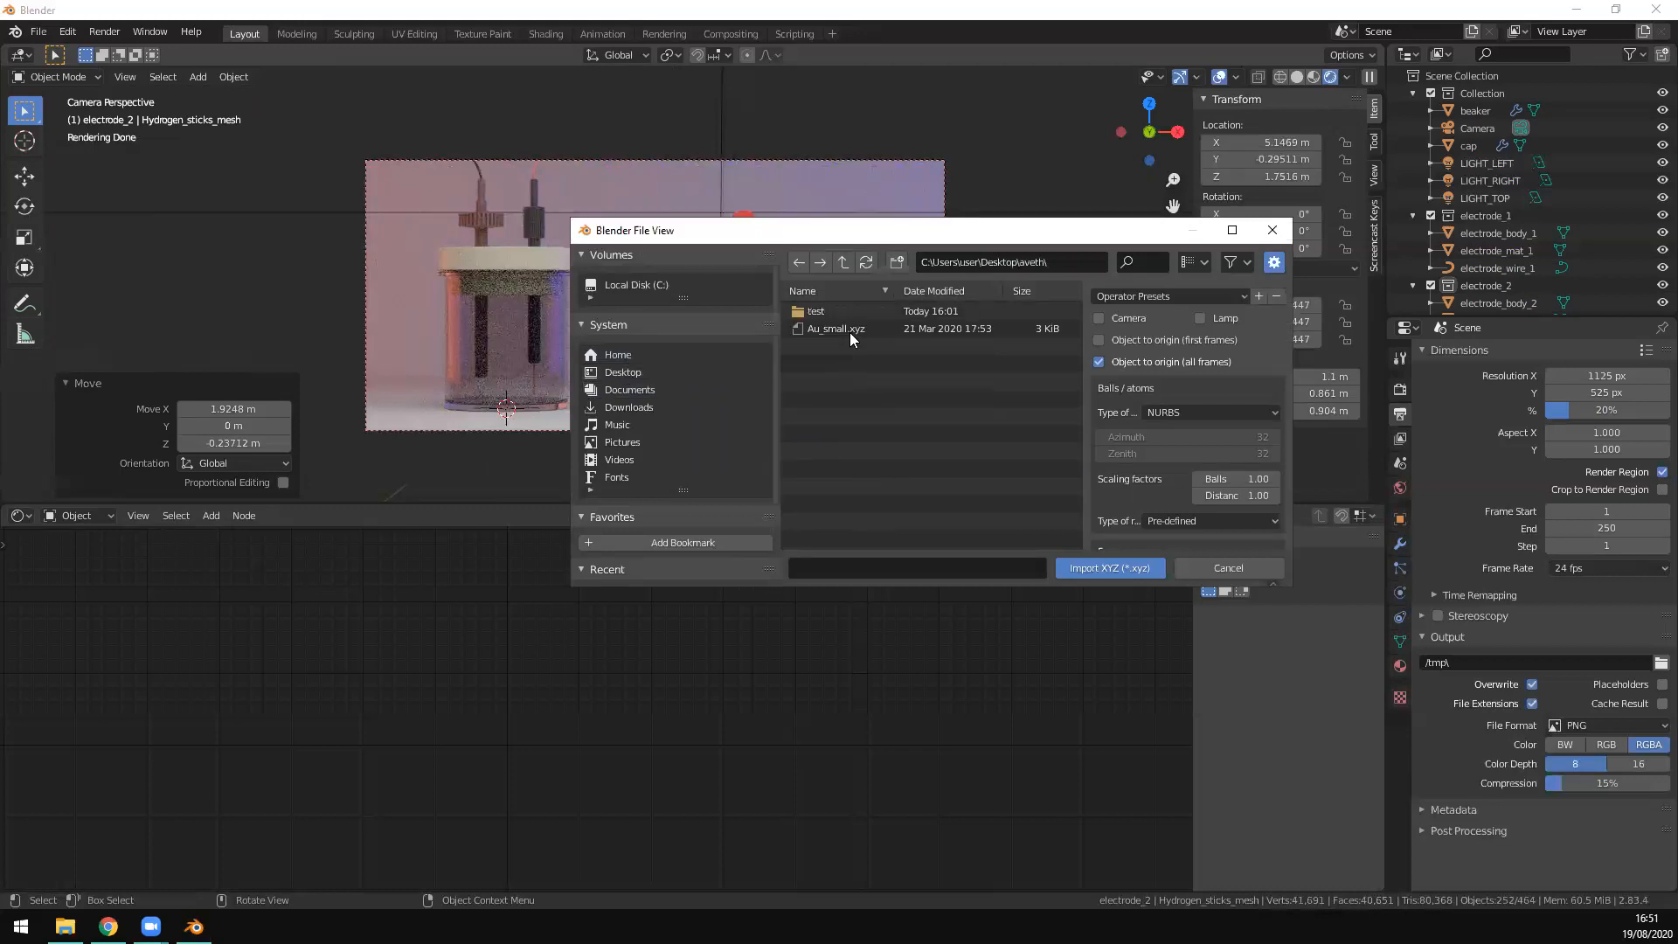
double_click(890, 329)
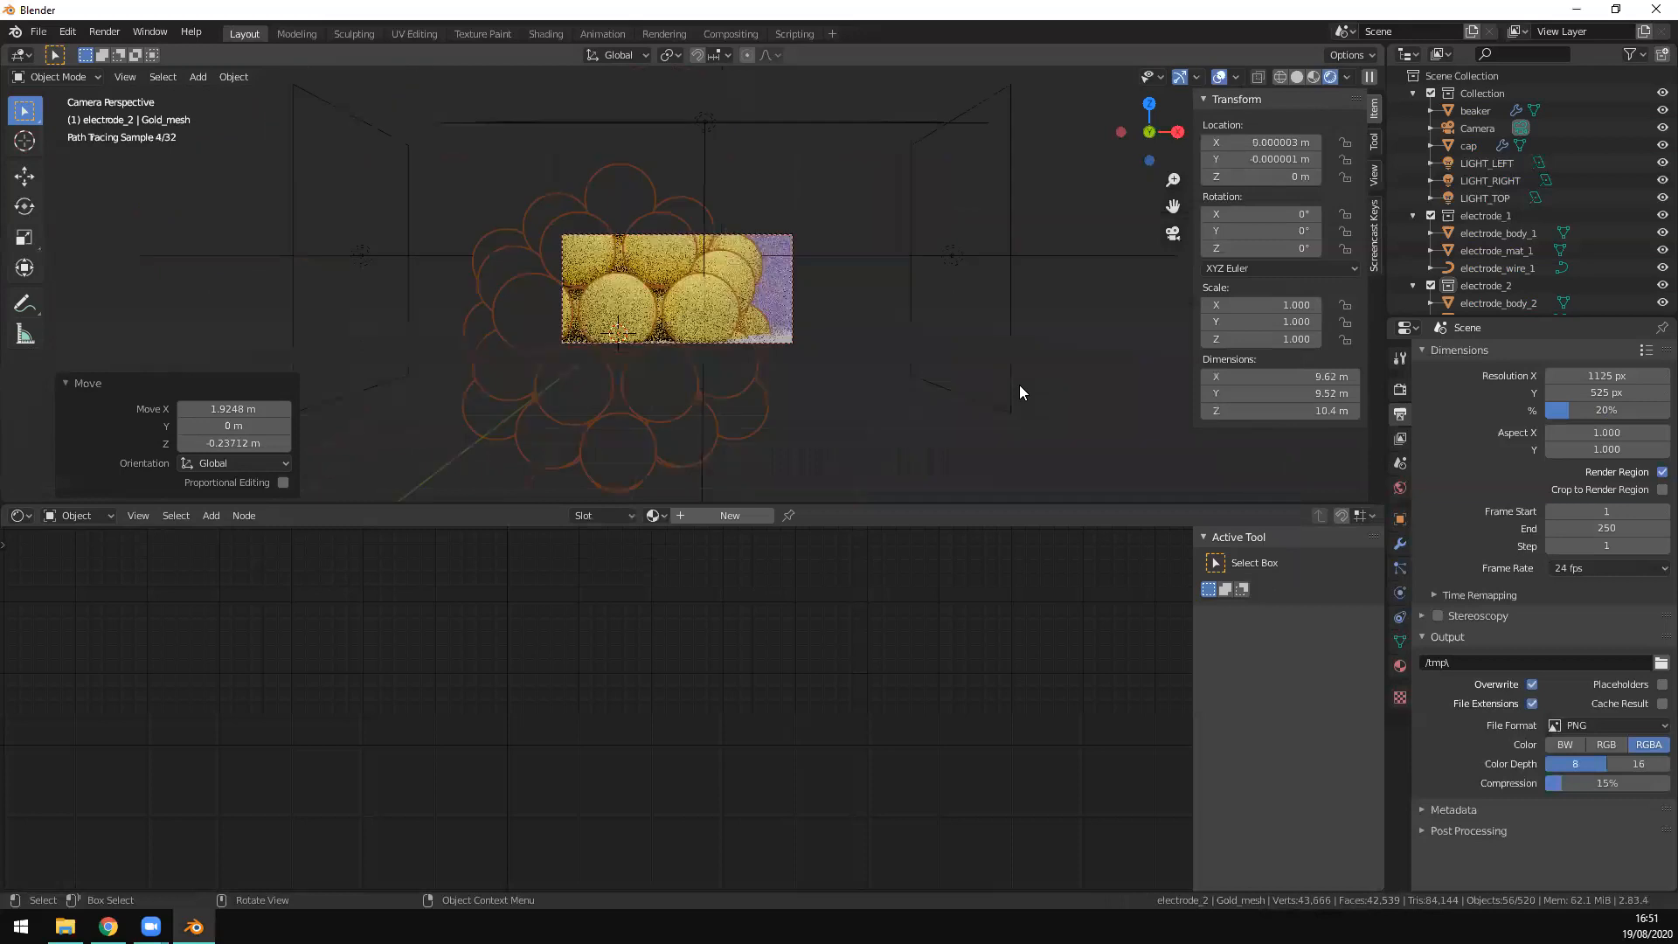
Step: Scale the gold nanoparticle down to about 0.169 and move it between the beaker and methanol, at about X 3.12 m, Z 0.99 m
key(s)
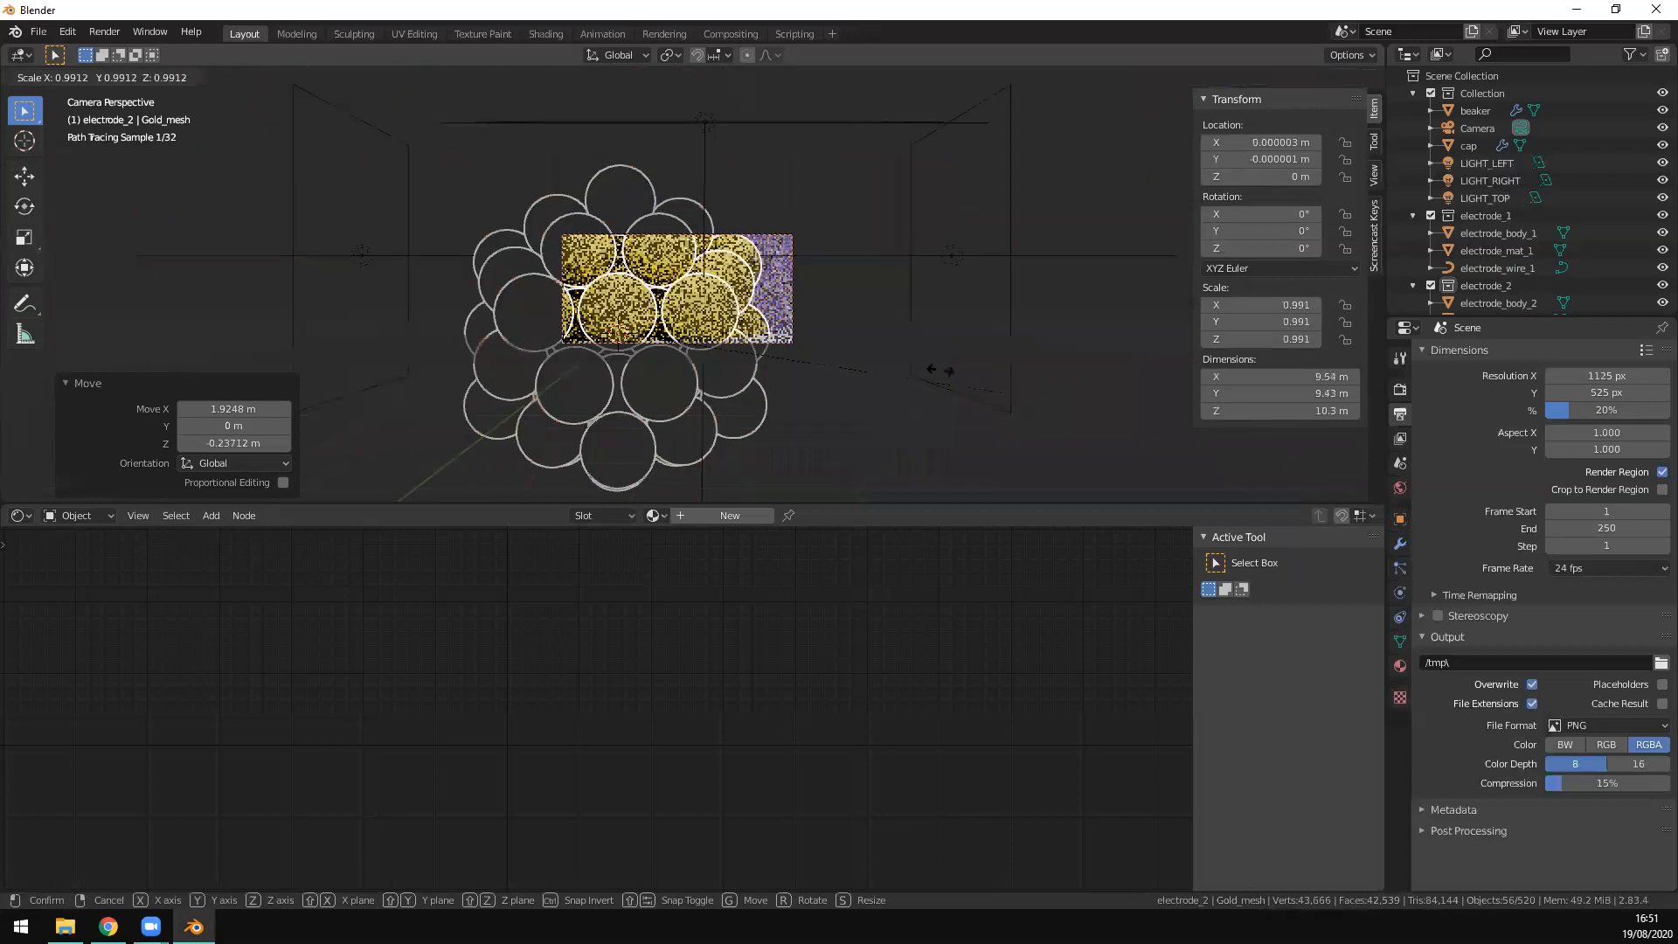
click(758, 307)
key(g)
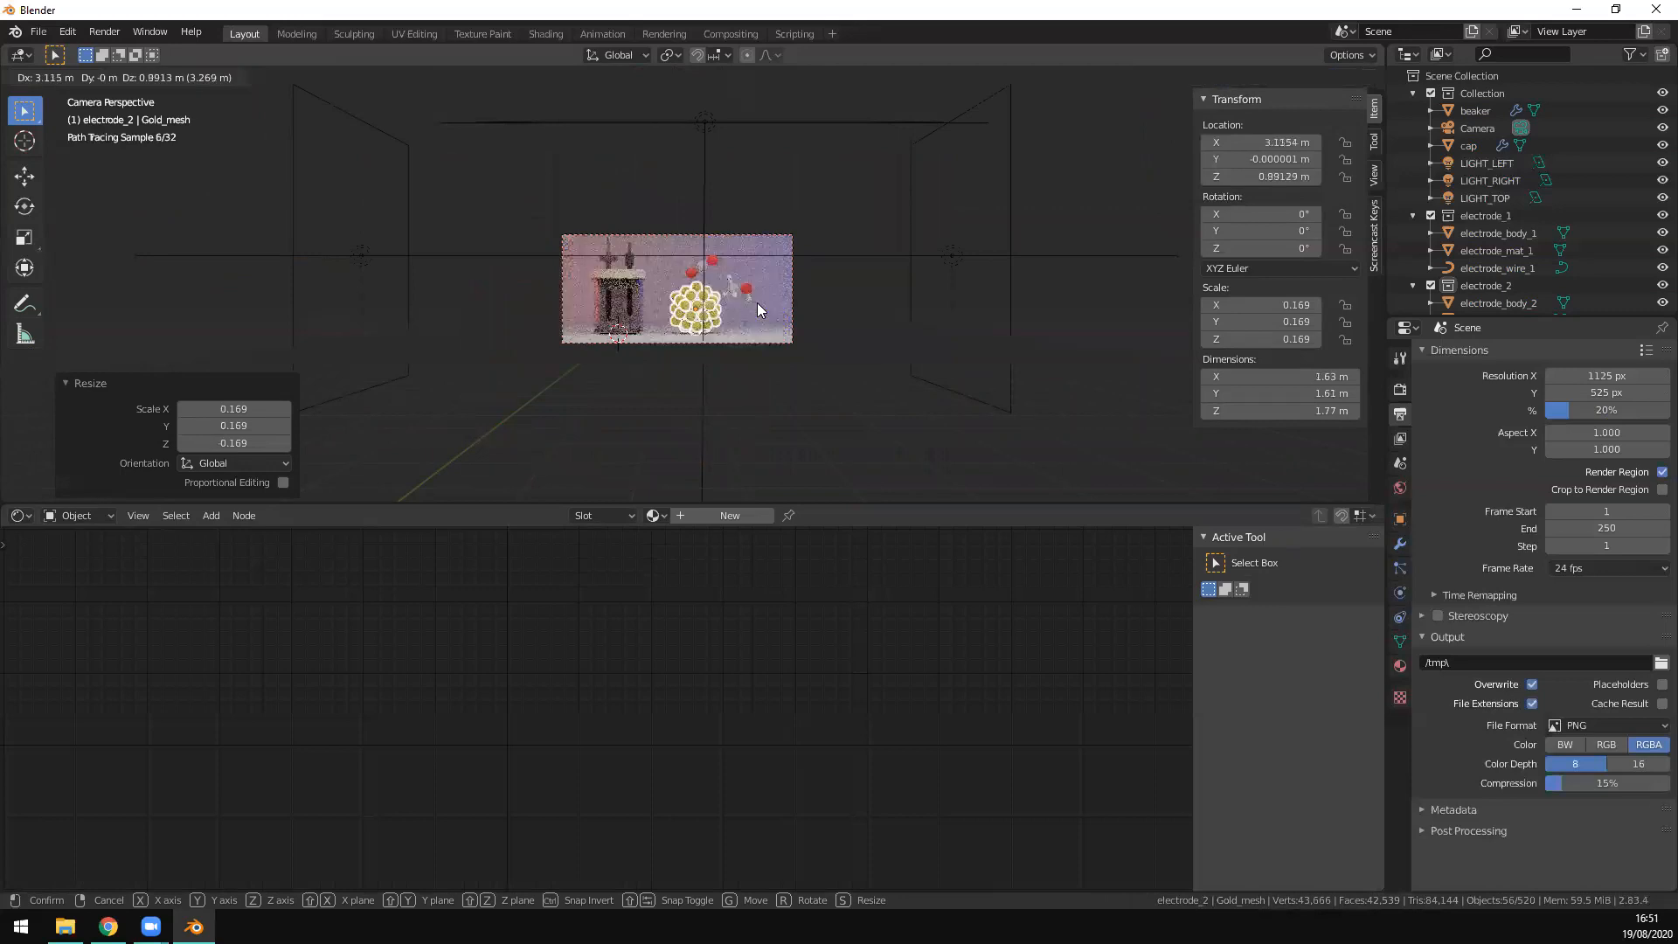
click(759, 308)
Step: Rotate the gold nanoparticle about 24.5° around the front view axis and about -14.9° around an angled perspective view's axis
key(KP_1)
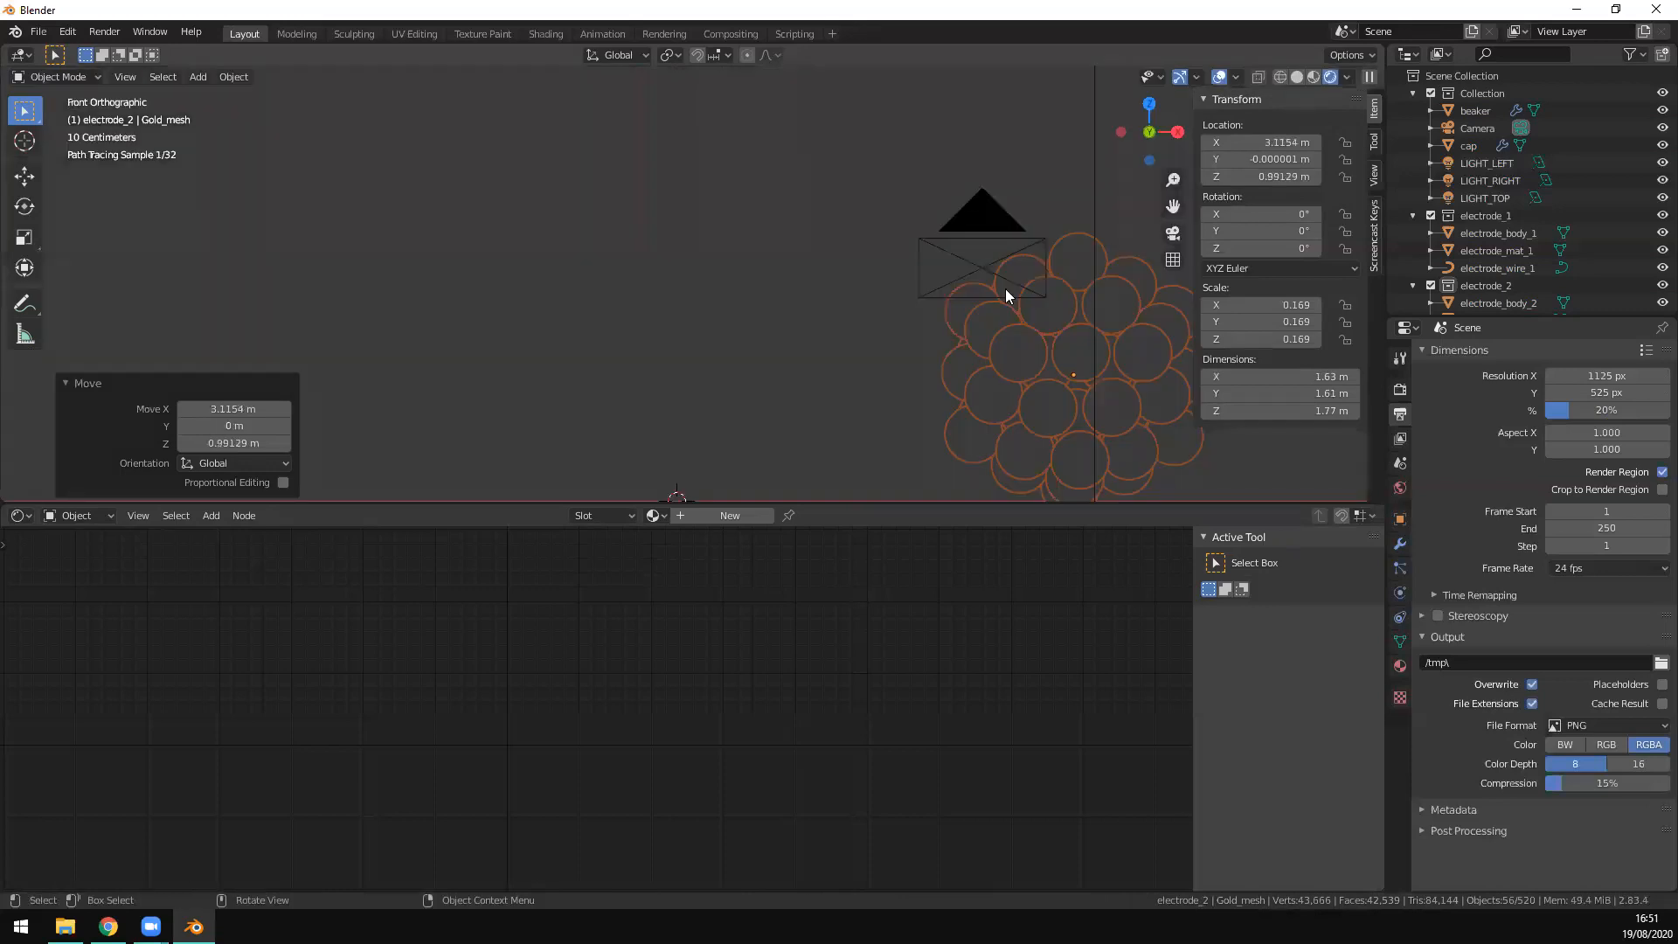
scroll(1006, 295, down, 2)
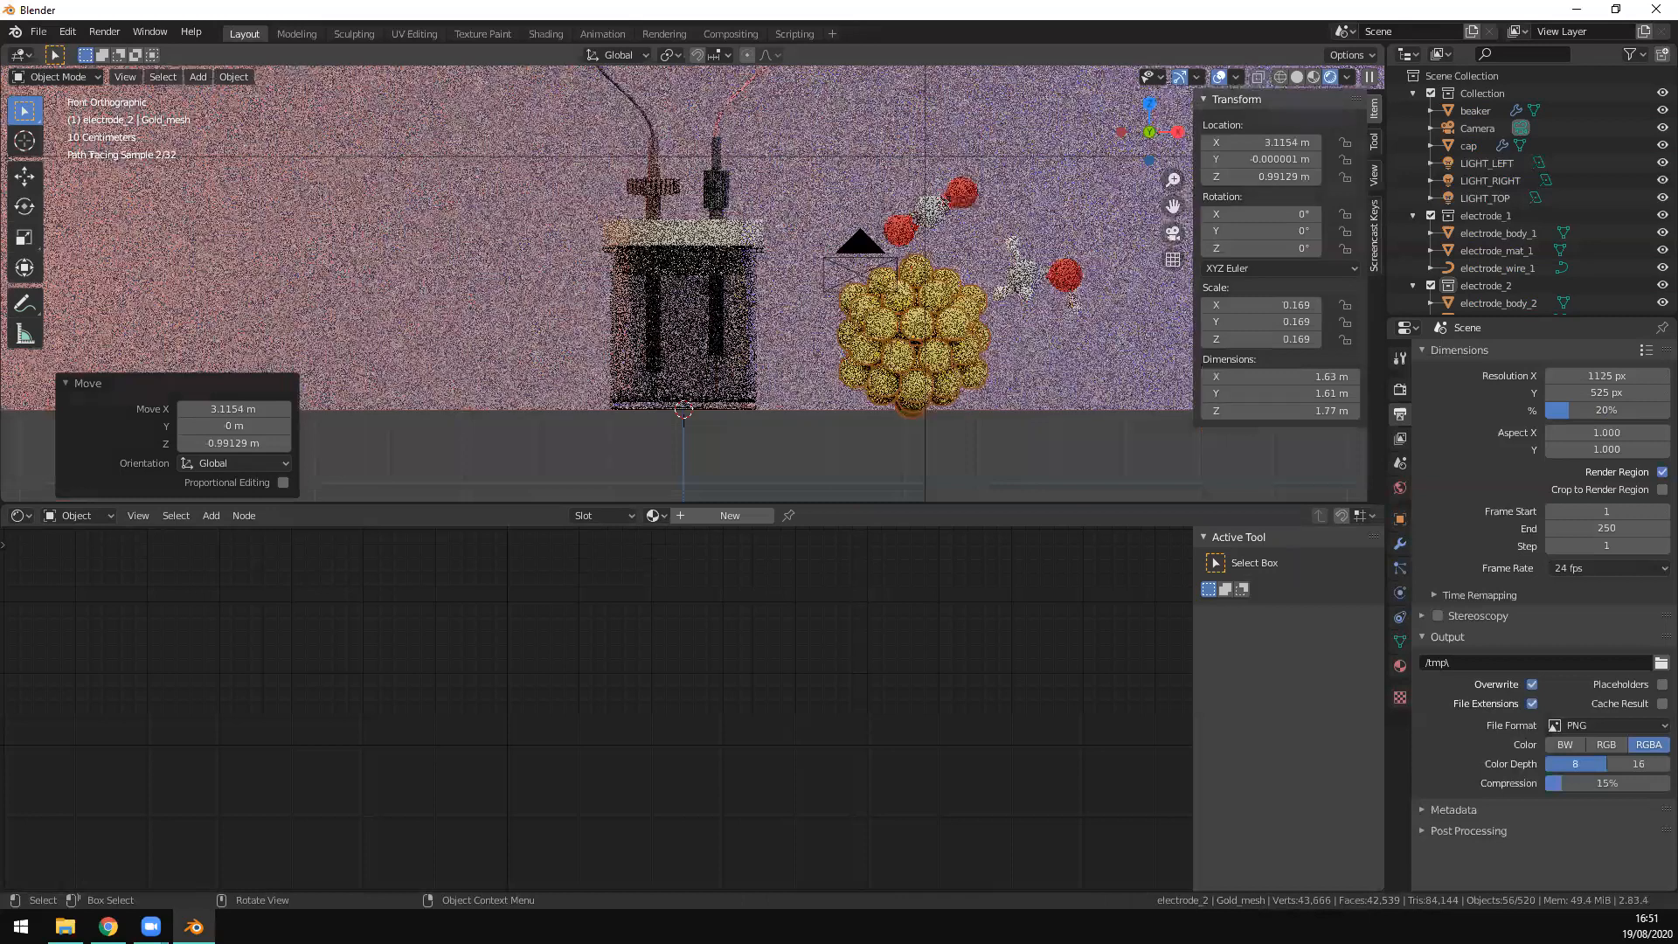
key(r)
click(1030, 397)
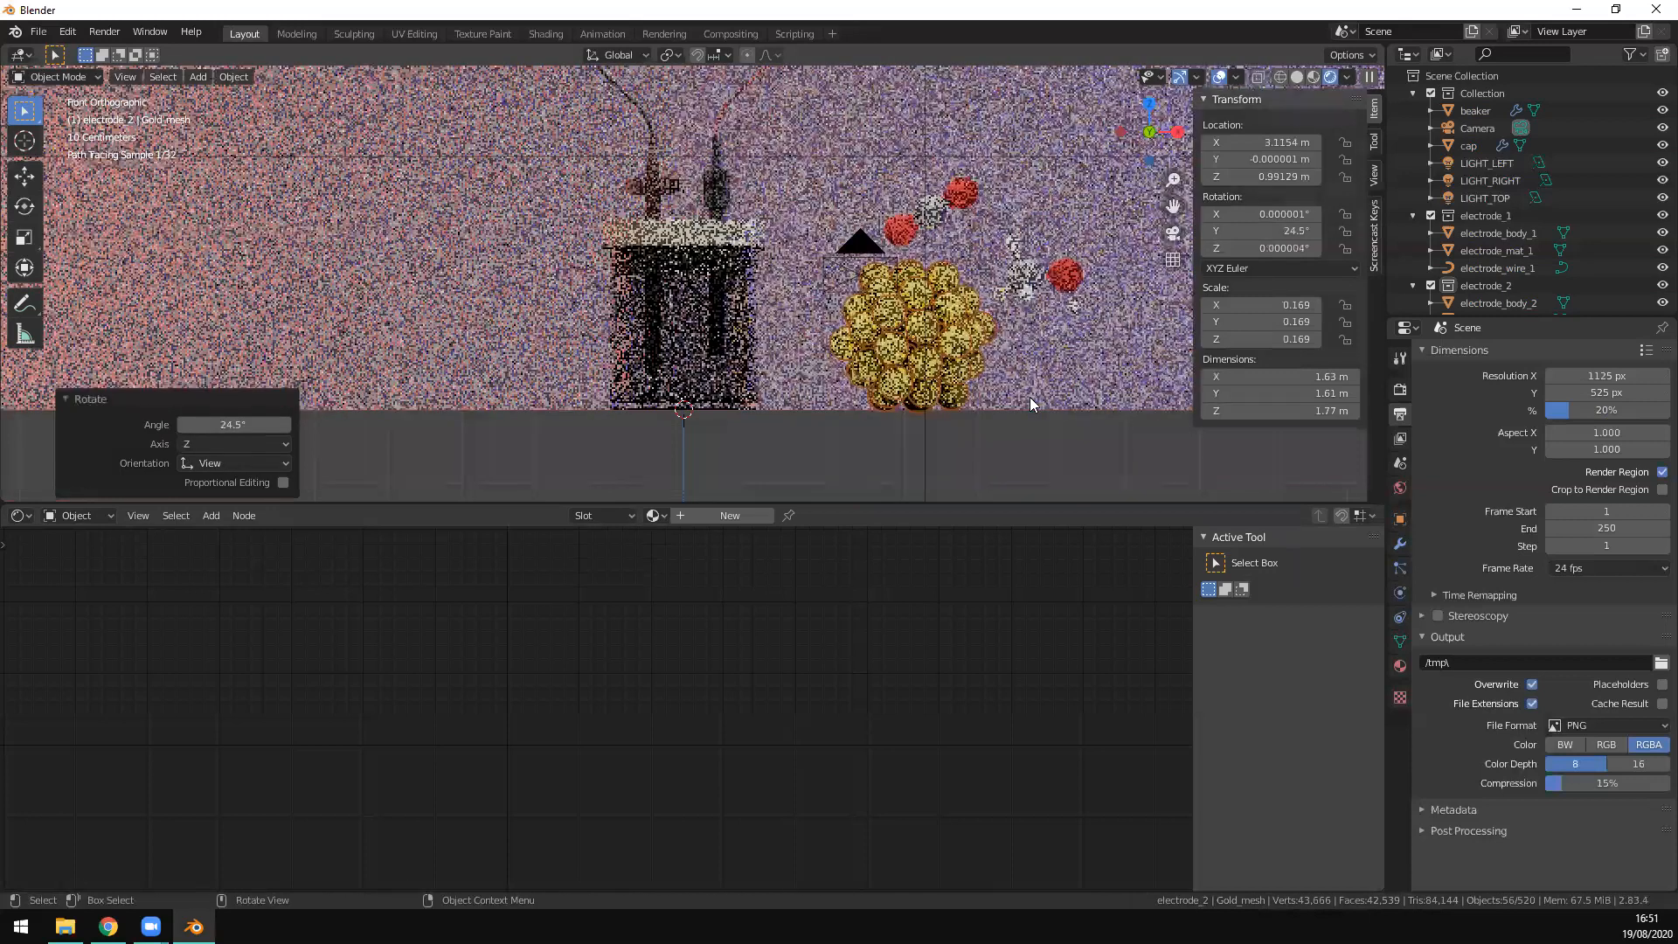
middle_drag(957, 391, 844, 395)
key(KP_Decimal)
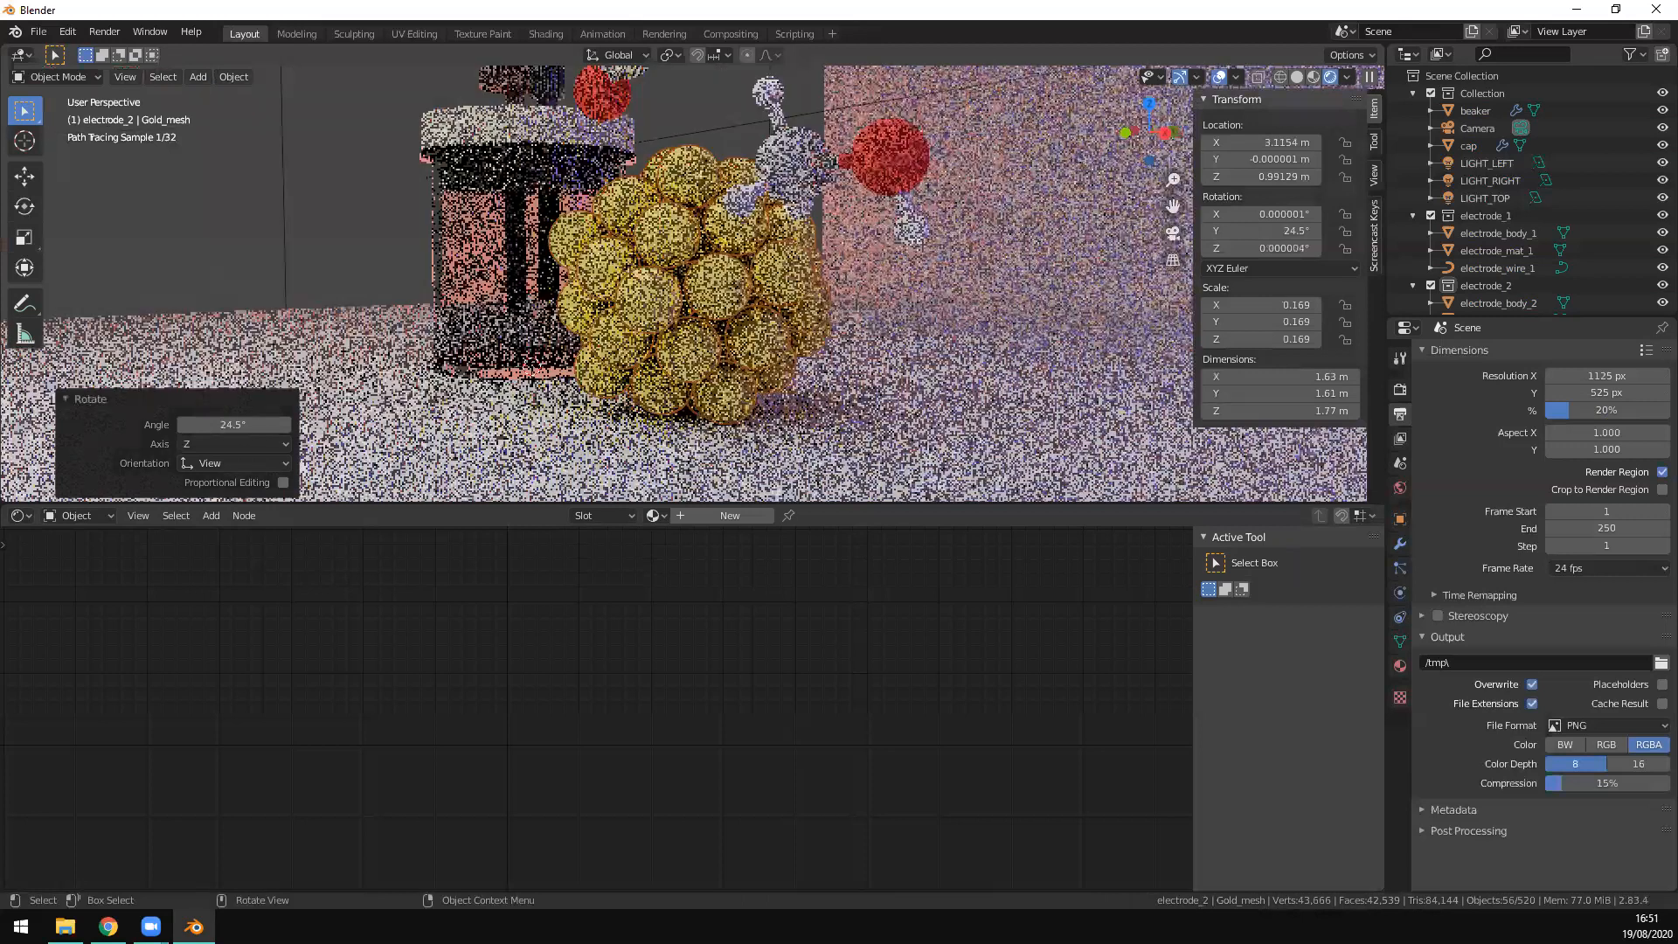
key(r)
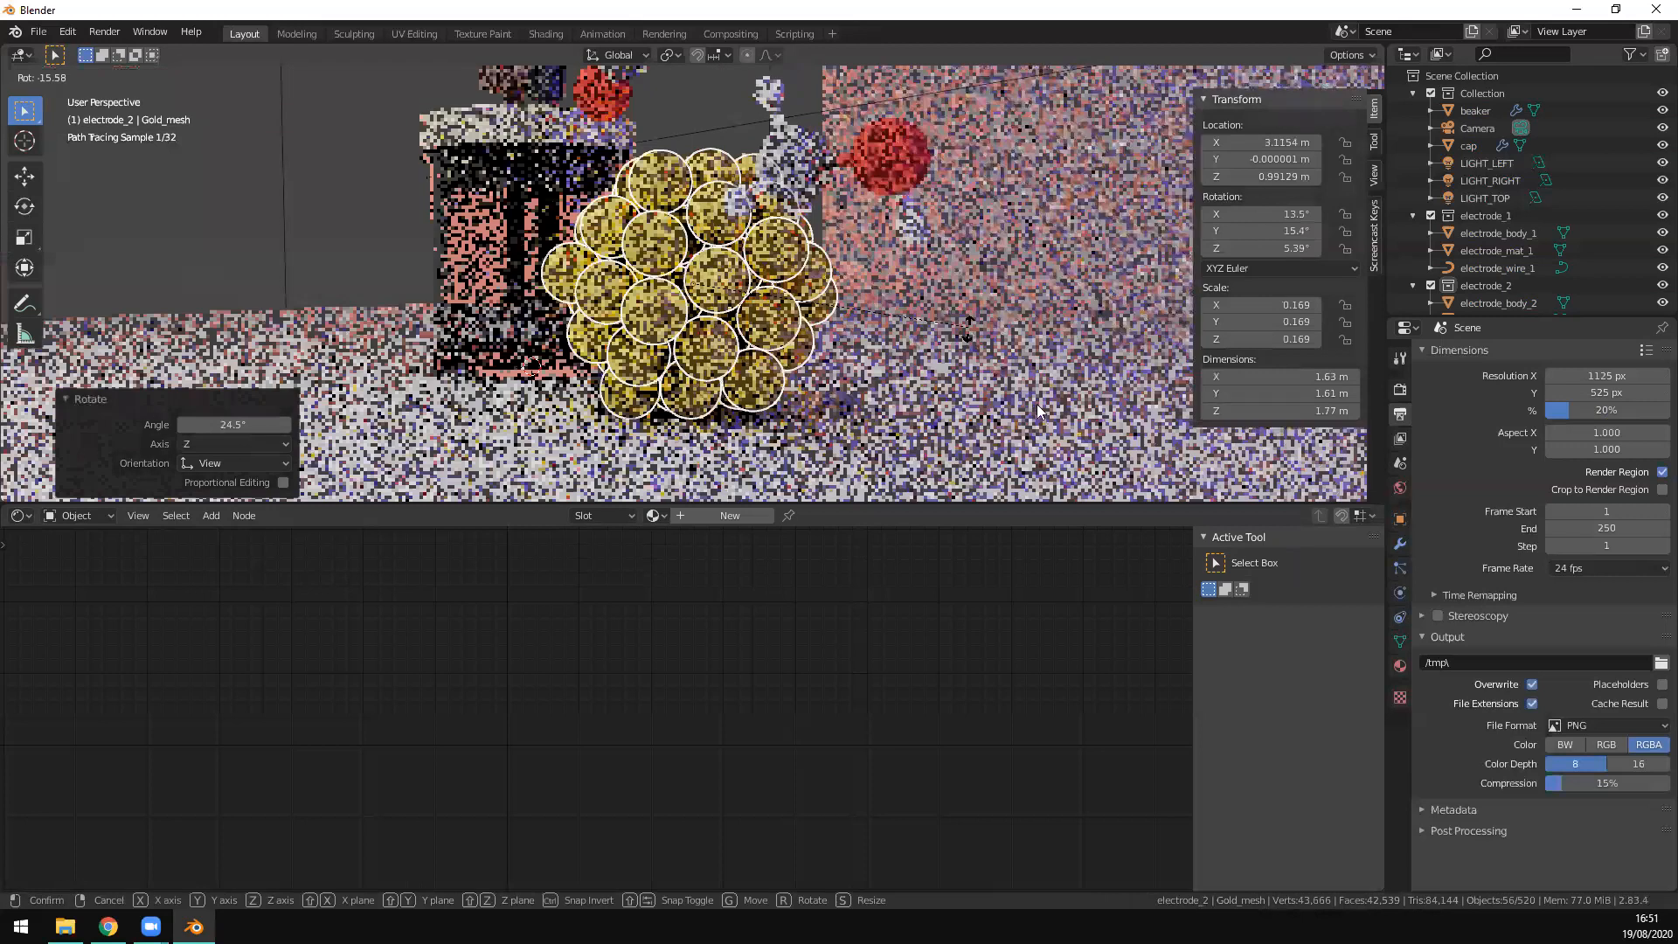
click(1075, 388)
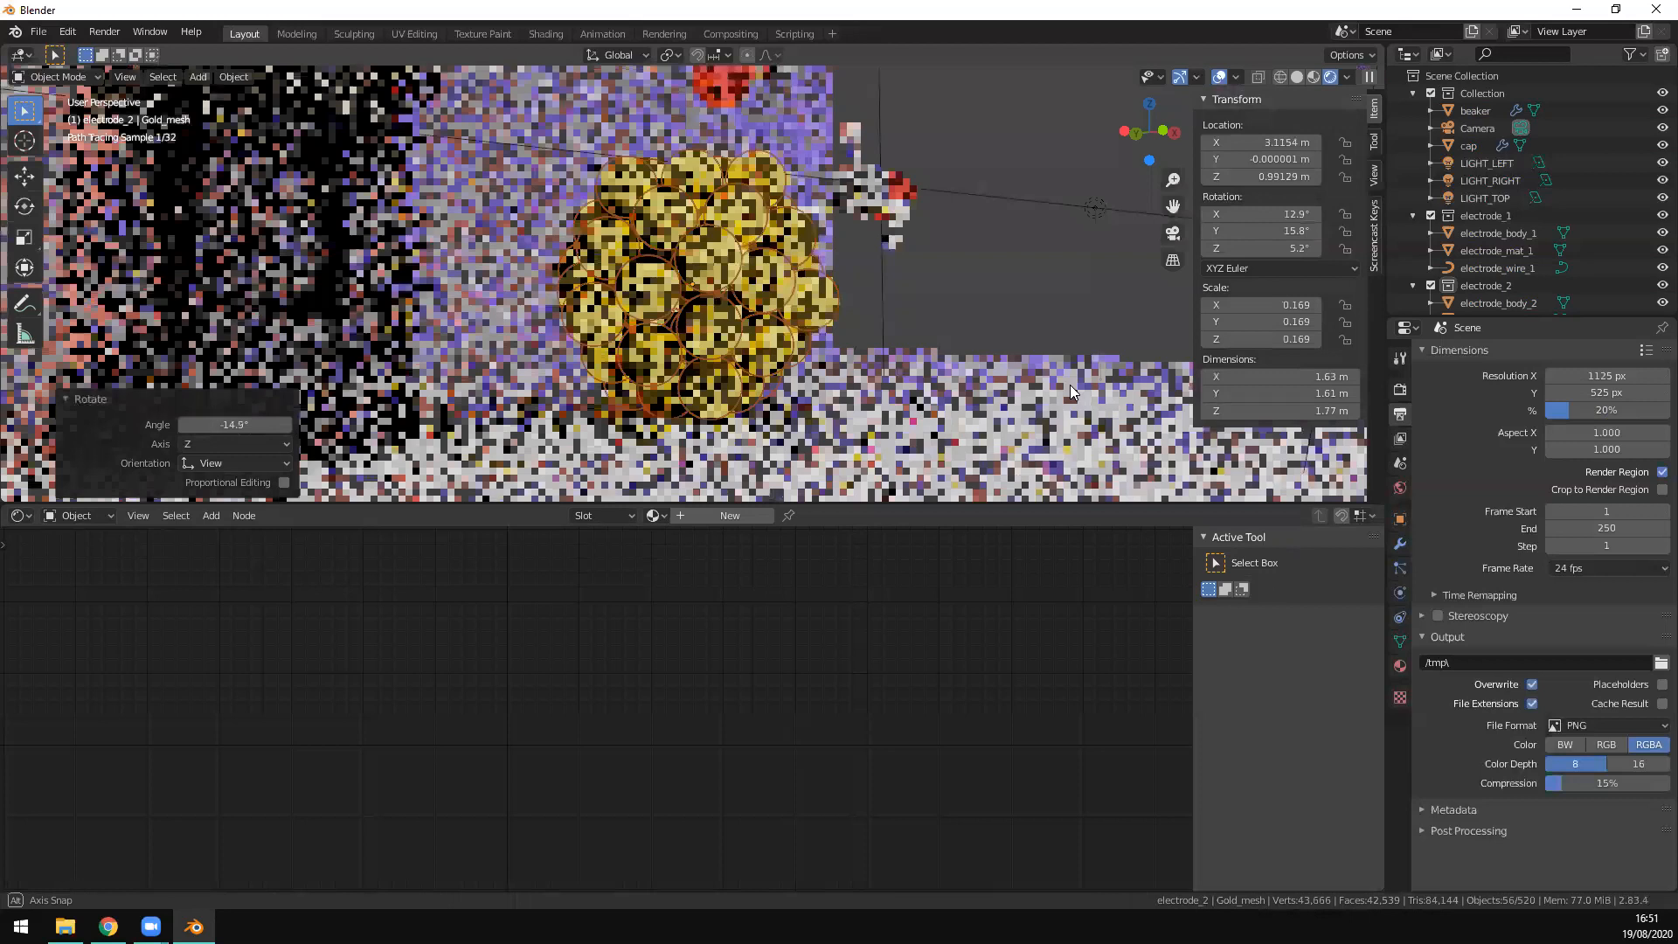
Step: Rotate the gold nanoparticle about 6.8° around the view axis as seen through the camera
key(KP_0)
scroll(810, 350, up, 3)
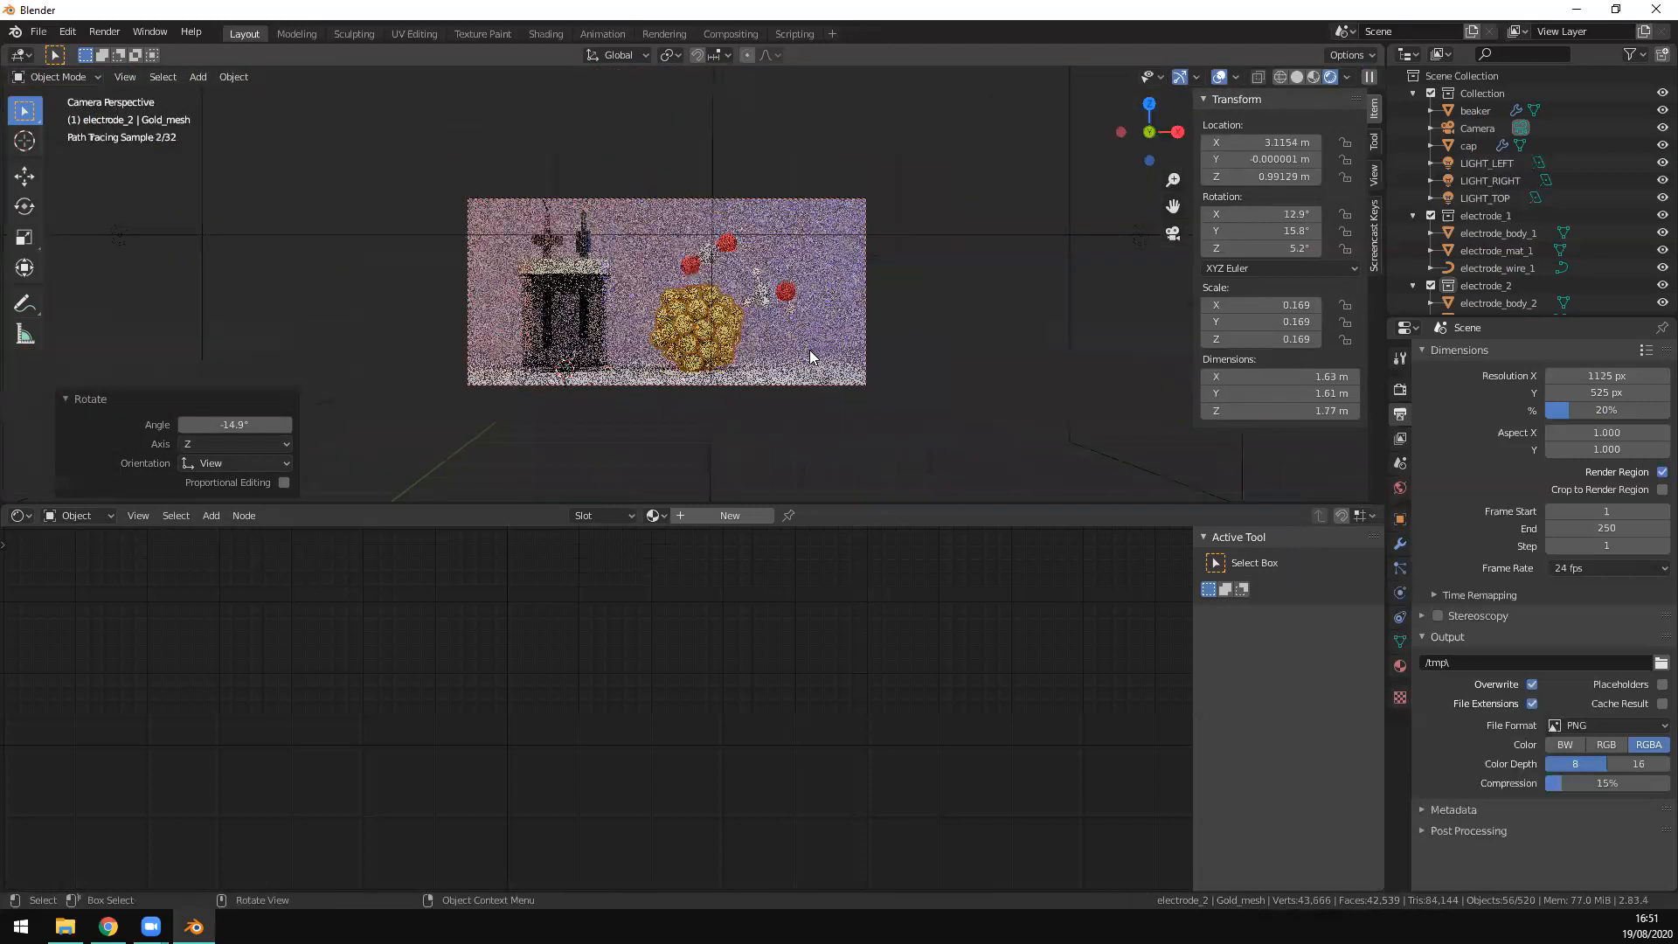
scroll(874, 345, up, 1)
key(r)
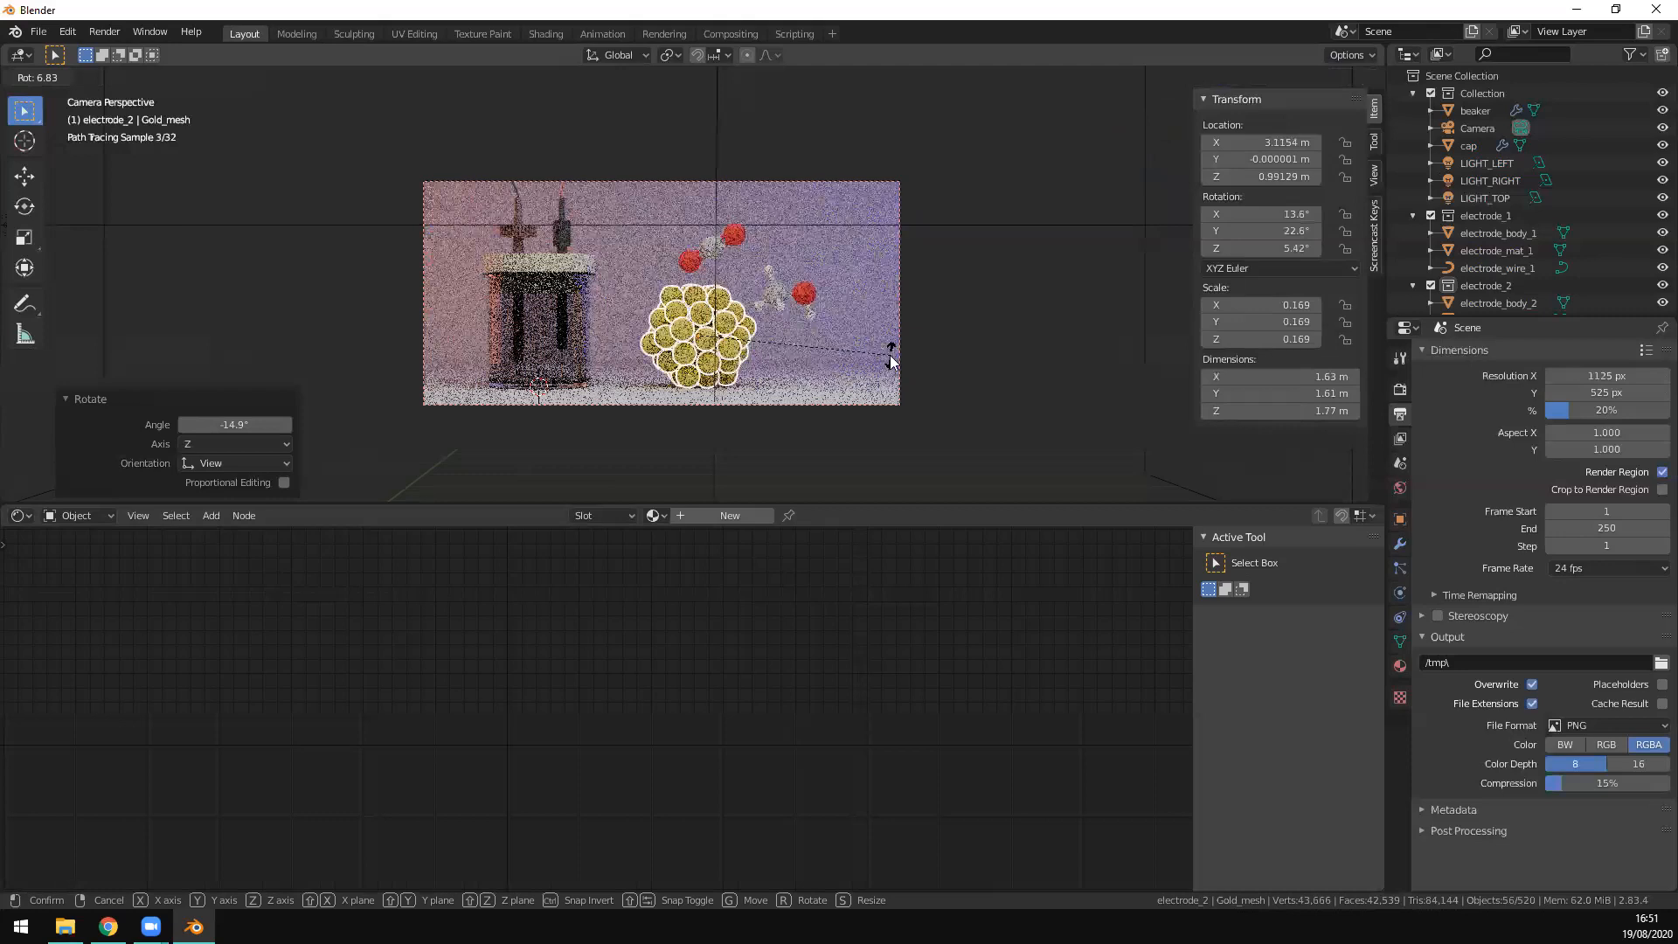
click(869, 404)
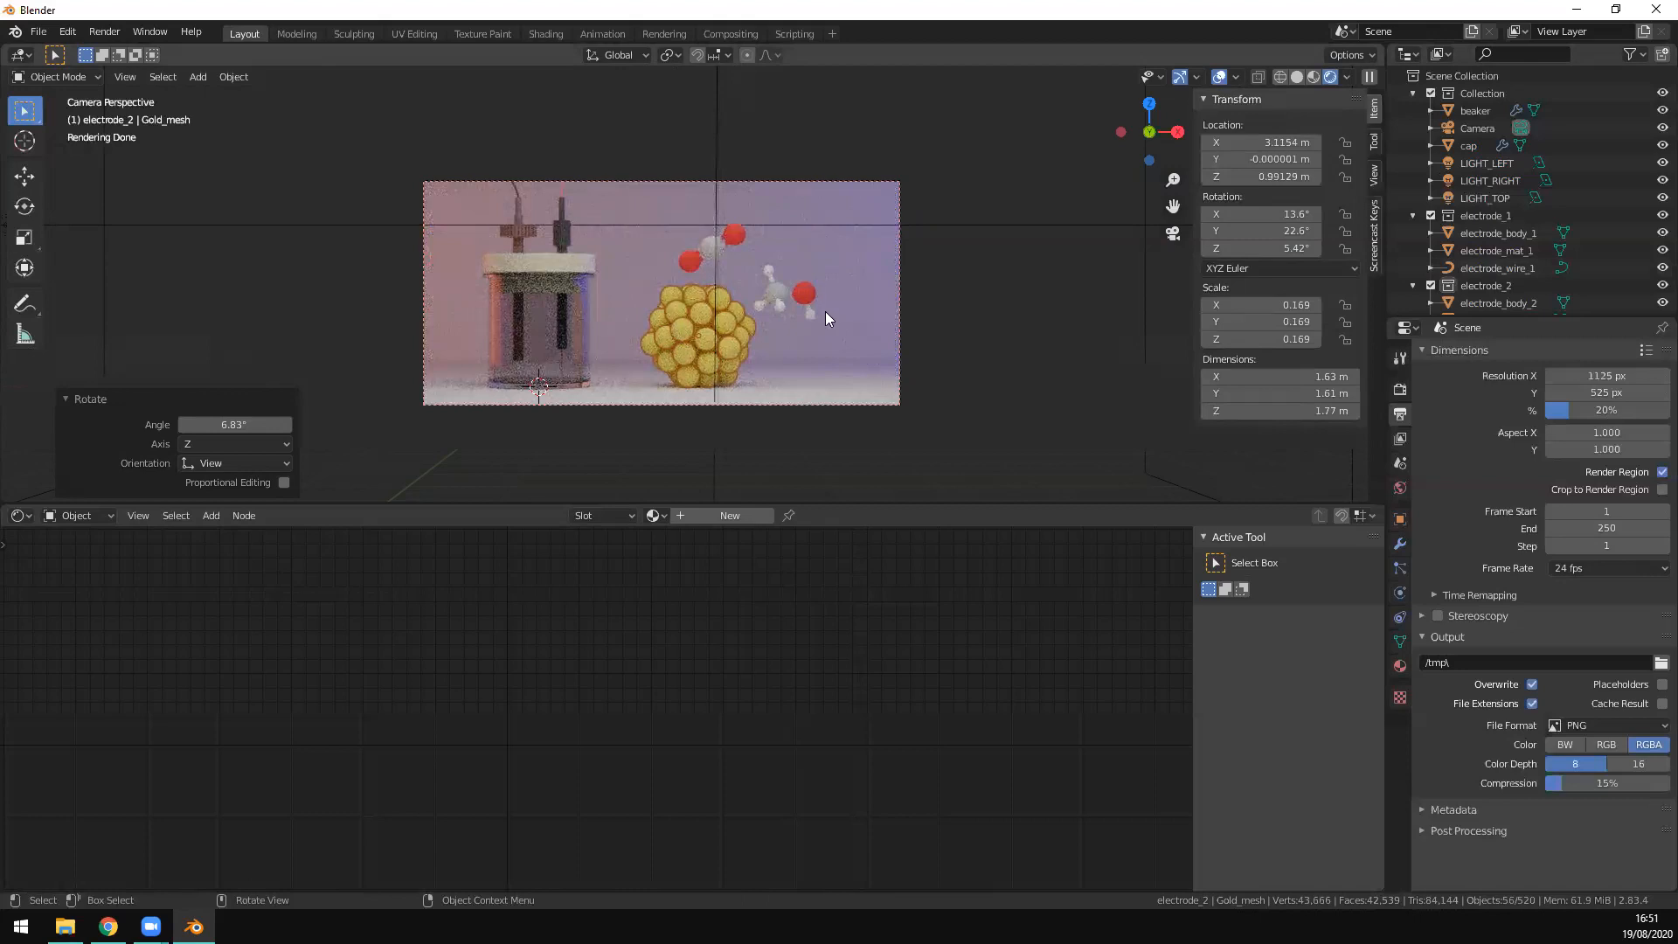
Step: Collapse the main, electrode_1, electrode_2, co2.pdb, meoh.pdb and Au_small.xyz collections in the scene hierarchy
scroll(1547, 219, down, 4)
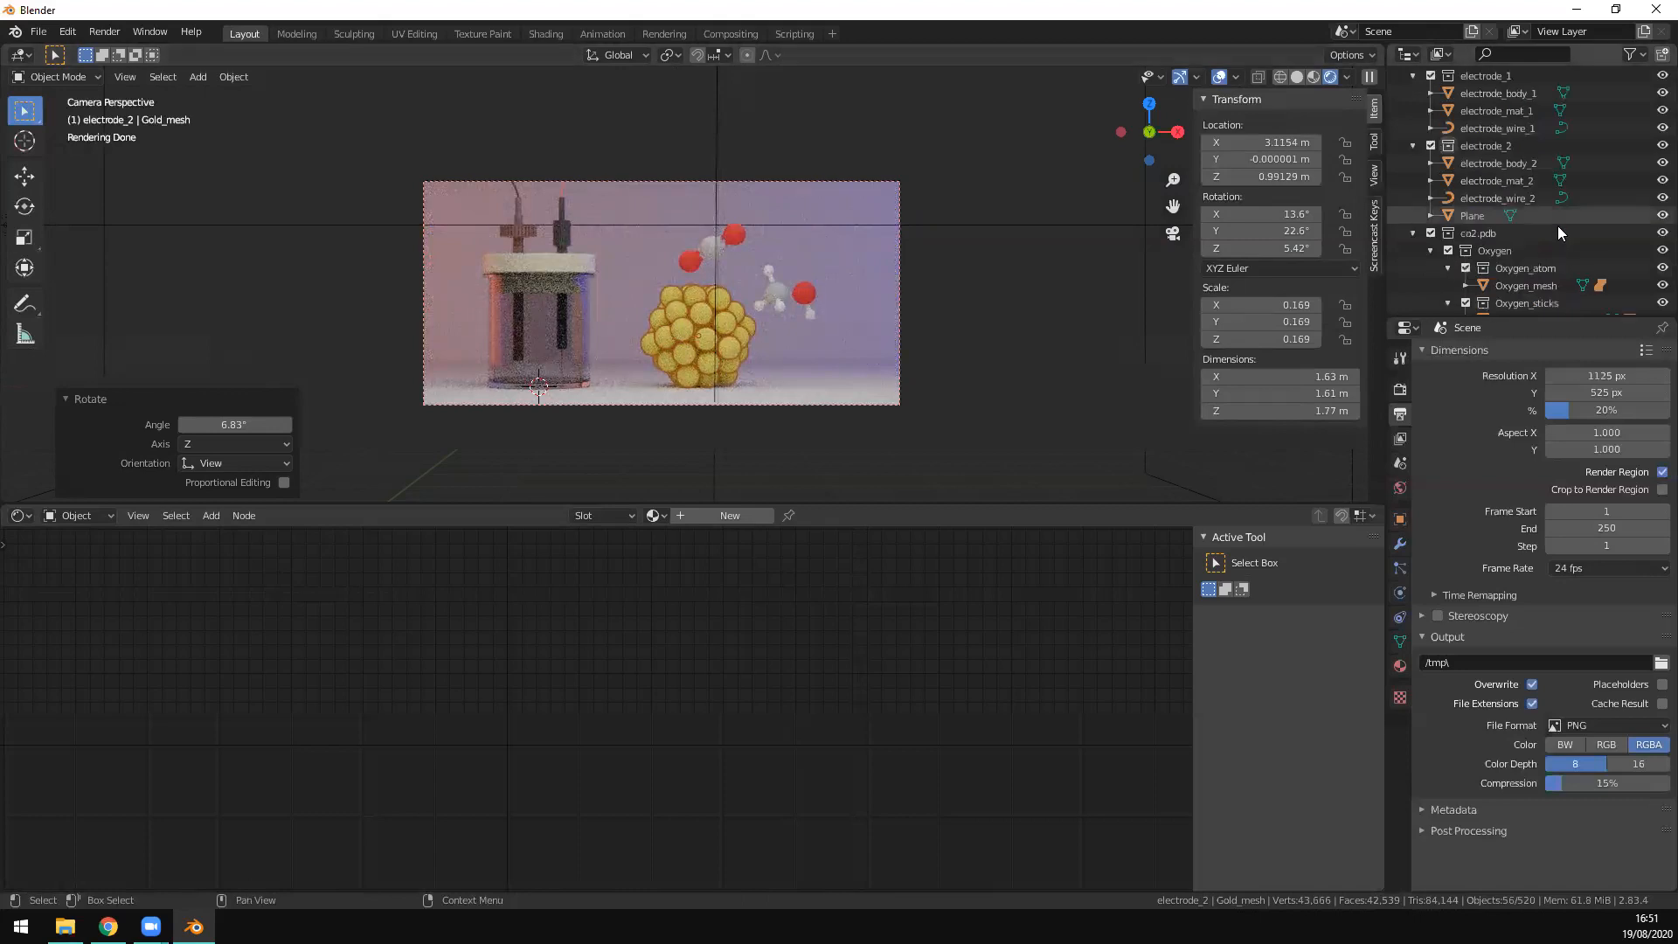
scroll(1511, 237, down, 1)
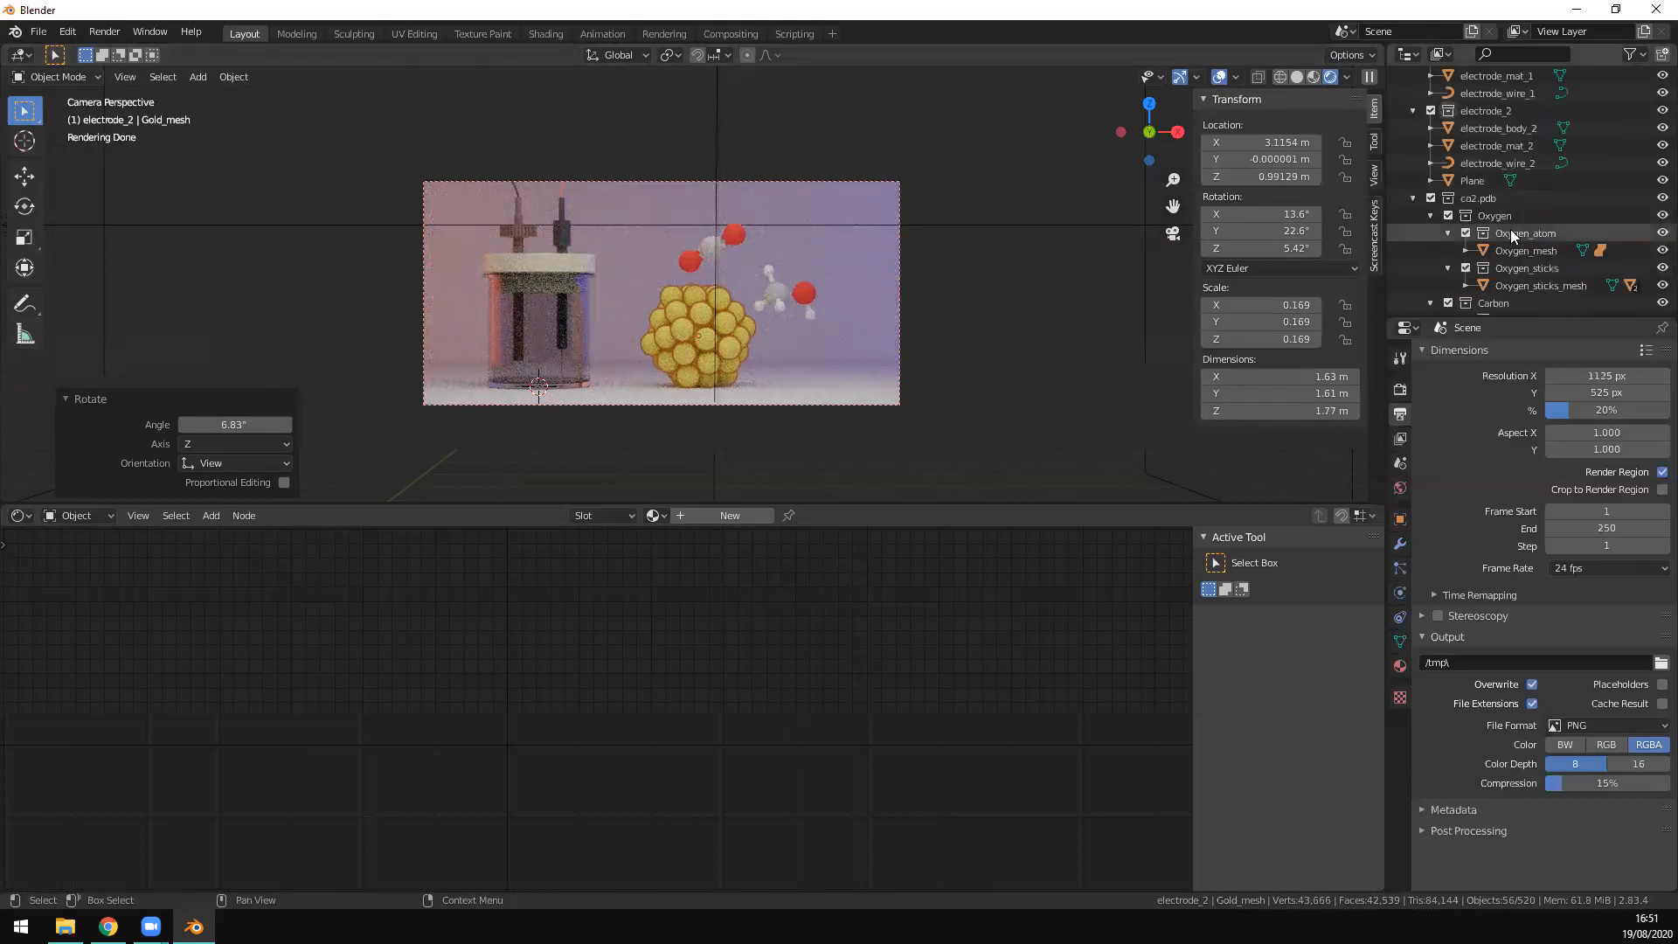
click(1413, 199)
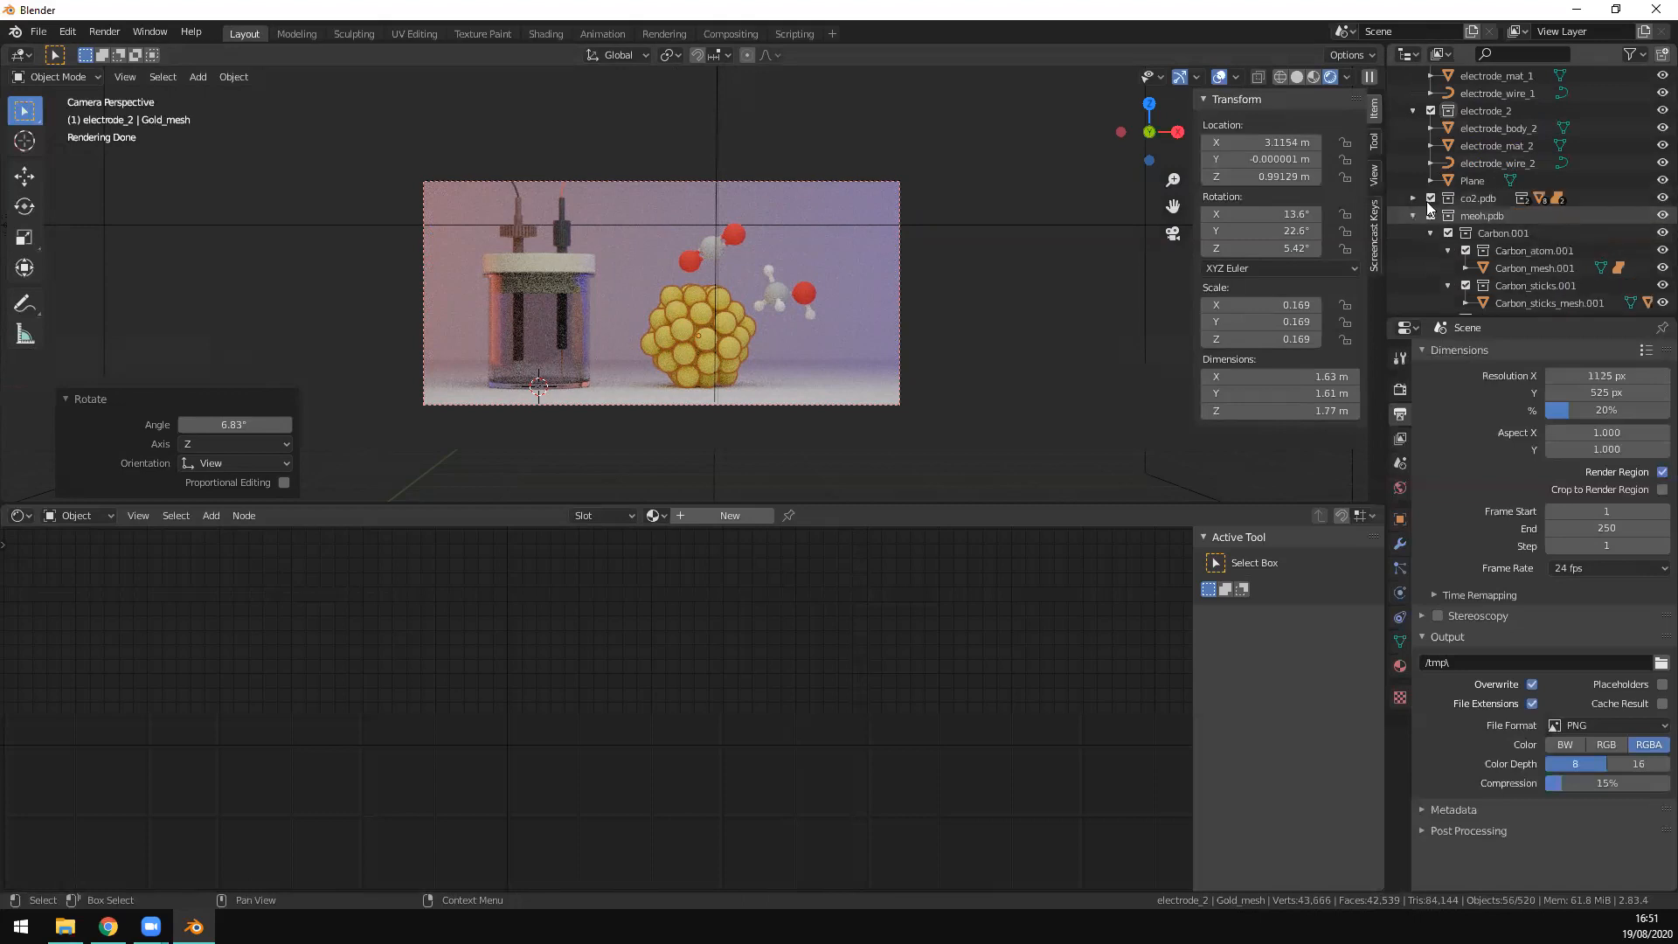
click(1414, 216)
click(1411, 122)
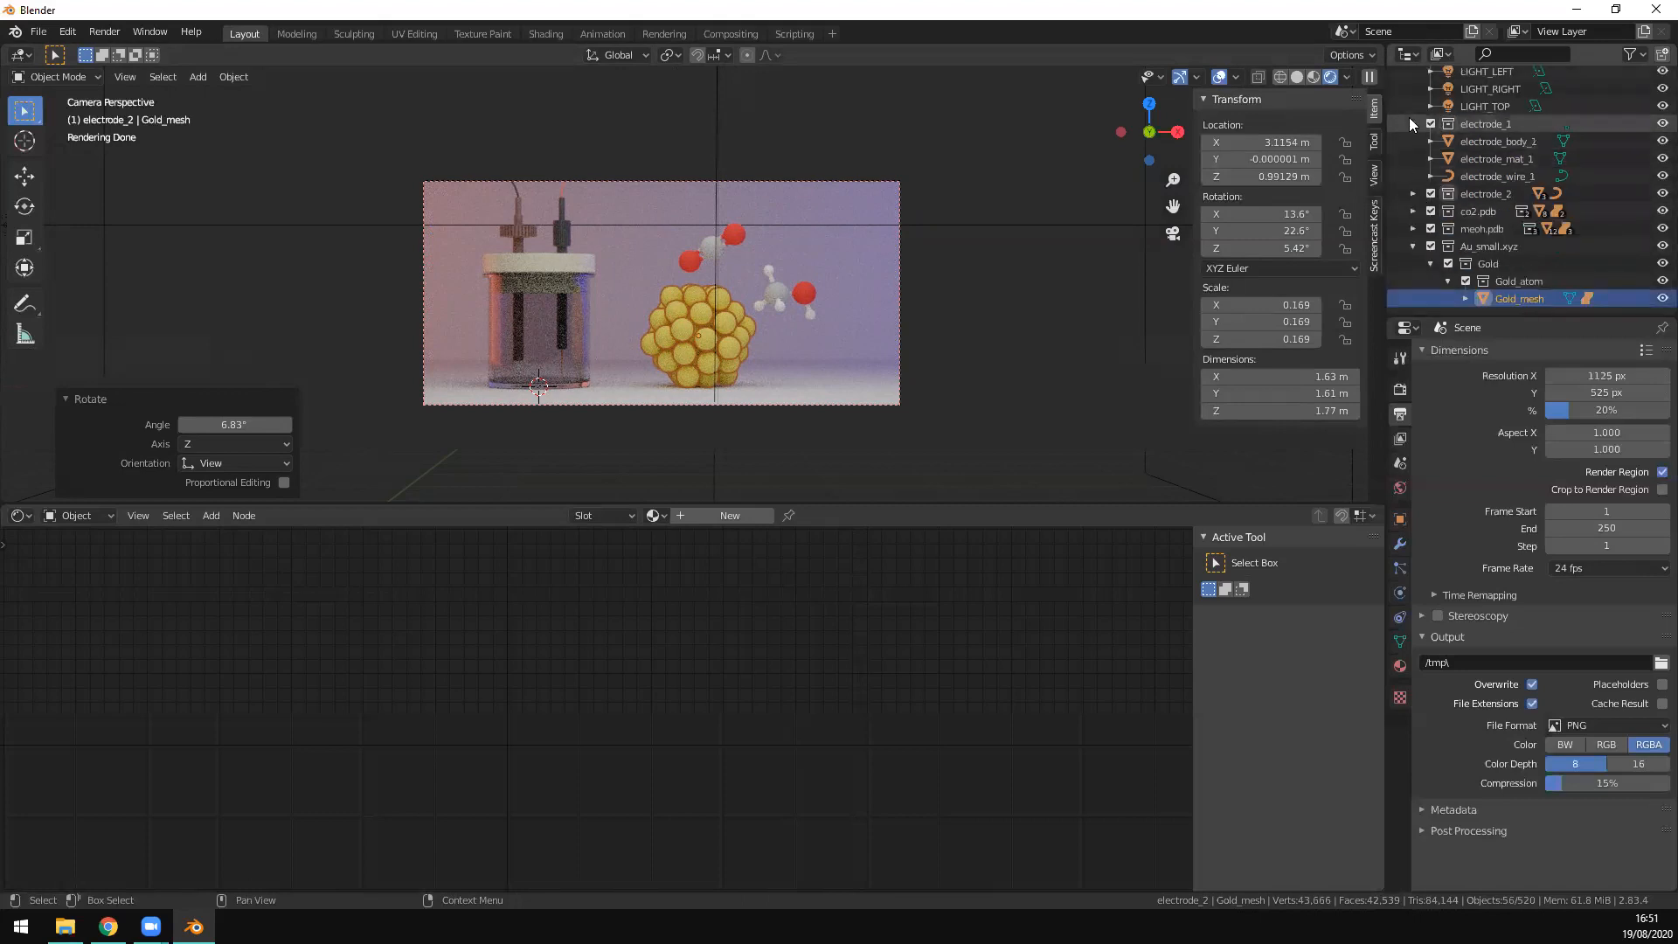
click(1411, 122)
click(1408, 94)
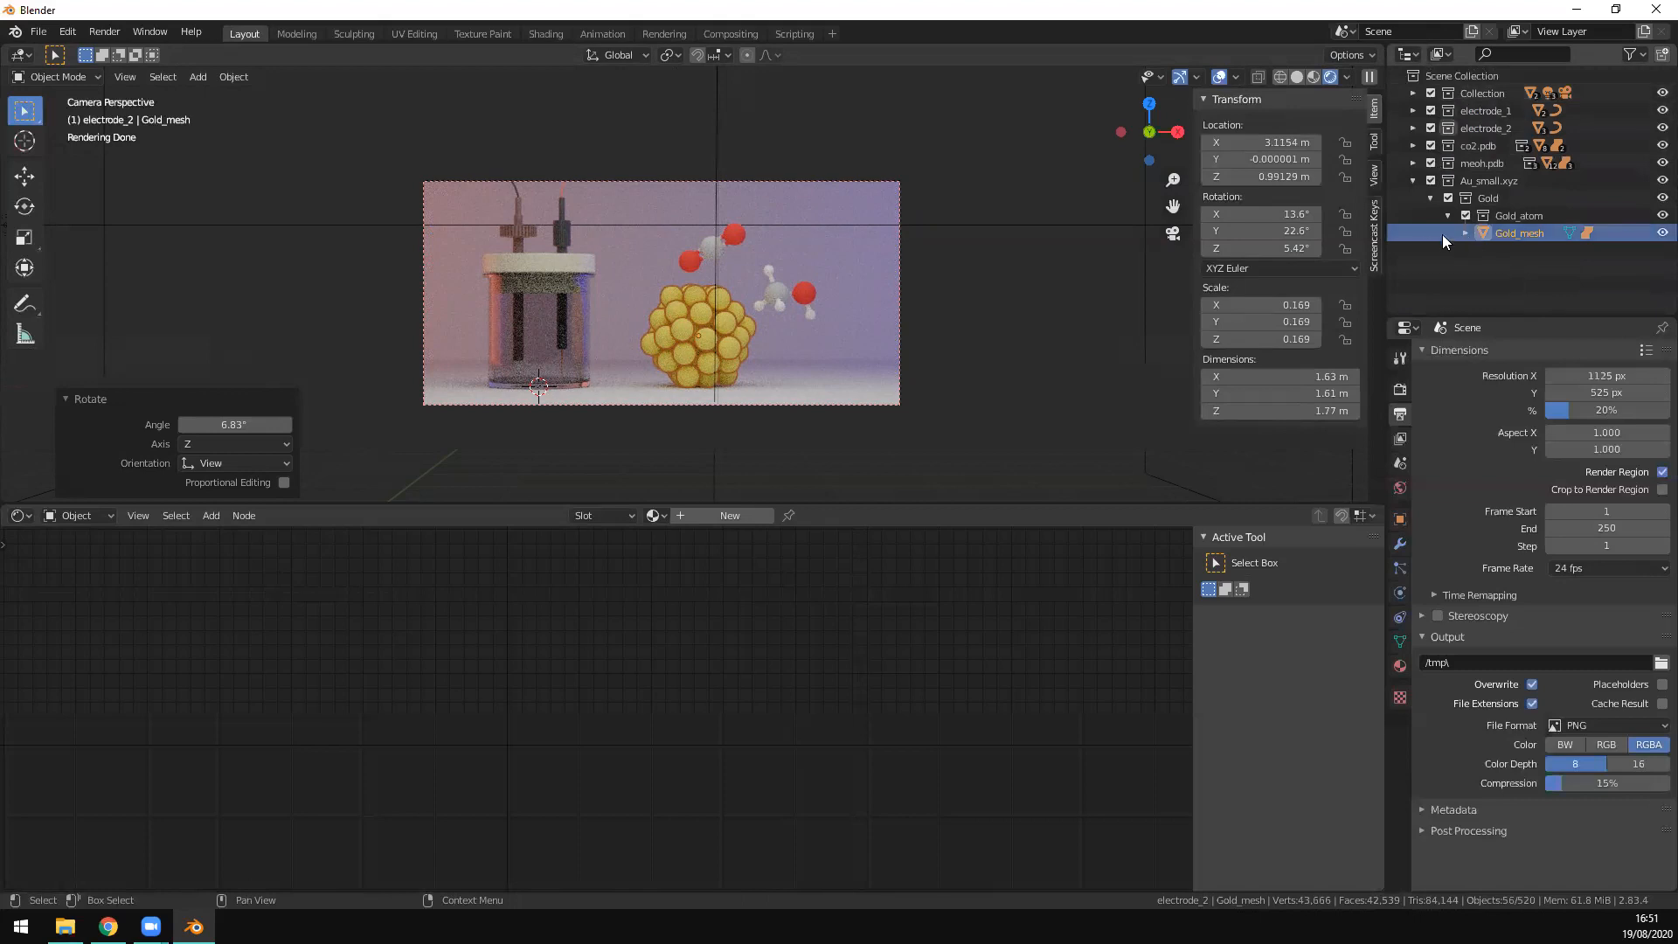
click(1411, 182)
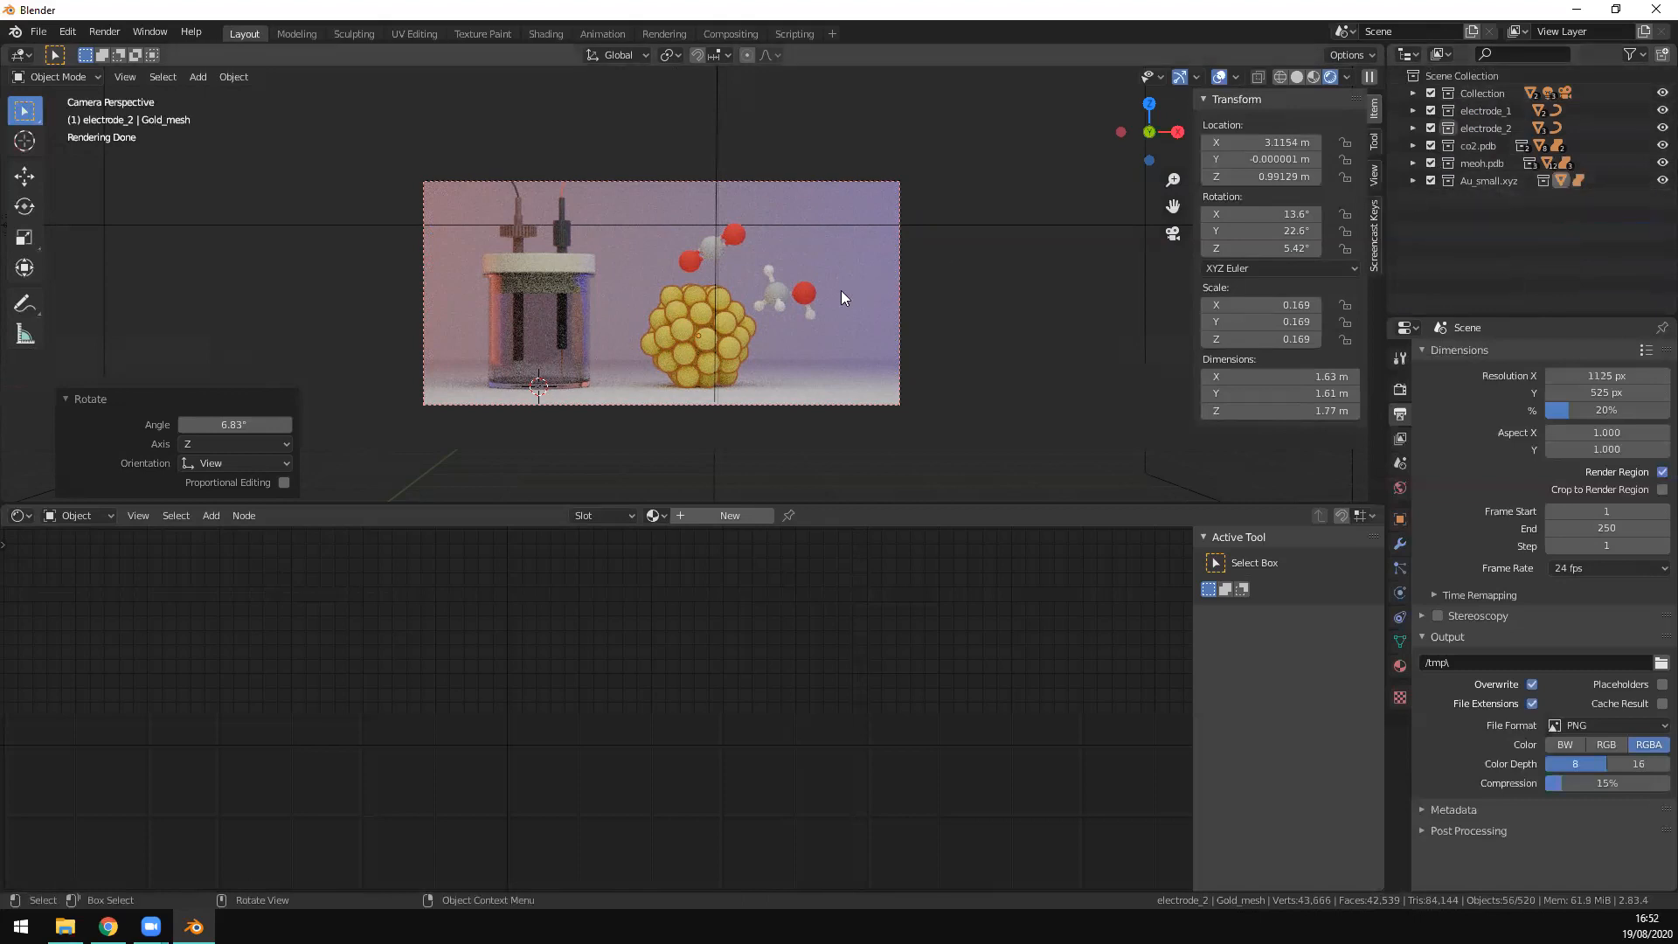
Step: Move the gold nanoparticle about 0.43 m along the X axis, away from the beaker
key(g)
key(x)
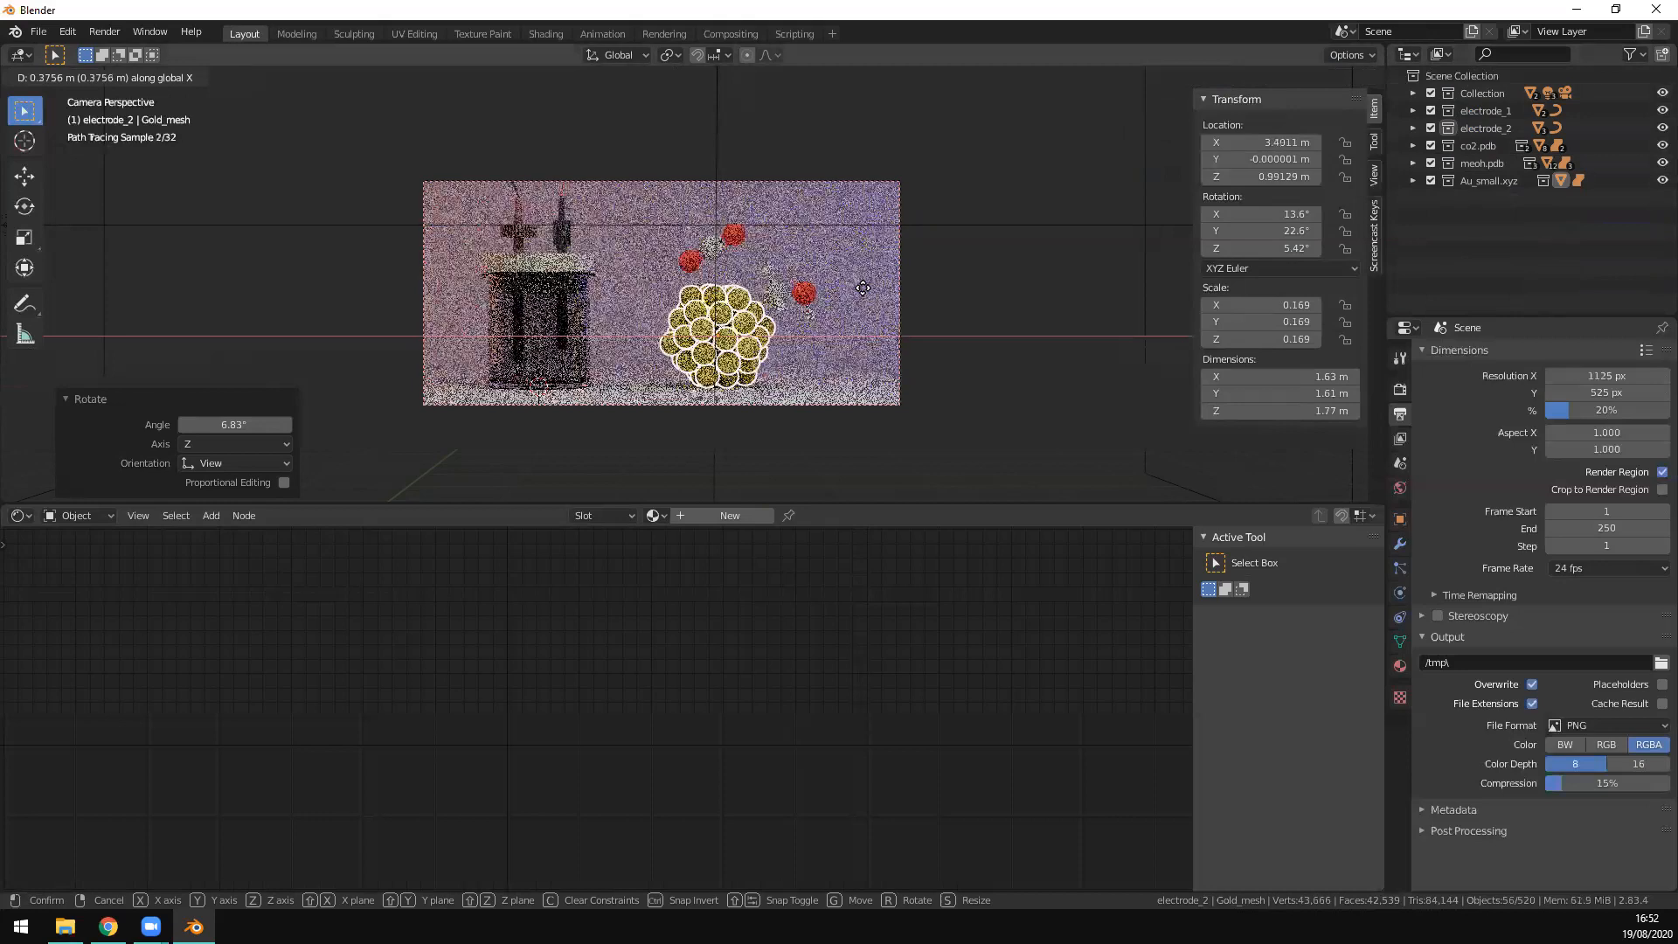
click(862, 289)
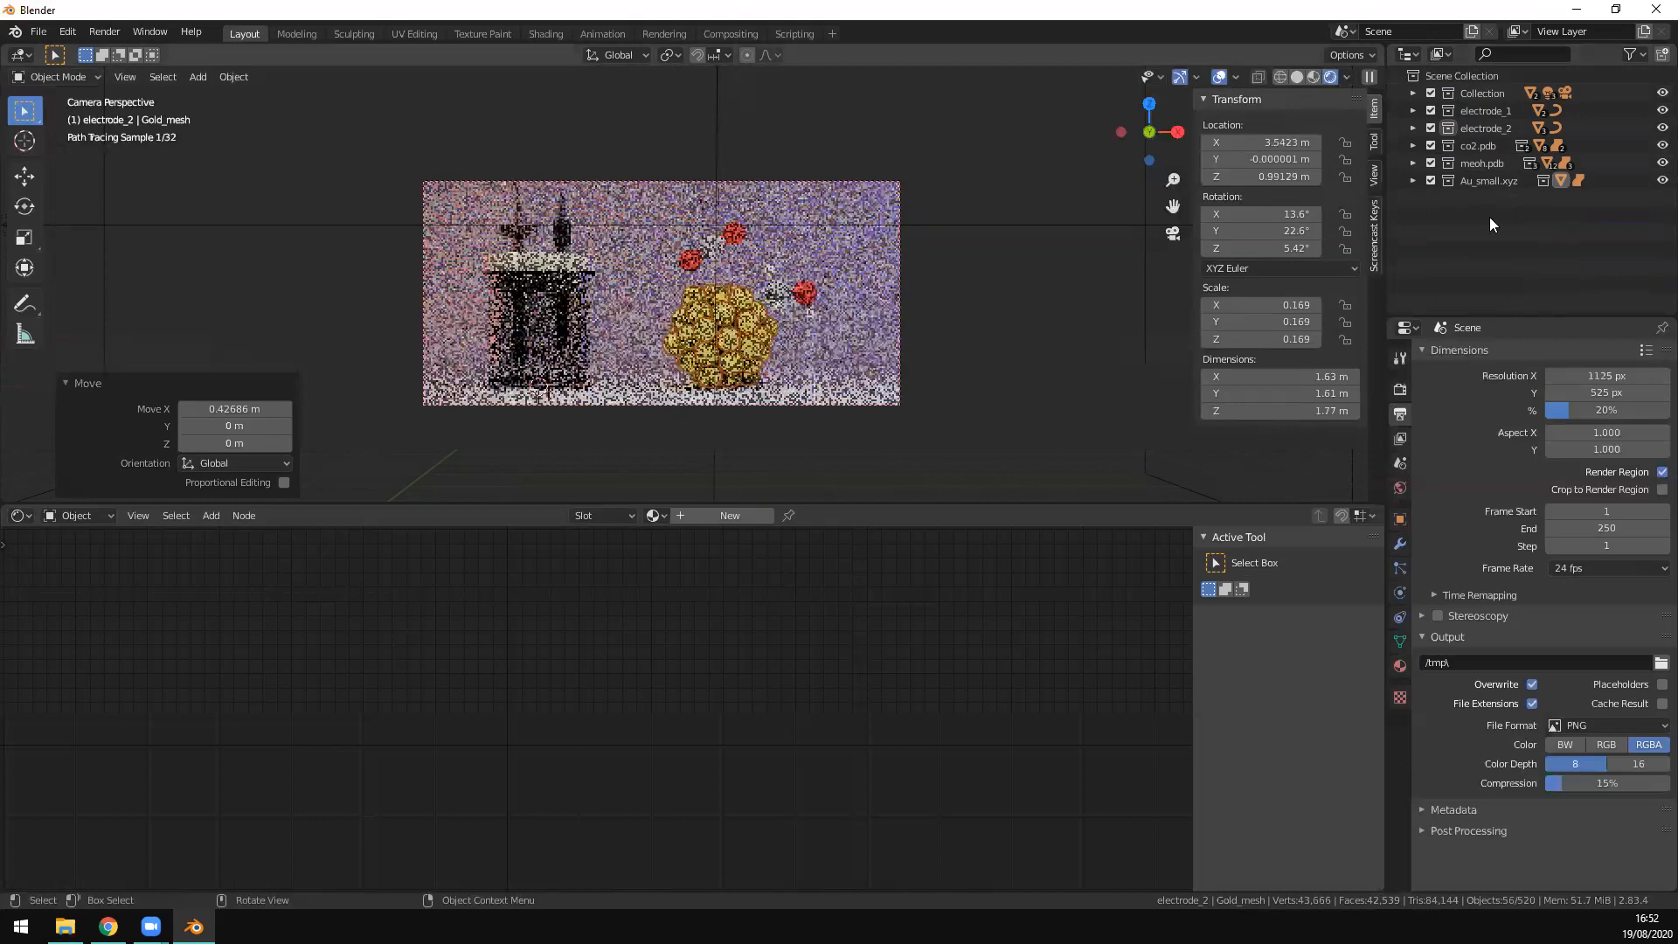
Step: Select all objects of the meoh.pdb collection and move the methanol molecule about 0.74 m along the X axis
right_click(1461, 161)
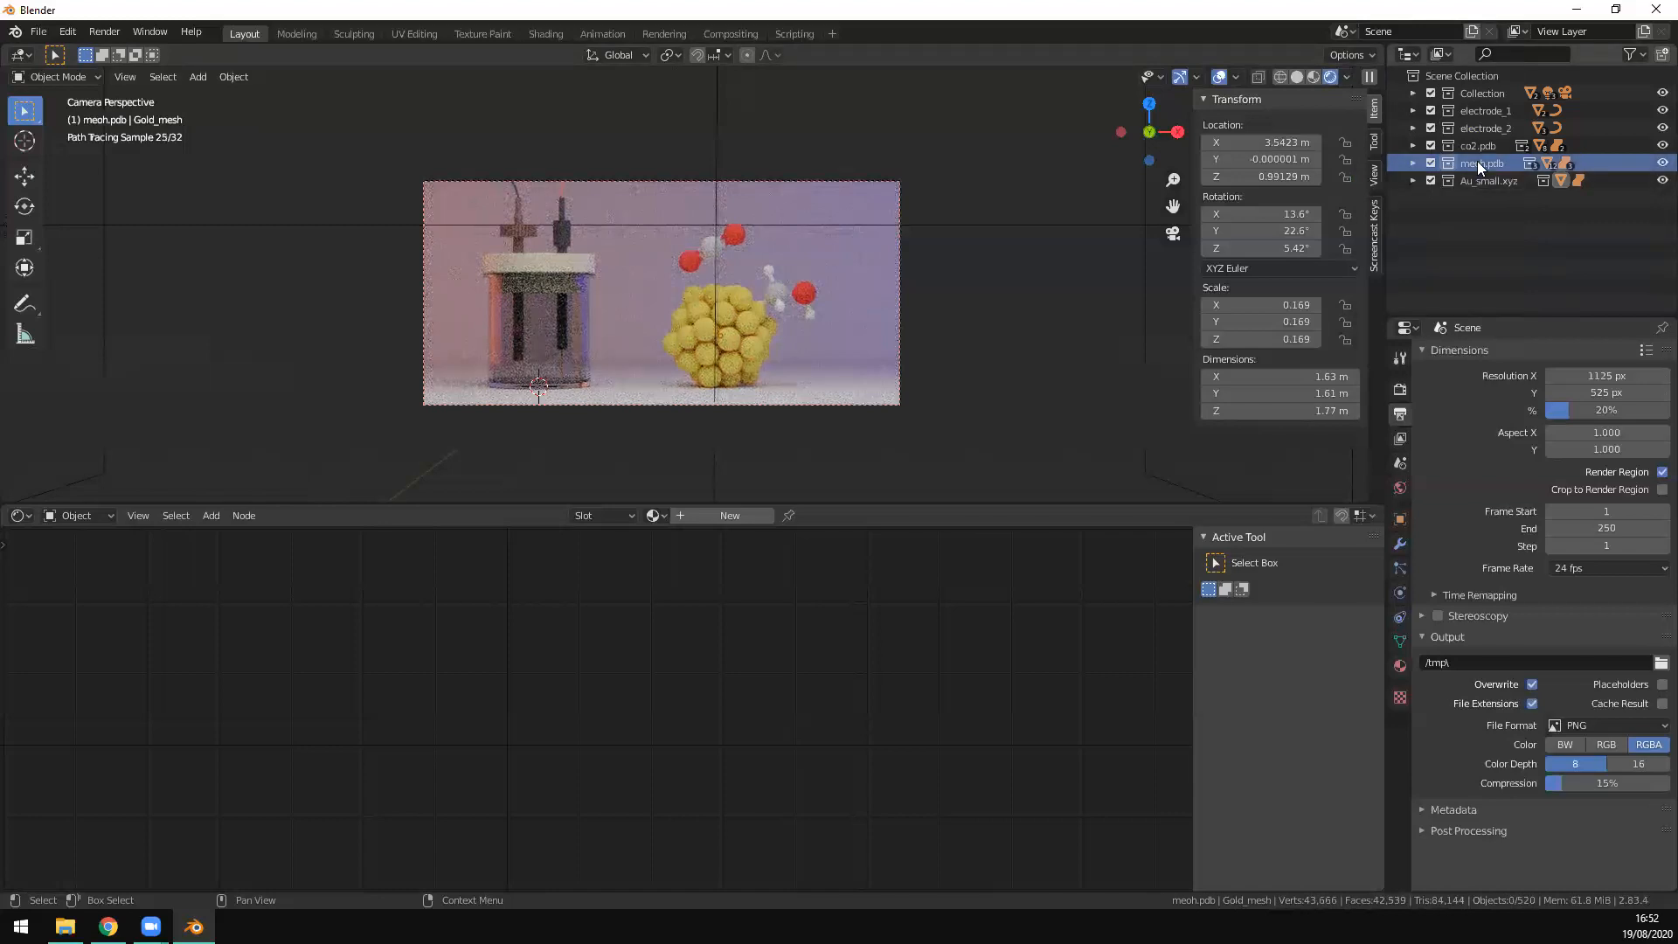
right_click(1478, 161)
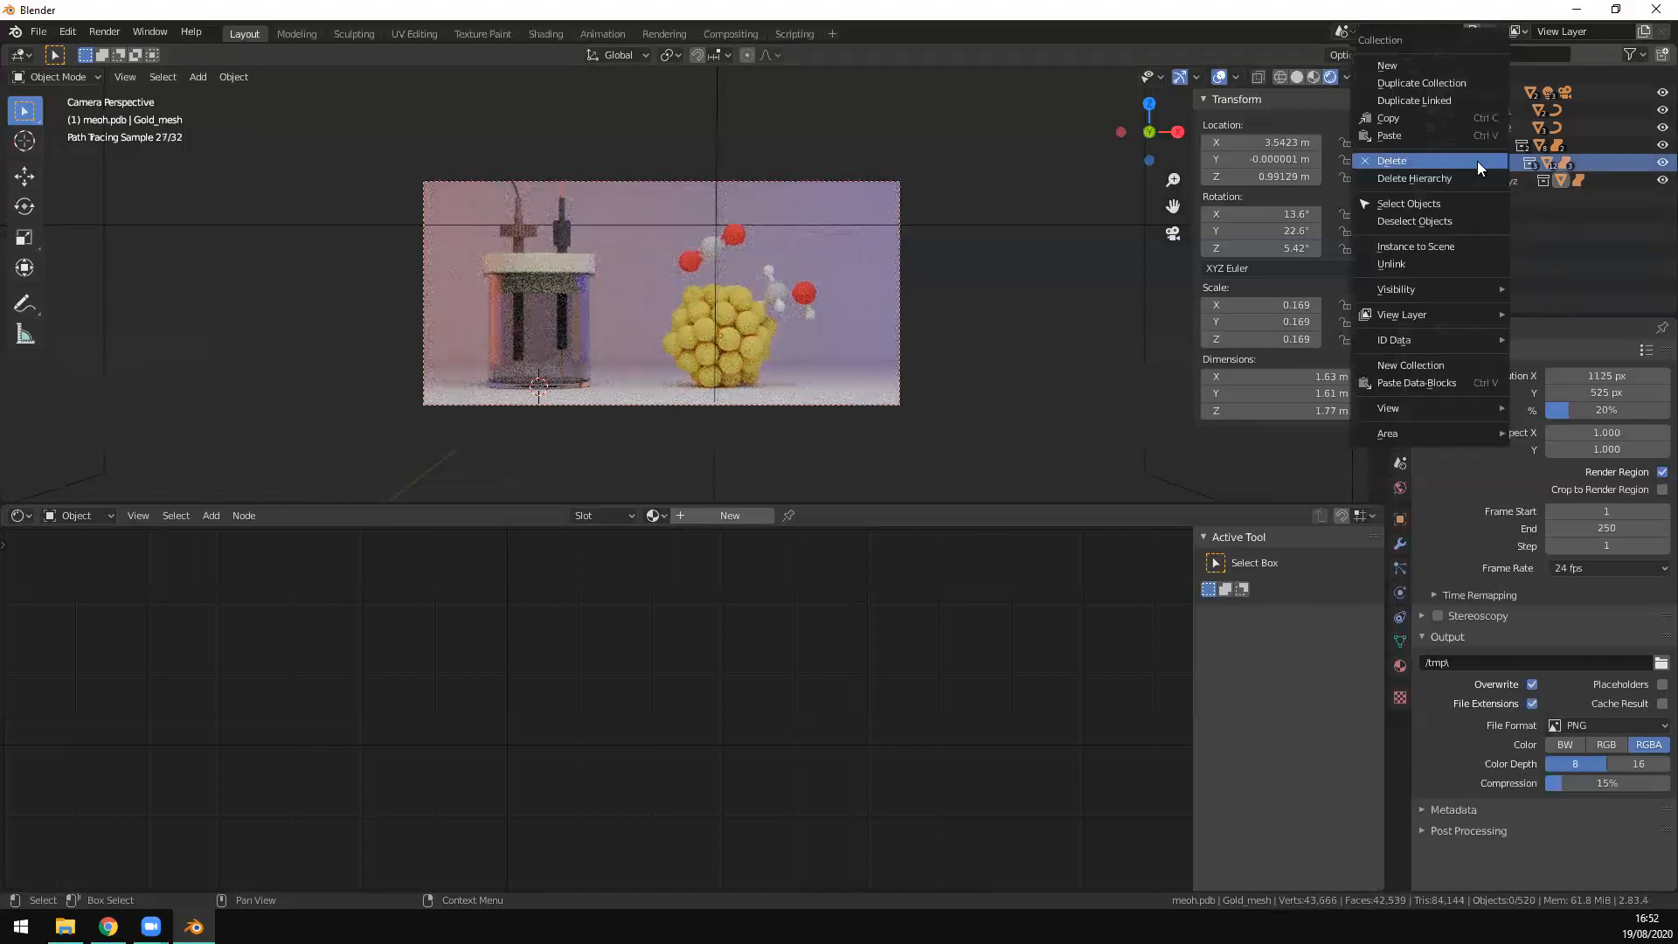
click(1467, 205)
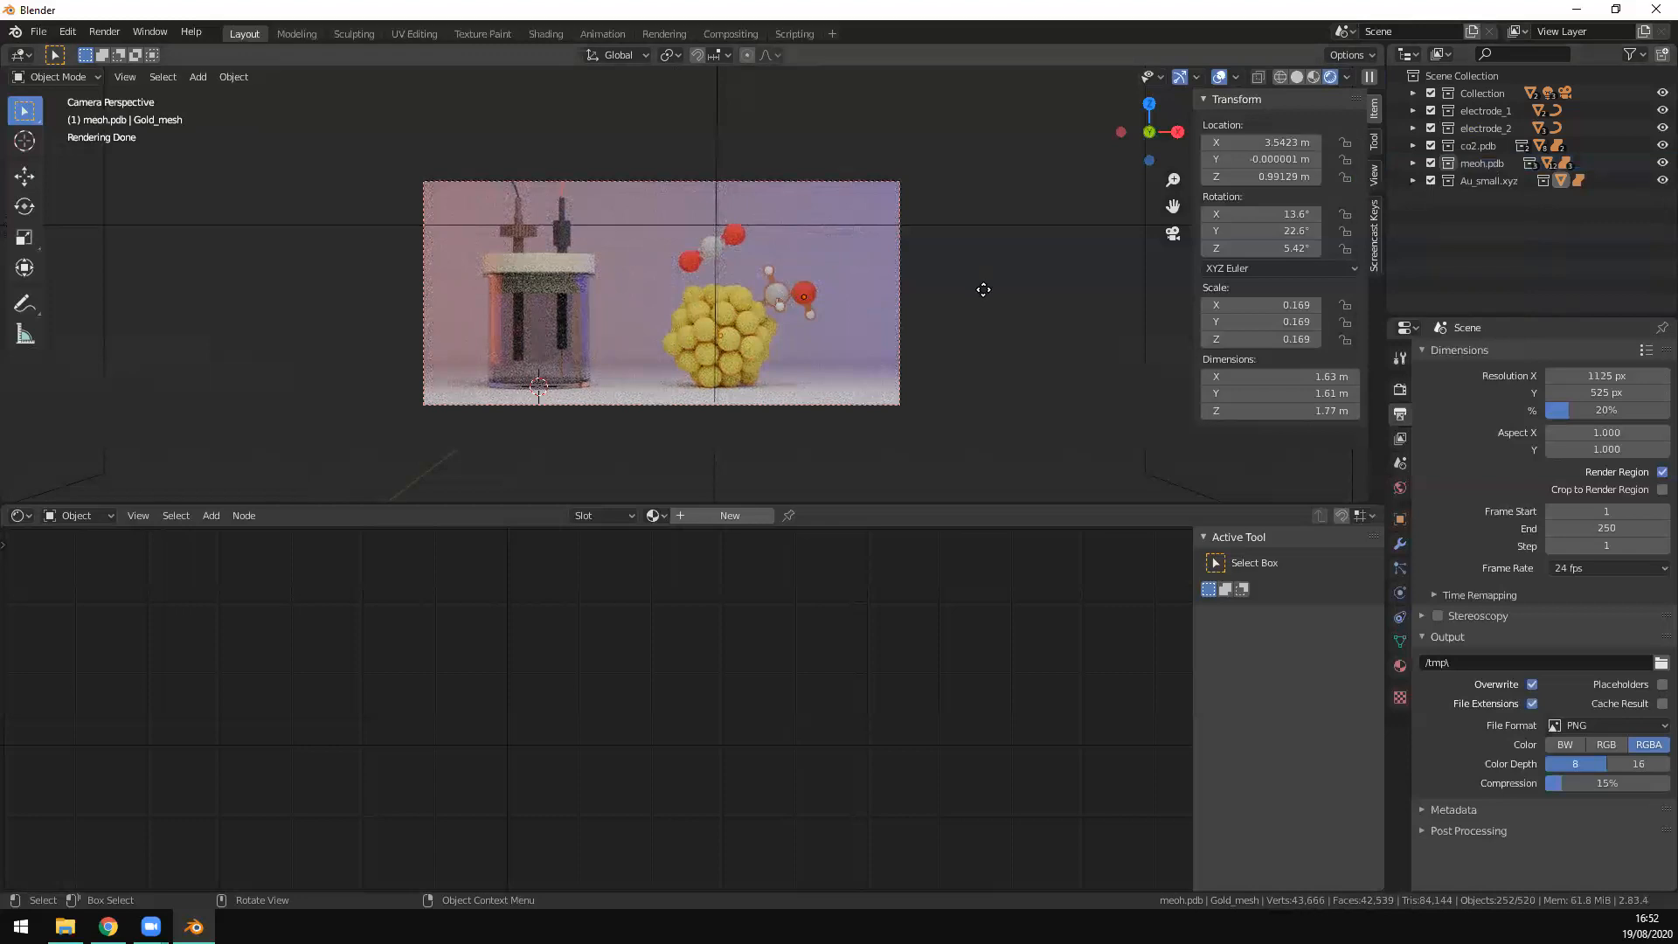
key(g)
key(x)
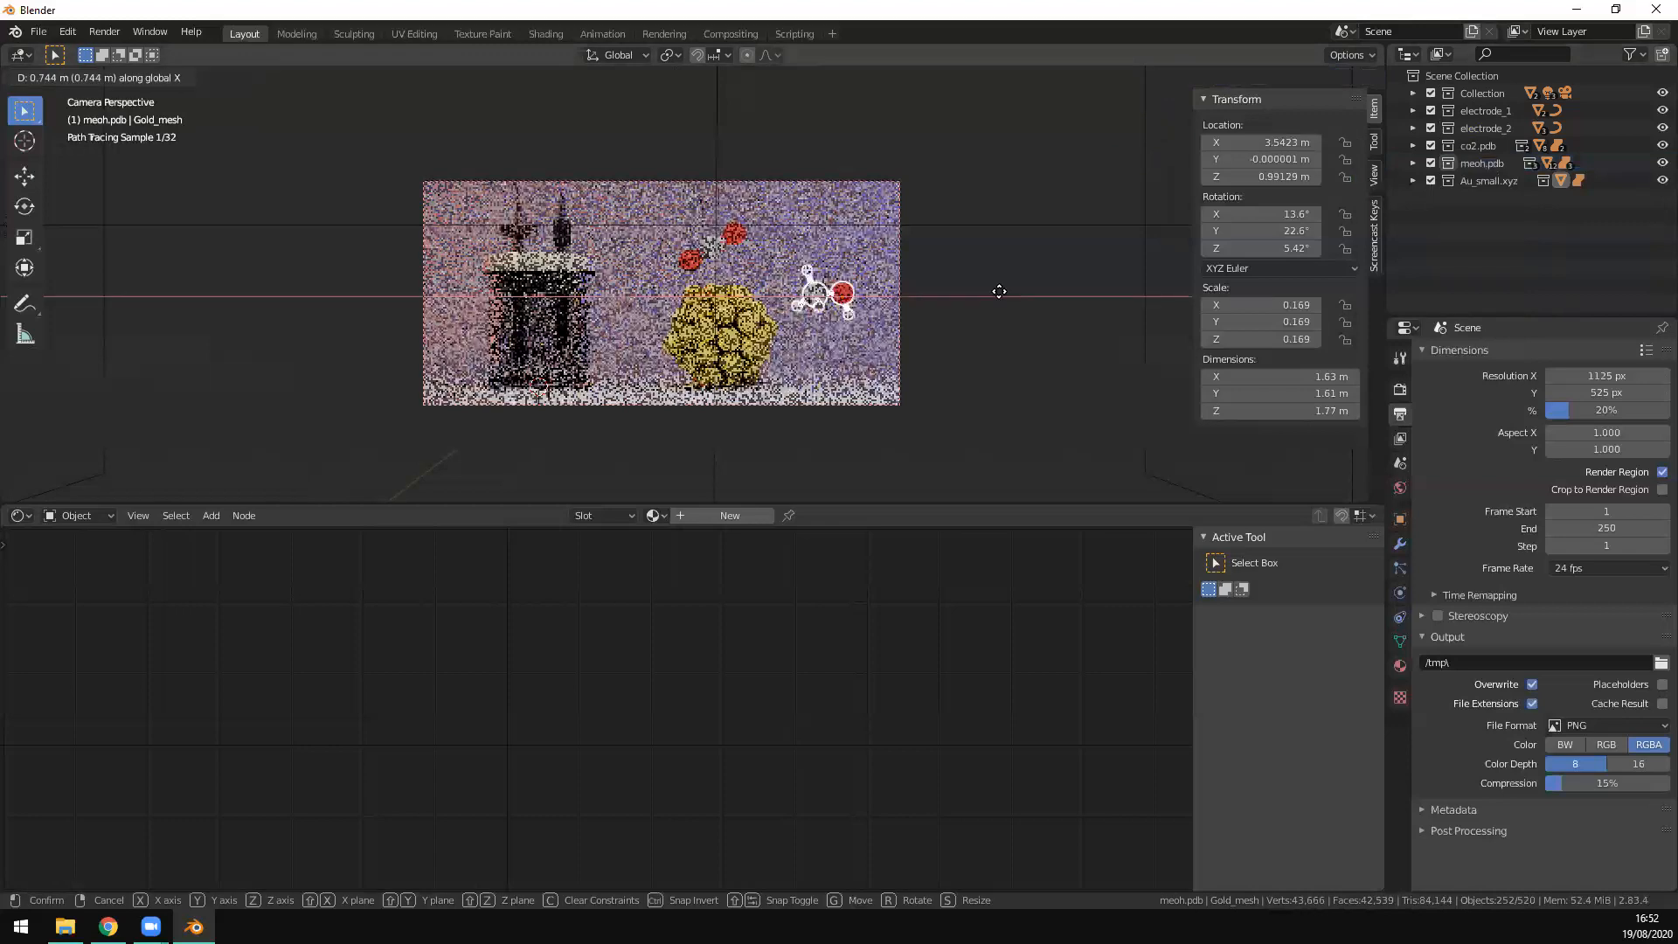
Step: Select all objects of the co2.pdb collection and raise the CO2 molecule about 0.32 m along the Z axis
click(1468, 147)
right_click(1469, 147)
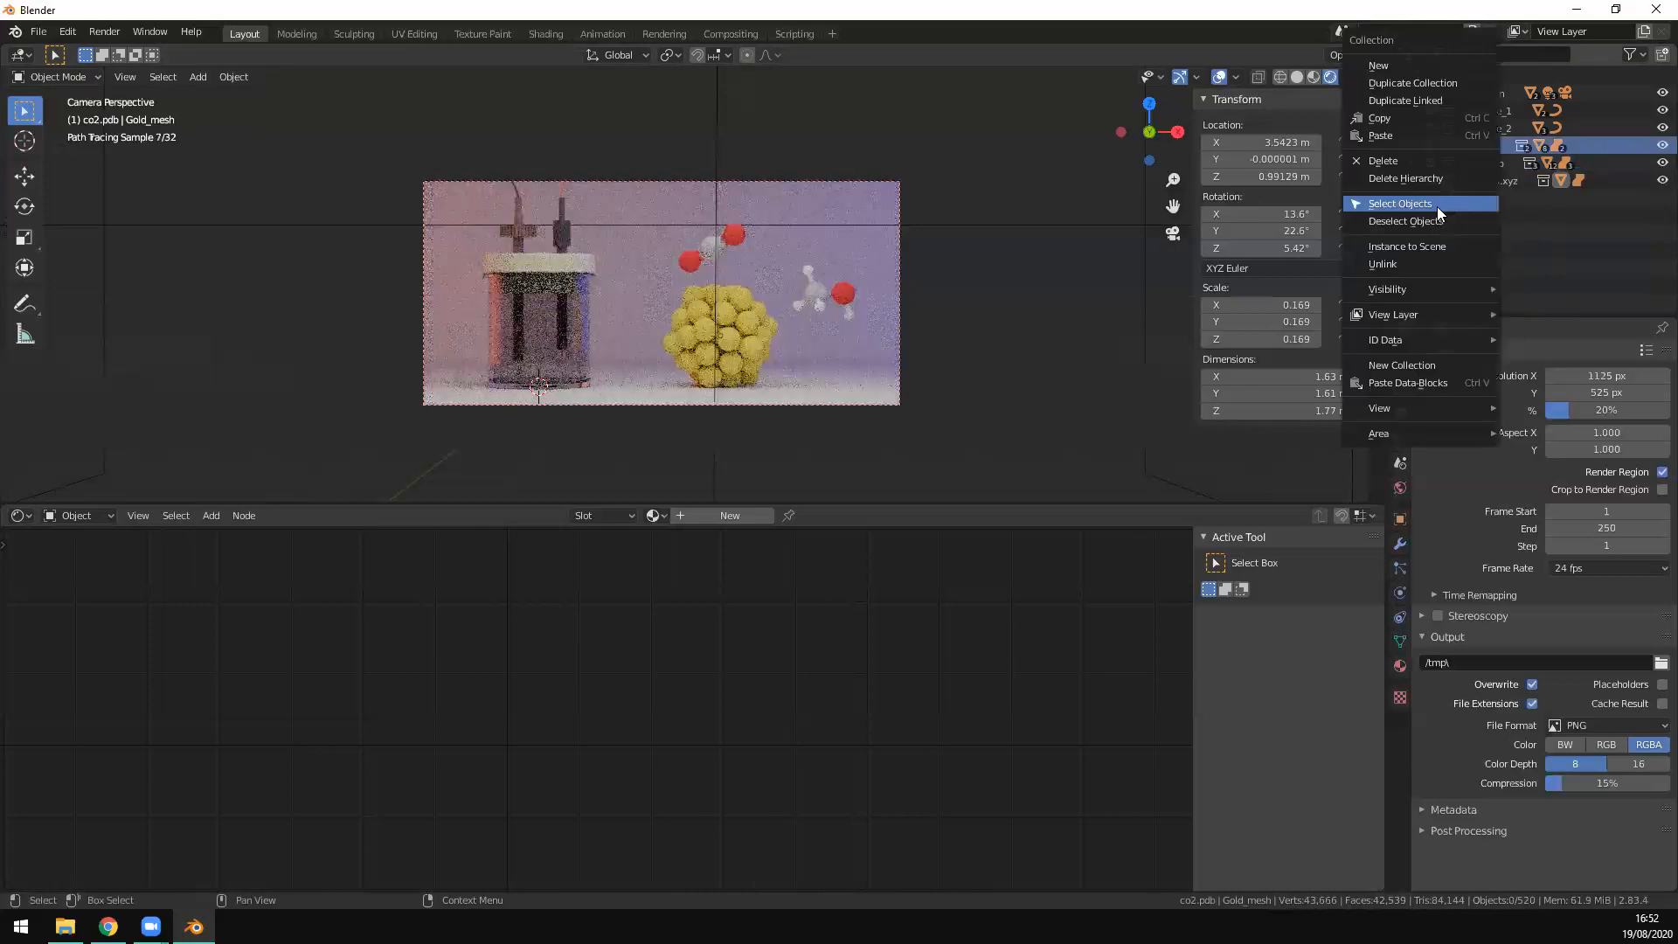
click(1438, 207)
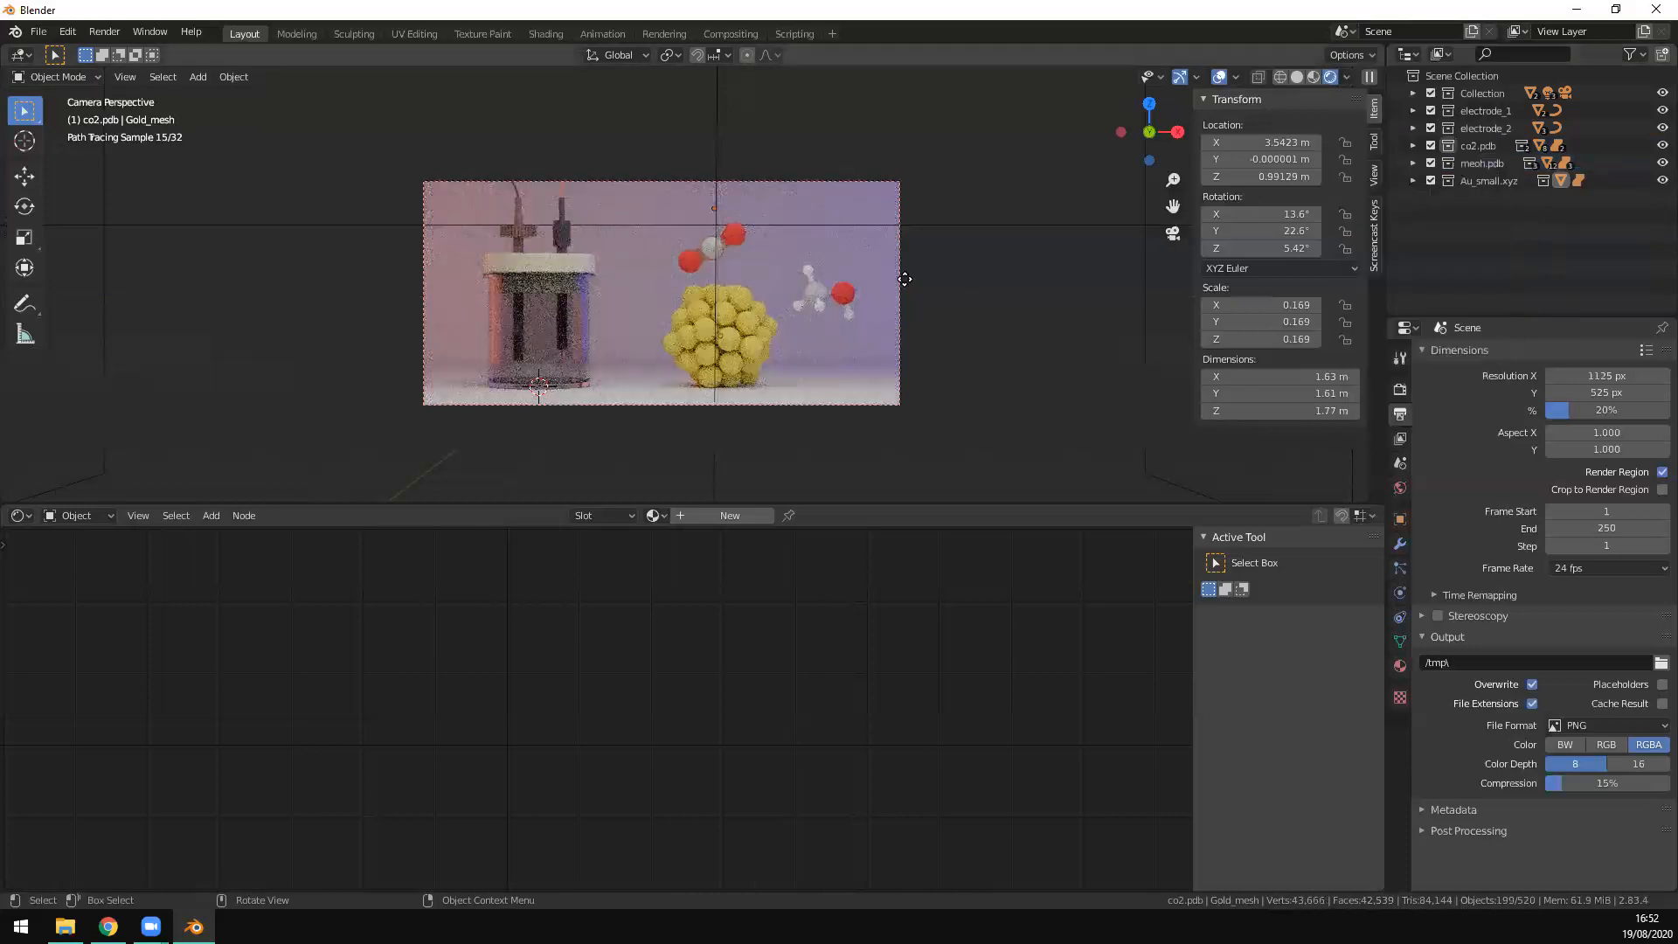
key(g)
key(z)
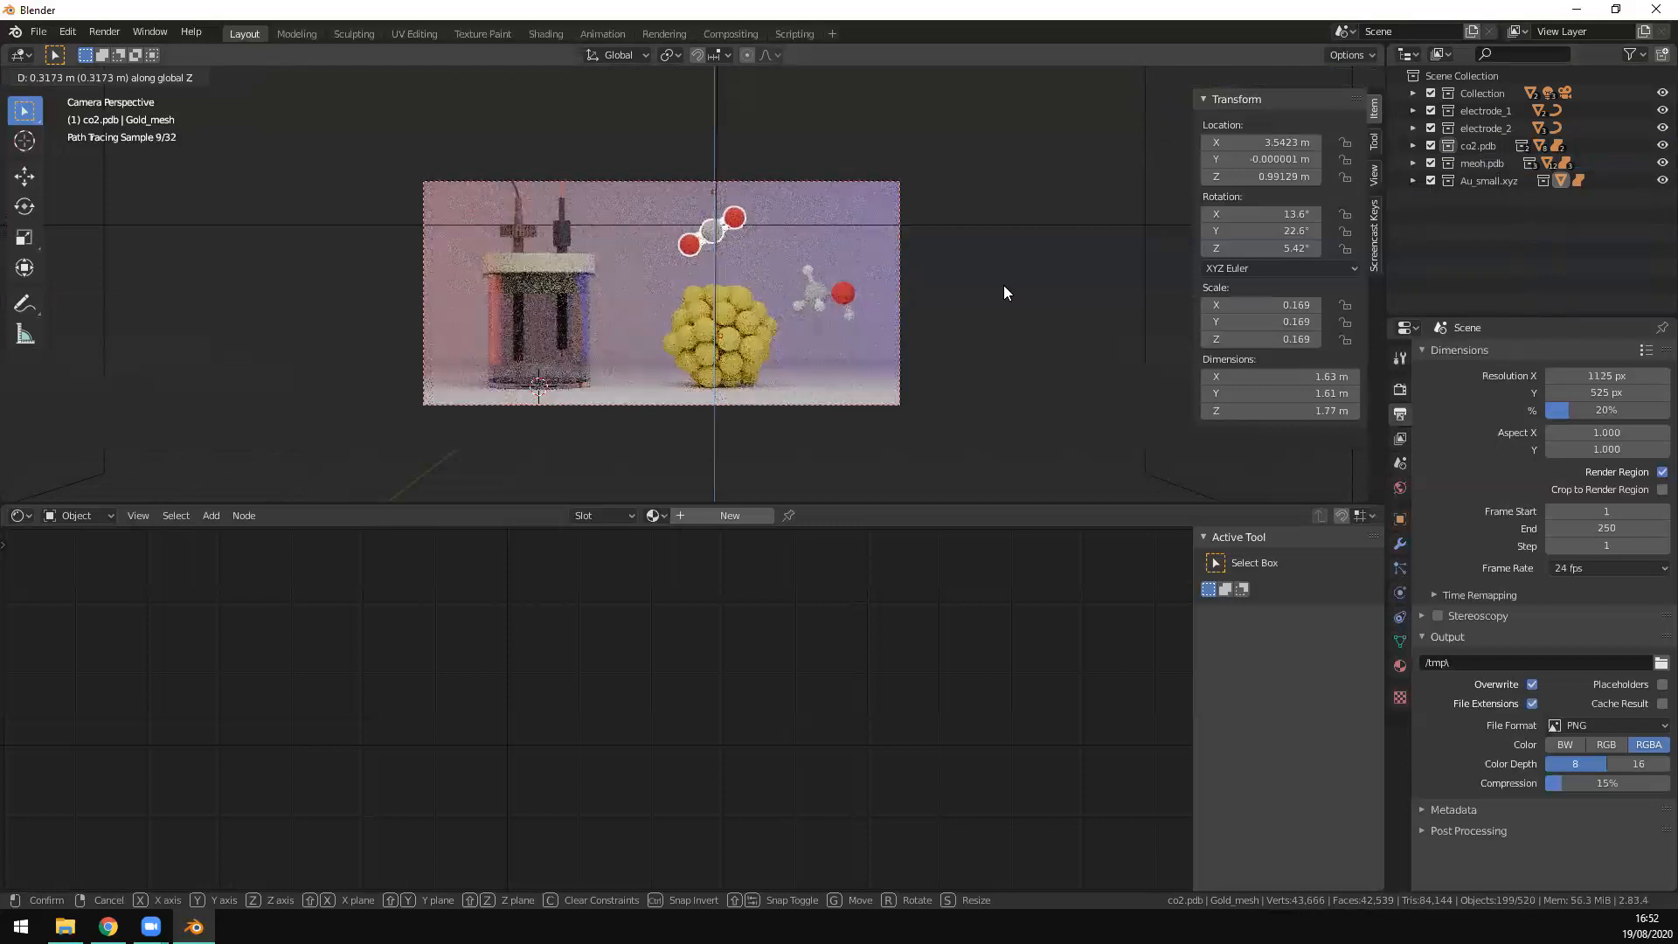
click(1038, 304)
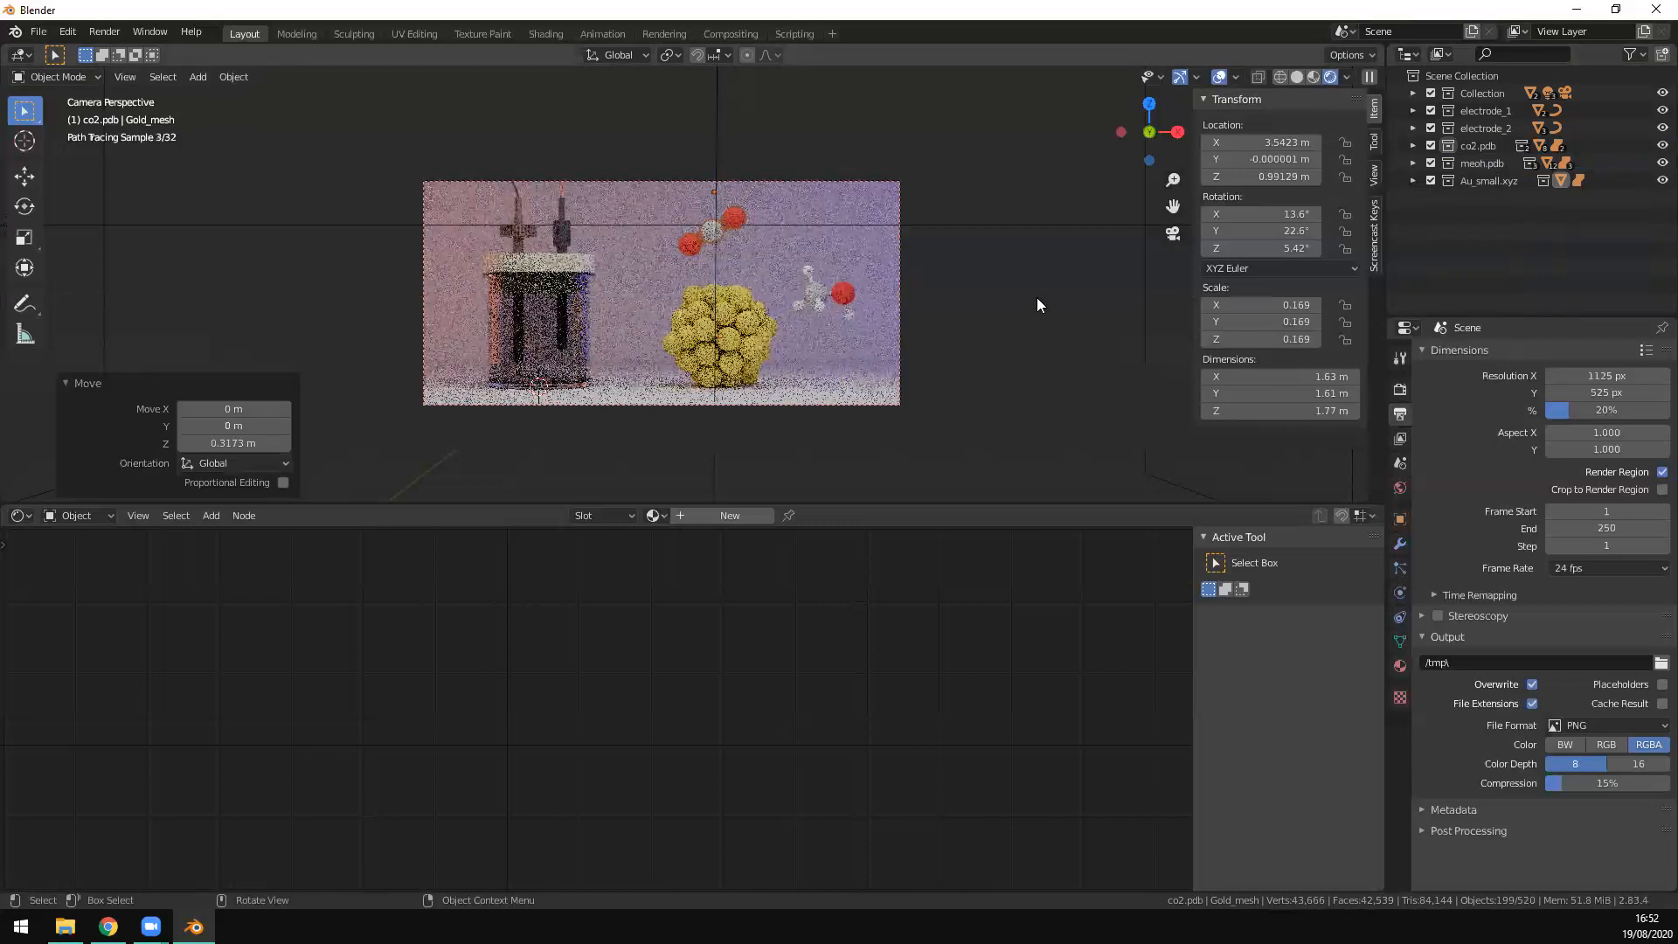
key(KP_1)
scroll(837, 296, down, 8)
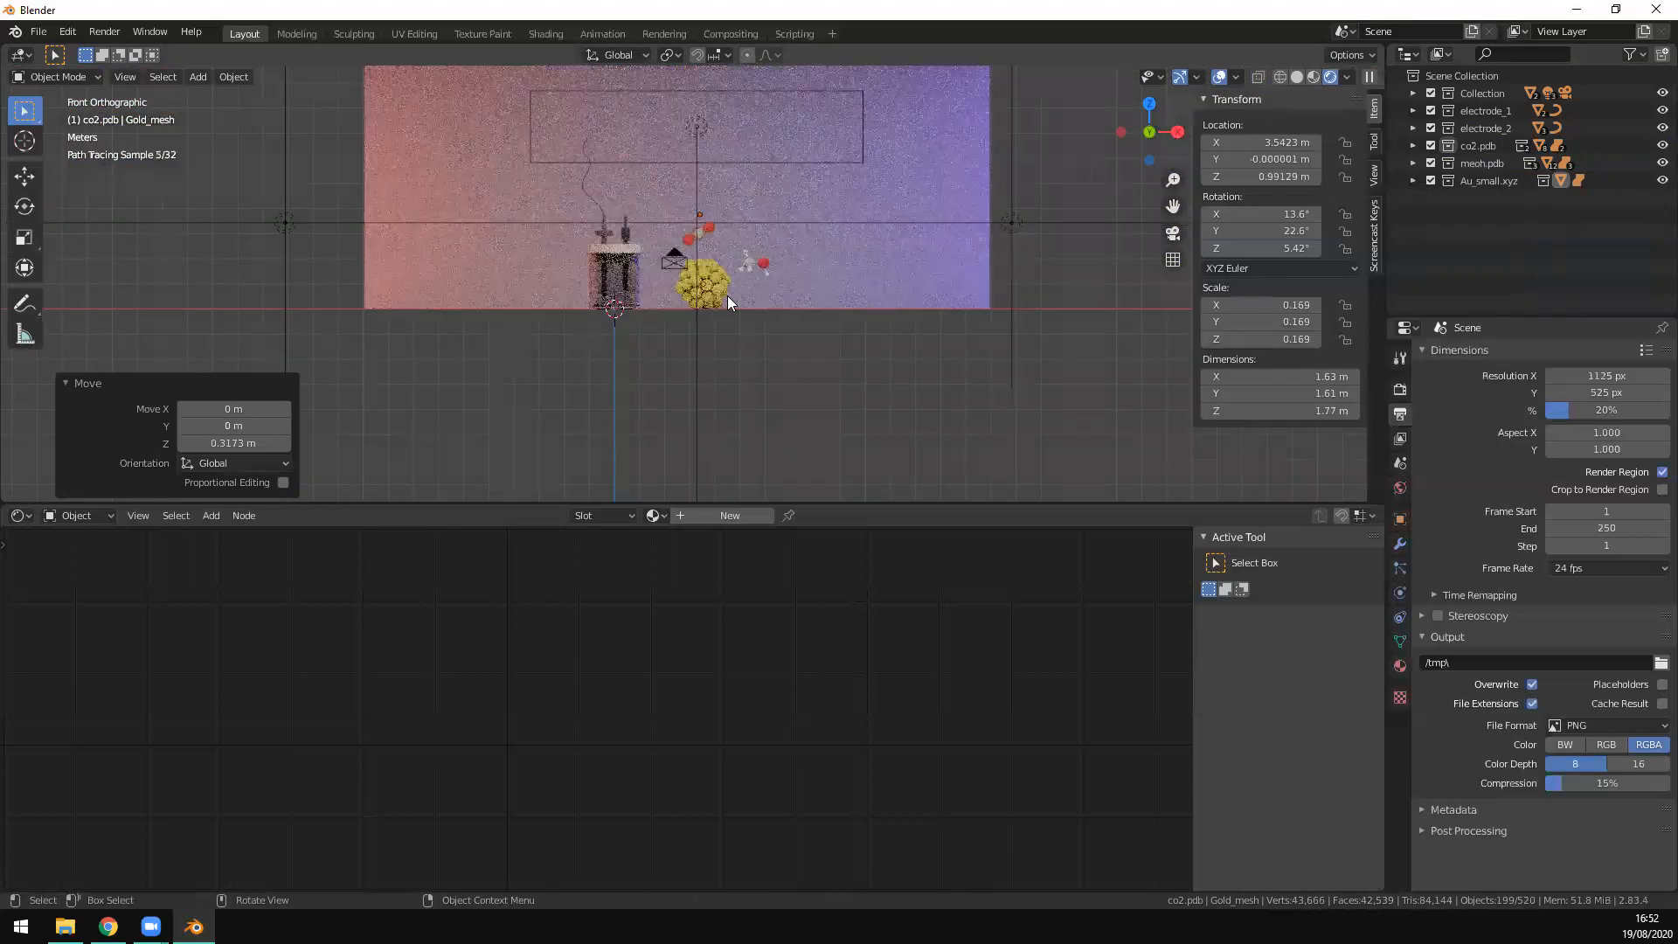
key(KP_0)
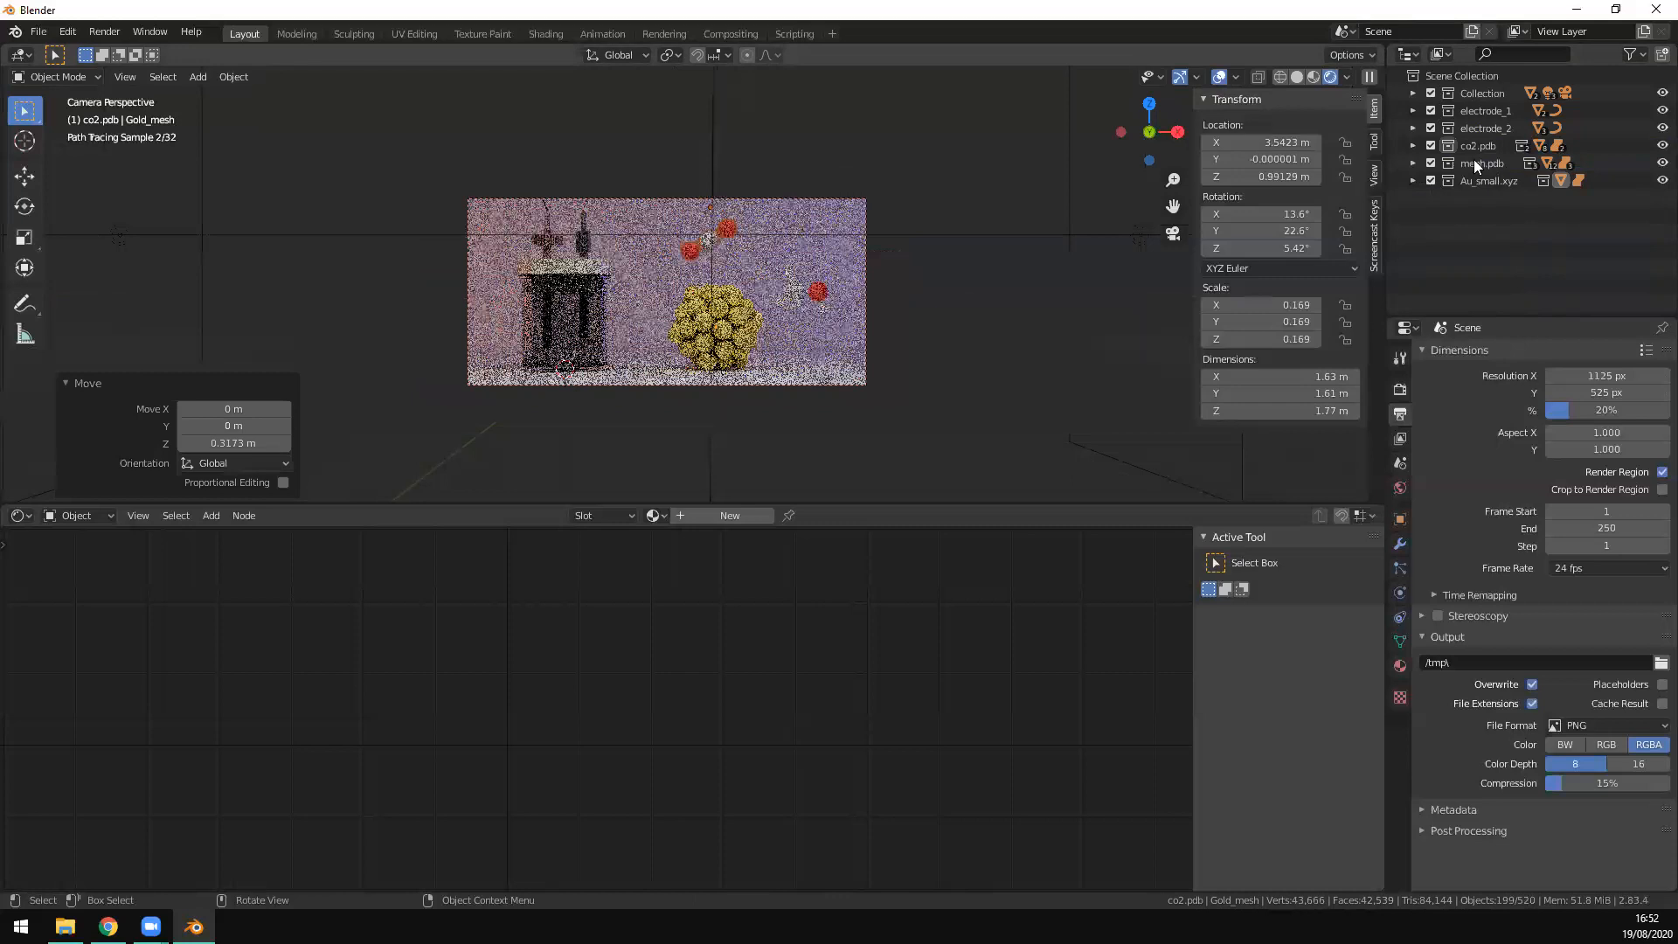
scroll(736, 167, up, 4)
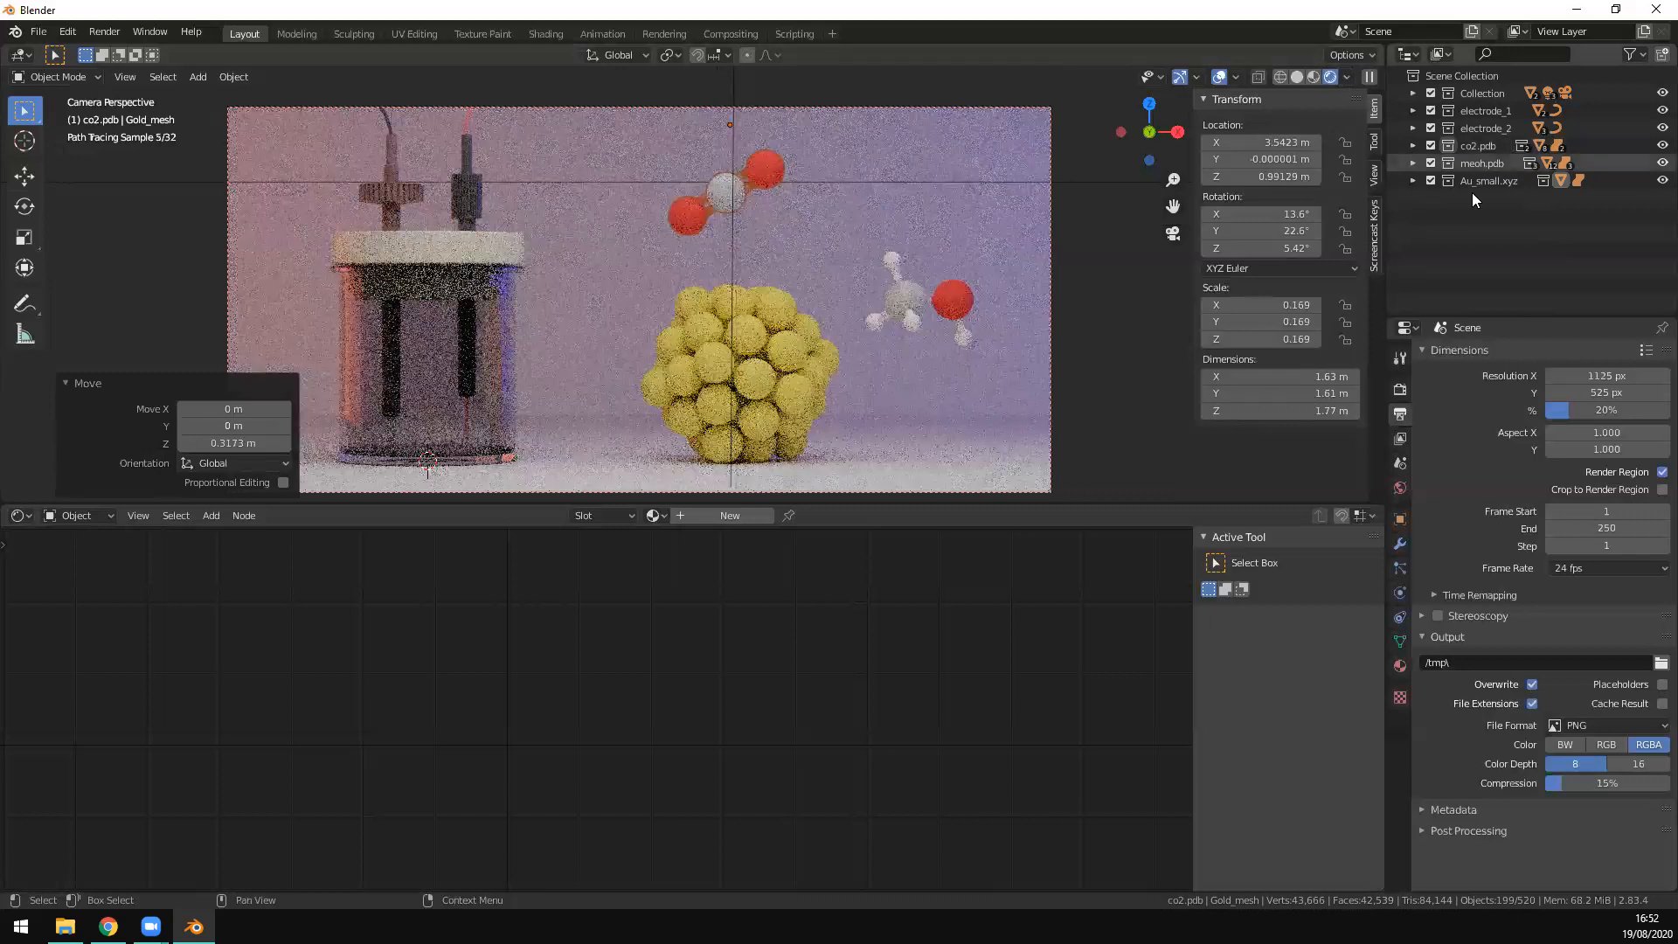
Step: Select the oxygen ball in the co2.pdb collection, rename its material O and enable nodes for it
click(1467, 197)
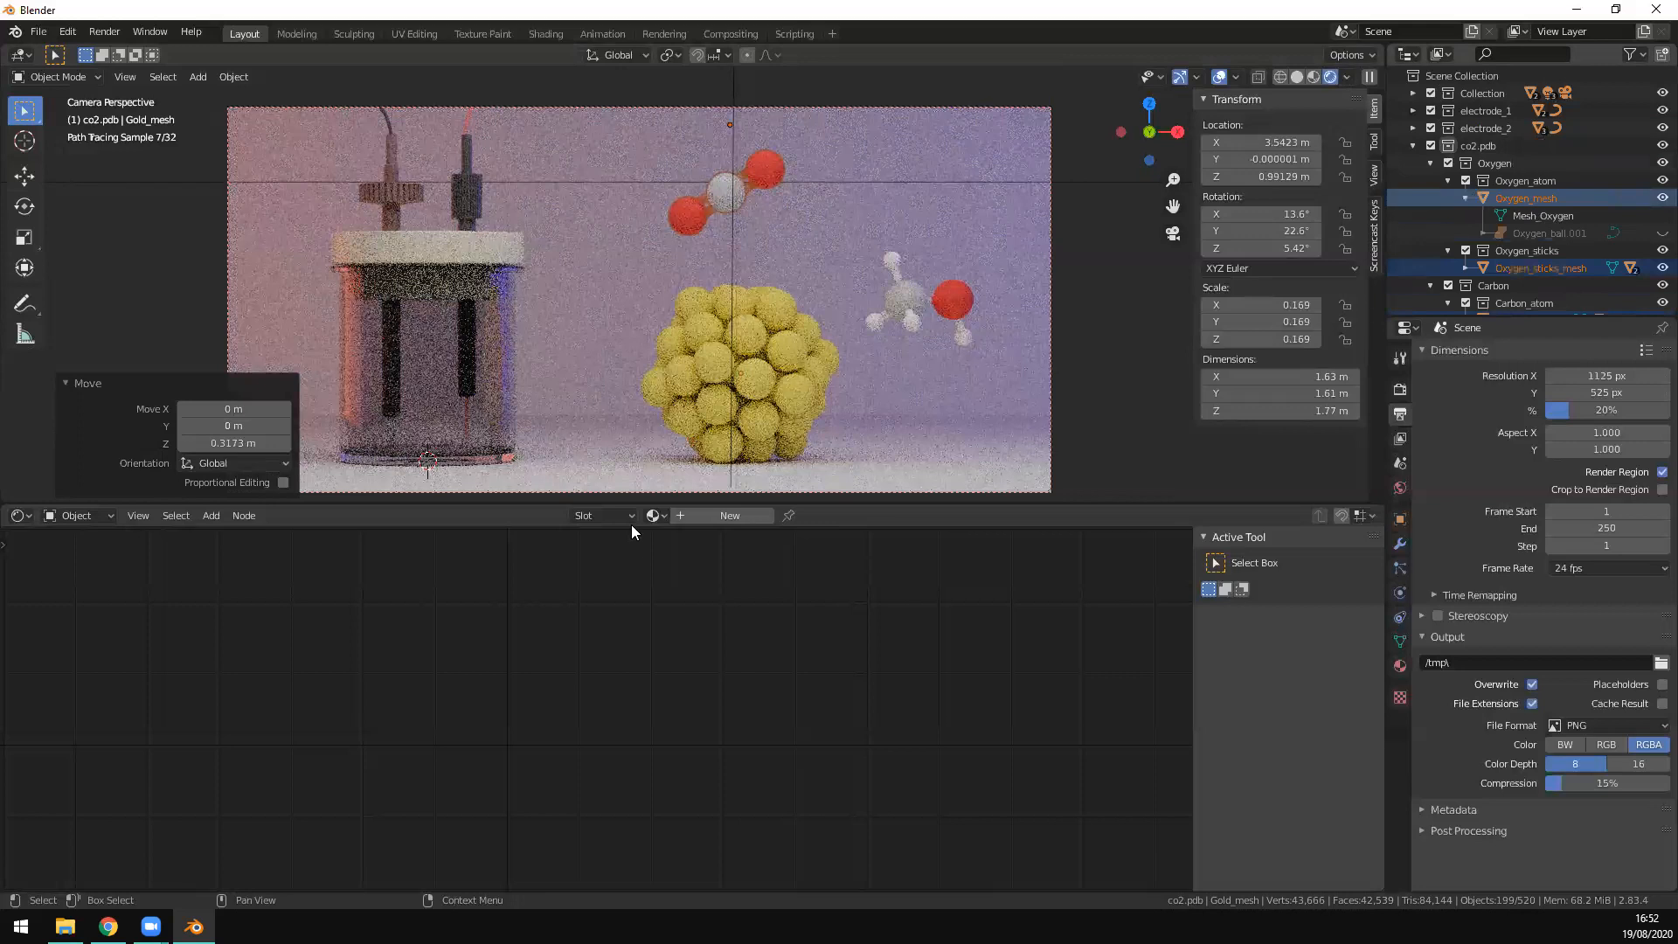
scroll(1528, 190, down, 2)
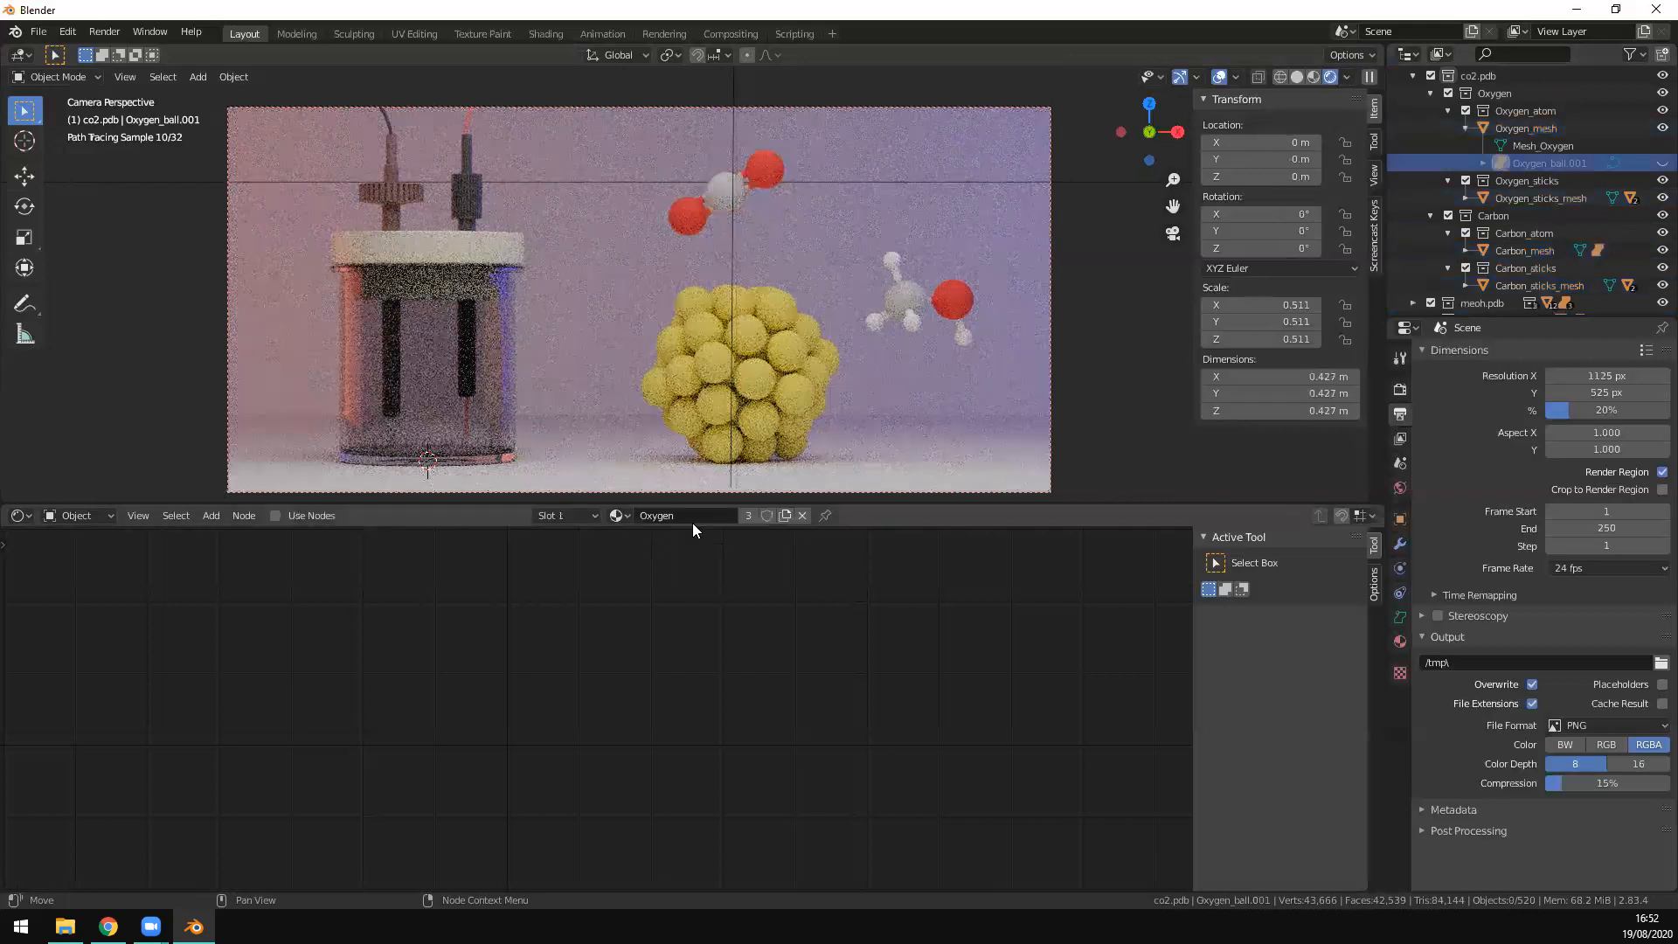
click(657, 514)
text(O)
click(270, 518)
click(269, 518)
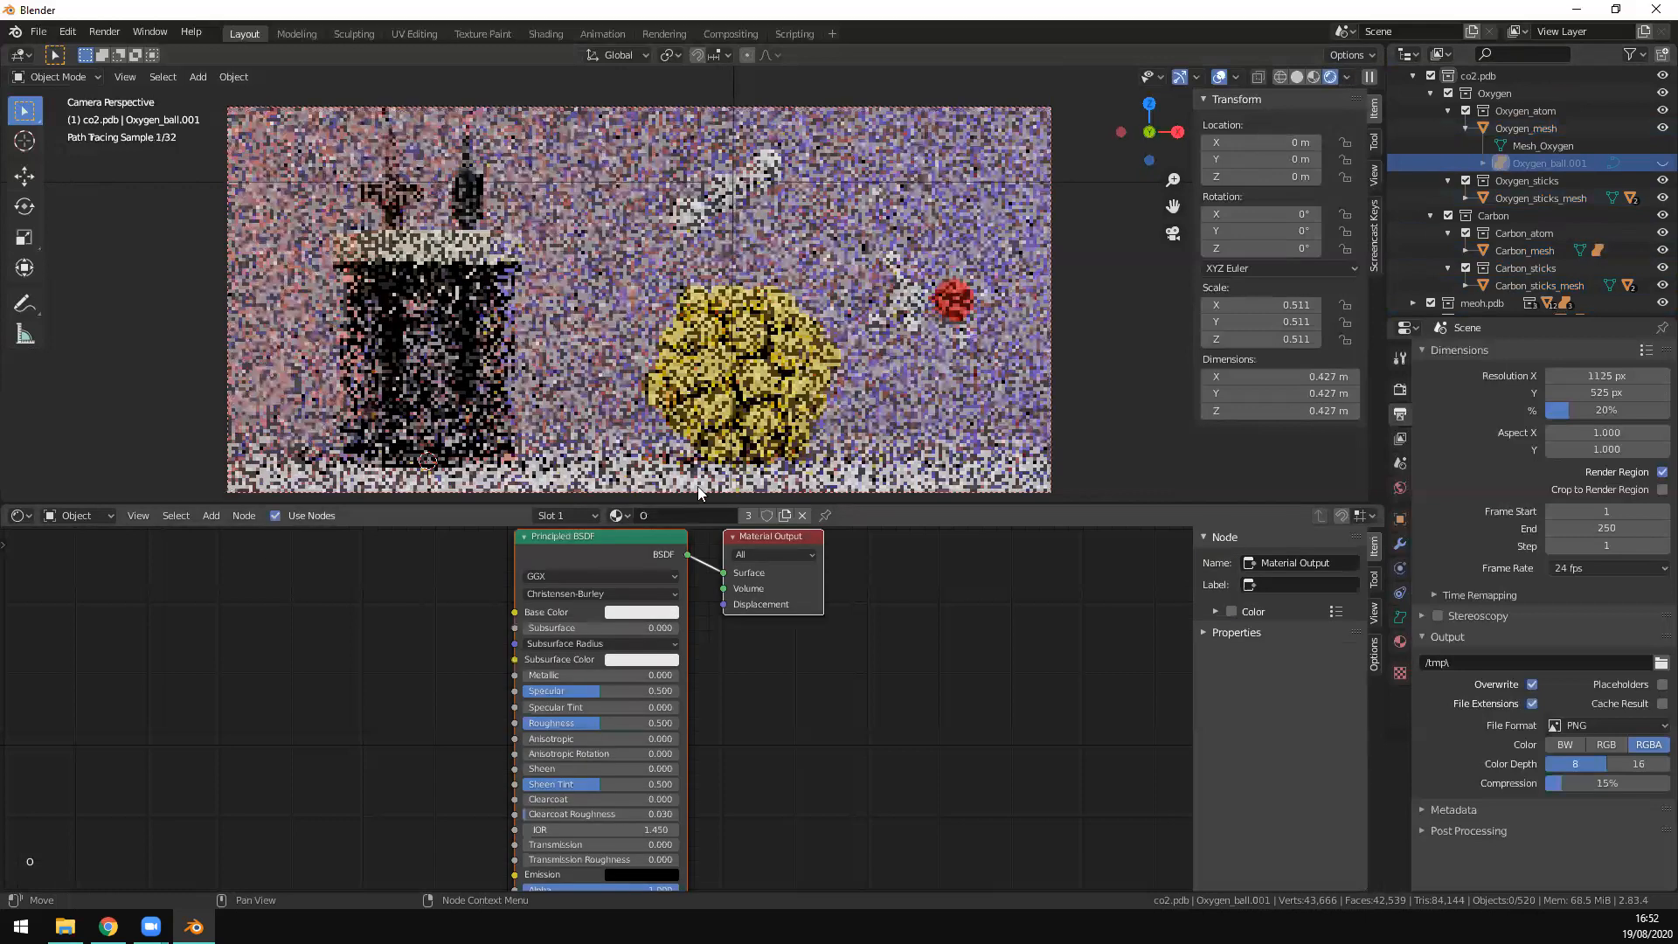
Step: Give material O a bright red base color and set its roughness to 0.2
click(672, 611)
click(661, 499)
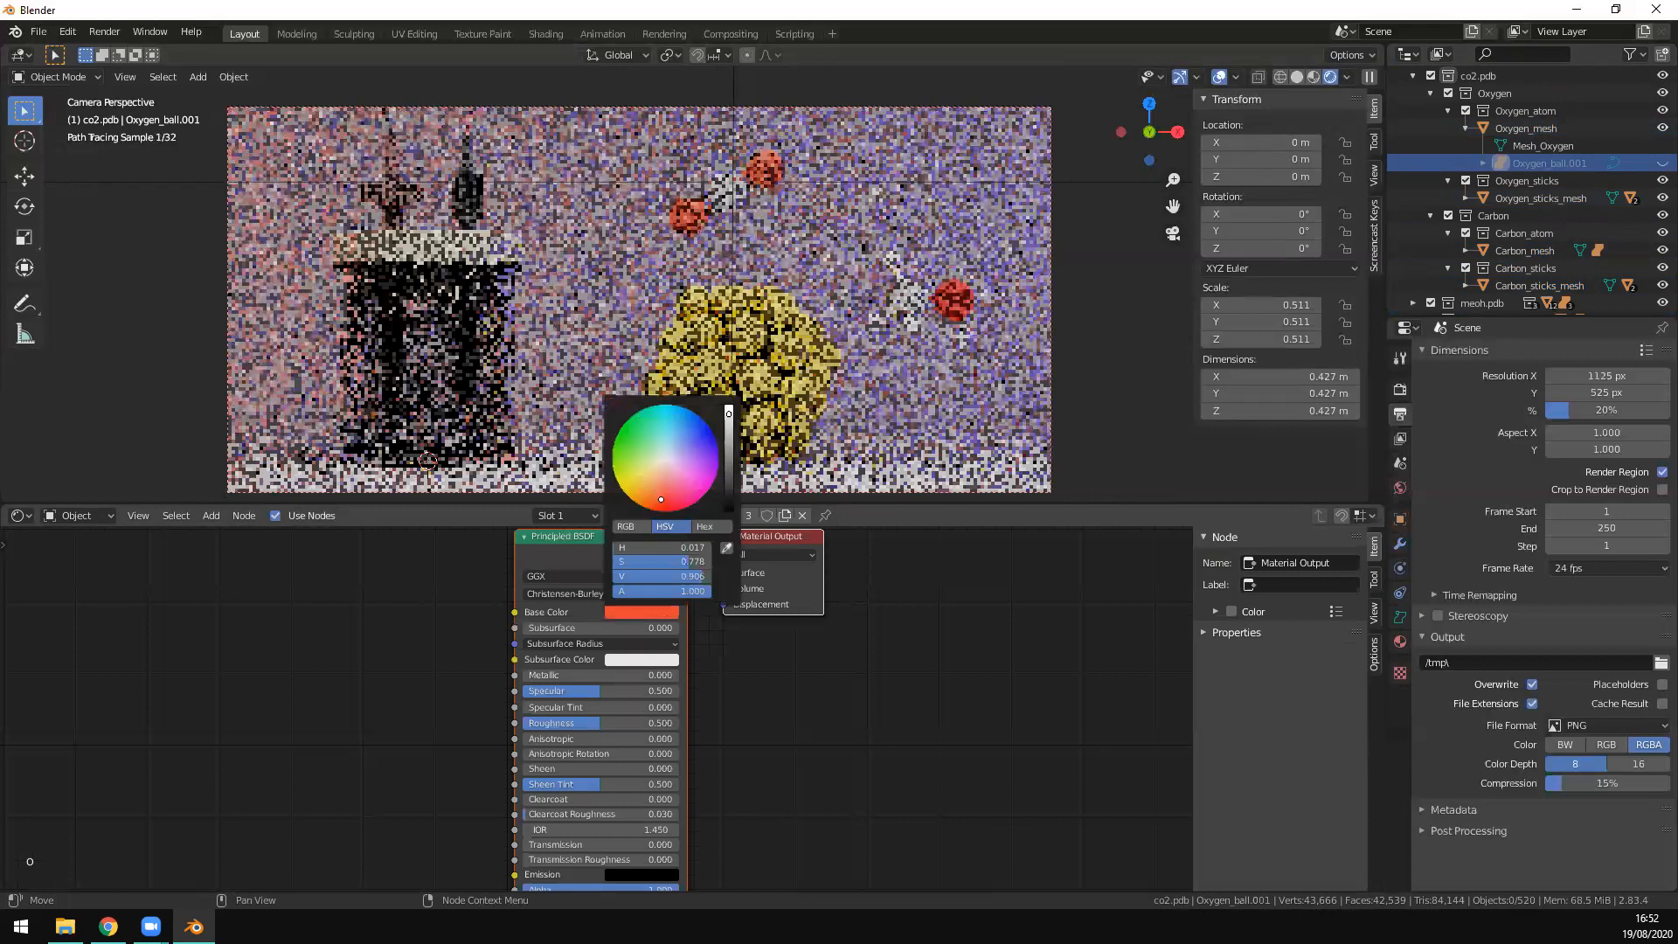
drag(661, 499, 727, 499)
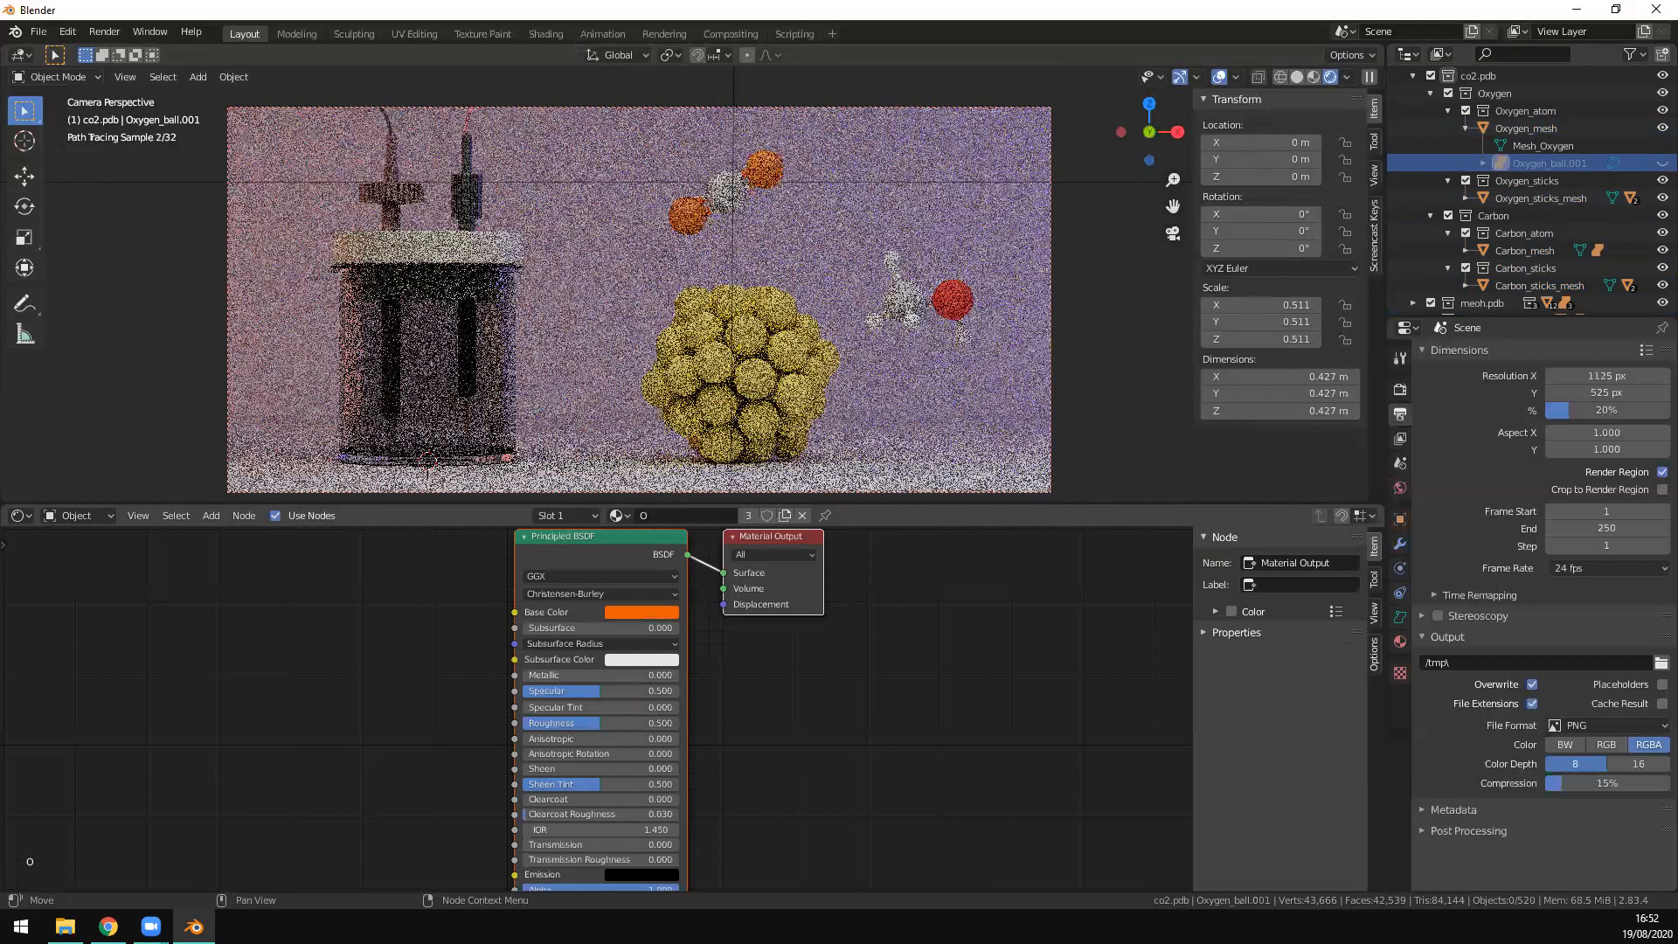
click(642, 612)
click(662, 500)
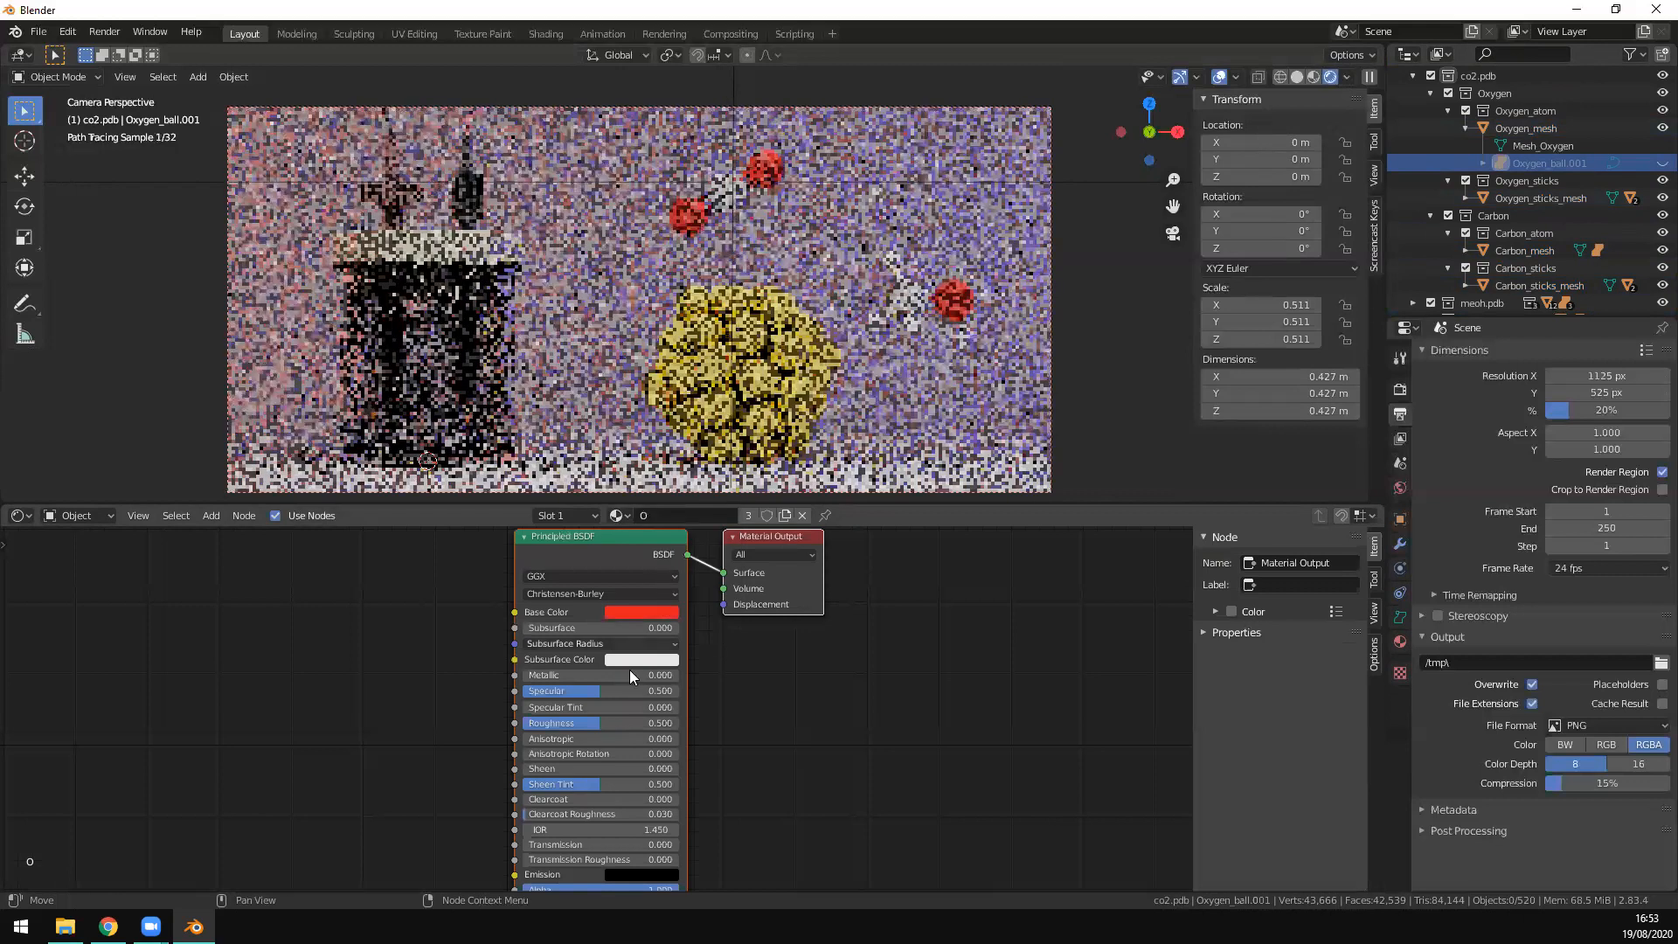
click(633, 723)
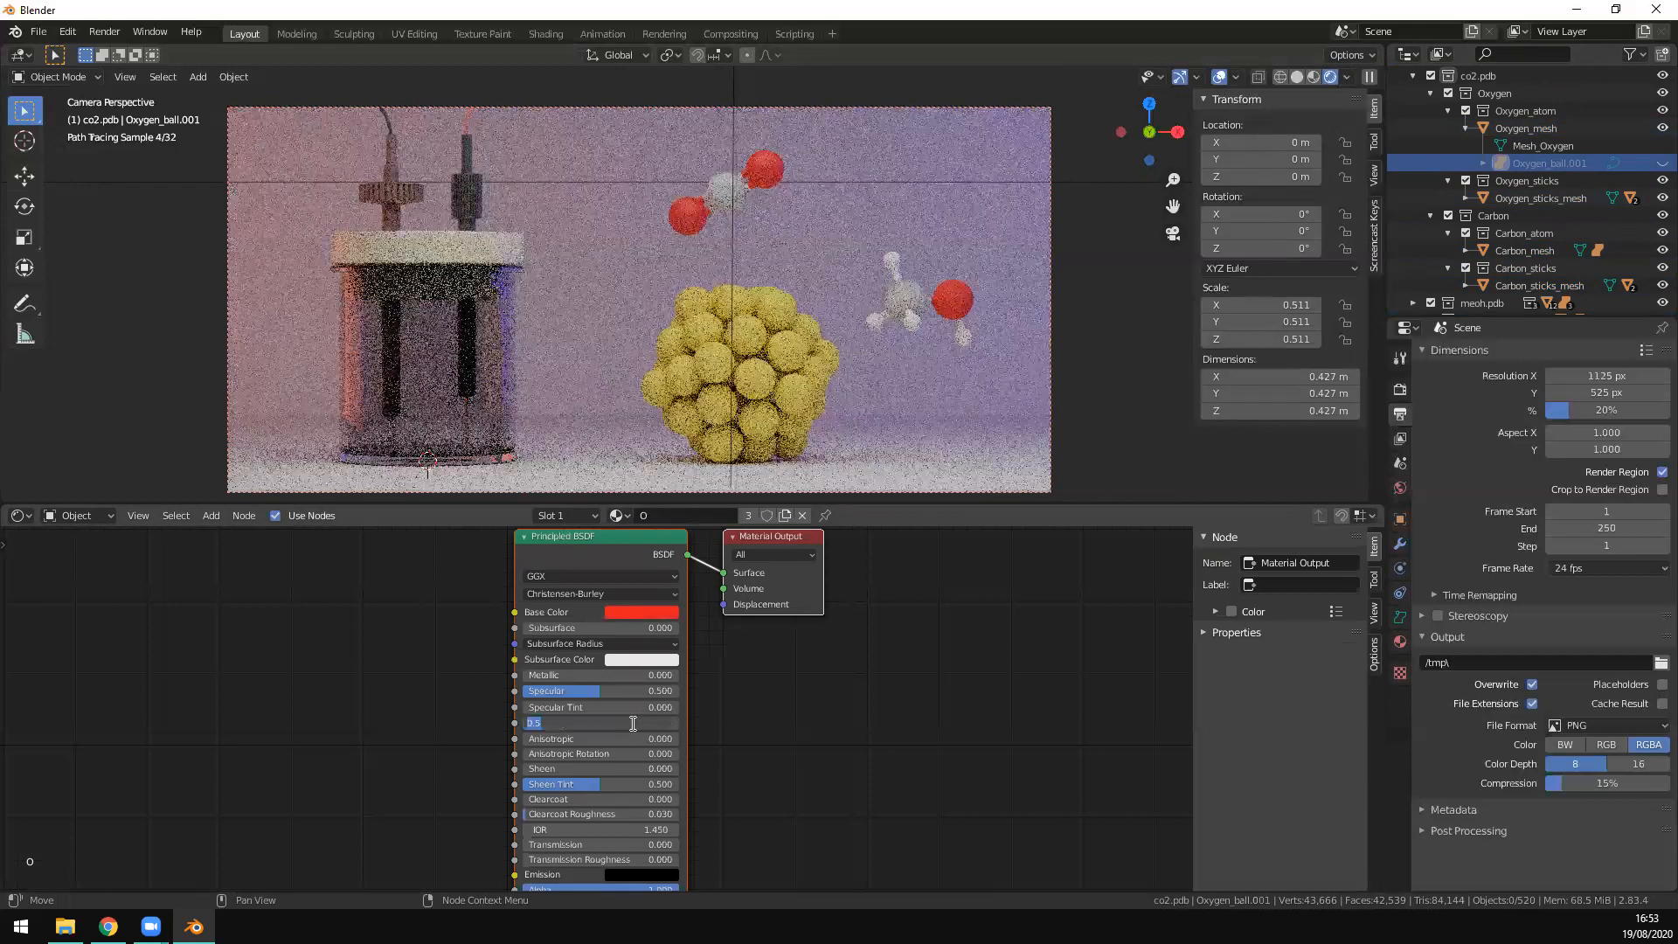
text(0.2)
key(Return)
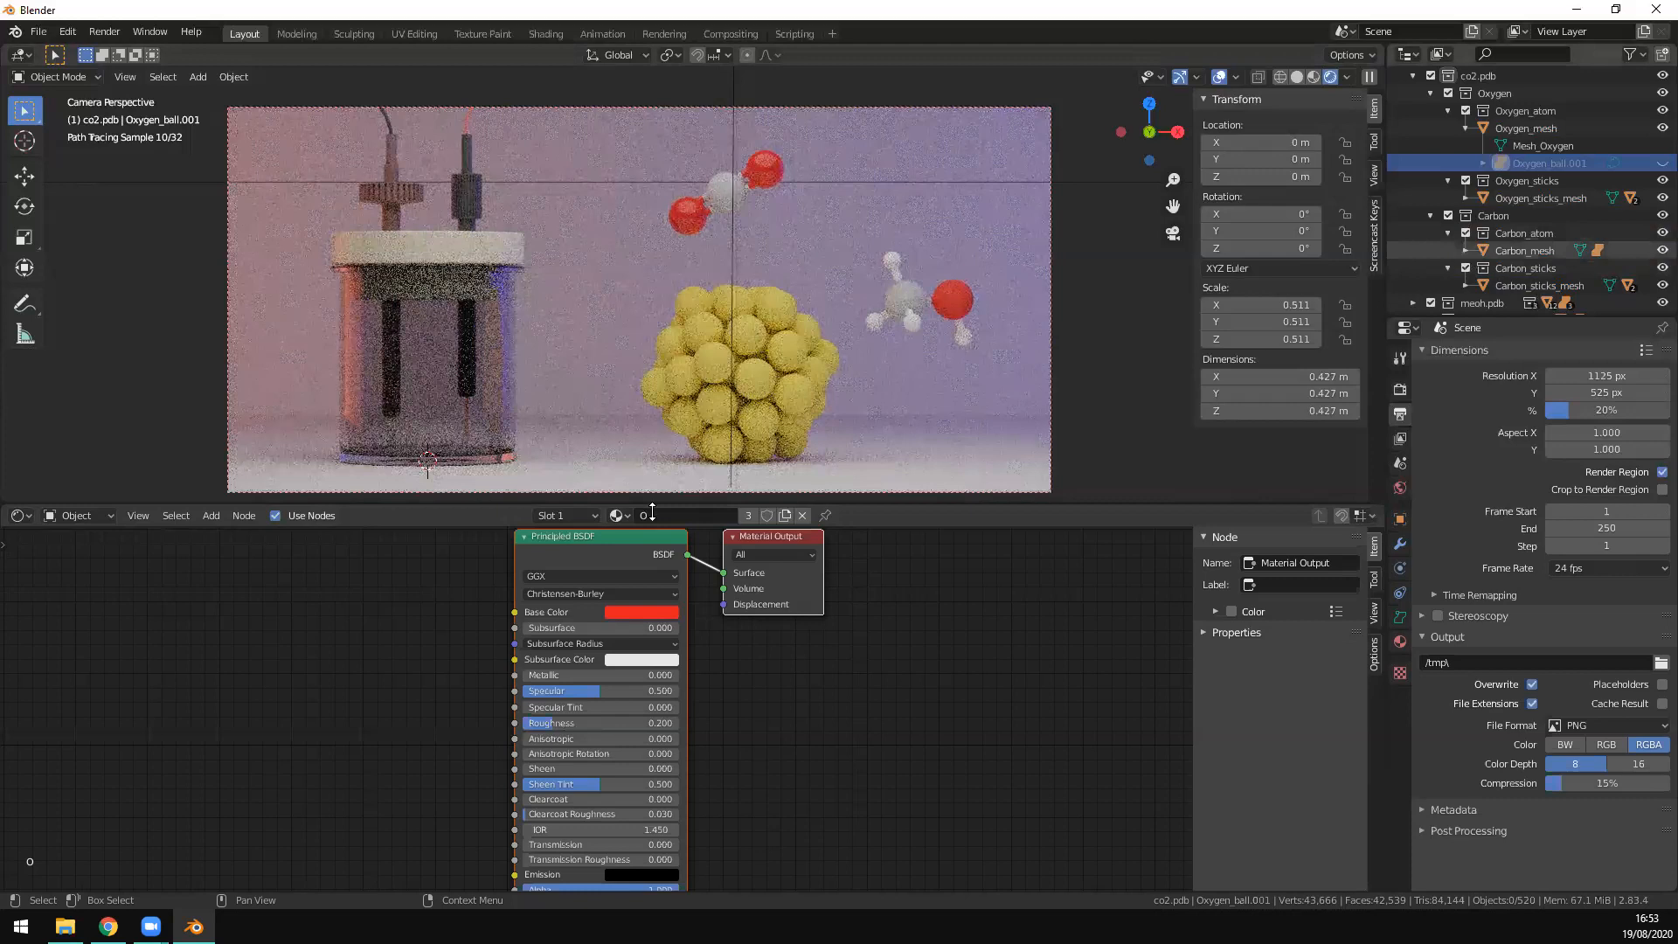
Step: Enable nodes for the CO2 carbon ball's material, darken its base color to mid grey and set its roughness to 0.2
click(1465, 250)
click(285, 516)
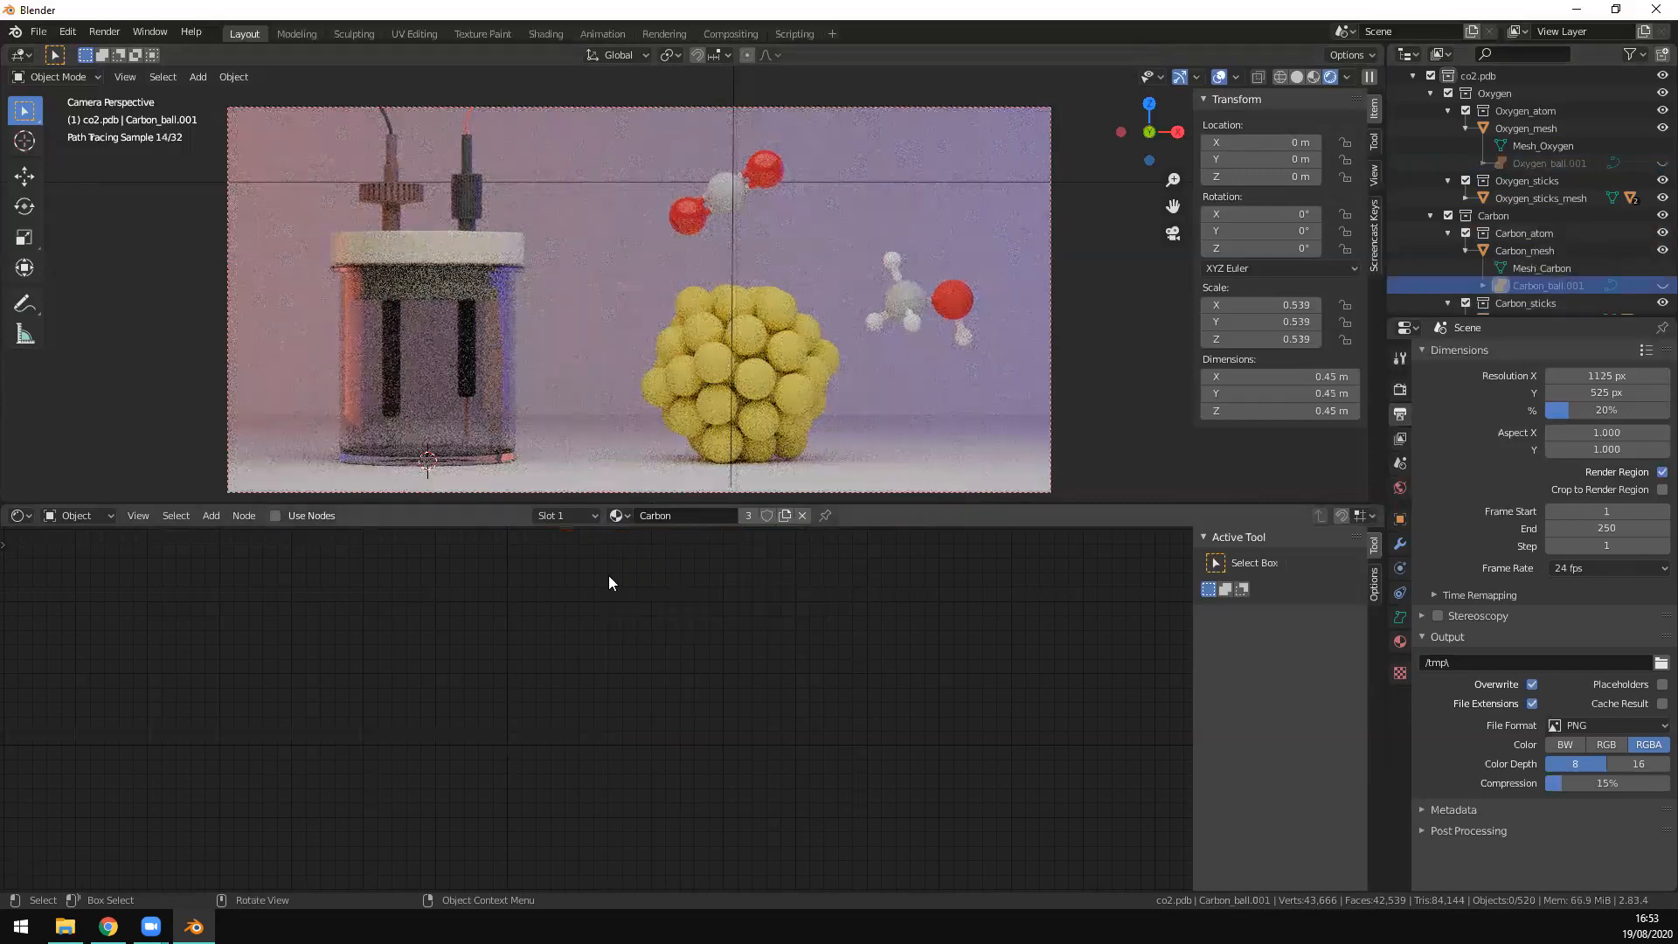
click(642, 612)
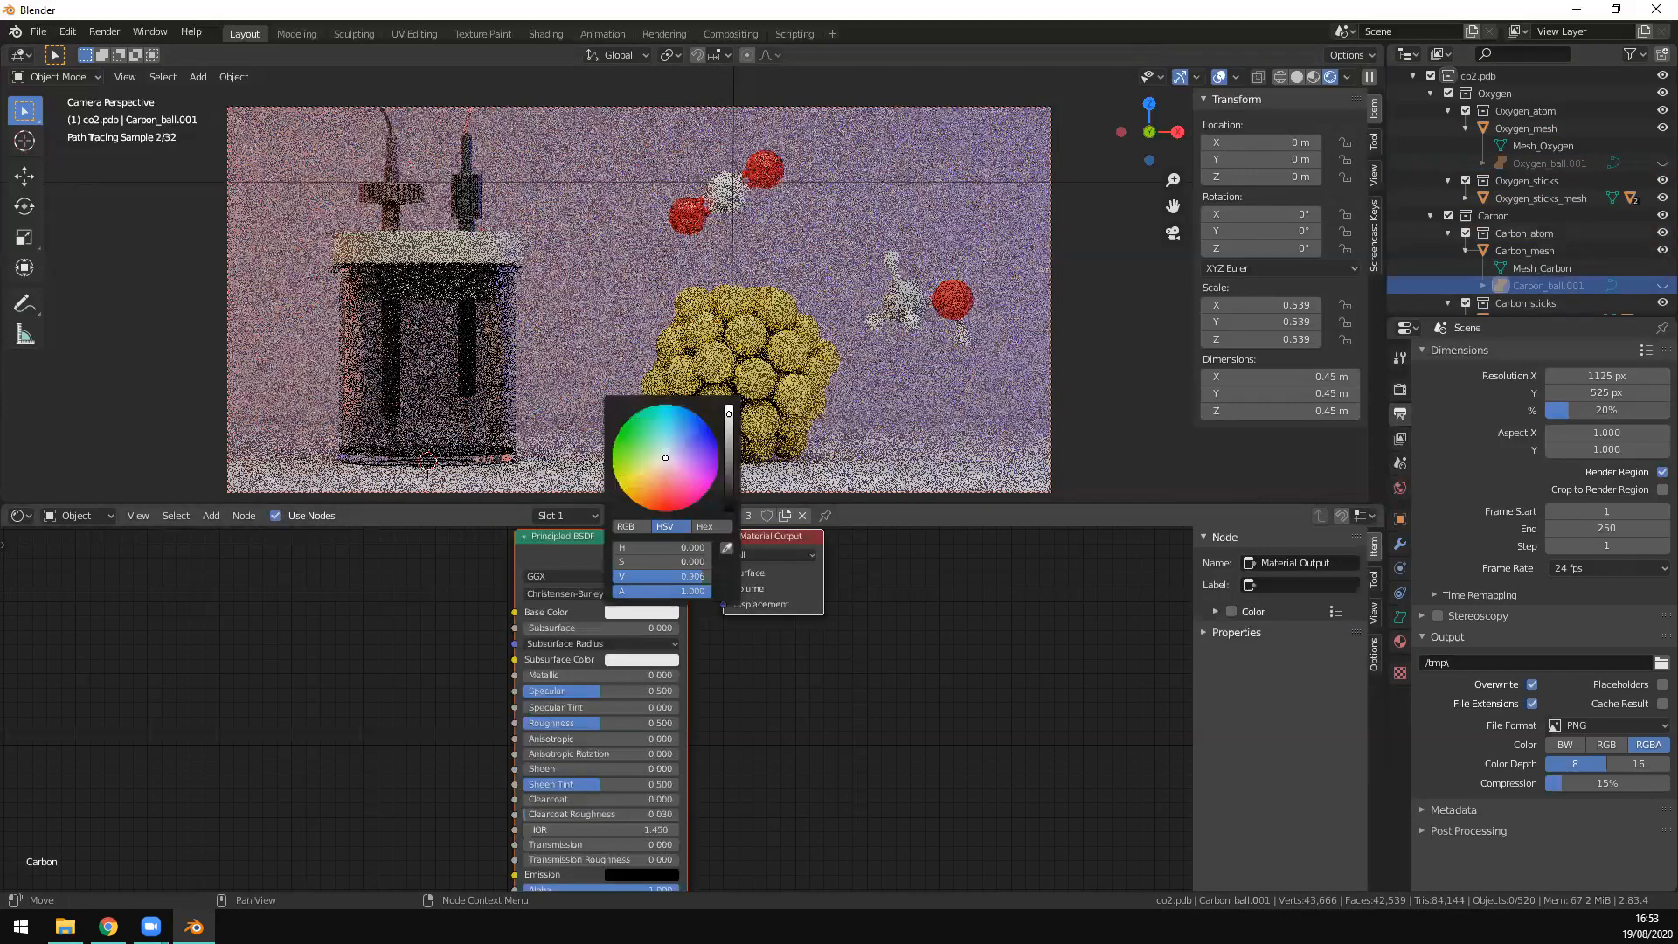
drag(729, 415, 729, 465)
click(613, 718)
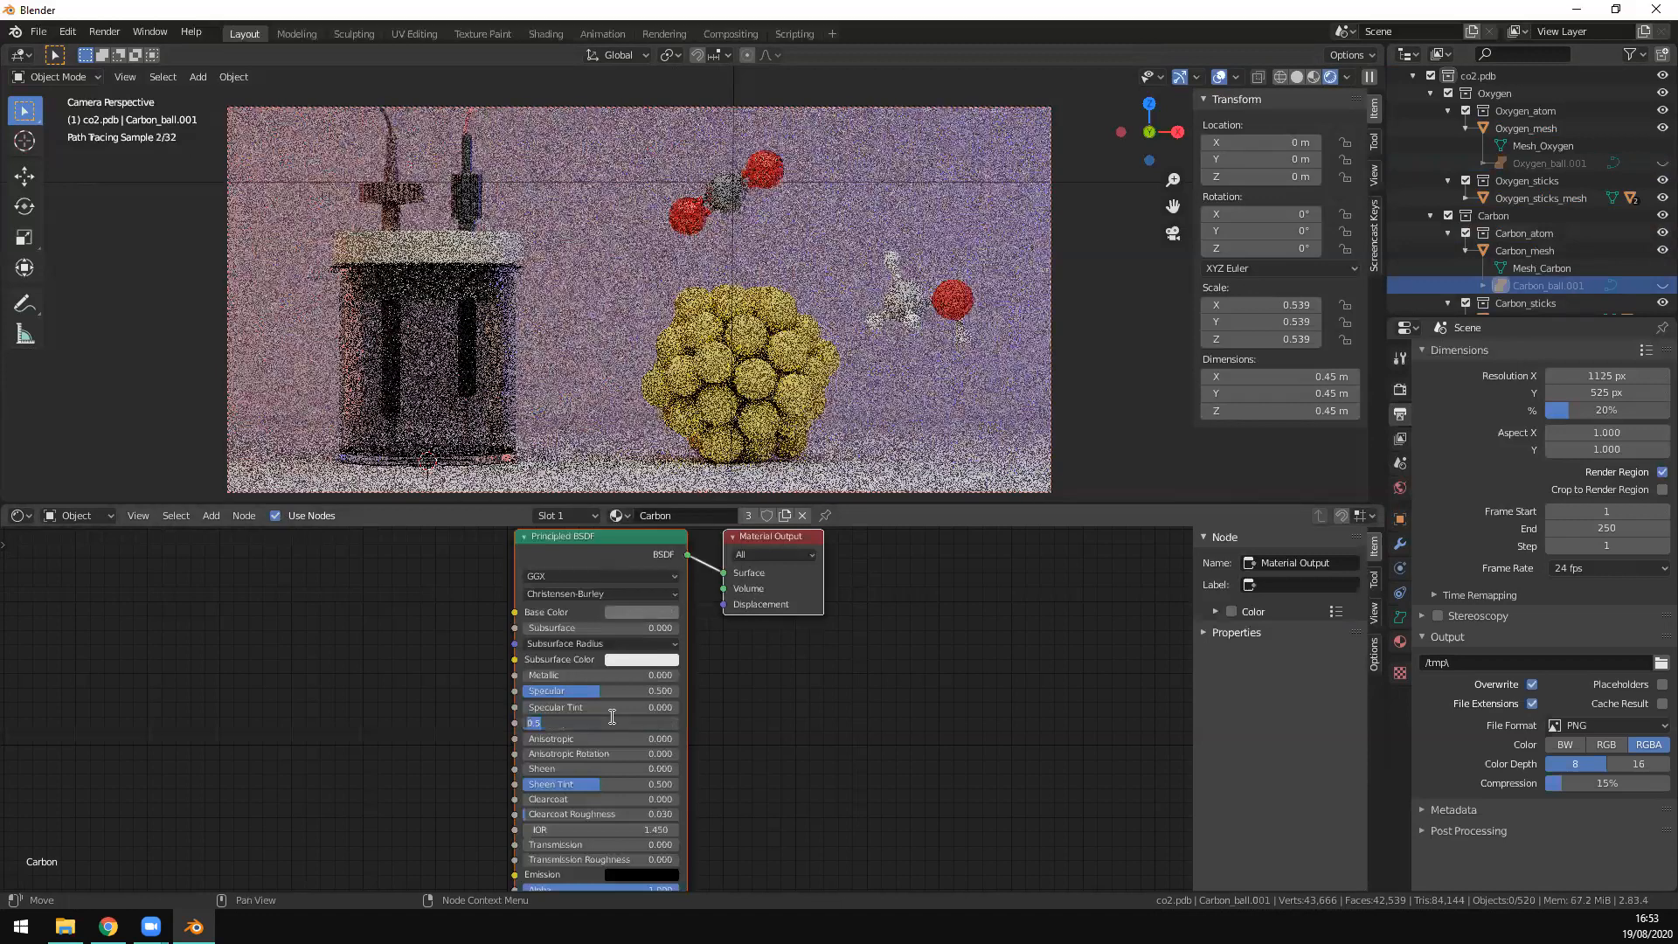
text(02.2)
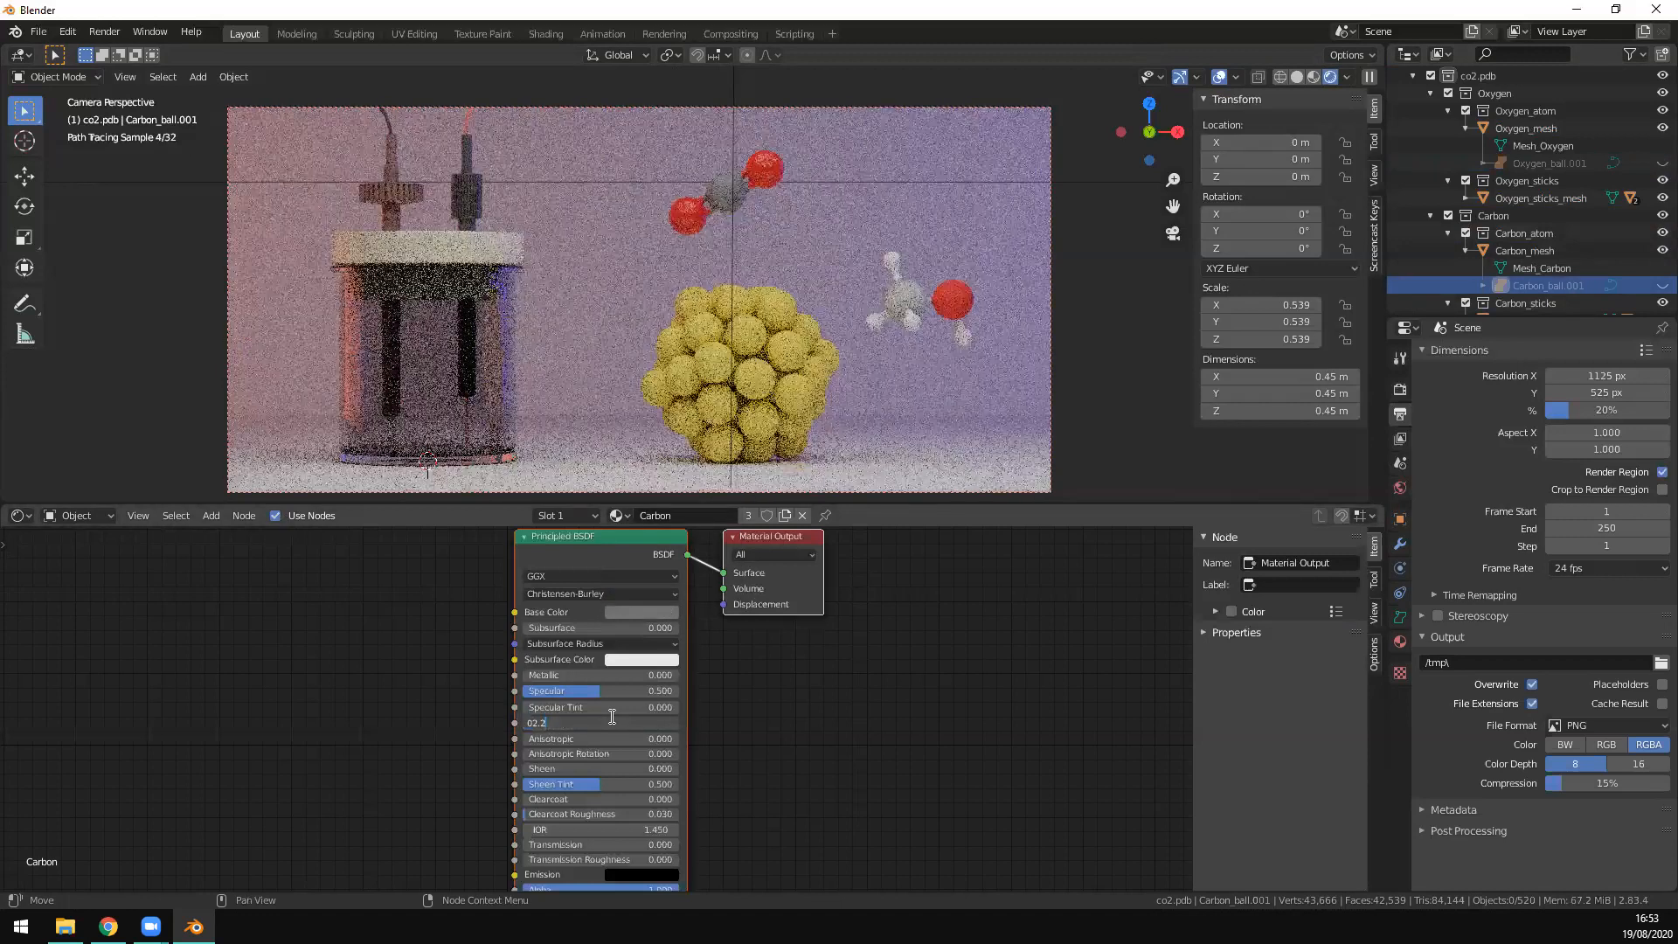
key(Return)
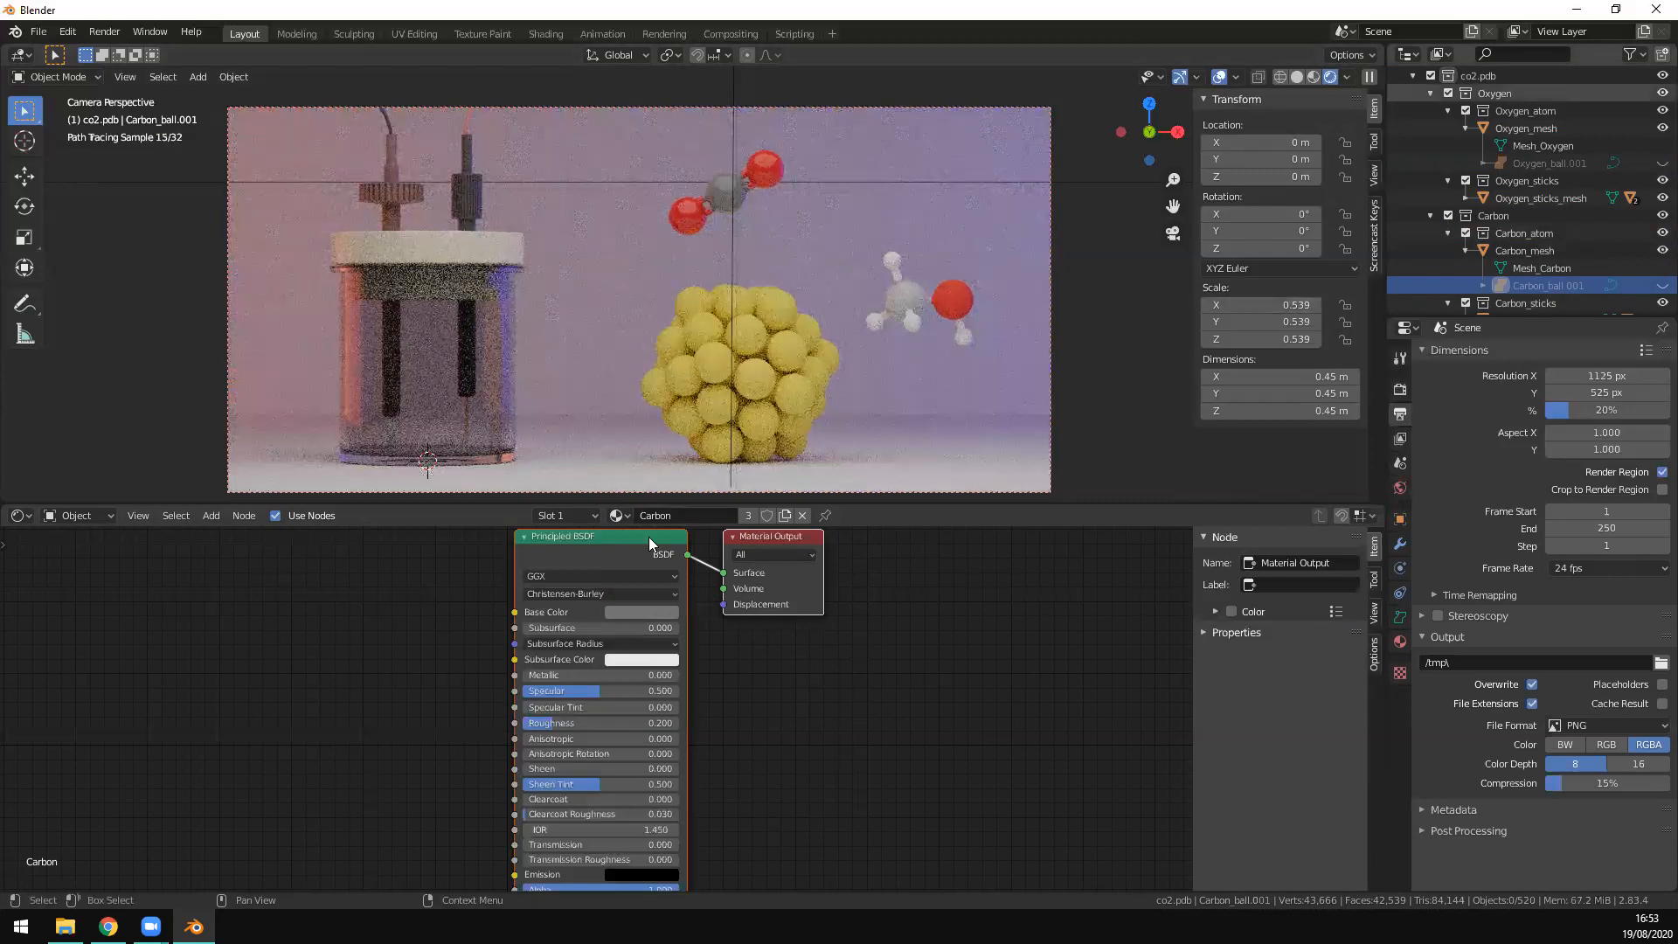
Step: Rename the CO2 carbon ball's material C
click(664, 517)
text(C)
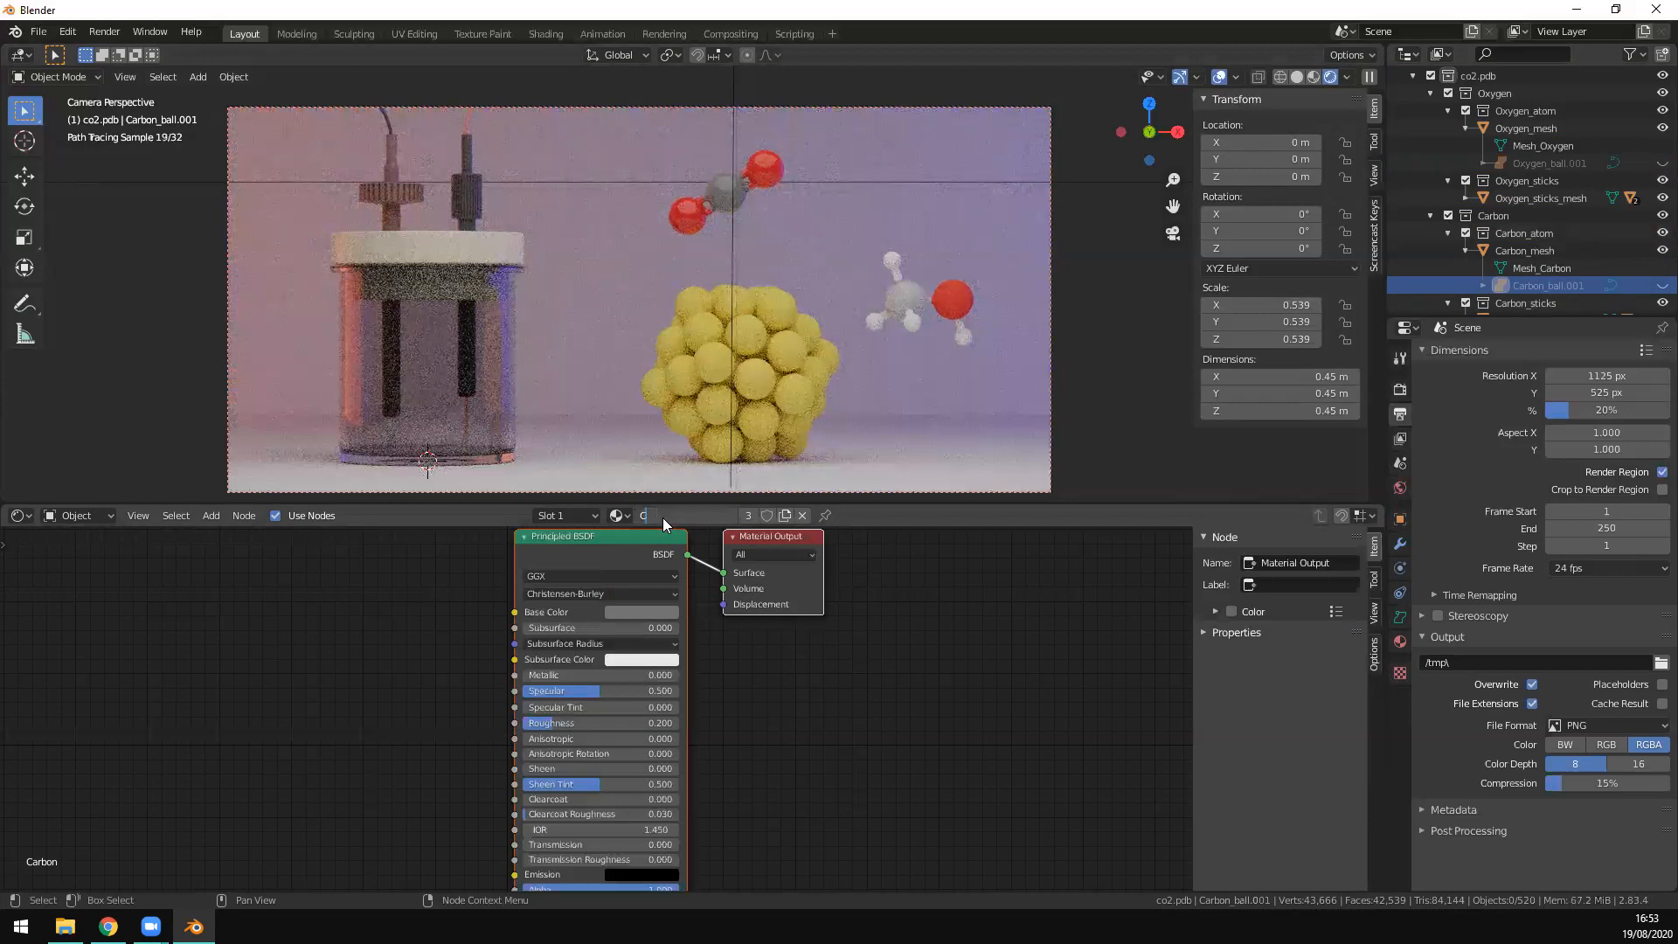
key(Return)
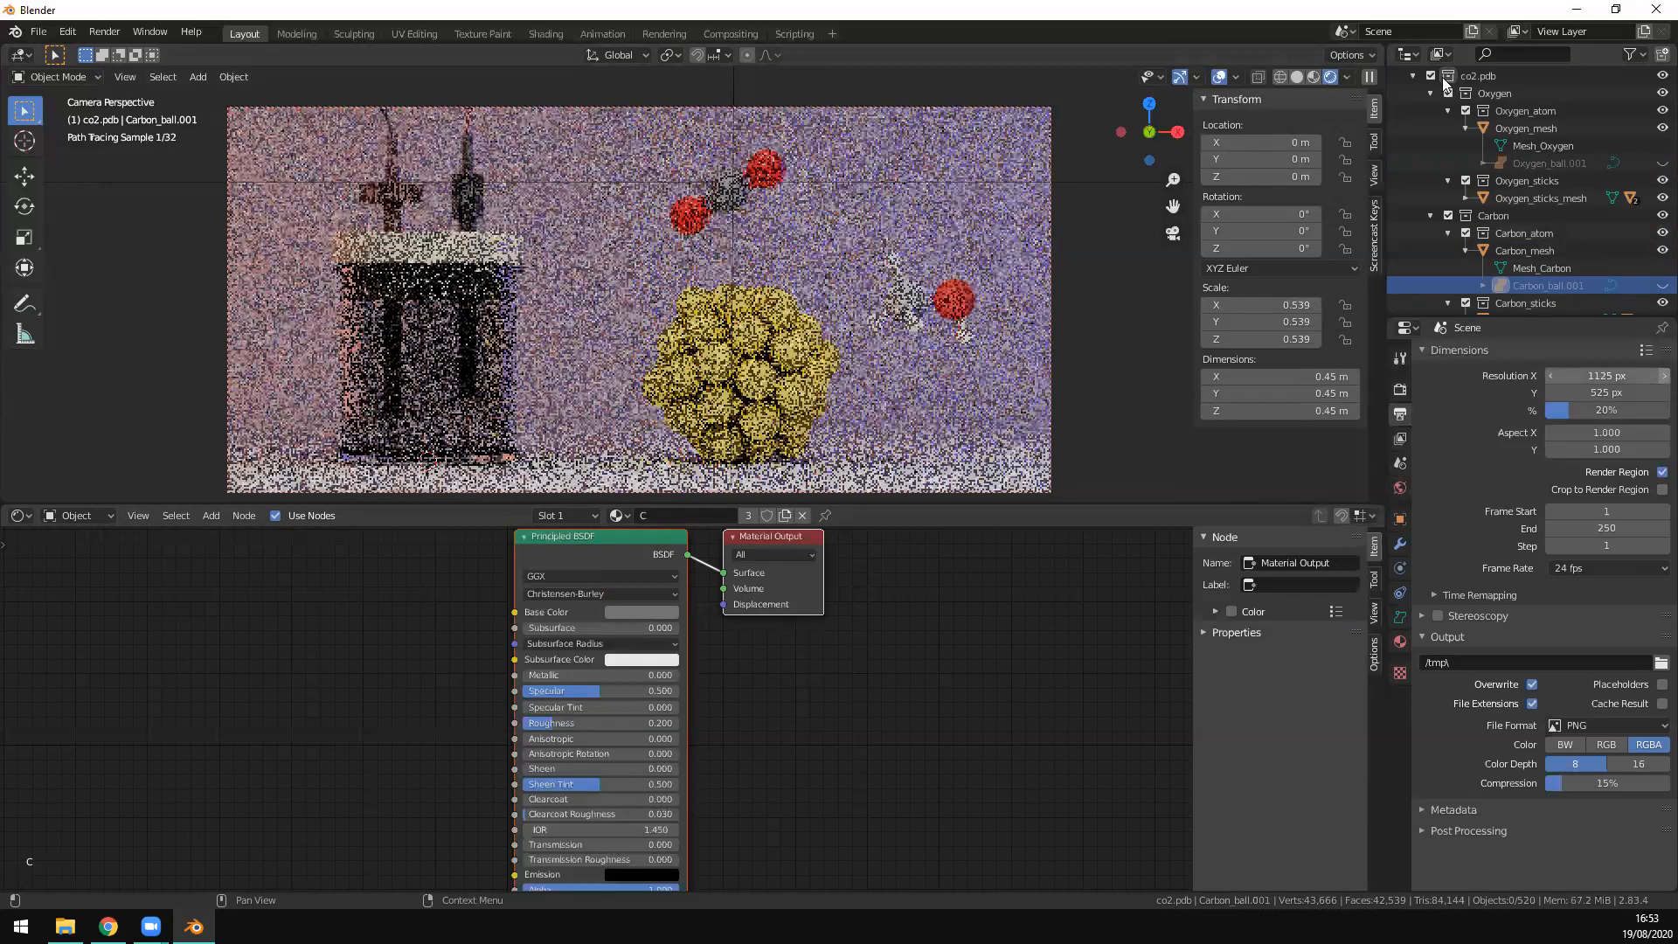
Step: Collapse the co2.pdb collection and assign material C to the carbon ball in the meoh.pdb collection
click(1413, 76)
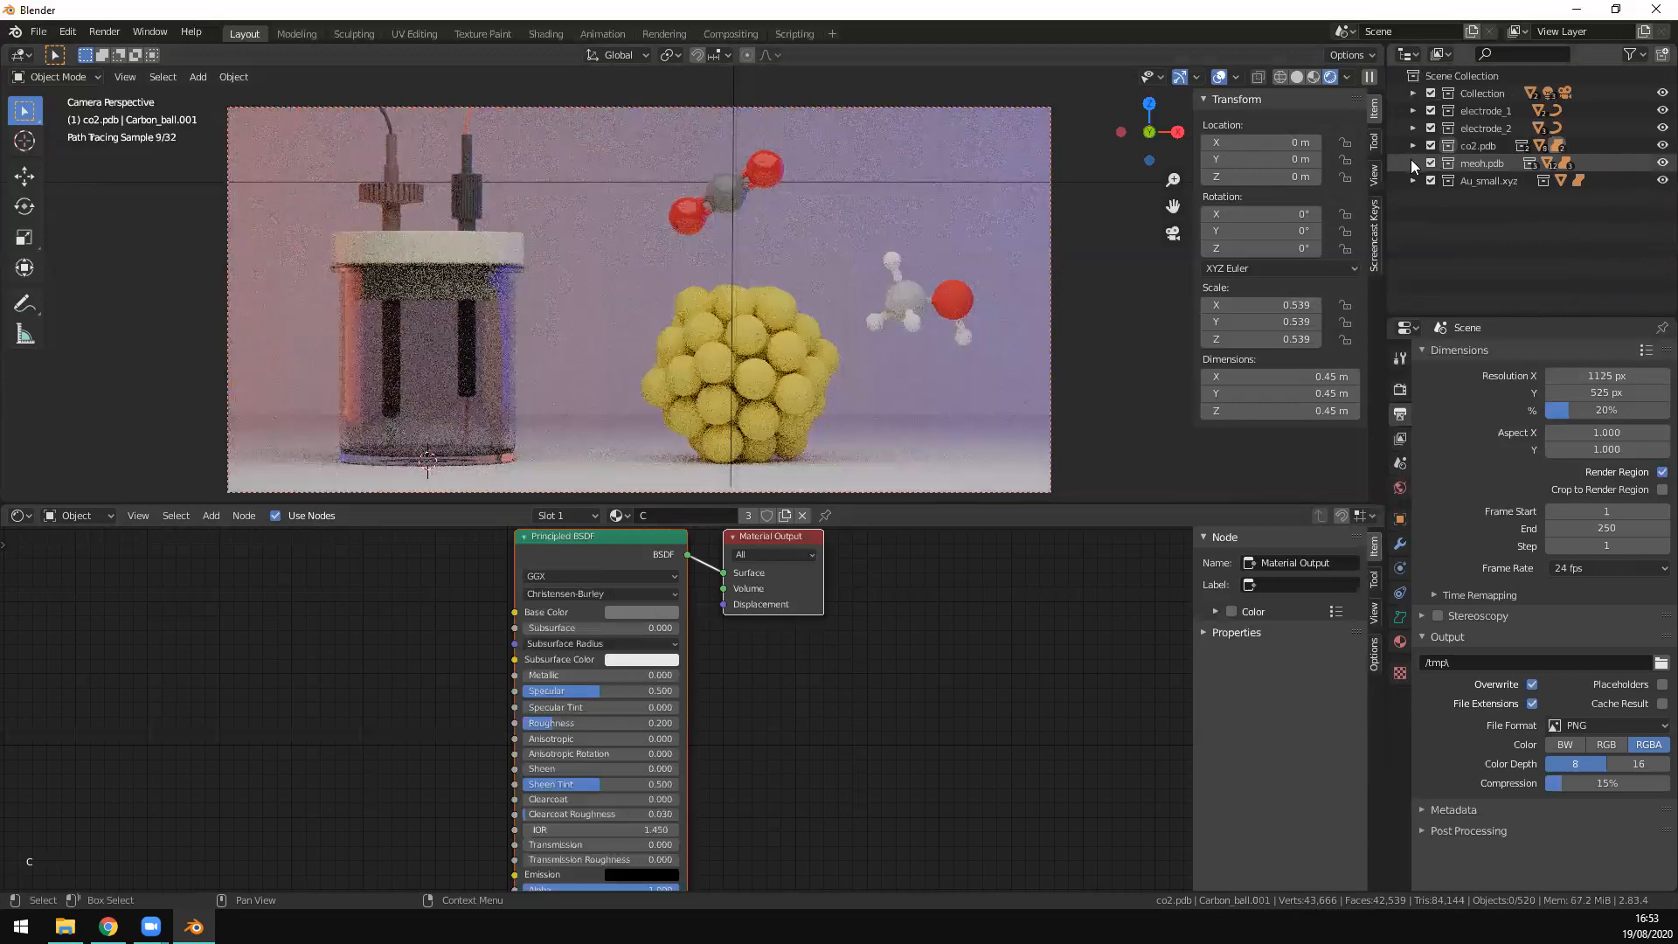
shift+click(1412, 161)
click(1465, 215)
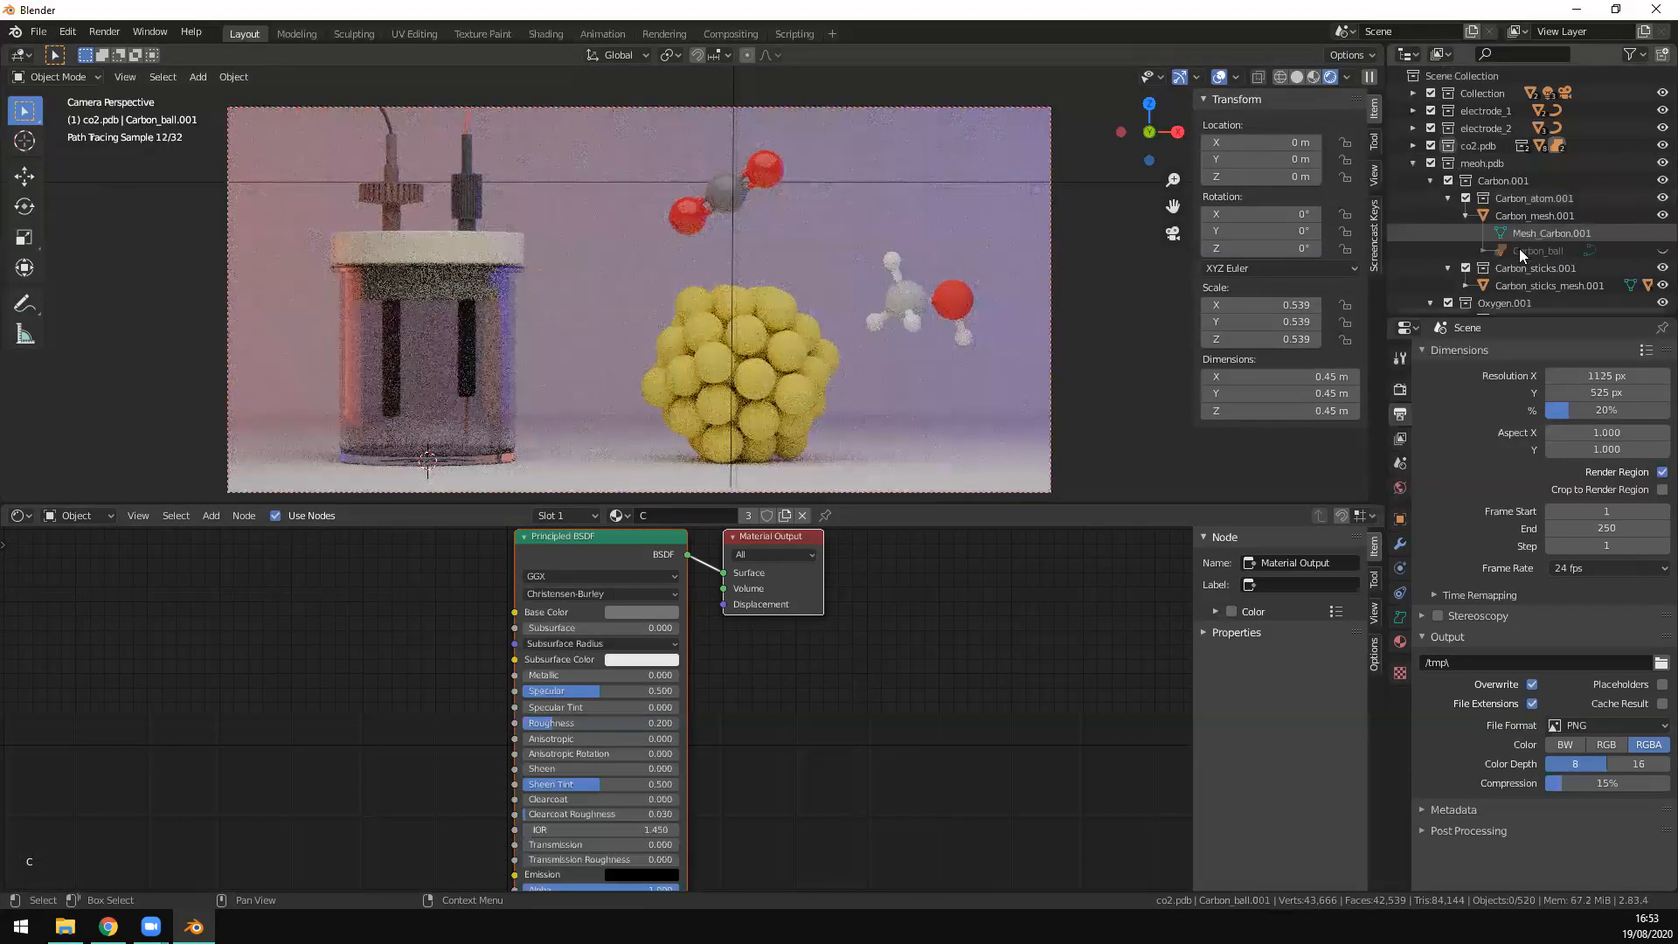
click(719, 466)
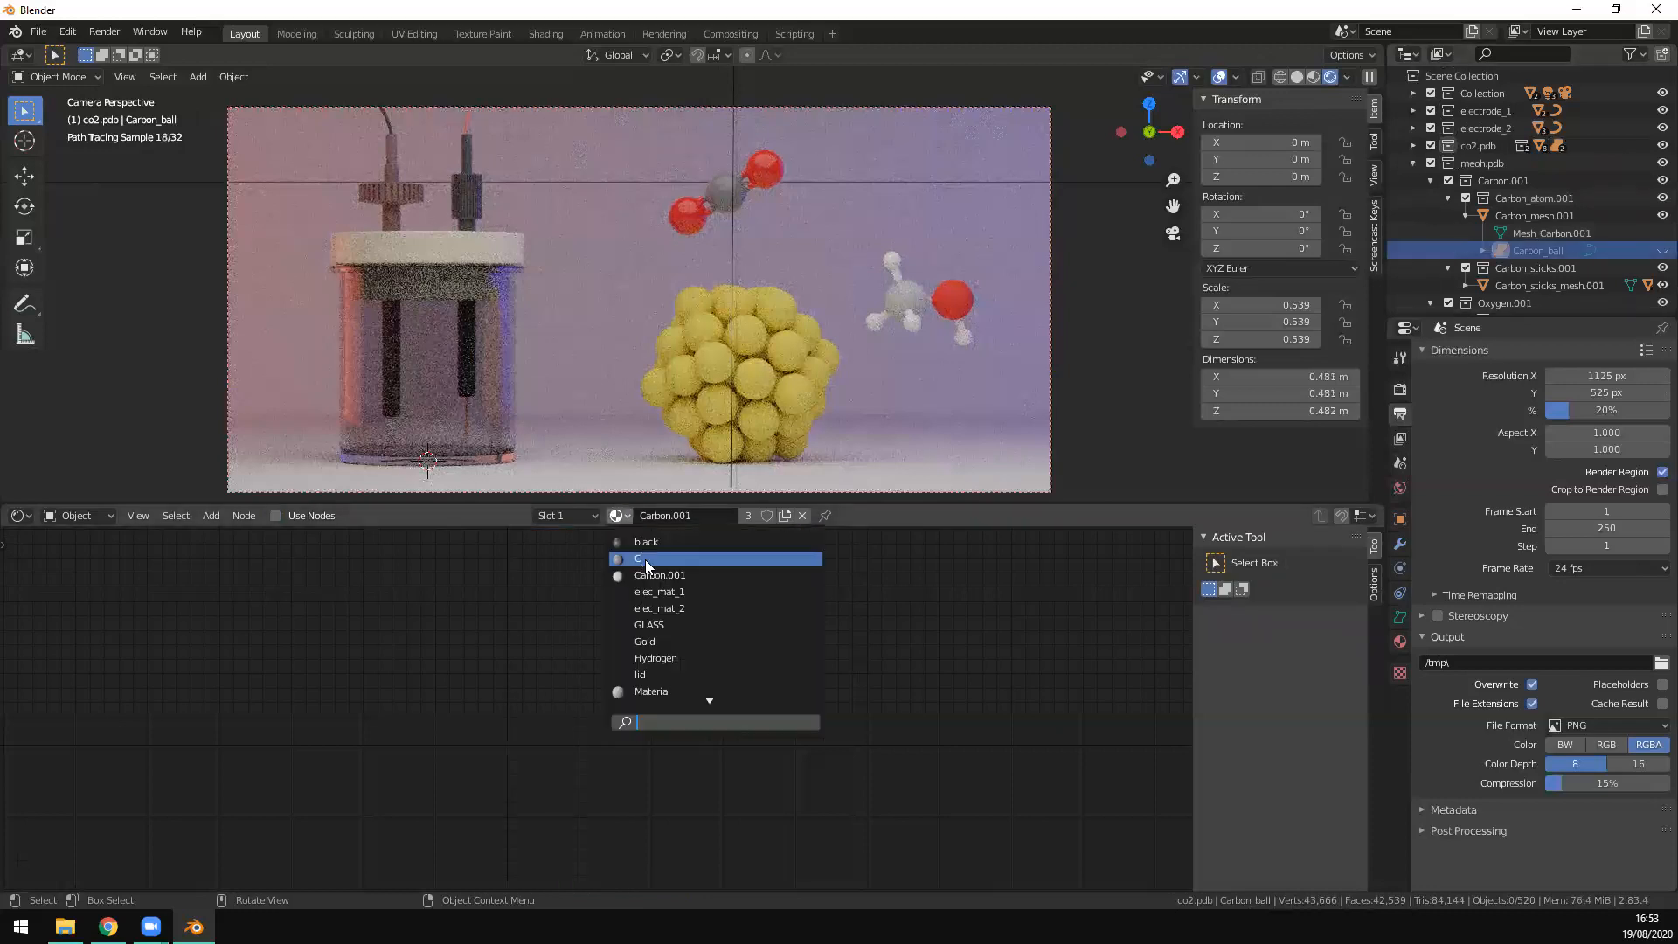
click(645, 559)
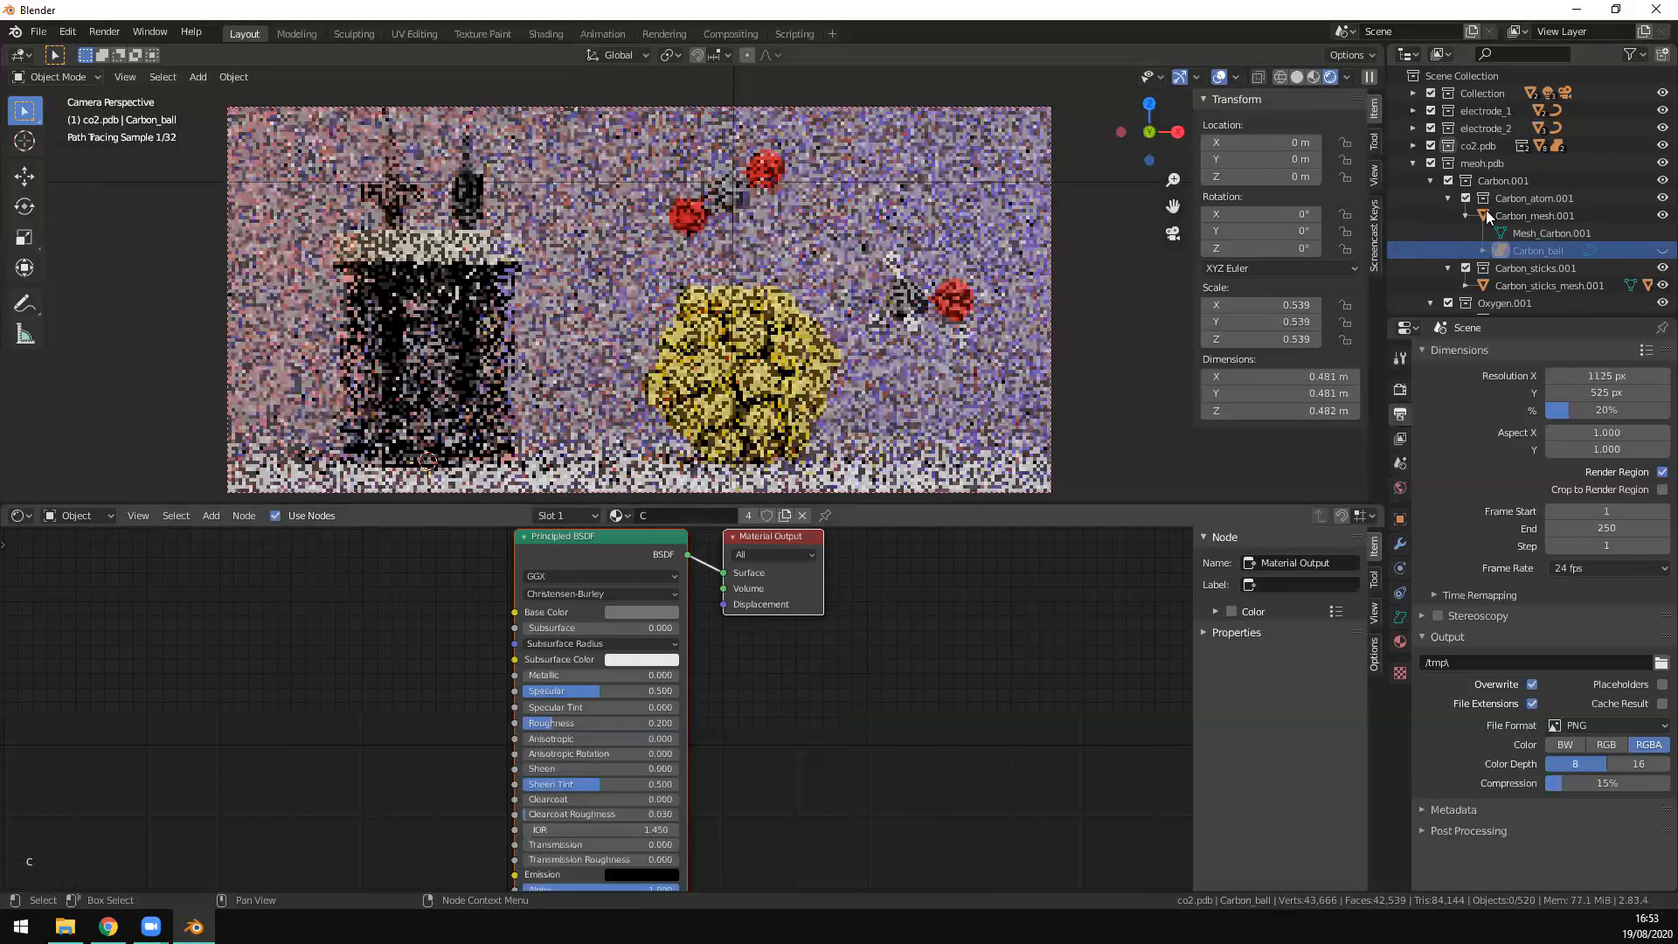
Step: Assign material C to the methanol molecule's Carbon_sticks_cylinder.001 object
scroll(1489, 218, down, 1)
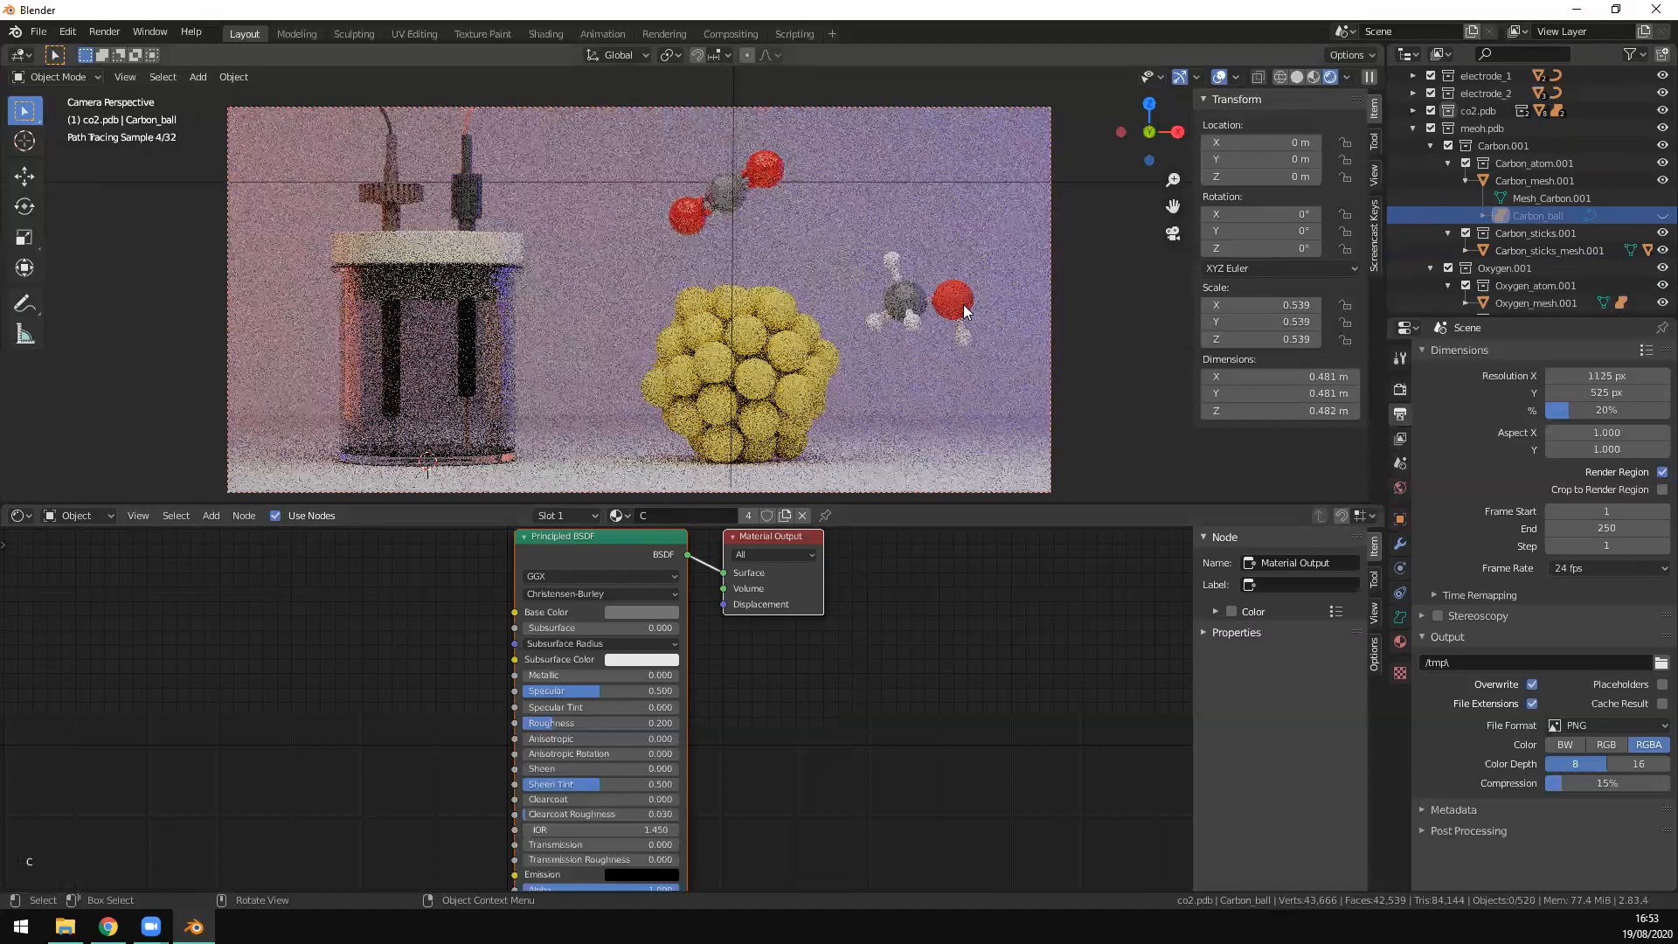
scroll(970, 367, up, 3)
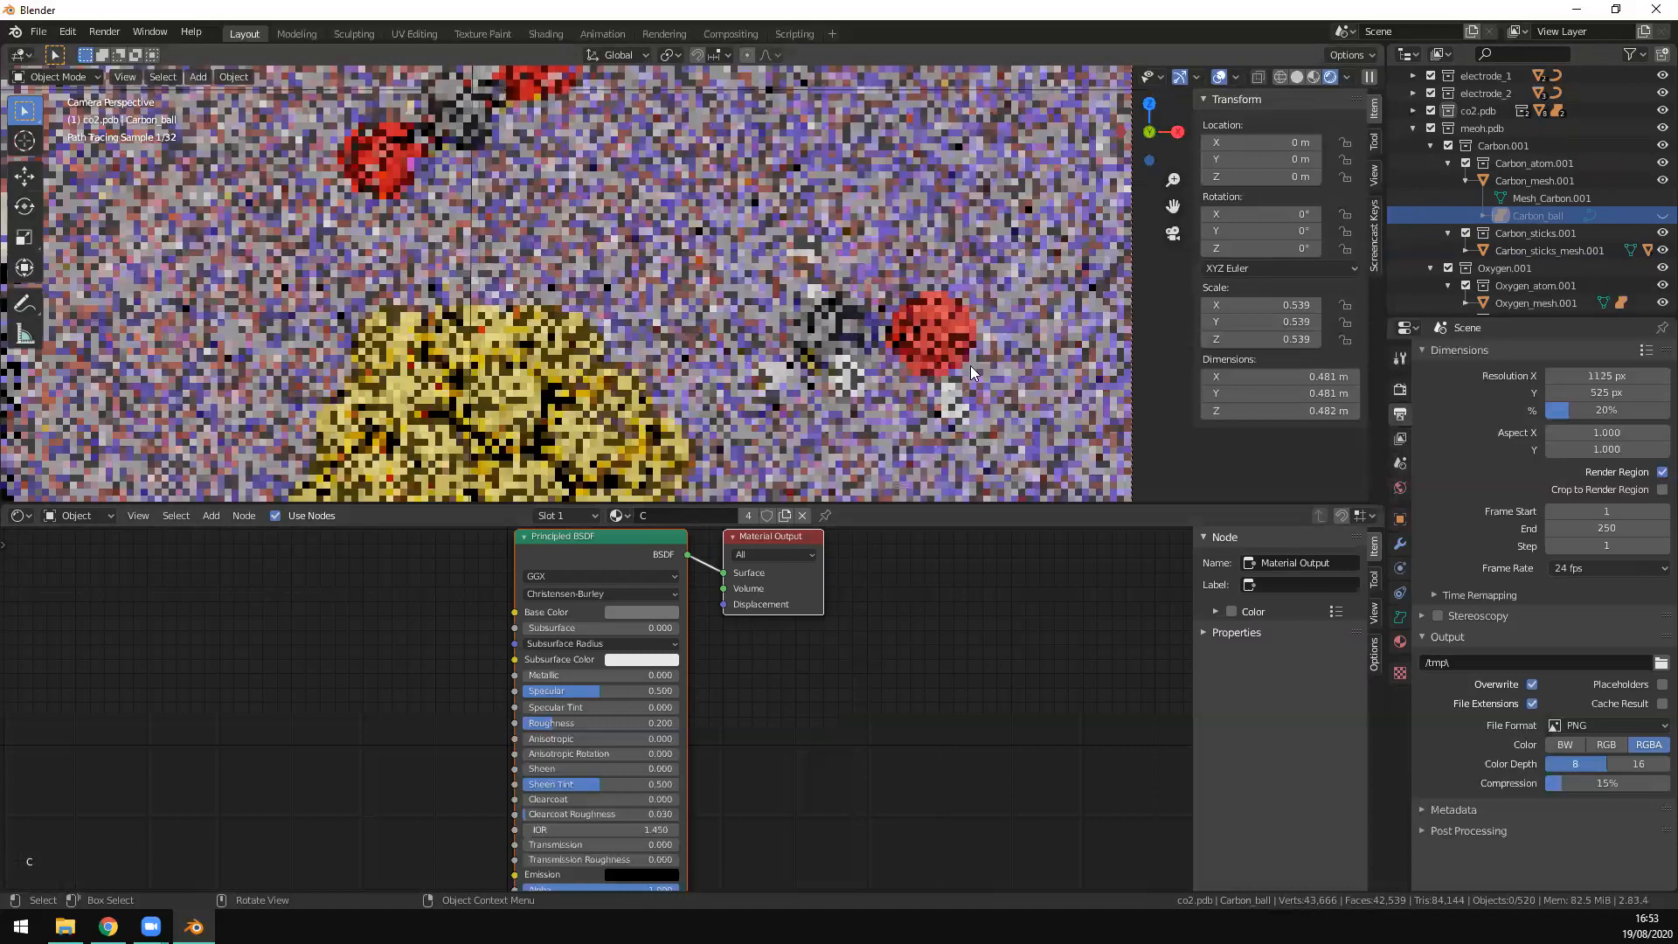
scroll(970, 366, up, 3)
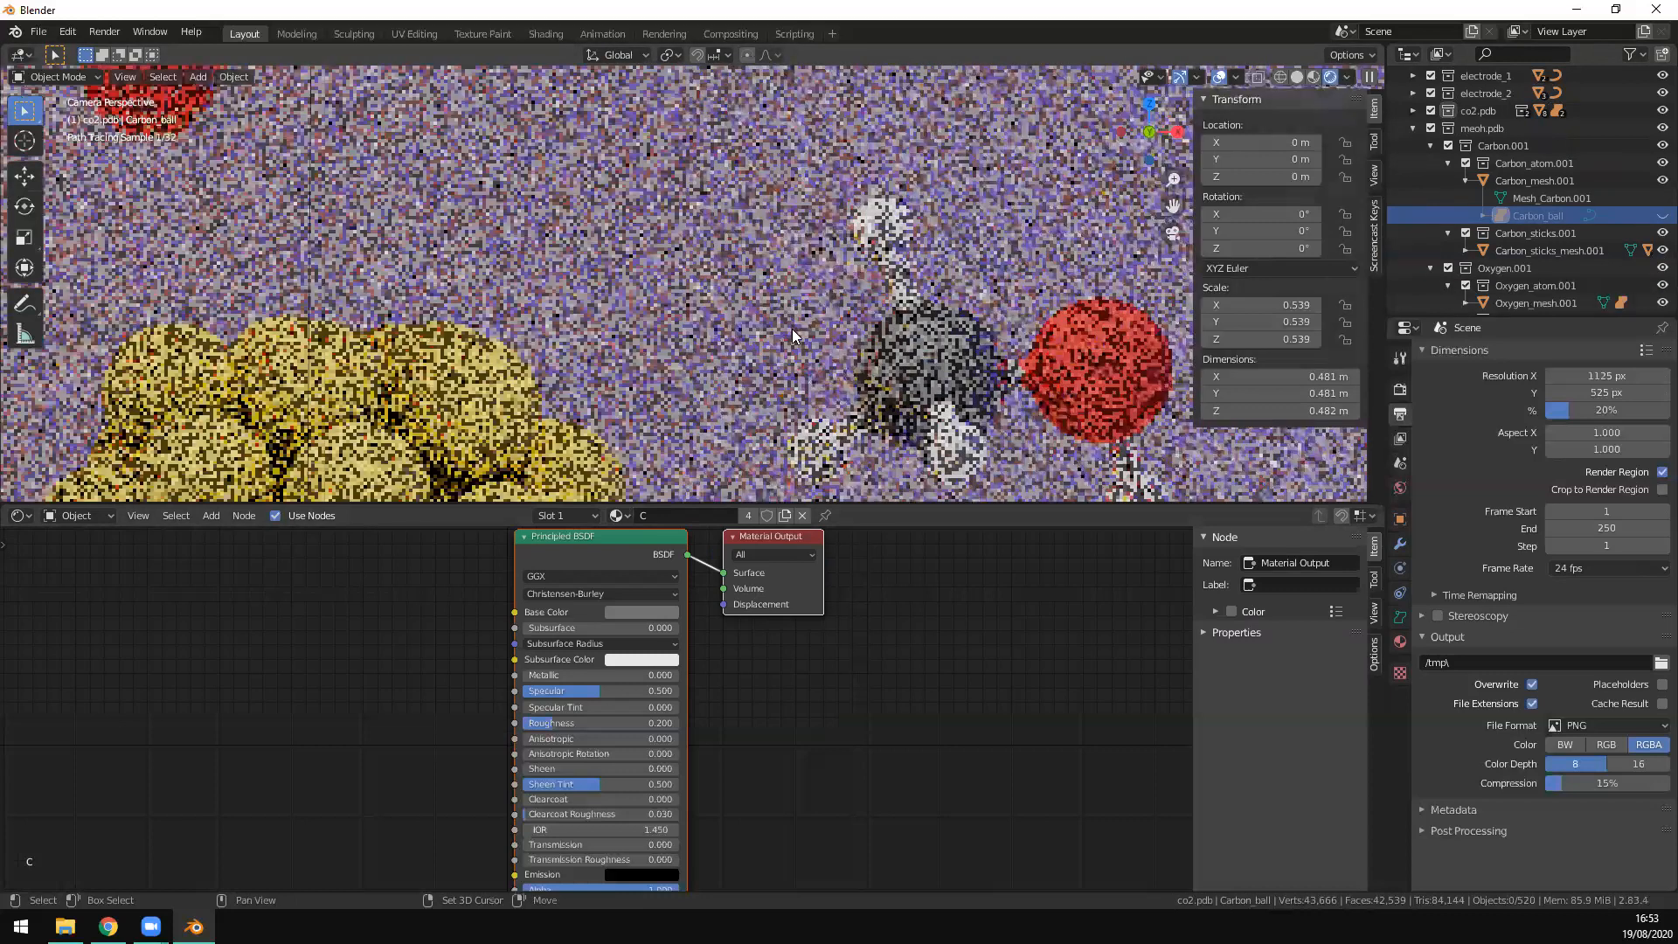
shift+middle_drag(1026, 391, 792, 329)
scroll(792, 329, up, 1)
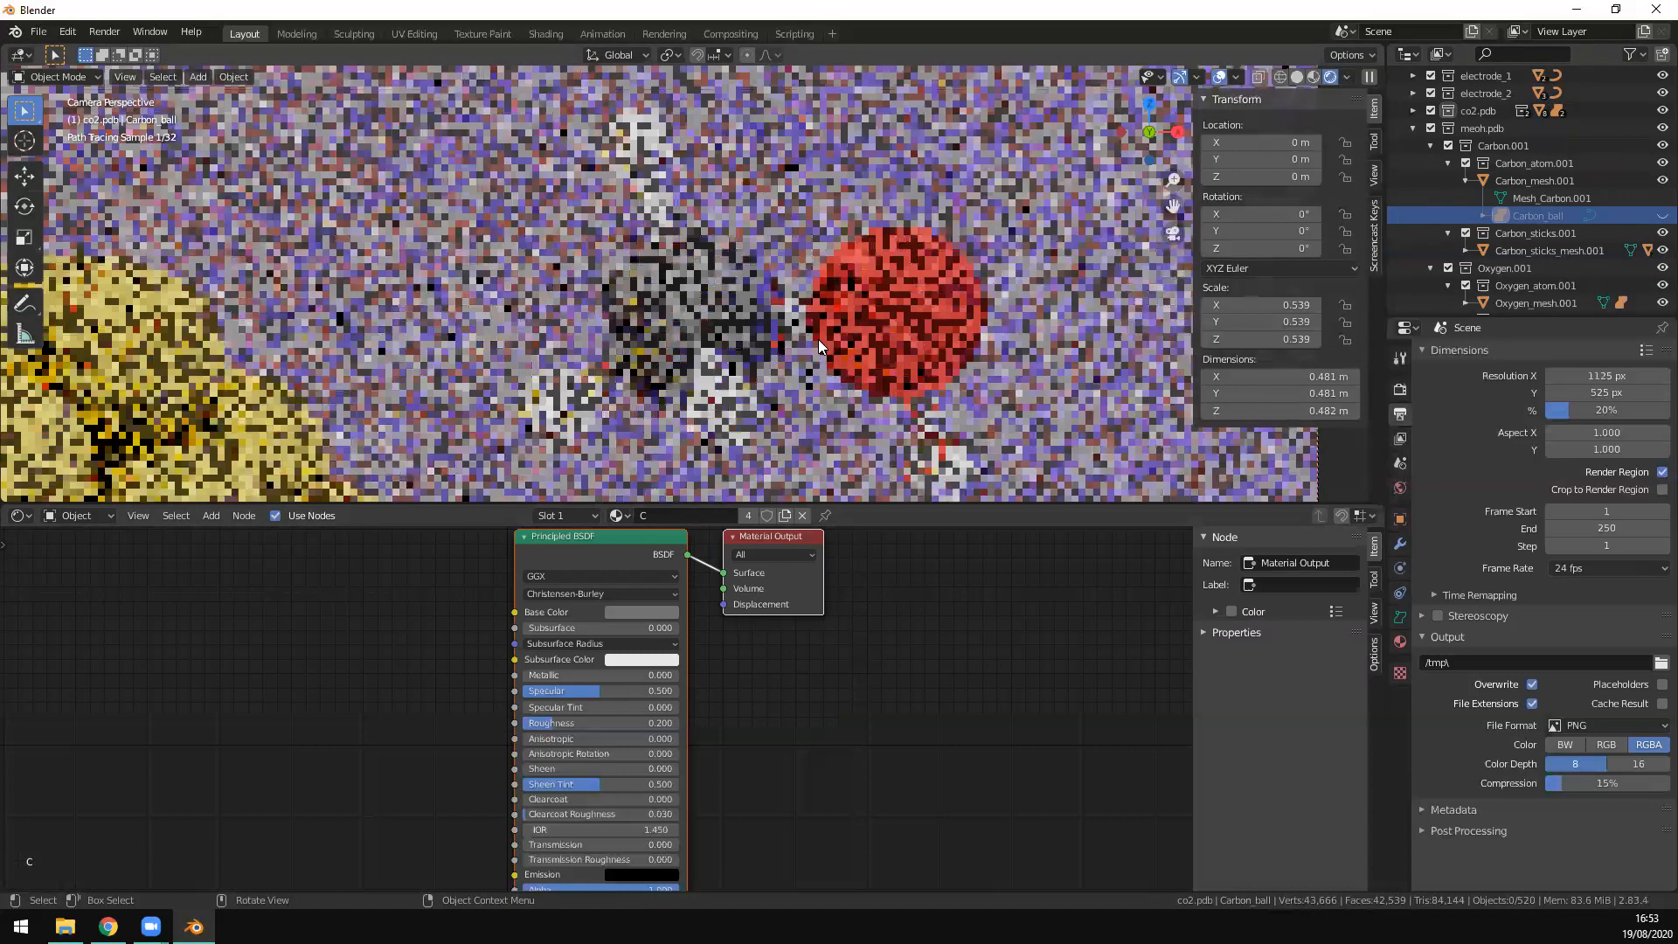
scroll(813, 318, up, 1)
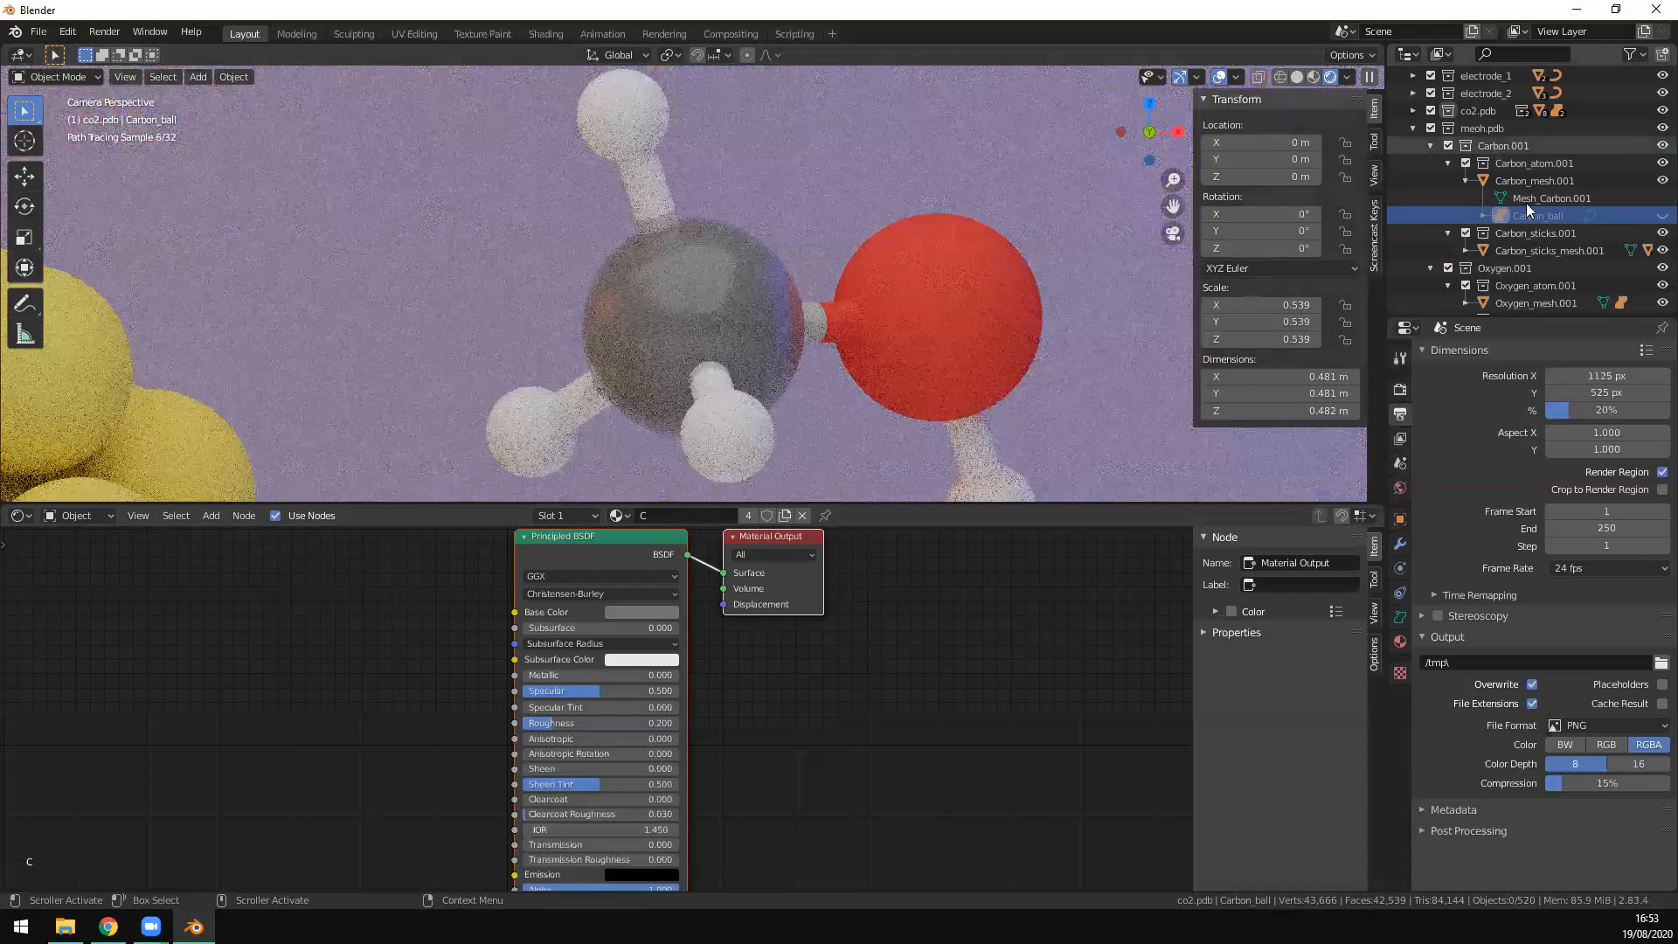
click(1466, 250)
scroll(1578, 271, down, 2)
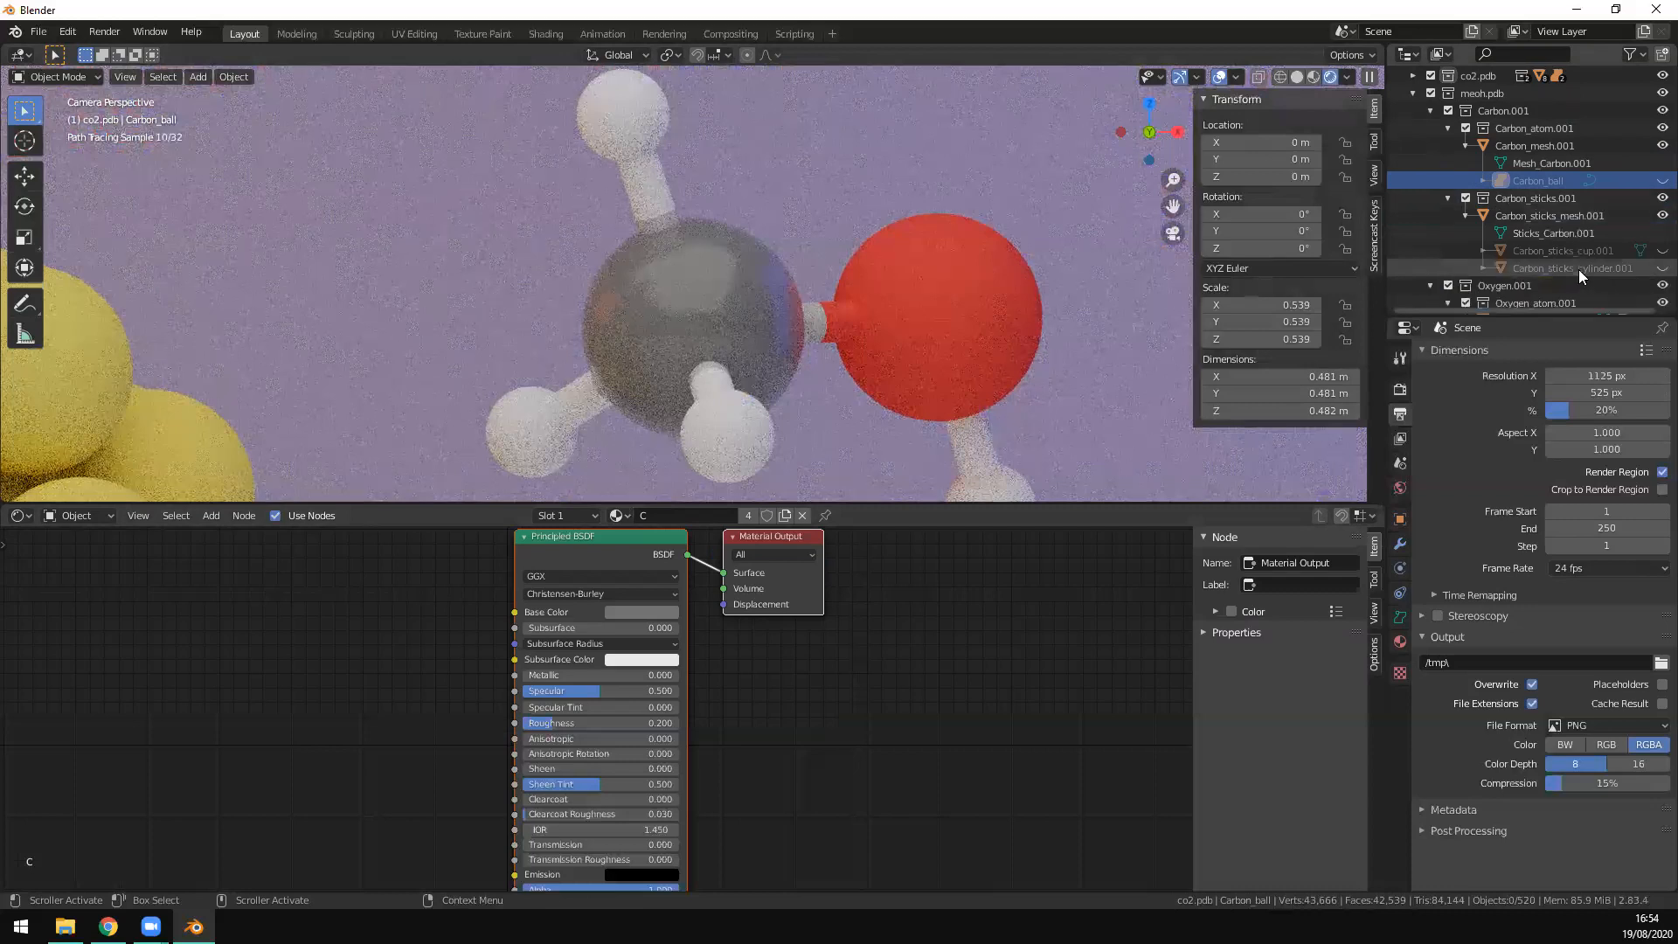
click(625, 513)
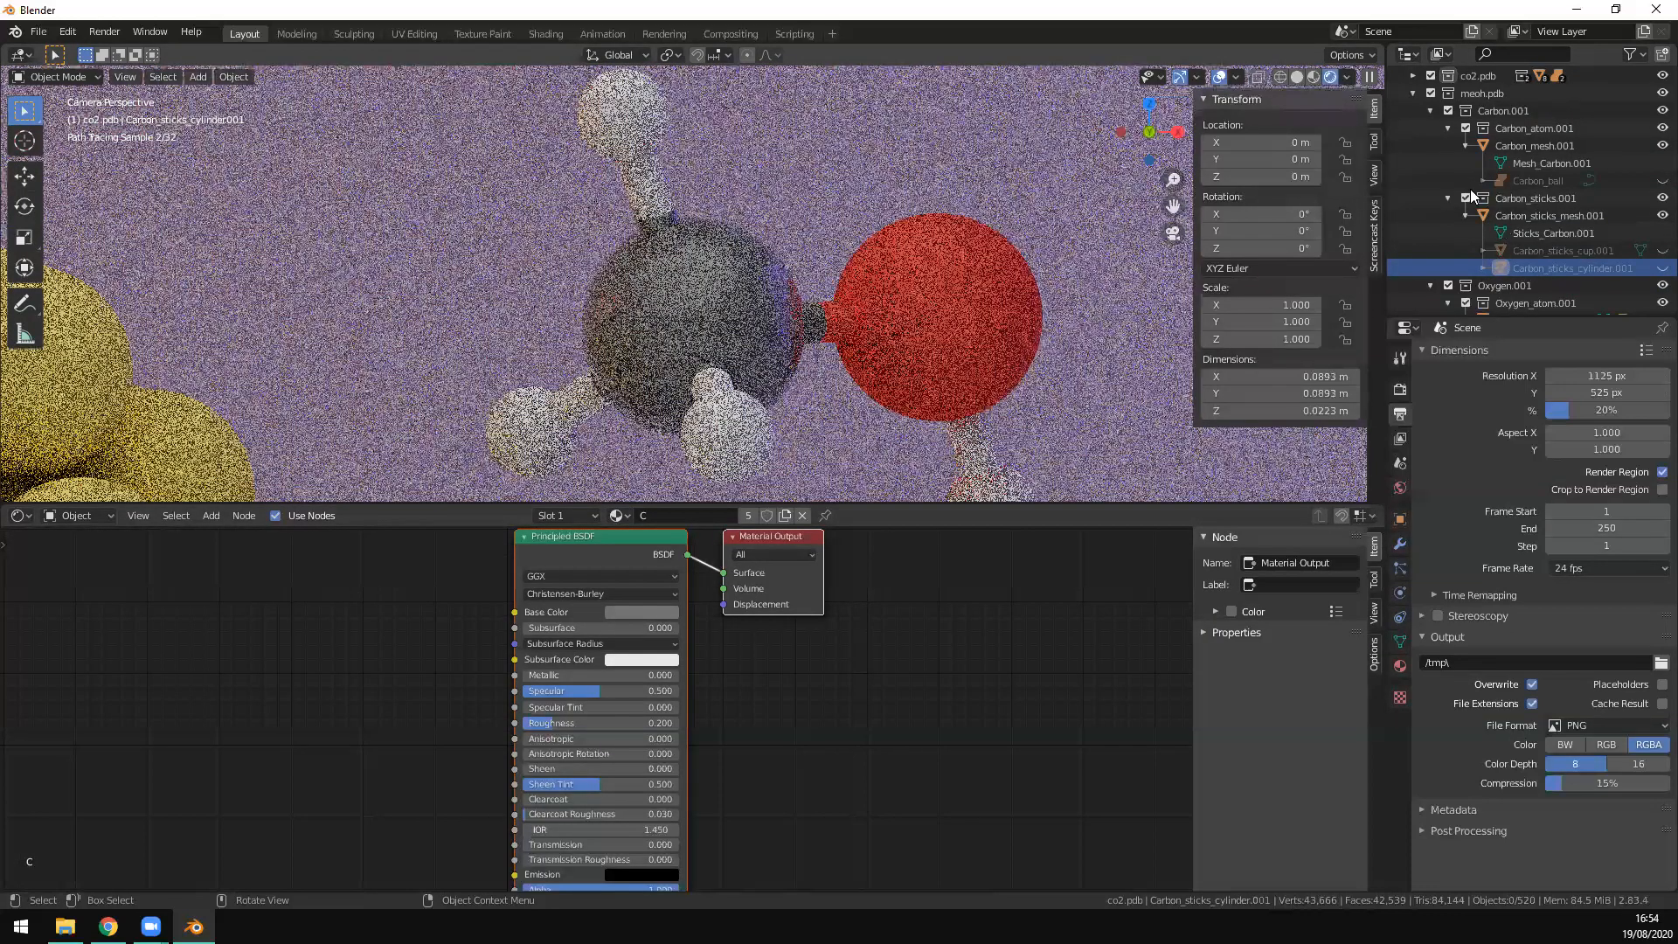
Step: Assign material O to the methanol molecule's oxygen ball and its Oxygen_sticks_cylinder.001 object
scroll(1470, 189, down, 4)
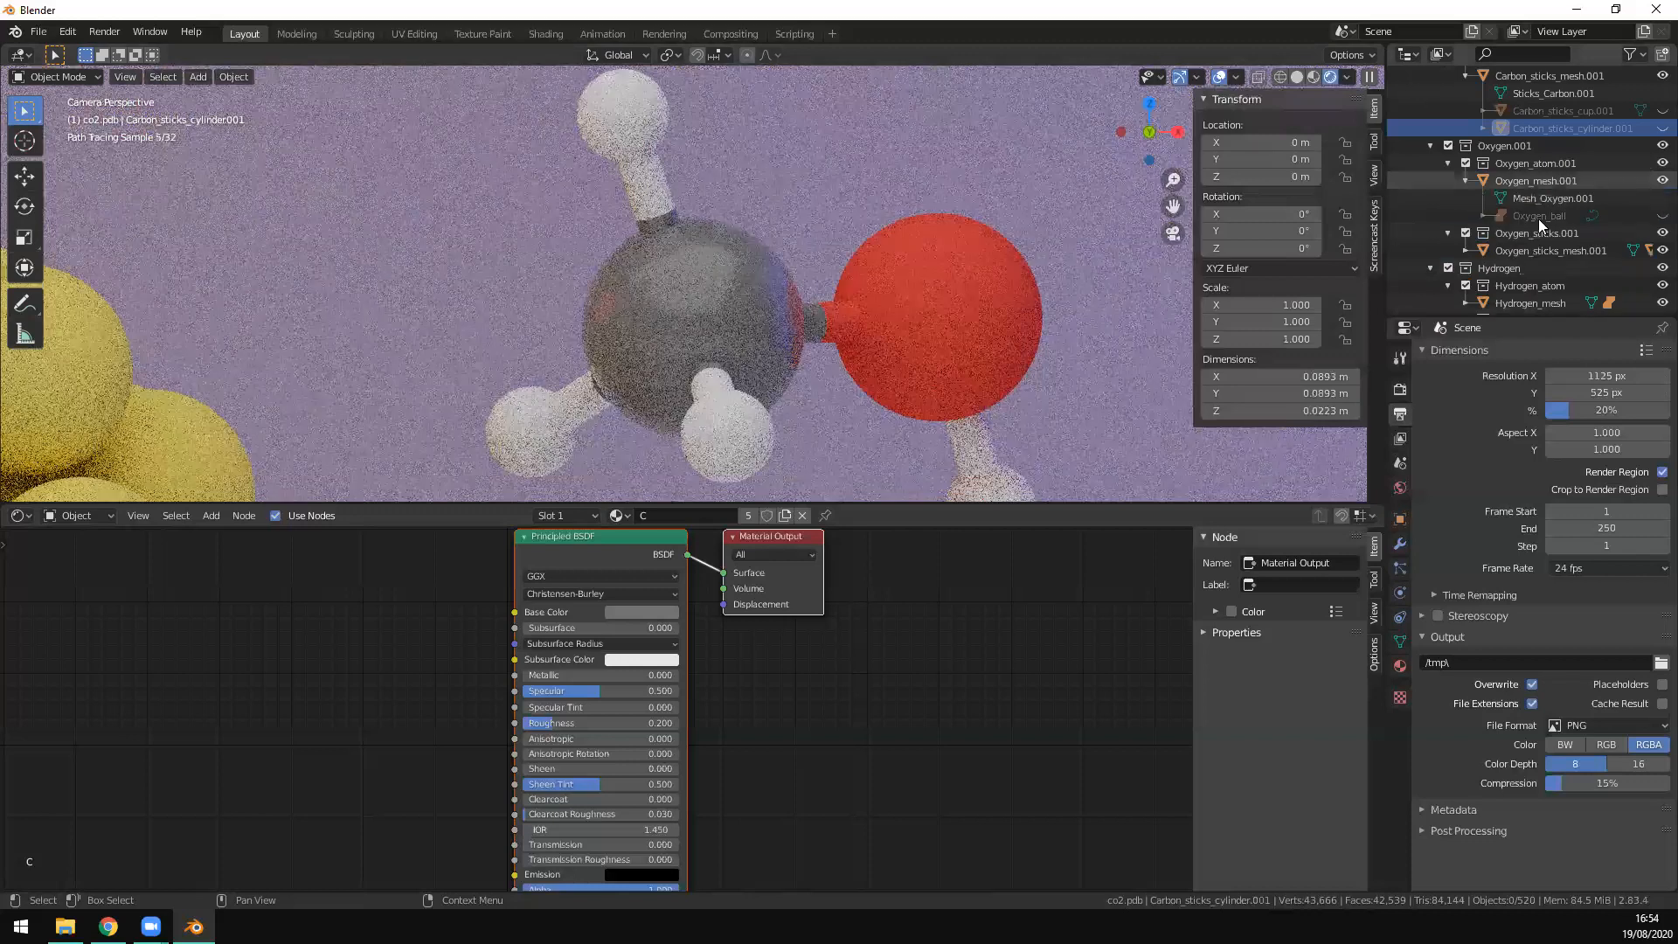
click(618, 515)
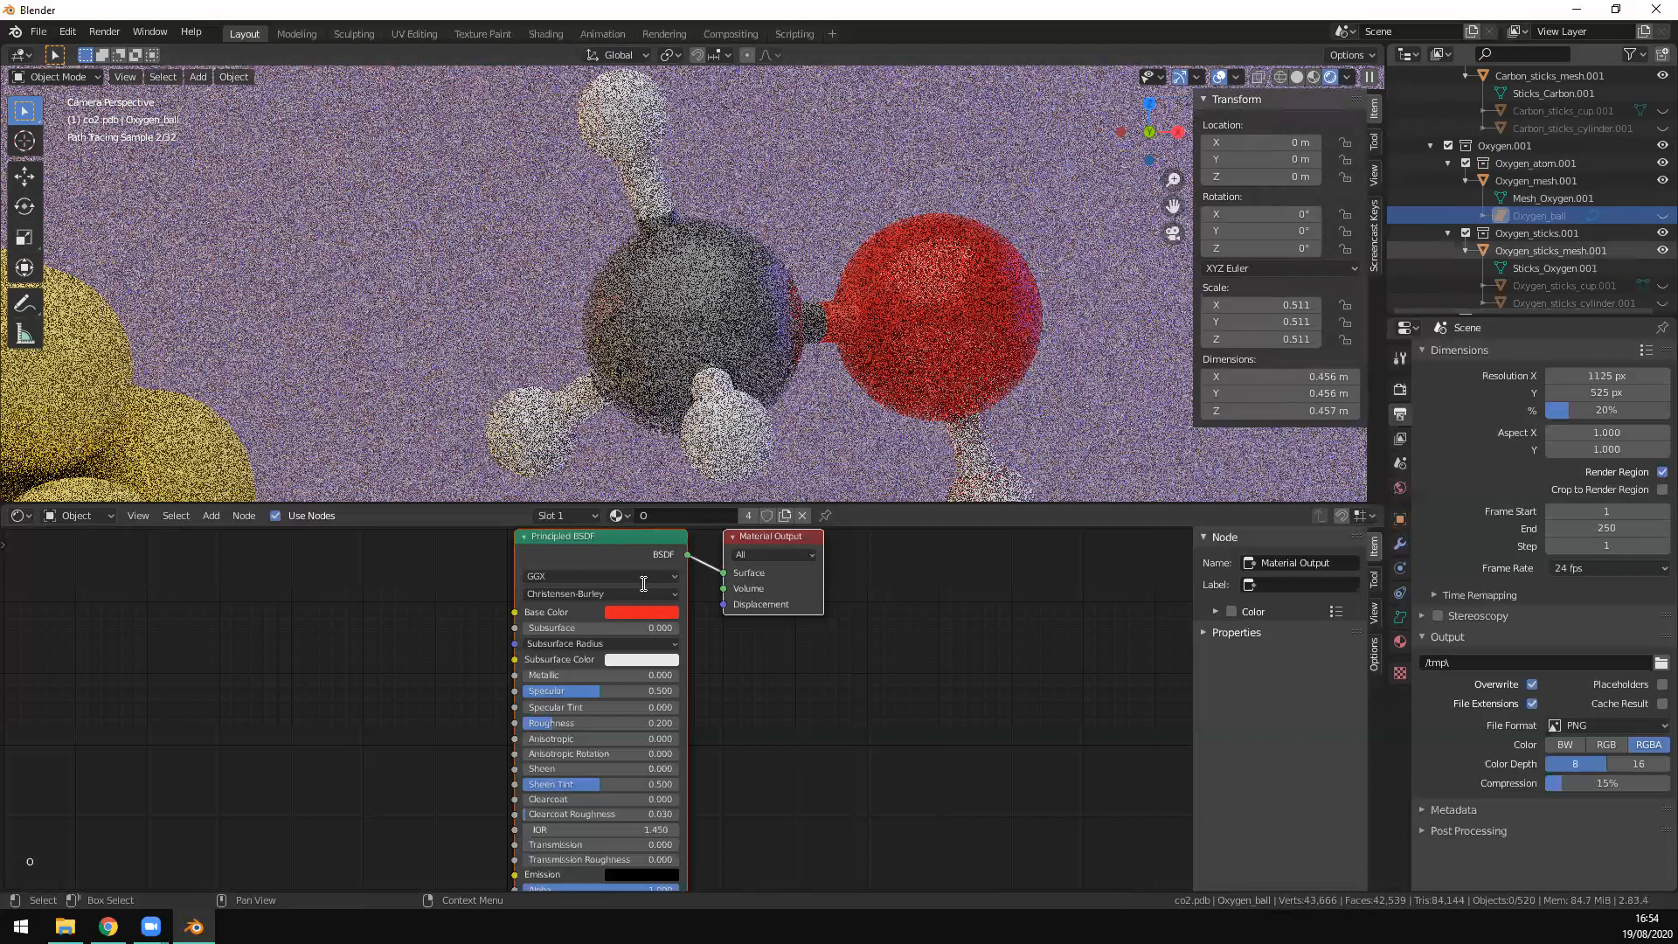
click(986, 323)
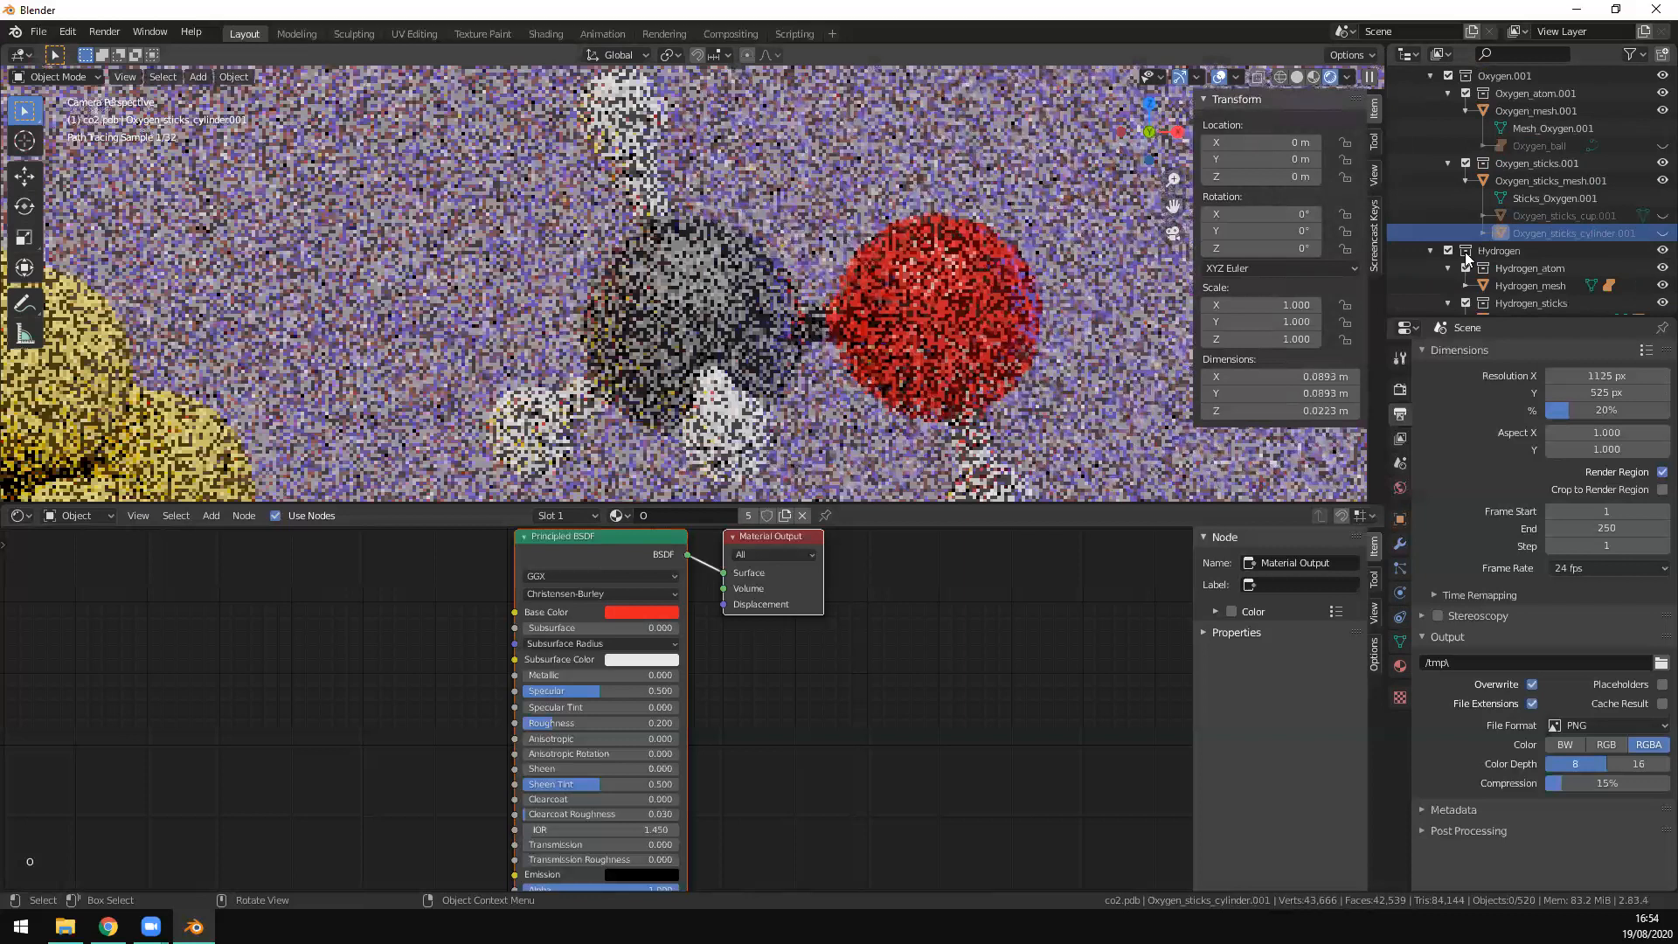
Step: Enable nodes for the methanol hydrogen ball's material and set its roughness to 0.2
scroll(1465, 251, down, 2)
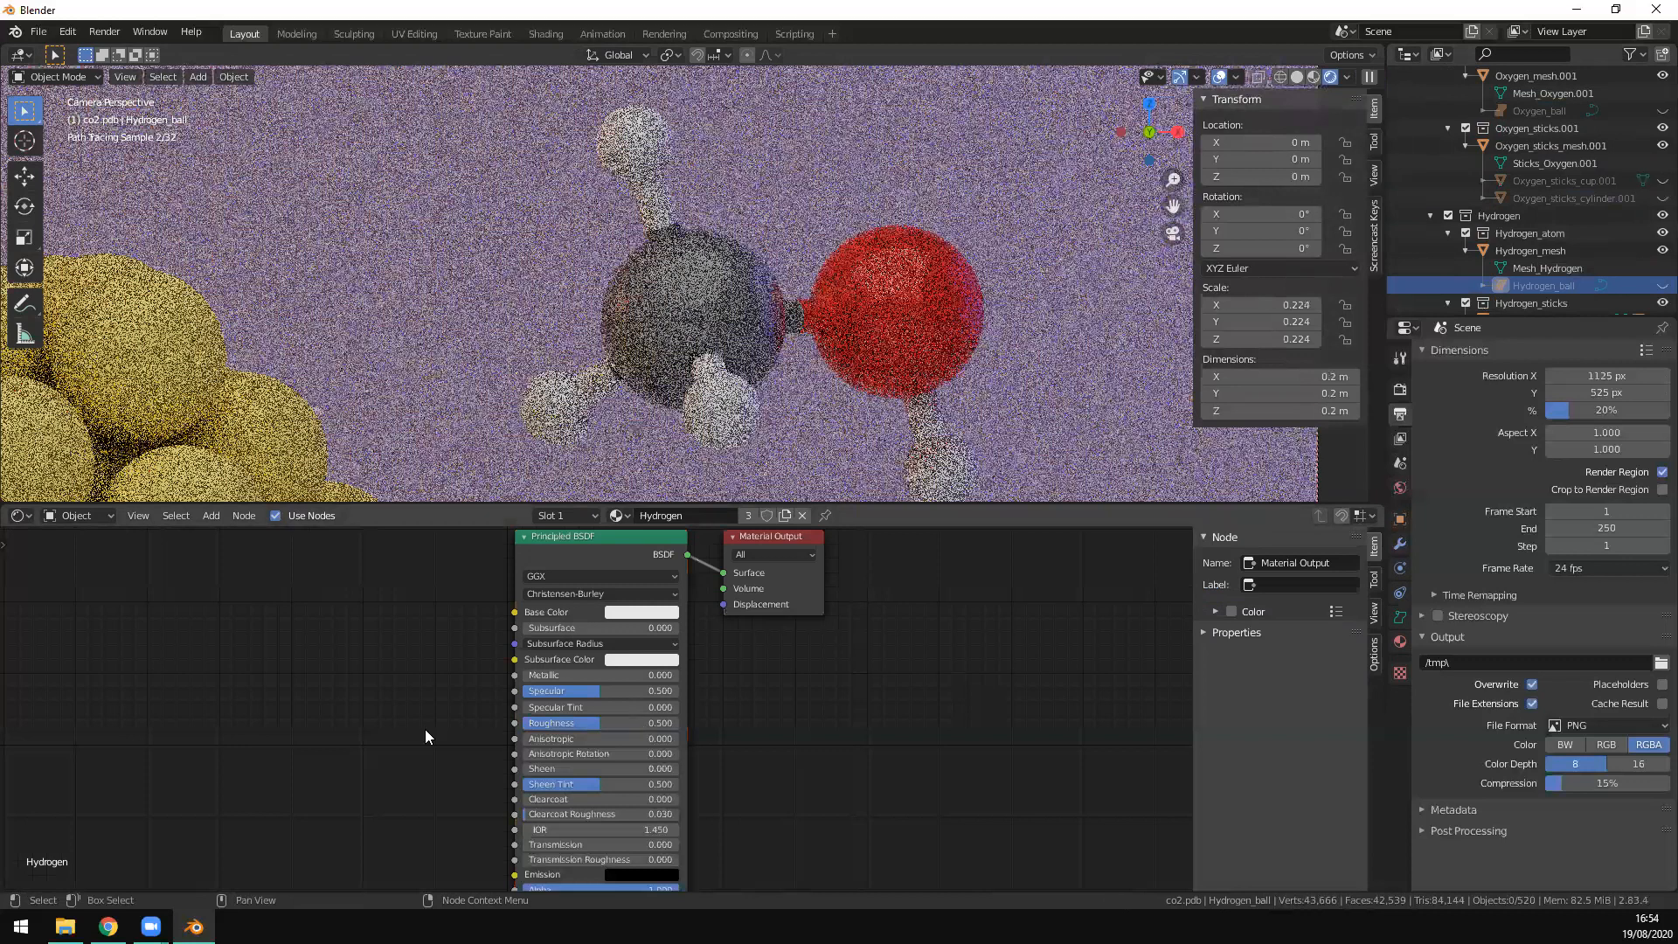
text(0.2)
key(Return)
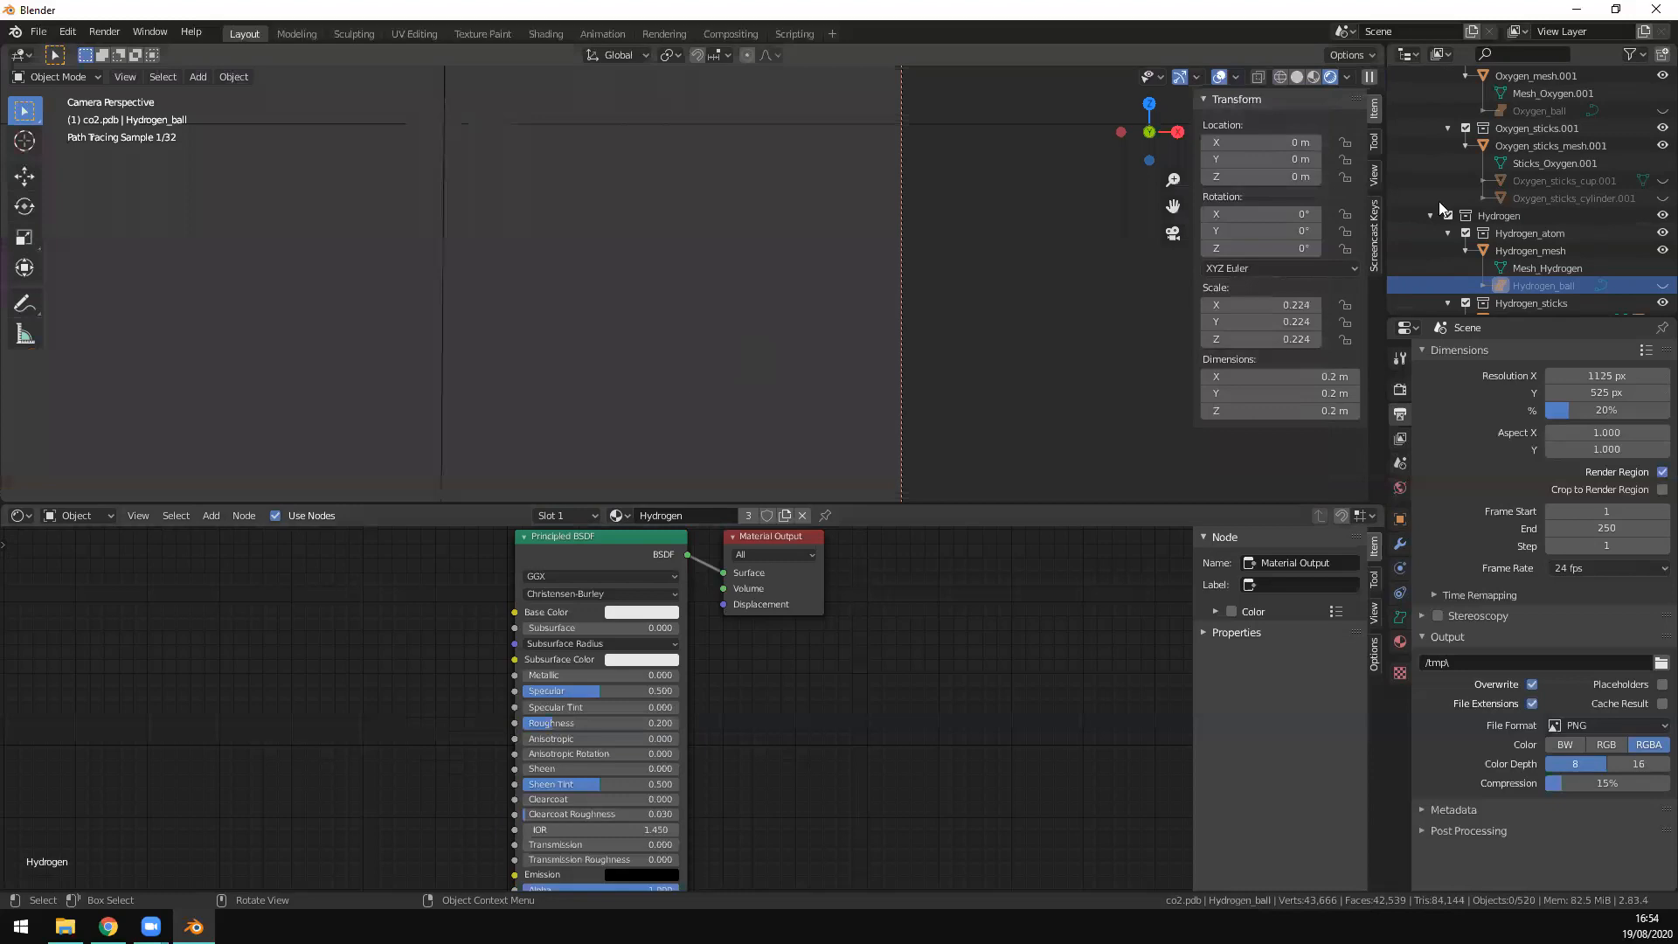
Step: Assign the elec_mat_1 material to the Gold_ball object in the Au_small.xyz collection
scroll(1446, 197, up, 10)
click(1414, 168)
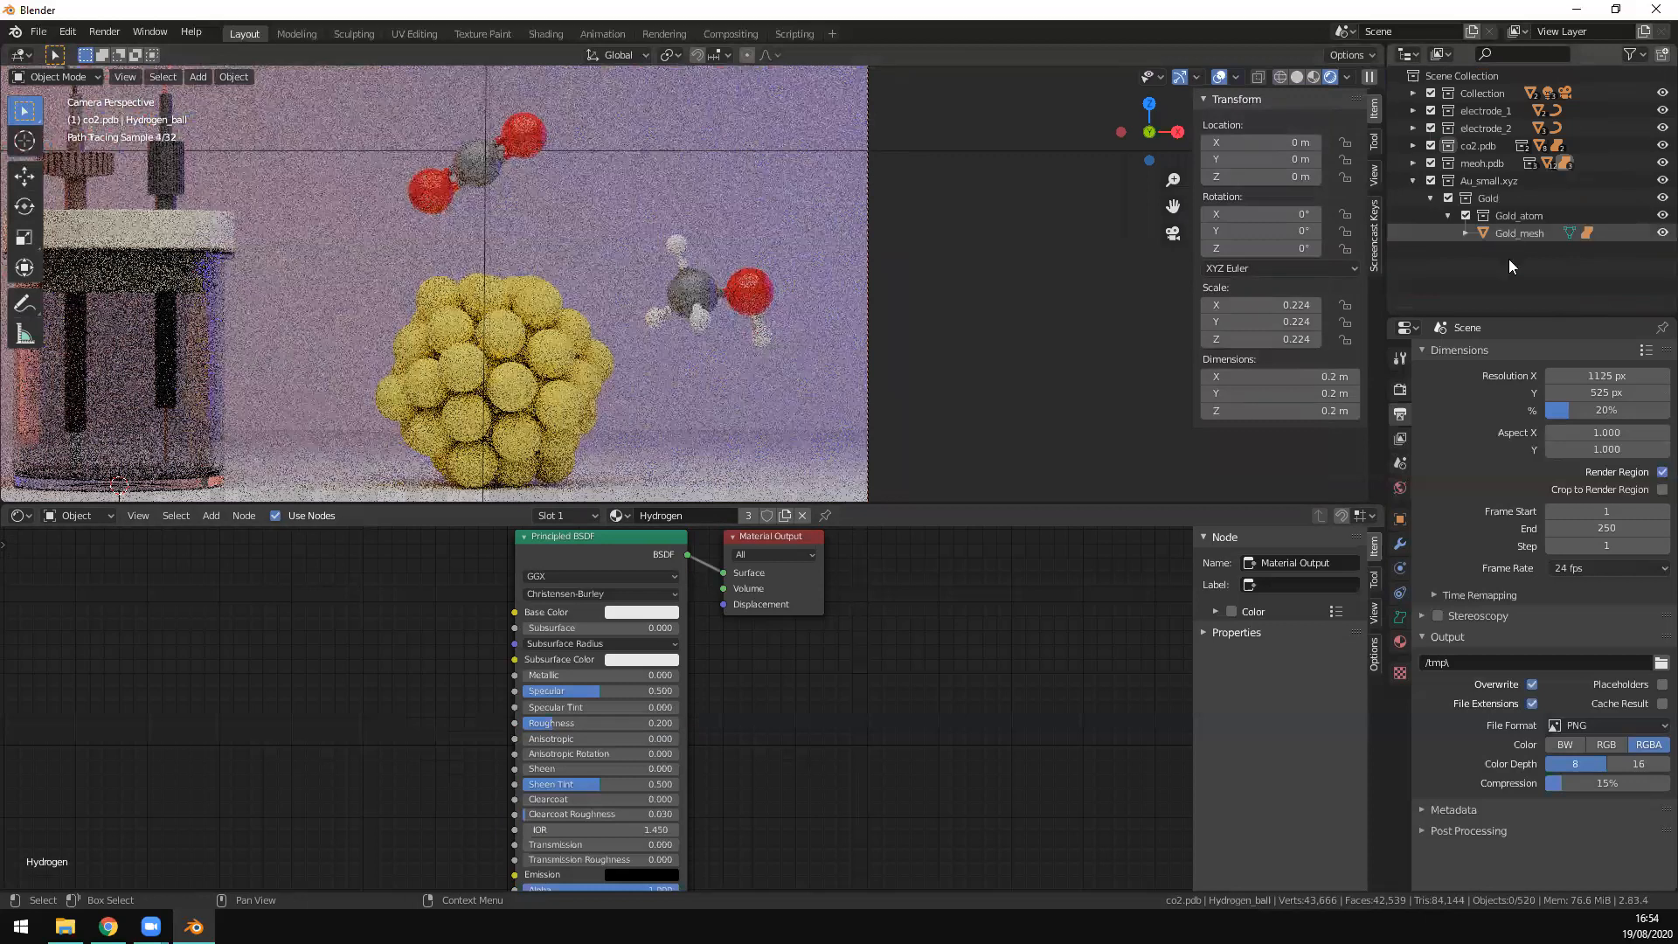
click(1466, 233)
click(1534, 268)
click(628, 516)
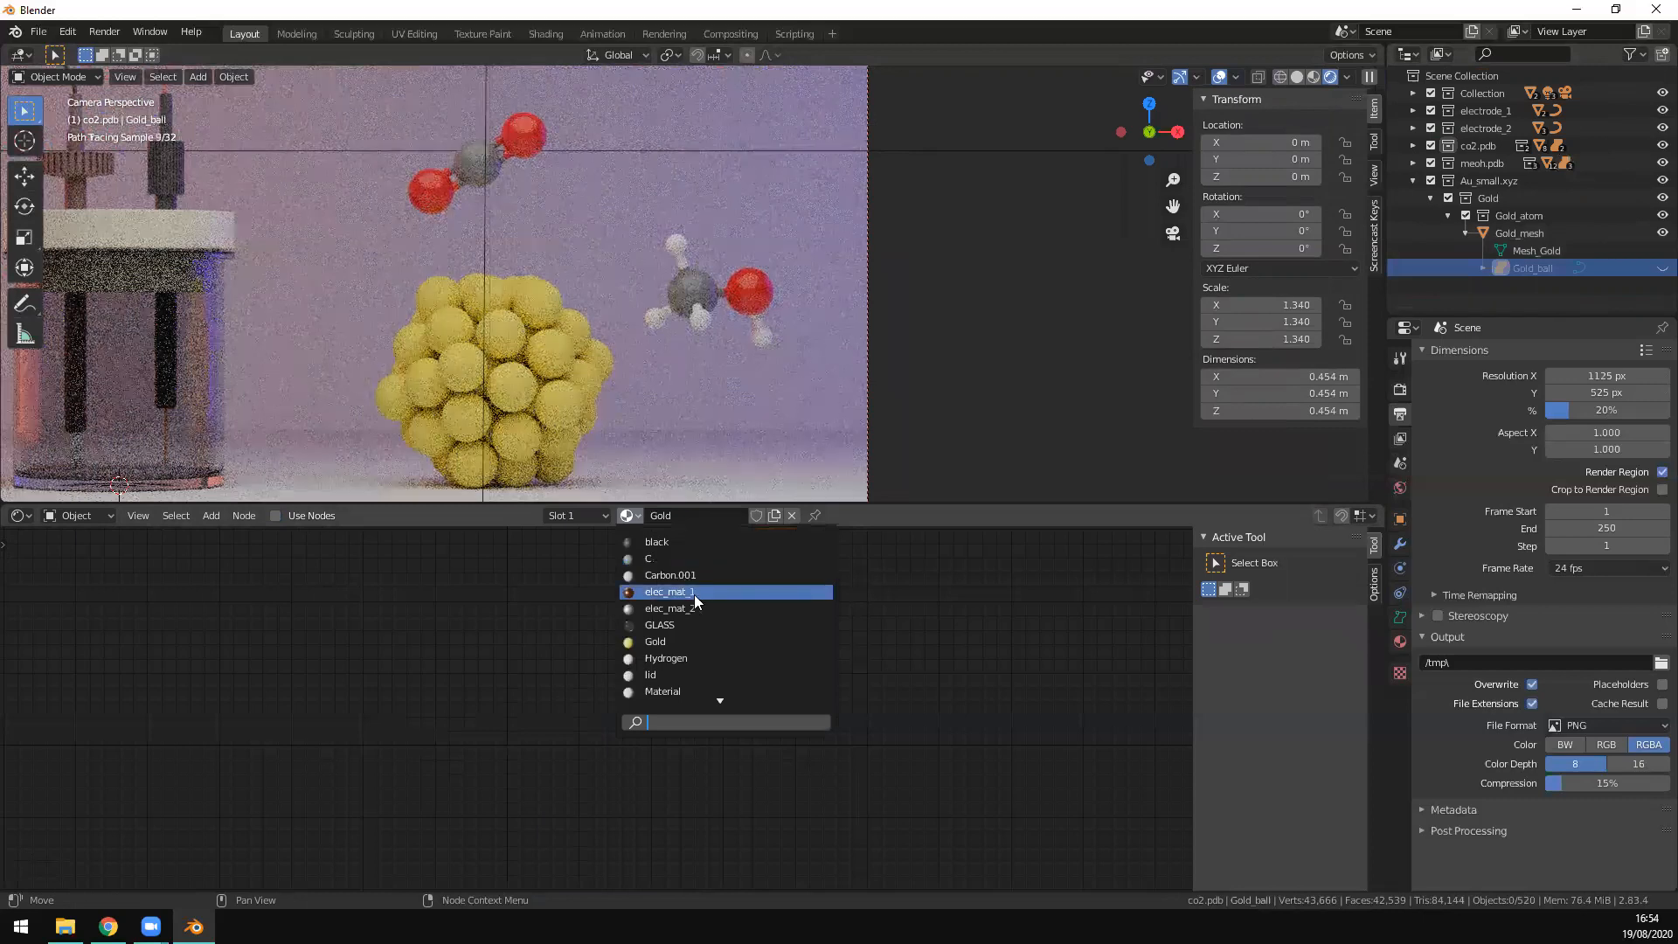
click(696, 594)
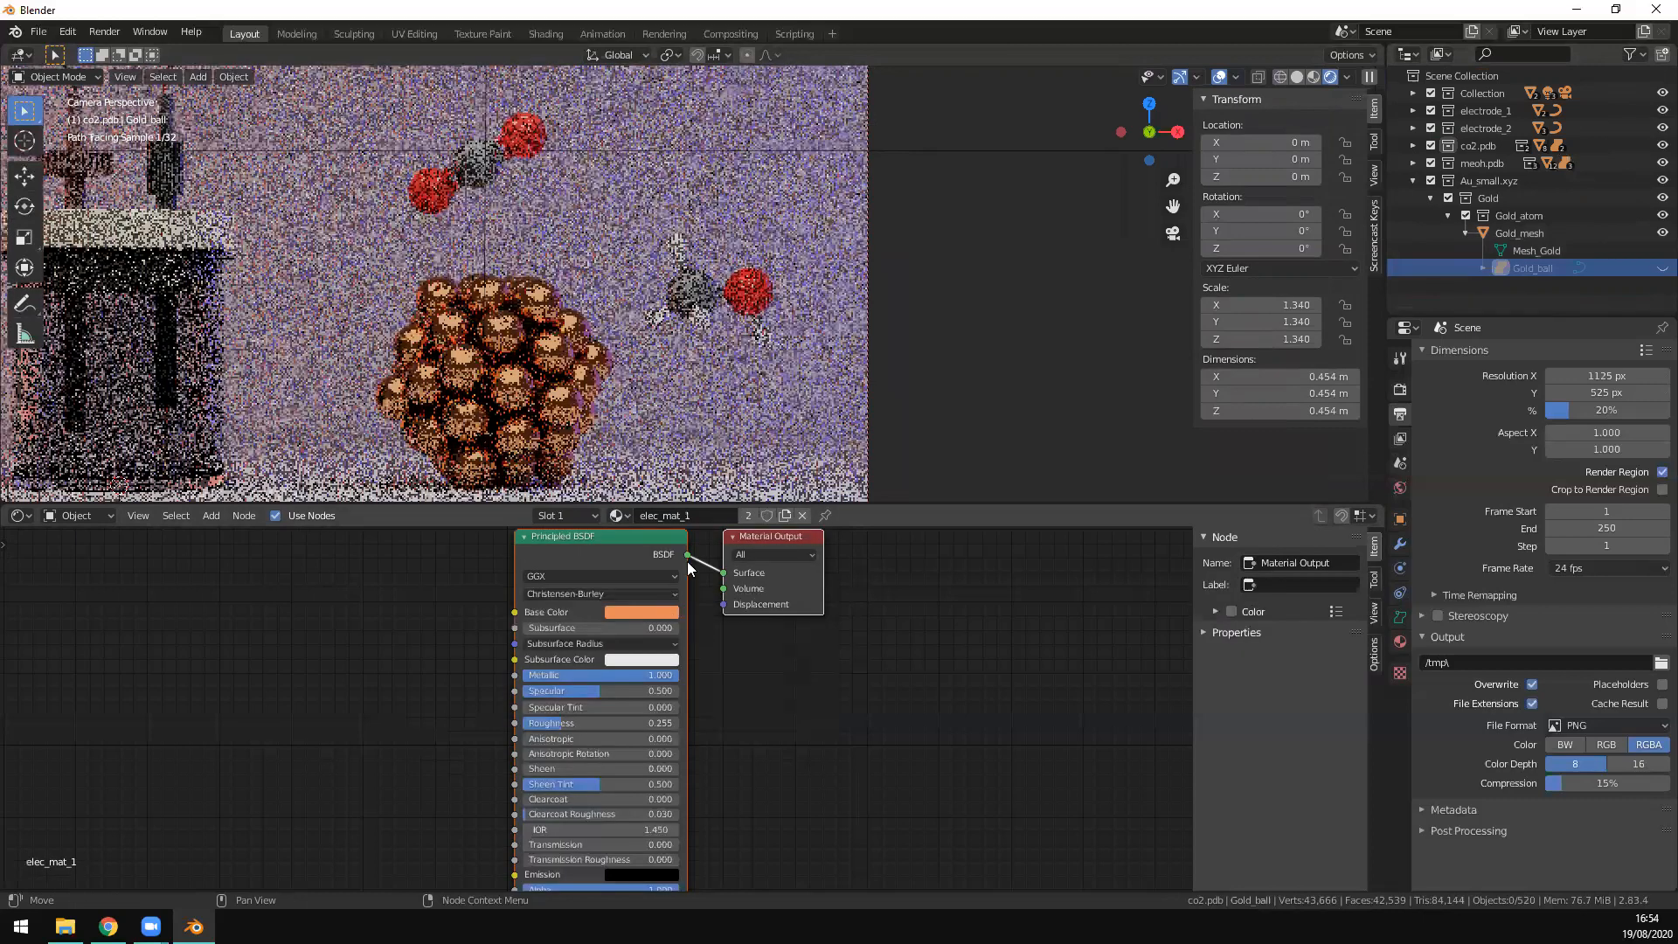
Step: Shift the base color of elec_mat_1 to a slightly paler, less saturated orange
click(642, 612)
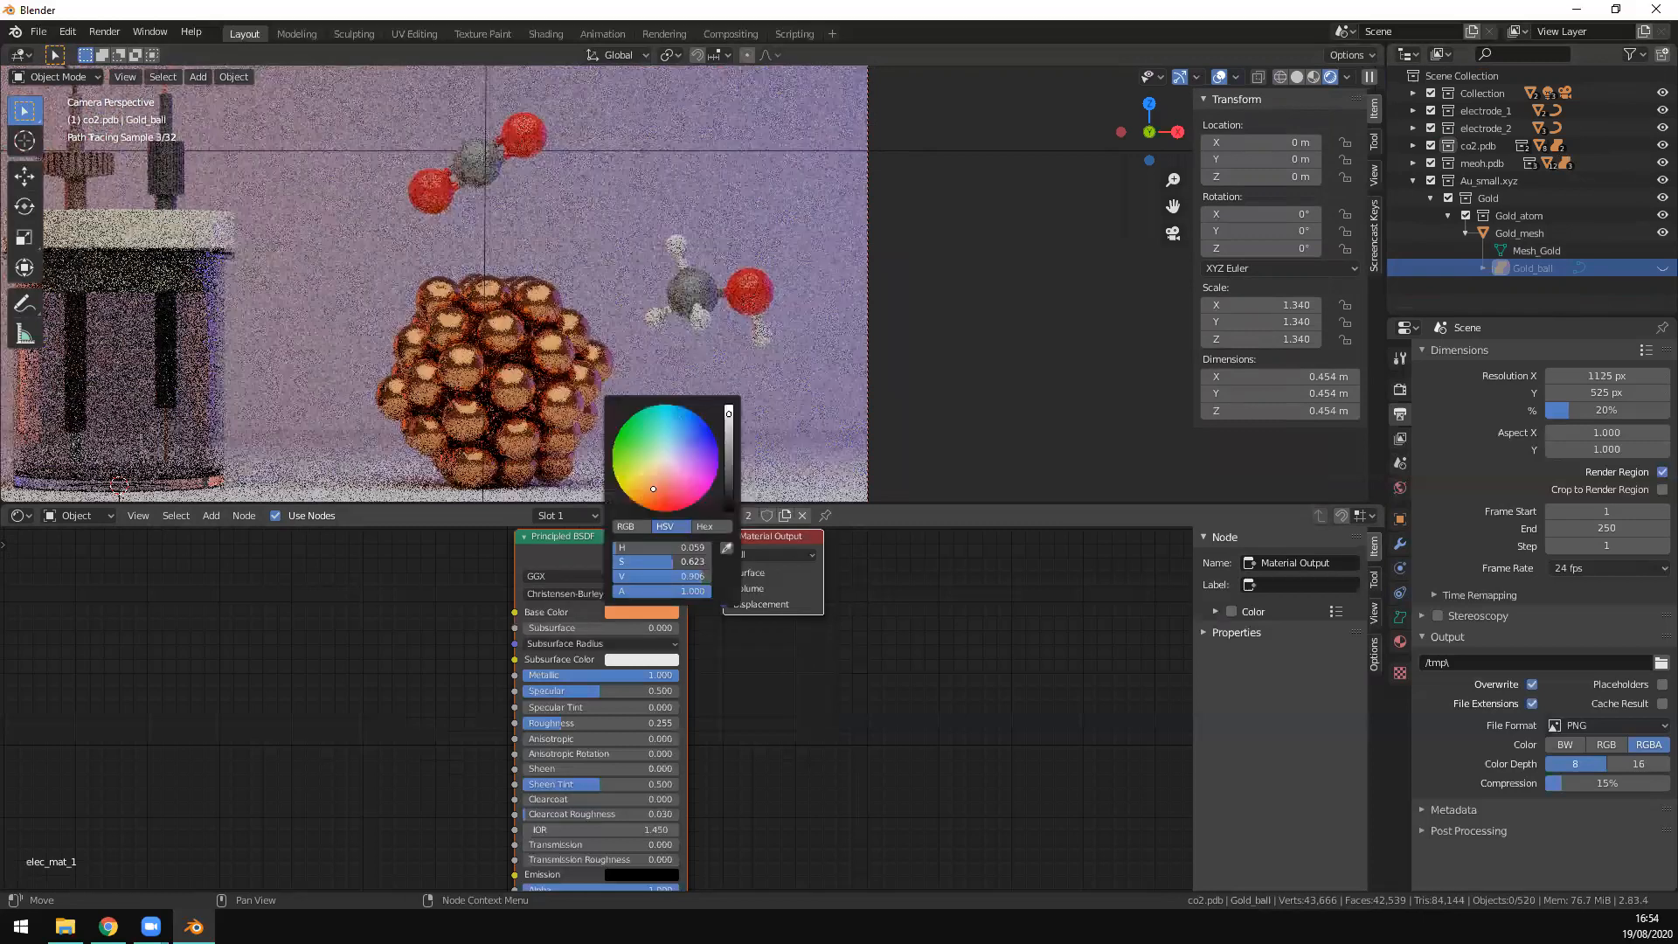
drag(653, 488, 655, 485)
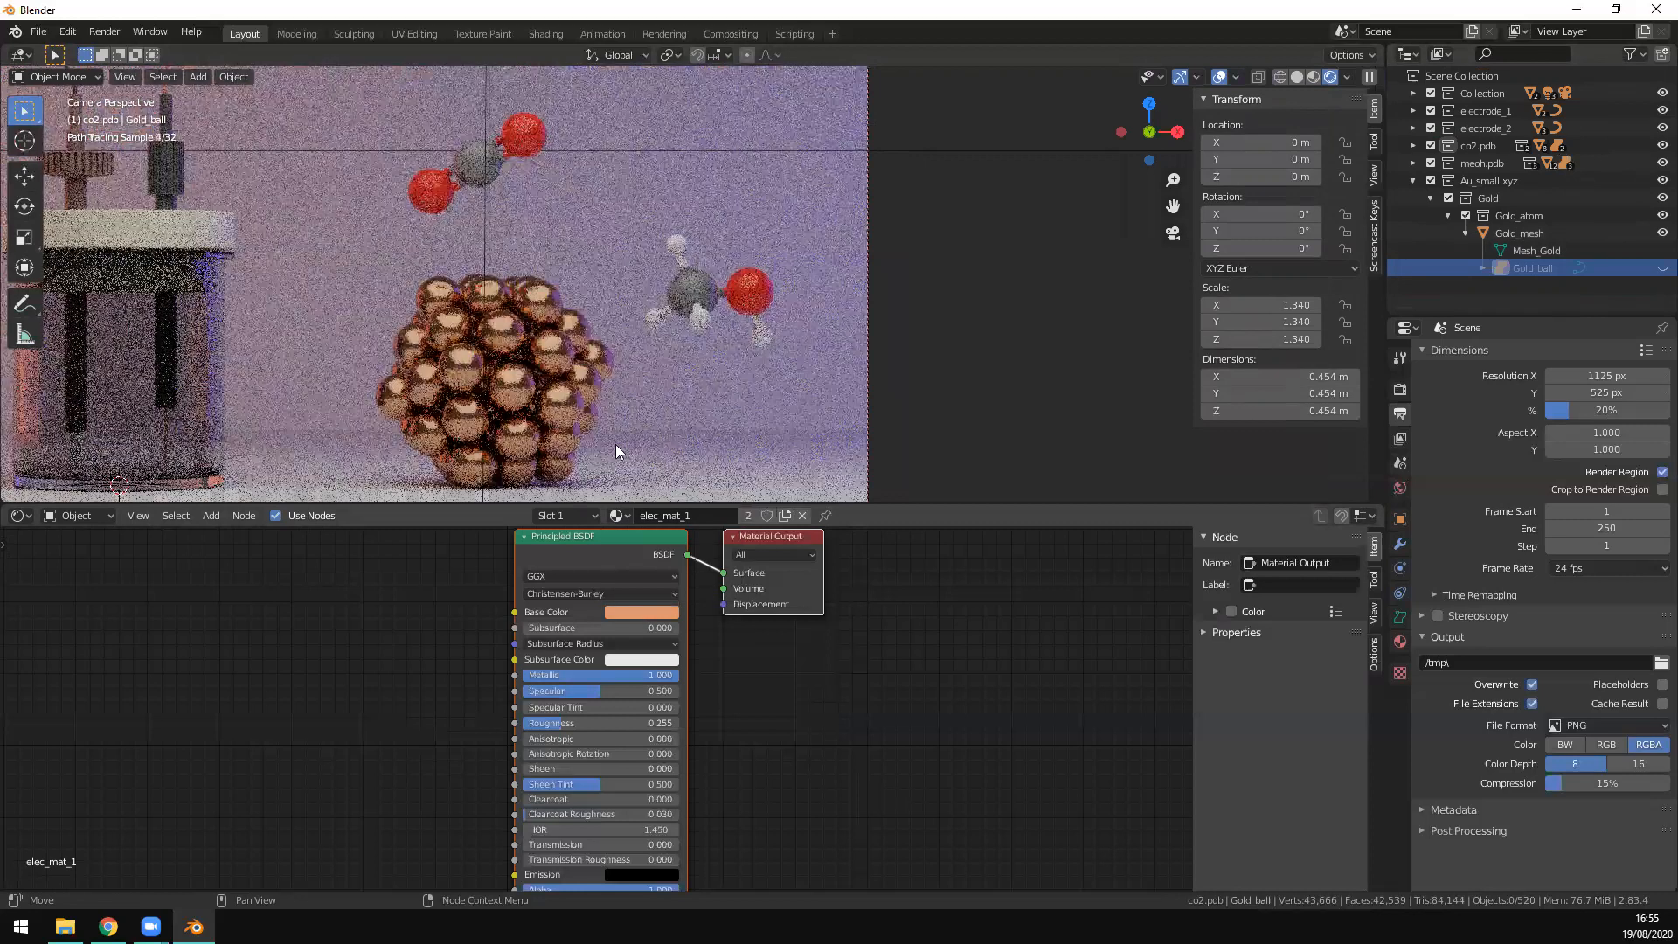
scroll(594, 370, down, 2)
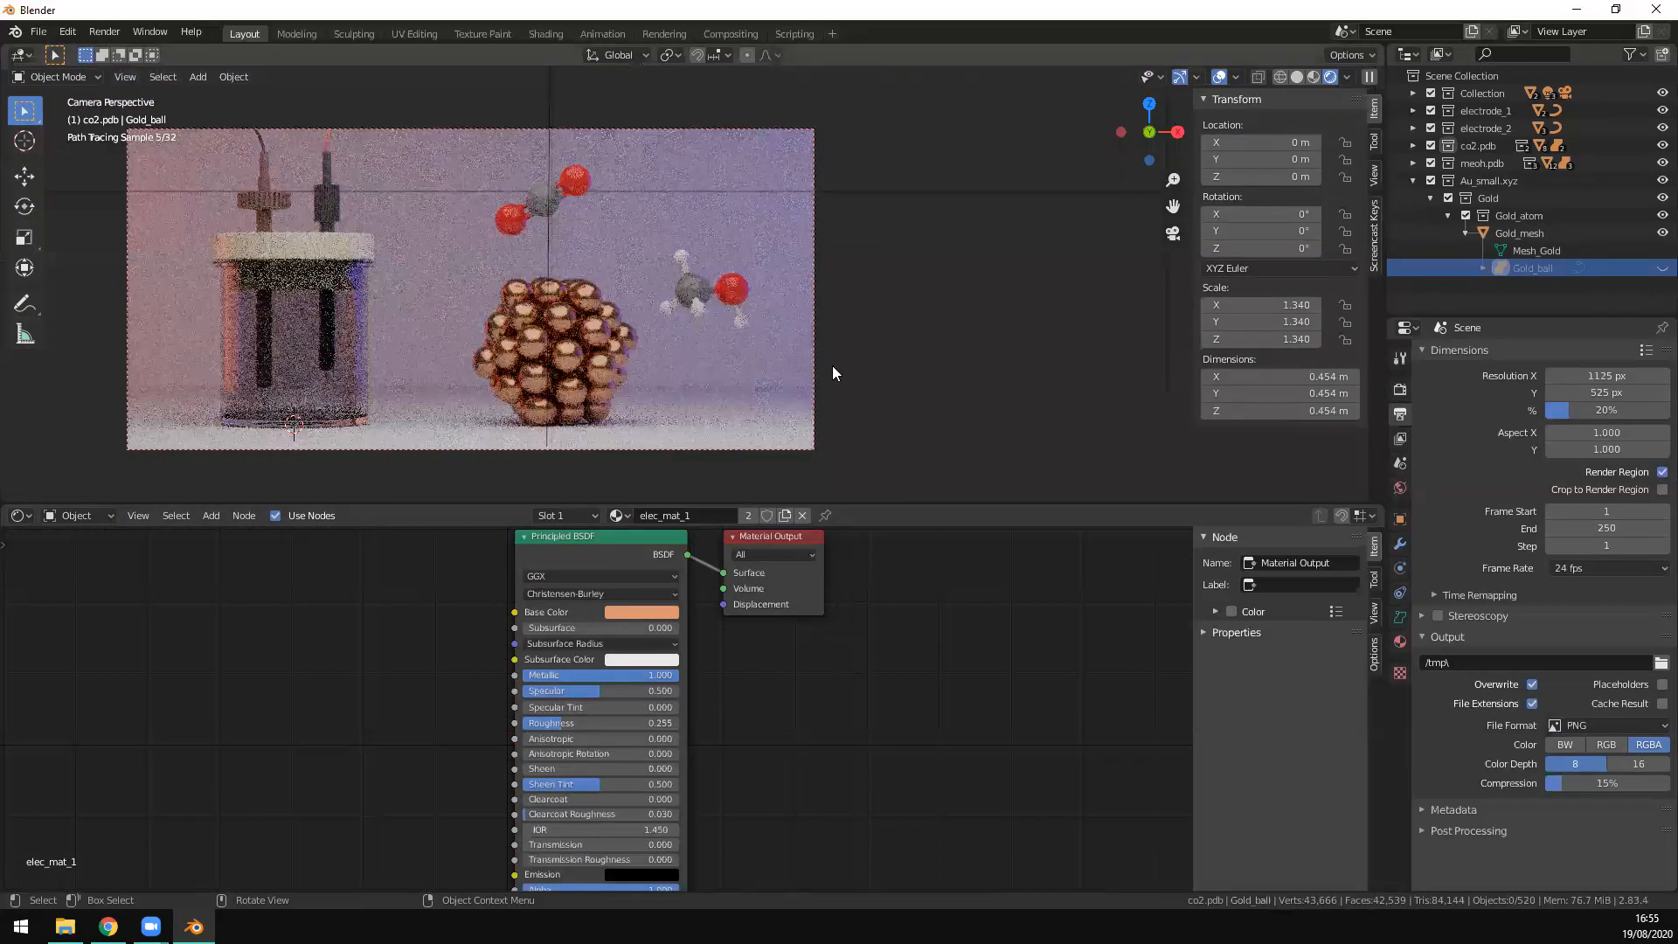
shift+middle_drag(832, 366, 1007, 372)
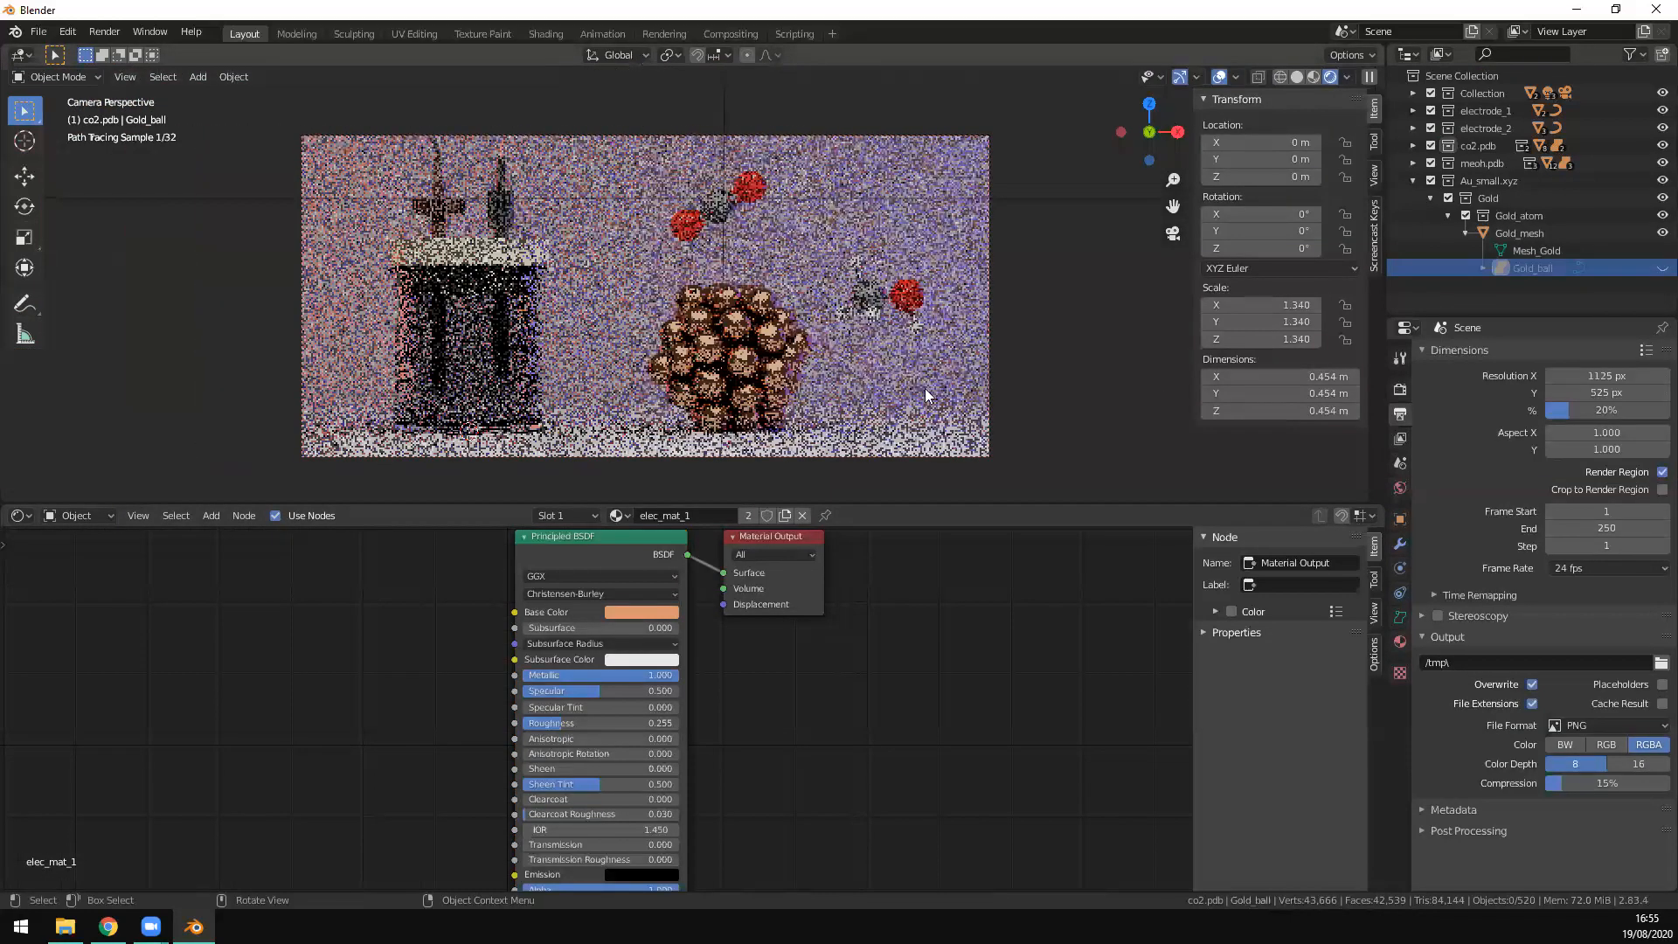